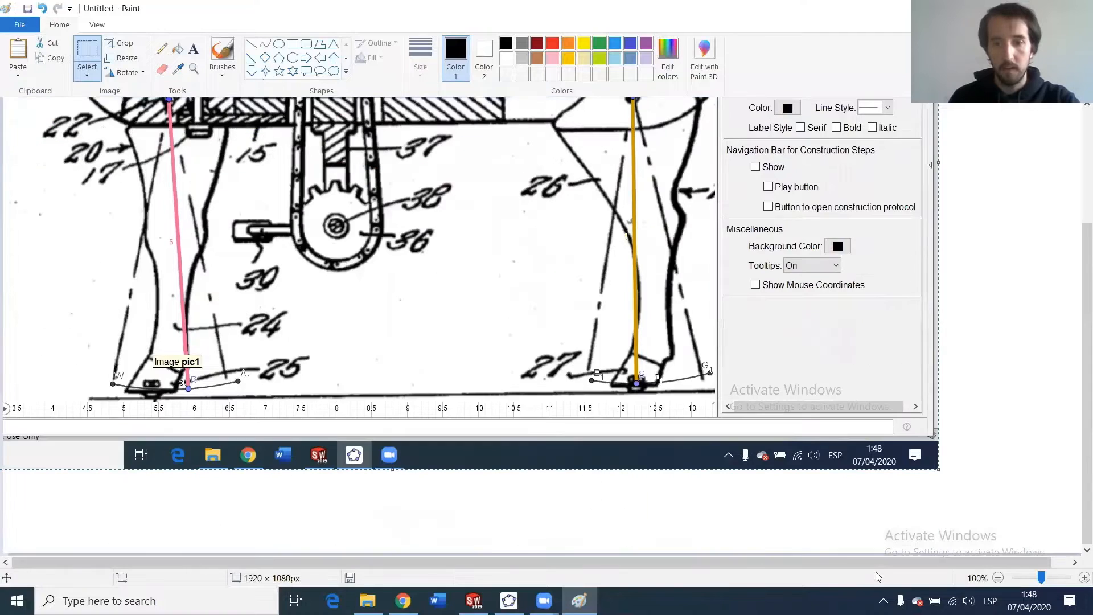
# Shrink the canvas to 1226 × 815 px, cutting the screenshot down to the horse linkage picture.
pyautogui.moveTo(955, 562); pyautogui.dragTo(985, 562)
pyautogui.click(1019, 473)
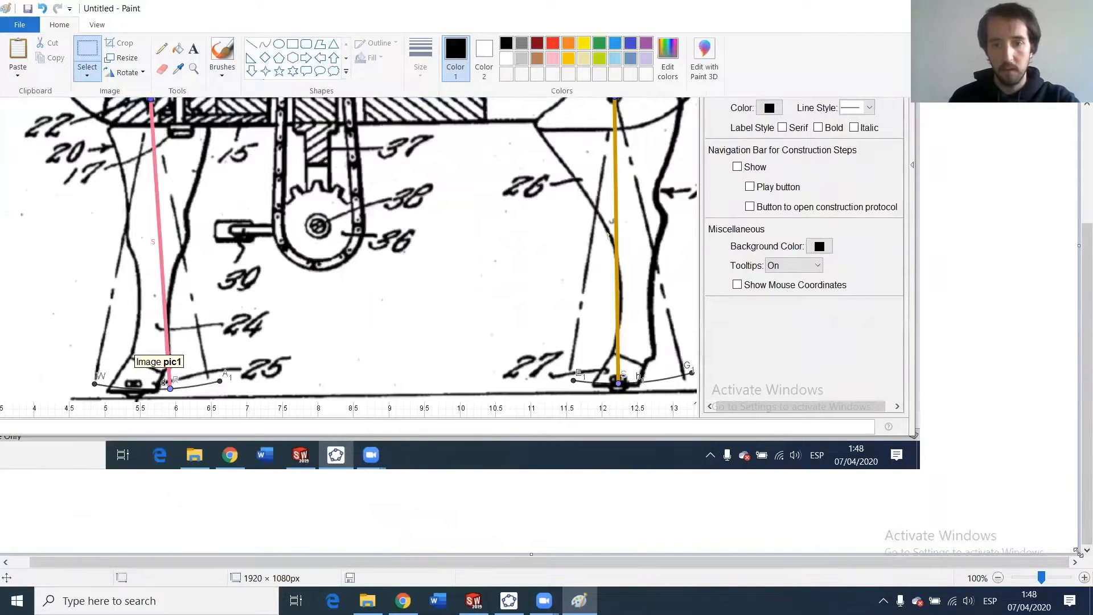
pyautogui.moveTo(759, 427)
pyautogui.mouseDown()
pyautogui.moveTo(682, 402)
pyautogui.moveTo(674, 388)
pyautogui.mouseUp()
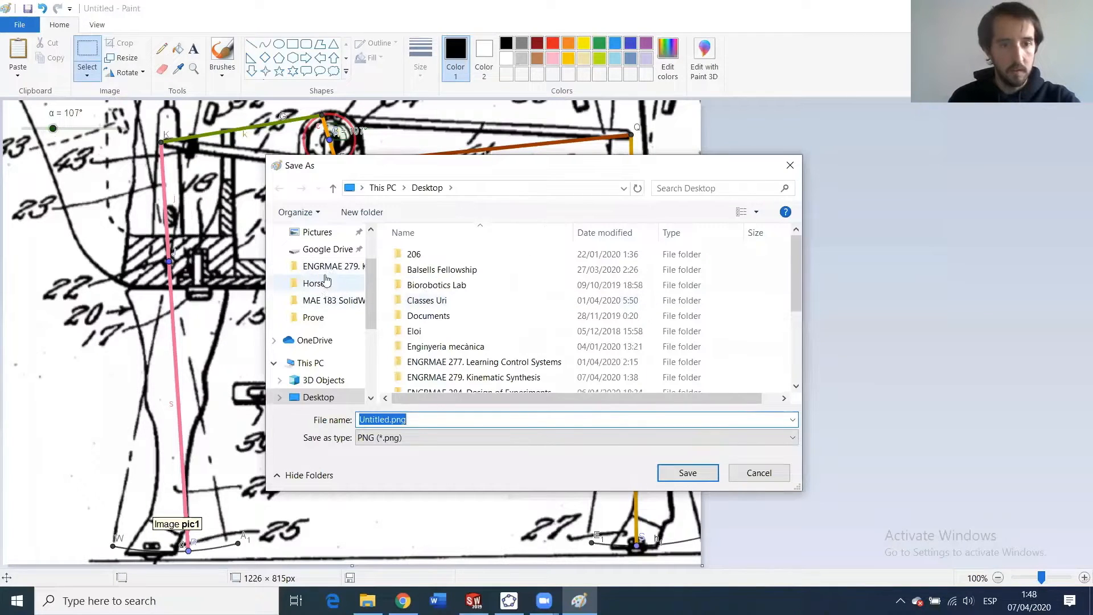
# Save the cropped picture as Im1 in PNG format in the Assembly folder inside Horse.
pyautogui.click(333, 286)
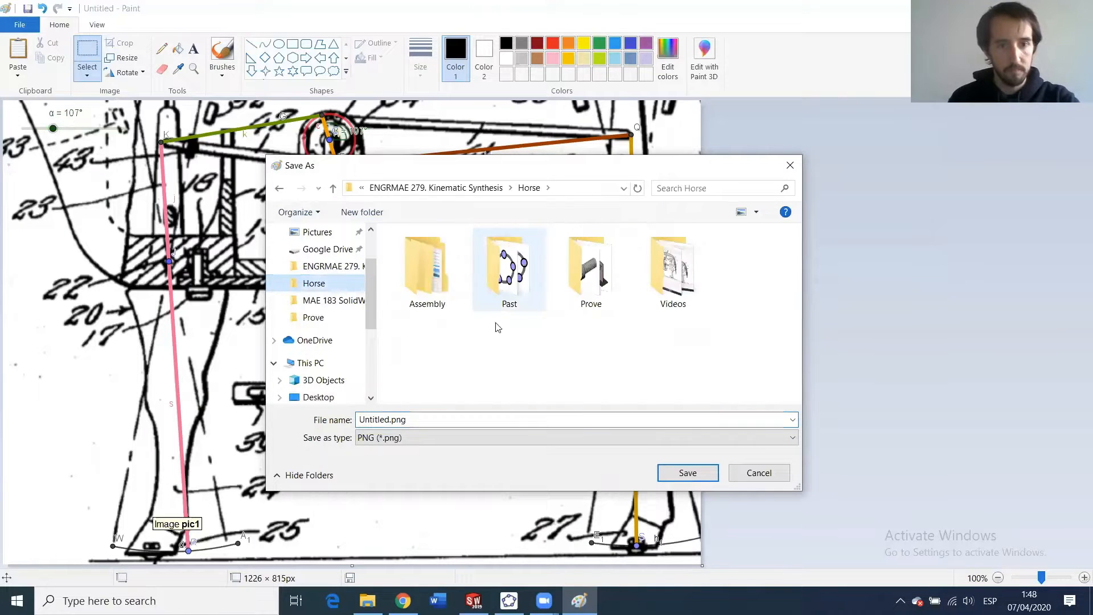
pyautogui.doubleClick(420, 296)
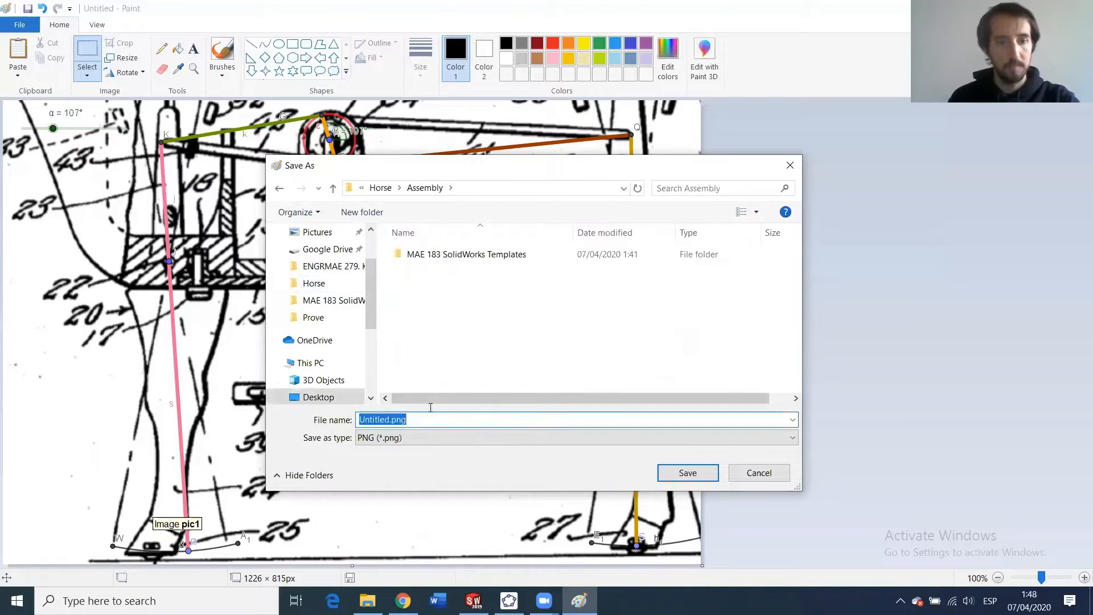
pyautogui.write('Im')
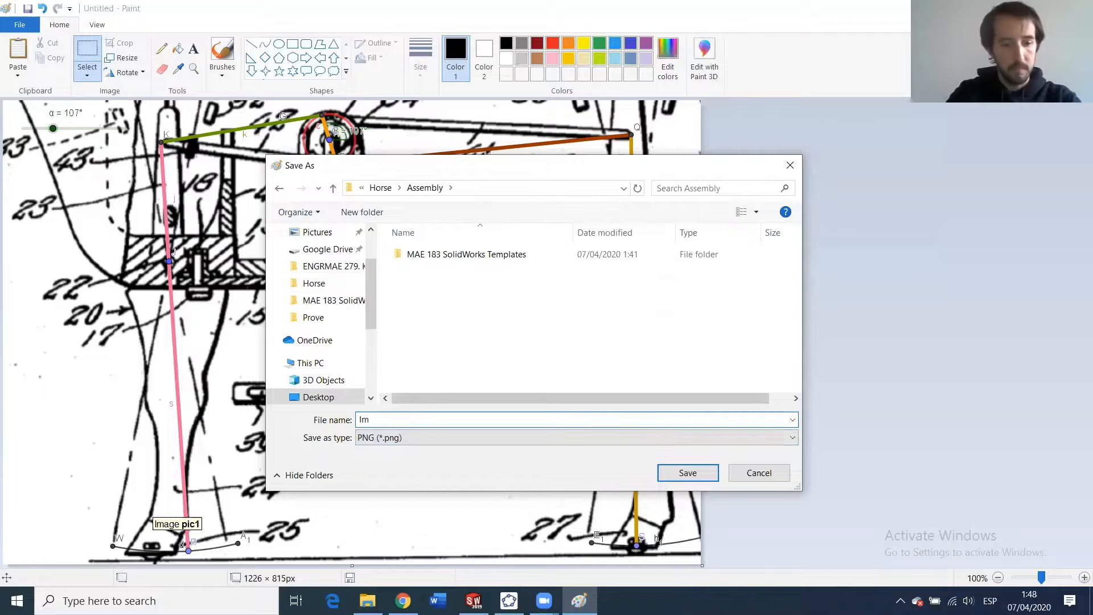
pyautogui.write('1')
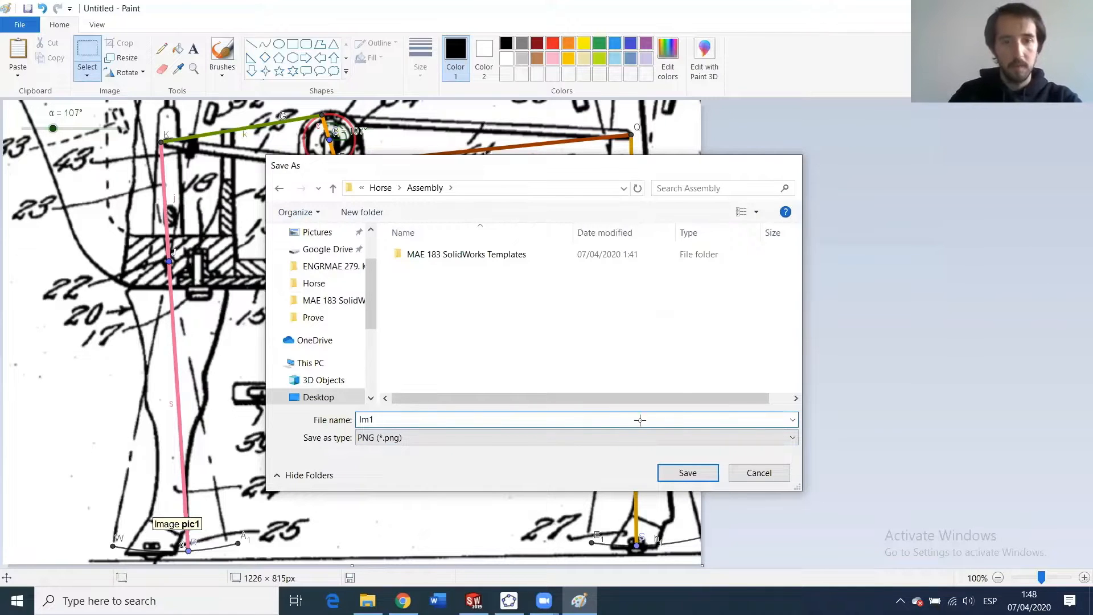
pyautogui.press('Return')
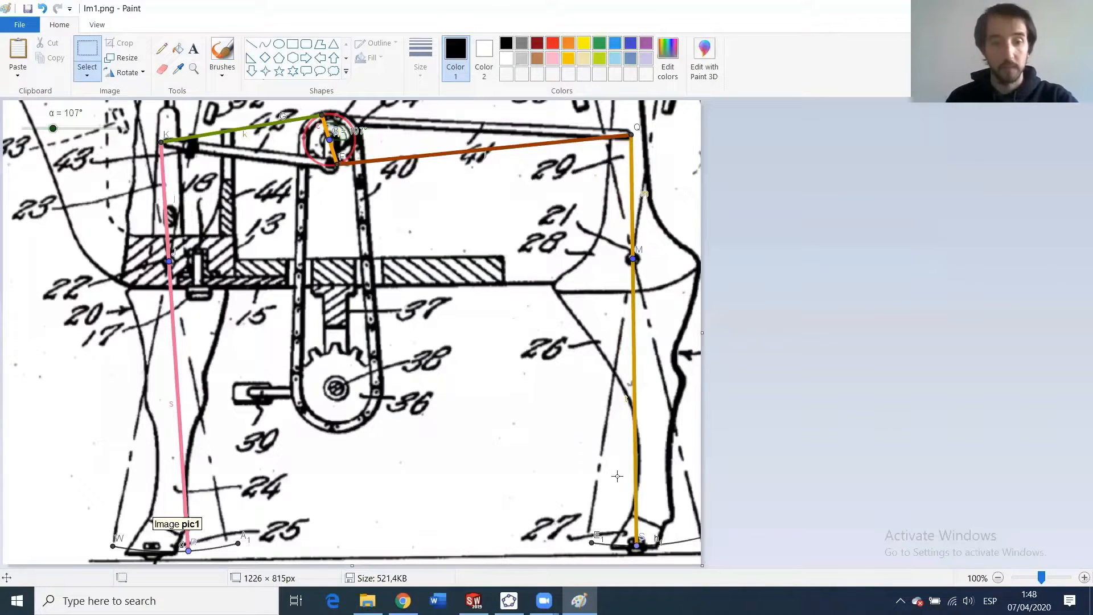
# Switch to SOLIDWORKS, create a new part document and start a sketch on the Front plane.
pyautogui.click(473, 600)
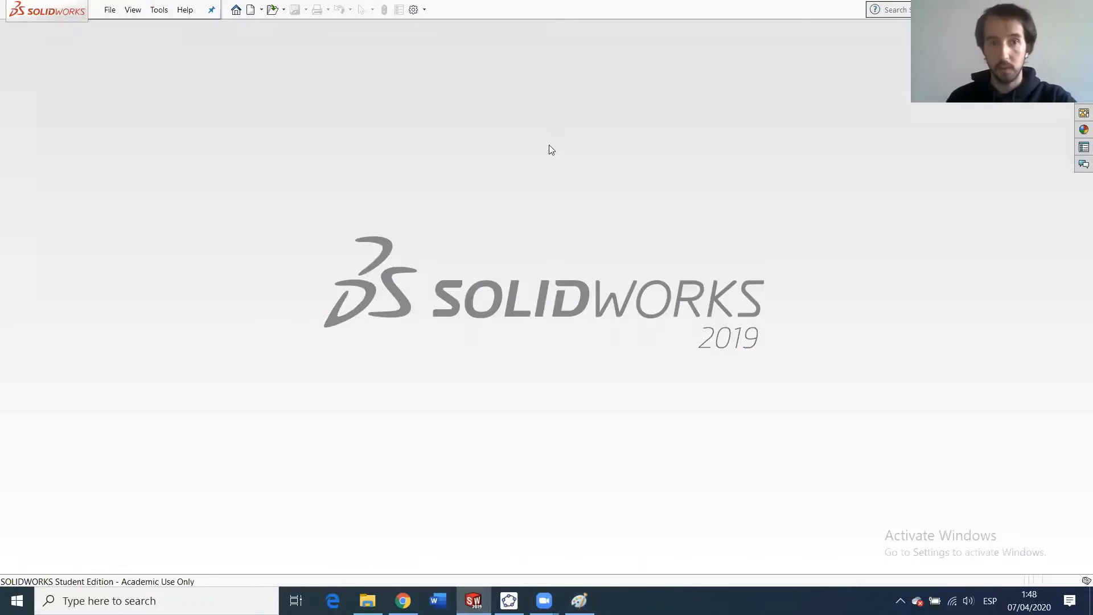
pyautogui.click(110, 10)
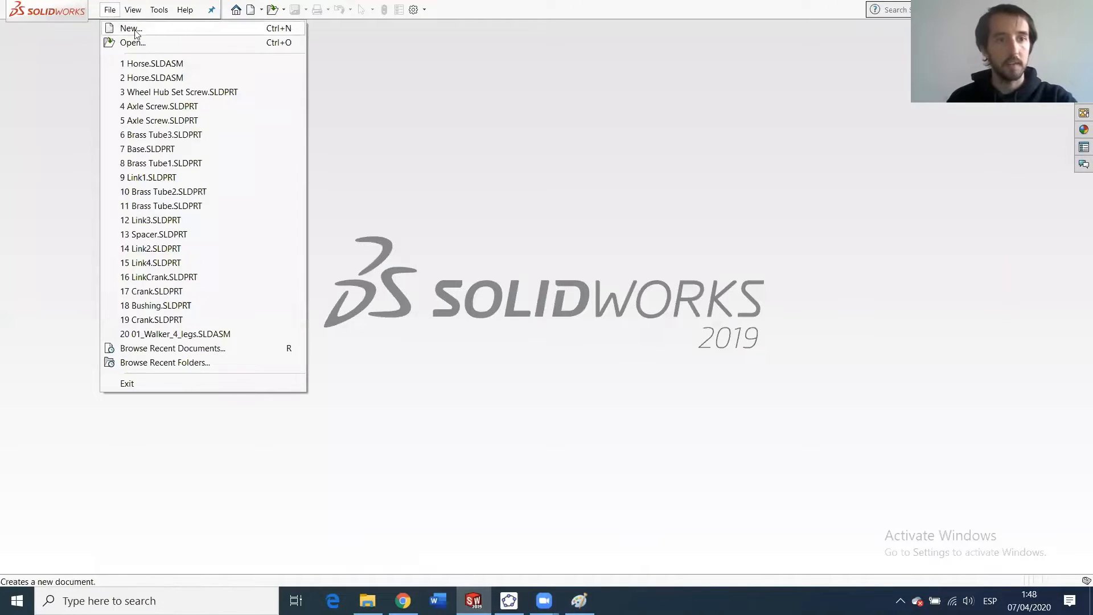
pyautogui.click(126, 27)
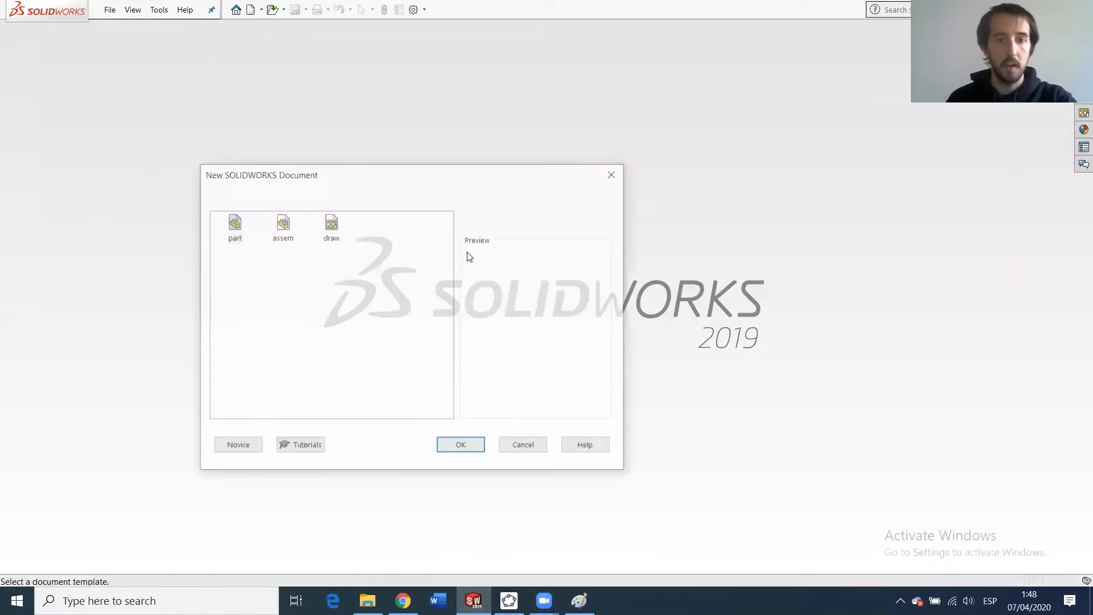
pyautogui.click(461, 447)
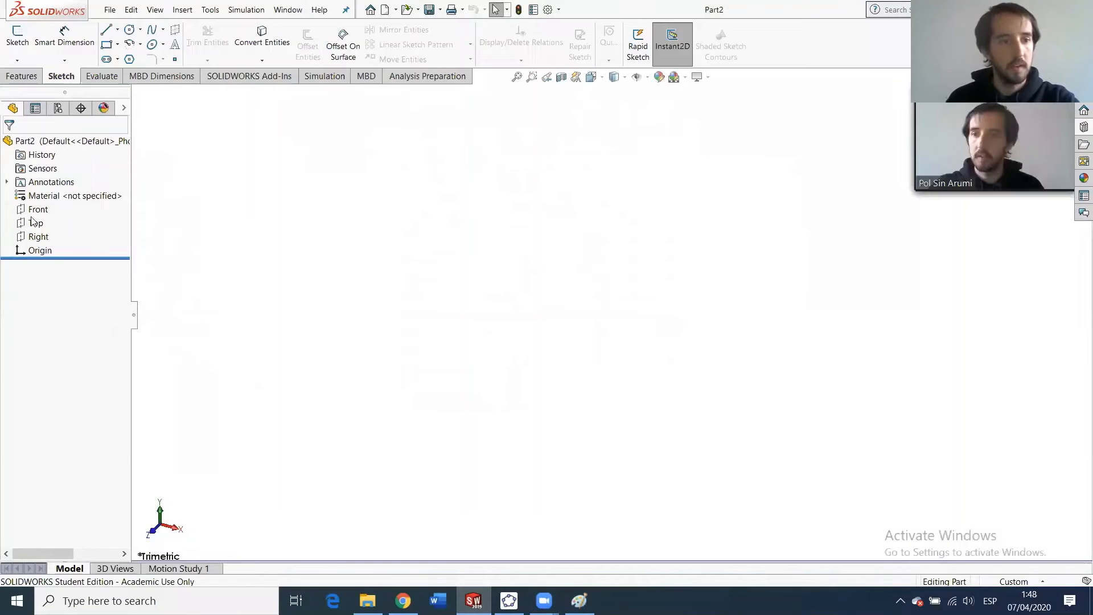
pyautogui.click(37, 210)
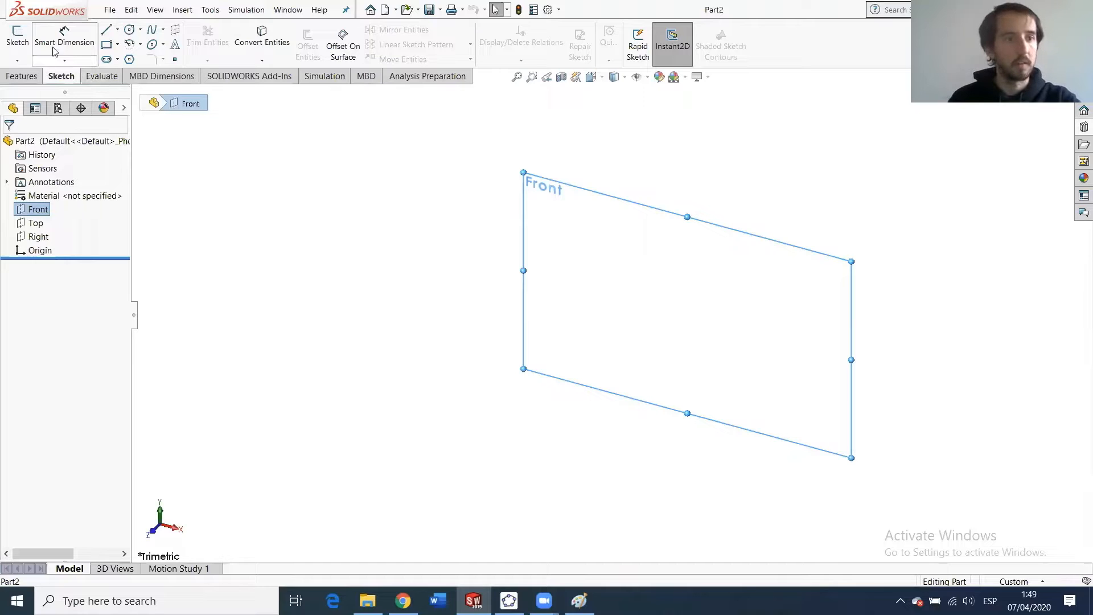
pyautogui.click(16, 44)
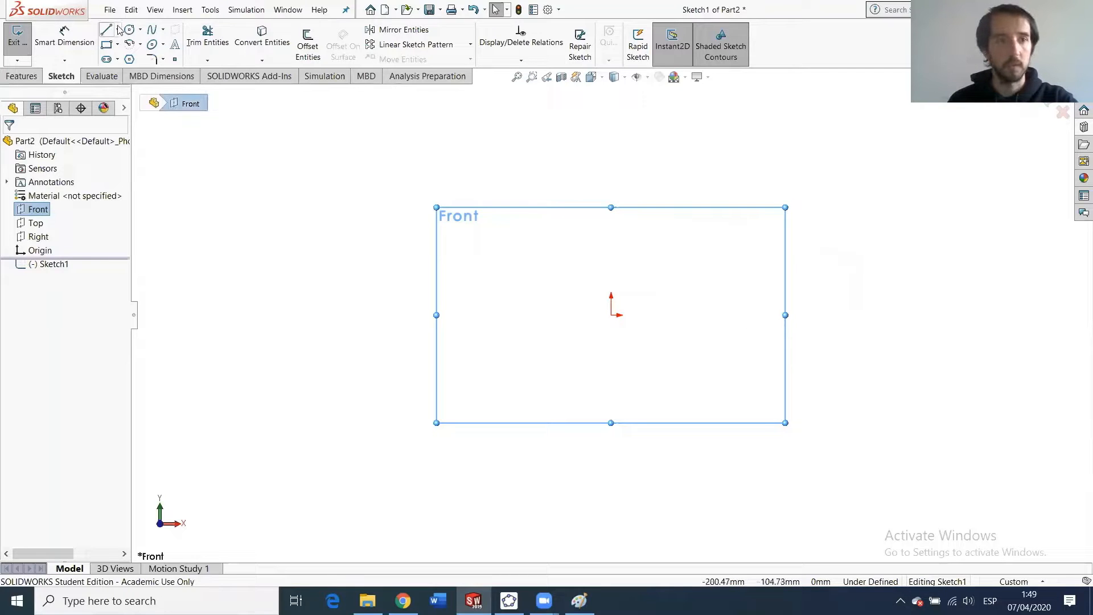
# Insert Im1.png into the sketch as a sketch picture and accept its default size and position.
pyautogui.click(209, 12)
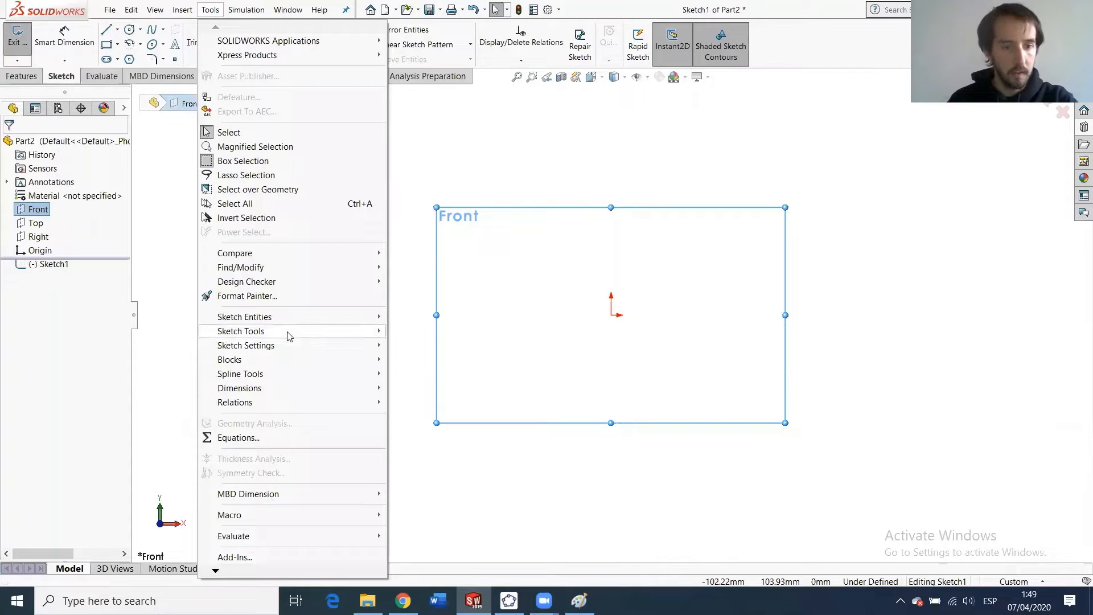
pyautogui.moveTo(289, 336)
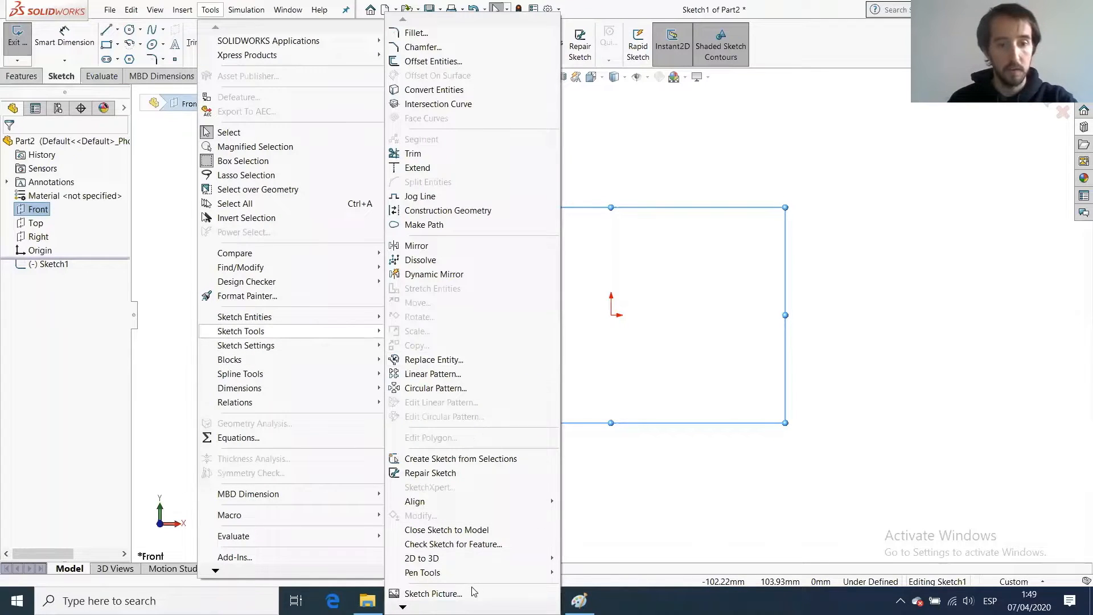
pyautogui.click(432, 593)
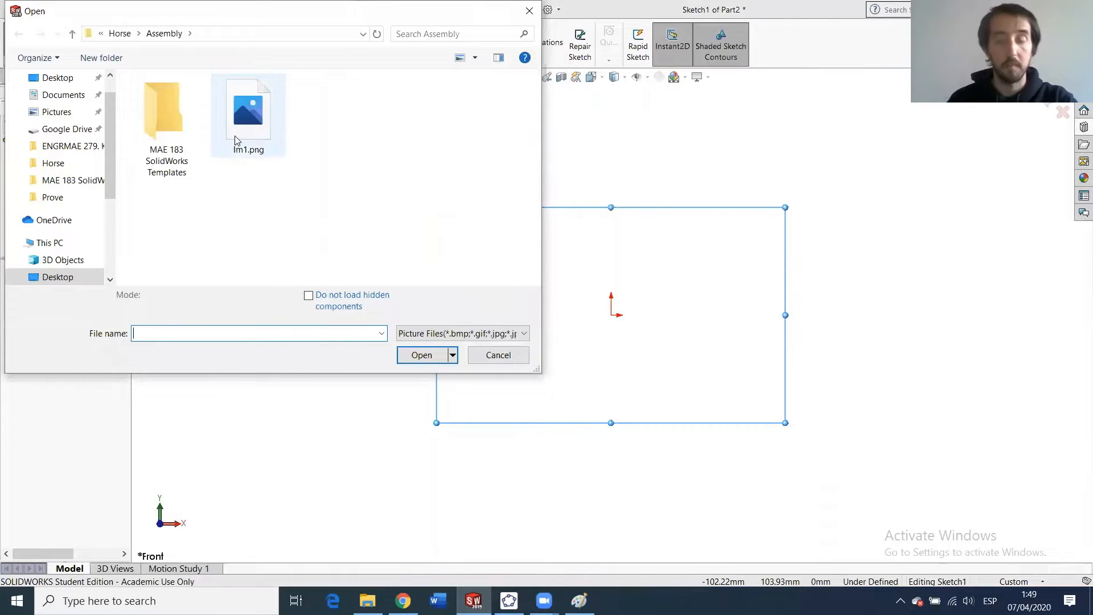
pyautogui.click(239, 129)
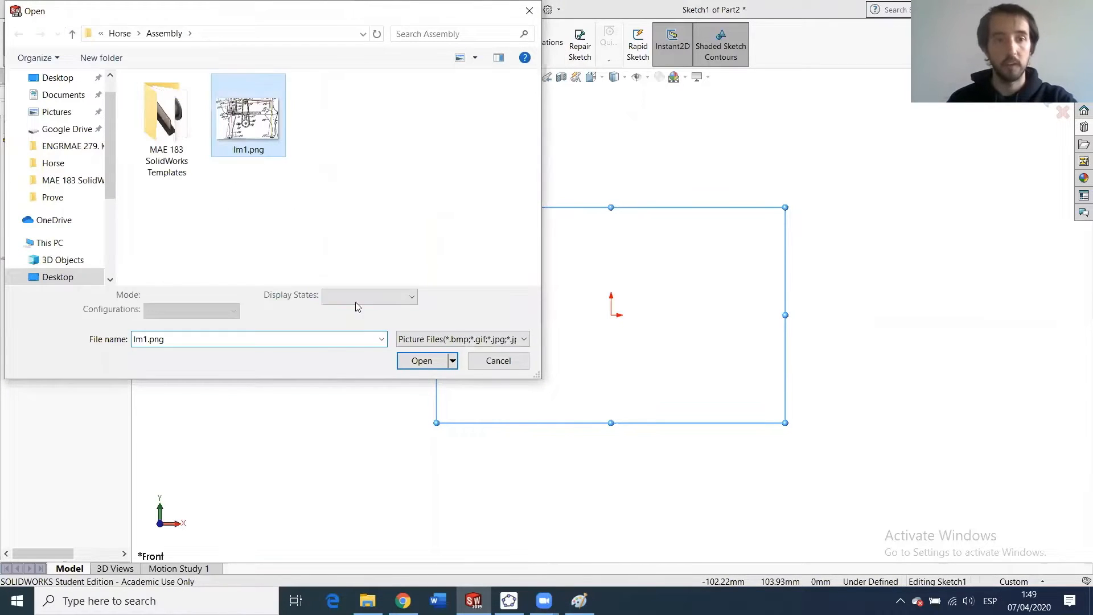
pyautogui.click(421, 355)
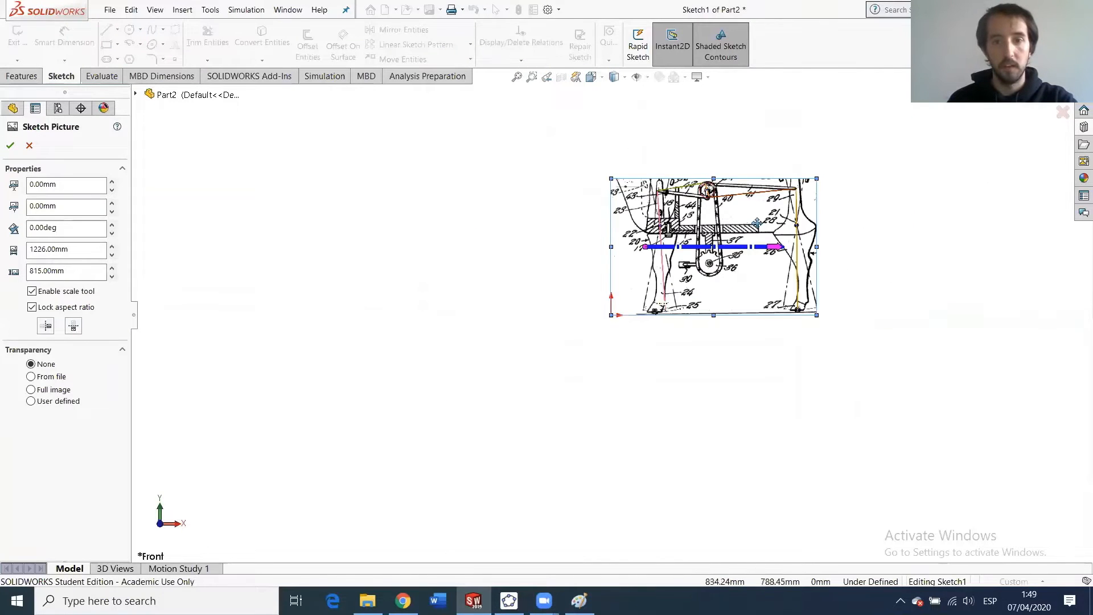
pyautogui.scroll(-4, 683, 227)
pyautogui.scroll(4, 658, 228)
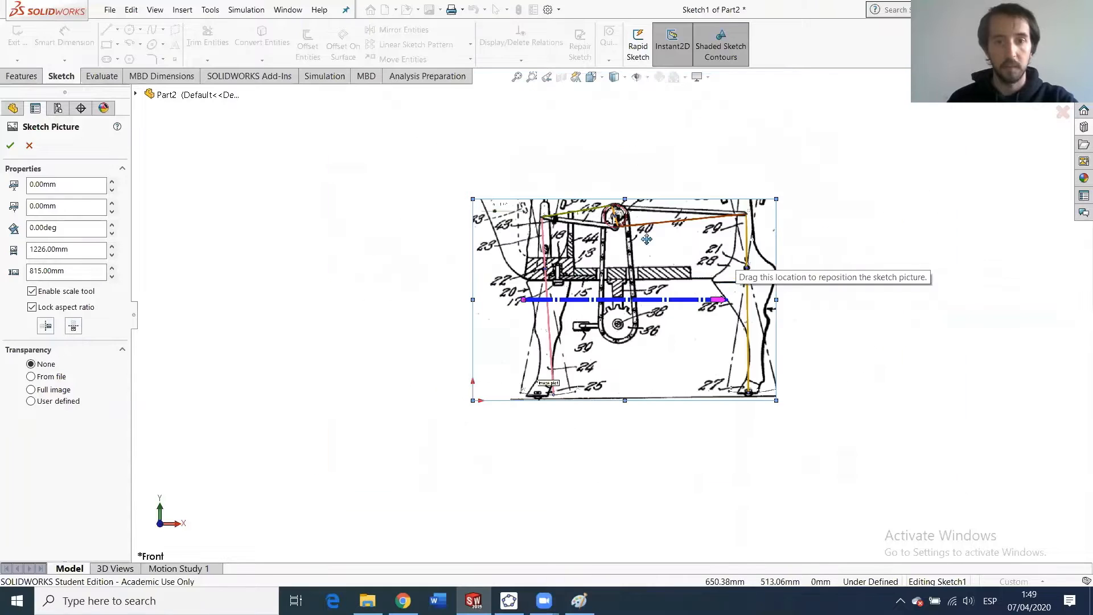
pyautogui.scroll(-2, 573, 348)
pyautogui.scroll(-1, 572, 348)
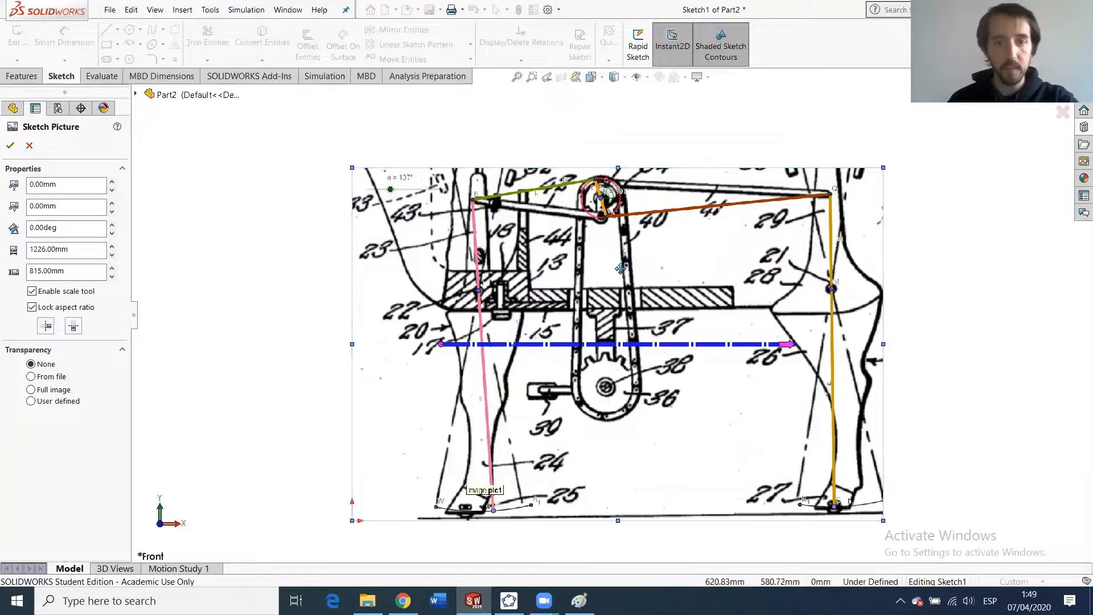
pyautogui.click(9, 147)
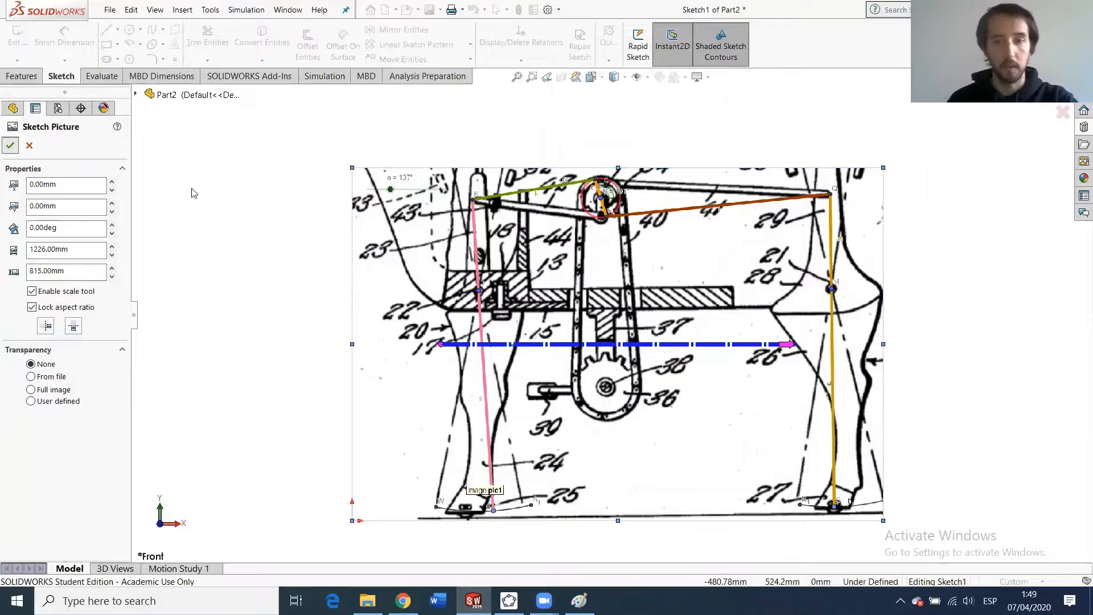
# Place a sketch point on the foot end R of the pink leg line.
pyautogui.scroll(2, 781, 339)
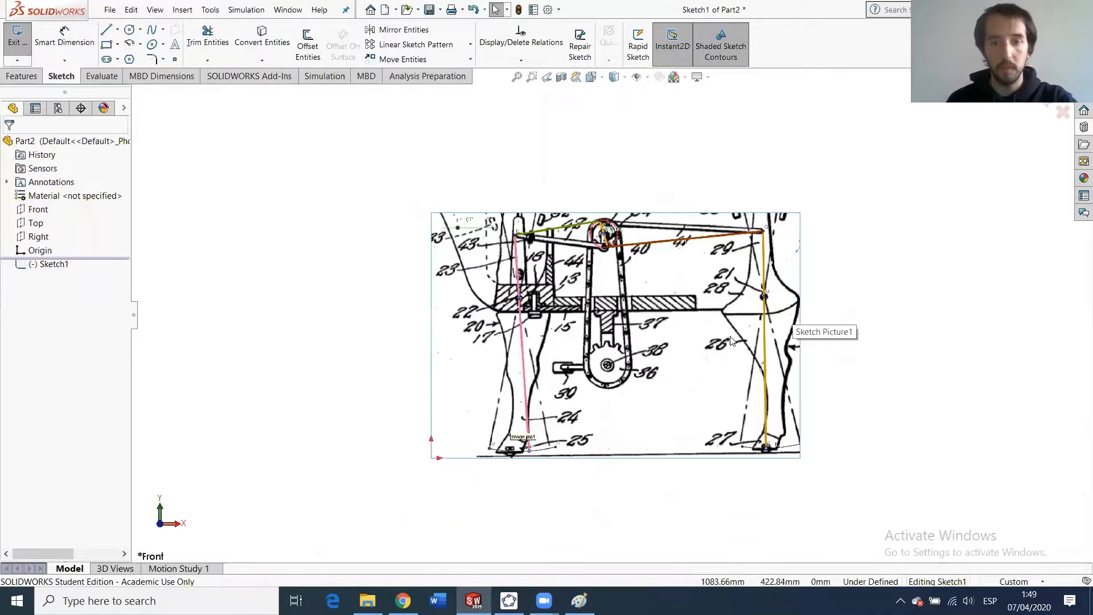
pyautogui.scroll(-2, 790, 340)
pyautogui.click(174, 60)
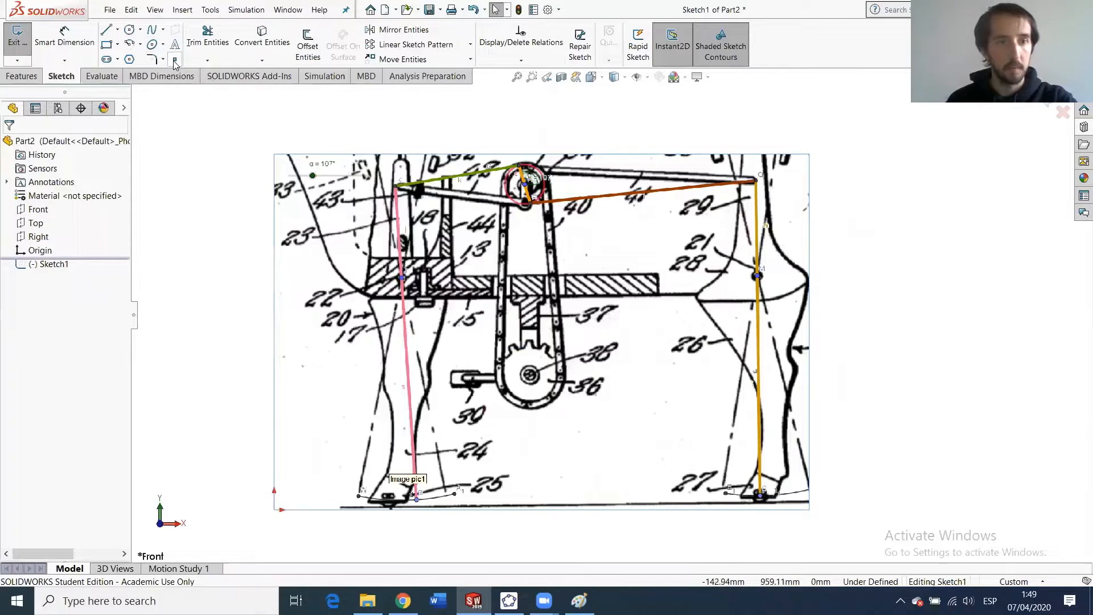
pyautogui.scroll(3, 415, 503)
pyautogui.scroll(-4, 487, 512)
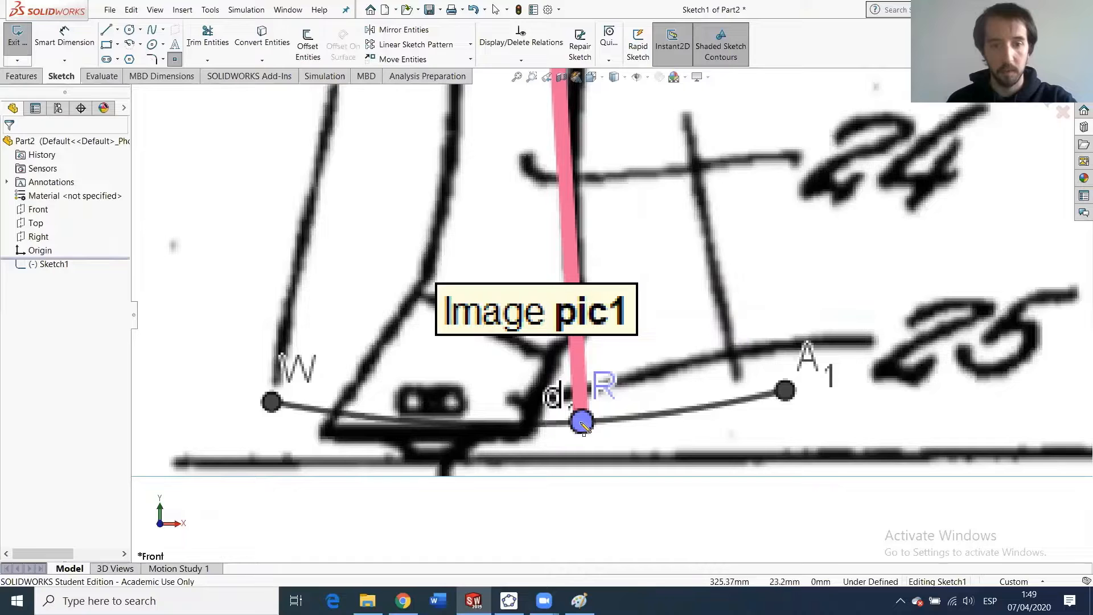
pyautogui.click(581, 422)
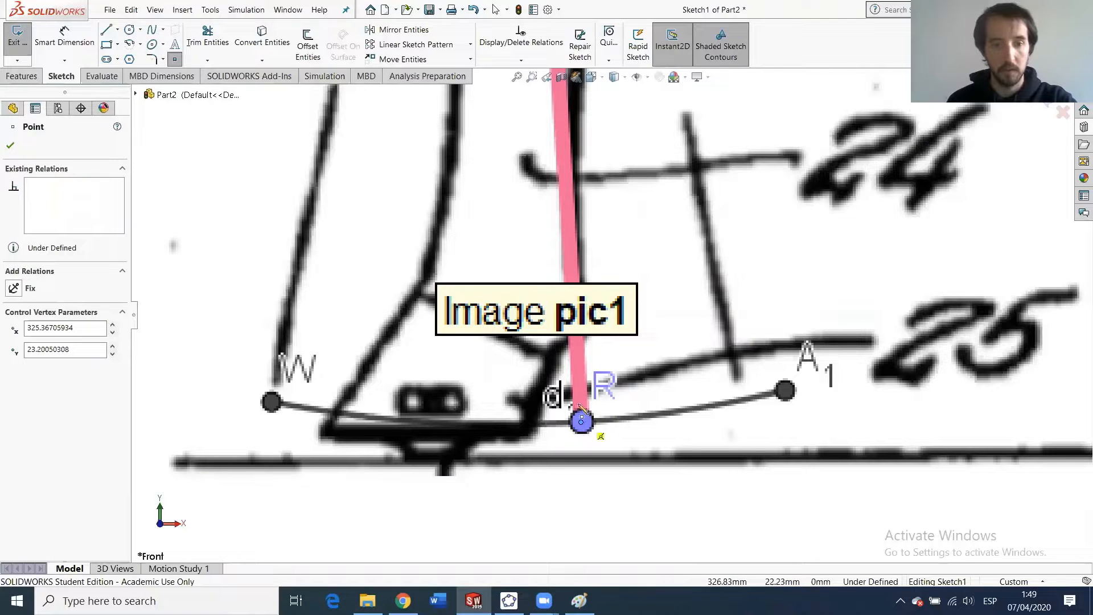
# Add sketch points on the pink leg line's pivot J and its upper joint K.
pyautogui.scroll(6, 579, 406)
pyautogui.scroll(-4, 611, 307)
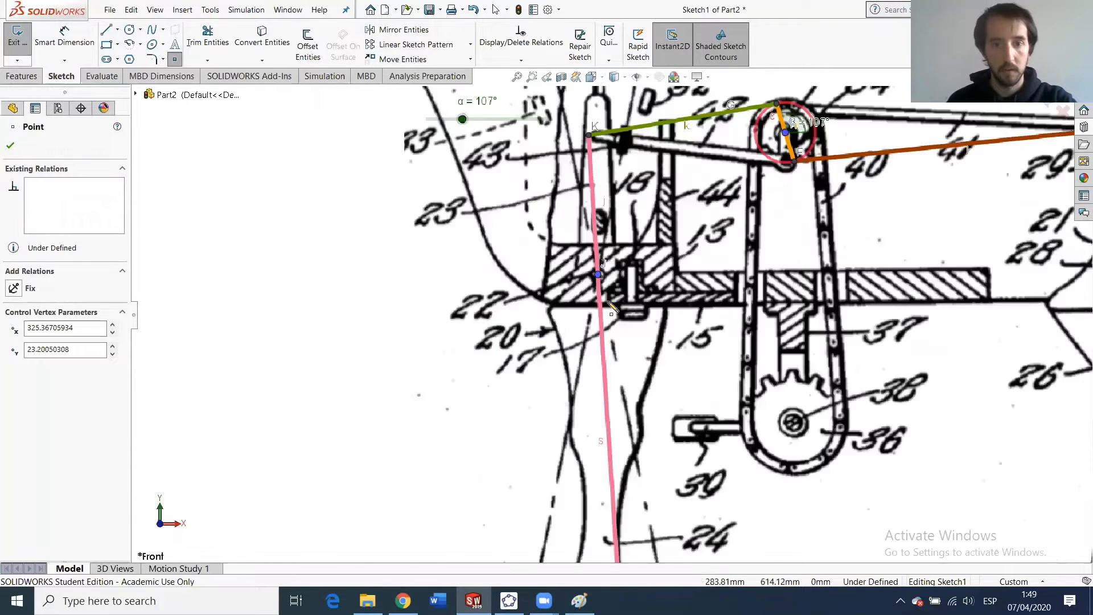
pyautogui.scroll(-6, 611, 309)
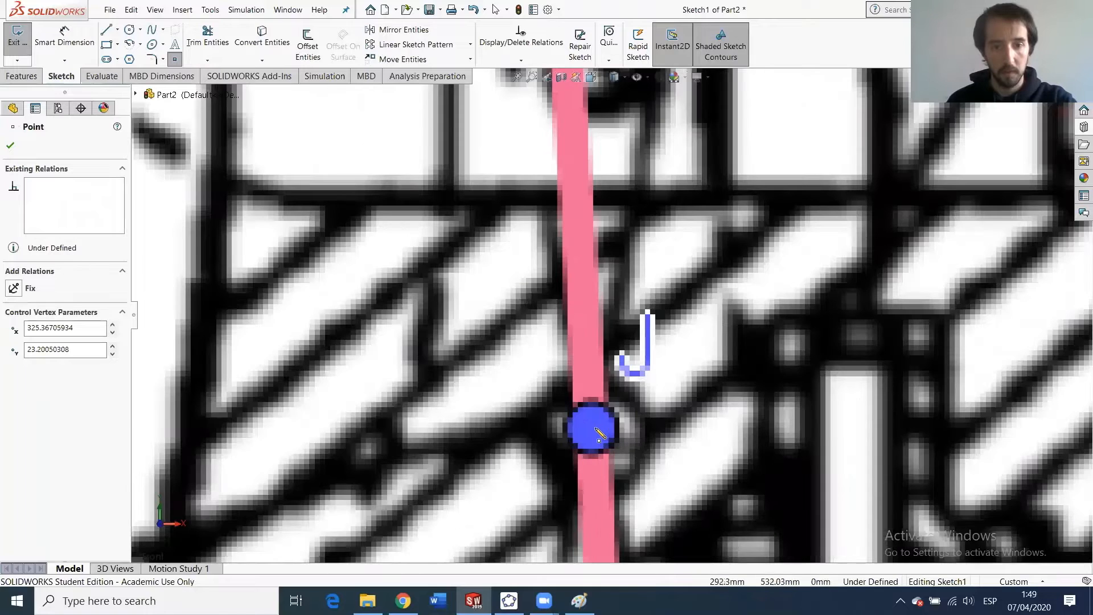
pyautogui.click(599, 434)
pyautogui.scroll(5, 651, 145)
pyautogui.scroll(-5, 574, 247)
pyautogui.scroll(-1, 575, 250)
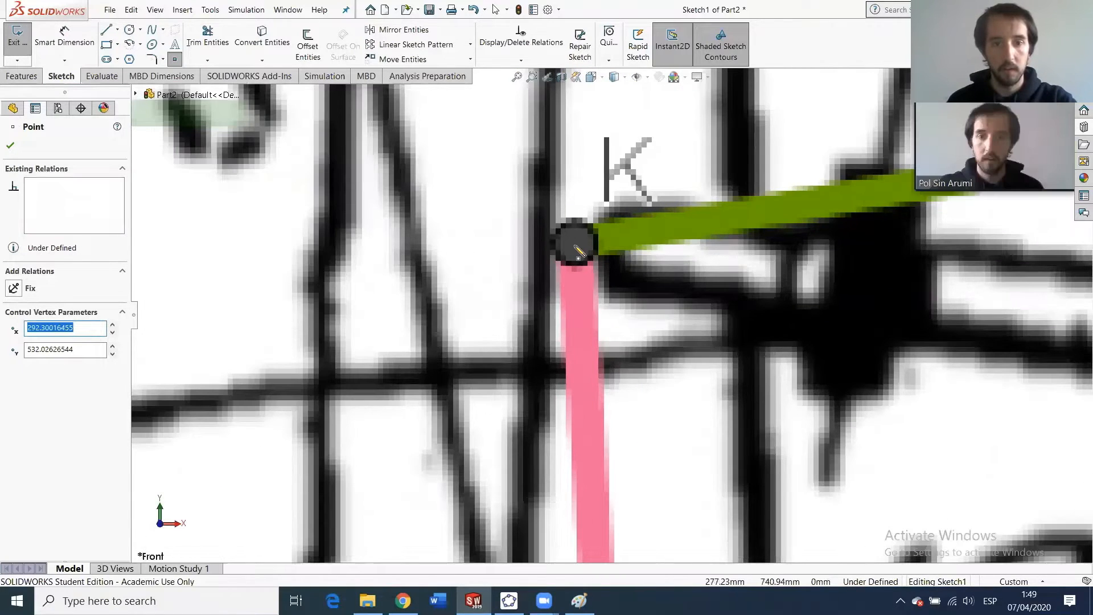
pyautogui.click(577, 247)
# Add sketch points on the orange crank's upper end, where the green link meets it, and on its blue centre pivot.
pyautogui.scroll(4, 576, 248)
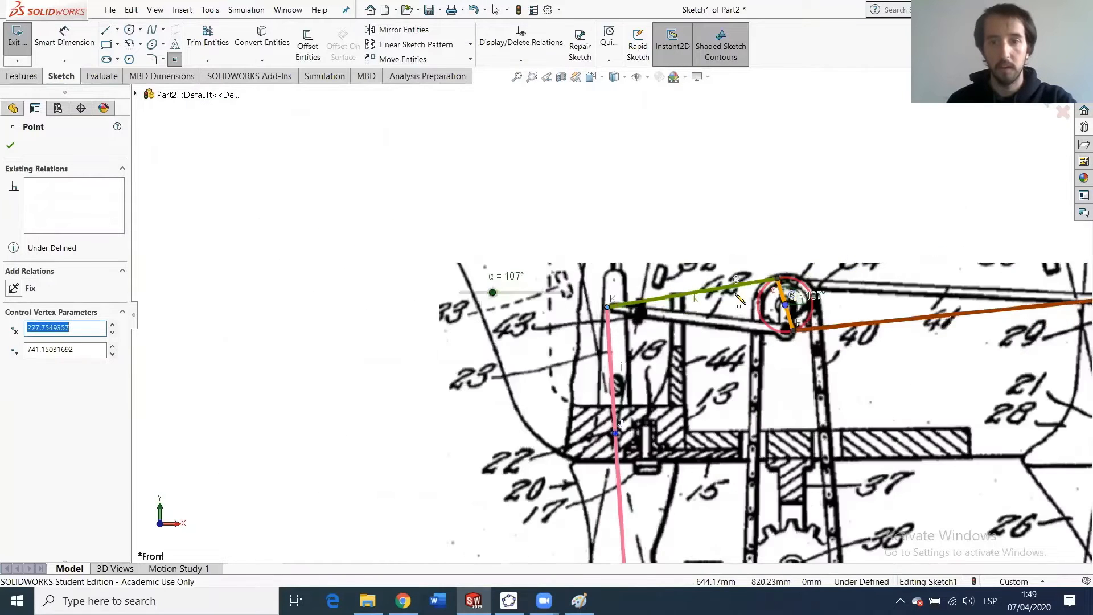
pyautogui.scroll(-4, 539, 342)
pyautogui.scroll(-4, 541, 344)
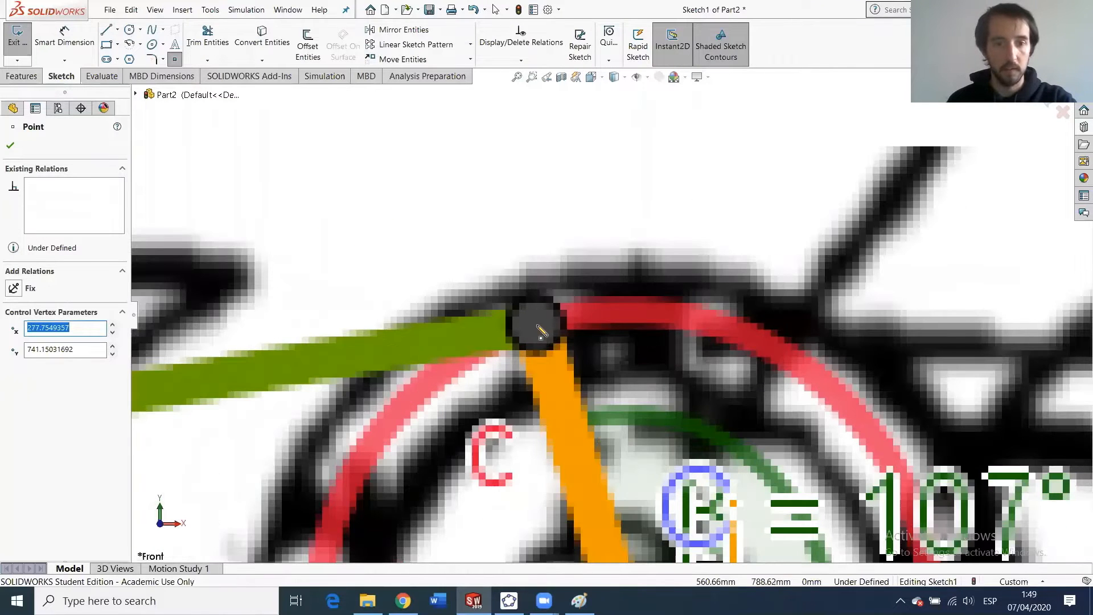
pyautogui.click(534, 324)
pyautogui.scroll(4, 613, 417)
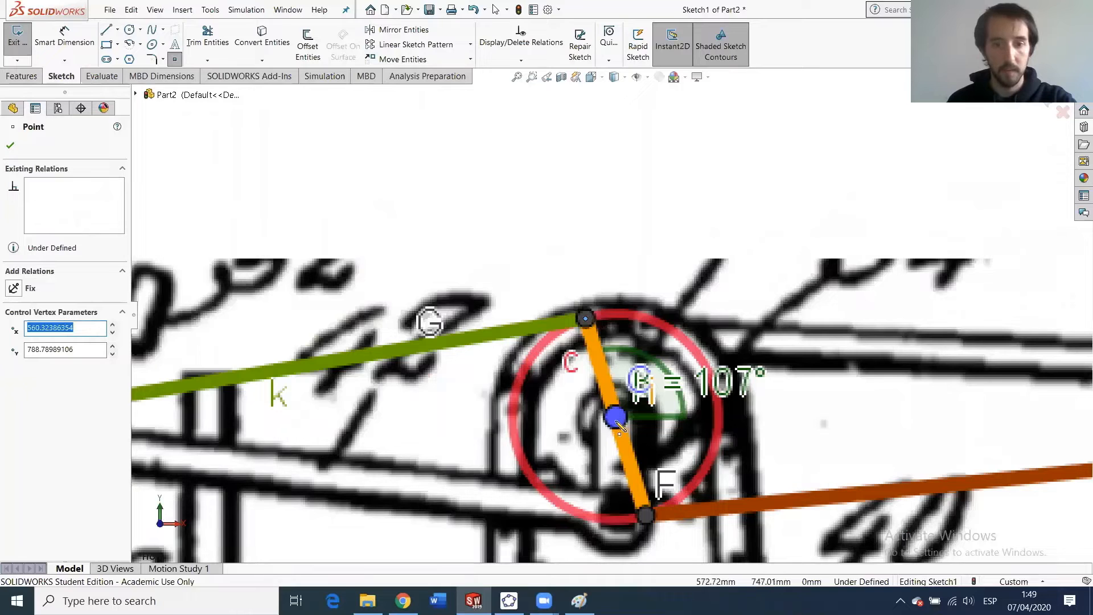
pyautogui.scroll(-3, 609, 383)
pyautogui.scroll(-3, 613, 389)
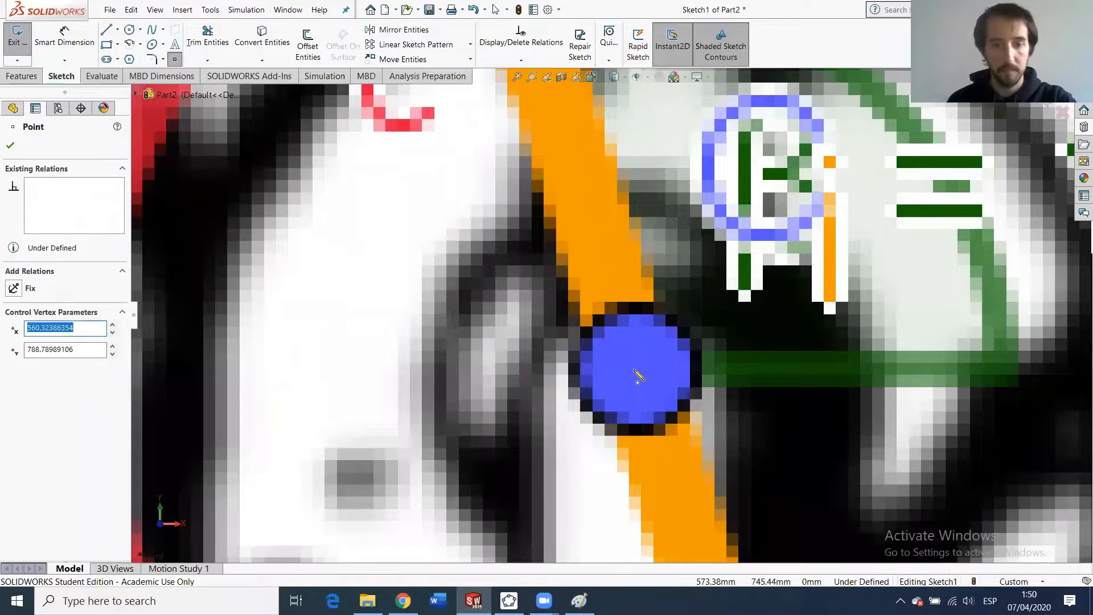
pyautogui.click(639, 378)
# Add a sketch point on the crank's lower end F, where the brown link starts.
pyautogui.scroll(3, 723, 455)
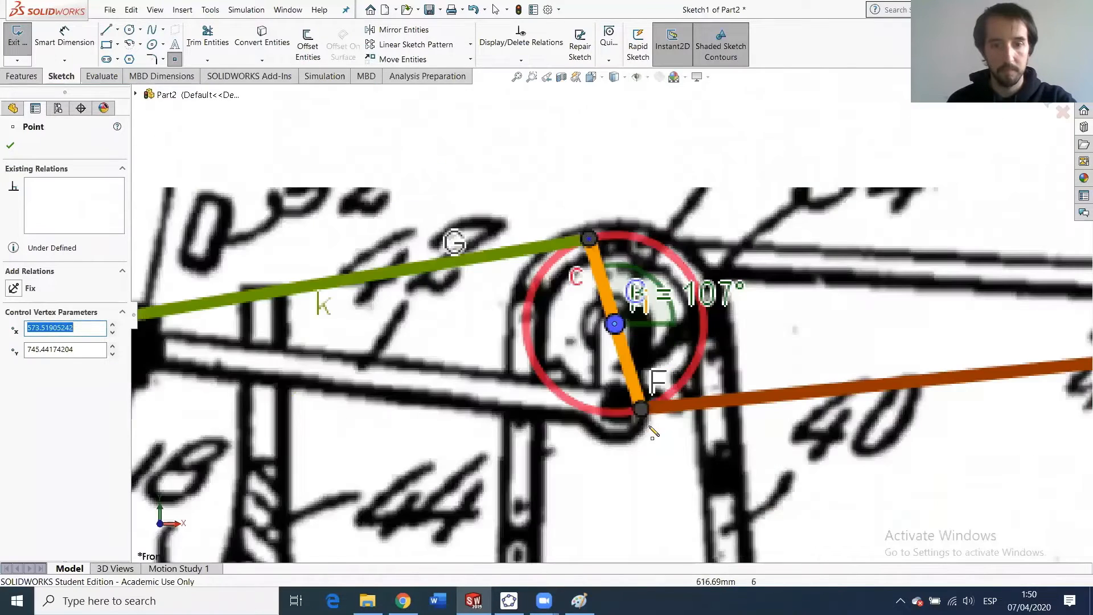
pyautogui.scroll(-3, 646, 316)
pyautogui.scroll(-2, 646, 316)
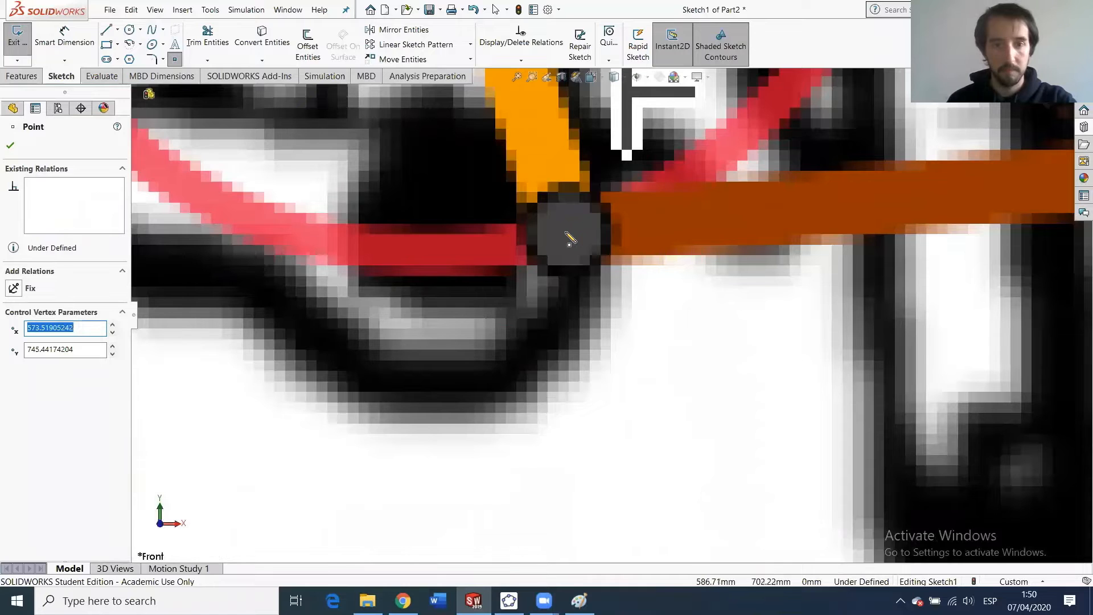
pyautogui.click(569, 239)
pyautogui.scroll(5, 702, 310)
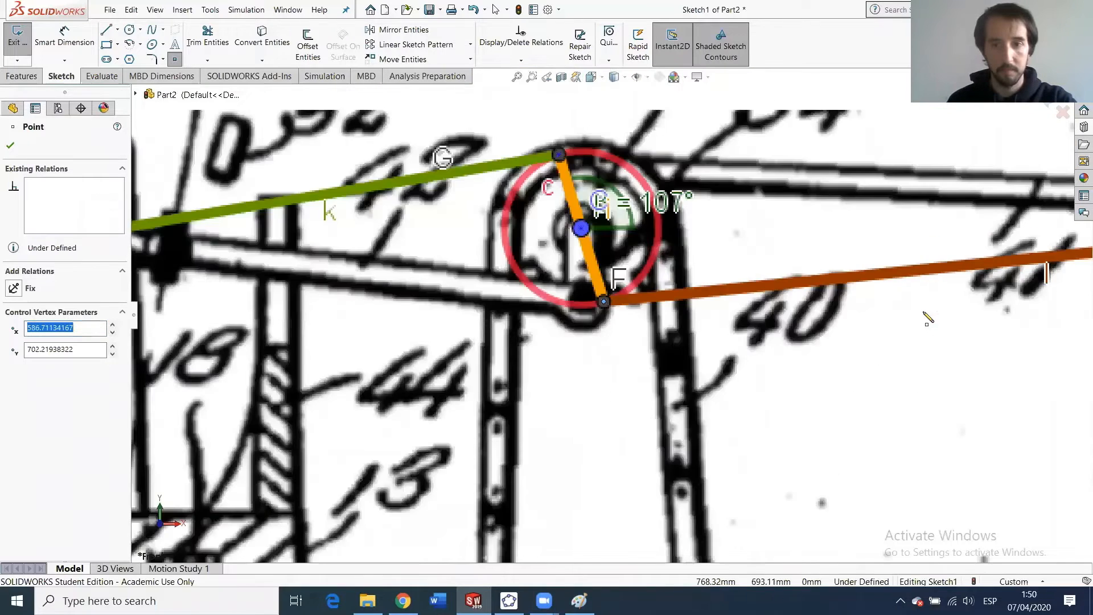
# Add sketch points on the joint where the brown link meets the yellow leg line and on that leg's blue pivot M.
pyautogui.scroll(-10, 1006, 286)
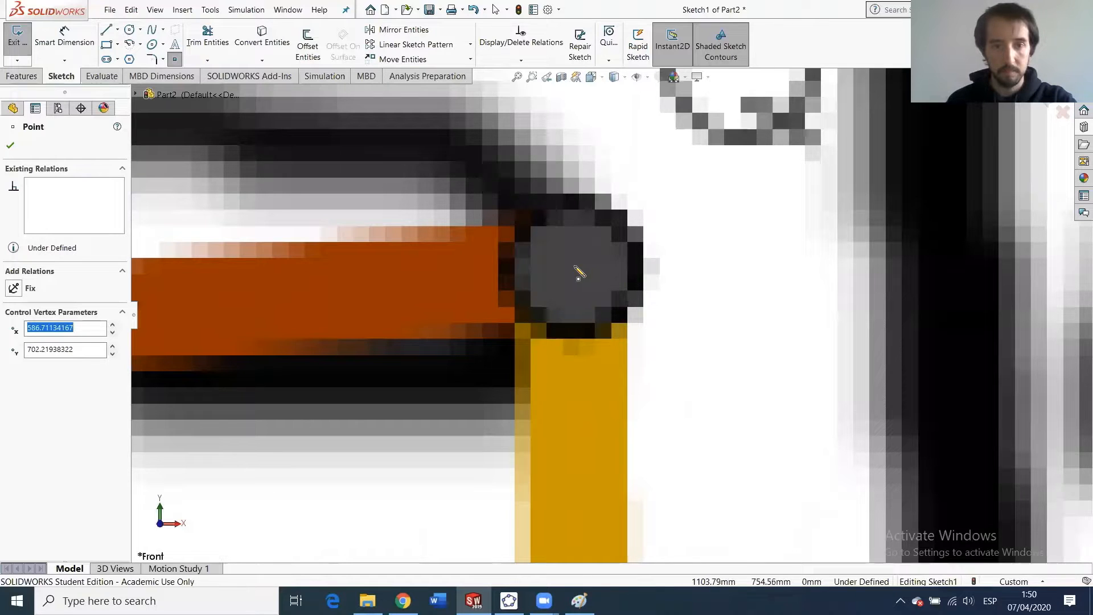
pyautogui.click(577, 275)
pyautogui.scroll(6, 577, 276)
pyautogui.scroll(-10, 616, 434)
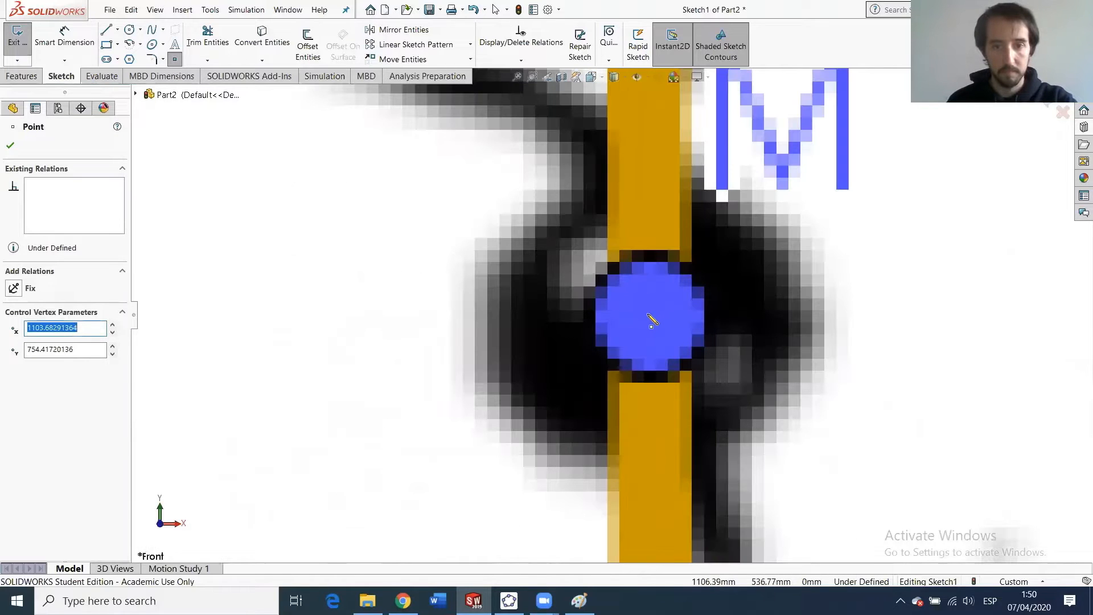
pyautogui.click(648, 314)
# Add a sketch point on the yellow leg line's foot end S and finish placing points.
pyautogui.scroll(10, 691, 393)
pyautogui.scroll(8, 636, 438)
pyautogui.scroll(-10, 612, 370)
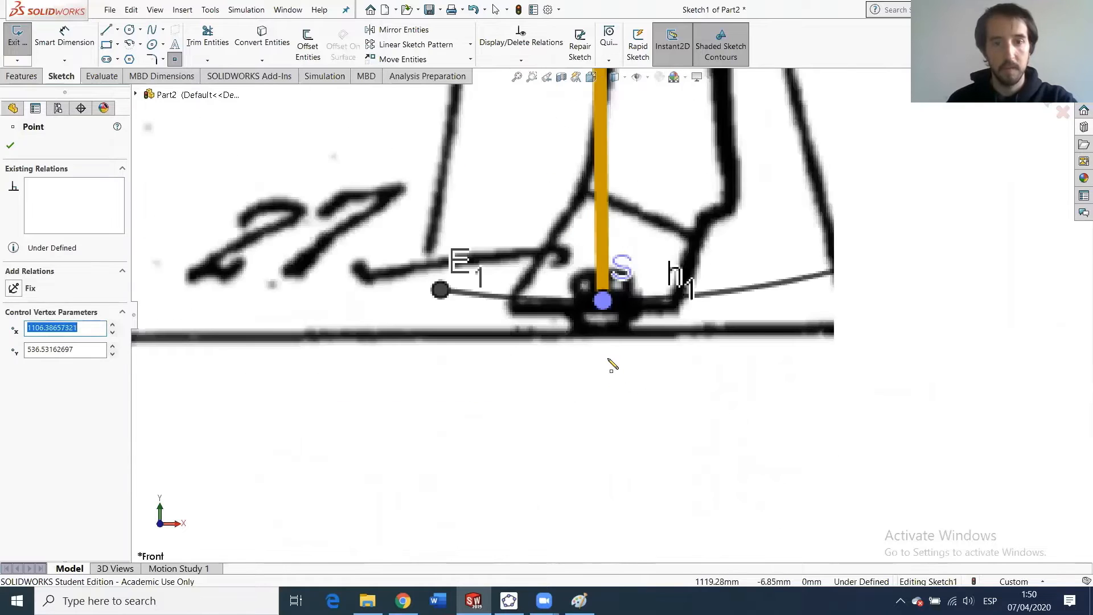
pyautogui.scroll(-3, 611, 367)
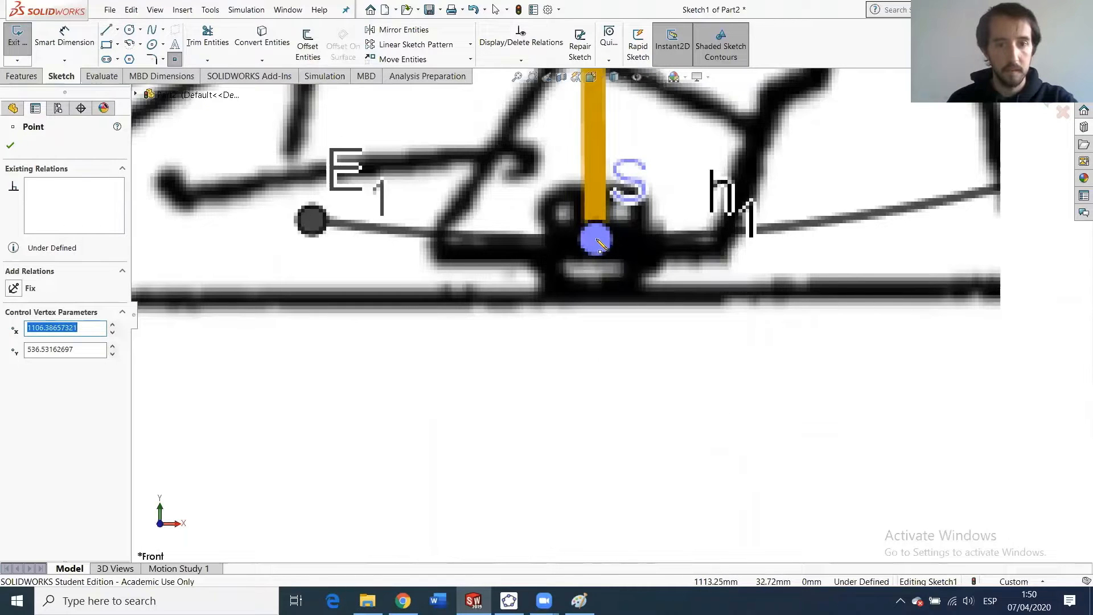
pyautogui.click(599, 245)
pyautogui.scroll(10, 594, 317)
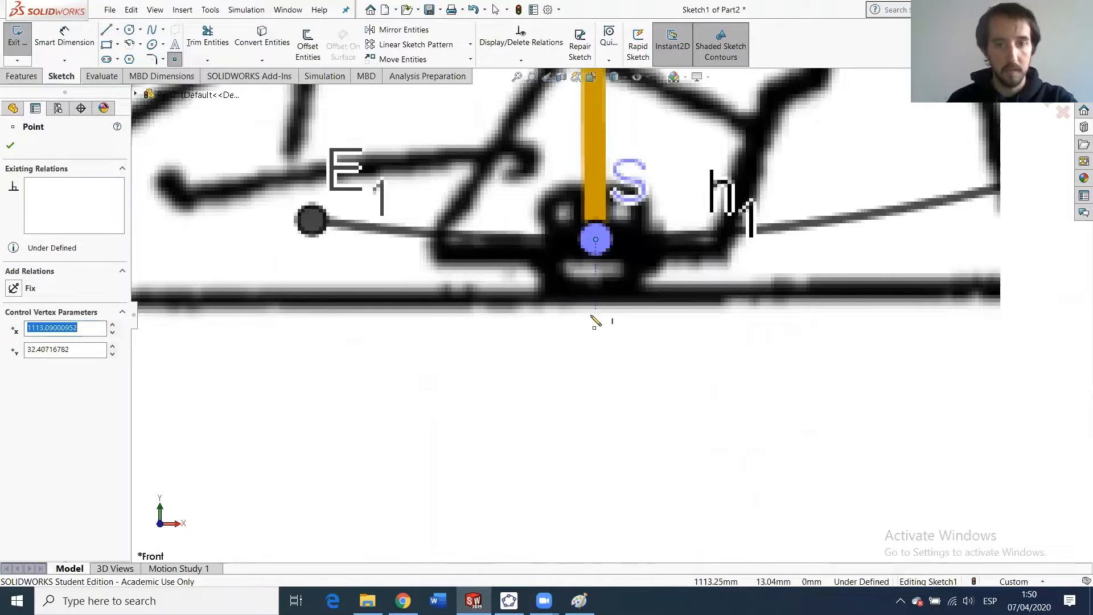
pyautogui.click(10, 147)
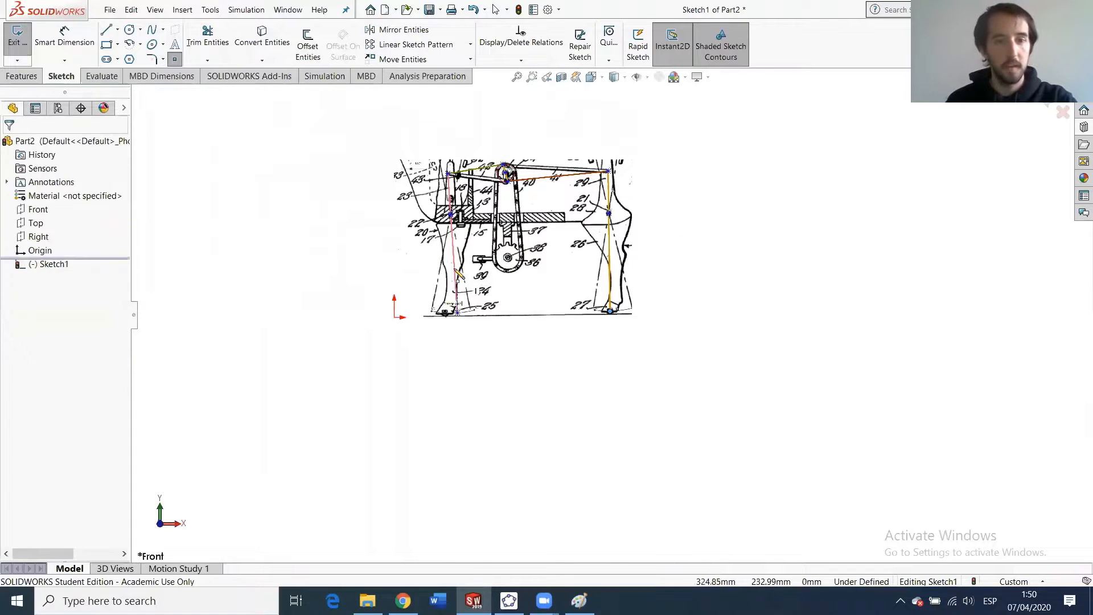
# Check the placed joint points against the whole linkage picture.
pyautogui.scroll(2, 464, 281)
pyautogui.scroll(-6, 569, 253)
pyautogui.scroll(-4, 443, 267)
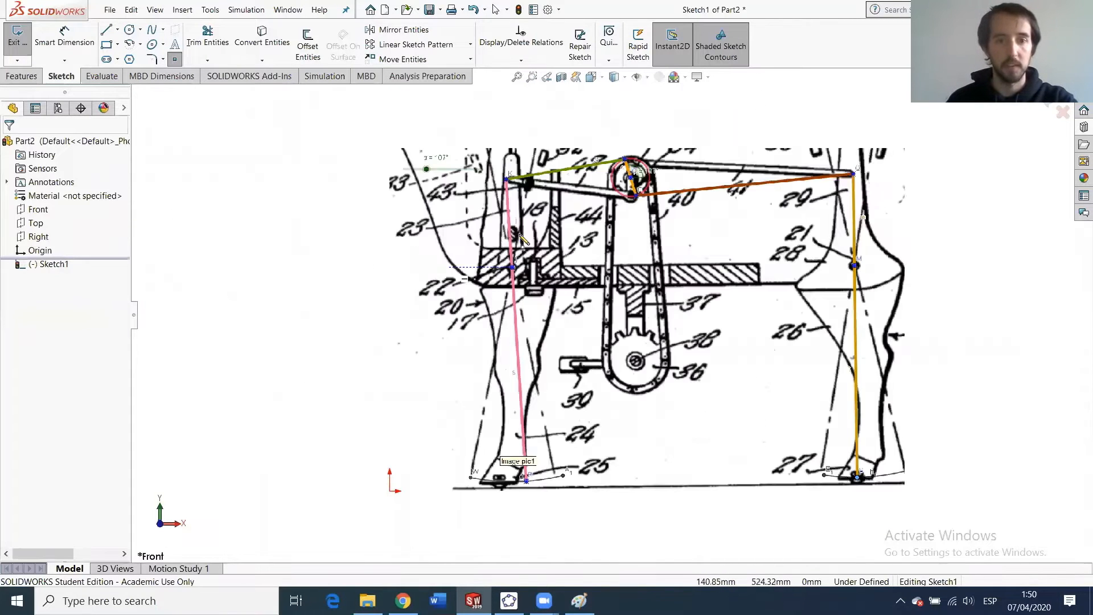
pyautogui.scroll(-3, 588, 325)
pyautogui.scroll(10, 588, 327)
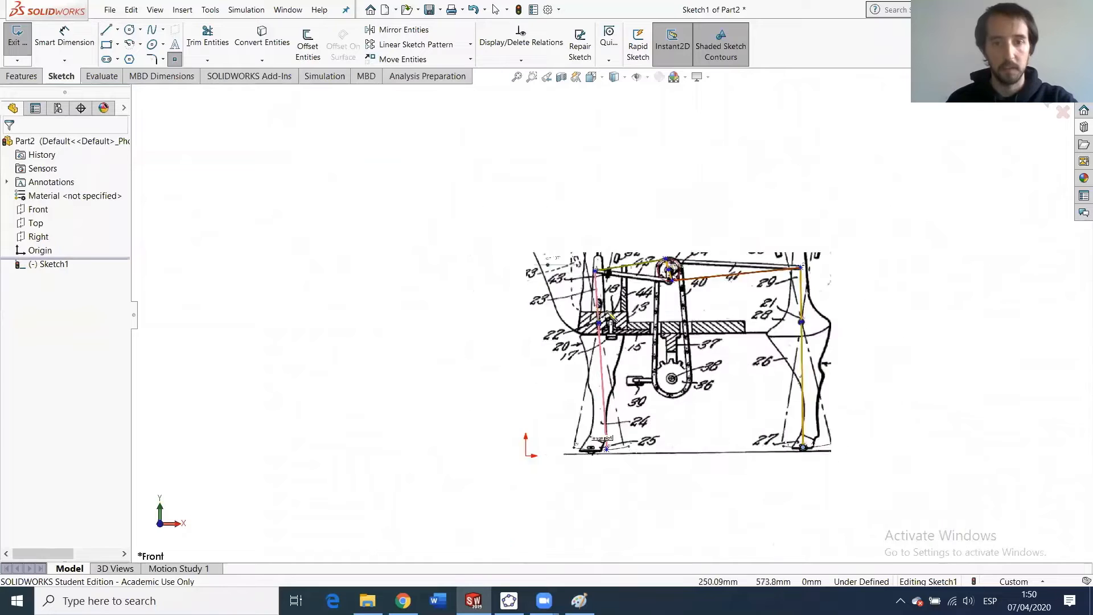
pyautogui.scroll(-3, 654, 357)
pyautogui.scroll(2, 564, 324)
pyautogui.scroll(-3, 580, 309)
pyautogui.scroll(5, 581, 309)
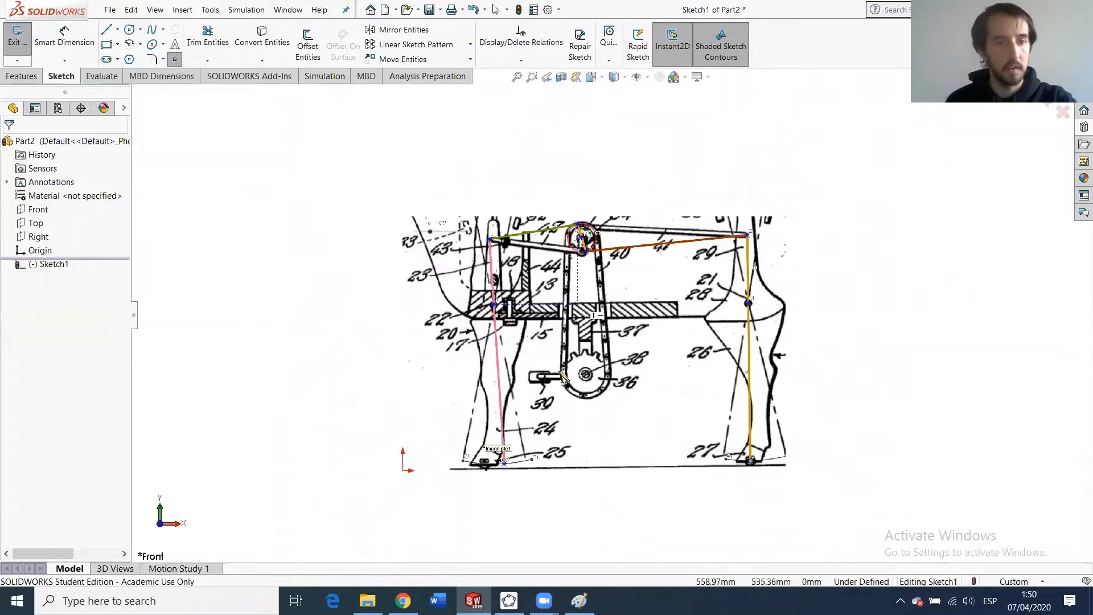
pyautogui.scroll(-6, 576, 302)
pyautogui.scroll(2, 576, 299)
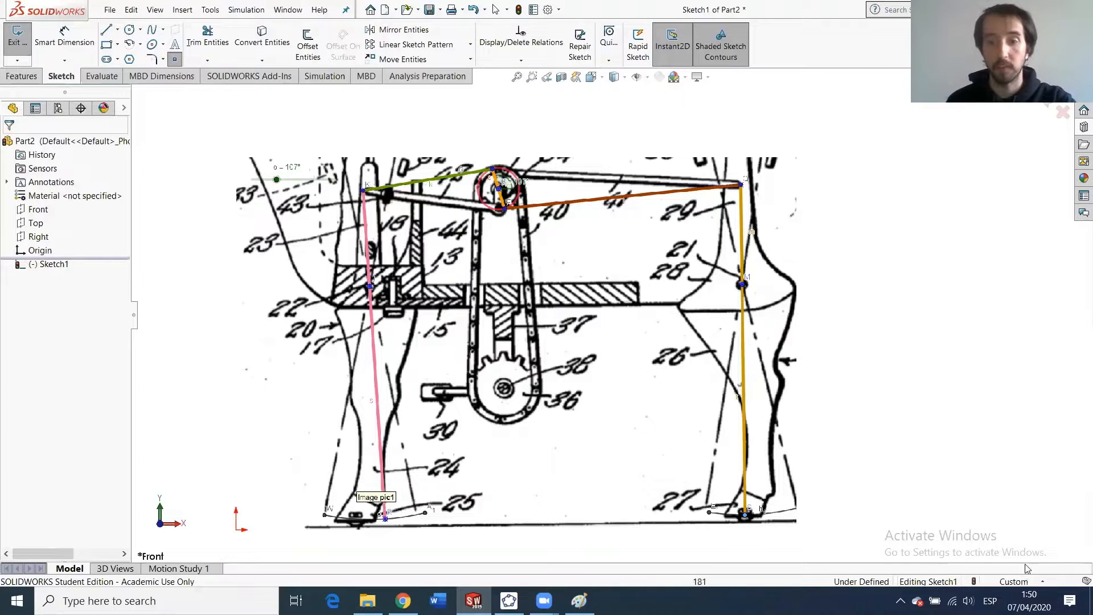
# Switch the document units to IPS (inch, pound, second) and reopen the picture's sketch for editing.
pyautogui.click(1006, 581)
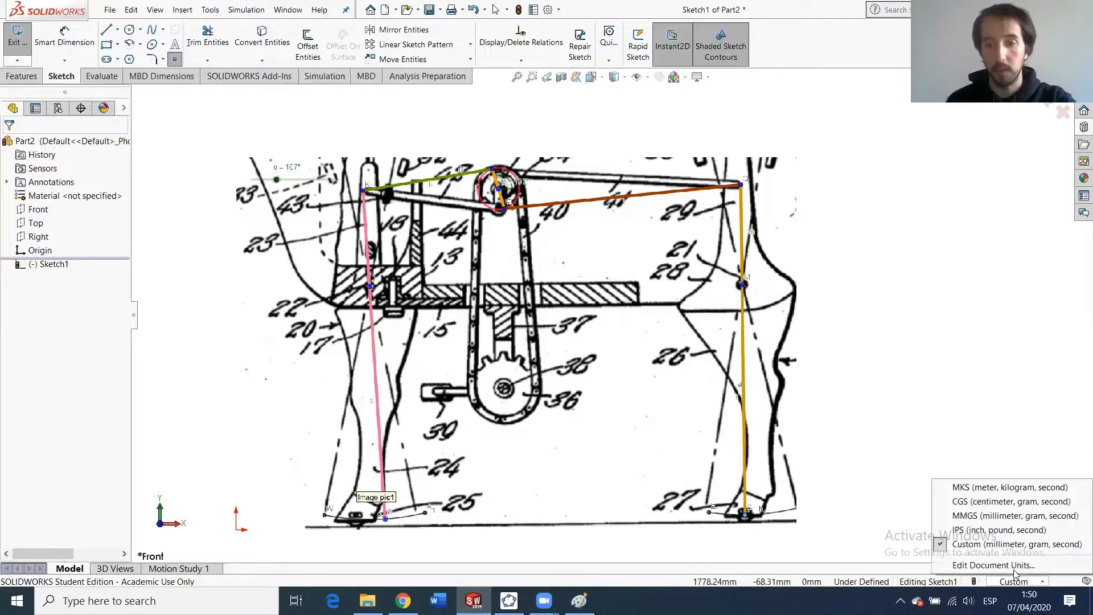
pyautogui.click(995, 531)
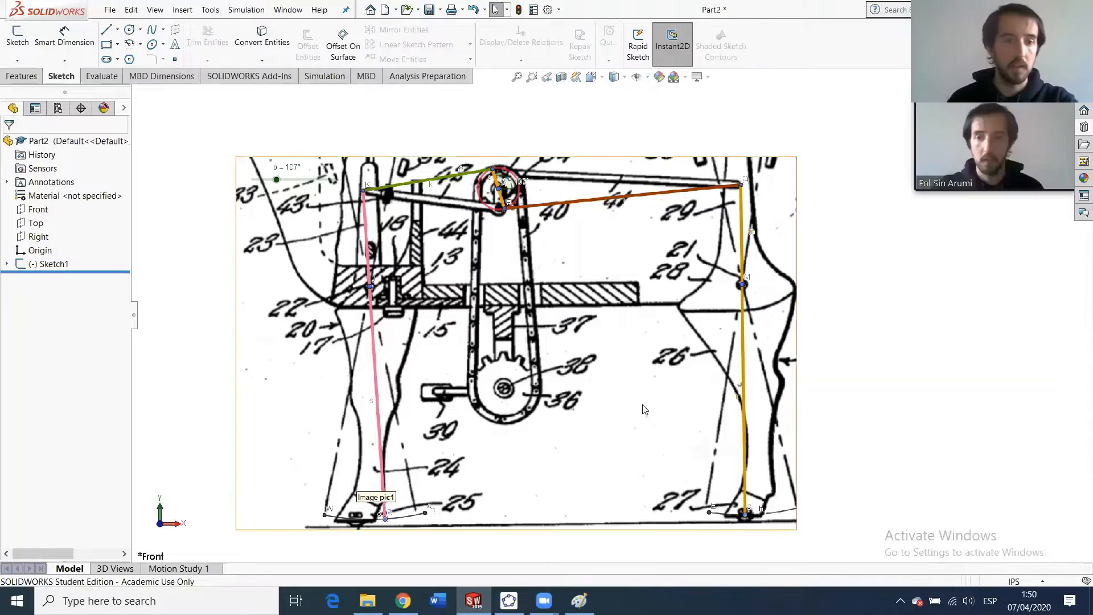
pyautogui.click(40, 263)
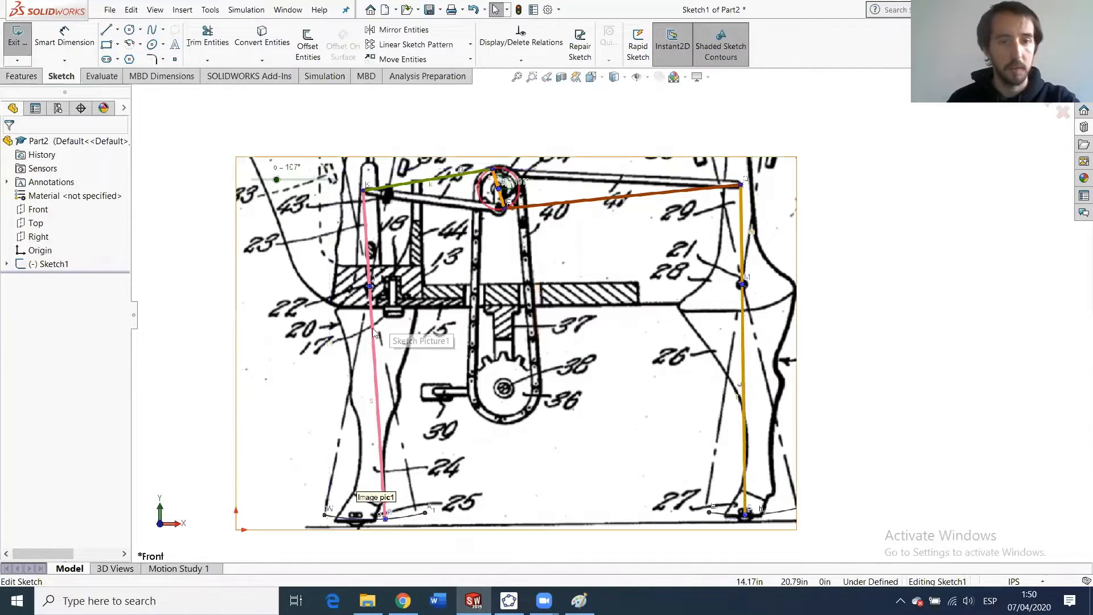
# Dimension the distance between the pink leg's pivot and foot points as 8 in and move the dimension outward from the points.
pyautogui.click(59, 44)
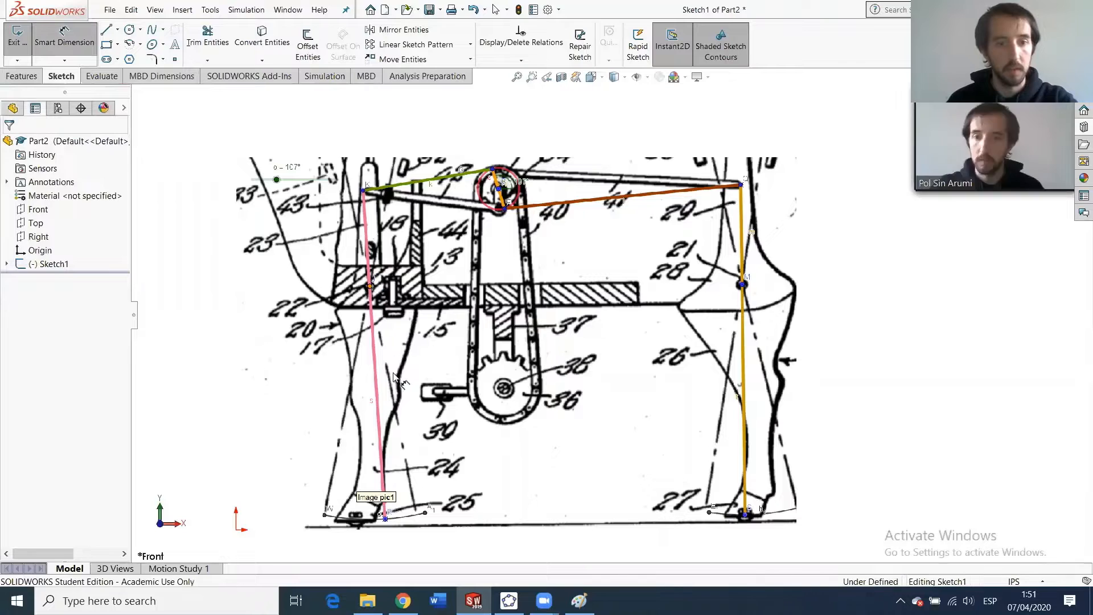
pyautogui.click(370, 287)
pyautogui.click(385, 519)
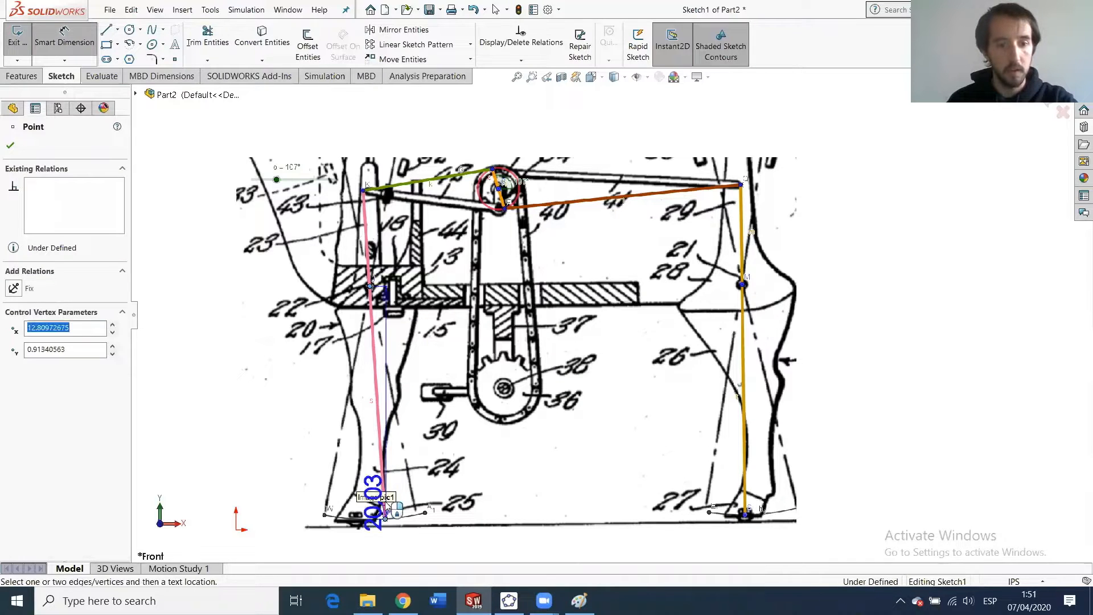
pyautogui.click(374, 389)
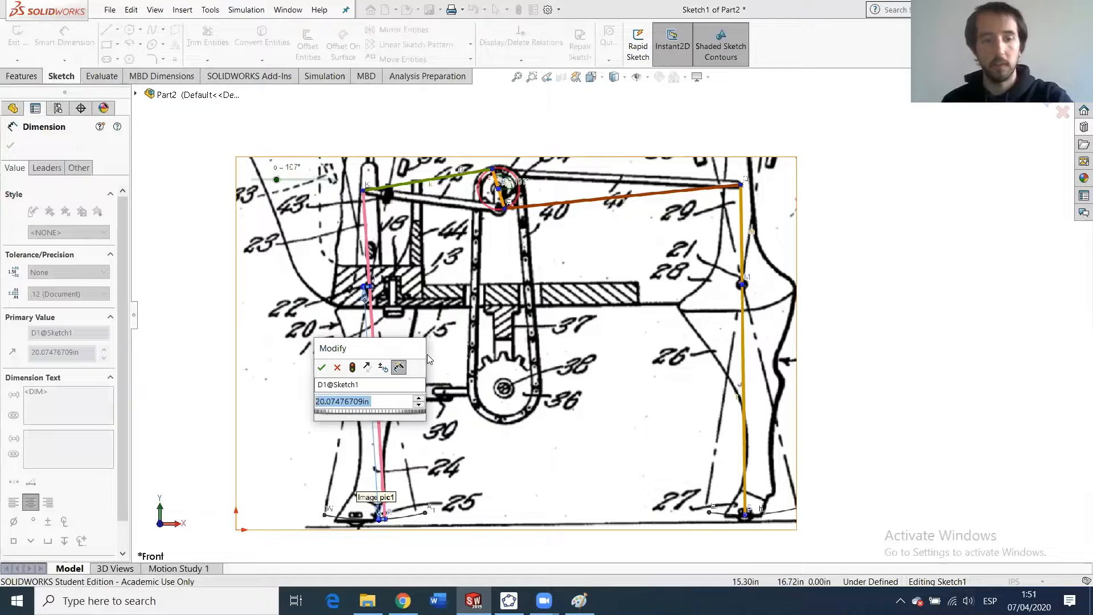
pyautogui.write('8')
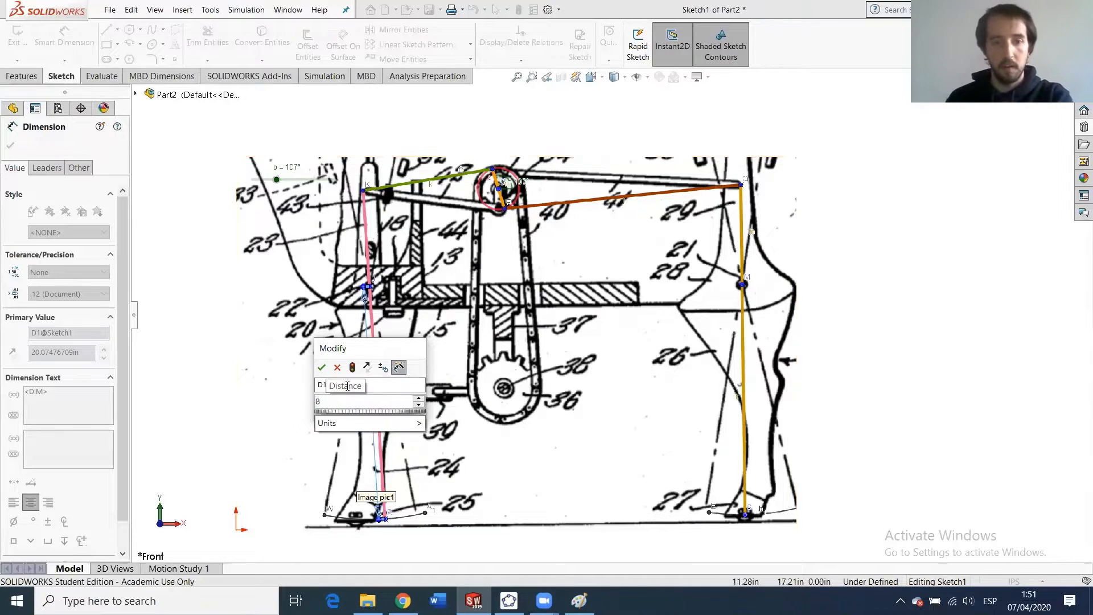
pyautogui.moveTo(354, 424)
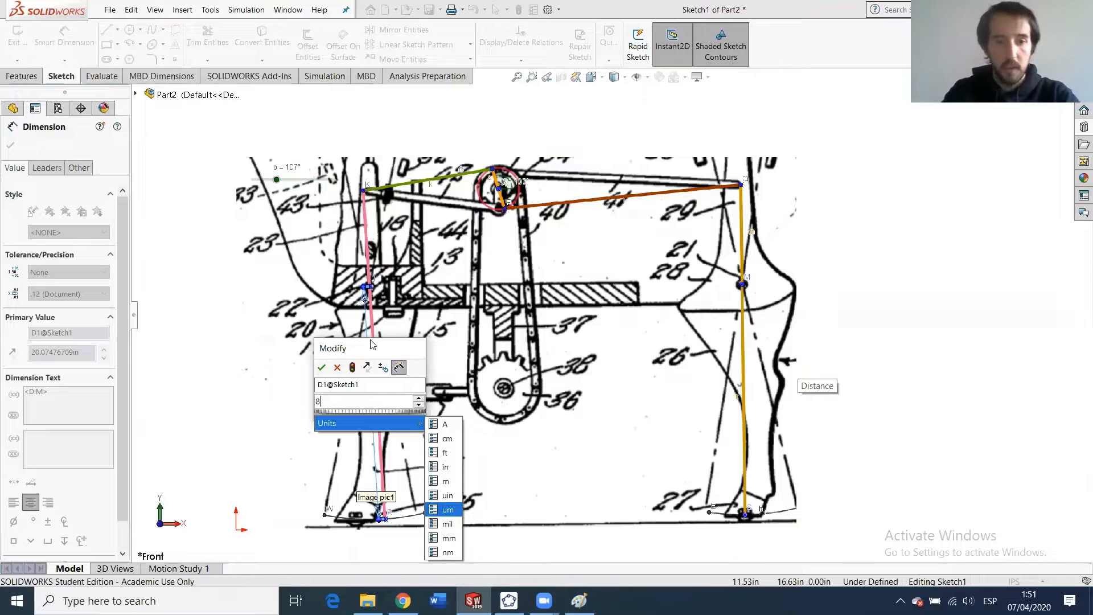
pyautogui.write('in')
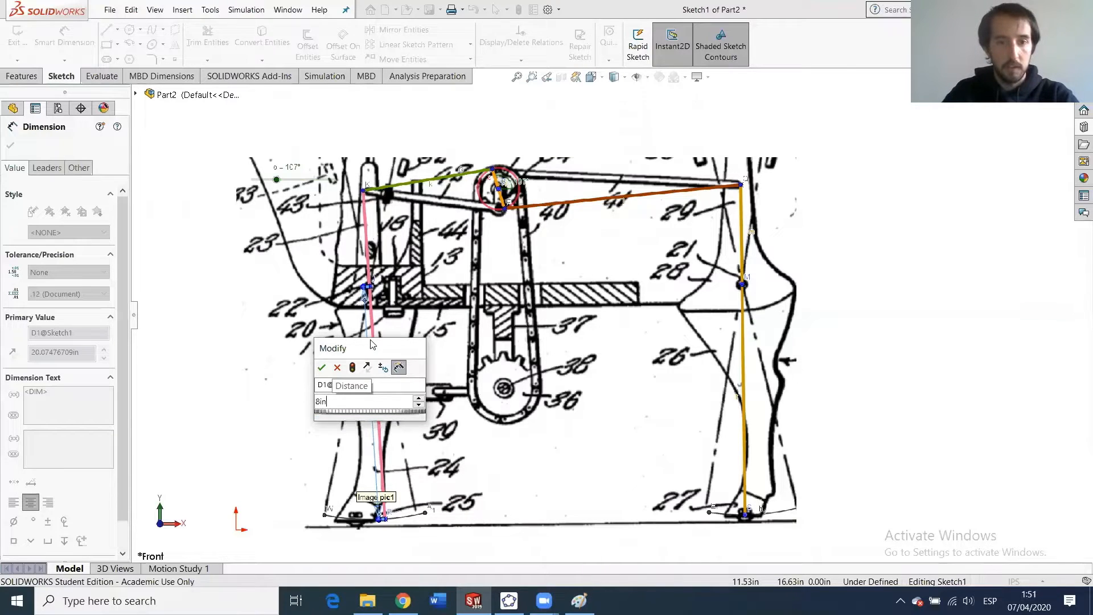
pyautogui.press('Return')
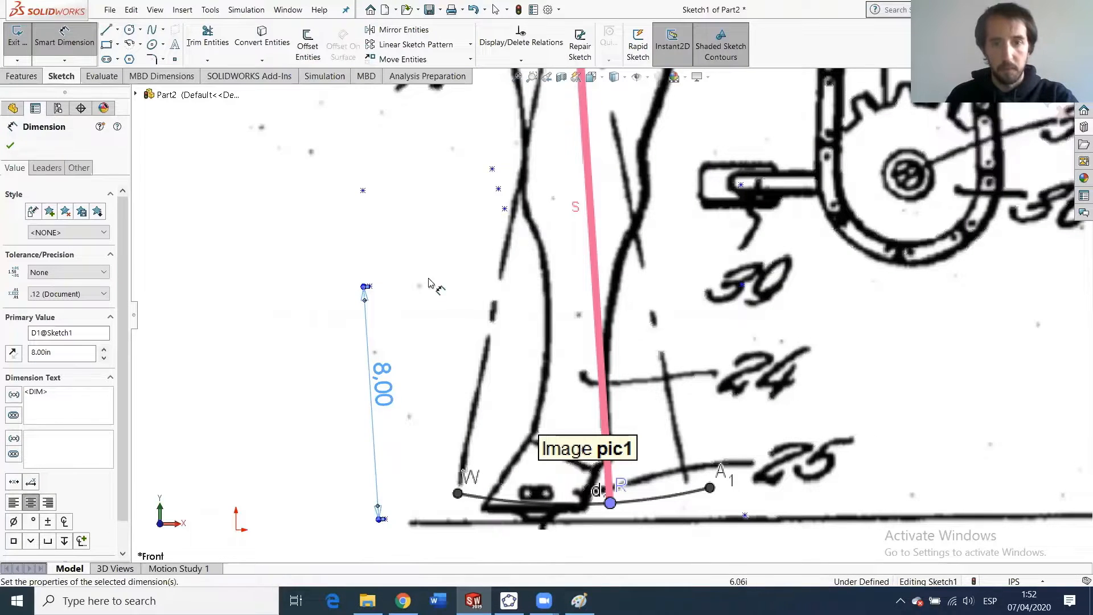
pyautogui.click(11, 143)
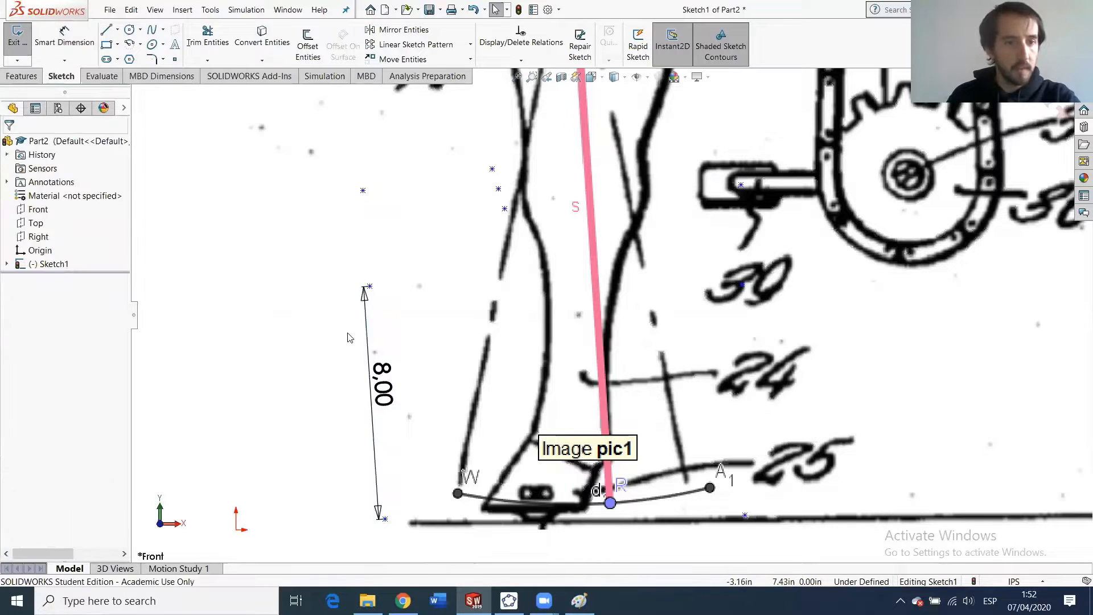
pyautogui.moveTo(380, 383); pyautogui.dragTo(345, 392)
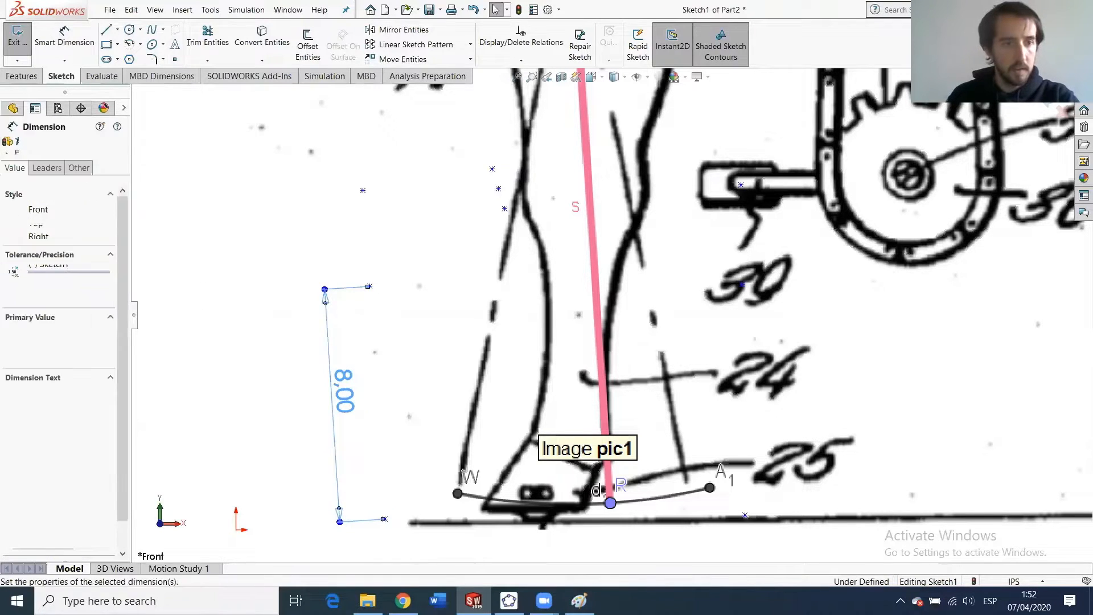
pyautogui.click(12, 146)
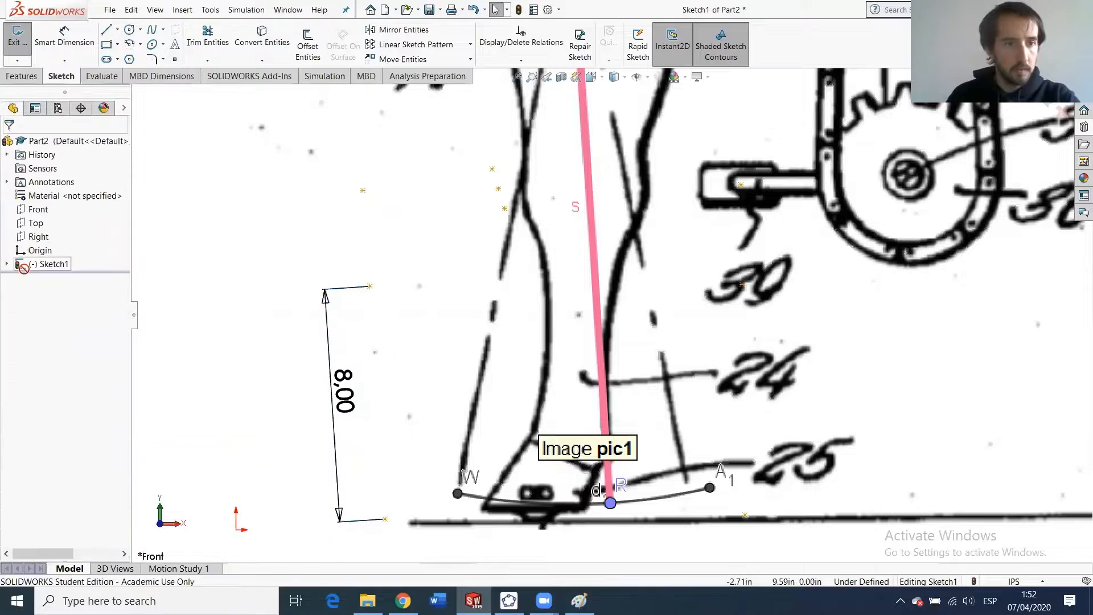
# Delete the linkage sketch picture from the sketch, keeping the joint points.
pyautogui.click(8, 264)
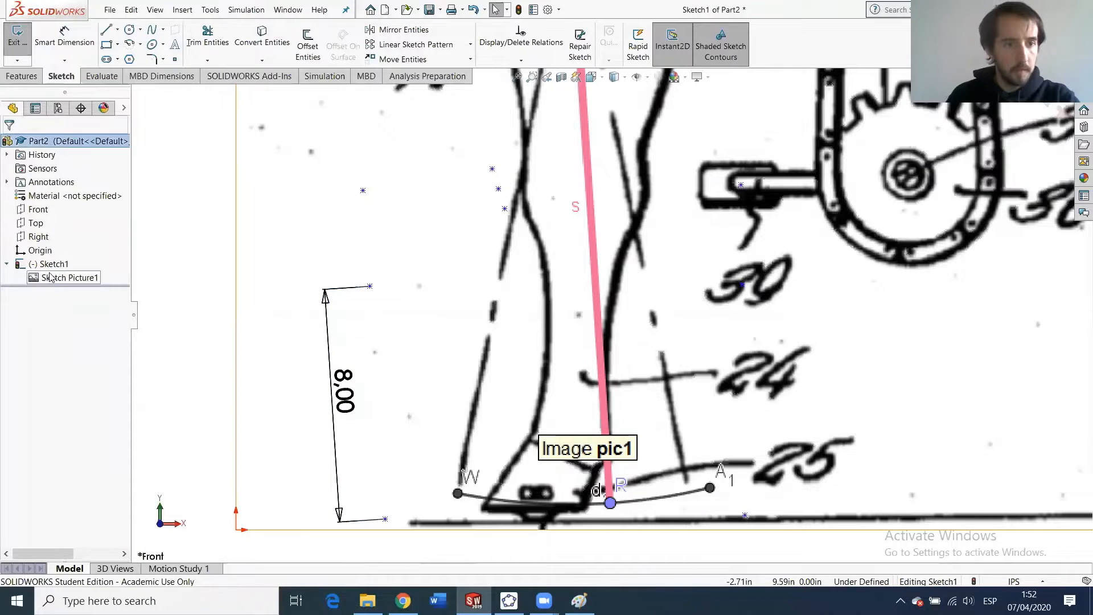
pyautogui.rightClick(51, 277)
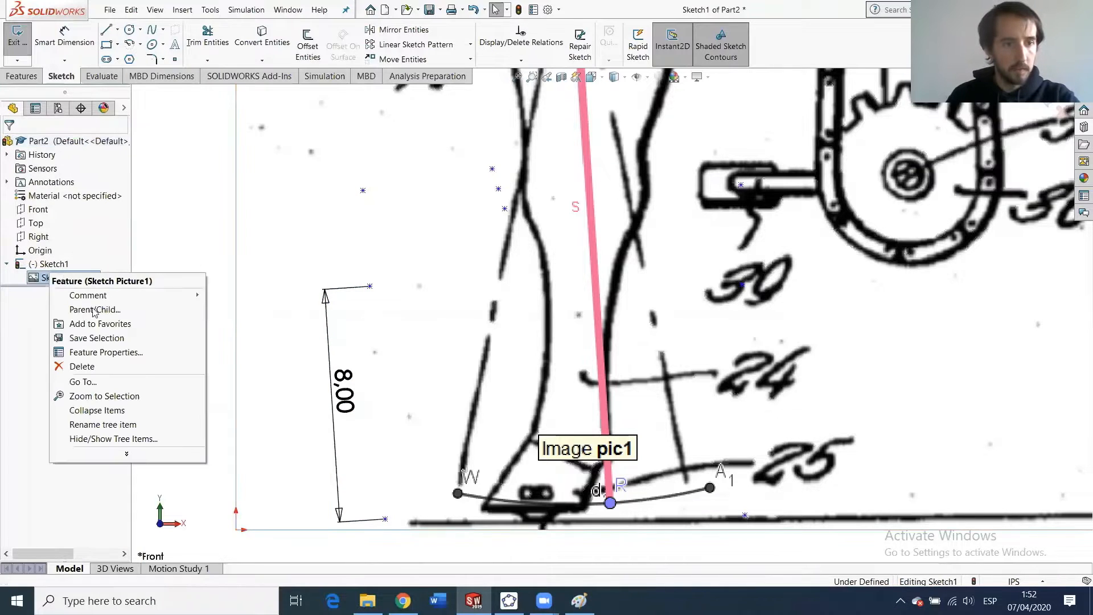
pyautogui.click(106, 368)
pyautogui.click(629, 226)
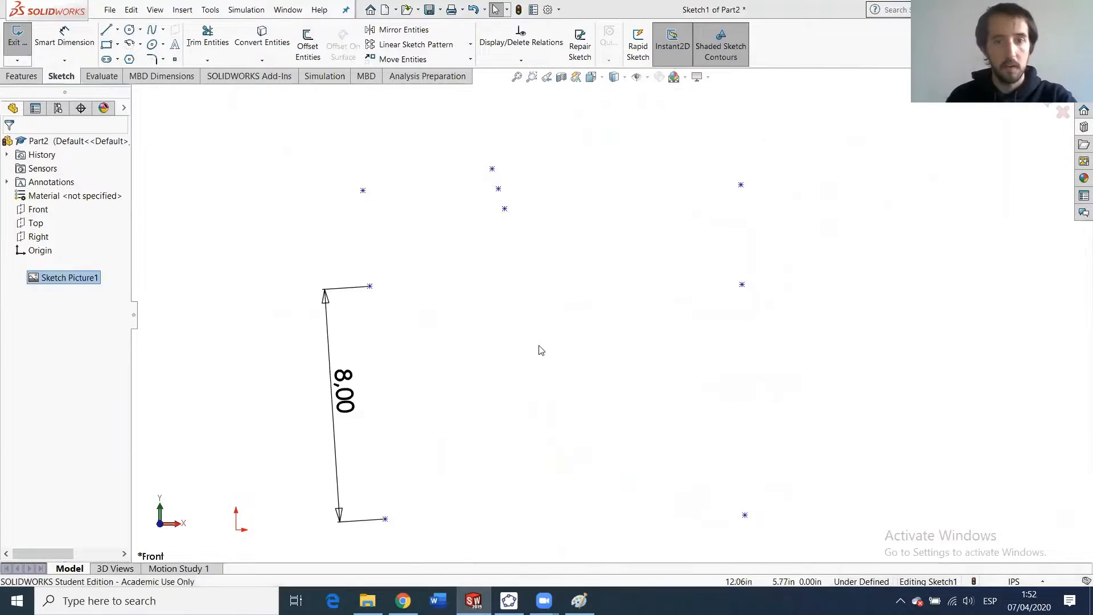
# Draw connected lines from the left leg's foot point through its pivot and upper joint to the crank's lower point, then its upper point.
pyautogui.click(105, 30)
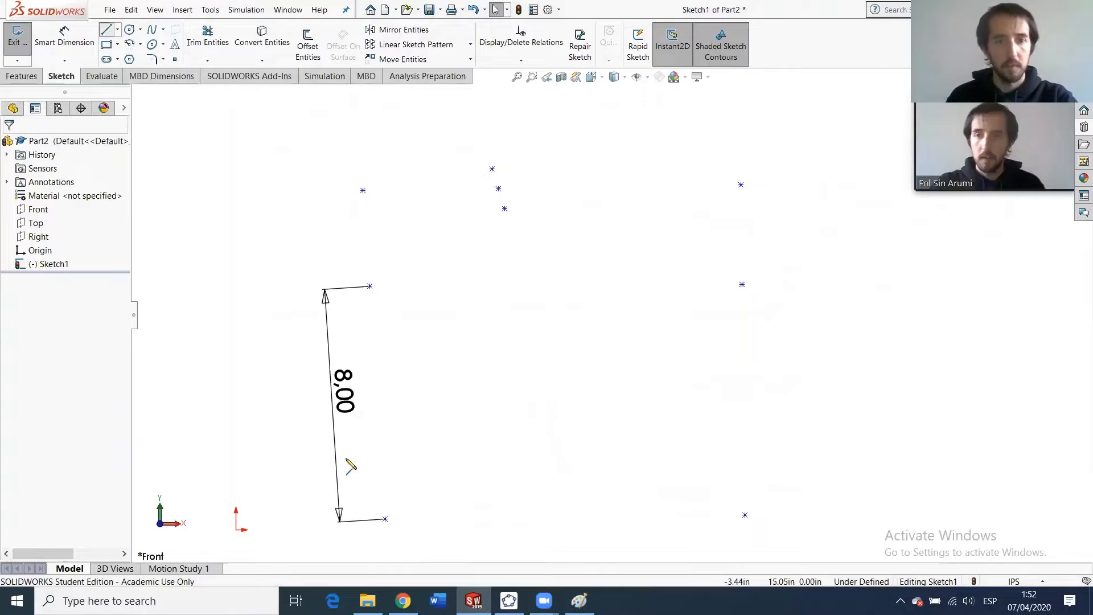
pyautogui.click(385, 519)
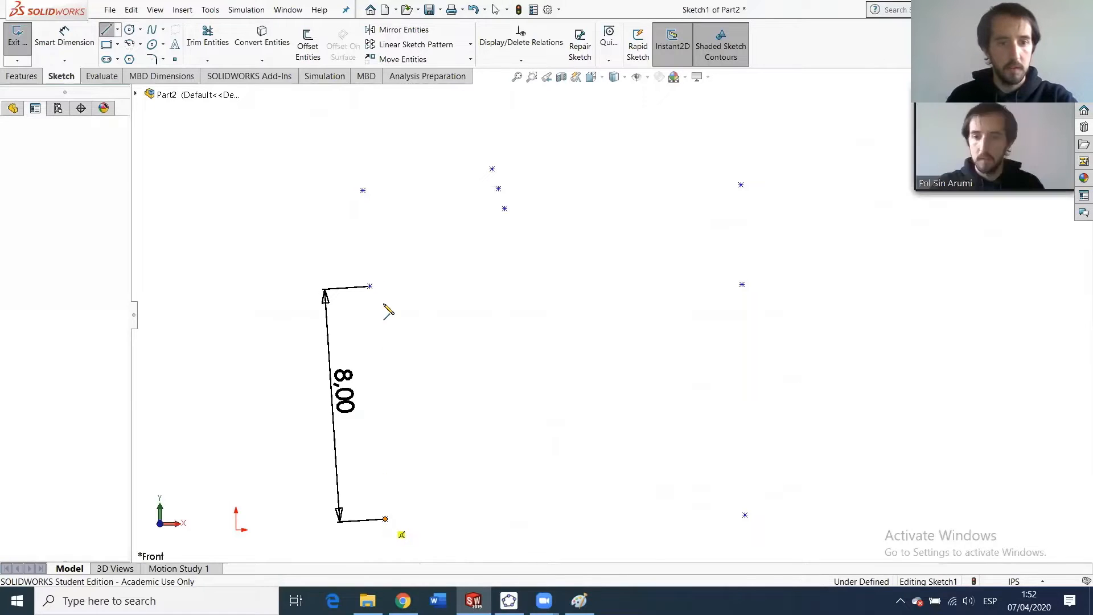
pyautogui.click(370, 286)
pyautogui.click(363, 191)
pyautogui.click(504, 209)
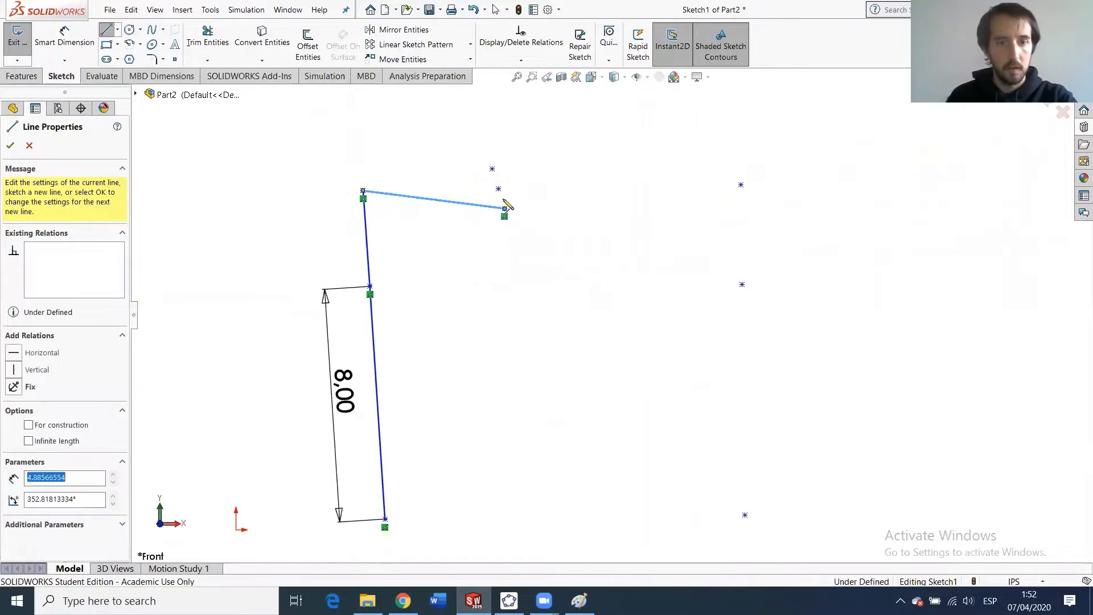
pyautogui.click(493, 169)
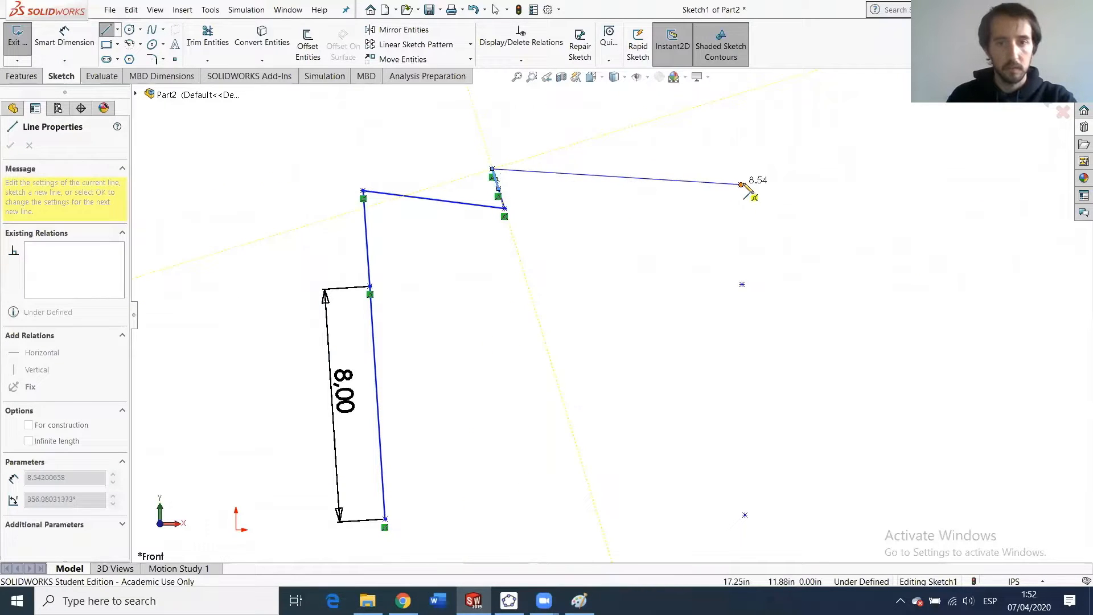
# Draw lines from the crank's upper point to the right leg's upper joint and down through its pivot to the foot point.
pyautogui.click(740, 184)
pyautogui.click(741, 285)
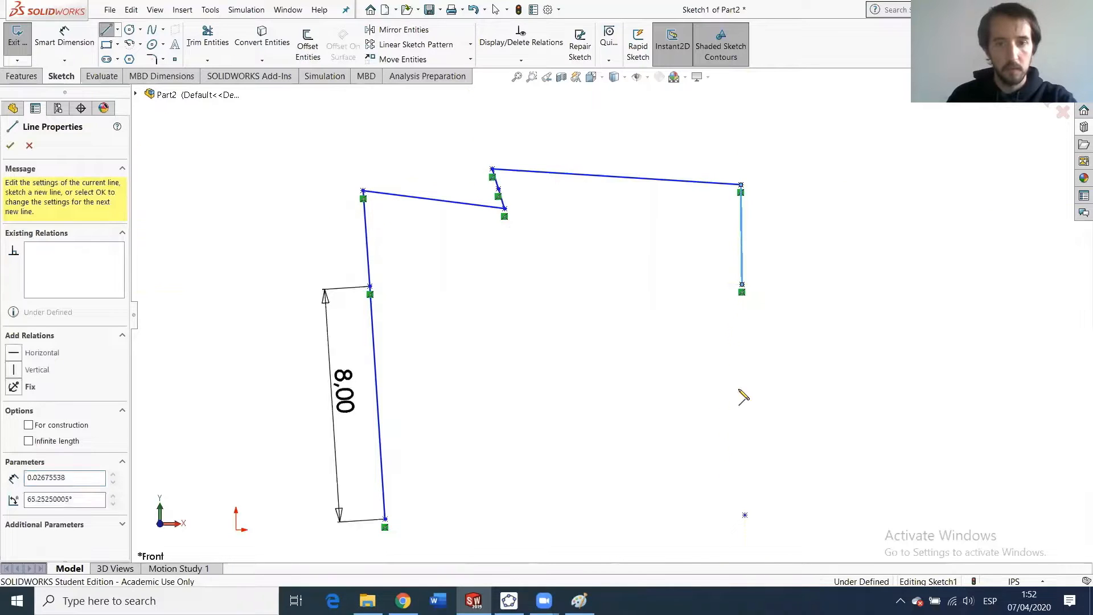
pyautogui.click(745, 518)
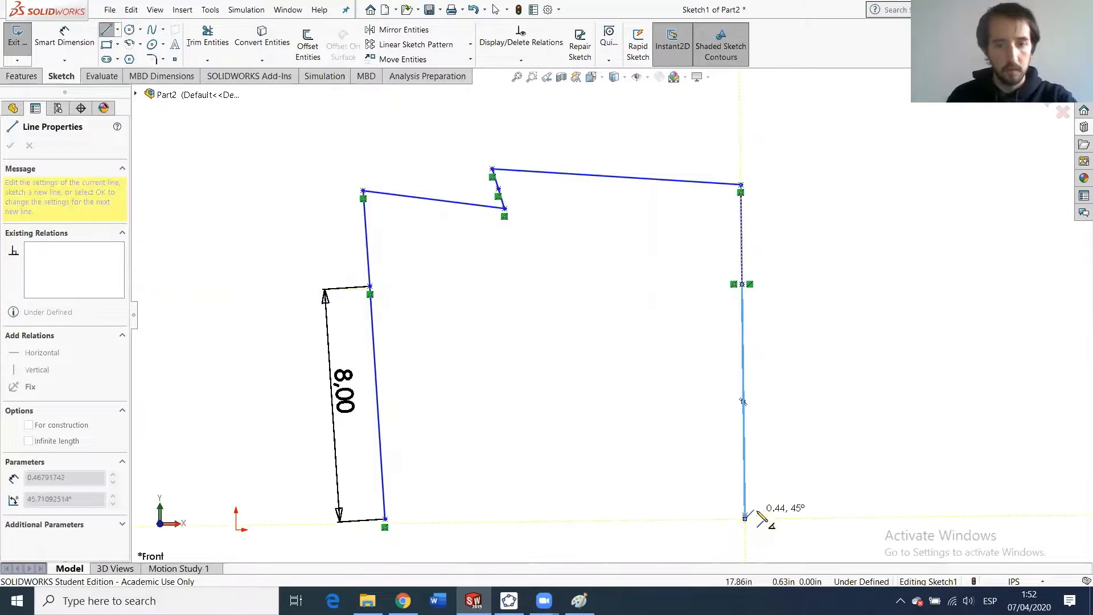
pyautogui.hotkey('ctrl', 'z')
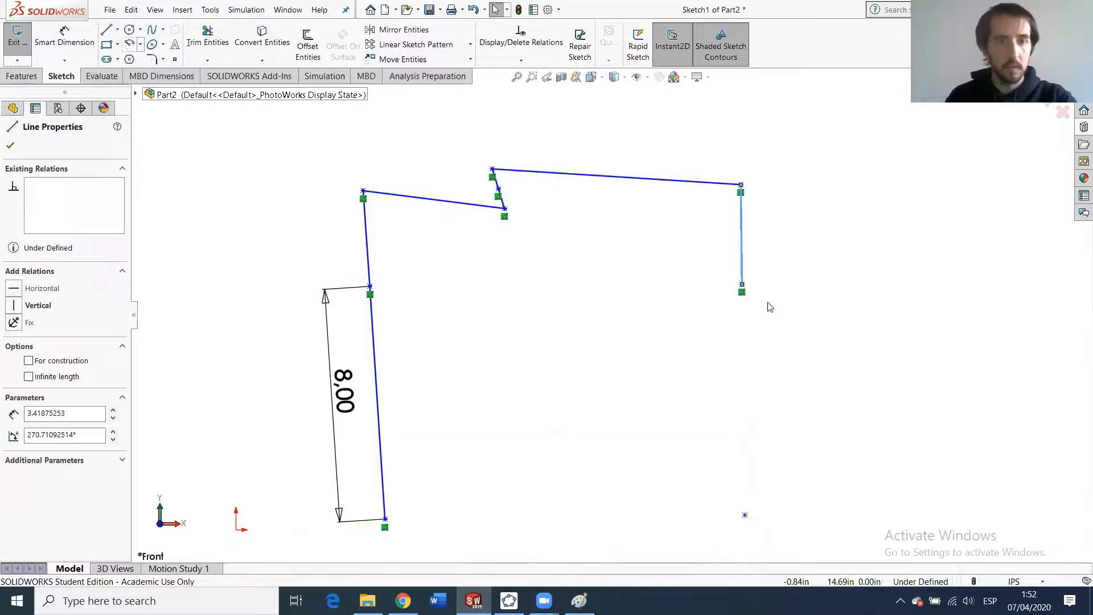
pyautogui.click(741, 284)
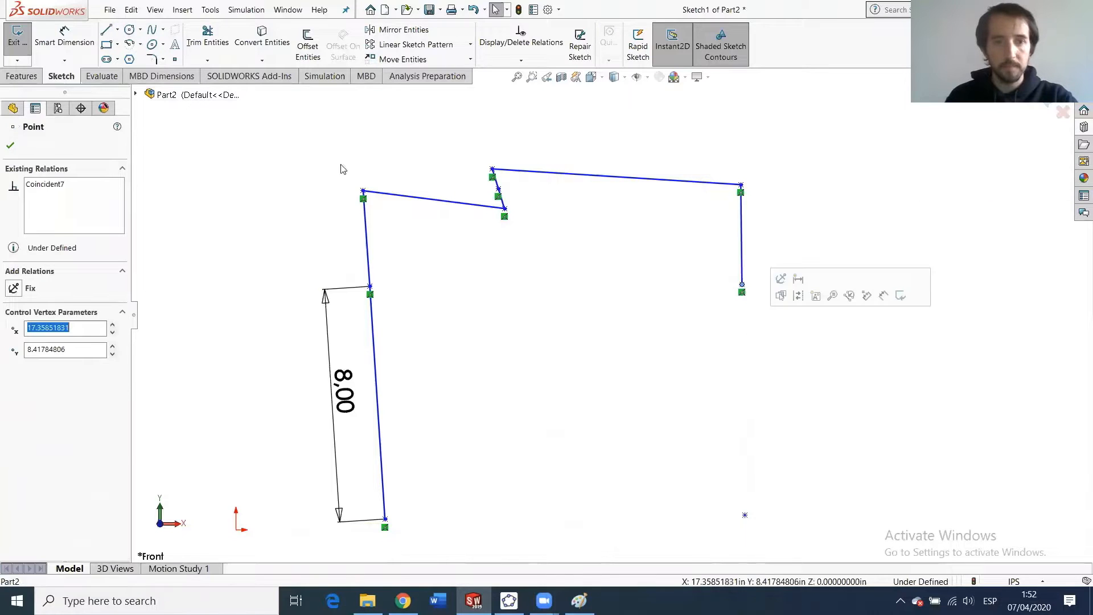
pyautogui.click(113, 31)
pyautogui.click(741, 285)
pyautogui.click(745, 515)
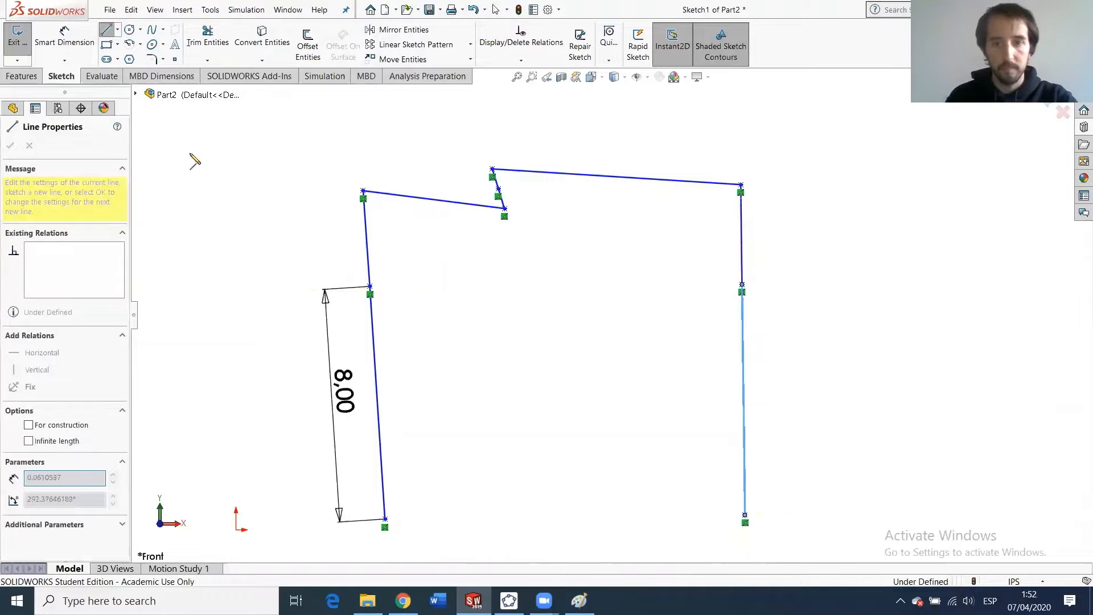
# Dimension the left leg's segment between its pivot and upper joint at its drawn length, placing the dimension outside the leg.
pyautogui.press('Escape')
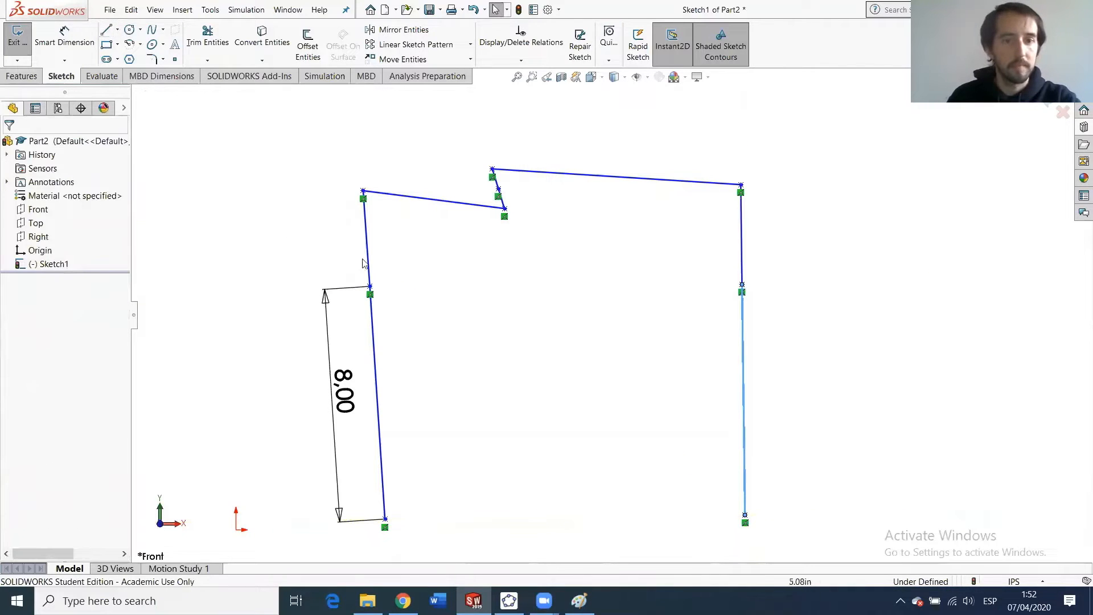
pyautogui.click(67, 43)
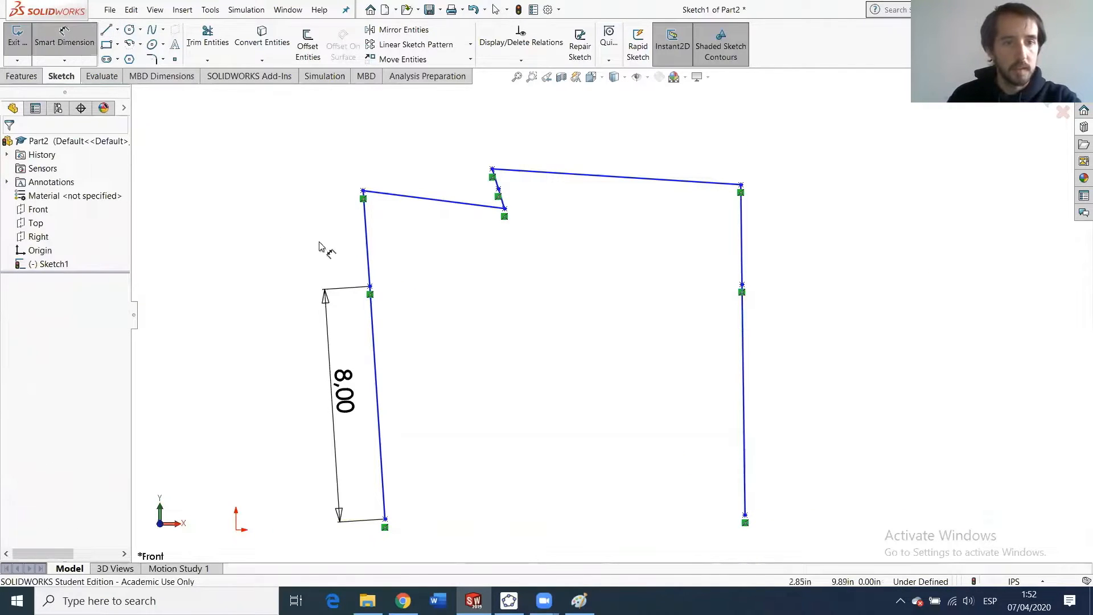
pyautogui.click(370, 234)
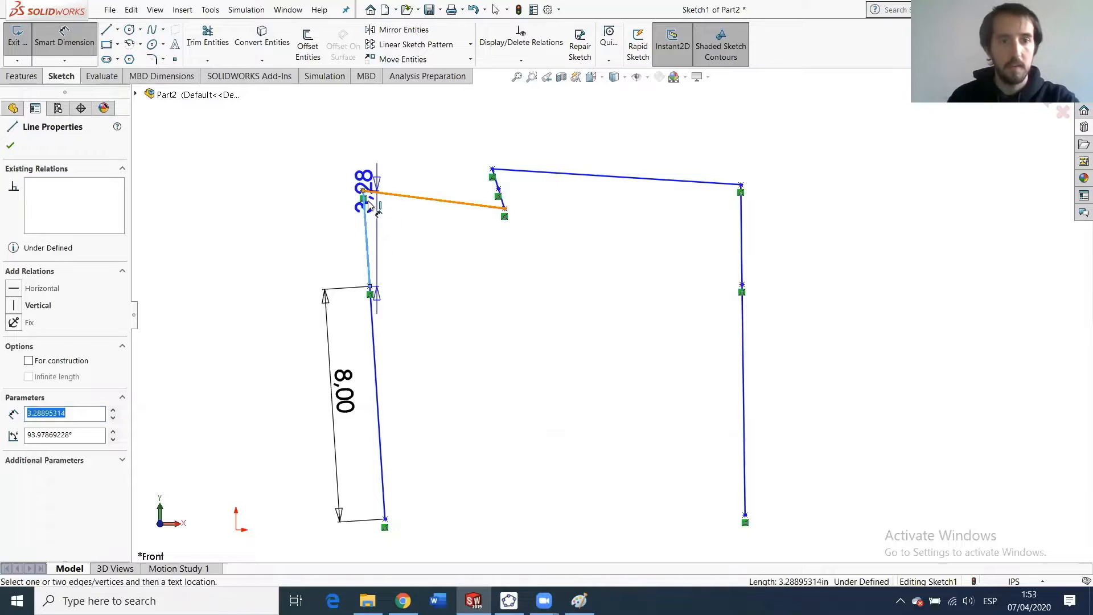
pyautogui.click(369, 257)
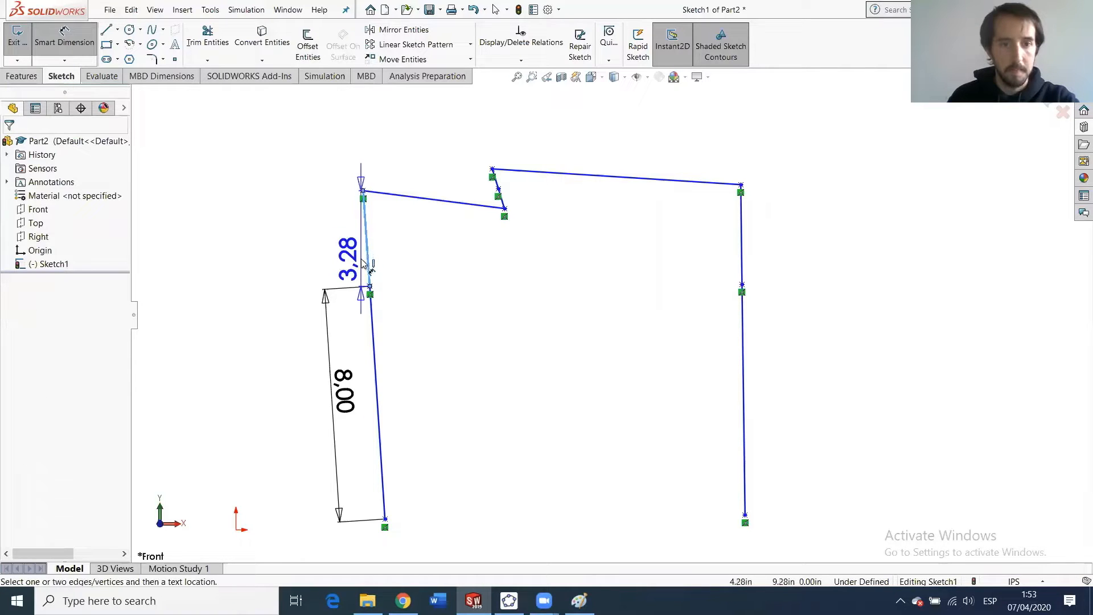
pyautogui.scroll(-5, 369, 262)
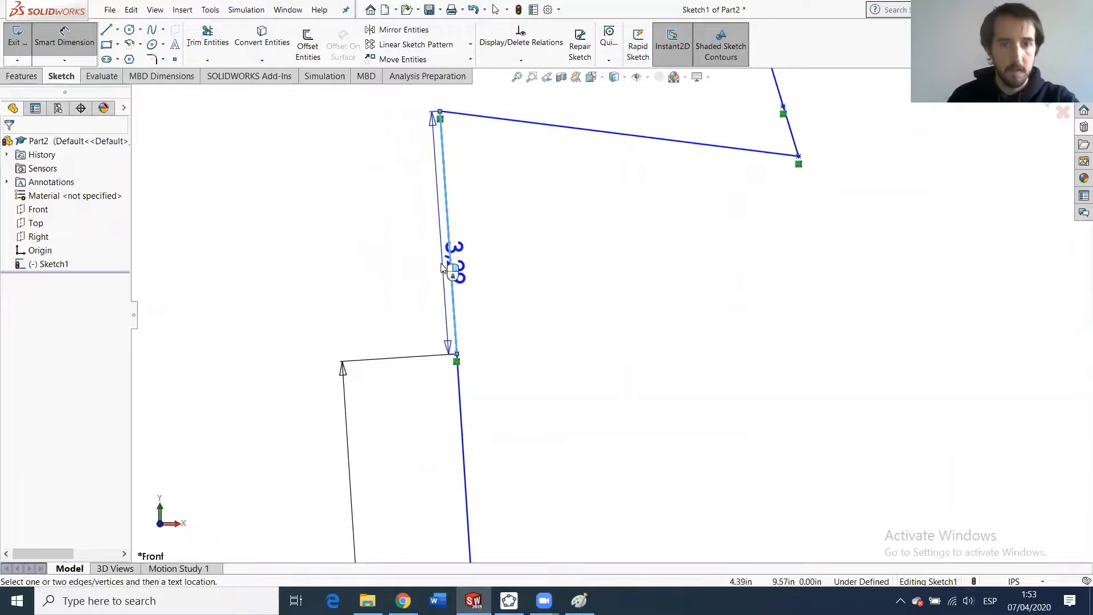
pyautogui.click(443, 268)
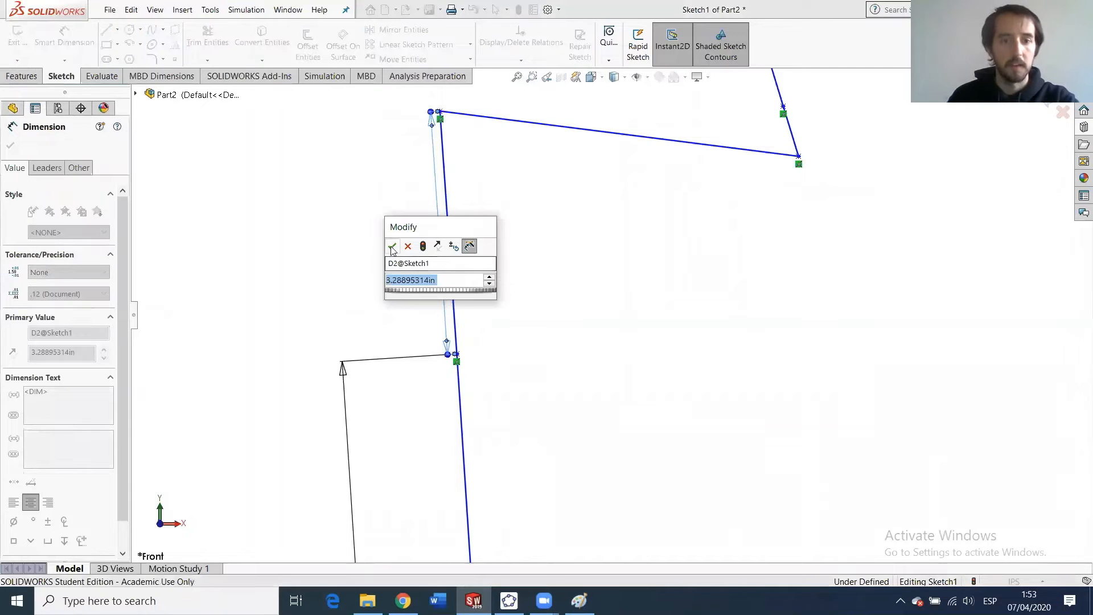
pyautogui.click(392, 244)
pyautogui.moveTo(450, 265); pyautogui.dragTo(346, 303)
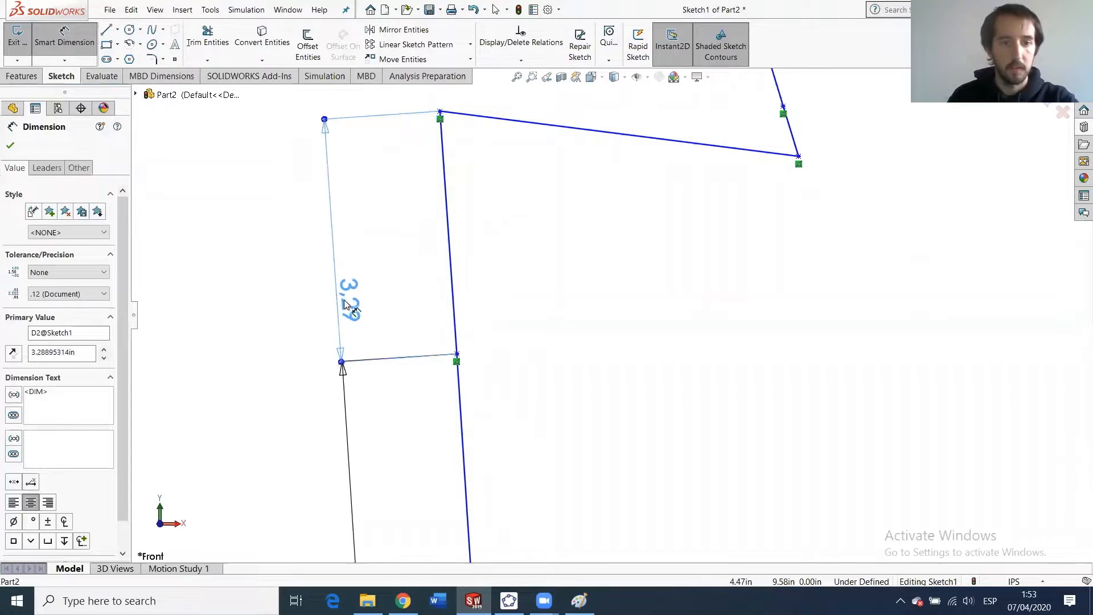
# Dimension the link from the left leg's upper joint to the crank's lower point, keeping its drawn length.
pyautogui.scroll(5, 520, 292)
pyautogui.scroll(-3, 637, 281)
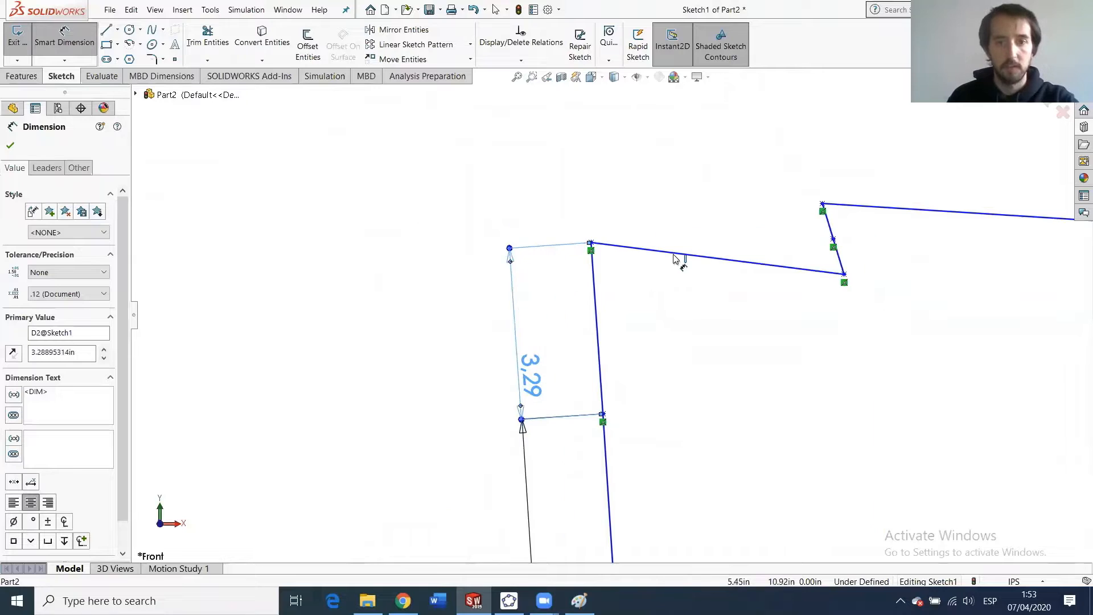
pyautogui.click(695, 260)
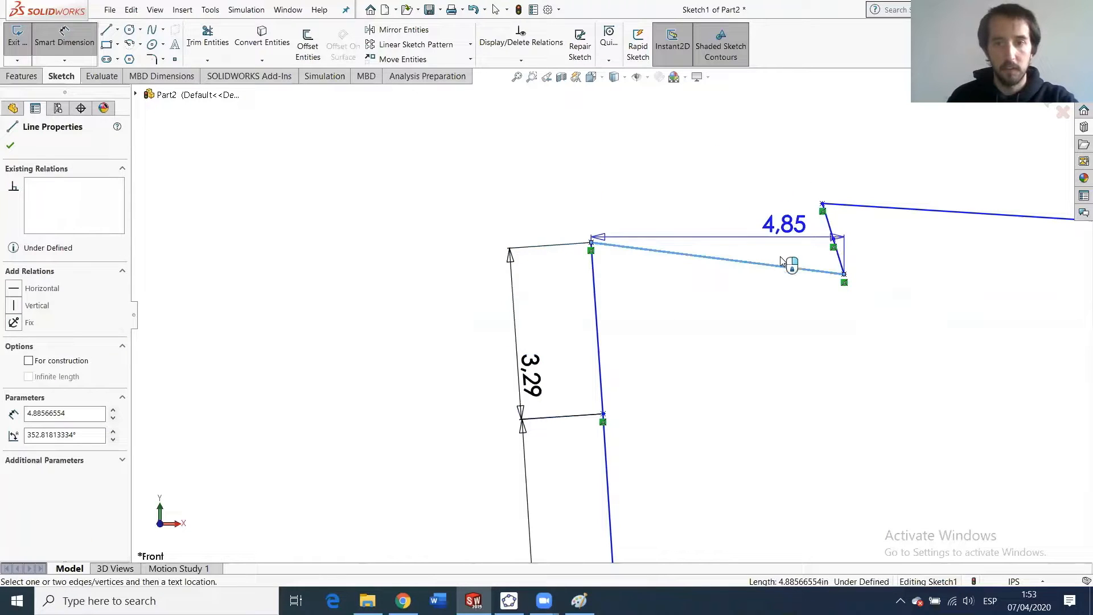
pyautogui.click(844, 256)
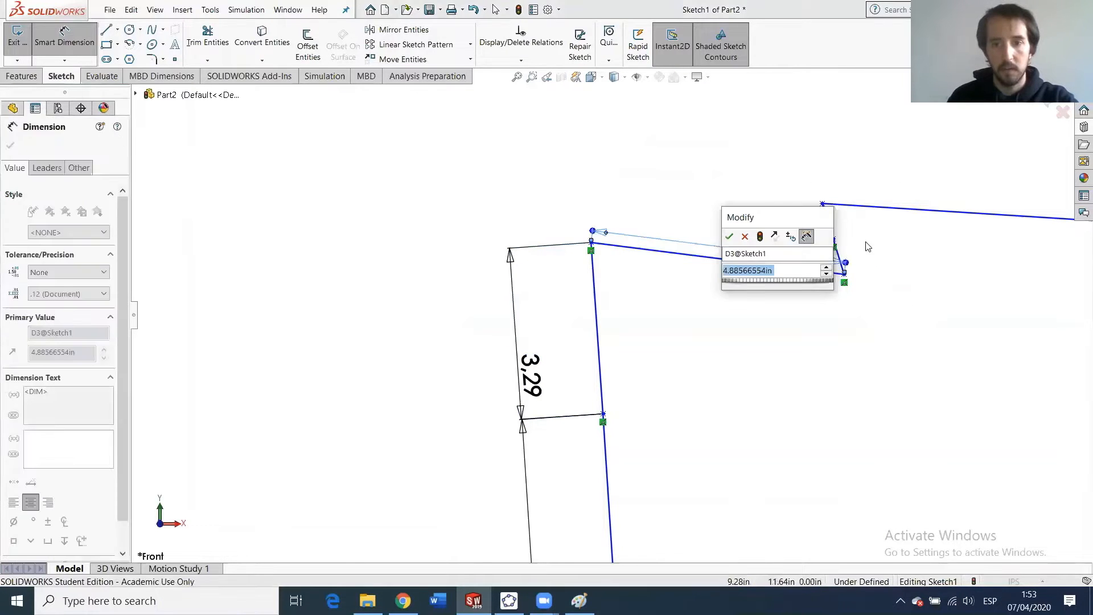
pyautogui.scroll(3, 866, 246)
pyautogui.click(730, 237)
# Dimension the link from the crank's upper point to the right leg's upper joint at its drawn length.
pyautogui.scroll(-4, 836, 271)
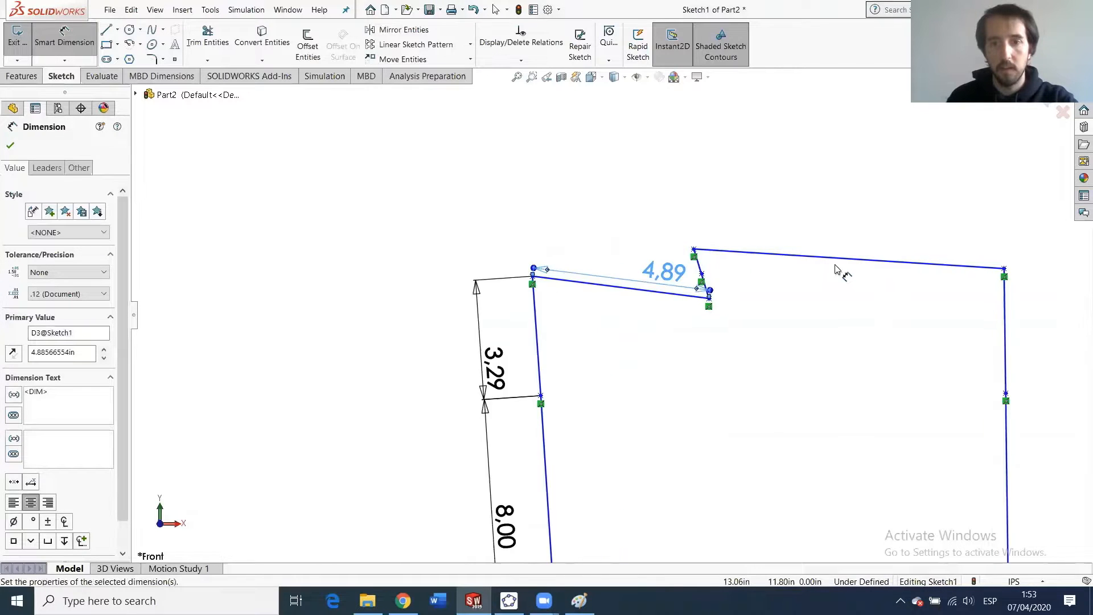
pyautogui.click(818, 268)
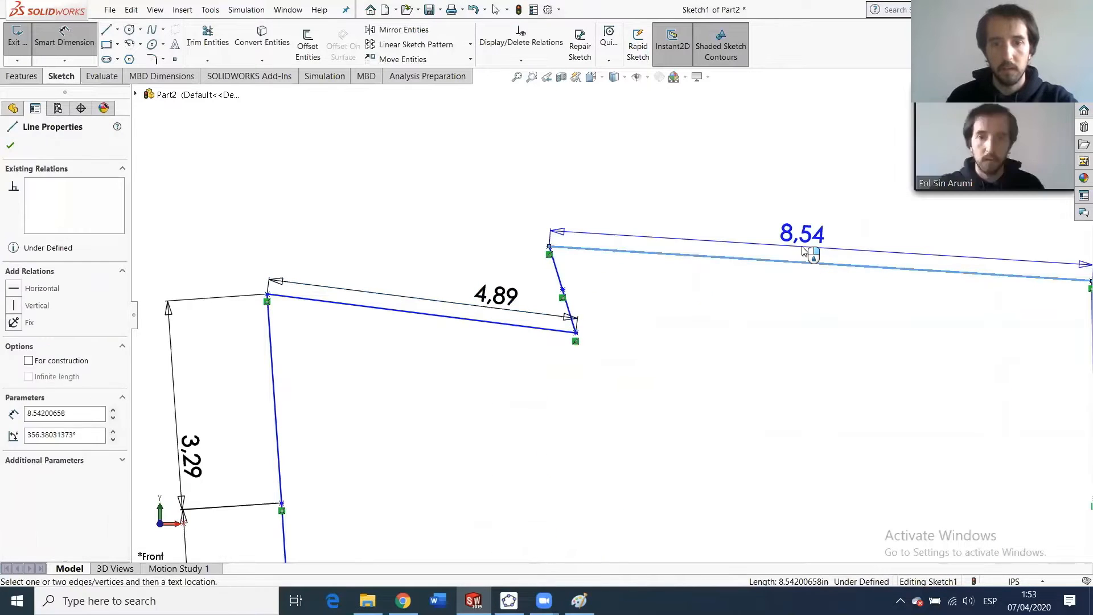
pyautogui.click(808, 253)
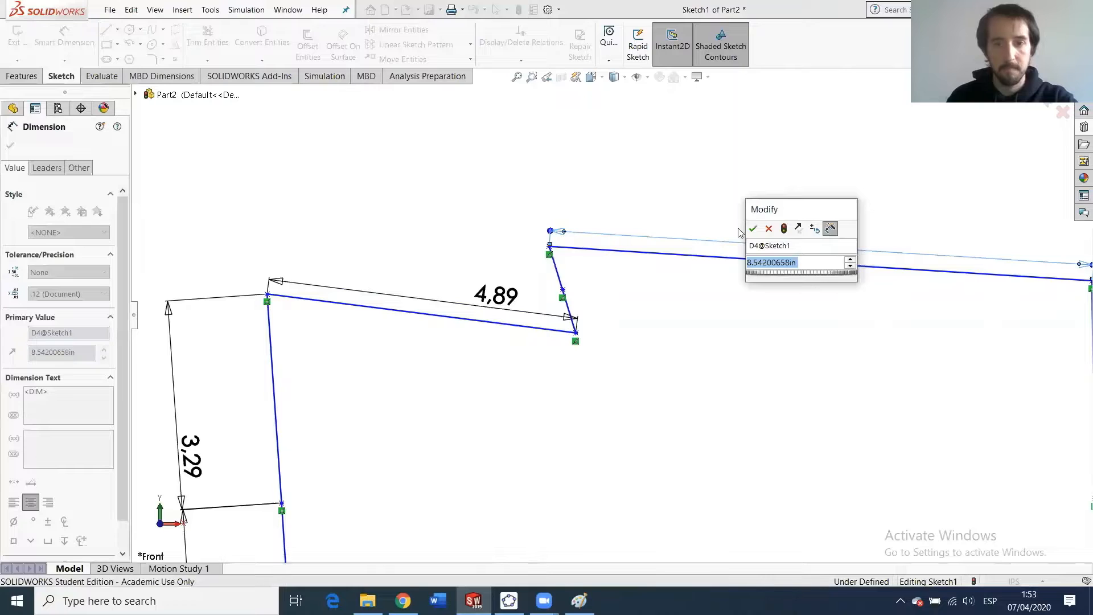
pyautogui.click(752, 229)
# Dimension both crank halves, from the upper point to the centre and from the centre to the lower point, at their drawn lengths.
pyautogui.click(559, 279)
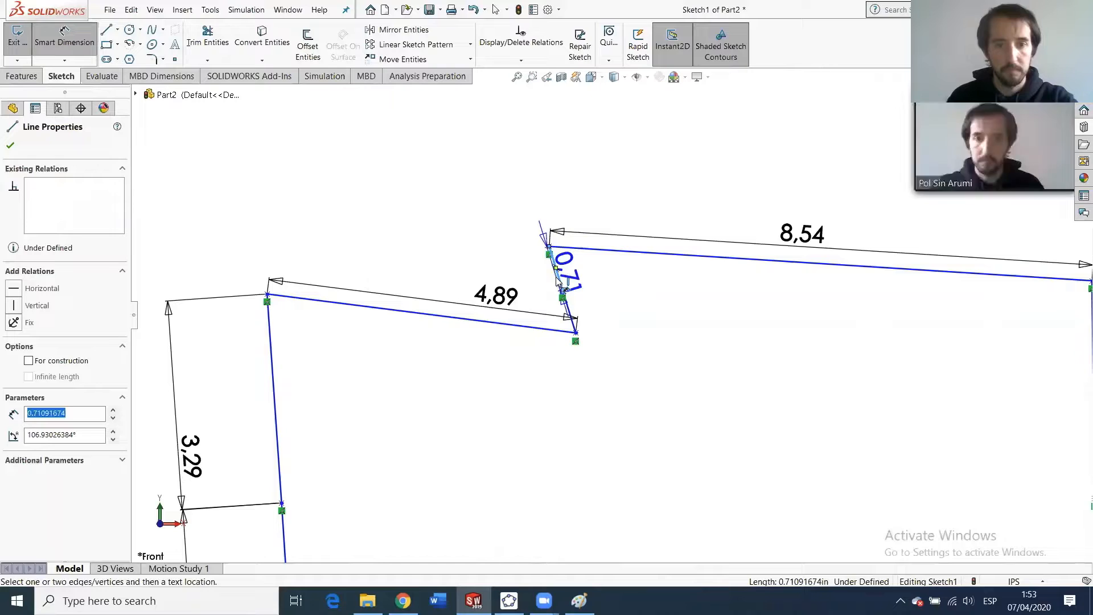
pyautogui.click(558, 281)
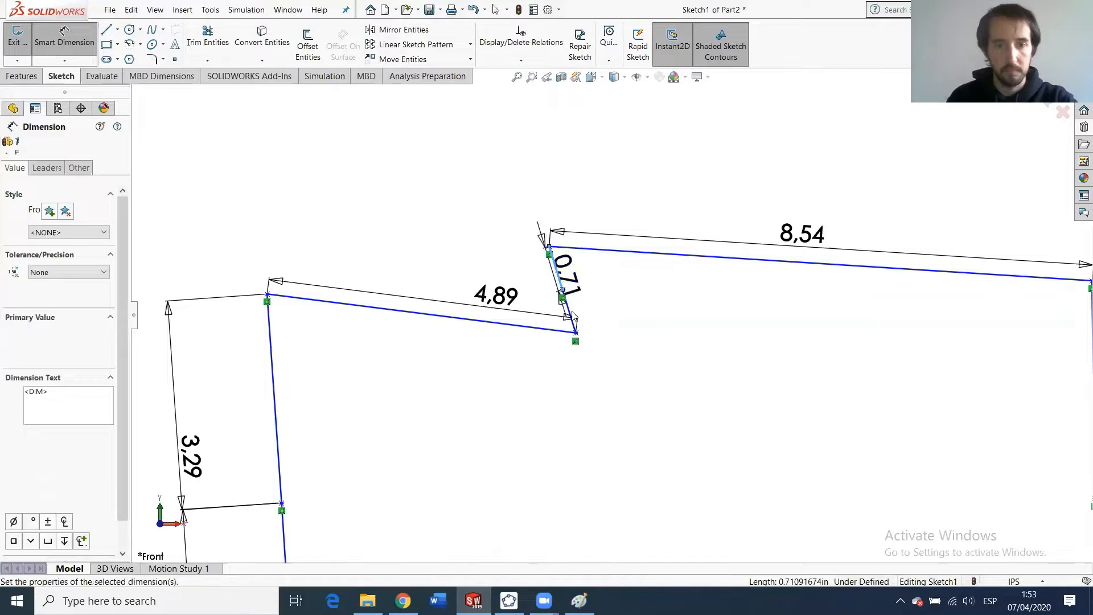
pyautogui.press('Return')
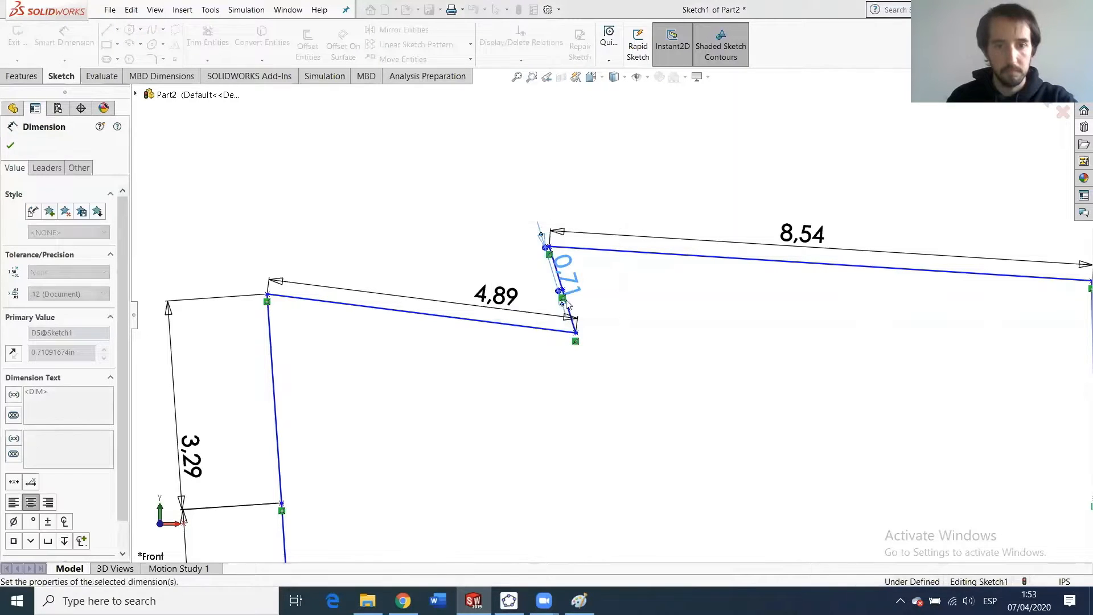
pyautogui.click(571, 318)
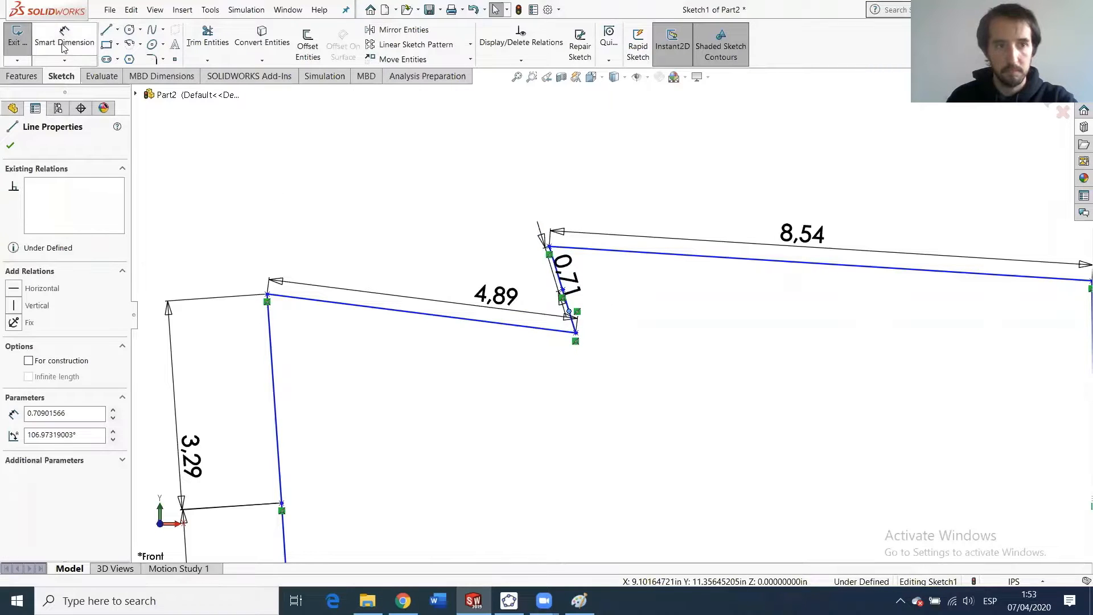
pyautogui.click(64, 47)
pyautogui.scroll(-5, 530, 296)
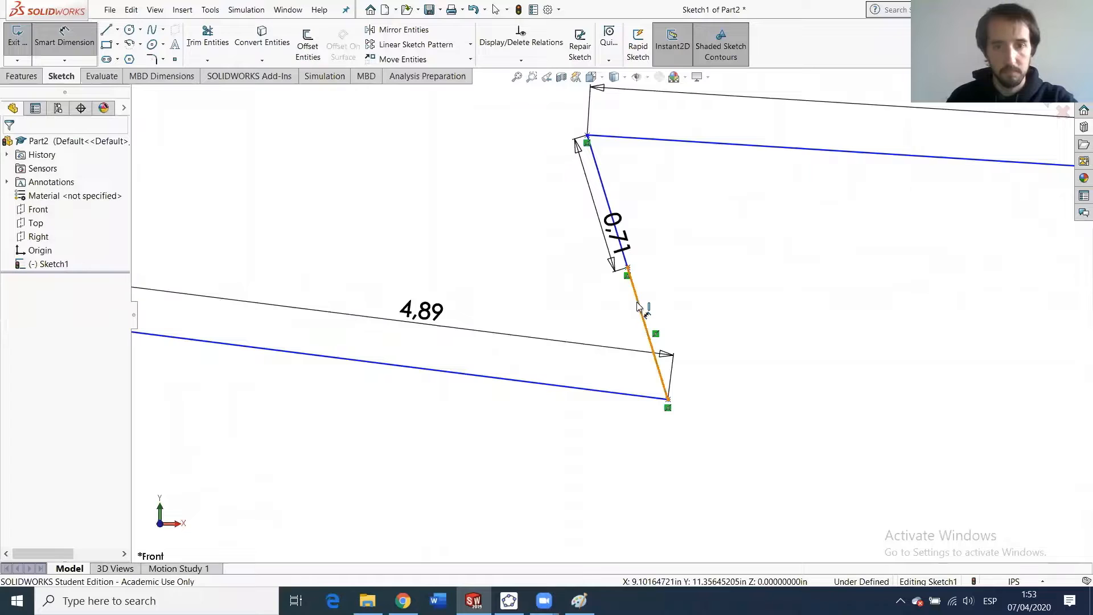
pyautogui.click(640, 308)
pyautogui.click(712, 366)
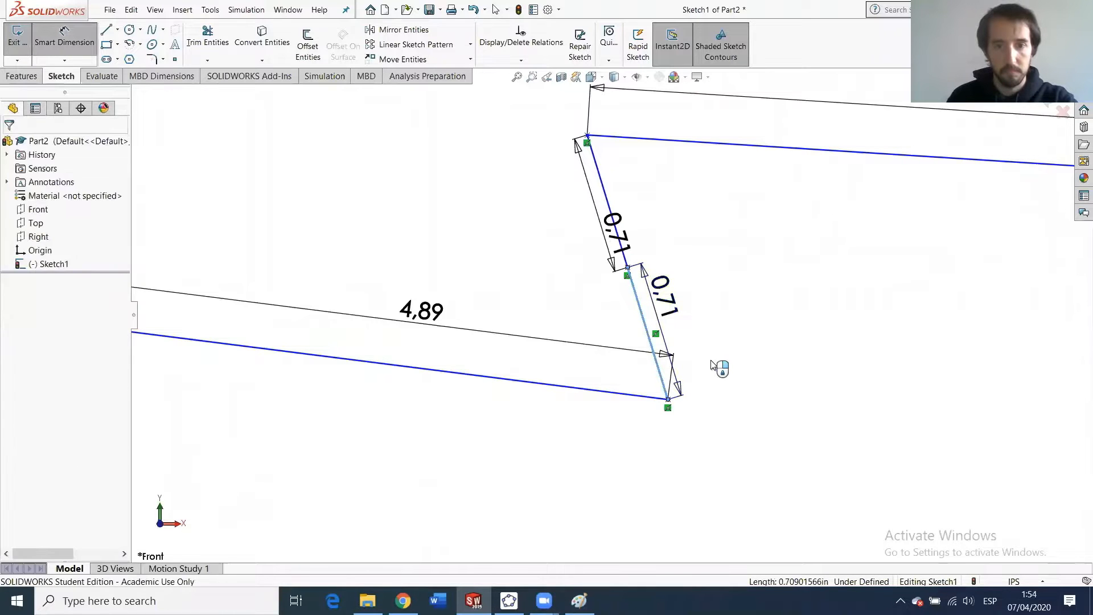
pyautogui.scroll(6, 779, 319)
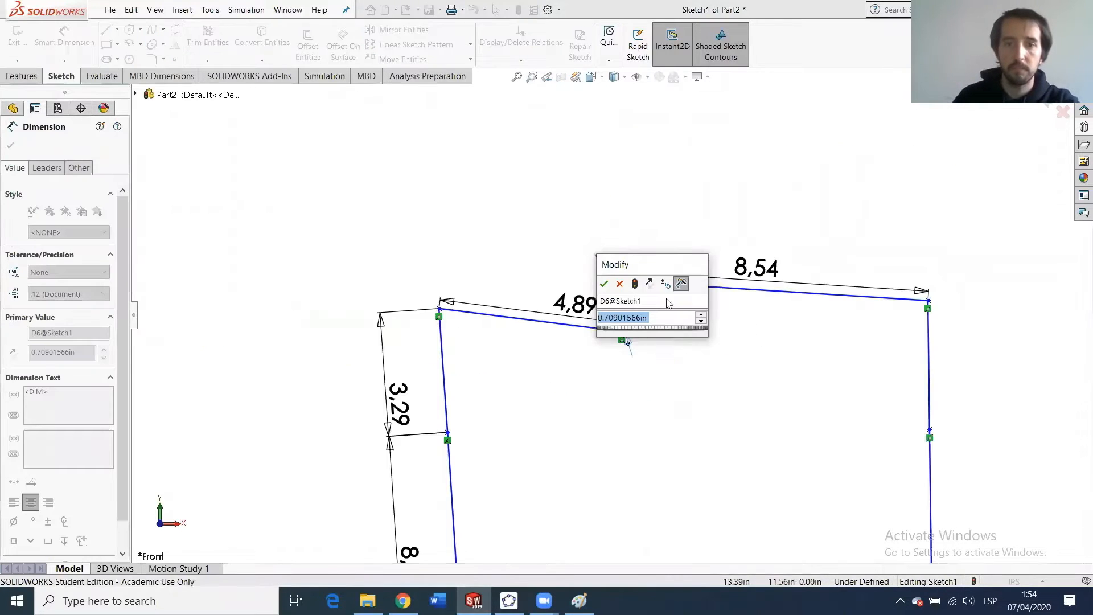
pyautogui.click(604, 283)
# Dimension the right leg's segment between its upper joint and pivot, keeping its drawn length.
pyautogui.scroll(5, 937, 407)
pyautogui.scroll(-3, 823, 390)
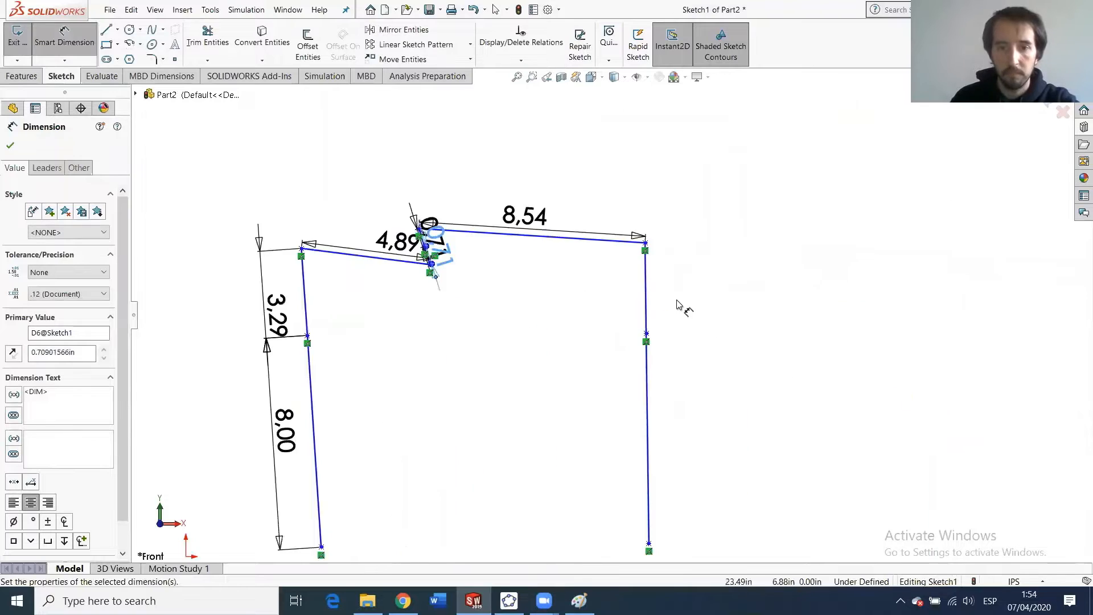
pyautogui.scroll(-2, 677, 306)
pyautogui.click(552, 247)
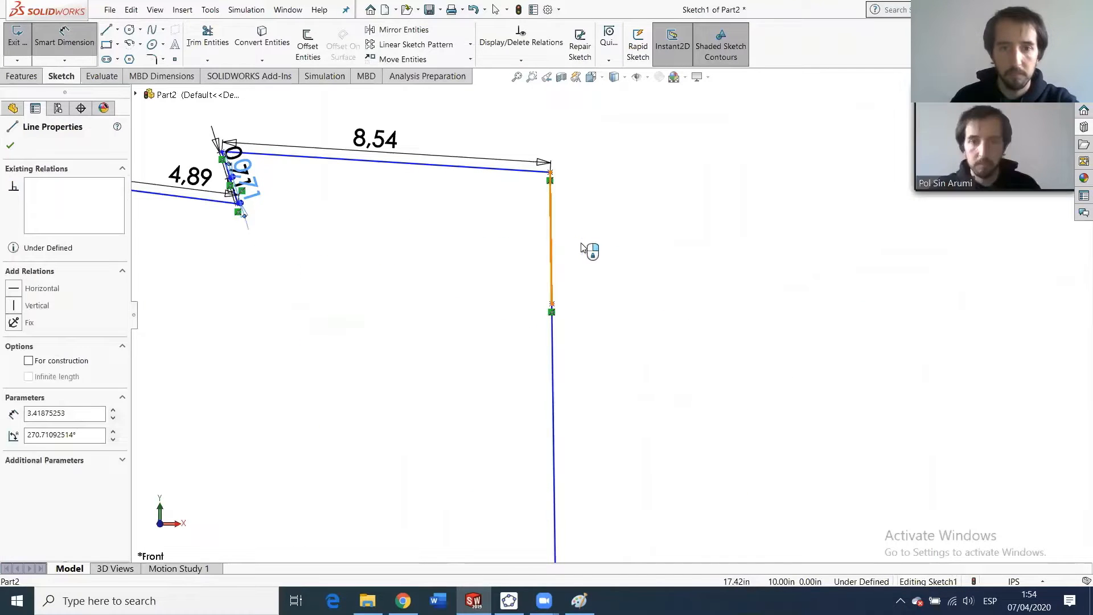
pyautogui.click(582, 246)
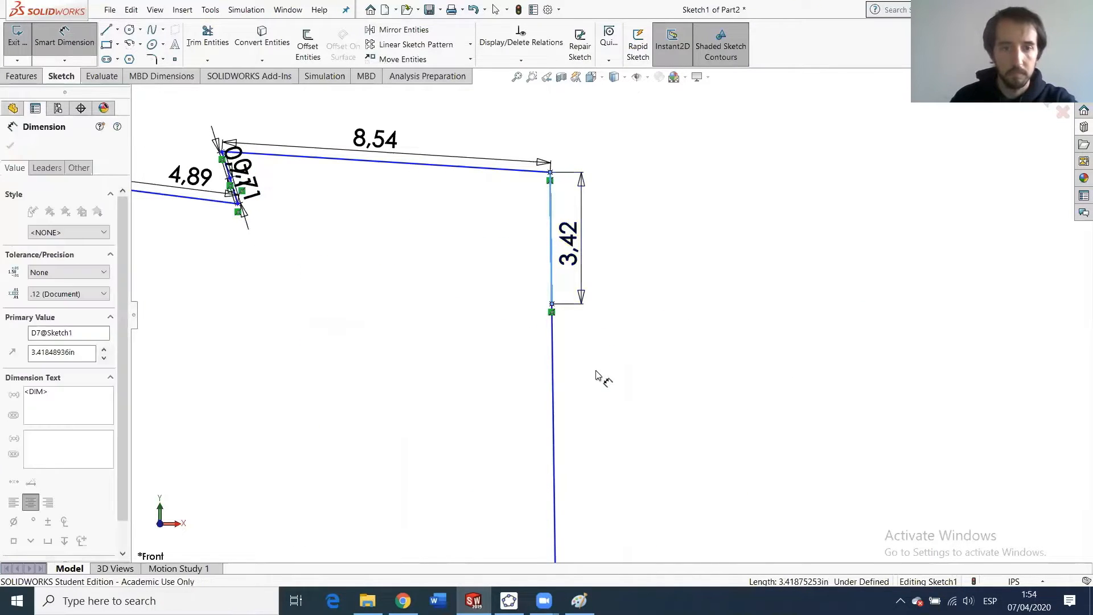
pyautogui.scroll(5, 592, 364)
pyautogui.click(531, 227)
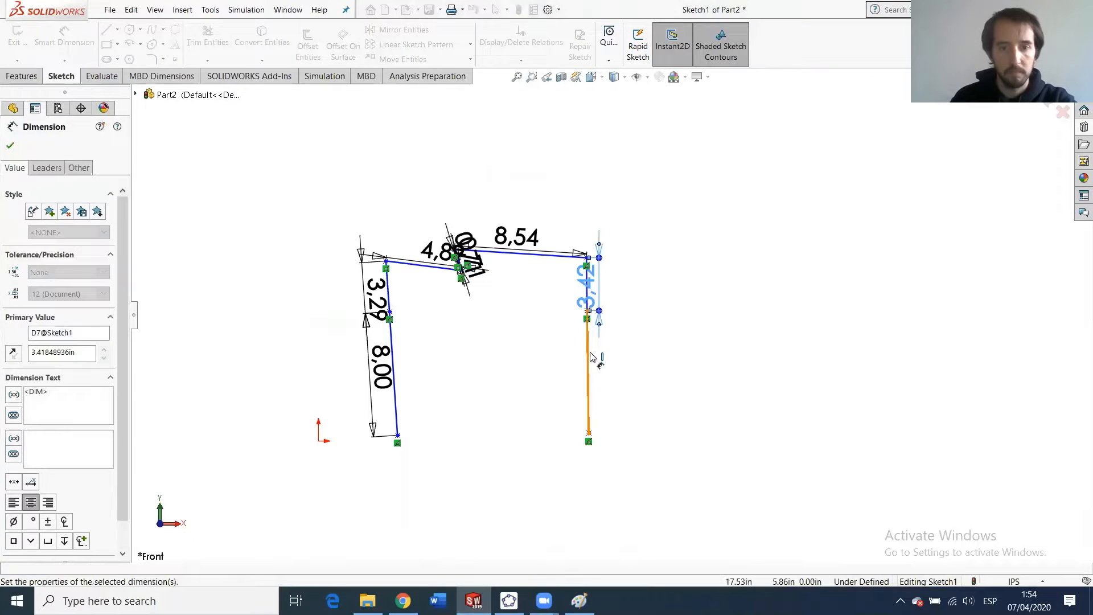
# Dimension the right leg's lower segment from pivot to foot at its drawn length, and move both right leg dimensions outward into line.
pyautogui.click(605, 370)
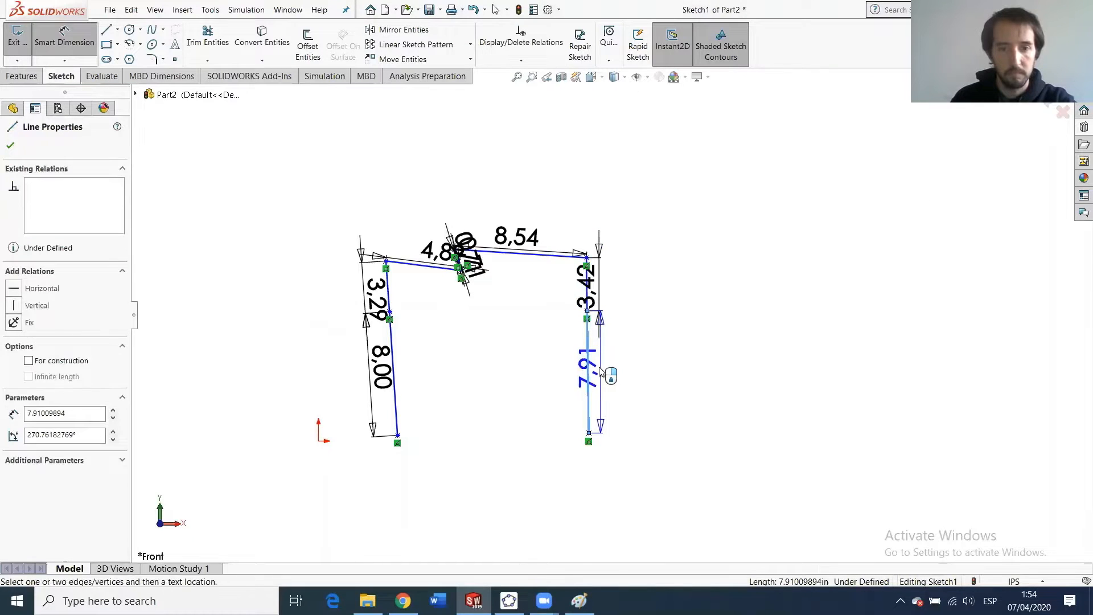
pyautogui.click(602, 370)
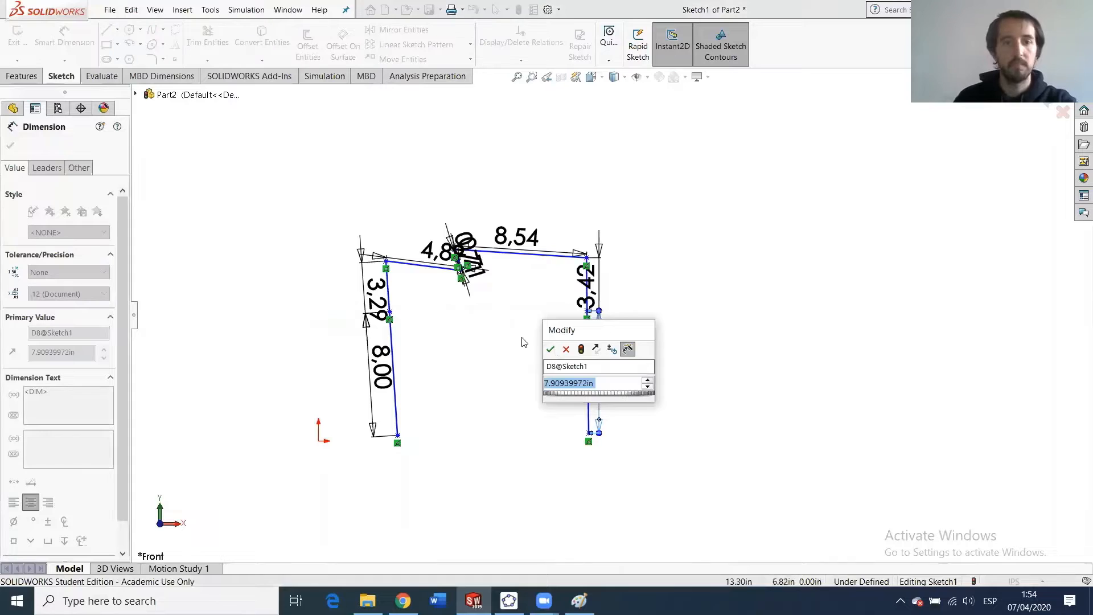
pyautogui.click(550, 349)
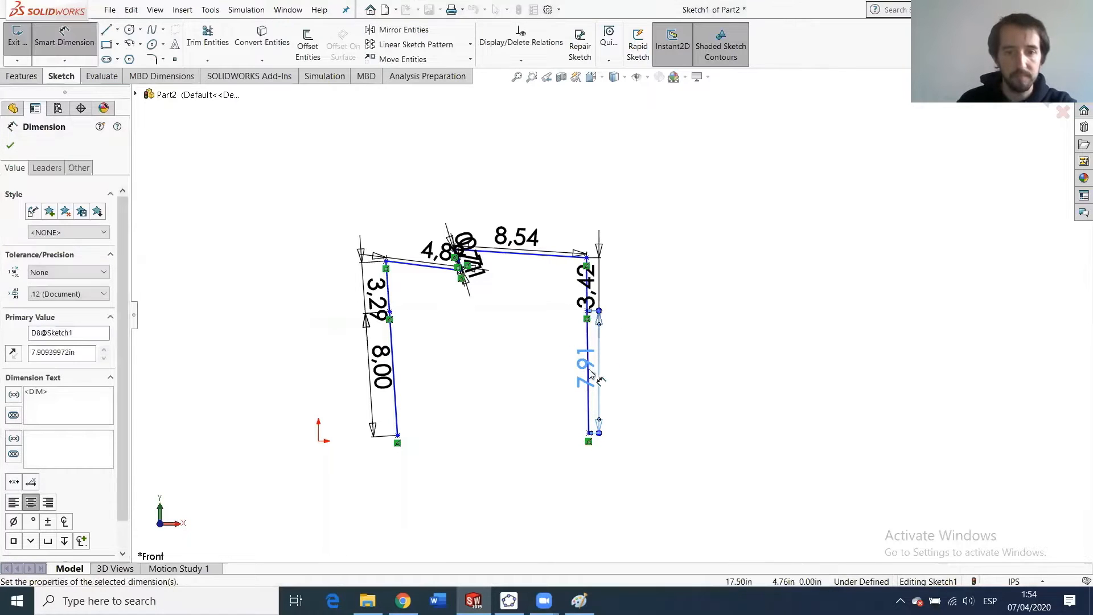
pyautogui.moveTo(584, 370); pyautogui.dragTo(638, 370)
pyautogui.moveTo(587, 291); pyautogui.dragTo(615, 290)
pyautogui.moveTo(637, 369); pyautogui.dragTo(616, 369)
# Examine the dimensioned linkage closely, including the crank, the leg joints and the connecting links.
pyautogui.scroll(-3, 451, 305)
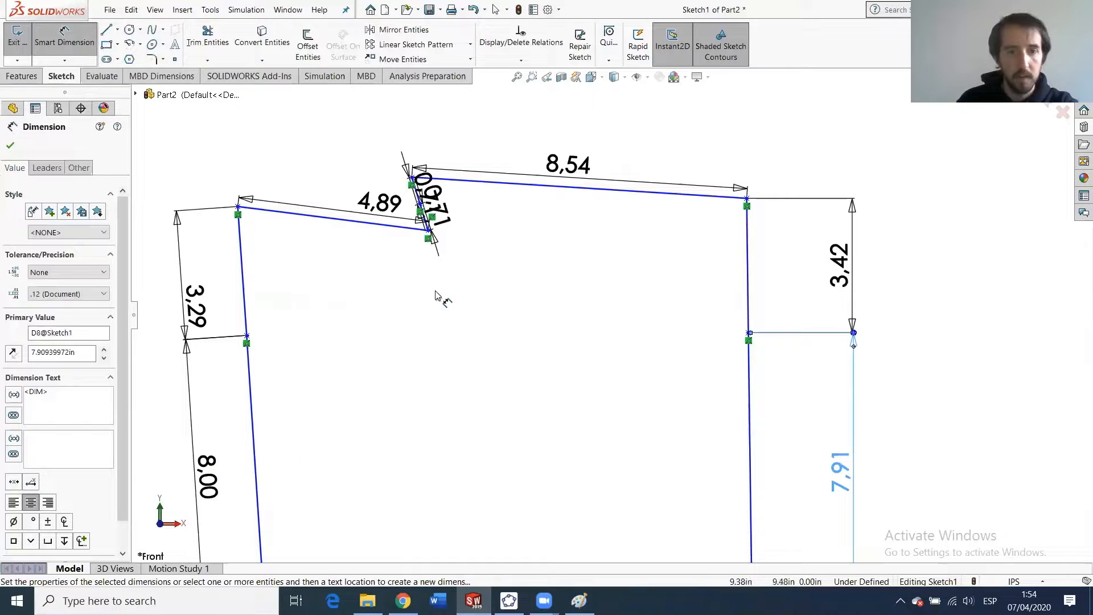
pyautogui.scroll(2, 447, 342)
pyautogui.scroll(-3, 440, 381)
pyautogui.scroll(2, 450, 319)
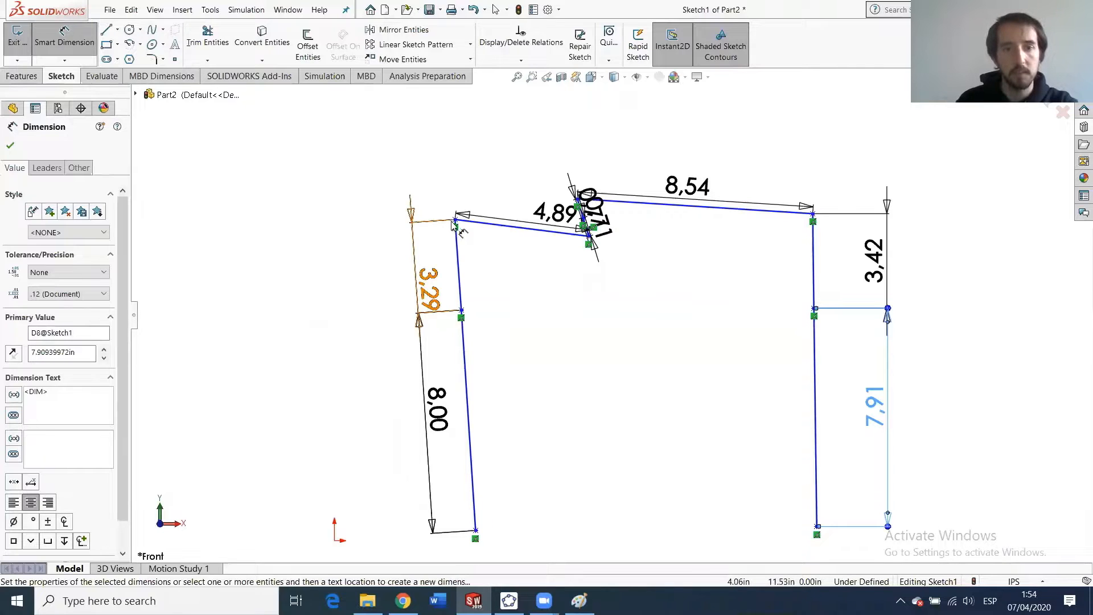
pyautogui.scroll(-5, 602, 240)
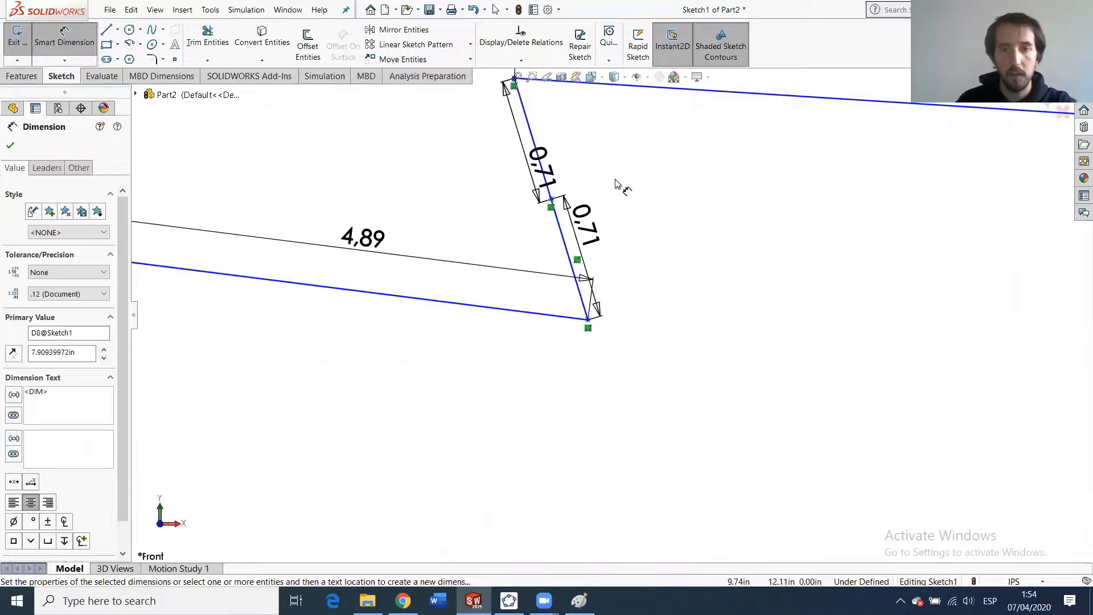
pyautogui.scroll(3, 629, 205)
pyautogui.scroll(-5, 968, 293)
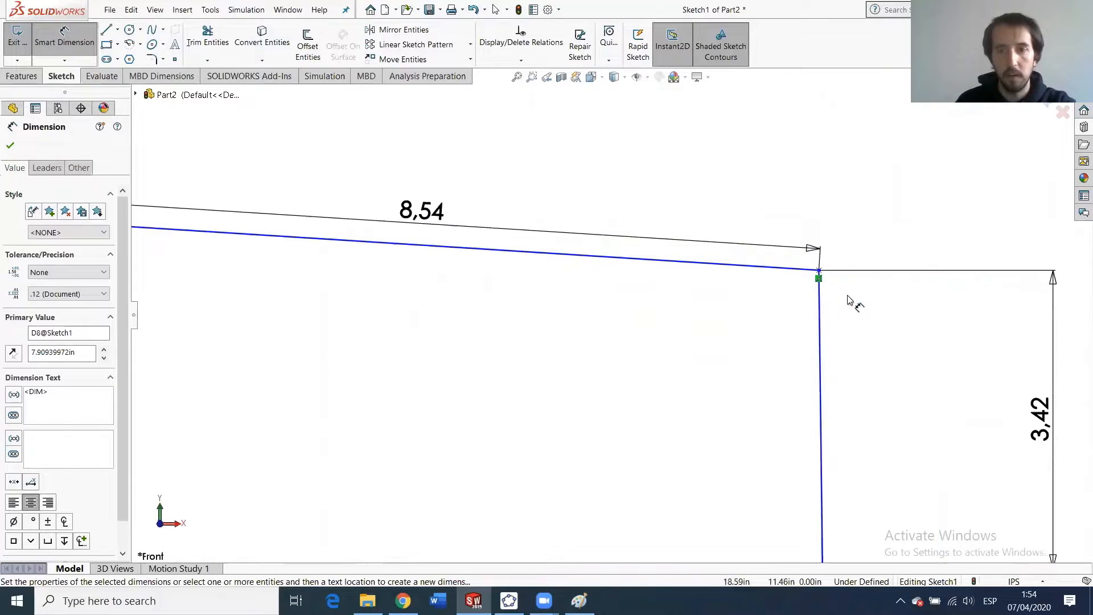
pyautogui.scroll(3, 812, 414)
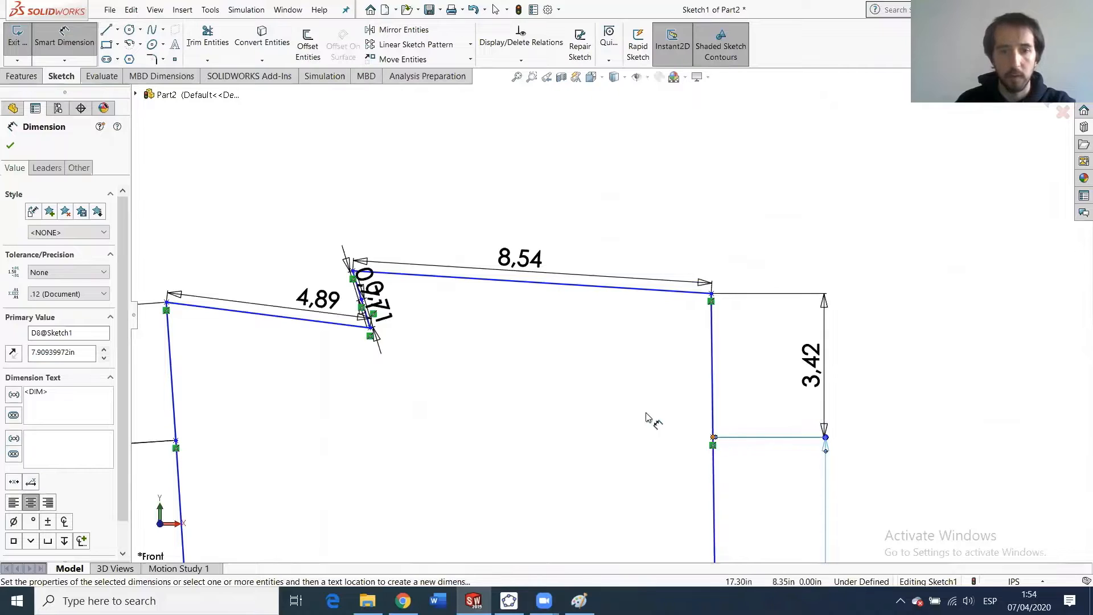
pyautogui.scroll(-1, 424, 356)
pyautogui.scroll(2, 393, 355)
pyautogui.scroll(-2, 450, 341)
pyautogui.scroll(2, 563, 385)
pyautogui.scroll(-2, 705, 371)
pyautogui.scroll(1, 390, 387)
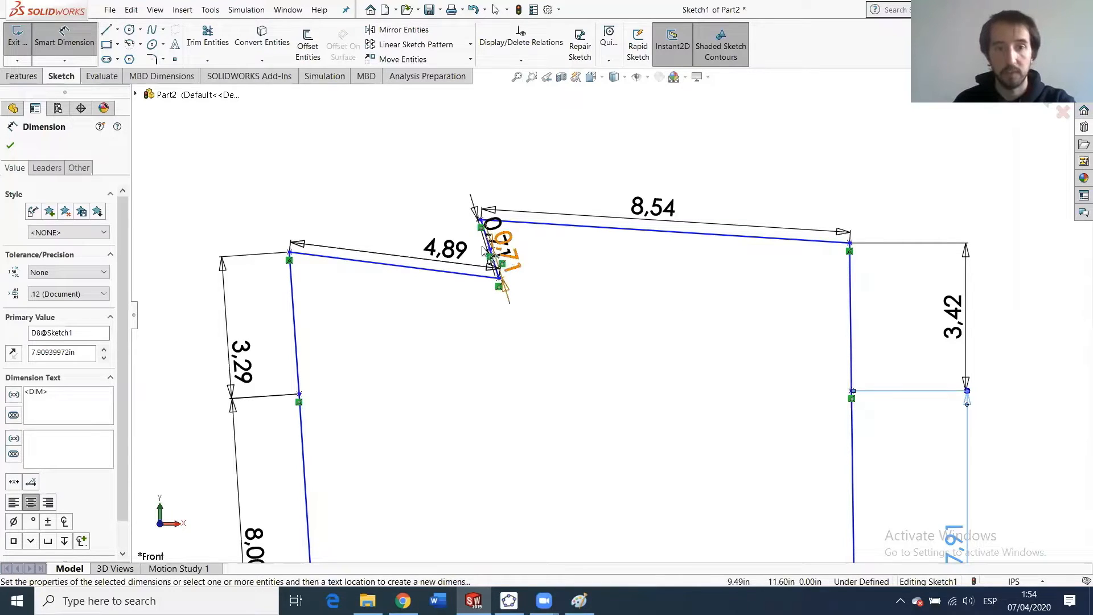
# Draw construction centerlines from the left leg's pivot and from the right leg's pivot to the crank centre.
pyautogui.click(118, 32)
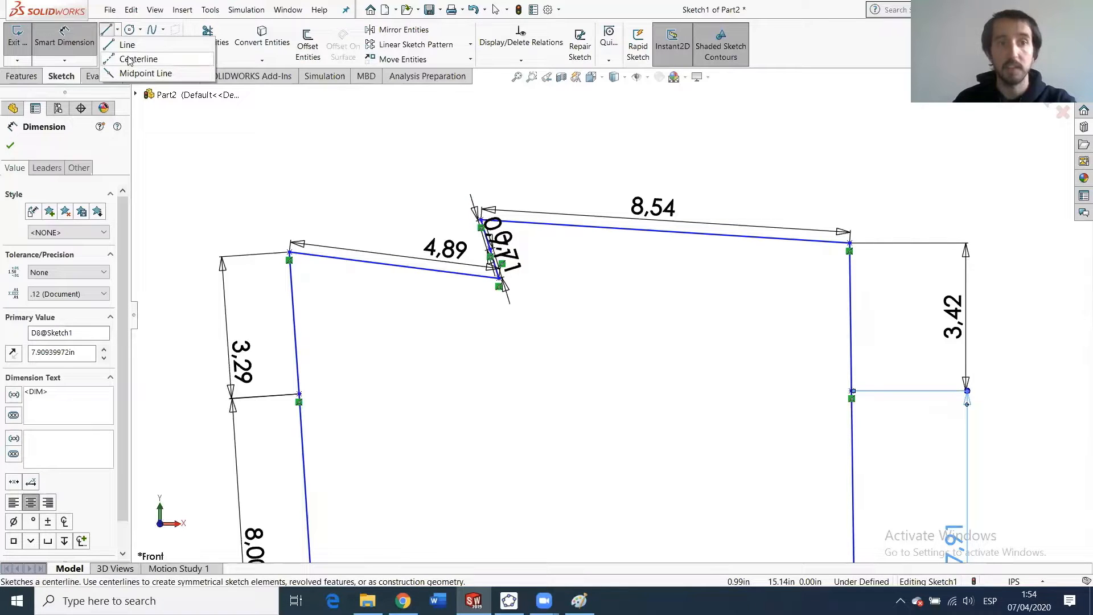
pyautogui.click(129, 59)
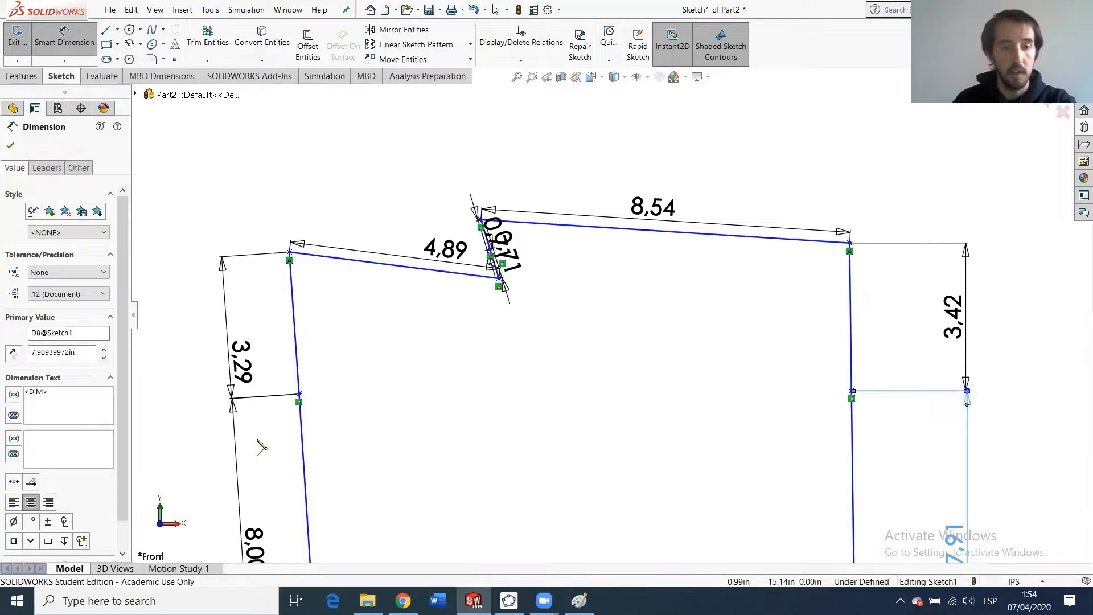
pyautogui.click(299, 394)
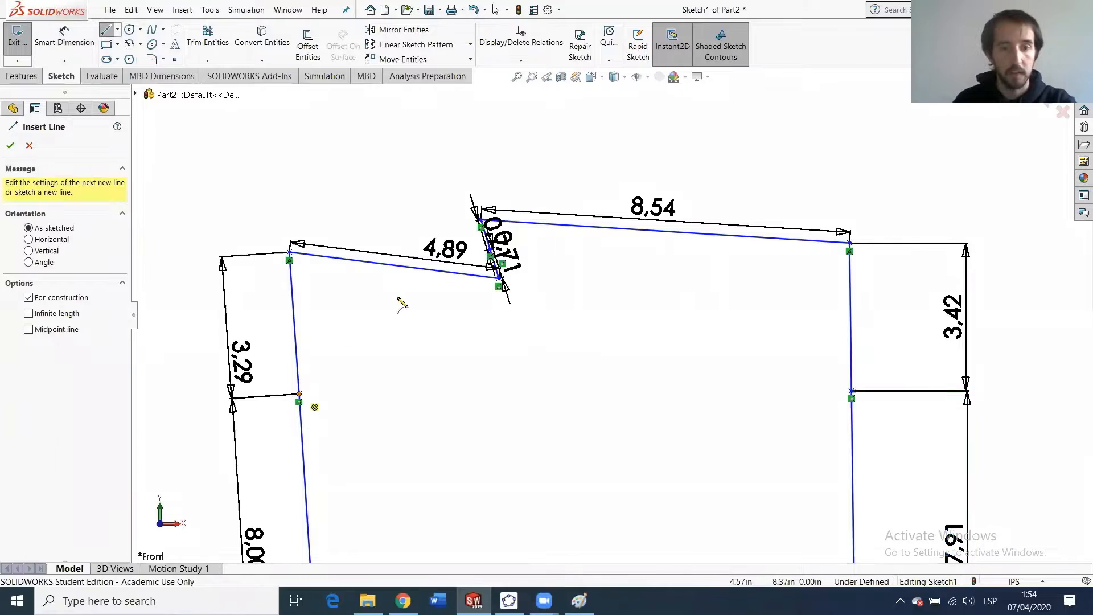
pyautogui.doubleClick(491, 253)
pyautogui.click(852, 392)
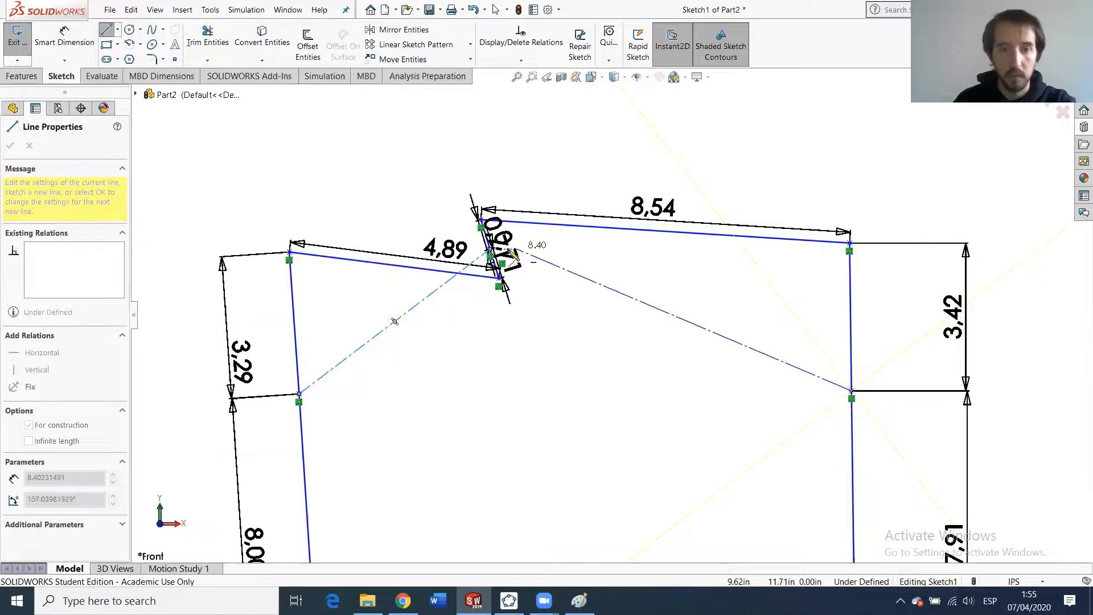
pyautogui.scroll(-5, 500, 277)
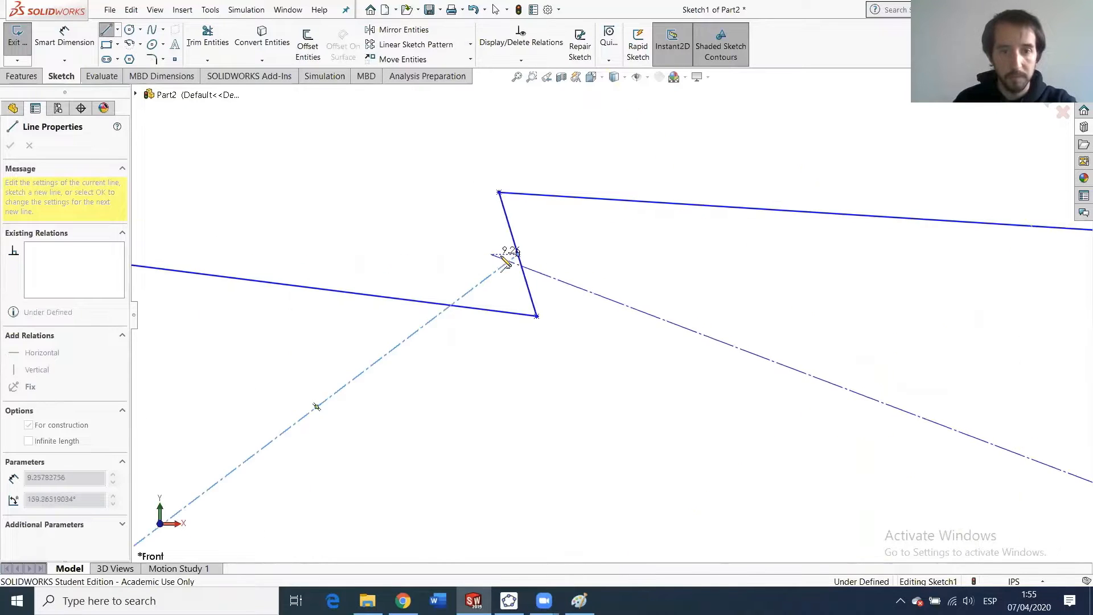
pyautogui.scroll(3, 507, 251)
pyautogui.click(529, 259)
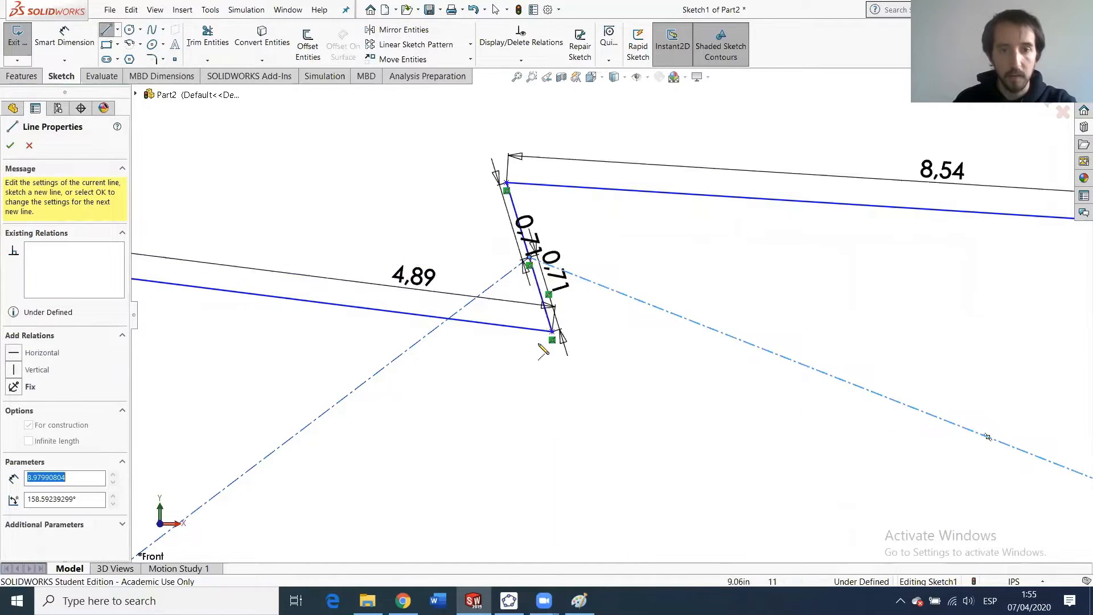
# Draw a construction centerline joining the left leg's pivot to the right leg's pivot.
pyautogui.scroll(7, 541, 353)
pyautogui.scroll(-2, 498, 400)
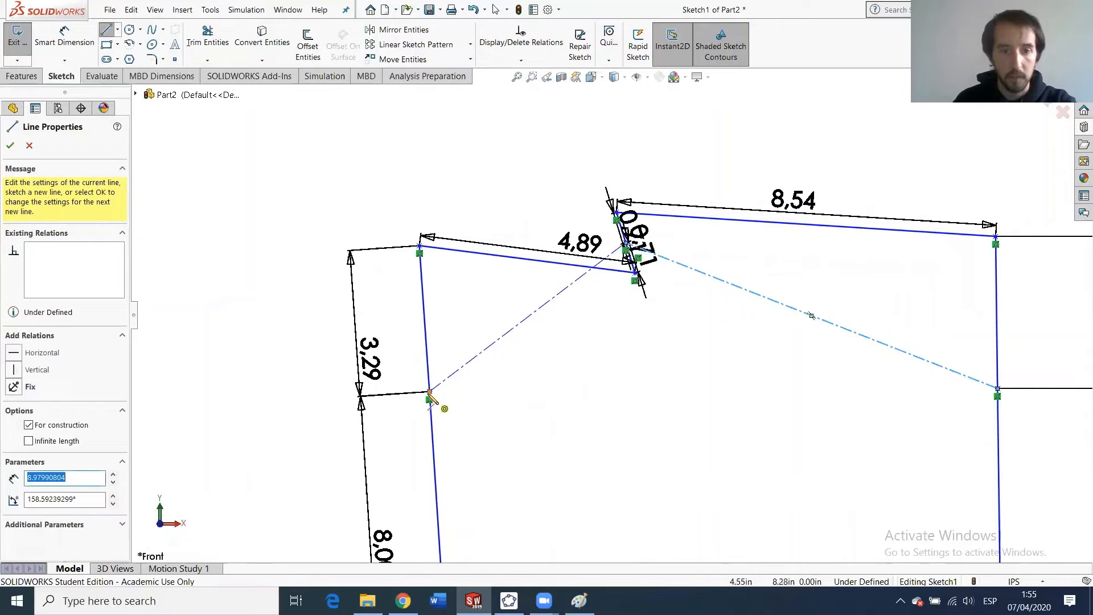
pyautogui.click(430, 394)
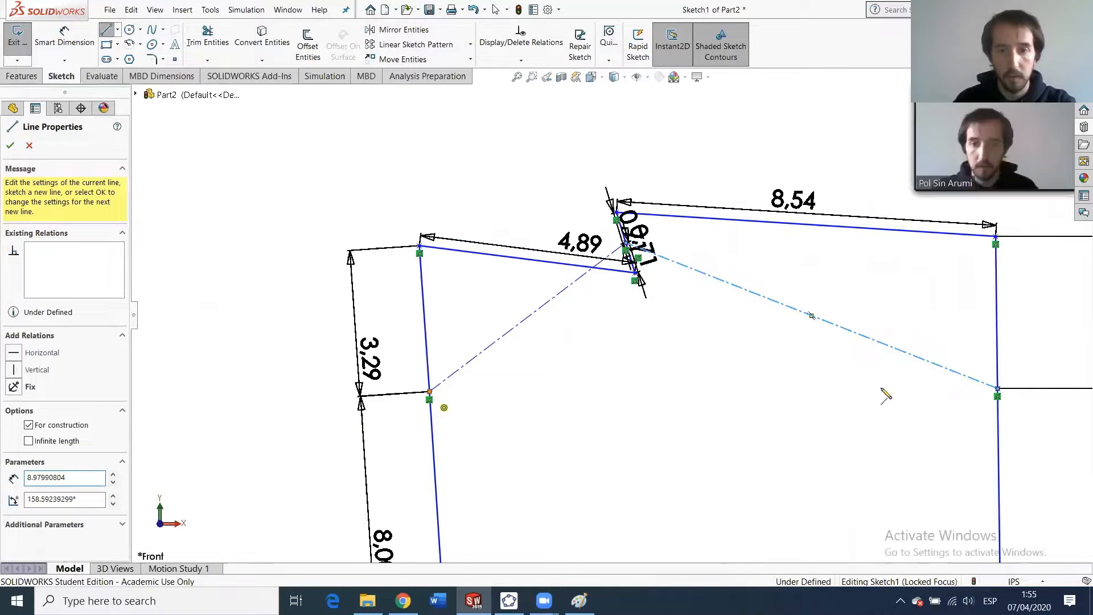
pyautogui.click(998, 389)
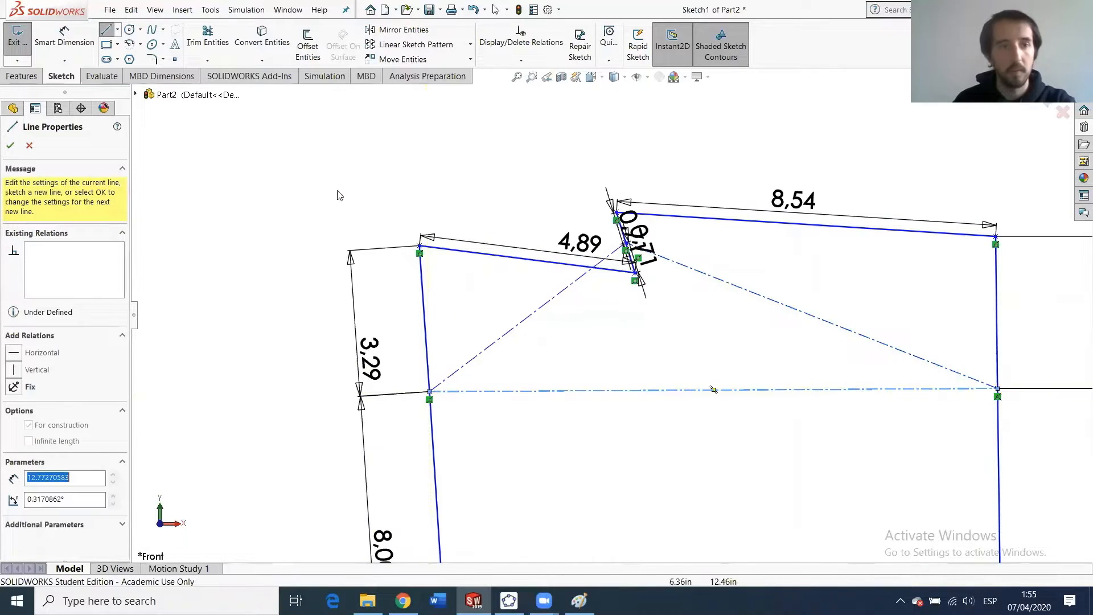
# Dimension the two centerlines running from the crank centre to the right and left pivots, keeping their drawn lengths.
pyautogui.click(64, 40)
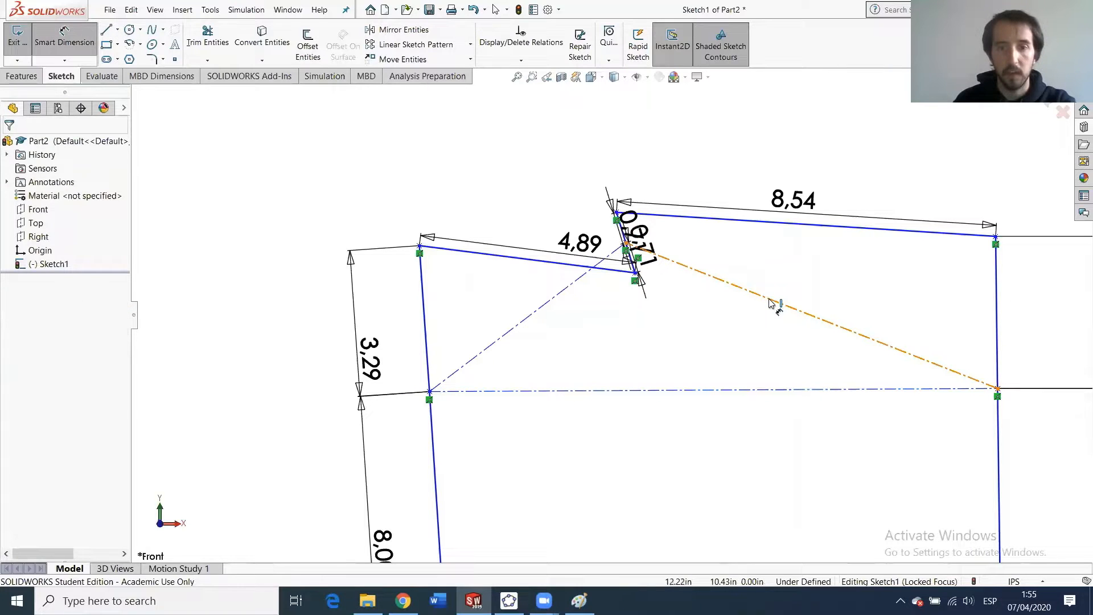
pyautogui.click(791, 313)
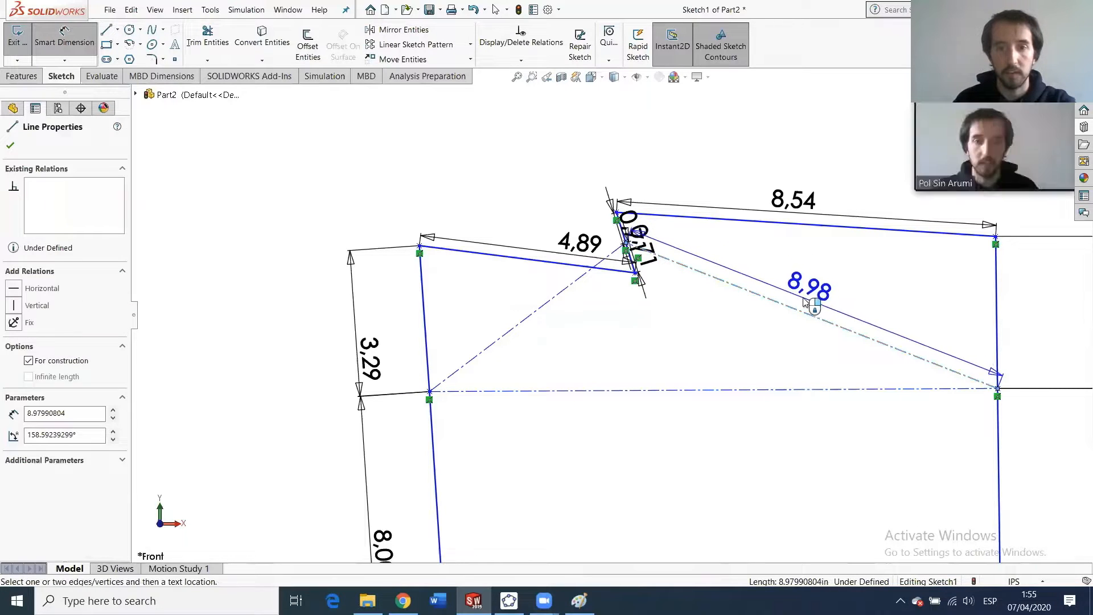
pyautogui.click(814, 369)
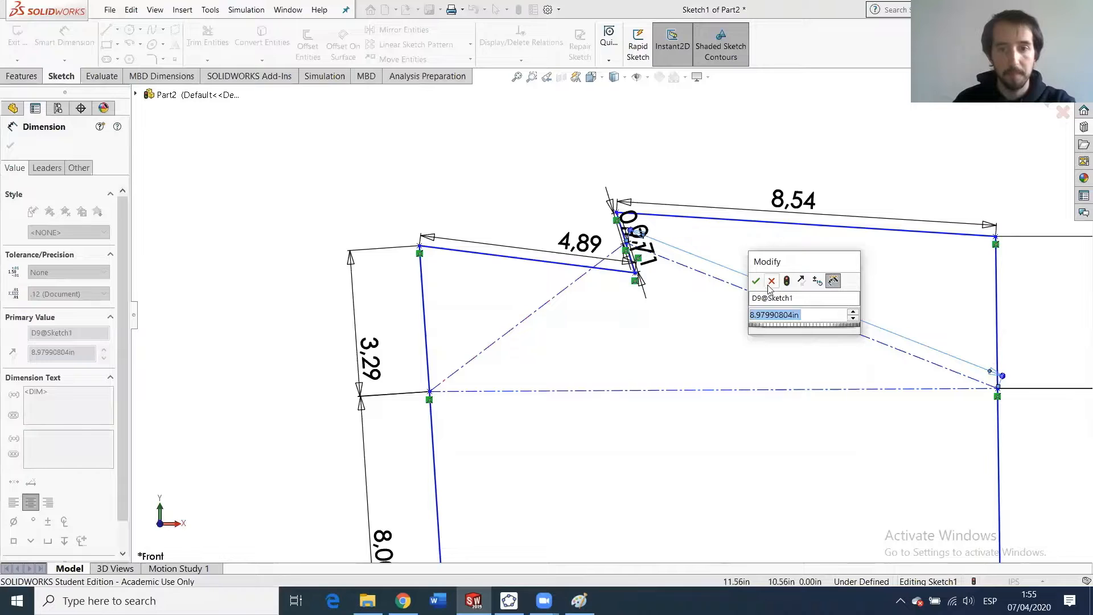
pyautogui.press('Return')
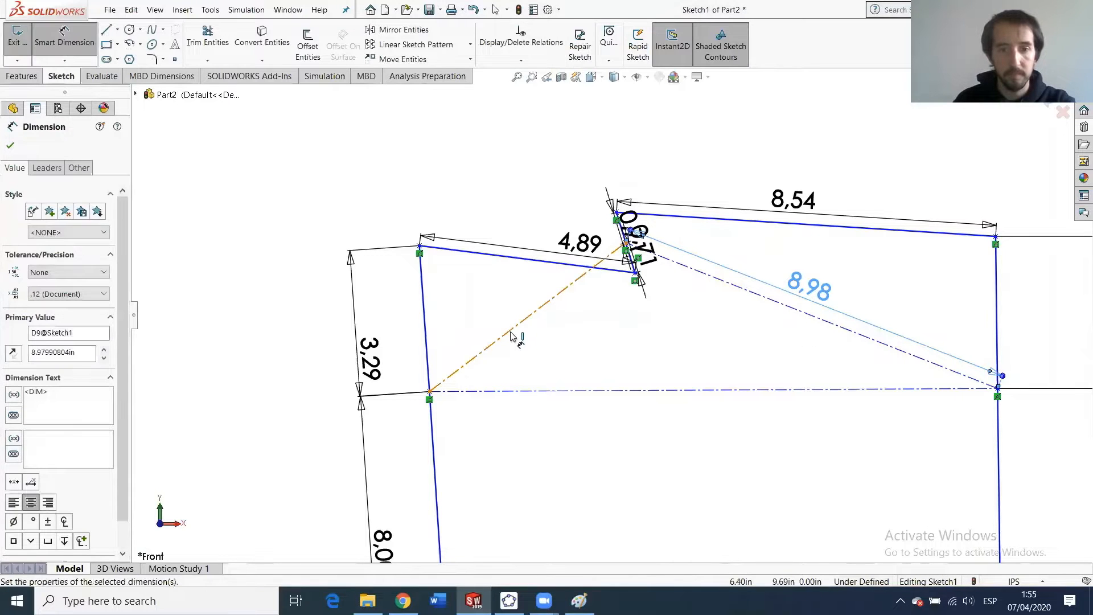
pyautogui.click(514, 336)
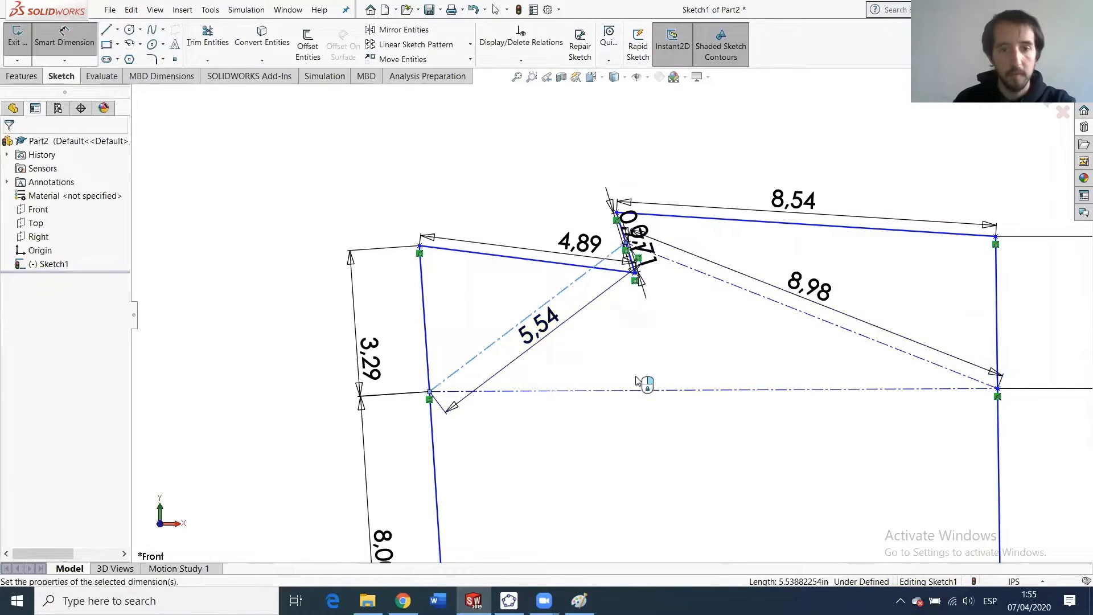
pyautogui.click(501, 322)
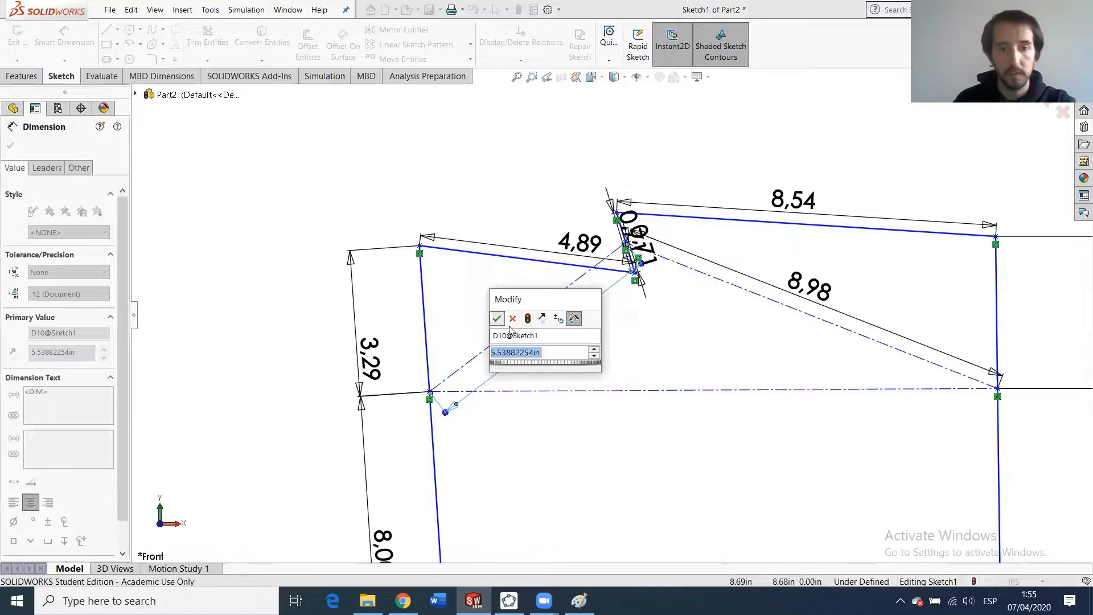
pyautogui.click(499, 319)
# Dimension the centerline between the two leg pivots at its drawn length, placing the dimension below the line.
pyautogui.click(630, 390)
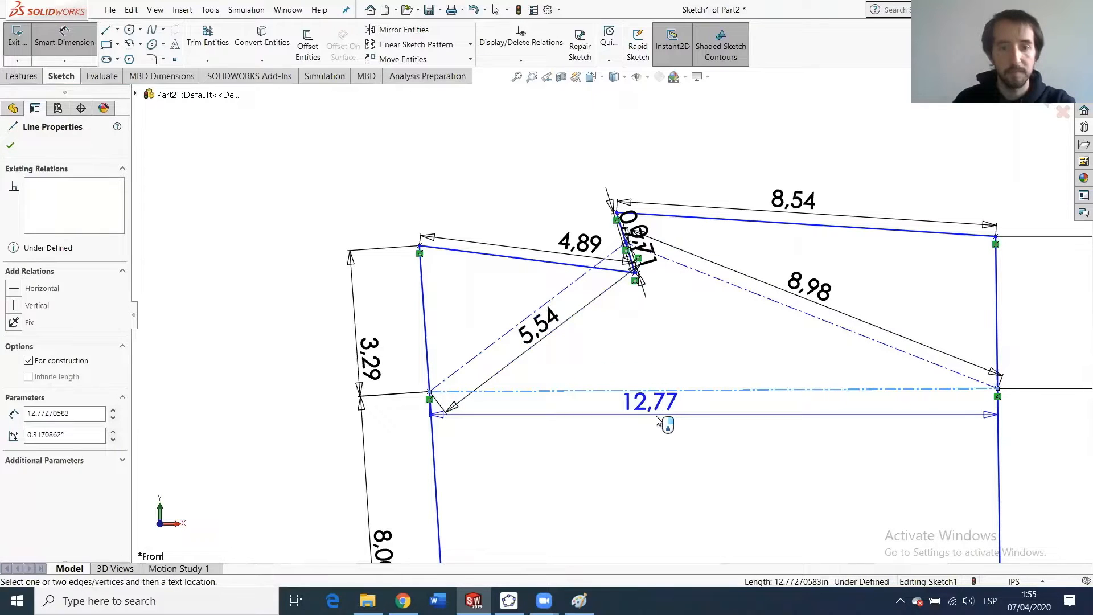
pyautogui.click(682, 428)
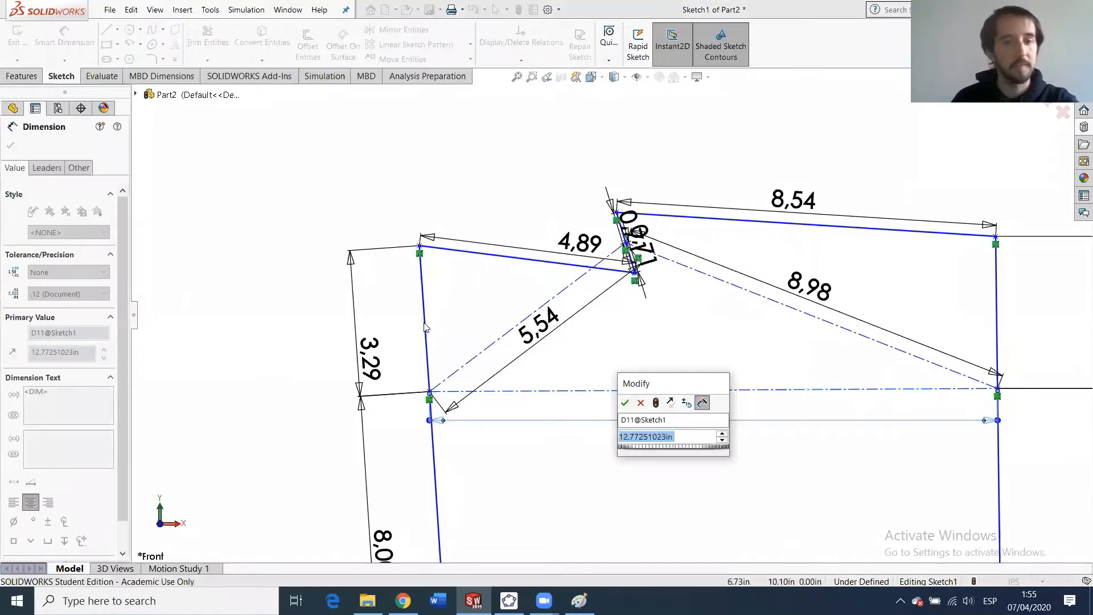
pyautogui.press('Return')
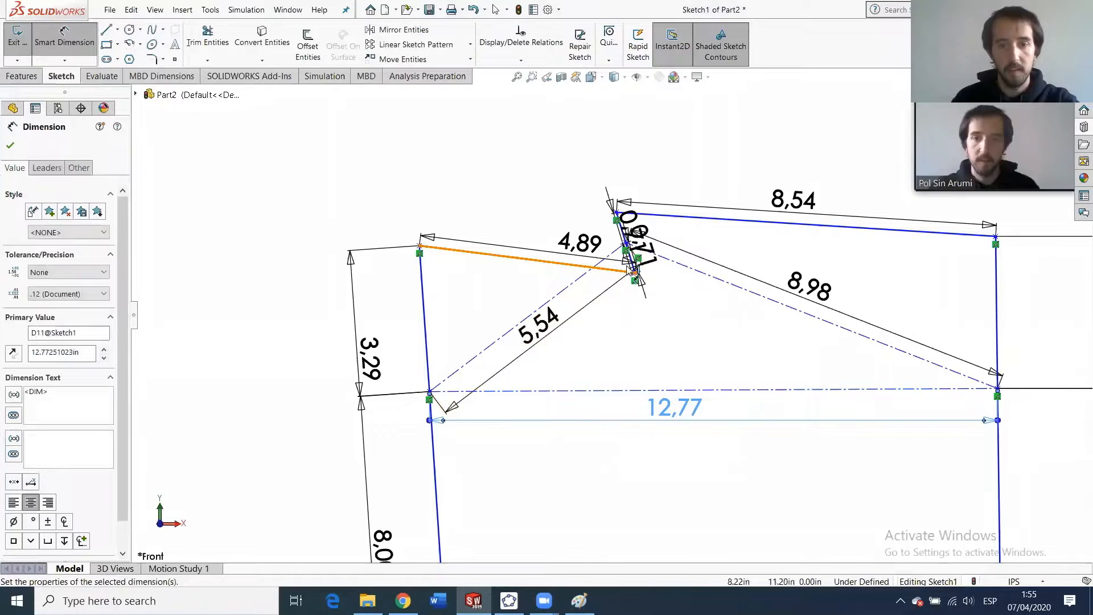
# Move the length dimensions of the left and right connecting links farther above their lines.
pyautogui.scroll(2, 666, 343)
pyautogui.scroll(-2, 667, 348)
pyautogui.scroll(2, 666, 348)
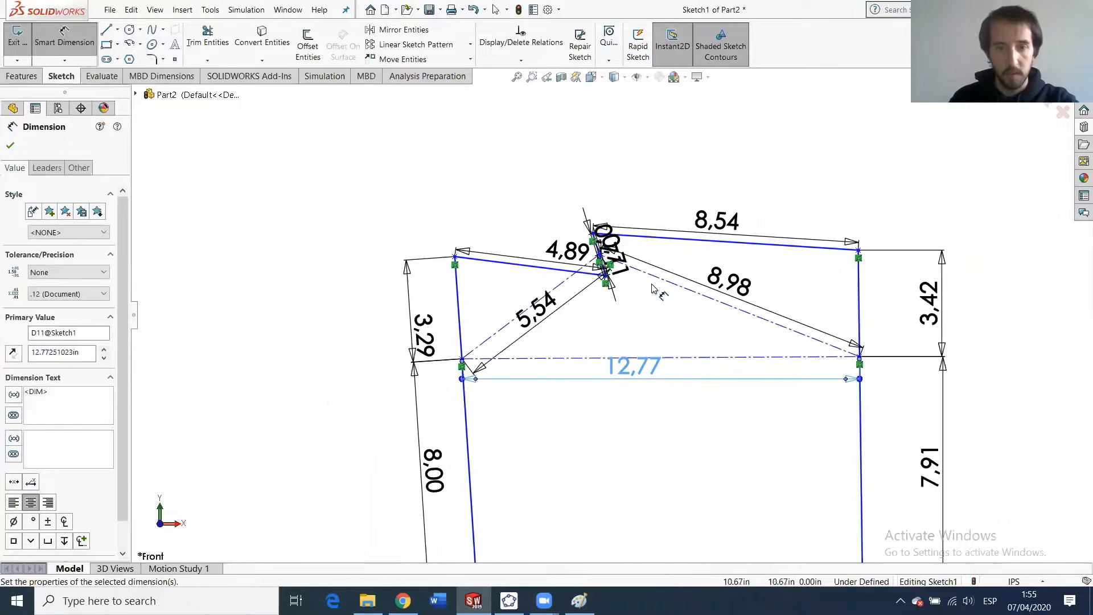
pyautogui.scroll(-3, 660, 285)
pyautogui.moveTo(475, 206)
pyautogui.mouseDown()
pyautogui.moveTo(432, 102)
pyautogui.moveTo(433, 83)
pyautogui.moveTo(447, 80)
pyautogui.mouseUp()
pyautogui.moveTo(785, 181); pyautogui.dragTo(823, 117)
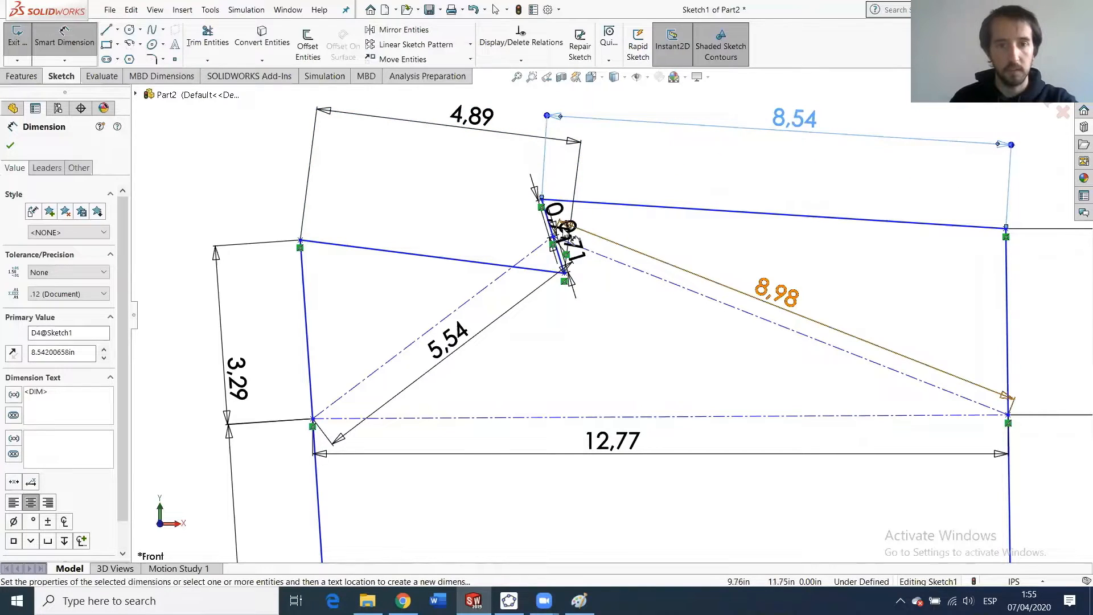
# Move both crank half dimensions out to the right of the crank, and the right diagonal centerline's dimension below its line.
pyautogui.moveTo(563, 239); pyautogui.dragTo(683, 185)
pyautogui.moveTo(572, 242)
pyautogui.mouseDown()
pyautogui.moveTo(697, 242)
pyautogui.moveTo(718, 255)
pyautogui.mouseUp()
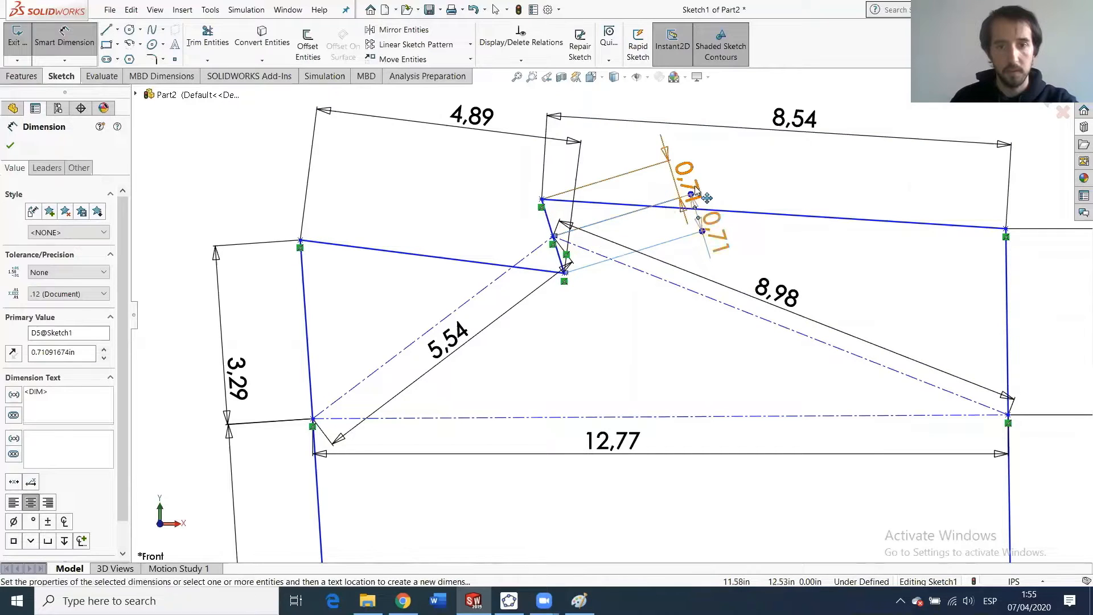
pyautogui.moveTo(695, 182)
pyautogui.mouseDown()
pyautogui.moveTo(699, 160)
pyautogui.moveTo(713, 167)
pyautogui.moveTo(700, 164)
pyautogui.mouseUp()
pyautogui.moveTo(777, 290); pyautogui.dragTo(750, 337)
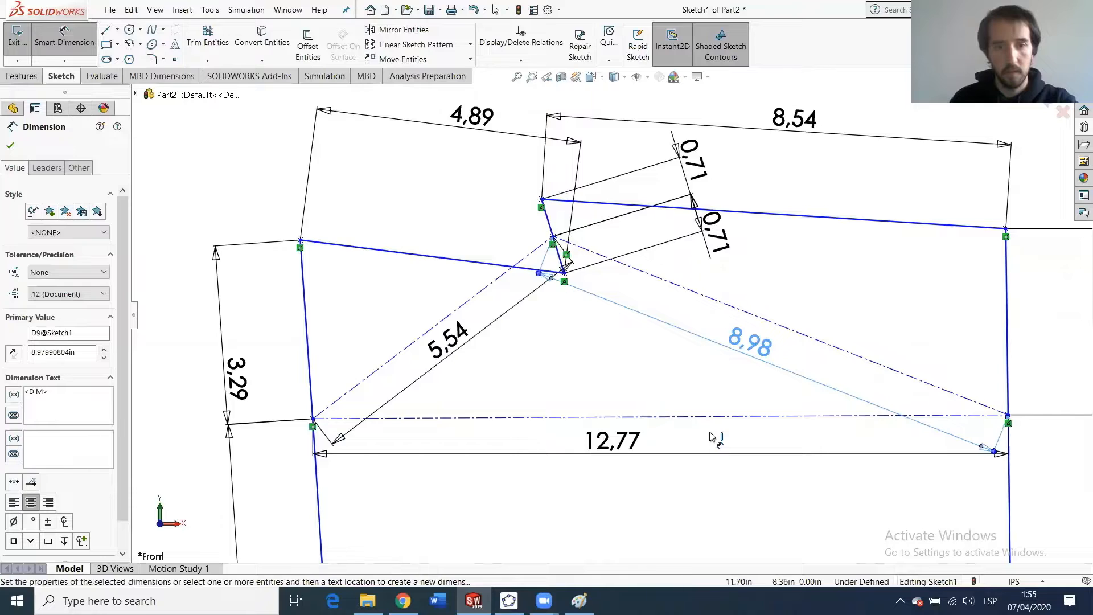
# Move the upper crank half's dimension text up, clear of the lower half's dimension.
pyautogui.press('z')
pyautogui.scroll(3, 734, 481)
pyautogui.scroll(-5, 625, 357)
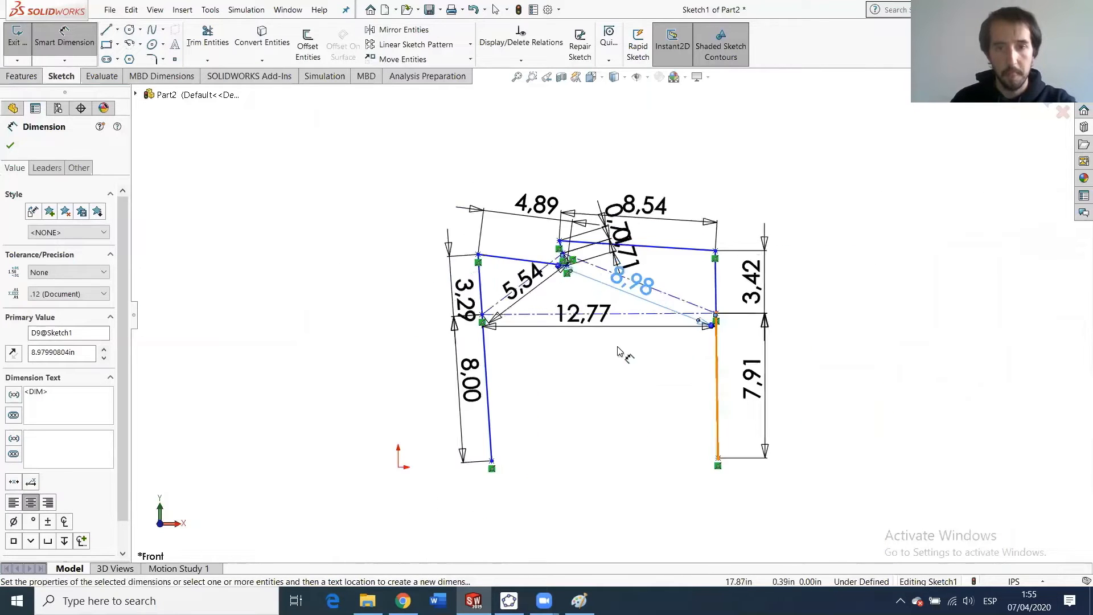
pyautogui.scroll(2, 565, 258)
pyautogui.scroll(-1, 578, 191)
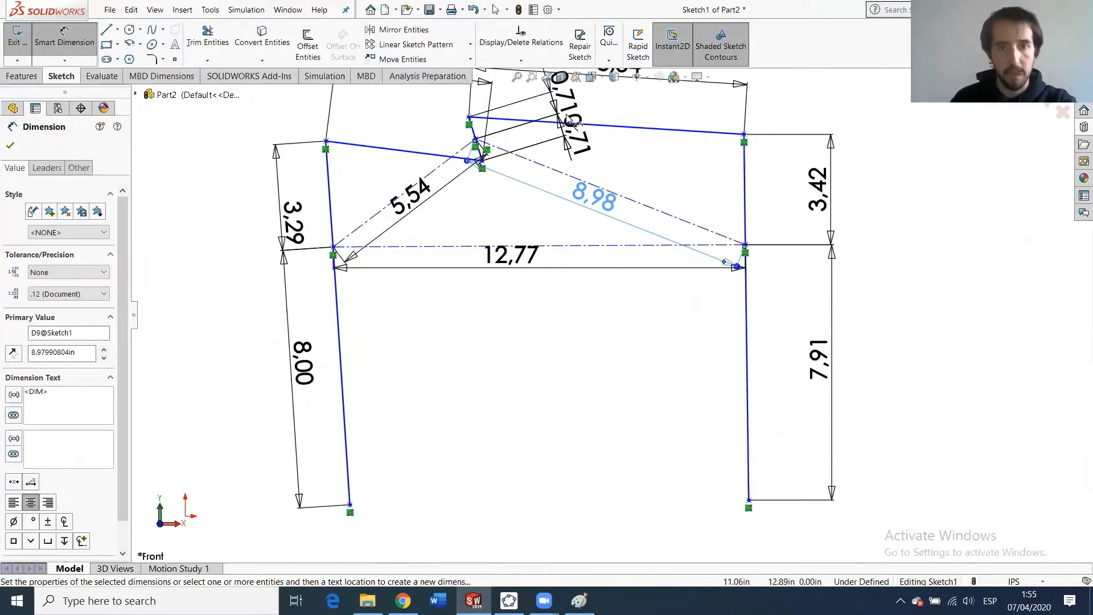
pyautogui.scroll(-3, 589, 167)
pyautogui.moveTo(589, 167)
pyautogui.mouseDown()
pyautogui.moveTo(589, 202)
pyautogui.moveTo(562, 106)
pyautogui.mouseUp()
pyautogui.scroll(3, 584, 171)
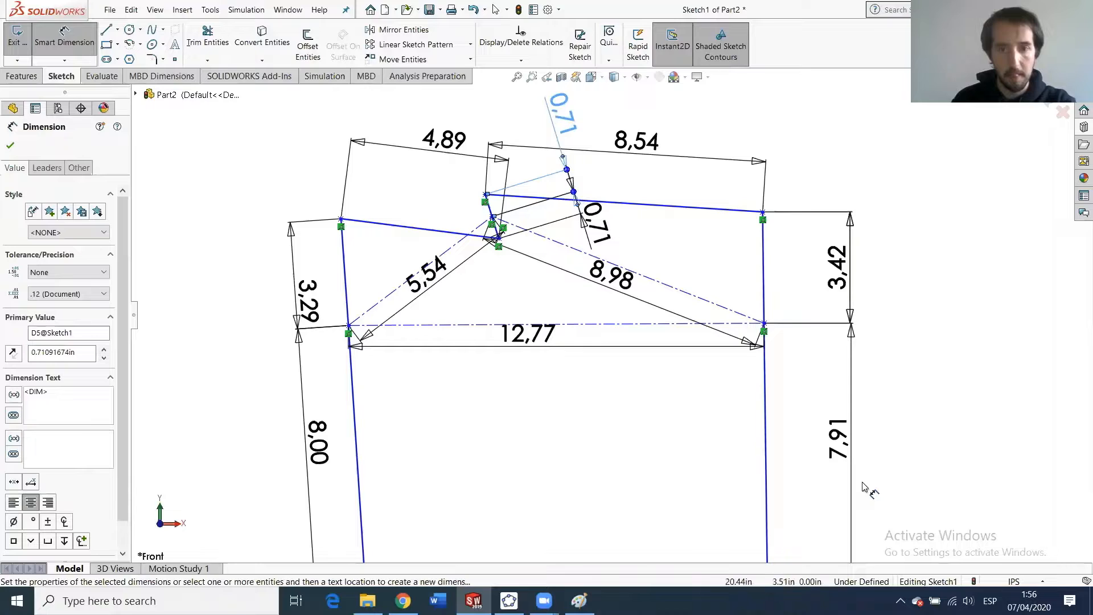
# Fit the whole dimensioned linkage in view, switch to Paint and paste the screenshot into a new image.
pyautogui.scroll(1, 617, 537)
pyautogui.scroll(-1, 626, 513)
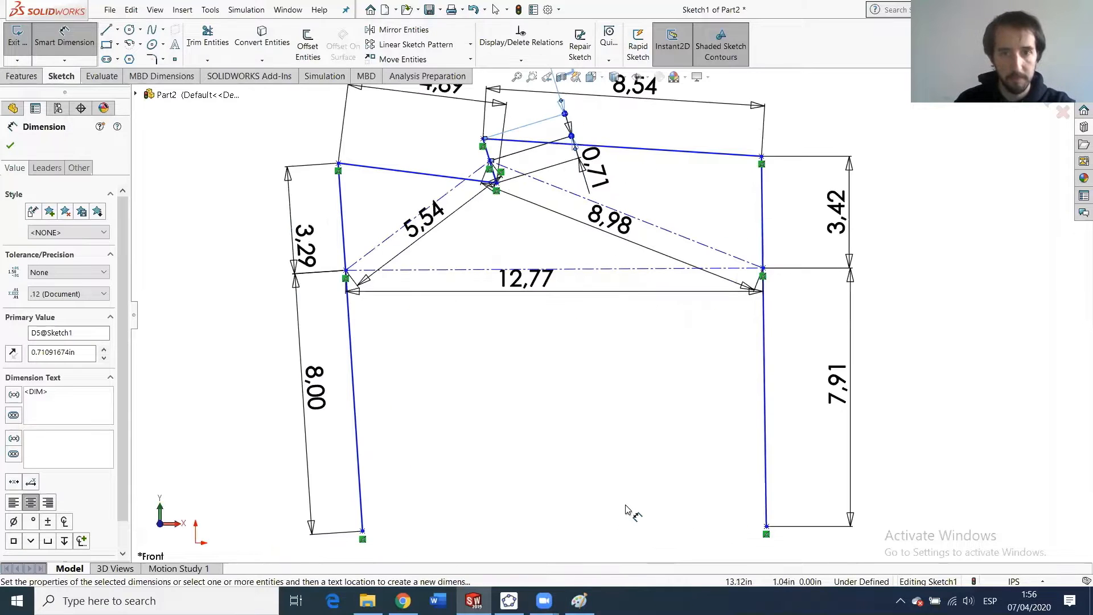
pyautogui.scroll(1, 634, 447)
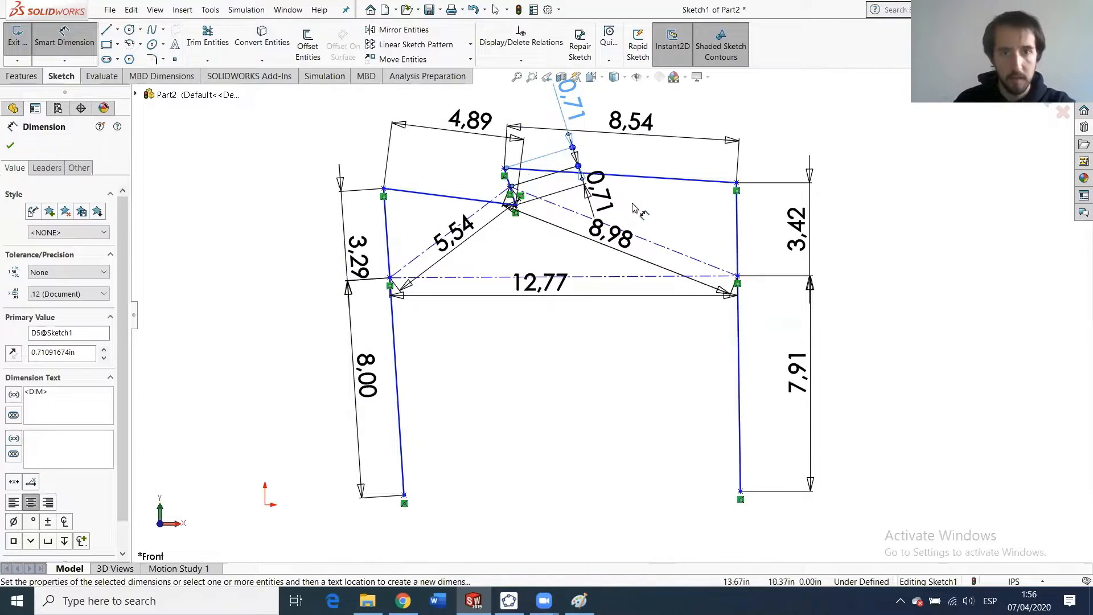
pyautogui.scroll(1, 632, 211)
pyautogui.scroll(-1, 637, 219)
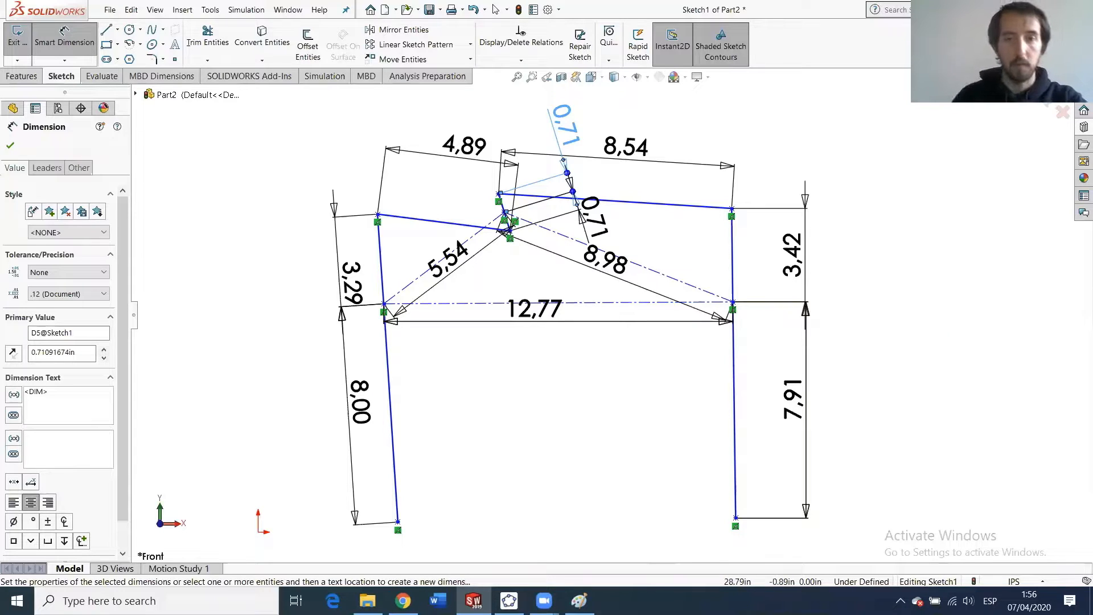
pyautogui.click(121, 600)
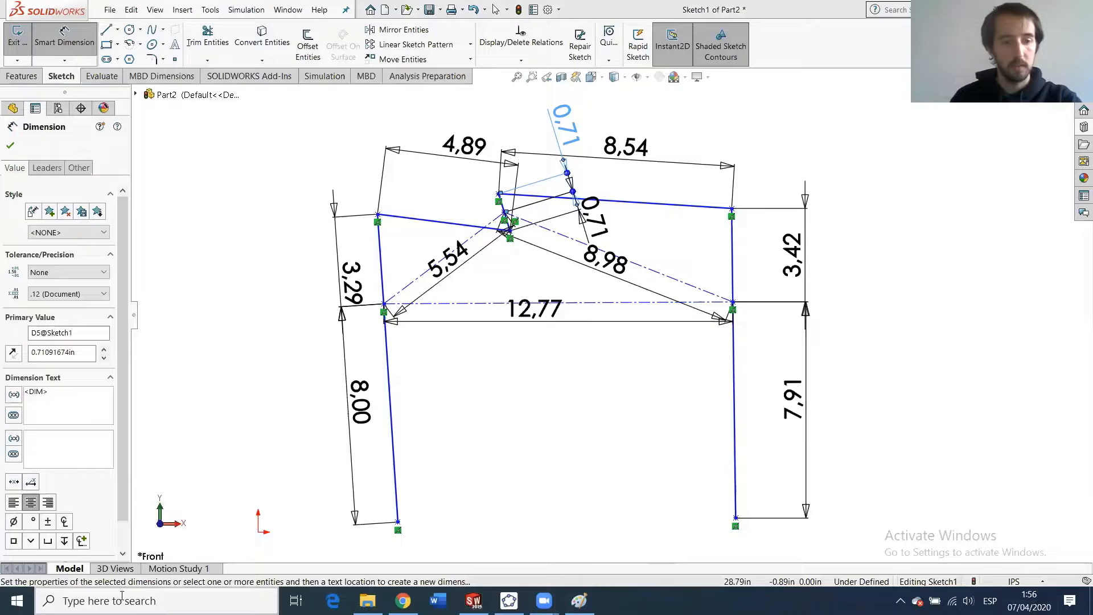
pyautogui.write('paint')
pyautogui.press('Return')
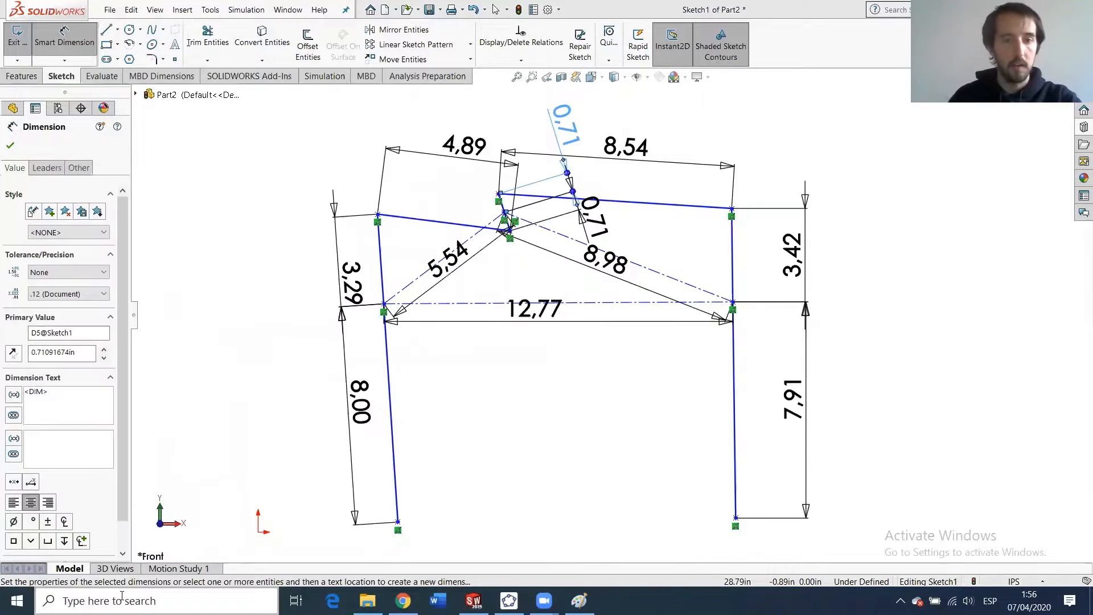
pyautogui.hotkey('ctrl', 'v')
# Shift the pasted screenshot so the linkage fills the canvas from its upper-left corner, and shrink the canvas to 884 × 765 px.
pyautogui.moveTo(367, 422); pyautogui.dragTo(143, 342)
pyautogui.moveTo(349, 377); pyautogui.dragTo(263, 358)
pyautogui.scroll(-3, 1077, 218)
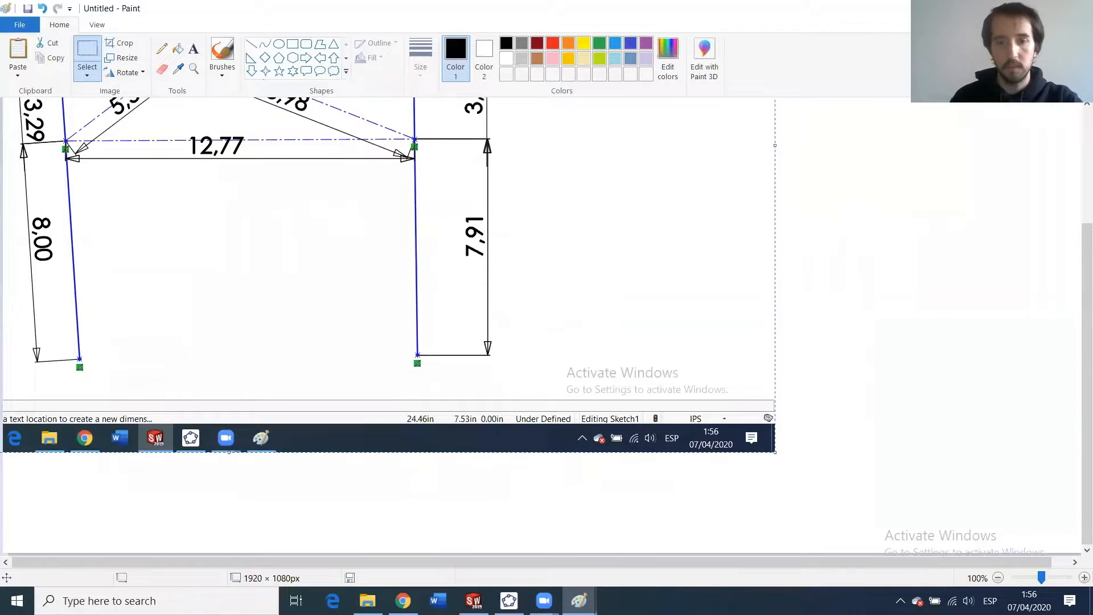
pyautogui.moveTo(858, 560); pyautogui.dragTo(905, 560)
pyautogui.click(922, 481)
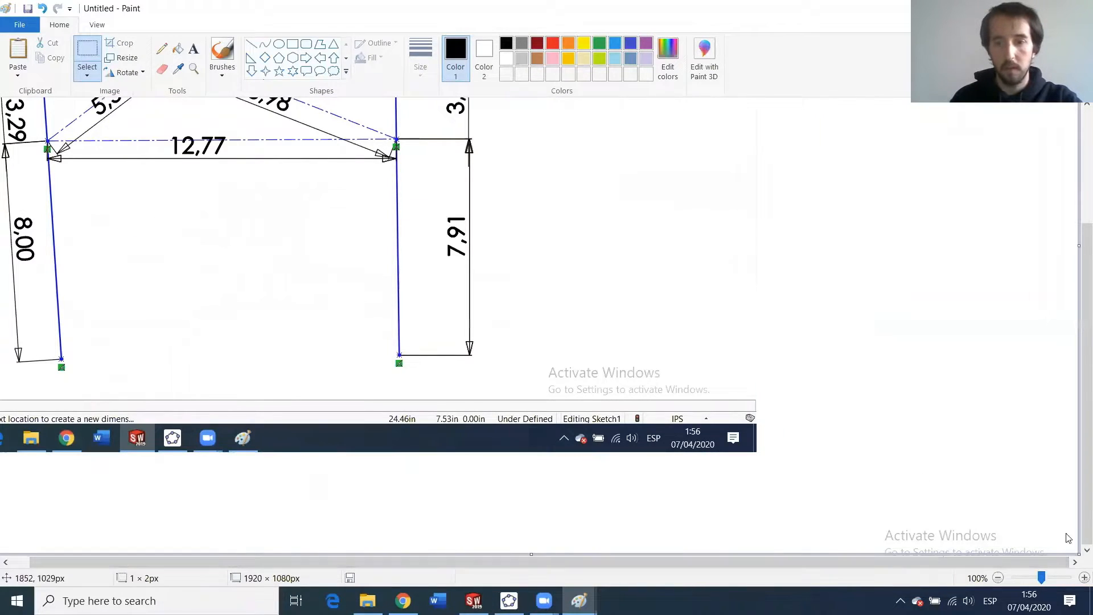
pyautogui.moveTo(1032, 550); pyautogui.dragTo(488, 374)
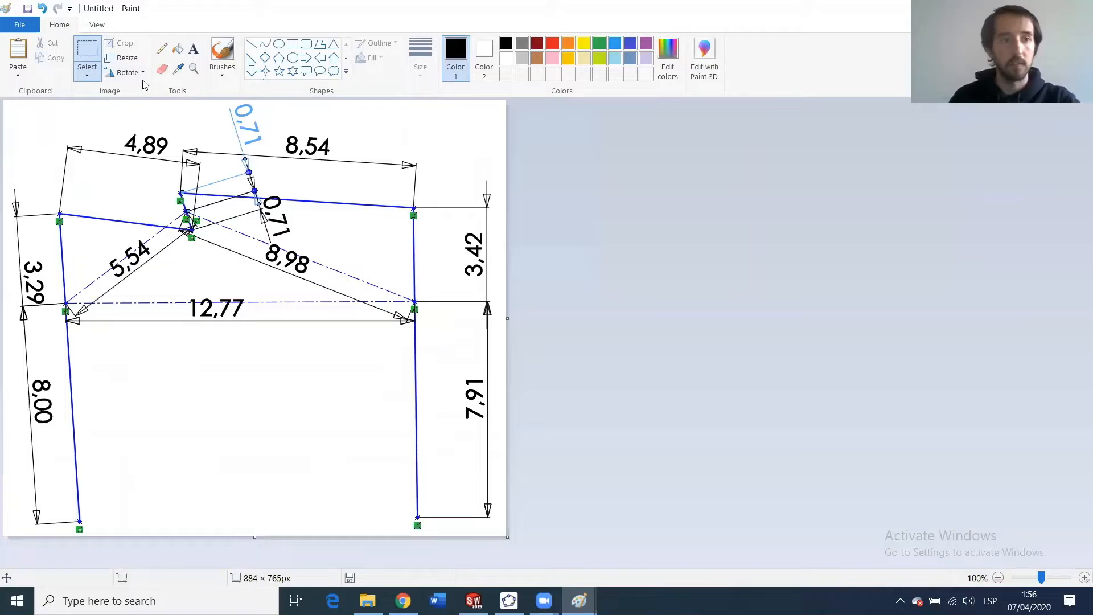
# Label the bars beside their lines with text: B1 on the left leg, B2 and B3 on the upper bars, B4 on the right leg.
pyautogui.click(194, 49)
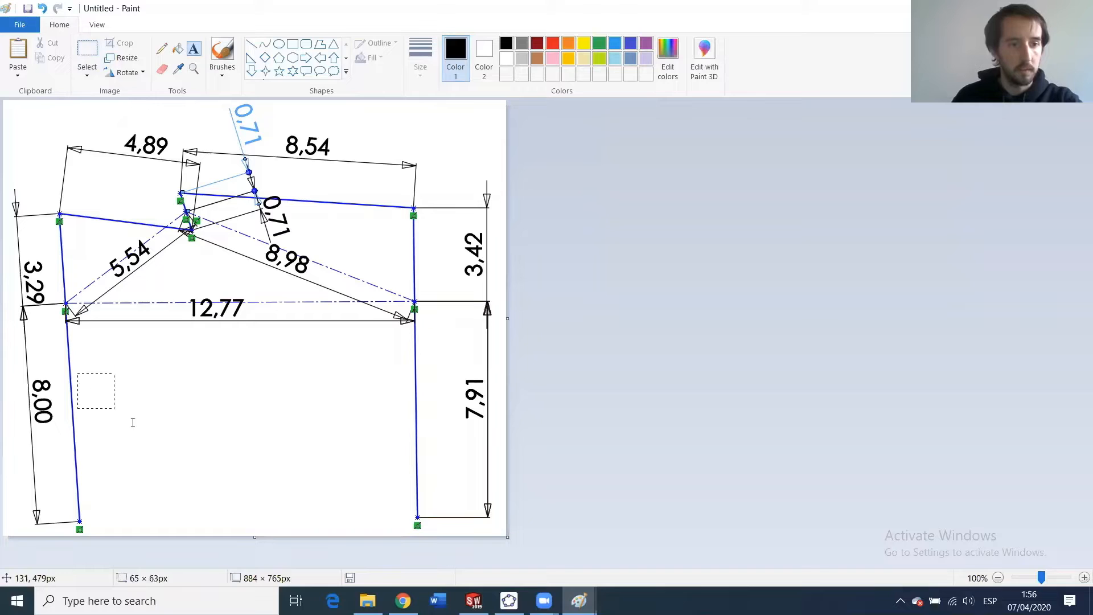
pyautogui.moveTo(132, 422); pyautogui.dragTo(228, 425)
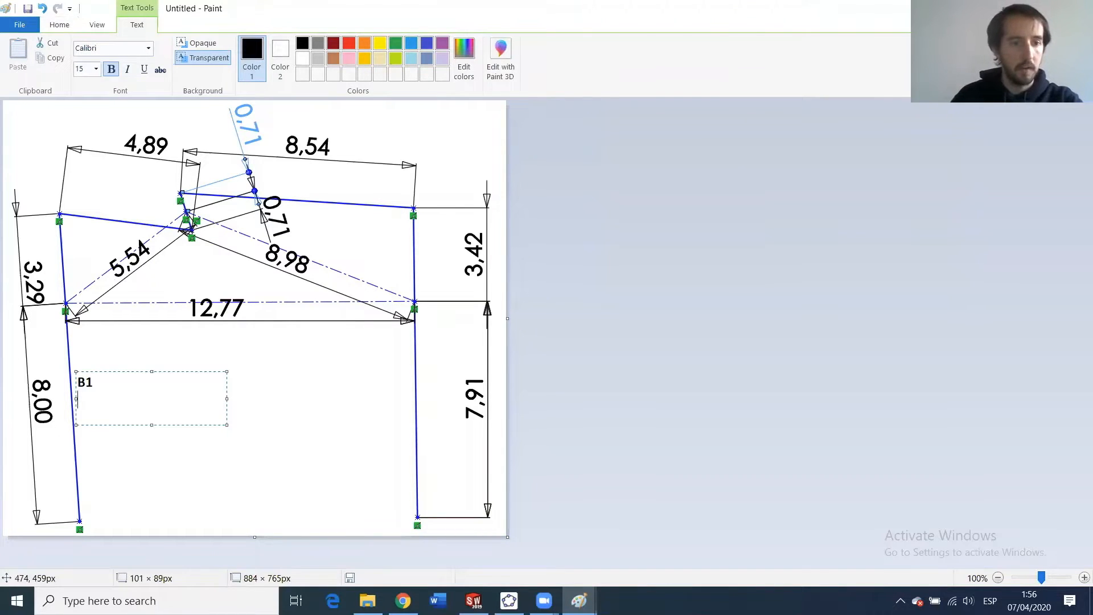
pyautogui.moveTo(111, 207); pyautogui.dragTo(160, 240)
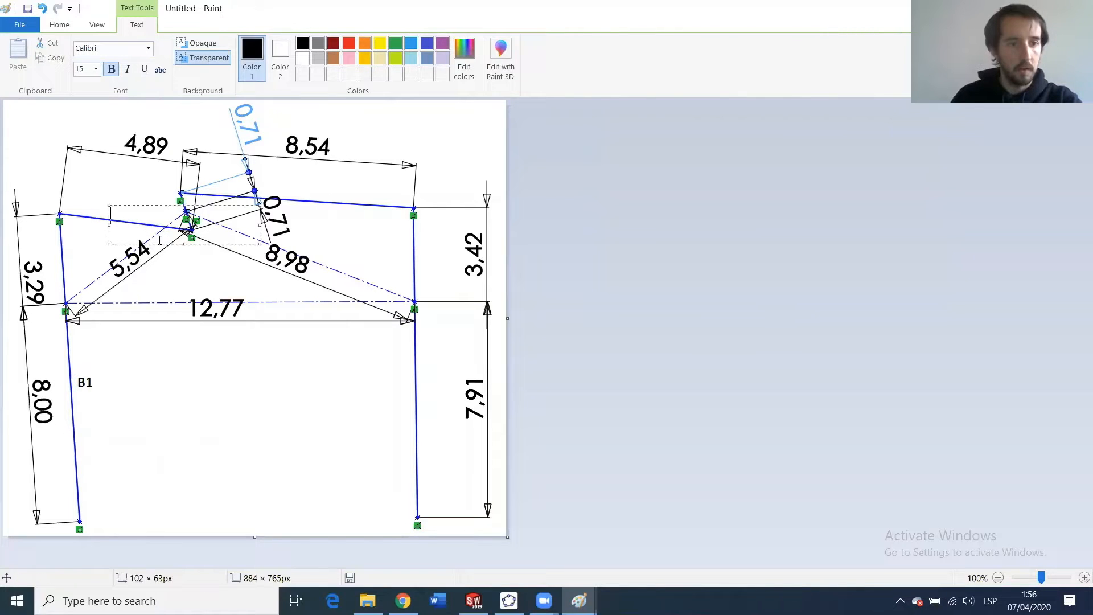
pyautogui.write('B2')
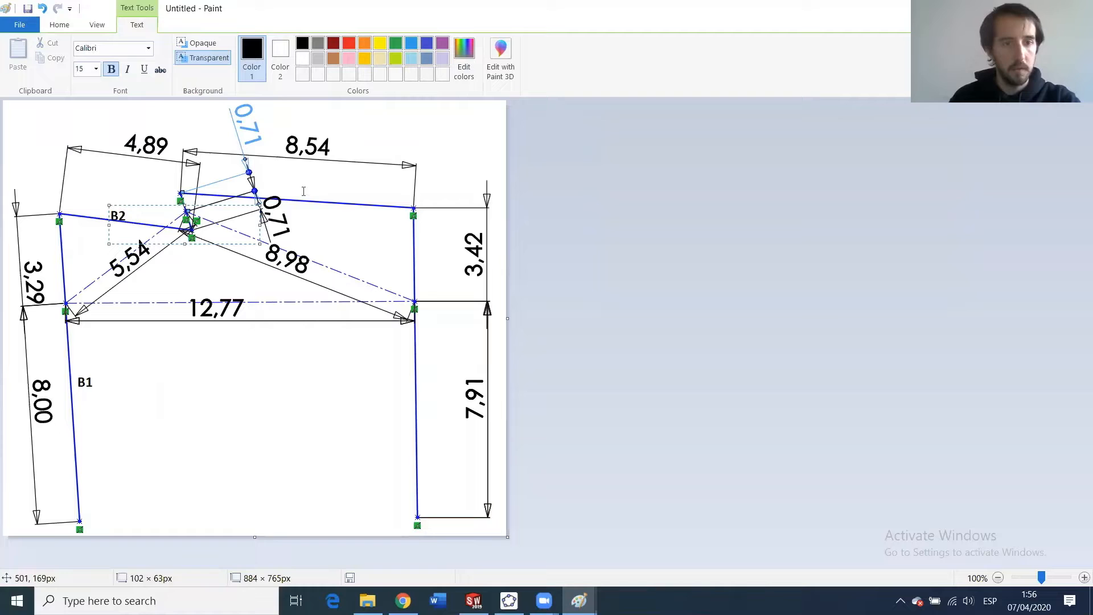
pyautogui.moveTo(305, 185); pyautogui.dragTo(380, 231)
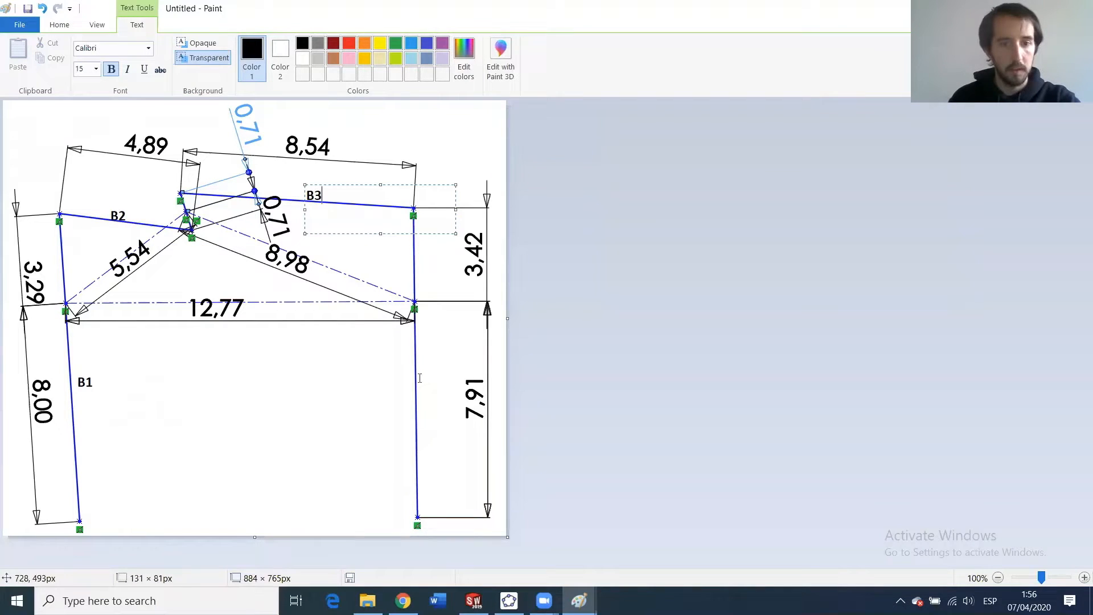
pyautogui.moveTo(420, 370); pyautogui.dragTo(455, 435)
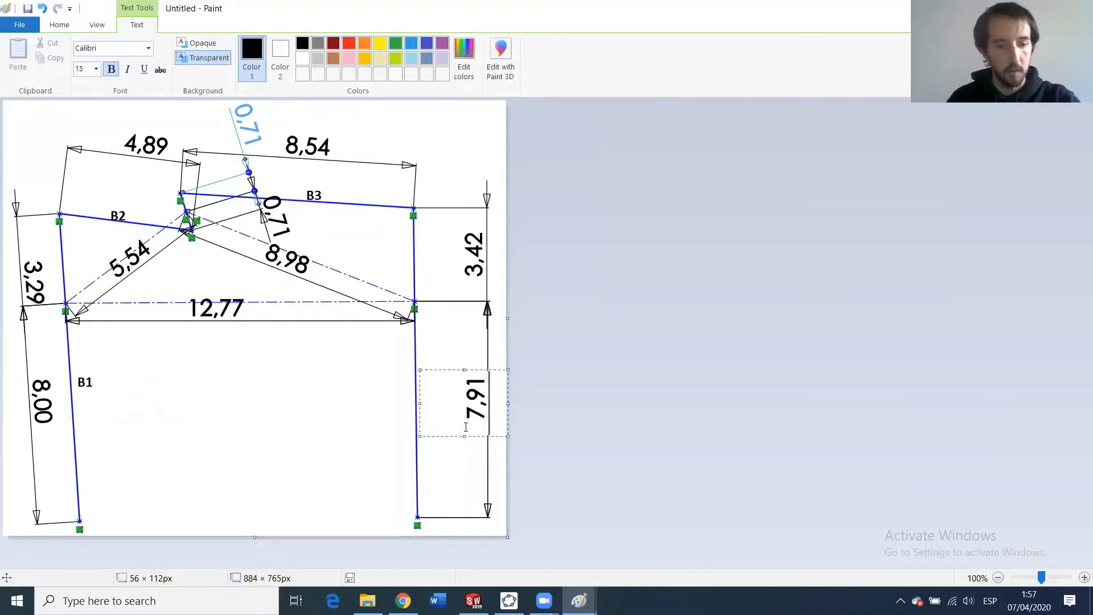
pyautogui.write('B4')
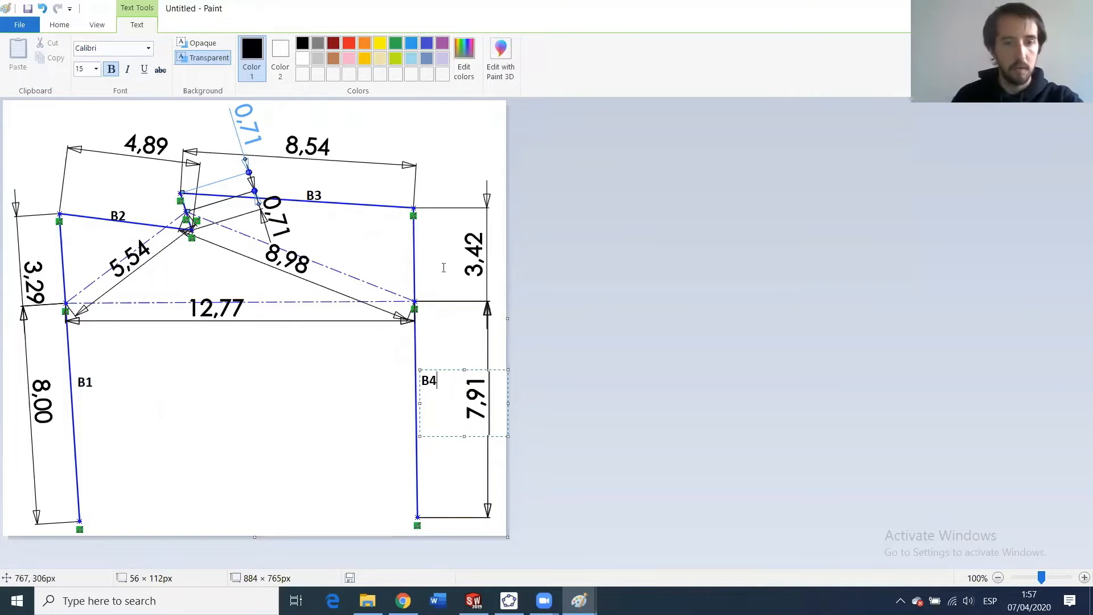
pyautogui.click(463, 147)
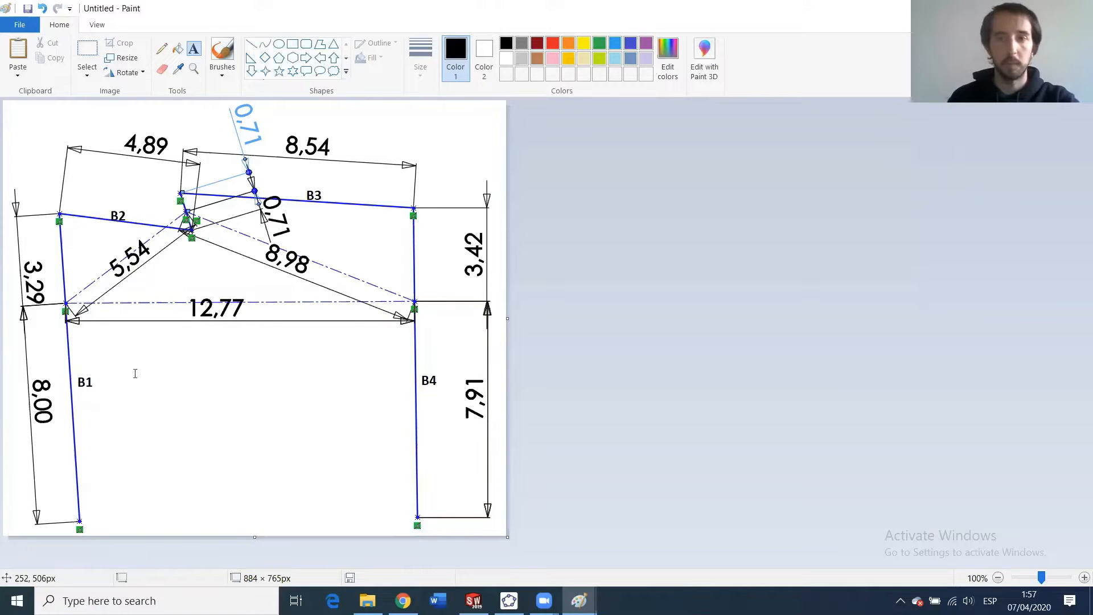
# Save the annotated image as a PNG named Dimensions in the Assembly folder.
pyautogui.click(27, 9)
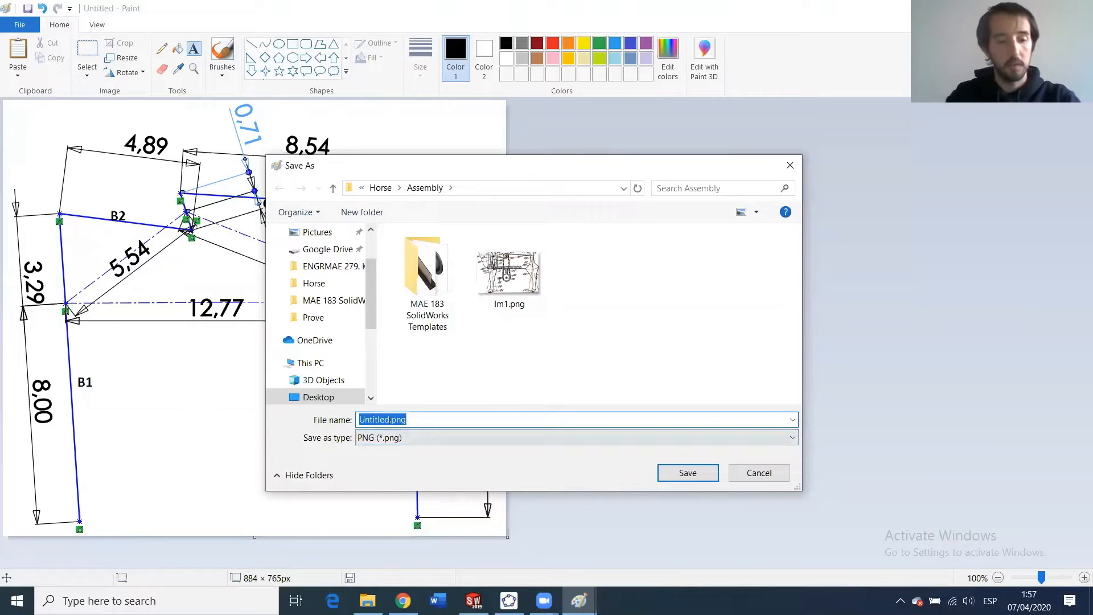
pyautogui.write('Dra')
pyautogui.press('BackSpace')
pyautogui.press('BackSpace')
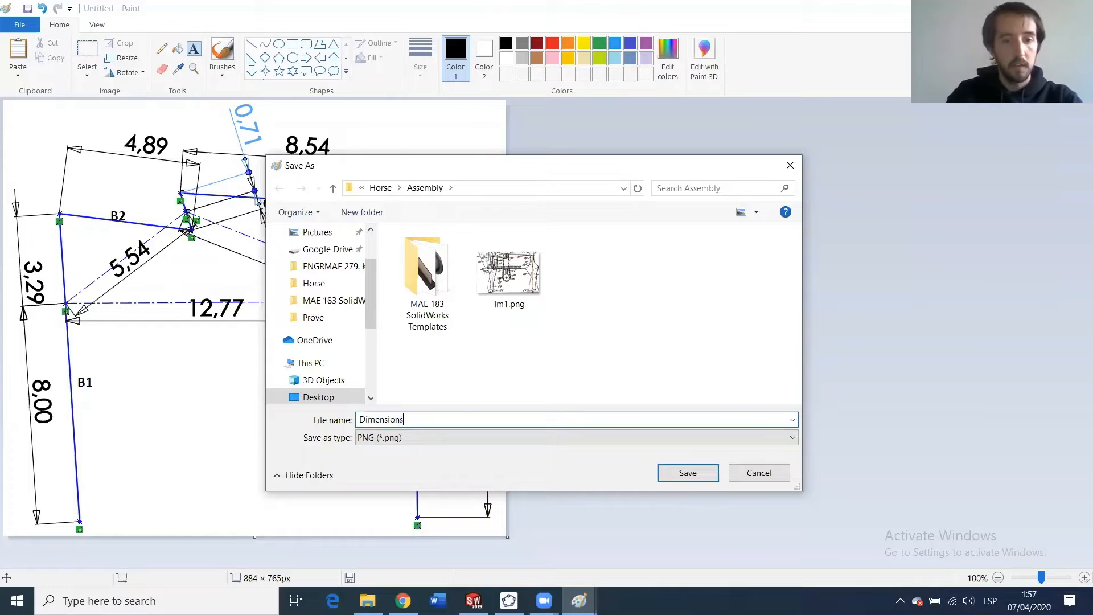
pyautogui.press('Return')
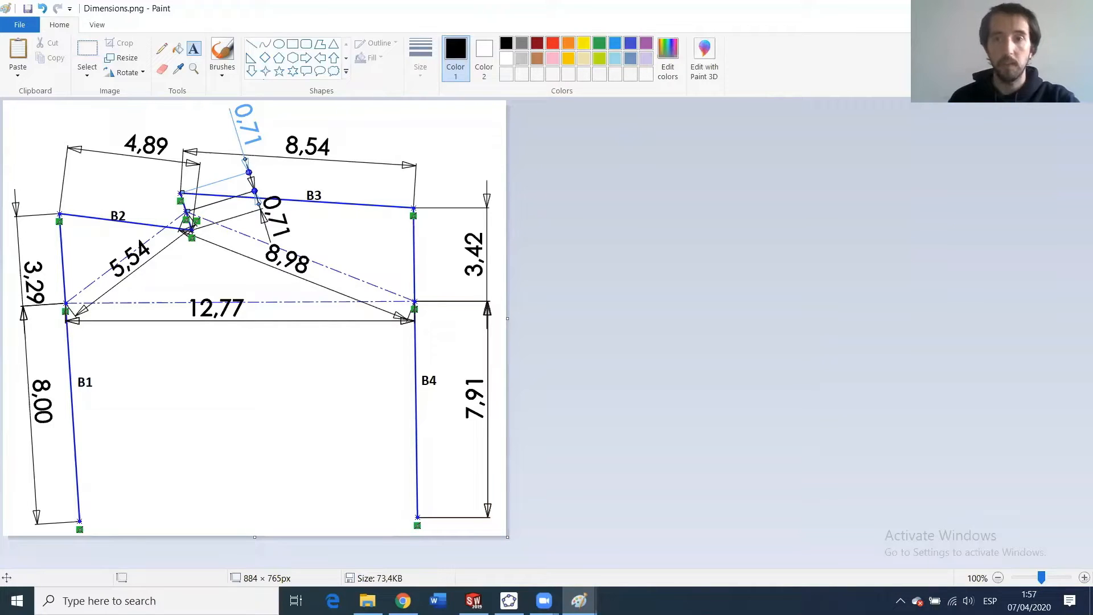
# Switch to the Assembly folder in File Explorer and examine the reference images Im1.png and Dimensions.png, closing each one.
pyautogui.hotkey('alt', 'Tab')
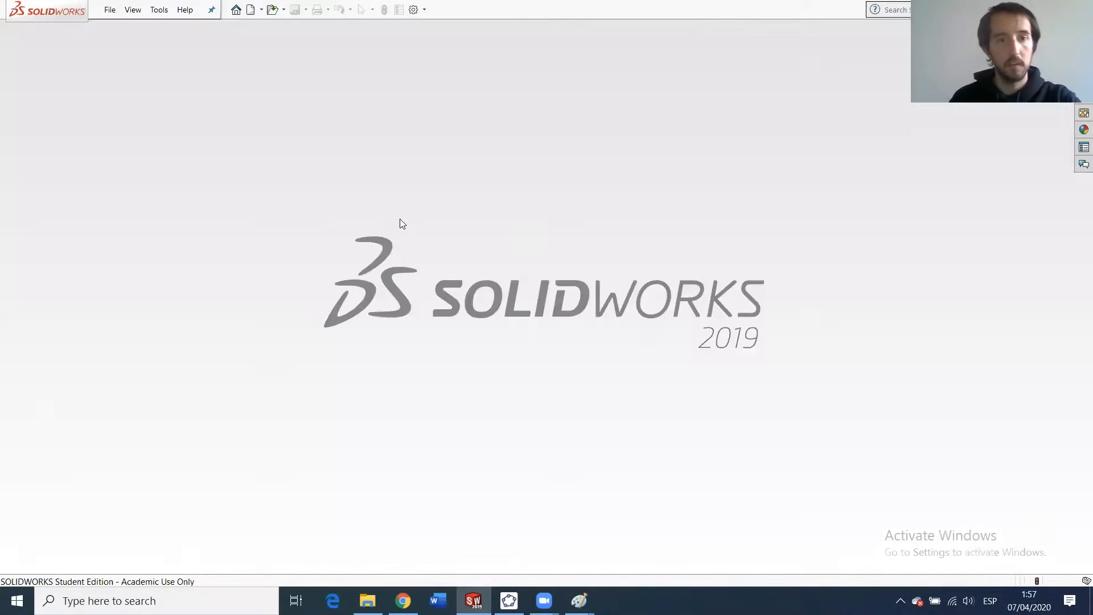
pyautogui.click(368, 601)
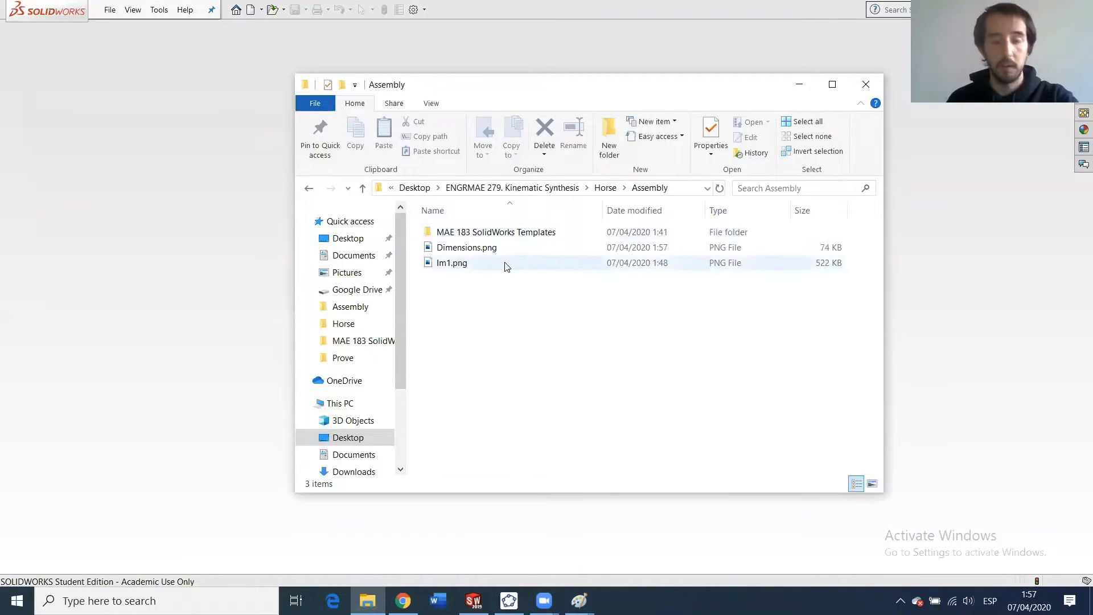
pyautogui.doubleClick(472, 262)
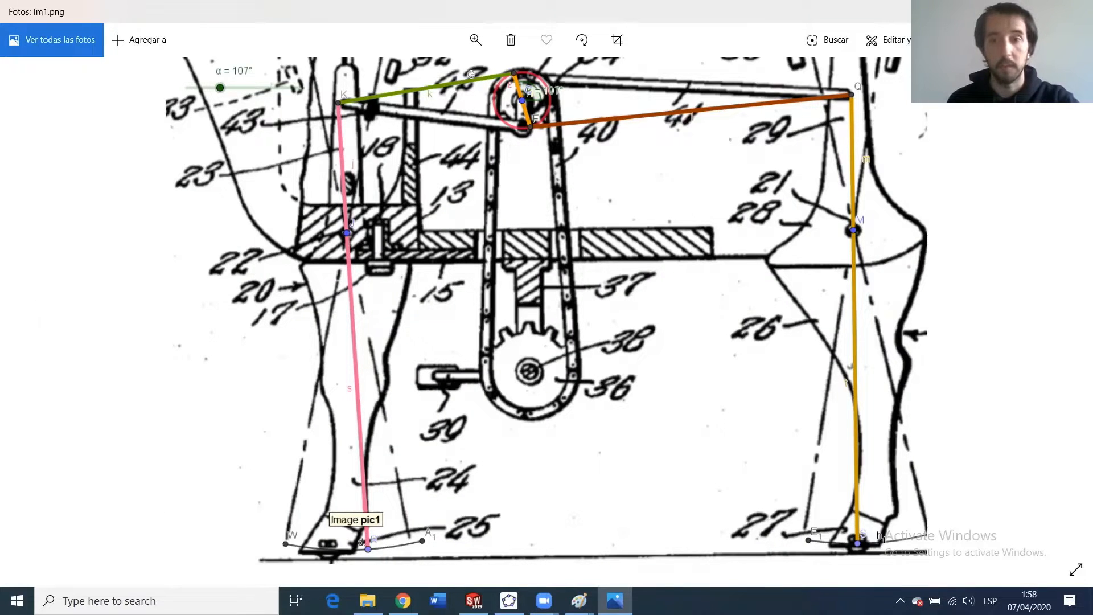
pyautogui.click(1080, 12)
pyautogui.doubleClick(462, 248)
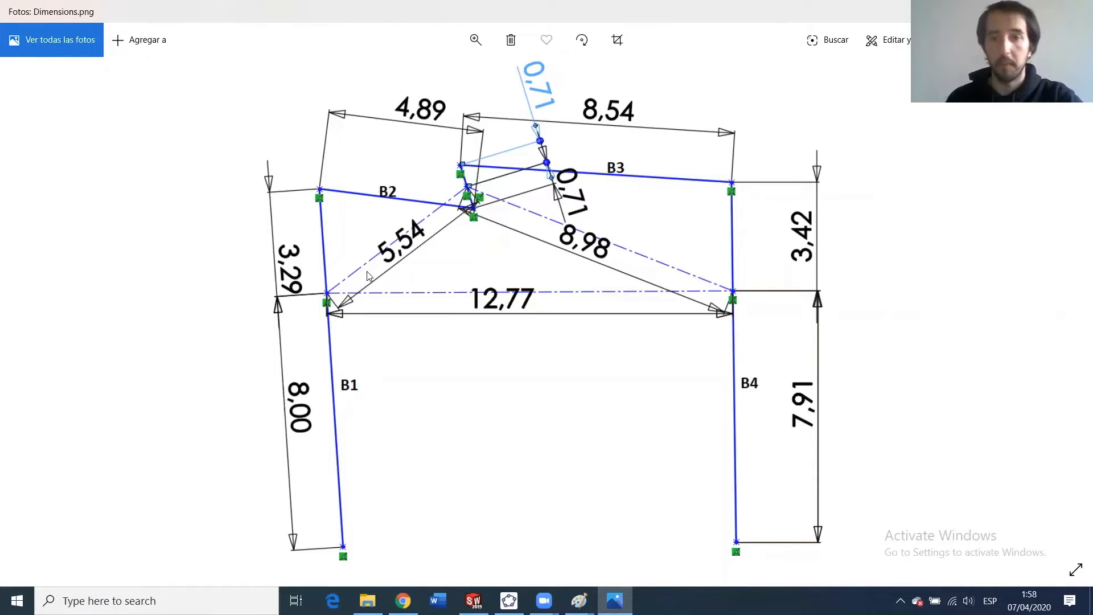
pyautogui.click(1043, 11)
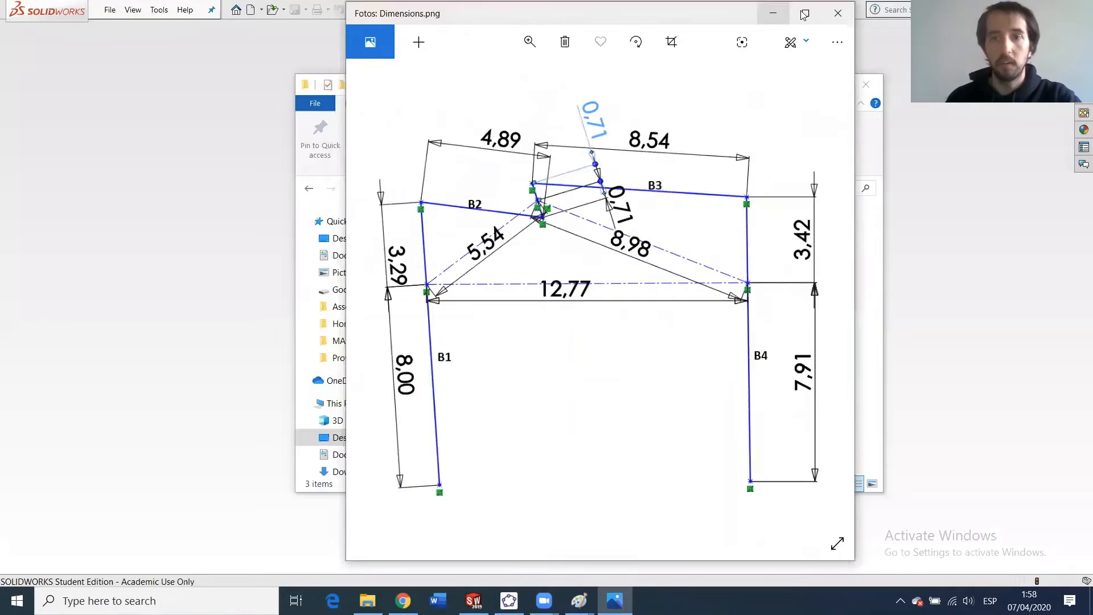
pyautogui.click(807, 13)
pyautogui.click(1079, 12)
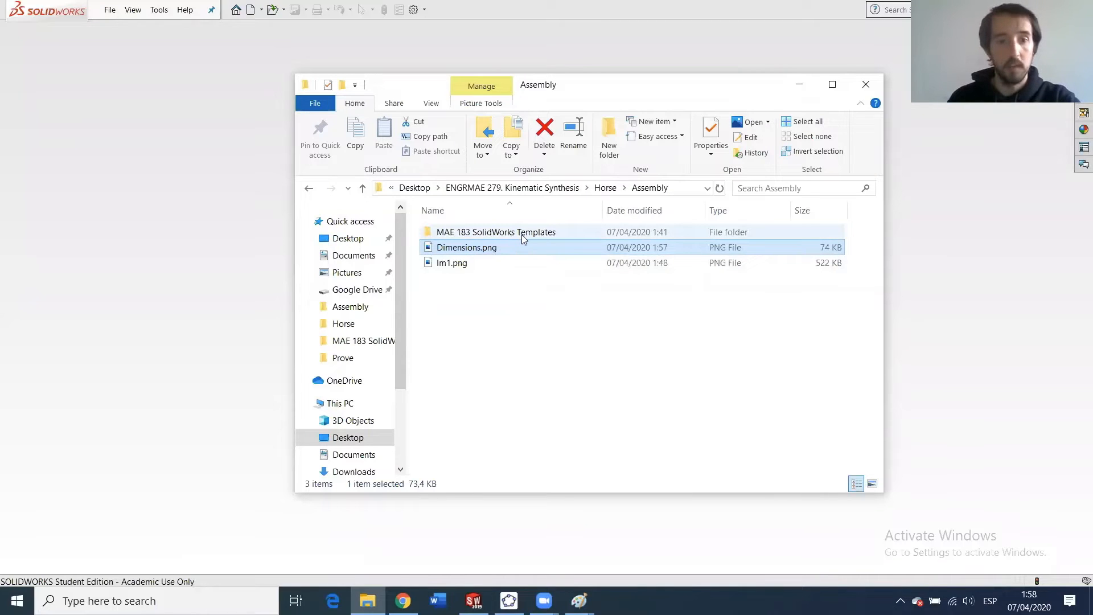
# Copy Base.SLDPRT from the MAE 183 SolidWorks Templates folder into the Assembly folder.
pyautogui.doubleClick(521, 233)
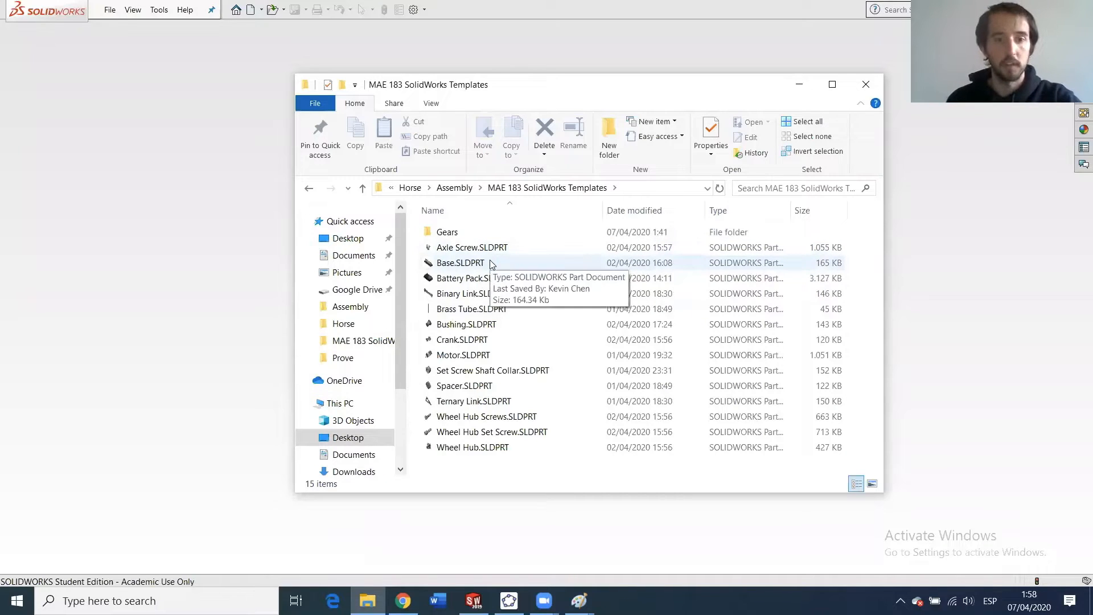
pyautogui.click(492, 263)
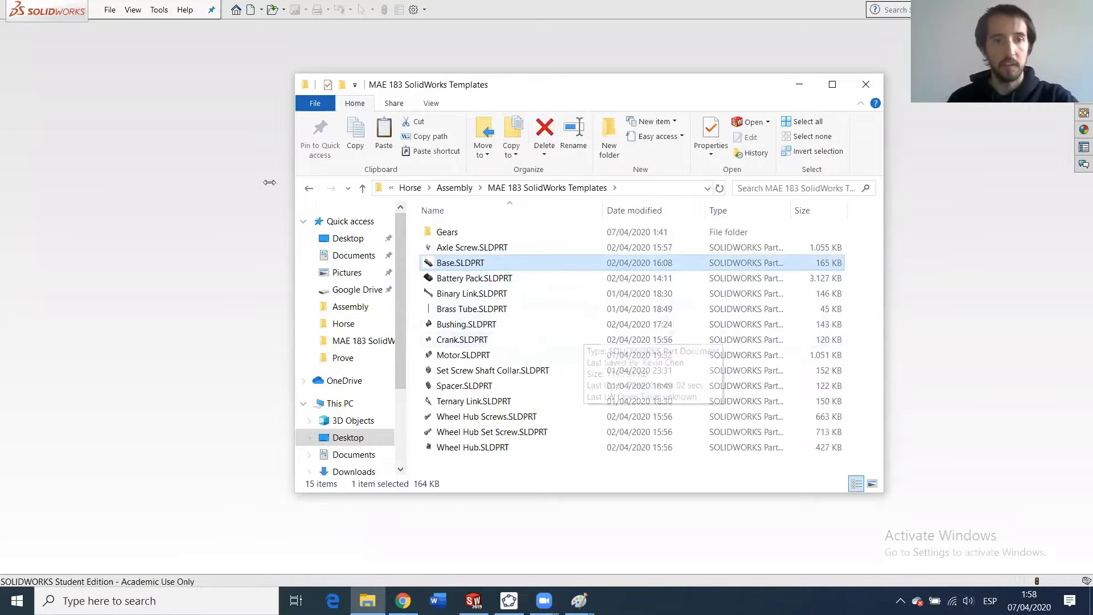
pyautogui.click(309, 187)
pyautogui.click(489, 330)
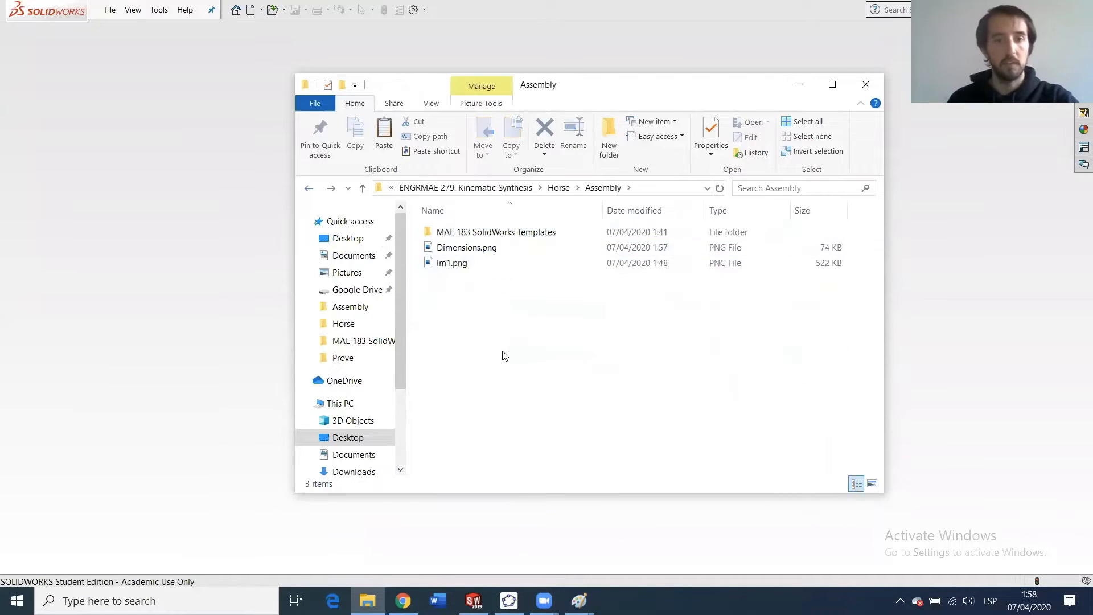
pyautogui.hotkey('ctrl', 'v')
pyautogui.click(516, 327)
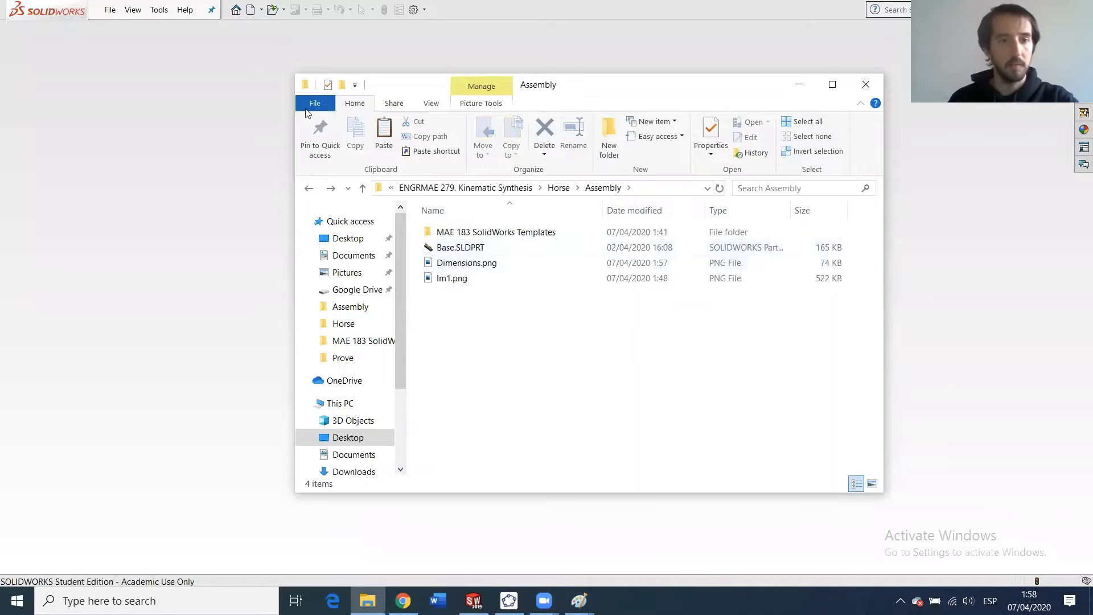
# Switch to SOLIDWORKS and create a new assembly document from the assem template.
pyautogui.click(151, 136)
pyautogui.click(110, 11)
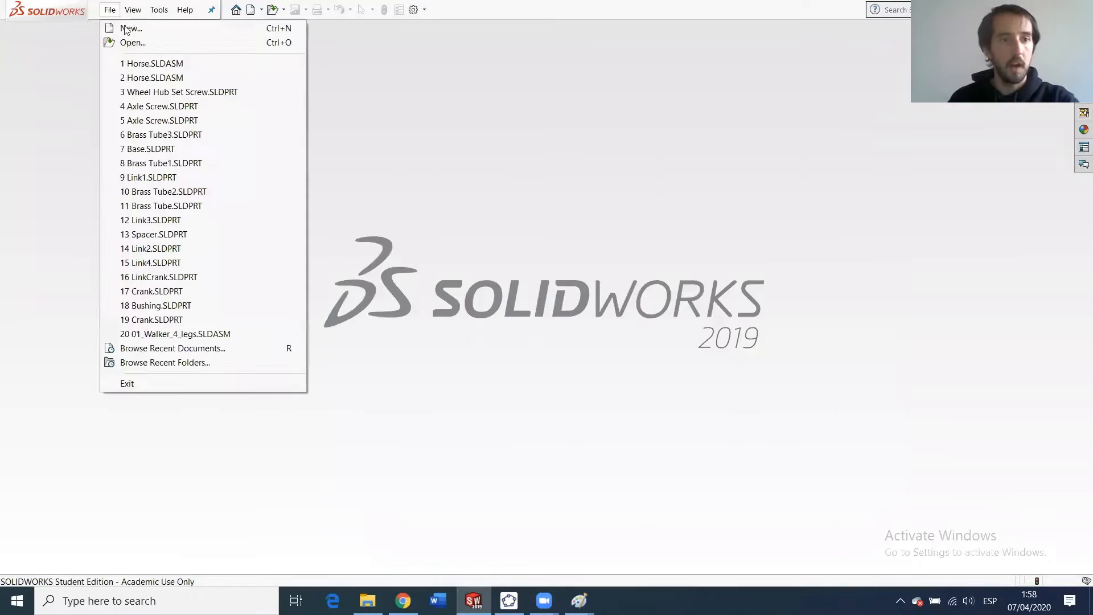
pyautogui.click(139, 30)
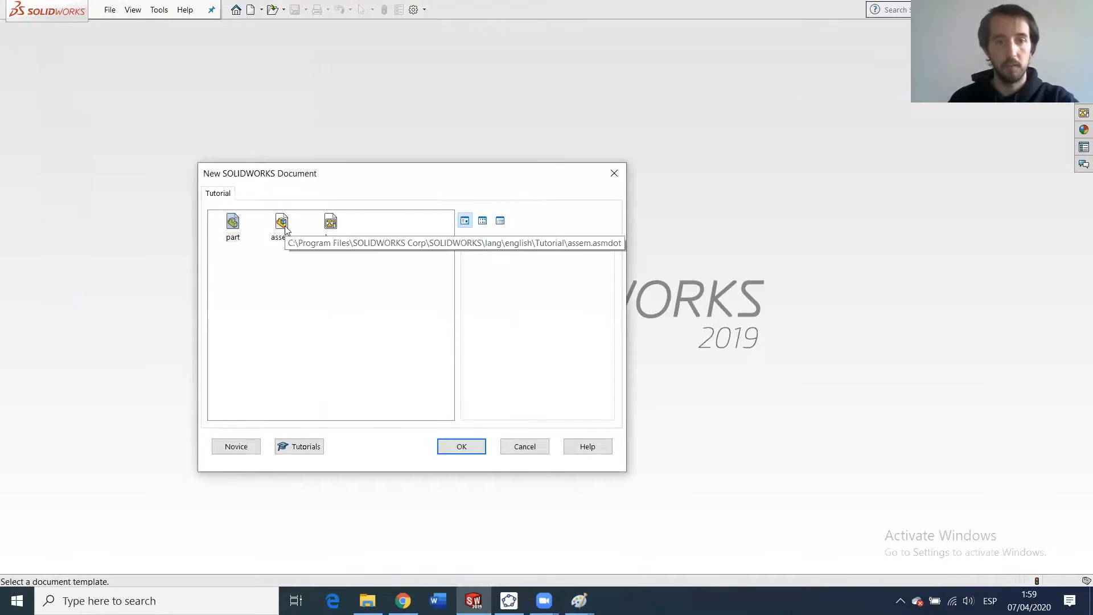
pyautogui.click(284, 225)
pyautogui.click(462, 447)
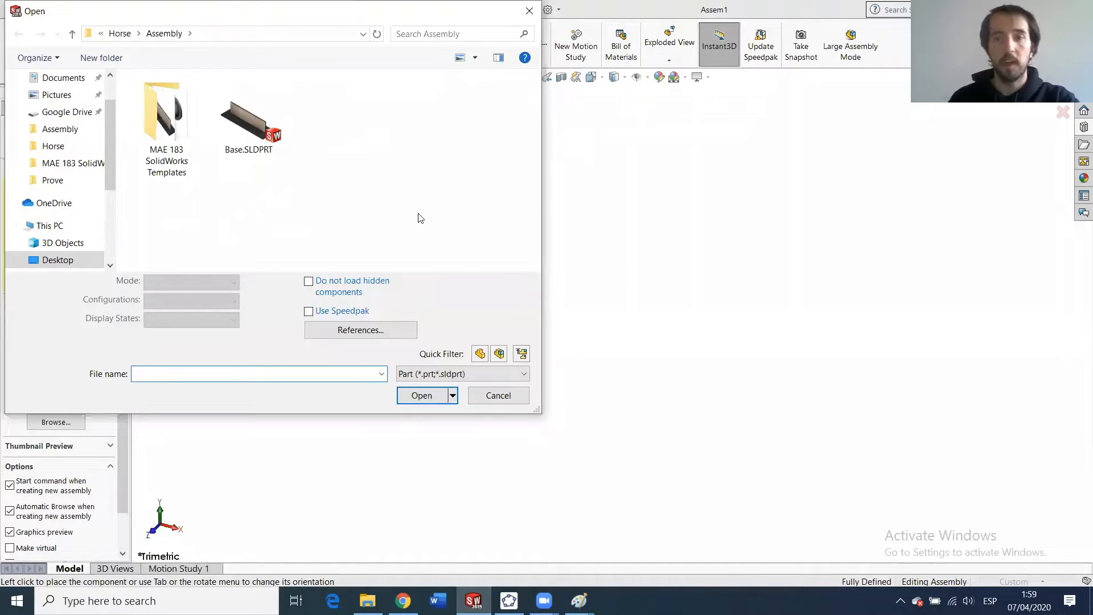
# Insert Base.SLDPRT as the first component of the assembly and place it in the graphics area.
pyautogui.click(266, 137)
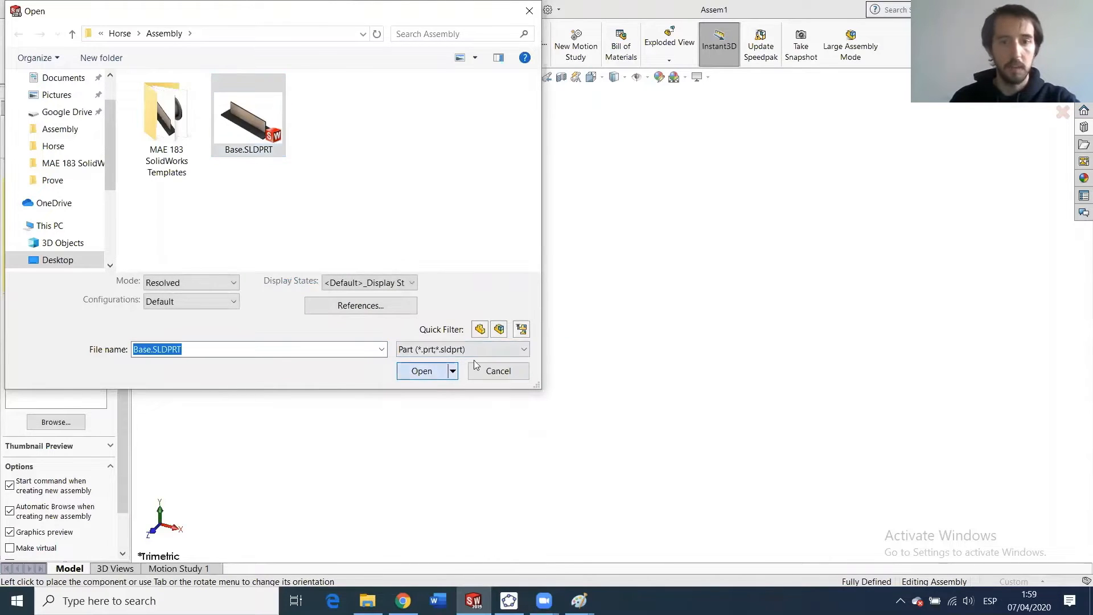
pyautogui.click(428, 374)
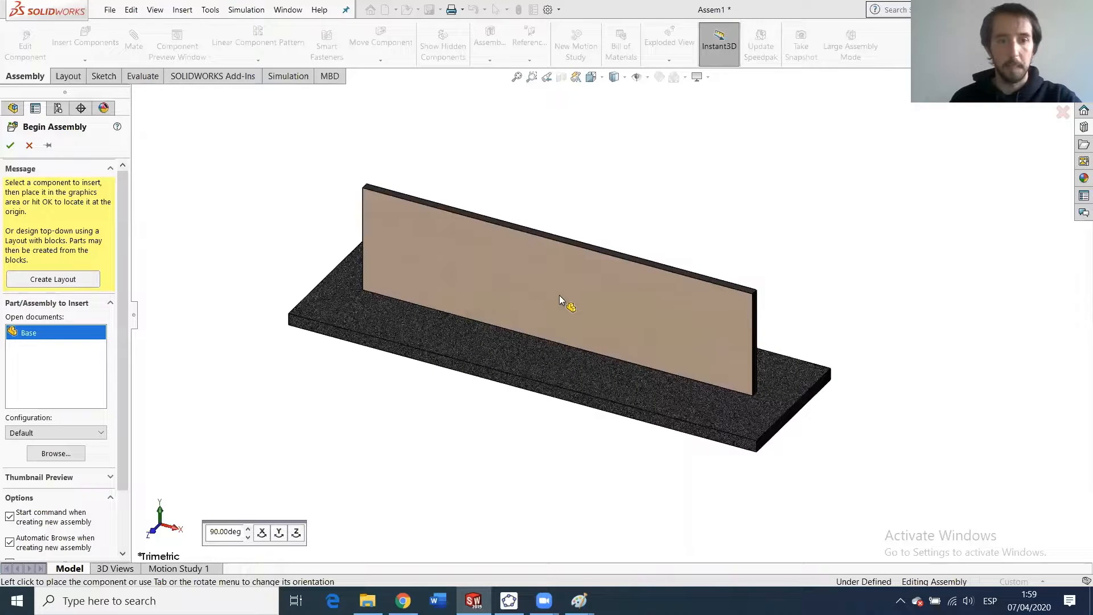
pyautogui.click(587, 262)
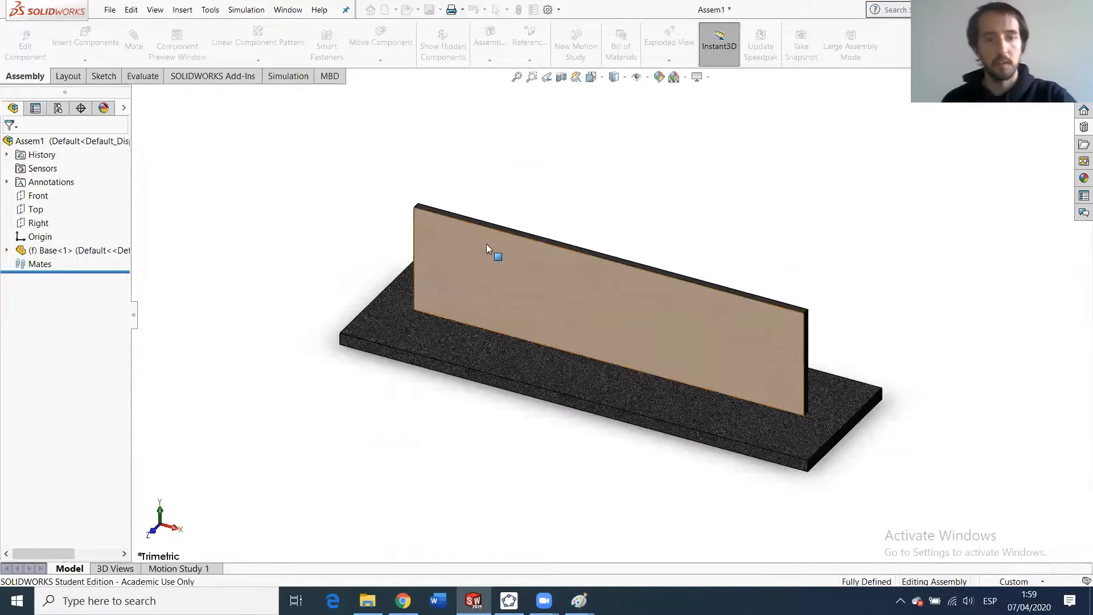
# Try to move the fixed Base component, and float it so it can be shifted up and to the right.
pyautogui.moveTo(515, 279); pyautogui.dragTo(495, 280)
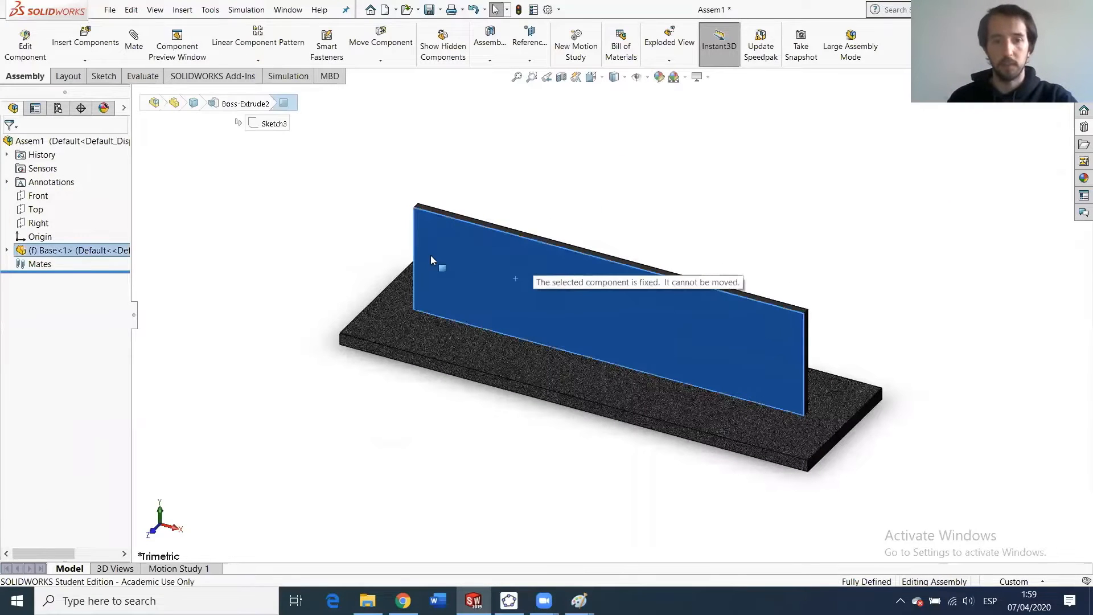
pyautogui.moveTo(562, 246); pyautogui.dragTo(595, 295)
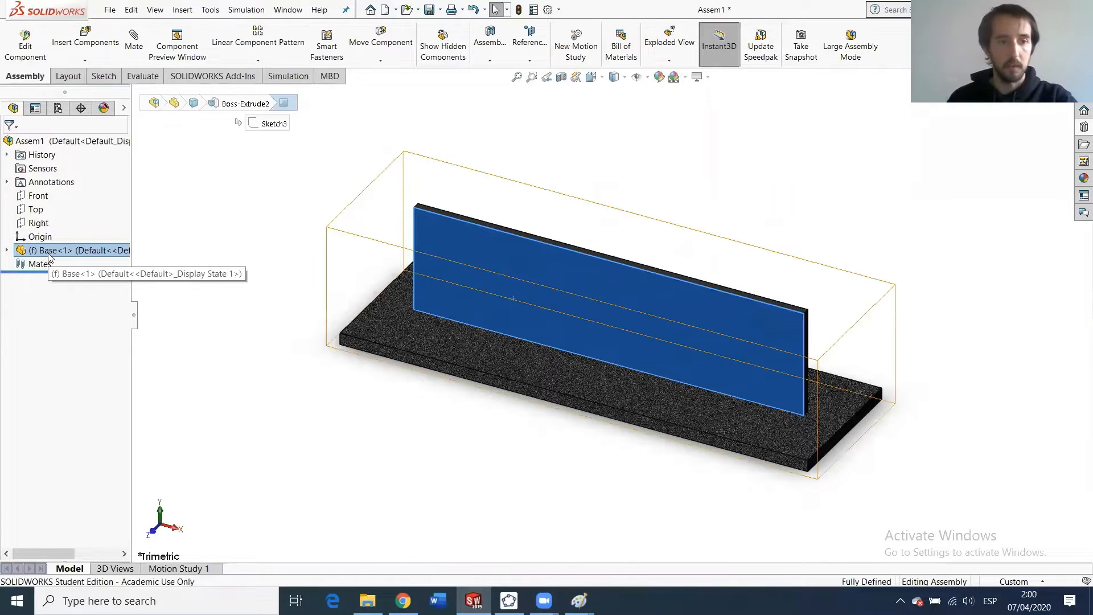
pyautogui.rightClick(73, 260)
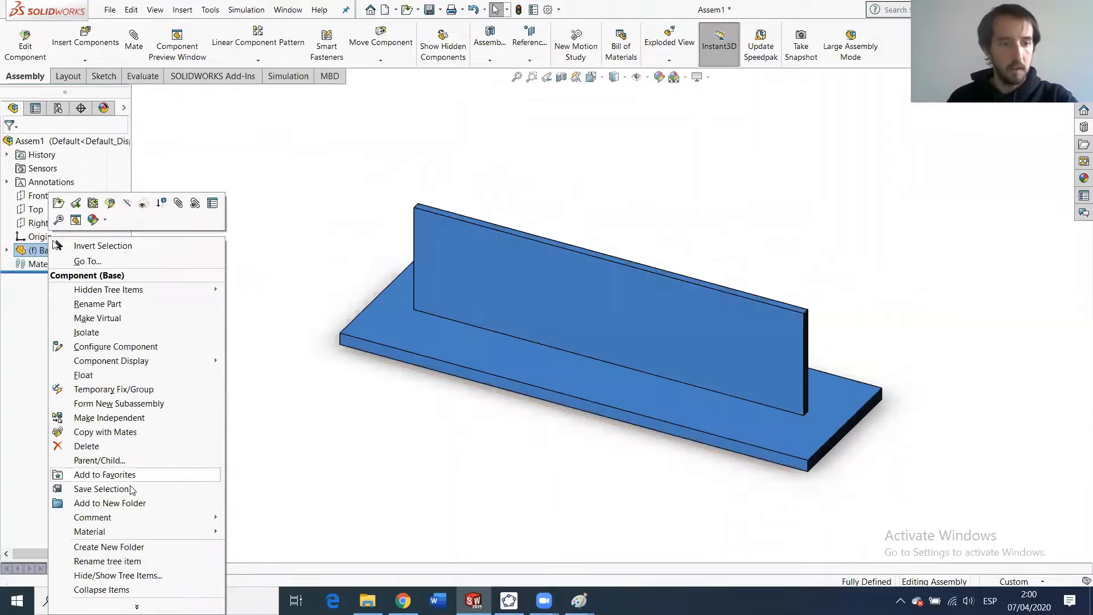
pyautogui.click(134, 374)
pyautogui.moveTo(511, 287); pyautogui.dragTo(546, 255)
pyautogui.press('Escape')
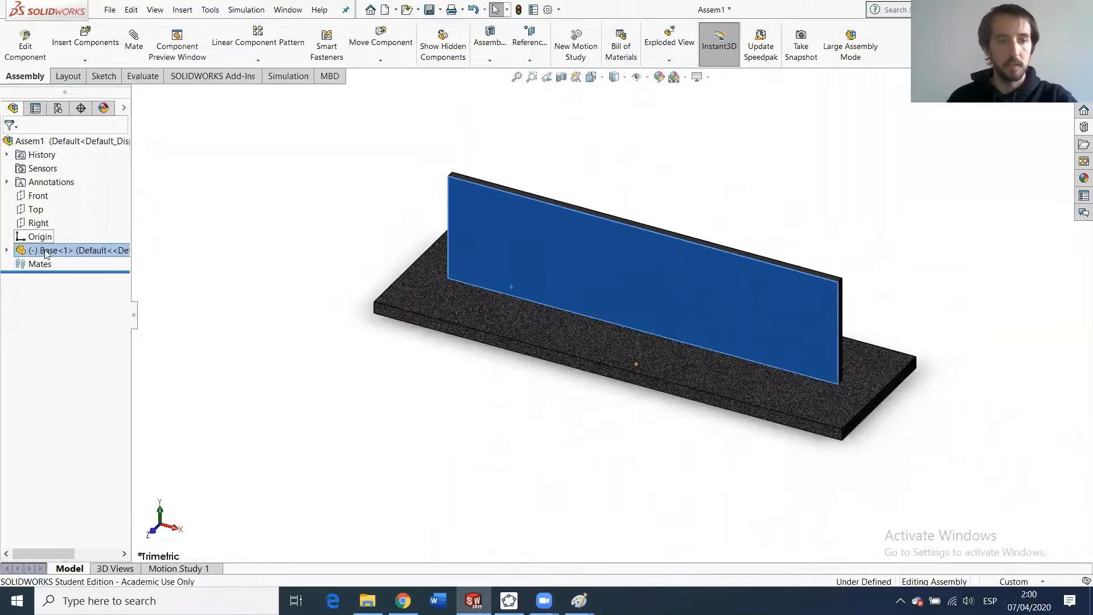
# Fix the Base component at its new position and test whether it can still be moved.
pyautogui.rightClick(48, 251)
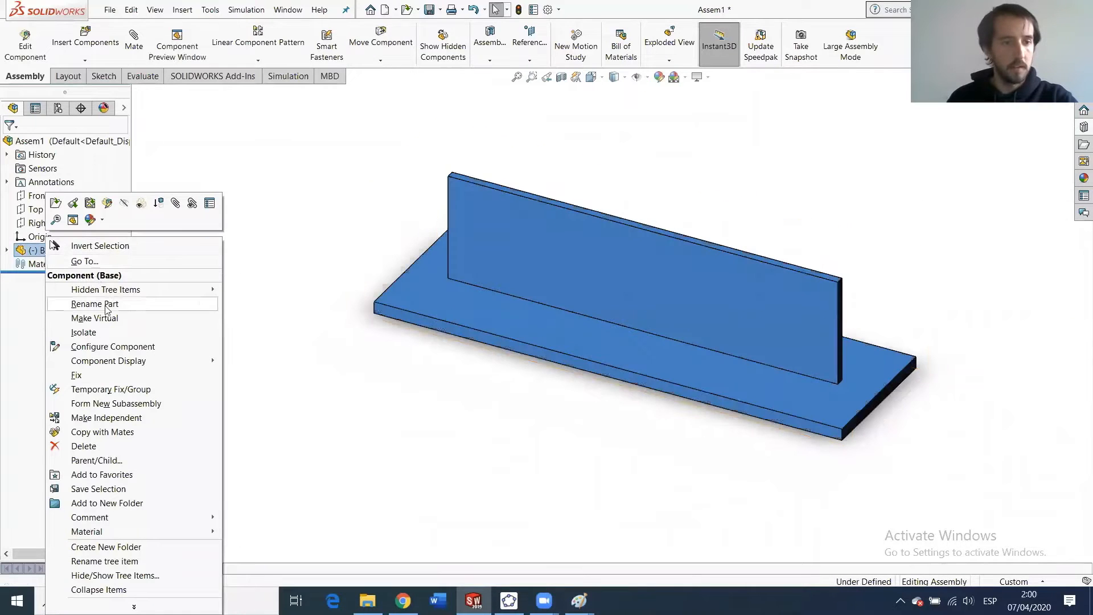
pyautogui.click(115, 374)
pyautogui.moveTo(584, 255); pyautogui.dragTo(600, 205)
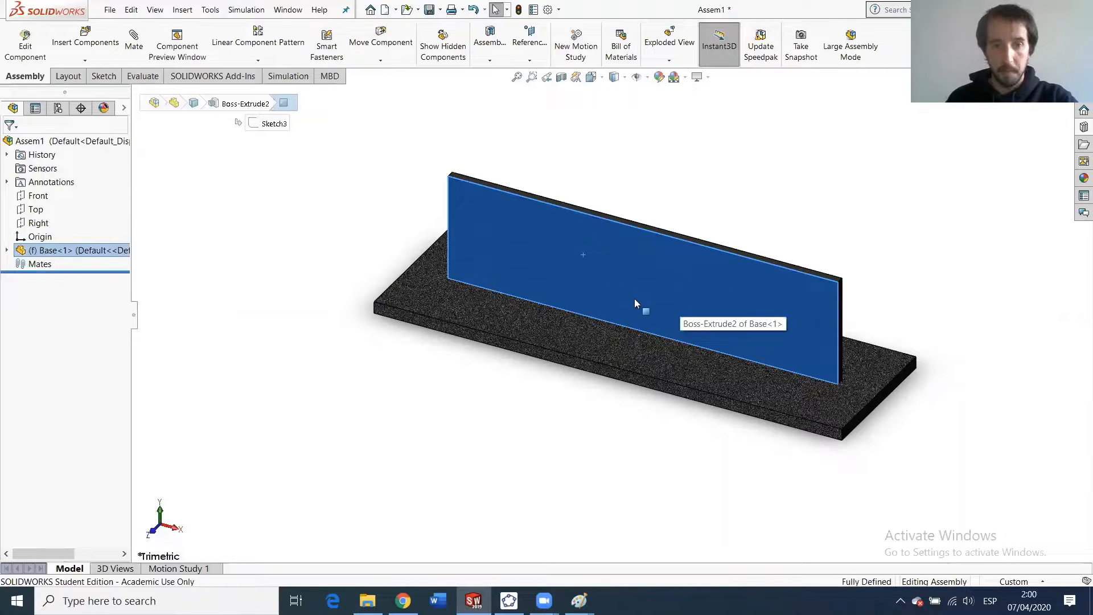
# Copy Battery Pack.SLDPRT from the MAE 183 SolidWorks Templates folder into the Assembly folder.
pyautogui.moveTo(644, 282); pyautogui.dragTo(550, 293, button='middle')
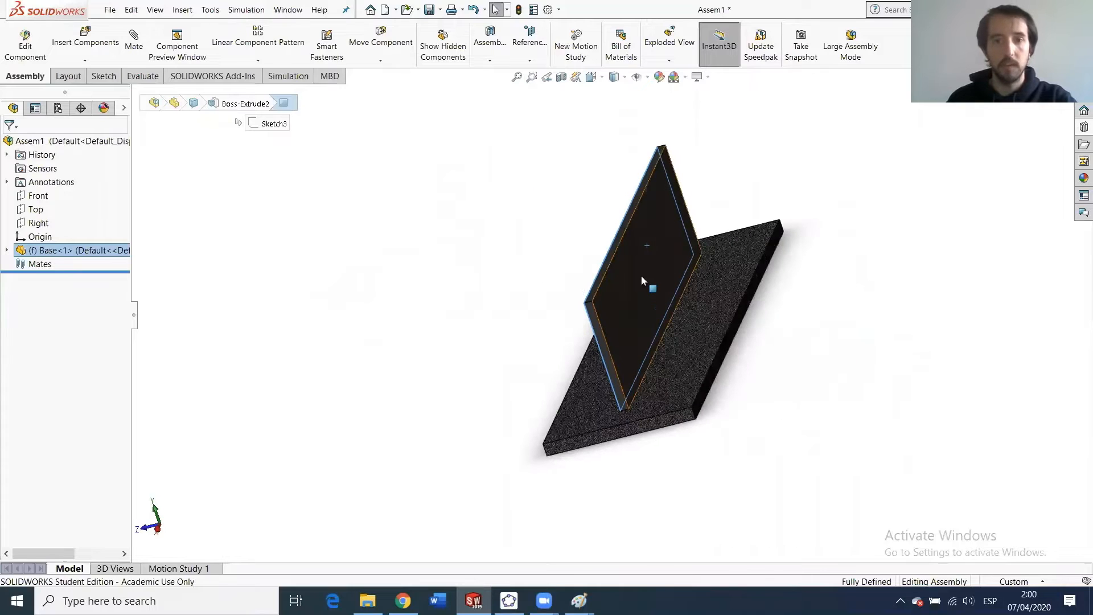
pyautogui.click(368, 600)
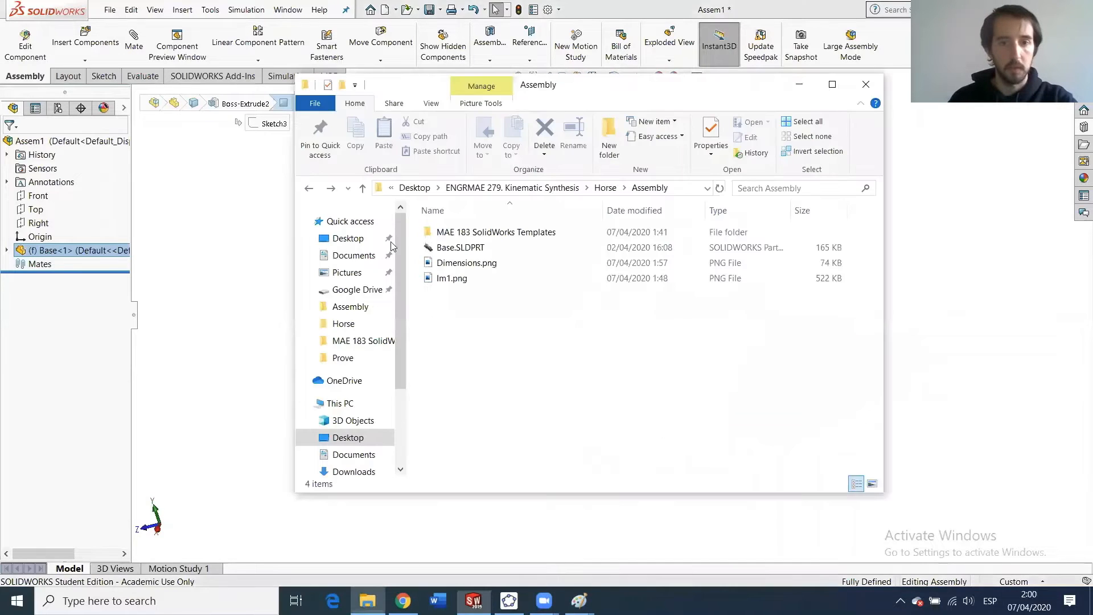
pyautogui.doubleClick(467, 233)
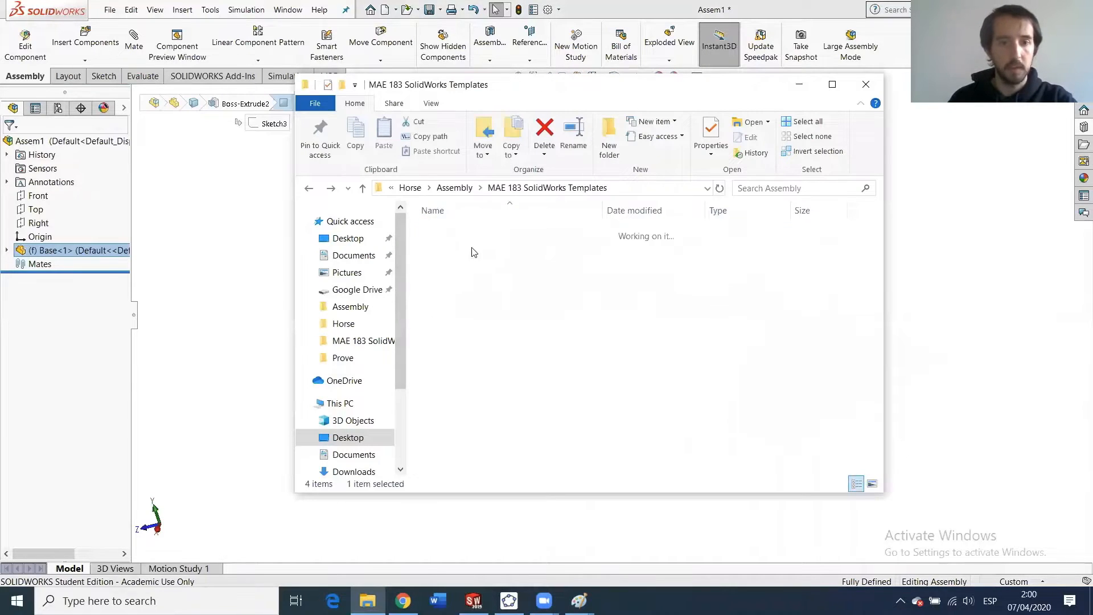
pyautogui.click(476, 279)
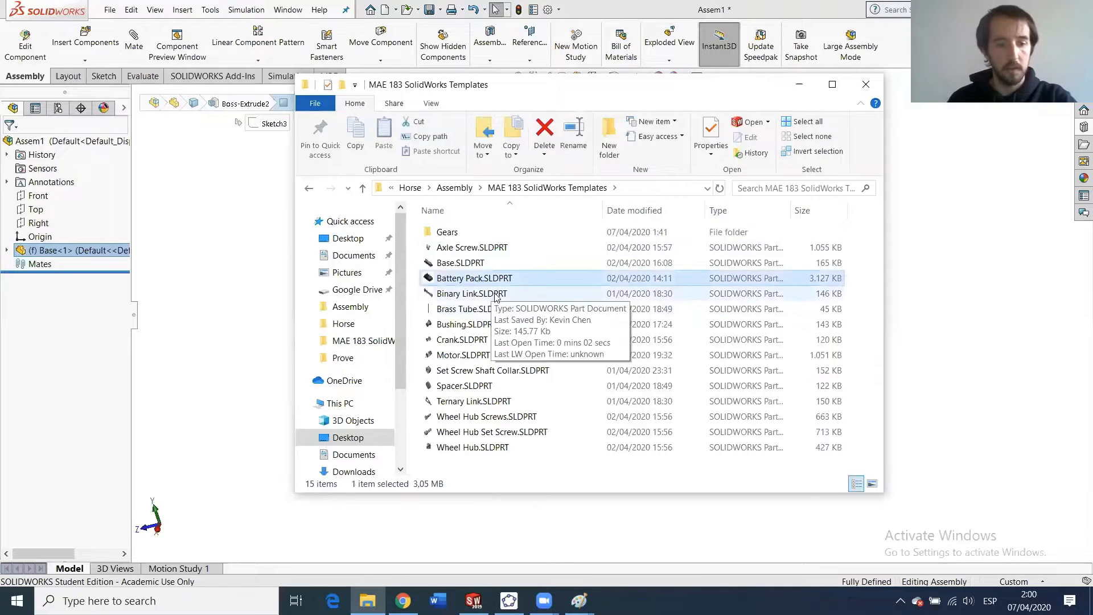
pyautogui.click(308, 192)
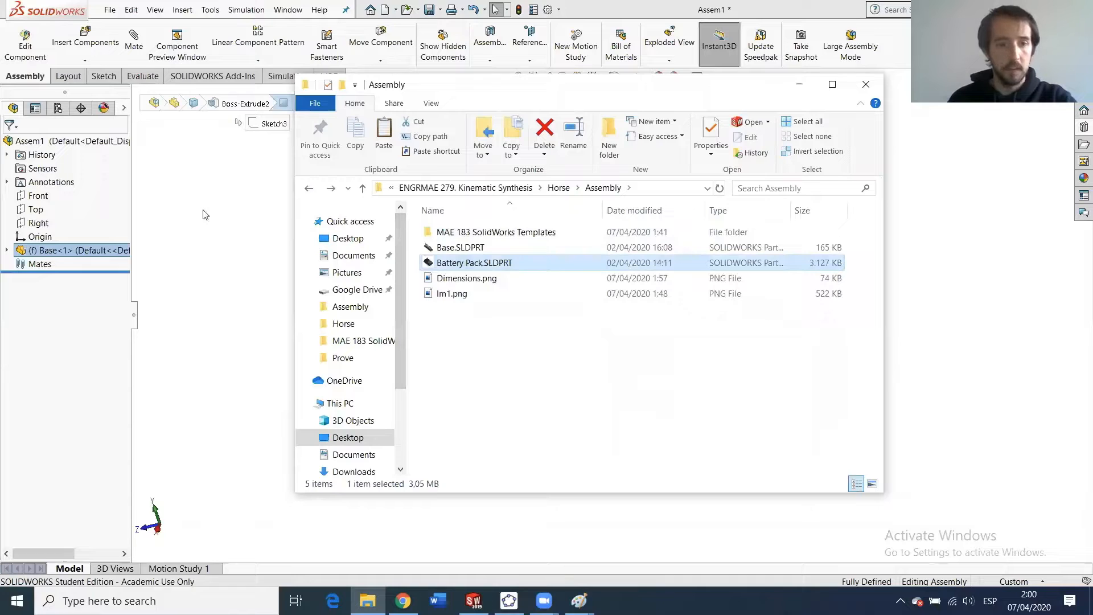
# Switch back to SOLIDWORKS, insert Battery Pack.SLDPRT into the assembly, and move it down beside the Base's upright panel.
pyautogui.click(231, 222)
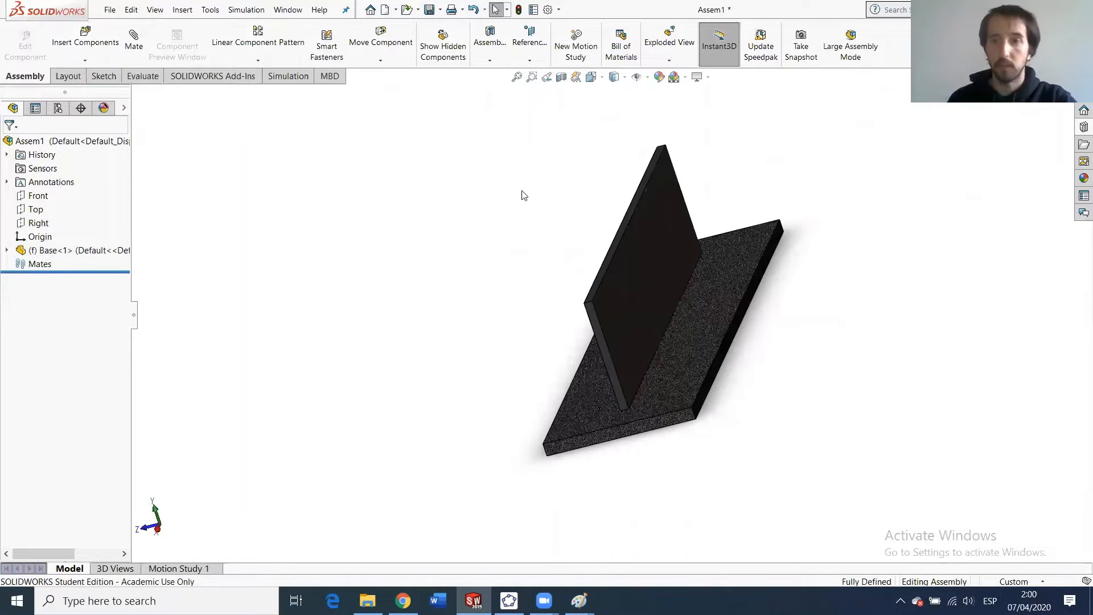
pyautogui.click(89, 44)
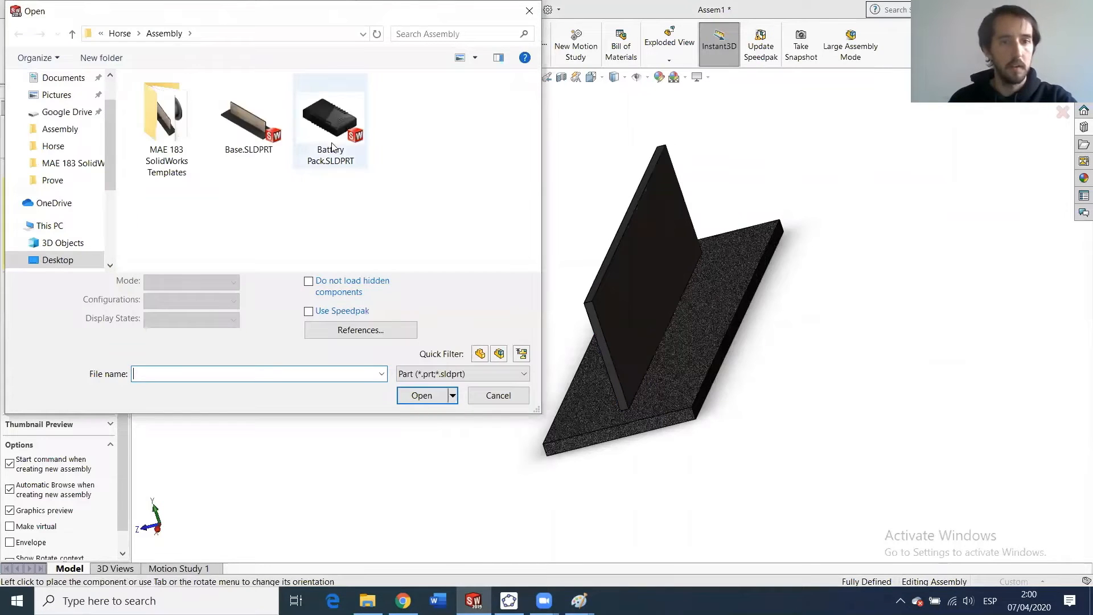
pyautogui.click(332, 137)
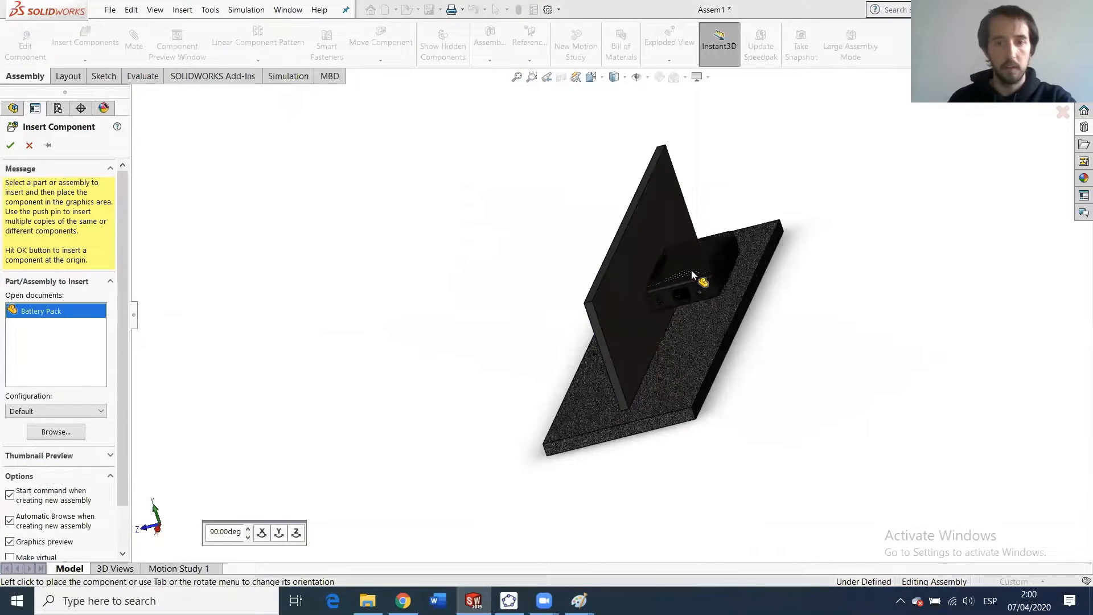
pyautogui.click(700, 350)
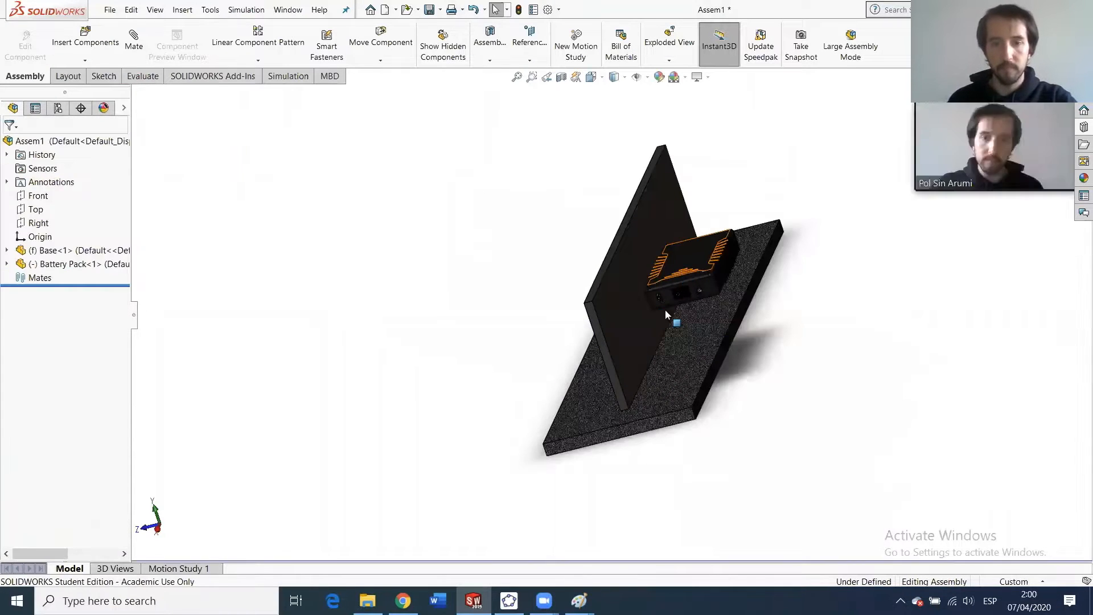
pyautogui.scroll(-2, 672, 268)
pyautogui.moveTo(689, 271); pyautogui.dragTo(689, 341)
pyautogui.press('Escape')
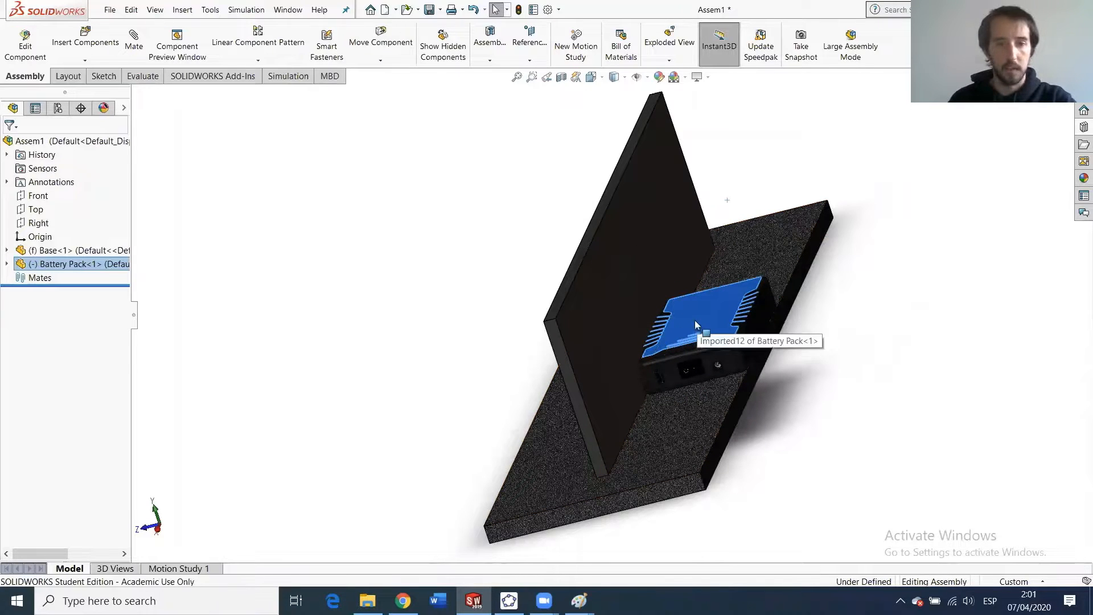
# Fix the Battery Pack component in place and try to move it.
pyautogui.rightClick(721, 305)
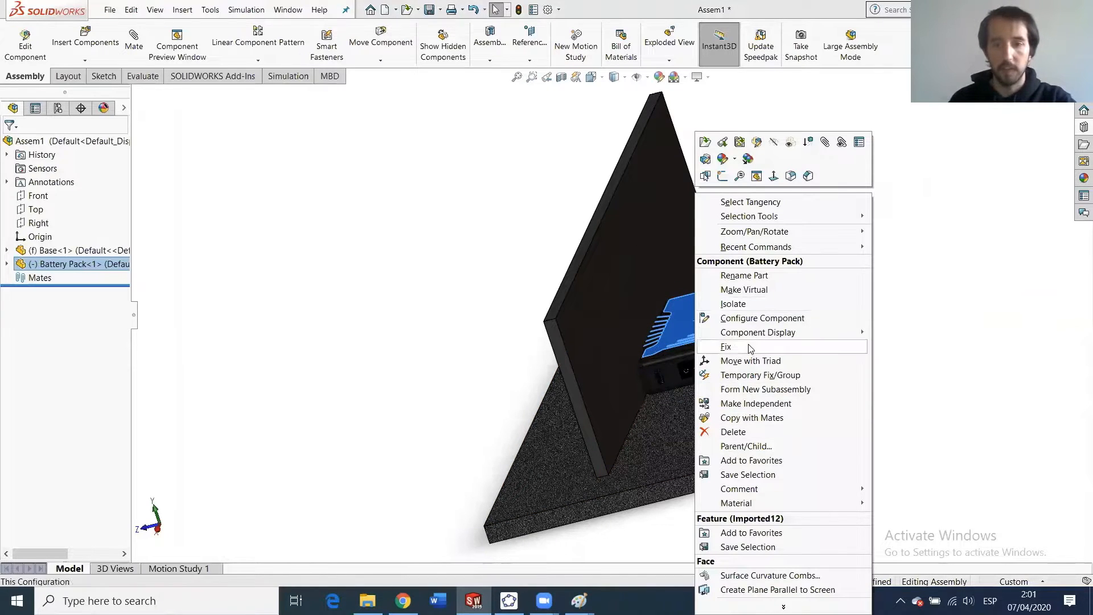
pyautogui.click(702, 342)
pyautogui.moveTo(715, 327); pyautogui.dragTo(790, 253)
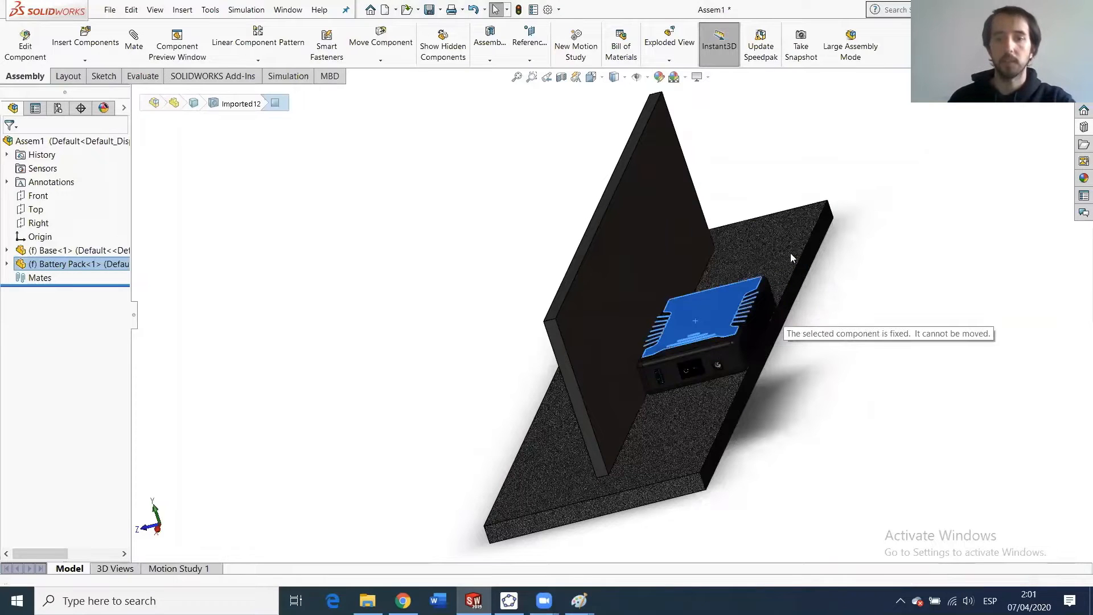
# Float the Battery Pack, shift it upward, and fix it at the new position.
pyautogui.rightClick(707, 326)
pyautogui.click(734, 361)
pyautogui.moveTo(721, 230); pyautogui.dragTo(723, 257)
pyautogui.rightClick(736, 273)
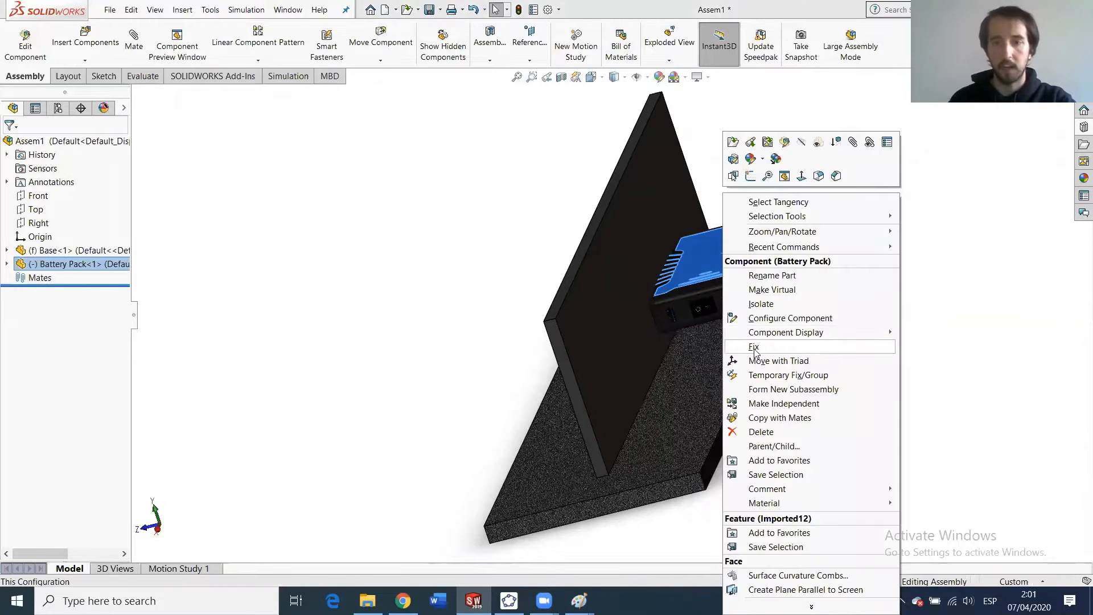
pyautogui.click(751, 357)
# Float the Battery Pack again and compare its free movement with that of the fixed Base.
pyautogui.moveTo(727, 270); pyautogui.dragTo(674, 261, button='middle')
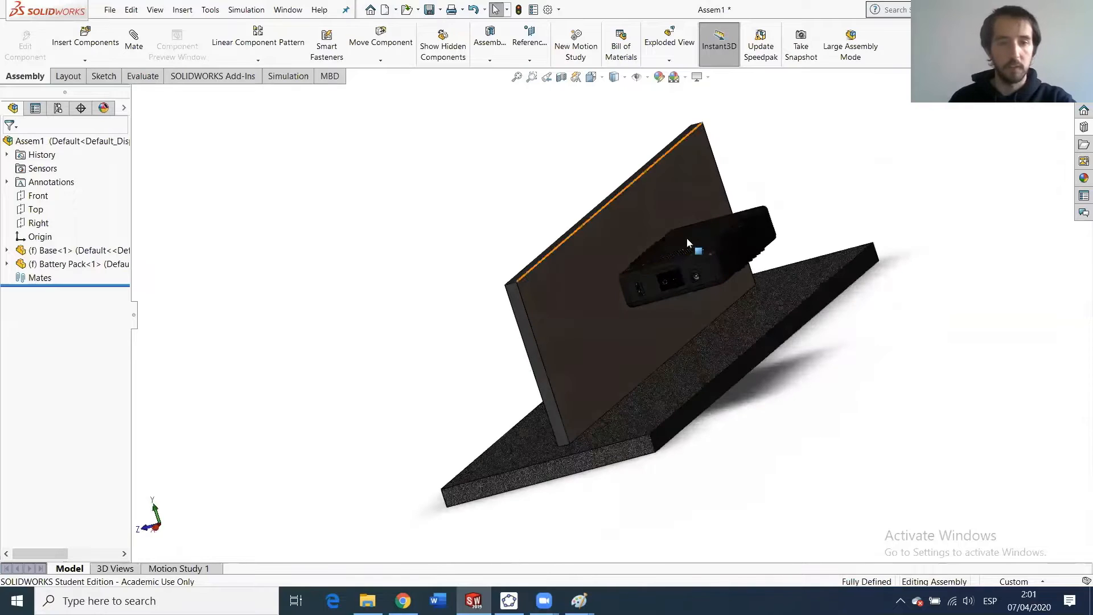
pyautogui.click(712, 240)
pyautogui.rightClick(715, 244)
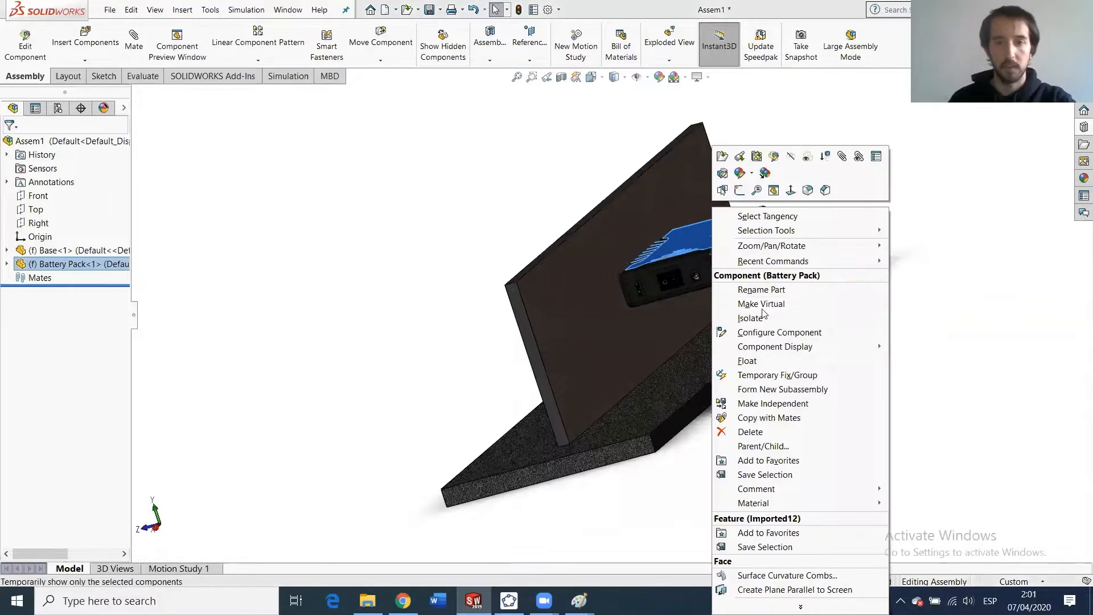
pyautogui.click(765, 363)
pyautogui.moveTo(730, 240); pyautogui.dragTo(705, 202)
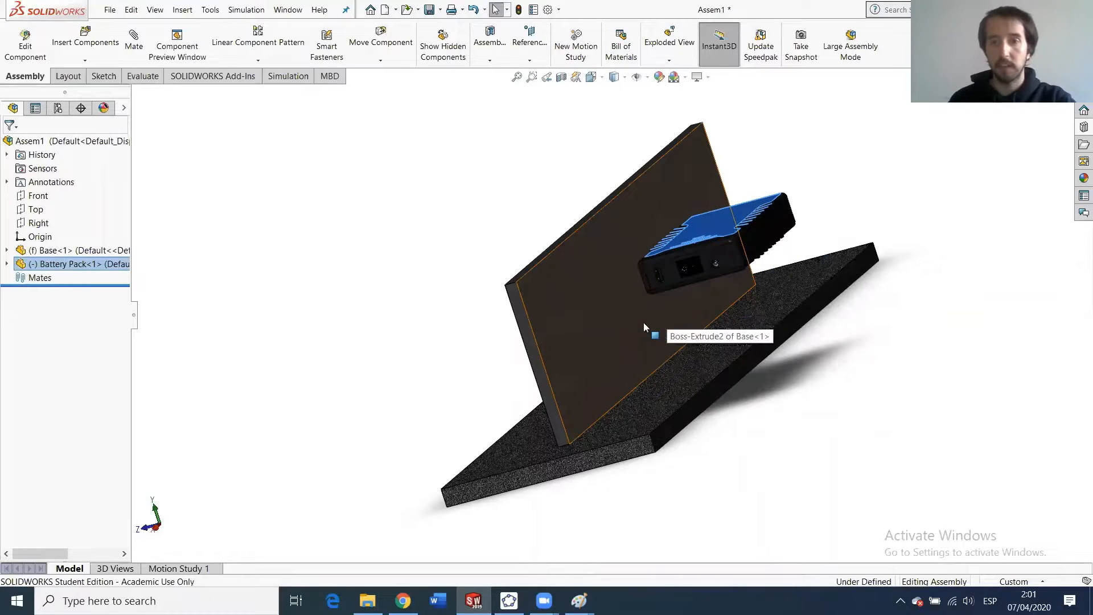
pyautogui.moveTo(633, 316); pyautogui.dragTo(574, 278)
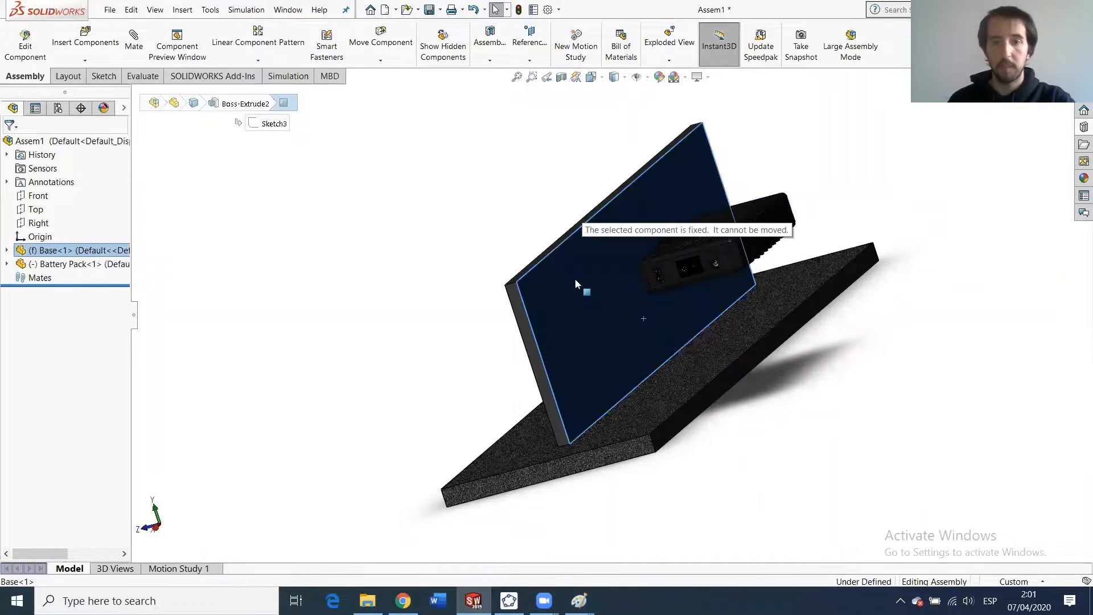
pyautogui.moveTo(677, 227); pyautogui.dragTo(727, 257)
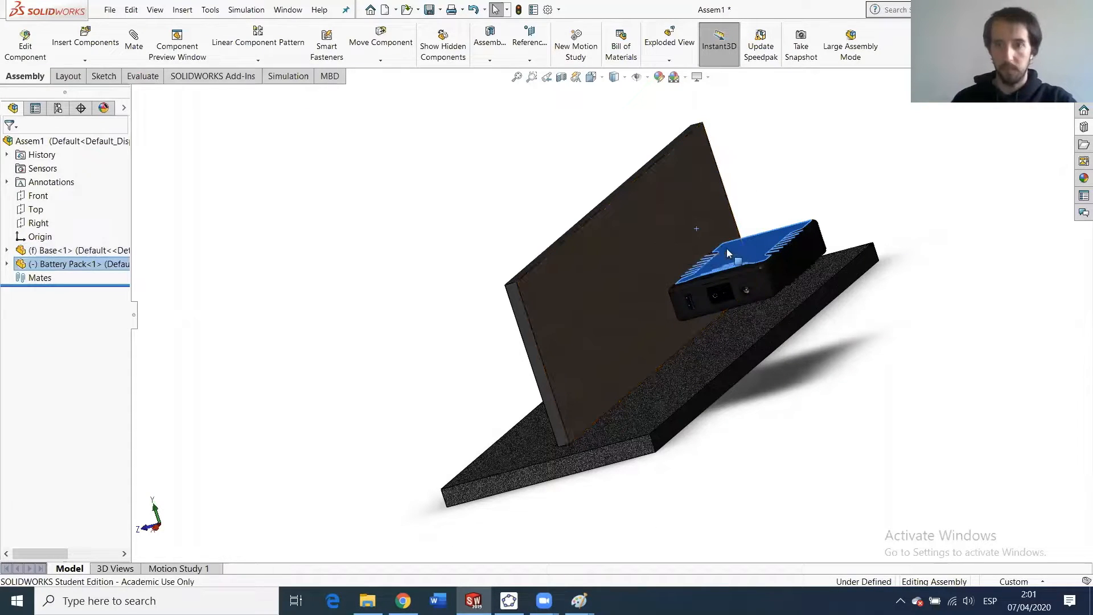
pyautogui.moveTo(717, 283); pyautogui.dragTo(576, 233, button='middle')
pyautogui.click(593, 265)
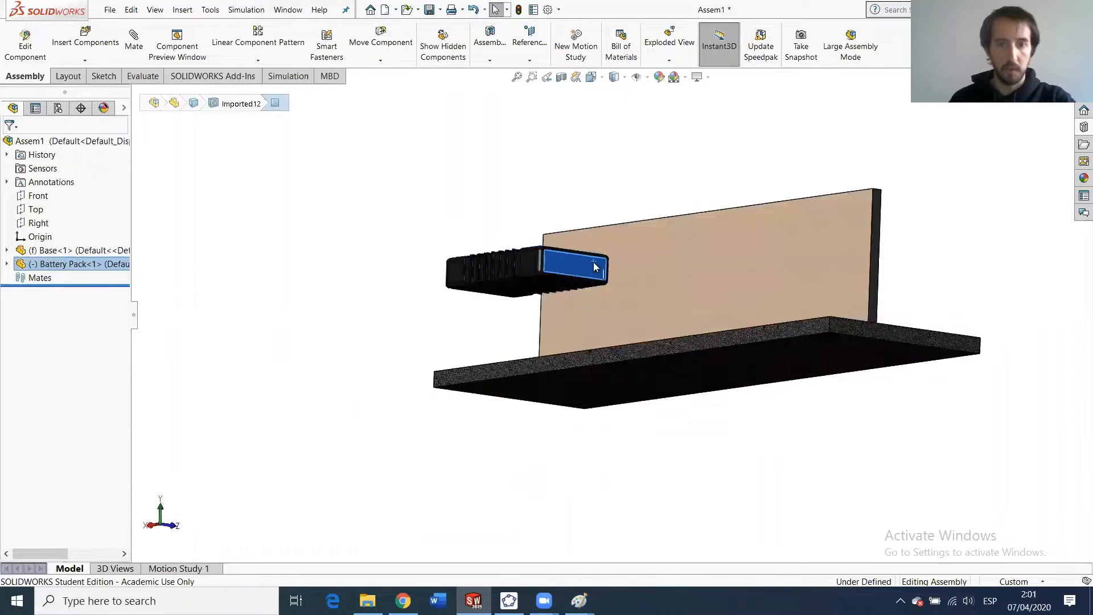
pyautogui.moveTo(610, 275); pyautogui.dragTo(646, 358, button='middle')
pyautogui.keyDown('ctrl'); pyautogui.click(644, 347); pyautogui.keyUp('ctrl')
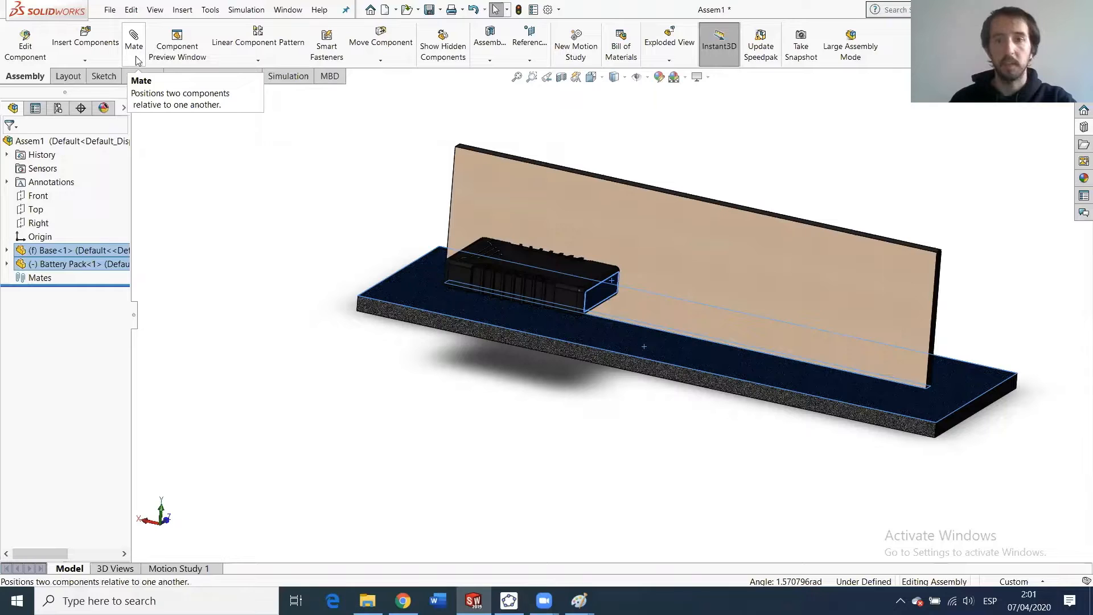
pyautogui.click(619, 393)
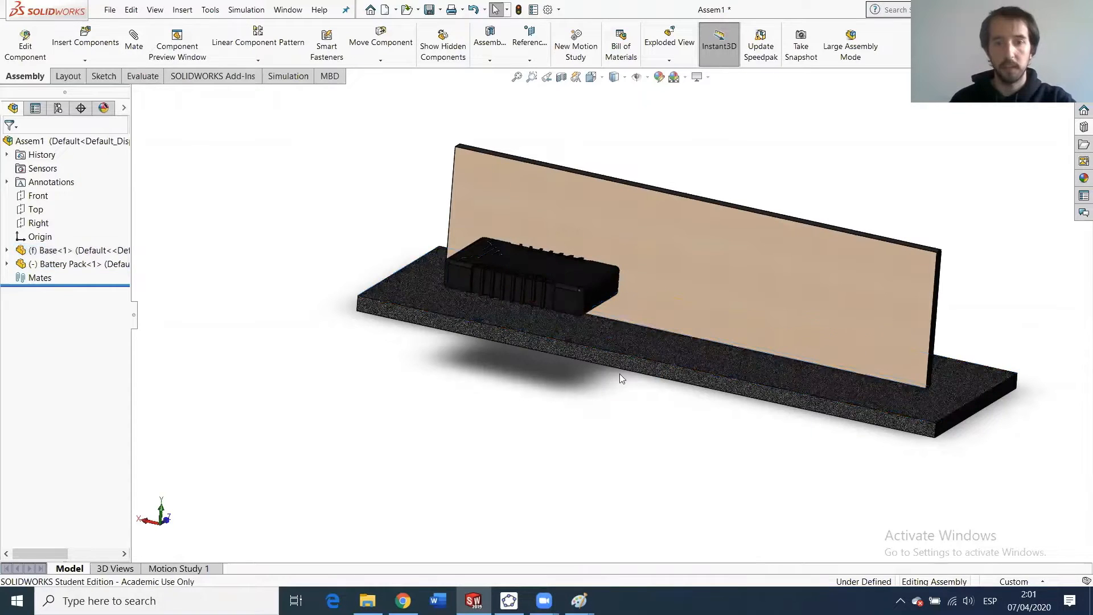
# Add a Coincident mate between the Battery Pack's end face and the Base's top face, previewing Parallel and Perpendicular before confirming.
pyautogui.click(603, 300)
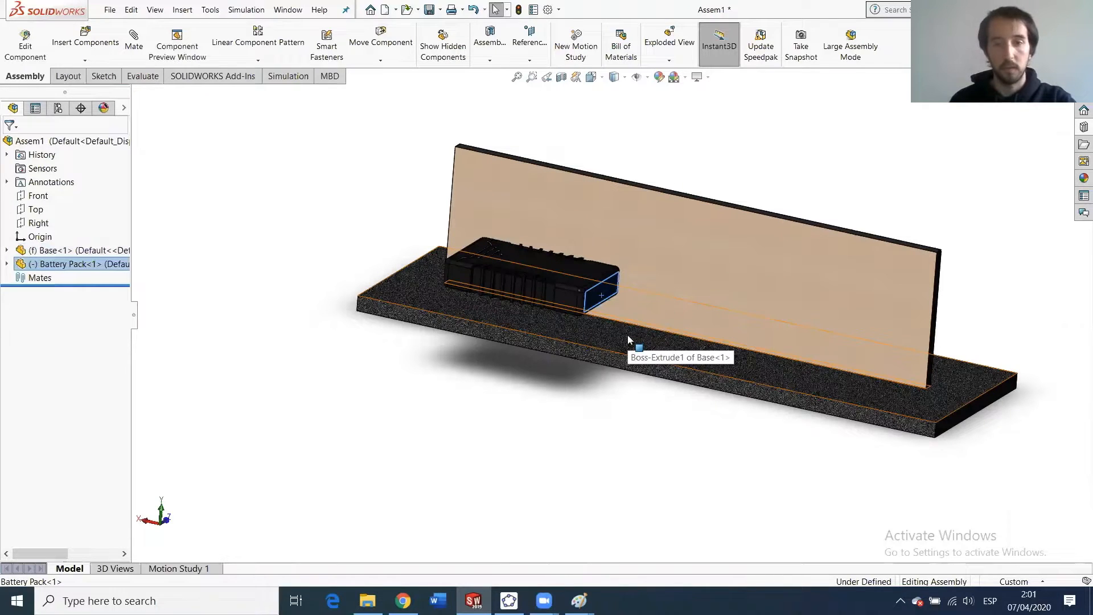
pyautogui.keyDown('ctrl'); pyautogui.click(627, 337); pyautogui.keyUp('ctrl')
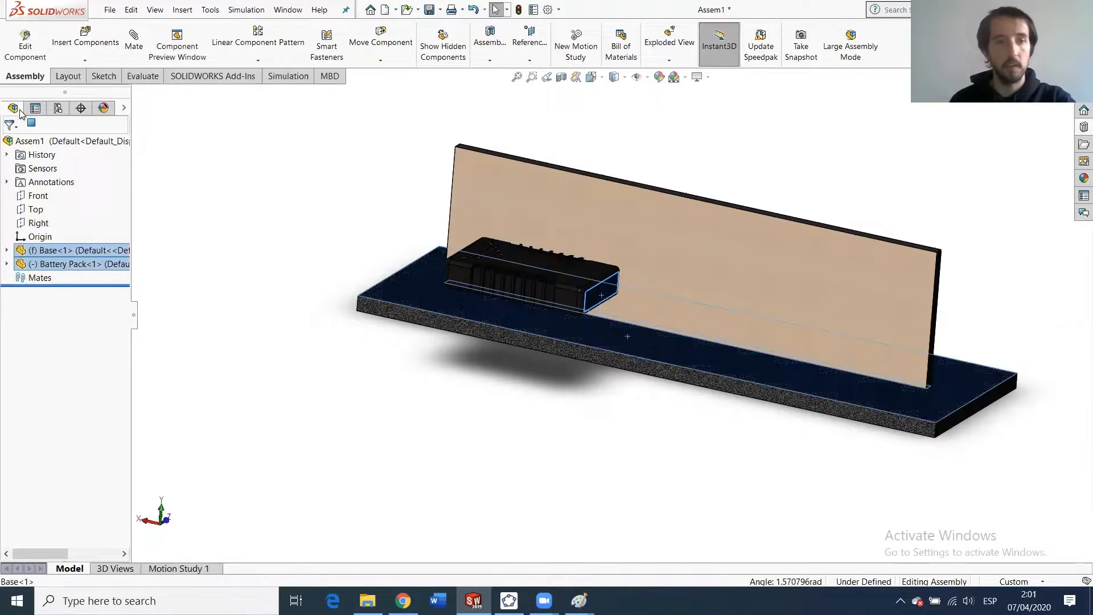
pyautogui.click(139, 50)
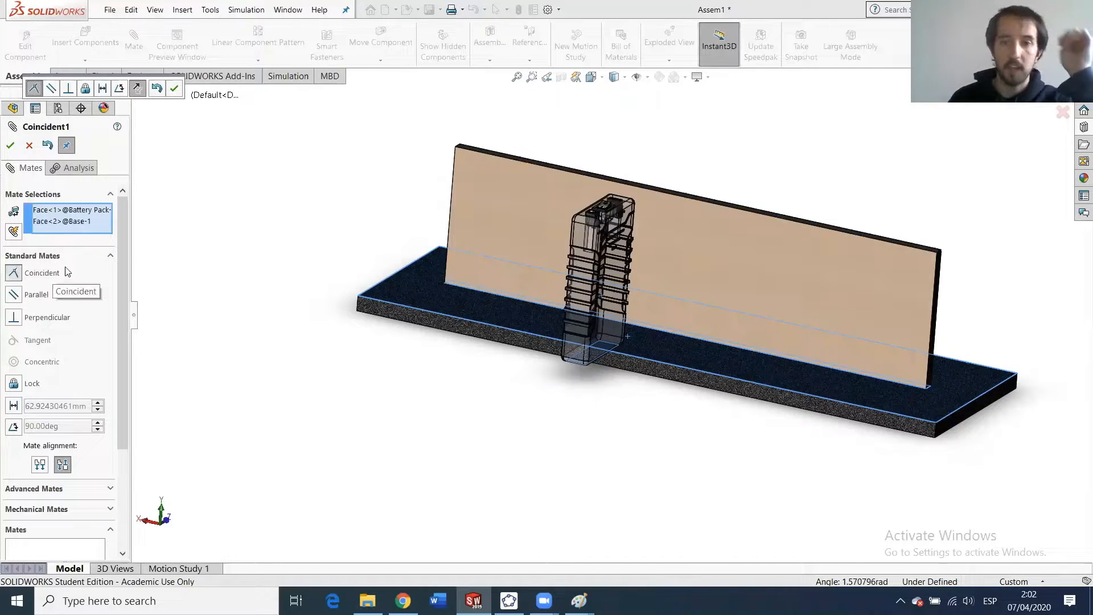
pyautogui.click(17, 296)
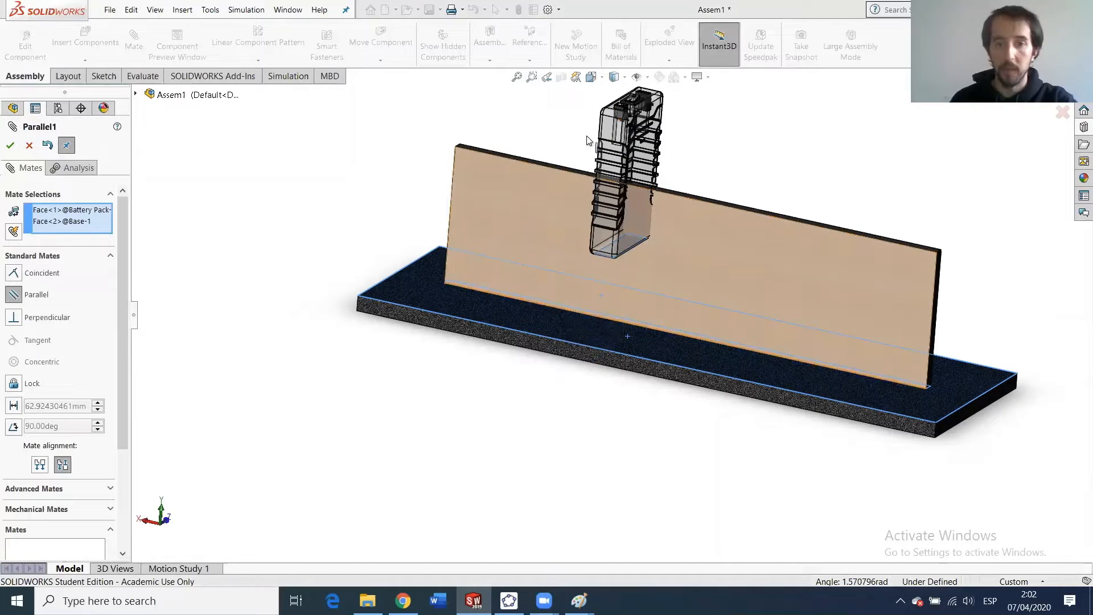
pyautogui.click(23, 318)
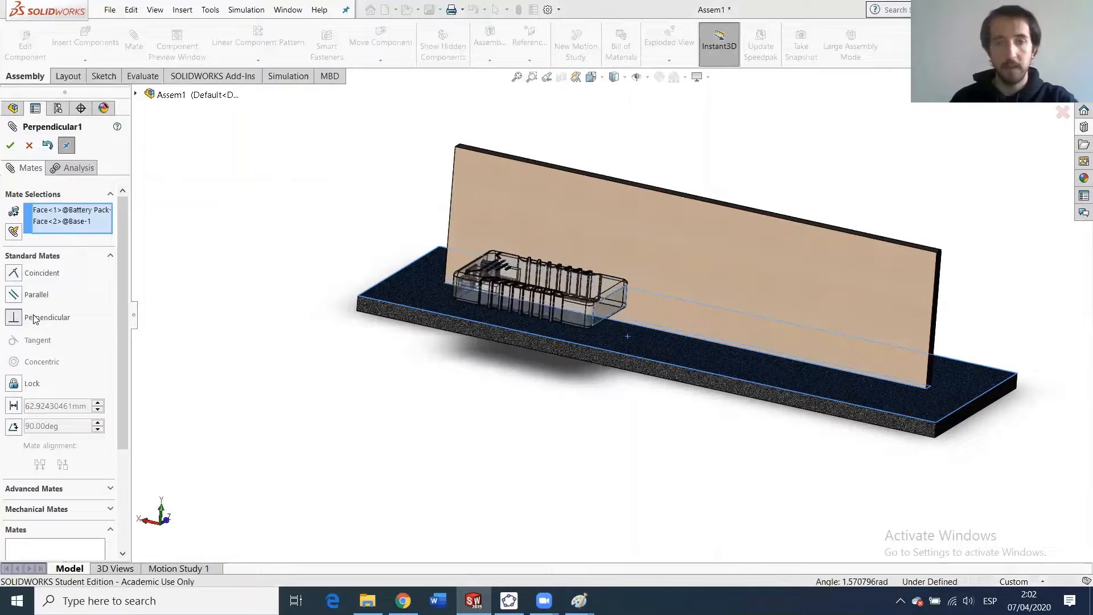
pyautogui.click(14, 276)
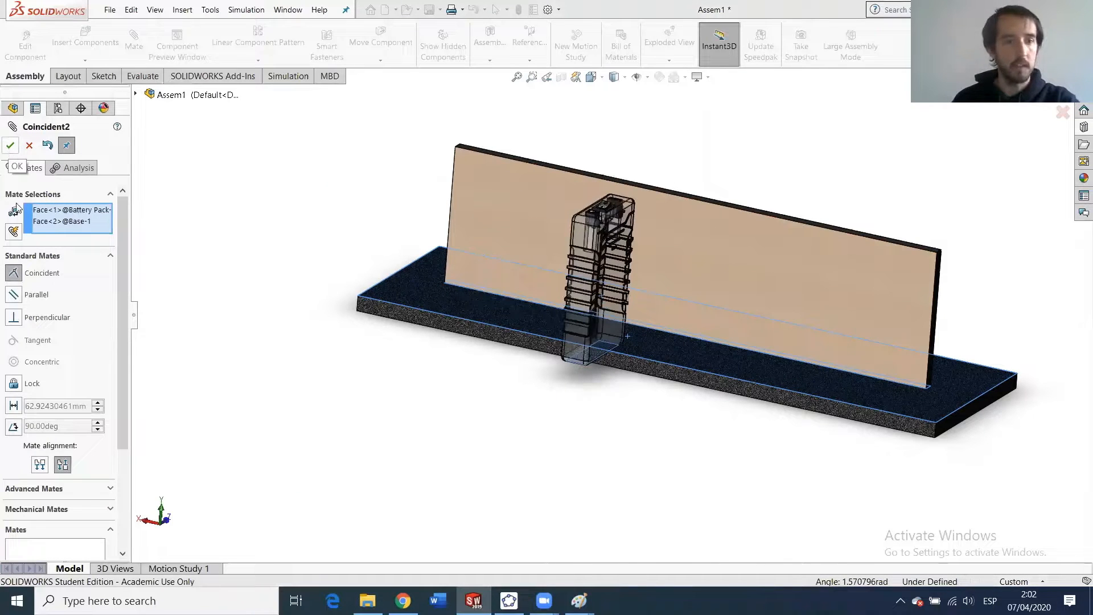
pyautogui.click(11, 145)
# Add a Coincident mate between the Battery Pack's large flat face and the front face of the Base's upright panel.
pyautogui.moveTo(465, 258); pyautogui.dragTo(658, 284, button='middle')
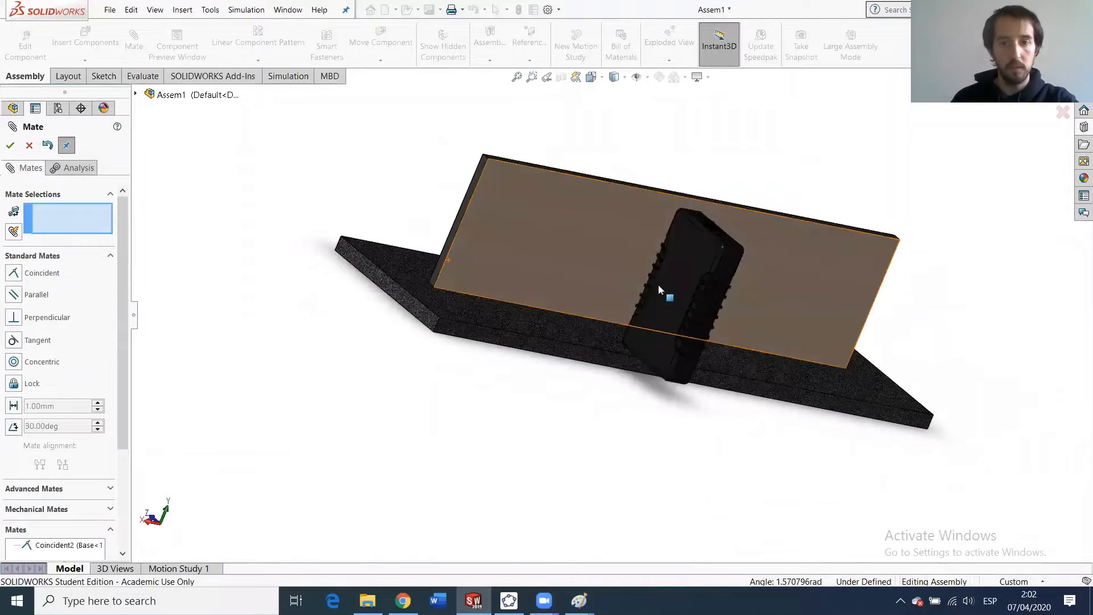
pyautogui.scroll(-5, 658, 285)
pyautogui.click(674, 275)
pyautogui.scroll(3, 491, 208)
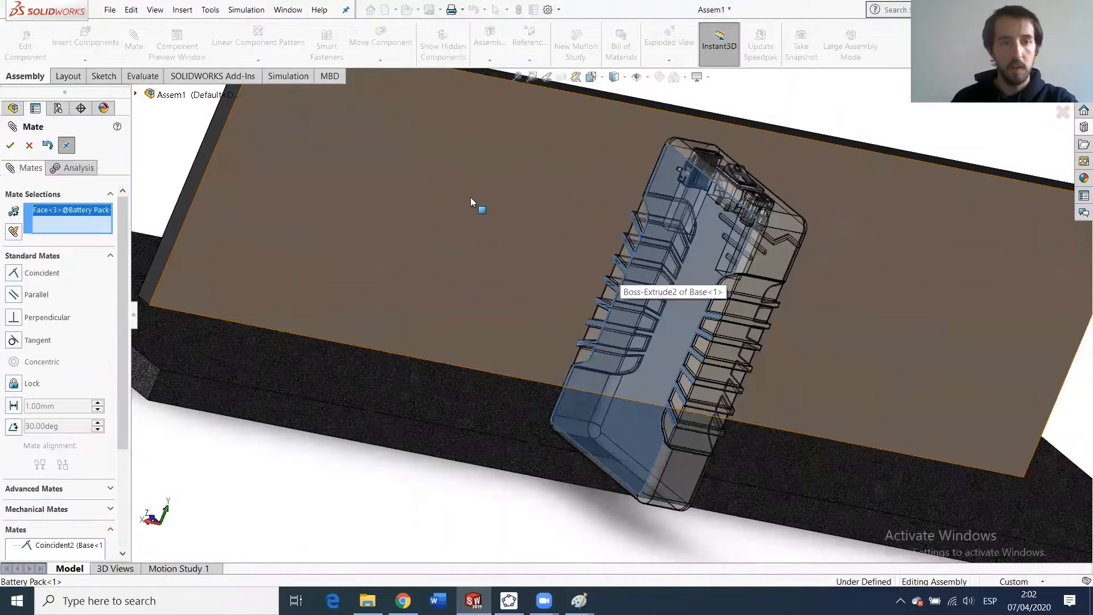
pyautogui.click(525, 274)
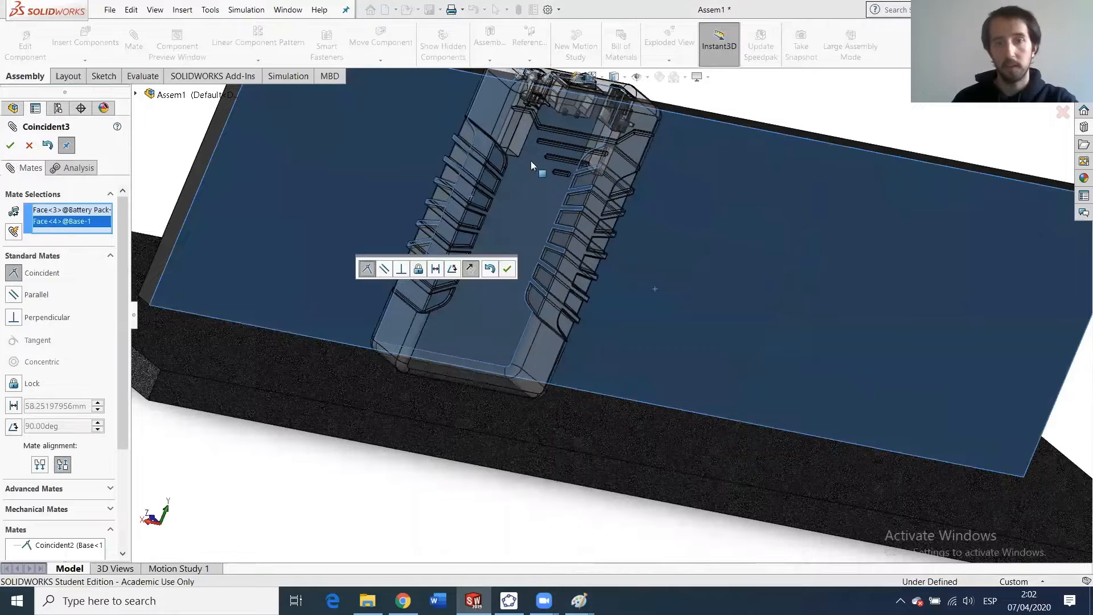
pyautogui.click(10, 146)
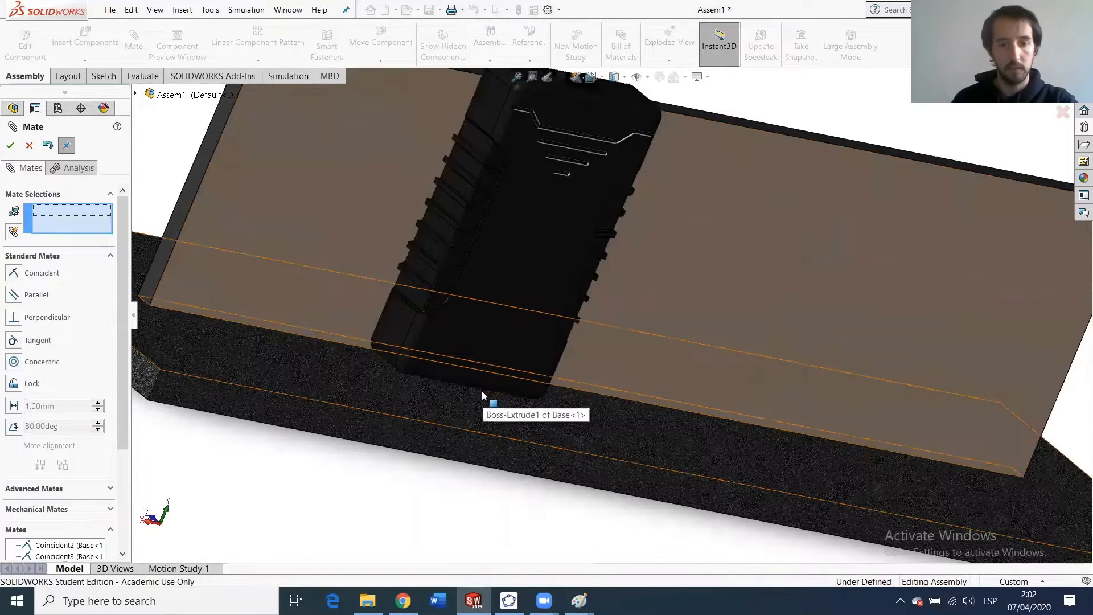
# Slide the Battery Pack along the upright panel to about its middle to check the remaining freedom of movement.
pyautogui.moveTo(504, 287); pyautogui.dragTo(467, 146, button='middle')
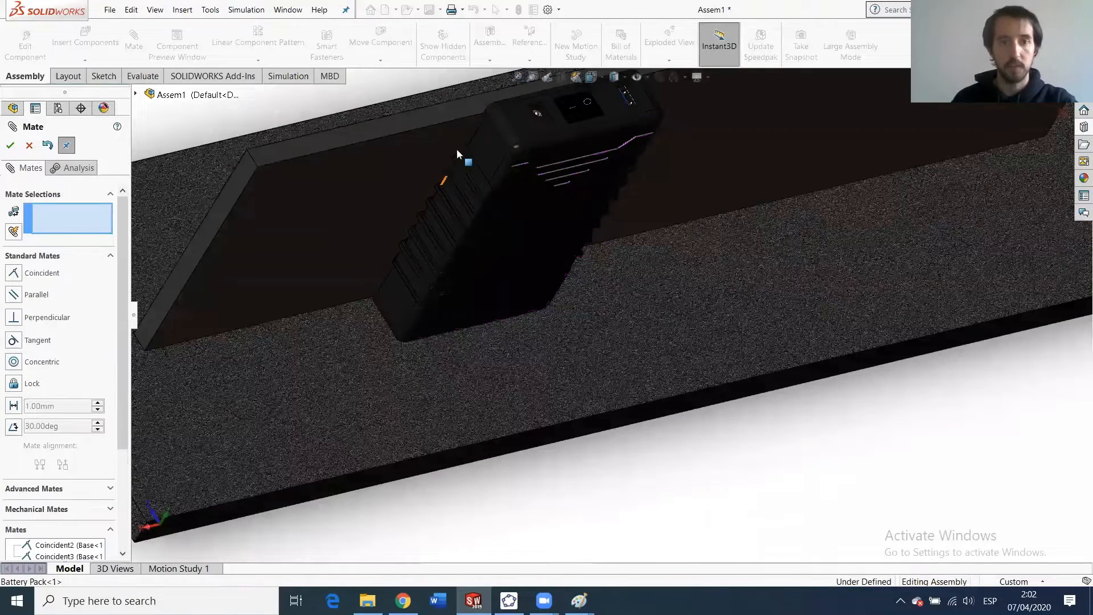
pyautogui.moveTo(470, 227); pyautogui.dragTo(450, 102, button='middle')
pyautogui.moveTo(522, 240); pyautogui.dragTo(727, 361)
pyautogui.scroll(2, 715, 312)
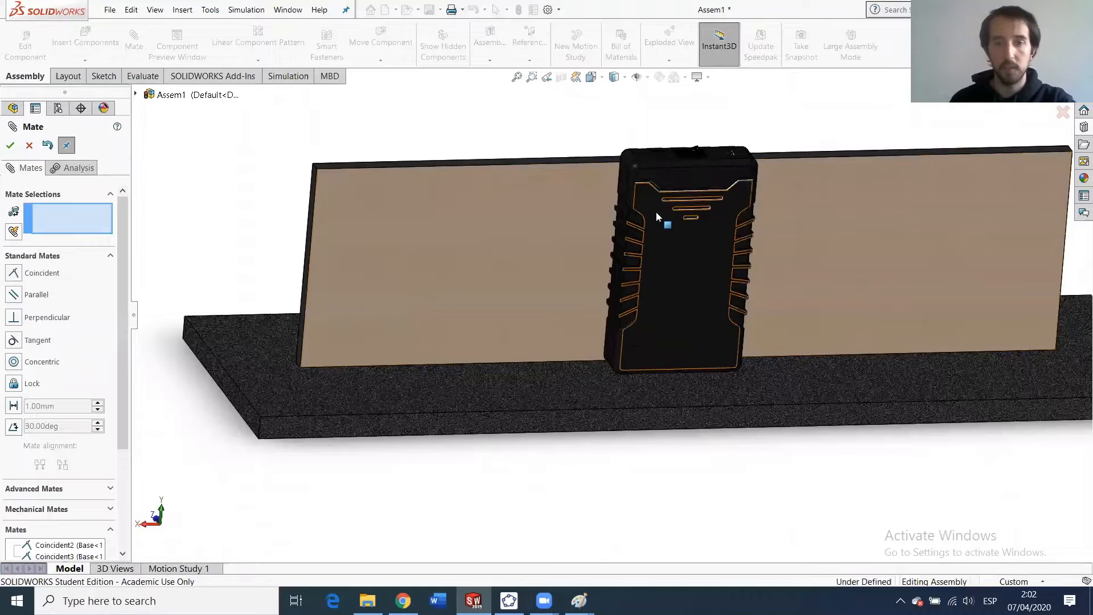
pyautogui.scroll(2, 660, 212)
pyautogui.moveTo(665, 207); pyautogui.dragTo(571, 237, button='middle')
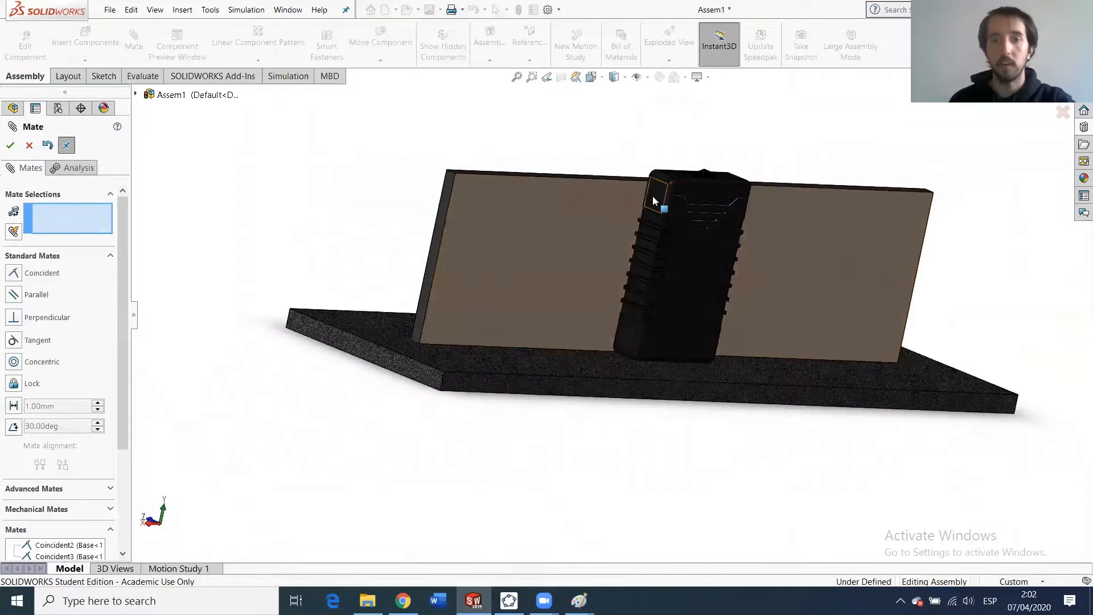
pyautogui.scroll(-3, 666, 210)
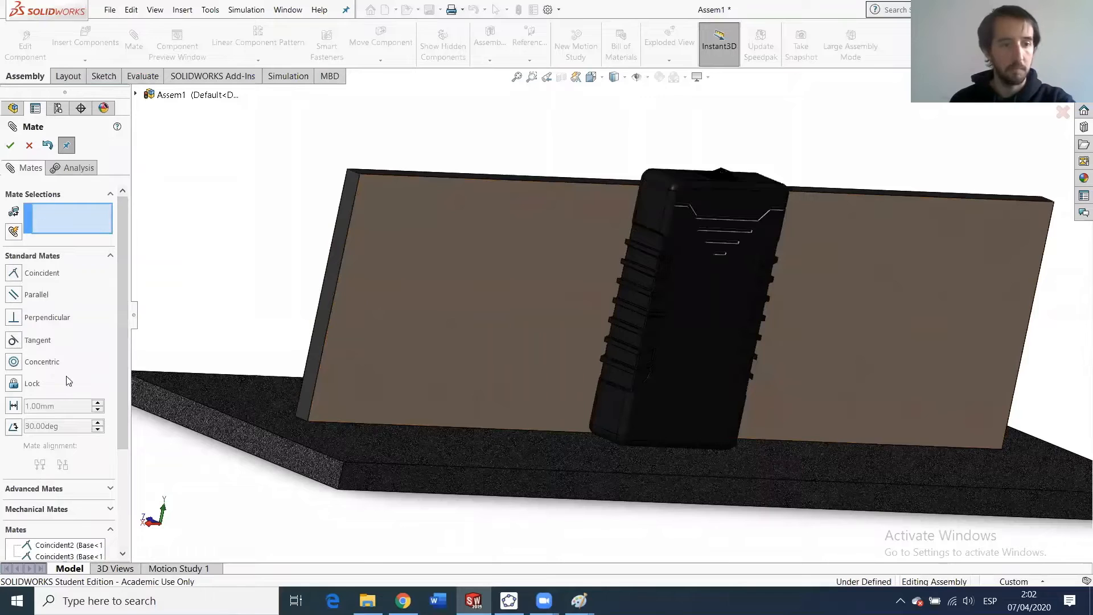
# Review the Advanced and Mechanical mate types and return to the Advanced Mates options.
pyautogui.click(86, 488)
pyautogui.scroll(-4, 88, 405)
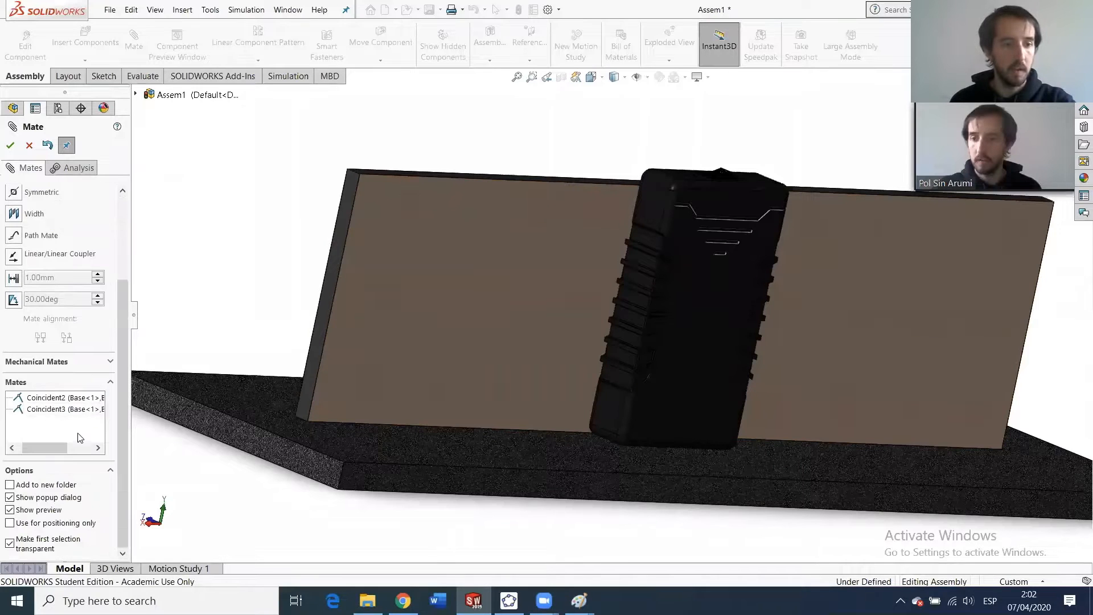
pyautogui.click(41, 362)
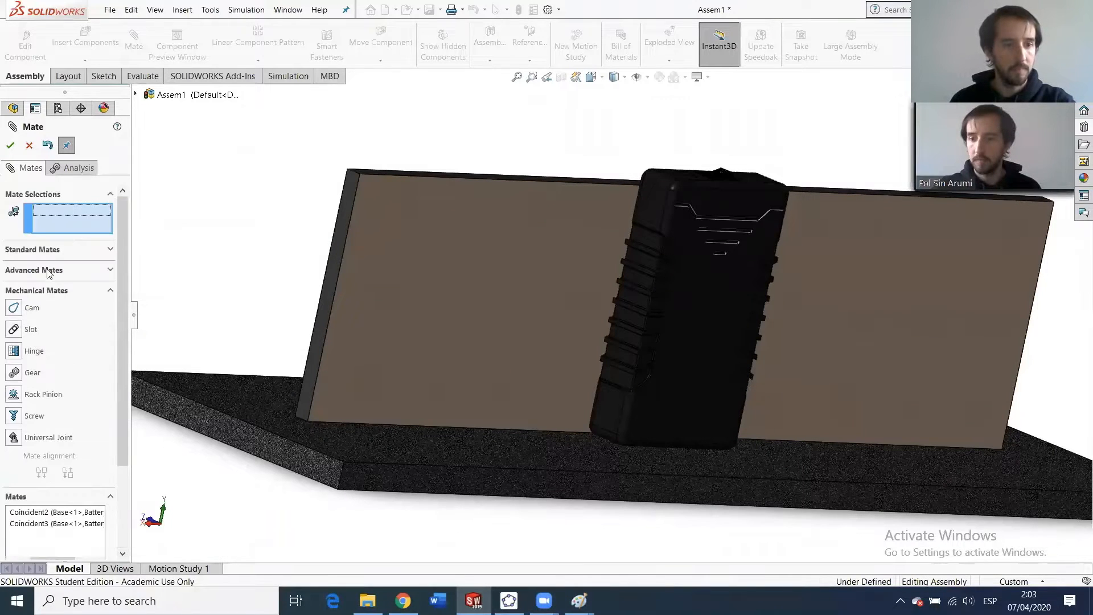
pyautogui.click(47, 271)
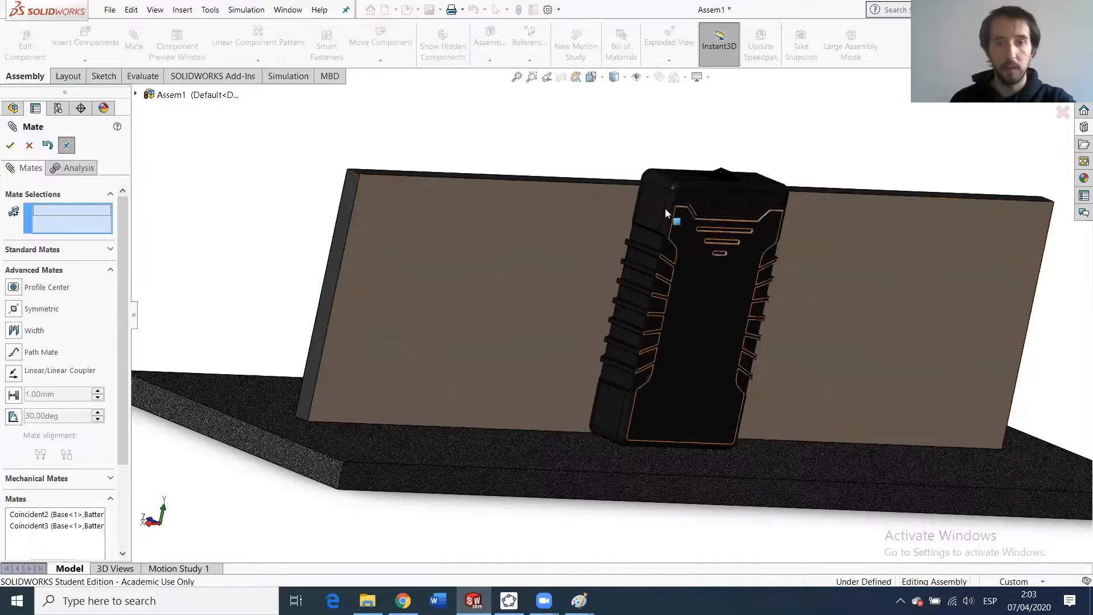
# Inspect both ends of the Base's upright panel and slide the Battery Pack slightly along it to check its remaining freedom.
pyautogui.moveTo(656, 208); pyautogui.dragTo(795, 212, button='middle')
pyautogui.moveTo(740, 260); pyautogui.dragTo(259, 251, button='middle')
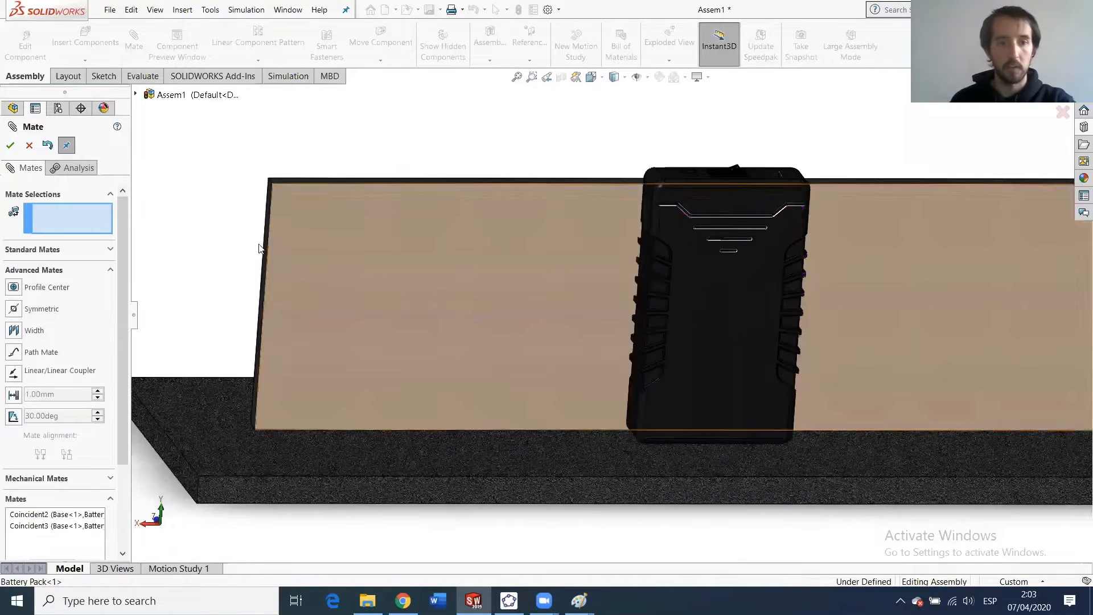
pyautogui.scroll(3, 693, 259)
pyautogui.scroll(-3, 888, 272)
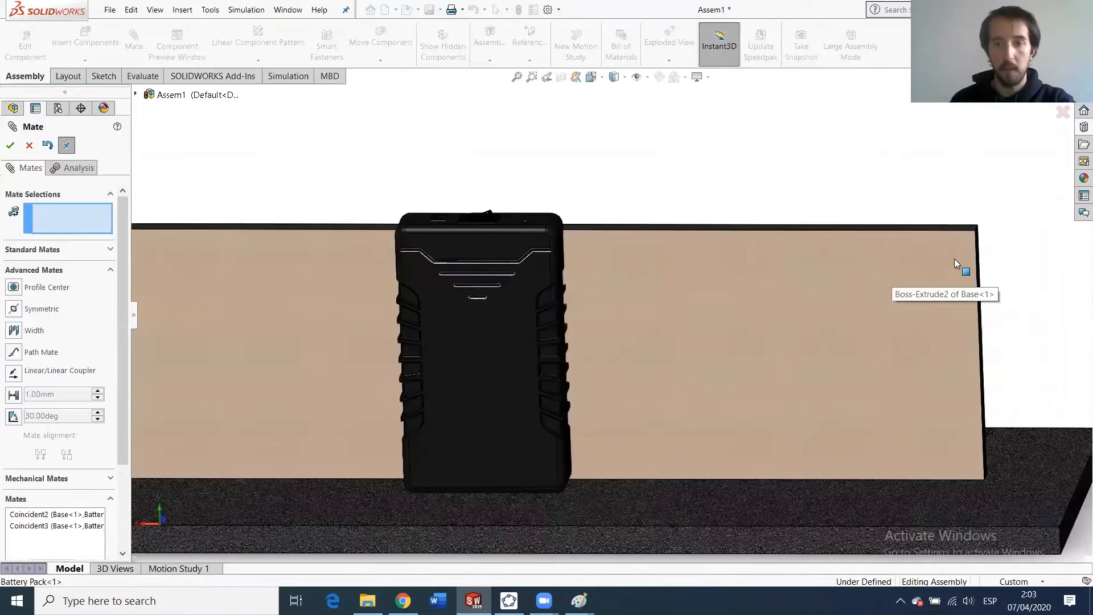
pyautogui.scroll(4, 500, 296)
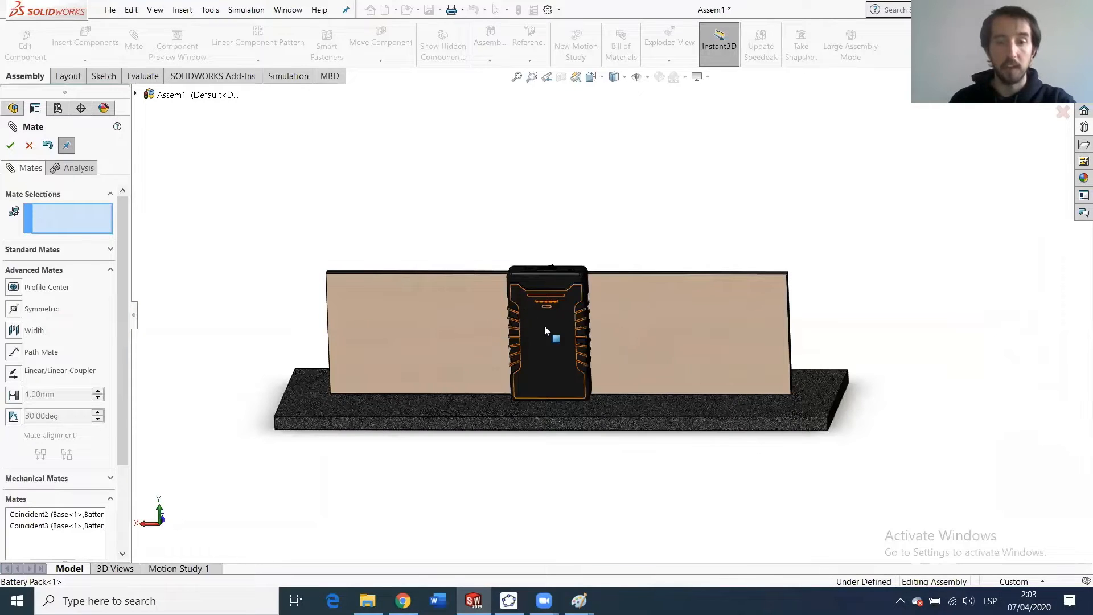
pyautogui.scroll(-3, 558, 330)
pyautogui.scroll(1, 578, 335)
pyautogui.scroll(1, 586, 333)
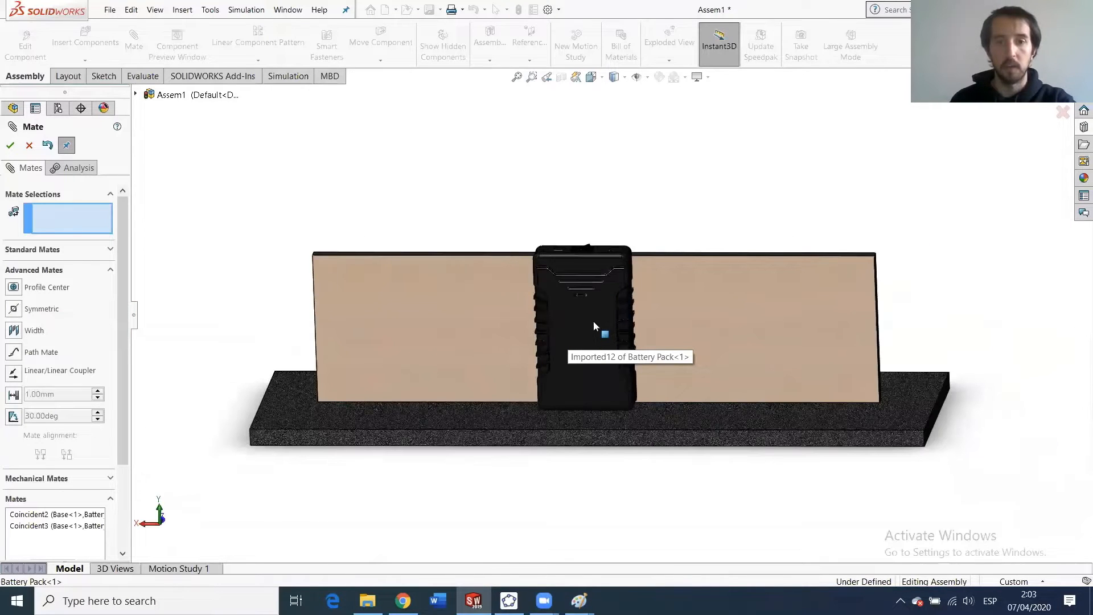
pyautogui.moveTo(585, 324); pyautogui.dragTo(561, 324)
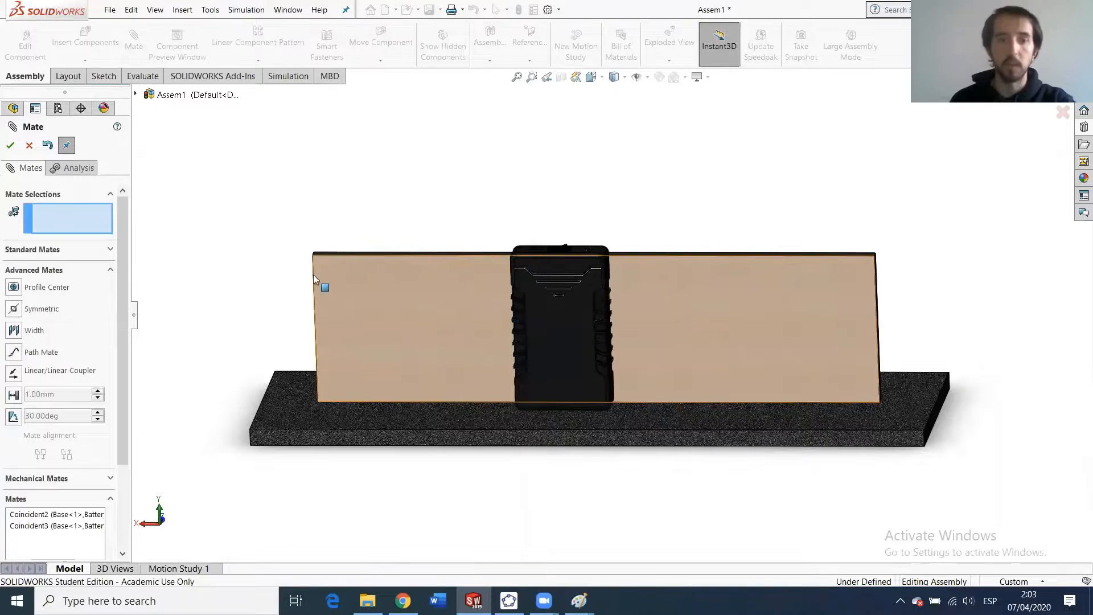
pyautogui.moveTo(422, 298); pyautogui.dragTo(428, 289, button='middle')
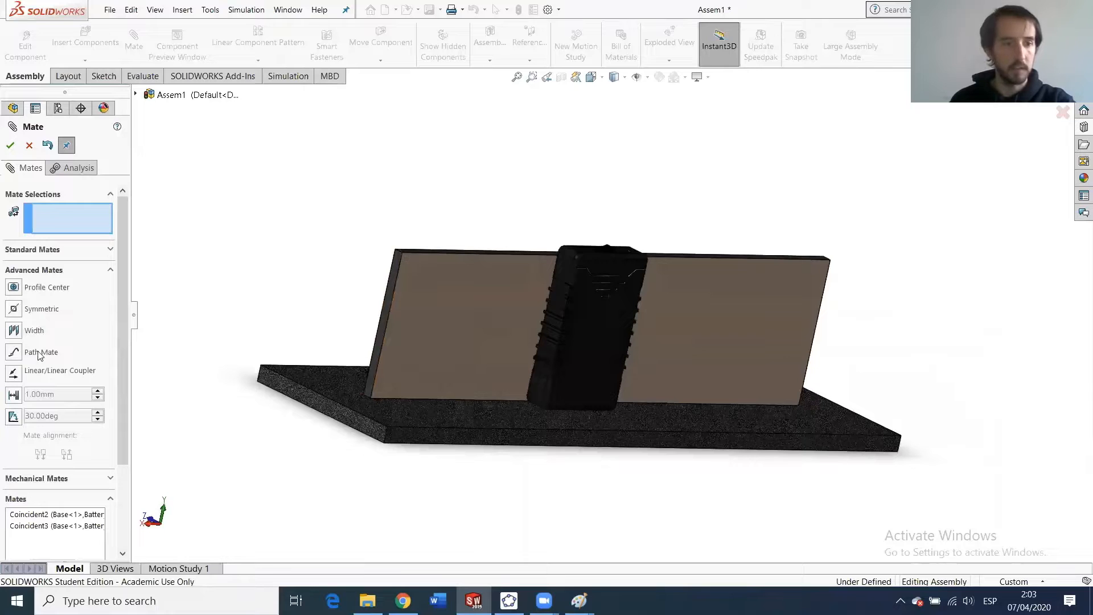
# Start a Width mate with the Centered constraint, using the Battery Pack's two opposite side faces as the width selections.
pyautogui.click(14, 331)
pyautogui.scroll(-5, 604, 282)
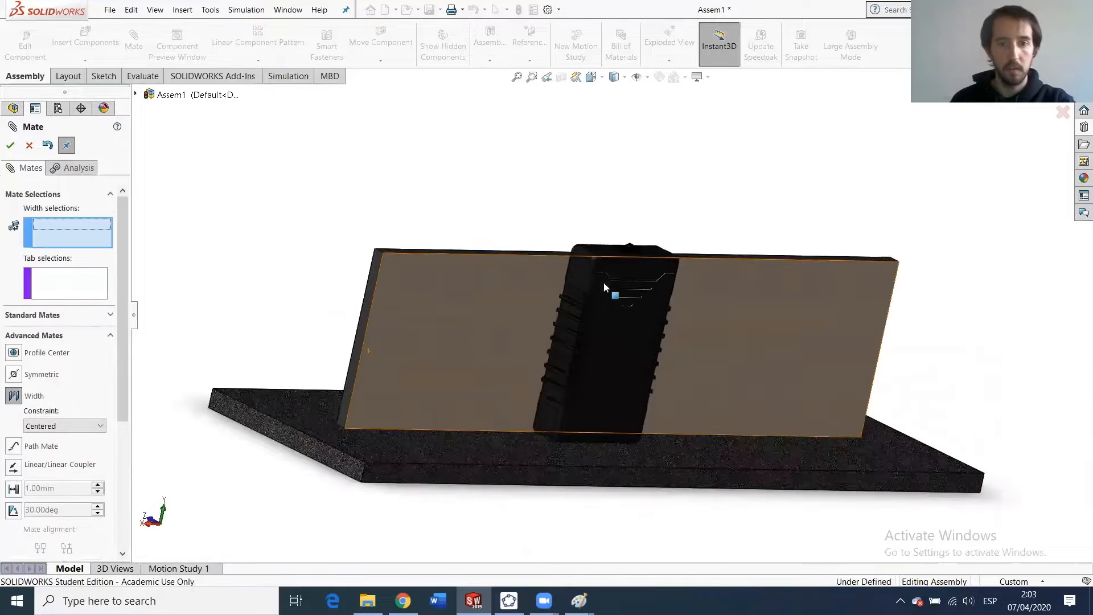
pyautogui.click(660, 292)
pyautogui.moveTo(725, 316); pyautogui.dragTo(803, 283, button='middle')
pyautogui.click(803, 284)
pyautogui.moveTo(683, 407); pyautogui.dragTo(556, 342, button='middle')
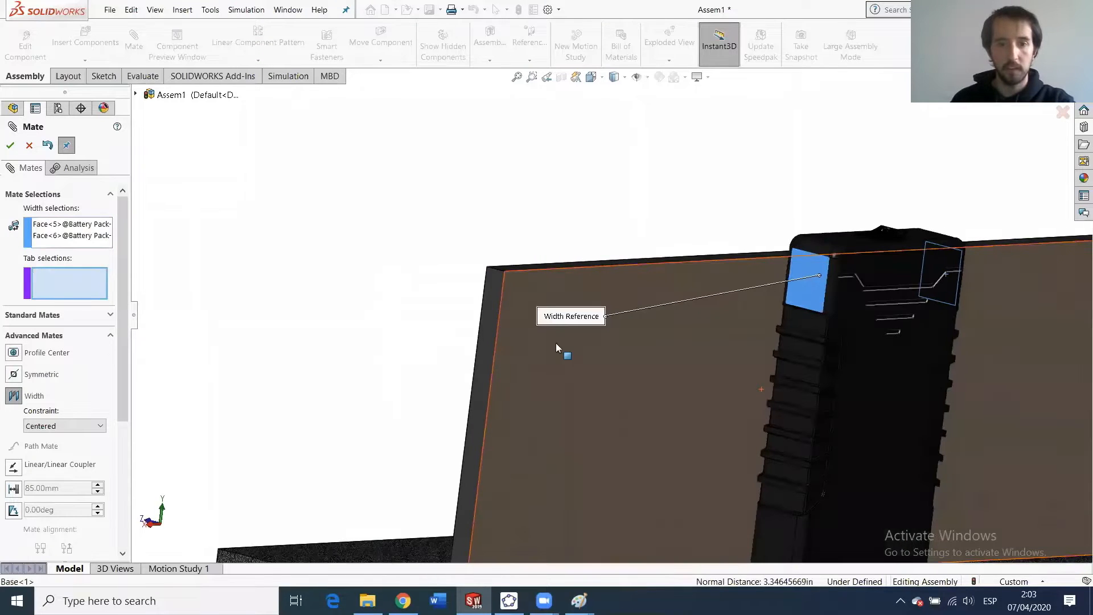
# Use both end faces of the Base's upright panel as tab selections, confirm the Width mate and finish mating.
pyautogui.click(491, 318)
pyautogui.scroll(3, 825, 336)
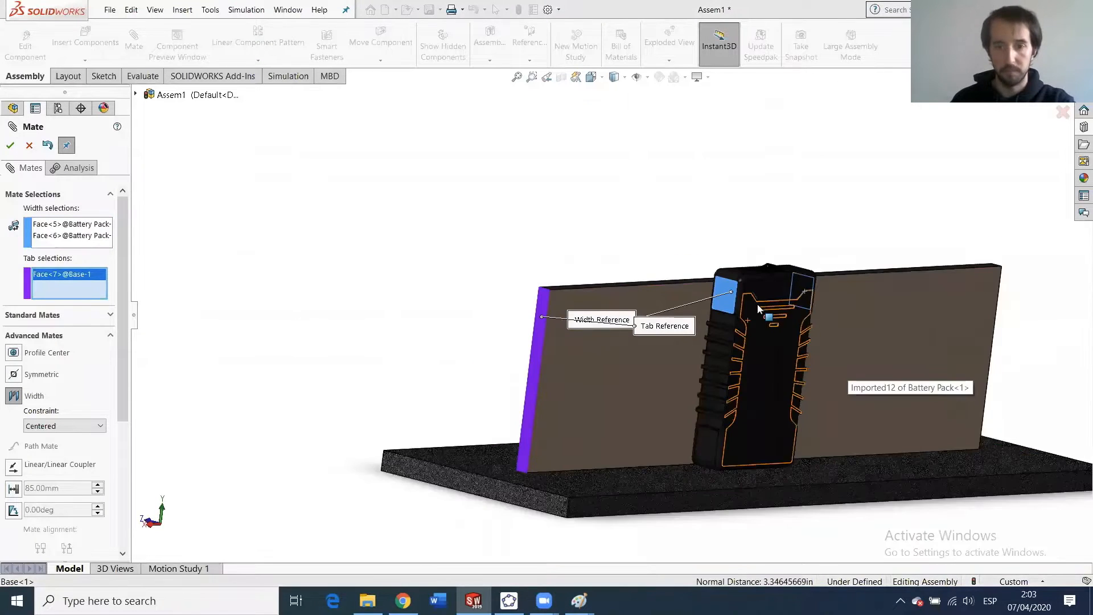
pyautogui.moveTo(809, 340); pyautogui.dragTo(643, 341, button='middle')
pyautogui.scroll(3, 643, 341)
pyautogui.moveTo(962, 344); pyautogui.dragTo(798, 316, button='middle')
pyautogui.scroll(-4, 798, 316)
pyautogui.scroll(-2, 714, 315)
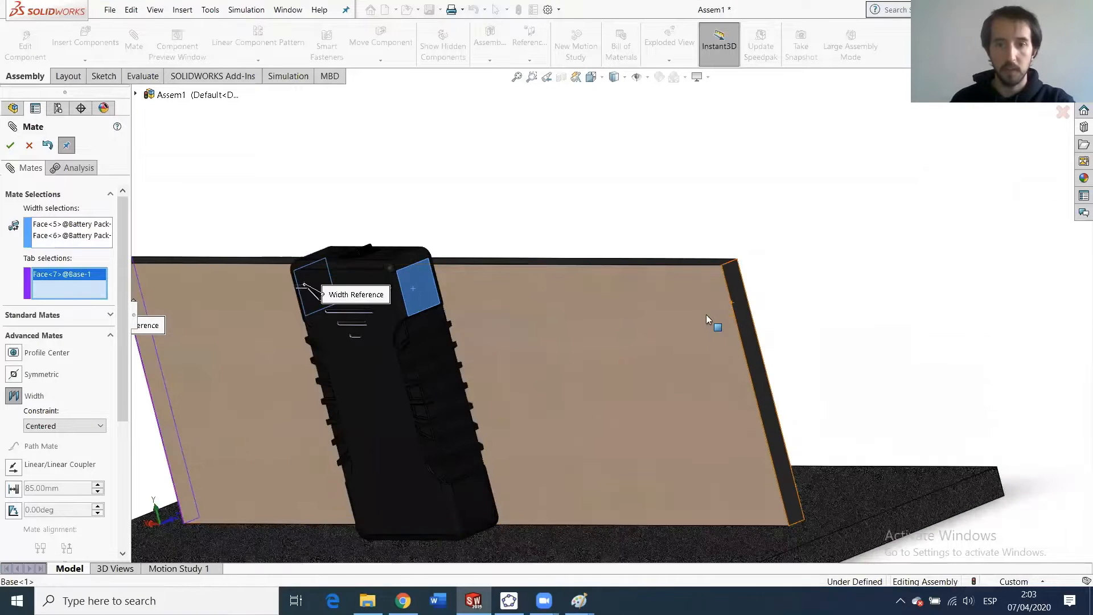
pyautogui.click(743, 320)
pyautogui.click(315, 458)
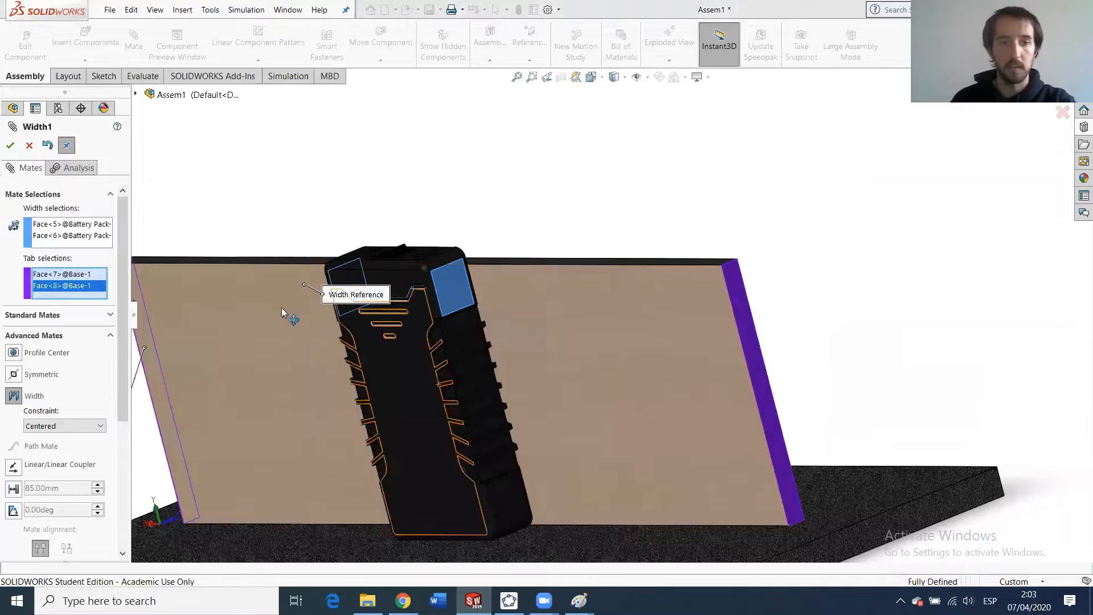
pyautogui.click(10, 145)
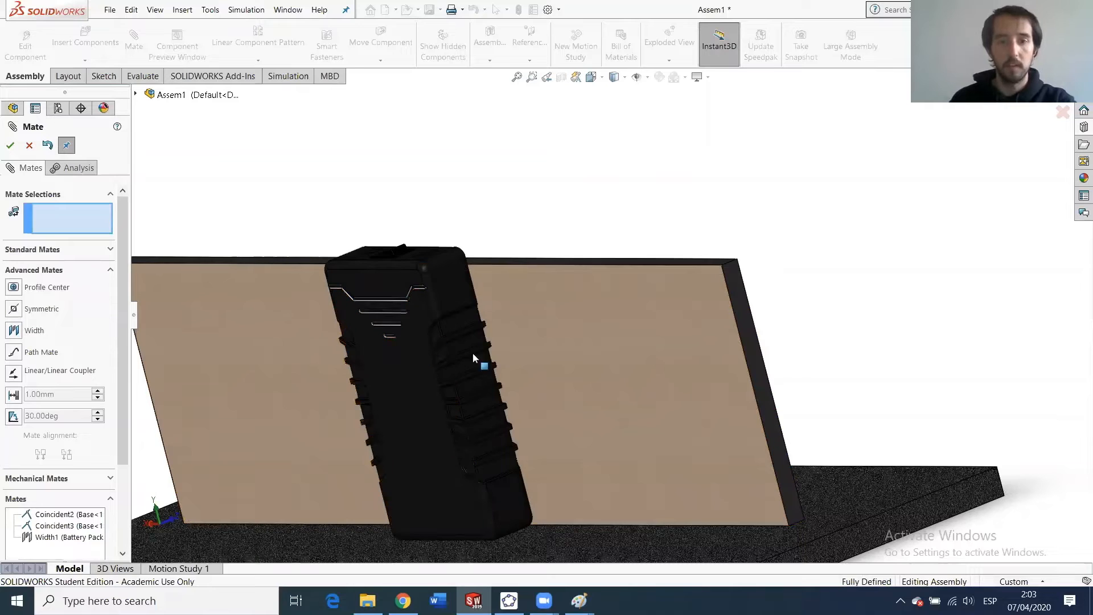
pyautogui.press('f')
pyautogui.moveTo(446, 306); pyautogui.dragTo(468, 327, button='middle')
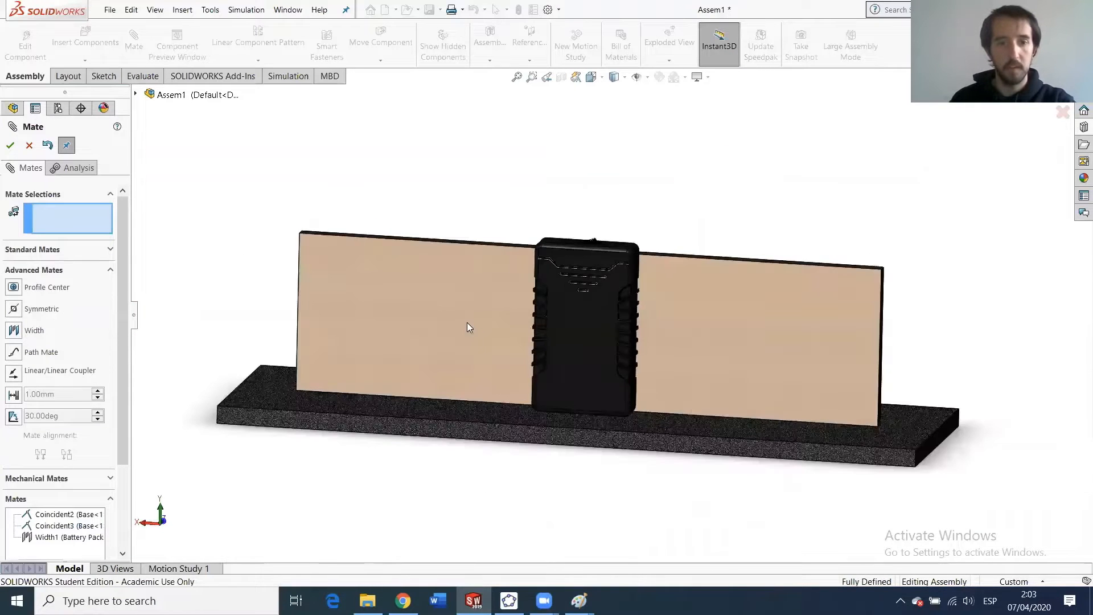
pyautogui.click(11, 146)
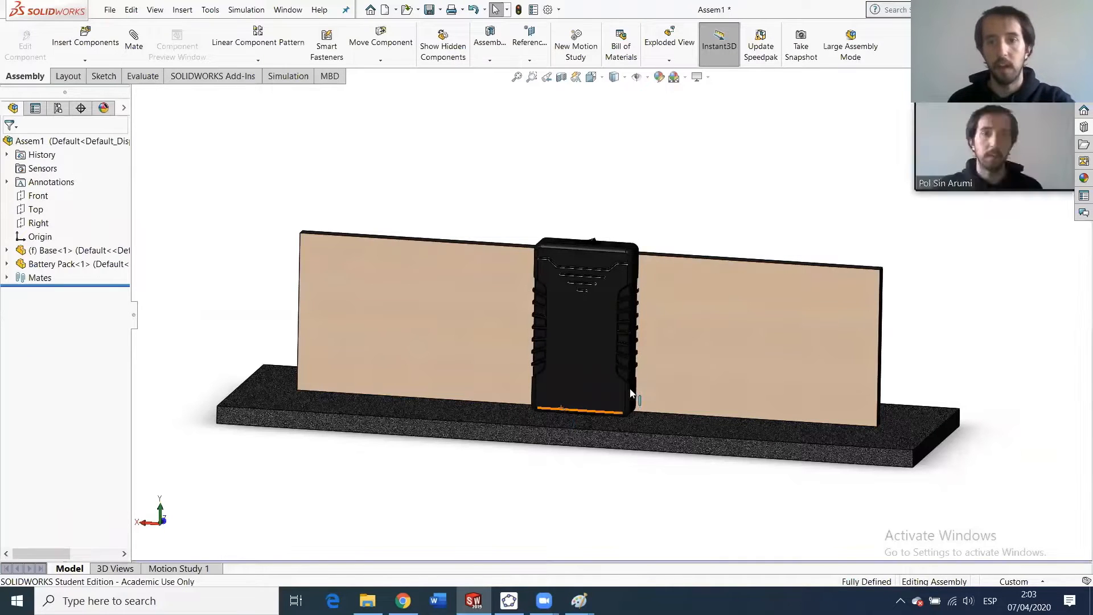
# Locate the assembly's component files in the Assembly folder in File Explorer and open Base.SLDPRT.
pyautogui.moveTo(640, 350); pyautogui.dragTo(665, 276, button='middle')
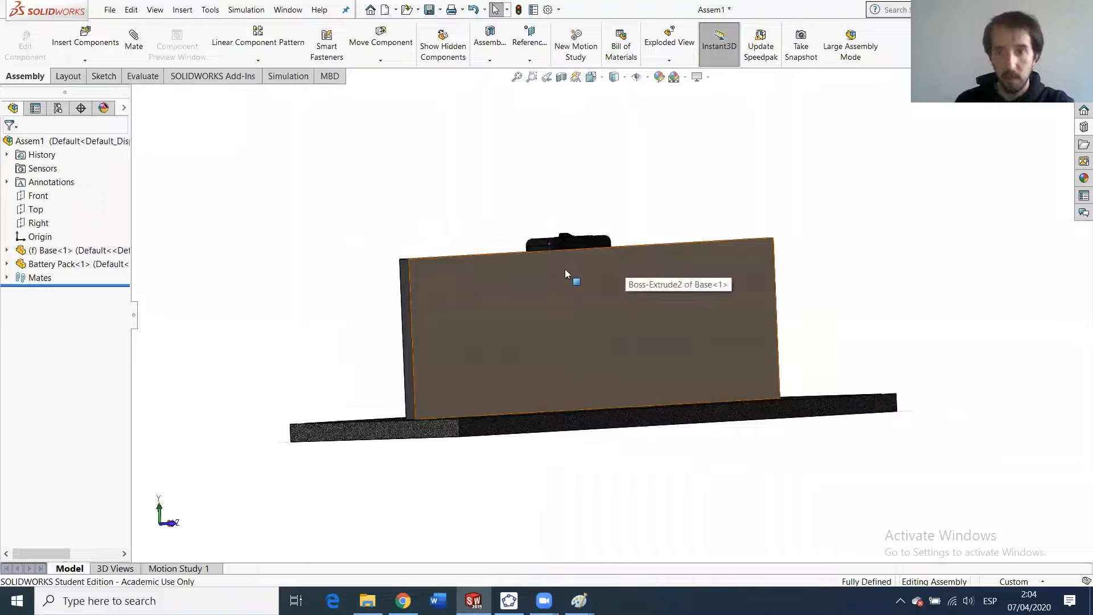
pyautogui.click(51, 254)
pyautogui.click(57, 264)
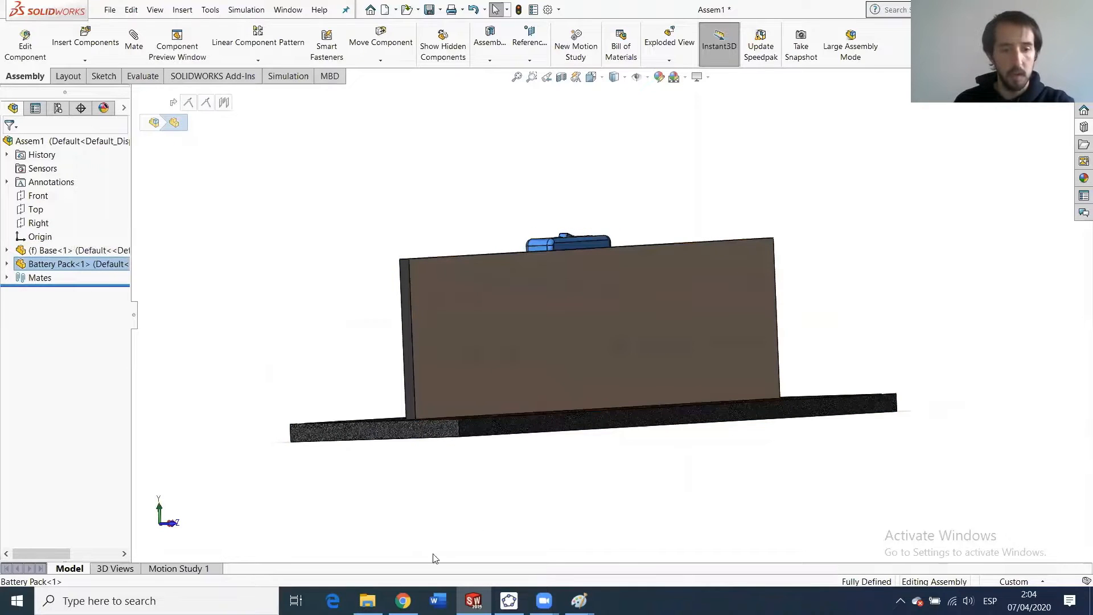
pyautogui.click(367, 601)
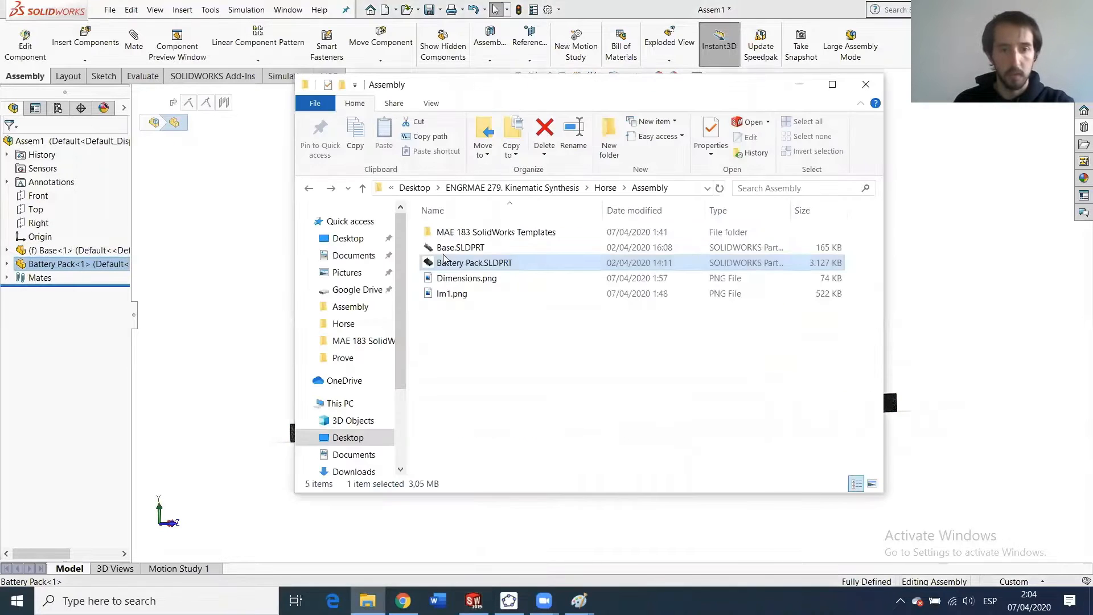
pyautogui.click(480, 249)
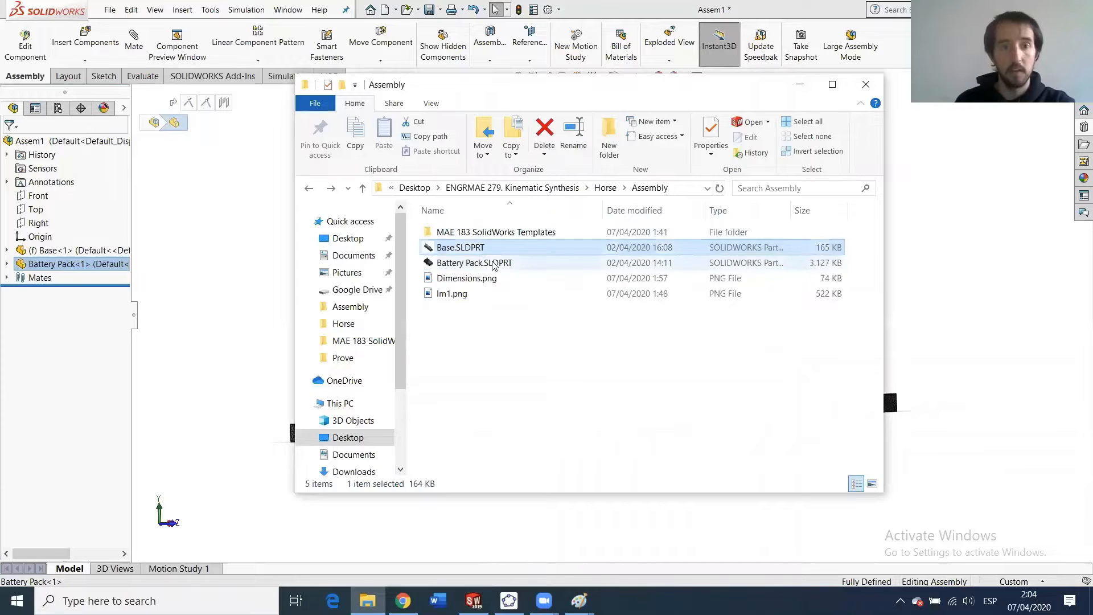
pyautogui.hotkey('alt', 'Tab')
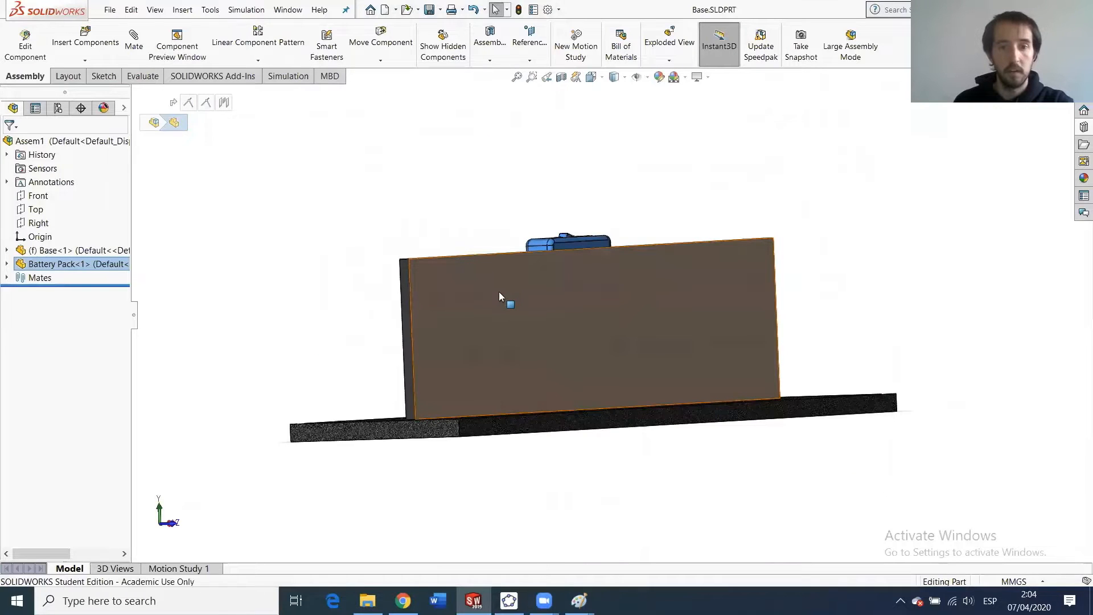
pyautogui.scroll(2, 572, 326)
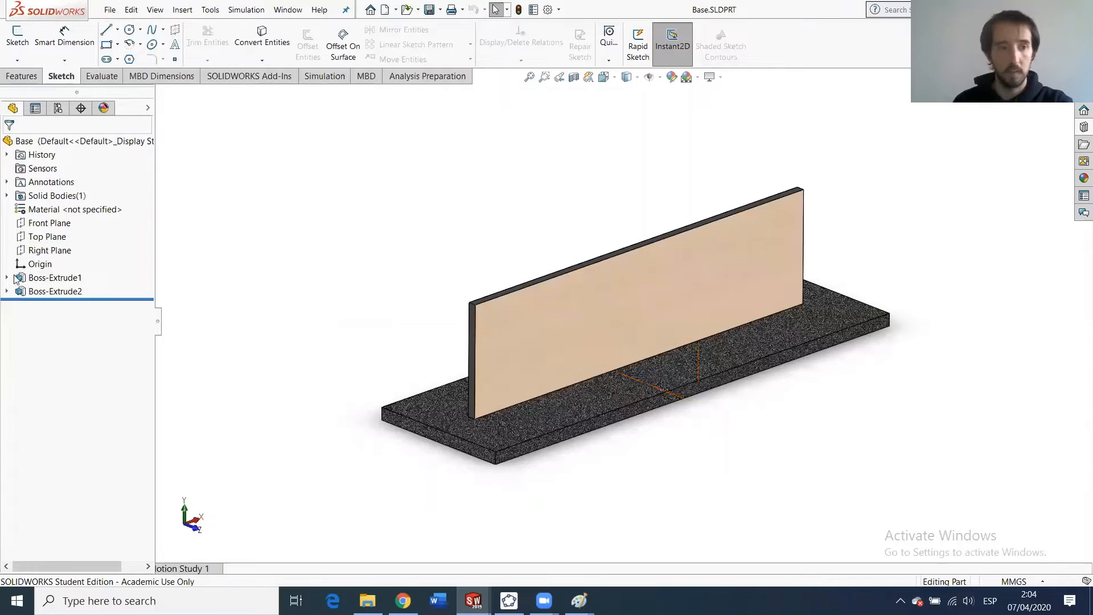
# Examine the dimensions of the Base's bottom plate and upright panel extrusions, and return to the assembly.
pyautogui.click(41, 277)
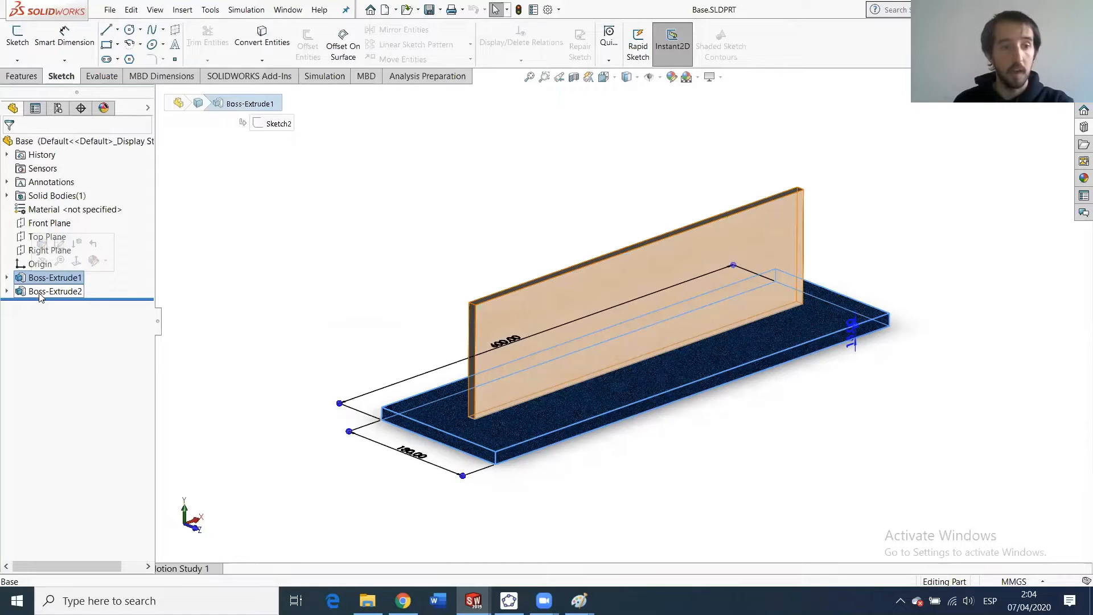
pyautogui.click(40, 293)
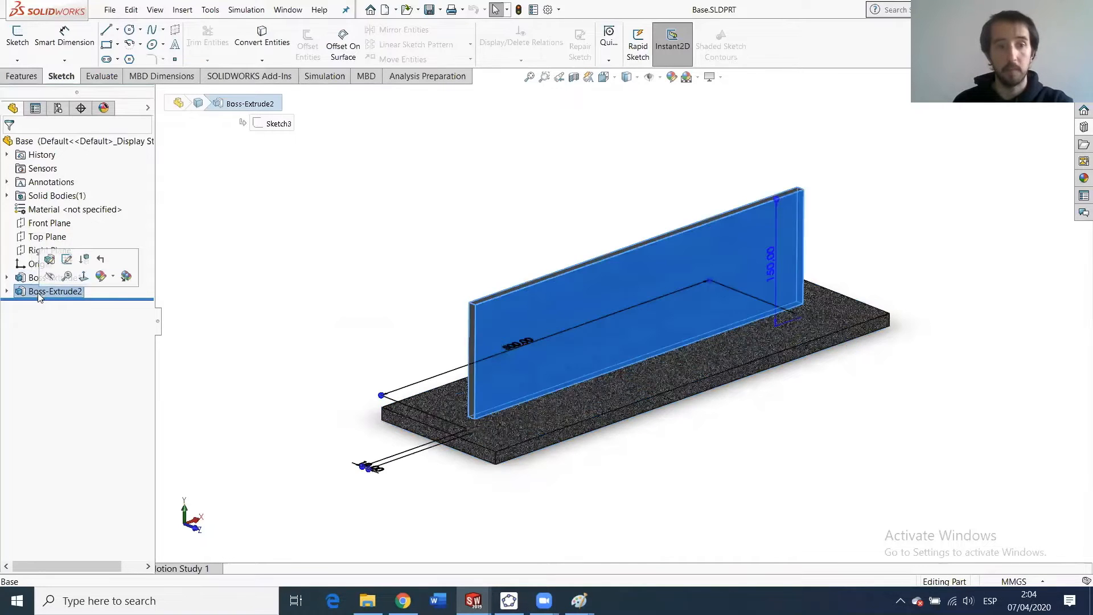
pyautogui.click(39, 278)
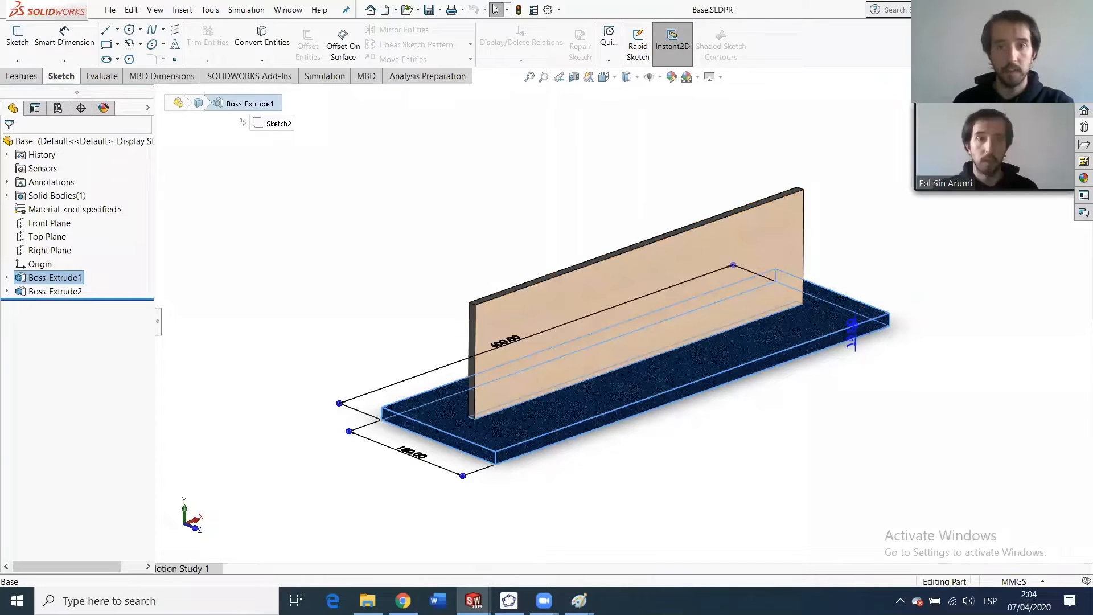
pyautogui.hotkey('ctrl', 'Tab')
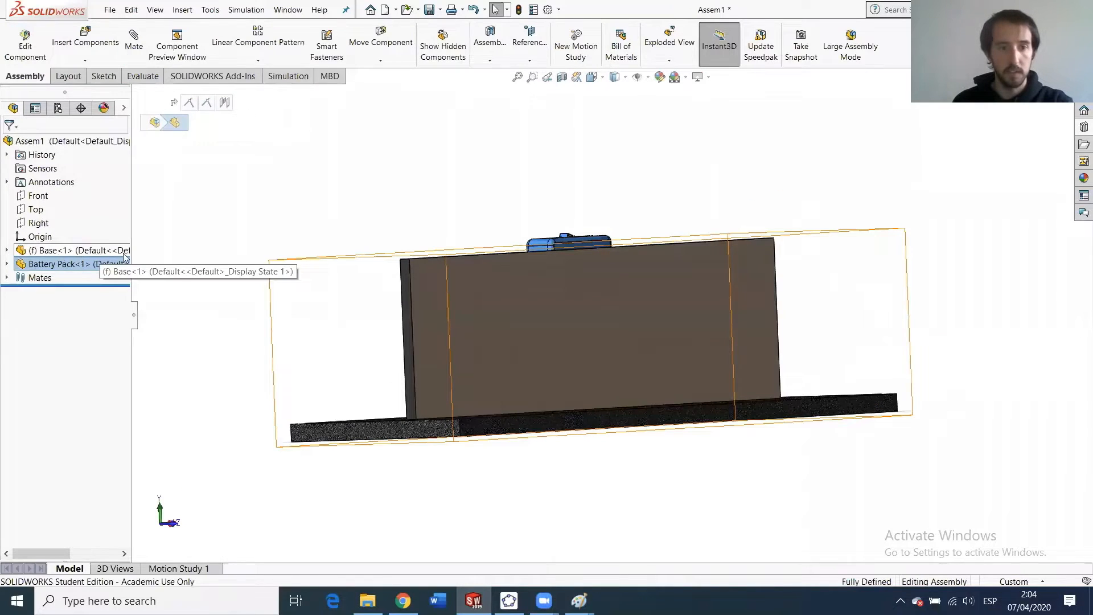
# Open the Base part from within the assembly and show the dimensions of Boss-Extrude1 and Boss-Extrude2.
pyautogui.click(75, 252)
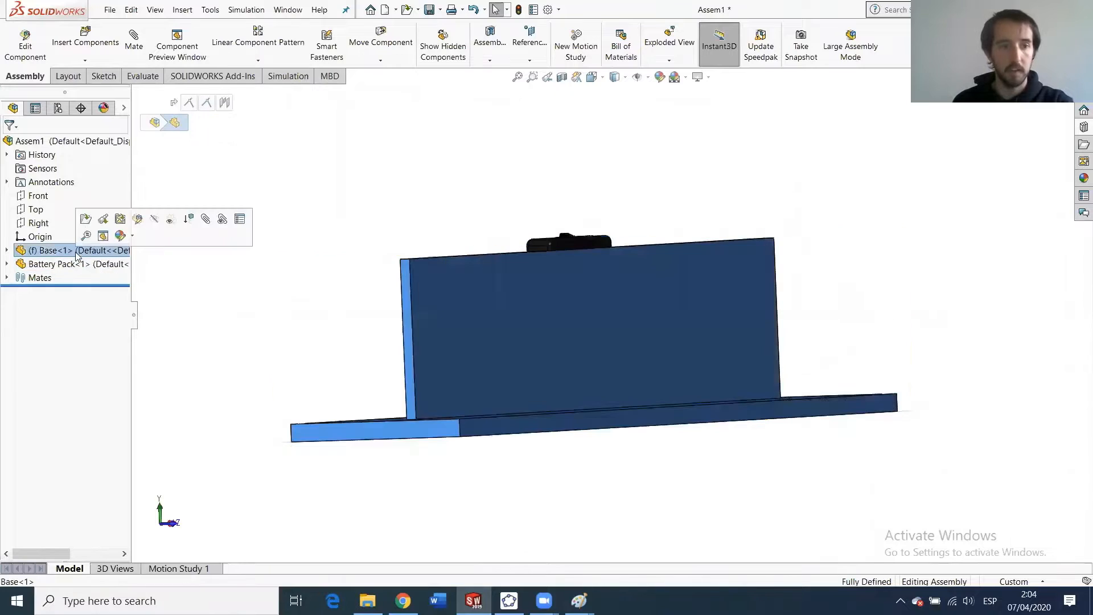
pyautogui.click(81, 222)
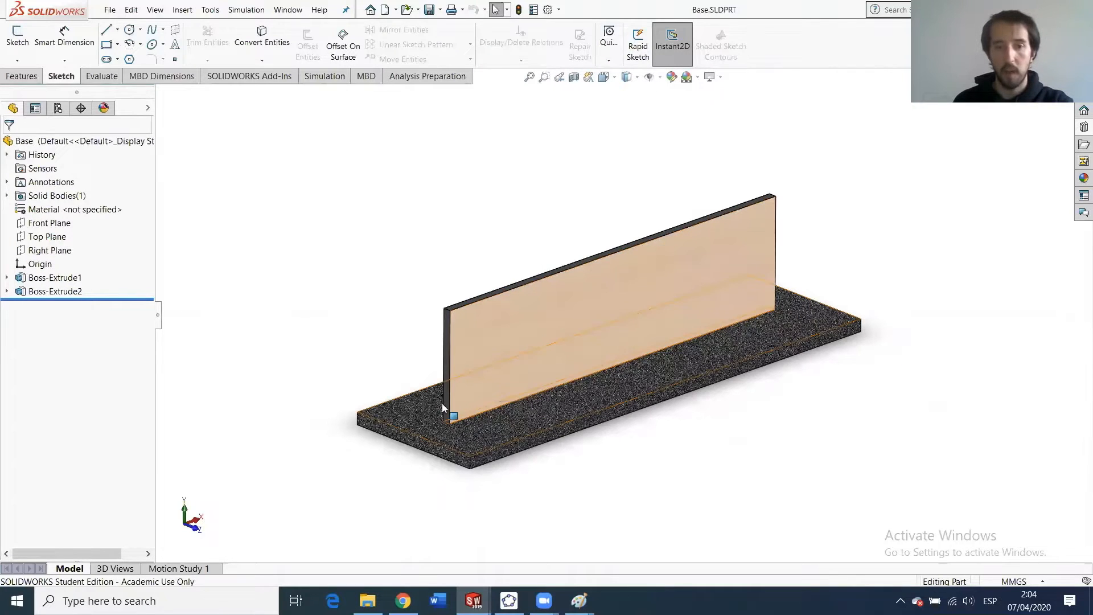
pyautogui.click(56, 278)
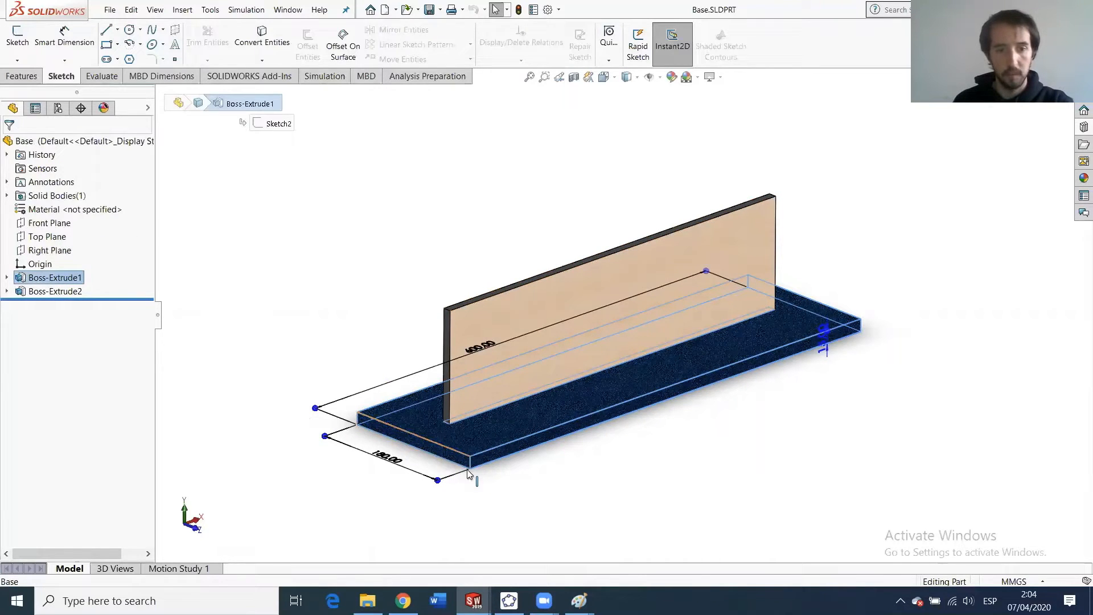
pyautogui.click(56, 291)
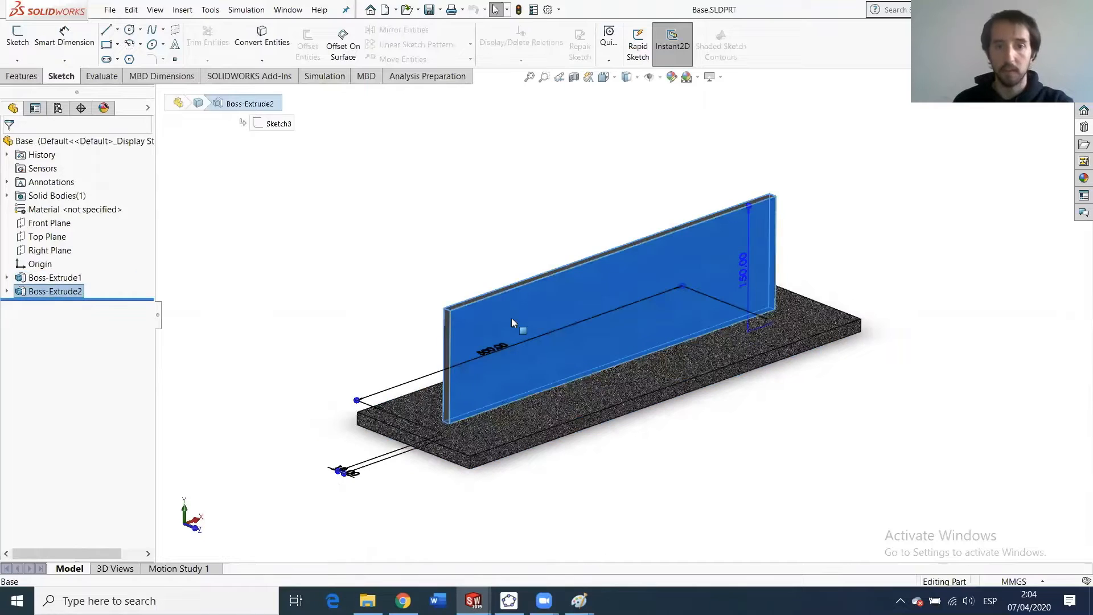
# Set the height of the Base's upright panel to 300 mm and clear the selection.
pyautogui.click(743, 279)
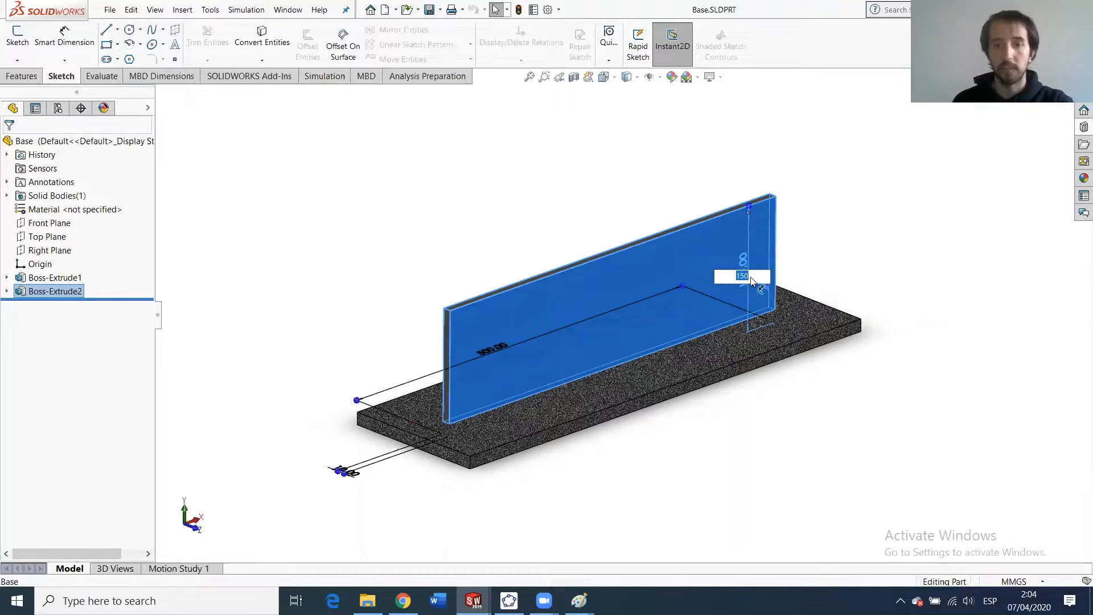
pyautogui.write('300')
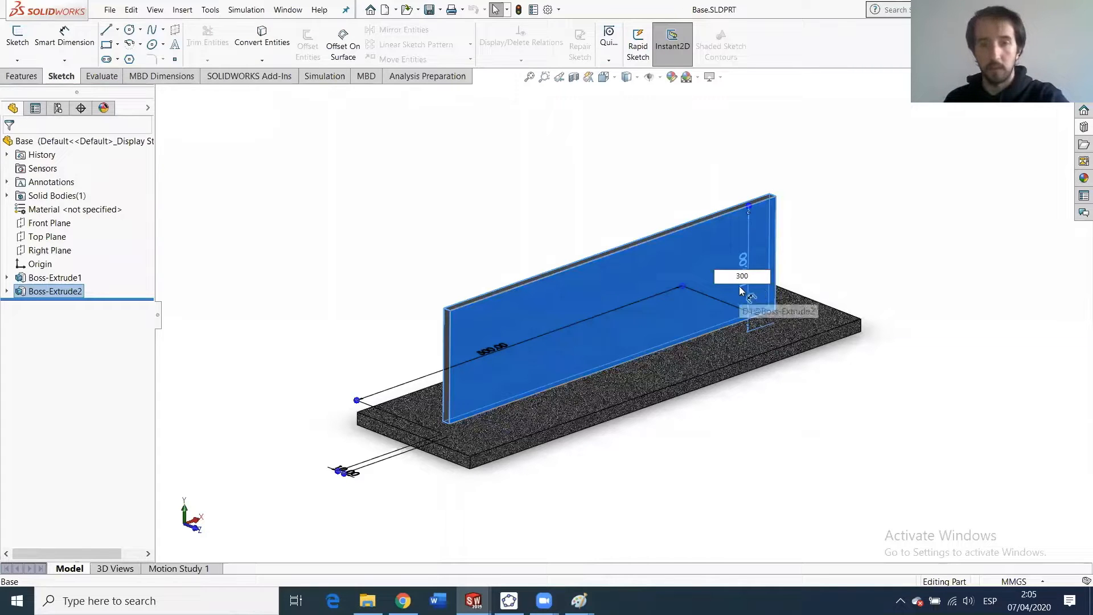
pyautogui.press('Return')
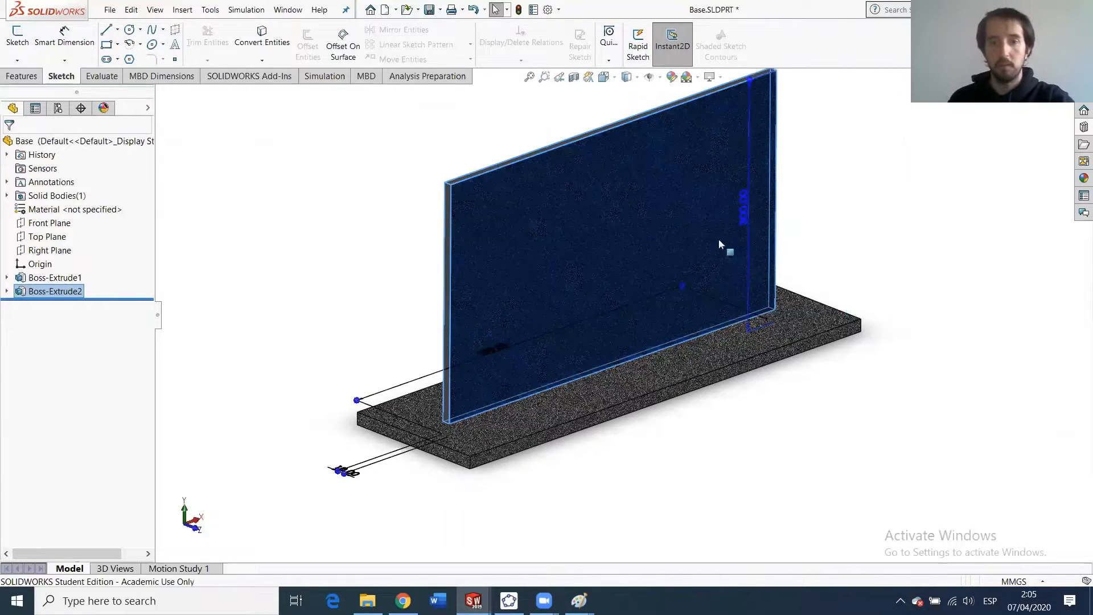
pyautogui.click(330, 185)
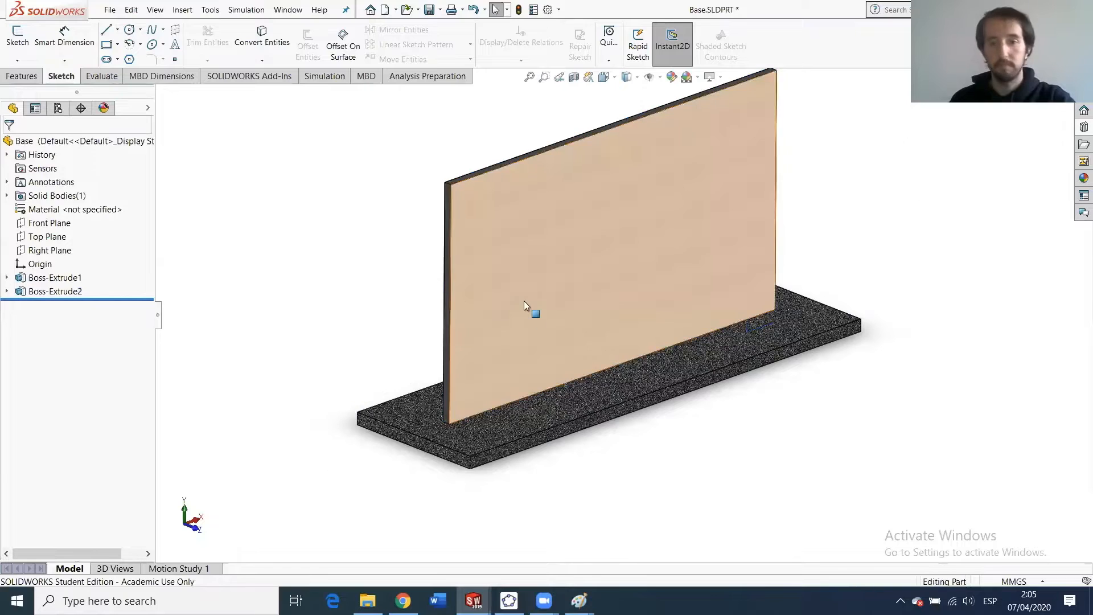
# Save the Base part, return to the assembly and rebuild it with the changed model.
pyautogui.scroll(2, 559, 244)
pyautogui.scroll(-1, 560, 222)
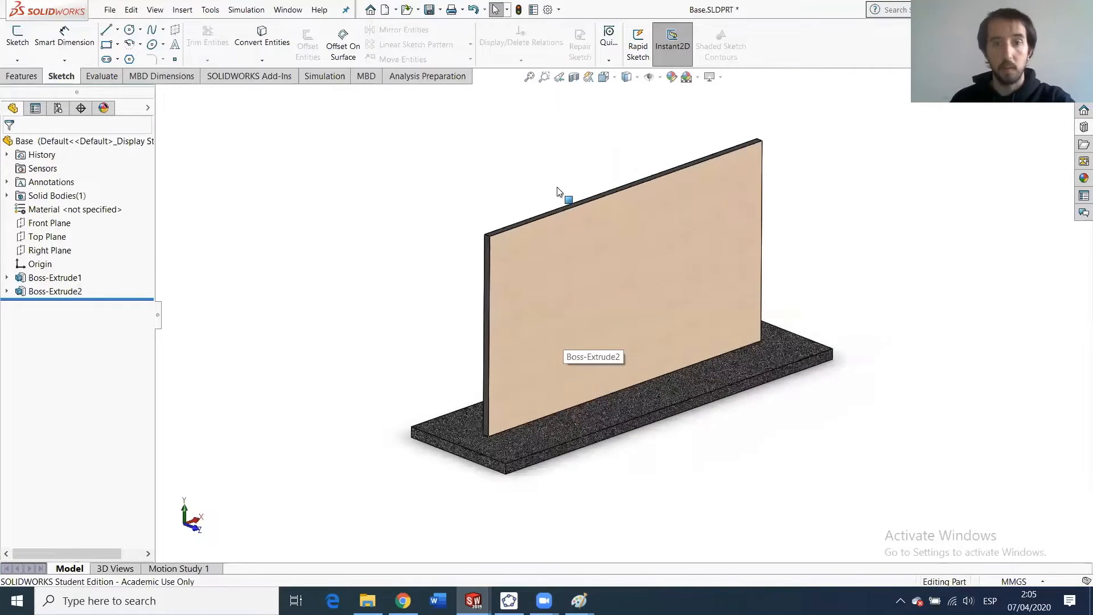
pyautogui.click(429, 10)
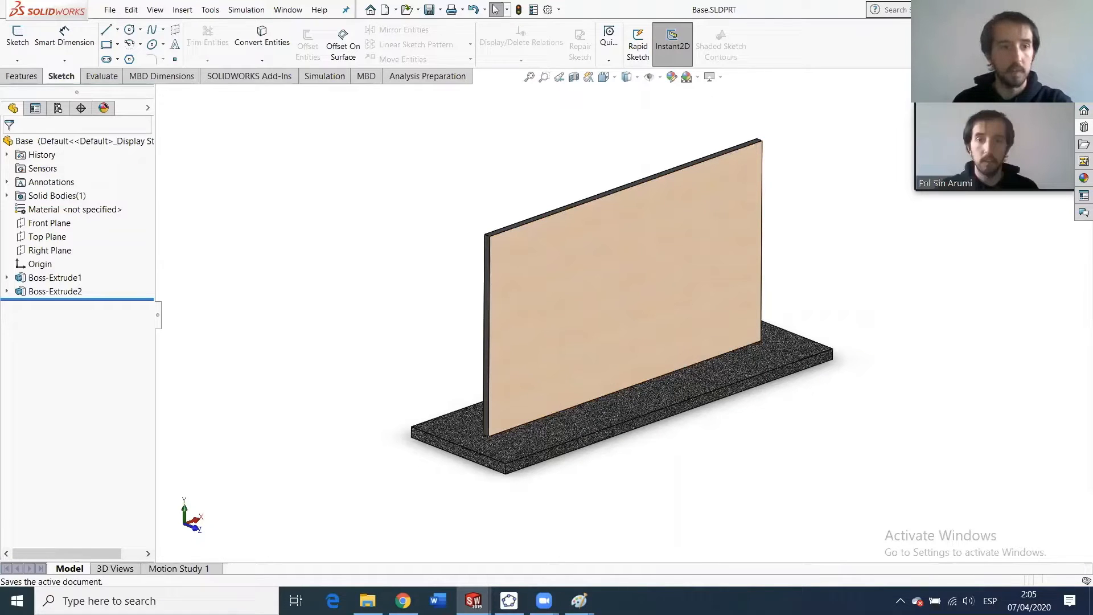
pyautogui.hotkey('ctrl', 'Tab')
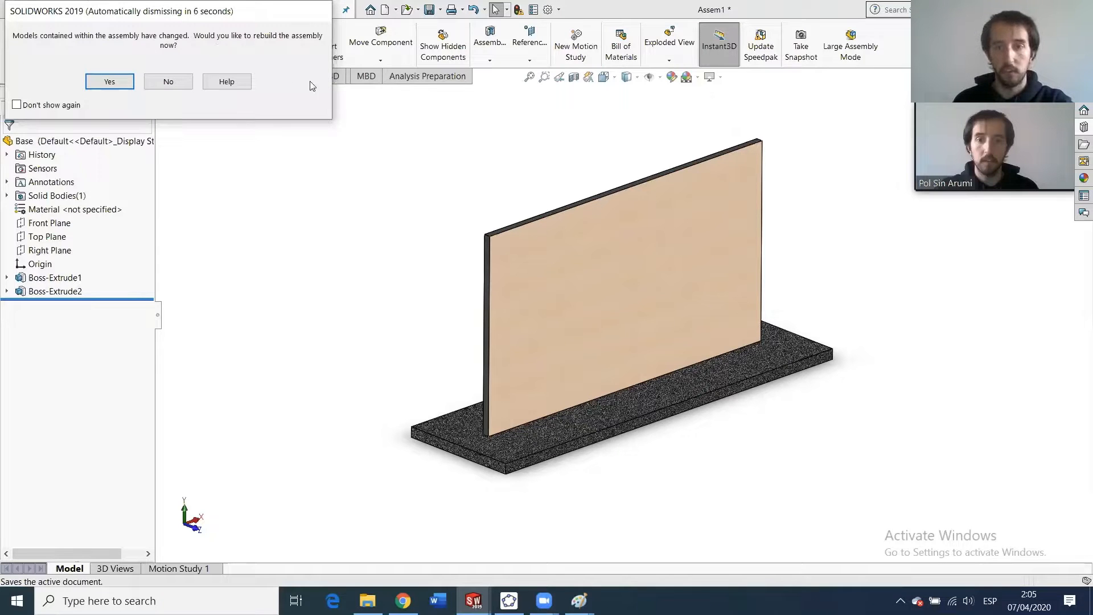
pyautogui.click(106, 85)
pyautogui.moveTo(598, 302)
pyautogui.mouseDown(button='middle')
pyautogui.moveTo(547, 332)
pyautogui.moveTo(588, 315)
pyautogui.moveTo(593, 295)
pyautogui.mouseUp(button='middle')
pyautogui.scroll(4, 598, 290)
pyautogui.scroll(-3, 629, 241)
pyautogui.moveTo(603, 335)
pyautogui.mouseDown(button='middle')
pyautogui.moveTo(622, 345)
pyautogui.moveTo(627, 322)
pyautogui.moveTo(685, 329)
pyautogui.moveTo(578, 317)
pyautogui.moveTo(578, 337)
pyautogui.moveTo(615, 330)
pyautogui.moveTo(631, 342)
pyautogui.moveTo(771, 332)
pyautogui.moveTo(715, 366)
pyautogui.moveTo(629, 364)
pyautogui.moveTo(617, 403)
pyautogui.moveTo(556, 385)
pyautogui.moveTo(639, 356)
pyautogui.moveTo(559, 337)
pyautogui.moveTo(607, 349)
pyautogui.moveTo(599, 369)
pyautogui.moveTo(575, 360)
pyautogui.moveTo(617, 341)
pyautogui.moveTo(592, 345)
pyautogui.mouseUp(button='middle')
# Open the Base part from the assembly and check its document unit system options.
pyautogui.click(595, 242)
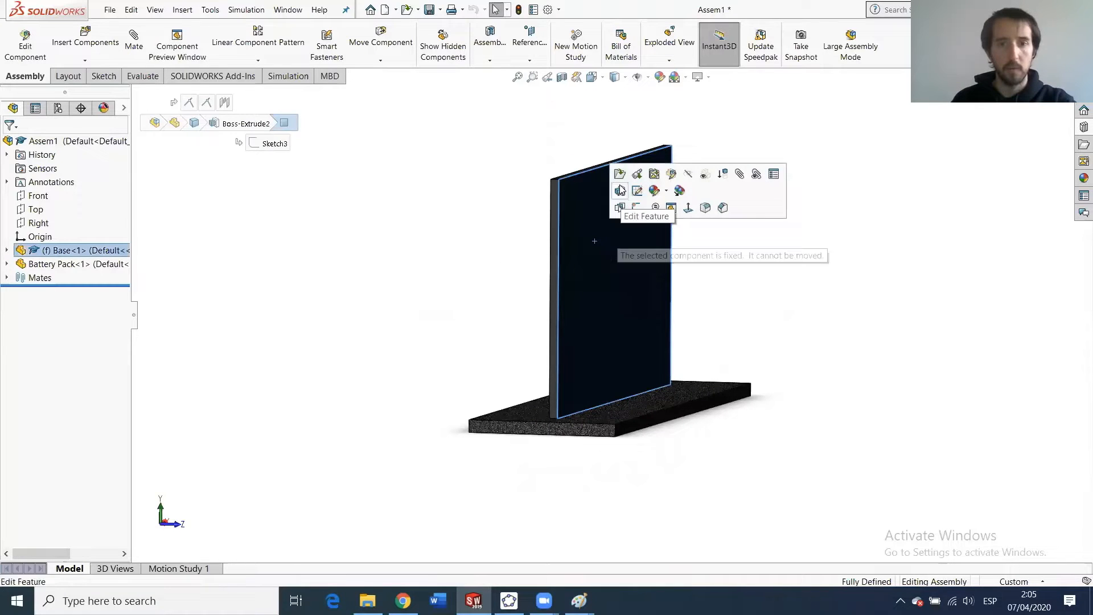
pyautogui.click(616, 176)
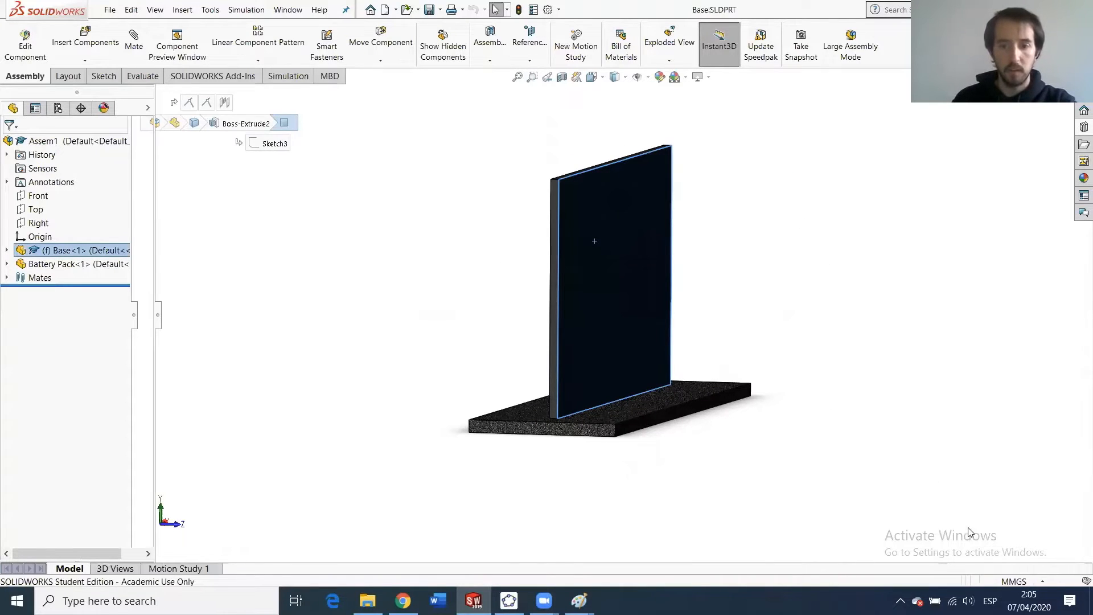
pyautogui.click(1018, 582)
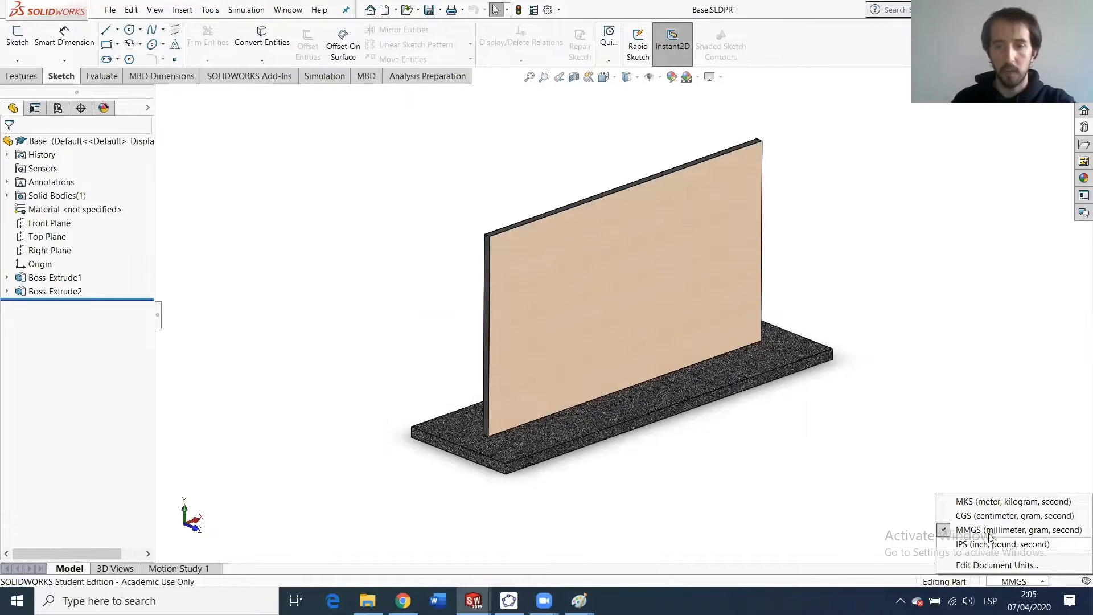
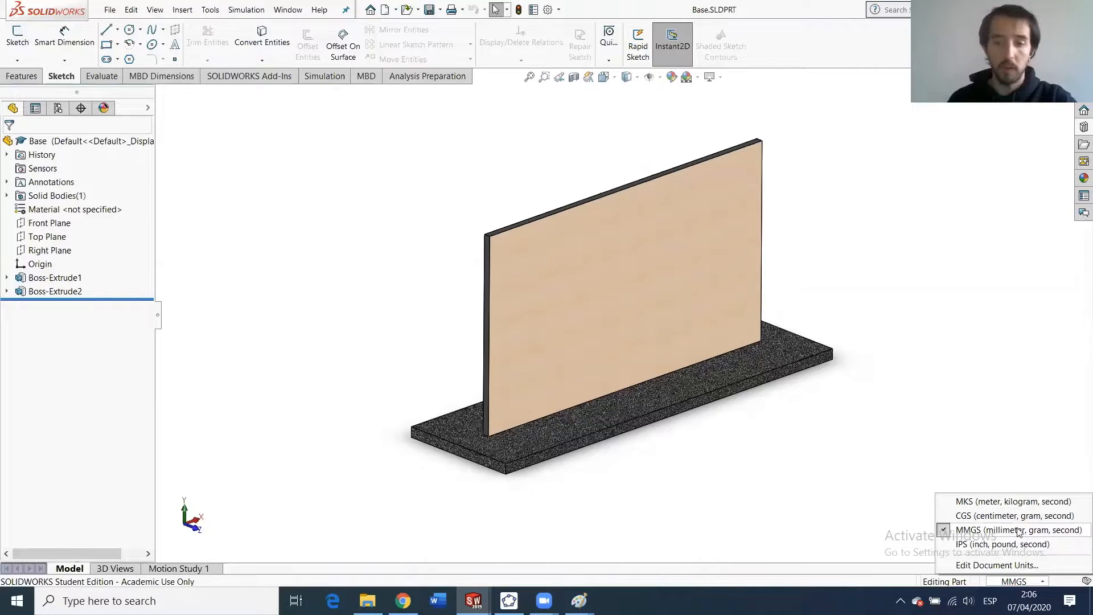
pyautogui.click(831, 475)
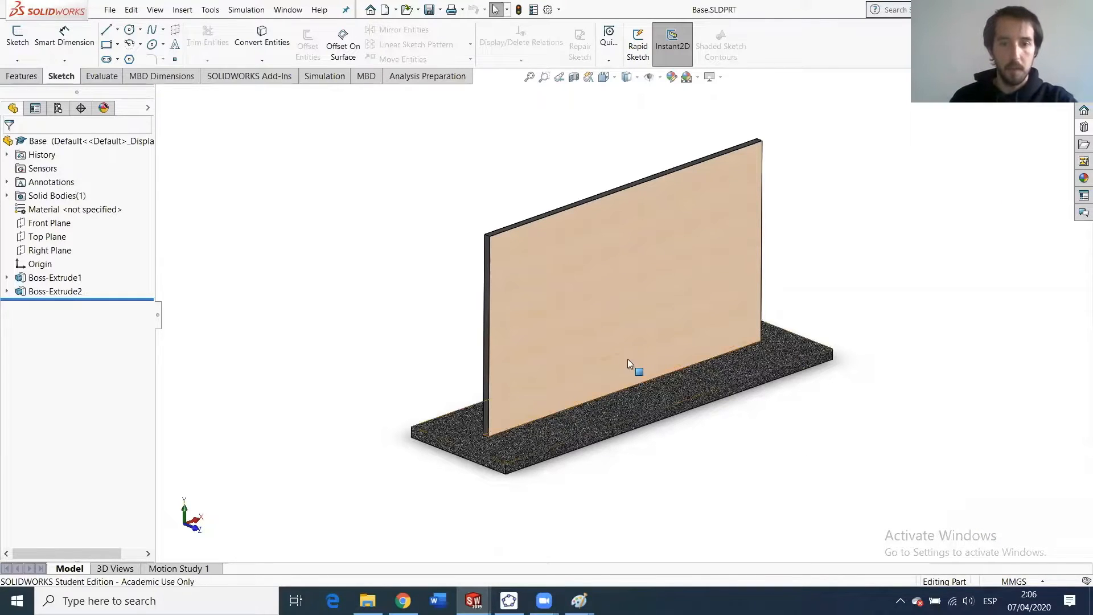
# Examine the upright panel's front face in both the Base part and the assembly, ending in the Base part.
pyautogui.scroll(-2, 627, 346)
pyautogui.scroll(2, 660, 325)
pyautogui.moveTo(538, 303)
pyautogui.mouseDown(button='middle')
pyautogui.moveTo(567, 304)
pyautogui.moveTo(592, 240)
pyautogui.mouseUp(button='middle')
pyautogui.click(687, 321)
pyautogui.moveTo(595, 324); pyautogui.dragTo(694, 246, button='middle')
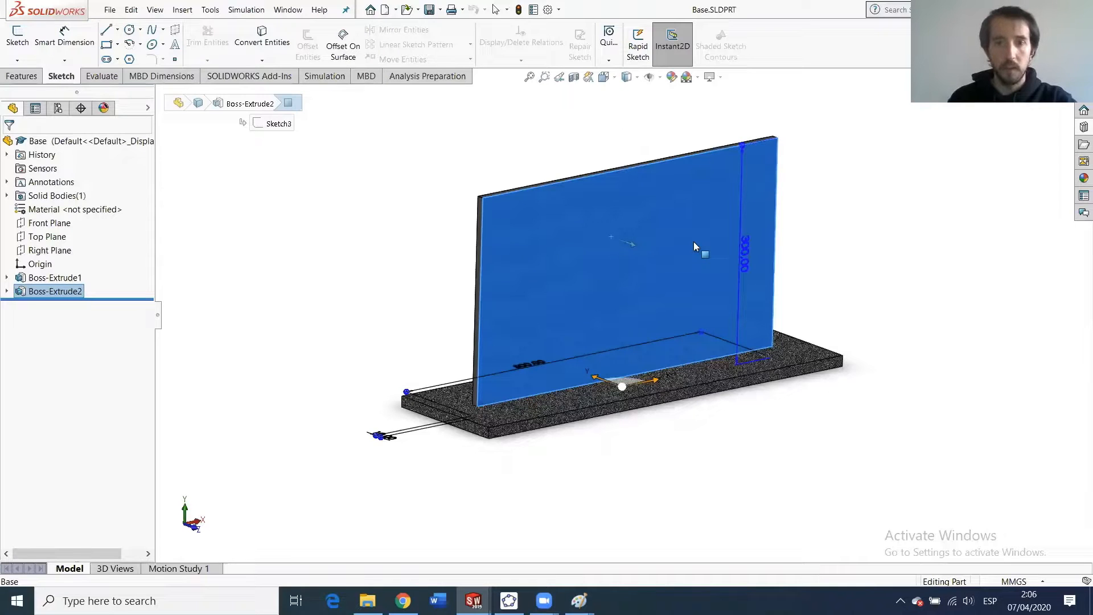
pyautogui.moveTo(694, 246); pyautogui.dragTo(641, 235, button='middle')
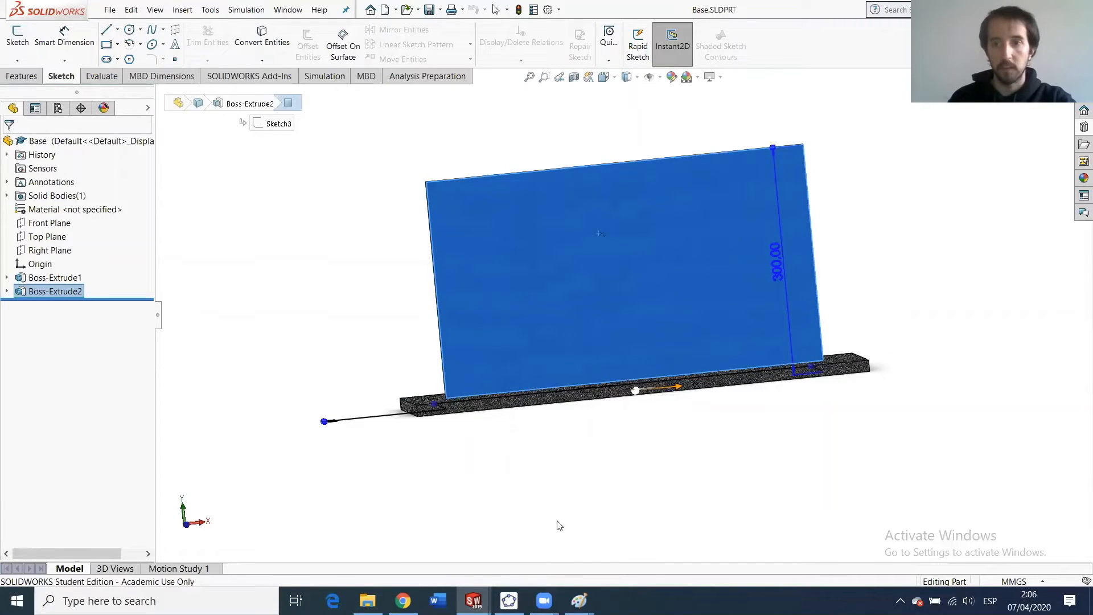
pyautogui.hotkey('ctrl', 'Tab')
pyautogui.moveTo(667, 311); pyautogui.dragTo(540, 239, button='middle')
pyautogui.click(538, 235)
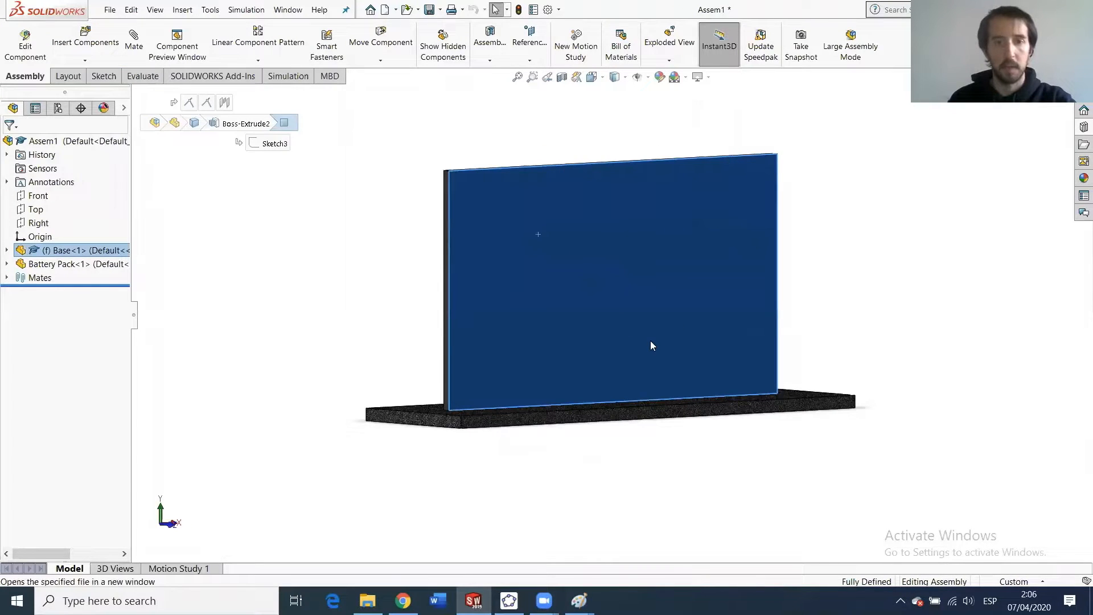
pyautogui.hotkey('ctrl', 'Tab')
pyautogui.moveTo(519, 306)
pyautogui.mouseDown(button='middle')
pyautogui.moveTo(486, 273)
pyautogui.moveTo(501, 306)
pyautogui.moveTo(525, 319)
pyautogui.mouseUp(button='middle')
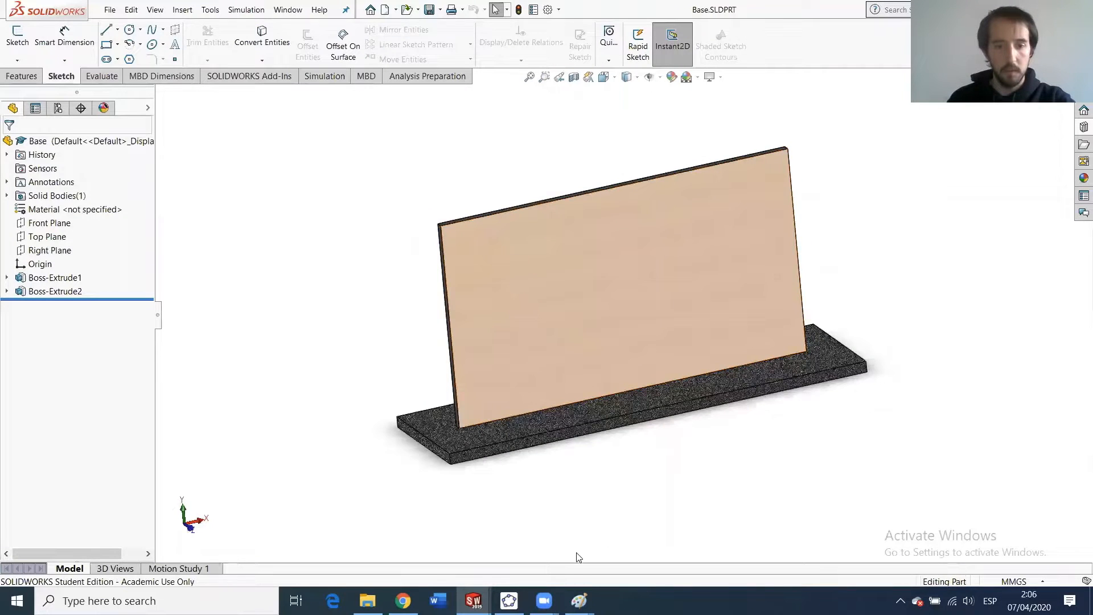
# Switch to Paint to consult the linkage dimensions in Dimensions.png, and return to the Base part in SOLIDWORKS.
pyautogui.click(585, 597)
pyautogui.click(626, 548)
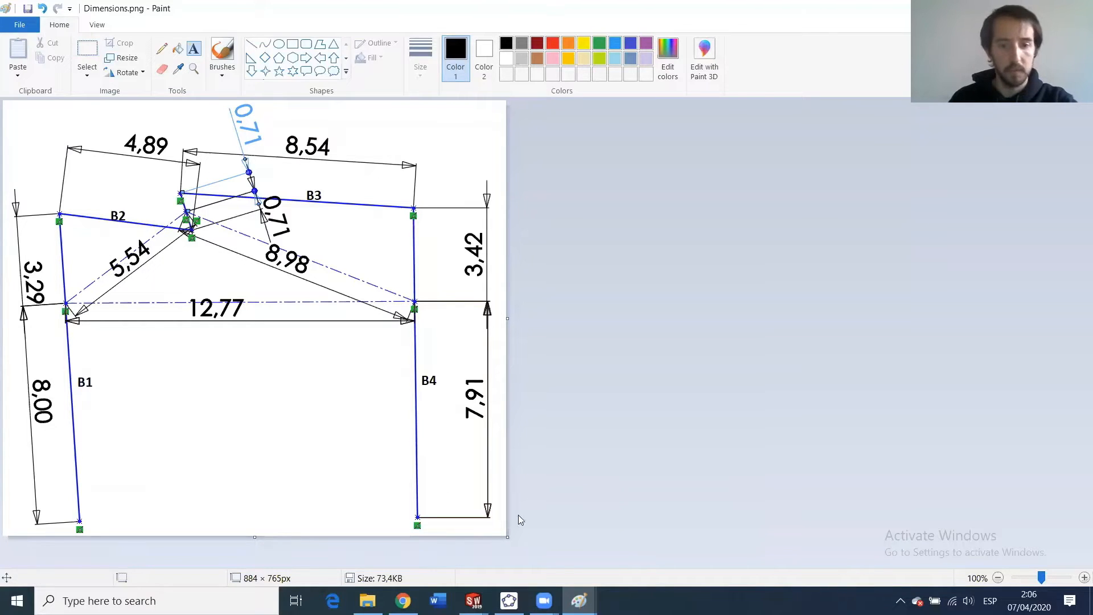
pyautogui.click(473, 601)
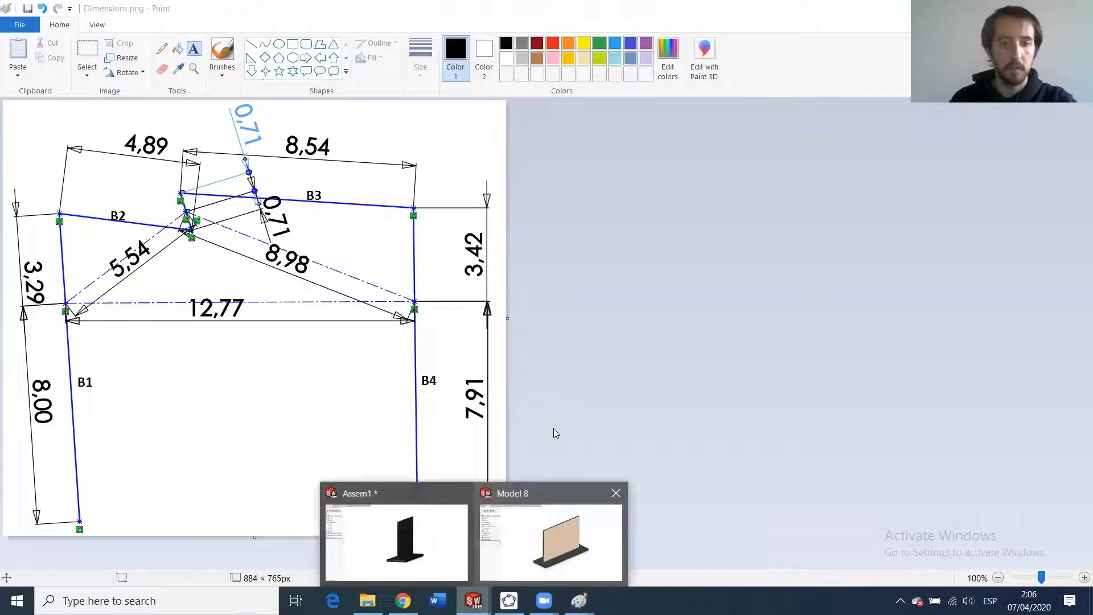
pyautogui.click(529, 547)
# Start a sketch on the upright panel's front face and place three points at about (-7, 260), (184, 179) and (-140, 157) mm.
pyautogui.moveTo(609, 309); pyautogui.dragTo(620, 281, button='middle')
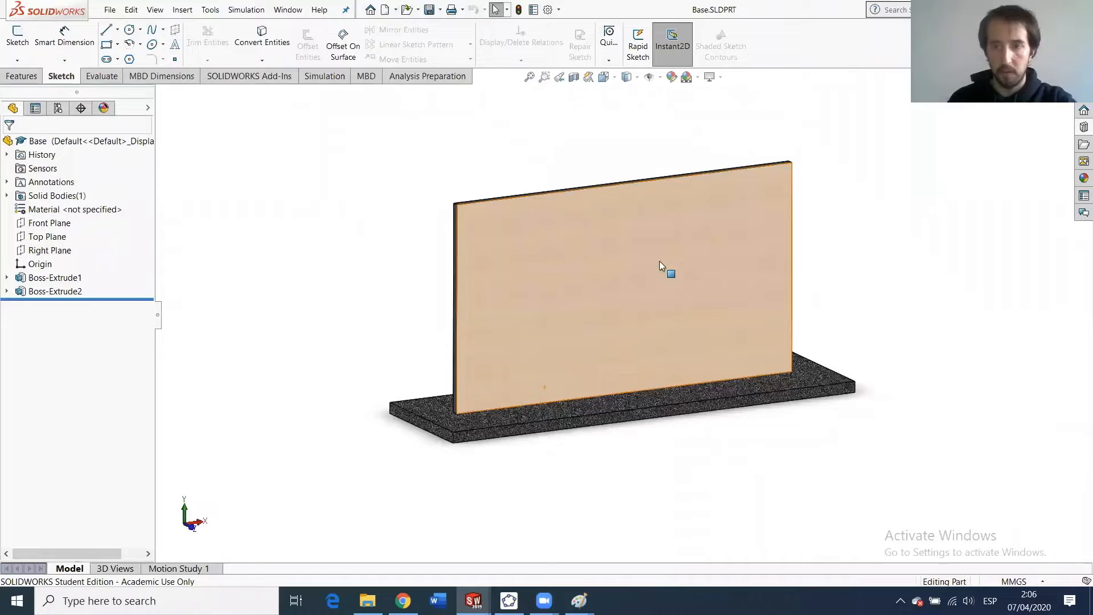
pyautogui.click(628, 223)
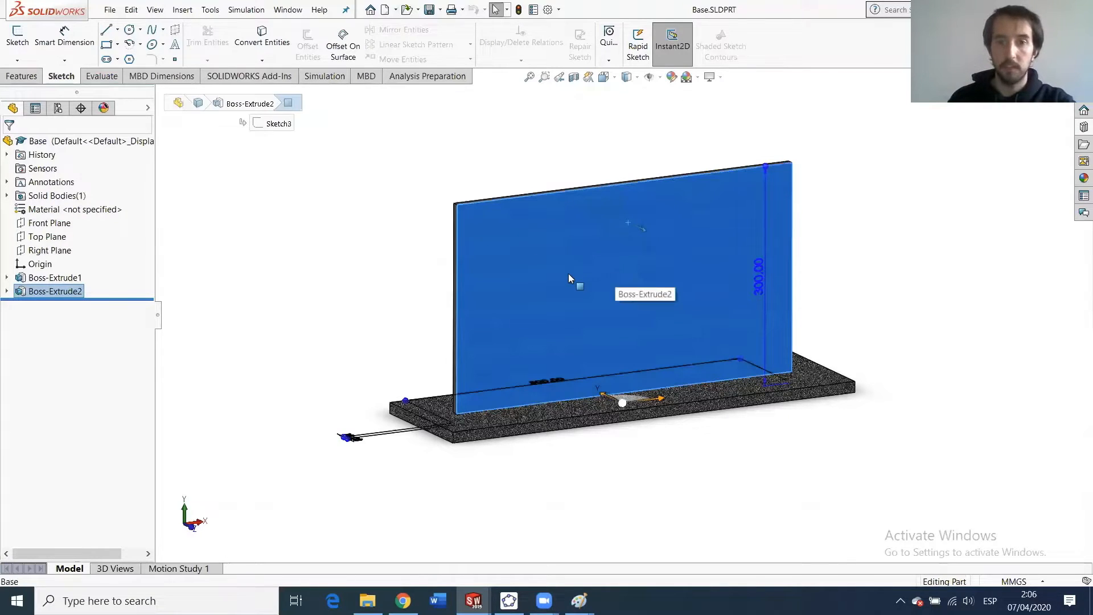
pyautogui.click(18, 45)
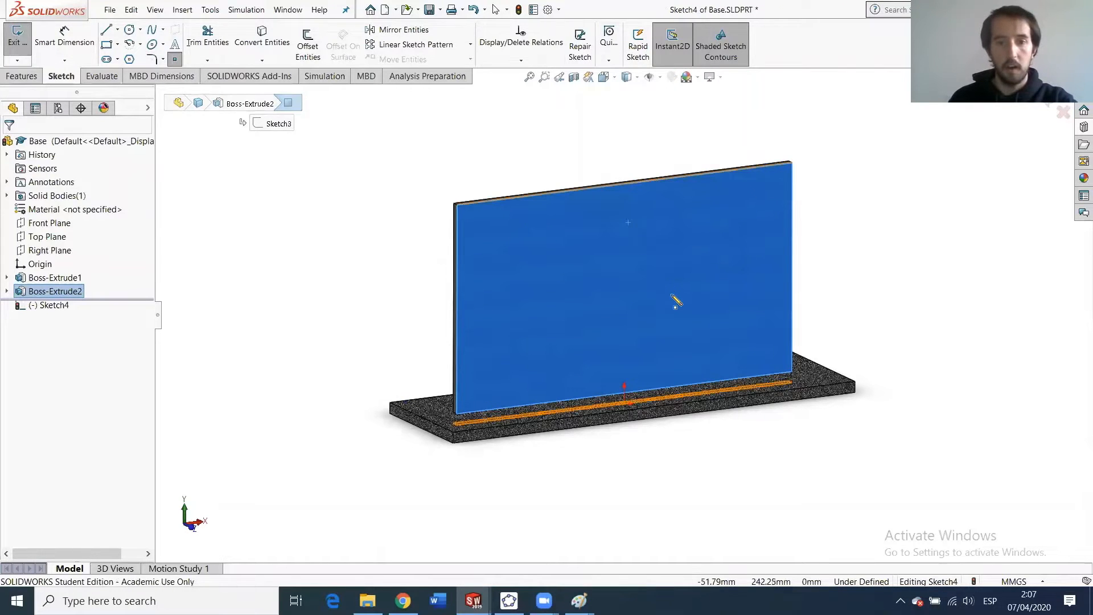
pyautogui.scroll(-5, 674, 300)
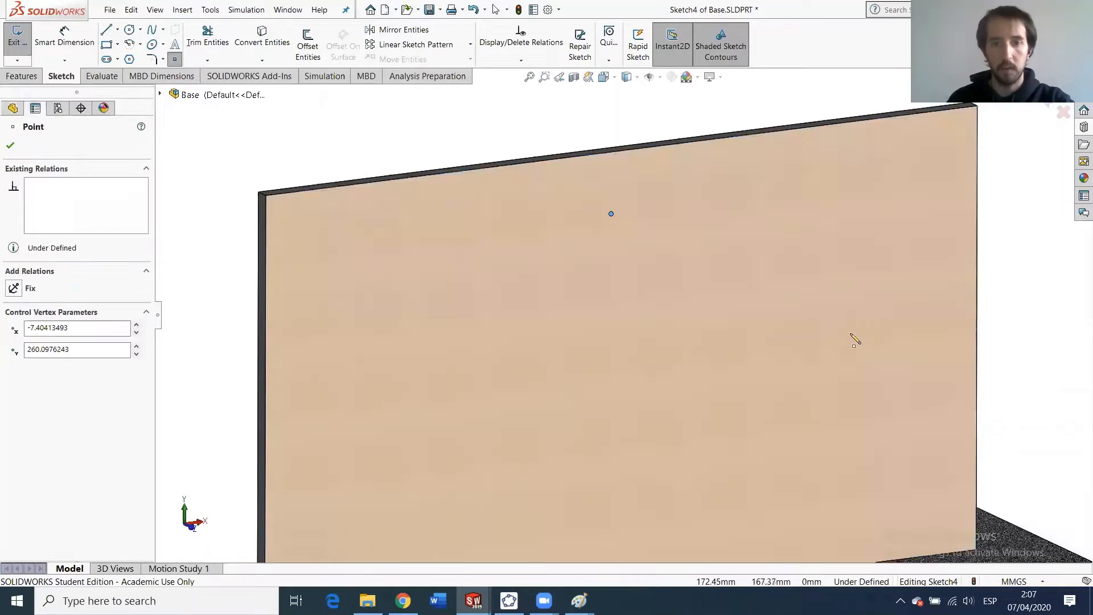
pyautogui.click(883, 306)
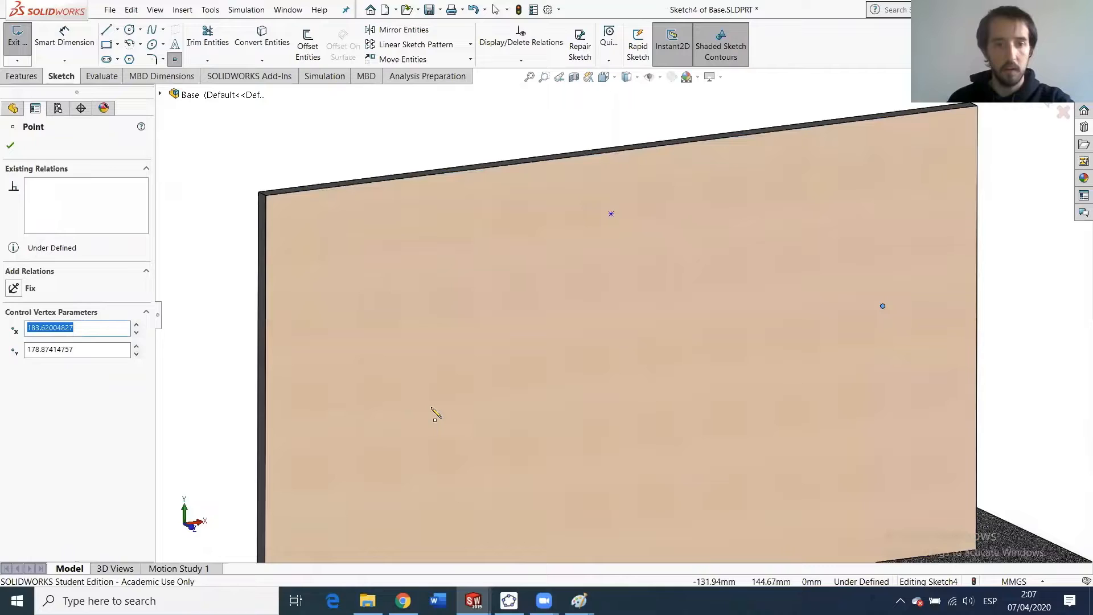
pyautogui.click(420, 398)
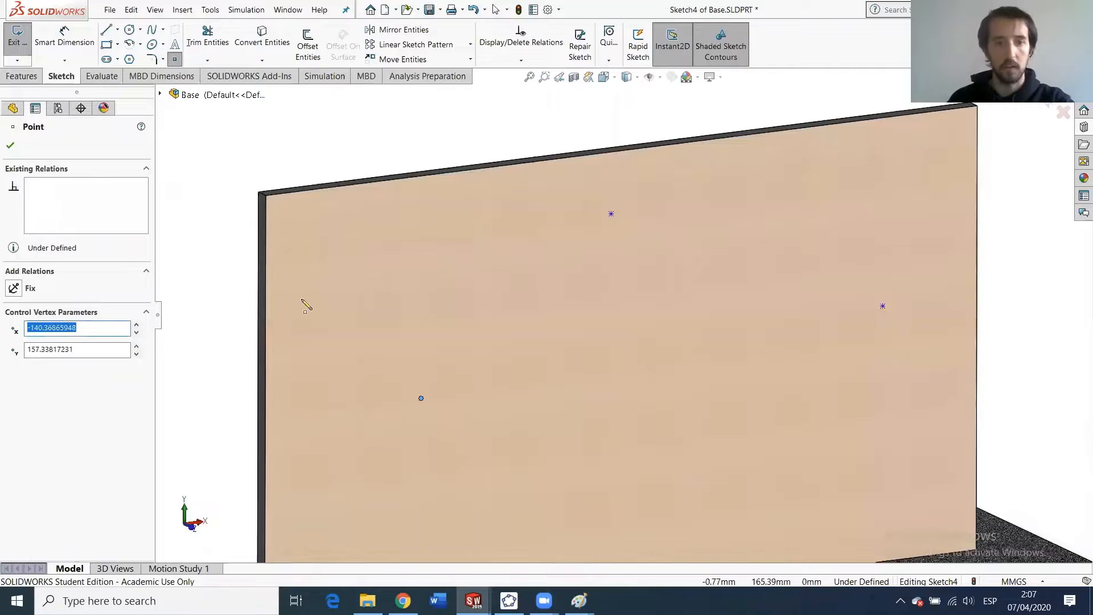
# Dimension the distance between the upper point and the right-hand point on the panel as 8.98 in.
pyautogui.click(82, 44)
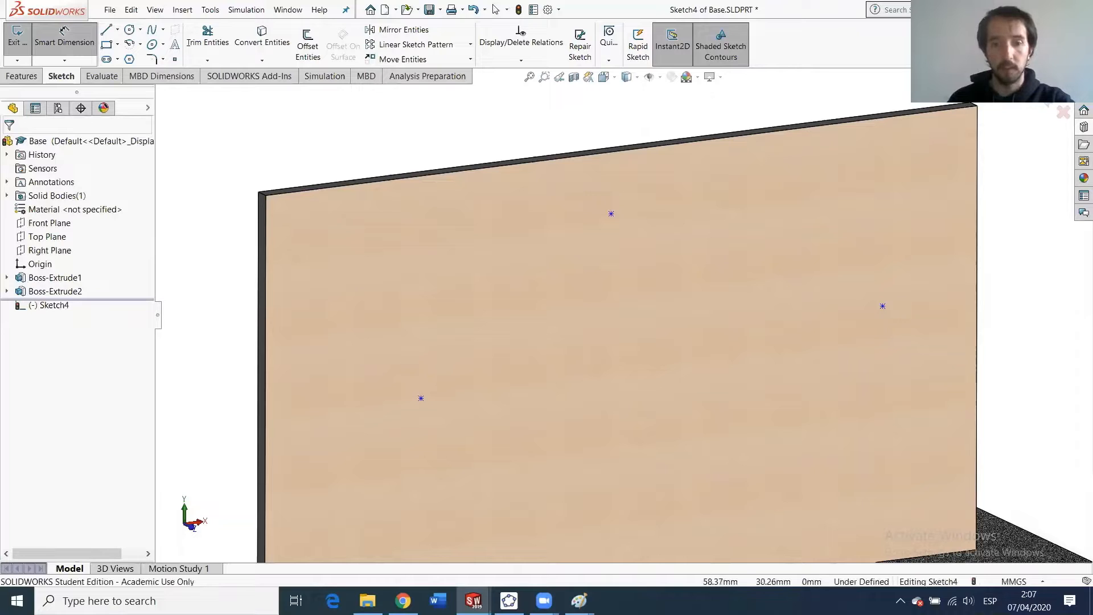
pyautogui.moveTo(579, 600)
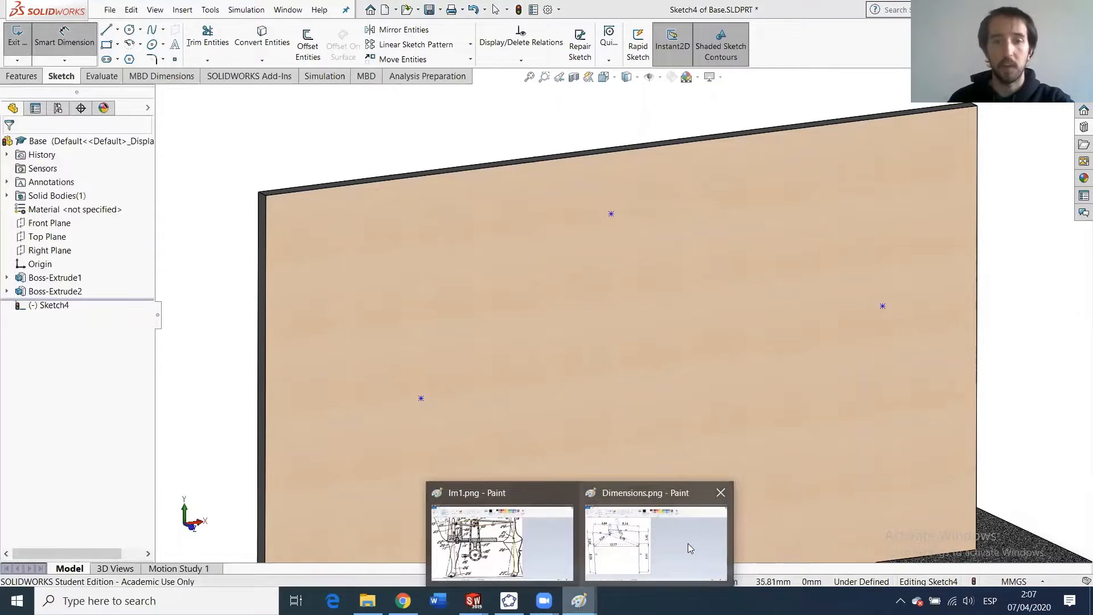
pyautogui.moveTo(689, 545)
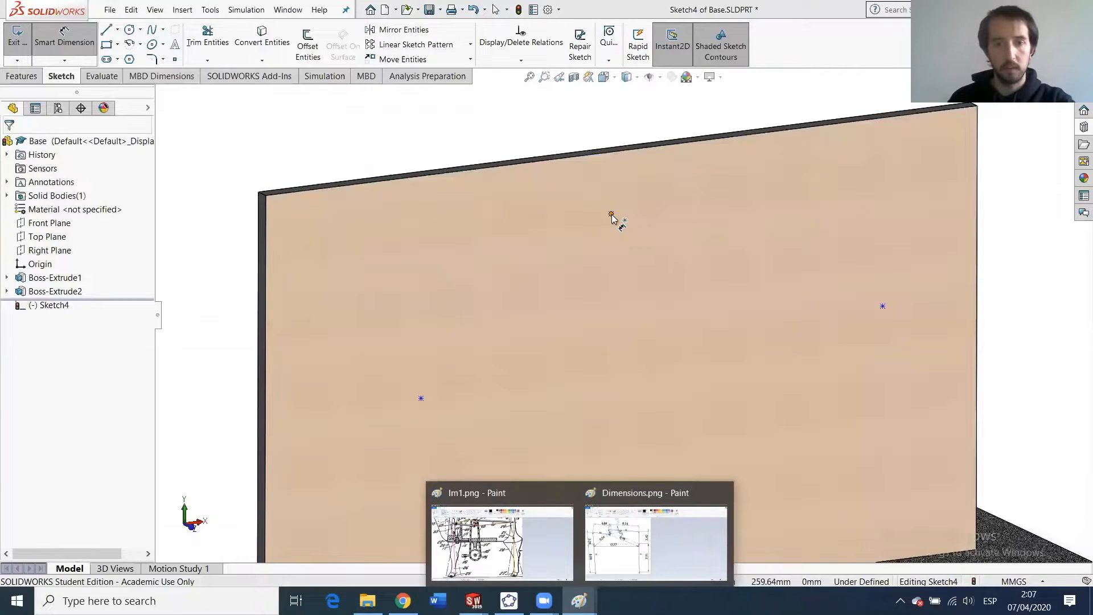
pyautogui.click(611, 214)
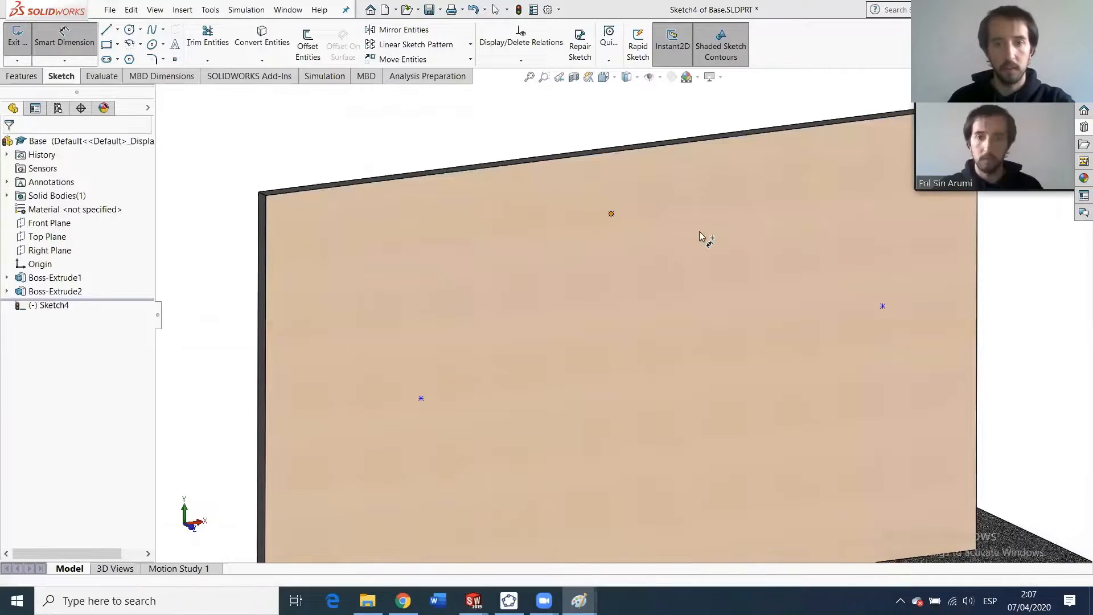
pyautogui.click(882, 306)
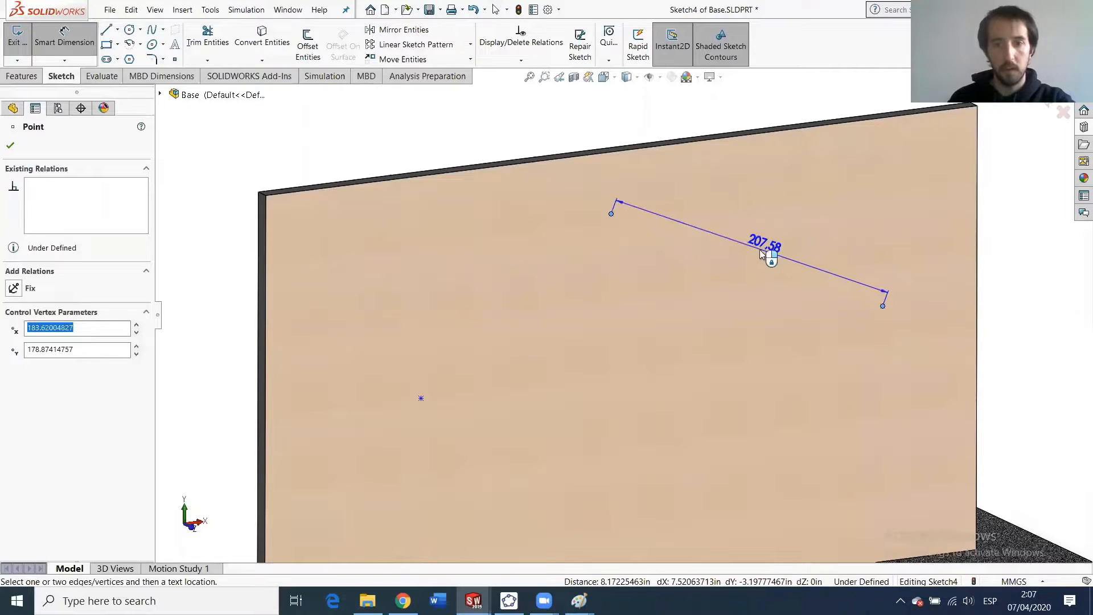
pyautogui.click(731, 290)
pyautogui.write('8')
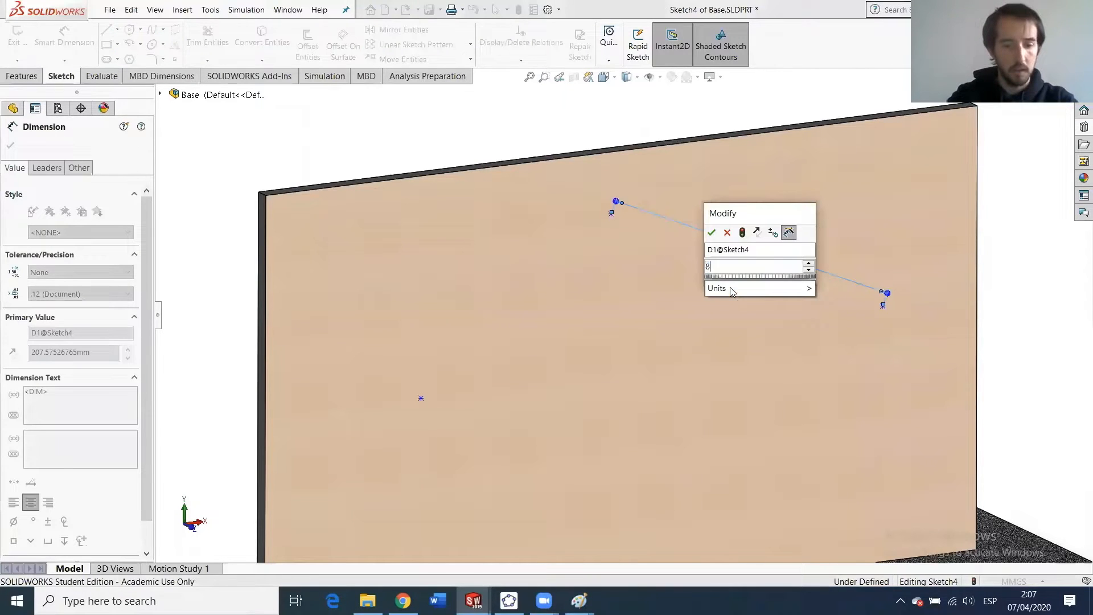
pyautogui.write('.98in')
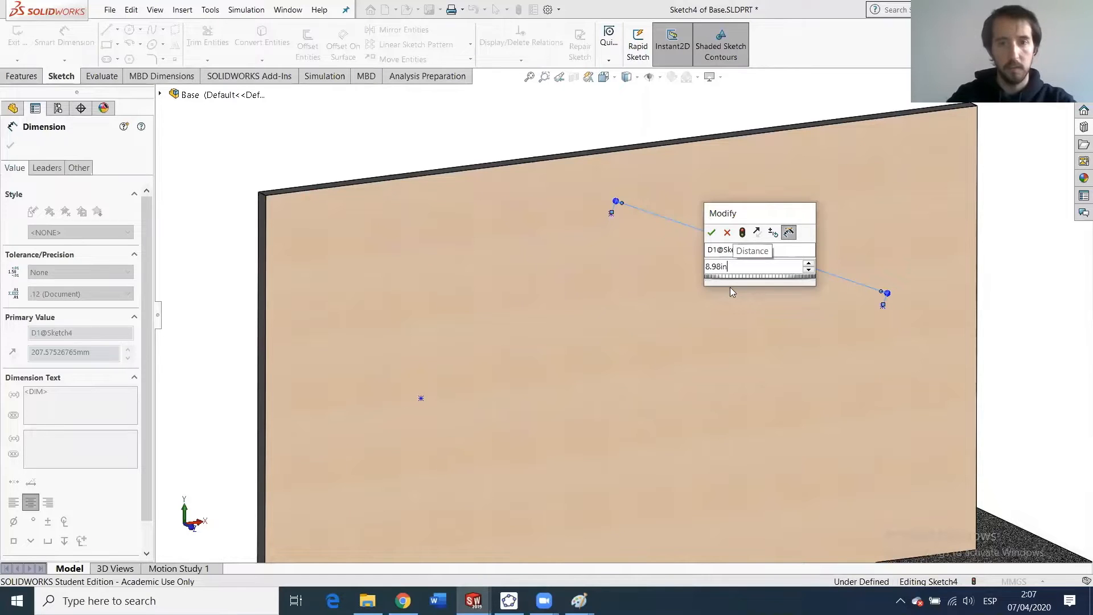
pyautogui.press('Return')
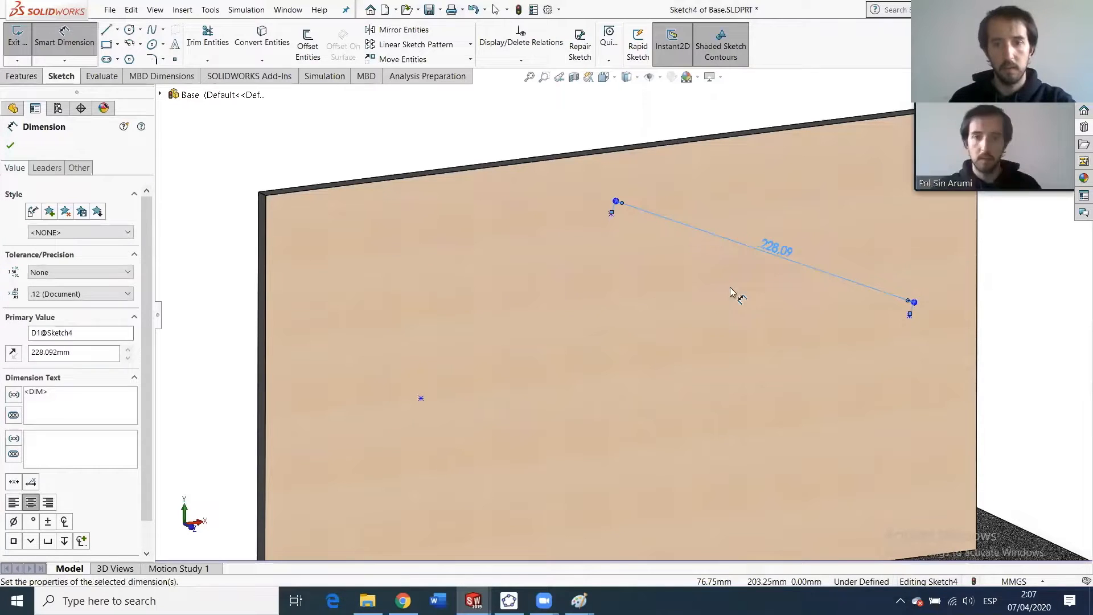
# Change the Base part's document units to IPS (inch, pound, second) and reopen Sketch4 for editing.
pyautogui.click(1015, 583)
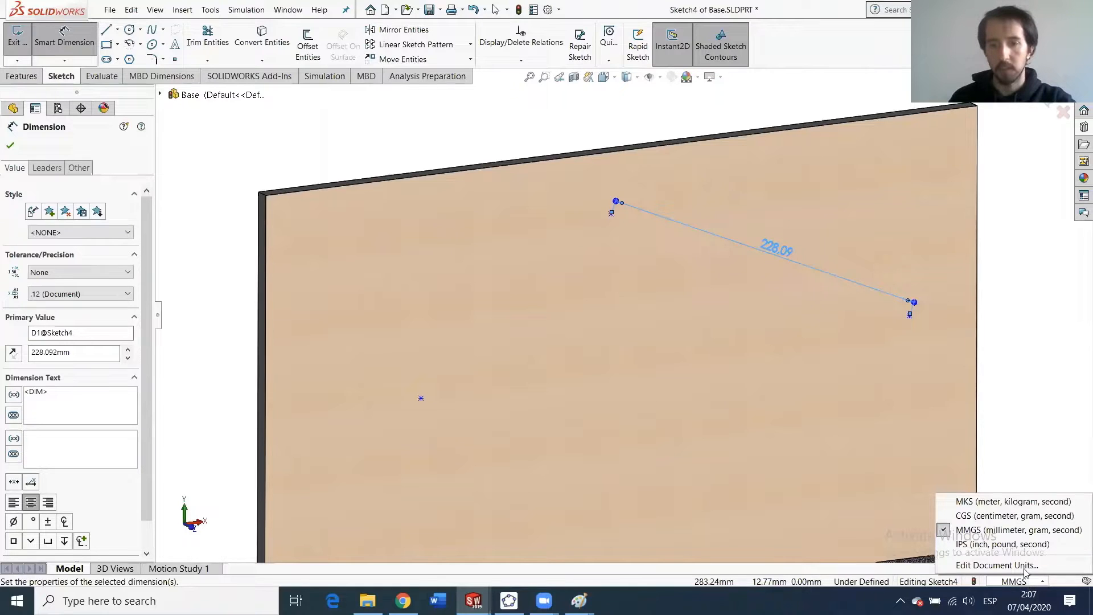
pyautogui.click(1005, 544)
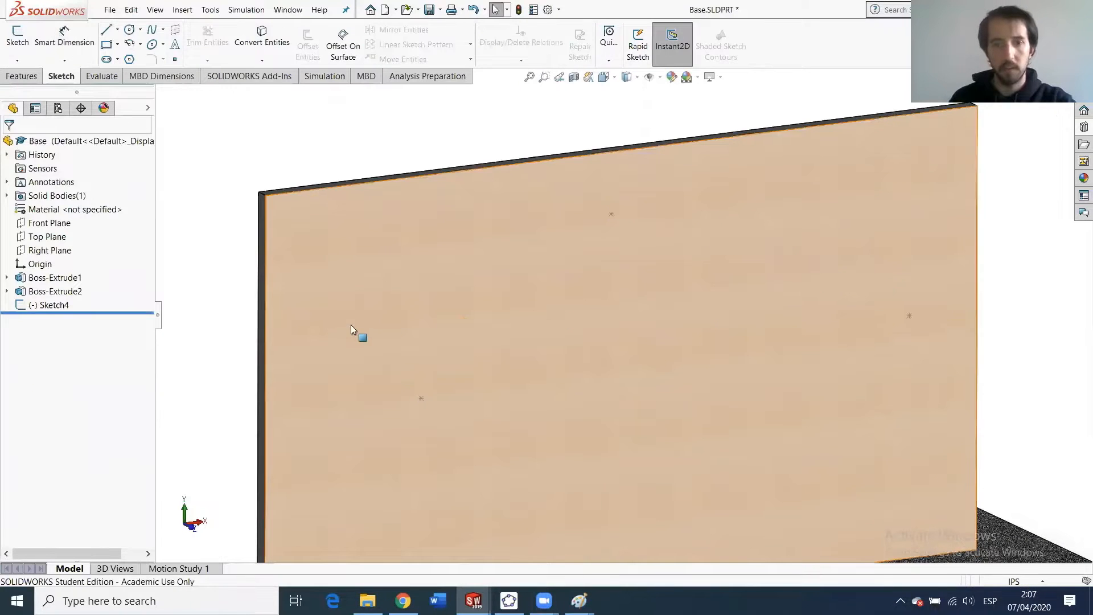
pyautogui.click(54, 304)
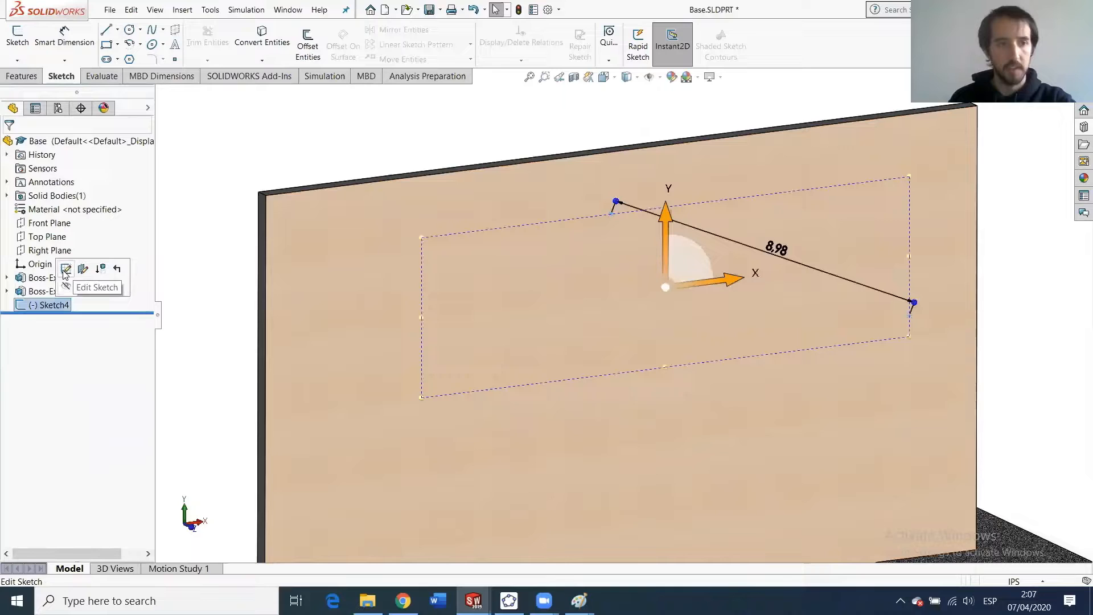
pyautogui.click(64, 270)
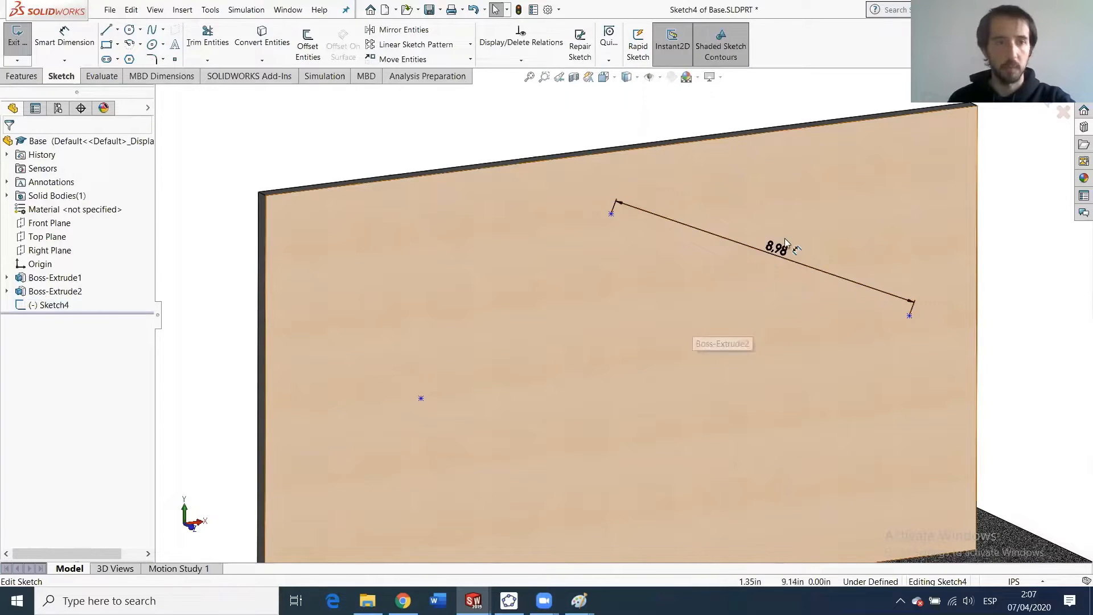
# Dimension the horizontal distance between the left-hand and right-hand points as 12.77 in, checking the value in Dimensions.png.
pyautogui.click(65, 40)
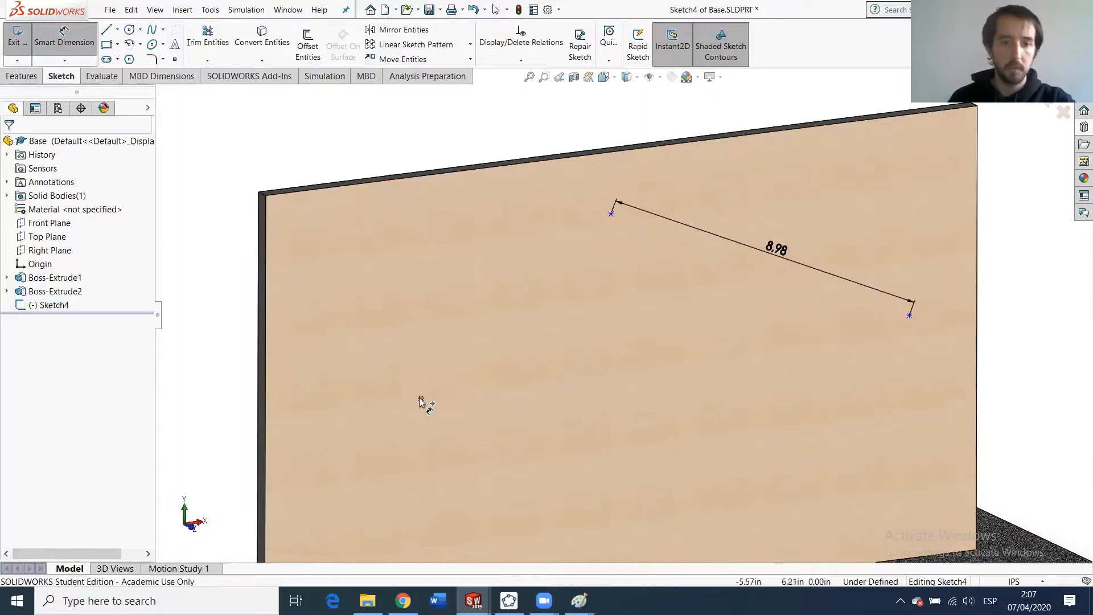
pyautogui.click(420, 398)
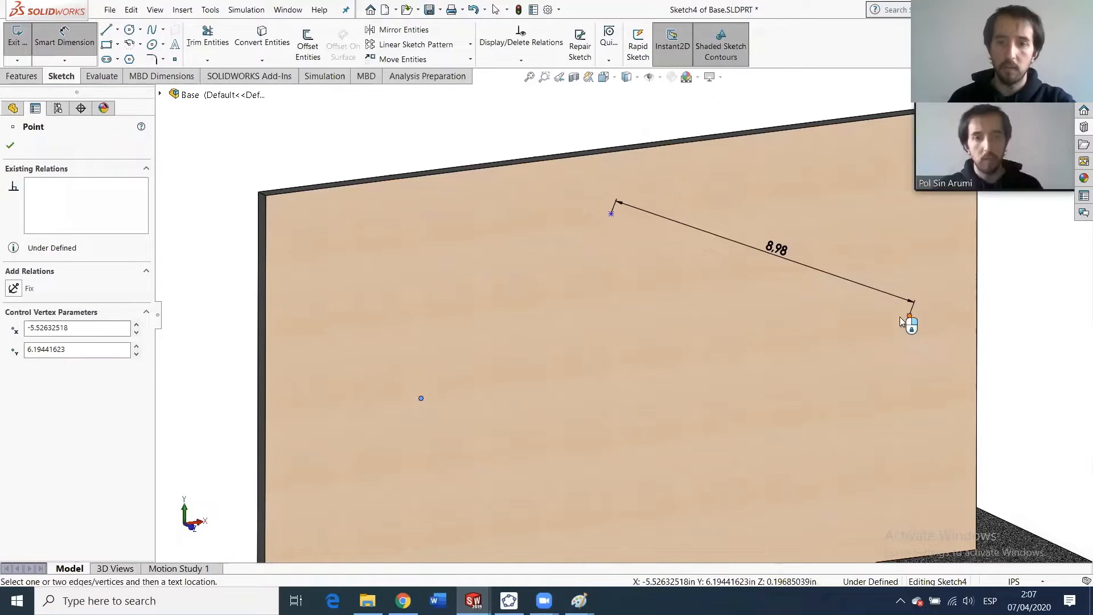
pyautogui.click(909, 316)
pyautogui.click(667, 402)
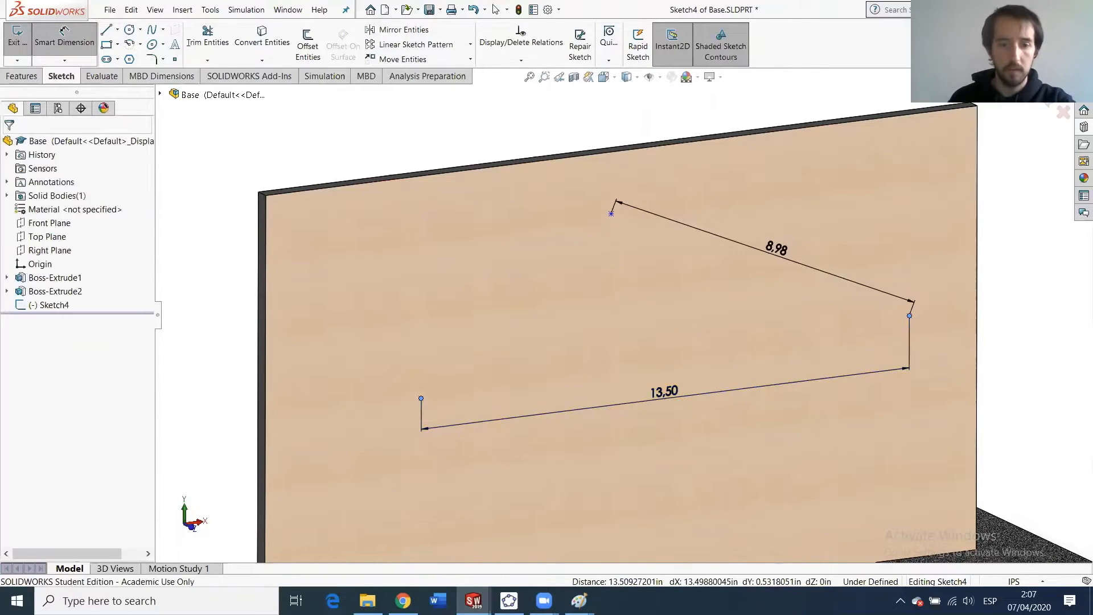
pyautogui.moveTo(544, 600)
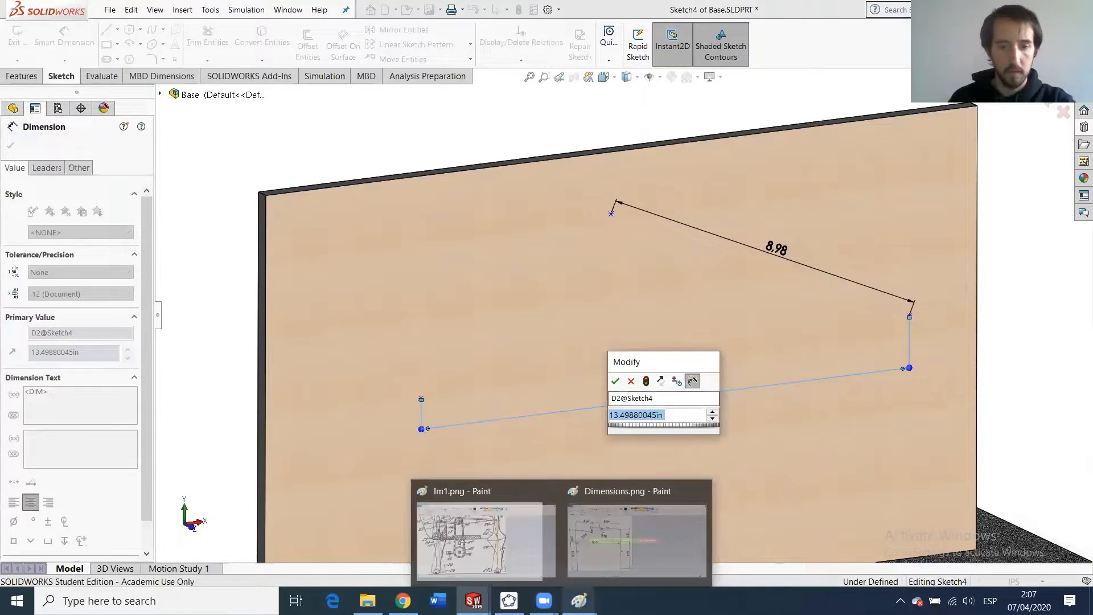
pyautogui.moveTo(647, 541)
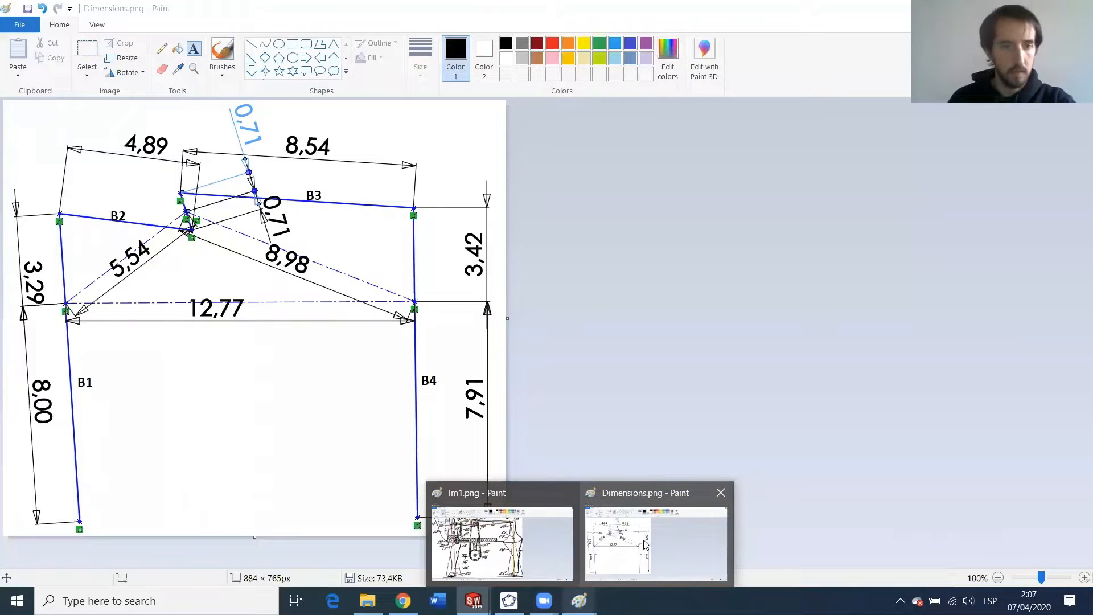
pyautogui.write('1')
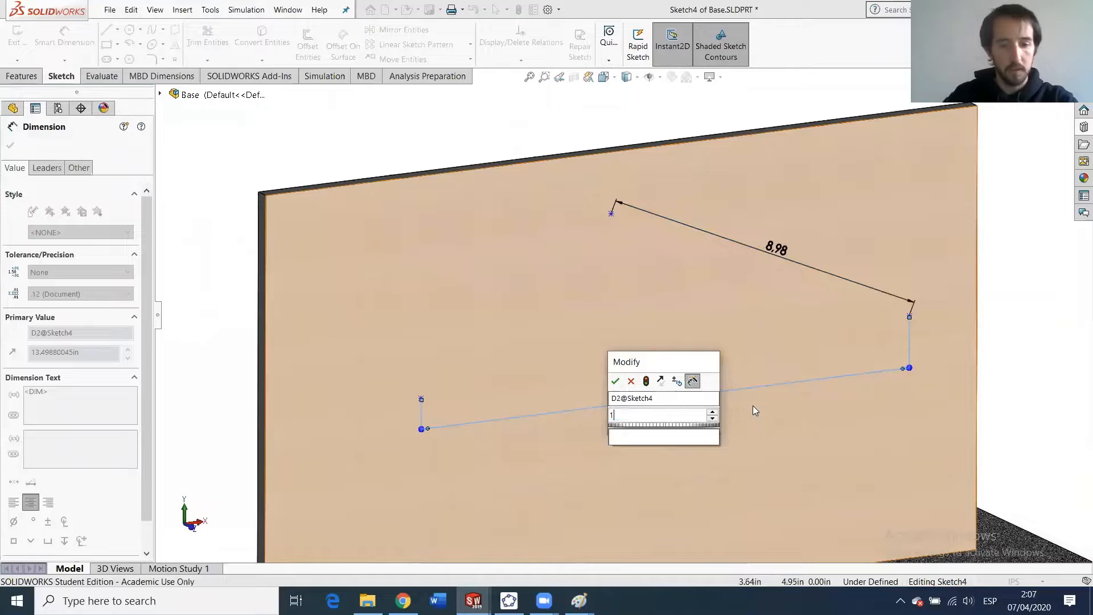
pyautogui.write('2.77')
pyautogui.press('Return')
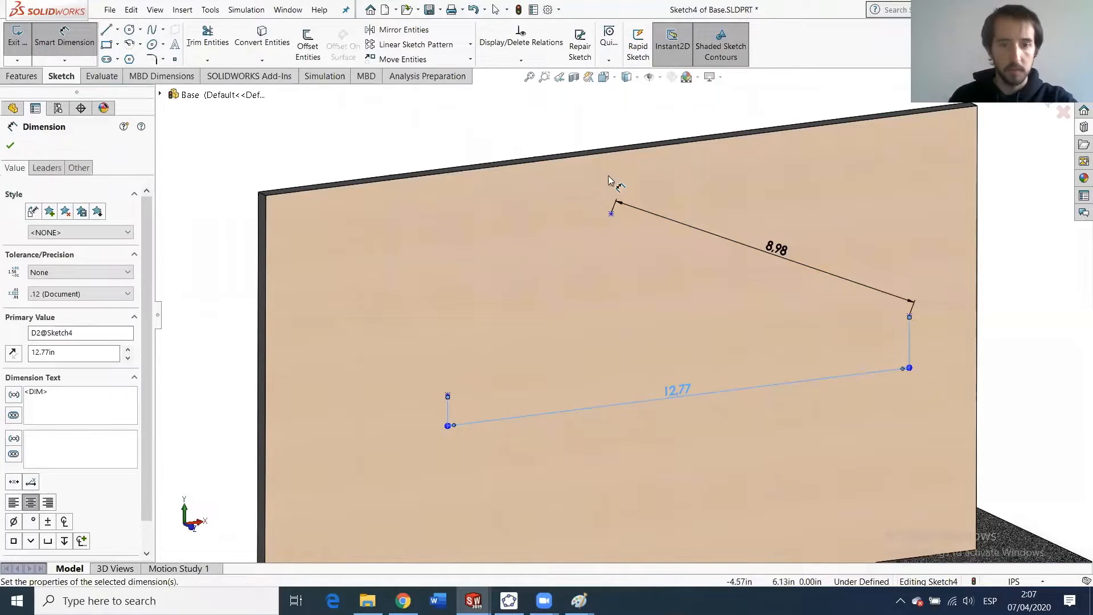
# Dimension the aligned distance between the upper point and the left-hand point as 5.54 in and leave Smart Dimension.
pyautogui.click(611, 213)
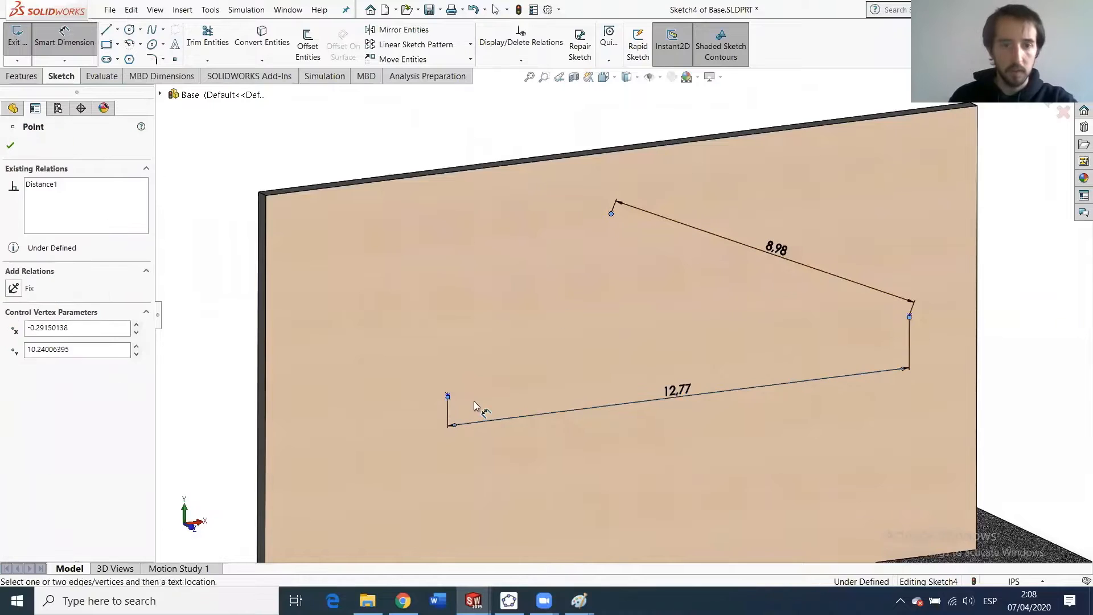
pyautogui.click(448, 395)
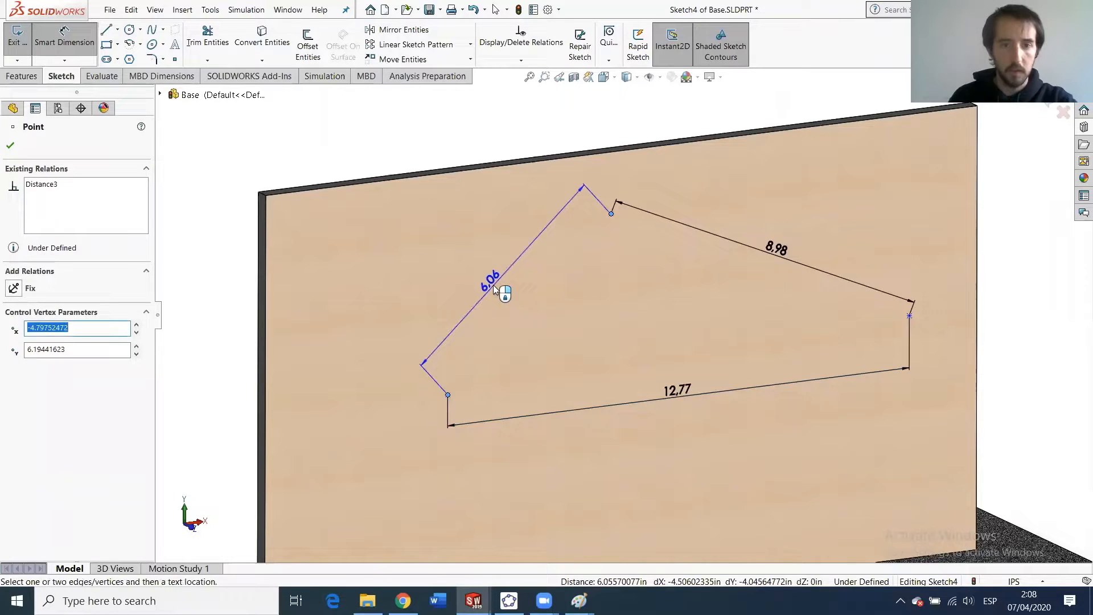
pyautogui.click(496, 285)
pyautogui.click(579, 600)
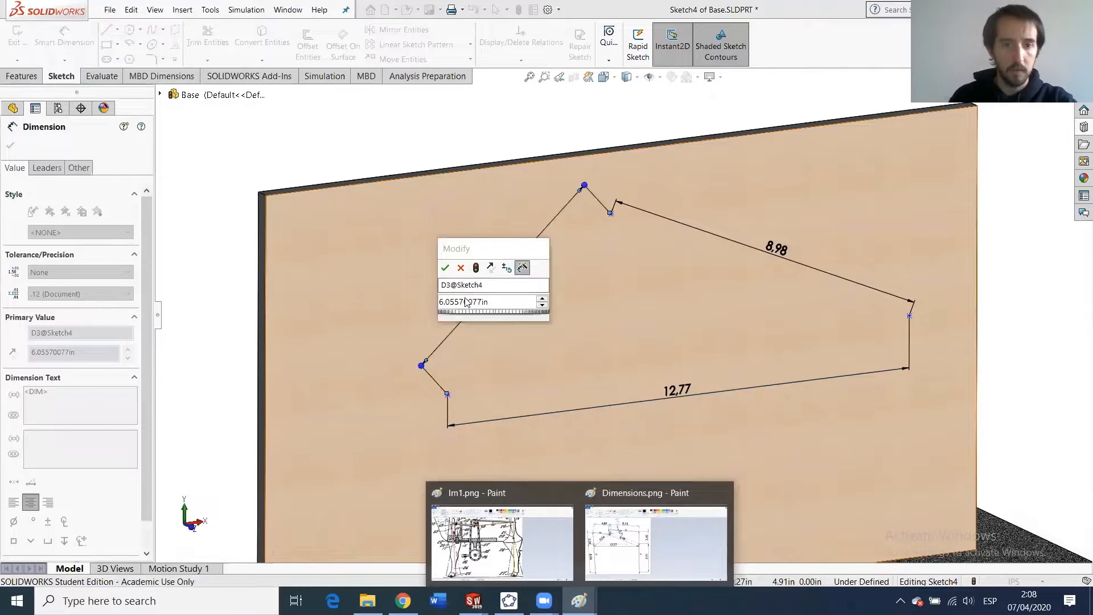
pyautogui.click(513, 300)
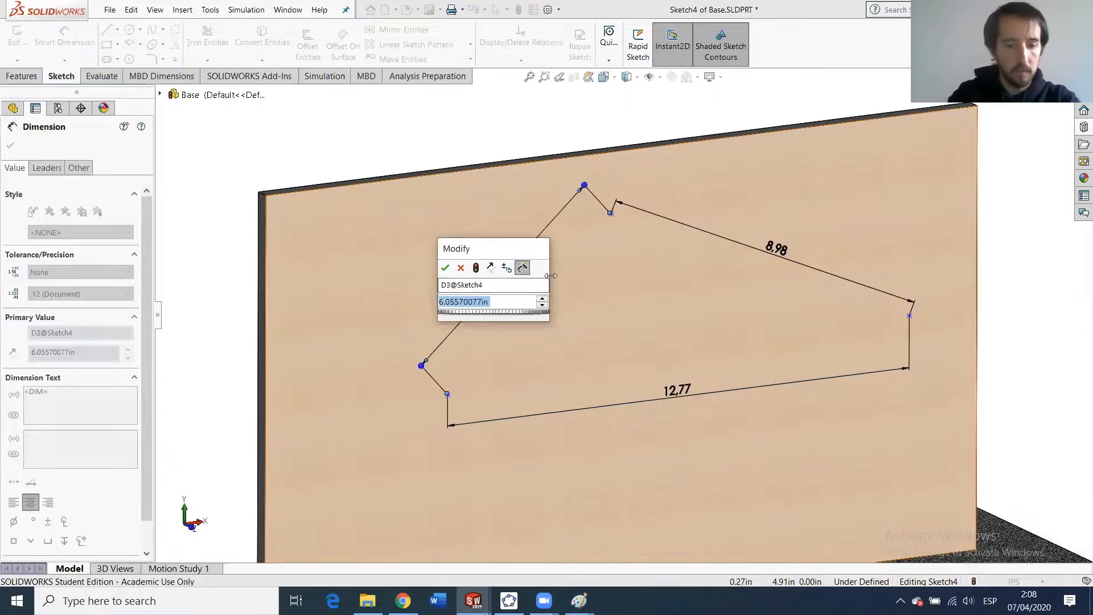
pyautogui.write('5.54')
pyautogui.press('Return')
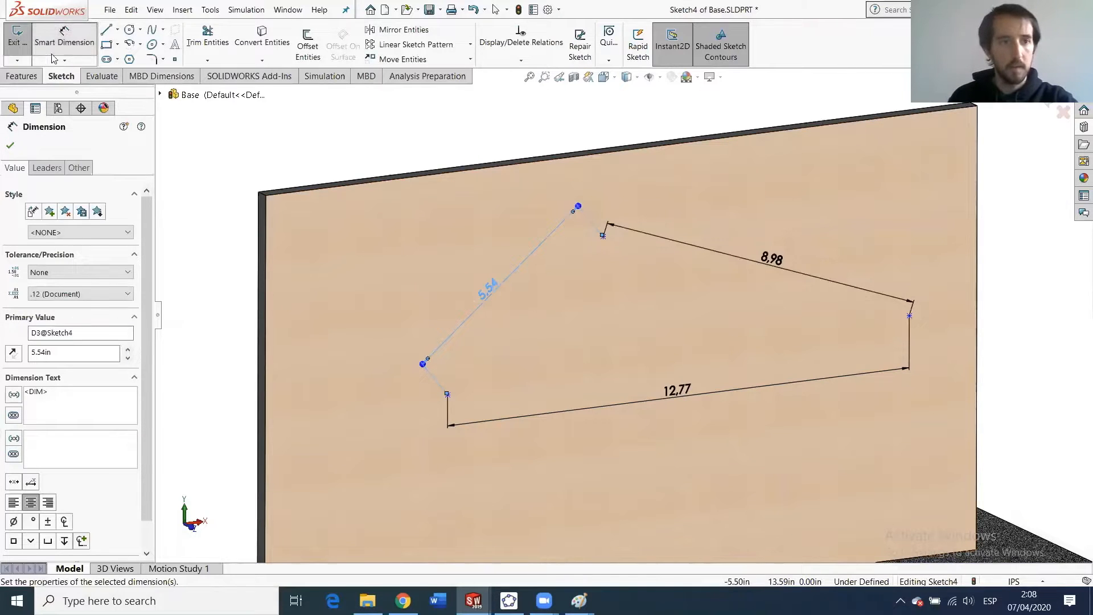
pyautogui.click(61, 53)
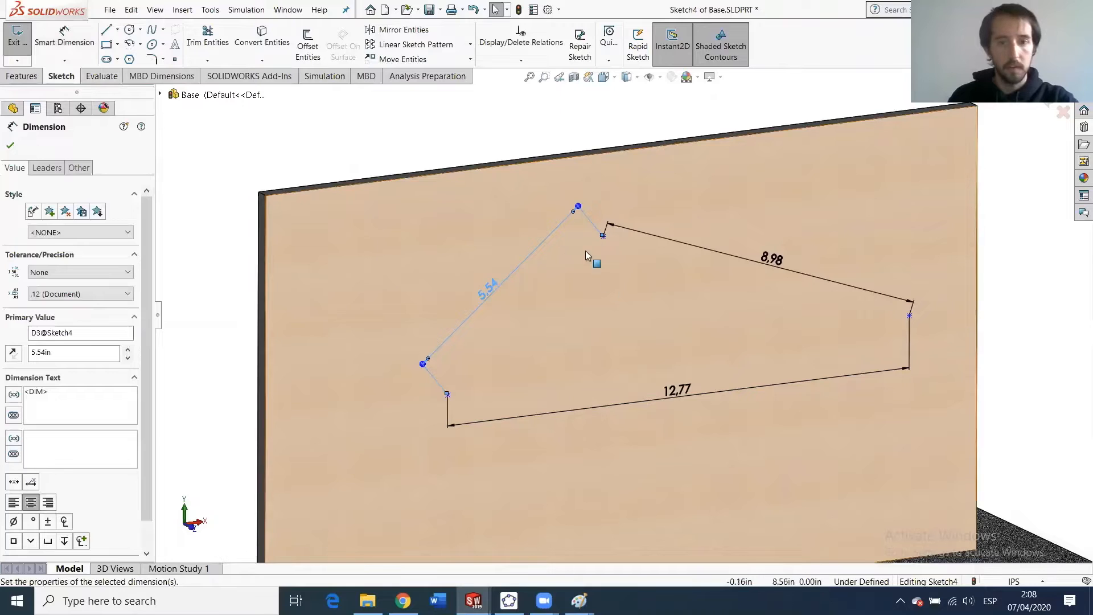
# Reposition the dimensioned points on the panel, moving the left-hand point to about (-5.06, 7.19) in and the upper point to about (-0.29, 10.65) in.
pyautogui.click(277, 166)
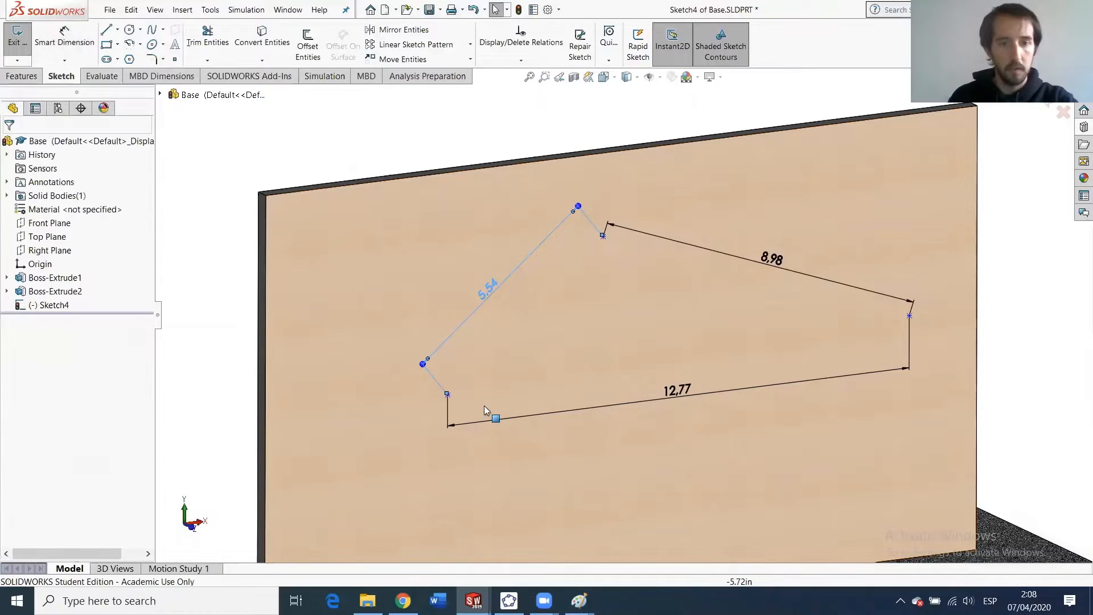
pyautogui.moveTo(513, 361)
pyautogui.mouseDown()
pyautogui.moveTo(478, 389)
pyautogui.moveTo(412, 367)
pyautogui.moveTo(454, 449)
pyautogui.moveTo(444, 354)
pyautogui.moveTo(439, 363)
pyautogui.mouseUp()
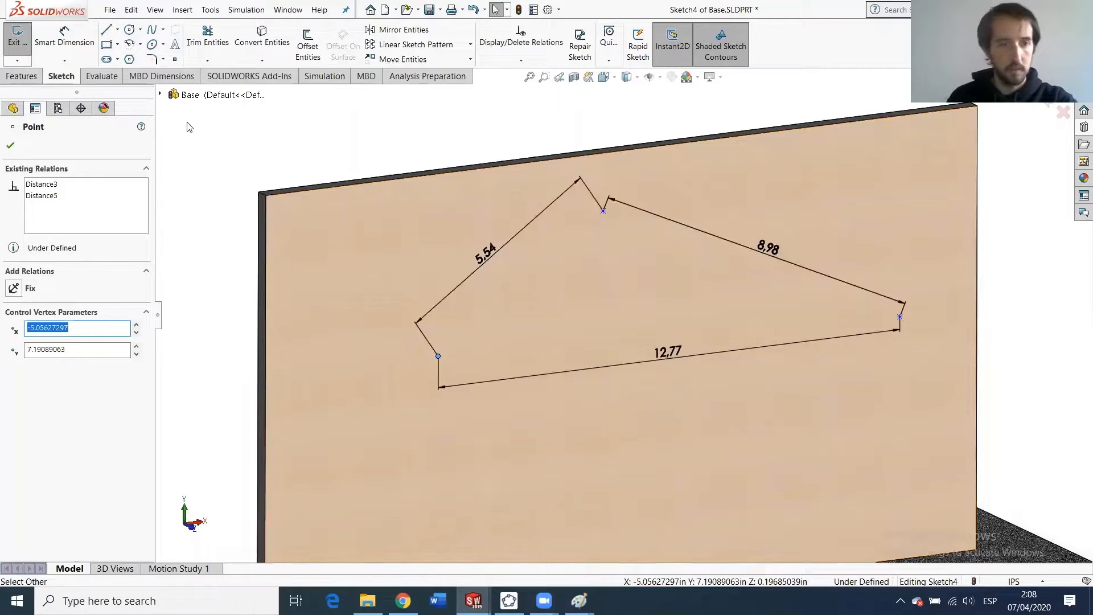
pyautogui.press('Escape')
pyautogui.hotkey('ctrl', '1')
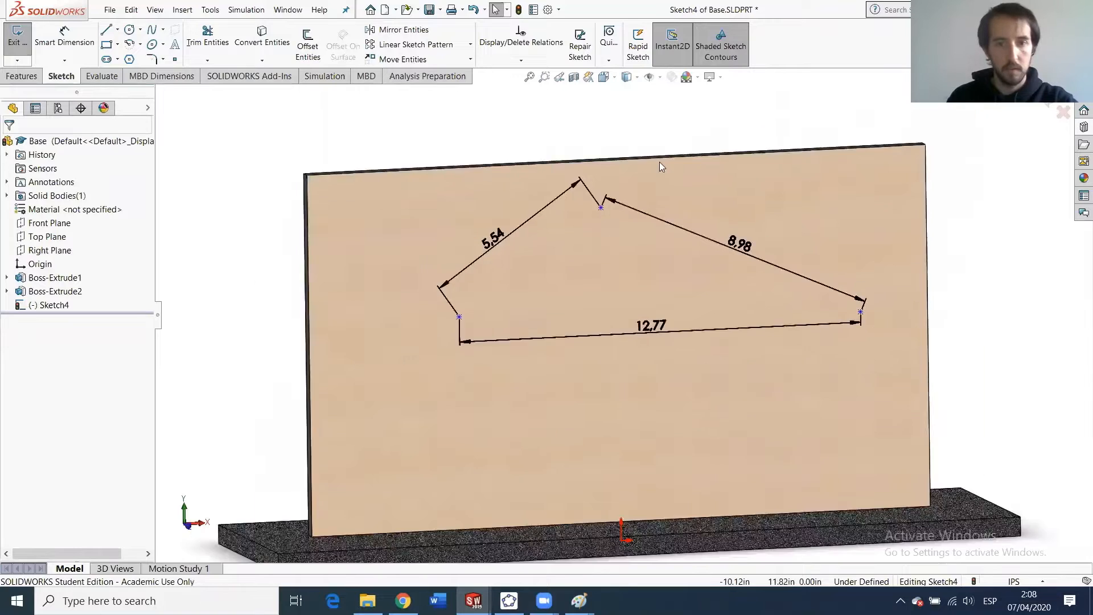
pyautogui.scroll(-5, 617, 282)
pyautogui.scroll(3, 647, 273)
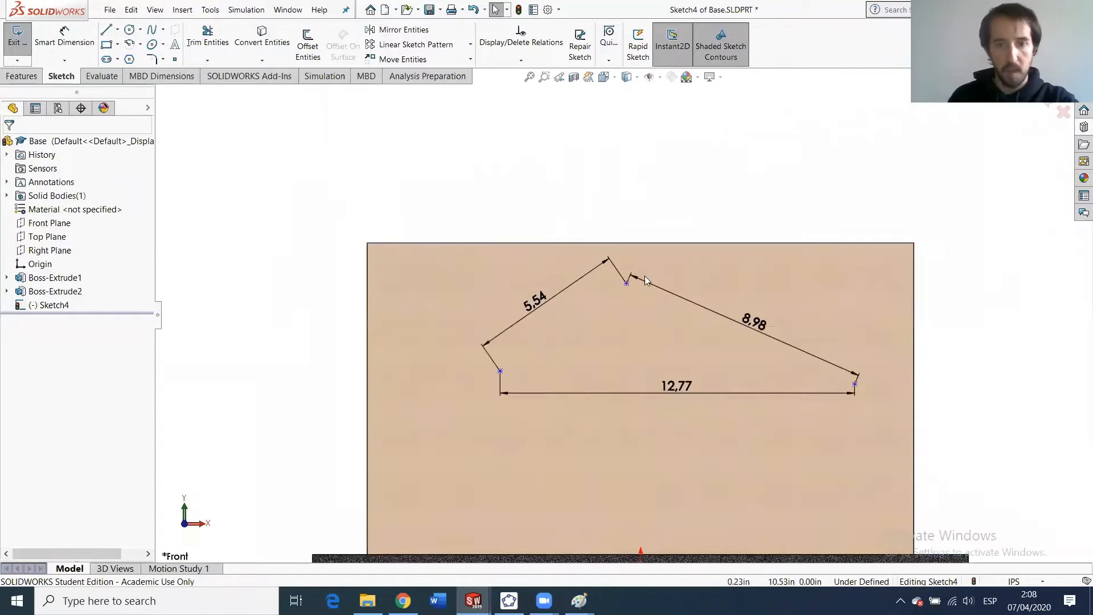
pyautogui.scroll(-1, 615, 313)
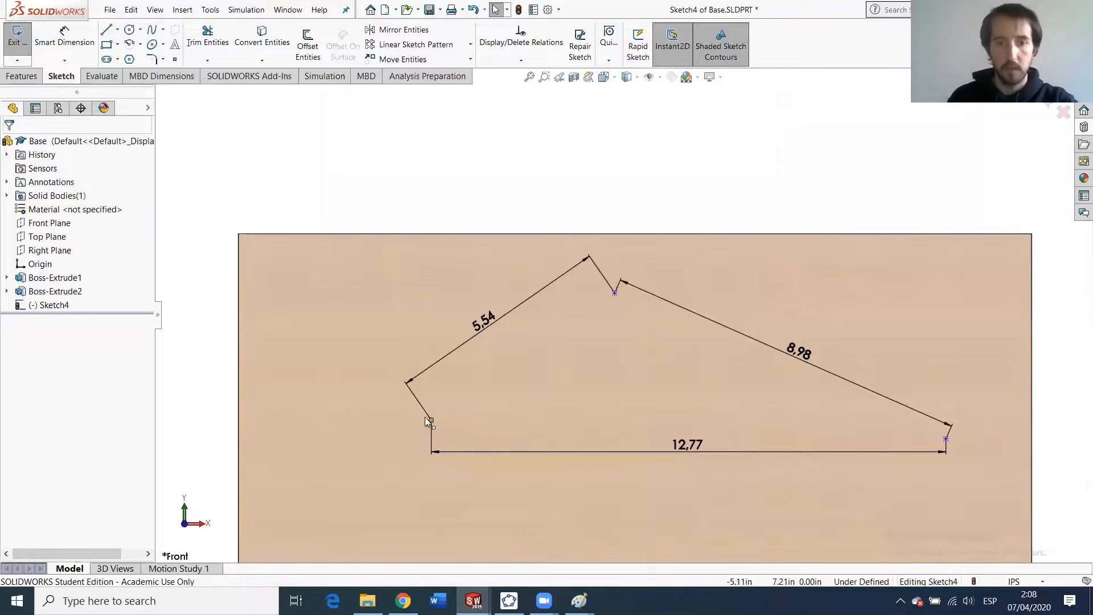
pyautogui.click(614, 295)
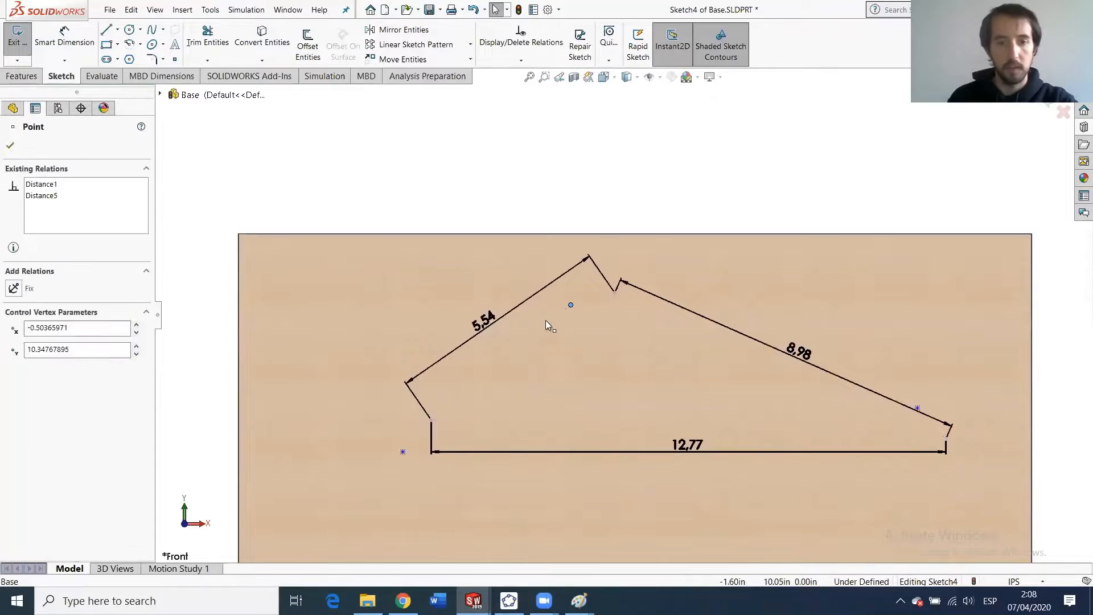
pyautogui.moveTo(565, 329)
pyautogui.mouseDown()
pyautogui.moveTo(627, 270)
pyautogui.moveTo(676, 282)
pyautogui.moveTo(589, 318)
pyautogui.moveTo(578, 310)
pyautogui.moveTo(682, 297)
pyautogui.moveTo(585, 288)
pyautogui.moveTo(536, 331)
pyautogui.moveTo(635, 298)
pyautogui.moveTo(575, 294)
pyautogui.moveTo(624, 282)
pyautogui.mouseUp()
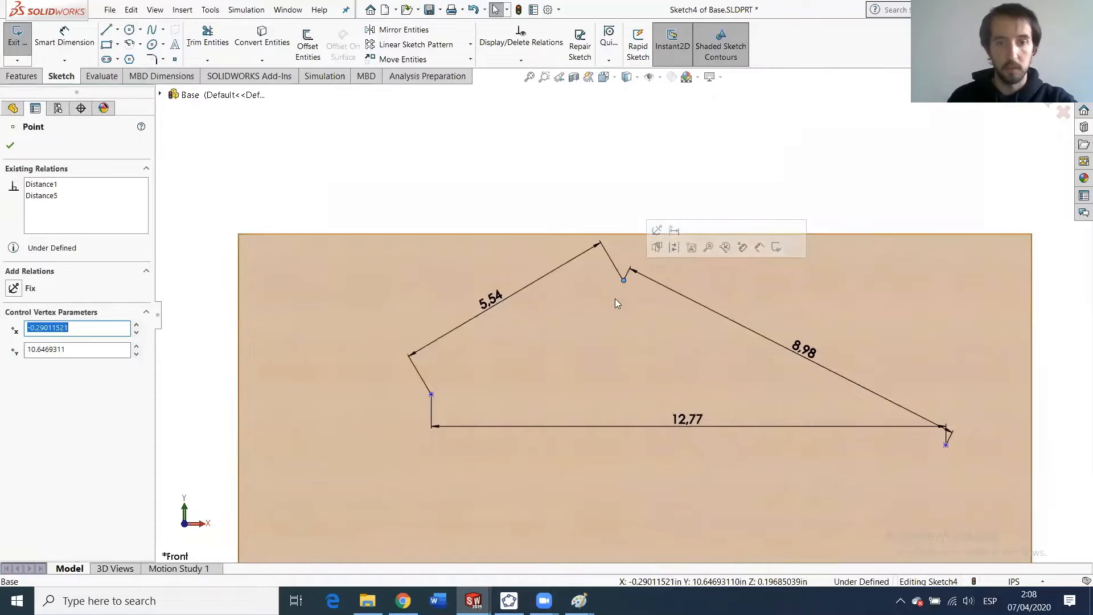
pyautogui.scroll(2, 623, 323)
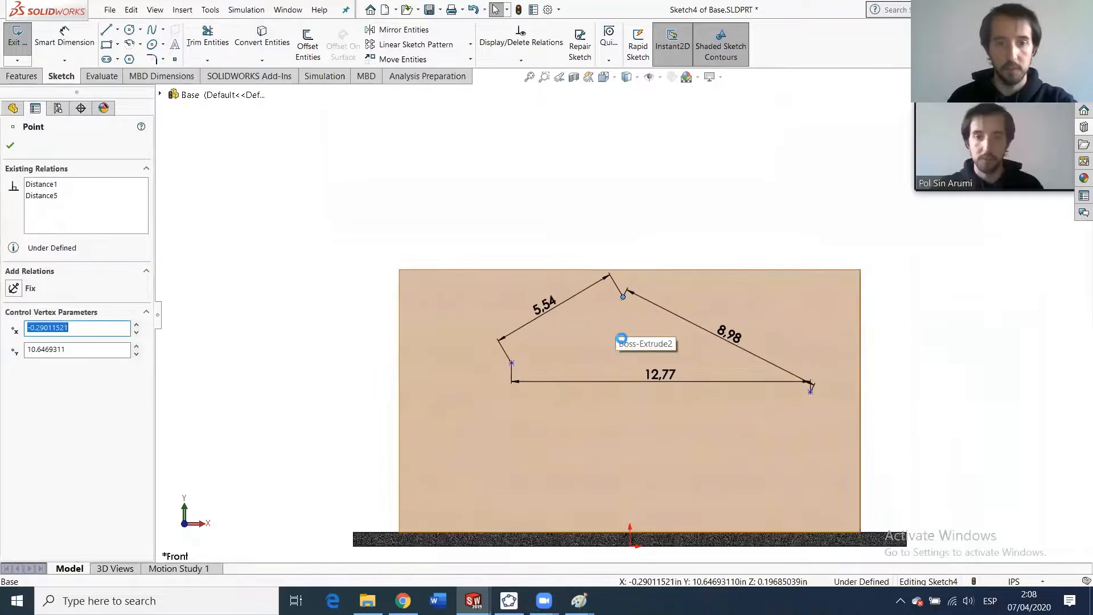
# Dimension the vertical distance from the upper point to the upright panel's bottom edge as 10 in.
pyautogui.click(64, 39)
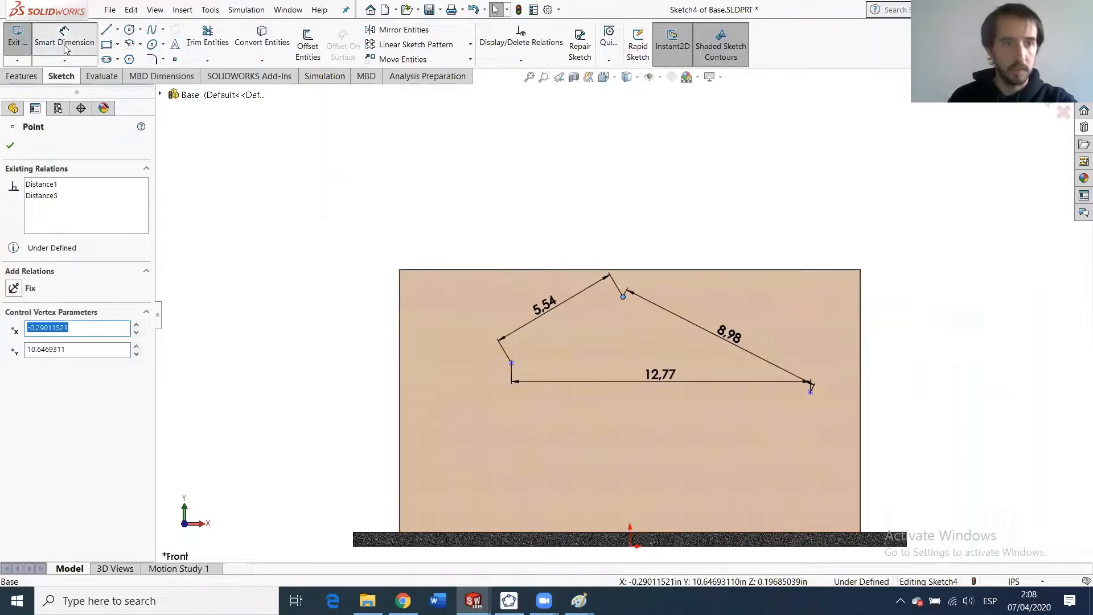
pyautogui.click(624, 299)
pyautogui.moveTo(635, 437); pyautogui.dragTo(622, 527, button='middle')
pyautogui.scroll(-3, 619, 521)
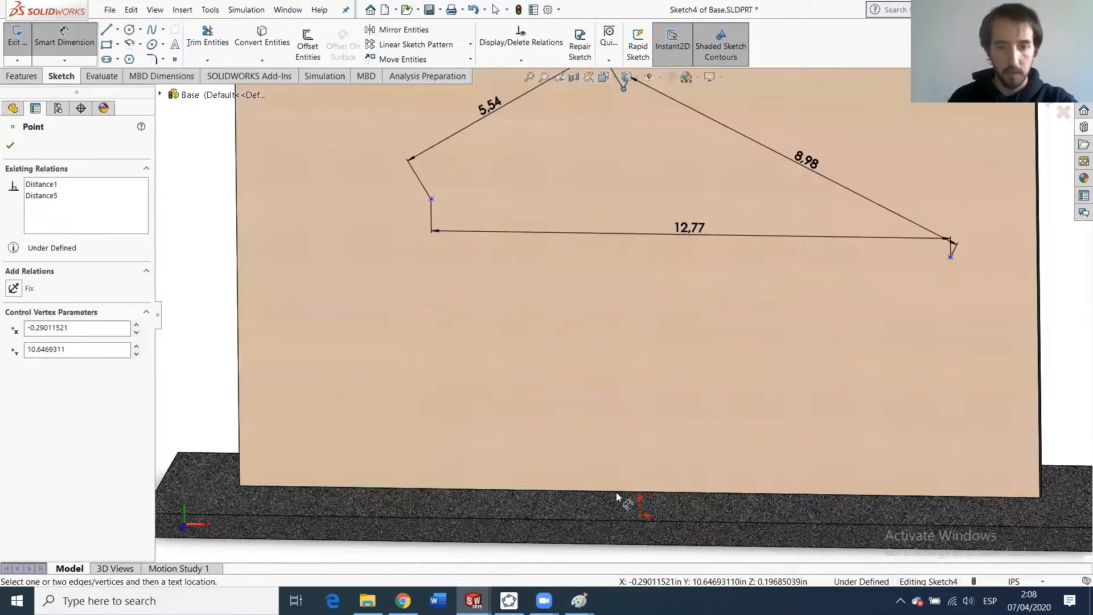
pyautogui.click(617, 493)
pyautogui.press('f')
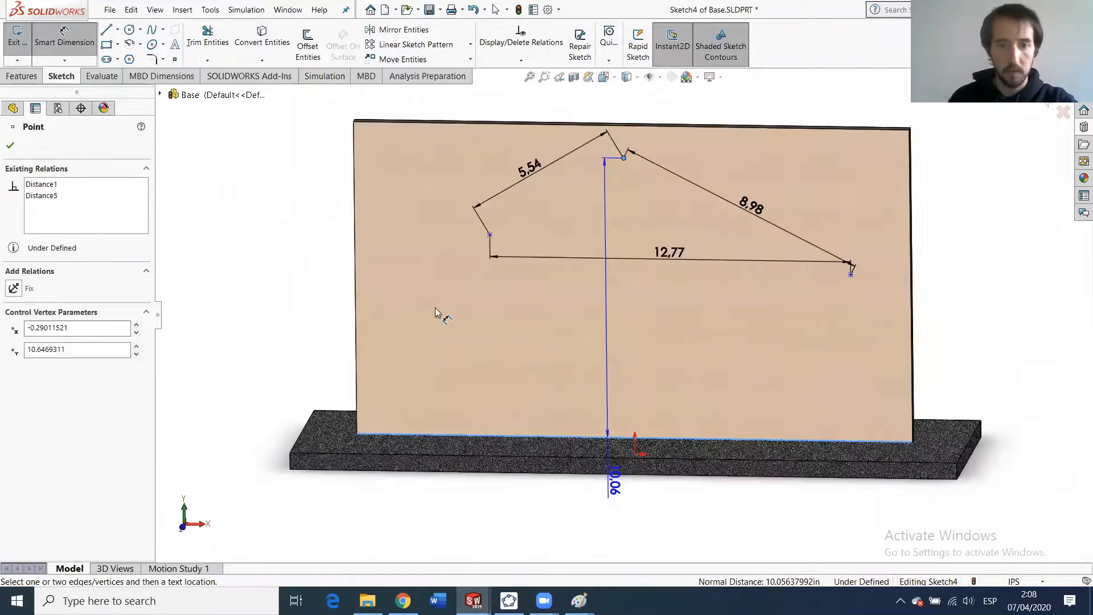
pyautogui.click(410, 335)
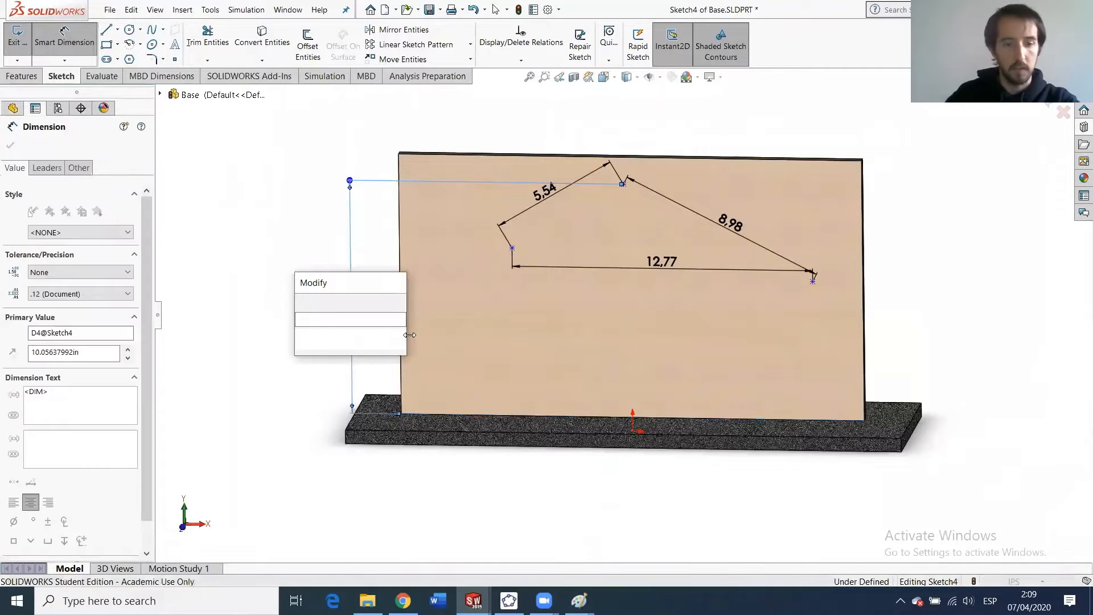
pyautogui.press('Return')
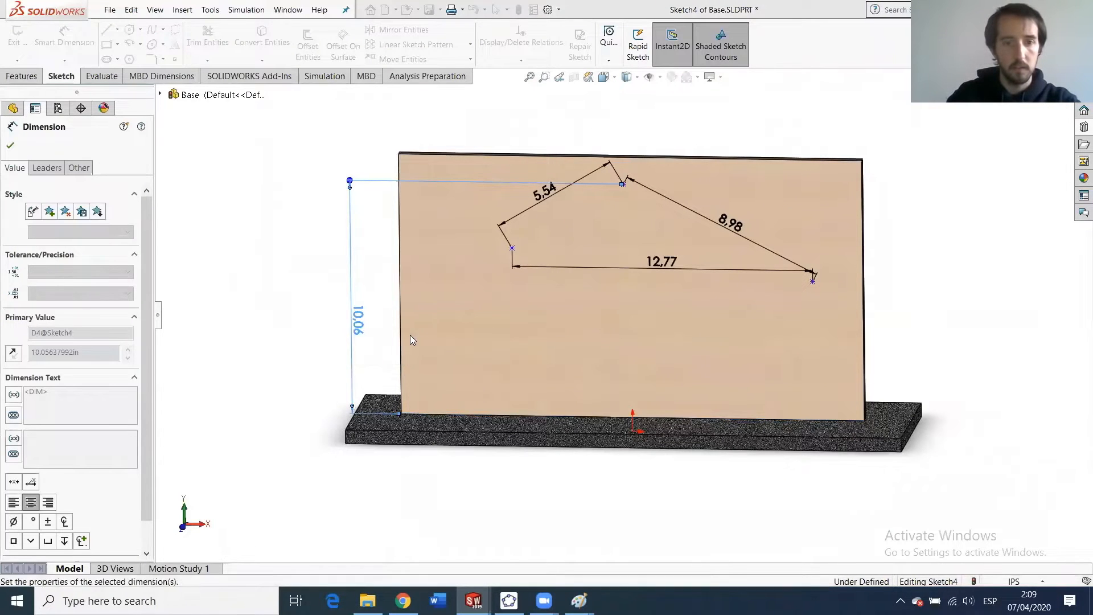
# Dimension the horizontal distance from the panel's left edge to the upper point as 9 in.
pyautogui.scroll(-1, 604, 196)
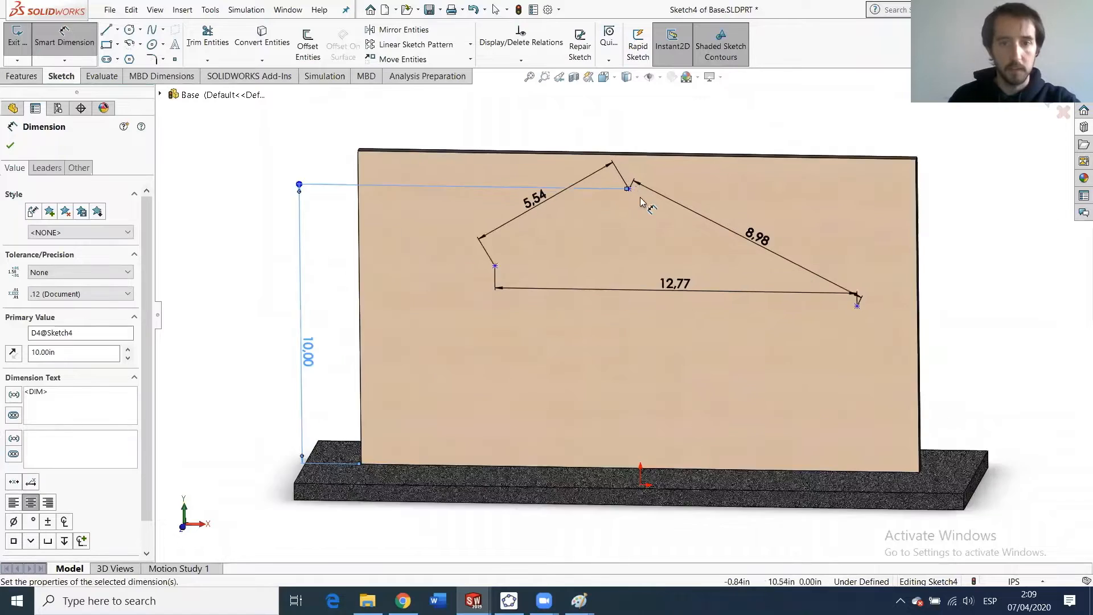
pyautogui.scroll(-3, 642, 202)
pyautogui.click(178, 192)
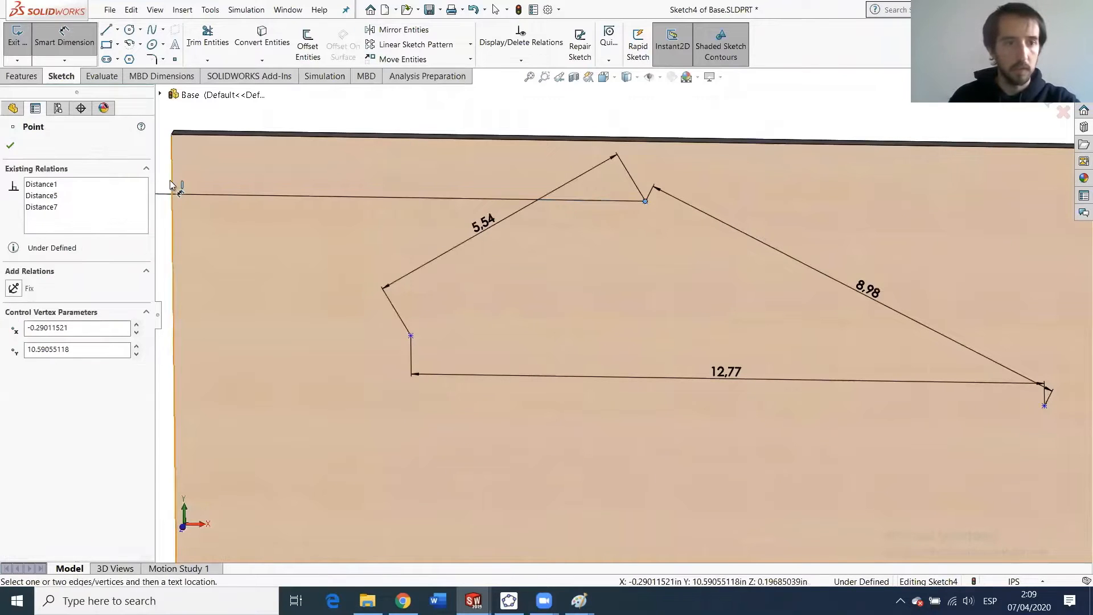
pyautogui.click(174, 184)
pyautogui.press('f')
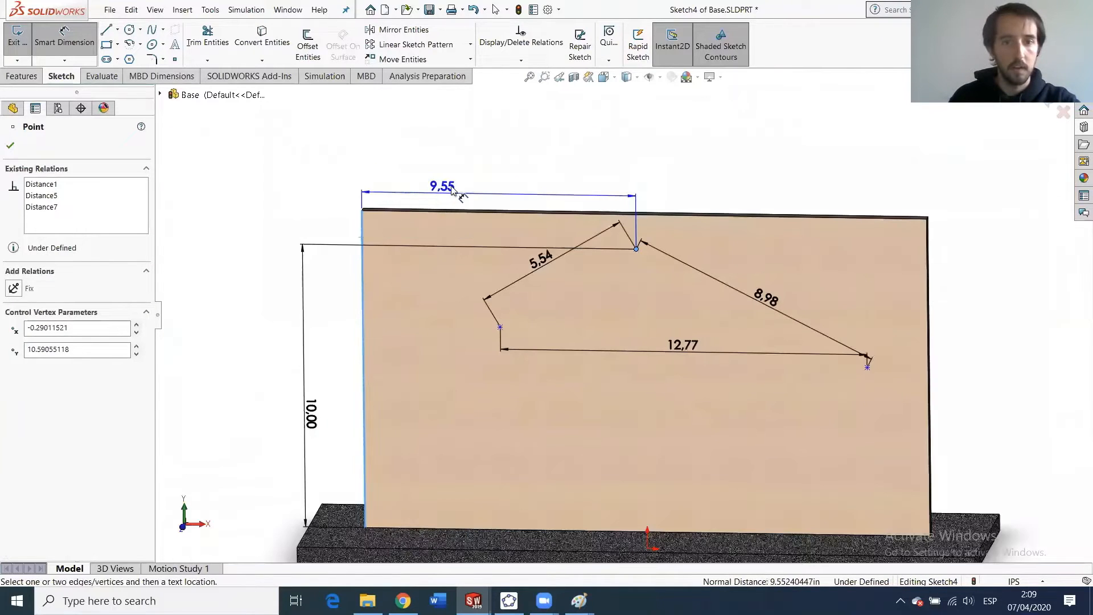
pyautogui.click(452, 191)
pyautogui.write('9')
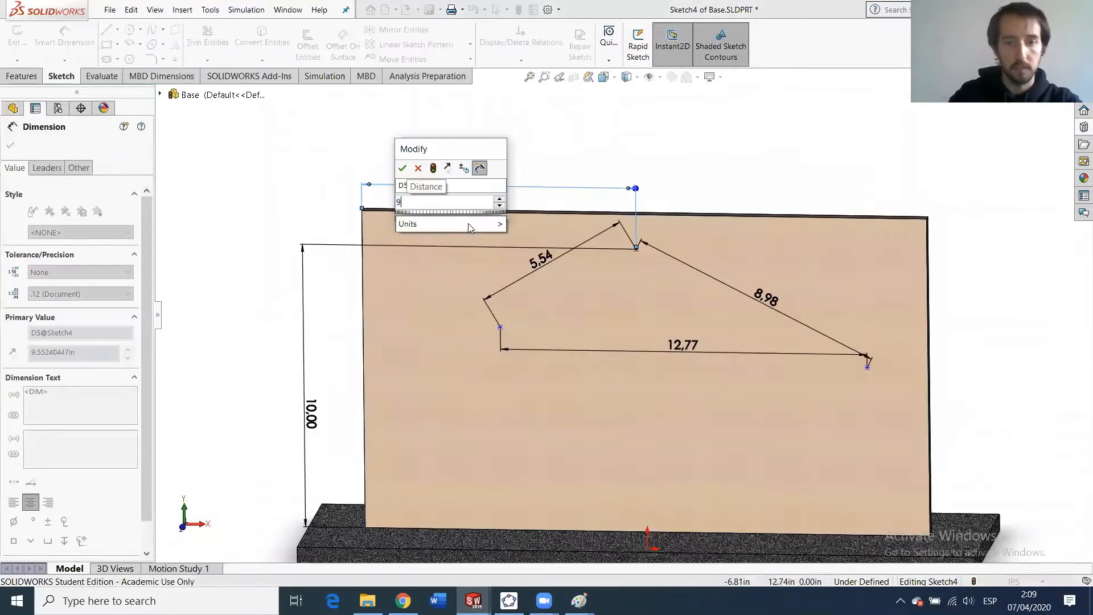
pyautogui.press('Return')
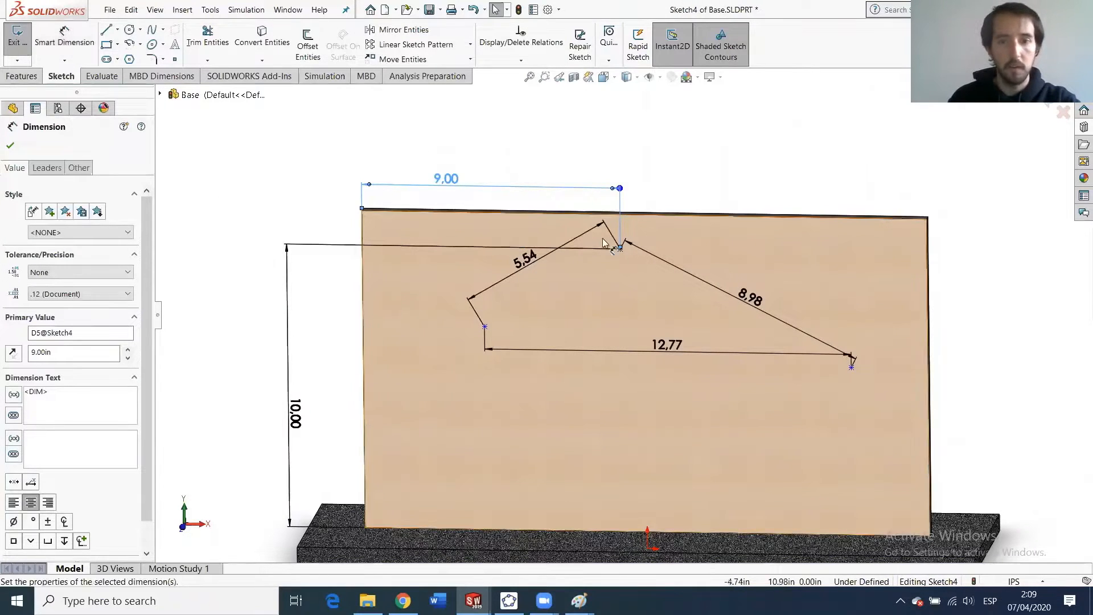
# Move the left-hand point around the fixed upper point to about (-5.66, 7.86) in.
pyautogui.scroll(-5, 622, 251)
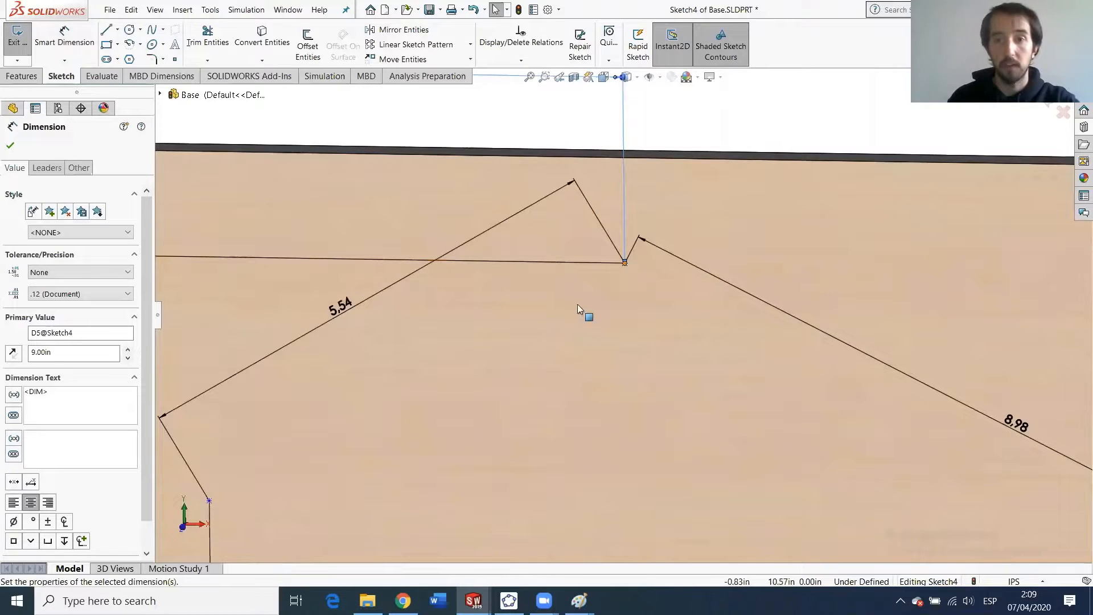
pyautogui.scroll(4, 367, 418)
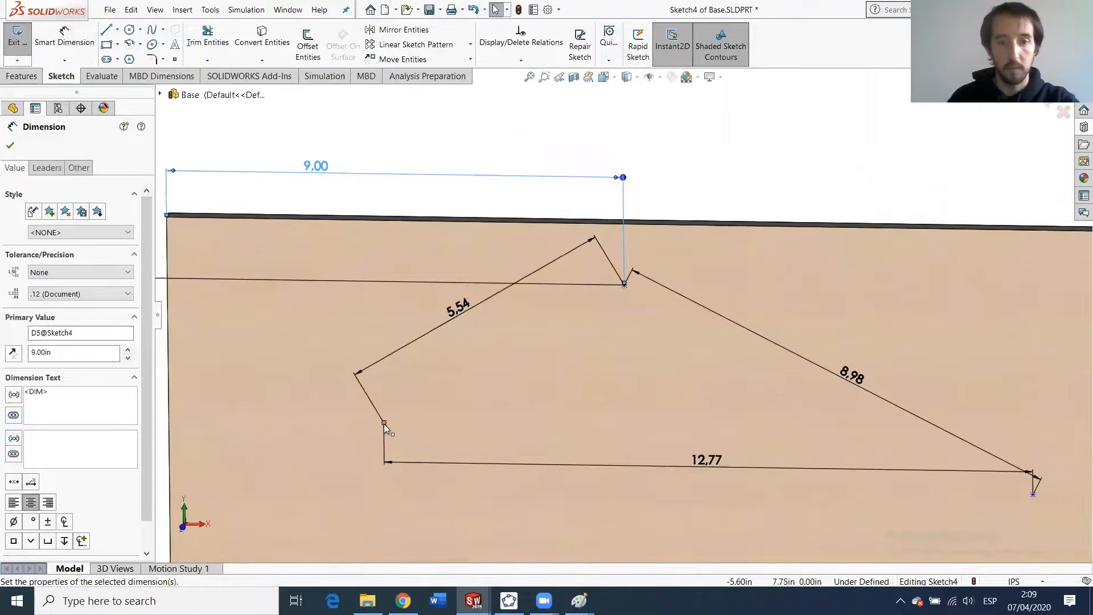
pyautogui.click(385, 424)
pyautogui.moveTo(395, 423); pyautogui.dragTo(410, 360)
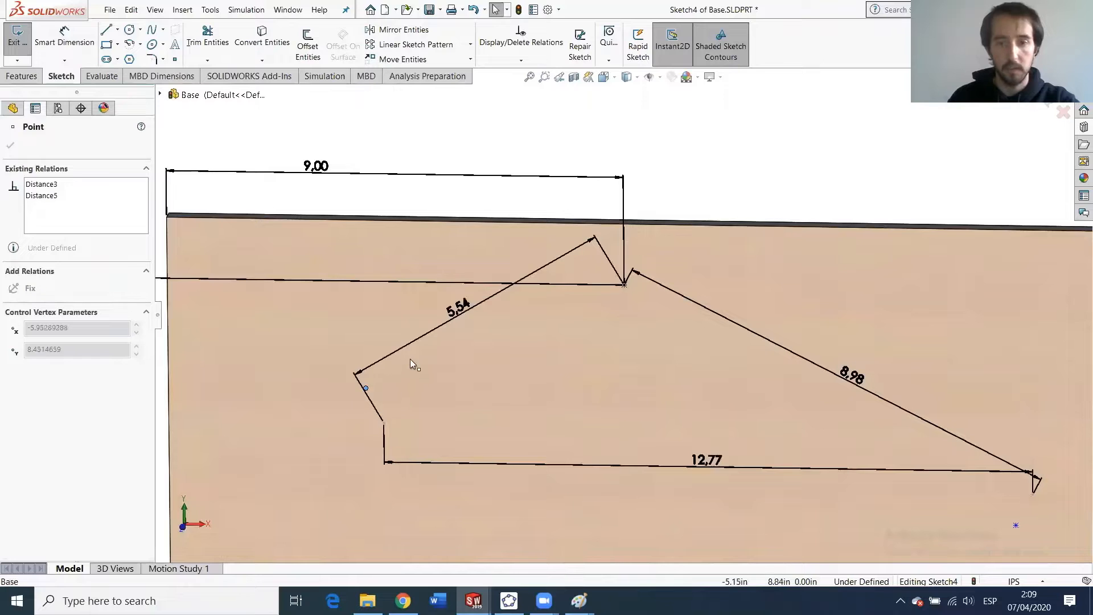
pyautogui.moveTo(407, 460)
pyautogui.mouseDown()
pyautogui.moveTo(454, 361)
pyautogui.moveTo(456, 397)
pyautogui.moveTo(448, 377)
pyautogui.mouseUp()
pyautogui.scroll(3, 466, 437)
pyautogui.scroll(-2, 472, 441)
pyautogui.scroll(1, 533, 390)
pyautogui.press('f')
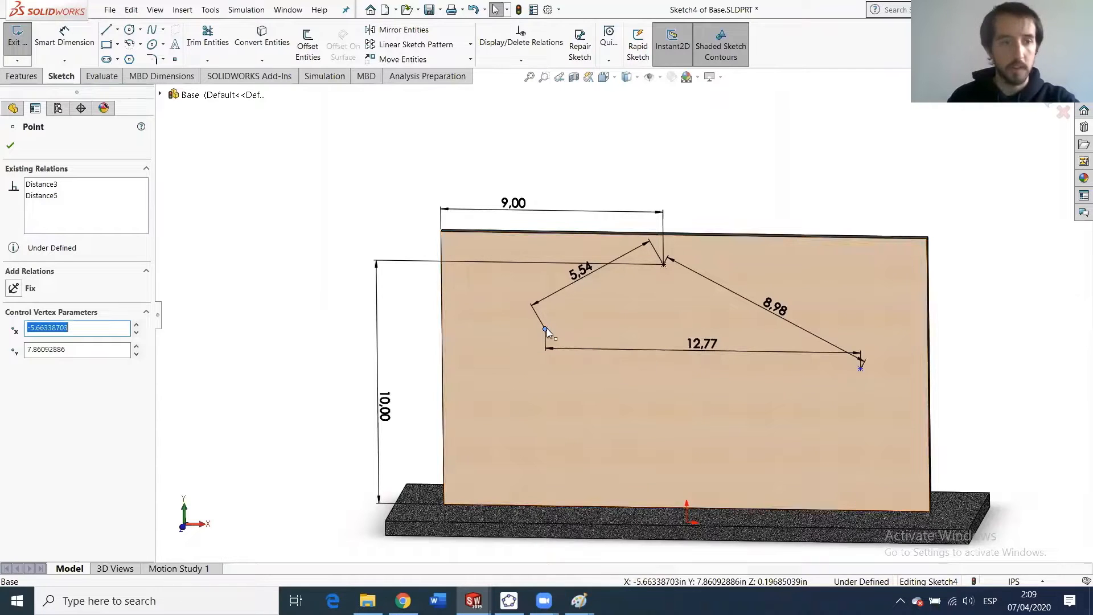
# Add a Horizontal relation between the left-hand and right-hand points on the upright panel.
pyautogui.keyDown('ctrl'); pyautogui.click(860, 368); pyautogui.keyUp('ctrl')
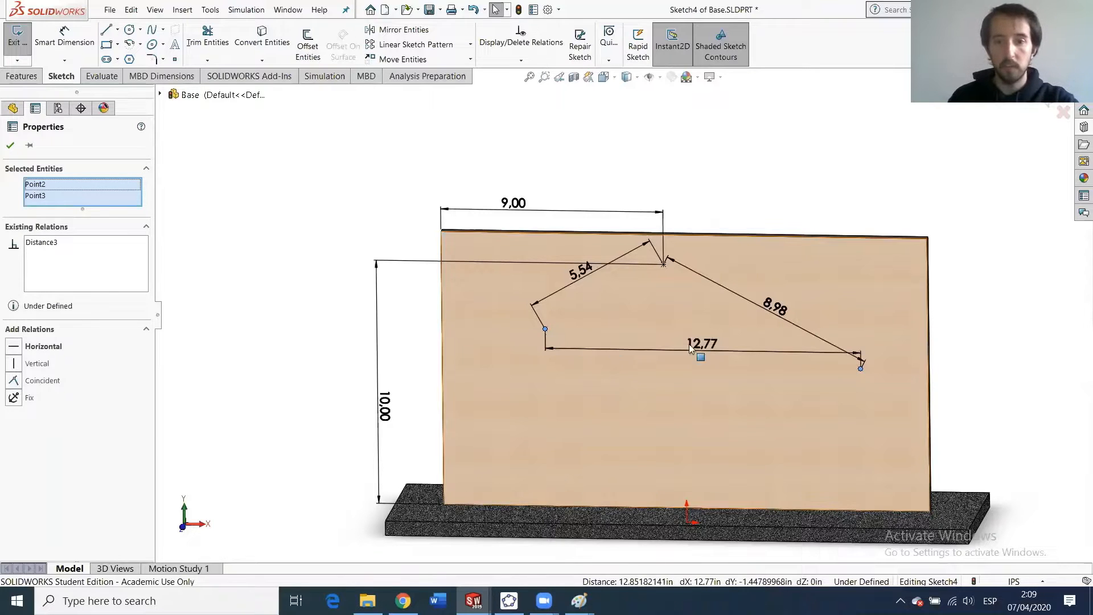
pyautogui.click(15, 347)
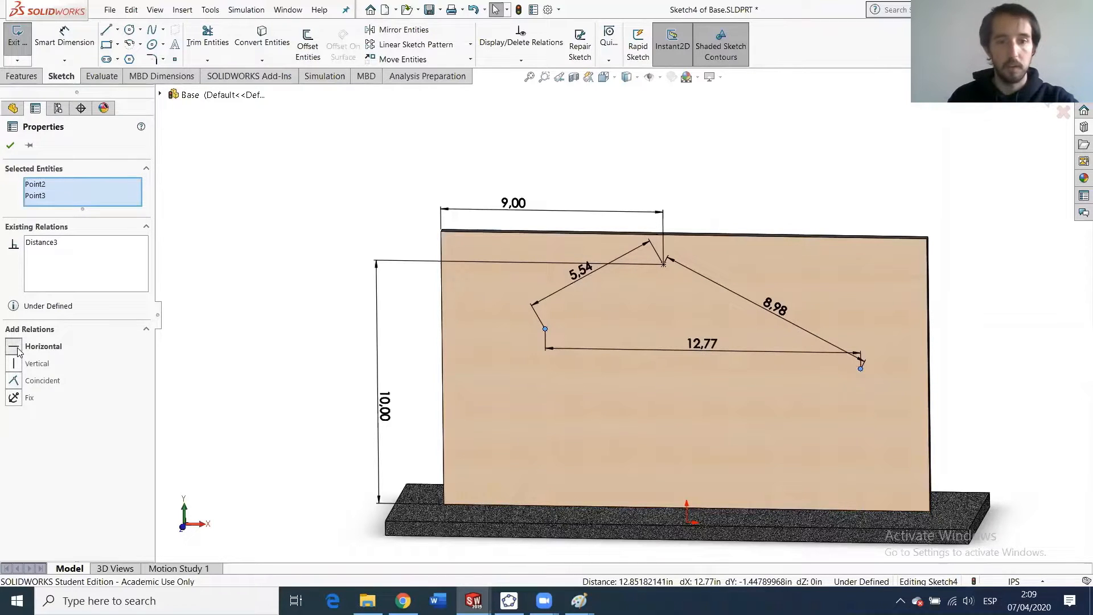
pyautogui.click(10, 146)
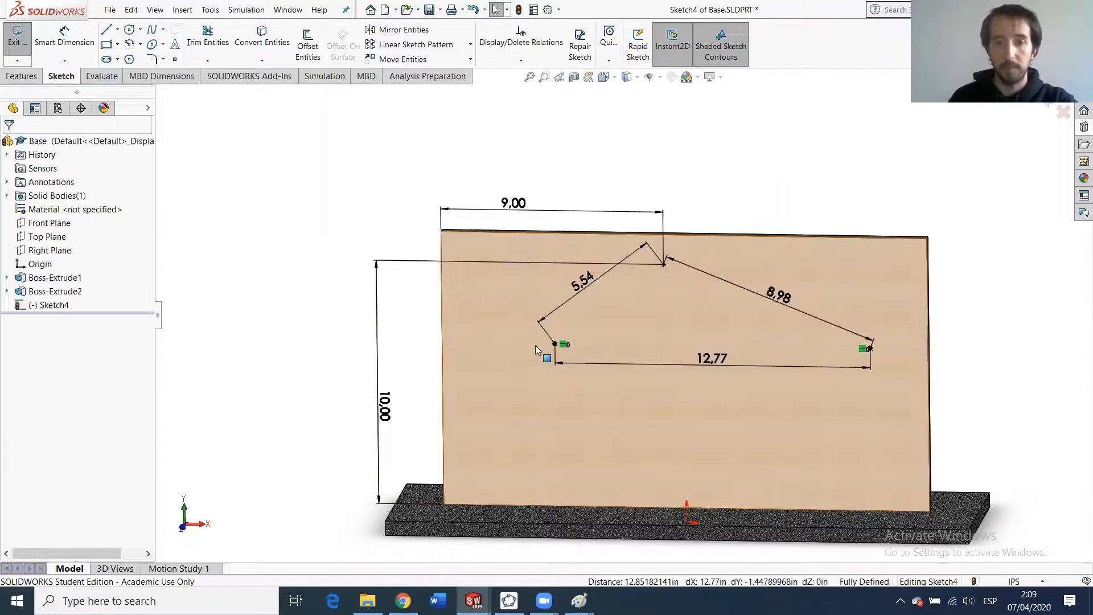
# Sketch circles centred on the upper, left-hand and right-hand points with radii of about 0.54, 0.64 and 0.77 in.
pyautogui.click(129, 29)
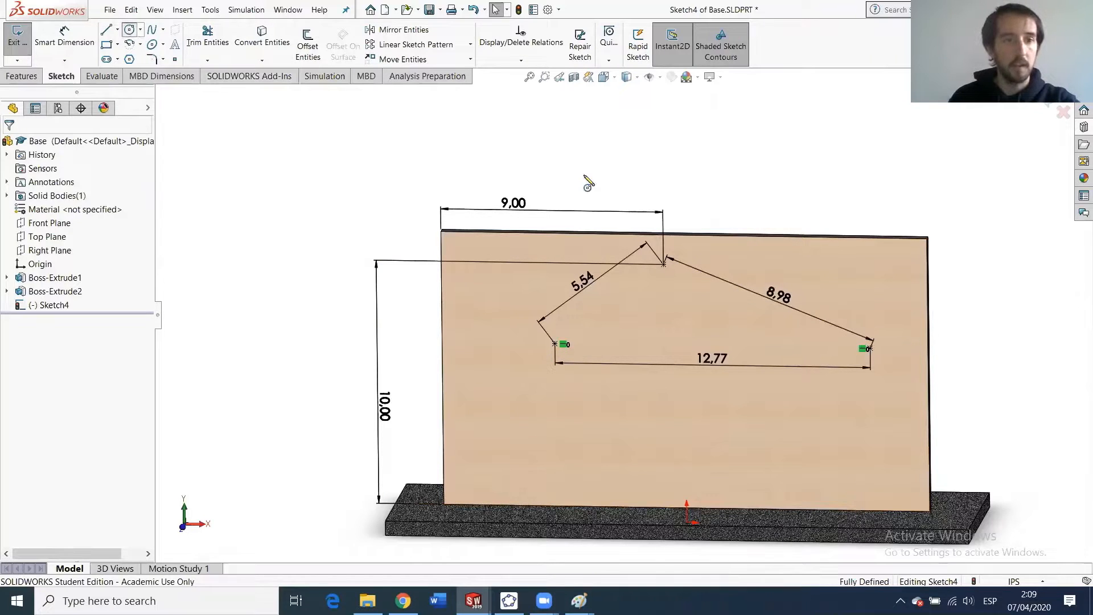
pyautogui.scroll(-3, 682, 268)
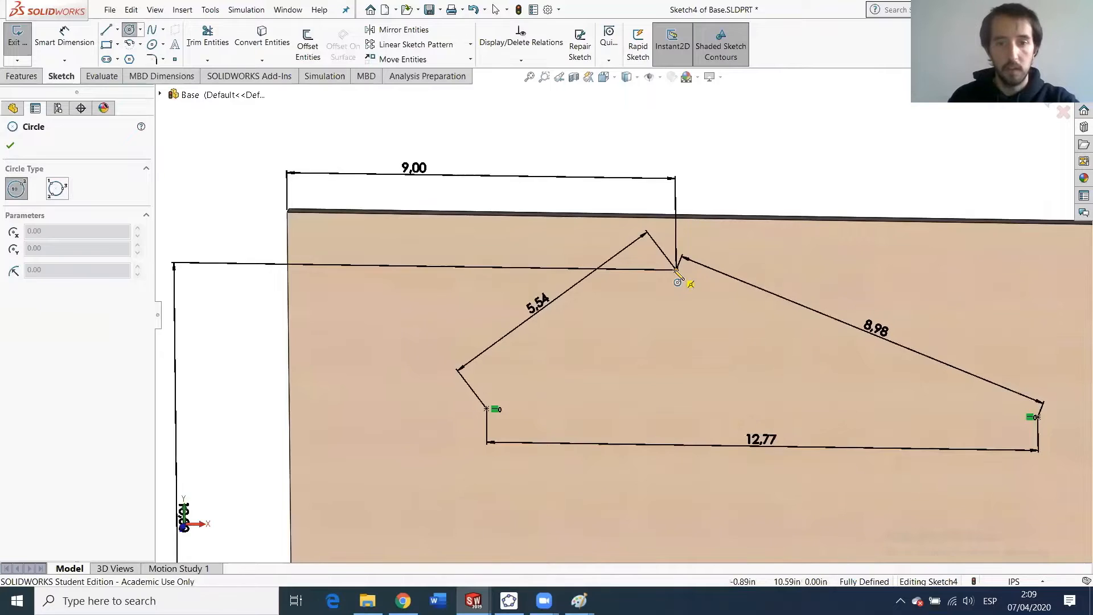
pyautogui.click(677, 267)
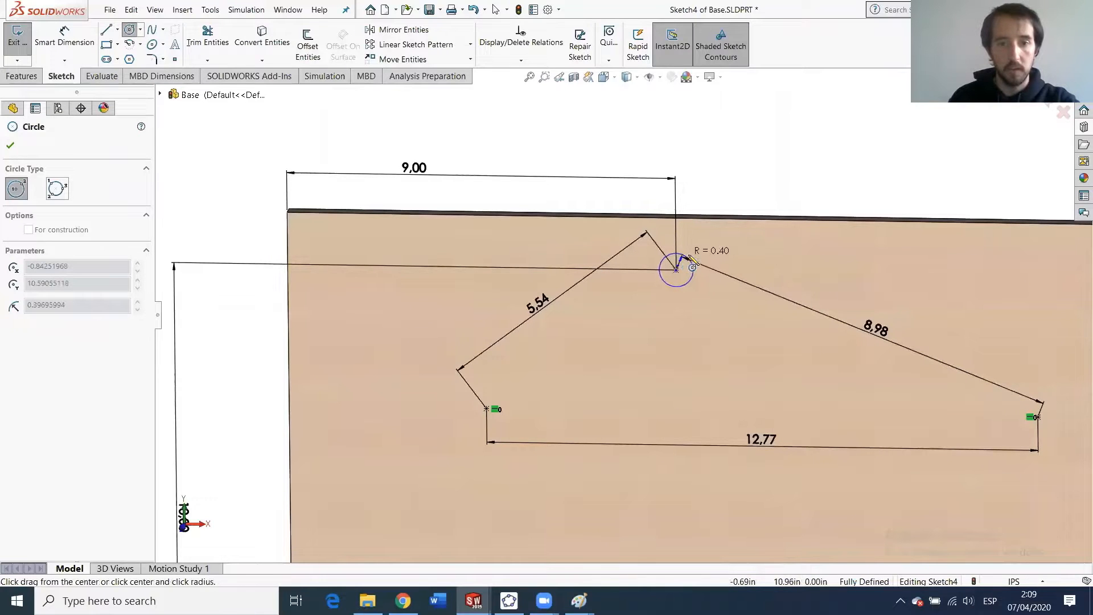
pyautogui.click(699, 262)
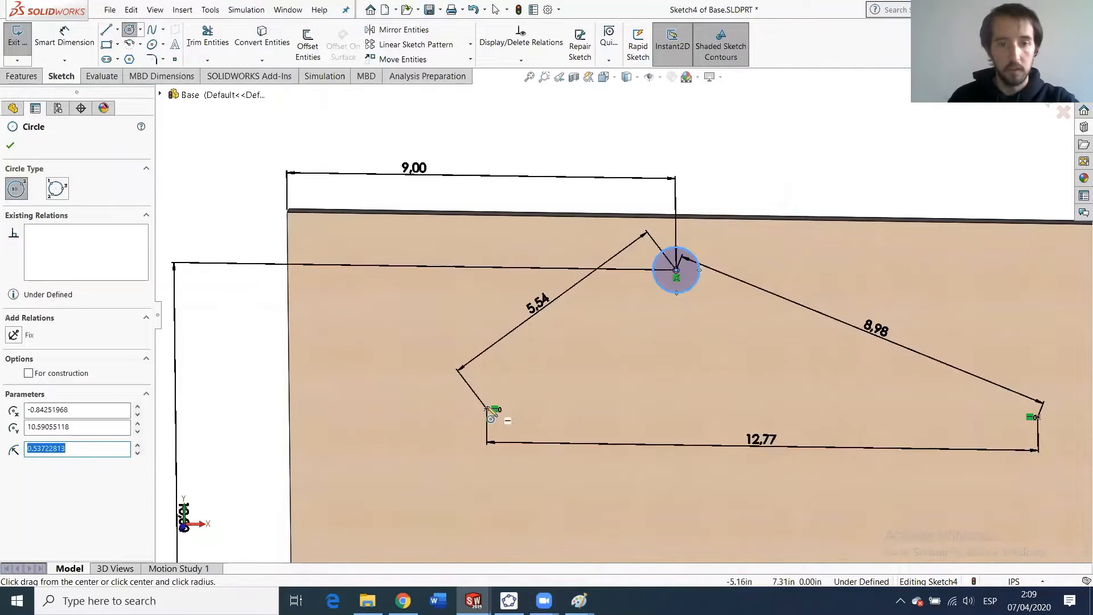
pyautogui.click(487, 409)
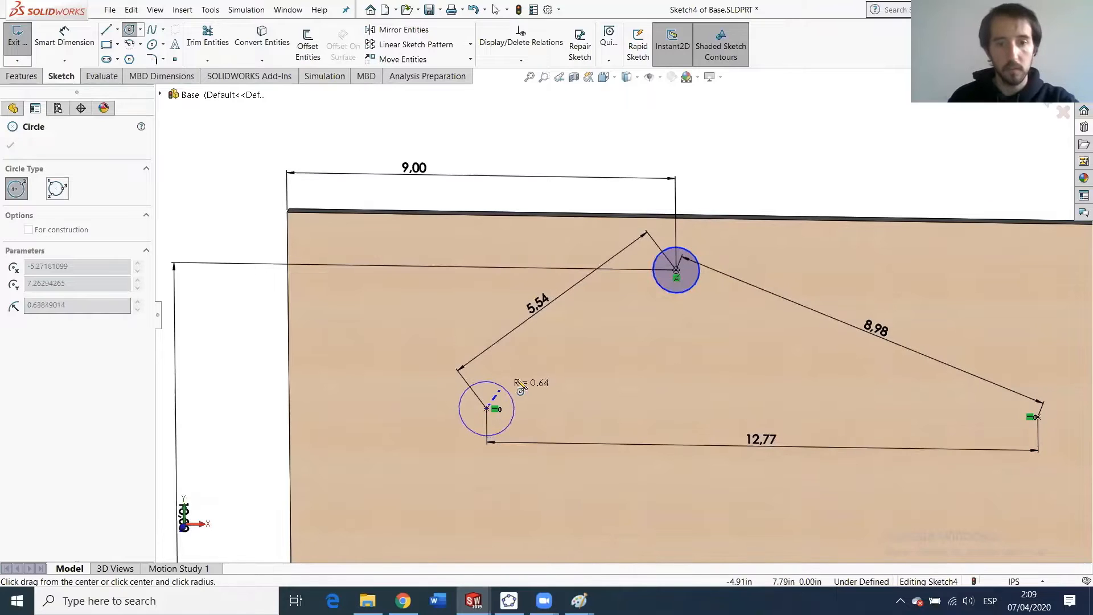
pyautogui.click(519, 384)
pyautogui.click(1036, 417)
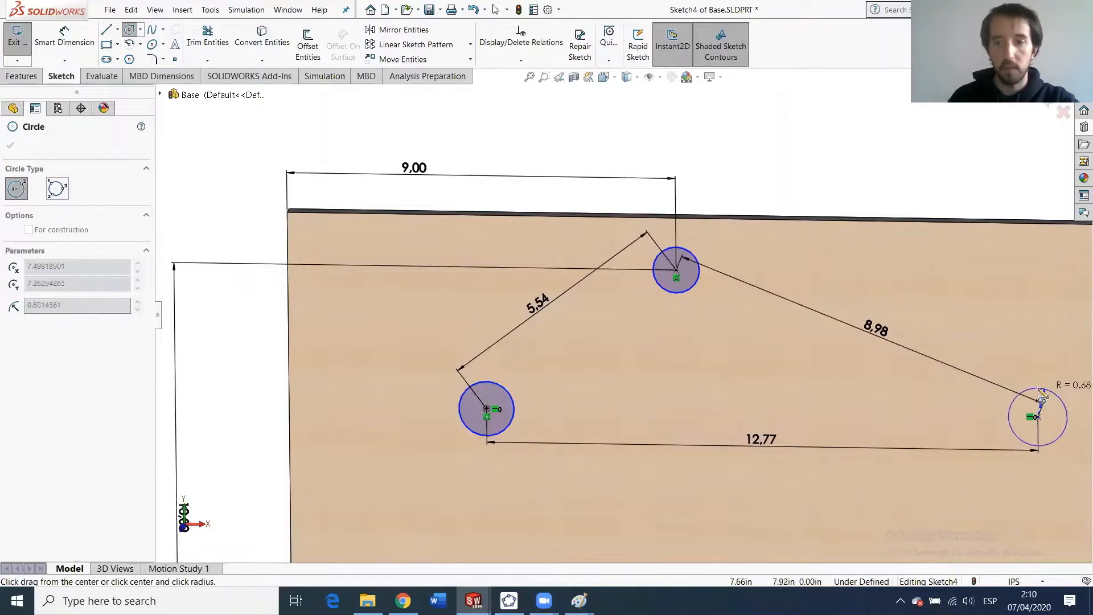
pyautogui.click(1034, 392)
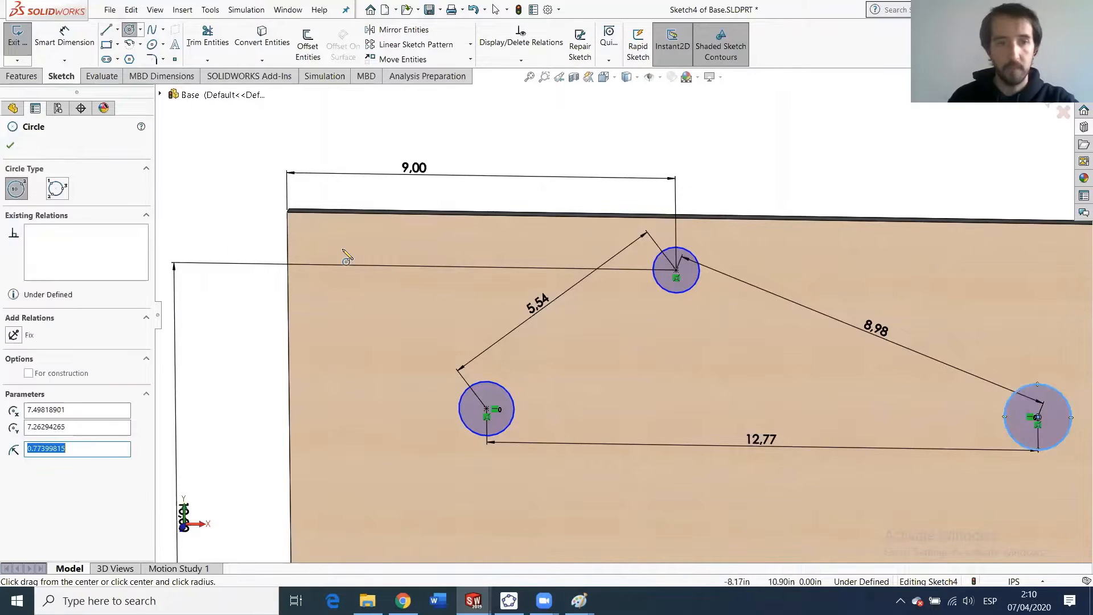
pyautogui.click(10, 145)
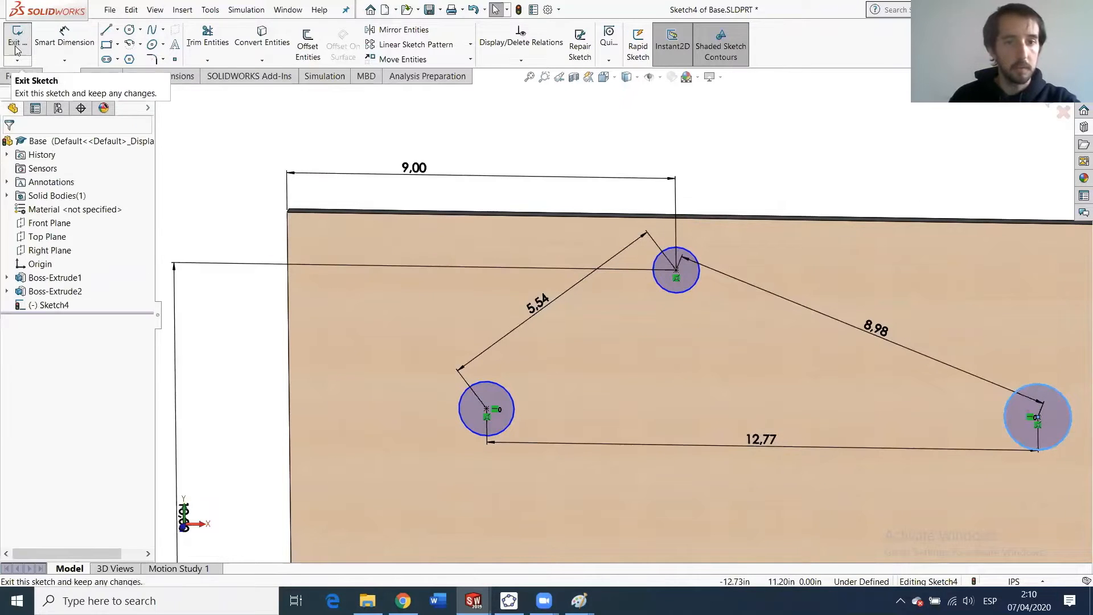
# Exit the panel sketch and return to the Assem1 assembly, rebuilding it with the changed Base.
pyautogui.click(17, 35)
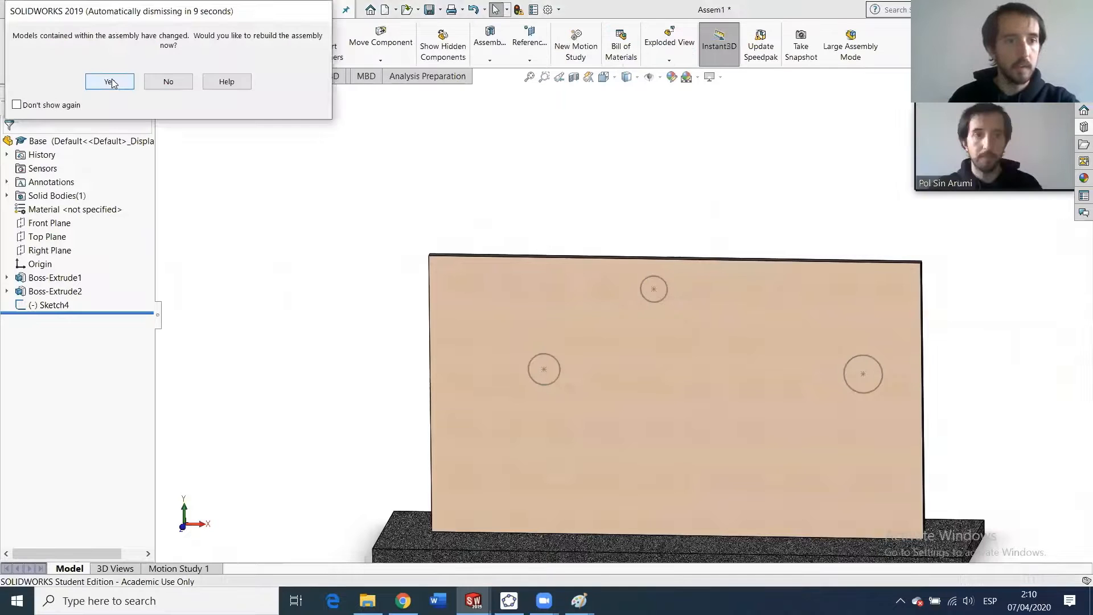
pyautogui.click(110, 82)
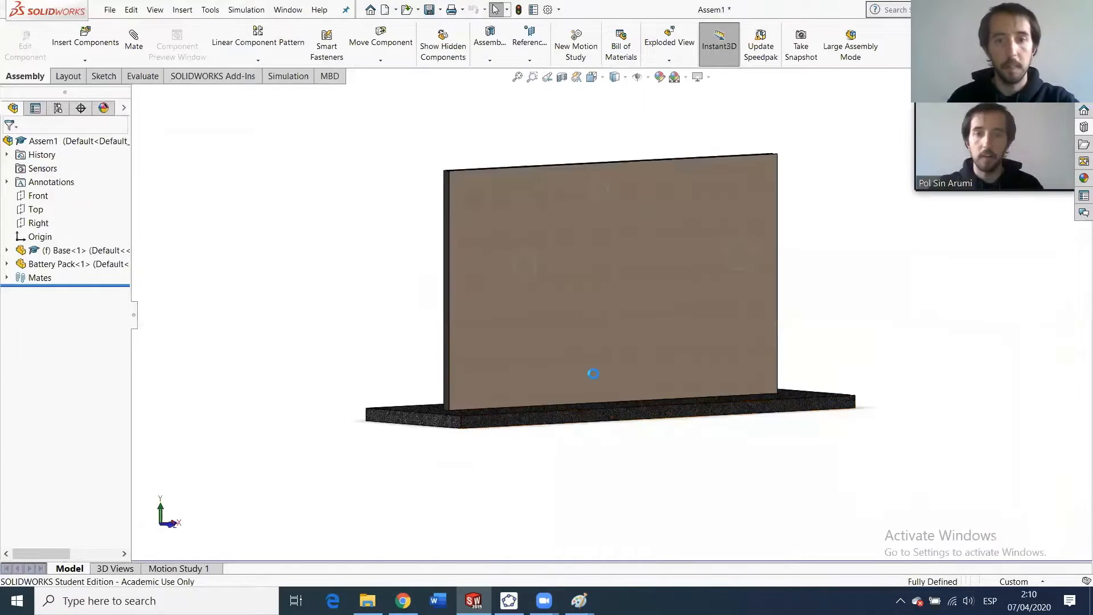
pyautogui.moveTo(545, 335); pyautogui.dragTo(506, 245, button='middle')
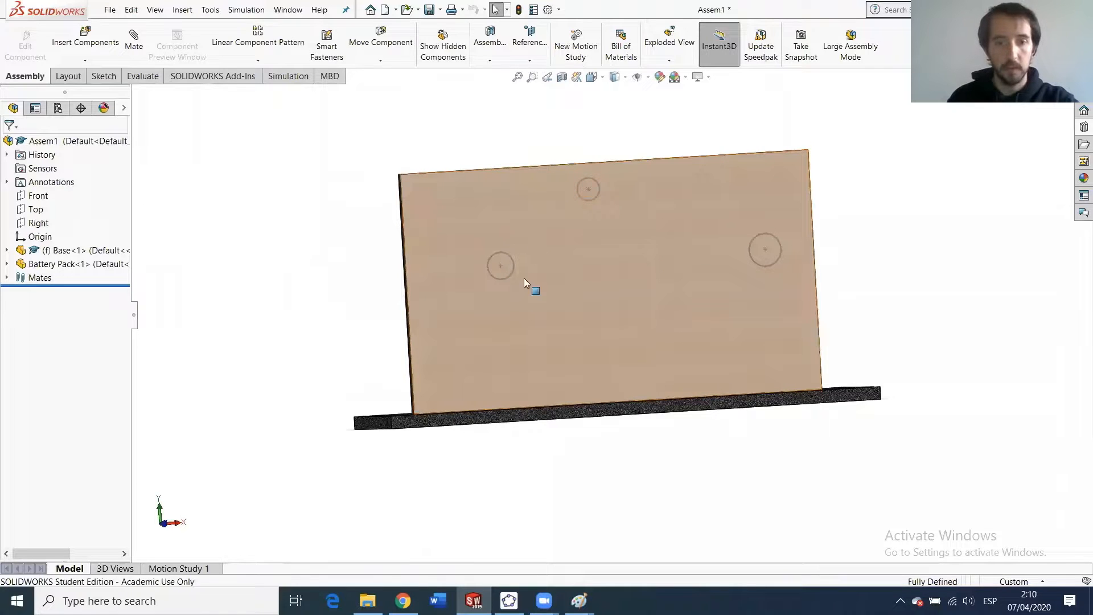
# Compare the pivot circles on the assembly's panel with the linkage points and bar lengths in the Dimensions.png drawing in Paint.
pyautogui.moveTo(581, 594)
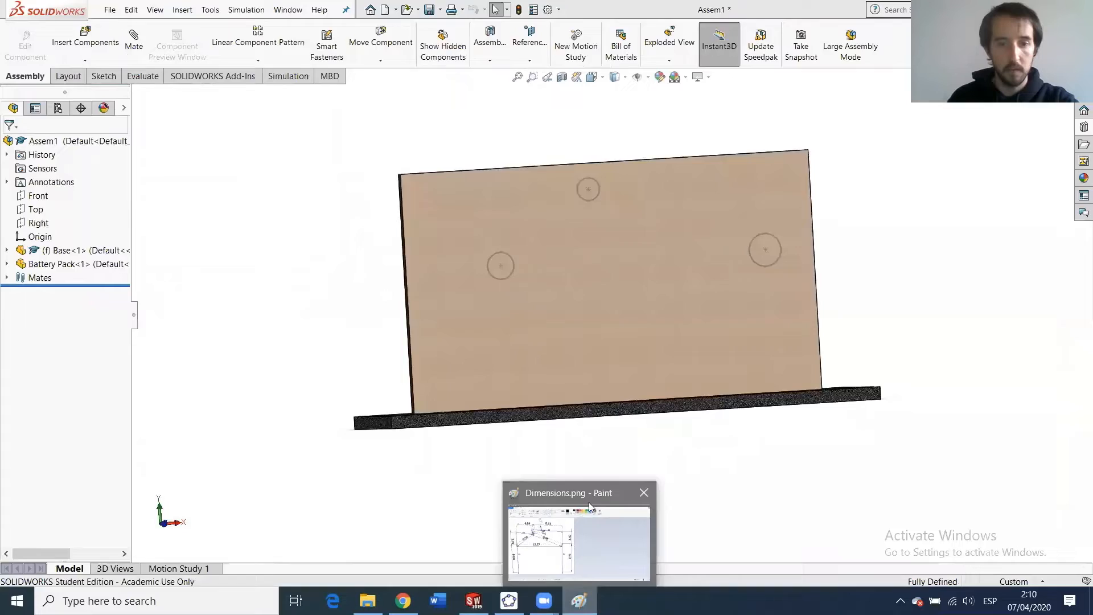
pyautogui.click(589, 502)
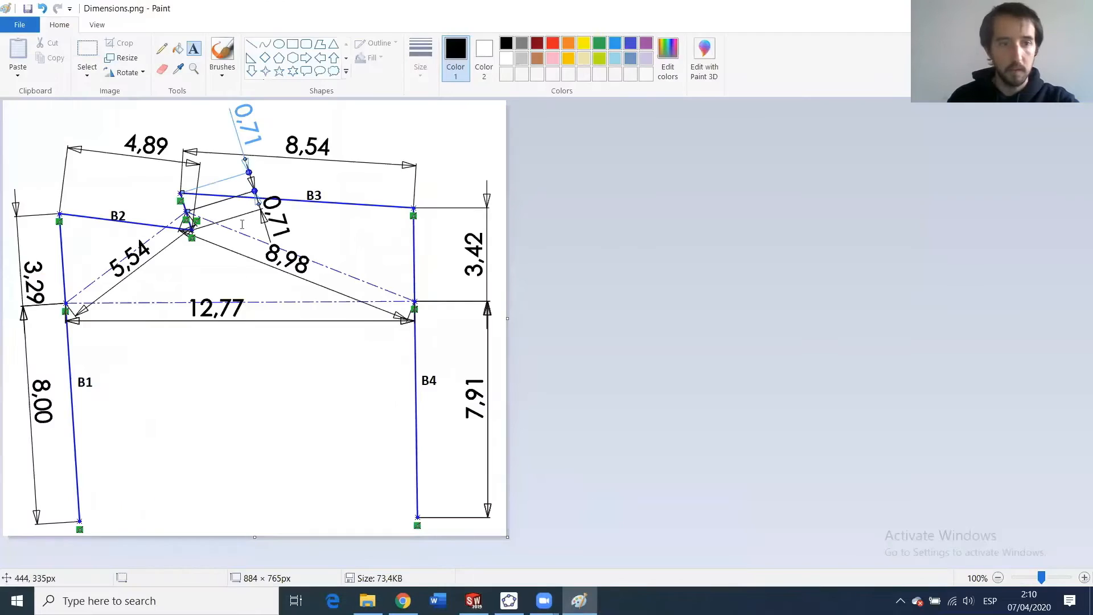
pyautogui.click(178, 212)
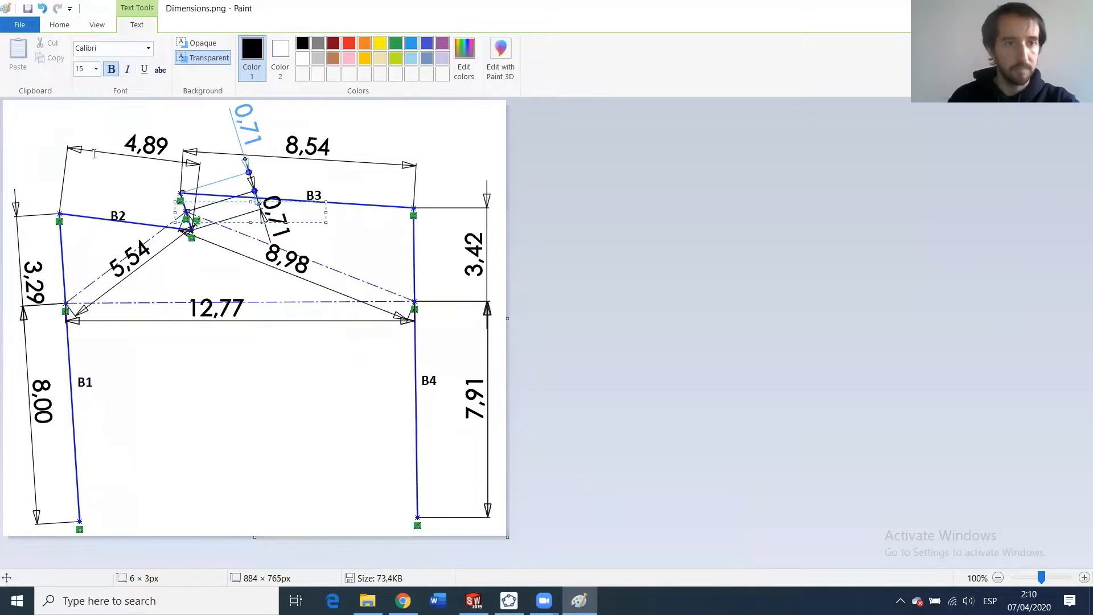
pyautogui.click(45, 123)
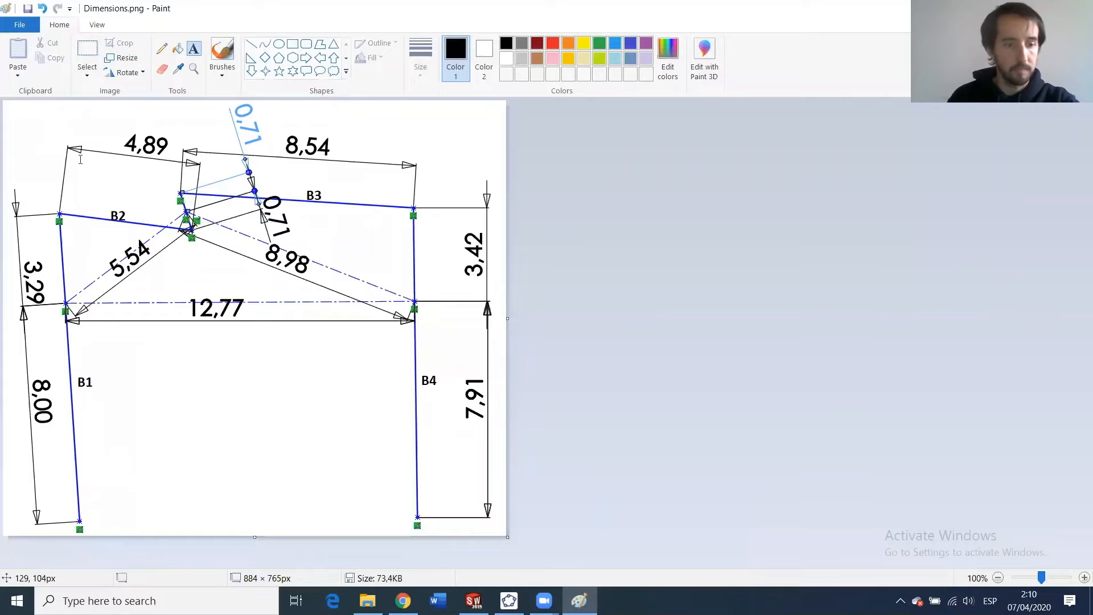
pyautogui.hotkey('ctrl', 'a')
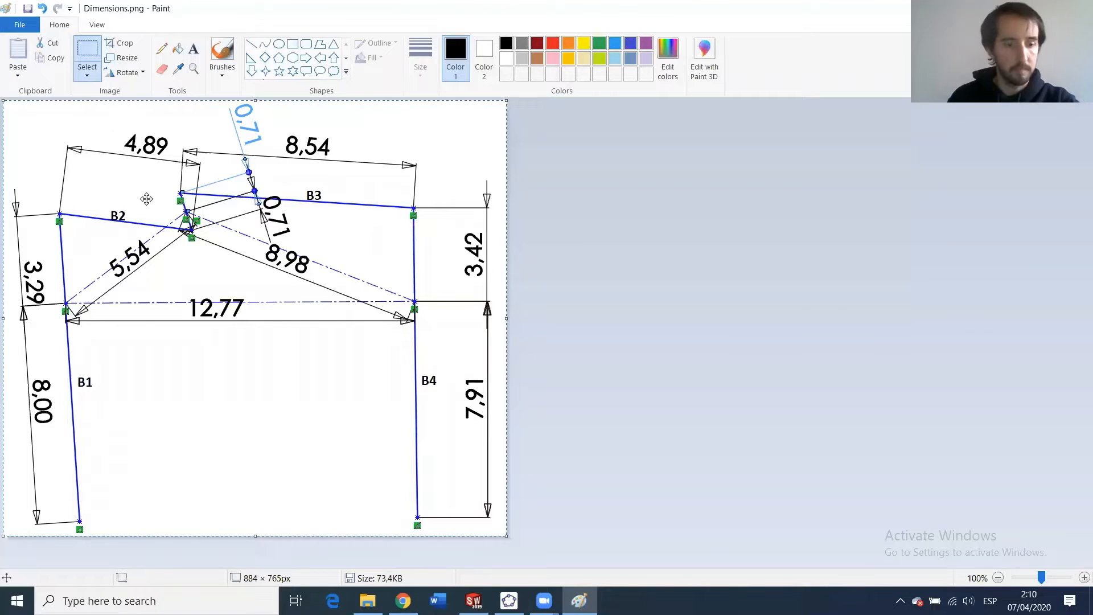
pyautogui.click(84, 49)
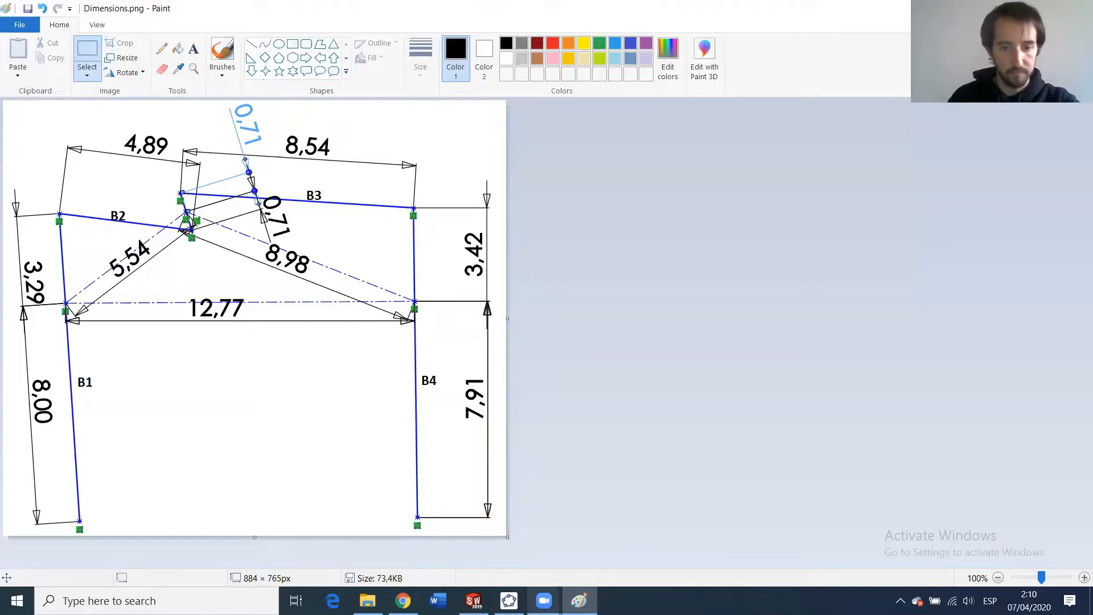
pyautogui.click(473, 601)
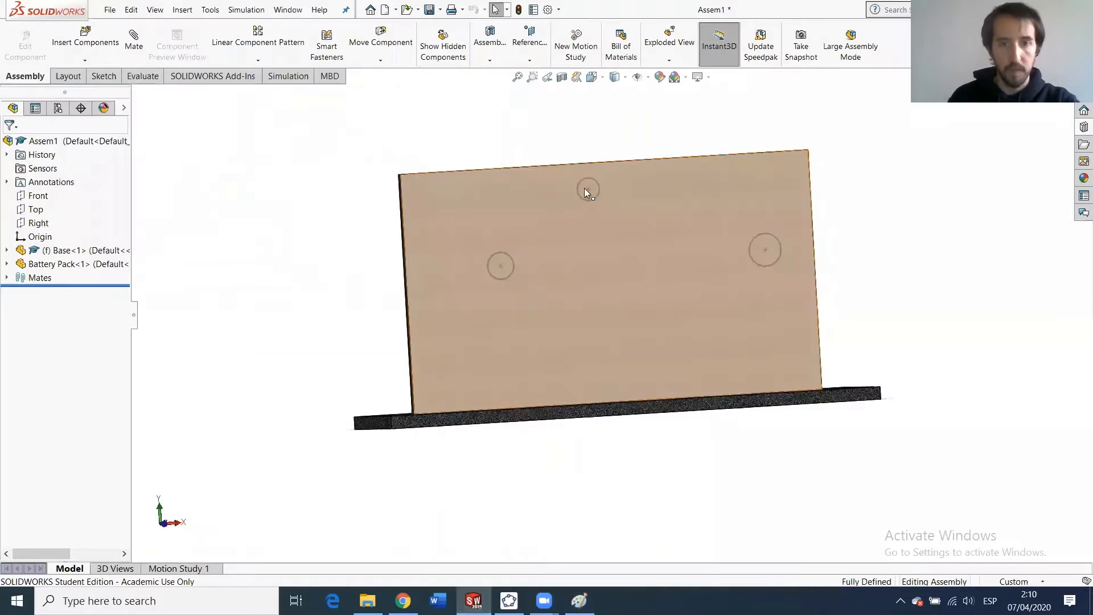
pyautogui.click(579, 600)
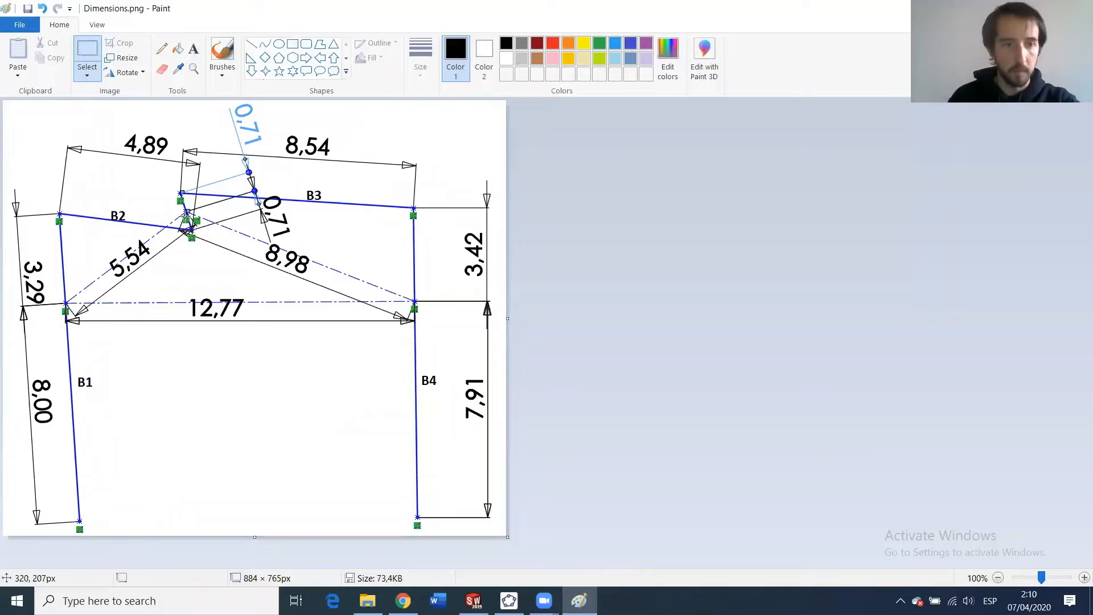
pyautogui.click(473, 600)
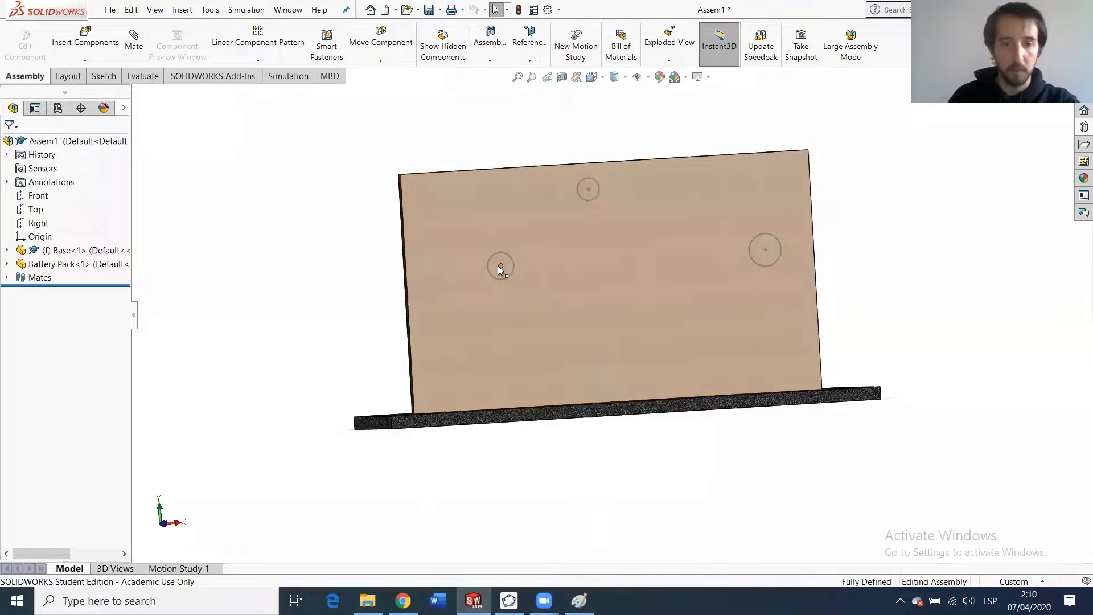
pyautogui.click(578, 600)
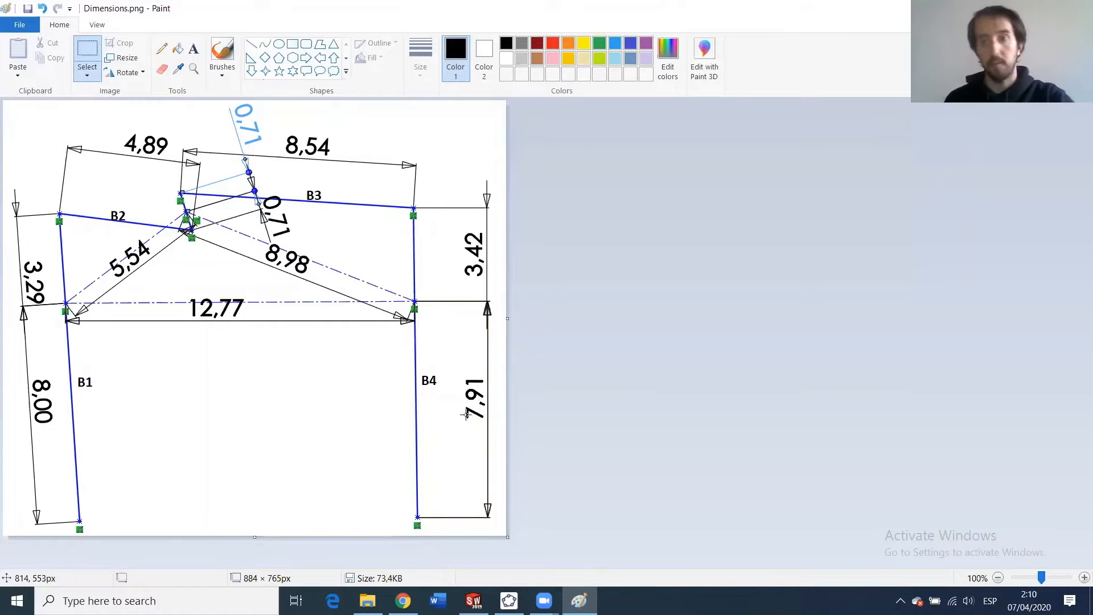
pyautogui.click(473, 601)
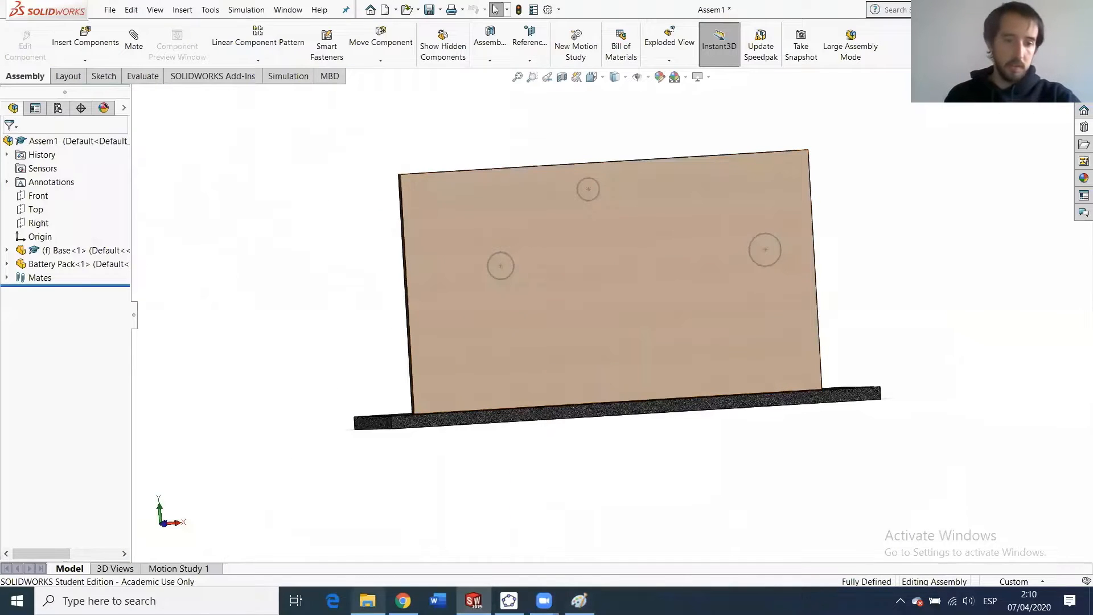
# In File Explorer, copy Binary Link.SLDPRT from the MAE 183 SolidWorks Templates folder into the Assembly folder.
pyautogui.click(367, 601)
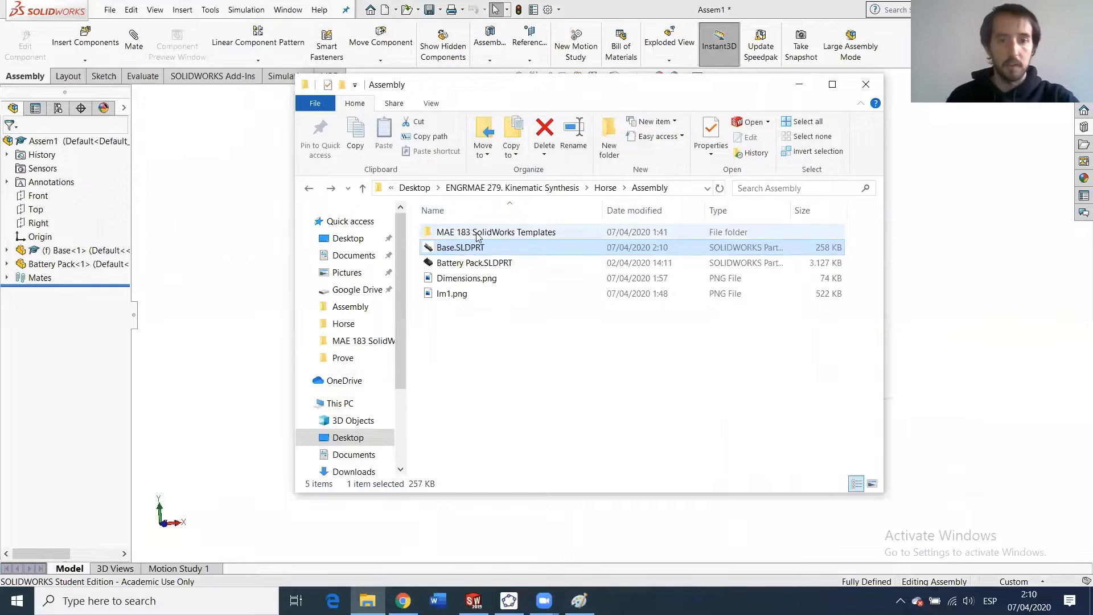
pyautogui.doubleClick(477, 234)
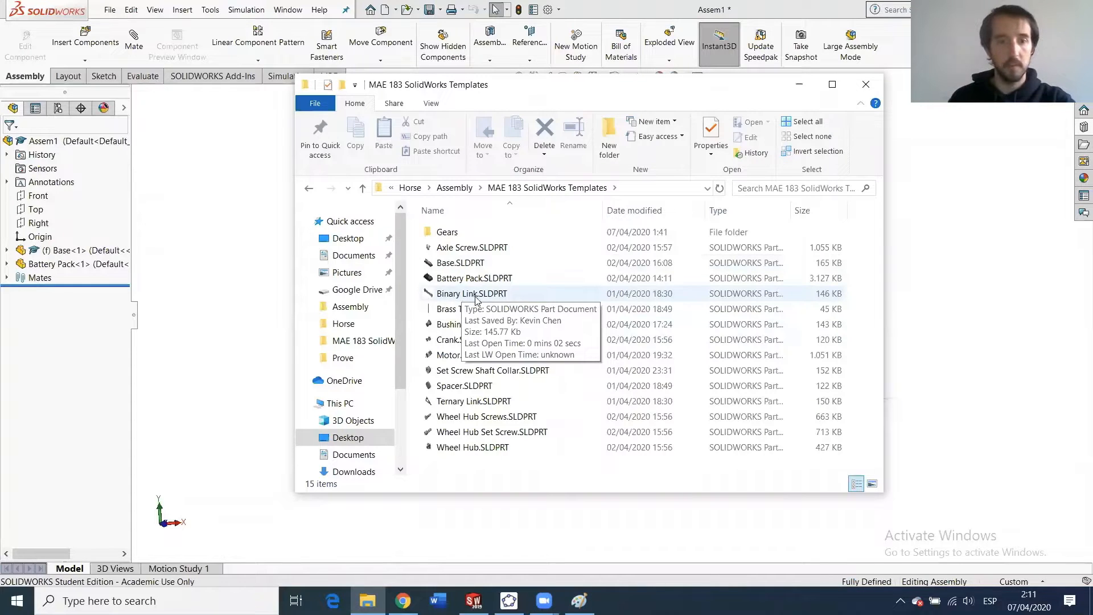
pyautogui.click(475, 295)
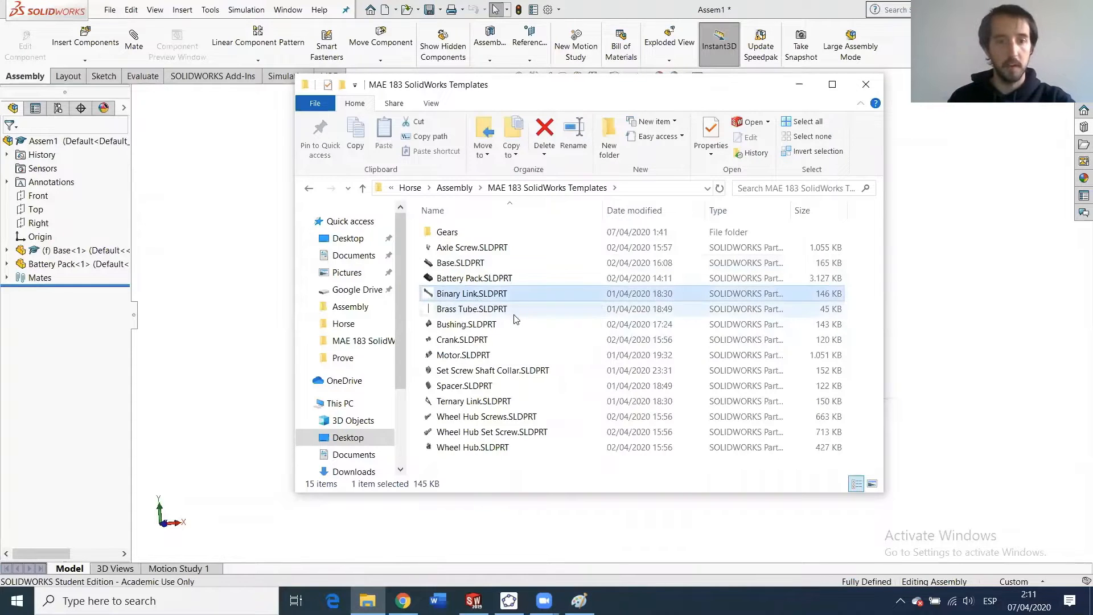
pyautogui.click(315, 188)
pyautogui.hotkey('ctrl', 'v')
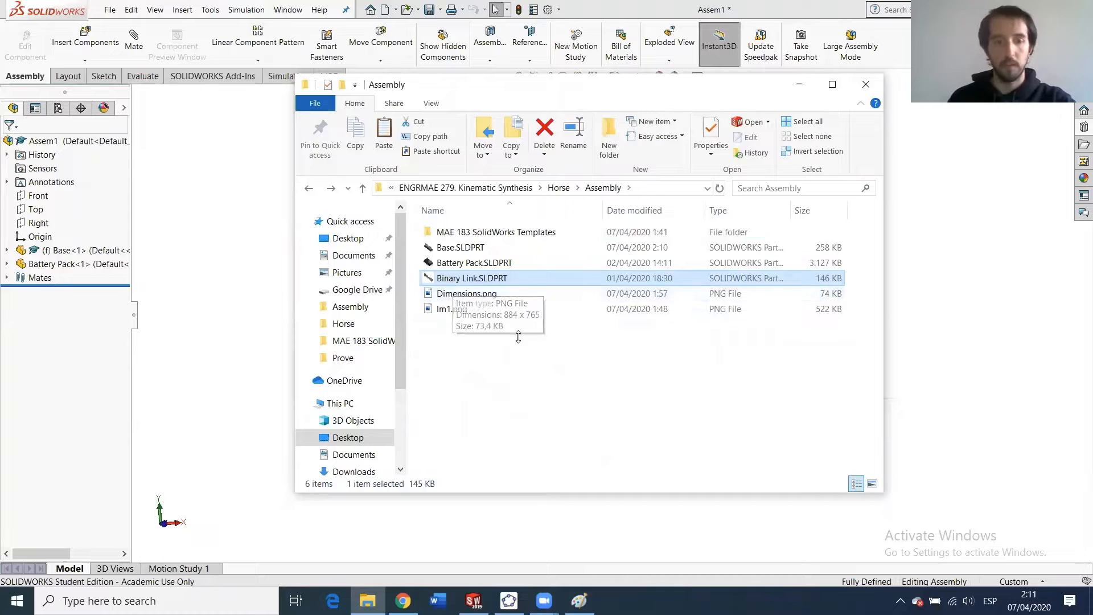
# Check the bars in the Dimensions.png drawing and open the copied Binary Link.SLDPRT in SOLIDWORKS.
pyautogui.click(579, 600)
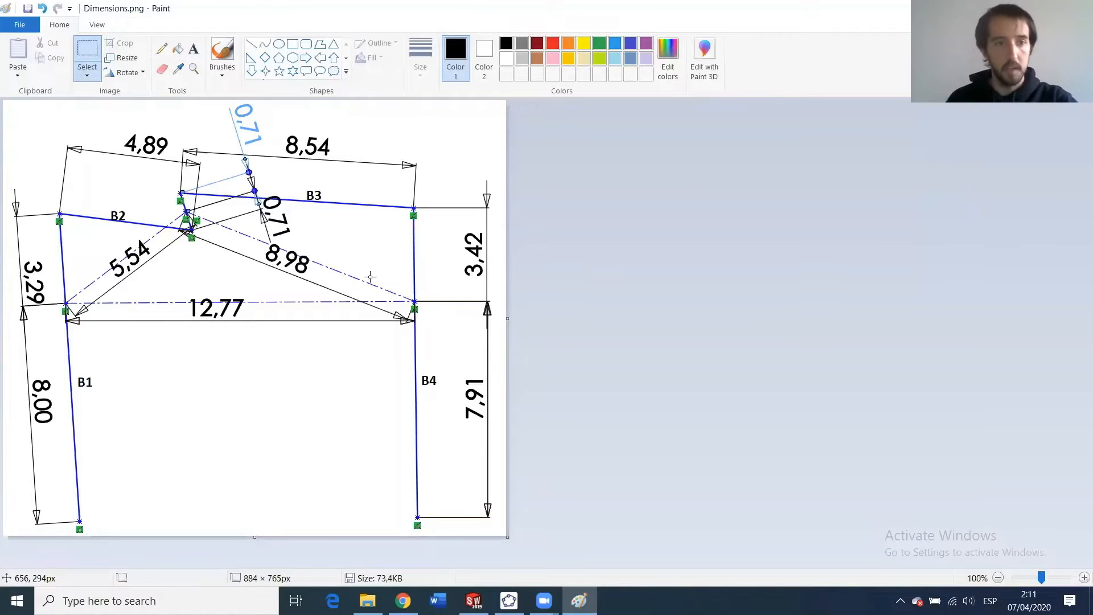
pyautogui.click(578, 599)
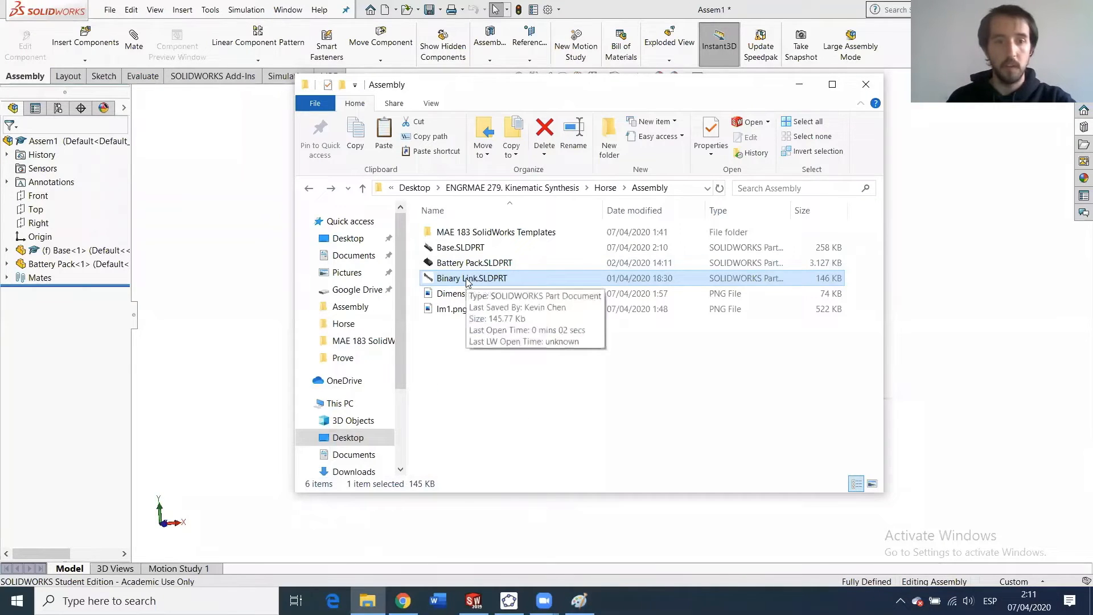
pyautogui.moveTo(477, 279); pyautogui.dragTo(528, 303)
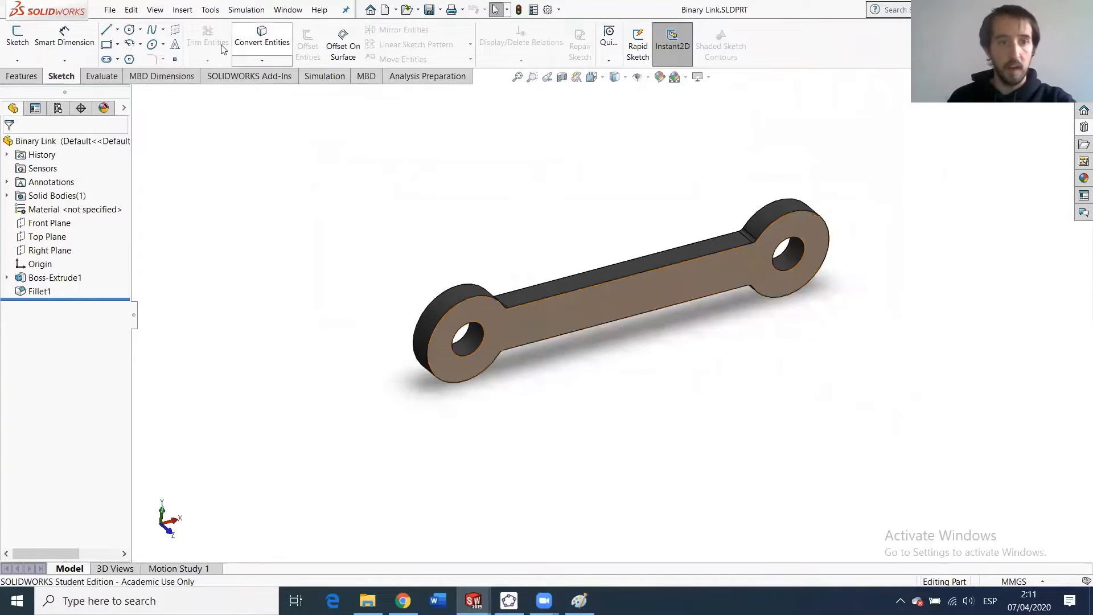
# Save the open link part under the new name Binary Link 1 in the Assembly folder.
pyautogui.click(110, 13)
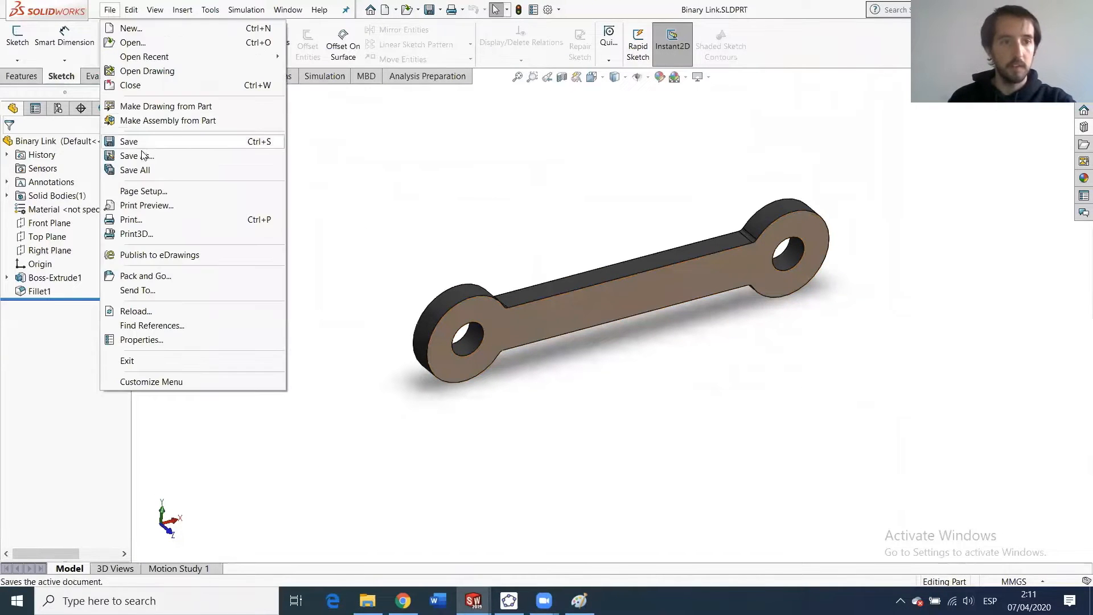
pyautogui.click(164, 155)
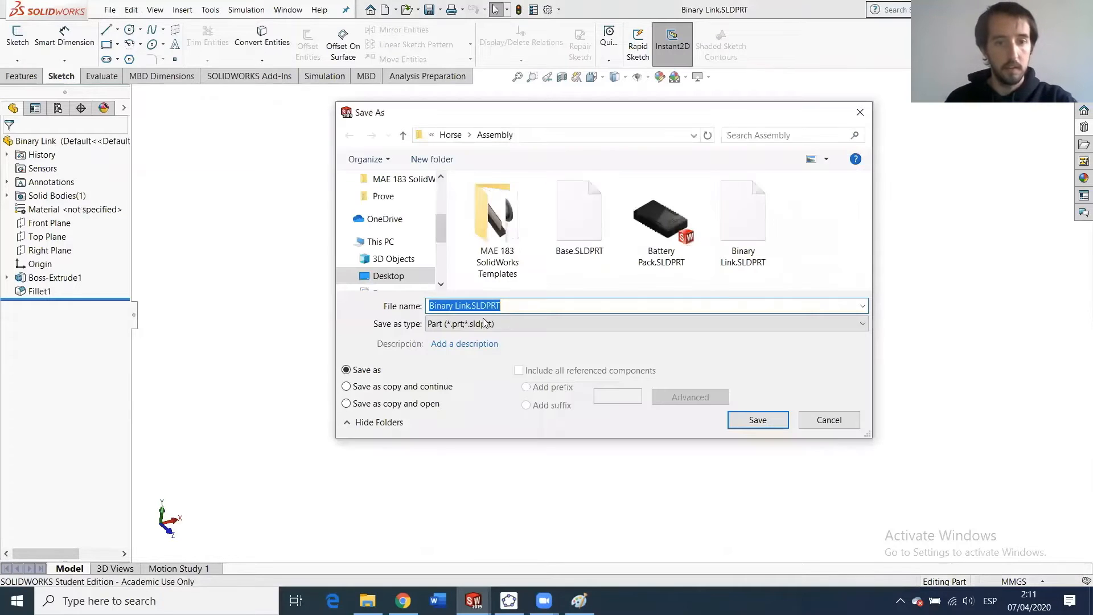
pyautogui.click(471, 306)
pyautogui.write('1')
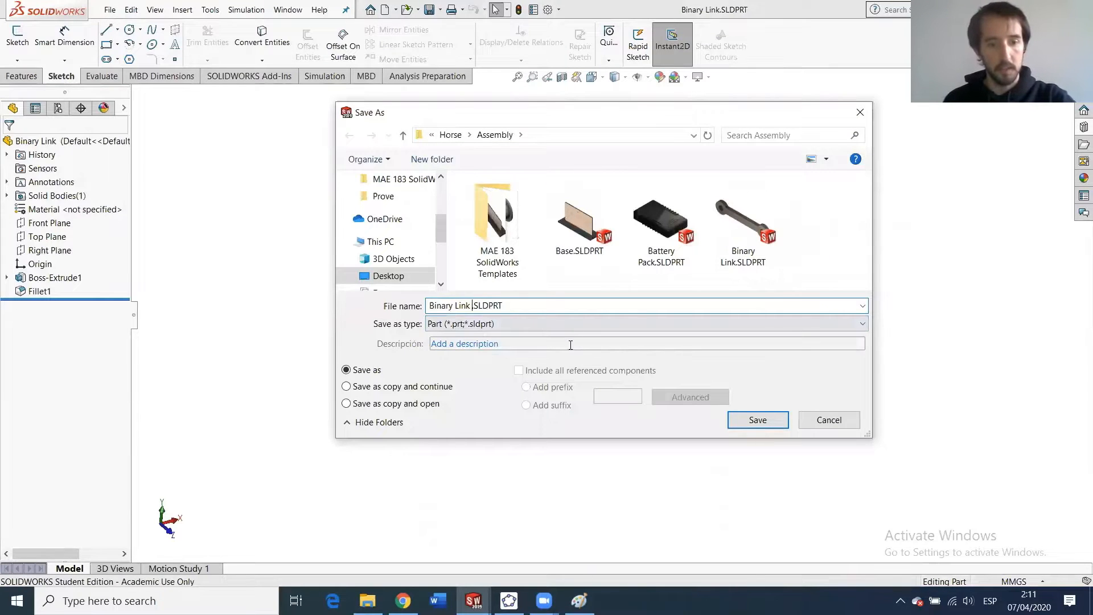
pyautogui.press('Return')
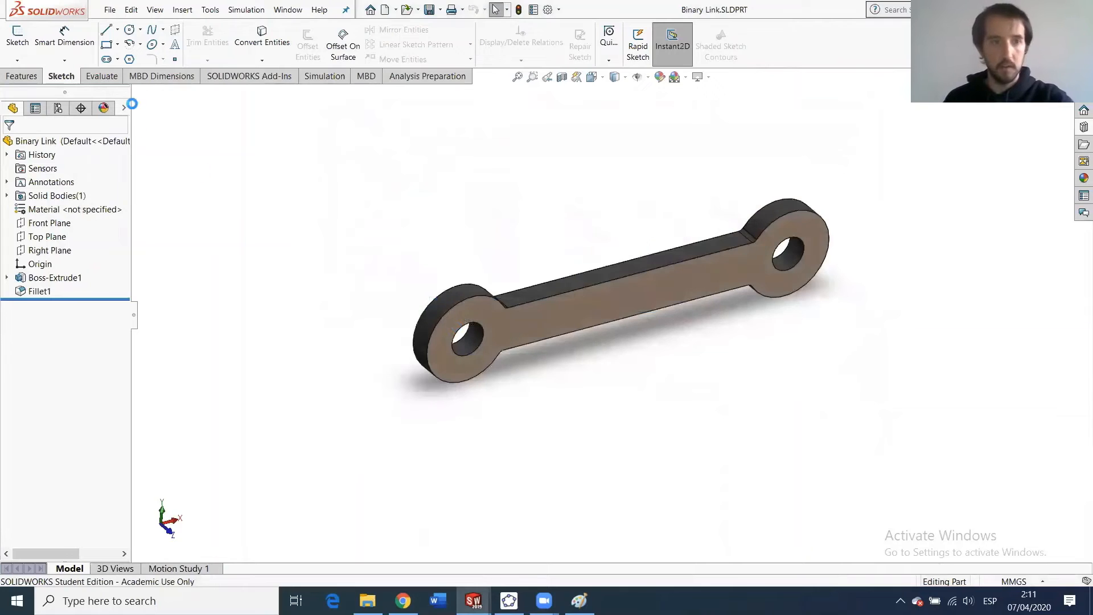
# Save another version of the link part as Binary Link 2 in the Assembly folder and close the part.
pyautogui.click(110, 10)
pyautogui.click(149, 155)
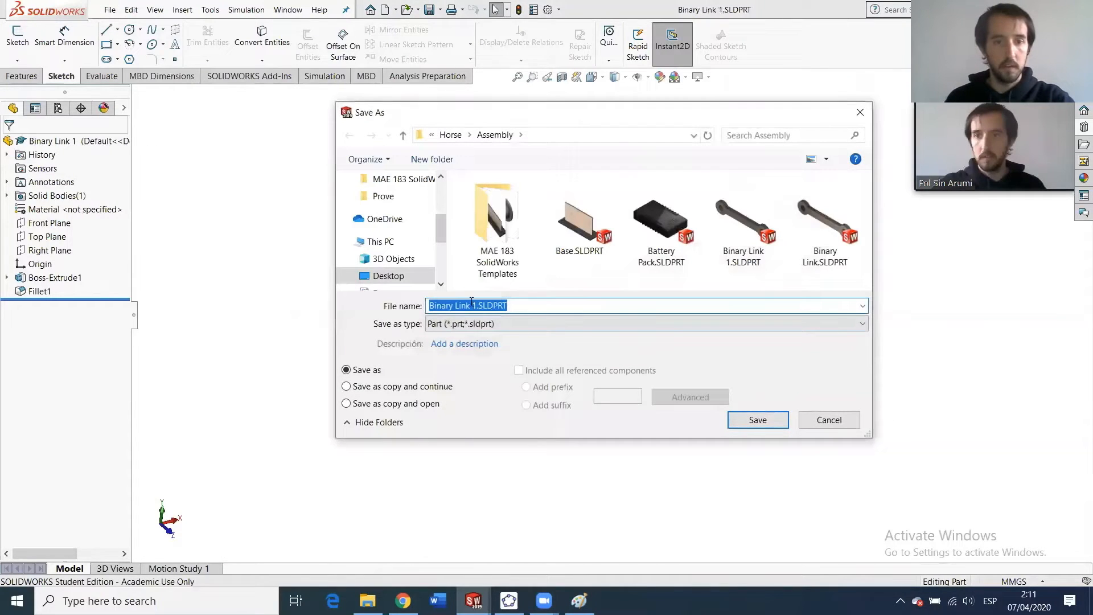
pyautogui.click(476, 305)
pyautogui.press('BackSpace')
pyautogui.write('2')
pyautogui.press('Return')
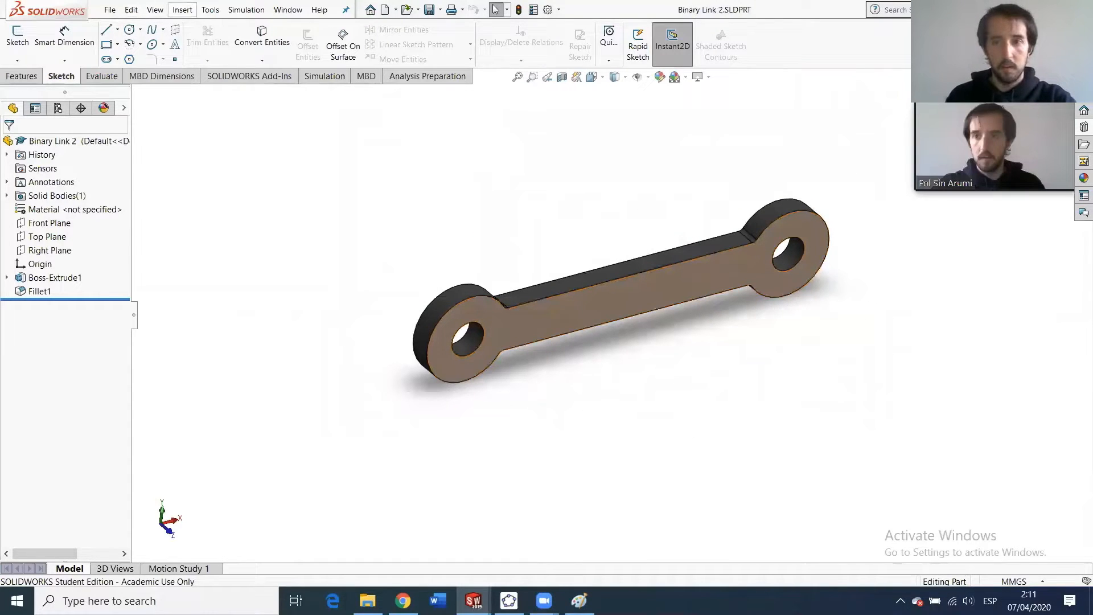
pyautogui.hotkey('ctrl', 'w')
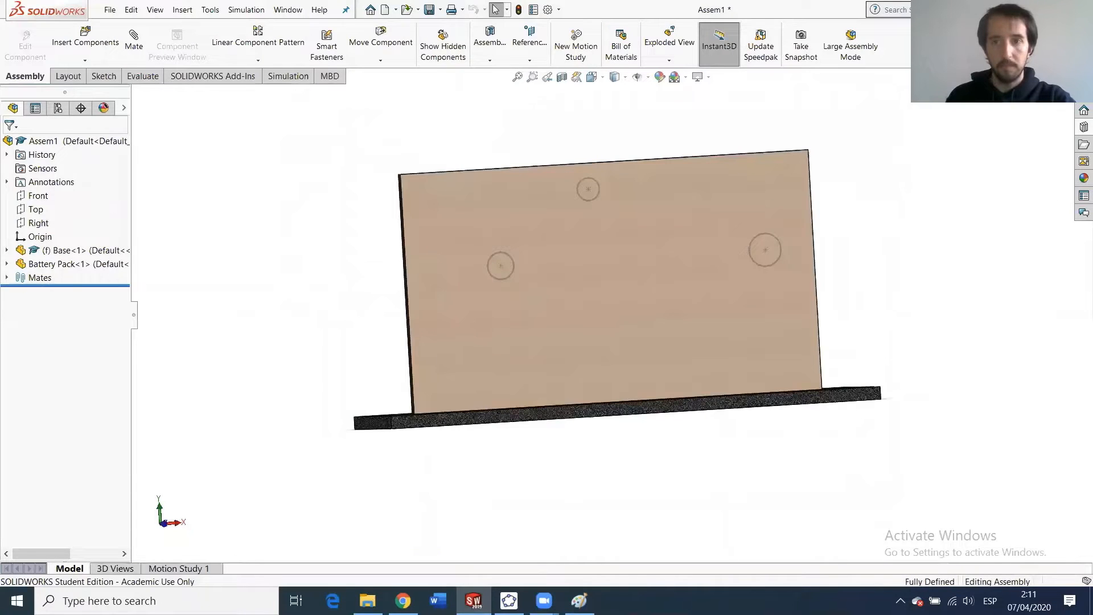
# Switch to File Explorer and rename Binary Link.SLDPRT in the Assembly folder as Binary Link 3.SLDPRT.
pyautogui.click(1041, 9)
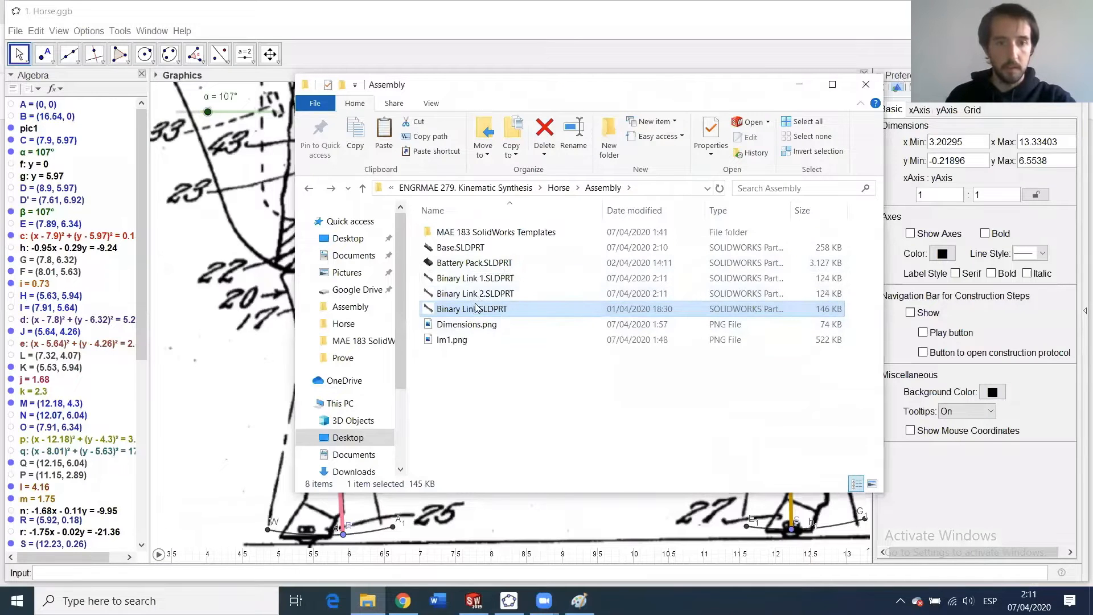
pyautogui.click(480, 309)
pyautogui.click(479, 308)
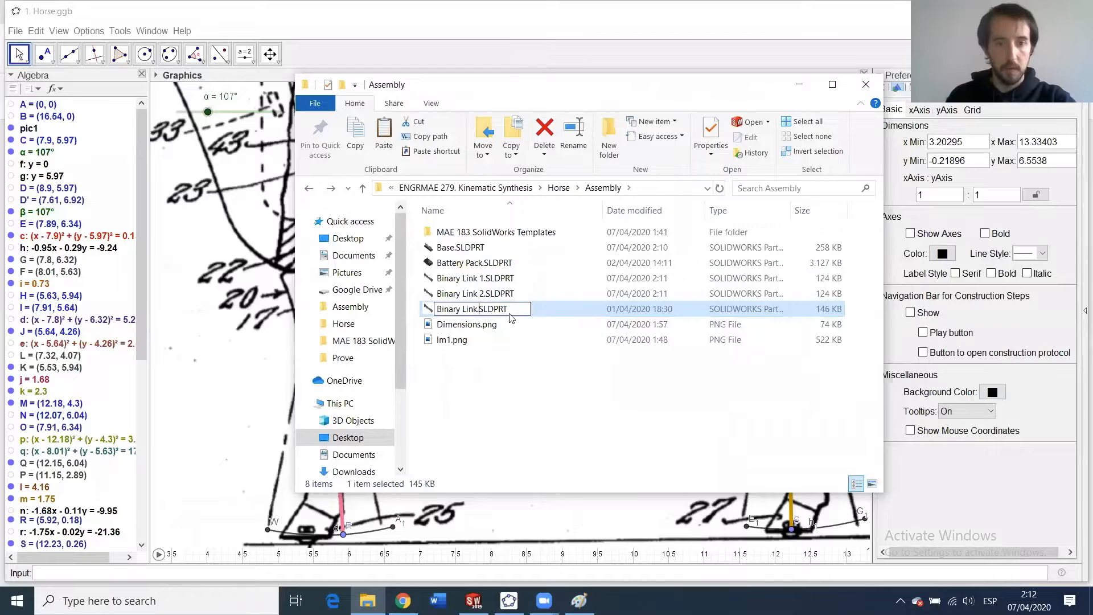
pyautogui.write('3')
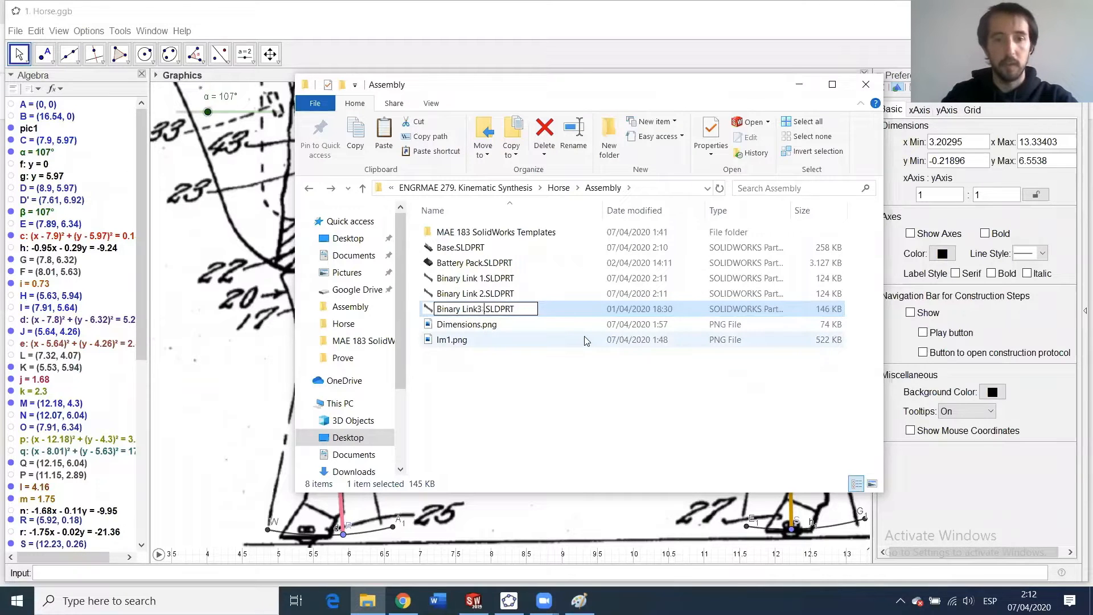
pyautogui.press('BackSpace')
pyautogui.write('3')
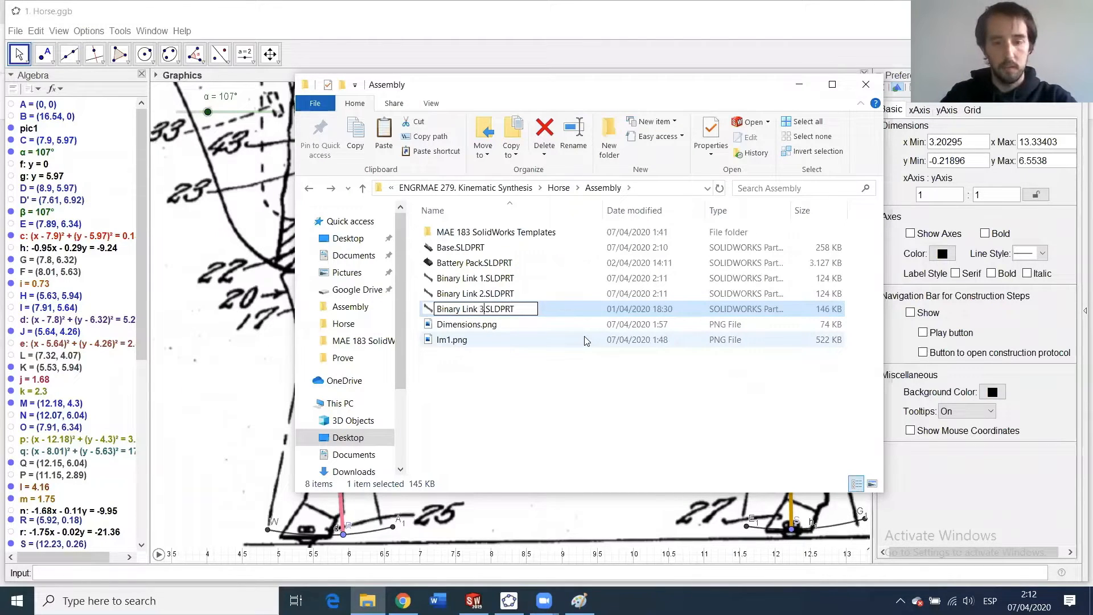
pyautogui.press('Return')
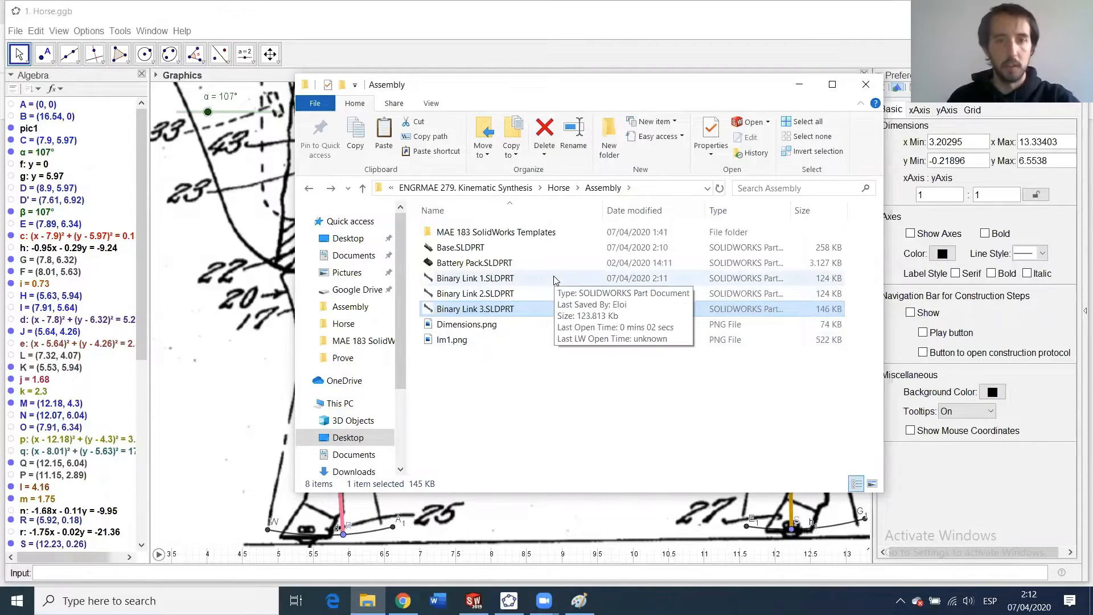
# Open Binary Link 1.SLDPRT in SOLIDWORKS and open the sketch under Boss-Extrude1 for editing.
pyautogui.doubleClick(499, 282)
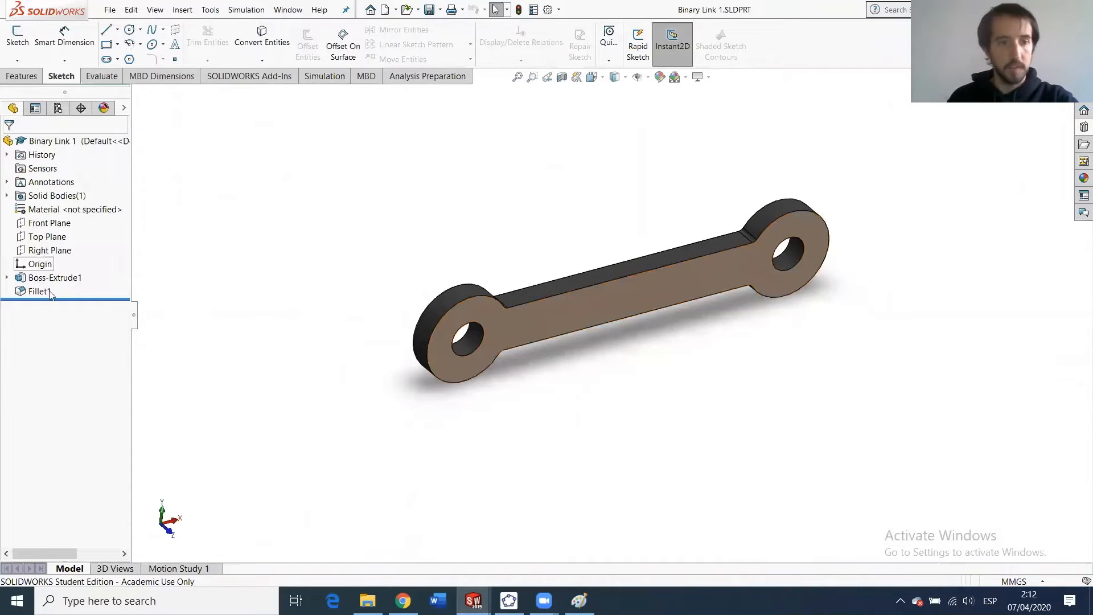
pyautogui.click(53, 278)
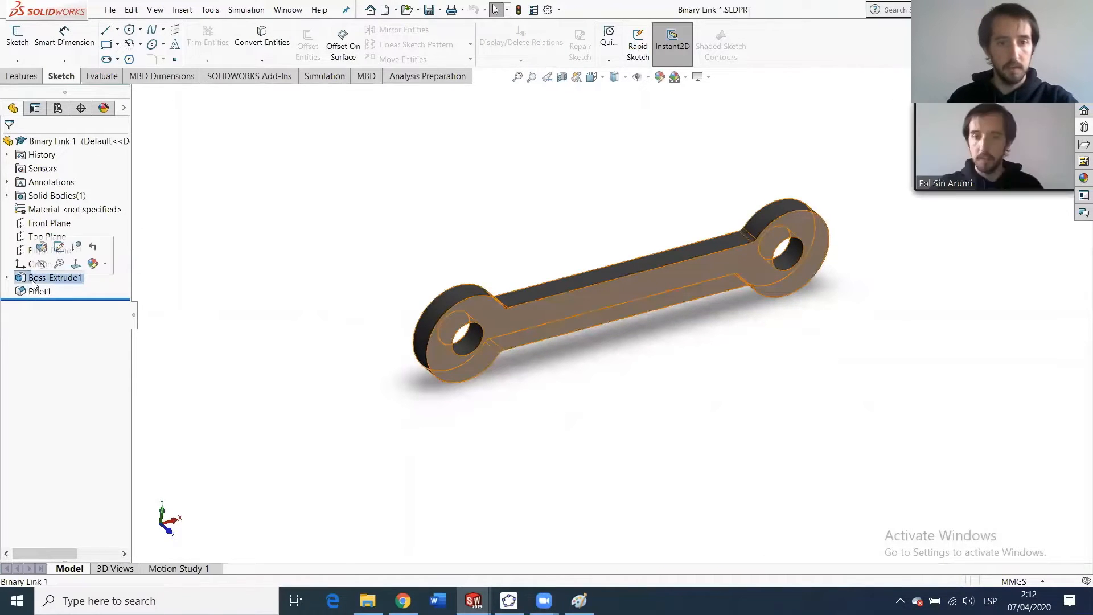
pyautogui.moveTo(569, 378); pyautogui.dragTo(561, 329, button='middle')
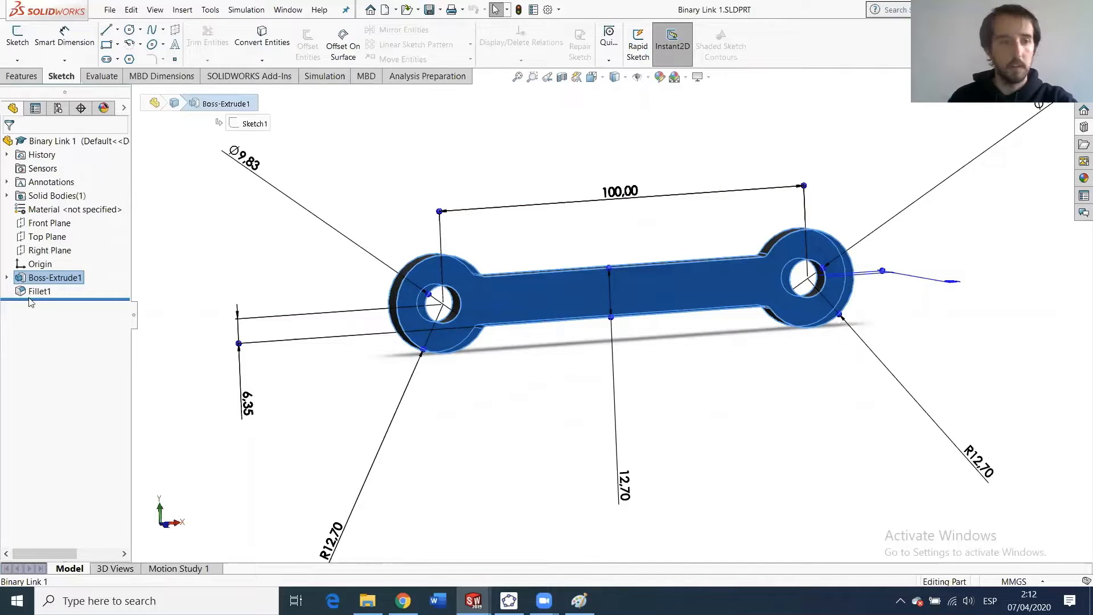
pyautogui.click(8, 278)
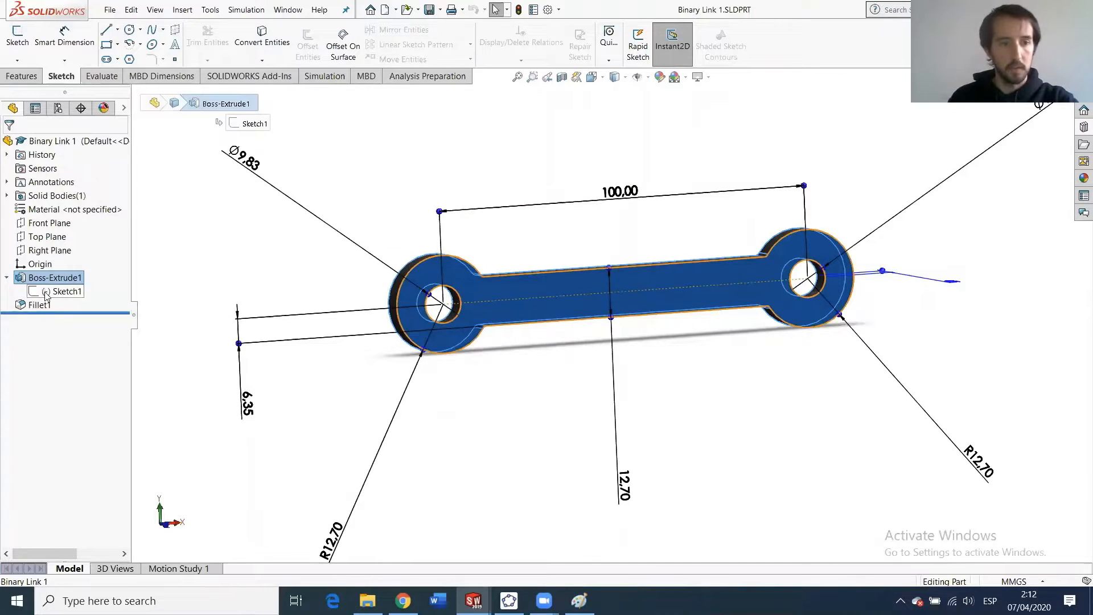
pyautogui.click(46, 292)
pyautogui.click(56, 258)
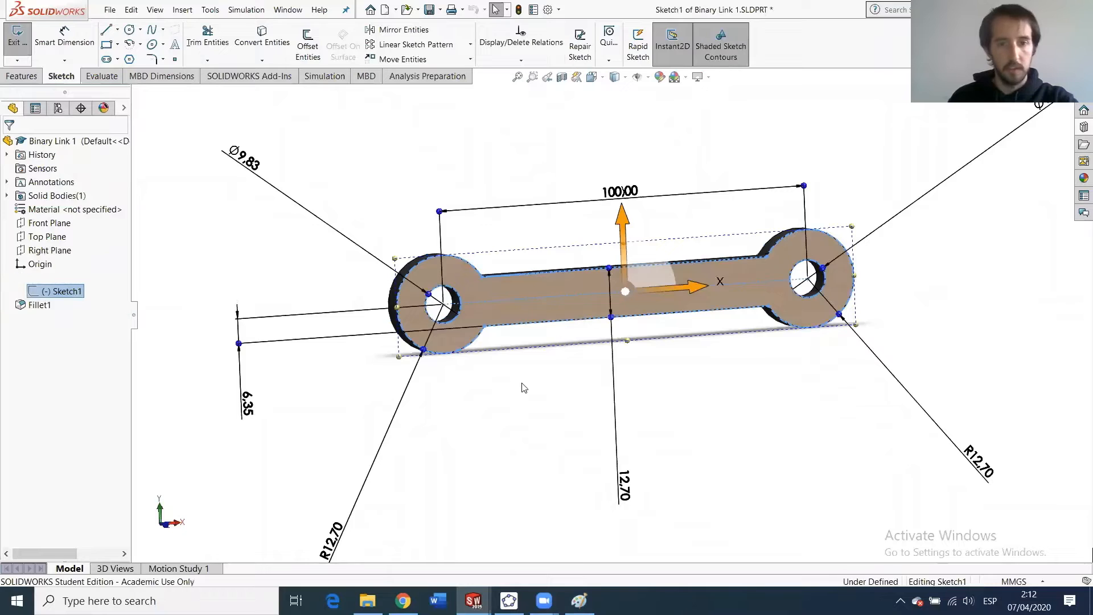
pyautogui.scroll(-3, 555, 301)
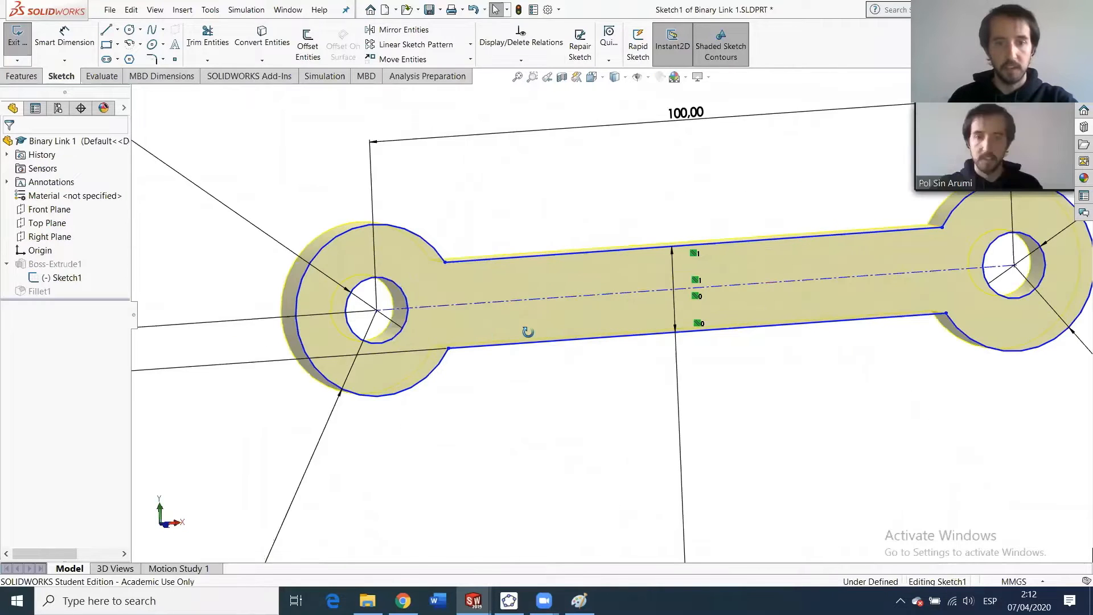
pyautogui.scroll(3, 681, 358)
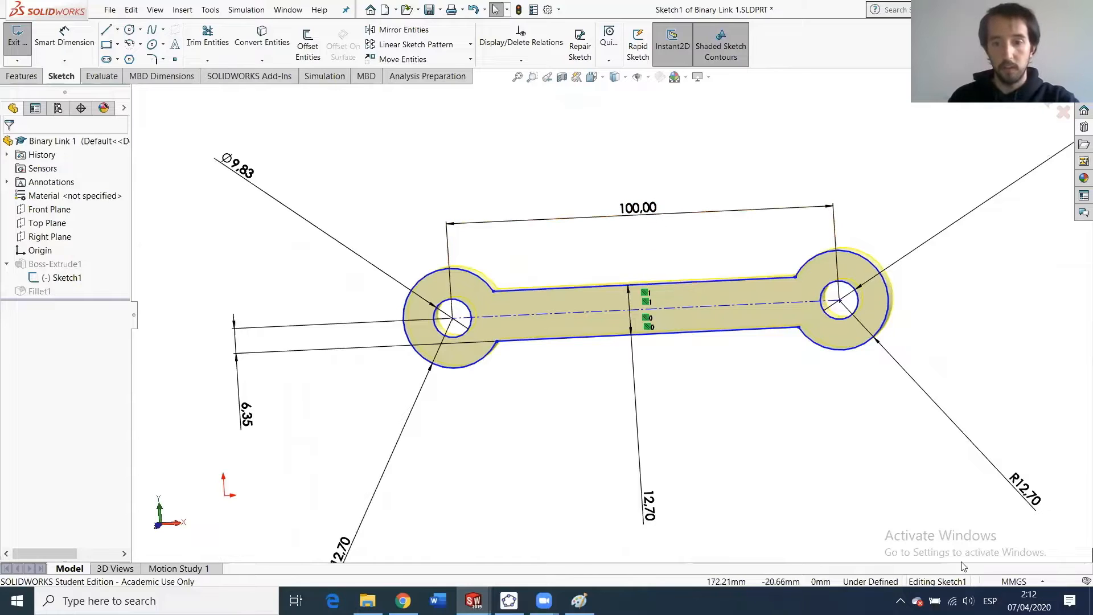
# Exit the link's sketch and change the document units to IPS (inch, pound, second).
pyautogui.click(12, 38)
pyautogui.click(1018, 582)
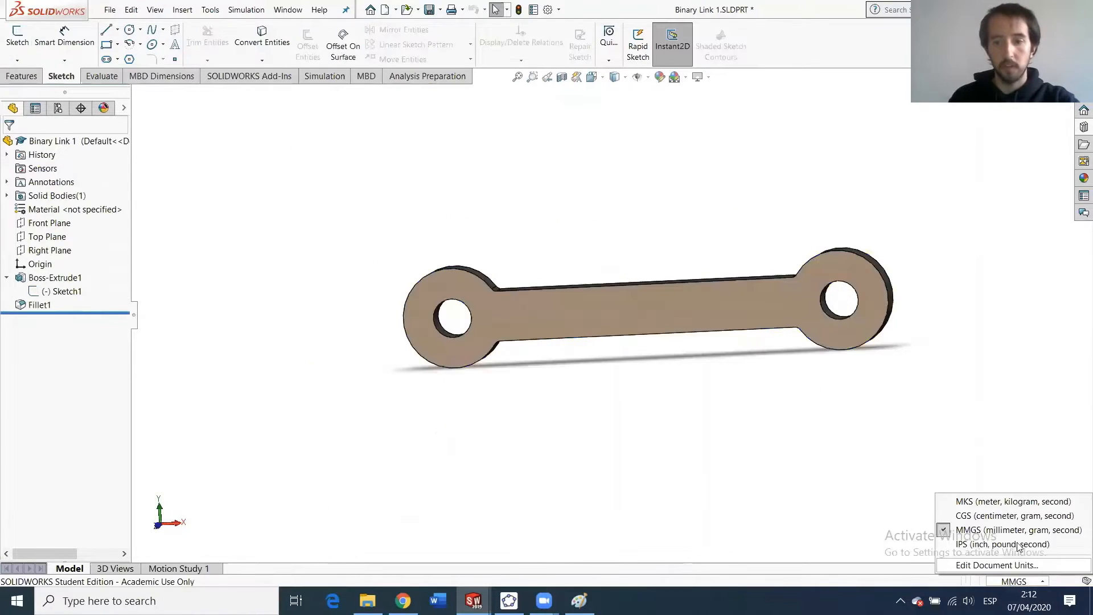
pyautogui.click(993, 546)
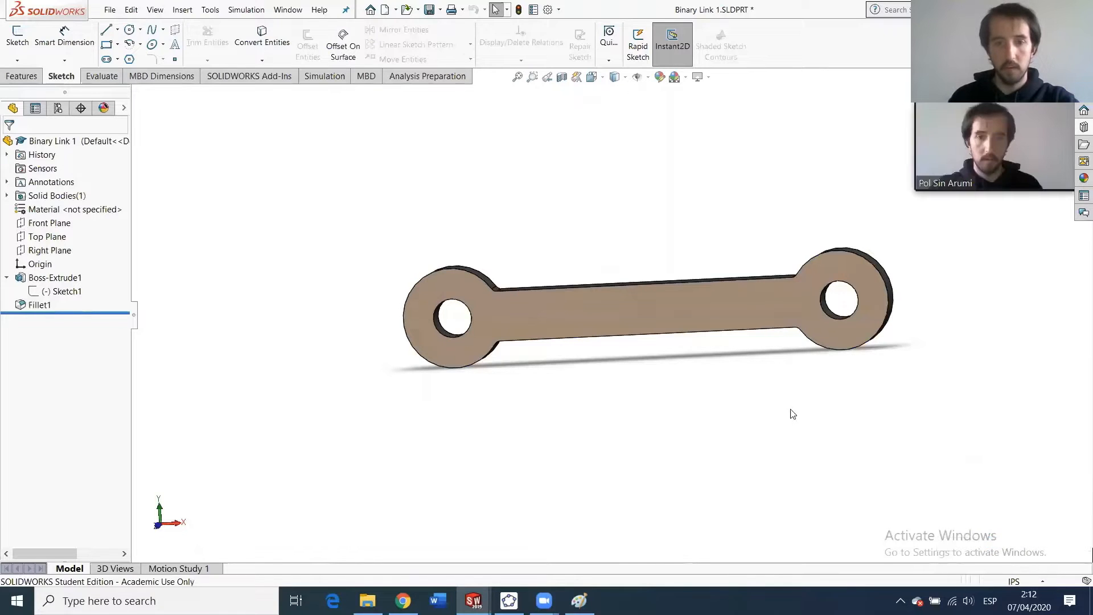
# Display the dimensions of the link's sketch and compare them with the bar lengths in the Dimensions.png drawing in Paint.
pyautogui.click(64, 296)
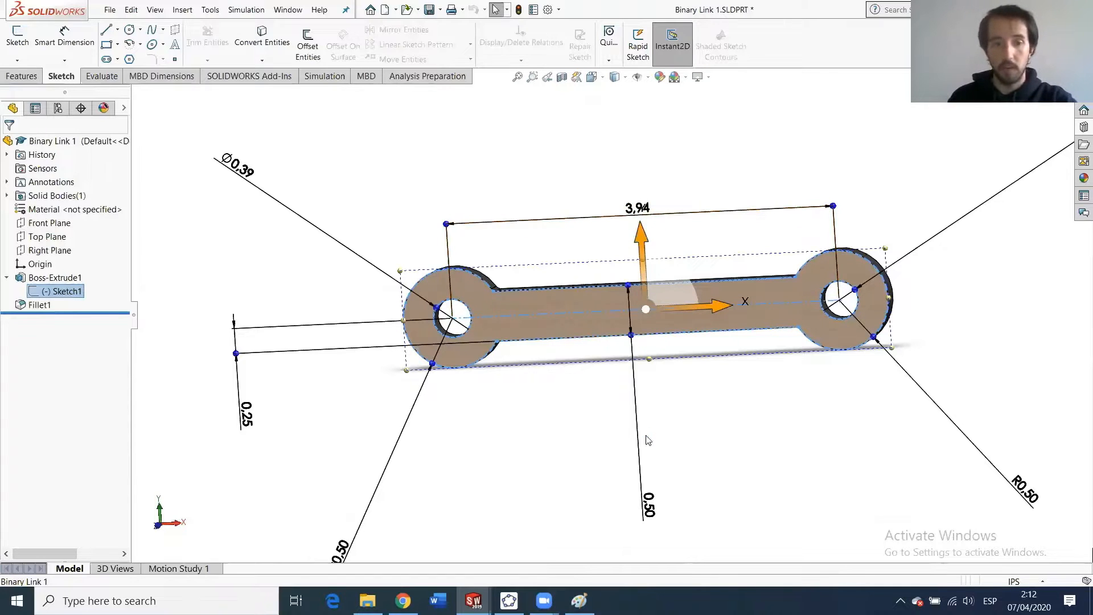
pyautogui.click(579, 600)
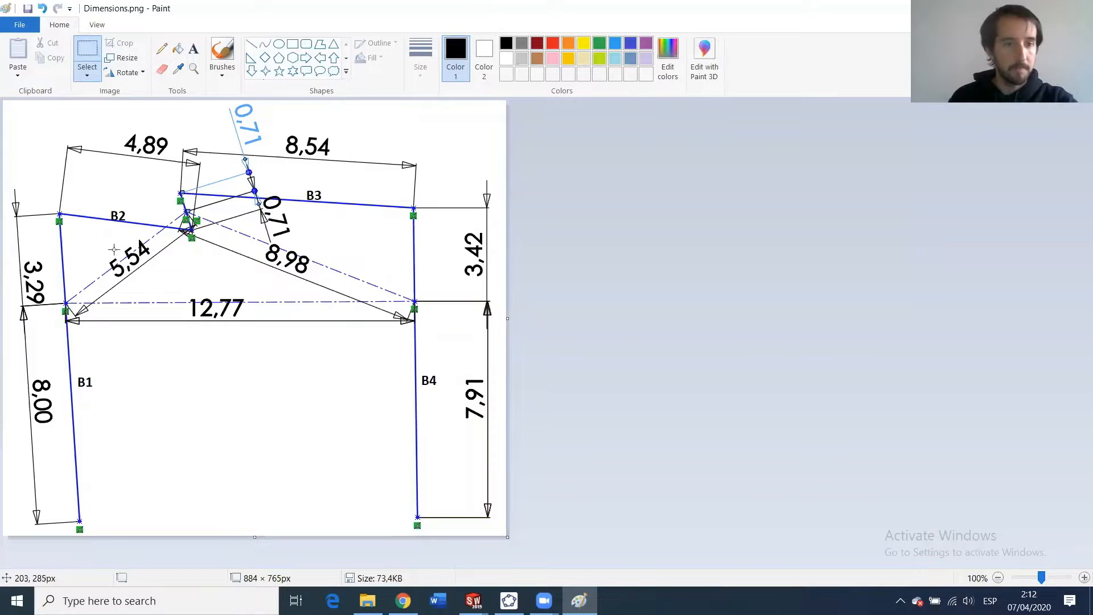
pyautogui.click(579, 601)
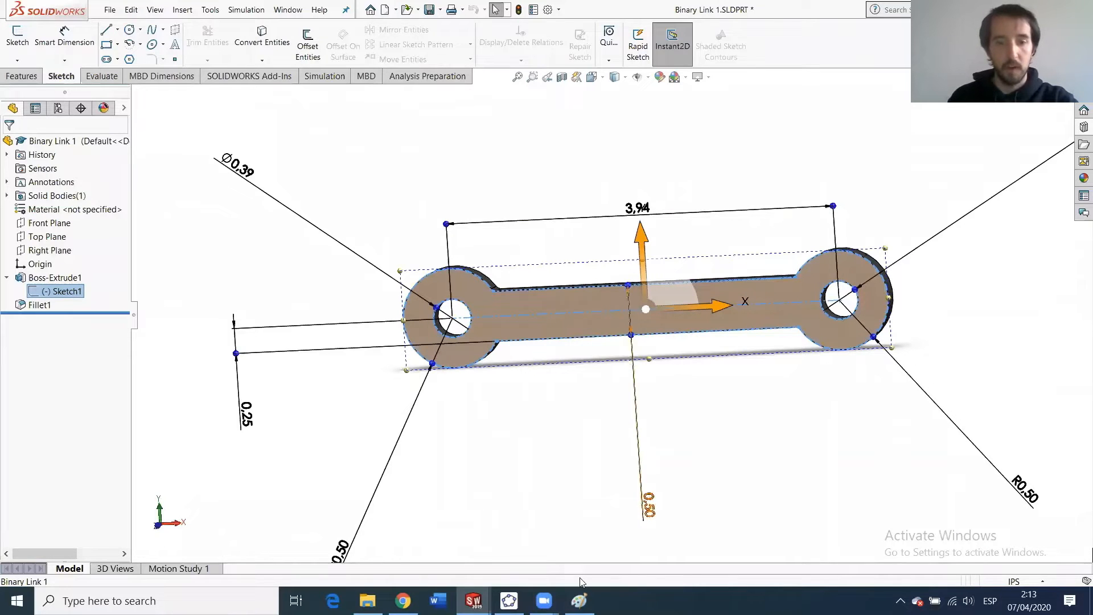
# Check the link dimensions in Dimensions.png in Paint and return to the Assem1 assembly in SOLIDWORKS.
pyautogui.click(579, 600)
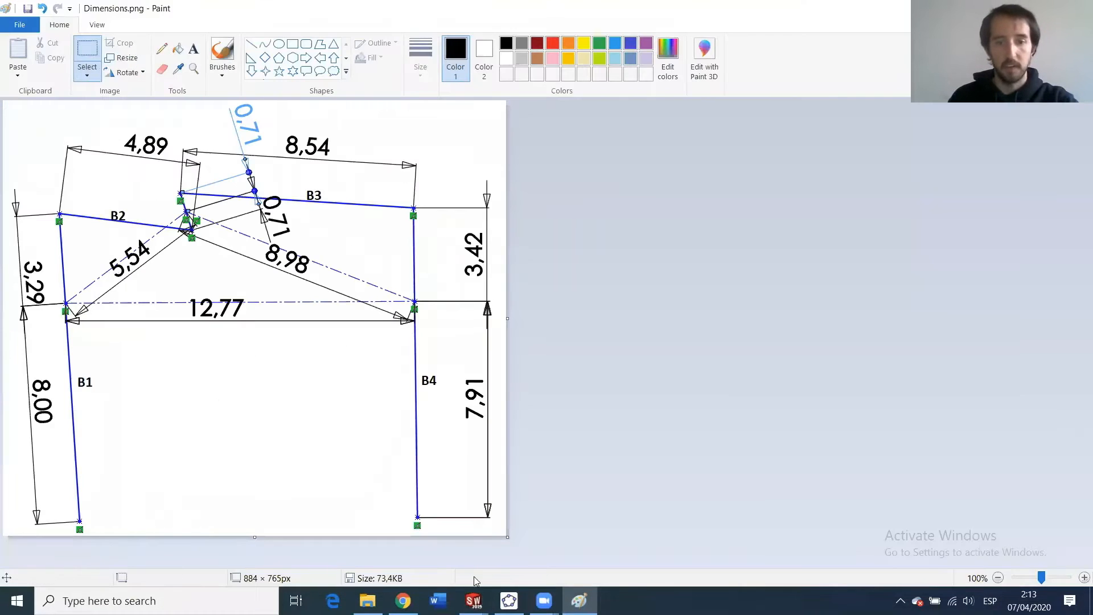
pyautogui.click(579, 601)
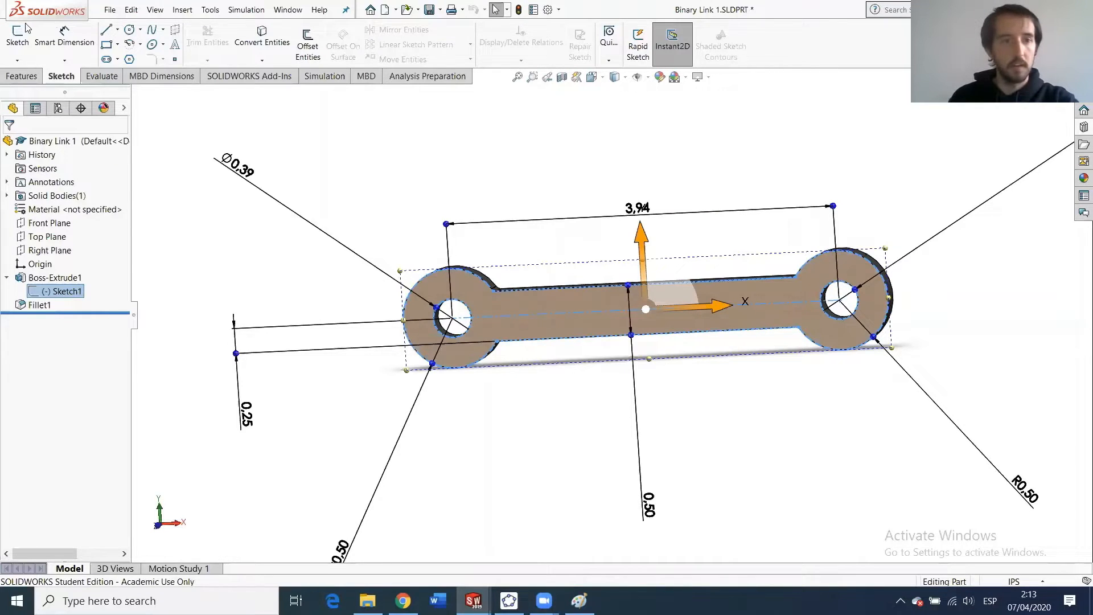
pyautogui.hotkey('ctrl', 'Tab')
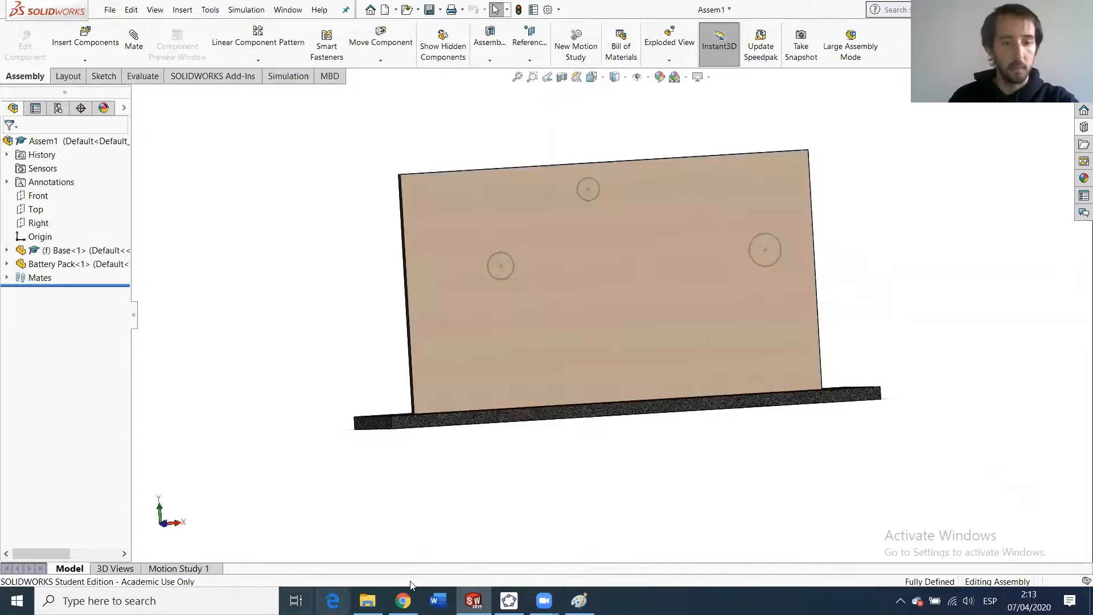
# Open Binary Link 2.SLDPRT from the Assembly folder and change its document units to IPS.
pyautogui.click(367, 600)
pyautogui.doubleClick(470, 295)
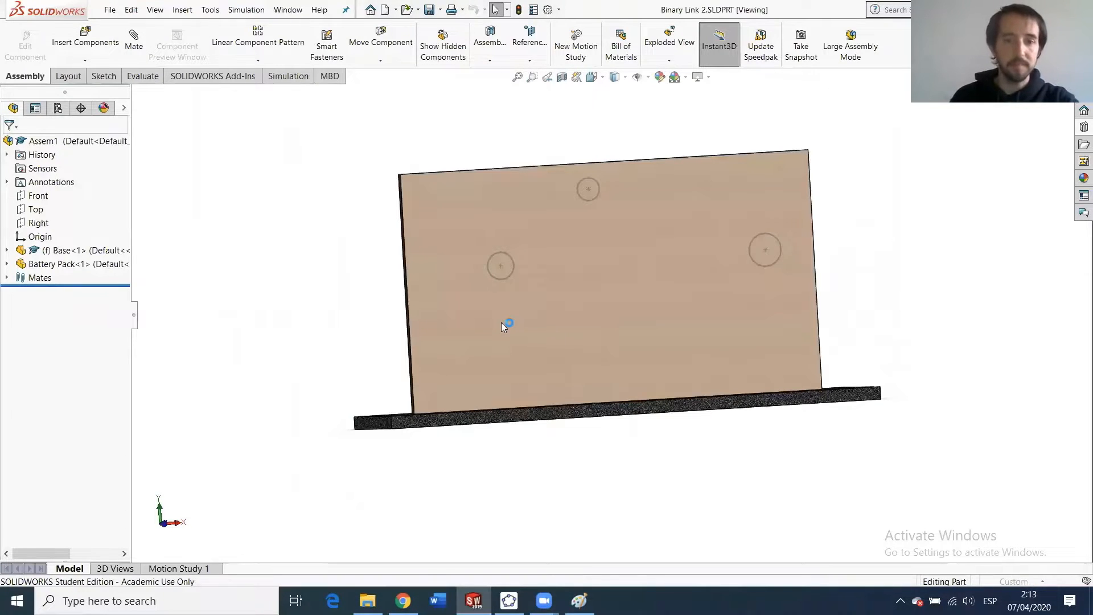
pyautogui.moveTo(588, 341); pyautogui.dragTo(555, 287, button='middle')
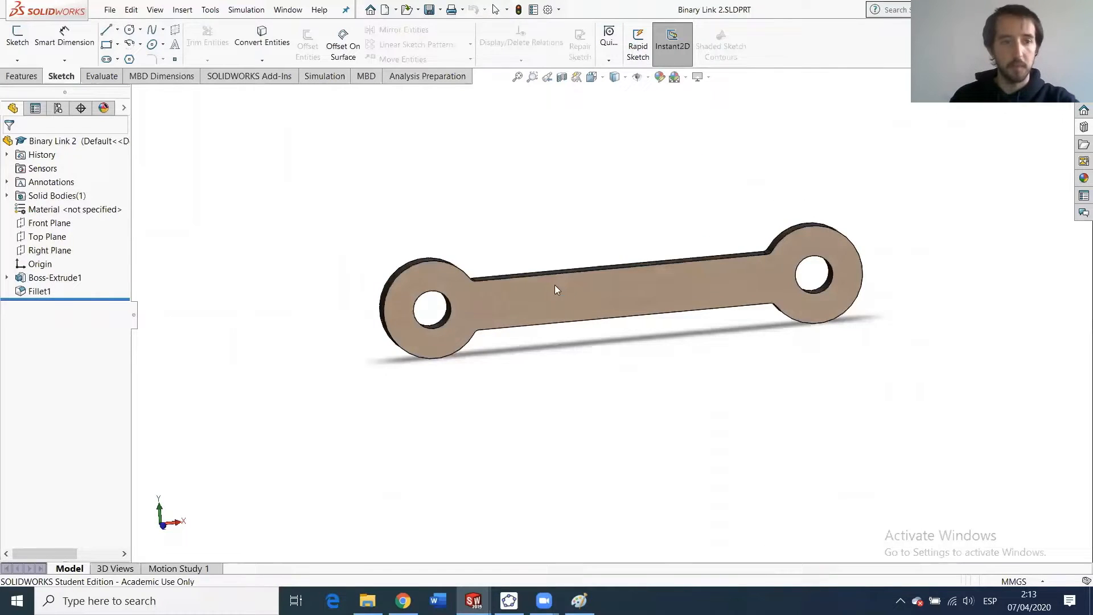
pyautogui.click(38, 281)
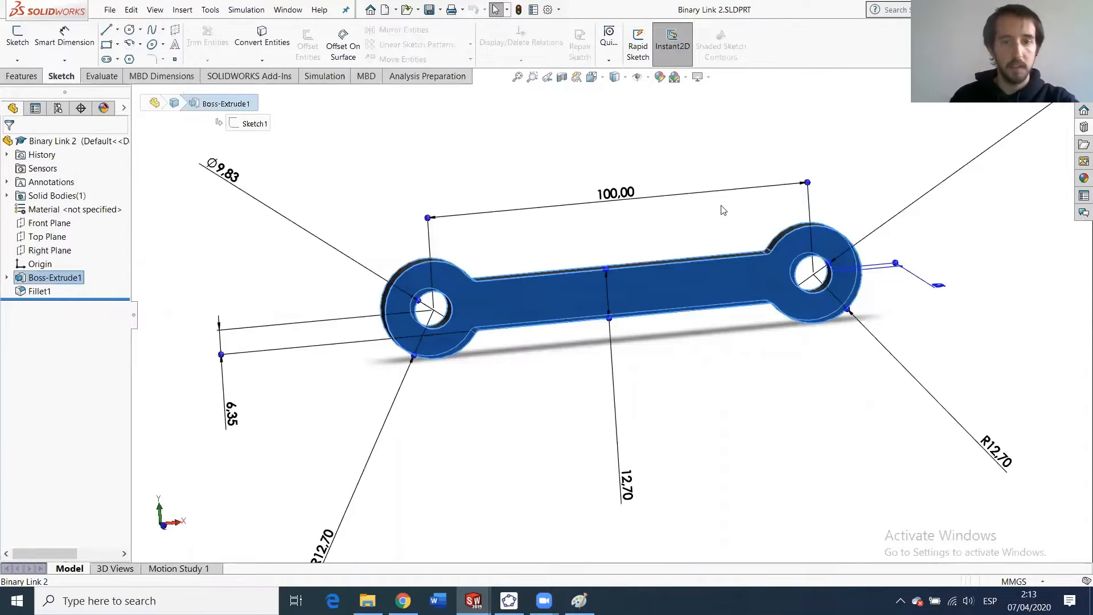
pyautogui.click(1020, 584)
pyautogui.click(985, 546)
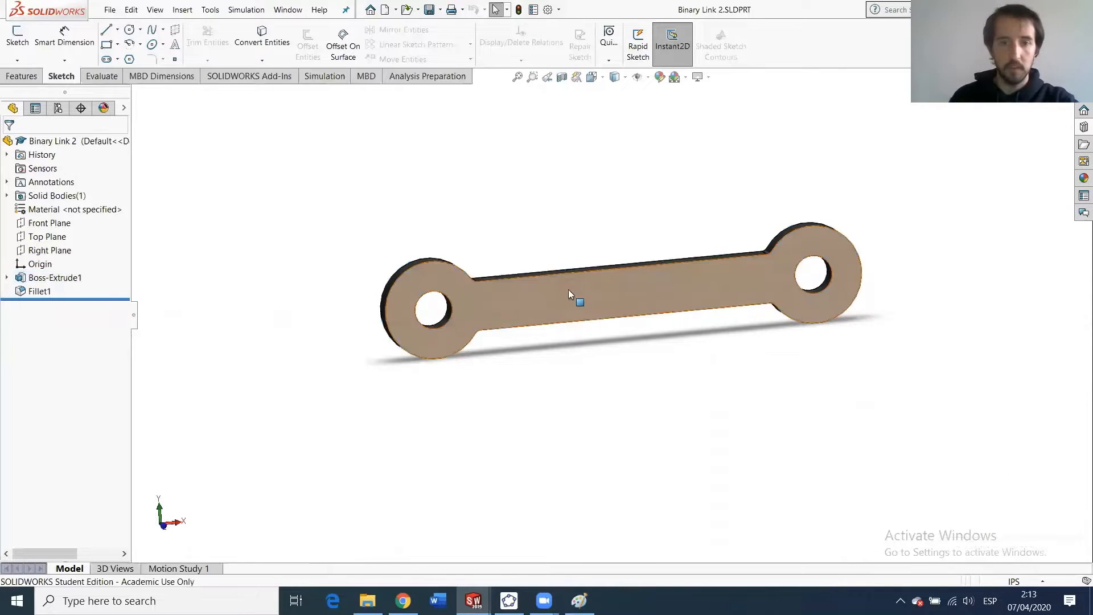
# Look up the B2 length in Dimensions.png and set the distance between Binary Link 2's hole centres to 4.89 in.
pyautogui.click(568, 290)
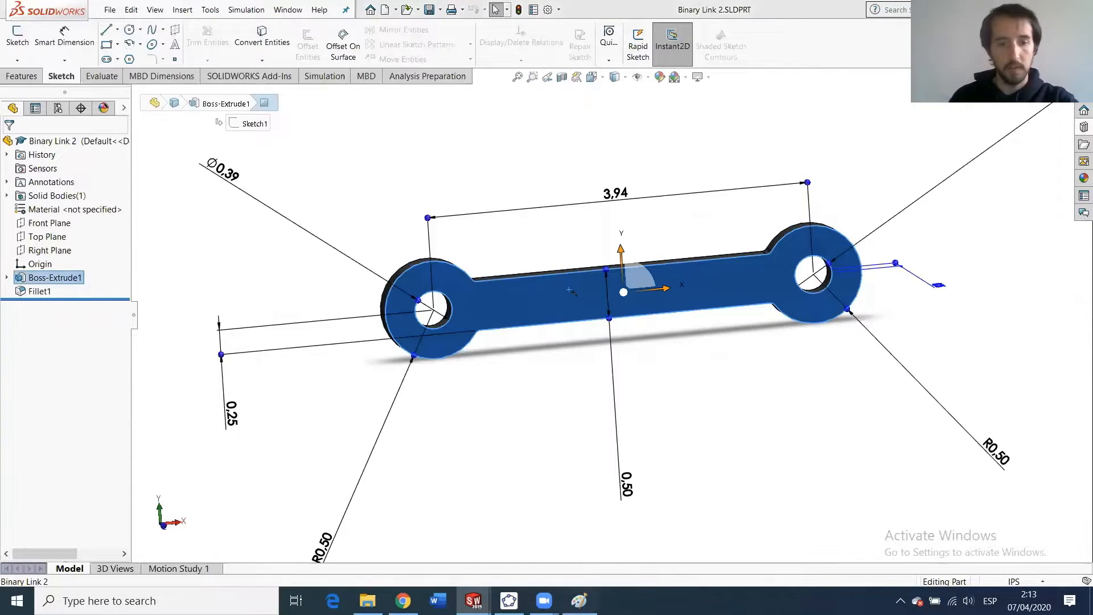
pyautogui.hotkey('alt', 'Tab')
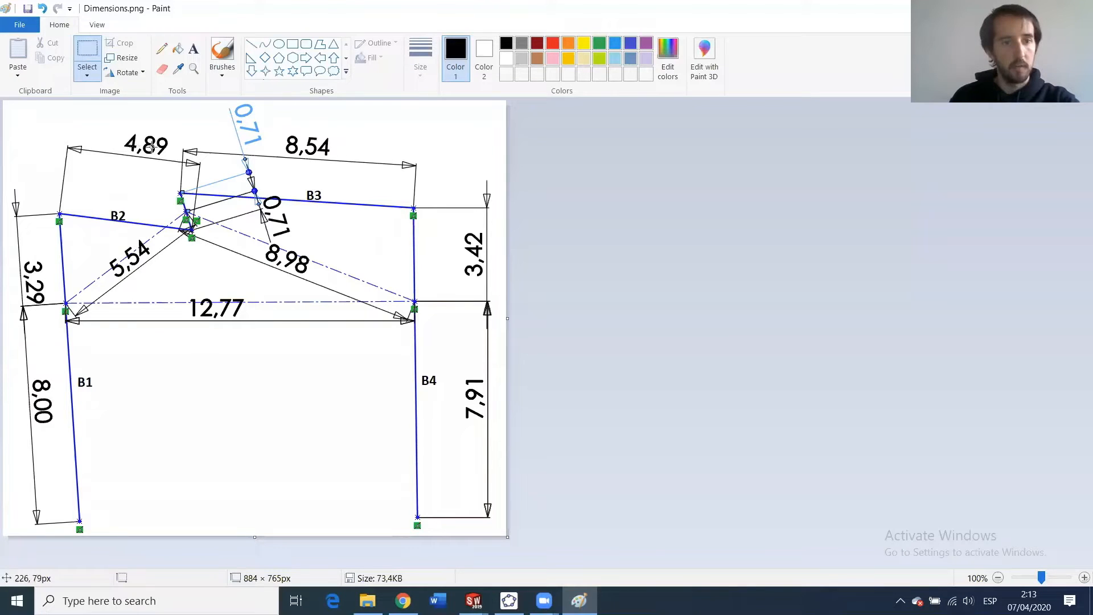
pyautogui.hotkey('alt', 'Tab')
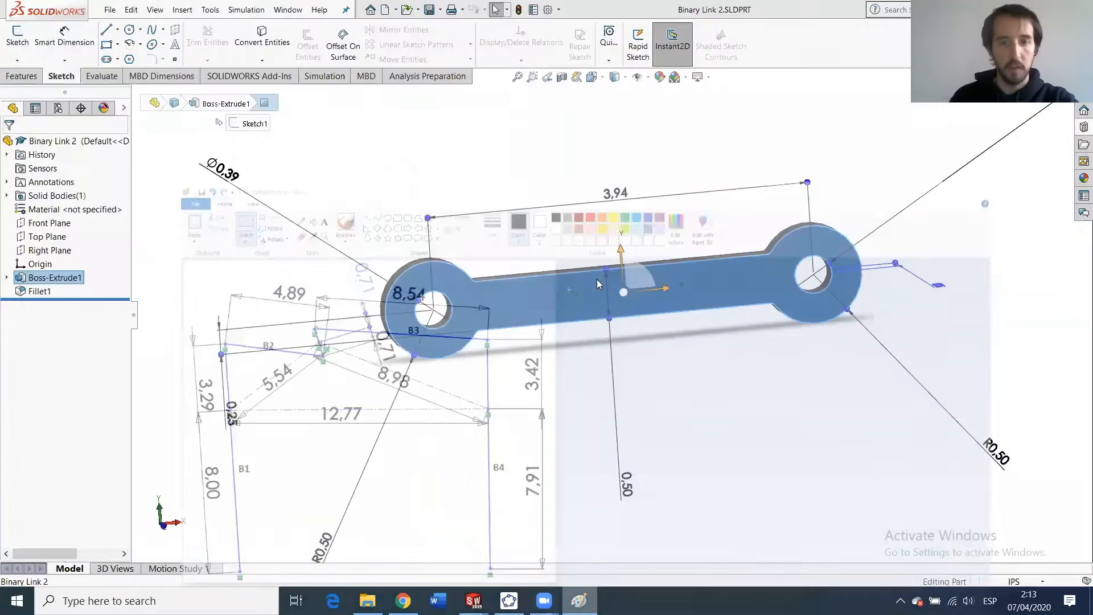
pyautogui.doubleClick(616, 193)
pyautogui.write('4')
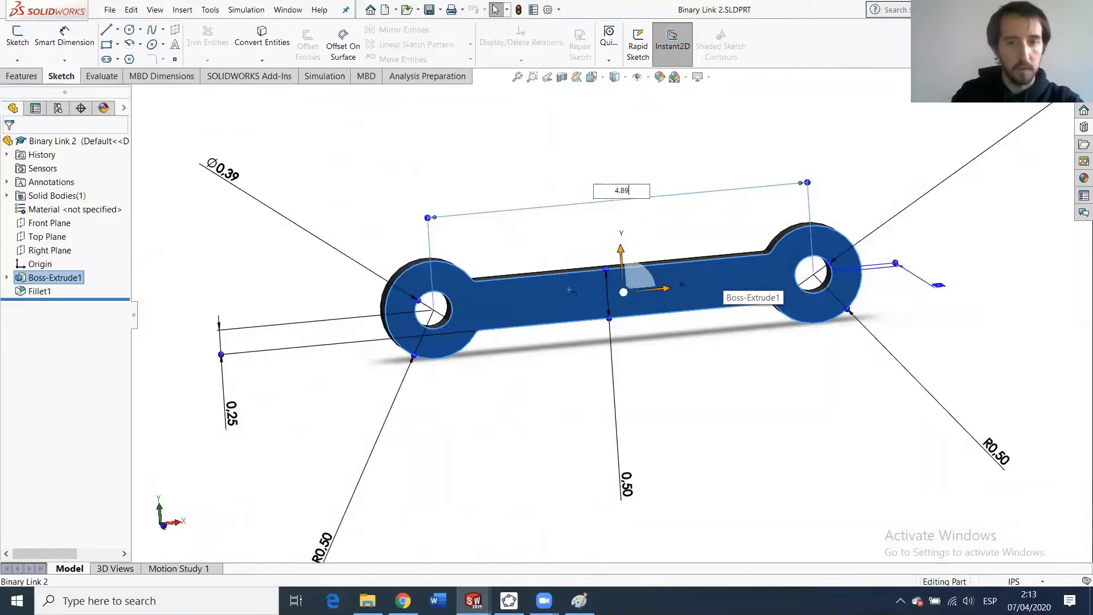
pyautogui.write('.89')
pyautogui.press('Return')
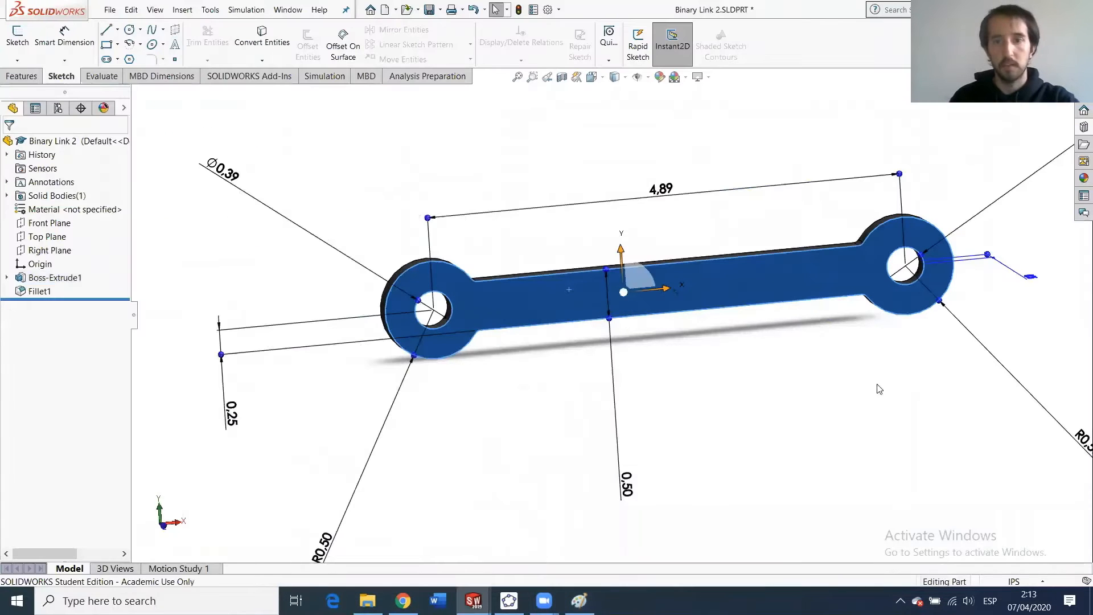
pyautogui.click(536, 162)
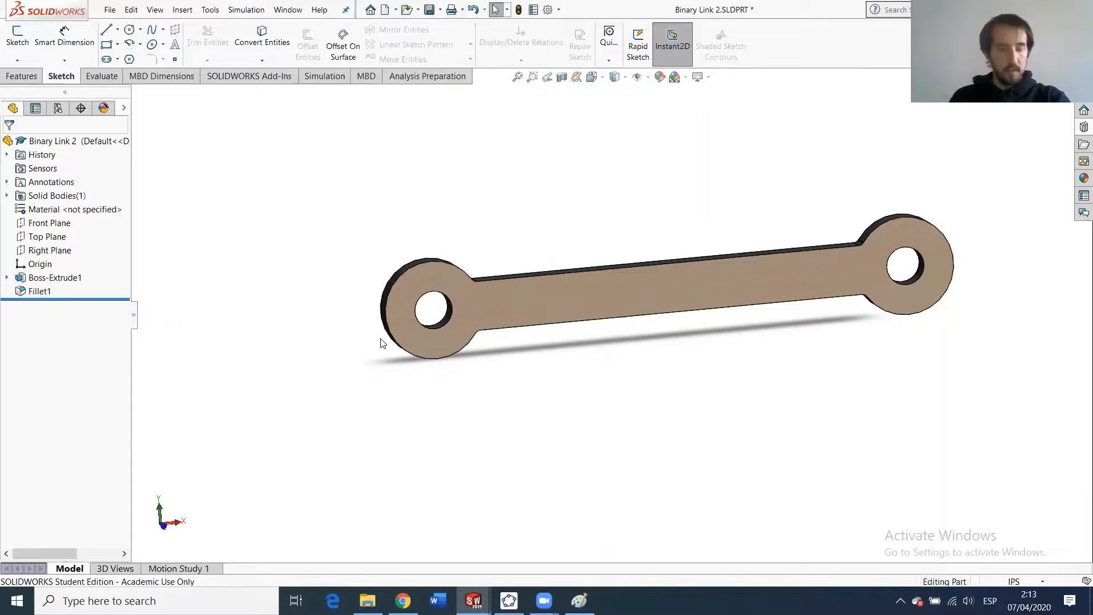
# Set the diameter of both end holes of Binary Link 2 to 0.25 in.
pyautogui.doubleClick(470, 302)
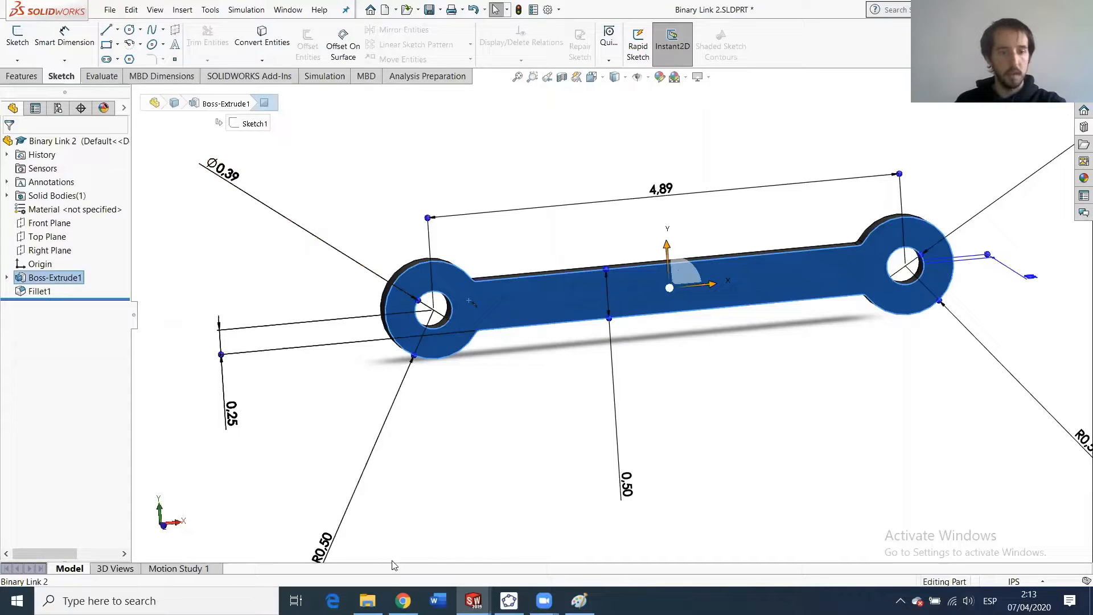
pyautogui.doubleClick(226, 170)
pyautogui.write('0.25')
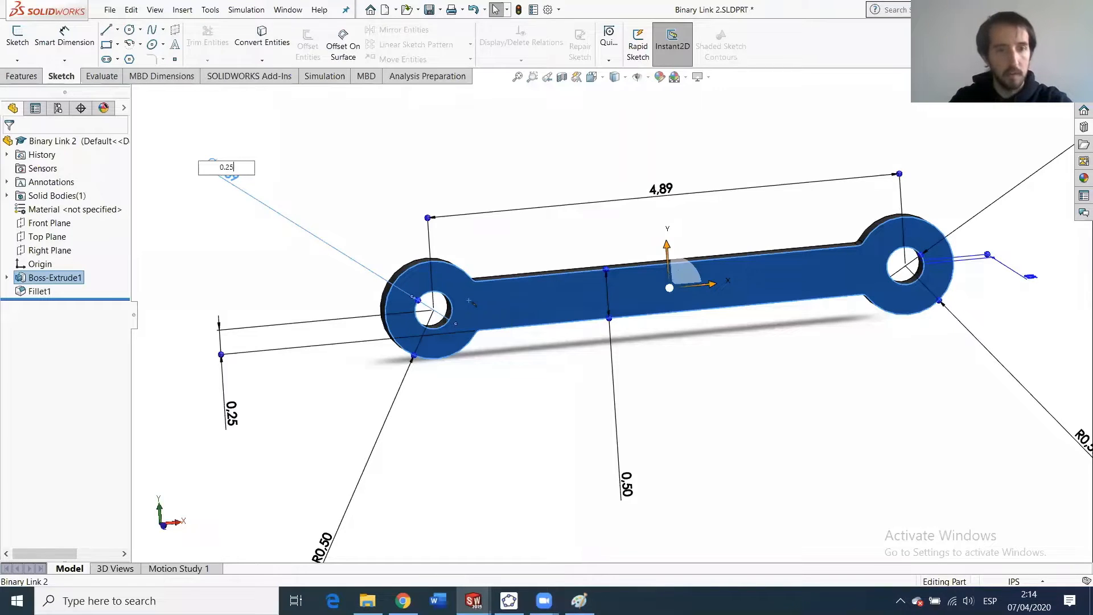
pyautogui.press('Return')
pyautogui.scroll(2, 777, 358)
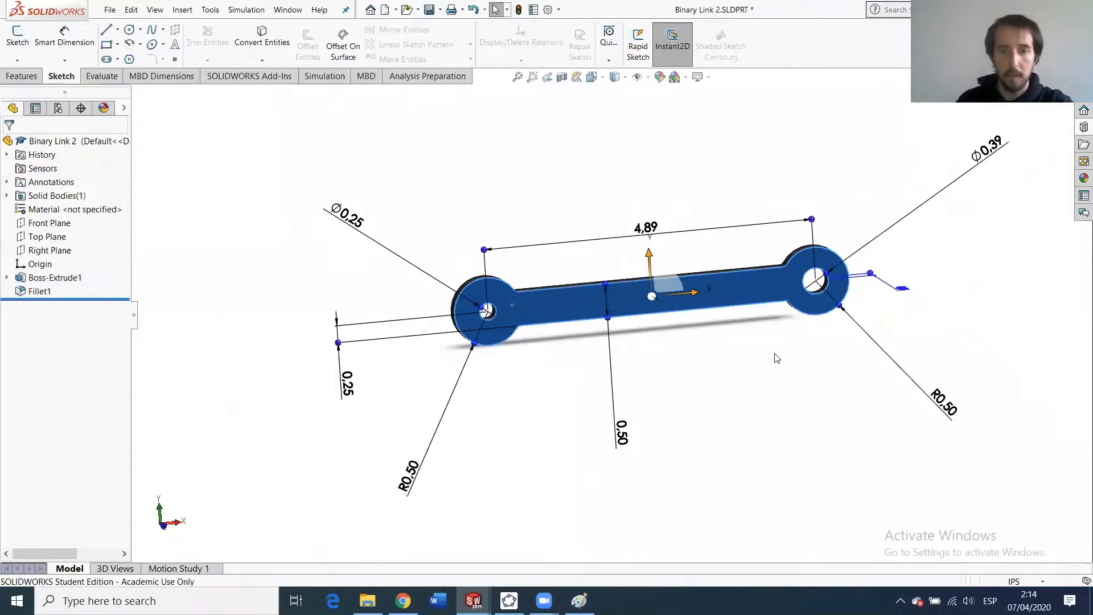
pyautogui.scroll(3, 911, 259)
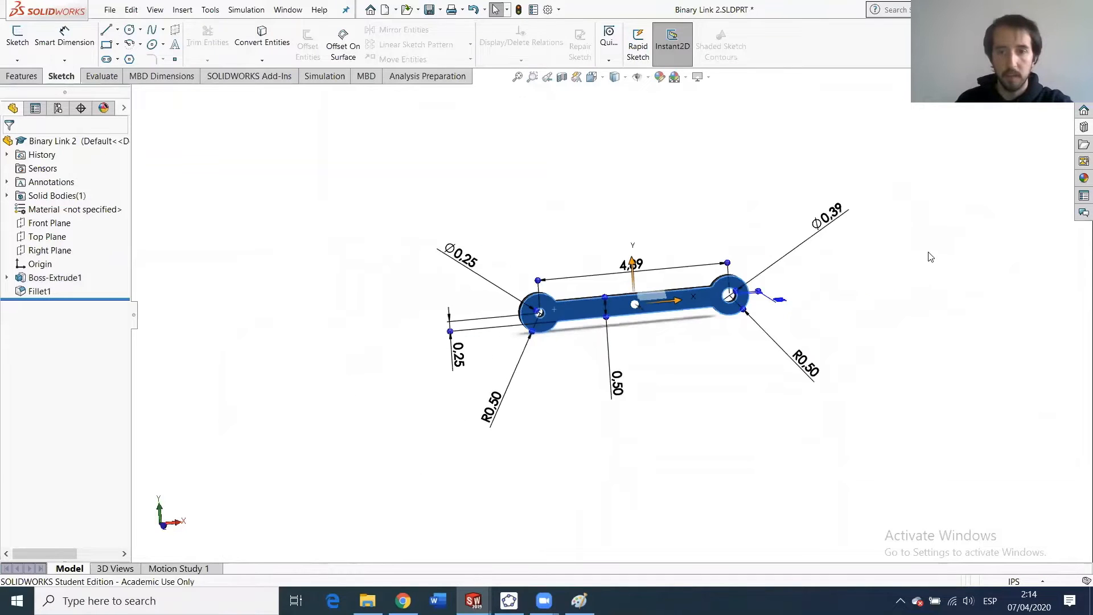
pyautogui.scroll(-2, 836, 238)
pyautogui.doubleClick(792, 245)
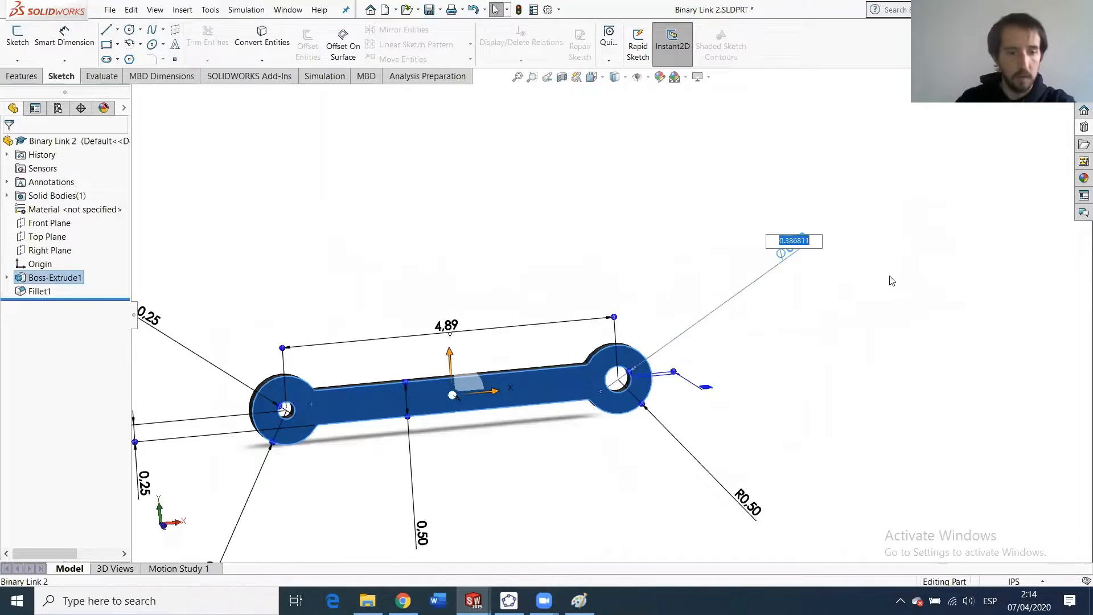
pyautogui.write('0.25')
pyautogui.press('Return')
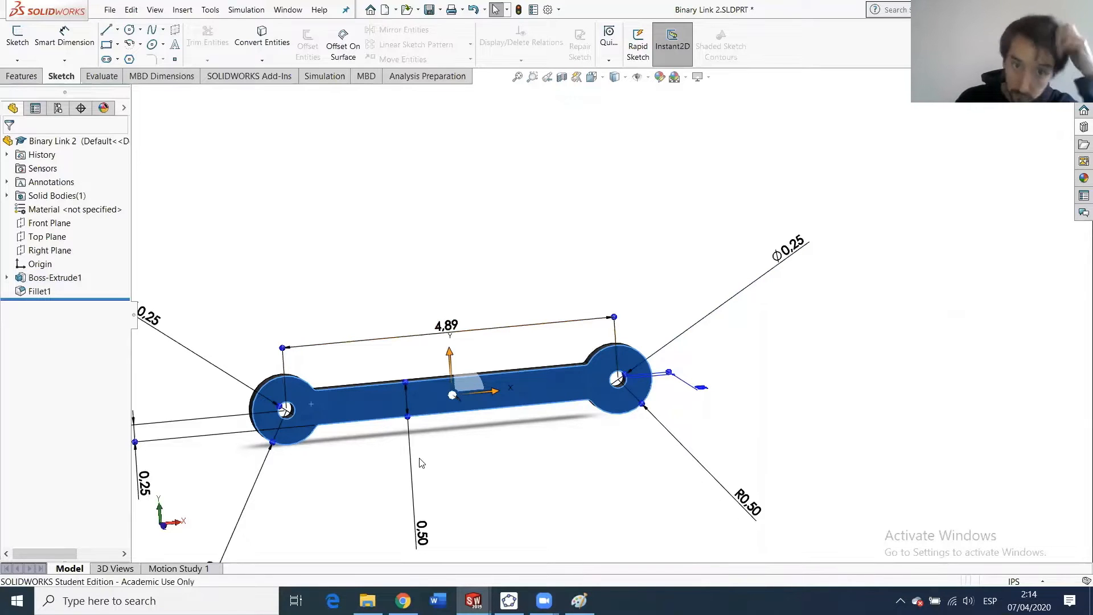
# Clear the selection, save the Binary Link 2 part and return to the assembly.
pyautogui.scroll(4, 507, 404)
pyautogui.scroll(-3, 505, 424)
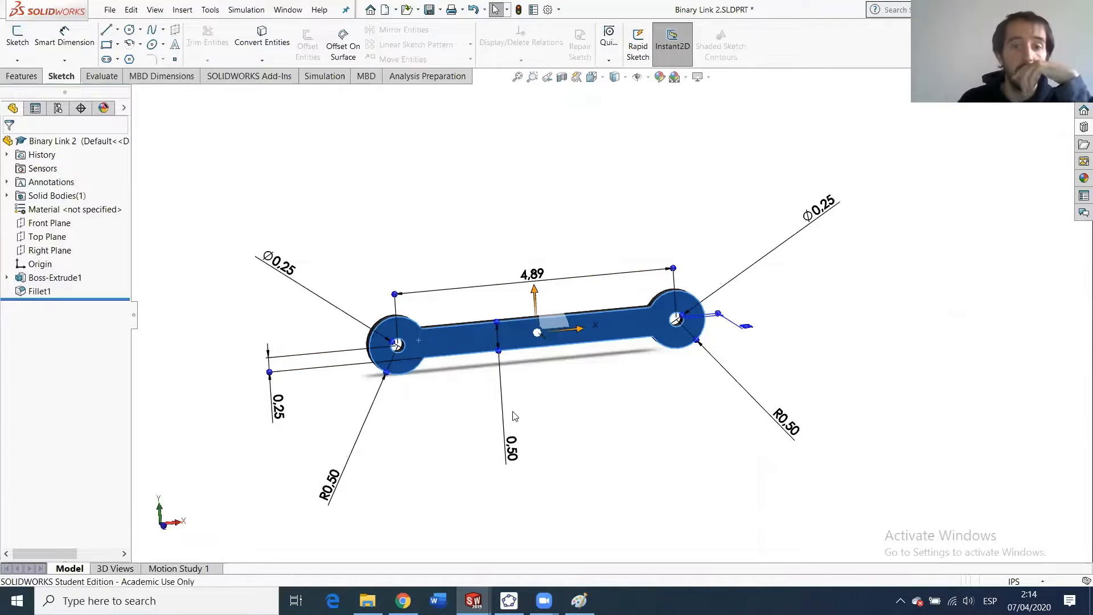
pyautogui.scroll(-1, 515, 416)
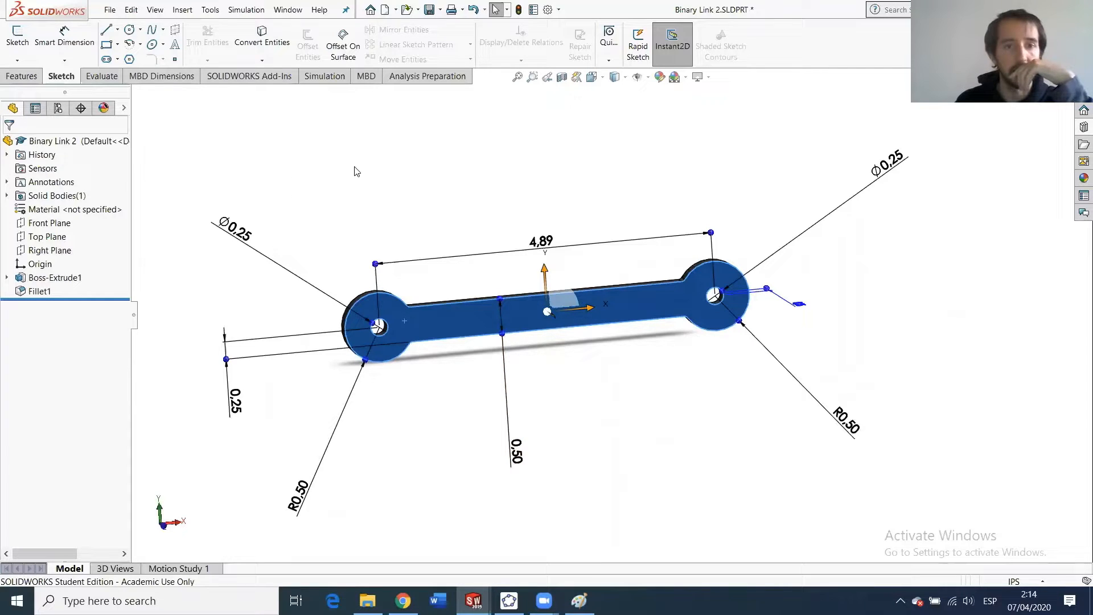
pyautogui.click(467, 165)
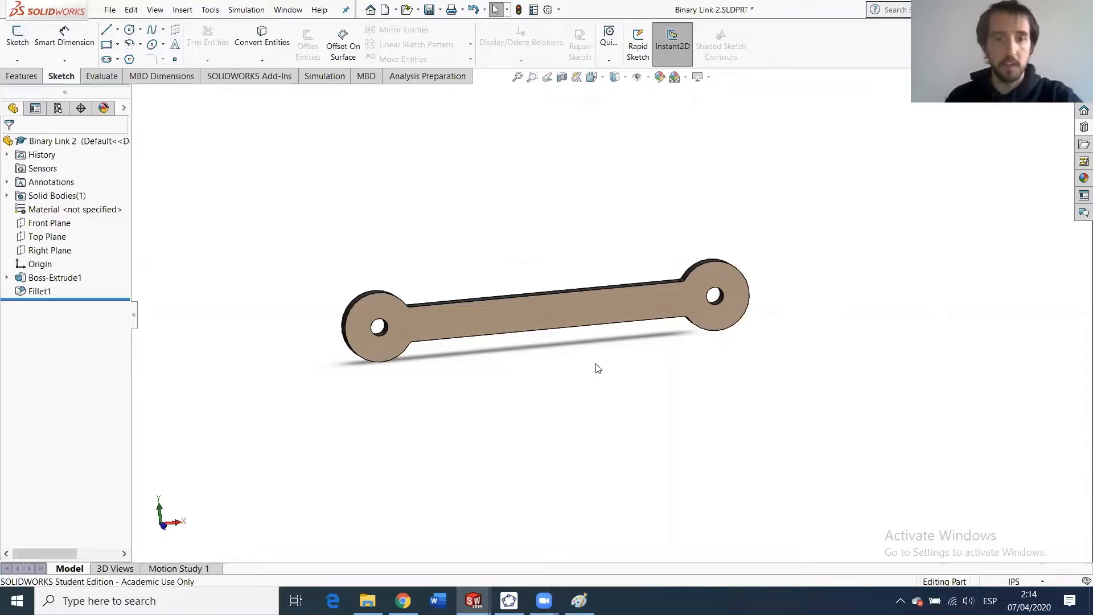
pyautogui.scroll(-1, 455, 356)
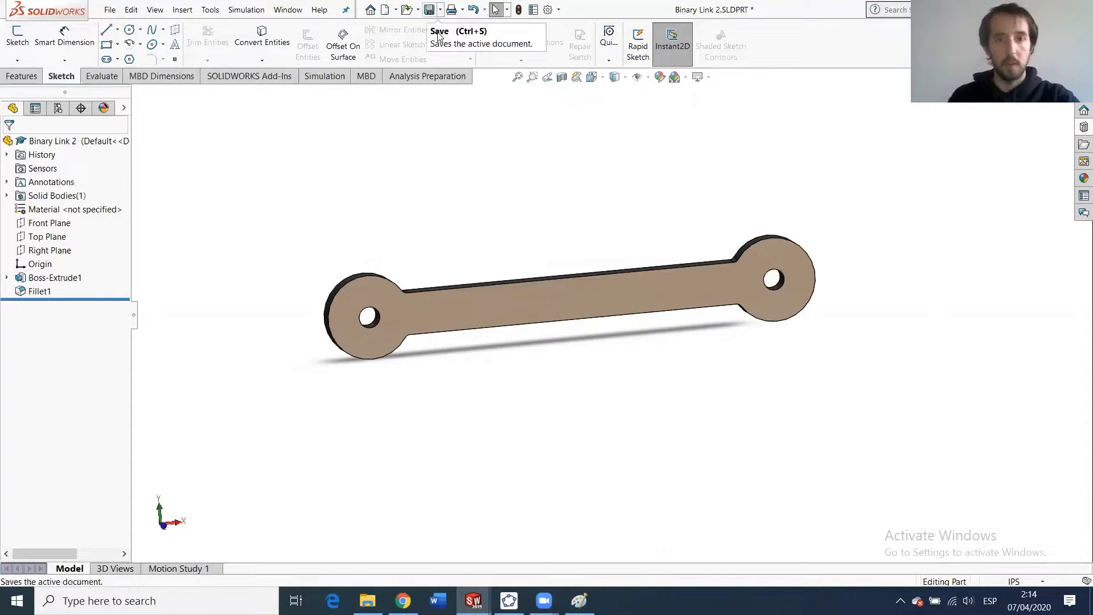
pyautogui.click(429, 9)
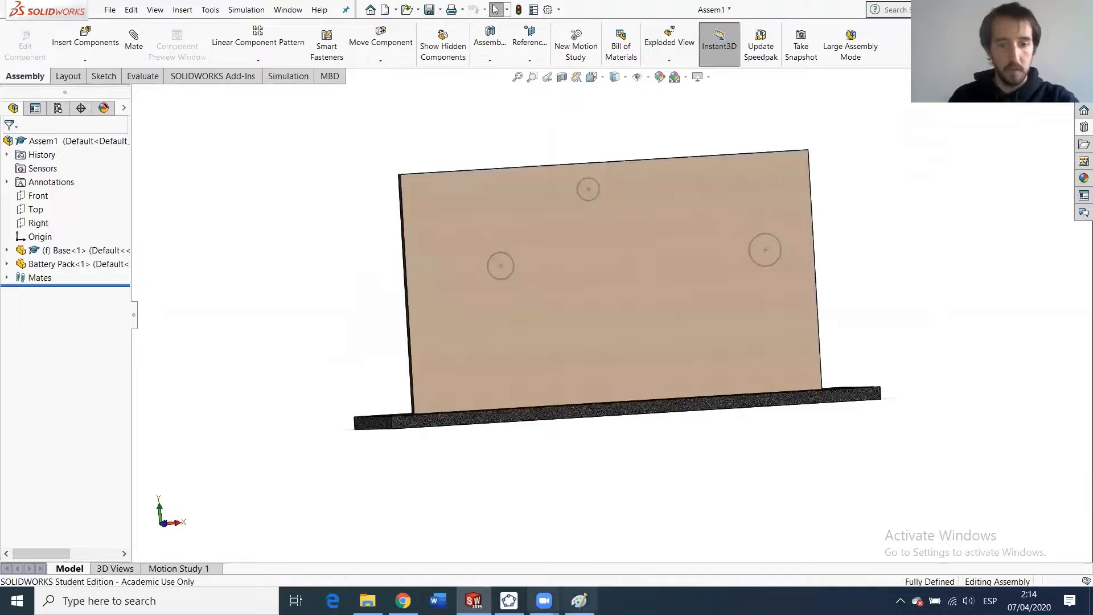
# Open Binary Link 3.SLDPRT from the Assembly folder and change its document units to IPS.
pyautogui.click(579, 601)
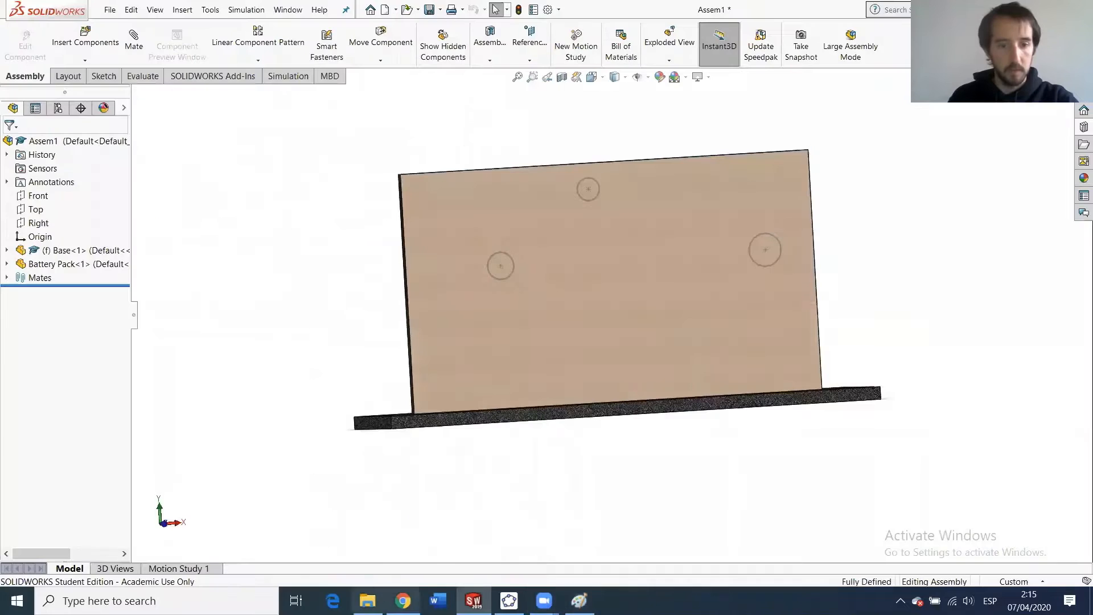
pyautogui.click(367, 600)
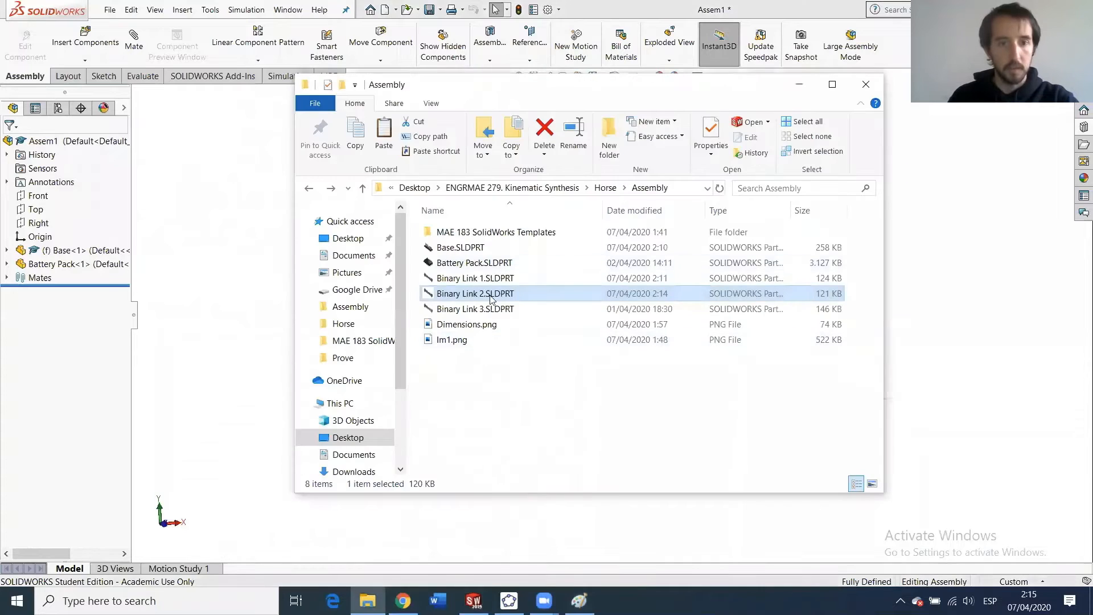
pyautogui.moveTo(493, 308); pyautogui.dragTo(574, 275)
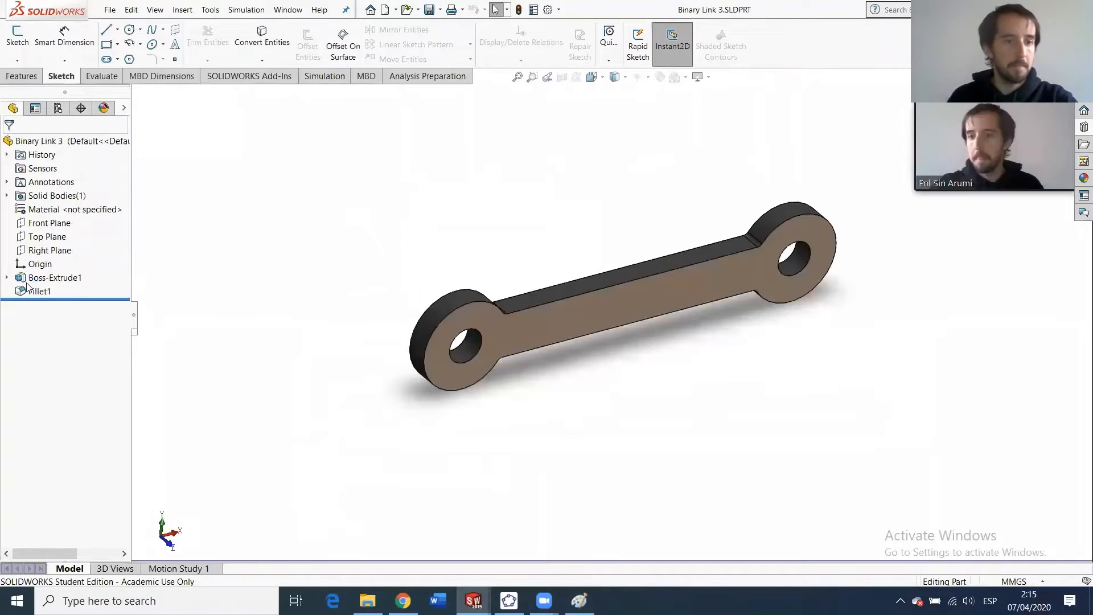
pyautogui.click(1006, 580)
pyautogui.click(989, 544)
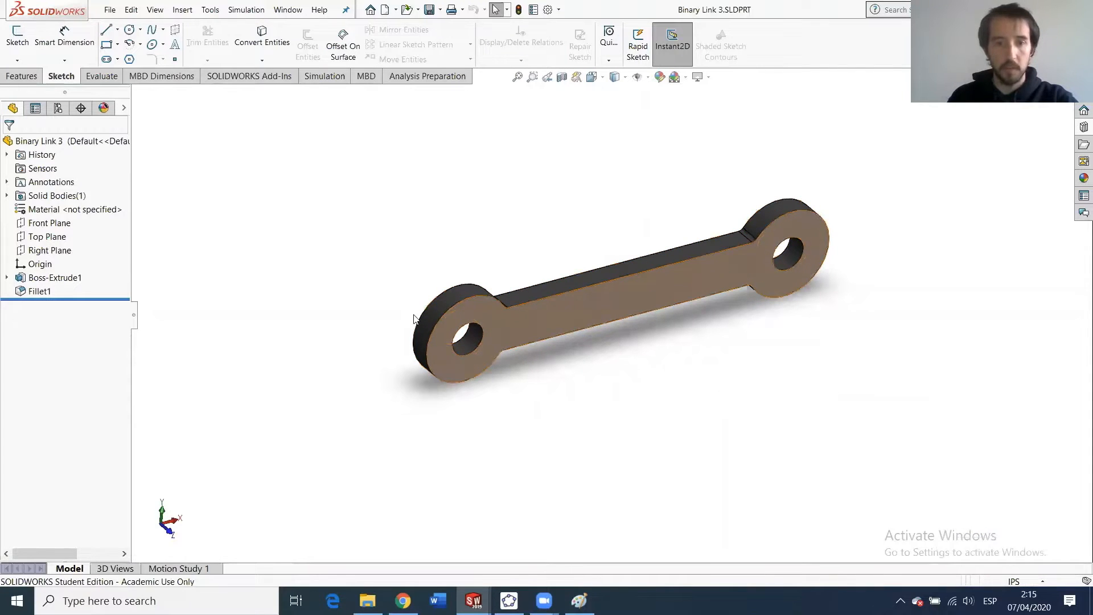
# Set the distance between Binary Link 3's hole centres to 8.54 in, consulting the B3 length in Dimensions.png.
pyautogui.moveTo(382, 295); pyautogui.dragTo(365, 219, button='middle')
pyautogui.click(35, 279)
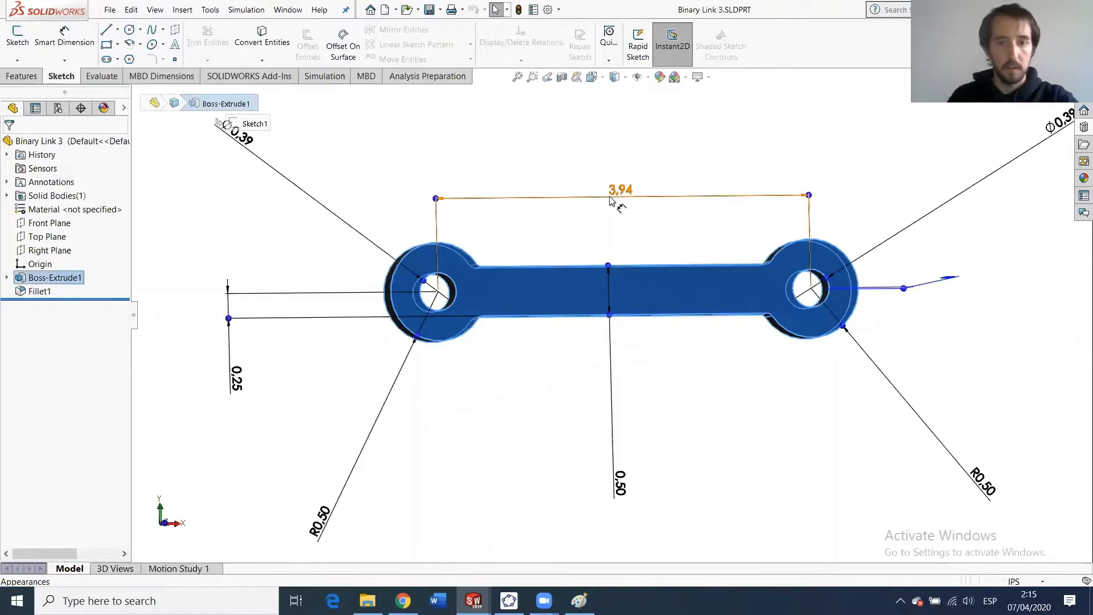
pyautogui.click(578, 600)
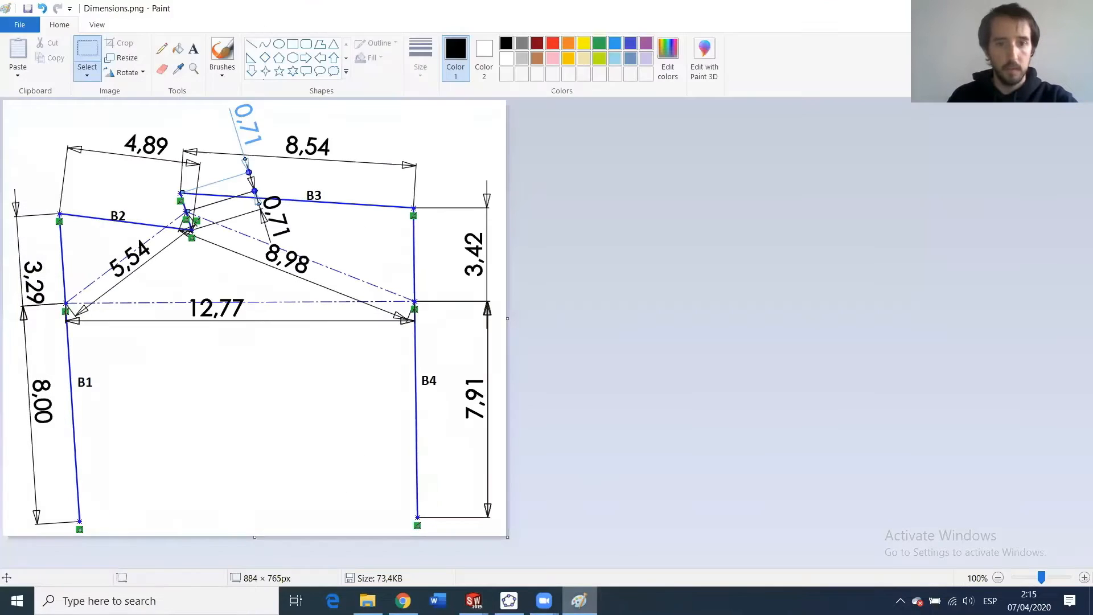
pyautogui.hotkey('alt', 'Tab')
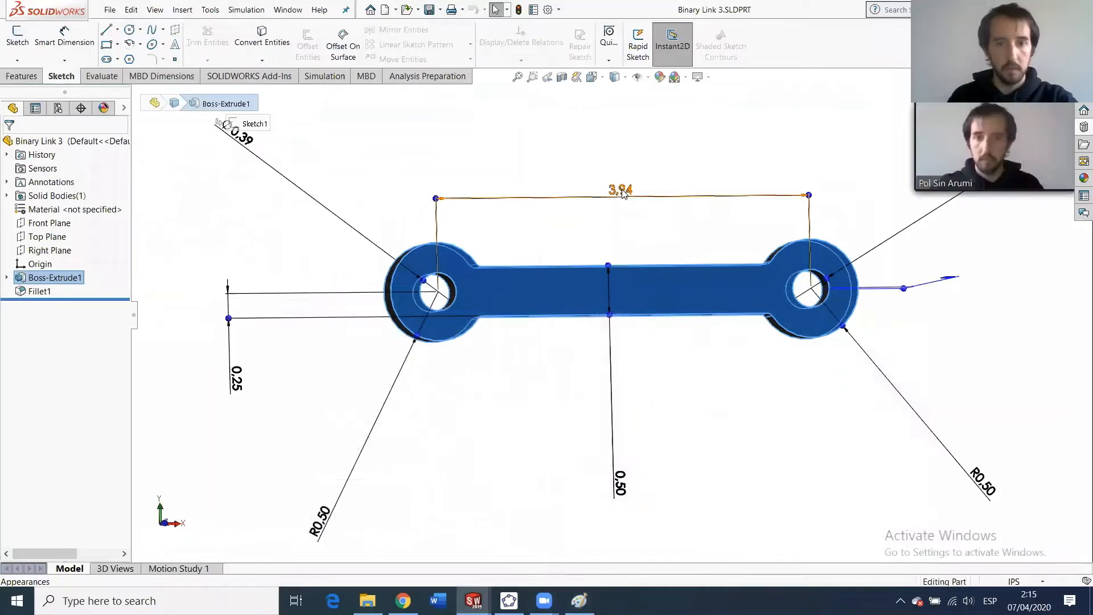
pyautogui.doubleClick(719, 197)
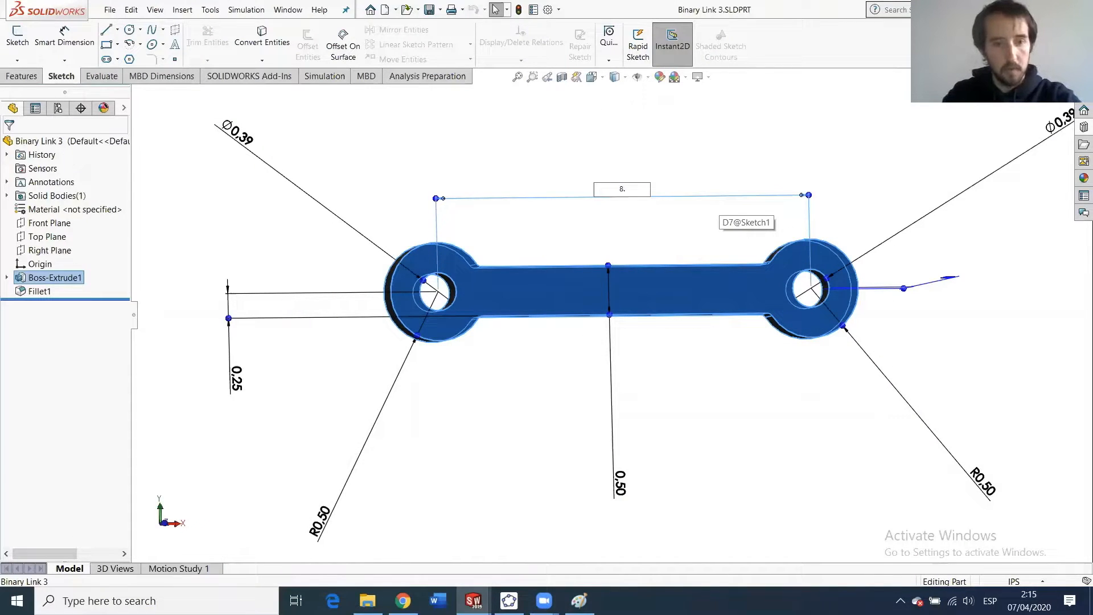
pyautogui.press('Return')
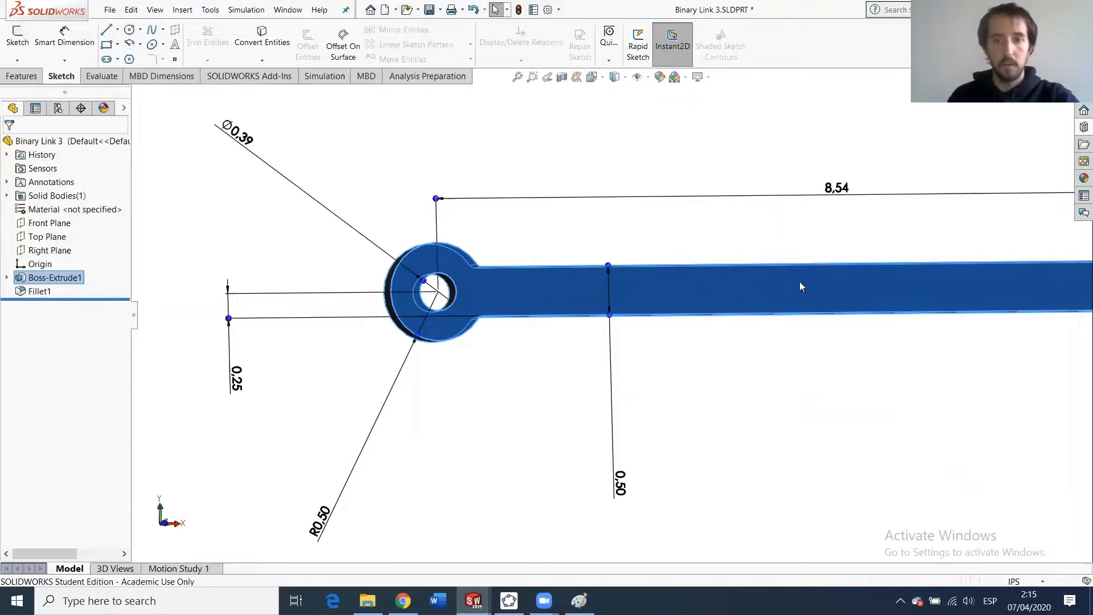
pyautogui.press('f')
pyautogui.click(697, 172)
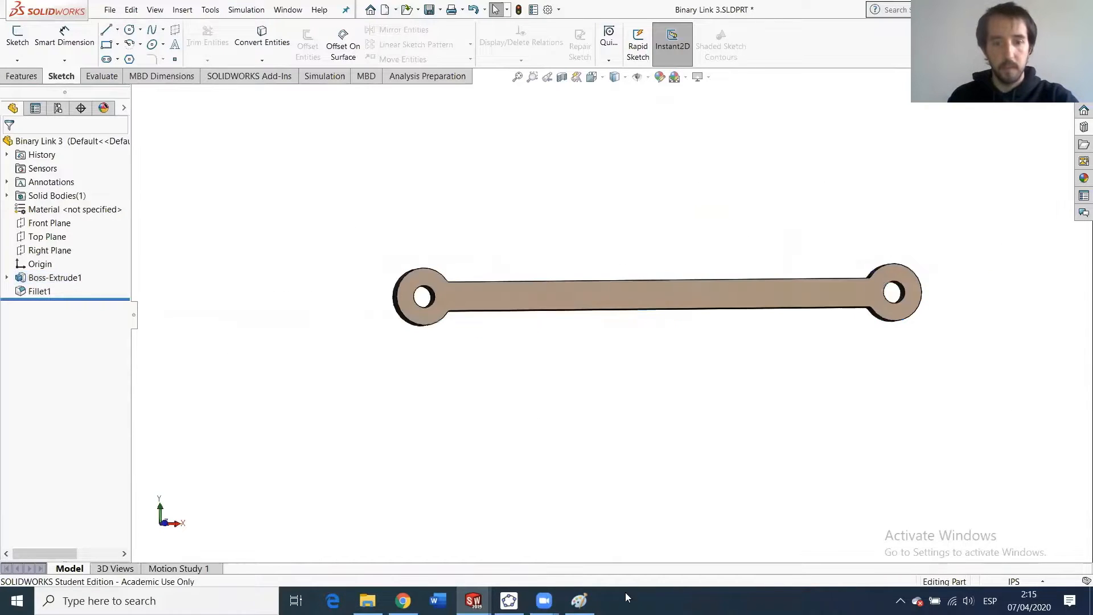
pyautogui.click(579, 601)
pyautogui.click(473, 600)
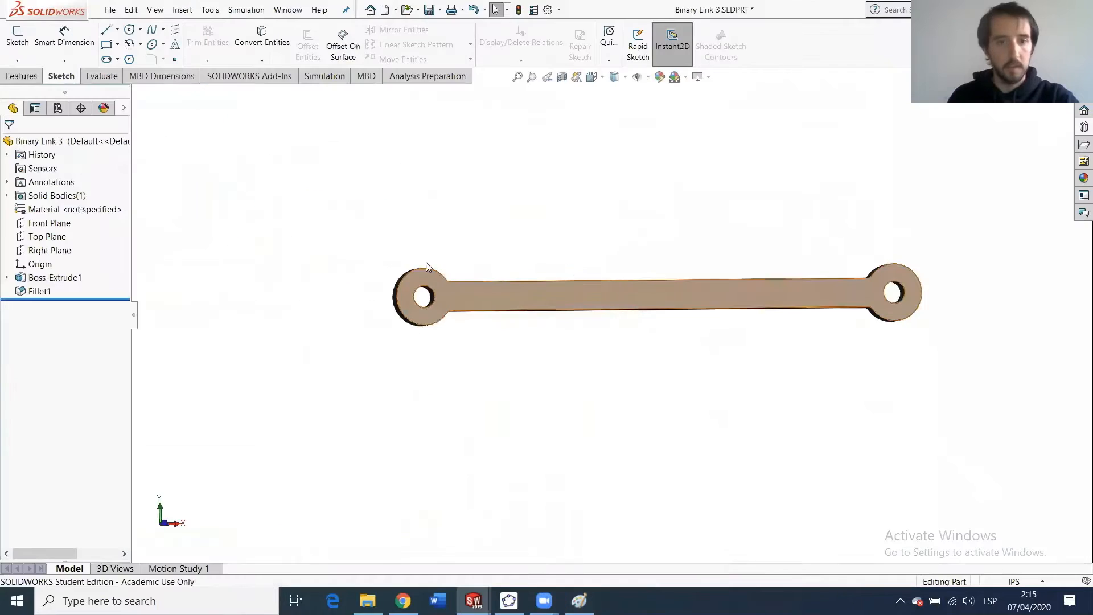
# Set the diameter of both end holes of Binary Link 3 to 0.25 in.
pyautogui.click(449, 295)
pyautogui.click(308, 207)
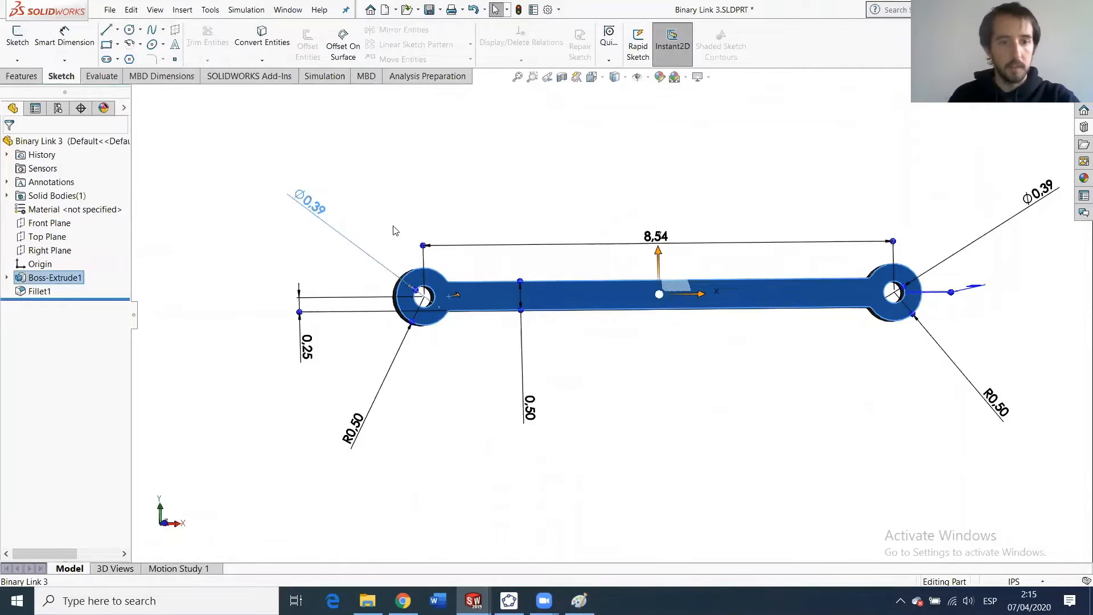
pyautogui.write('0.25')
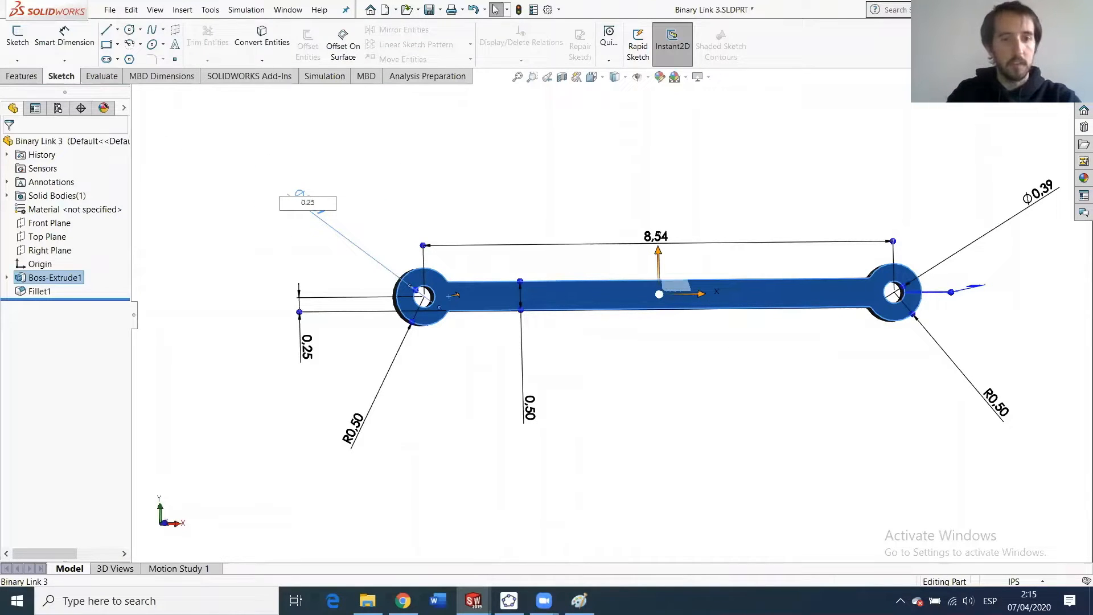
pyautogui.press('Return')
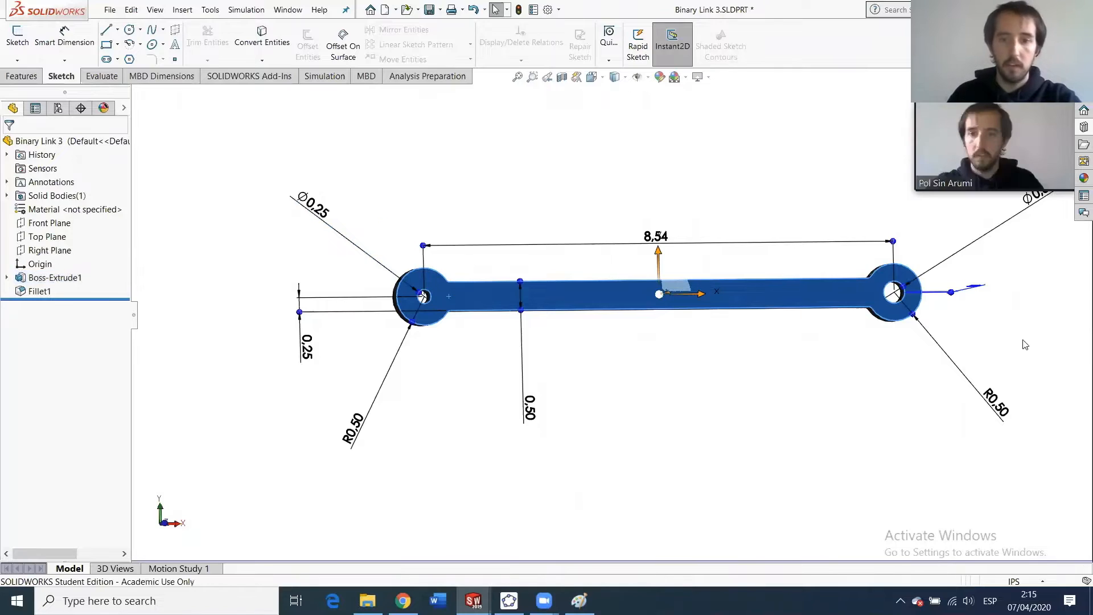
pyautogui.scroll(2, 1005, 336)
pyautogui.scroll(-4, 968, 239)
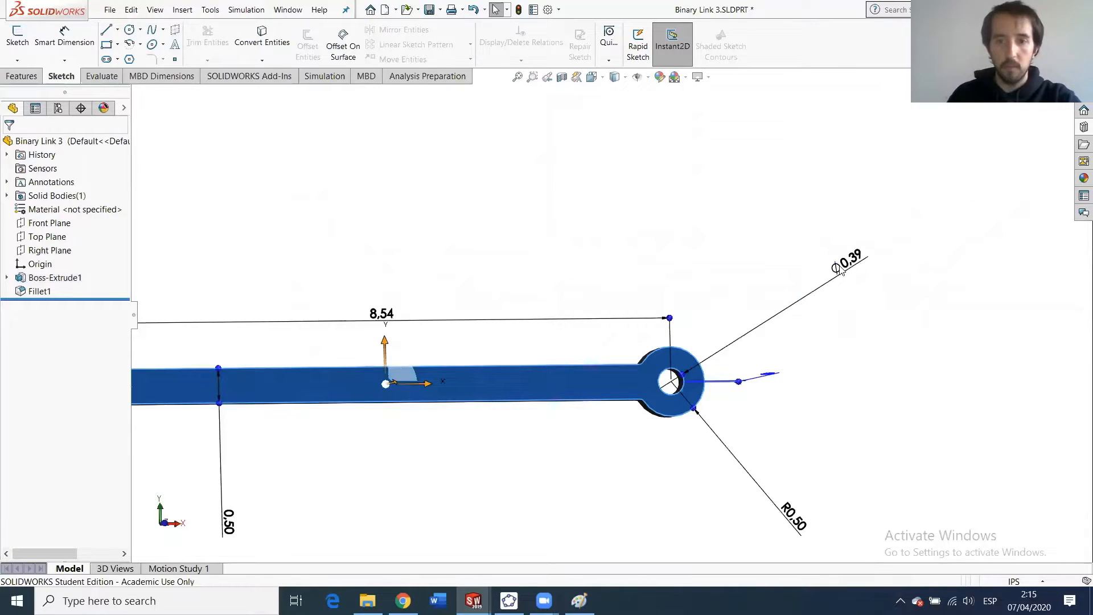
pyautogui.click(847, 260)
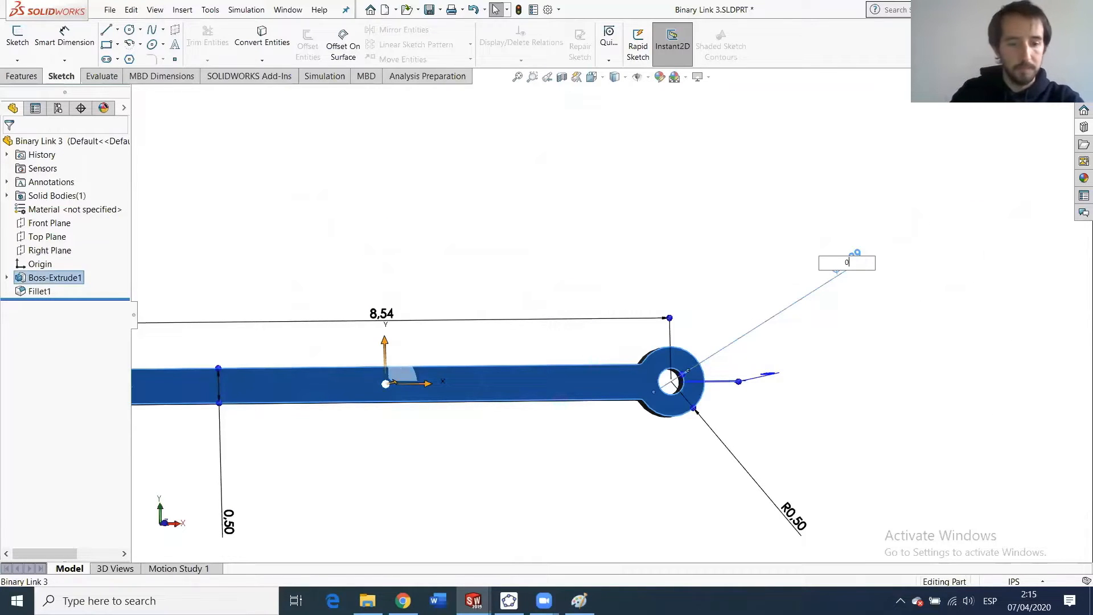
pyautogui.press('Return')
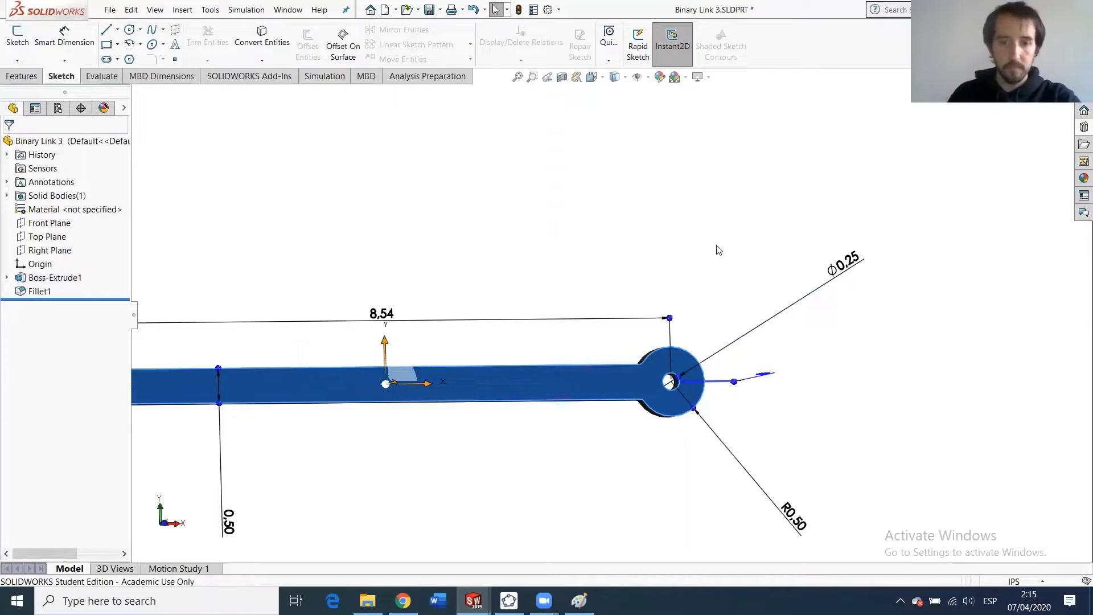
# Clear the selection, save the Binary Link 3 part and return to the assembly.
pyautogui.click(538, 220)
pyautogui.scroll(4, 433, 359)
pyautogui.scroll(-5, 399, 330)
pyautogui.scroll(3, 634, 407)
pyautogui.scroll(-3, 643, 392)
pyautogui.hotkey('ctrl', 's')
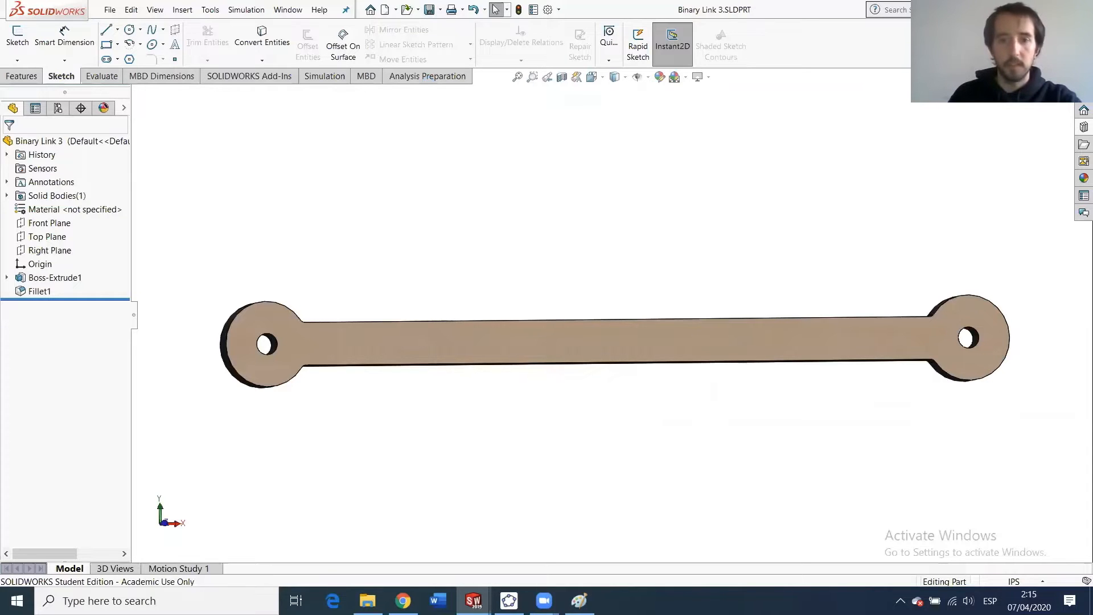
pyautogui.hotkey('ctrl', 'Tab')
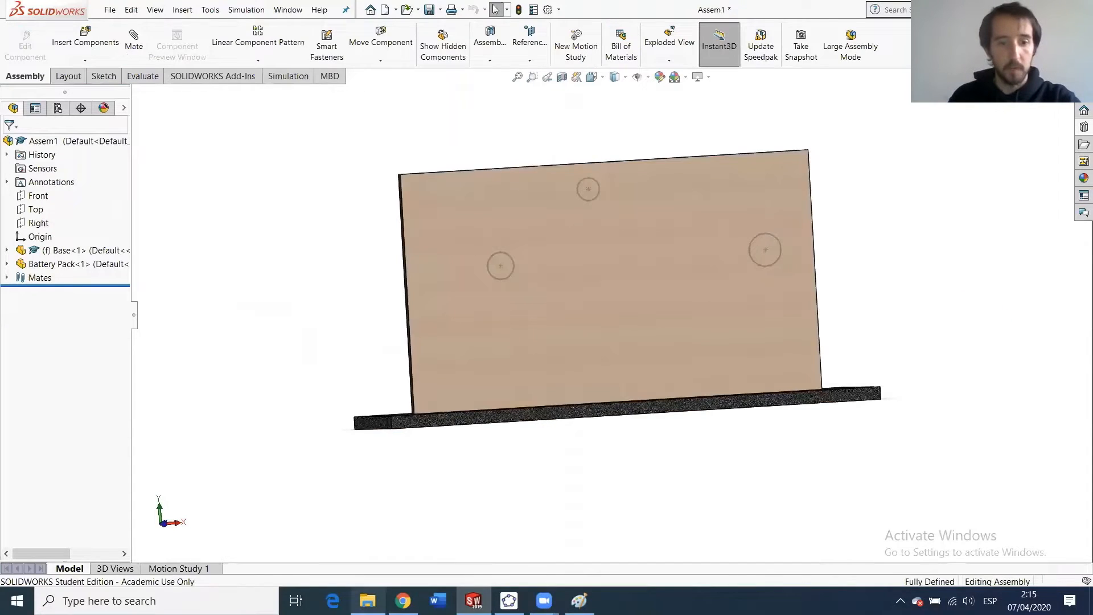
# Consult the link lengths in Dimensions.png and open Binary Link 1.SLDPRT from the Assembly folder.
pyautogui.click(367, 601)
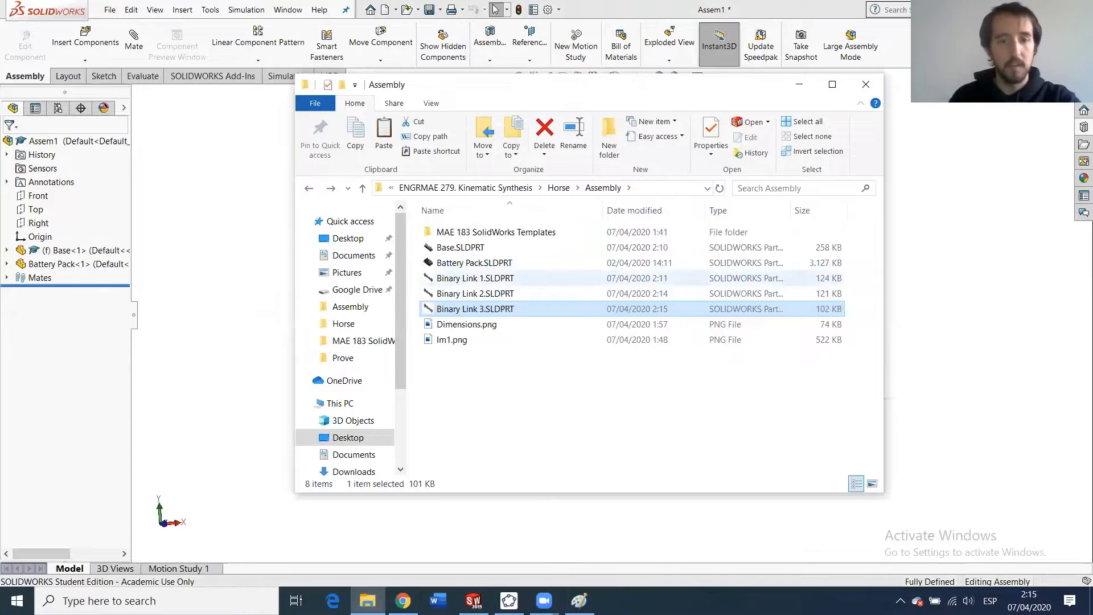
pyautogui.click(577, 601)
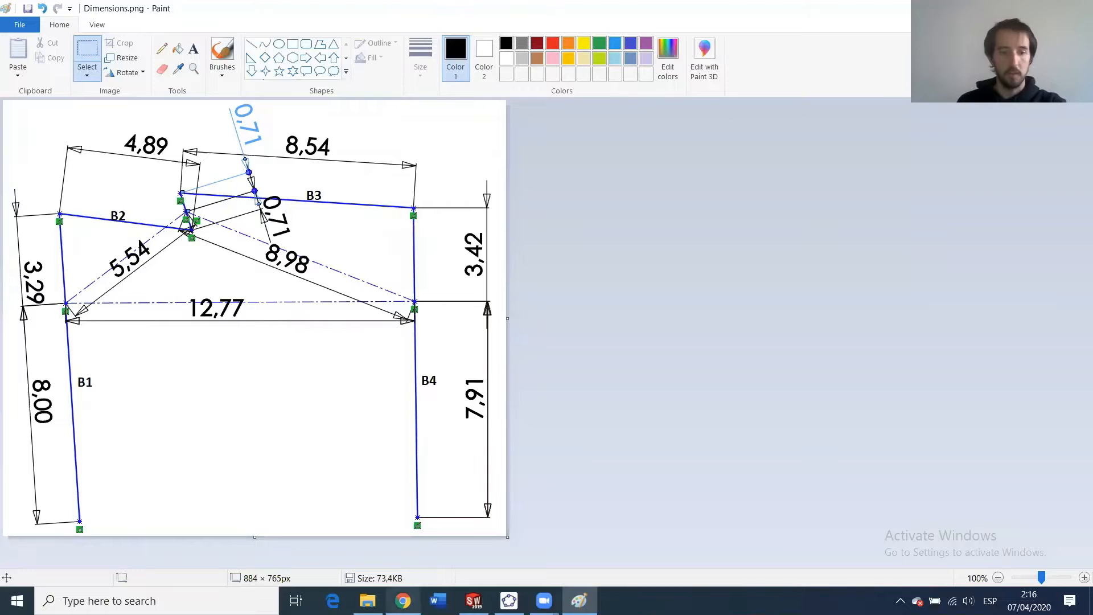
pyautogui.click(367, 601)
pyautogui.doubleClick(468, 276)
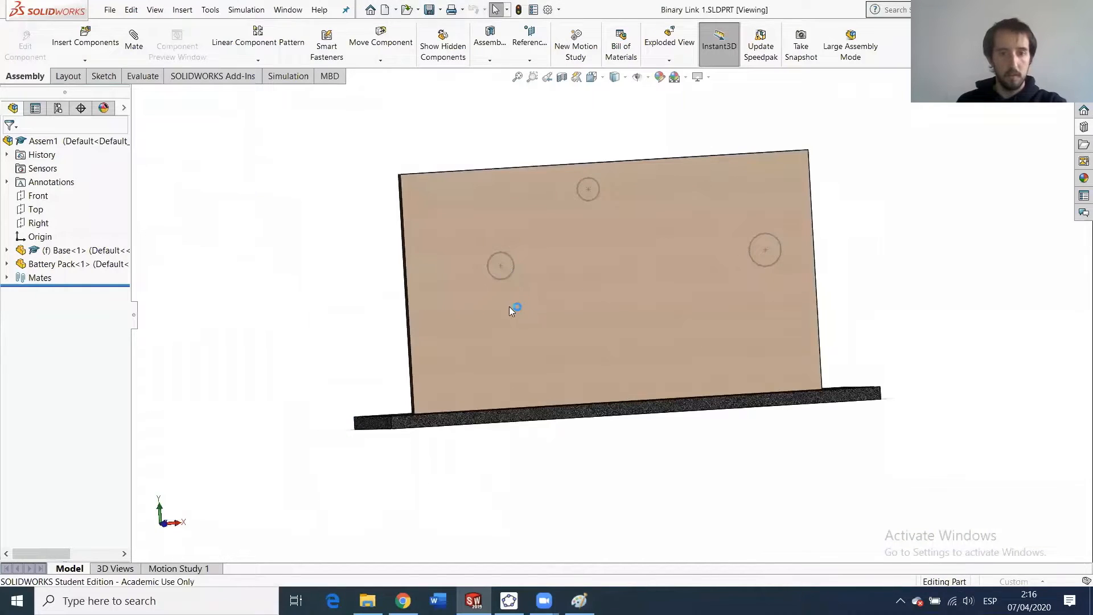
# Open Sketch1 of Binary Link 1's Boss-Extrude1 for editing.
pyautogui.moveTo(625, 292); pyautogui.dragTo(595, 303, button='middle')
pyautogui.scroll(-3, 595, 305)
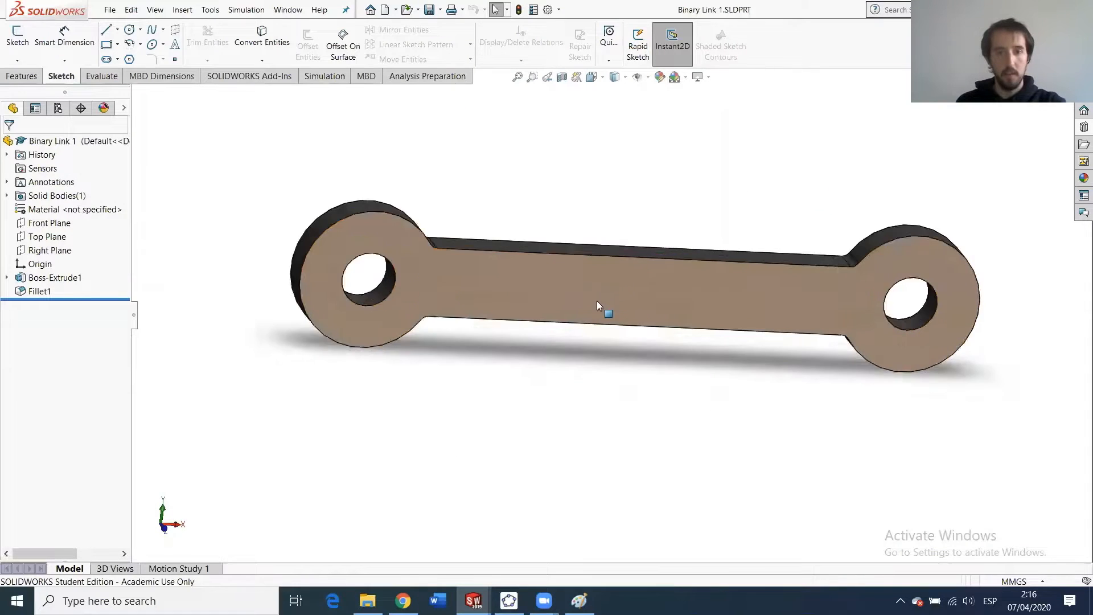
pyautogui.scroll(4, 690, 268)
pyautogui.scroll(-2, 675, 369)
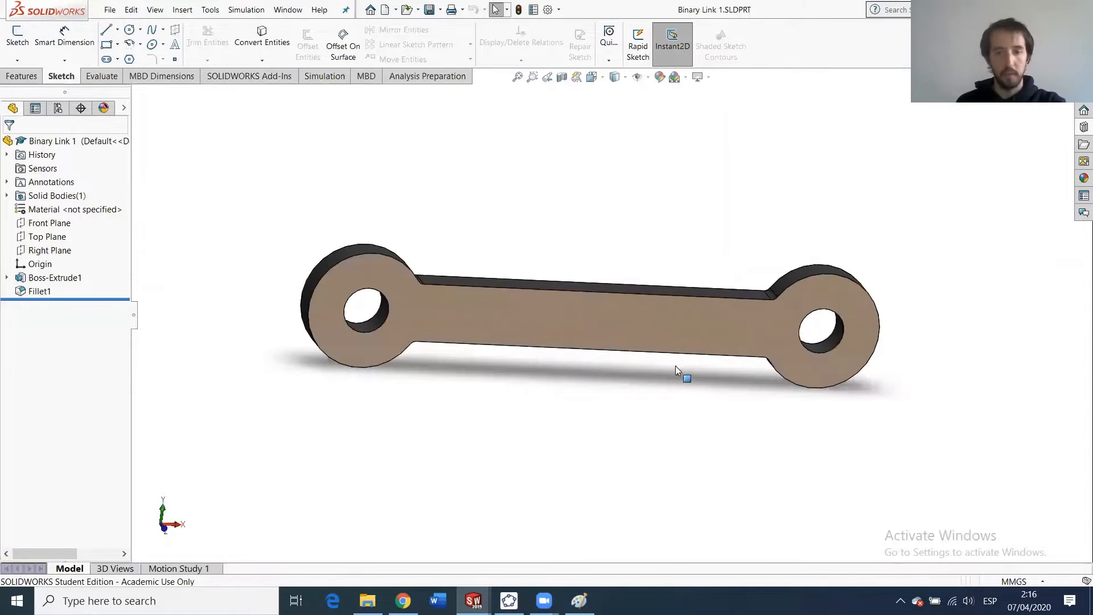
pyautogui.click(7, 278)
pyautogui.click(60, 291)
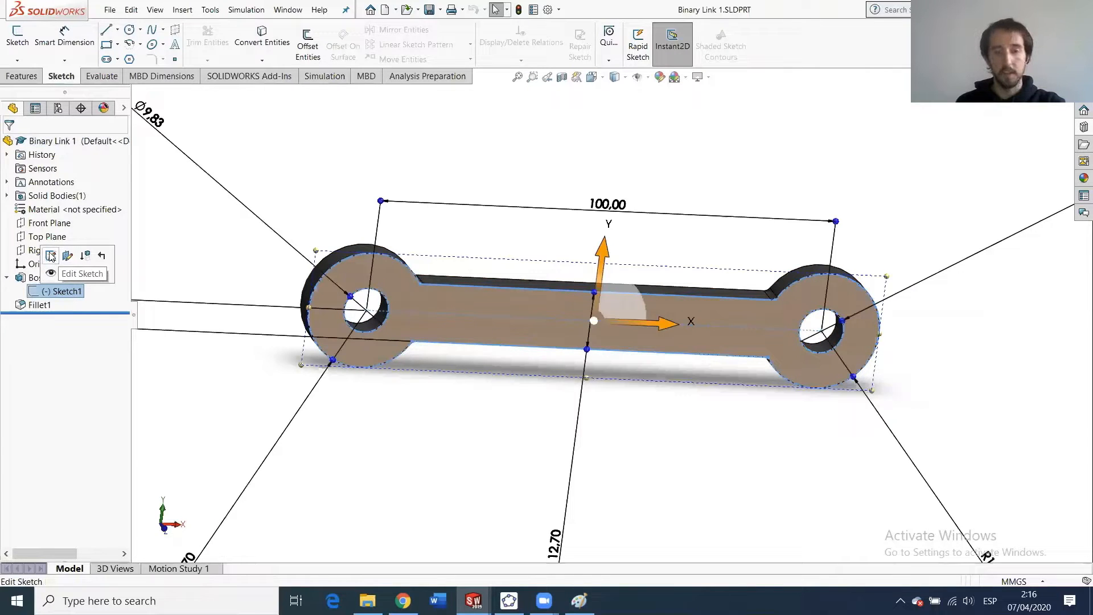
pyautogui.click(50, 255)
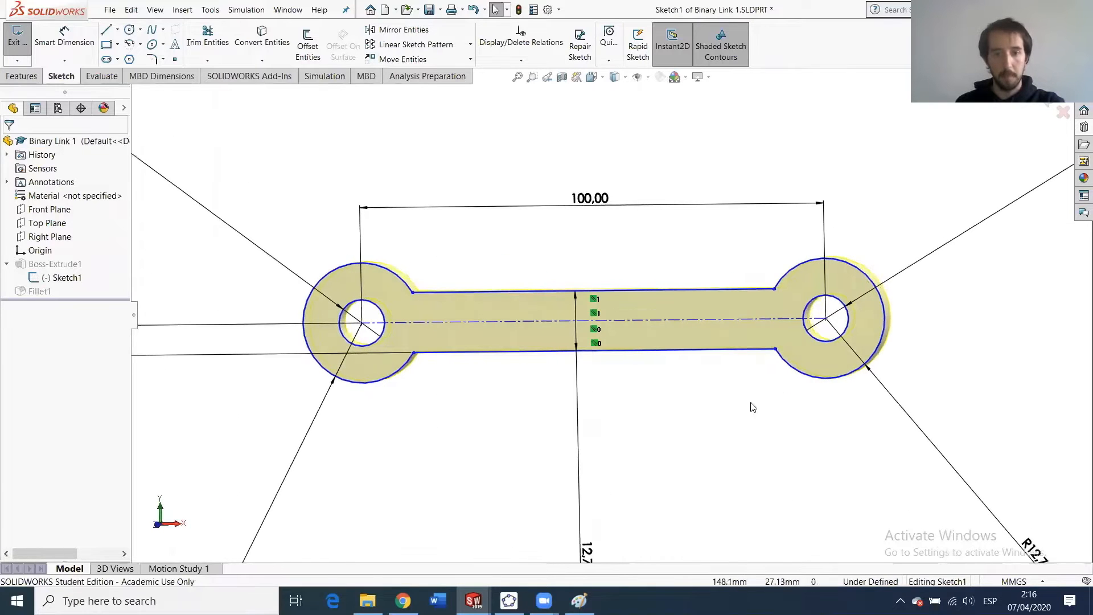
# Sketch a line about 212 mm long from the bar's upper right corner outward past the right end ring.
pyautogui.click(108, 35)
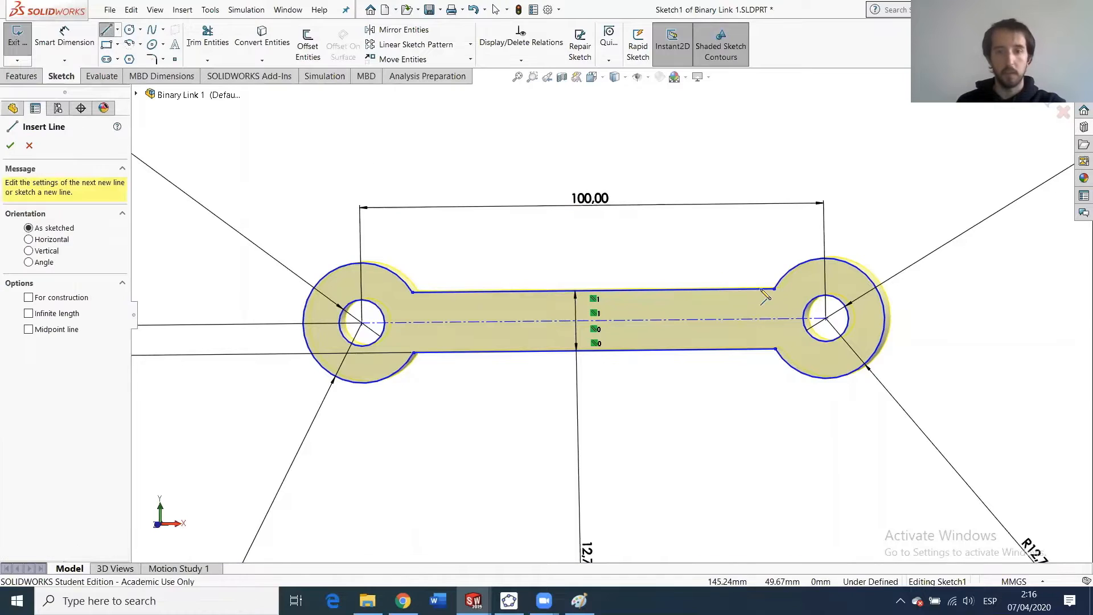
pyautogui.click(775, 290)
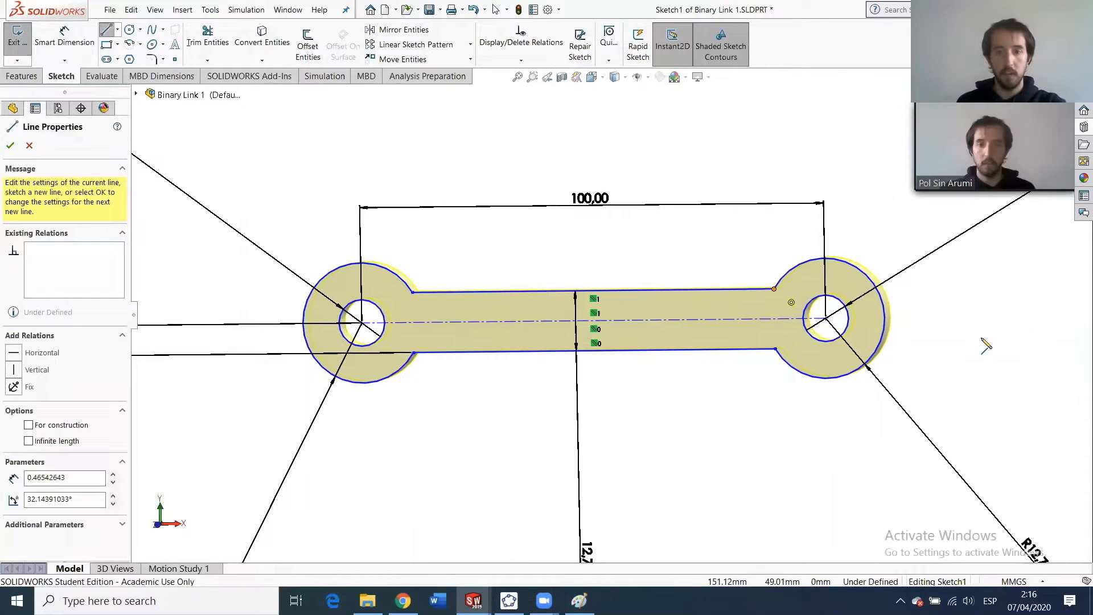
pyautogui.scroll(5, 911, 342)
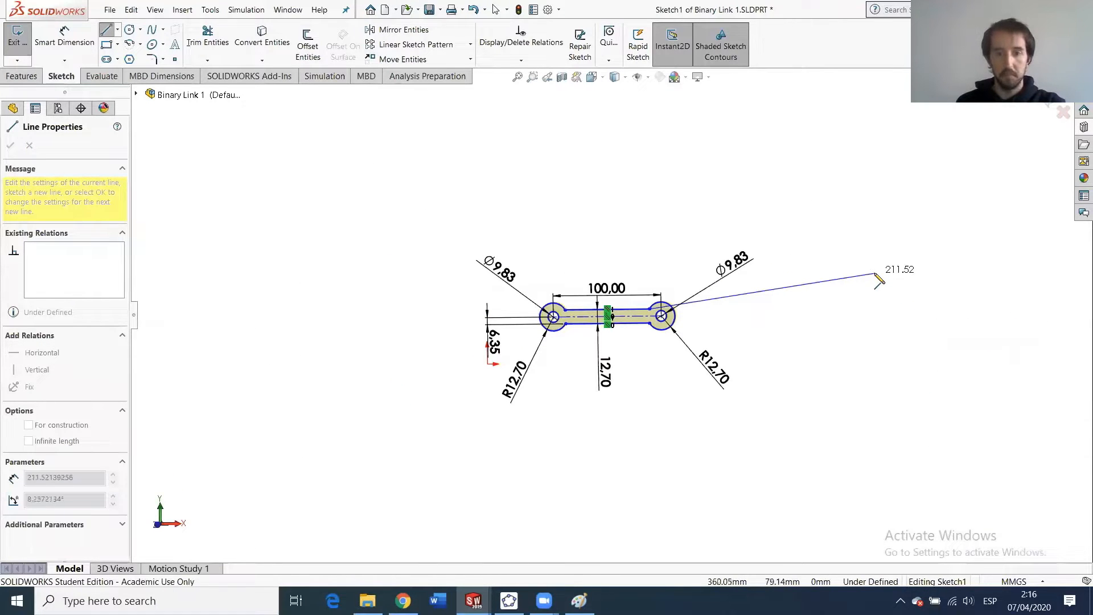
pyautogui.click(874, 273)
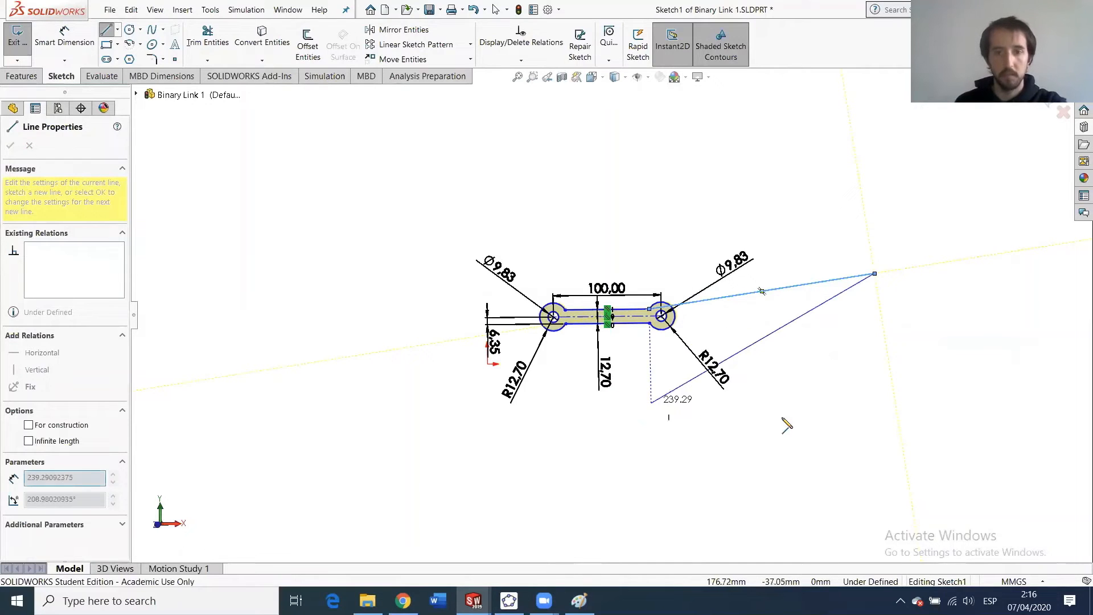
pyautogui.press('Escape')
pyautogui.scroll(5, 644, 285)
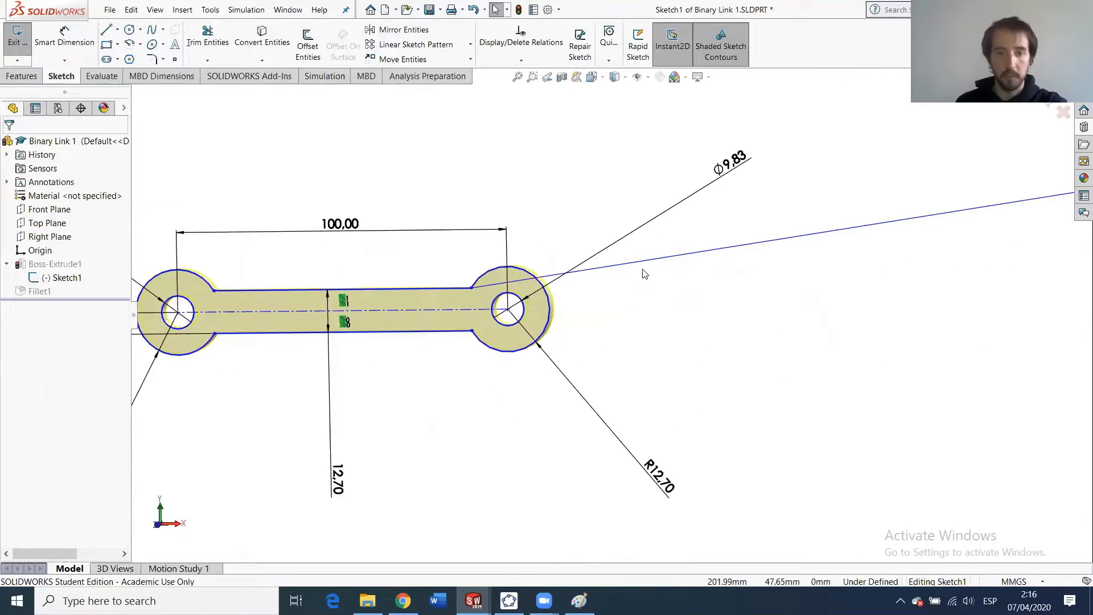
# Add a Parallel relation between the new line and the bar's upper edge.
pyautogui.click(640, 262)
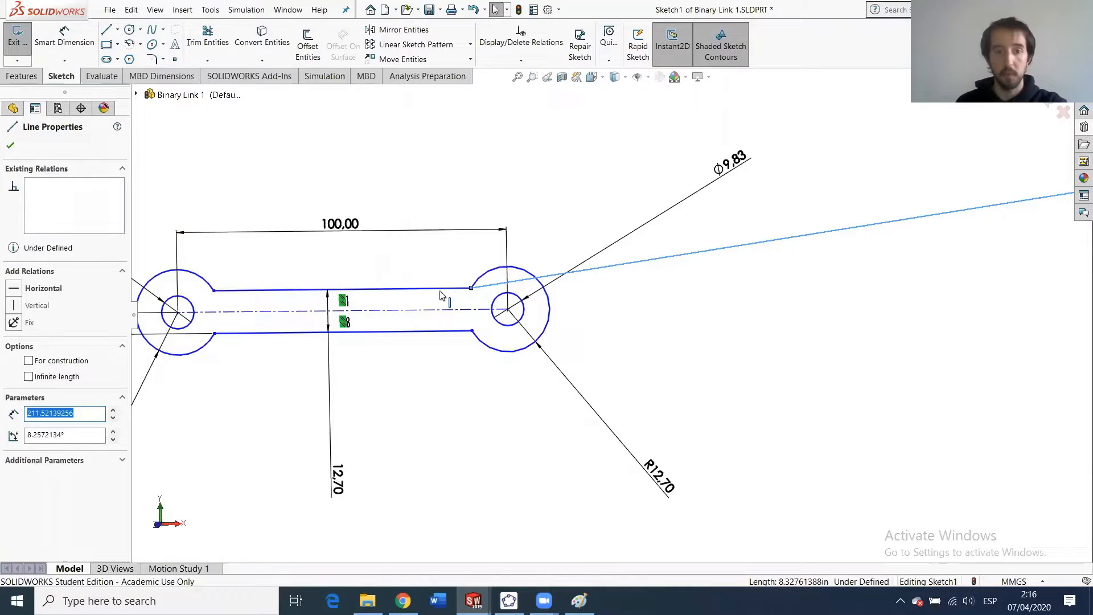
pyautogui.press('Escape')
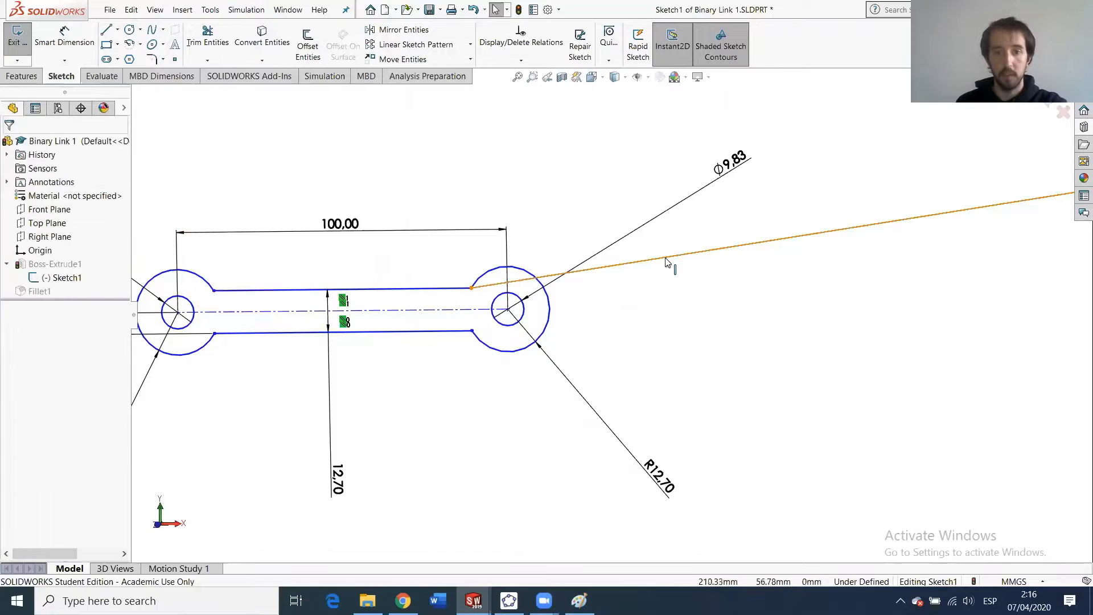
pyautogui.click(667, 262)
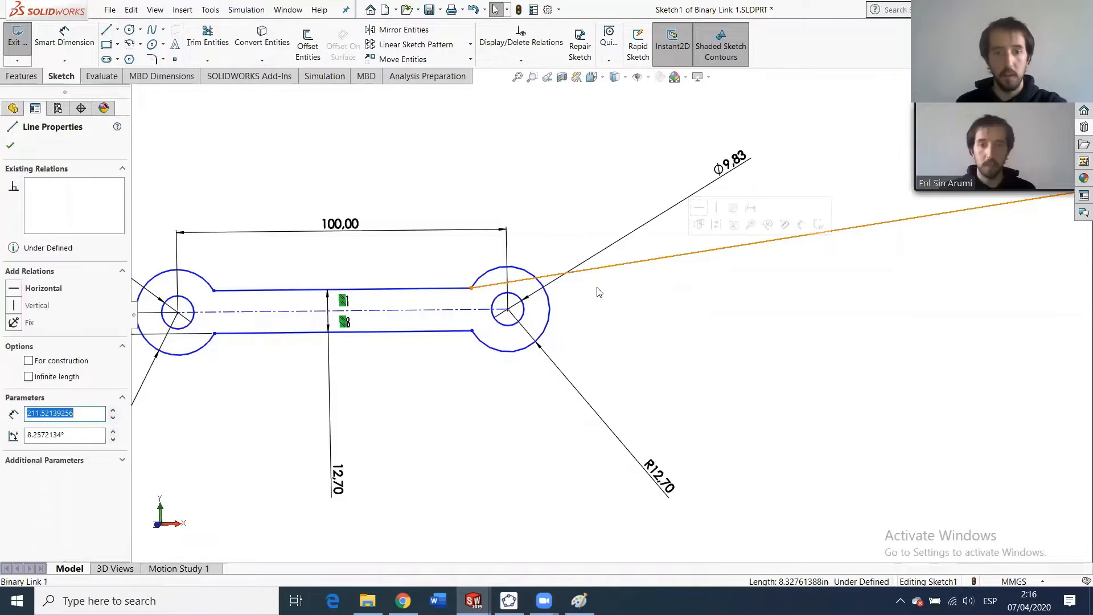
pyautogui.keyDown('ctrl'); pyautogui.click(431, 290); pyautogui.keyUp('ctrl')
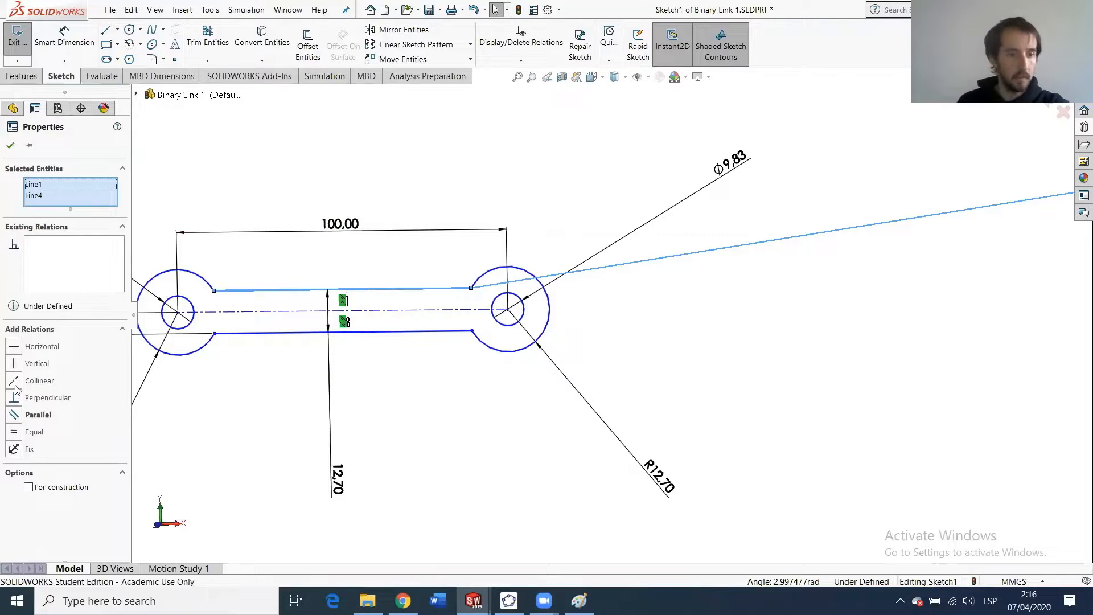
pyautogui.click(13, 416)
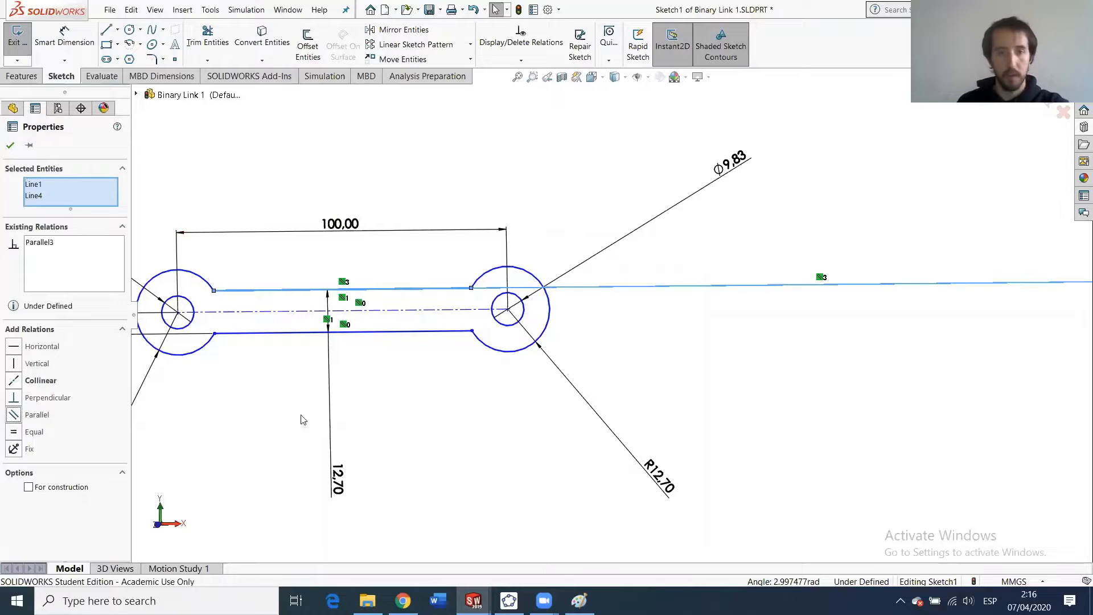
pyautogui.click(9, 146)
# Trim away the part of the new line that lies inside the link's right end ring.
pyautogui.scroll(-2, 659, 314)
pyautogui.scroll(-4, 659, 314)
pyautogui.scroll(4, 653, 334)
pyautogui.scroll(-2, 674, 319)
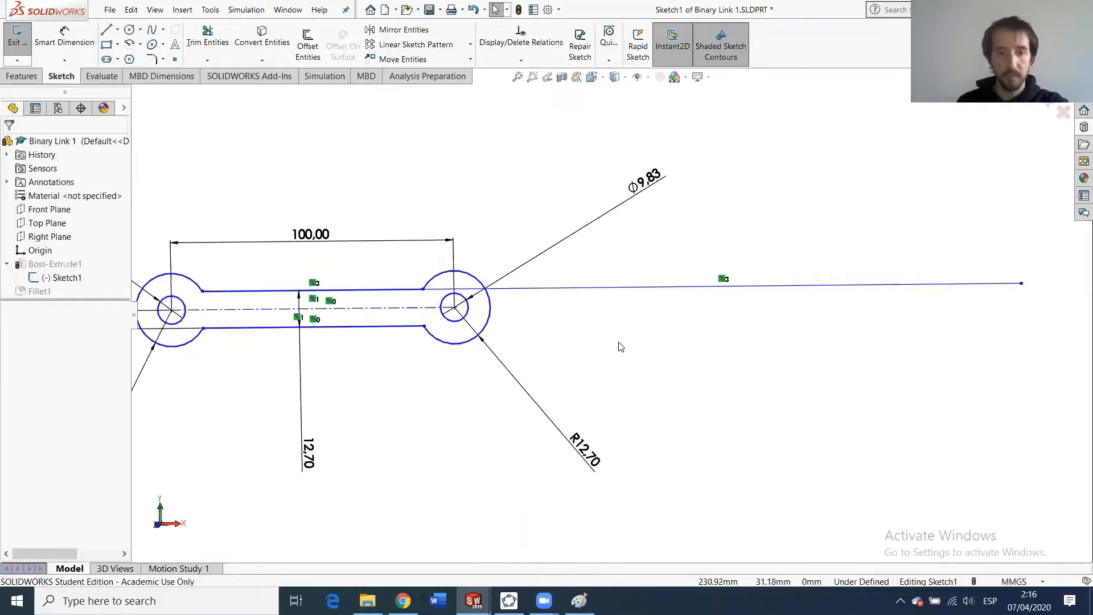
pyautogui.scroll(-1, 539, 363)
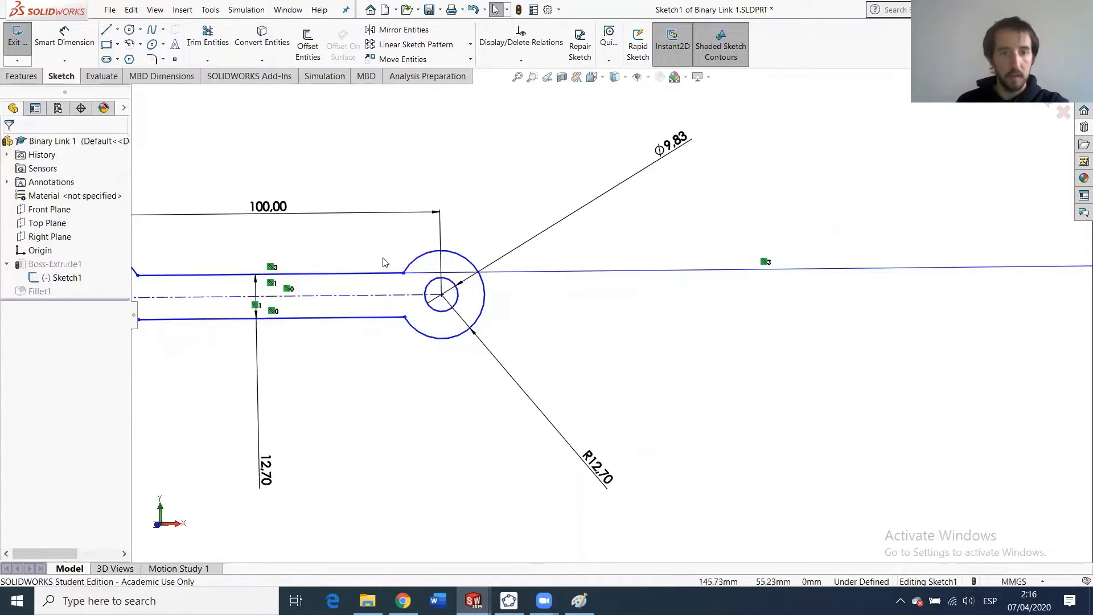
pyautogui.click(208, 41)
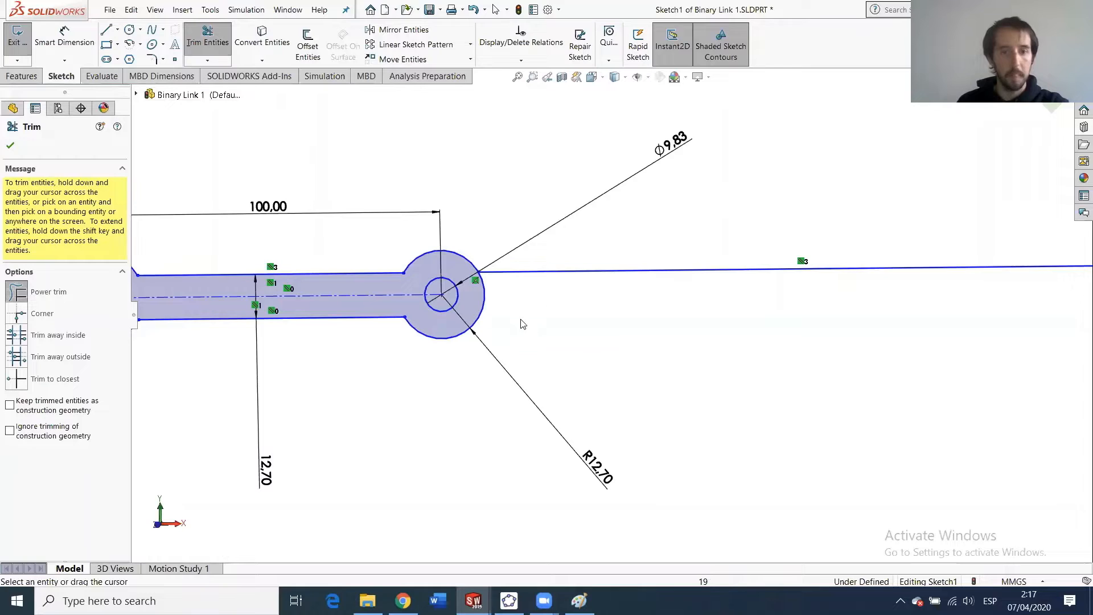
pyautogui.scroll(3, 586, 307)
pyautogui.scroll(-3, 758, 316)
pyautogui.scroll(2, 598, 336)
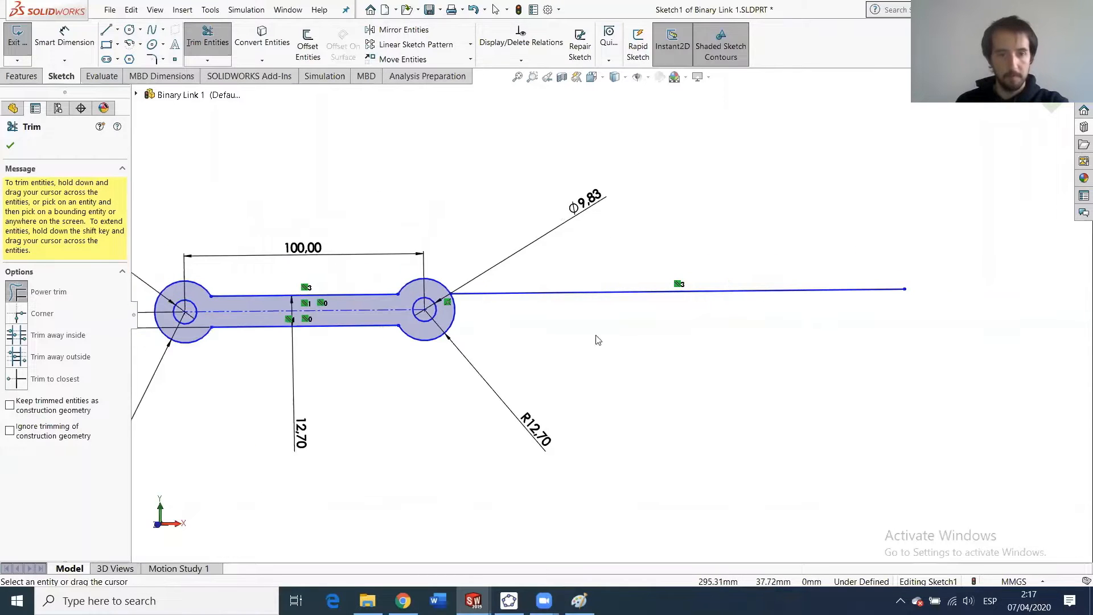
pyautogui.click(9, 147)
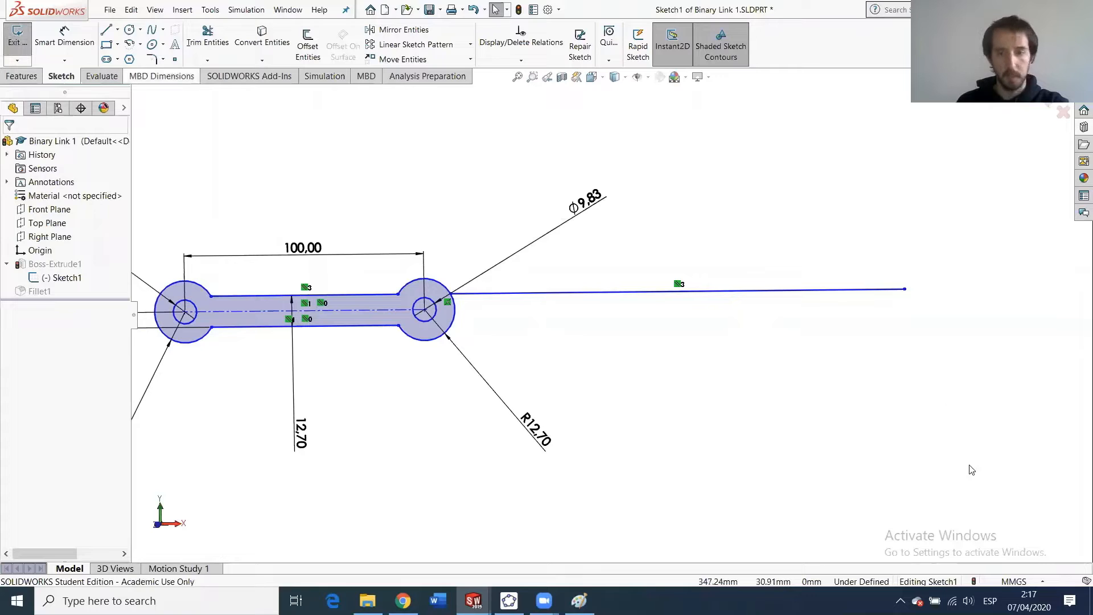
# Change Binary Link 1's document units to IPS, exit the sketch with a rebuild that ignores errors, and dismiss the error report.
pyautogui.click(1025, 580)
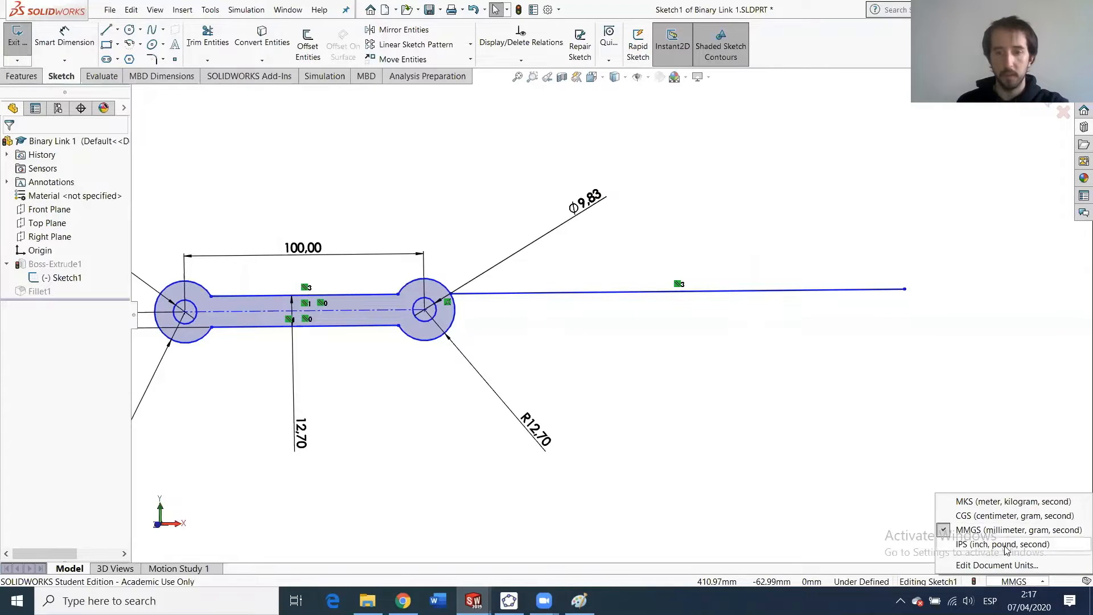
pyautogui.click(1007, 539)
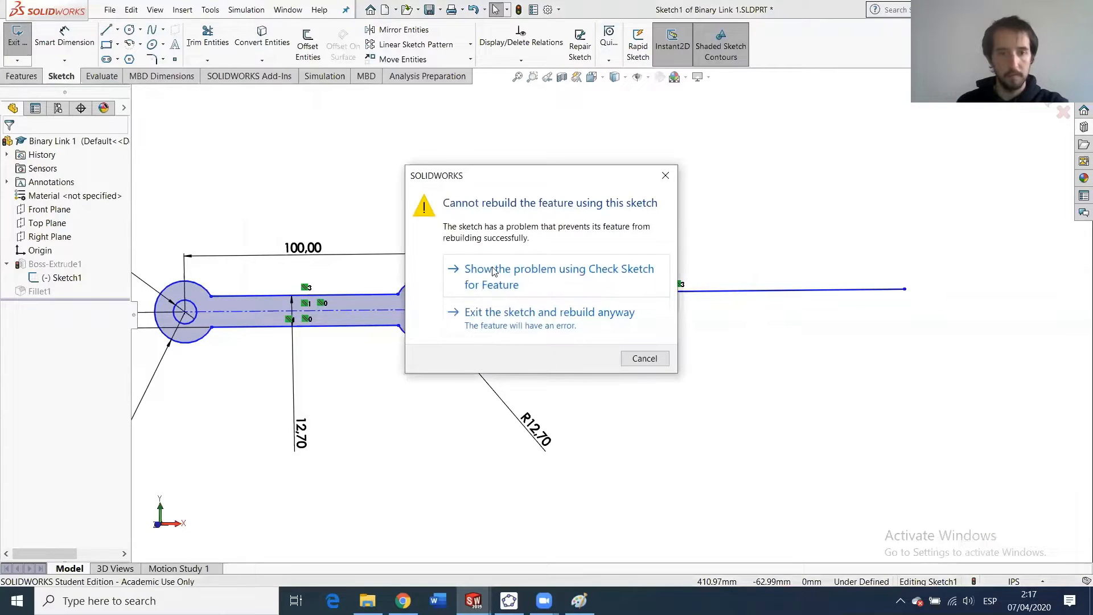
pyautogui.click(550, 323)
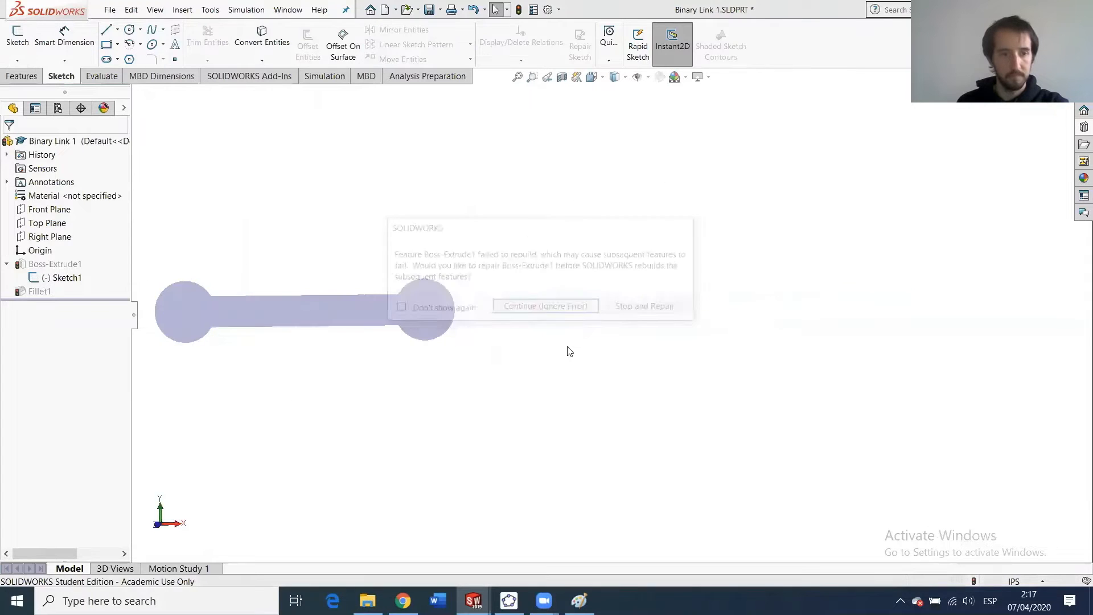
pyautogui.click(571, 309)
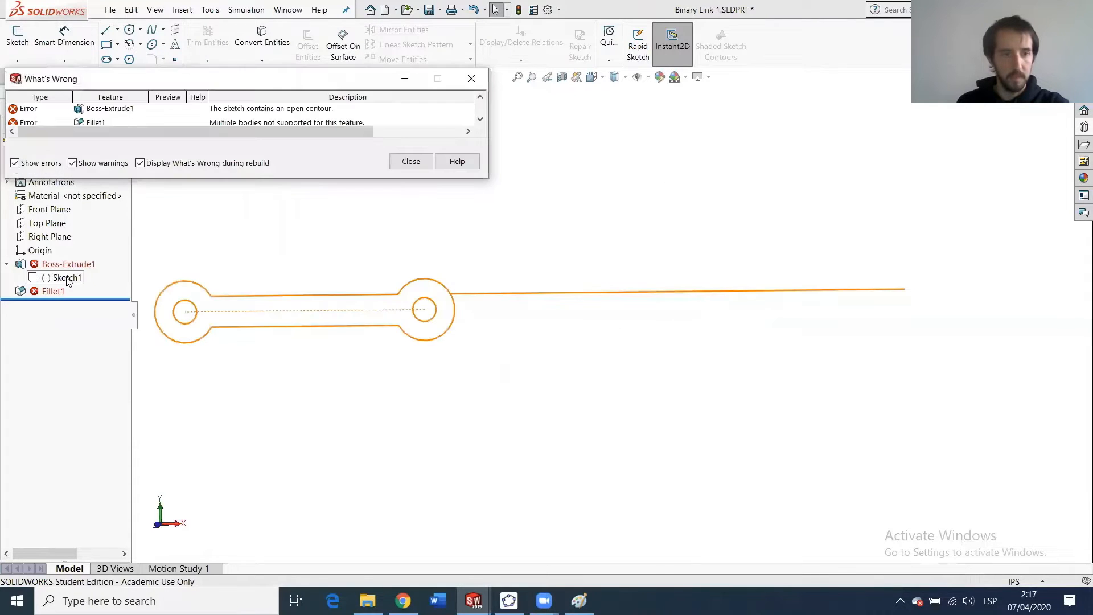
pyautogui.click(410, 161)
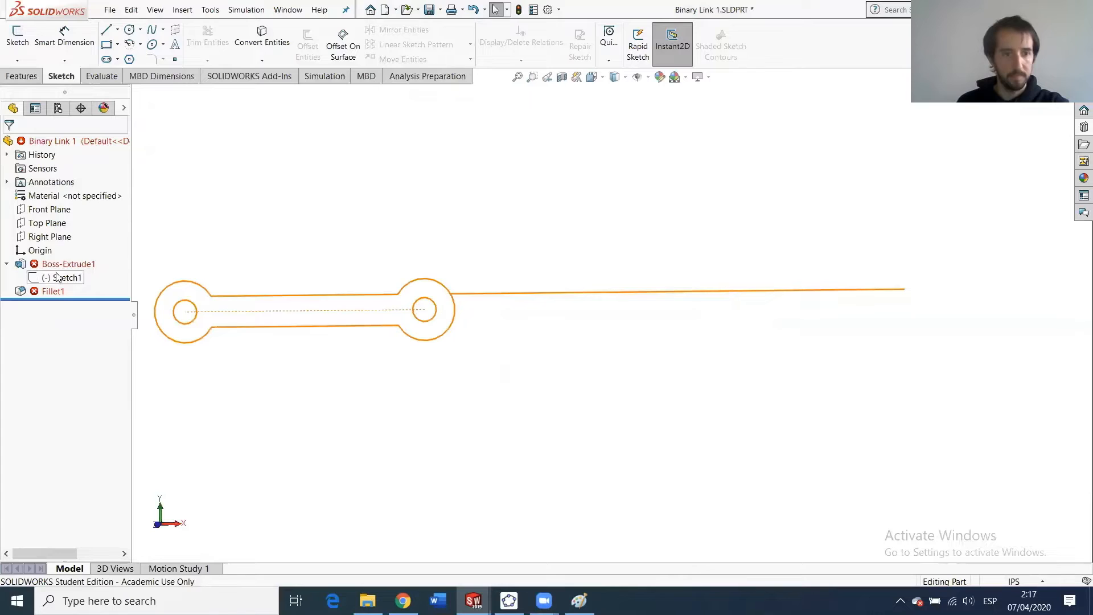
# Reopen the extrusion's sketch, consult the Dimensions.png drawing, and set the distance between the two ring centres to 3.29 in.
pyautogui.click(61, 278)
pyautogui.click(83, 240)
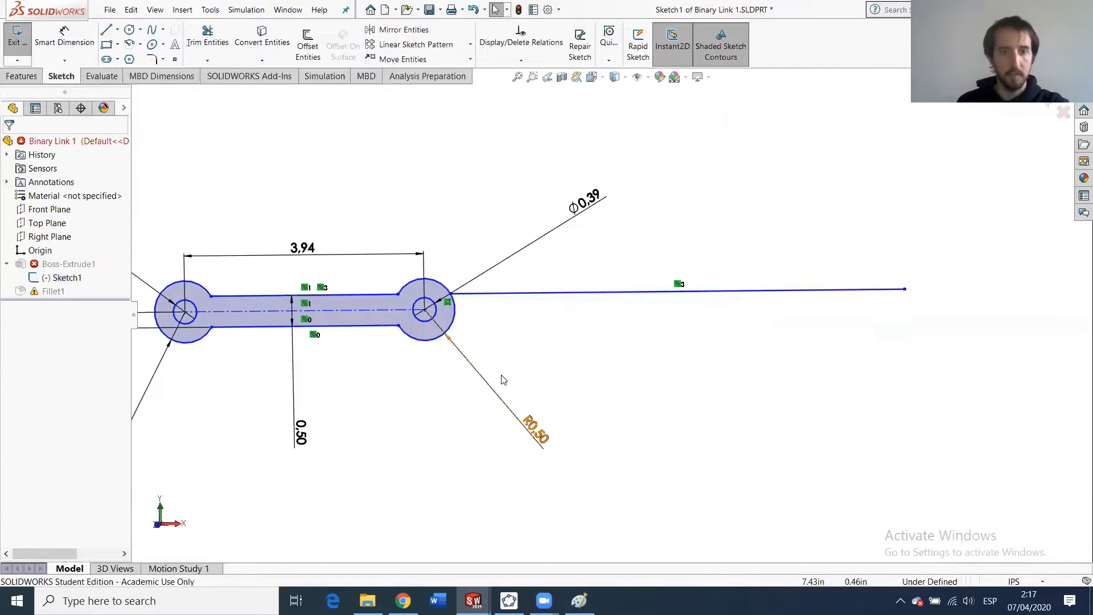
pyautogui.scroll(-2, 625, 327)
pyautogui.scroll(3, 566, 336)
pyautogui.scroll(-2, 585, 303)
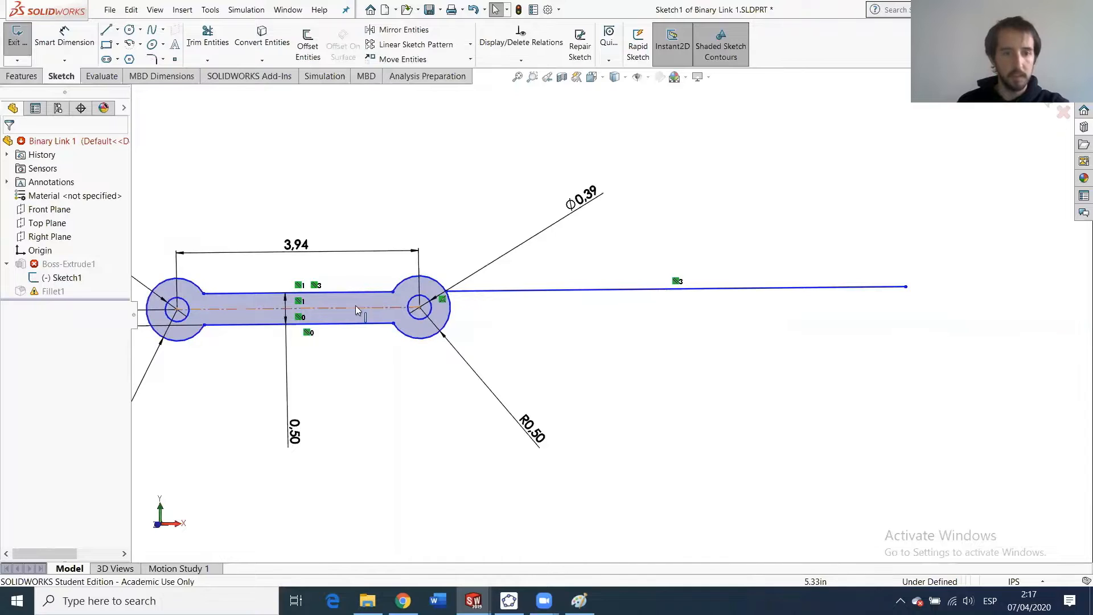
pyautogui.click(579, 600)
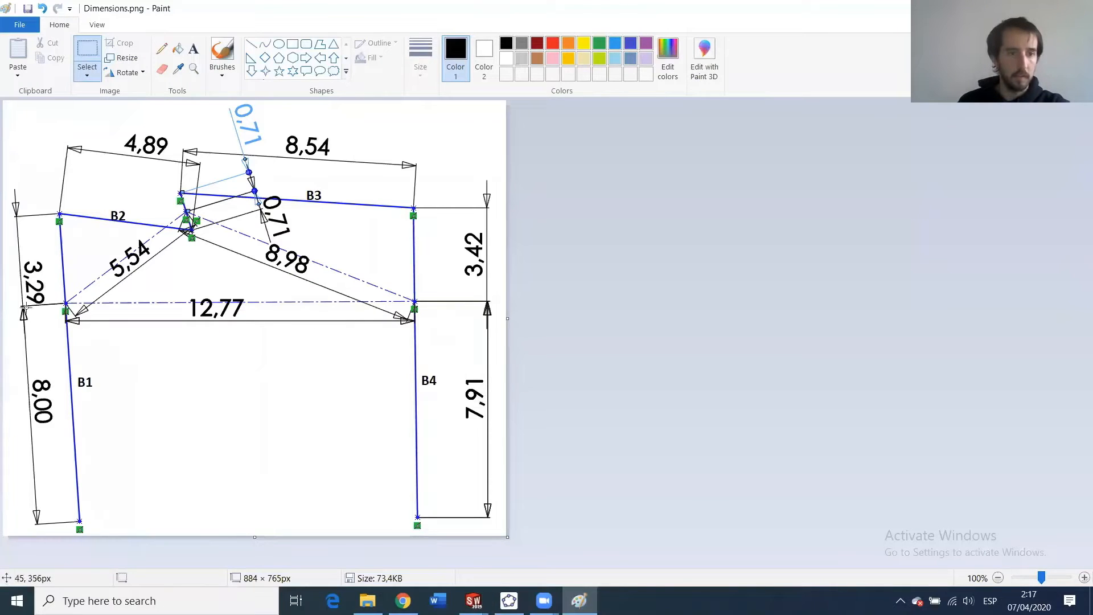
pyautogui.click(578, 600)
pyautogui.doubleClick(245, 252)
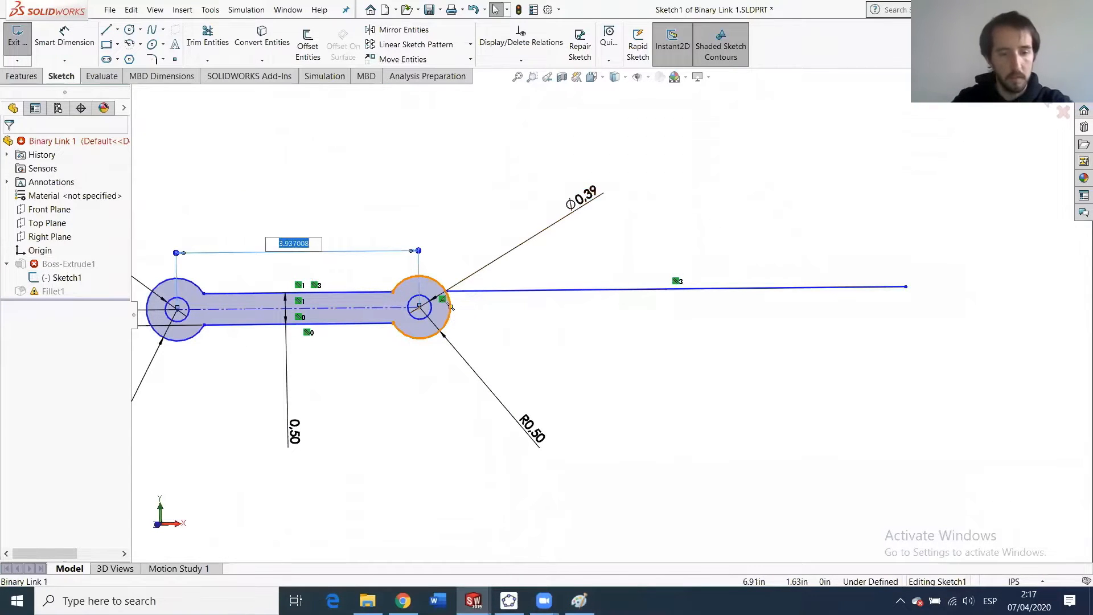
pyautogui.write('3.29')
pyautogui.press('Return')
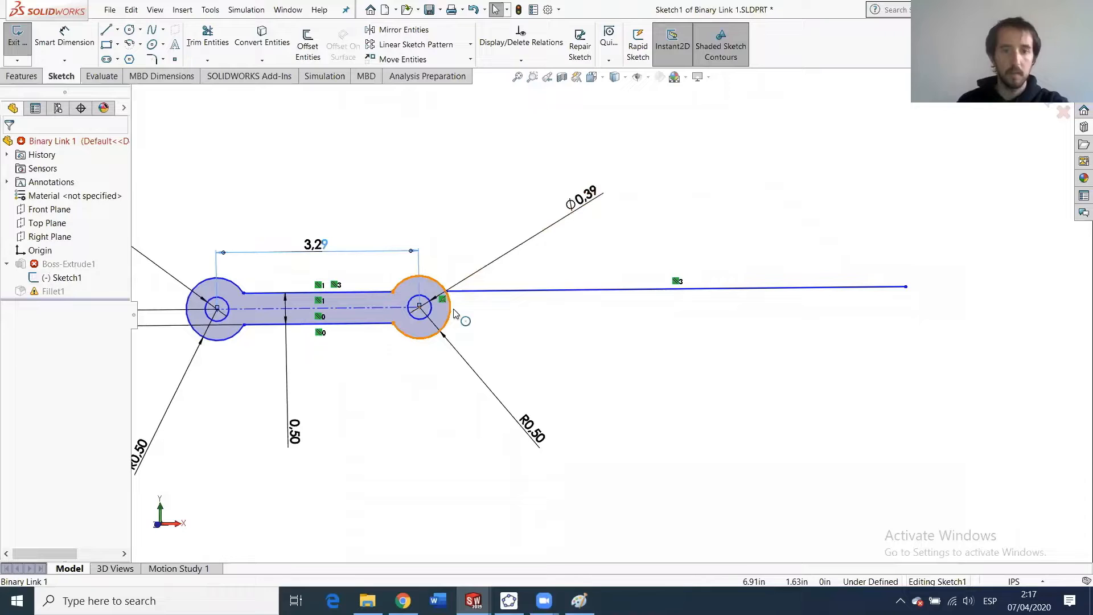
# Dimension the distance from the right ring's centre to the free end of the long line as 8 in, matching the Dimensions.png drawing.
pyautogui.click(85, 37)
pyautogui.click(419, 308)
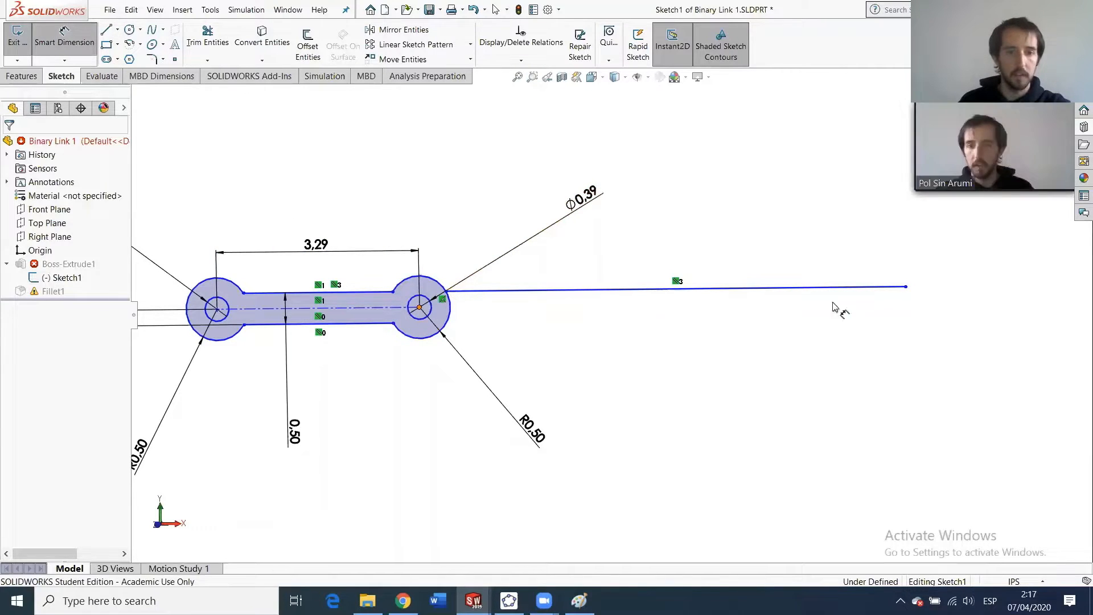
pyautogui.click(905, 288)
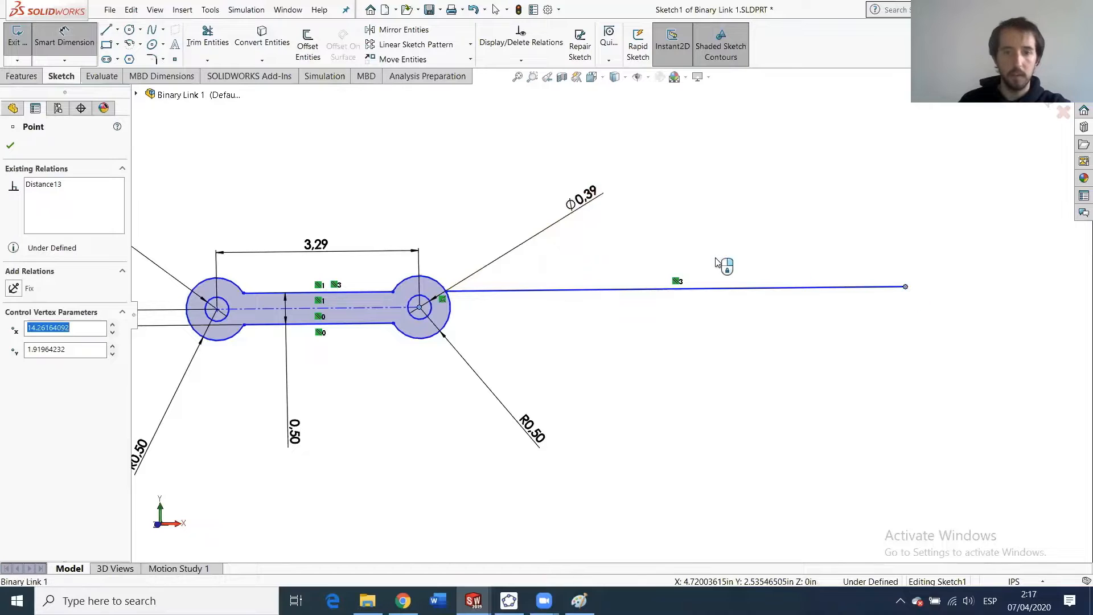
pyautogui.click(684, 264)
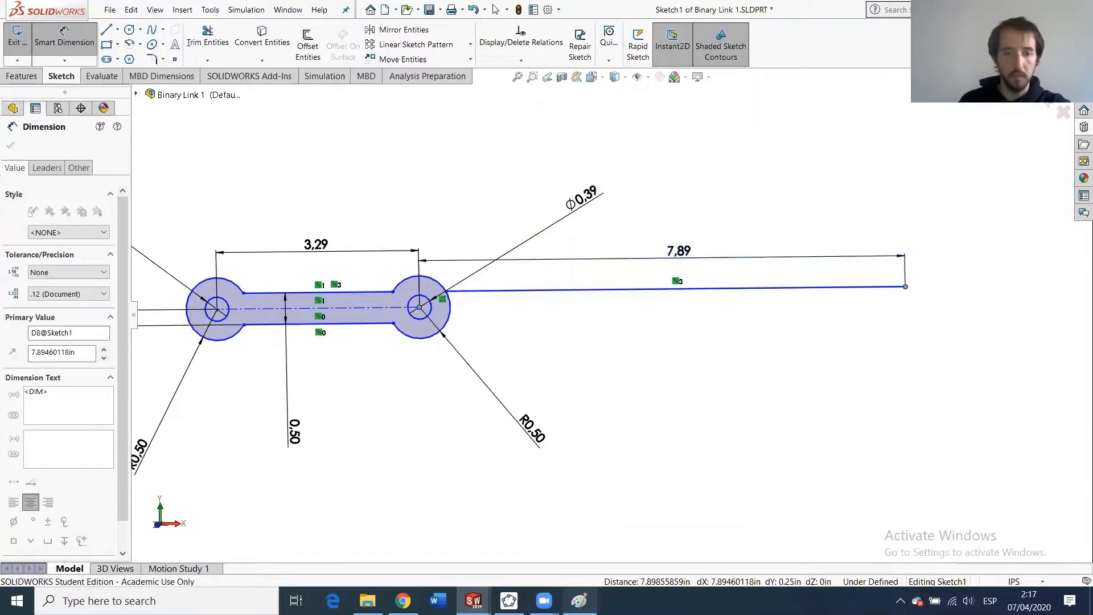
pyautogui.click(579, 598)
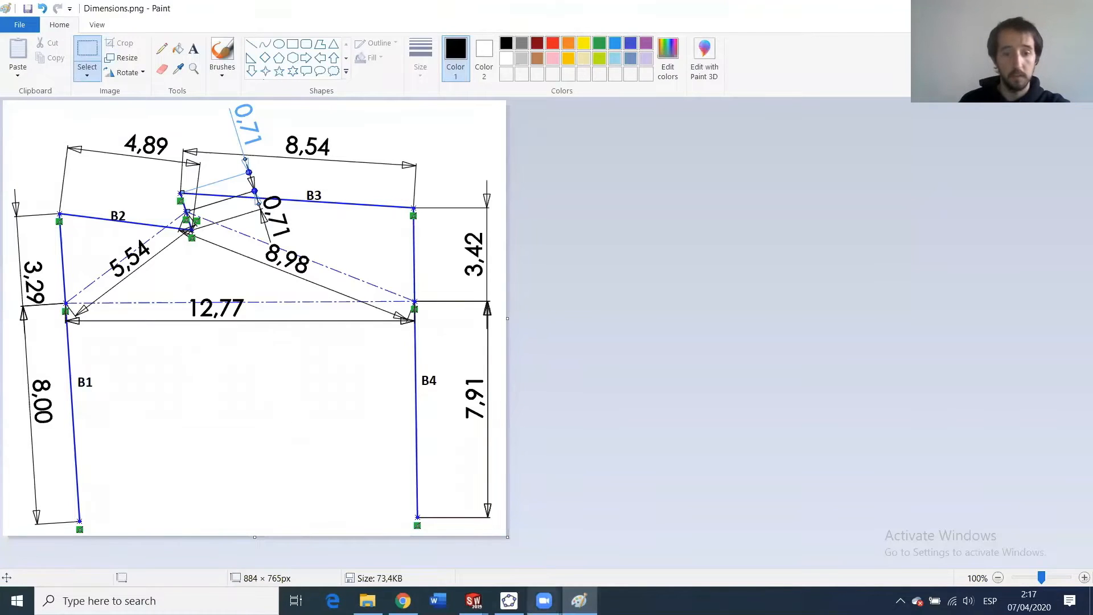
pyautogui.hotkey('alt', 'Tab')
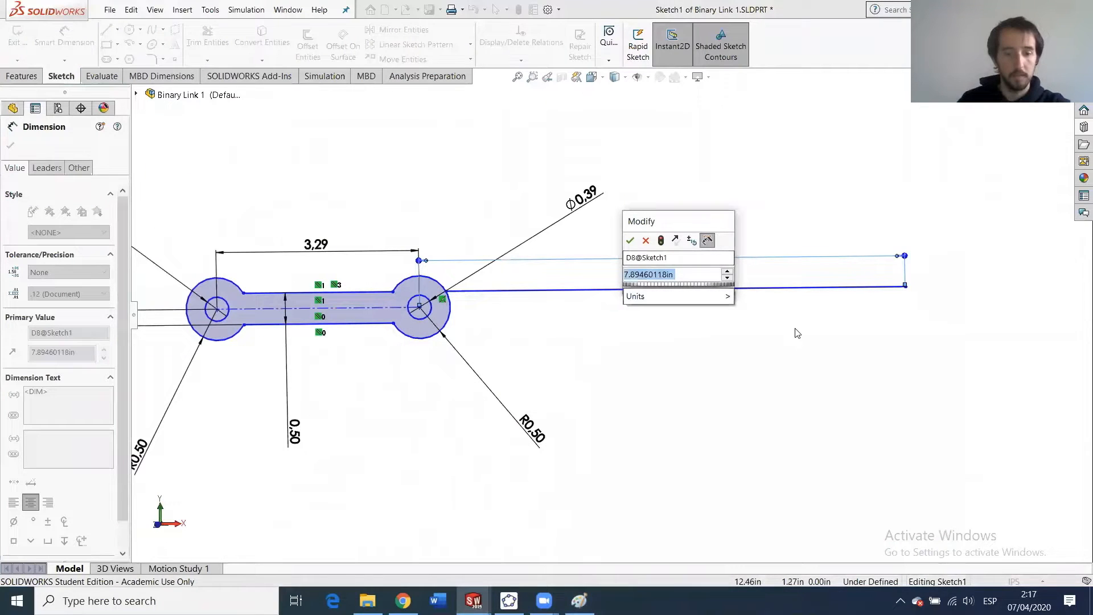
pyautogui.write('8')
pyautogui.press('Return')
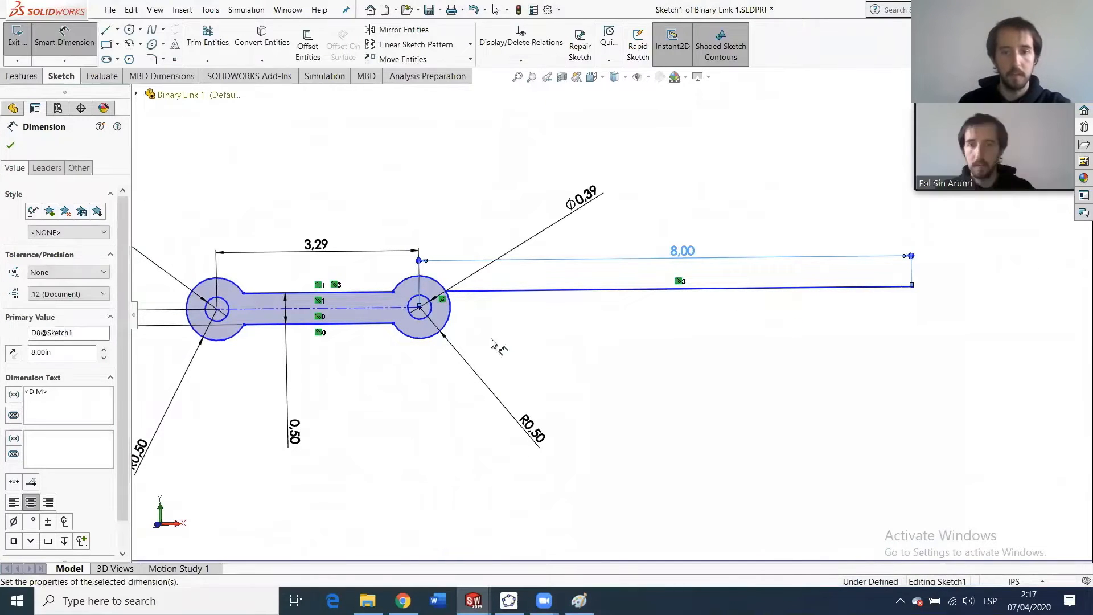
pyautogui.click(84, 37)
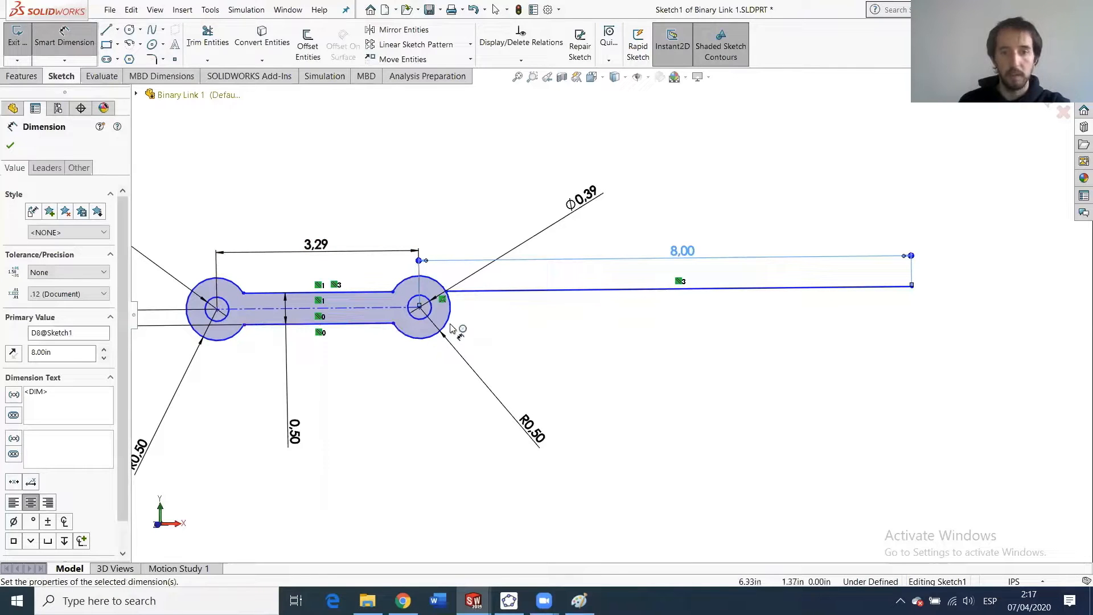
pyautogui.click(64, 37)
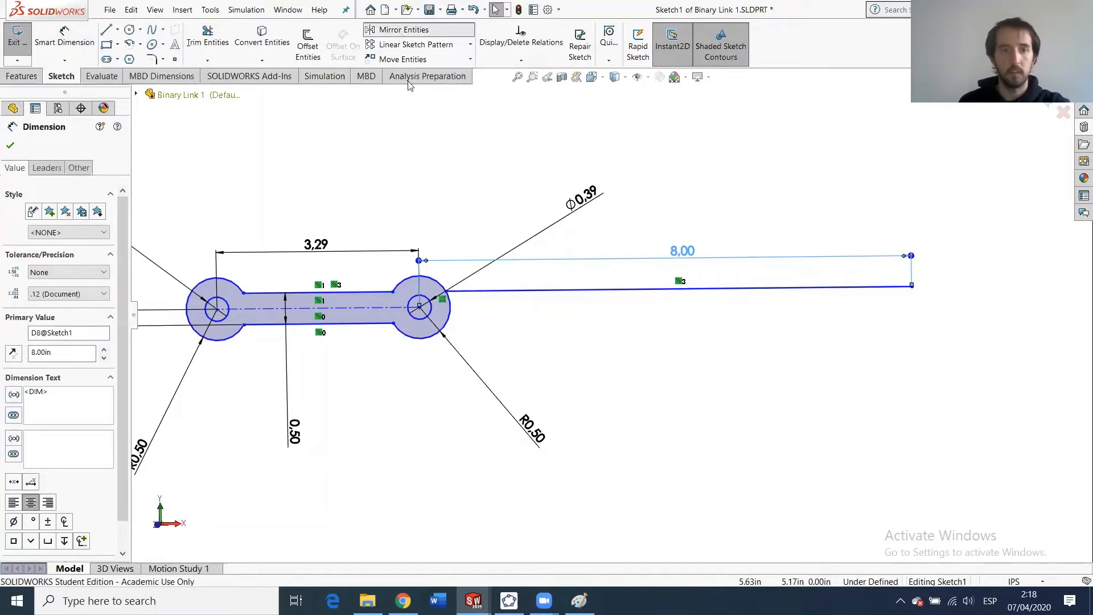
# Mirror the long line about the bar's centreline, keeping the original.
pyautogui.click(401, 35)
pyautogui.click(489, 291)
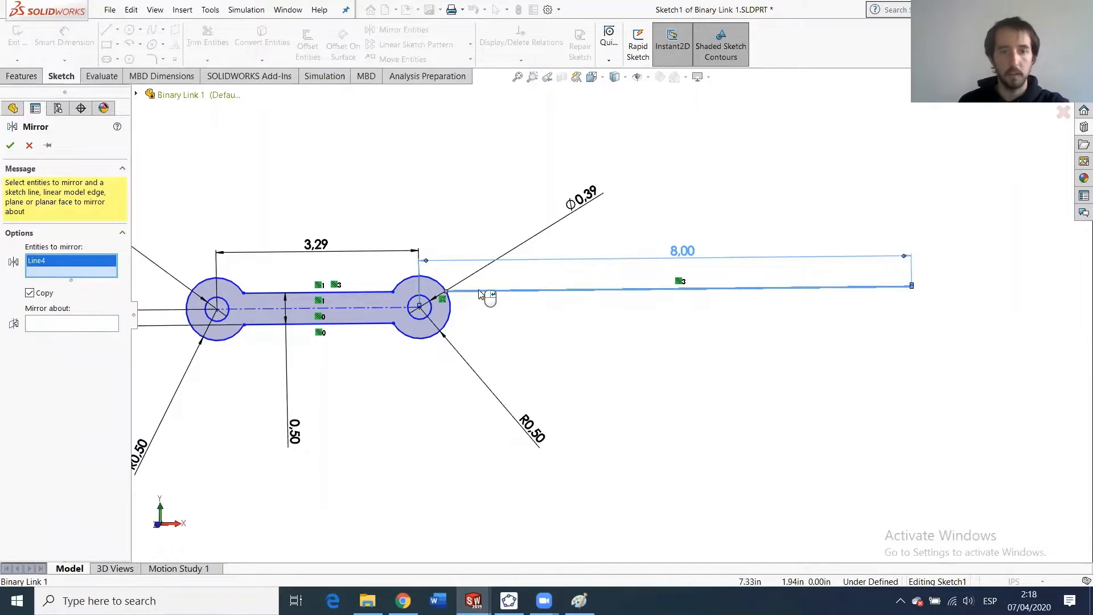
pyautogui.click(87, 325)
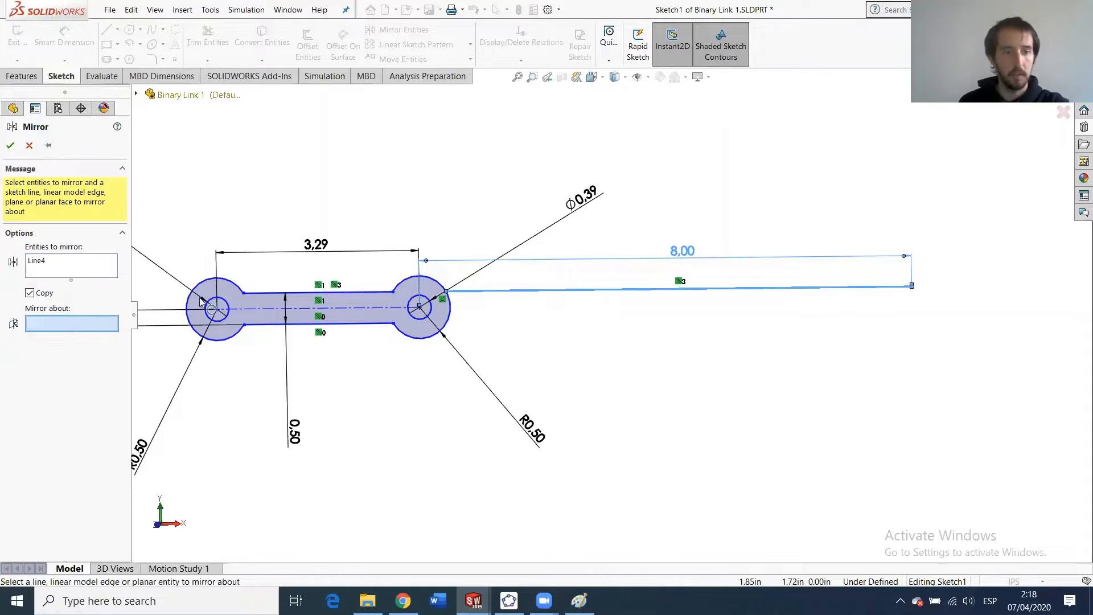
pyautogui.click(395, 308)
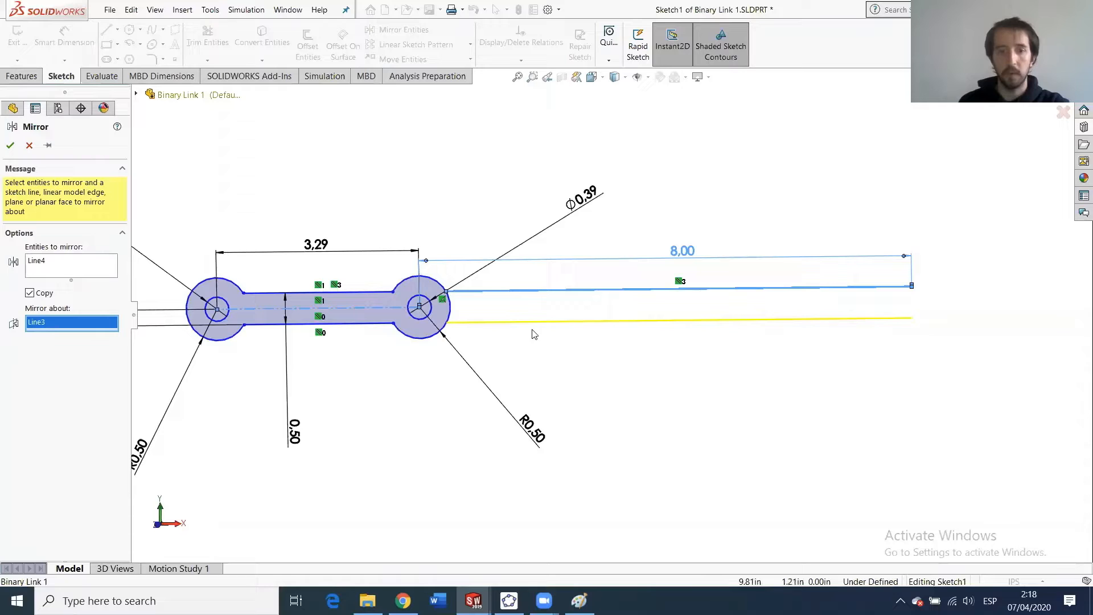
pyautogui.click(10, 145)
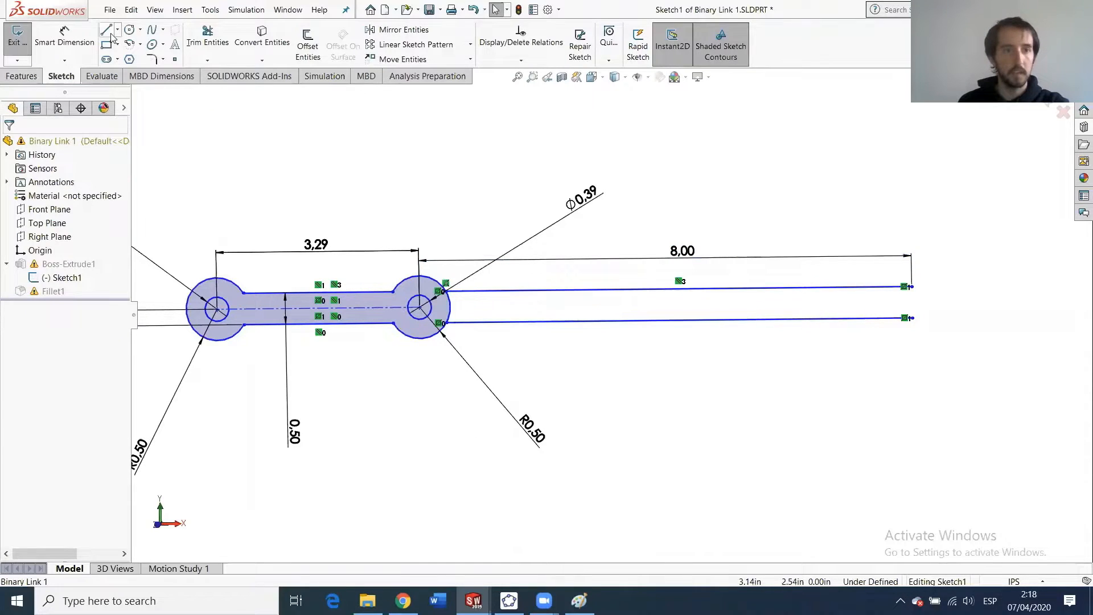
# Close the open far end of the extension with a vertical line between the two long lines' endpoints.
pyautogui.click(111, 35)
pyautogui.moveTo(912, 287); pyautogui.dragTo(911, 317)
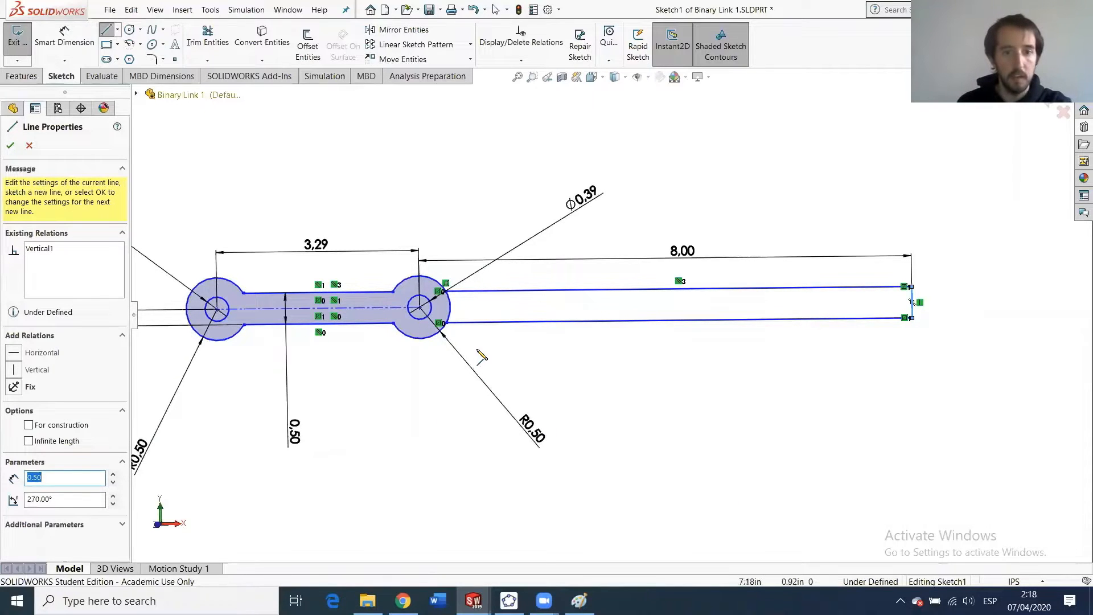
pyautogui.scroll(-3, 447, 339)
pyautogui.scroll(3, 300, 292)
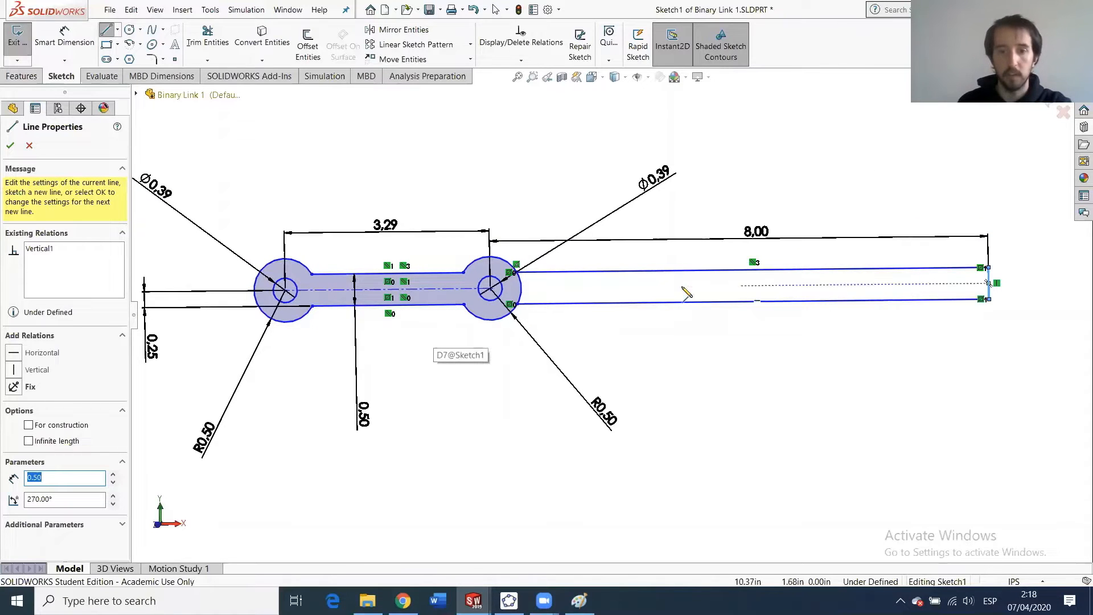
# Trim away the arc of the right outer ring that lies between the two long lines.
pyautogui.scroll(-2, 515, 296)
pyautogui.scroll(-3, 542, 300)
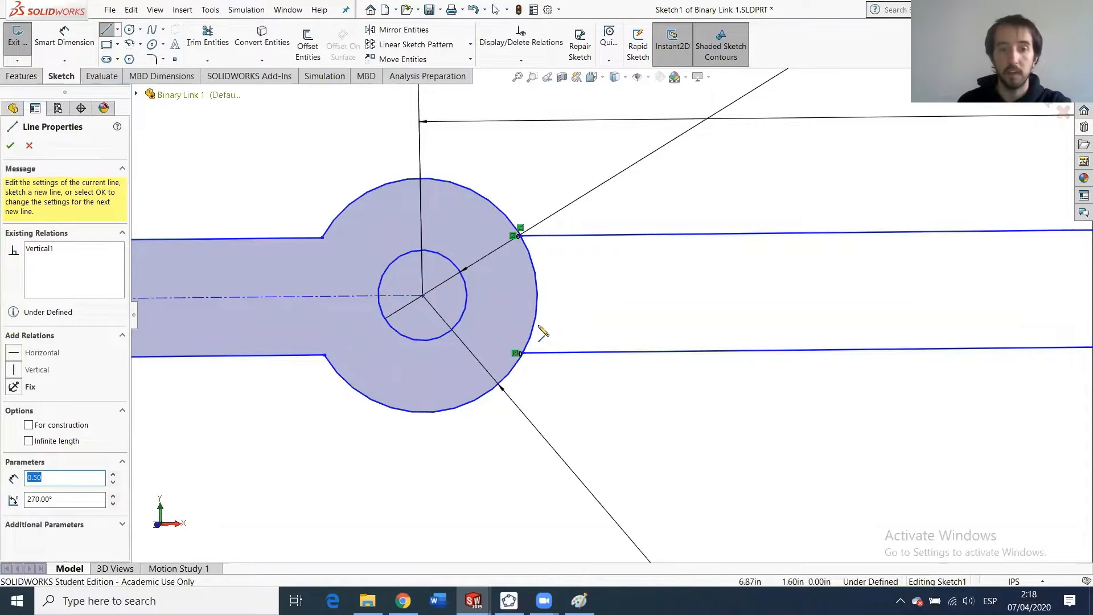
pyautogui.scroll(5, 547, 344)
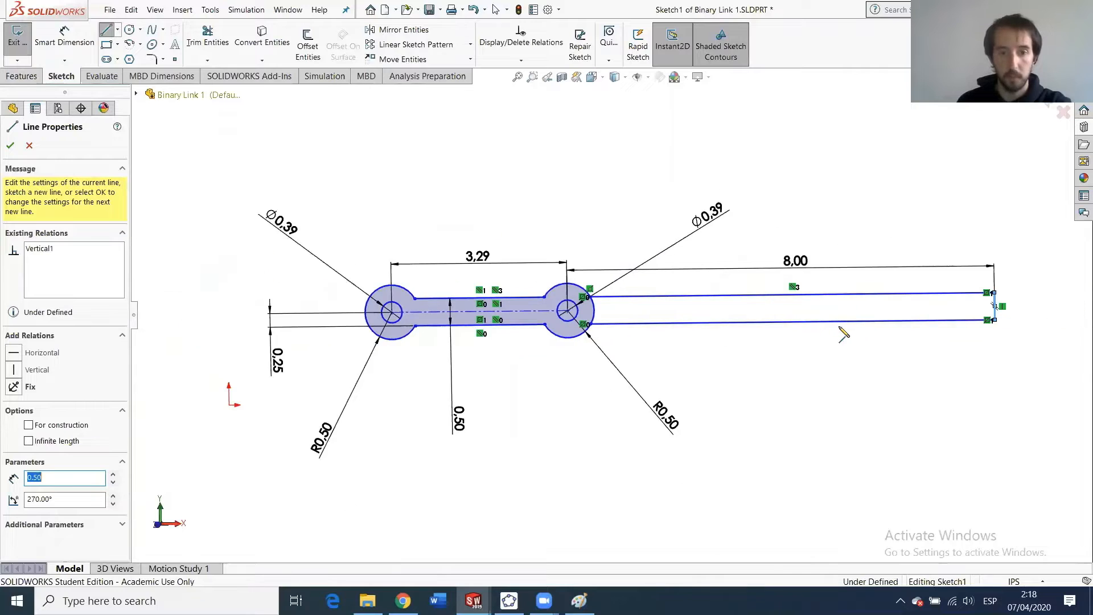
pyautogui.scroll(-1, 825, 321)
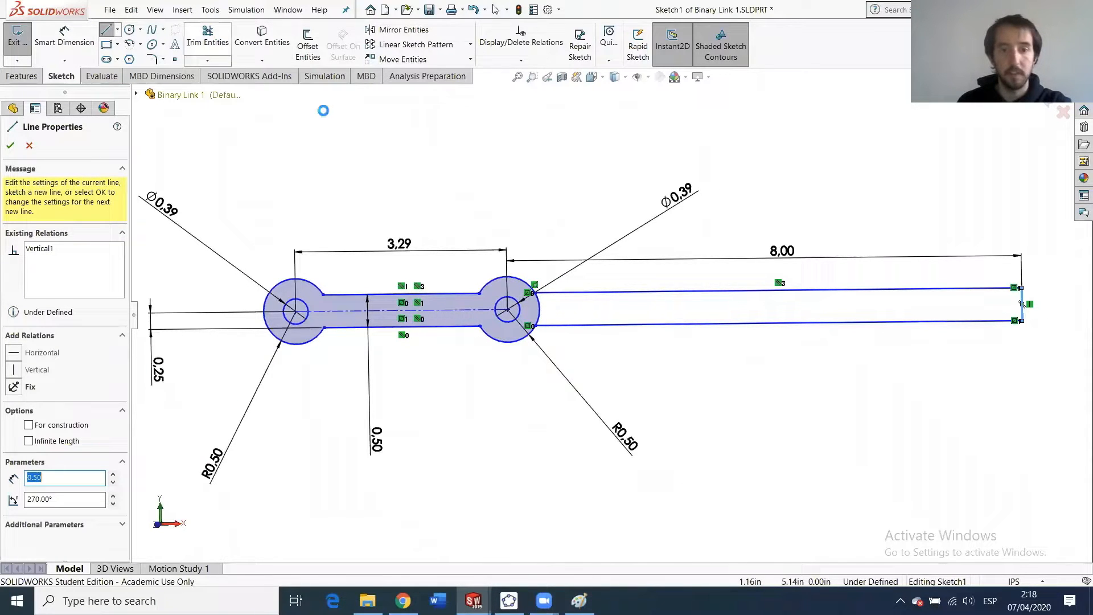
pyautogui.click(218, 44)
pyautogui.moveTo(533, 313); pyautogui.dragTo(552, 310)
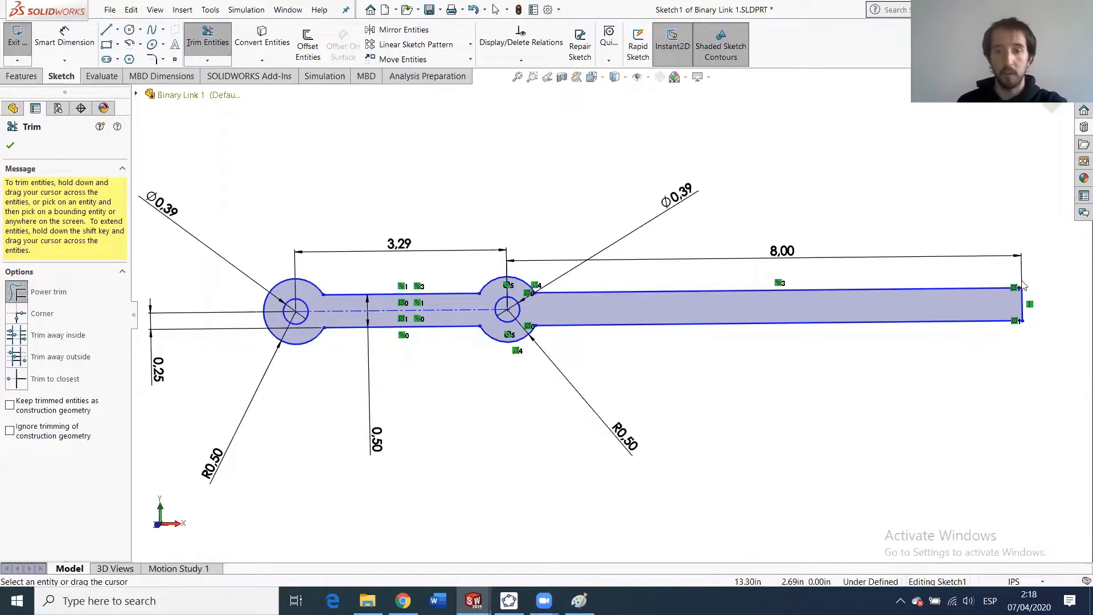
# Round both corners at the extension's far end with 0.20 in sketch fillets.
pyautogui.click(152, 59)
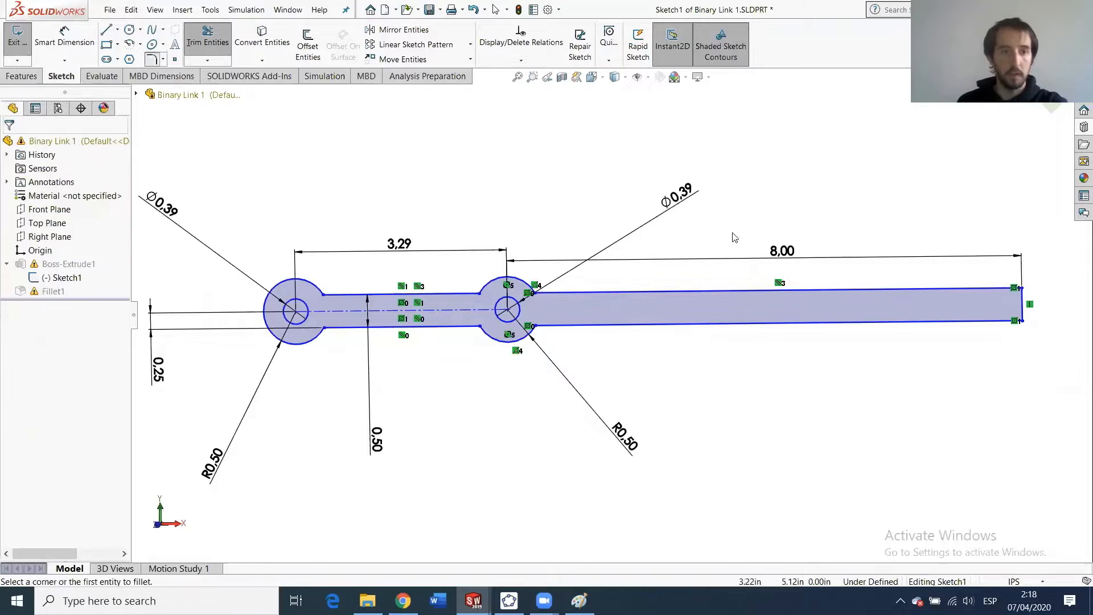
pyautogui.scroll(-3, 979, 278)
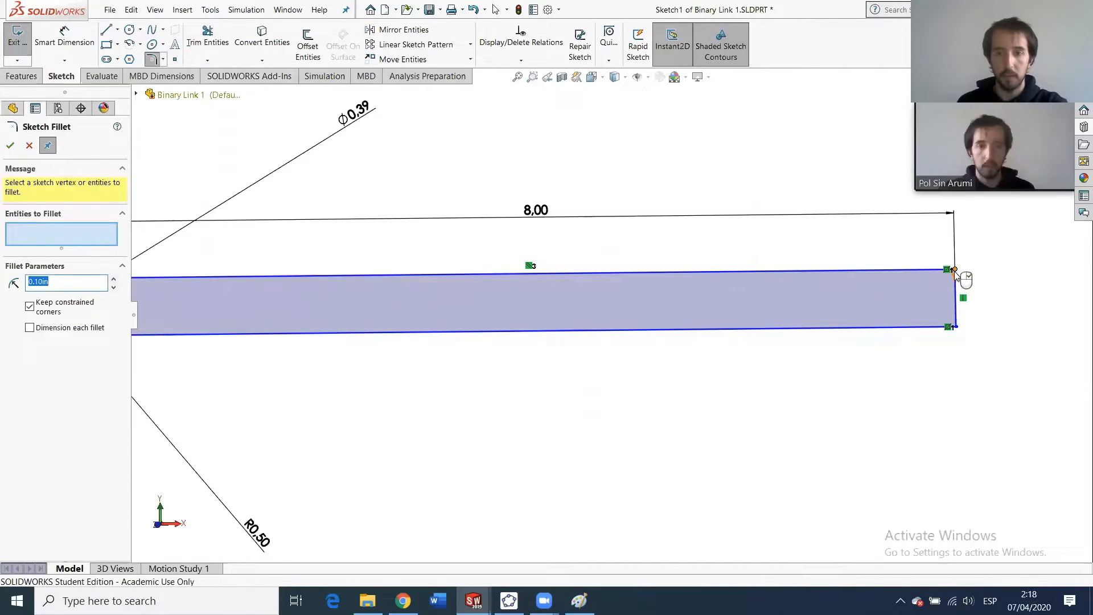
pyautogui.click(955, 270)
pyautogui.click(949, 327)
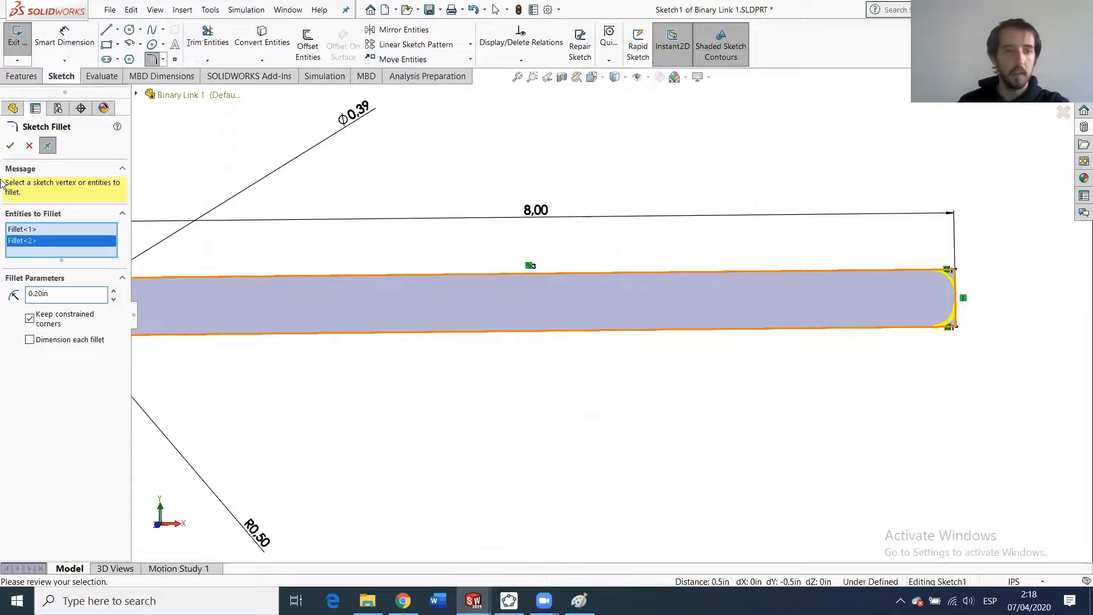
pyautogui.click(10, 145)
pyautogui.scroll(-5, 427, 299)
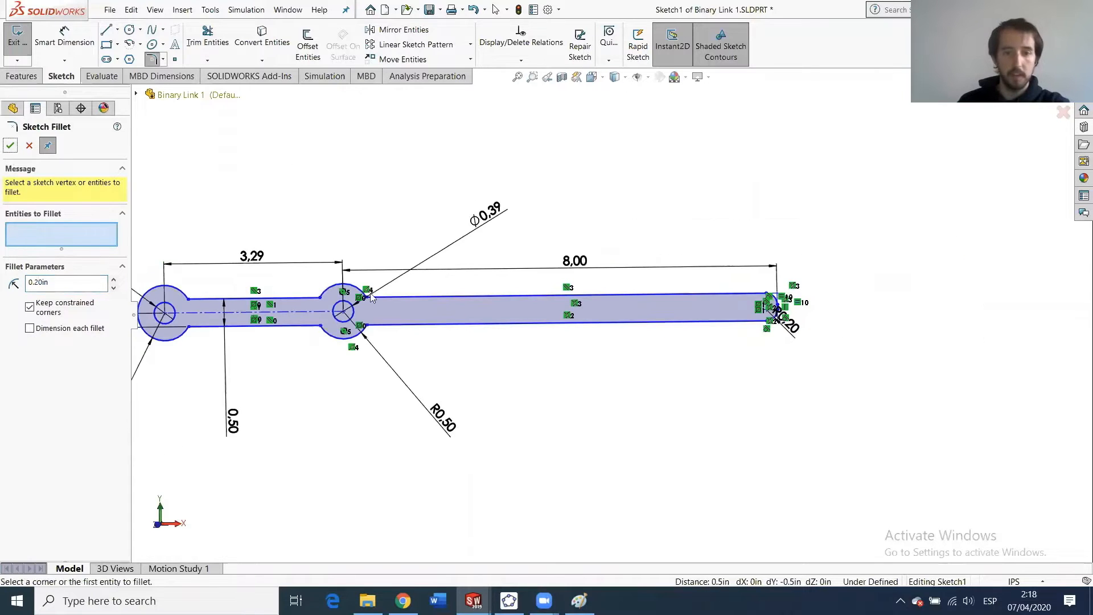
pyautogui.scroll(2, 330, 314)
pyautogui.scroll(-3, 337, 302)
pyautogui.scroll(2, 535, 334)
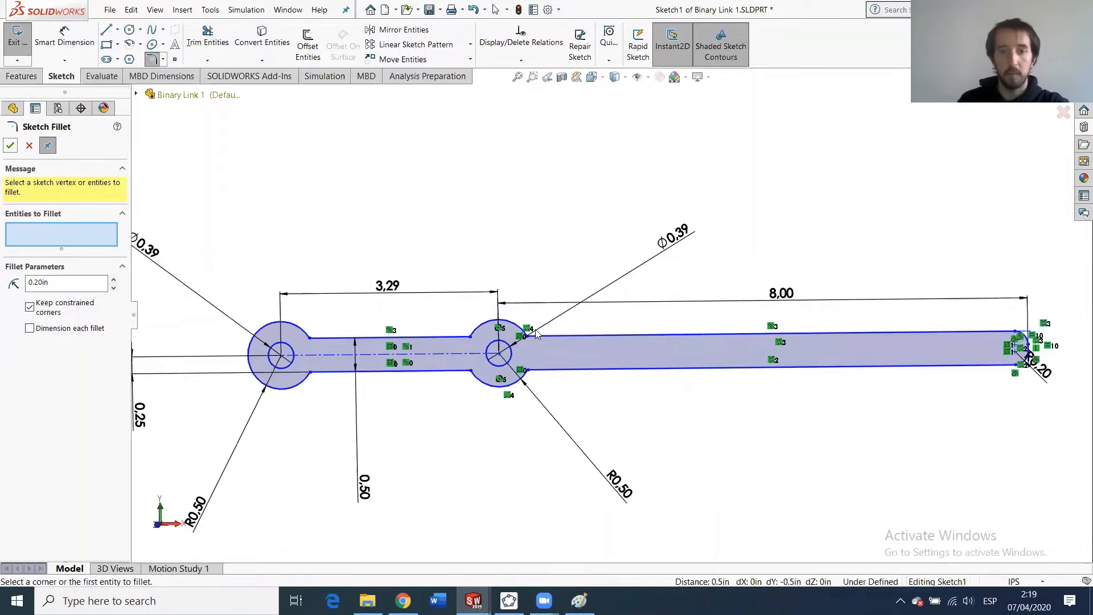
pyautogui.click(11, 145)
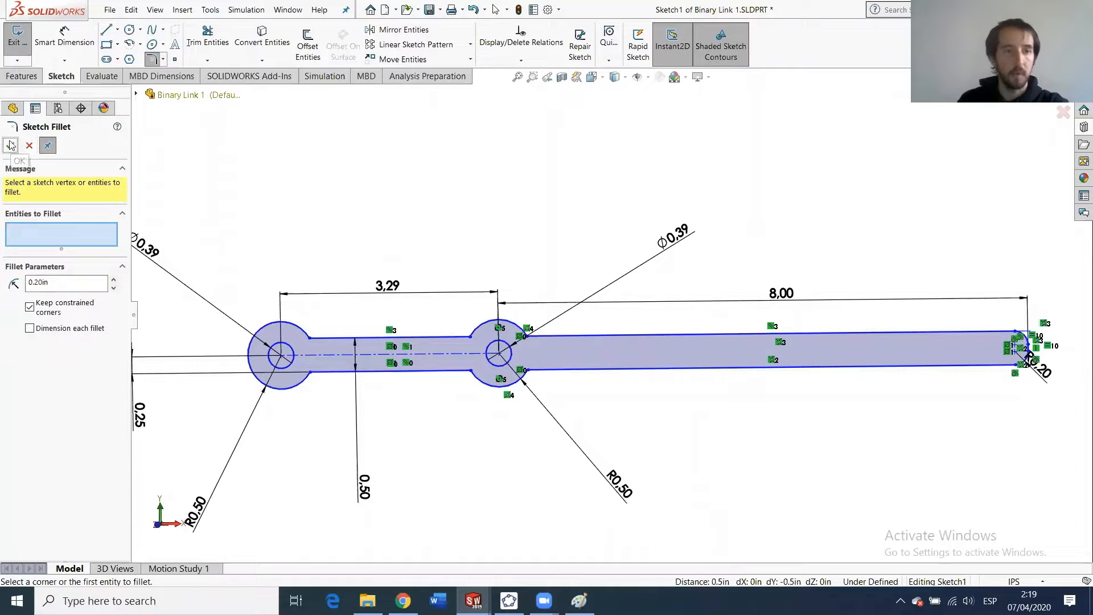
# Exit the sketch to rebuild the part and dismiss the rebuild report.
pyautogui.click(17, 44)
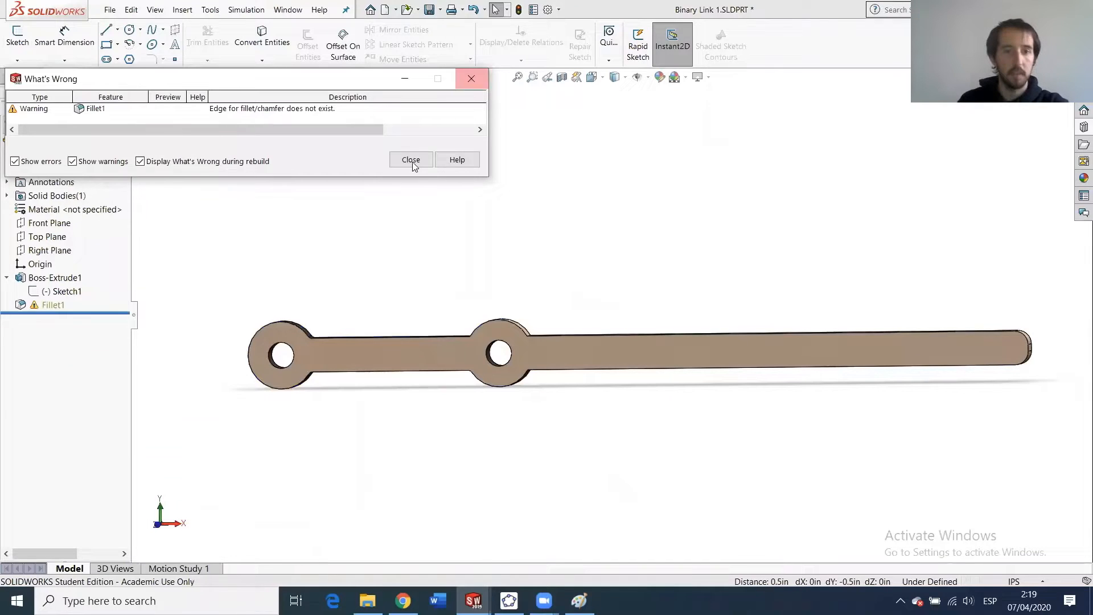
pyautogui.click(412, 162)
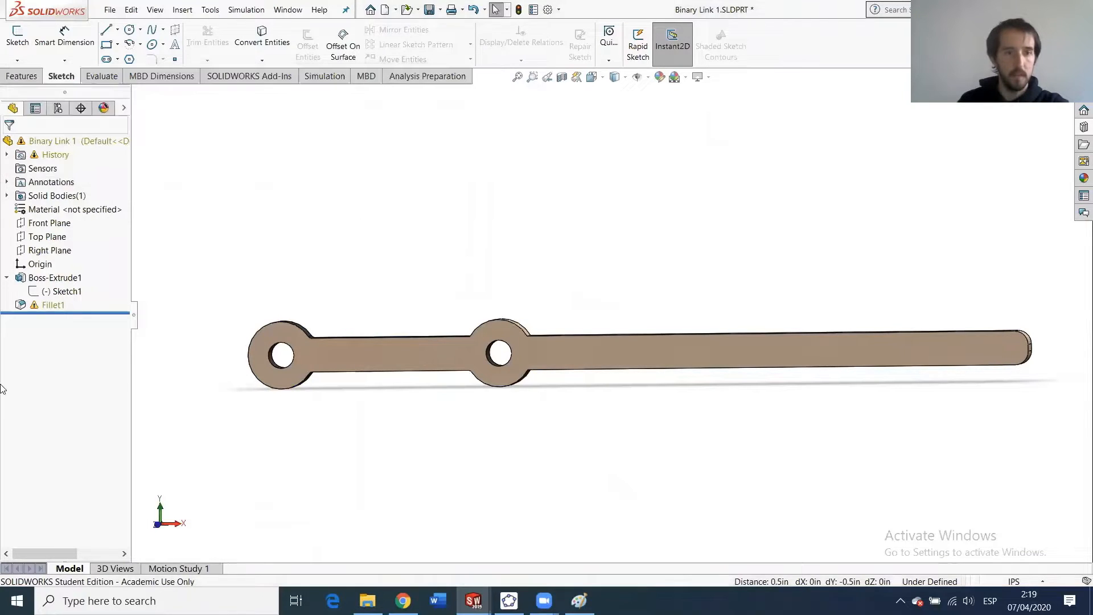
# Inspect the Boss-Extrude1 feature and the warning on the Fillet1 feature.
pyautogui.click(51, 279)
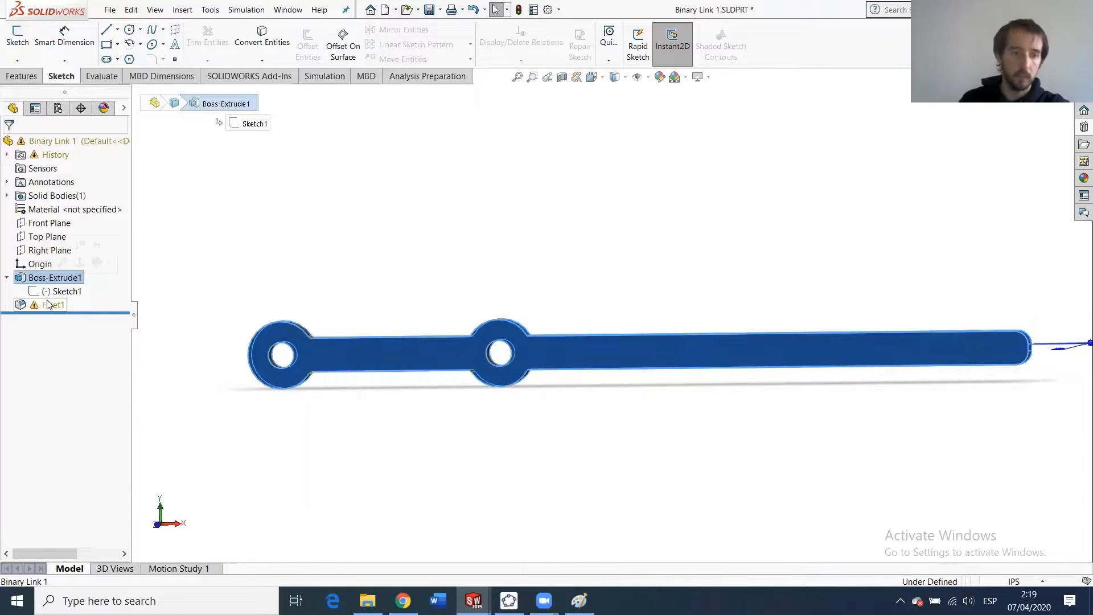
pyautogui.click(49, 305)
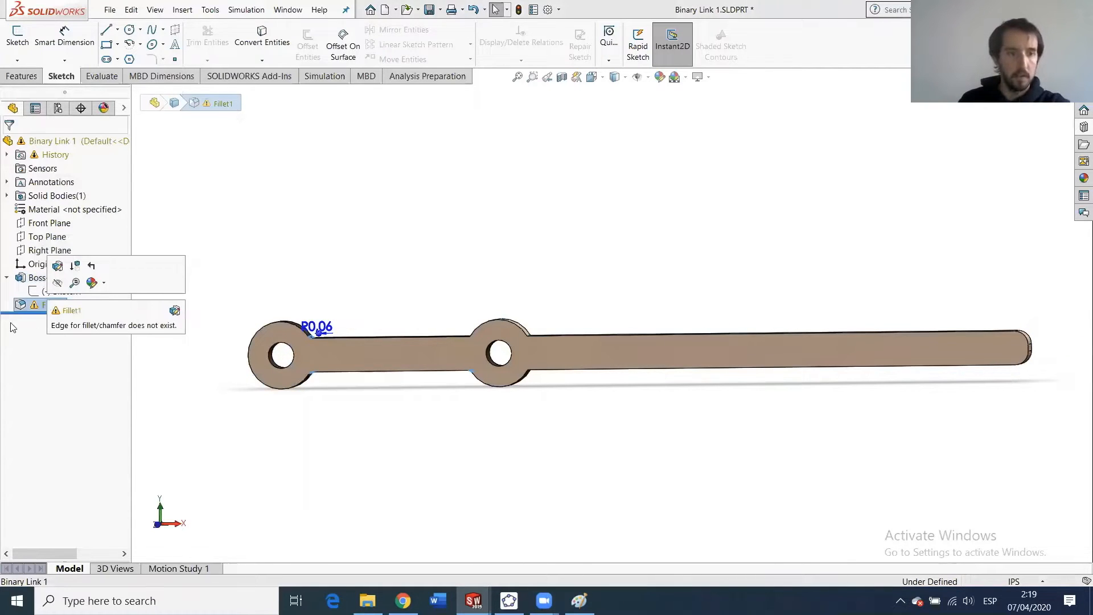
pyautogui.click(36, 306)
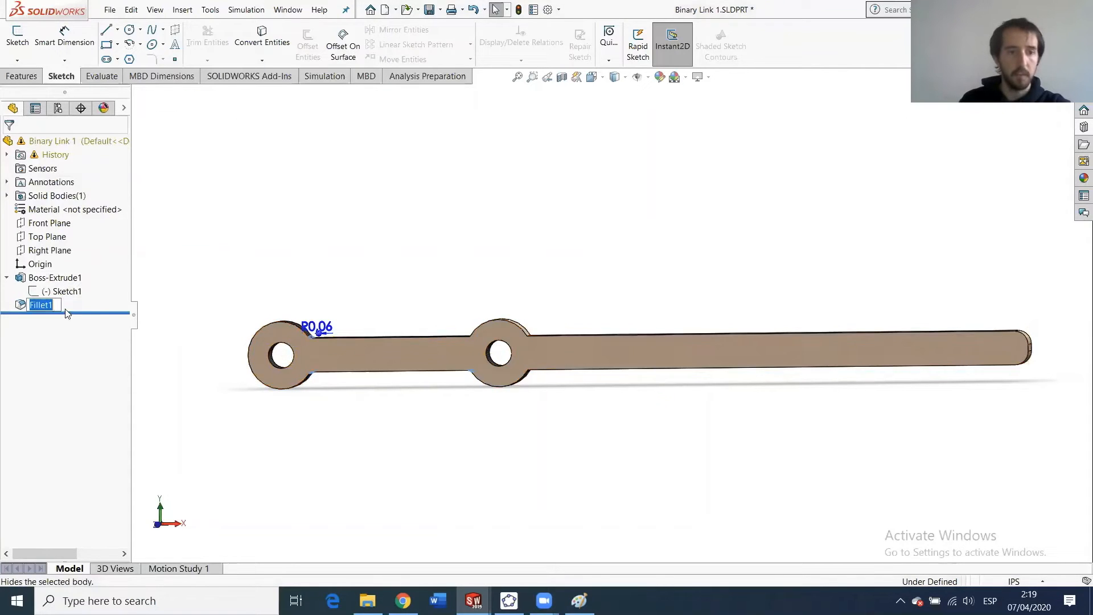
pyautogui.click(76, 308)
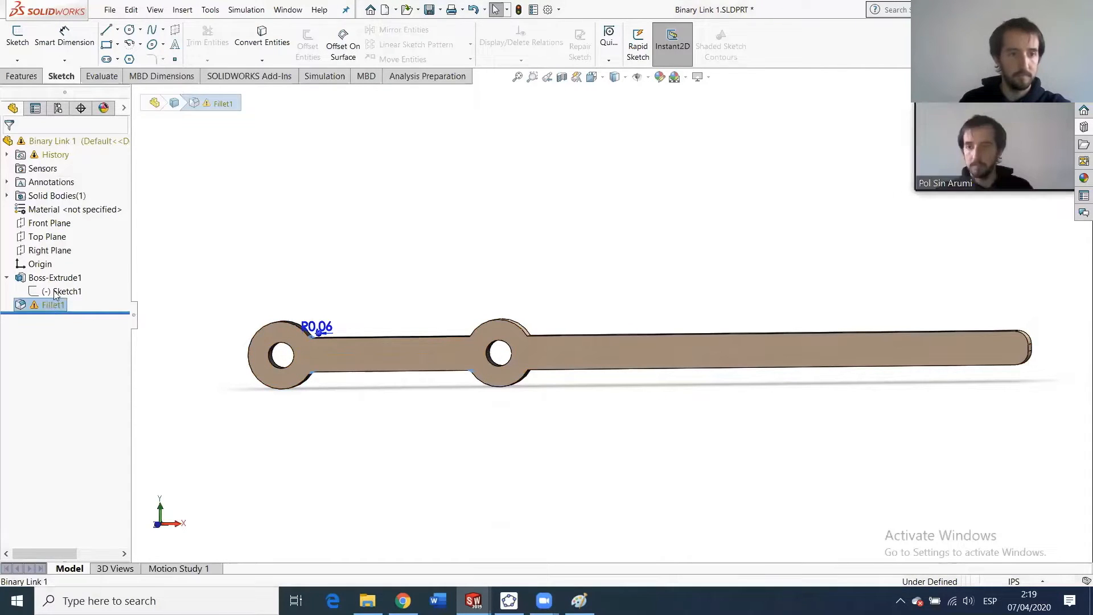
# Edit Fillet1, remove its missing edge and add the upper corner edge where the short bar meets the middle ring.
pyautogui.rightClick(48, 306)
pyautogui.click(51, 235)
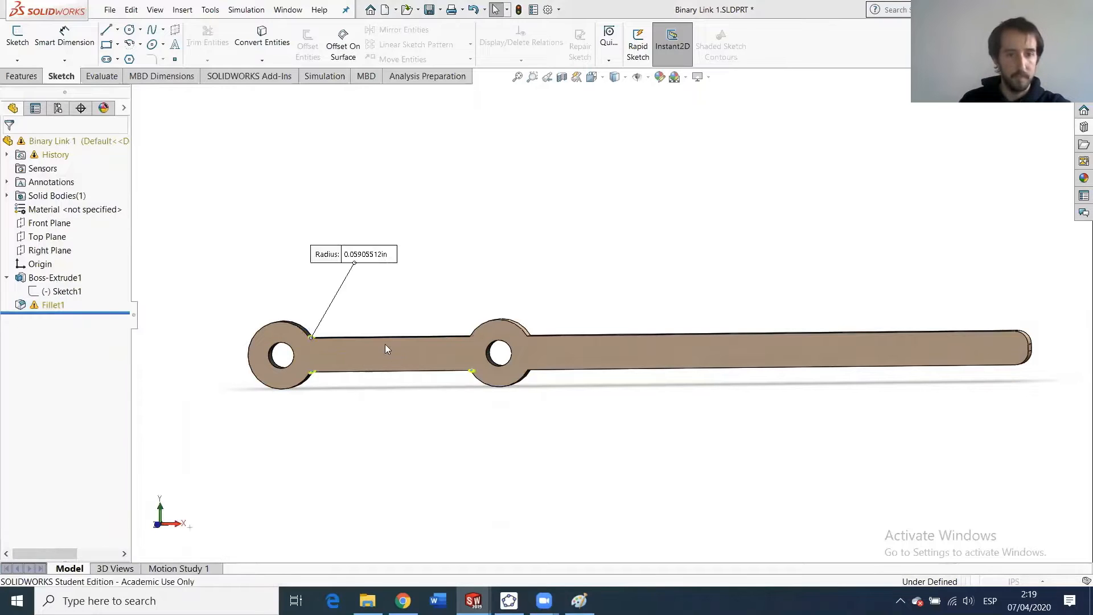
pyautogui.moveTo(400, 345); pyautogui.dragTo(431, 363, button='middle')
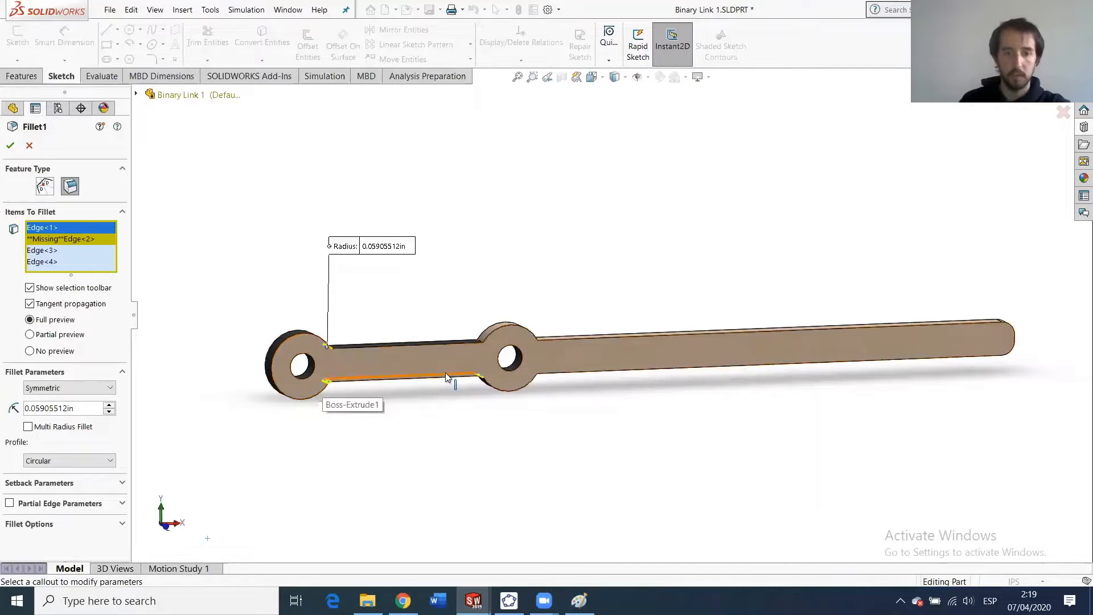
pyautogui.scroll(-5, 476, 342)
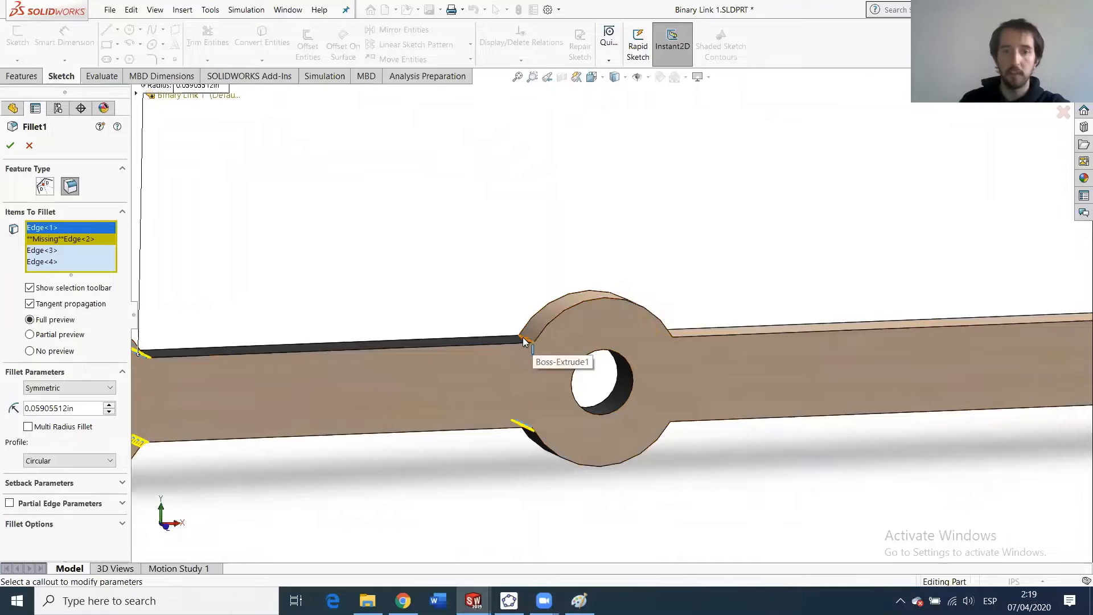
pyautogui.rightClick(48, 244)
pyautogui.click(86, 259)
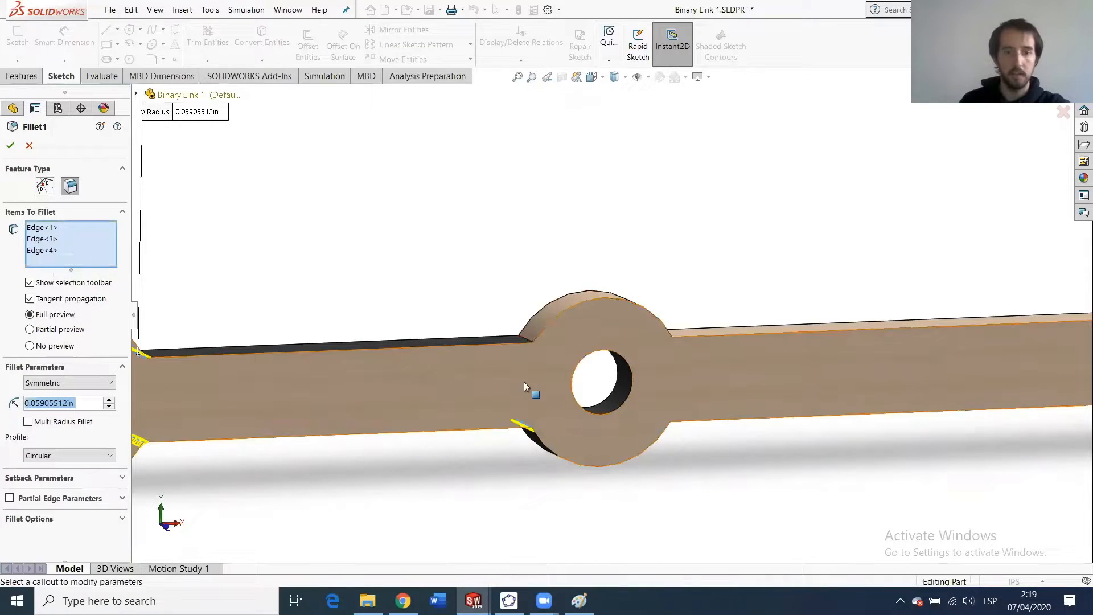
pyautogui.click(534, 342)
# Add both corner edges where the long extension meets the middle ring to the fillet and accept it.
pyautogui.moveTo(631, 374); pyautogui.dragTo(637, 335, button='middle')
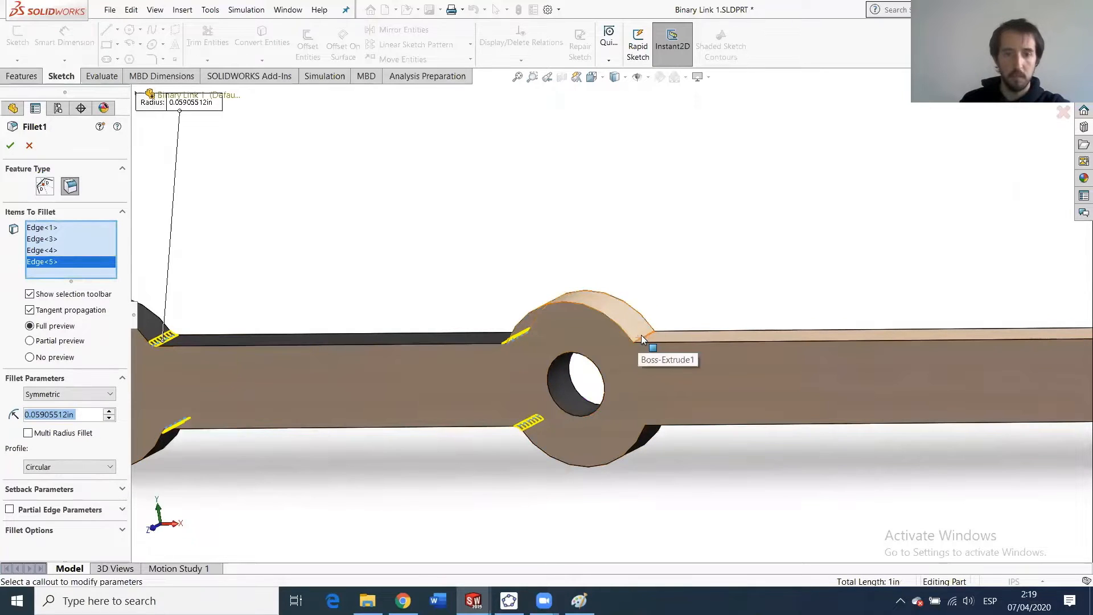
pyautogui.click(641, 337)
pyautogui.moveTo(627, 389)
pyautogui.mouseDown(button='middle')
pyautogui.moveTo(611, 321)
pyautogui.moveTo(638, 391)
pyautogui.mouseUp(button='middle')
pyautogui.scroll(-4, 673, 442)
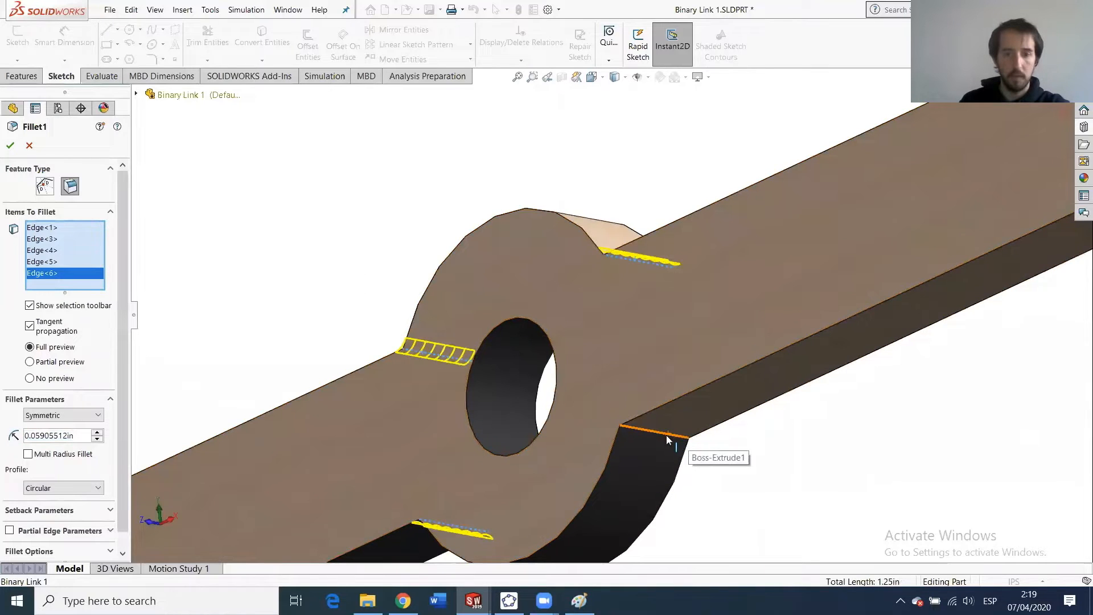
pyautogui.click(666, 435)
pyautogui.scroll(3, 597, 324)
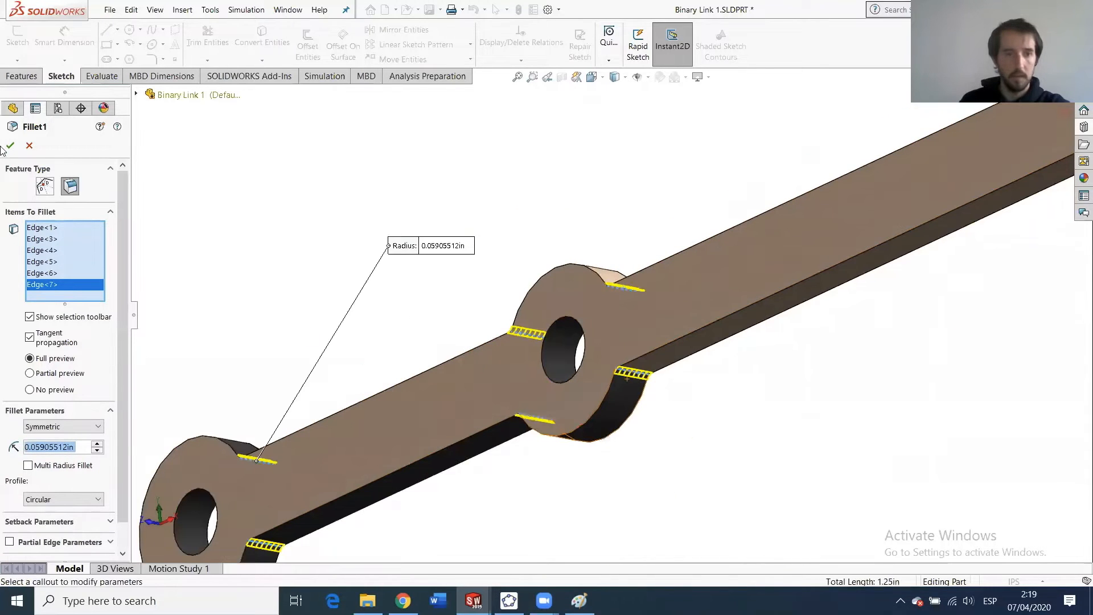
pyautogui.click(10, 146)
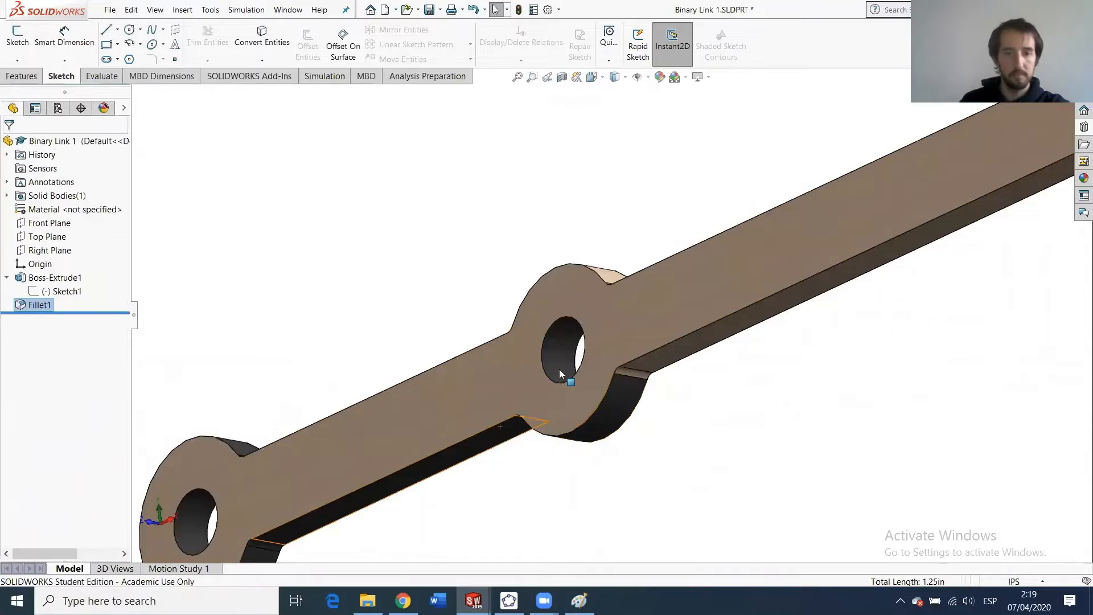
pyautogui.moveTo(609, 433); pyautogui.dragTo(610, 415, button='middle')
pyautogui.scroll(5, 581, 381)
pyautogui.moveTo(733, 337); pyautogui.dragTo(683, 267, button='middle')
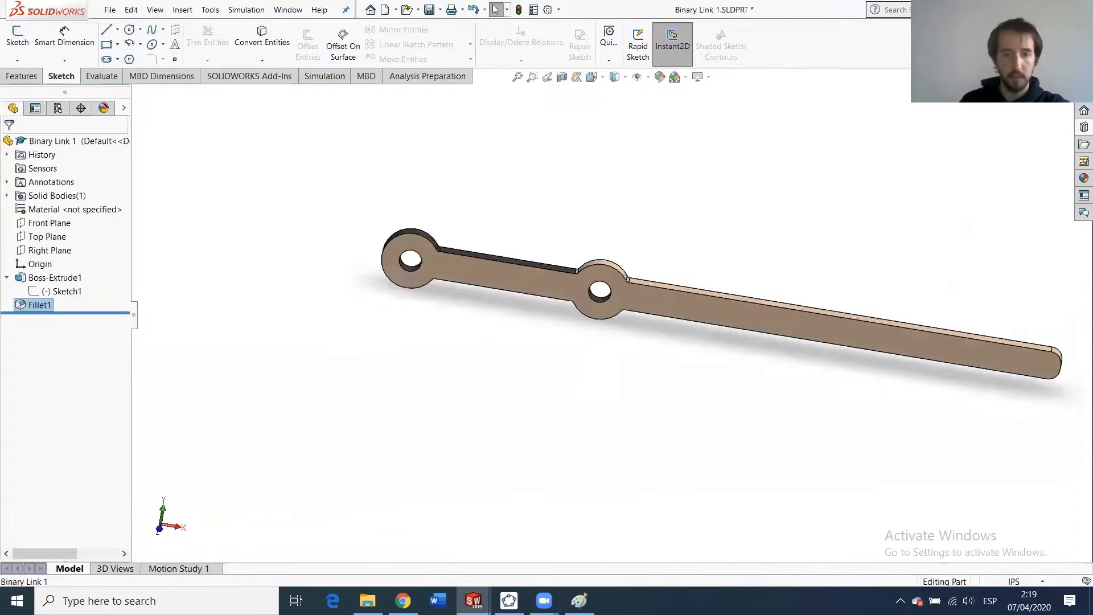
# Check link B4 in Dimensions.png, save Binary Link 1, and save the part under the new name Binary Link 4.
pyautogui.click(579, 601)
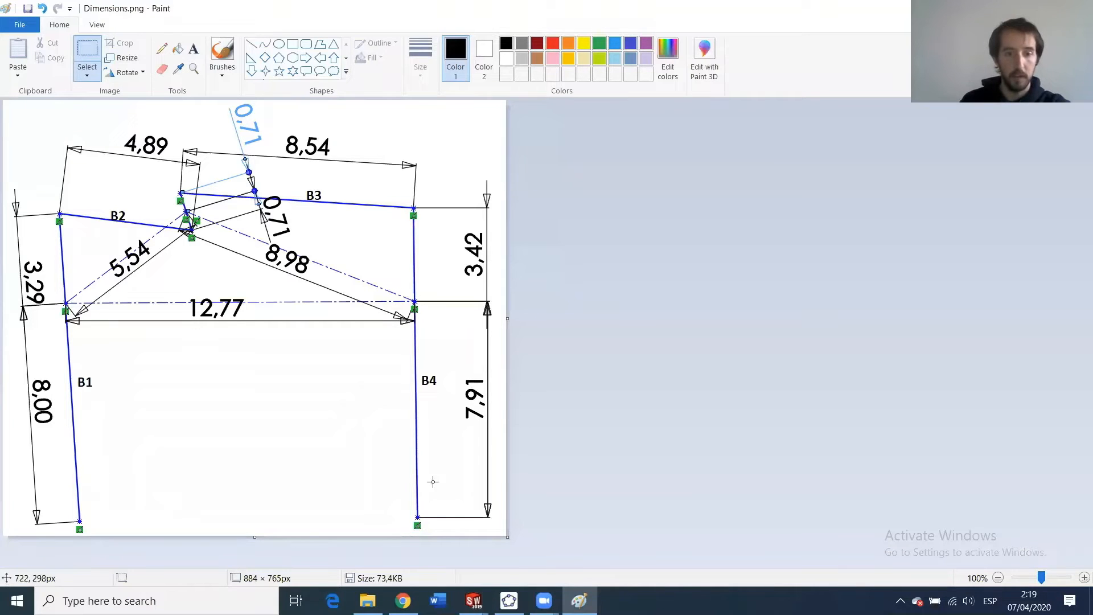
pyautogui.click(578, 601)
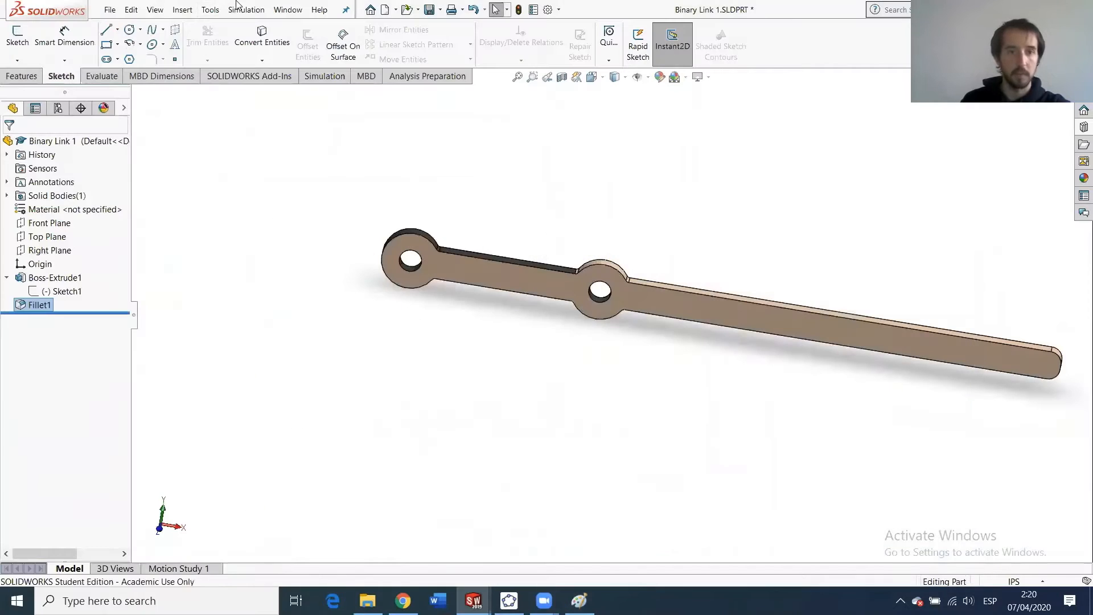
pyautogui.hotkey('ctrl', 's')
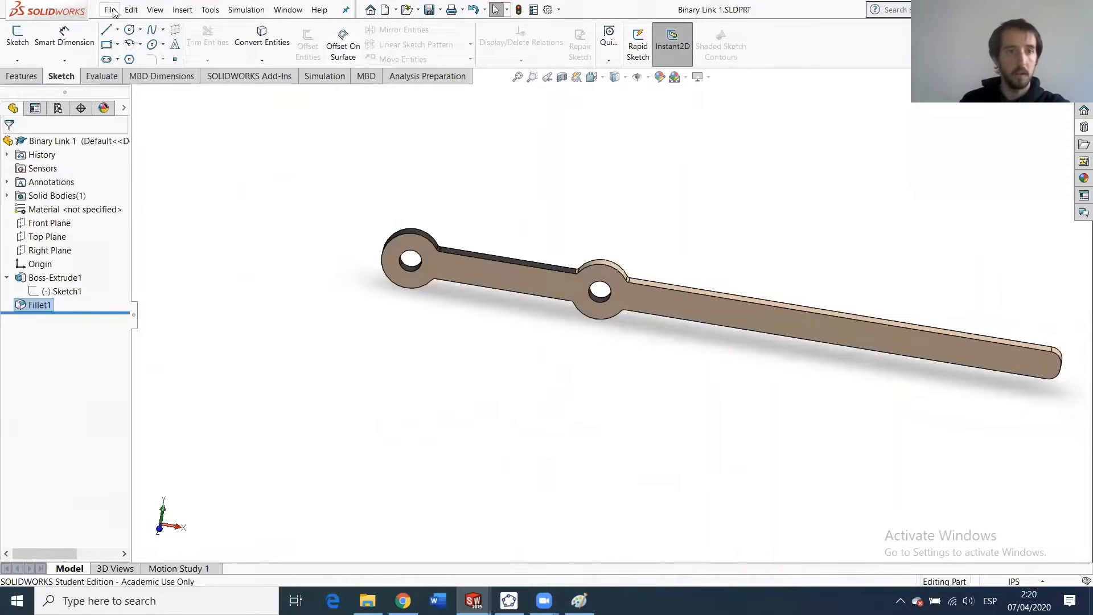
pyautogui.click(110, 10)
pyautogui.click(137, 156)
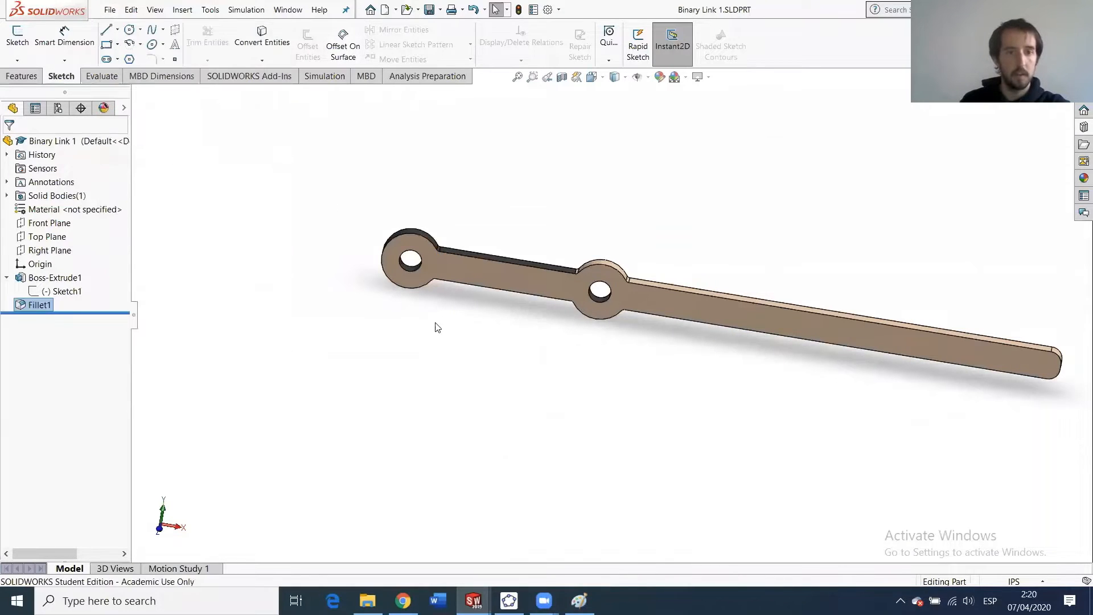
pyautogui.click(477, 306)
pyautogui.press('BackSpace')
pyautogui.write('4')
pyautogui.press('Return')
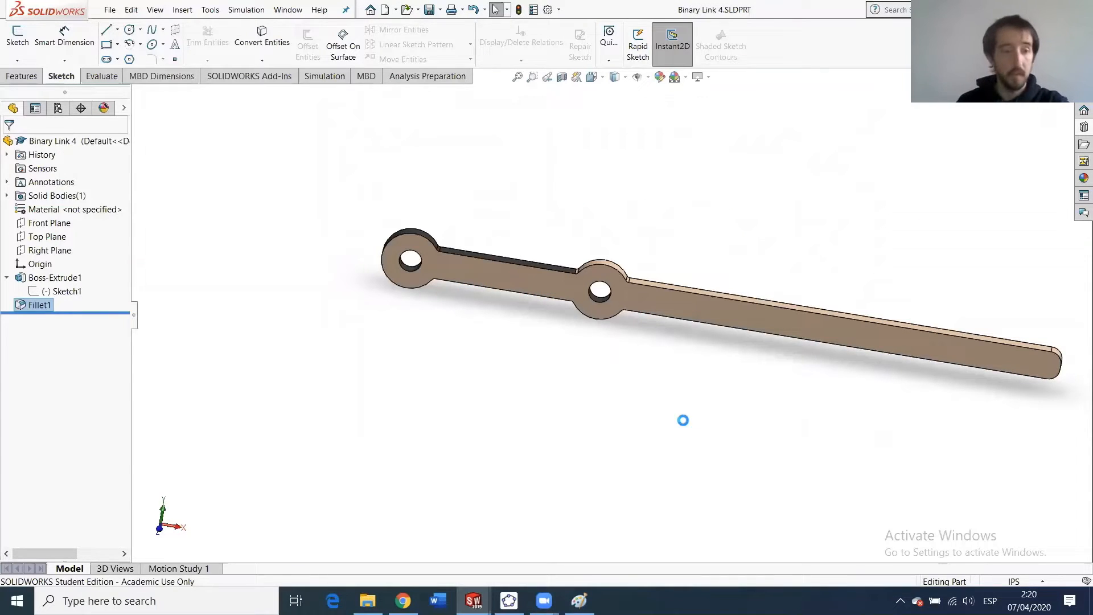
# Look up B4's dimensions in Dimensions.png and set Sketch1's distance between the two holes to 3.42 in.
pyautogui.click(77, 290)
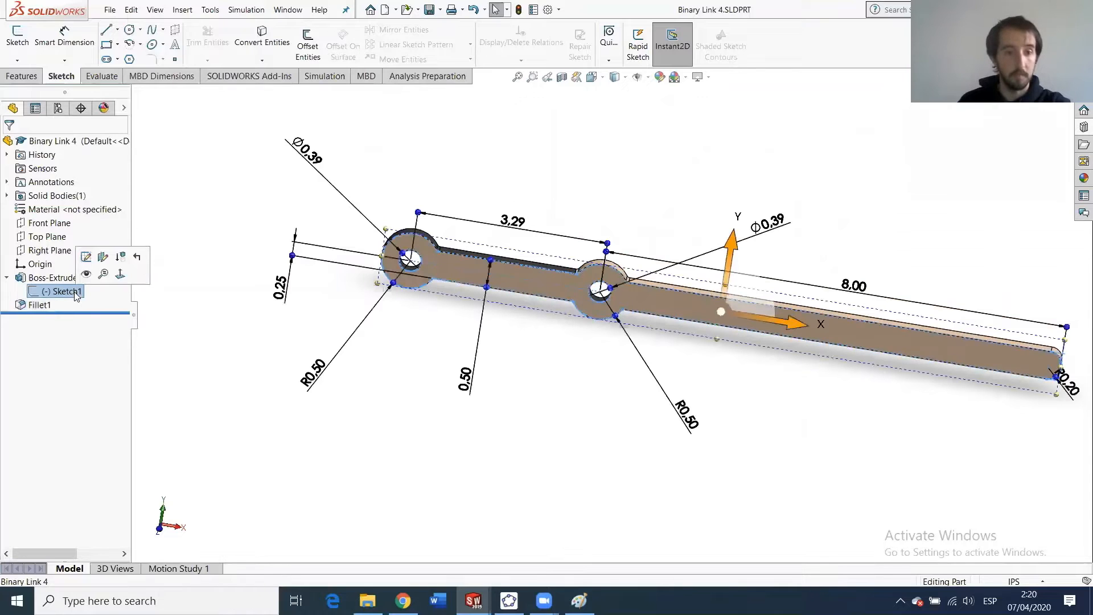
pyautogui.hotkey('alt', 'Tab')
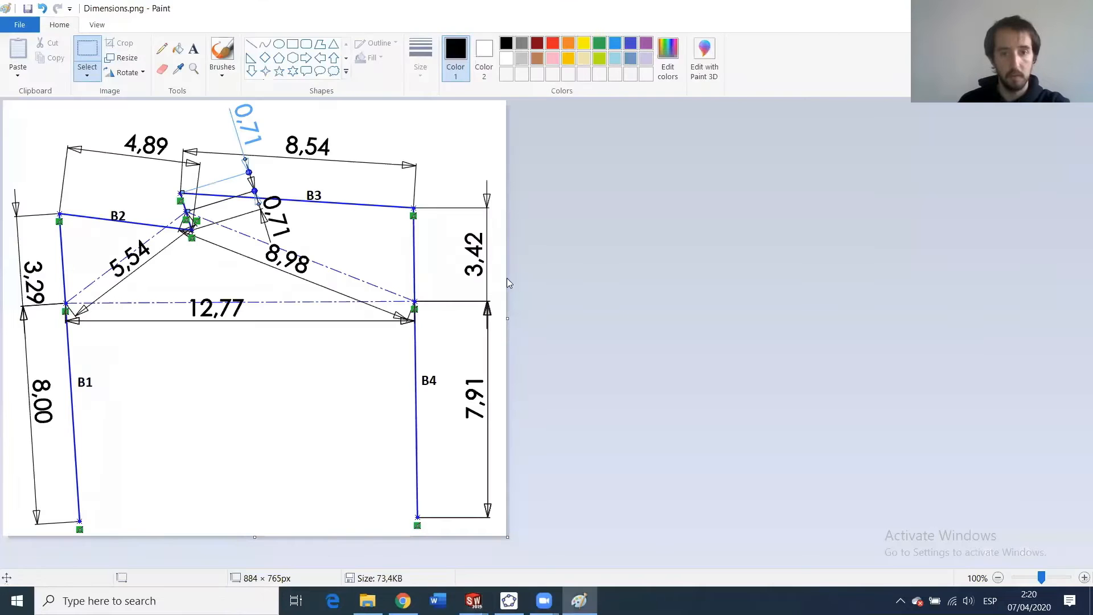
pyautogui.hotkey('alt', 'Tab')
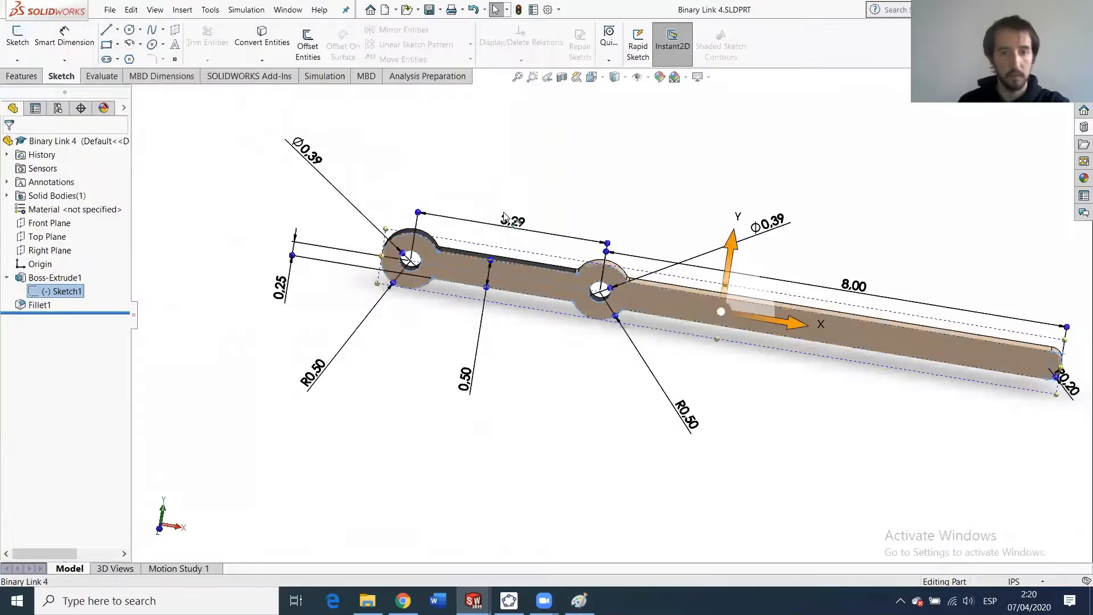
pyautogui.click(536, 227)
pyautogui.doubleClick(534, 226)
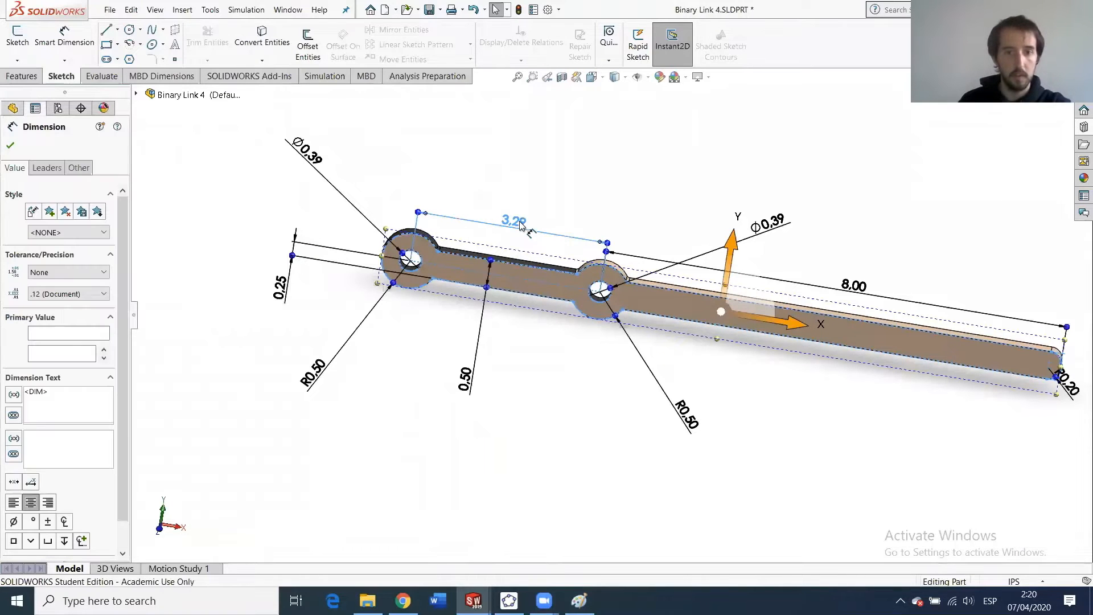
pyautogui.doubleClick(579, 234)
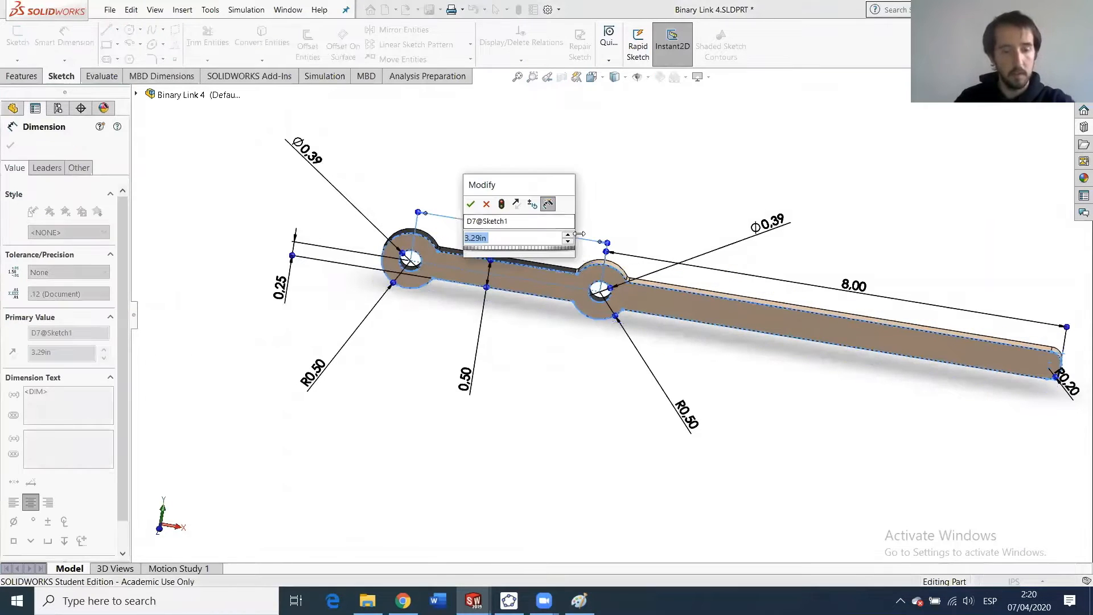
pyautogui.write('3.42')
pyautogui.press('Return')
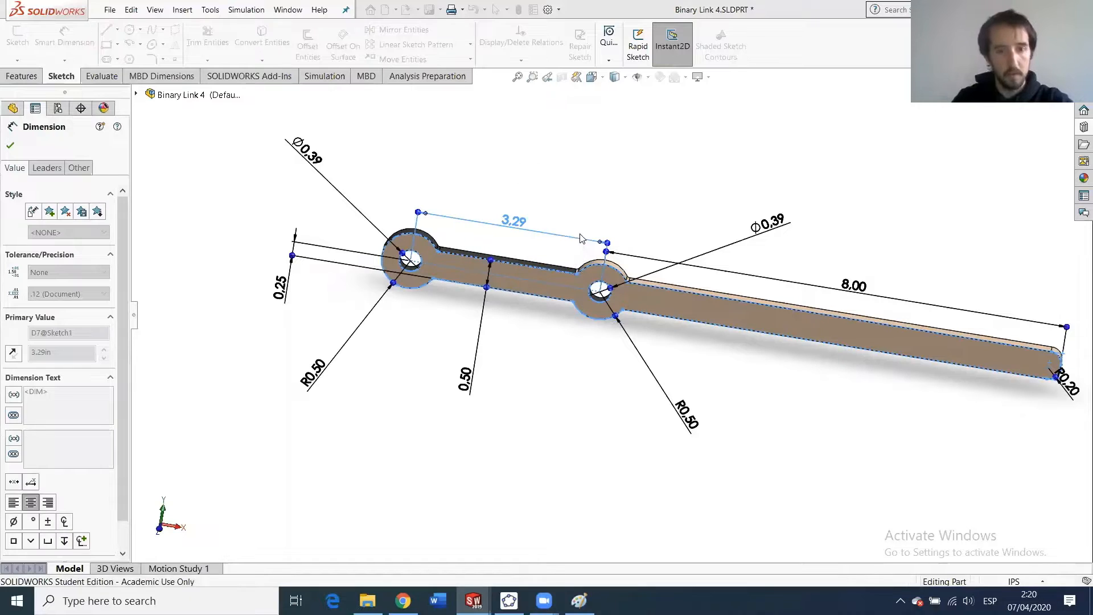
# Check the drawing for B4's lower length and set the long extension's length to 7.91 in.
pyautogui.click(579, 600)
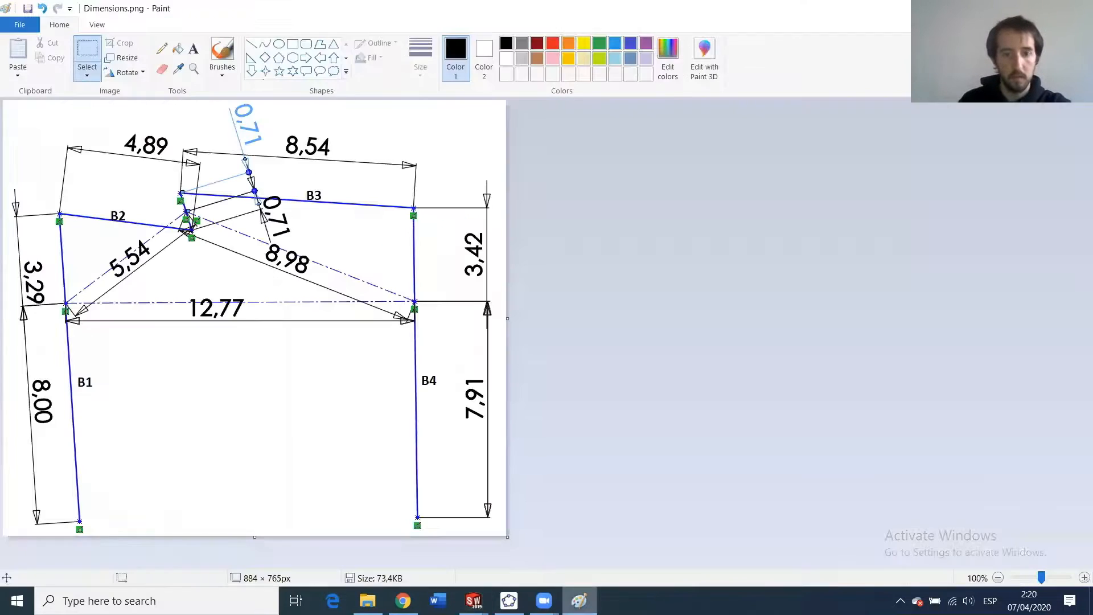
pyautogui.click(1011, 9)
pyautogui.doubleClick(871, 295)
pyautogui.doubleClick(857, 289)
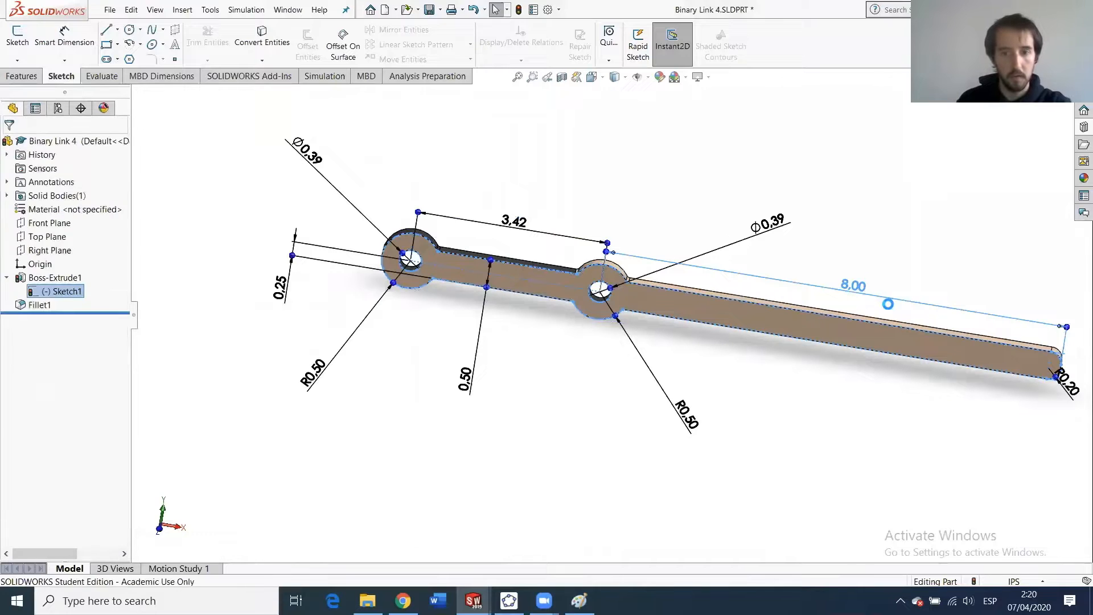
pyautogui.write('7')
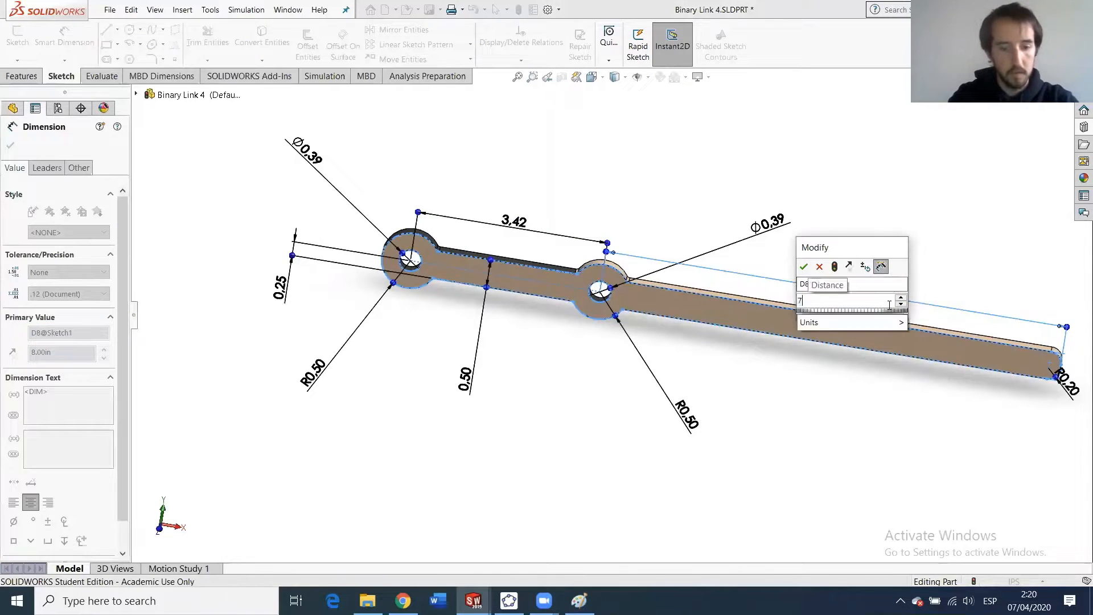
pyautogui.write('.91')
pyautogui.press('Return')
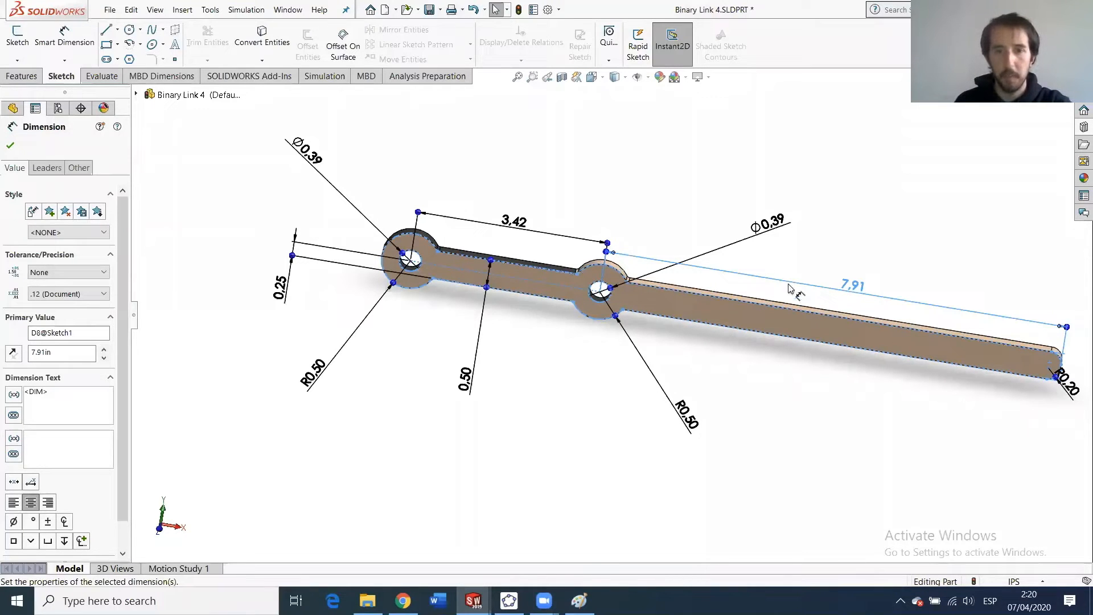
pyautogui.click(10, 147)
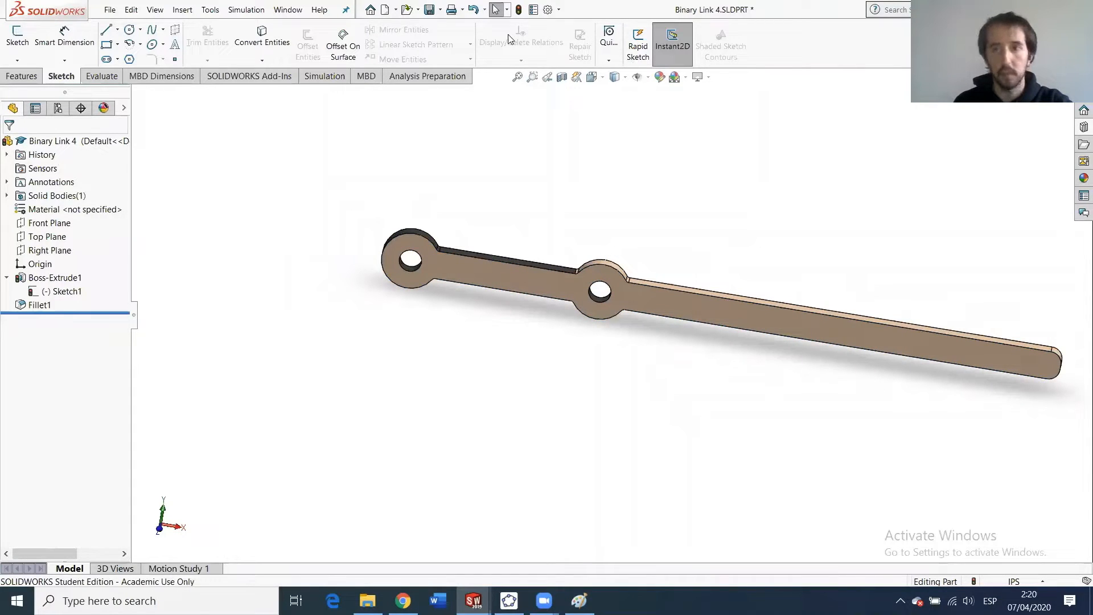
# Switch to the Assem1 assembly and review the linkage in Dimensions.png alongside the part files in the Assembly folder.
pyautogui.doubleClick(856, 14)
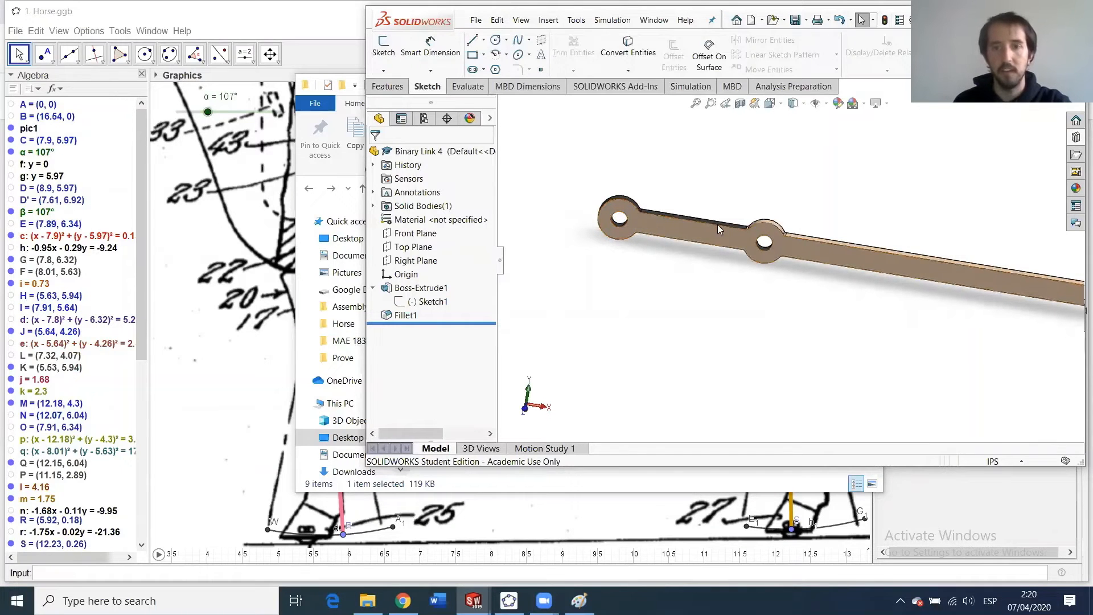
pyautogui.click(1057, 20)
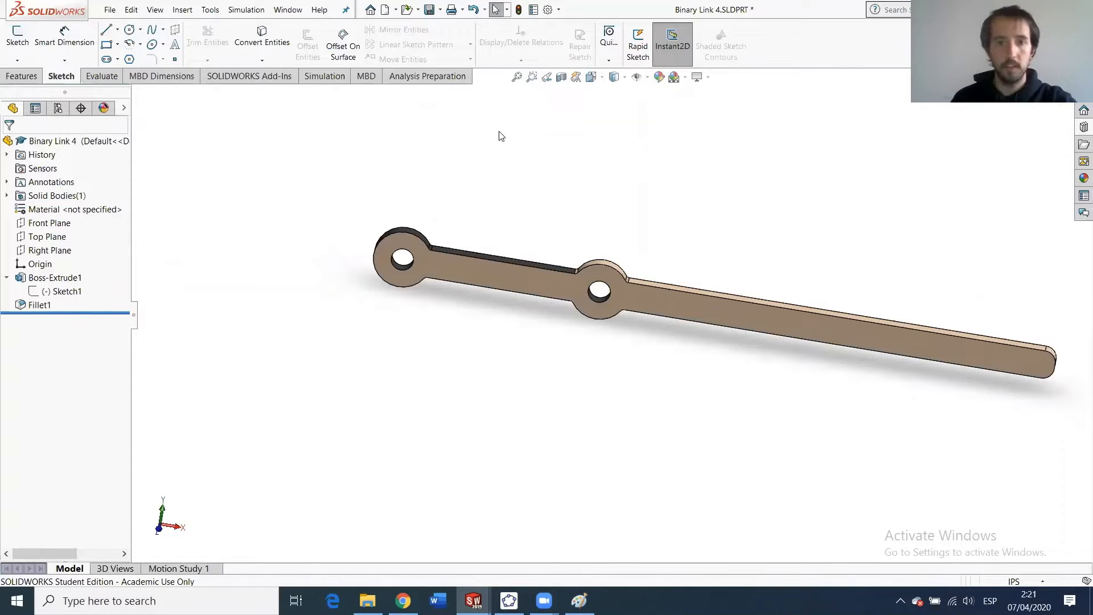
pyautogui.hotkey('ctrl', 'Tab')
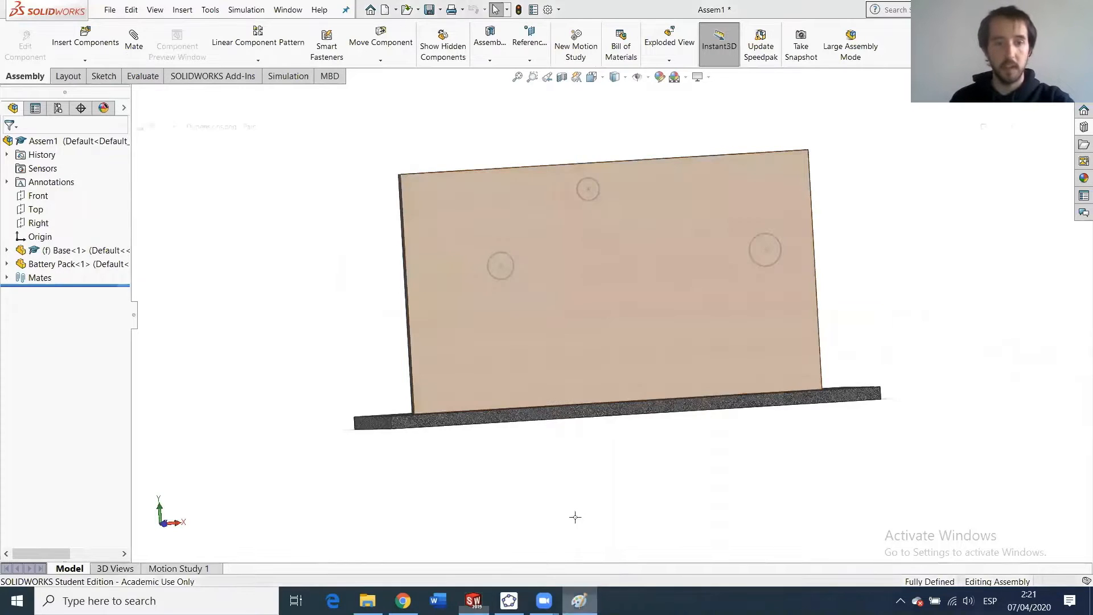
pyautogui.click(579, 600)
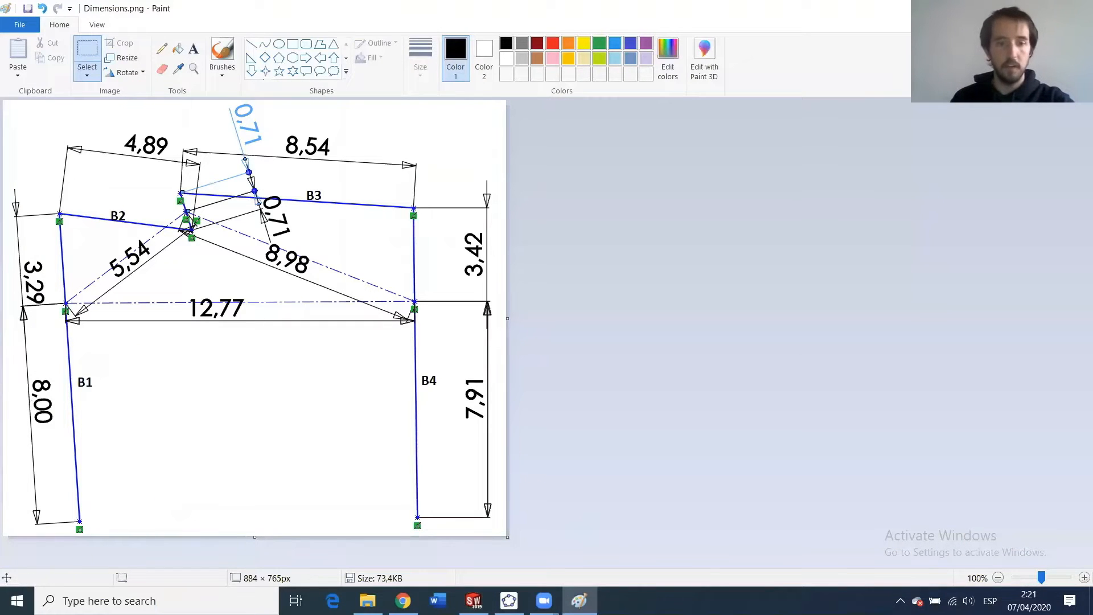
pyautogui.click(579, 600)
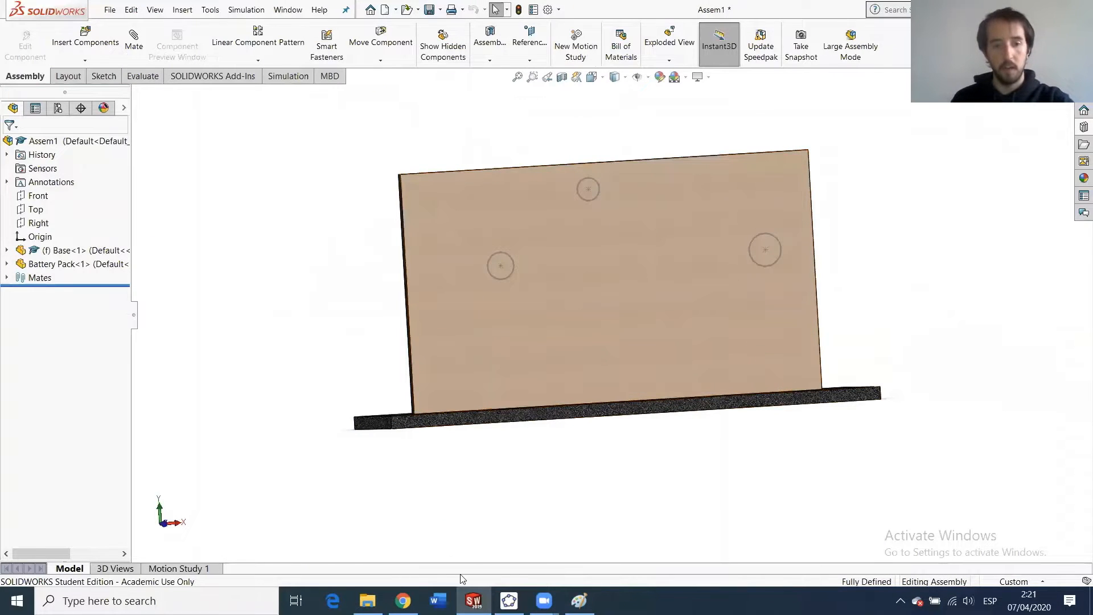
pyautogui.hotkey('alt', 'Tab')
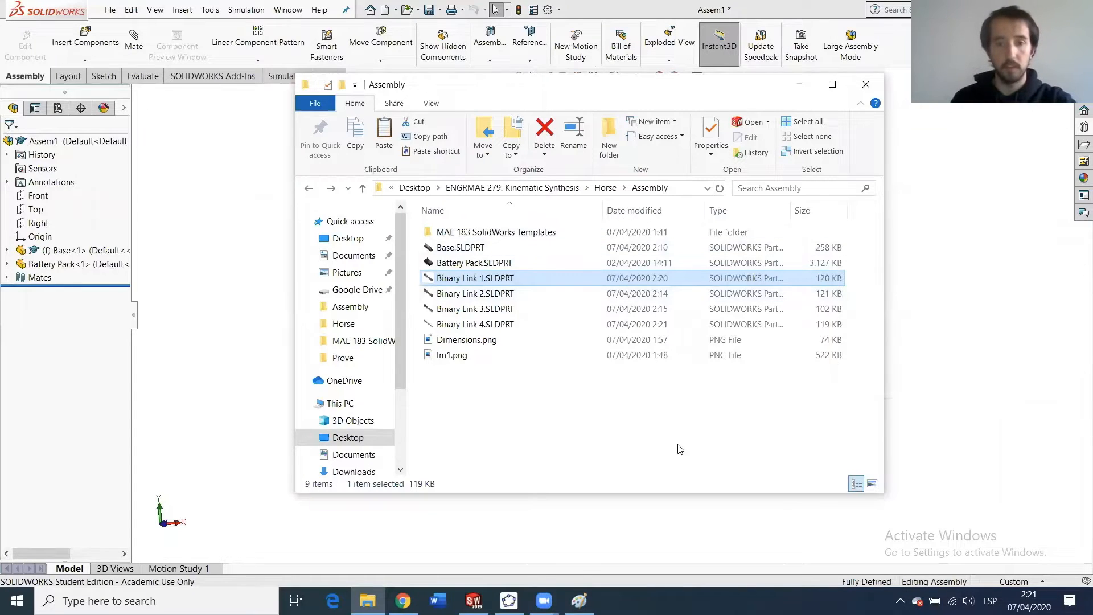
pyautogui.click(579, 600)
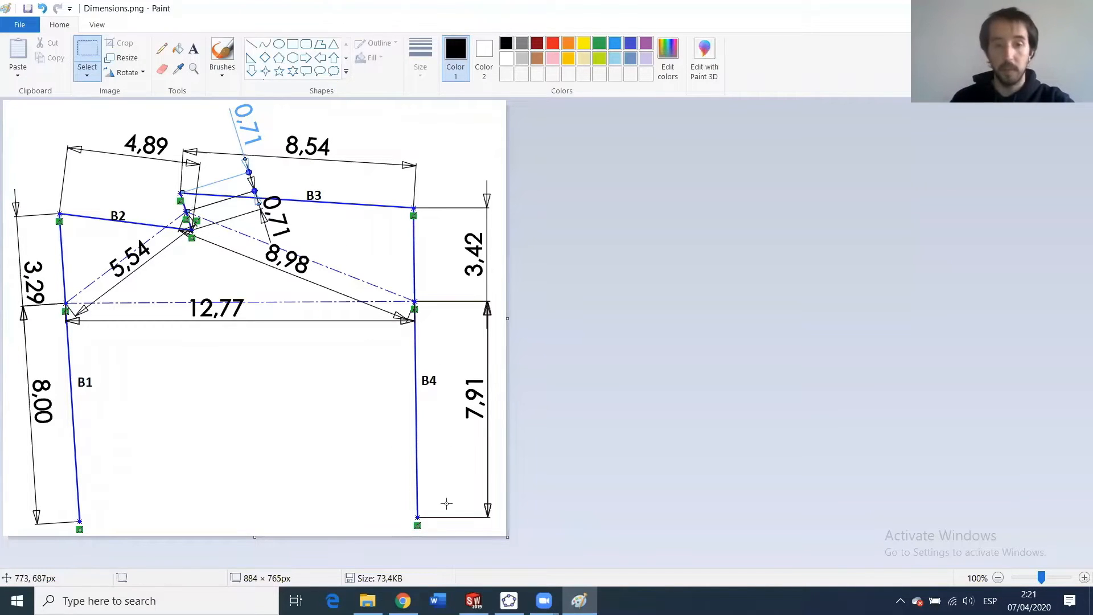
pyautogui.click(579, 600)
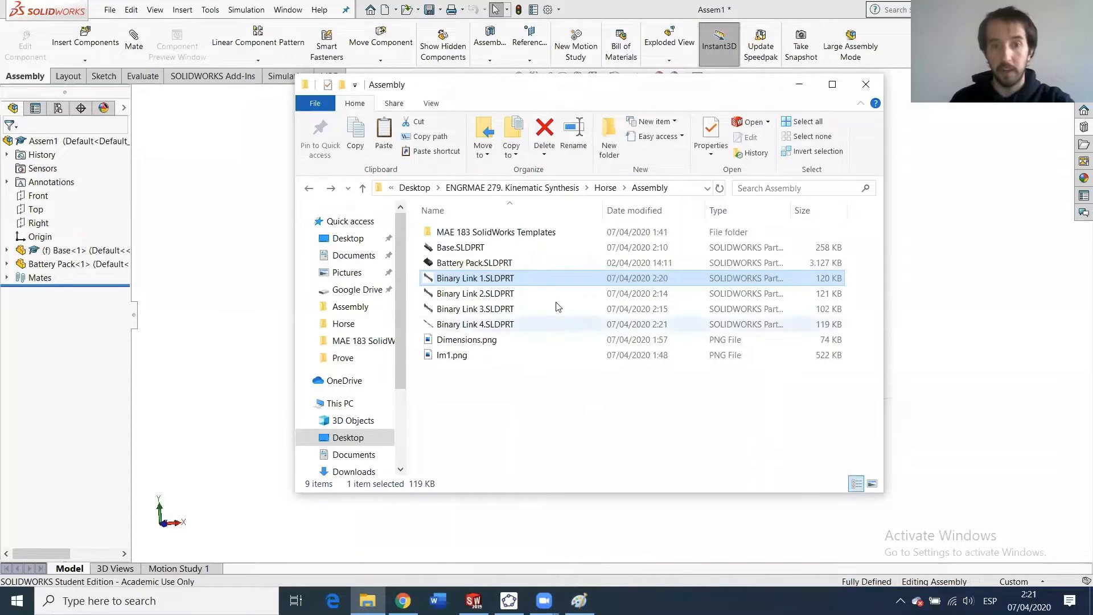
# Open the Binary Link 1 part from the Assembly folder.
pyautogui.doubleClick(503, 309)
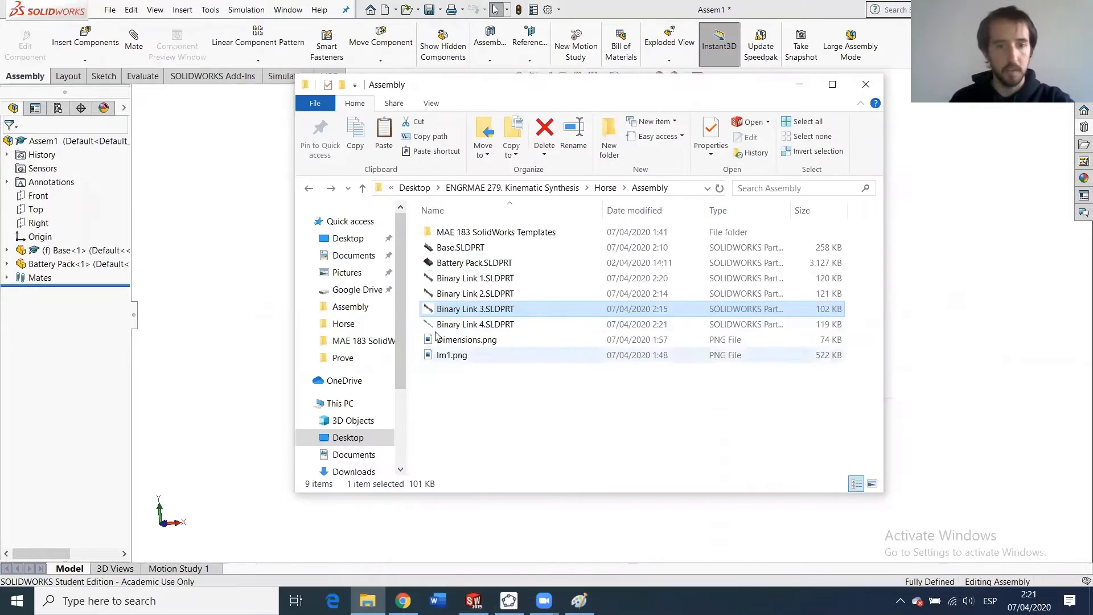
pyautogui.click(468, 278)
pyautogui.press('Return')
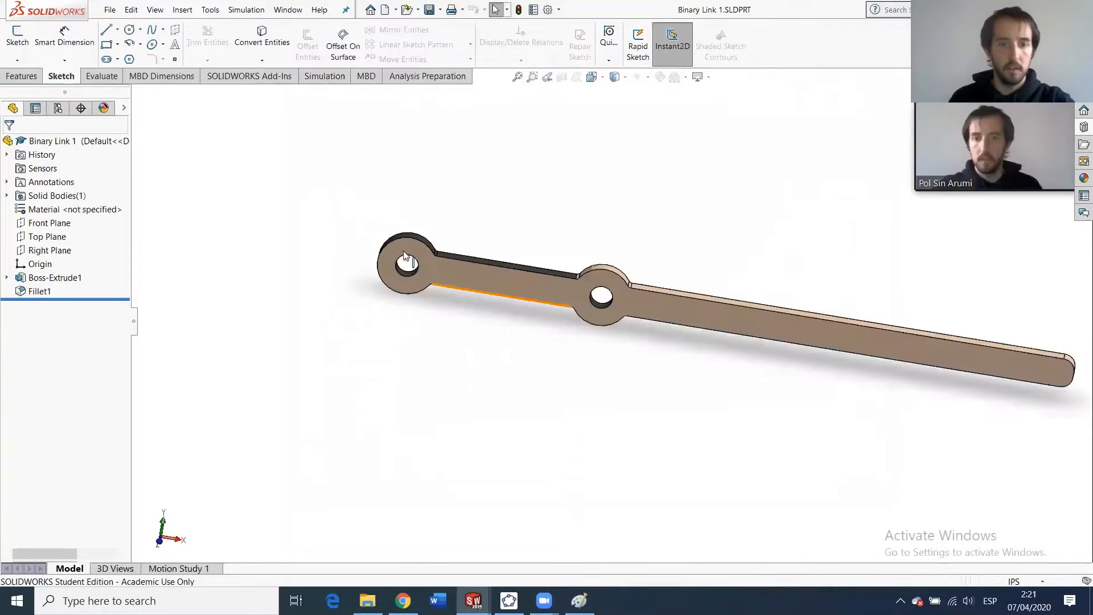
# In Binary Link 1's Sketch1, set the end hole's diameter to 0.25 in.
pyautogui.scroll(-5, 422, 260)
pyautogui.click(541, 261)
pyautogui.scroll(2, 586, 300)
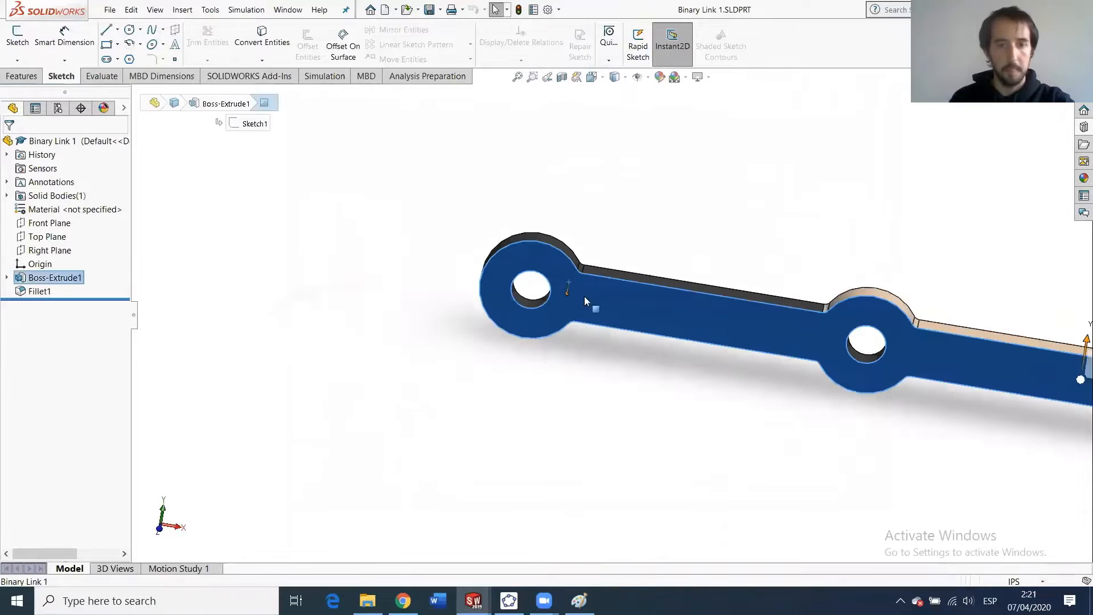
pyautogui.click(8, 277)
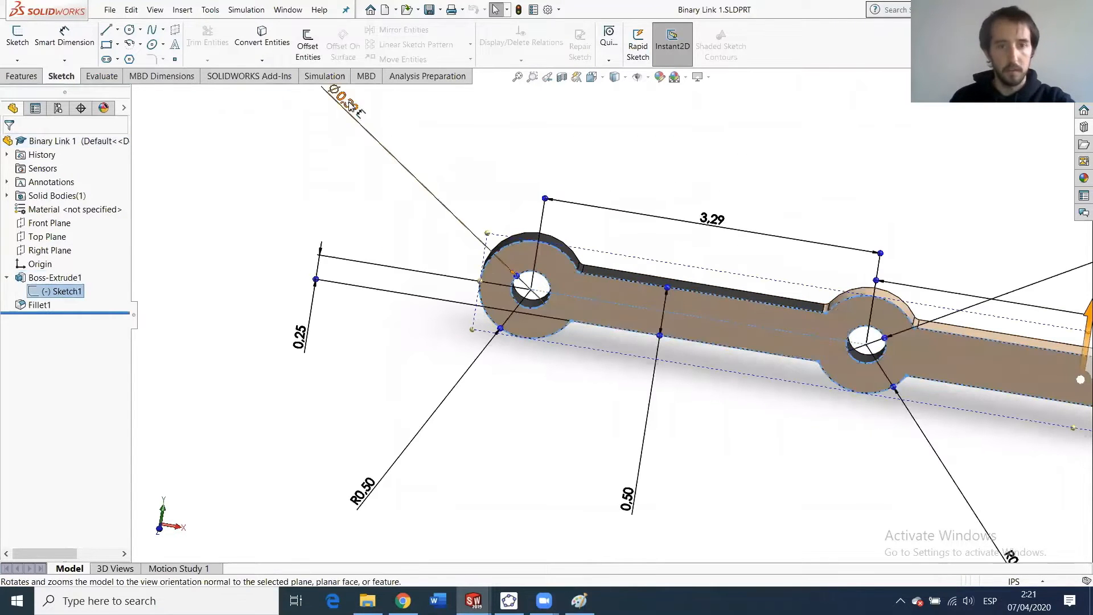
pyautogui.doubleClick(352, 105)
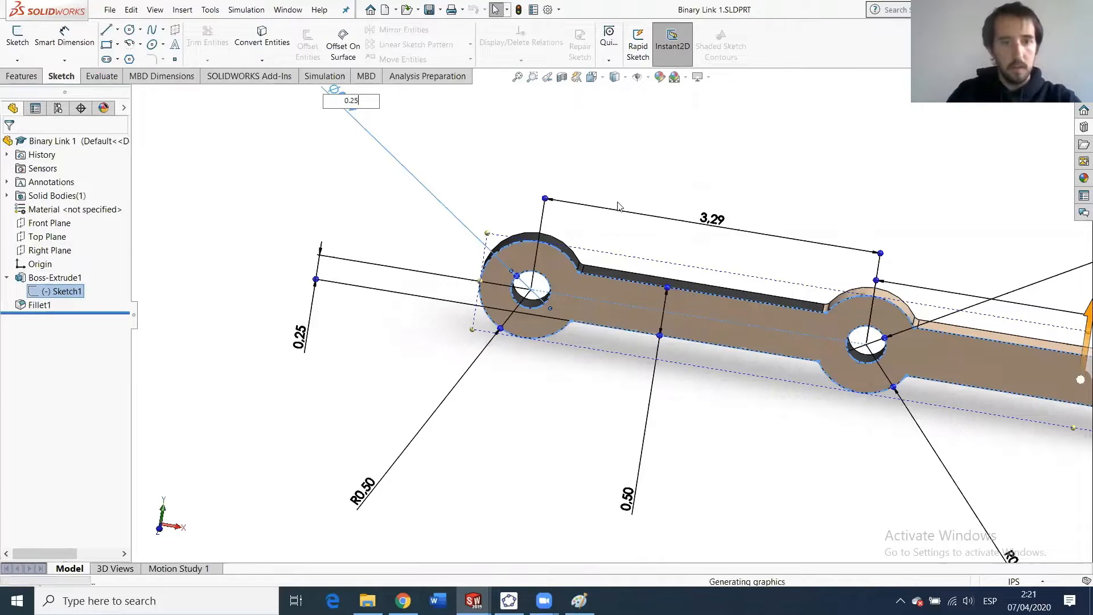
pyautogui.write('0.25')
pyautogui.press('Return')
# Set the middle hole's diameter to 0.25 in, then save and close Binary Link 1.
pyautogui.scroll(2, 989, 264)
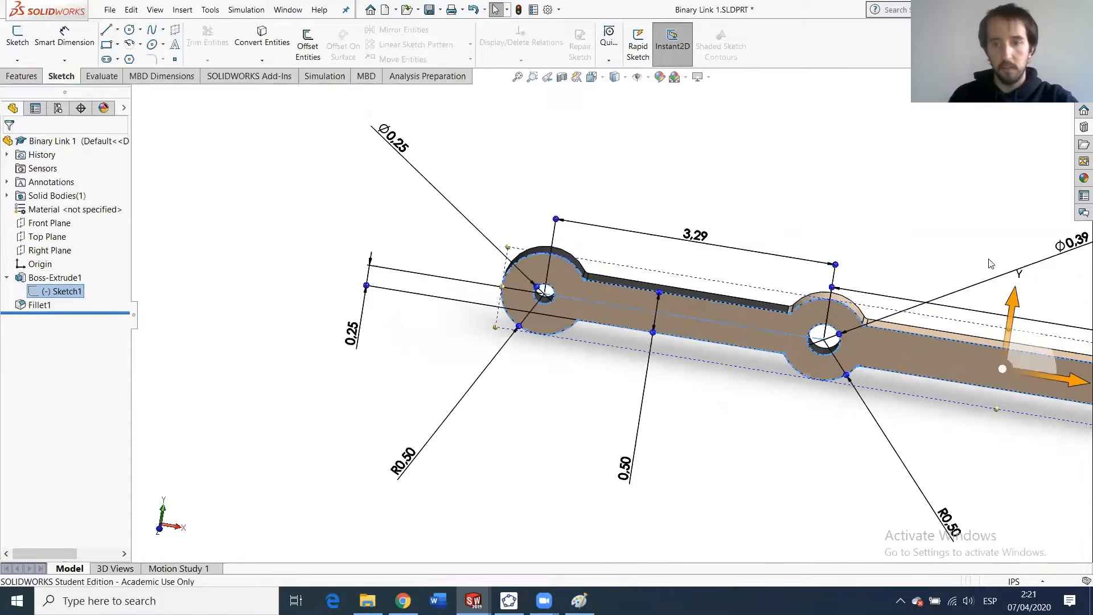
pyautogui.scroll(-1, 895, 293)
pyautogui.doubleClick(892, 285)
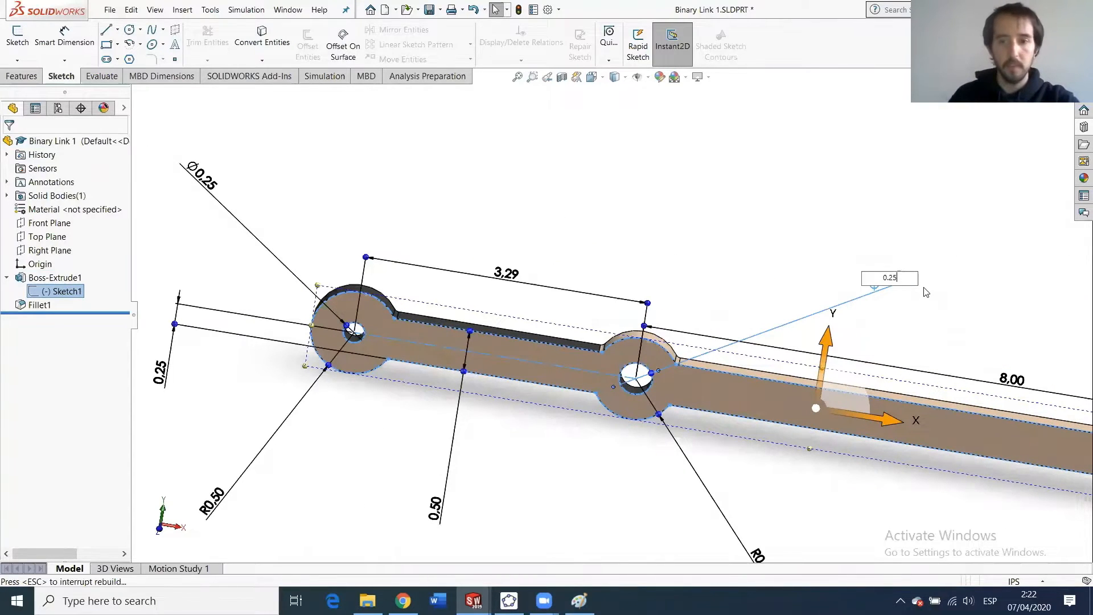
pyautogui.press('Return')
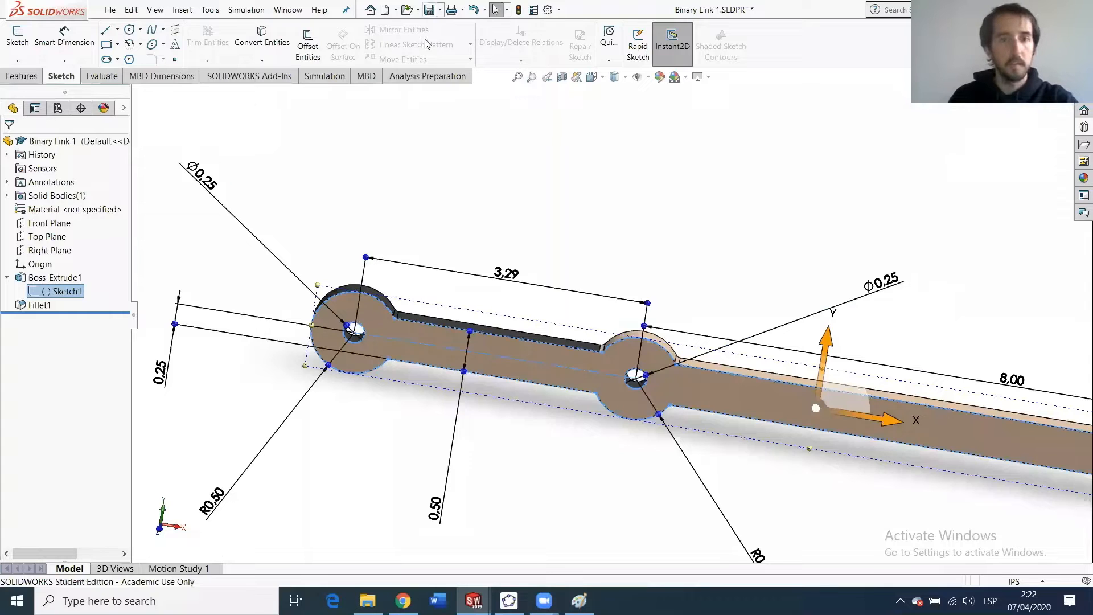
pyautogui.click(429, 10)
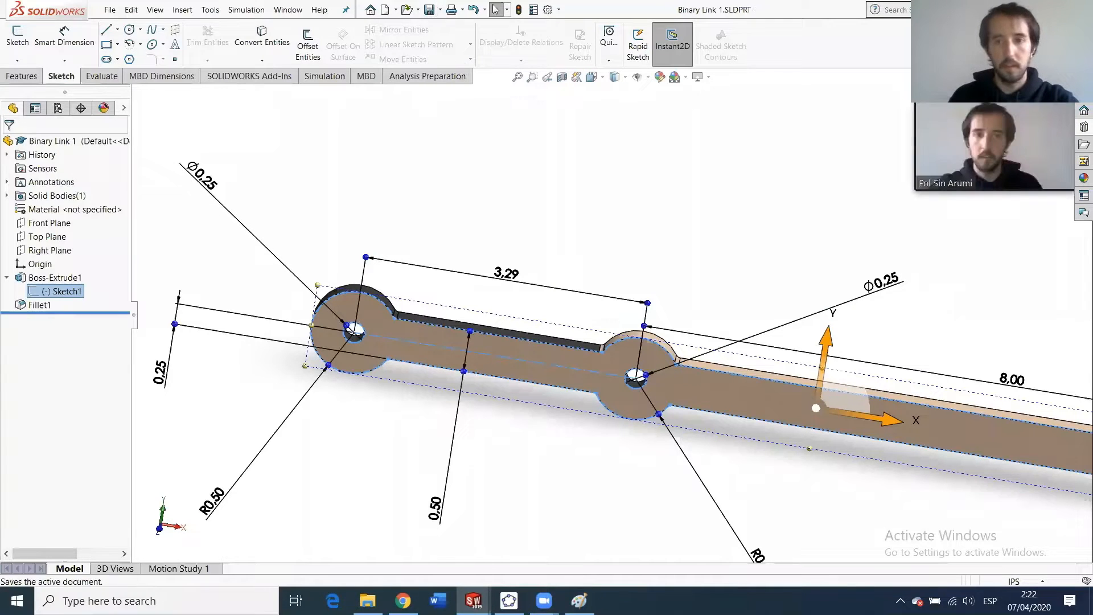
pyautogui.click(1066, 77)
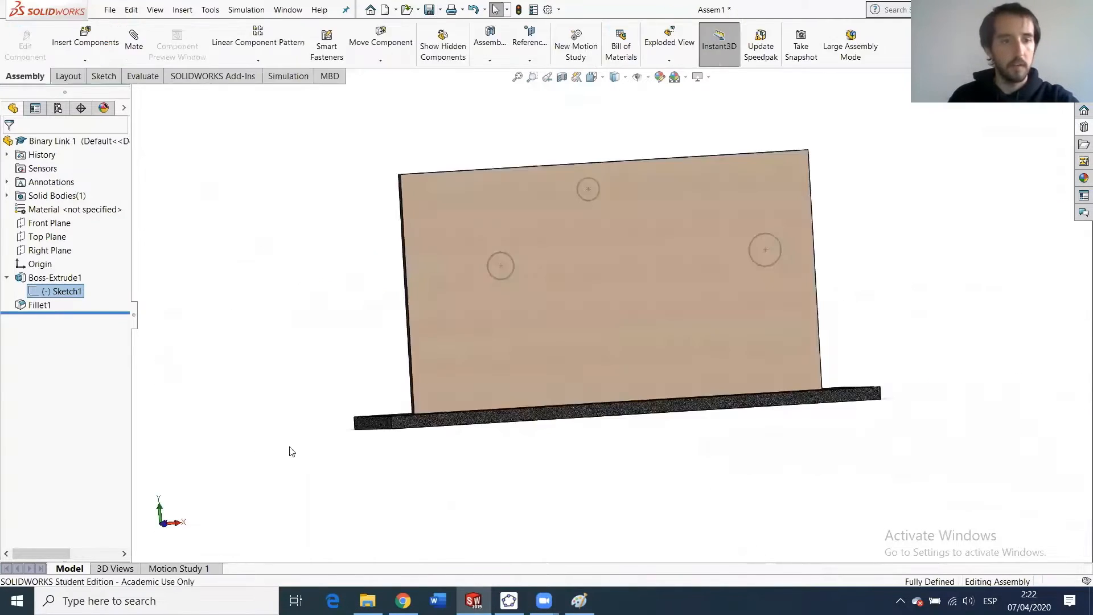
# Open the Binary Link 4 part from the Assembly folder.
pyautogui.hotkey('alt', 'Tab')
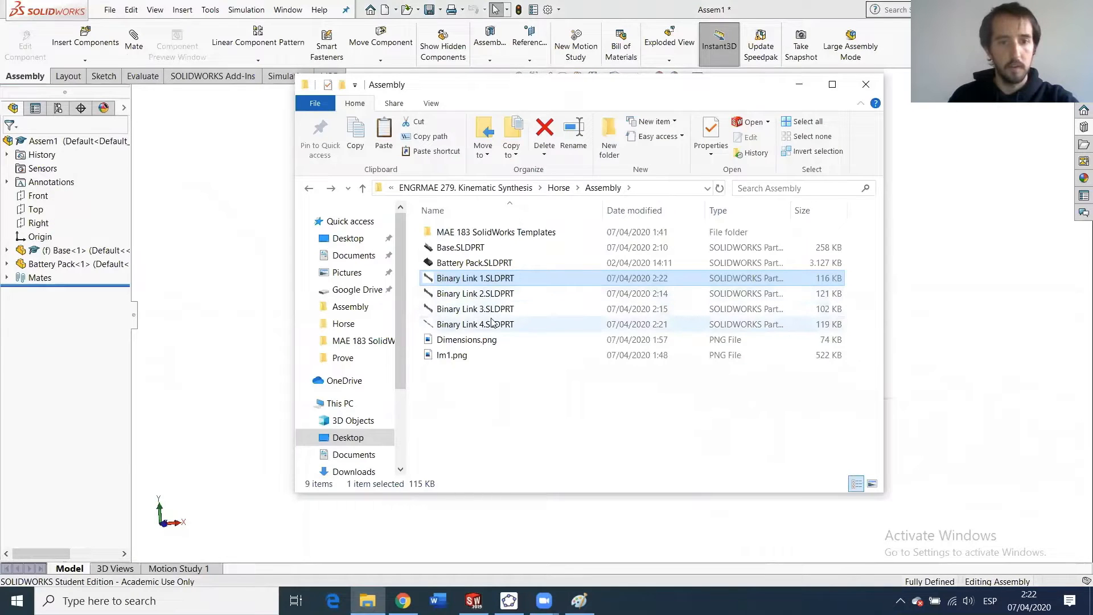
pyautogui.doubleClick(489, 322)
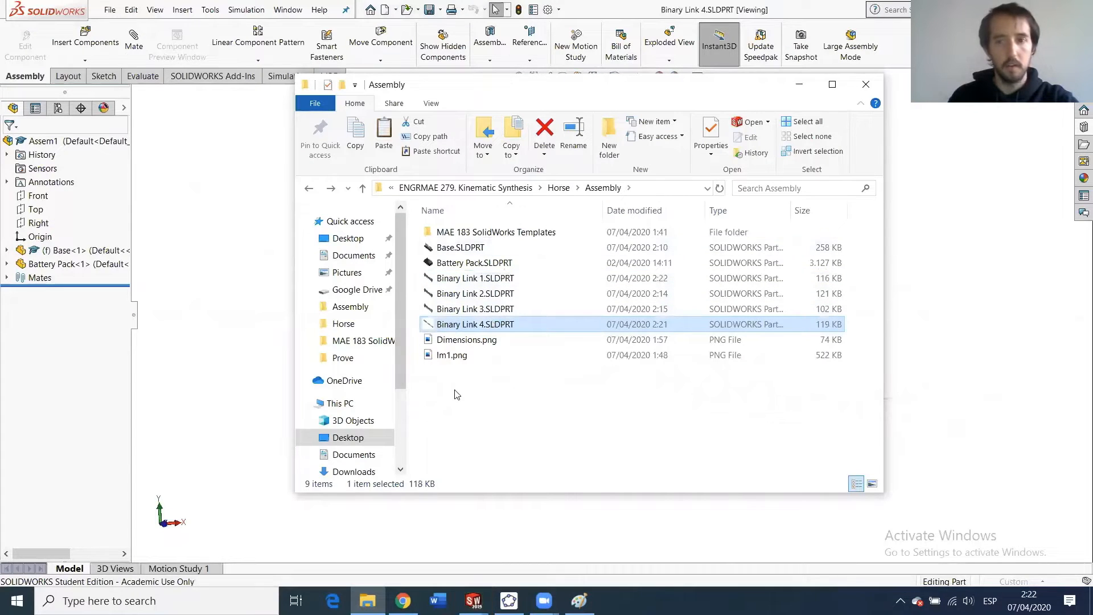
pyautogui.click(233, 290)
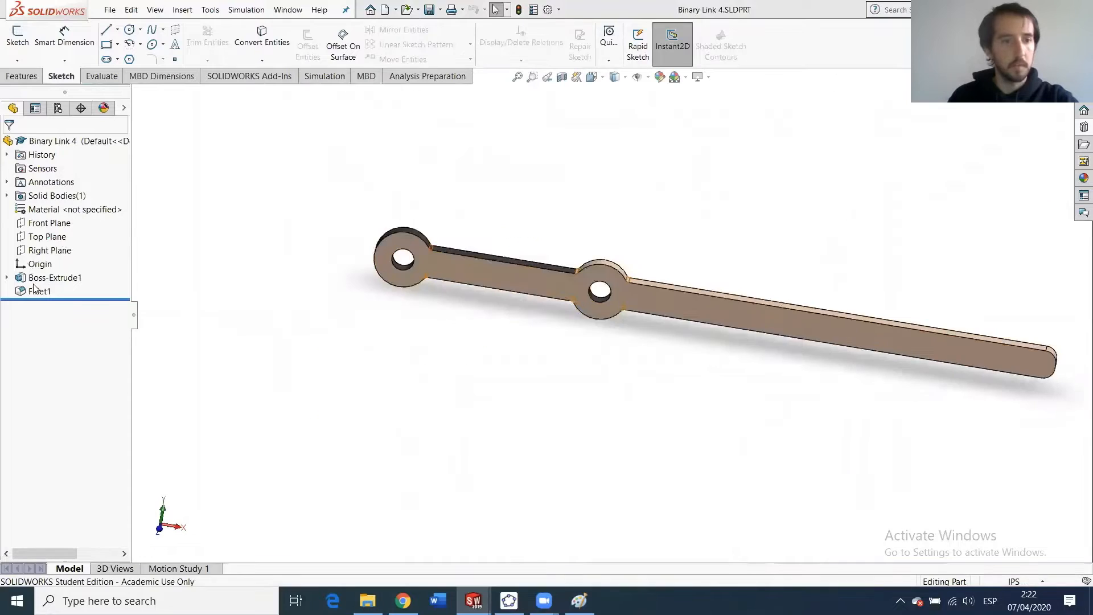
# In Binary Link 4's Sketch1, set the end hole's diameter to 0.25 in.
pyautogui.click(406, 273)
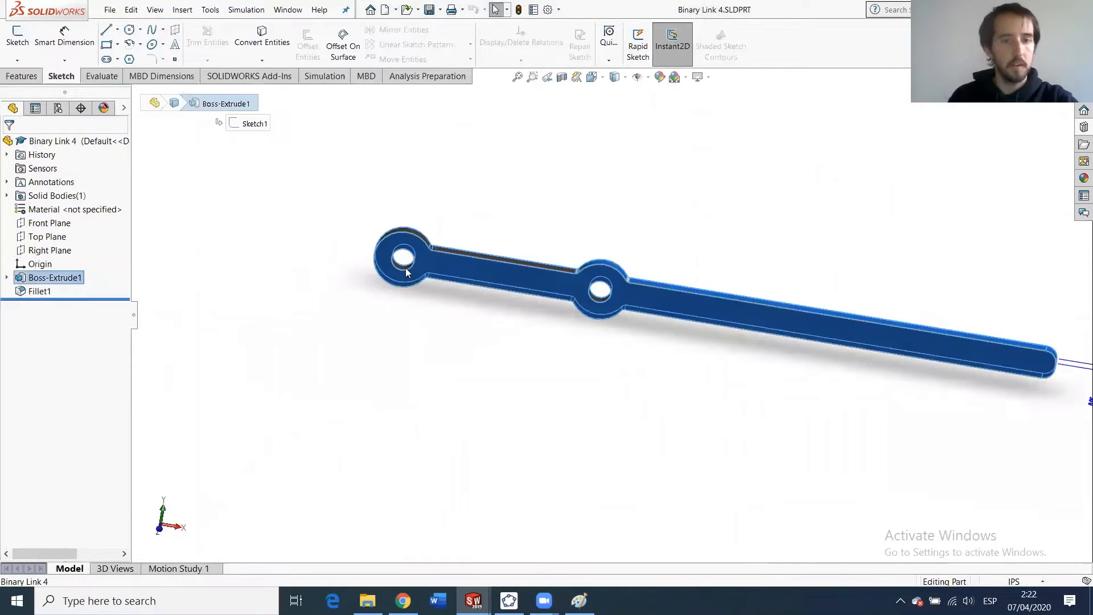
pyautogui.click(7, 277)
pyautogui.click(62, 290)
pyautogui.doubleClick(293, 158)
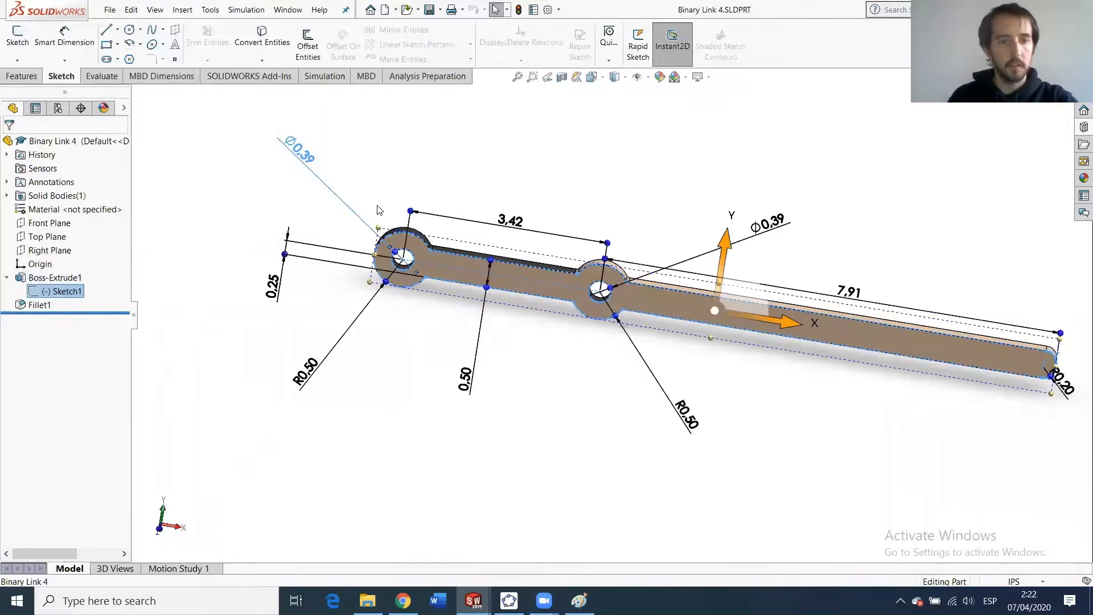
pyautogui.write('0.25')
pyautogui.press('Return')
# Set the middle hole's diameter to 0.25 in and save Binary Link 4.
pyautogui.doubleClick(751, 222)
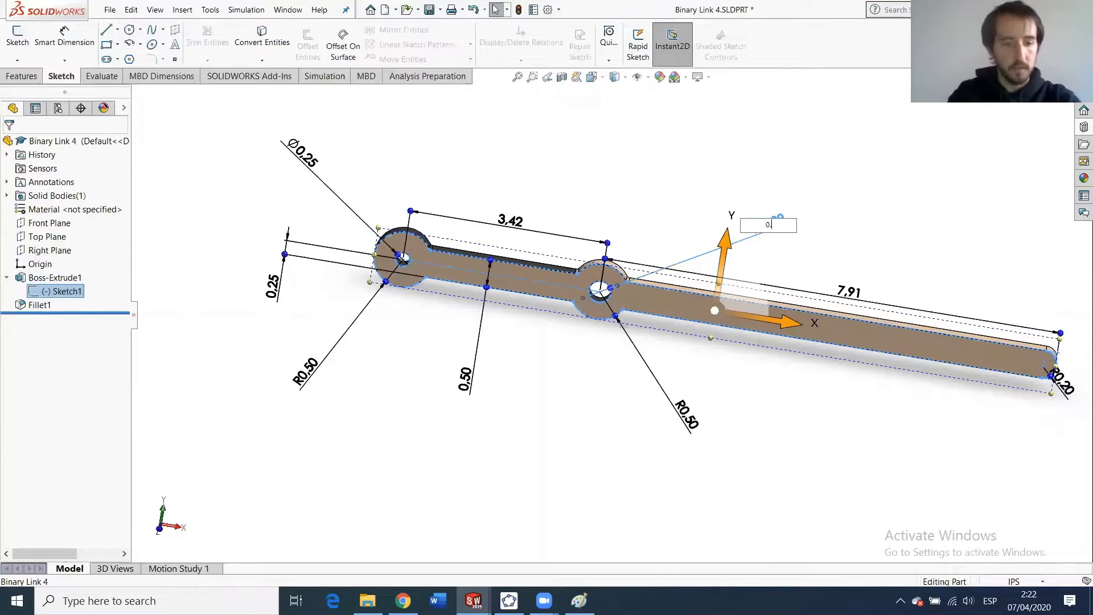
pyautogui.press('Return')
pyautogui.hotkey('ctrl', 's')
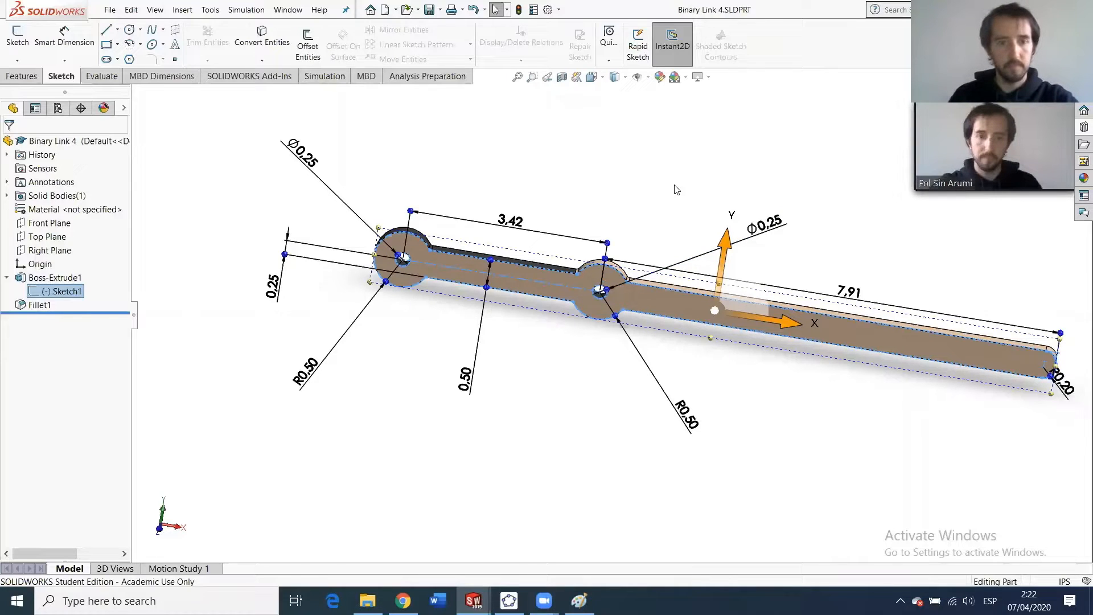
pyautogui.click(306, 148)
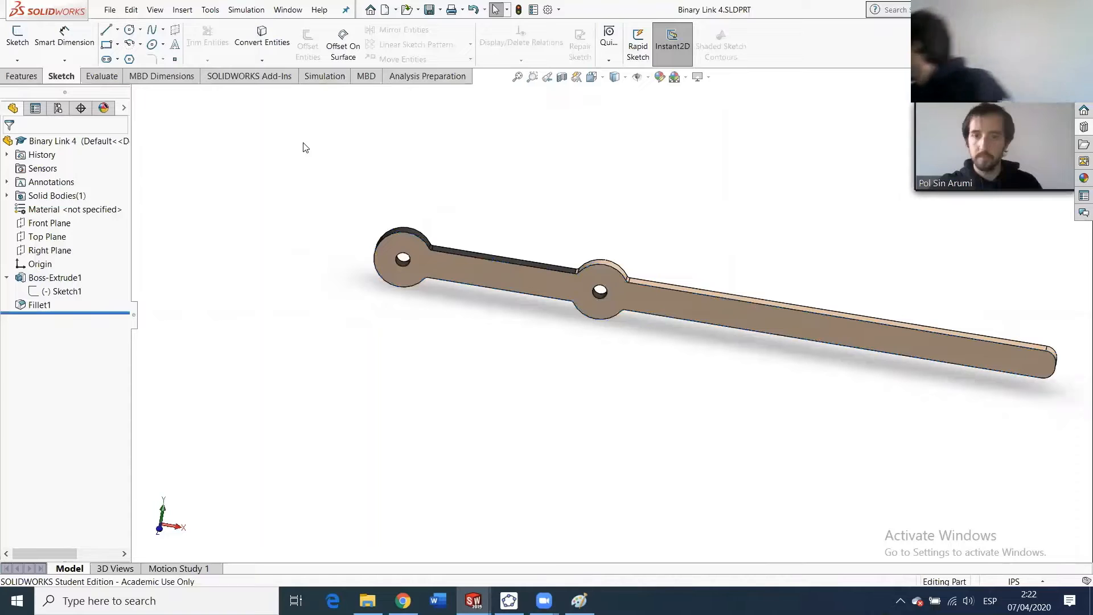
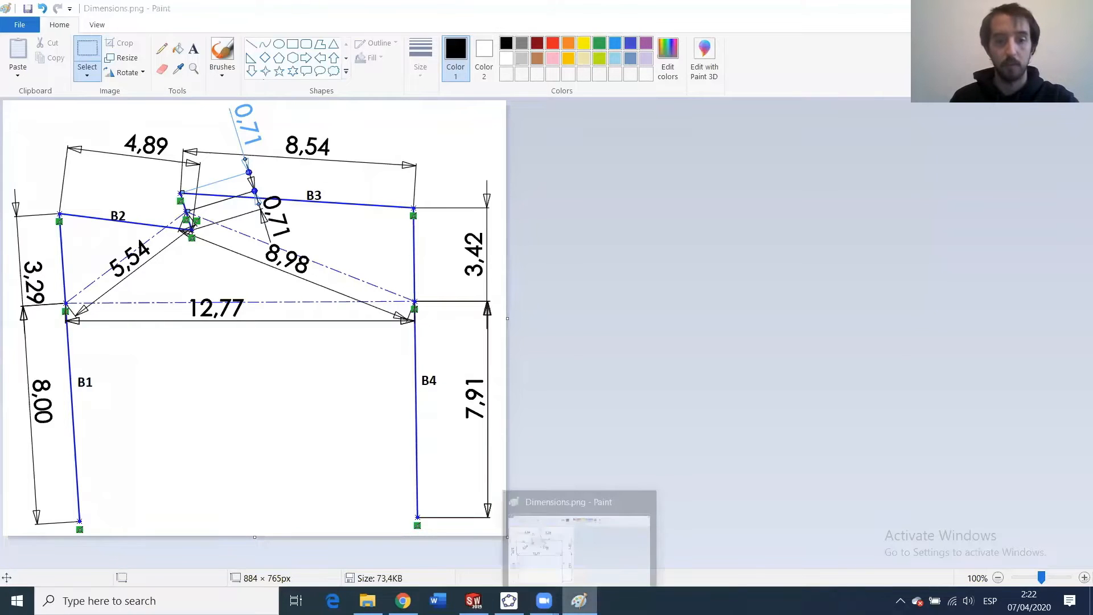
# Copy Motor.SLDPRT from the MAE 183 SolidWorks Templates folder into the Assembly folder.
pyautogui.click(473, 600)
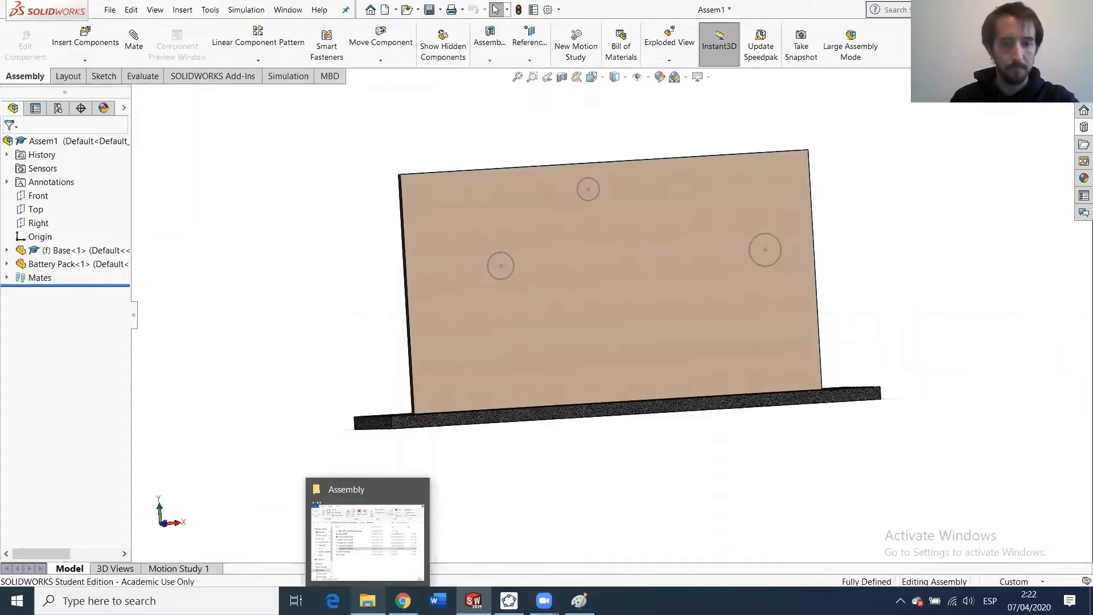
pyautogui.click(367, 529)
pyautogui.click(491, 233)
pyautogui.doubleClick(490, 232)
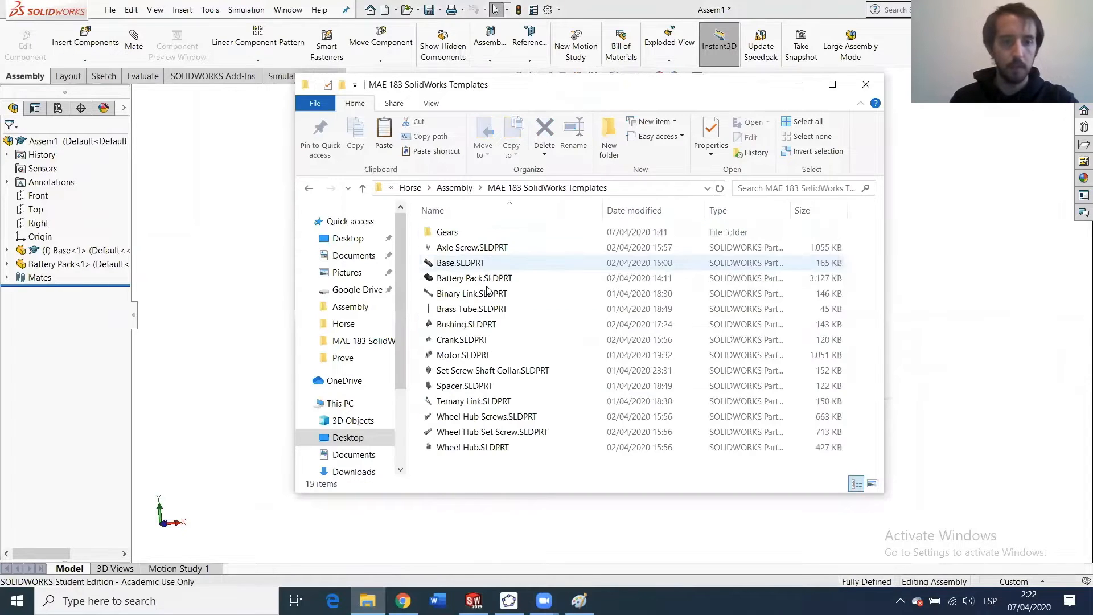
pyautogui.click(483, 355)
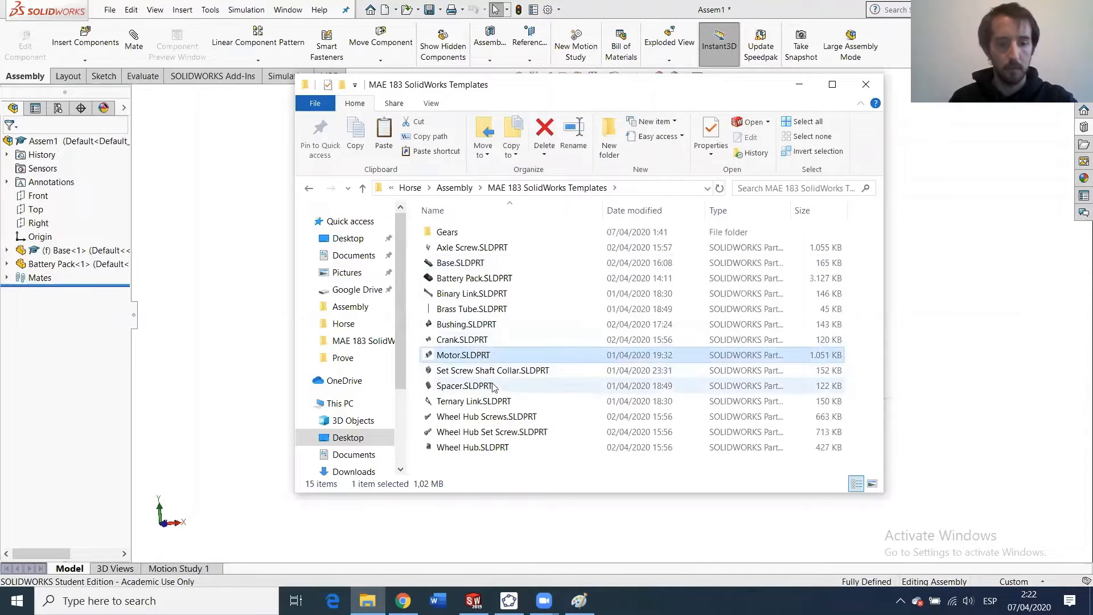
pyautogui.hotkey('ctrl', 'c')
pyautogui.click(308, 187)
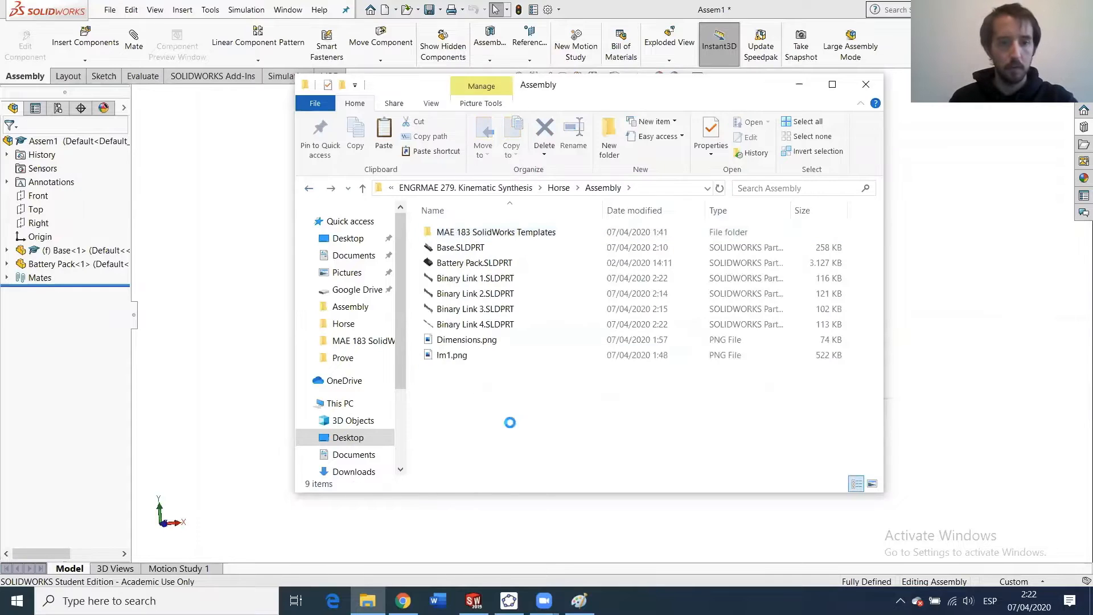
pyautogui.hotkey('ctrl', 'v')
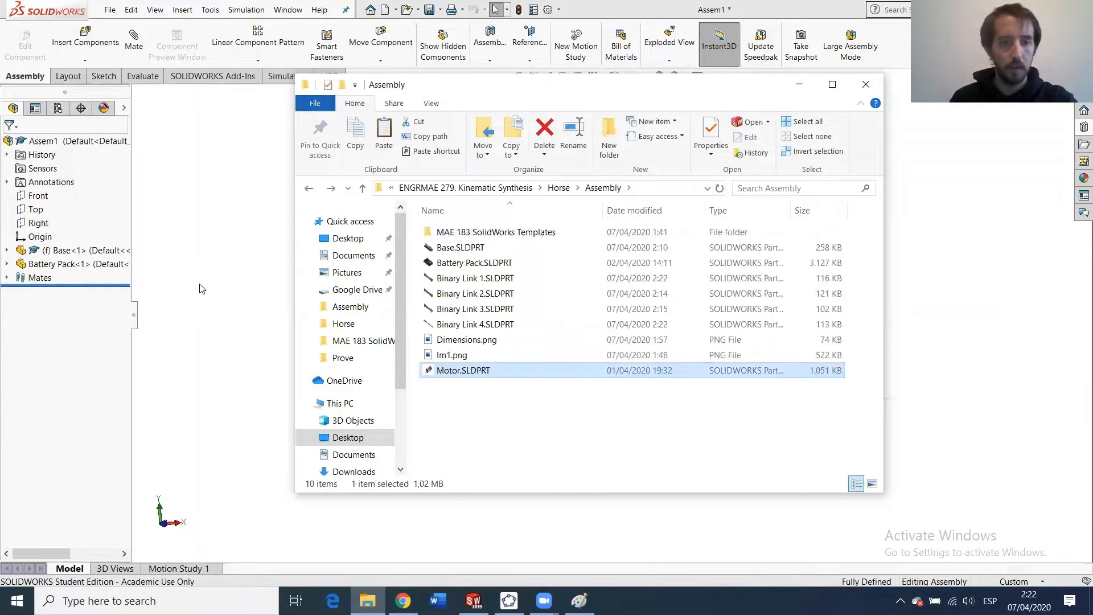
# Insert the Motor part into Assem1, placing it above the base's upright panel.
pyautogui.click(200, 288)
pyautogui.moveTo(572, 317); pyautogui.dragTo(455, 271, button='middle')
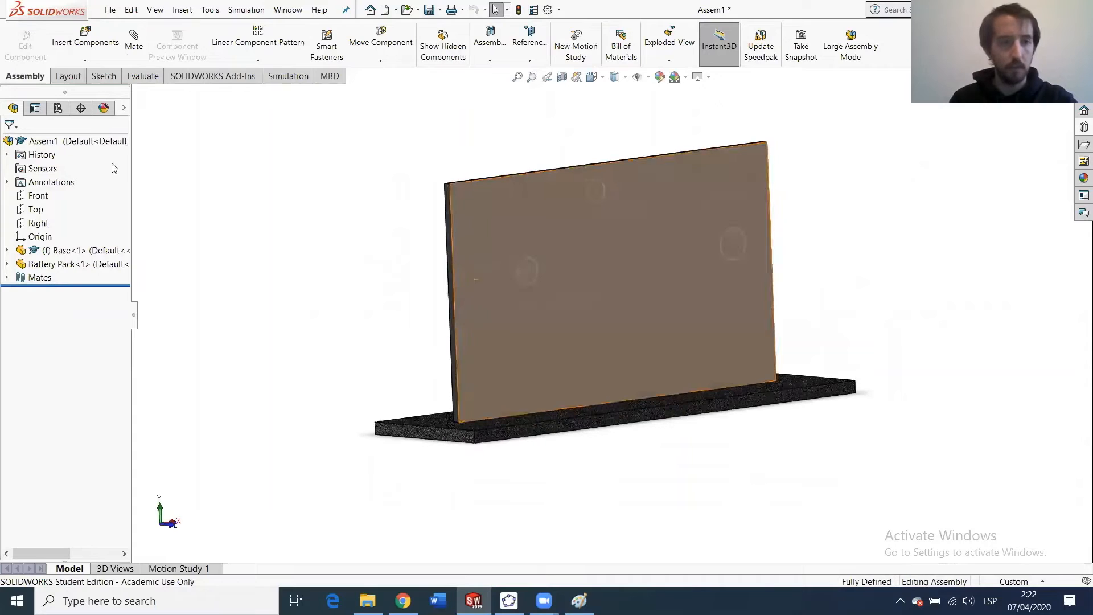
pyautogui.click(78, 46)
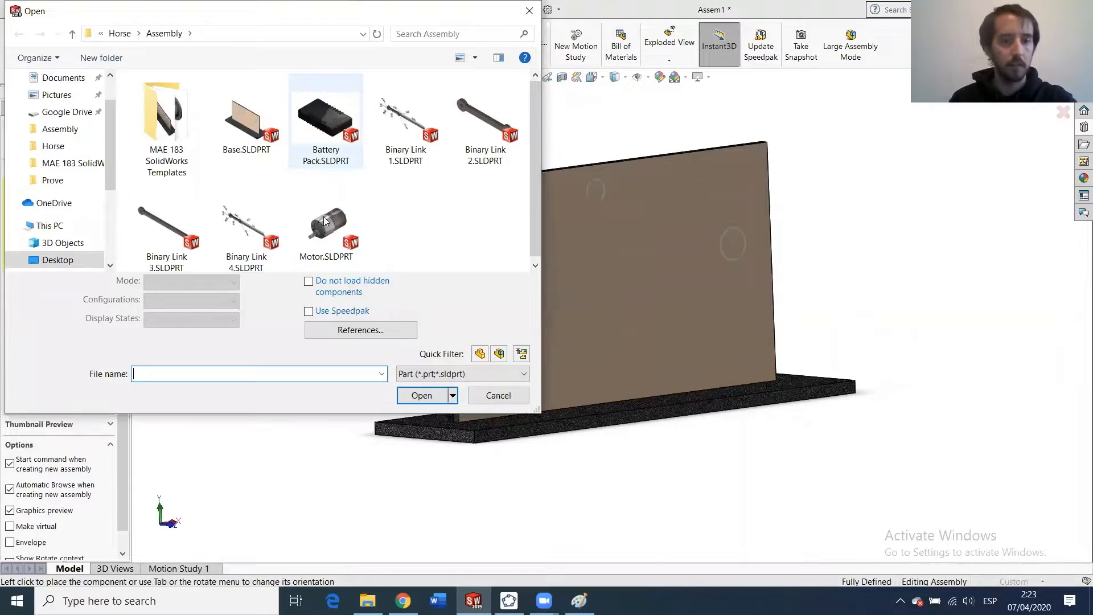
pyautogui.click(325, 221)
pyautogui.press('Return')
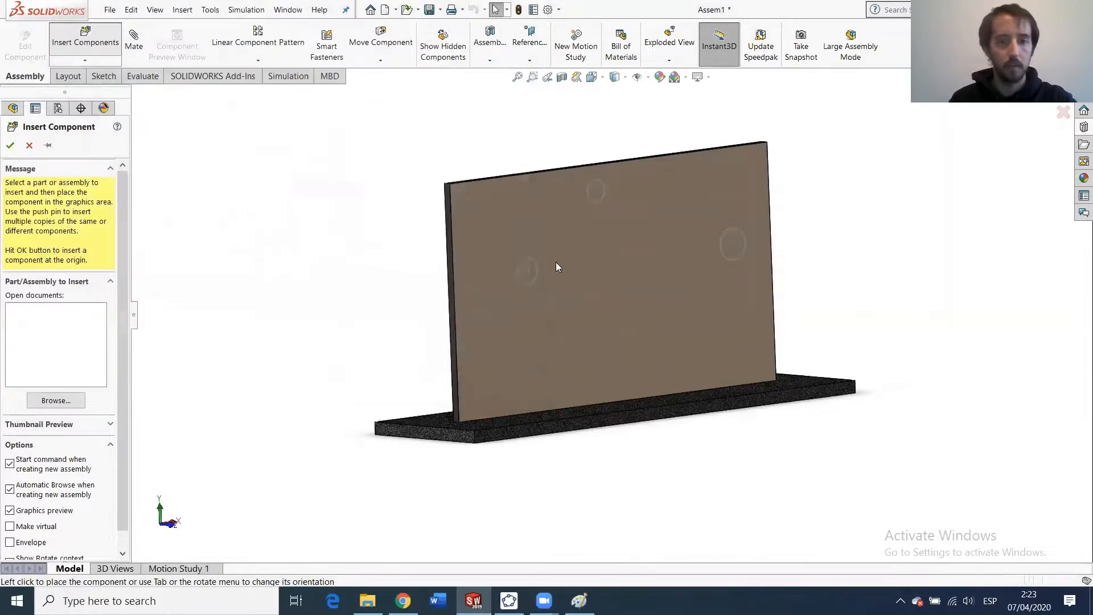
pyautogui.click(566, 136)
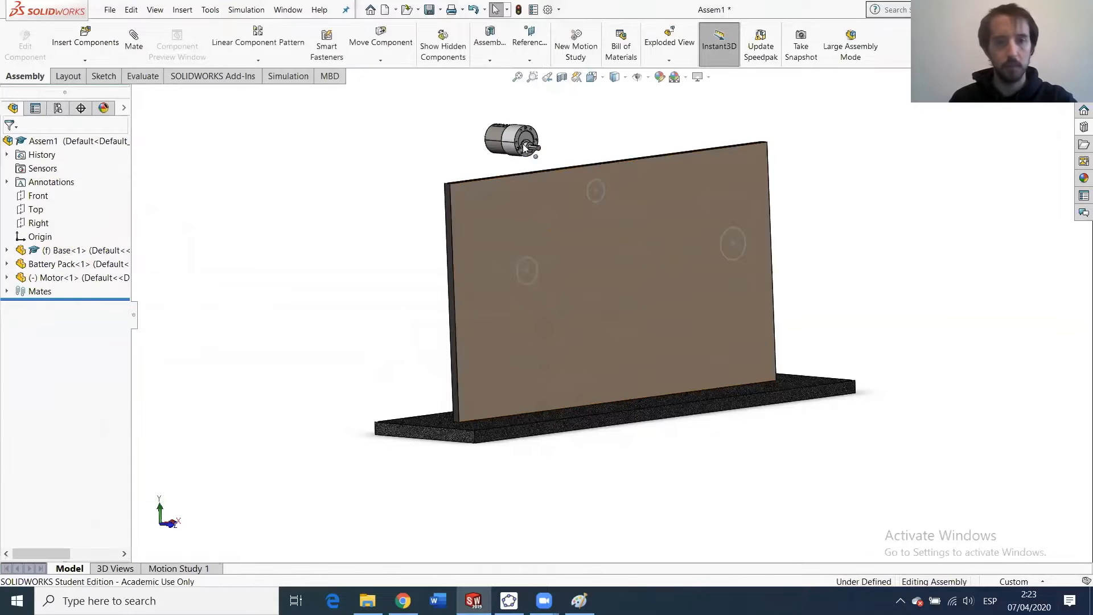
# Add a coincident mate between the large face of the base's upright panel and the motor's front mounting face.
pyautogui.scroll(-5, 528, 174)
pyautogui.moveTo(549, 186); pyautogui.dragTo(584, 180, button='middle')
pyautogui.scroll(-3, 549, 171)
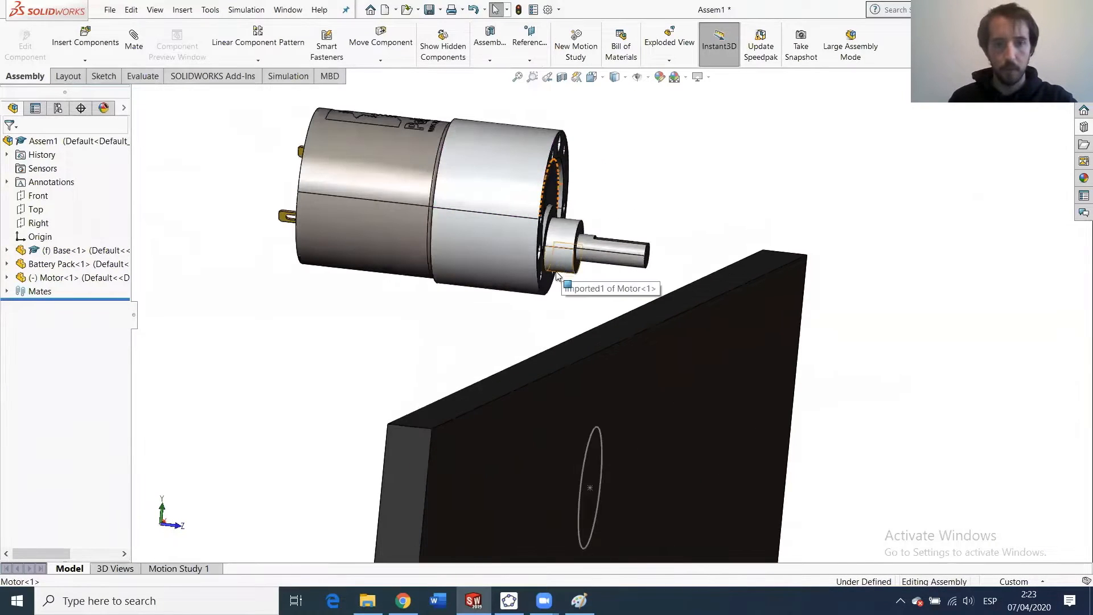
pyautogui.scroll(-2, 542, 271)
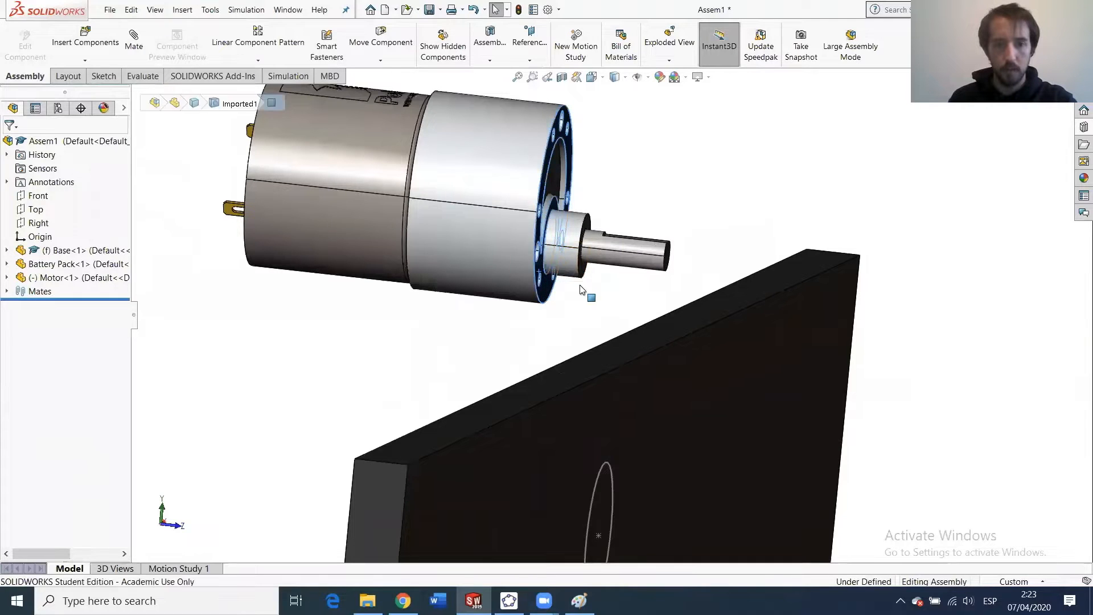
pyautogui.click(541, 277)
pyautogui.moveTo(538, 419); pyautogui.dragTo(491, 425, button='middle')
pyautogui.click(550, 419)
pyautogui.scroll(2, 515, 424)
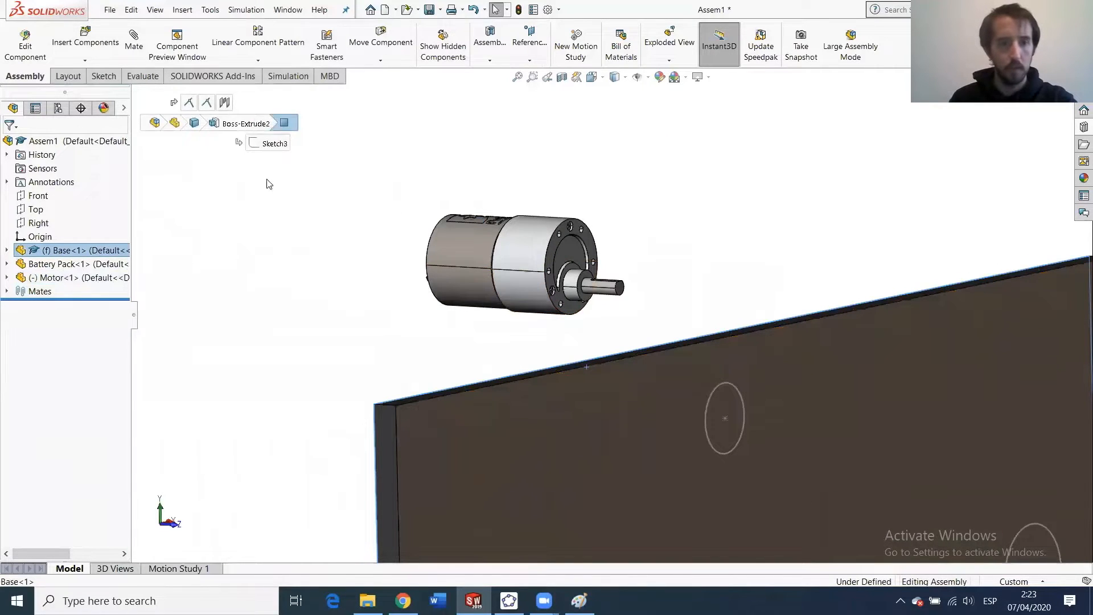
pyautogui.moveTo(397, 342); pyautogui.dragTo(259, 120, button='middle')
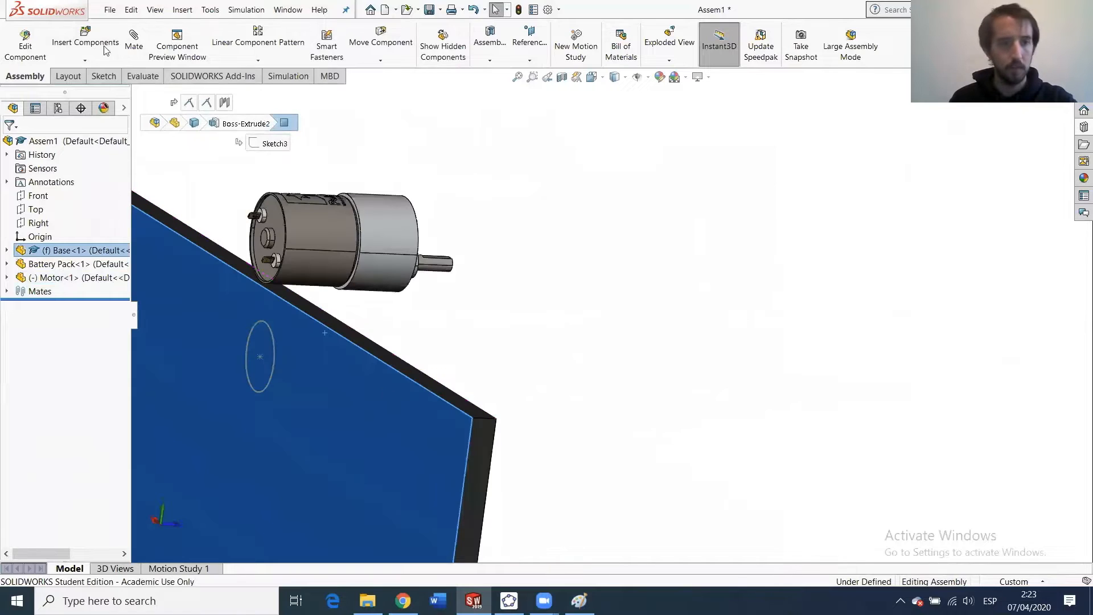
pyautogui.click(133, 45)
pyautogui.moveTo(490, 268); pyautogui.dragTo(429, 273, button='middle')
pyautogui.scroll(-4, 427, 275)
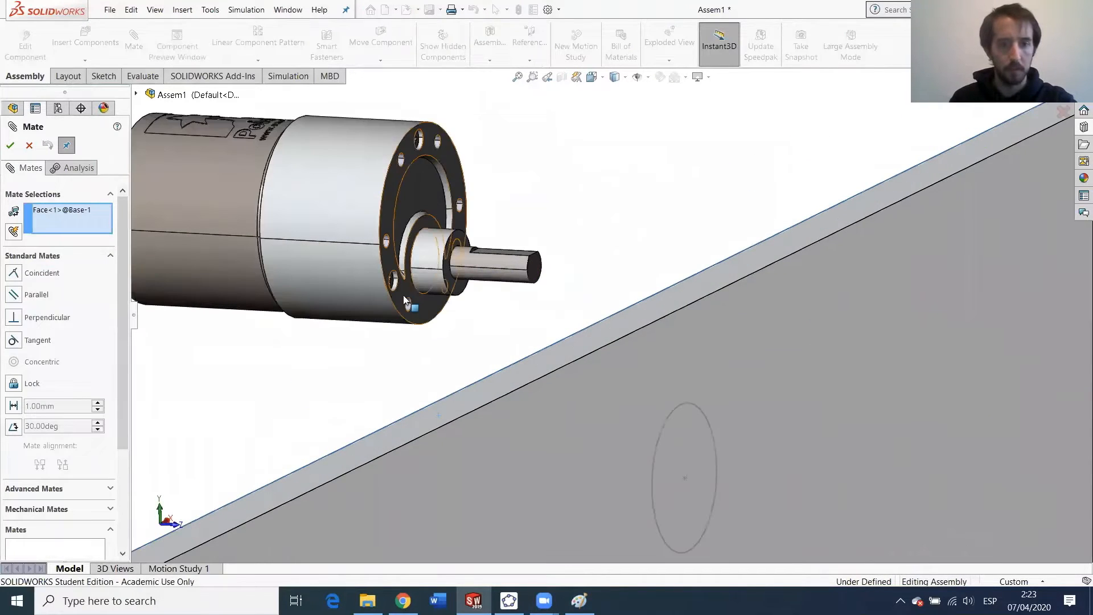
pyautogui.click(415, 300)
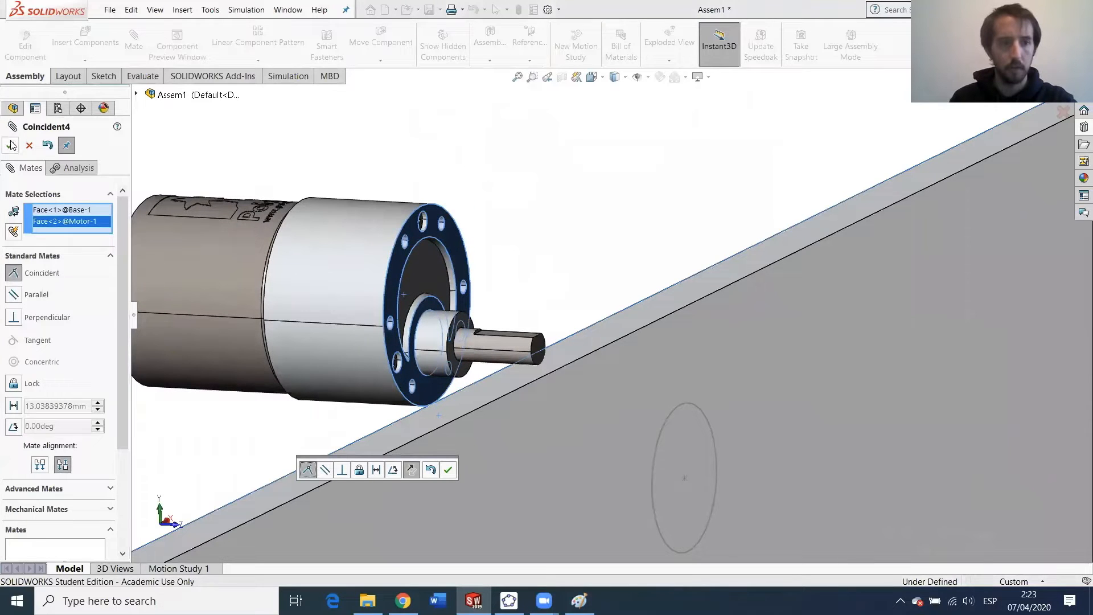
pyautogui.click(11, 147)
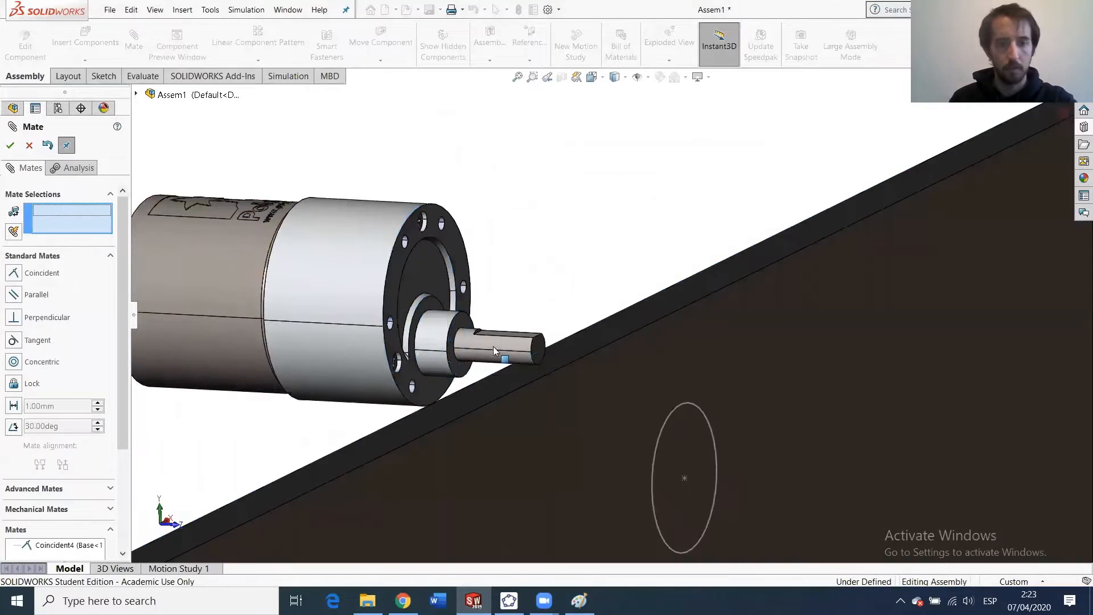
# Add a concentric mate between the motor's round boss around the shaft and the upper sketch circle on the base's upright panel.
pyautogui.click(434, 344)
pyautogui.scroll(-3, 649, 416)
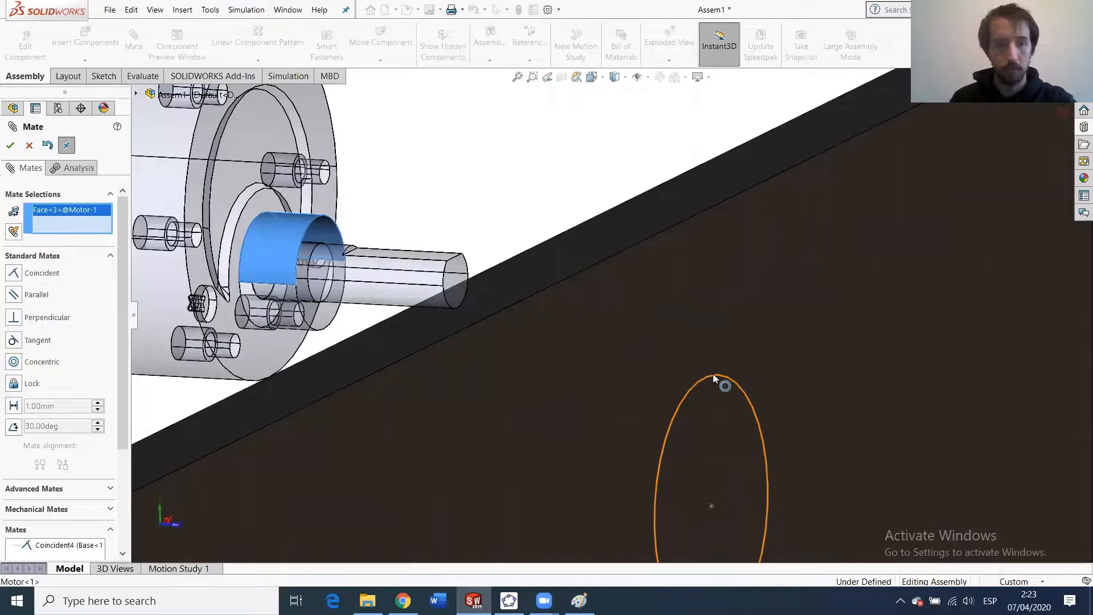
pyautogui.click(713, 376)
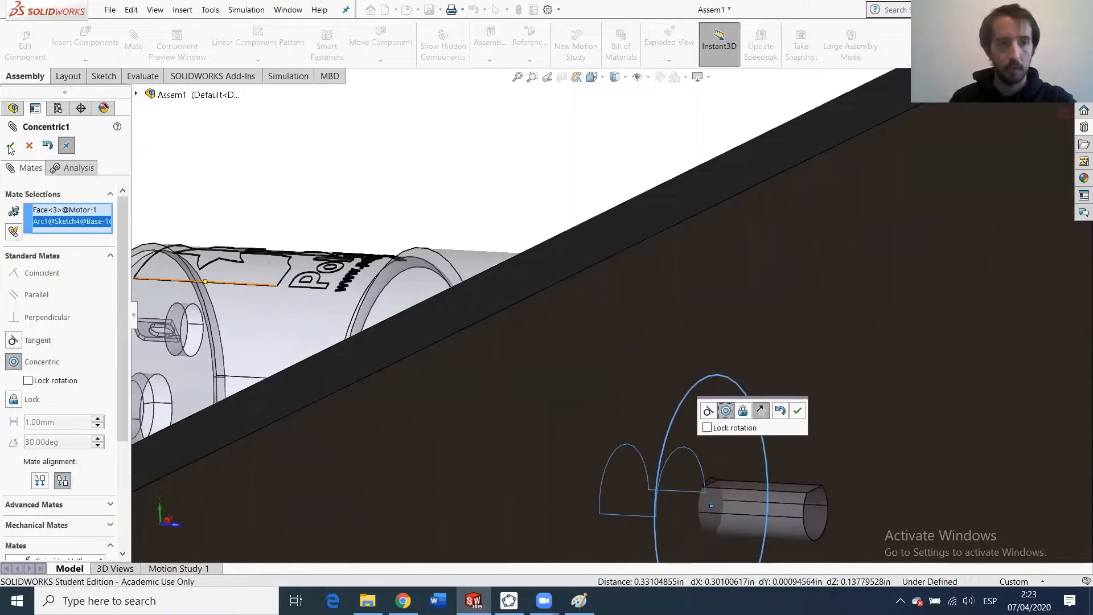
pyautogui.click(10, 146)
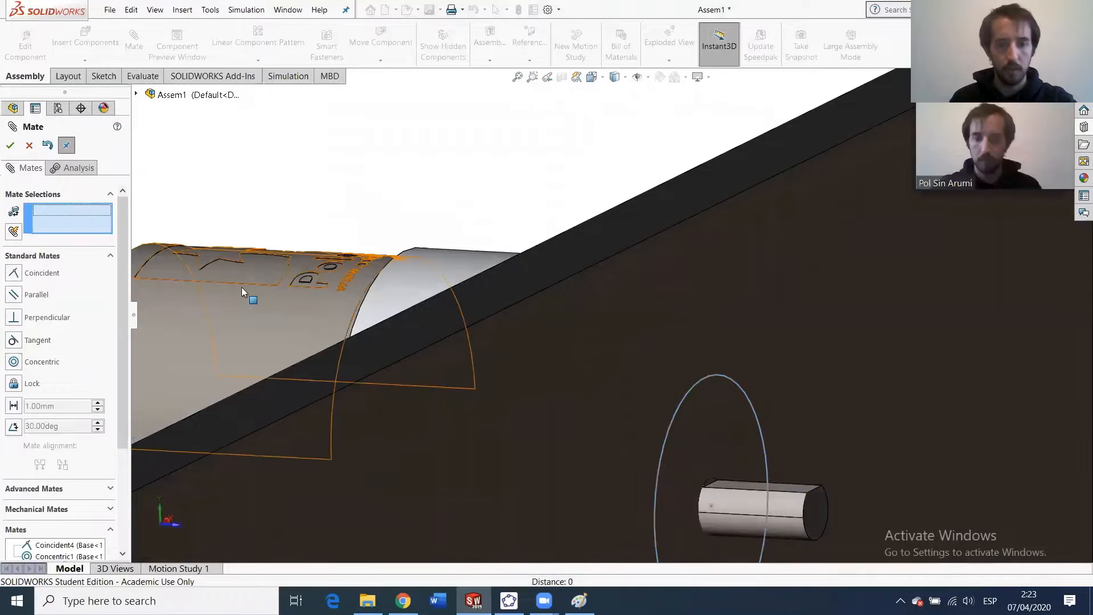
# Rotate the motor about its shaft axis and examine its position from both sides of the base's upright panel.
pyautogui.moveTo(399, 219); pyautogui.dragTo(512, 239)
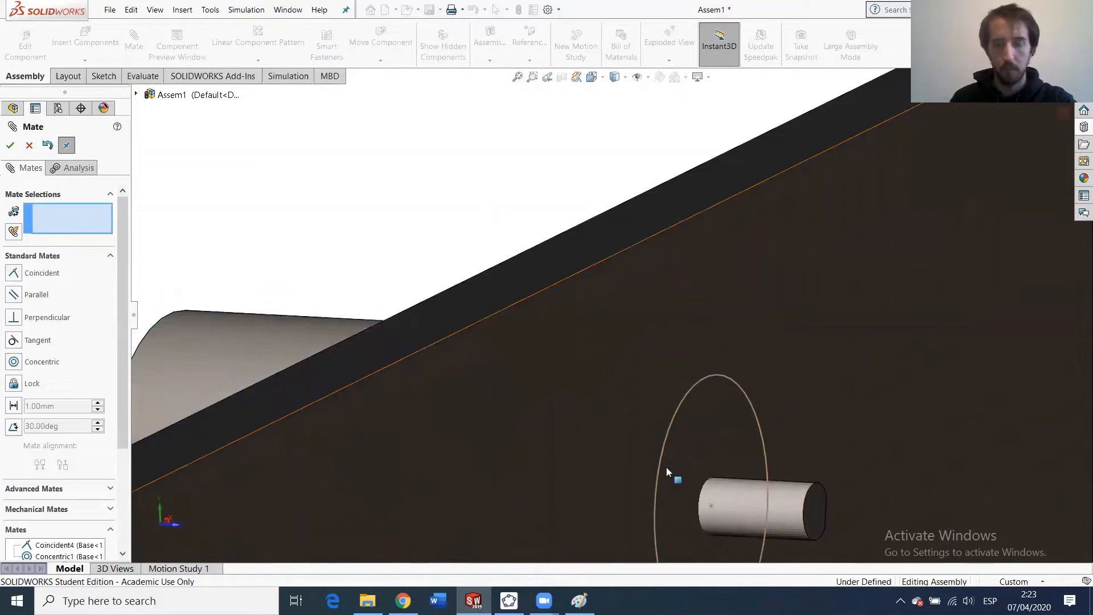
pyautogui.scroll(6, 605, 481)
pyautogui.moveTo(466, 382); pyautogui.dragTo(476, 383, button='middle')
pyautogui.scroll(-3, 605, 337)
pyautogui.scroll(-5, 559, 367)
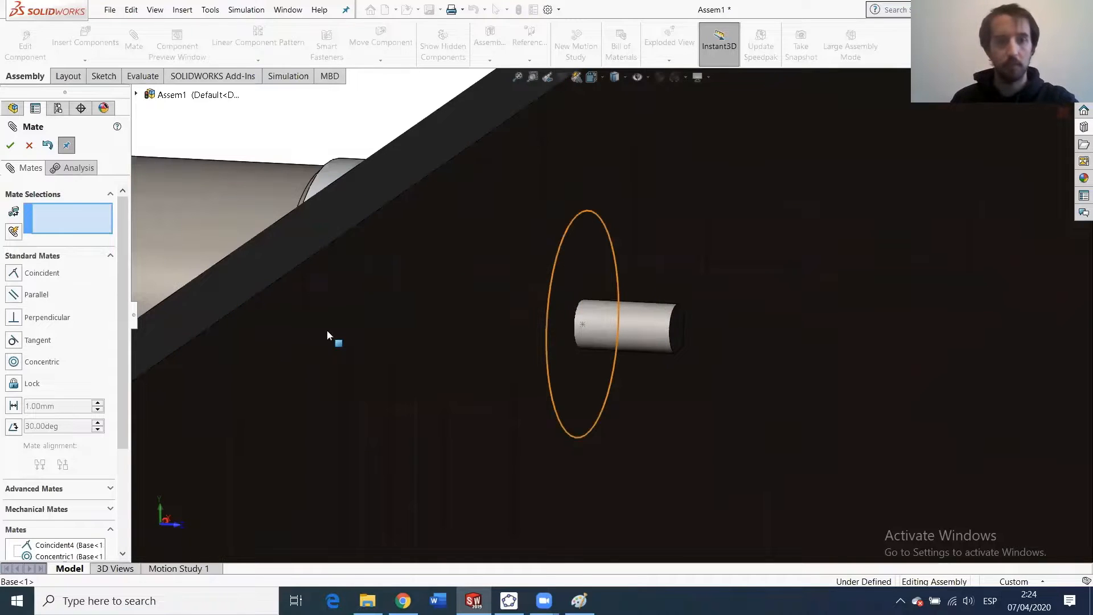
pyautogui.scroll(3, 396, 370)
pyautogui.moveTo(397, 370); pyautogui.dragTo(495, 349, button='middle')
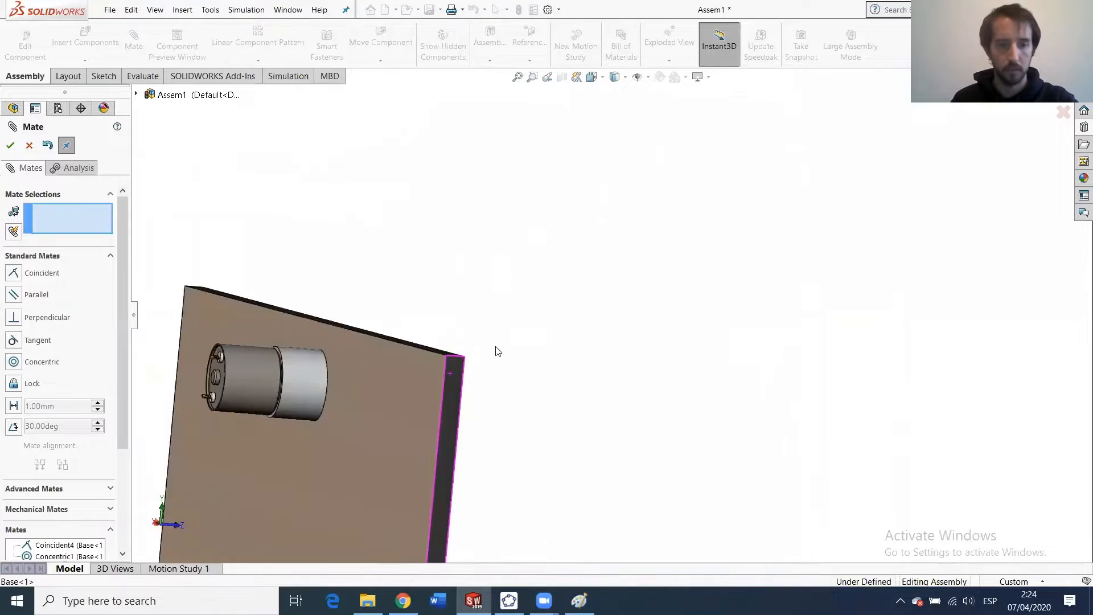
pyautogui.scroll(-3, 284, 381)
pyautogui.scroll(4, 284, 382)
pyautogui.moveTo(500, 312); pyautogui.dragTo(458, 363)
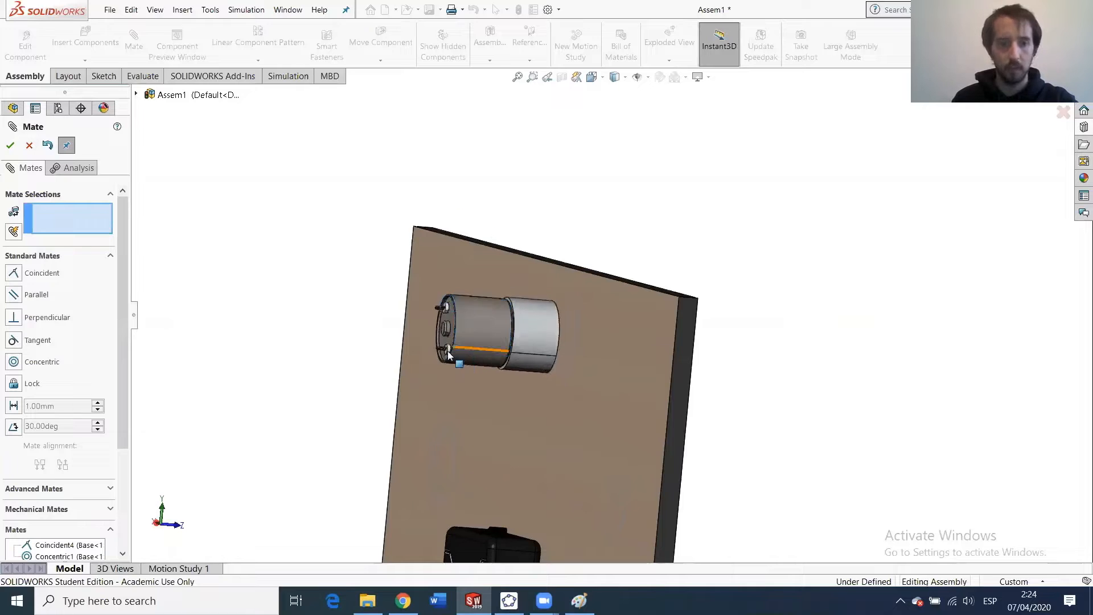
# Add a parallel mate between the flat face of the motor's rear terminal and the narrow side face of the base's upright panel.
pyautogui.scroll(-5, 515, 376)
pyautogui.scroll(3, 466, 374)
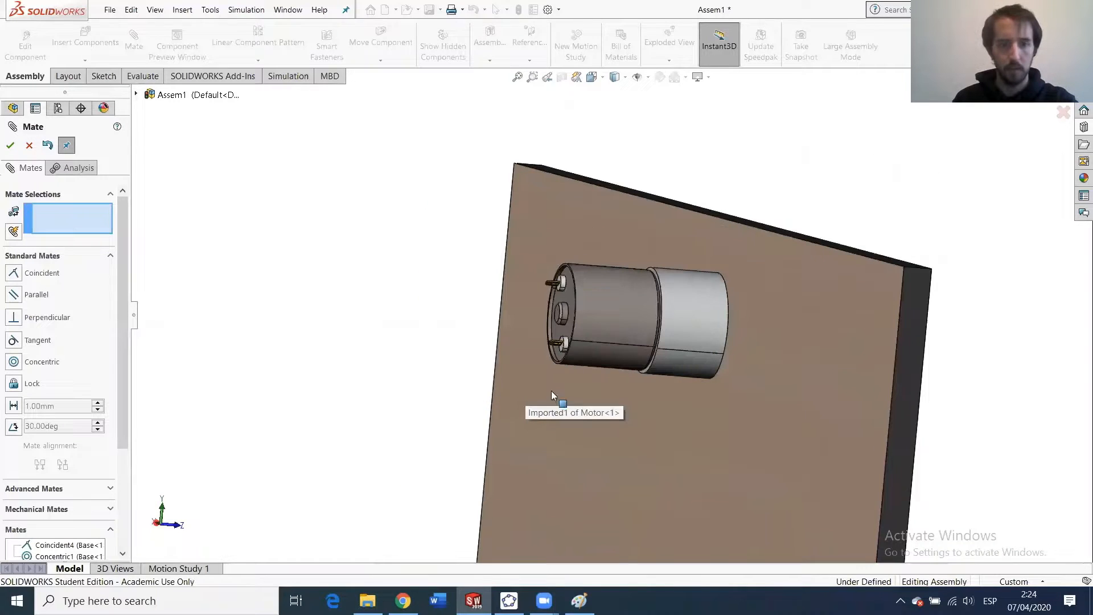
pyautogui.scroll(-5, 551, 327)
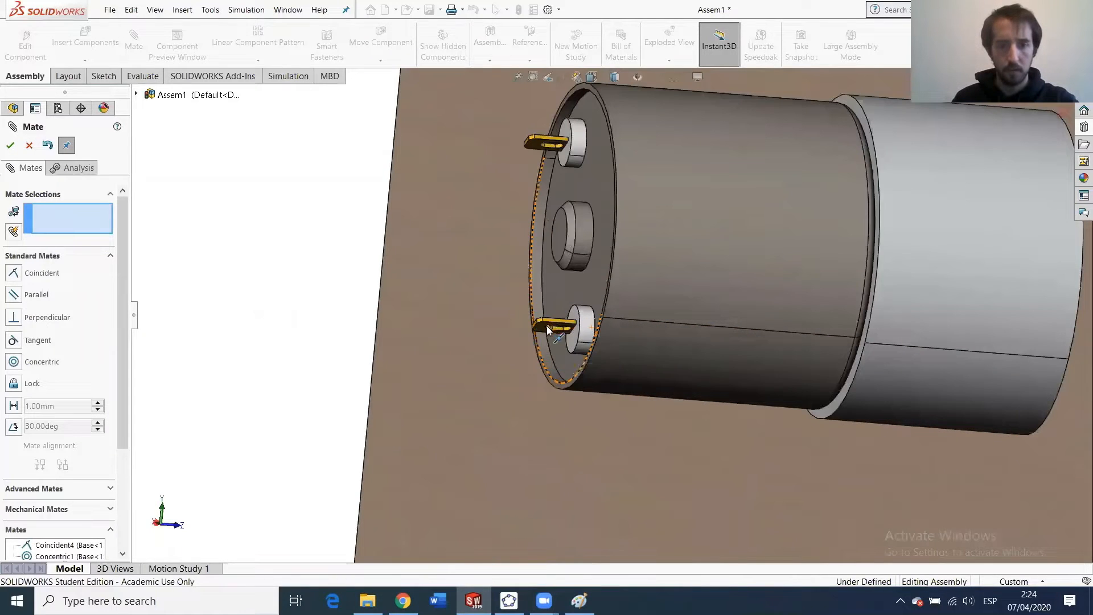
pyautogui.click(543, 328)
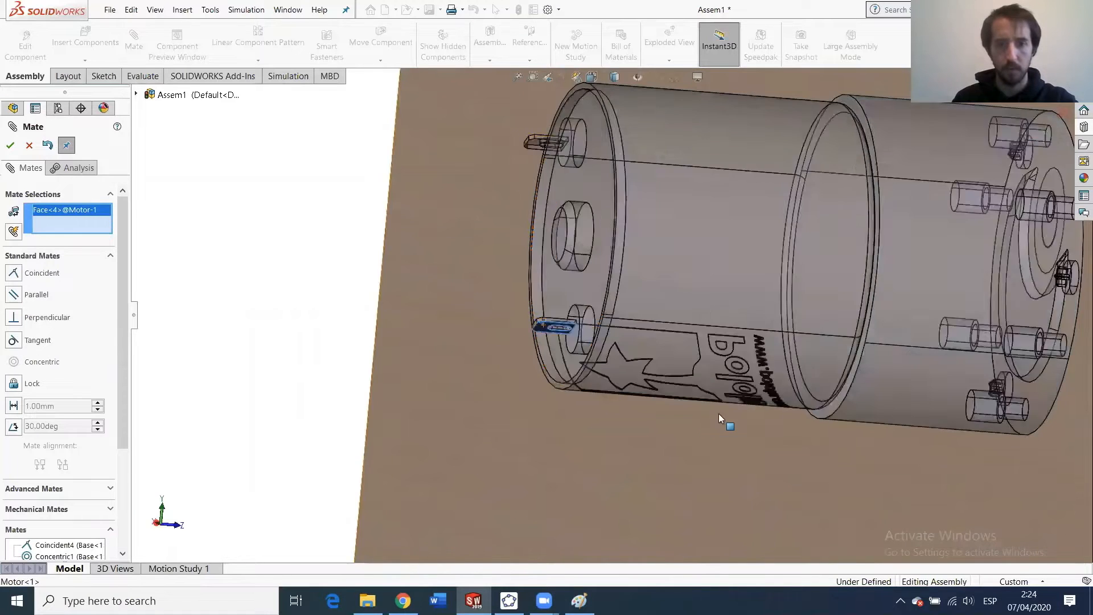
pyautogui.scroll(5, 787, 360)
pyautogui.scroll(-3, 789, 262)
pyautogui.click(792, 256)
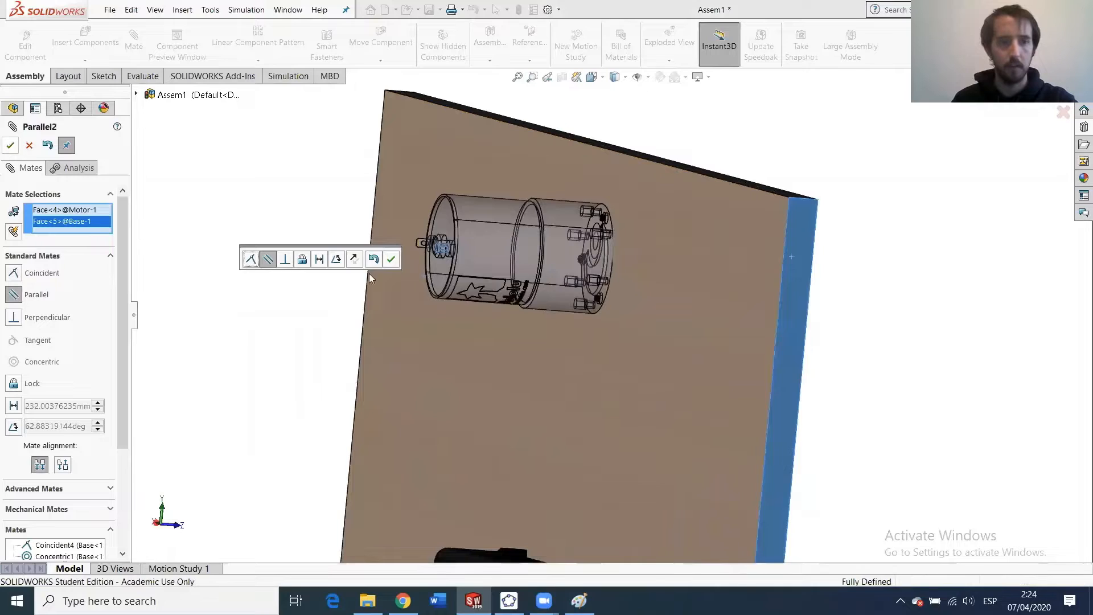
pyautogui.click(390, 259)
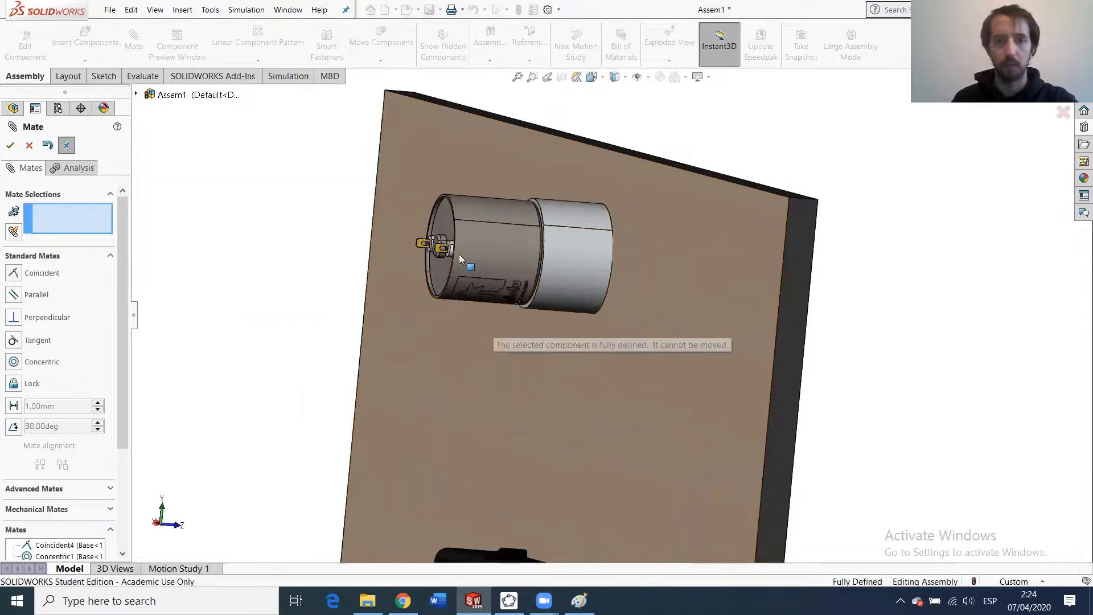
pyautogui.click(17, 148)
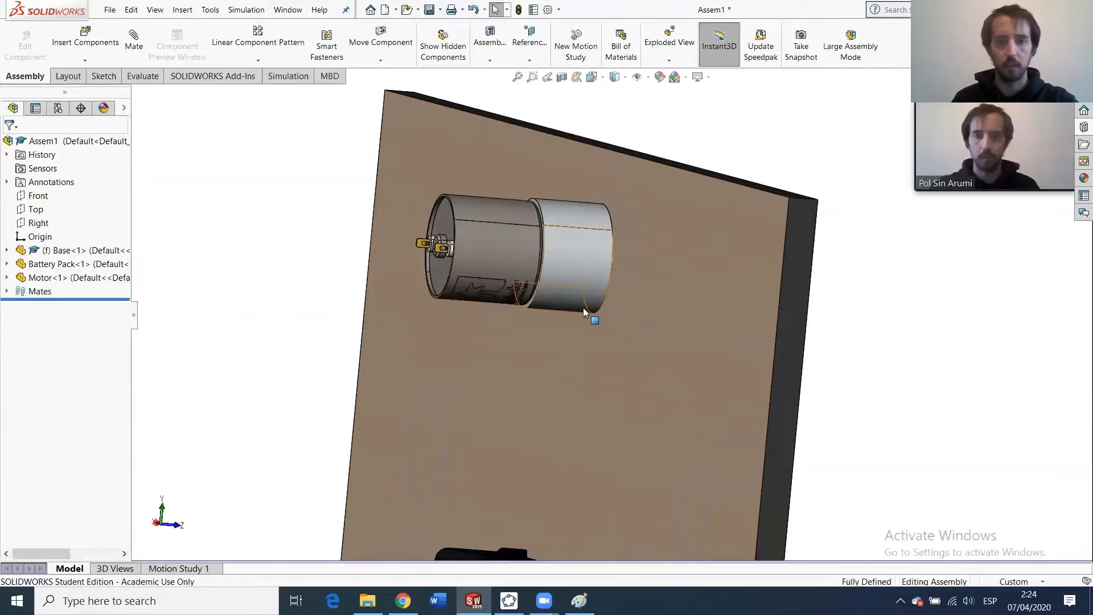
# Hide the base to examine the motor's front end and shaft boss, and show the base again.
pyautogui.click(581, 247)
pyautogui.scroll(3, 656, 295)
pyautogui.moveTo(655, 295); pyautogui.dragTo(759, 299, button='middle')
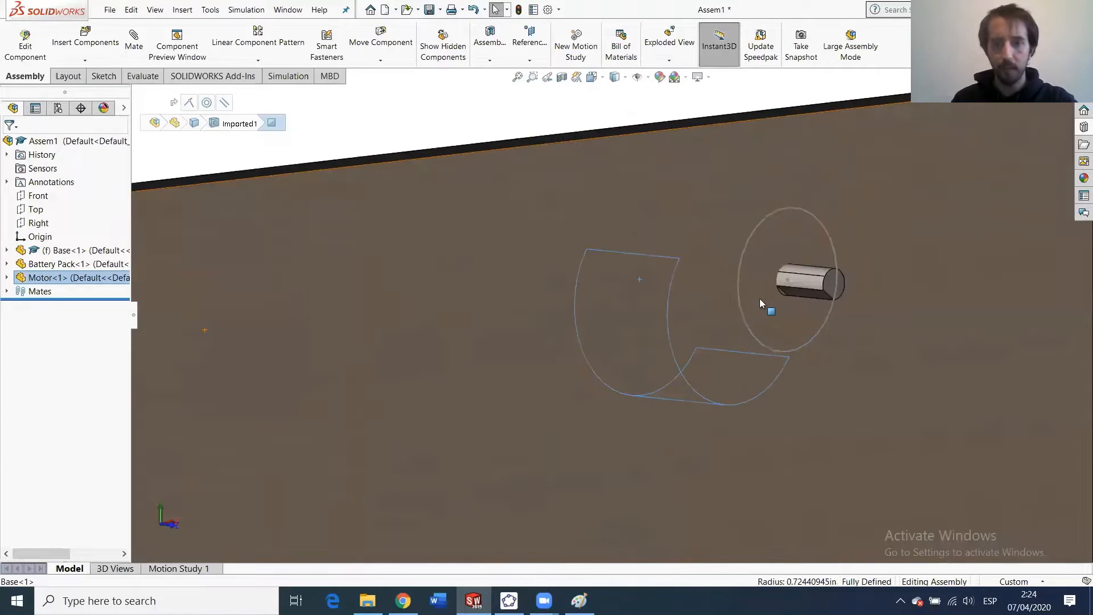
pyautogui.click(706, 249)
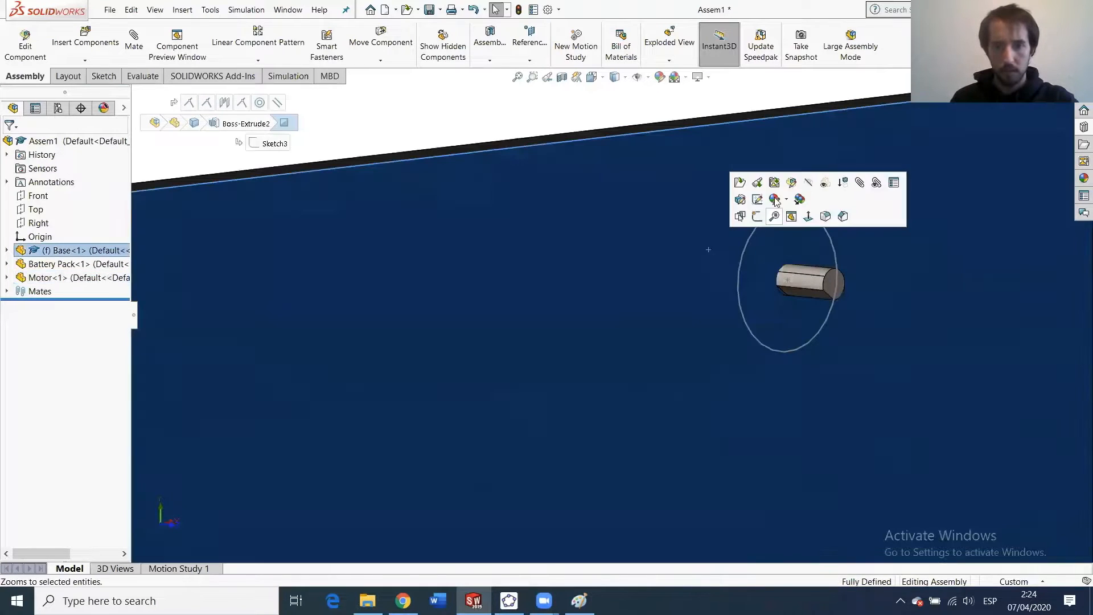
pyautogui.click(806, 183)
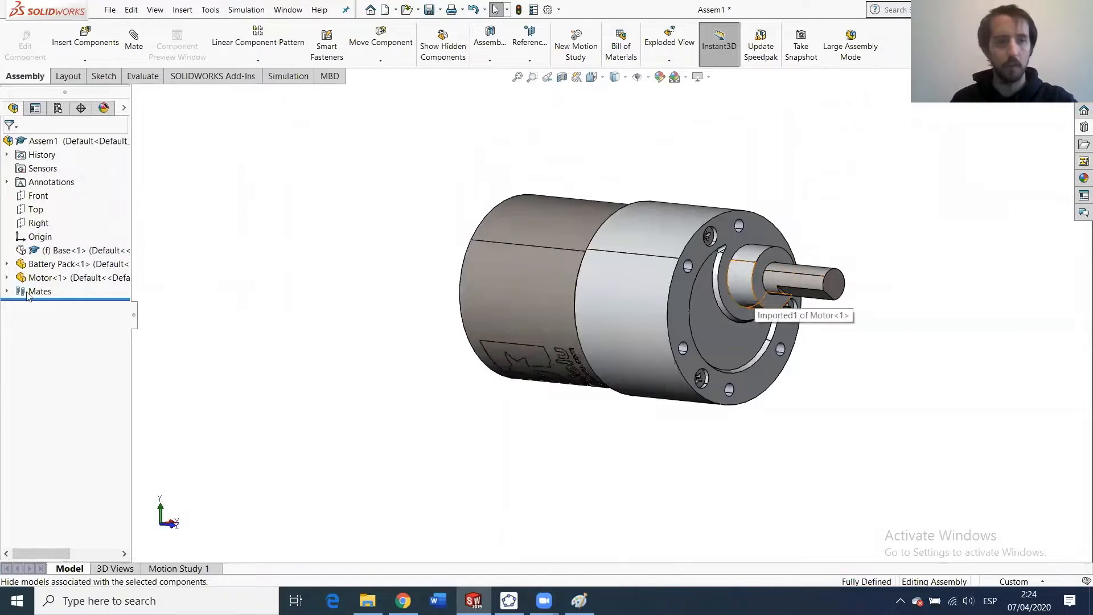
pyautogui.click(35, 251)
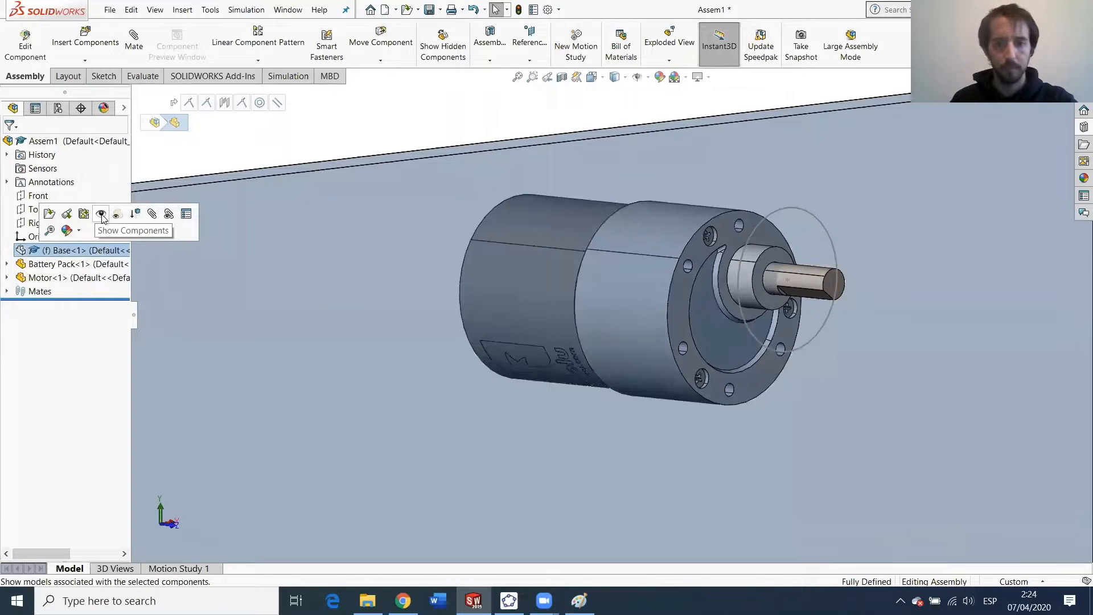
pyautogui.click(102, 216)
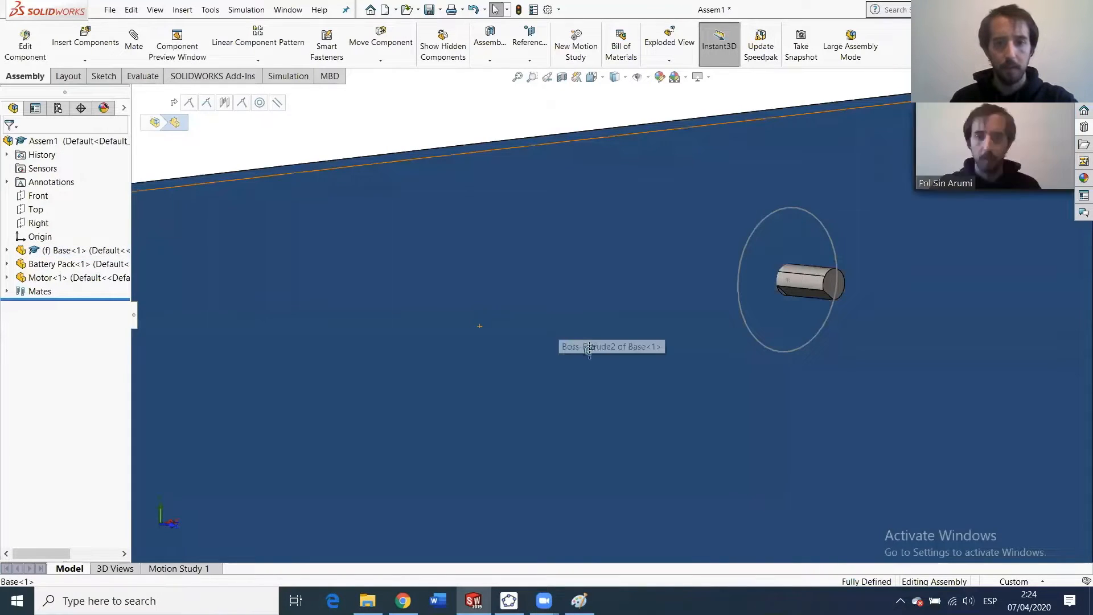
# Open the Motor part from the assembly without feature recognition and set its units to IPS (inch, pound, second).
pyautogui.moveTo(586, 335); pyautogui.dragTo(734, 244, button='middle')
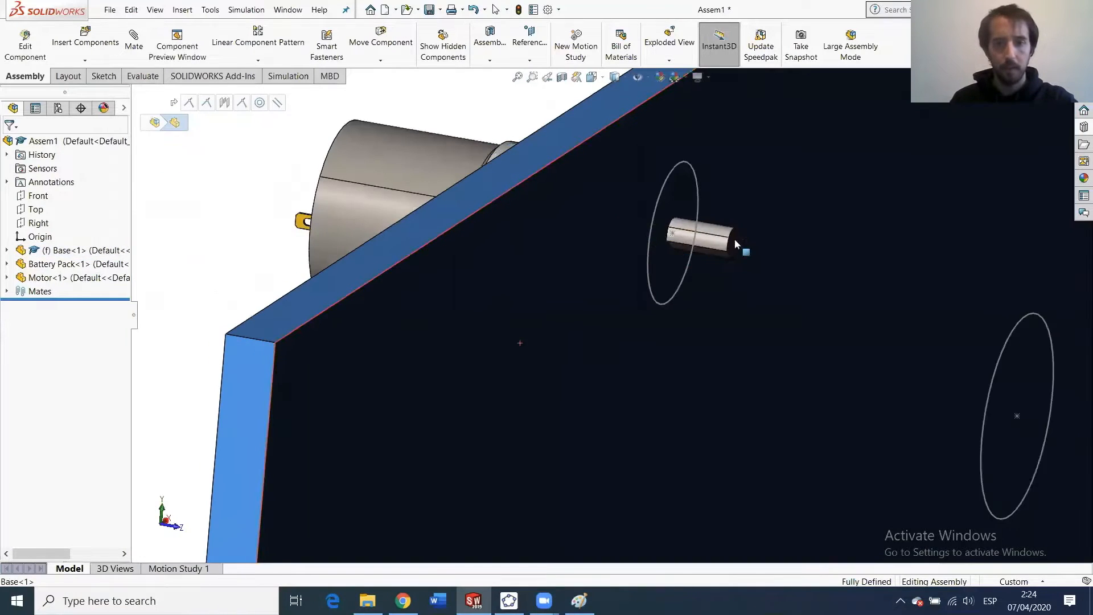
pyautogui.click(387, 195)
pyautogui.click(420, 131)
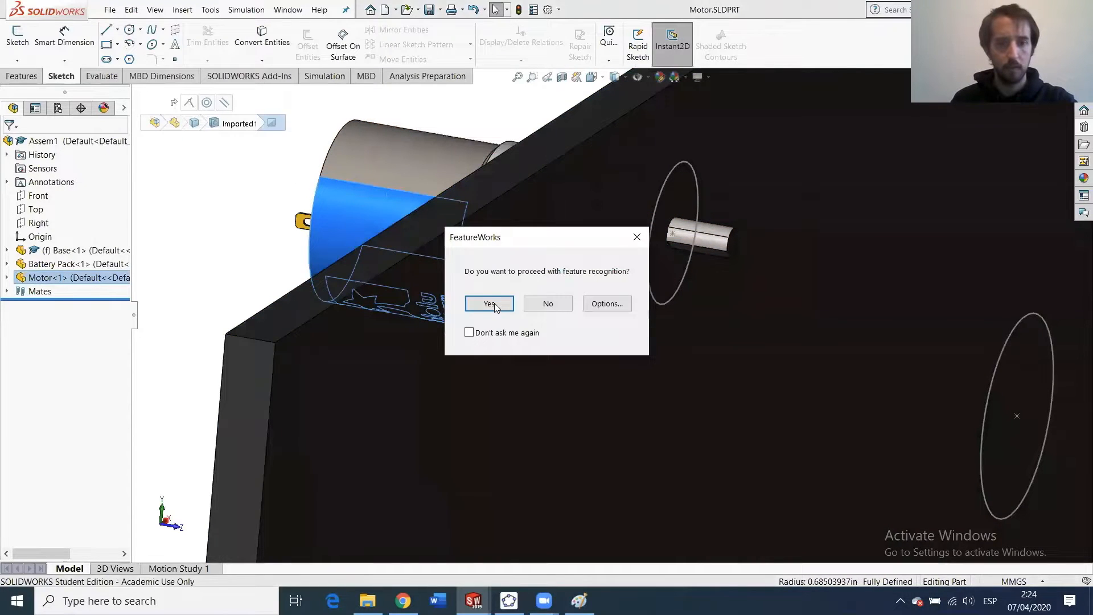
pyautogui.click(547, 303)
pyautogui.click(564, 383)
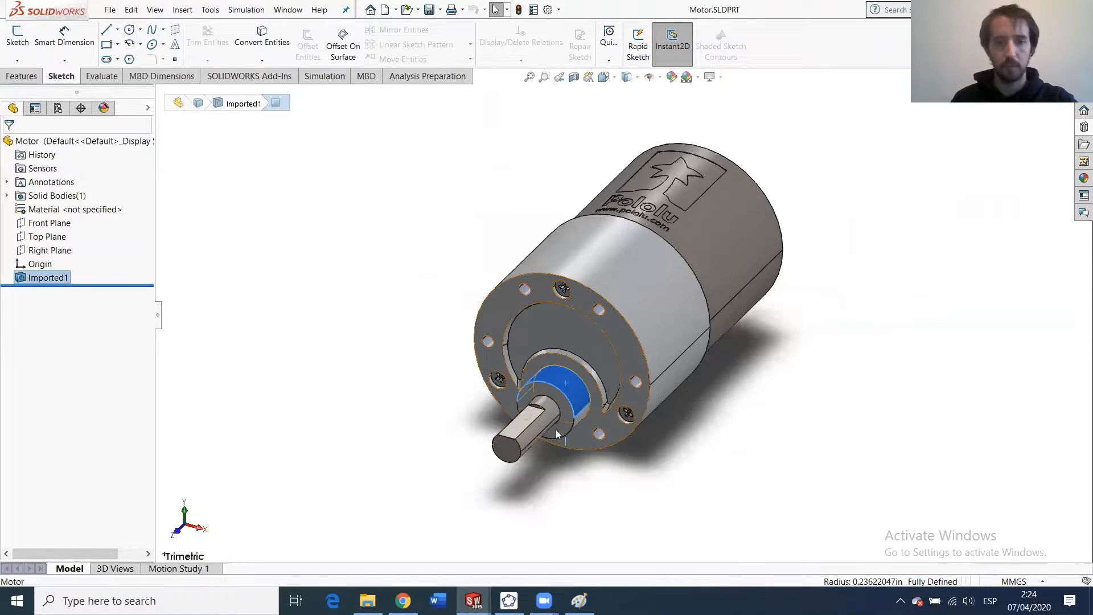
pyautogui.moveTo(590, 362); pyautogui.dragTo(676, 488, button='middle')
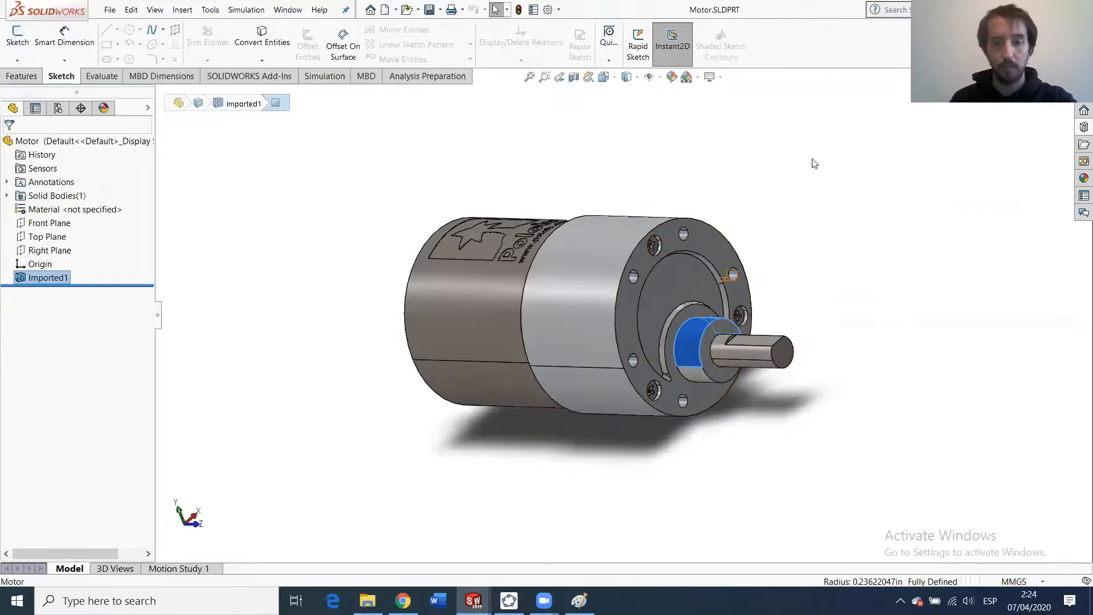
pyautogui.click(1017, 581)
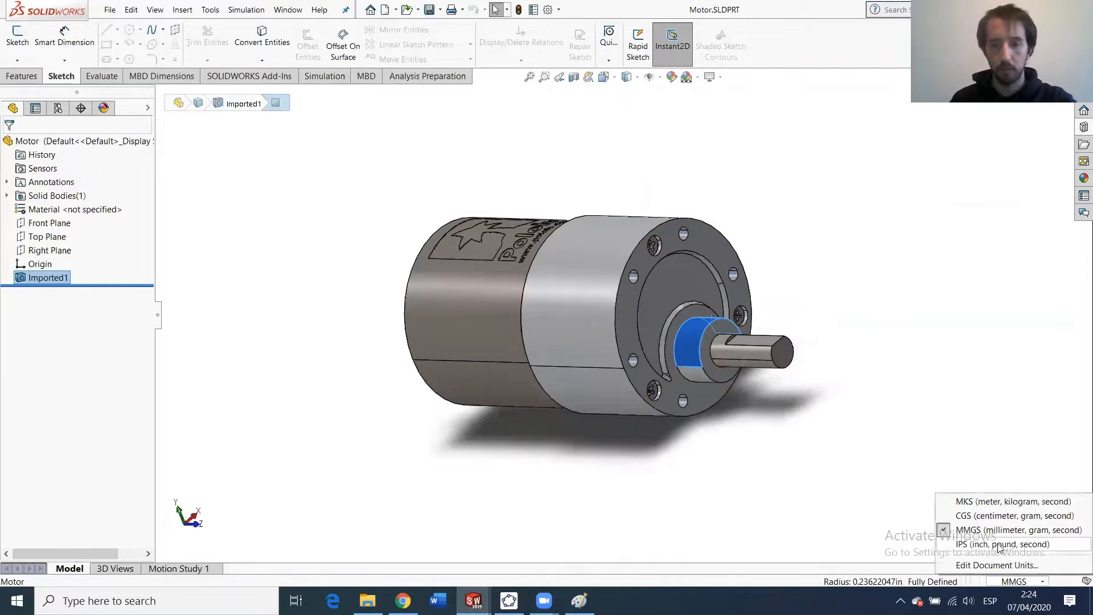
pyautogui.click(999, 544)
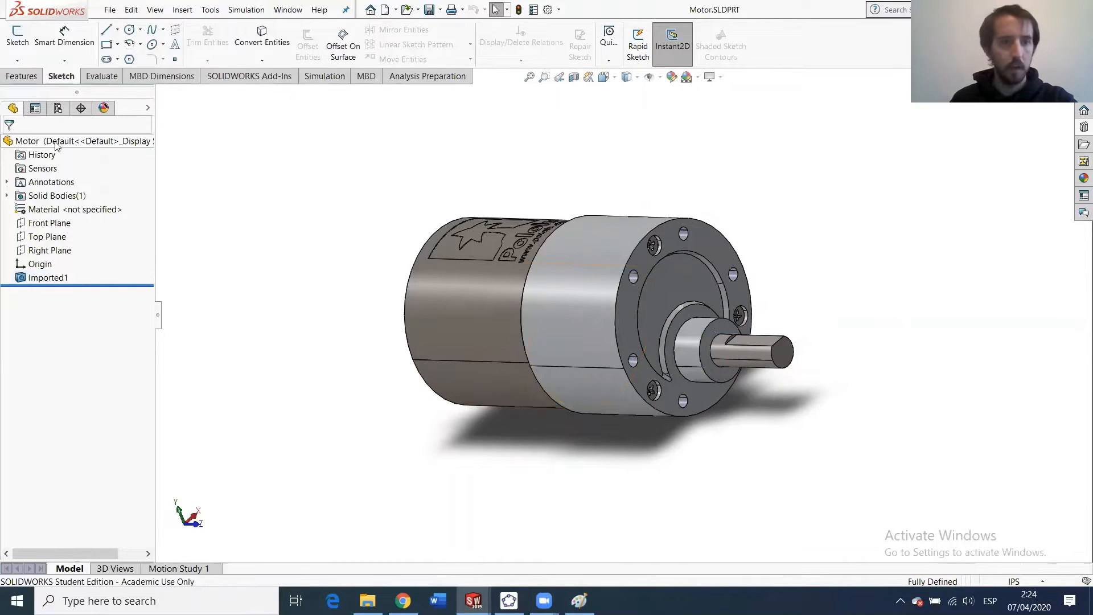
# Measure the radius of the motor's cylindrical boss around the shaft.
pyautogui.click(122, 45)
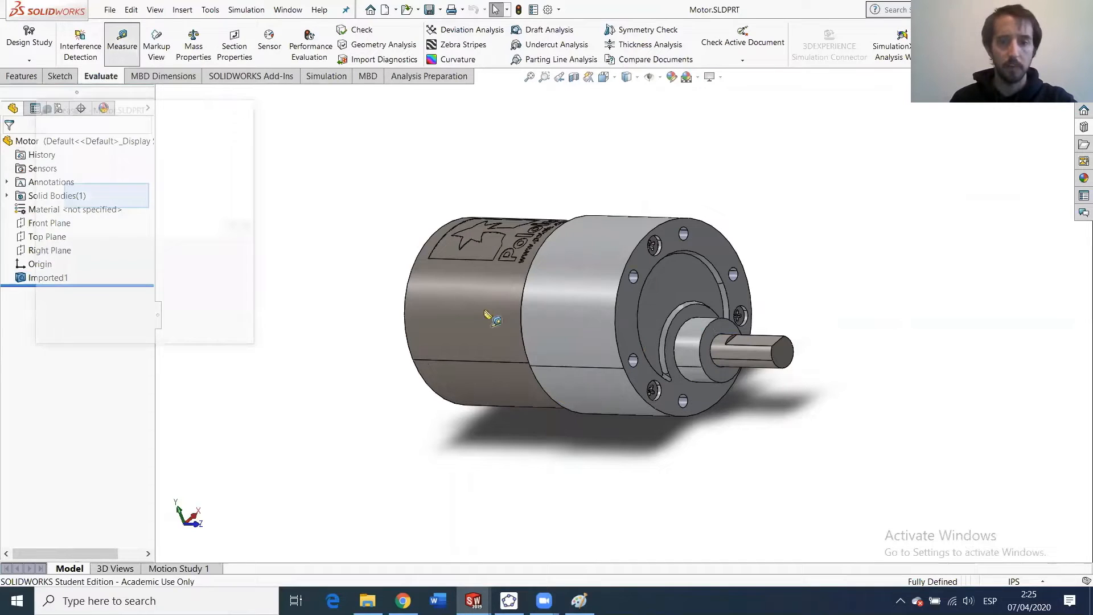
pyautogui.click(696, 330)
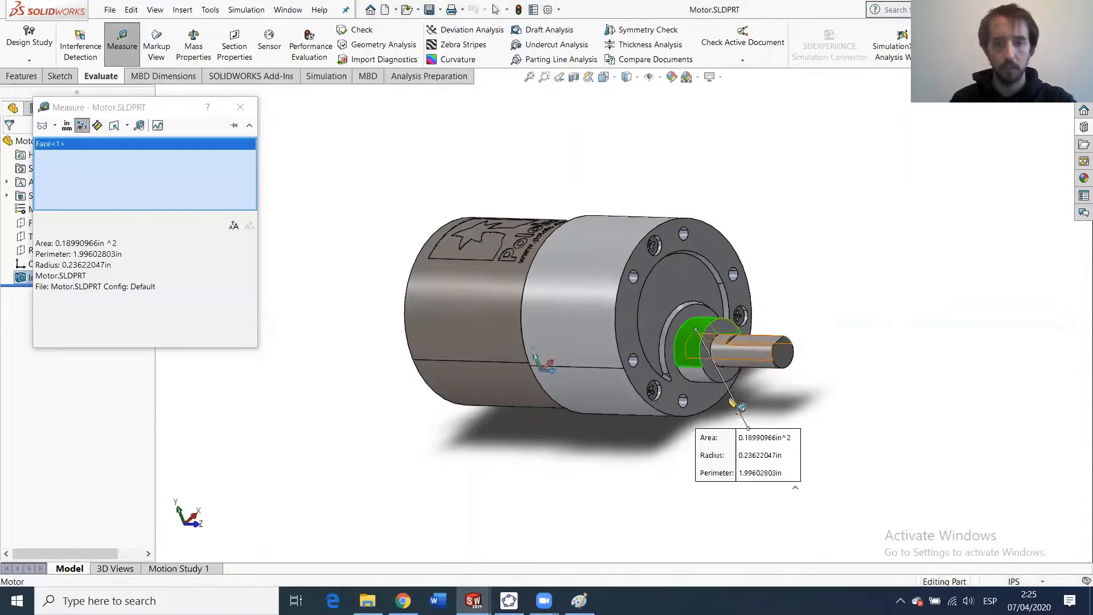
pyautogui.doubleClick(74, 267)
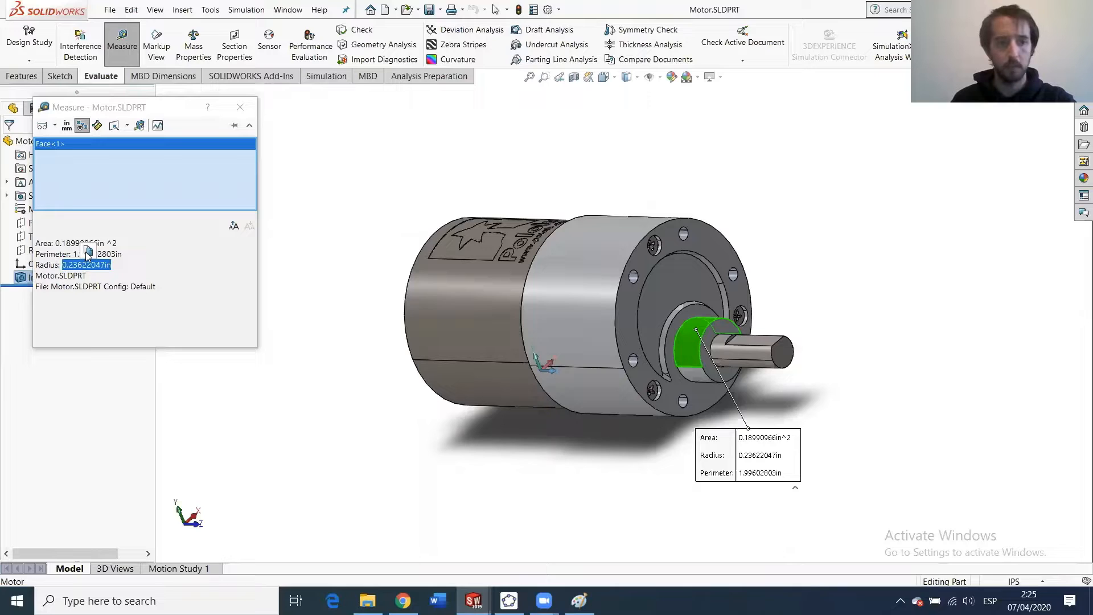
pyautogui.click(240, 107)
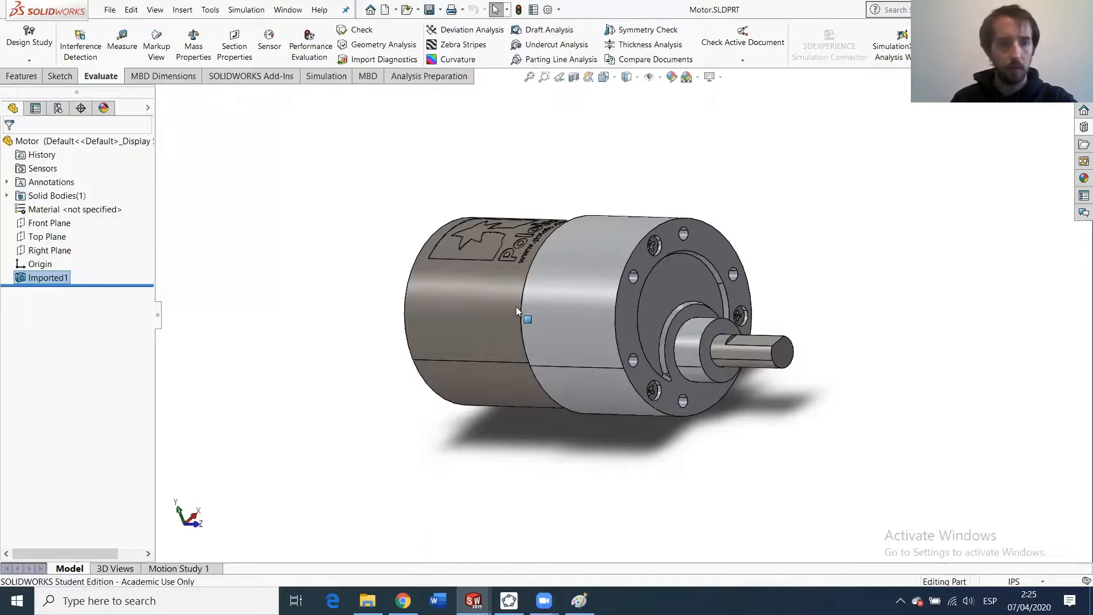
# Return to Assem1 and open the Base part from it.
pyautogui.hotkey('ctrl', 'Tab')
pyautogui.click(497, 259)
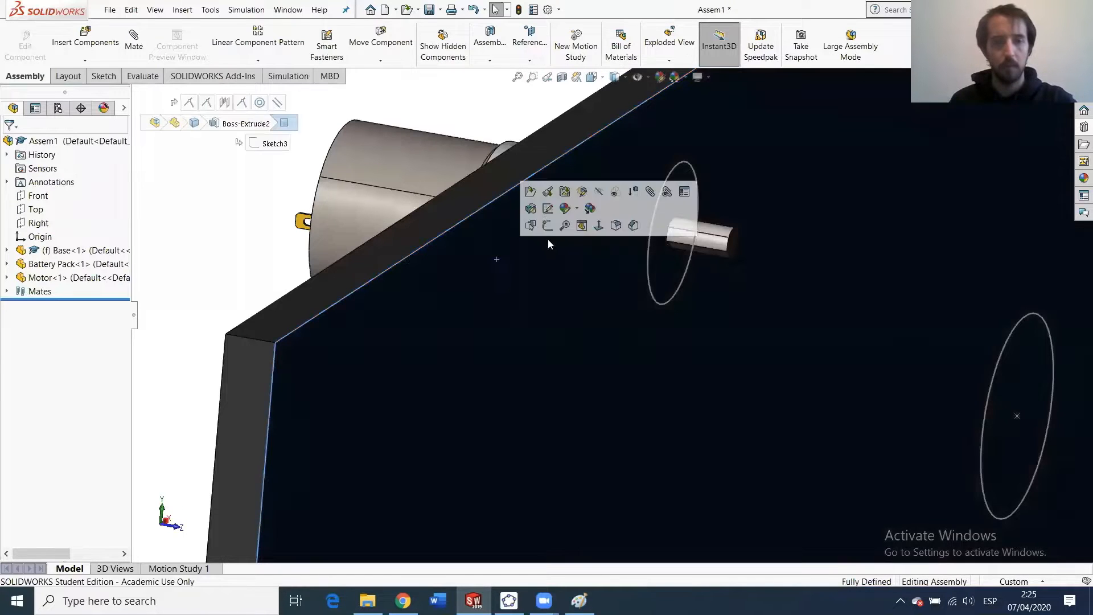
pyautogui.click(531, 192)
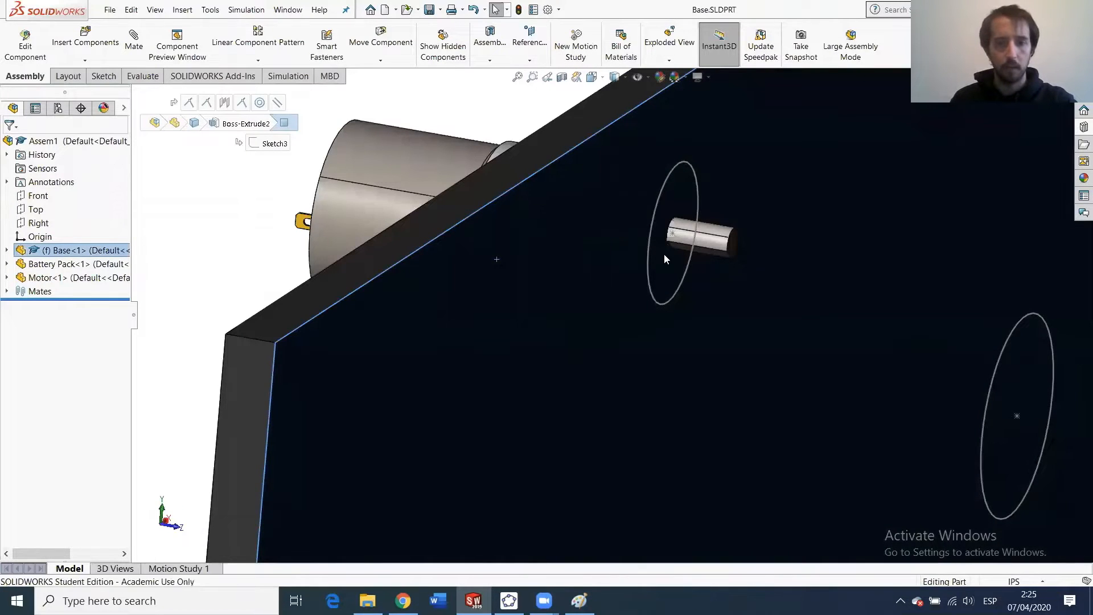
pyautogui.scroll(-3, 596, 275)
pyautogui.scroll(-2, 701, 296)
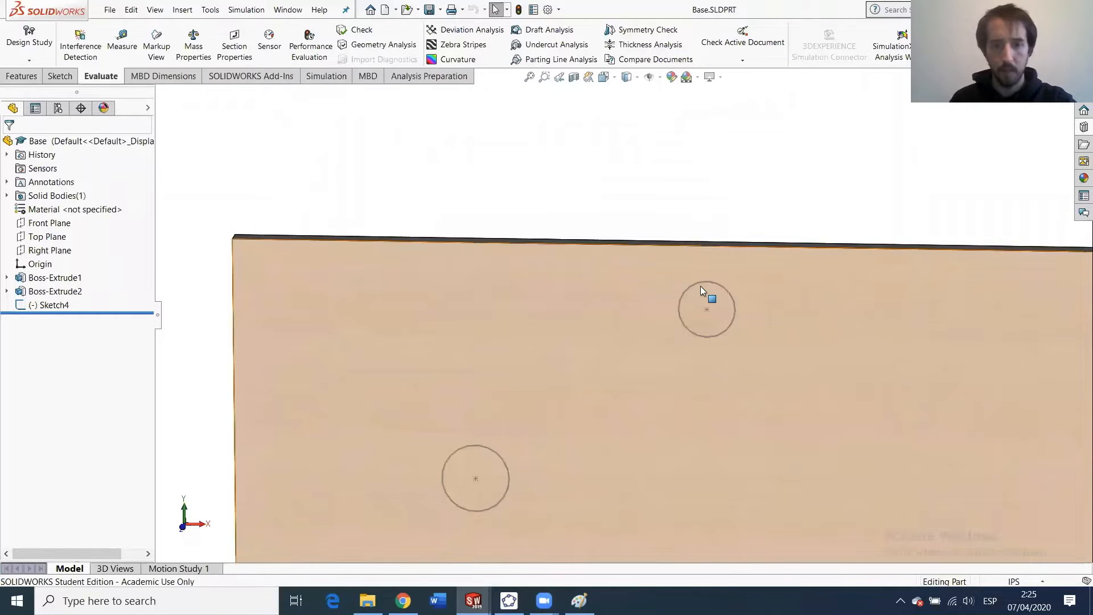
# Edit the circles' sketch on the Base panel and dimension the upper circle's diameter to 0.23622047 in.
pyautogui.click(706, 288)
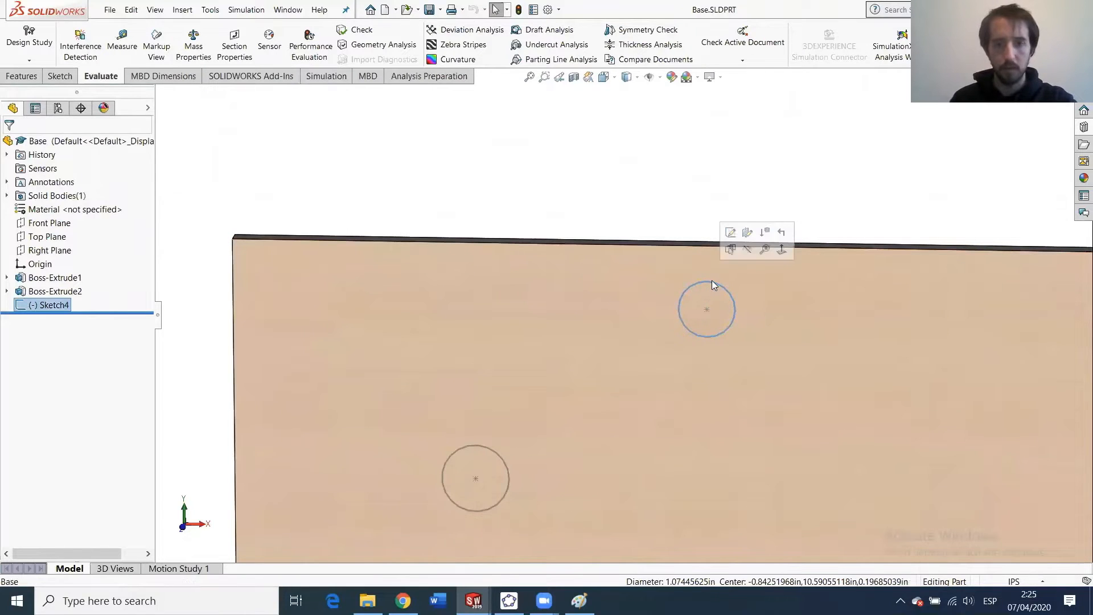
pyautogui.click(731, 233)
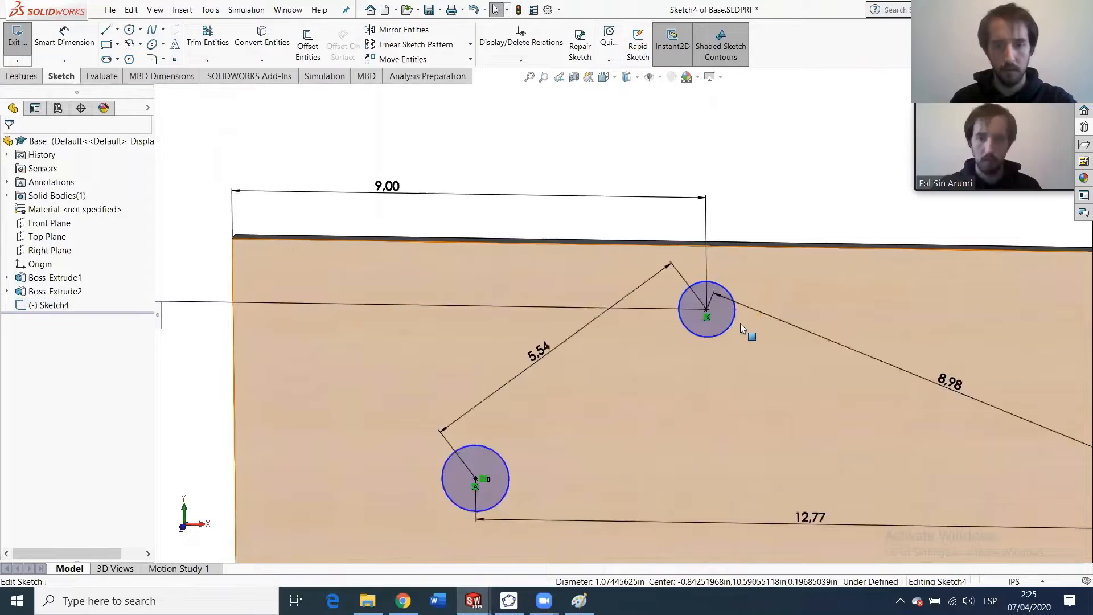
pyautogui.click(41, 35)
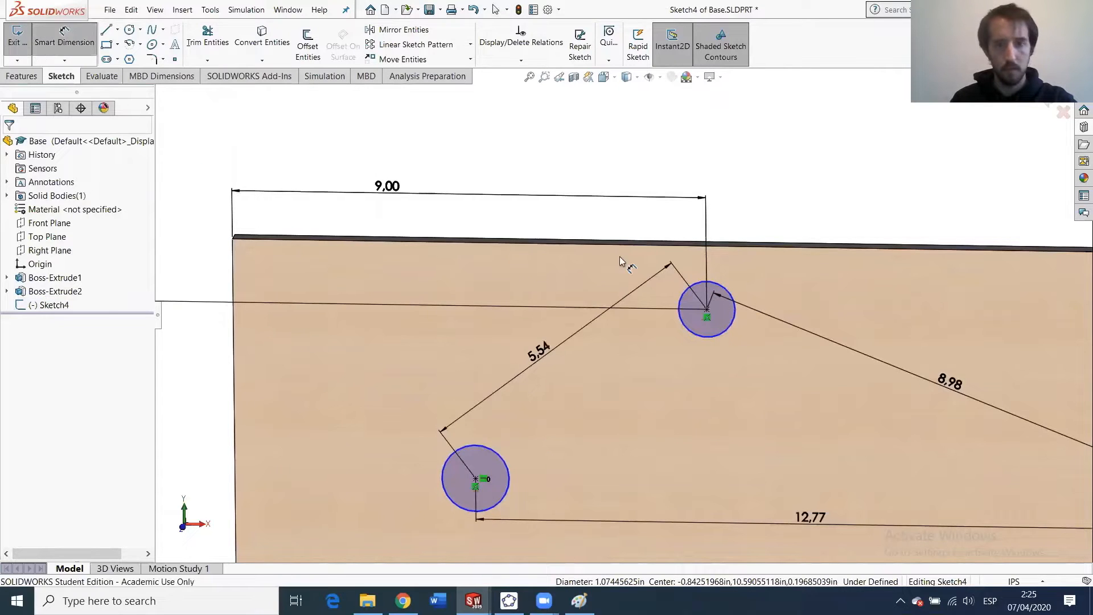
pyautogui.click(722, 291)
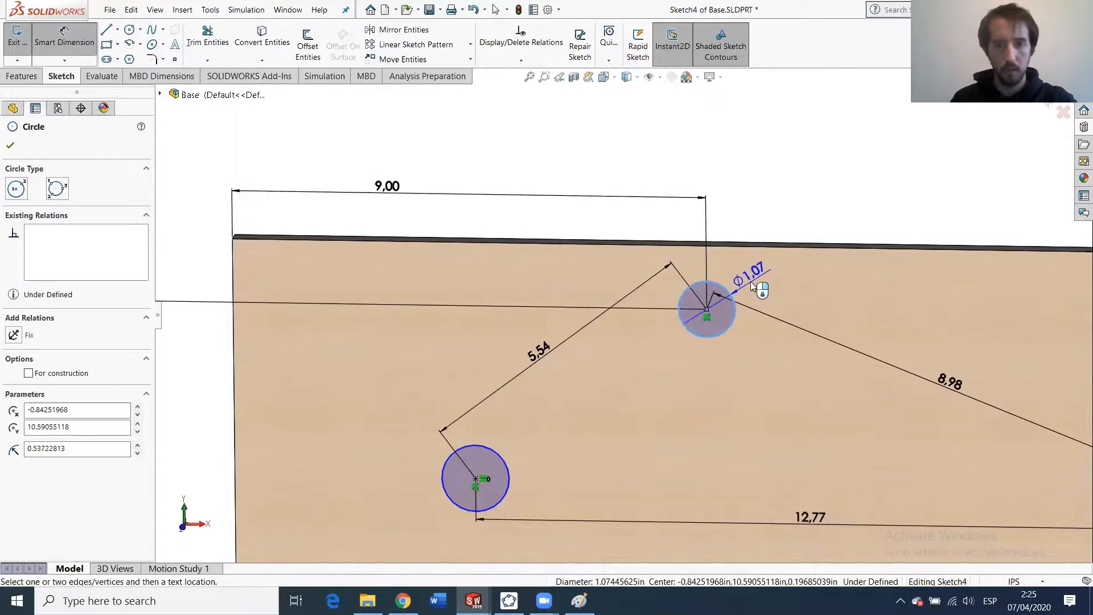
pyautogui.click(761, 286)
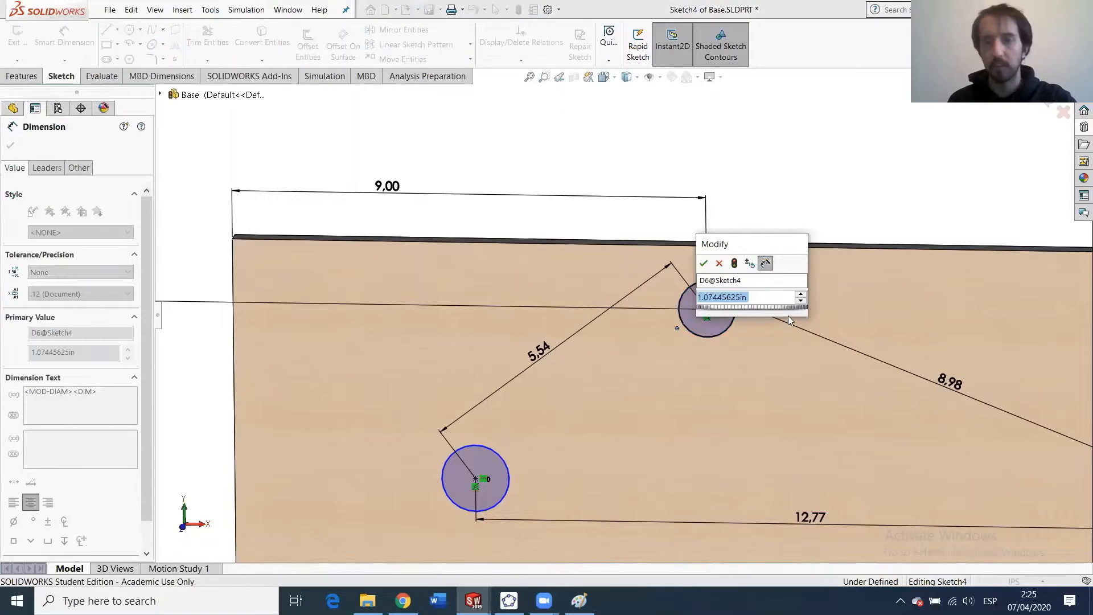
pyautogui.hotkey('ctrl', 'v')
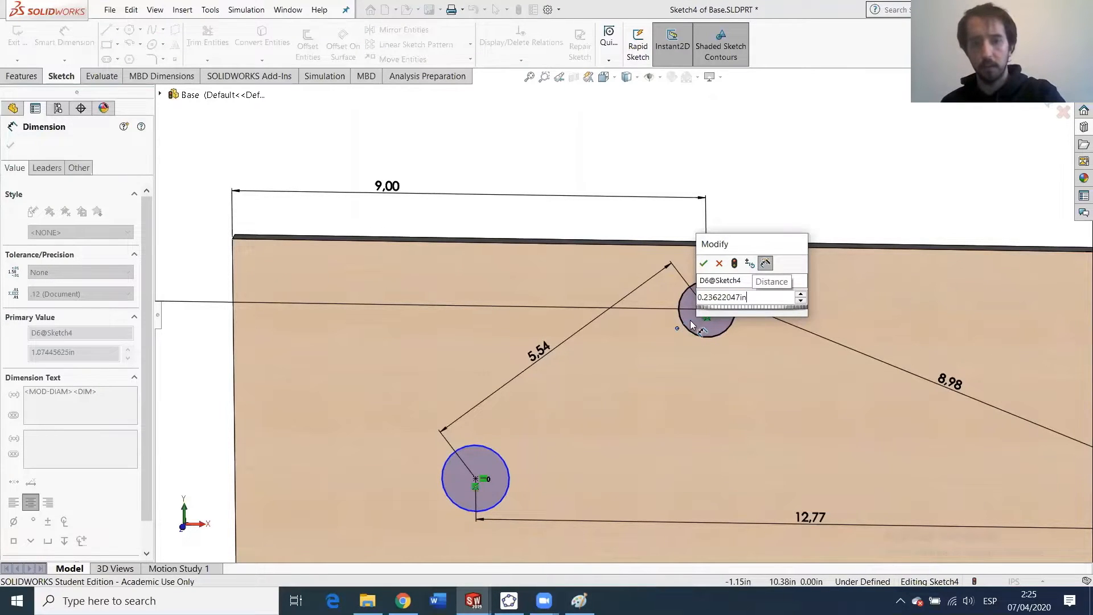
pyautogui.press('Return')
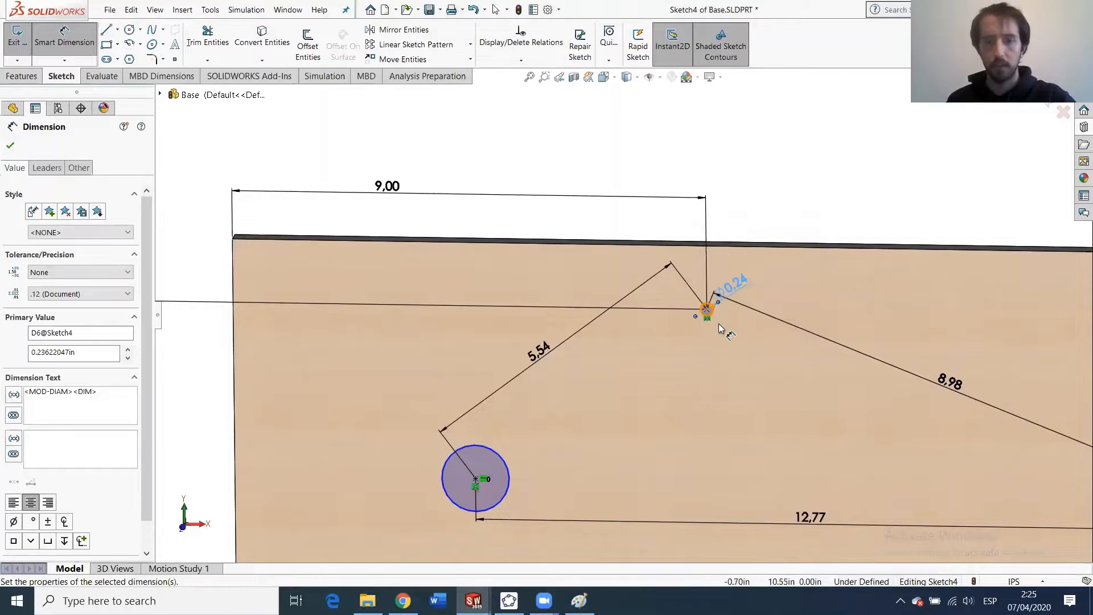
pyautogui.scroll(-2, 708, 310)
pyautogui.scroll(3, 708, 356)
pyautogui.scroll(2, 712, 371)
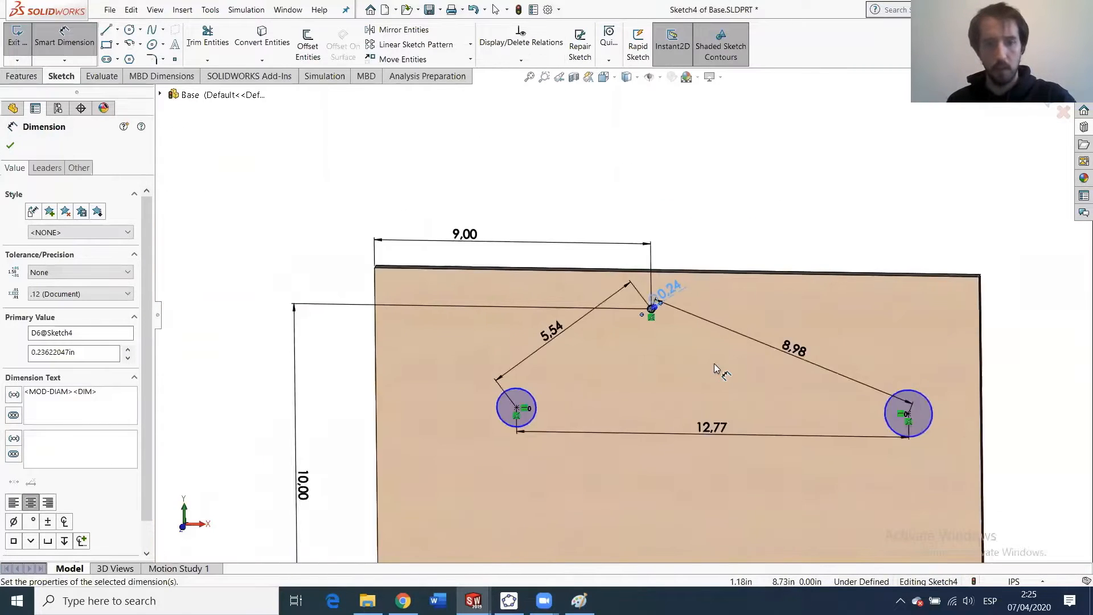
# Dimension the lower-left circle's diameter to 0.25 in.
pyautogui.scroll(-3, 710, 373)
pyautogui.scroll(2, 717, 375)
pyautogui.scroll(-3, 700, 381)
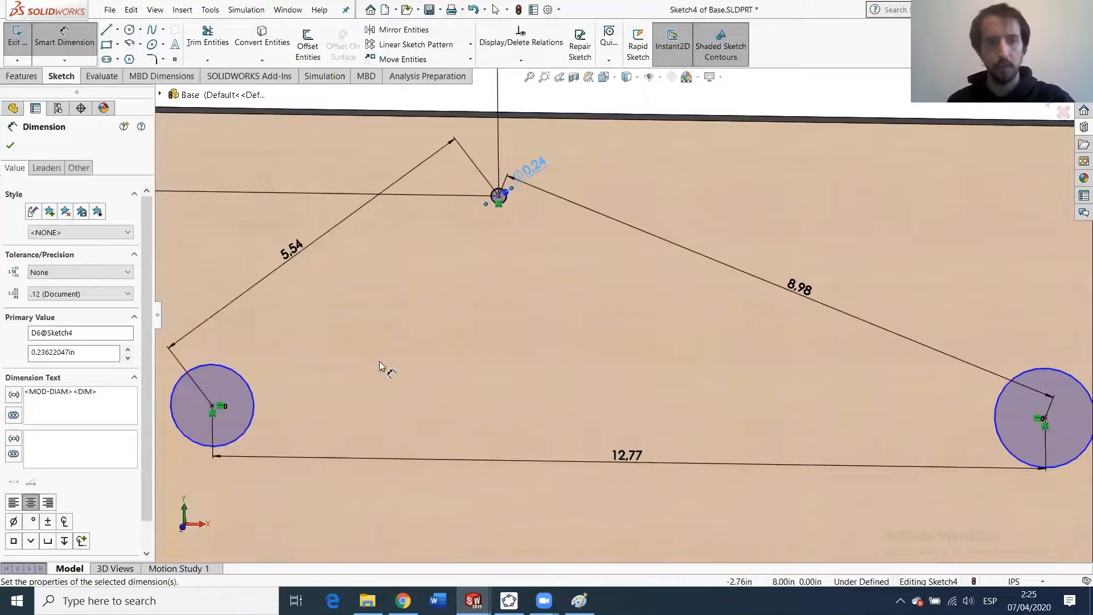
pyautogui.scroll(2, 383, 369)
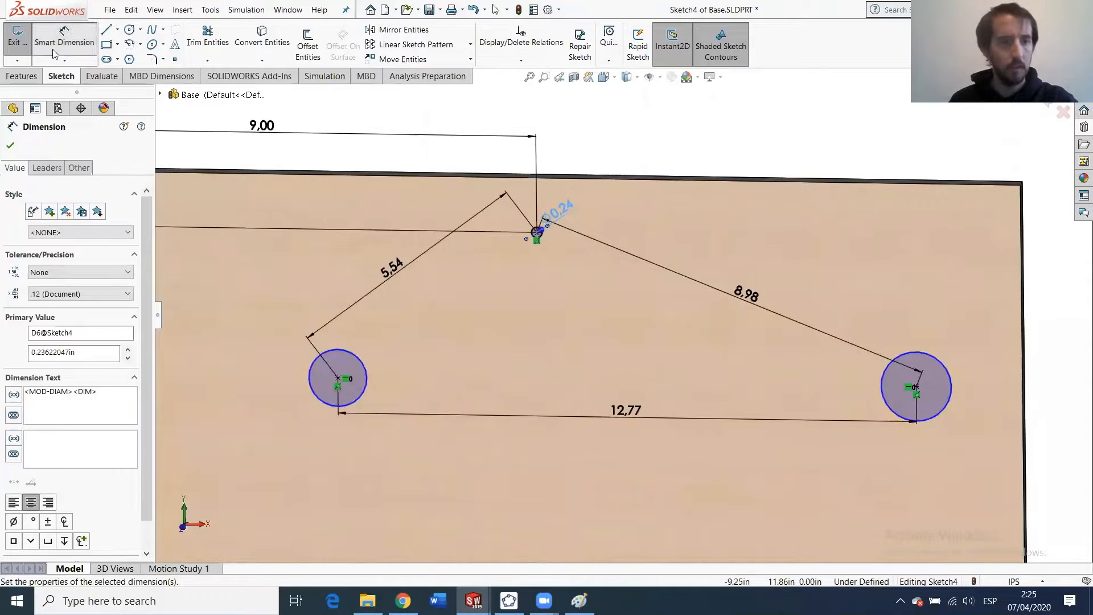
pyautogui.click(57, 48)
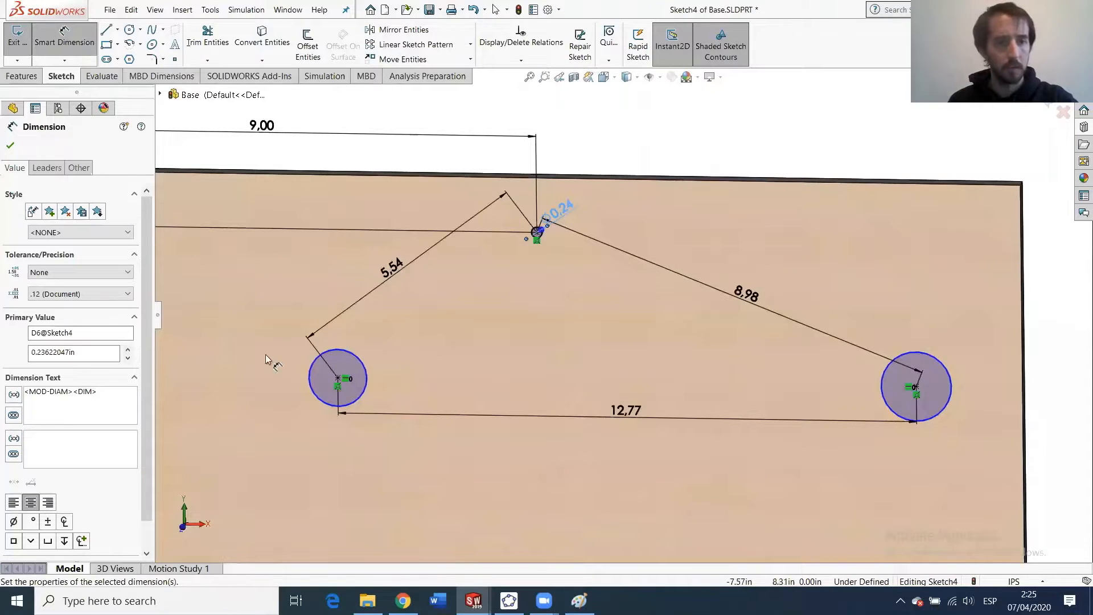
pyautogui.click(363, 367)
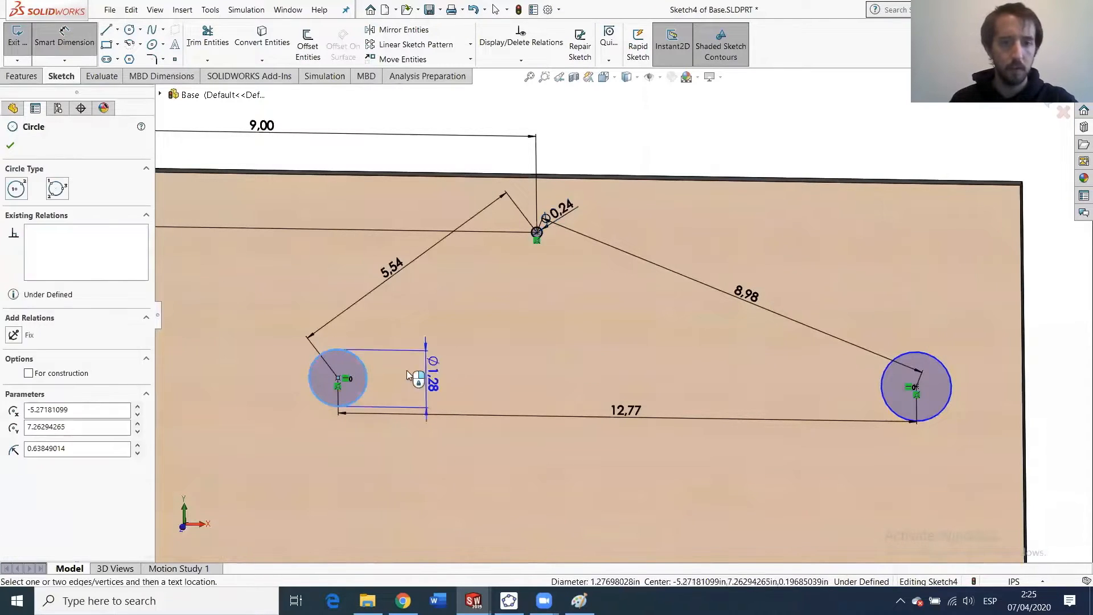
pyautogui.click(381, 352)
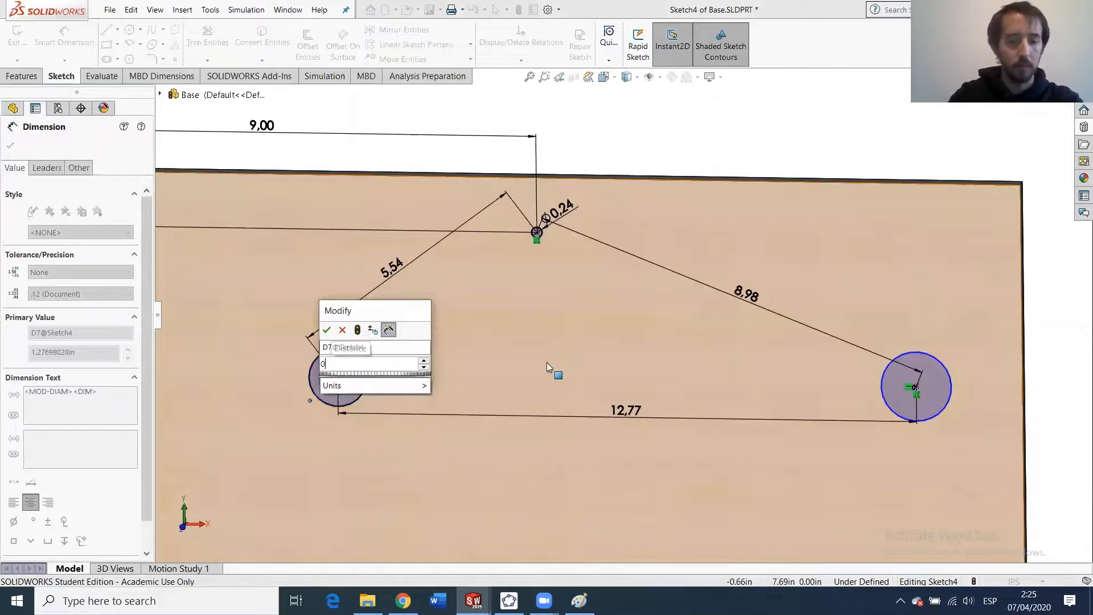
pyautogui.press('Return')
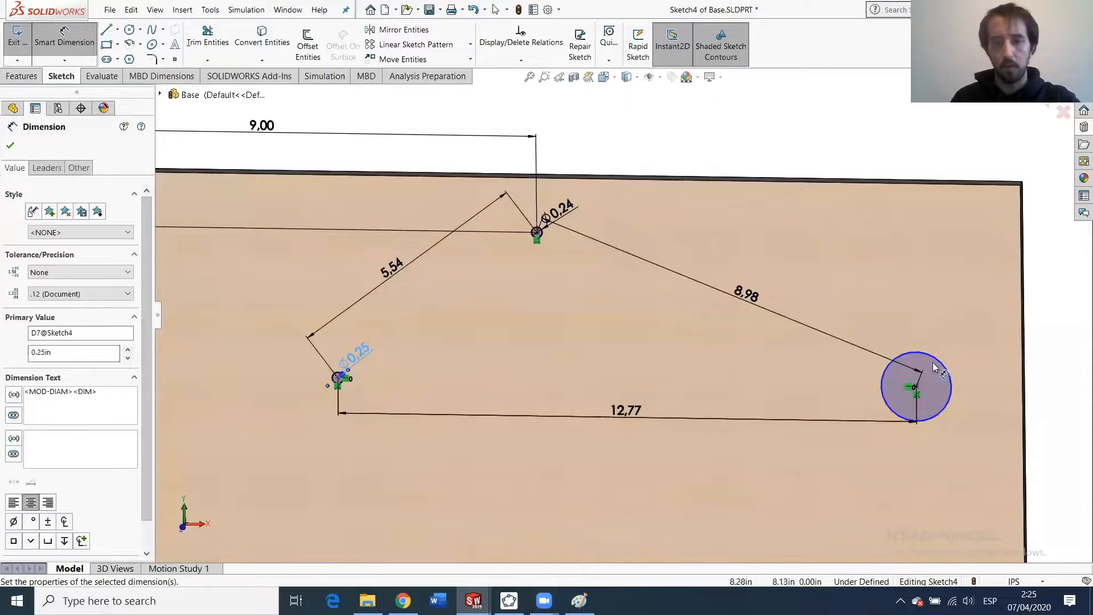
pyautogui.press('Escape')
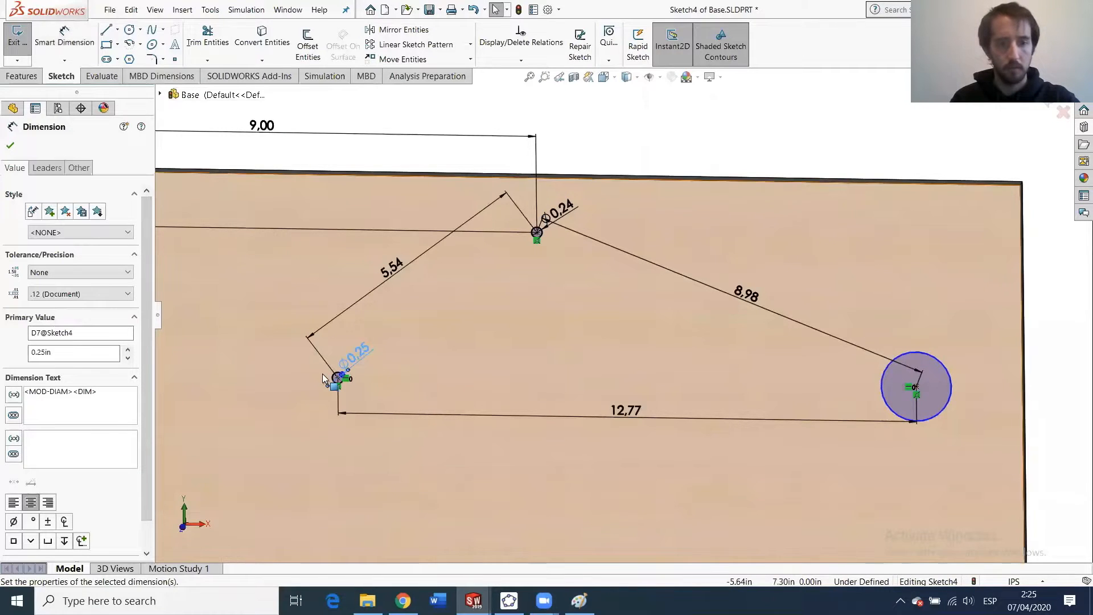
# Make the lower-right circle equal to the lower-left circle and exit the sketch.
pyautogui.scroll(-3, 335, 379)
pyautogui.scroll(5, 798, 360)
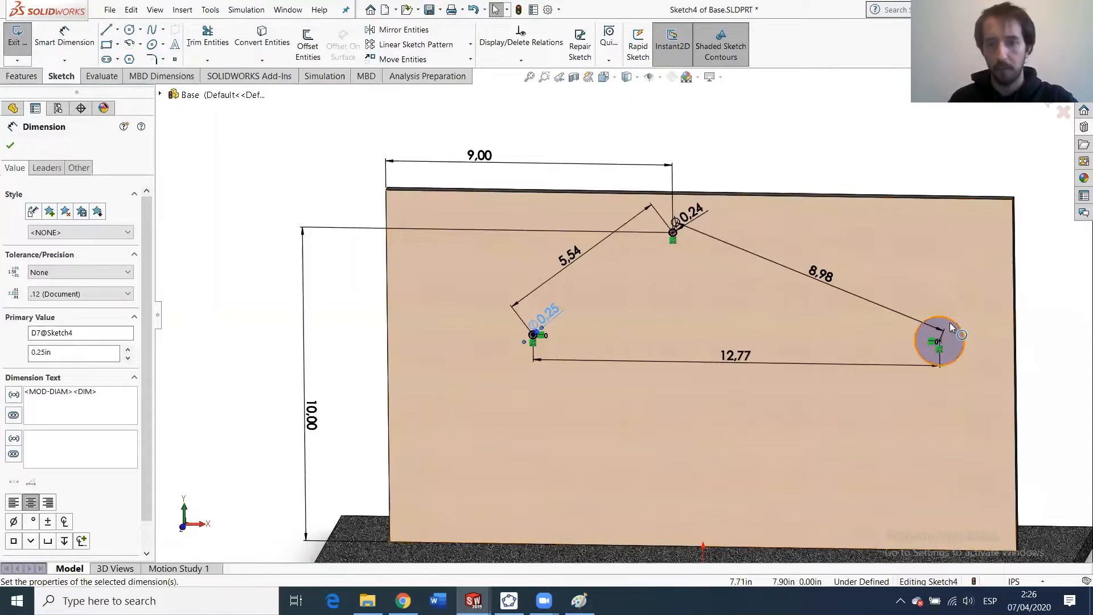
pyautogui.scroll(-3, 549, 359)
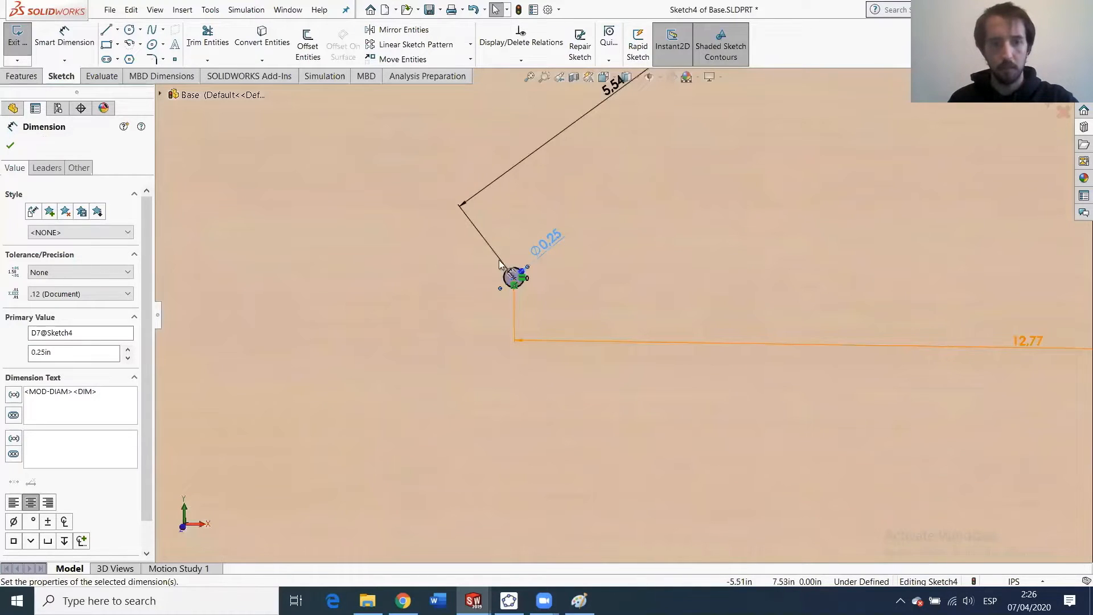
pyautogui.click(533, 291)
pyautogui.scroll(4, 985, 324)
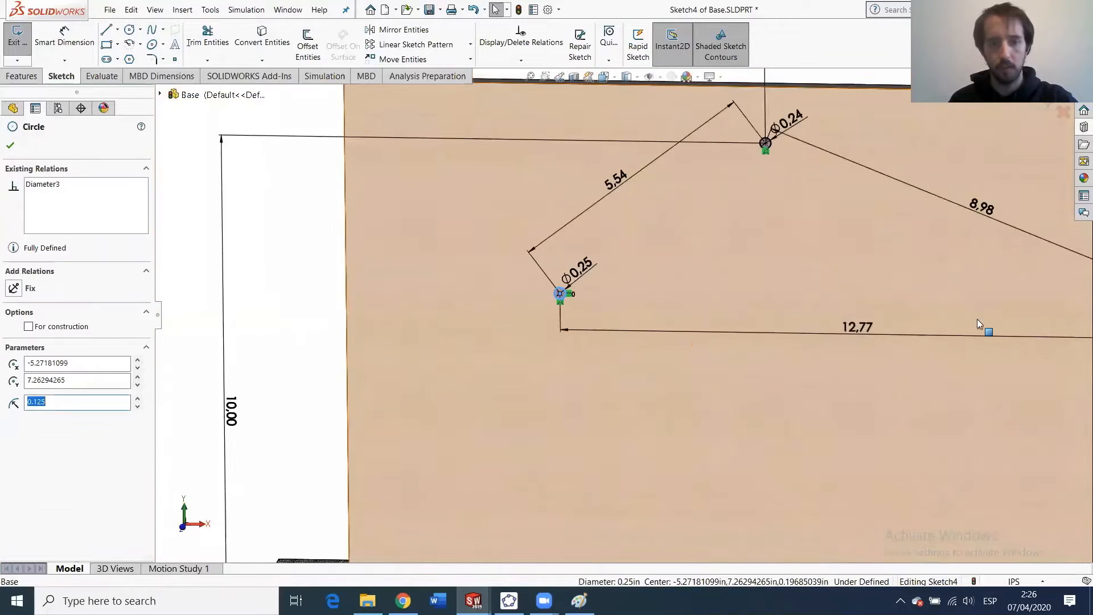
pyautogui.scroll(-3, 1062, 305)
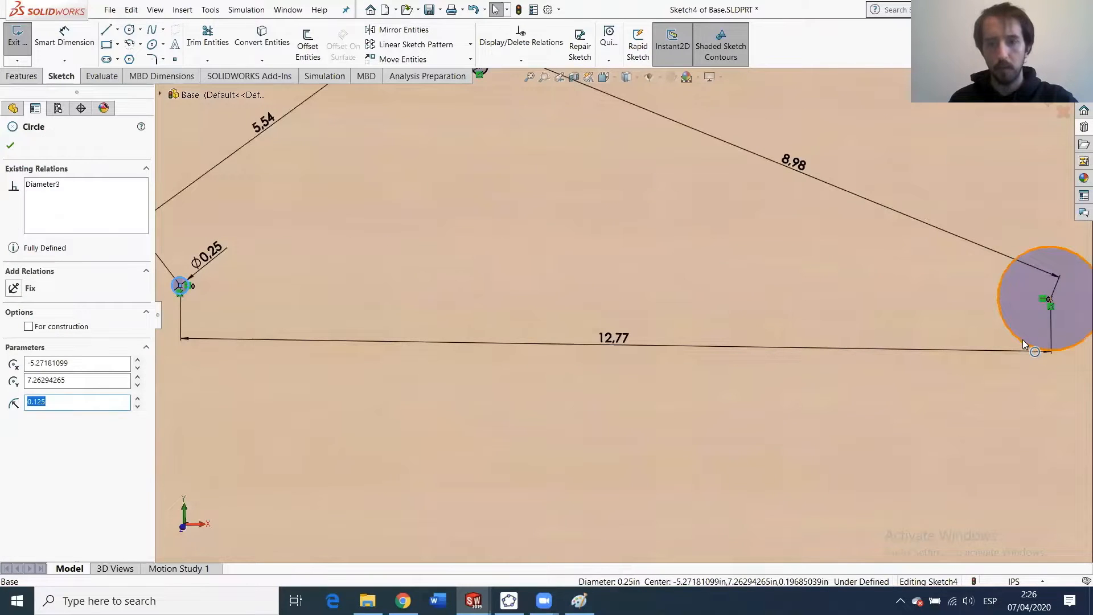
pyautogui.keyDown('ctrl'); pyautogui.click(1029, 347); pyautogui.keyUp('ctrl')
pyautogui.click(33, 397)
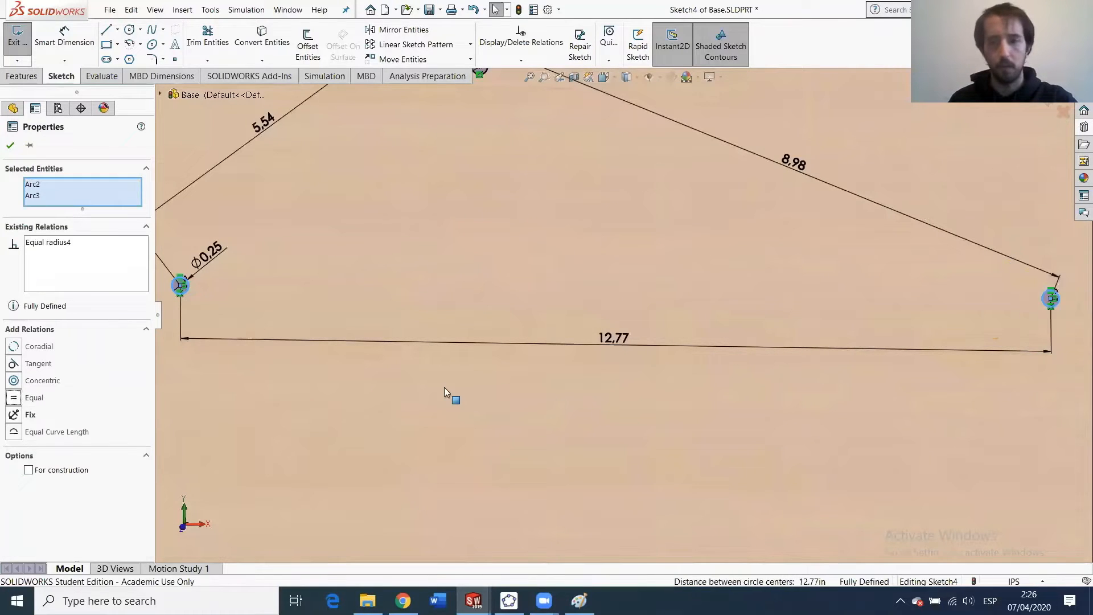
pyautogui.click(10, 145)
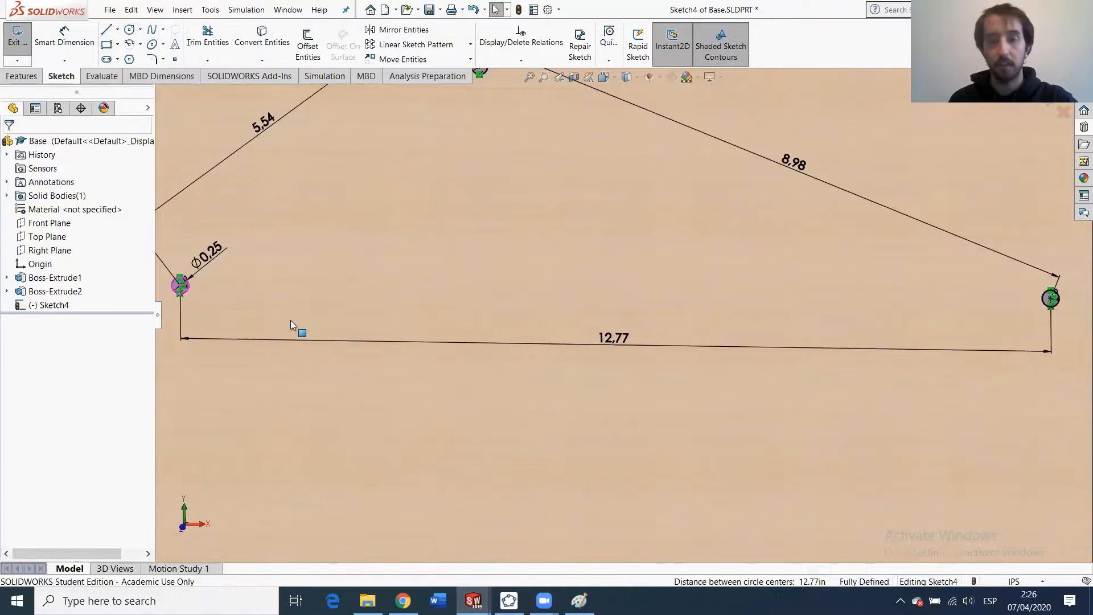
pyautogui.scroll(5, 486, 292)
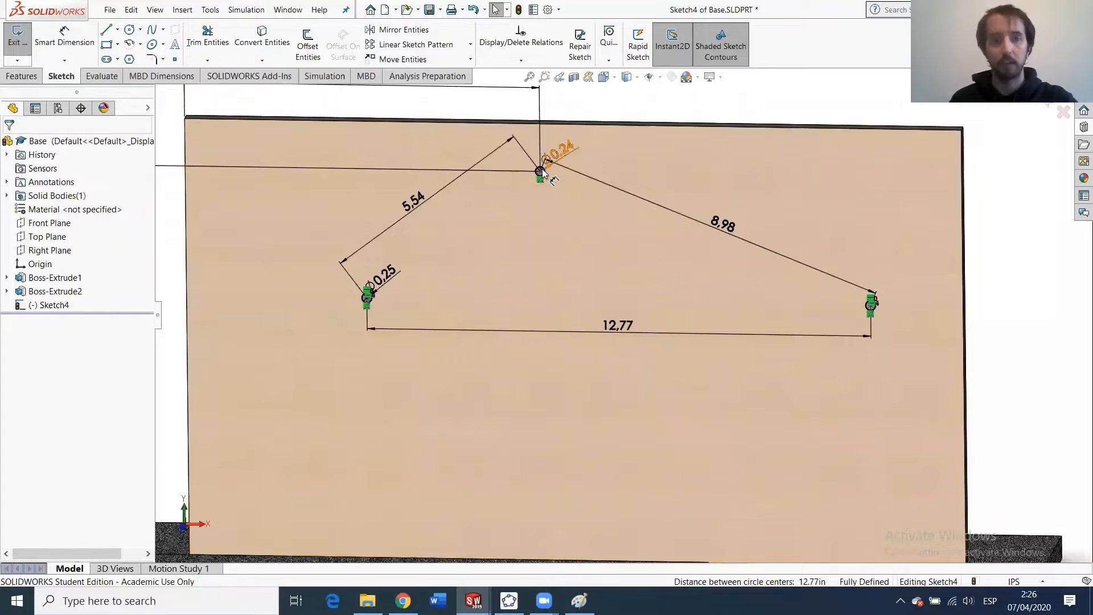
pyautogui.click(13, 55)
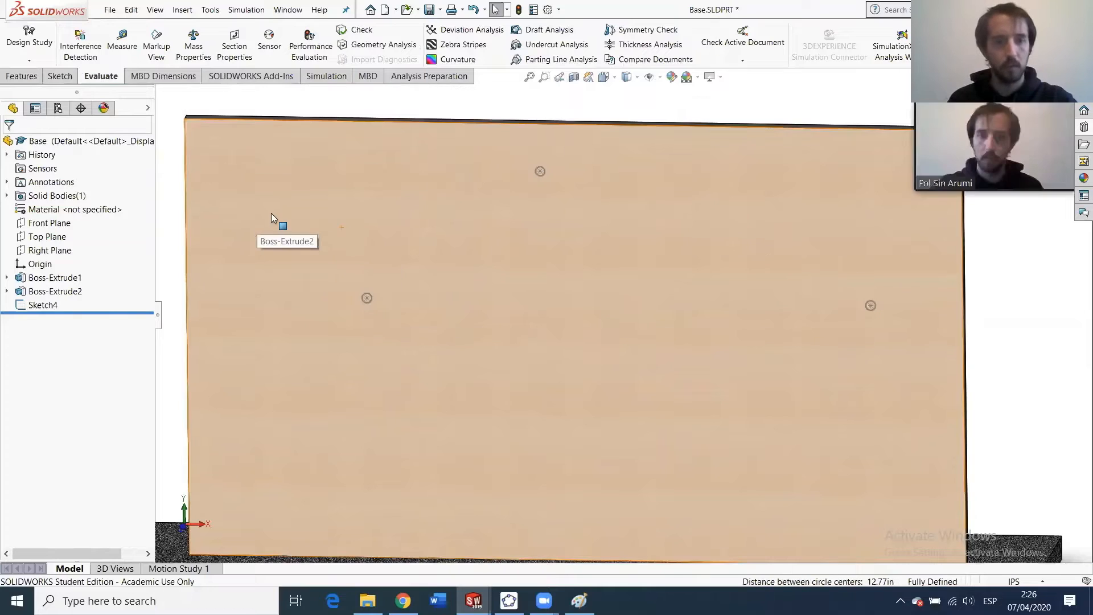
pyautogui.click(21, 78)
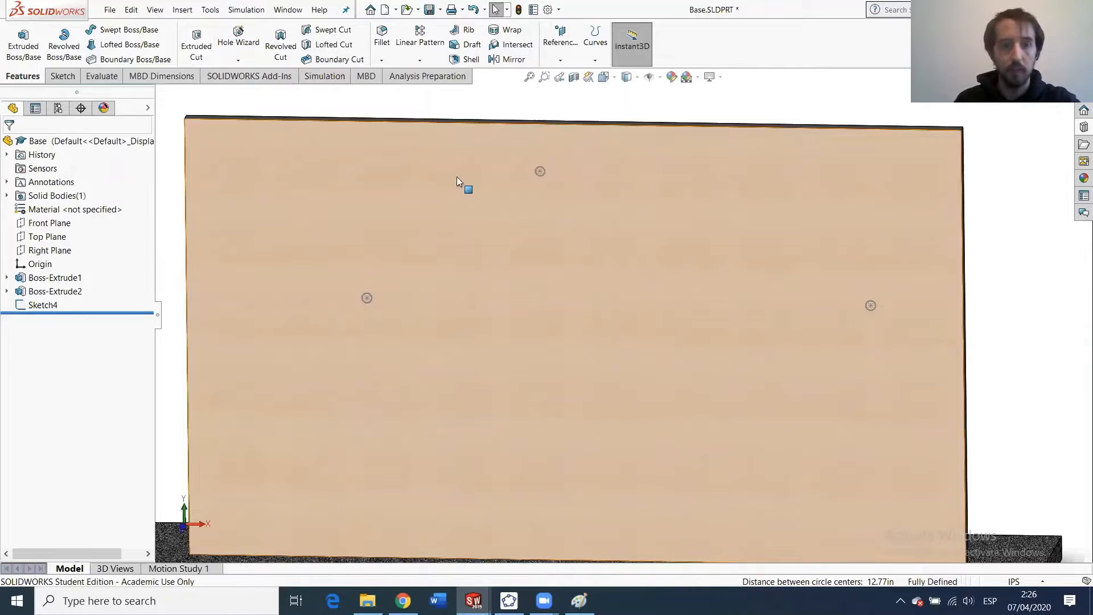
pyautogui.click(194, 50)
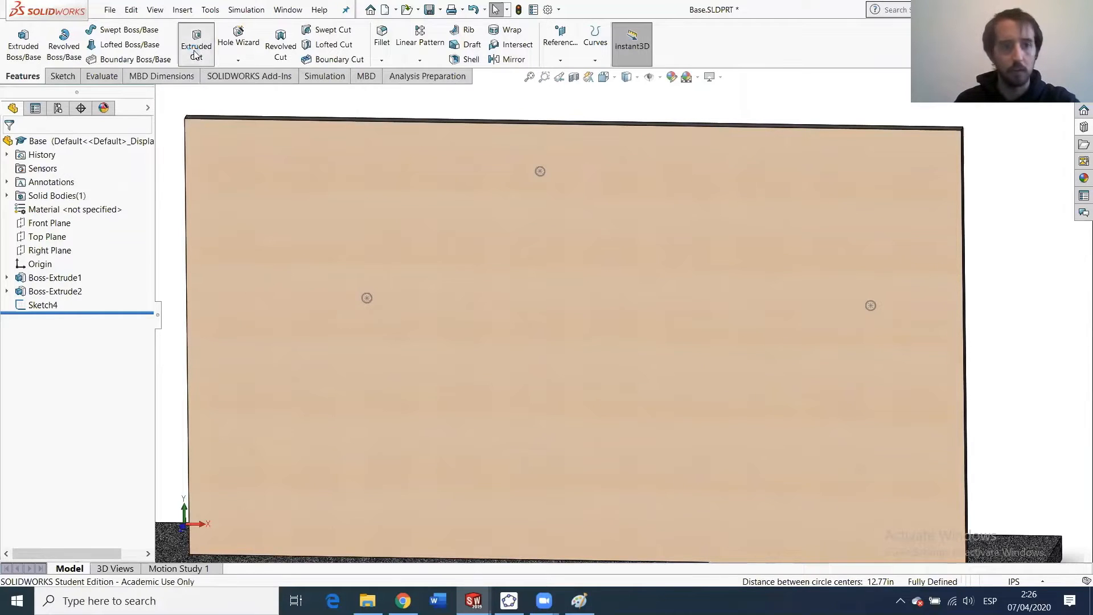
pyautogui.click(370, 296)
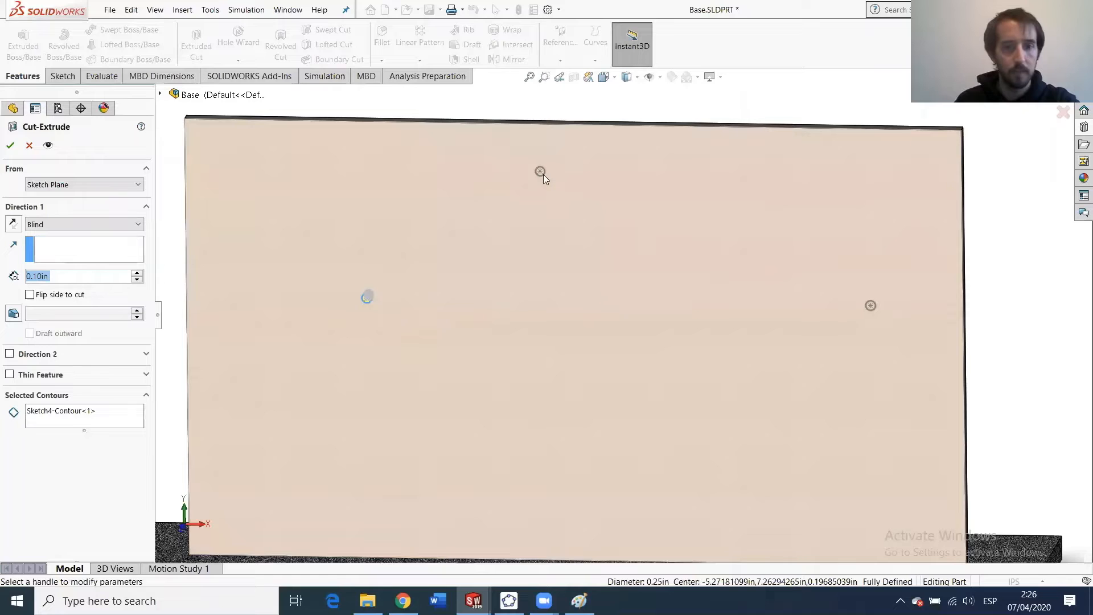
pyautogui.click(28, 147)
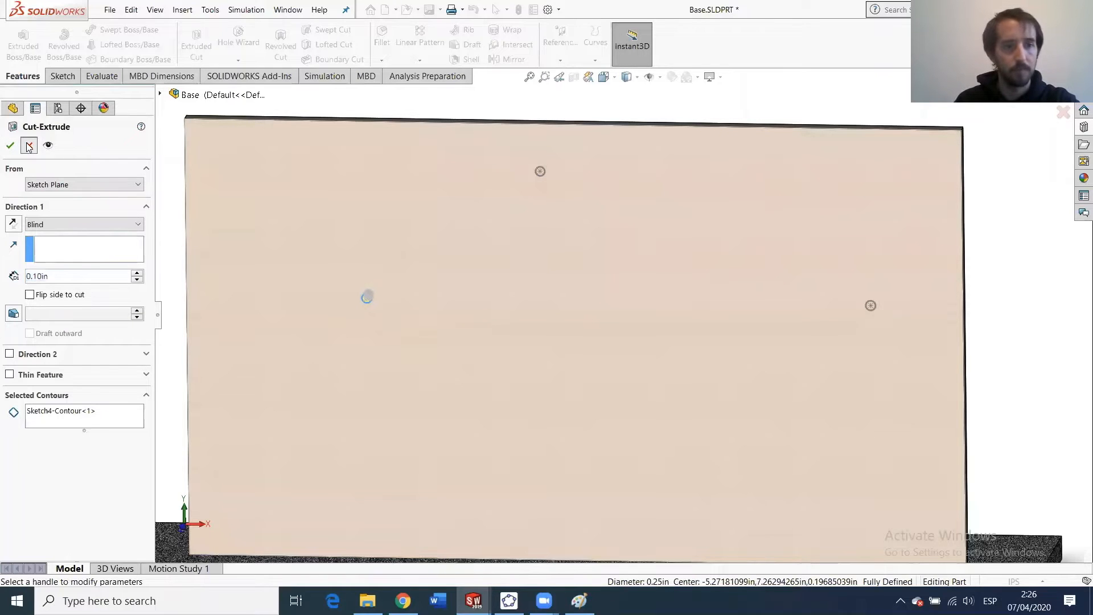
# Start an extruded cut from the sketch with the three circles on the Base panel, using a blind depth of 1.30 in.
pyautogui.click(43, 305)
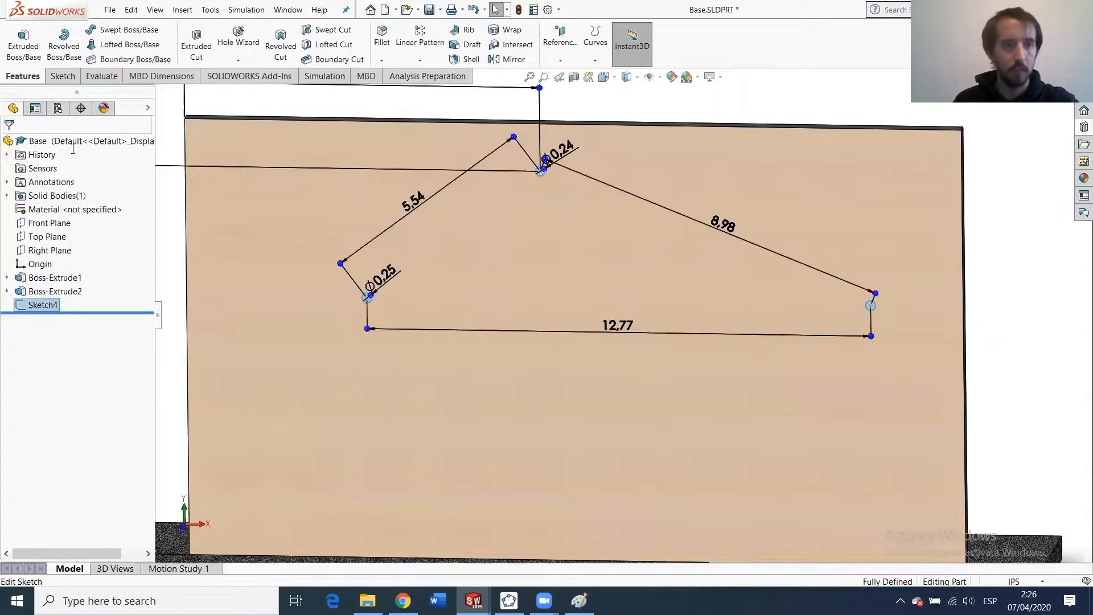
pyautogui.click(64, 77)
pyautogui.click(24, 77)
pyautogui.click(199, 34)
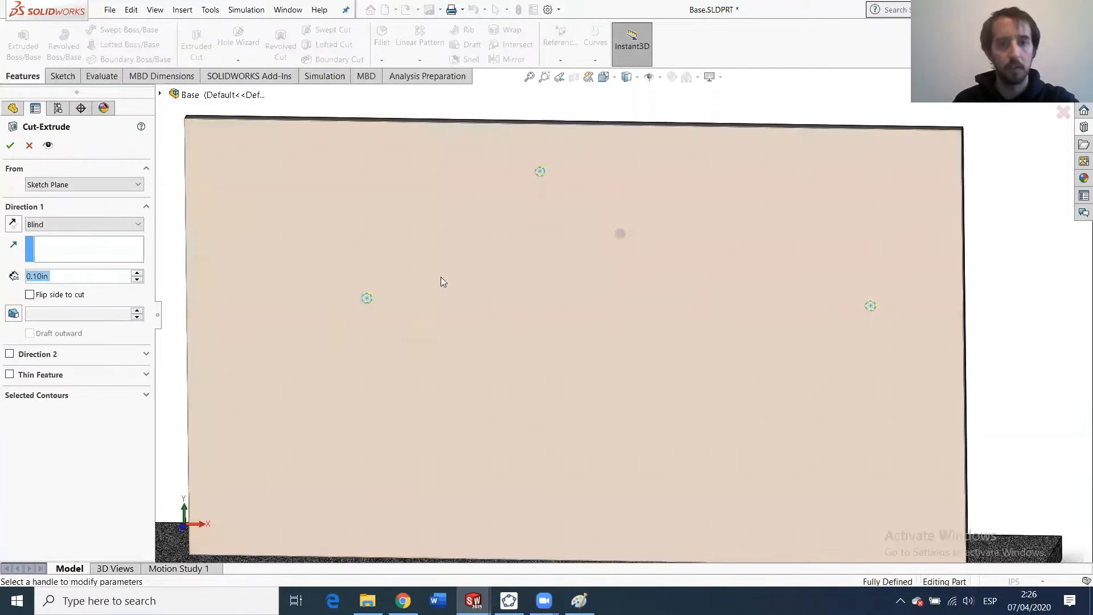
pyautogui.moveTo(442, 281); pyautogui.dragTo(579, 303, button='middle')
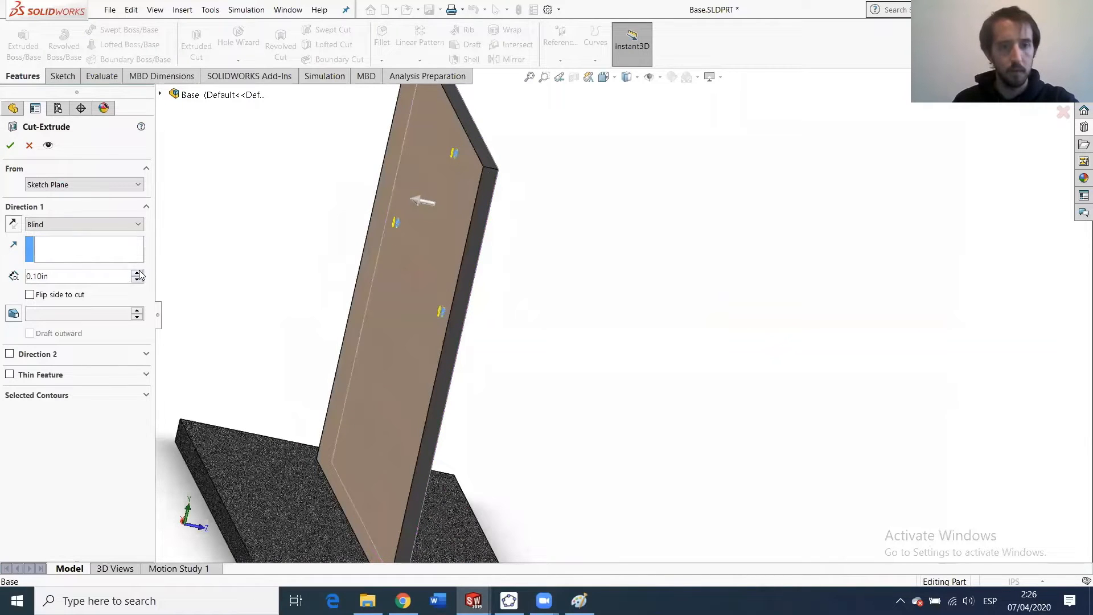
pyautogui.scroll(11, 138, 272)
pyautogui.scroll(1, 131, 276)
pyautogui.moveTo(394, 269); pyautogui.dragTo(357, 142, button='middle')
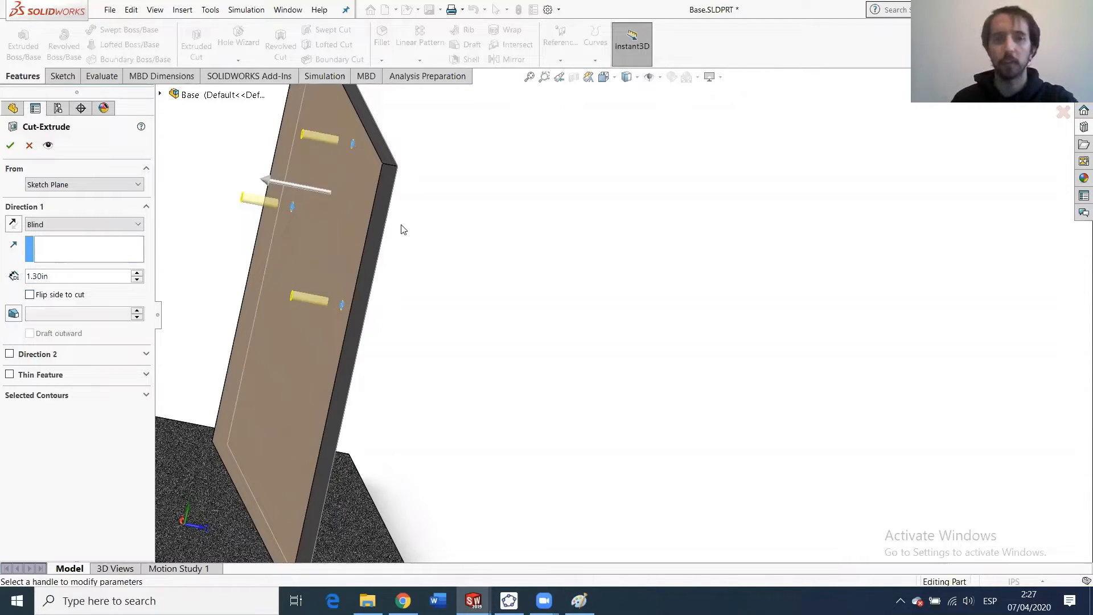
pyautogui.moveTo(350, 217); pyautogui.dragTo(533, 155, button='middle')
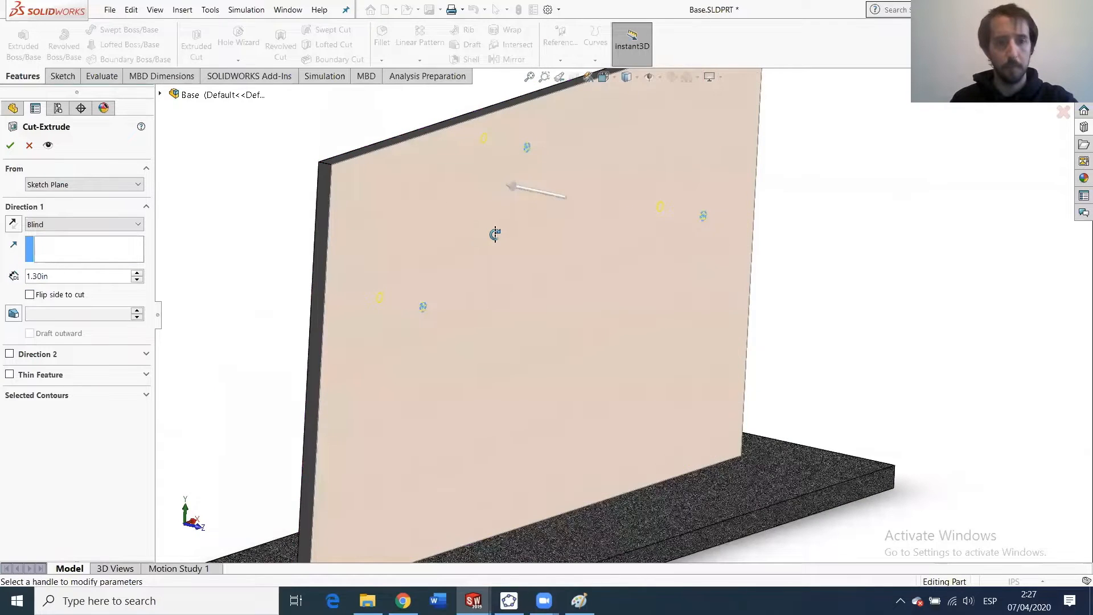
pyautogui.moveTo(495, 234); pyautogui.dragTo(157, 295, button='middle')
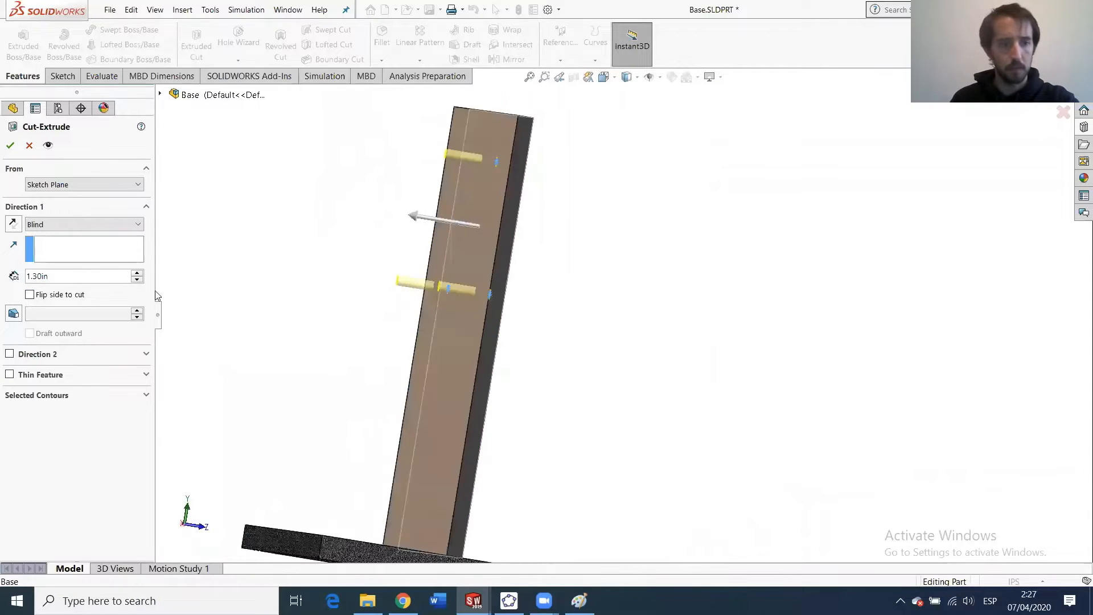
# Try the Through All end condition for the cut and check its extent from the side of the panel.
pyautogui.click(81, 224)
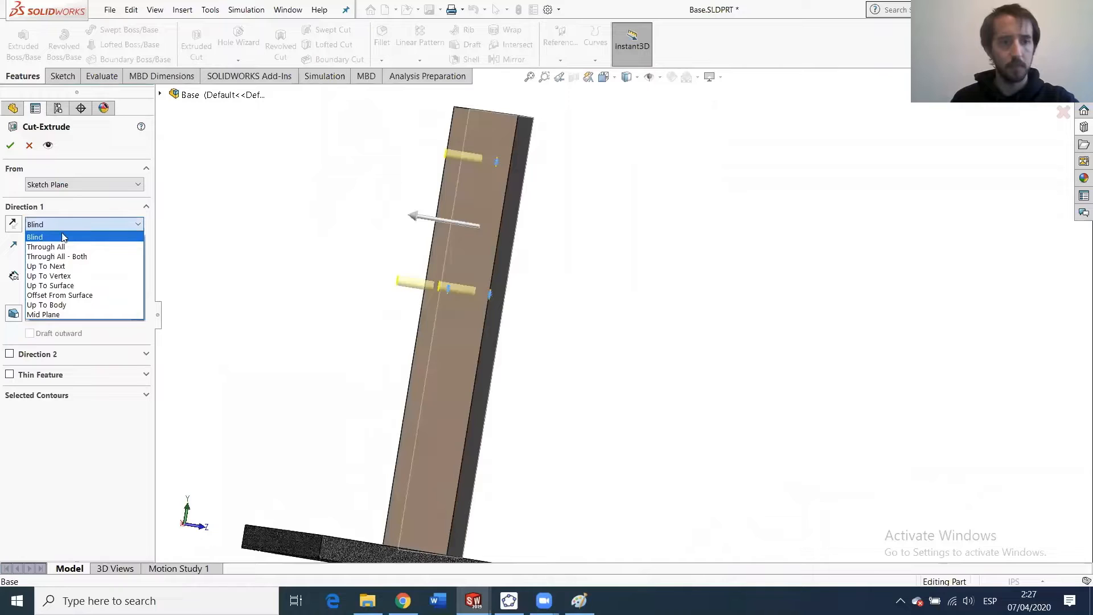
pyautogui.click(57, 237)
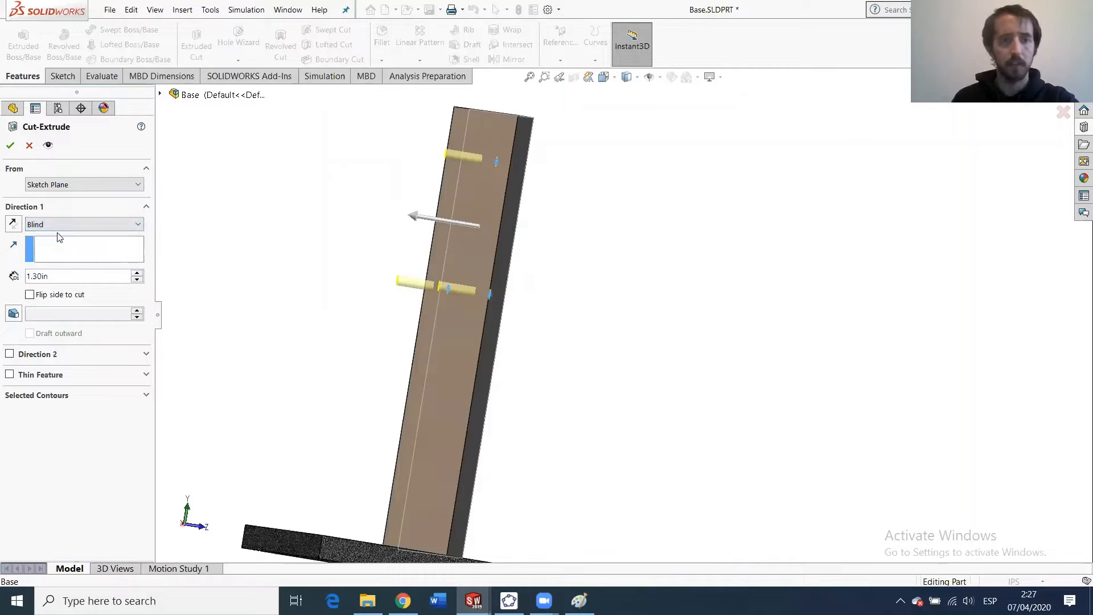
pyautogui.click(61, 225)
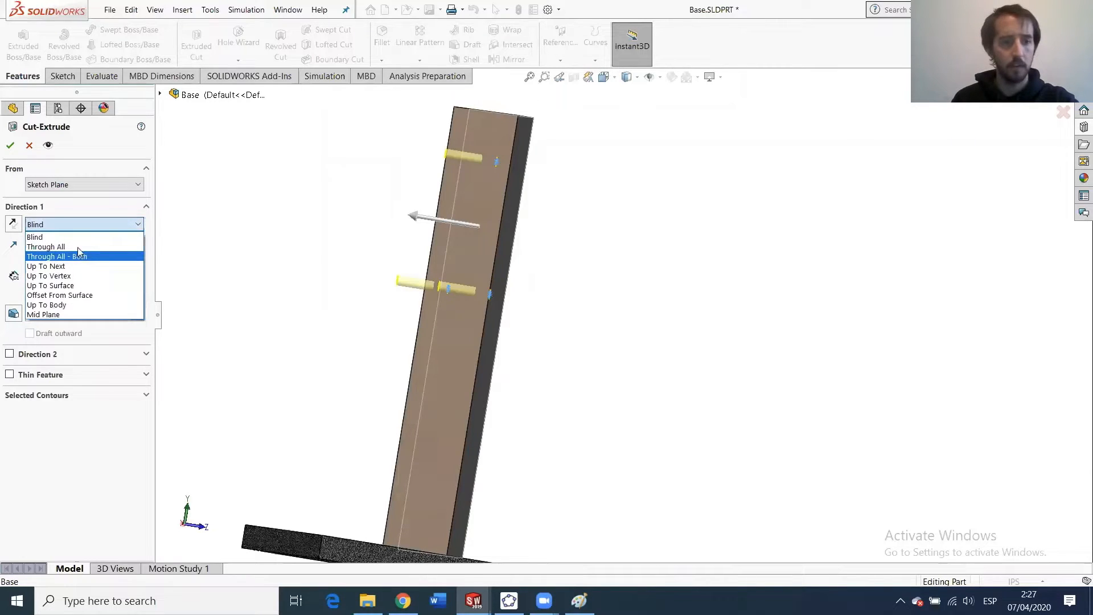
pyautogui.click(79, 247)
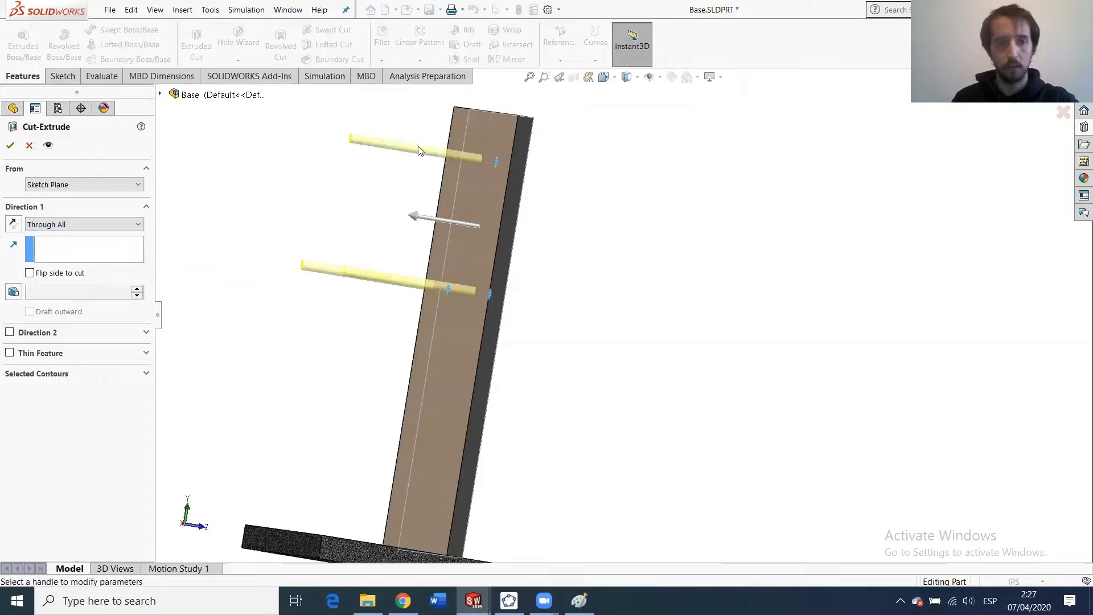
pyautogui.moveTo(513, 174); pyautogui.dragTo(499, 168, button='middle')
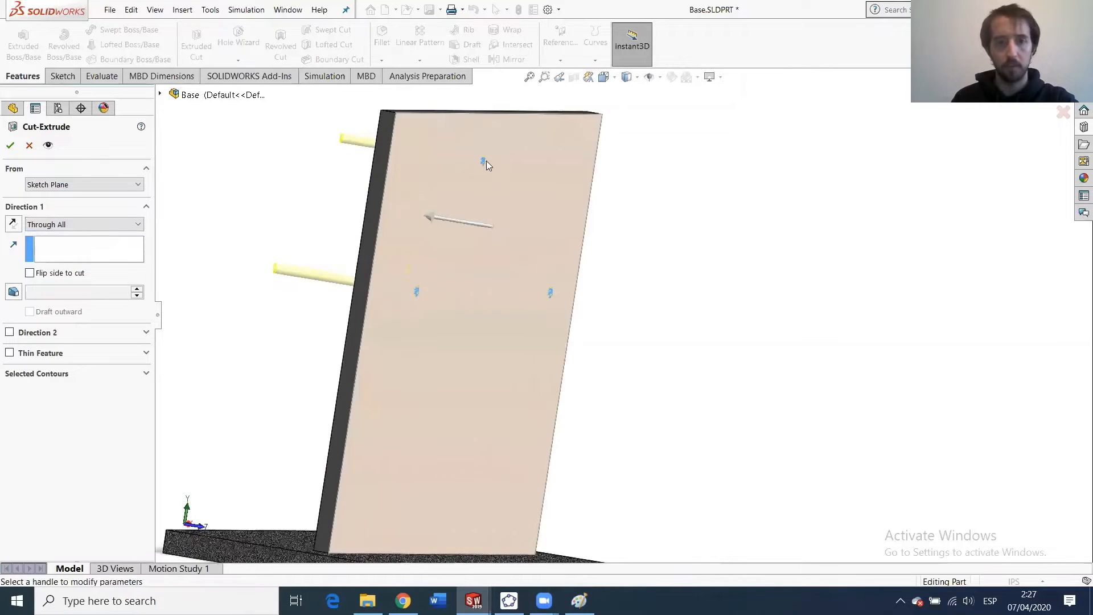
pyautogui.moveTo(419, 328); pyautogui.dragTo(403, 482, button='middle')
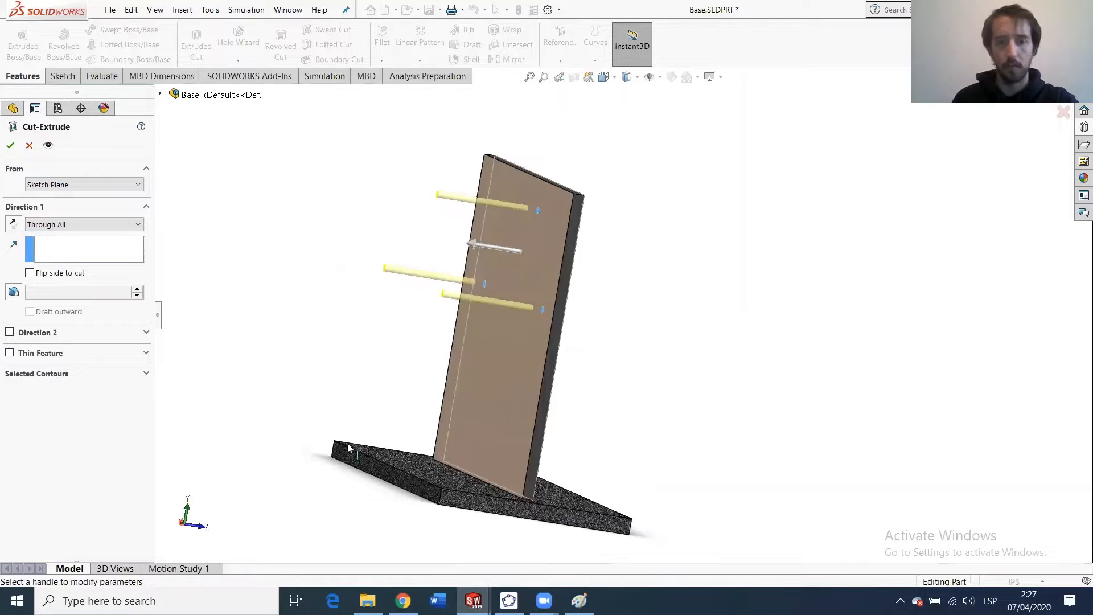
pyautogui.moveTo(482, 328); pyautogui.dragTo(410, 336, button='middle')
# Set the cut's end condition to Up To Surface with the Base panel's opposite face and accept the feature.
pyautogui.click(69, 225)
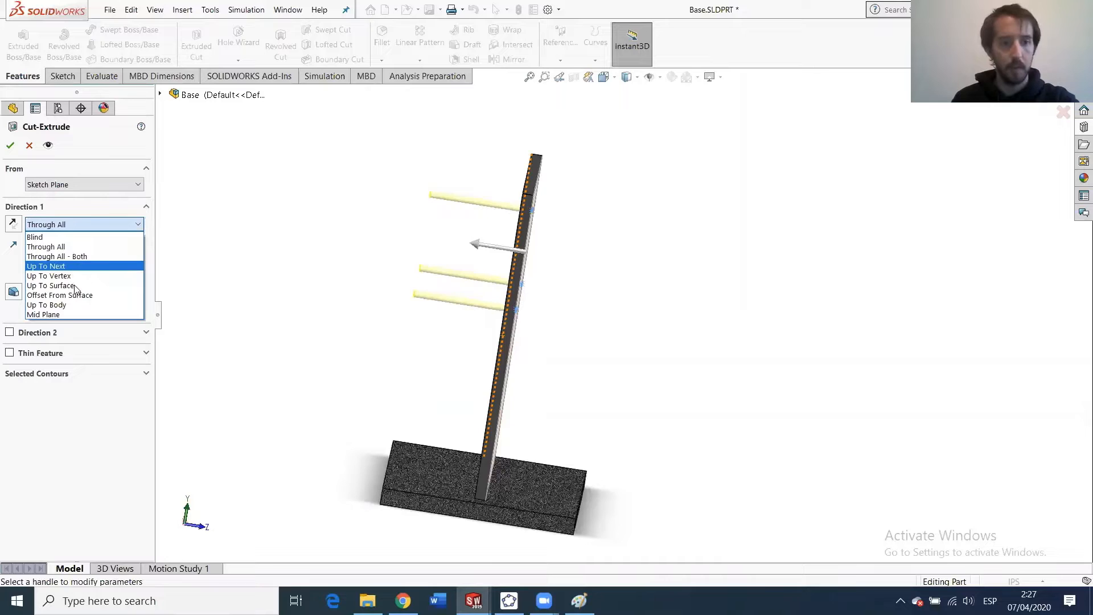
pyautogui.click(77, 286)
pyautogui.moveTo(368, 315); pyautogui.dragTo(482, 184, button='middle')
pyautogui.click(505, 273)
pyautogui.scroll(-4, 537, 203)
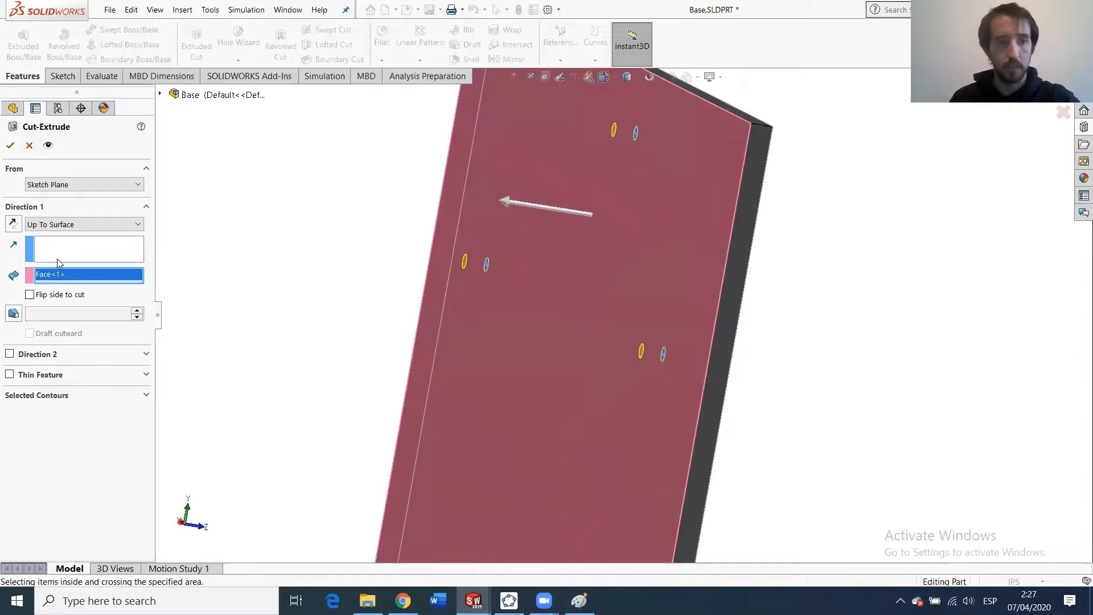
pyautogui.click(10, 146)
# Inspect the three holes cut through the Base panel from both sides.
pyautogui.scroll(-5, 620, 174)
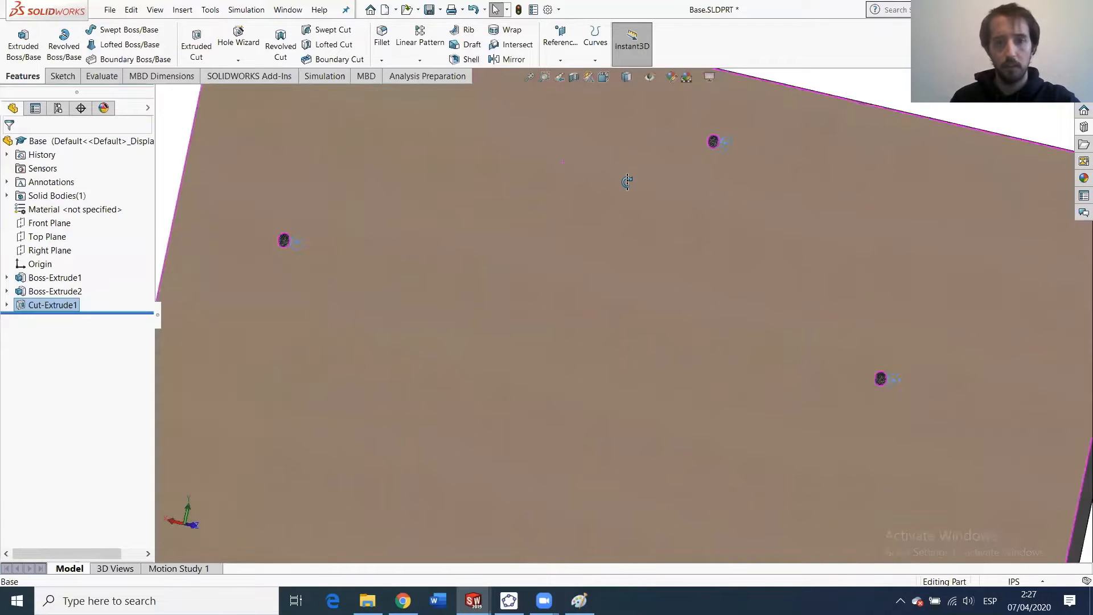
pyautogui.scroll(-2, 627, 181)
pyautogui.scroll(-5, 735, 149)
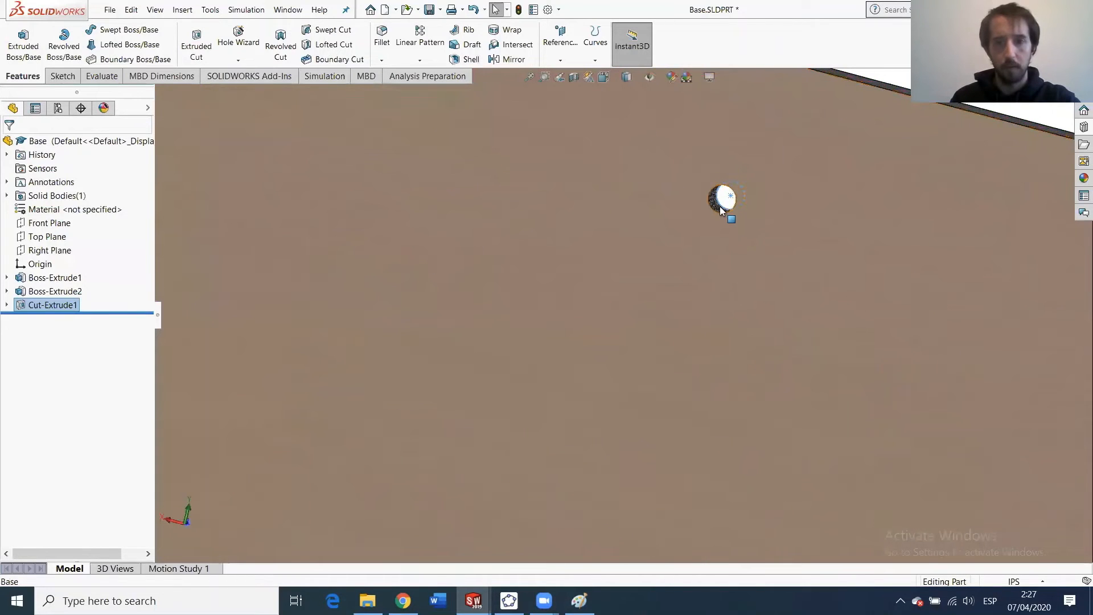
pyautogui.scroll(-3, 717, 225)
pyautogui.scroll(4, 660, 314)
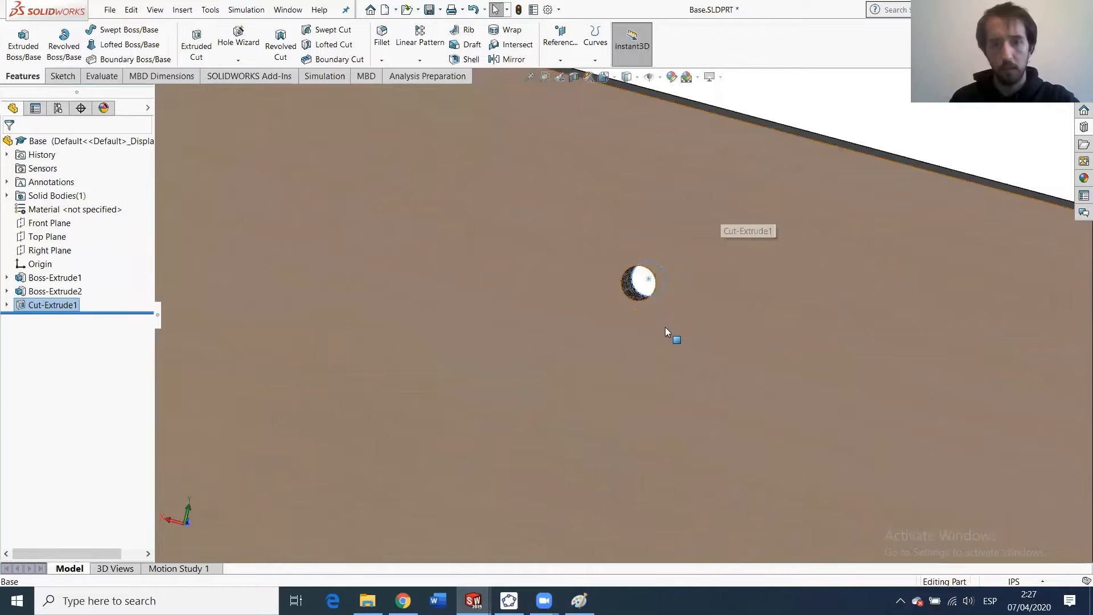
pyautogui.scroll(5, 663, 398)
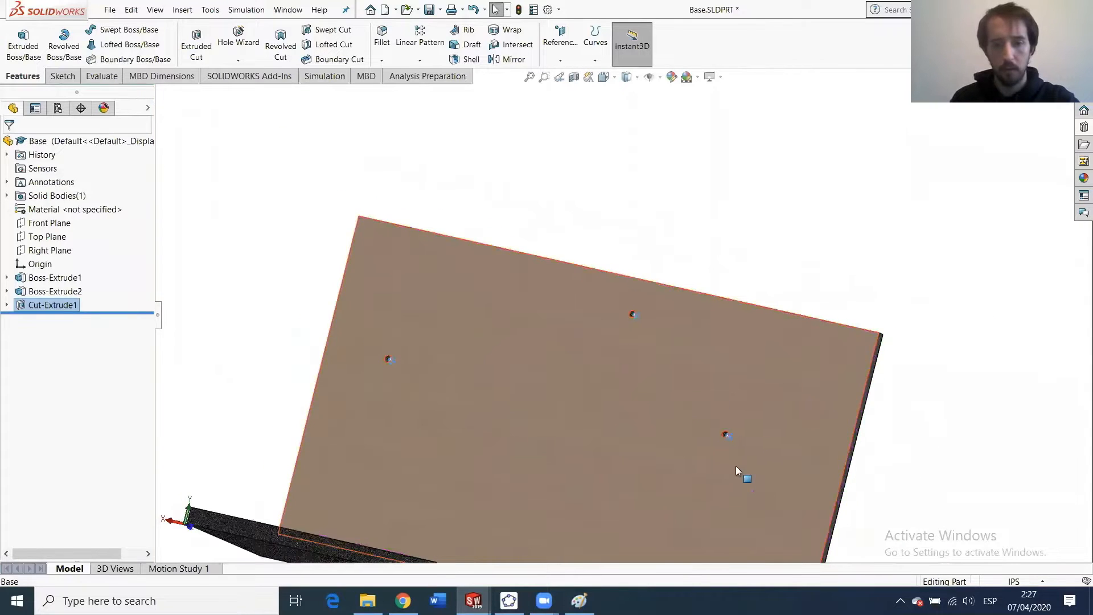
pyautogui.scroll(-5, 712, 409)
pyautogui.moveTo(698, 367); pyautogui.dragTo(530, 348, button='middle')
pyautogui.scroll(6, 766, 274)
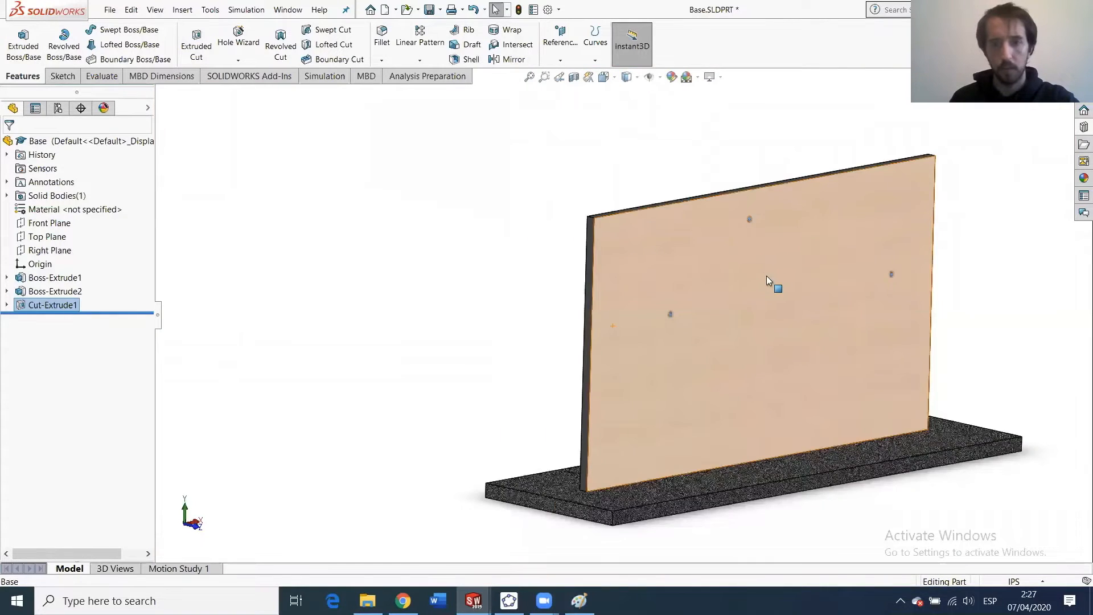
pyautogui.scroll(-2, 772, 255)
# Save the Base part and return to Assem1, rebuilding the assembly.
pyautogui.hotkey('ctrl', 's')
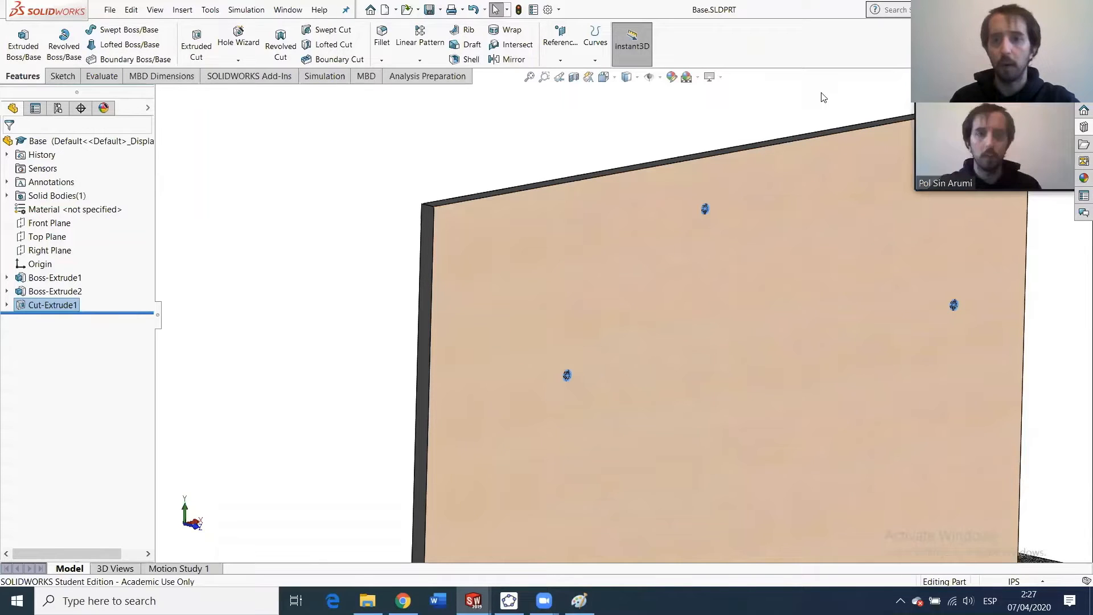
pyautogui.hotkey('ctrl', 'Tab')
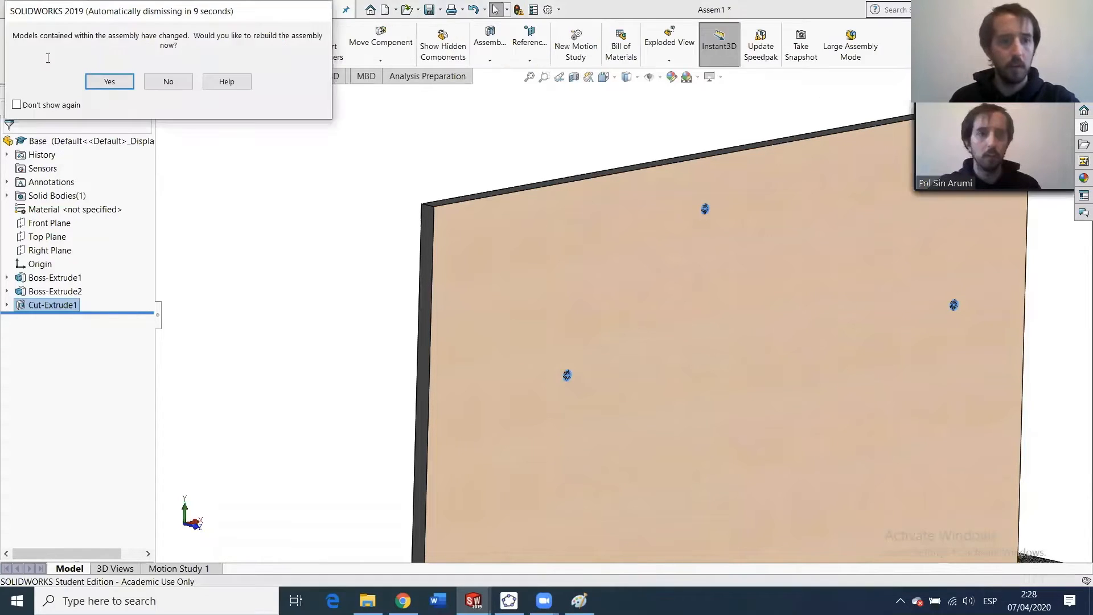
pyautogui.click(108, 81)
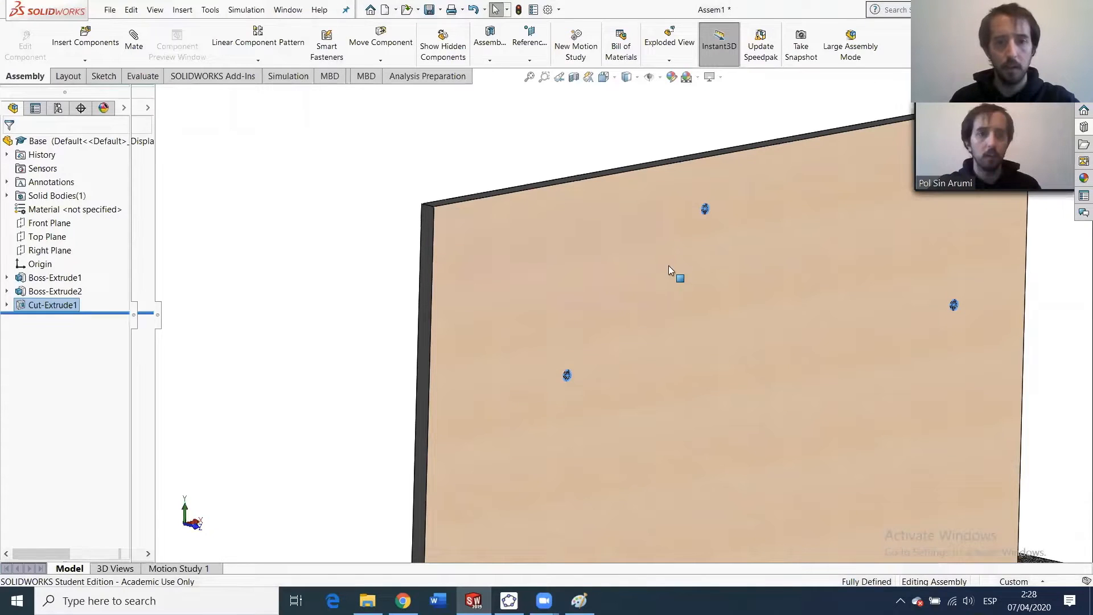
# Examine how the motor's shaft and boss fit the Base panel's upper hole in the assembly.
pyautogui.moveTo(663, 239); pyautogui.dragTo(629, 248, button='middle')
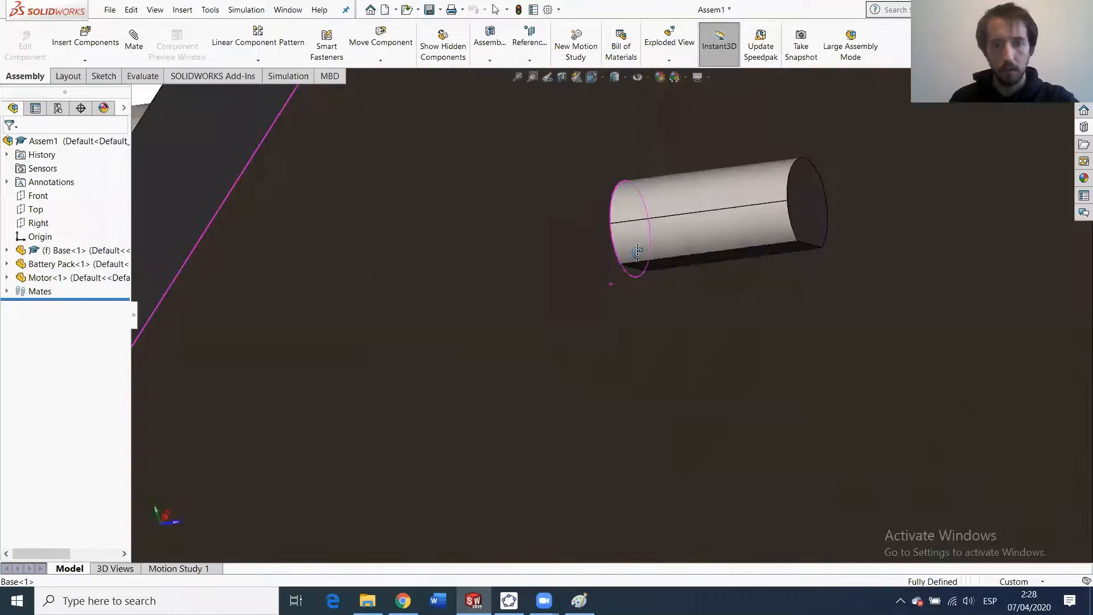
pyautogui.scroll(-5, 591, 257)
pyautogui.moveTo(692, 384); pyautogui.dragTo(629, 471, button='middle')
pyautogui.scroll(5, 873, 443)
pyautogui.scroll(-3, 629, 471)
pyautogui.scroll(-3, 733, 245)
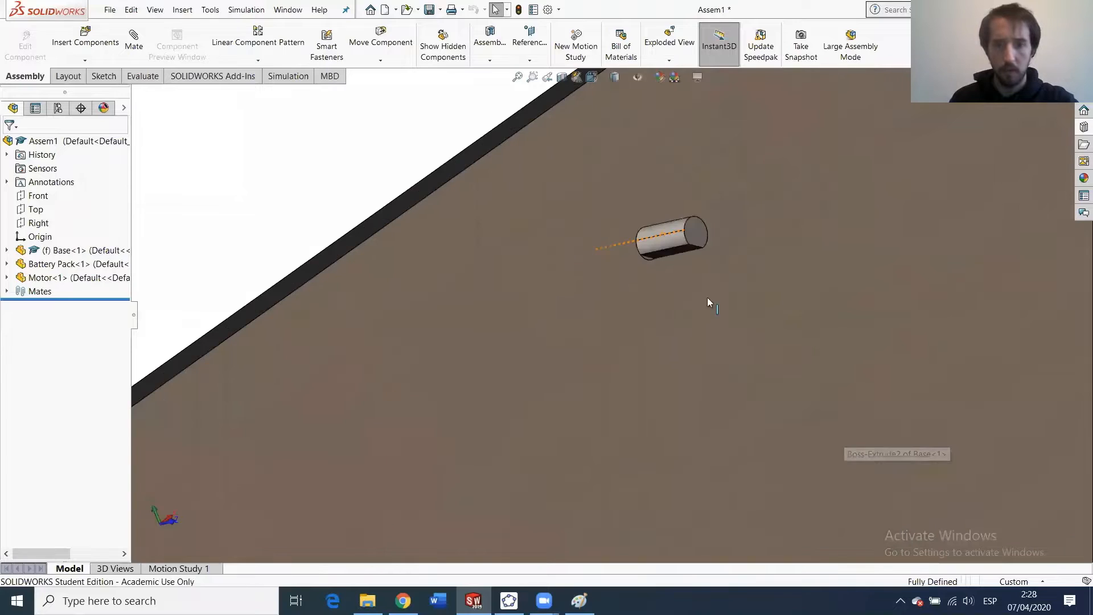
pyautogui.click(652, 213)
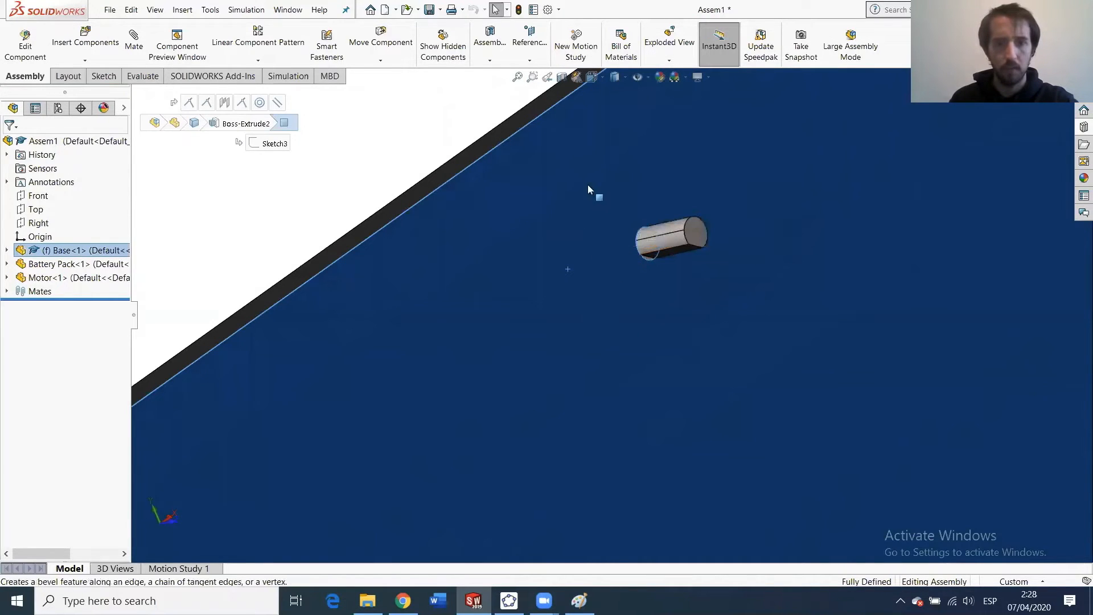
pyautogui.moveTo(589, 270); pyautogui.dragTo(508, 261, button='middle')
# Open the Motor part from the assembly without running feature recognition.
pyautogui.click(509, 259)
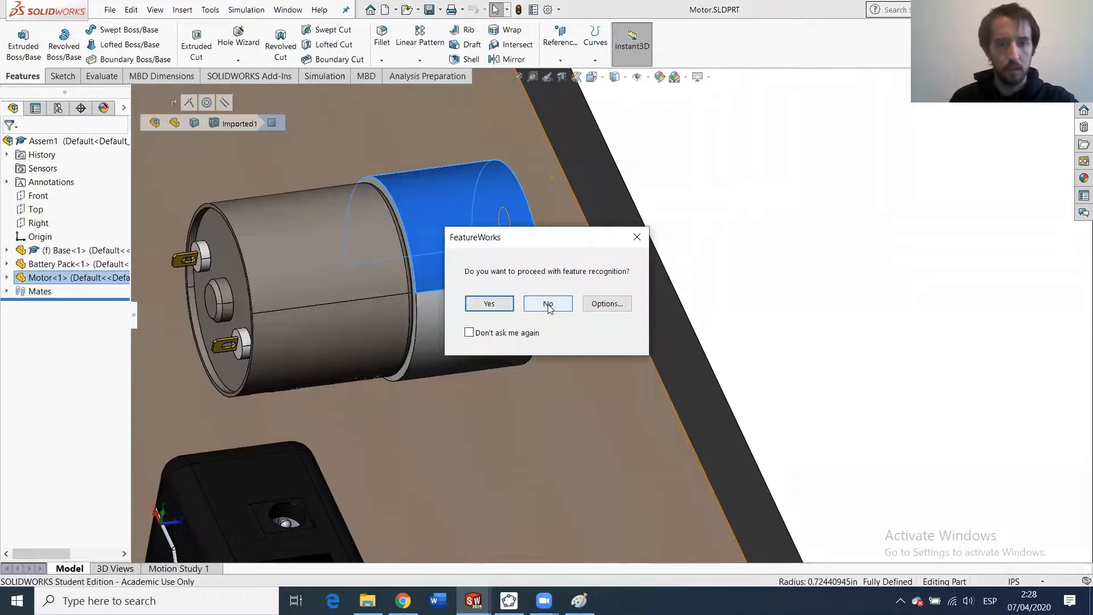
pyautogui.click(548, 304)
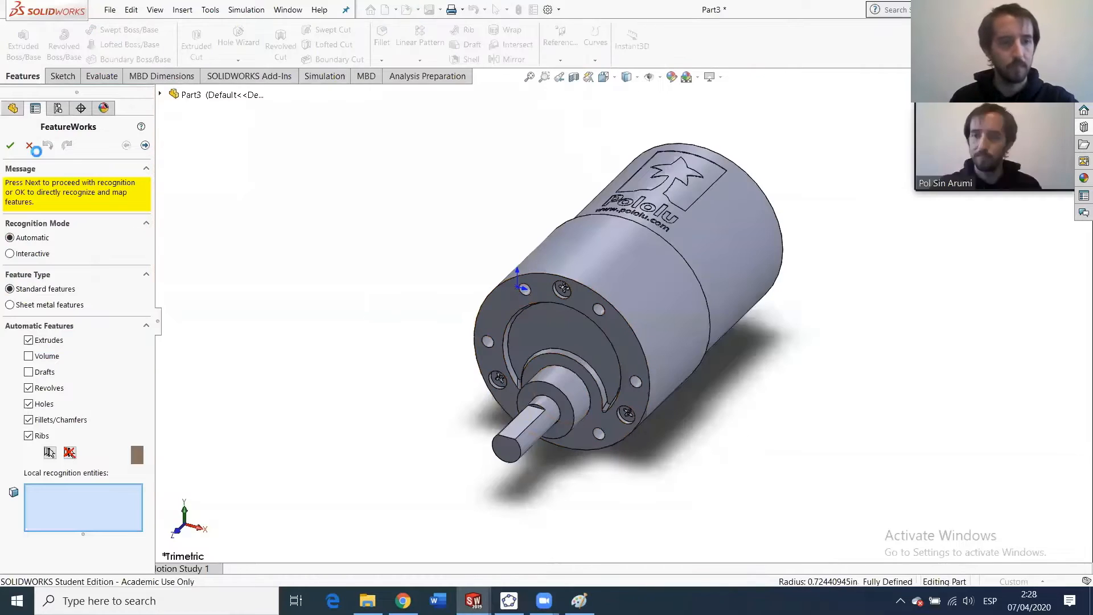
pyautogui.click(29, 146)
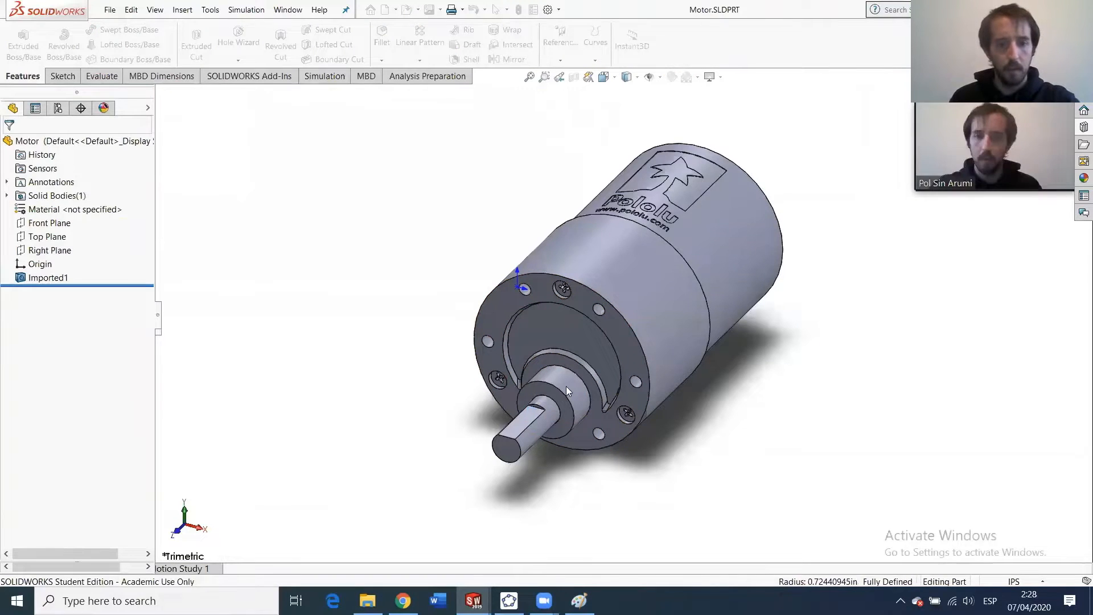
# Measure the radius of the cylindrical boss around the motor's shaft.
pyautogui.click(566, 389)
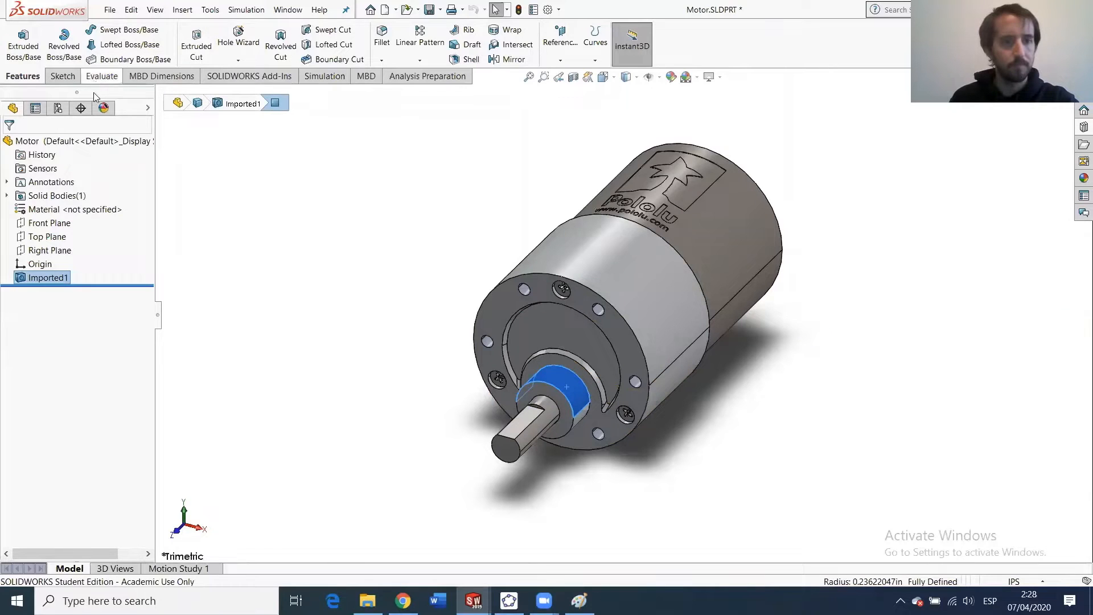
pyautogui.click(101, 76)
pyautogui.click(122, 42)
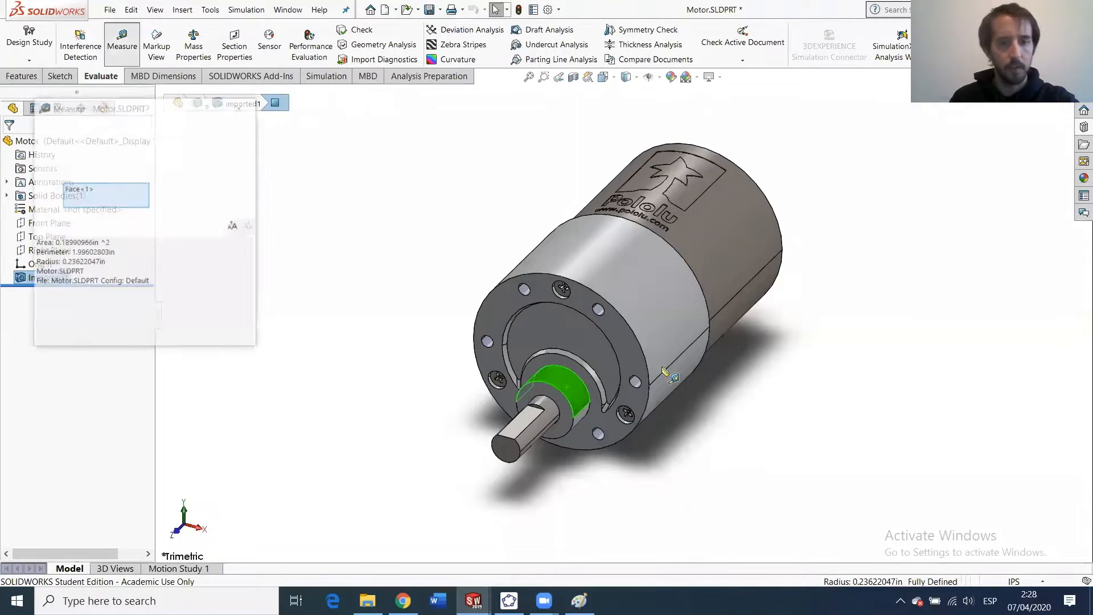
pyautogui.moveTo(66, 260)
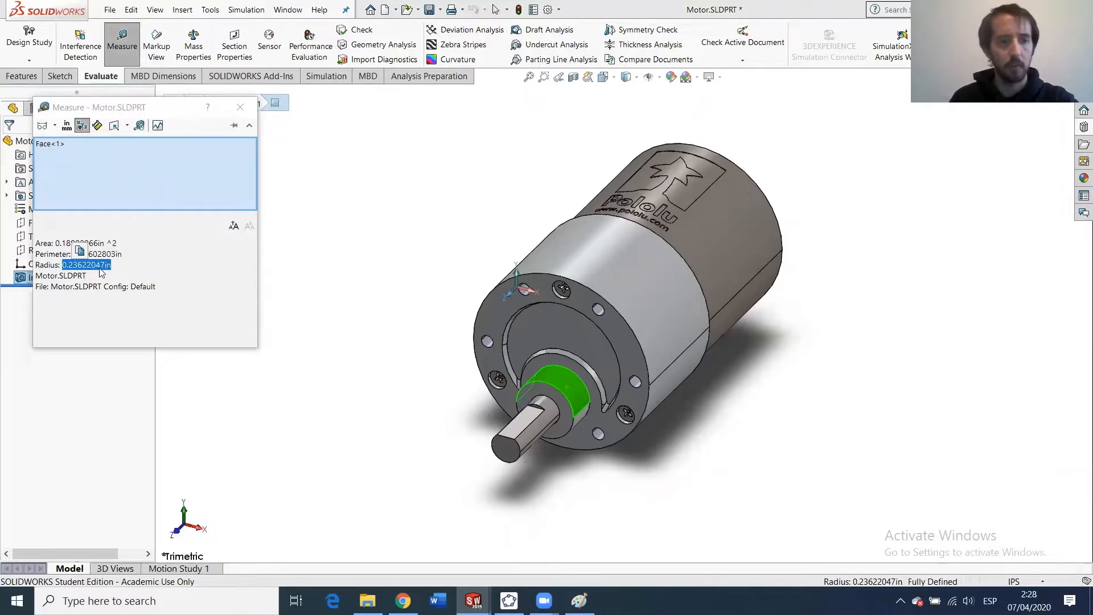
pyautogui.click(240, 107)
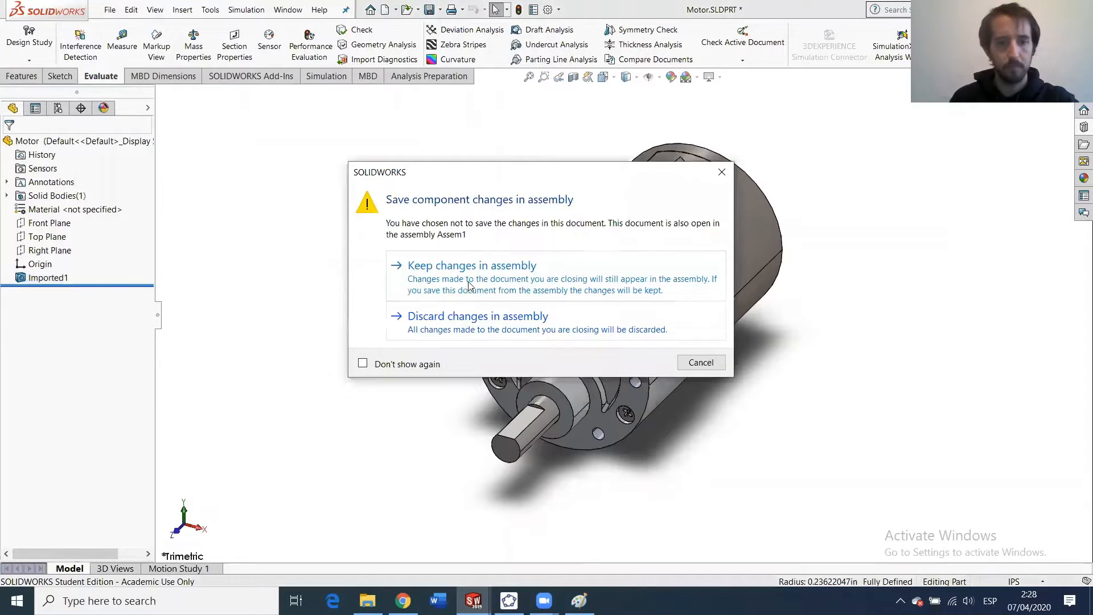
# Close the Motor part, keeping its changes in the assembly, and rebuild Assem1.
pyautogui.click(468, 283)
pyautogui.click(109, 81)
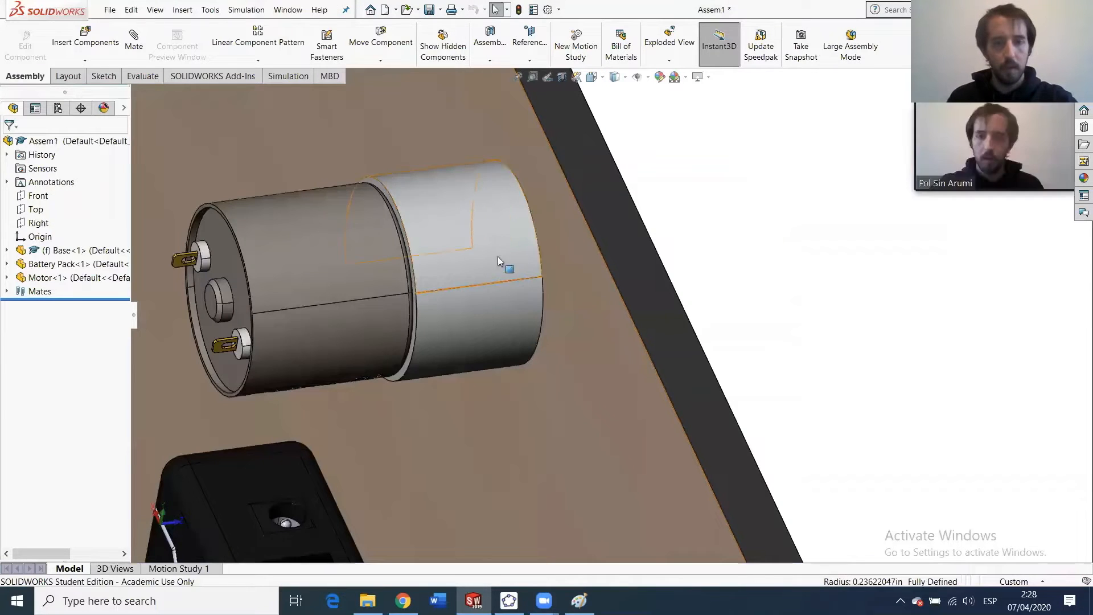
# Open the Base part from the assembly in its own window.
pyautogui.moveTo(497, 257); pyautogui.dragTo(575, 343, button='middle')
pyautogui.scroll(3, 574, 344)
pyautogui.click(574, 343)
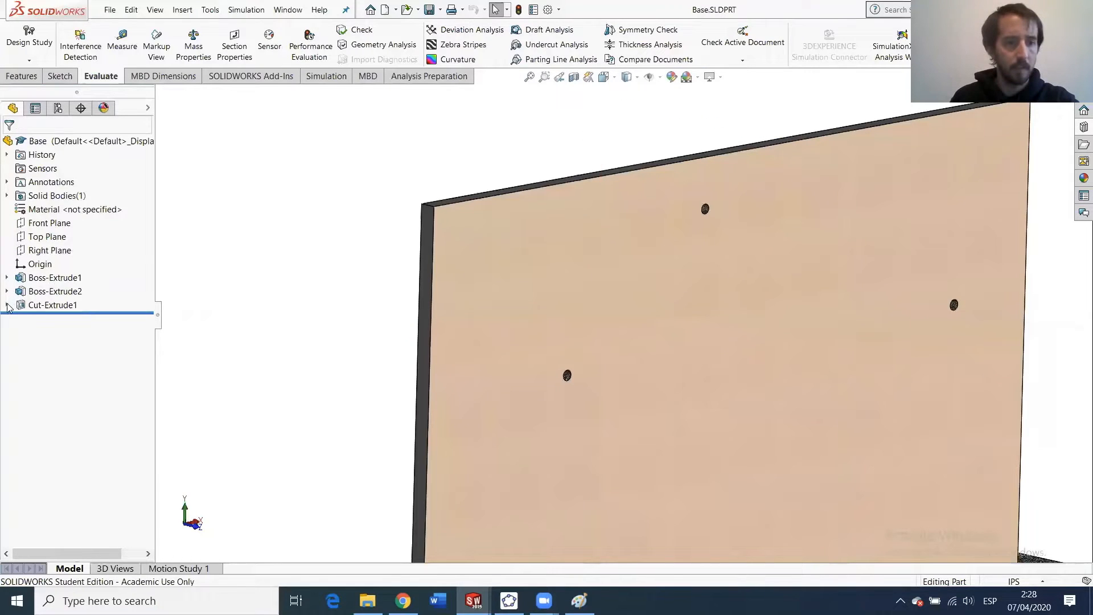
# Double the upper hole's diameter in the sketch of the Base's cut extrusion, entering 0.23622047in*2.
pyautogui.click(6, 306)
pyautogui.click(33, 318)
pyautogui.scroll(-3, 791, 171)
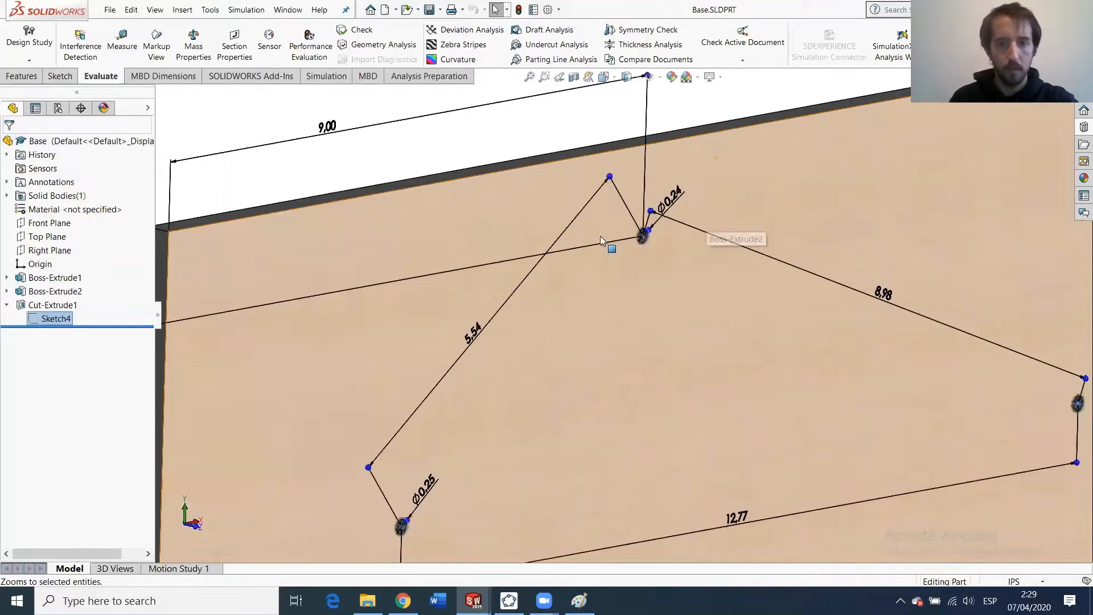
pyautogui.scroll(-3, 646, 196)
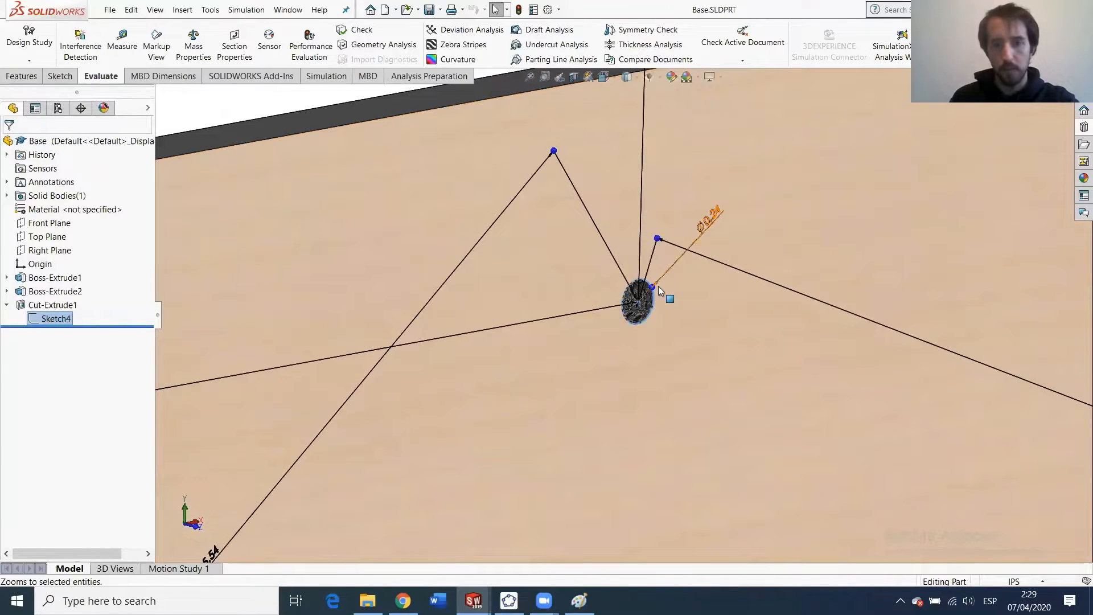
pyautogui.doubleClick(708, 224)
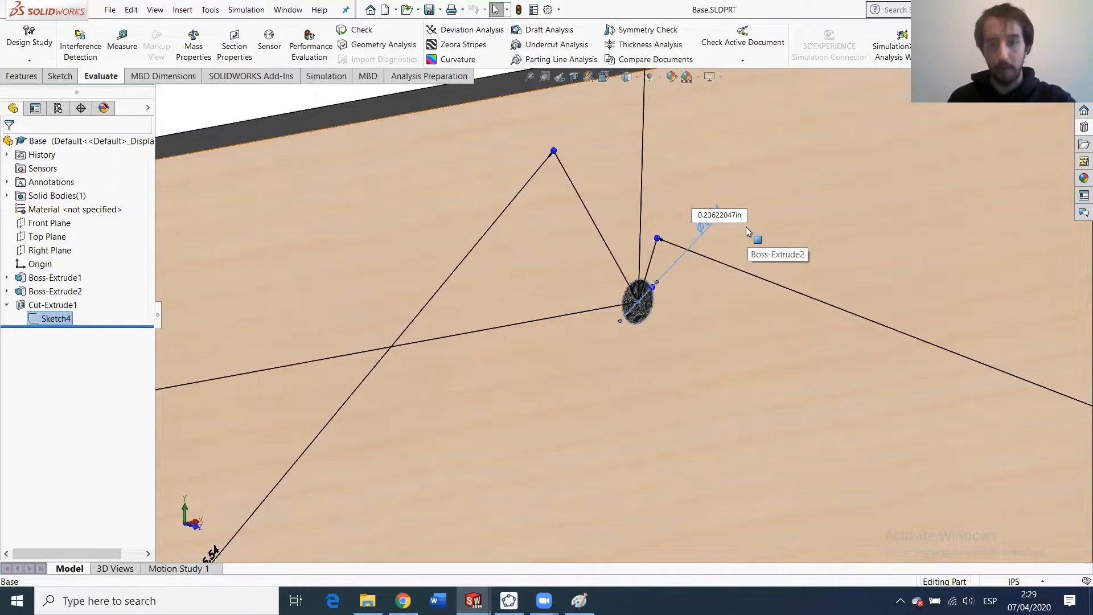
pyautogui.click(734, 217)
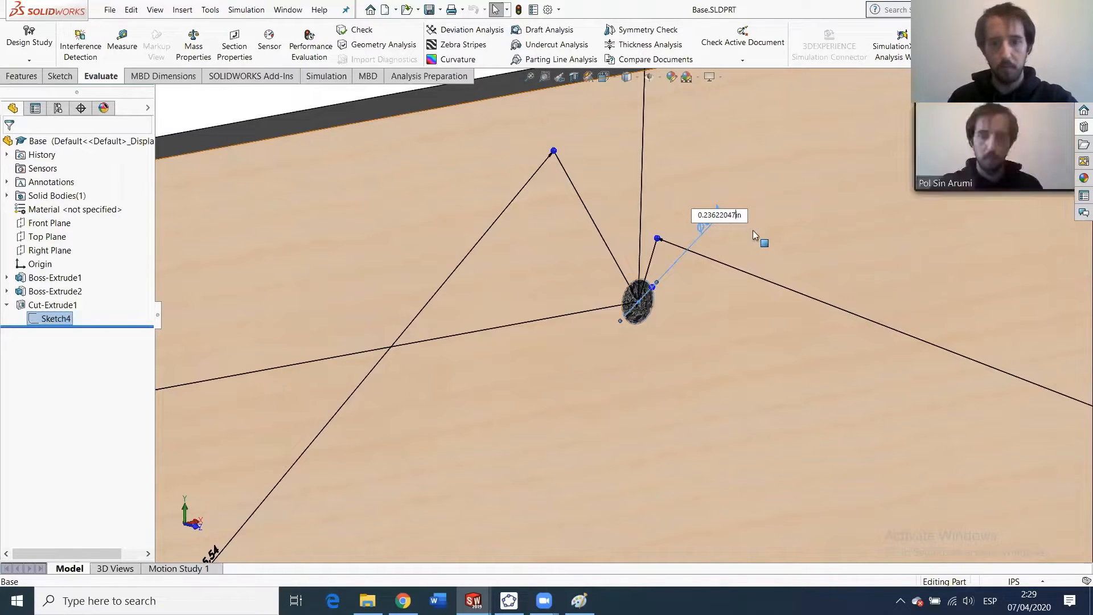
pyautogui.click(738, 214)
pyautogui.write('*2')
pyautogui.press('Return')
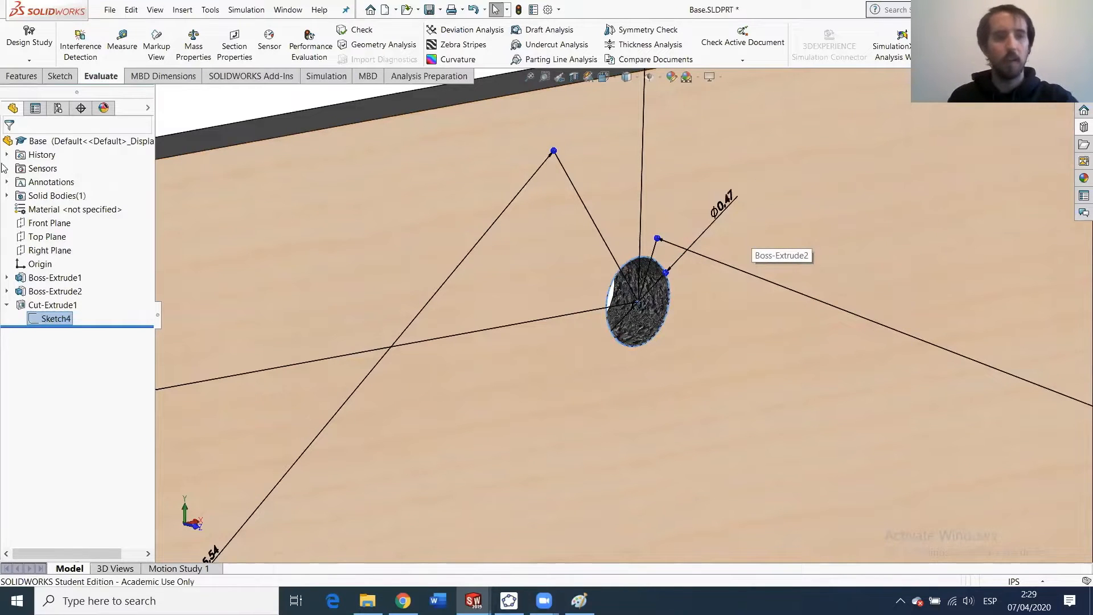
pyautogui.click(388, 172)
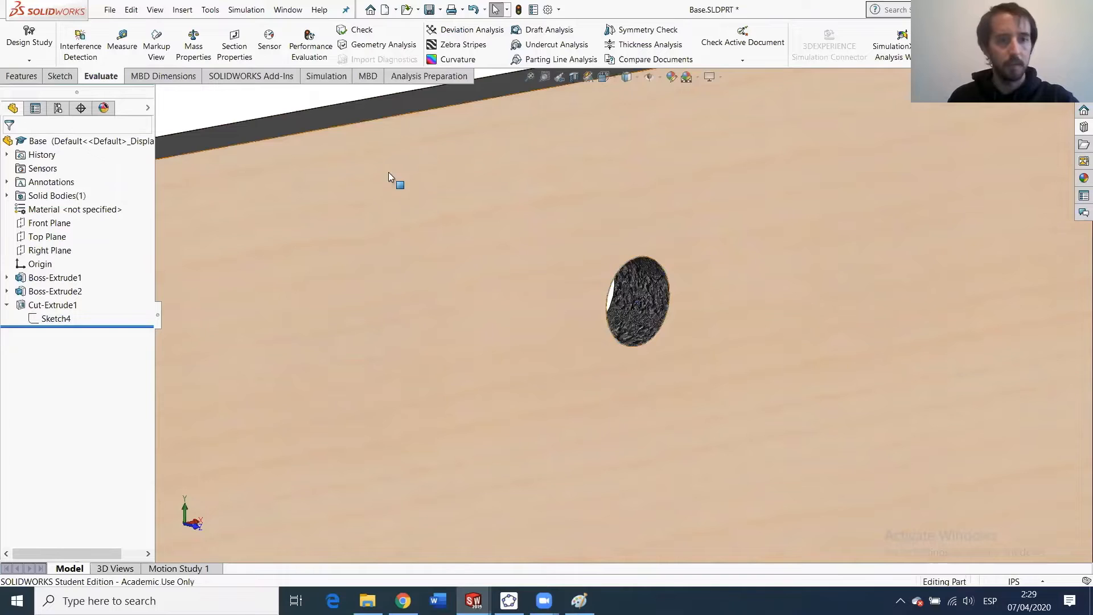
# View the whole Base part and return to the Assem1 assembly with the modified part.
pyautogui.press('f')
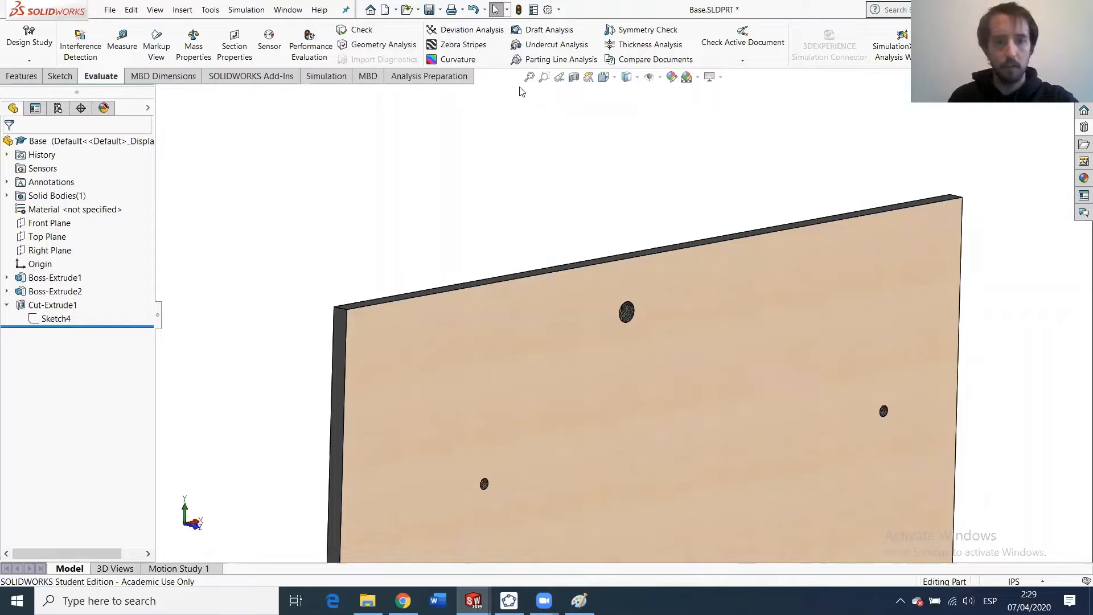
pyautogui.hotkey('ctrl', 'Tab')
pyautogui.click(128, 85)
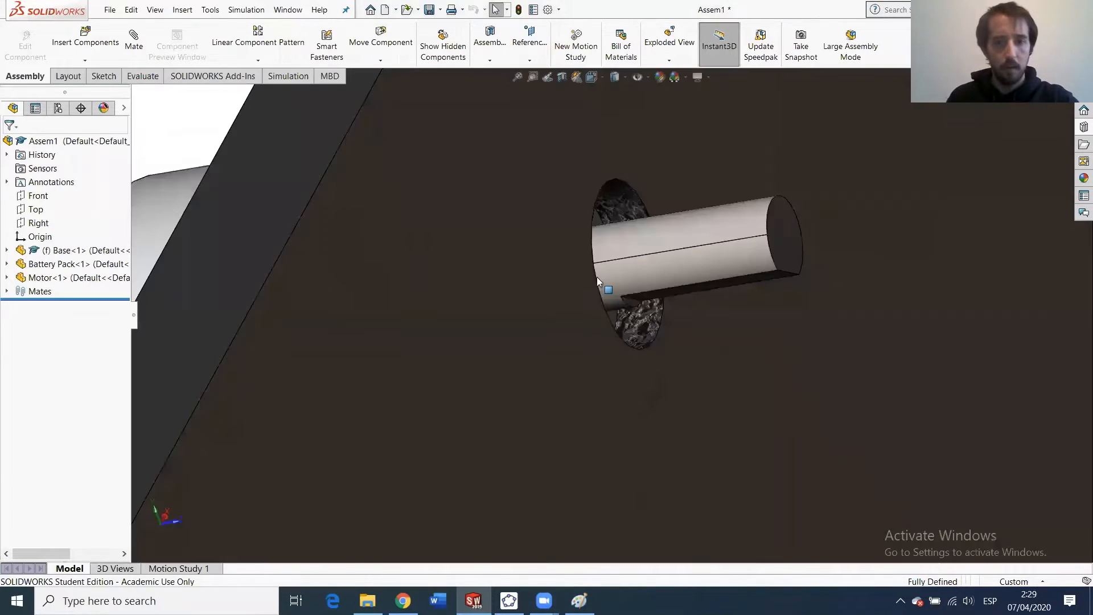
# Examine from both sides of the Base panel how the motor's boss and shaft fit the enlarged upper hole.
pyautogui.moveTo(607, 290); pyautogui.dragTo(484, 263, button='middle')
pyautogui.moveTo(634, 226); pyautogui.dragTo(760, 183)
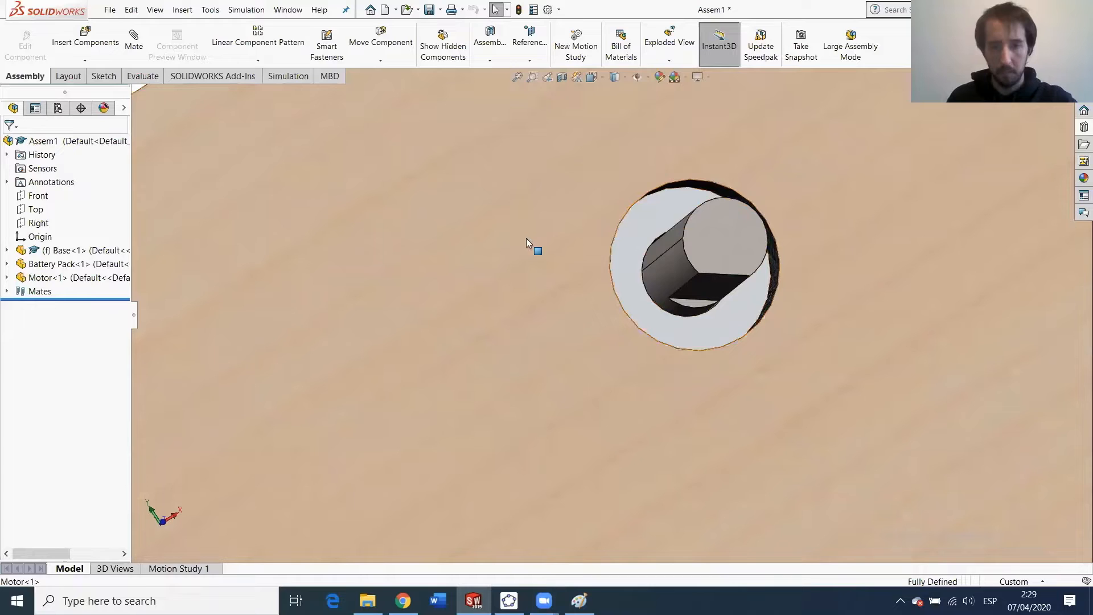
pyautogui.scroll(-10, 587, 262)
pyautogui.scroll(4, 587, 262)
pyautogui.scroll(-5, 523, 257)
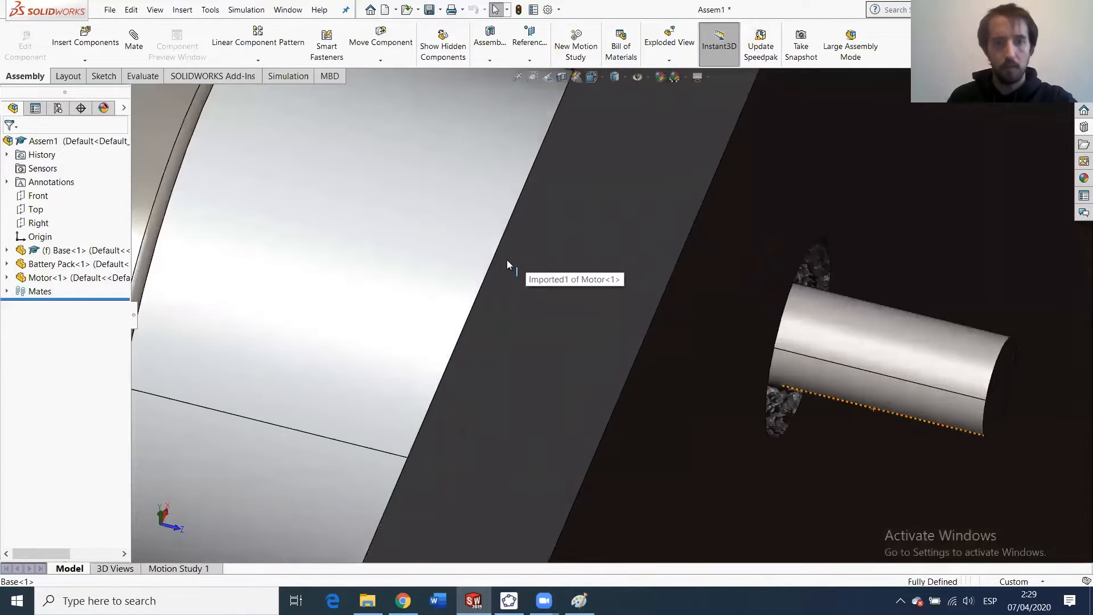
pyautogui.moveTo(524, 258); pyautogui.dragTo(797, 446, button='middle')
pyautogui.click(600, 277)
pyautogui.scroll(4, 796, 446)
pyautogui.scroll(8, 767, 457)
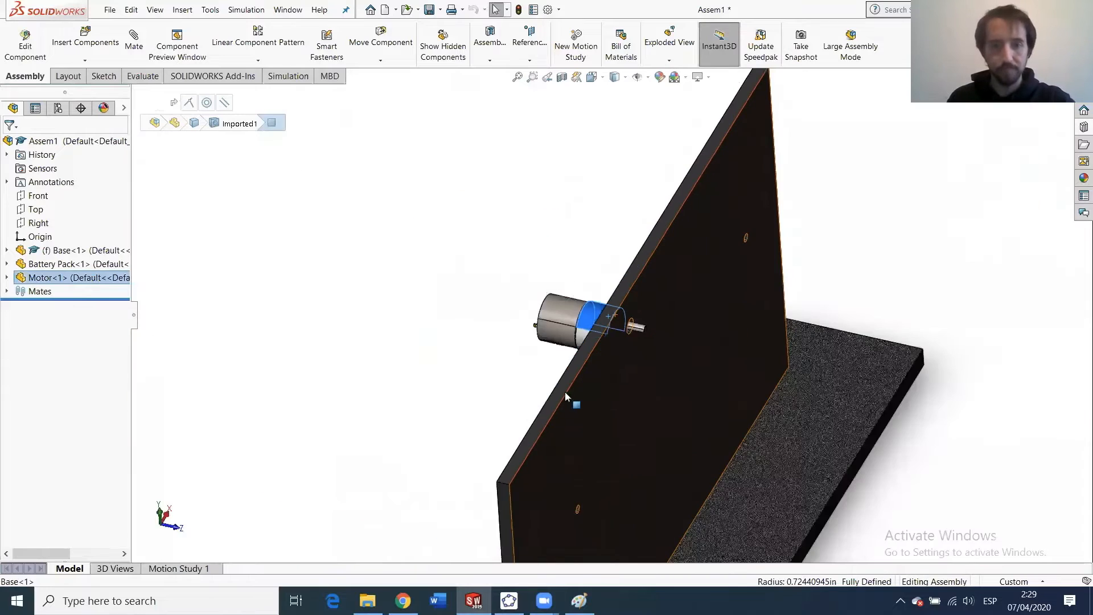
pyautogui.moveTo(534, 302); pyautogui.dragTo(765, 419, button='middle')
pyautogui.scroll(-5, 765, 419)
pyautogui.moveTo(595, 442); pyautogui.dragTo(637, 384, button='middle')
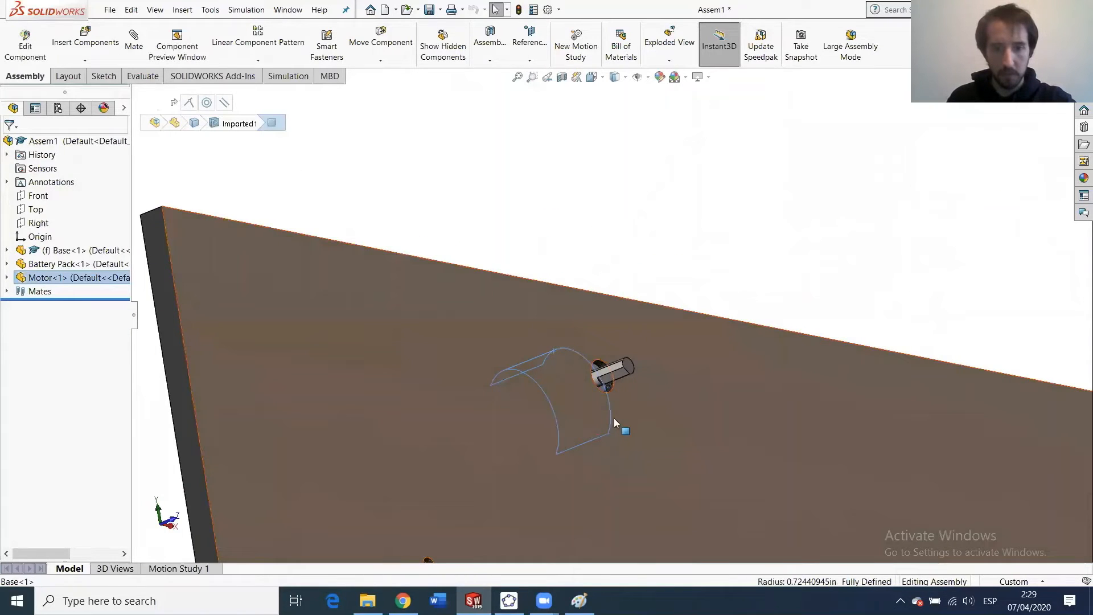
pyautogui.scroll(4, 620, 399)
pyautogui.scroll(-3, 665, 362)
pyautogui.scroll(2, 686, 360)
pyautogui.moveTo(686, 357); pyautogui.dragTo(663, 442, button='middle')
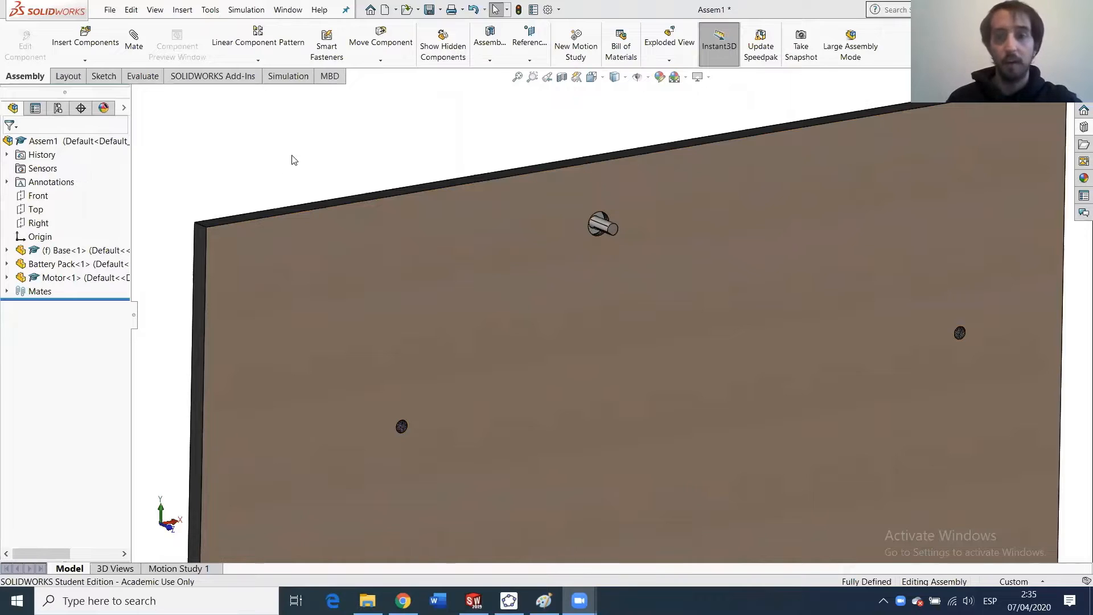
# Save the assembly as Assembly_Horse in the Assembly folder inside Horse.
pyautogui.click(110, 10)
pyautogui.click(154, 144)
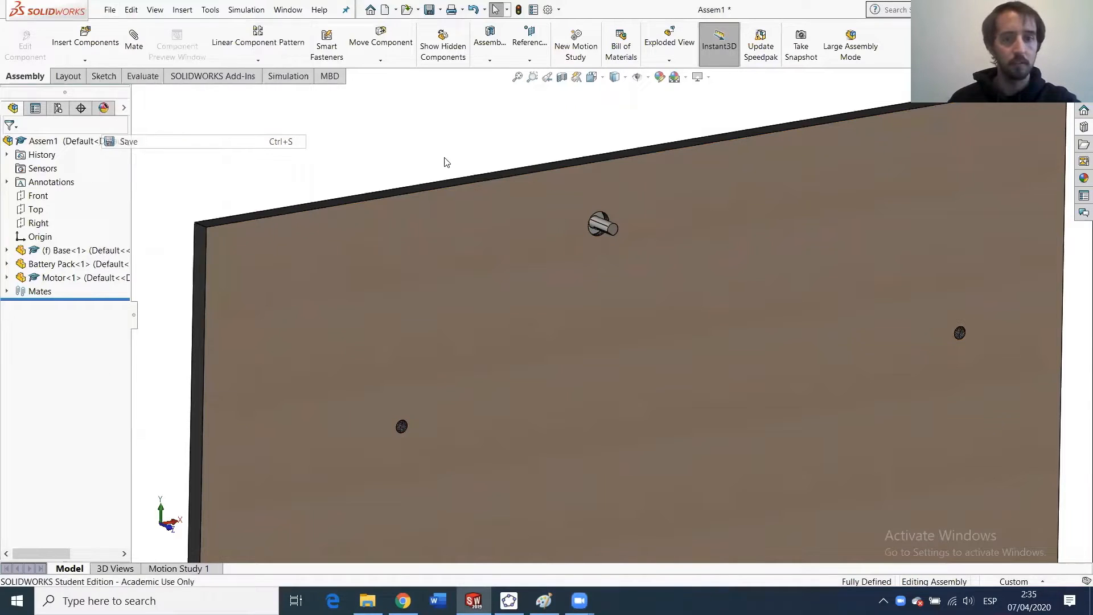
pyautogui.click(267, 237)
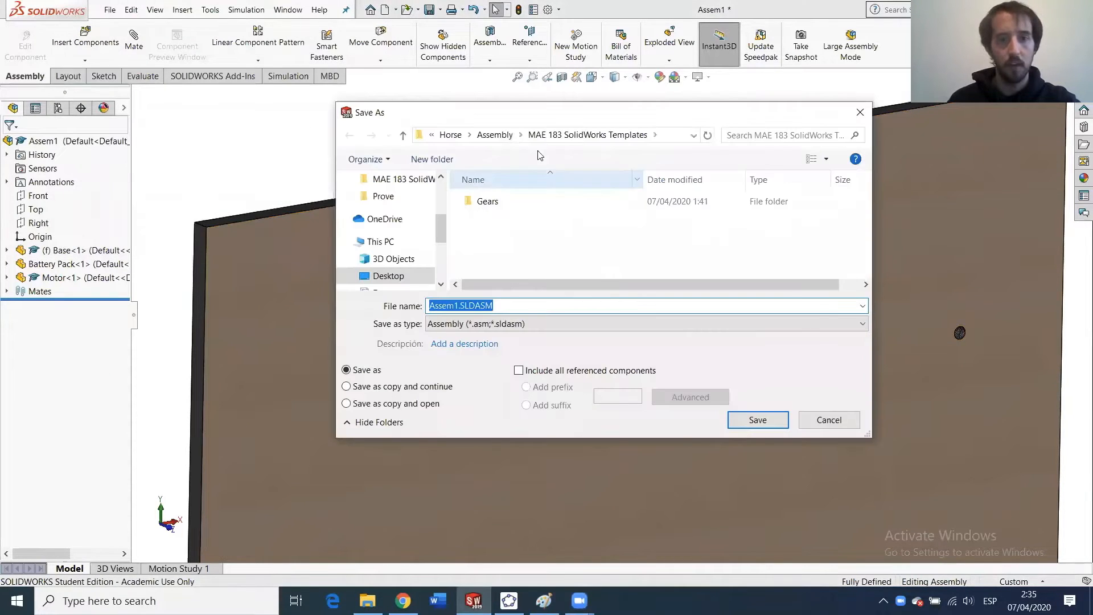
pyautogui.click(450, 135)
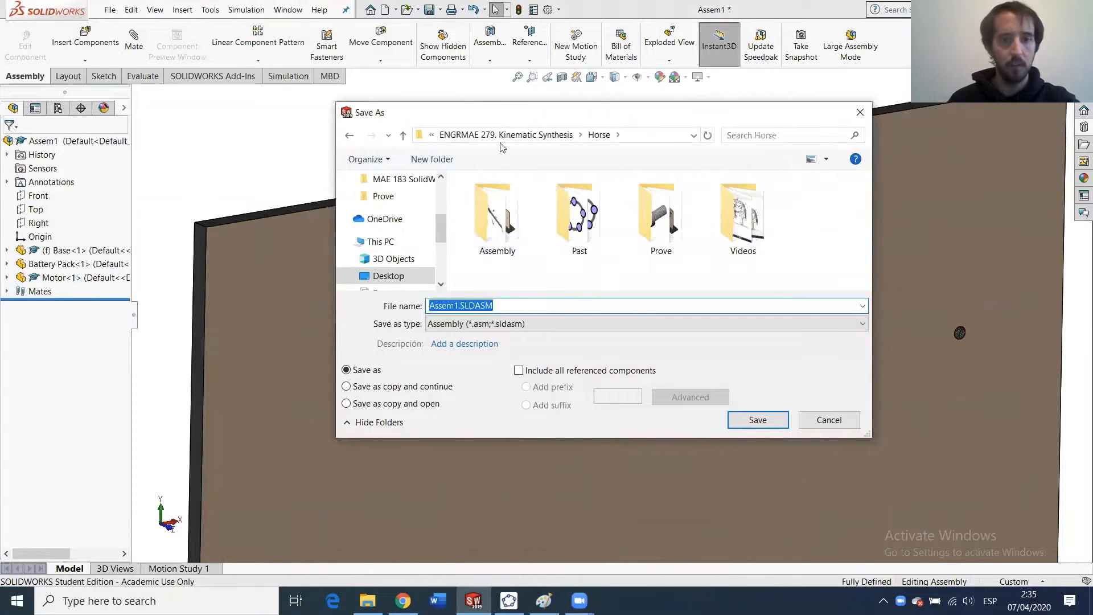
pyautogui.doubleClick(499, 233)
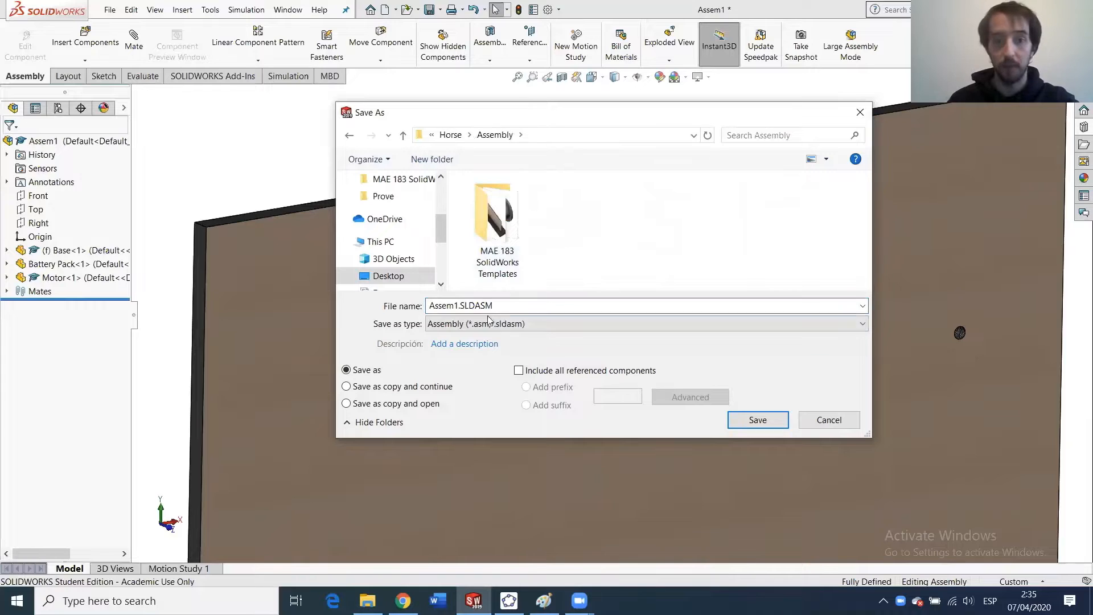
pyautogui.click(451, 306)
pyautogui.write('As')
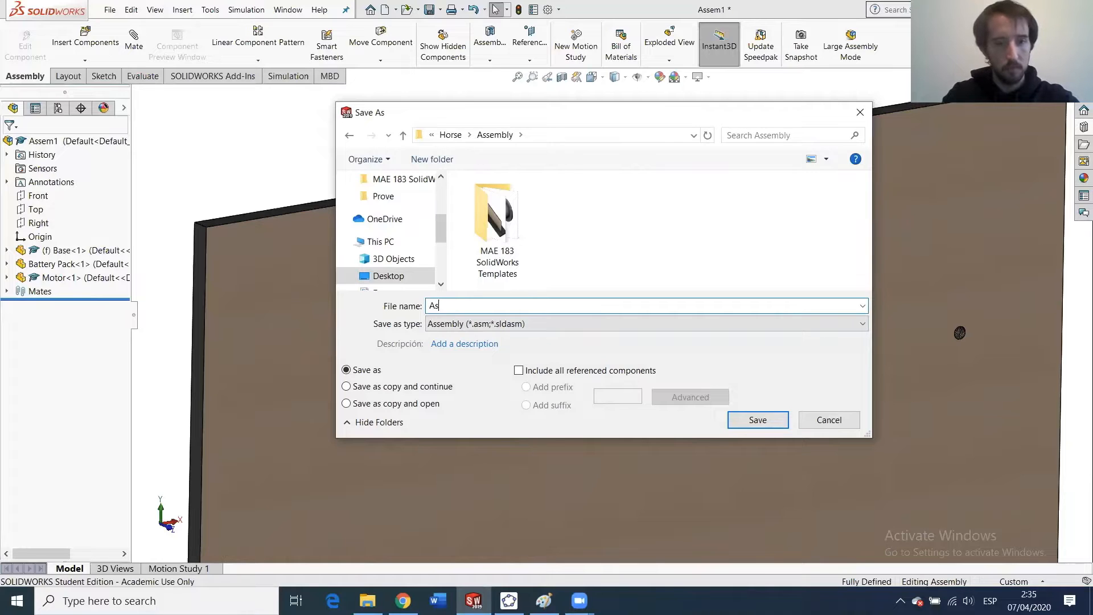
pyautogui.write('sembly_Horse')
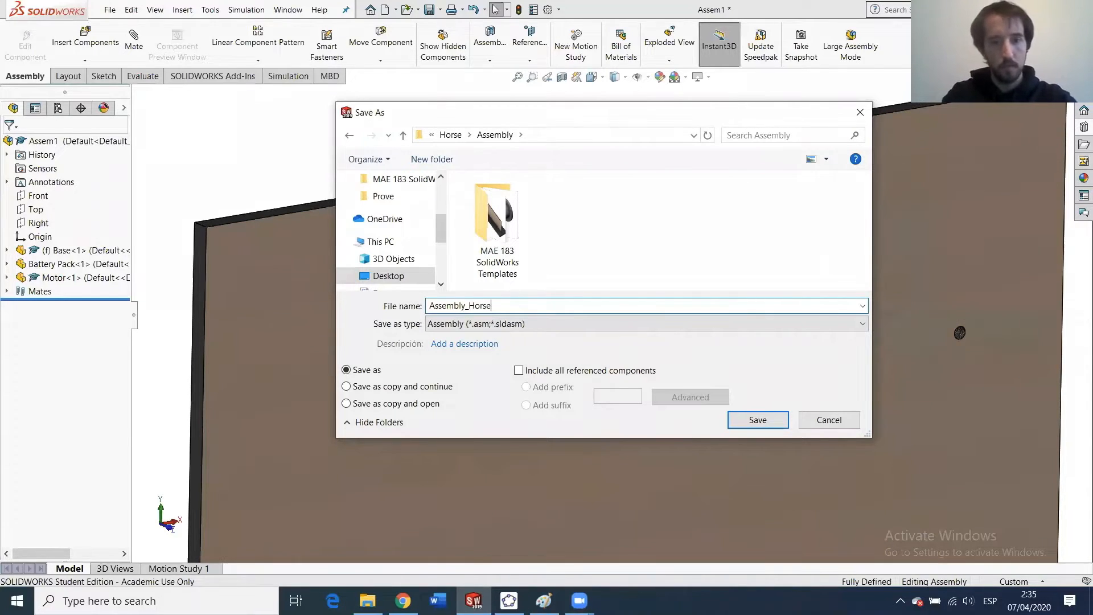
pyautogui.press('Return')
# In File Explorer, copy Wheel Hub.SLDPRT from the MAE 183 SolidWorks Templates folder into the Assembly folder.
pyautogui.click(368, 599)
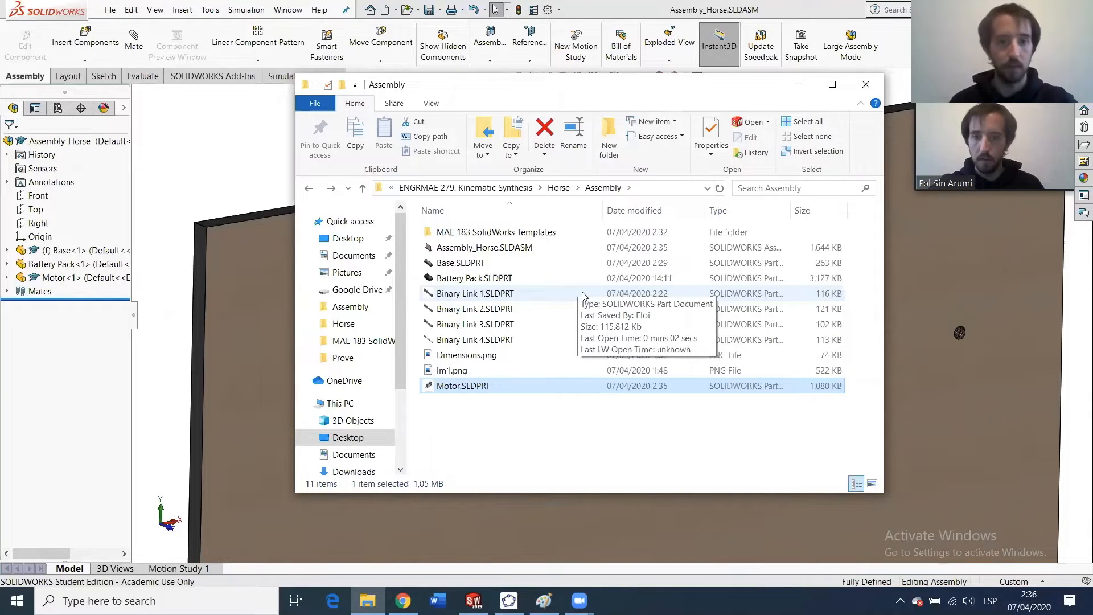
pyautogui.click(246, 182)
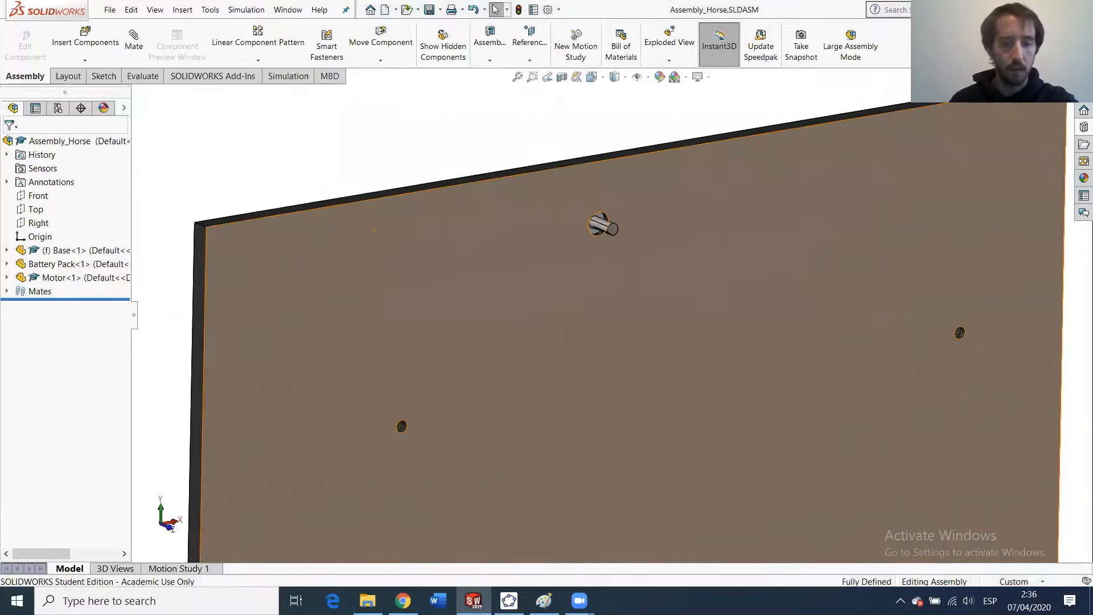
pyautogui.click(368, 601)
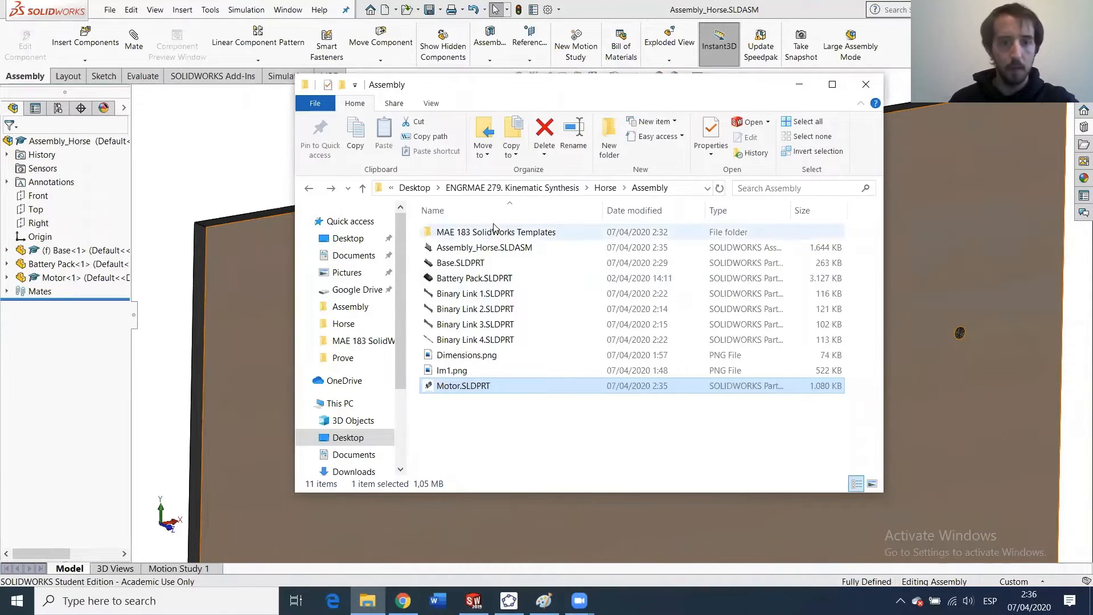
pyautogui.doubleClick(493, 227)
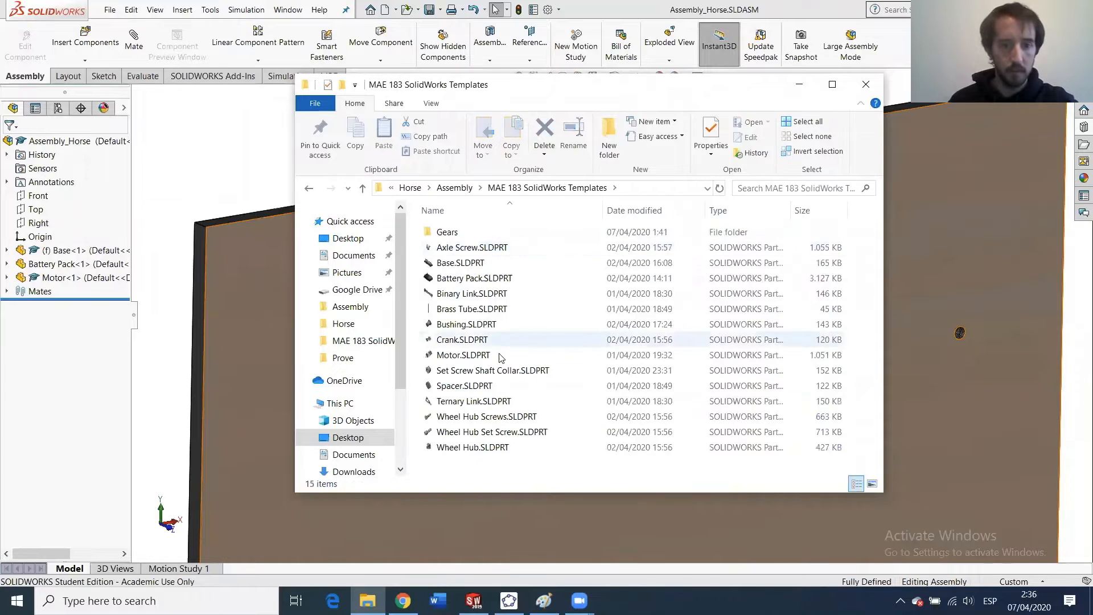
pyautogui.click(491, 448)
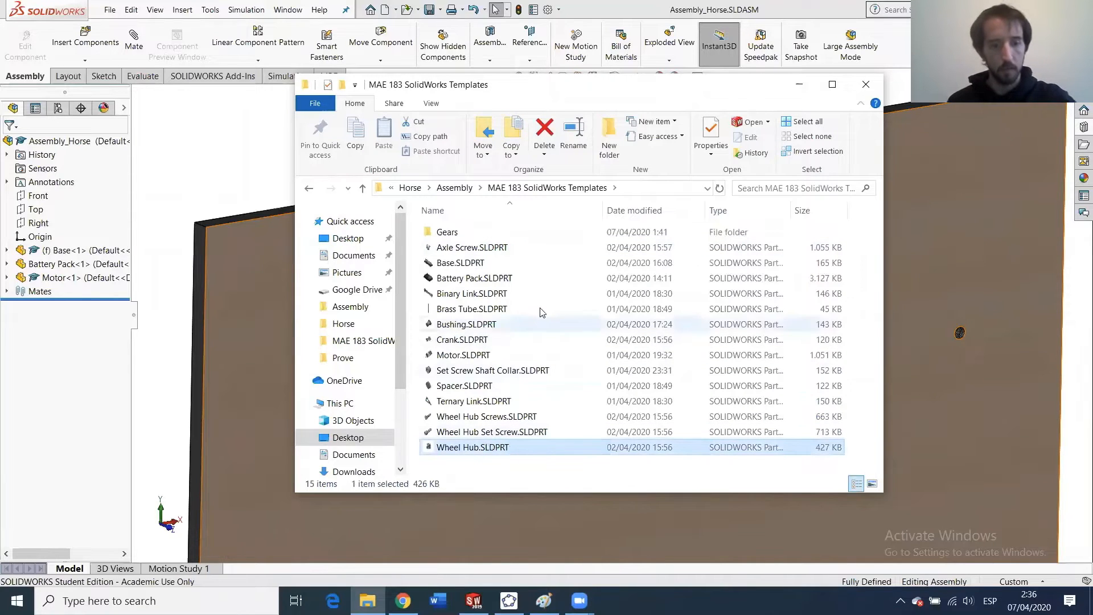
pyautogui.press('BackSpace')
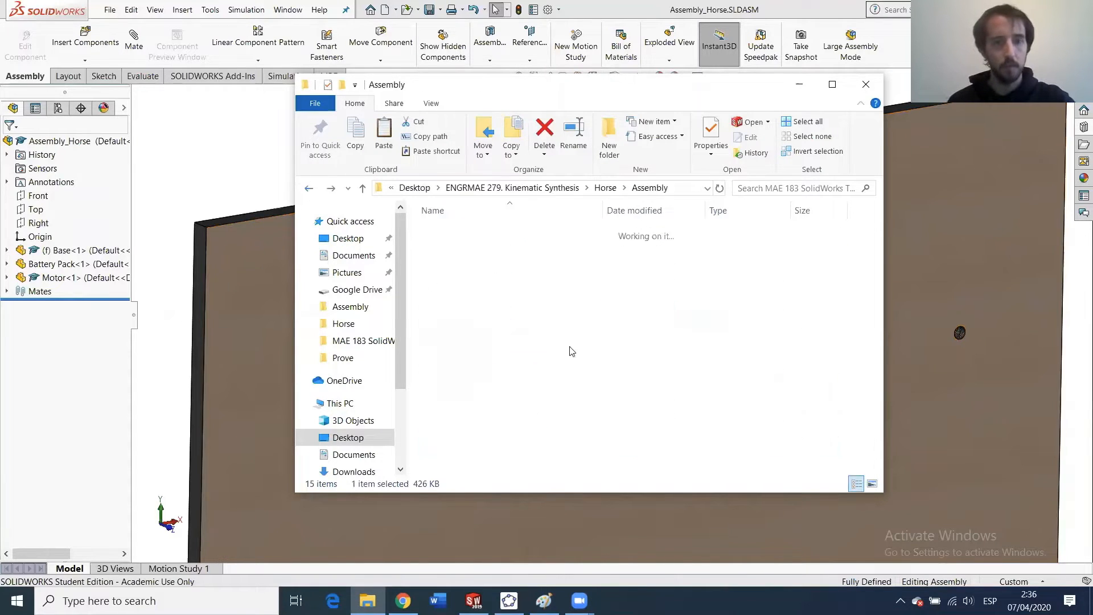
pyautogui.hotkey('ctrl', 'v')
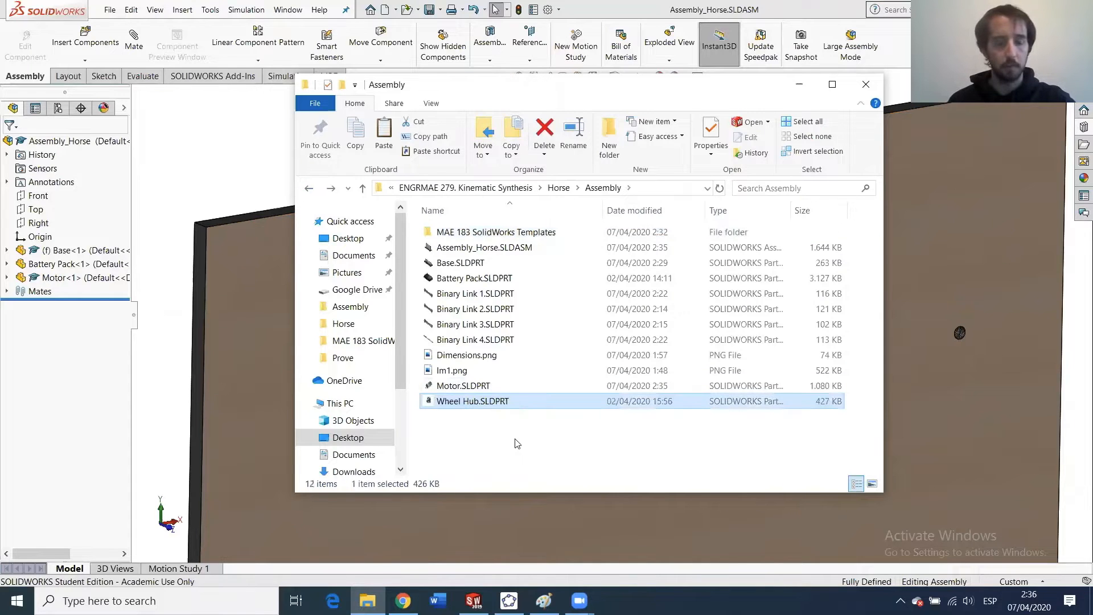
# Back in SOLIDWORKS, try twice to insert Wheel Hub.SLDPRT from the Assembly folder into the assembly.
pyautogui.click(243, 111)
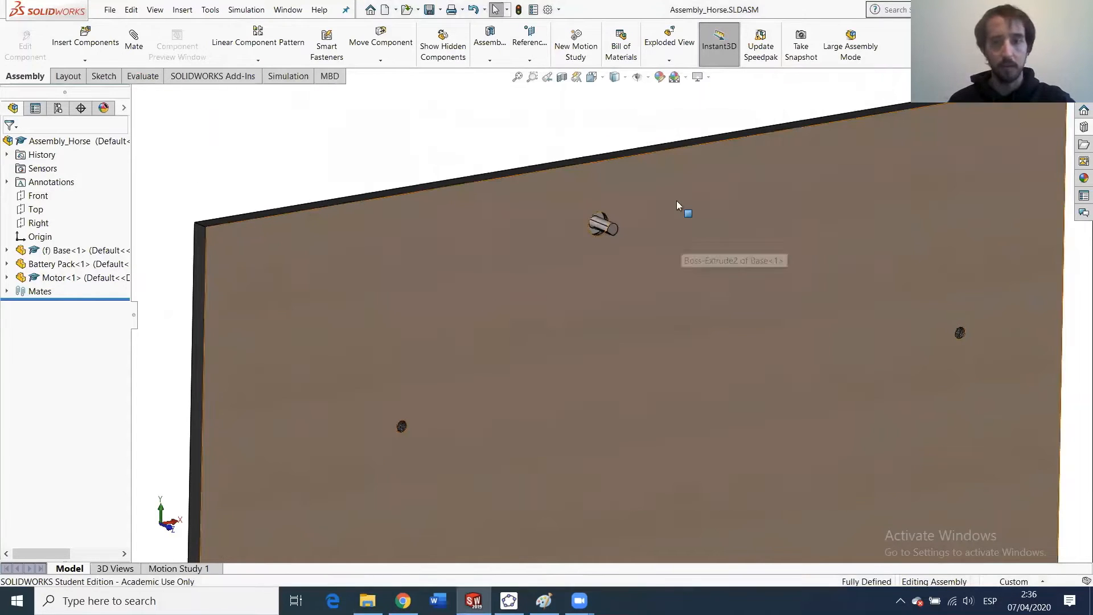
pyautogui.click(85, 37)
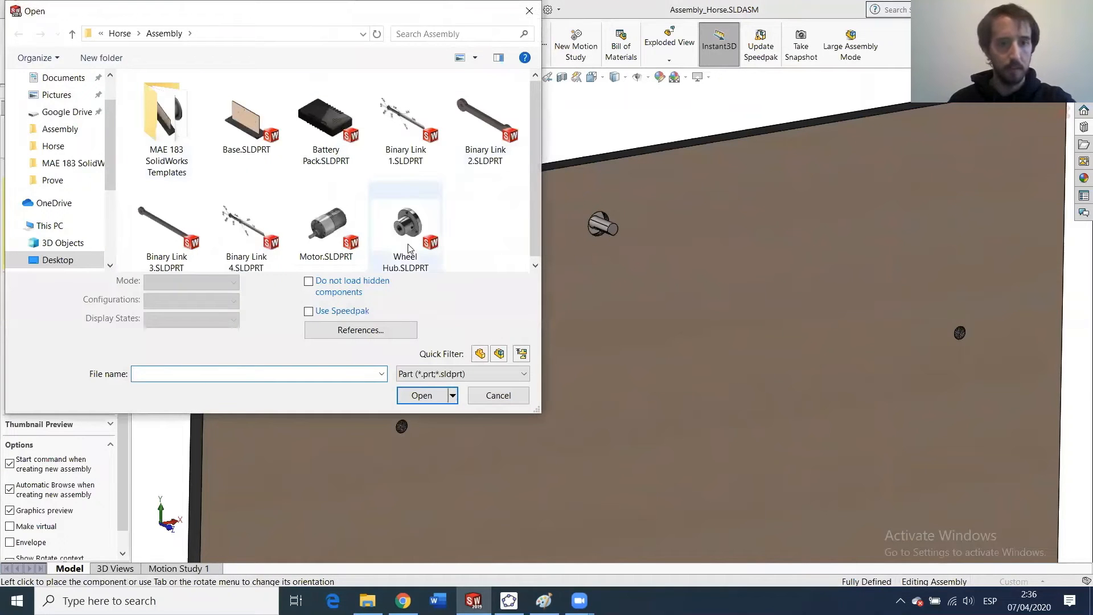
pyautogui.click(408, 248)
pyautogui.click(426, 371)
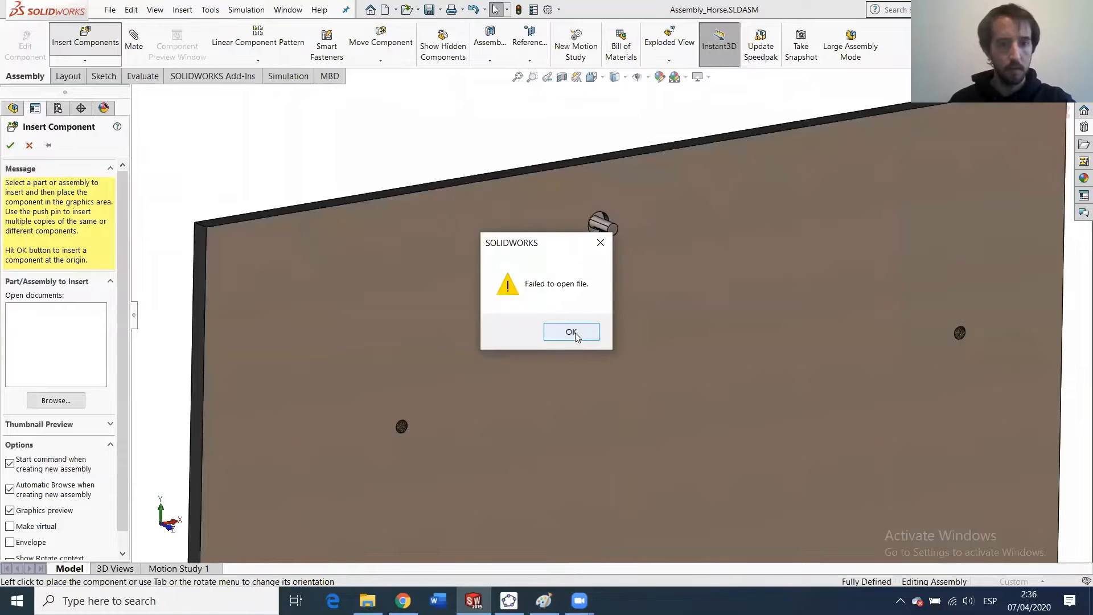
pyautogui.click(571, 332)
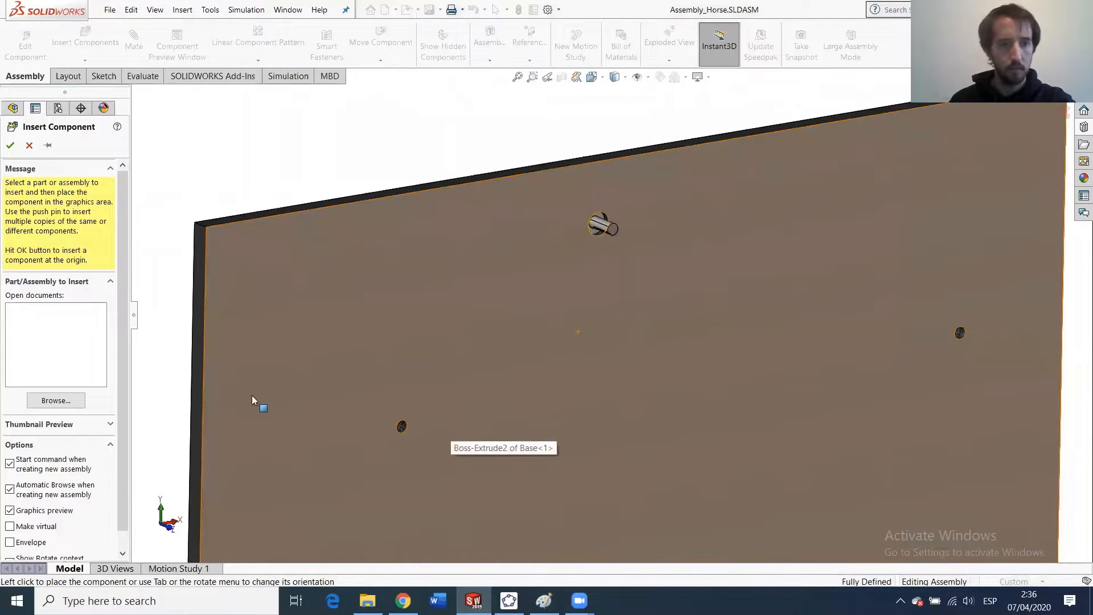
pyautogui.click(30, 144)
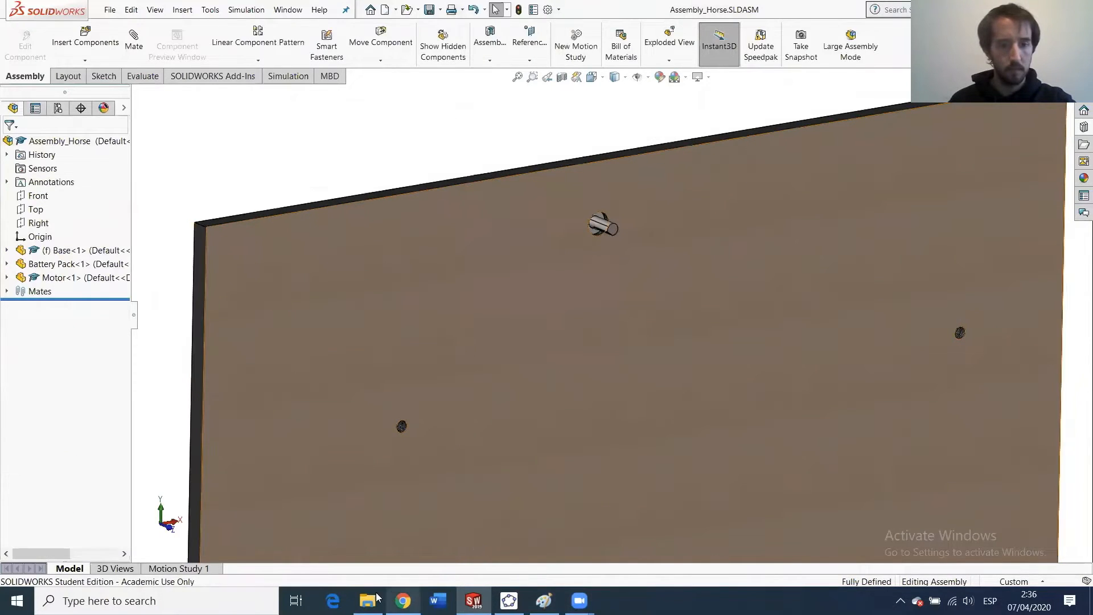
pyautogui.hotkey('alt', 'Tab')
pyautogui.moveTo(240, 262); pyautogui.dragTo(262, 260)
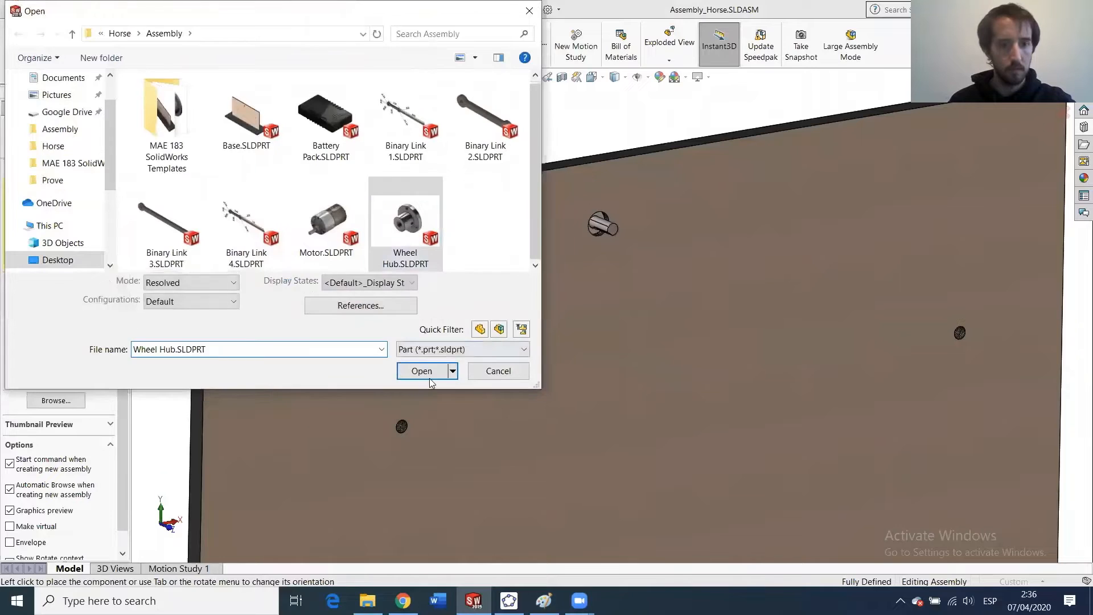
pyautogui.click(427, 372)
pyautogui.click(571, 332)
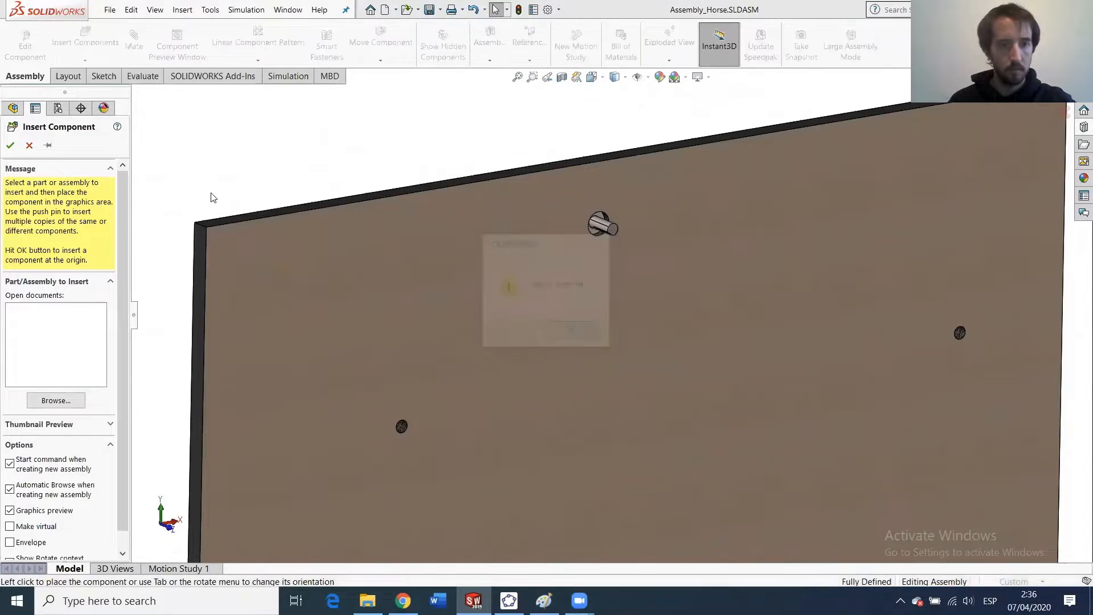
pyautogui.click(29, 145)
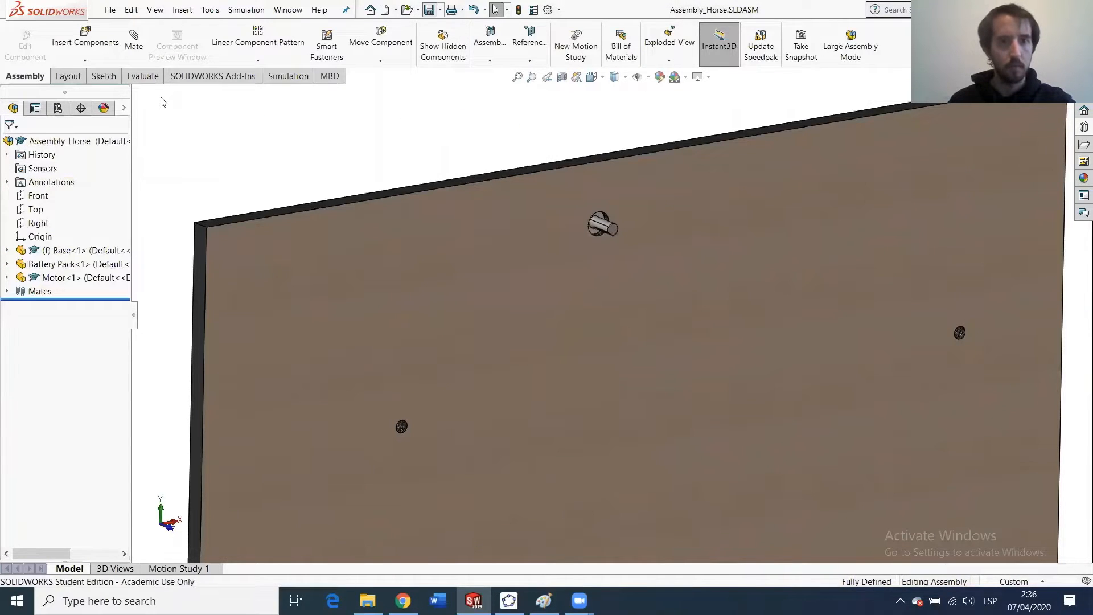
pyautogui.moveTo(464, 237); pyautogui.dragTo(489, 227, button='middle')
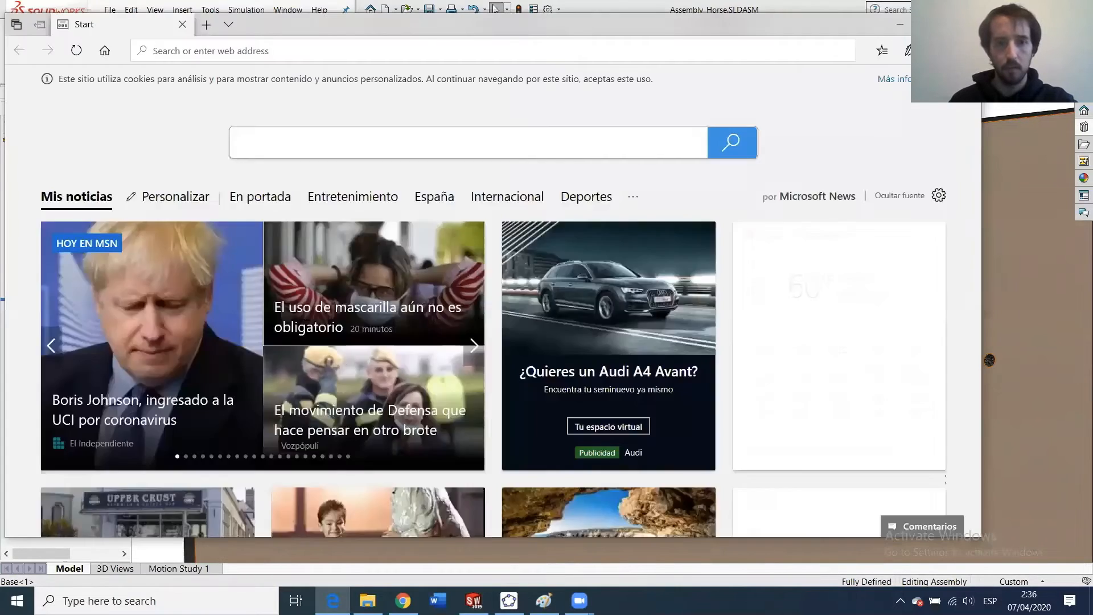
pyautogui.click(969, 23)
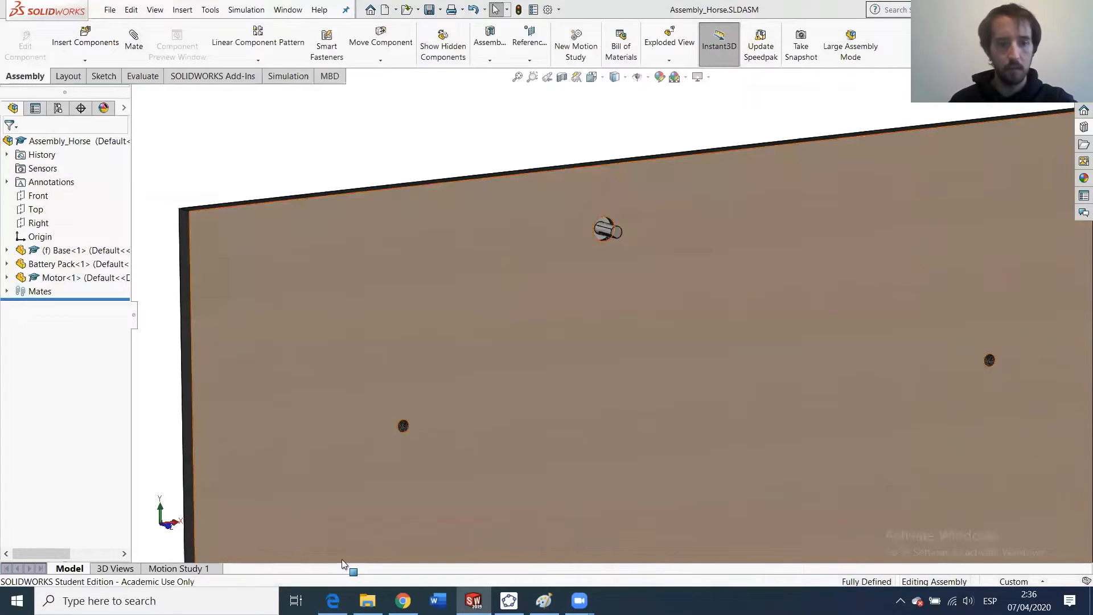
pyautogui.click(400, 599)
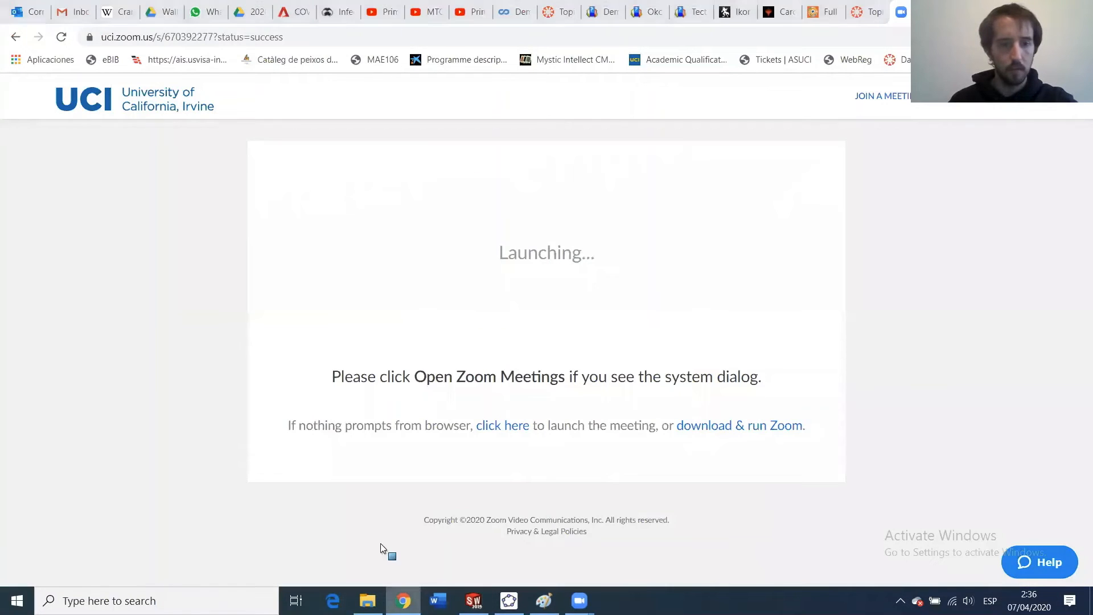
pyautogui.click(403, 594)
pyautogui.hotkey('alt', 'Tab')
# In File Explorer, try to open Wheel Hub.SLDPRT directly from the Assembly folder.
pyautogui.doubleClick(484, 399)
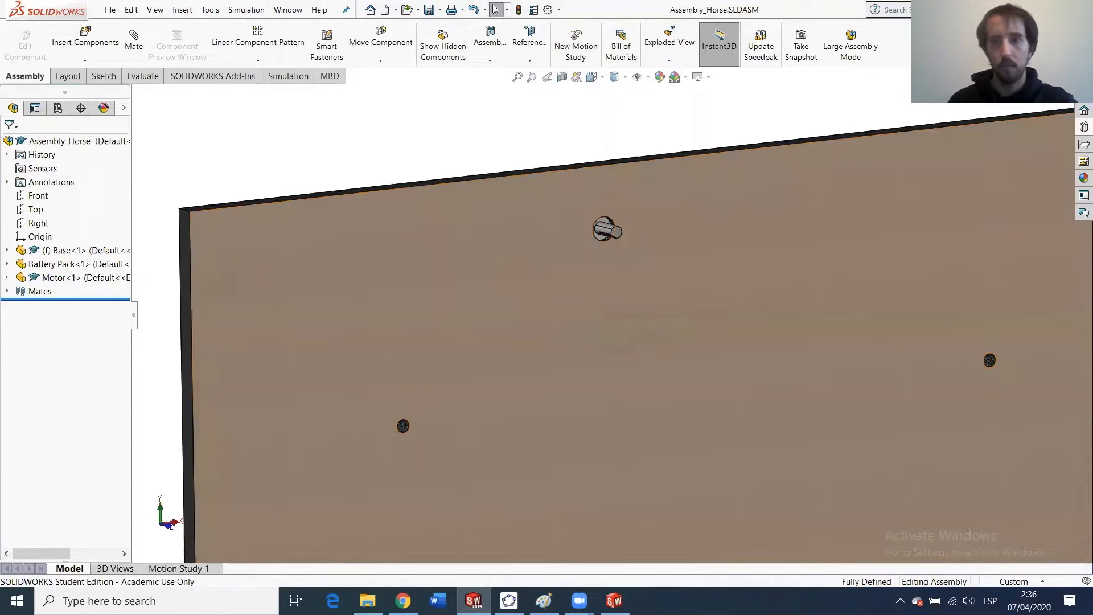
pyautogui.click(367, 601)
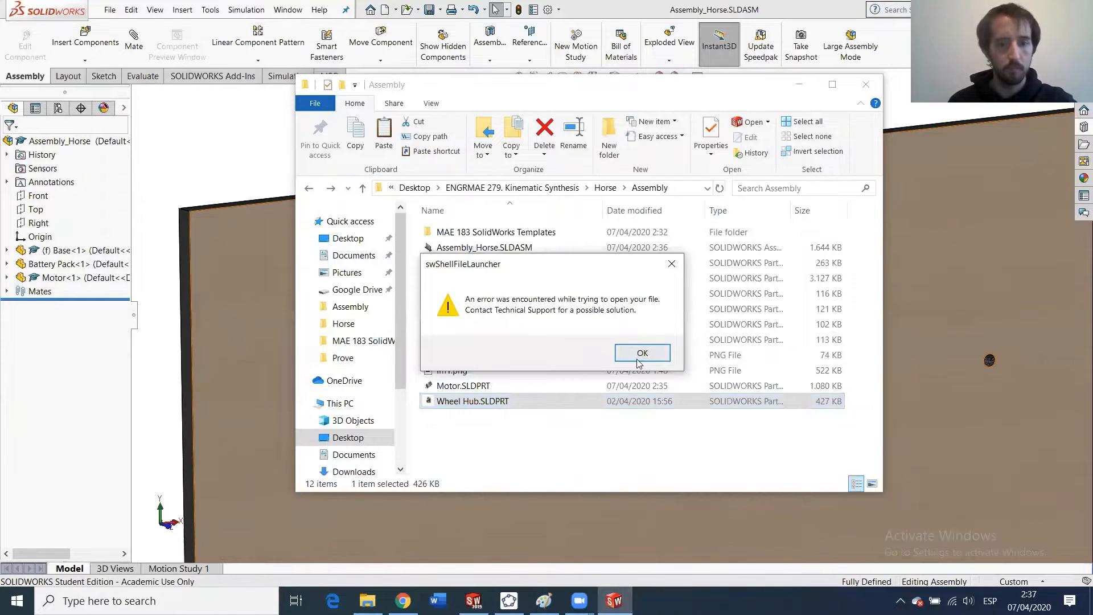
pyautogui.click(642, 353)
pyautogui.hotkey('alt', 'Tab')
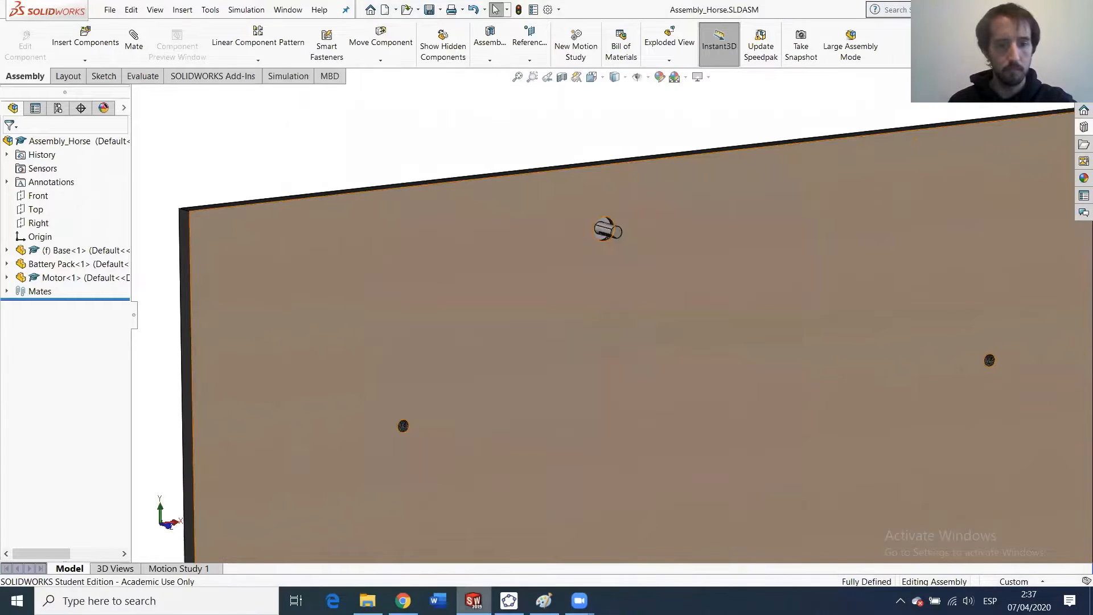
# Close SOLIDWORKS and reopen Assembly_Horse.SLDASM from the Assembly folder in File Explorer.
pyautogui.click(473, 600)
pyautogui.click(473, 601)
pyautogui.click(473, 601)
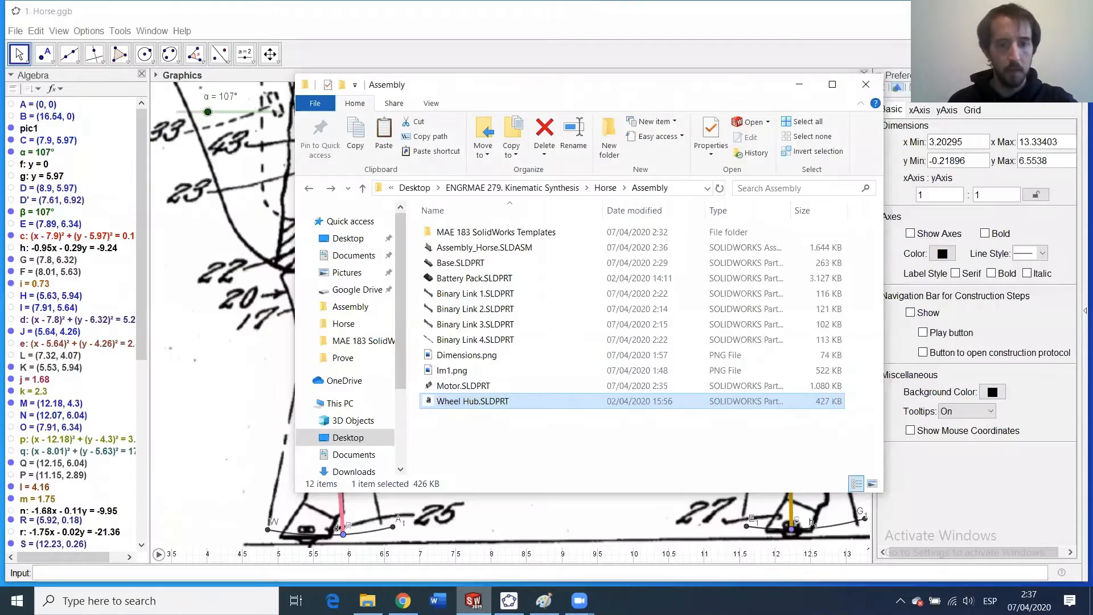
pyautogui.click(473, 600)
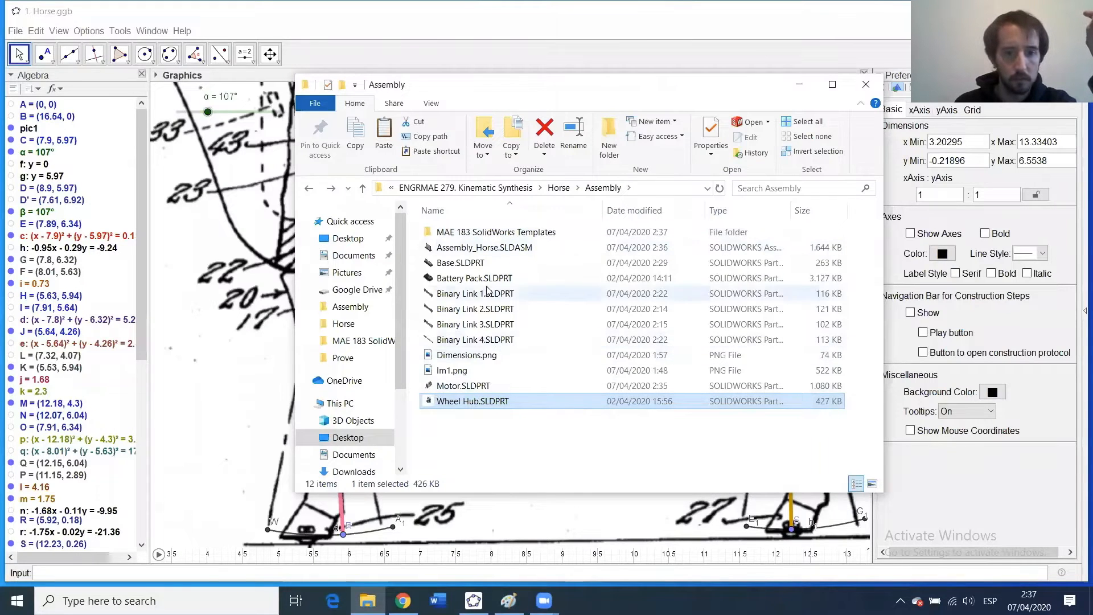
pyautogui.doubleClick(469, 251)
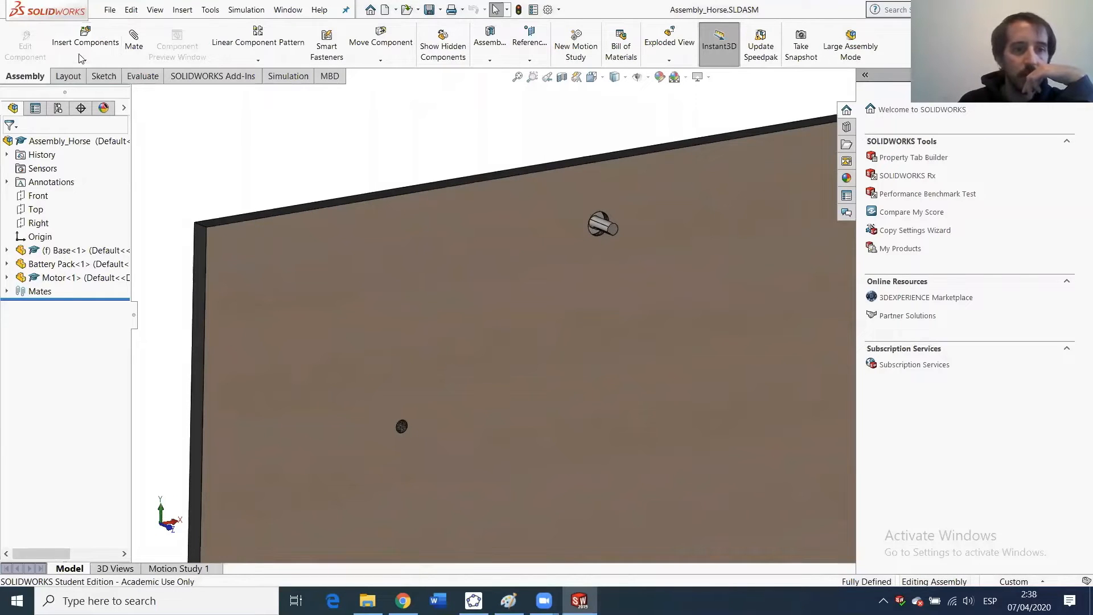
# Insert Wheel Hub.SLDPRT into the assembly and place it in front of the Base panel beside the motor shaft.
pyautogui.click(85, 37)
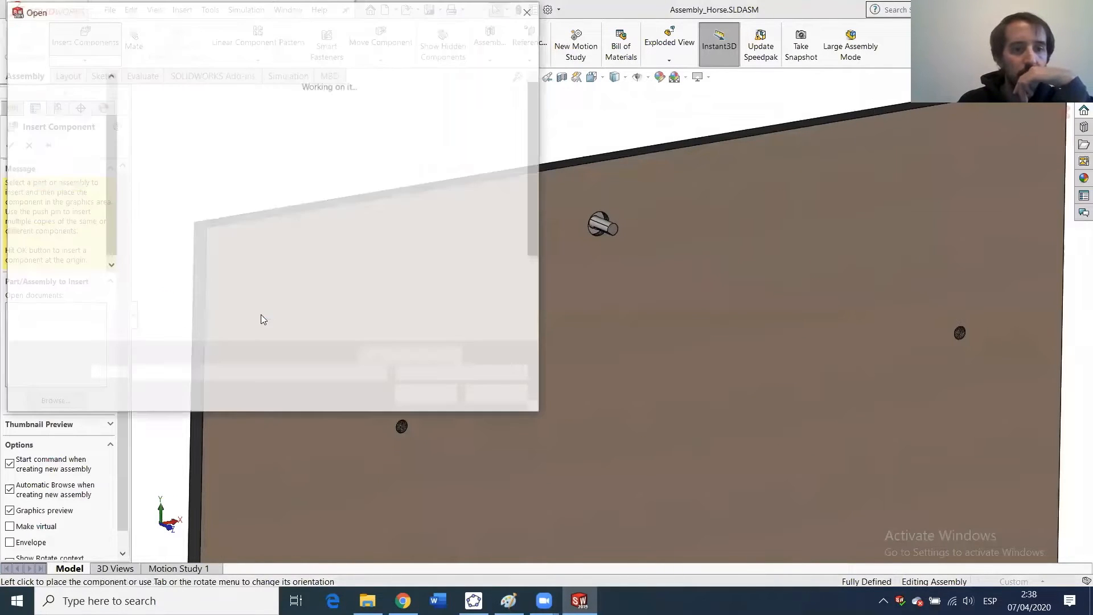
pyautogui.click(412, 219)
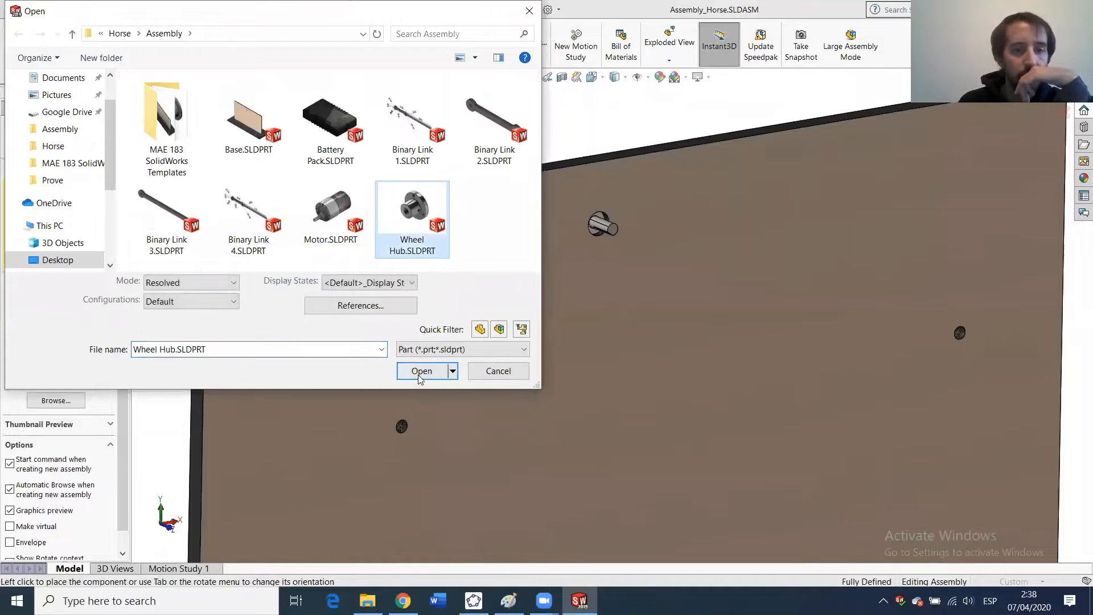
pyautogui.click(421, 370)
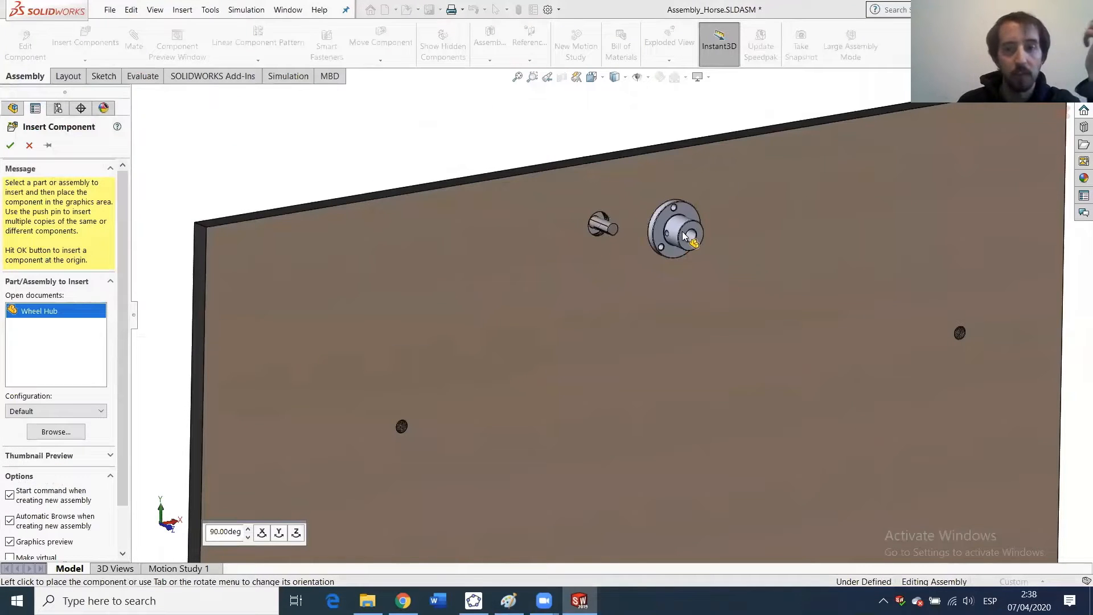
pyautogui.click(680, 239)
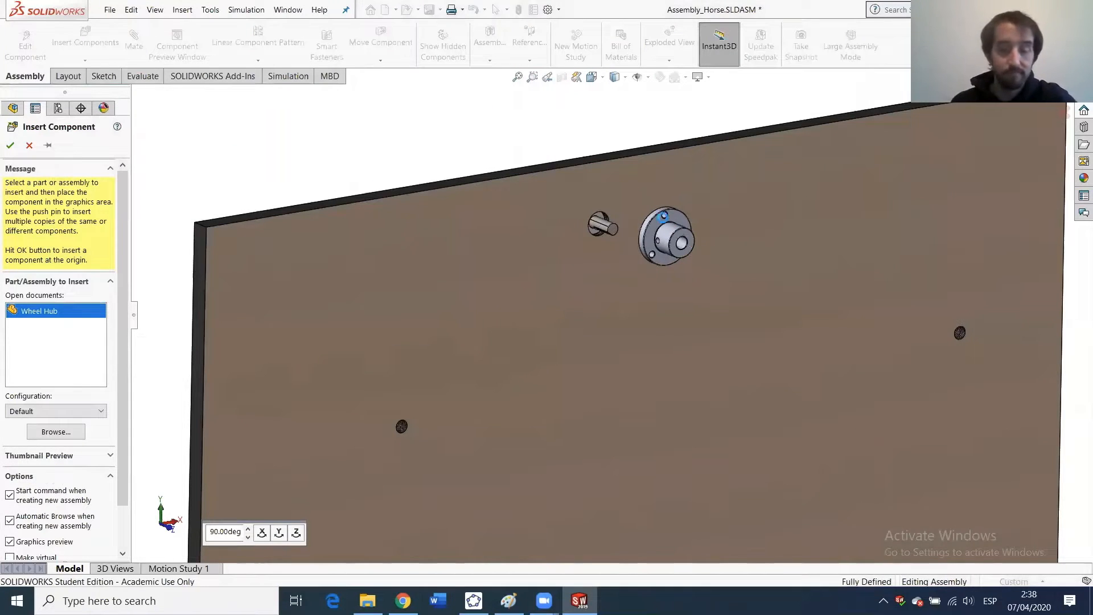
# Add an anti-aligned Coincident mate between the boss-side face of the Wheel Hub's flange and the motor shaft's end face.
pyautogui.scroll(-5, 659, 306)
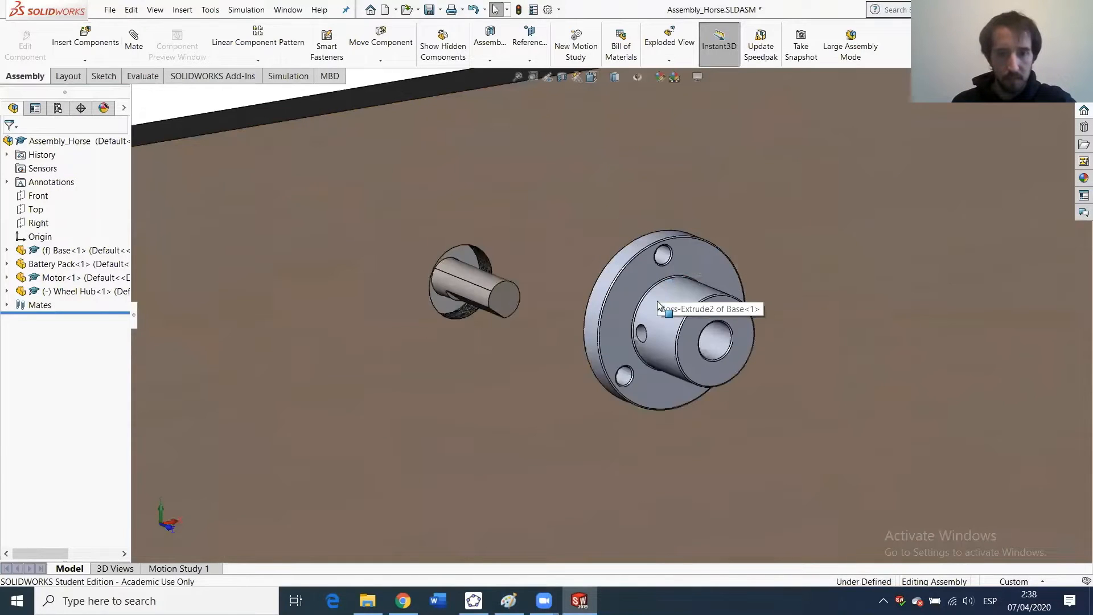
pyautogui.click(642, 274)
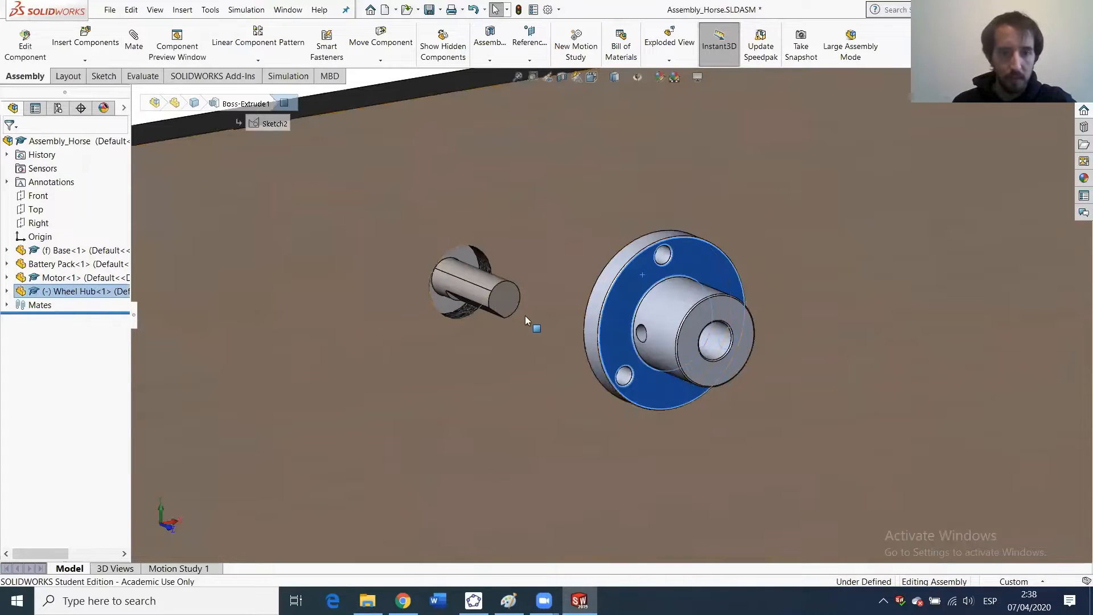
pyautogui.keyDown('ctrl'); pyautogui.click(506, 301); pyautogui.keyUp('ctrl')
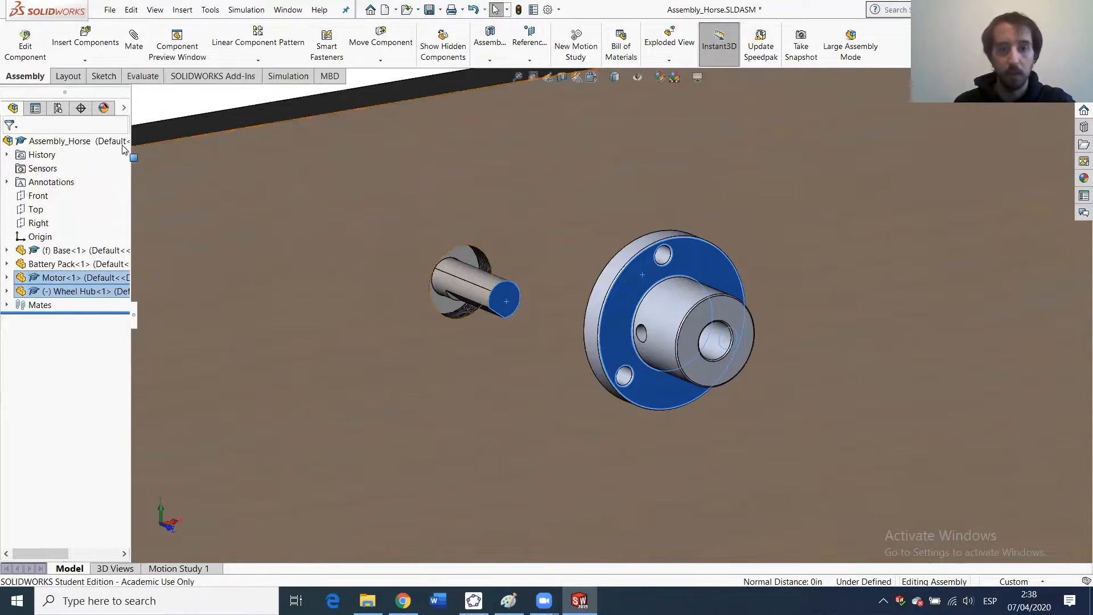
pyautogui.click(134, 43)
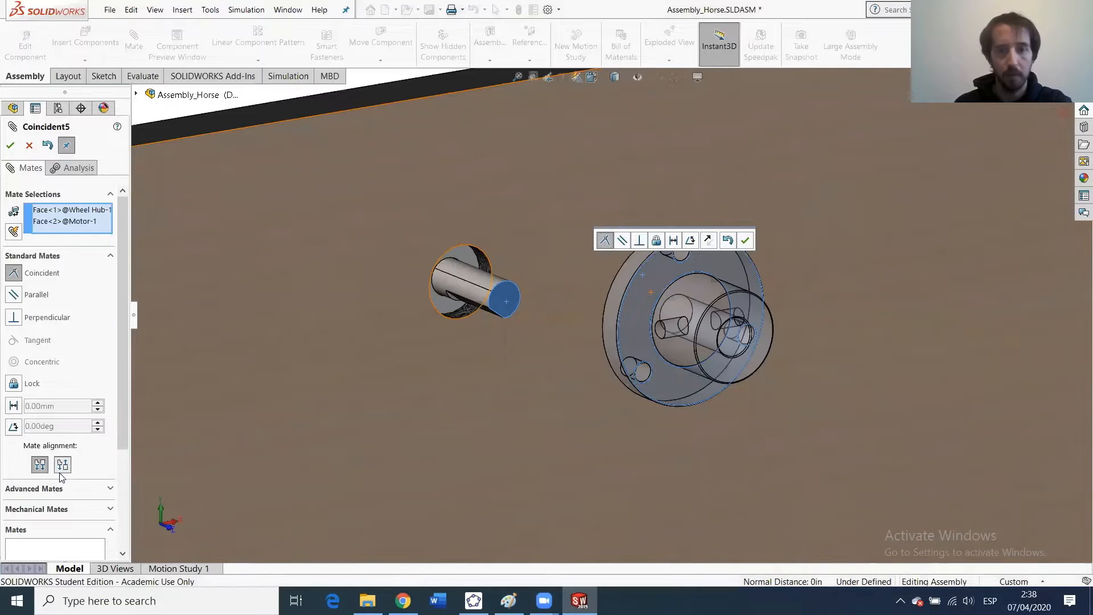
pyautogui.click(62, 465)
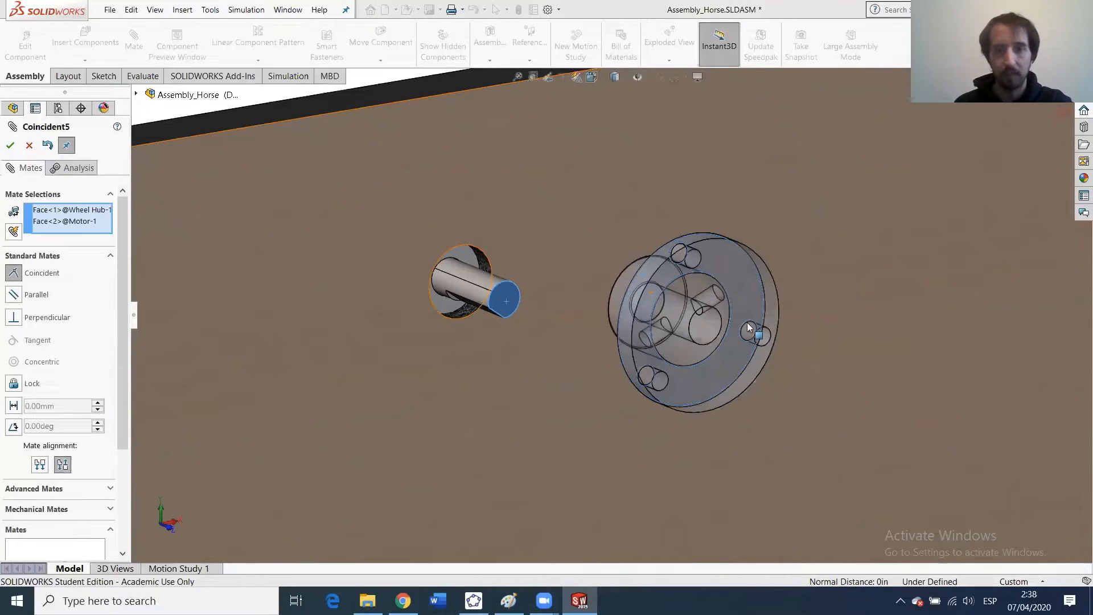
pyautogui.moveTo(699, 349); pyautogui.dragTo(726, 387, button='middle')
pyautogui.scroll(3, 661, 354)
pyautogui.scroll(-3, 662, 354)
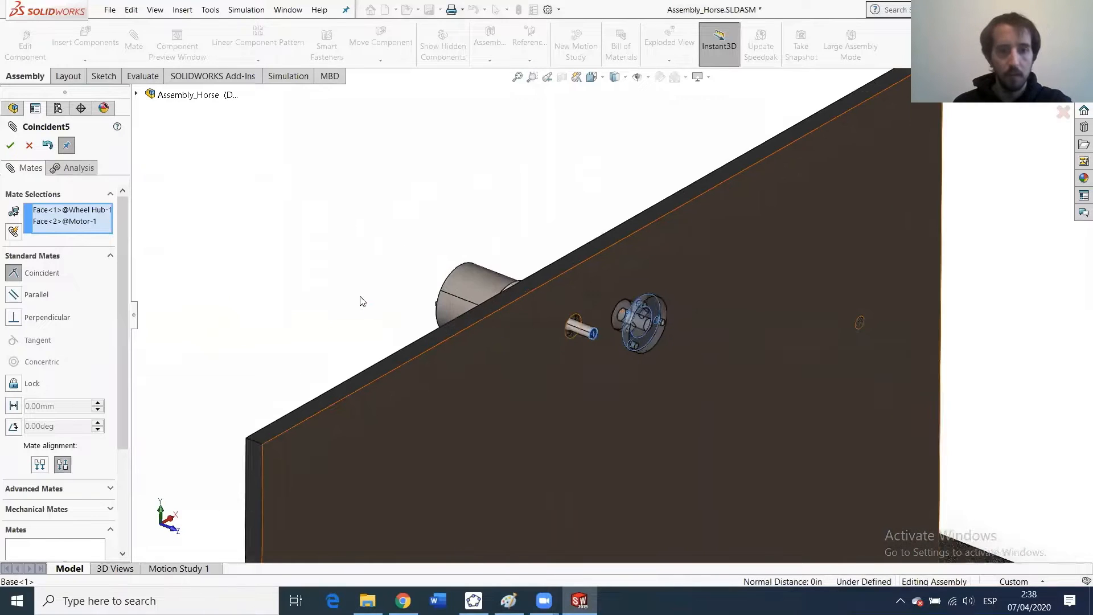
pyautogui.click(10, 145)
# Add a Concentric mate between the Wheel Hub's cylindrical boss and the motor shaft.
pyautogui.scroll(-3, 567, 286)
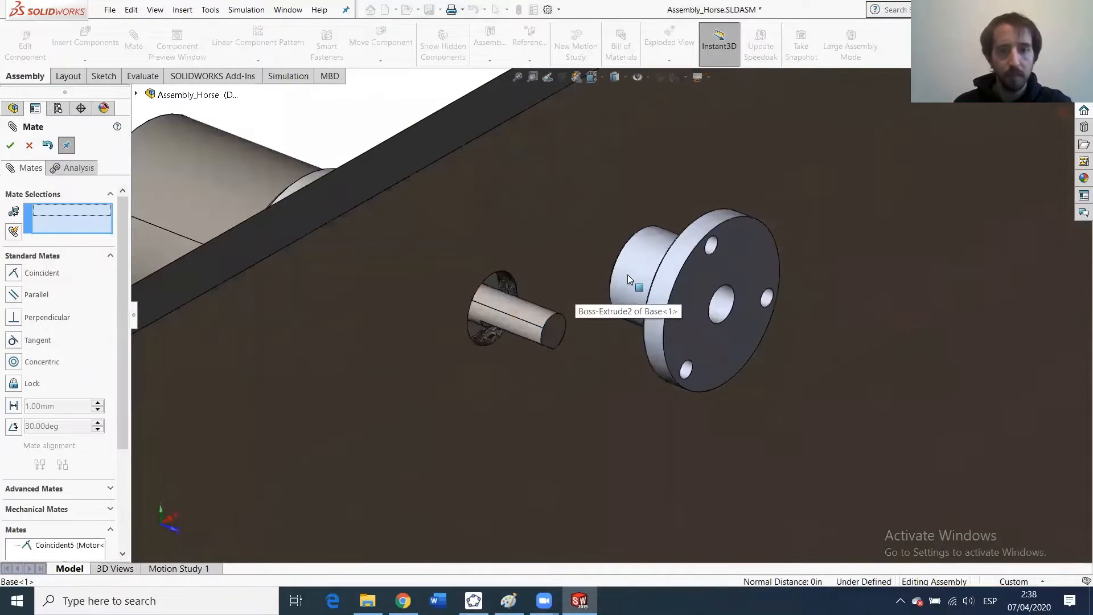
pyautogui.click(627, 275)
pyautogui.click(491, 308)
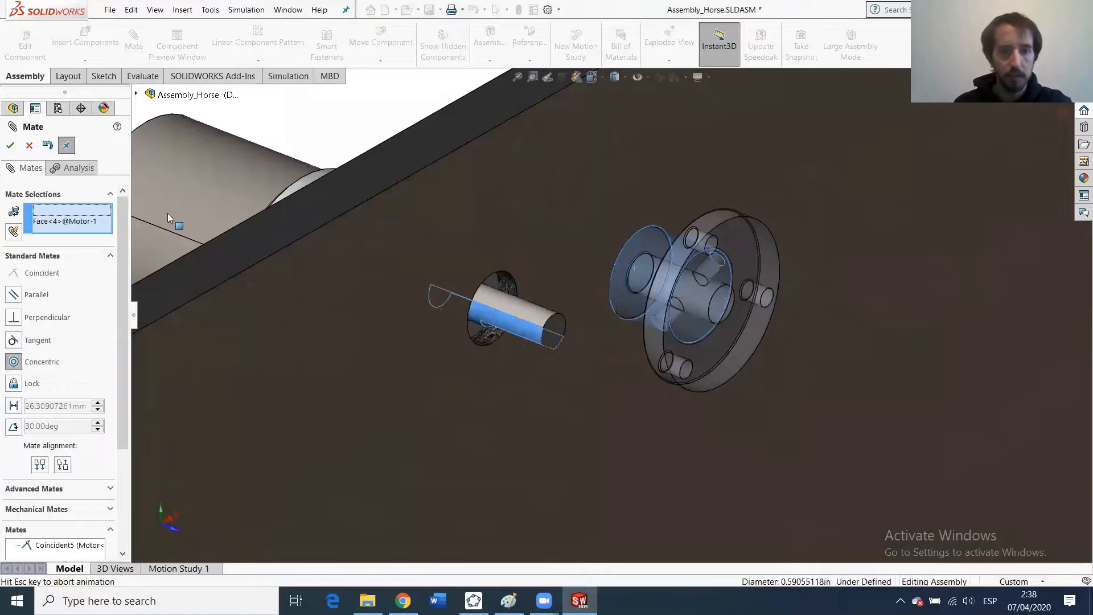
pyautogui.click(9, 145)
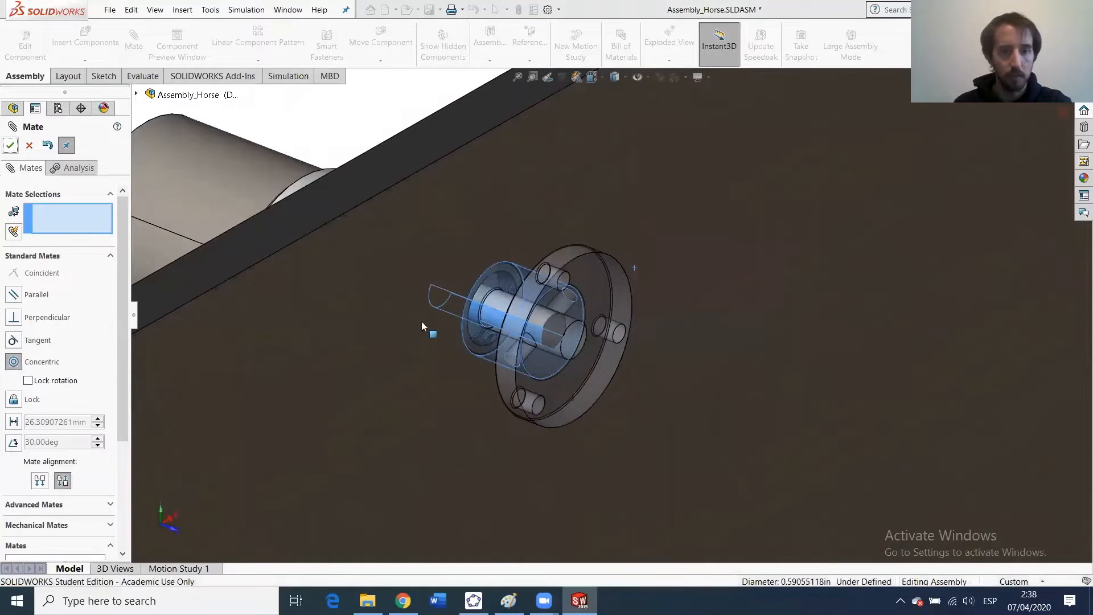
# Turn the Wheel Hub on the motor shaft and examine how its boss sits against the Base panel.
pyautogui.scroll(2, 523, 315)
pyautogui.scroll(-4, 541, 341)
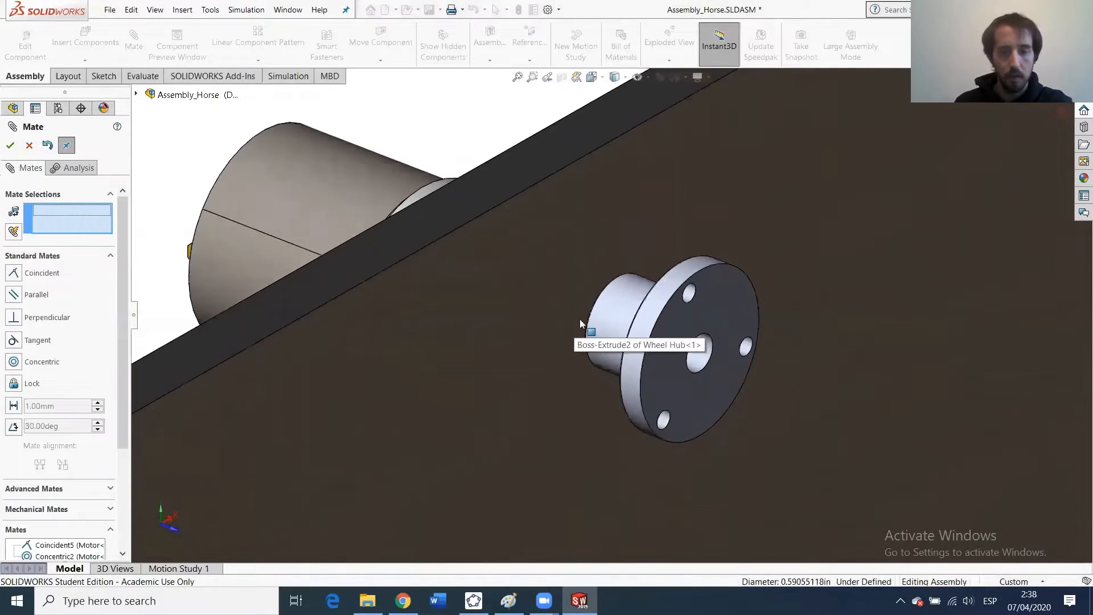
pyautogui.moveTo(580, 319); pyautogui.dragTo(623, 327, button='middle')
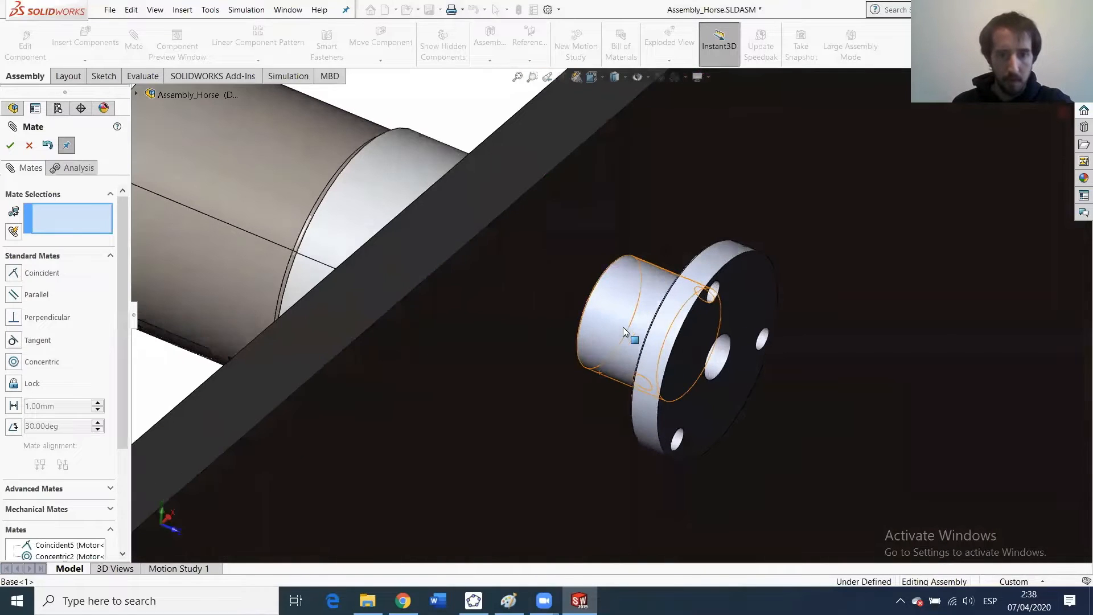
pyautogui.click(739, 273)
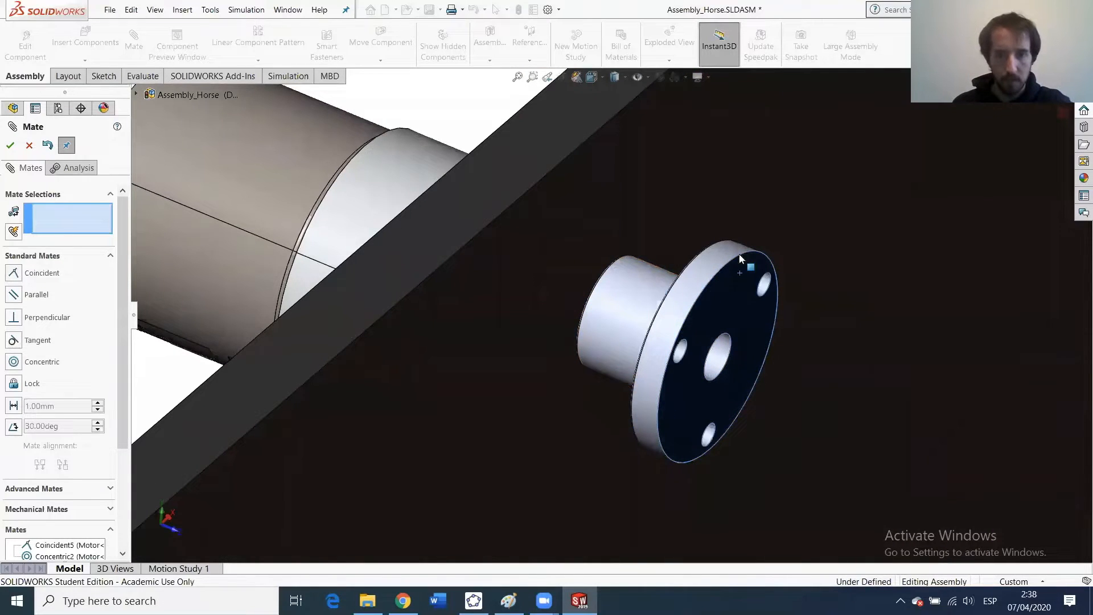
pyautogui.scroll(-5, 591, 294)
pyautogui.moveTo(602, 303); pyautogui.dragTo(505, 268, button='middle')
pyautogui.scroll(3, 586, 276)
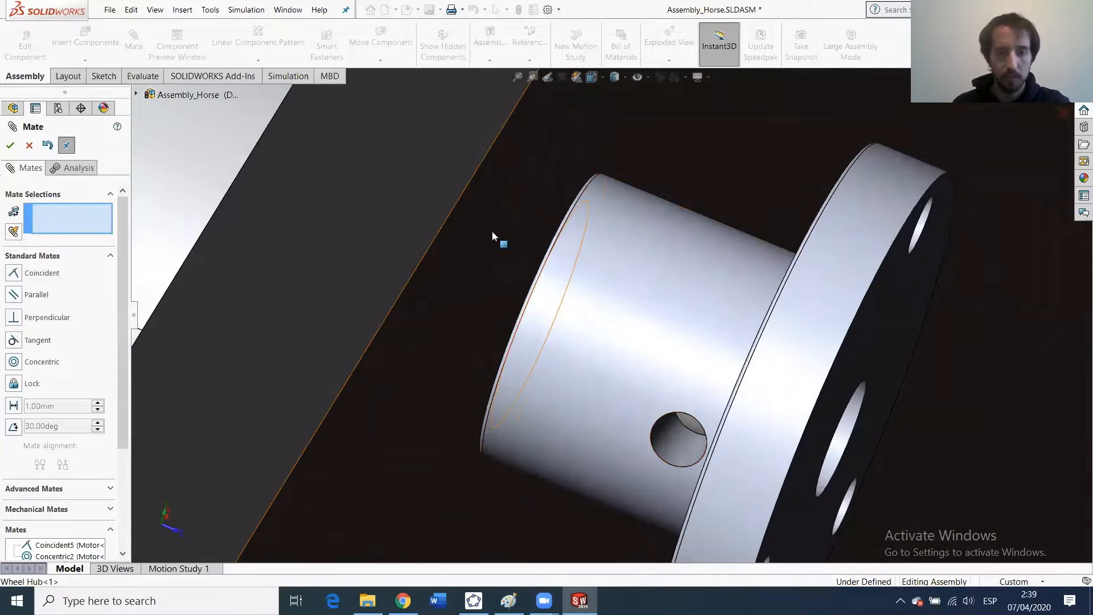
pyautogui.scroll(3, 586, 280)
pyautogui.scroll(2, 585, 333)
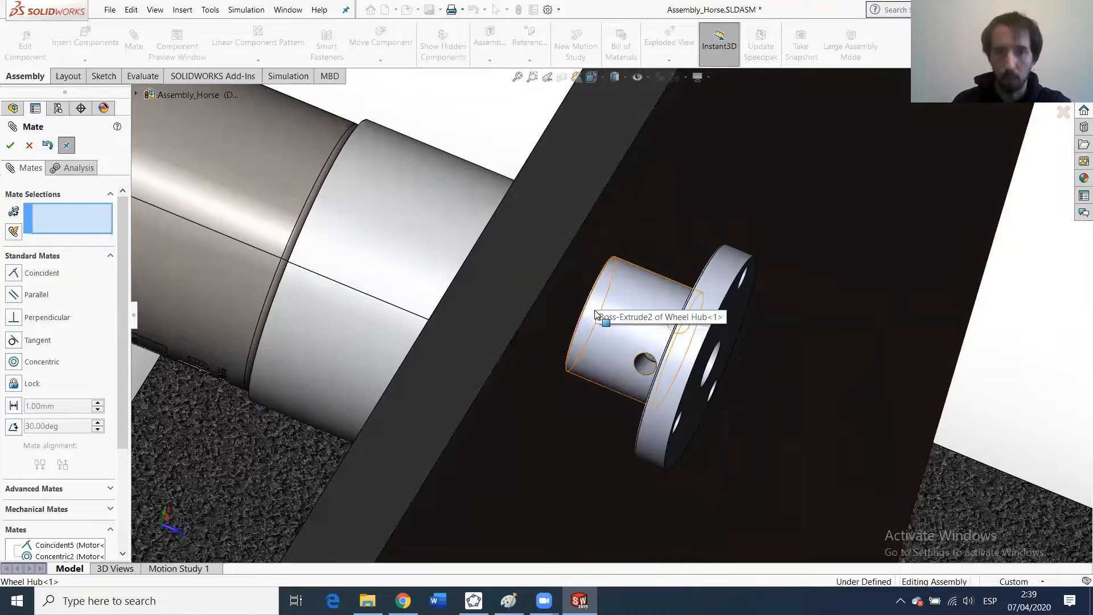
pyautogui.moveTo(611, 329); pyautogui.dragTo(560, 260, button='middle')
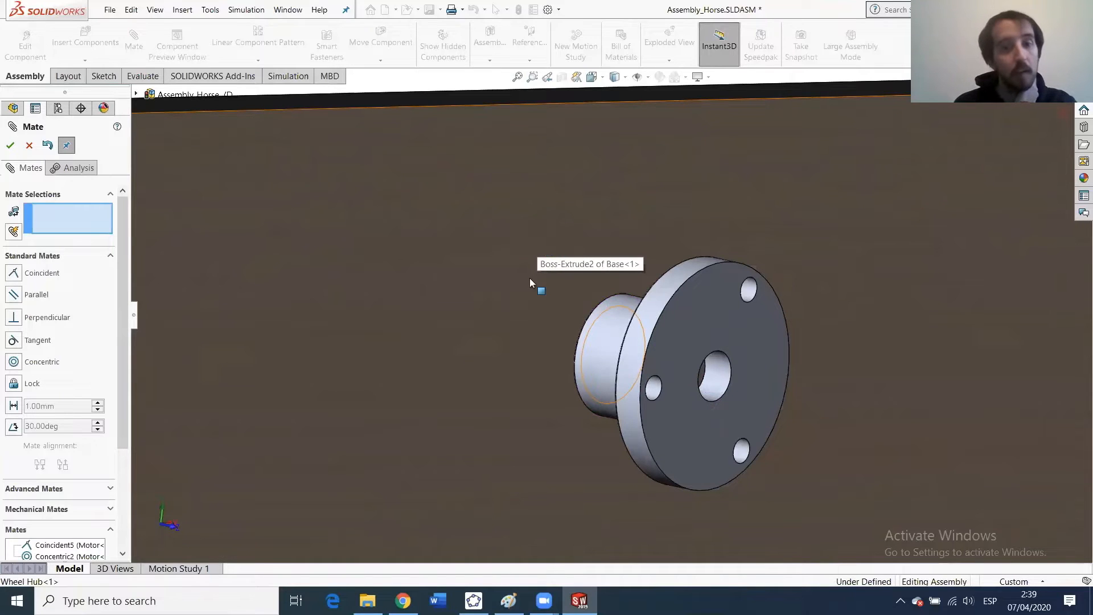
pyautogui.click(559, 288)
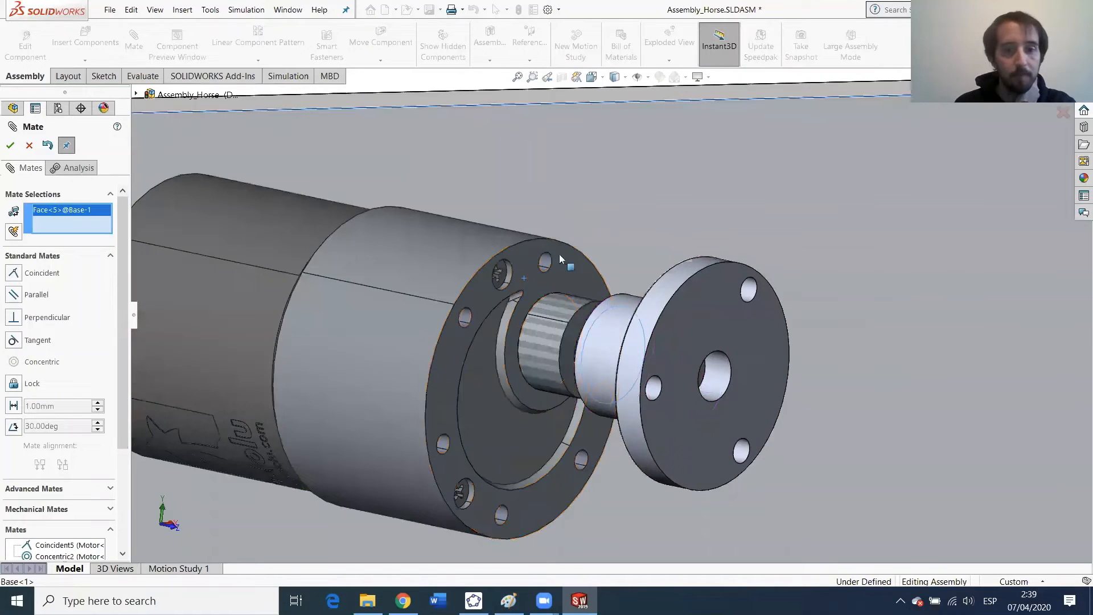
pyautogui.click(29, 146)
# Open the Base part from the assembly in its own window.
pyautogui.scroll(4, 616, 308)
pyautogui.scroll(3, 563, 301)
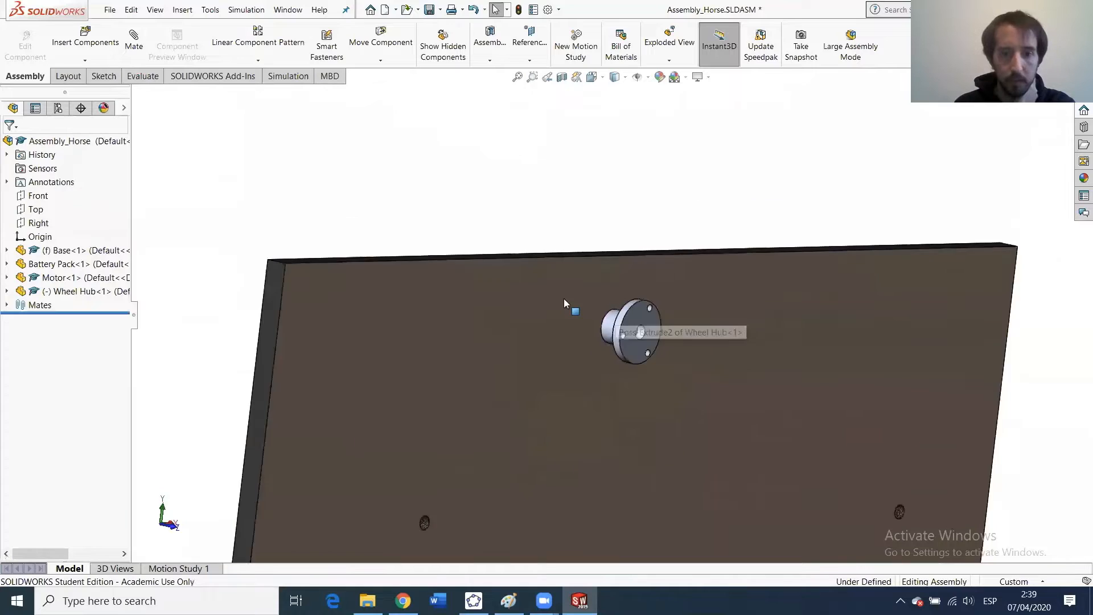
pyautogui.scroll(-3, 565, 297)
pyautogui.click(591, 291)
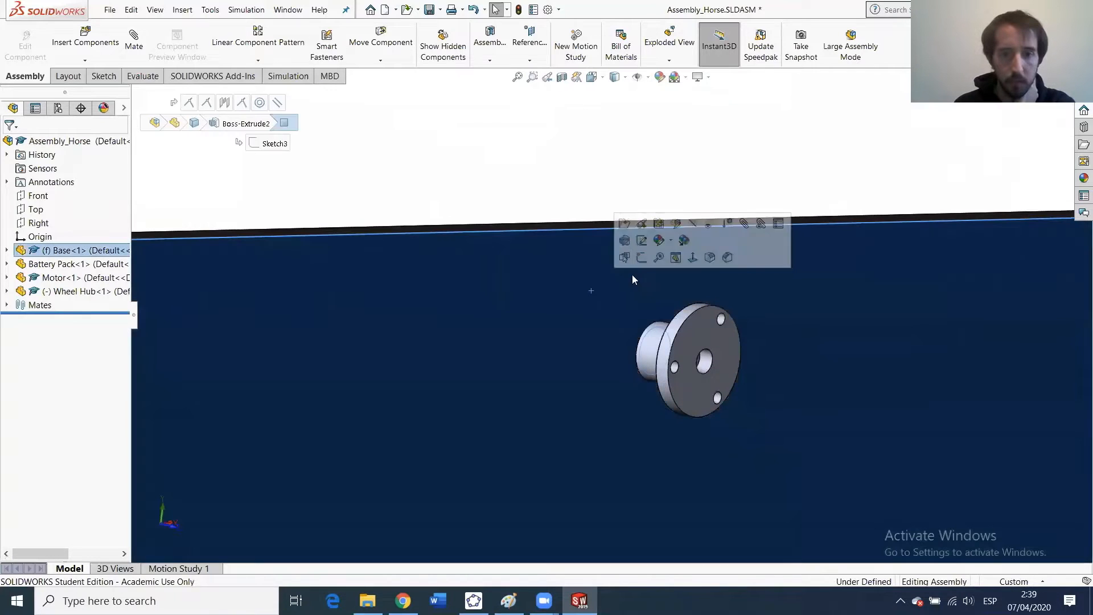
pyautogui.click(626, 225)
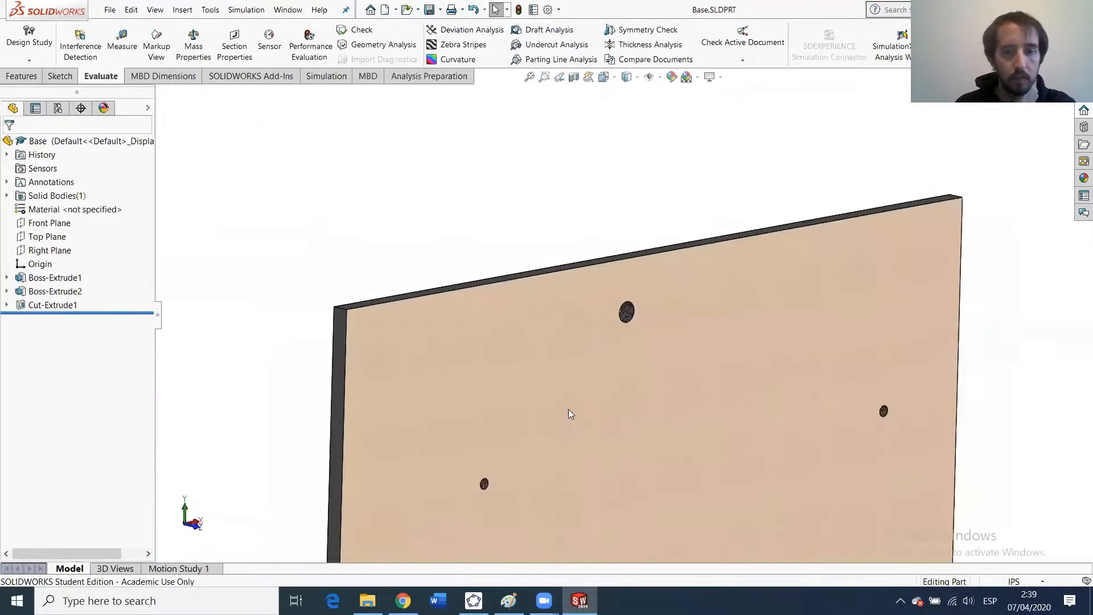
# Start a sketch on the Base panel's front face and draw a circle of about 0.56 in radius centred on the upper hole.
pyautogui.scroll(1, 626, 313)
pyautogui.scroll(-5, 628, 338)
pyautogui.click(596, 334)
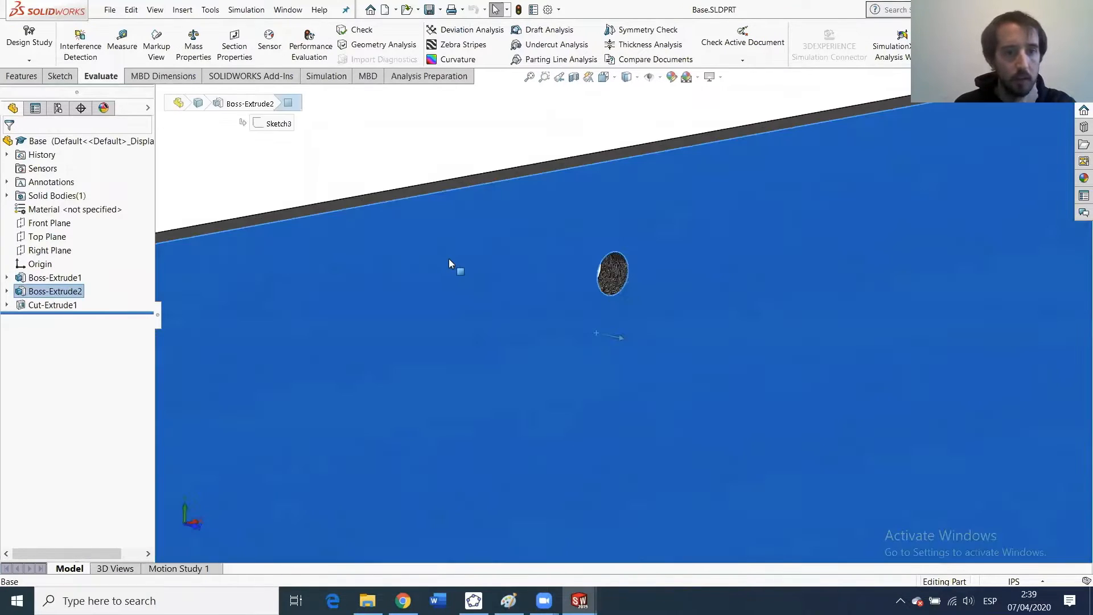
pyautogui.click(52, 83)
pyautogui.click(130, 30)
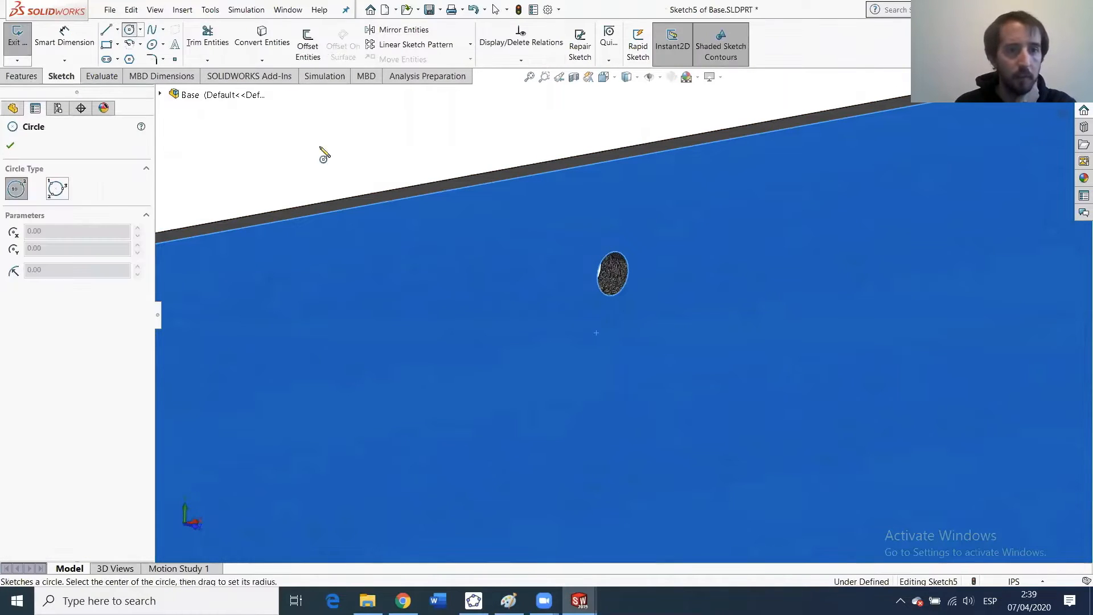
pyautogui.click(615, 273)
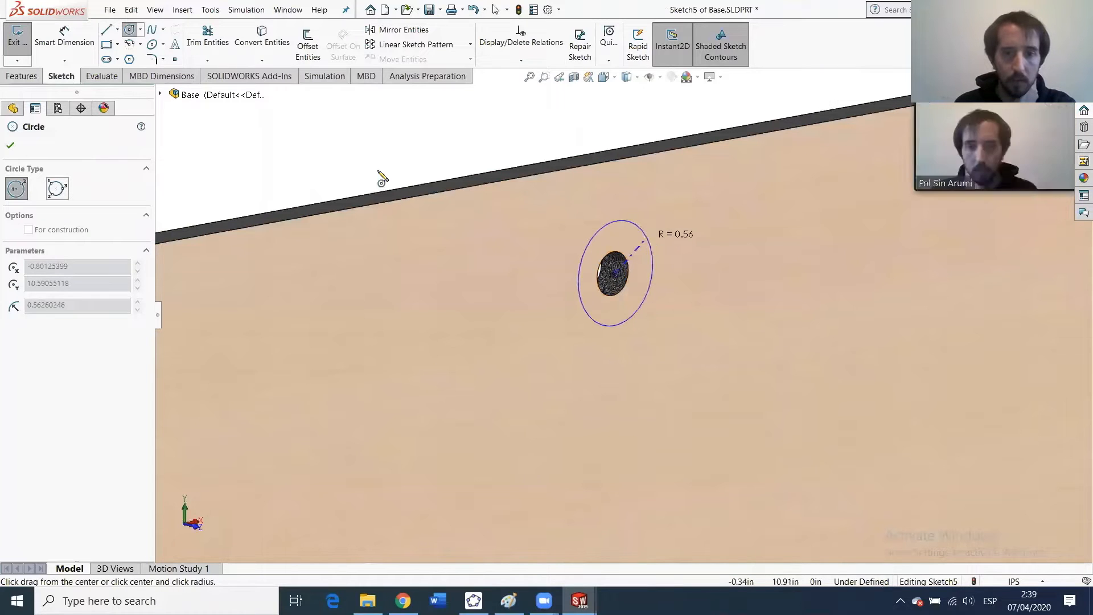
# Dimension the circle around the Base panel's upper hole to a diameter of 1 in.
pyautogui.click(648, 238)
pyautogui.click(74, 41)
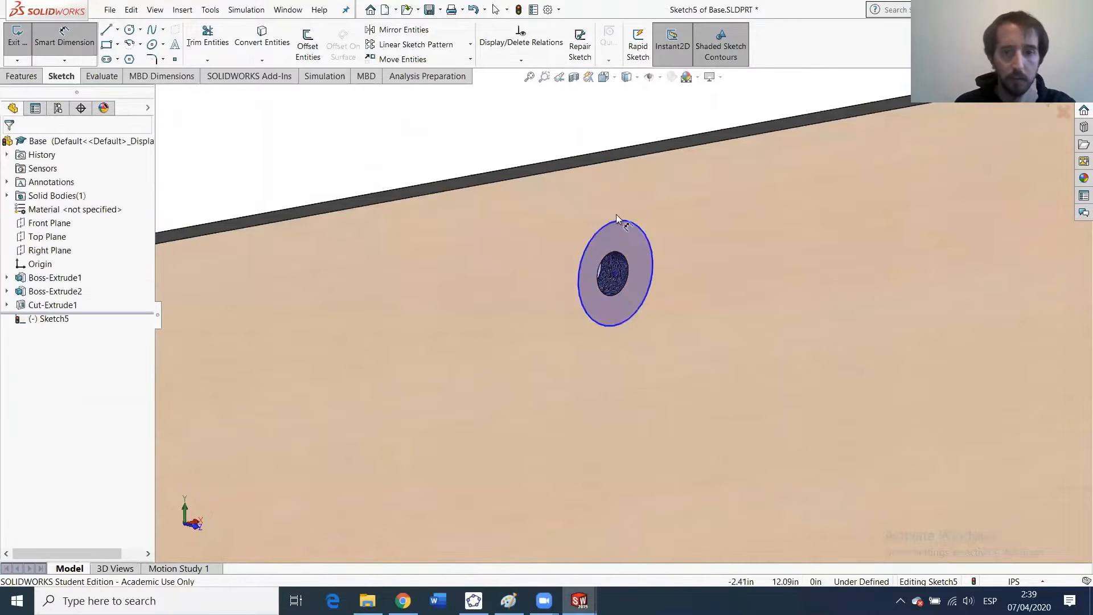
pyautogui.click(662, 225)
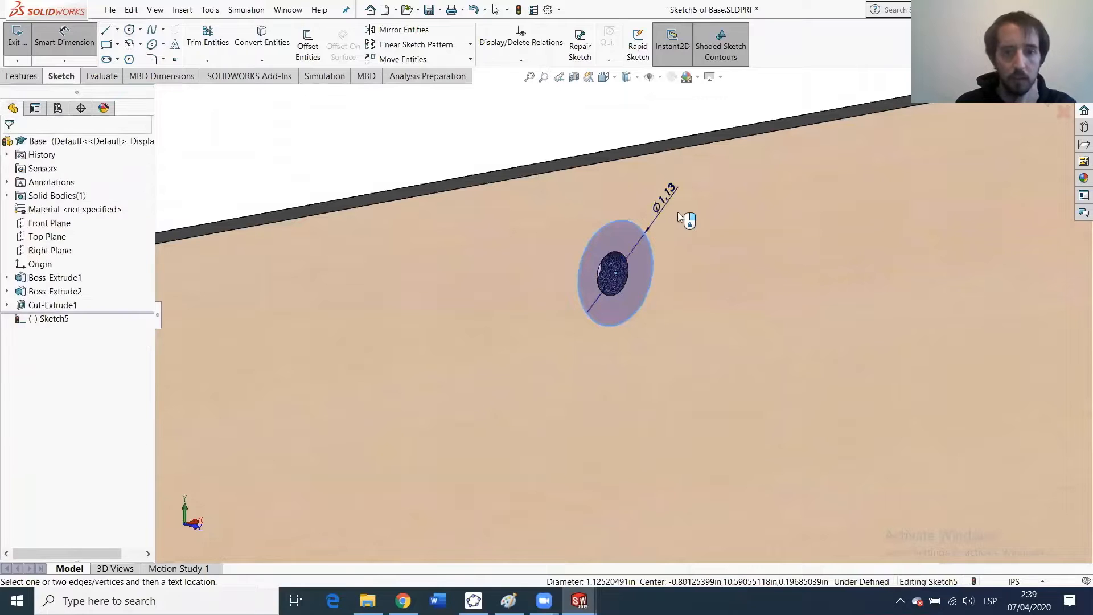
pyautogui.click(672, 219)
pyautogui.write('1')
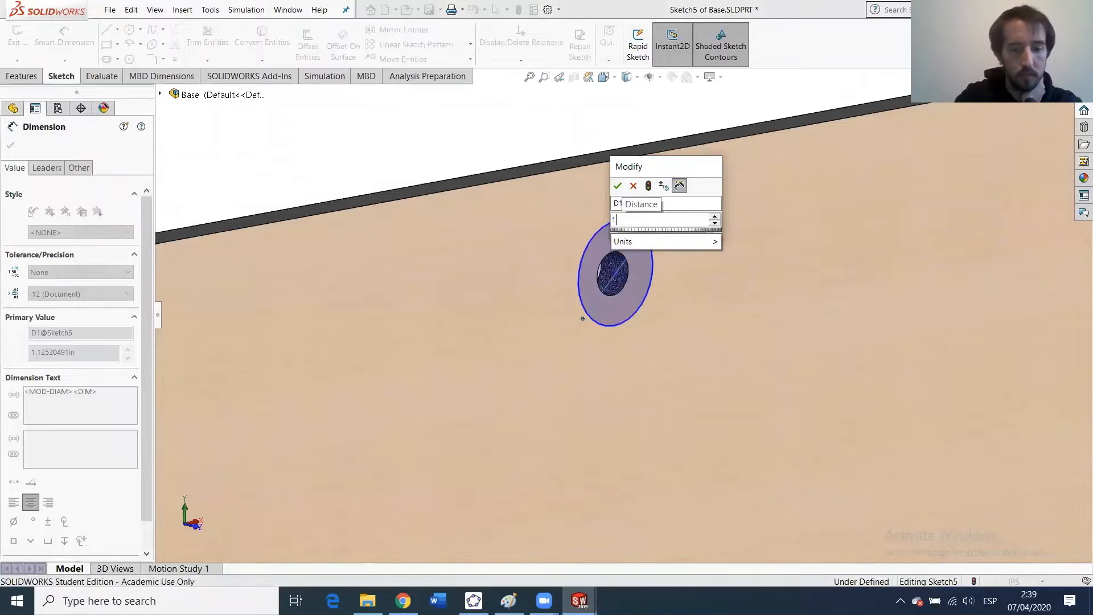
pyautogui.write('.')
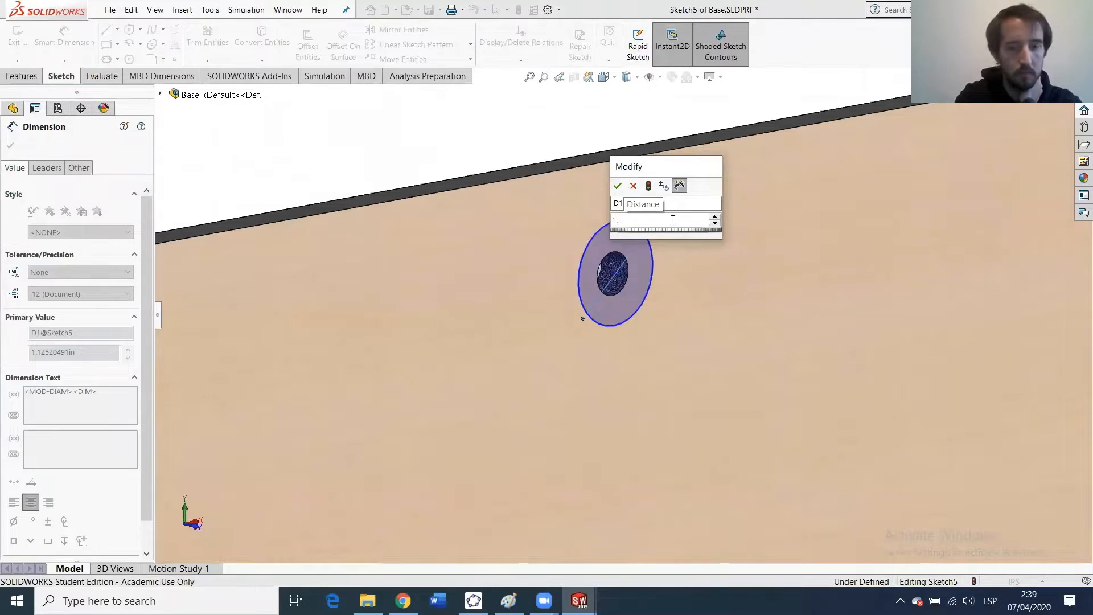
pyautogui.press('Return')
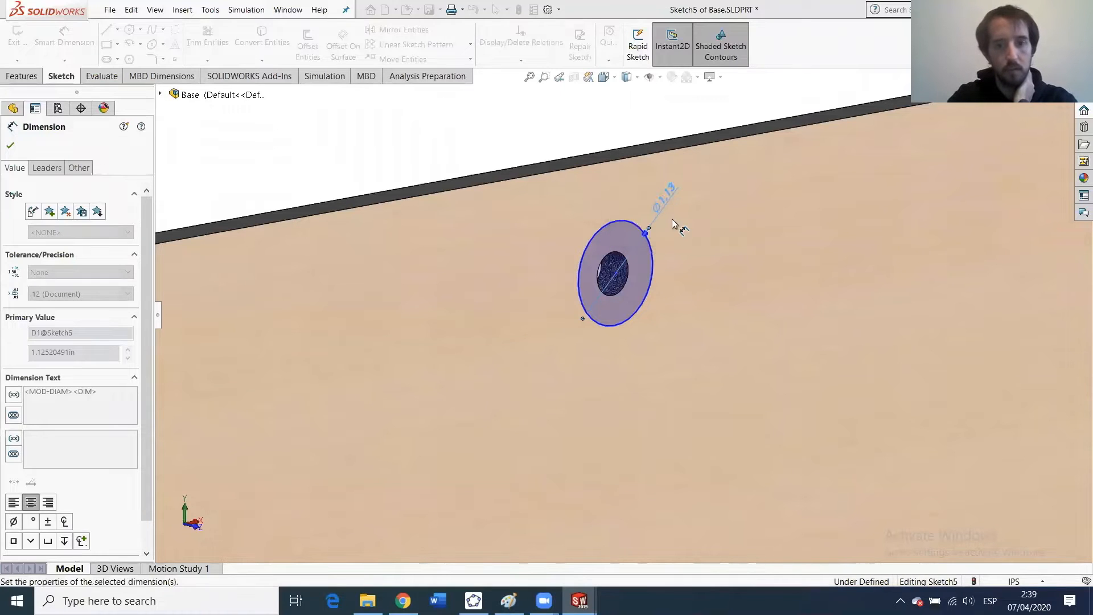
pyautogui.click(11, 146)
# Cut the circle 0.02 in deep into the Base panel as a blind Extruded Cut.
pyautogui.click(22, 76)
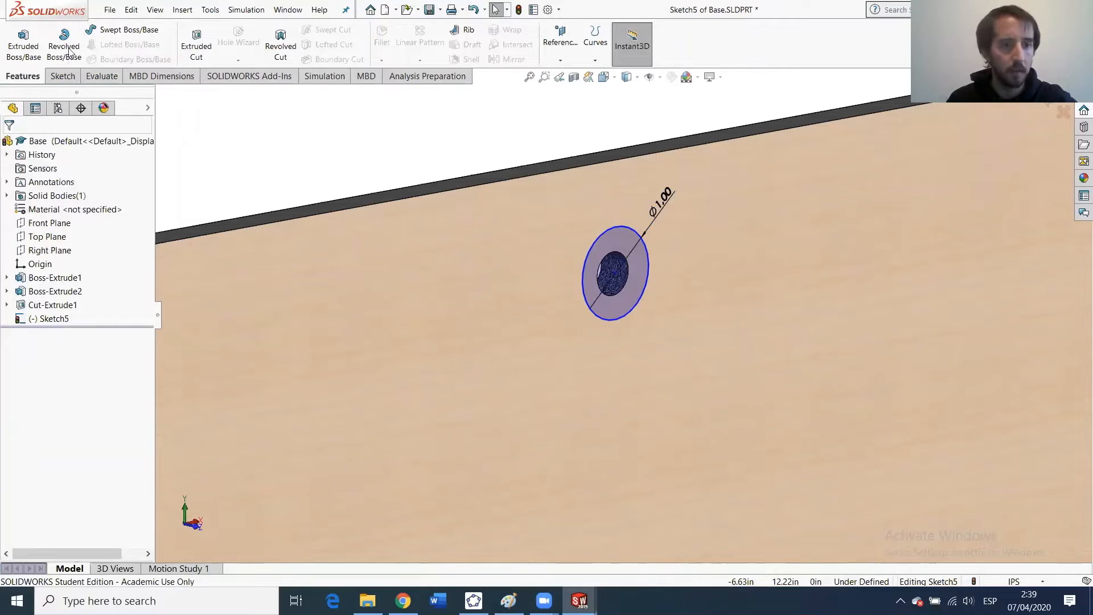
pyautogui.click(196, 45)
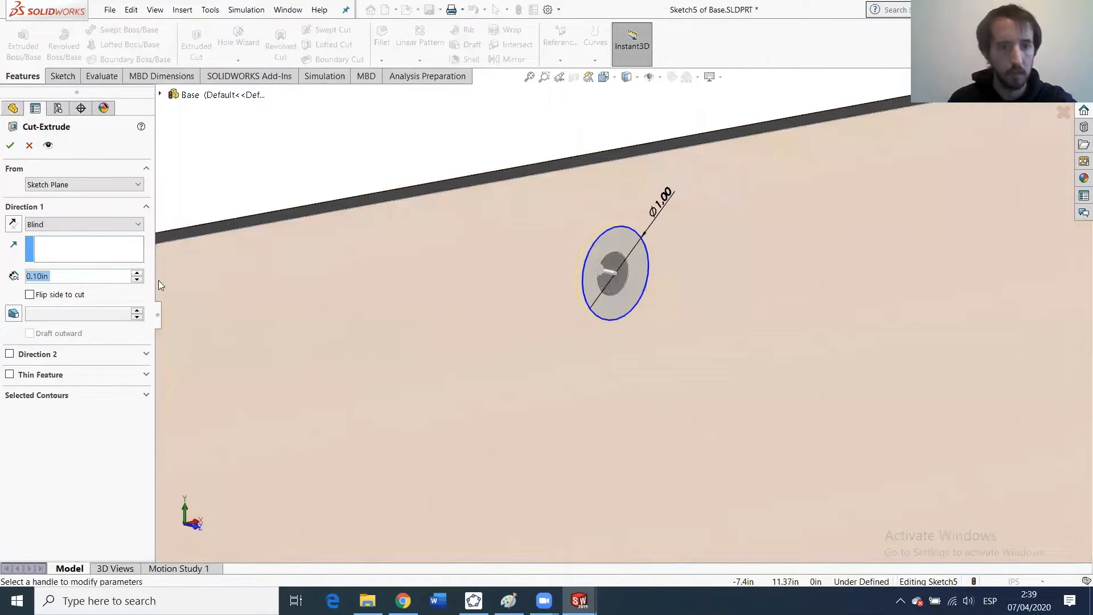
pyautogui.write('0.02')
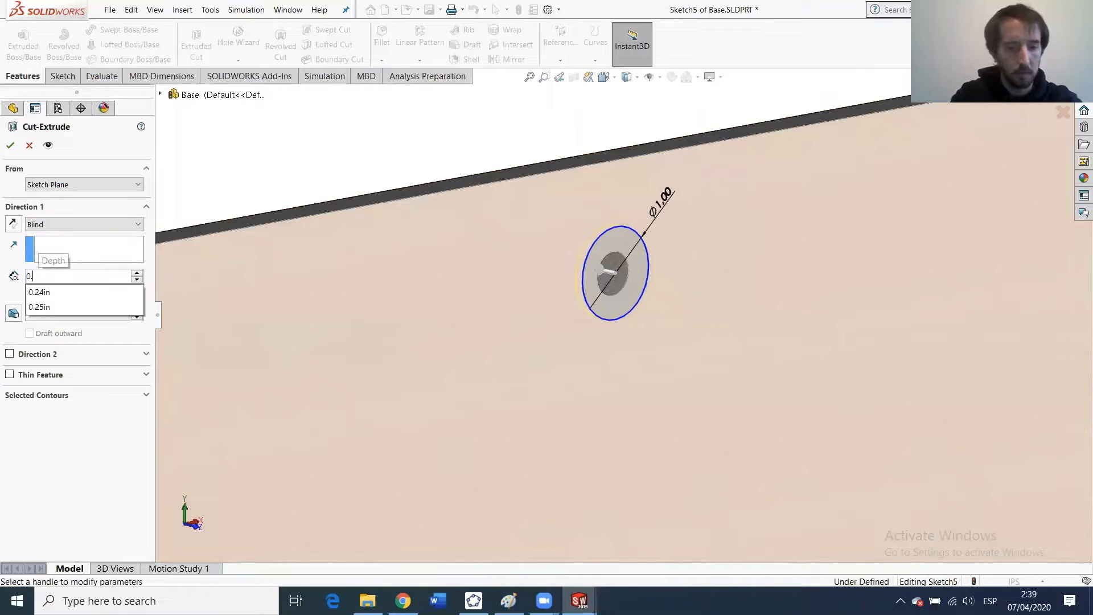
pyautogui.press('Return')
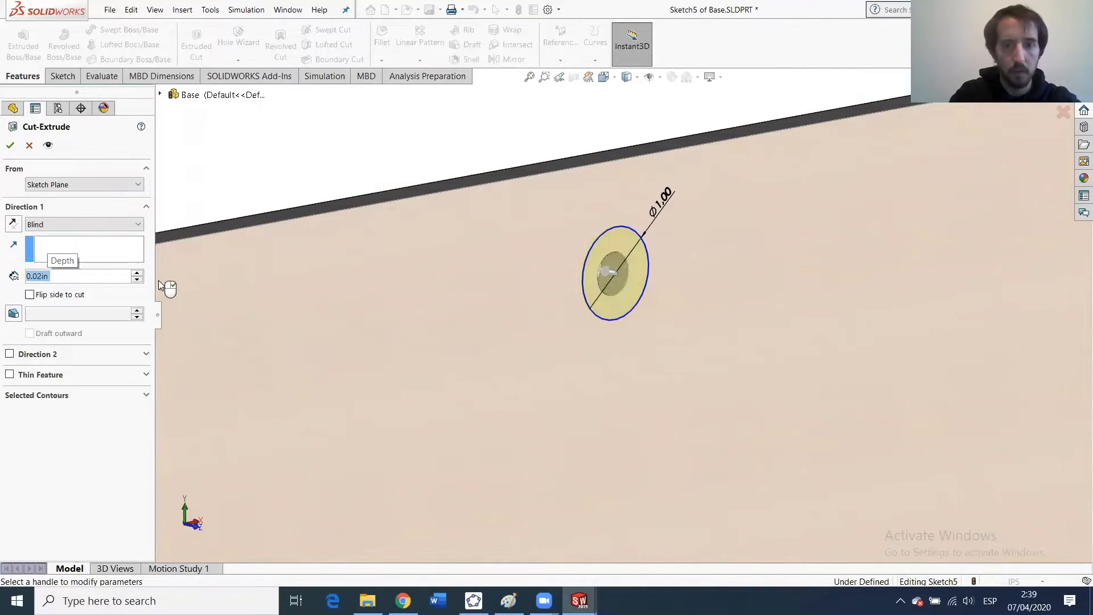
pyautogui.rightClick(622, 344)
# Inspect the new recess around the hole, save the Base part and rebuild the Assembly_Horse assembly with the change.
pyautogui.moveTo(628, 269); pyautogui.dragTo(659, 279, button='middle')
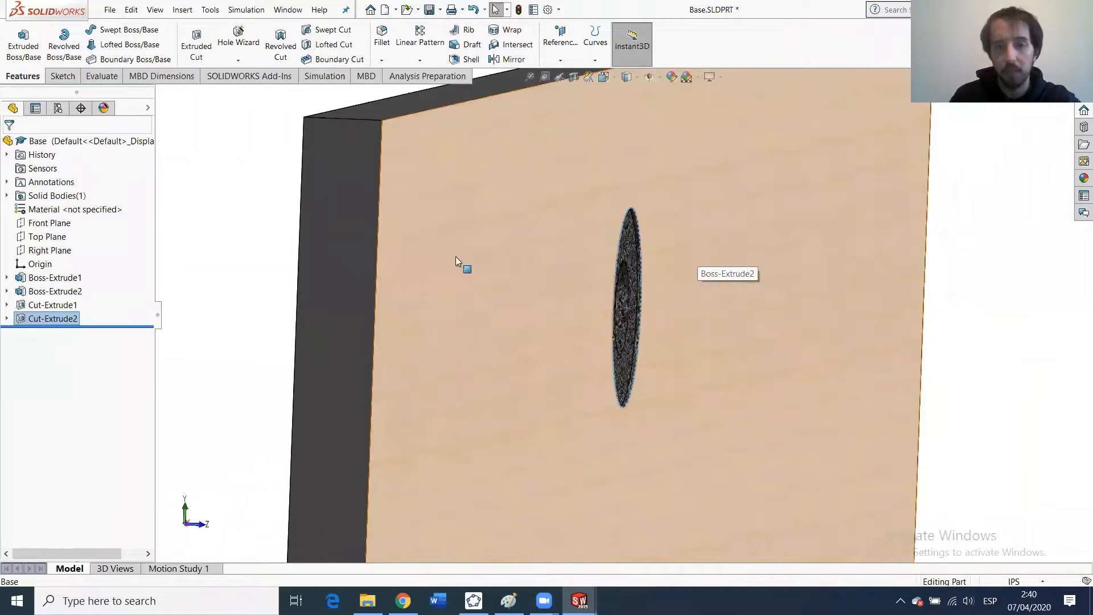
pyautogui.moveTo(658, 286); pyautogui.dragTo(537, 261, button='middle')
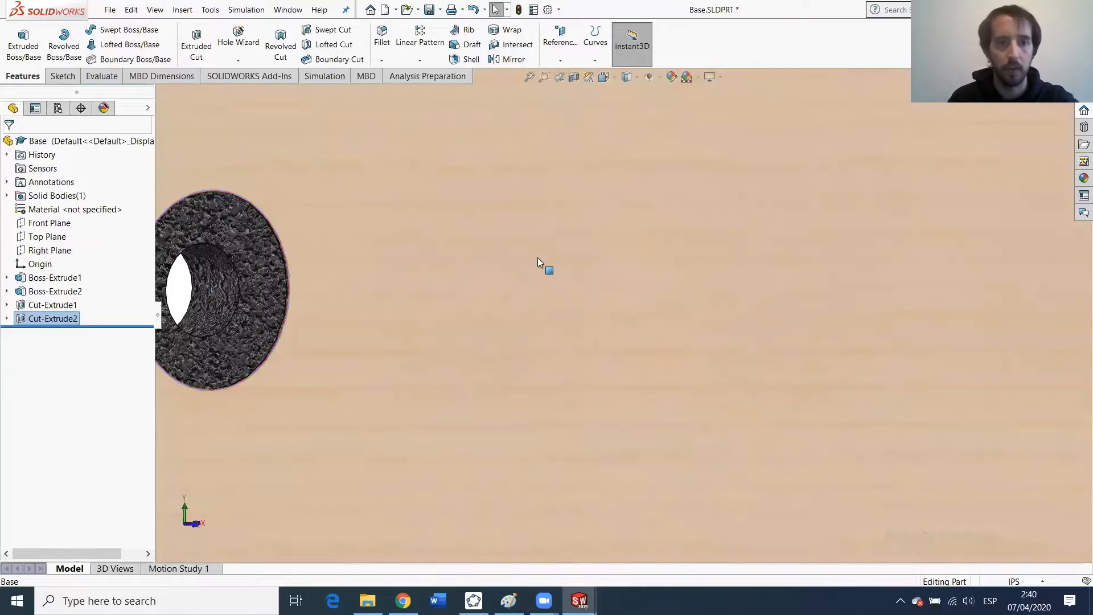
pyautogui.scroll(4, 538, 258)
pyautogui.scroll(-2, 489, 250)
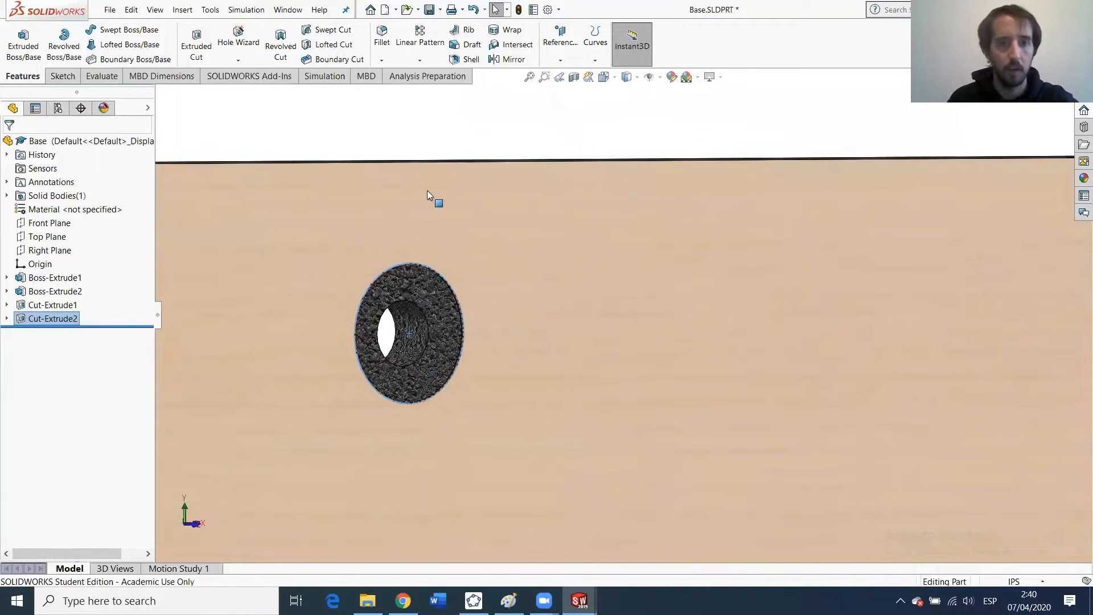
pyautogui.click(429, 9)
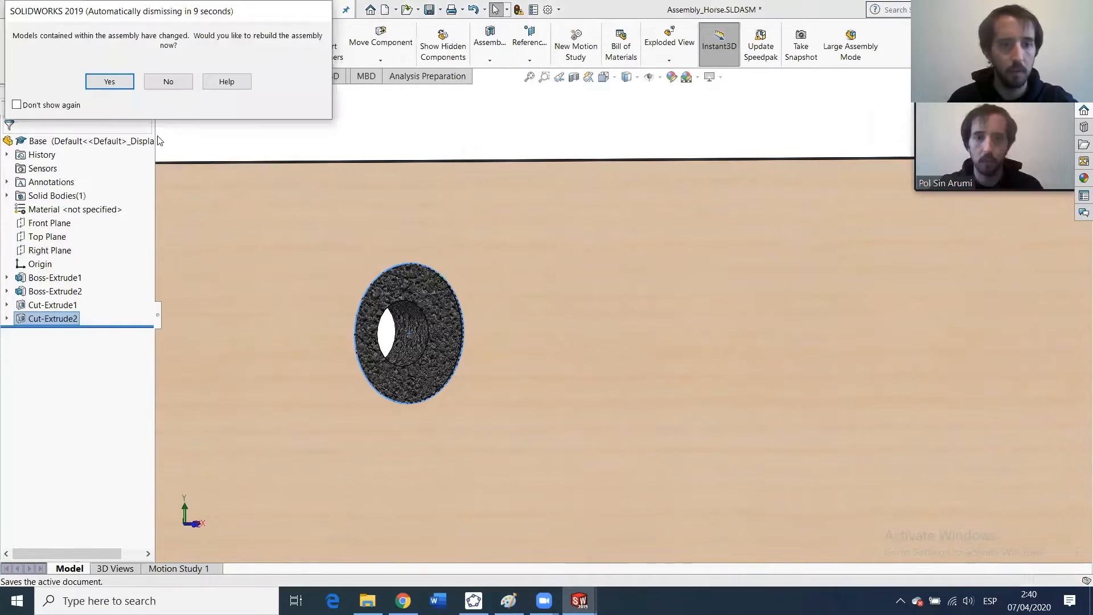
pyautogui.click(109, 82)
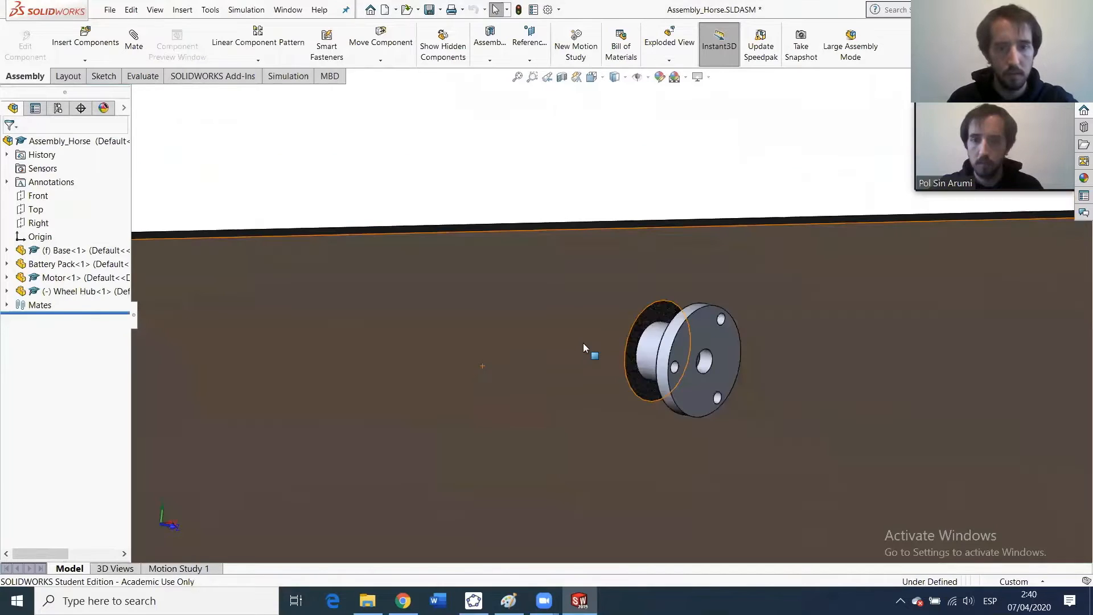
# Examine how the Wheel Hub's boss sits in the Base panel's new recess from several angles.
pyautogui.moveTo(583, 343); pyautogui.dragTo(649, 305, button='middle')
pyautogui.scroll(-8, 646, 301)
pyautogui.moveTo(507, 340); pyautogui.dragTo(532, 353, button='middle')
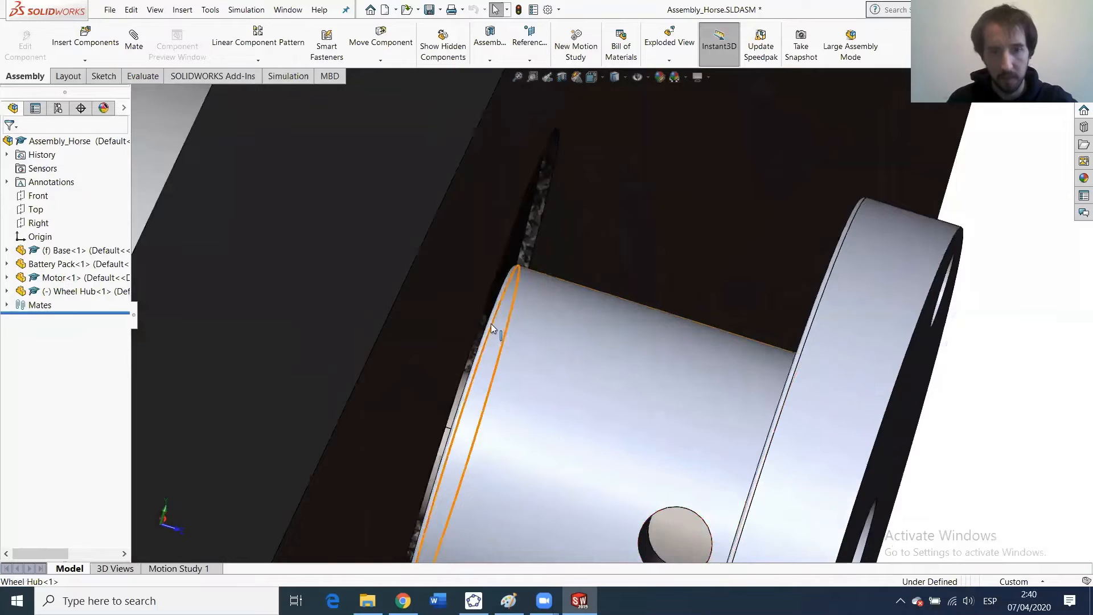
pyautogui.scroll(4, 607, 406)
pyautogui.scroll(2, 607, 406)
pyautogui.moveTo(601, 407); pyautogui.dragTo(484, 361, button='middle')
pyautogui.scroll(-4, 611, 359)
pyautogui.moveTo(633, 383); pyautogui.dragTo(663, 393, button='middle')
pyautogui.scroll(-2, 491, 279)
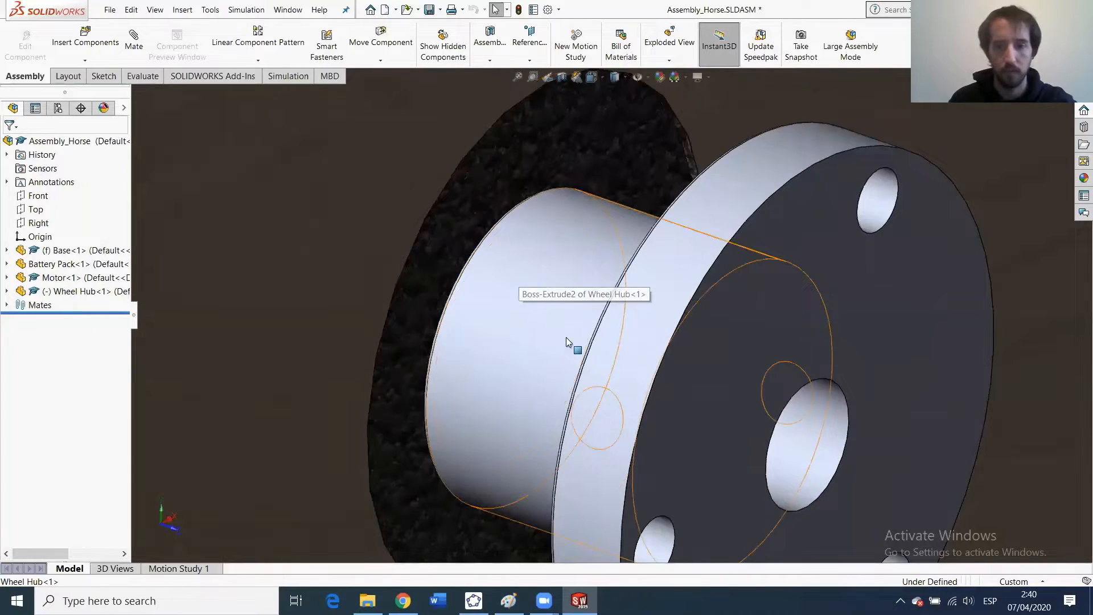
pyautogui.scroll(3, 566, 337)
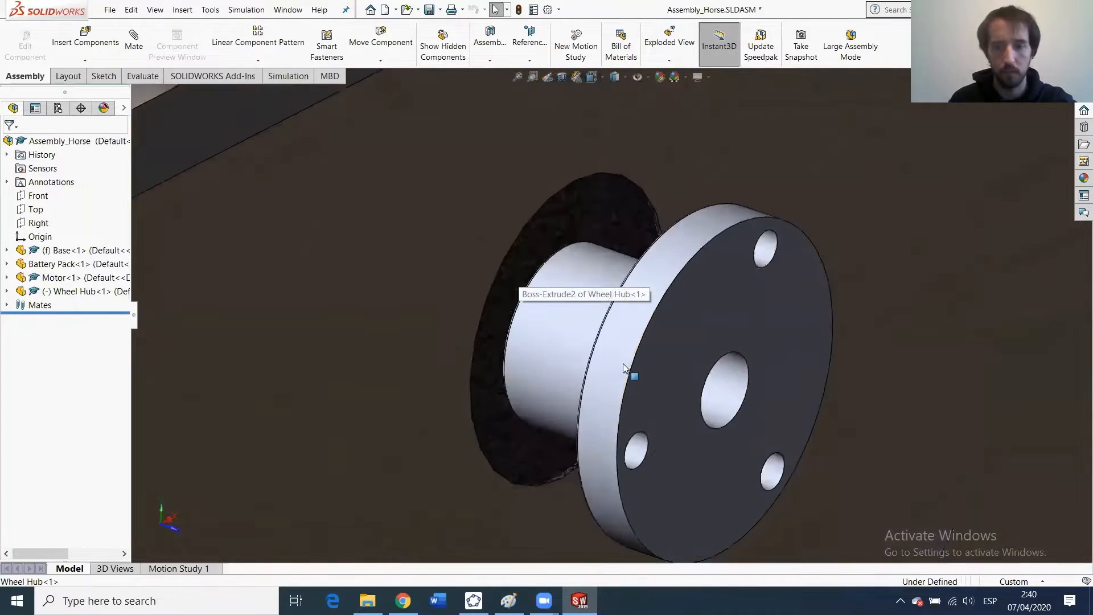
# Measure the diameter of the Wheel Hub's cylindrical boss and copy the value.
pyautogui.click(127, 77)
pyautogui.click(205, 43)
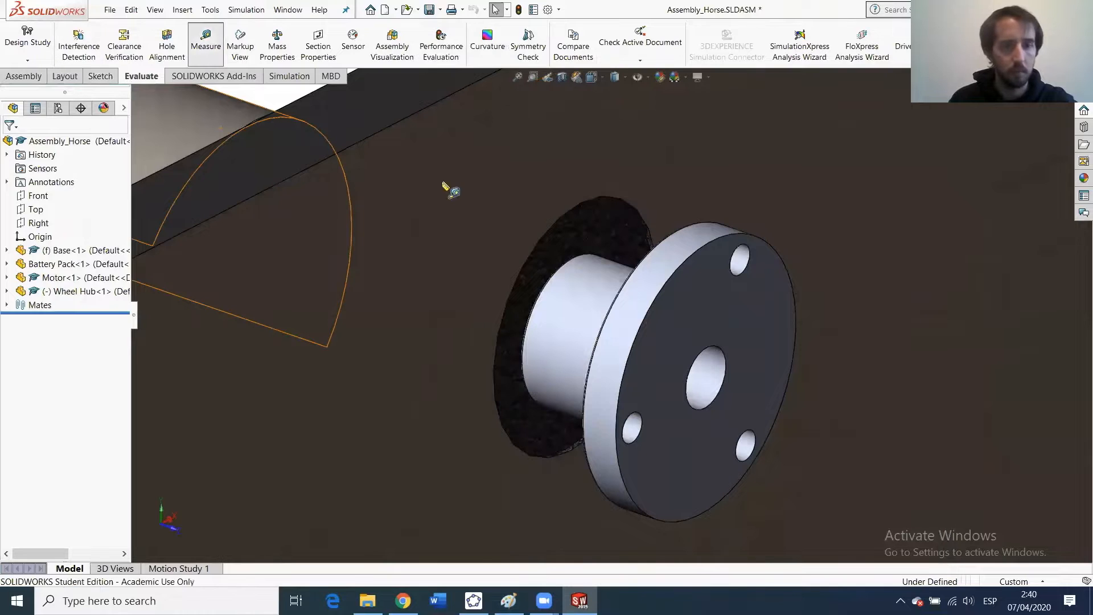
pyautogui.click(597, 293)
pyautogui.doubleClick(94, 265)
pyautogui.hotkey('ctrl', 'c')
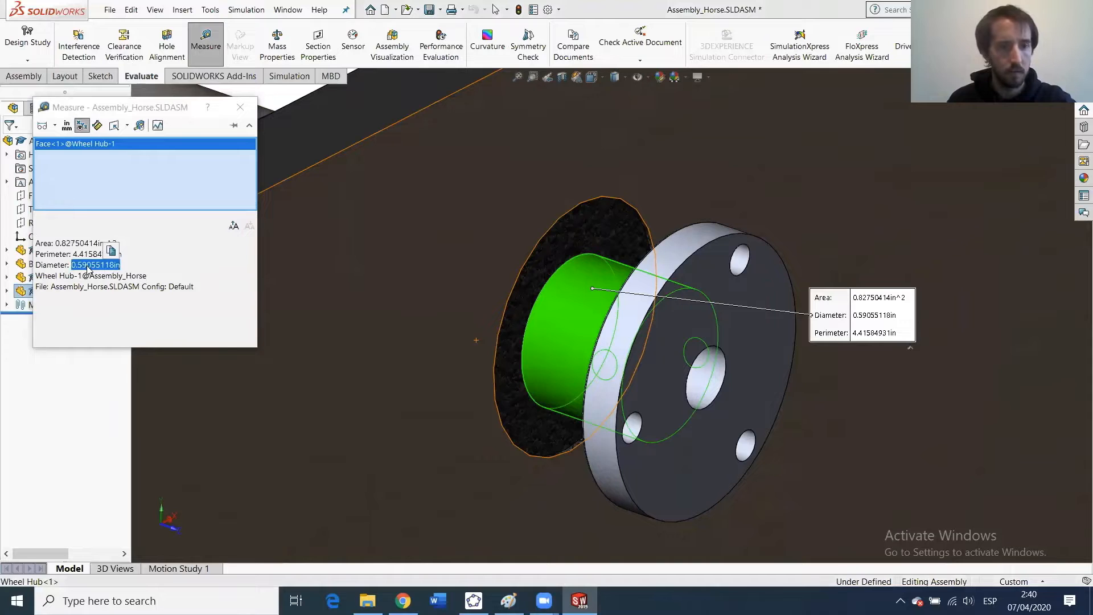
pyautogui.click(241, 107)
# Reopen the Base part from the assembly and set the recess circle's diameter to 0.6 in.
pyautogui.click(322, 218)
pyautogui.click(353, 153)
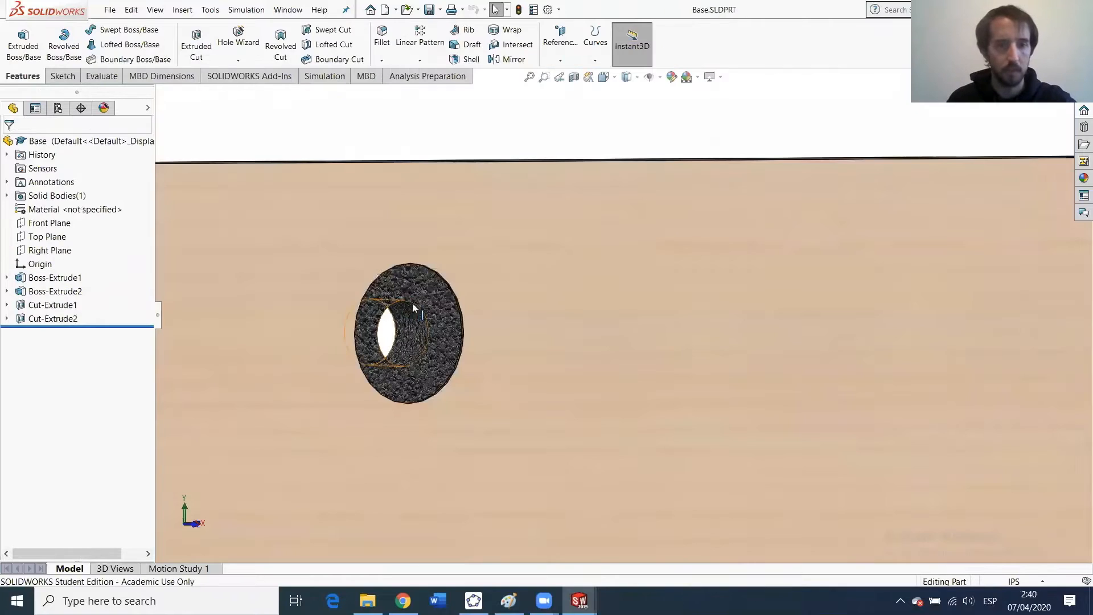
pyautogui.click(6, 318)
pyautogui.click(62, 332)
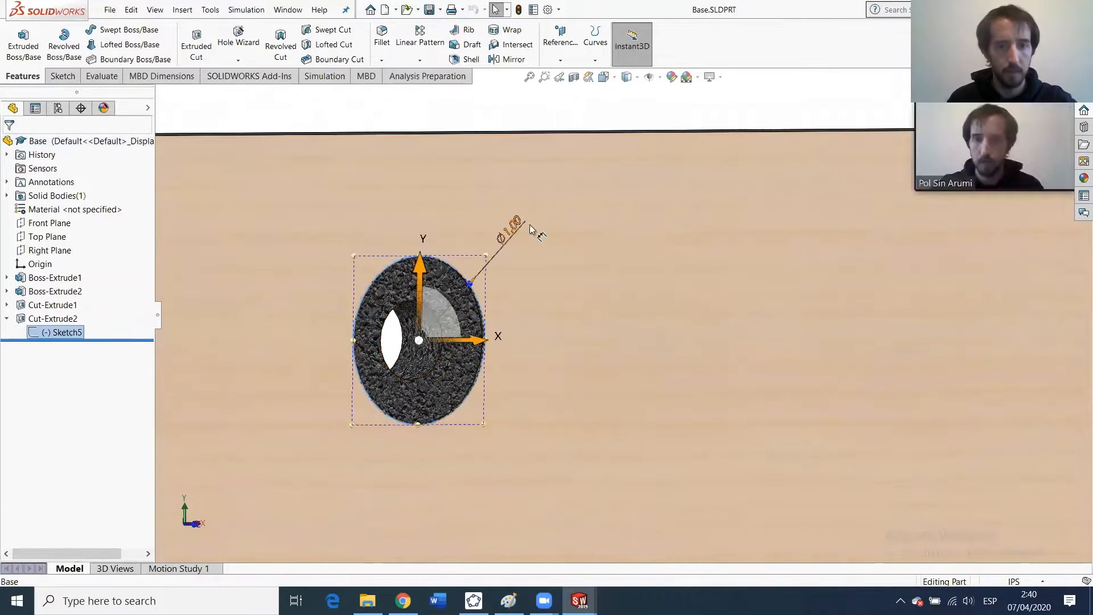
pyautogui.click(516, 223)
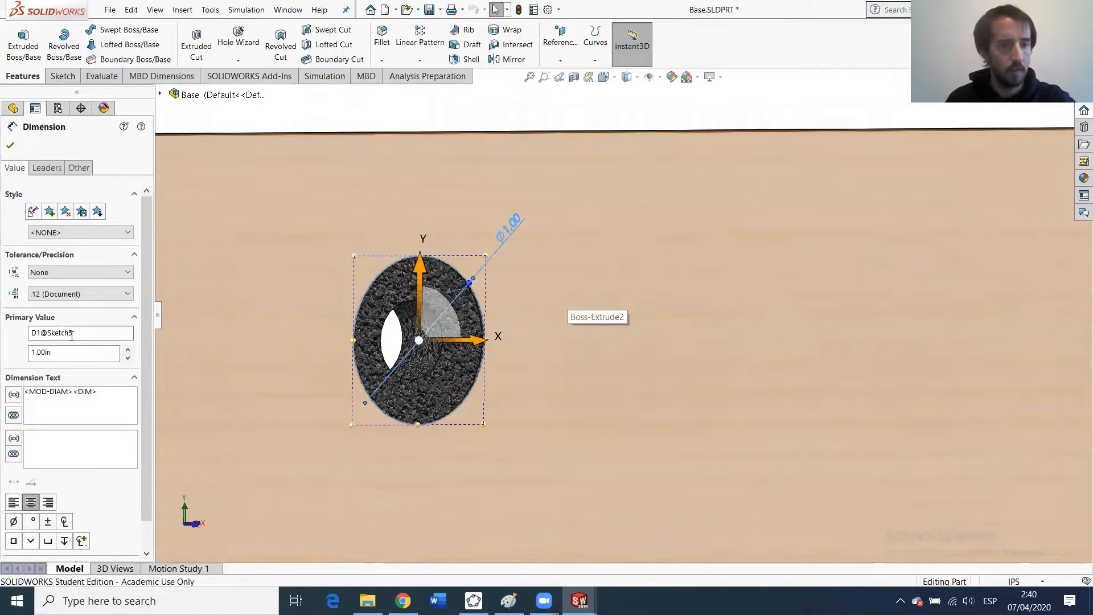
pyautogui.click(561, 250)
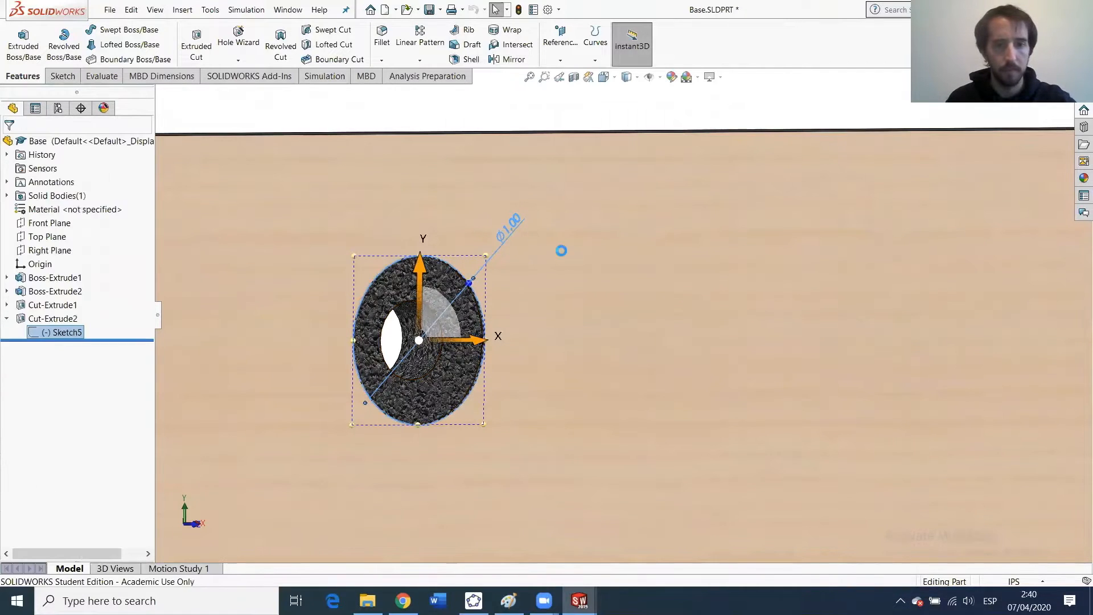
pyautogui.hotkey('ctrl', 'v')
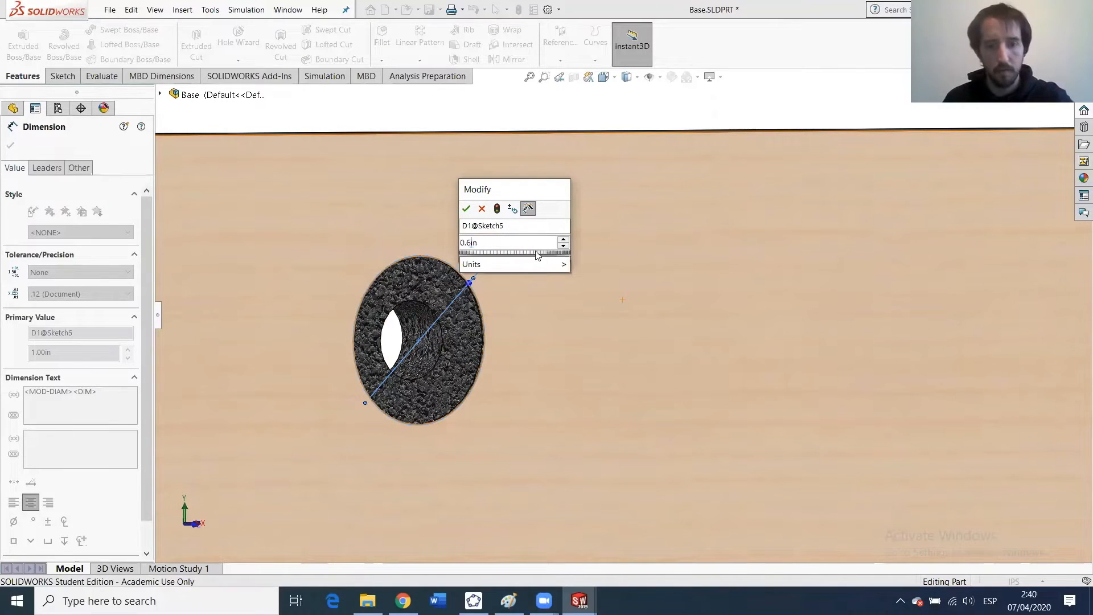
pyautogui.press('Return')
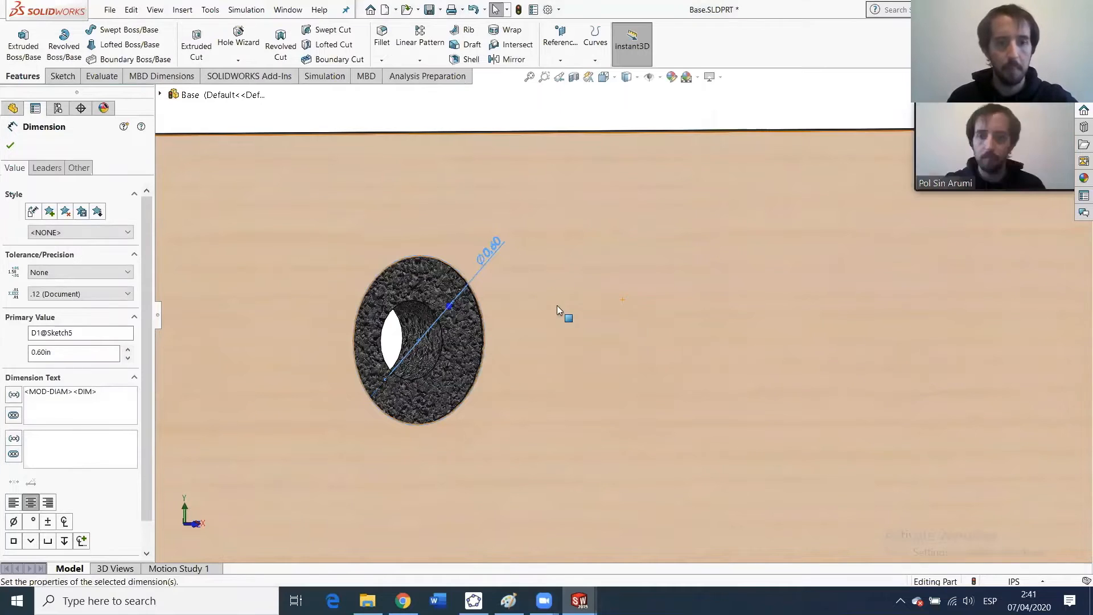
pyautogui.click(10, 146)
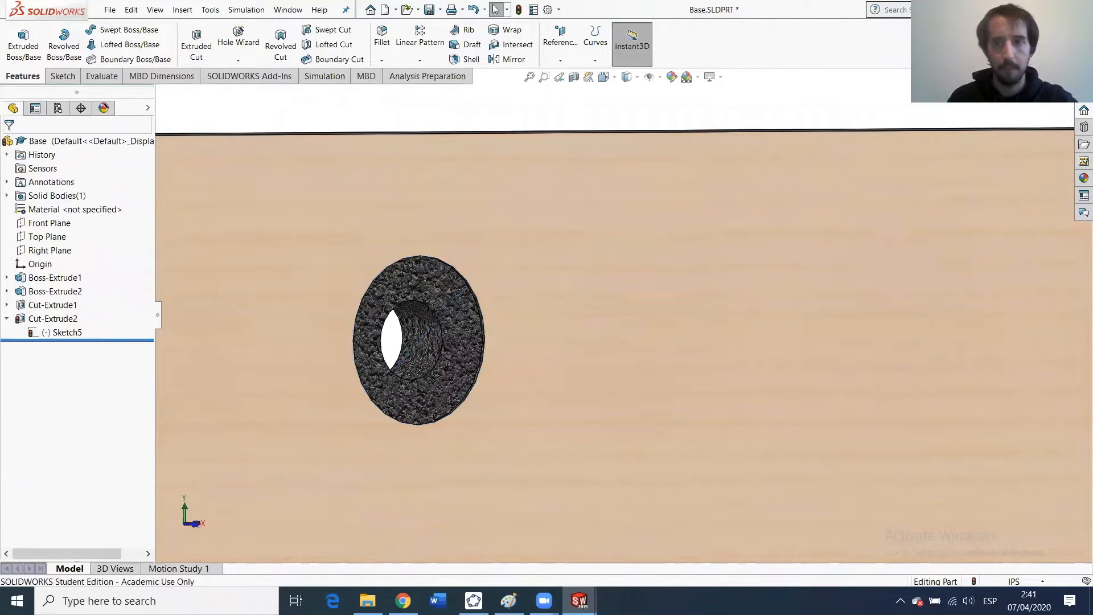
# Rebuild and save the Base part with the resized recess.
pyautogui.doubleClick(849, 14)
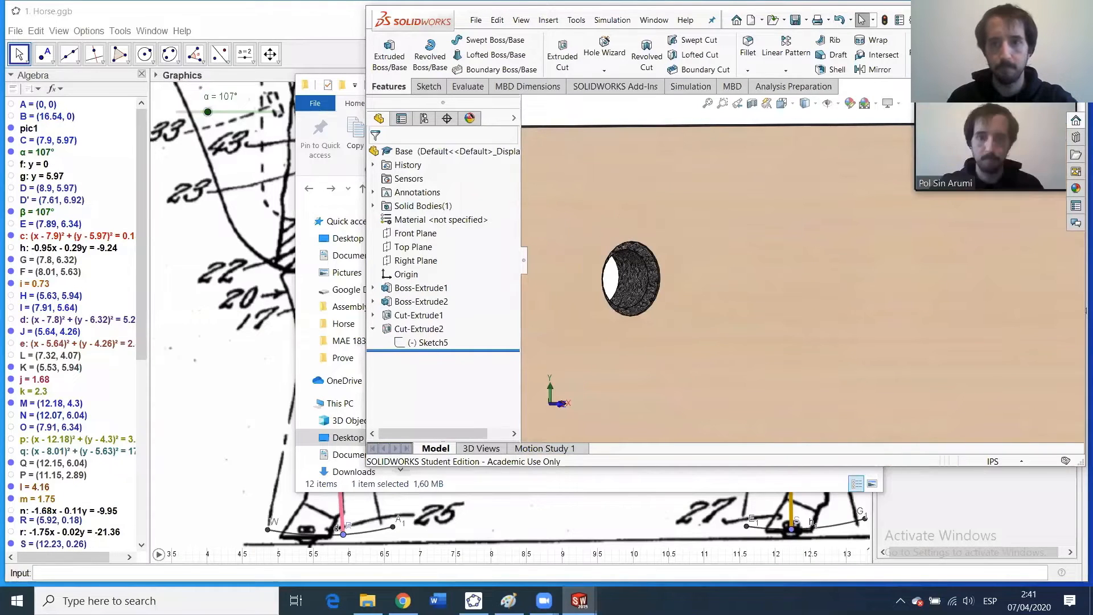
pyautogui.click(1053, 19)
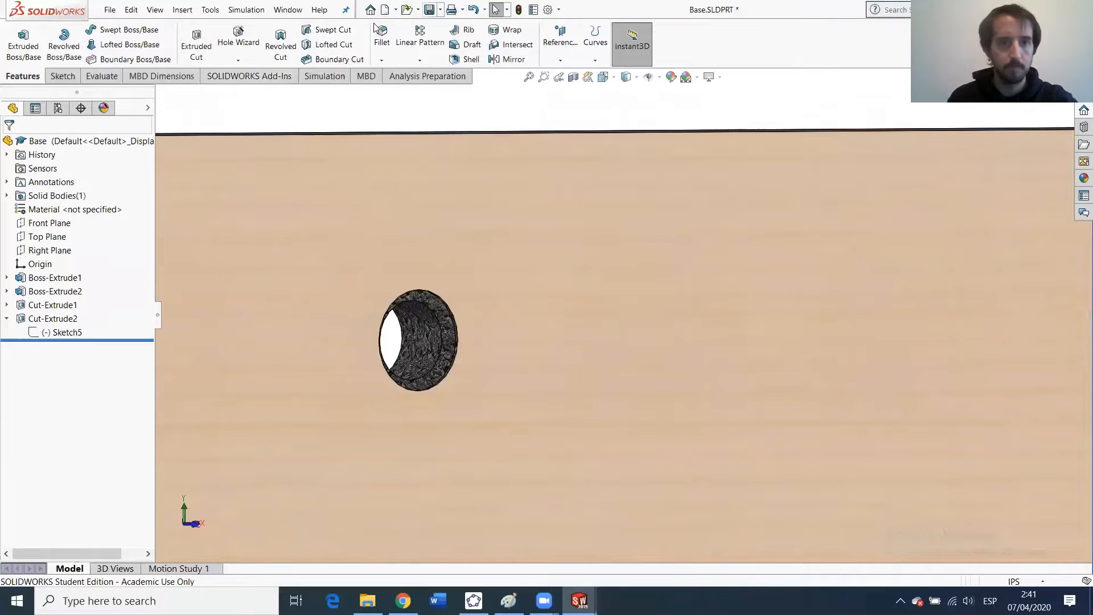
pyautogui.click(429, 10)
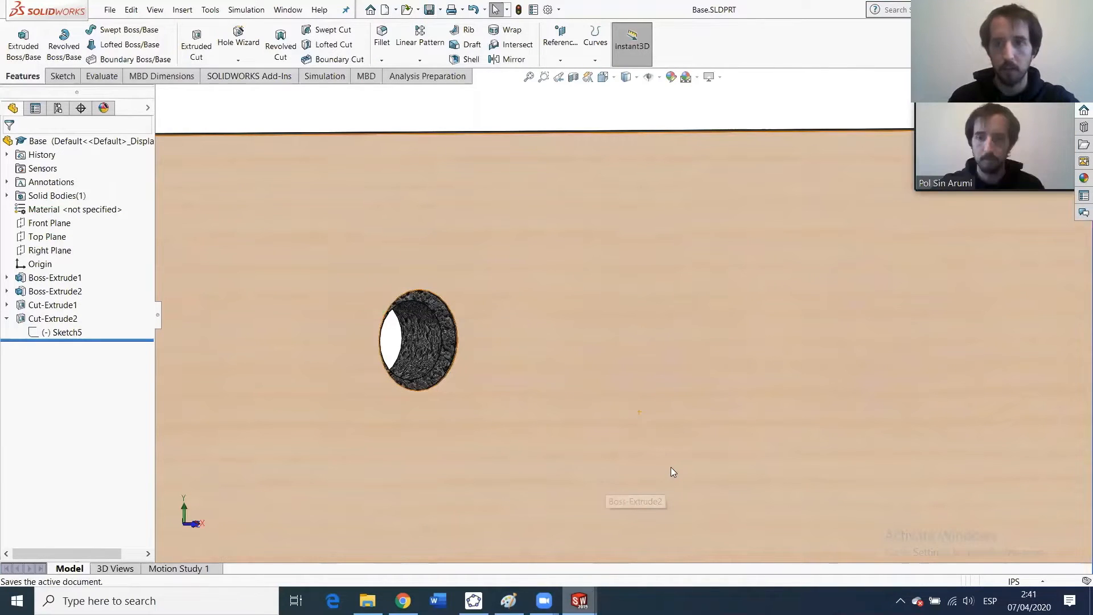
# Switch to the Assembly_Horse document and examine the wheel hub's flange and screw holes against the base.
pyautogui.hotkey('ctrl', 'Tab')
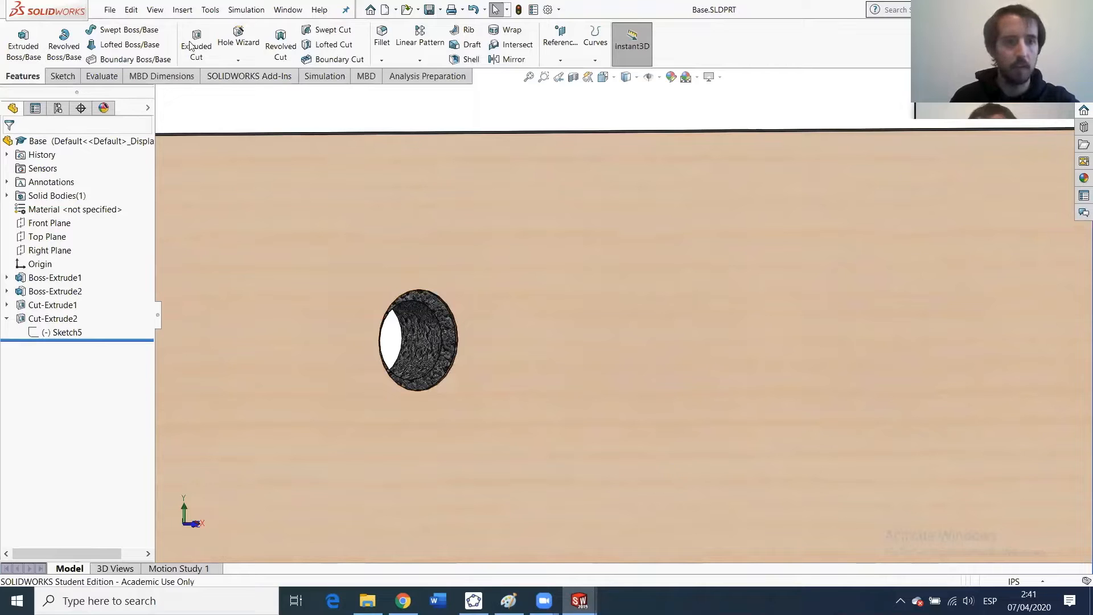
pyautogui.click(123, 85)
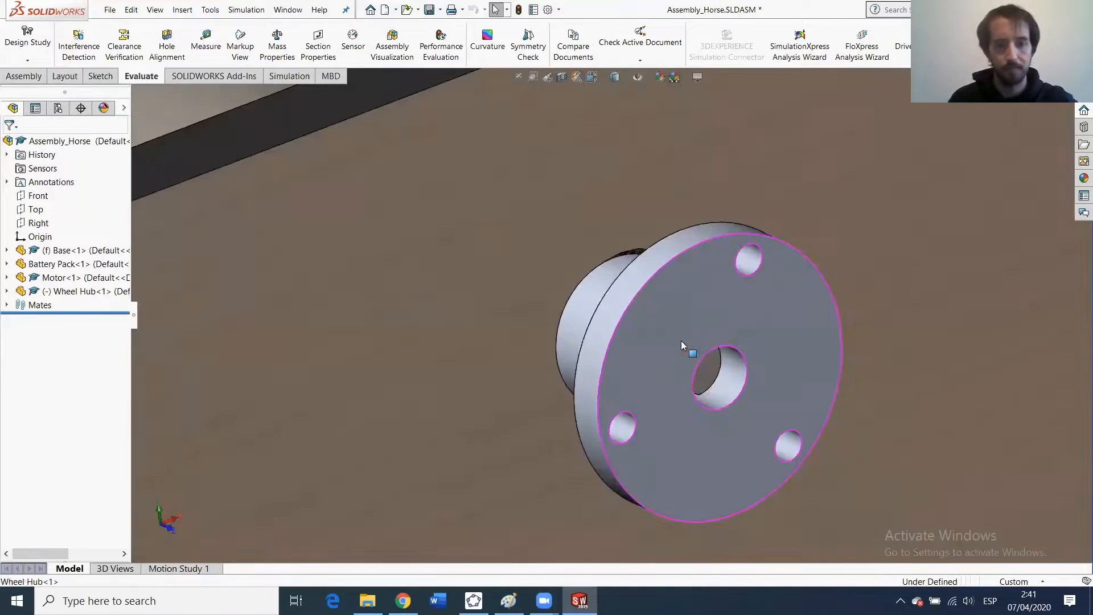
pyautogui.moveTo(681, 340); pyautogui.dragTo(607, 282, button='middle')
pyautogui.scroll(5, 638, 331)
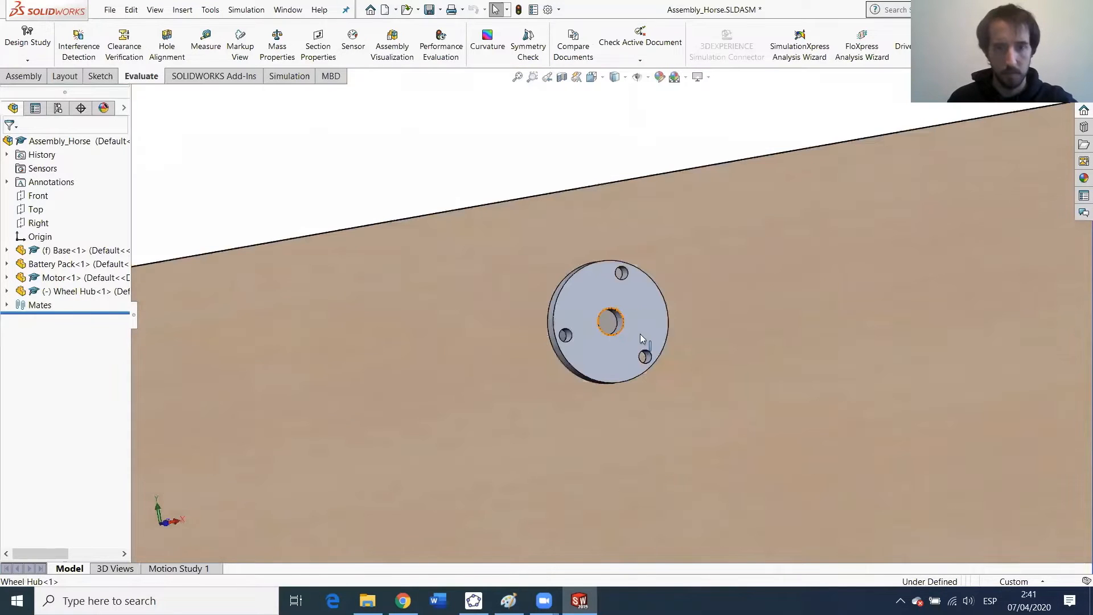
pyautogui.scroll(-2, 620, 344)
pyautogui.moveTo(599, 331); pyautogui.dragTo(587, 343, button='middle')
pyautogui.scroll(-1, 607, 339)
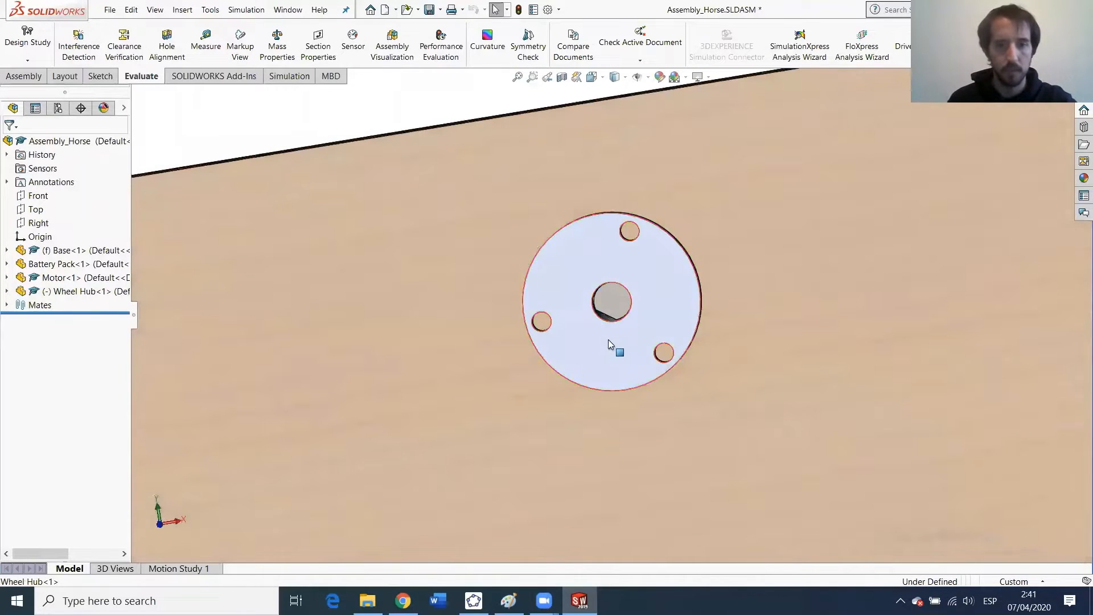
pyautogui.scroll(2, 608, 339)
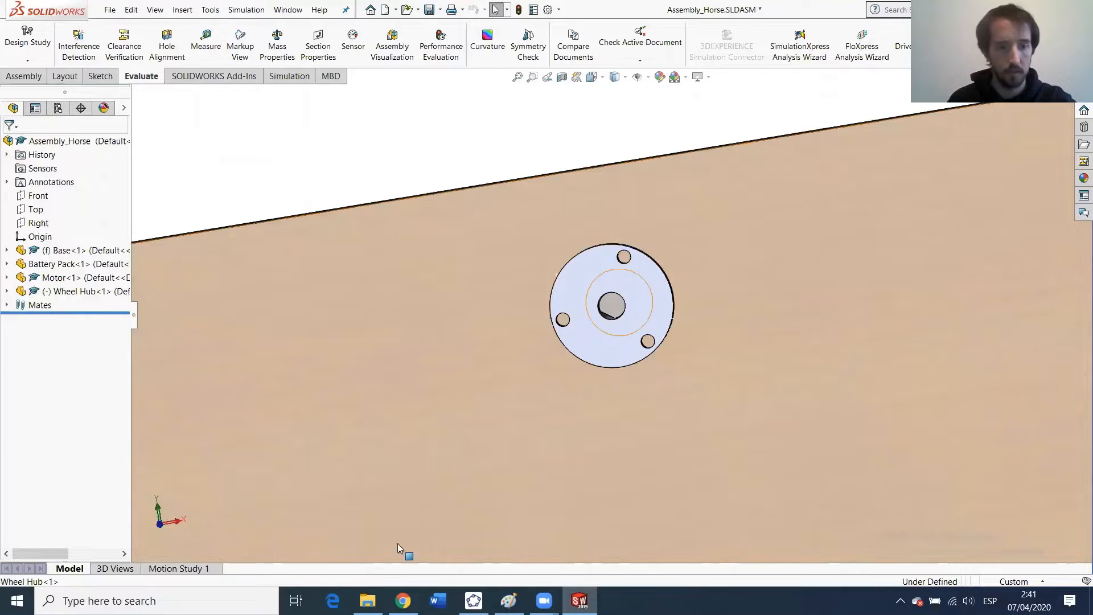
# Copy Crank.SLDPRT from the MAE 183 SolidWorks Templates folder into the Assembly folder.
pyautogui.click(367, 601)
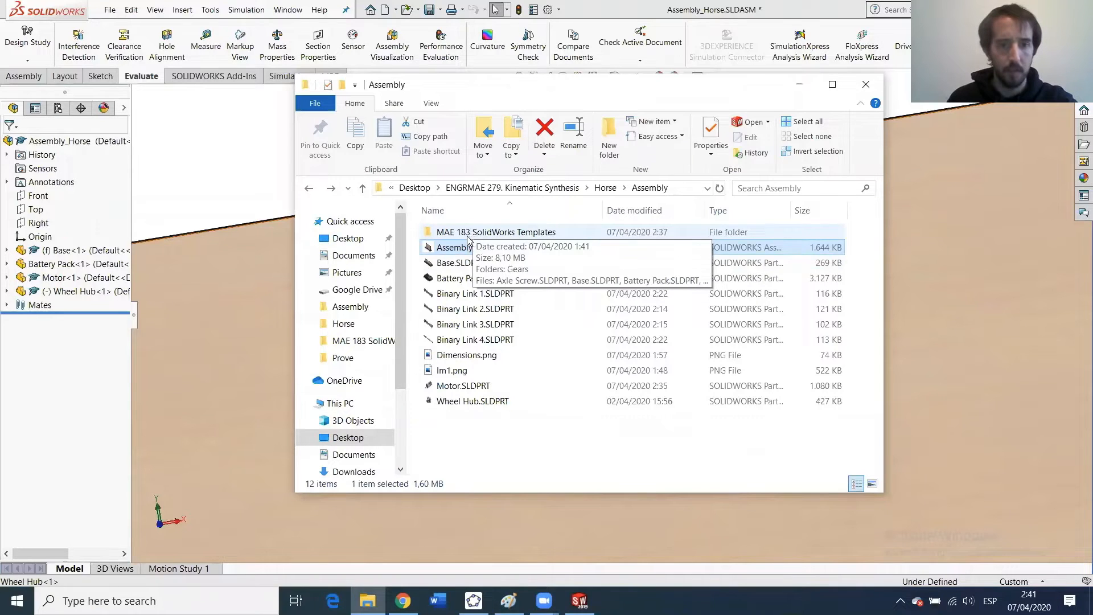
pyautogui.doubleClick(467, 234)
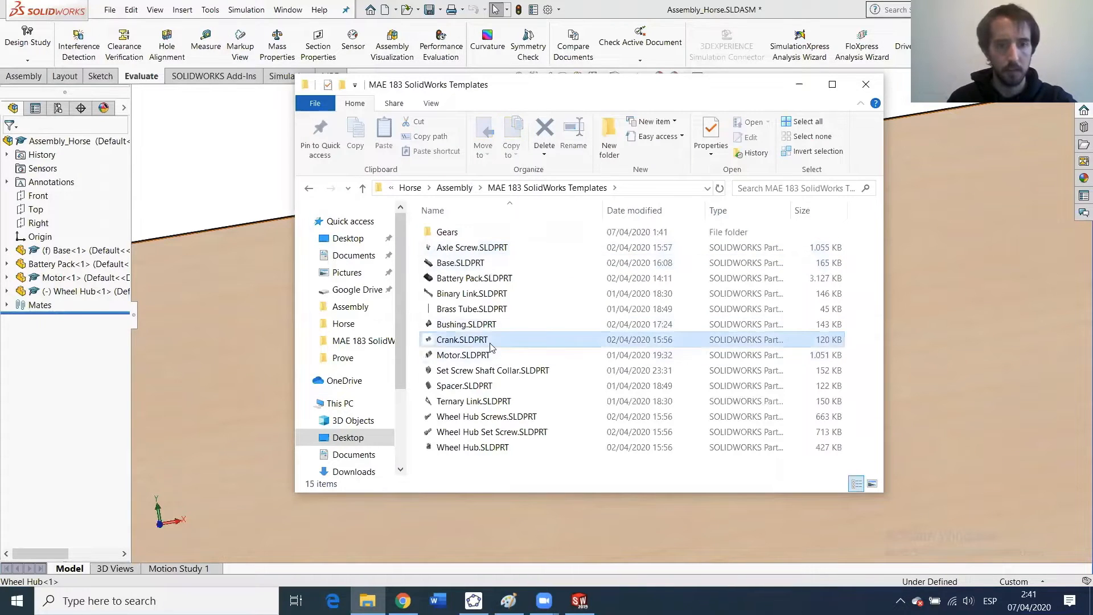
pyautogui.hotkey('ctrl', 'c')
pyautogui.click(309, 189)
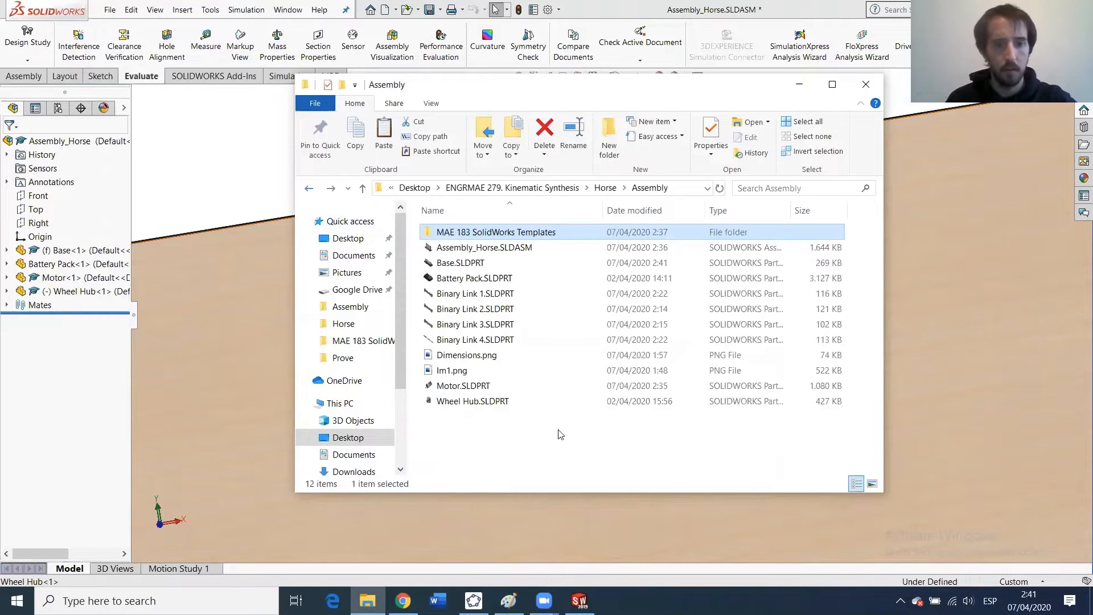
pyautogui.click(549, 448)
pyautogui.hotkey('ctrl', 'v')
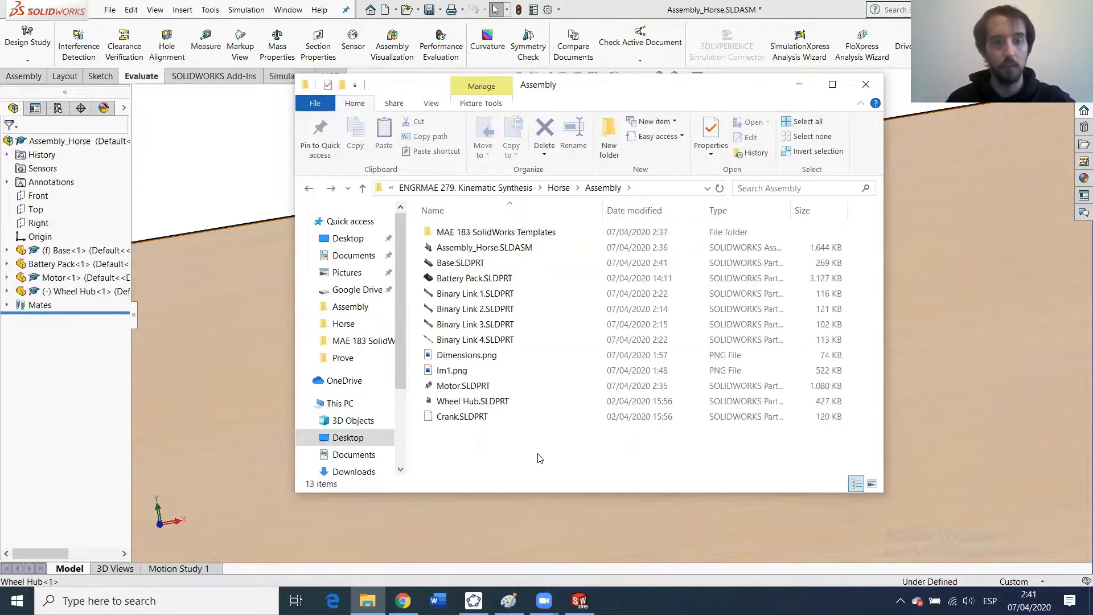
# Insert Crank.SLDPRT into the assembly in front of the wheel hub, and consult the Dimensions.png drawing in Paint.
pyautogui.click(230, 195)
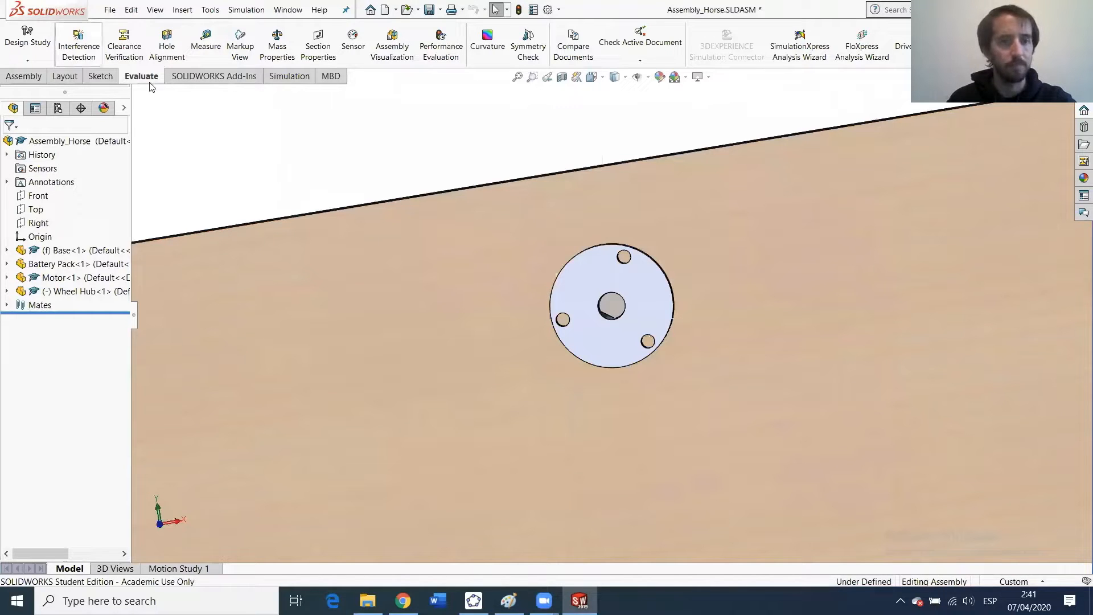
pyautogui.click(23, 76)
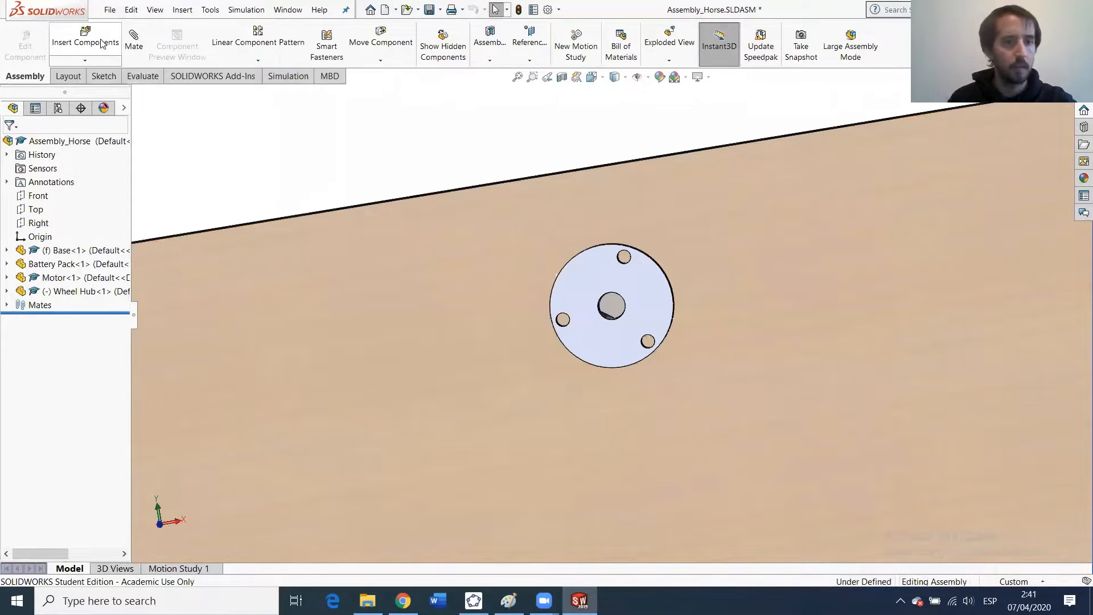
pyautogui.click(85, 40)
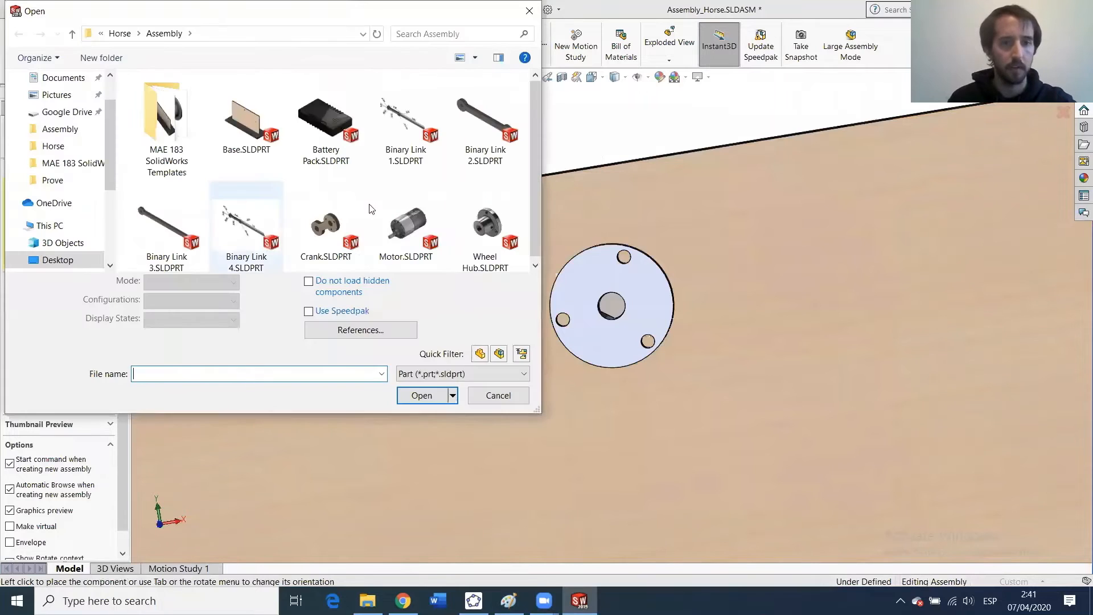
pyautogui.click(329, 240)
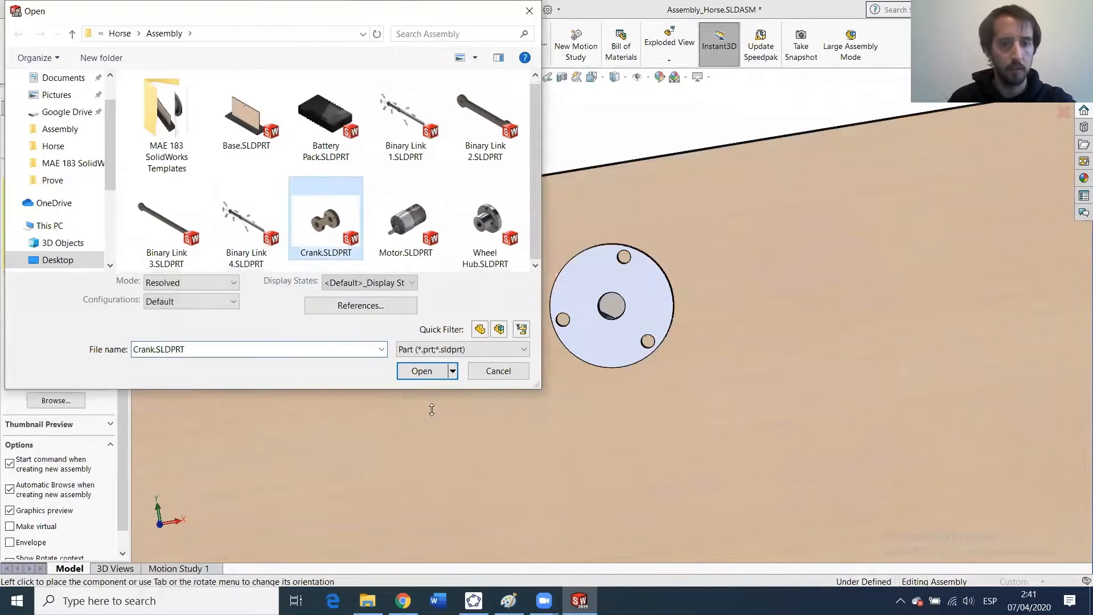
pyautogui.click(435, 371)
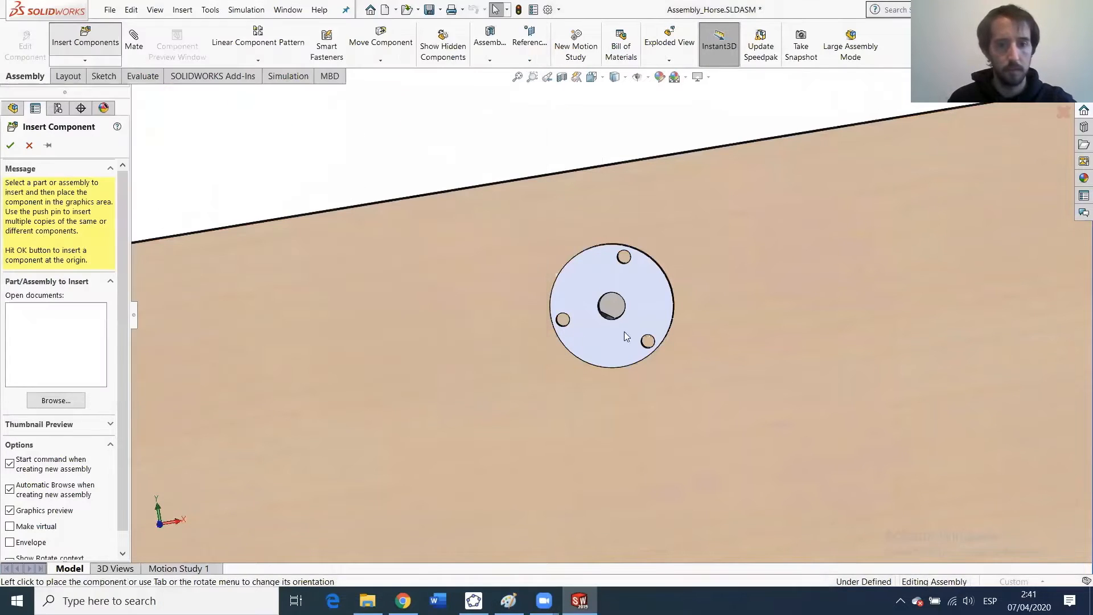
pyautogui.click(539, 550)
pyautogui.hotkey('alt', 'Tab')
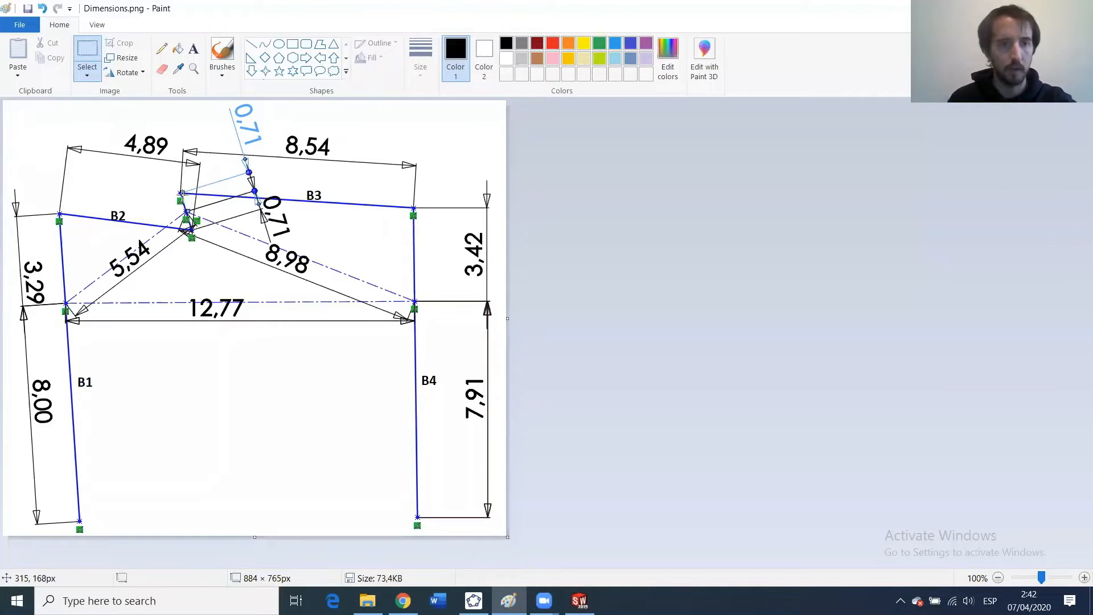
pyautogui.click(579, 600)
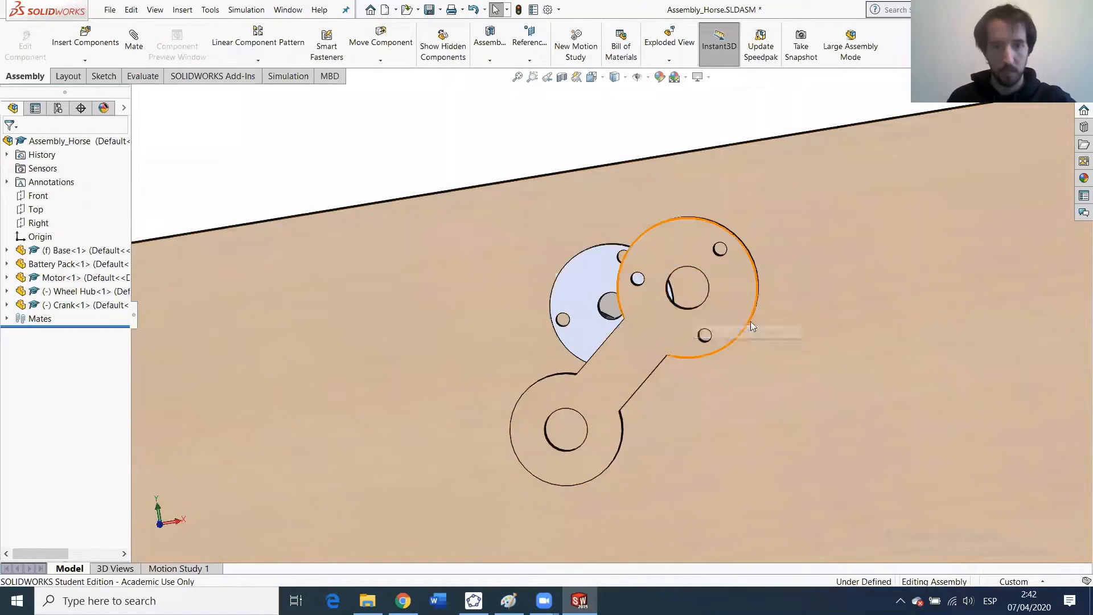
# Turn the wheel hub about its axis to test its rotation and inspect its screw holes.
pyautogui.moveTo(727, 336); pyautogui.dragTo(693, 322, button='middle')
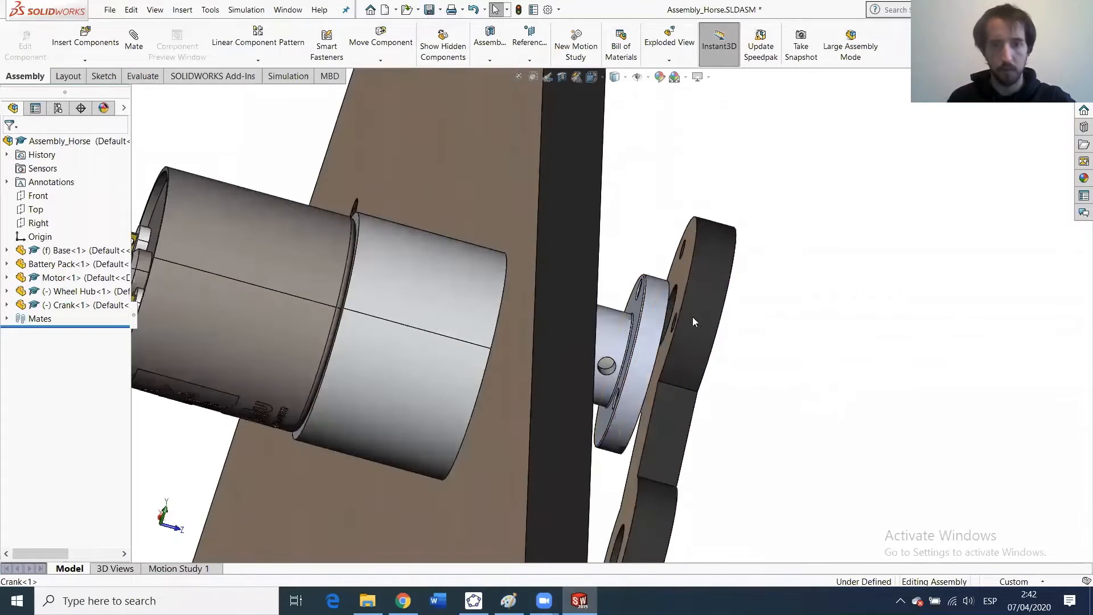
pyautogui.click(646, 325)
pyautogui.moveTo(615, 340)
pyautogui.mouseDown()
pyautogui.moveTo(650, 255)
pyautogui.moveTo(635, 345)
pyautogui.mouseUp()
pyautogui.moveTo(653, 275); pyautogui.dragTo(649, 270)
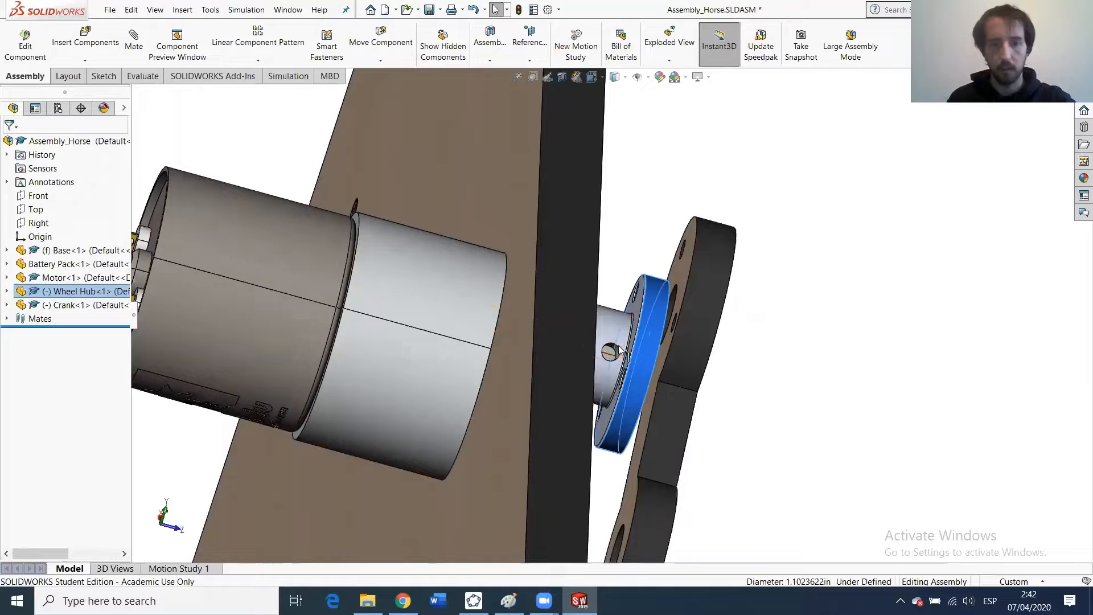
pyautogui.moveTo(645, 313); pyautogui.dragTo(605, 429)
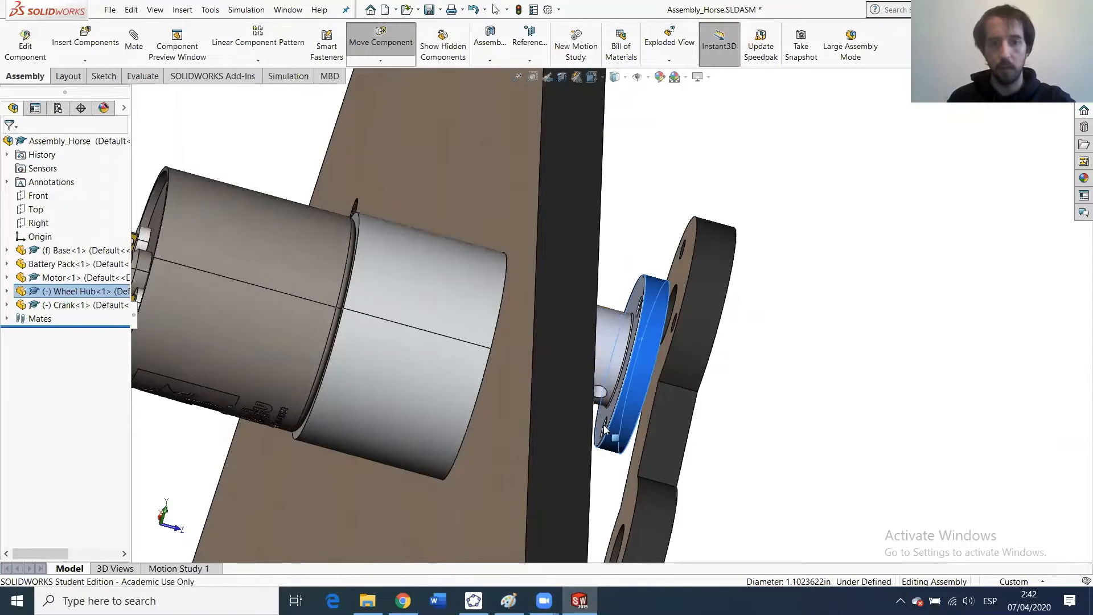
pyautogui.moveTo(627, 359); pyautogui.dragTo(772, 313, button='middle')
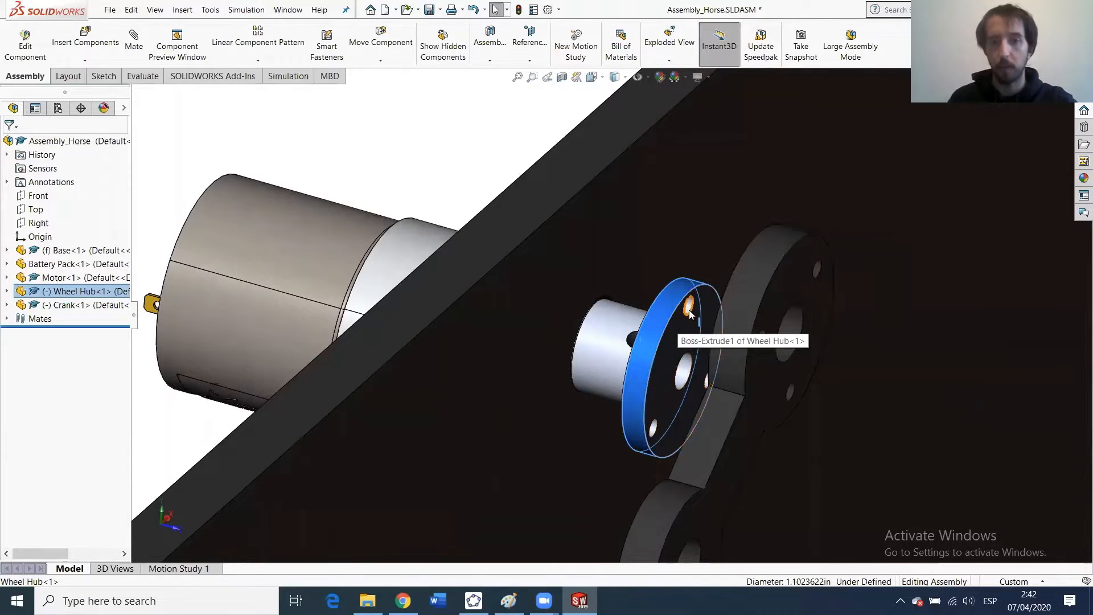
pyautogui.press('Escape')
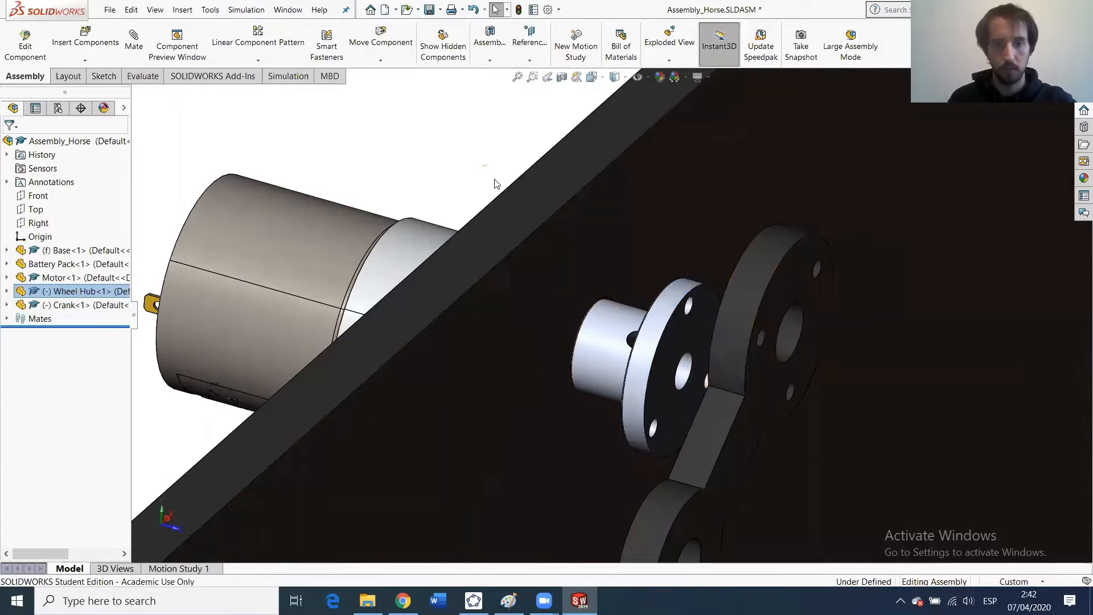
# Add a coincident mate between the crank's hub-side face and the wheel hub's outer flange face.
pyautogui.moveTo(759, 321); pyautogui.dragTo(731, 282, button='middle')
pyautogui.click(707, 261)
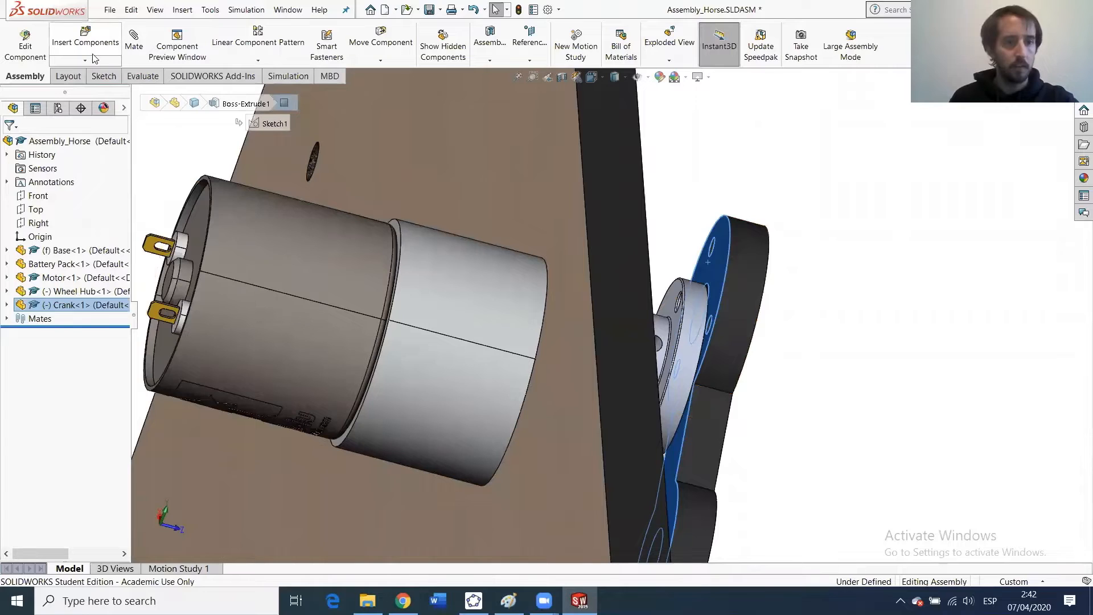
pyautogui.click(126, 48)
pyautogui.moveTo(686, 309); pyautogui.dragTo(604, 347, button='middle')
pyautogui.click(614, 349)
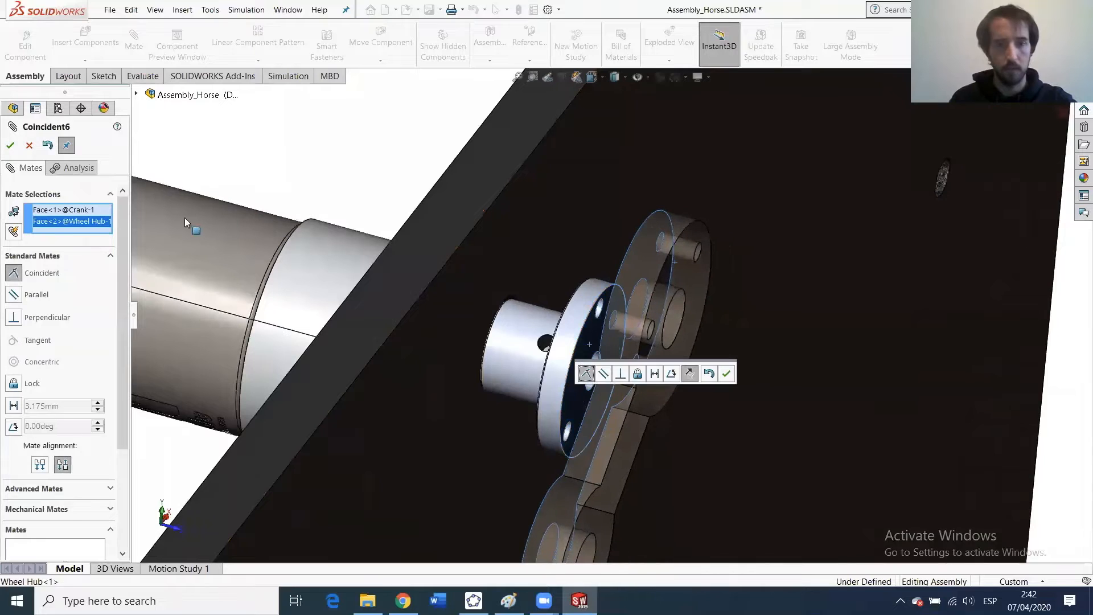
pyautogui.click(11, 146)
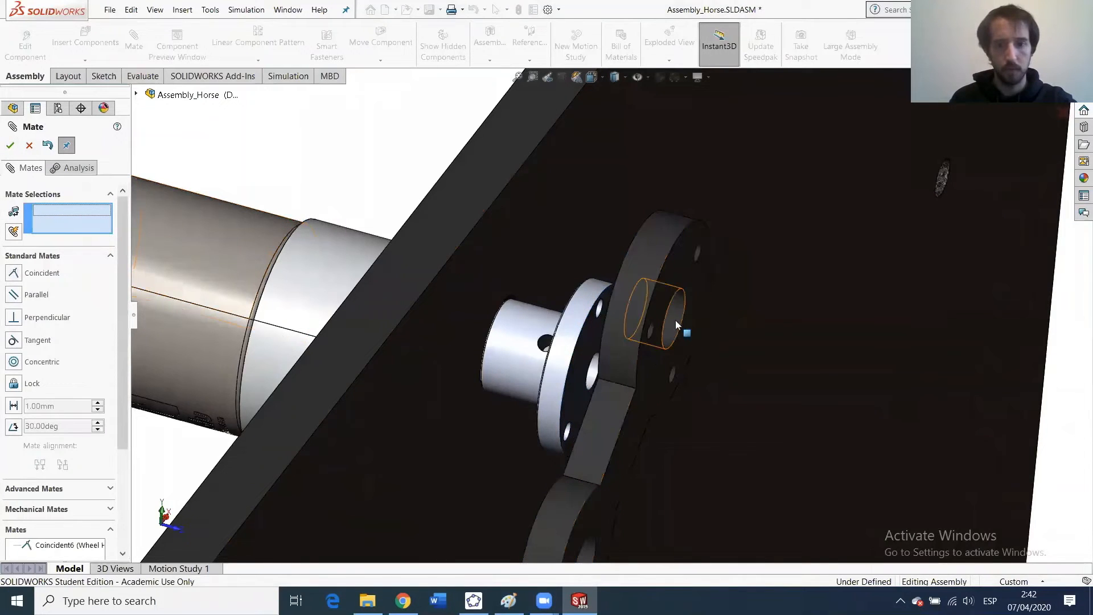
# Add a concentric mate between the crank's large centre hole and the wheel hub's bore.
pyautogui.click(678, 331)
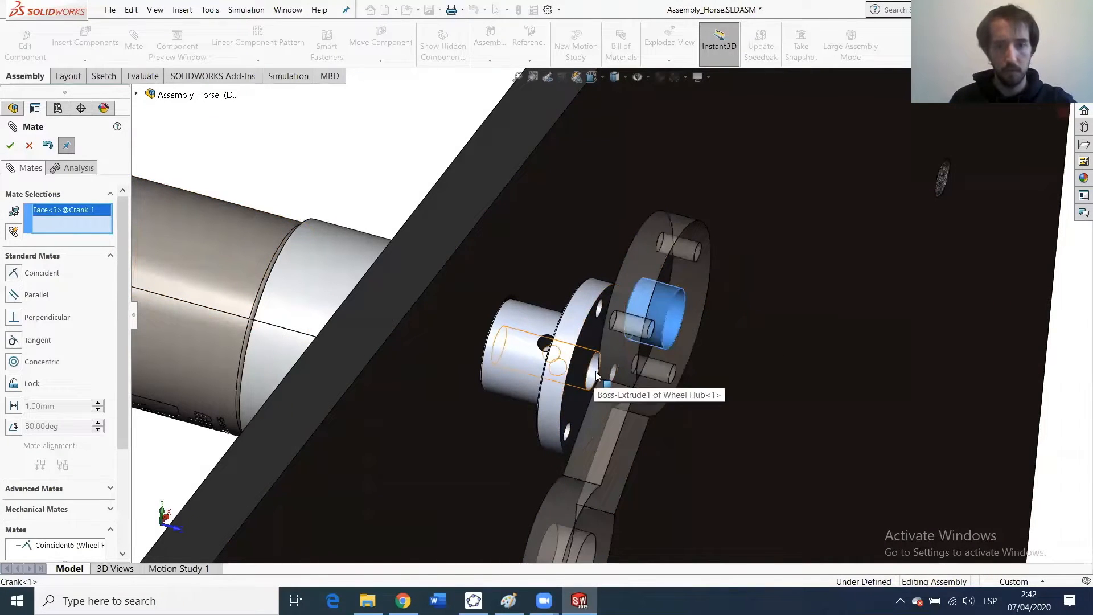
pyautogui.click(596, 375)
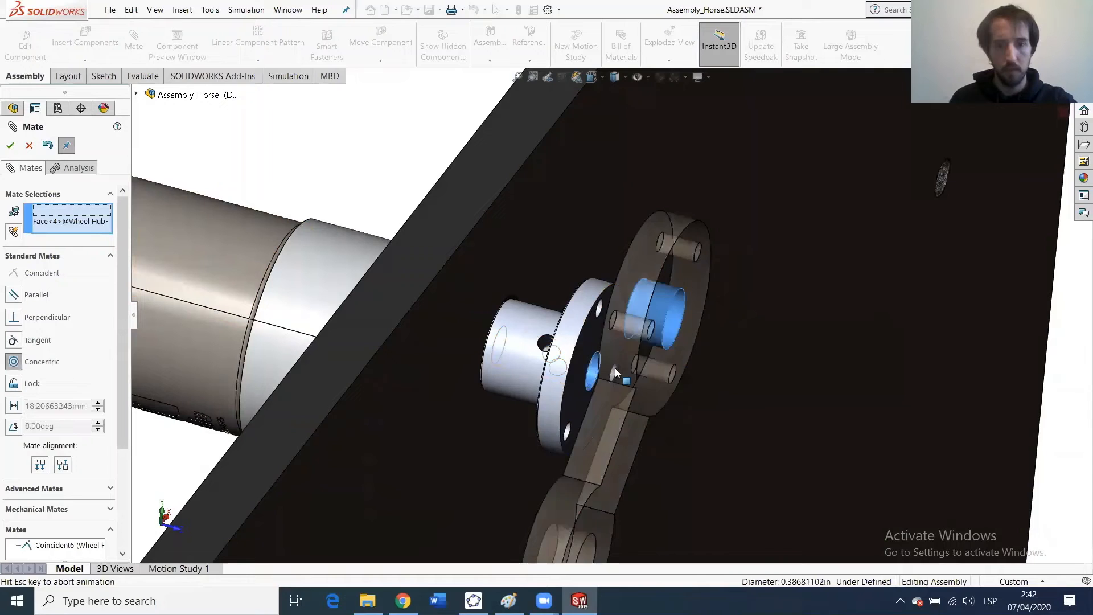
pyautogui.click(10, 146)
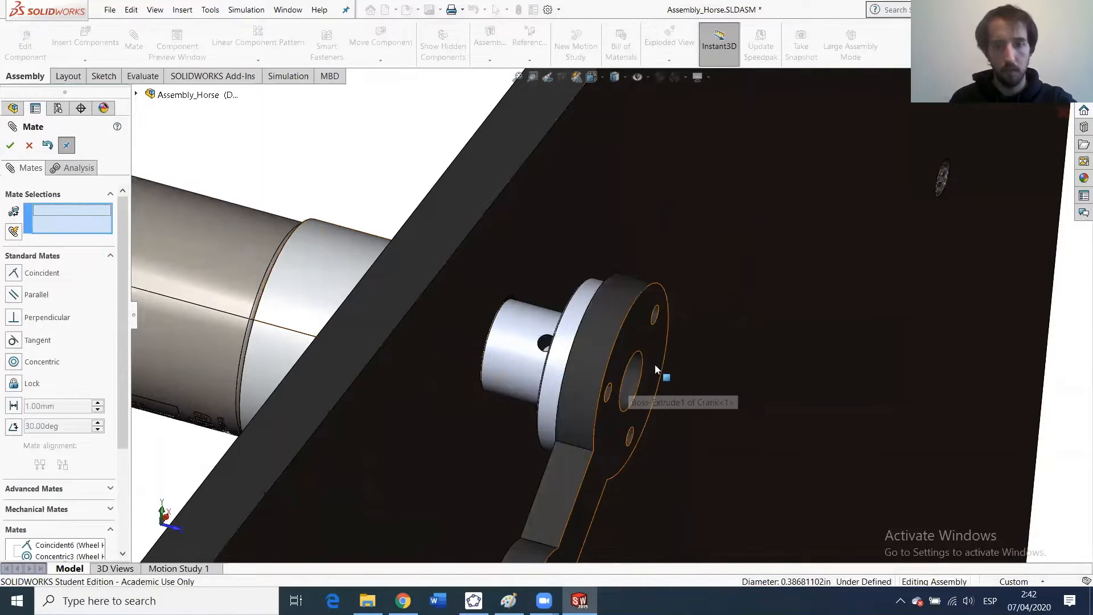
# Add a concentric mate between one of the crank's small screw holes and a wheel hub screw hole.
pyautogui.scroll(-5, 629, 376)
pyautogui.moveTo(596, 359); pyautogui.dragTo(502, 287, button='middle')
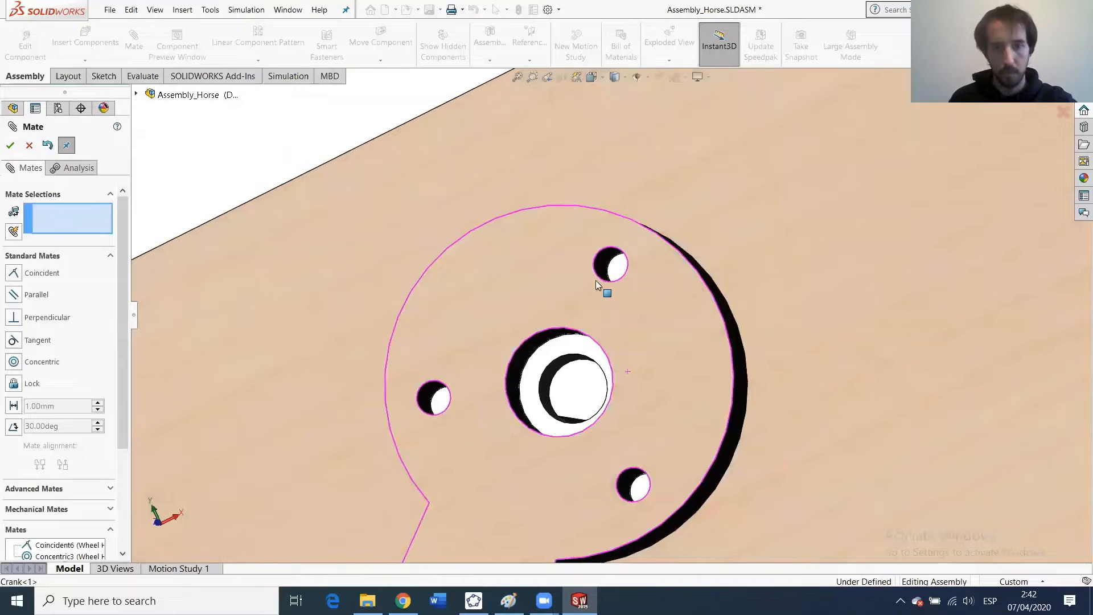
pyautogui.click(605, 272)
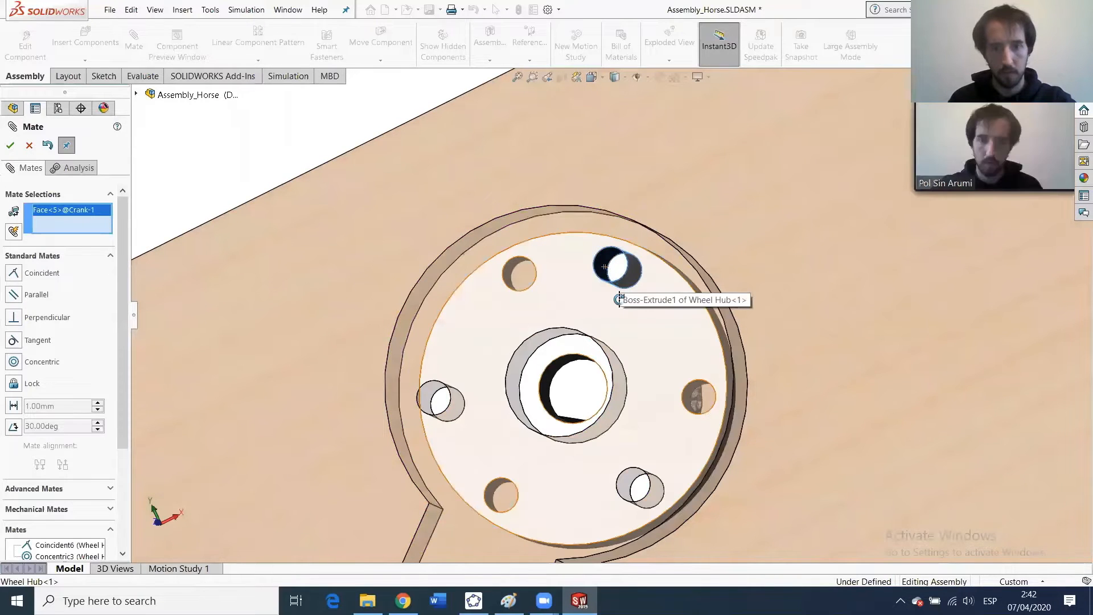
pyautogui.moveTo(624, 333); pyautogui.dragTo(598, 341, button='middle')
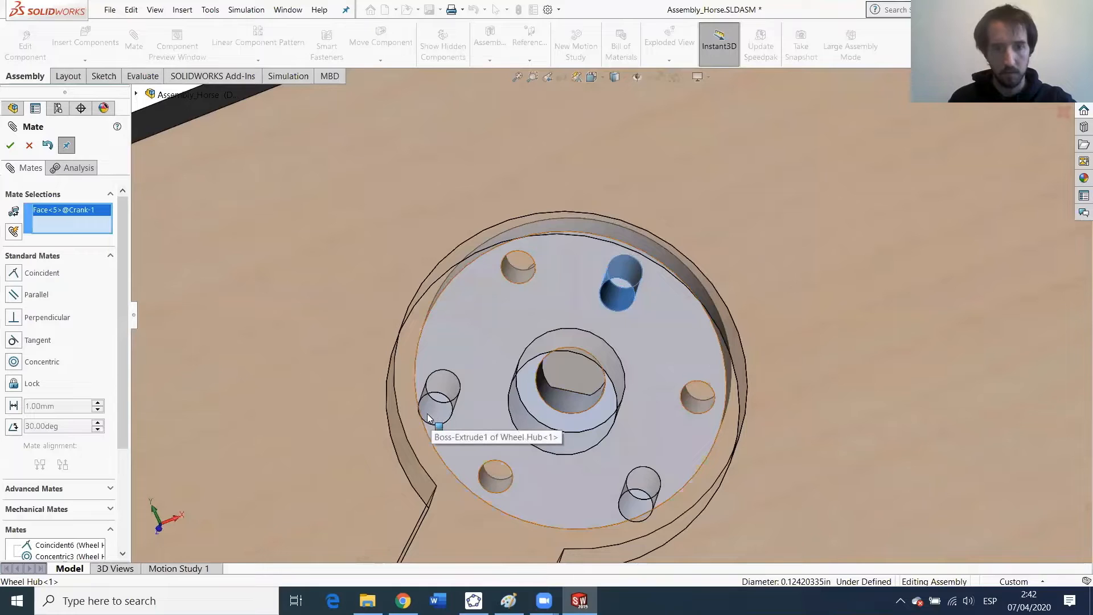
pyautogui.click(515, 274)
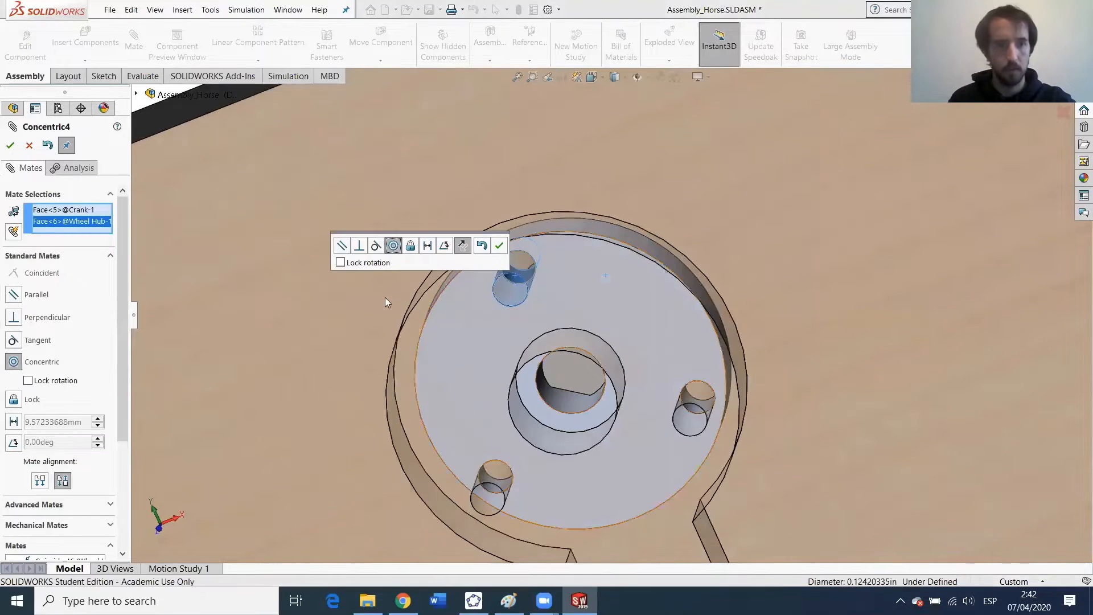
pyautogui.click(10, 146)
# Swing the crank around the motor axis to check that it turns with the hub, and finish the Mate command.
pyautogui.scroll(3, 506, 444)
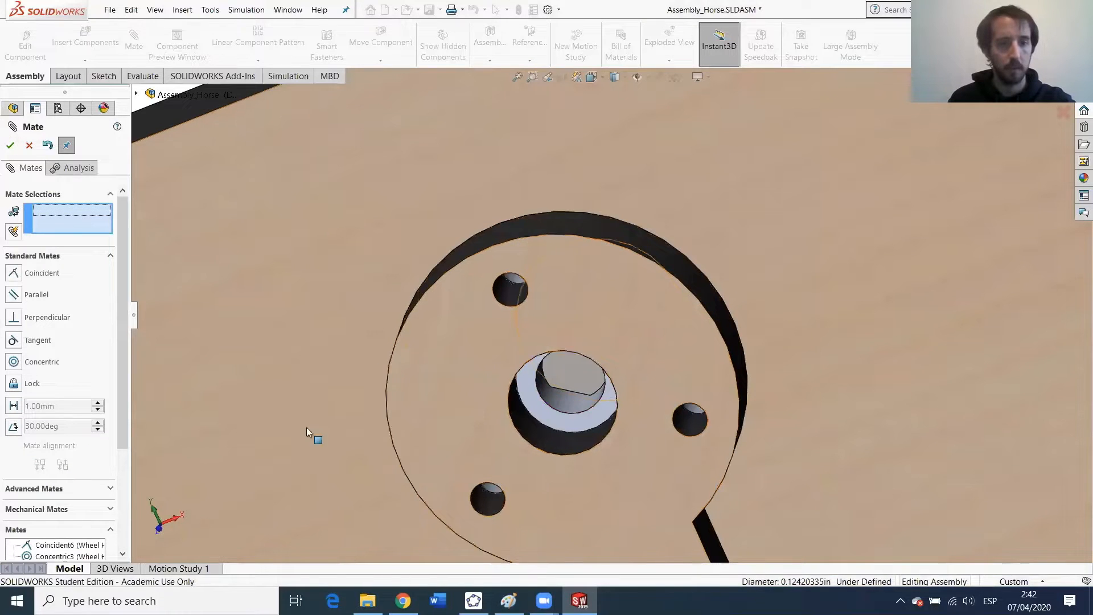
pyautogui.scroll(3, 531, 434)
pyautogui.moveTo(632, 463); pyautogui.dragTo(582, 313)
pyautogui.scroll(-2, 583, 296)
pyautogui.moveTo(583, 285); pyautogui.dragTo(588, 257, button='middle')
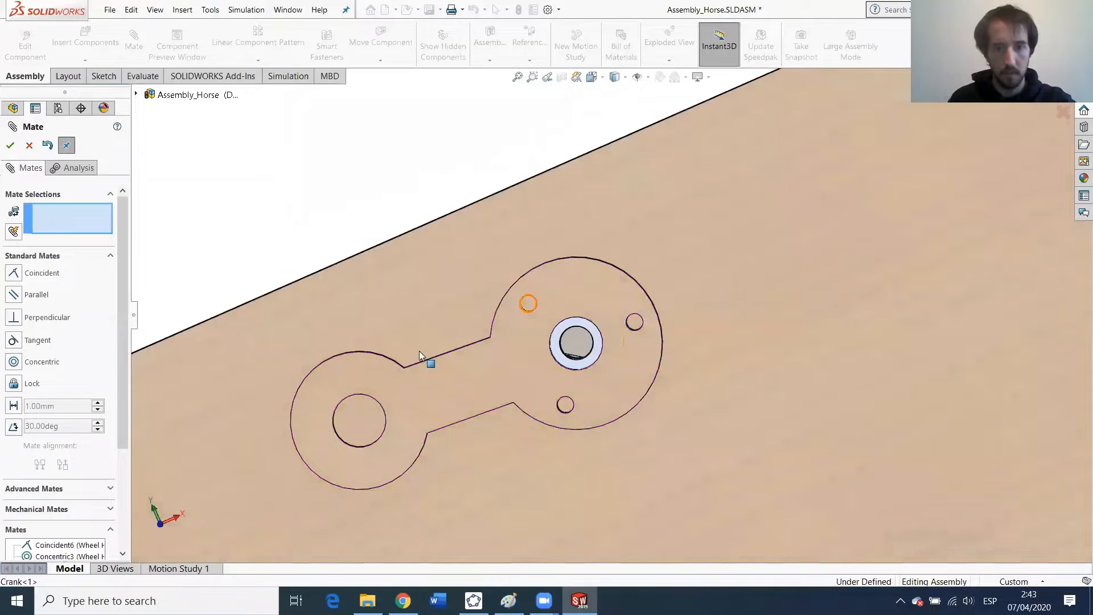
pyautogui.moveTo(532, 321); pyautogui.dragTo(609, 399, button='middle')
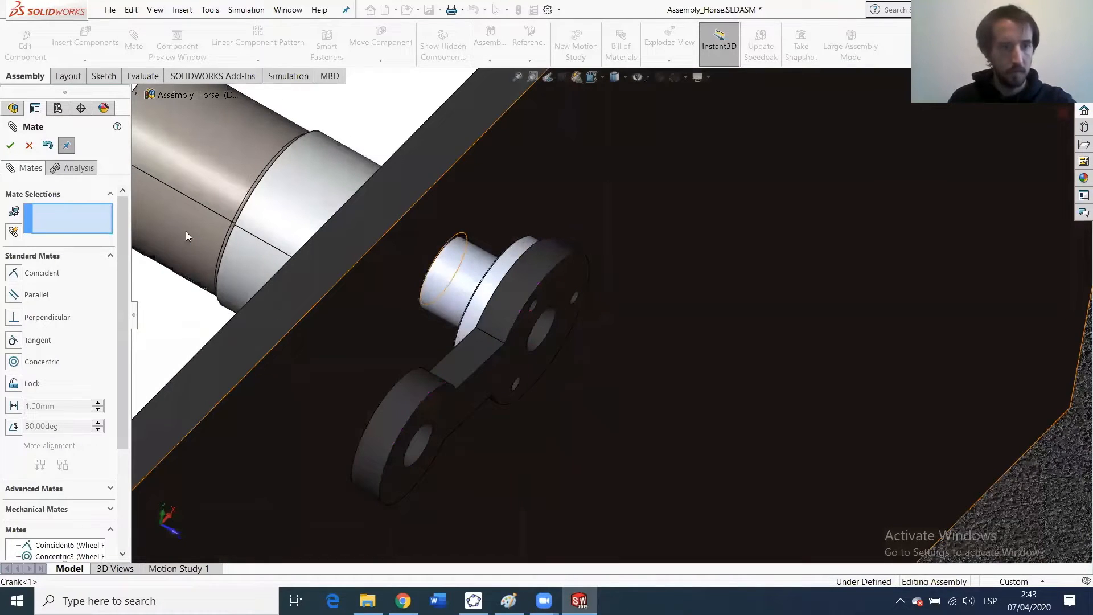
pyautogui.click(10, 145)
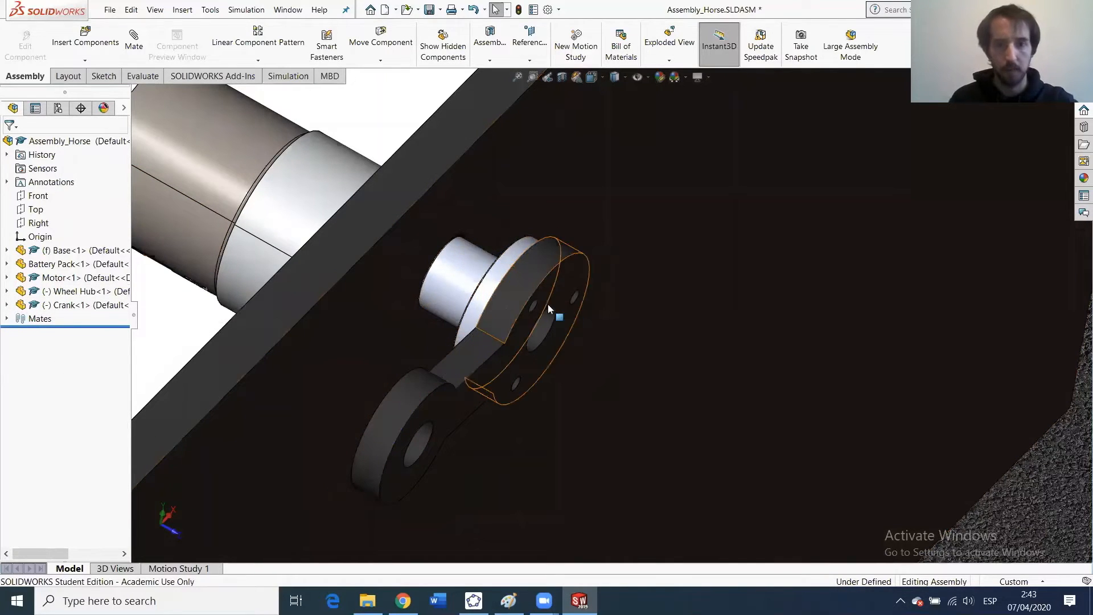
# Turn the crank on the hub and examine how its centre hole and screw holes line up with the wheel hub.
pyautogui.moveTo(519, 342); pyautogui.dragTo(524, 285)
pyautogui.moveTo(482, 247); pyautogui.dragTo(428, 221, button='middle')
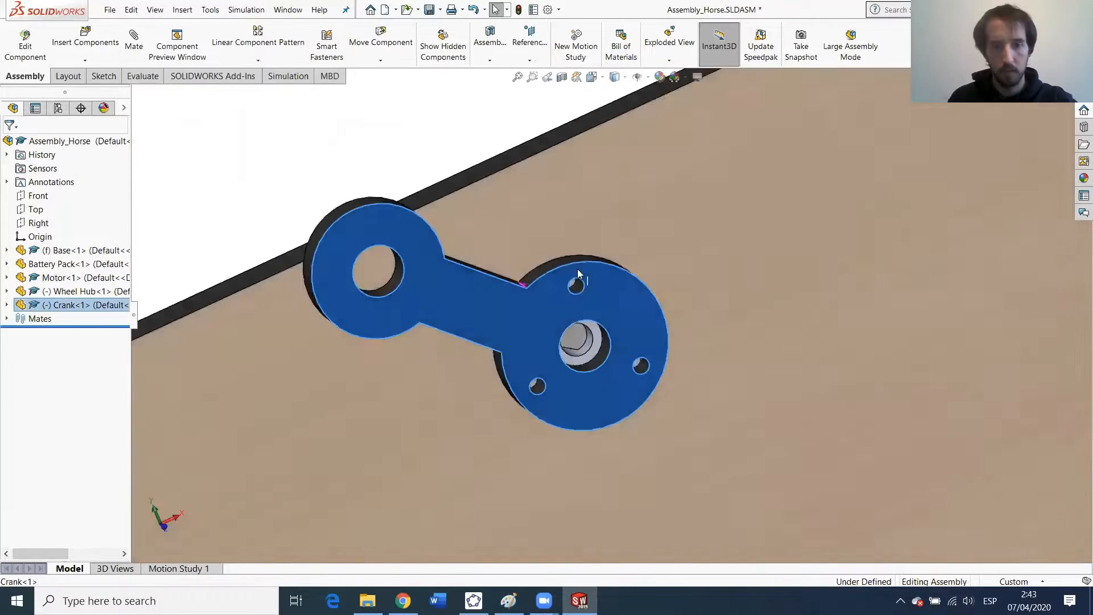
pyautogui.scroll(-5, 583, 293)
pyautogui.moveTo(583, 301); pyautogui.dragTo(566, 290, button='middle')
pyautogui.moveTo(412, 307); pyautogui.dragTo(487, 289)
pyautogui.press('Escape')
pyautogui.scroll(4, 540, 422)
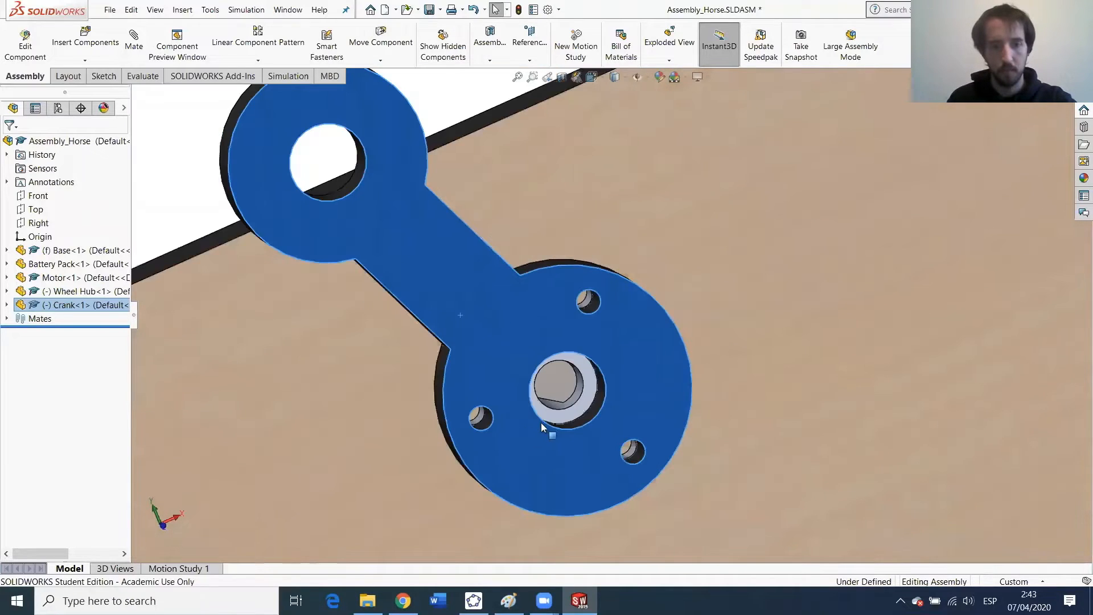
pyautogui.scroll(-6, 509, 346)
pyautogui.scroll(5, 512, 385)
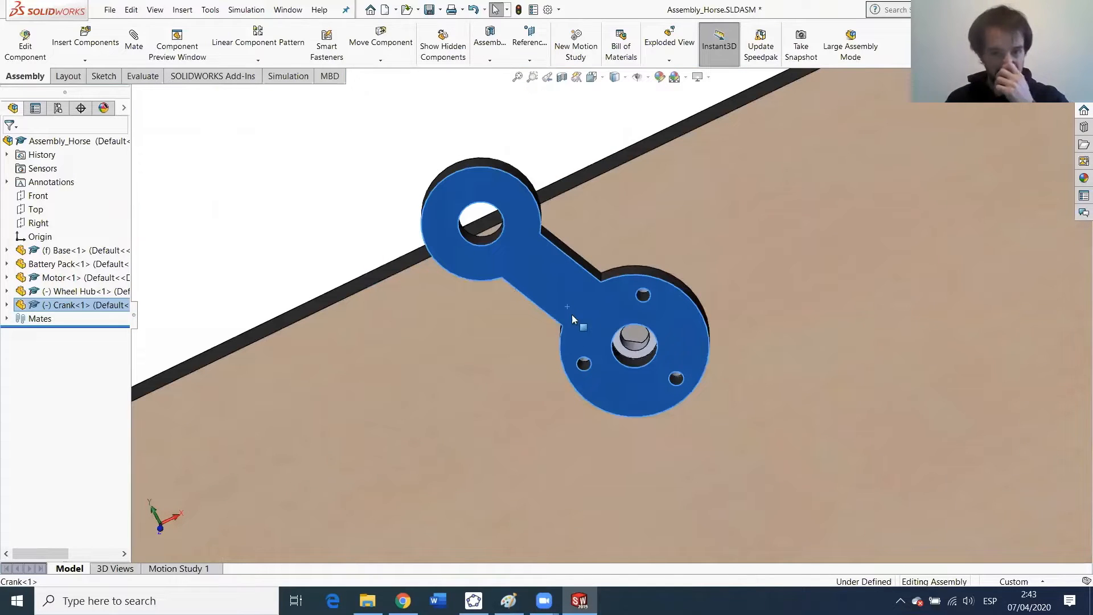
pyautogui.scroll(-3, 637, 370)
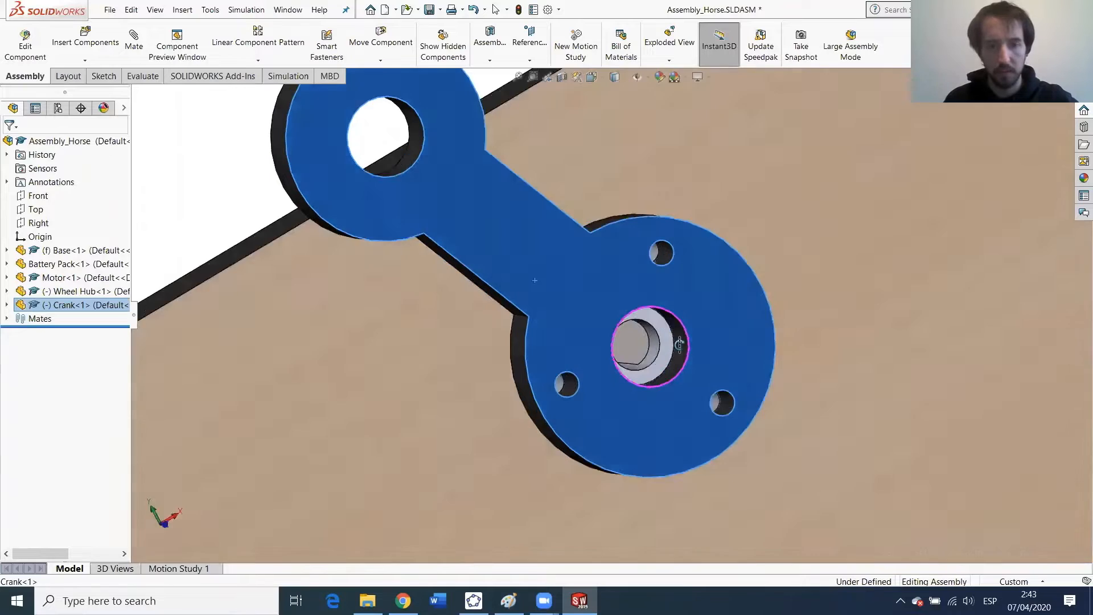
pyautogui.moveTo(679, 345); pyautogui.dragTo(522, 258, button='middle')
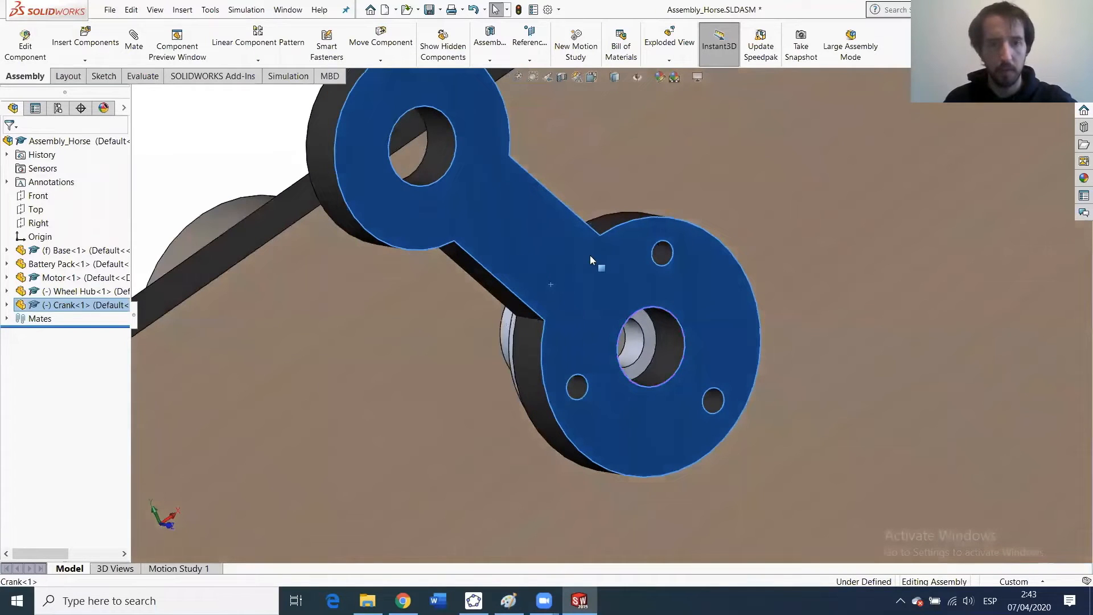
# Open the crank part from the assembly in its own window.
pyautogui.click(571, 259)
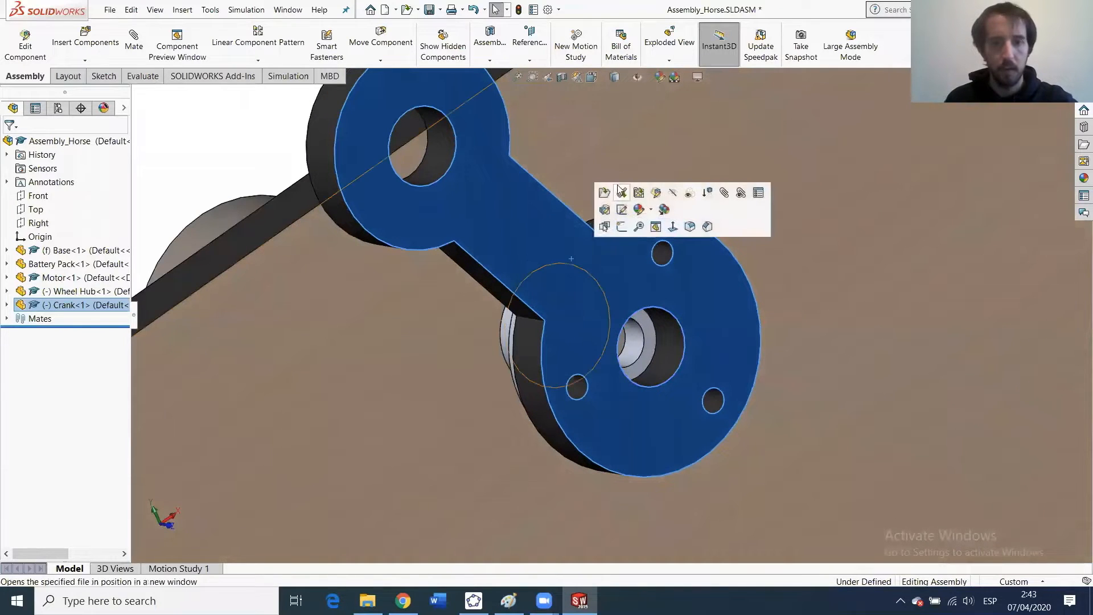
pyautogui.click(598, 279)
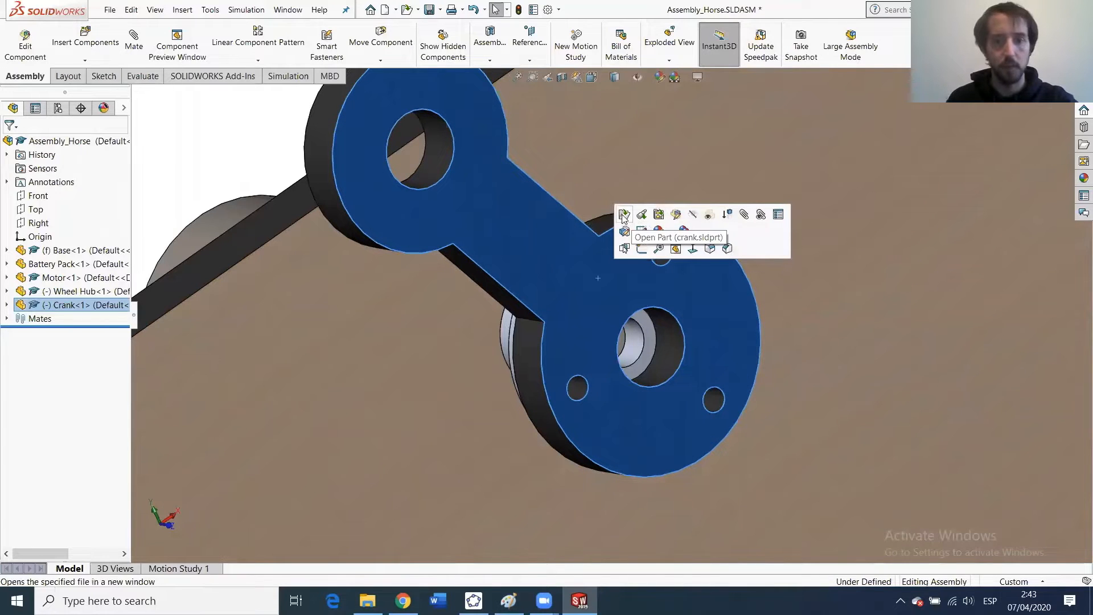
pyautogui.click(626, 271)
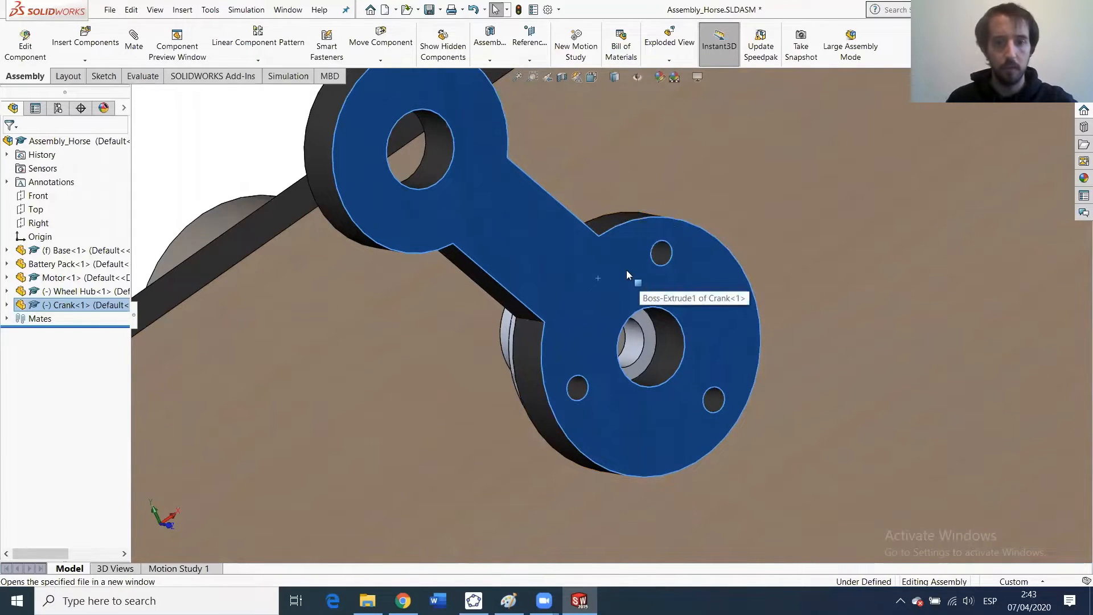
pyautogui.rightClick(633, 237)
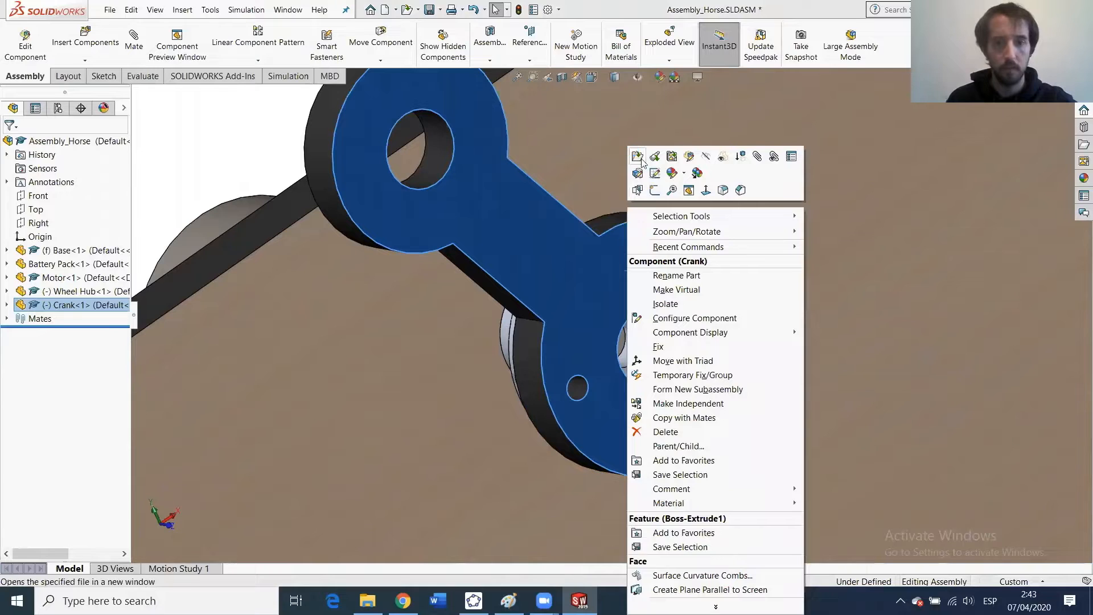
pyautogui.click(638, 157)
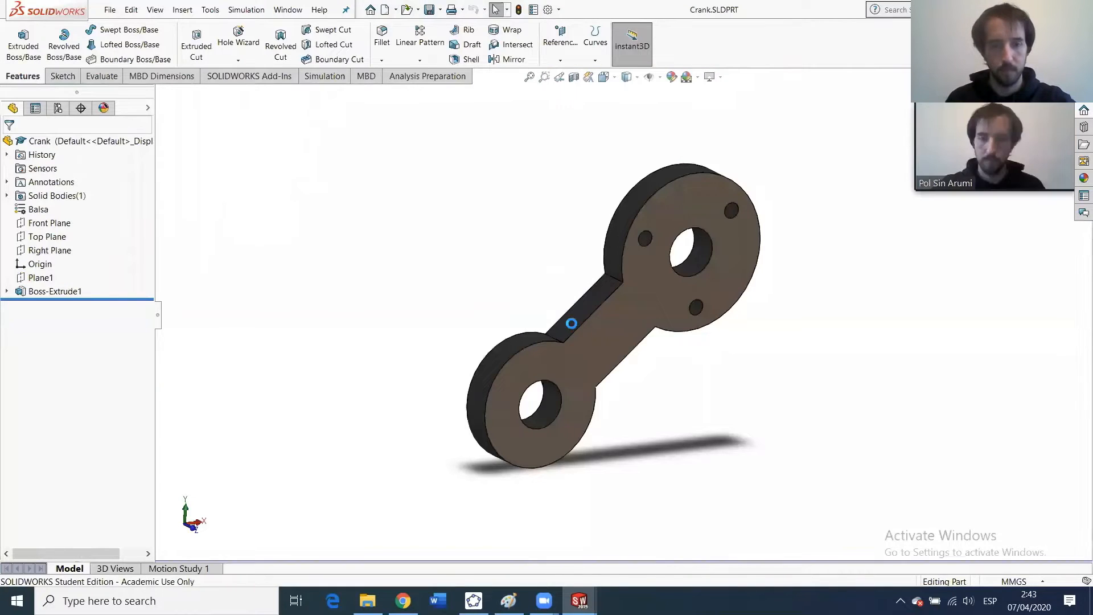
# Show the dimensions of the crank's base extrusion sketch and switch the part's units to IPS.
pyautogui.moveTo(505, 286); pyautogui.dragTo(291, 490, button='middle')
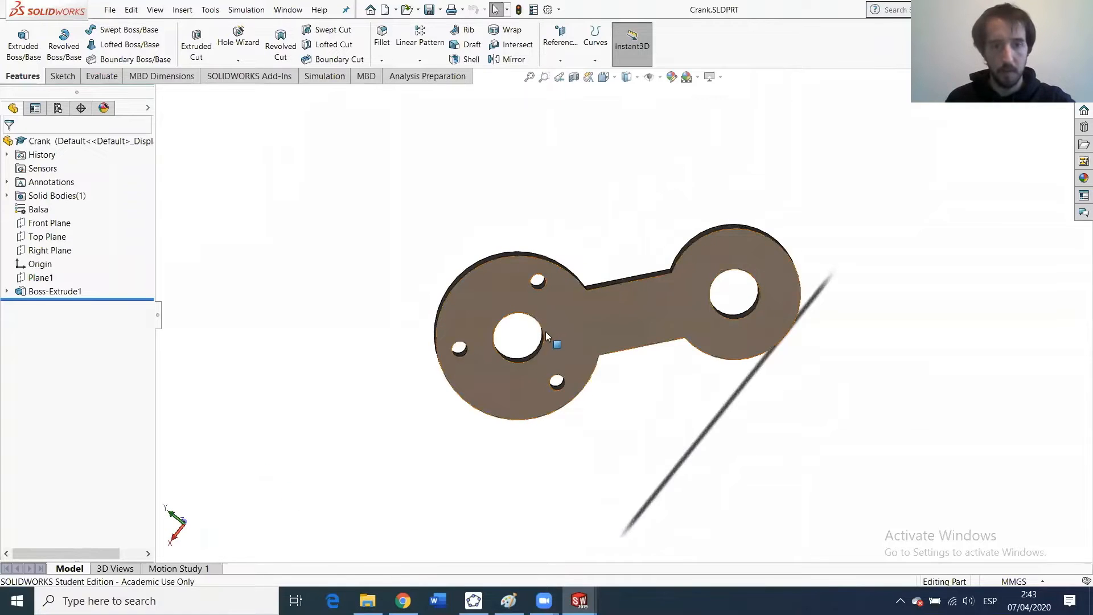
pyautogui.scroll(-3, 546, 332)
pyautogui.scroll(2, 491, 371)
pyautogui.click(56, 292)
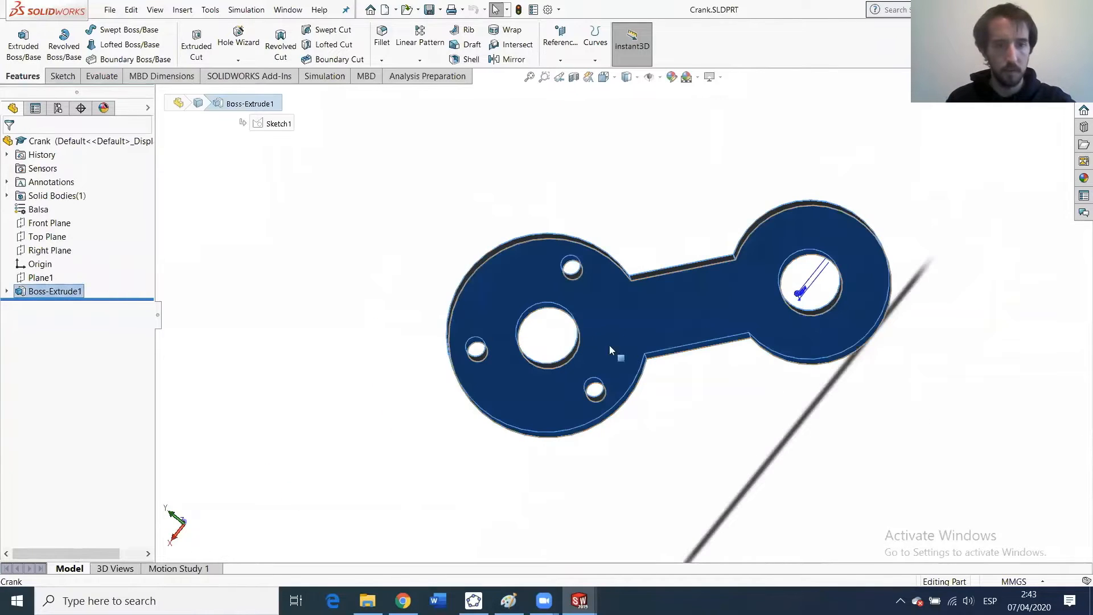
pyautogui.click(6, 292)
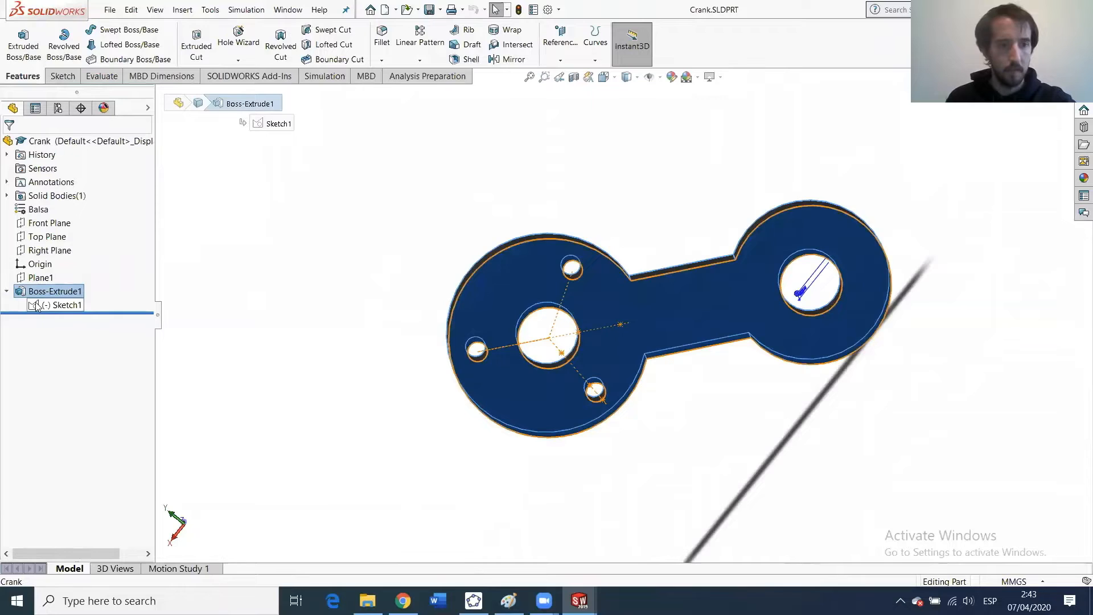
pyautogui.click(63, 304)
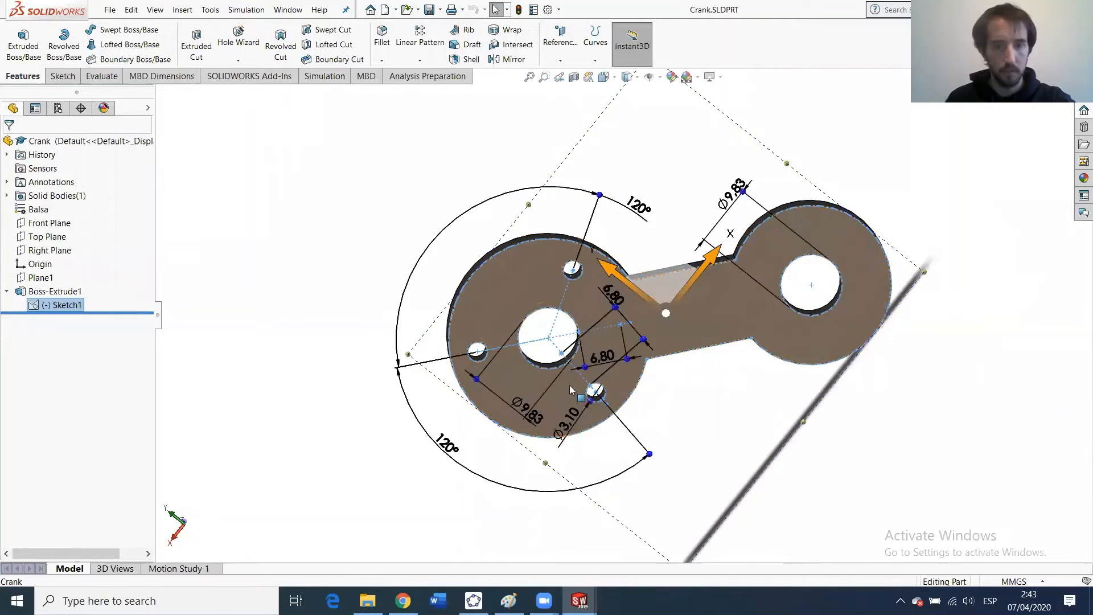
pyautogui.scroll(-3, 561, 398)
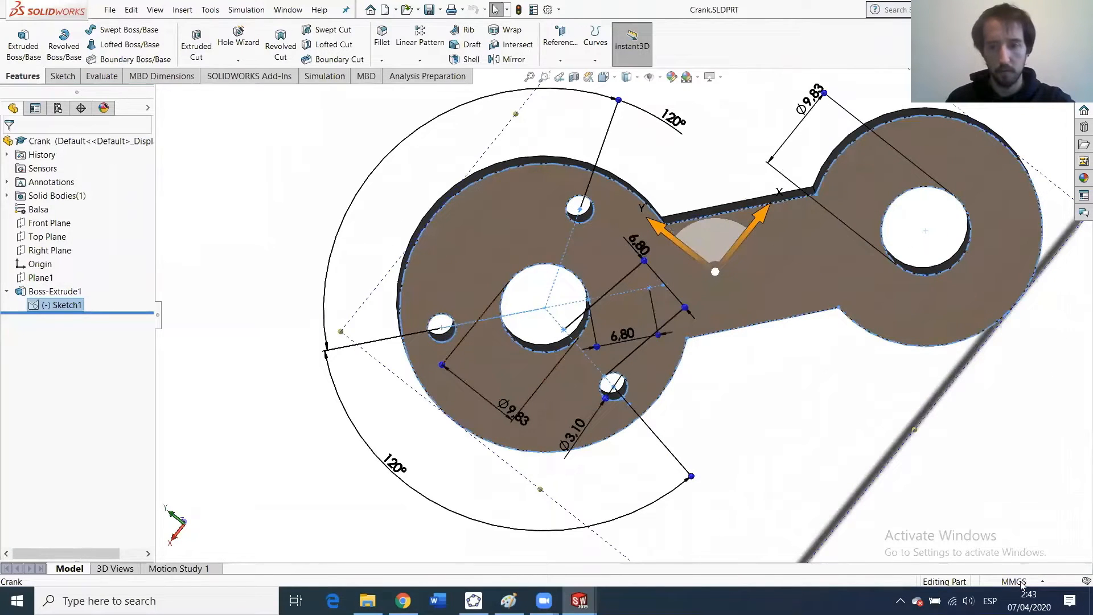
pyautogui.click(1022, 582)
pyautogui.click(1012, 547)
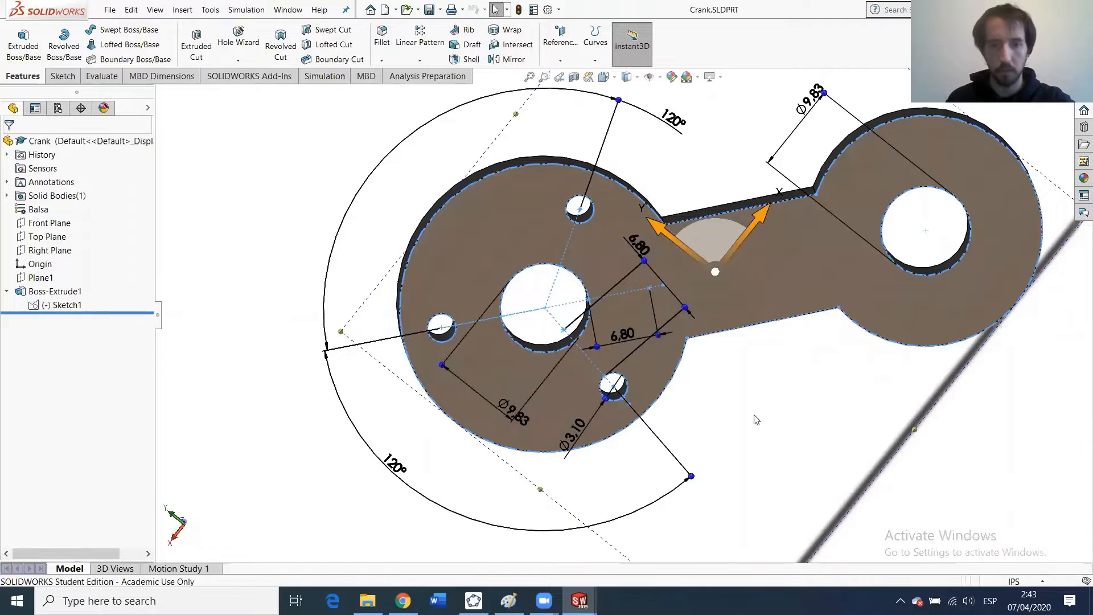
# Set the diameter of the centre hole between the three screw holes to 0.25 in in the crank's sketch.
pyautogui.click(57, 305)
pyautogui.doubleClick(528, 420)
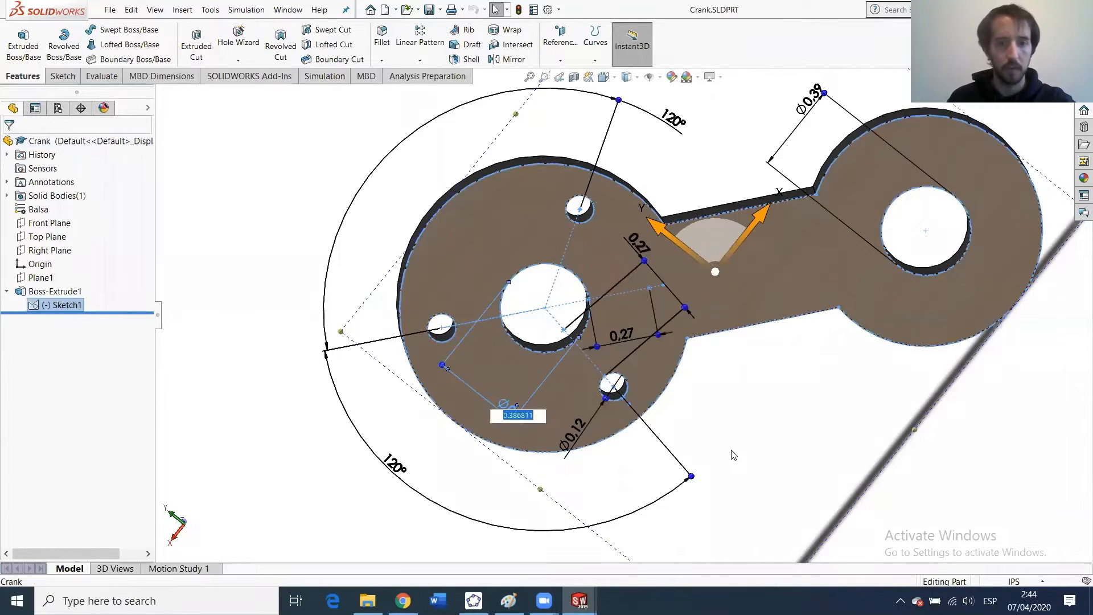
pyautogui.write('0')
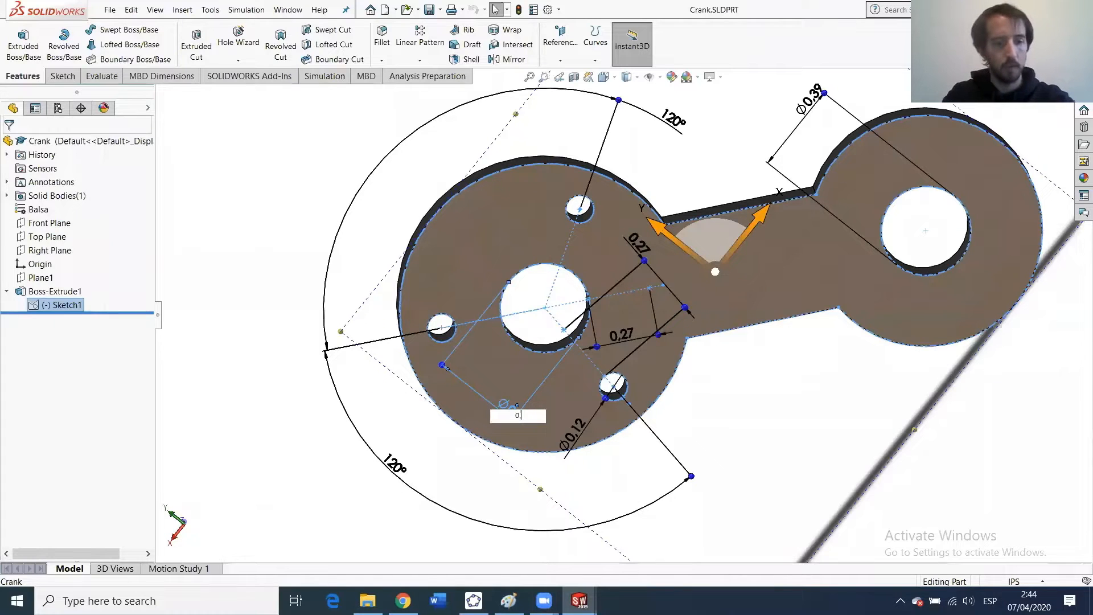
pyautogui.write('.25')
pyautogui.press('Return')
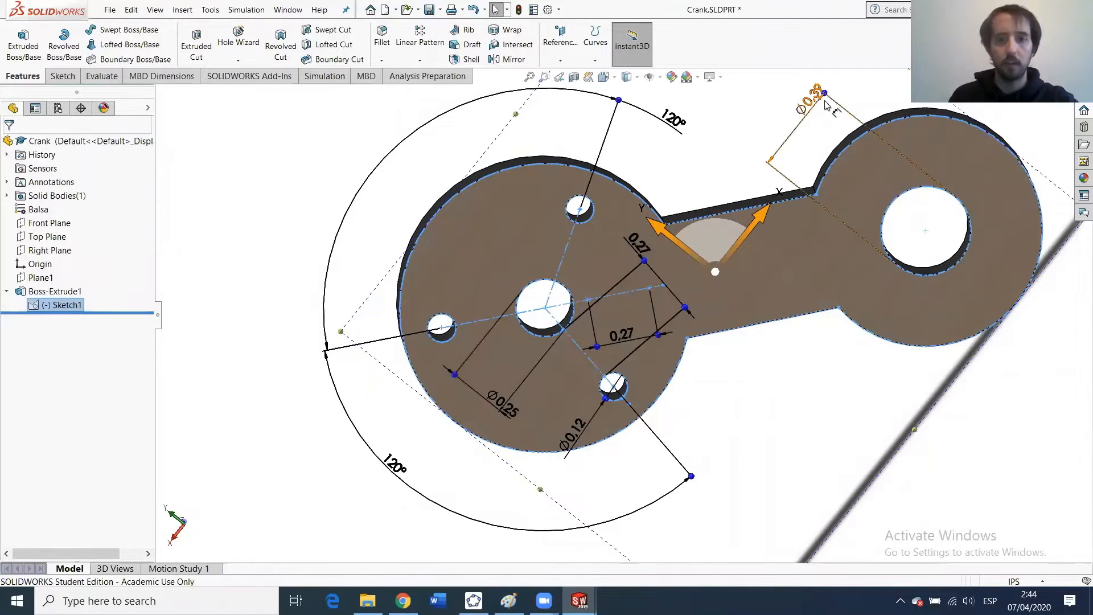
# Set the diameter of the hole at the crank's smaller end to 0.25 in.
pyautogui.click(818, 100)
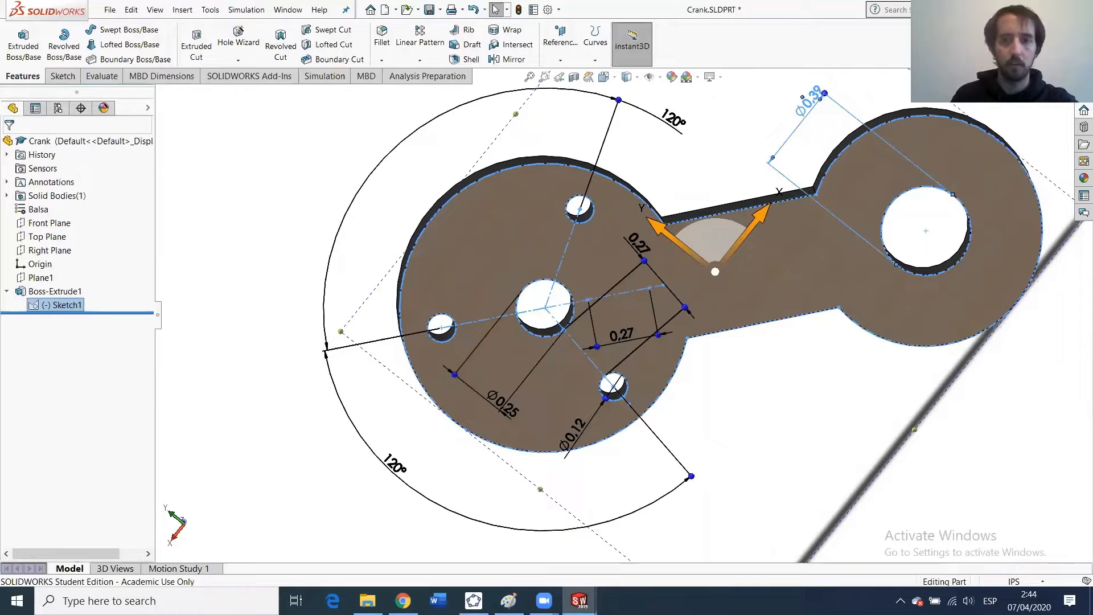
pyautogui.doubleClick(818, 100)
pyautogui.write('0.25')
pyautogui.press('Return')
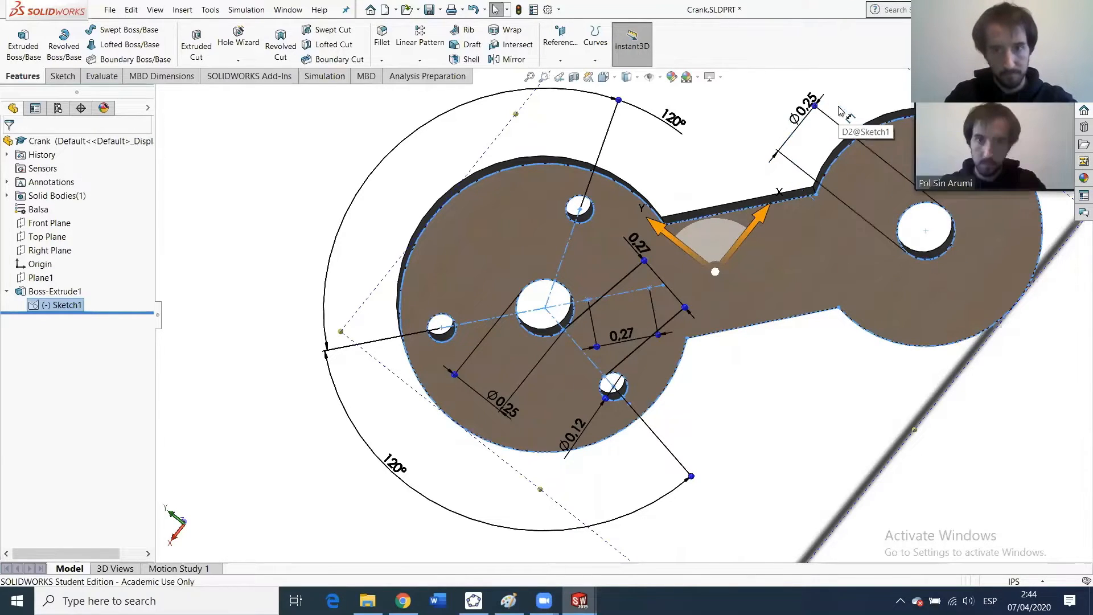
pyautogui.click(839, 107)
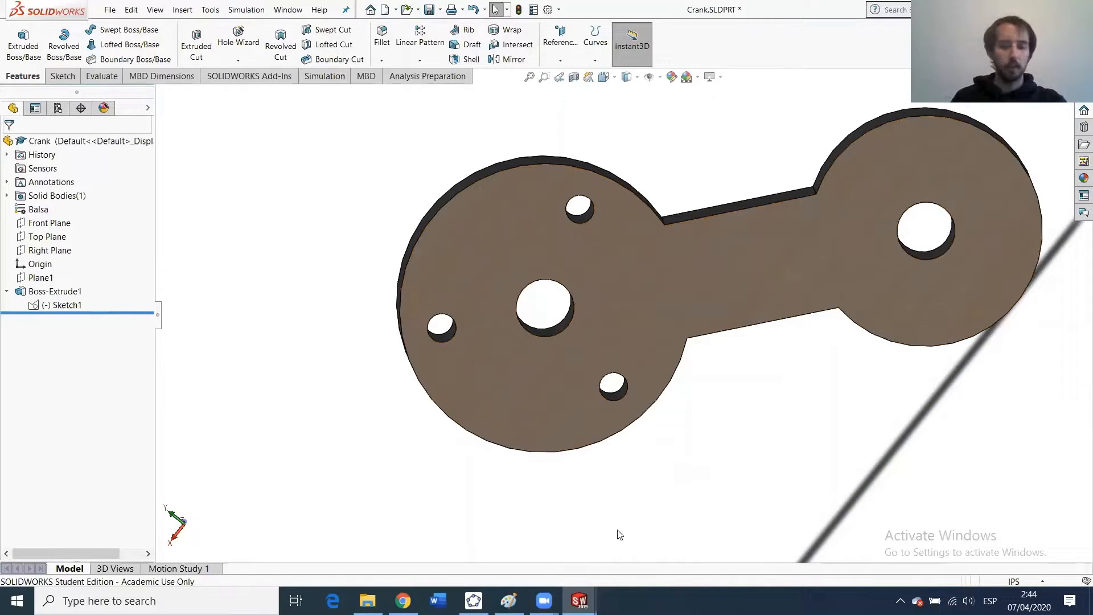
# Switch to Paint to check the linkage lengths in Dimensions.png, and return to the Crank part in SOLIDWORKS.
pyautogui.click(508, 600)
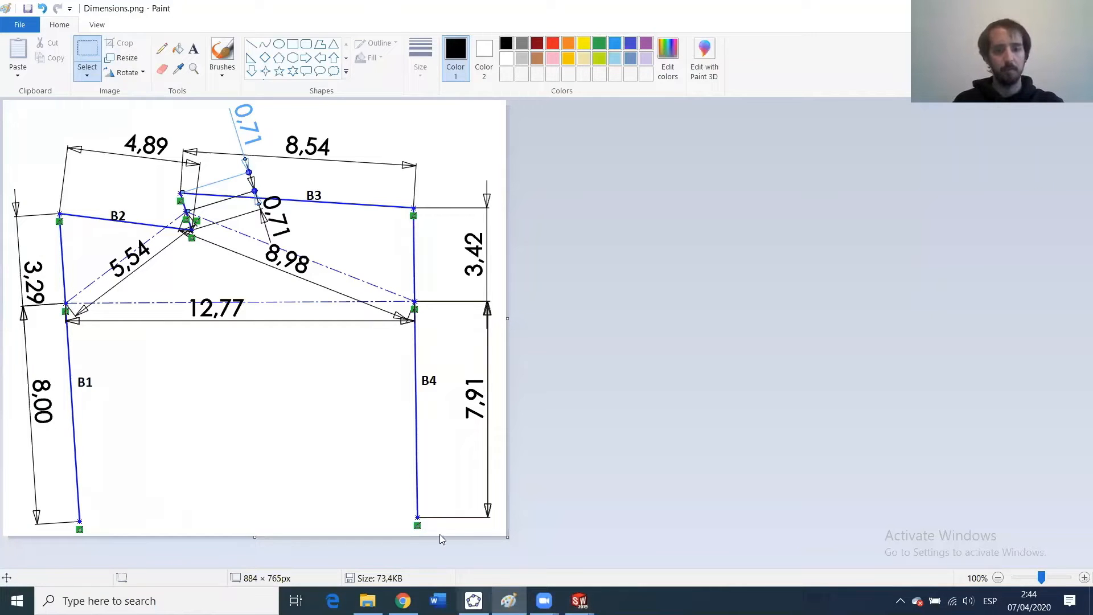
pyautogui.click(579, 601)
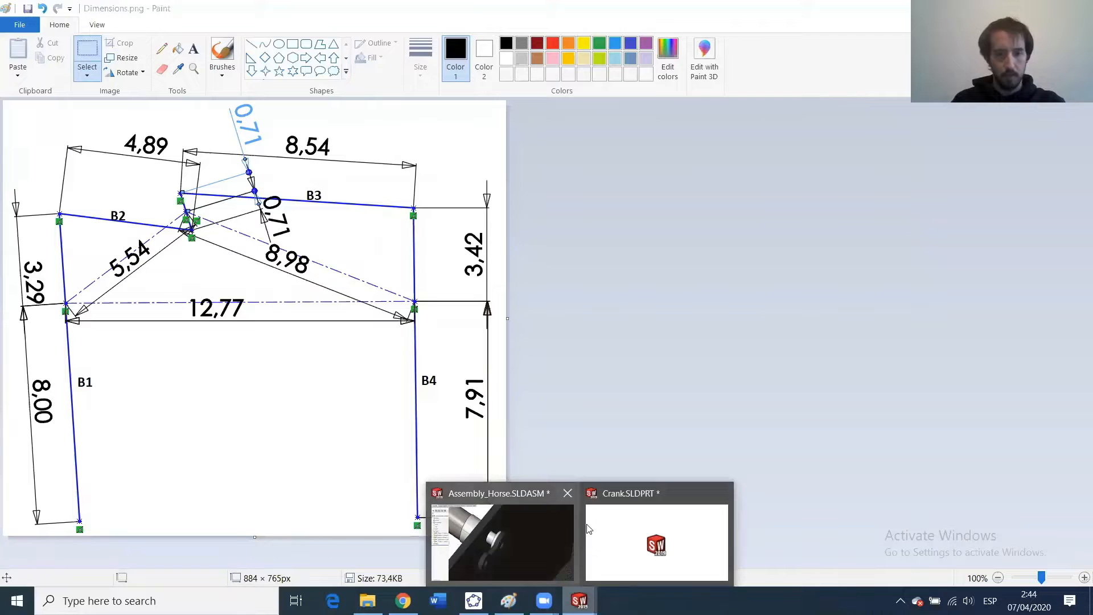
pyautogui.click(631, 527)
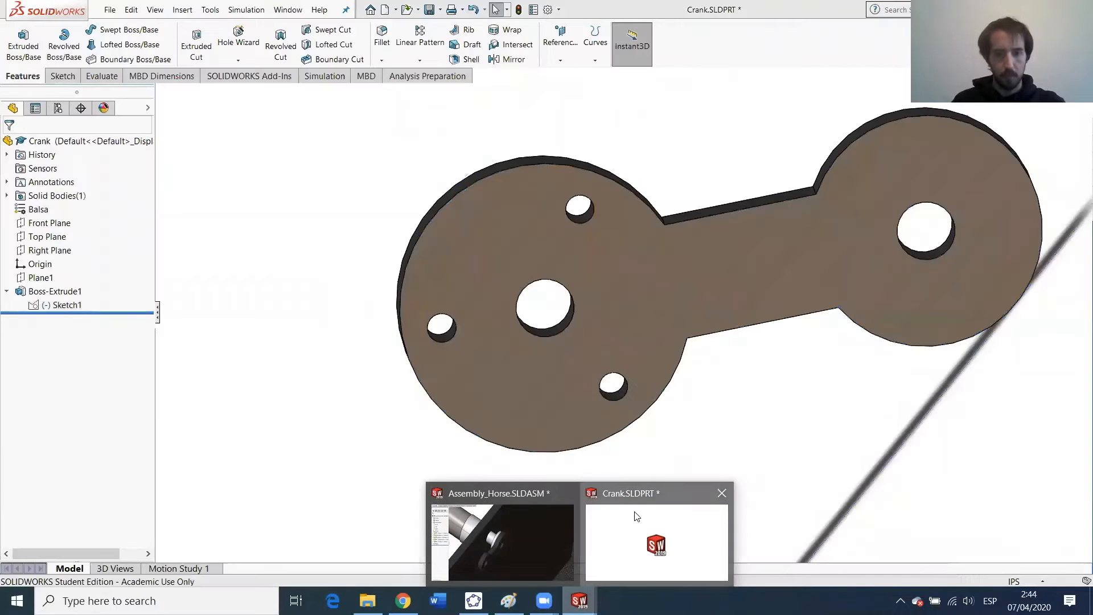
pyautogui.click(634, 512)
pyautogui.scroll(-1, 818, 278)
pyautogui.scroll(3, 819, 278)
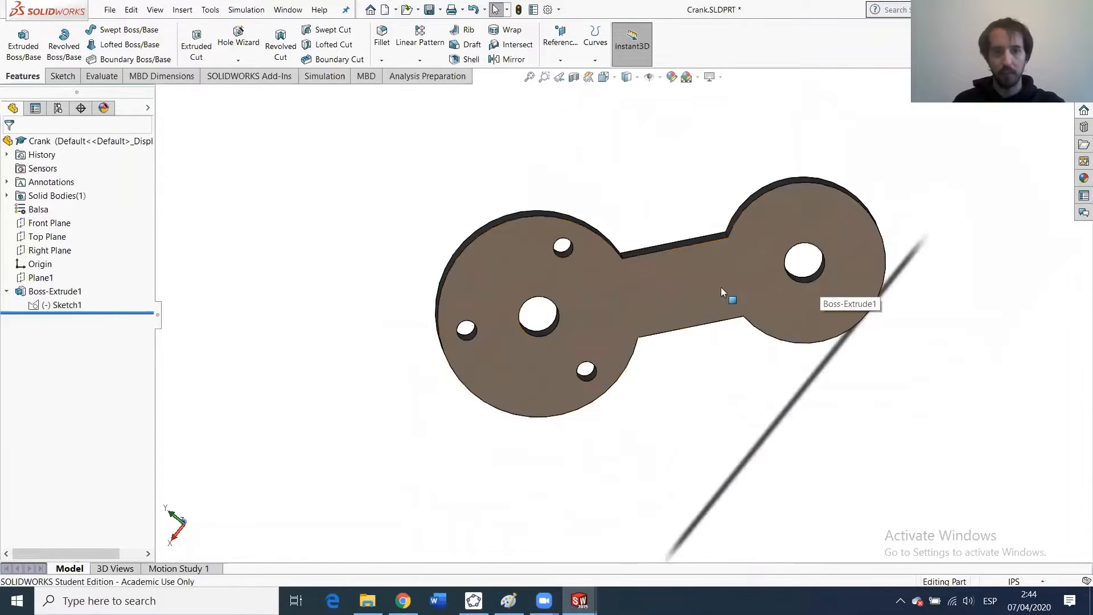
pyautogui.scroll(-2, 721, 287)
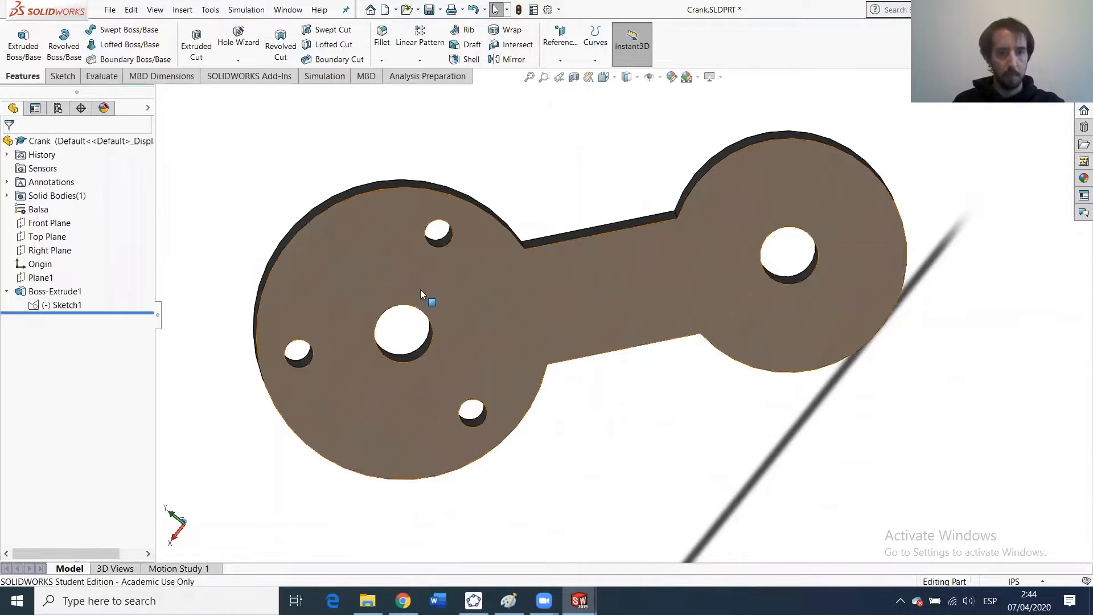
# Open the sketch of the crank's base extrusion for editing.
pyautogui.click(445, 322)
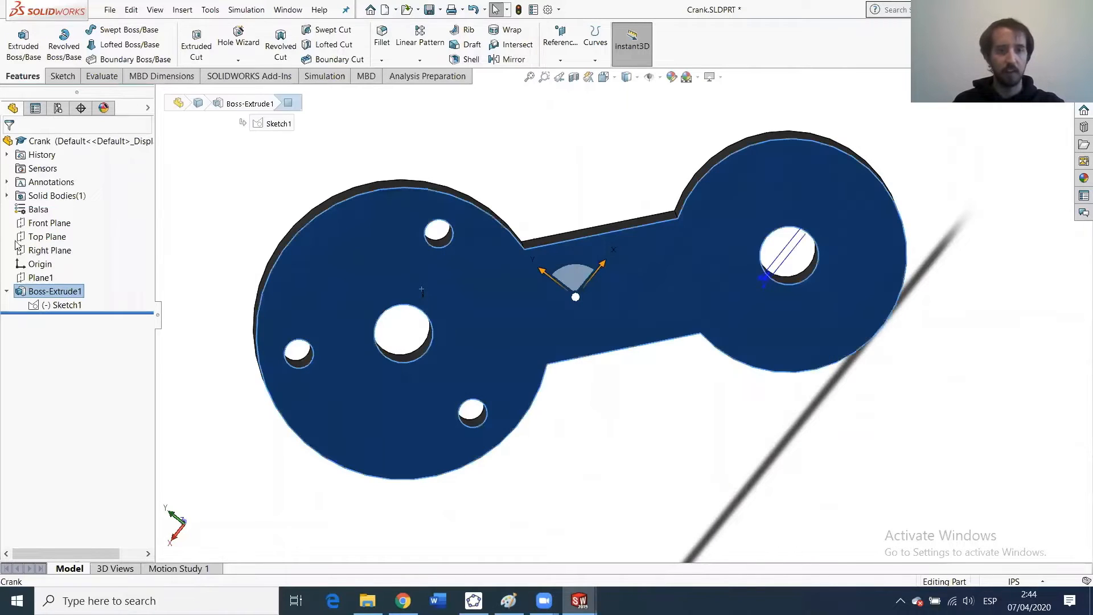
pyautogui.click(49, 305)
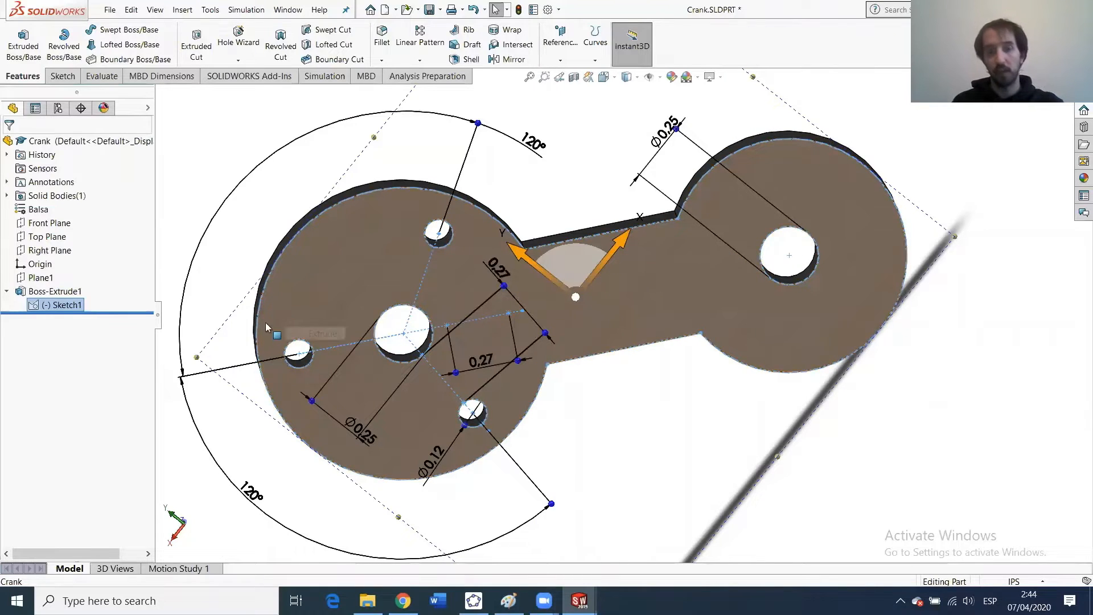
pyautogui.rightClick(61, 306)
pyautogui.click(73, 276)
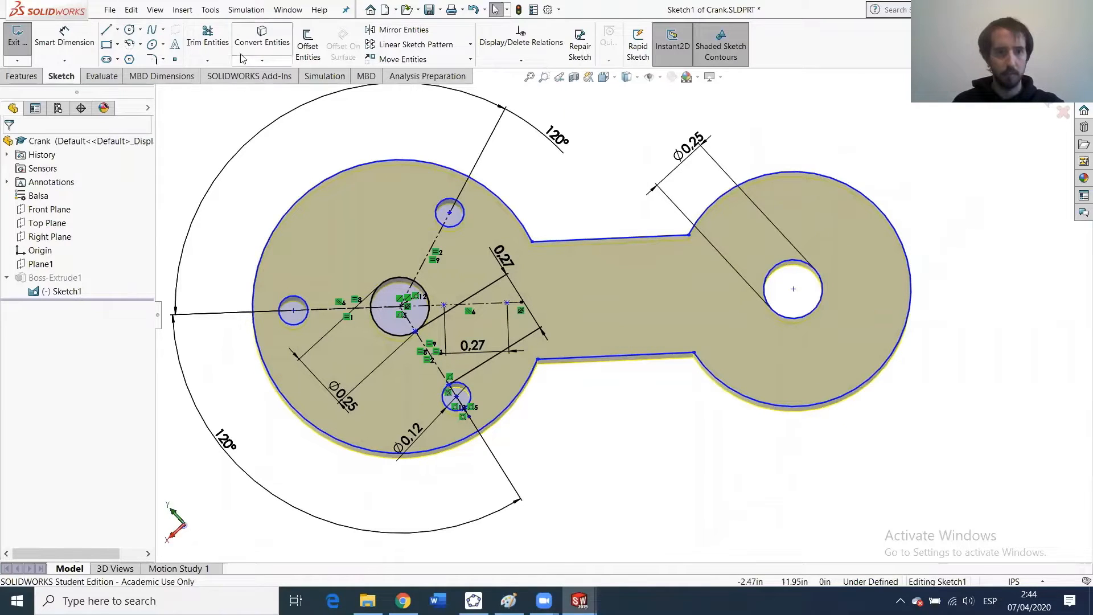
# Trim away the two arm lines, the smaller end's outer arc and its hole from the crank sketch.
pyautogui.click(209, 37)
pyautogui.moveTo(620, 230)
pyautogui.mouseDown()
pyautogui.moveTo(642, 441)
pyautogui.moveTo(782, 142)
pyautogui.moveTo(801, 138)
pyautogui.mouseUp()
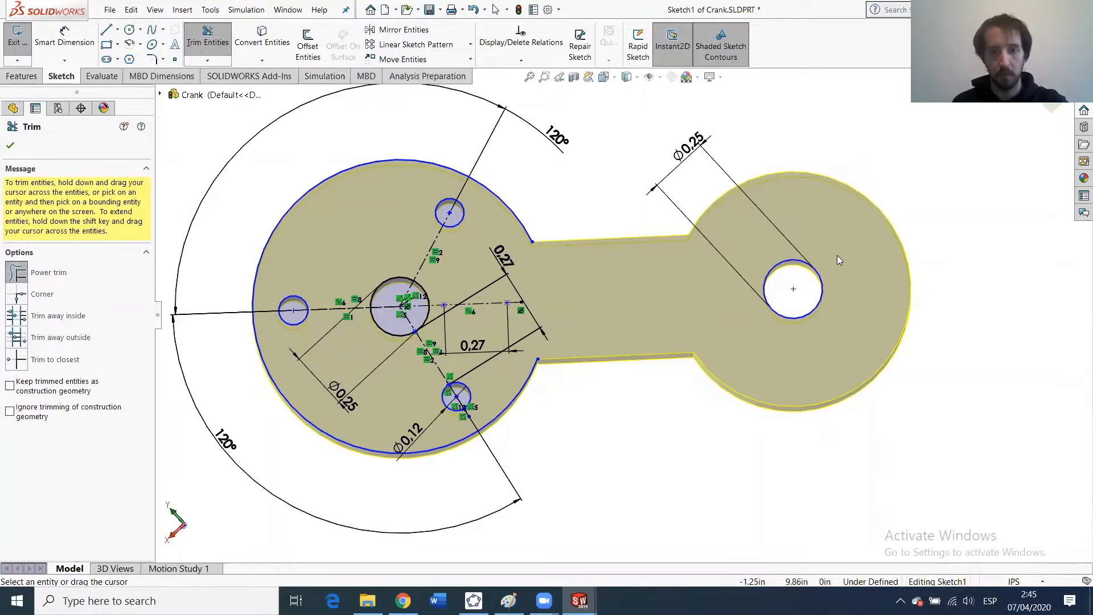
pyautogui.moveTo(820, 270); pyautogui.dragTo(803, 287)
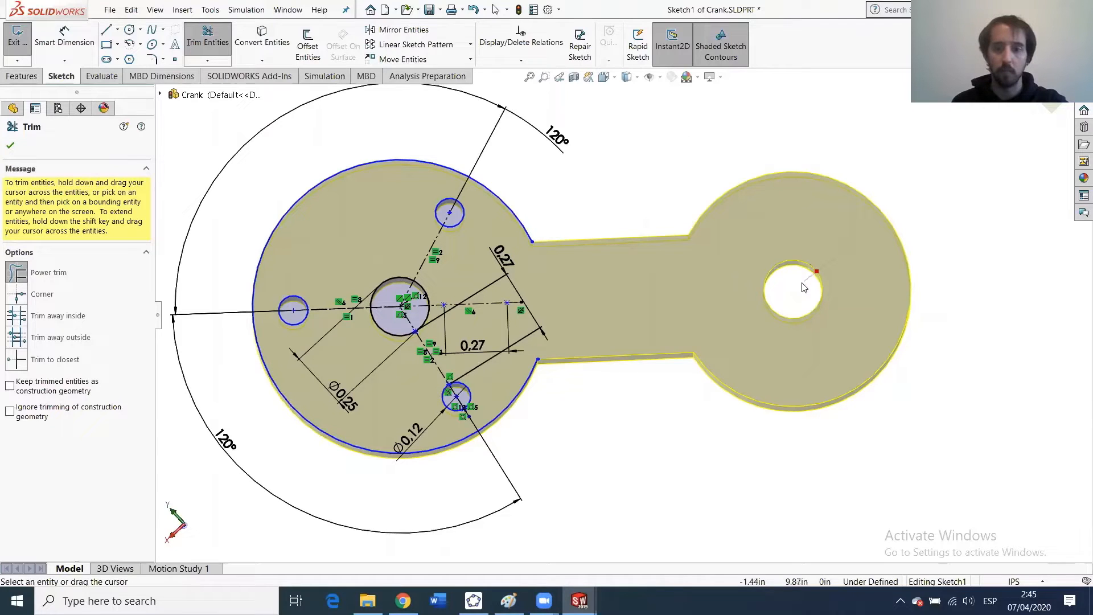
pyautogui.click(207, 37)
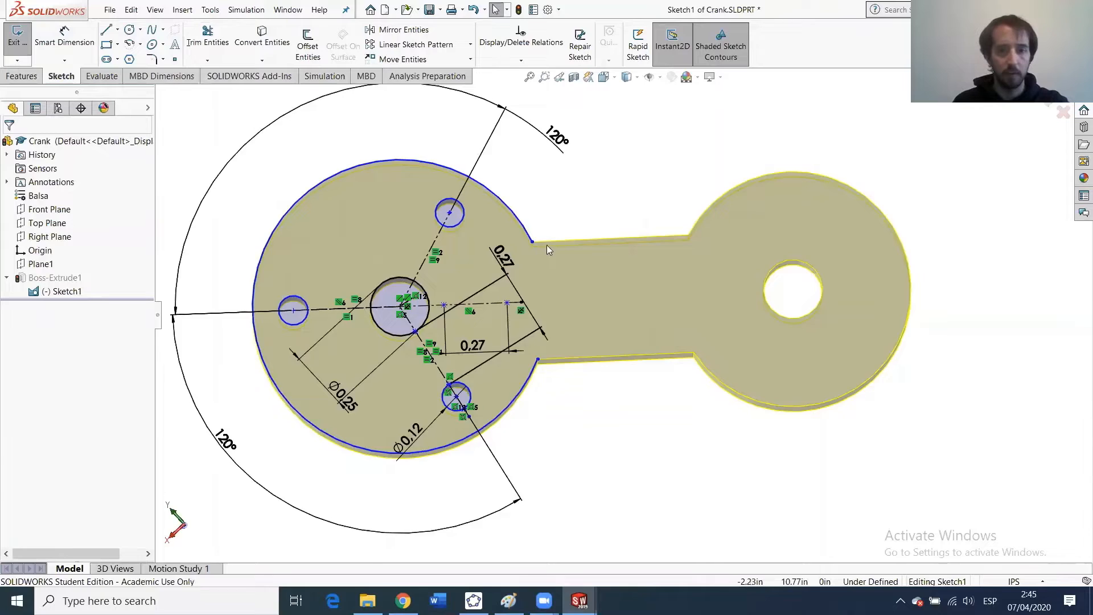
# Fix both open end points of the crank's large outer arc in the sketch.
pyautogui.scroll(-3, 541, 244)
pyautogui.click(545, 242)
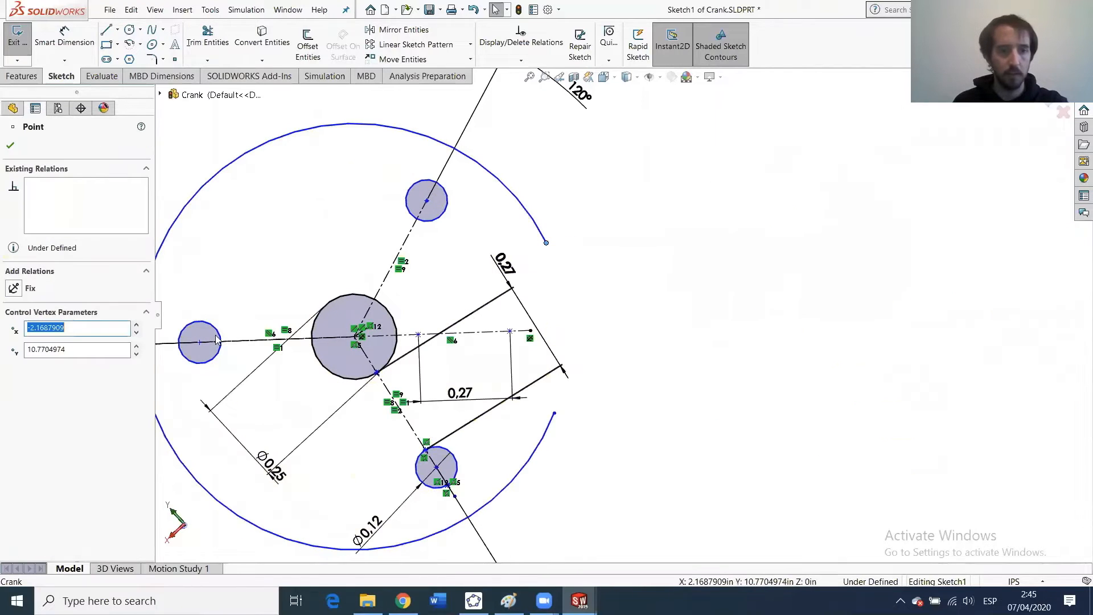
pyautogui.click(14, 289)
pyautogui.click(555, 414)
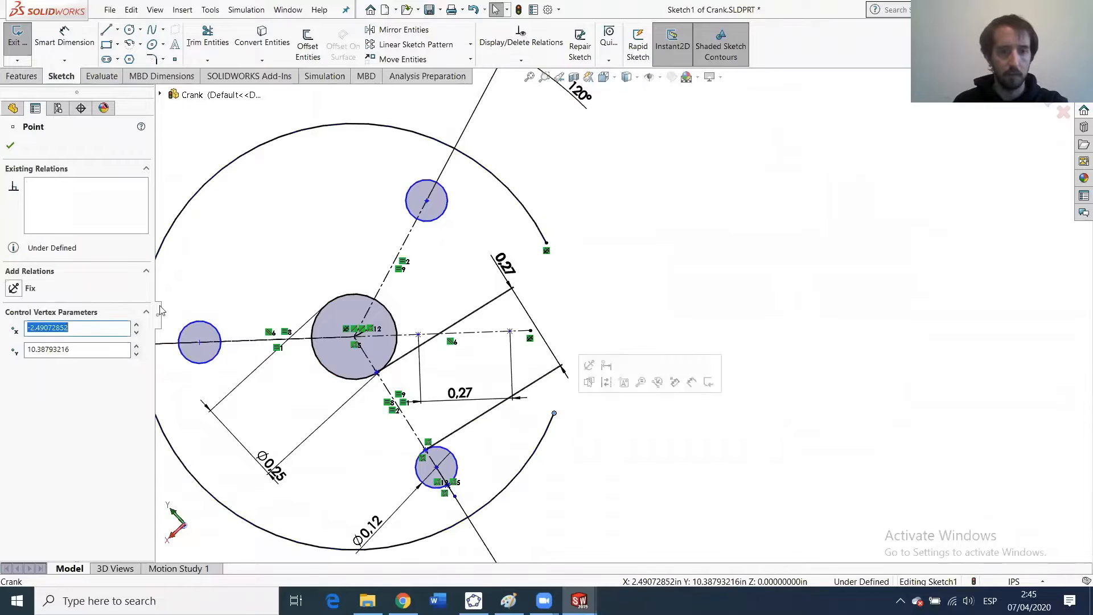
pyautogui.click(13, 288)
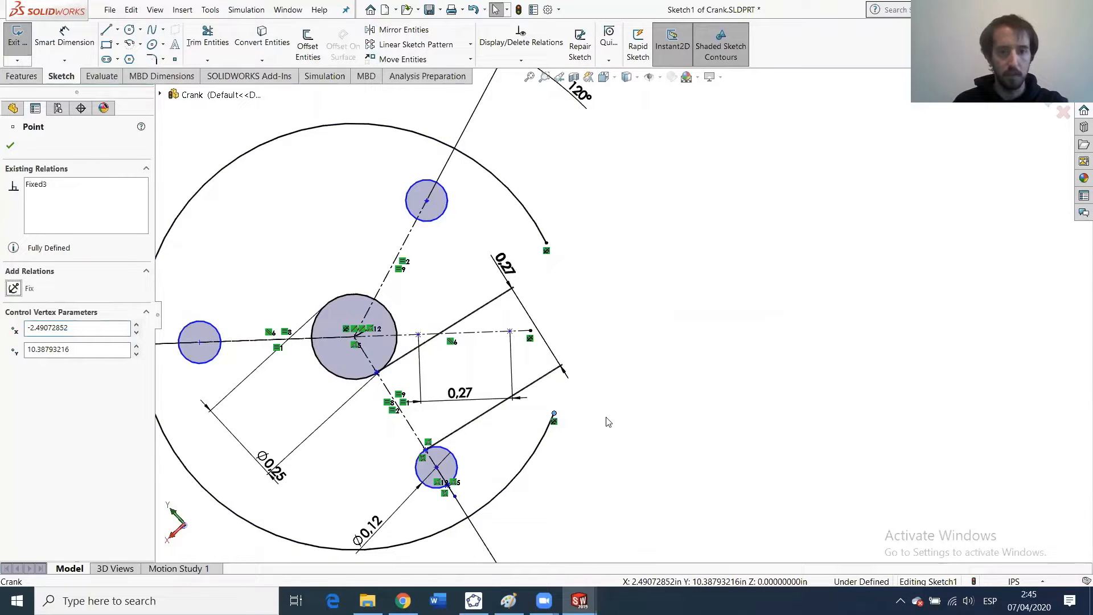
pyautogui.click(578, 267)
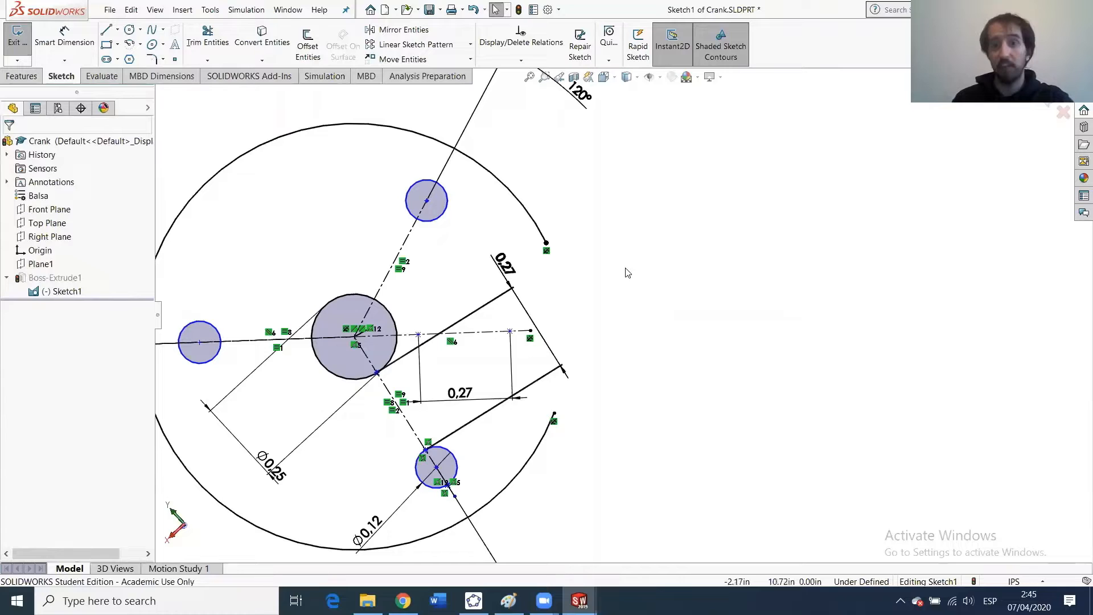
pyautogui.click(420, 123)
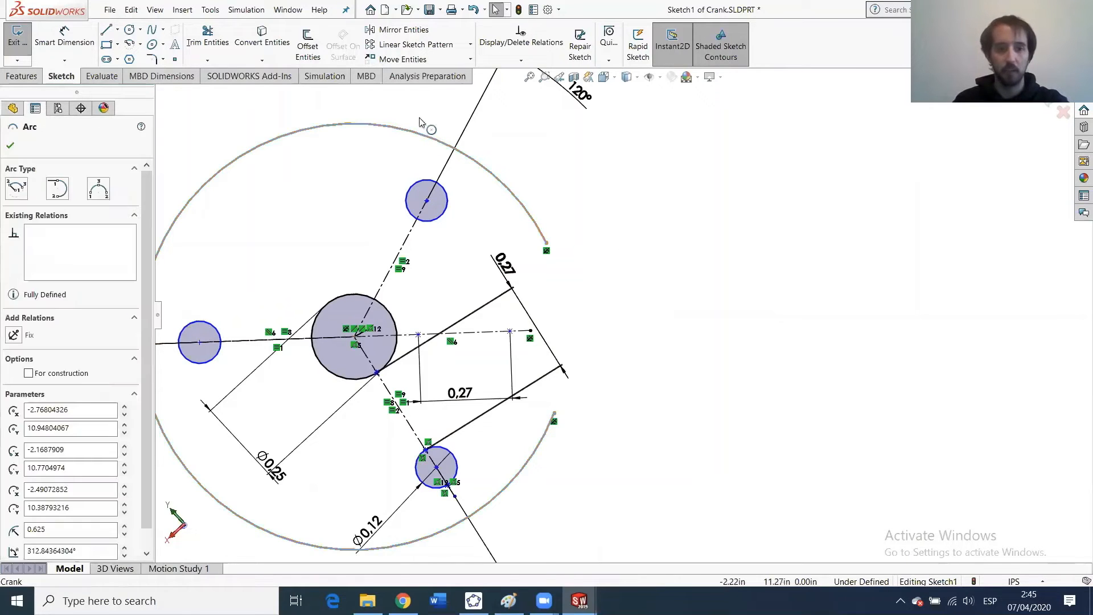
# Try to fix the centre point of the upper small hole in the larger end, and undo the relation.
pyautogui.click(427, 200)
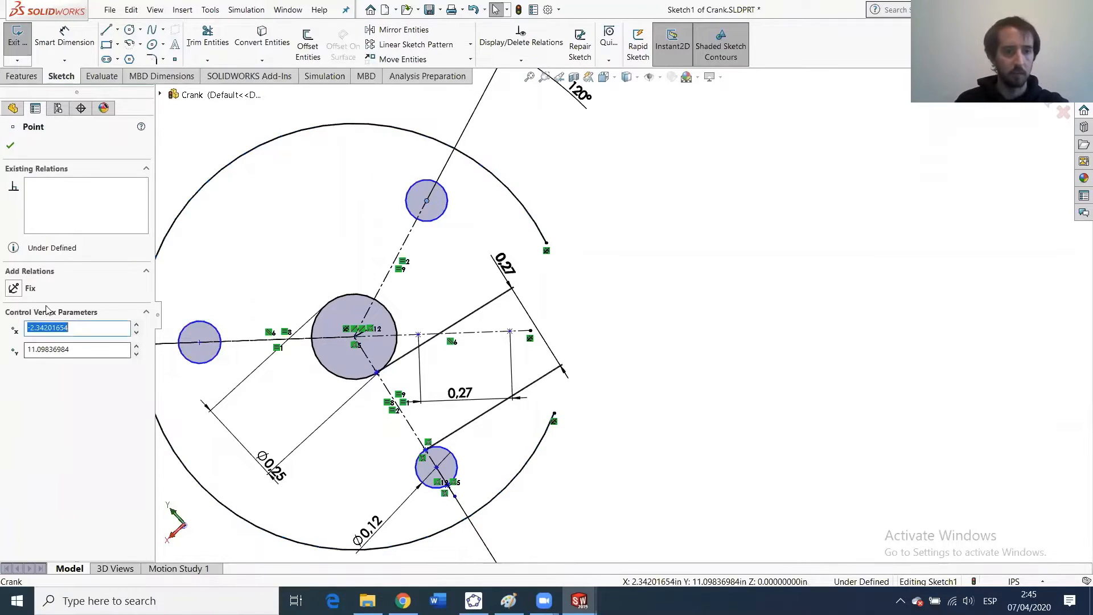
pyautogui.click(13, 288)
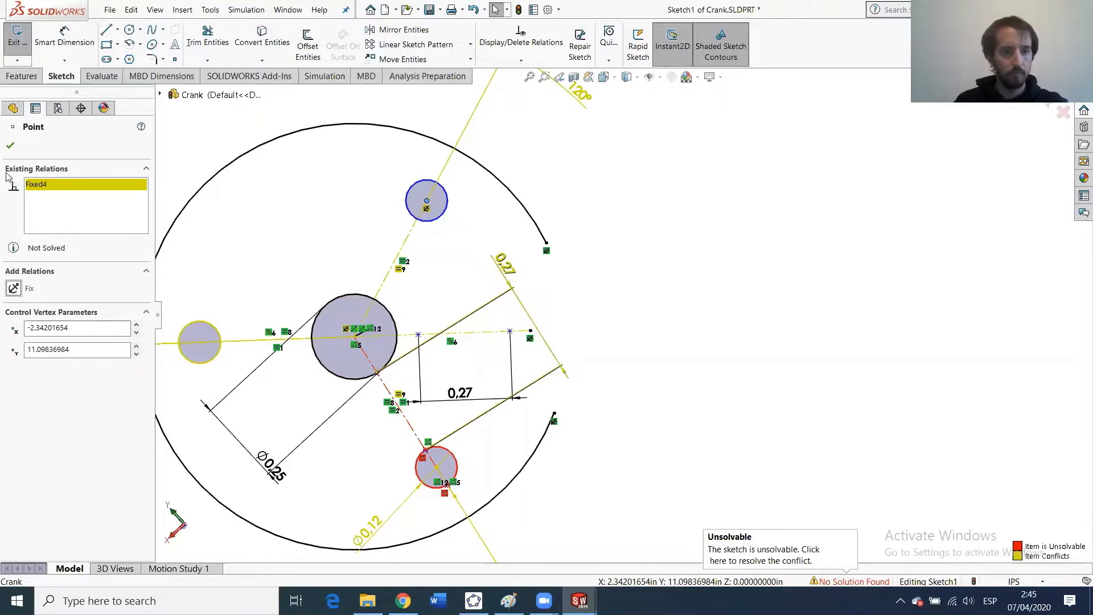
pyautogui.click(10, 146)
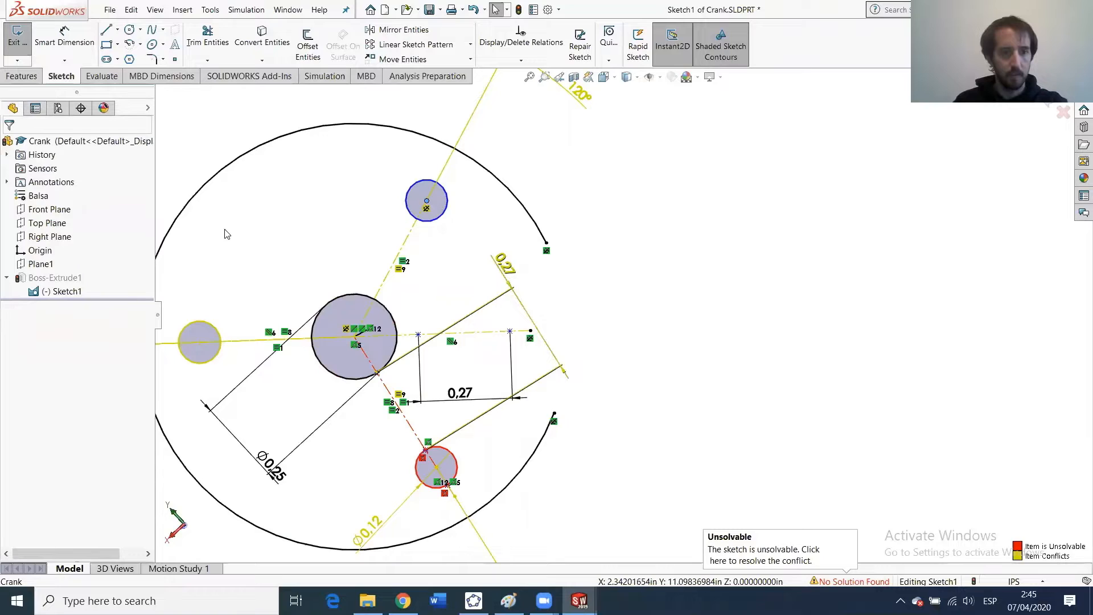
pyautogui.hotkey('ctrl', 'z')
pyautogui.click(546, 247)
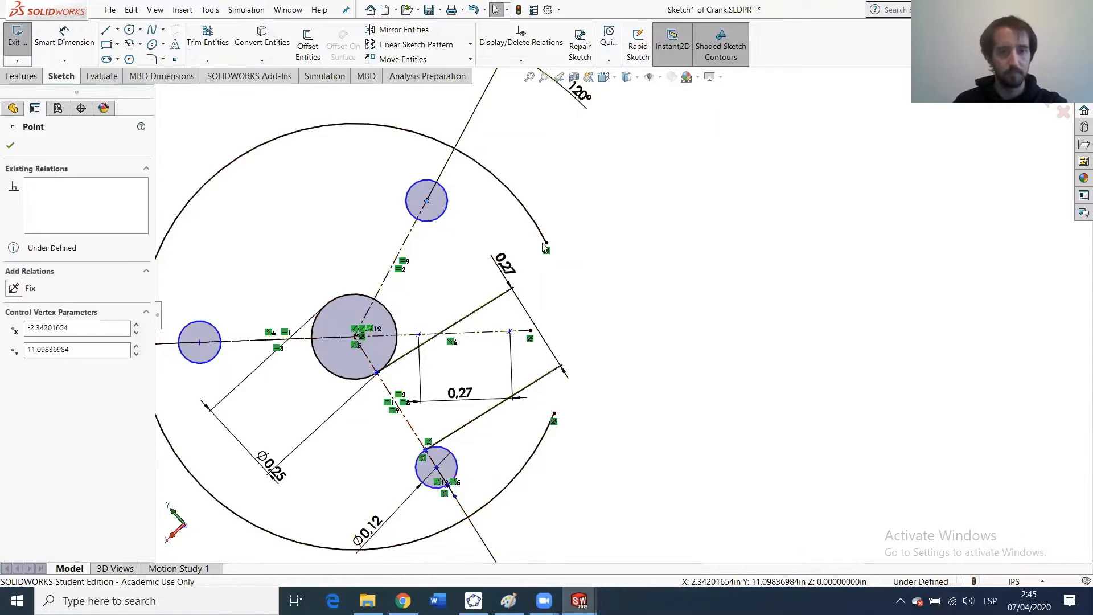
pyautogui.click(679, 340)
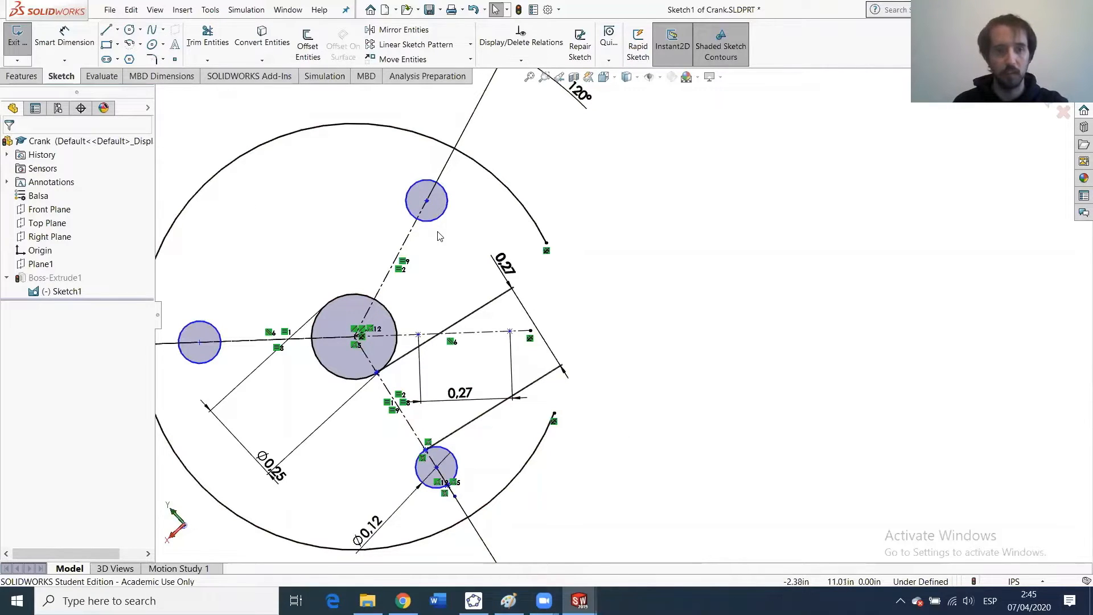
# Sketch a centerline about 2.05 in long from the central hole's centre outwards through the gap in the large arc.
pyautogui.scroll(2, 471, 257)
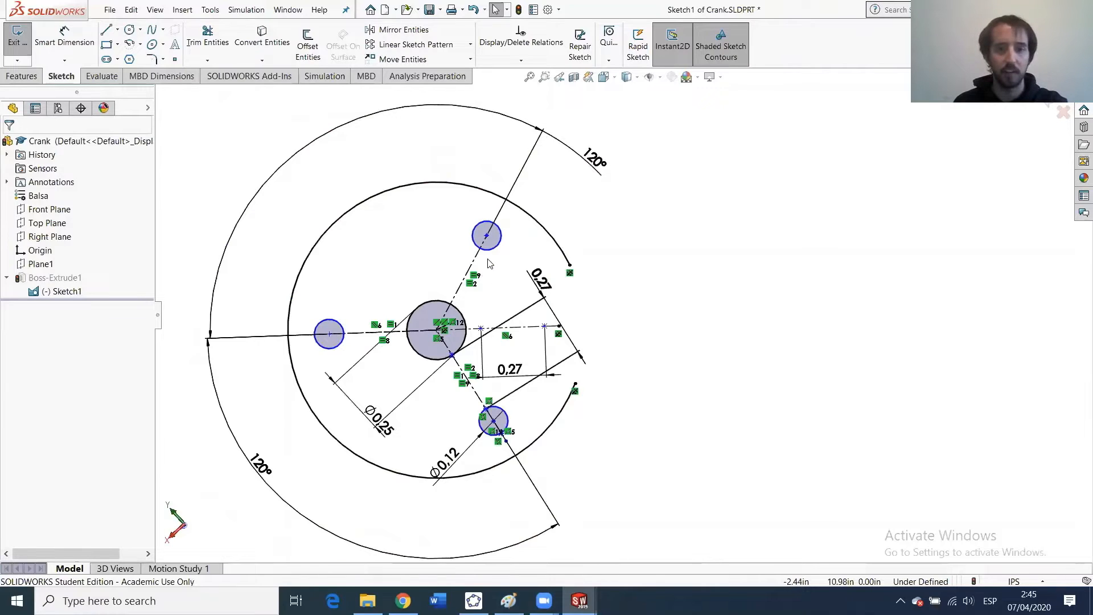
pyautogui.scroll(-1, 489, 263)
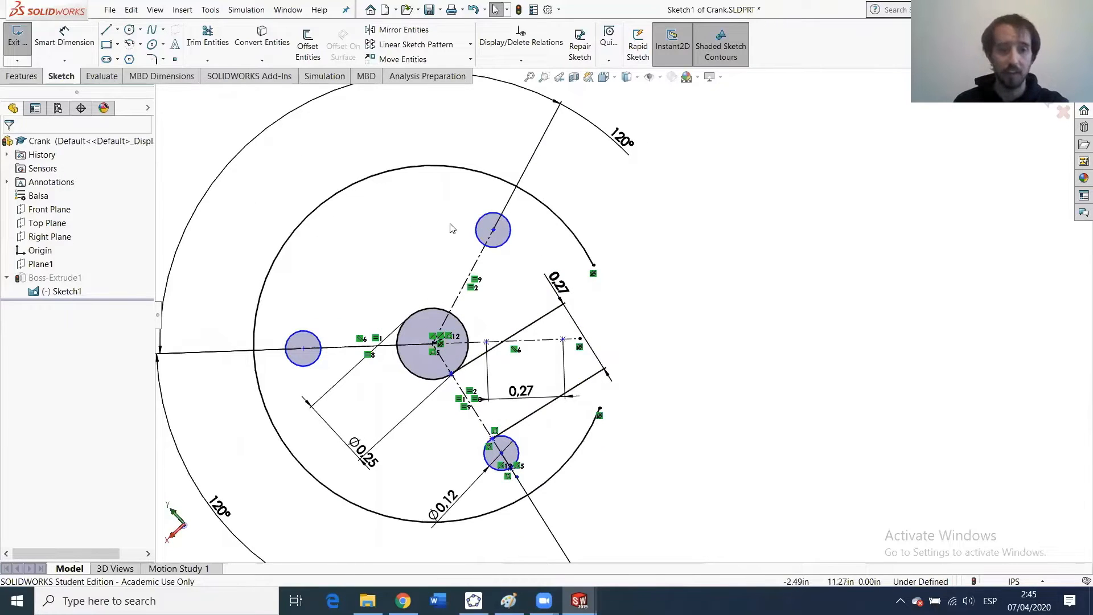
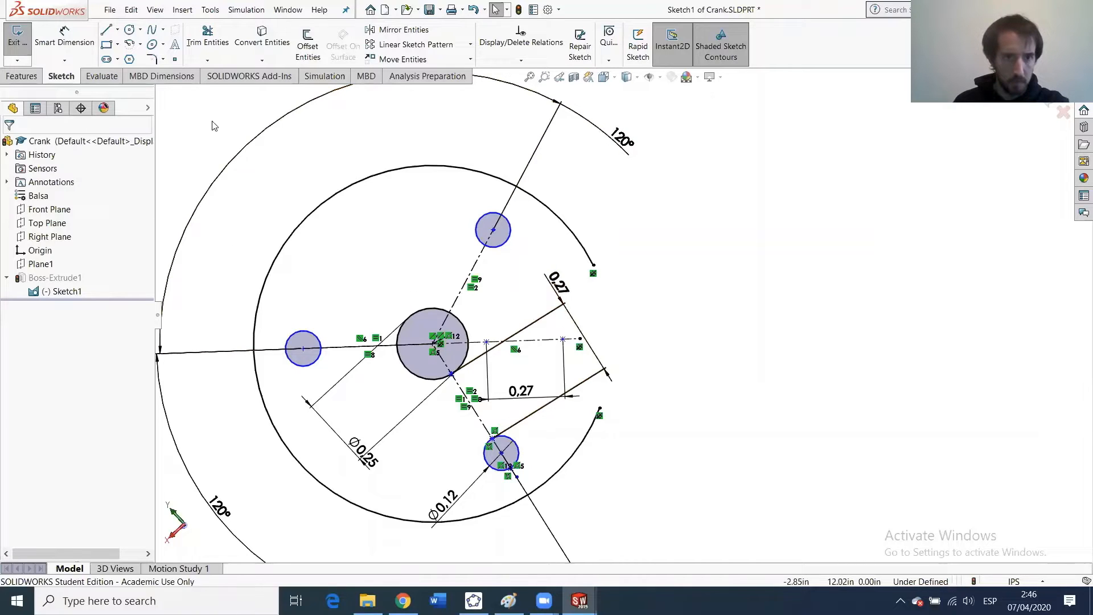
pyautogui.click(118, 31)
pyautogui.click(136, 57)
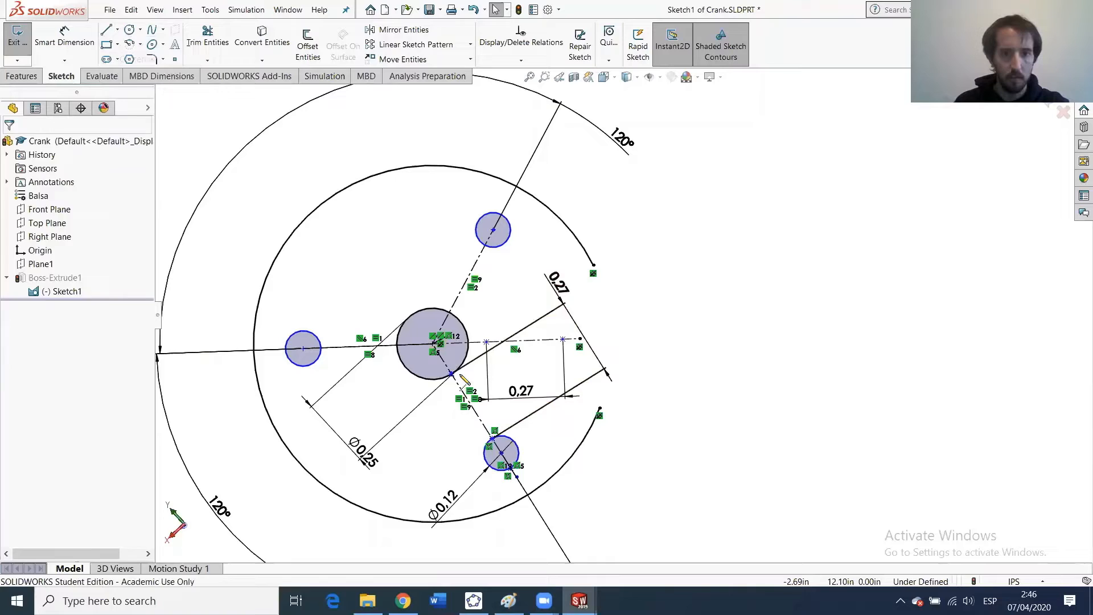
pyautogui.click(433, 344)
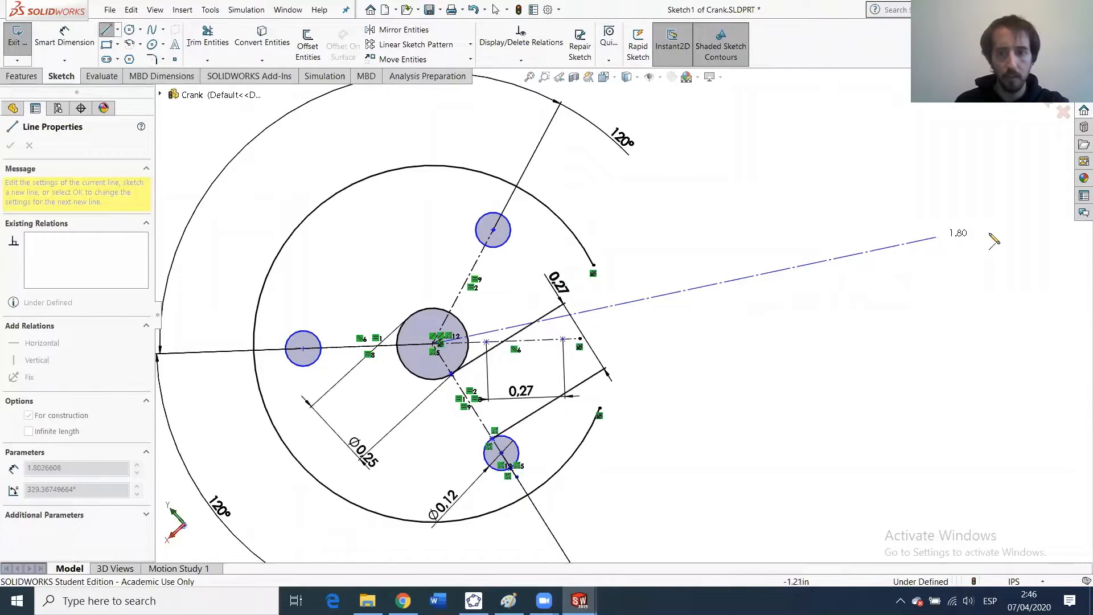
pyautogui.click(1009, 231)
pyautogui.press('Escape')
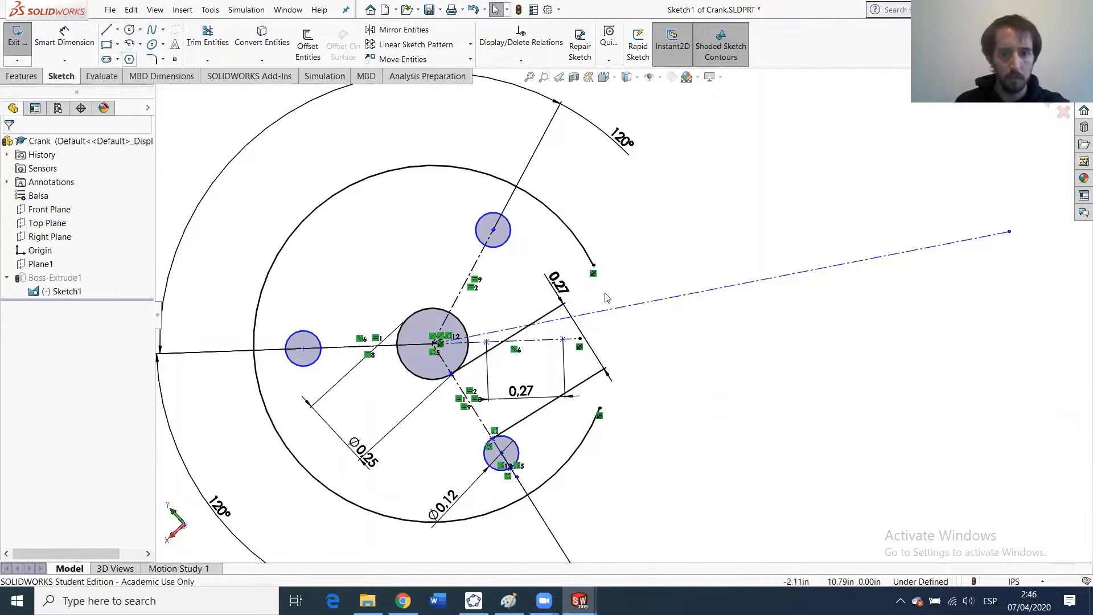
# Sketch a second centerline joining the two end points of the large arc.
pyautogui.scroll(-3, 597, 273)
pyautogui.scroll(2, 609, 284)
pyautogui.scroll(-2, 623, 301)
pyautogui.scroll(3, 641, 365)
pyautogui.scroll(-1, 644, 429)
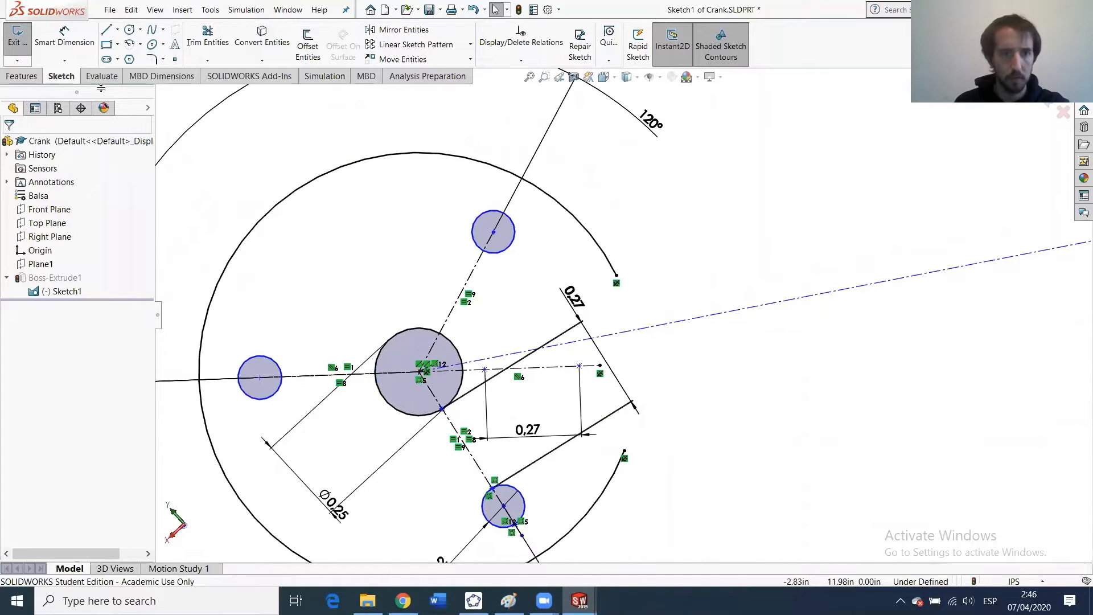
pyautogui.click(117, 29)
pyautogui.click(128, 59)
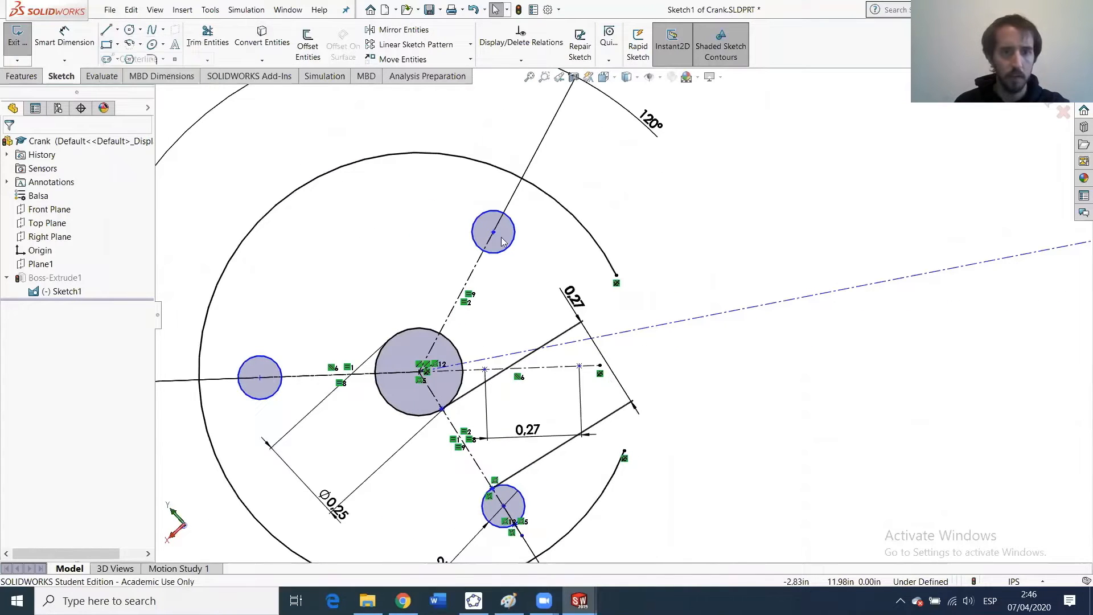
pyautogui.click(616, 281)
pyautogui.click(624, 452)
pyautogui.press('Escape')
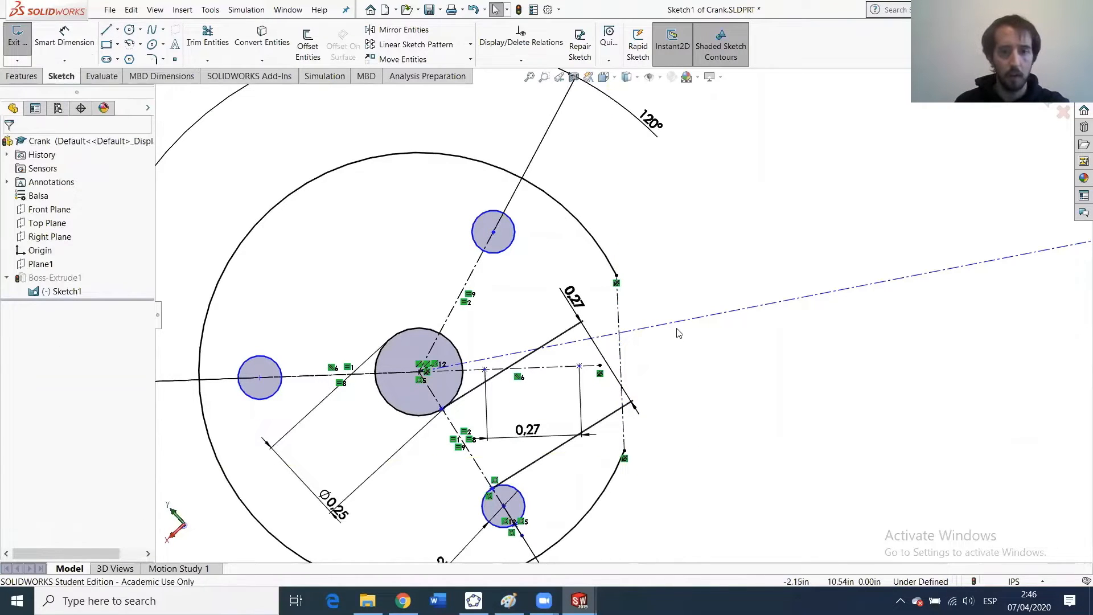
# Make the long centerline coincident with the midpoint of the centerline that closes the large arc.
pyautogui.click(621, 379)
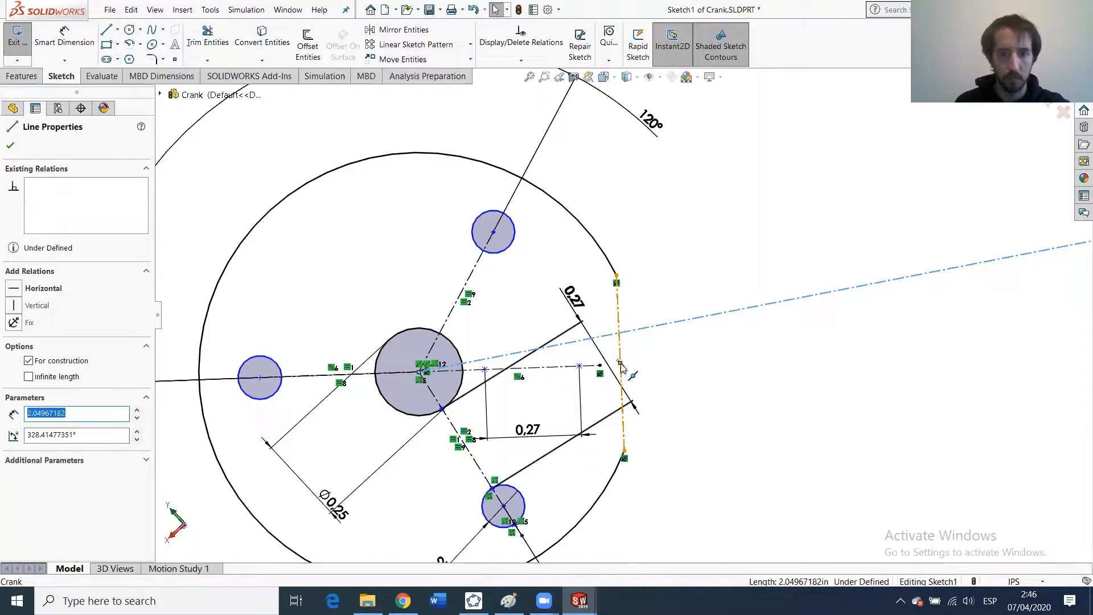
pyautogui.keyDown('ctrl'); pyautogui.click(620, 364); pyautogui.keyUp('ctrl')
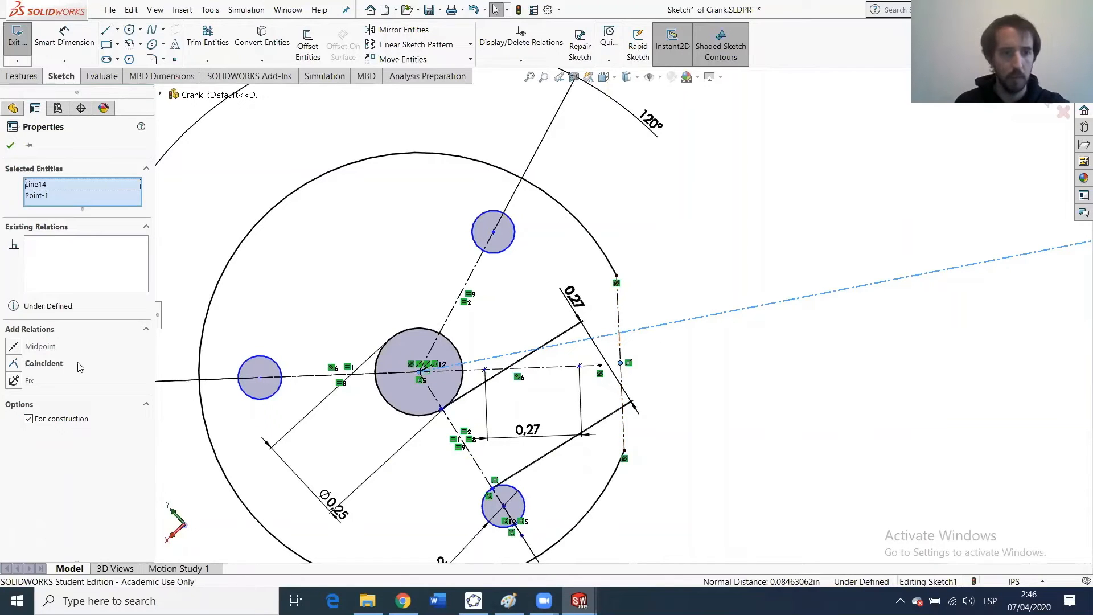
pyautogui.click(15, 364)
pyautogui.scroll(3, 766, 356)
pyautogui.scroll(-4, 653, 324)
pyautogui.scroll(3, 622, 288)
pyautogui.scroll(-3, 527, 315)
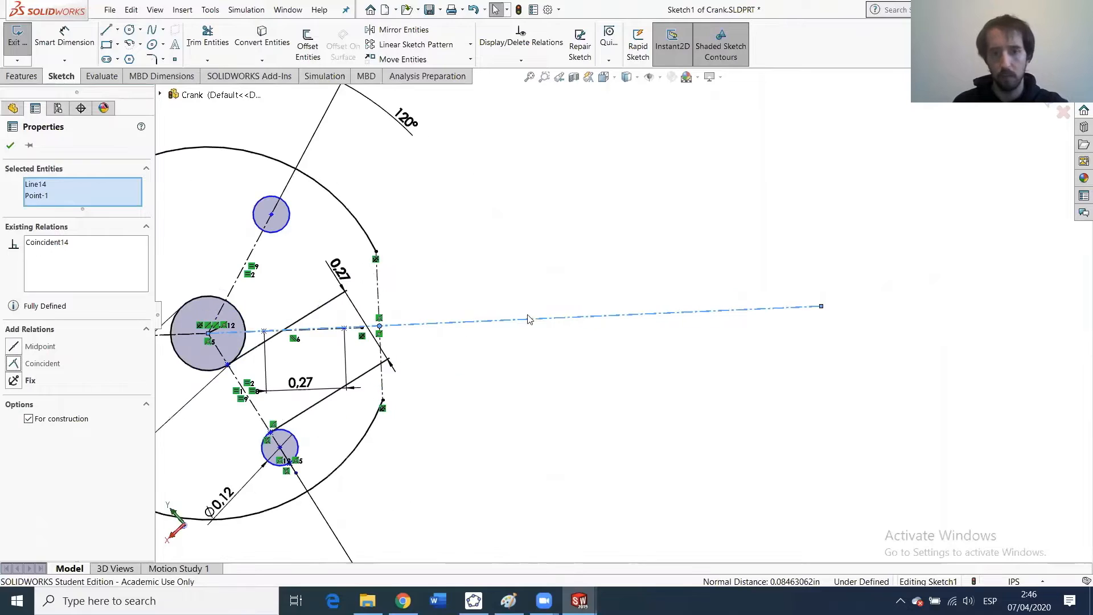
# Dimension the long centerline's length and set it to 0.71 in.
pyautogui.scroll(3, 470, 326)
pyautogui.moveTo(761, 309); pyautogui.dragTo(795, 308)
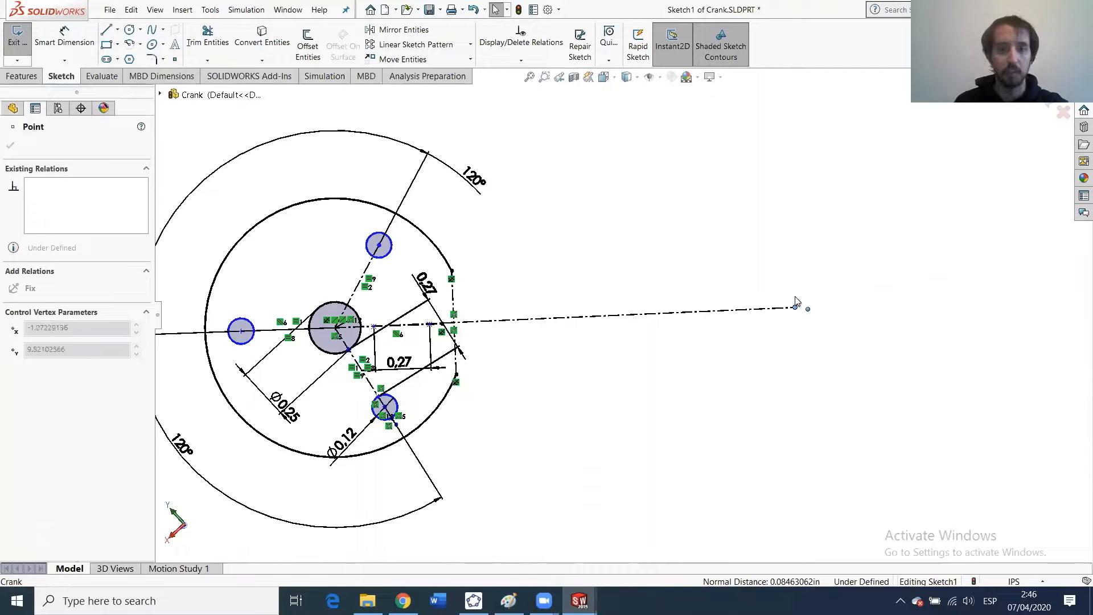
pyautogui.click(64, 37)
pyautogui.click(535, 300)
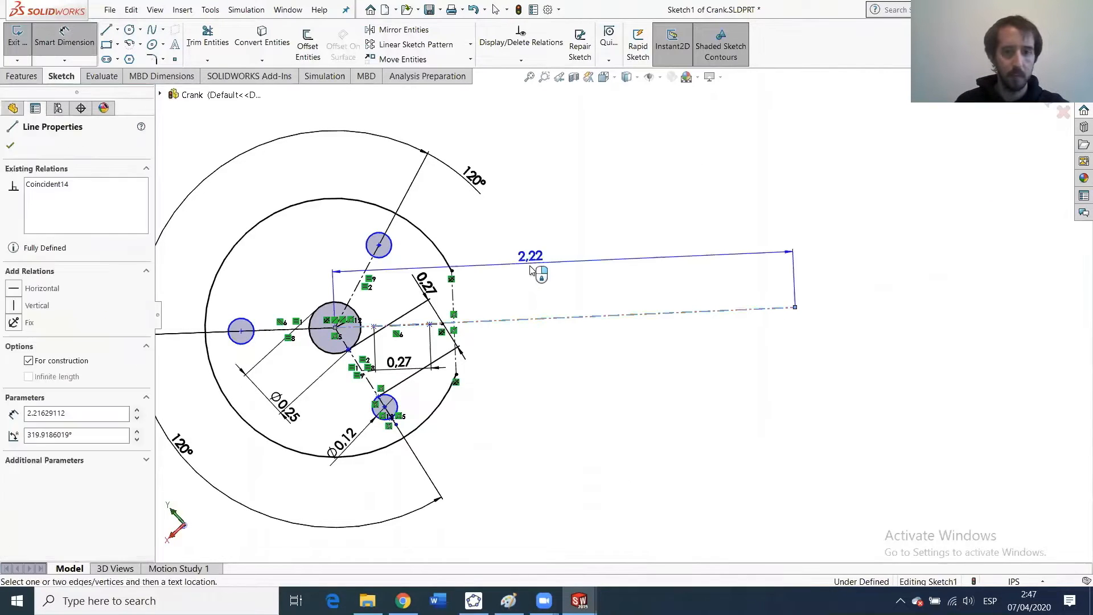
pyautogui.click(538, 275)
pyautogui.write('0.71')
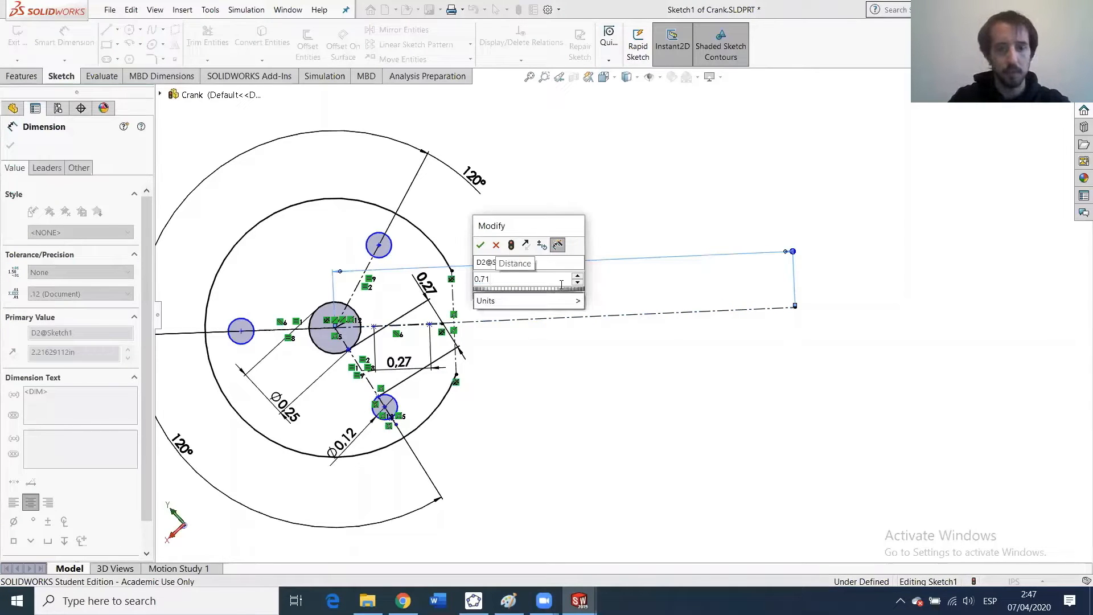
pyautogui.press('Return')
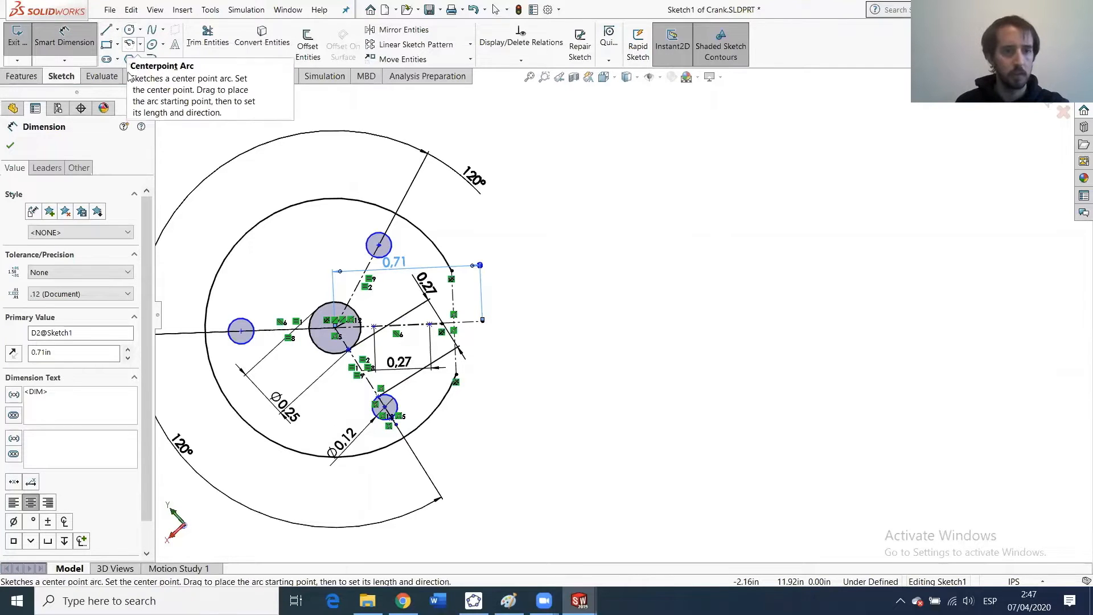
# Draw a circle at the outer end of the 0.71 in centerline and make it equal to the central hole.
pyautogui.click(129, 30)
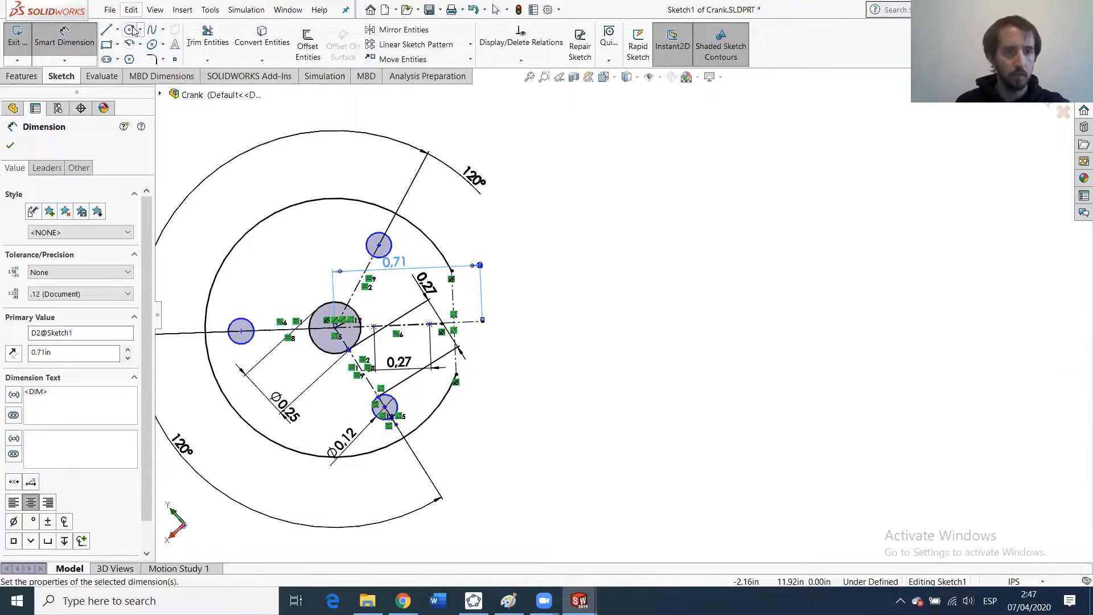
pyautogui.click(483, 320)
pyautogui.click(500, 314)
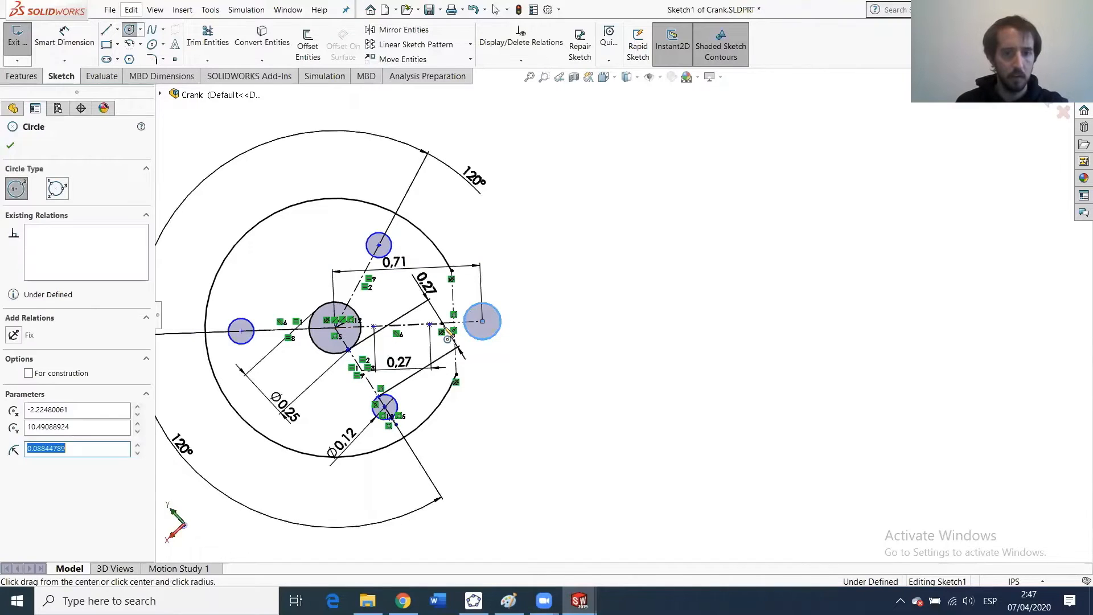
pyautogui.press('Escape')
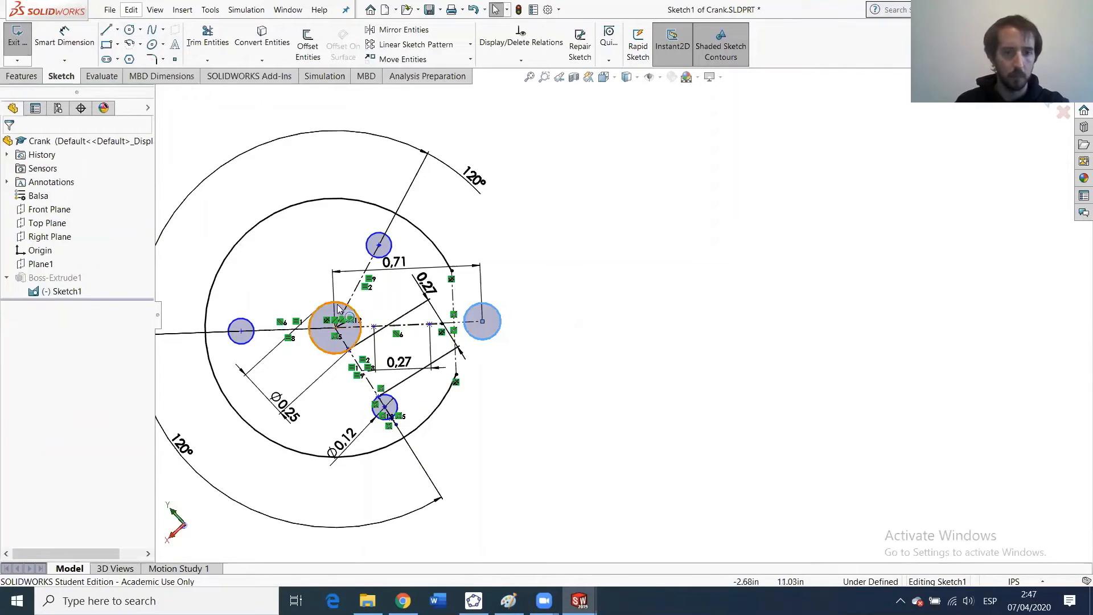
pyautogui.click(496, 312)
pyautogui.keyDown('ctrl'); pyautogui.click(497, 312); pyautogui.keyUp('ctrl')
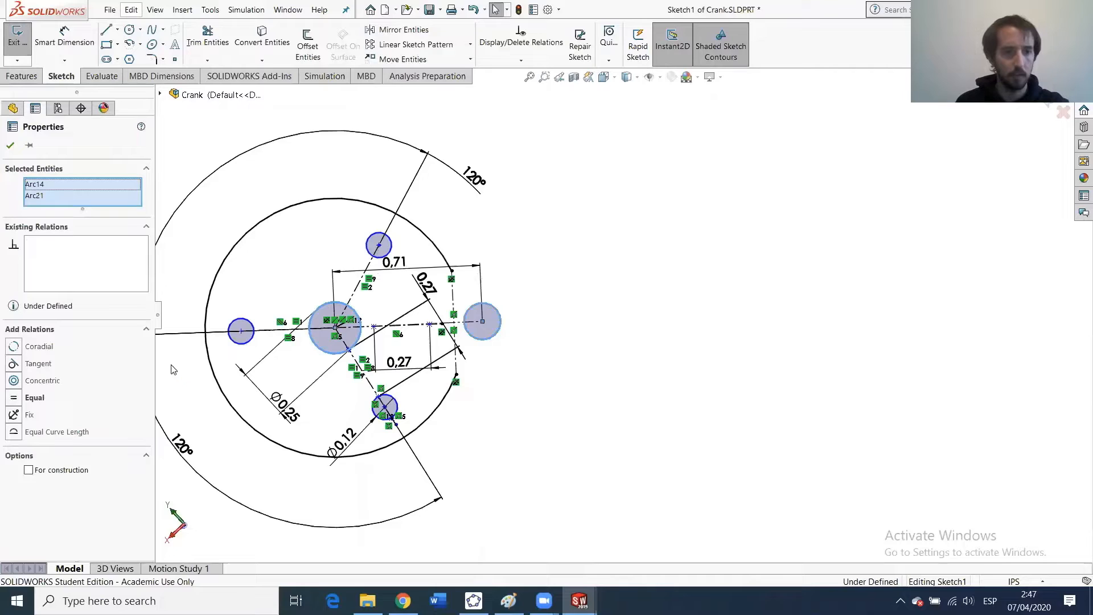
pyautogui.click(16, 397)
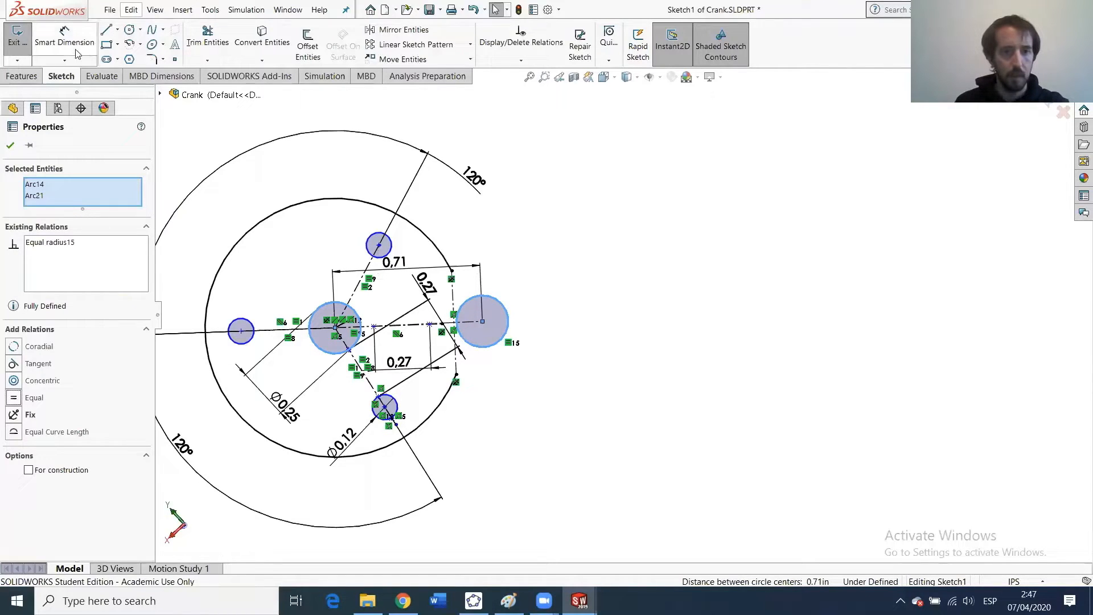
# Draw a larger circle of about 0.41 in radius concentric with the new hole at the centerline's end.
pyautogui.click(129, 30)
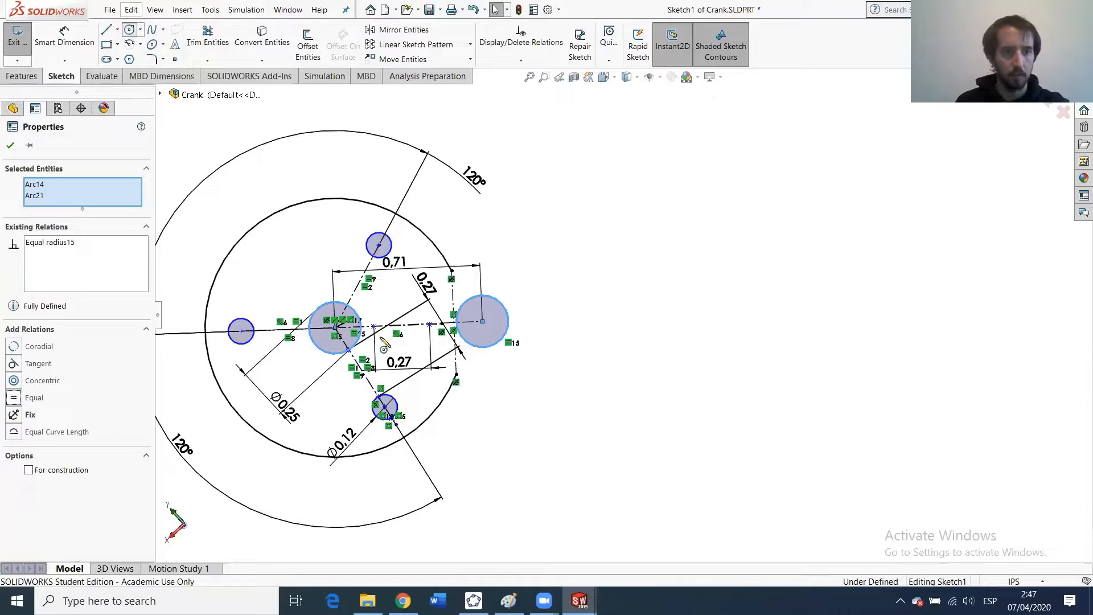
pyautogui.click(482, 321)
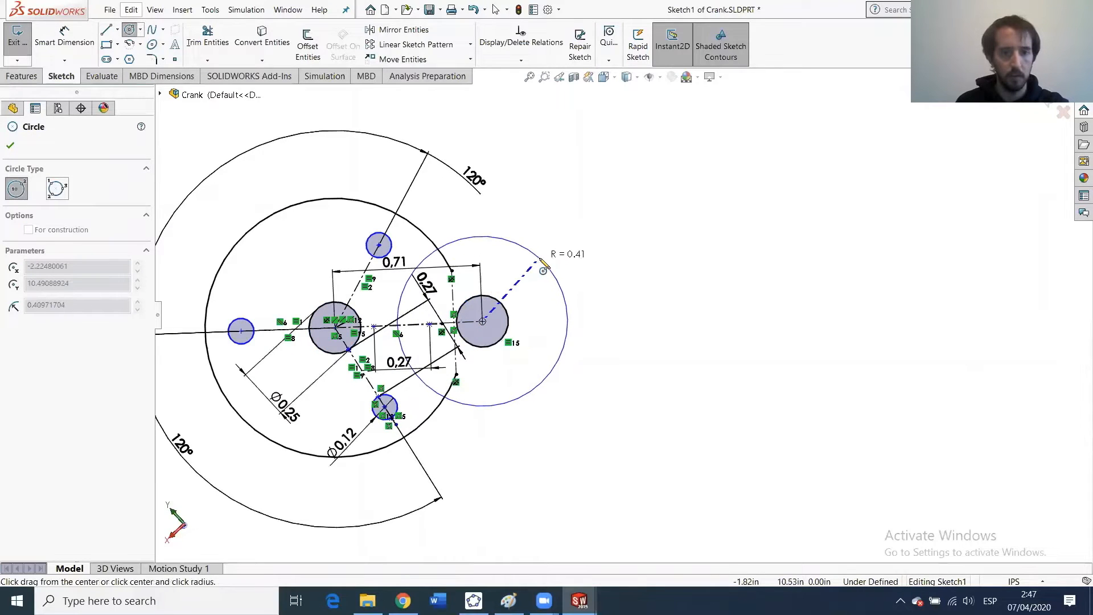
pyautogui.click(541, 266)
pyautogui.press('Escape')
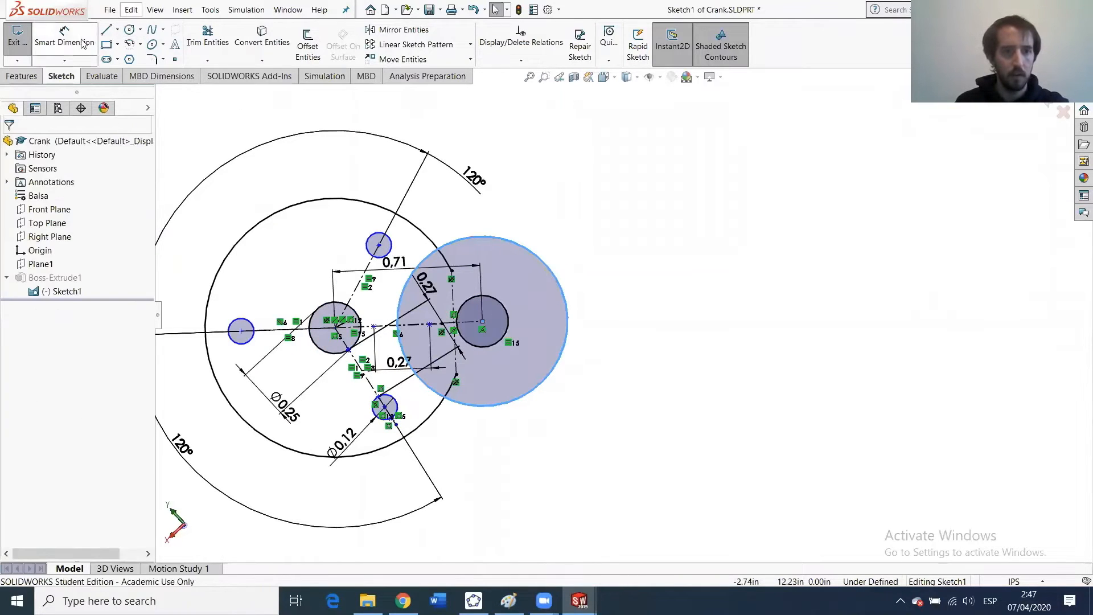
# Dimension the diameter of the larger circle around the outer hole and set it to 0.50 in.
pyautogui.click(83, 44)
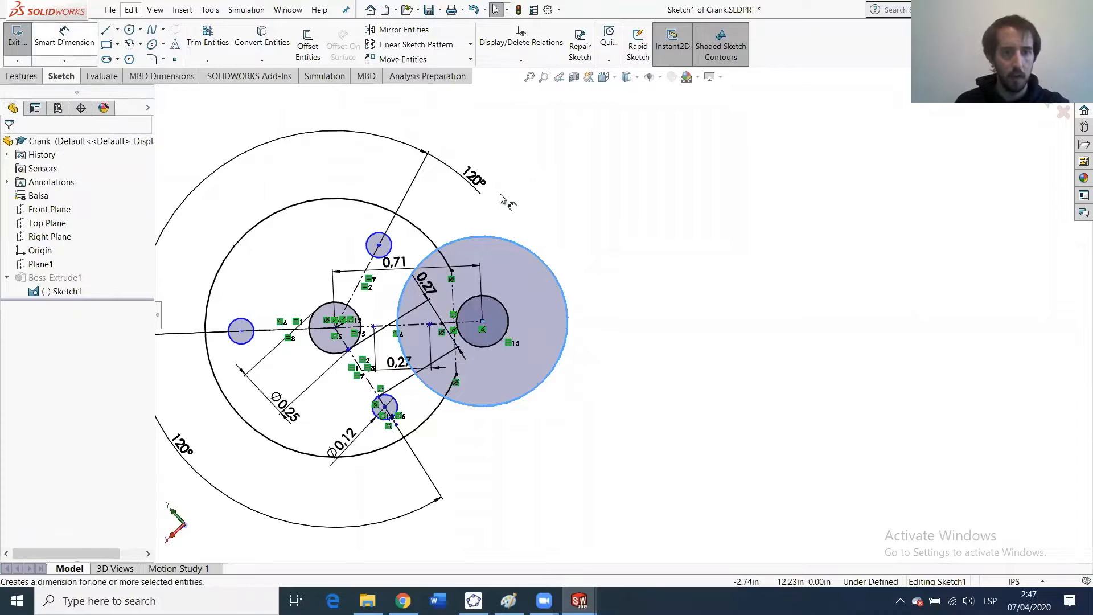
pyautogui.click(550, 271)
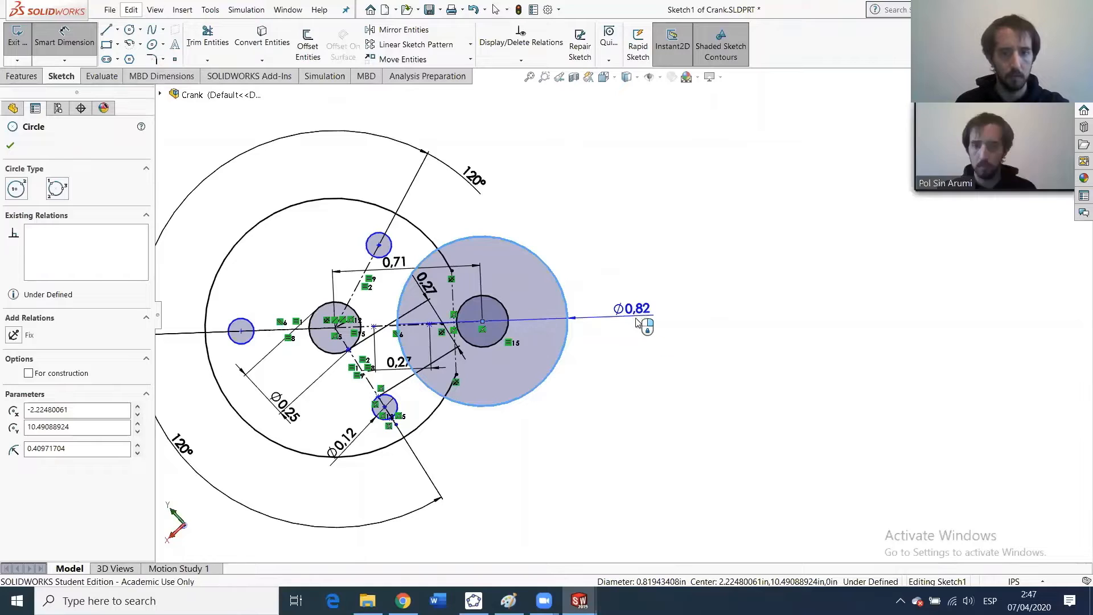
pyautogui.click(638, 323)
pyautogui.write('0.5')
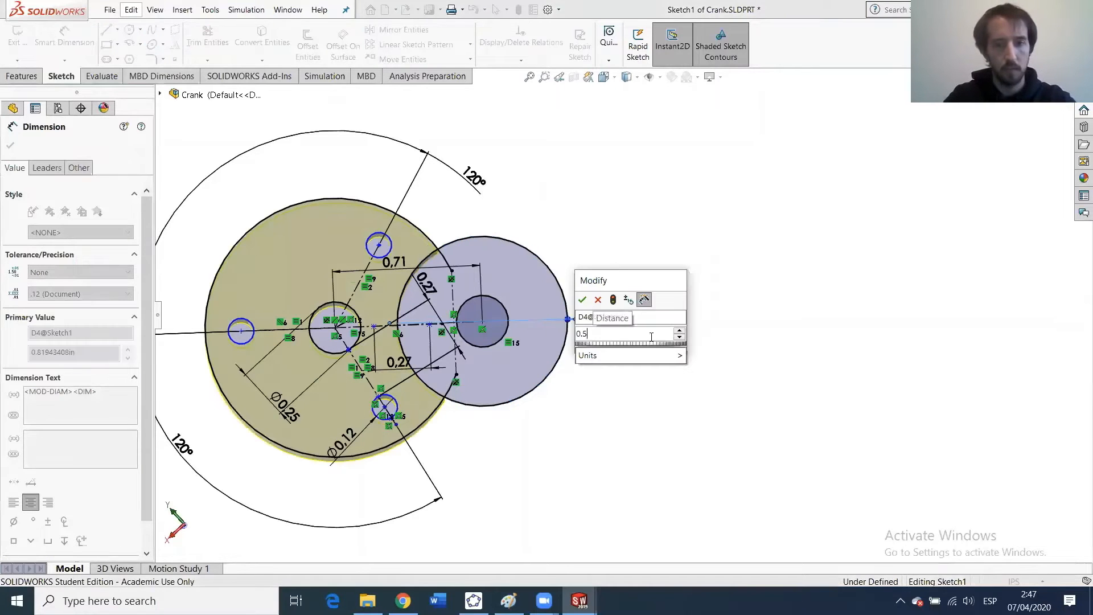
pyautogui.press('Return')
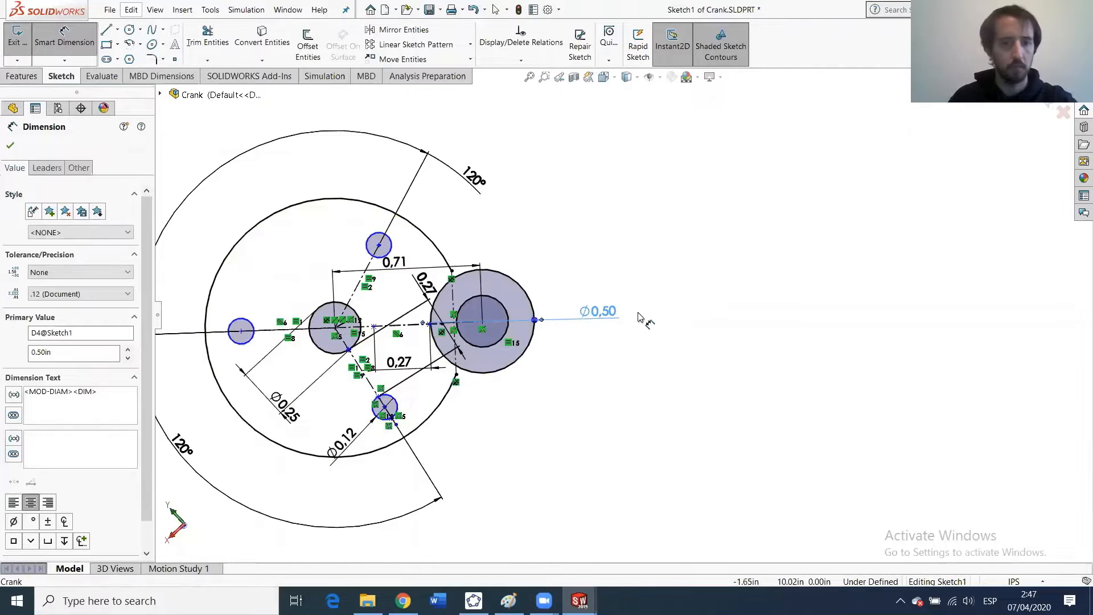
pyautogui.press('Escape')
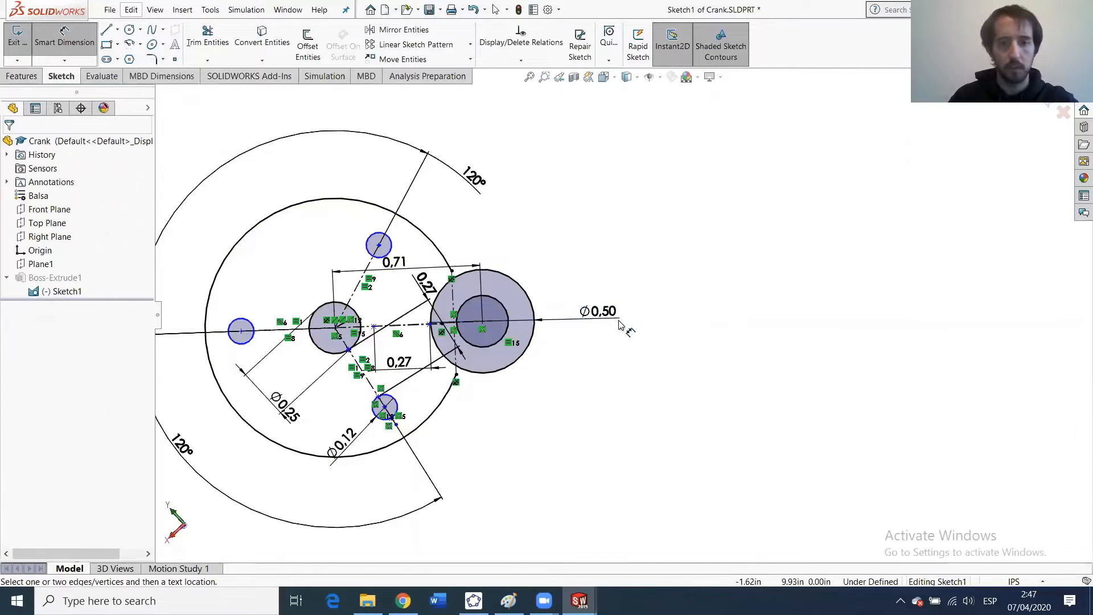
# Change the diameter of the larger circle around the outer hole to 0.70 in.
pyautogui.doubleClick(603, 313)
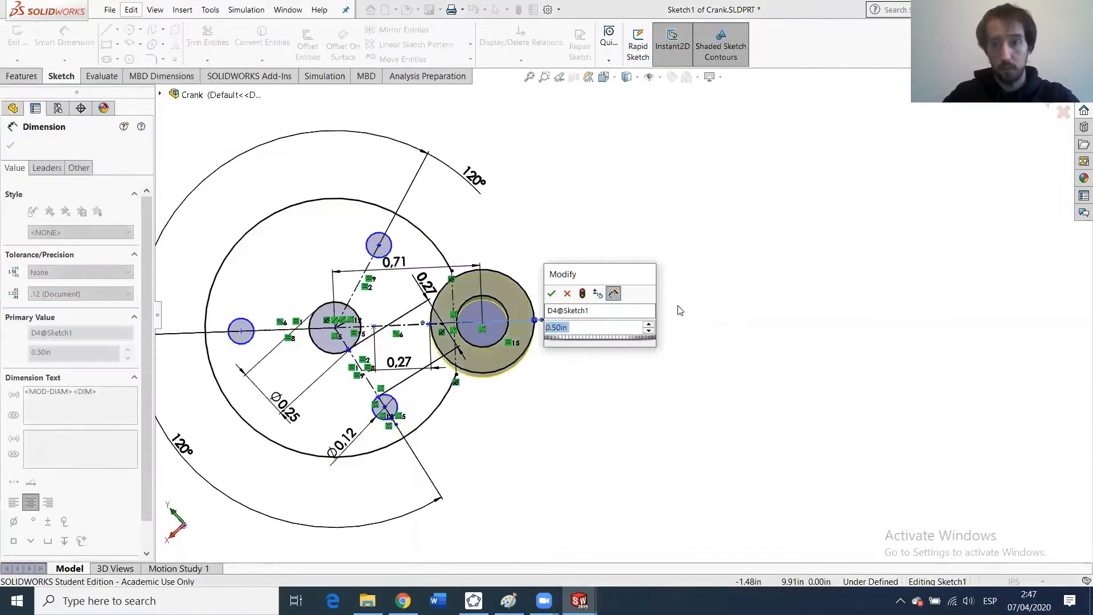
pyautogui.write('0.')
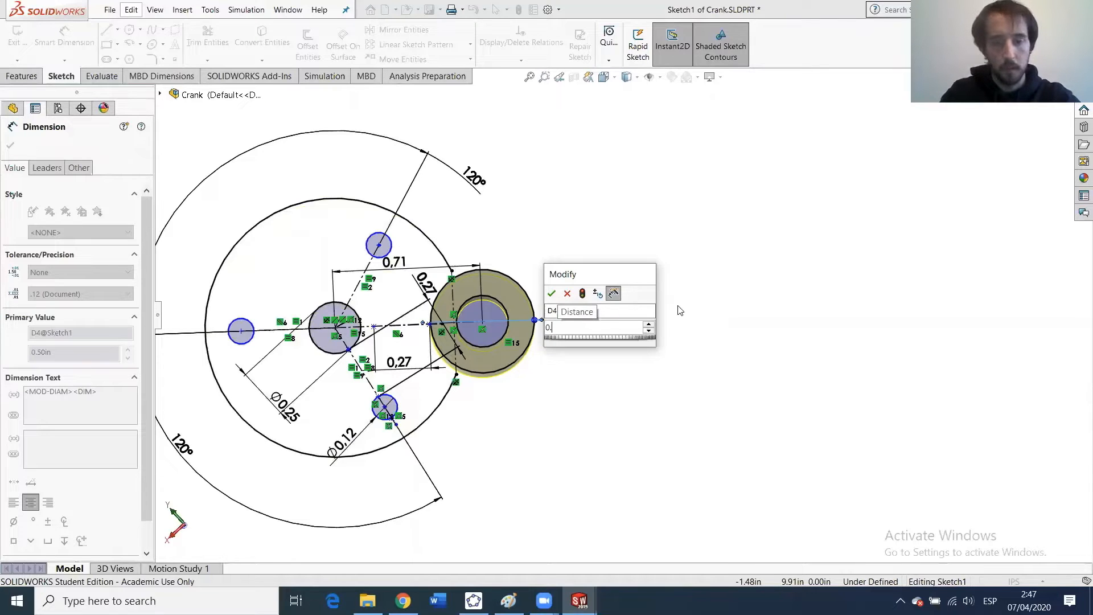
pyautogui.write('7')
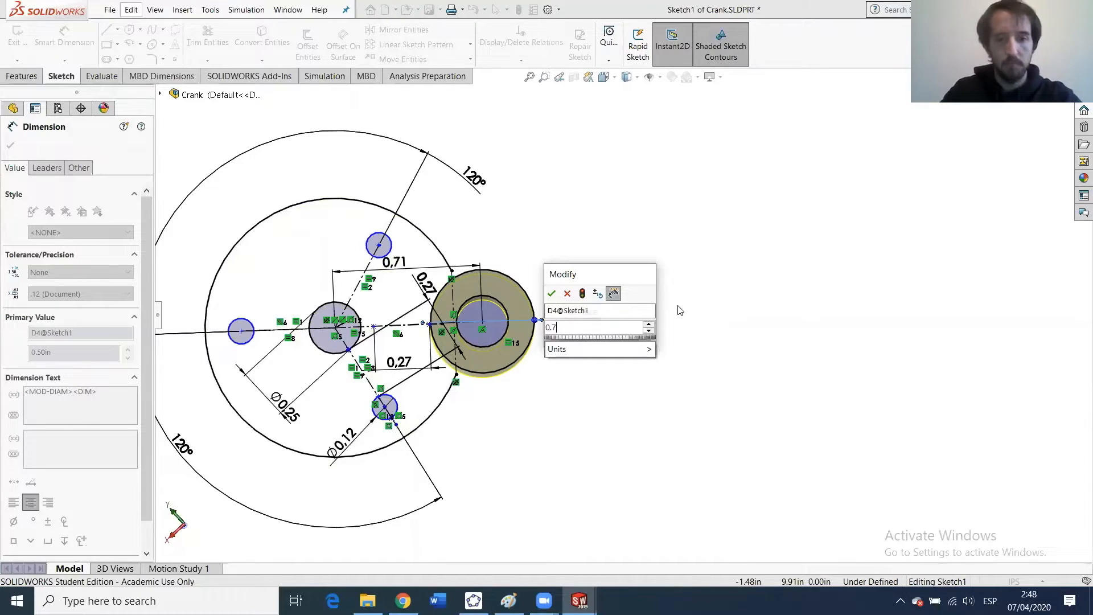
pyautogui.press('Return')
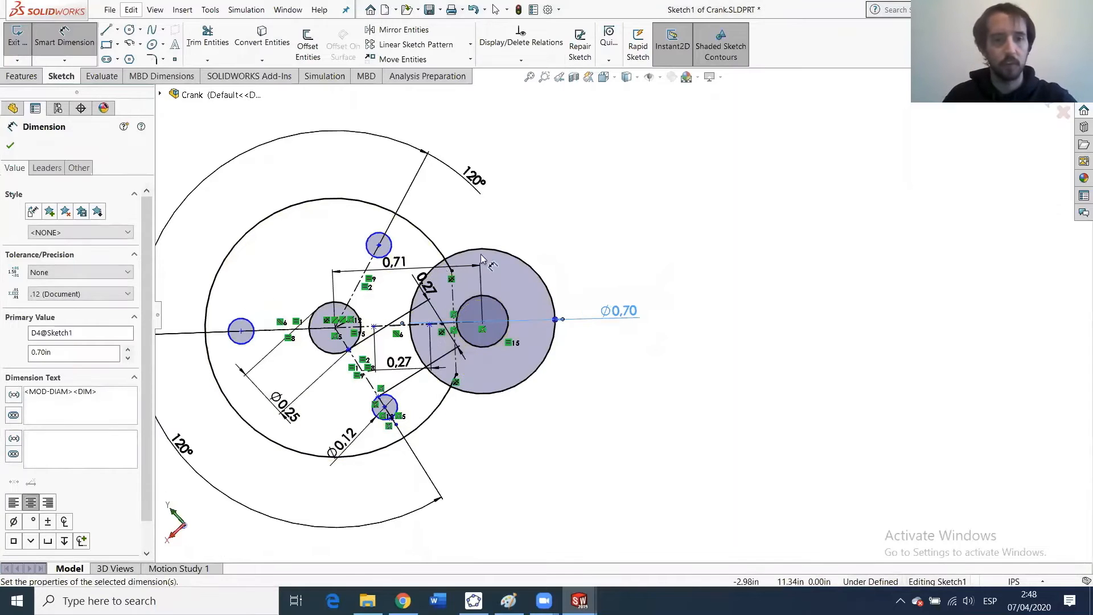
pyautogui.click(606, 272)
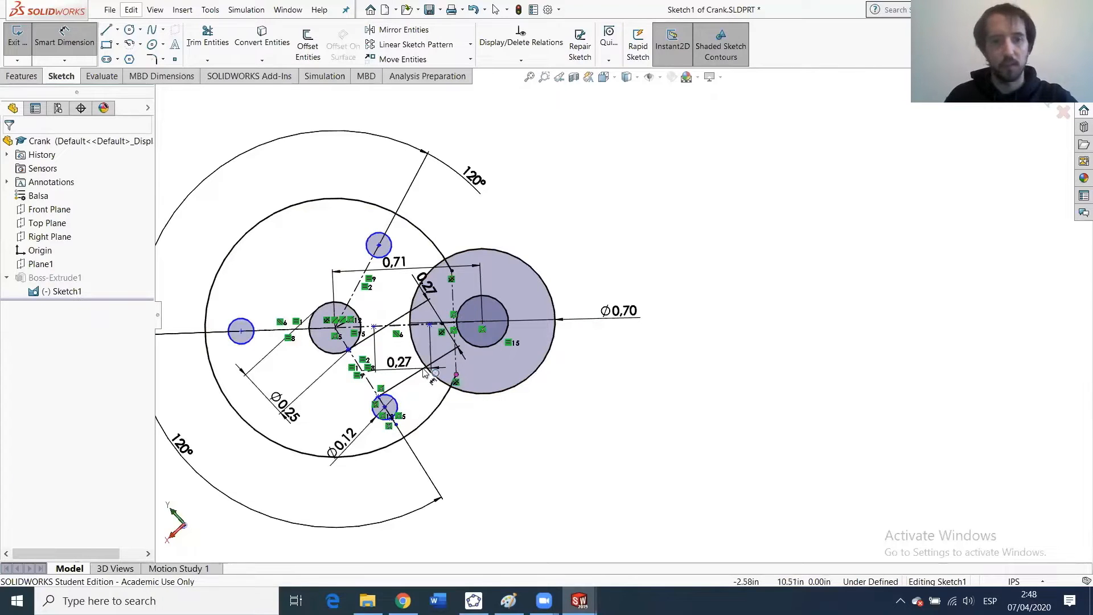
pyautogui.click(107, 33)
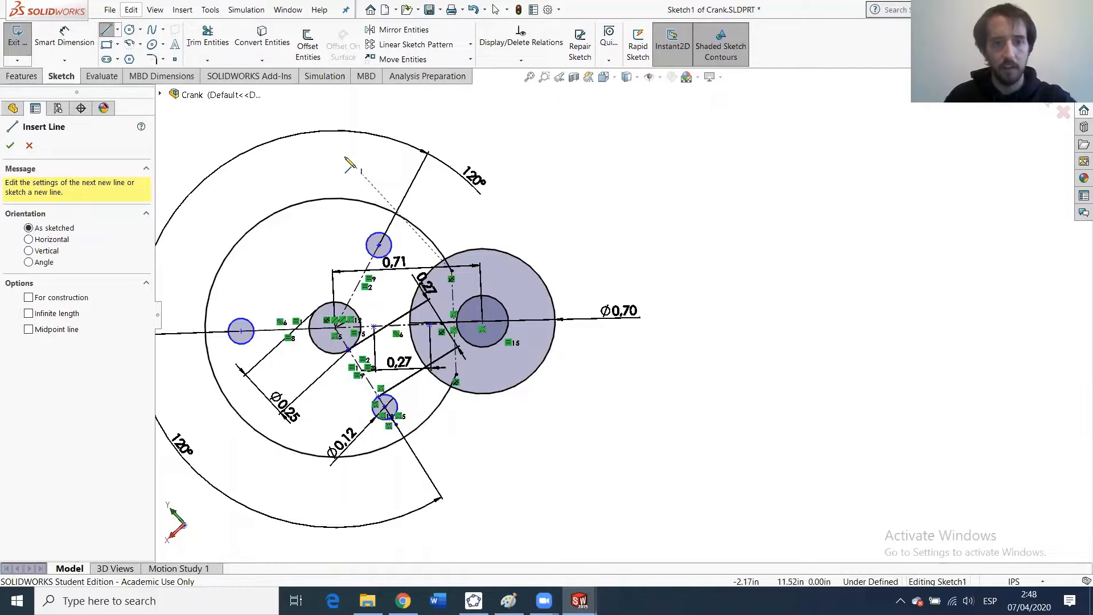
pyautogui.click(346, 157)
pyautogui.click(641, 205)
pyautogui.press('Escape')
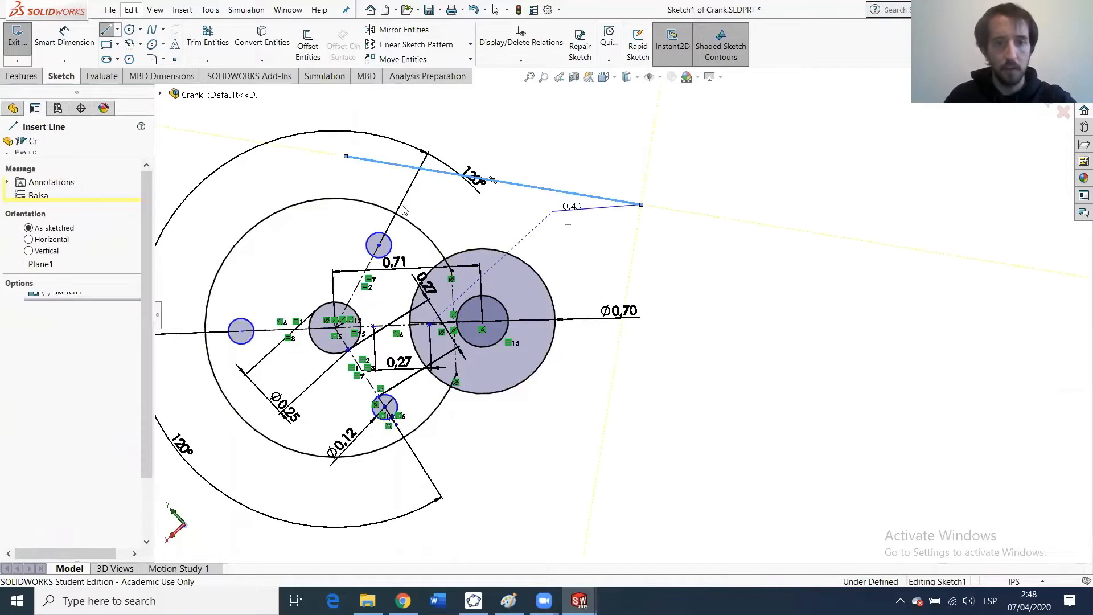
pyautogui.click(410, 168)
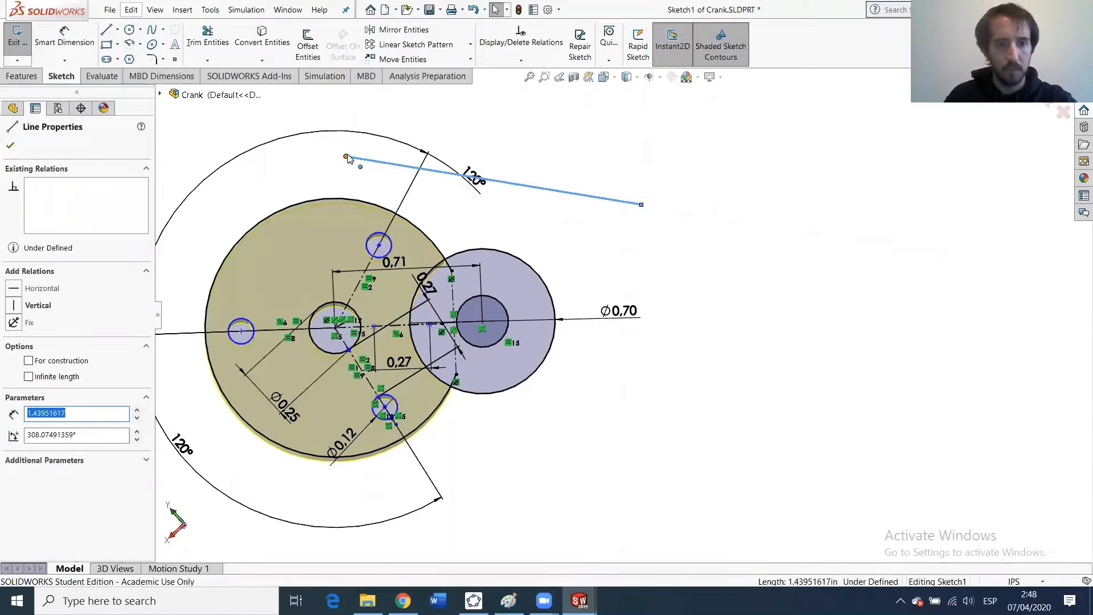
pyautogui.moveTo(346, 157); pyautogui.dragTo(357, 160)
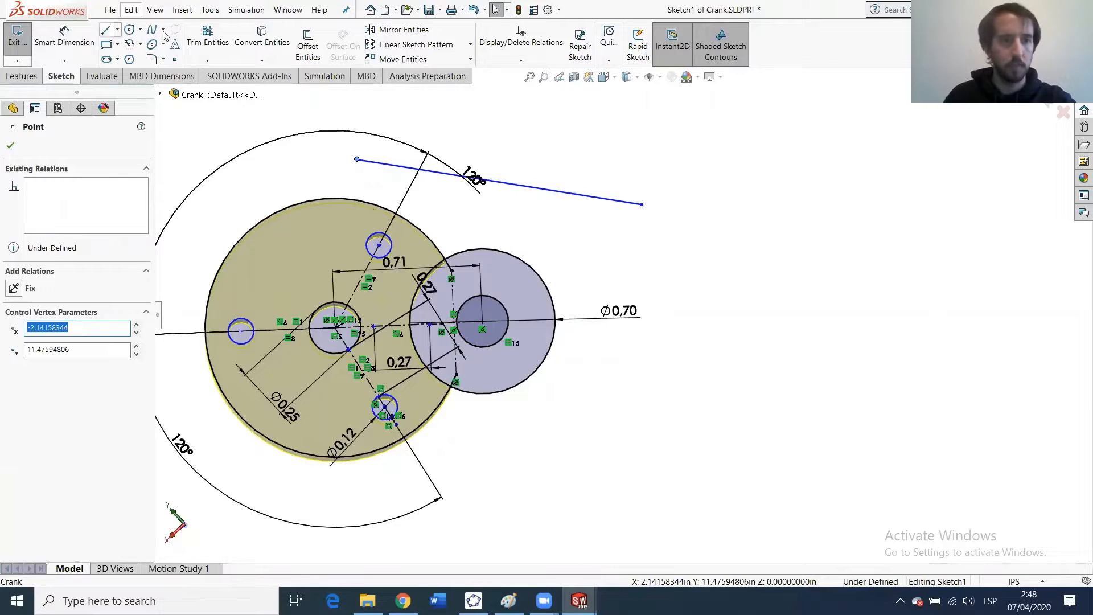
pyautogui.click(223, 50)
pyautogui.click(555, 190)
# Draw two separate slanted lines about 2 in long, one above and one below the large arc and the outer circle.
pyautogui.click(106, 31)
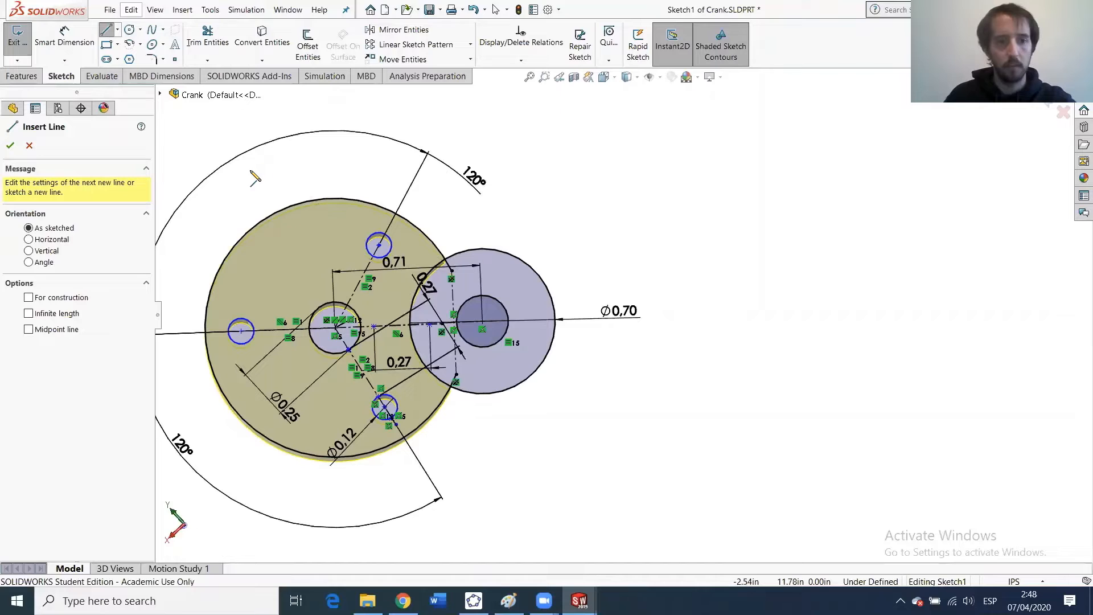
pyautogui.click(250, 171)
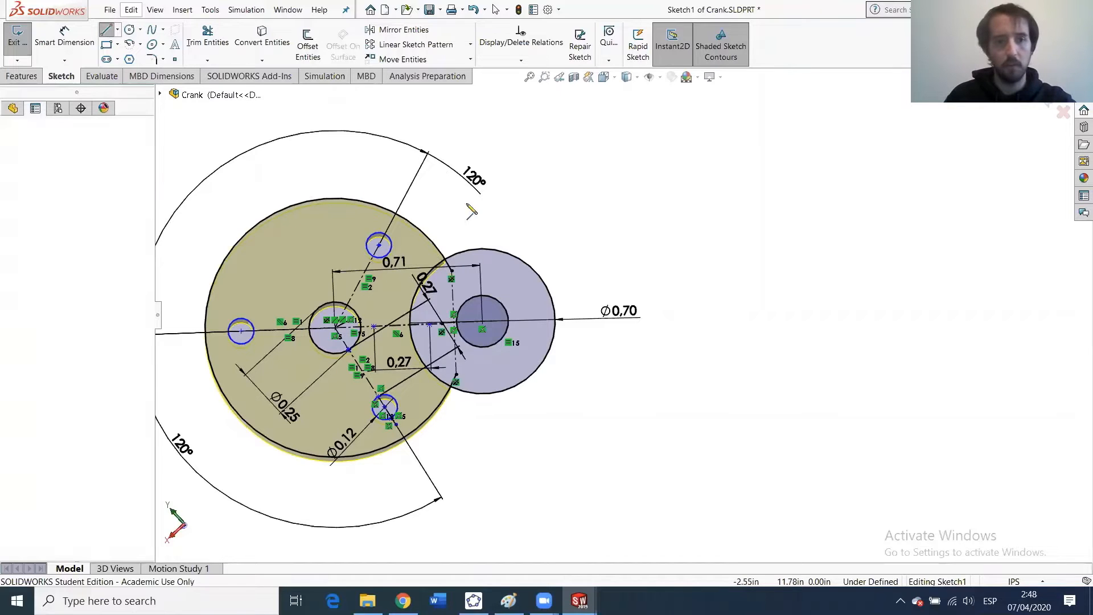
pyautogui.click(666, 219)
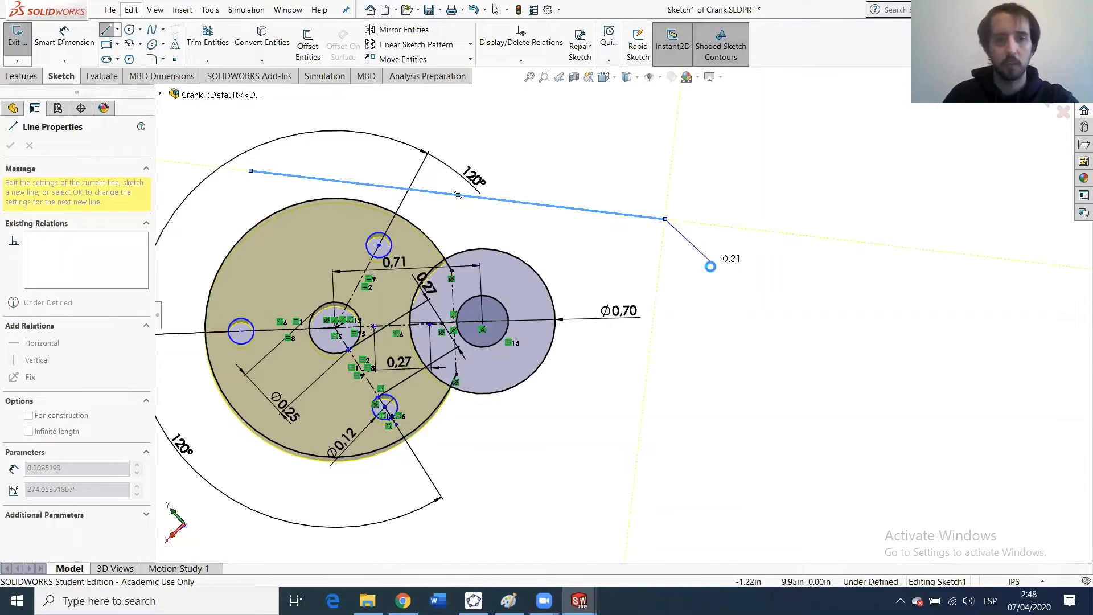
pyautogui.press('Escape')
pyautogui.click(105, 31)
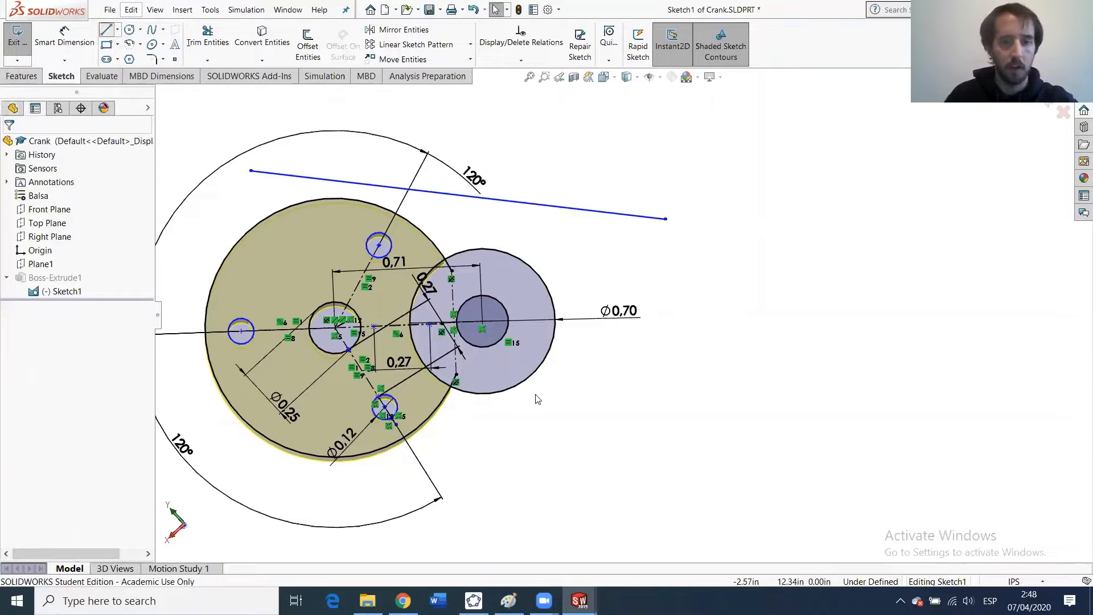
pyautogui.click(654, 415)
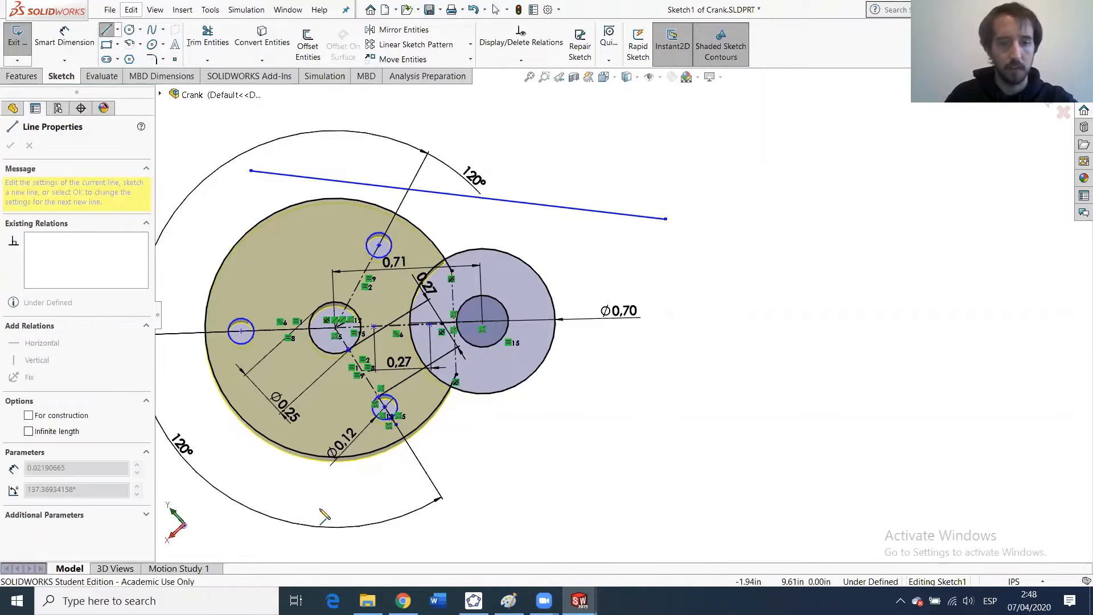
pyautogui.click(252, 535)
pyautogui.press('Escape')
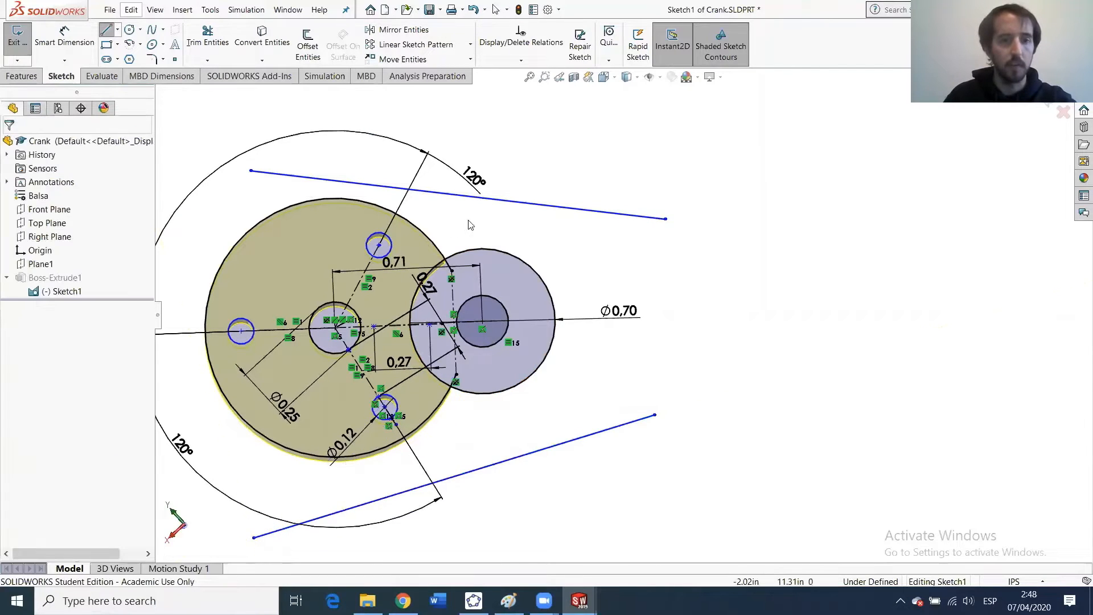
# Make the upper line tangent to both the 0.70 in circle and the large arc.
pyautogui.click(547, 205)
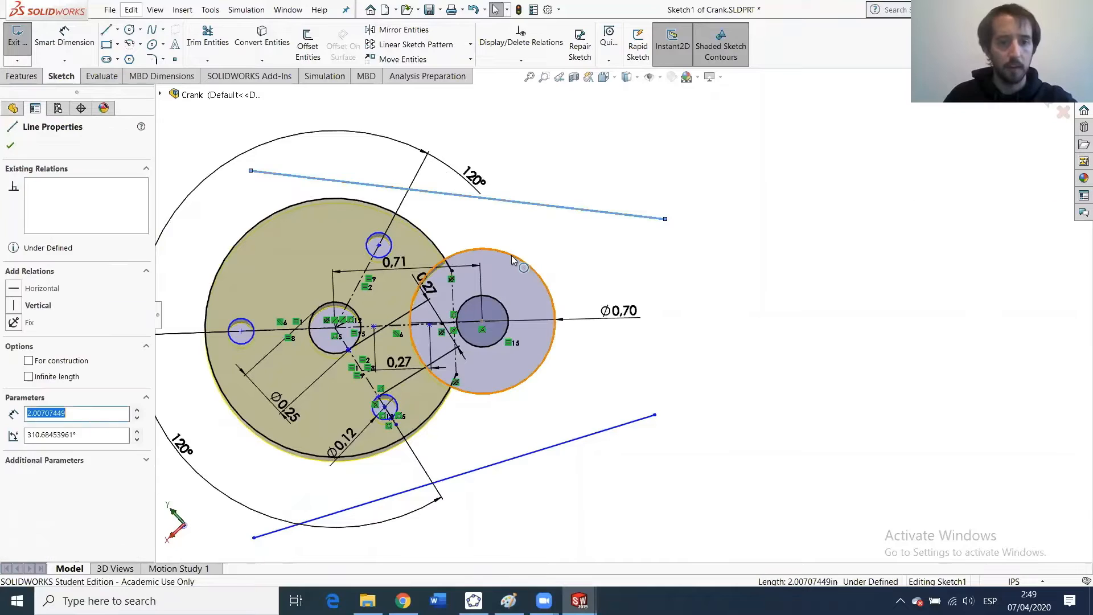
pyautogui.keyDown('ctrl'); pyautogui.click(512, 260); pyautogui.keyUp('ctrl')
pyautogui.click(13, 347)
pyautogui.press('Escape')
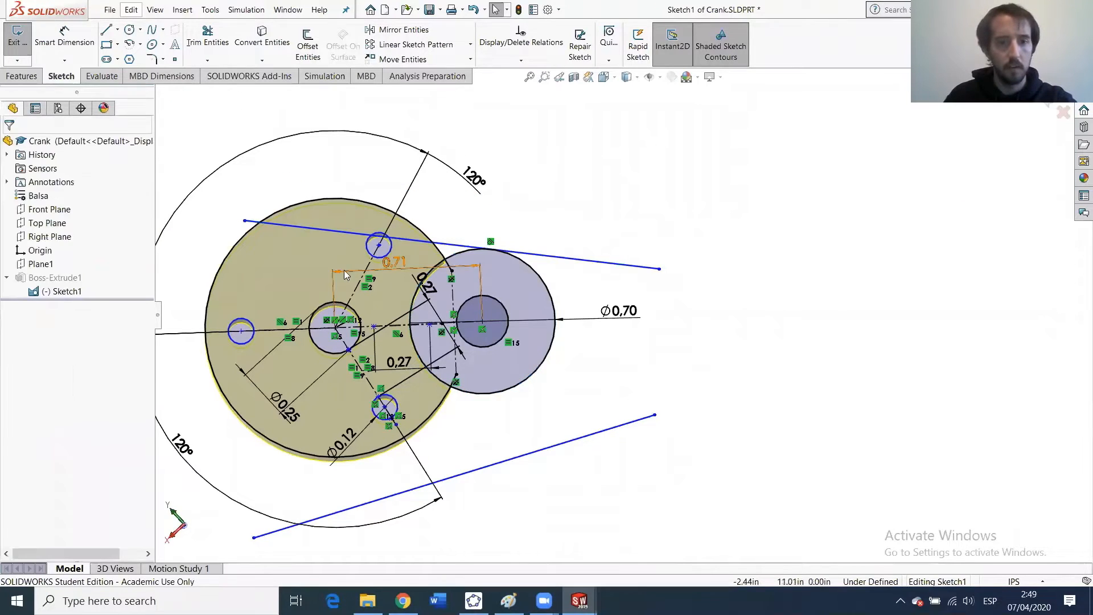
pyautogui.click(298, 228)
pyautogui.keyDown('ctrl'); pyautogui.click(332, 199); pyautogui.keyUp('ctrl')
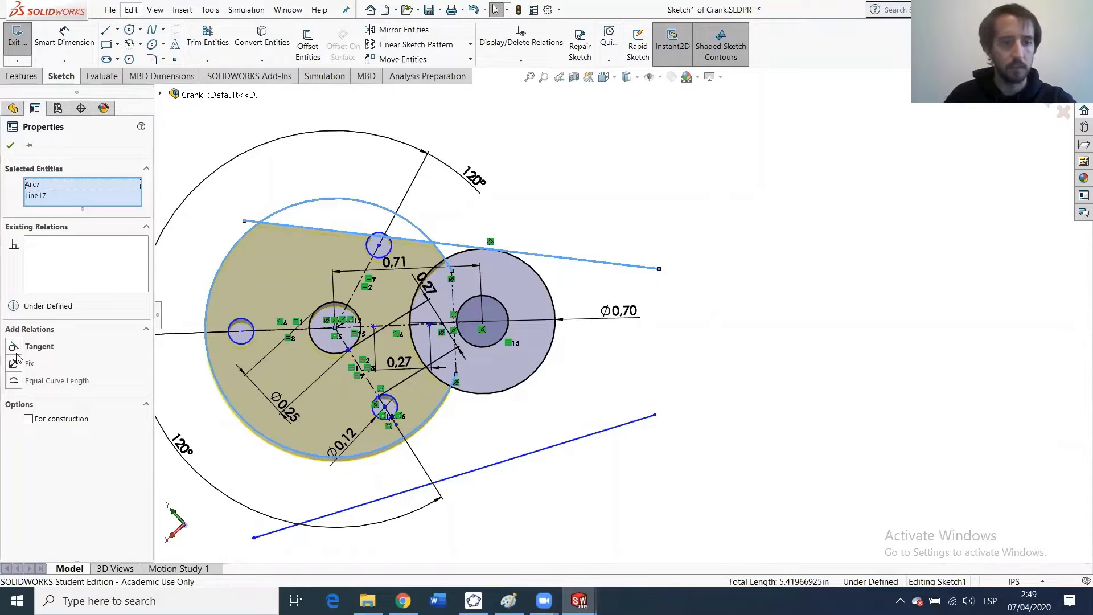
pyautogui.click(14, 347)
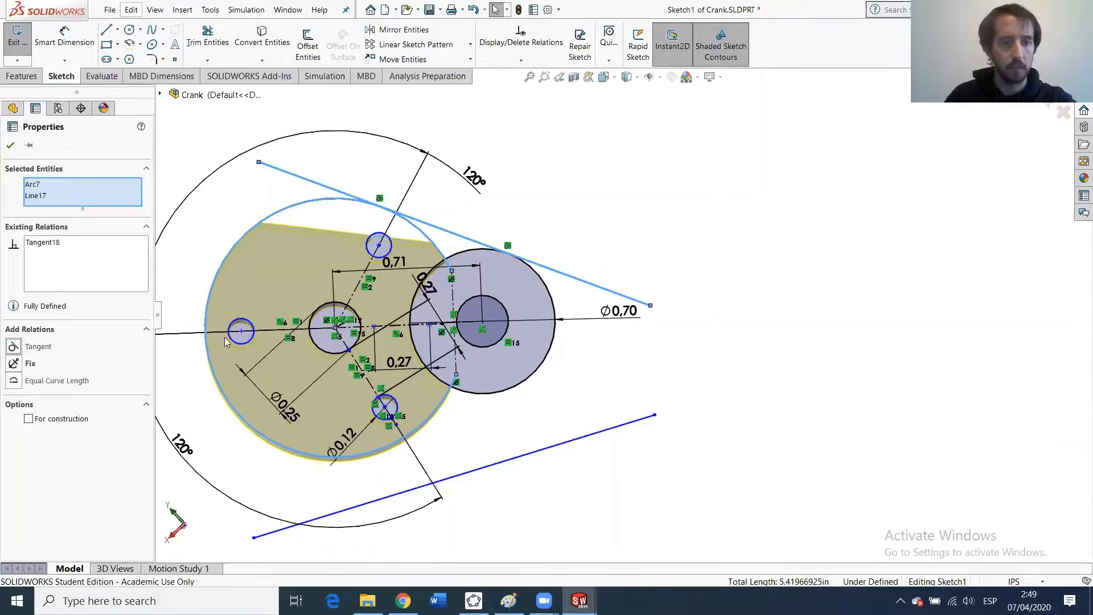
pyautogui.click(11, 146)
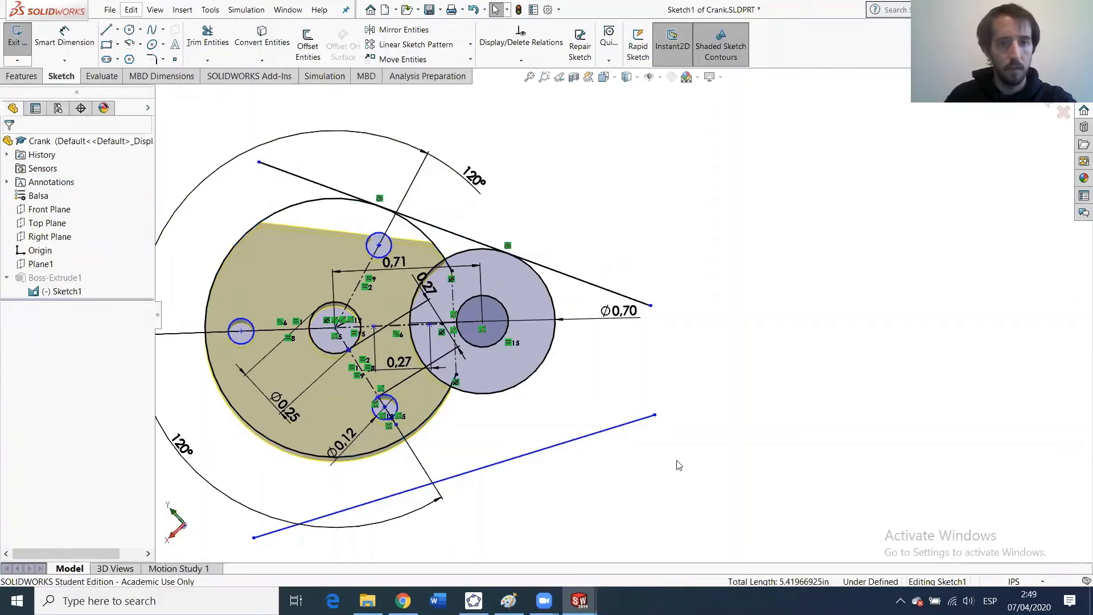
# Make the lower line tangent to both the 0.70 in circle and the large arc.
pyautogui.click(565, 443)
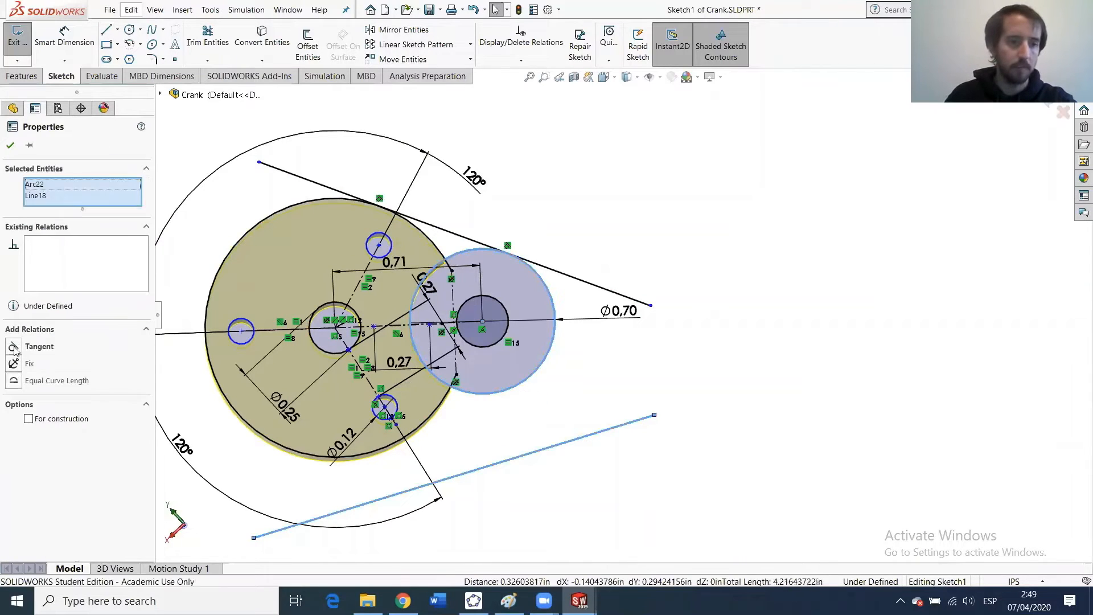
pyautogui.click(14, 346)
pyautogui.press('Escape')
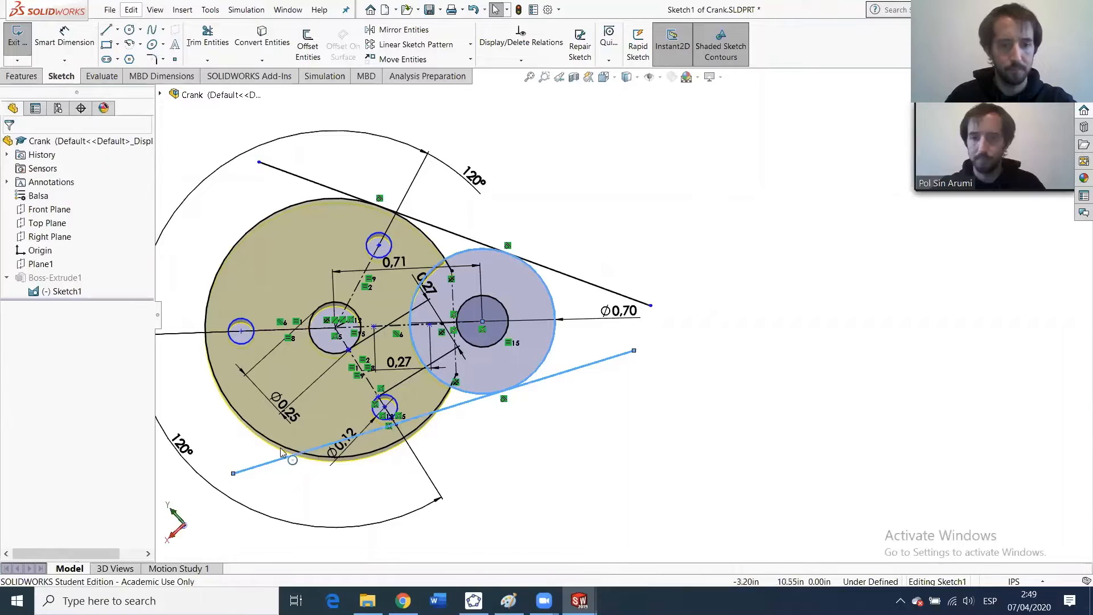
pyautogui.click(275, 460)
pyautogui.keyDown('ctrl'); pyautogui.click(280, 445); pyautogui.keyUp('ctrl')
pyautogui.click(13, 347)
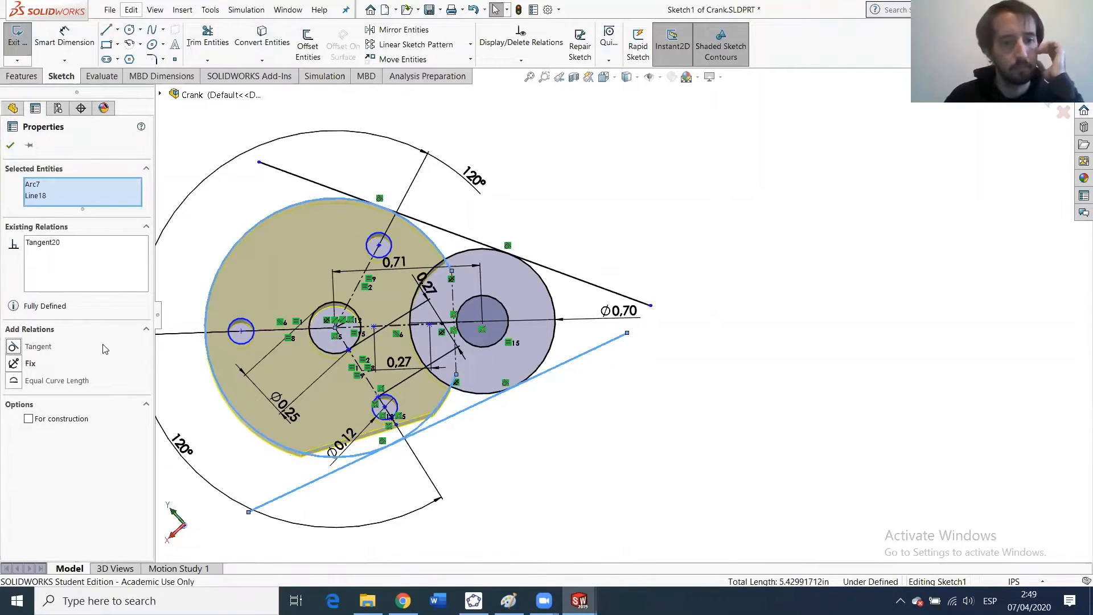
pyautogui.click(10, 145)
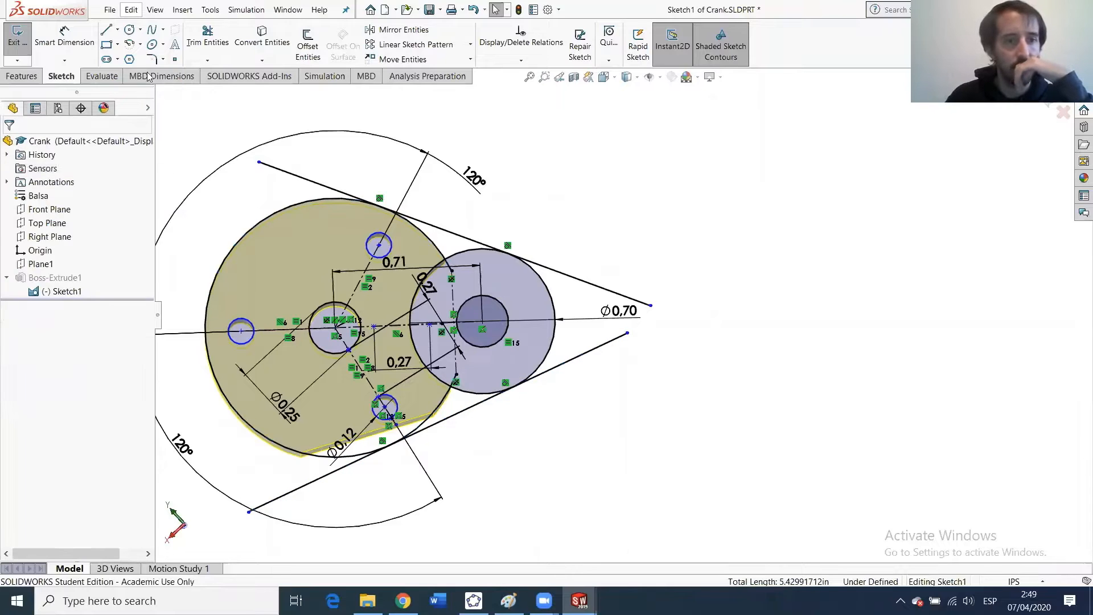
# Trim the ends of both tangent lines that extend past the 0.70 in circle.
pyautogui.click(207, 33)
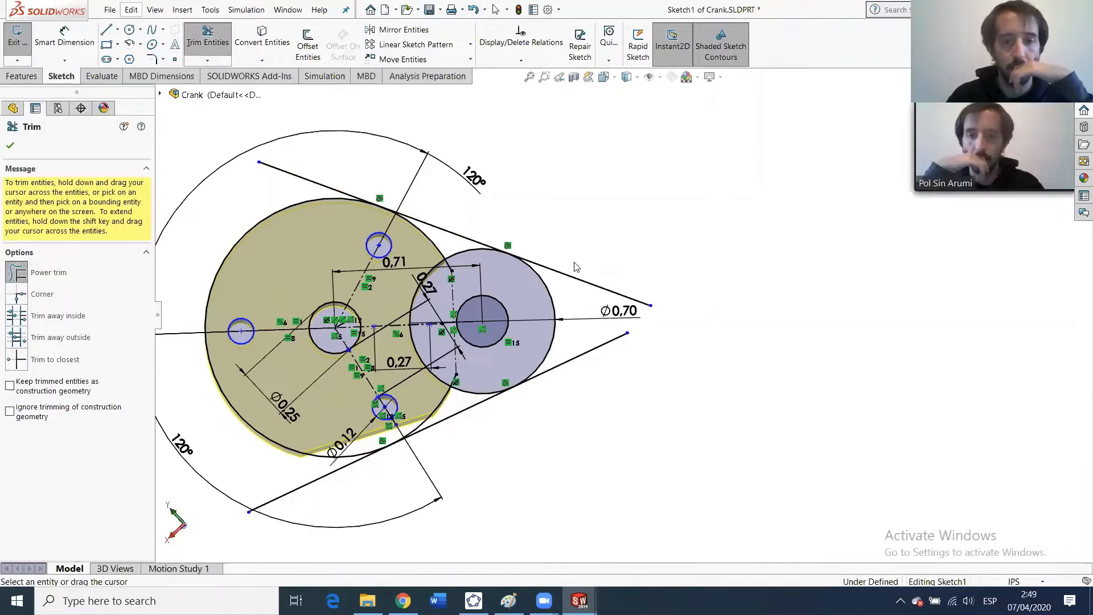
pyautogui.moveTo(576, 271); pyautogui.dragTo(577, 287)
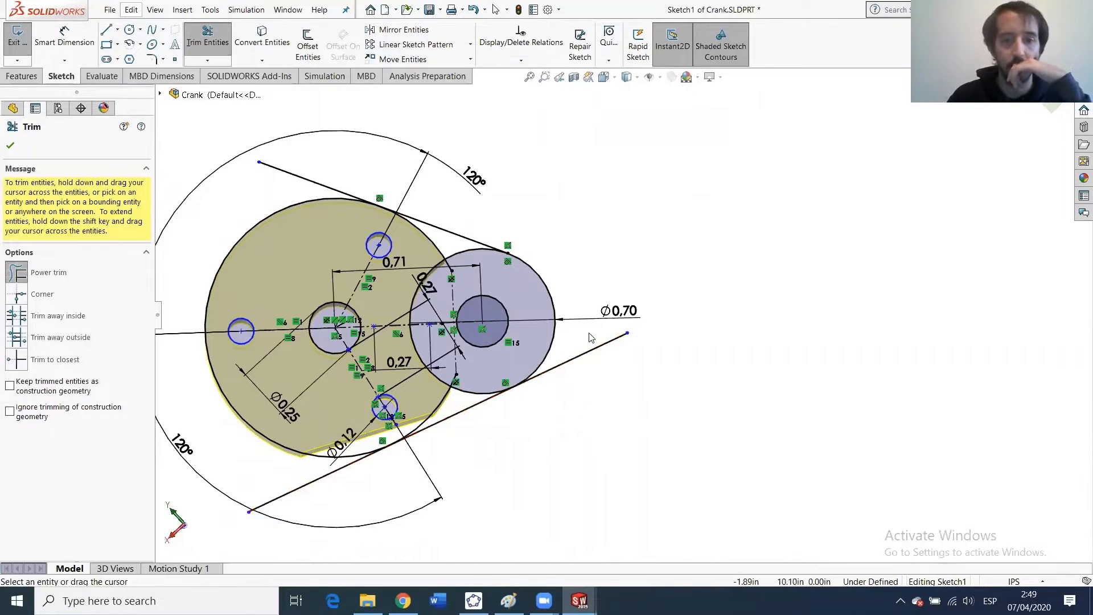
pyautogui.moveTo(589, 341); pyautogui.dragTo(511, 391)
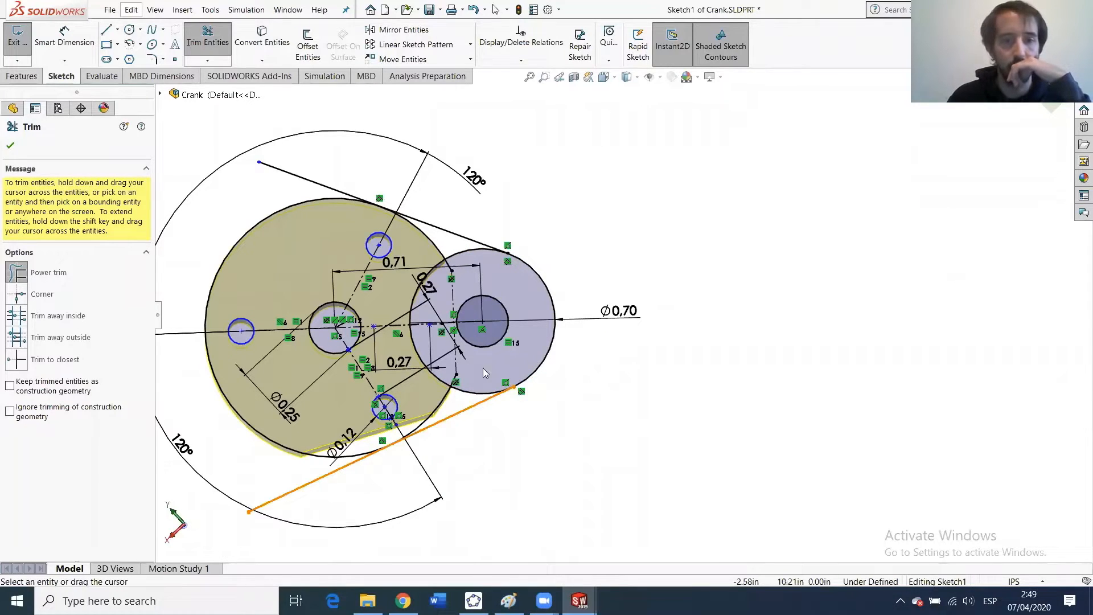
# Trim the inner part of the 0.70 in circle and the large arc's portions lying between the two tangent lines.
pyautogui.scroll(-2, 437, 427)
pyautogui.moveTo(432, 161)
pyautogui.mouseDown()
pyautogui.moveTo(468, 183)
pyautogui.moveTo(445, 197)
pyautogui.moveTo(439, 183)
pyautogui.mouseUp()
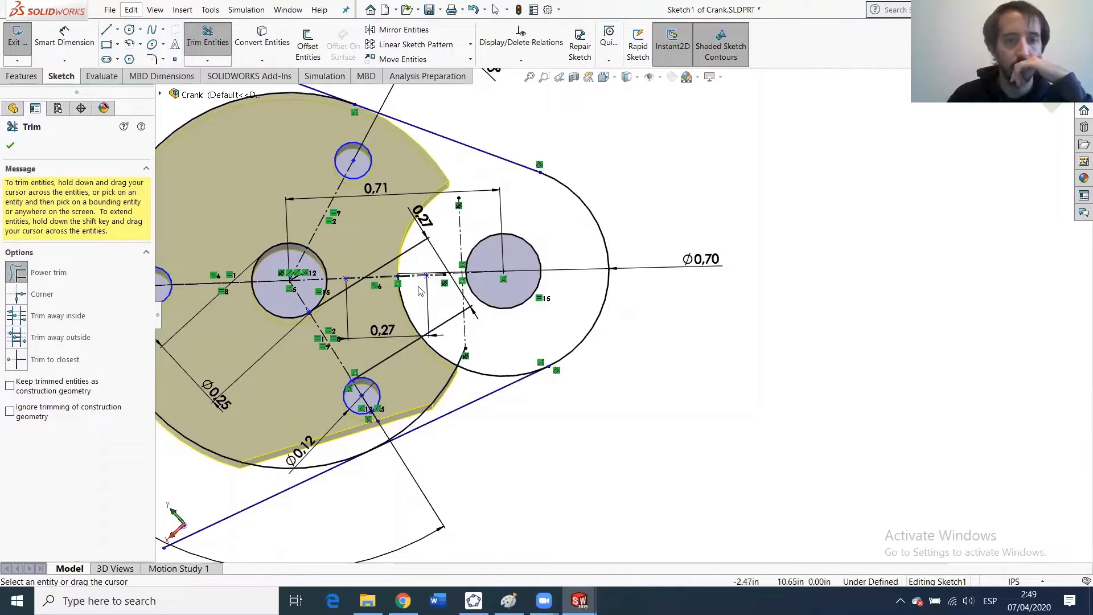
pyautogui.moveTo(409, 306); pyautogui.dragTo(403, 313)
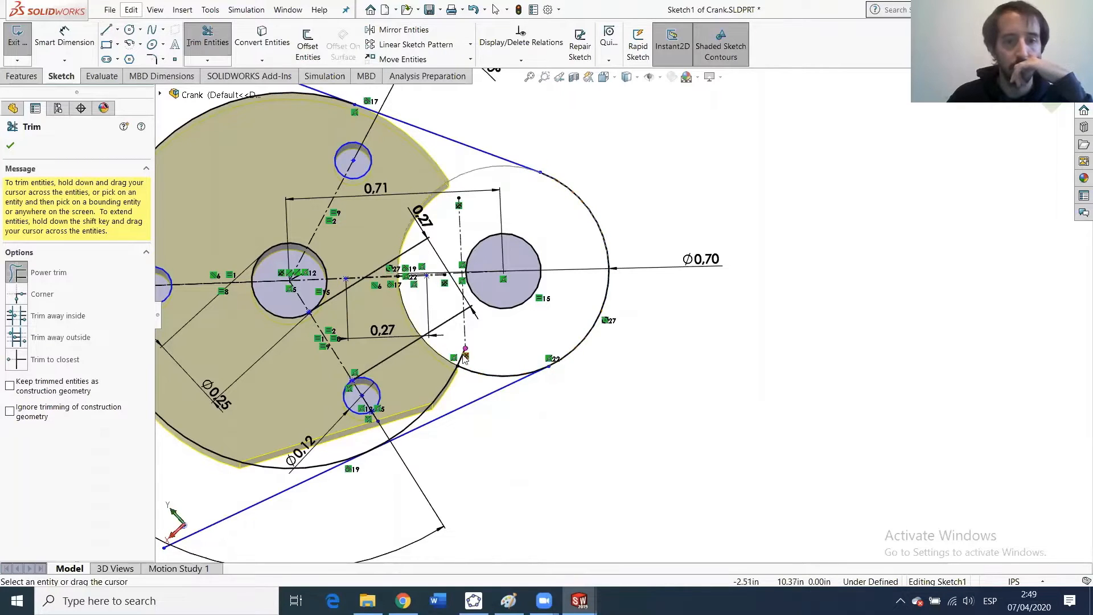
pyautogui.moveTo(458, 380); pyautogui.dragTo(446, 370)
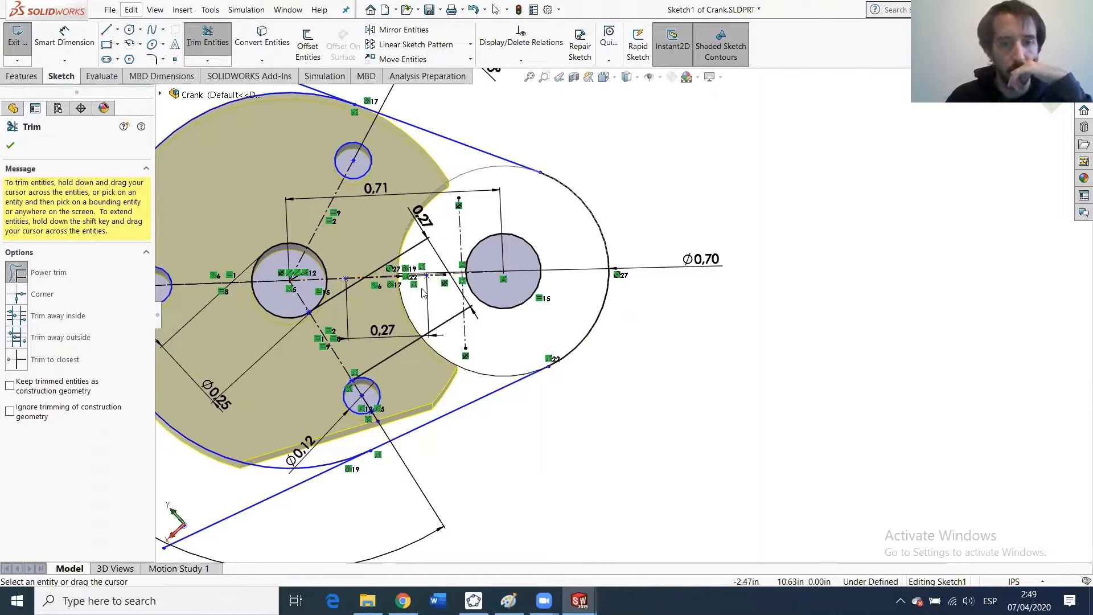
# Trim the tiny leftover arc sliver of the 0.70 in circle between the two centerlines on the crank's inner edge.
pyautogui.scroll(-8, 430, 282)
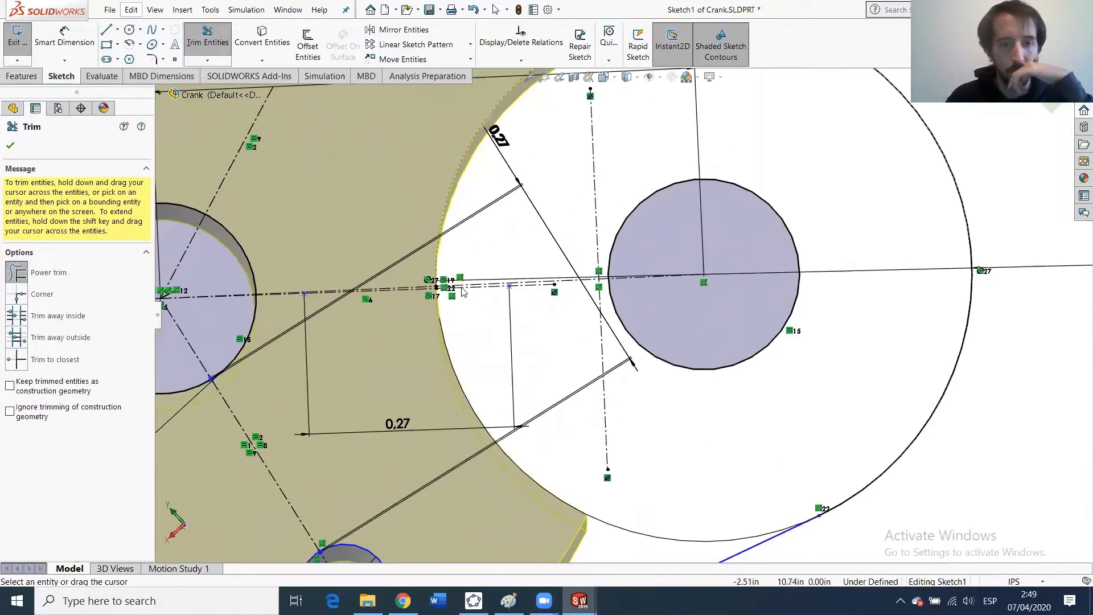
pyautogui.scroll(-2, 582, 306)
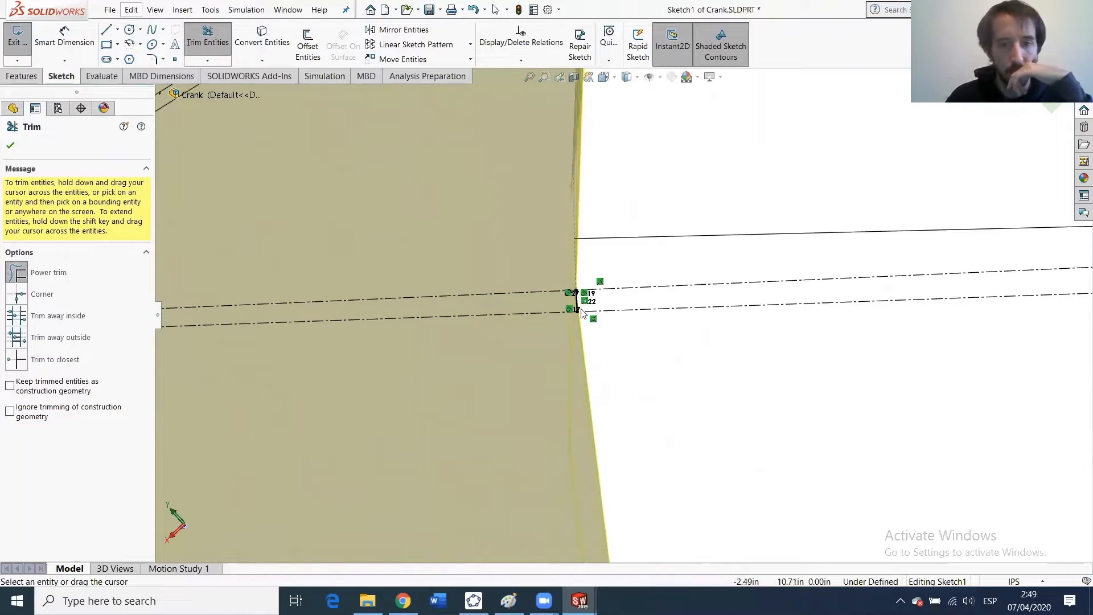
pyautogui.scroll(-5, 581, 312)
pyautogui.scroll(10, 654, 342)
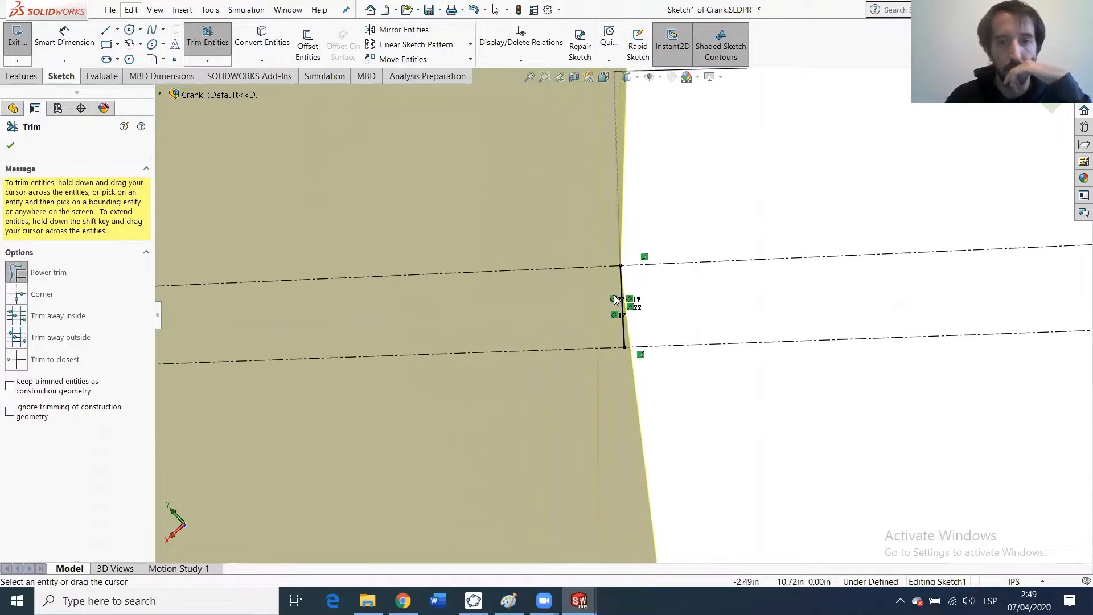
pyautogui.press('z')
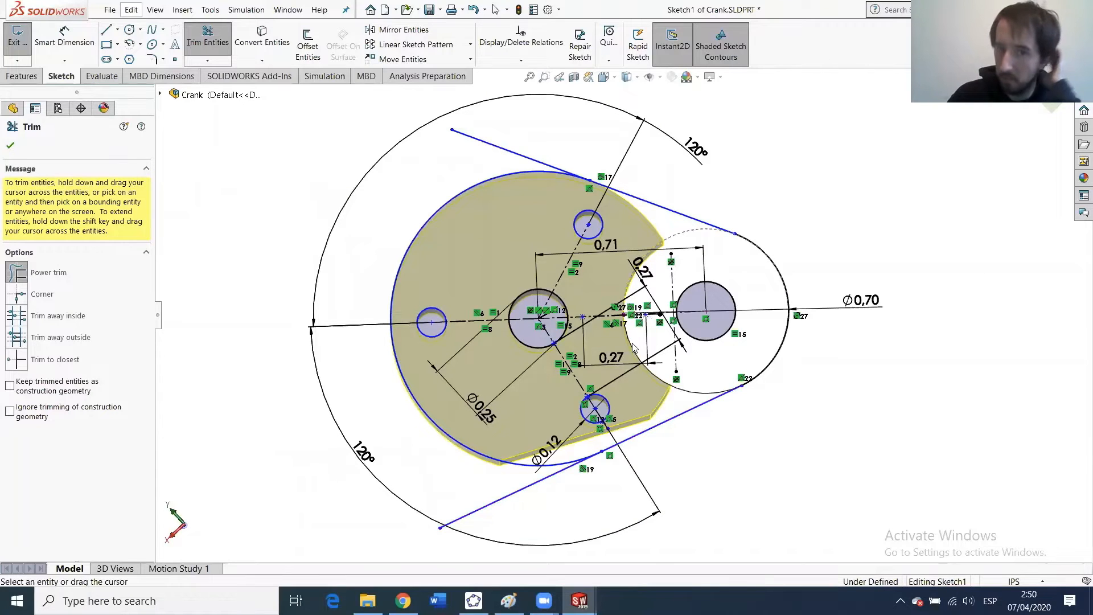
pyautogui.scroll(-10, 633, 348)
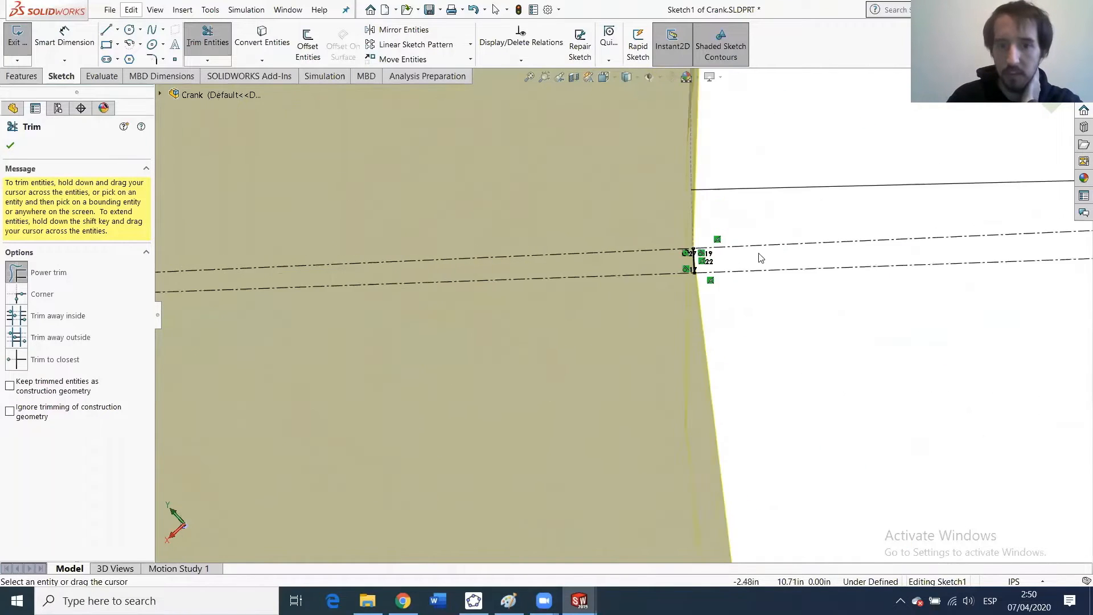
pyautogui.scroll(-5, 779, 247)
pyautogui.moveTo(511, 303); pyautogui.dragTo(533, 300)
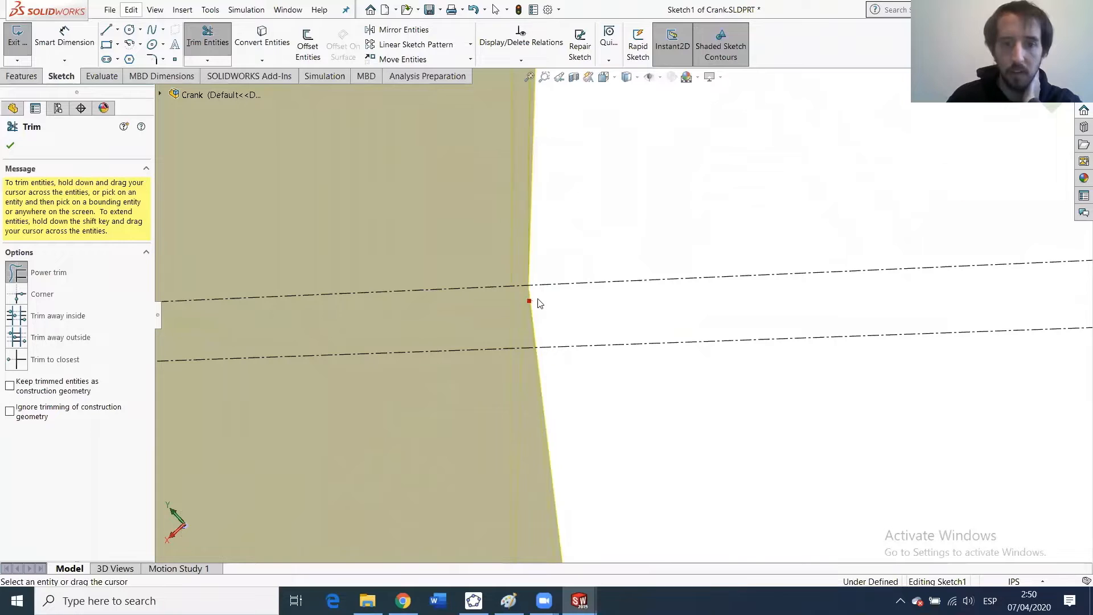
# Trim the ends of the tangent lines that extend past the crank's large arc to close the outline.
pyautogui.scroll(2, 588, 340)
pyautogui.scroll(10, 588, 340)
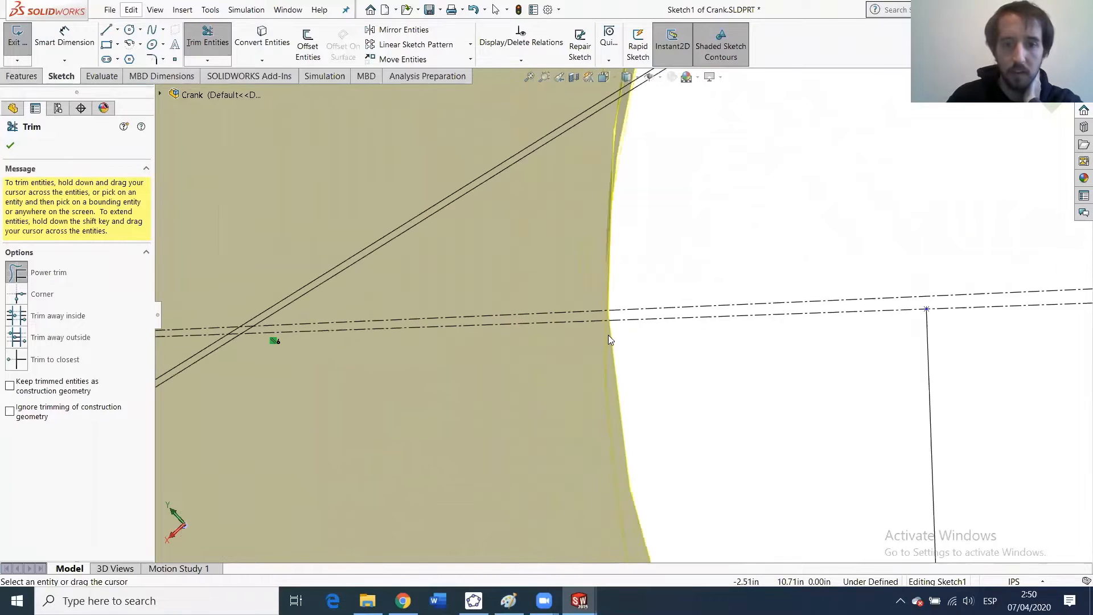
pyautogui.scroll(3, 612, 330)
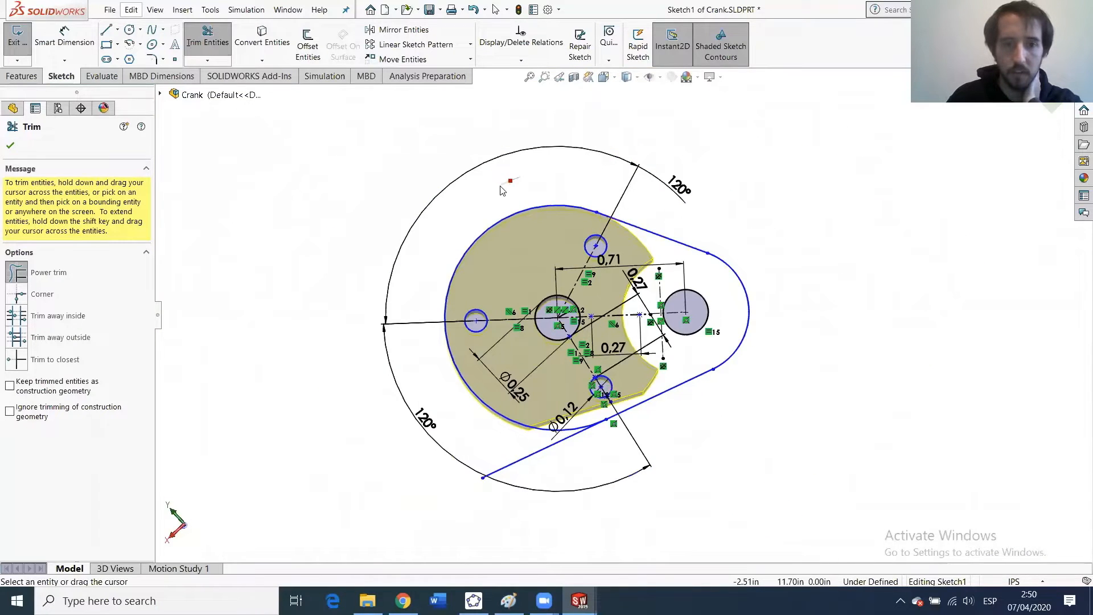
pyautogui.moveTo(568, 465); pyautogui.dragTo(583, 438)
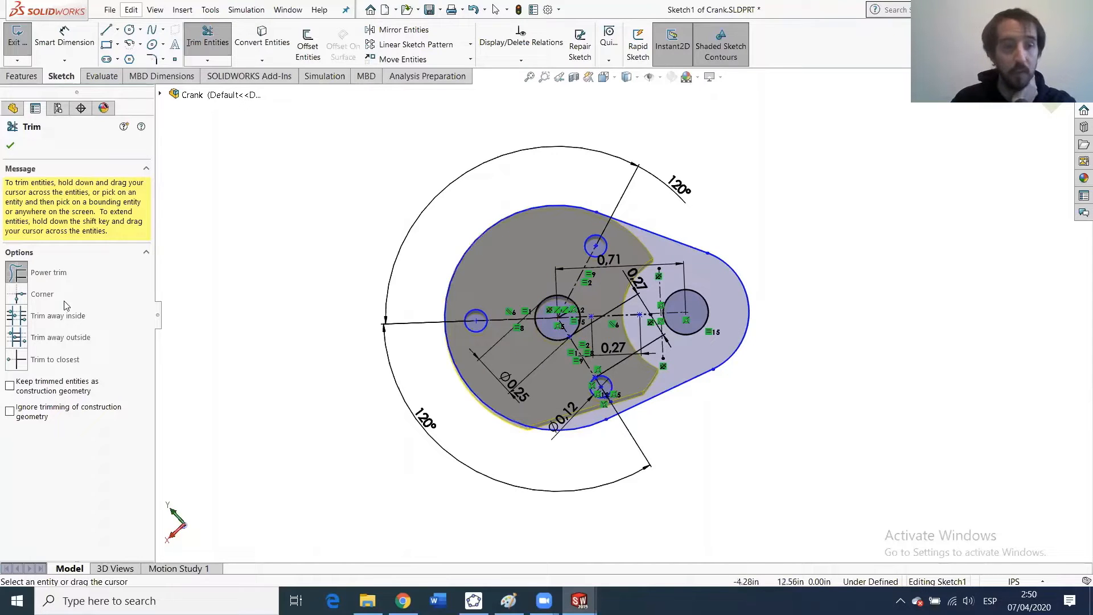
# Finish trimming, rebuild and save the crank part, and rotate the updated crank about its hub in Assembly_Horse.
pyautogui.click(10, 146)
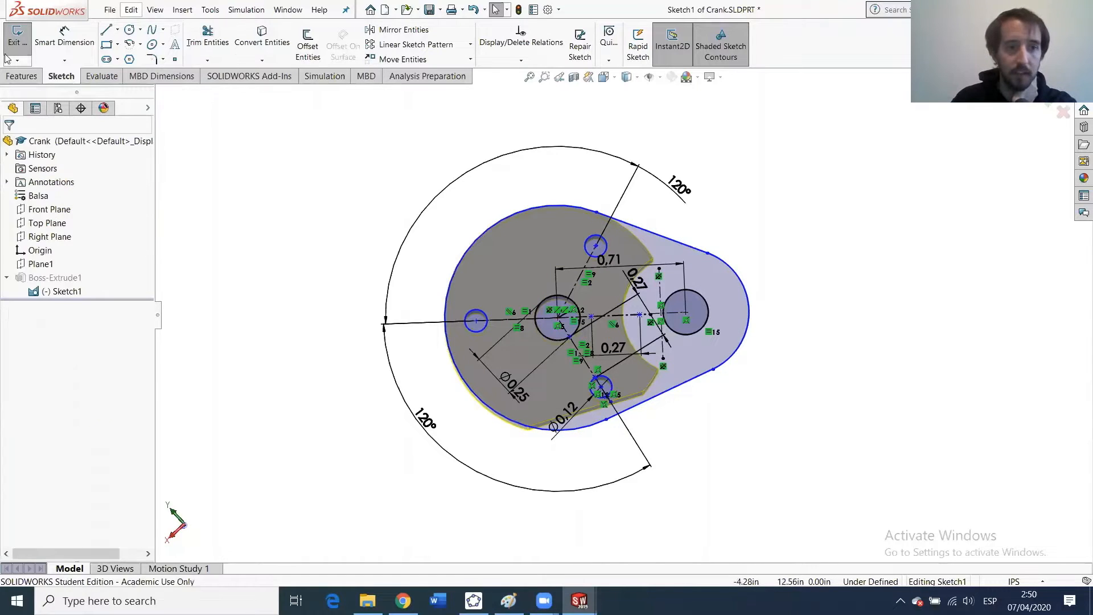
pyautogui.hotkey('ctrl', 'b')
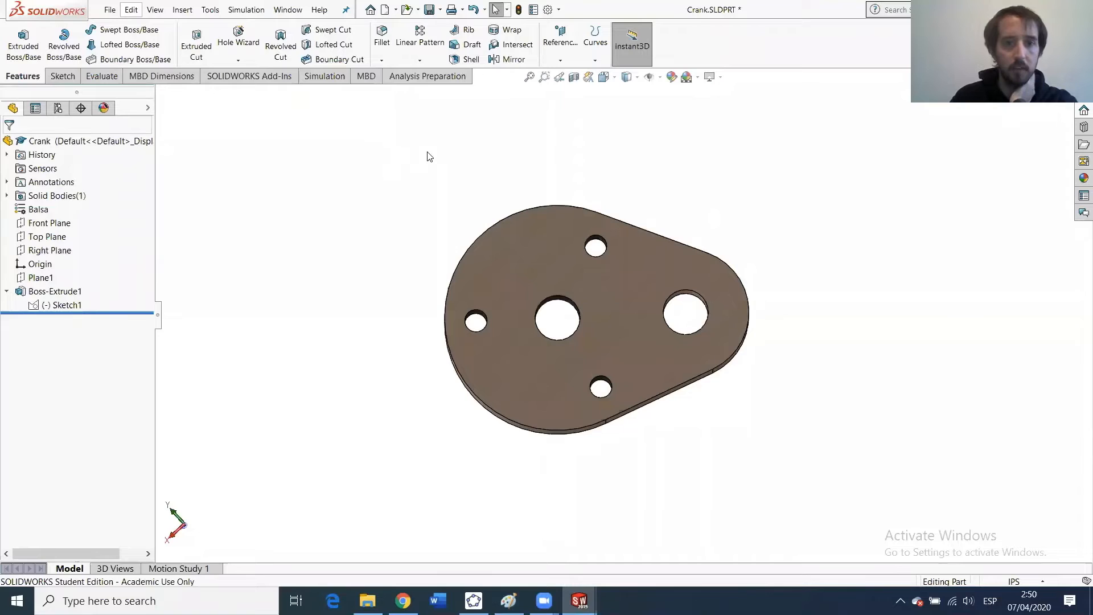
pyautogui.hotkey('ctrl', 's')
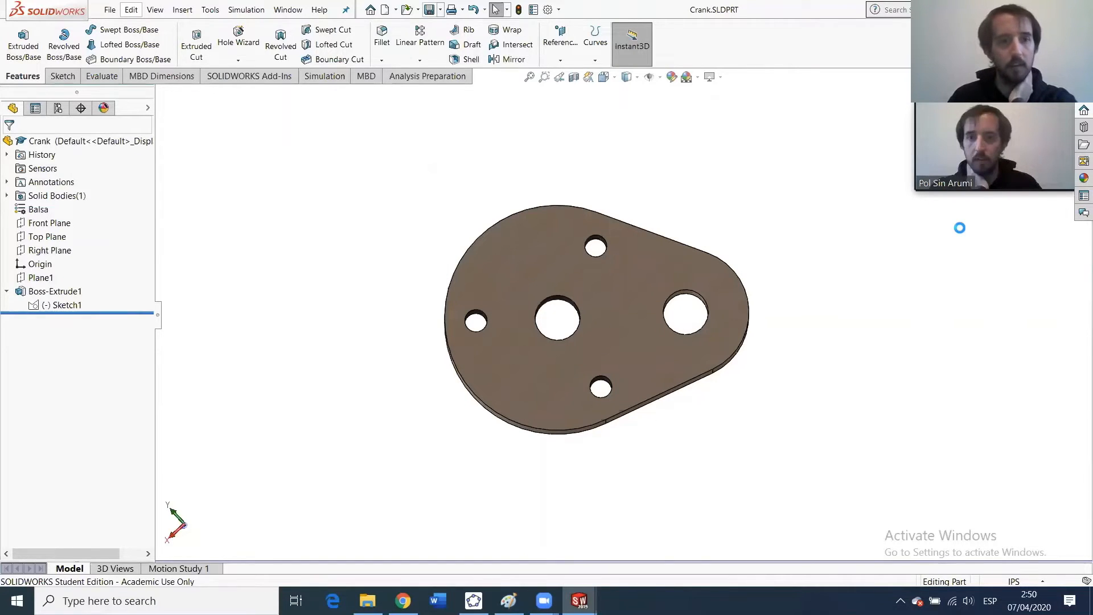
pyautogui.click(113, 81)
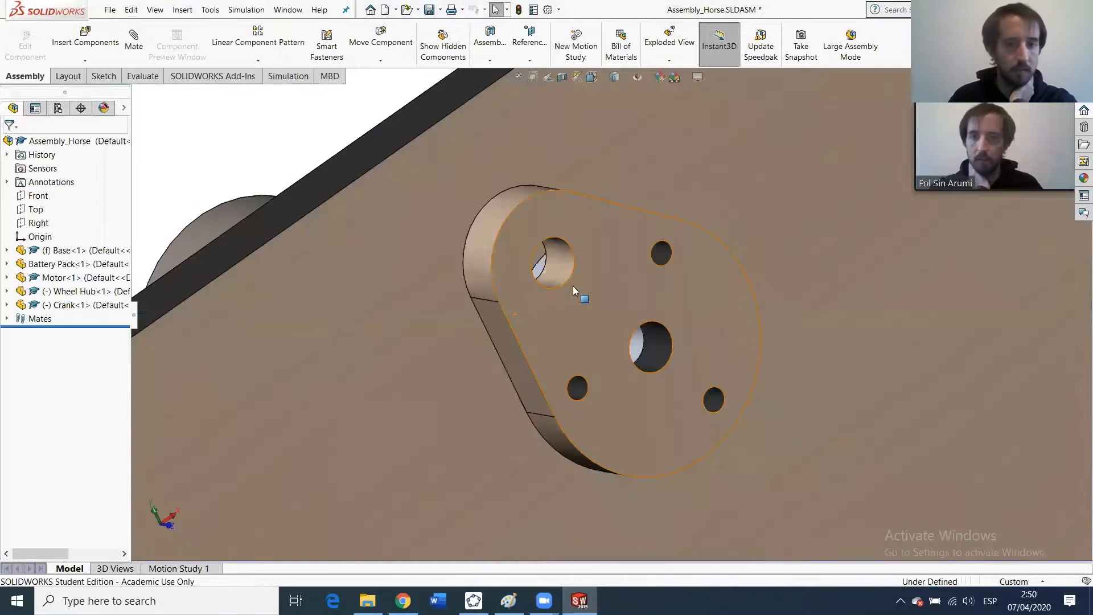
pyautogui.moveTo(507, 240); pyautogui.dragTo(672, 170)
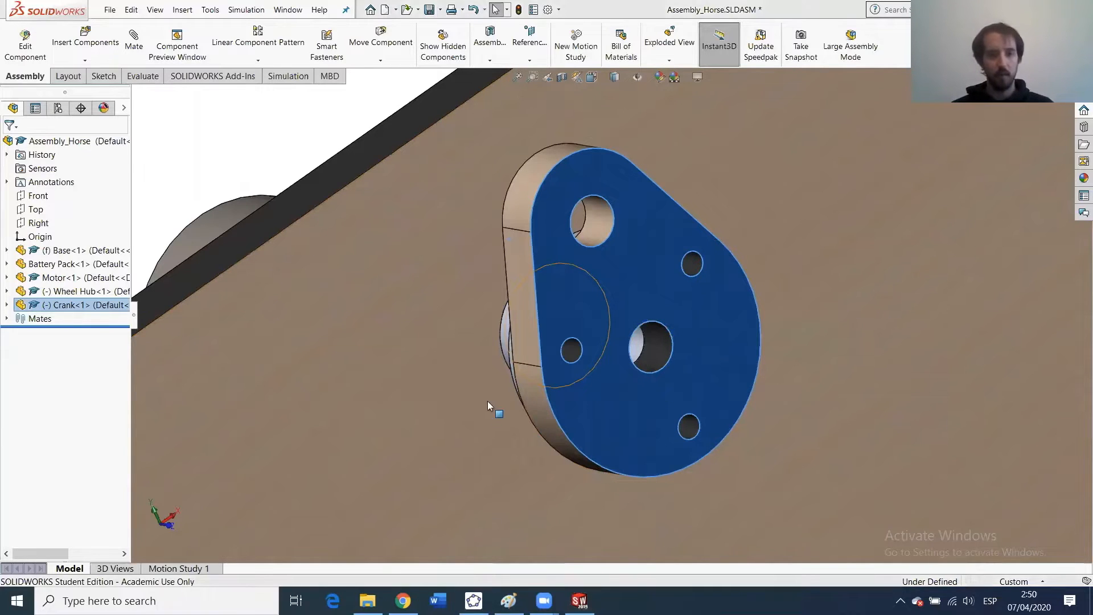
# Review the link dimensions in Dimensions.png in Paint, and play and pause the horse linkage animation in GeoGebra.
pyautogui.click(509, 600)
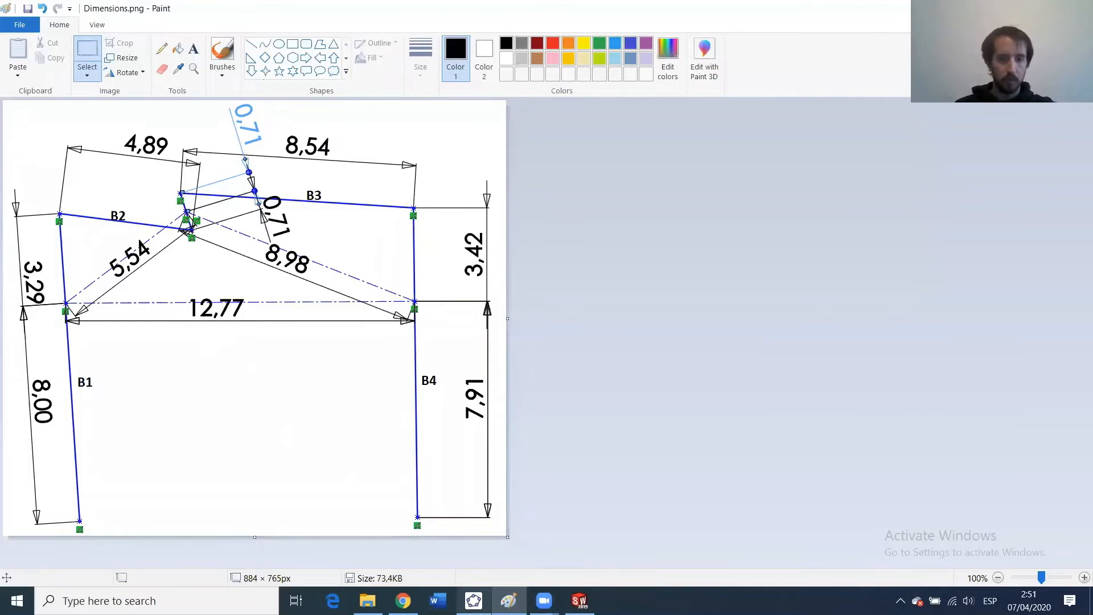
pyautogui.click(473, 600)
pyautogui.click(160, 554)
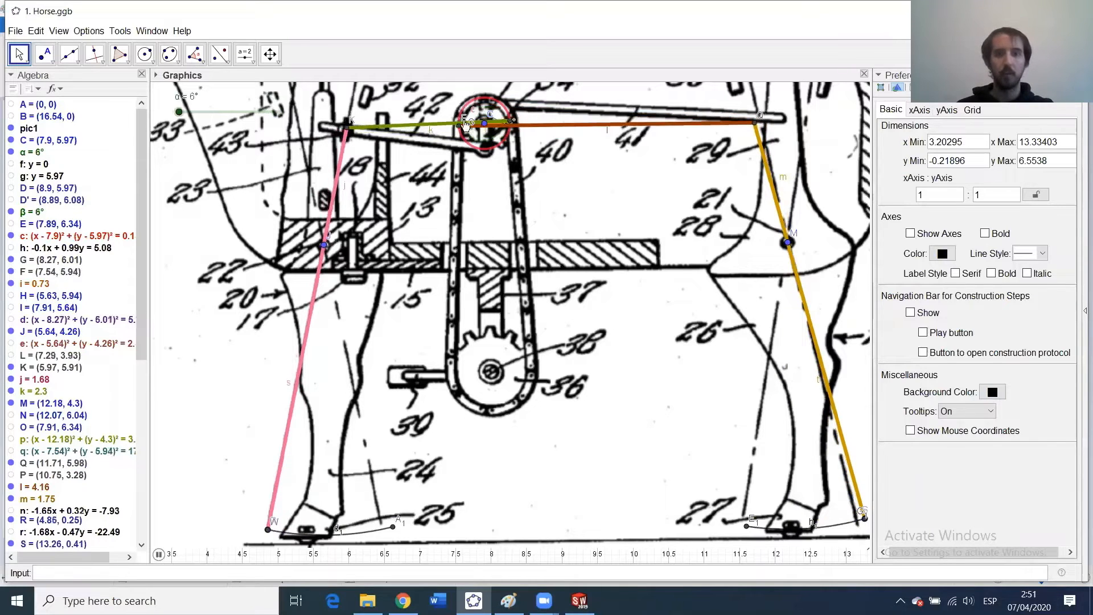
pyautogui.click(159, 554)
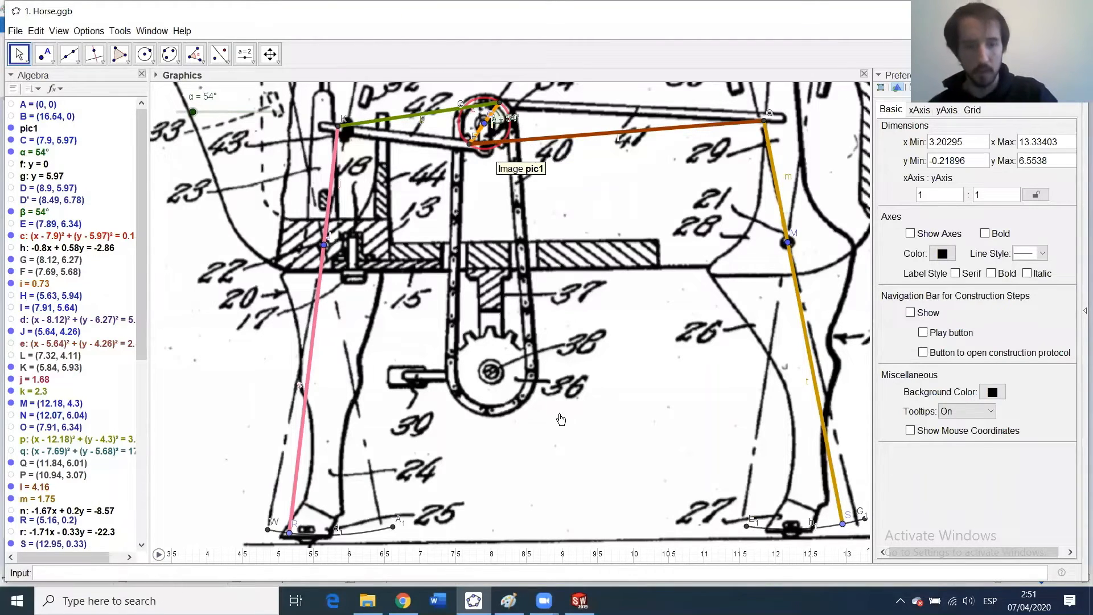
# Look at the animated crankshaft illustration in the Wikipedia article in Chrome.
pyautogui.click(403, 601)
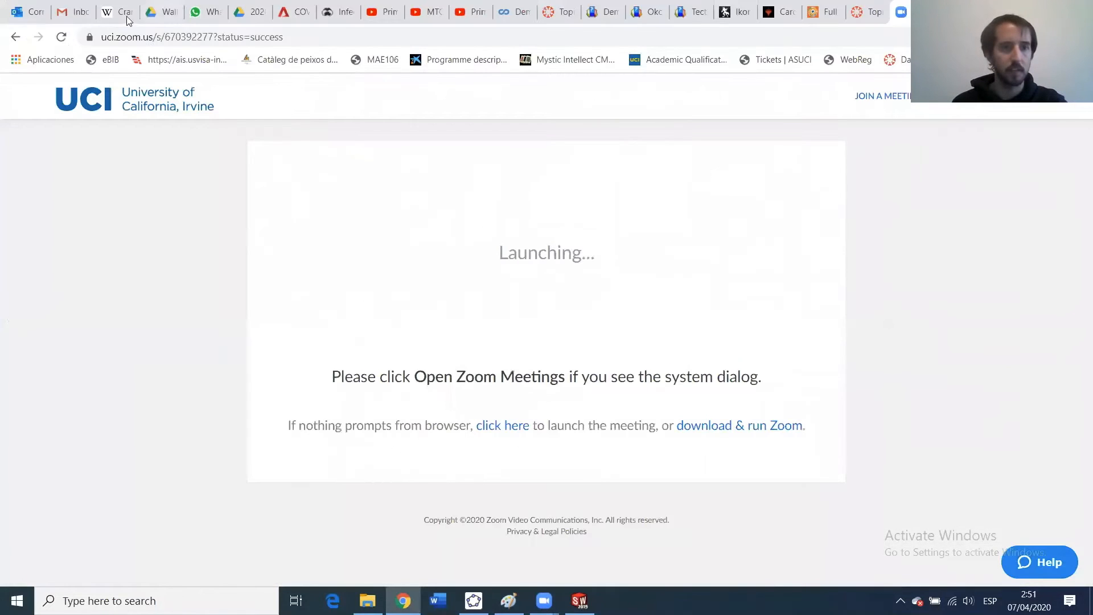
pyautogui.click(126, 17)
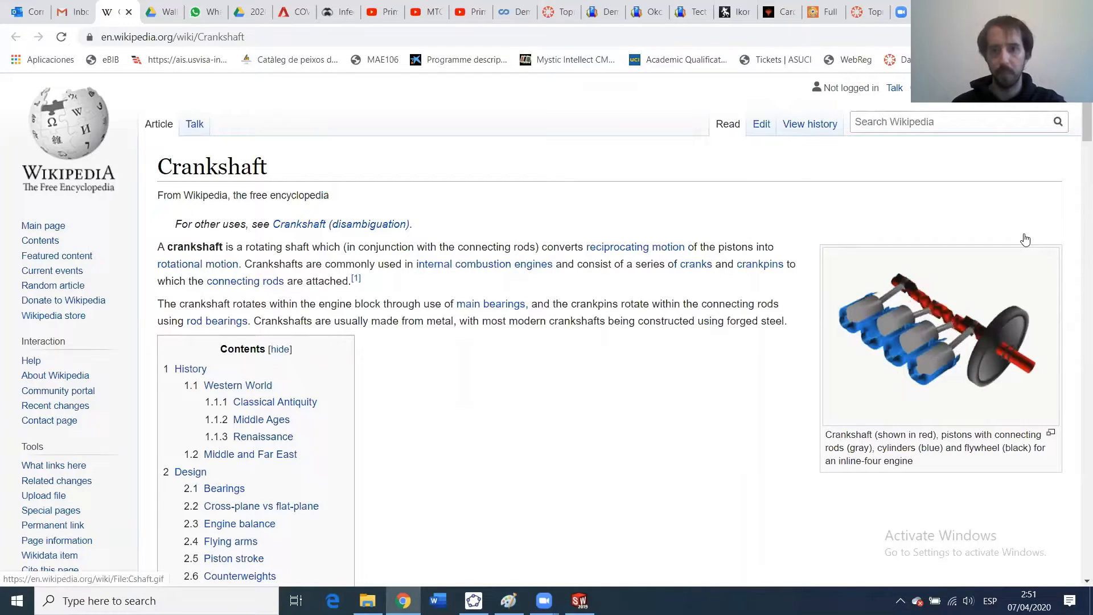
pyautogui.click(1011, 8)
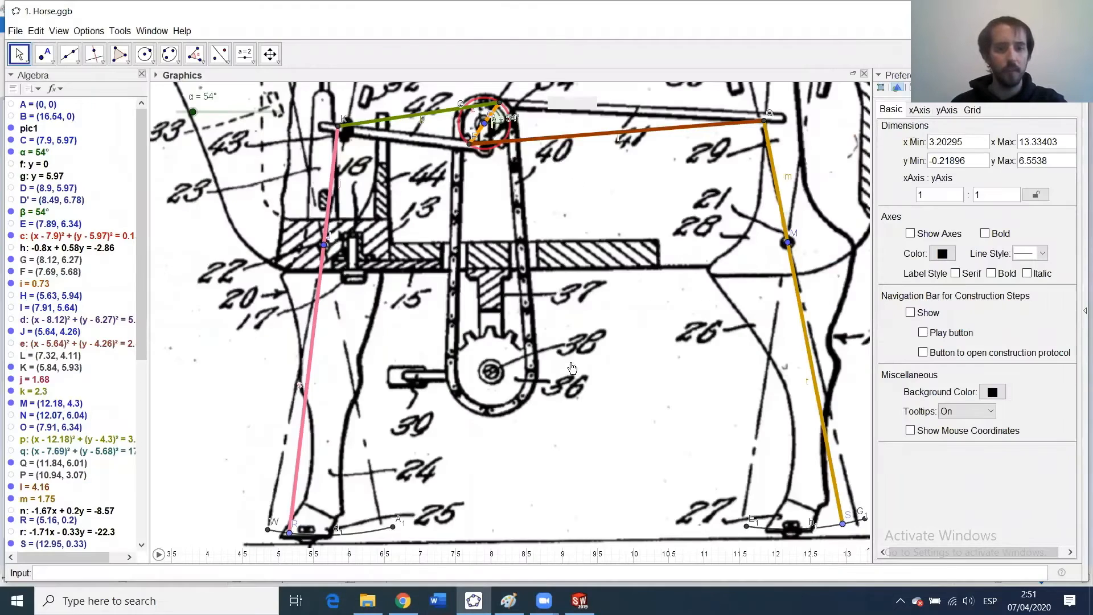
# Switch back to the horse assembly in SolidWorks and rotate the crank so its arm points away from the motor edge.
pyautogui.click(579, 601)
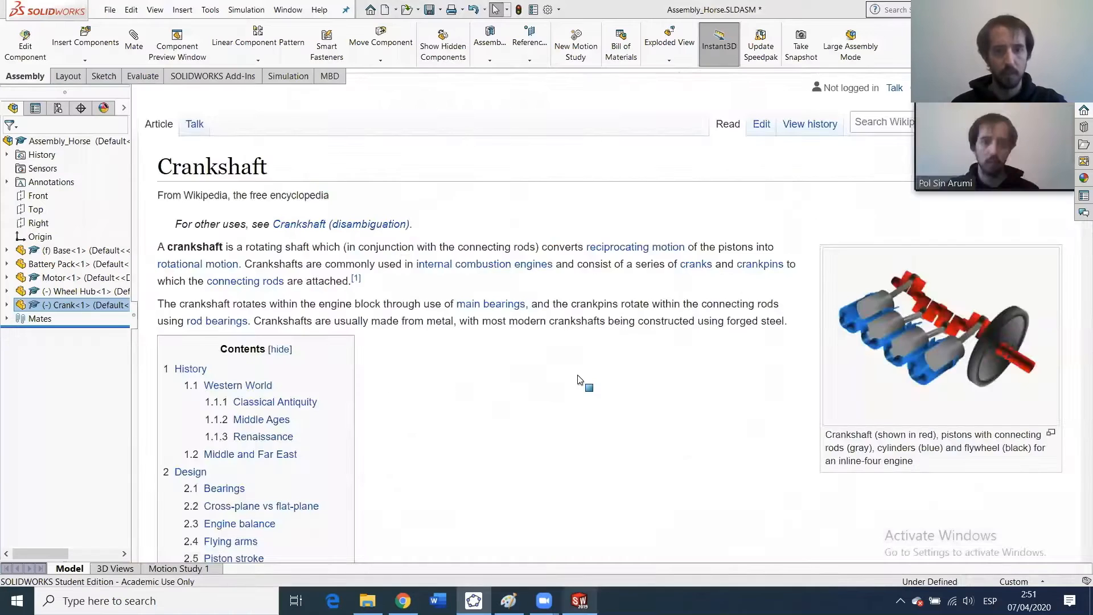
pyautogui.moveTo(547, 286); pyautogui.dragTo(792, 309)
pyautogui.scroll(2, 792, 309)
pyautogui.scroll(-3, 713, 270)
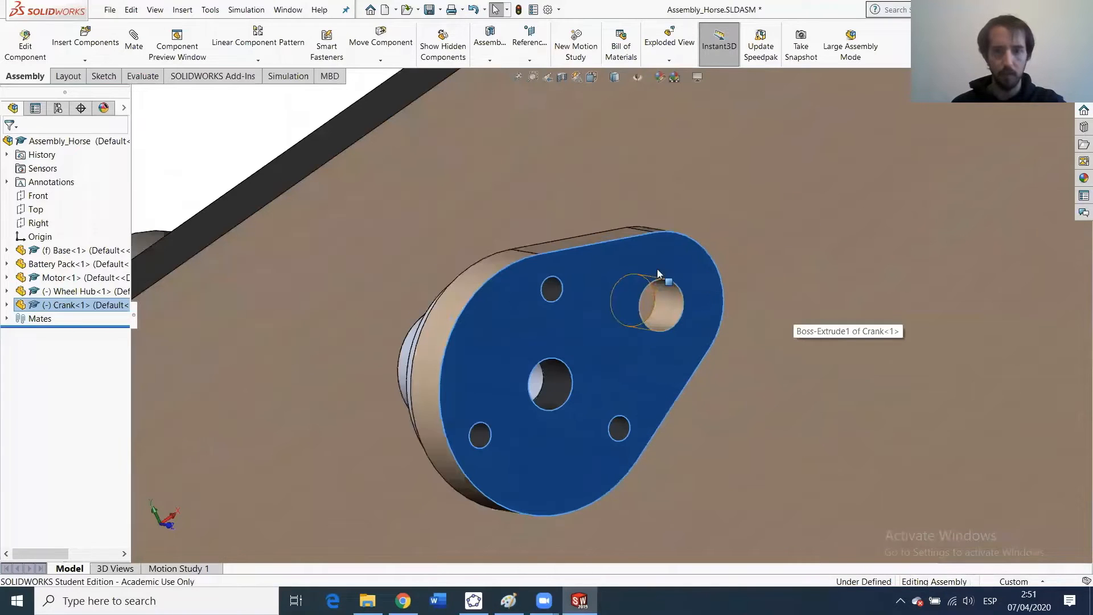
pyautogui.scroll(-1, 695, 304)
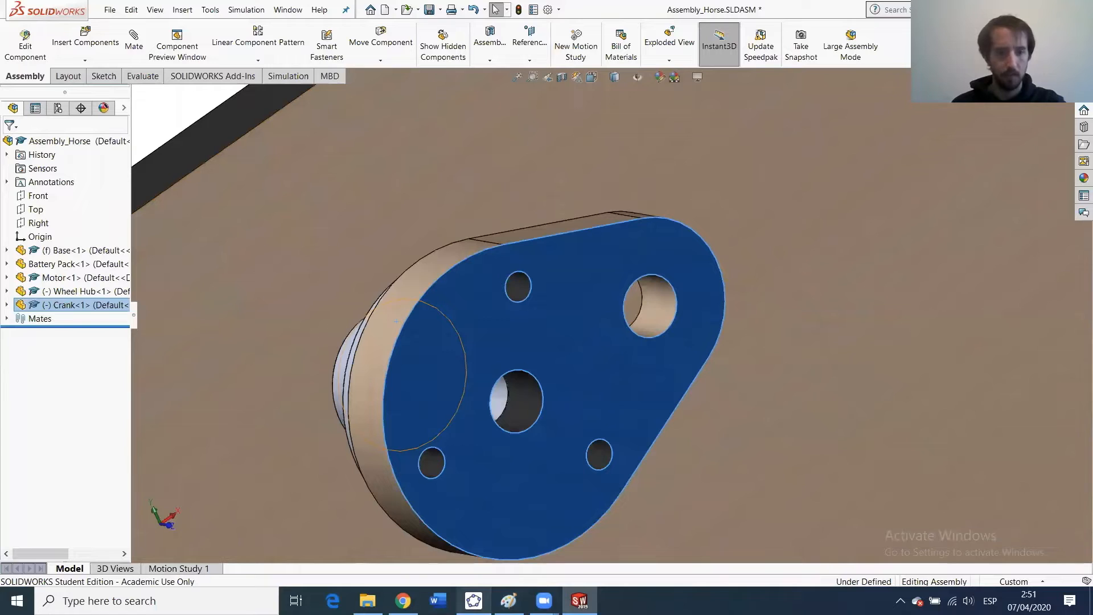
# Check the link lengths in Dimensions.png in Paint against the crank in the assembly.
pyautogui.click(509, 601)
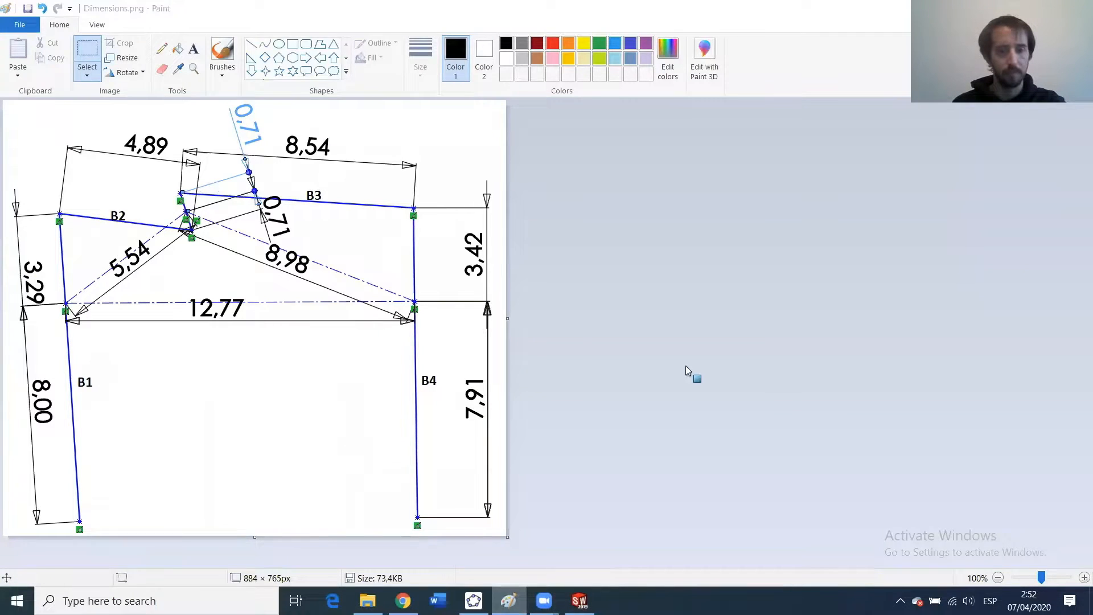
pyautogui.hotkey('alt', 'Tab')
pyautogui.scroll(3, 665, 327)
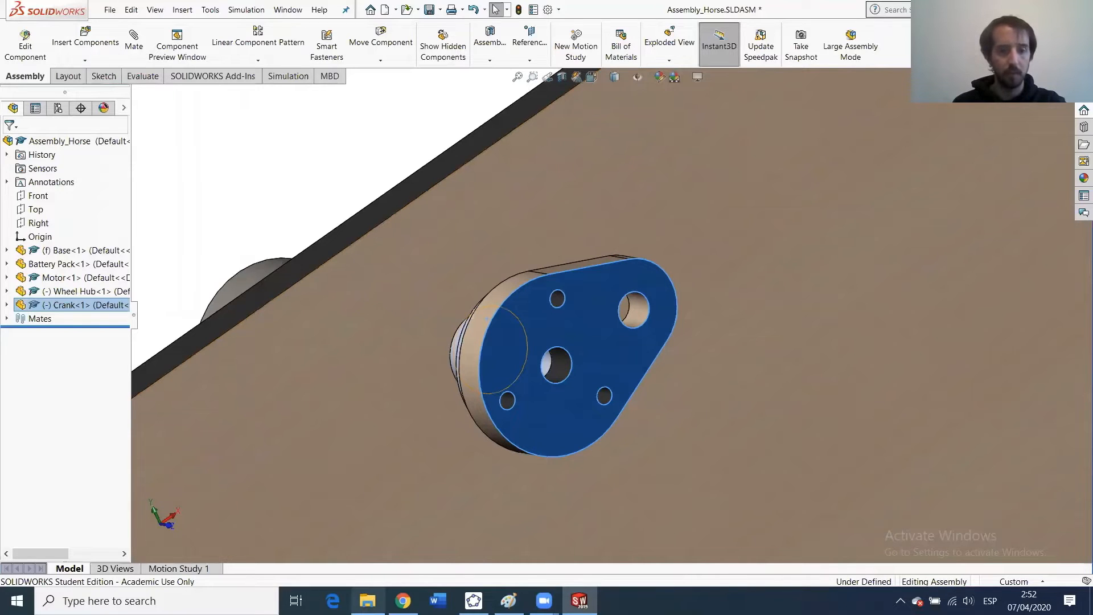
# Copy Spacer.SLDPRT from the MAE 183 SolidWorks Templates folder into the Assembly folder in File Explorer.
pyautogui.click(368, 600)
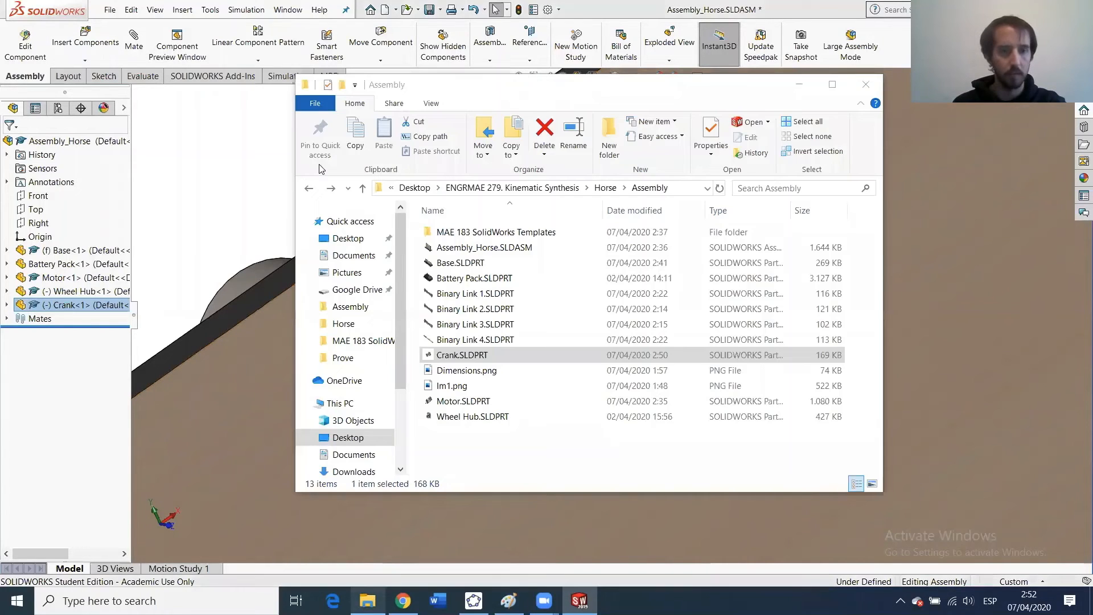
pyautogui.doubleClick(546, 232)
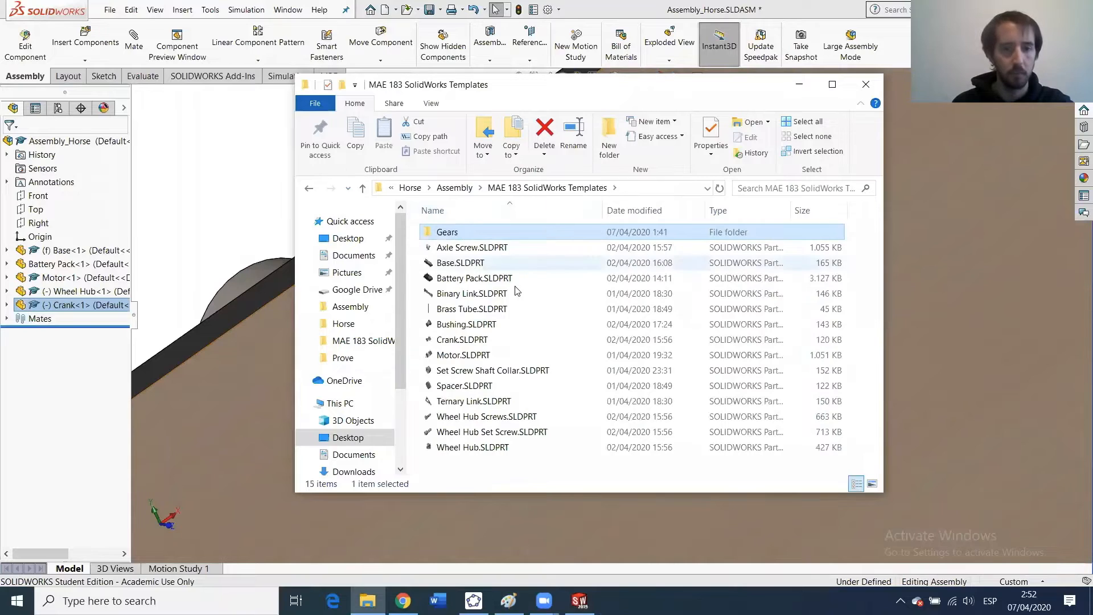
pyautogui.click(488, 387)
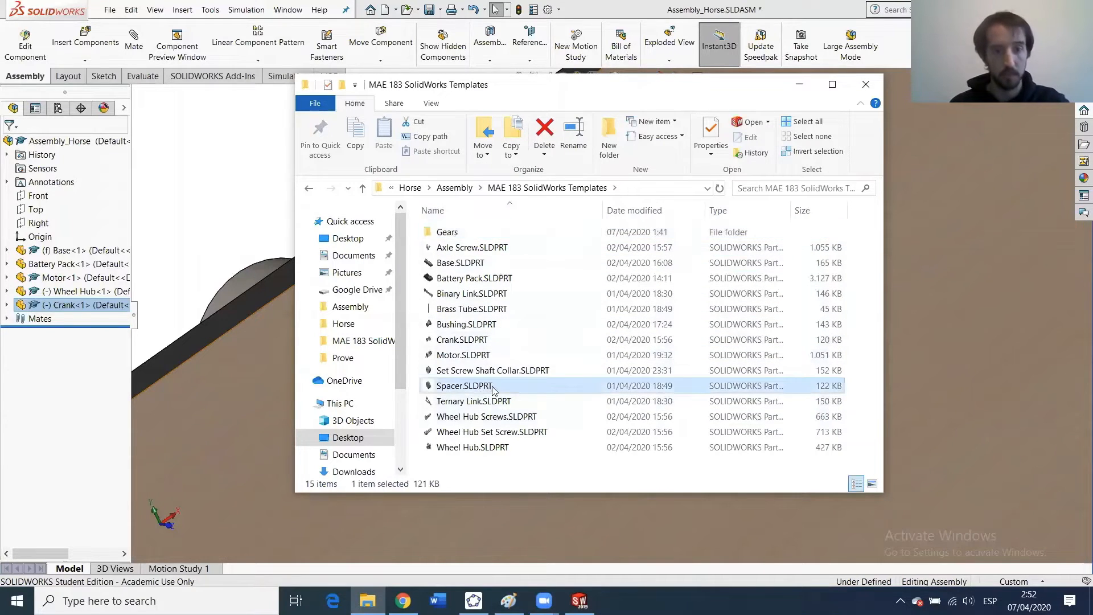
pyautogui.click(309, 188)
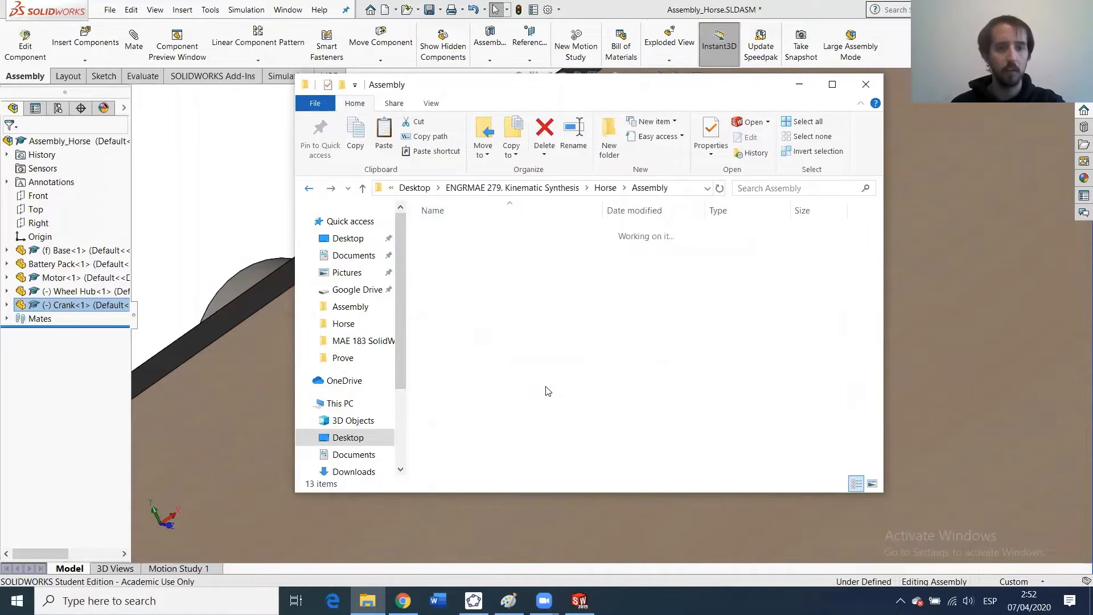
pyautogui.hotkey('ctrl', 'v')
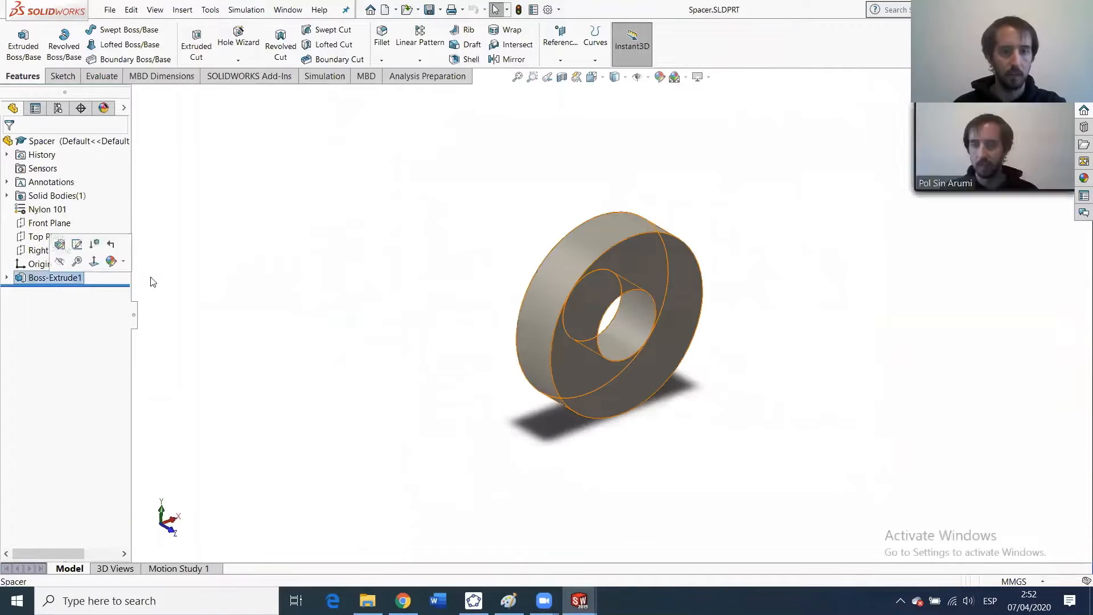
# Display the dimensions of the spacer's extrusion and set the part's units to IPS (inch, pound, second).
pyautogui.click(54, 278)
pyautogui.click(1014, 582)
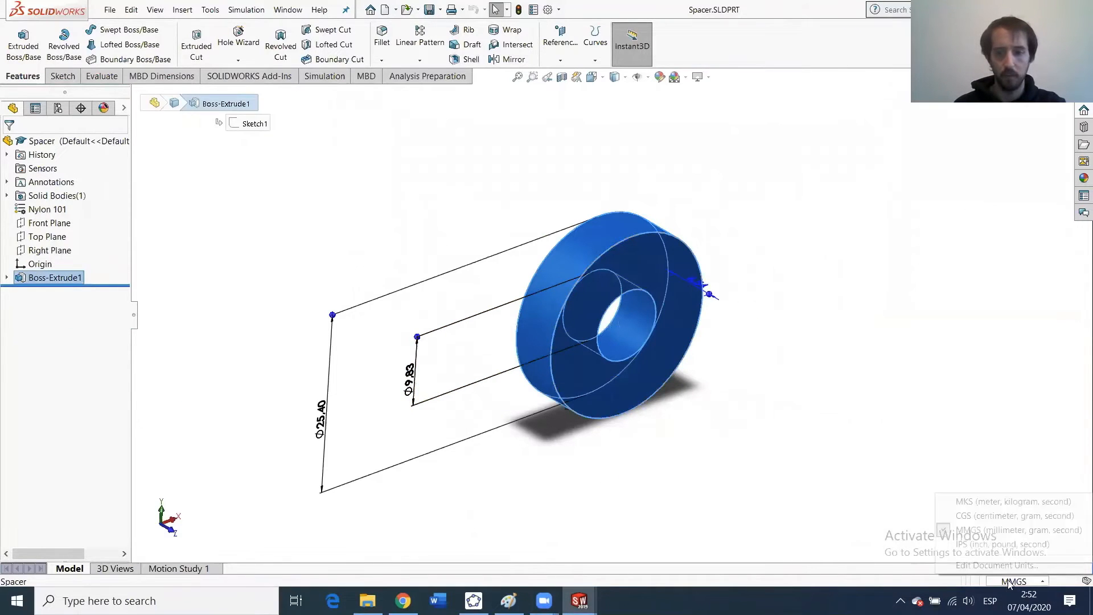
pyautogui.click(1000, 543)
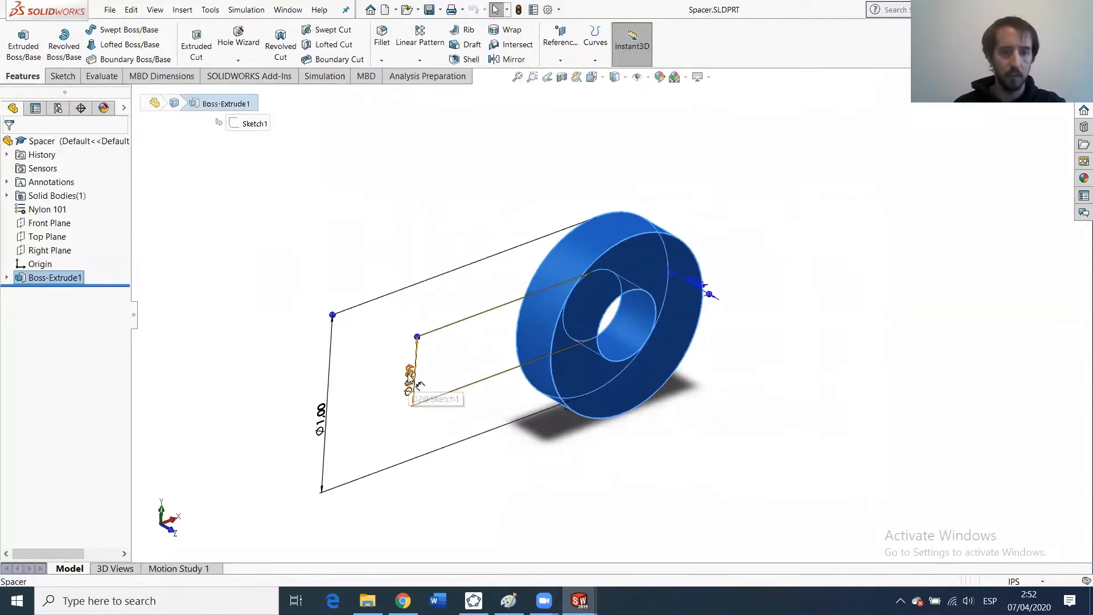
# Examine the spacer's hole diameter dimension, its inner hole surface and its flat front face.
pyautogui.click(411, 377)
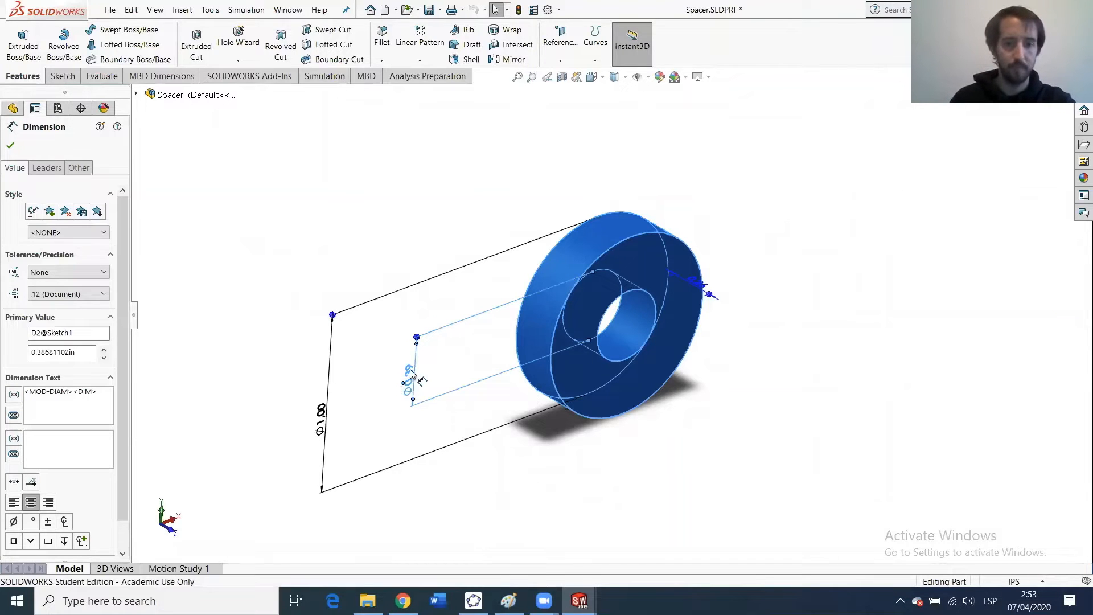
pyautogui.press('Escape')
pyautogui.click(618, 353)
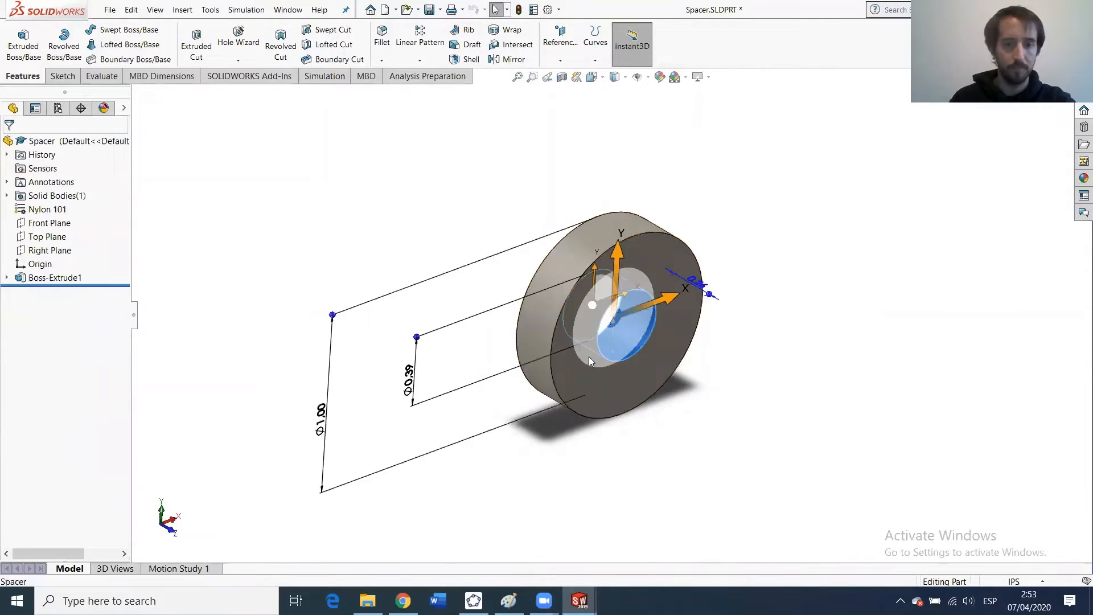
pyautogui.click(589, 356)
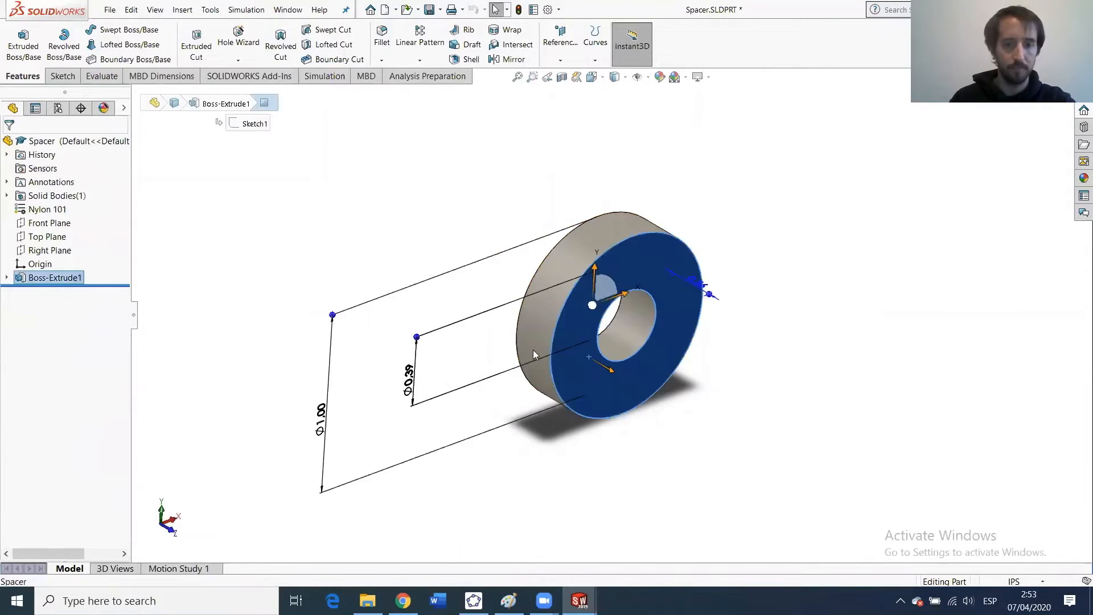
# Set the spacer's hole diameter to 0.25 in and its outer diameter to 0.50 in, and return to the horse assembly.
pyautogui.doubleClick(453, 380)
pyautogui.write('0.25')
pyautogui.press('Return')
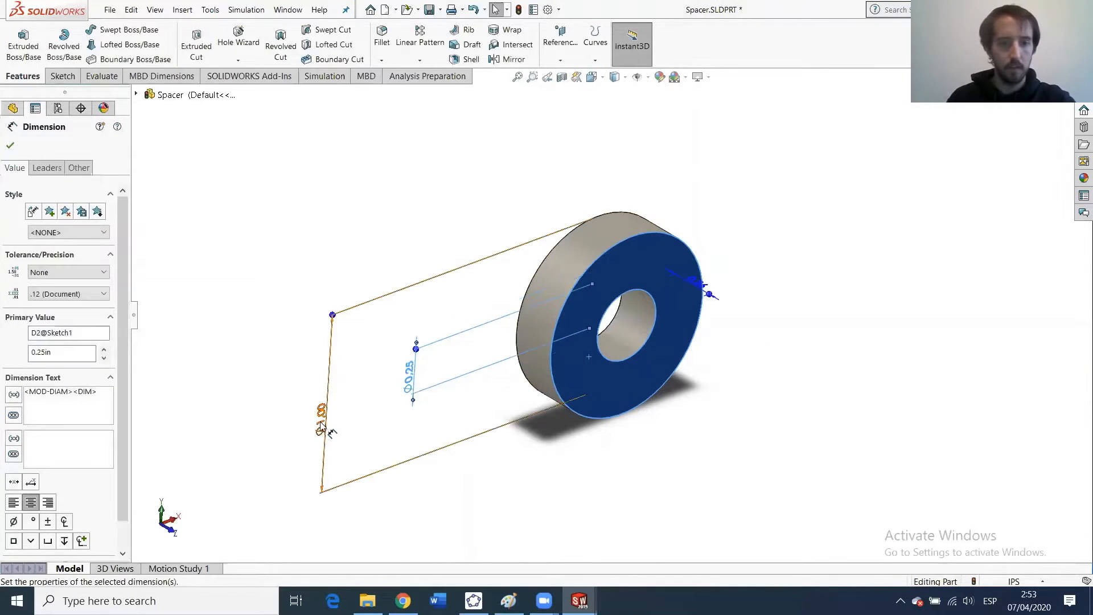
pyautogui.doubleClick(321, 425)
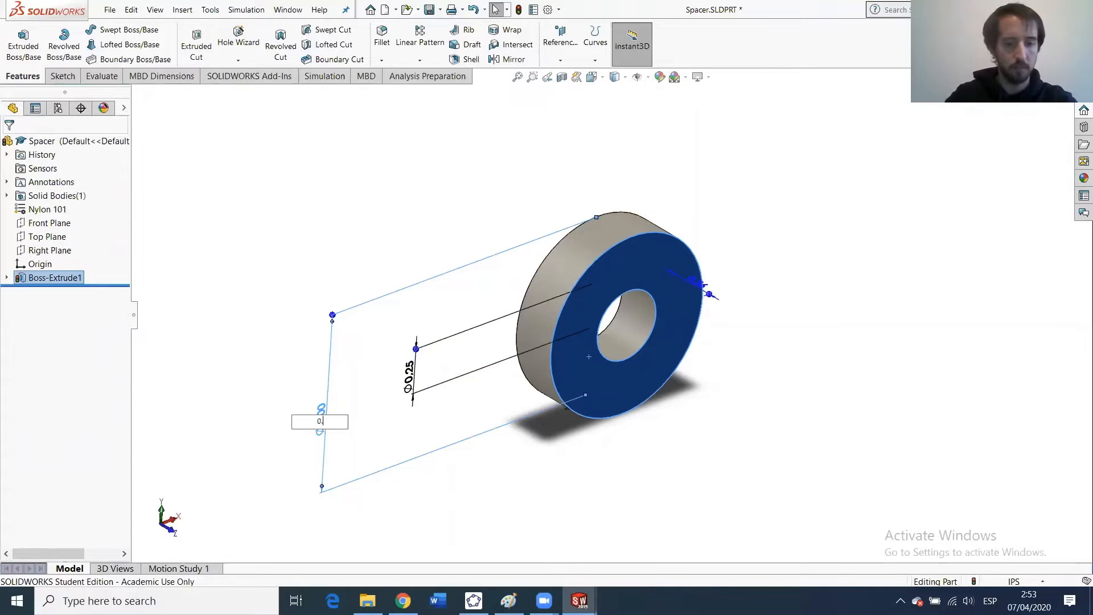
pyautogui.press('Return')
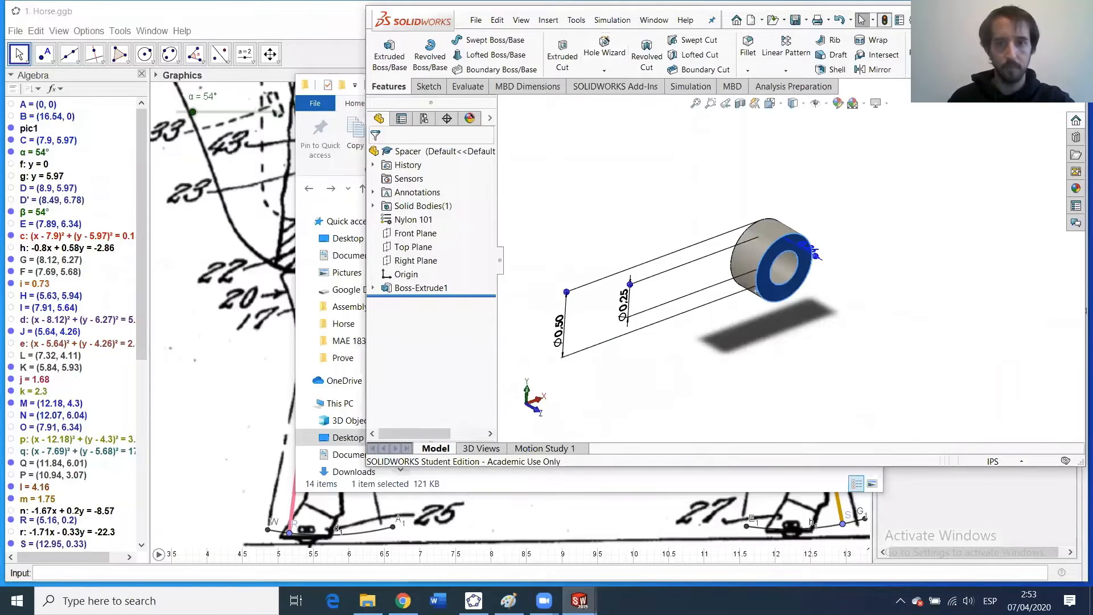
pyautogui.press('Escape')
pyautogui.click(1054, 19)
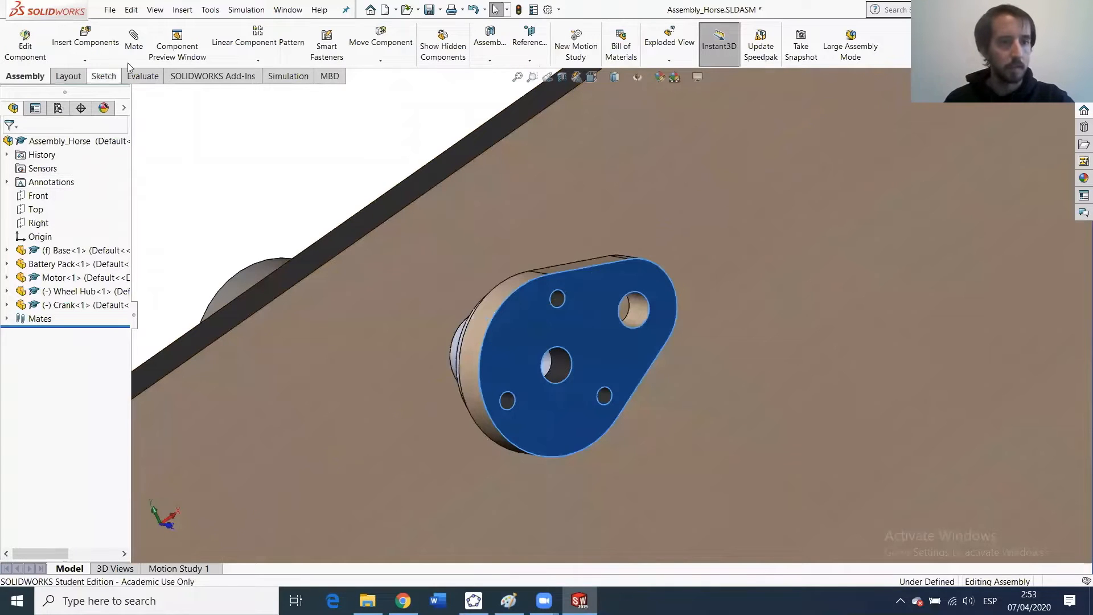
# Insert Spacer.SLDPRT from the Assembly folder into the assembly beside the hole at the crank's narrow end.
pyautogui.click(85, 40)
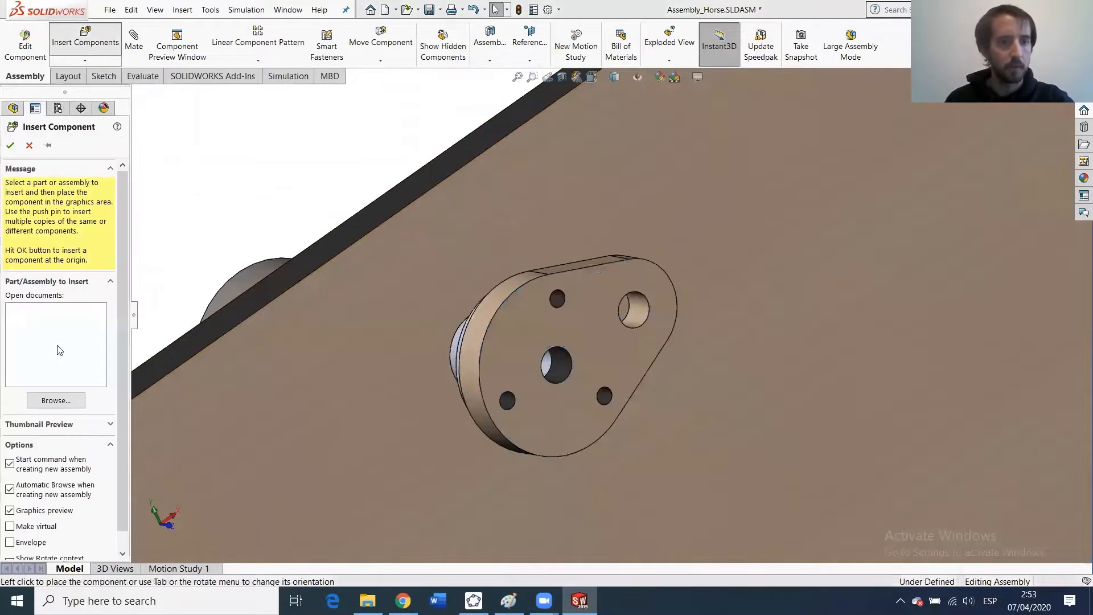
pyautogui.click(55, 401)
pyautogui.scroll(-1, 458, 168)
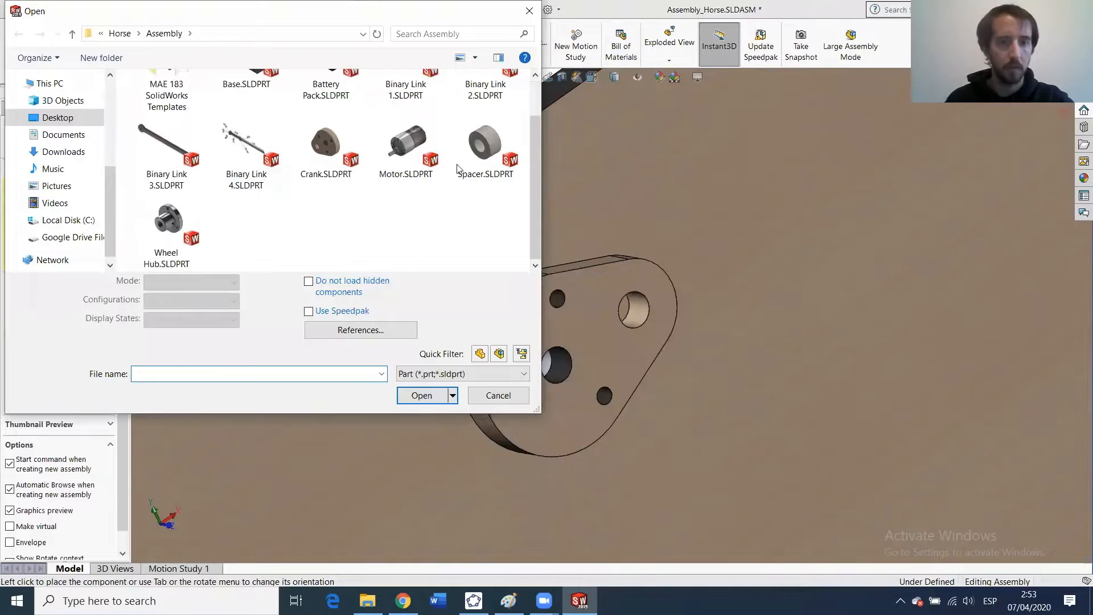
pyautogui.click(452, 176)
pyautogui.click(431, 372)
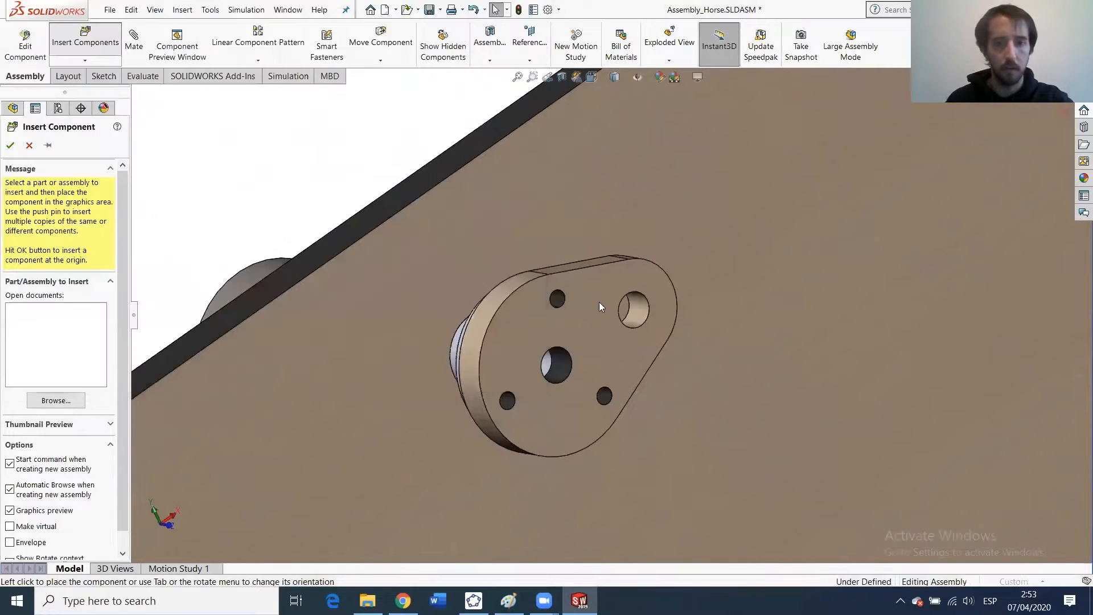
pyautogui.click(628, 298)
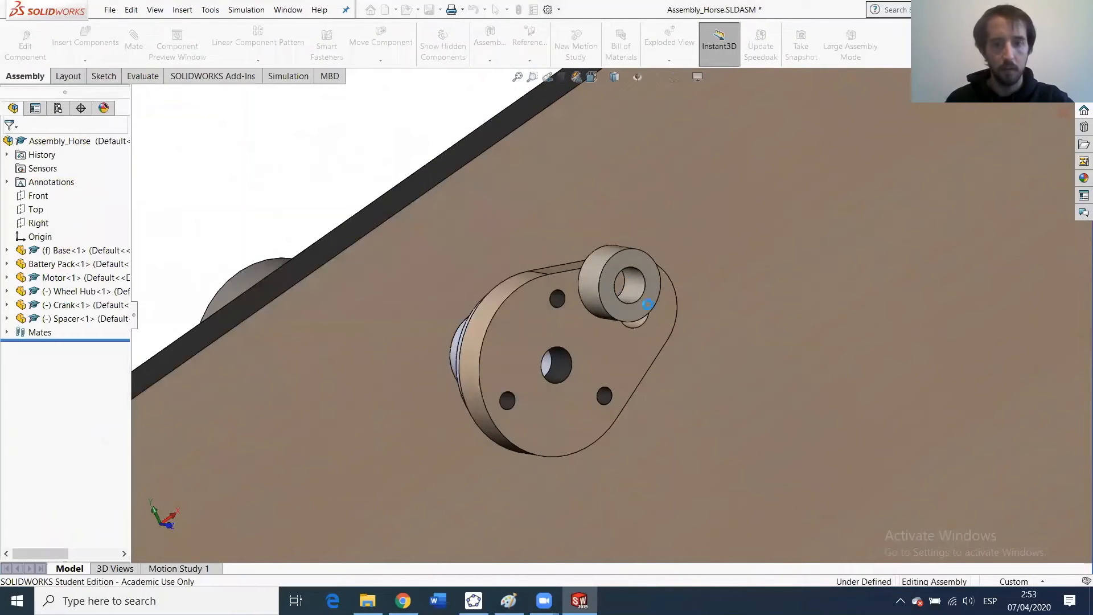
# Add a concentric mate between the spacer's inner hole and the hole at the crank's narrow end.
pyautogui.scroll(-2, 637, 287)
pyautogui.click(638, 289)
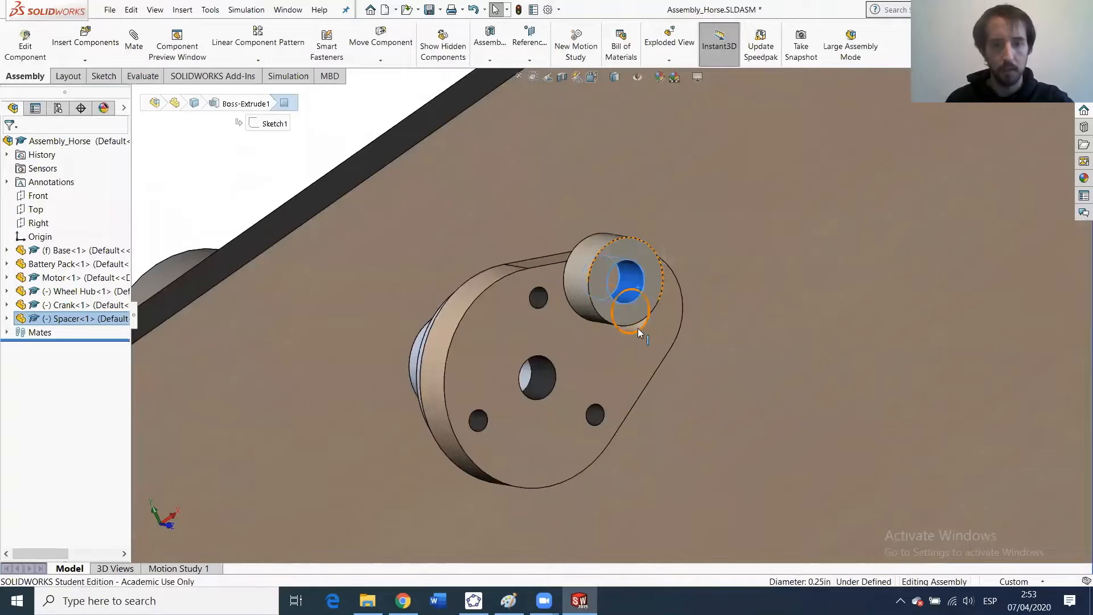
pyautogui.keyDown('ctrl'); pyautogui.click(638, 326); pyautogui.keyUp('ctrl')
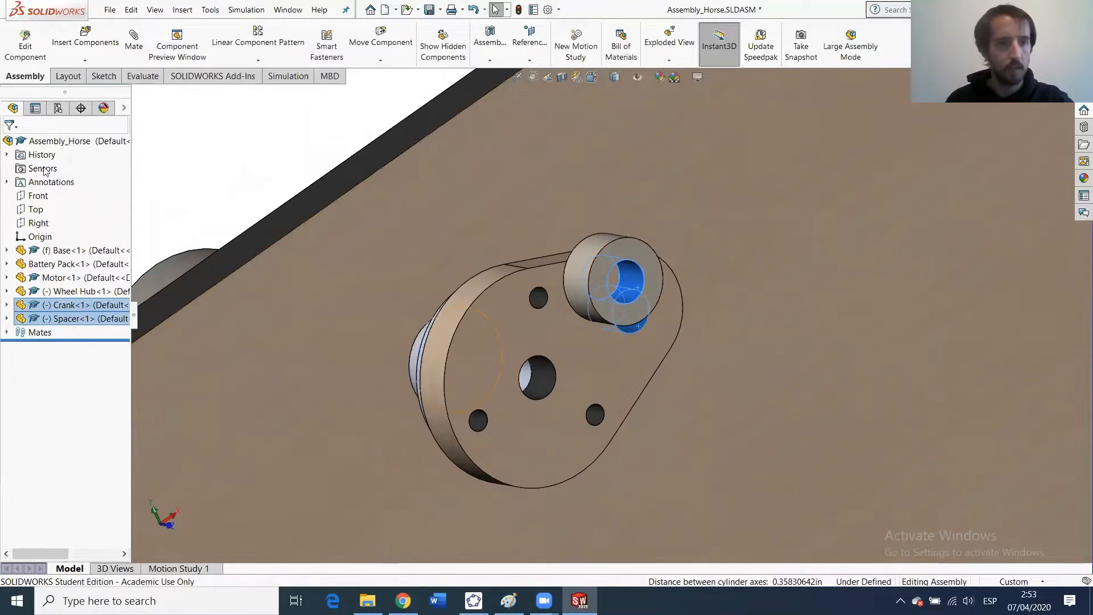
pyautogui.click(129, 58)
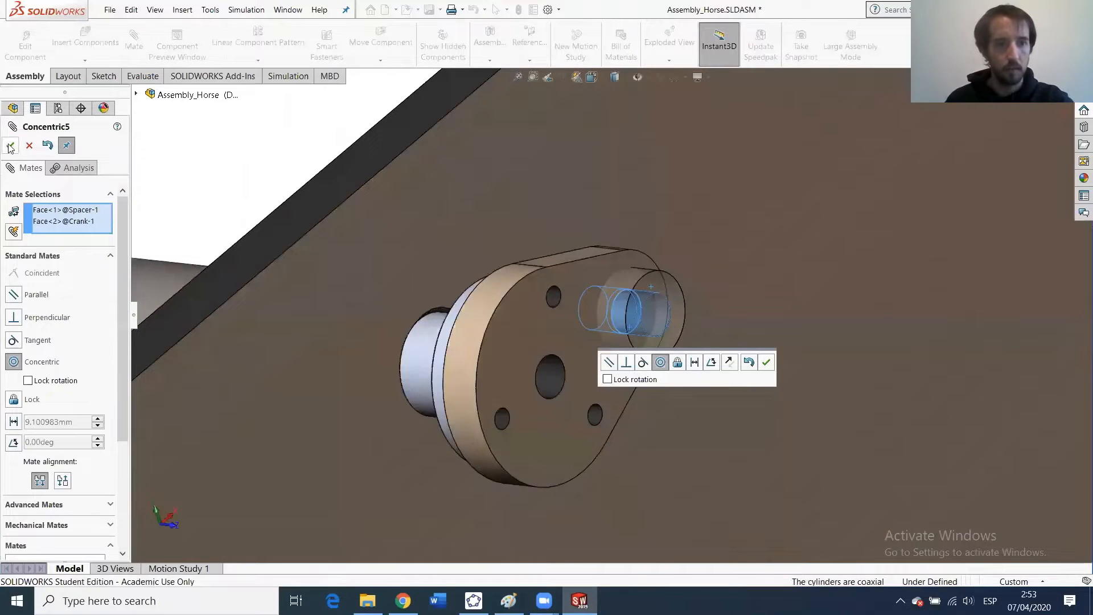
pyautogui.click(9, 146)
# Add a coincident mate between the crank's outer flat face and the spacer's facing end face.
pyautogui.click(610, 307)
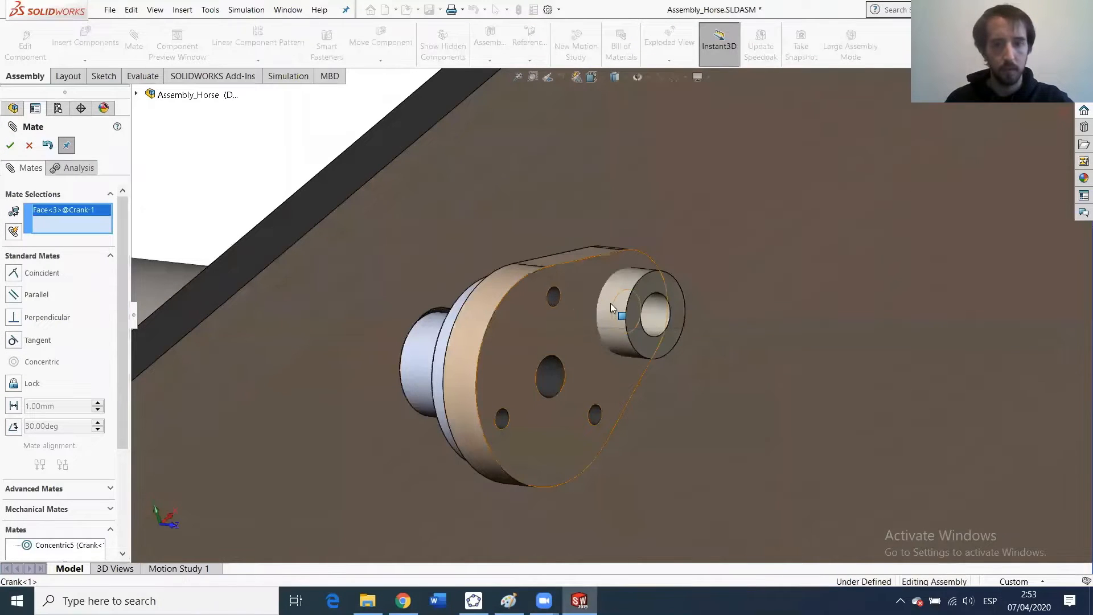
pyautogui.moveTo(611, 308); pyautogui.dragTo(647, 321, button='middle')
pyautogui.moveTo(679, 361); pyautogui.dragTo(573, 276, button='middle')
pyautogui.scroll(-2, 581, 269)
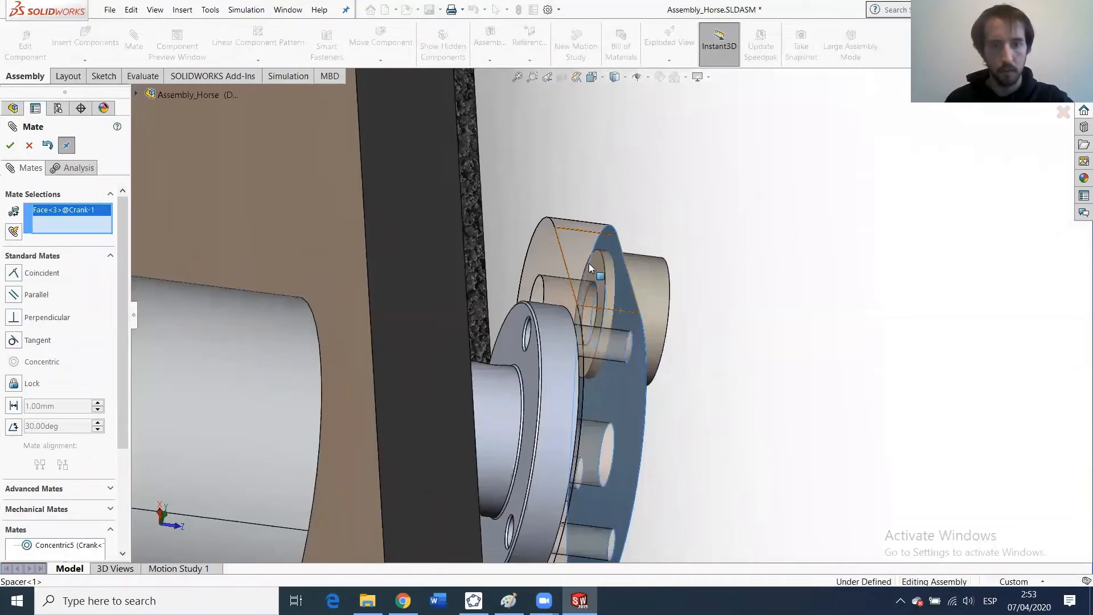
pyautogui.click(592, 261)
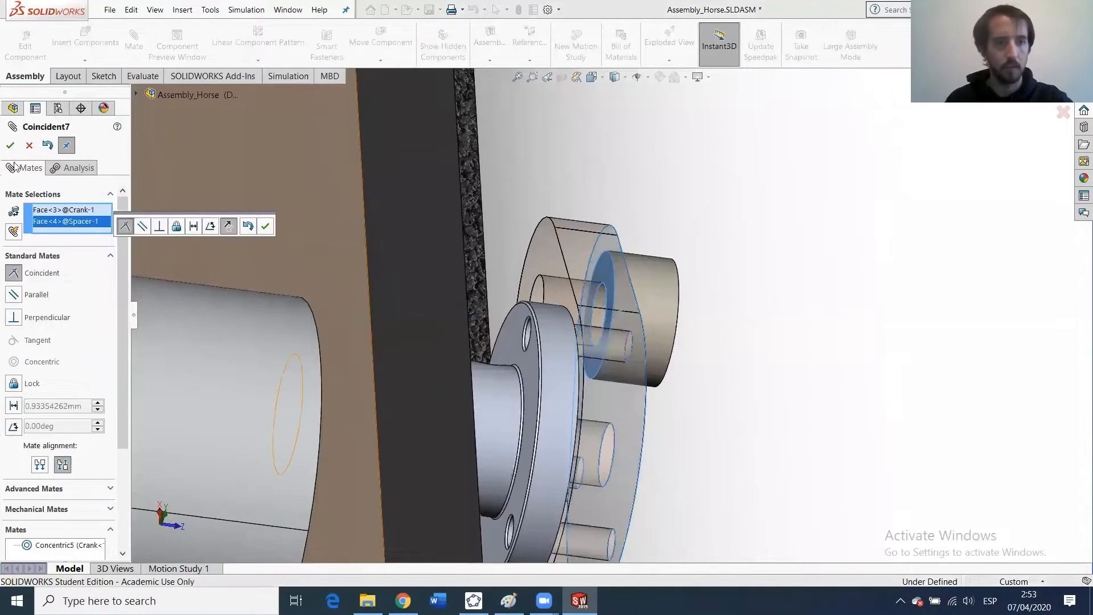
pyautogui.click(265, 226)
# Examine the mated spacer on the crank from several angles and consult the link layout in Dimensions.png in Paint.
pyautogui.scroll(5, 609, 378)
pyautogui.moveTo(609, 378); pyautogui.dragTo(444, 353, button='middle')
pyautogui.scroll(4, 646, 364)
pyautogui.scroll(-1, 644, 353)
pyautogui.moveTo(642, 331); pyautogui.dragTo(689, 353)
pyautogui.moveTo(689, 353); pyautogui.dragTo(663, 332, button='middle')
pyautogui.scroll(4, 667, 313)
pyautogui.scroll(-2, 626, 365)
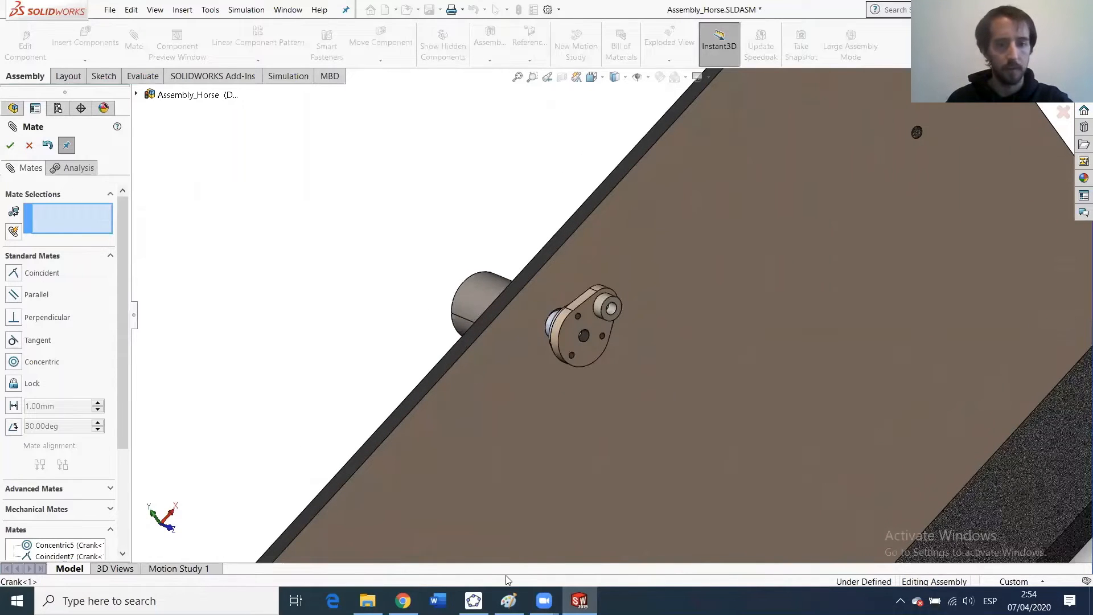
pyautogui.hotkey('alt', 'Tab')
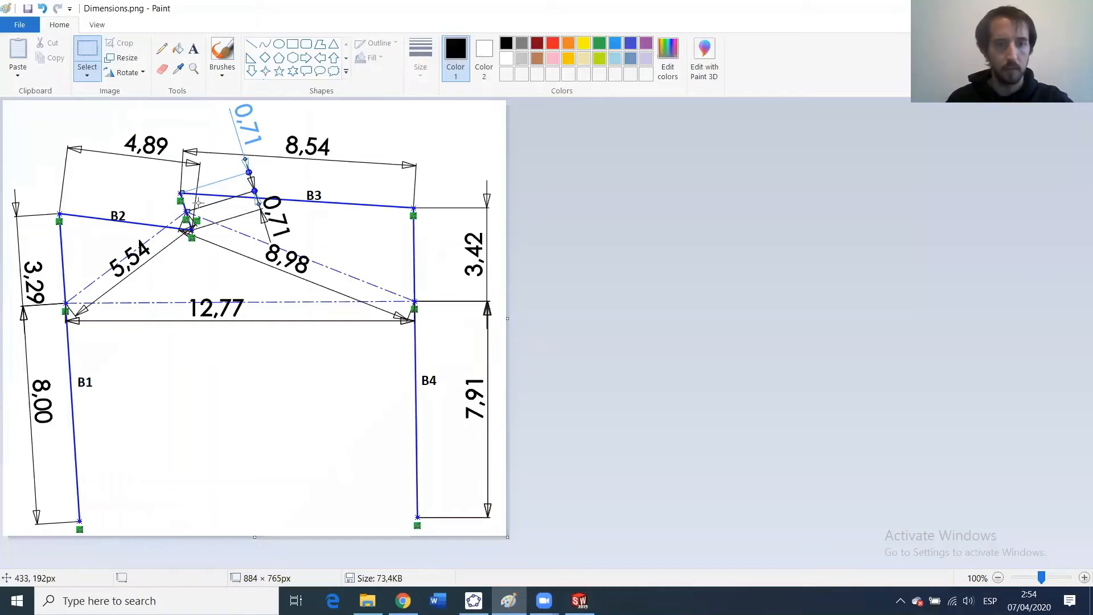
pyautogui.hotkey('alt', 'Tab')
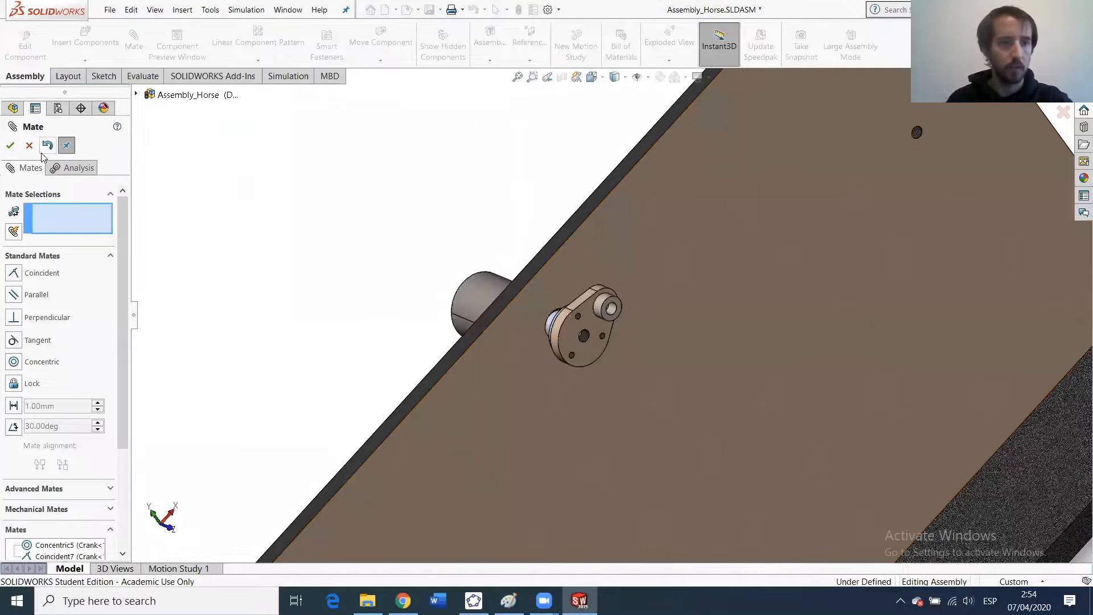
# Finish mating and insert Binary Link 3.SLDPRT from the Assembly folder into the assembly beside the crank.
pyautogui.click(10, 145)
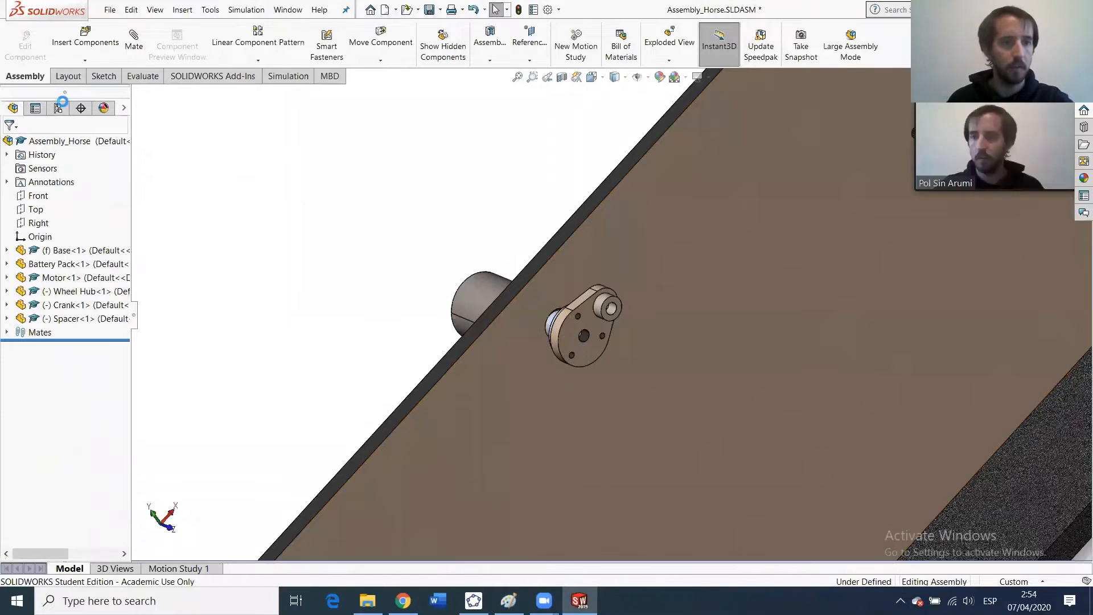
pyautogui.click(86, 37)
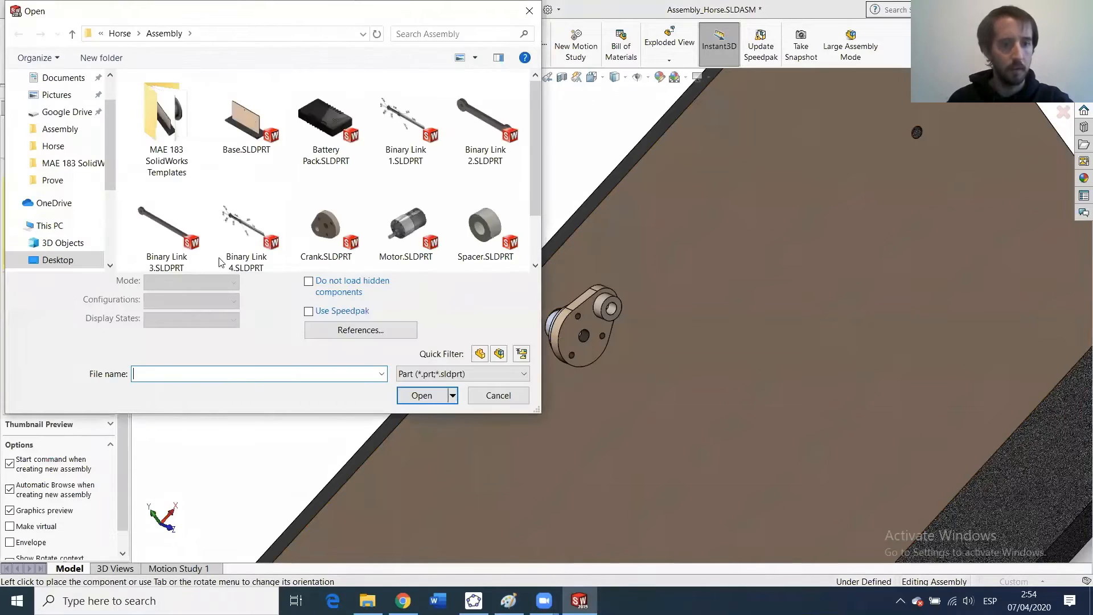
pyautogui.click(171, 229)
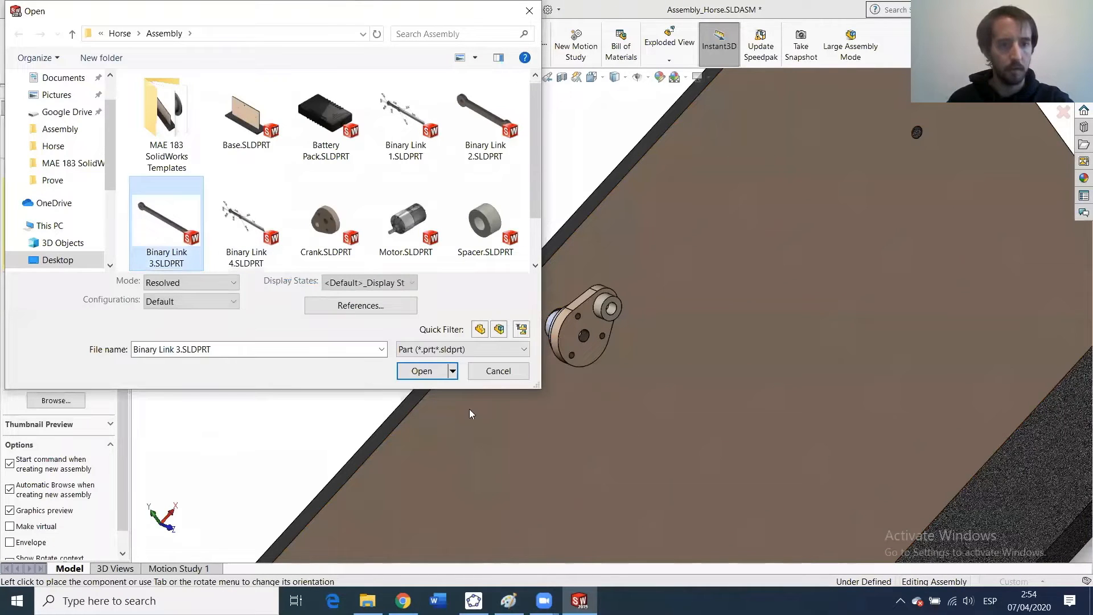
pyautogui.click(429, 376)
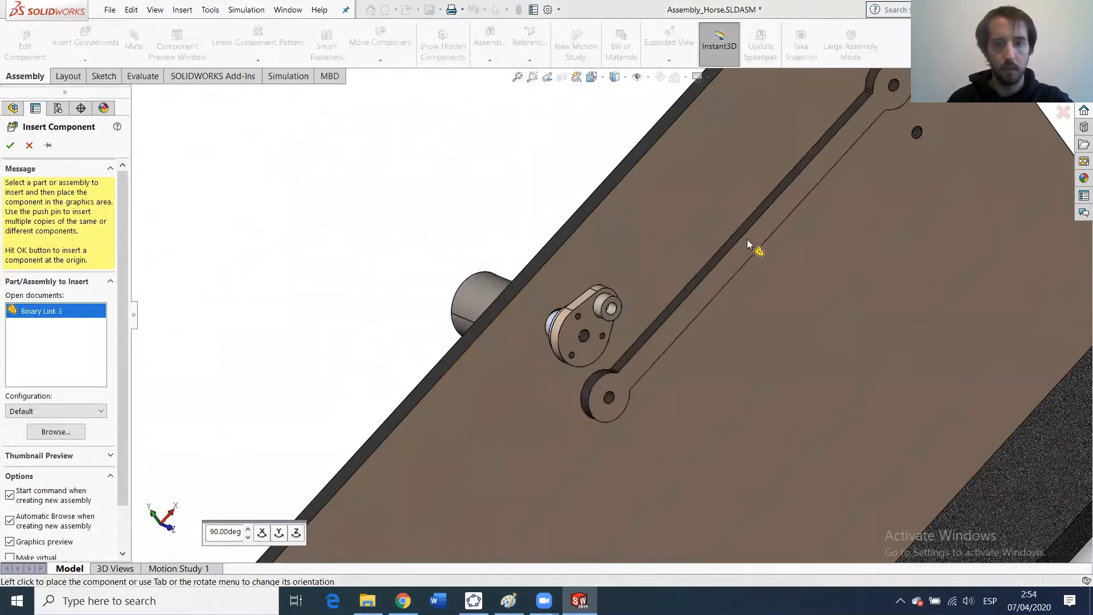
pyautogui.click(761, 206)
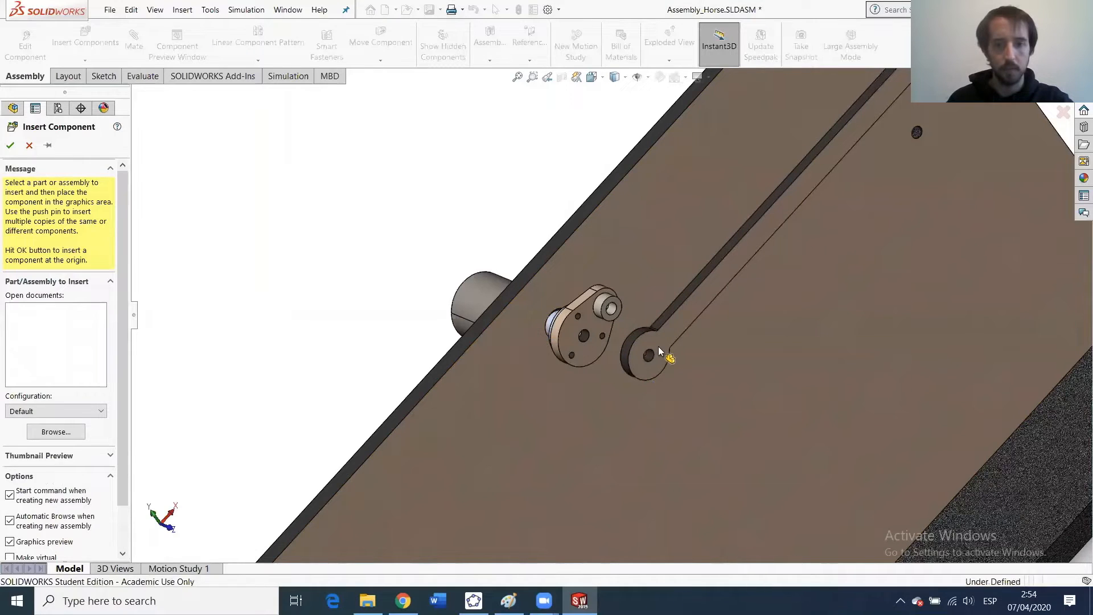
# Add a coincident mate between Binary Link 3's flat face and the spacer's outer end face, with the alignment flipped to anti-aligned.
pyautogui.moveTo(680, 345); pyautogui.dragTo(687, 312, button='middle')
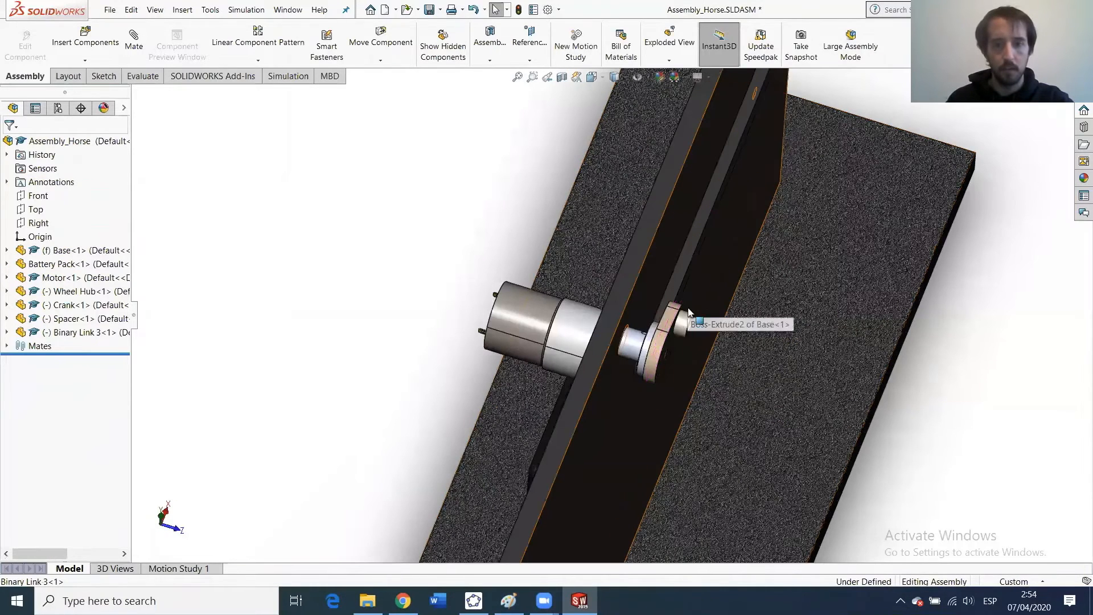
pyautogui.scroll(-2, 670, 319)
pyautogui.moveTo(804, 361); pyautogui.dragTo(765, 338, button='middle')
pyautogui.click(763, 338)
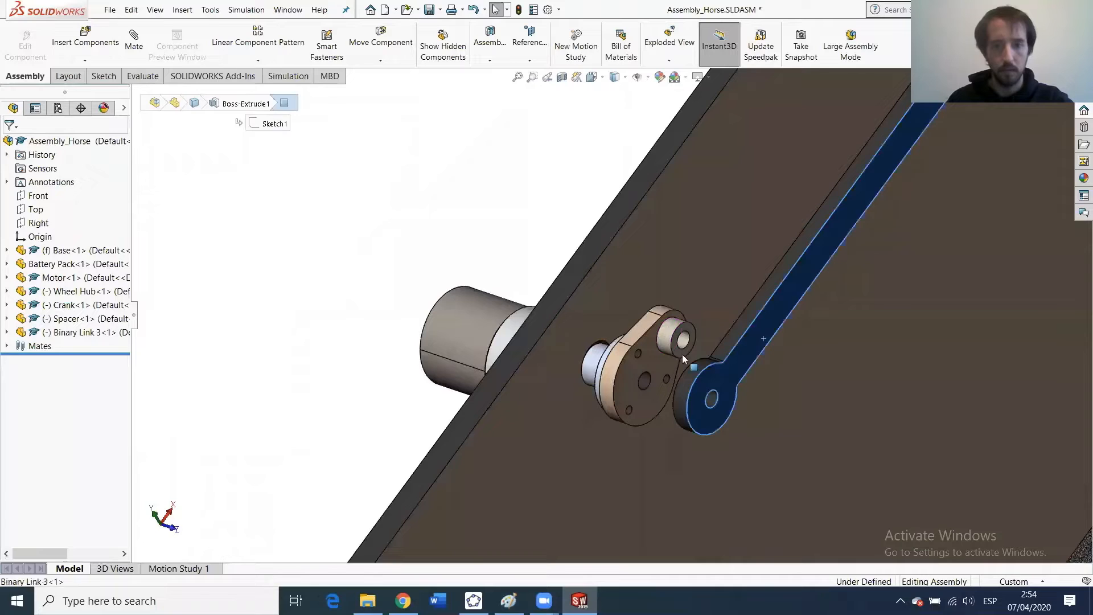
pyautogui.keyDown('ctrl'); pyautogui.click(682, 337); pyautogui.keyUp('ctrl')
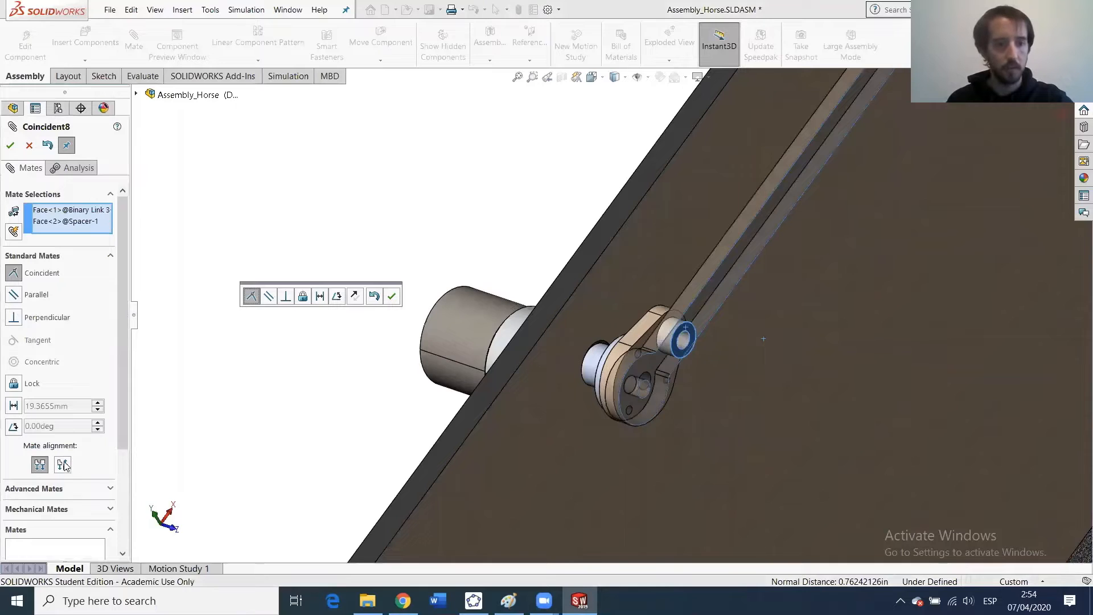
pyautogui.click(63, 464)
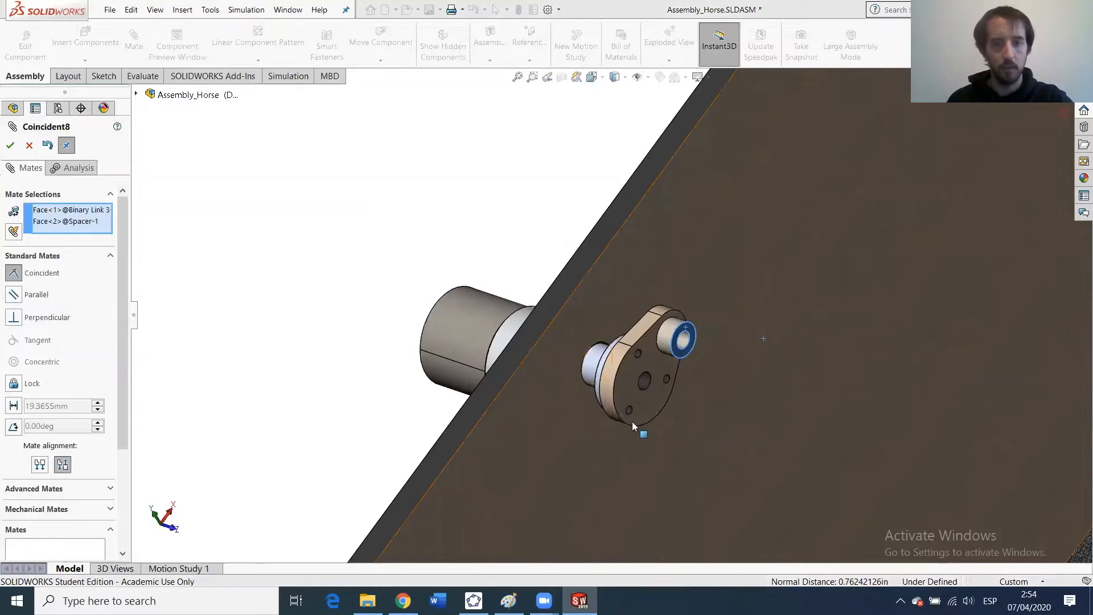
pyautogui.scroll(4, 724, 299)
pyautogui.scroll(2, 724, 298)
pyautogui.scroll(-3, 729, 197)
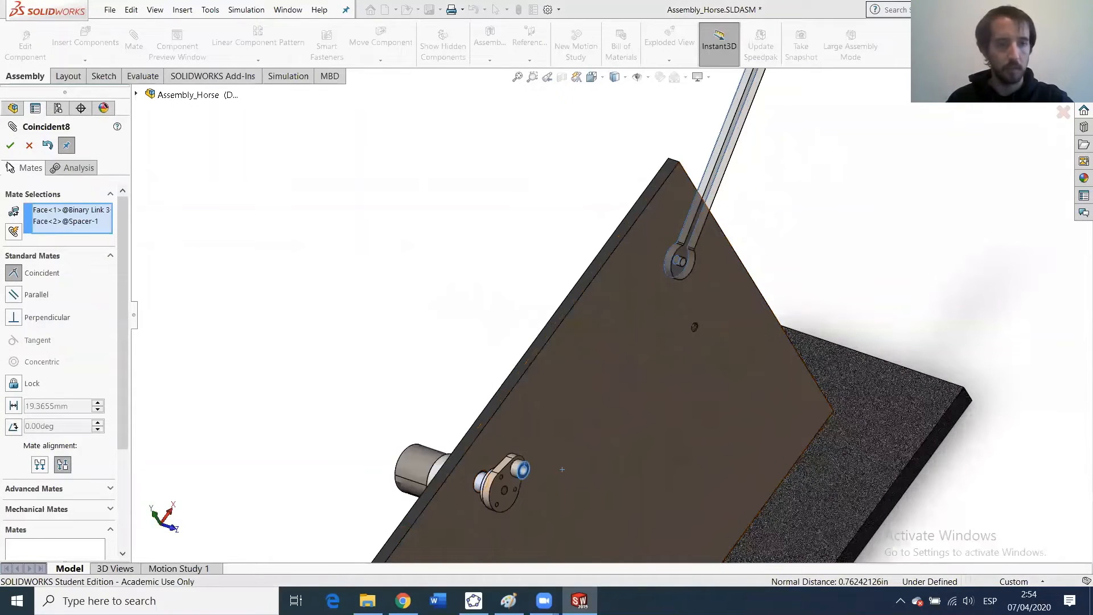
pyautogui.click(10, 145)
# Add a concentric mate between the end hole of Binary Link 3 and the spacer's inner hole.
pyautogui.scroll(-5, 667, 265)
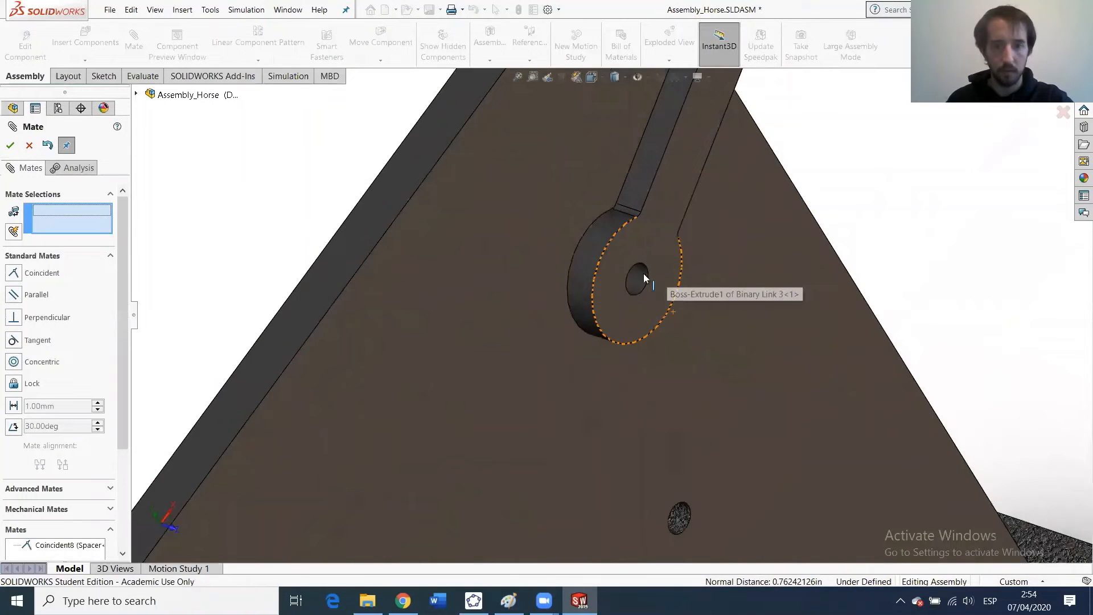
pyautogui.click(644, 280)
pyautogui.scroll(5, 537, 475)
pyautogui.scroll(-2, 490, 503)
pyautogui.scroll(-5, 490, 503)
pyautogui.click(511, 336)
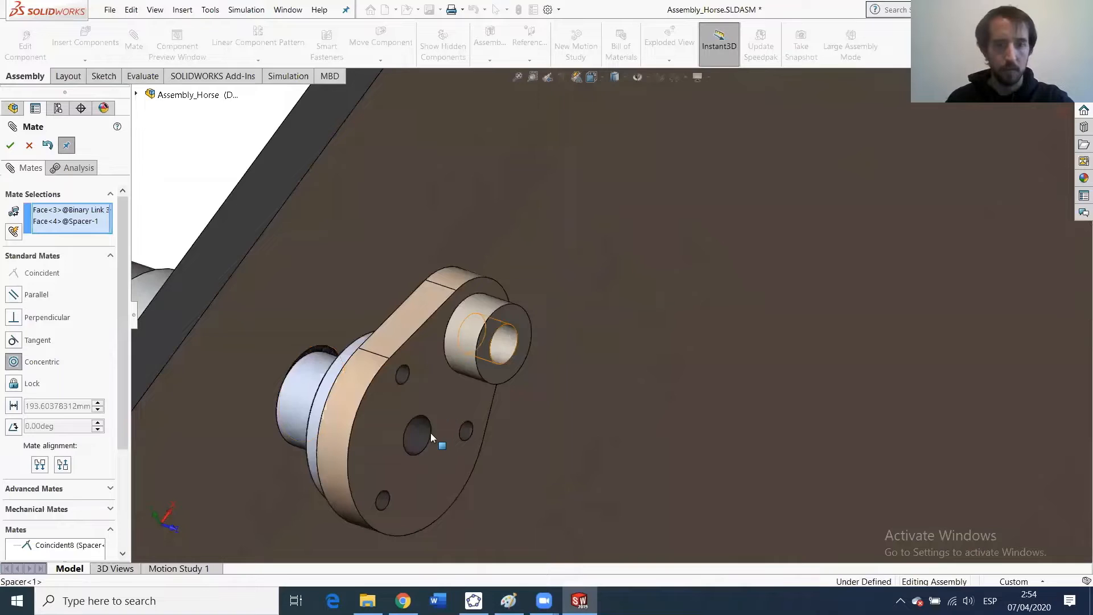
pyautogui.click(9, 146)
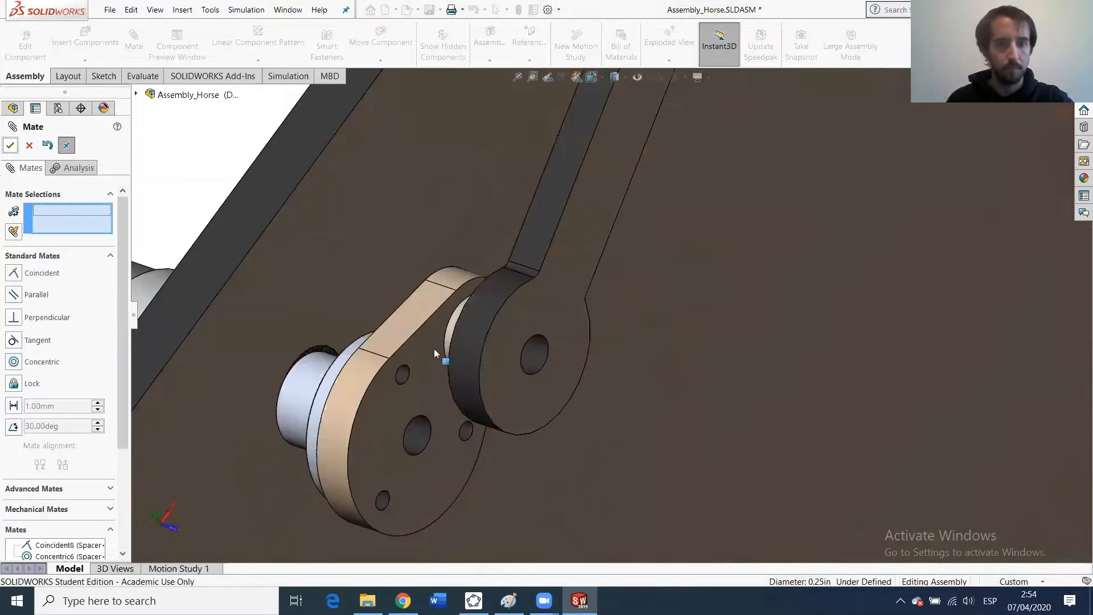
# Swing Binary Link 3 around the spacer to check its motion, and compare it with link B3 in Dimensions.png in Paint.
pyautogui.scroll(8, 670, 374)
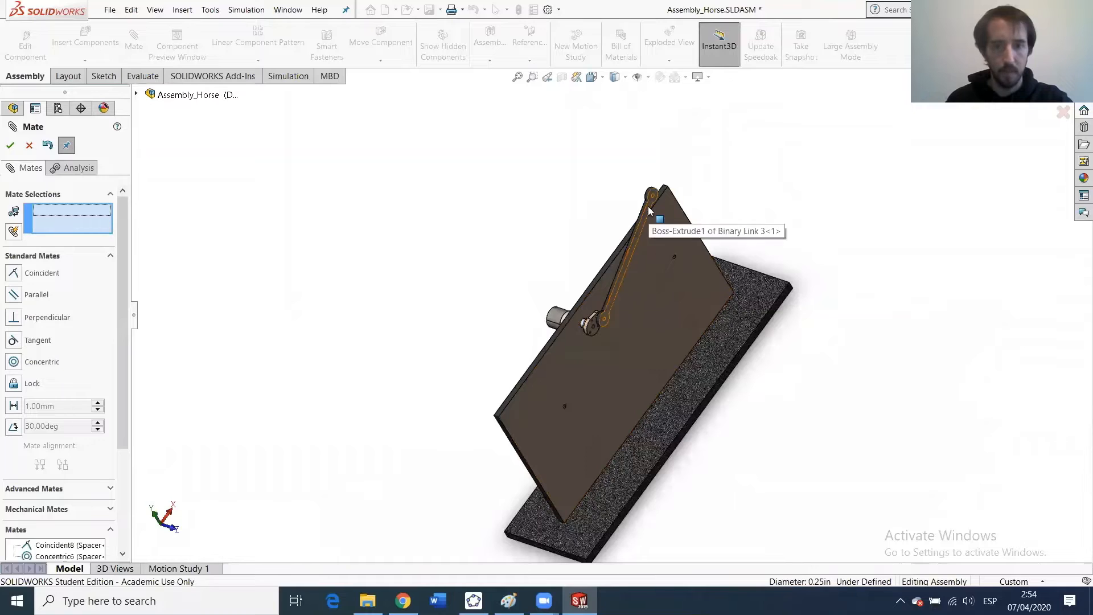
pyautogui.moveTo(647, 262); pyautogui.dragTo(597, 285)
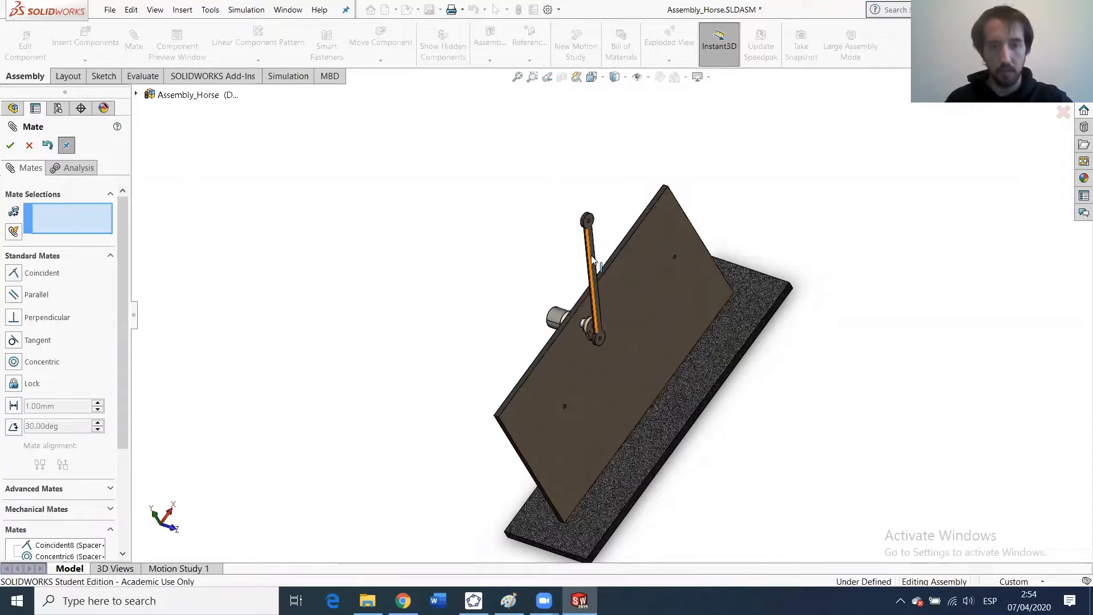
pyautogui.moveTo(576, 270); pyautogui.dragTo(627, 261)
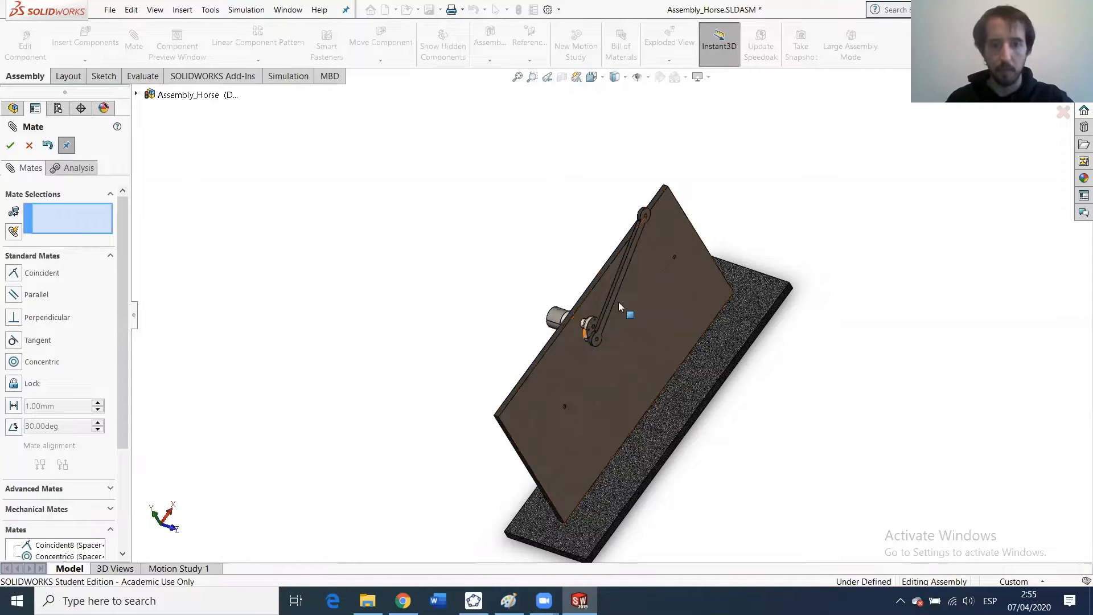
pyautogui.moveTo(633, 259)
pyautogui.mouseDown()
pyautogui.moveTo(598, 250)
pyautogui.moveTo(580, 269)
pyautogui.moveTo(595, 262)
pyautogui.mouseUp()
pyautogui.click(509, 600)
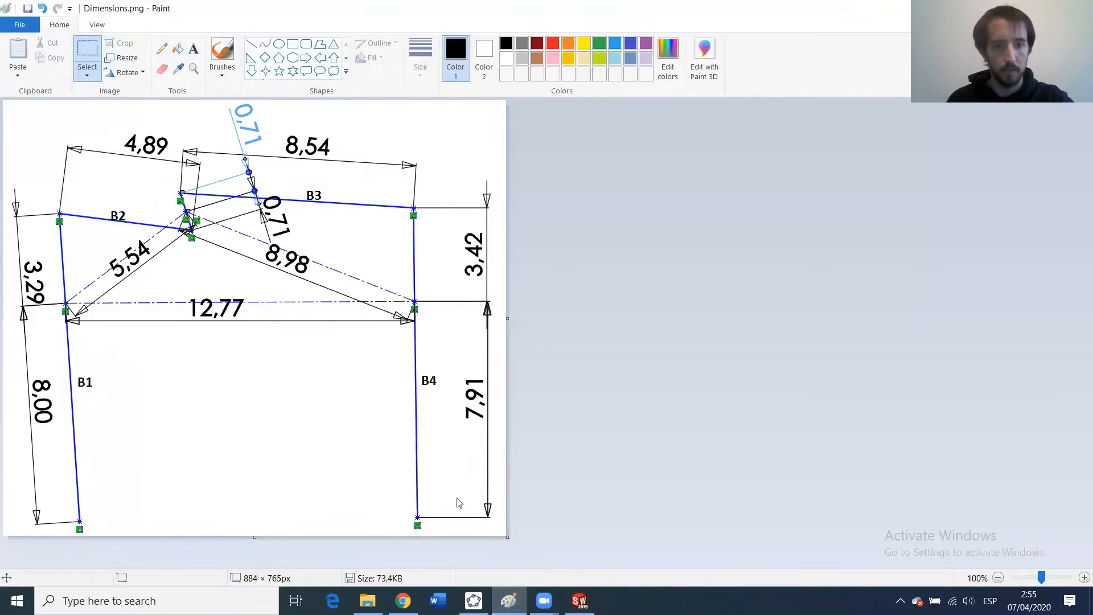
pyautogui.moveTo(552, 586)
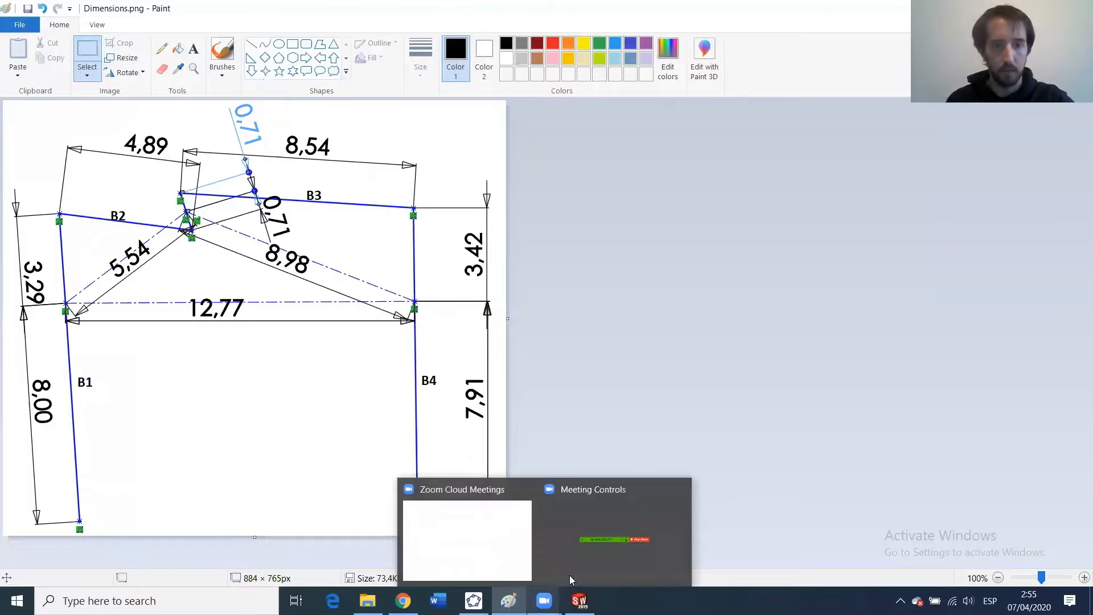
# Return to the SOLIDWORKS assembly and check Binary Link 3 against the dimension drawing in Paint once more.
pyautogui.moveTo(580, 600)
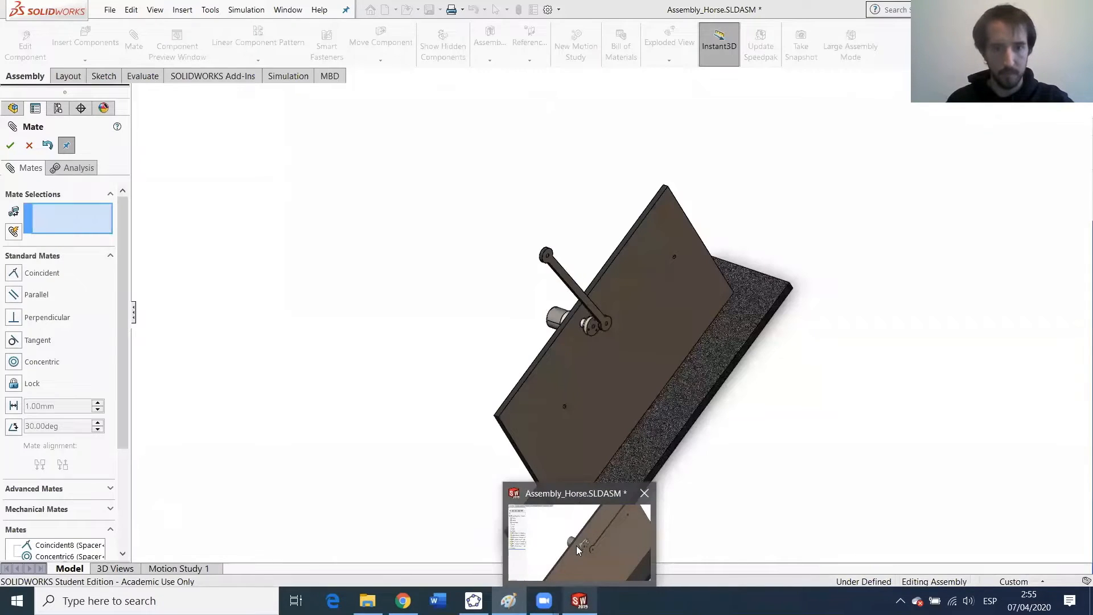
pyautogui.click(578, 549)
pyautogui.scroll(-5, 566, 281)
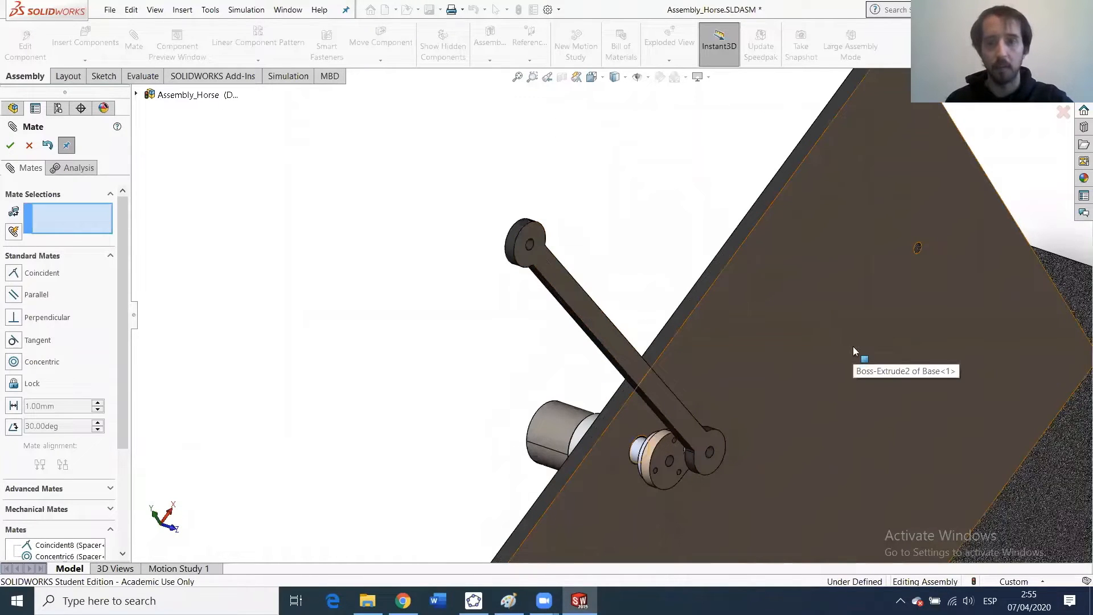
pyautogui.click(579, 600)
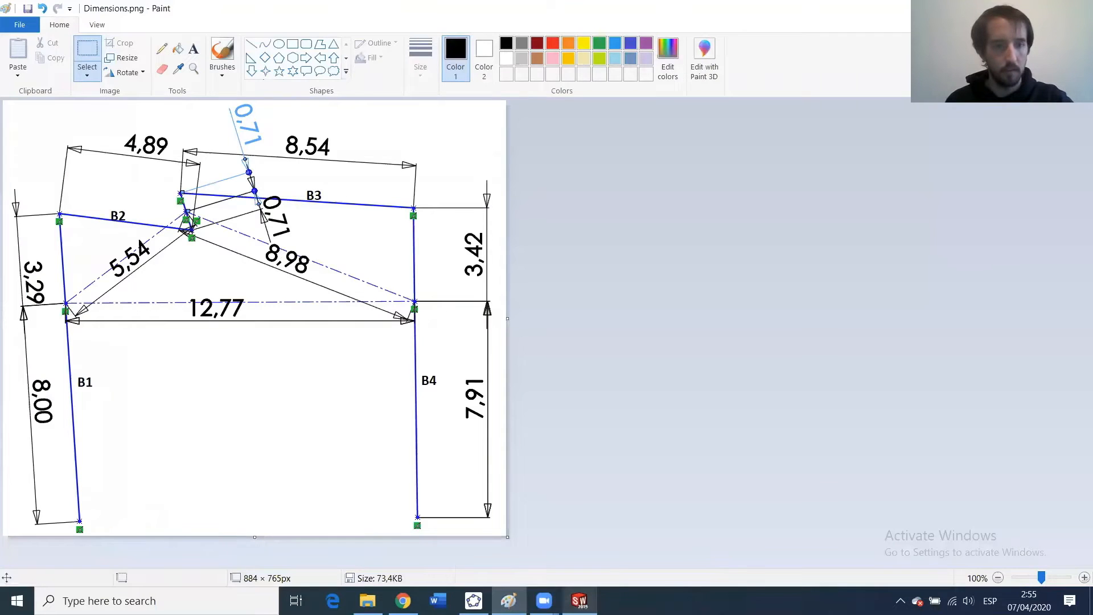
pyautogui.click(579, 600)
# Finish mating and insert a second Spacer.SLDPRT into the assembly beside the free end of Binary Link 3.
pyautogui.click(10, 146)
pyautogui.click(85, 38)
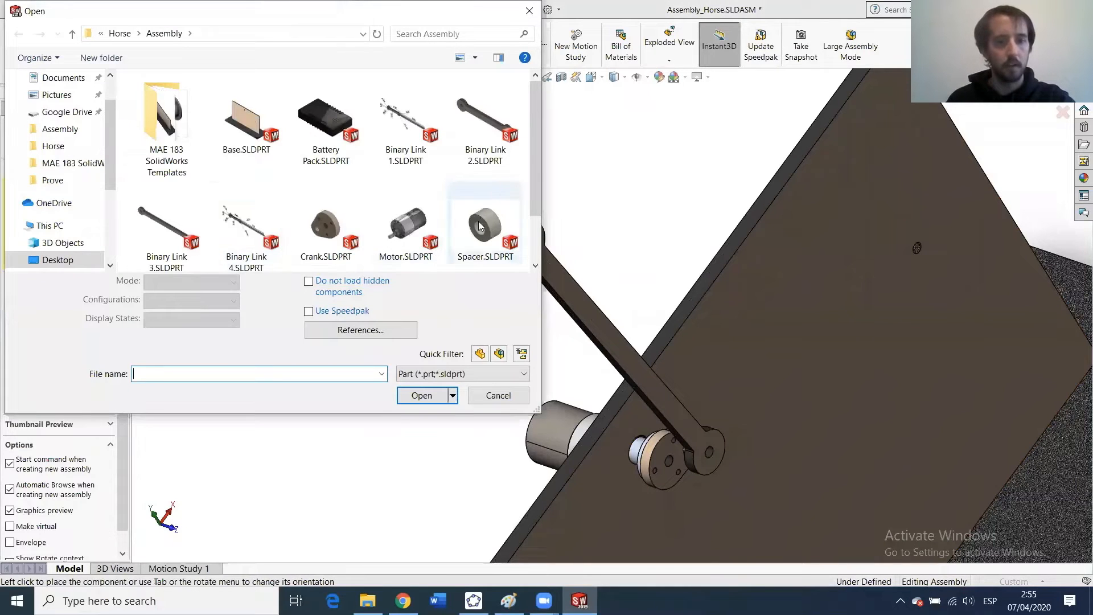
pyautogui.click(480, 226)
pyautogui.click(421, 369)
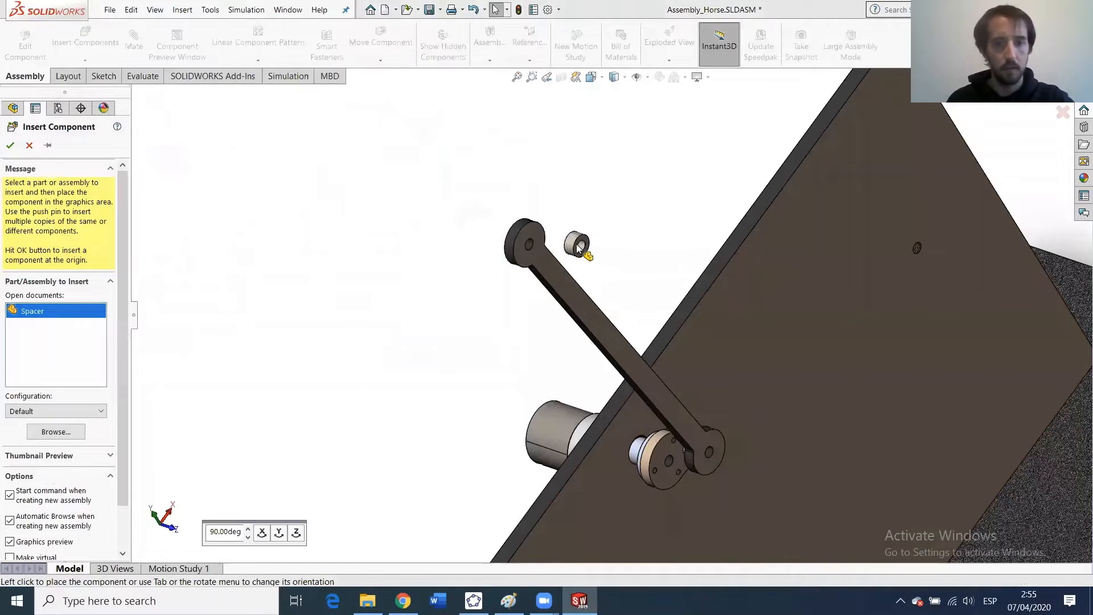
pyautogui.scroll(-3, 580, 248)
pyautogui.click(561, 258)
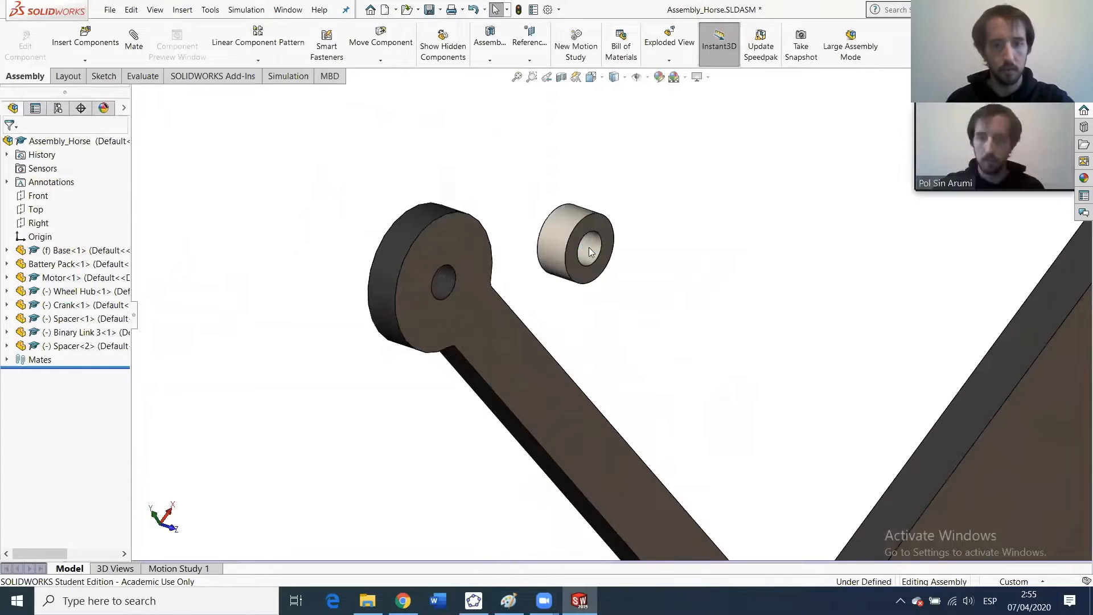
pyautogui.click(557, 262)
pyautogui.keyDown('ctrl'); pyautogui.click(443, 280); pyautogui.keyUp('ctrl')
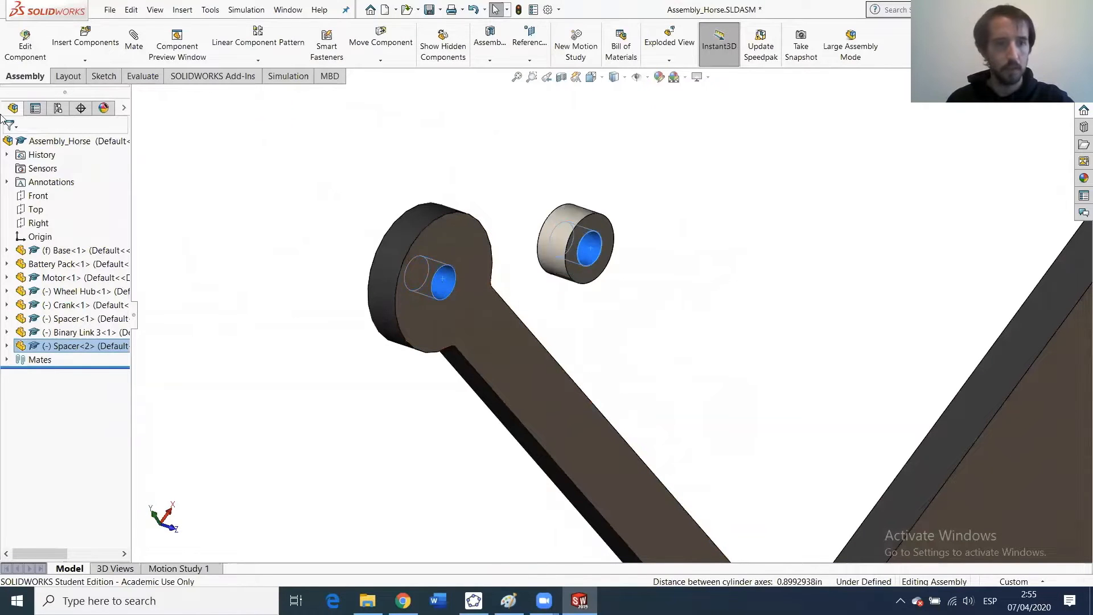
pyautogui.click(85, 32)
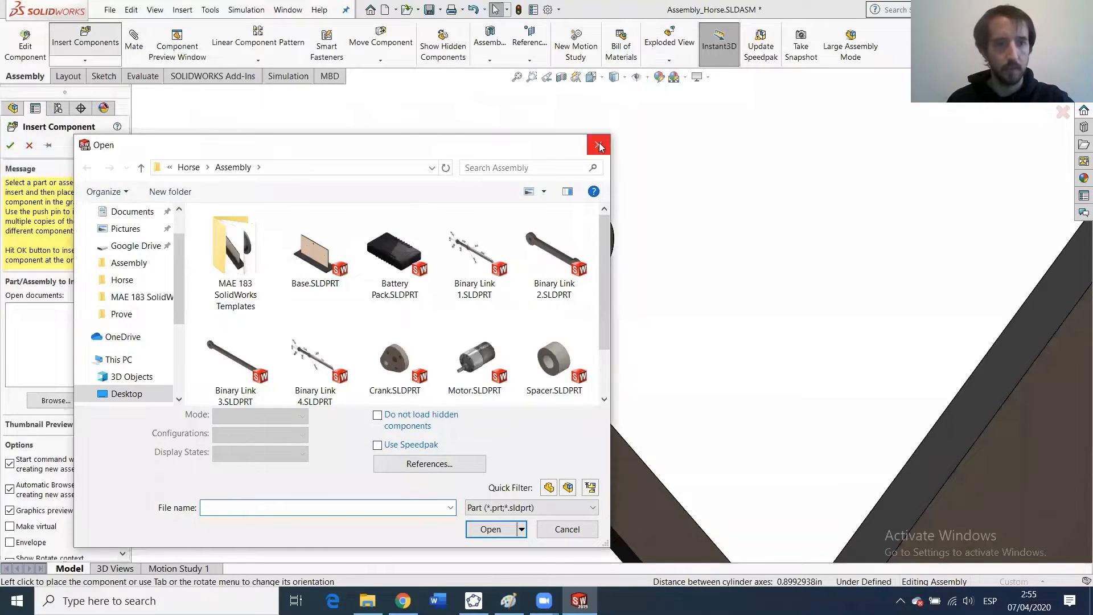
pyautogui.click(597, 145)
# Add a concentric mate between the second spacer's inner hole and the free end hole of Binary Link 3.
pyautogui.click(589, 246)
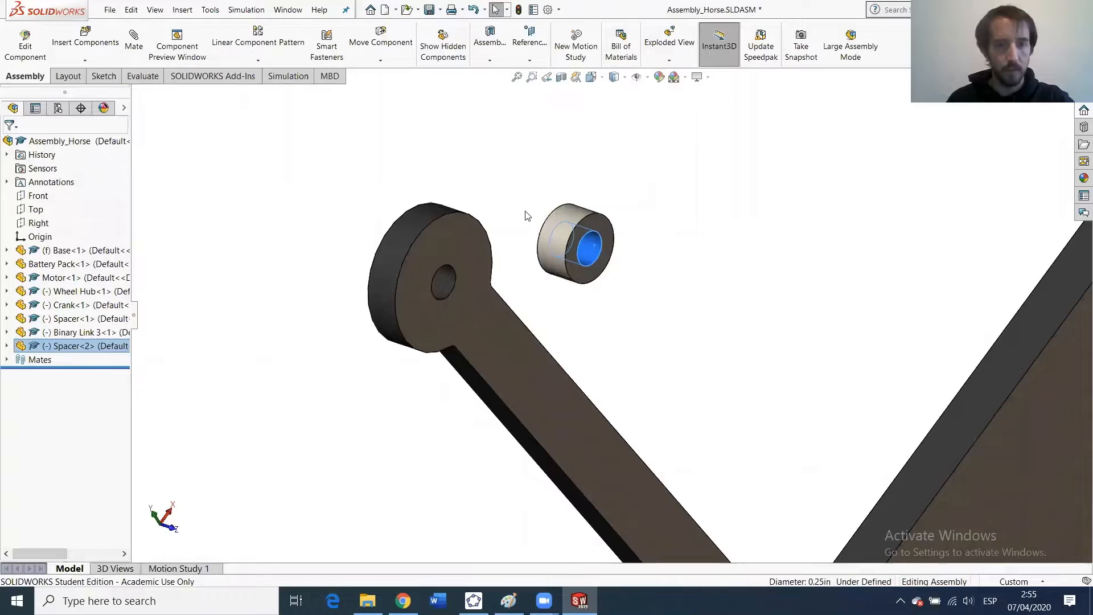
pyautogui.keyDown('ctrl'); pyautogui.click(443, 280); pyautogui.keyUp('ctrl')
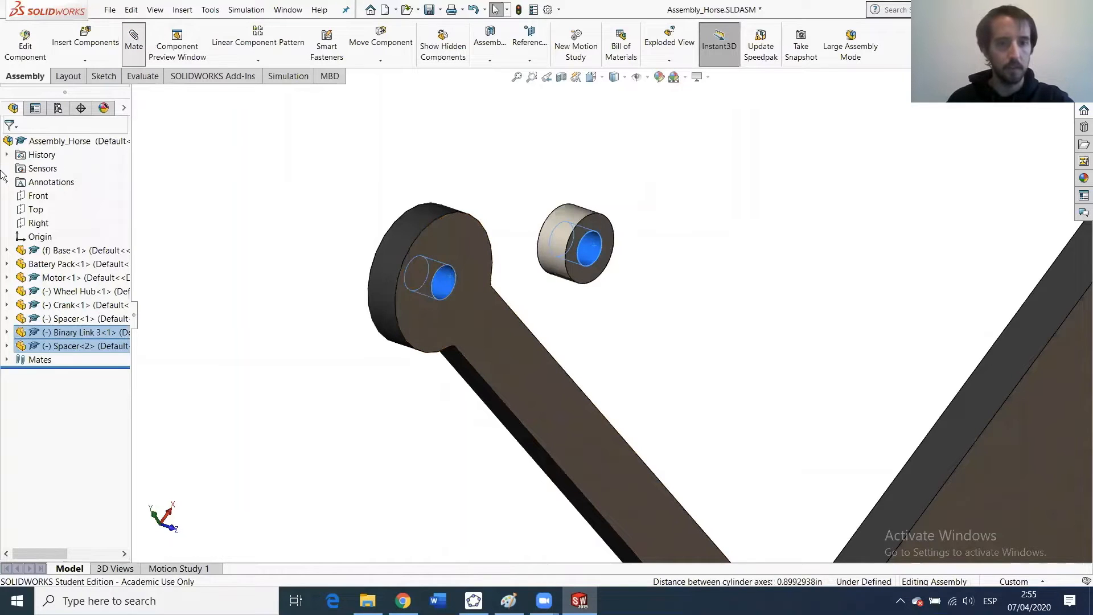
pyautogui.click(10, 145)
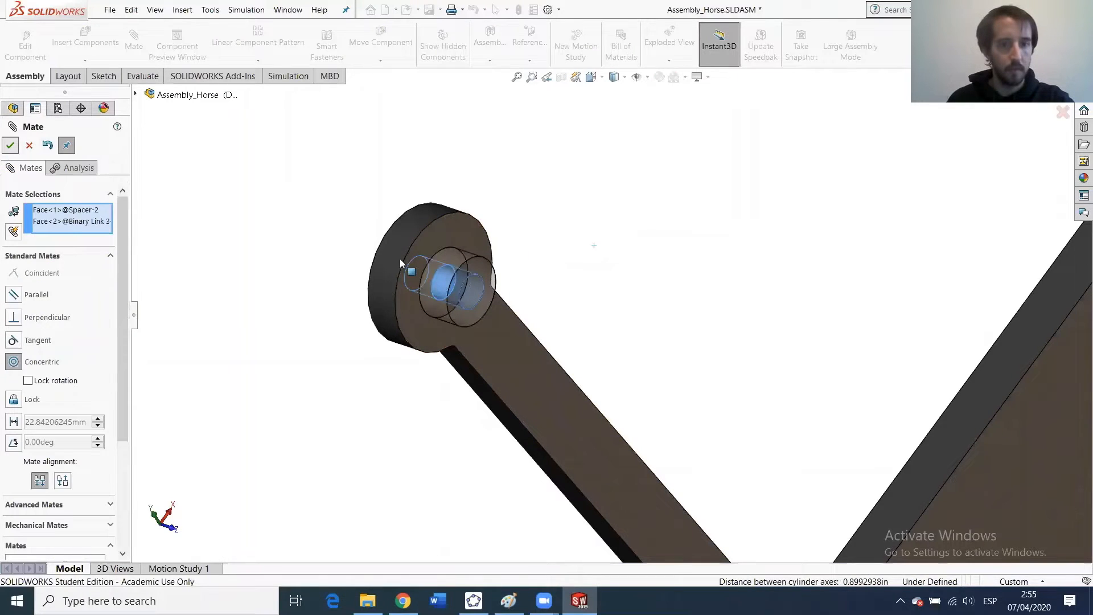
# Add a coincident mate between Binary Link 3's flat face and the second spacer's end face, and finish mating.
pyautogui.moveTo(448, 279); pyautogui.dragTo(606, 278)
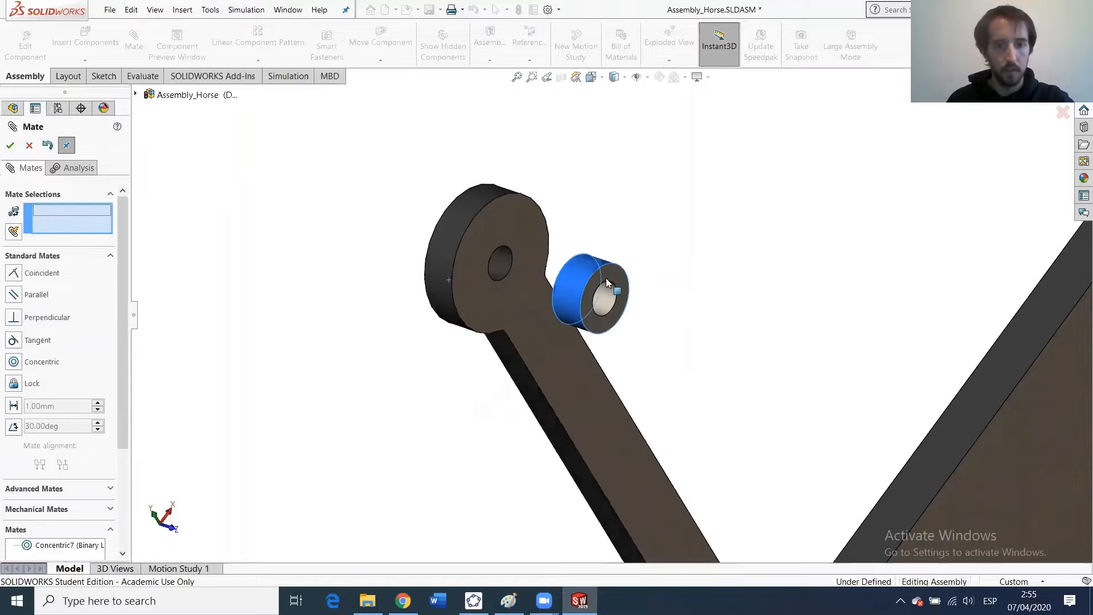
pyautogui.click(536, 233)
pyautogui.moveTo(681, 294); pyautogui.dragTo(574, 269, button='middle')
pyautogui.click(575, 270)
pyautogui.click(14, 146)
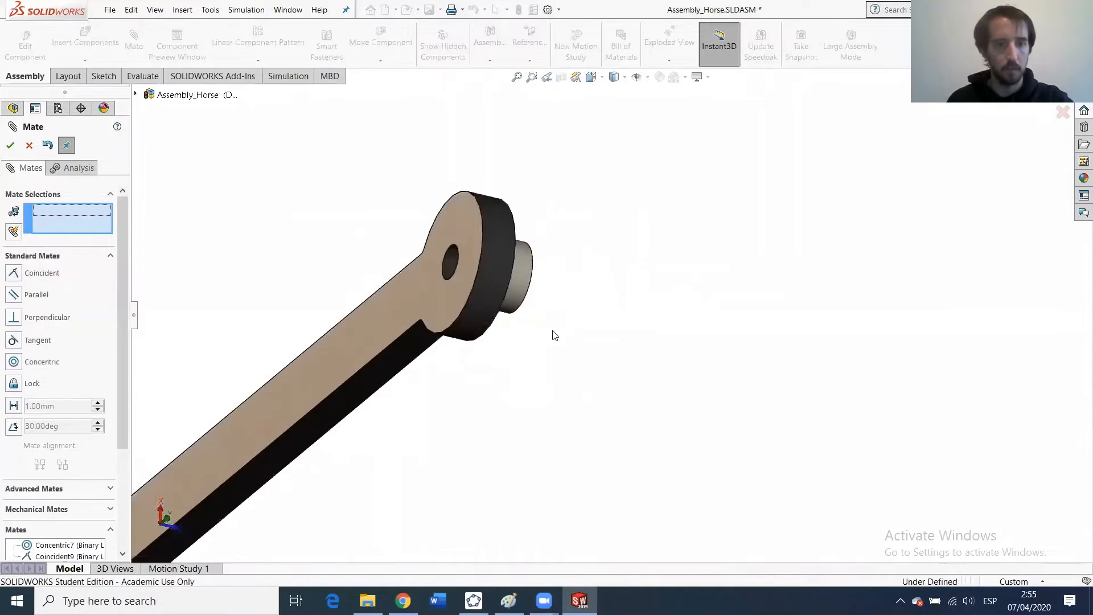
pyautogui.scroll(5, 551, 331)
pyautogui.moveTo(548, 327); pyautogui.dragTo(484, 252, button='middle')
pyautogui.scroll(5, 569, 308)
pyautogui.scroll(3, 643, 345)
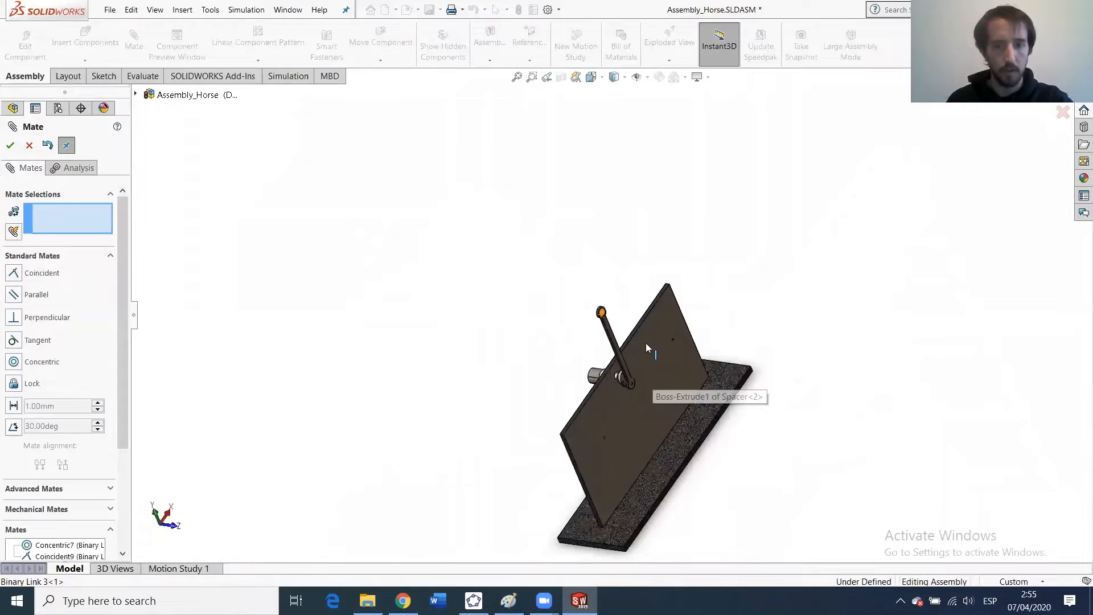
pyautogui.scroll(-6, 636, 320)
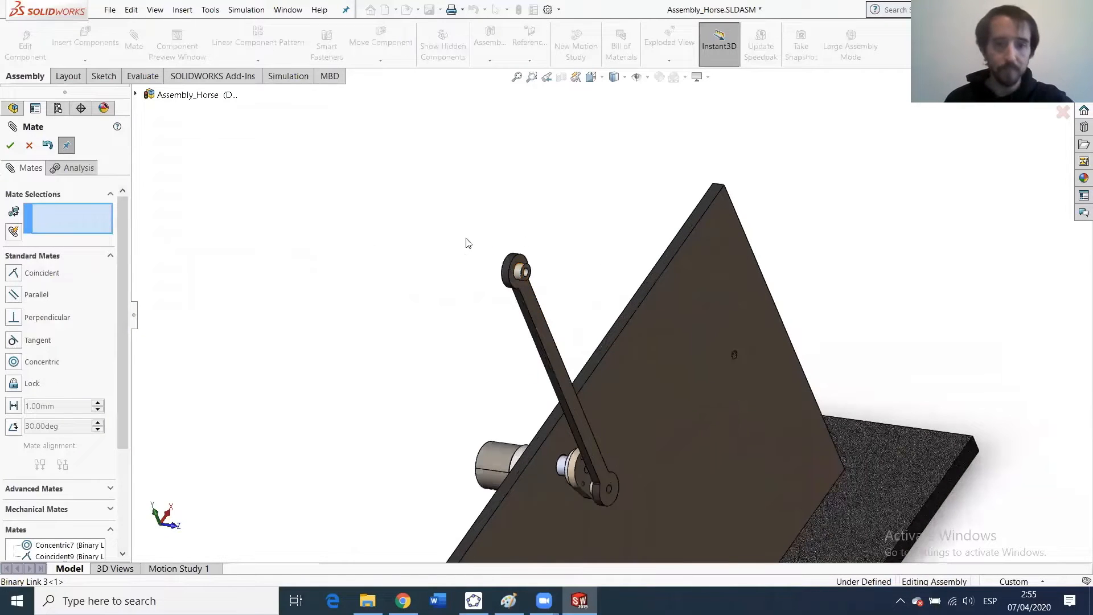
pyautogui.click(9, 144)
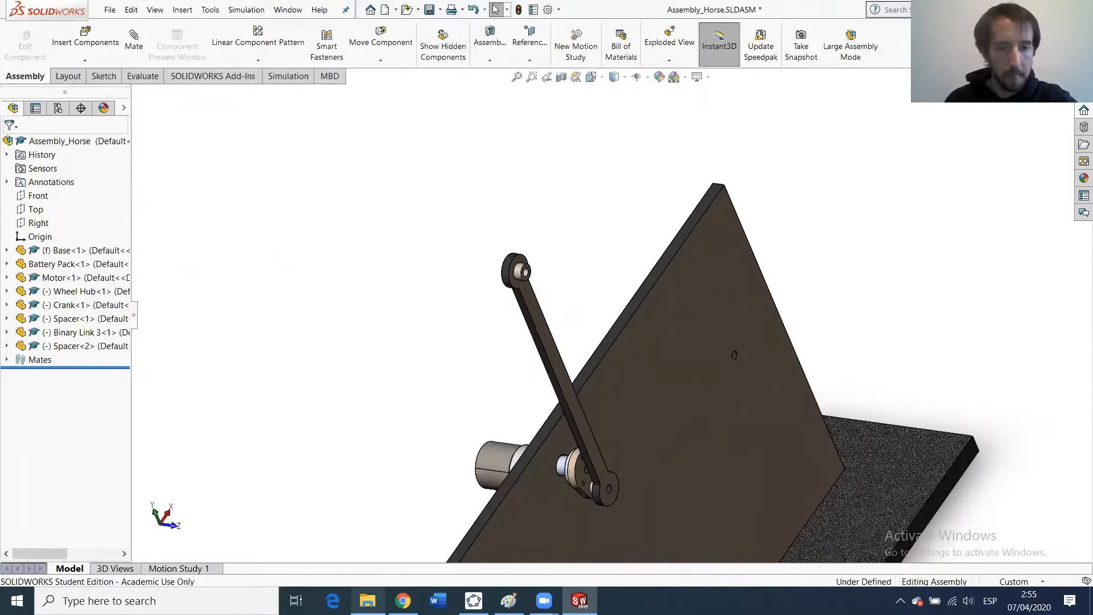
pyautogui.hotkey('alt', 'Tab')
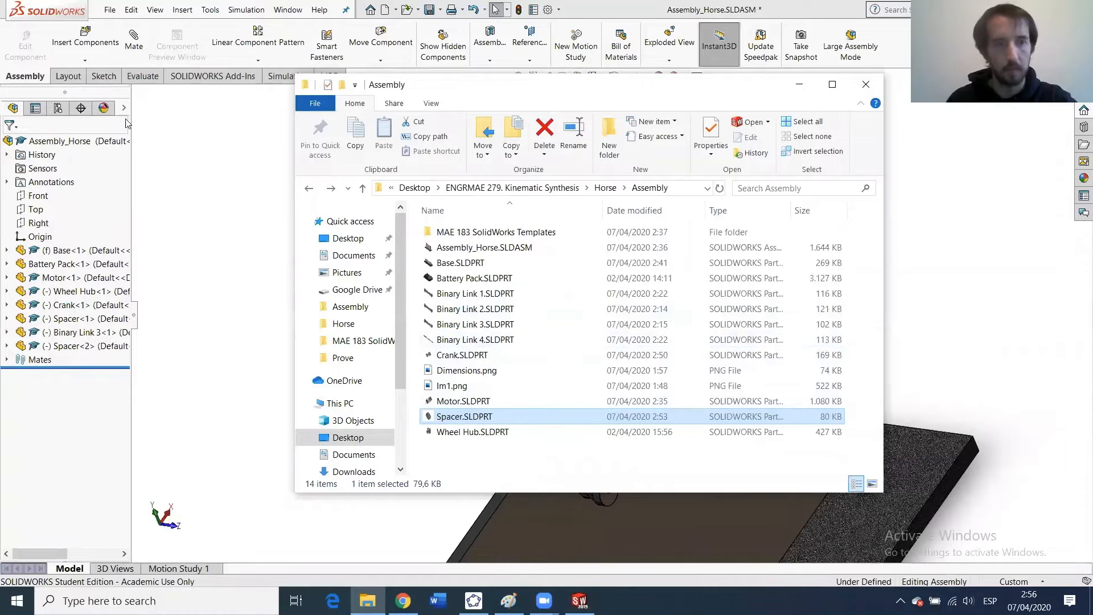
pyautogui.click(132, 83)
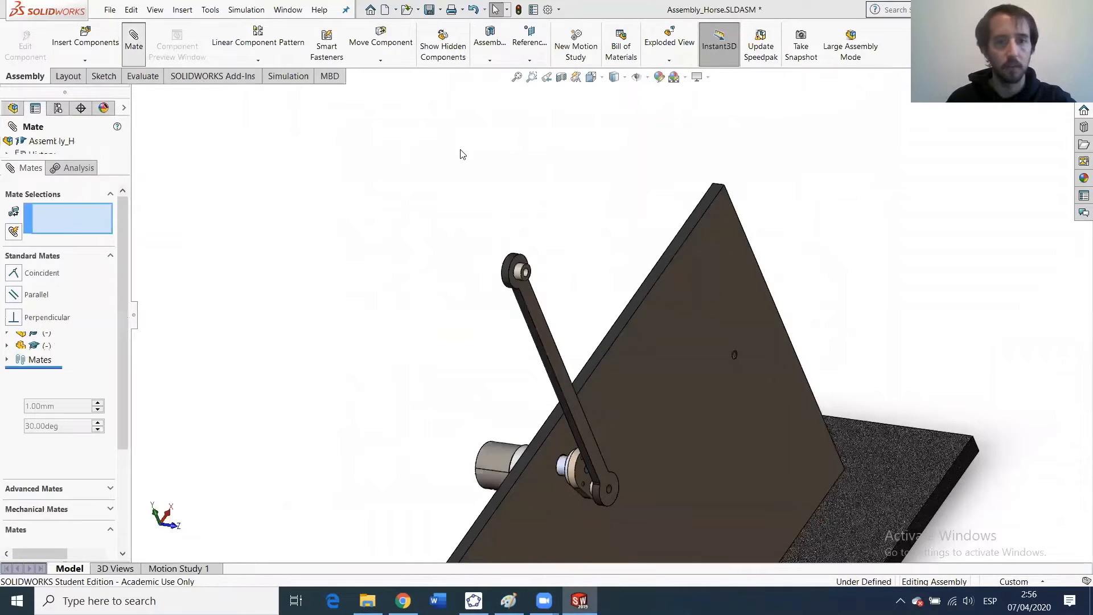
pyautogui.click(28, 146)
# Insert Binary Link 4.SLDPRT from the Assembly folder into the assembly near the second spacer.
pyautogui.click(85, 41)
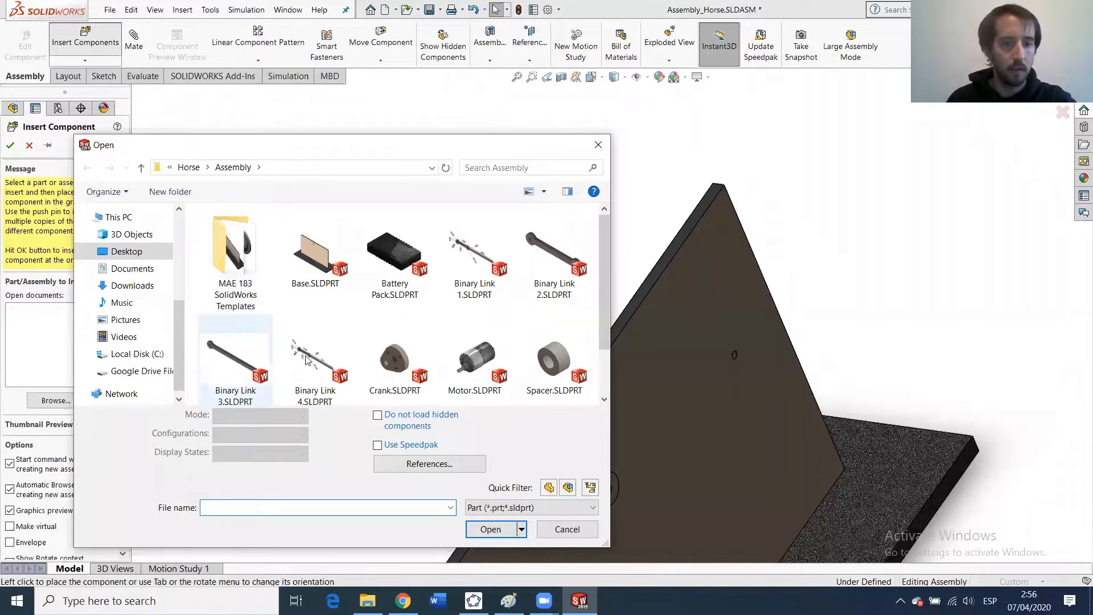
pyautogui.click(306, 362)
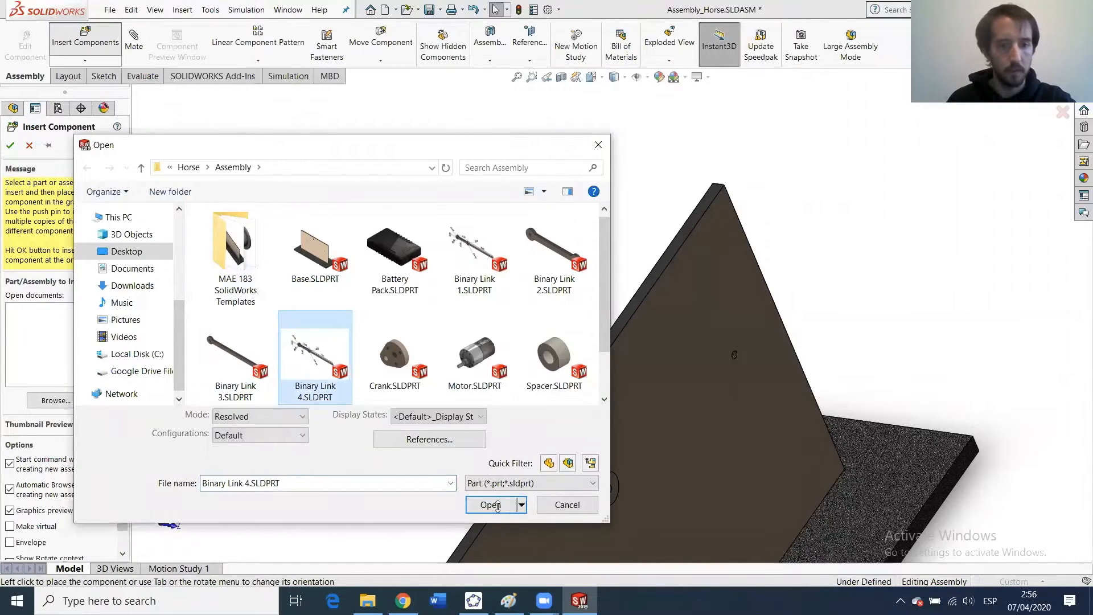
pyautogui.click(490, 529)
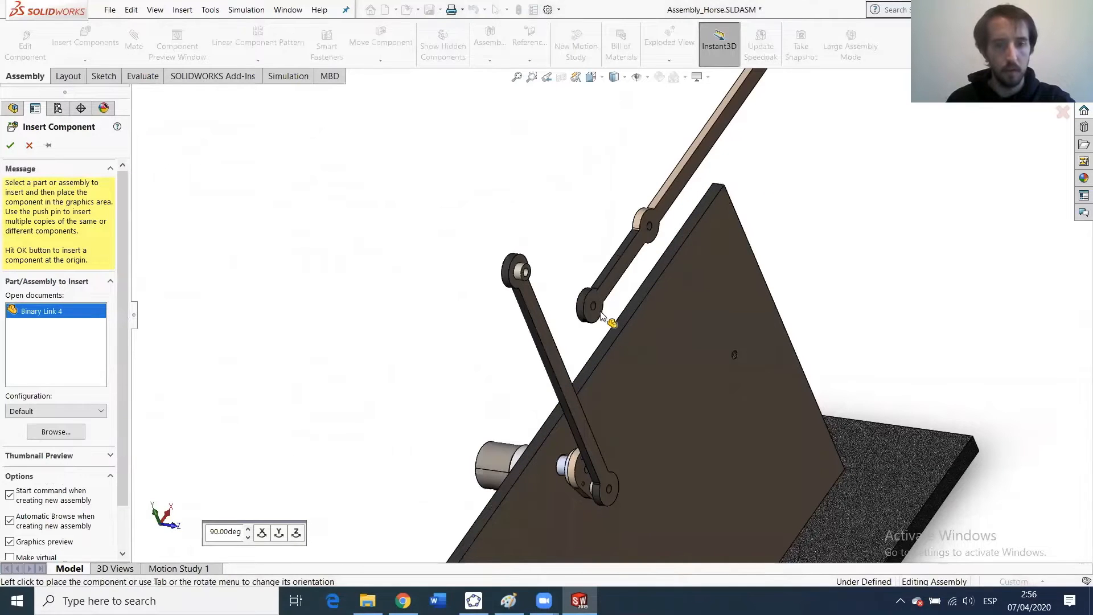
pyautogui.click(598, 312)
# Add a concentric mate between the end hole of Binary Link 4's short section and the second spacer's inner hole.
pyautogui.scroll(-2, 599, 312)
pyautogui.scroll(-2, 598, 311)
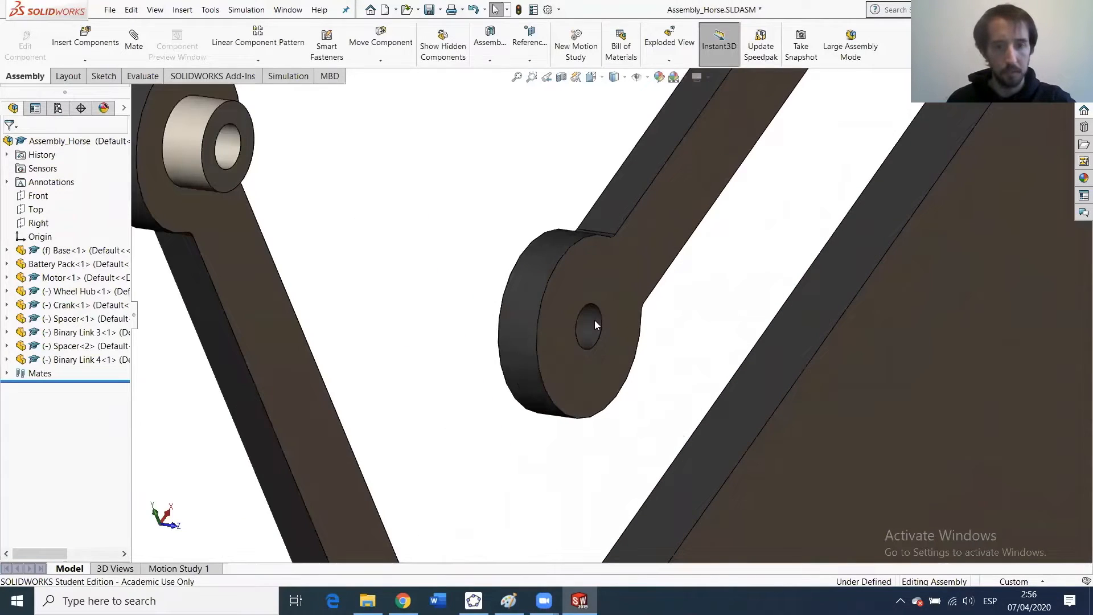
pyautogui.click(594, 321)
pyautogui.scroll(1, 594, 321)
pyautogui.scroll(-3, 410, 224)
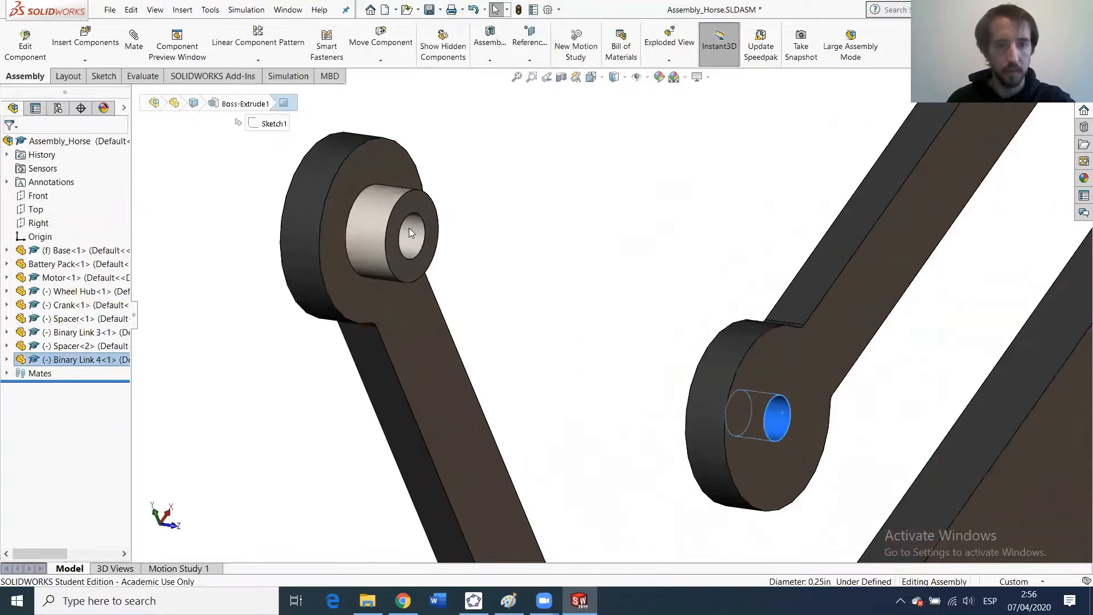
pyautogui.keyDown('ctrl'); pyautogui.click(411, 234); pyautogui.keyUp('ctrl')
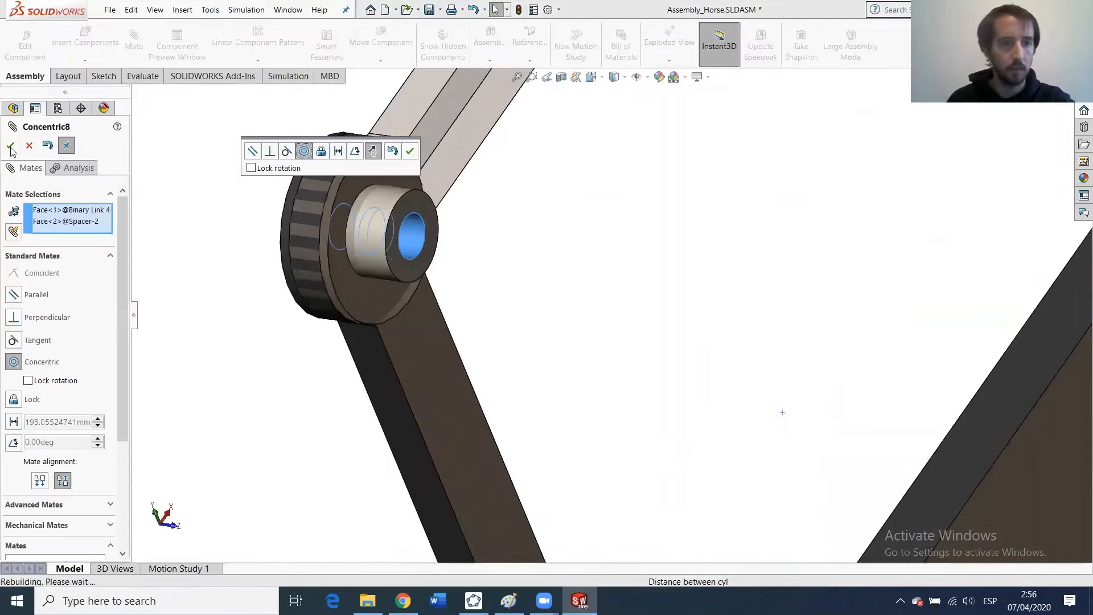
pyautogui.click(10, 150)
# Pull Binary Link 4 clear and add a coincident mate between its back face and the second spacer's outer end face.
pyautogui.moveTo(446, 165); pyautogui.dragTo(718, 243)
pyautogui.scroll(3, 643, 299)
pyautogui.moveTo(639, 302); pyautogui.dragTo(488, 276, button='middle')
pyautogui.click(591, 252)
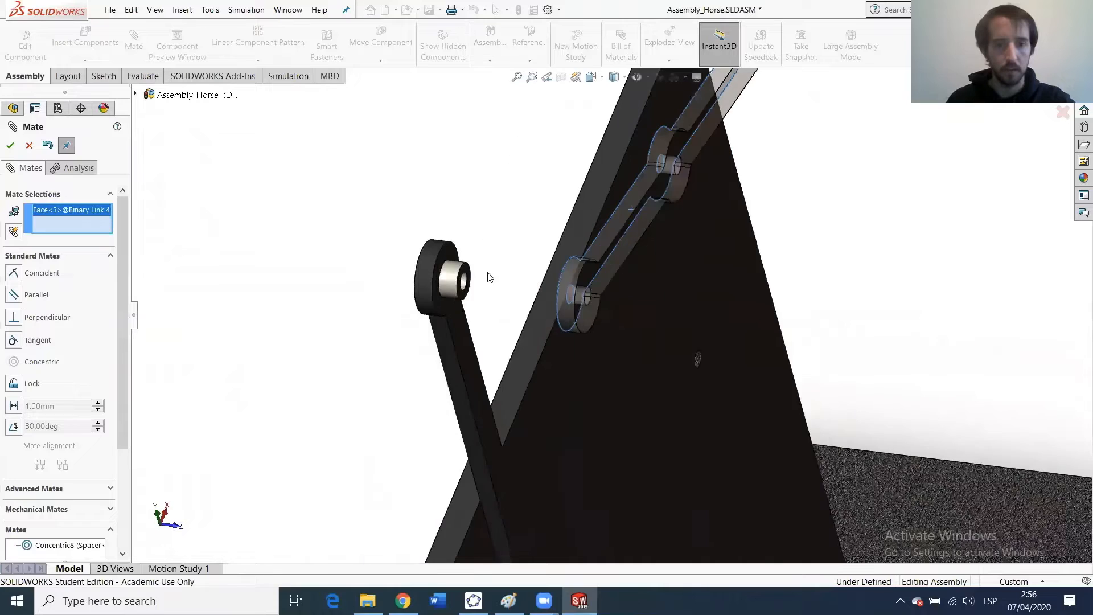
pyautogui.scroll(-3, 485, 289)
pyautogui.click(471, 273)
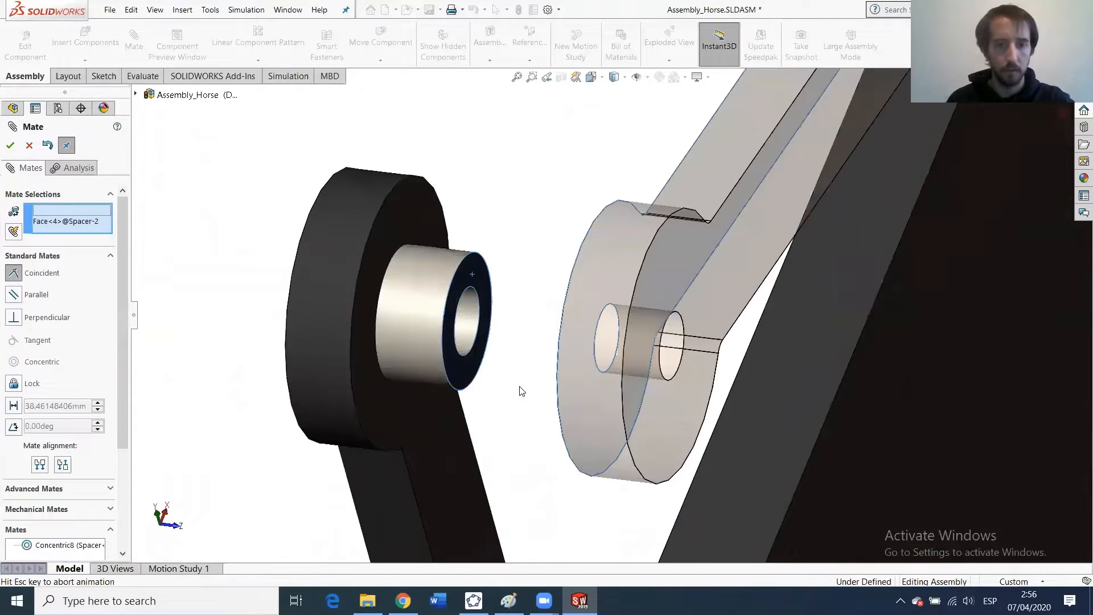
pyautogui.scroll(3, 538, 397)
pyautogui.click(10, 146)
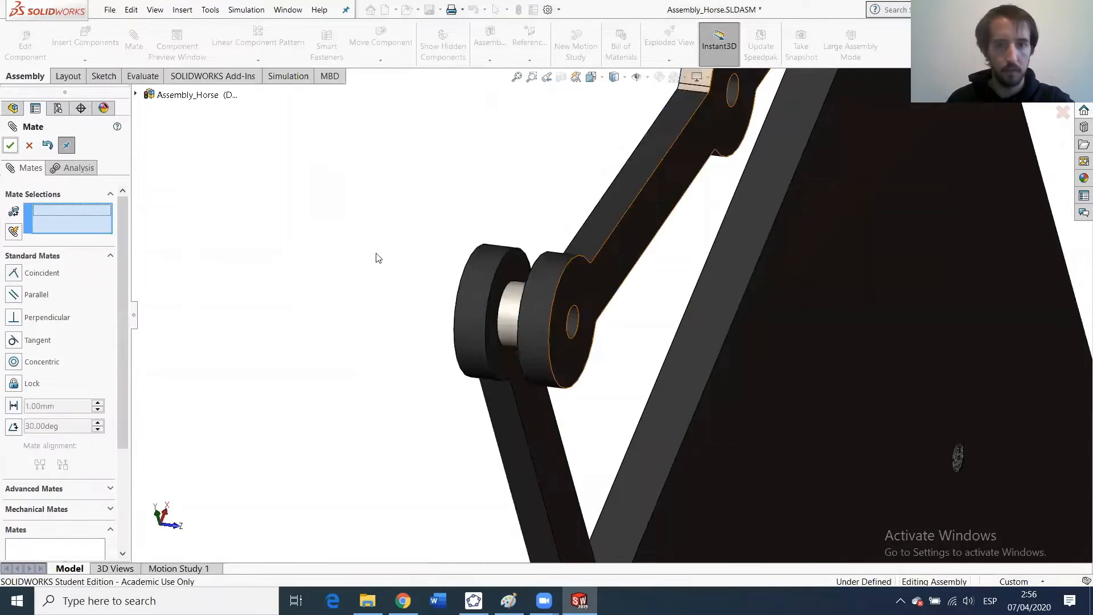
# Add a concentric mate between Binary Link 4's middle hole and the matching pivot hole in the base's upright panel.
pyautogui.scroll(3, 578, 313)
pyautogui.scroll(-5, 665, 216)
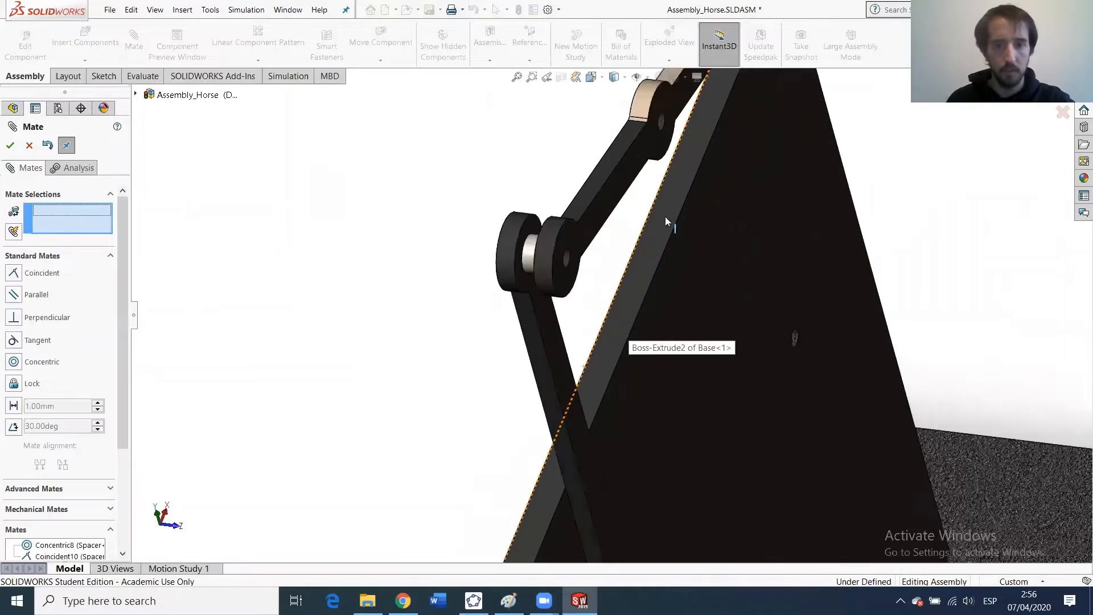
pyautogui.click(656, 90)
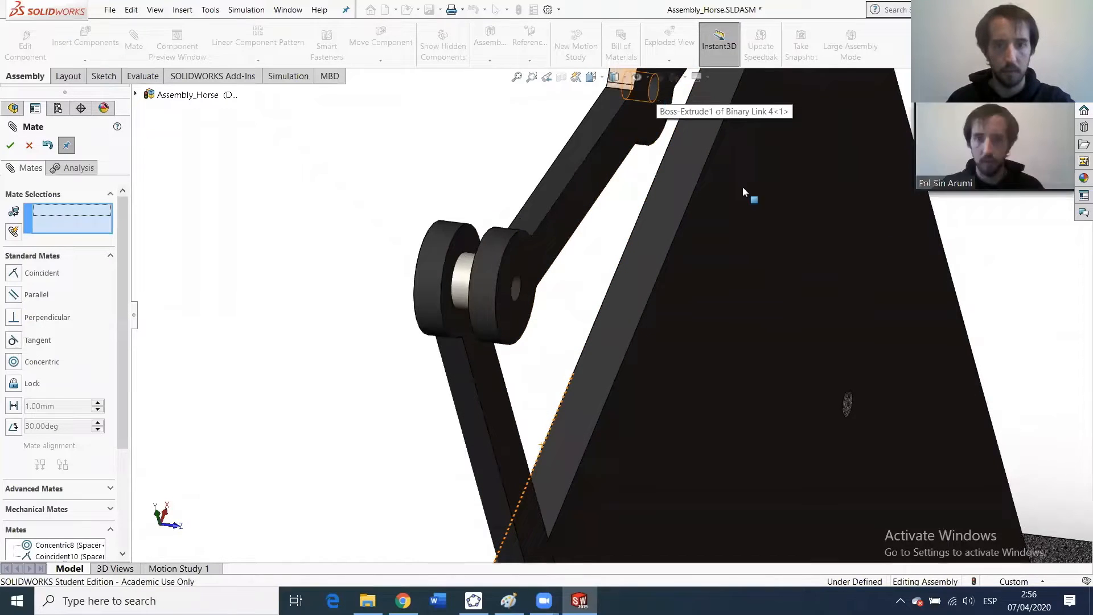
pyautogui.scroll(-5, 831, 438)
pyautogui.click(833, 445)
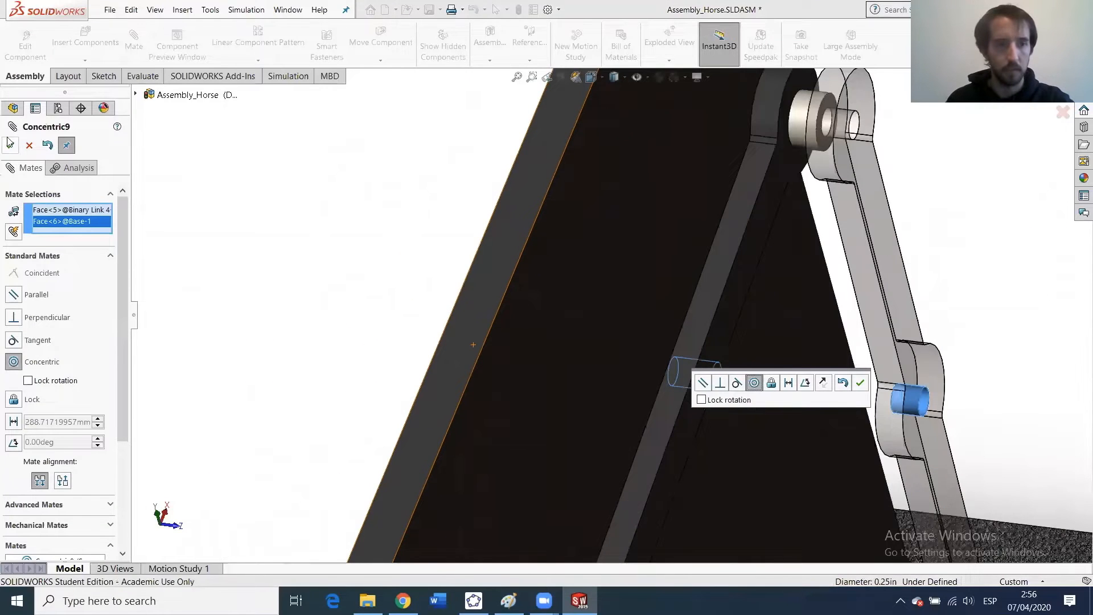
pyautogui.click(11, 146)
# In the front view, turn the crank to check the motion of Binary Links 3 and 4, and close the Mate command.
pyautogui.scroll(5, 724, 342)
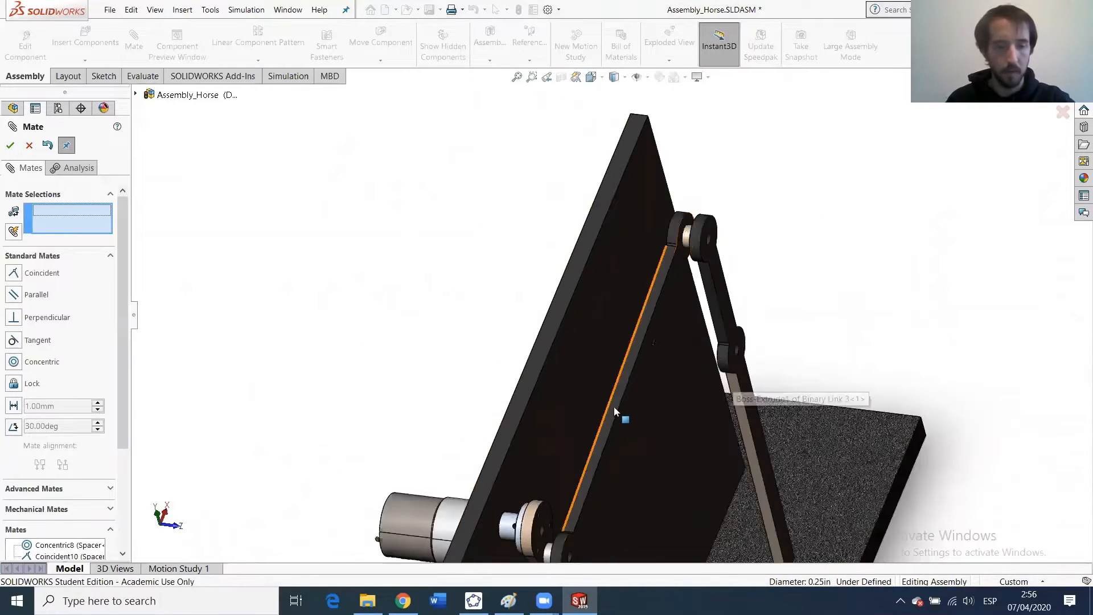
pyautogui.hotkey('ctrl', '1')
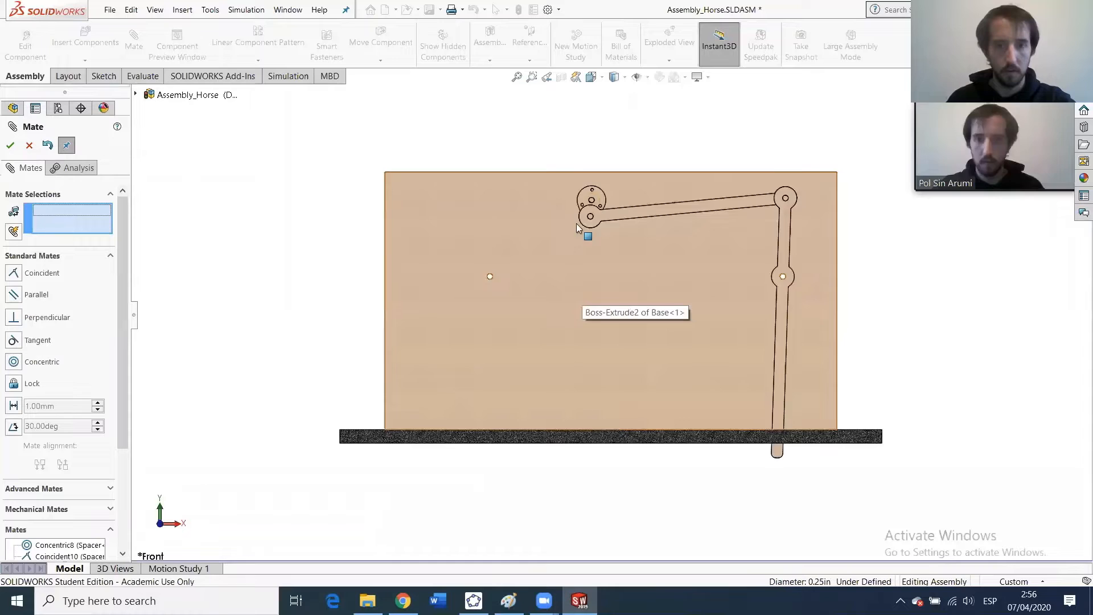
pyautogui.scroll(-4, 593, 218)
pyautogui.moveTo(590, 213); pyautogui.dragTo(715, 313)
pyautogui.scroll(3, 699, 329)
pyautogui.scroll(-2, 683, 324)
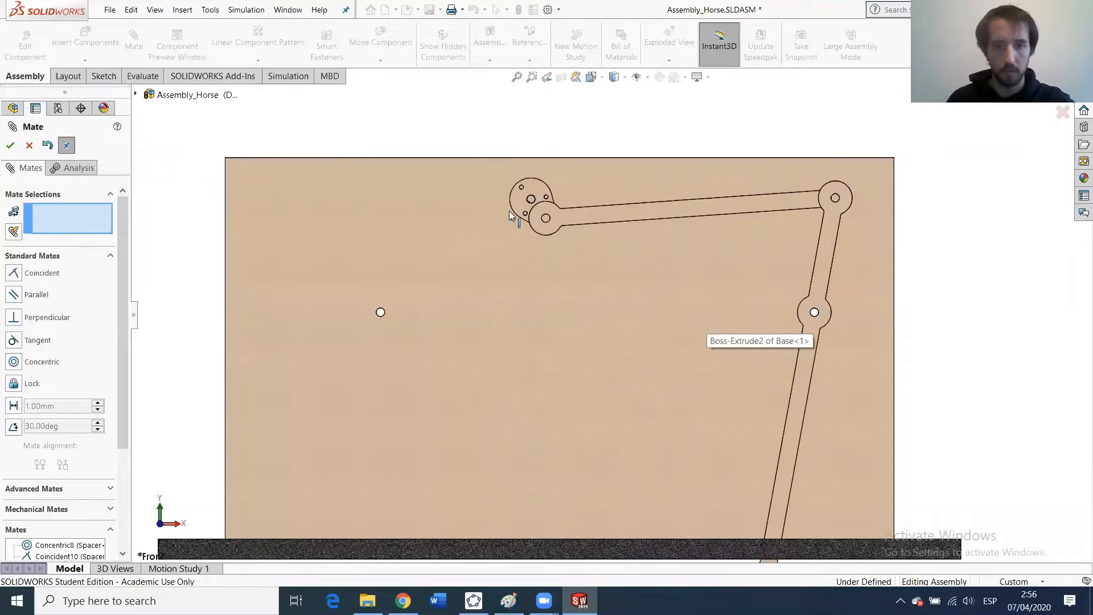
pyautogui.moveTo(550, 221); pyautogui.dragTo(632, 333)
pyautogui.scroll(3, 723, 358)
pyautogui.scroll(-1, 696, 430)
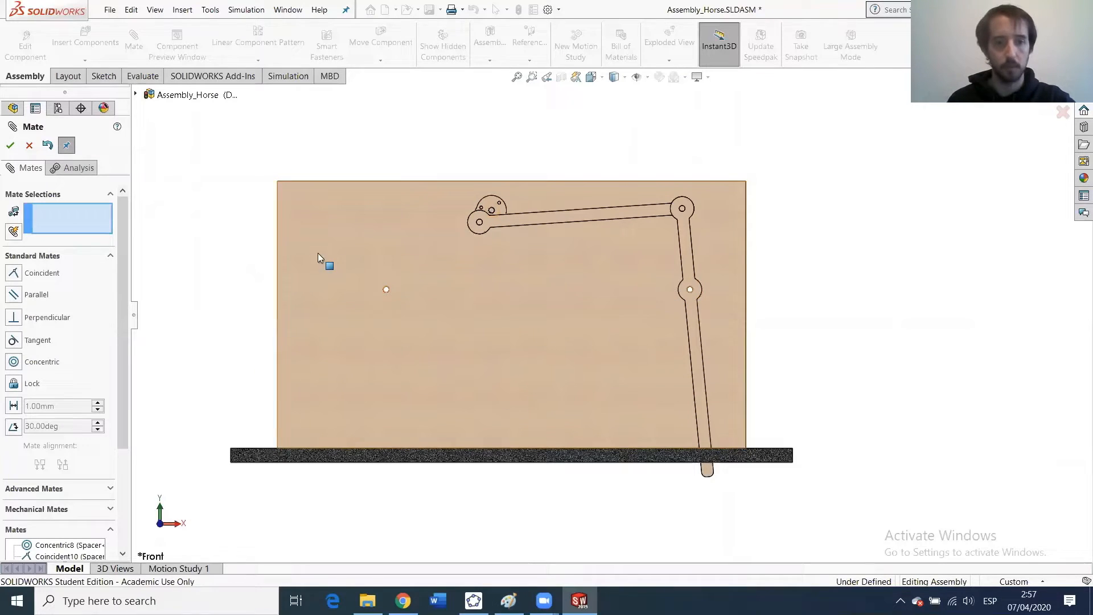
pyautogui.click(28, 147)
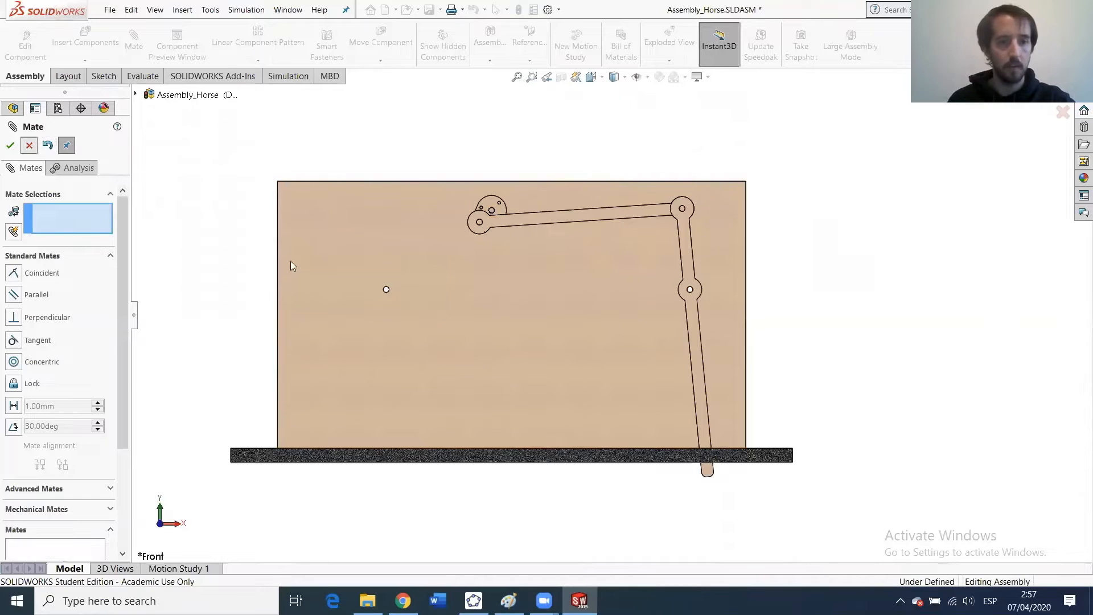
# Open the Base part from the assembly and show the whole part.
pyautogui.click(422, 228)
pyautogui.click(450, 161)
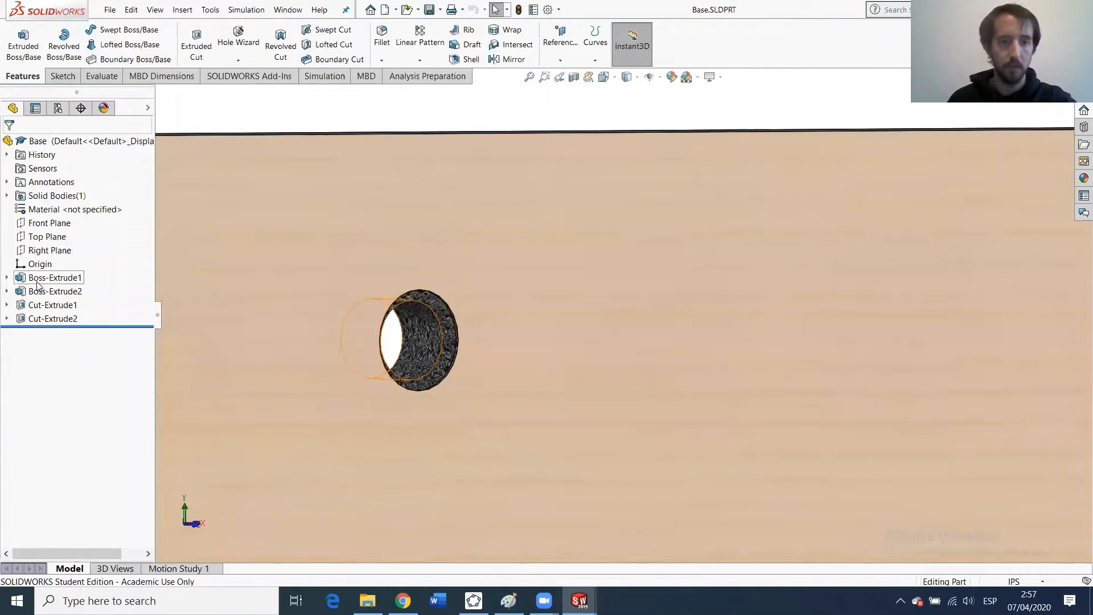
pyautogui.click(37, 281)
pyautogui.press('f')
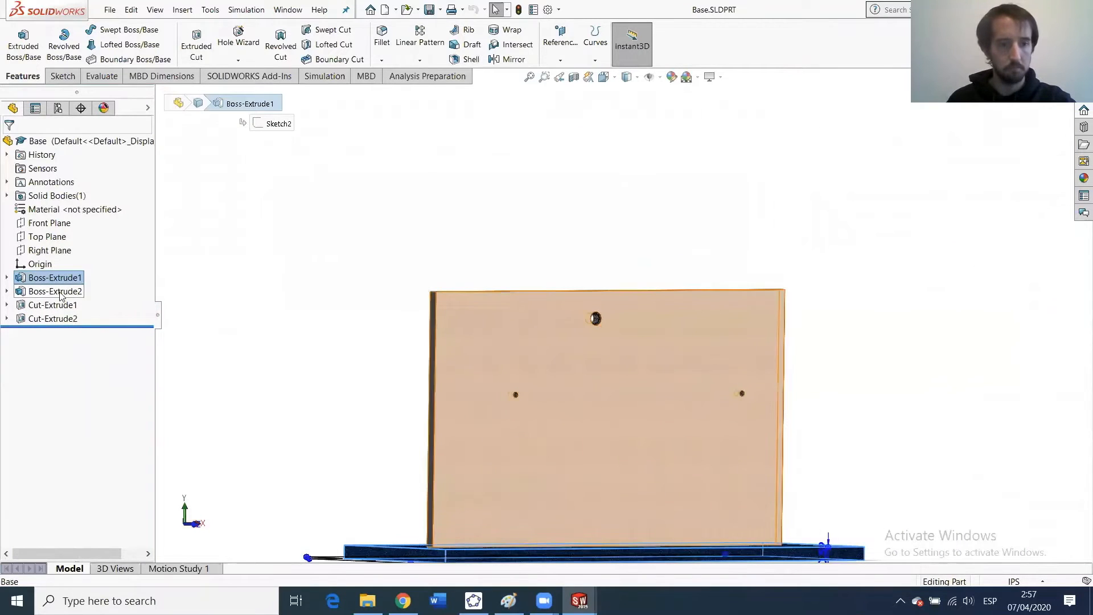
# Set the extrusion depth of the base's upright panel to 13 in.
pyautogui.click(60, 292)
pyautogui.click(64, 263)
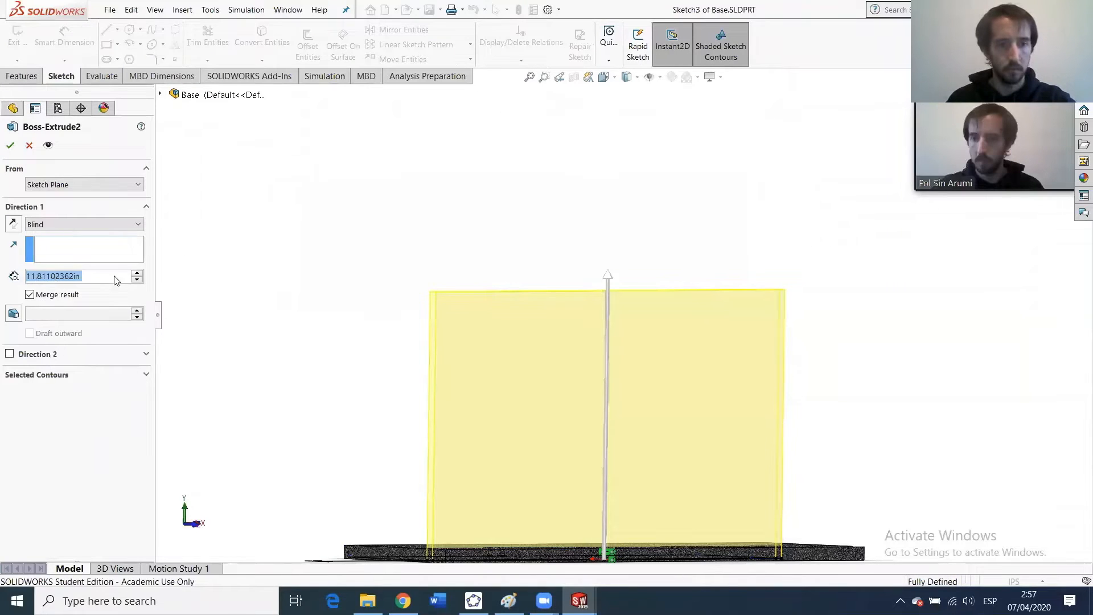
pyautogui.write('13')
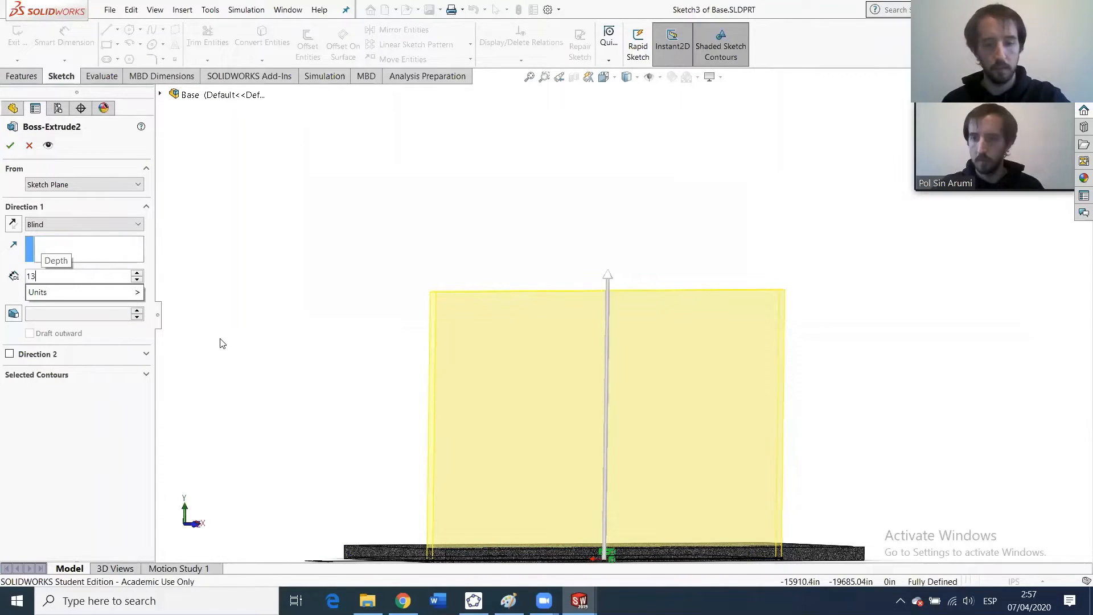
pyautogui.press('Return')
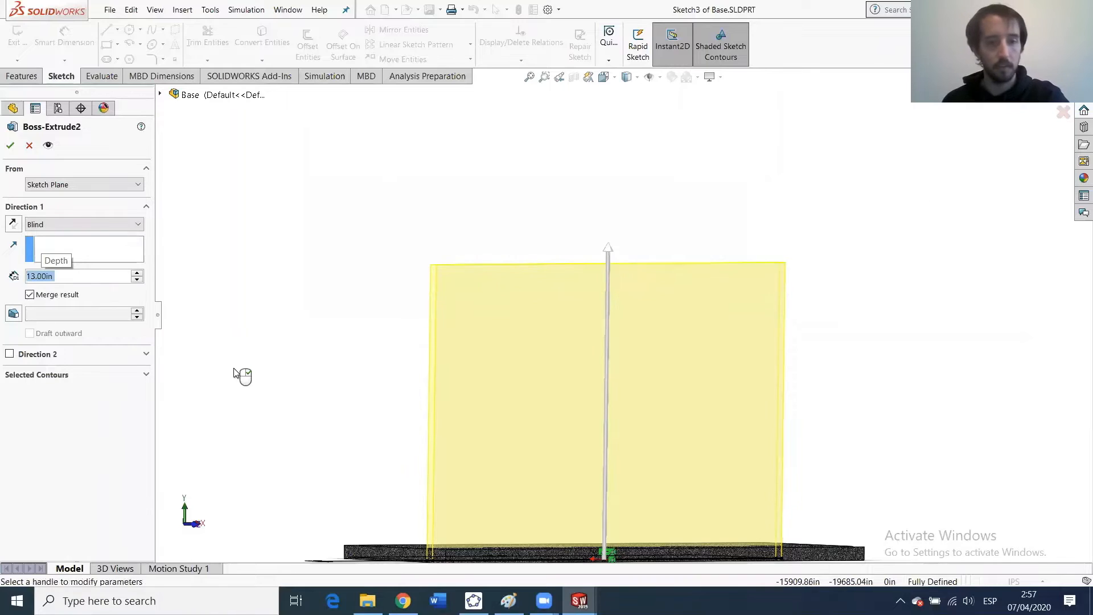
pyautogui.click(10, 146)
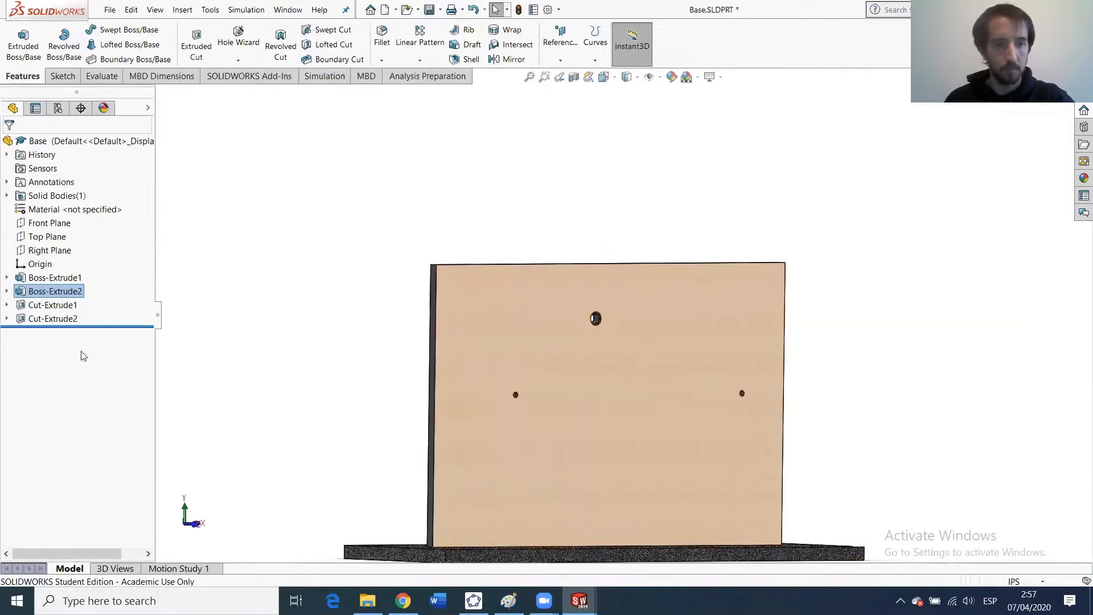
pyautogui.click(46, 306)
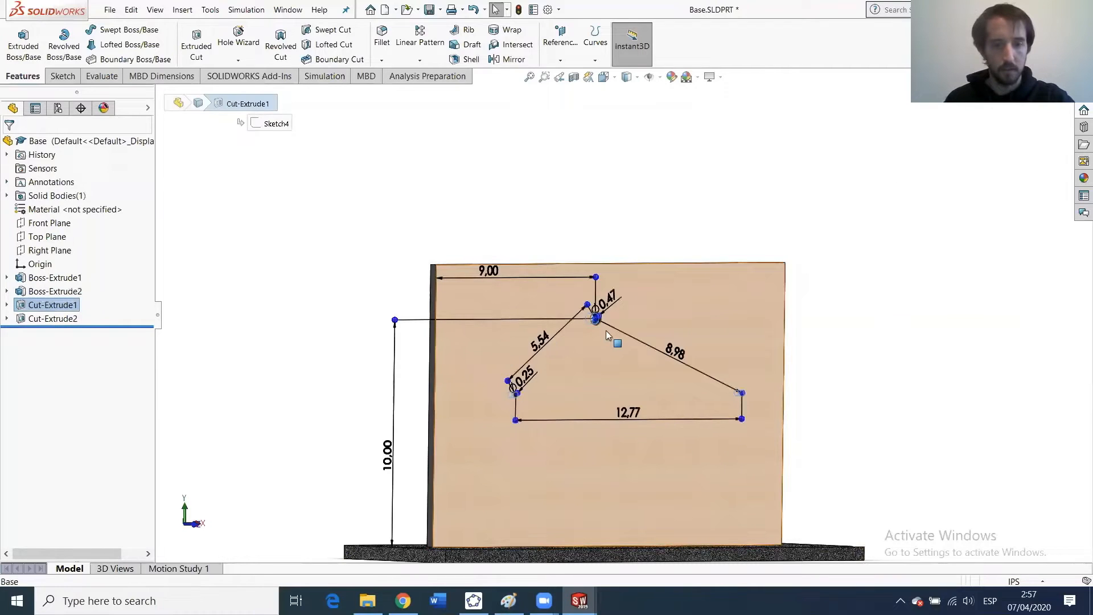
pyautogui.click(387, 463)
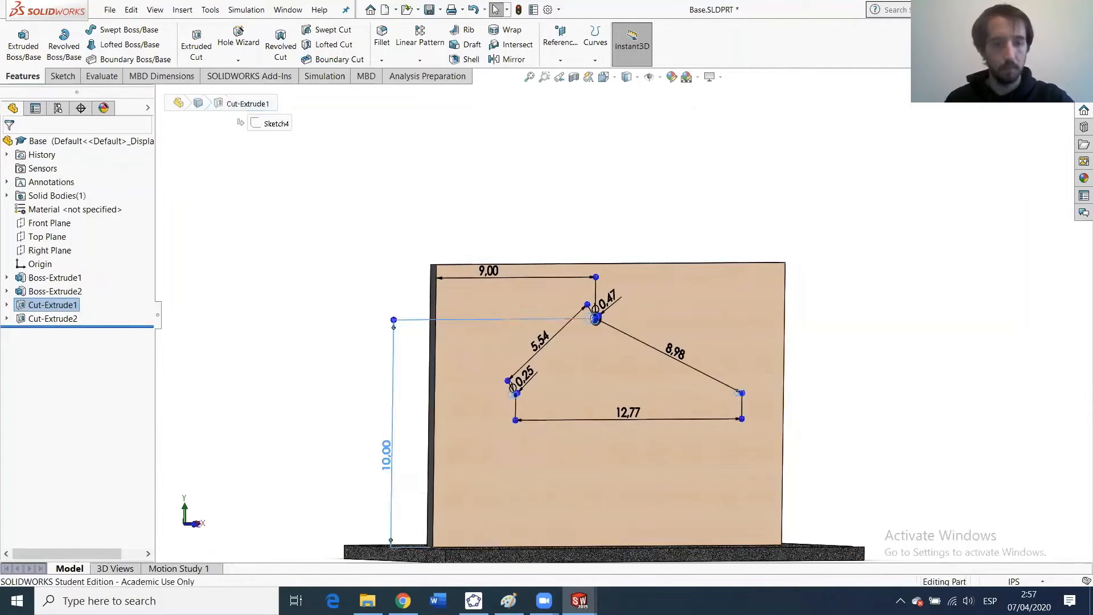
pyautogui.doubleClick(387, 463)
pyautogui.write('12')
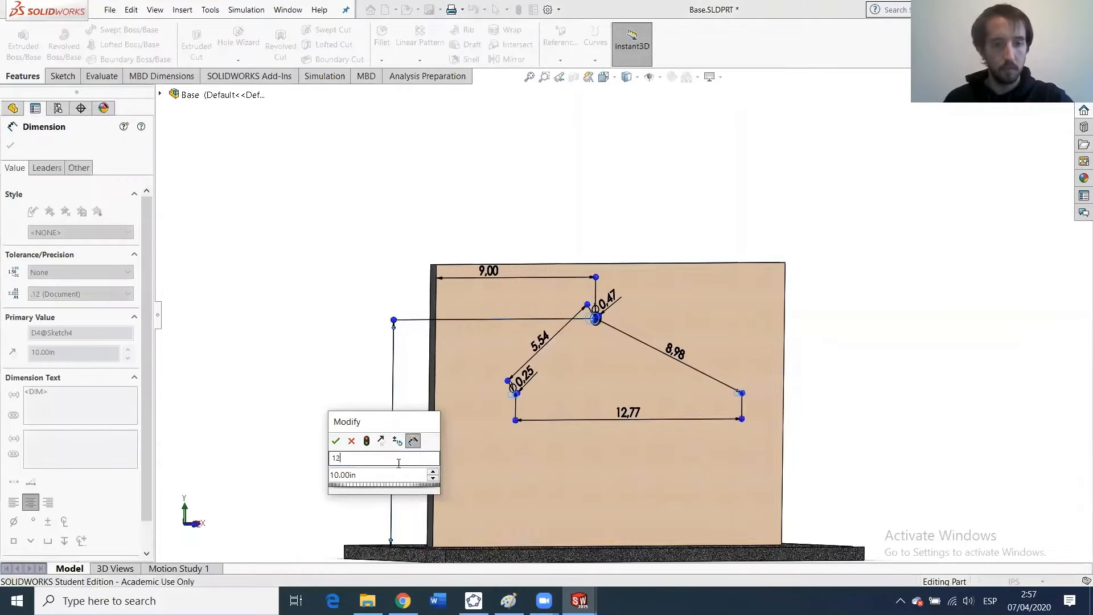
pyautogui.click(356, 442)
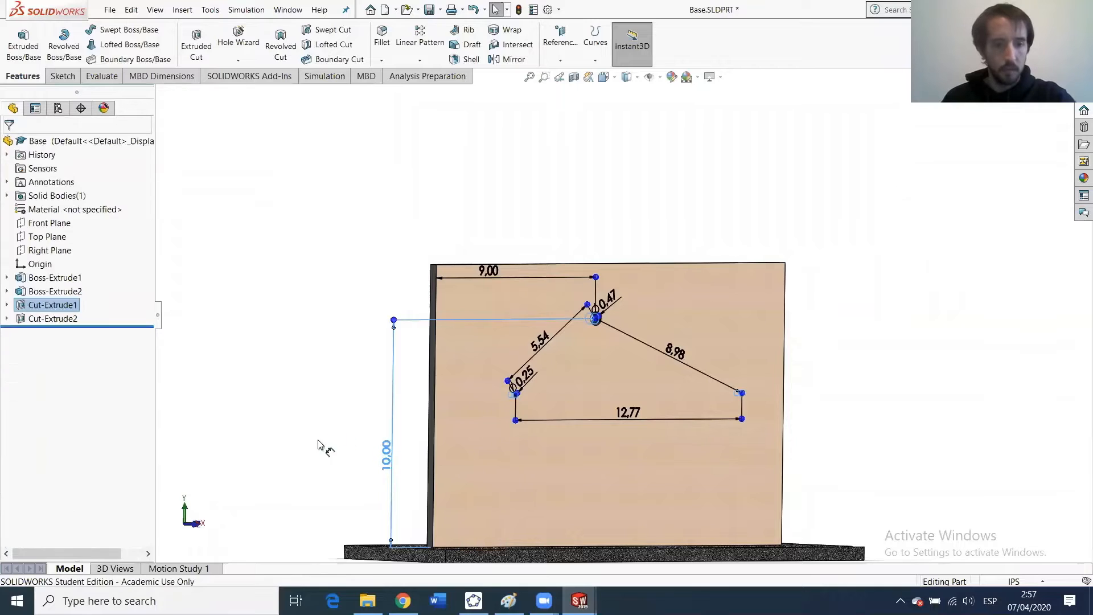
# Set the vertical dimension locating the base's crank shaft hole to 12 in and rebuild the part.
pyautogui.doubleClick(387, 455)
pyautogui.write('12')
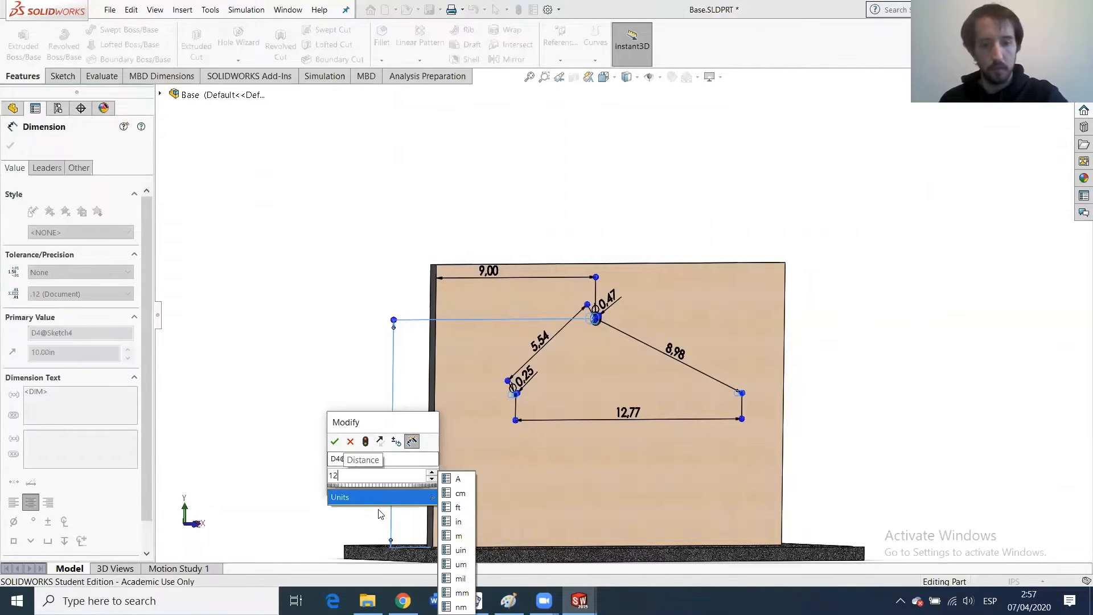
pyautogui.press('Return')
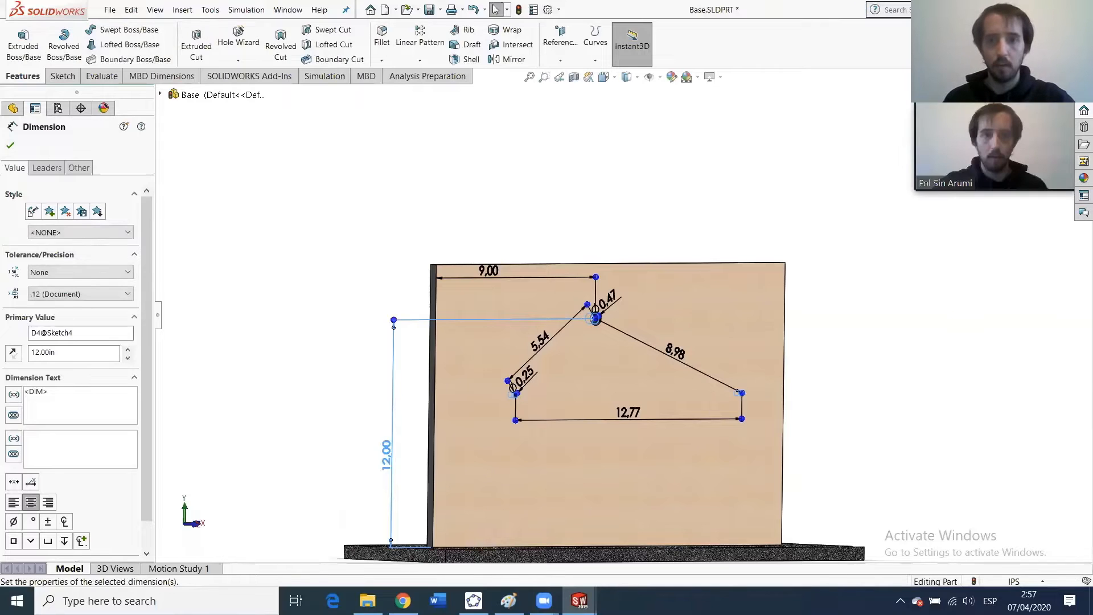
pyautogui.click(1058, 10)
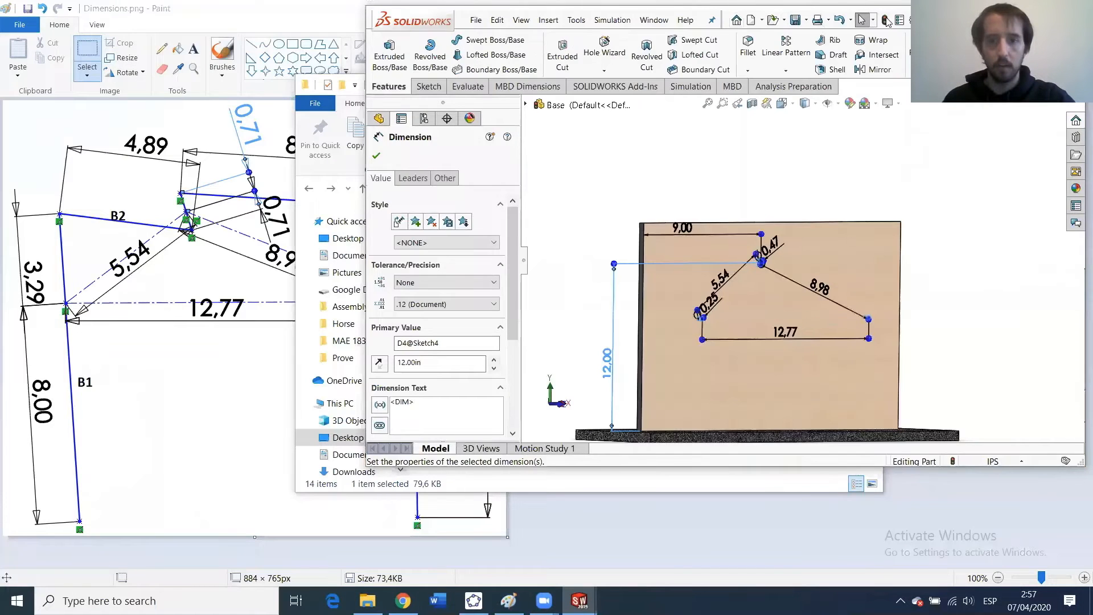
pyautogui.click(884, 21)
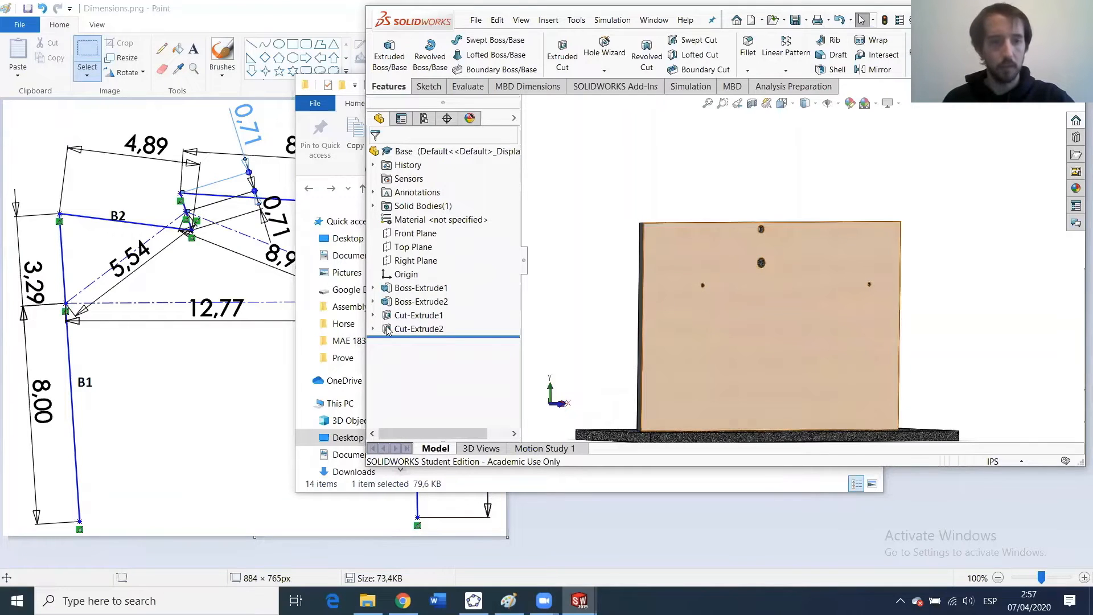
# Set the extrusion depth of the base's upright panel to 14 in.
pyautogui.click(415, 302)
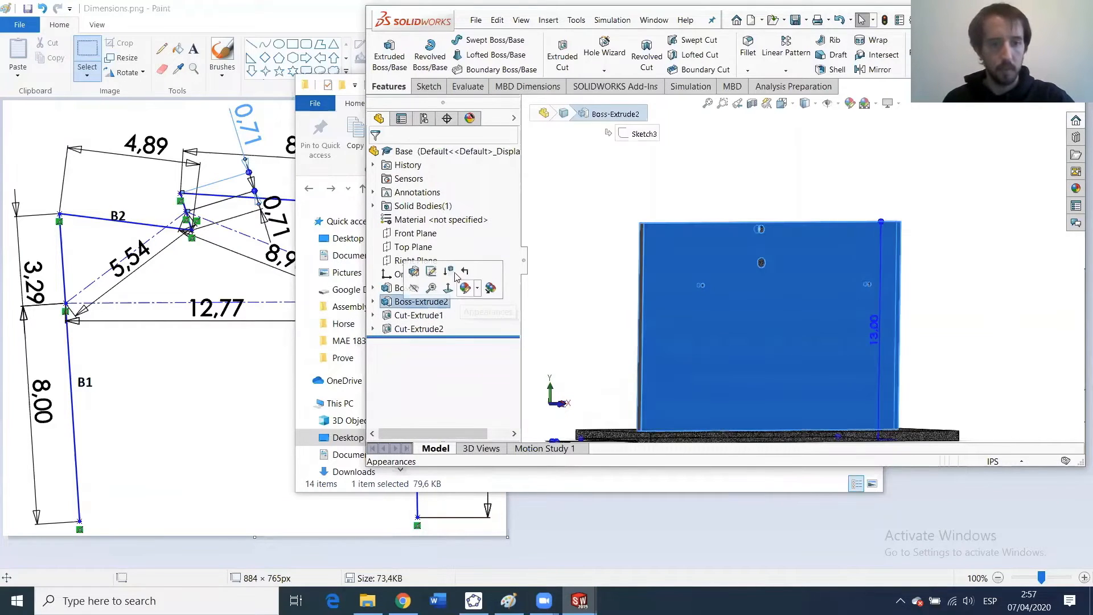
pyautogui.click(412, 271)
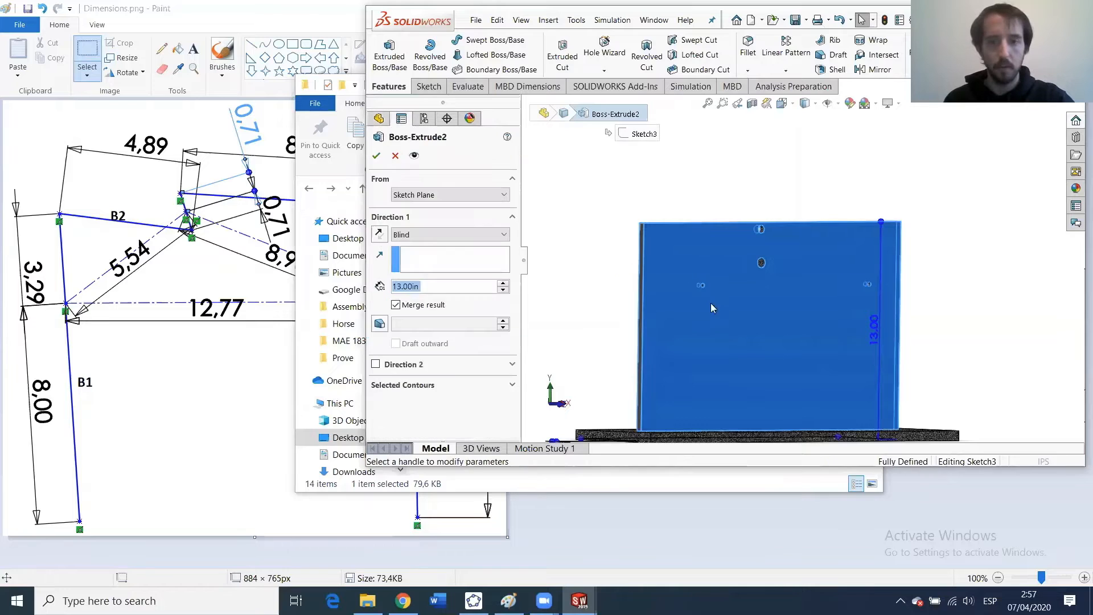
pyautogui.write('14')
pyautogui.moveTo(446, 305)
pyautogui.press('Return')
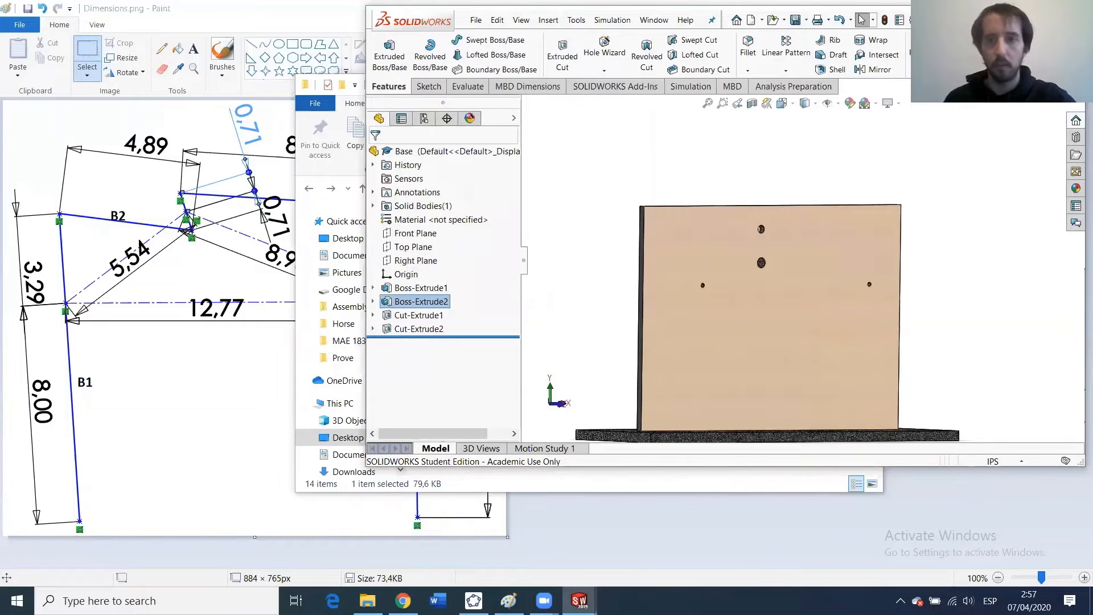
# Return to the horse assembly and move Binary Link 3 to check the linkage and crank hole on the changed base.
pyautogui.click(1054, 19)
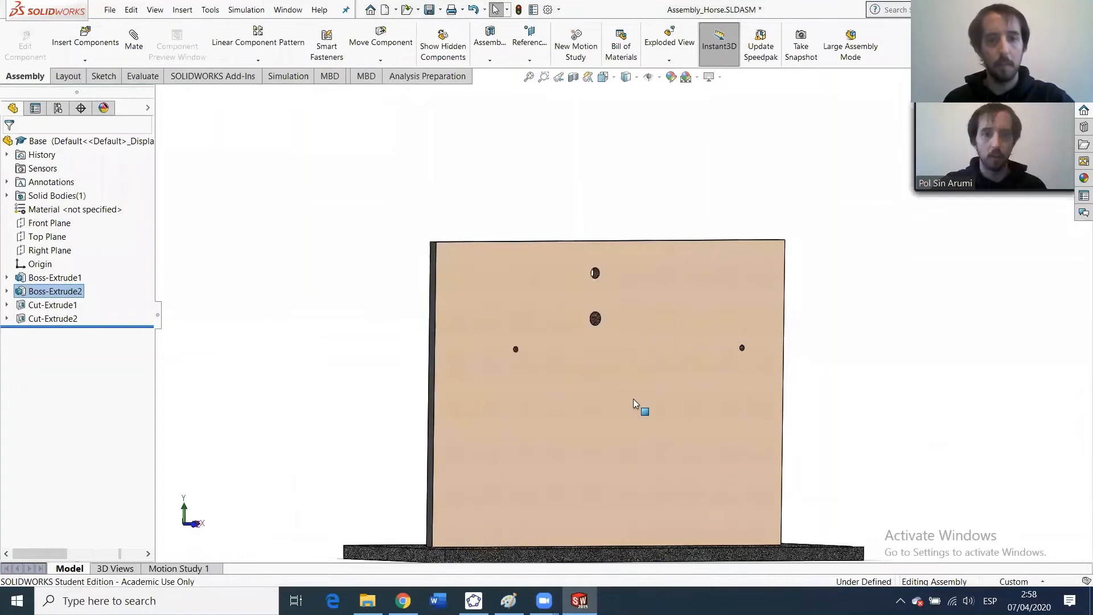
pyautogui.moveTo(491, 179); pyautogui.dragTo(521, 167)
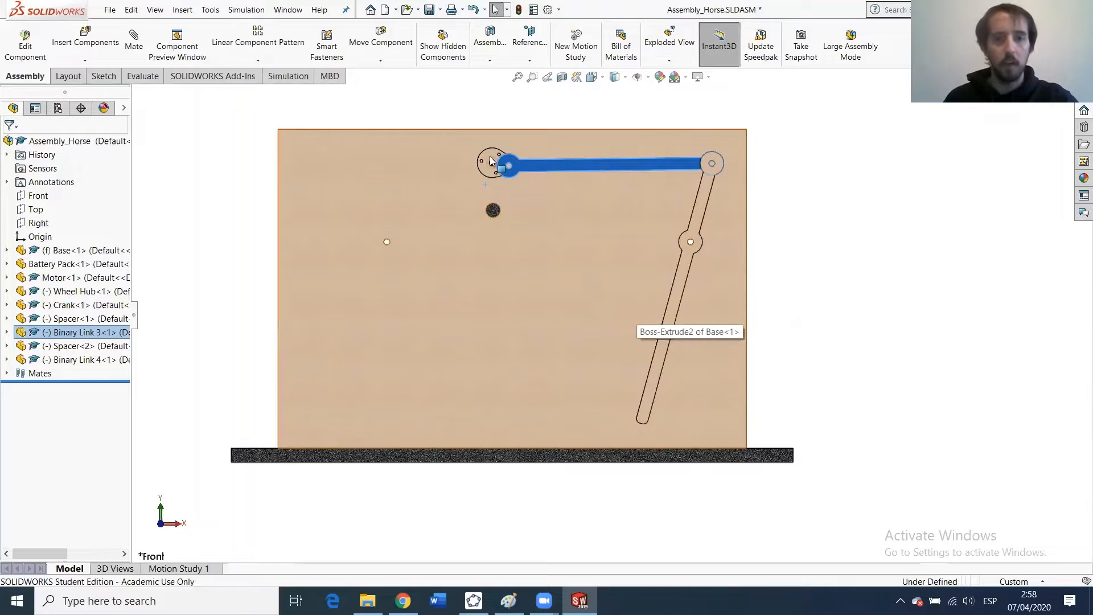
pyautogui.moveTo(505, 171); pyautogui.dragTo(491, 197)
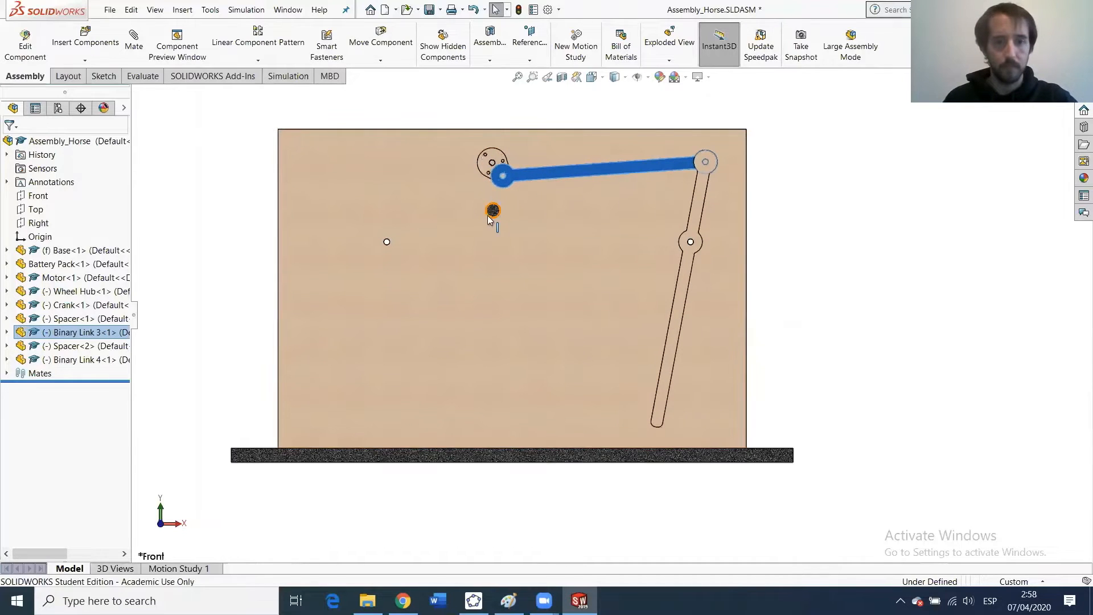
pyautogui.scroll(-5, 487, 215)
pyautogui.scroll(3, 564, 245)
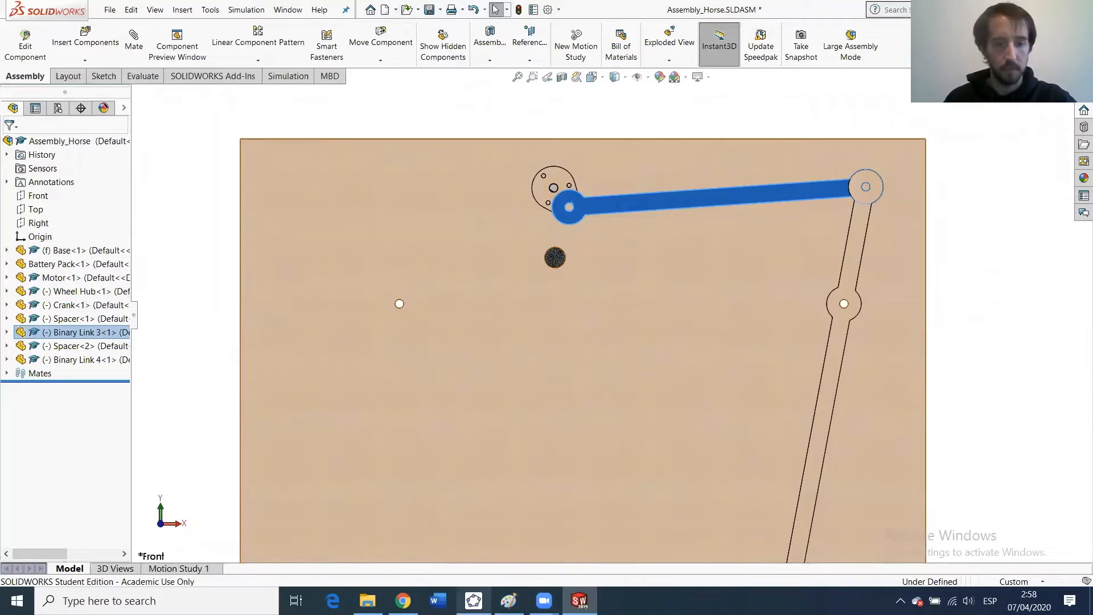
# Open the Base part again and edit Sketch5, the circle sketch of Cut-Extrude2.
pyautogui.click(435, 331)
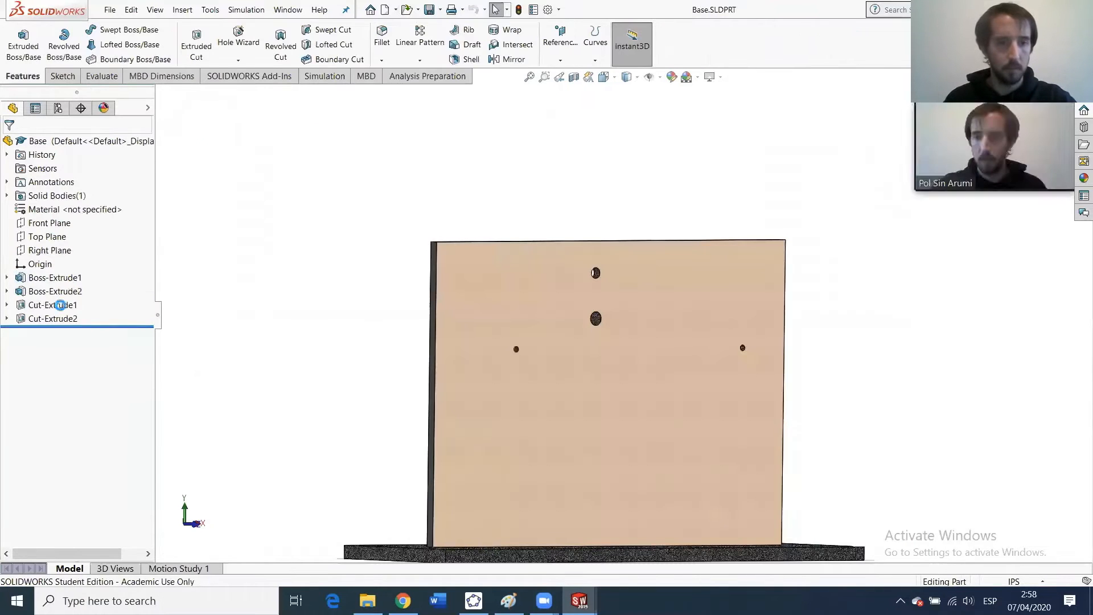
pyautogui.click(84, 306)
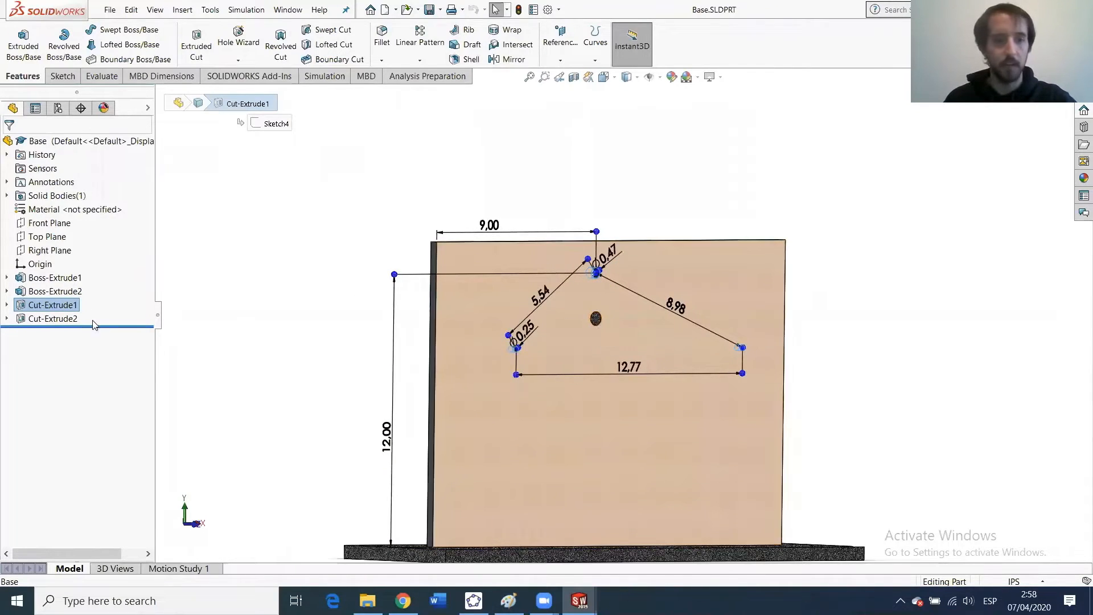
pyautogui.click(59, 319)
pyautogui.click(7, 319)
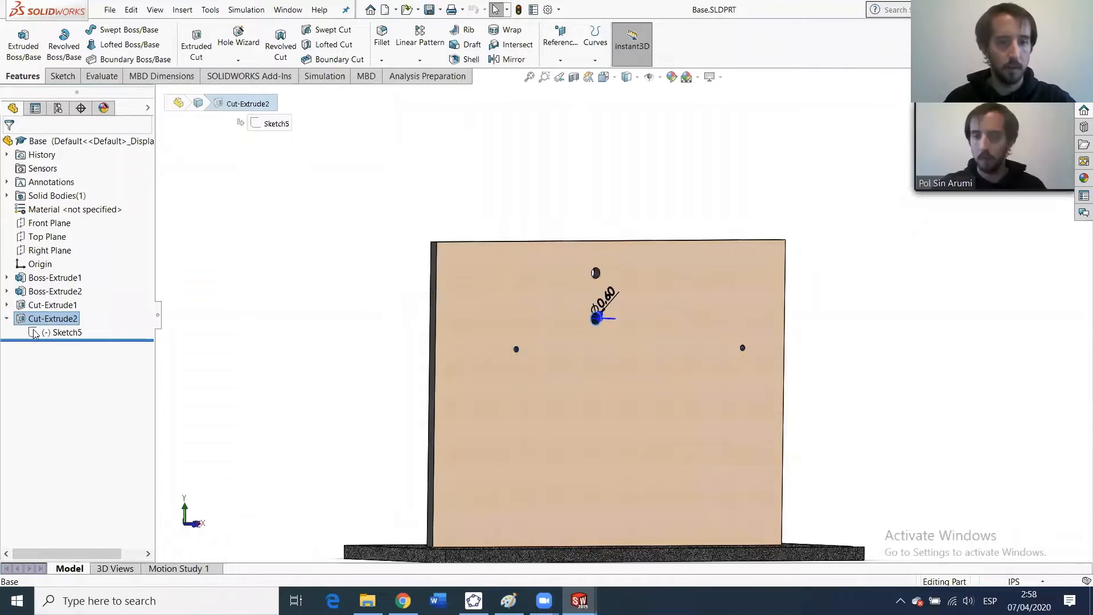
pyautogui.click(46, 333)
pyautogui.click(55, 314)
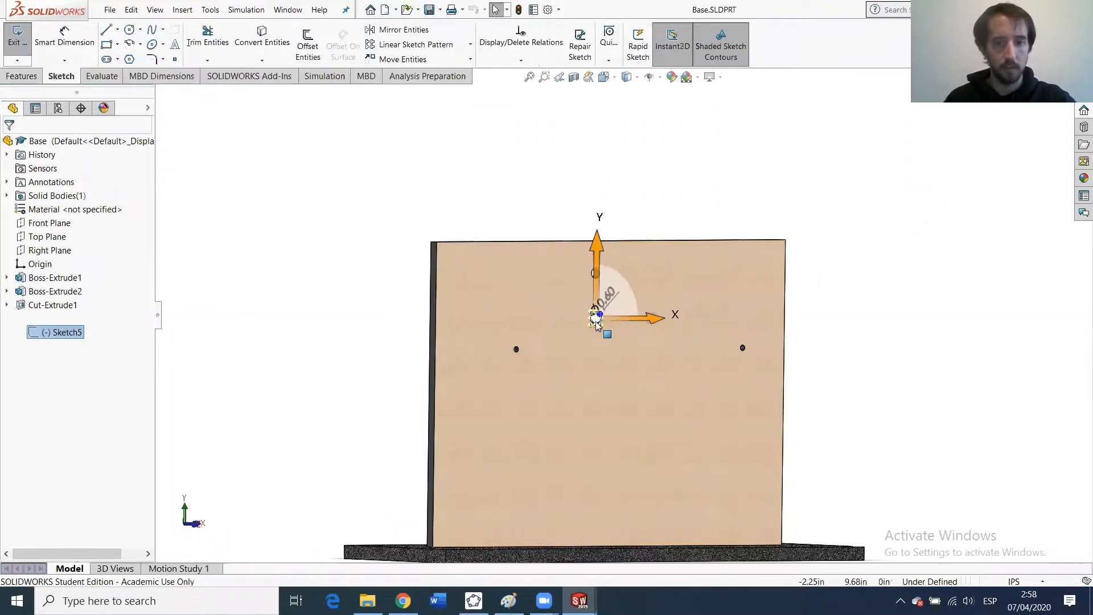
# Add a concentric relation between the 0.60 in circle and the edge of the crank shaft hole, then exit the sketch.
pyautogui.scroll(-5, 609, 319)
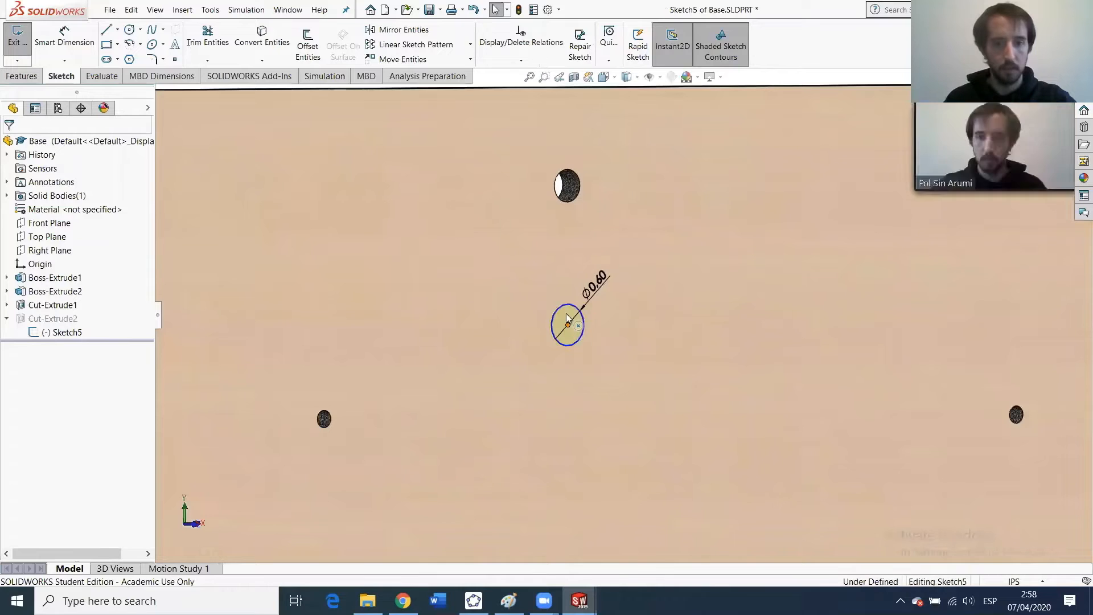
pyautogui.click(567, 325)
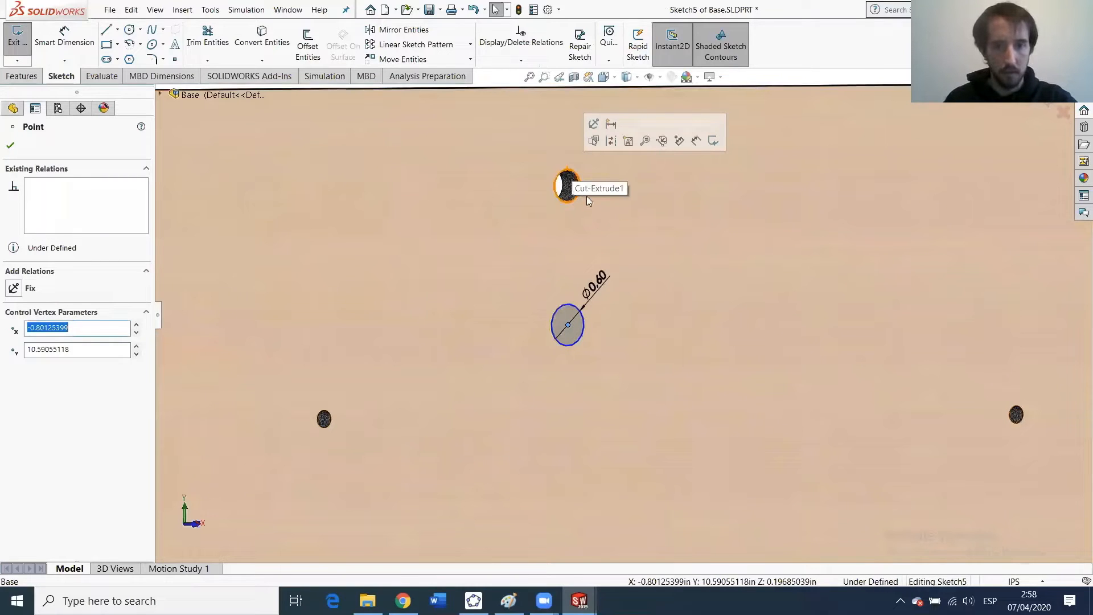
pyautogui.scroll(-1, 573, 195)
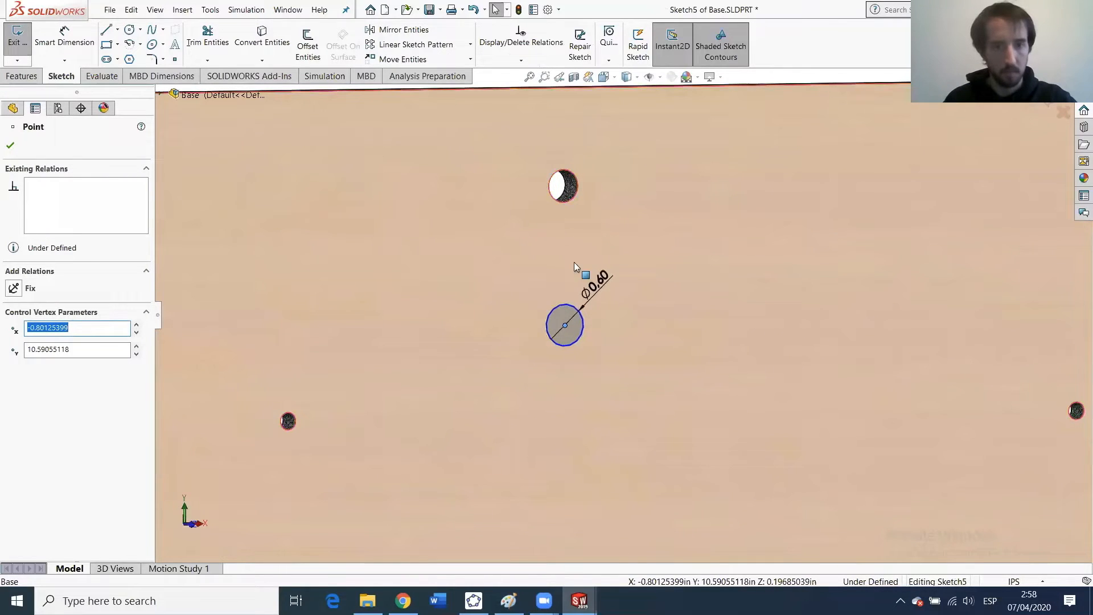
pyautogui.click(572, 308)
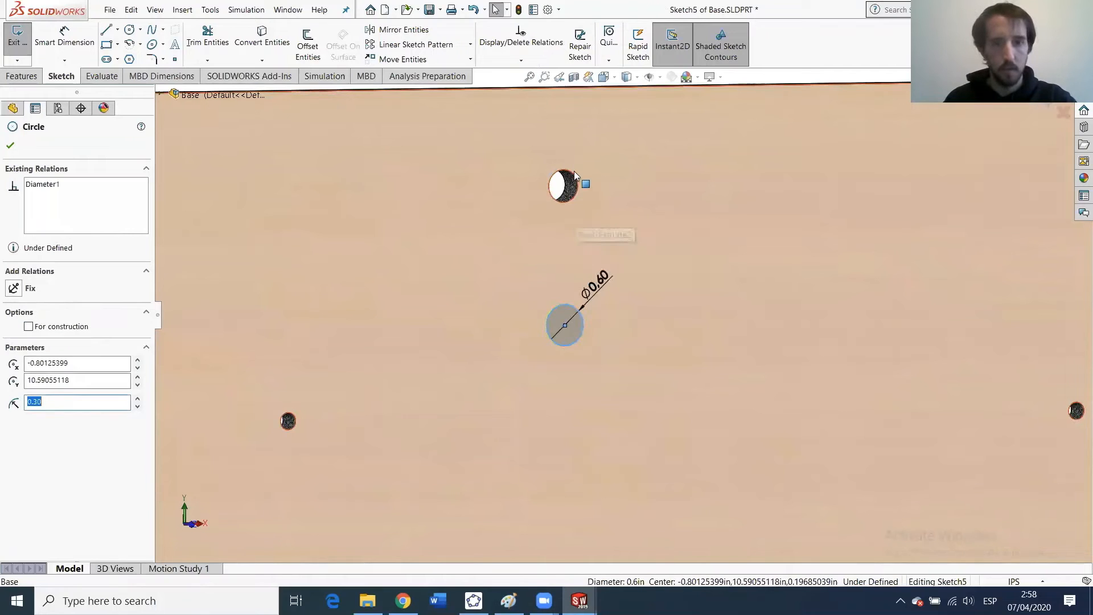
pyautogui.click(546, 229)
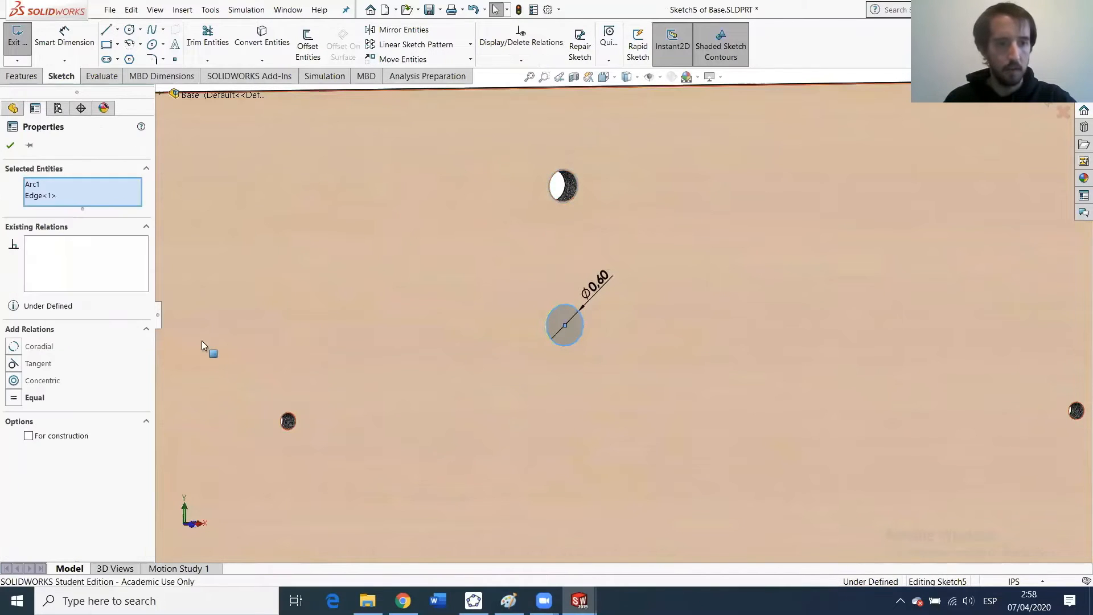
pyautogui.click(41, 380)
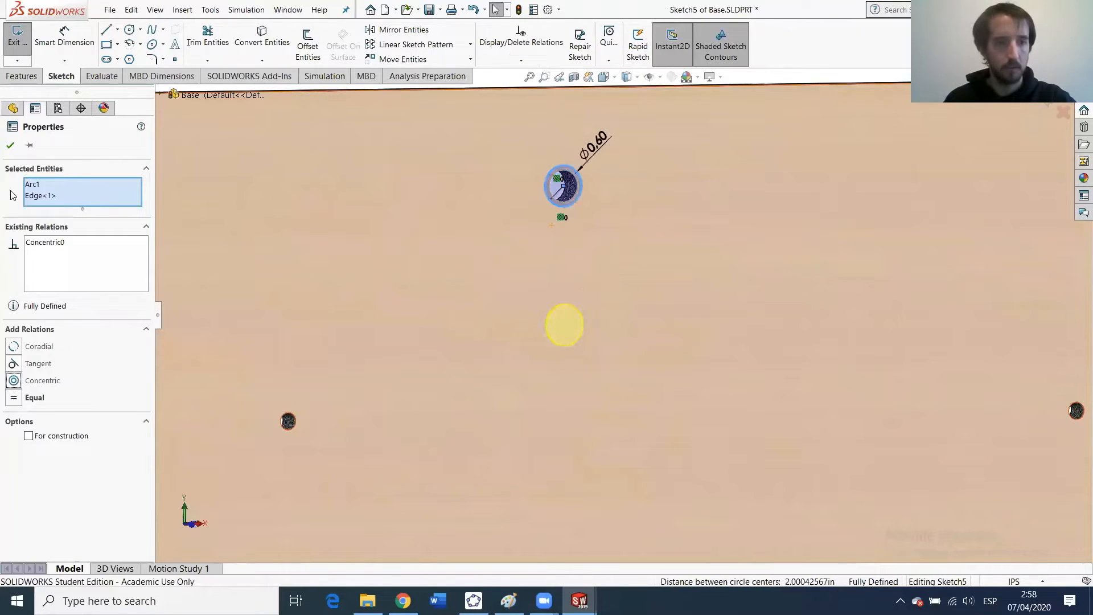
pyautogui.click(10, 145)
pyautogui.click(18, 38)
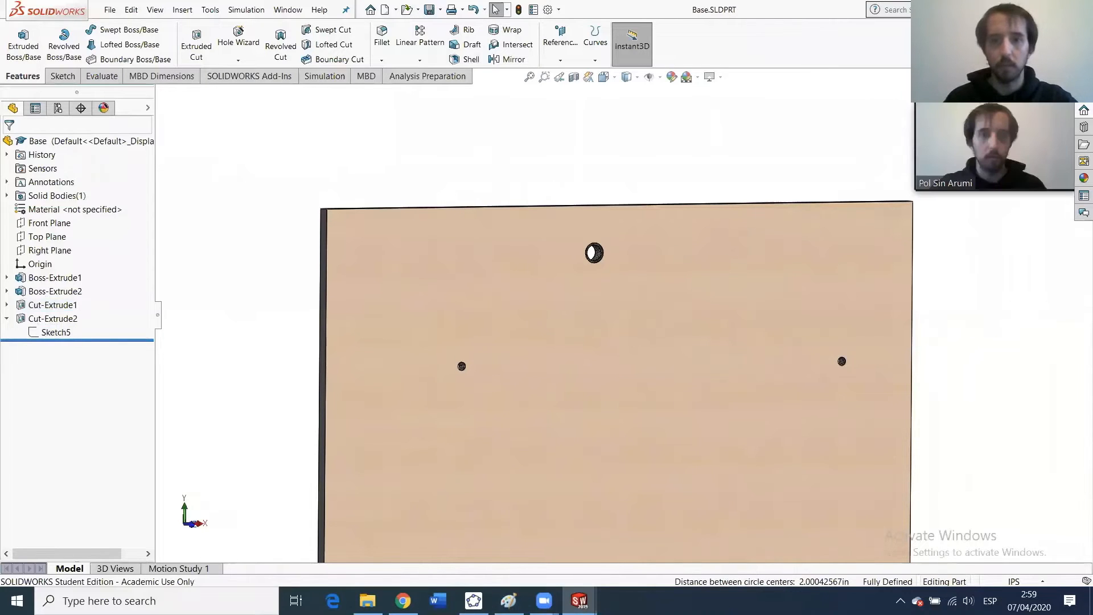
# Return to the horse assembly and move Binary Link 3 to check the mechanism with the corrected base hole.
pyautogui.hotkey('ctrl', 'Tab')
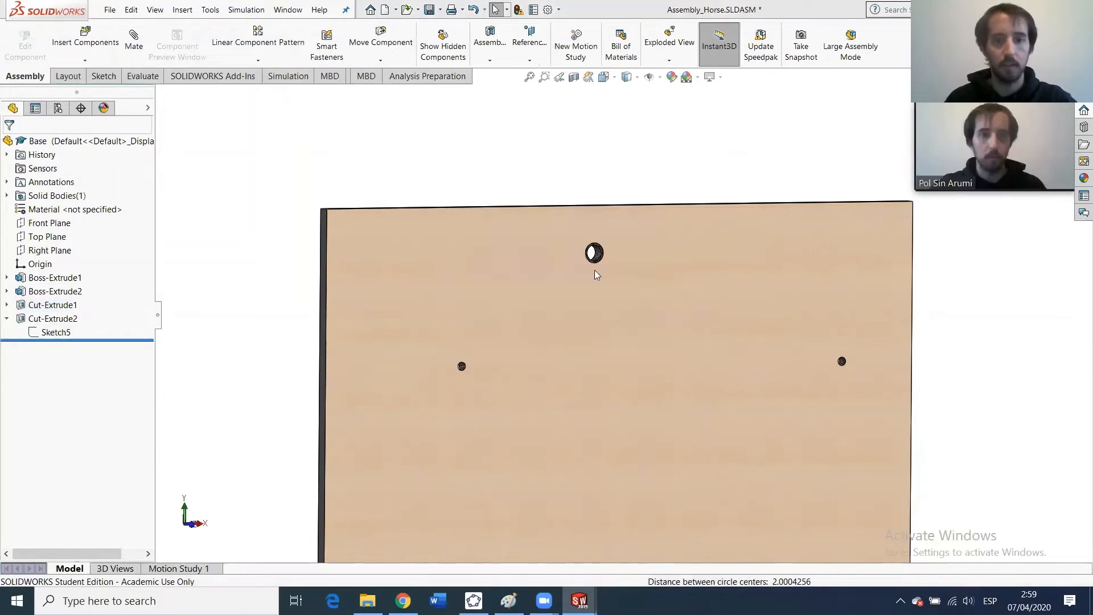
pyautogui.press('f')
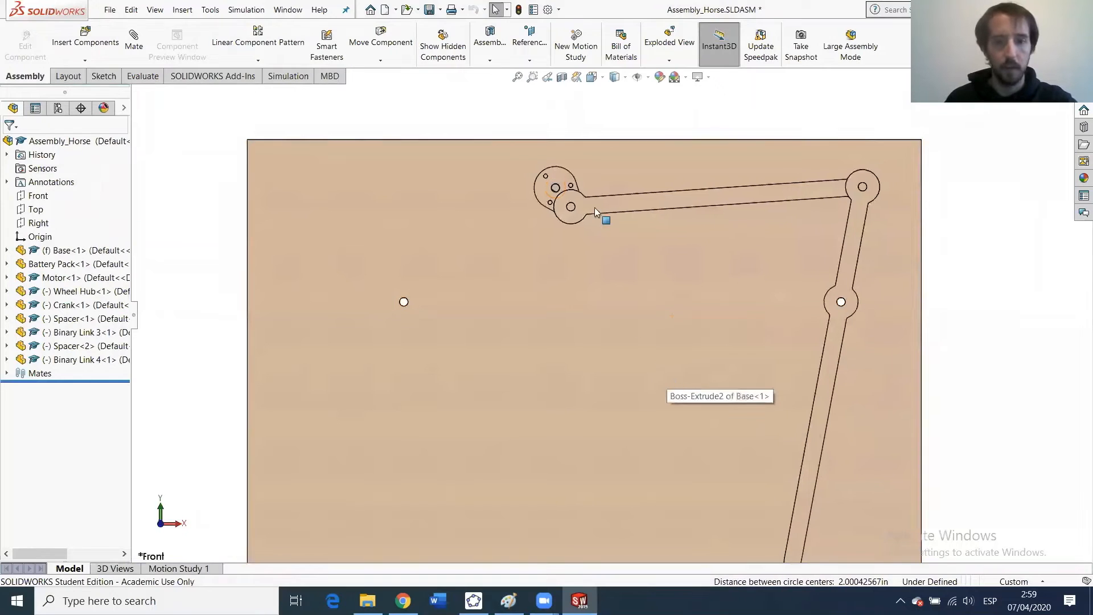
pyautogui.moveTo(587, 209); pyautogui.dragTo(612, 184)
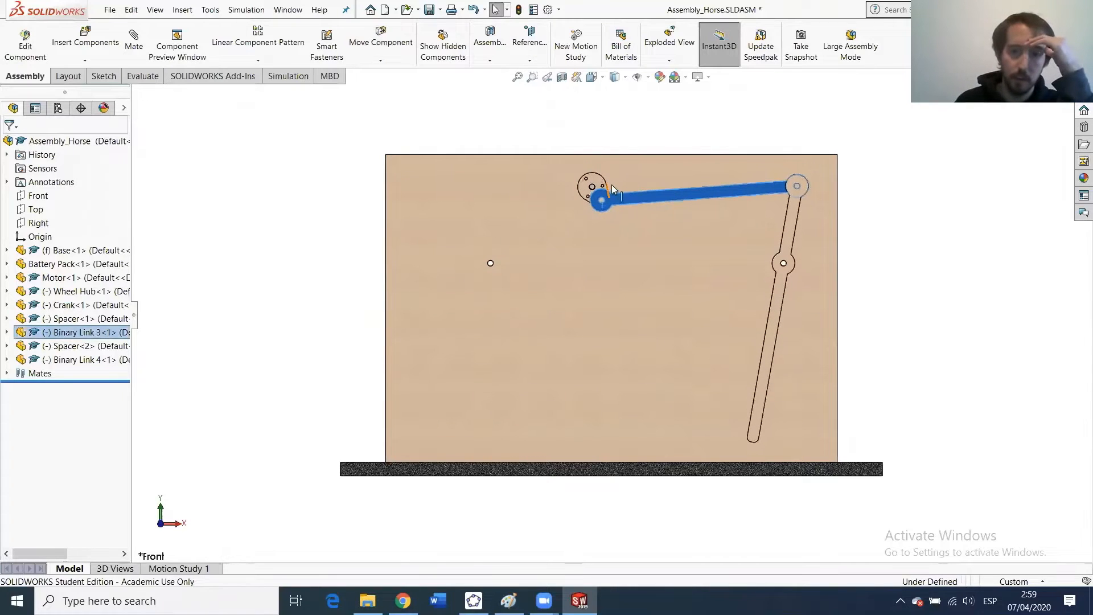
# Move Binary Link 3 around the crank shaft to check how the crank and linked leg travel.
pyautogui.scroll(-5, 606, 177)
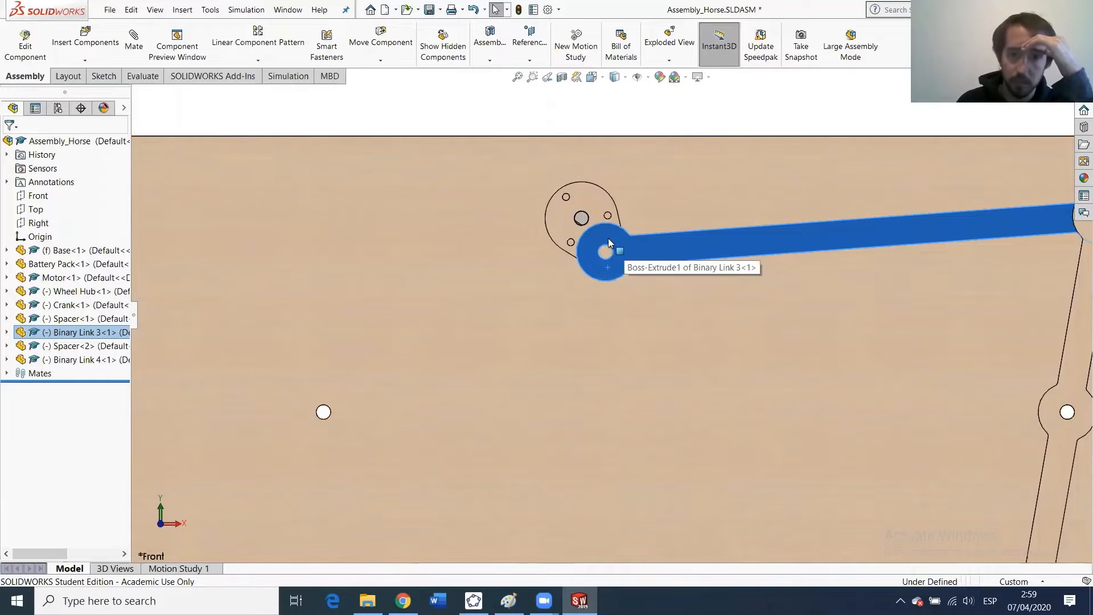
pyautogui.moveTo(613, 263); pyautogui.dragTo(590, 255)
pyautogui.press('Escape')
pyautogui.doubleClick(658, 250)
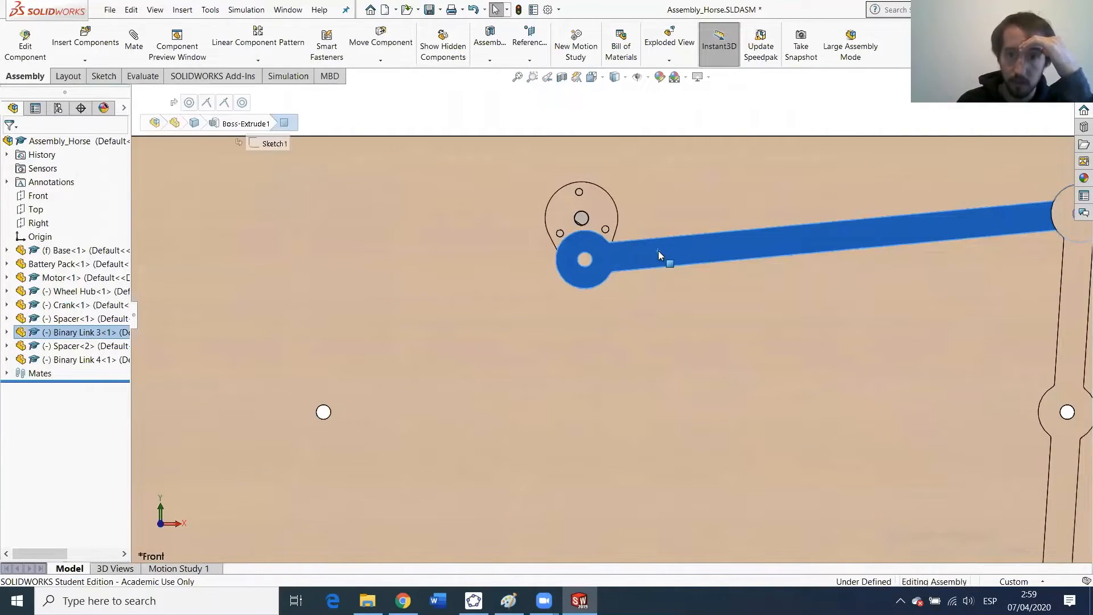
pyautogui.click(582, 141)
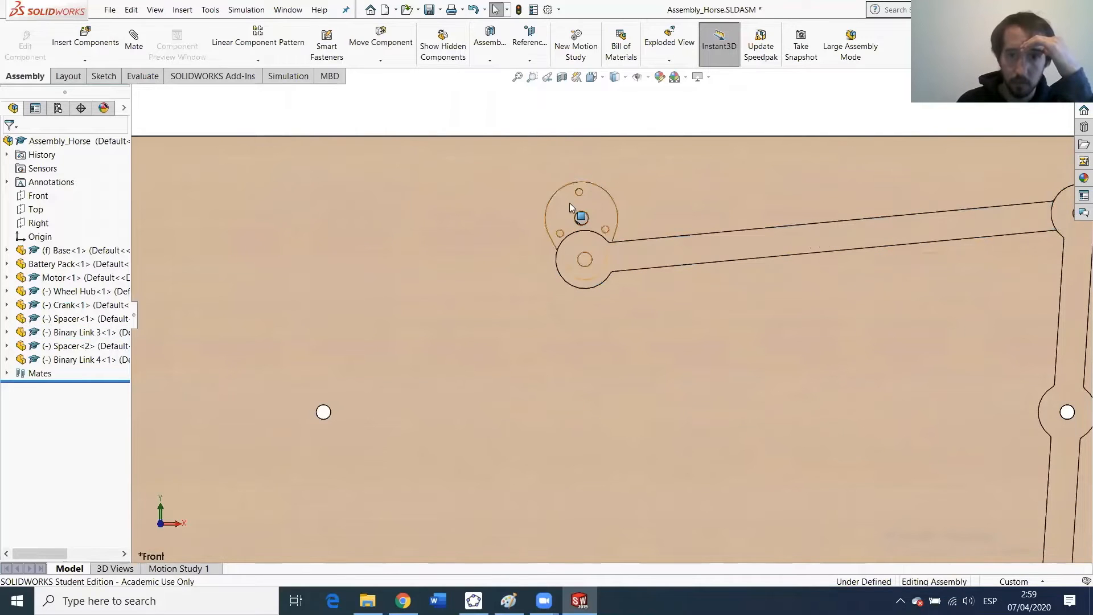
pyautogui.click(679, 243)
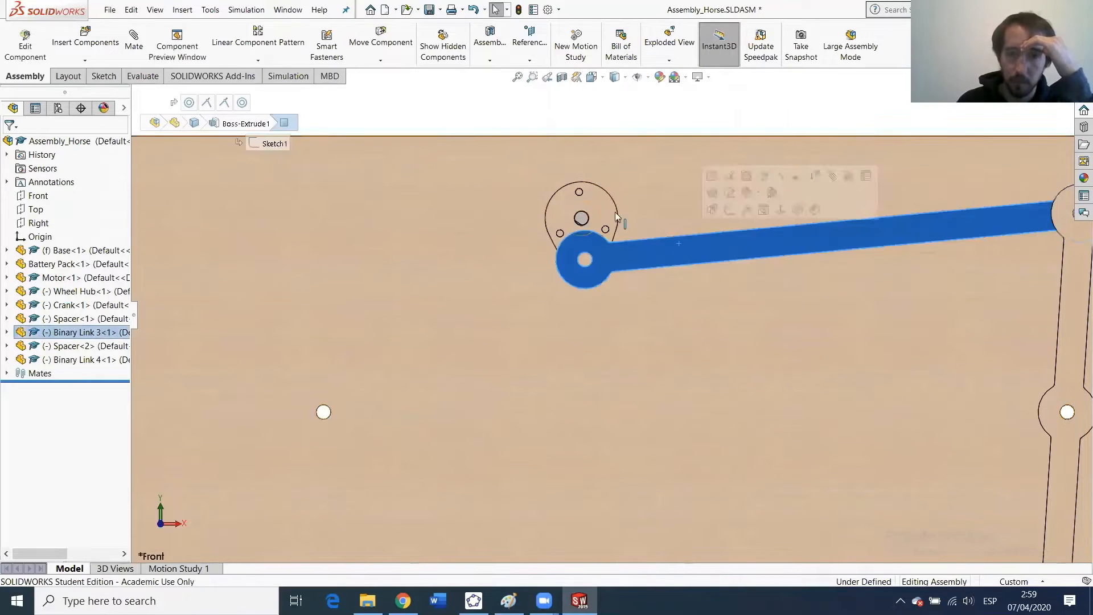
pyautogui.click(562, 203)
pyautogui.moveTo(621, 254); pyautogui.dragTo(656, 176)
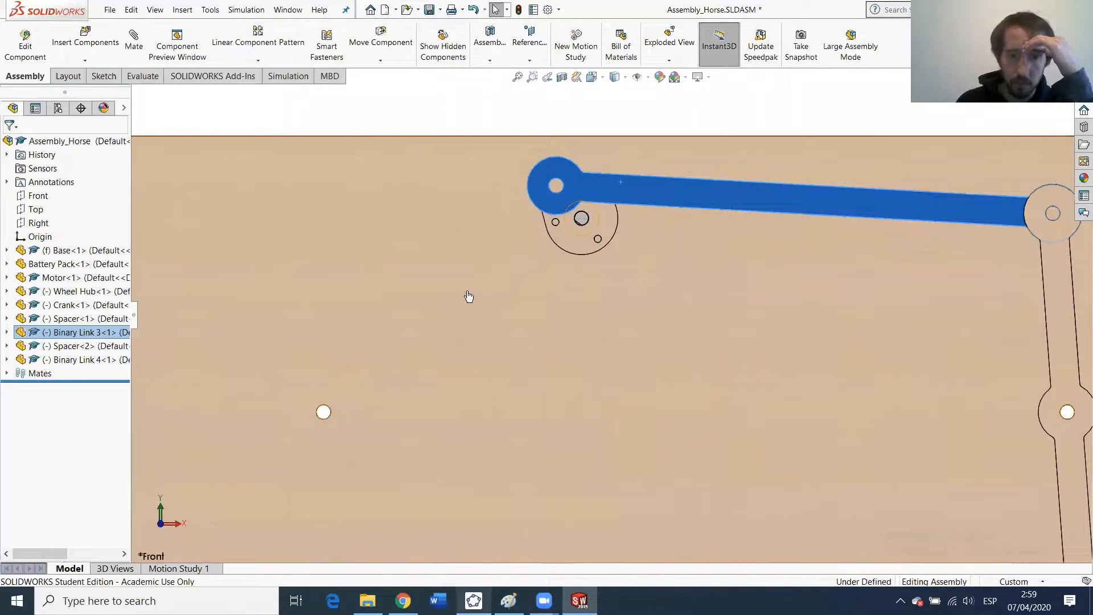
# Switch to the GeoGebra horse model, play and pause its animation to check the linkage motion, then return to the SolidWorks assembly.
pyautogui.hotkey('alt', 'Tab')
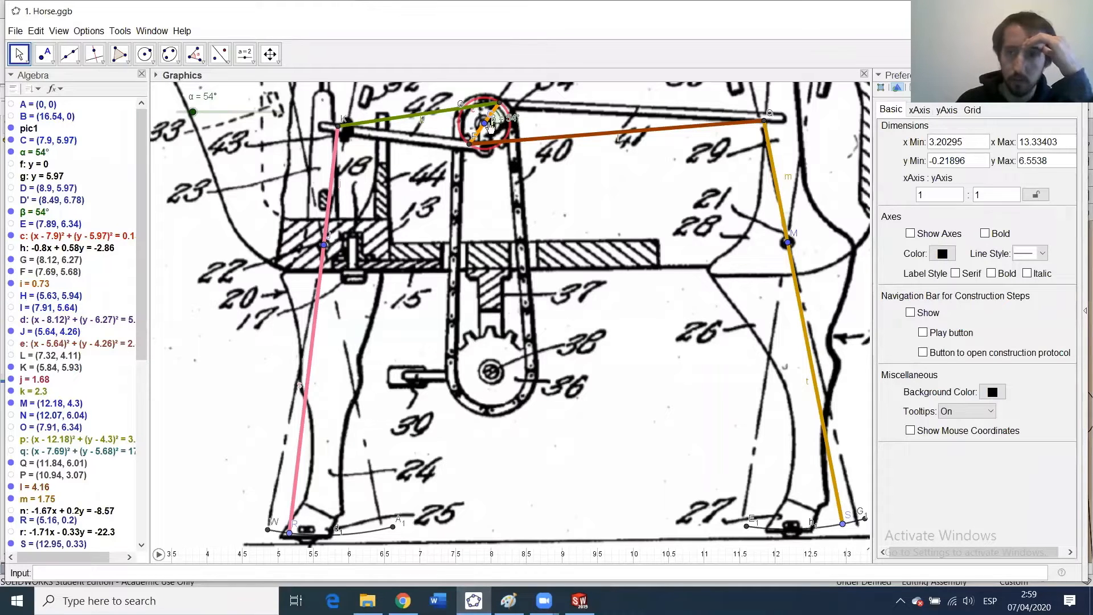
pyautogui.click(156, 556)
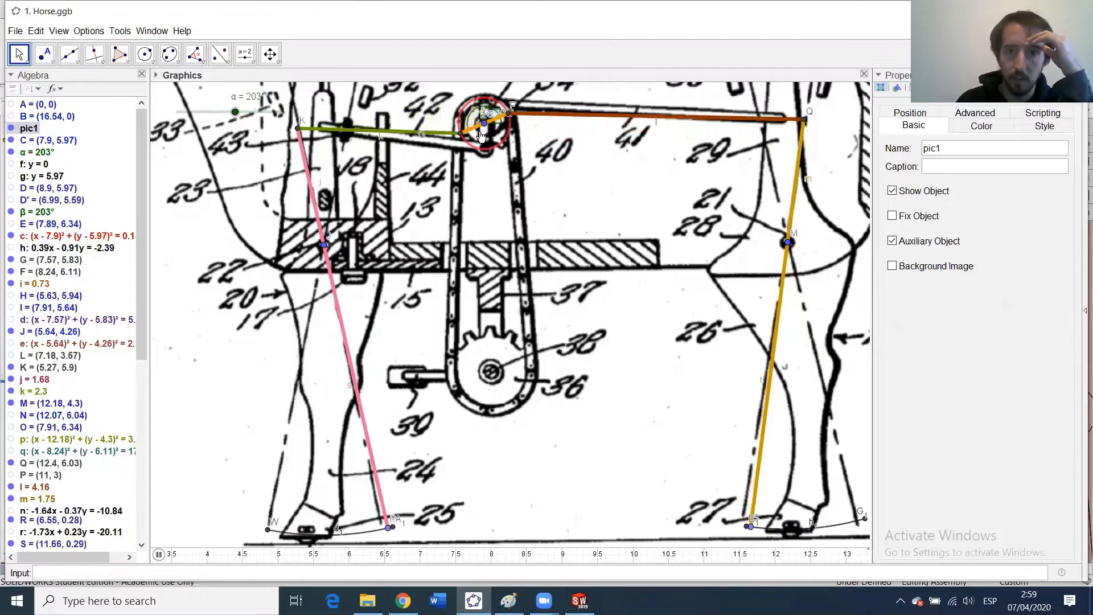
pyautogui.click(159, 554)
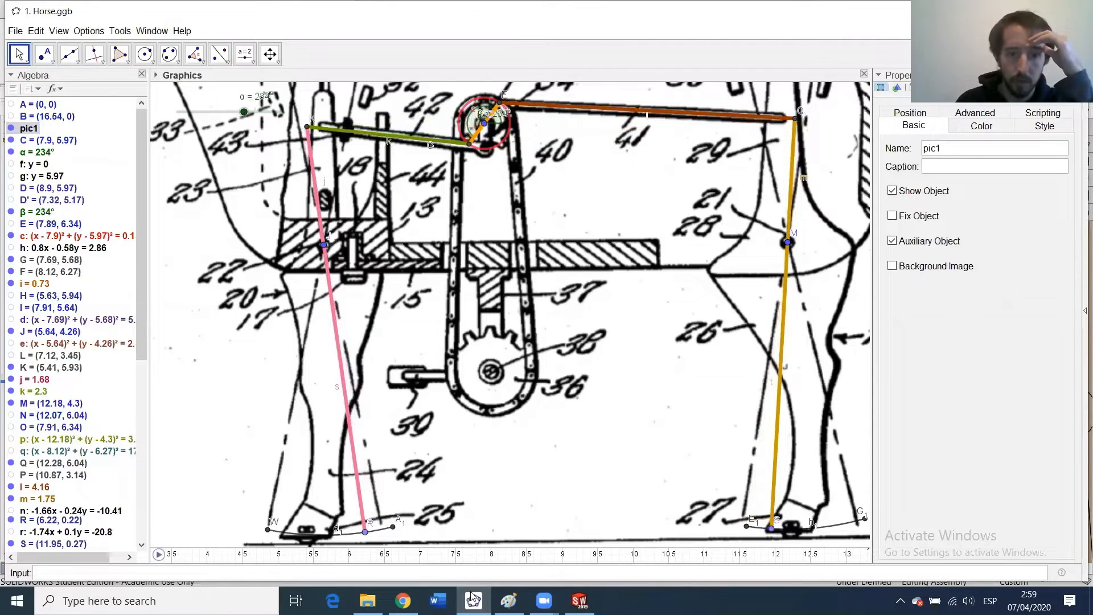
pyautogui.hotkey('alt', 'Tab')
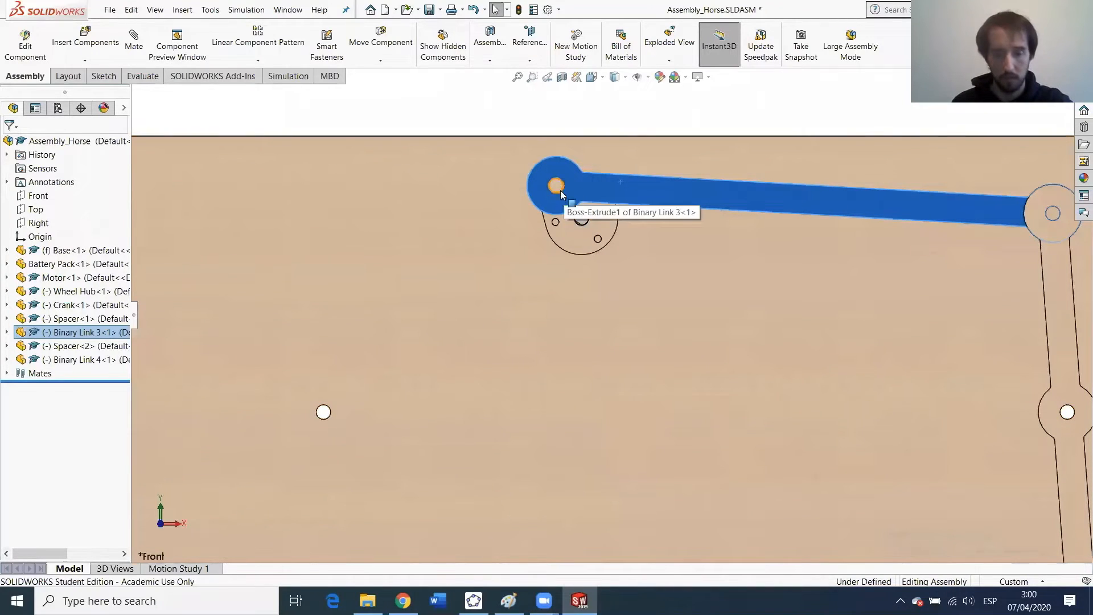
# Examine the joint between the crank, spacer and Binary Link 3 and its aligned pin holes.
pyautogui.moveTo(567, 207)
pyautogui.mouseDown(button='middle')
pyautogui.moveTo(624, 290)
pyautogui.moveTo(563, 213)
pyautogui.mouseUp(button='middle')
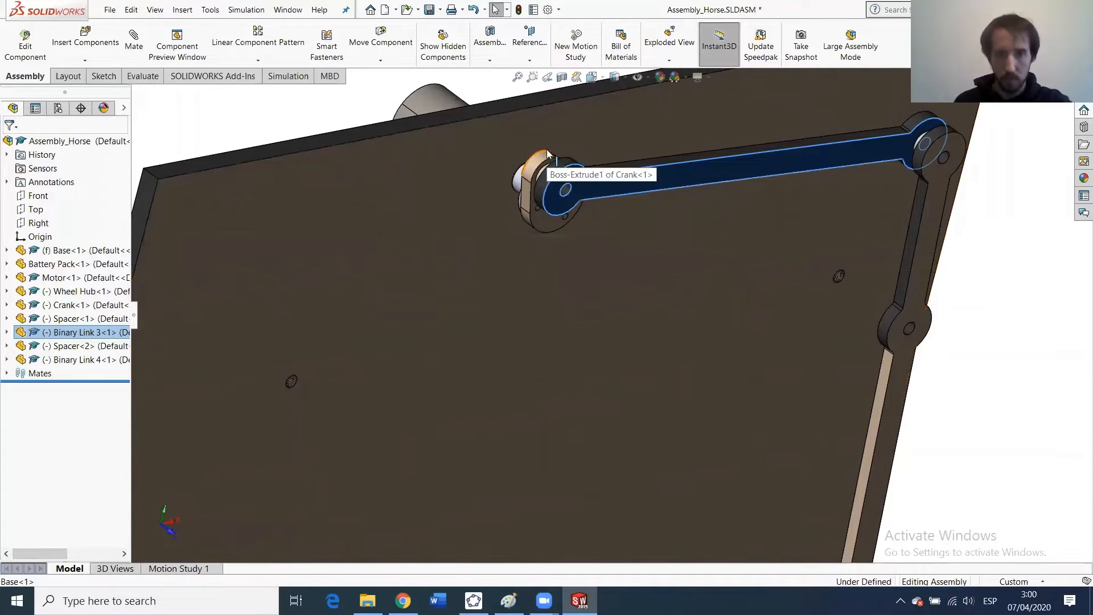
pyautogui.moveTo(540, 162); pyautogui.dragTo(490, 127, button='middle')
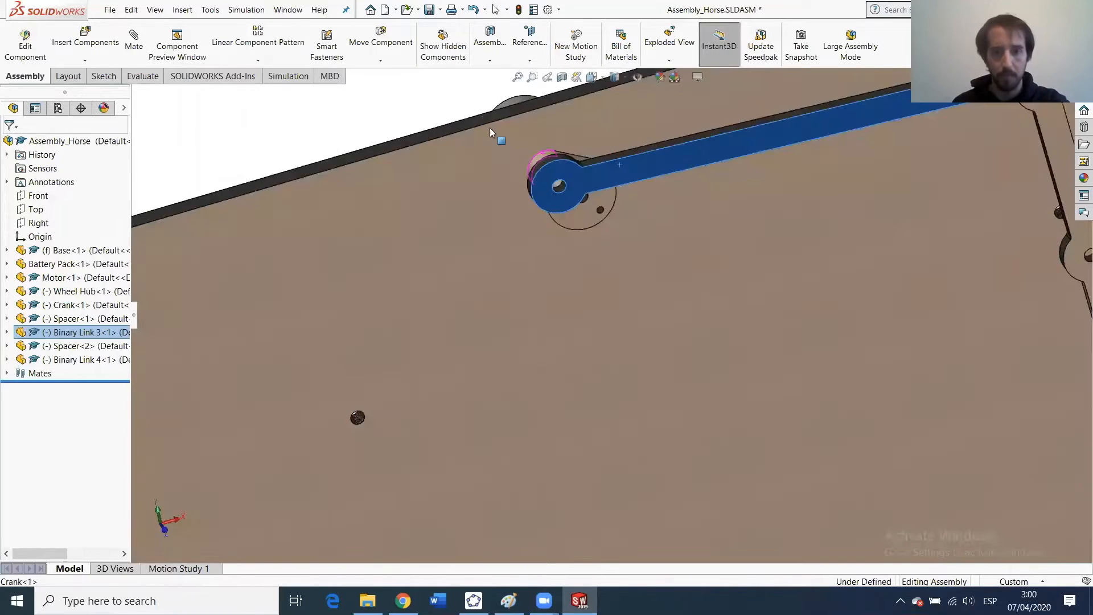
pyautogui.scroll(-8, 579, 246)
pyautogui.moveTo(582, 220); pyautogui.dragTo(578, 191)
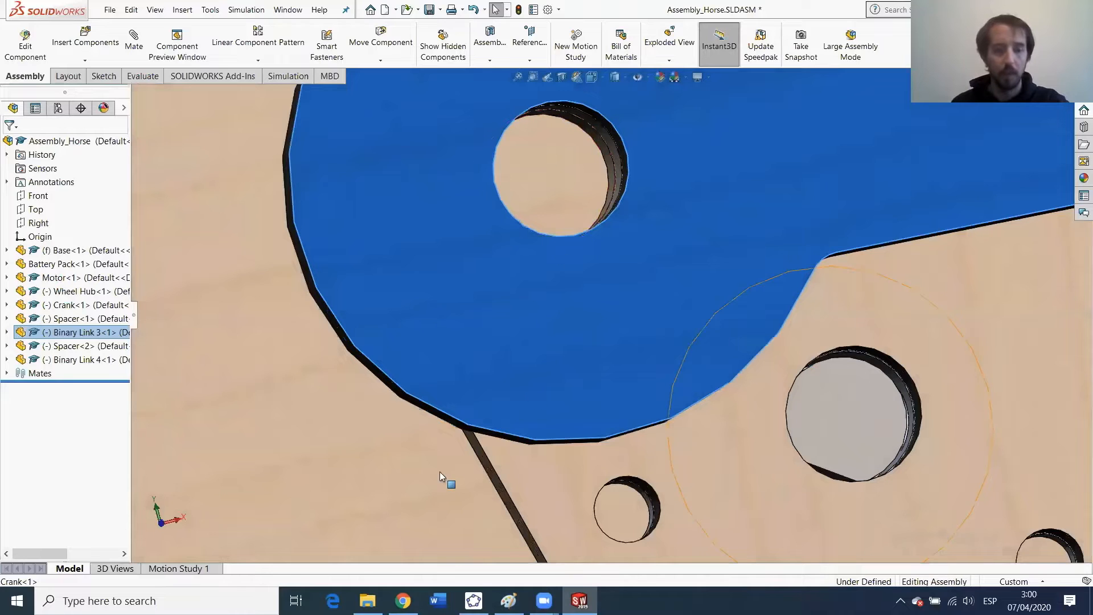
# Open Brass Tube.SLDPRT from the MAE 183 SolidWorks Templates folder and examine the tube's hollow end.
pyautogui.click(368, 601)
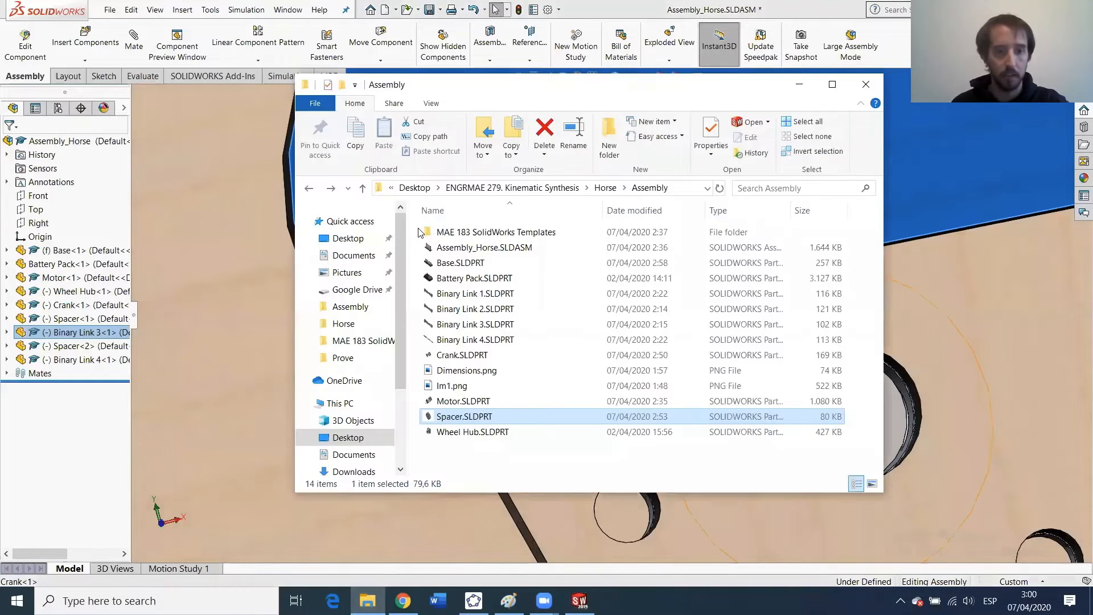
pyautogui.doubleClick(455, 237)
pyautogui.click(482, 313)
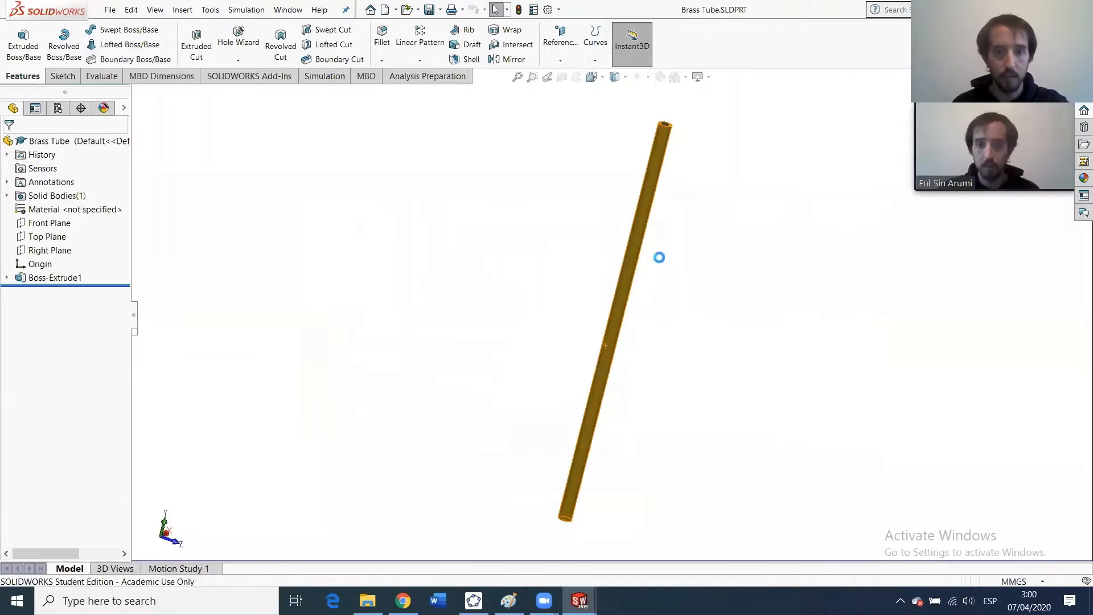
pyautogui.scroll(-4, 652, 192)
pyautogui.moveTo(626, 214); pyautogui.dragTo(611, 352, button='middle')
pyautogui.scroll(4, 624, 253)
pyautogui.scroll(-4, 626, 289)
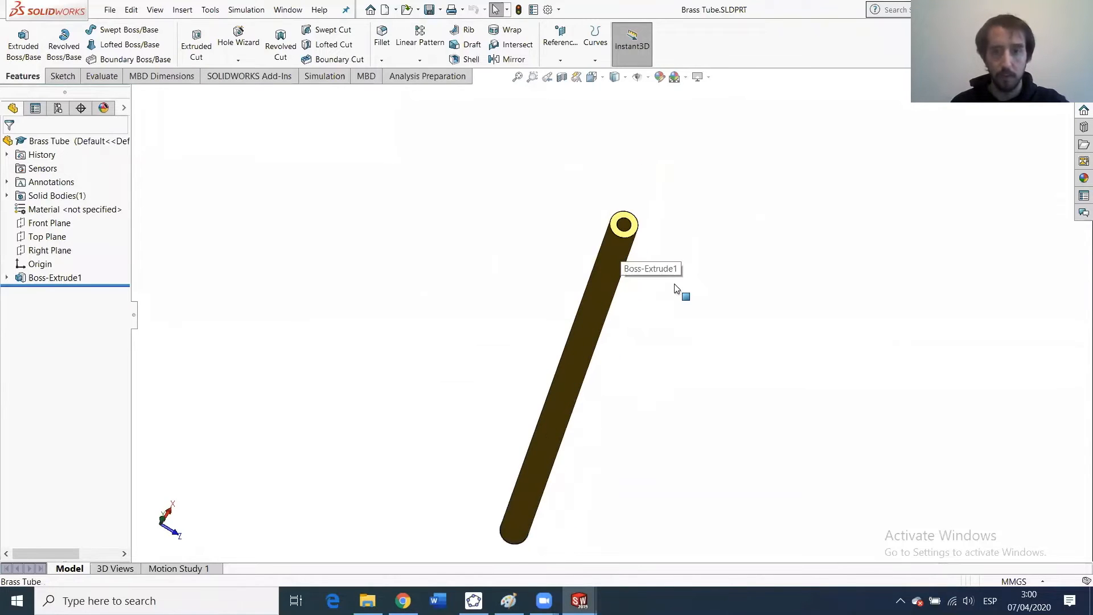
# Return to the horse assembly and inspect the hole through Binary Link 3, the spacer and the crank.
pyautogui.scroll(-2, 627, 301)
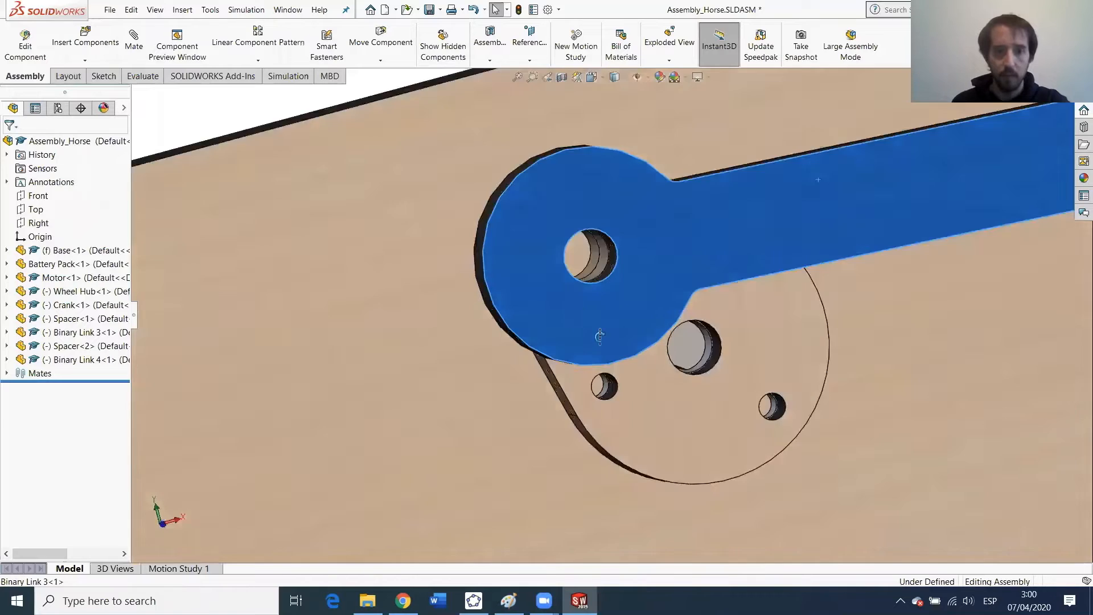
pyautogui.moveTo(596, 334); pyautogui.dragTo(463, 142, button='middle')
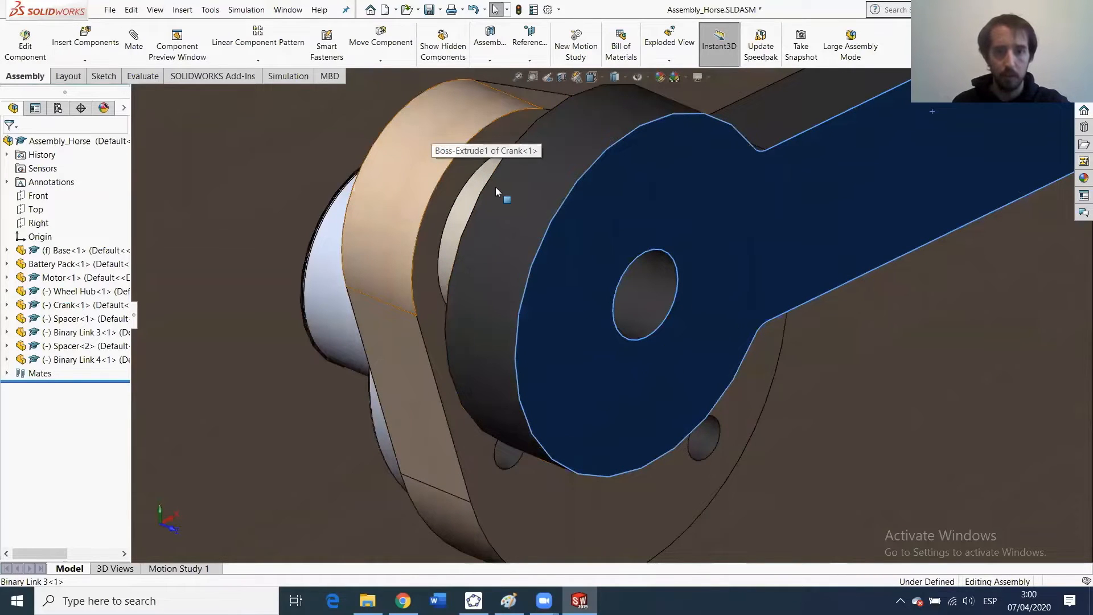
pyautogui.moveTo(491, 186); pyautogui.dragTo(467, 148, button='middle')
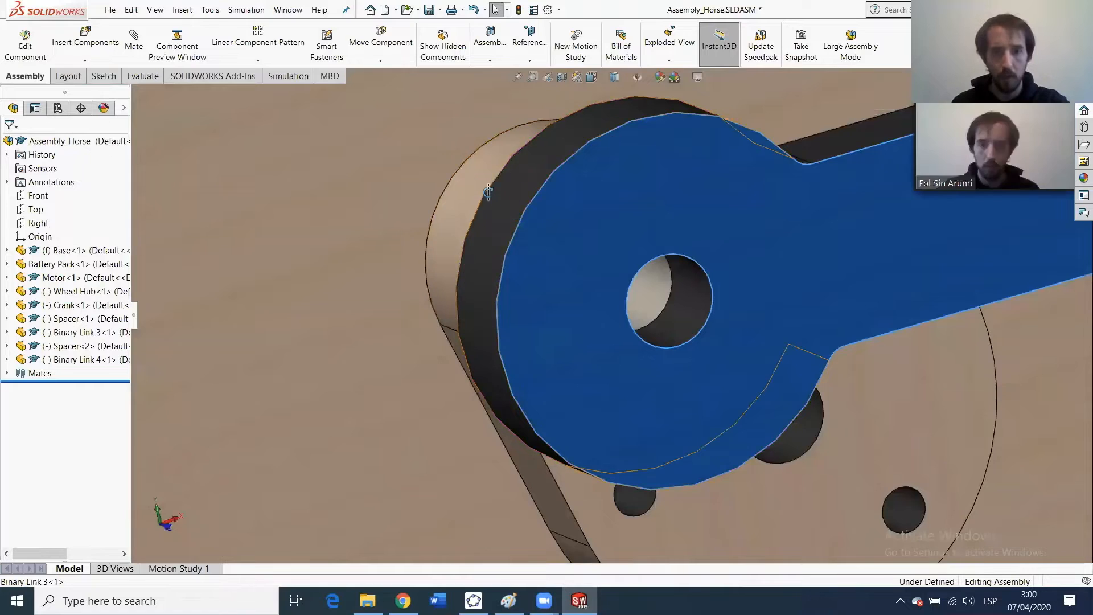
pyautogui.moveTo(515, 196); pyautogui.dragTo(495, 177, button='middle')
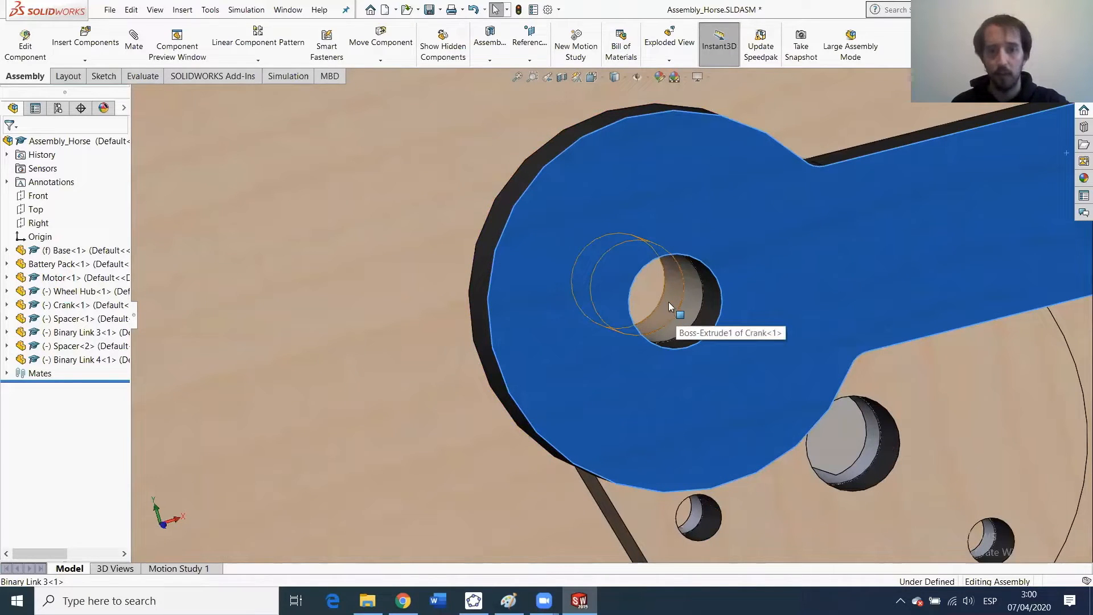
# Check the templates folder for the Brass Tube file and bring up the open Brass Tube part.
pyautogui.click(403, 601)
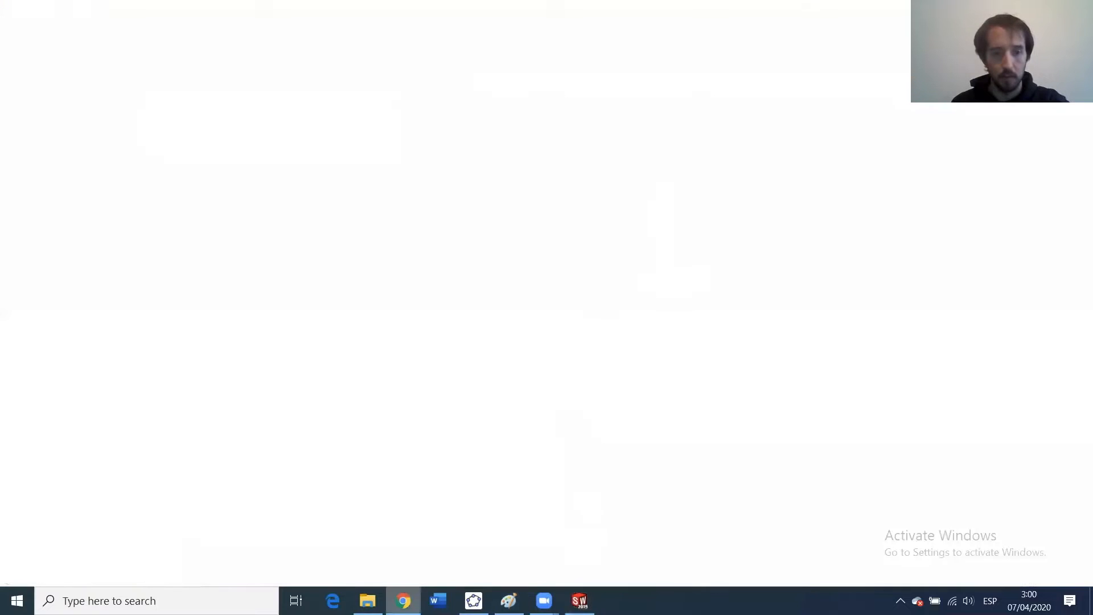
pyautogui.click(367, 600)
pyautogui.click(579, 600)
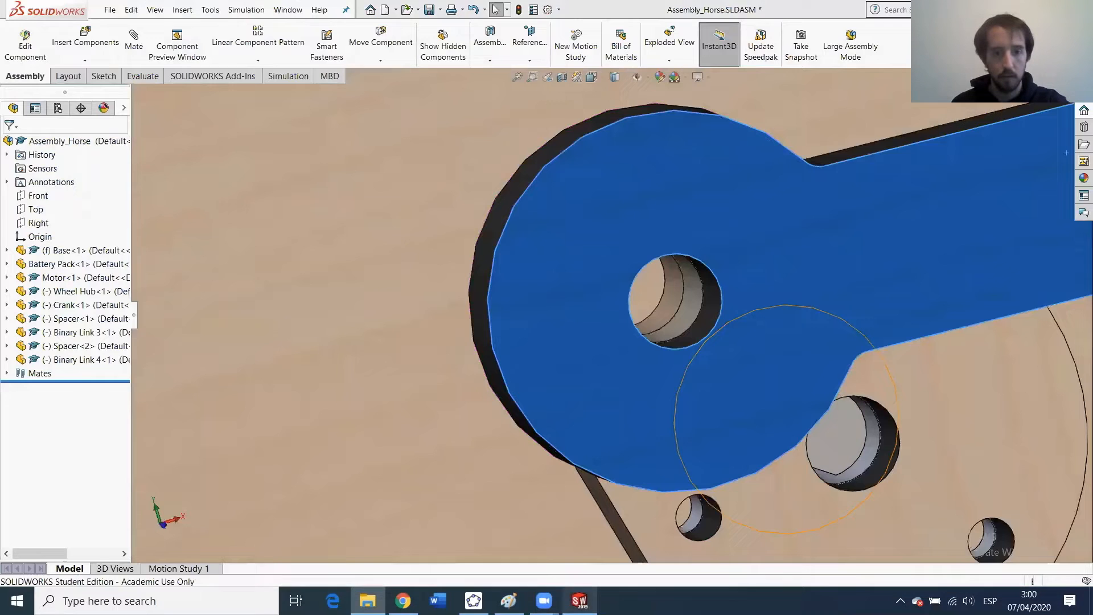
pyautogui.hotkey('alt', 'Tab')
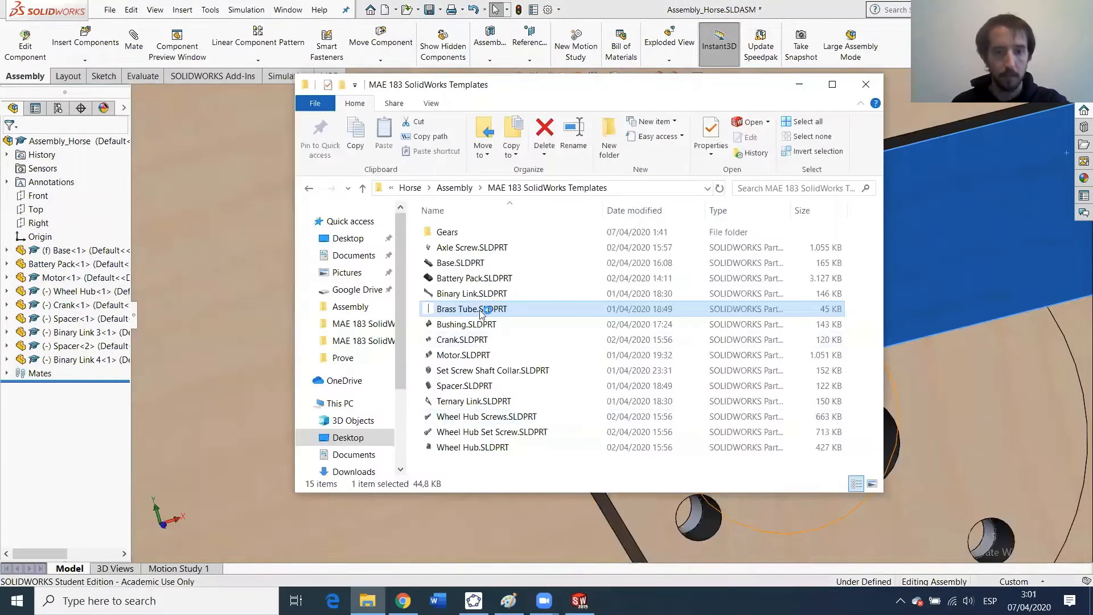
pyautogui.hotkey('alt', 'Tab')
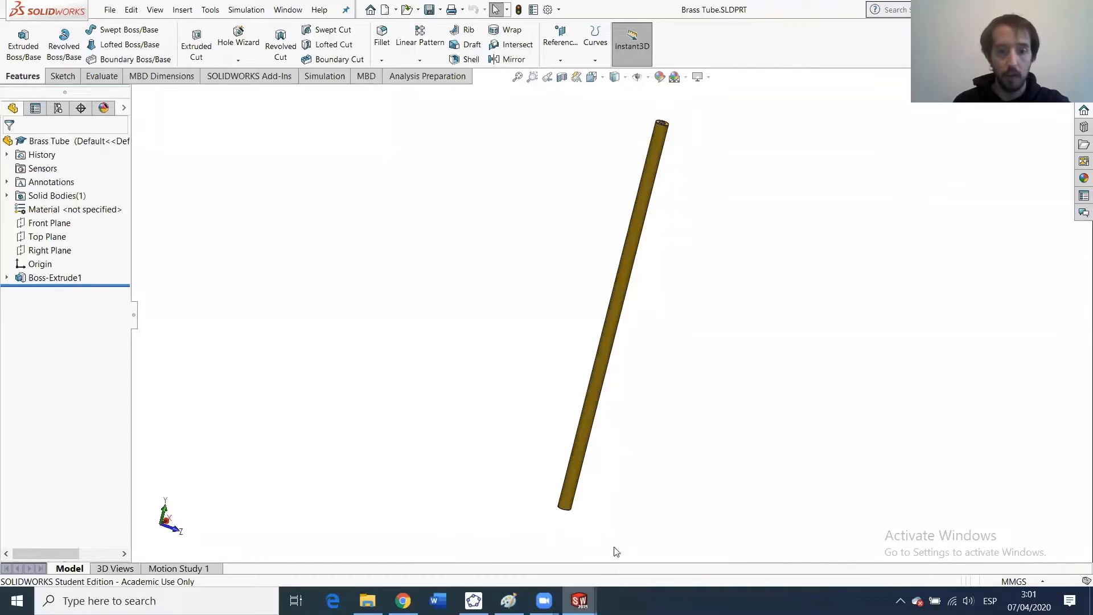
# Switch back to the horse assembly and view the stacked crank, spacer and Binary Link 3 from an angle.
pyautogui.click(580, 600)
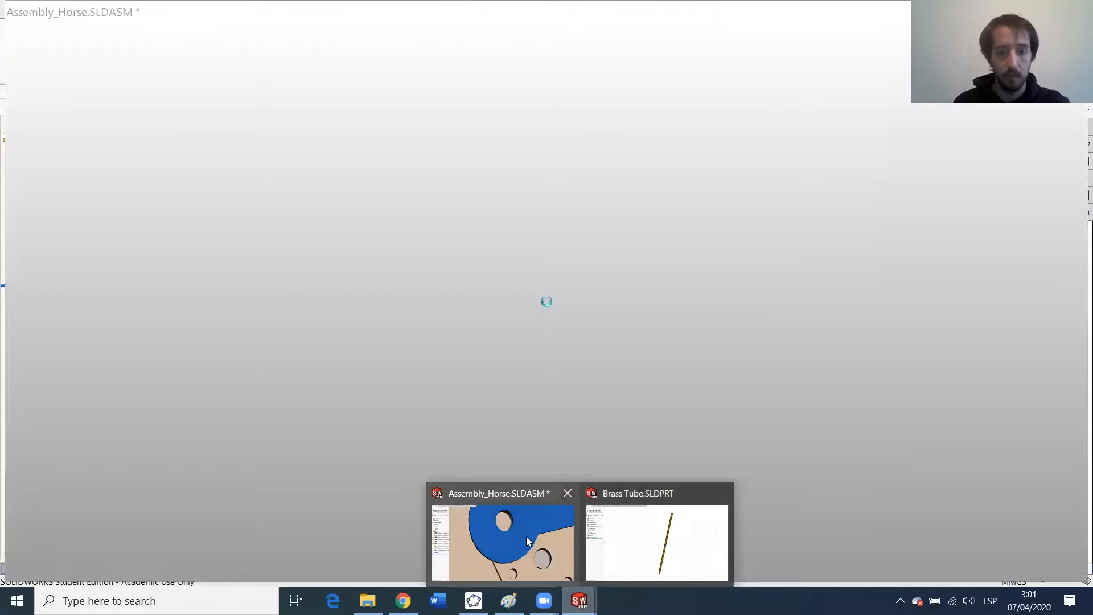
pyautogui.click(526, 539)
pyautogui.click(579, 600)
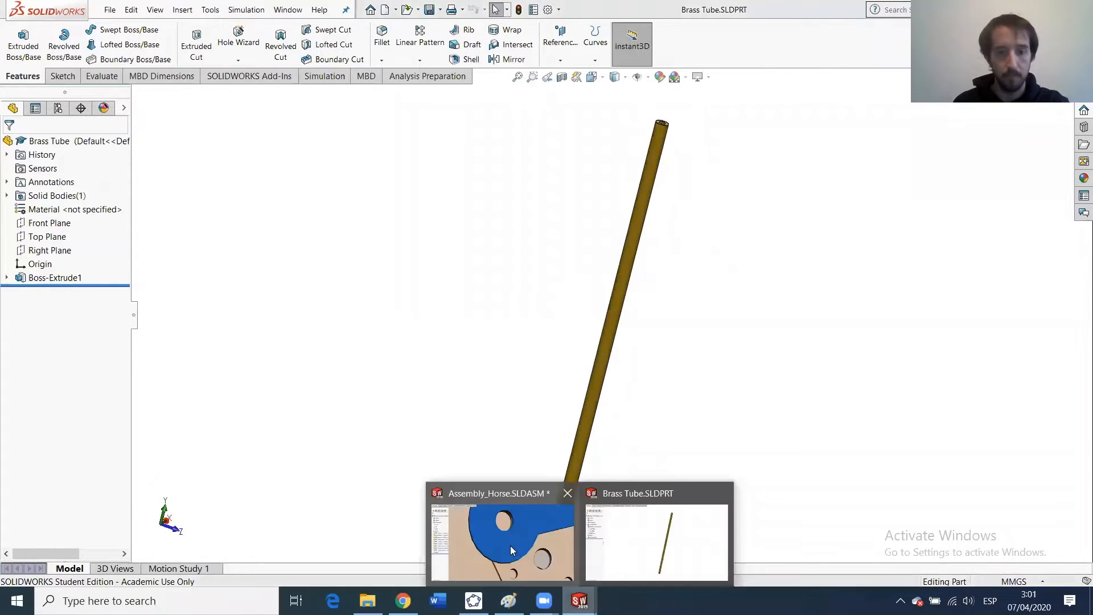
pyautogui.click(510, 546)
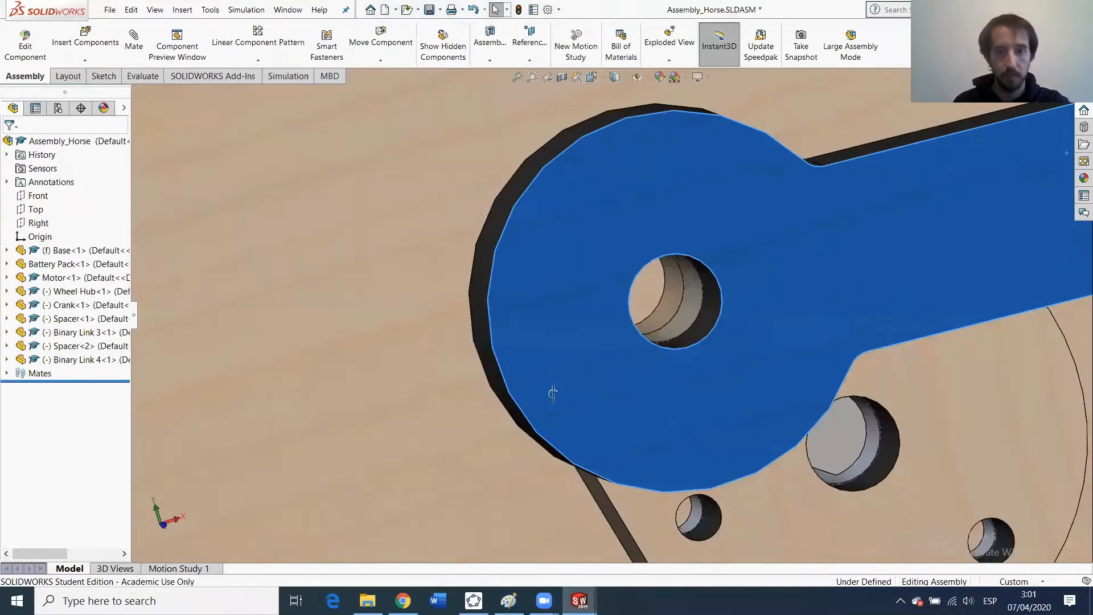
pyautogui.moveTo(543, 371); pyautogui.dragTo(566, 372, button='middle')
pyautogui.scroll(4, 565, 371)
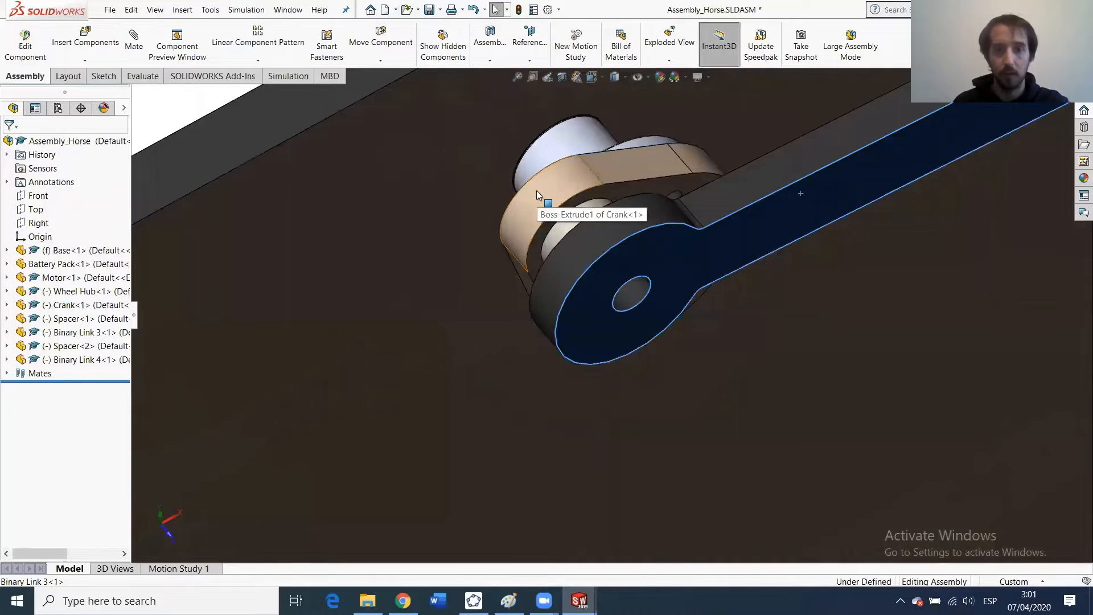
# Compare the Brass Tube part with the crank and Binary Link 3 joint, ending in the horse assembly.
pyautogui.click(579, 600)
pyautogui.click(646, 531)
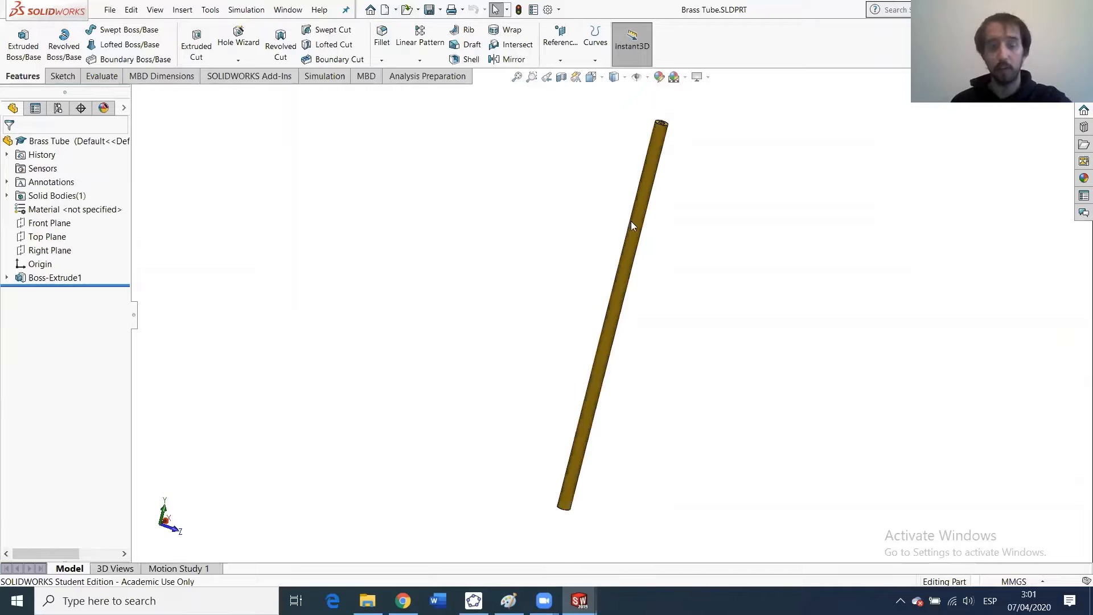
pyautogui.moveTo(579, 600)
pyautogui.moveTo(536, 541)
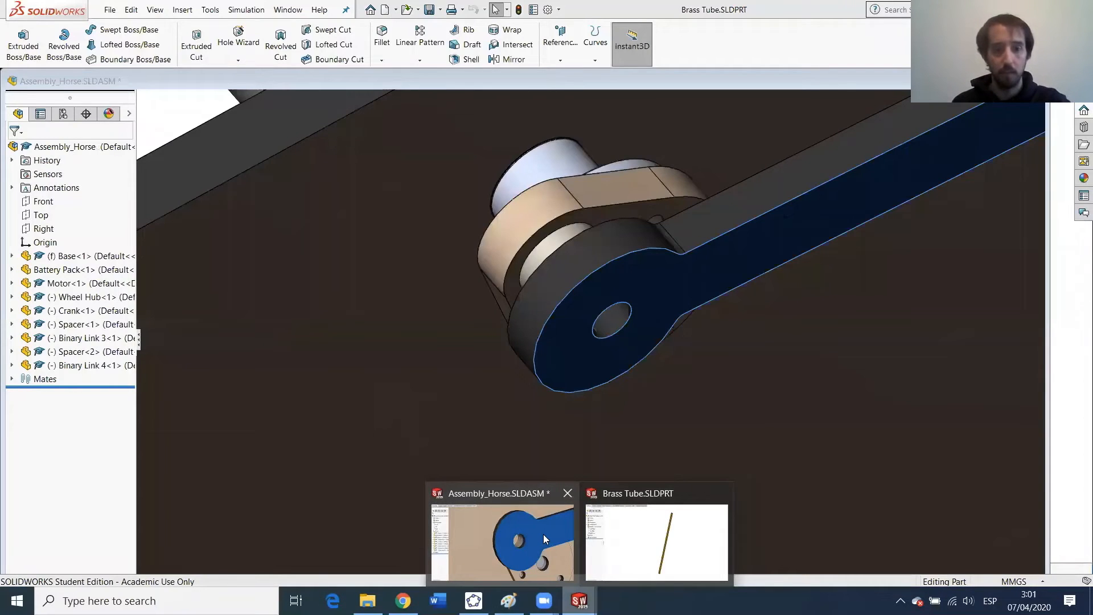
pyautogui.click(543, 534)
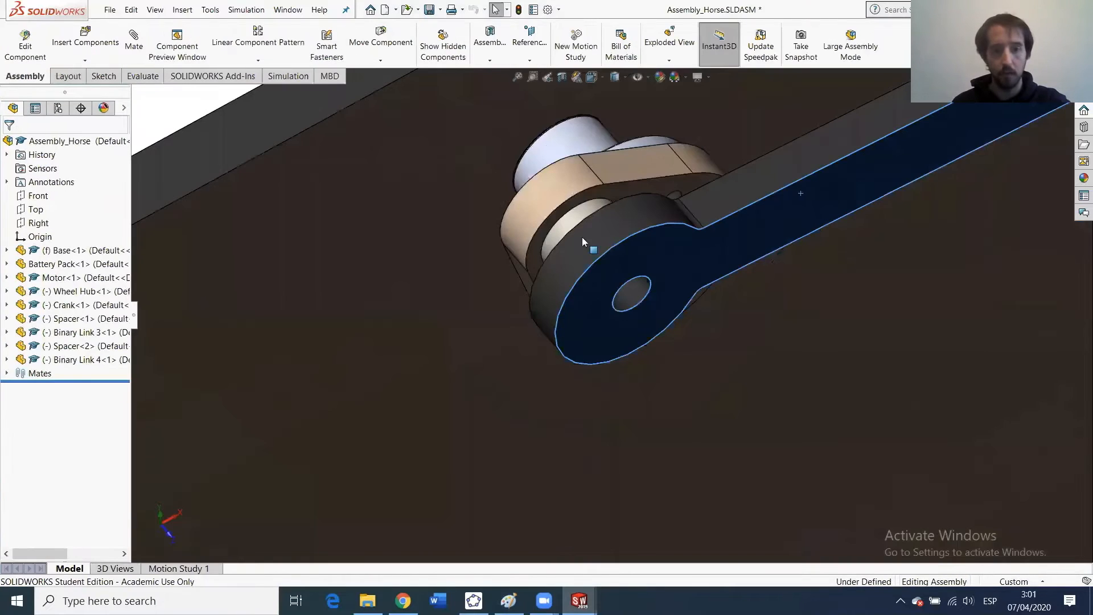
pyautogui.moveTo(579, 600)
pyautogui.click(615, 545)
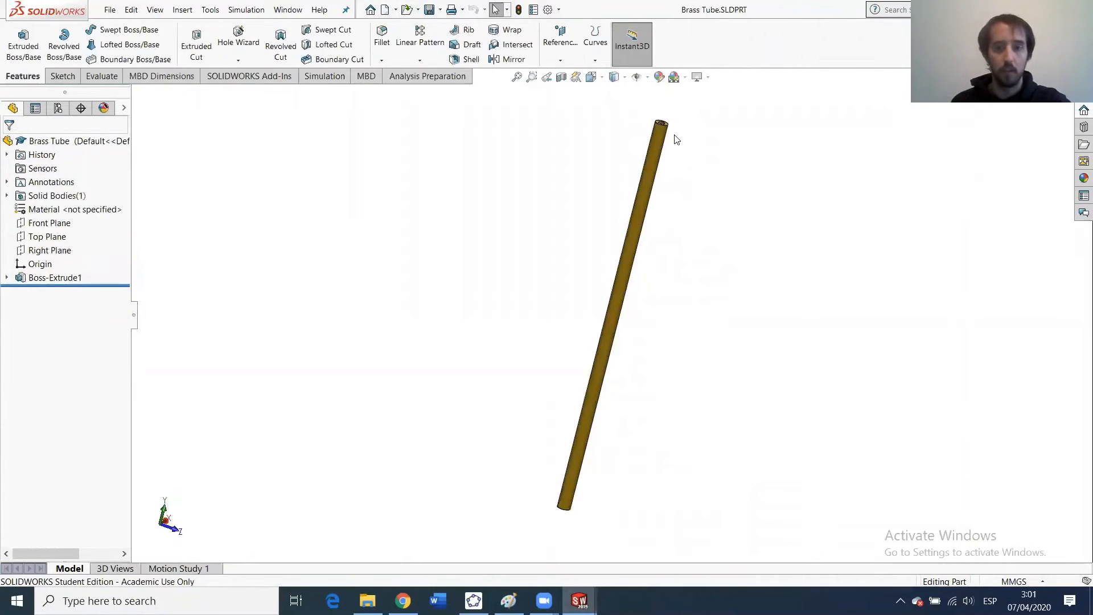
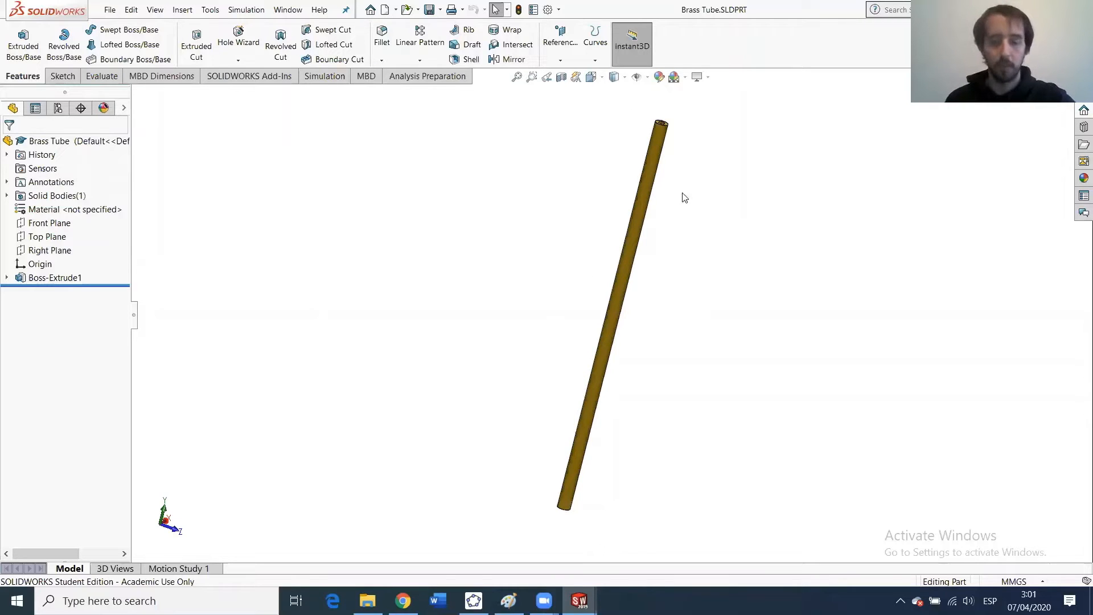
pyautogui.moveTo(578, 600)
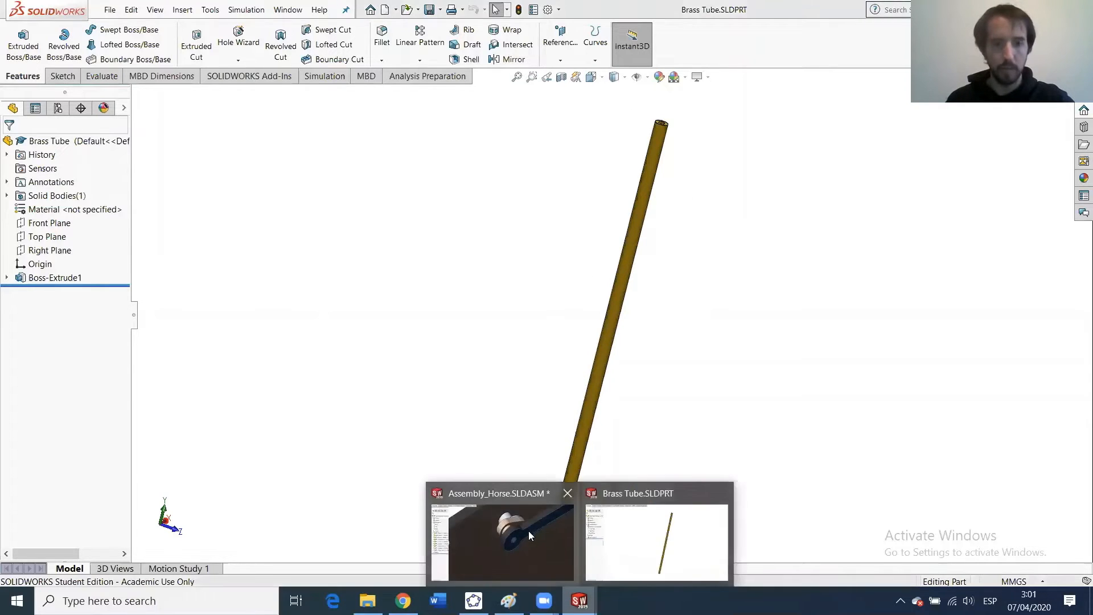
pyautogui.moveTo(534, 532)
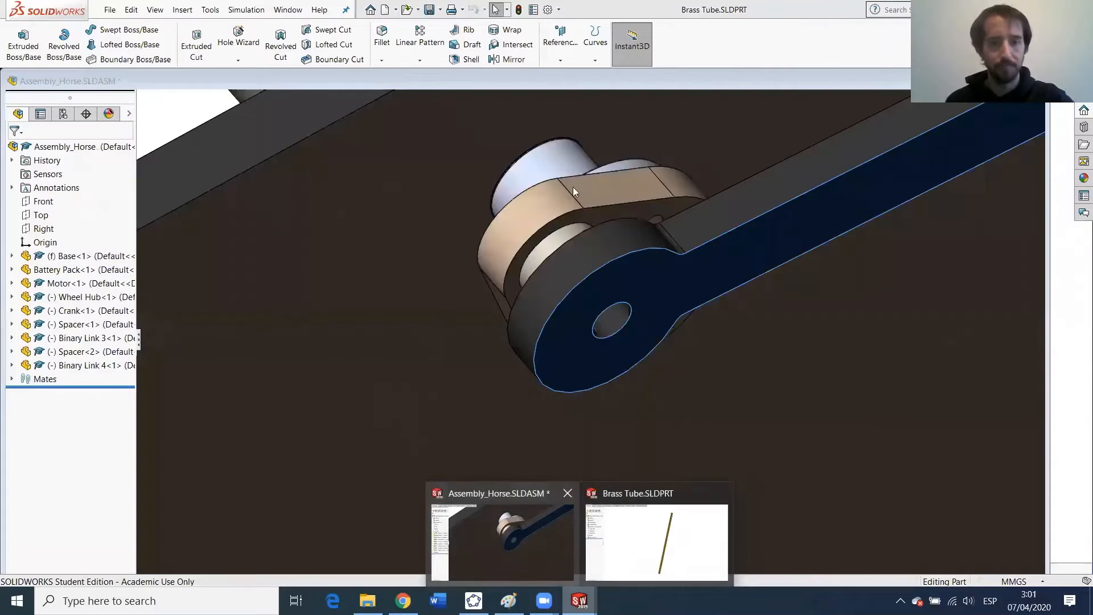
pyautogui.click(589, 558)
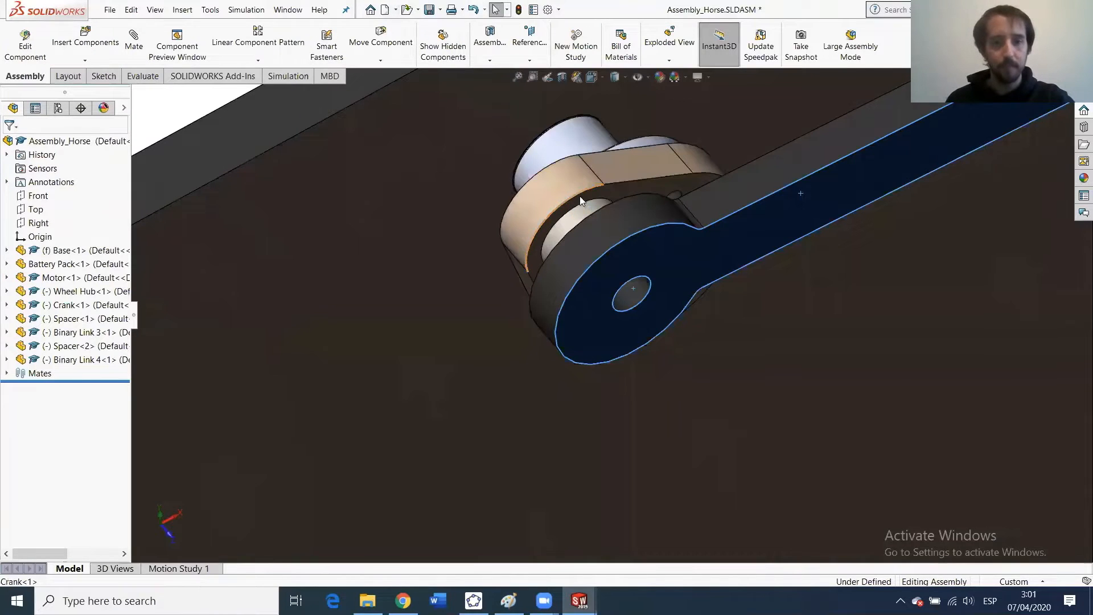
# Select the crank in the joint stack and open its part file from the assembly.
pyautogui.click(564, 194)
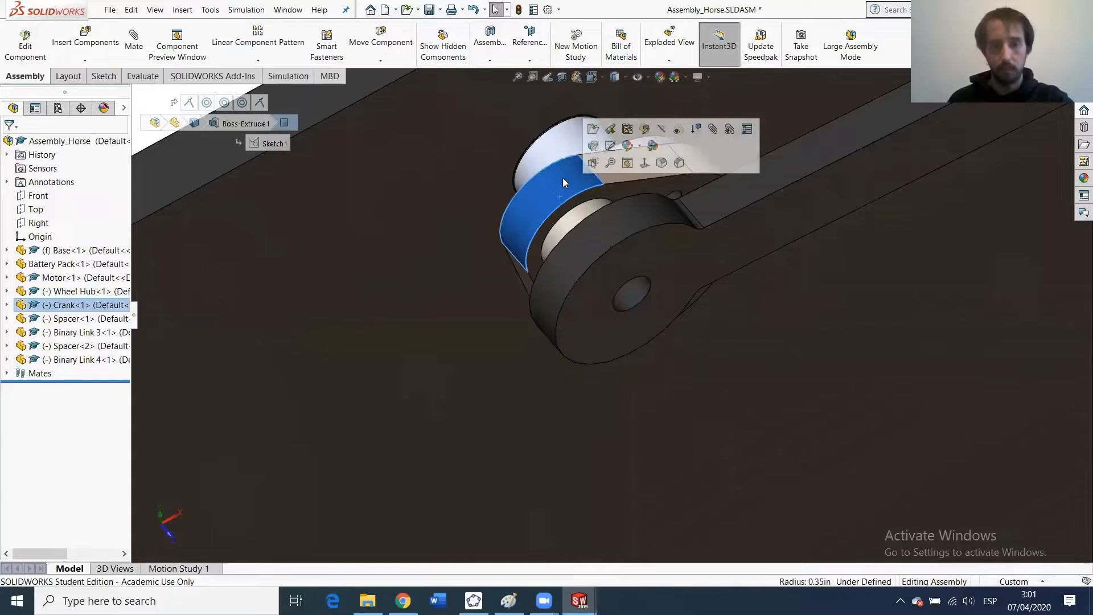
pyautogui.moveTo(563, 194); pyautogui.dragTo(559, 161, button='middle')
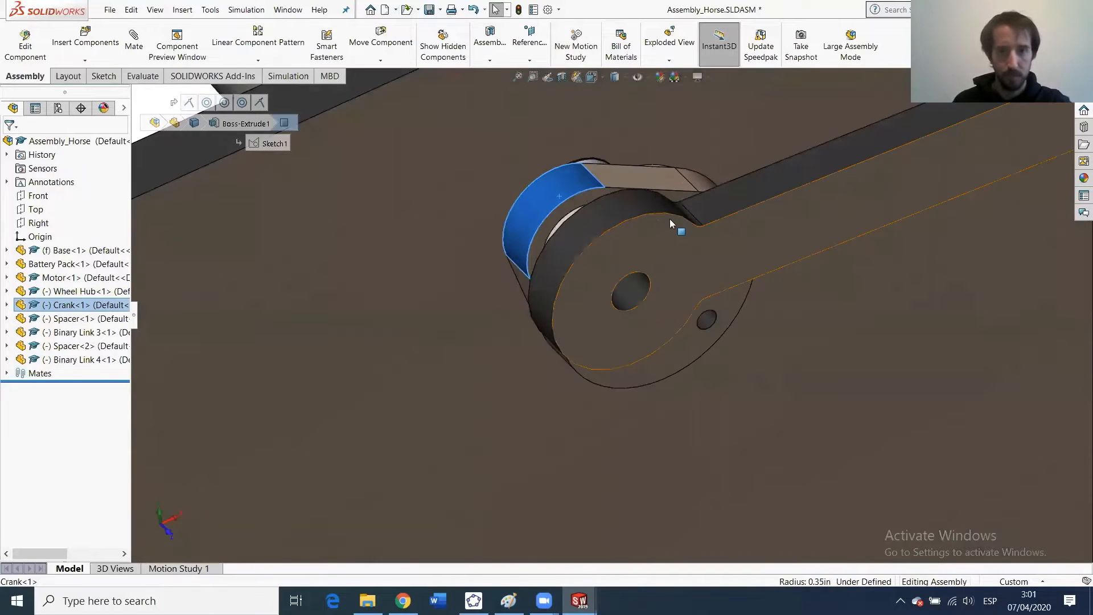
pyautogui.click(734, 304)
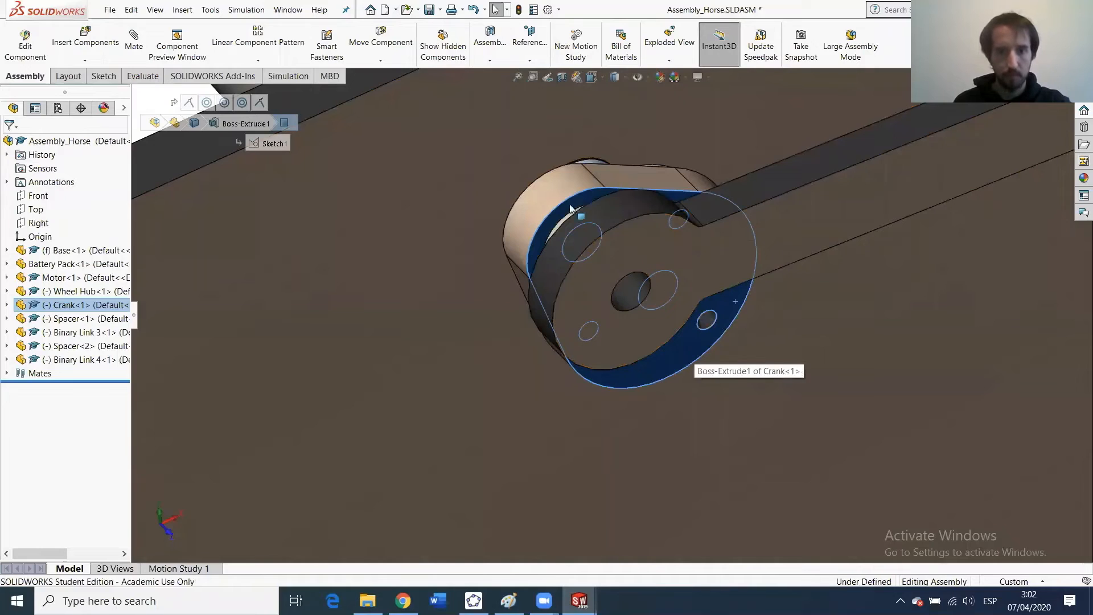
pyautogui.click(550, 197)
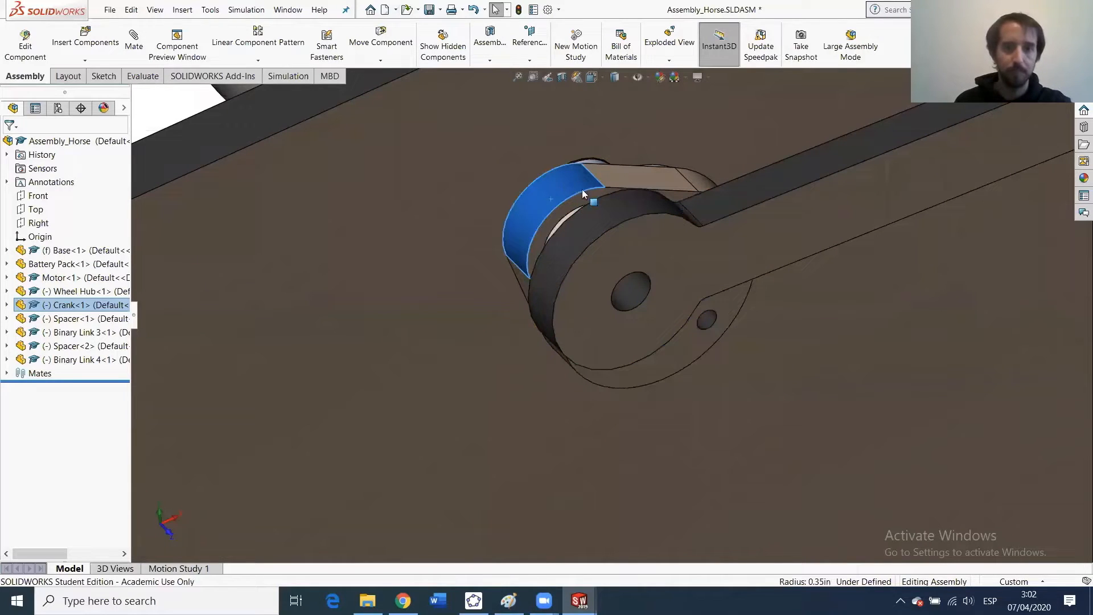
pyautogui.rightClick(572, 189)
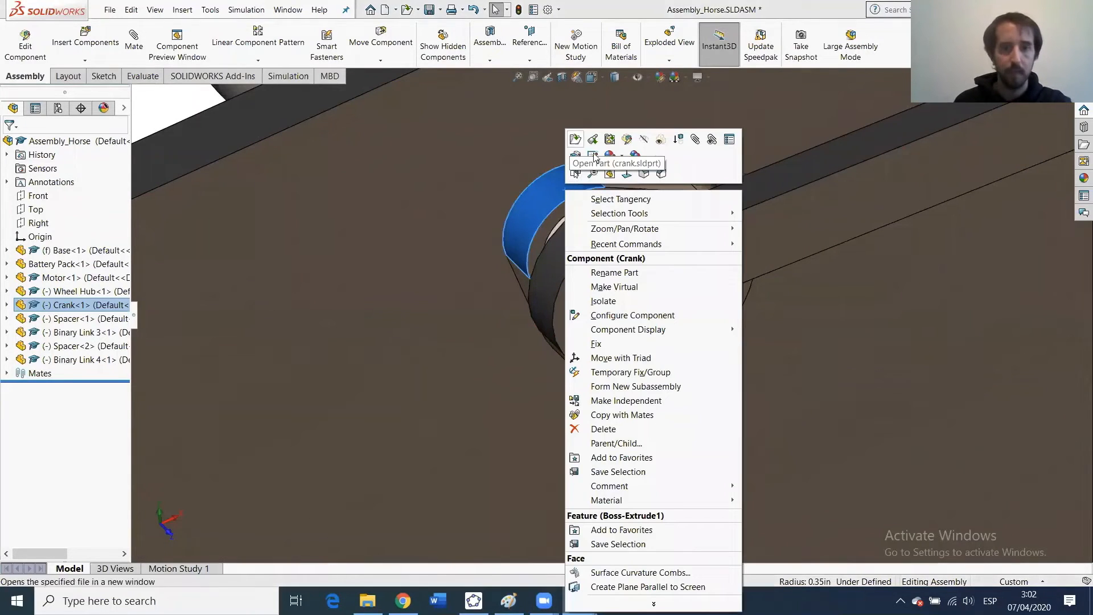
pyautogui.click(594, 154)
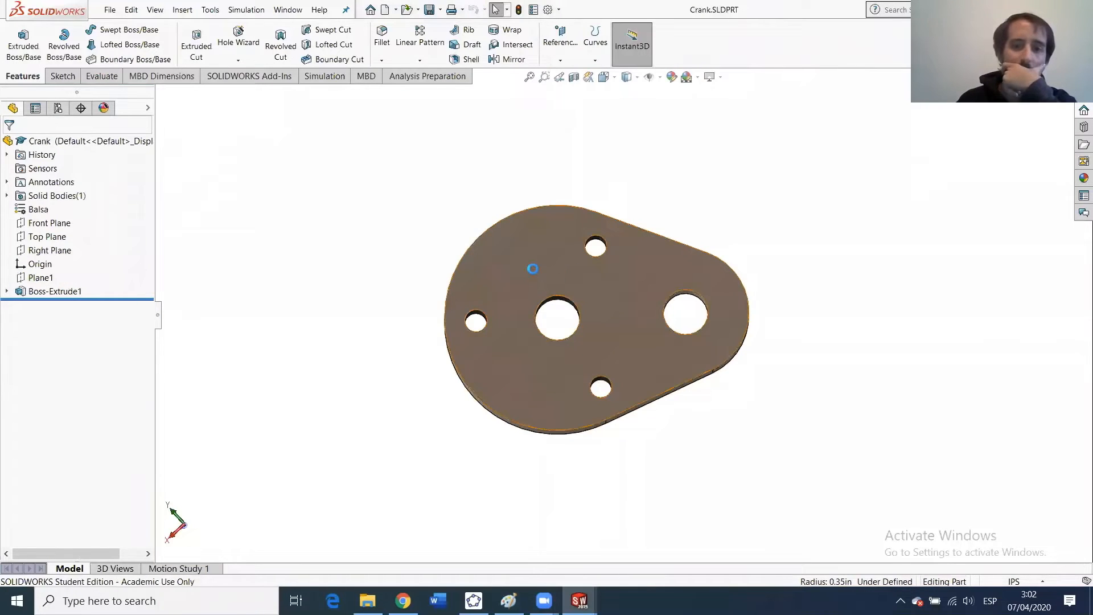
# Examine the crank's holes and plate thickness from several angles, close up and as a whole.
pyautogui.moveTo(532, 266); pyautogui.dragTo(662, 341, button='middle')
pyautogui.scroll(-4, 658, 384)
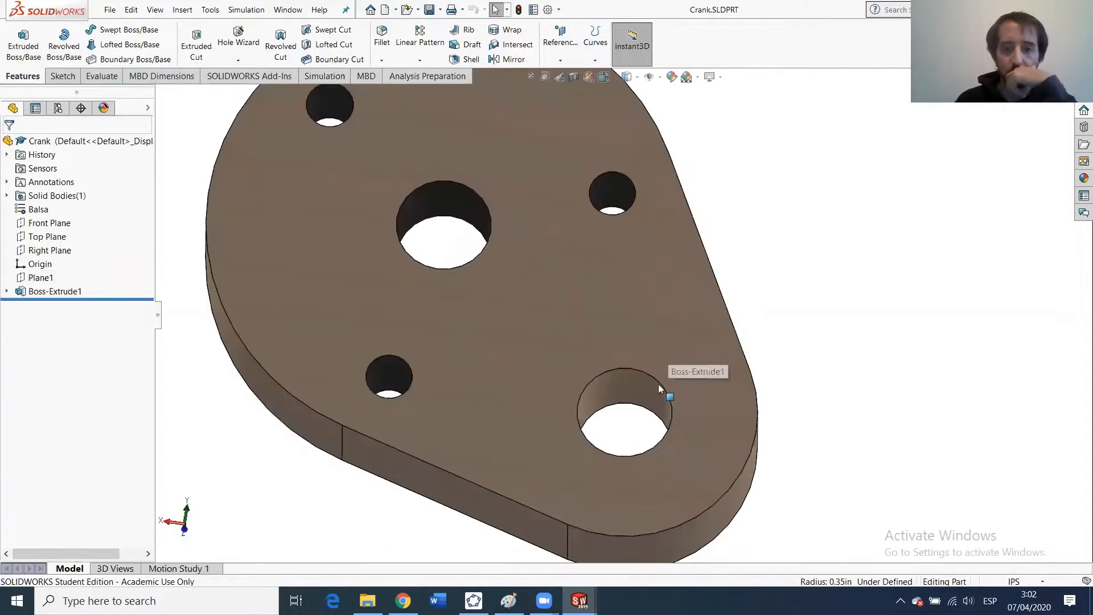
pyautogui.moveTo(647, 393); pyautogui.dragTo(654, 421, button='middle')
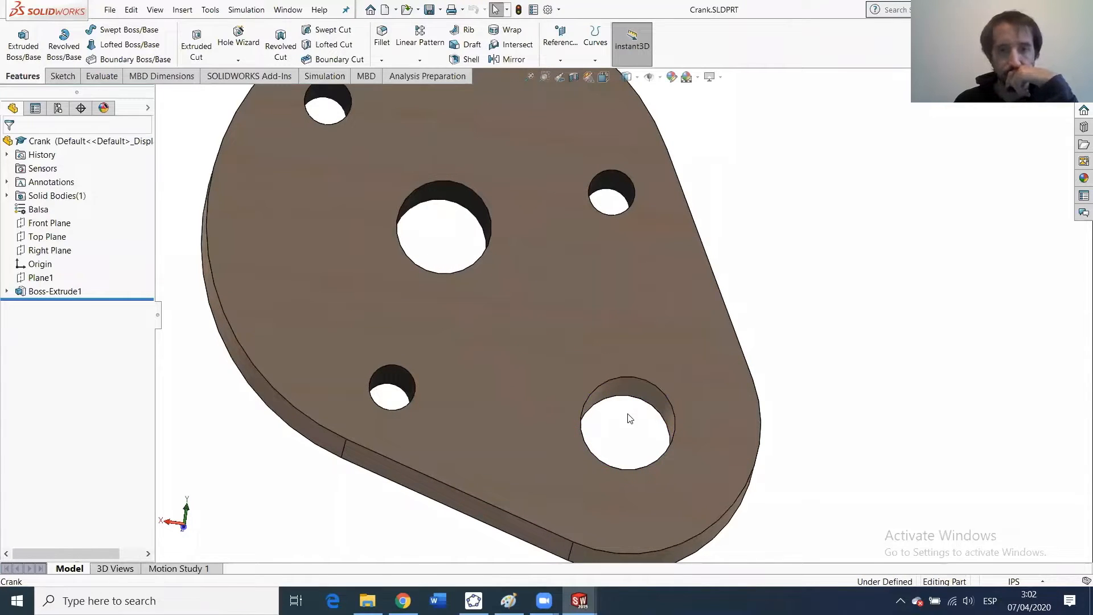
pyautogui.moveTo(596, 398); pyautogui.dragTo(529, 447, button='middle')
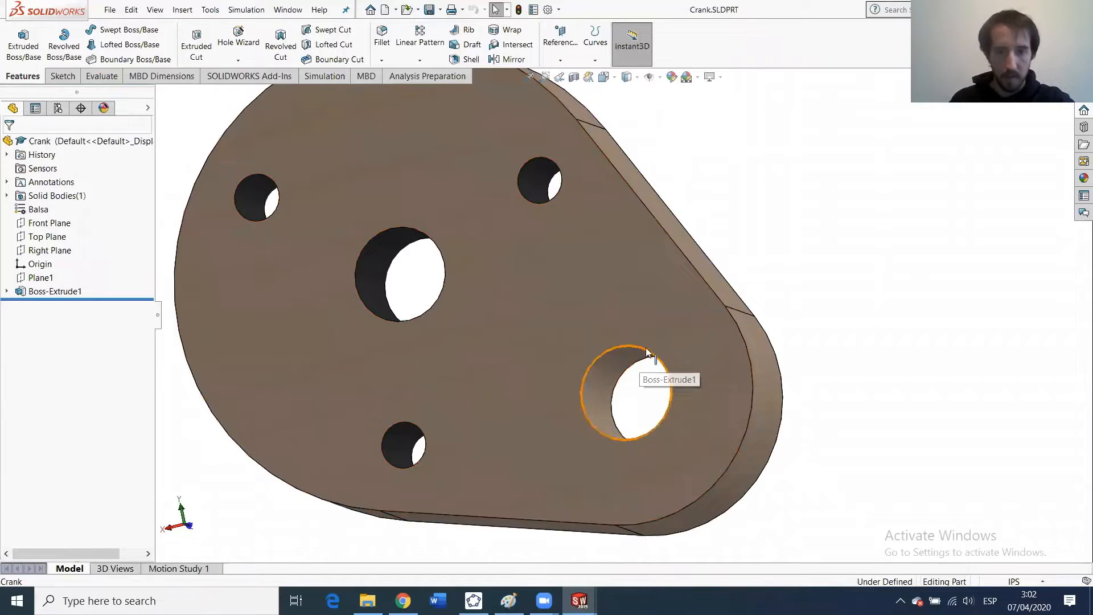
pyautogui.moveTo(595, 436); pyautogui.dragTo(654, 348, button='middle')
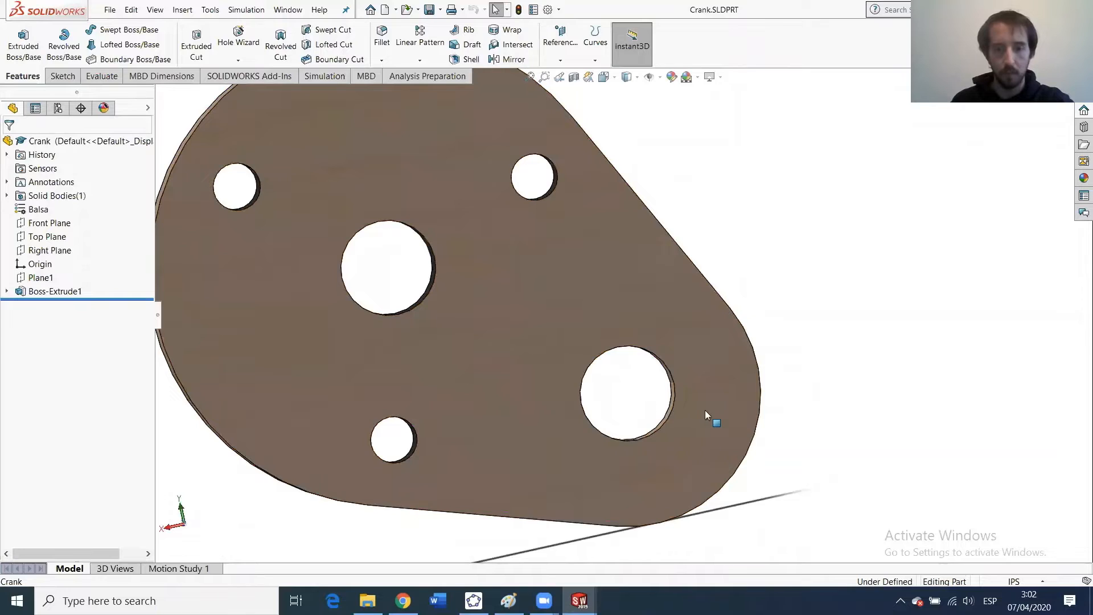
pyautogui.moveTo(664, 407); pyautogui.dragTo(761, 424, button='middle')
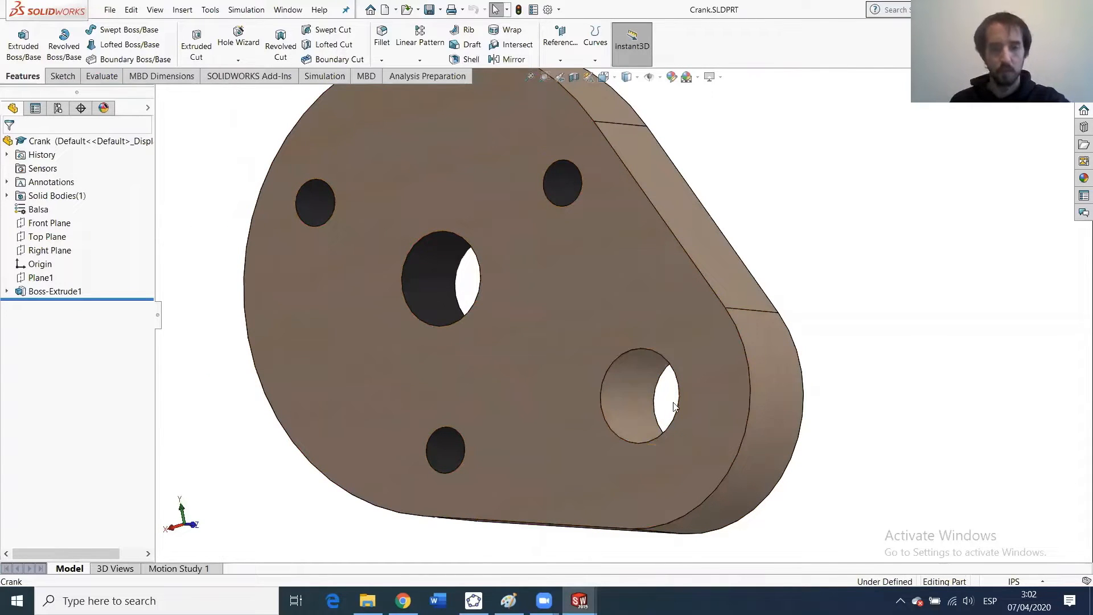
pyautogui.moveTo(735, 337); pyautogui.dragTo(767, 349, button='middle')
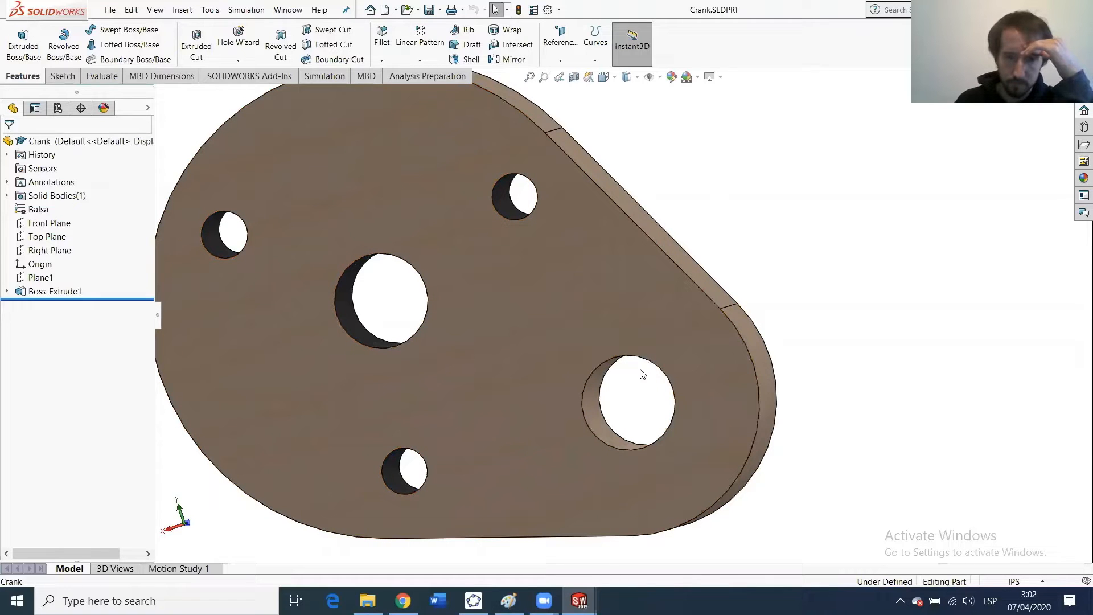
pyautogui.scroll(1, 526, 353)
pyautogui.moveTo(516, 372); pyautogui.dragTo(526, 404, button='middle')
pyautogui.scroll(1, 526, 353)
pyautogui.scroll(2, 543, 326)
pyautogui.scroll(-4, 603, 328)
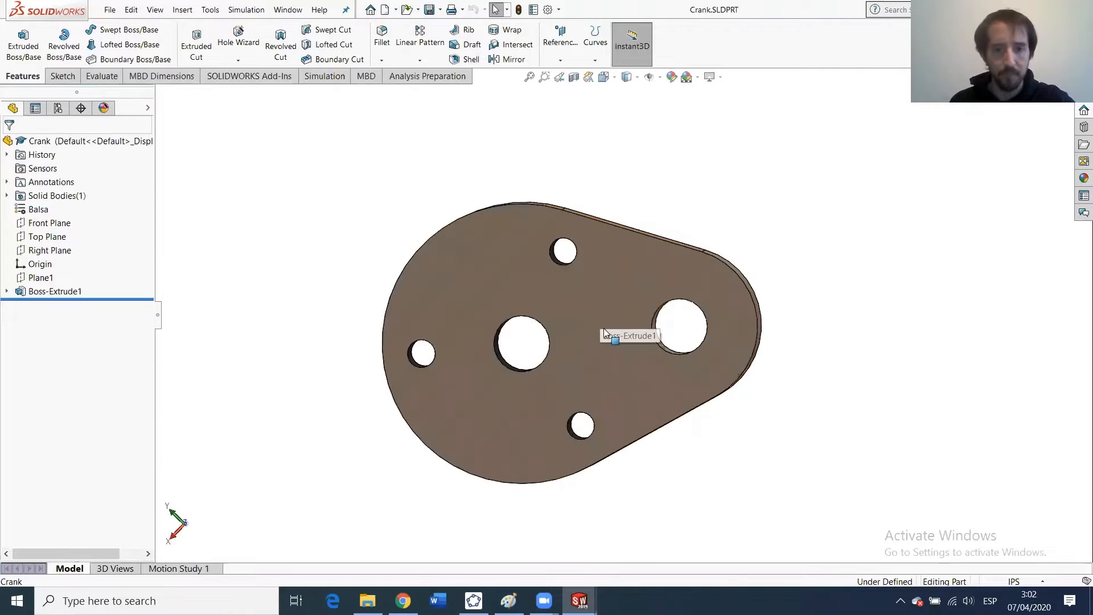
# Start a new sketch on the crank's large flat face.
pyautogui.click(515, 286)
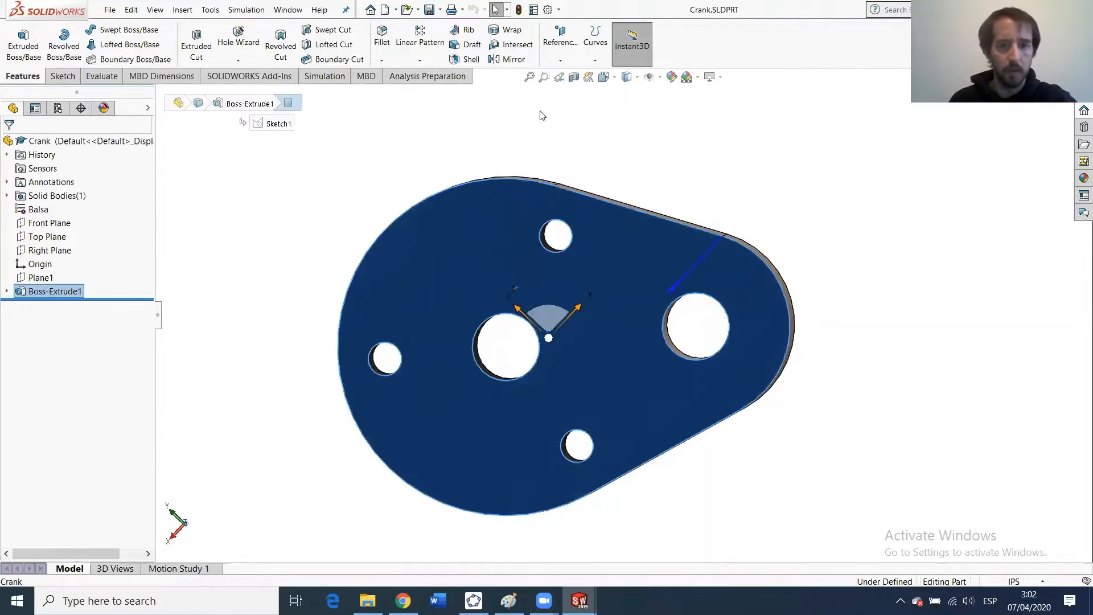
pyautogui.click(62, 77)
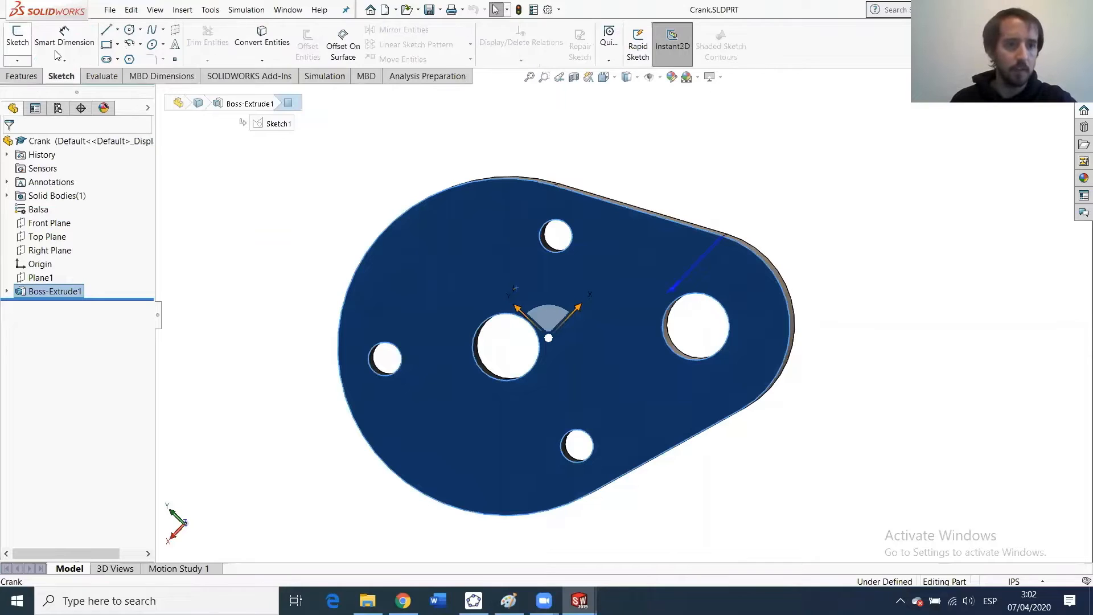
pyautogui.click(15, 41)
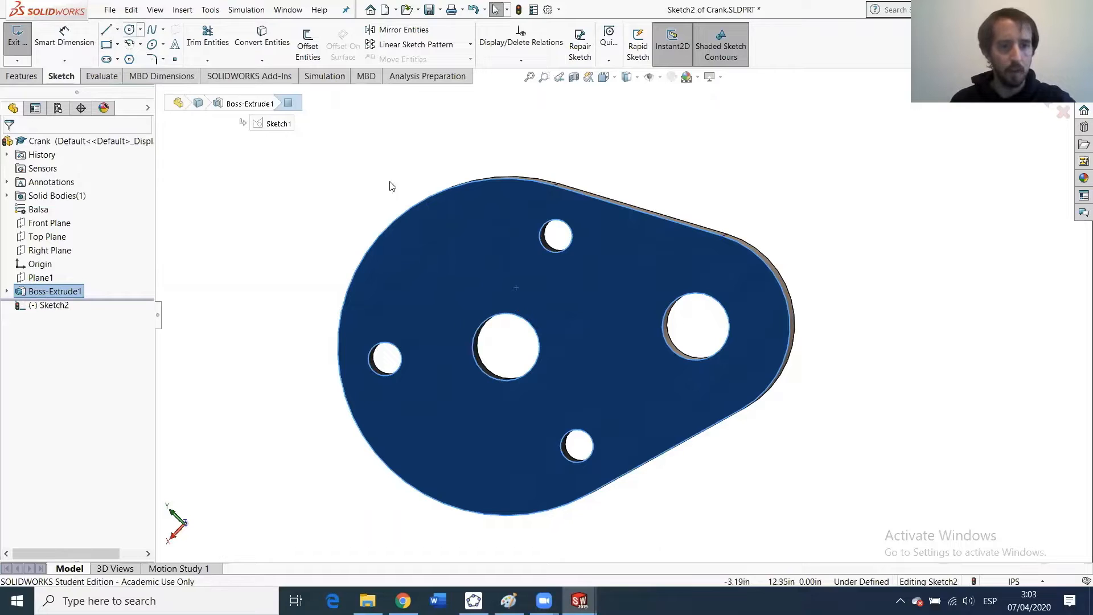
pyautogui.click(599, 302)
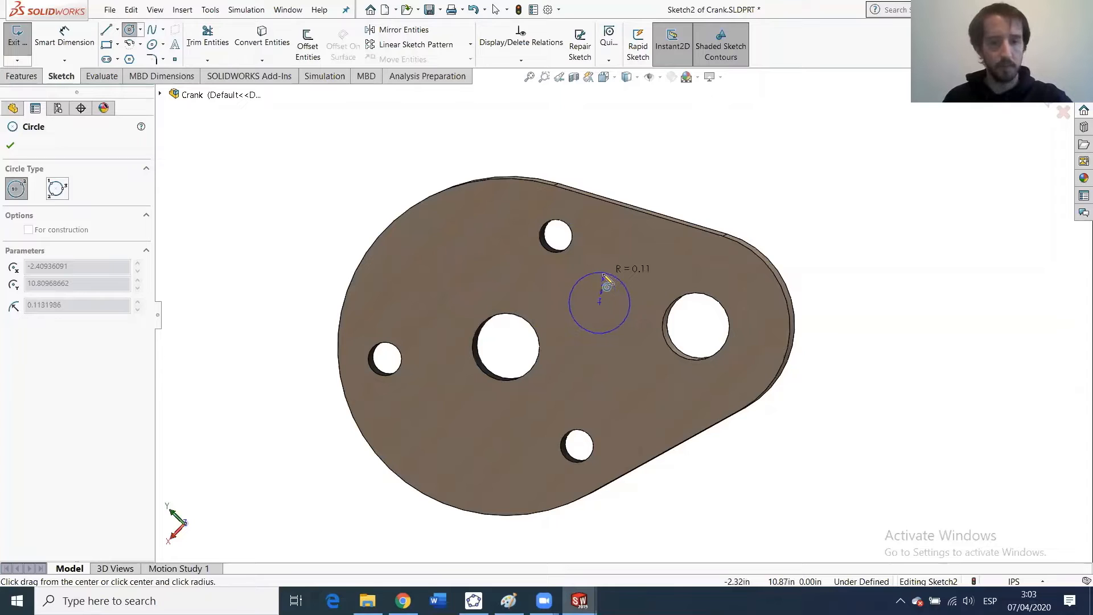
pyautogui.press('Escape')
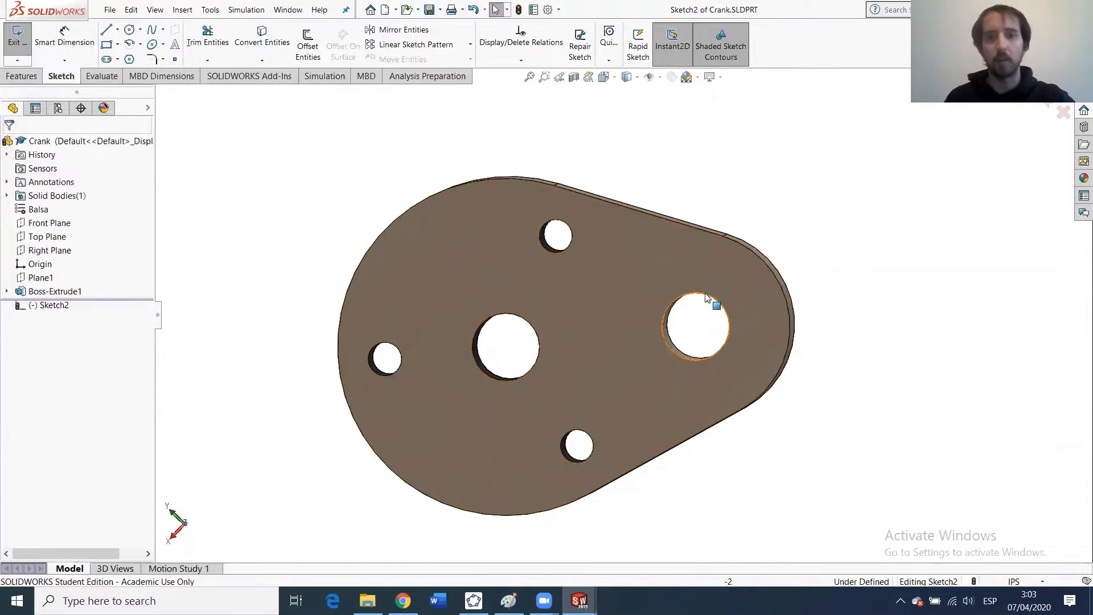
# Try converting the crank's large central hole edge into the sketch and starting a circle at the narrow-end hole.
pyautogui.moveTo(587, 326); pyautogui.dragTo(585, 257, button='middle')
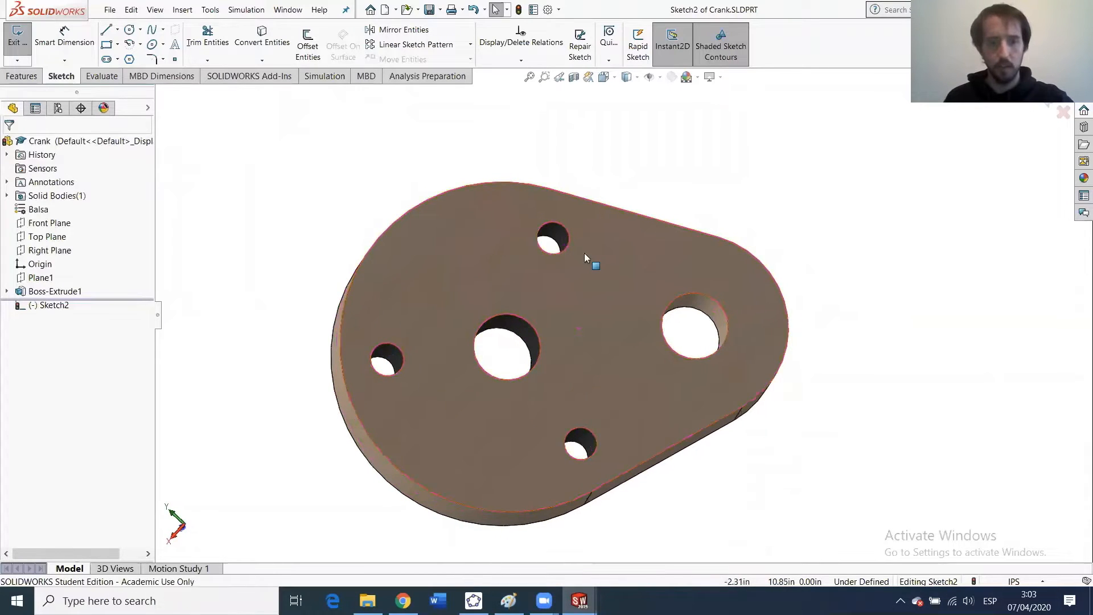
pyautogui.click(524, 316)
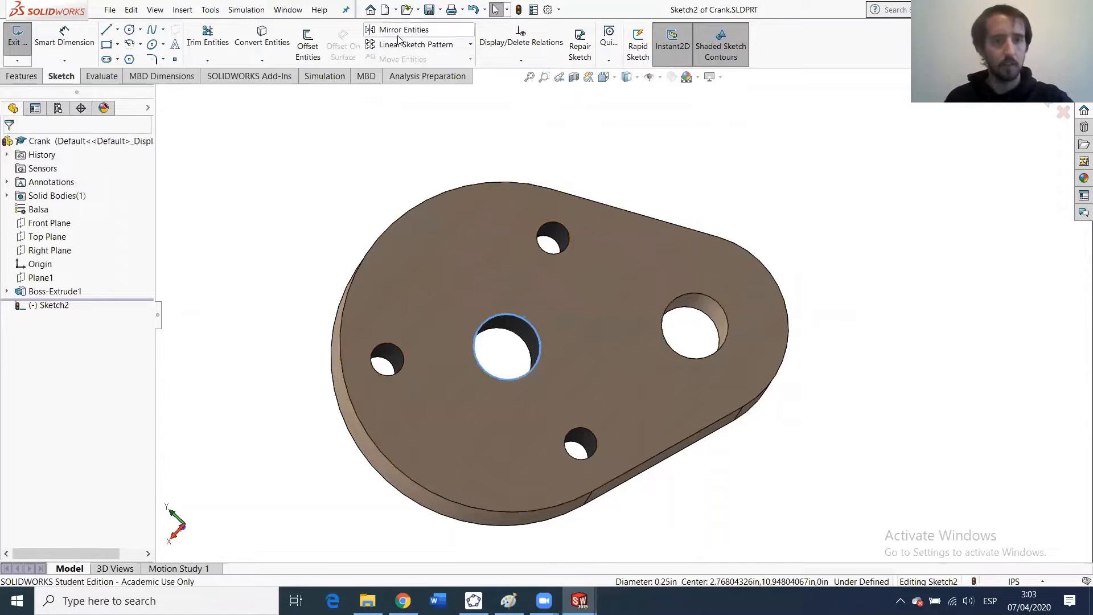
pyautogui.click(249, 46)
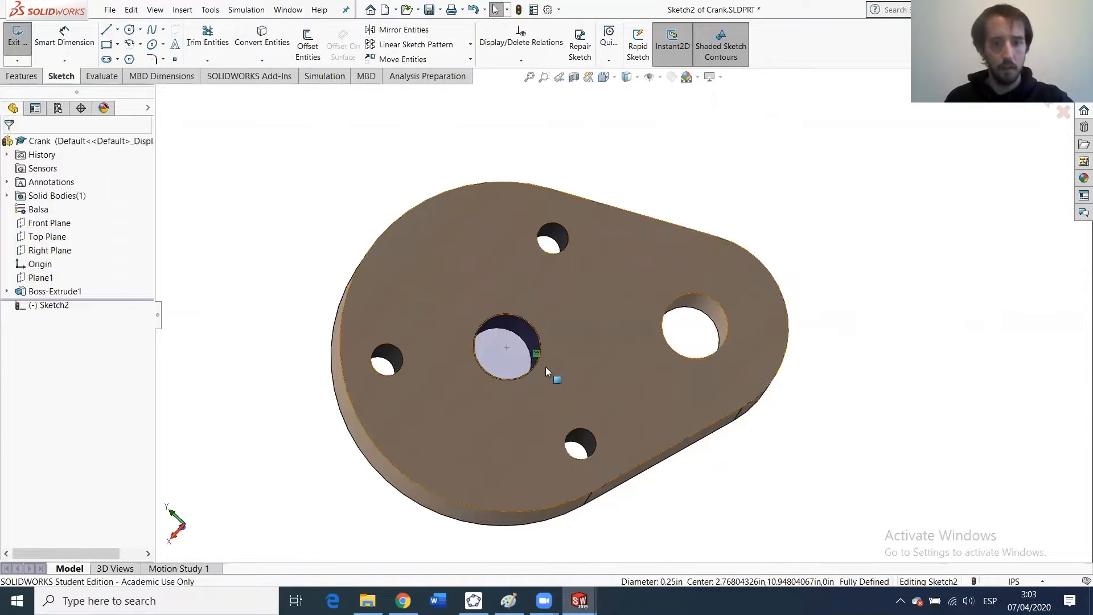
pyautogui.scroll(-5, 495, 348)
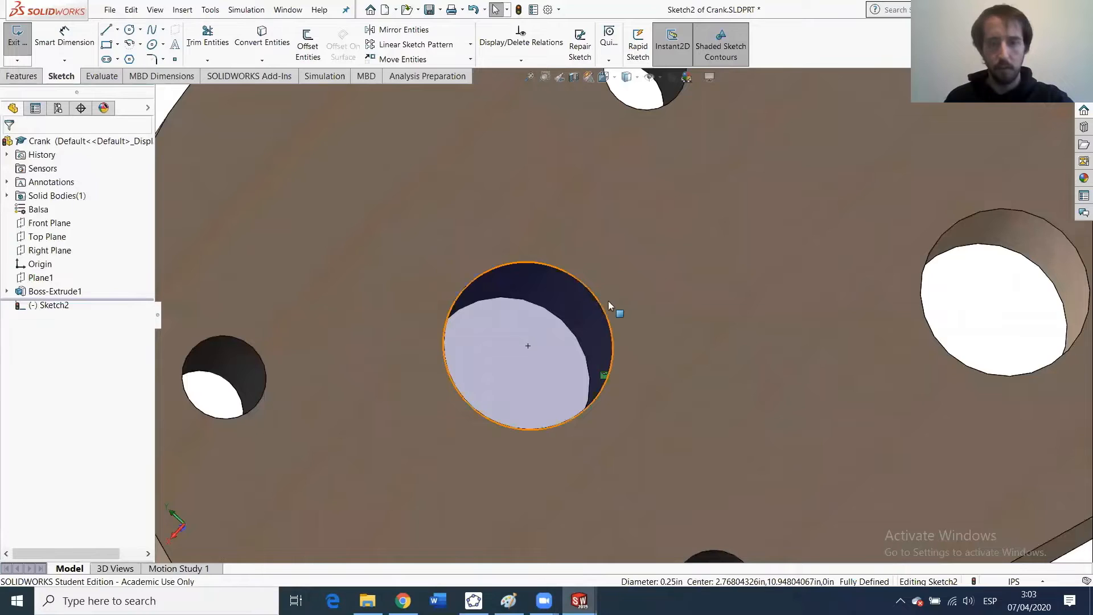
pyautogui.scroll(4, 781, 332)
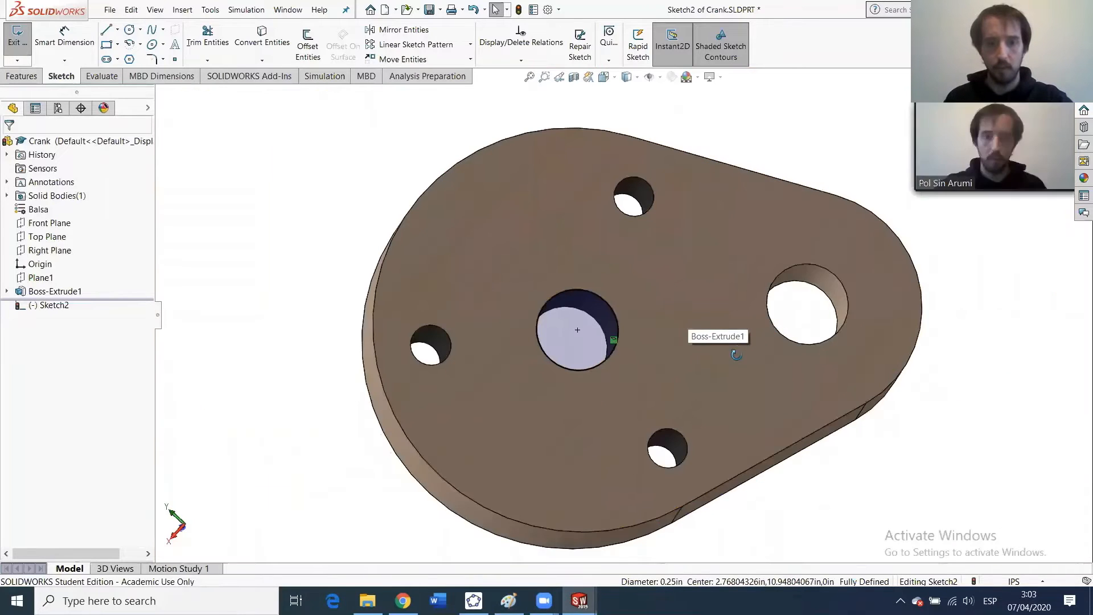
pyautogui.click(130, 34)
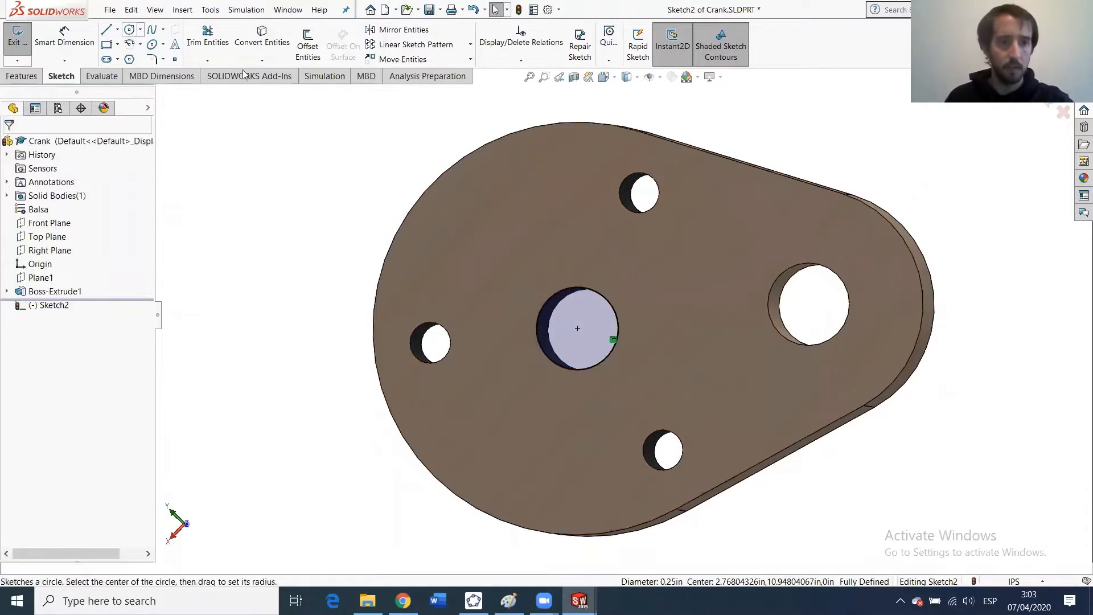
pyautogui.click(806, 263)
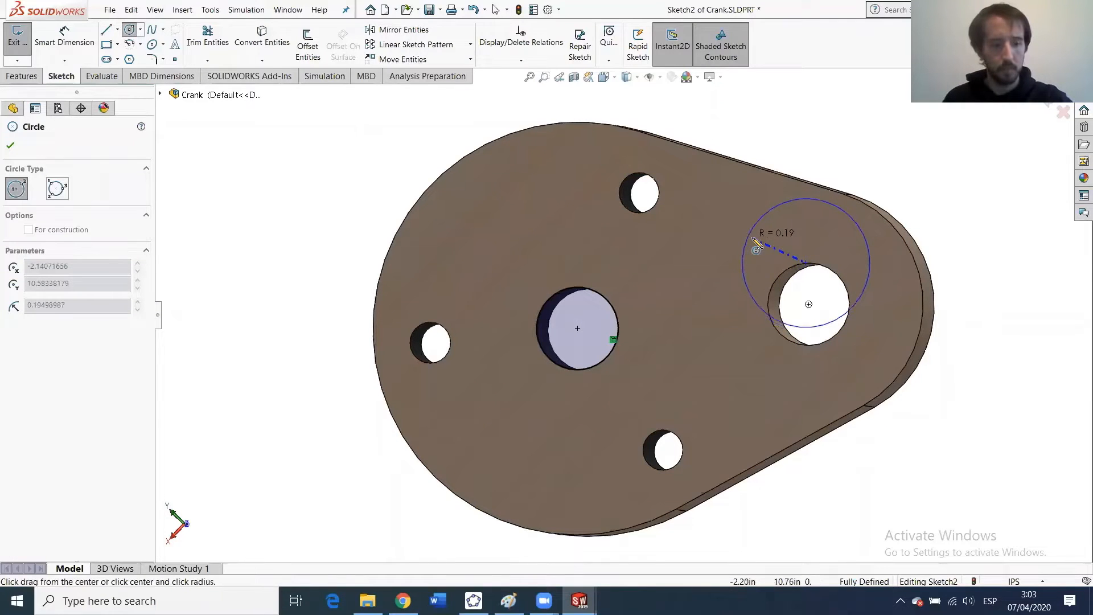
pyautogui.press('Escape')
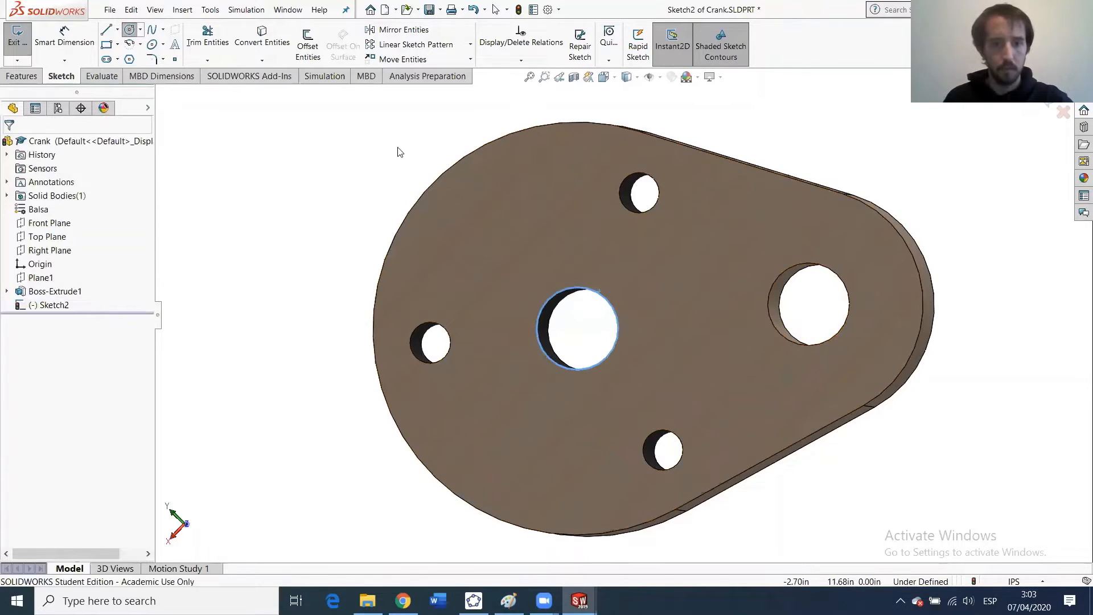
# Convert the edges of the crank's narrow-end hole and large central hole into sketch circles.
pyautogui.click(48, 306)
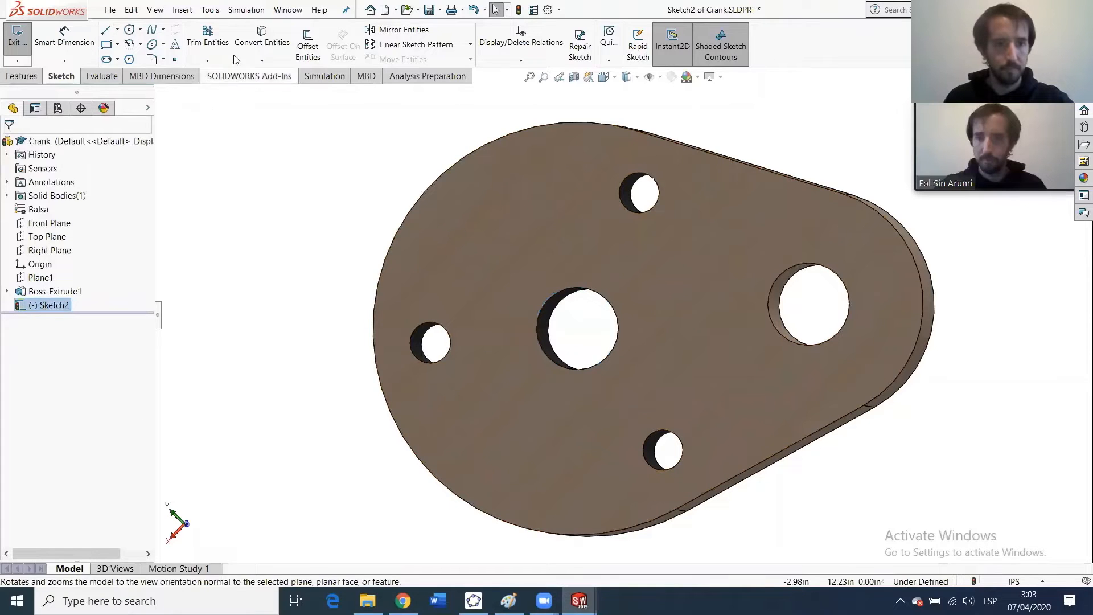
pyautogui.click(809, 264)
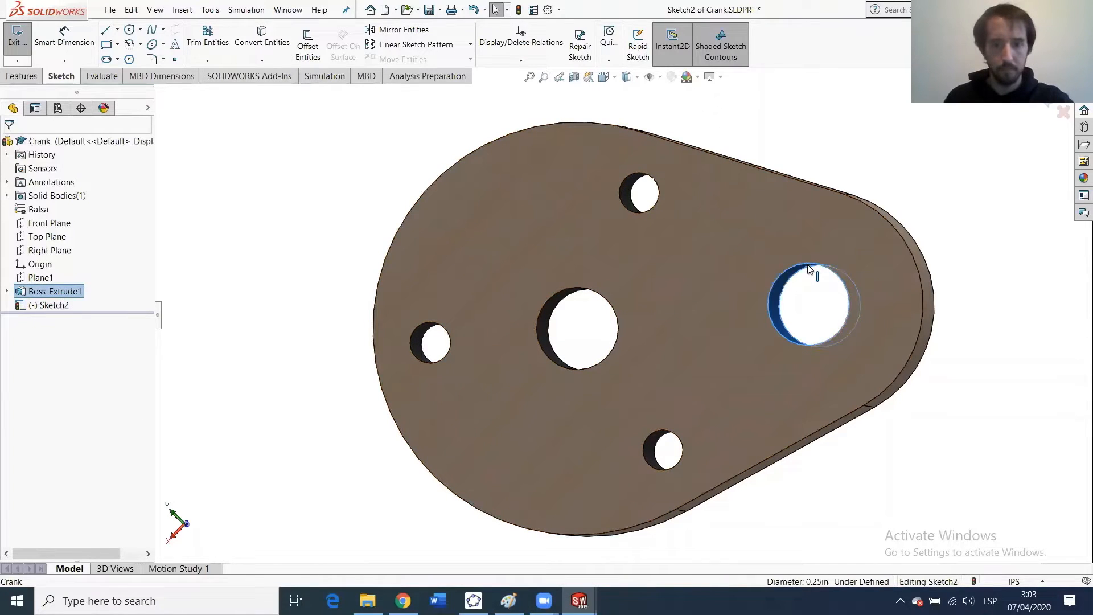
pyautogui.click(254, 51)
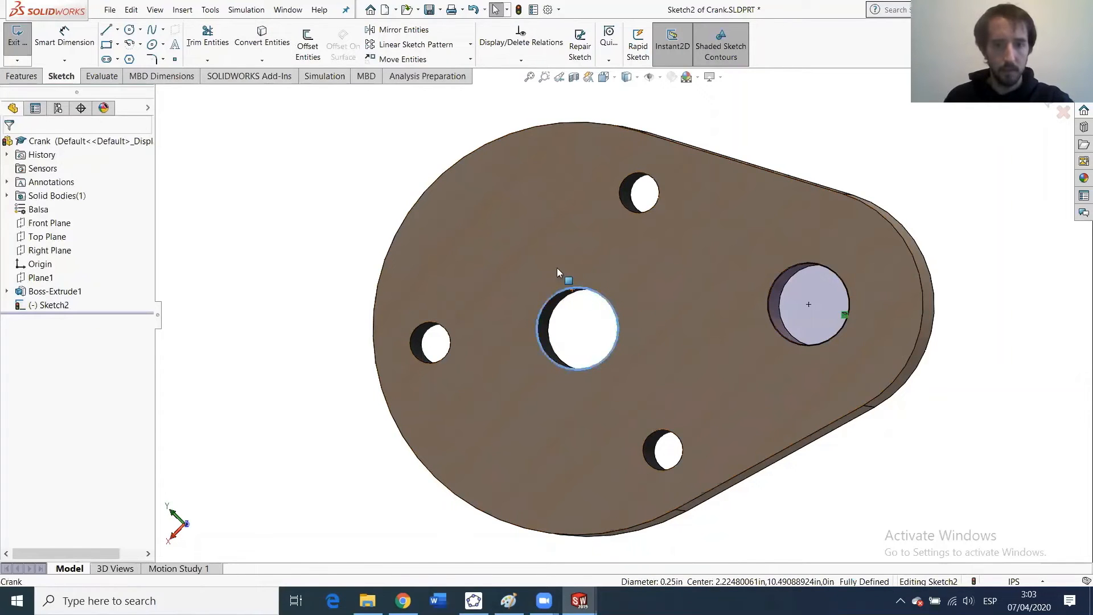
pyautogui.click(262, 40)
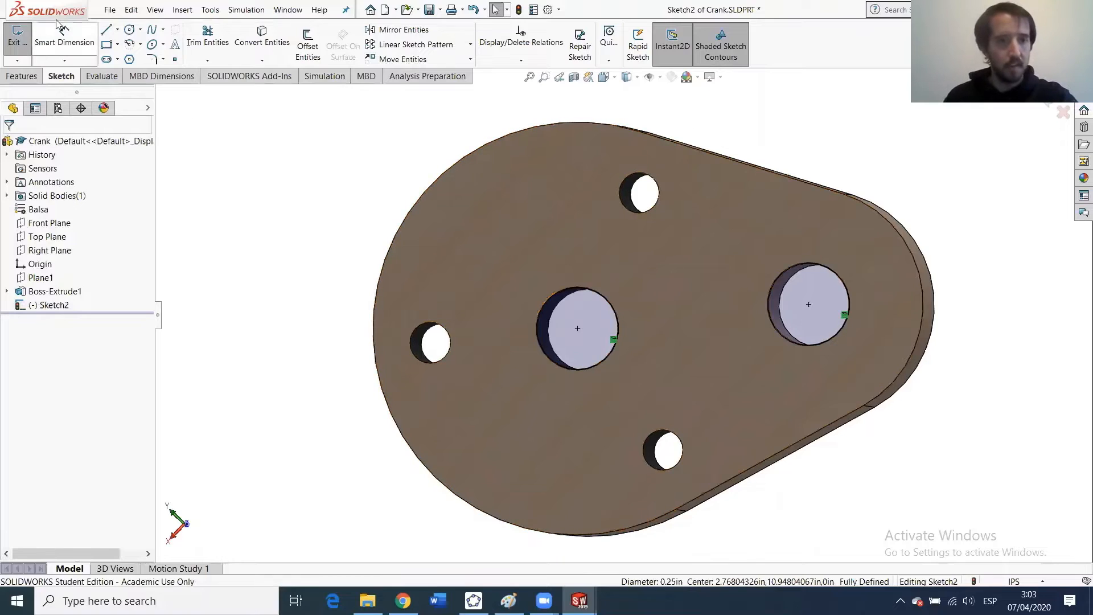
# Make both converted hole circles construction geometry.
pyautogui.click(582, 287)
pyautogui.click(29, 326)
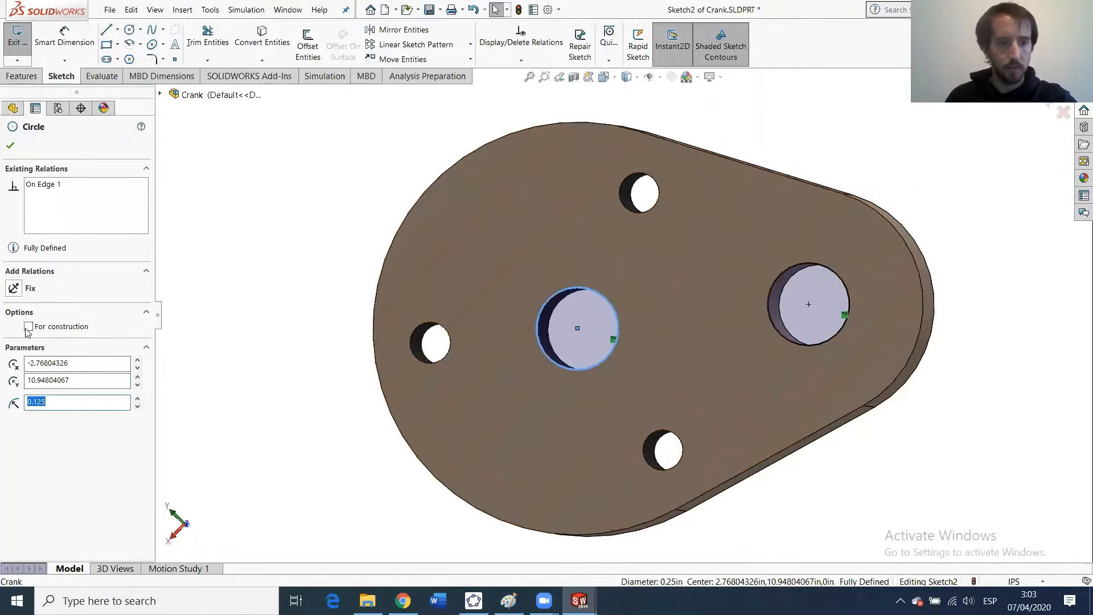
pyautogui.click(813, 267)
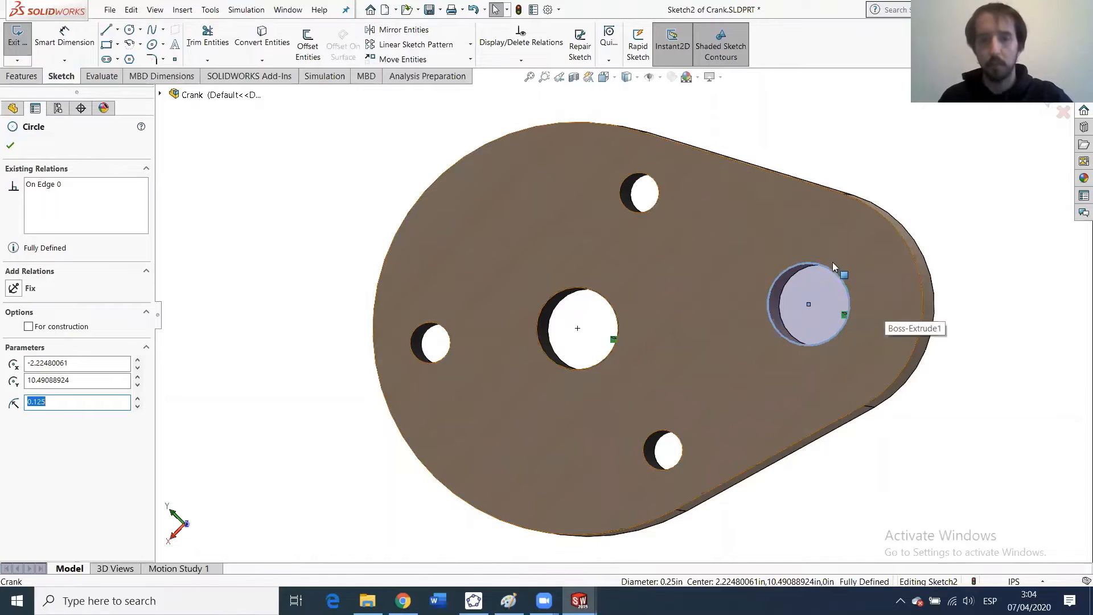
pyautogui.click(29, 327)
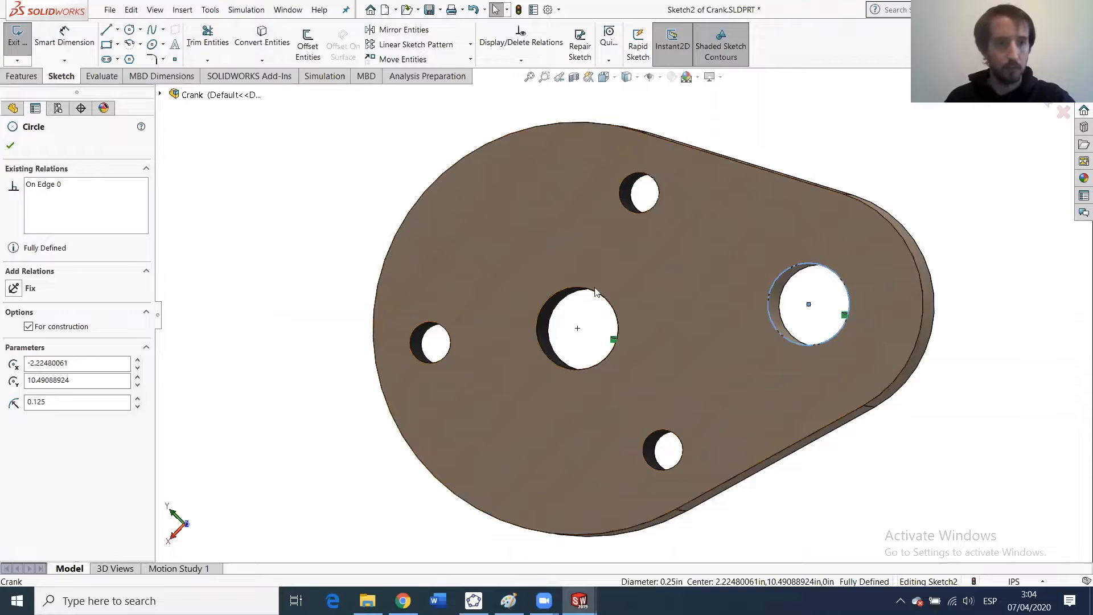
# Draw a centerline from the central hole's center to the narrow-end hole's center, plus a perpendicular one about 0.27 in long, and close the sketch.
pyautogui.click(115, 31)
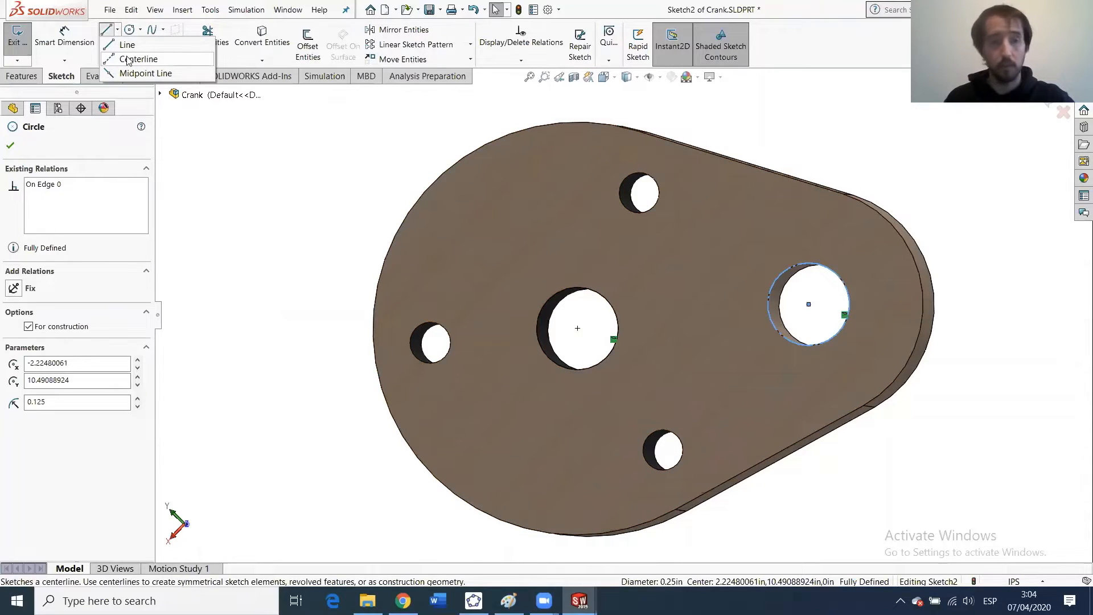
pyautogui.click(137, 59)
pyautogui.click(577, 329)
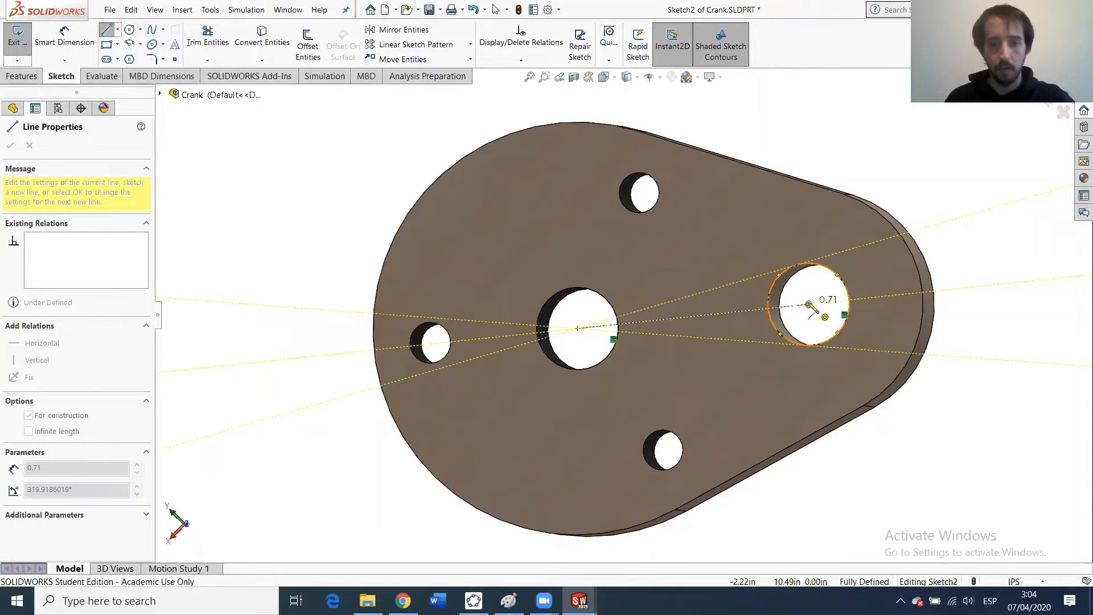
pyautogui.click(808, 305)
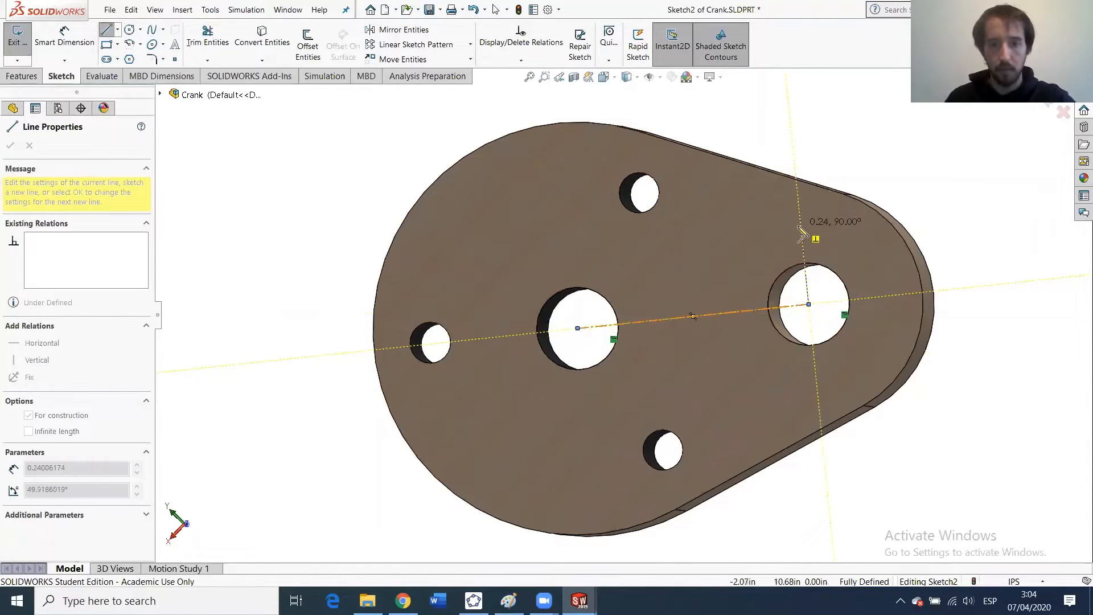
pyautogui.click(799, 217)
pyautogui.press('Escape')
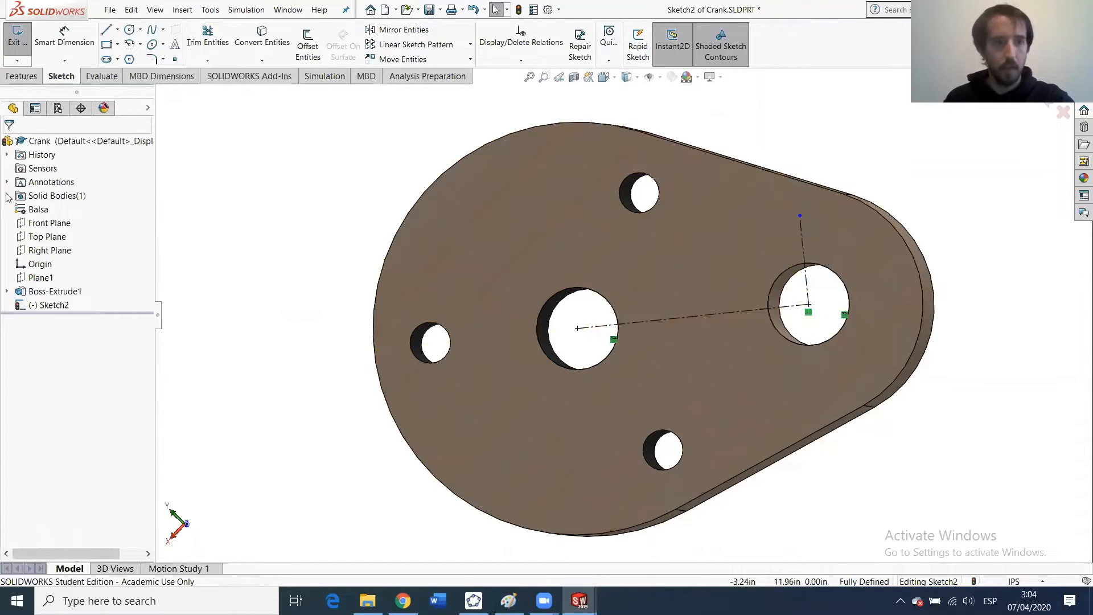
pyautogui.click(13, 41)
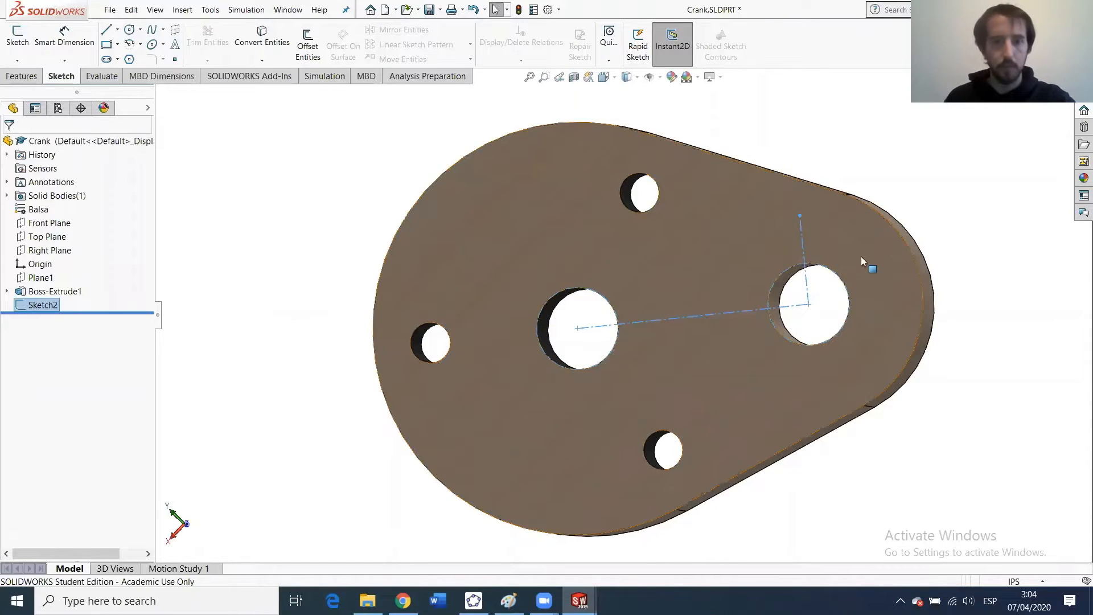
pyautogui.click(826, 136)
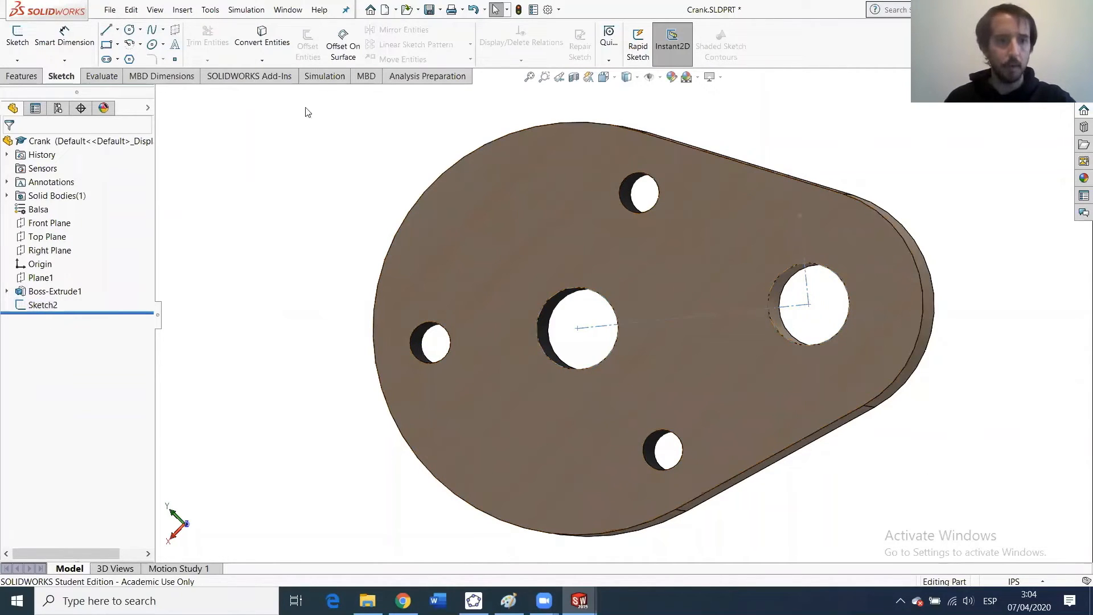
# Create a reference plane through the short centerline at the narrow-end hole, perpendicular to the crank's large flat face.
pyautogui.click(23, 76)
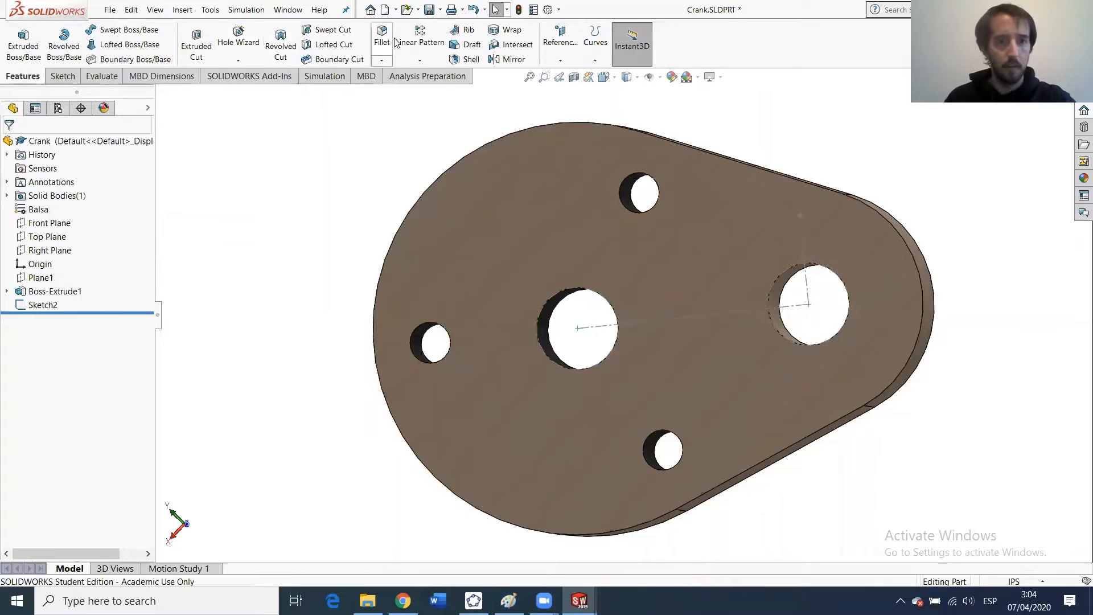
pyautogui.click(560, 60)
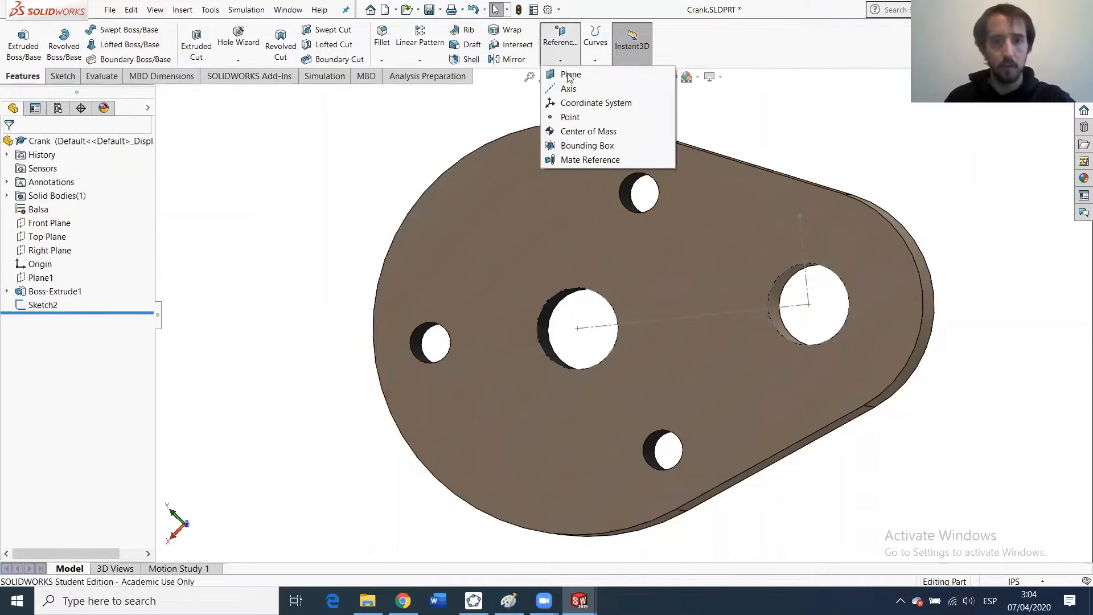
pyautogui.click(569, 74)
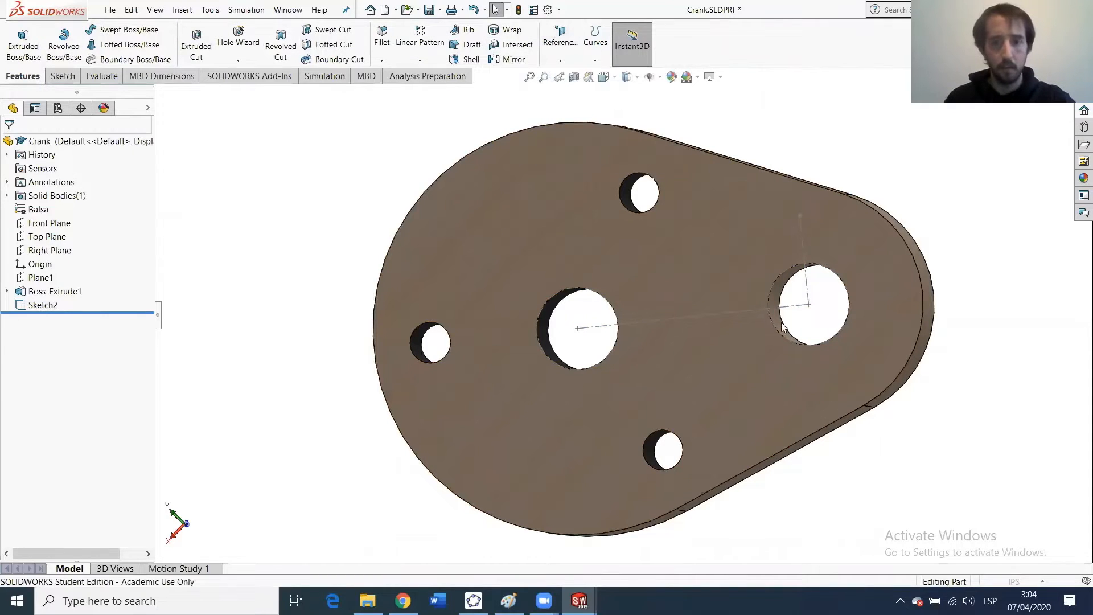
pyautogui.click(807, 285)
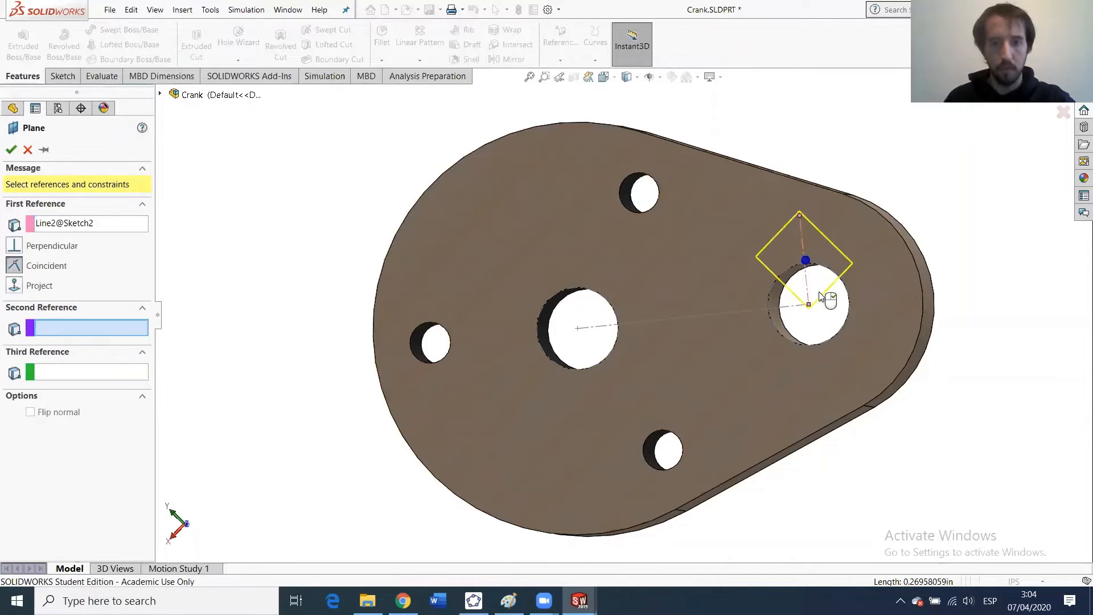
pyautogui.click(744, 223)
pyautogui.moveTo(831, 304); pyautogui.dragTo(788, 319, button='middle')
pyautogui.scroll(4, 793, 259)
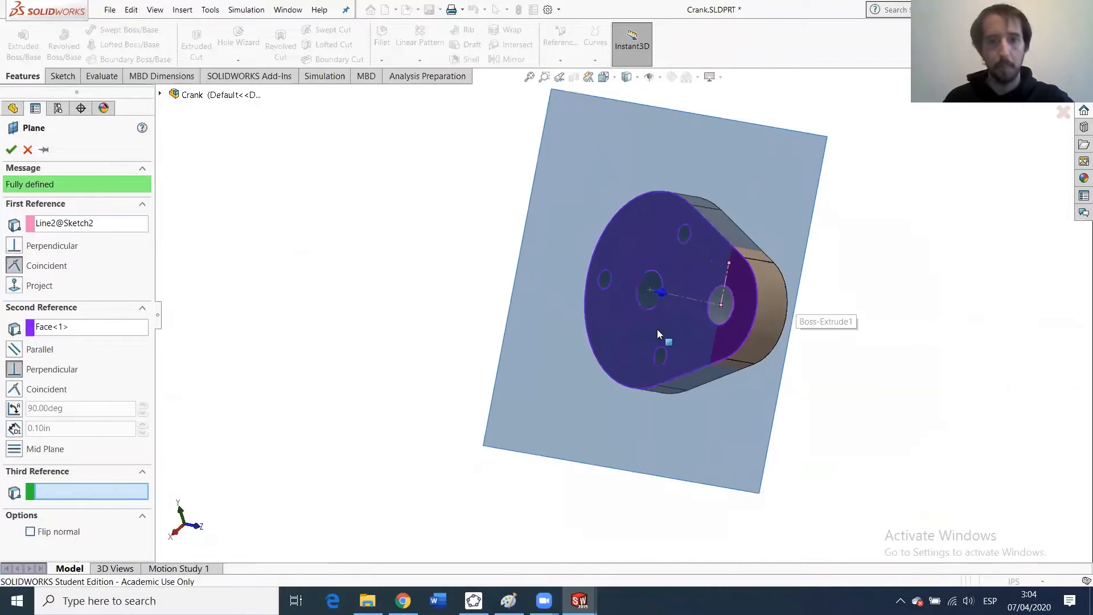
pyautogui.scroll(-3, 803, 239)
pyautogui.click(10, 150)
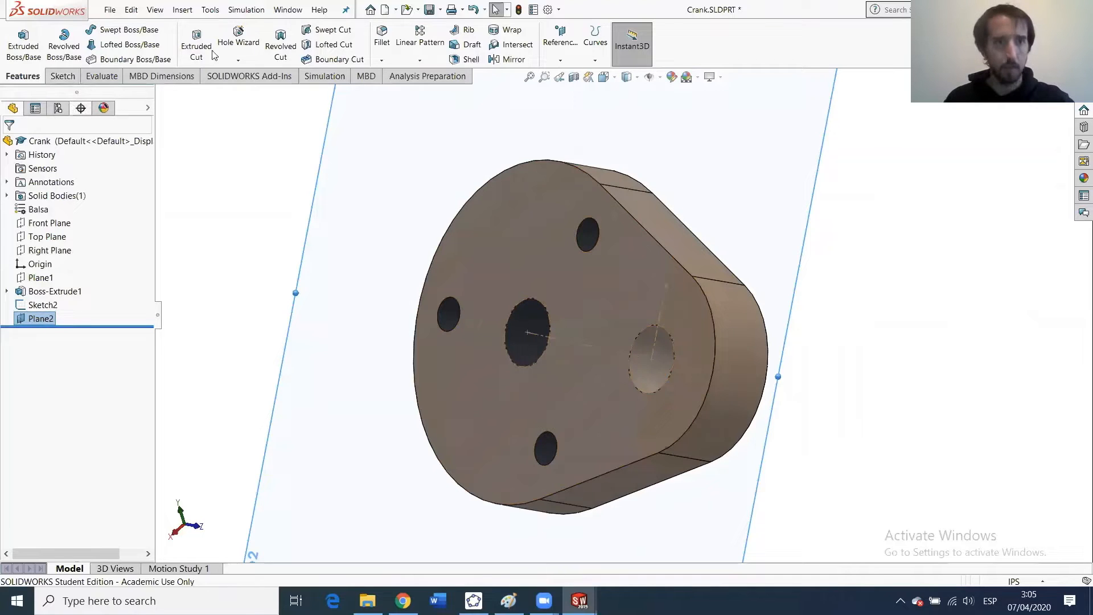
# Start a sketch on the new reference plane and convert the two side edges bordering the crank's rounded narrow end into sketch lines.
pyautogui.click(63, 75)
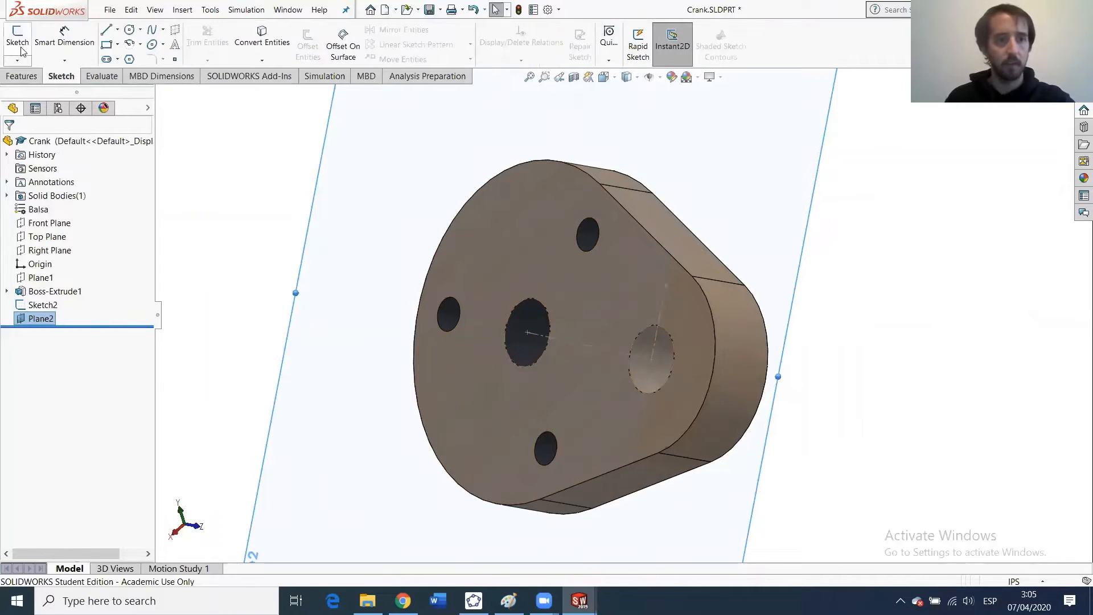
pyautogui.click(21, 50)
pyautogui.moveTo(613, 363)
pyautogui.mouseDown(button='middle')
pyautogui.moveTo(632, 393)
pyautogui.moveTo(623, 415)
pyautogui.moveTo(611, 410)
pyautogui.moveTo(622, 365)
pyautogui.moveTo(685, 339)
pyautogui.moveTo(615, 348)
pyautogui.moveTo(597, 363)
pyautogui.mouseUp(button='middle')
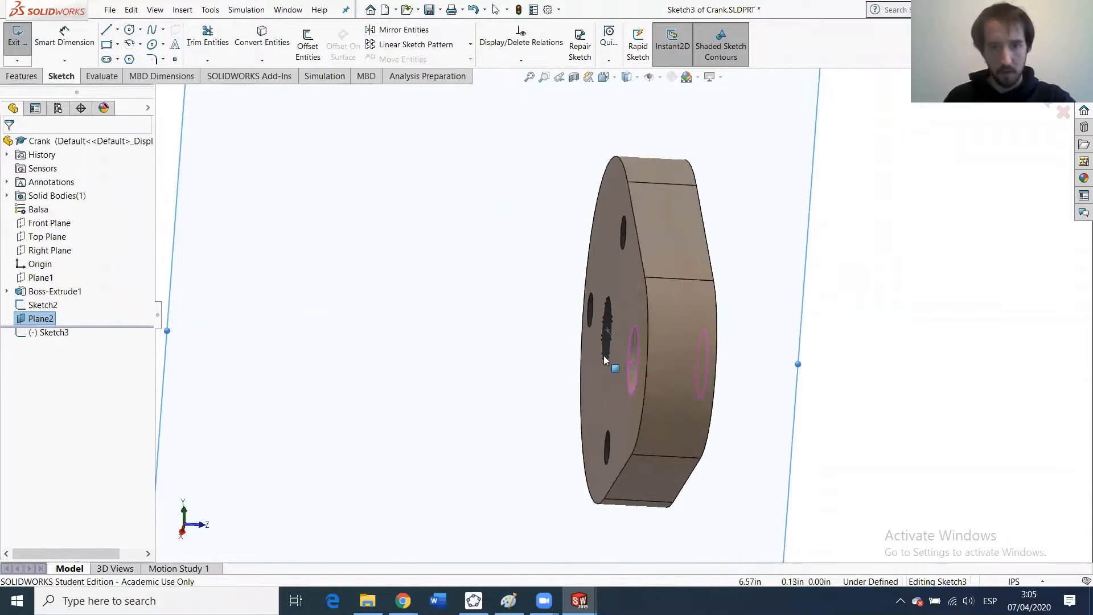
pyautogui.click(688, 280)
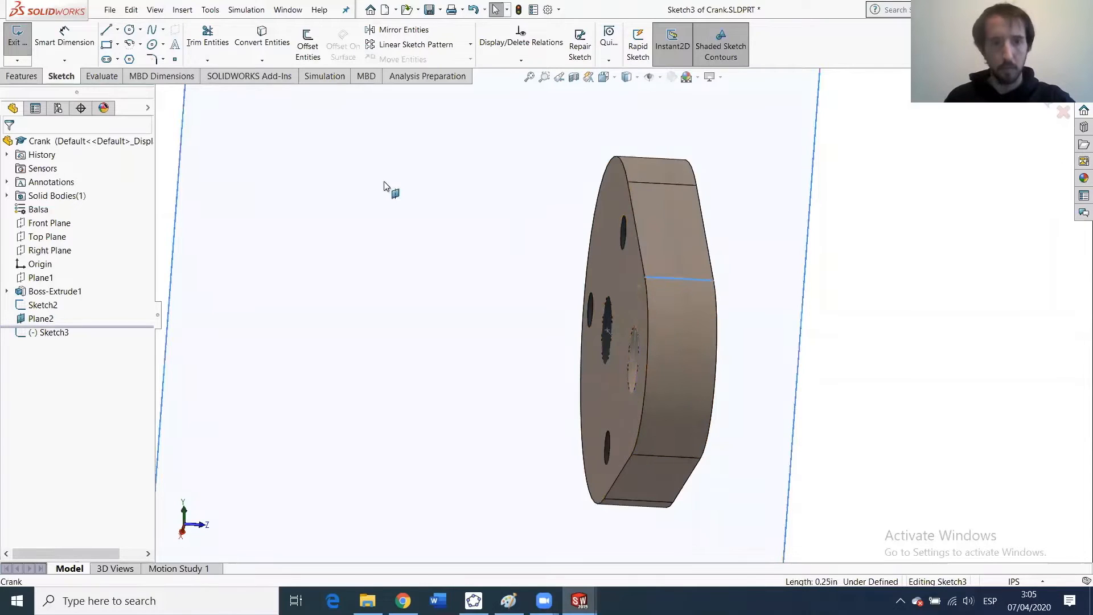
pyautogui.click(283, 46)
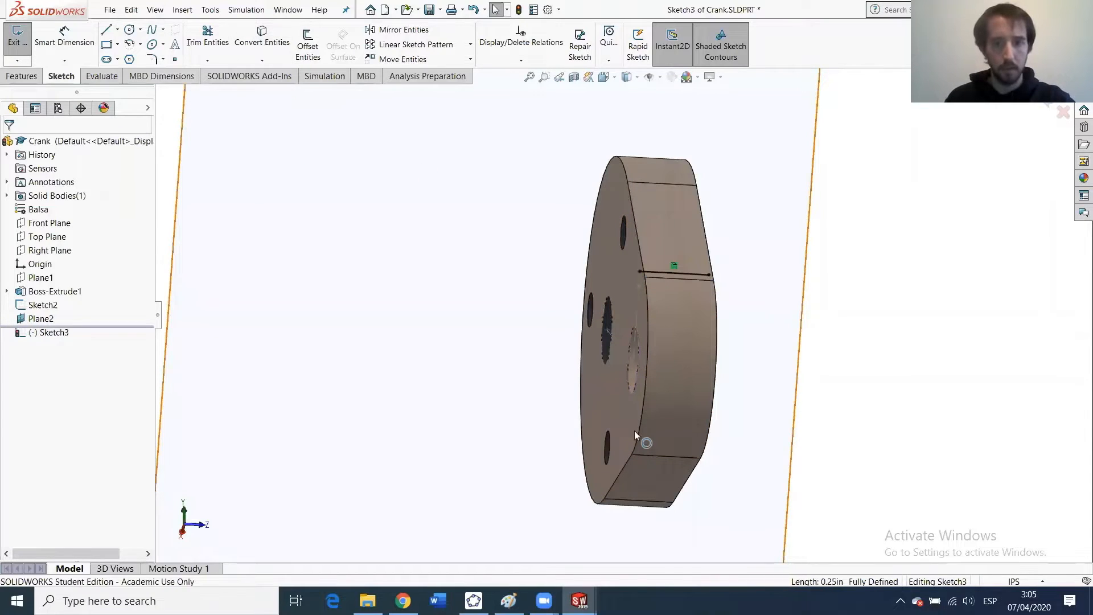
pyautogui.click(672, 460)
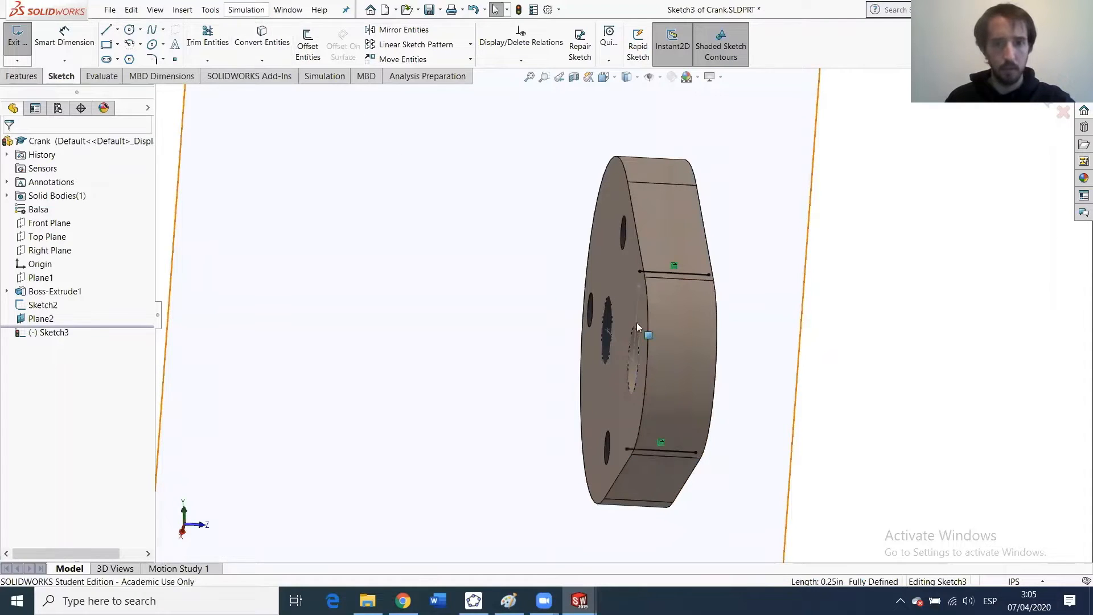
# Make the two short edge lines construction geometry and connect their midpoints with a centerline.
pyautogui.click(691, 272)
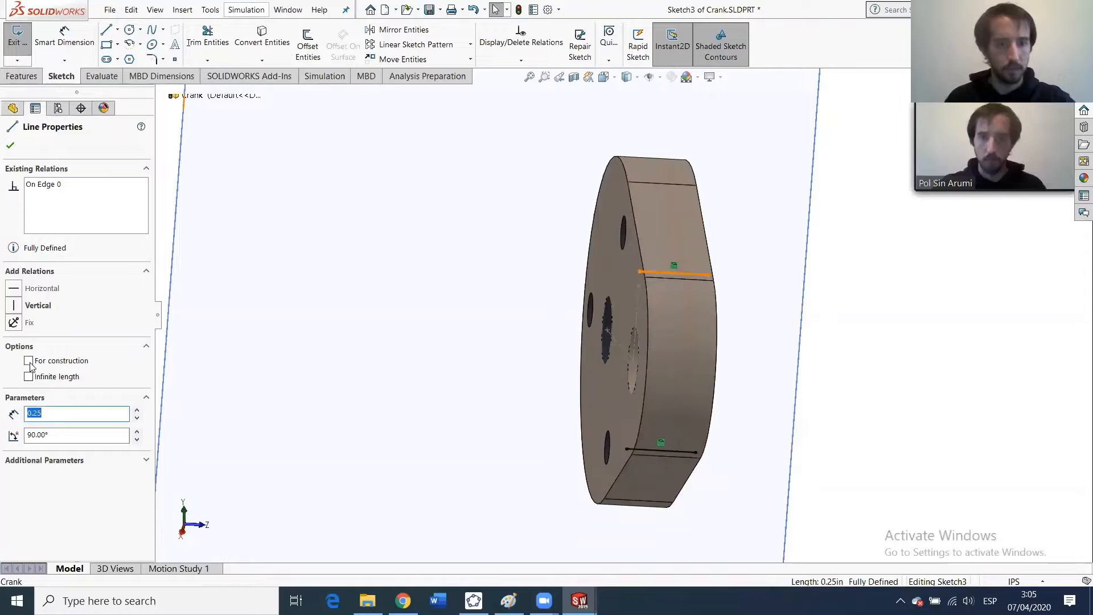
pyautogui.click(656, 449)
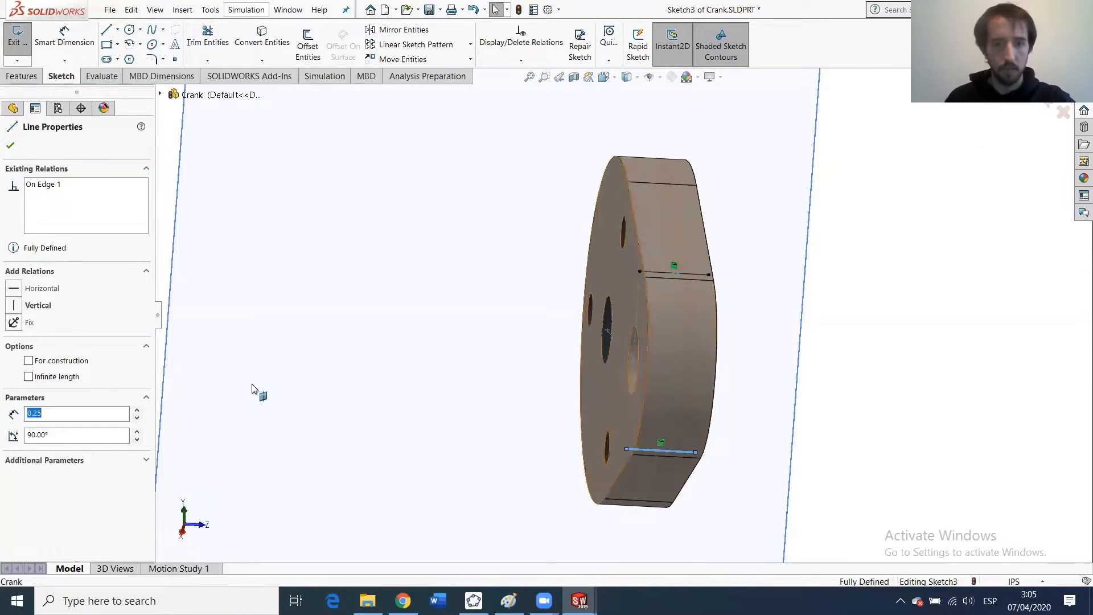
pyautogui.click(118, 31)
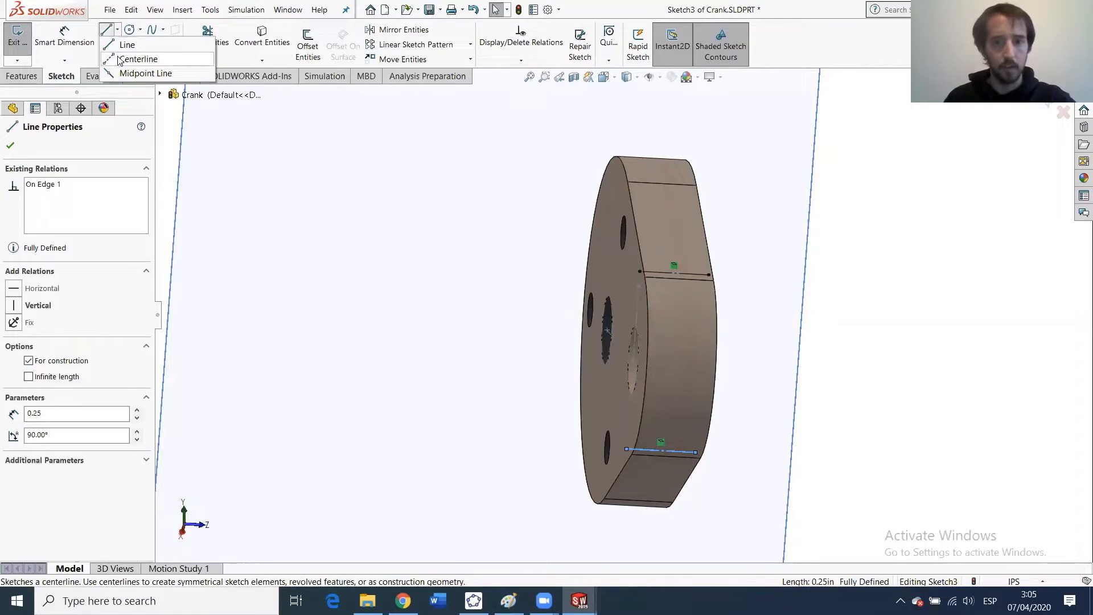
pyautogui.click(119, 59)
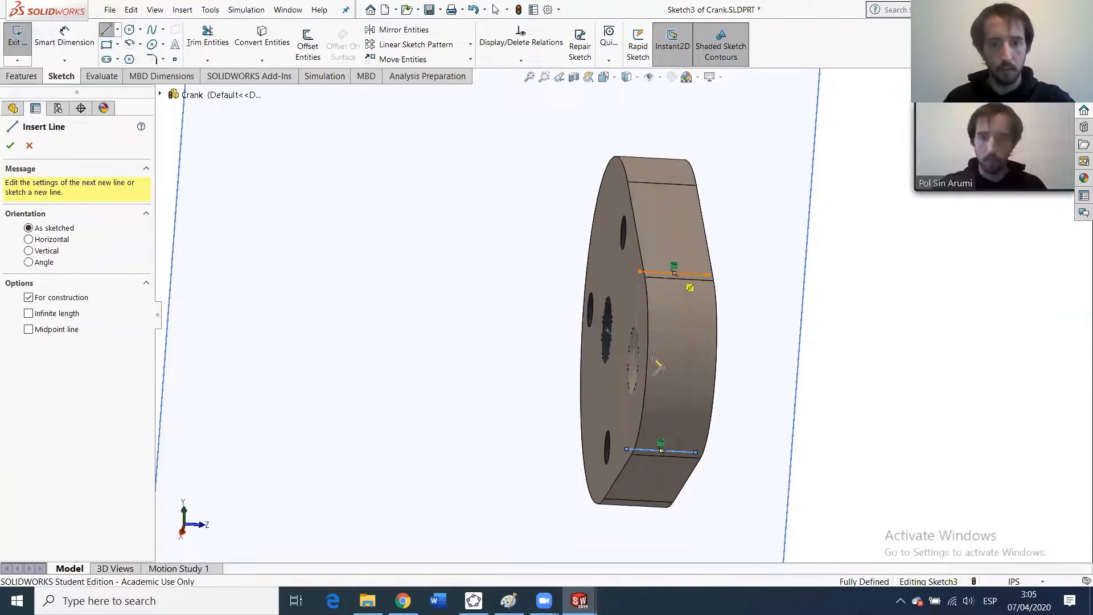
pyautogui.click(674, 272)
pyautogui.click(660, 450)
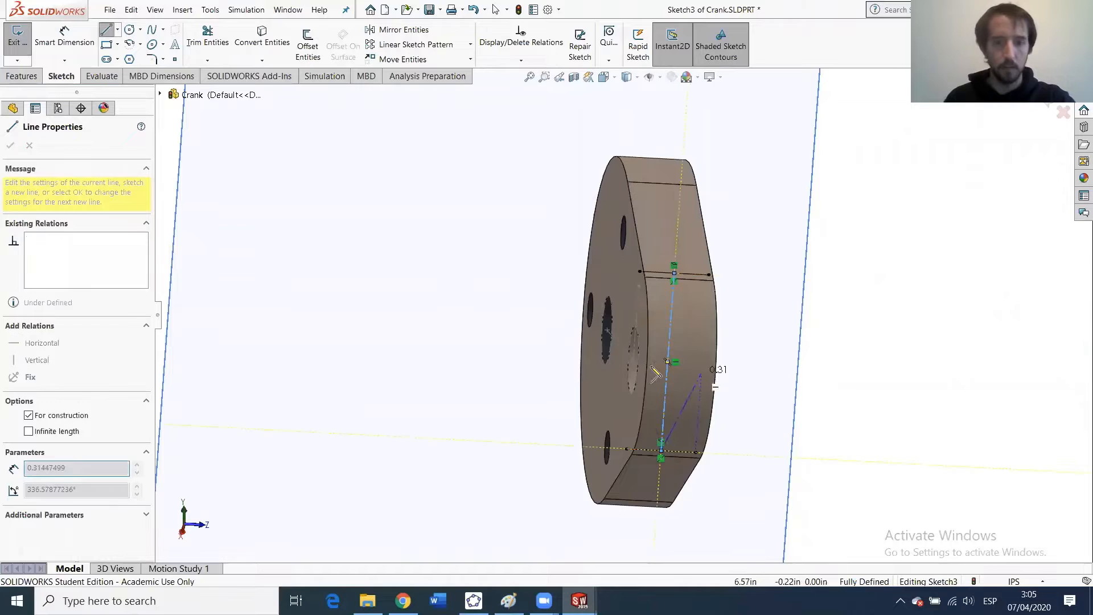
pyautogui.press('Escape')
# Sketch a circle of about 0.06 in radius centred on the midpoint of the connecting centerline.
pyautogui.moveTo(641, 381); pyautogui.dragTo(698, 390, button='middle')
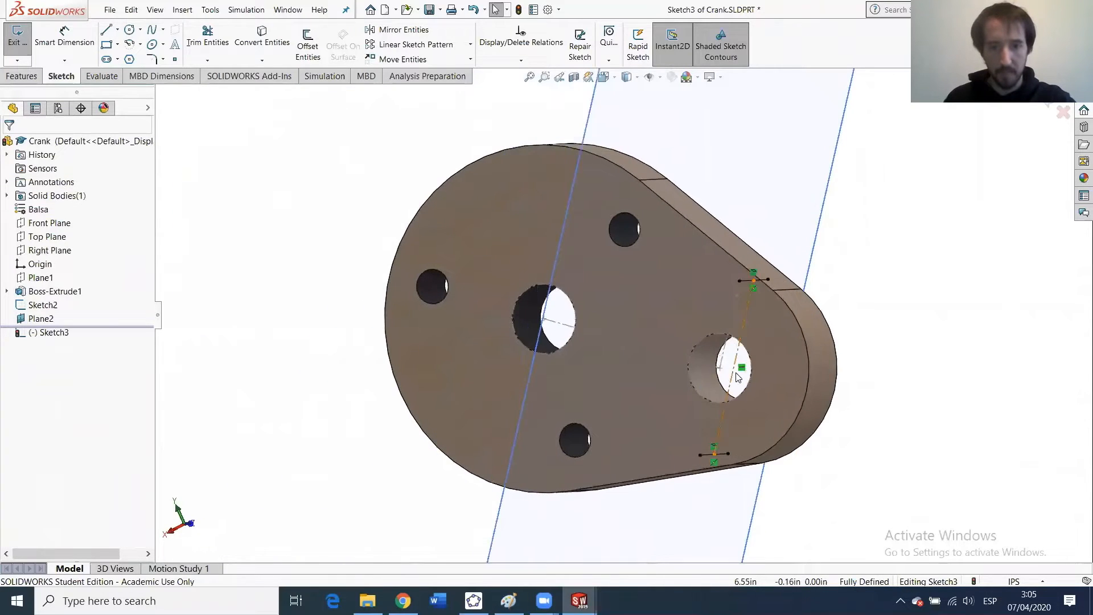
pyautogui.scroll(-4, 703, 381)
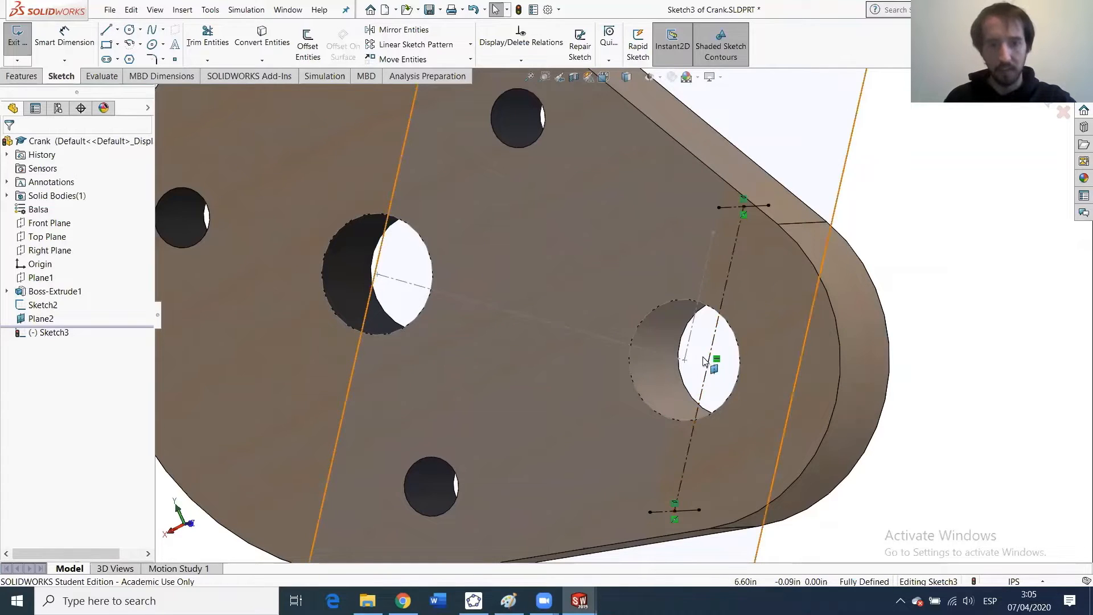
pyautogui.moveTo(758, 384)
pyautogui.mouseDown(button='middle')
pyautogui.moveTo(725, 382)
pyautogui.moveTo(778, 394)
pyautogui.moveTo(717, 376)
pyautogui.moveTo(674, 383)
pyautogui.moveTo(762, 393)
pyautogui.mouseUp(button='middle')
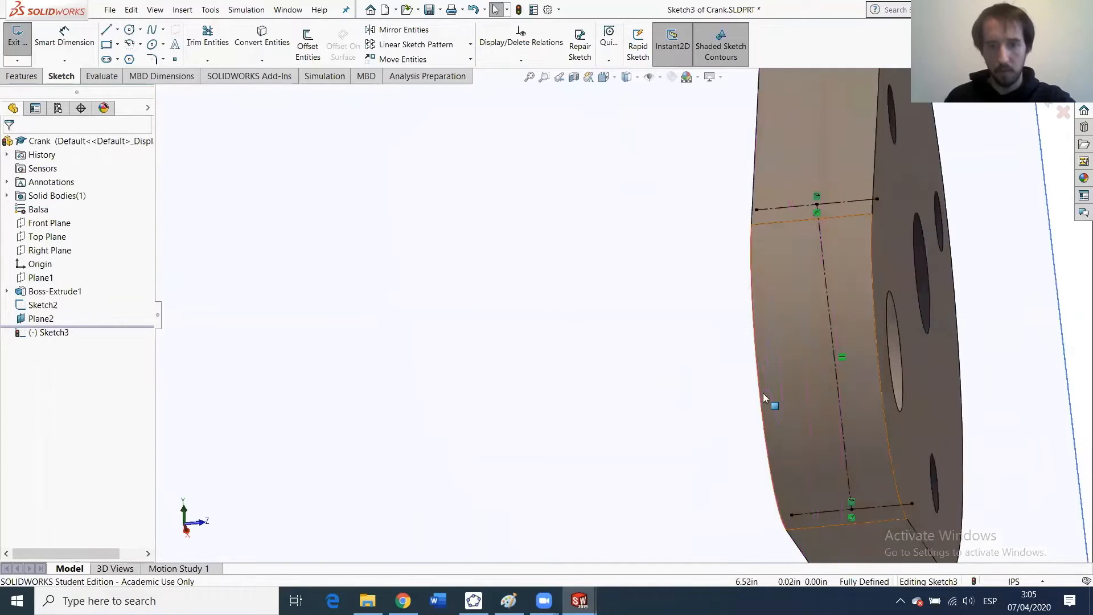
pyautogui.moveTo(834, 368); pyautogui.dragTo(913, 393, button='middle')
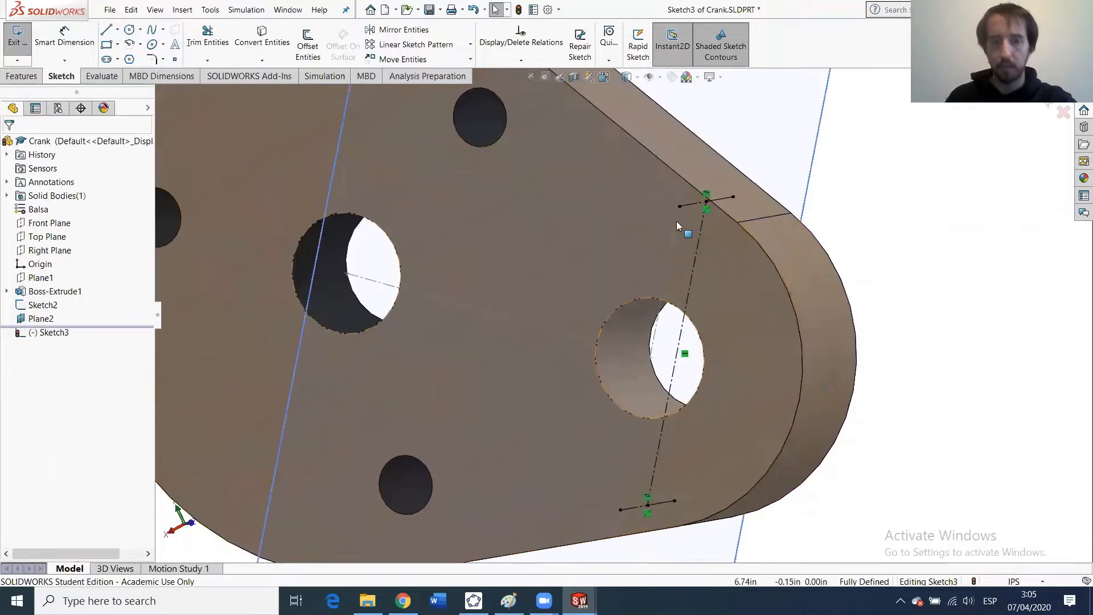
pyautogui.click(131, 31)
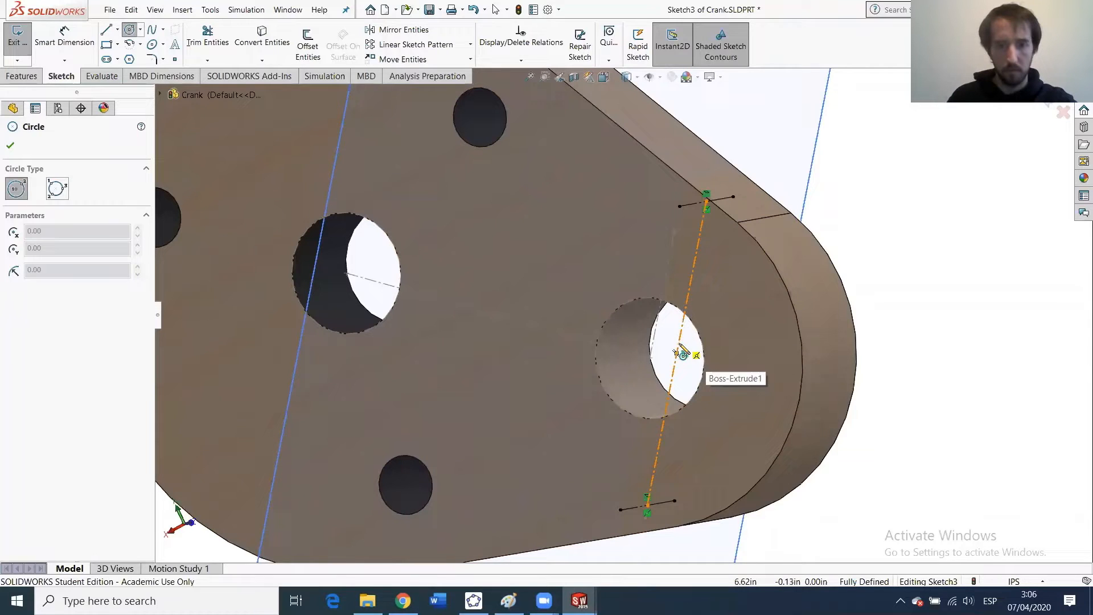
pyautogui.click(677, 353)
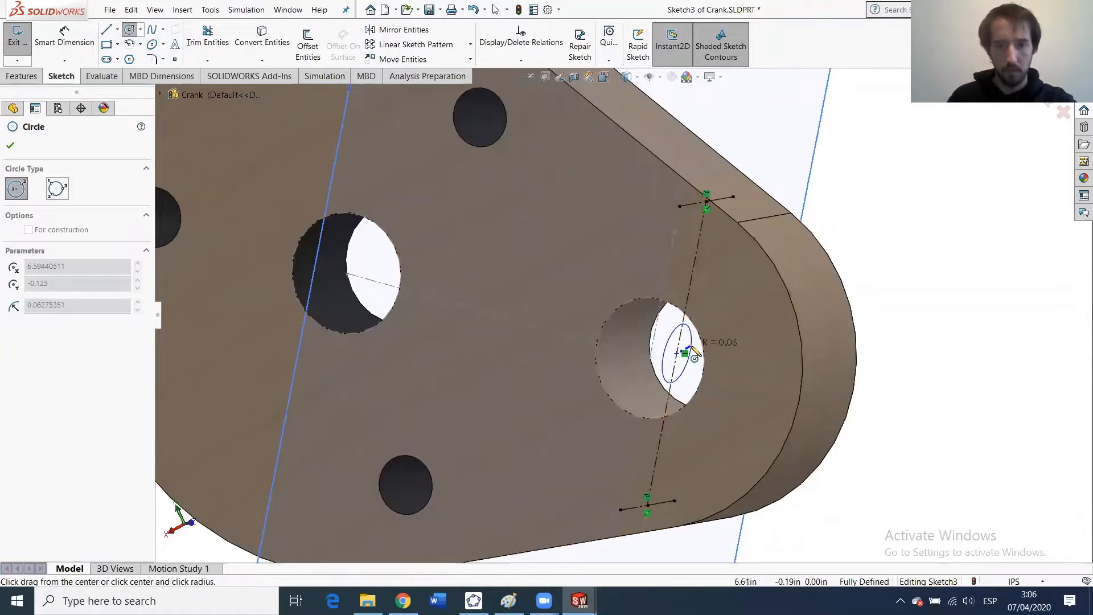
pyautogui.click(695, 352)
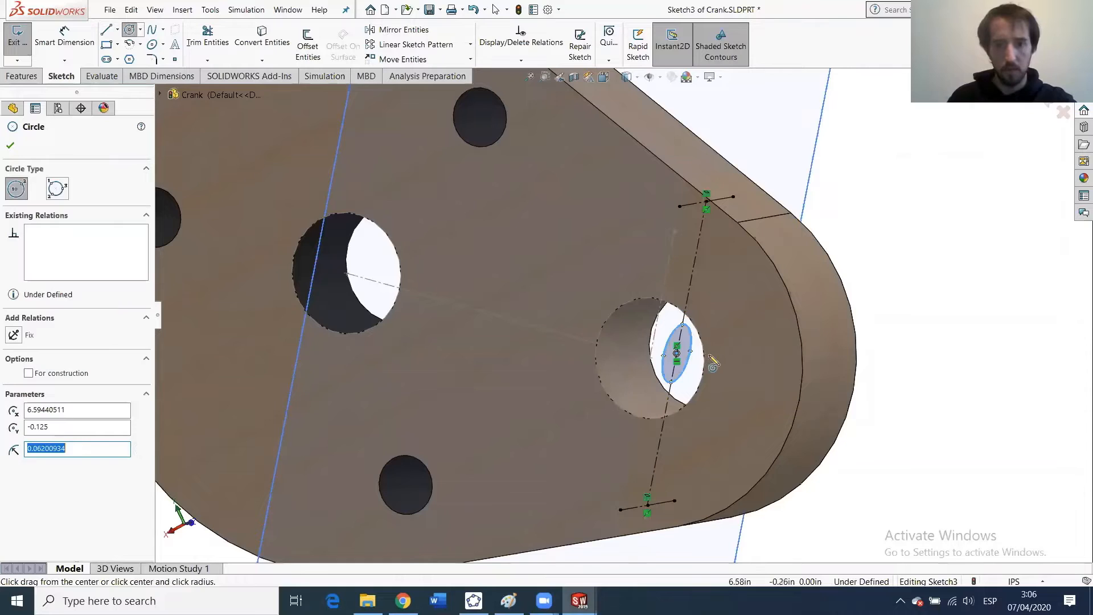
pyautogui.moveTo(695, 353); pyautogui.dragTo(700, 398, button='middle')
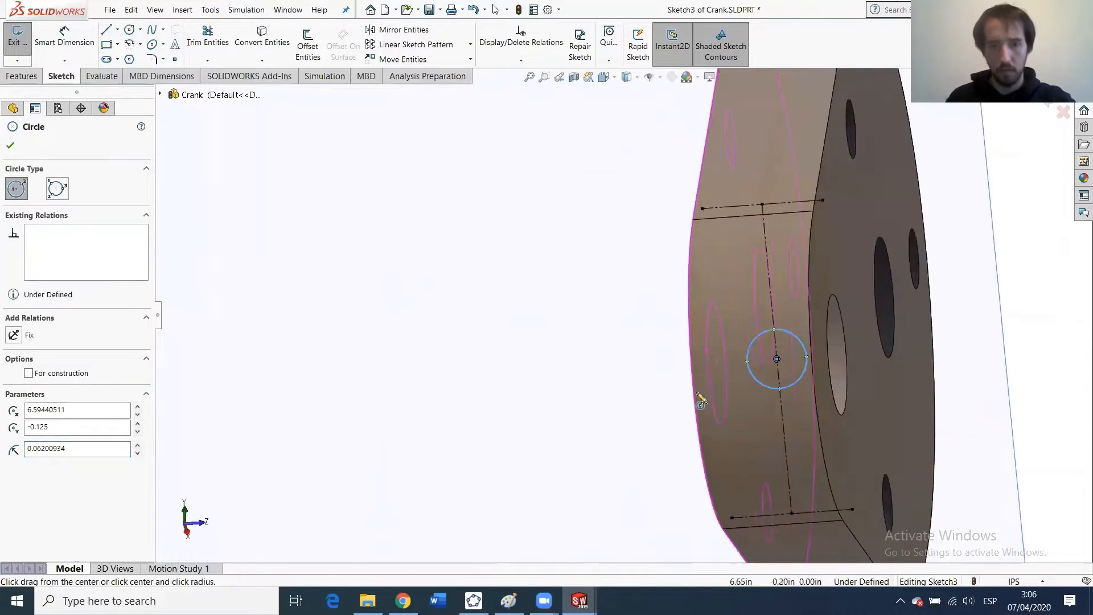
# Dimension the circle's diameter as 0.1 in and exit the sketch.
pyautogui.click(67, 38)
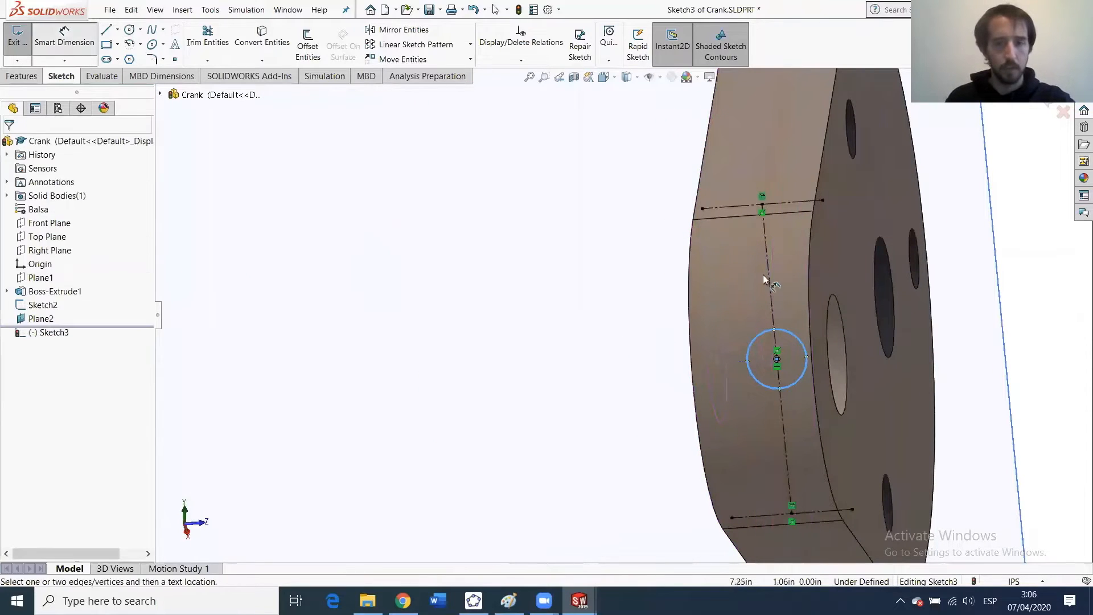
pyautogui.click(803, 340)
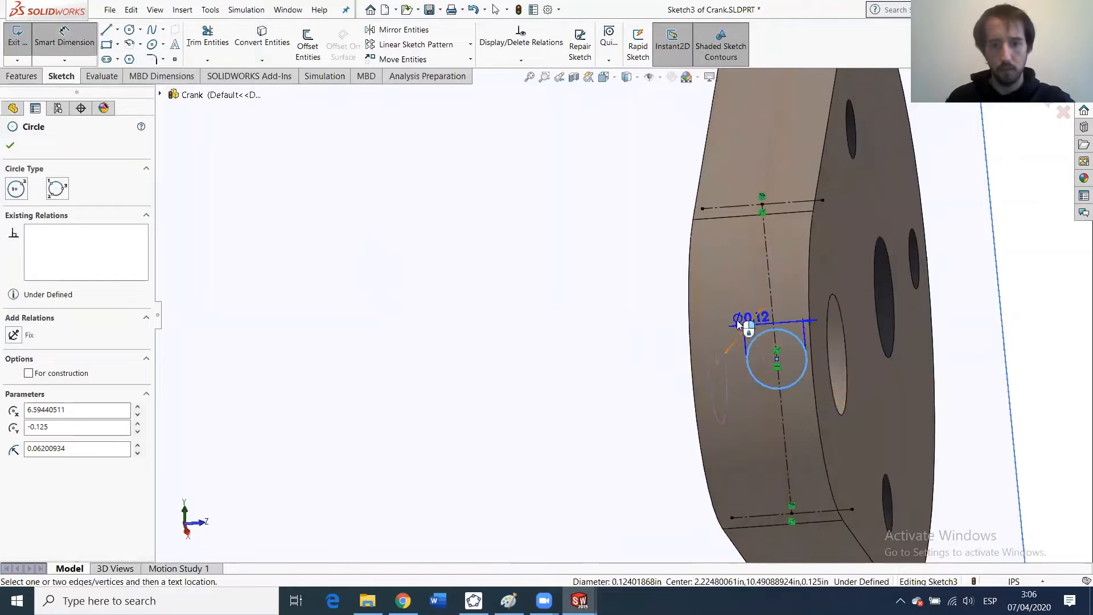
pyautogui.click(765, 333)
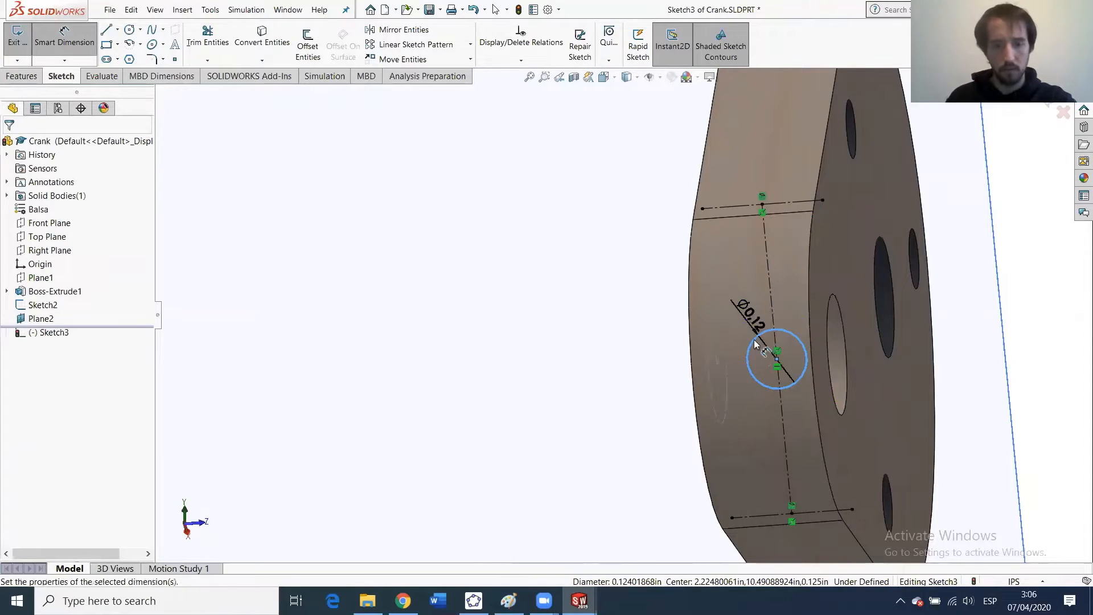
pyautogui.write('0.1')
pyautogui.press('Return')
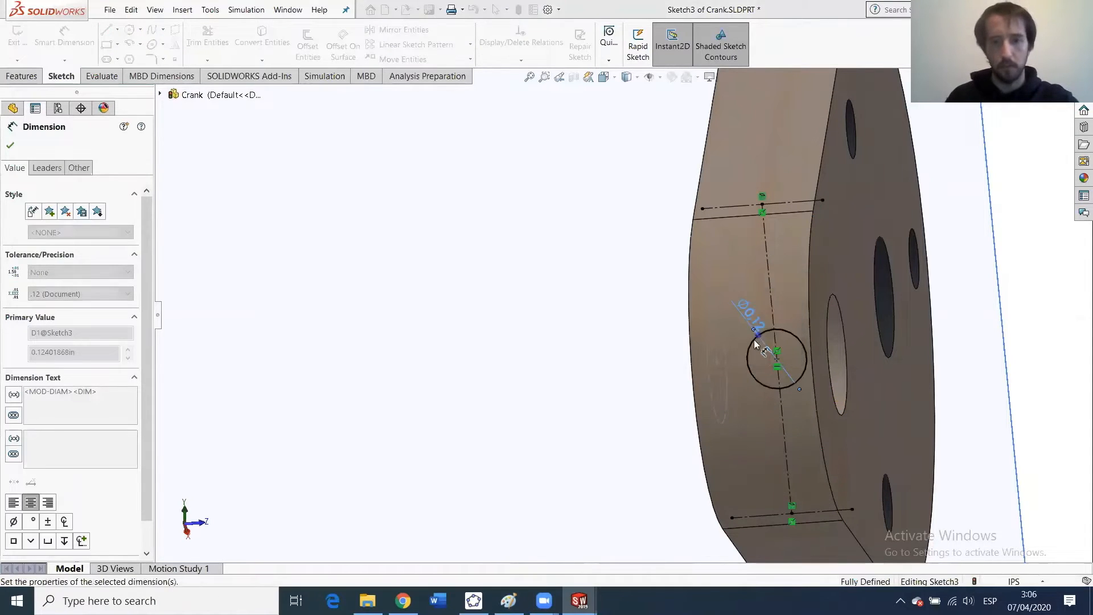
pyautogui.moveTo(807, 378); pyautogui.dragTo(833, 382, button='middle')
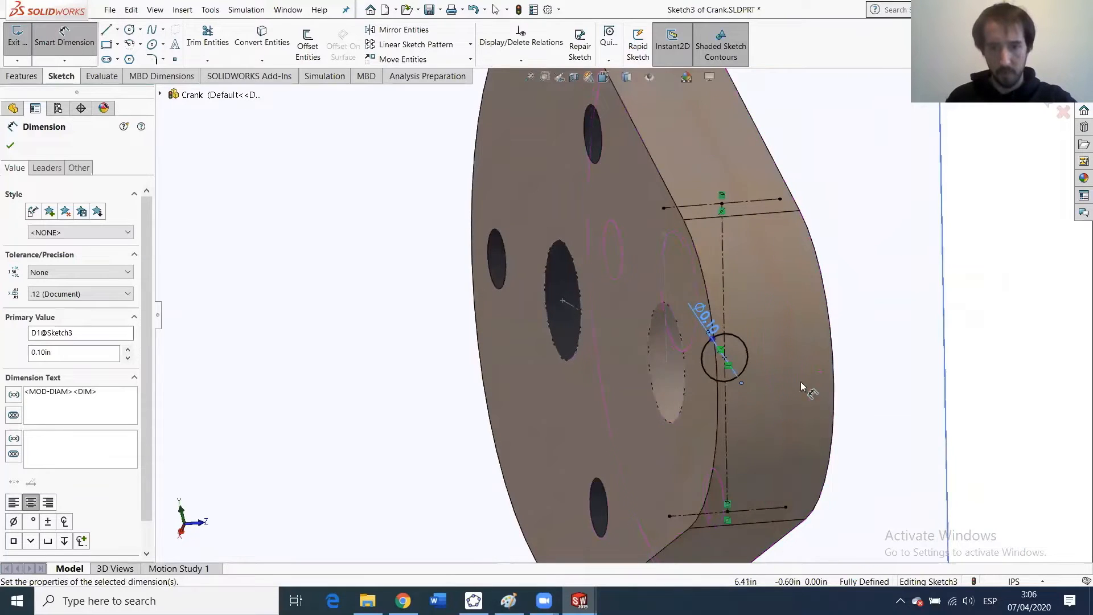
pyautogui.scroll(5, 808, 387)
pyautogui.moveTo(714, 366); pyautogui.dragTo(814, 336, button='middle')
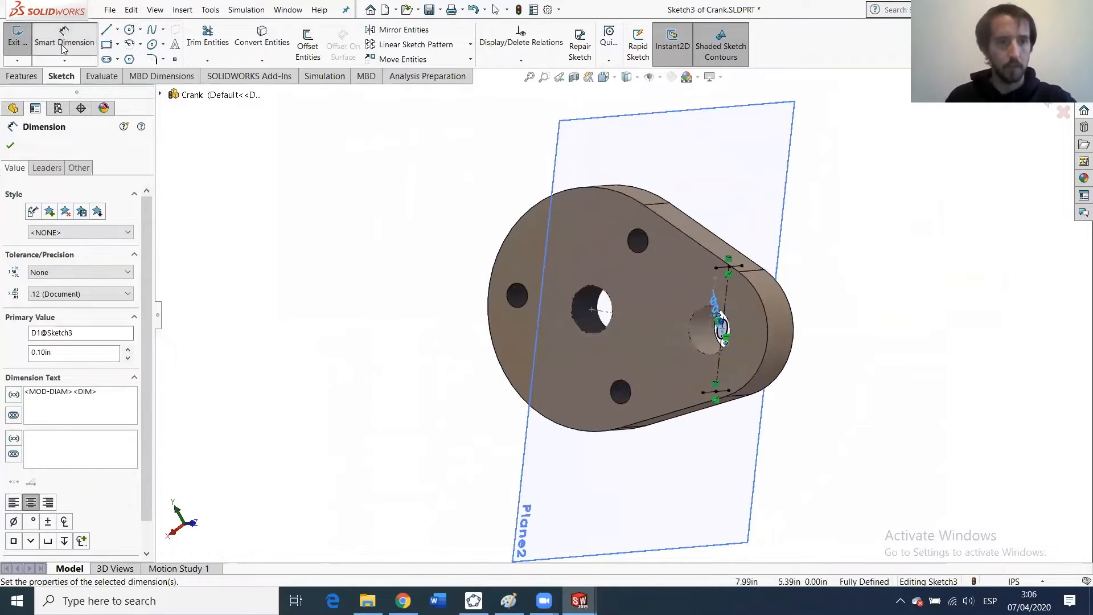
pyautogui.click(60, 45)
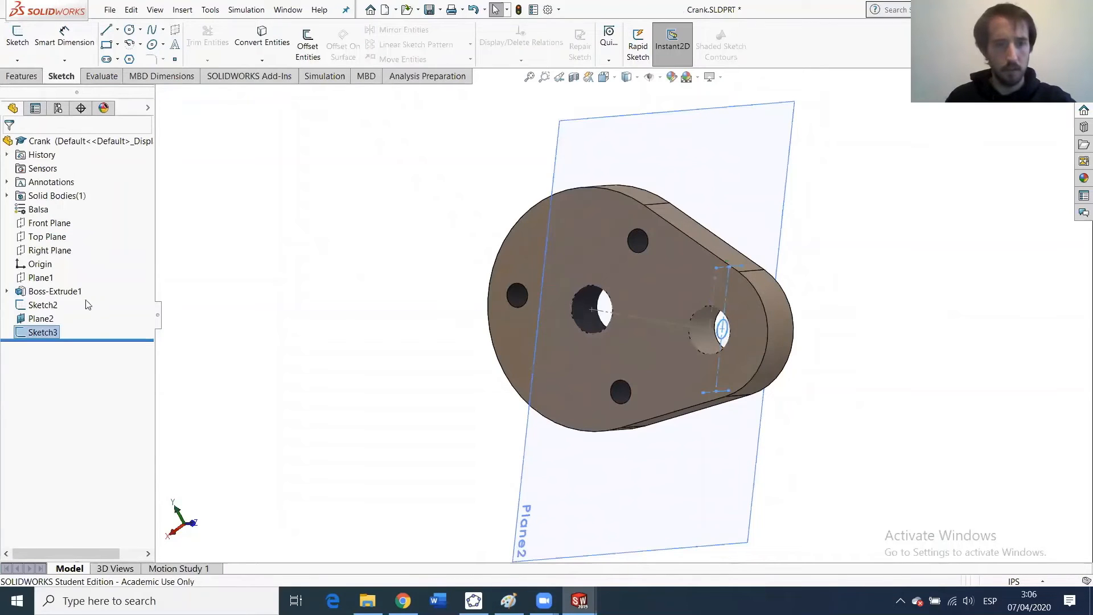
# Start an extruded cut of the circle sketch with a blind depth of 0.30 in towards the crank's central hole.
pyautogui.click(21, 76)
pyautogui.click(198, 52)
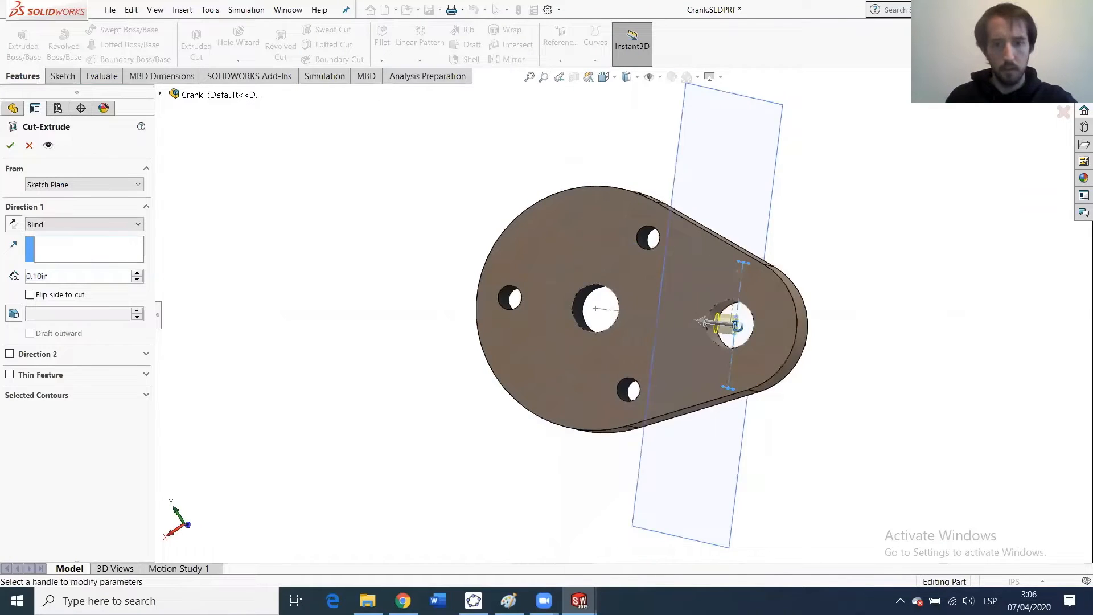
pyautogui.scroll(-3, 698, 332)
pyautogui.scroll(-2, 706, 346)
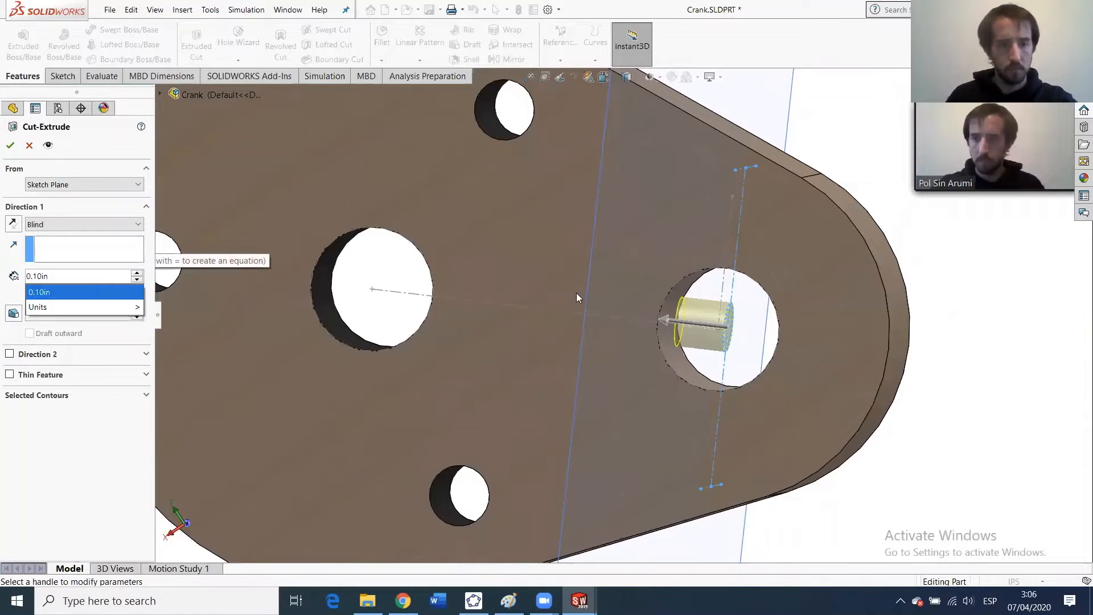
pyautogui.press('BackSpace')
pyautogui.write('3')
pyautogui.press('Return')
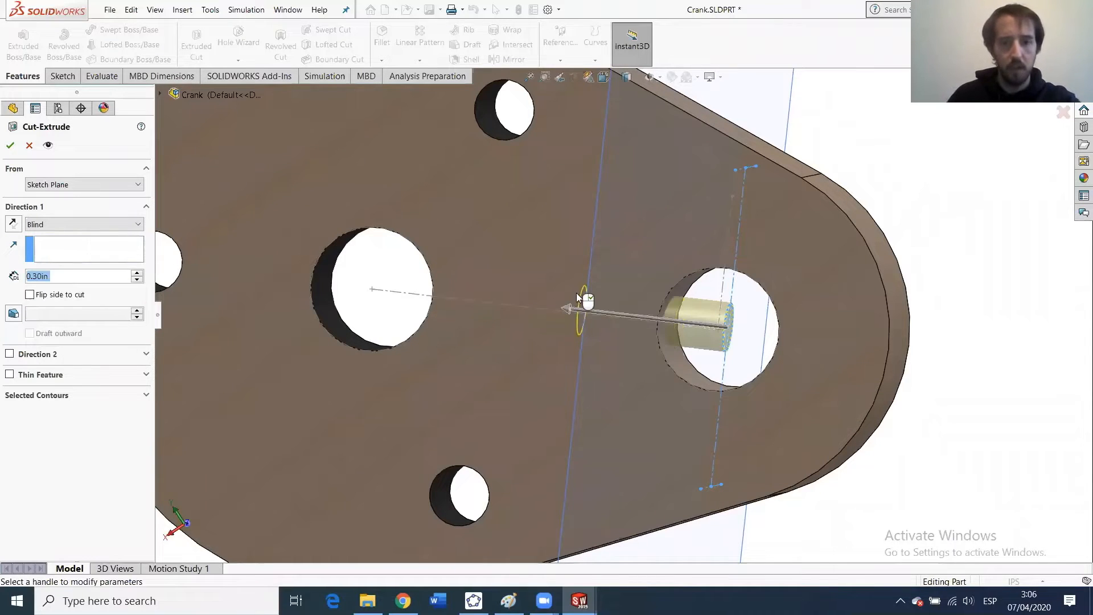
# Add a second cut direction set to Through All and complete the extruded cut.
pyautogui.click(10, 355)
pyautogui.click(62, 371)
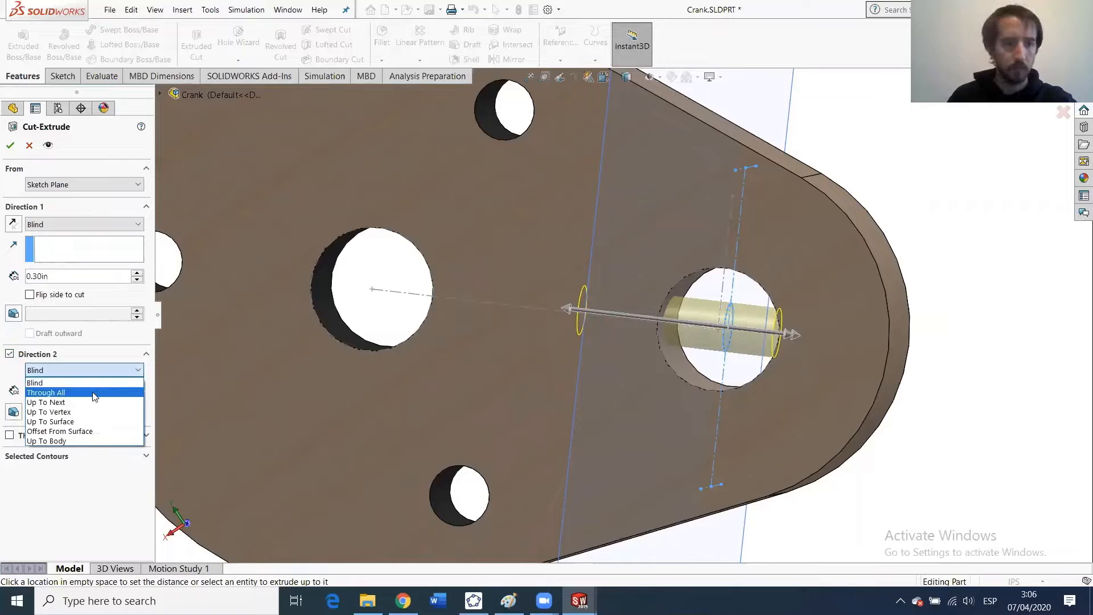
pyautogui.click(93, 395)
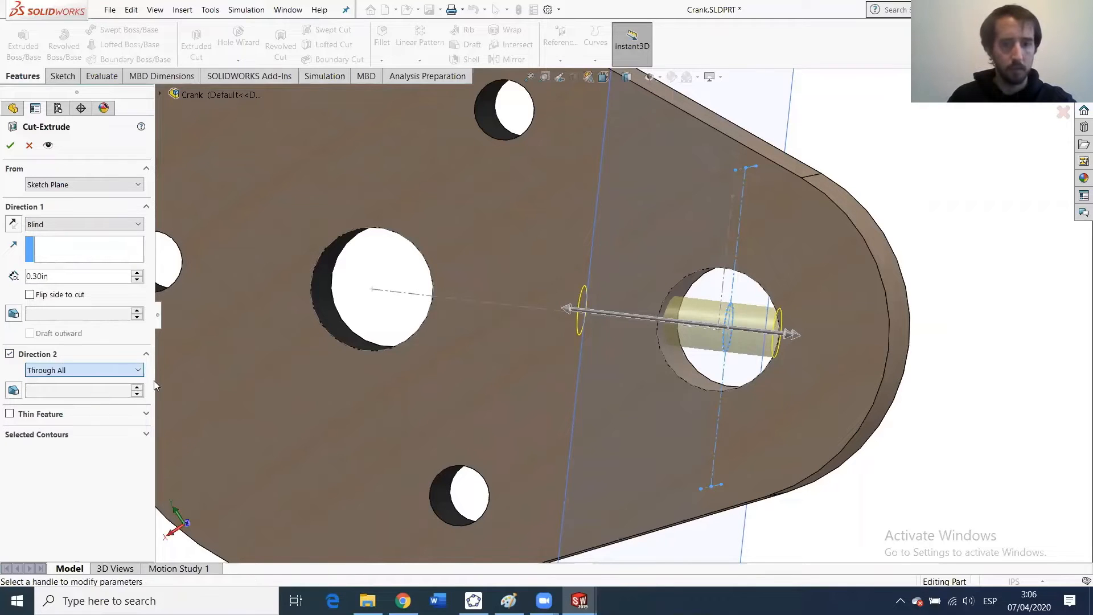
pyautogui.click(9, 145)
pyautogui.scroll(3, 671, 397)
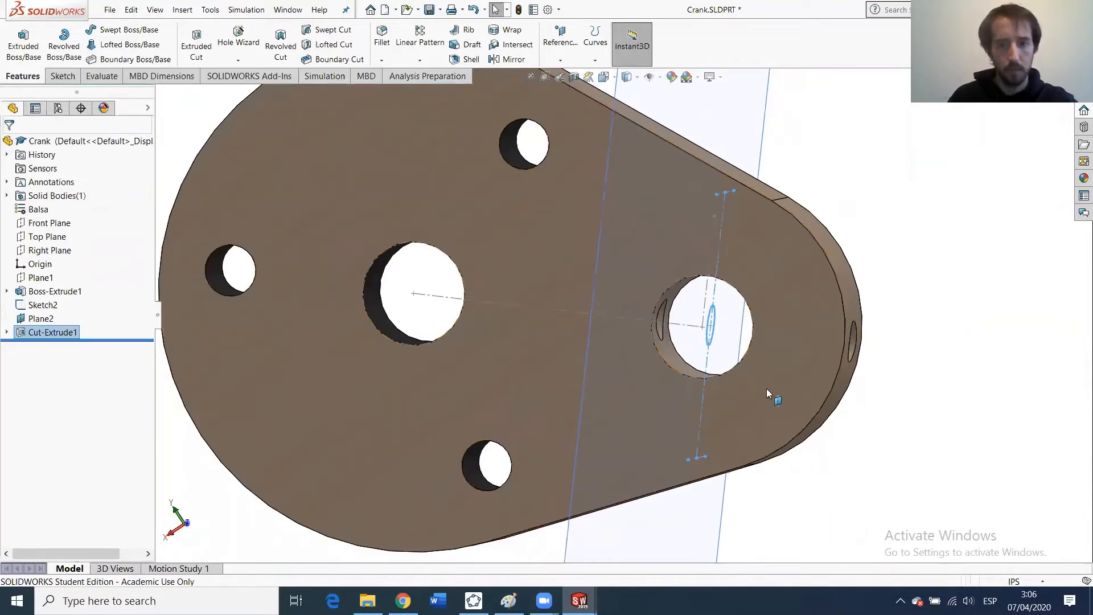
pyautogui.click(267, 141)
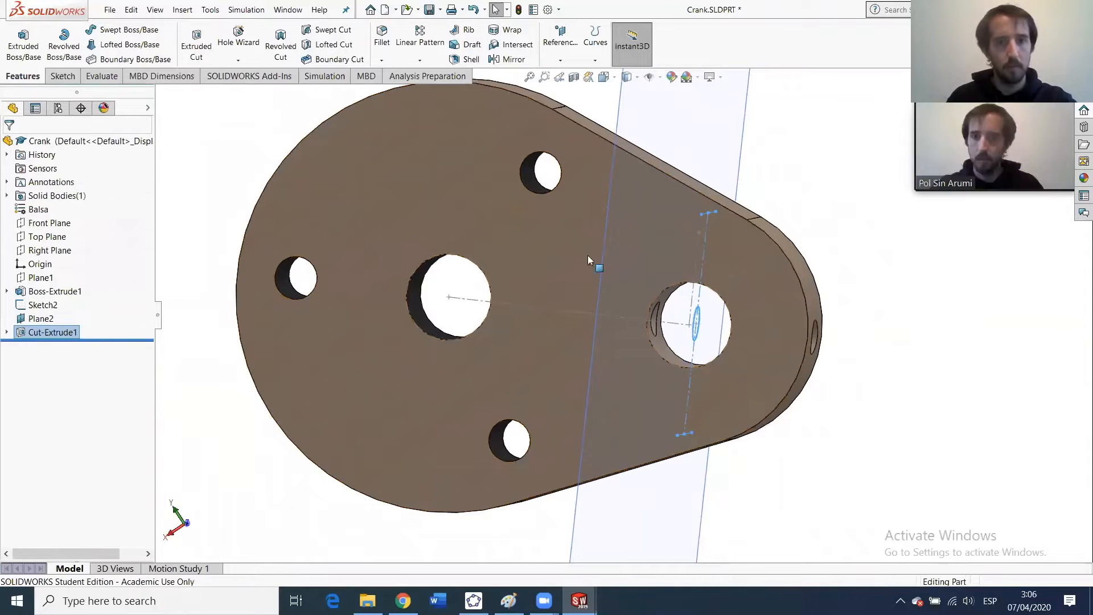
# Hide Plane2 in the crank model.
pyautogui.scroll(3, 632, 313)
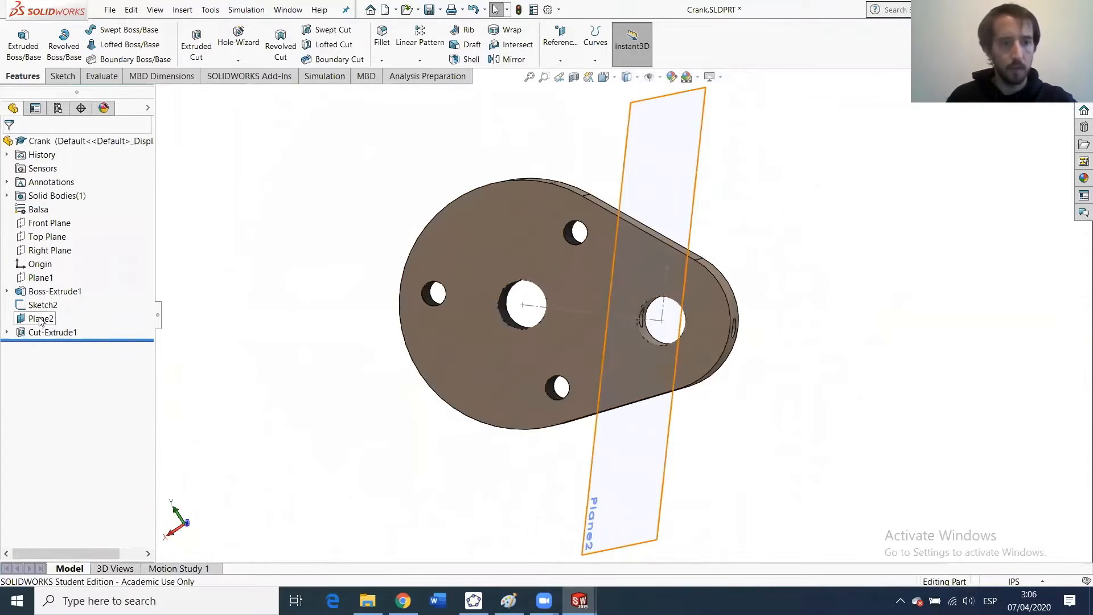
pyautogui.click(39, 320)
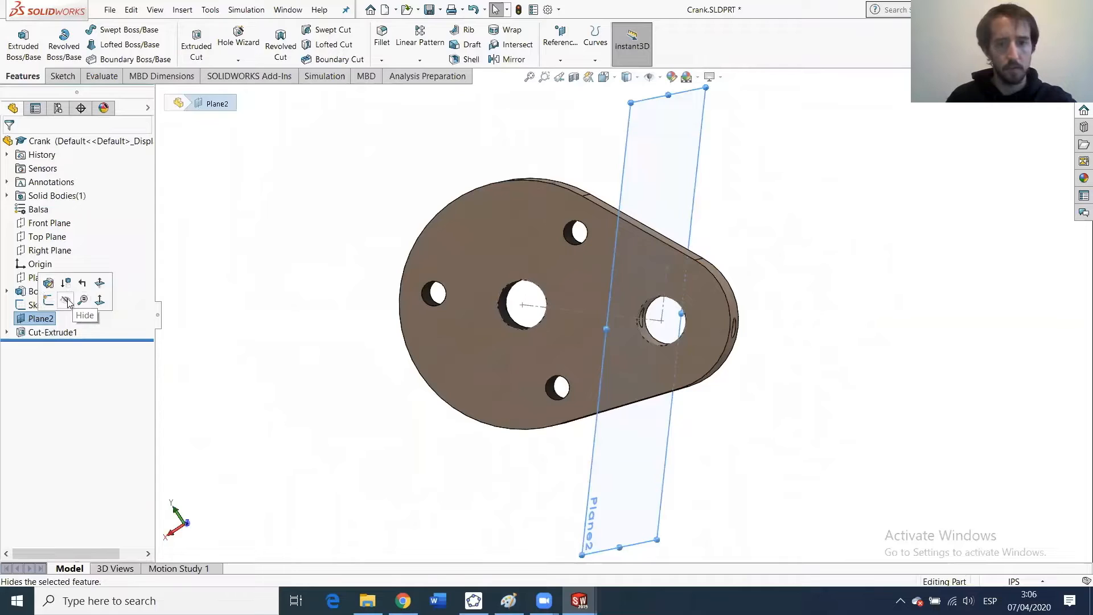
pyautogui.click(66, 300)
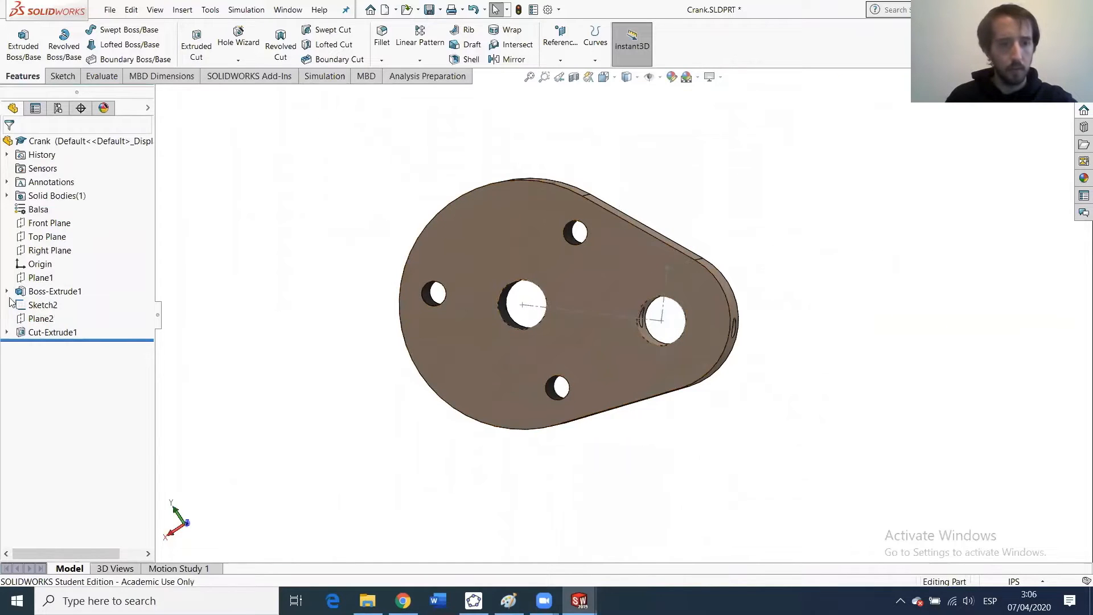
# Hide Sketch2, the construction sketch linking the two large holes.
pyautogui.click(42, 304)
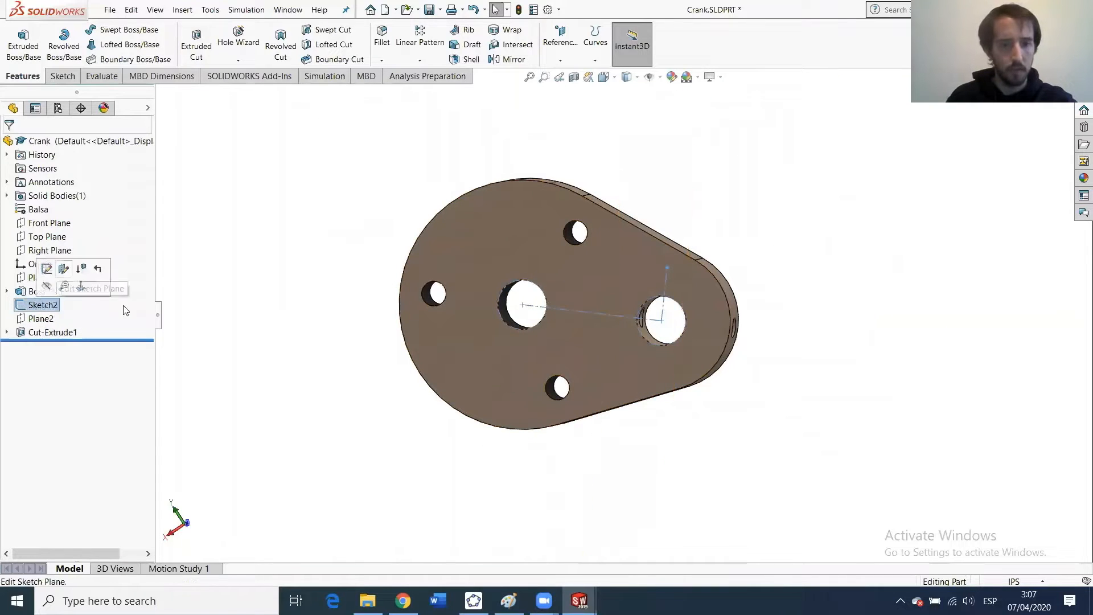
pyautogui.click(48, 269)
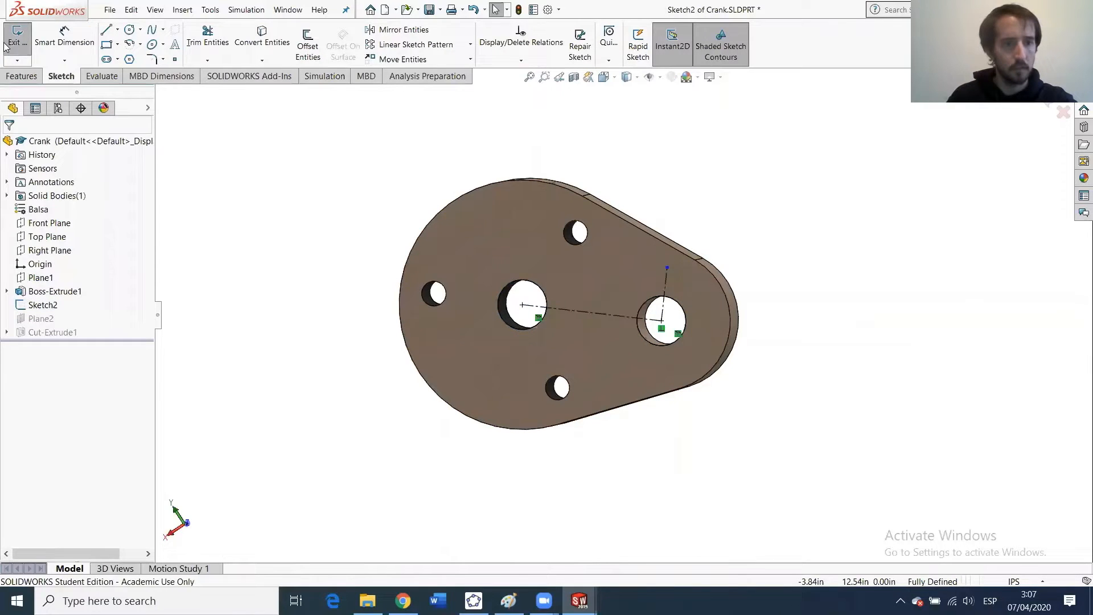
pyautogui.click(43, 306)
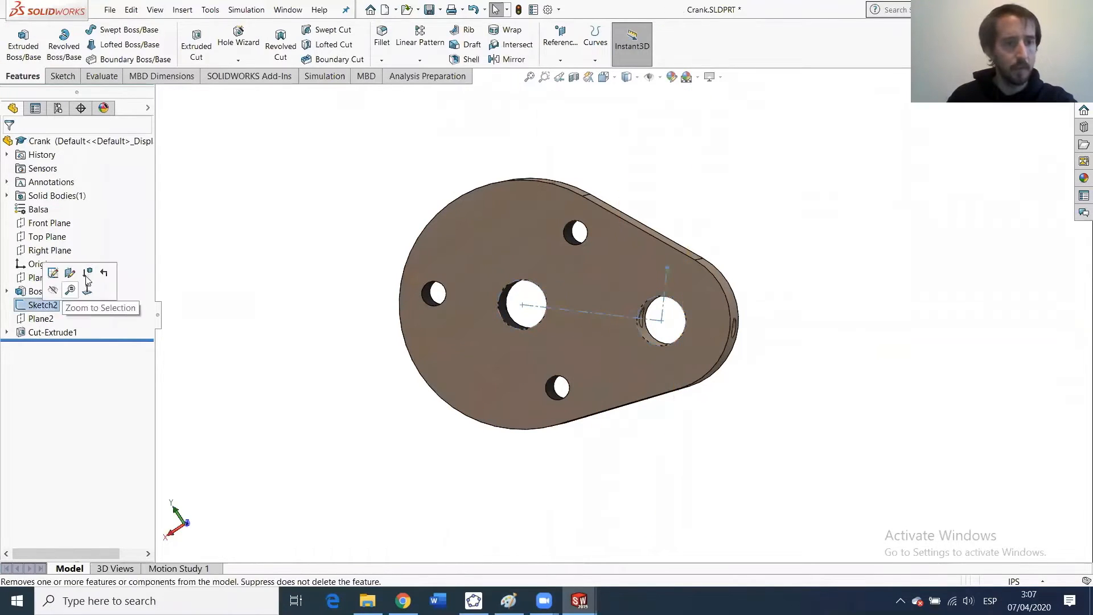
pyautogui.click(54, 290)
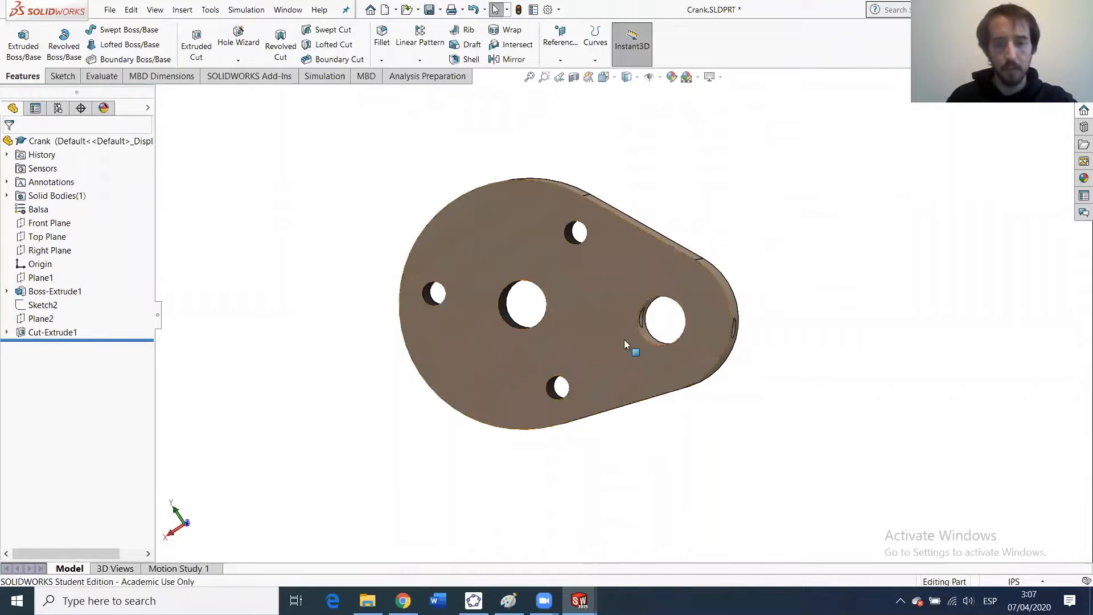
pyautogui.scroll(-3, 626, 336)
pyautogui.scroll(4, 630, 310)
pyautogui.scroll(-2, 581, 371)
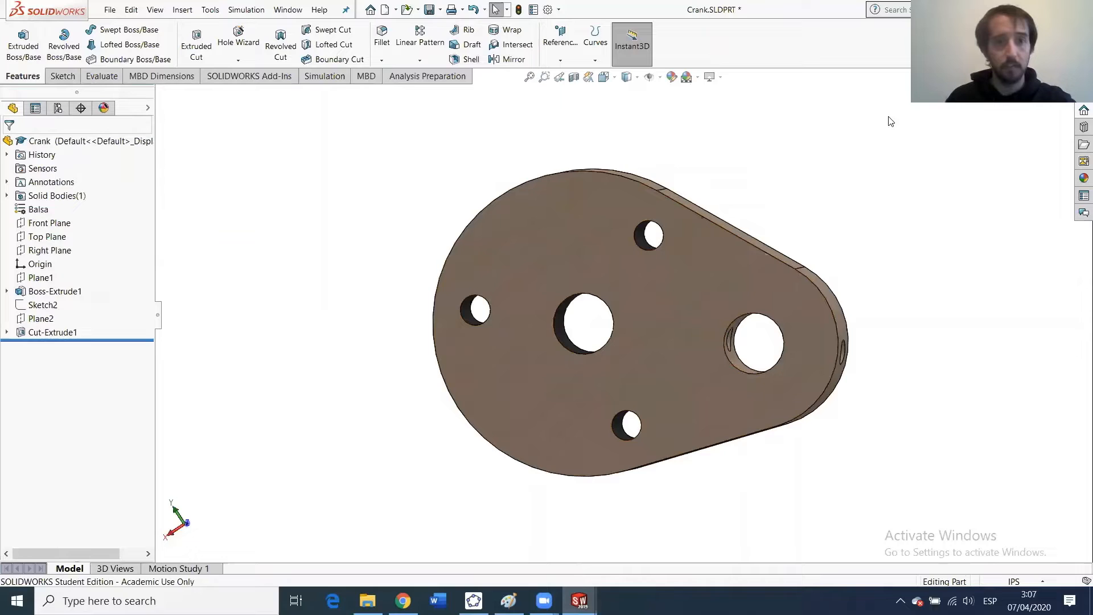
# Save the crank part and return to the Assembly_Horse assembly.
pyautogui.hotkey('ctrl', 's')
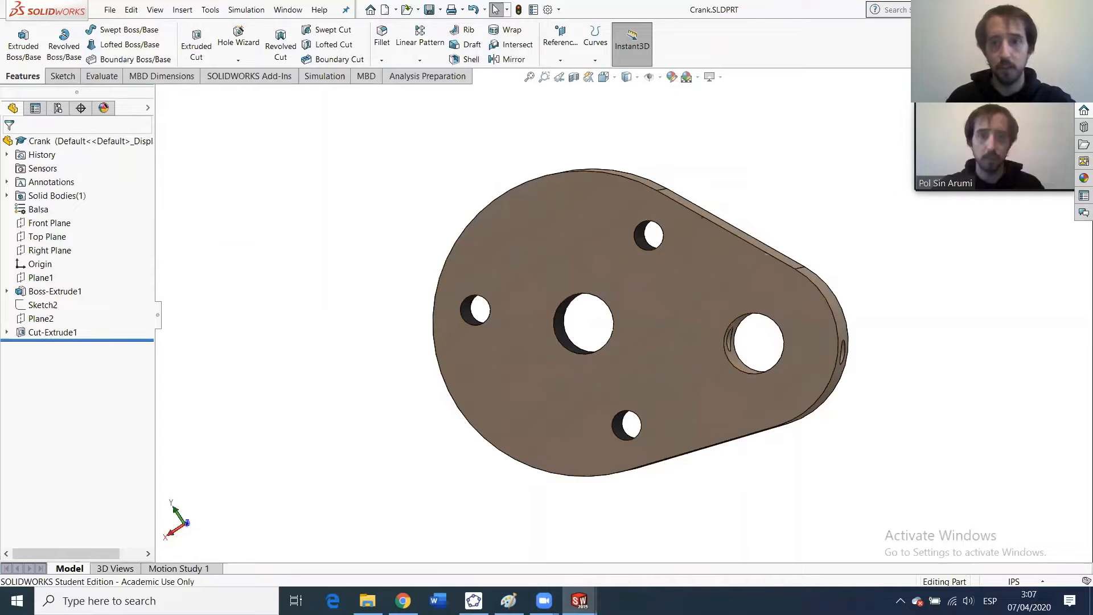
pyautogui.hotkey('ctrl', 'Tab')
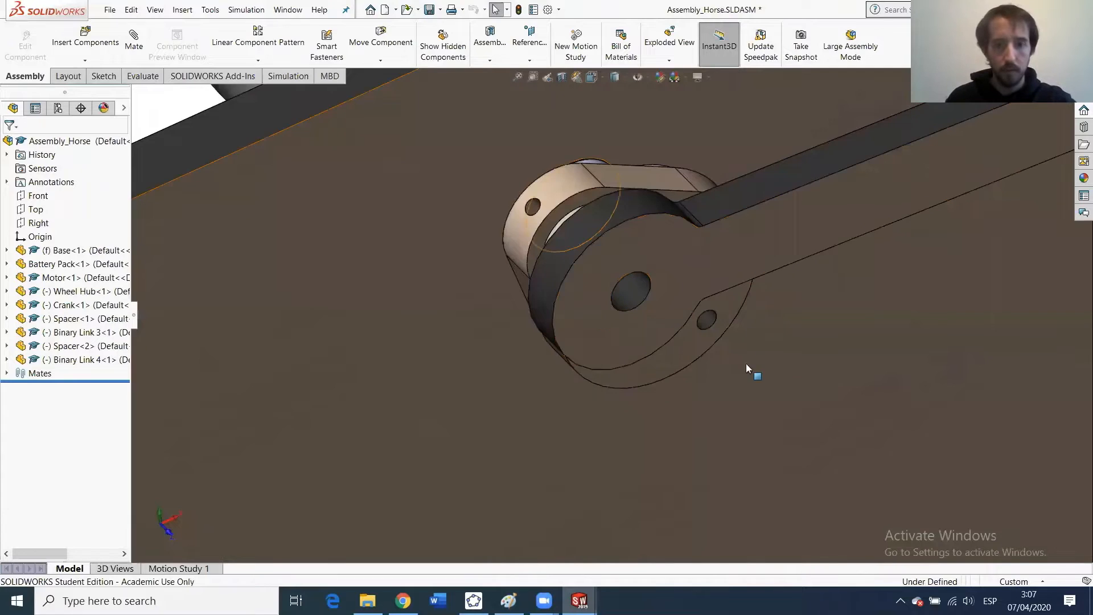
# Rotate the crank about the motor axis and examine the radial hole in its narrow end from several positions.
pyautogui.moveTo(704, 347); pyautogui.dragTo(519, 397)
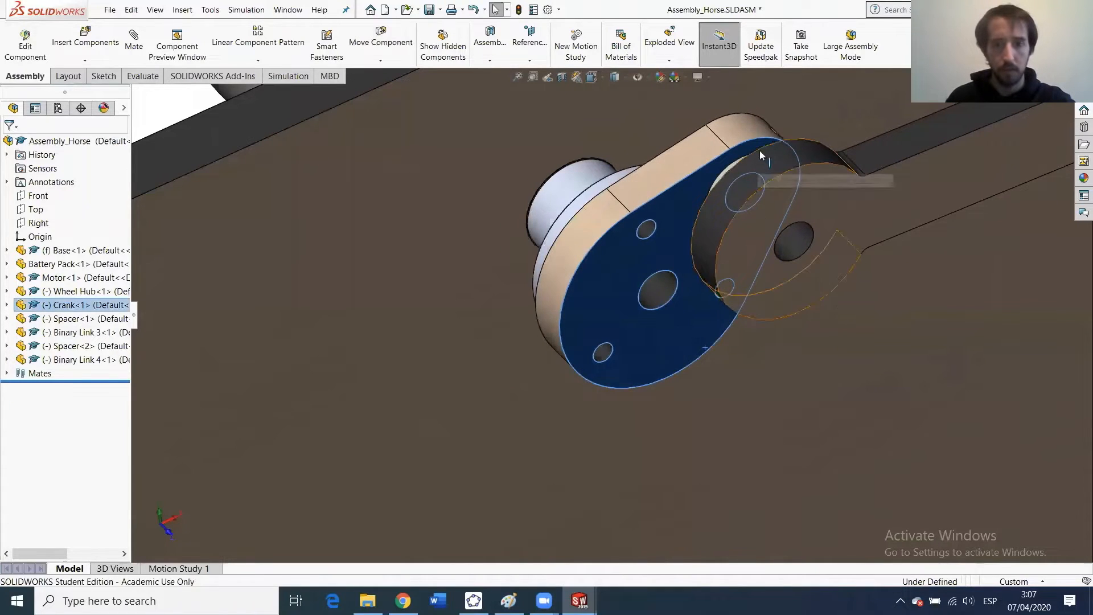
pyautogui.moveTo(743, 159); pyautogui.dragTo(552, 177)
pyautogui.click(561, 174)
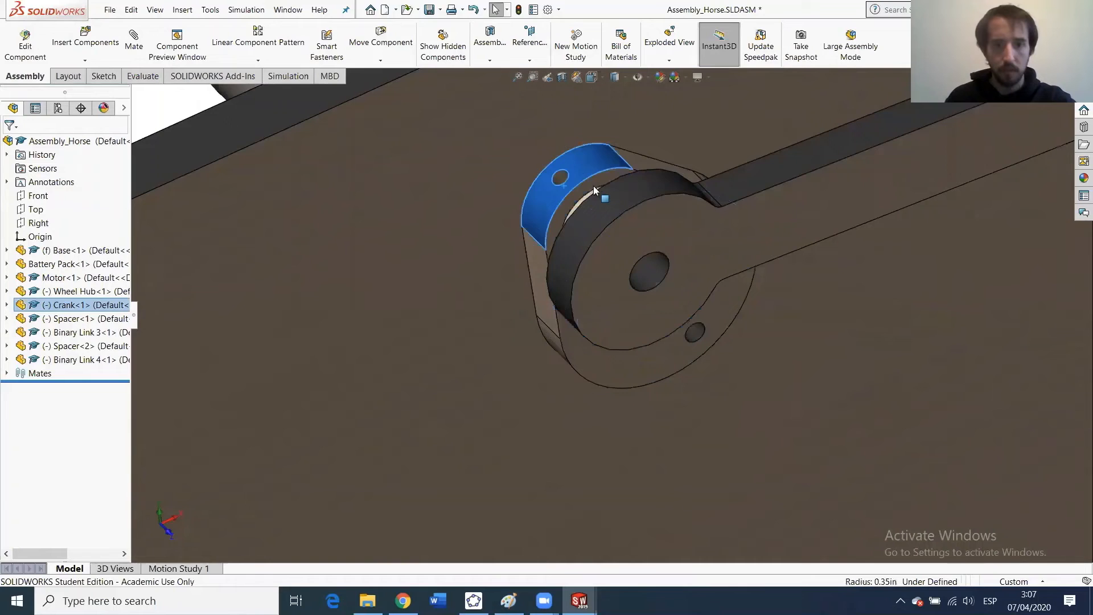
pyautogui.scroll(-3, 581, 197)
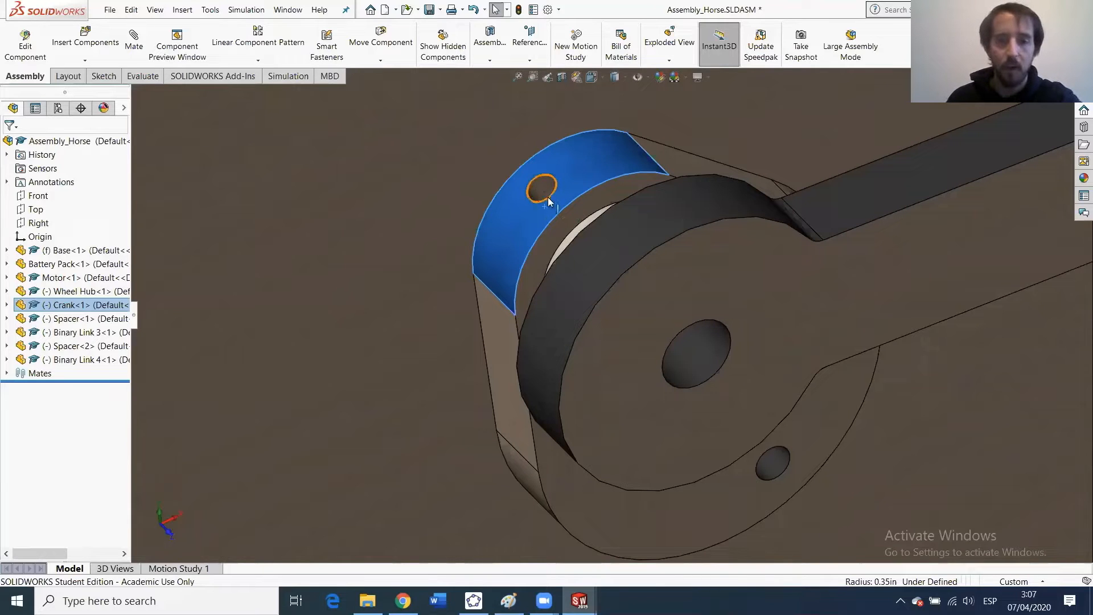
pyautogui.moveTo(550, 198); pyautogui.dragTo(685, 95)
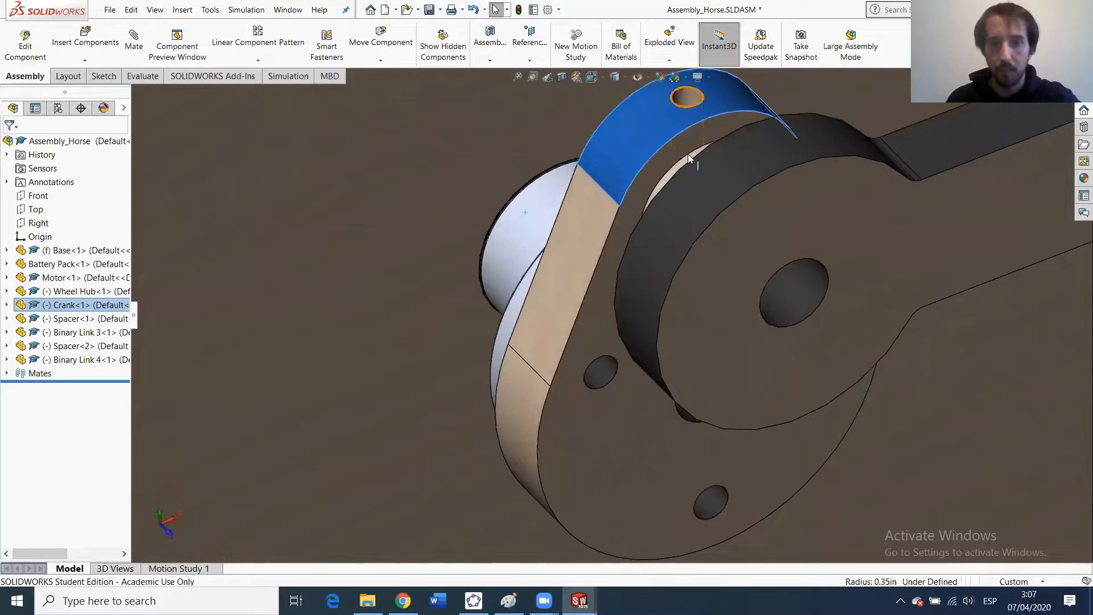
pyautogui.moveTo(661, 138); pyautogui.dragTo(628, 138)
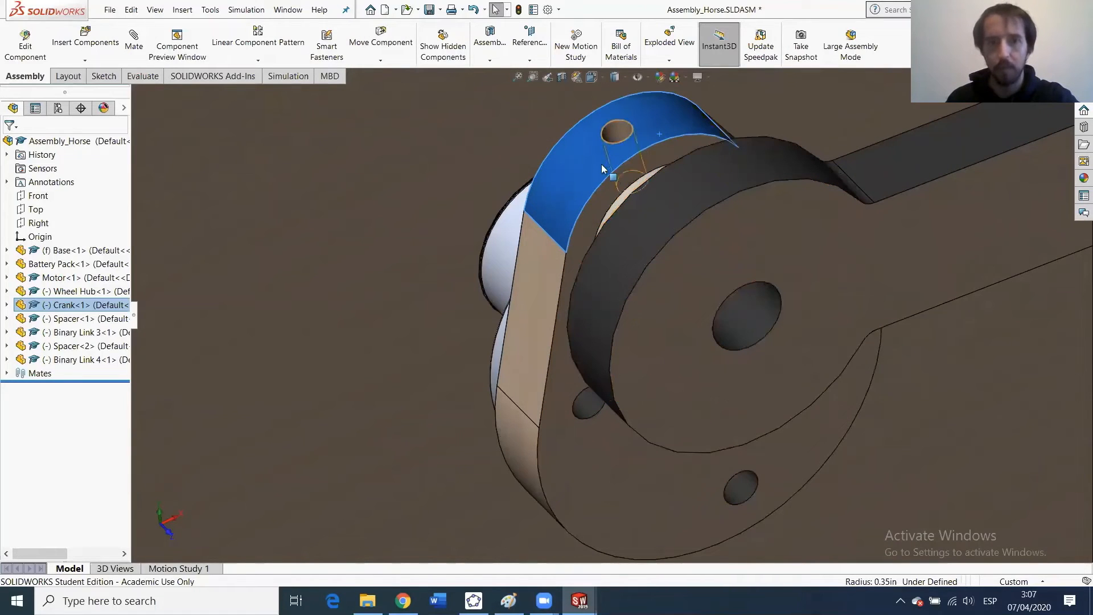
pyautogui.click(604, 185)
pyautogui.scroll(4, 653, 215)
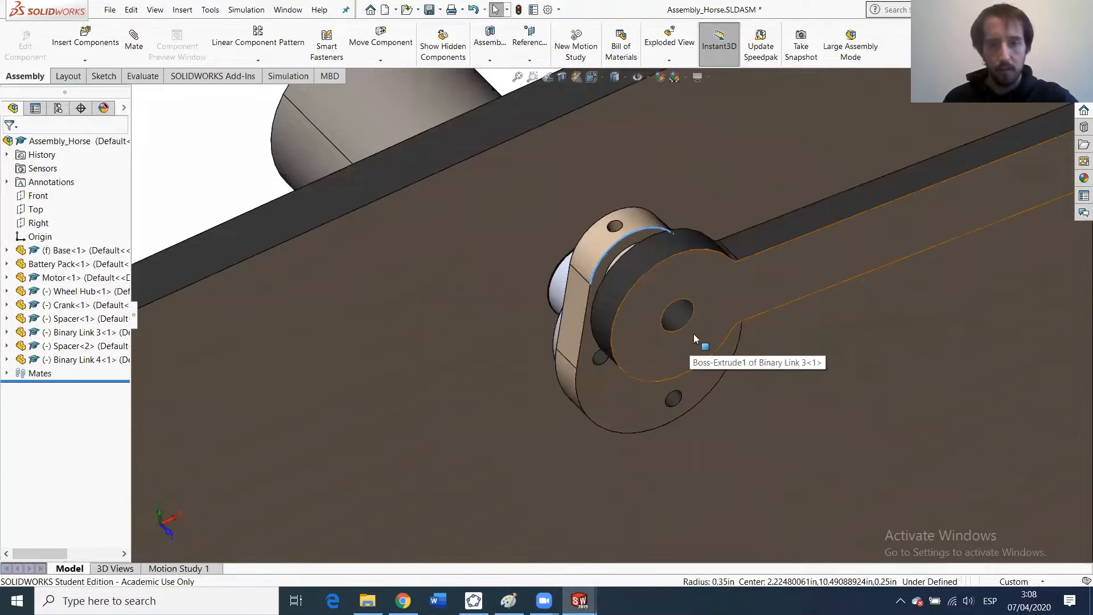
pyautogui.scroll(-2, 693, 335)
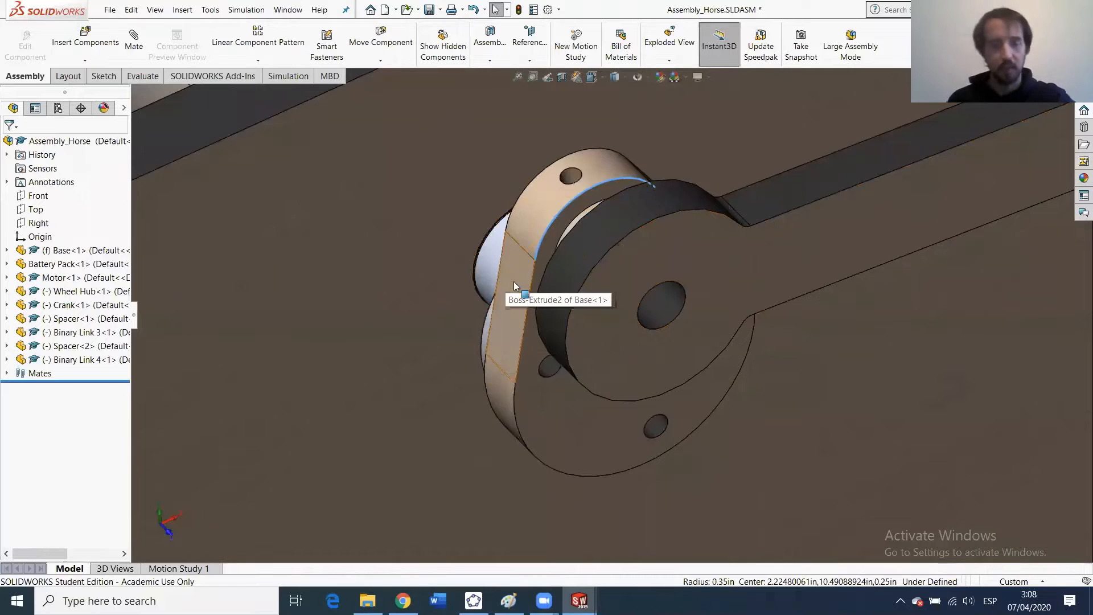
pyautogui.click(85, 49)
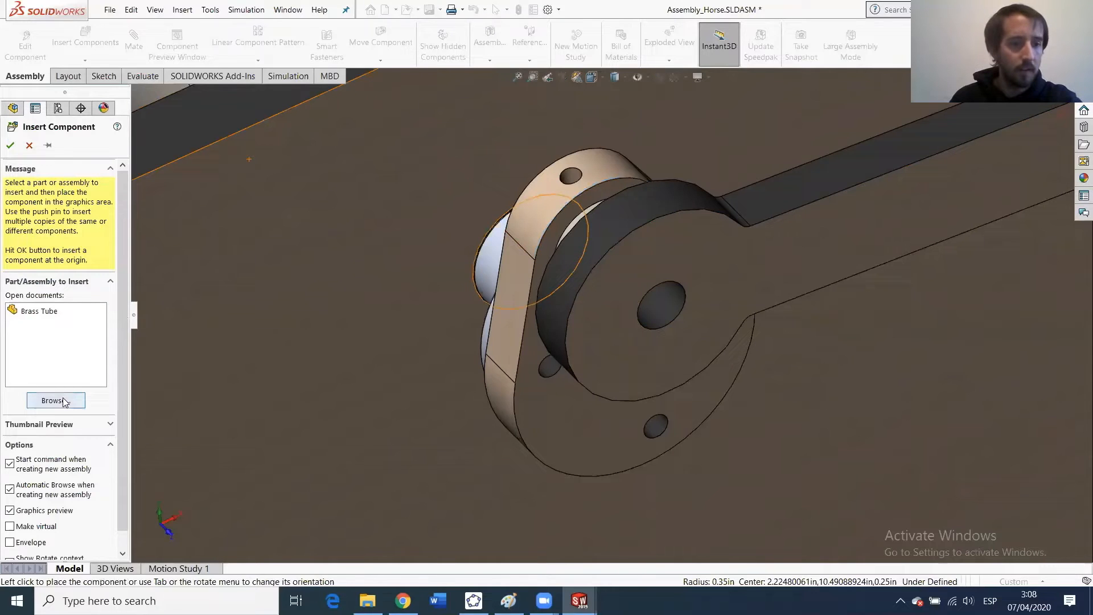
pyautogui.moveTo(579, 597)
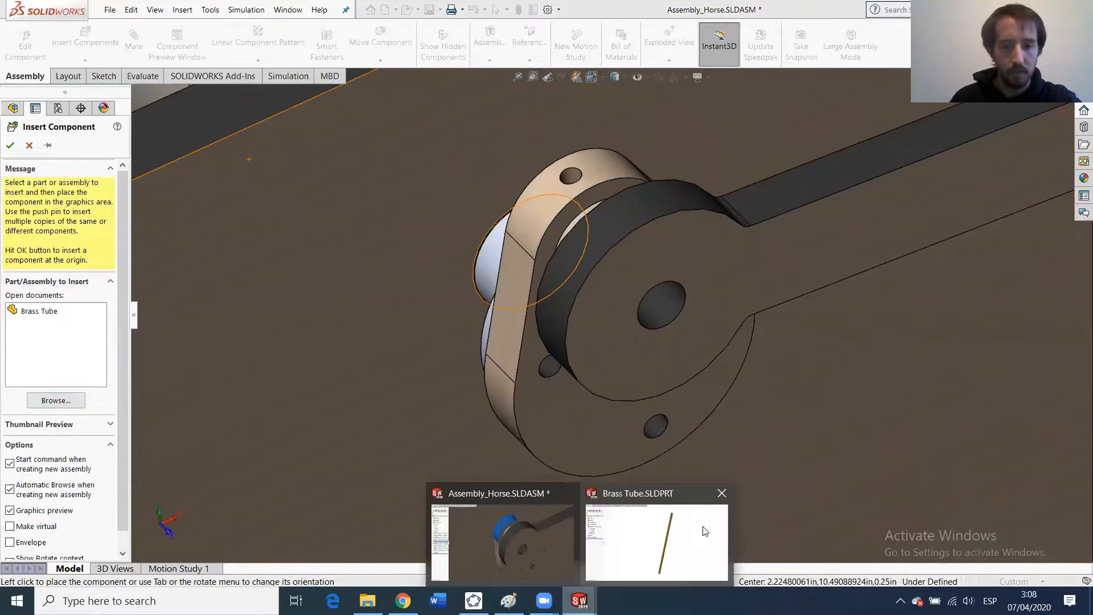
pyautogui.moveTo(709, 504)
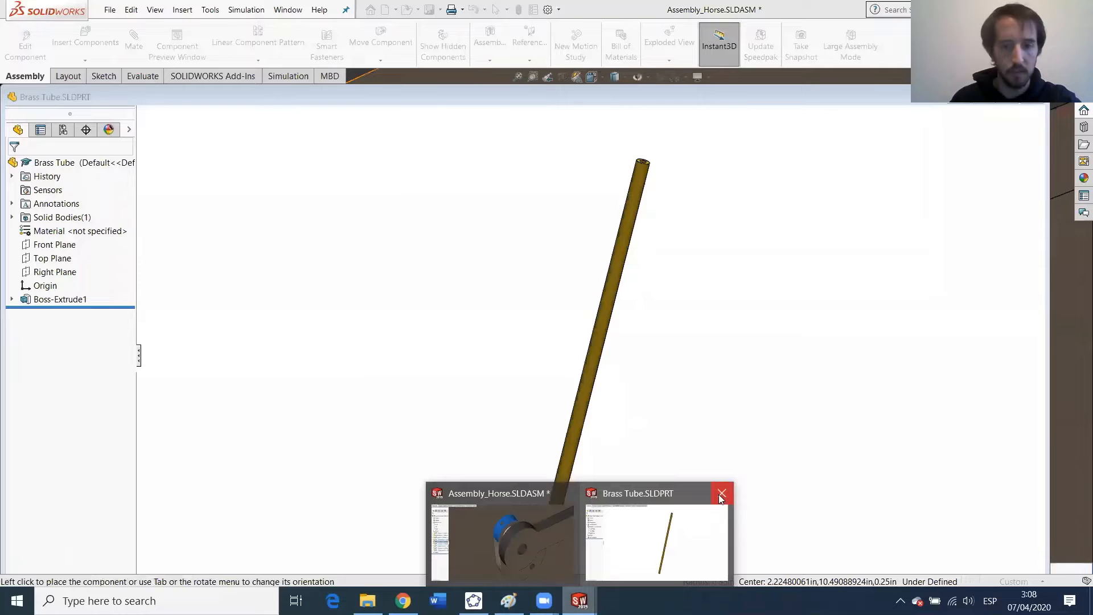
pyautogui.click(536, 550)
pyautogui.click(29, 145)
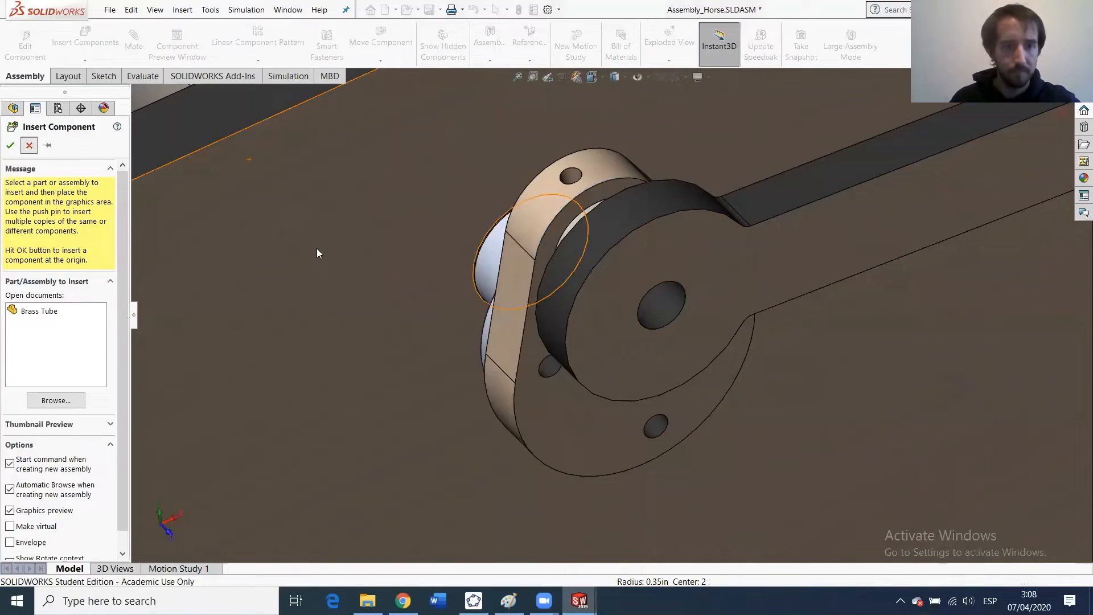
# Close the open Brass Tube part document, keeping the Assembly_Horse assembly open.
pyautogui.moveTo(580, 600)
pyautogui.moveTo(716, 506)
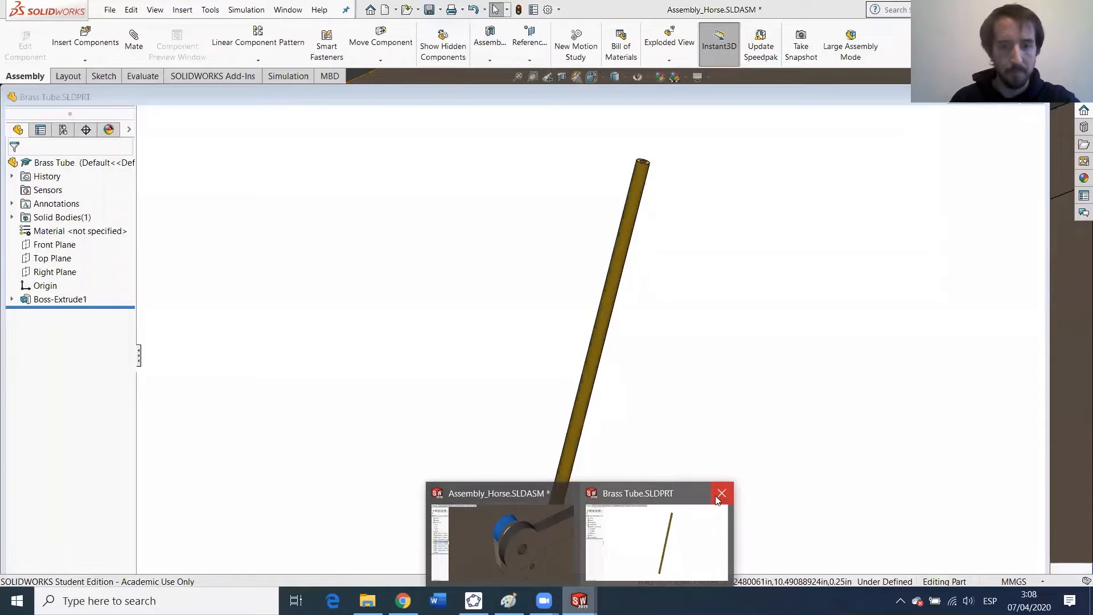
pyautogui.click(721, 495)
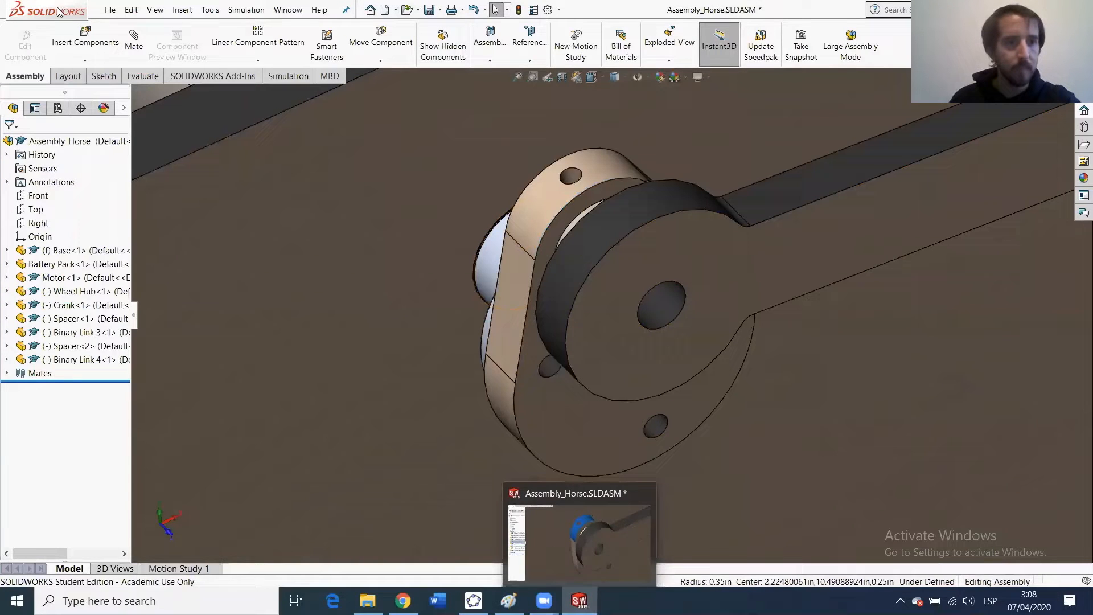
# Insert Spacer.SLDPRT from the Assembly folder and place it in front of Binary Link 3's end over the crank.
pyautogui.click(104, 48)
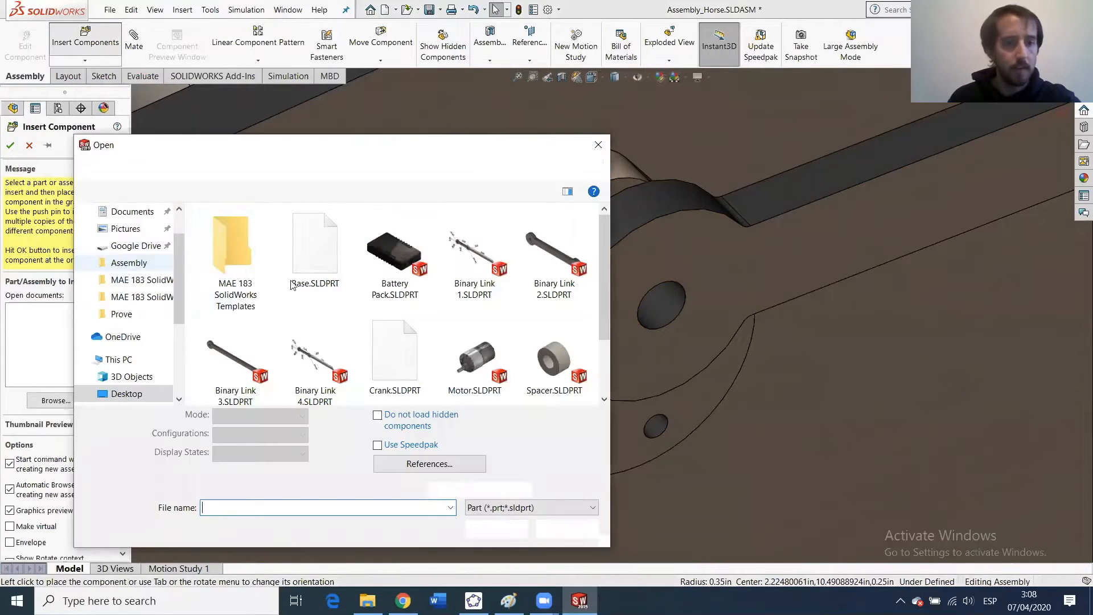
pyautogui.click(566, 367)
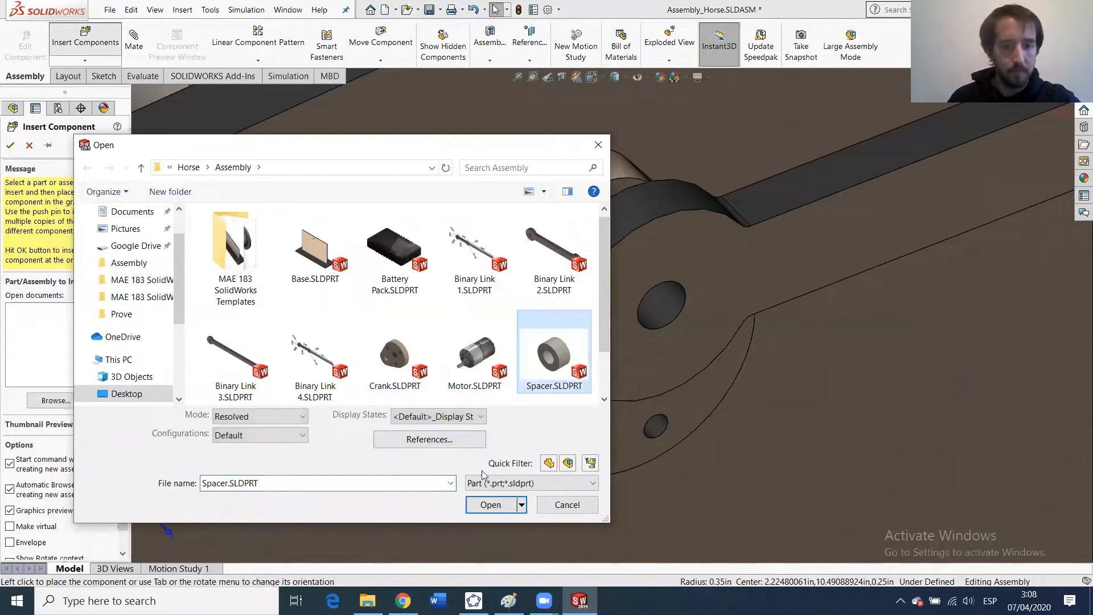
pyautogui.click(500, 506)
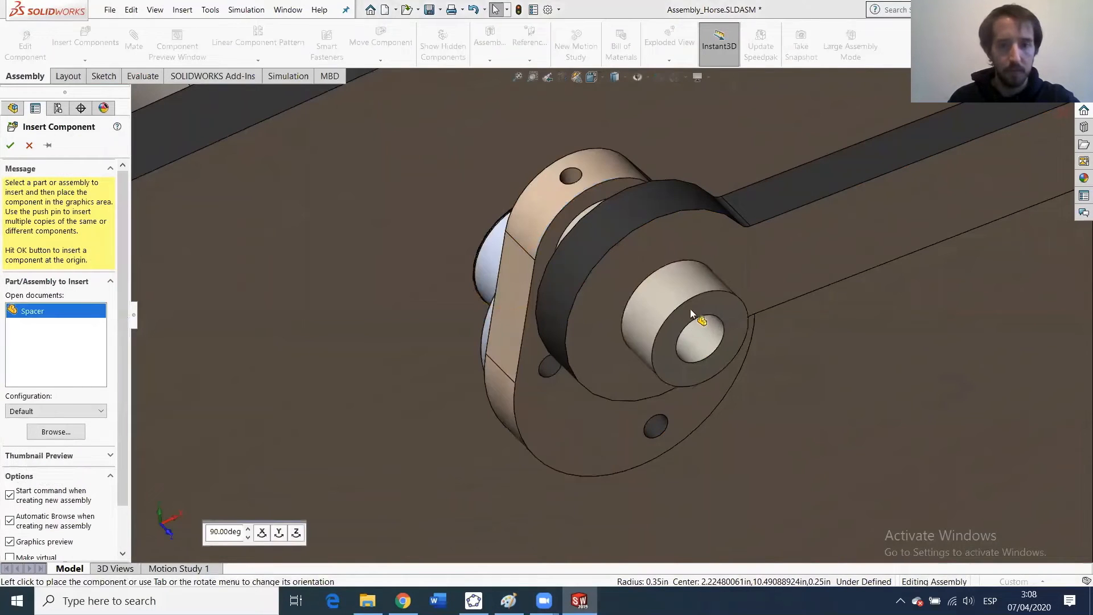
pyautogui.click(706, 320)
pyautogui.scroll(-2, 705, 321)
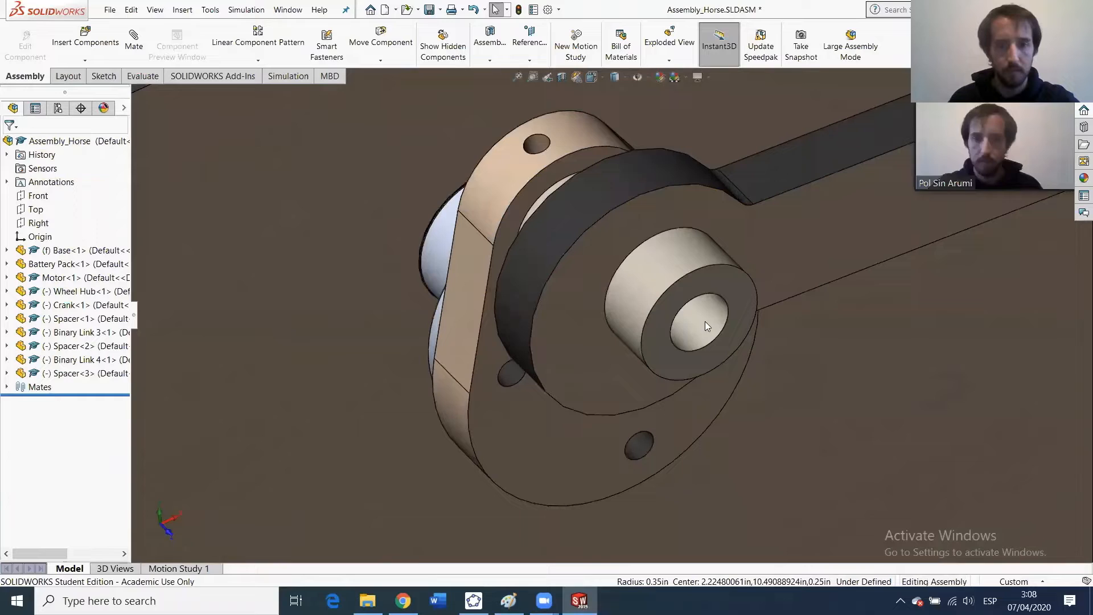
# Add a coincident mate with flipped alignment between the new spacer's end face and Binary Link 3's outer face.
pyautogui.click(686, 337)
pyautogui.moveTo(686, 337); pyautogui.dragTo(718, 285, button='middle')
pyautogui.click(717, 283)
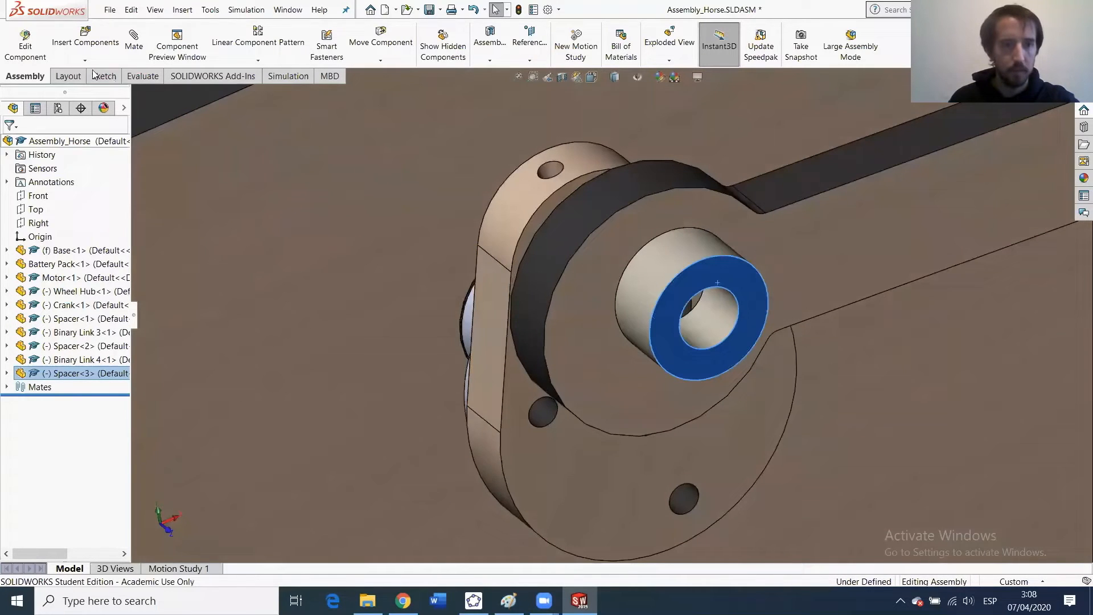
pyautogui.click(134, 41)
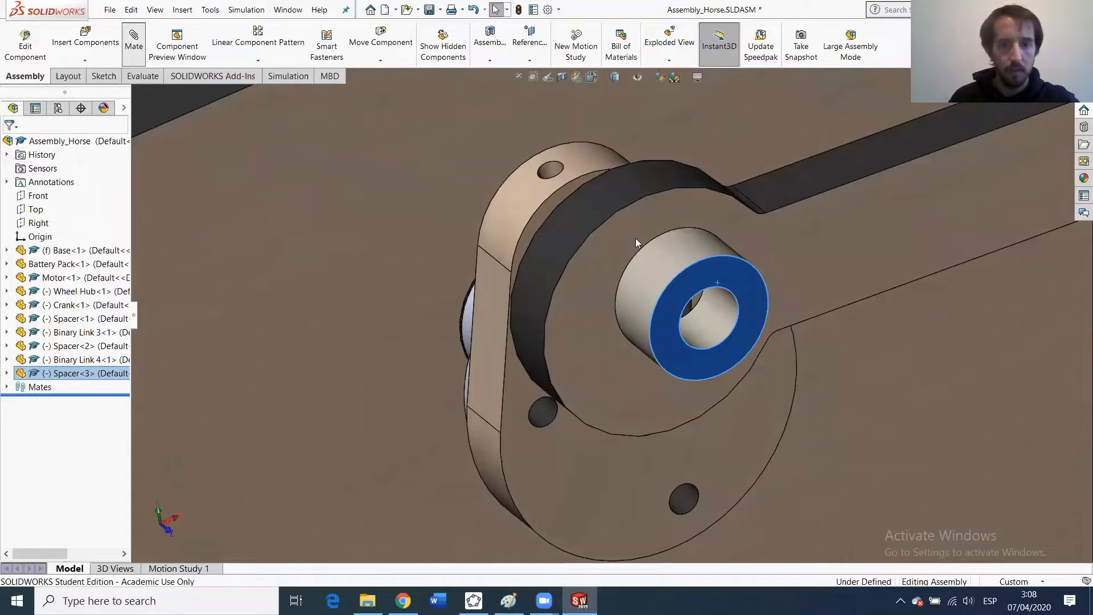
pyautogui.click(582, 332)
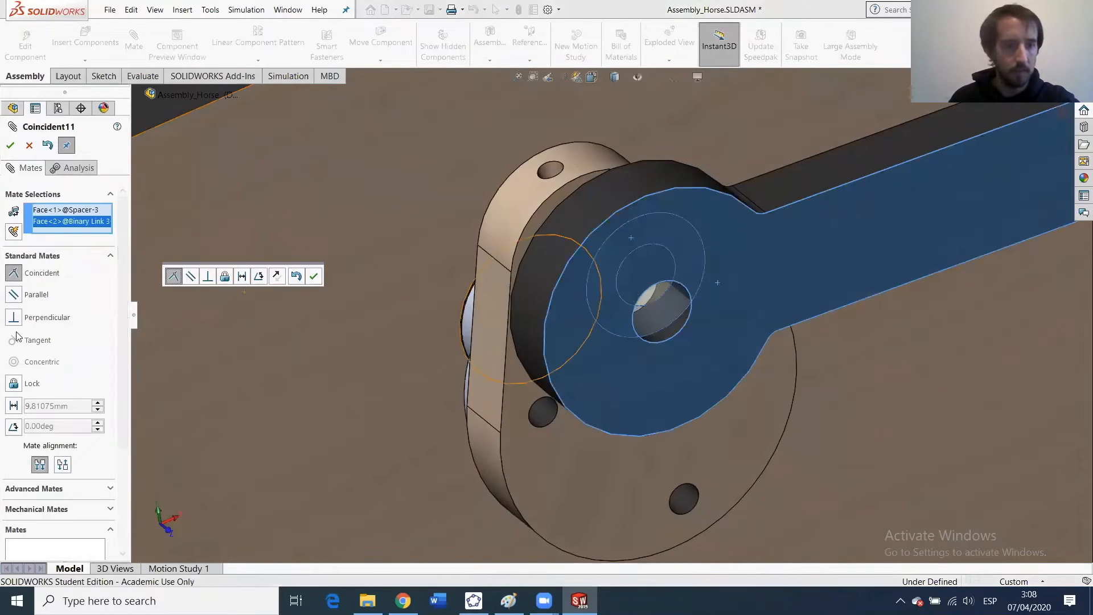
pyautogui.click(64, 465)
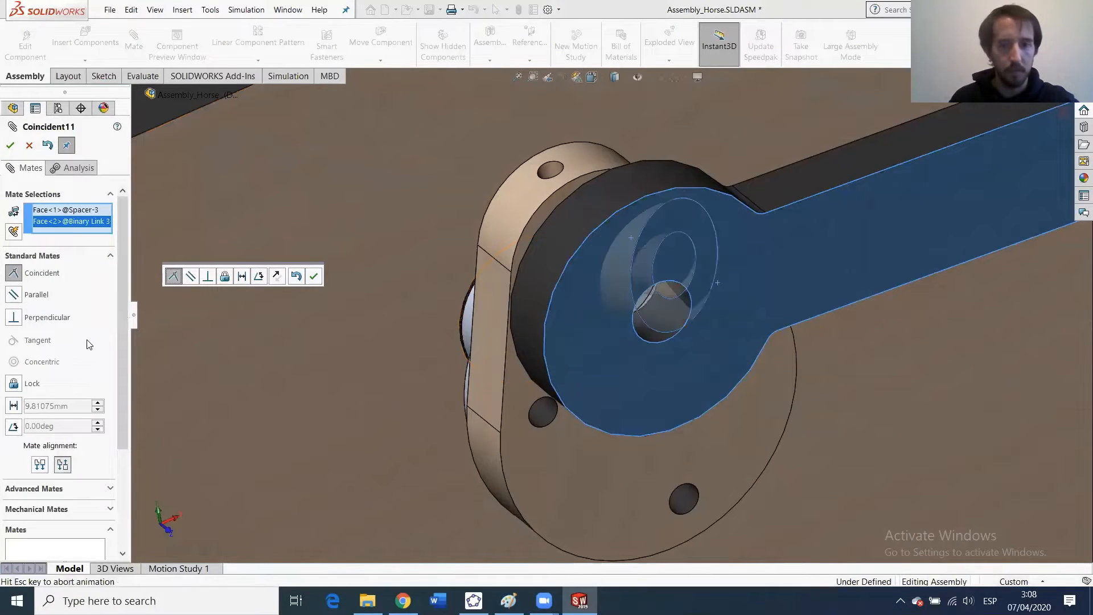
pyautogui.click(10, 147)
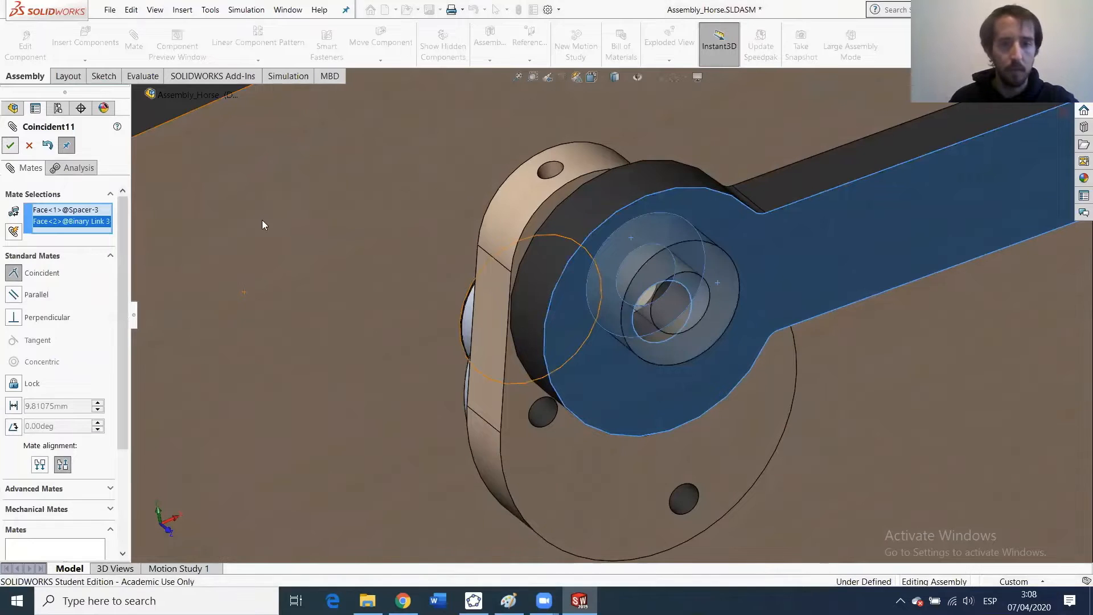
# Add a concentric mate between the new spacer's bore and the bore of the spacer behind Binary Link 3, and finish mating.
pyautogui.click(685, 315)
pyautogui.scroll(-5, 674, 314)
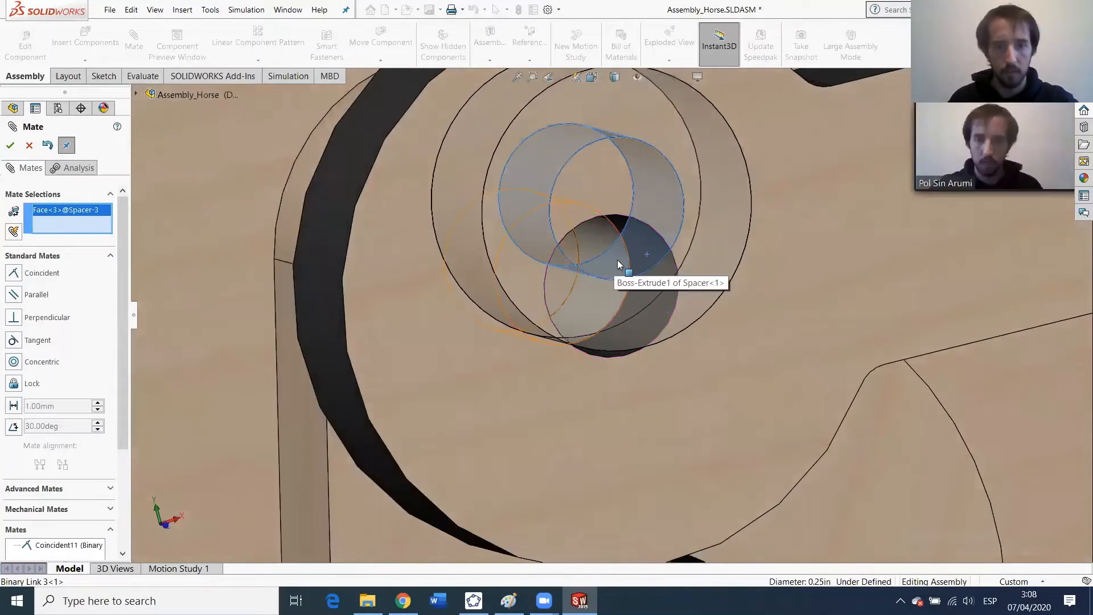
pyautogui.click(617, 261)
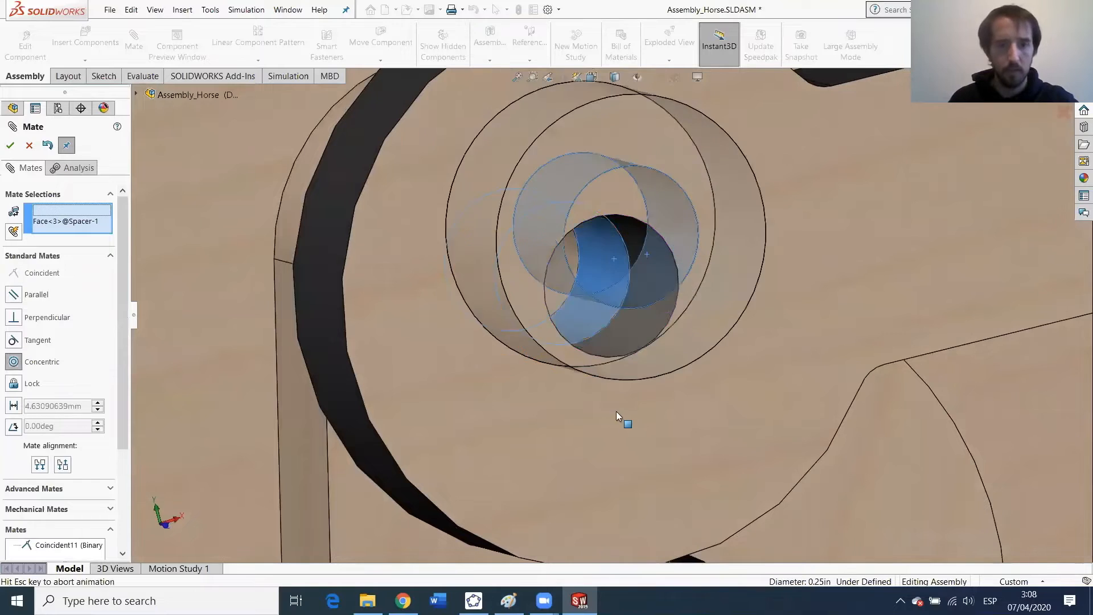
pyautogui.click(10, 146)
pyautogui.scroll(5, 734, 357)
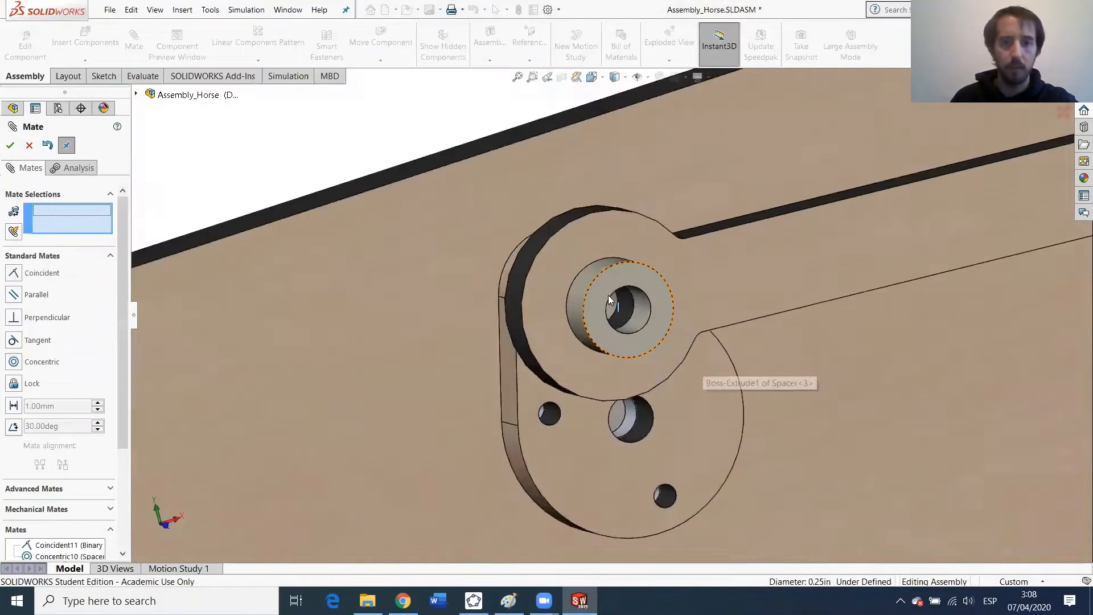
pyautogui.moveTo(619, 227); pyautogui.dragTo(567, 301, button='middle')
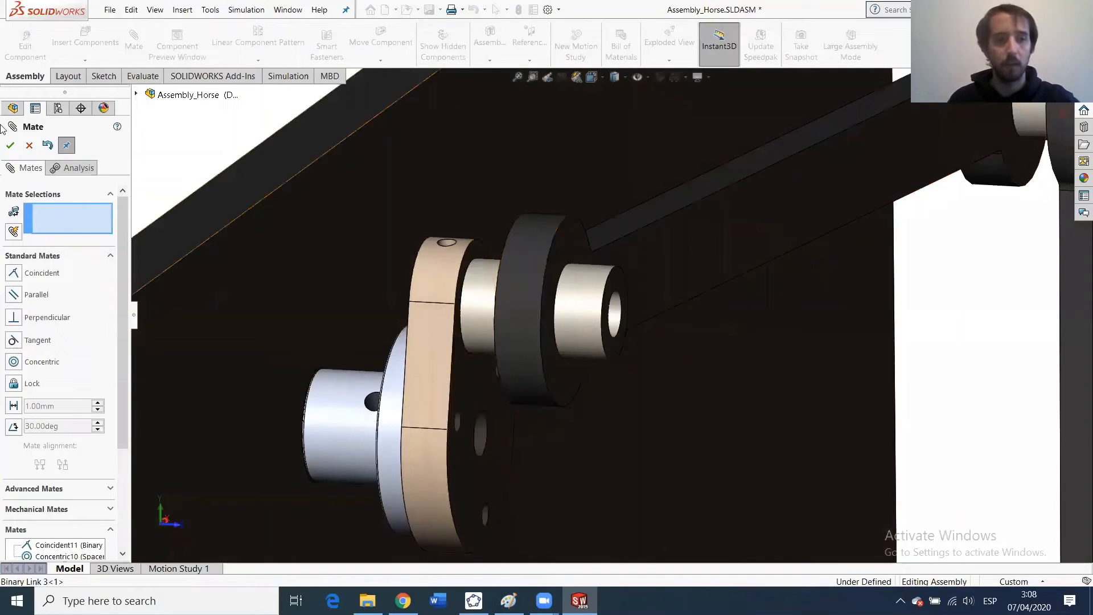
pyautogui.click(11, 146)
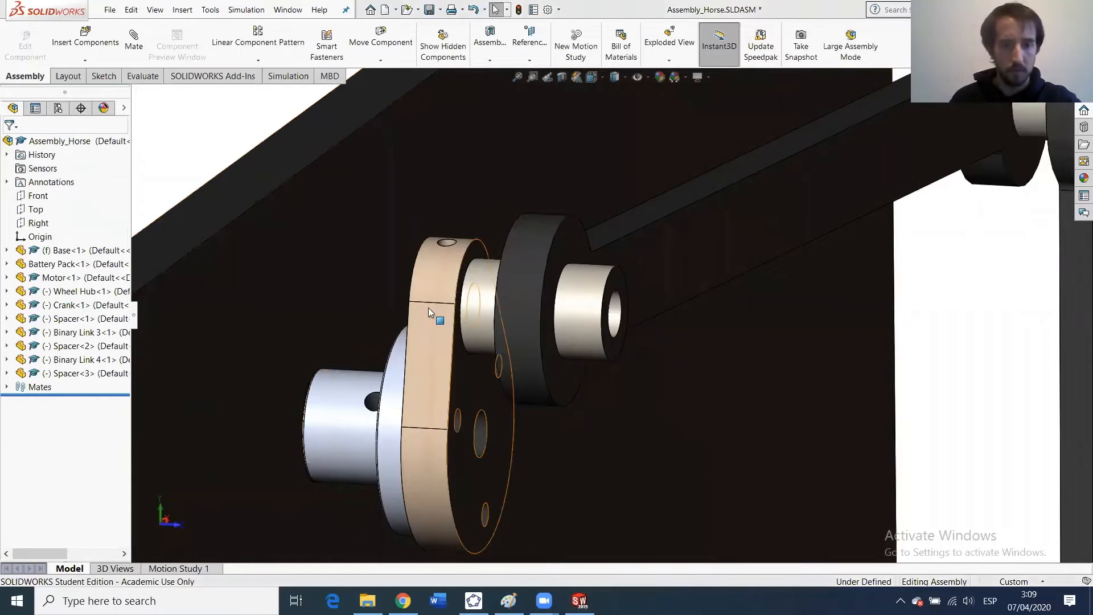
# Copy Binary Link.SLDPRT from the MAE 183 SolidWorks Templates folder into the parent Assembly folder.
pyautogui.click(367, 600)
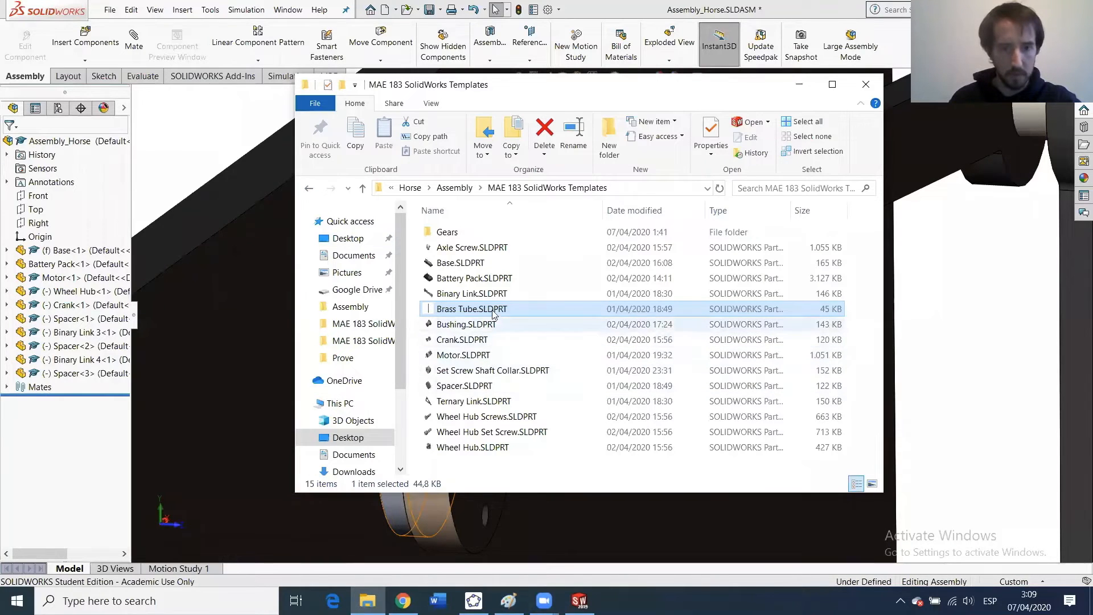
pyautogui.click(481, 293)
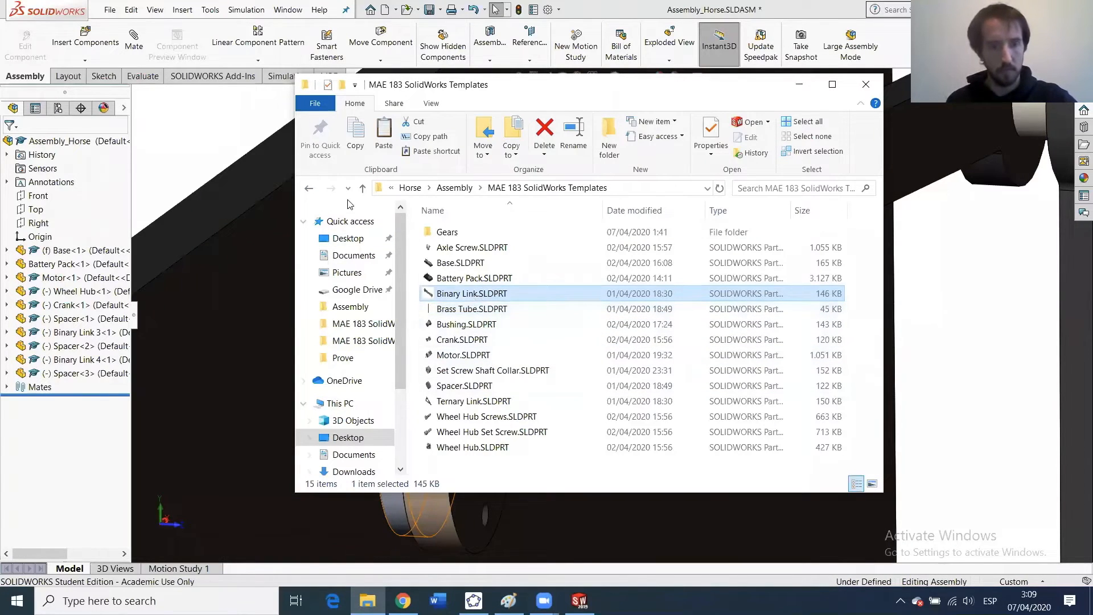
pyautogui.click(311, 189)
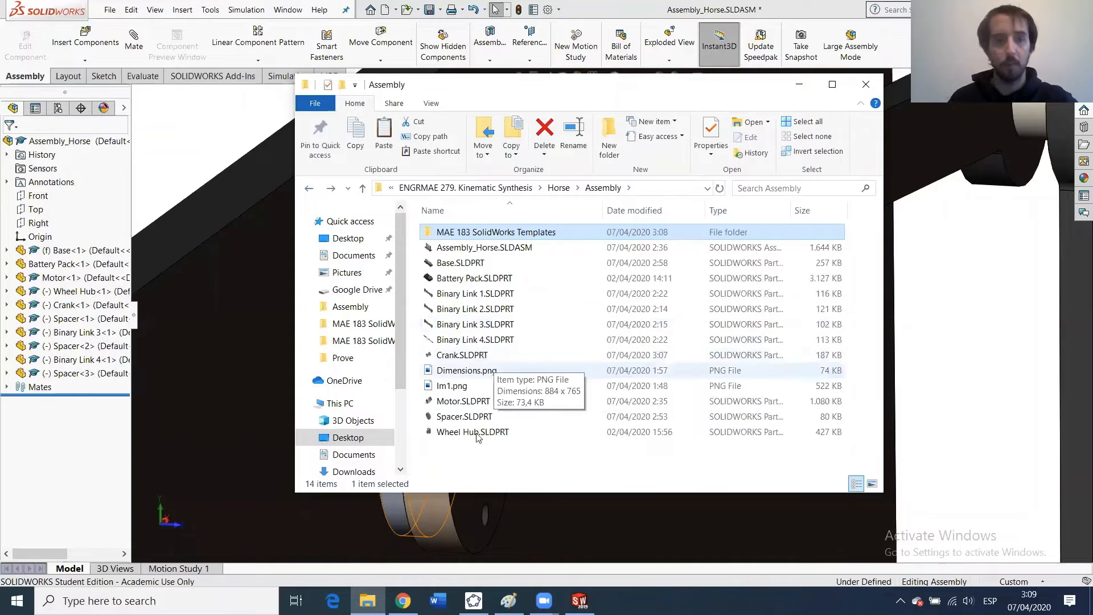
pyautogui.rightClick(466, 462)
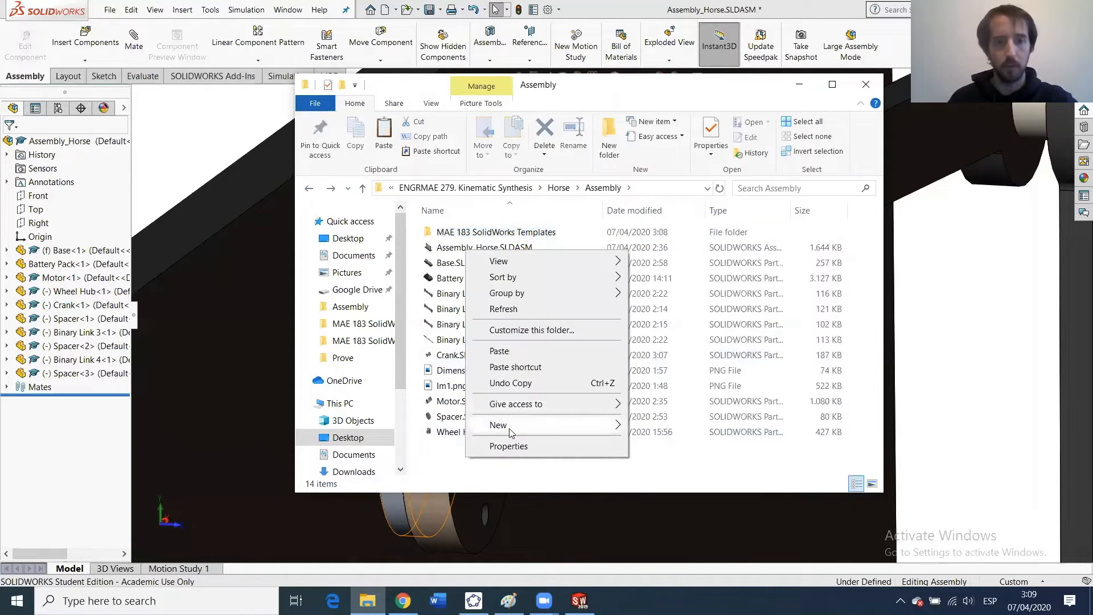
pyautogui.moveTo(501, 425)
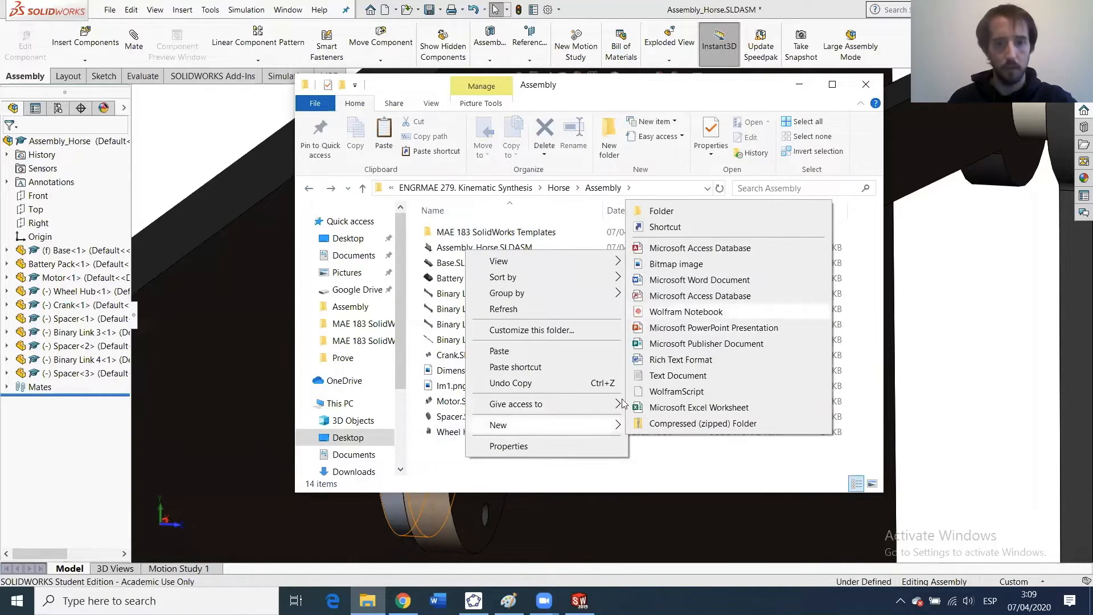
pyautogui.click(637, 477)
pyautogui.rightClick(637, 477)
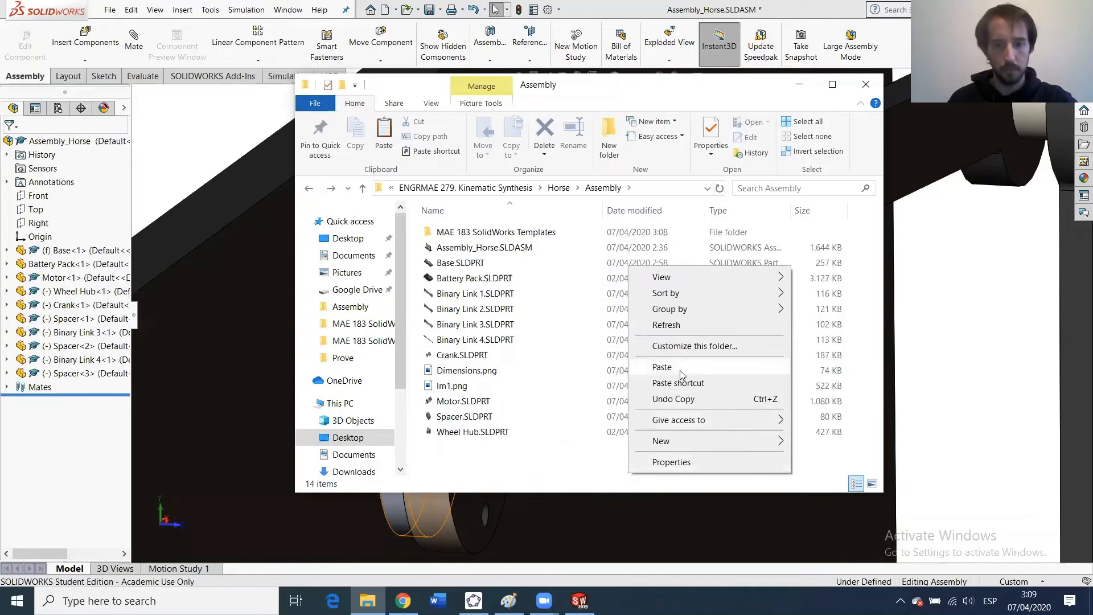
pyautogui.click(662, 367)
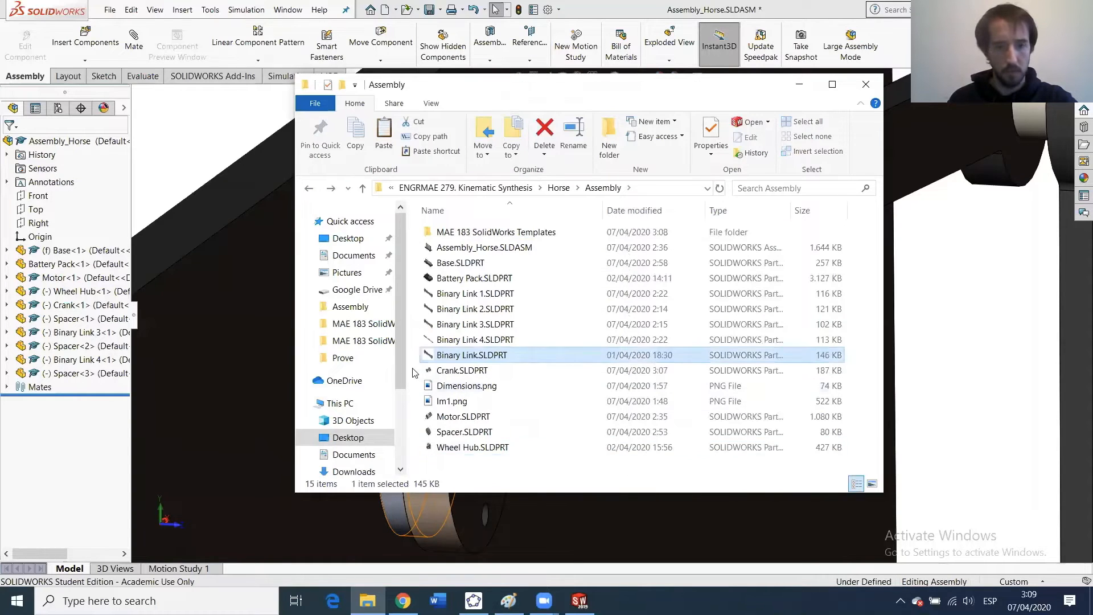
# Rename the copied Binary Link file as CrankMod.SLDPRT and open it in SOLIDWORKS.
pyautogui.click(456, 357)
pyautogui.write('CrankMod.SLDPRT')
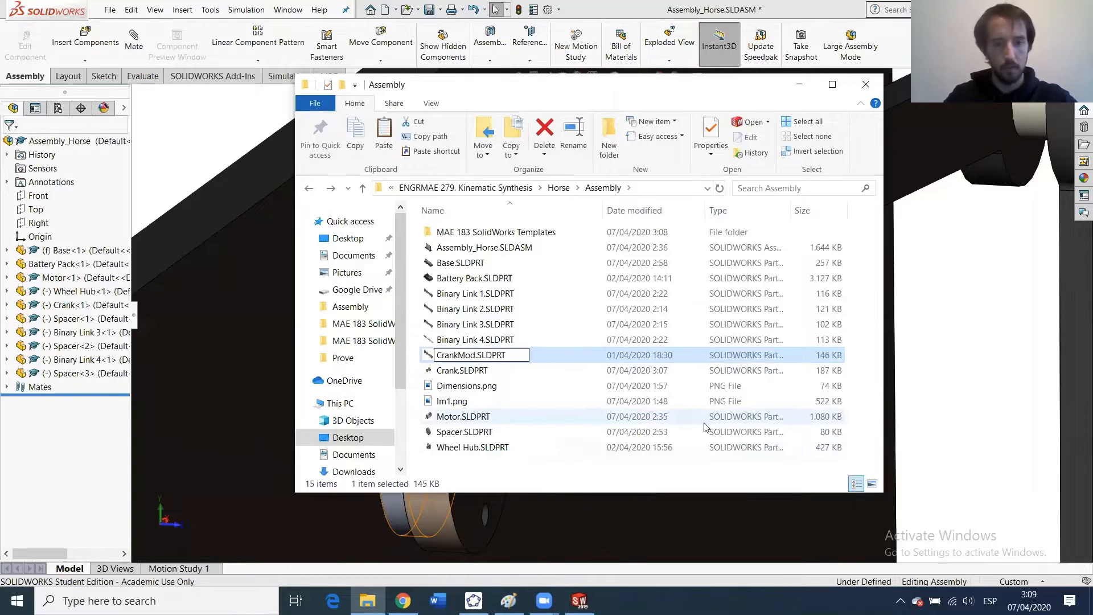
pyautogui.write('d')
pyautogui.press('Return')
pyautogui.press('Return')
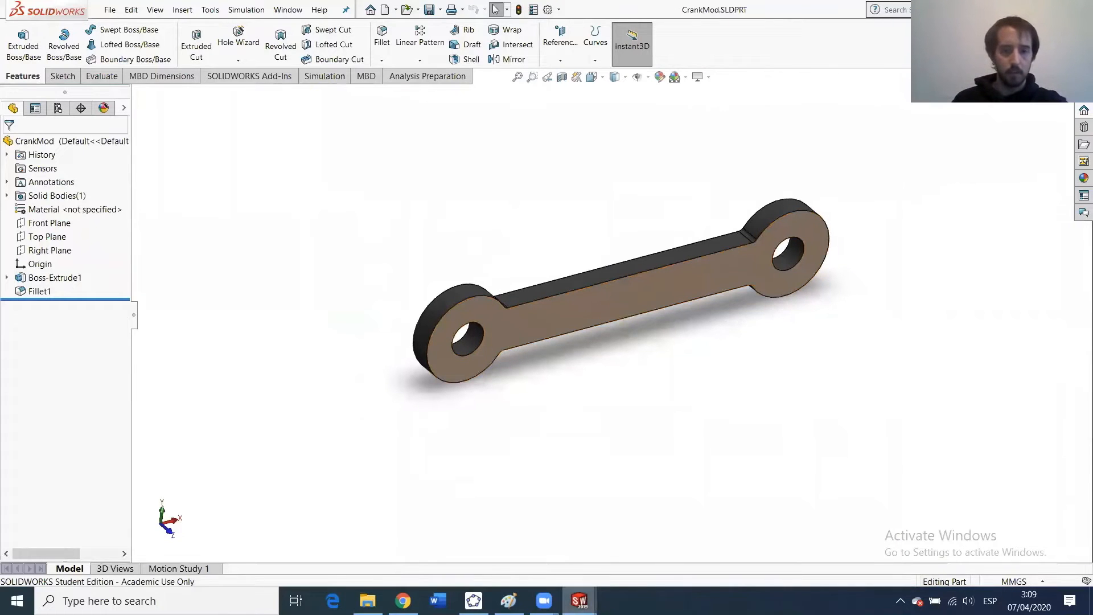
# Check the crank lengths in the Dimensions.png drawing in Paint and return to the CrankMod part in SOLIDWORKS.
pyautogui.moveTo(579, 601)
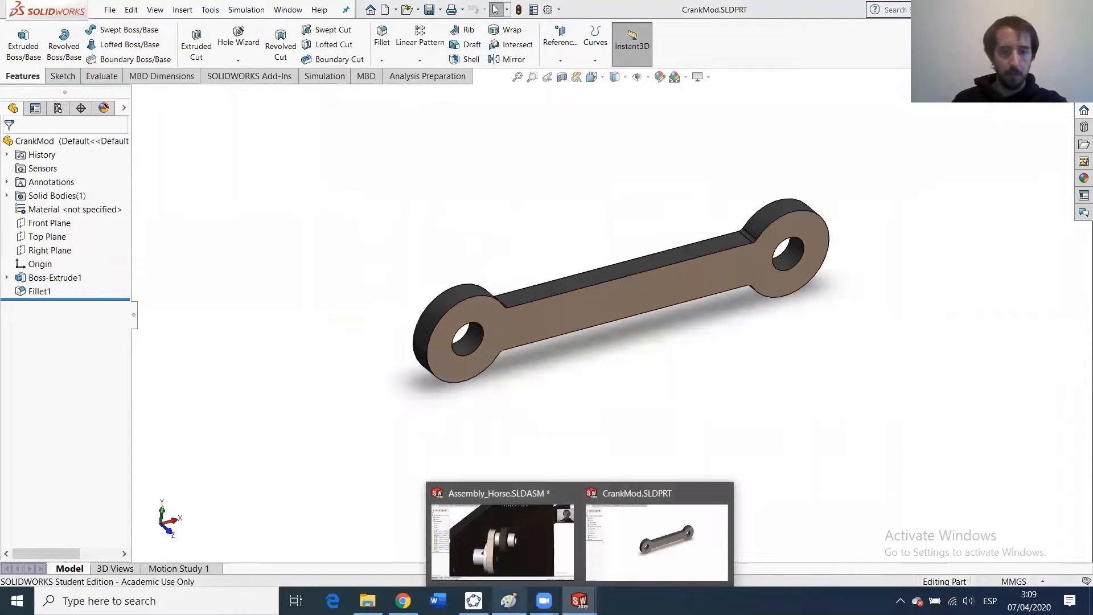
pyautogui.click(509, 601)
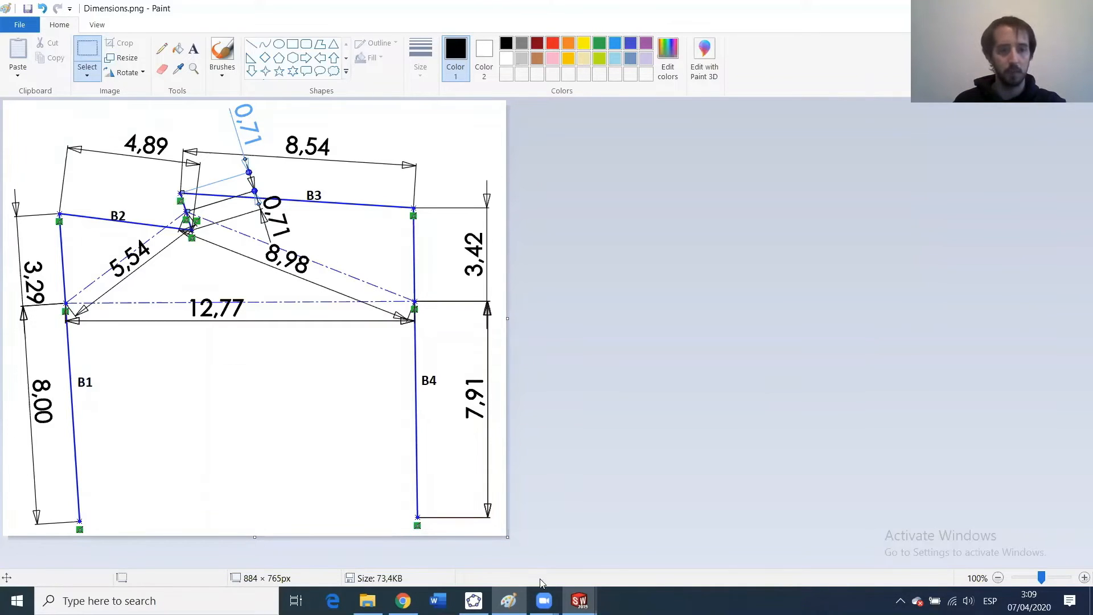
pyautogui.click(579, 601)
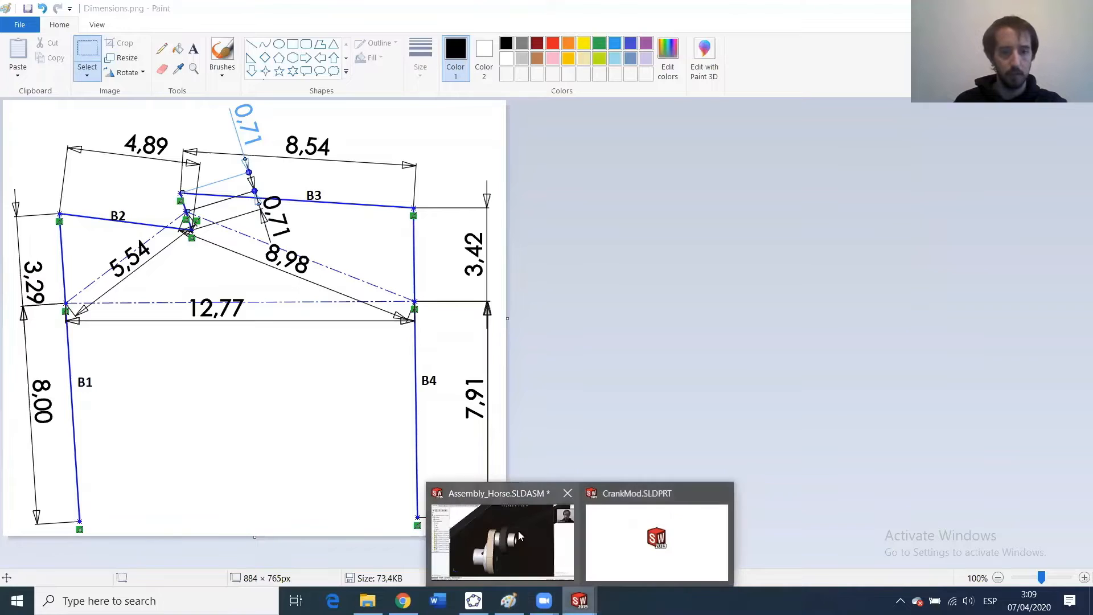
pyautogui.moveTo(518, 536)
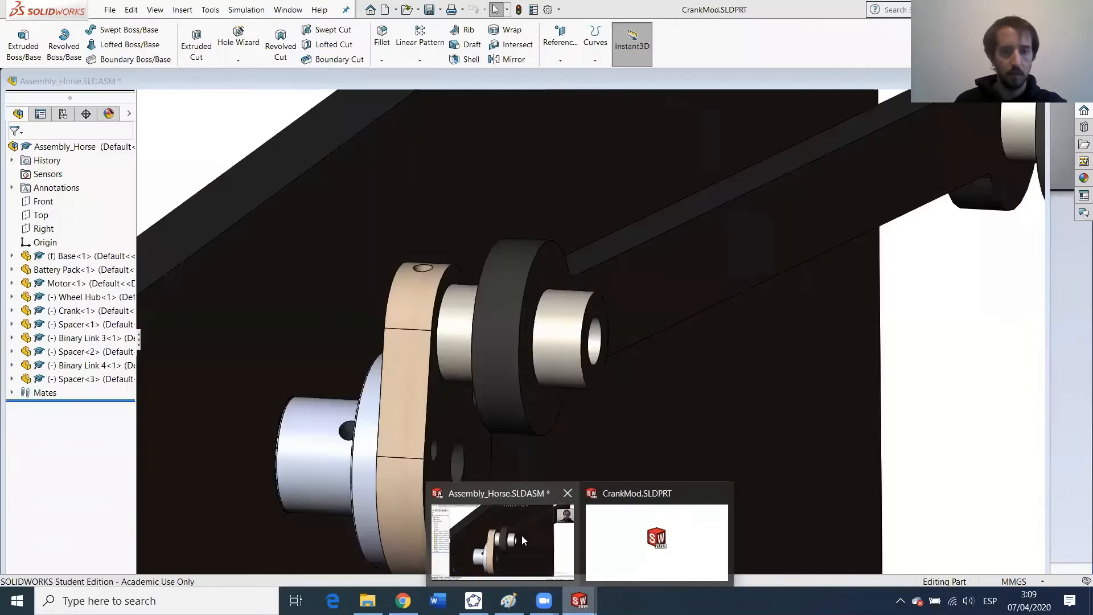
pyautogui.moveTo(630, 554)
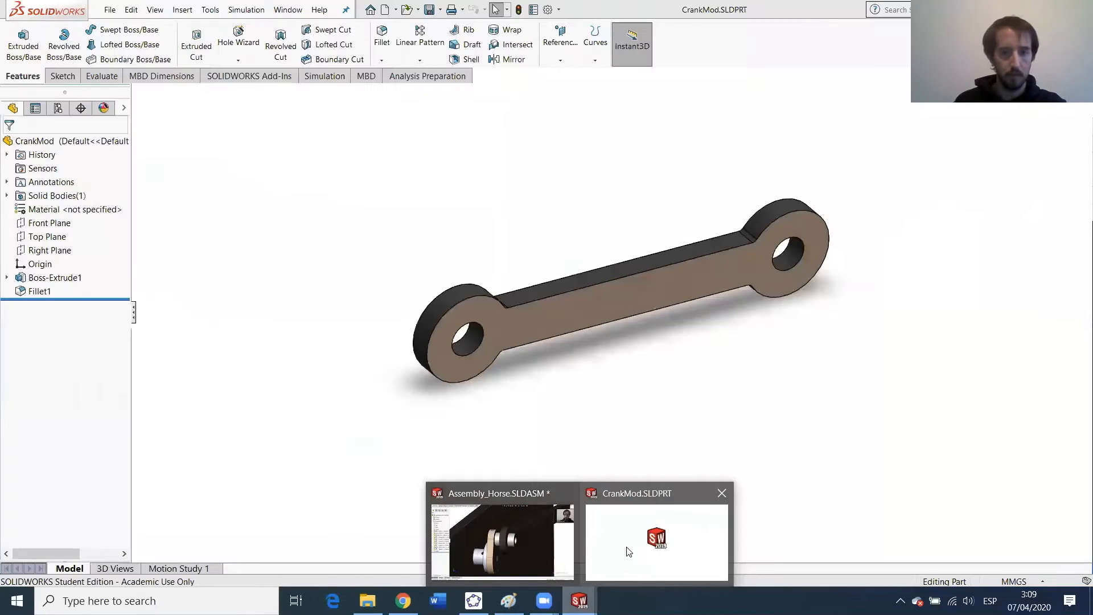
pyautogui.click(629, 552)
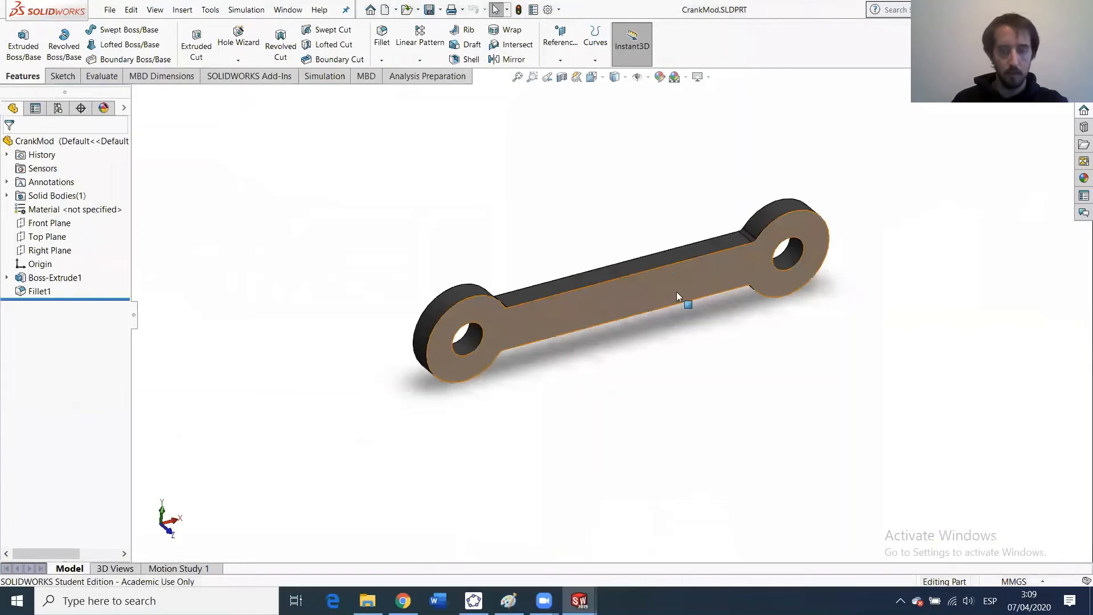
# Show the link's dimensions and change the CrankMod part's unit system to IPS (inch, pound, second).
pyautogui.scroll(2, 637, 319)
pyautogui.click(545, 316)
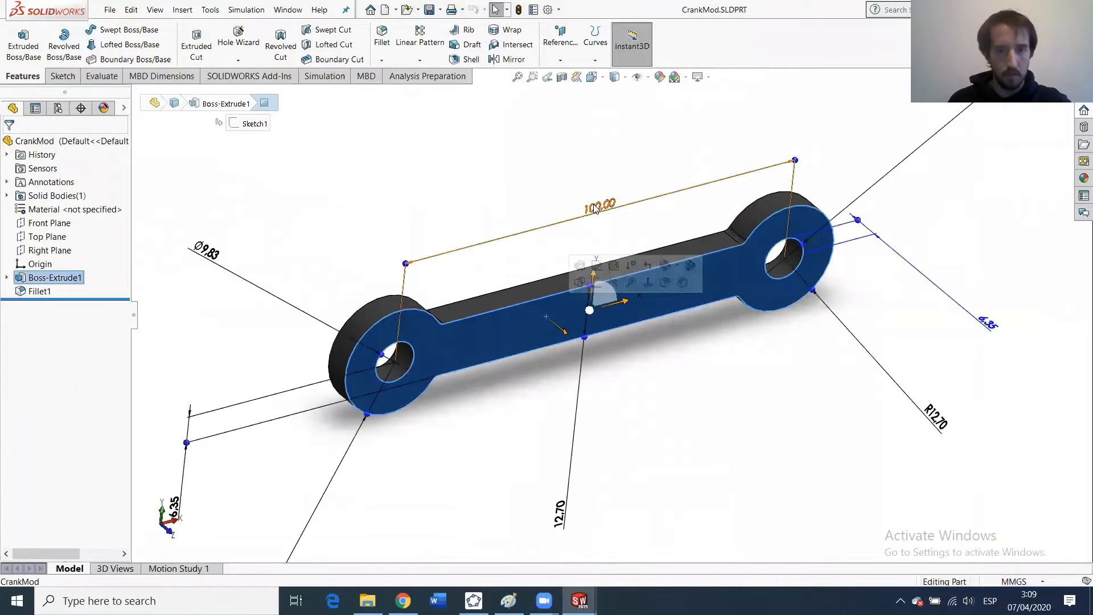
pyautogui.click(1018, 581)
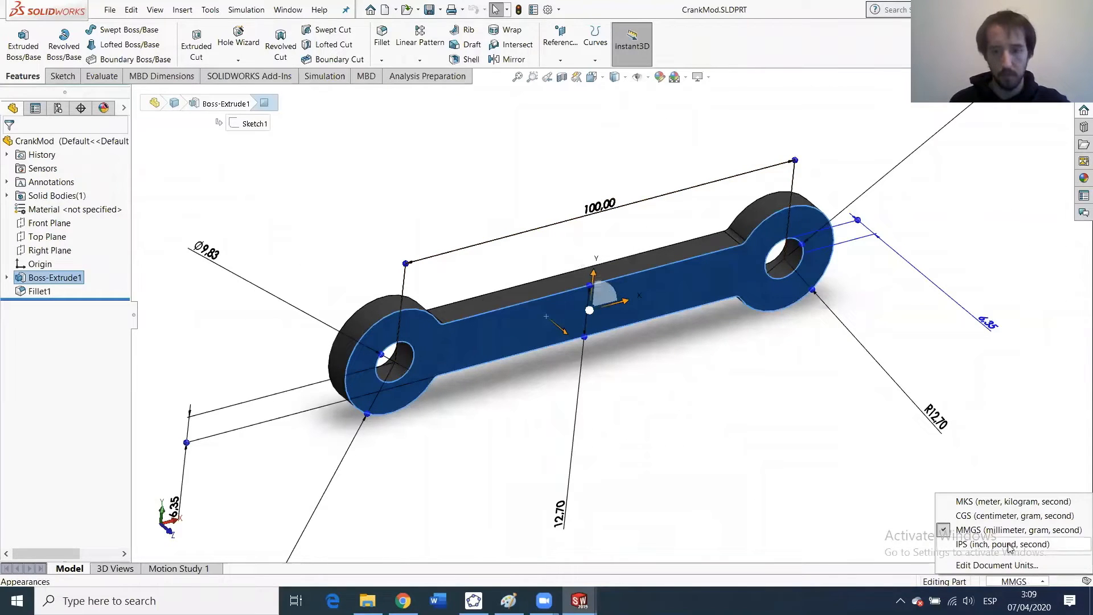
pyautogui.click(1004, 544)
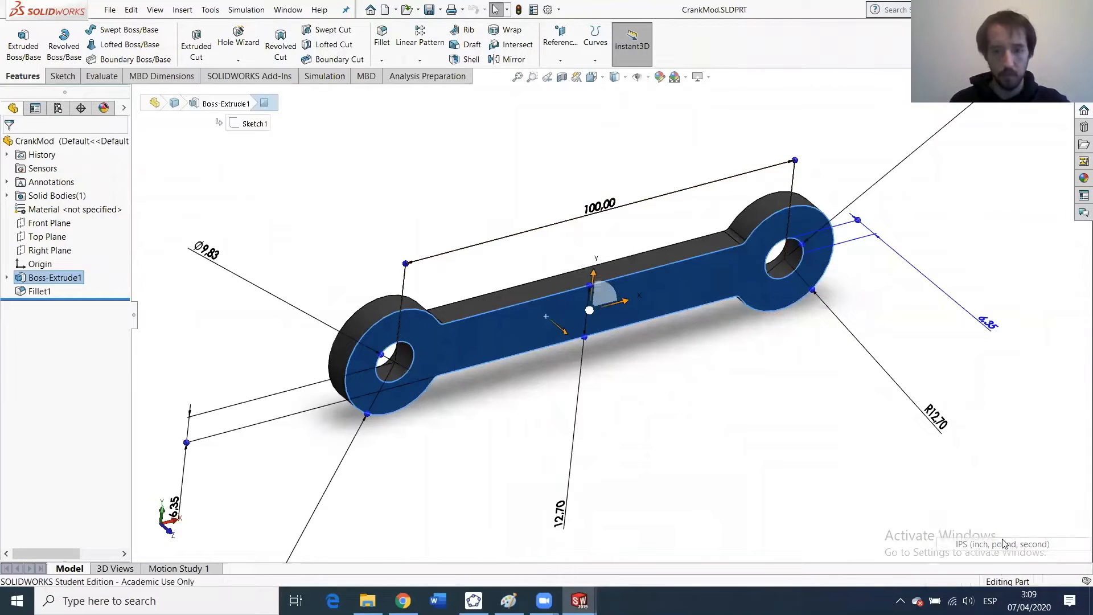
# Set the center-to-center distance between the link's two holes to 1.42 in.
pyautogui.click(25, 290)
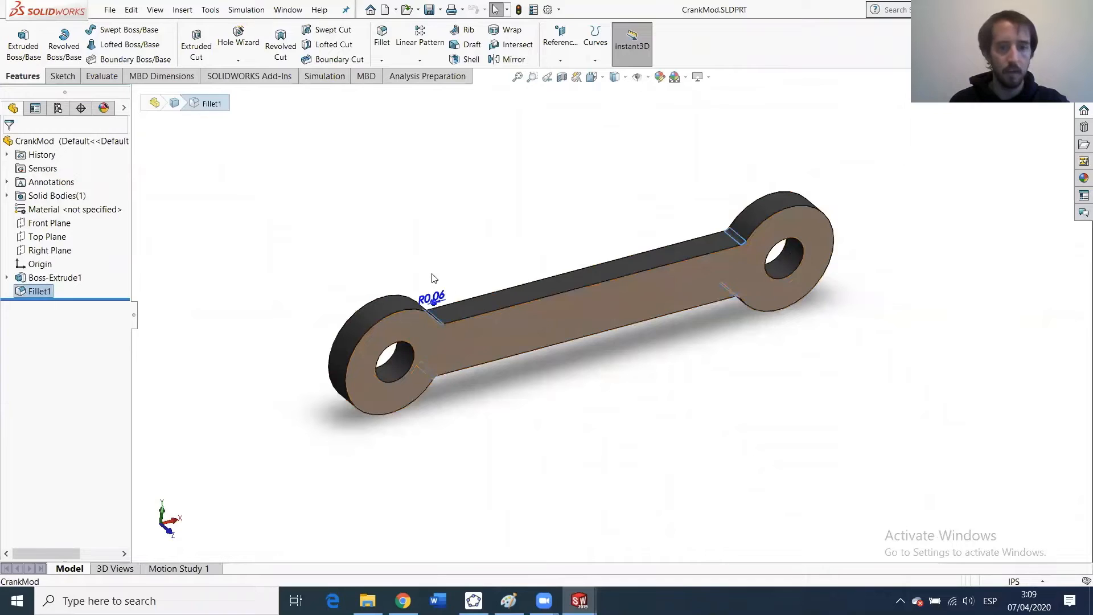
pyautogui.click(497, 328)
pyautogui.click(613, 209)
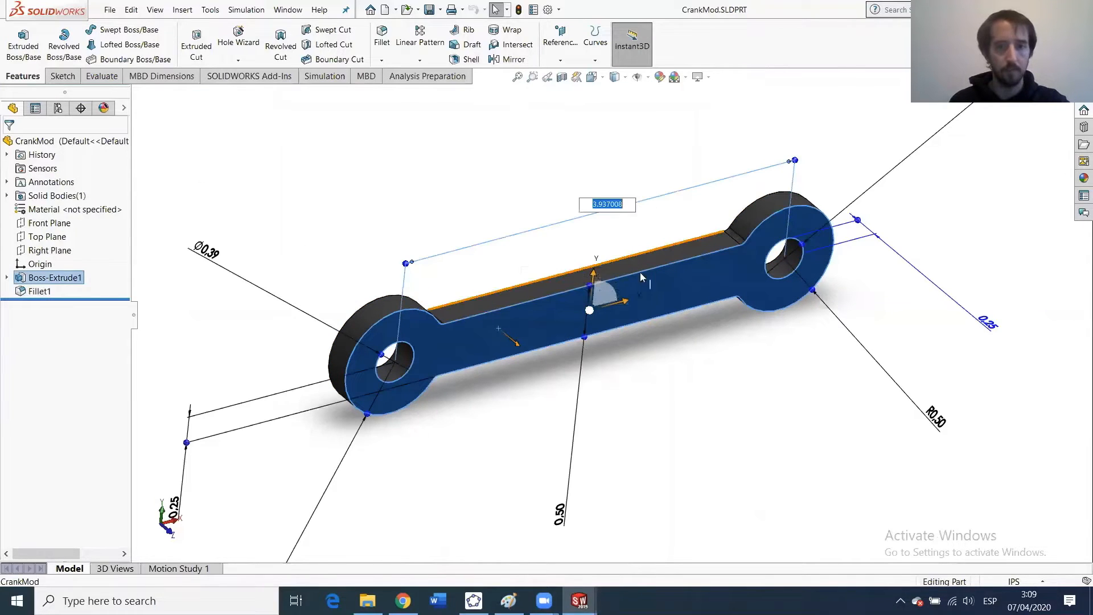
pyautogui.write('1.42')
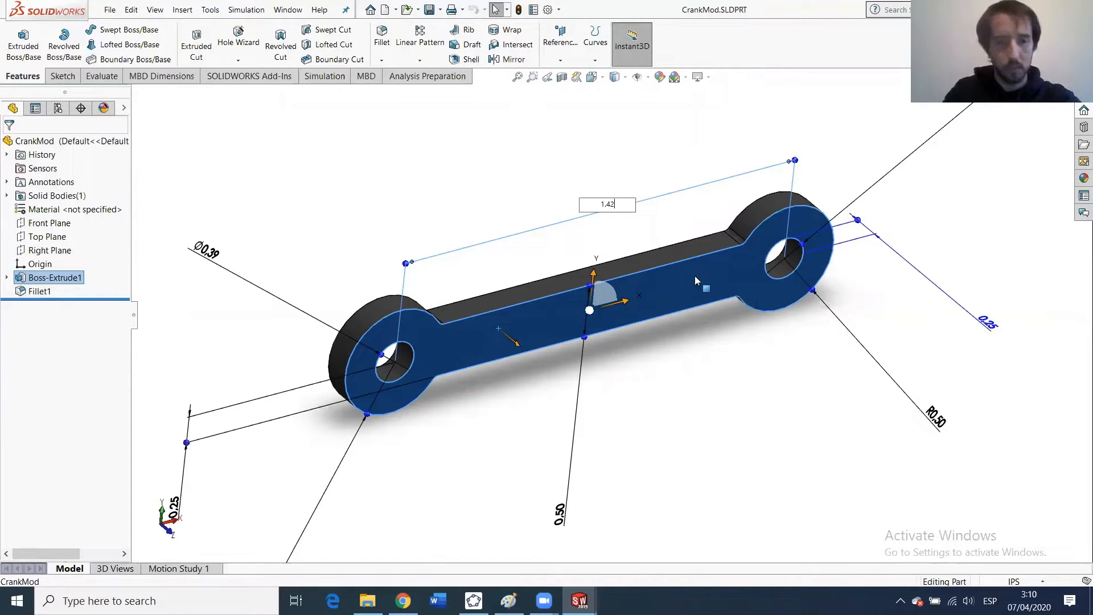
pyautogui.press('Return')
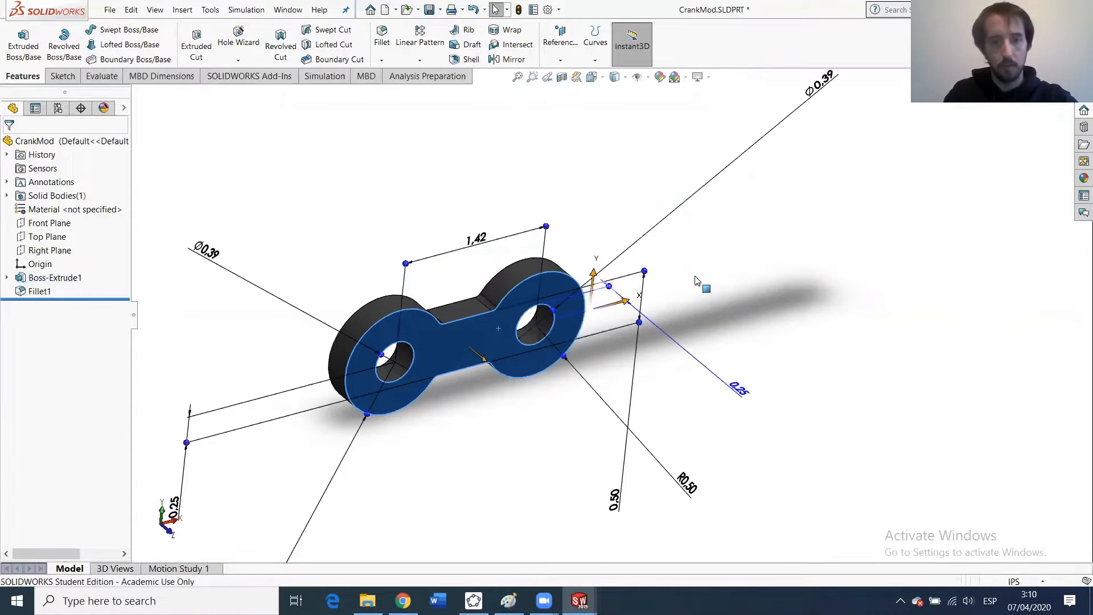
pyautogui.click(695, 280)
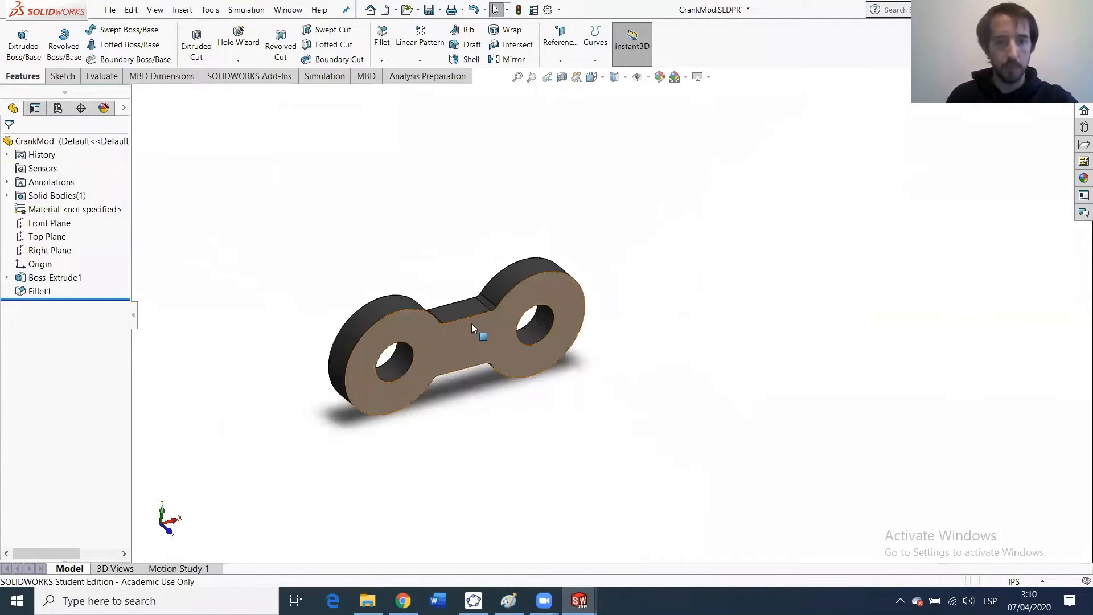
# Start a new sketch on the flat front face of the shortened link.
pyautogui.moveTo(470, 324); pyautogui.dragTo(414, 239, button='middle')
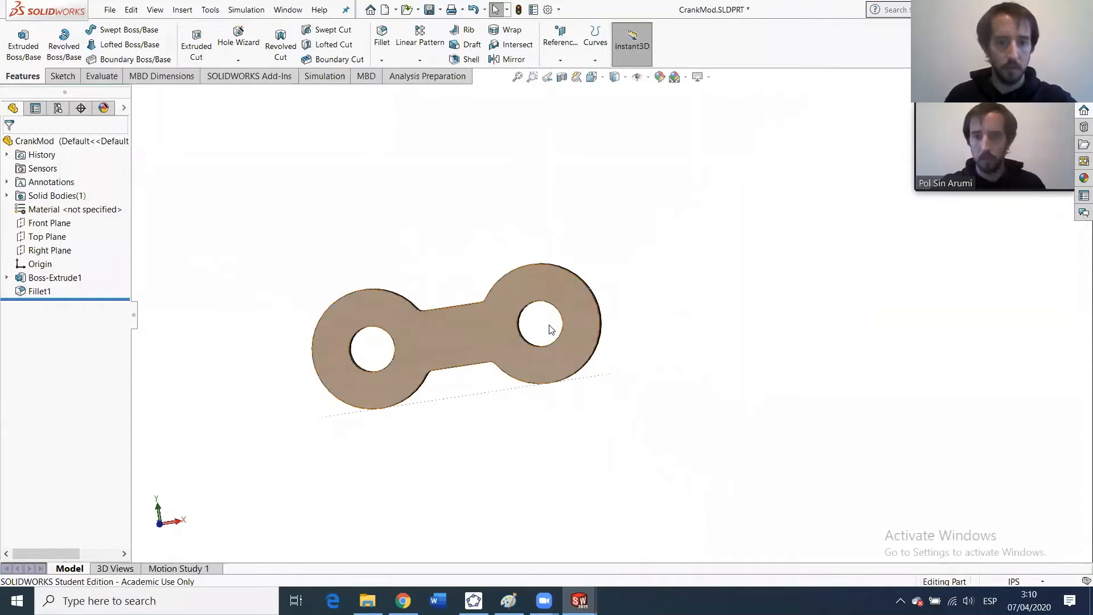
pyautogui.click(513, 333)
pyautogui.scroll(-3, 514, 333)
pyautogui.moveTo(437, 350); pyautogui.dragTo(461, 314, button='middle')
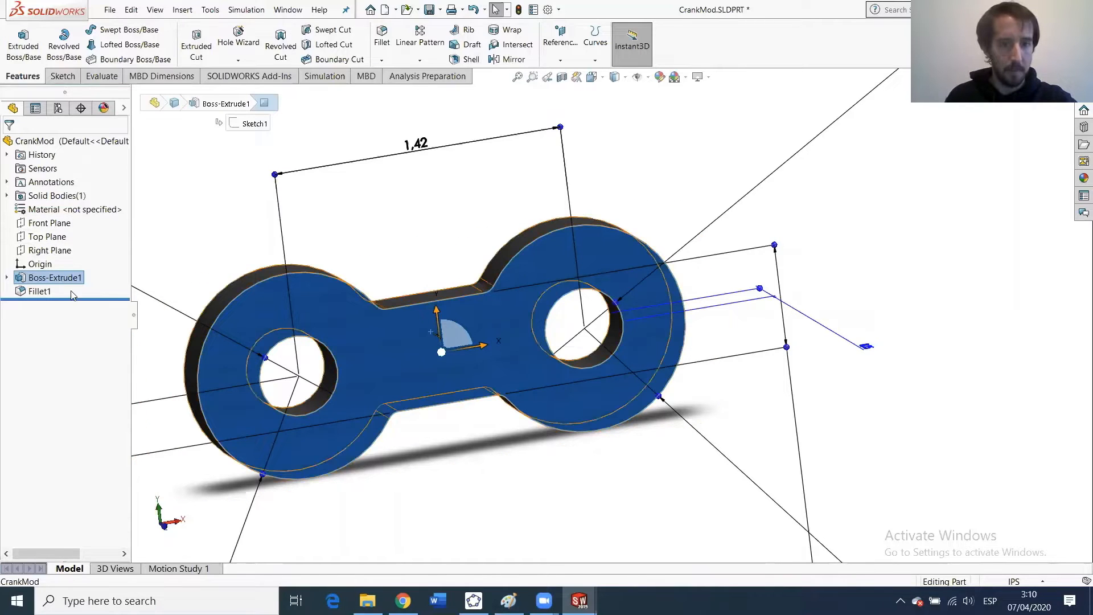
pyautogui.scroll(-3, 394, 383)
pyautogui.scroll(3, 367, 393)
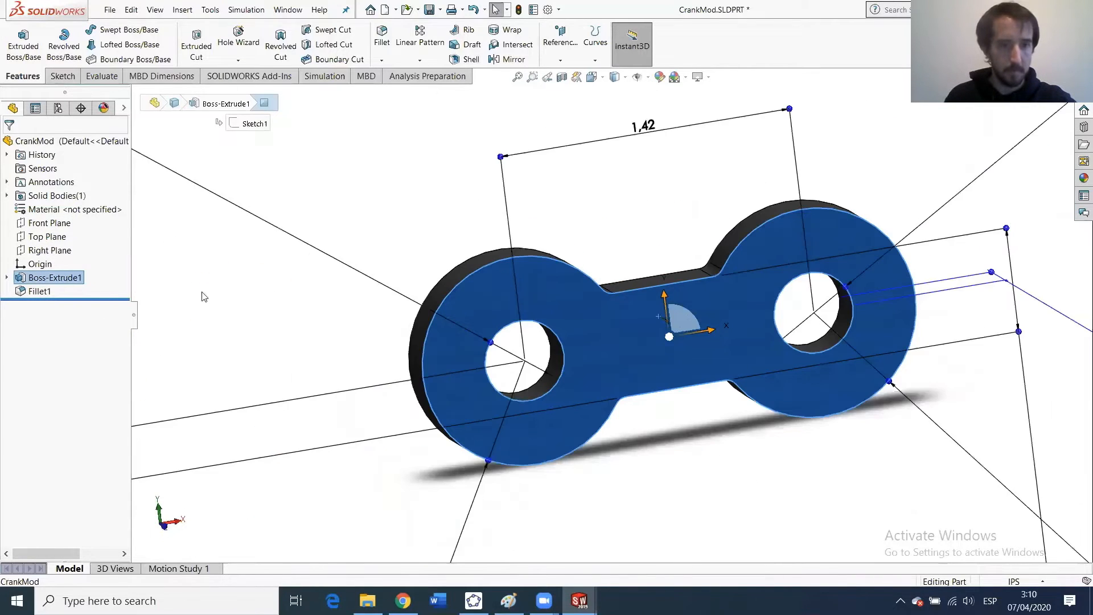
pyautogui.scroll(-1, 202, 292)
pyautogui.click(64, 250)
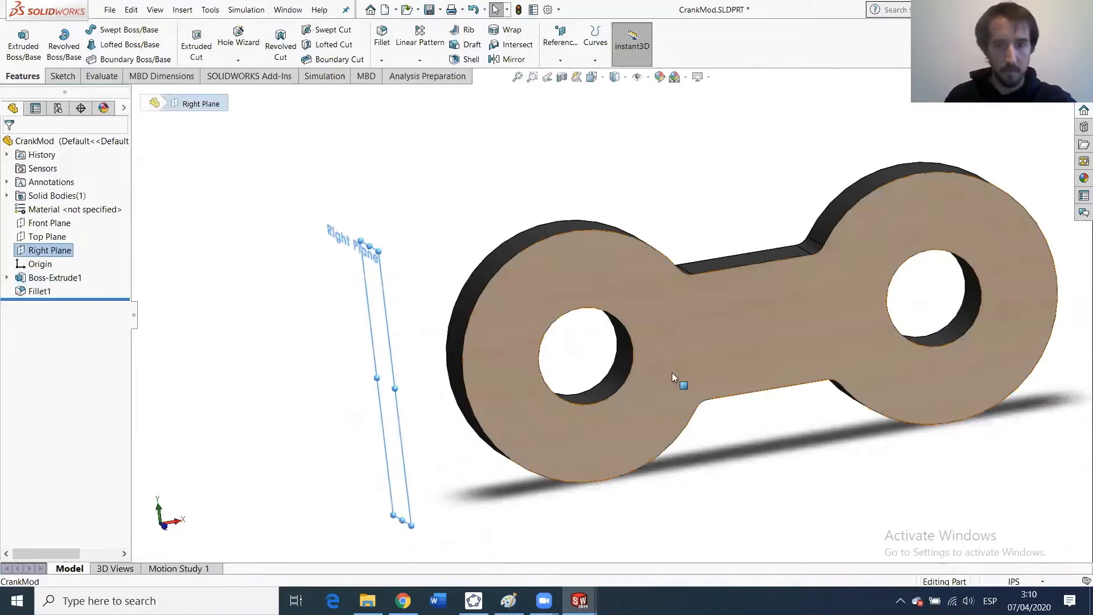
pyautogui.click(925, 250)
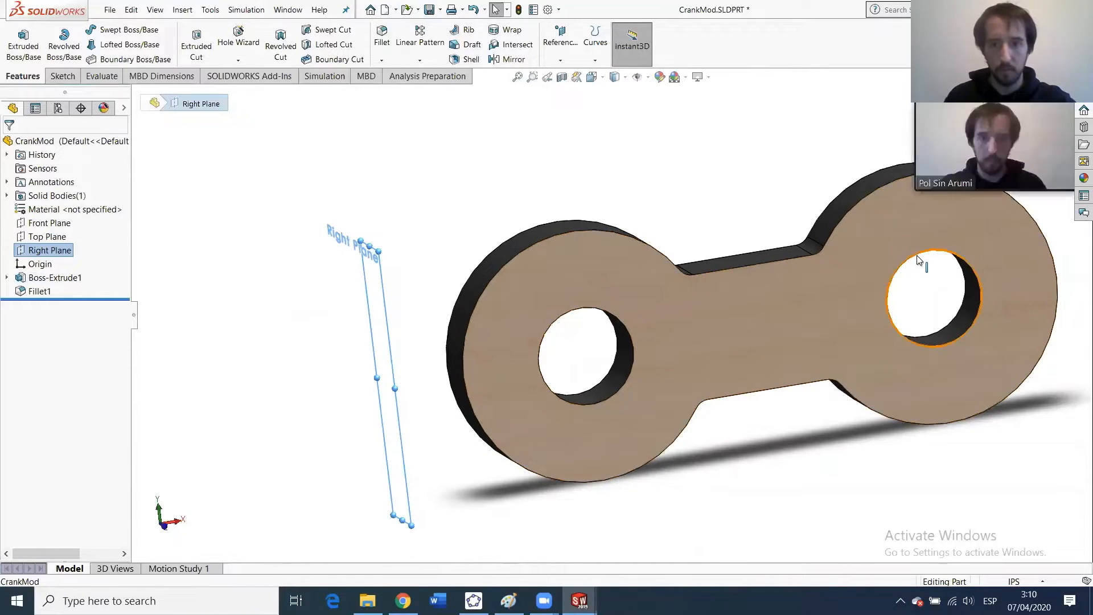
pyautogui.click(804, 281)
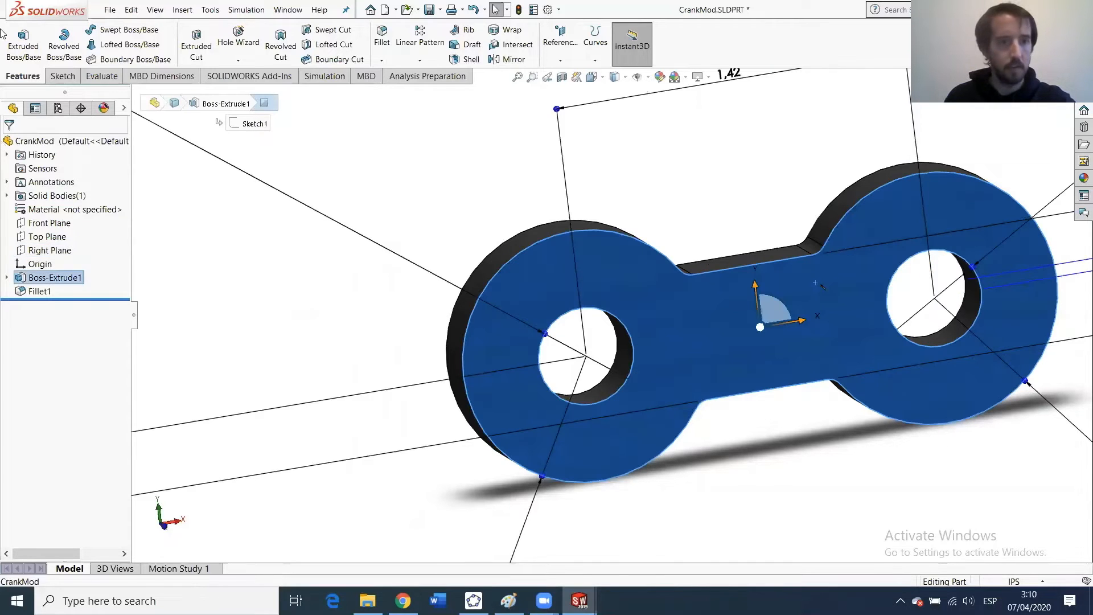
pyautogui.click(61, 76)
pyautogui.click(25, 47)
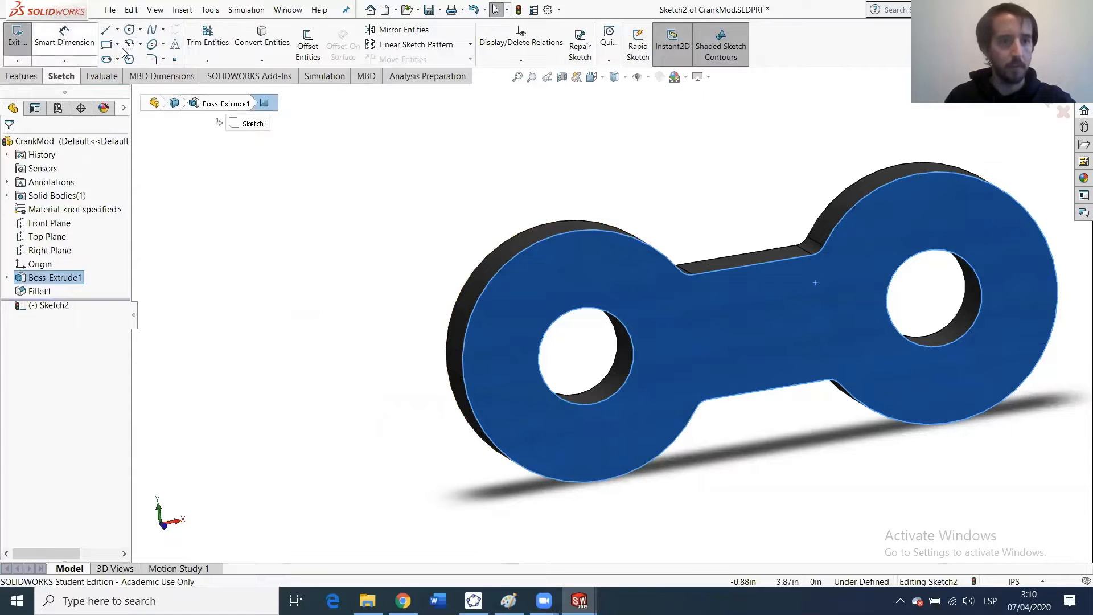
# Convert the edge of the link's right-hand hole into a sketch circle and select that circle, undoing the whole-face conversion first.
pyautogui.click(244, 51)
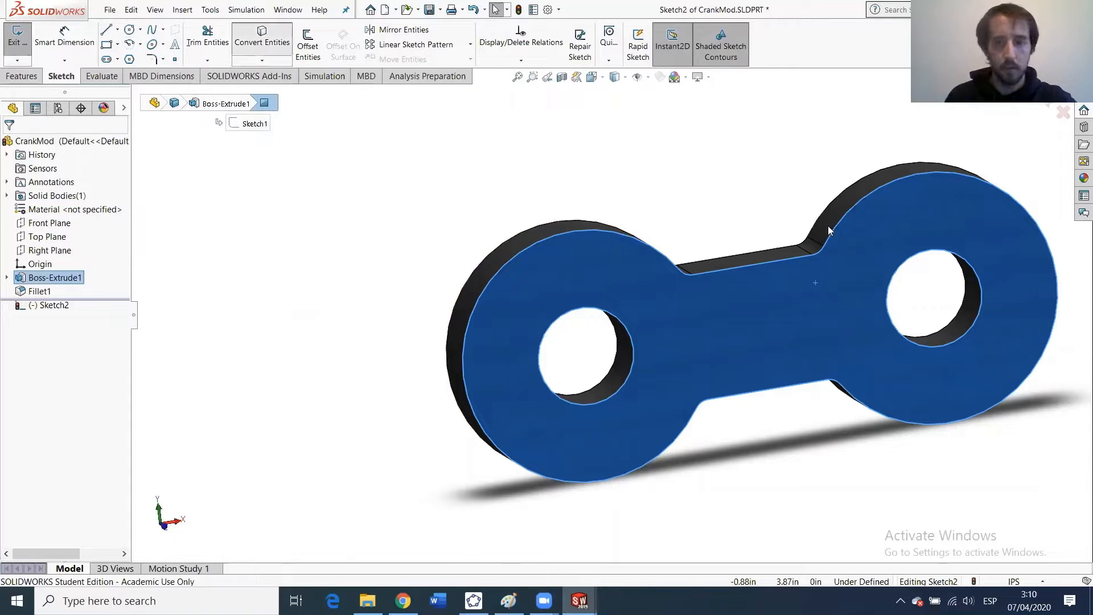
pyautogui.hotkey('ctrl', 'z')
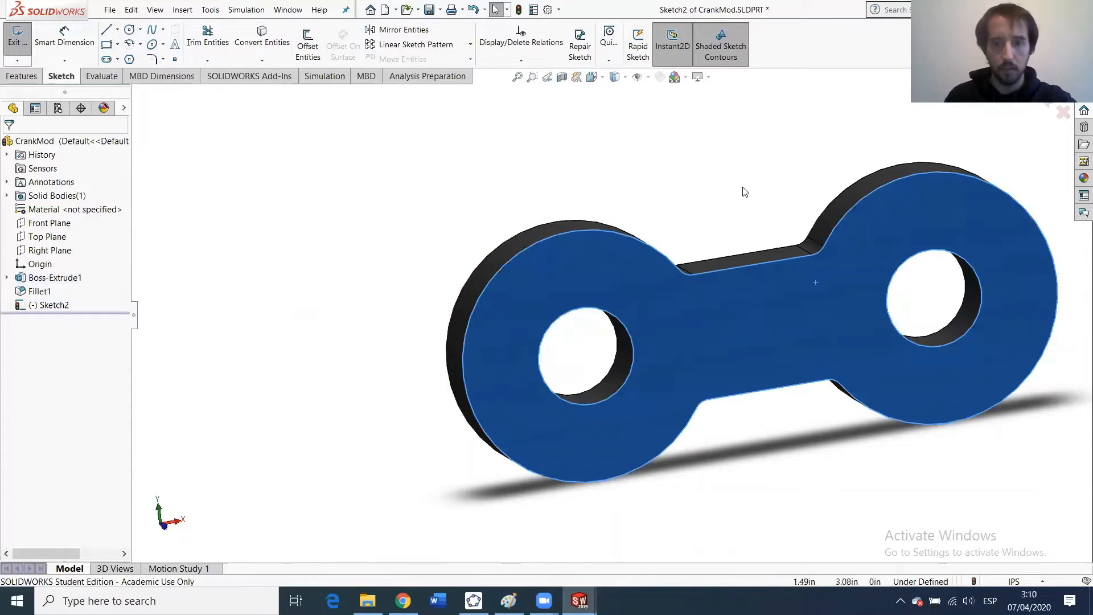
pyautogui.click(923, 264)
pyautogui.click(900, 238)
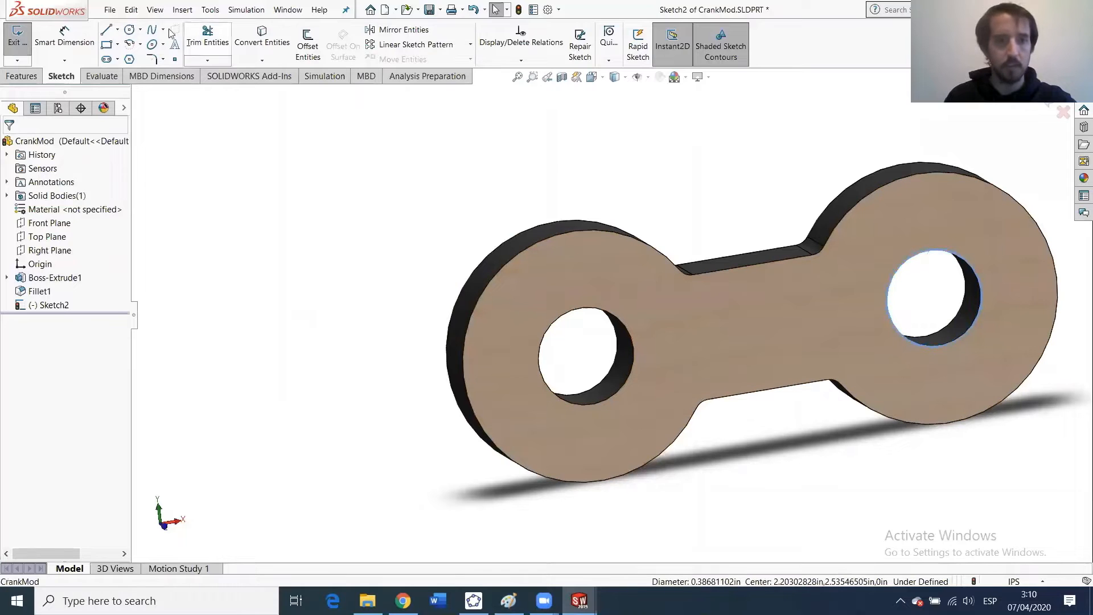
pyautogui.click(262, 43)
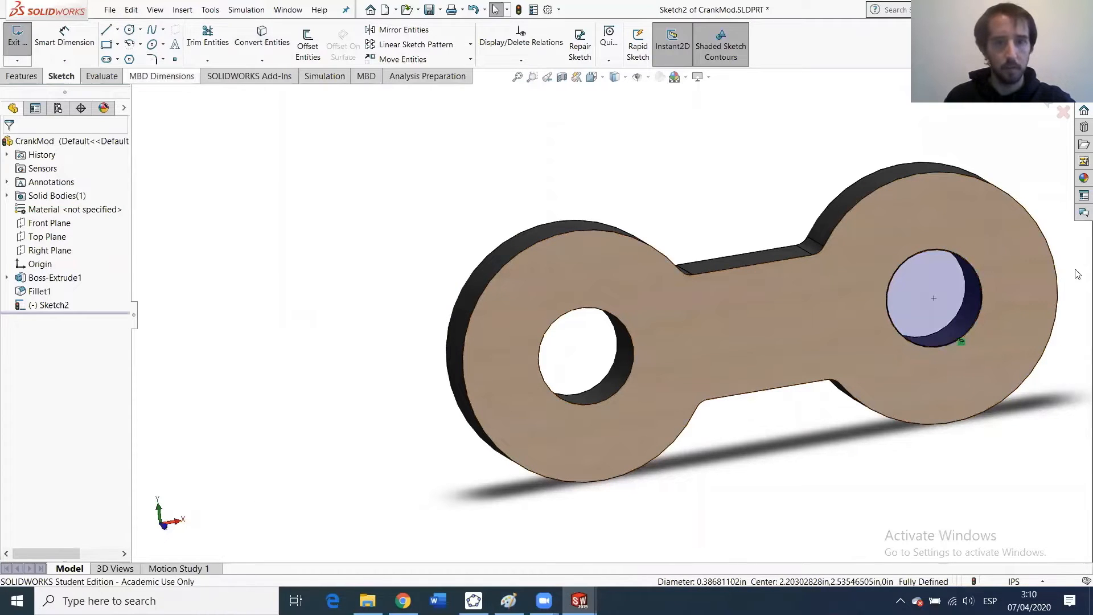
pyautogui.click(979, 276)
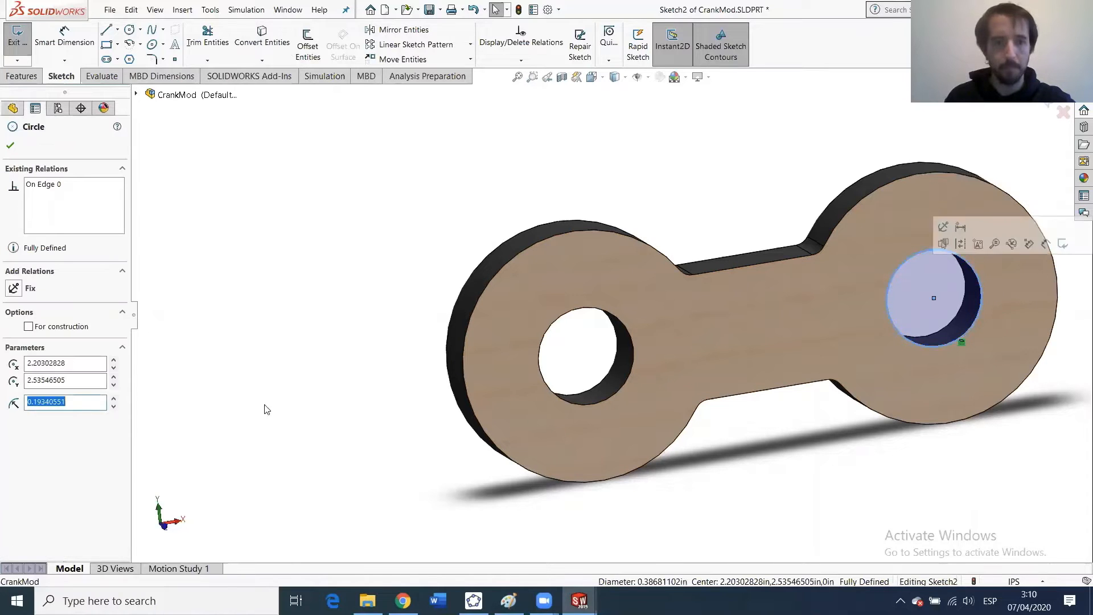
# Make the converted circle construction geometry, draw a vertical line across the hole's full diameter, and close the sketch.
pyautogui.click(29, 327)
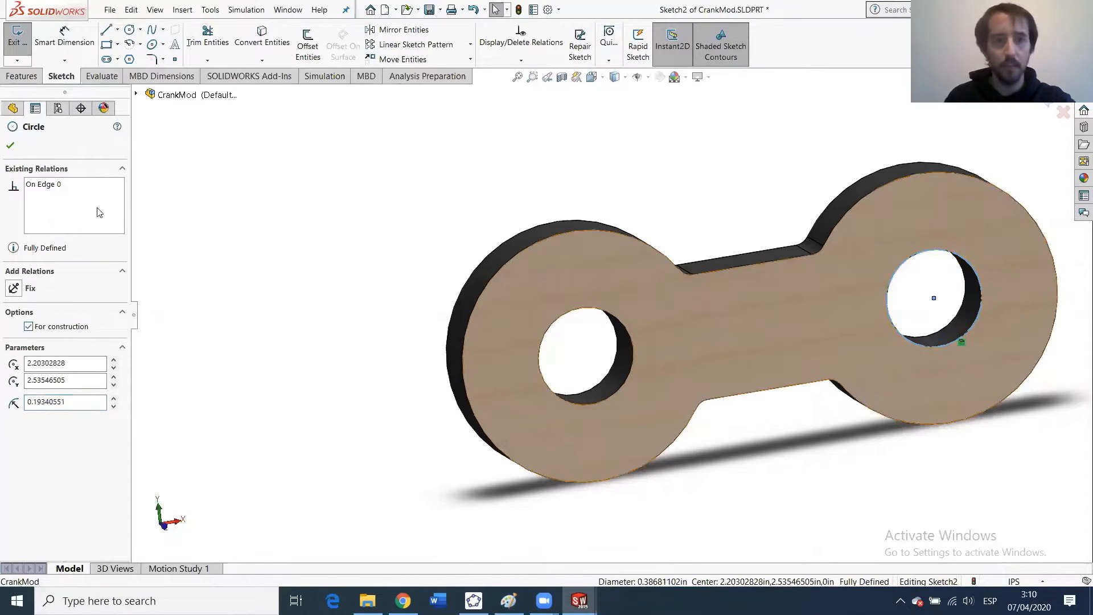
pyautogui.click(111, 32)
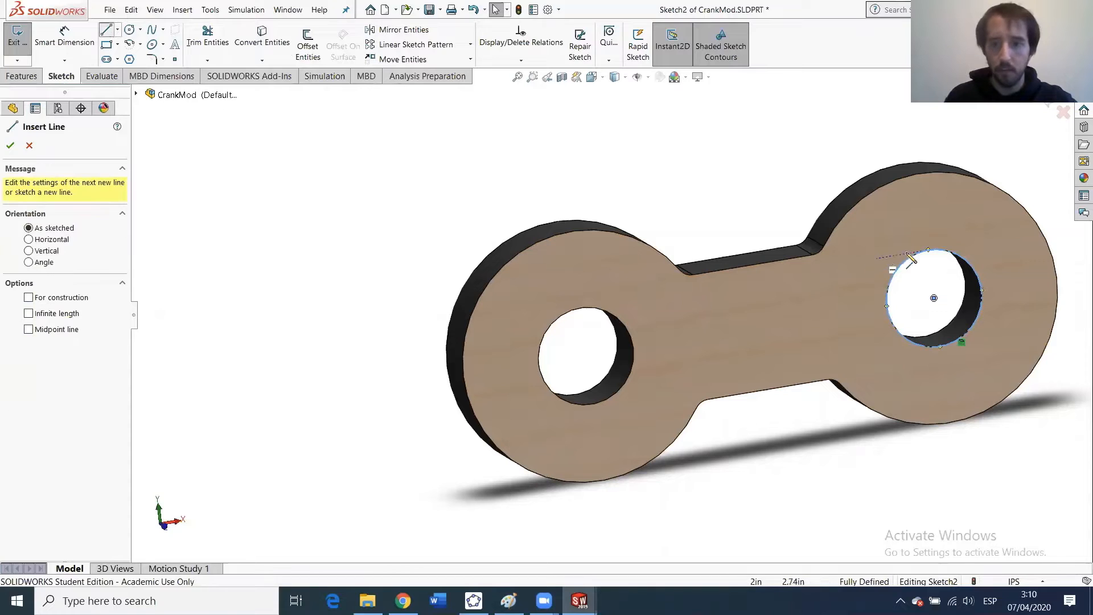
pyautogui.scroll(3, 911, 259)
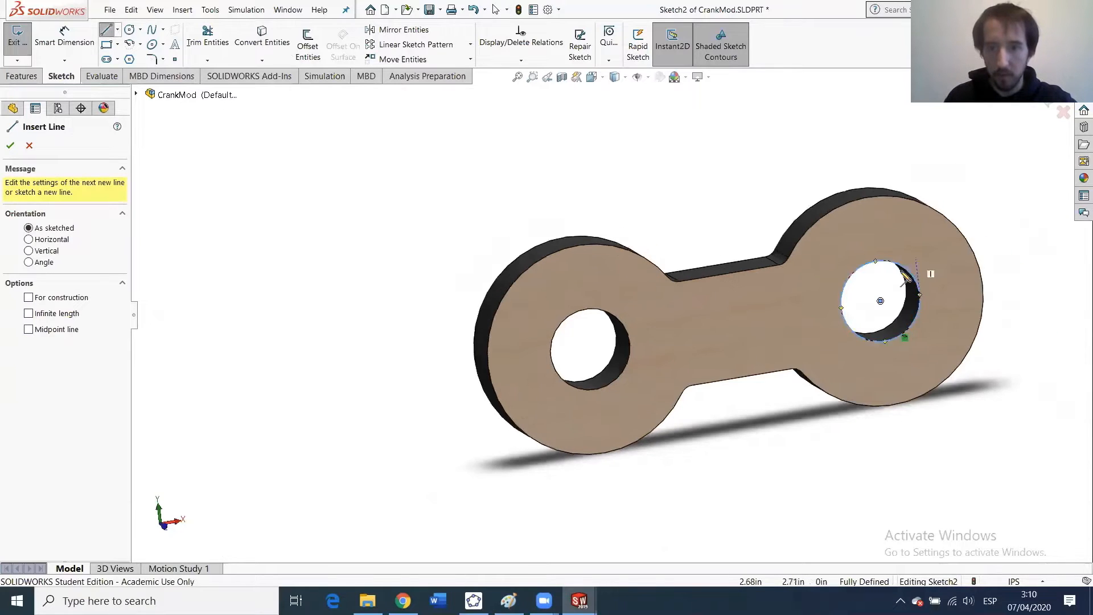
pyautogui.scroll(-6, 814, 279)
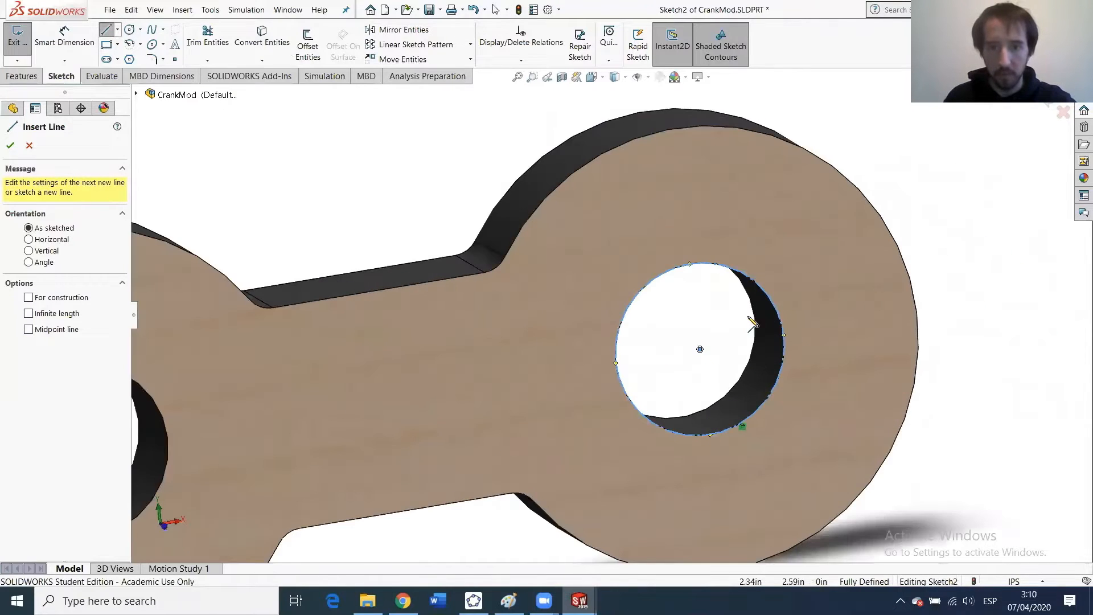
pyautogui.click(690, 265)
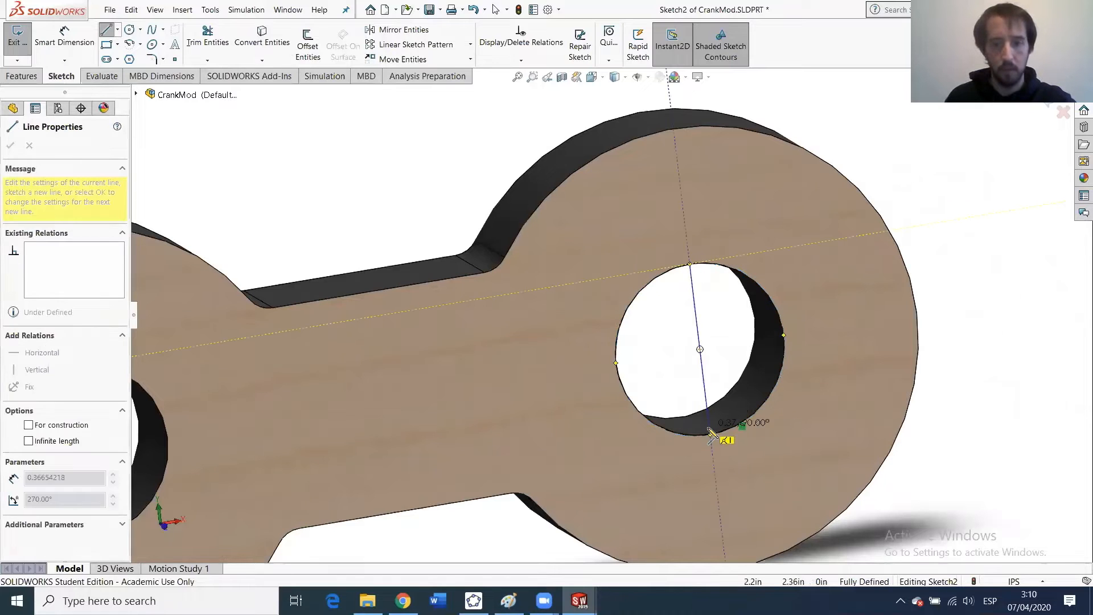
pyautogui.click(734, 431)
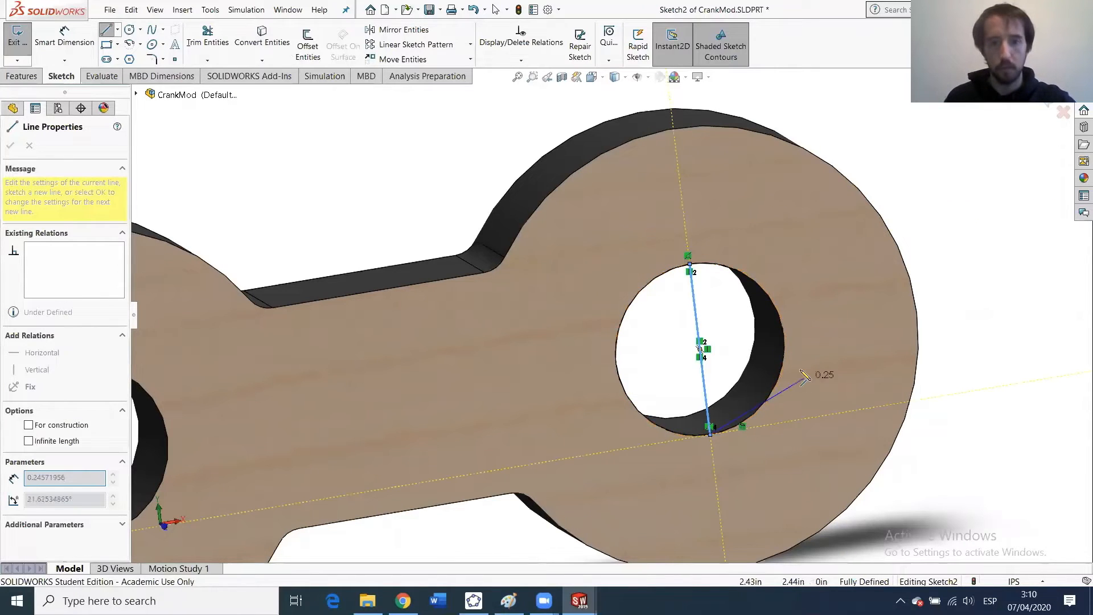
pyautogui.press('Escape')
pyautogui.scroll(5, 766, 439)
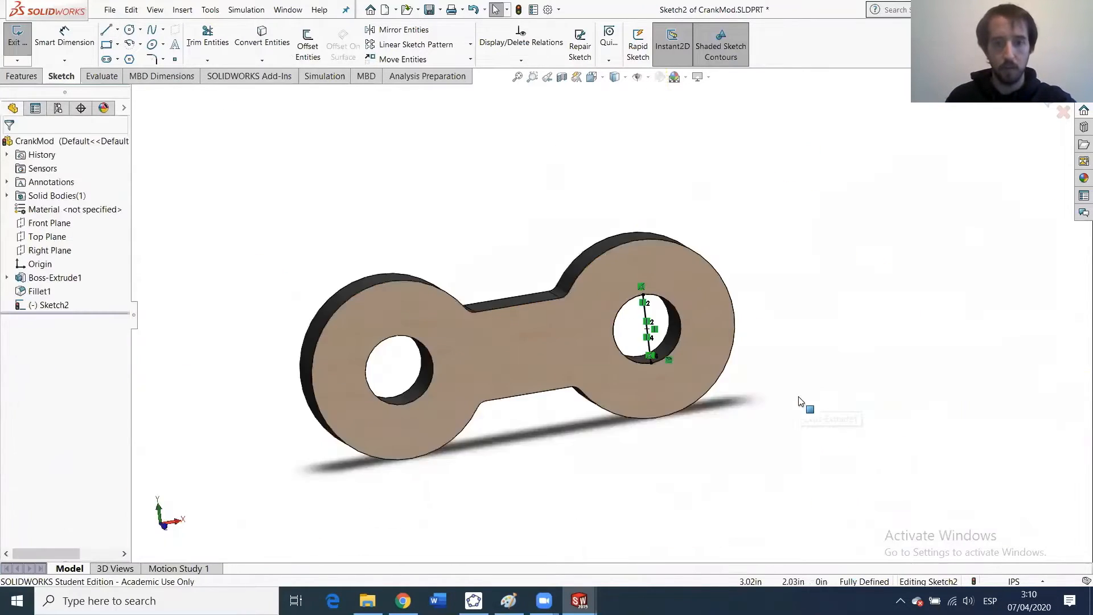
pyautogui.click(14, 36)
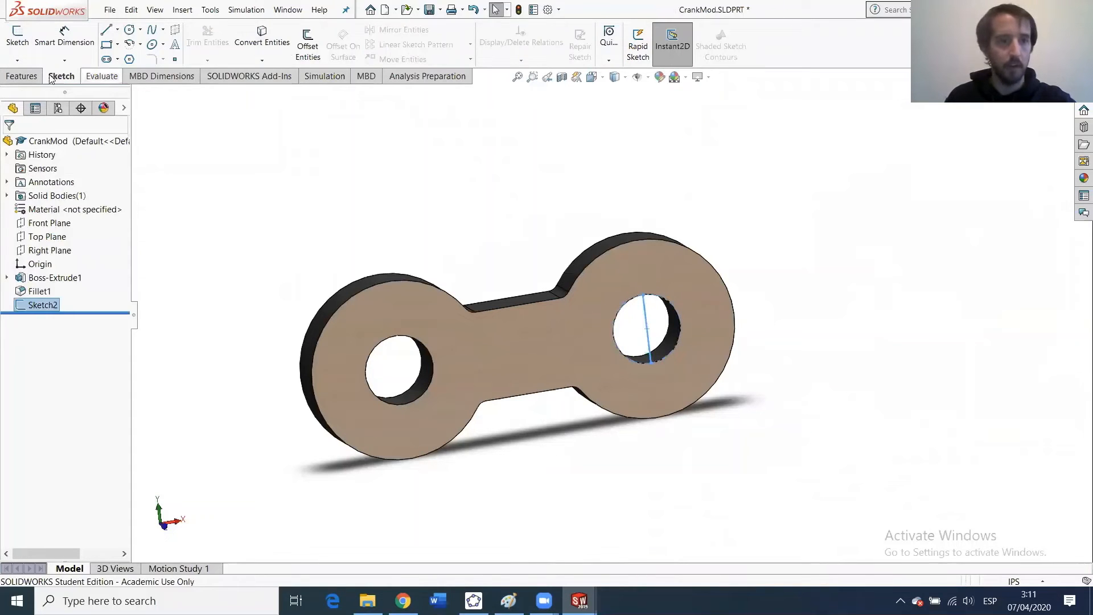
# Create a reference plane coincident with the sketched diameter line and perpendicular to the link's front face.
pyautogui.click(21, 76)
pyautogui.click(595, 39)
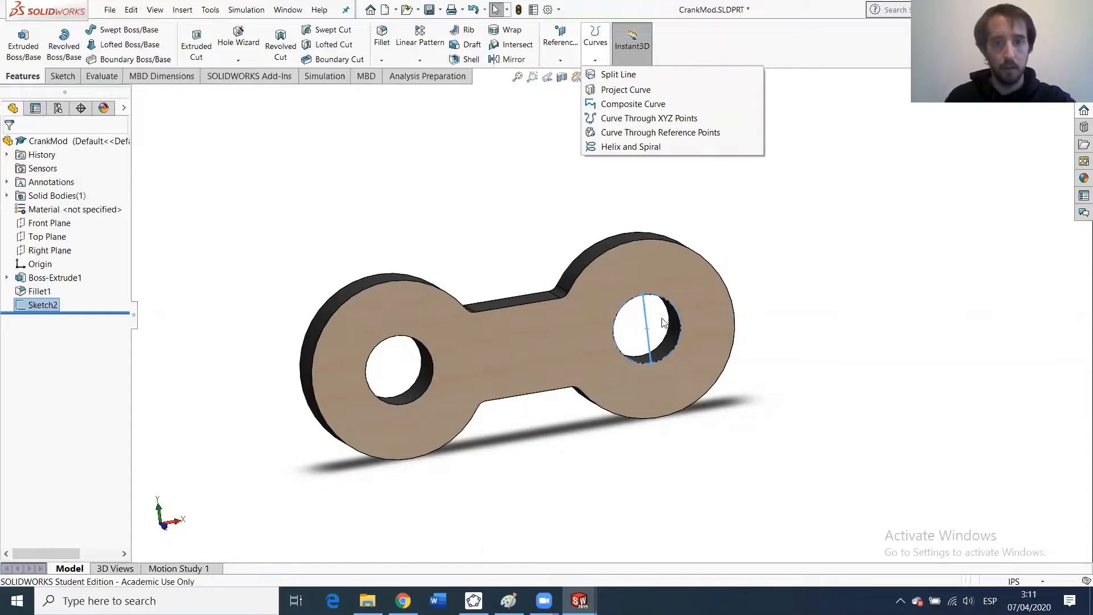
pyautogui.click(556, 56)
pyautogui.click(569, 73)
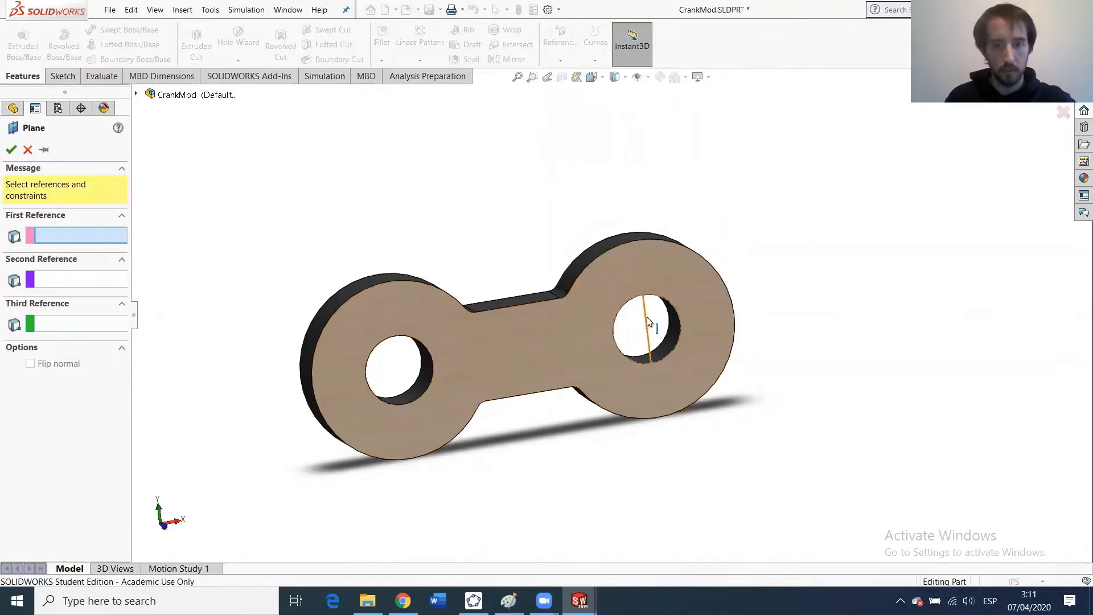
pyautogui.click(646, 318)
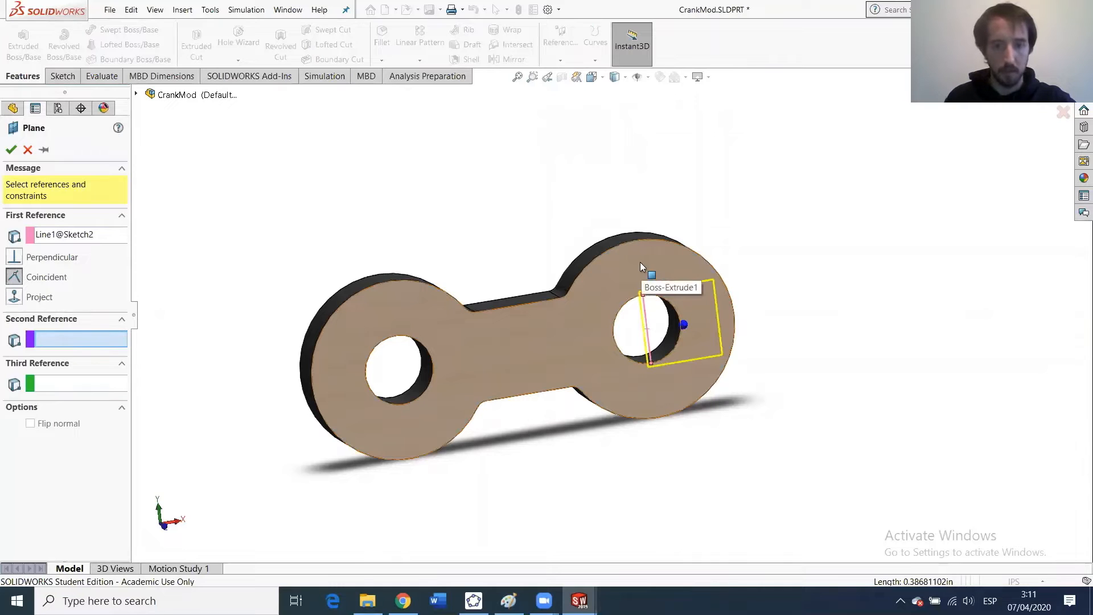
pyautogui.click(641, 263)
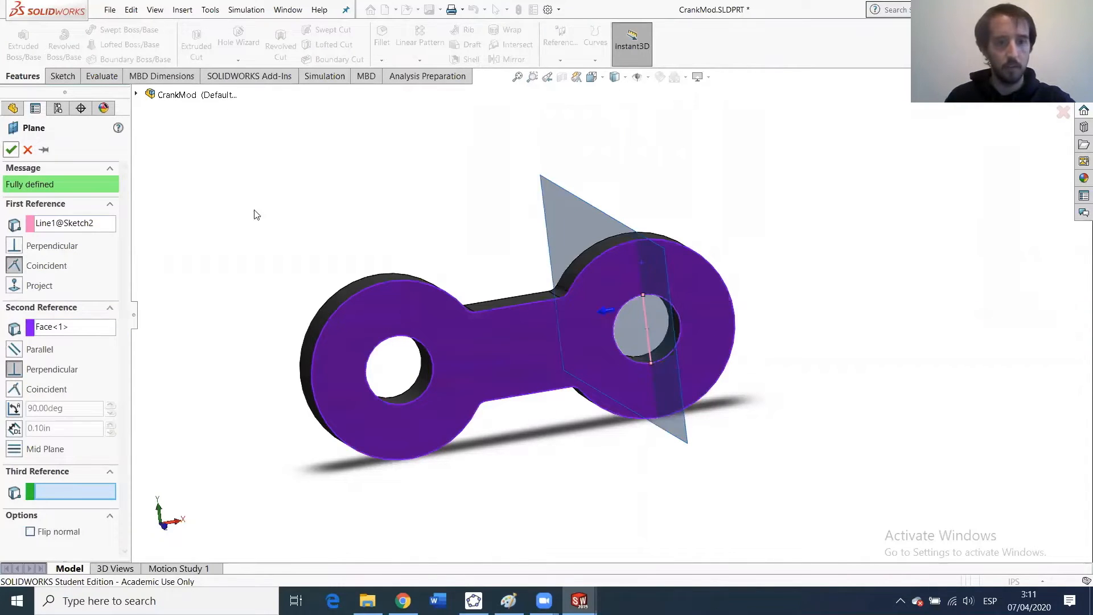
pyautogui.press('Return')
# Hide the sketch containing the diameter line in the right-hand hole.
pyautogui.moveTo(639, 320); pyautogui.dragTo(590, 307, button='middle')
pyautogui.scroll(-4, 638, 342)
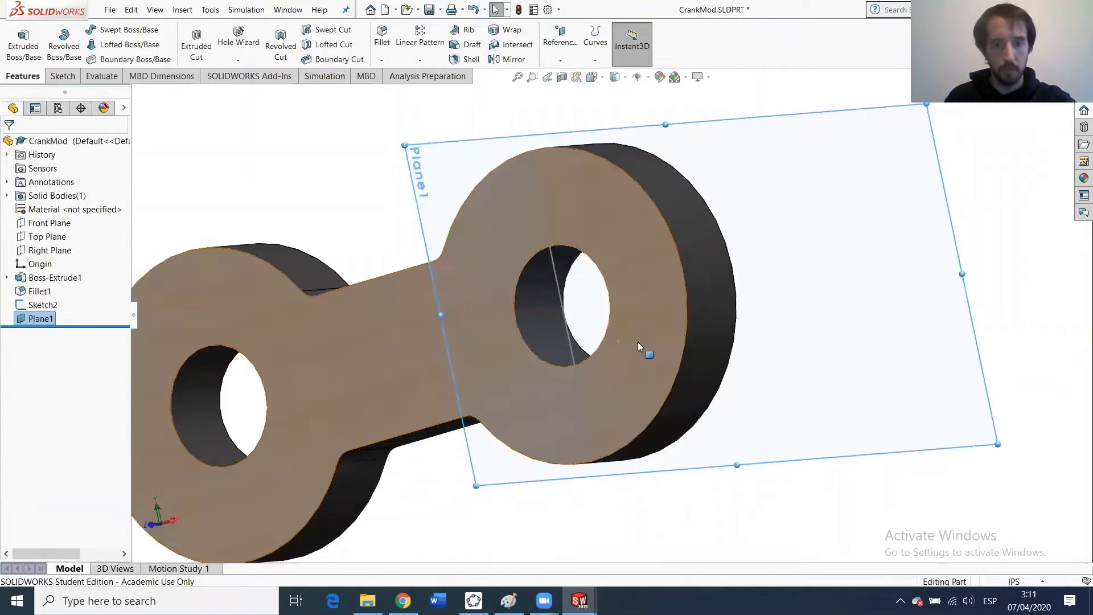
pyautogui.scroll(-2, 638, 345)
pyautogui.click(517, 260)
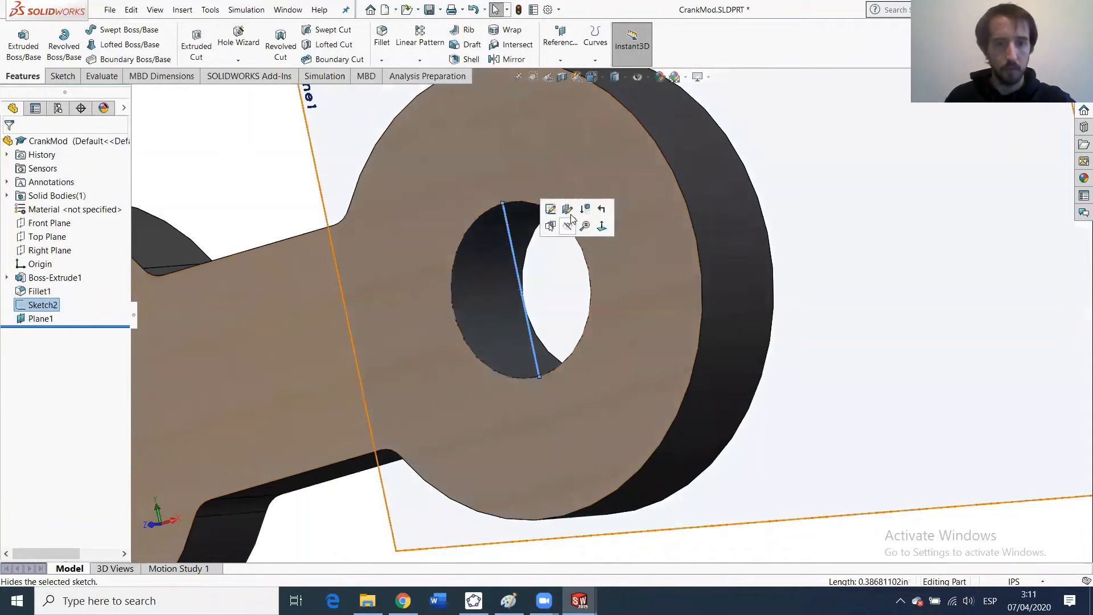
pyautogui.click(569, 227)
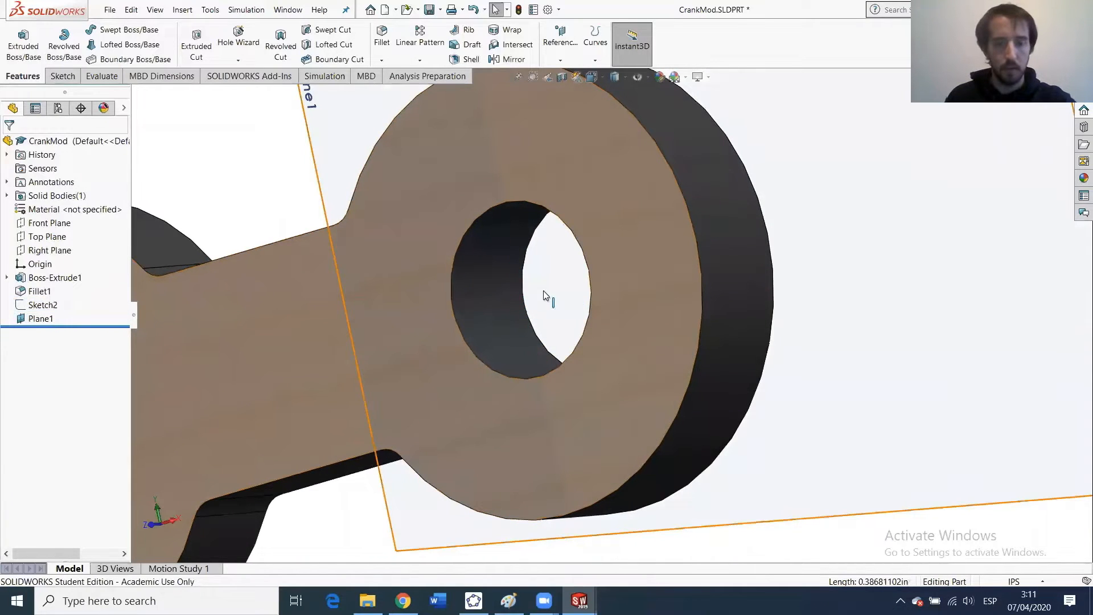
# Start a new sketch on the reference plane through the right-hand hole.
pyautogui.click(316, 155)
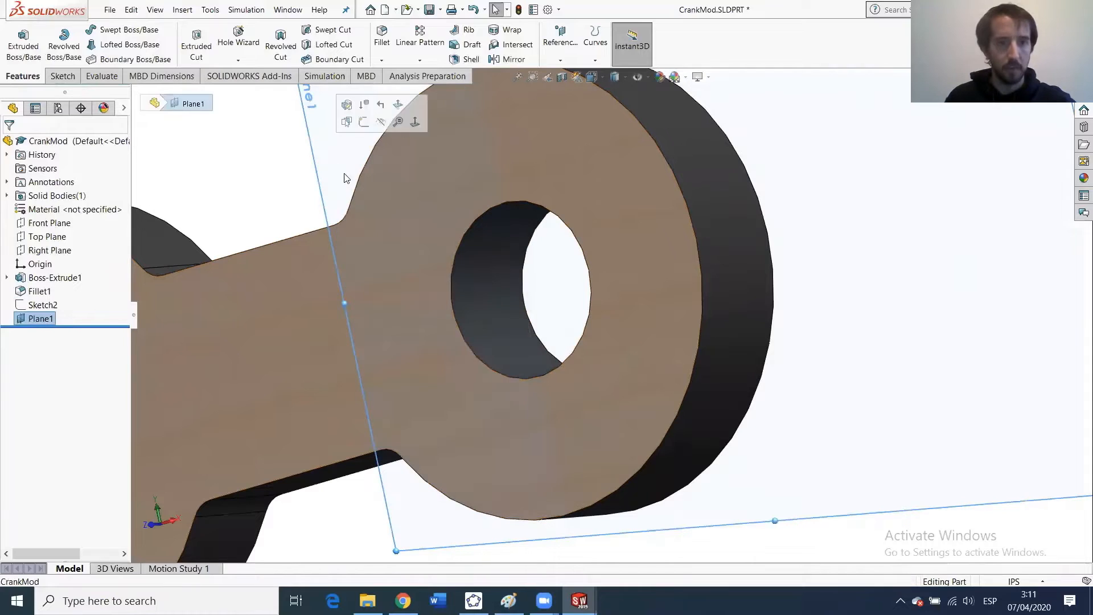
pyautogui.click(62, 75)
pyautogui.click(18, 38)
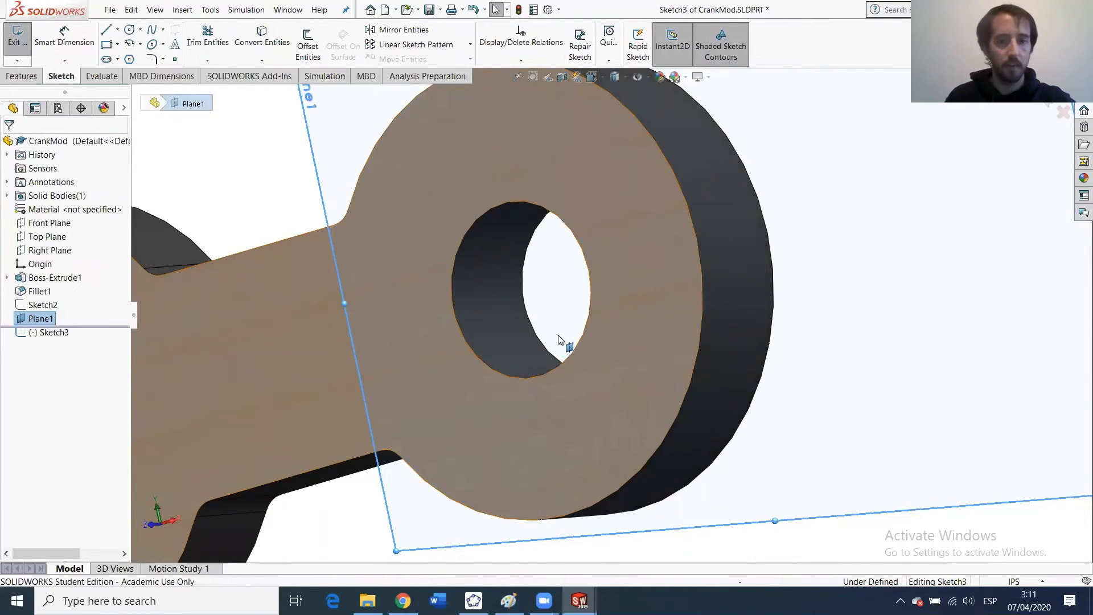
pyautogui.moveTo(547, 314); pyautogui.dragTo(503, 328, button='middle')
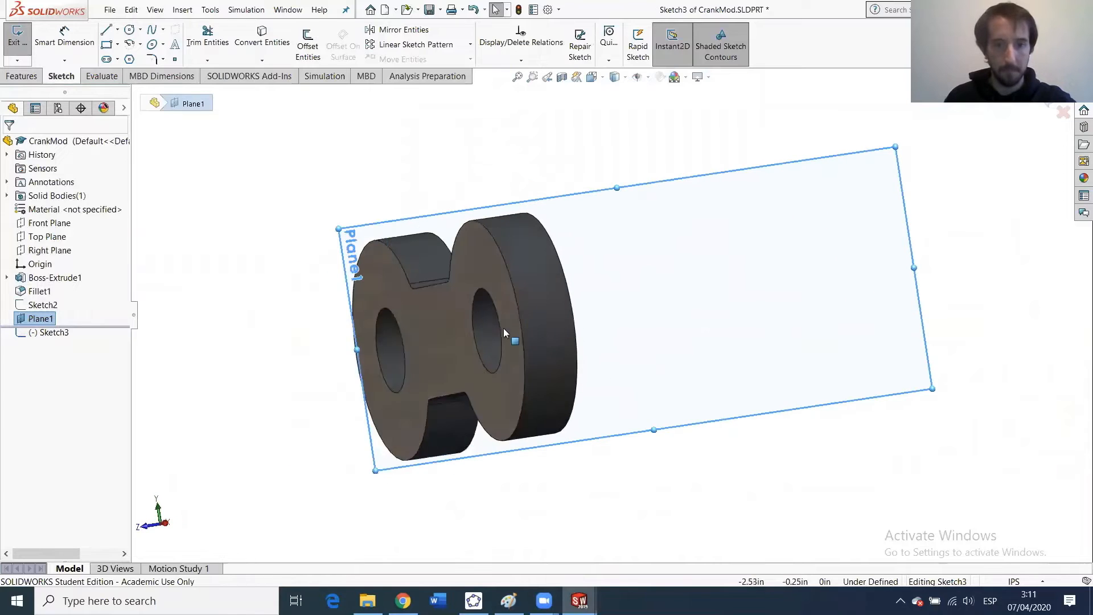
pyautogui.scroll(-2, 477, 329)
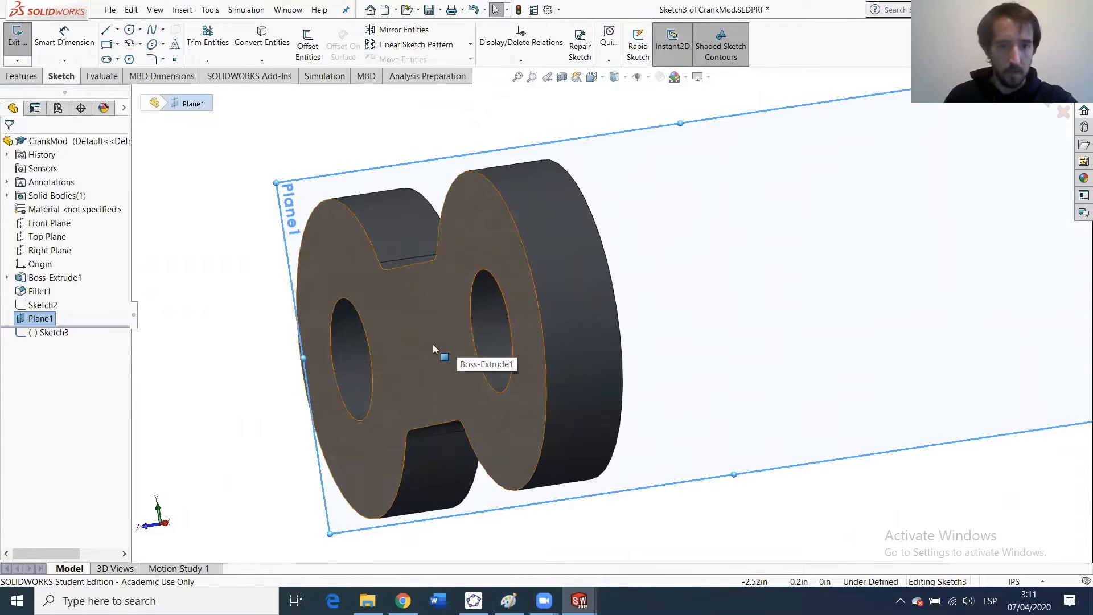
pyautogui.moveTo(451, 343); pyautogui.dragTo(252, 134, button='middle')
pyautogui.click(252, 133)
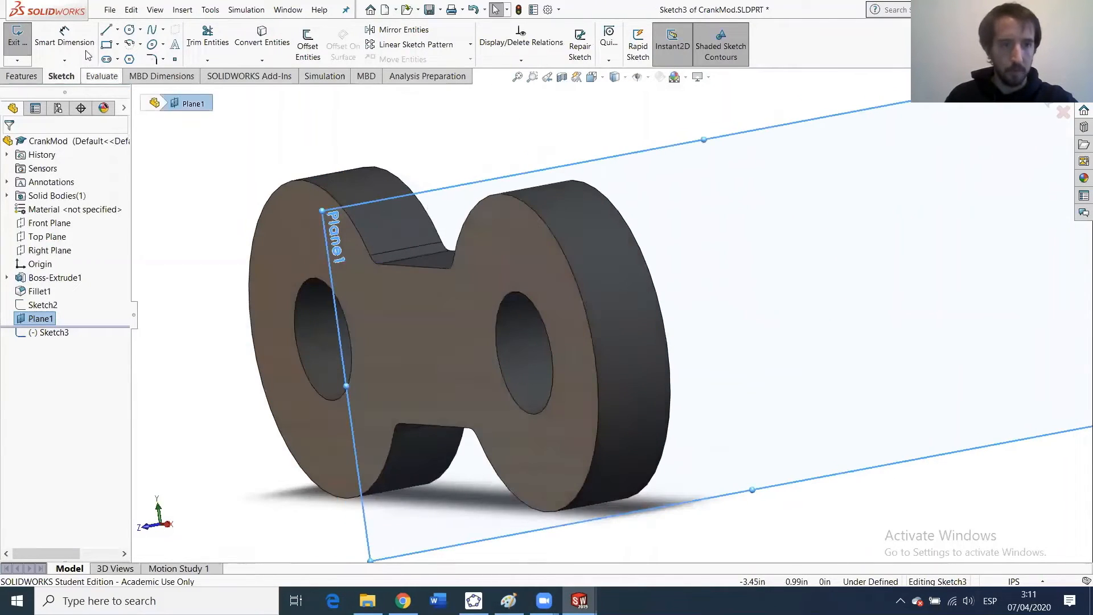
# Convert the upper and lower straight edges of the link's neck into sketch lines on the reference plane.
pyautogui.click(262, 46)
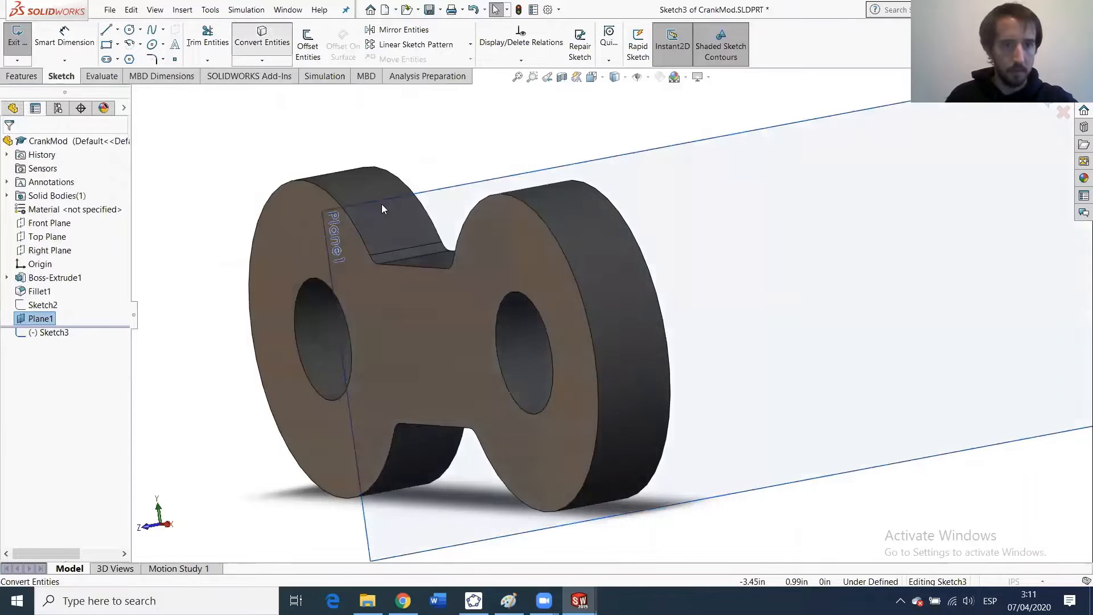
pyautogui.click(393, 250)
pyautogui.moveTo(455, 373); pyautogui.dragTo(415, 439, button='middle')
pyautogui.click(11, 146)
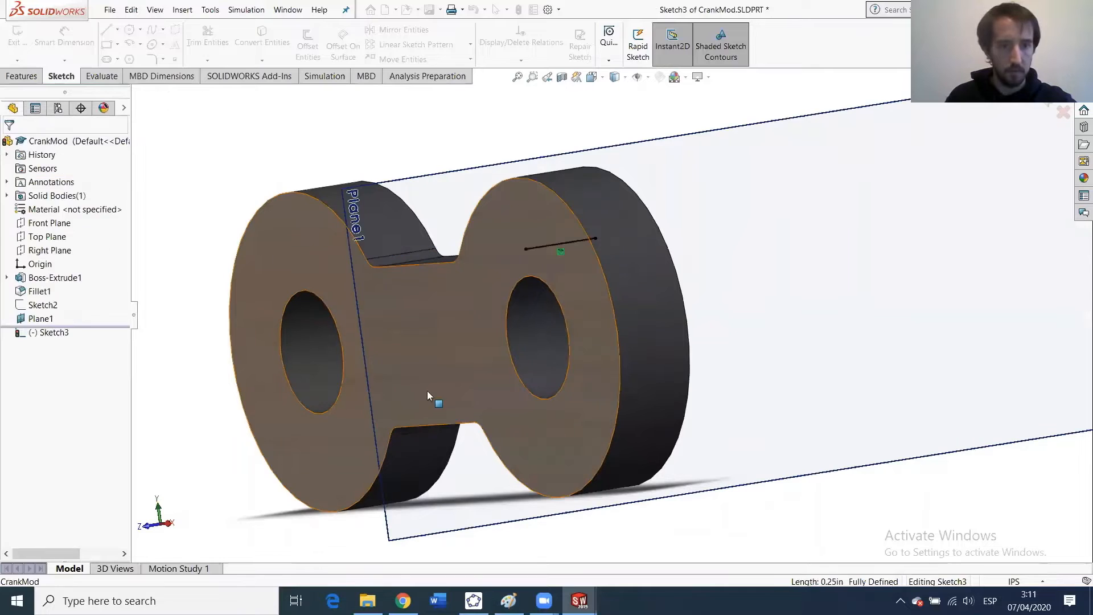
pyautogui.click(420, 432)
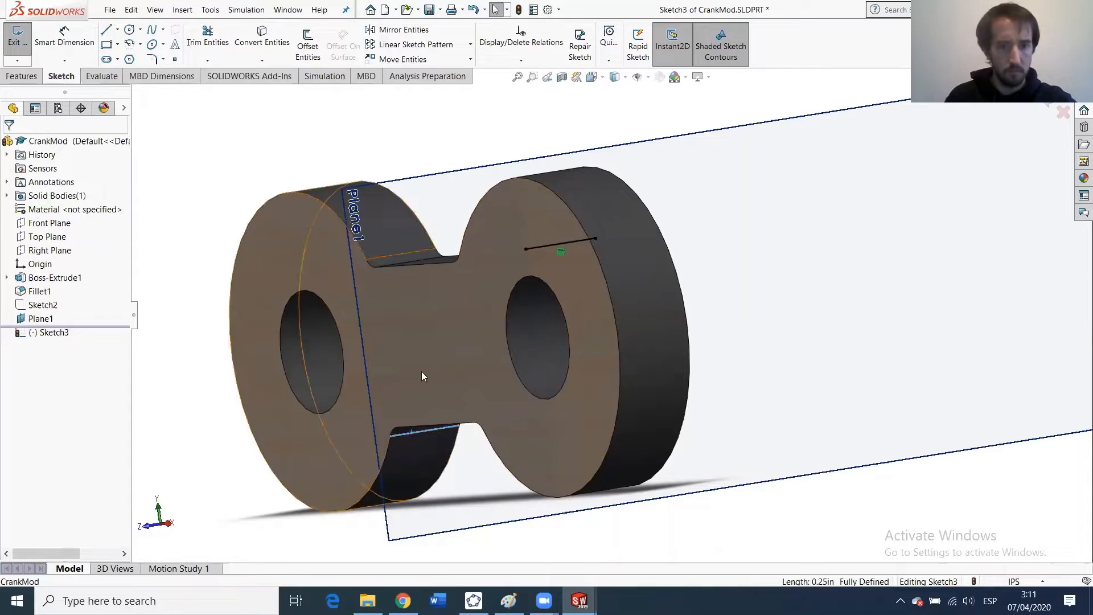
pyautogui.click(262, 39)
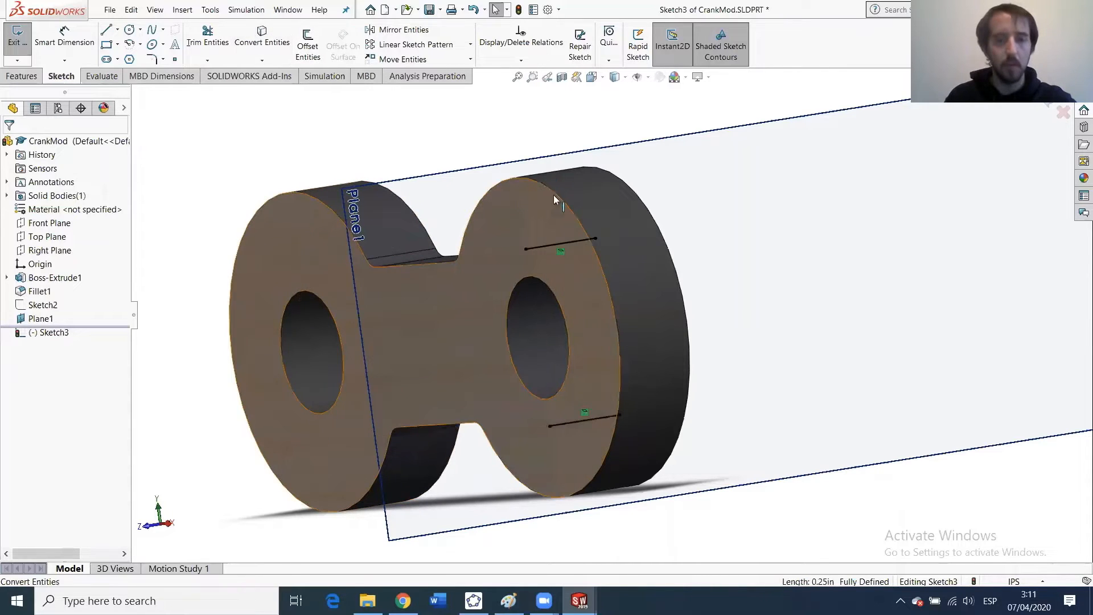
# Make both converted lines construction geometry and draw a centerline joining their midpoints.
pyautogui.click(552, 244)
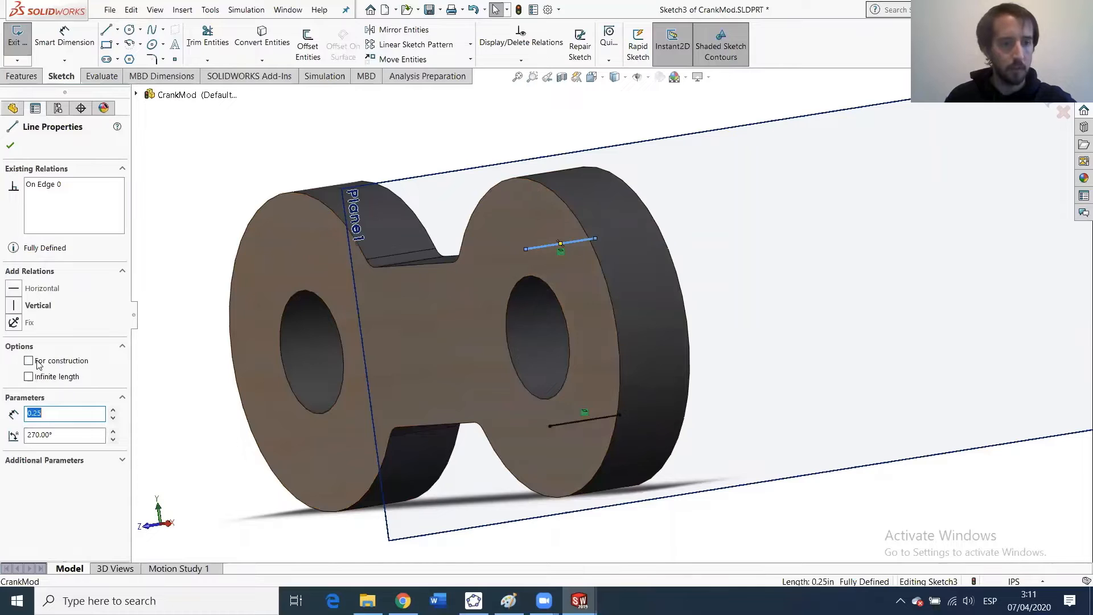
pyautogui.click(575, 423)
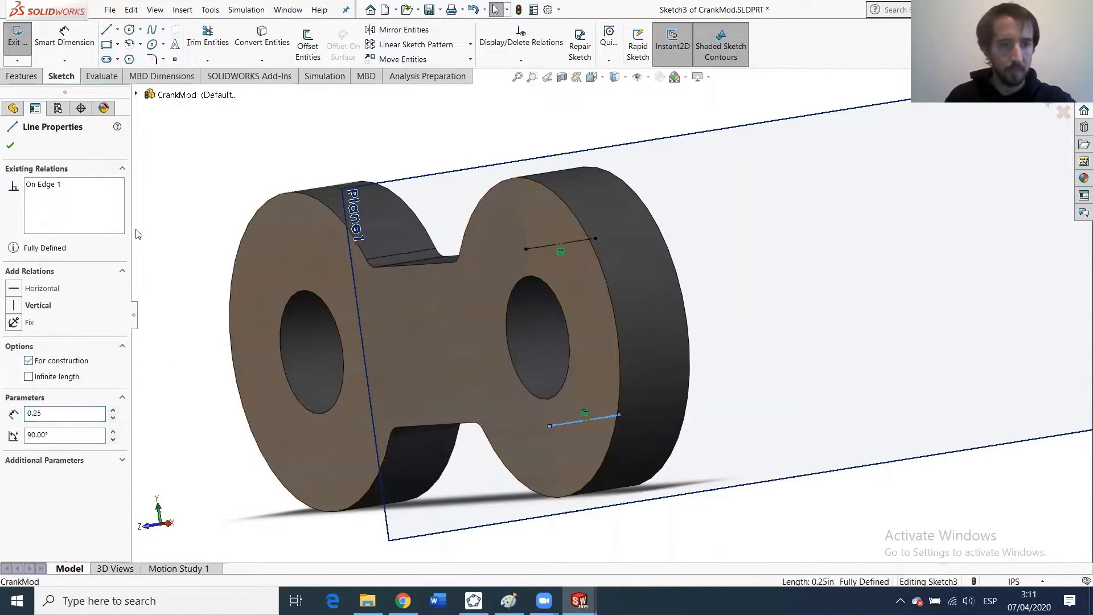
pyautogui.click(117, 30)
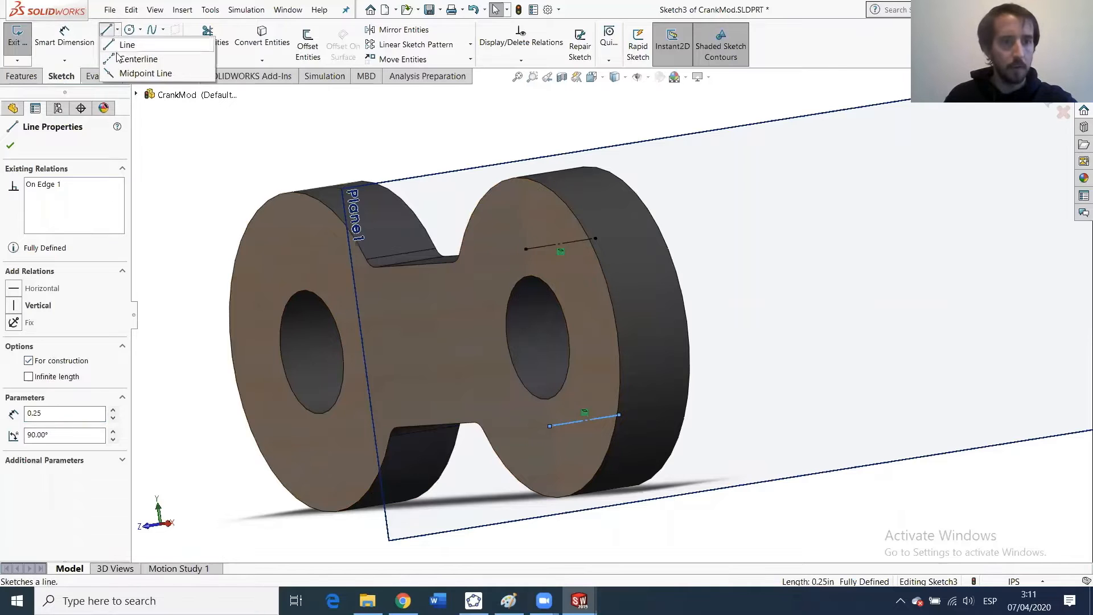
pyautogui.click(560, 244)
pyautogui.click(585, 420)
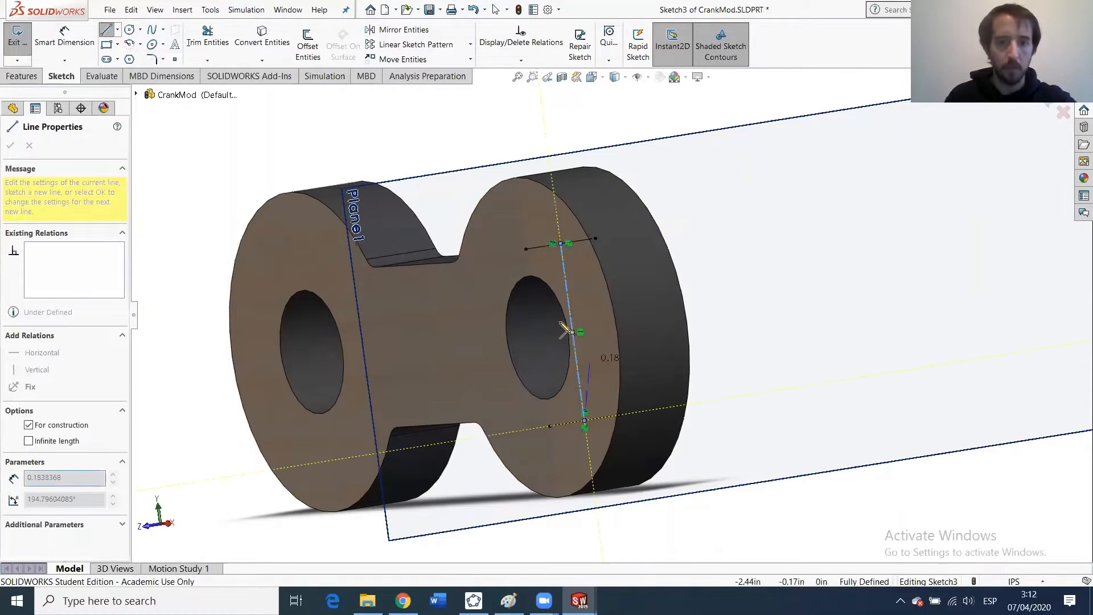
pyautogui.press('Escape')
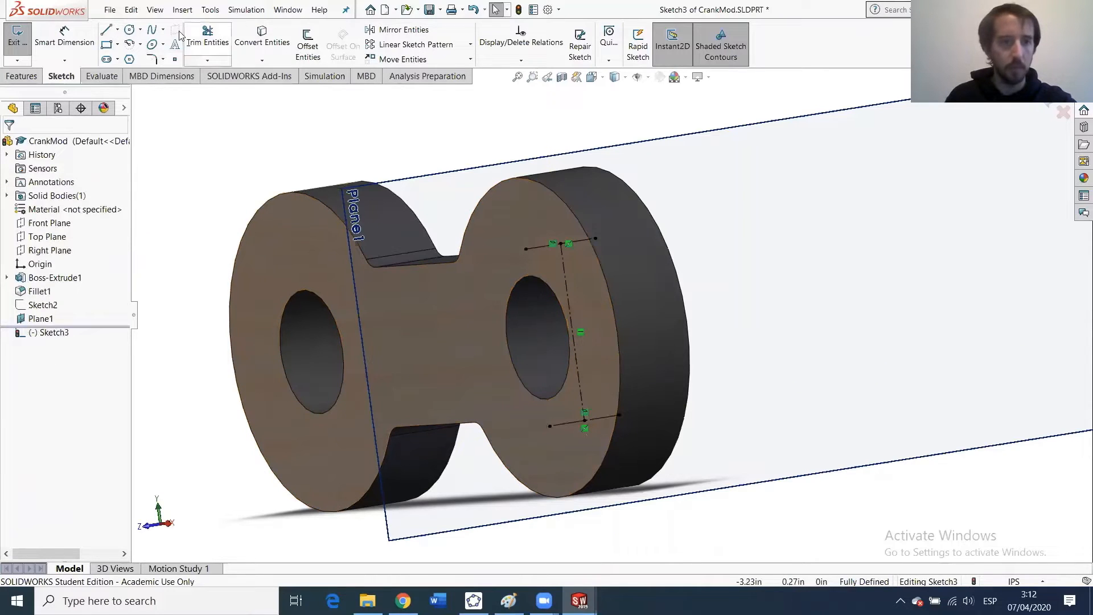
# Sketch a circle centred on the centerline's midpoint and set its diameter to 0.10 in.
pyautogui.click(129, 29)
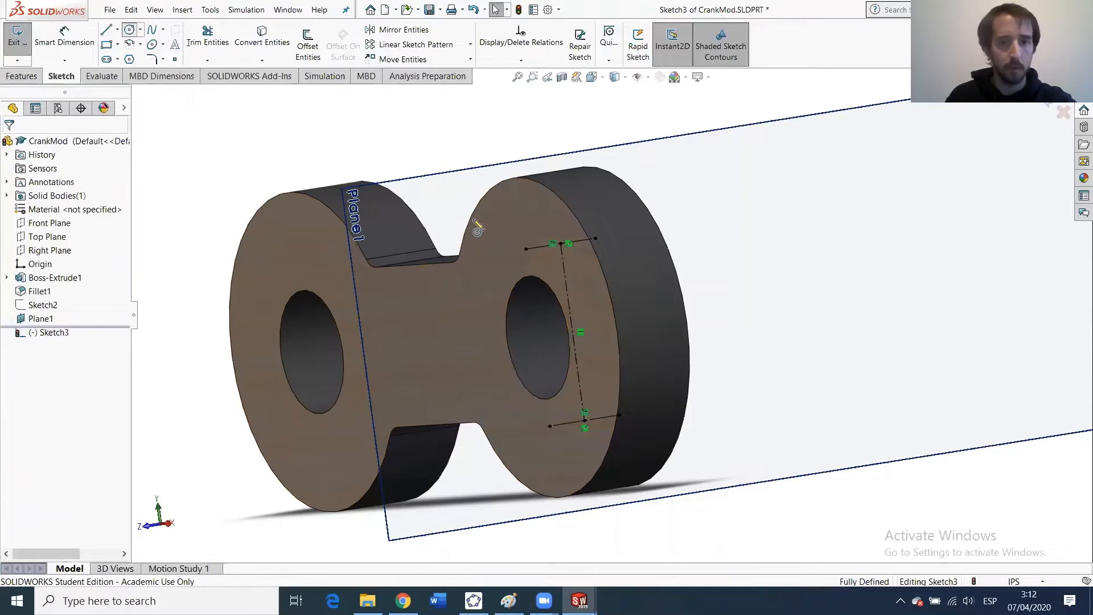
pyautogui.click(577, 339)
pyautogui.click(576, 323)
pyautogui.click(46, 28)
pyautogui.click(576, 326)
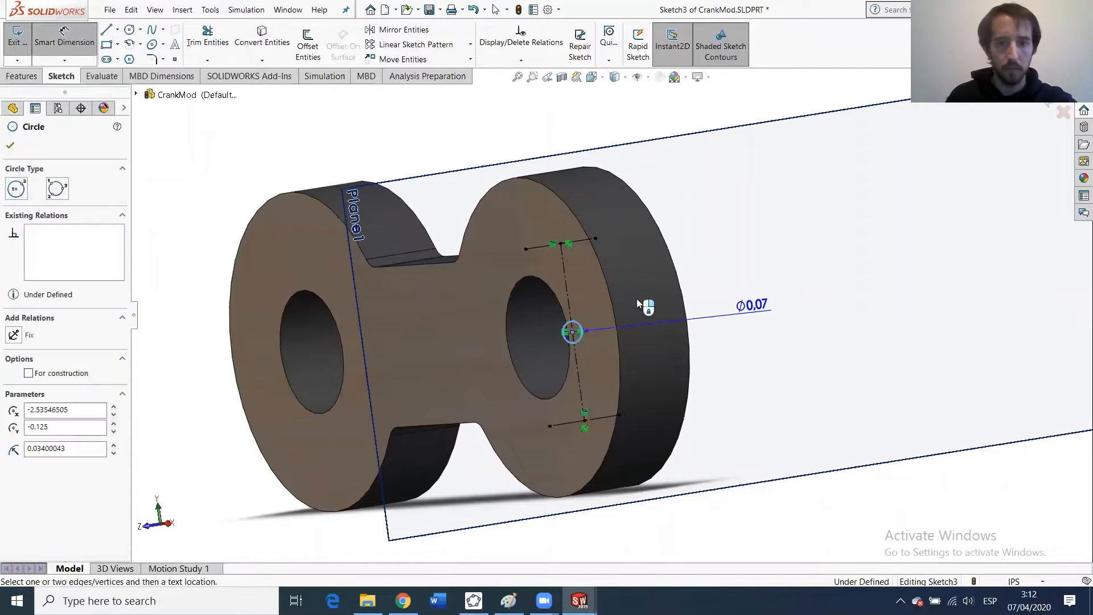
pyautogui.click(564, 245)
pyautogui.write('0.1')
pyautogui.press('Return')
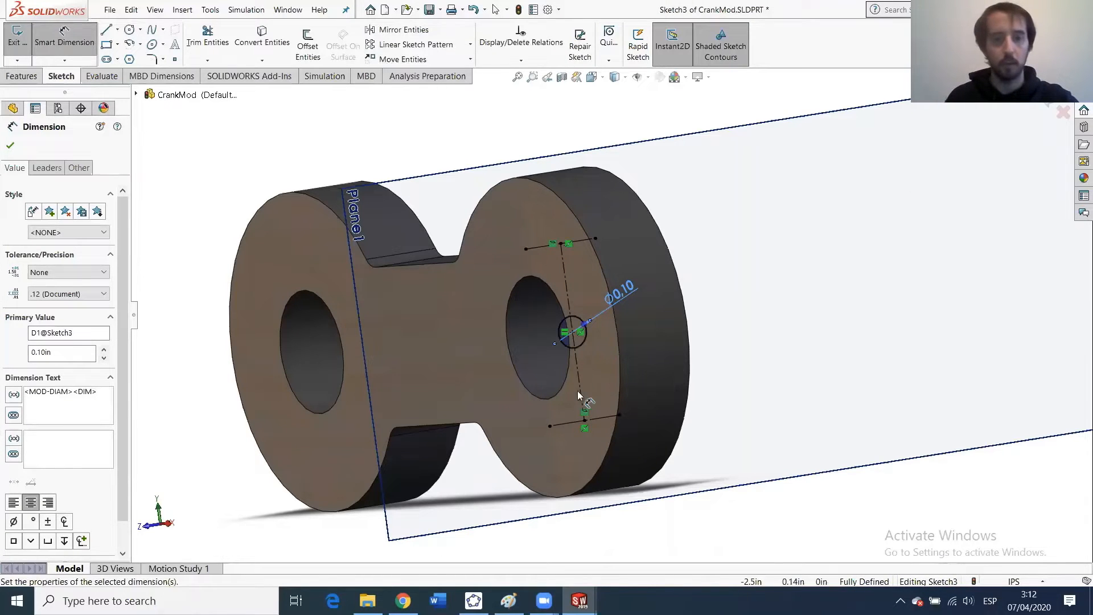
# Cut the circle Through All in Direction 1 and blind to 0.3 in in Direction 2, and save the part.
pyautogui.moveTo(634, 369); pyautogui.dragTo(609, 360, button='middle')
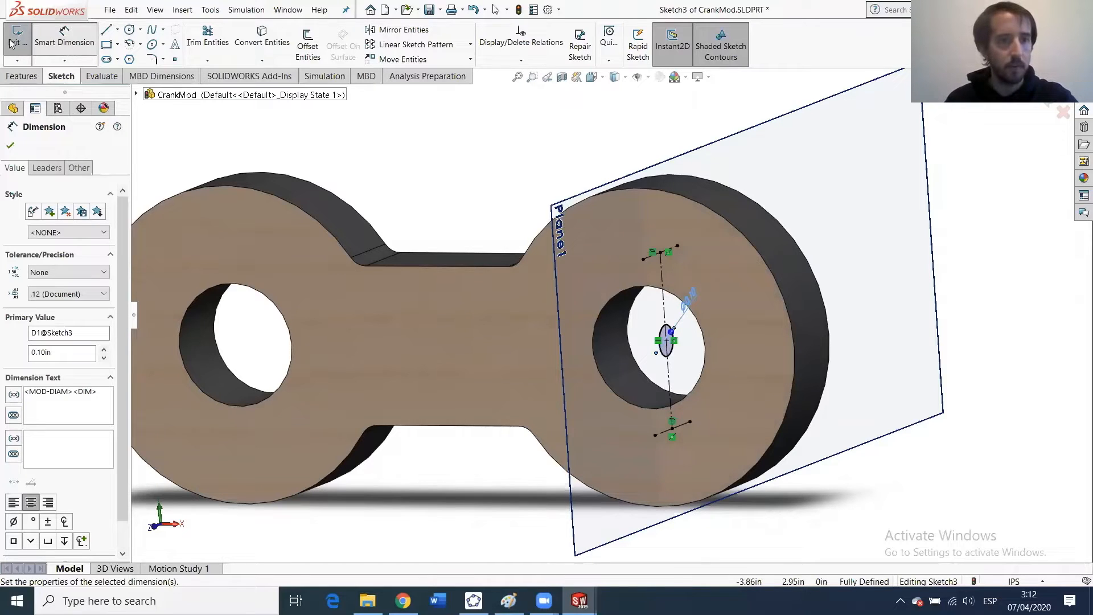
pyautogui.click(21, 76)
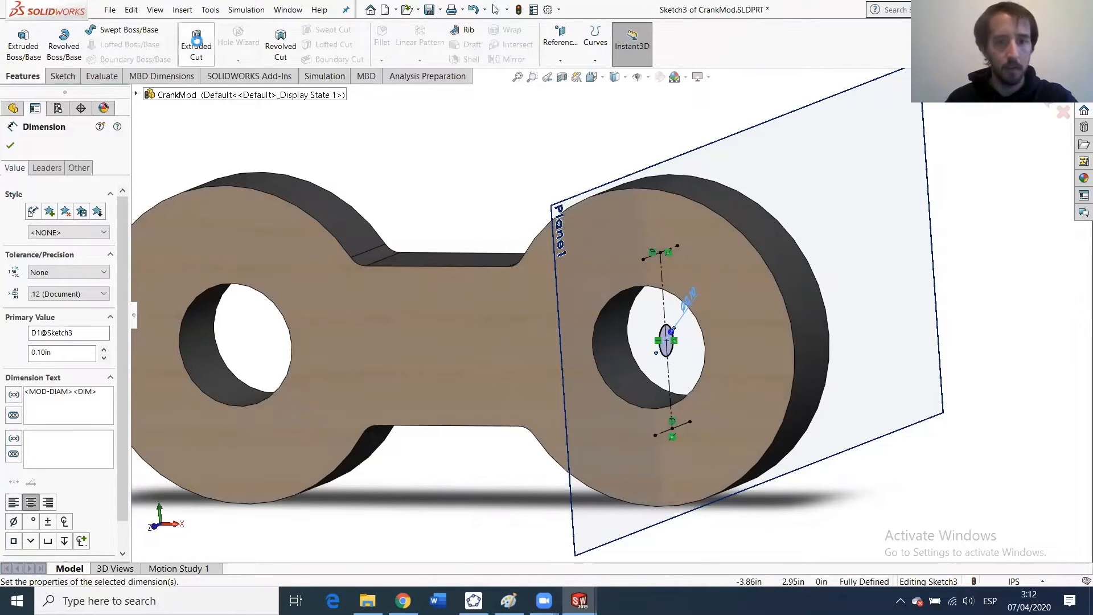
pyautogui.click(197, 41)
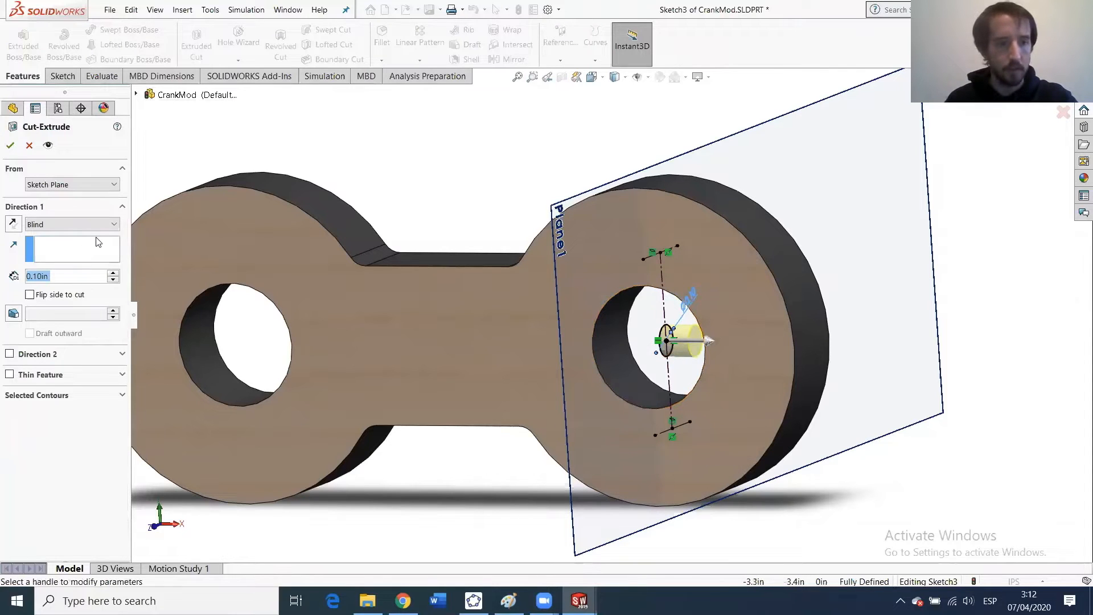
pyautogui.click(90, 225)
pyautogui.click(71, 246)
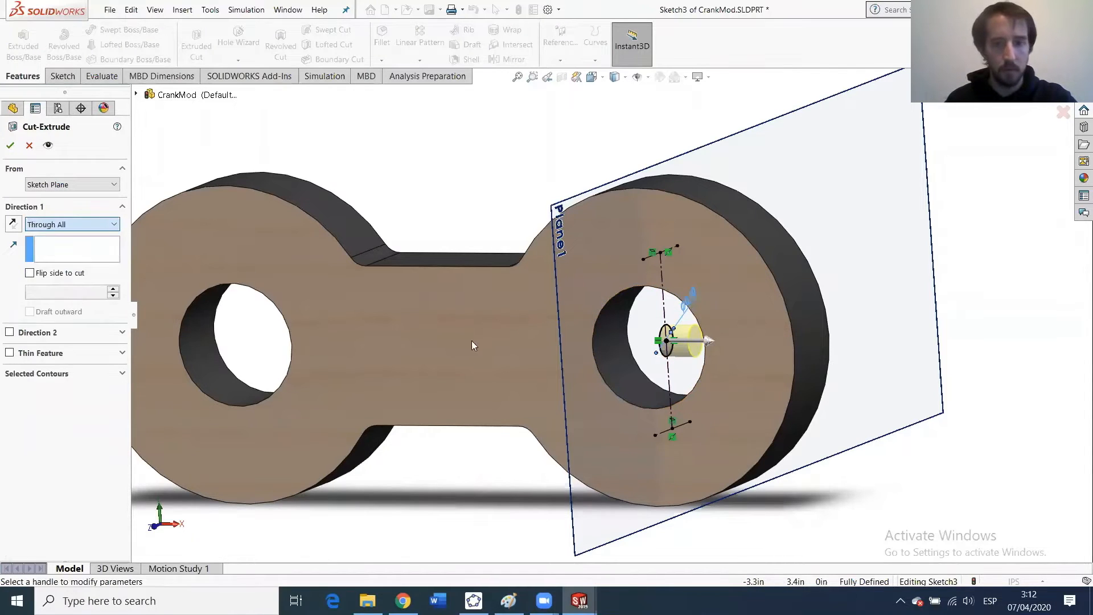
pyautogui.click(9, 332)
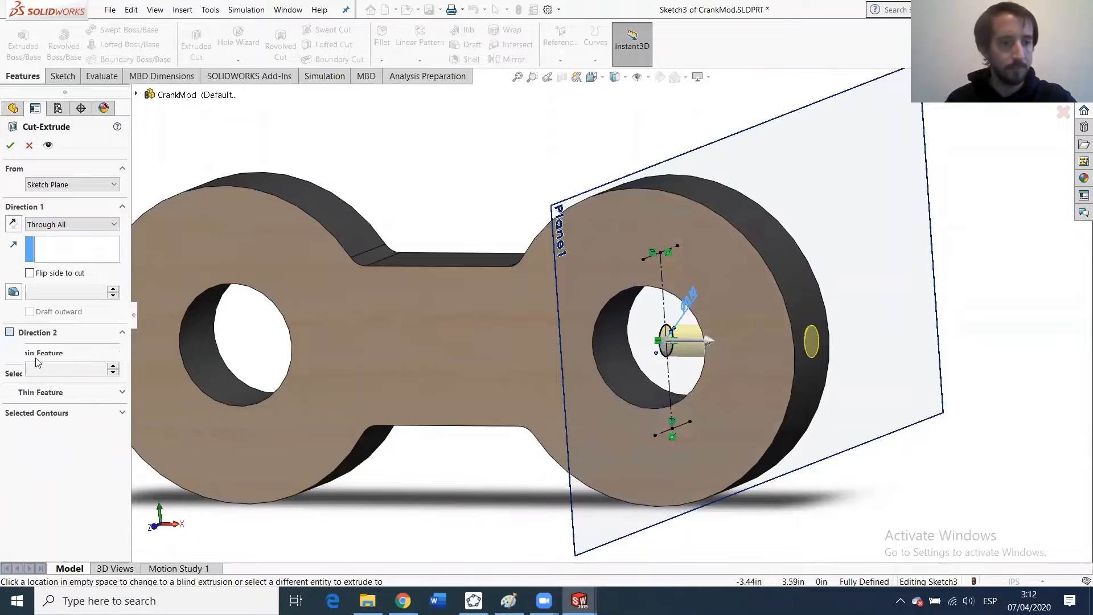
pyautogui.click(55, 348)
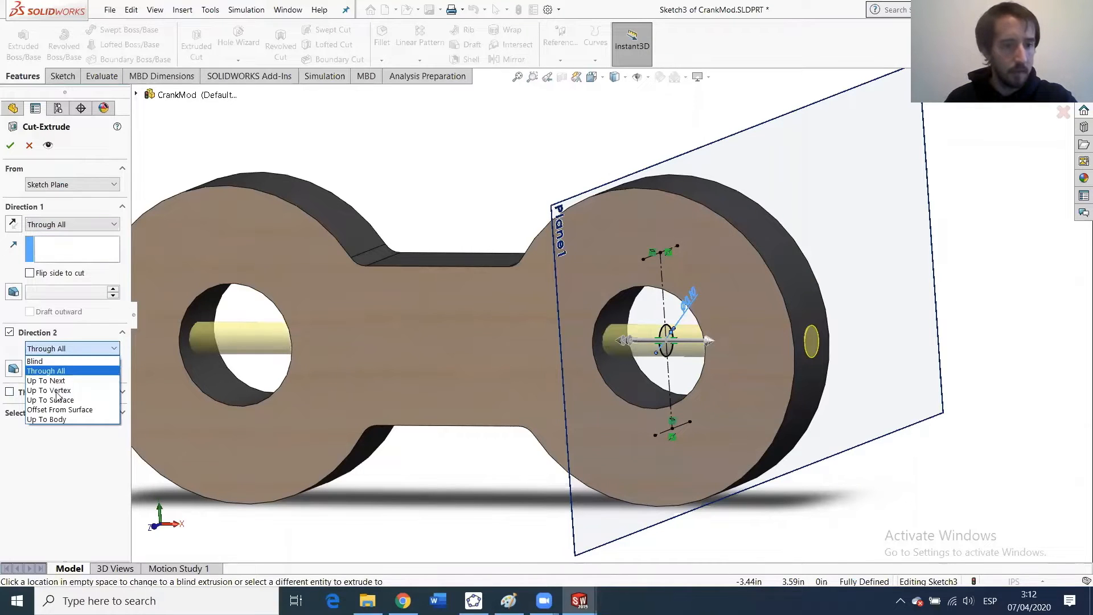
pyautogui.click(49, 361)
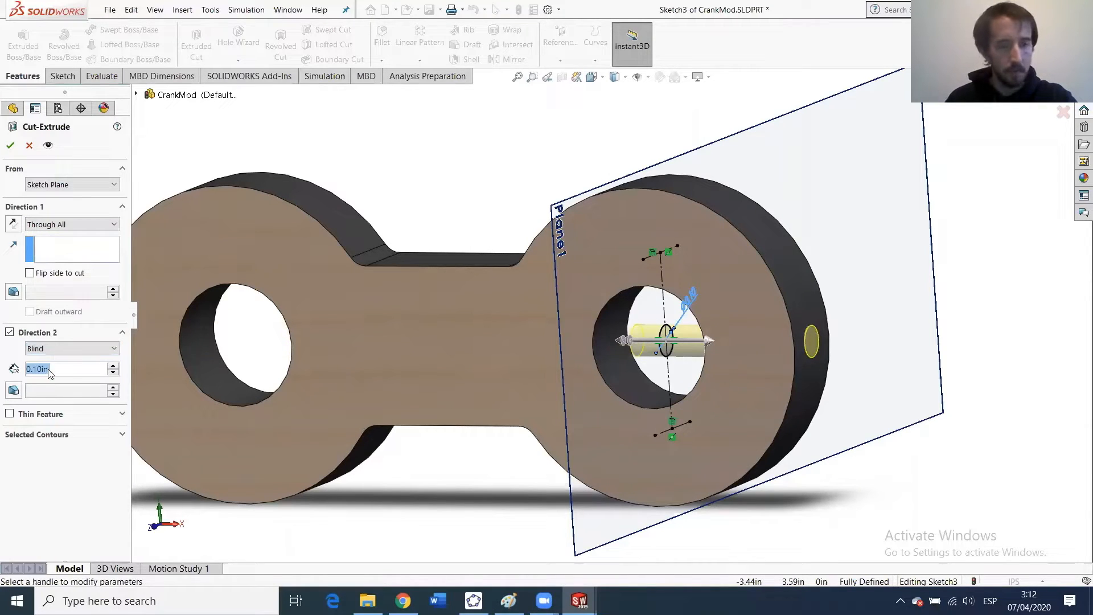
pyautogui.write('0.3')
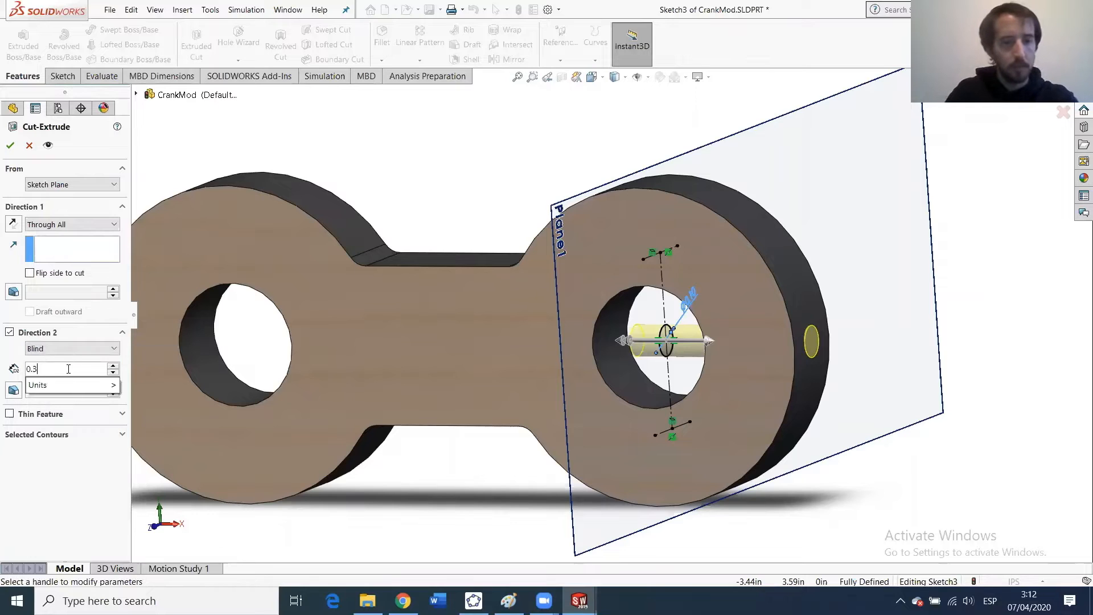
pyautogui.press('Return')
pyautogui.press('Return')
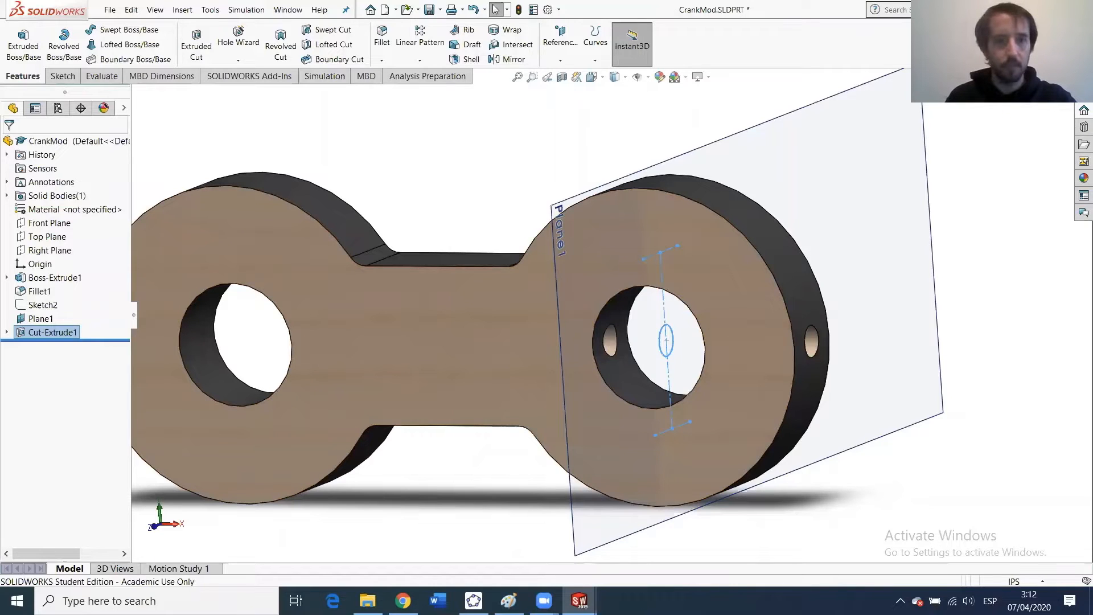
pyautogui.click(430, 10)
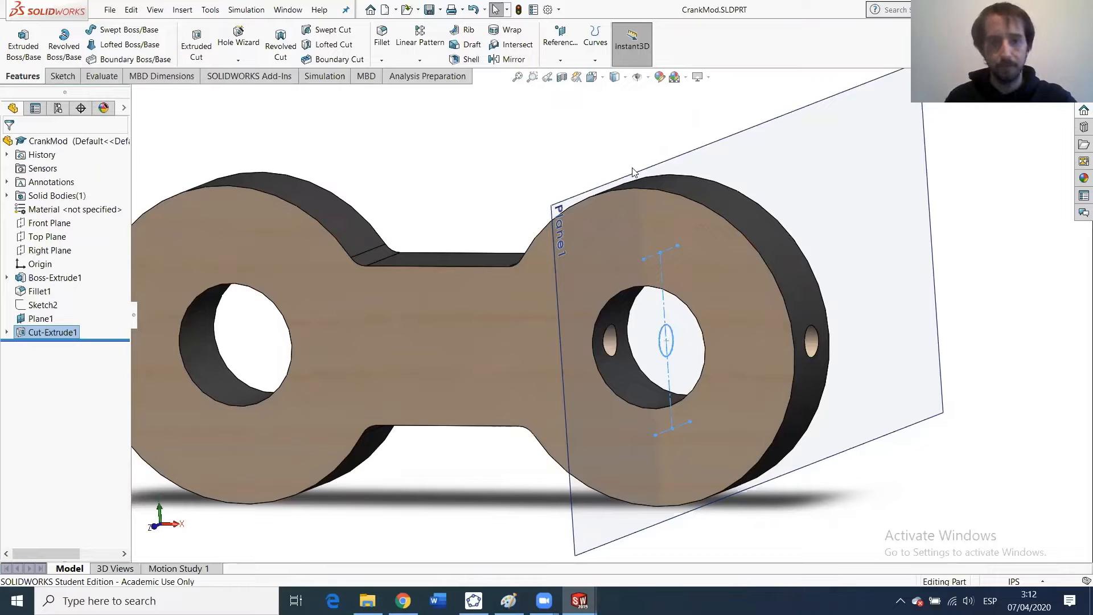
# Switch to the Assembly_Horse assembly and insert the CrankMod part near the outer spacer beside the crank.
pyautogui.hotkey('ctrl', 'Tab')
pyautogui.scroll(-1, 619, 288)
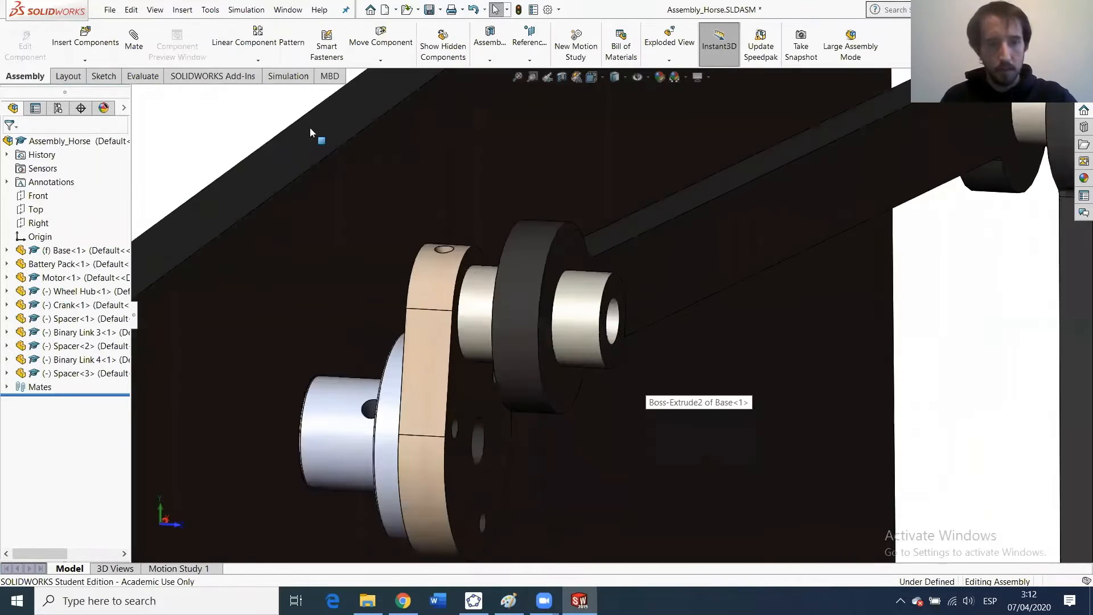
pyautogui.click(85, 40)
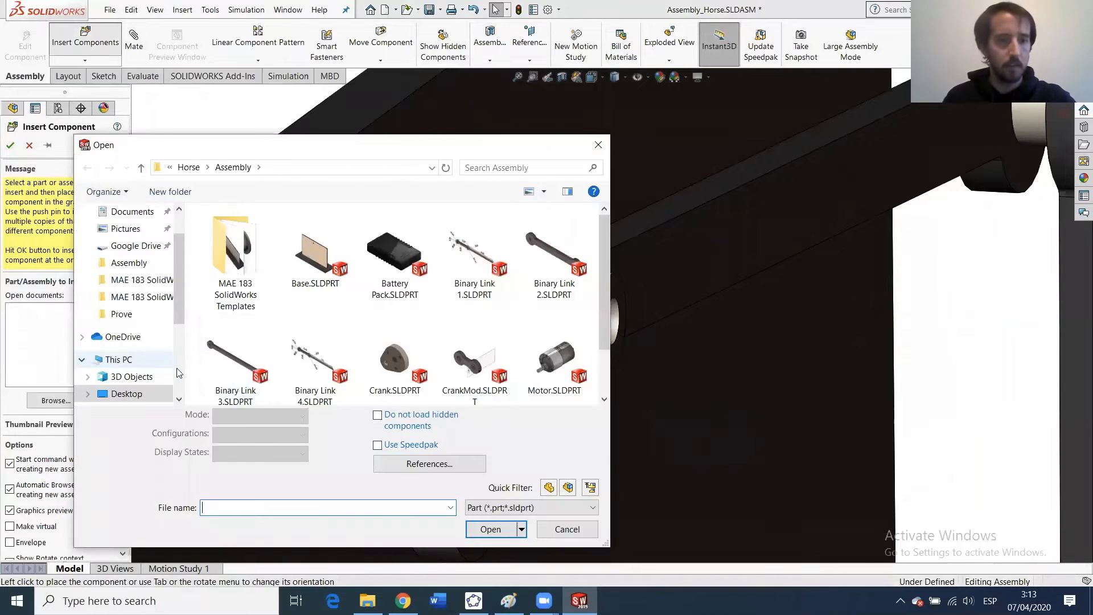
pyautogui.scroll(-1, 514, 325)
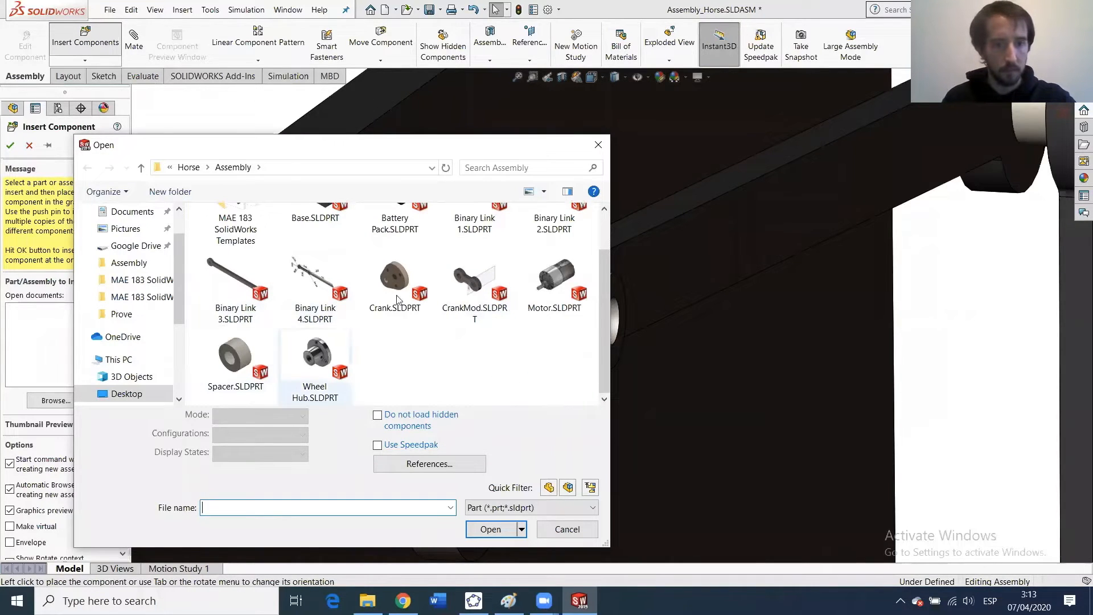
pyautogui.doubleClick(490, 292)
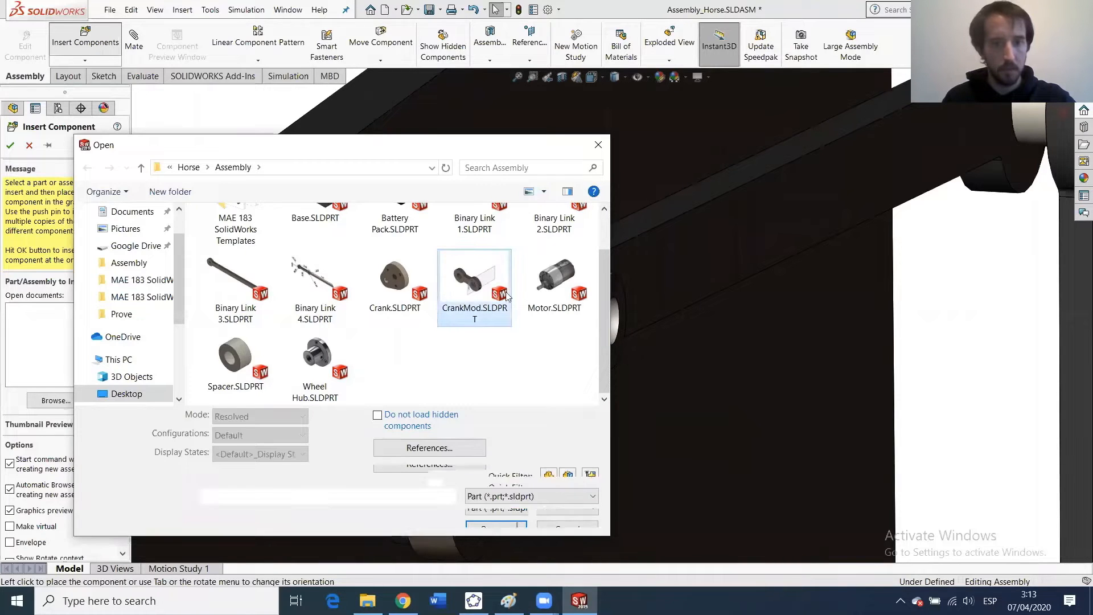
pyautogui.click(681, 354)
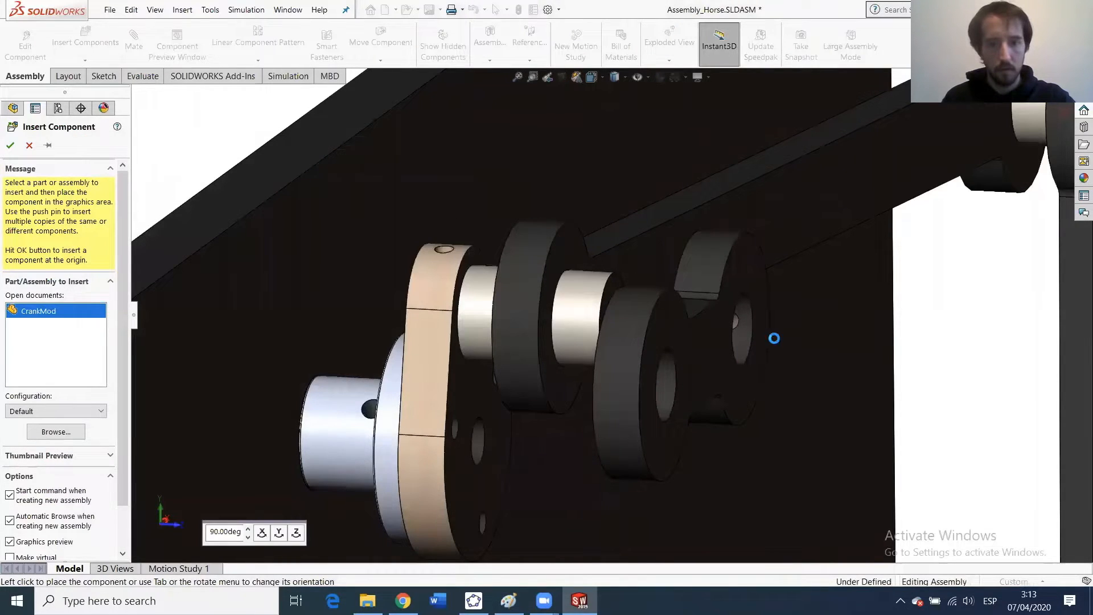
# Add a coincident mate between CrankMod's flat face and the end face of the outermost spacer.
pyautogui.click(714, 340)
pyautogui.keyDown('ctrl'); pyautogui.click(609, 292); pyautogui.keyUp('ctrl')
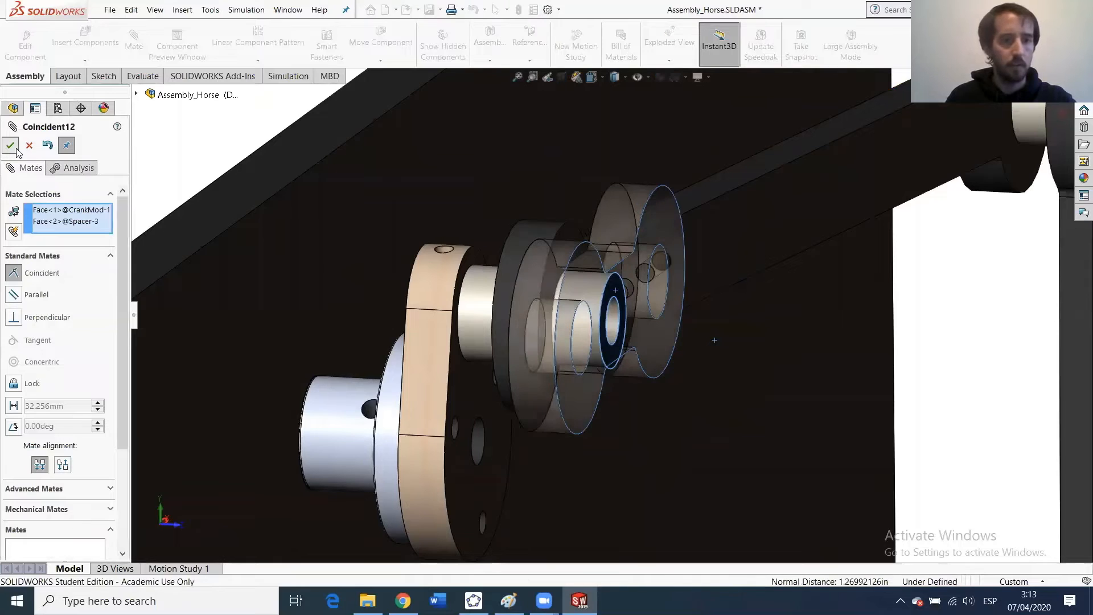
pyautogui.click(11, 145)
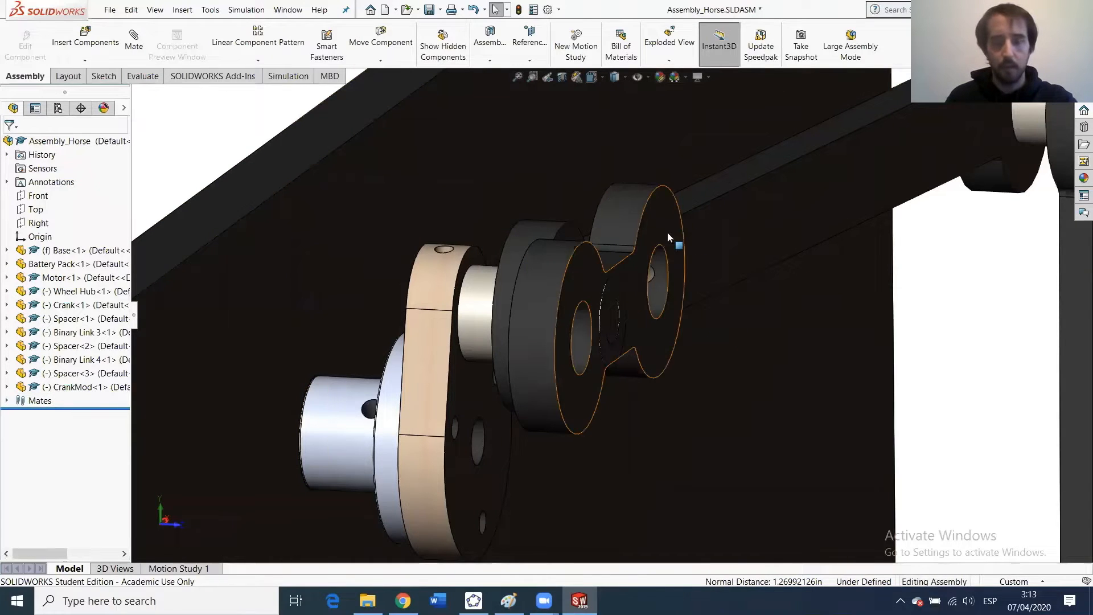
# Edit the coincident mate between the spacer and CrankMod and flip its mate alignment.
pyautogui.click(7, 401)
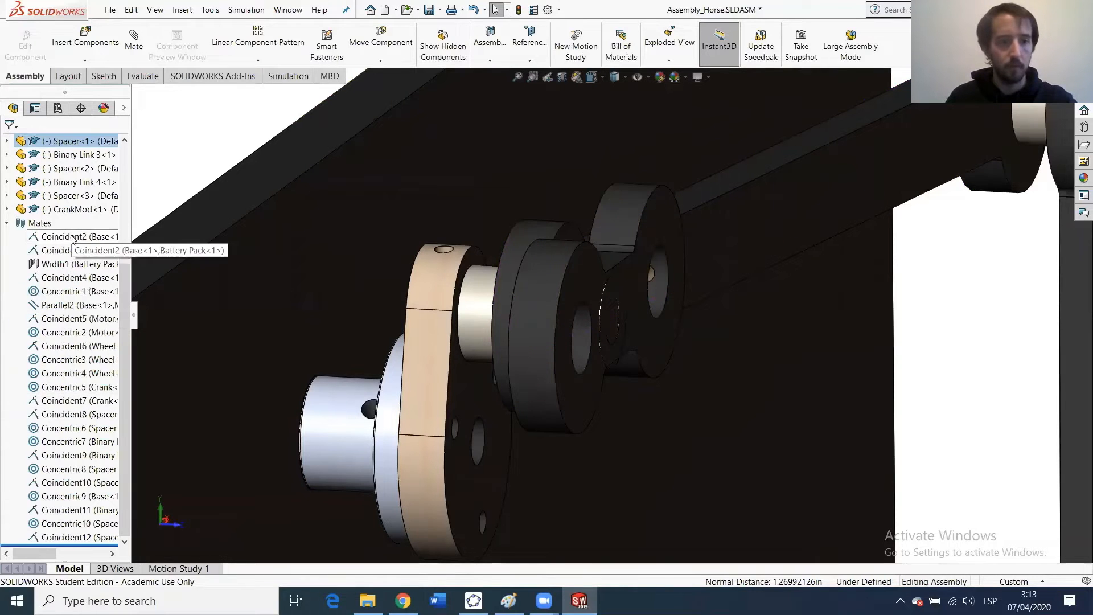
pyautogui.click(60, 541)
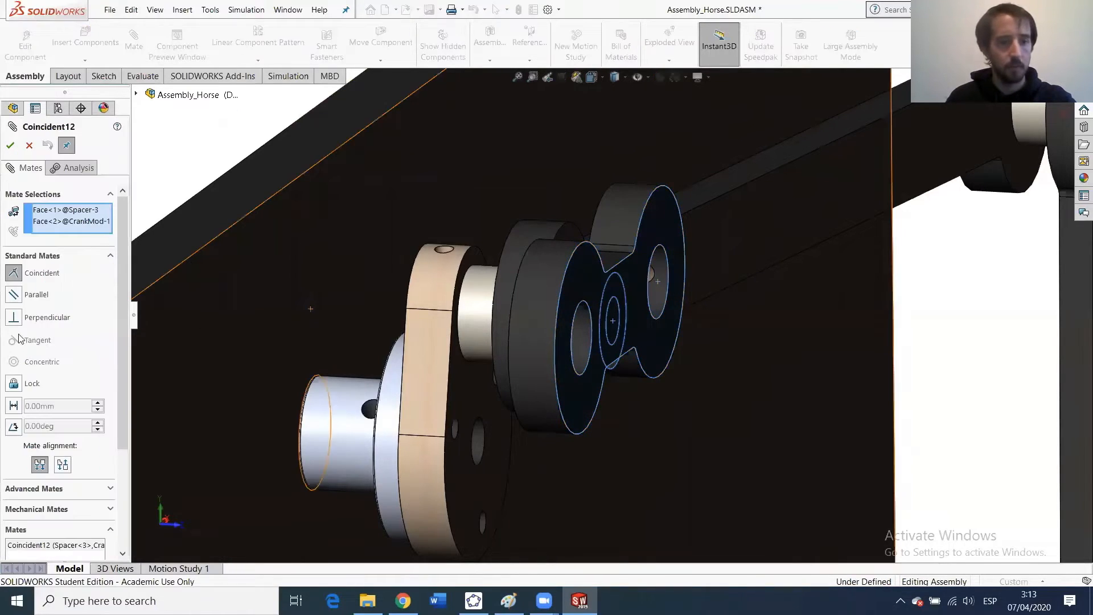
pyautogui.click(63, 464)
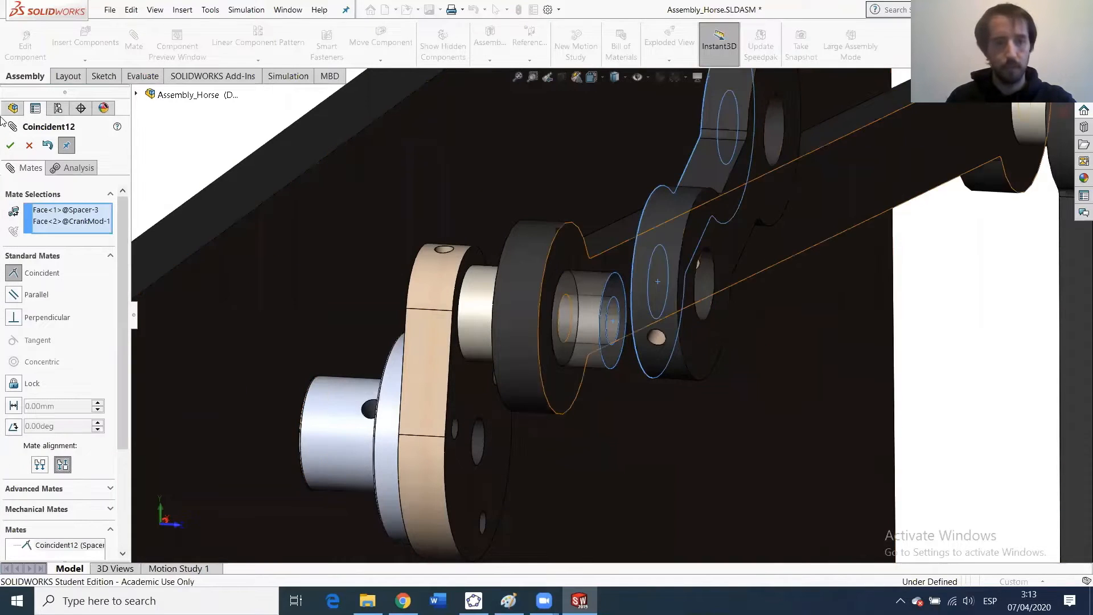
pyautogui.press('Return')
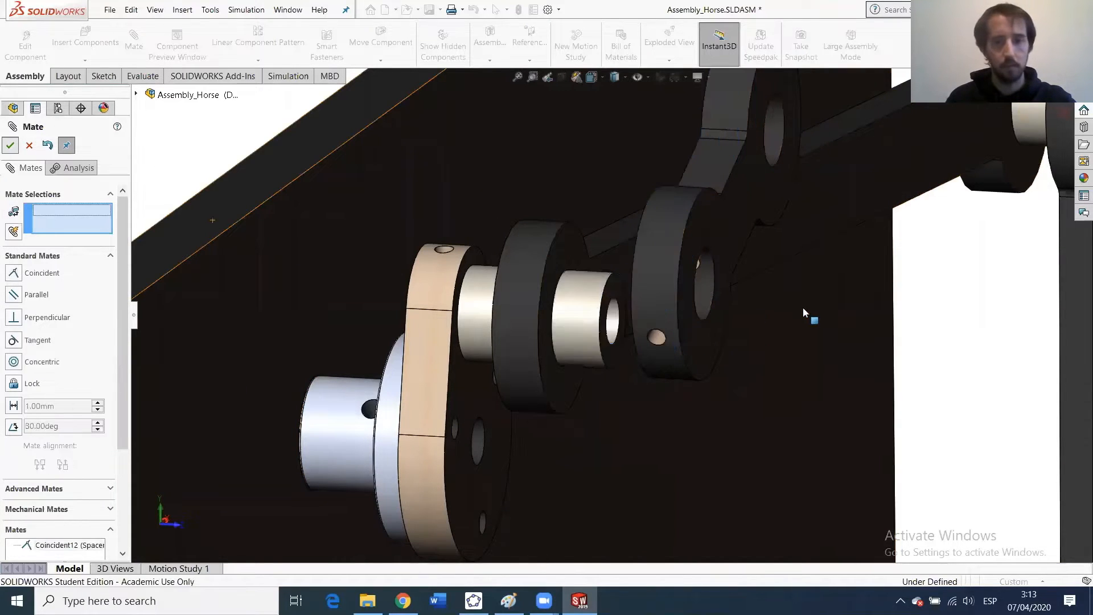
pyautogui.click(712, 296)
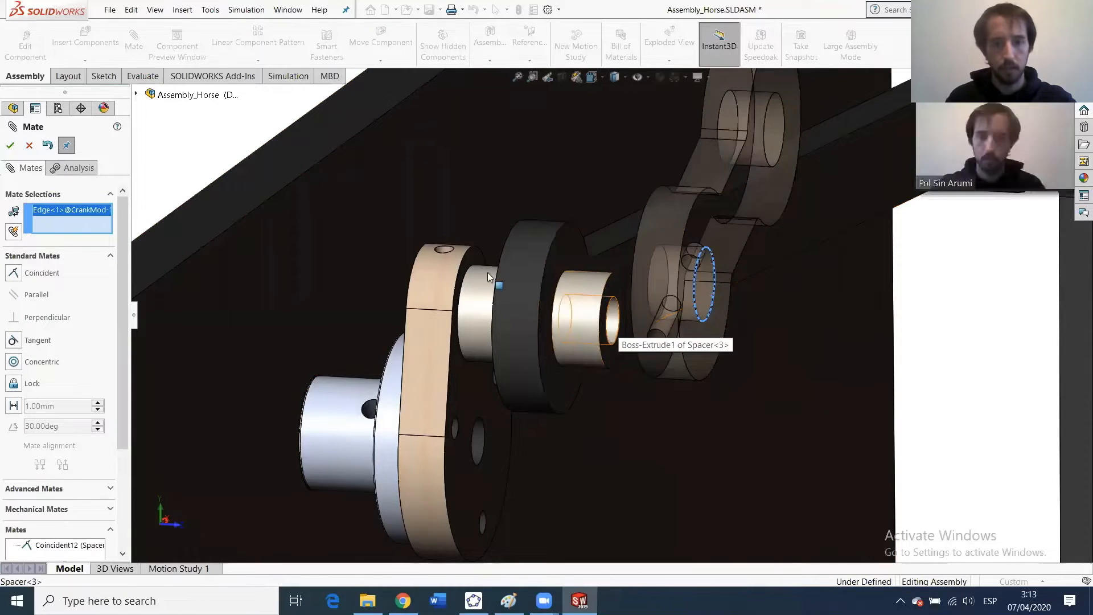
pyautogui.click(615, 330)
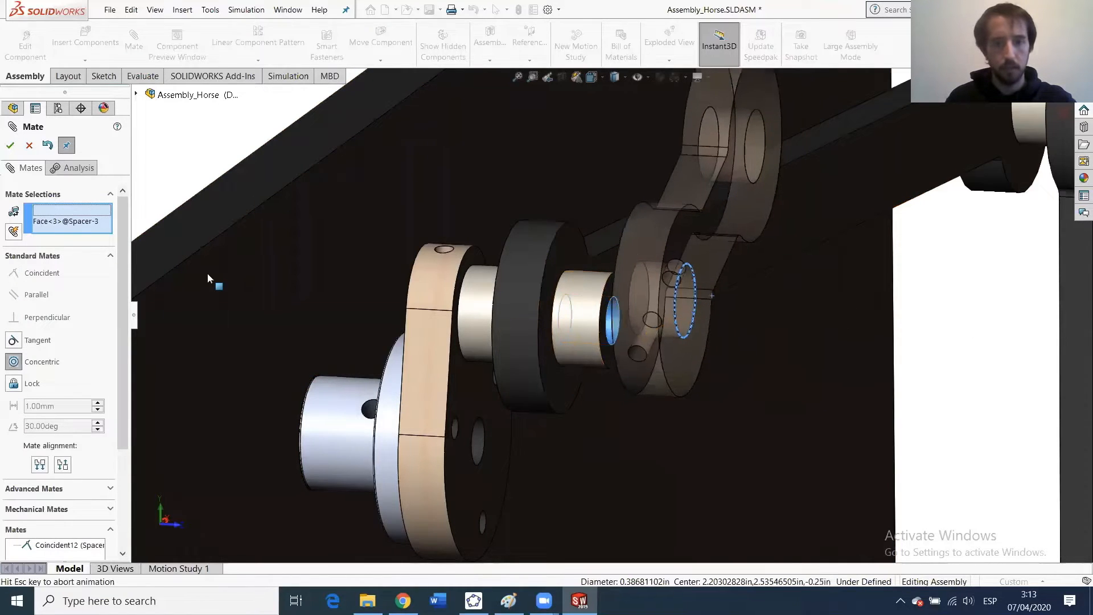
pyautogui.click(27, 147)
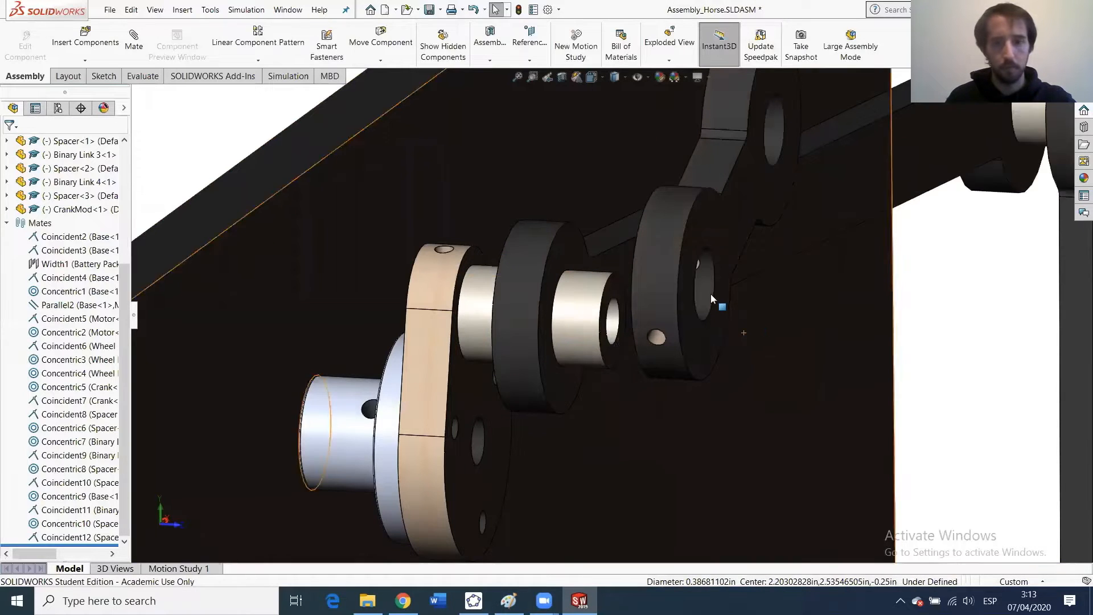
# Add a concentric mate between CrankMod's cross-drilled end hole and the outer spacer's bore.
pyautogui.click(706, 290)
pyautogui.keyDown('ctrl'); pyautogui.click(615, 325); pyautogui.keyUp('ctrl')
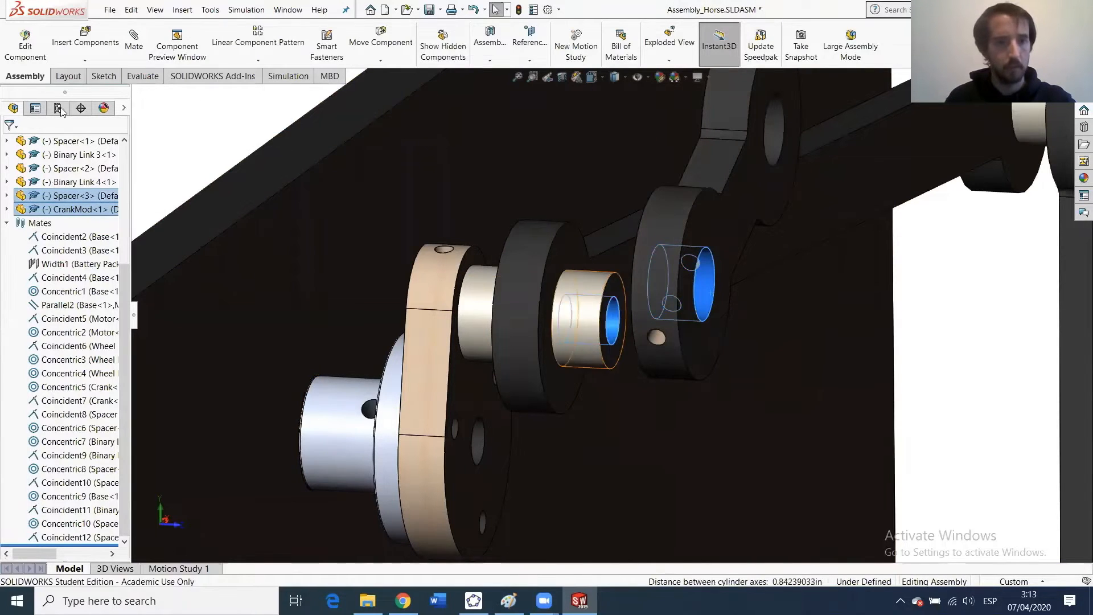
pyautogui.click(133, 41)
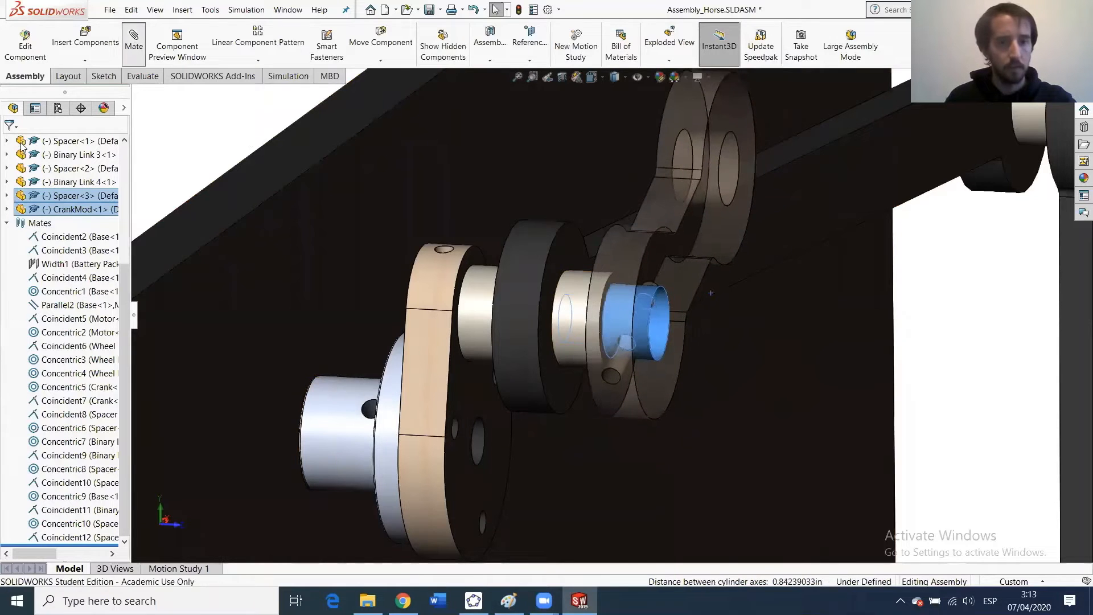
pyautogui.press('Return')
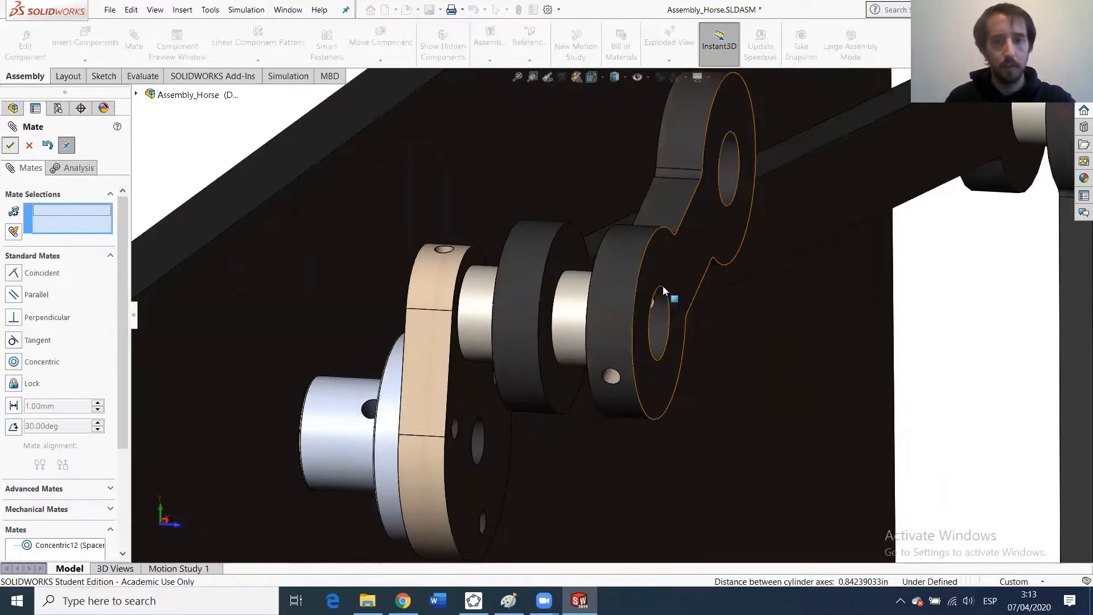
# Examine how CrankMod swings about the spacer and how its cross hole sits relative to the crank and spacer.
pyautogui.scroll(3, 658, 289)
pyautogui.moveTo(668, 197); pyautogui.dragTo(667, 371)
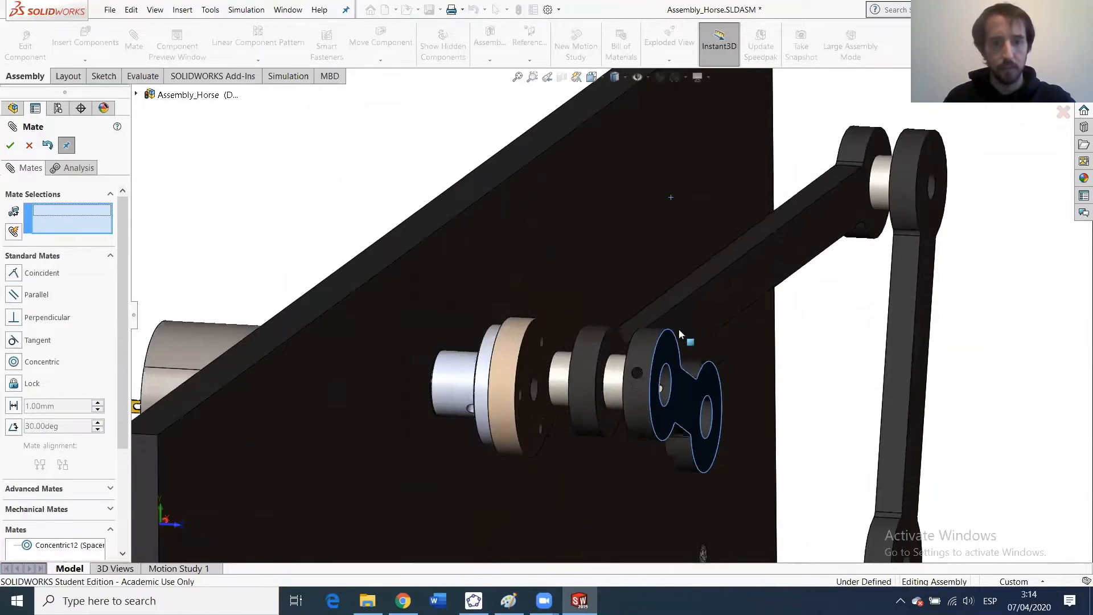
pyautogui.moveTo(590, 273); pyautogui.dragTo(666, 311)
pyautogui.scroll(-6, 666, 350)
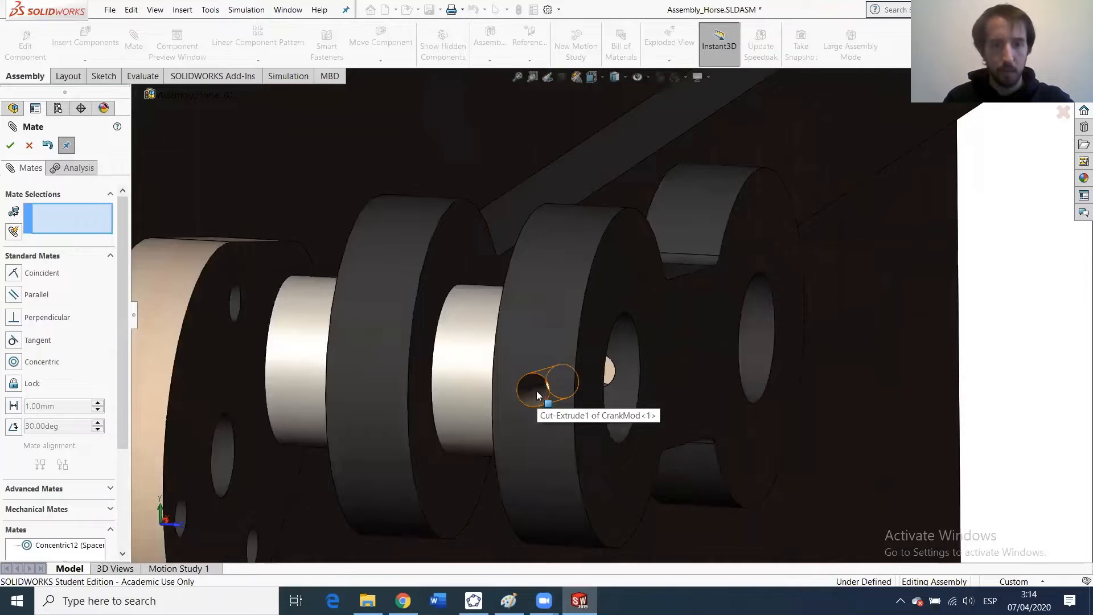
pyautogui.moveTo(411, 354); pyautogui.dragTo(649, 133, button='middle')
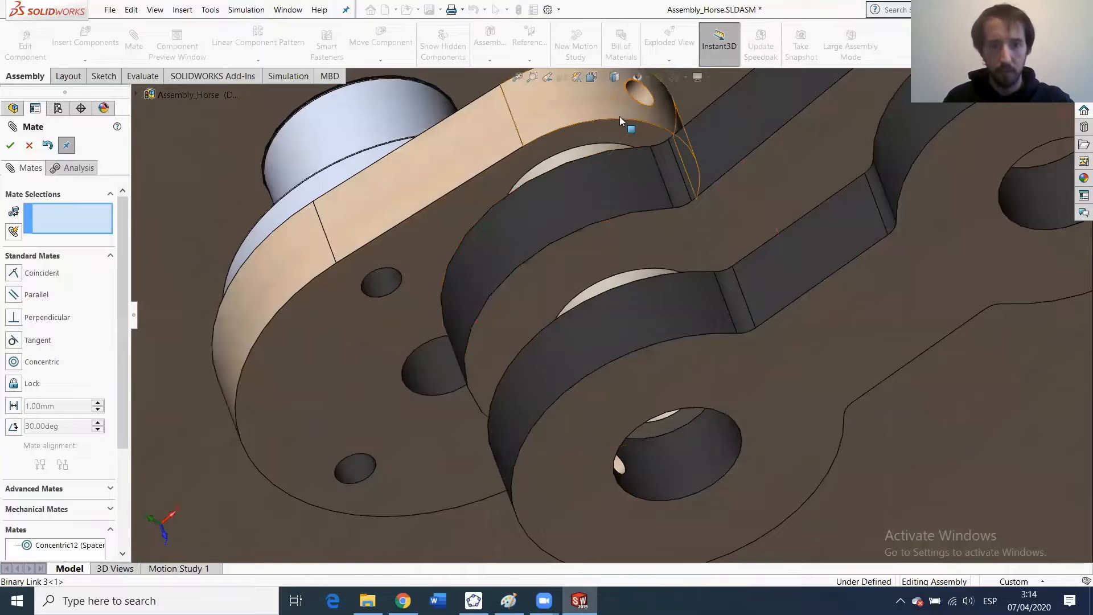
pyautogui.moveTo(593, 153); pyautogui.dragTo(737, 449, button='middle')
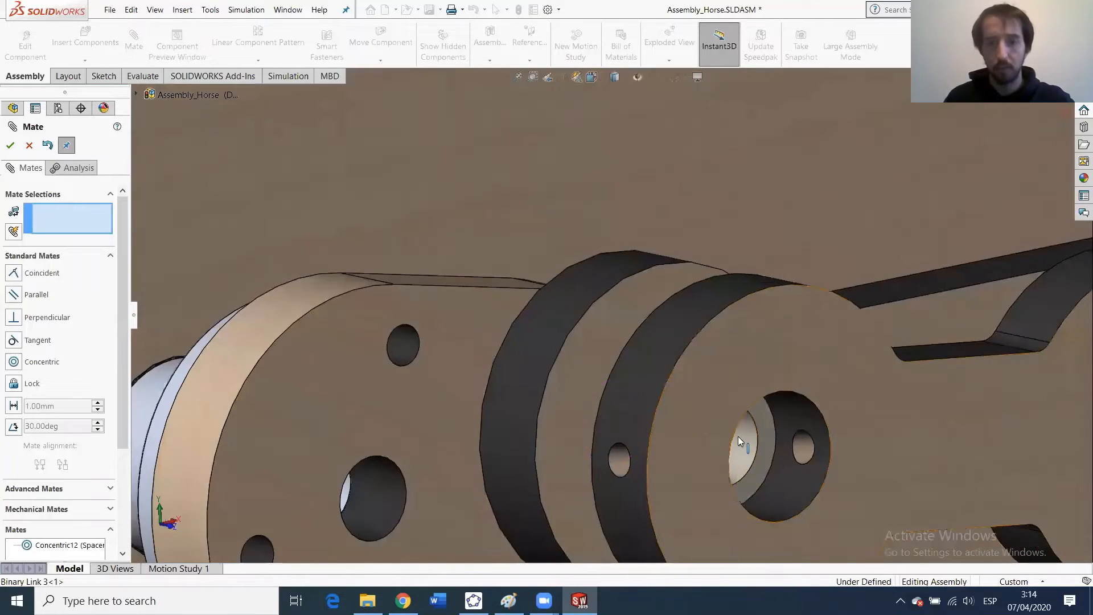
pyautogui.scroll(-2, 829, 434)
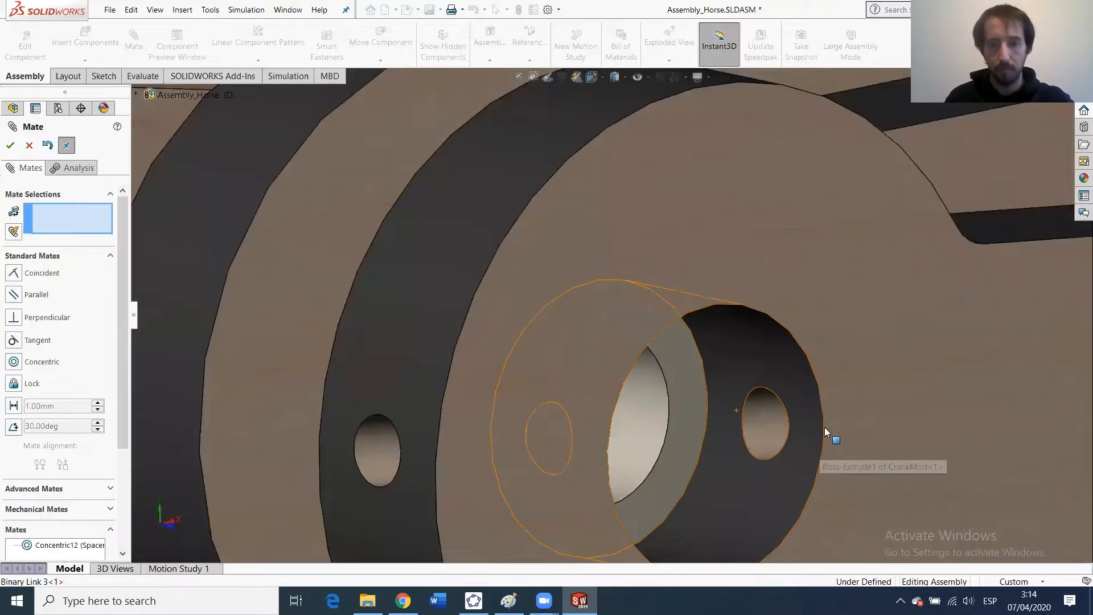
pyautogui.scroll(6, 605, 322)
pyautogui.moveTo(606, 322); pyautogui.dragTo(710, 393, button='middle')
pyautogui.moveTo(711, 390); pyautogui.dragTo(709, 407)
pyautogui.moveTo(520, 301); pyautogui.dragTo(614, 342)
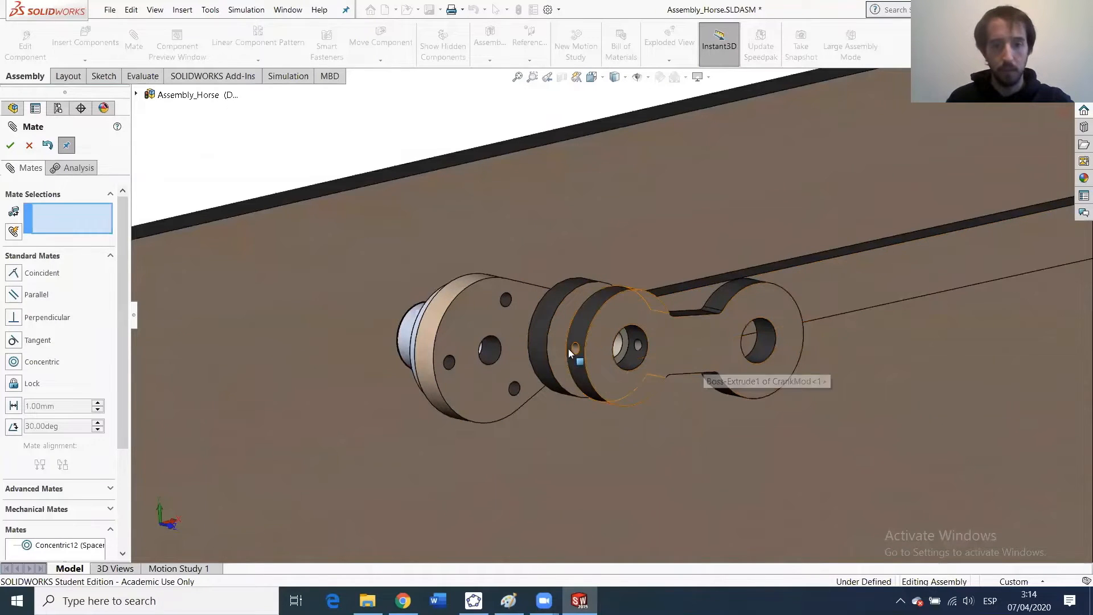
# Swing CrankMod about the spacer until its outer cross hole faces the same side as the crank's cross hole.
pyautogui.moveTo(586, 338); pyautogui.dragTo(567, 403, button='middle')
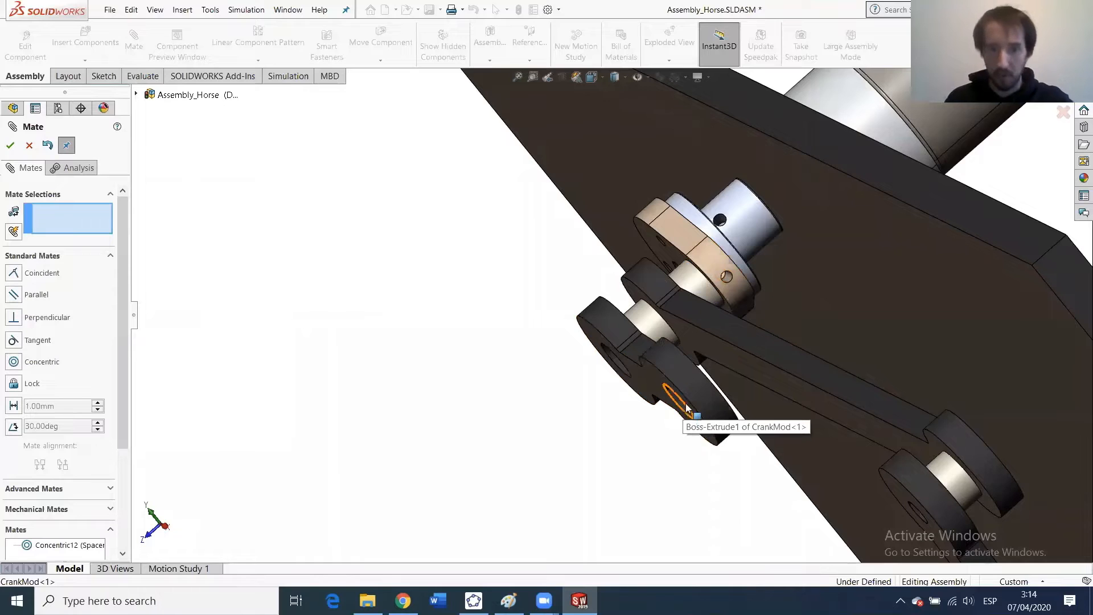
pyautogui.moveTo(705, 390); pyautogui.dragTo(627, 348, button='middle')
pyautogui.click(626, 348)
pyautogui.moveTo(622, 318); pyautogui.dragTo(526, 348)
pyautogui.moveTo(570, 418); pyautogui.dragTo(634, 334, button='middle')
pyautogui.scroll(-5, 592, 415)
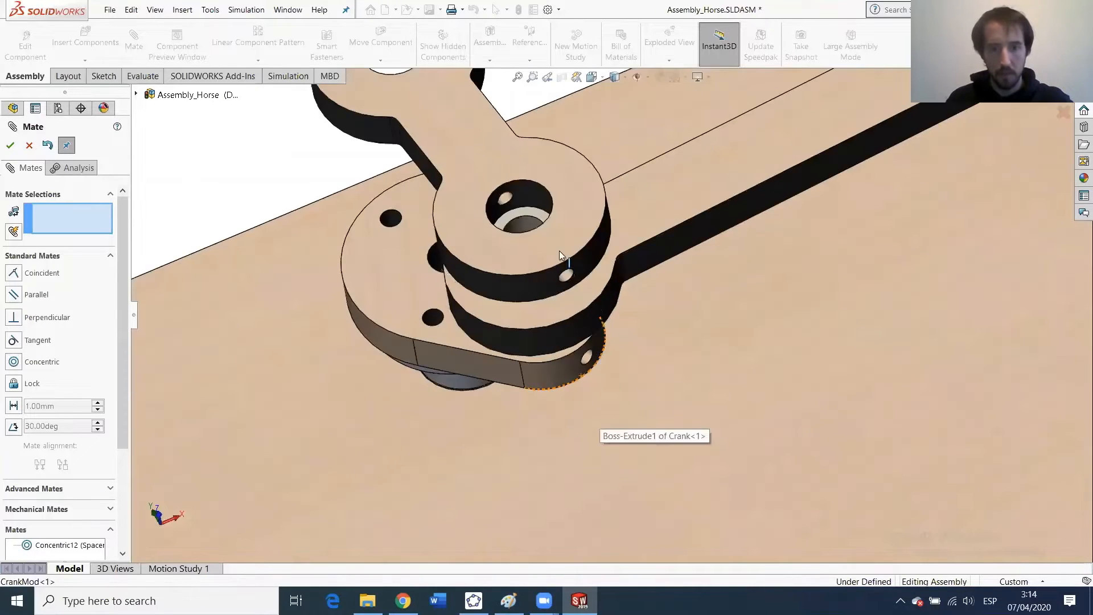
# Close the Mate command and show the crank's Plane2 through its cross-drilled end.
pyautogui.scroll(5, 580, 329)
pyautogui.scroll(-5, 587, 313)
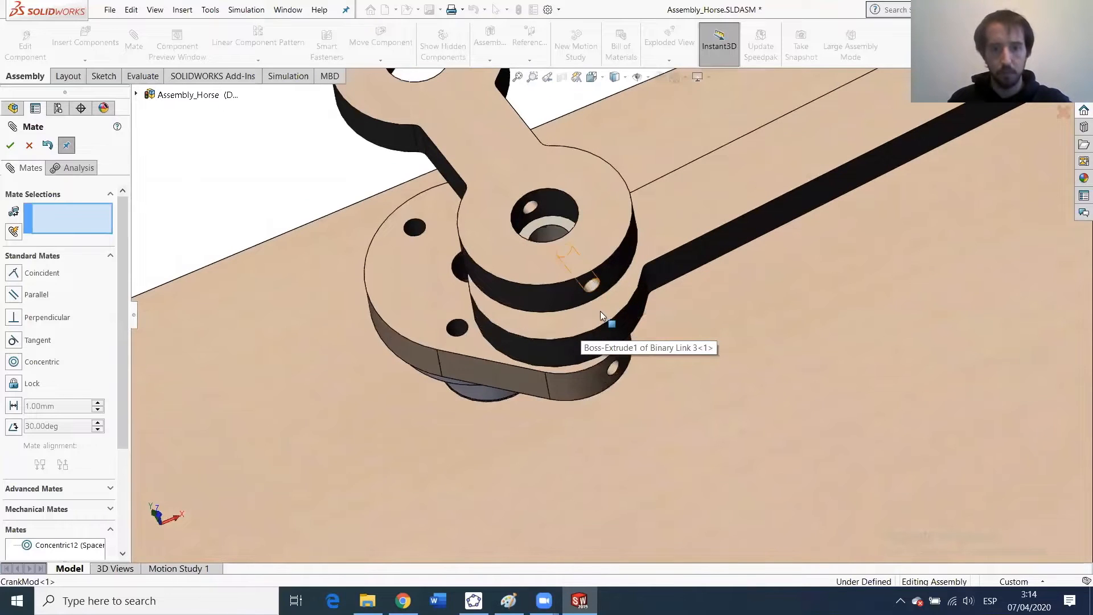
pyautogui.moveTo(581, 311); pyautogui.dragTo(603, 337, button='middle')
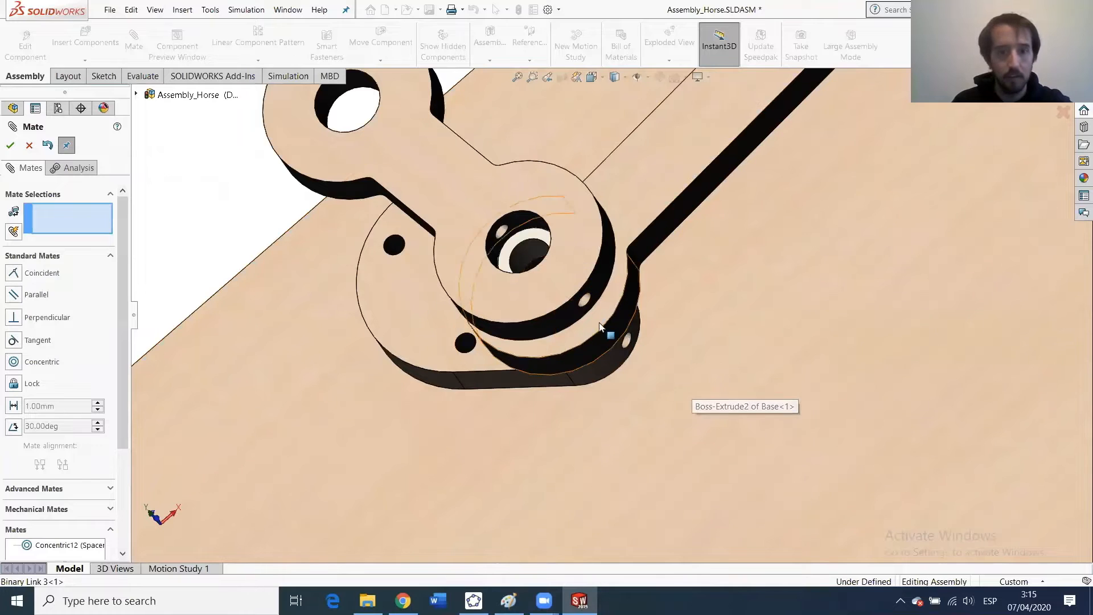
pyautogui.scroll(-4, 586, 296)
pyautogui.scroll(3, 603, 348)
pyautogui.moveTo(580, 325); pyautogui.dragTo(582, 356, button='middle')
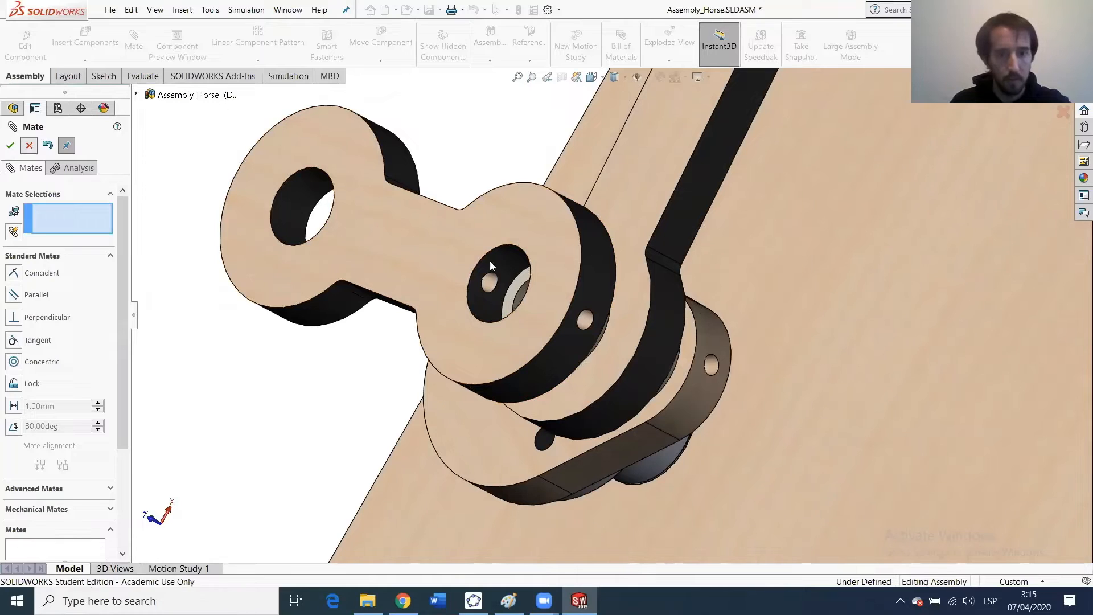
pyautogui.press('Escape')
pyautogui.click(531, 298)
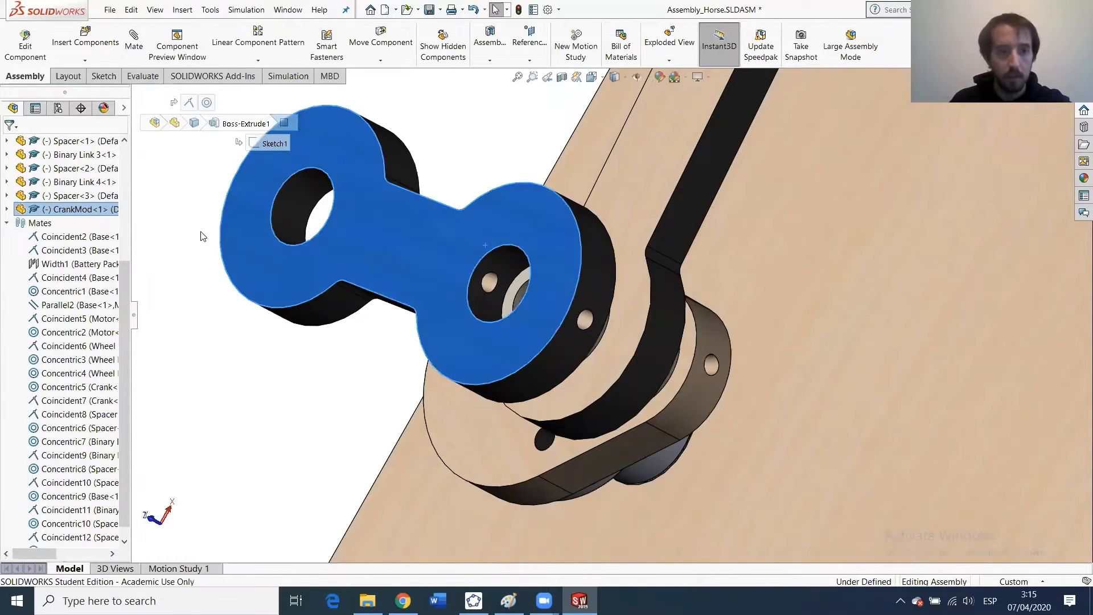
pyautogui.click(701, 371)
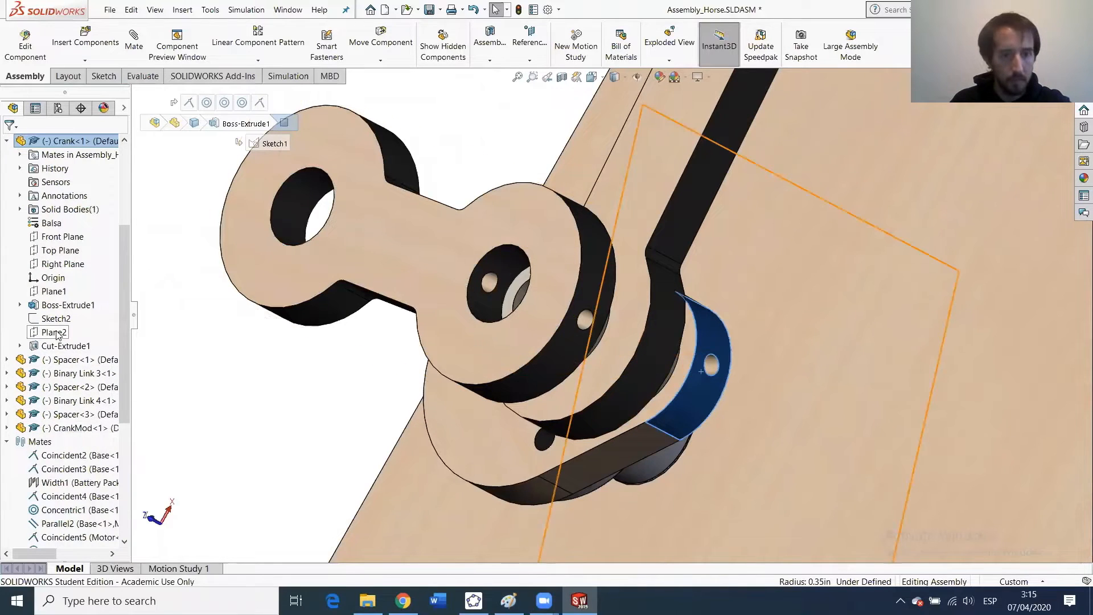
pyautogui.click(52, 333)
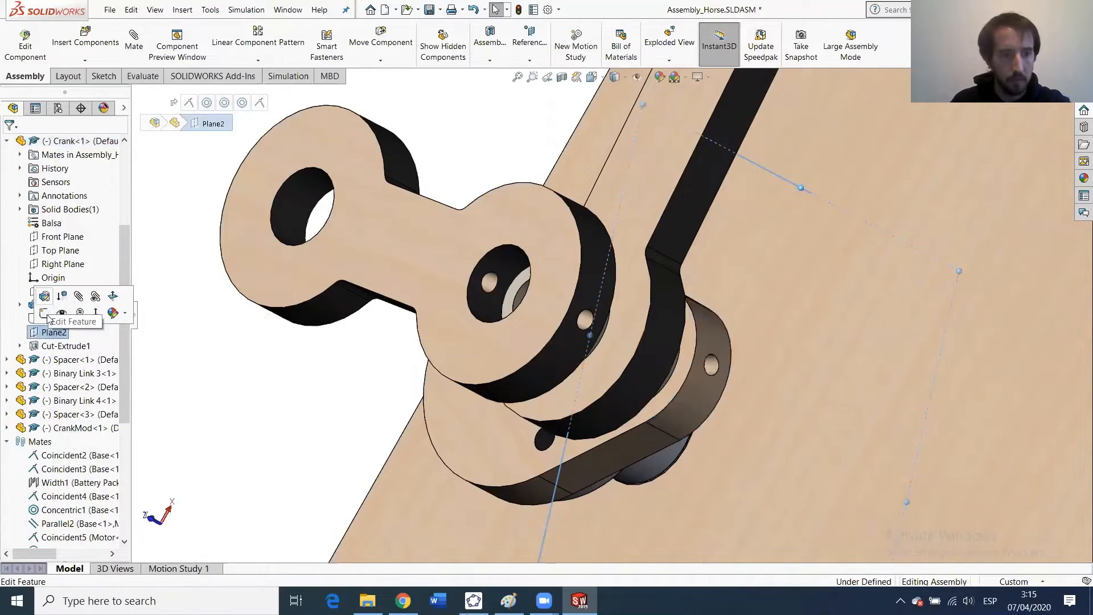
pyautogui.click(63, 314)
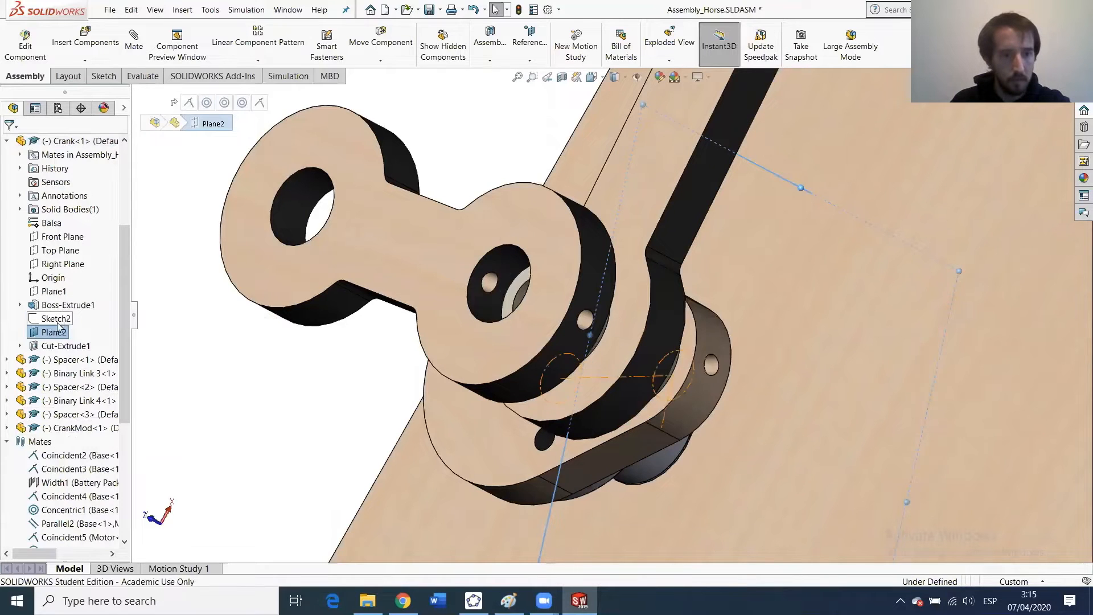
pyautogui.scroll(2, 551, 399)
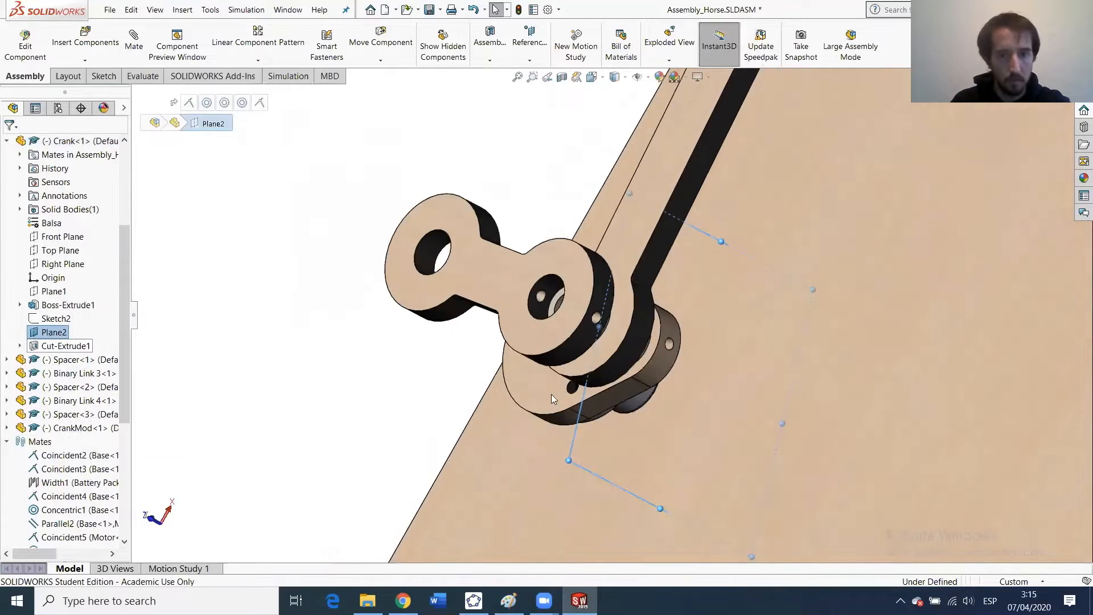
pyautogui.click(551, 214)
# Open the Crank part, examine where Plane2 lies relative to its cross hole, and return to the assembly.
pyautogui.click(54, 333)
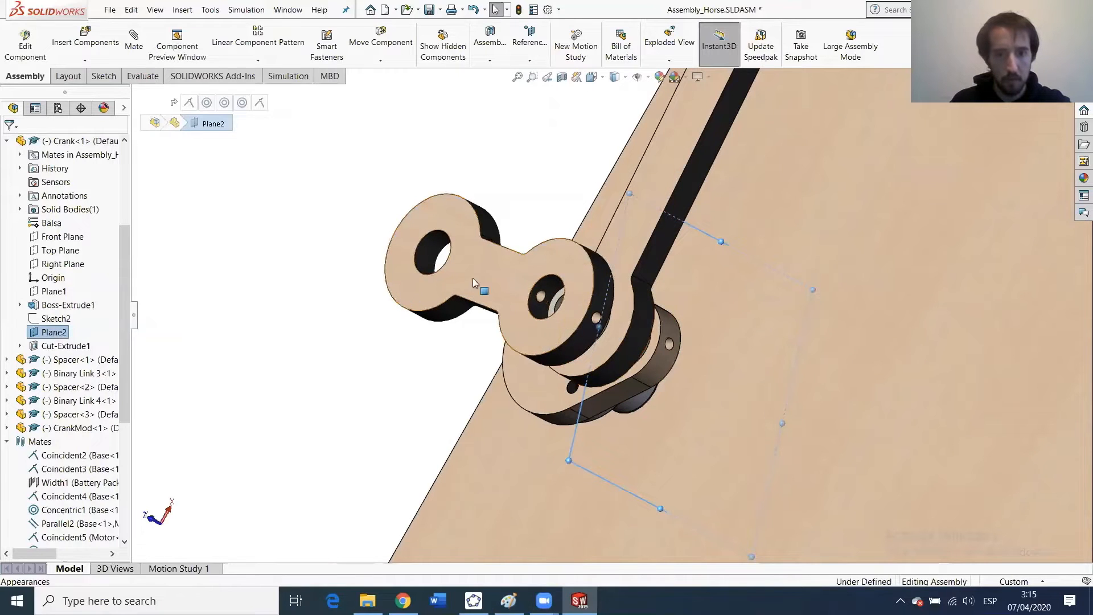
pyautogui.click(547, 371)
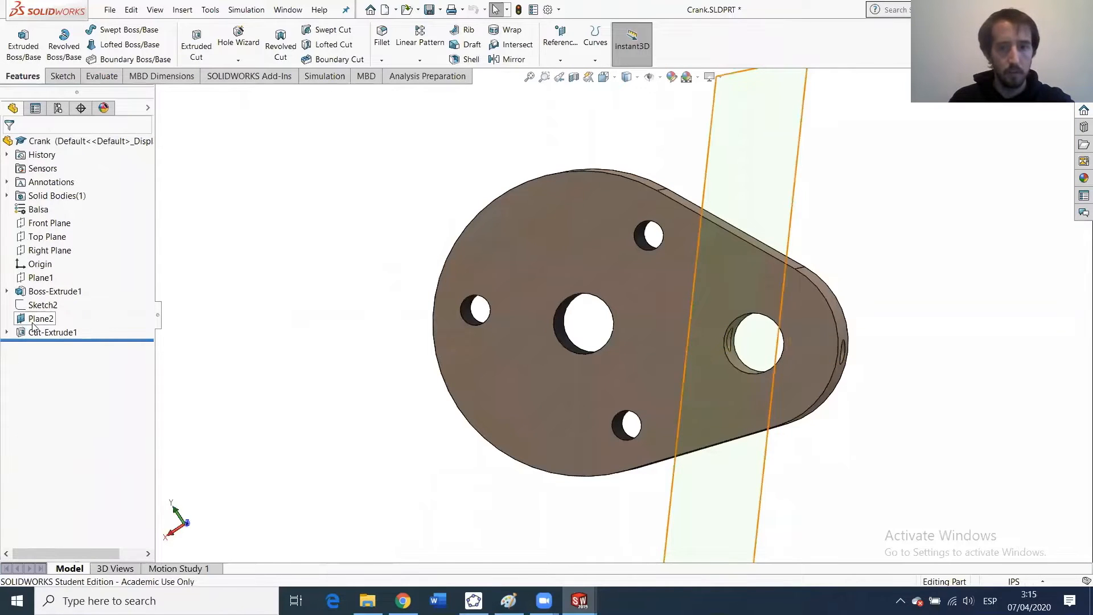
pyautogui.click(35, 321)
pyautogui.scroll(5, 678, 367)
pyautogui.scroll(-5, 666, 344)
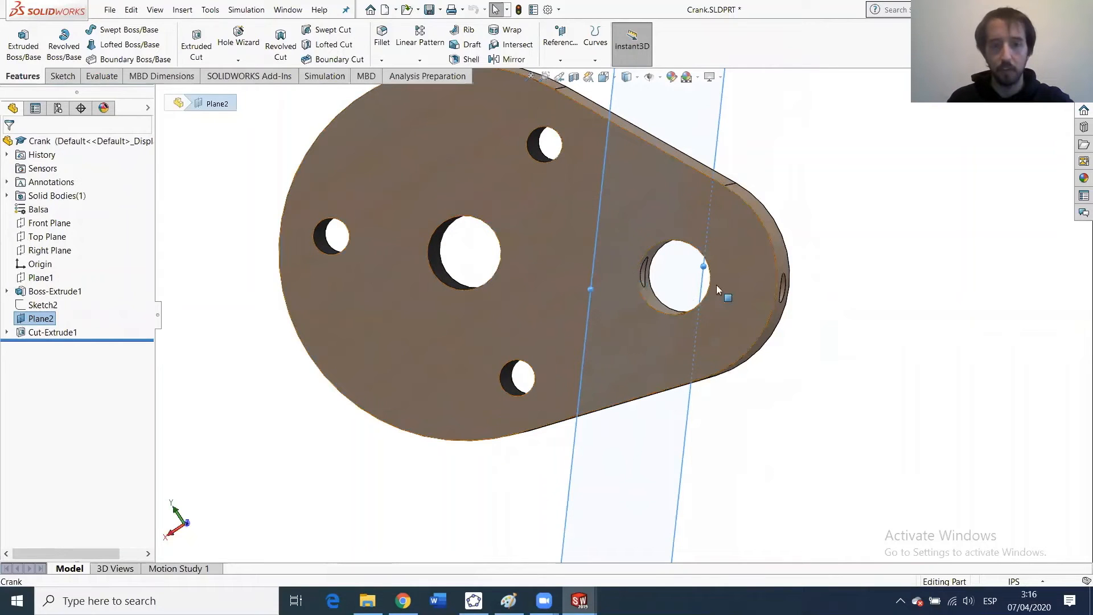
pyautogui.click(536, 303)
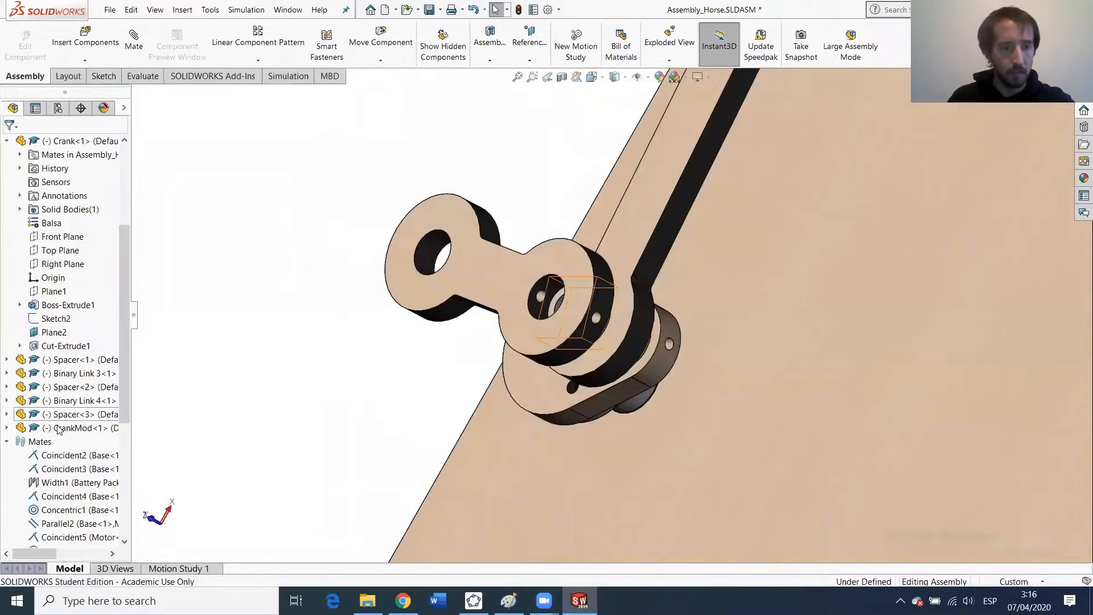
# Select CrankMod's Plane1 and examine how it lies relative to the crank's cross hole.
pyautogui.click(7, 428)
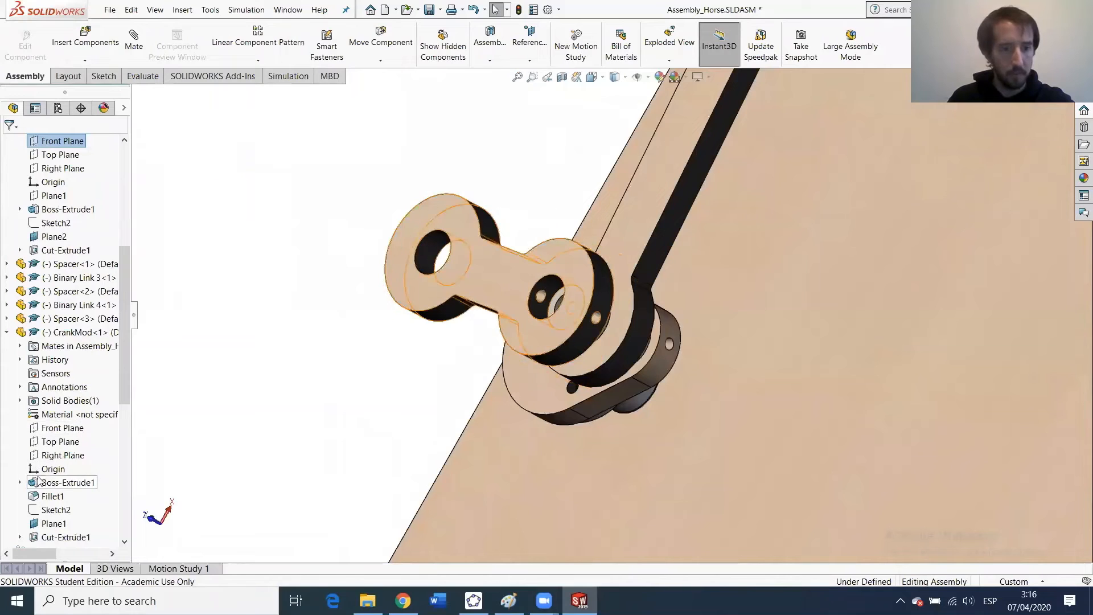
pyautogui.scroll(-3, 37, 480)
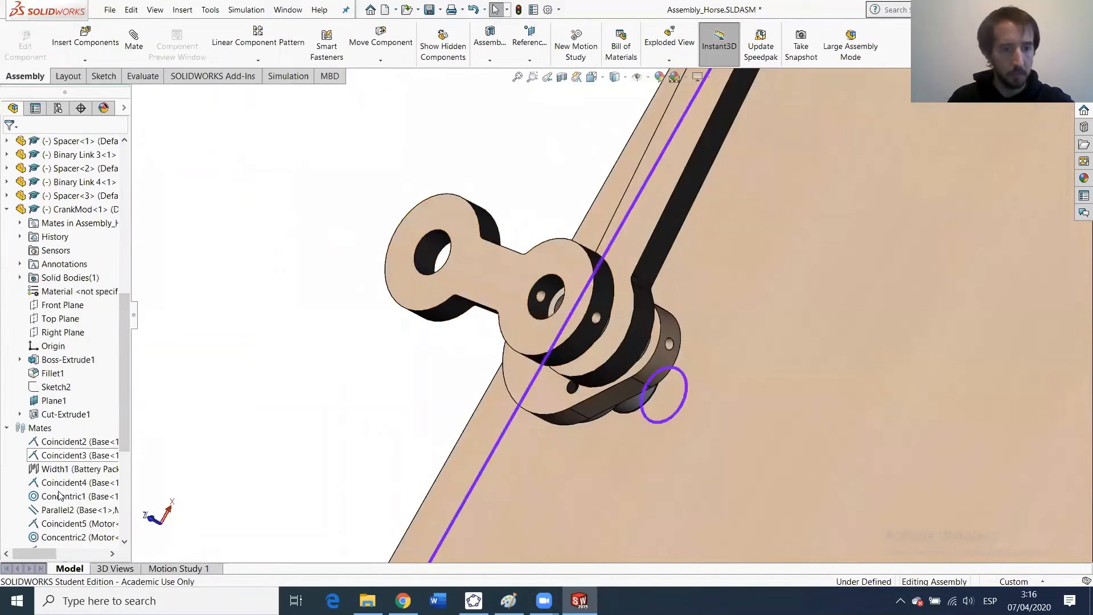
pyautogui.click(53, 401)
pyautogui.hotkey('ctrl', '8')
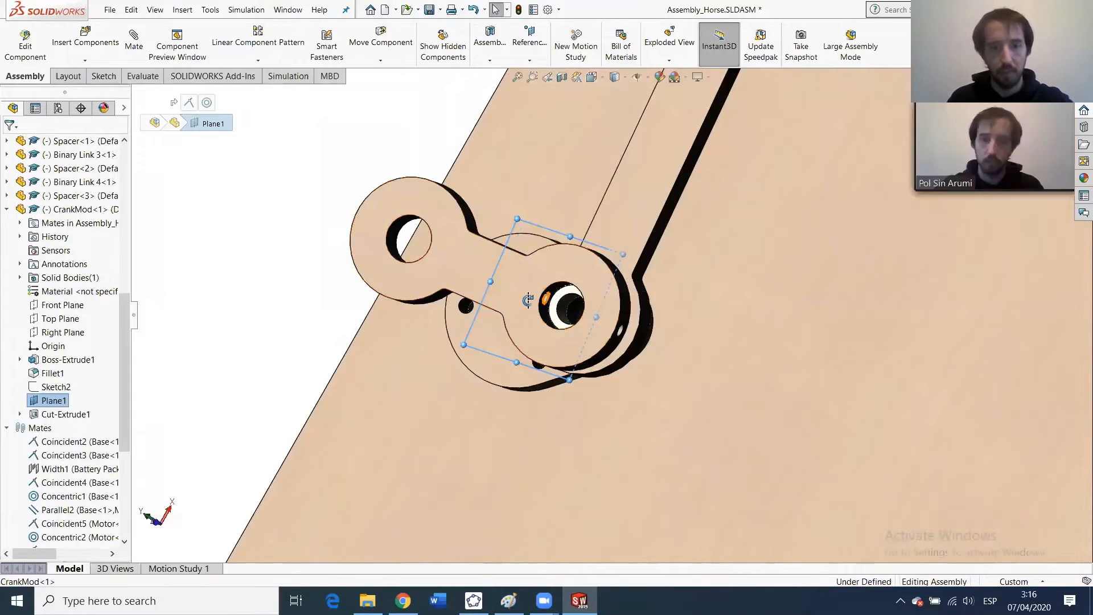
pyautogui.moveTo(528, 301); pyautogui.dragTo(560, 250, button='middle')
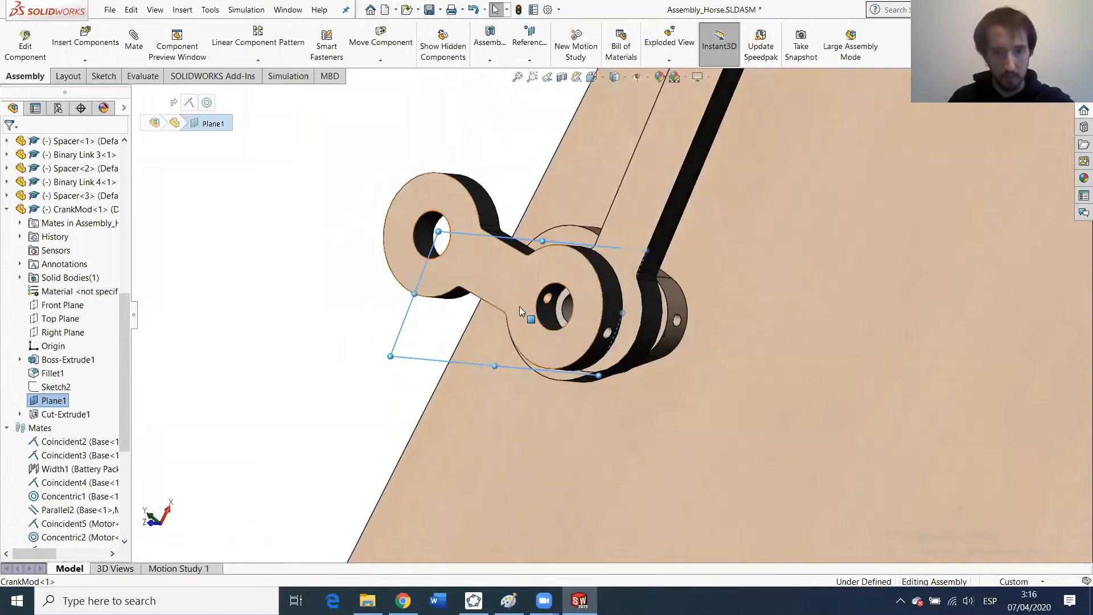
pyautogui.moveTo(497, 293); pyautogui.dragTo(402, 205, button='middle')
pyautogui.scroll(3, 385, 224)
pyautogui.scroll(-6, 384, 225)
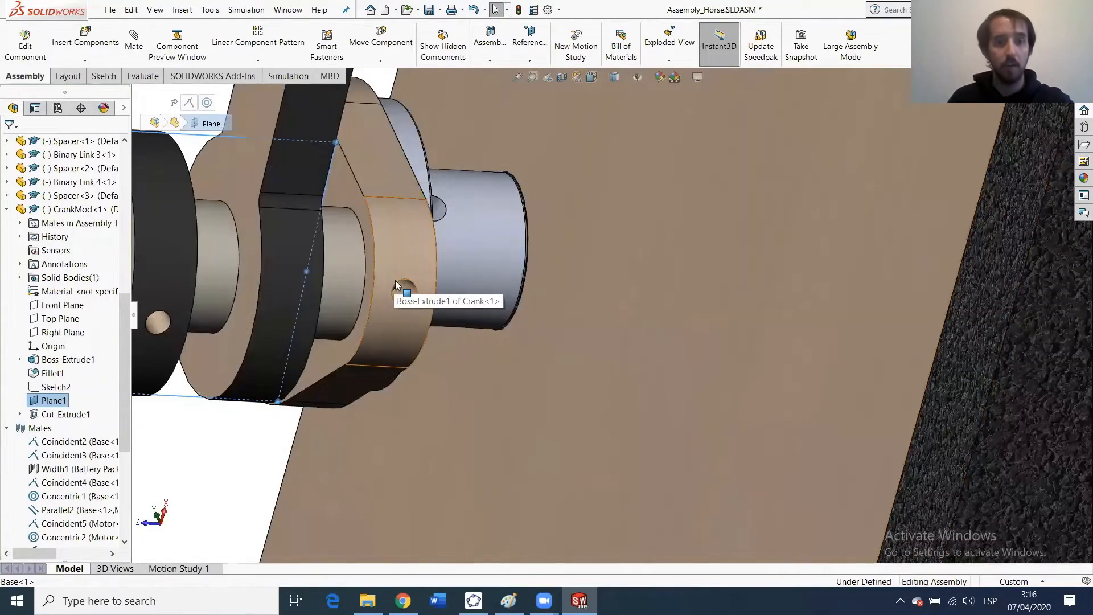
pyautogui.scroll(4, 395, 280)
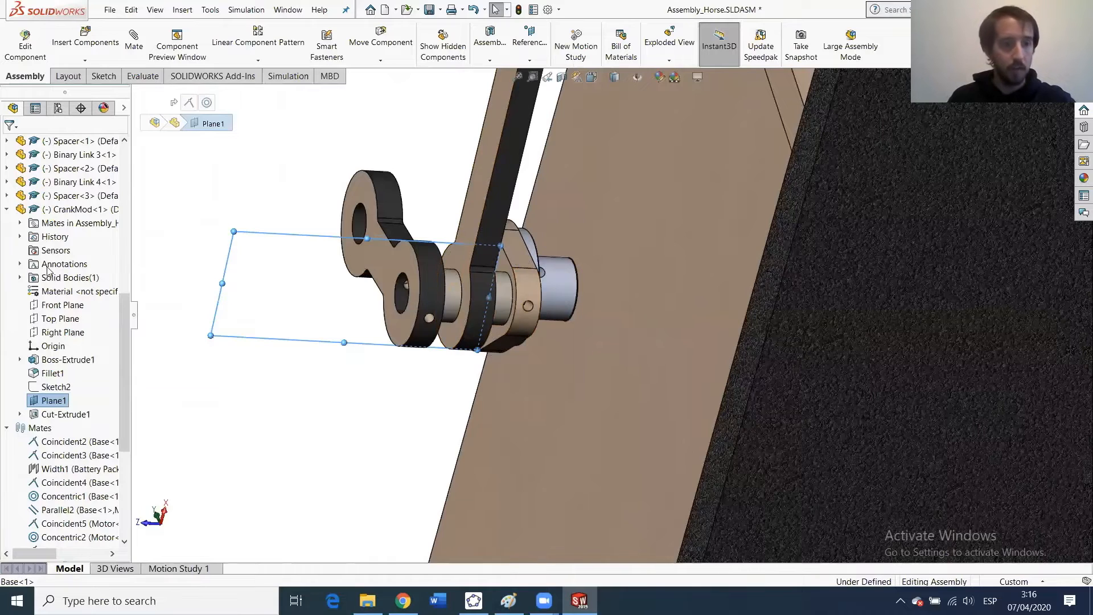
# Add a coincident mate between CrankMod's Plane1 and the crank's Plane2.
pyautogui.scroll(3, 55, 300)
pyautogui.scroll(-1, 51, 399)
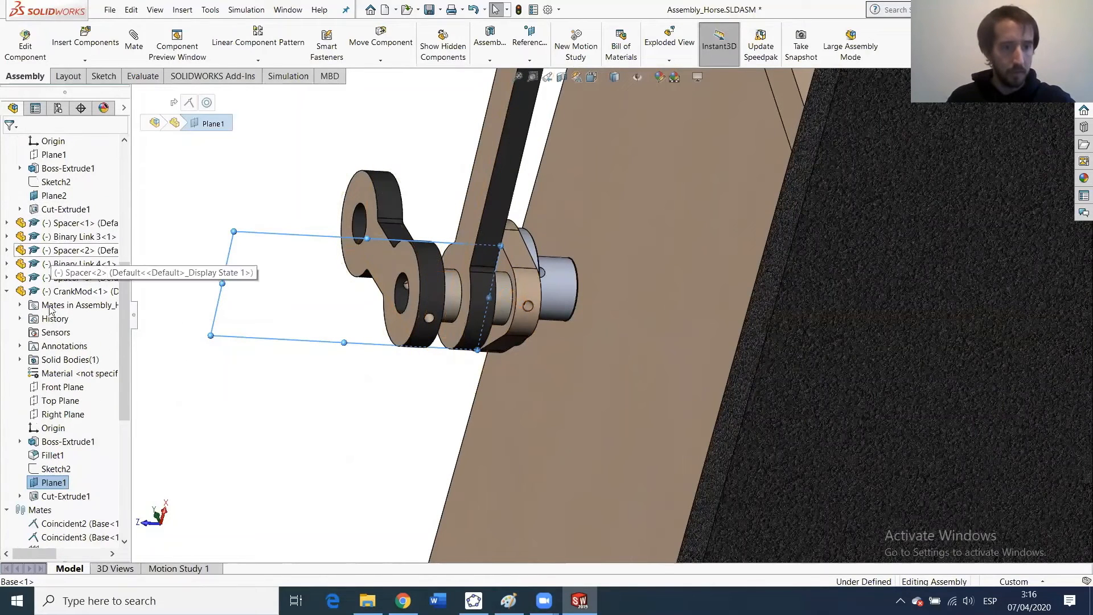
pyautogui.keyDown('ctrl'); pyautogui.click(54, 196); pyautogui.keyUp('ctrl')
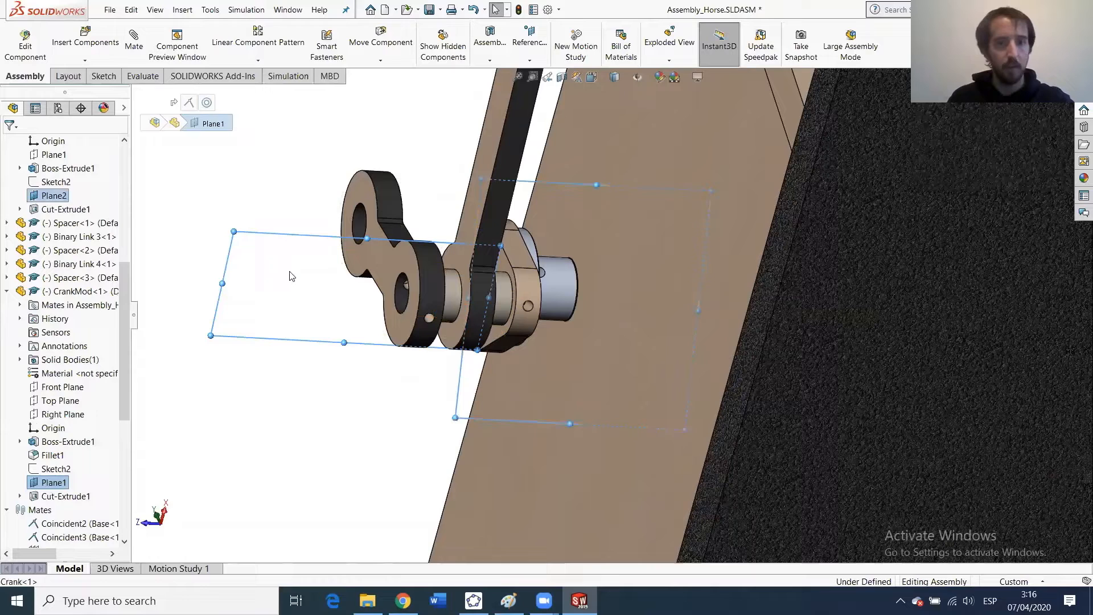
pyautogui.click(137, 57)
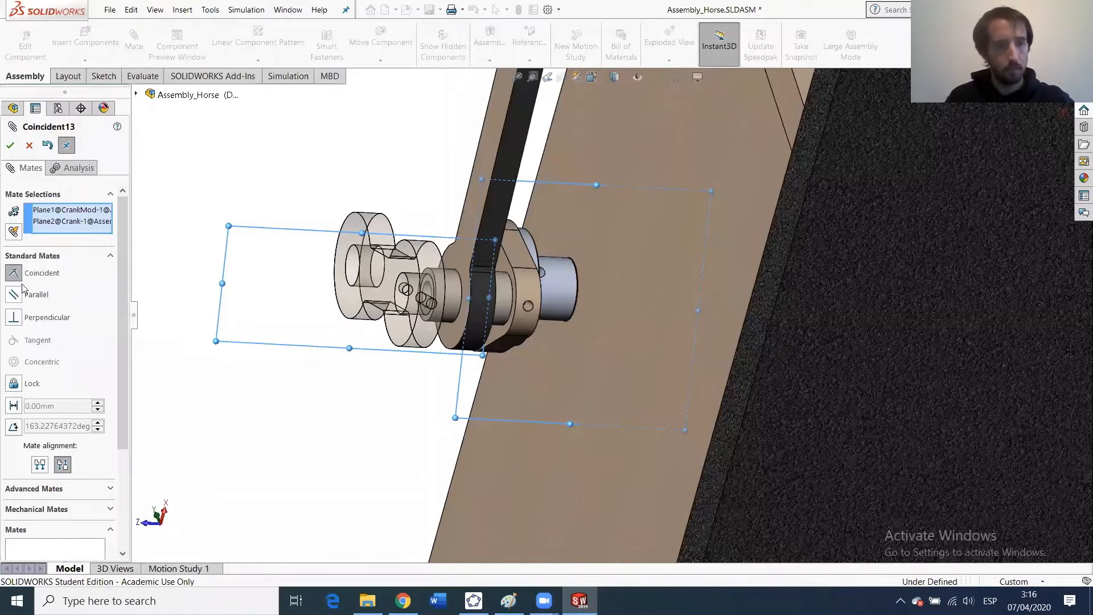
pyautogui.click(16, 294)
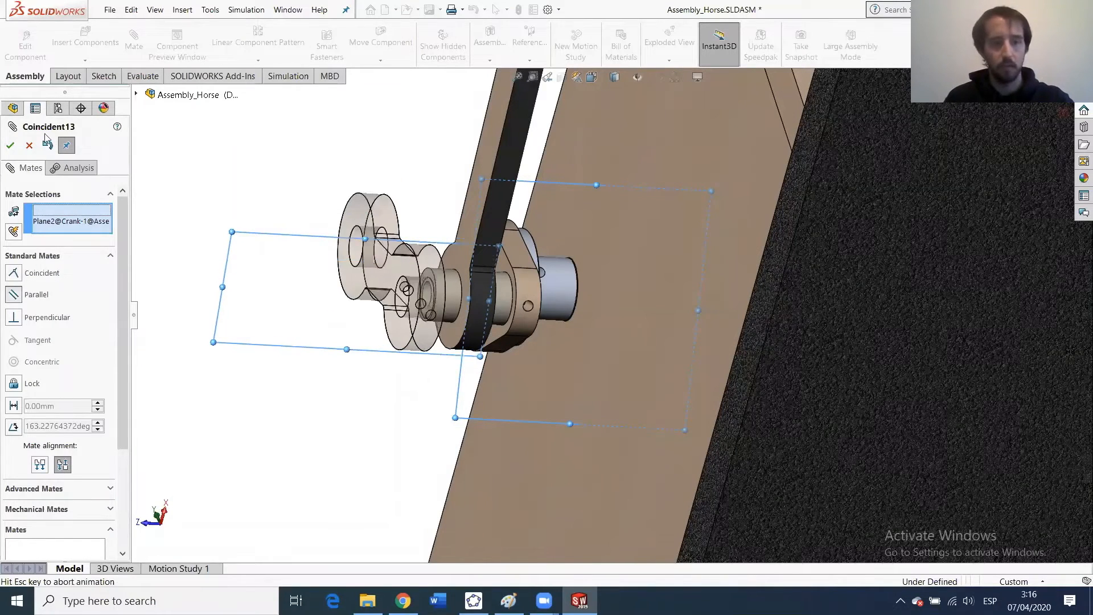
pyautogui.click(15, 273)
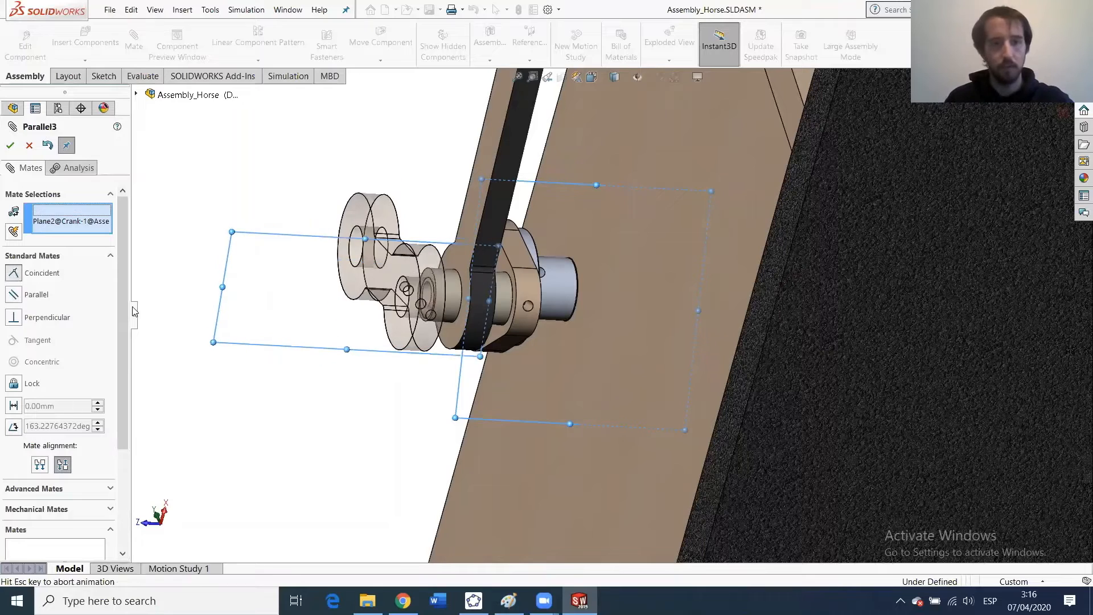
pyautogui.click(10, 146)
# Swing CrankMod downward to test its motion with the crank, and leave the Mate command.
pyautogui.scroll(-5, 447, 309)
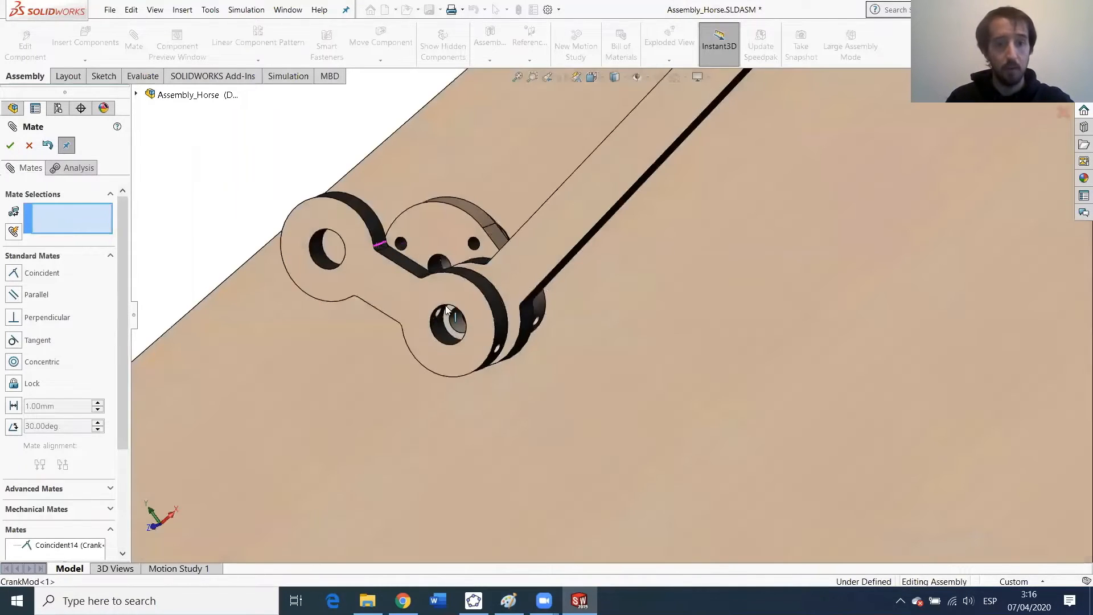
pyautogui.moveTo(454, 305); pyautogui.dragTo(497, 280, button='middle')
pyautogui.moveTo(323, 204); pyautogui.dragTo(354, 373)
pyautogui.scroll(5, 549, 310)
pyautogui.scroll(-5, 549, 312)
pyautogui.click(537, 255)
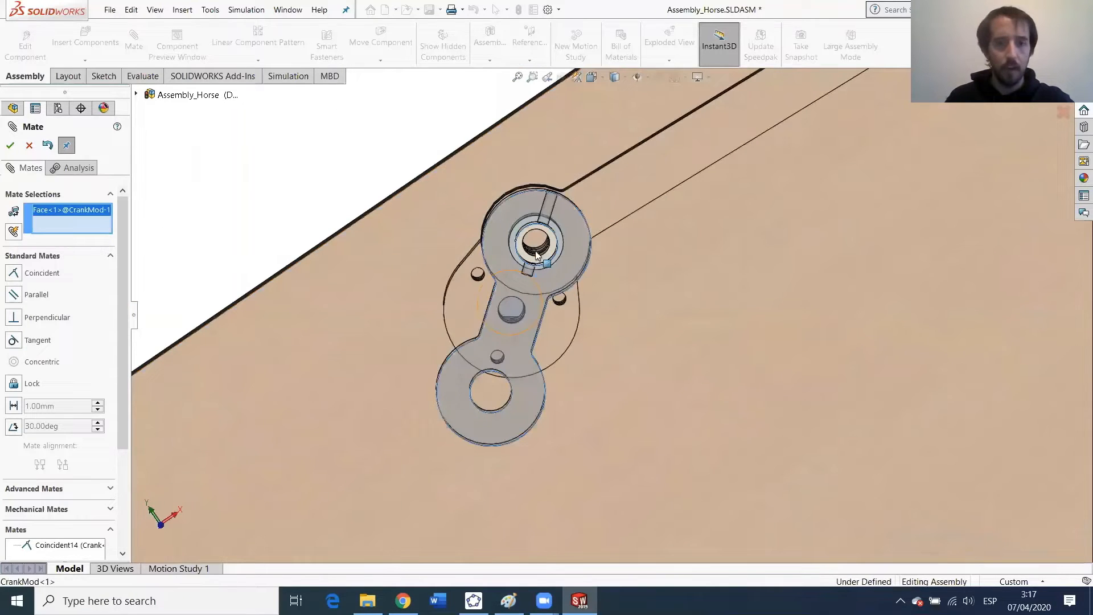
pyautogui.press('Escape')
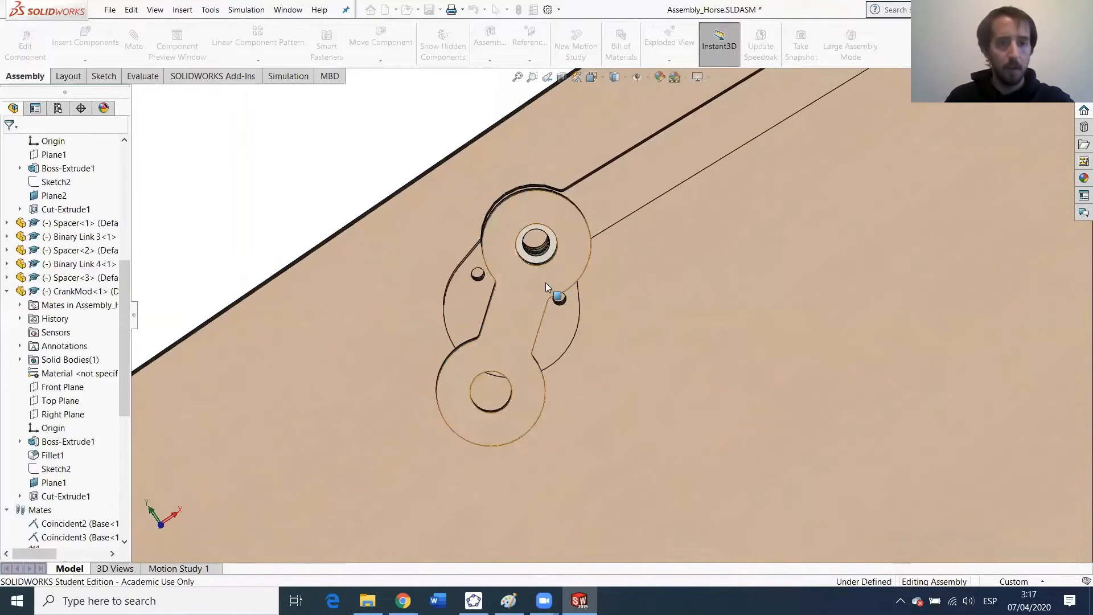
# Open the CrankMod part and set the diameters of both end holes to 0.25 in.
pyautogui.click(574, 214)
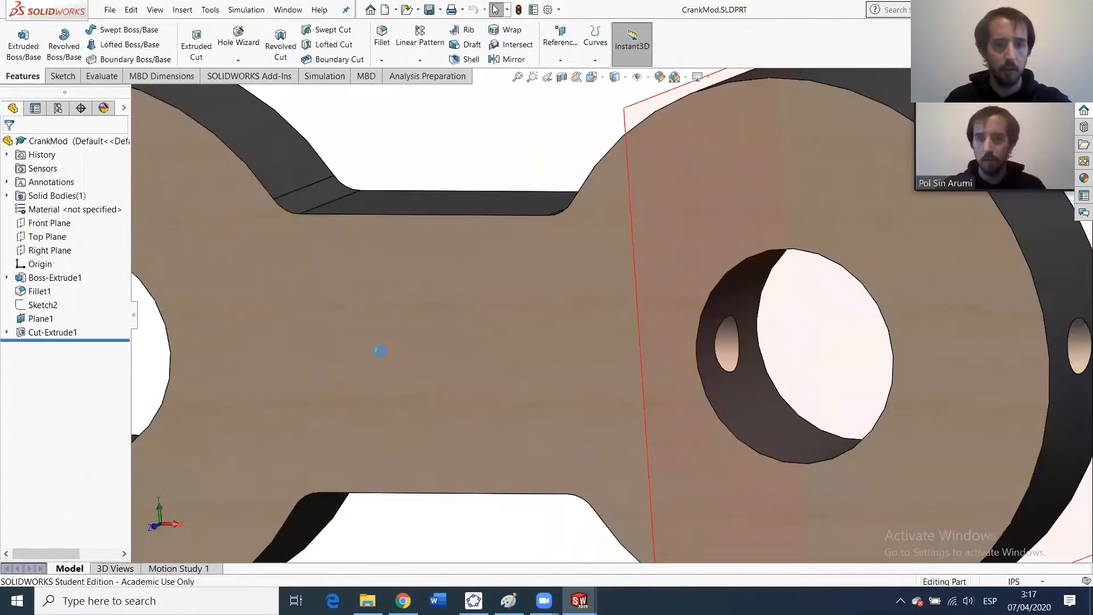
pyautogui.press('f')
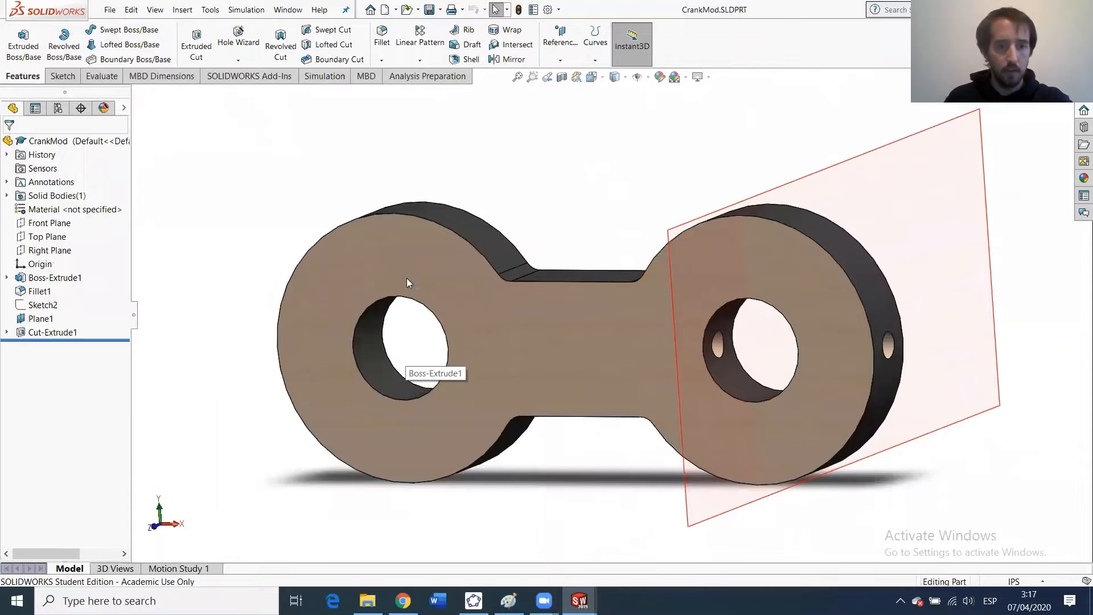
pyautogui.click(406, 280)
pyautogui.scroll(6, 438, 320)
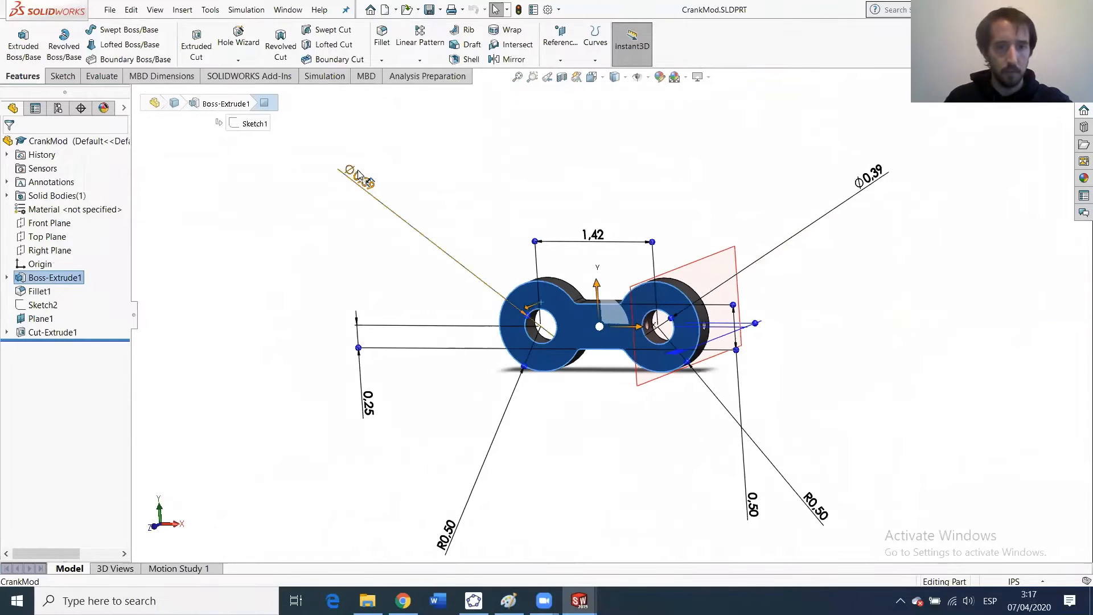
pyautogui.click(362, 175)
pyautogui.write('0.25')
pyautogui.press('Return')
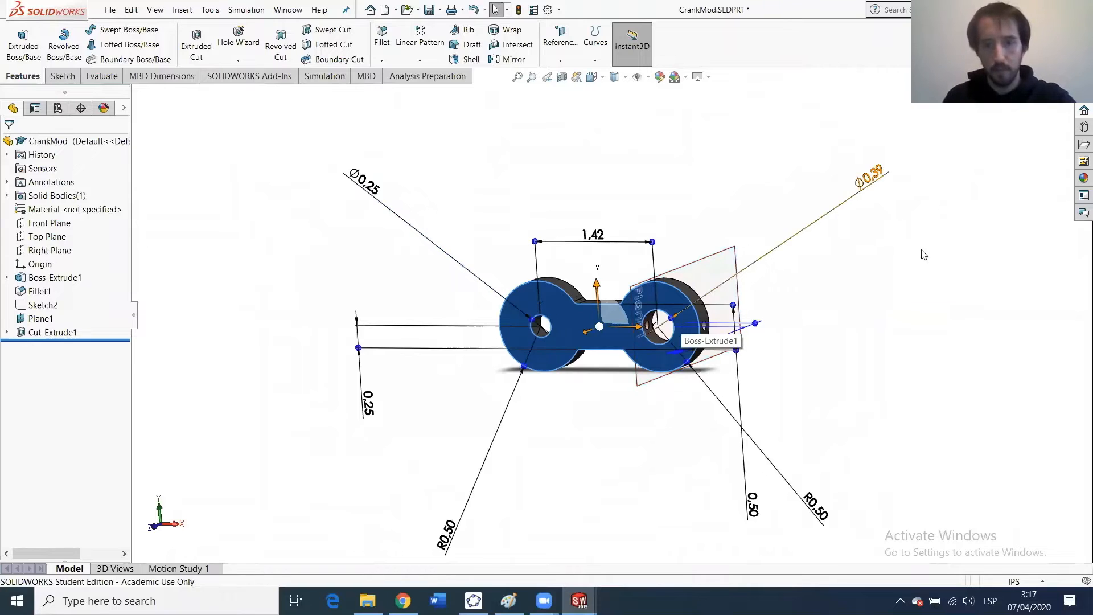
pyautogui.doubleClick(869, 183)
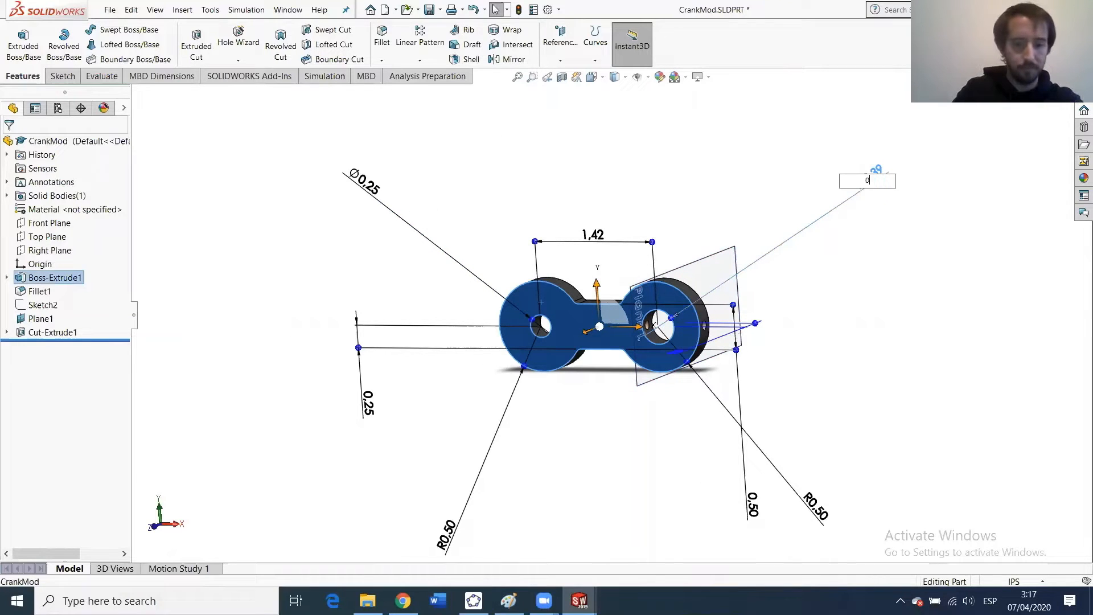
pyautogui.write('0.25')
pyautogui.press('Return')
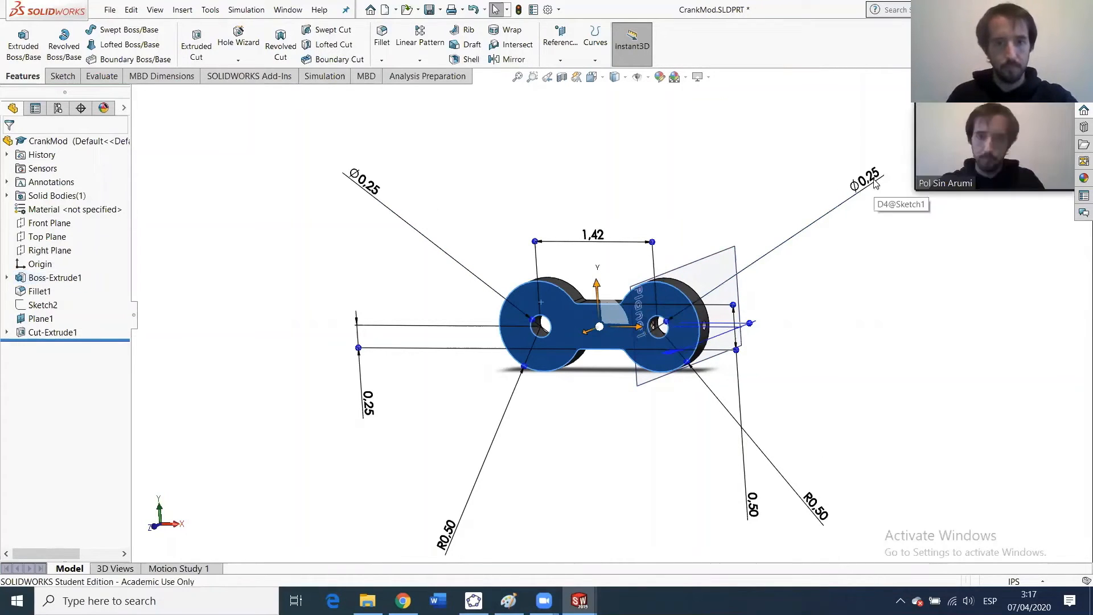
# Save the CrankMod part, return to the horse assembly and view the linkage from the side.
pyautogui.click(615, 244)
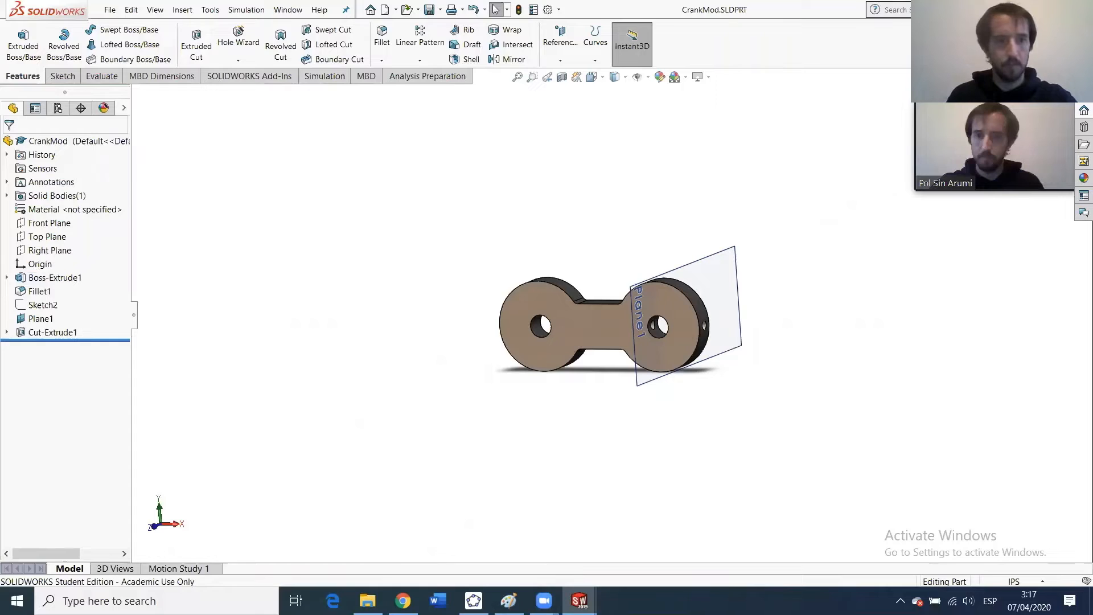
pyautogui.click(109, 84)
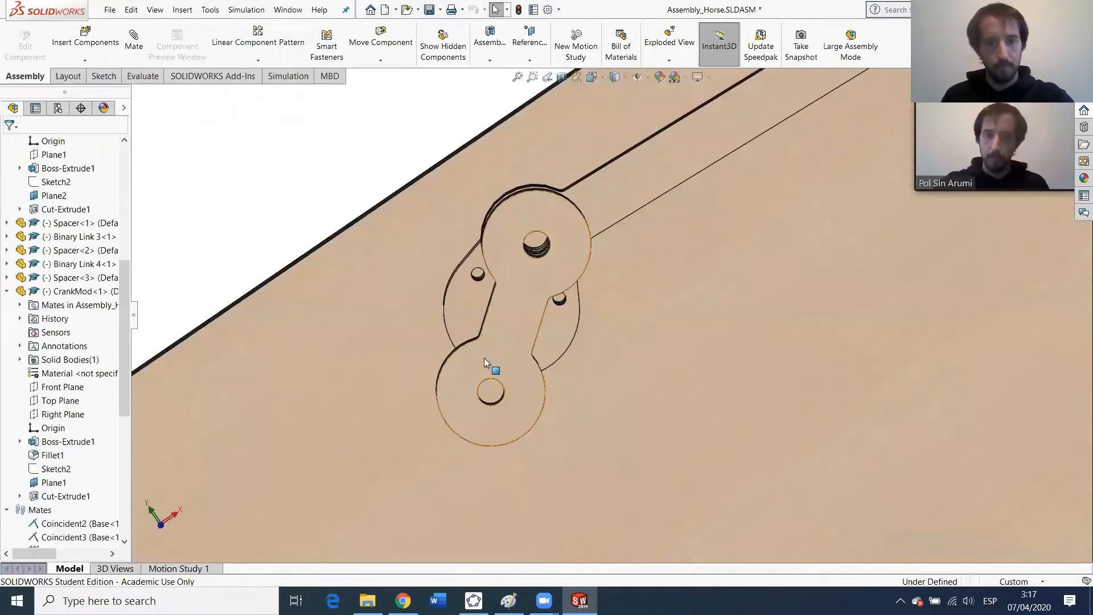
pyautogui.moveTo(516, 350); pyautogui.dragTo(563, 339, button='middle')
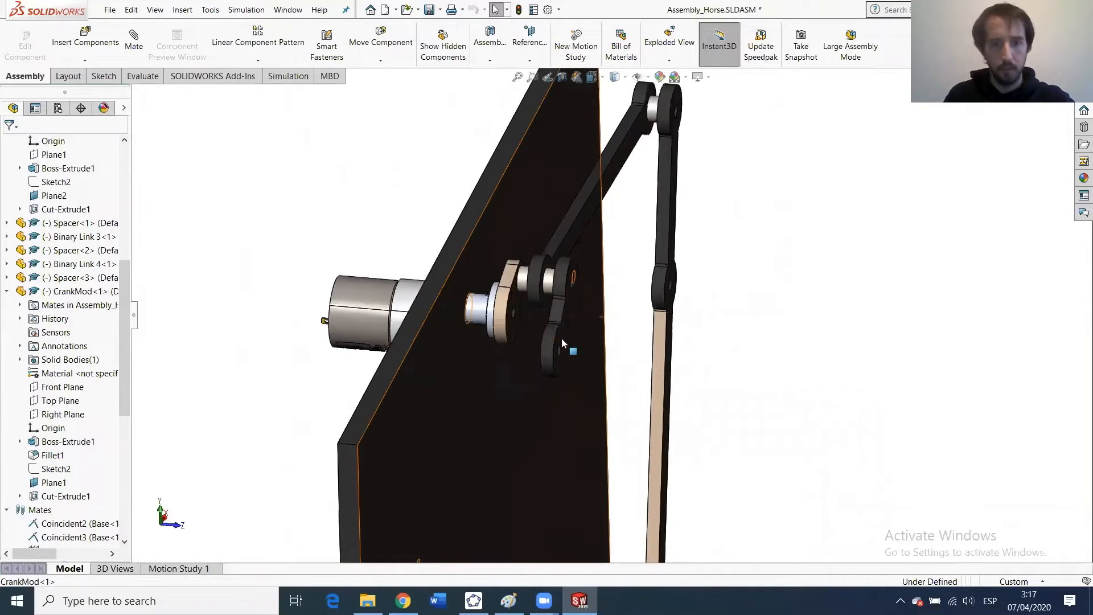
# Switch to Paint to check the link layout in Dimensions.png, and return to the SolidWorks assembly.
pyautogui.scroll(3, 563, 342)
pyautogui.moveTo(571, 317); pyautogui.dragTo(607, 548, button='middle')
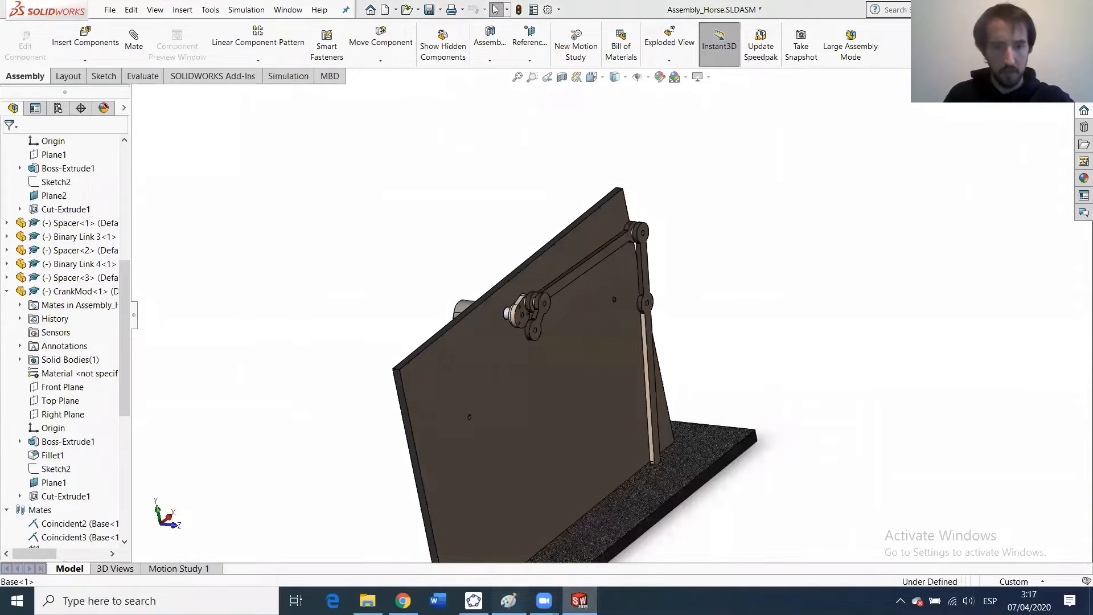
pyautogui.click(508, 600)
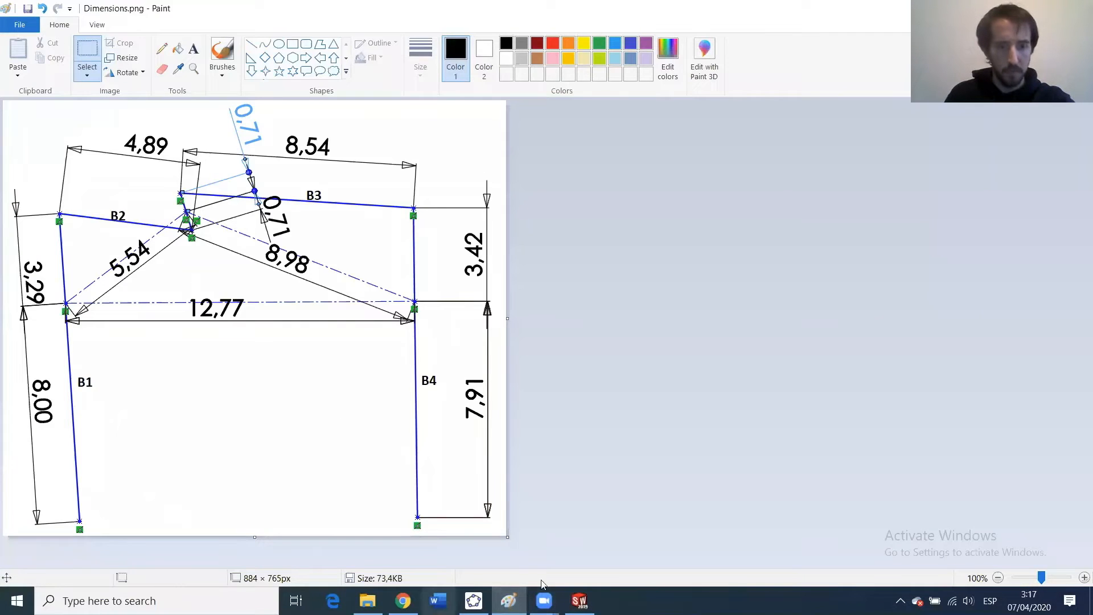
pyautogui.click(580, 601)
# Insert another Spacer part into the assembly near the lower end of CrankMod.
pyautogui.scroll(-3, 535, 342)
pyautogui.moveTo(534, 341)
pyautogui.mouseDown(button='middle')
pyautogui.moveTo(570, 348)
pyautogui.moveTo(579, 337)
pyautogui.mouseUp(button='middle')
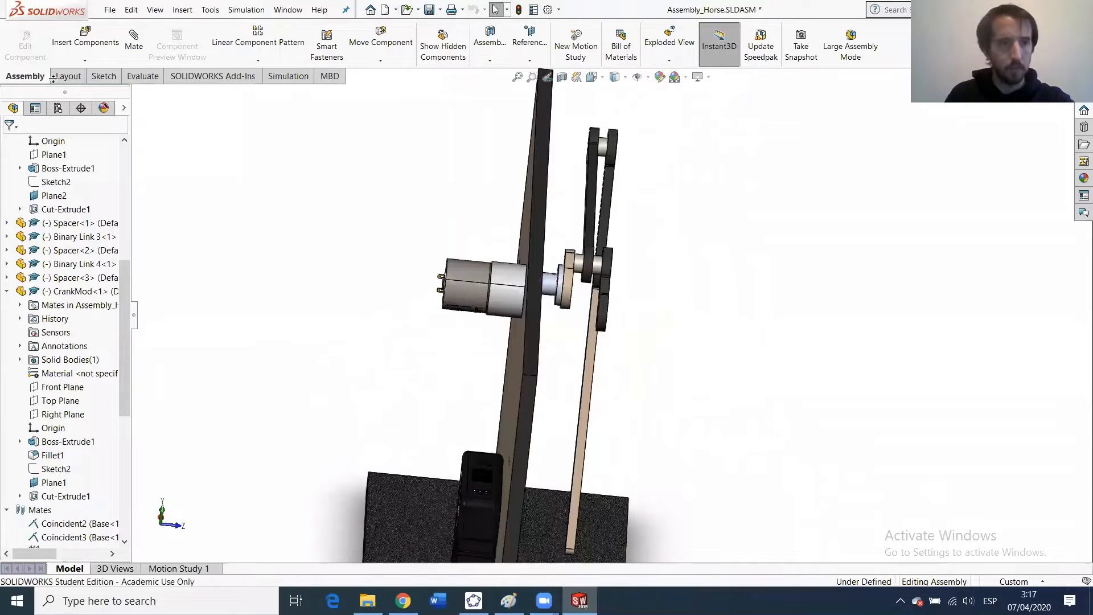
pyautogui.click(98, 36)
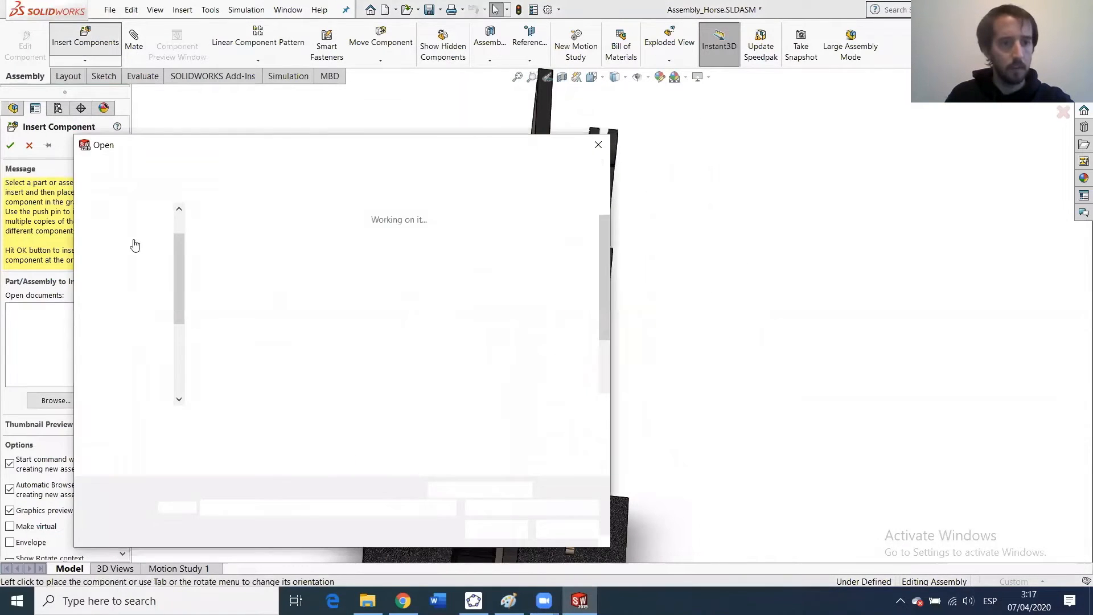
pyautogui.scroll(-2, 452, 318)
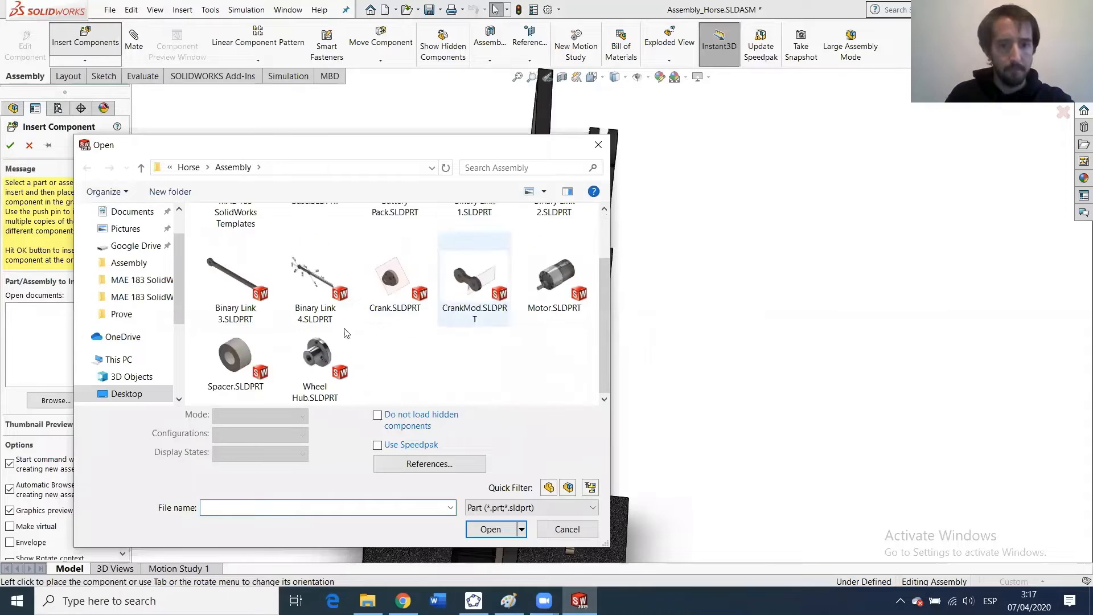
pyautogui.doubleClick(243, 360)
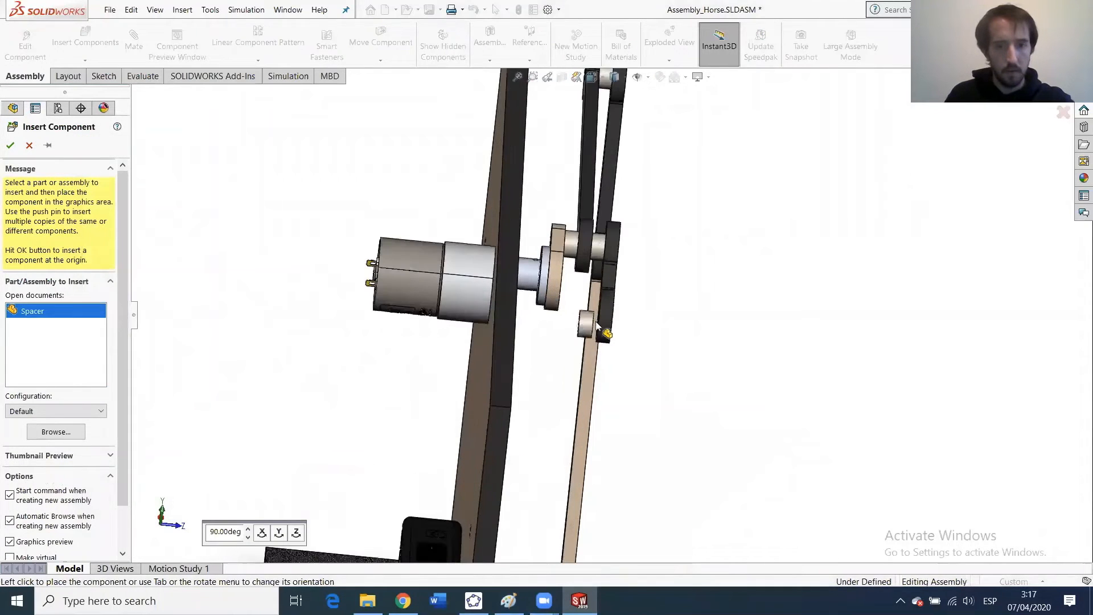
pyautogui.click(602, 326)
# Add a coincident mate between the new spacer's end face and CrankMod's inner face on the motor side.
pyautogui.scroll(-5, 556, 311)
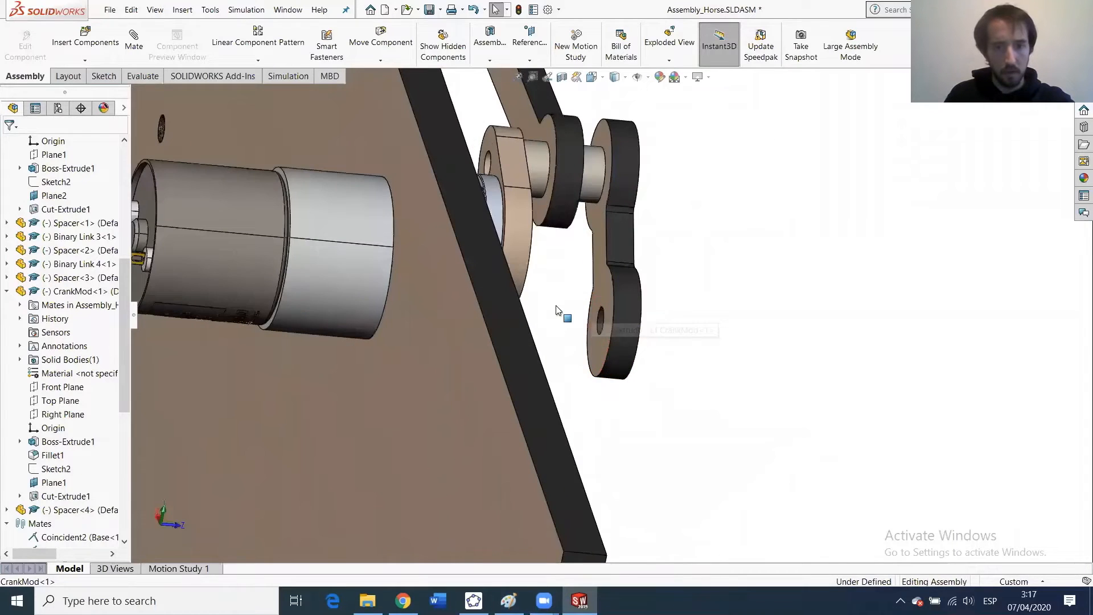
pyautogui.scroll(5, 556, 310)
pyautogui.moveTo(531, 325); pyautogui.dragTo(656, 314, button='middle')
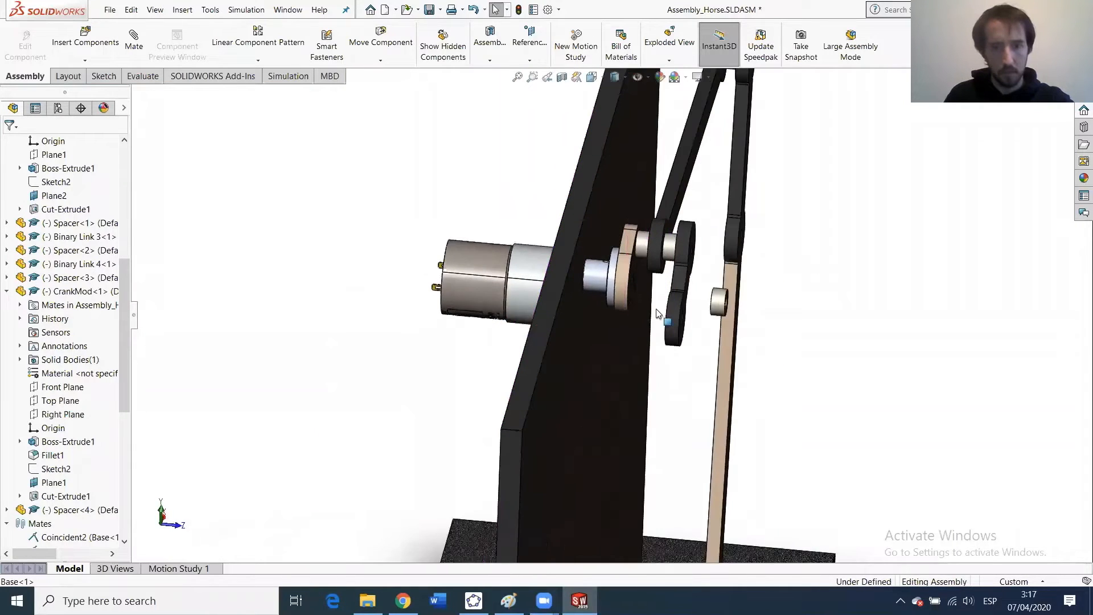
pyautogui.scroll(-8, 734, 324)
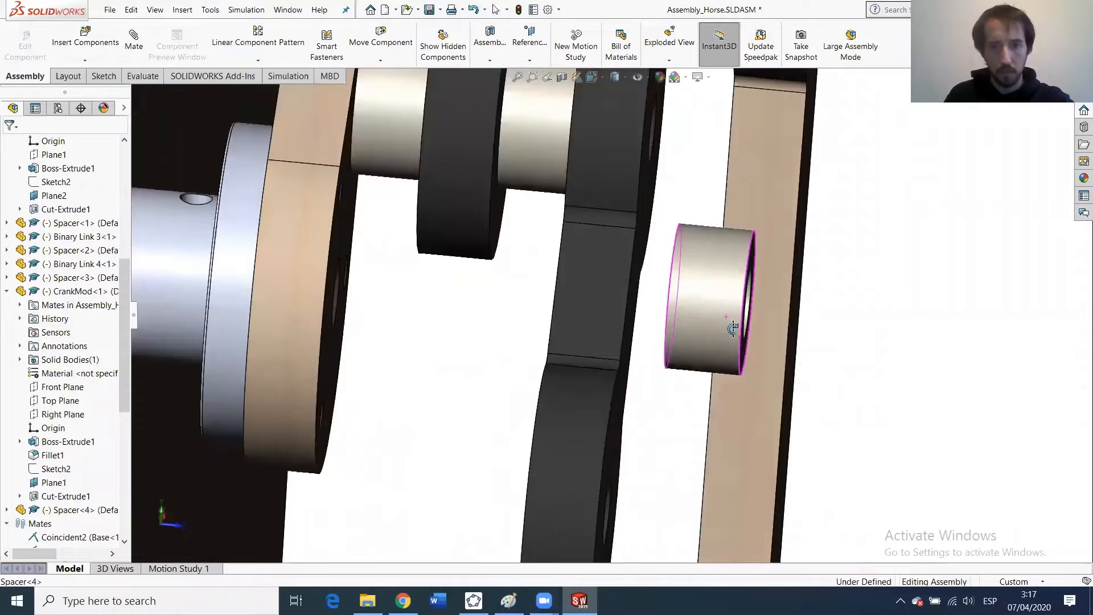
pyautogui.scroll(3, 732, 328)
pyautogui.scroll(-5, 761, 284)
pyautogui.click(755, 260)
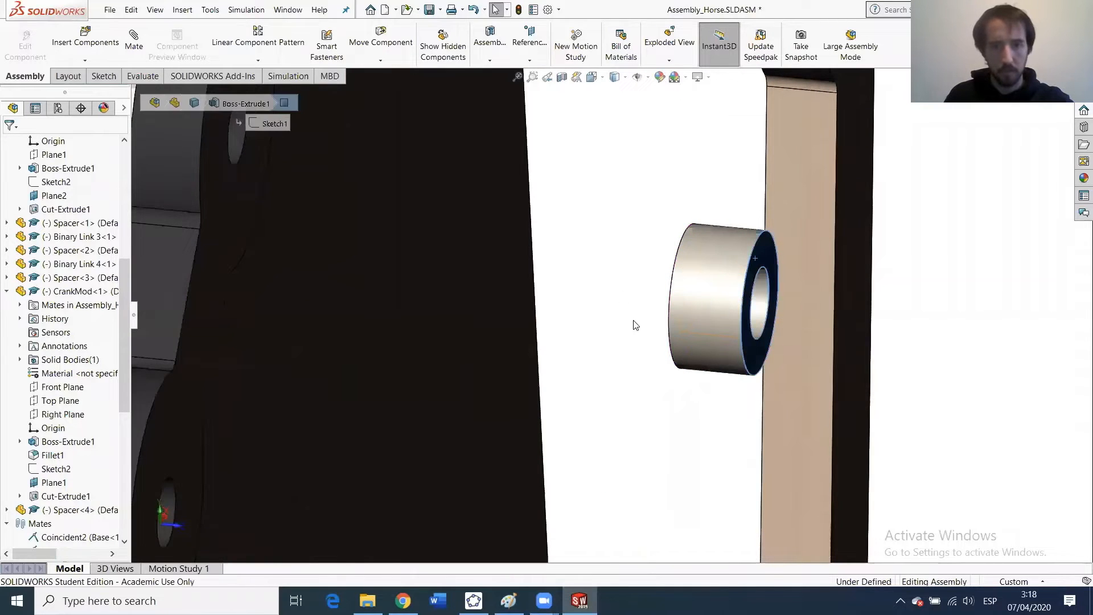
pyautogui.scroll(6, 622, 305)
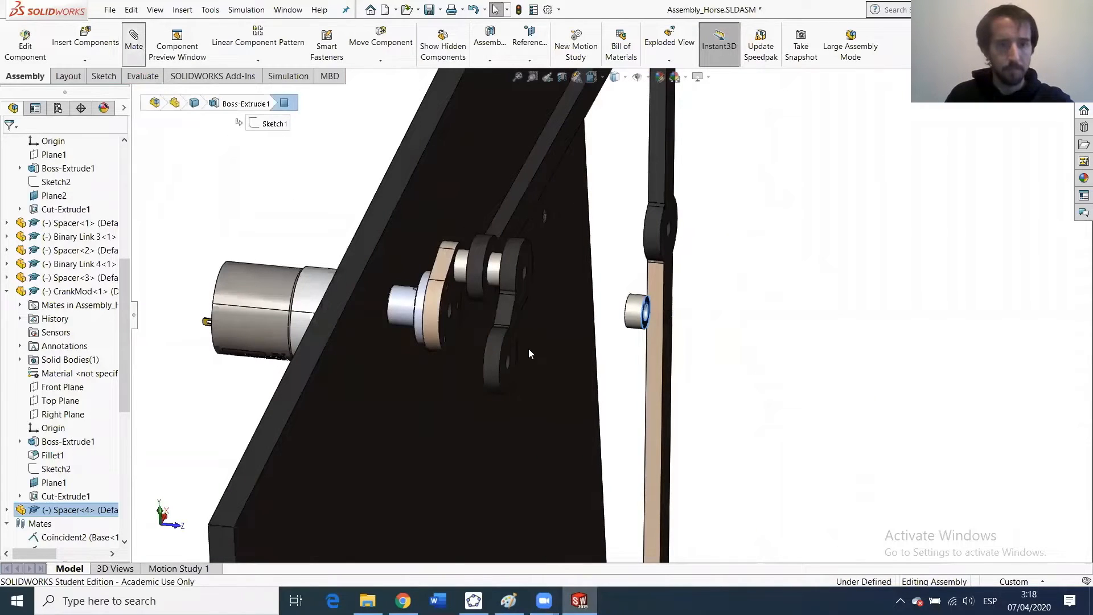
pyautogui.moveTo(527, 362); pyautogui.dragTo(567, 378, button='middle')
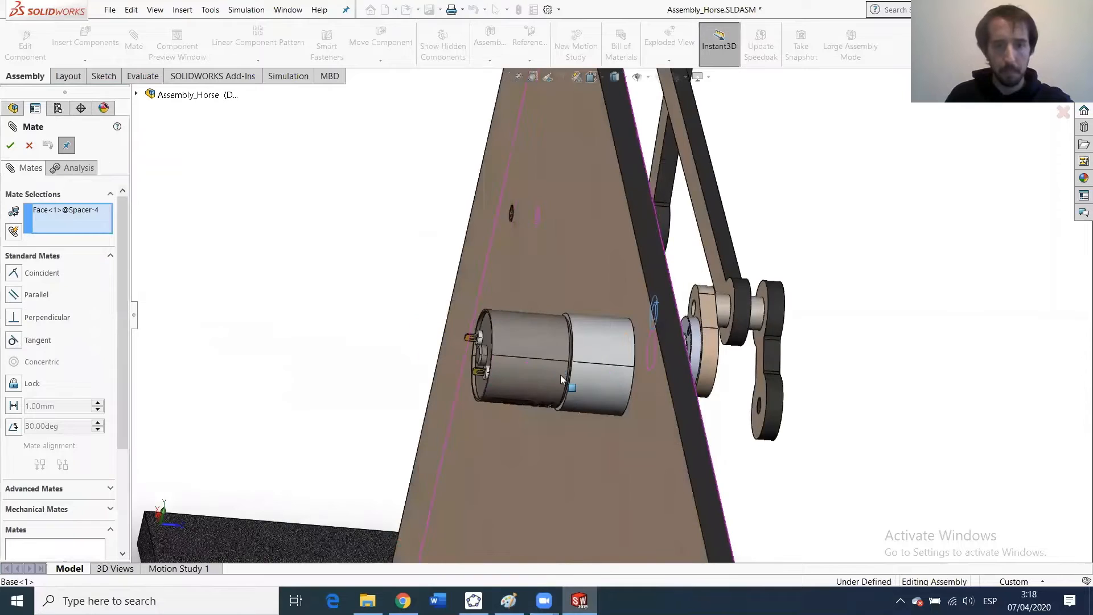
pyautogui.click(764, 388)
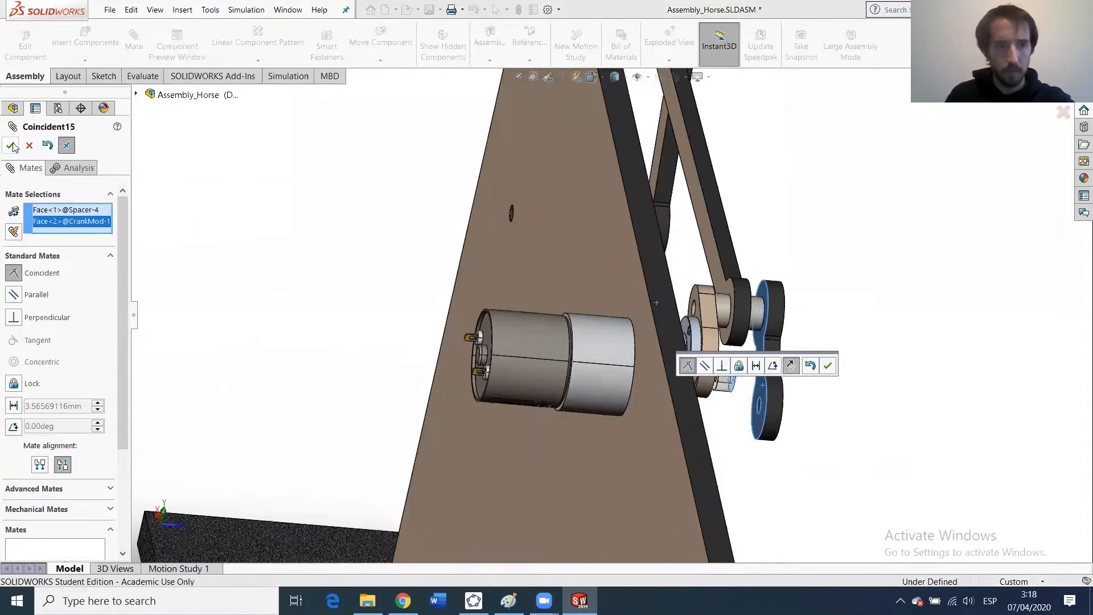
pyautogui.press('Return')
# Add a concentric mate between the new spacer's bore and CrankMod's lower hole.
pyautogui.moveTo(749, 419); pyautogui.dragTo(672, 373, button='middle')
pyautogui.scroll(-5, 830, 372)
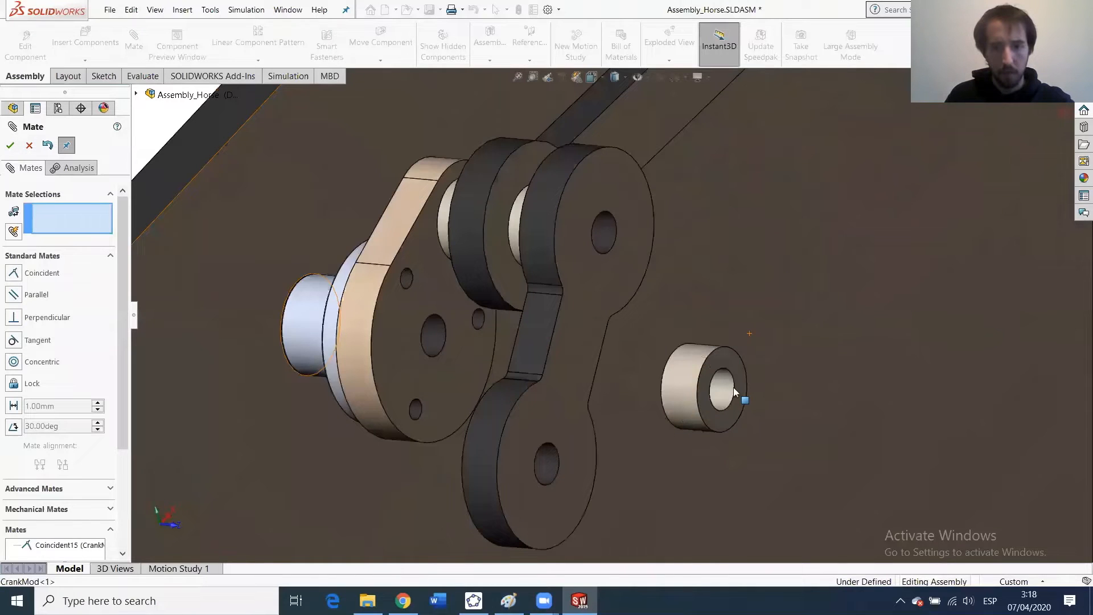
pyautogui.click(720, 383)
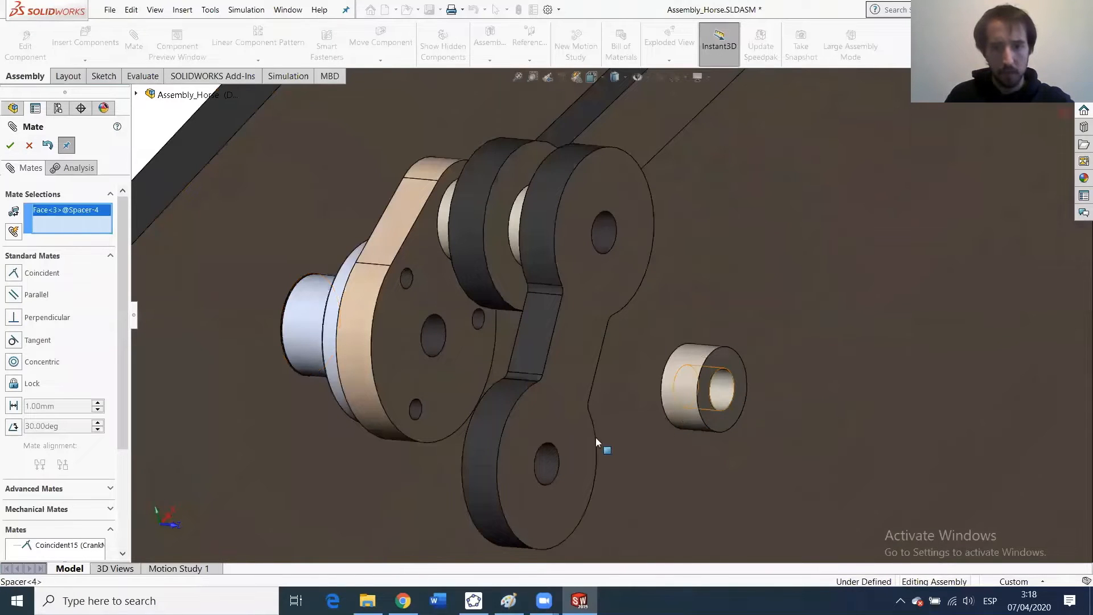
pyautogui.click(542, 468)
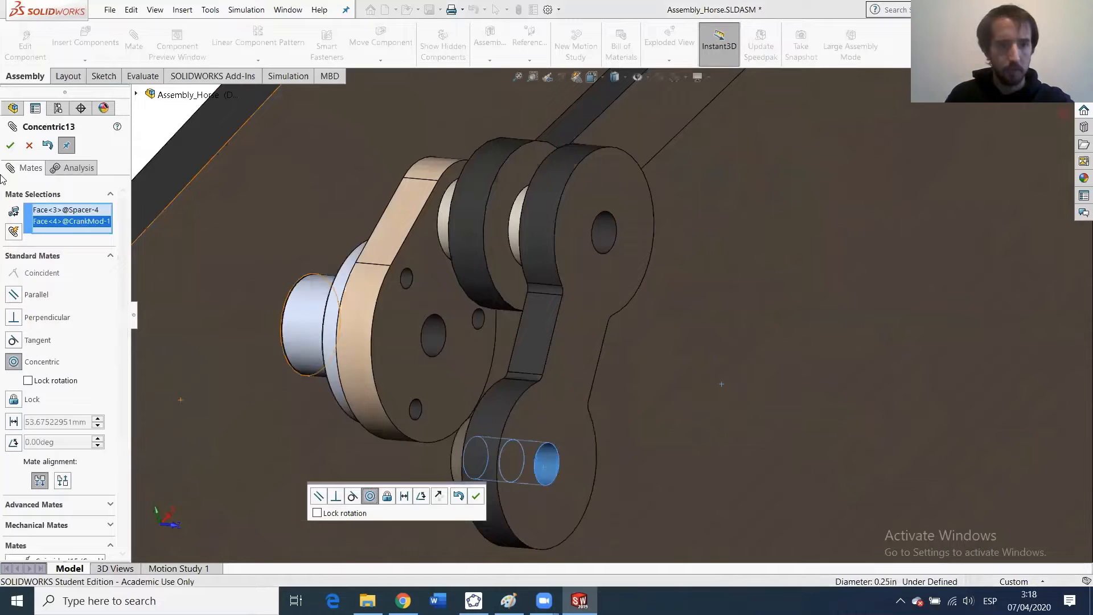
pyautogui.click(11, 146)
# Leave the Mate command and insert the Binary Link 2 part in front of the base plate, below the crank.
pyautogui.scroll(10, 779, 432)
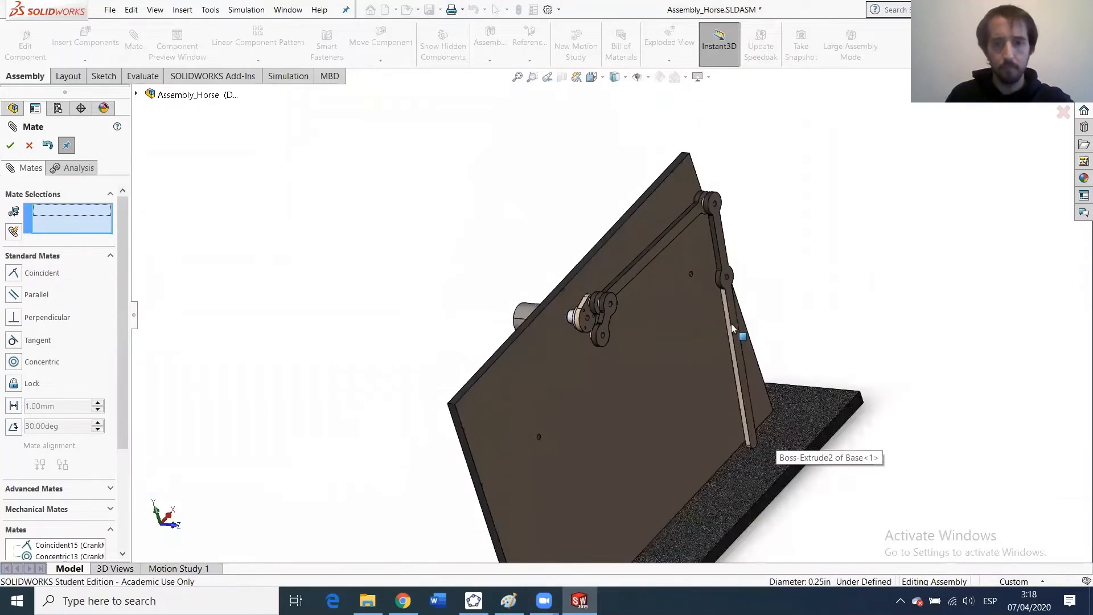
pyautogui.scroll(-3, 731, 324)
pyautogui.moveTo(596, 322); pyautogui.dragTo(545, 342, button='middle')
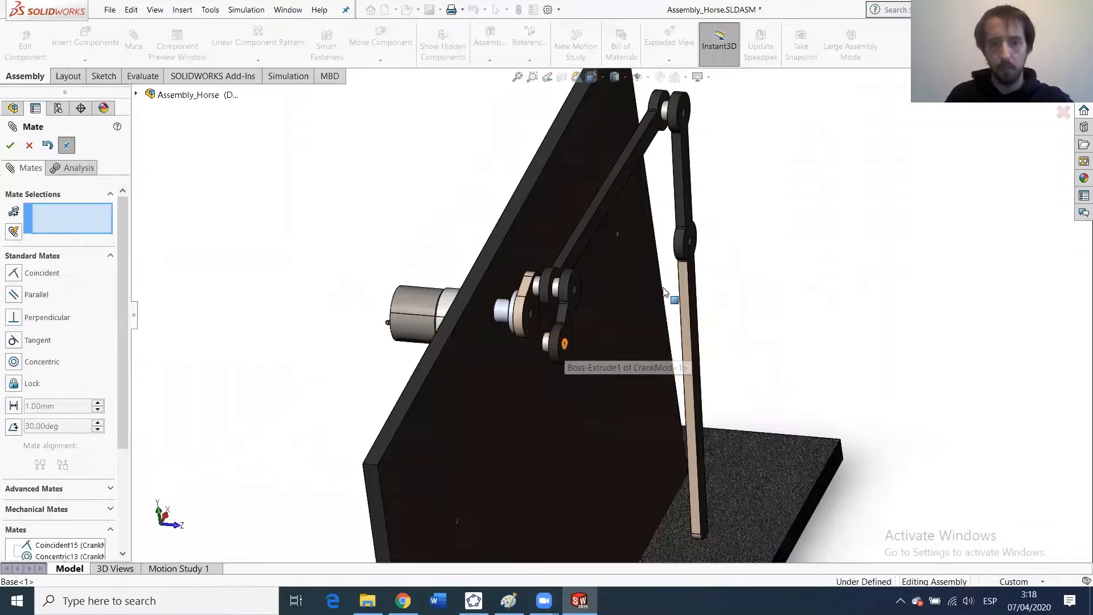
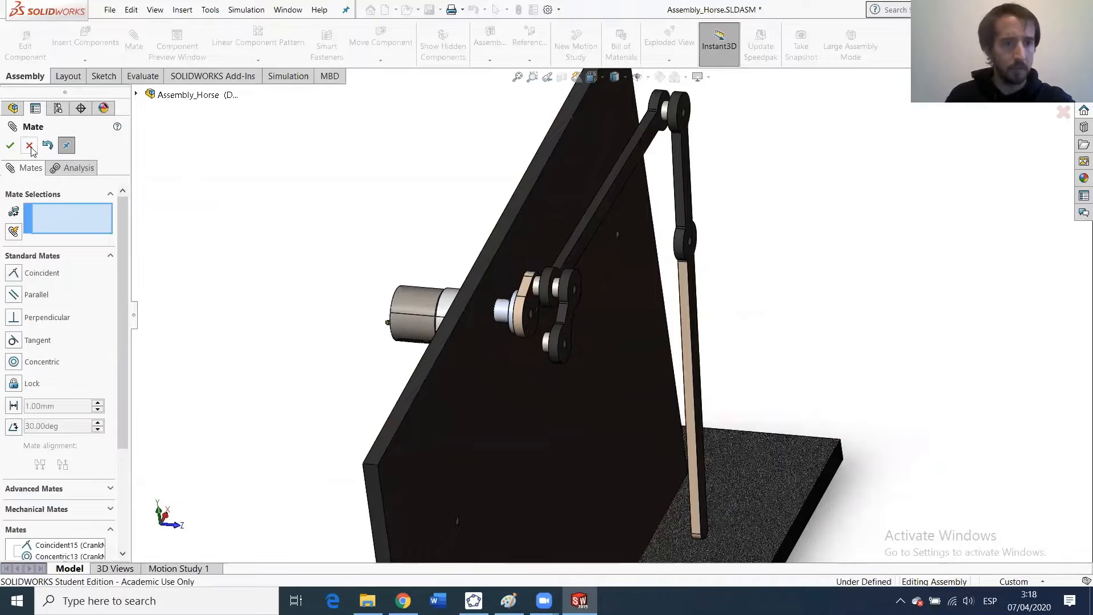
pyautogui.click(109, 30)
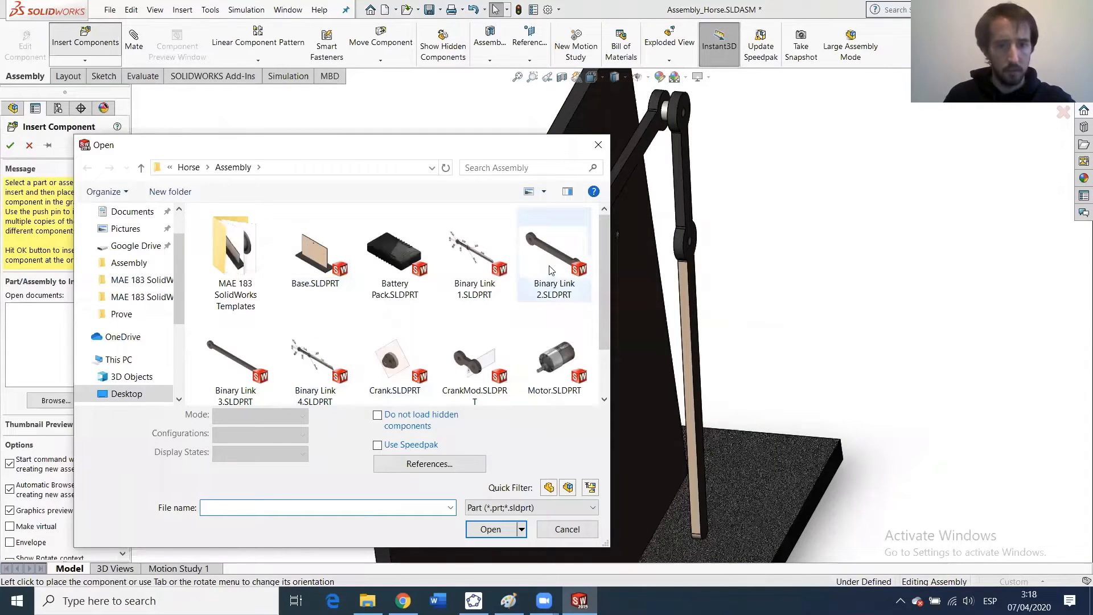
pyautogui.click(493, 505)
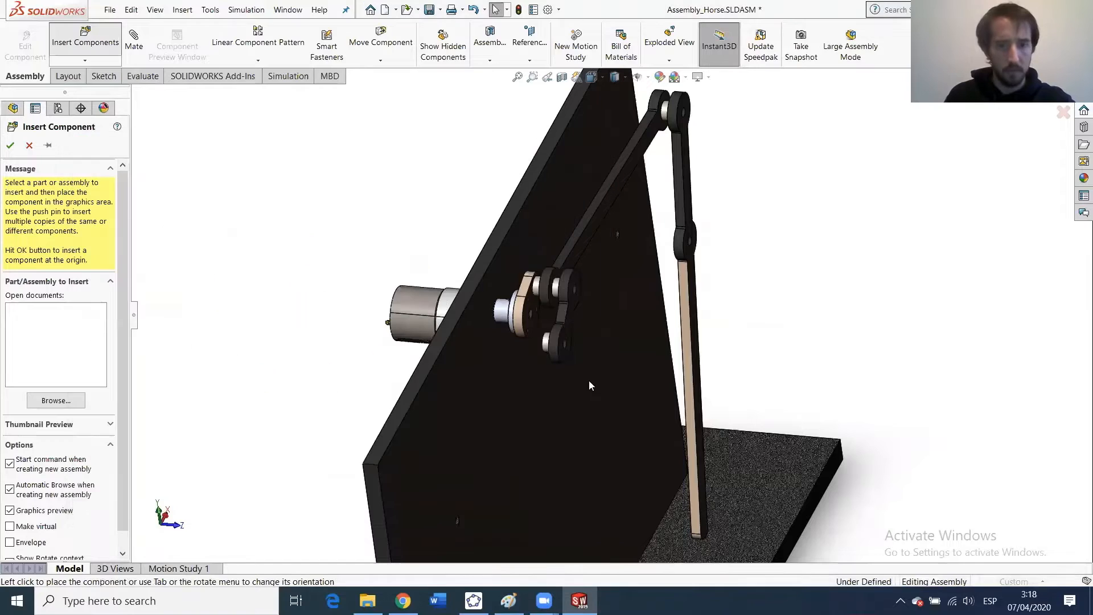
pyautogui.click(464, 417)
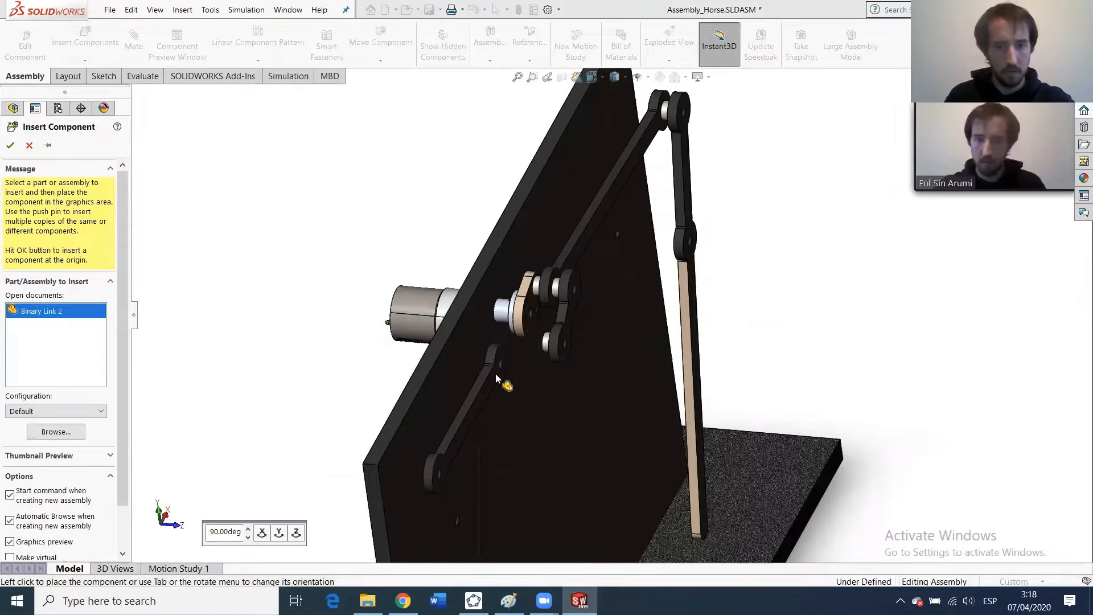
pyautogui.scroll(-1, 514, 364)
pyautogui.scroll(-1, 512, 350)
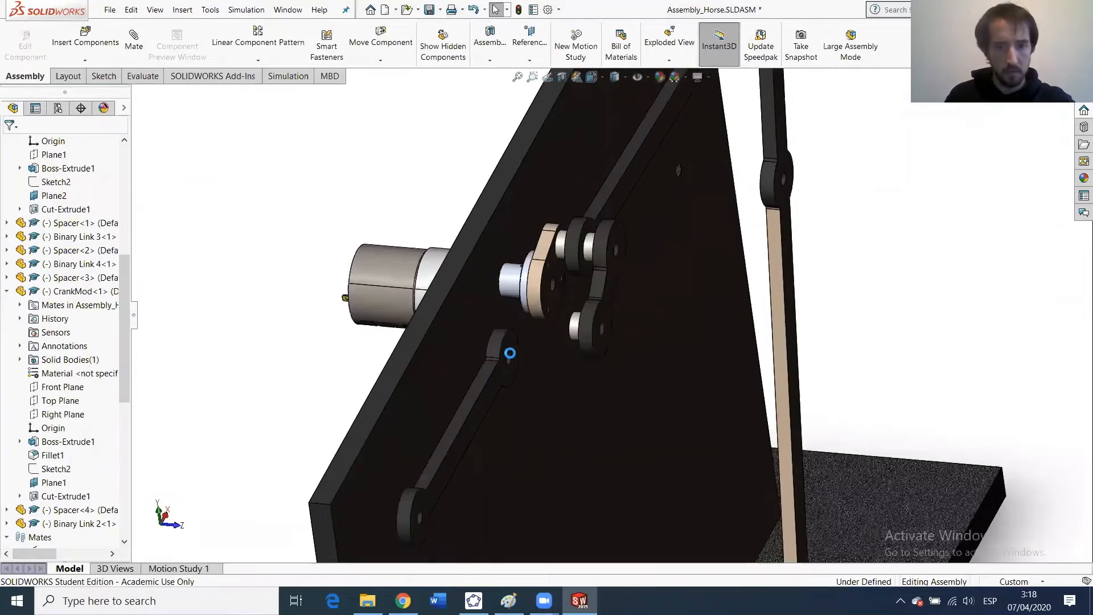
# Add a coincident mate between Binary Link 2's outer face and the free end face of CrankMod's lower spacer.
pyautogui.click(514, 344)
pyautogui.moveTo(588, 382); pyautogui.dragTo(667, 354, button='middle')
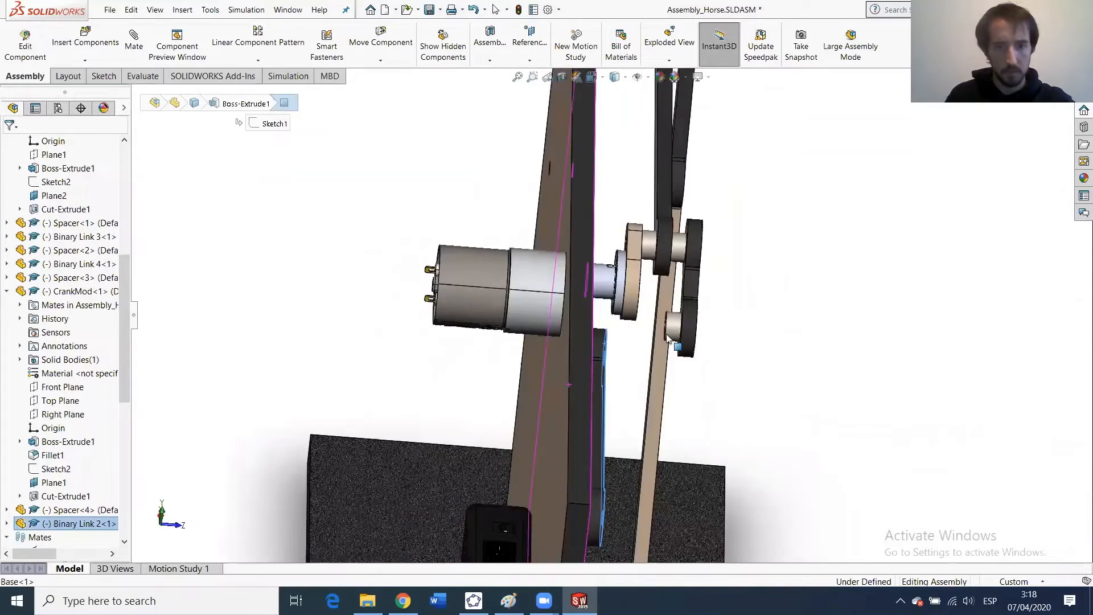
pyautogui.scroll(-6, 677, 343)
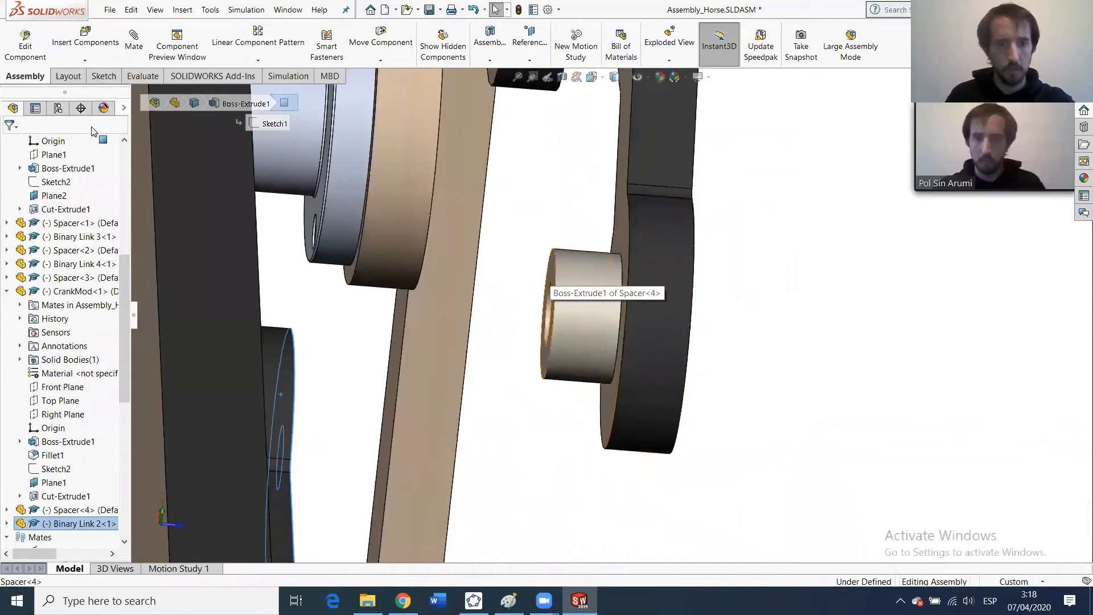
pyautogui.keyDown('ctrl'); pyautogui.click(549, 276); pyautogui.keyUp('ctrl')
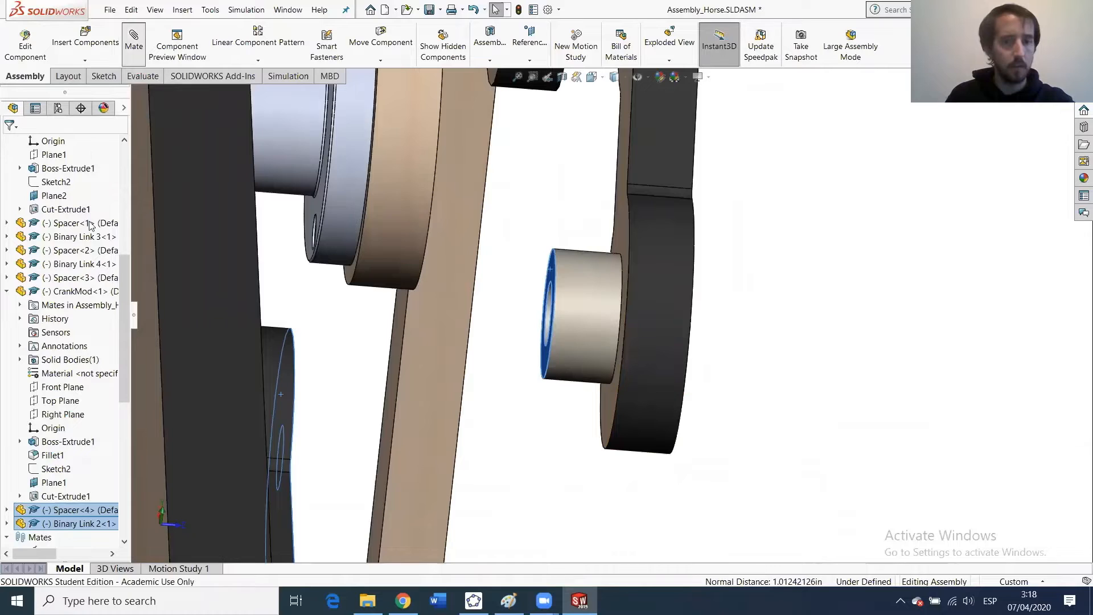
pyautogui.click(134, 41)
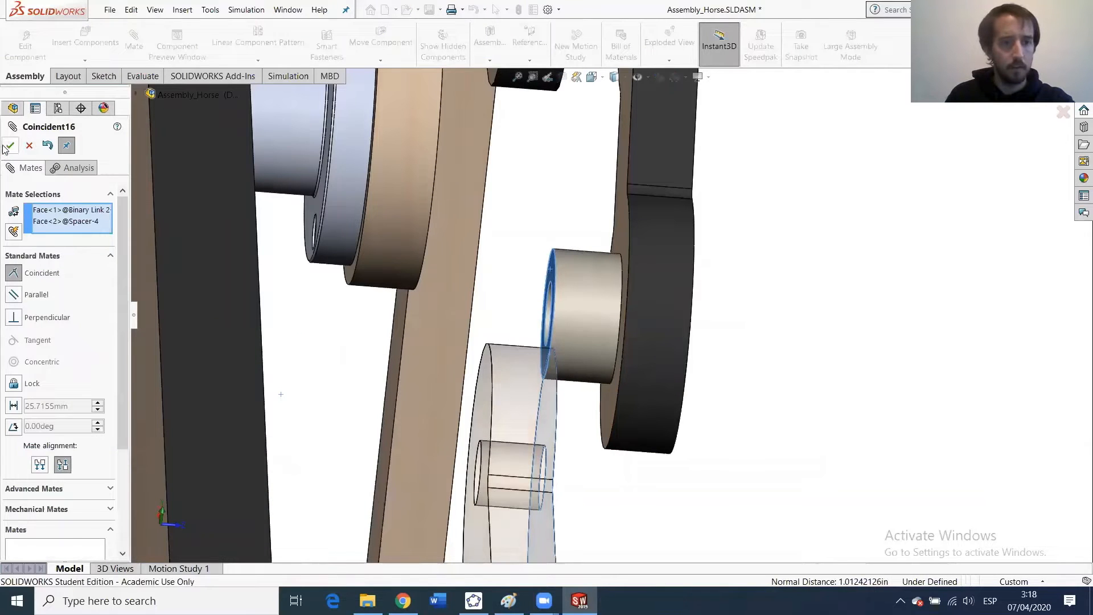
pyautogui.click(10, 145)
# Add a concentric mate between Binary Link 2's upper hole and the lower spacer's bore, and leave the Mate command.
pyautogui.scroll(-2, 473, 464)
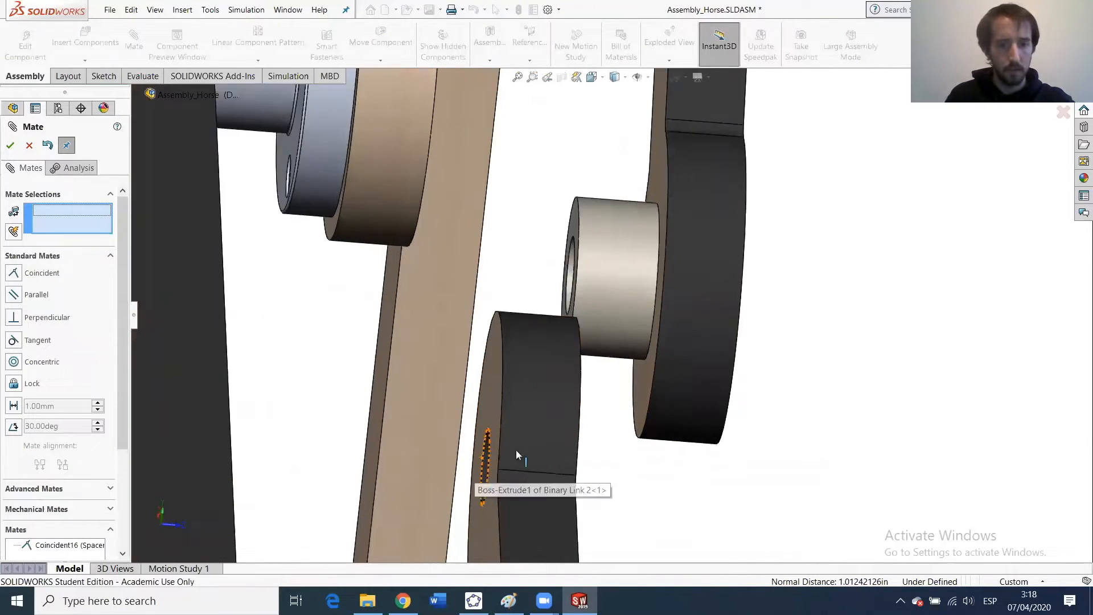
pyautogui.scroll(-2, 515, 450)
pyautogui.click(548, 407)
pyautogui.scroll(2, 639, 253)
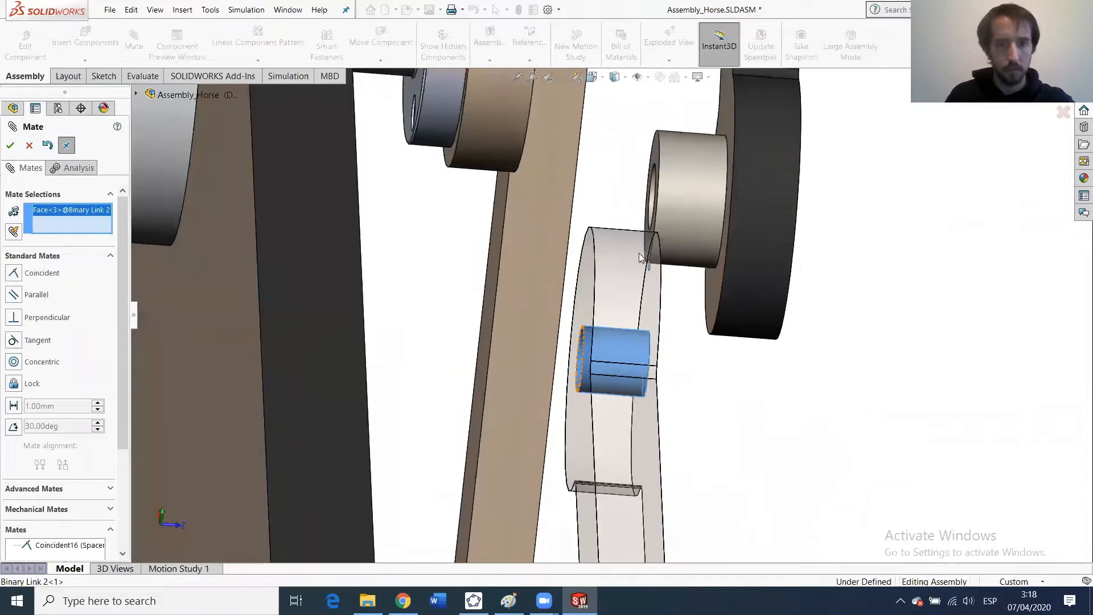
pyautogui.scroll(-3, 655, 227)
pyautogui.click(658, 197)
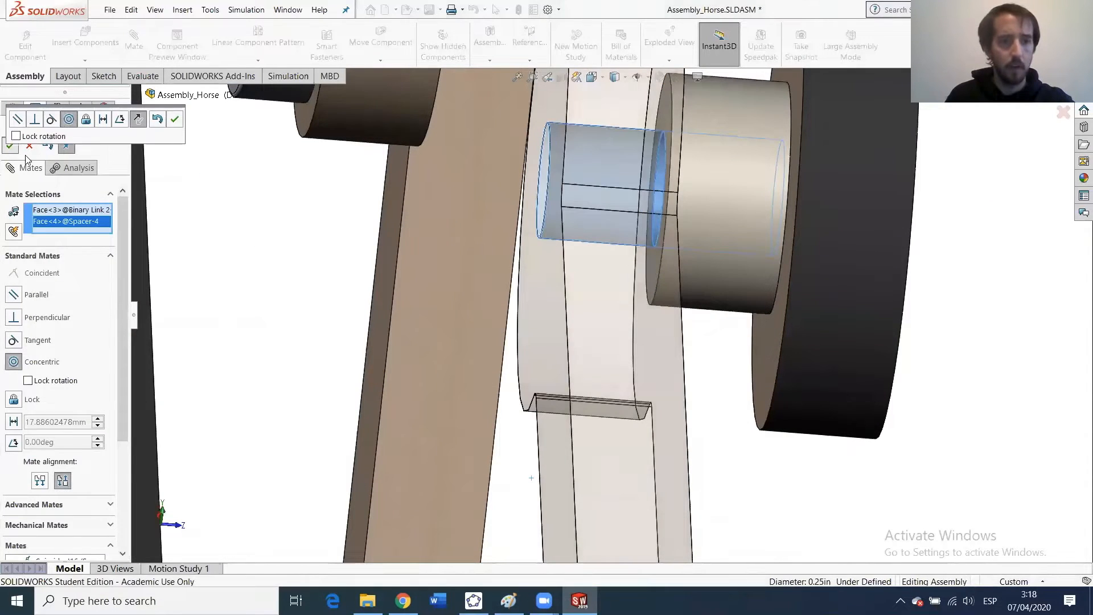
pyautogui.click(10, 146)
pyautogui.scroll(5, 700, 399)
pyautogui.moveTo(667, 425); pyautogui.dragTo(626, 409, button='middle')
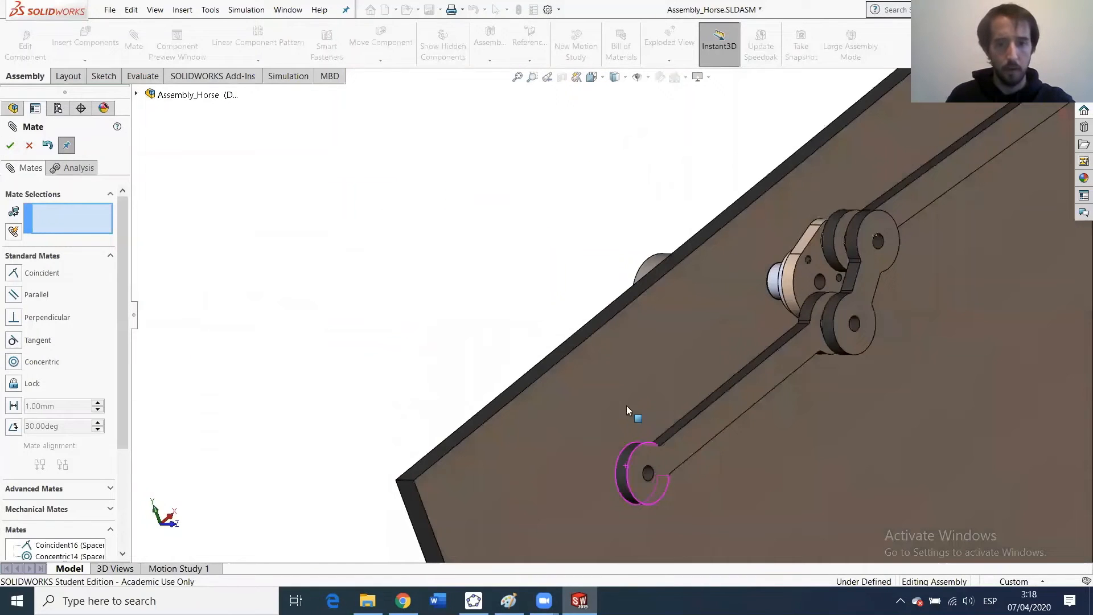
pyautogui.scroll(5, 681, 444)
pyautogui.scroll(-4, 700, 370)
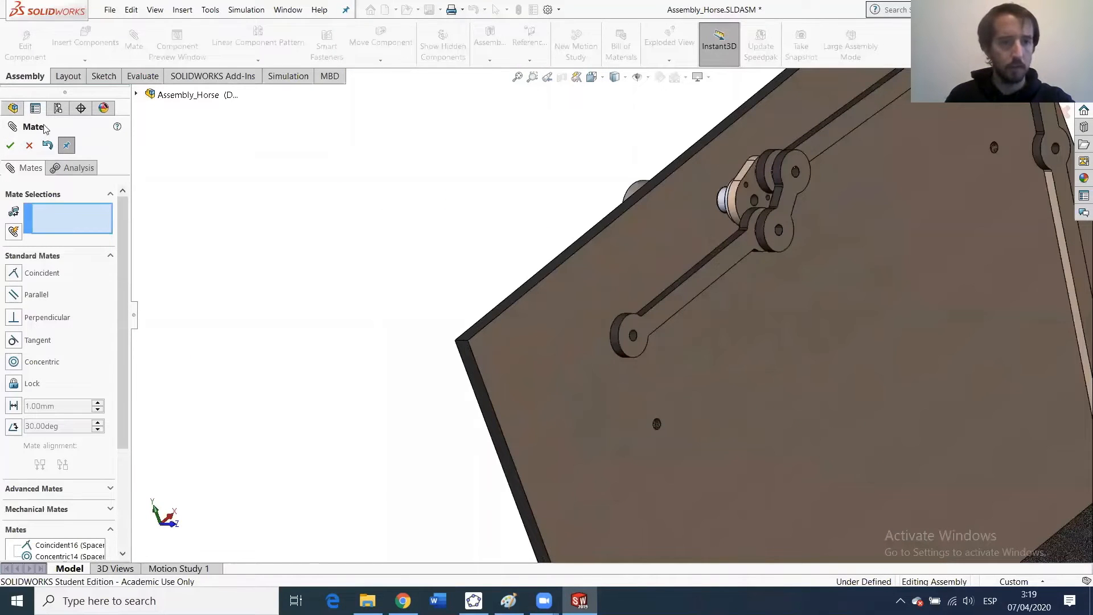
pyautogui.press('Escape')
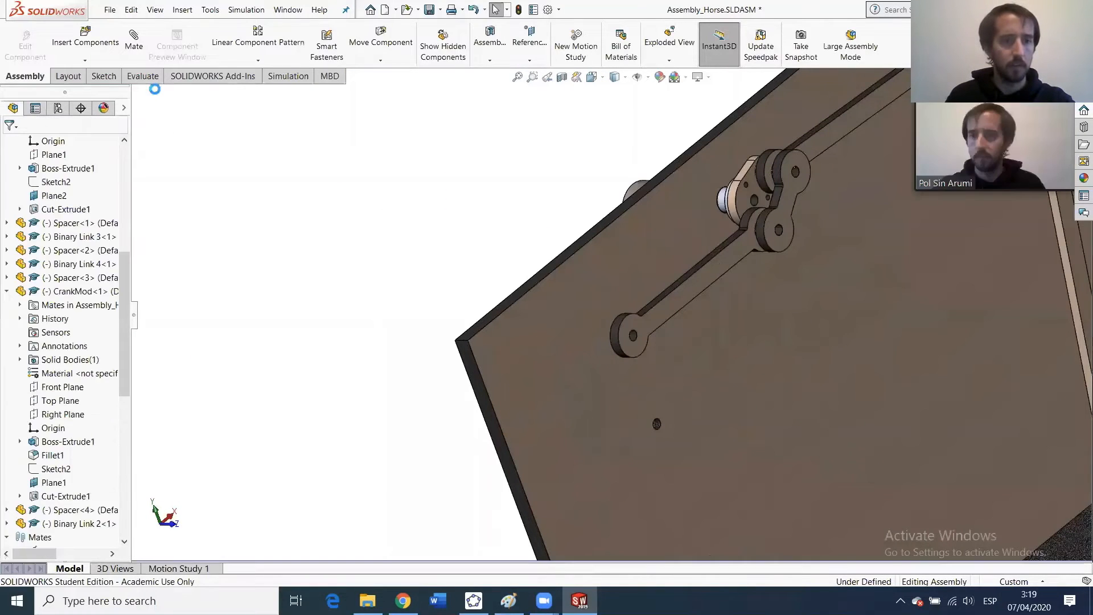
# Insert another Spacer part in front of the base plate, near the free end of Binary Link 2.
pyautogui.click(85, 40)
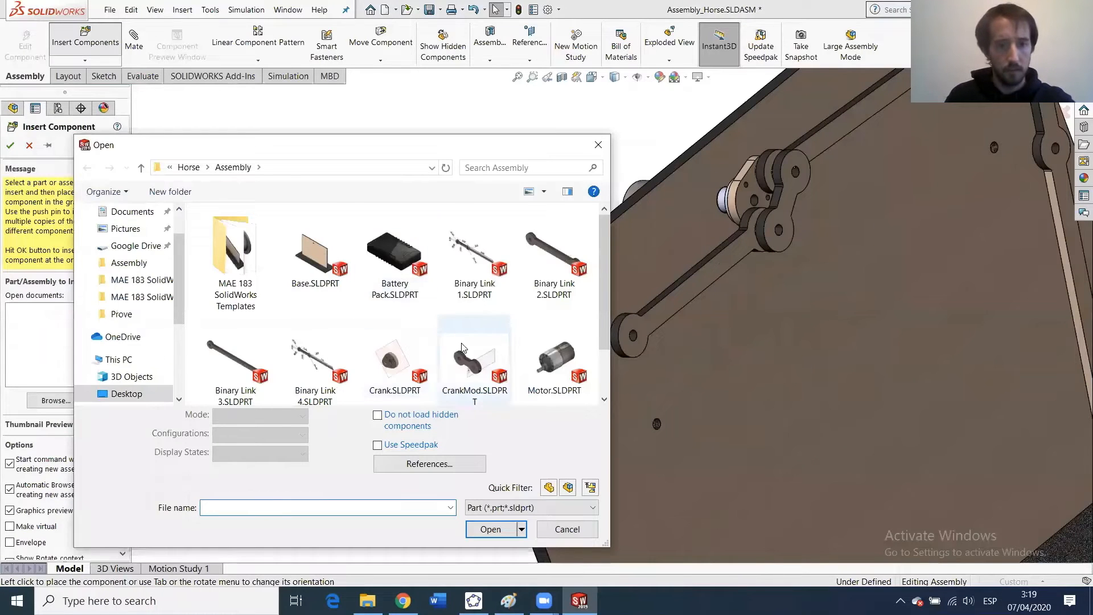
pyautogui.scroll(-2, 291, 342)
pyautogui.click(237, 358)
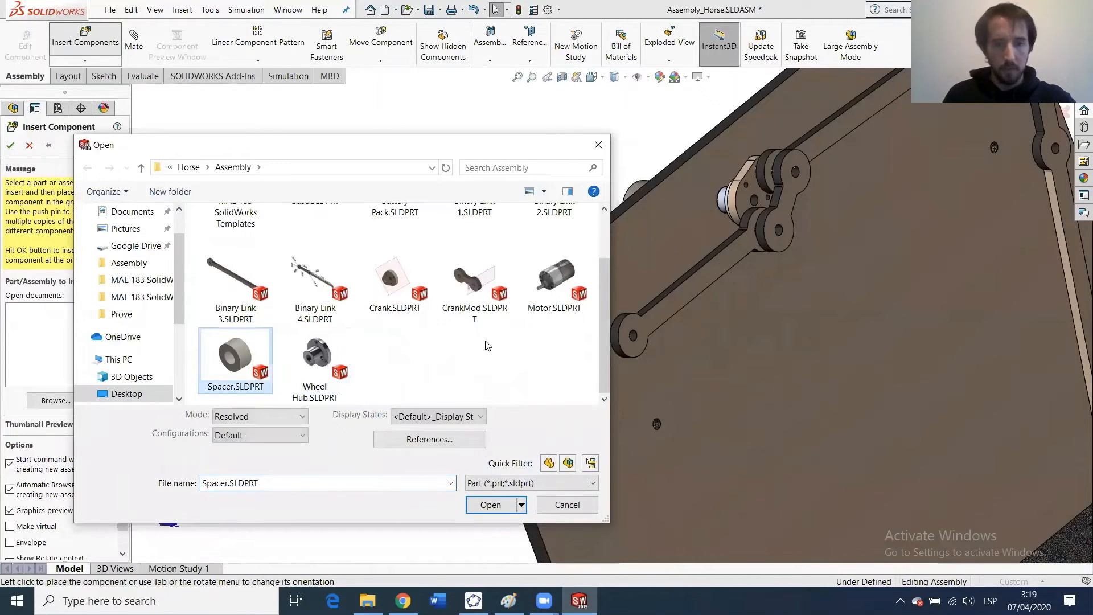
pyautogui.click(490, 504)
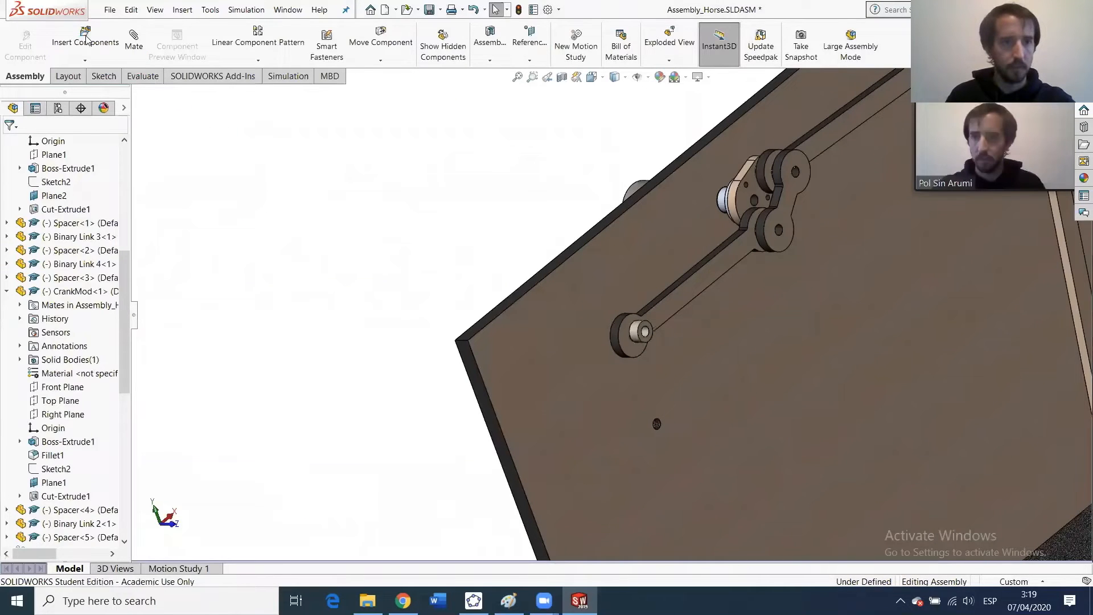
# Insert the Binary Link 1 part beside the base plate, next to the free end of Binary Link 2.
pyautogui.click(91, 39)
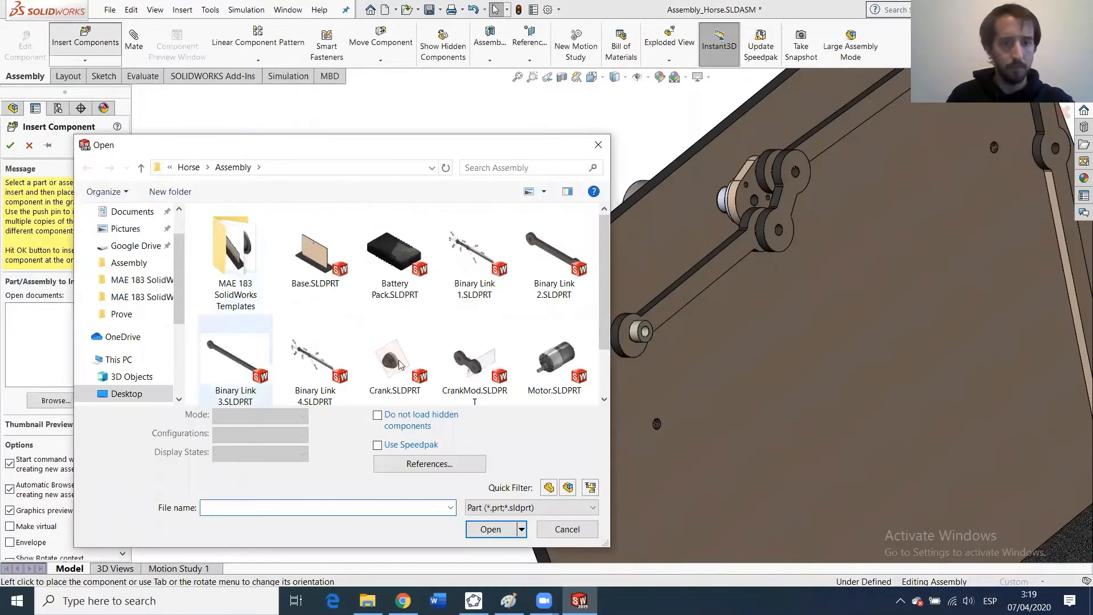
pyautogui.click(491, 267)
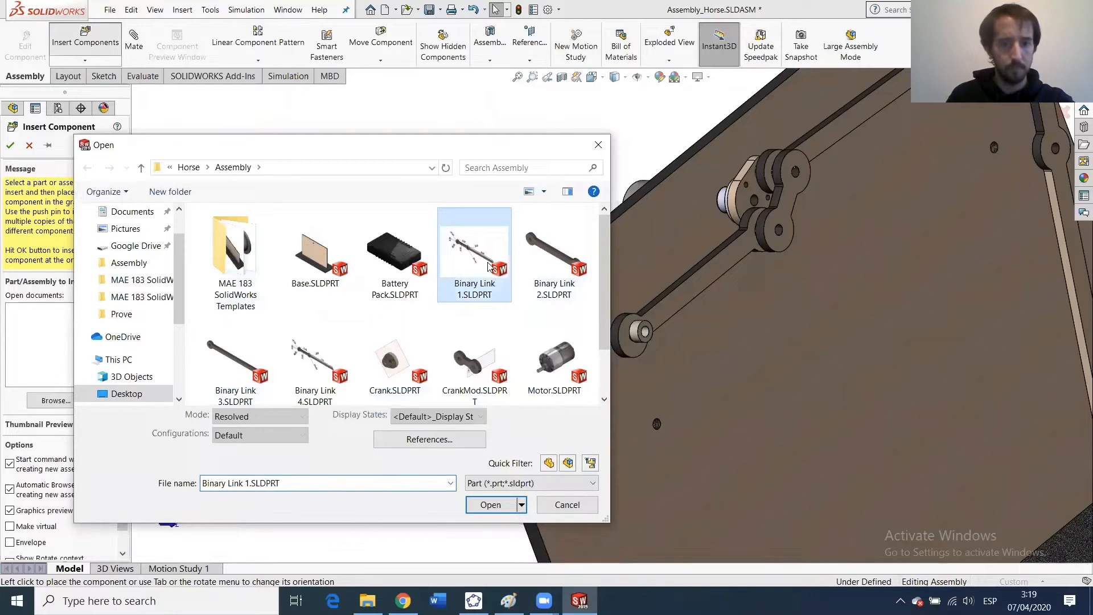
pyautogui.press('Return')
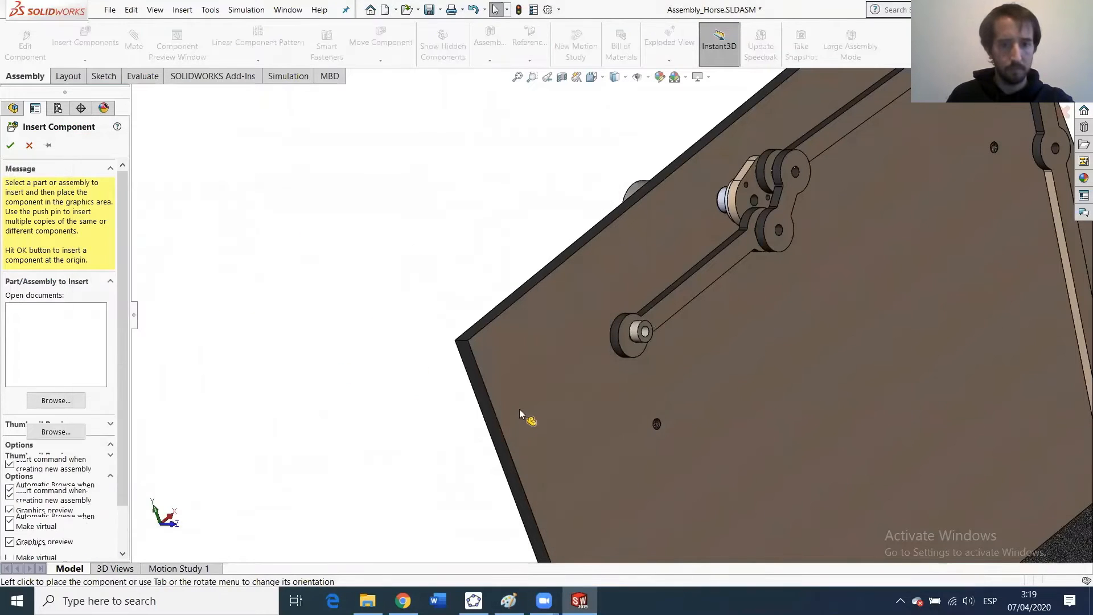
pyautogui.click(563, 351)
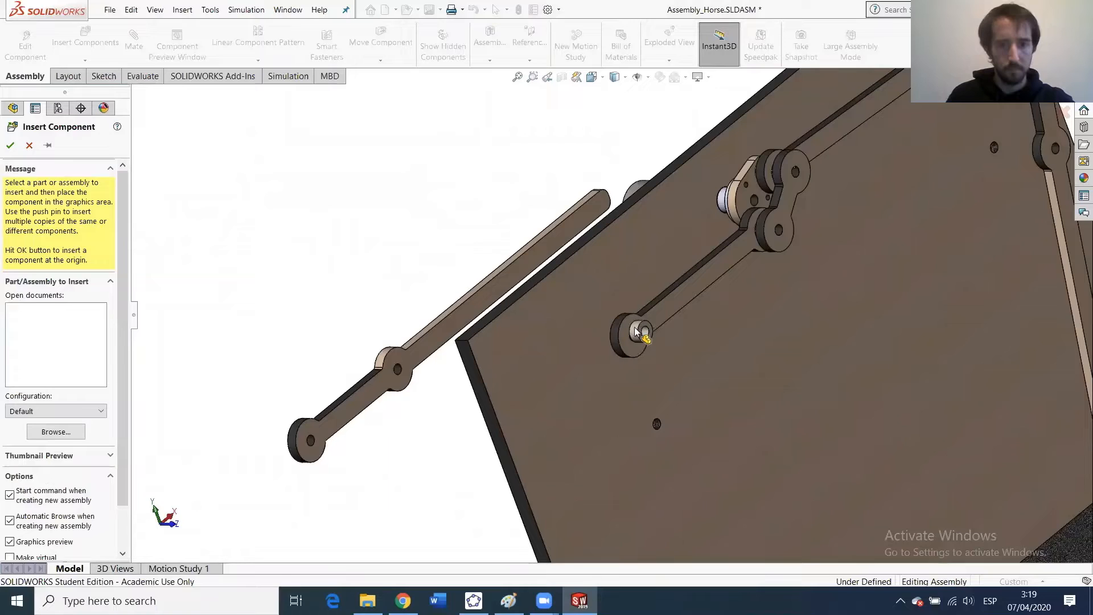
# Add a coincident mate with flipped alignment between the new spacer's end face and Binary Link 2's outer face.
pyautogui.scroll(-2, 639, 347)
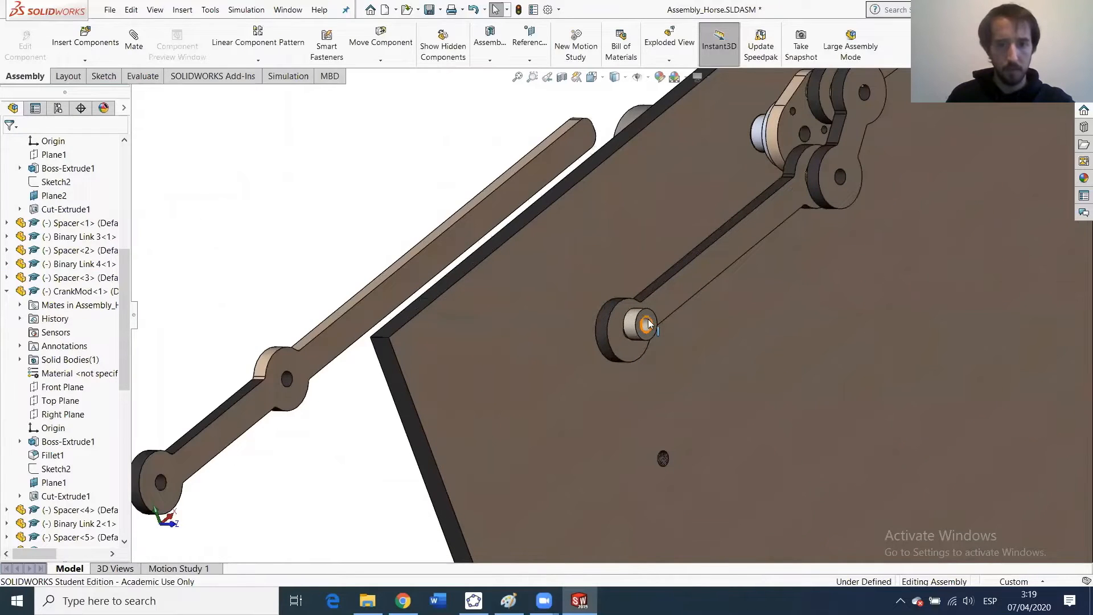
pyautogui.click(649, 322)
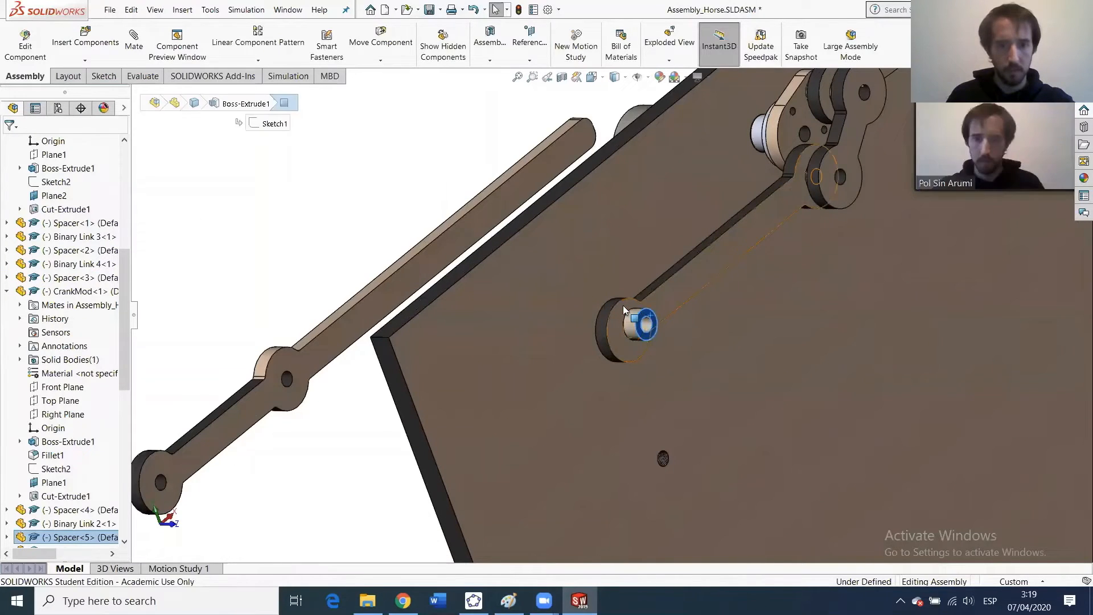
pyautogui.keyDown('ctrl'); pyautogui.click(623, 305); pyautogui.keyUp('ctrl')
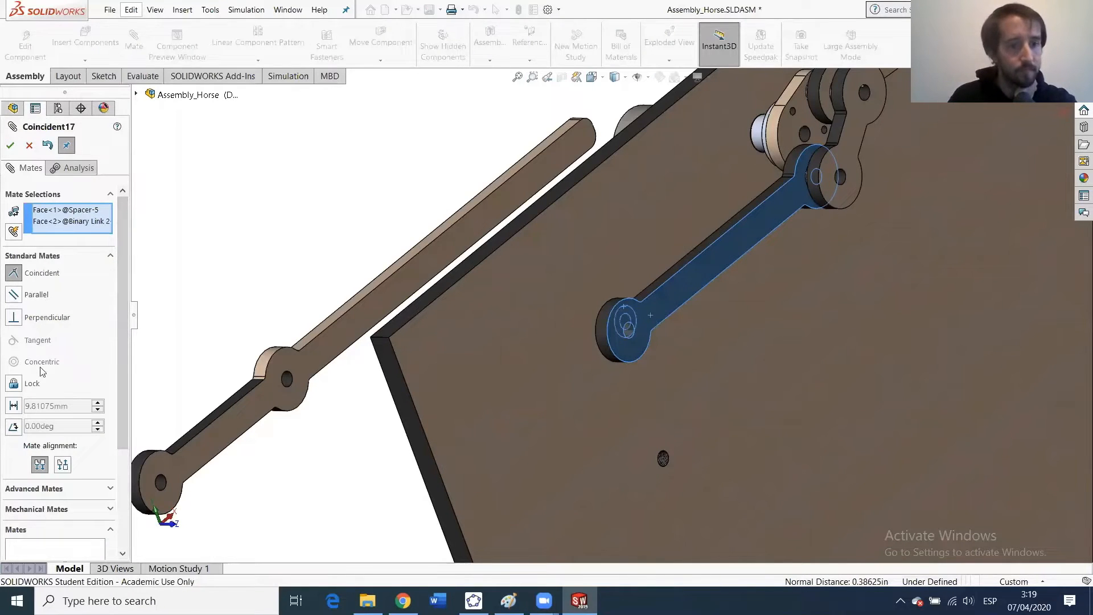
pyautogui.click(63, 464)
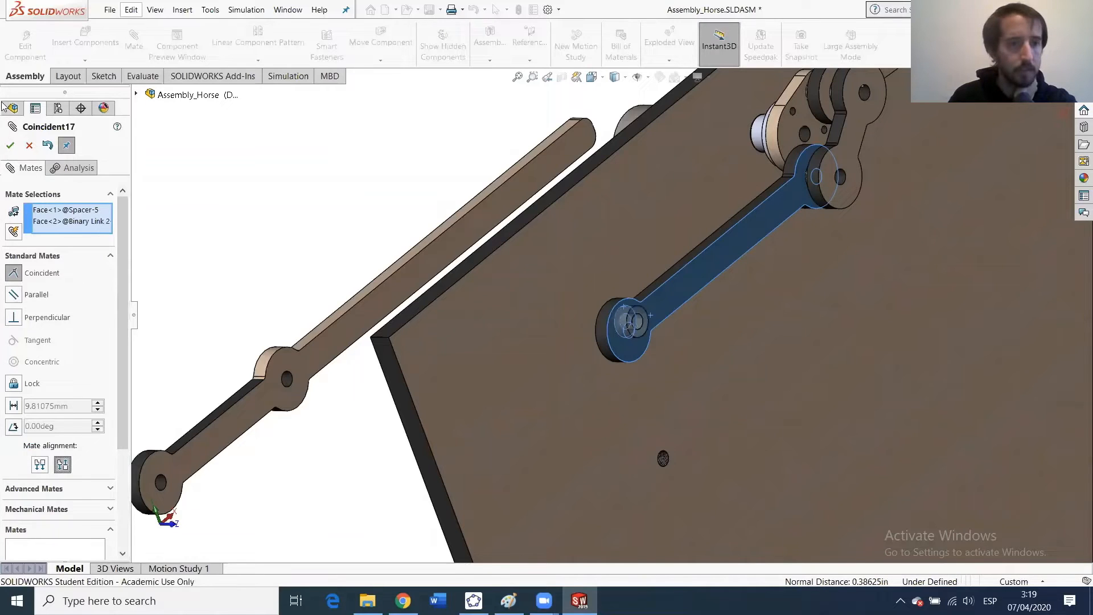
pyautogui.click(12, 145)
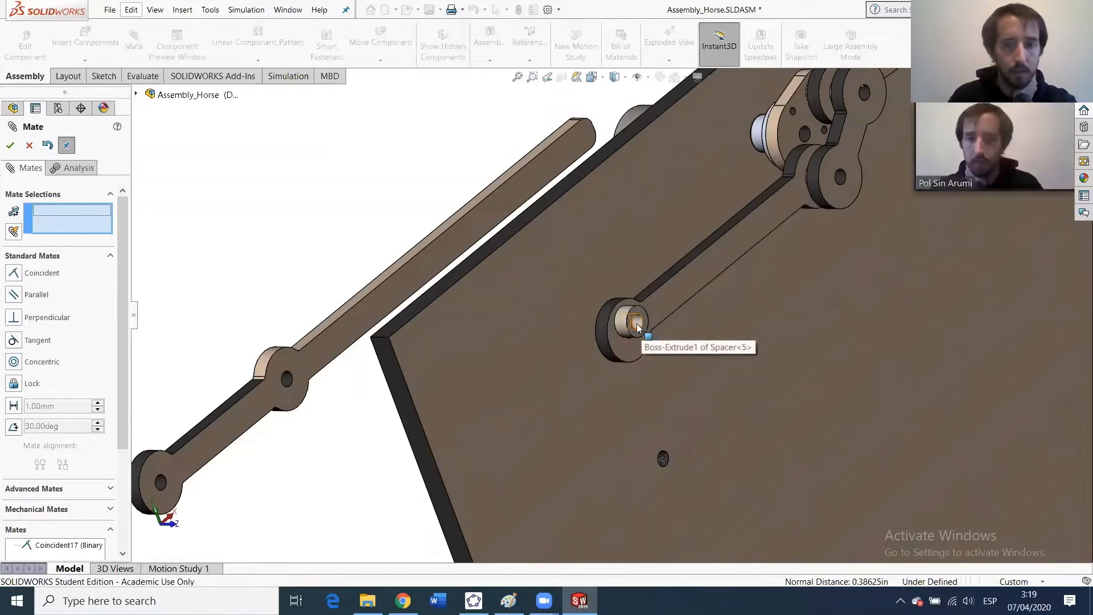
# Add a concentric mate between the new spacer's bore and the hole at Binary Link 2's free end.
pyautogui.click(631, 328)
pyautogui.click(630, 329)
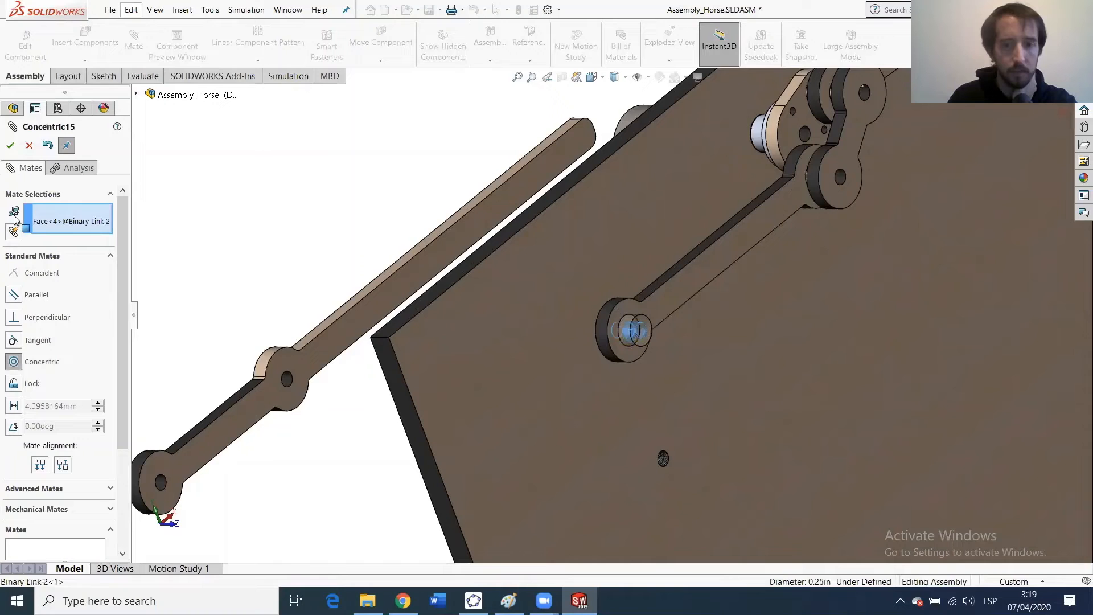
pyautogui.click(10, 146)
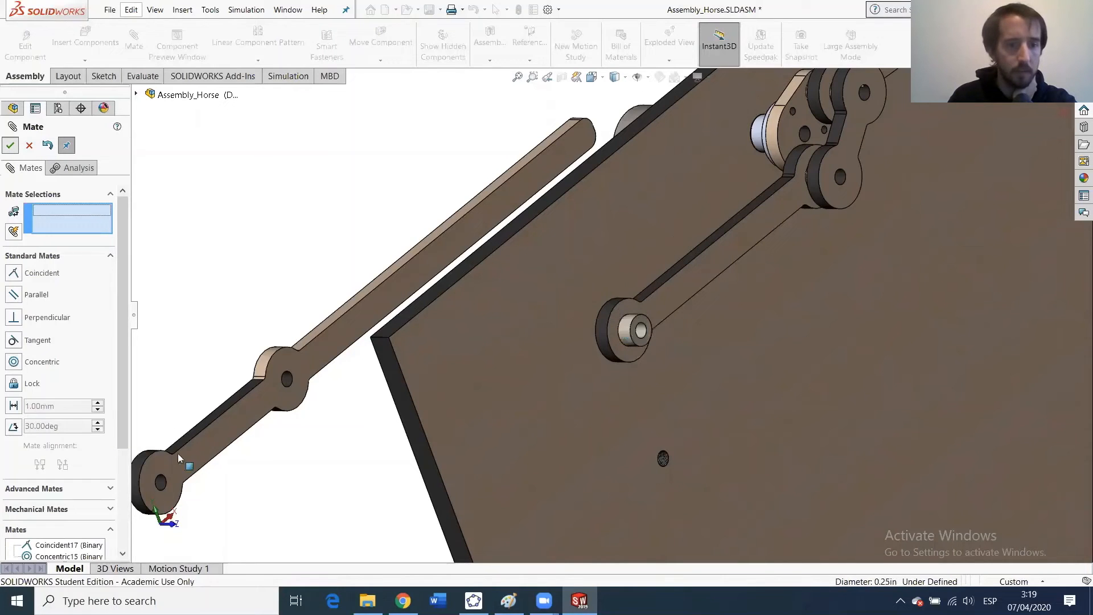
# Add a coincident mate with flipped alignment between Binary Link 1's flat face and the free end face of the new spacer.
pyautogui.click(163, 481)
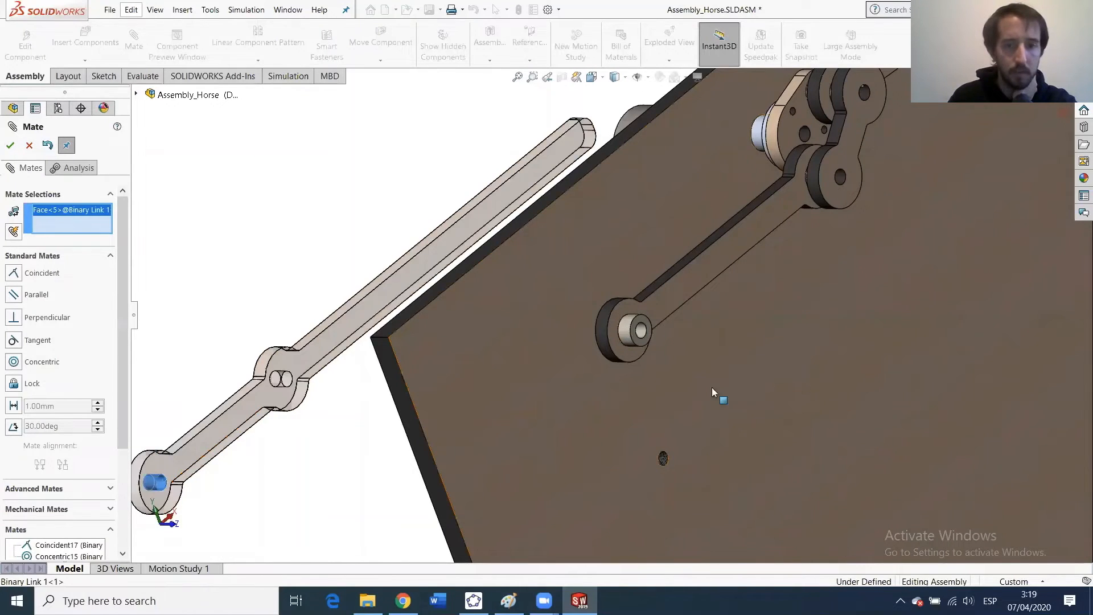
pyautogui.rightClick(64, 211)
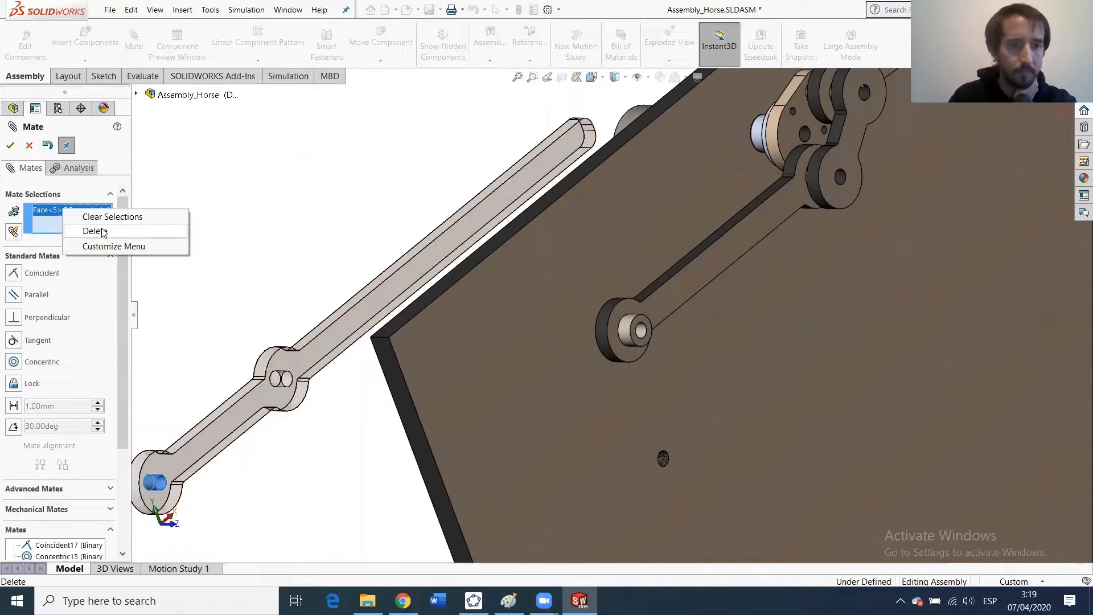
pyautogui.click(103, 231)
pyautogui.click(192, 443)
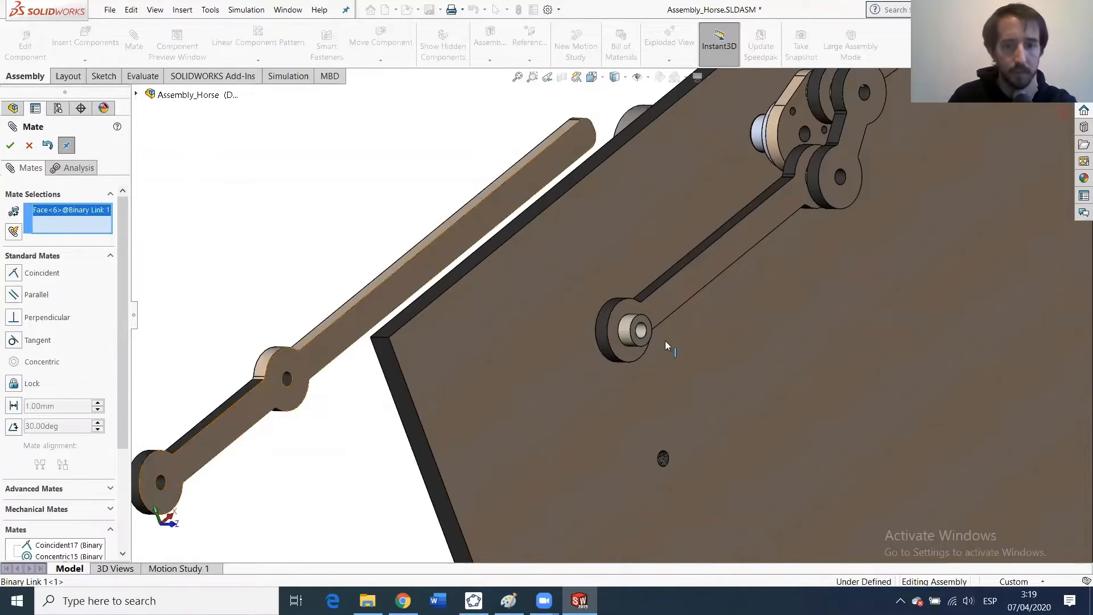
pyautogui.click(648, 323)
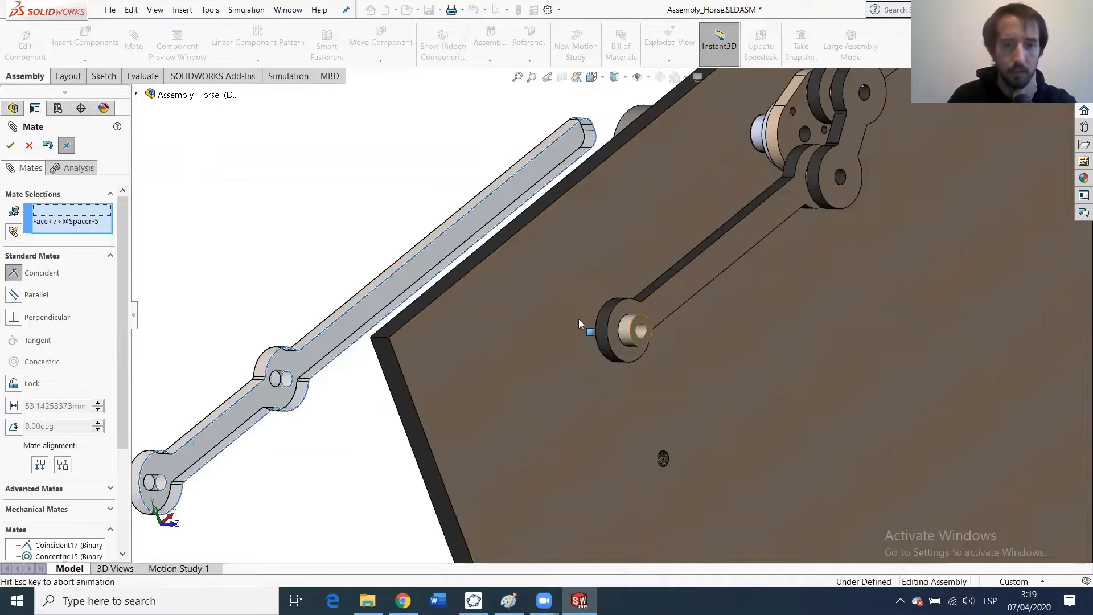
pyautogui.click(63, 464)
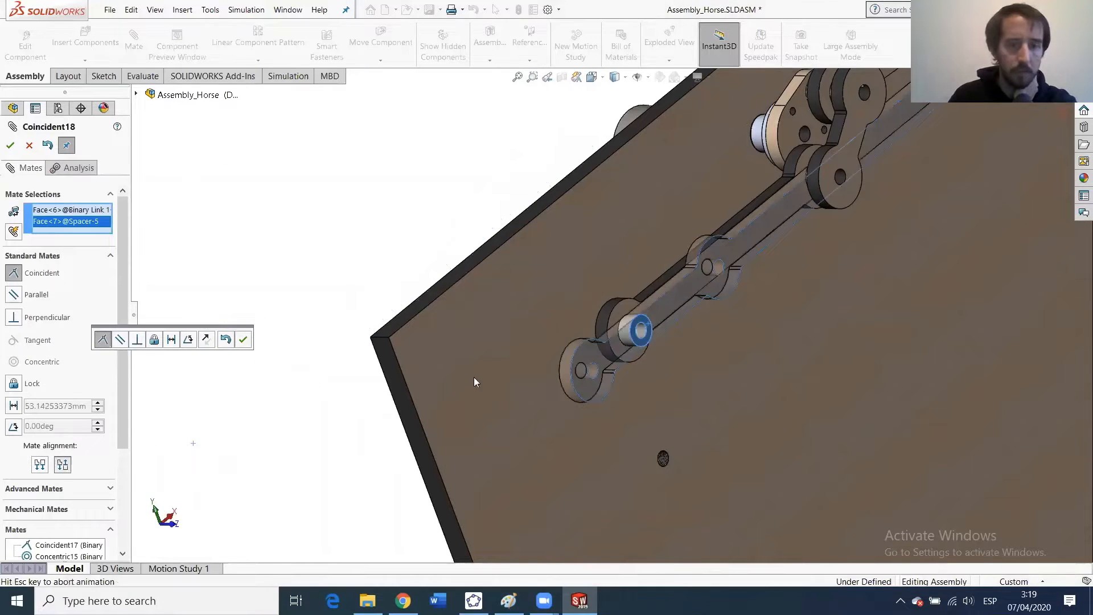
pyautogui.click(10, 146)
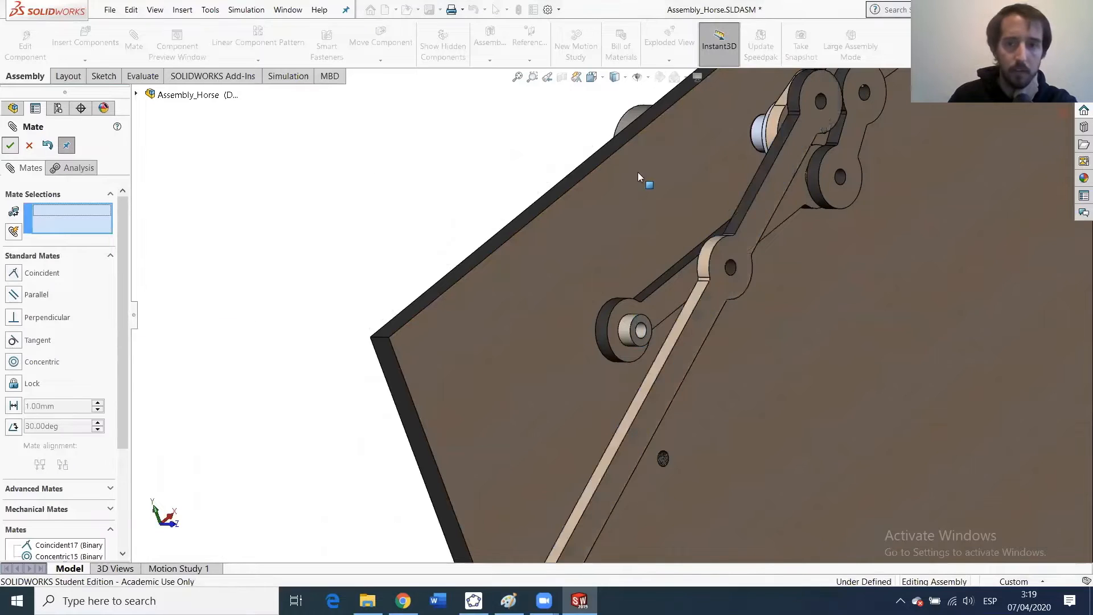
# Add a concentric mate between Binary Link 1's end hole and the bore of the spacer on Binary Link 2.
pyautogui.click(807, 116)
pyautogui.click(641, 329)
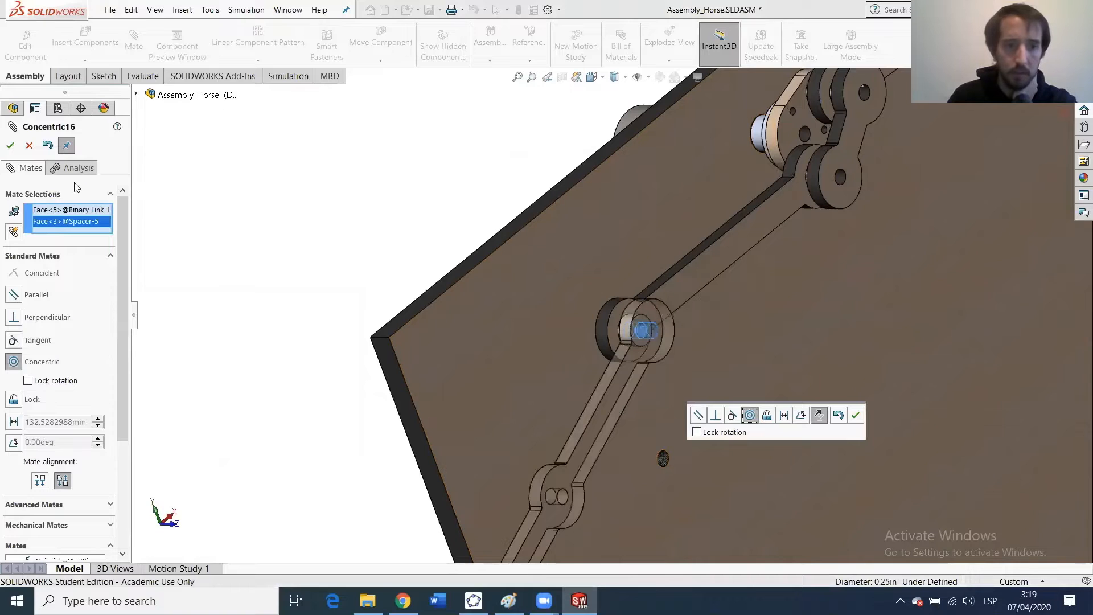
pyautogui.click(9, 145)
# Add a concentric mate between Binary Link 1's middle hole and the nearby pivot hole in the base plate, and leave the Mate command.
pyautogui.scroll(10, 598, 385)
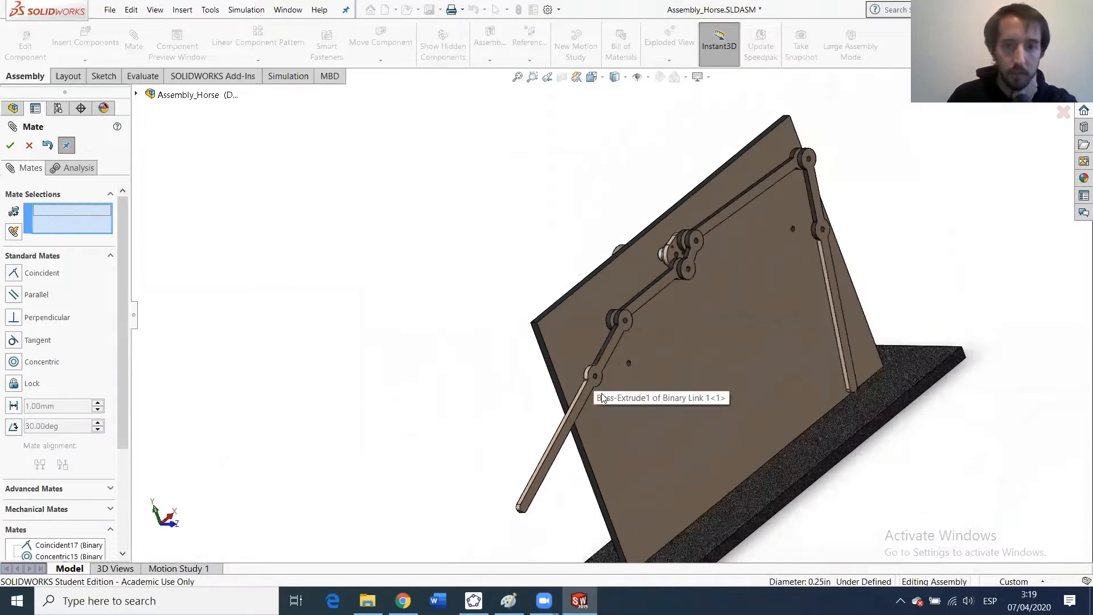
pyautogui.scroll(-8, 610, 380)
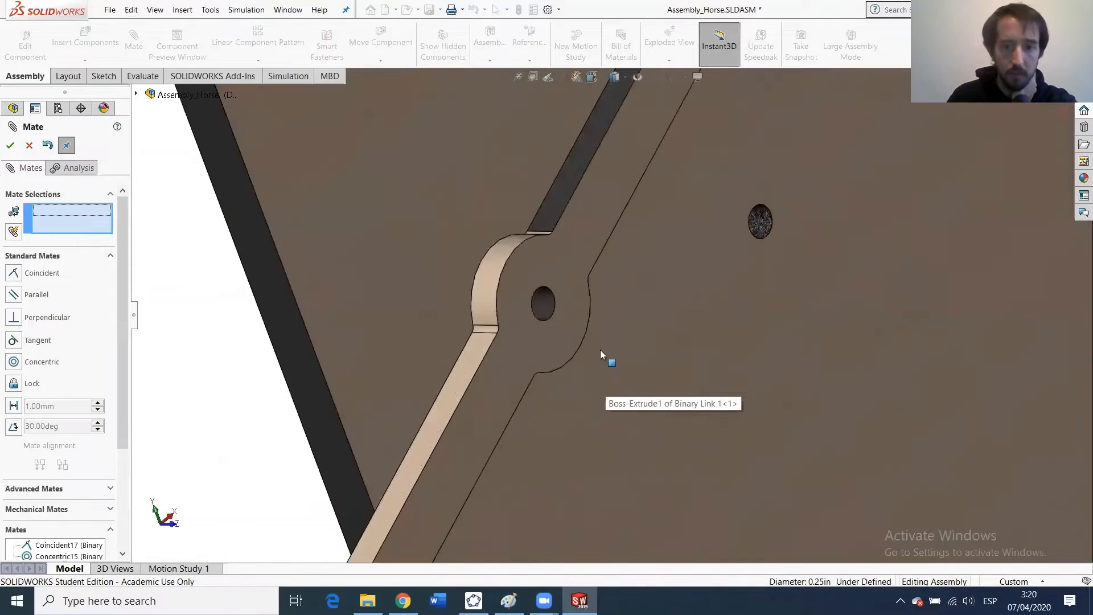
pyautogui.click(557, 309)
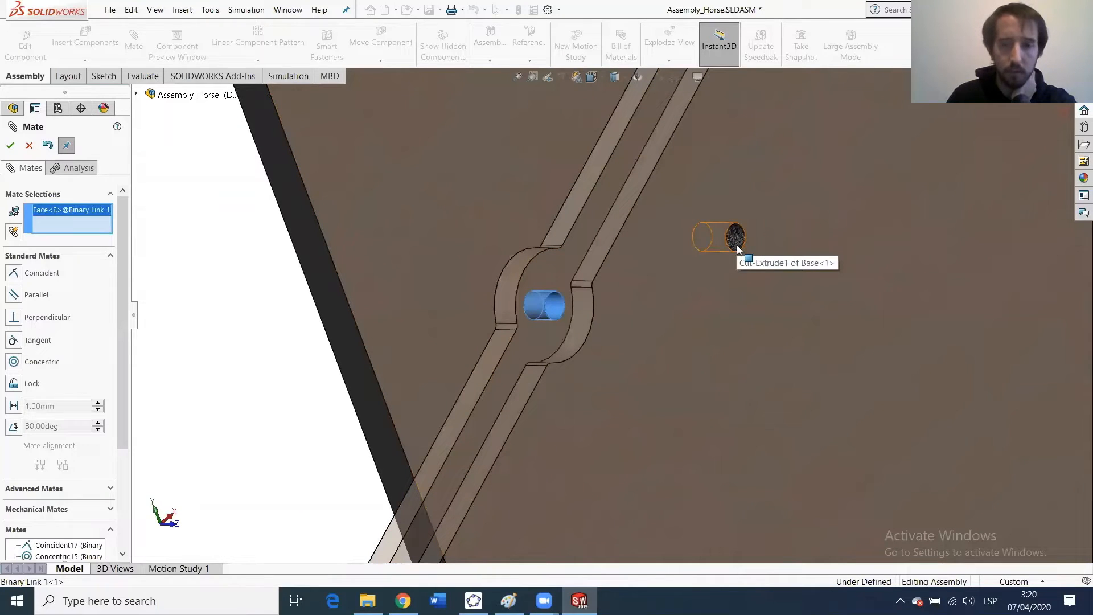
pyautogui.click(736, 246)
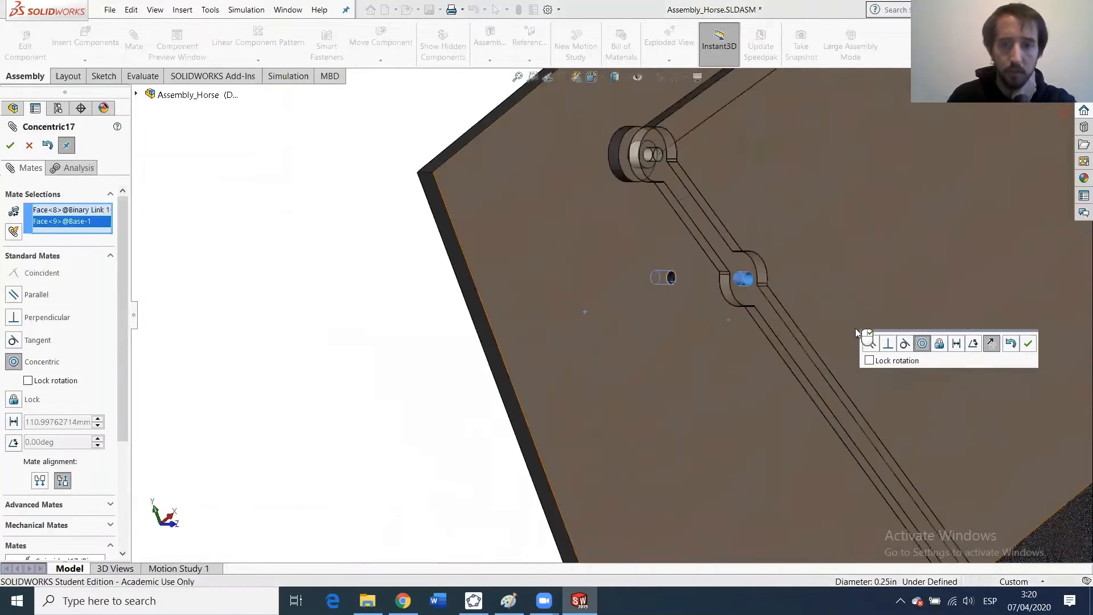
pyautogui.press('z')
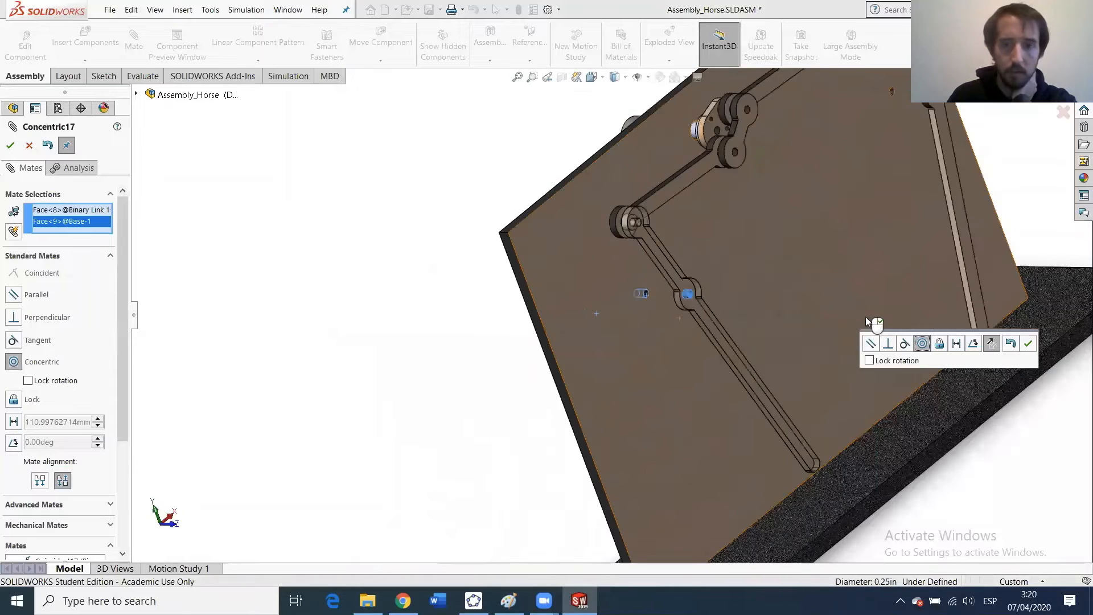
pyautogui.click(10, 146)
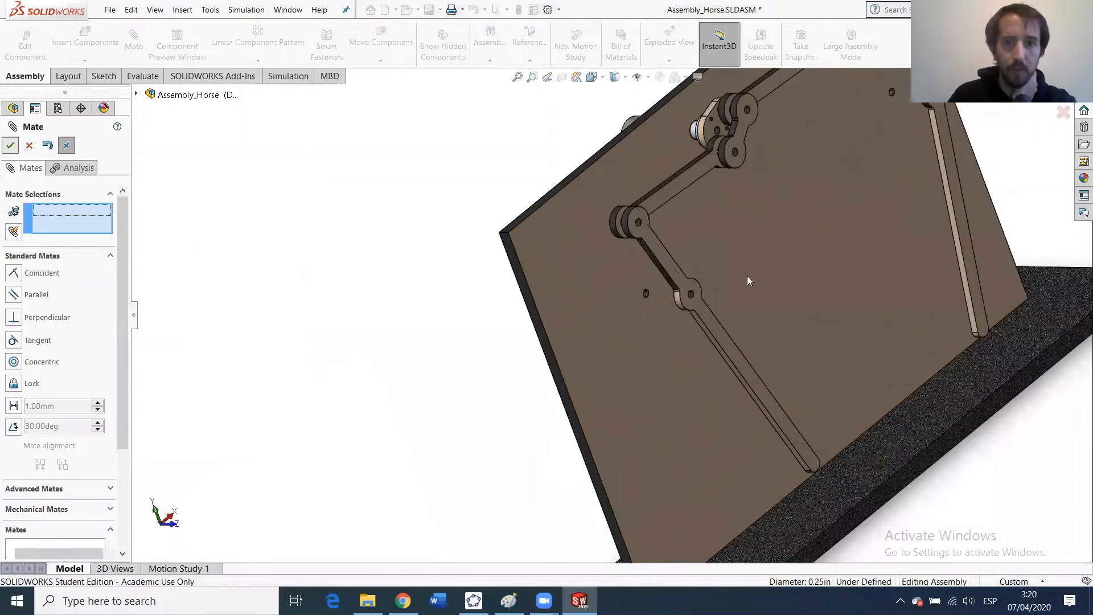
pyautogui.press('Escape')
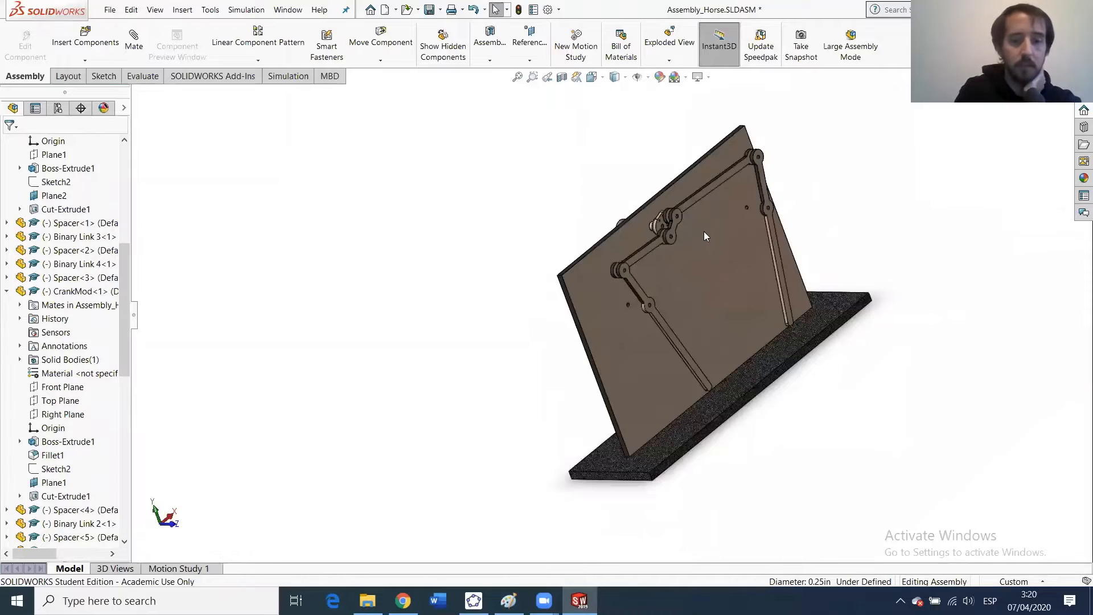
# Show the assembly in front view and rotate CrankMod to try the motion of both legs.
pyautogui.hotkey('ctrl', '1')
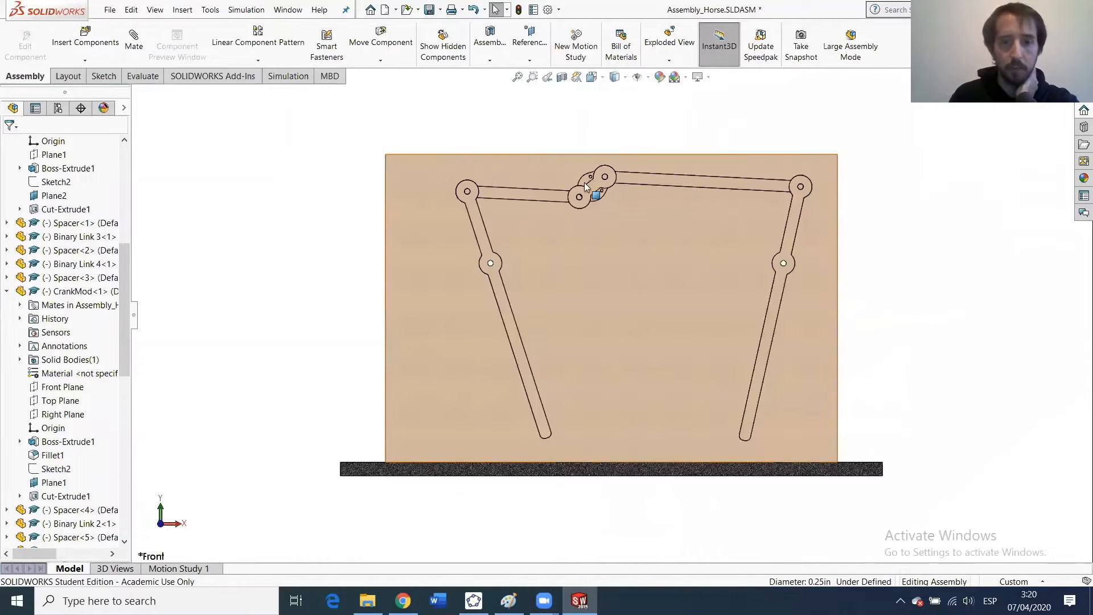
pyautogui.moveTo(619, 193); pyautogui.dragTo(701, 223)
pyautogui.press('Escape')
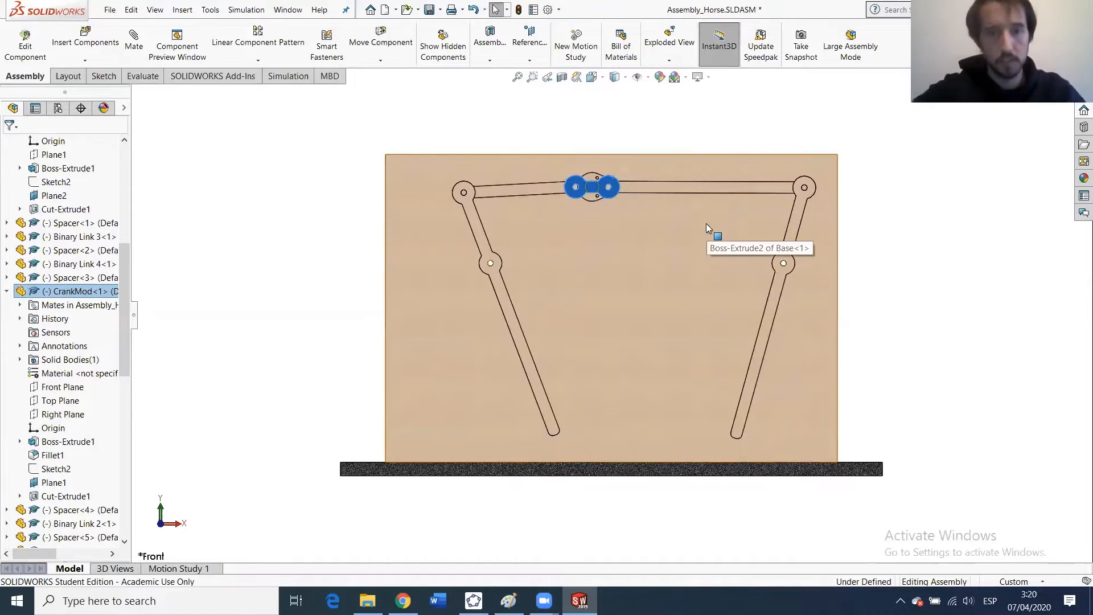
# Clear the selection, and rebuild and save the assembly.
pyautogui.click(706, 225)
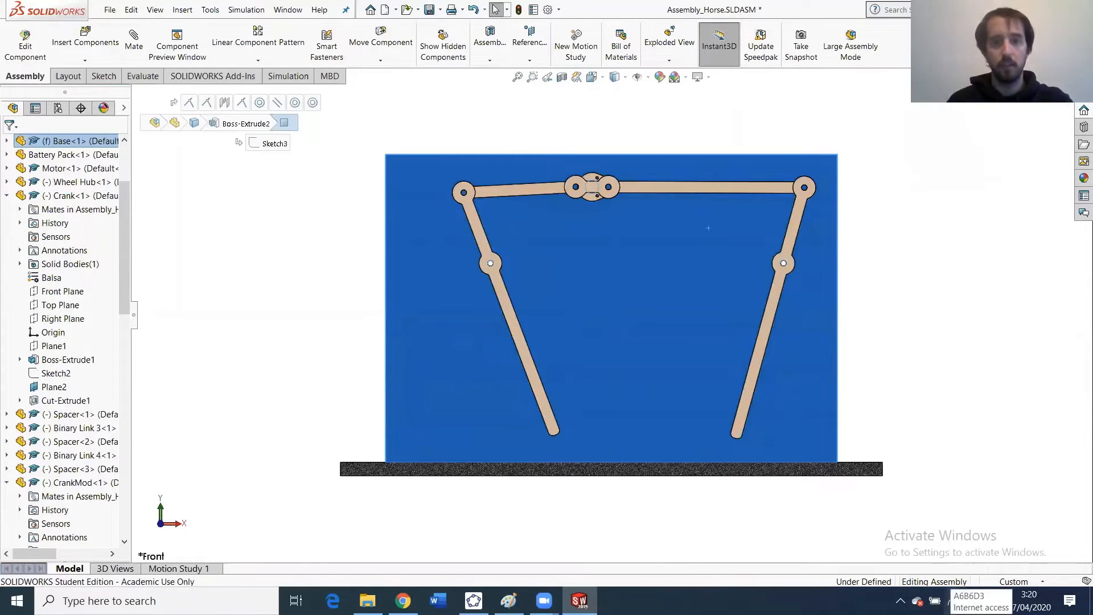
pyautogui.click(300, 340)
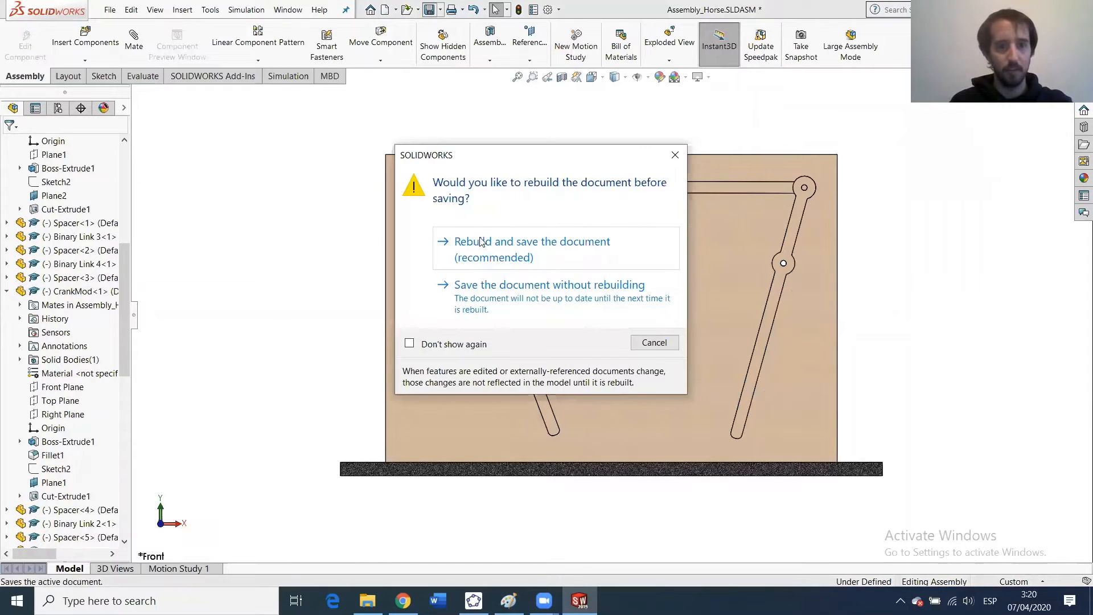
pyautogui.click(481, 242)
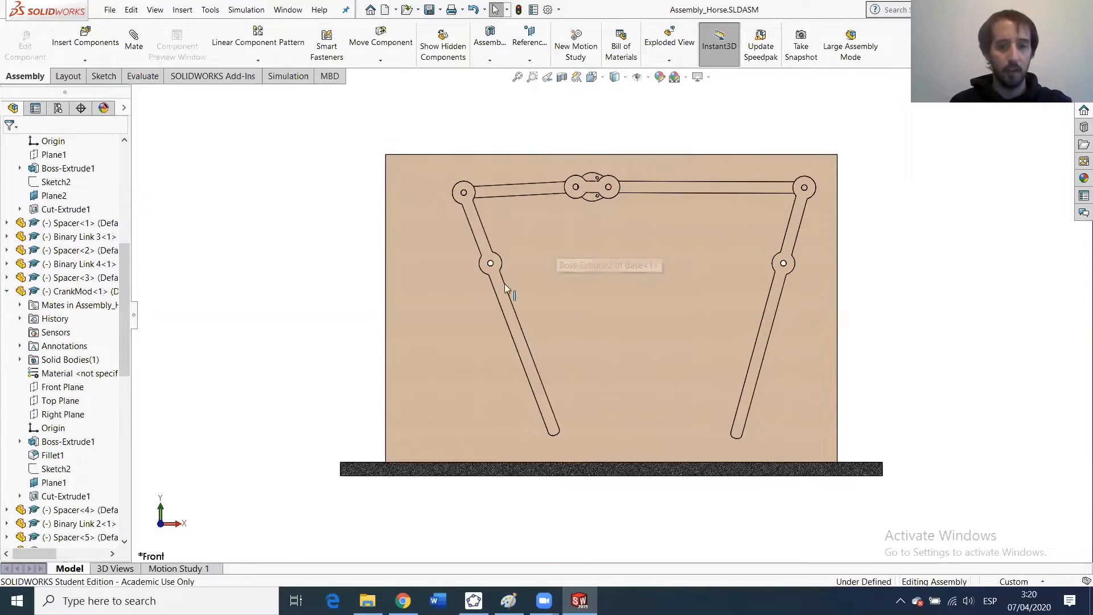
# Rotate CrankMod to a nearly upright position and examine how the links and spacers stack at the leg and crank joints.
pyautogui.moveTo(579, 187); pyautogui.dragTo(617, 153)
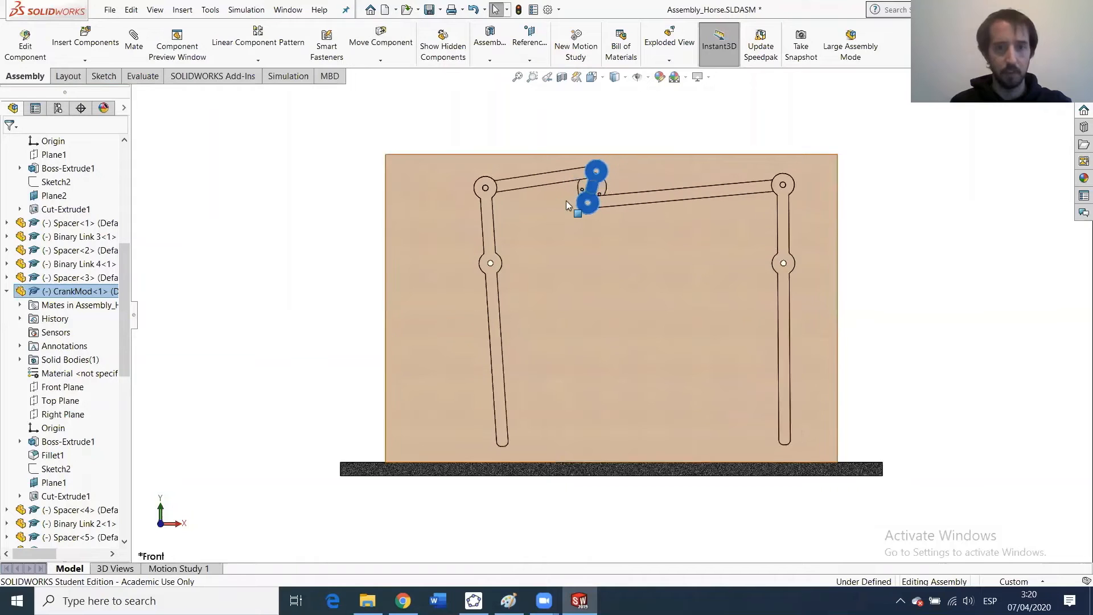
pyautogui.scroll(-10, 600, 183)
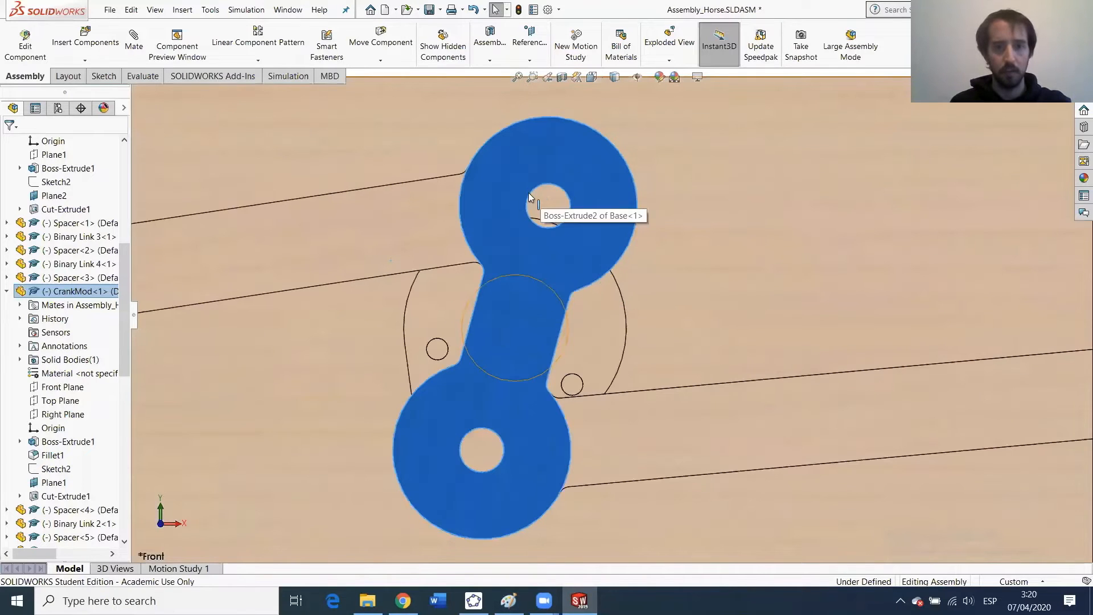
pyautogui.moveTo(538, 197); pyautogui.dragTo(533, 198, button='middle')
pyautogui.scroll(12, 571, 191)
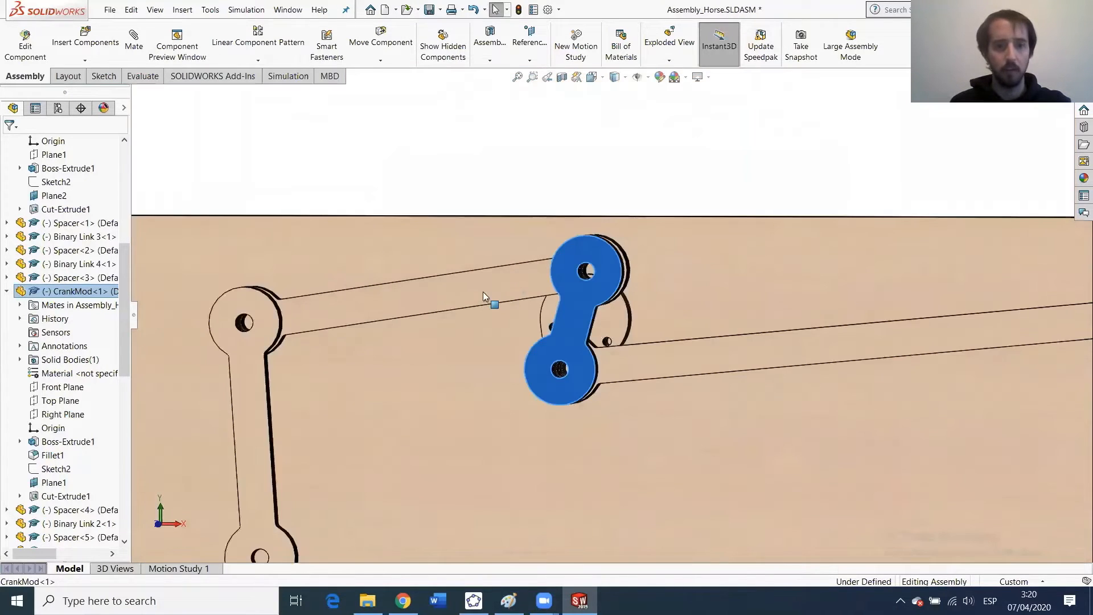
pyautogui.scroll(-8, 406, 320)
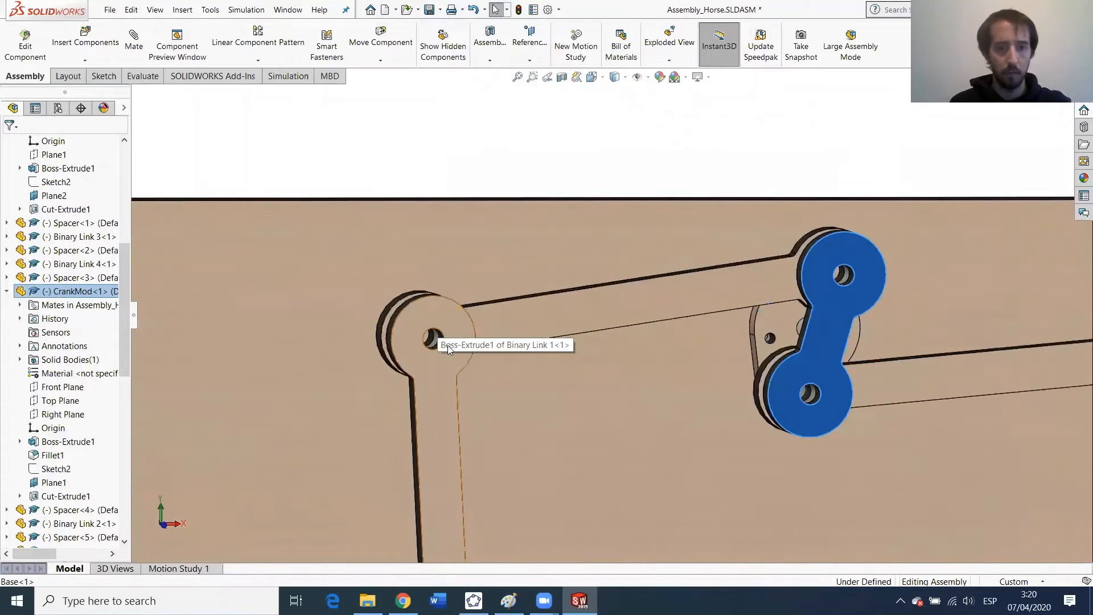
pyautogui.scroll(8, 455, 345)
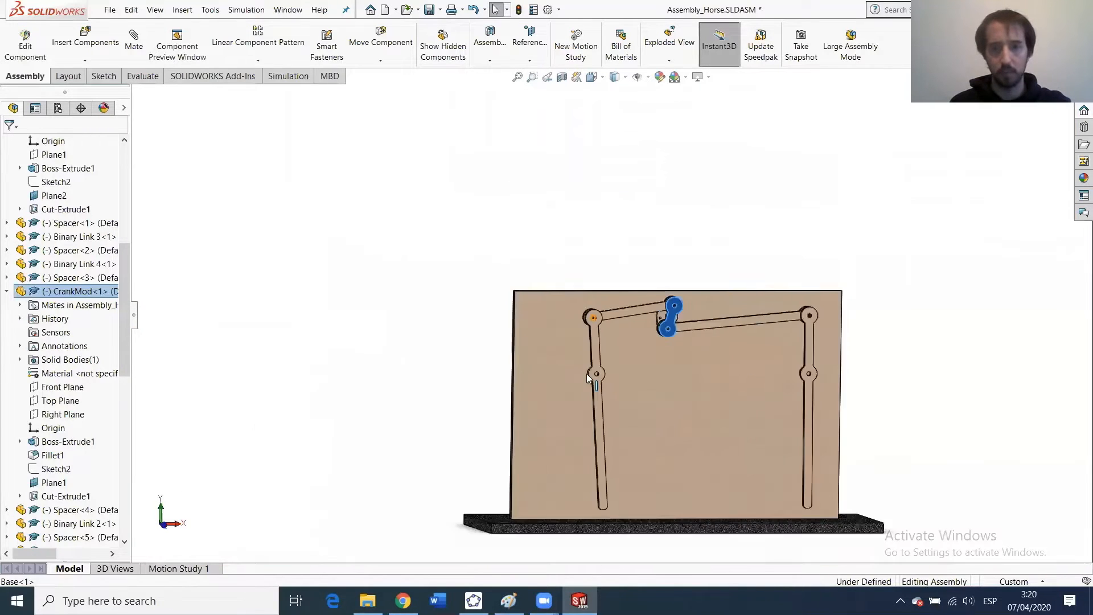
pyautogui.scroll(-5, 586, 374)
pyautogui.moveTo(675, 320)
pyautogui.mouseDown(button='middle')
pyautogui.moveTo(698, 478)
pyautogui.moveTo(678, 298)
pyautogui.mouseUp(button='middle')
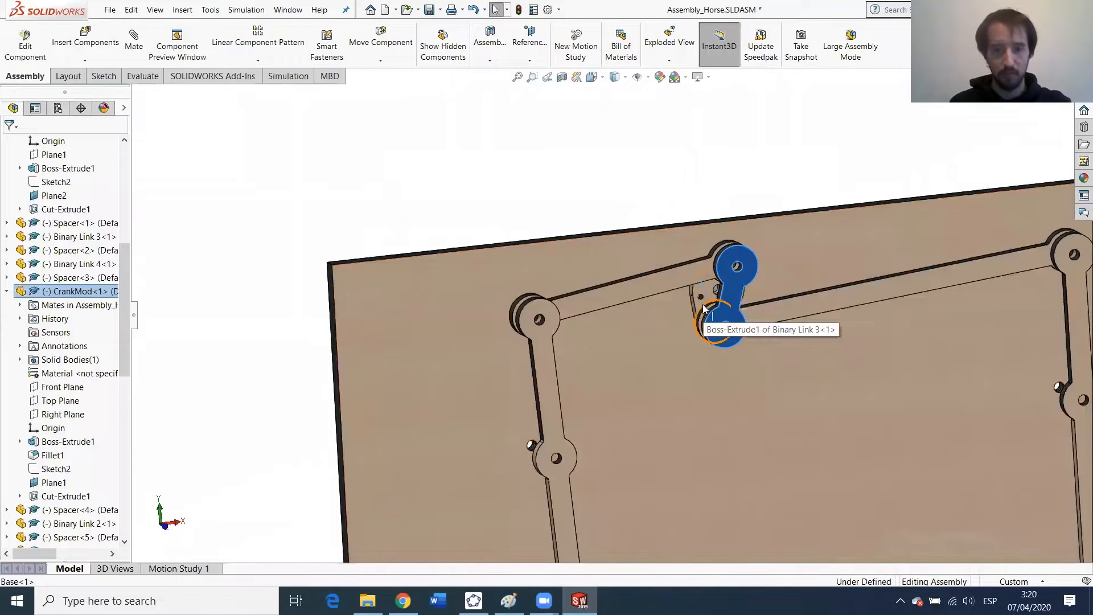
pyautogui.scroll(2, 703, 306)
pyautogui.moveTo(702, 303)
pyautogui.mouseDown(button='middle')
pyautogui.moveTo(698, 259)
pyautogui.moveTo(686, 296)
pyautogui.mouseUp(button='middle')
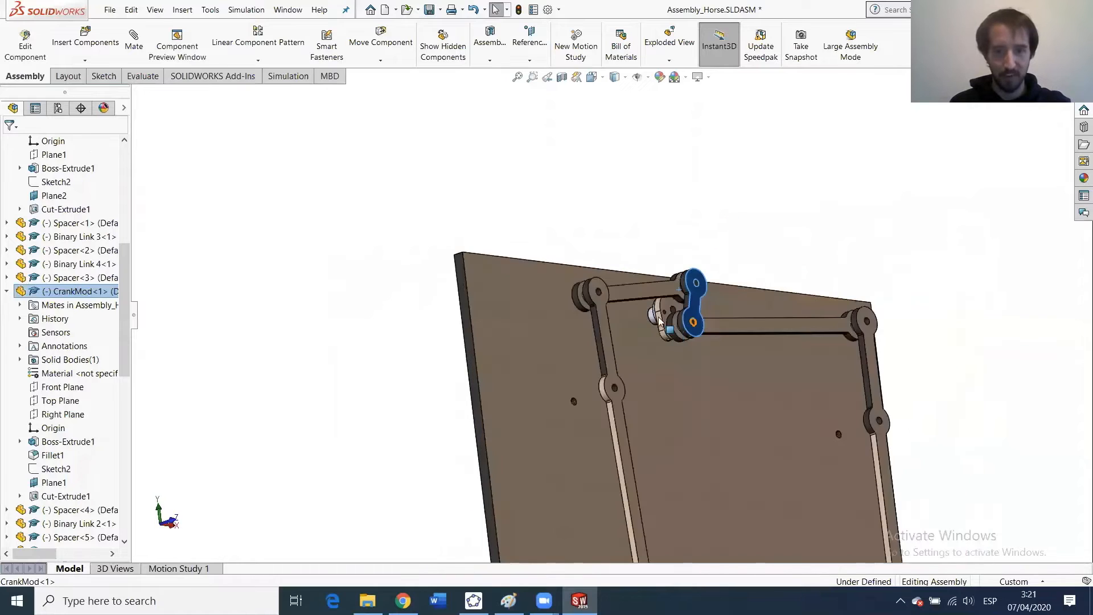
# Examine the crank area up close, including the wheel hub, Crank, spacers and CrankMod, for the connecting hardware the joints need.
pyautogui.scroll(-5, 686, 296)
pyautogui.scroll(-3, 623, 262)
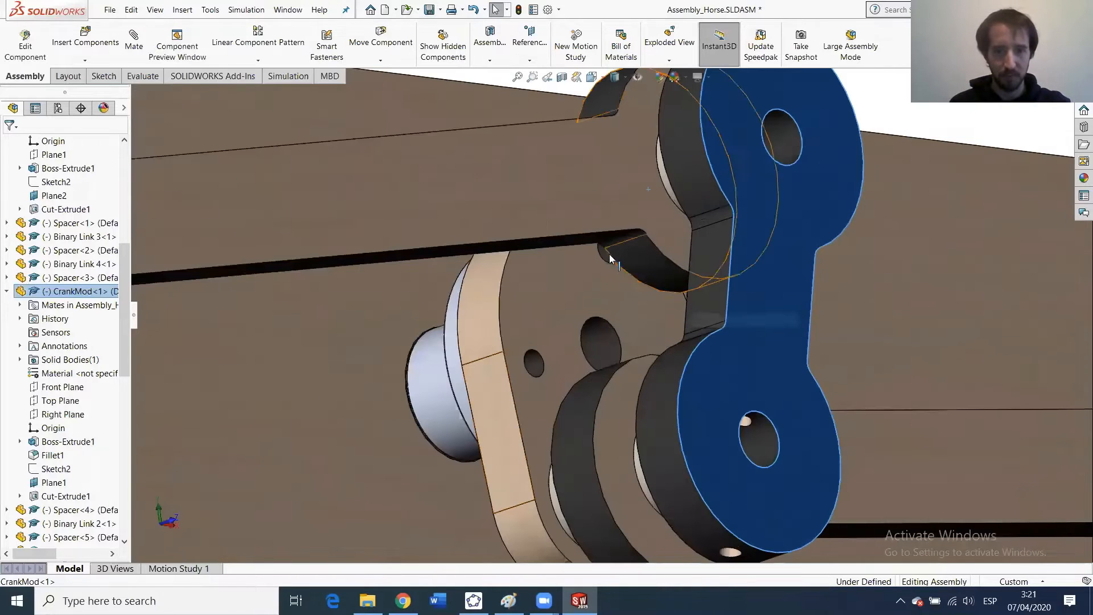
pyautogui.moveTo(537, 363); pyautogui.dragTo(457, 309, button='middle')
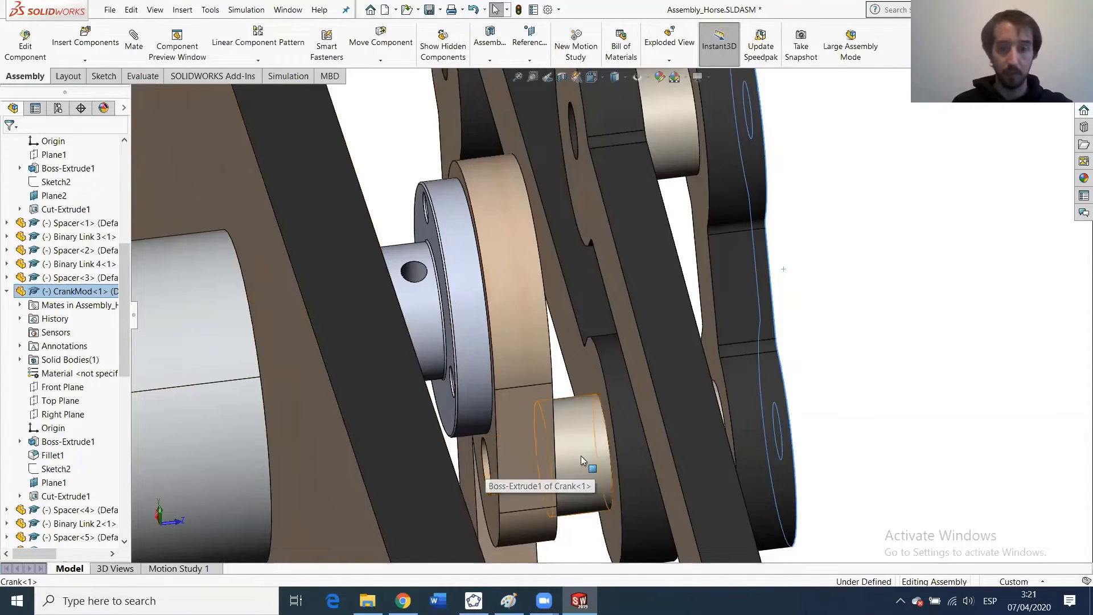
pyautogui.click(738, 443)
pyautogui.hotkey('ctrl', '8')
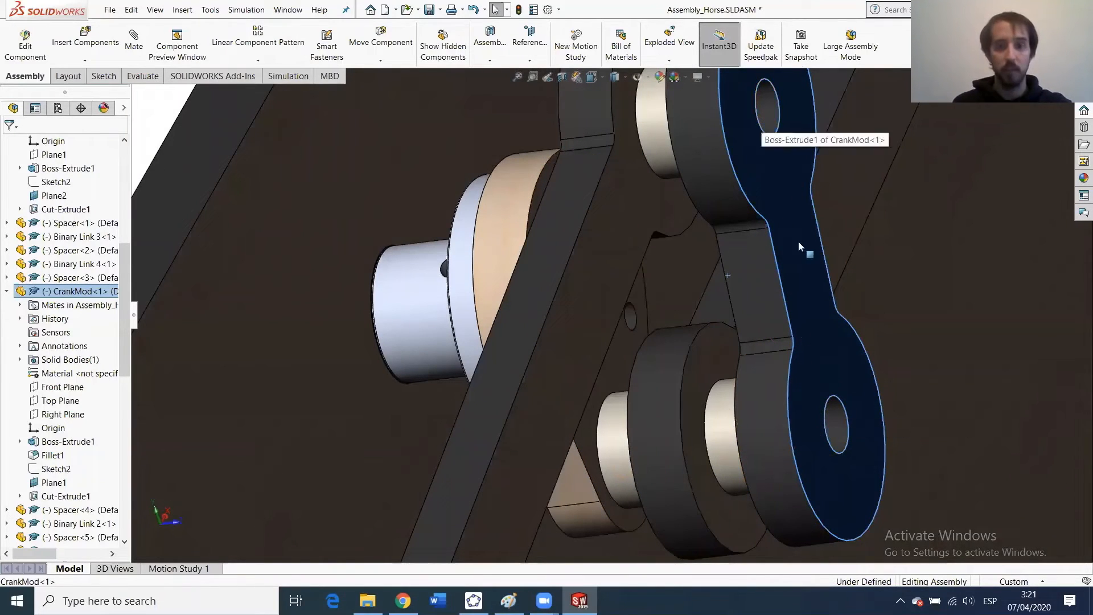
pyautogui.scroll(4, 689, 219)
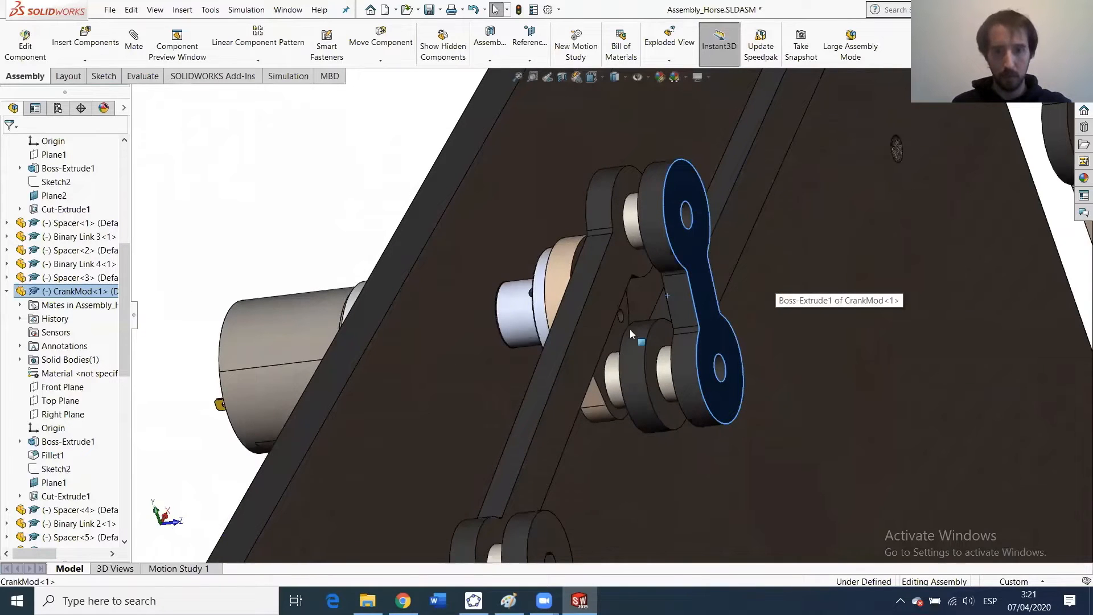
pyautogui.scroll(8, 629, 329)
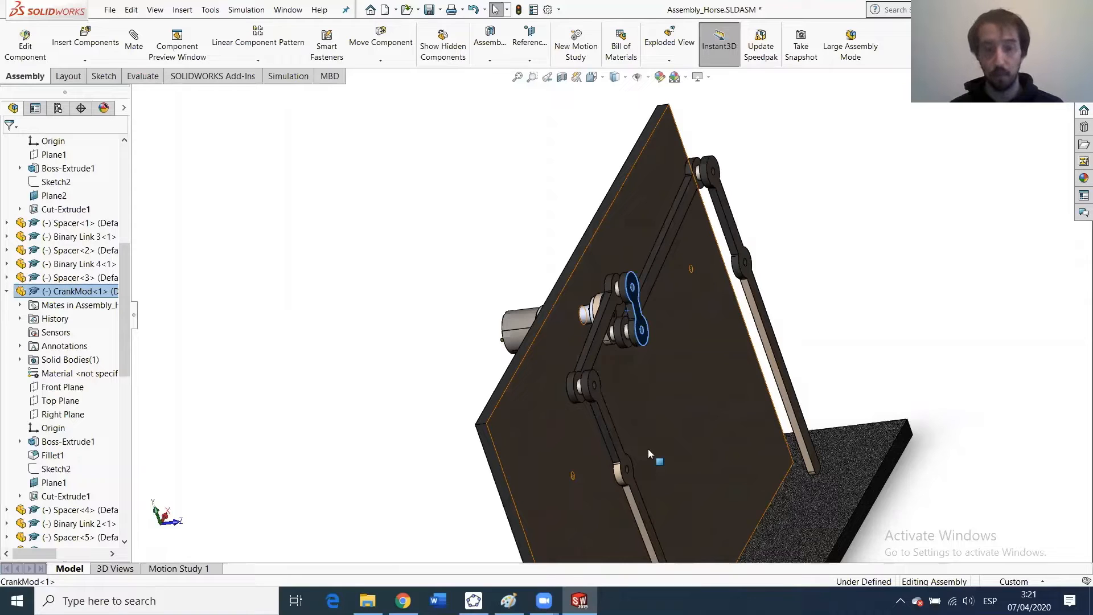
pyautogui.moveTo(693, 404); pyautogui.dragTo(678, 415, button='middle')
pyautogui.scroll(5, 676, 417)
pyautogui.scroll(-4, 673, 422)
pyautogui.scroll(4, 602, 282)
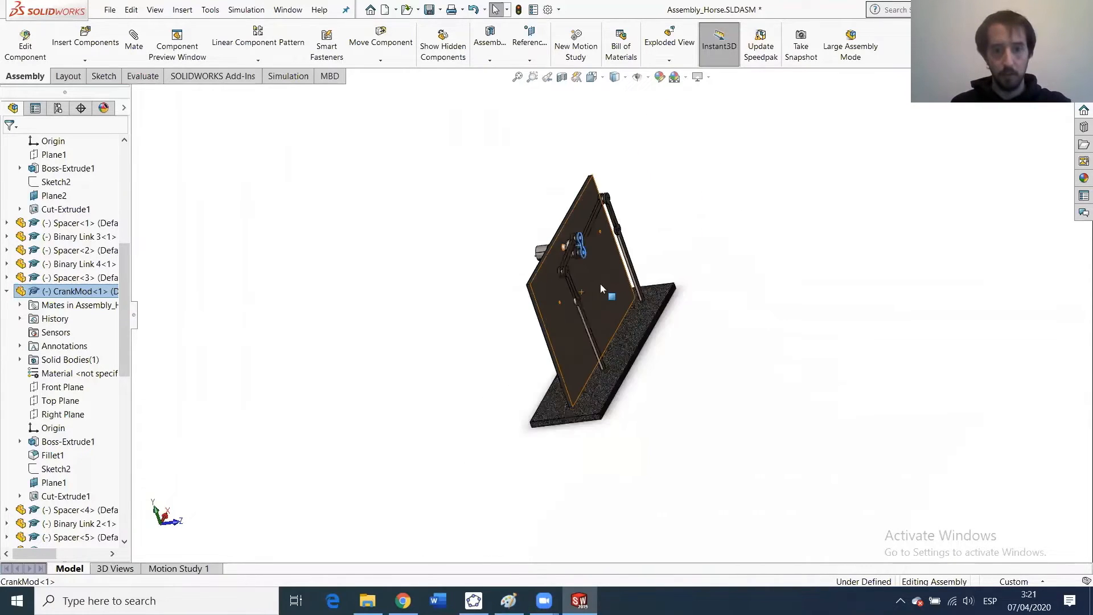
# In File Explorer, copy Wheel Hub Screws.SLDPRT and Wheel Hub Set Screw.SLDPRT from the MAE 183 SolidWorks Templates folder into the Assembly folder.
pyautogui.click(368, 600)
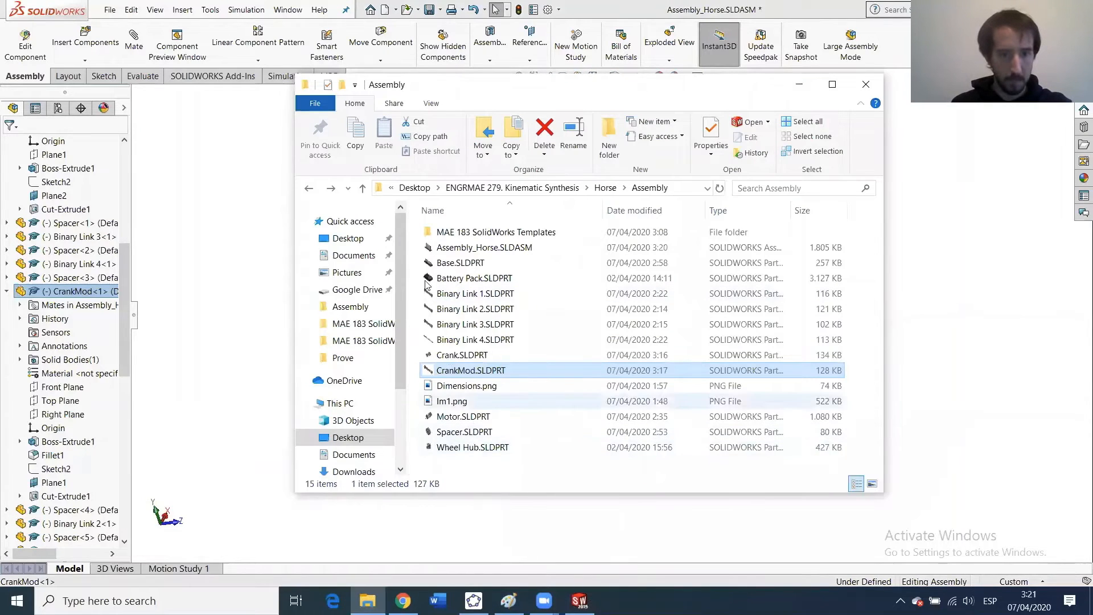
pyautogui.doubleClick(442, 233)
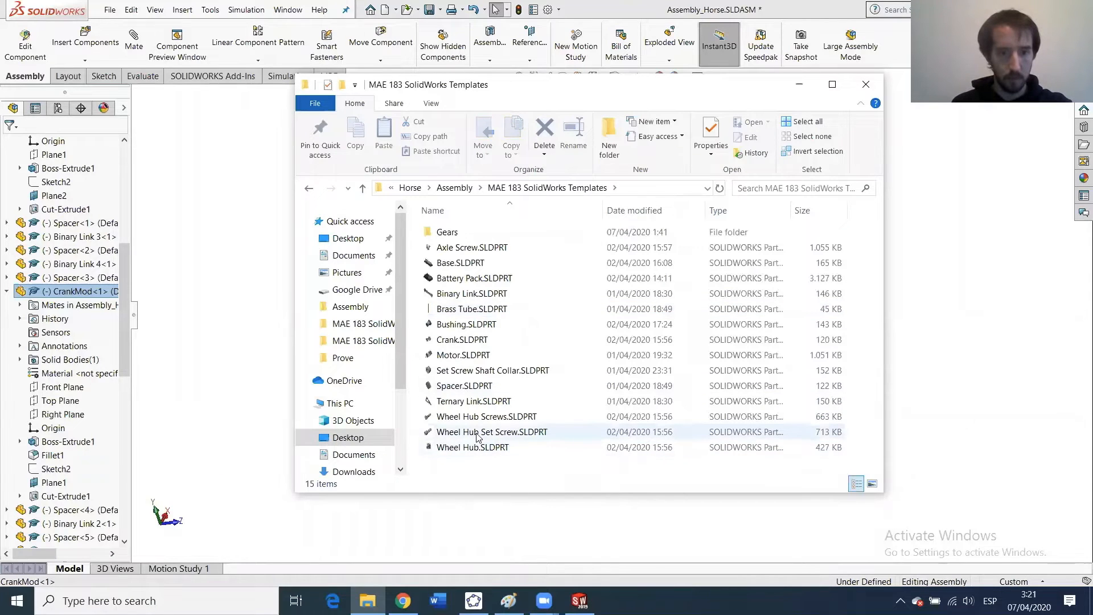
pyautogui.click(477, 434)
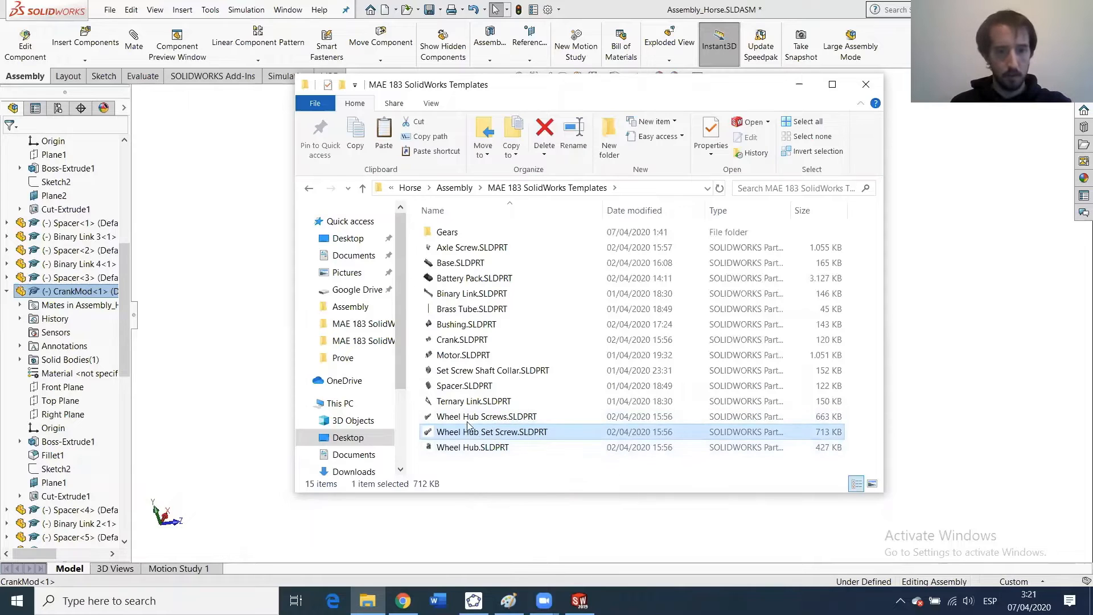
pyautogui.keyDown('ctrl'); pyautogui.click(503, 422); pyautogui.keyUp('ctrl')
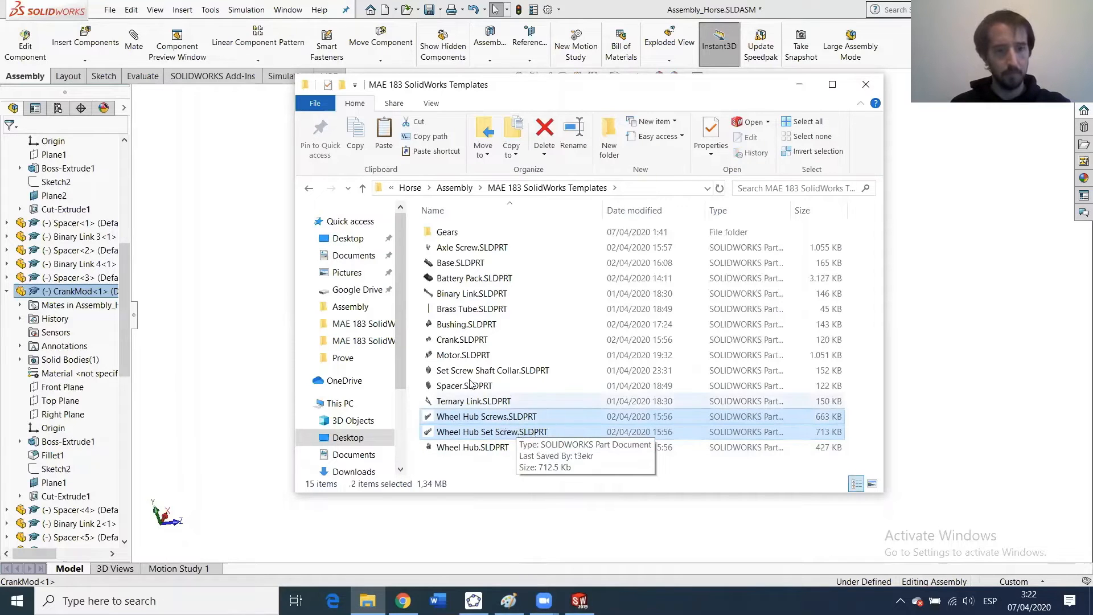
pyautogui.click(308, 189)
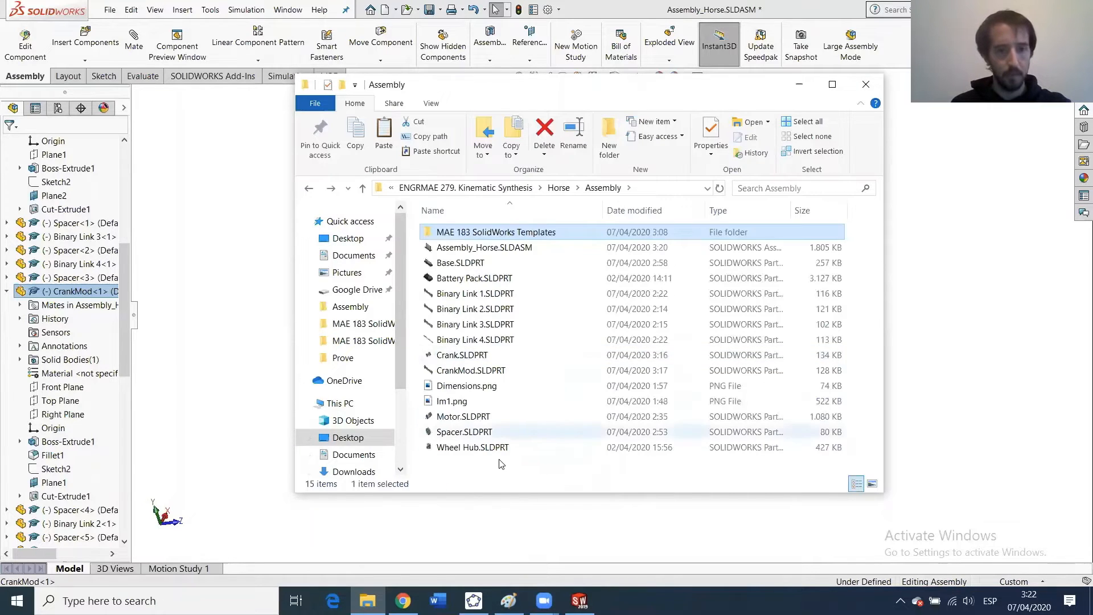
pyautogui.hotkey('ctrl', 'v')
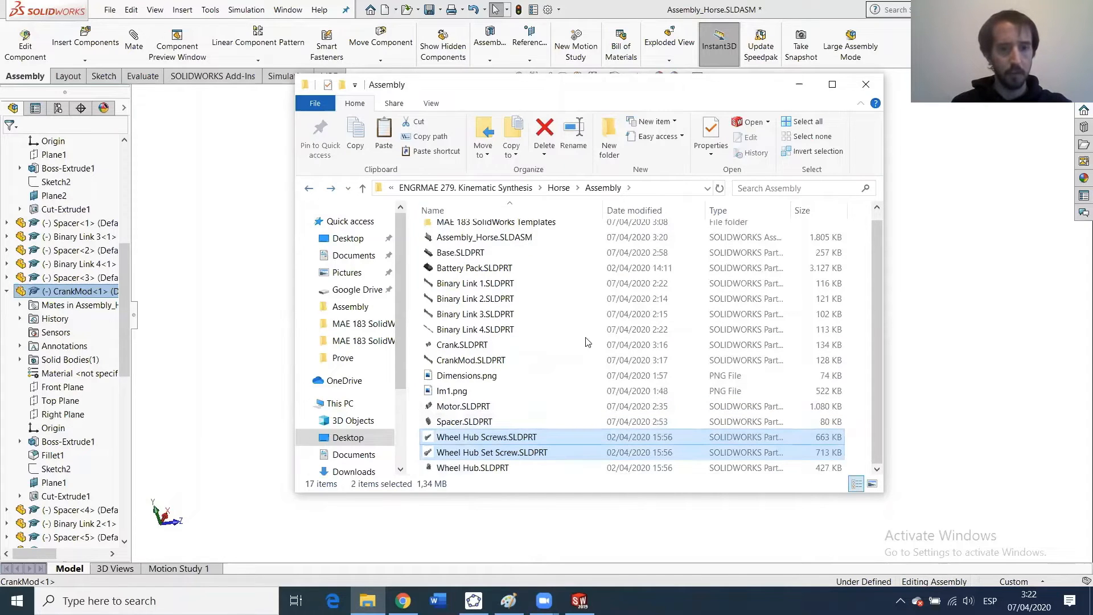
# Copy Brass Tube.SLDPRT from the MAE 183 SolidWorks Templates folder into the Assembly folder.
pyautogui.hotkey('alt', 'Up')
pyautogui.hotkey('alt', 'Left')
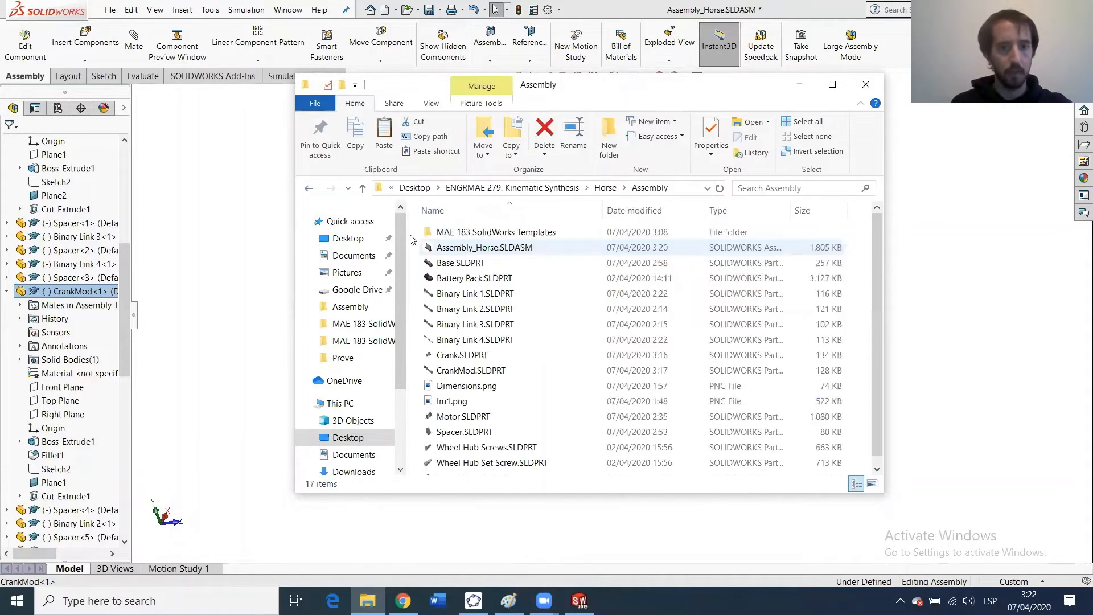
pyautogui.click(491, 311)
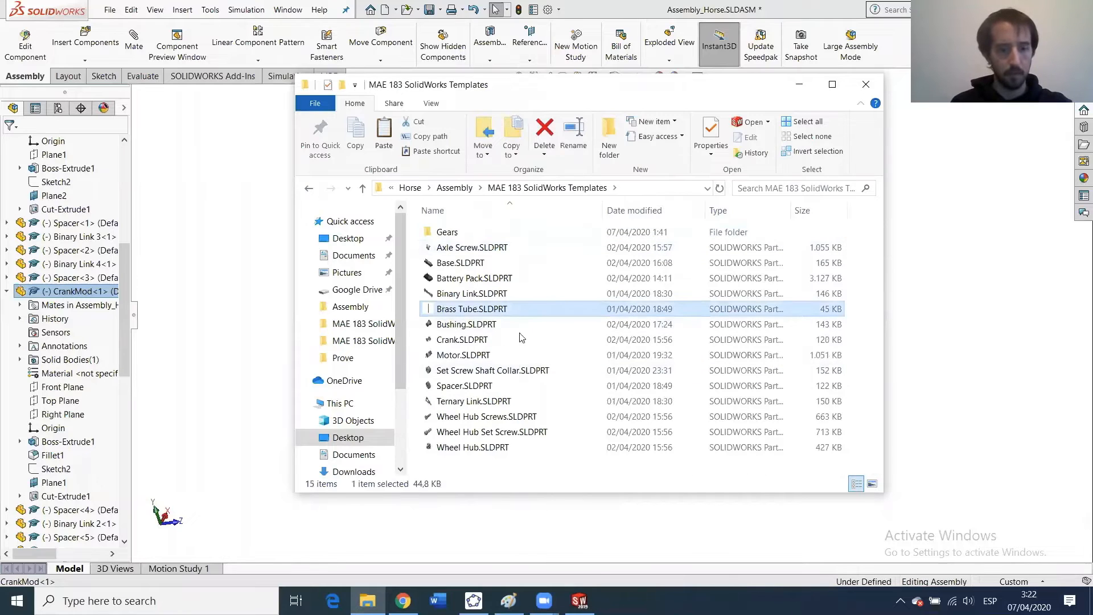
pyautogui.hotkey('alt', 'Left')
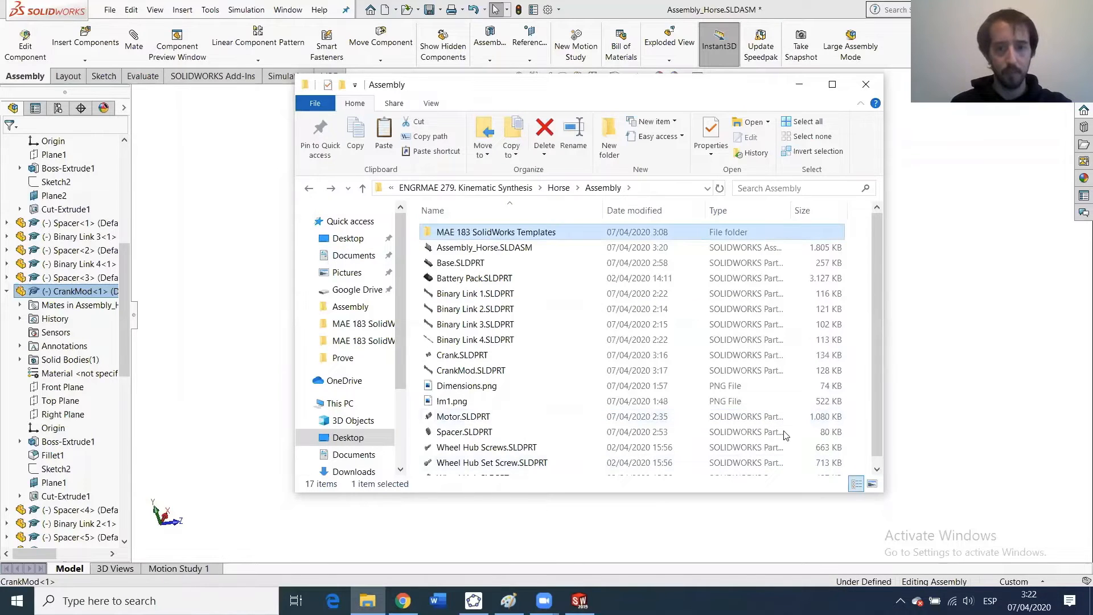
pyautogui.scroll(-1, 846, 393)
pyautogui.hotkey('ctrl', 'v')
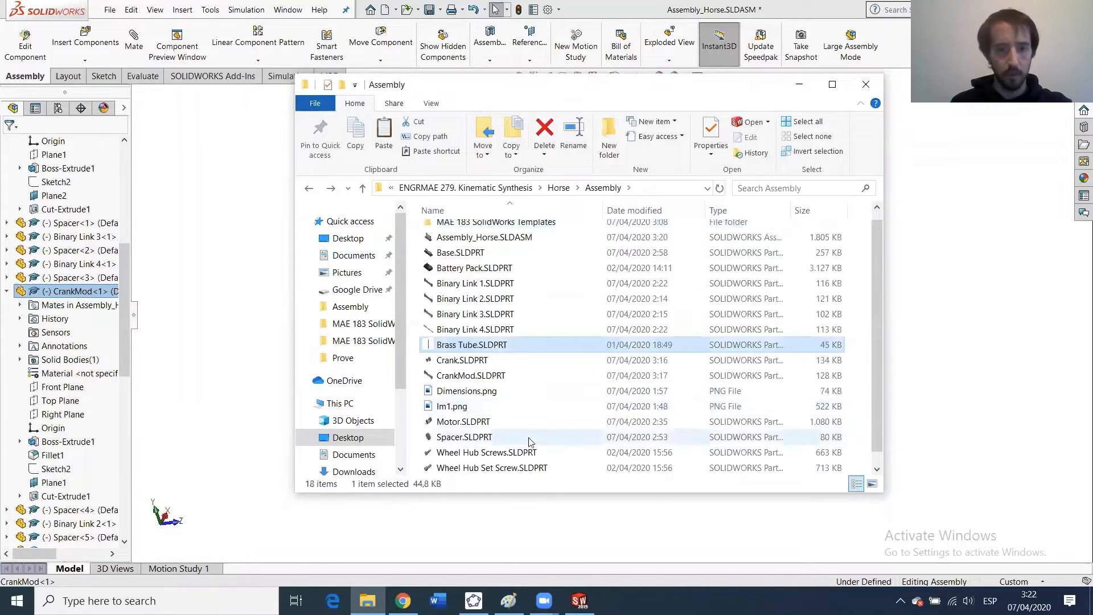
# Back in the SolidWorks assembly, measure the distance between Binary Link 2's motor-side face and CrankMod's outer face, and close Measure.
pyautogui.click(915, 376)
pyautogui.scroll(3, 614, 336)
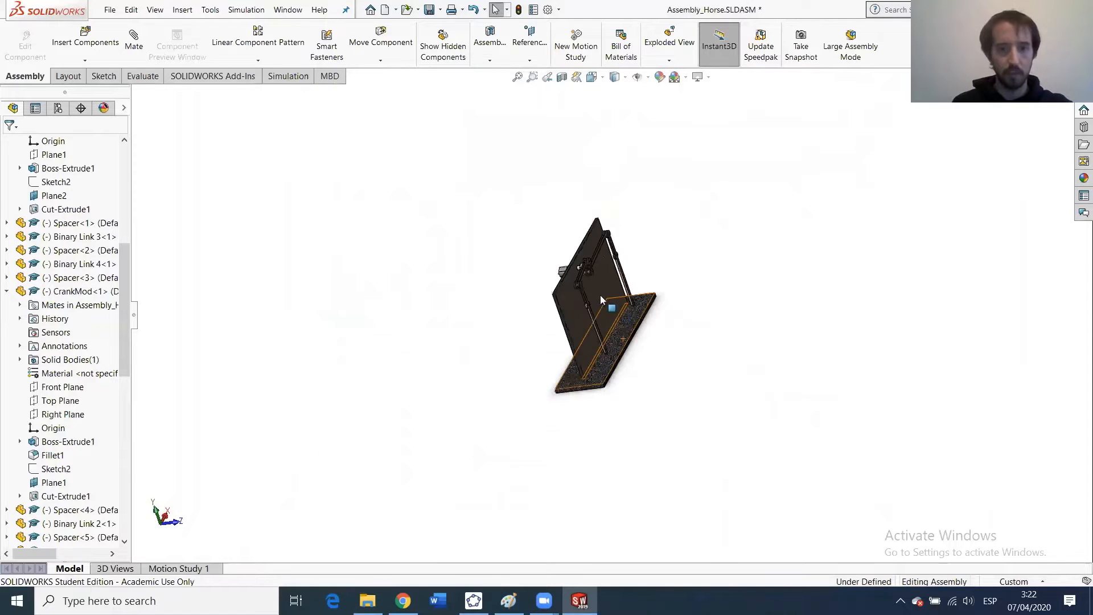
pyautogui.scroll(-7, 597, 287)
pyautogui.scroll(-6, 608, 373)
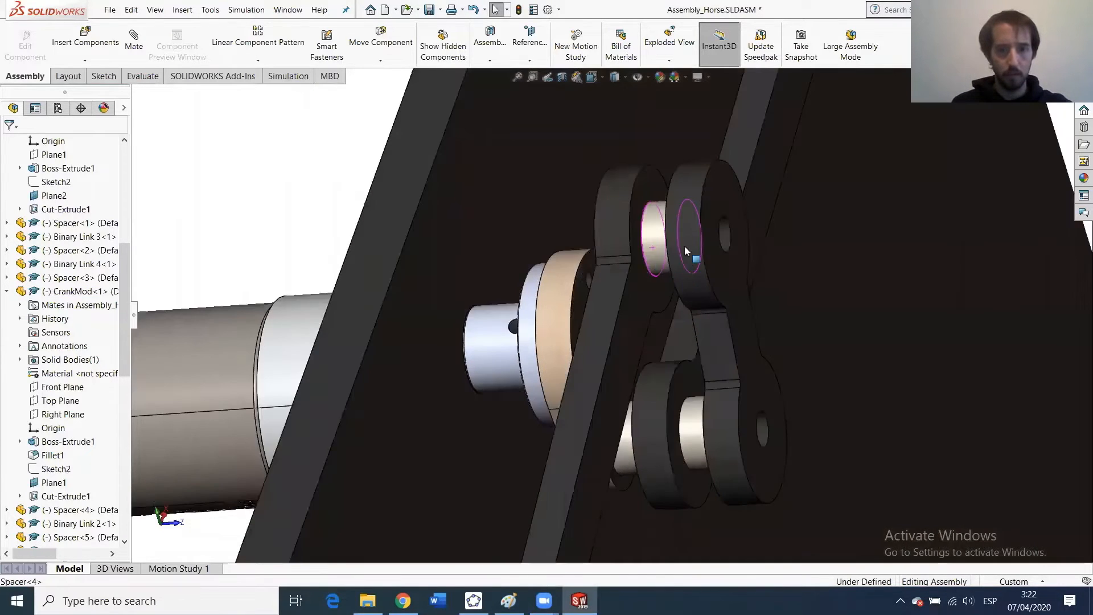
pyautogui.moveTo(685, 246); pyautogui.dragTo(663, 229, button='middle')
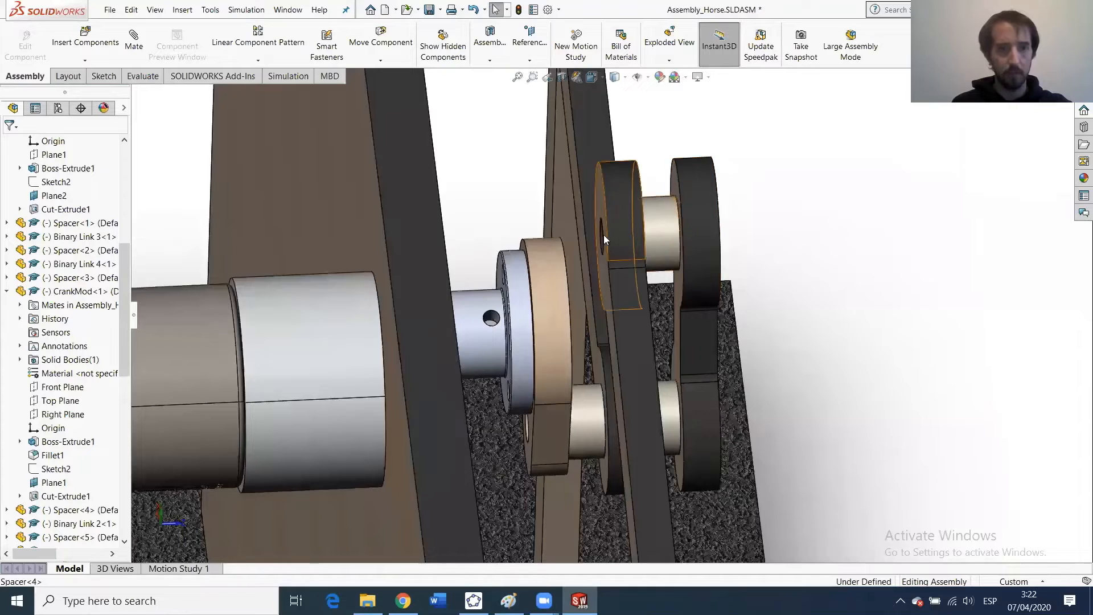
pyautogui.click(130, 77)
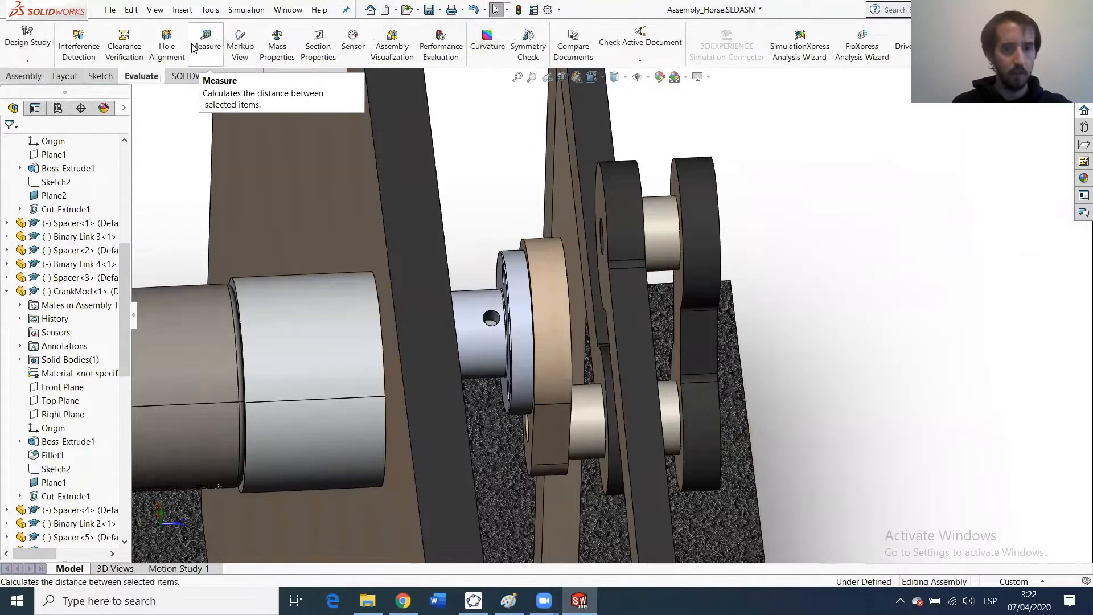
pyautogui.click(206, 43)
pyautogui.click(602, 191)
pyautogui.moveTo(713, 230); pyautogui.dragTo(762, 191, button='middle')
pyautogui.click(743, 187)
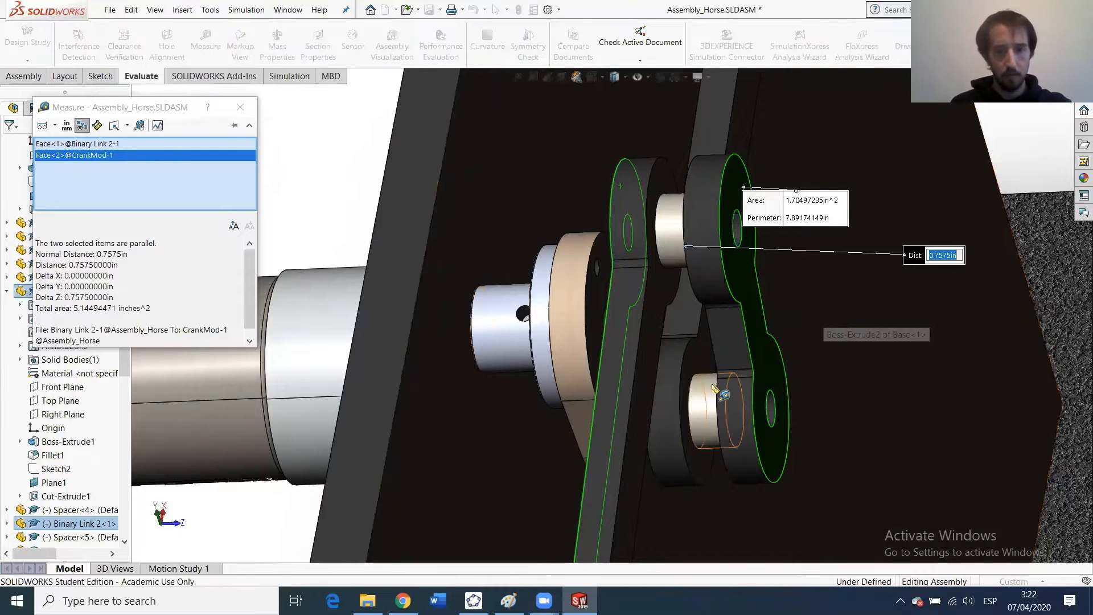
pyautogui.moveTo(715, 372); pyautogui.dragTo(839, 424, button='middle')
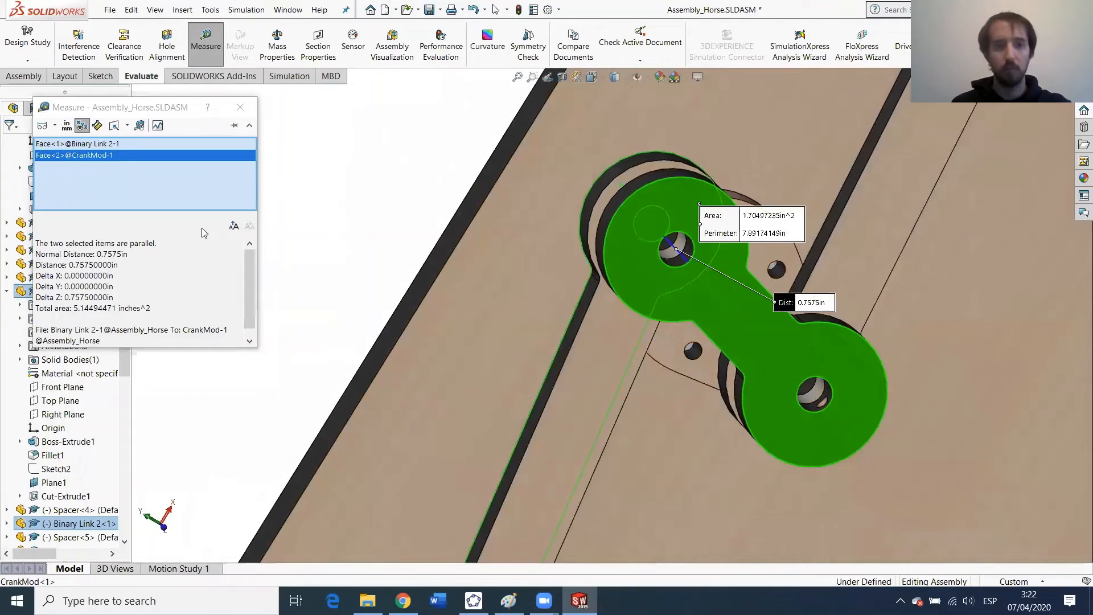
pyautogui.scroll(11, 731, 424)
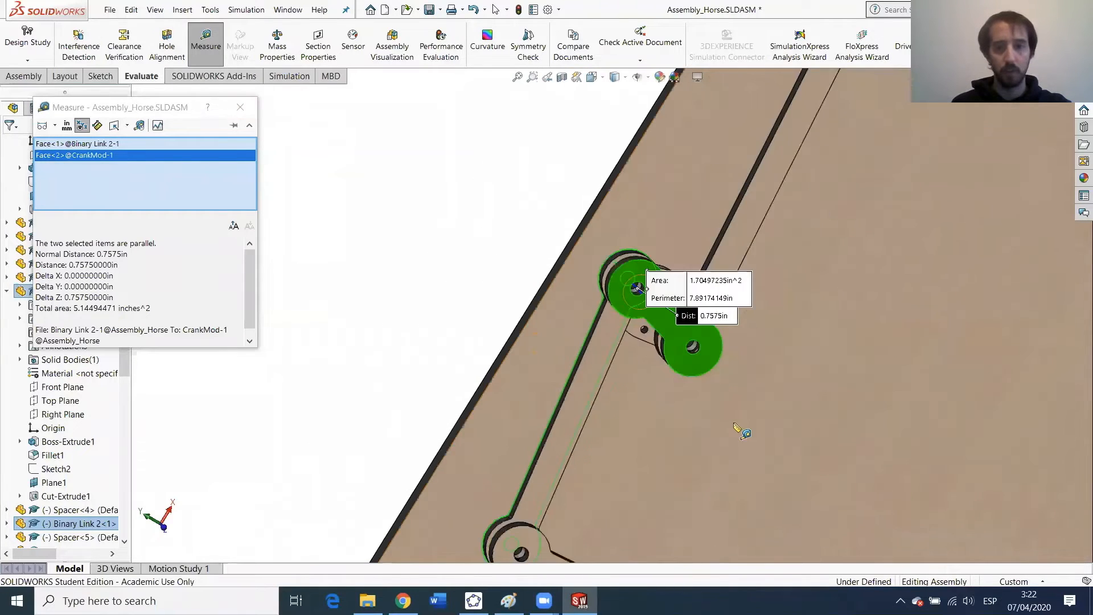
pyautogui.moveTo(555, 401); pyautogui.dragTo(626, 379, button='middle')
pyautogui.scroll(-3, 626, 379)
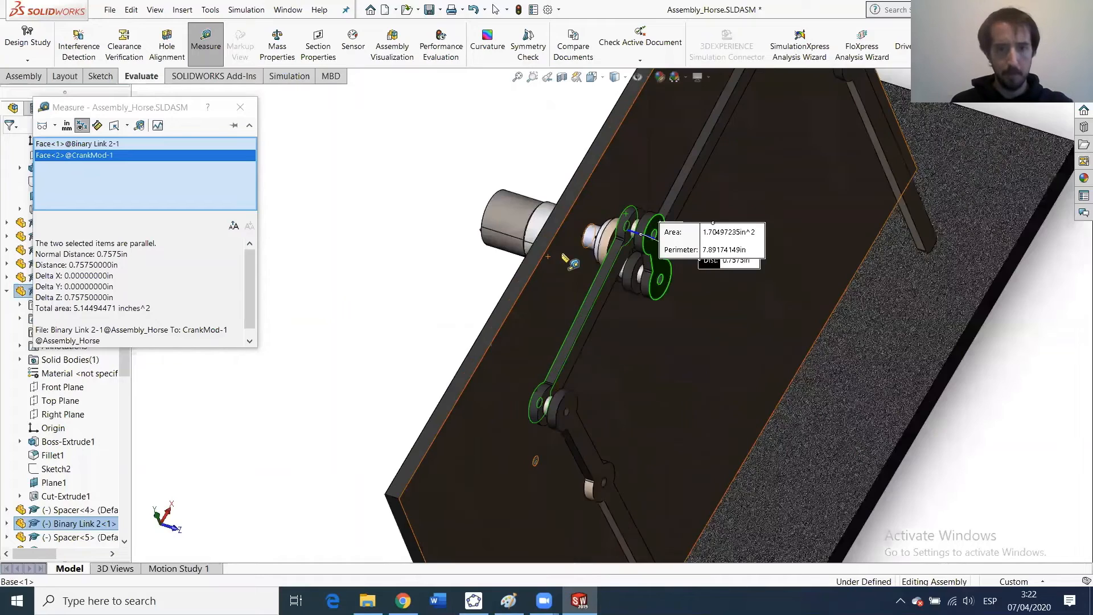
pyautogui.click(240, 107)
# Open Brass Tube.SLDPRT from the Assembly folder as a part in SolidWorks.
pyautogui.scroll(-2, 602, 285)
pyautogui.scroll(6, 608, 290)
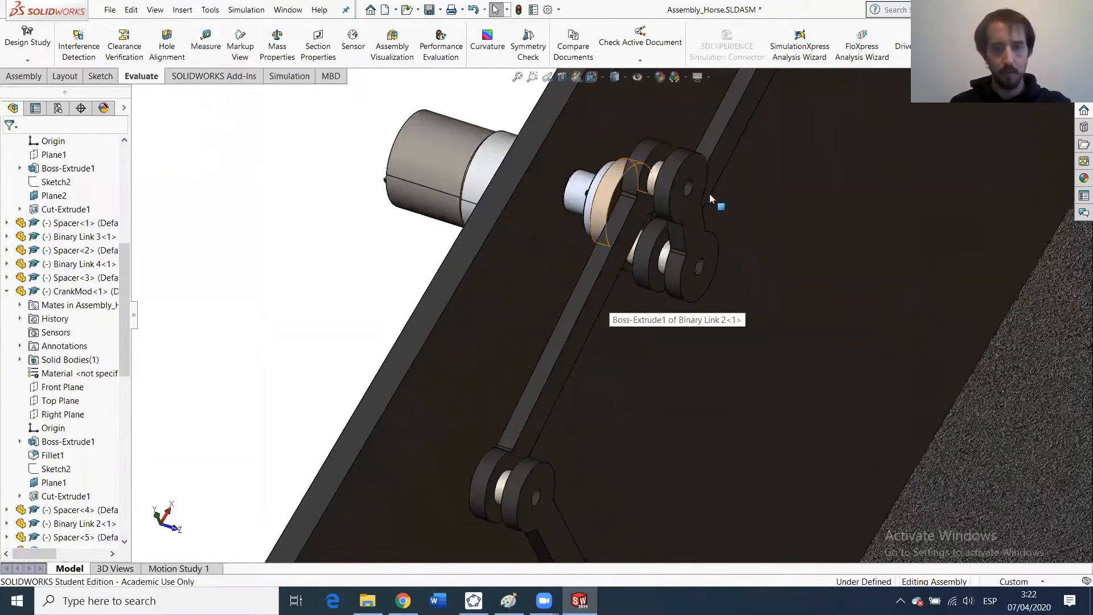
pyautogui.scroll(-1, 654, 312)
pyautogui.scroll(-2, 672, 343)
pyautogui.moveTo(621, 315); pyautogui.dragTo(504, 526, button='middle')
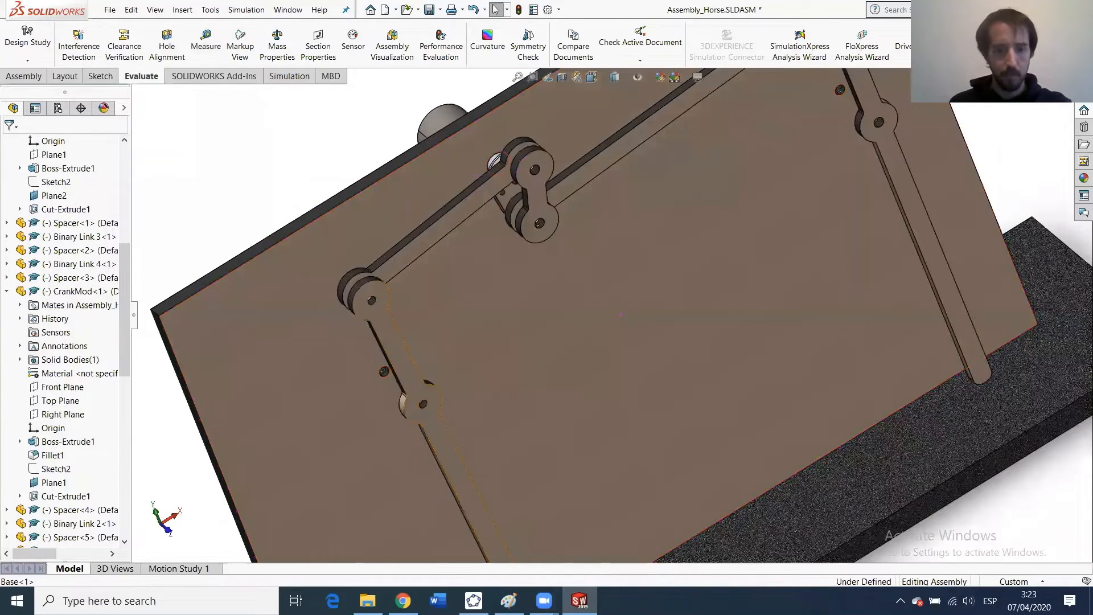
pyautogui.click(368, 600)
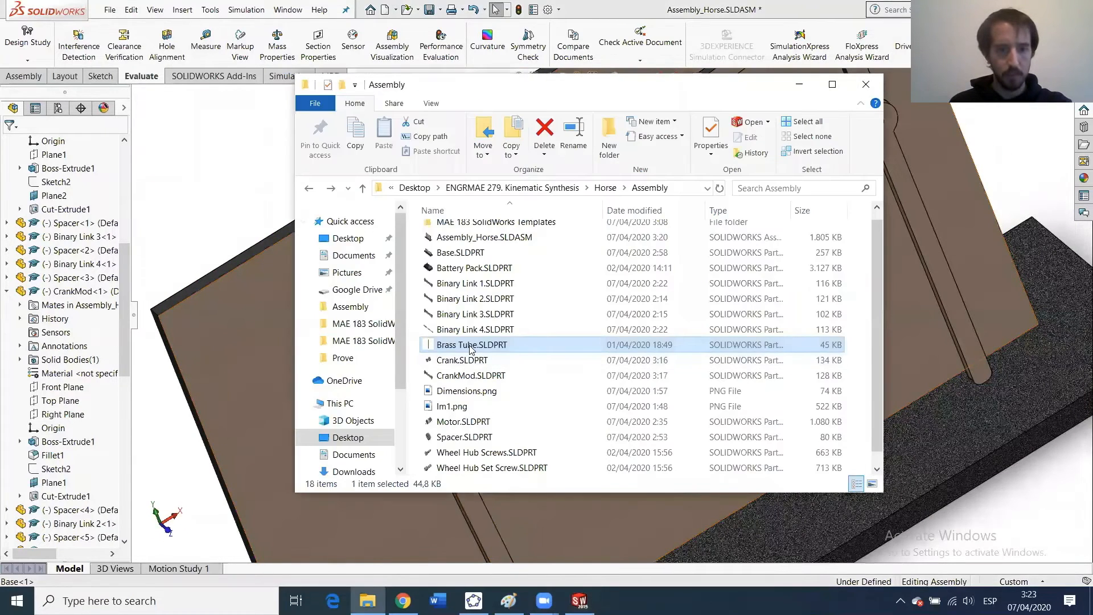
pyautogui.moveTo(452, 245); pyautogui.dragTo(228, 129)
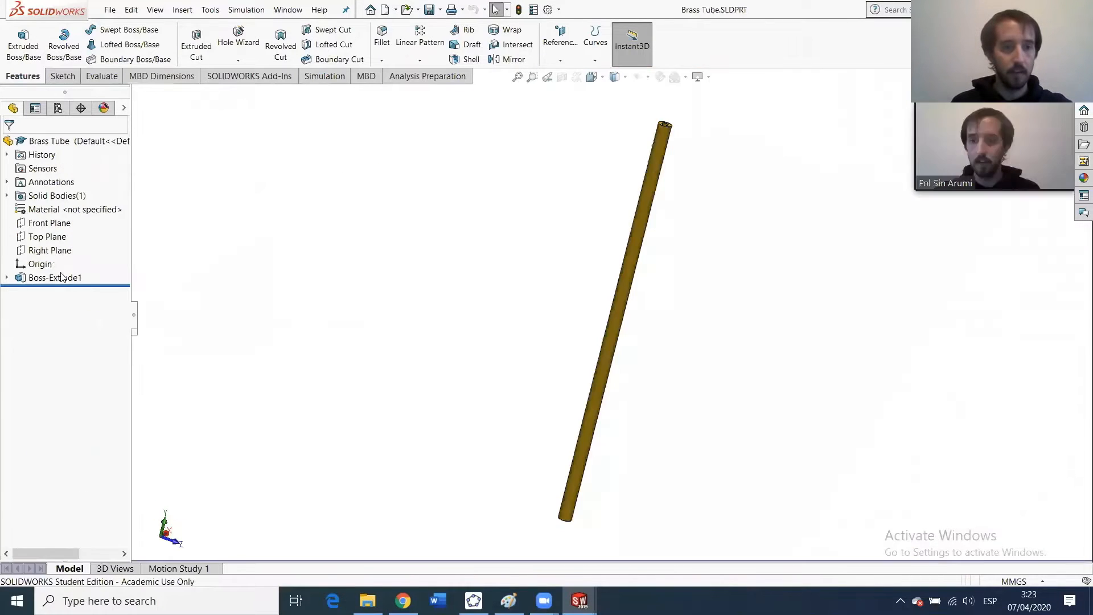
# Set the Brass Tube's extrusion depth to 0.7575 in and save the part.
pyautogui.click(62, 277)
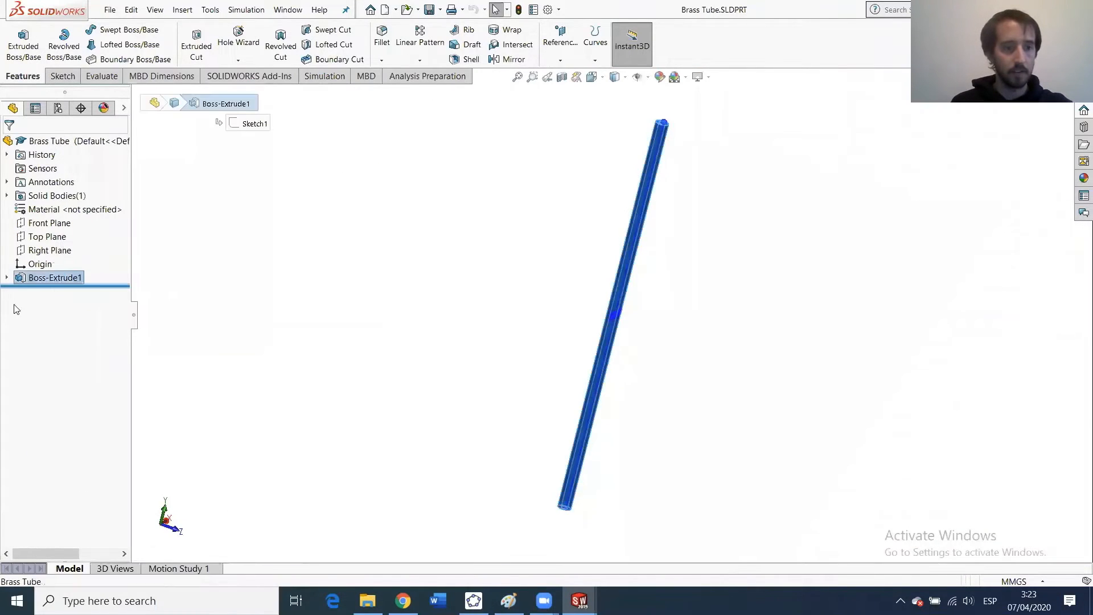
pyautogui.rightClick(34, 279)
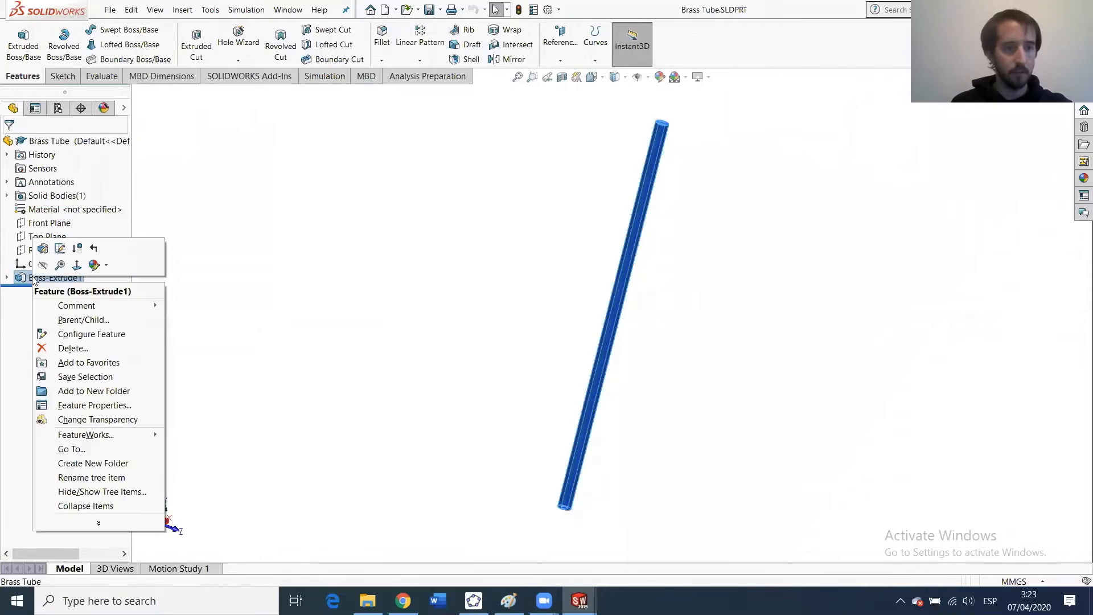
pyautogui.click(42, 249)
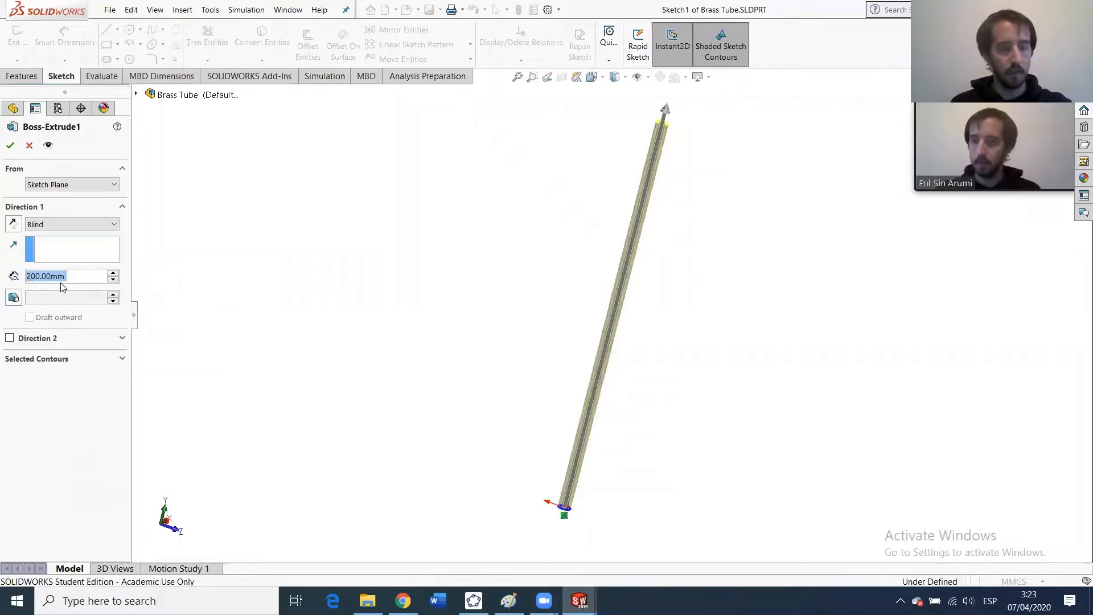
pyautogui.write('0.7575in')
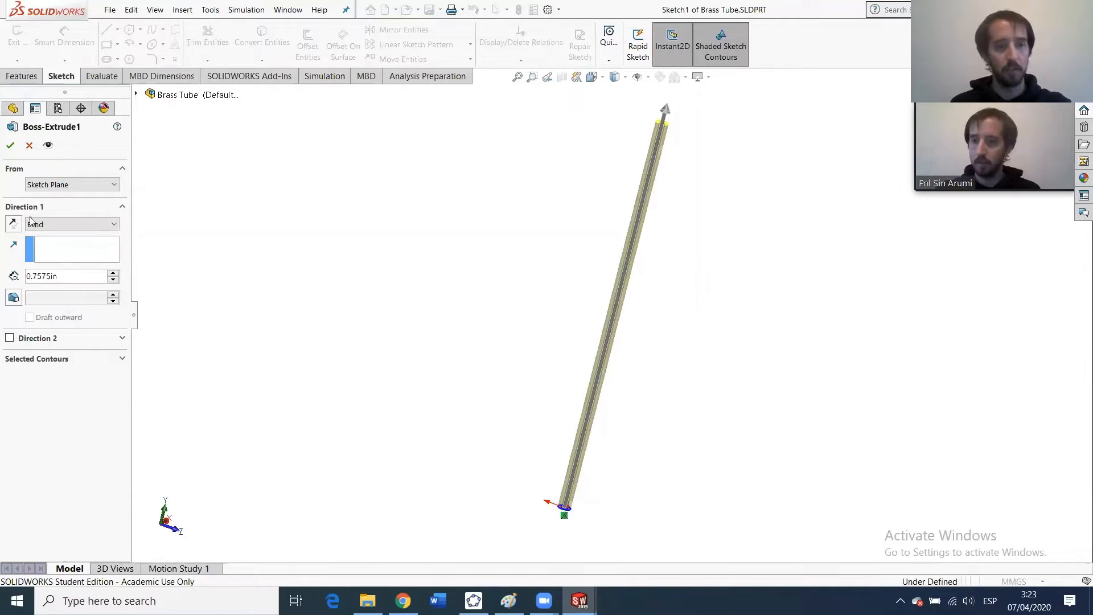
pyautogui.click(10, 147)
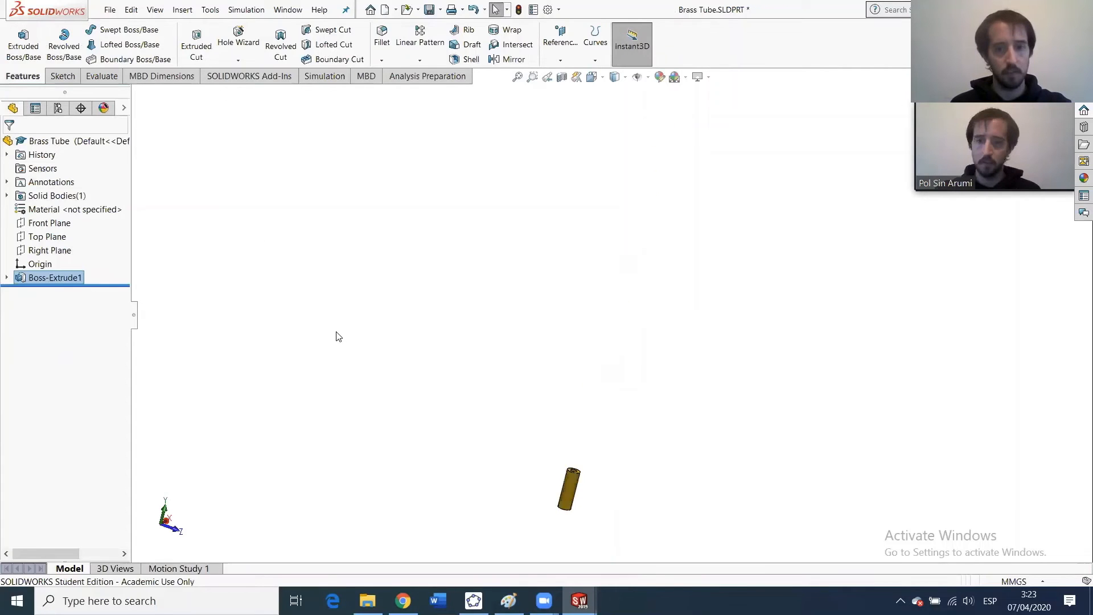
pyautogui.scroll(-3, 581, 528)
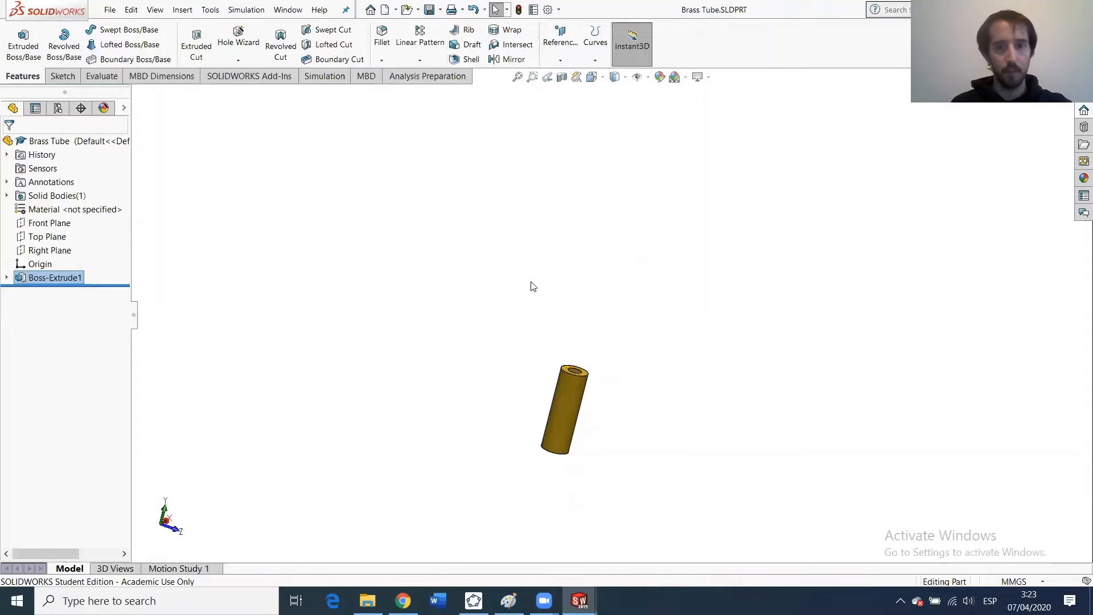
# Switch back to the Assembly_Horse.SLDASM assembly.
pyautogui.moveTo(579, 600)
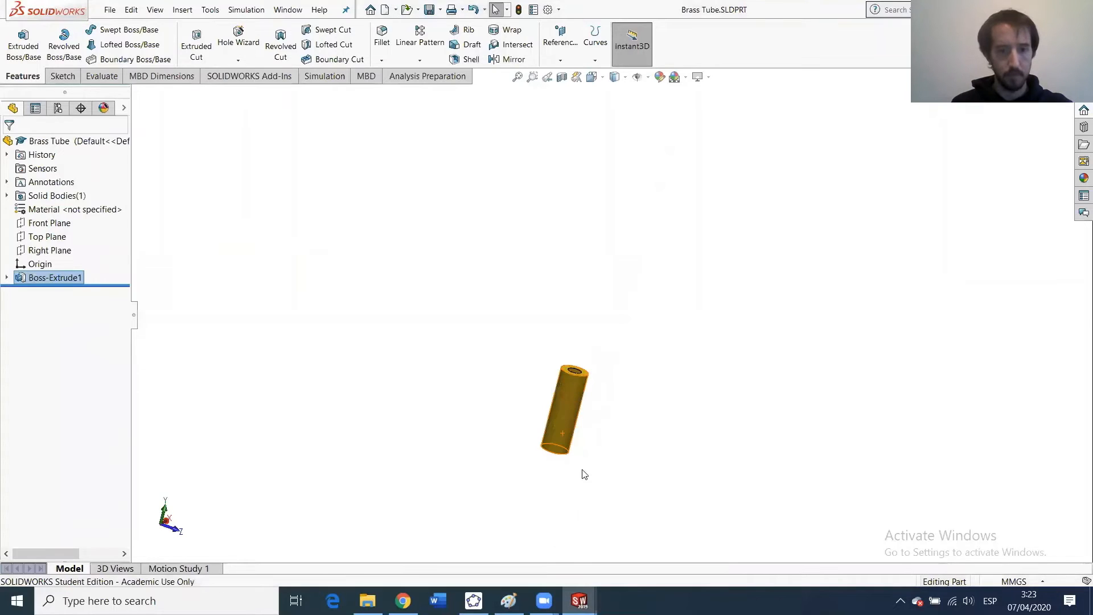
pyautogui.click(503, 545)
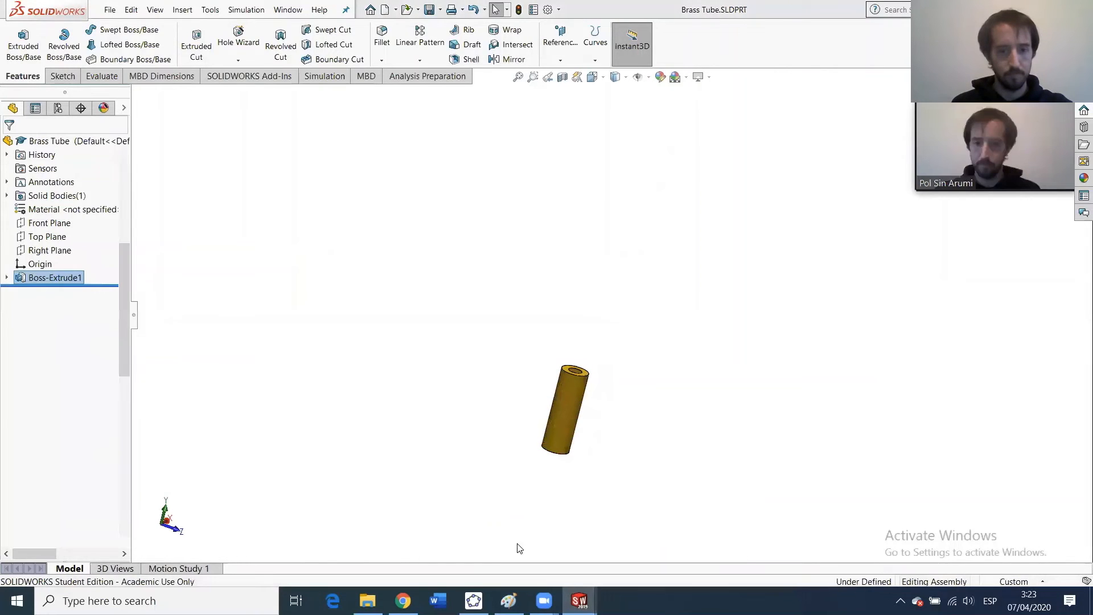
pyautogui.scroll(-5, 539, 204)
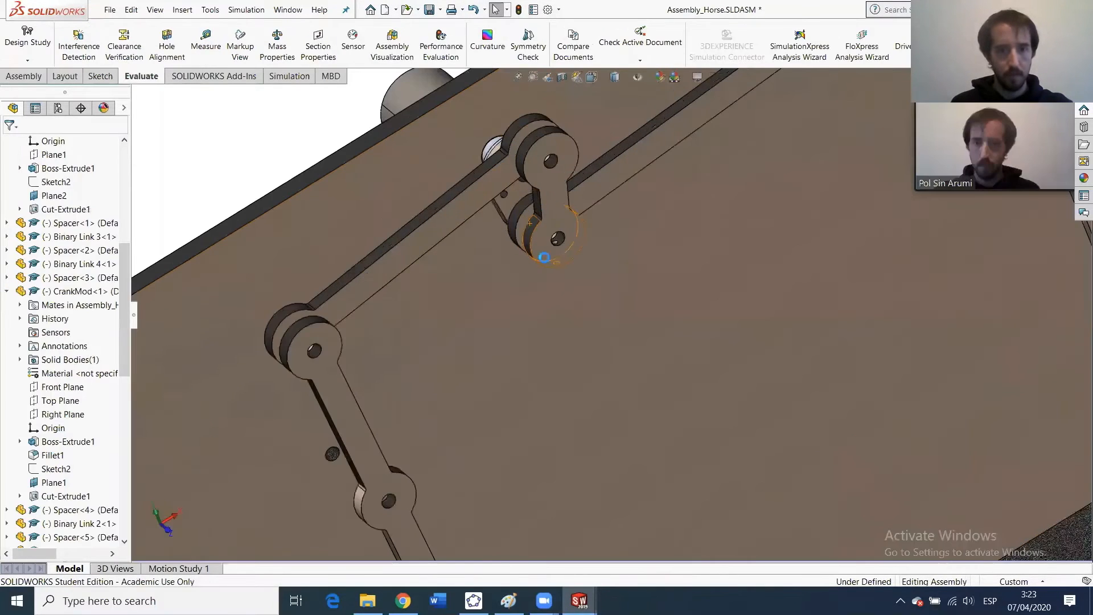
pyautogui.moveTo(558, 256); pyautogui.dragTo(630, 241, button='middle')
pyautogui.click(205, 41)
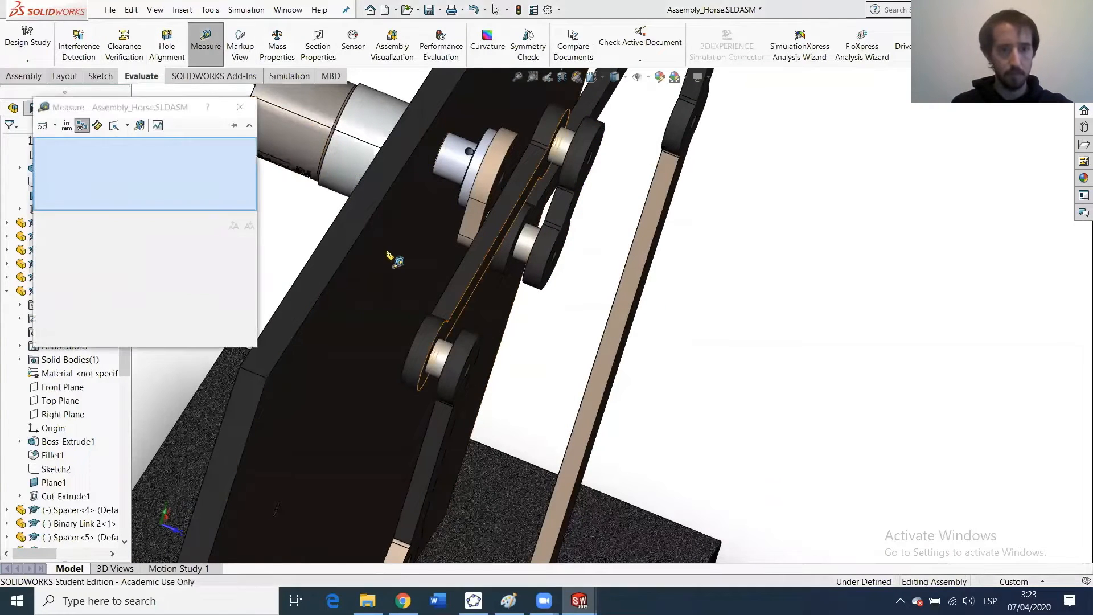
pyautogui.click(559, 254)
pyautogui.moveTo(561, 256); pyautogui.dragTo(351, 349, button='middle')
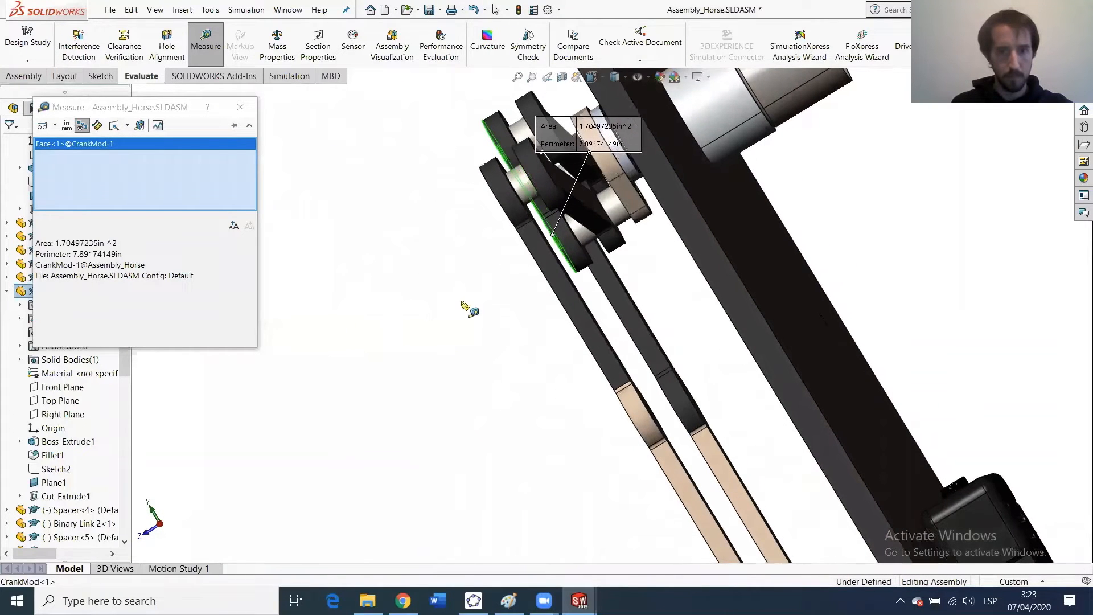
pyautogui.scroll(-5, 706, 233)
pyautogui.scroll(-2, 733, 222)
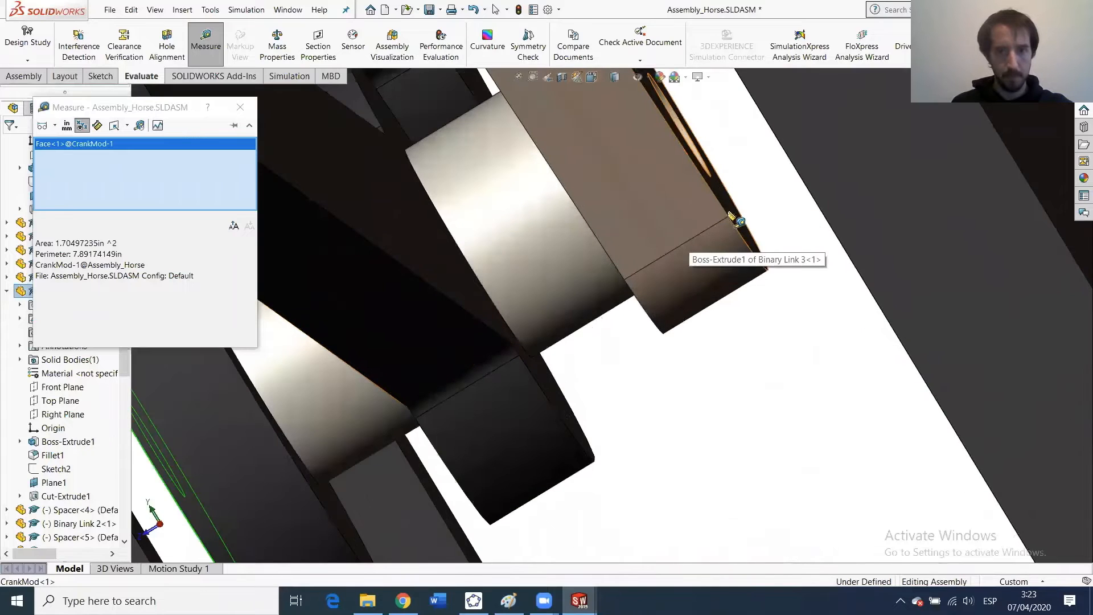
pyautogui.press('Escape')
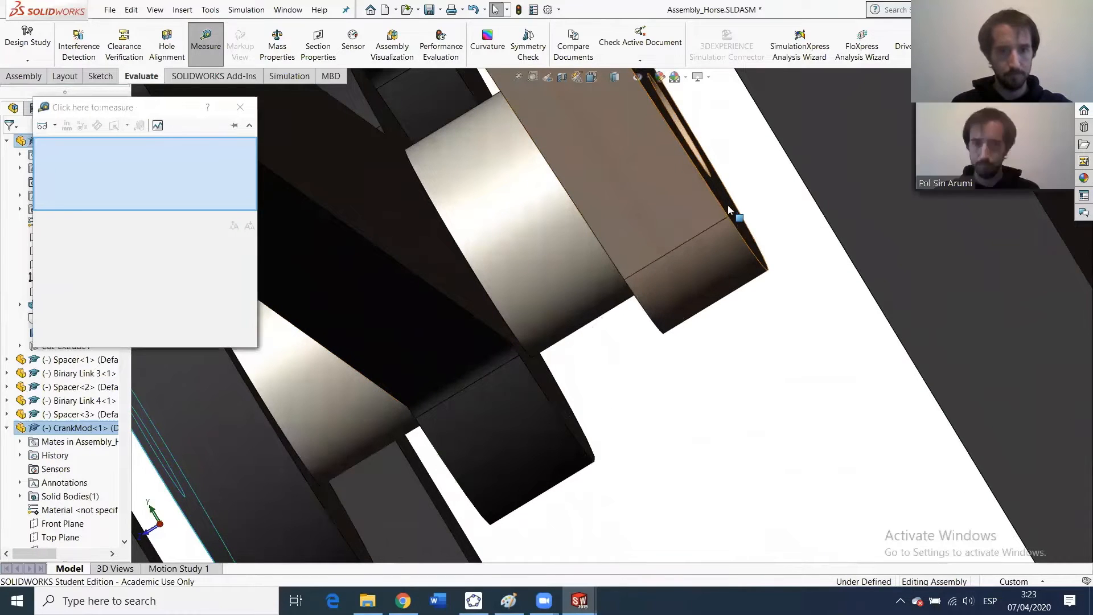
# Measure the distance between the Crank's motor-side face and CrankMod's outer face, copy the distance value, and close Measure.
pyautogui.click(731, 209)
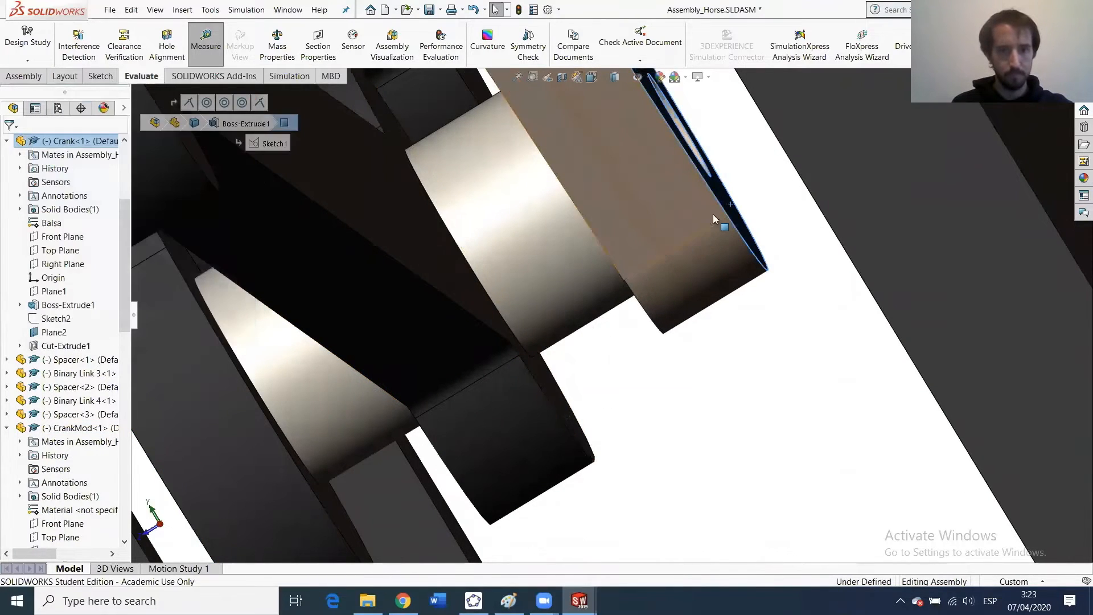
pyautogui.scroll(4, 656, 296)
pyautogui.click(206, 45)
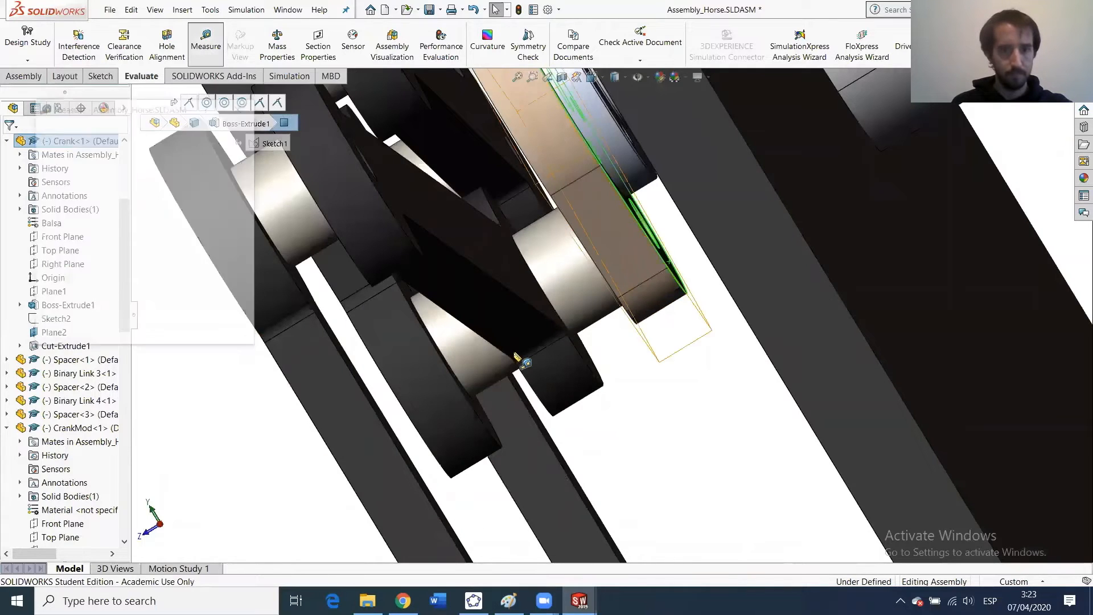
pyautogui.scroll(3, 569, 409)
pyautogui.moveTo(503, 394); pyautogui.dragTo(552, 391, button='middle')
pyautogui.click(496, 383)
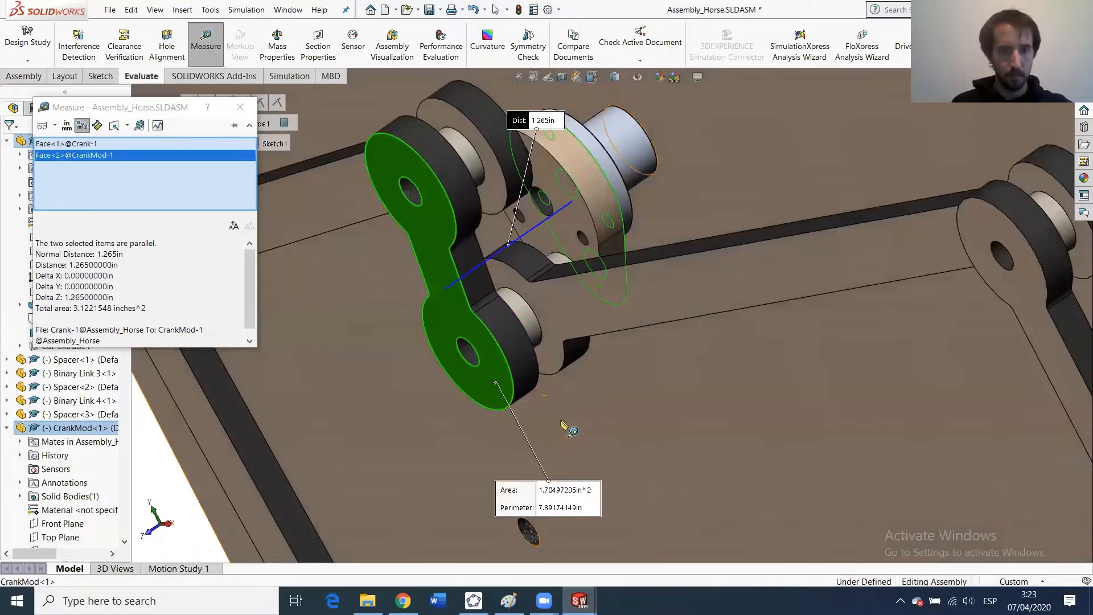
pyautogui.moveTo(554, 458); pyautogui.dragTo(531, 454, button='middle')
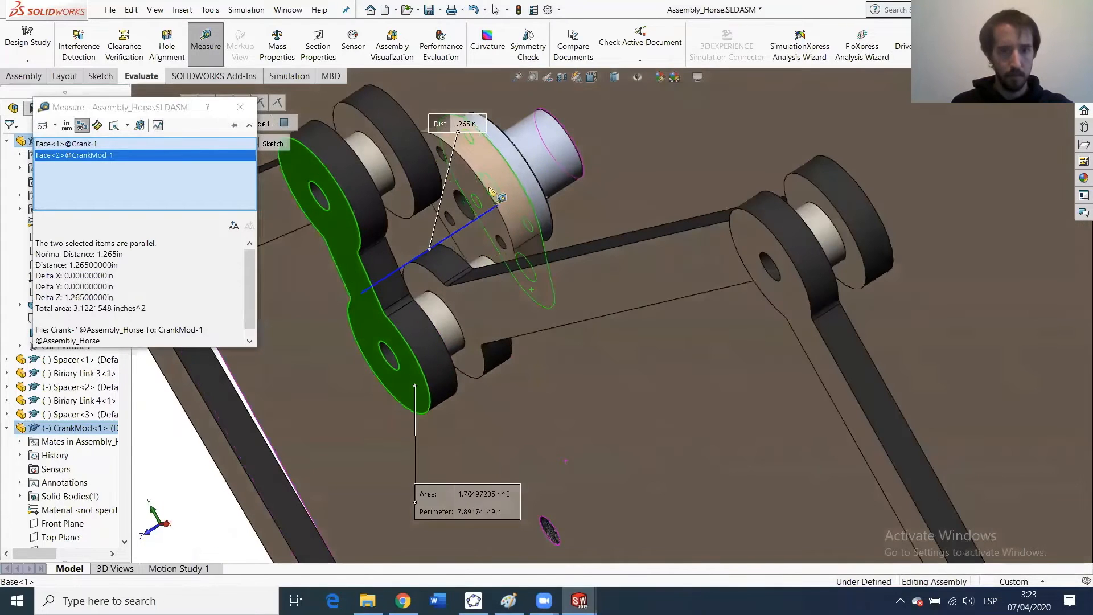
pyautogui.click(471, 124)
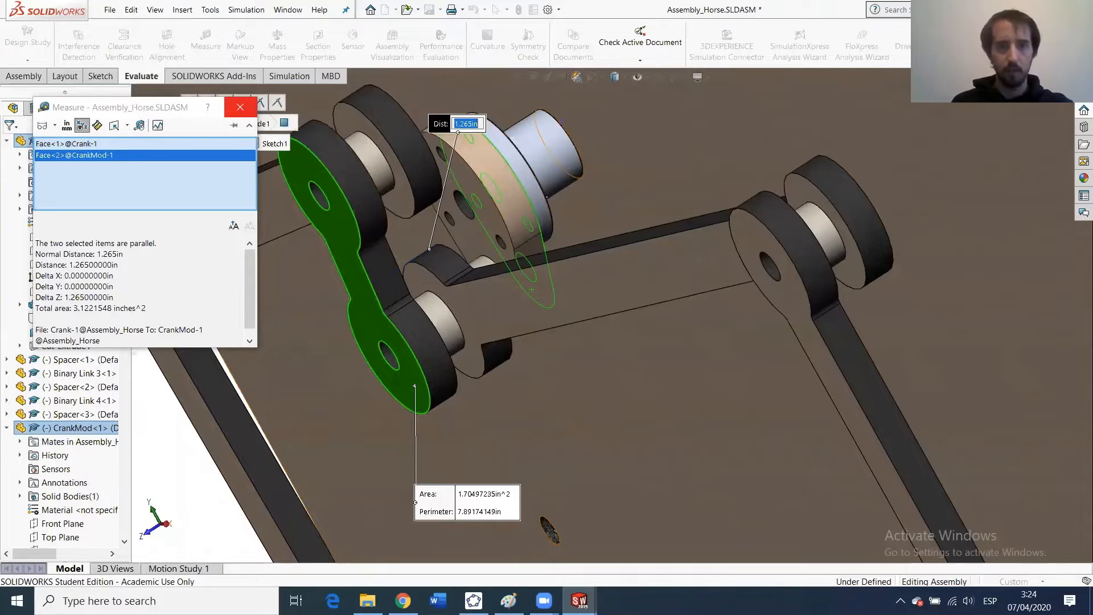
pyautogui.click(238, 110)
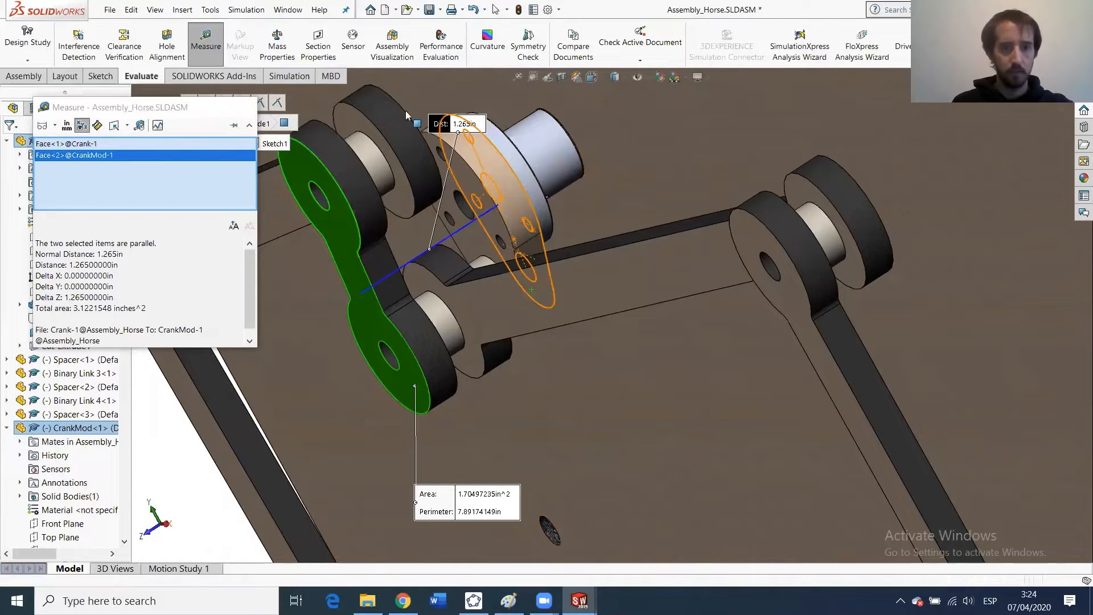
pyautogui.press('Escape')
# Switch to the Brass Tube part and save it as Brass Tube2.SLDPRT in the Assembly folder.
pyautogui.click(579, 600)
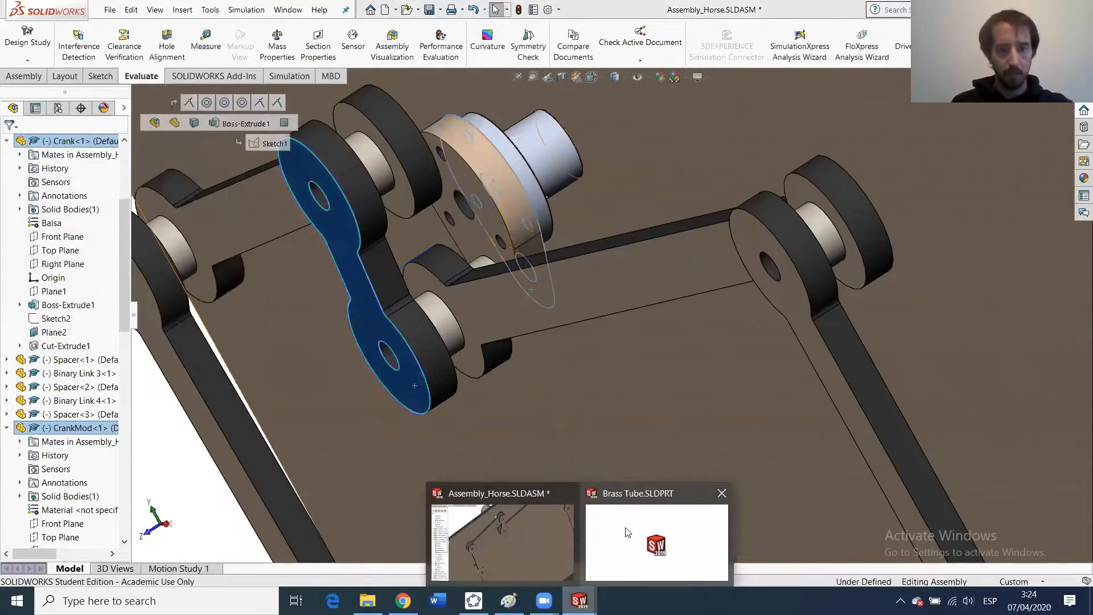
pyautogui.click(625, 529)
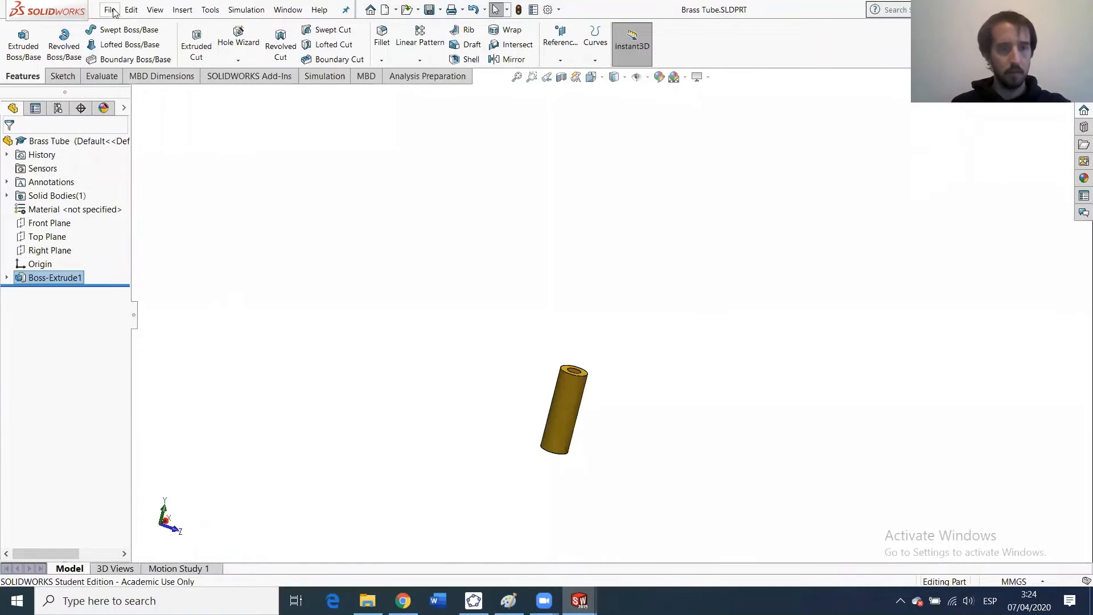
pyautogui.click(111, 10)
pyautogui.click(143, 157)
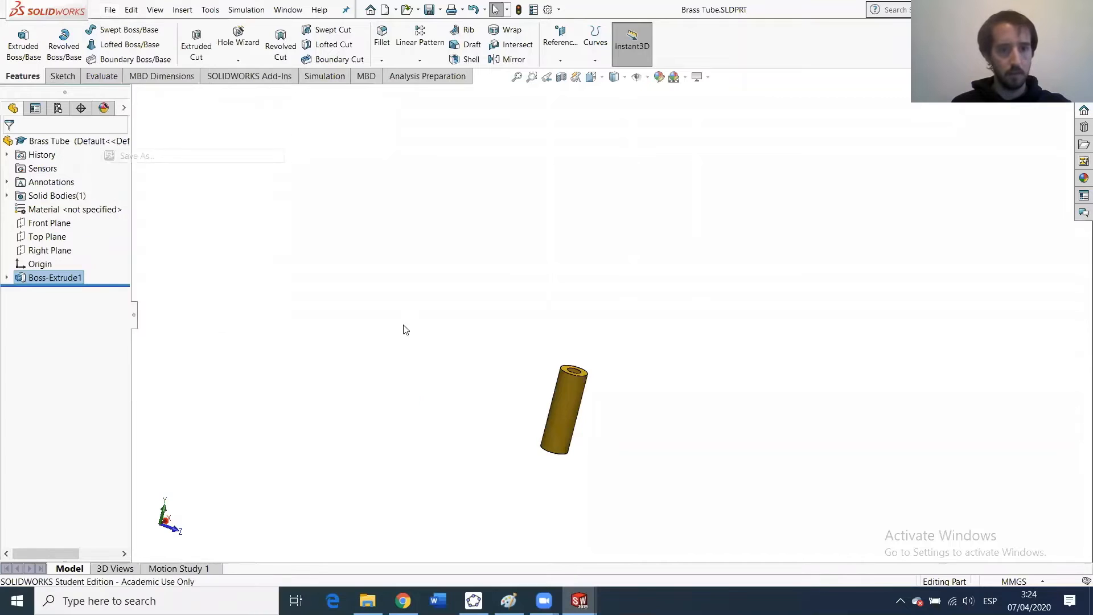
pyautogui.click(470, 305)
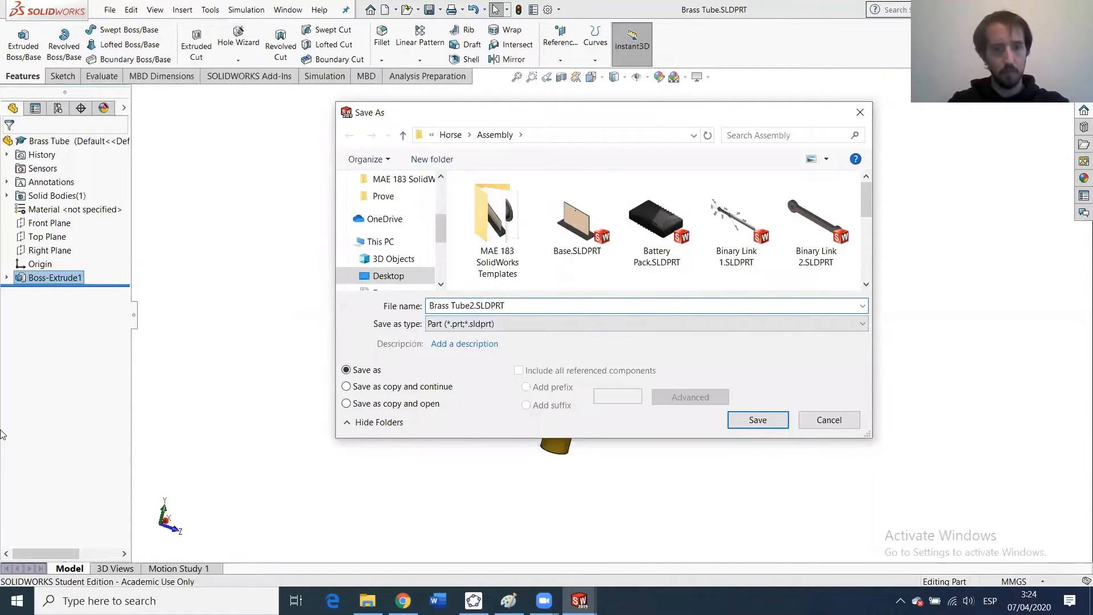
pyautogui.click(757, 419)
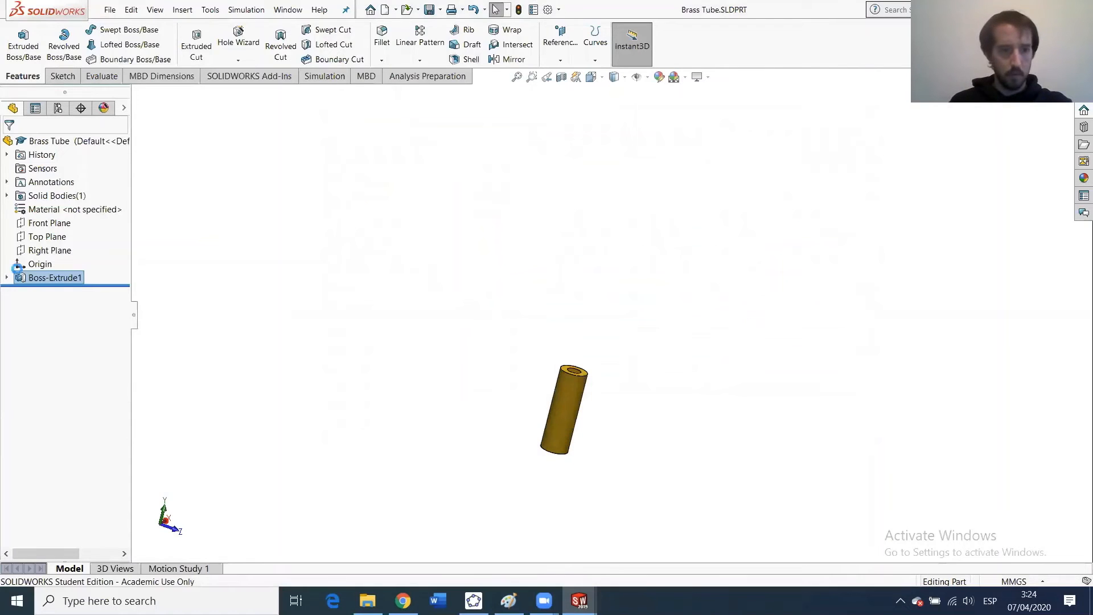
# Set Brass Tube2's extrusion depth to 1.265 in and save the part.
pyautogui.rightClick(48, 278)
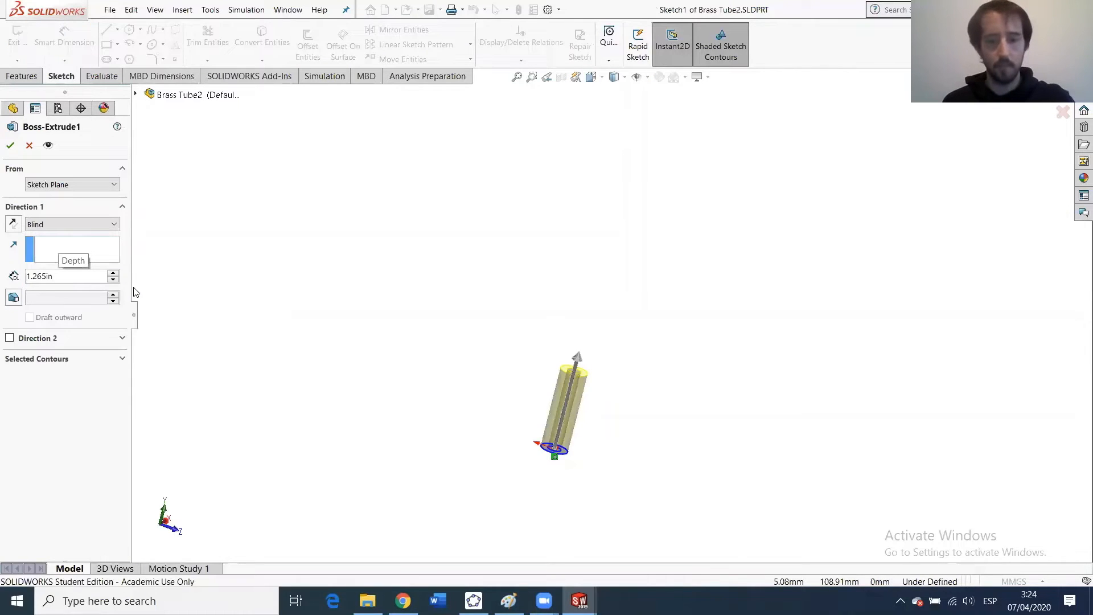
pyautogui.press('Return')
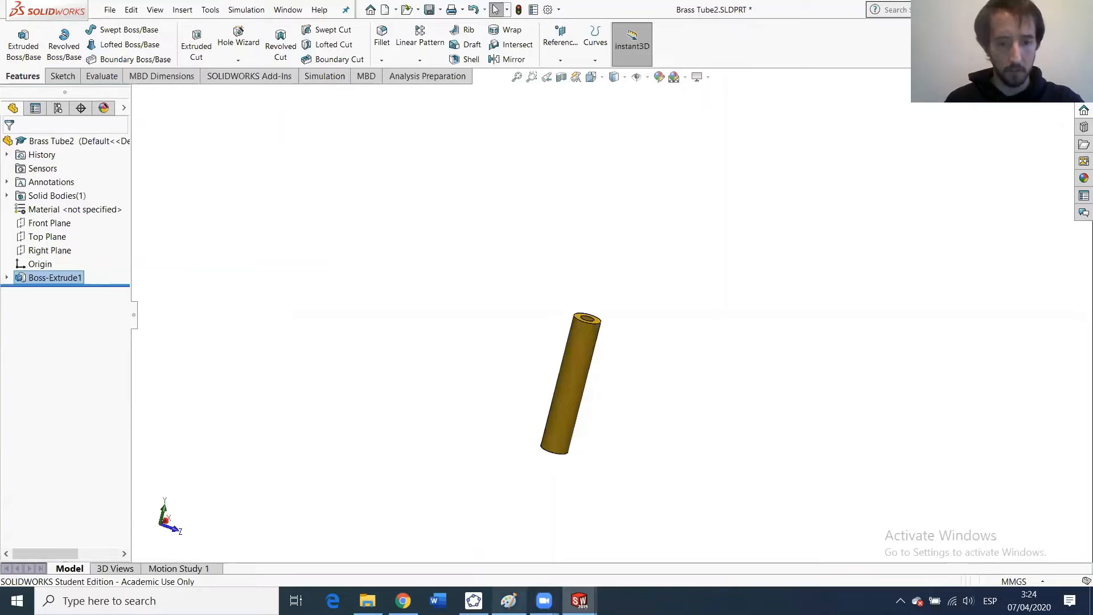
pyautogui.moveTo(403, 601)
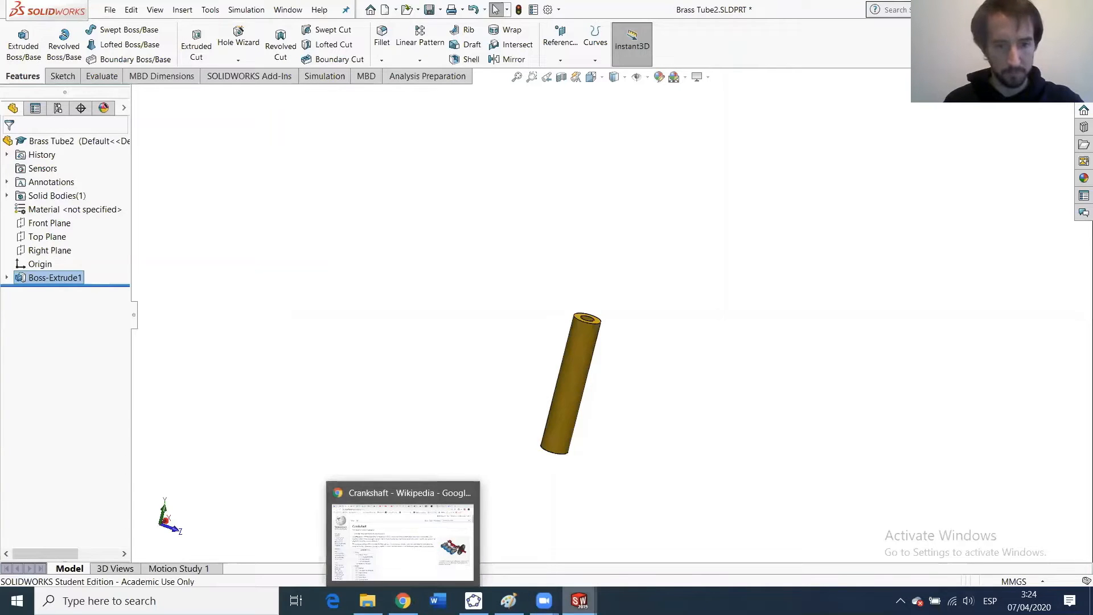
pyautogui.moveTo(579, 600)
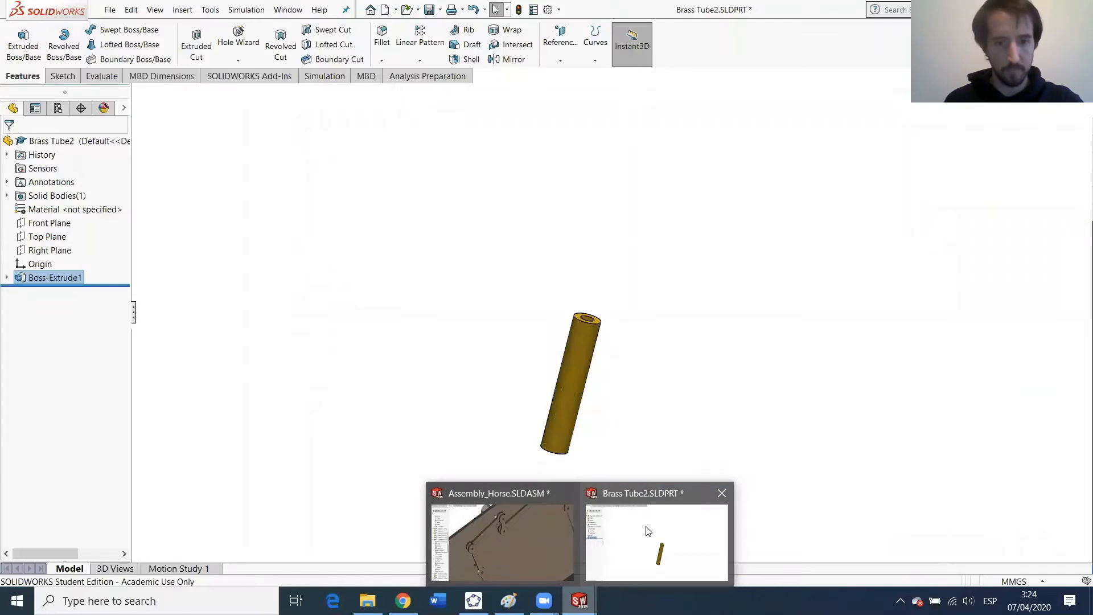
pyautogui.click(648, 530)
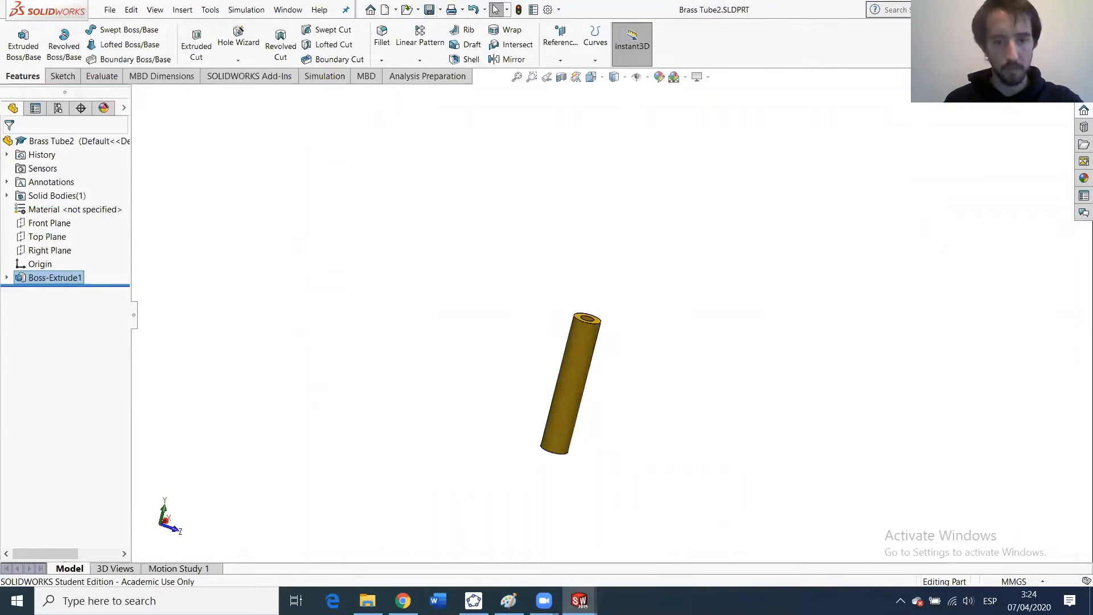
# Back in the Assembly_Horse assembly, measure the distance between Binary Link 1's outer face and the Base plate's motor-side face.
pyautogui.moveTo(579, 601)
pyautogui.click(511, 486)
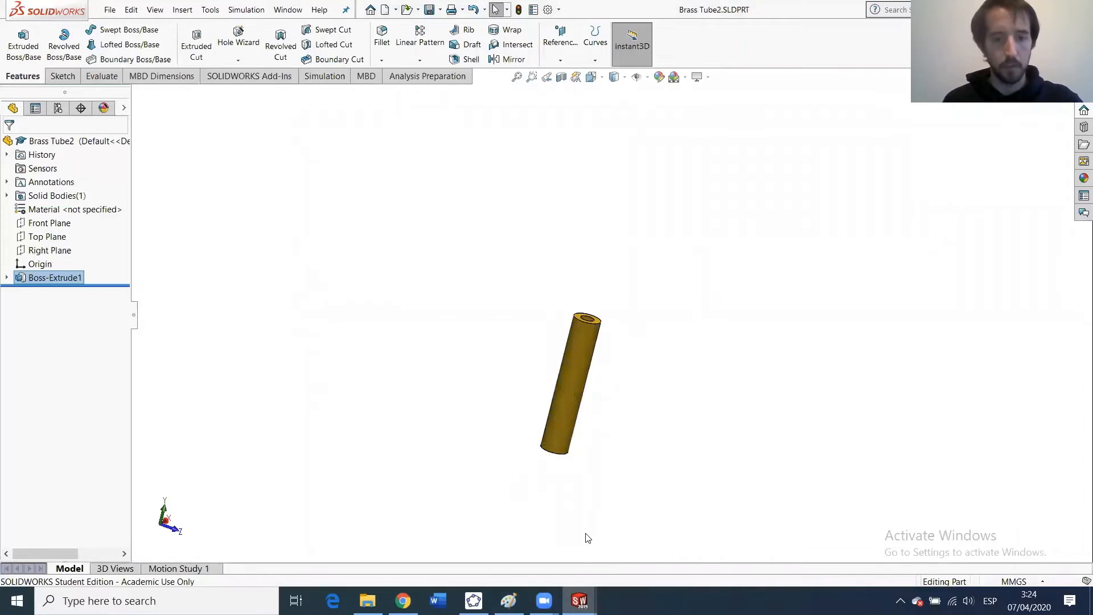
pyautogui.click(493, 514)
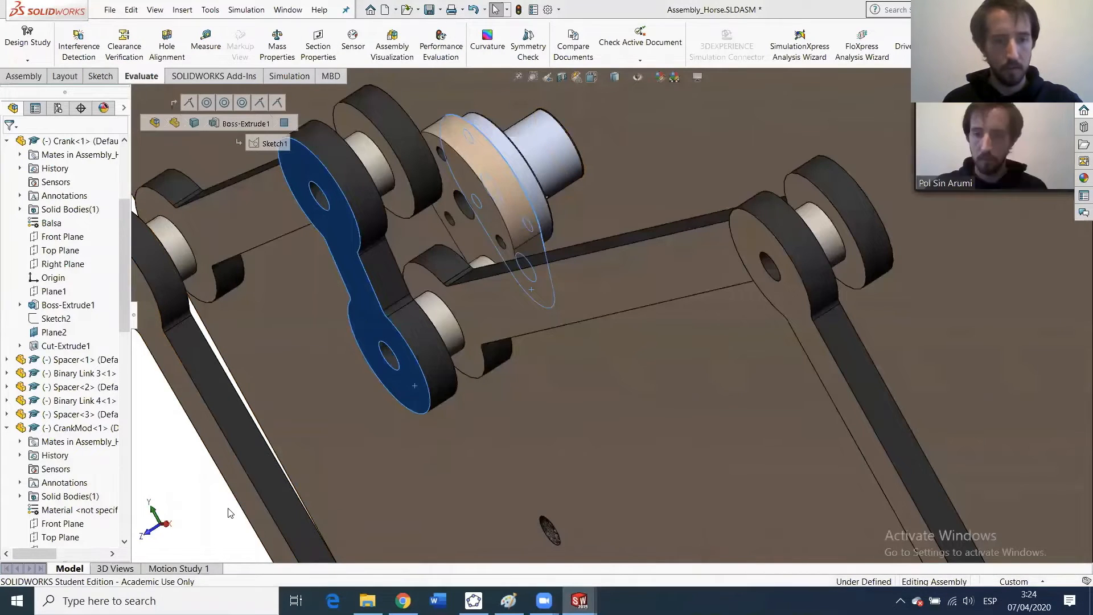
pyautogui.scroll(5, 410, 519)
pyautogui.scroll(-10, 547, 273)
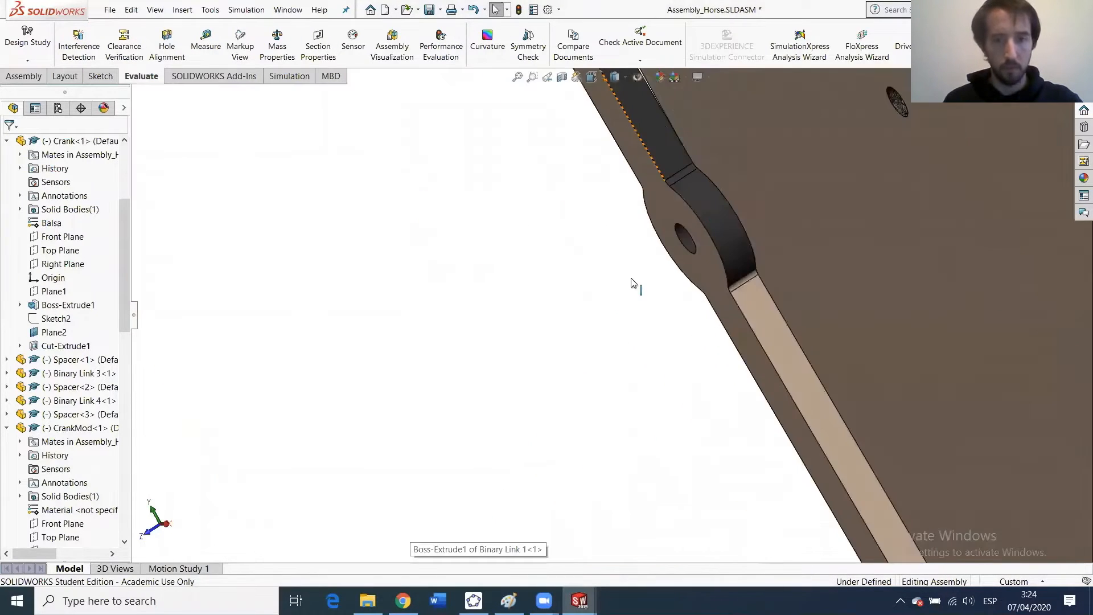
pyautogui.click(669, 212)
pyautogui.click(206, 43)
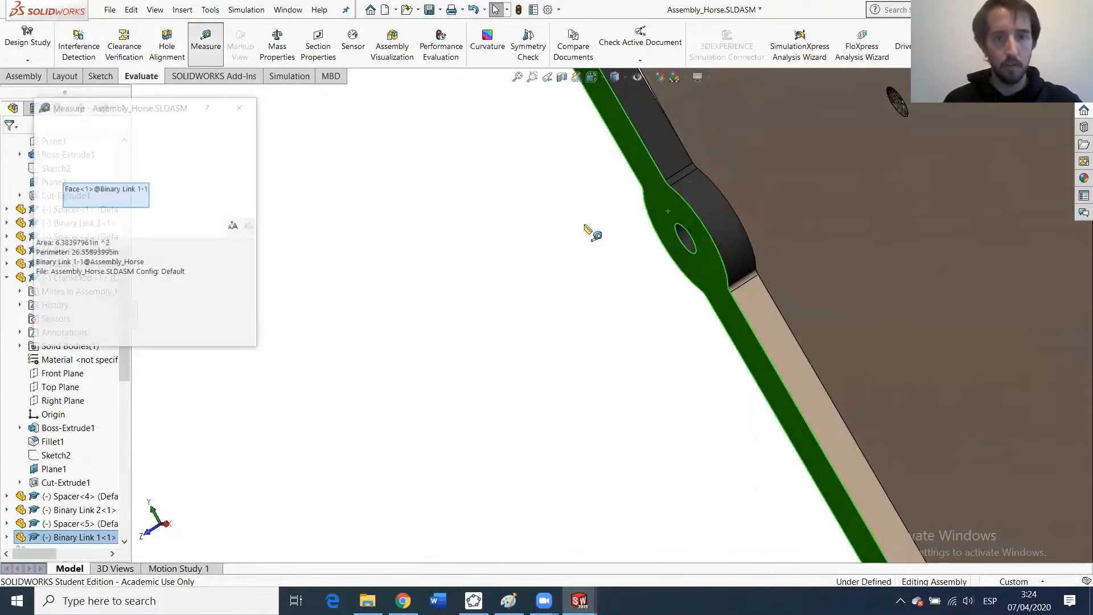
pyautogui.scroll(5, 678, 236)
pyautogui.scroll(-3, 840, 221)
pyautogui.scroll(2, 842, 219)
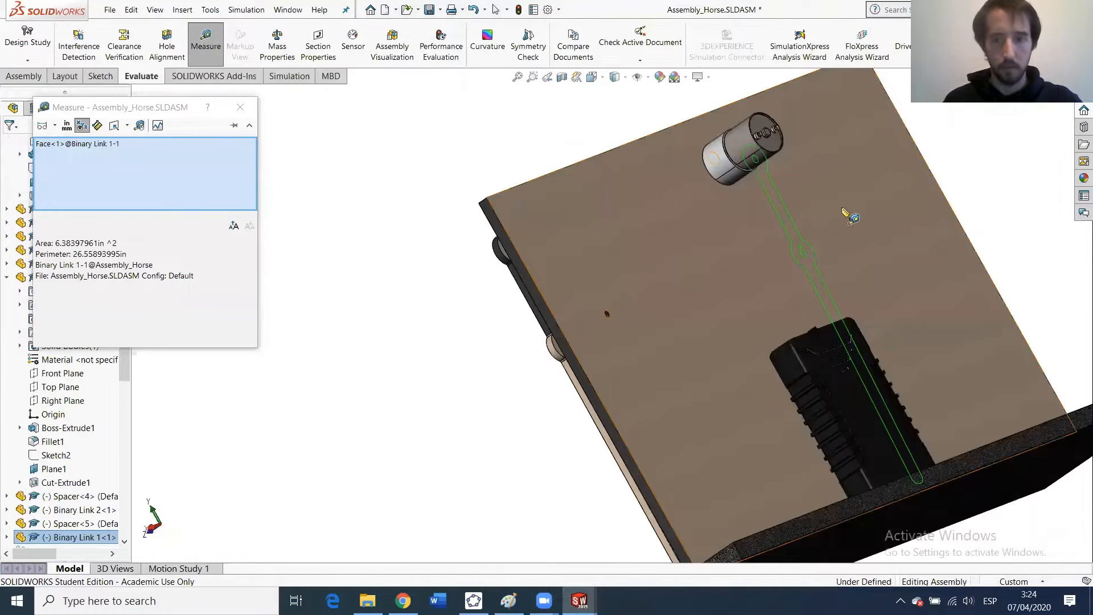
pyautogui.click(877, 182)
pyautogui.scroll(3, 854, 176)
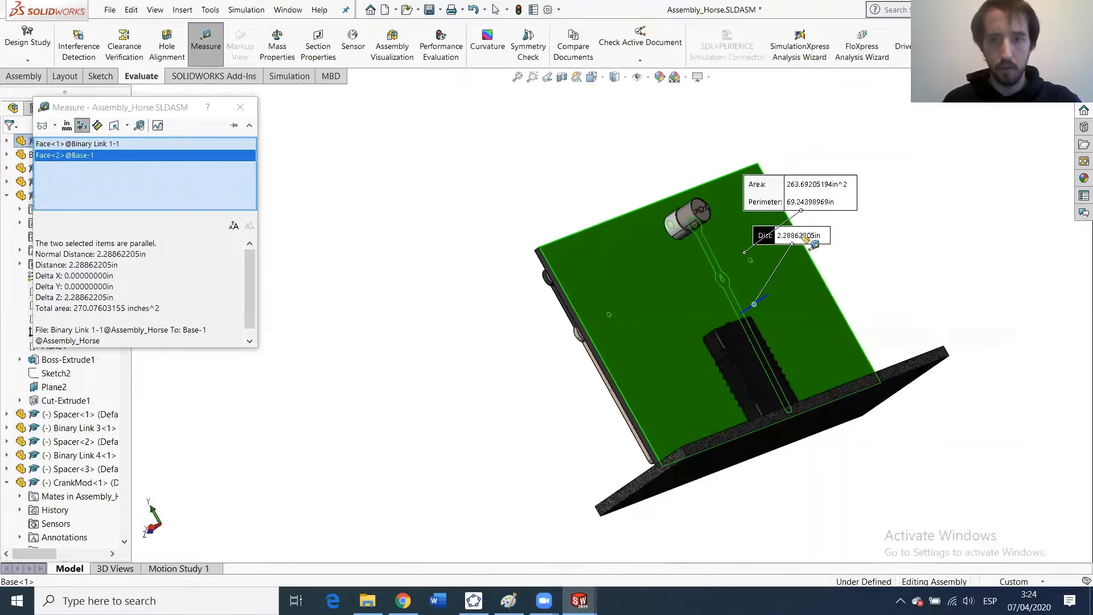
# Copy the measured distance value, close Measure, and switch to the Brass Tube2 part.
pyautogui.doubleClick(802, 238)
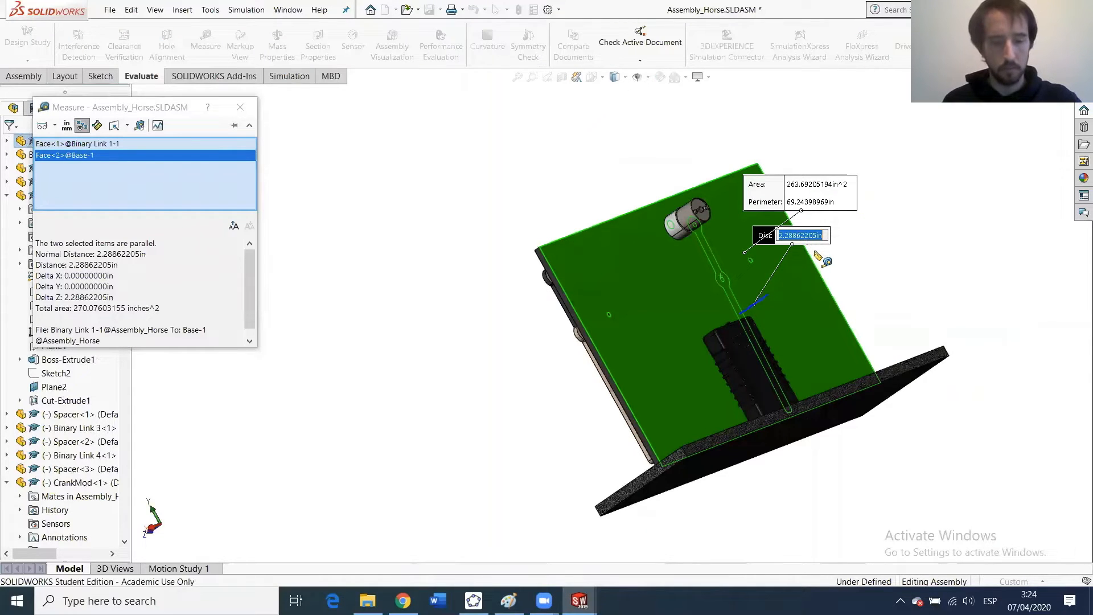
pyautogui.click(246, 114)
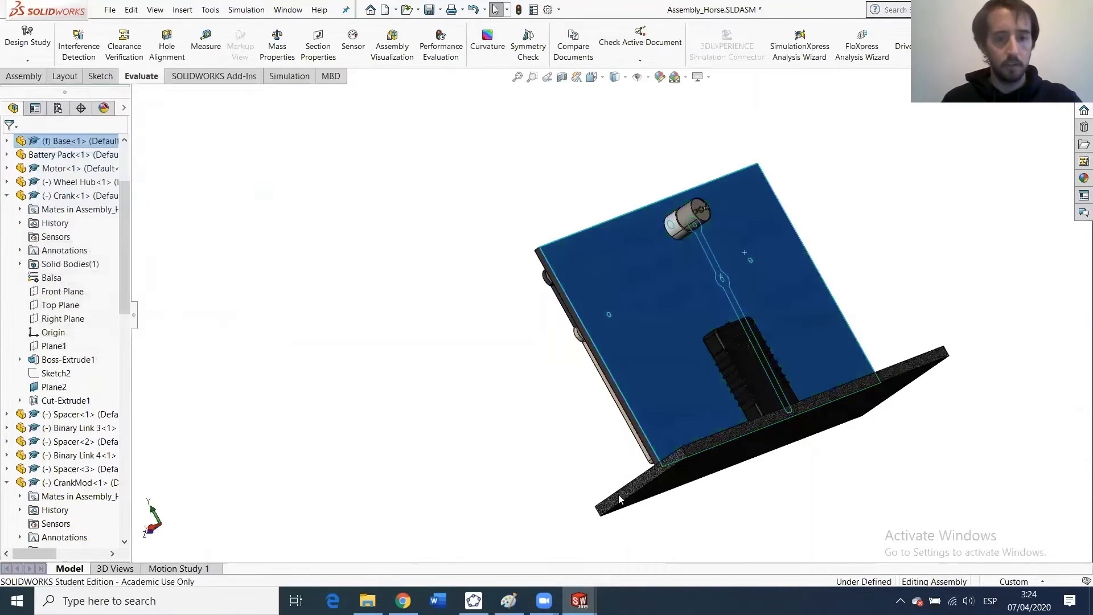
pyautogui.moveTo(579, 600)
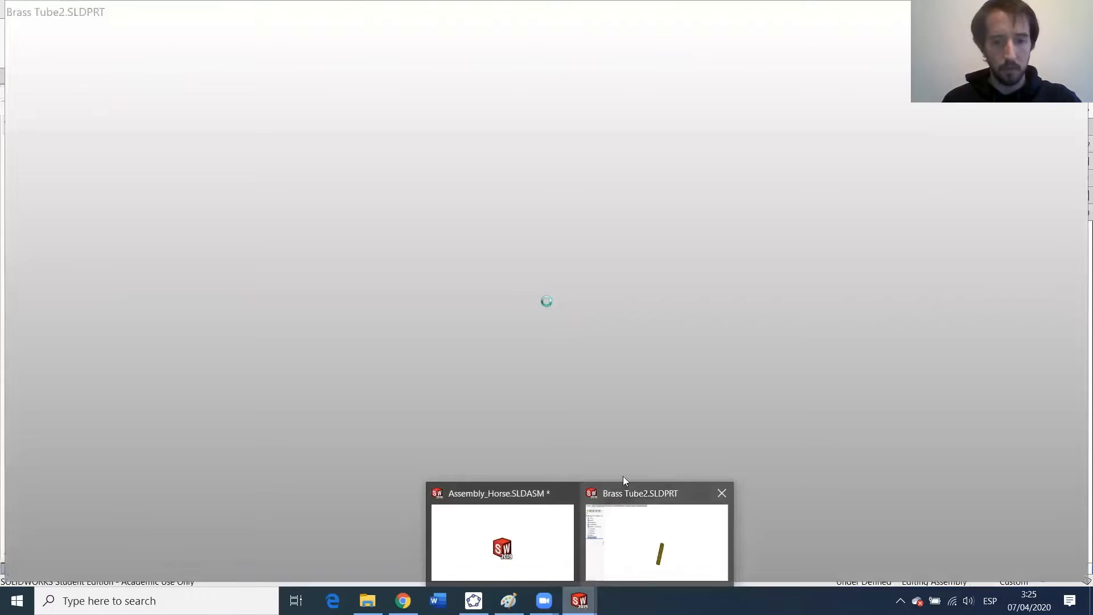
pyautogui.click(621, 523)
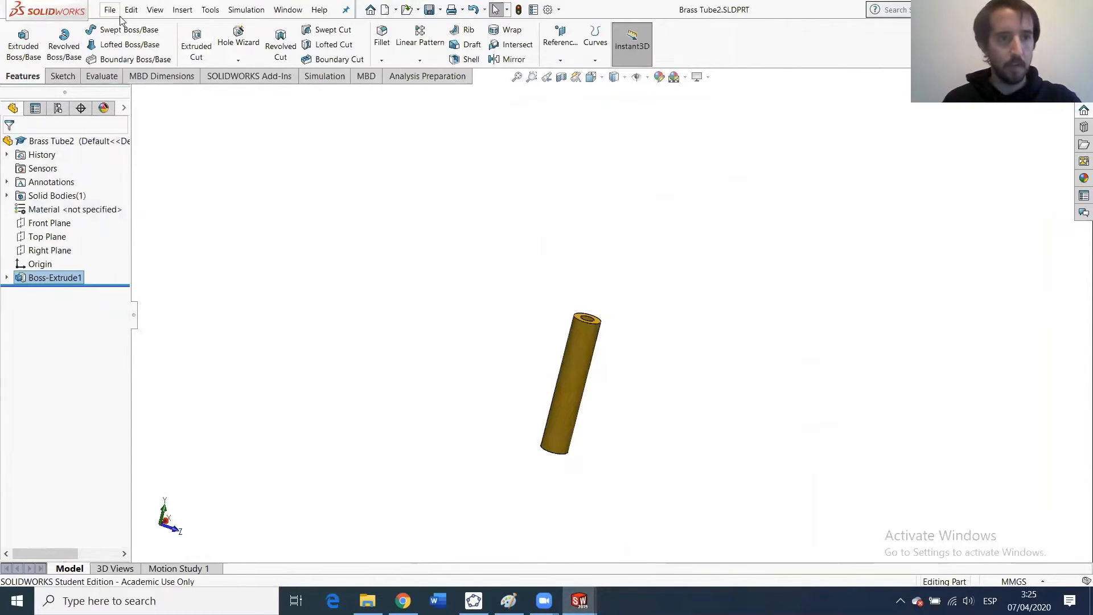
# Save the part under the new name Brass Tube3.SLDPRT in the Assembly folder.
pyautogui.click(111, 10)
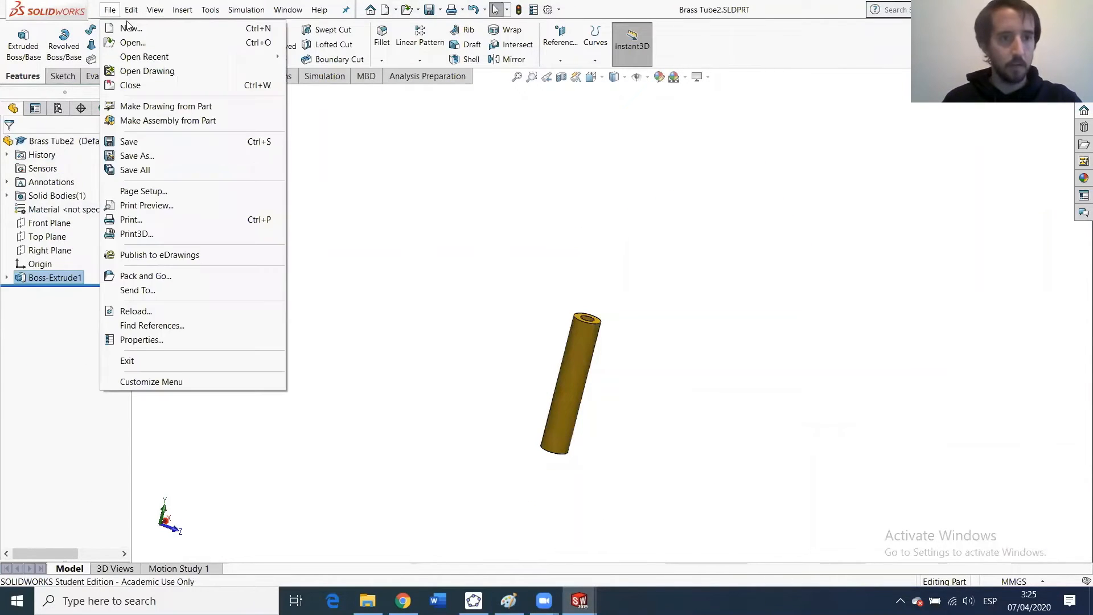
pyautogui.click(148, 155)
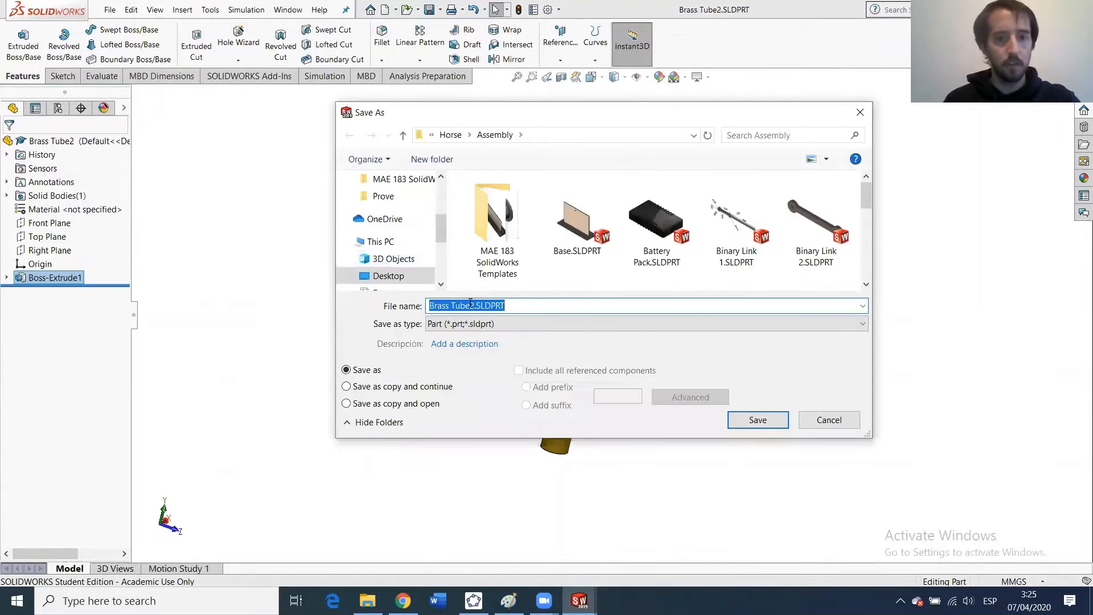
pyautogui.click(473, 305)
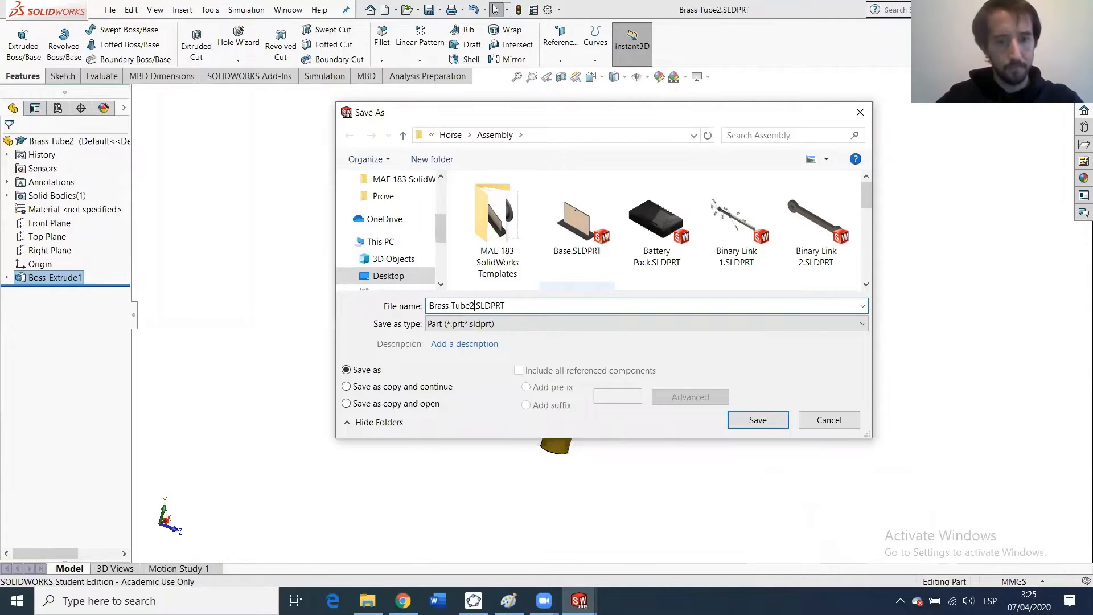
pyautogui.write('3')
pyautogui.press('Return')
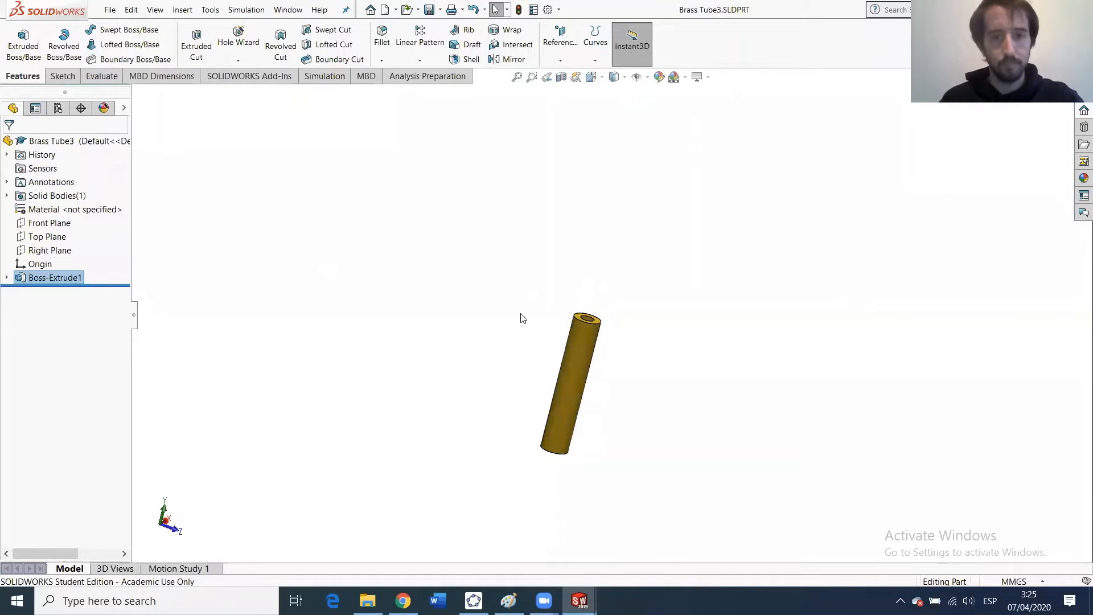
# Set Brass Tube3's extrusion depth to the copied distance of 2.28862205 in.
pyautogui.click(33, 276)
pyautogui.click(46, 238)
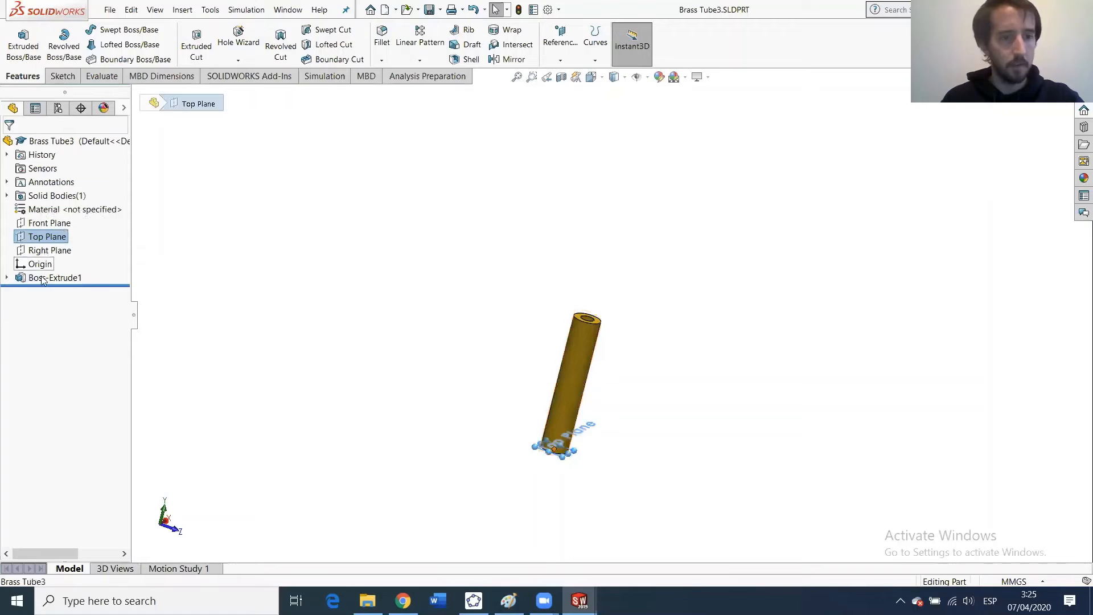
pyautogui.click(51, 277)
pyautogui.click(66, 242)
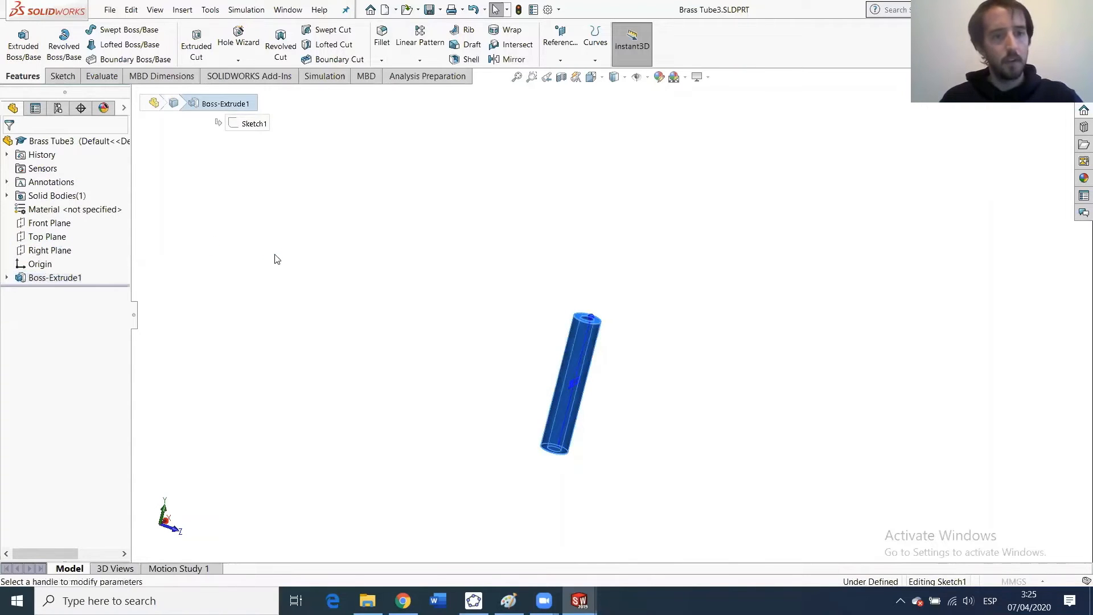
pyautogui.press('Return')
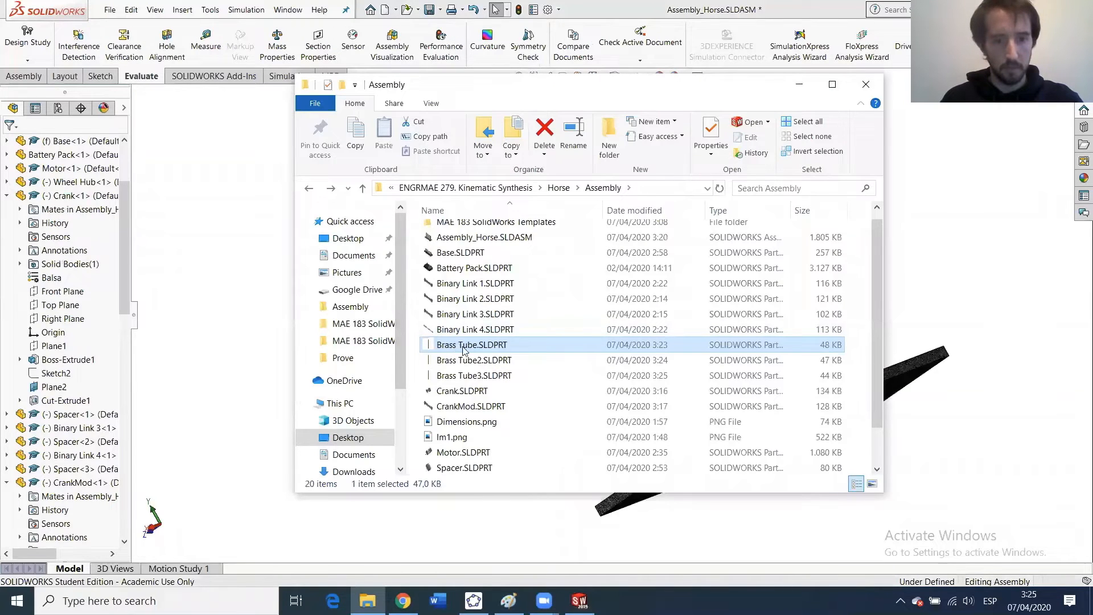
# In File Explorer's Assembly folder, rename Brass Tube.SLDPRT to Brass Tube1.SLDPRT and return to the Assembly_Horse assembly.
pyautogui.click(475, 346)
pyautogui.click(477, 345)
pyautogui.write('1')
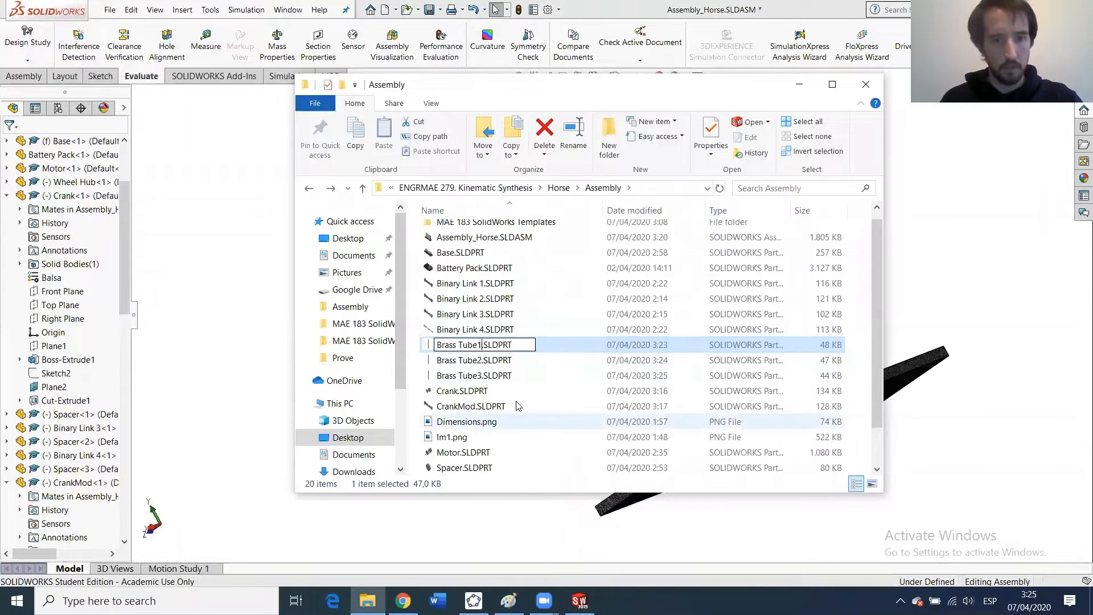
pyautogui.click(238, 101)
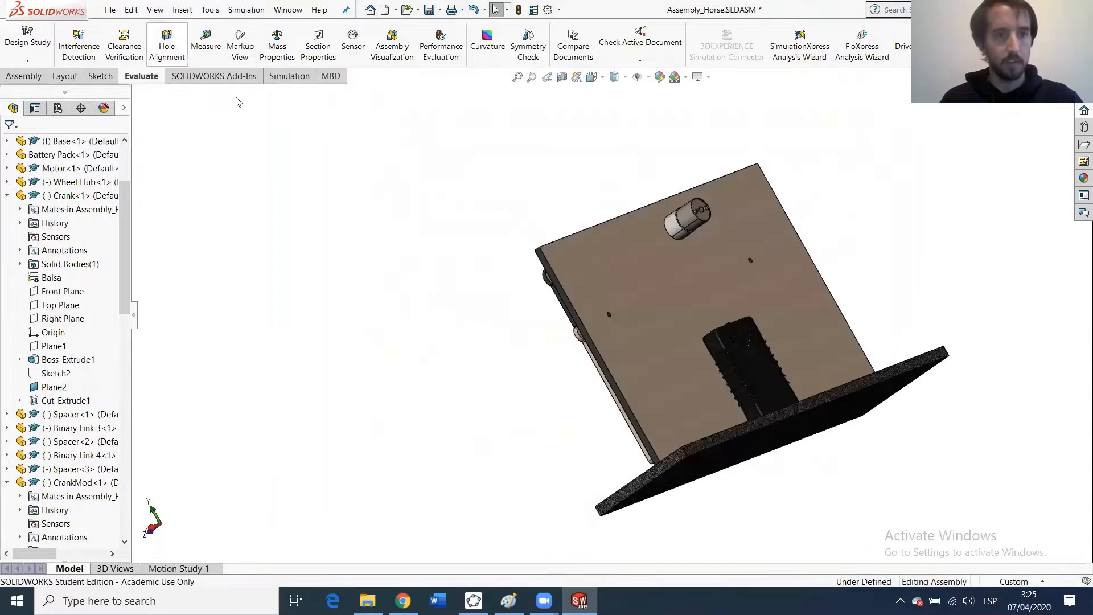
# Insert the Brass Tube1.SLDPRT part into the assembly and place it in free space beside the linkage.
pyautogui.click(119, 7)
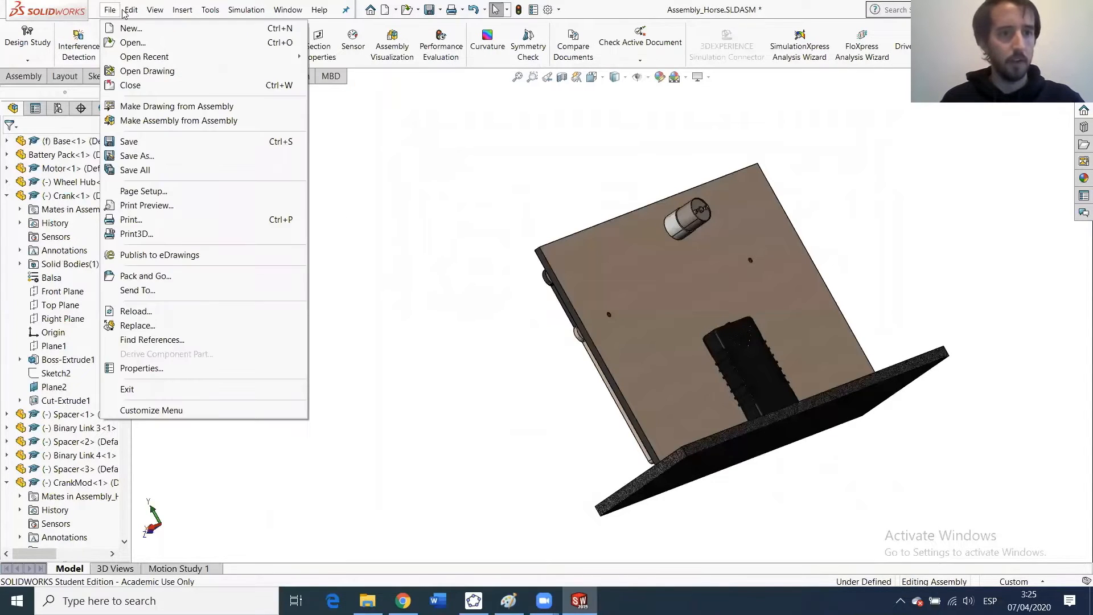
pyautogui.click(525, 187)
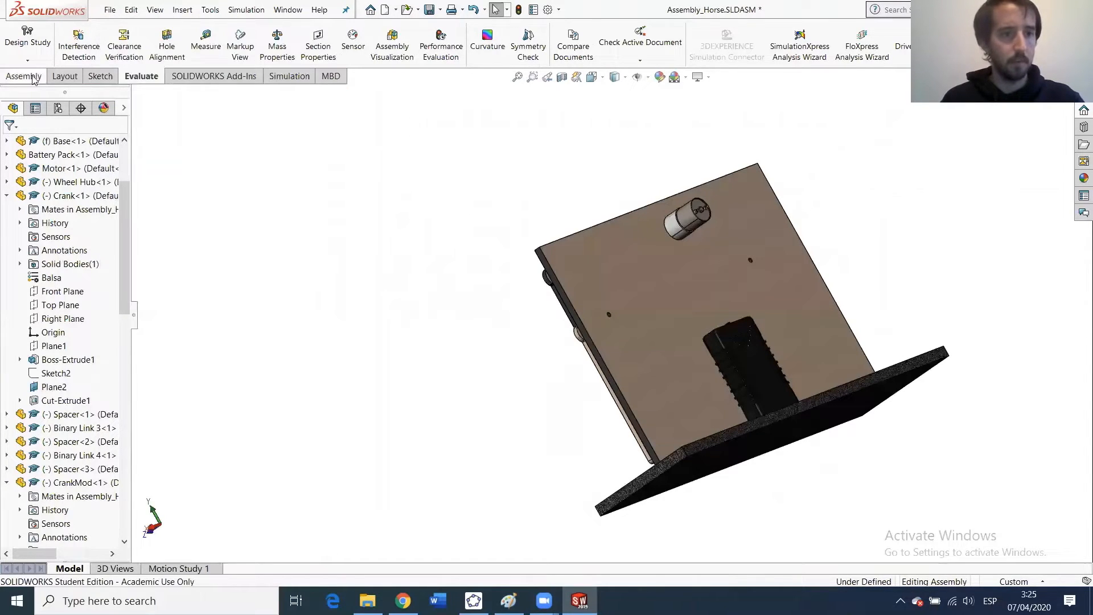
pyautogui.click(23, 76)
pyautogui.click(118, 35)
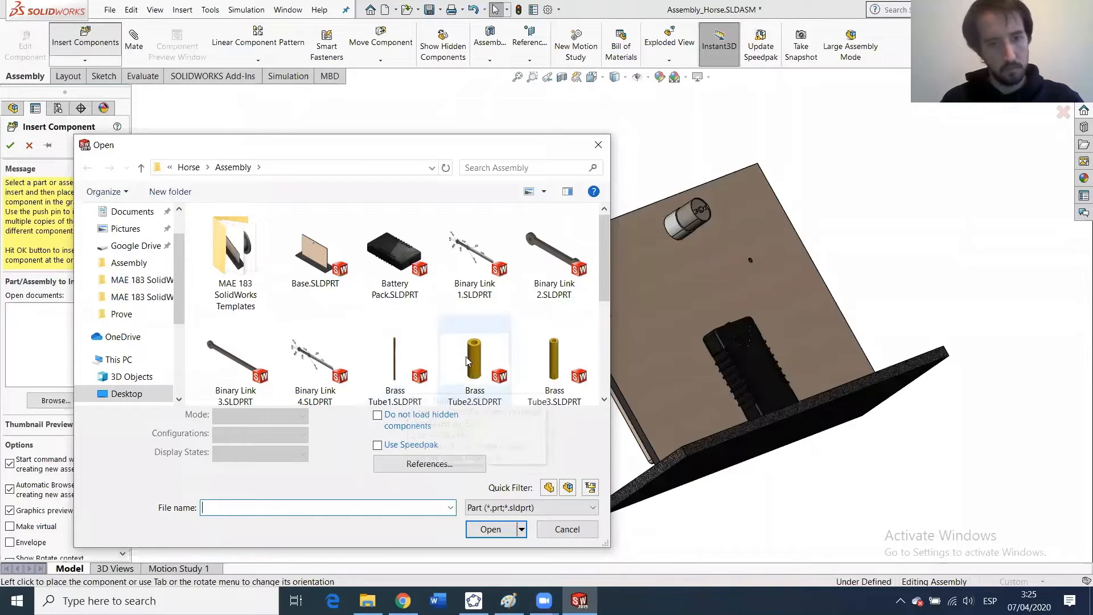
pyautogui.doubleClick(395, 364)
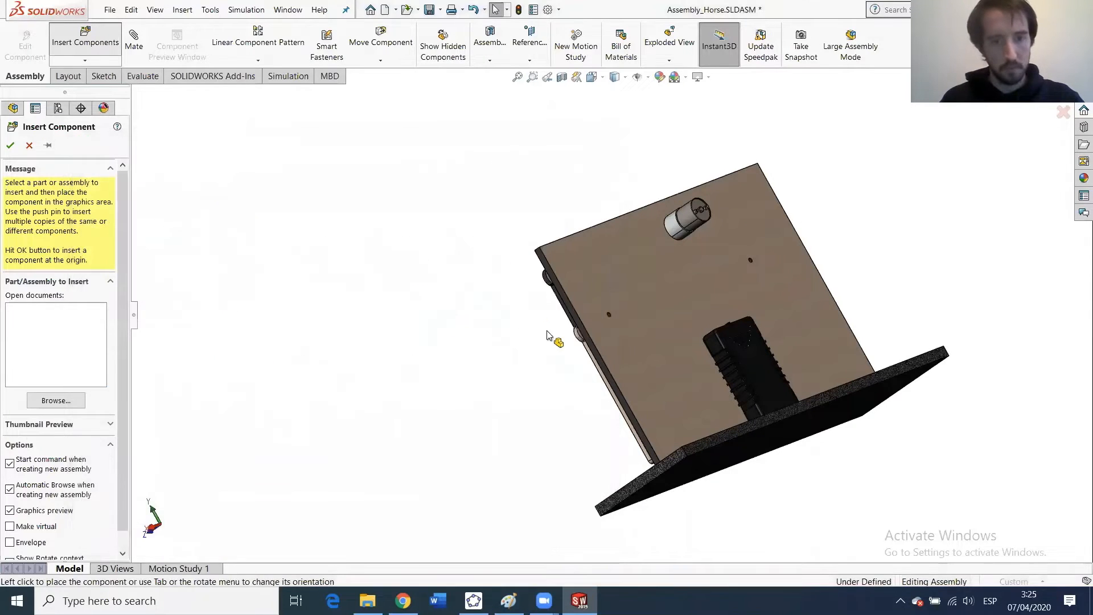
pyautogui.moveTo(553, 337); pyautogui.dragTo(685, 294, button='middle')
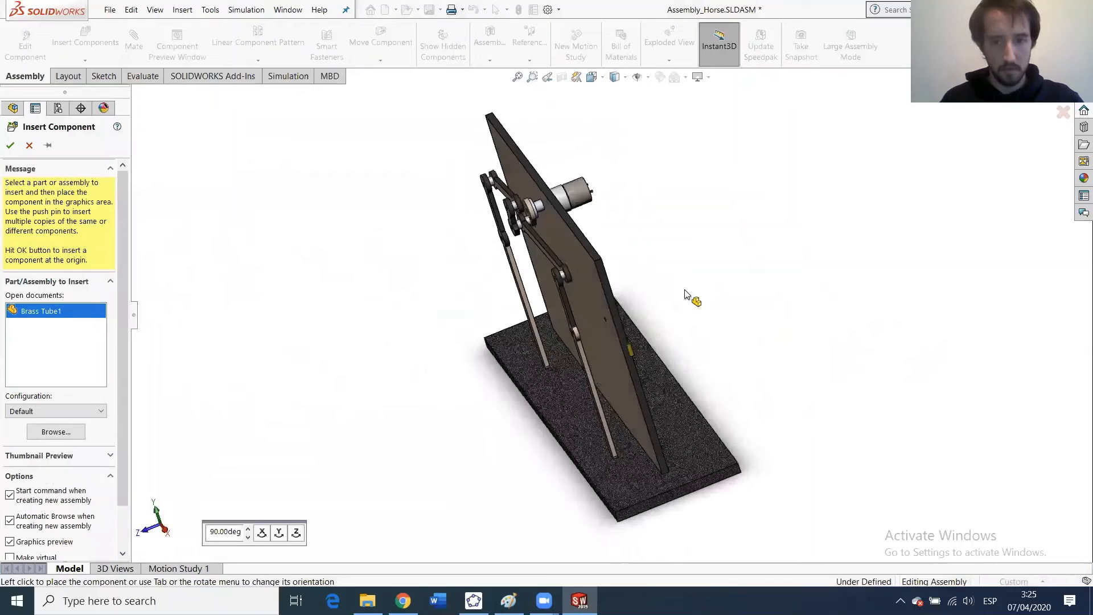
pyautogui.click(474, 407)
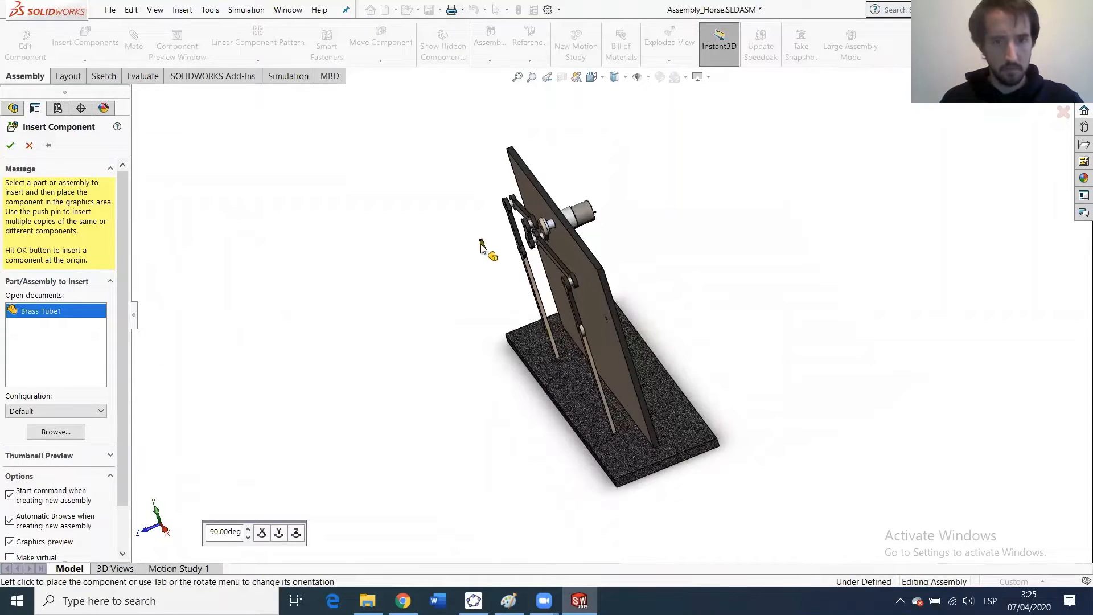
pyautogui.click(504, 251)
# Add a concentric mate between Brass Tube1's cylindrical face and the hole at Binary Link 1's upper end.
pyautogui.scroll(-10, 498, 274)
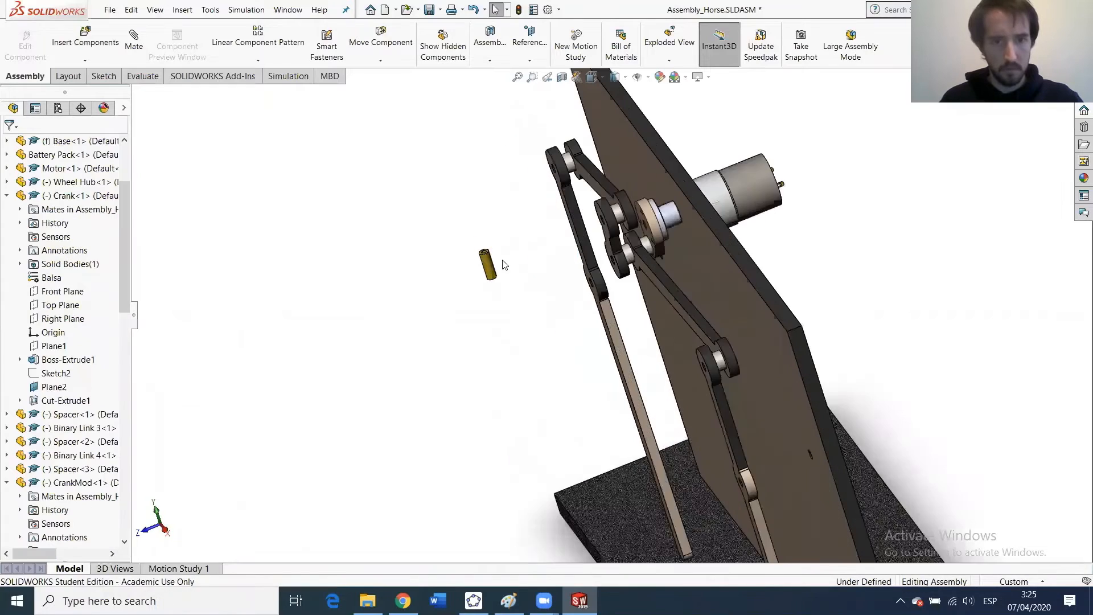
pyautogui.click(496, 277)
pyautogui.moveTo(590, 239); pyautogui.dragTo(661, 234, button='middle')
pyautogui.scroll(-5, 629, 304)
pyautogui.keyDown('ctrl'); pyautogui.click(625, 308); pyautogui.keyUp('ctrl')
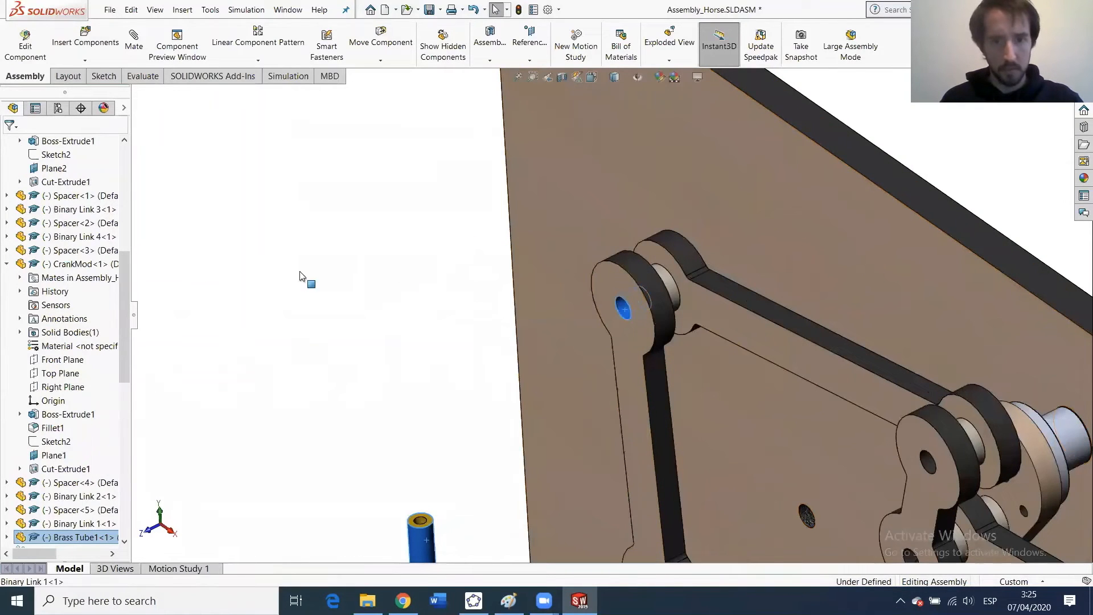
pyautogui.click(128, 50)
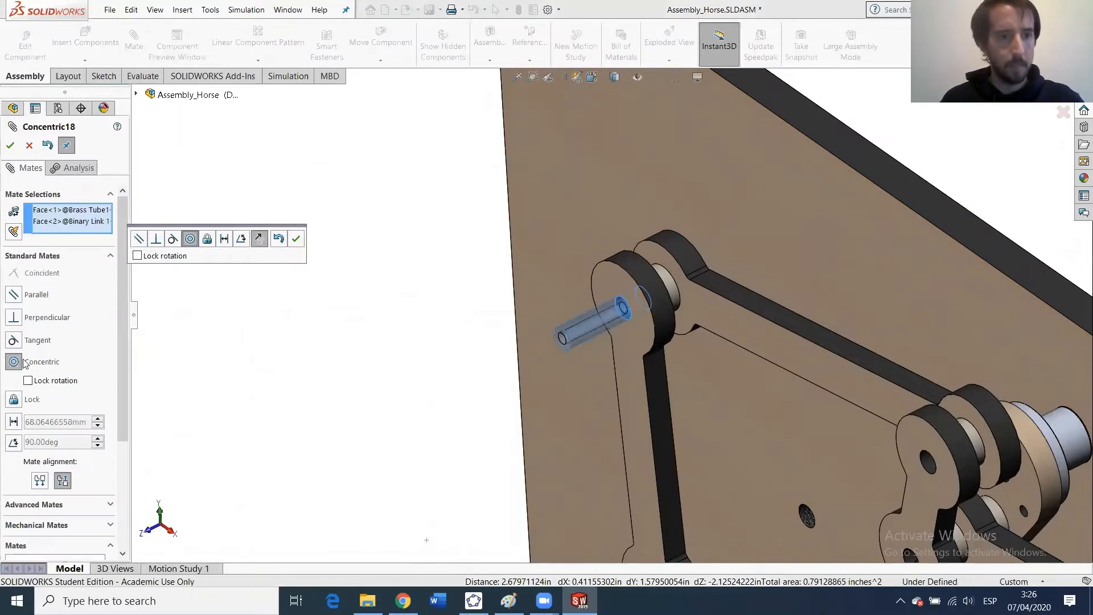
pyautogui.click(11, 145)
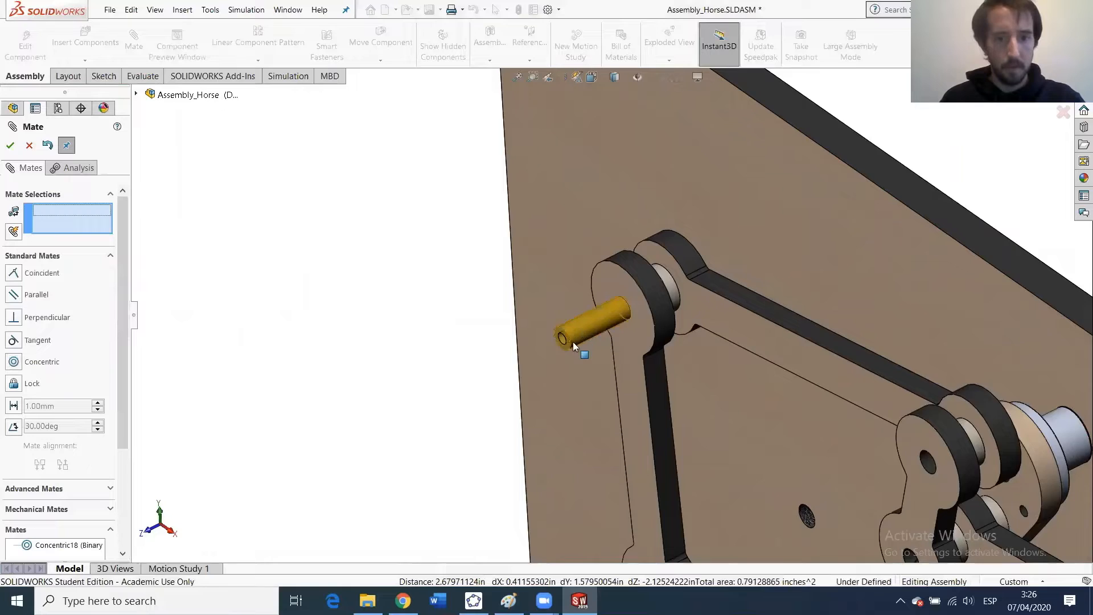
# Add a coincident mate between Brass Tube1's end face and Binary Link 1's outer face.
pyautogui.scroll(-4, 534, 335)
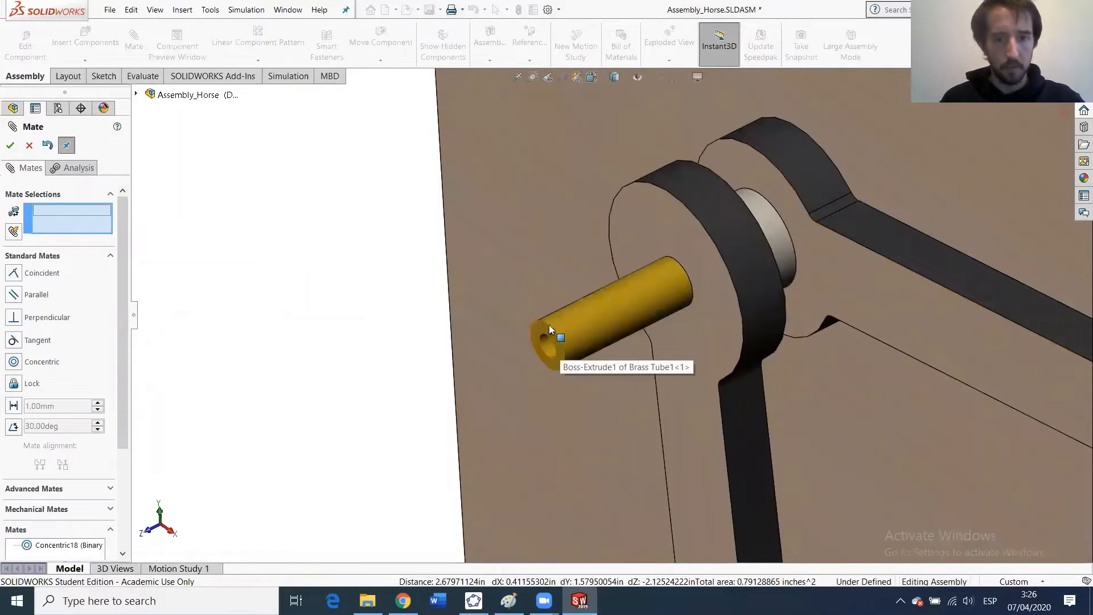
pyautogui.click(547, 327)
pyautogui.click(632, 224)
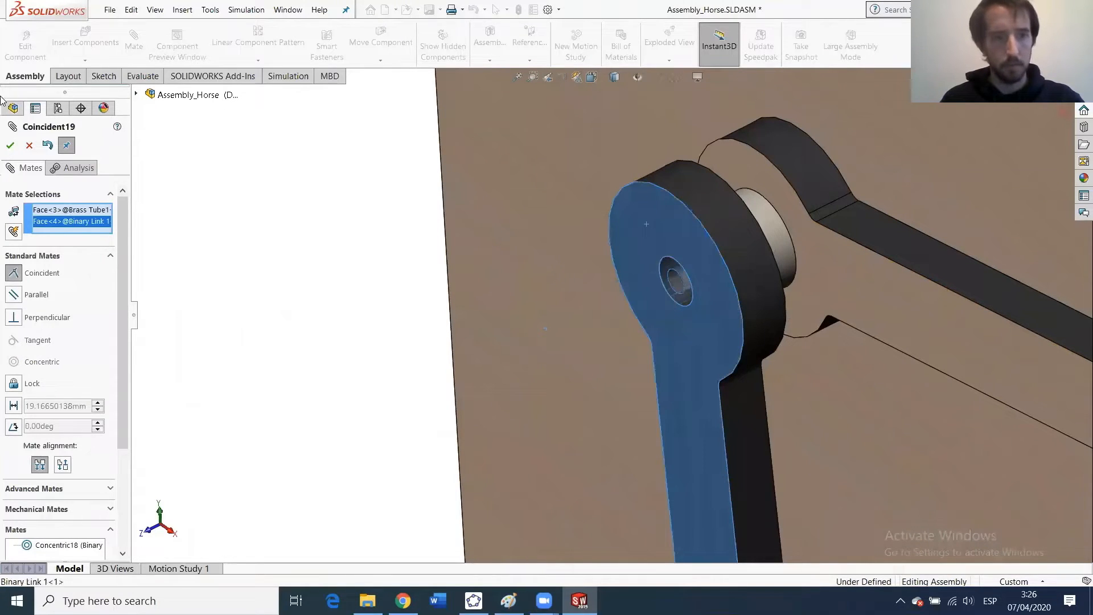
pyautogui.click(10, 145)
pyautogui.scroll(6, 796, 312)
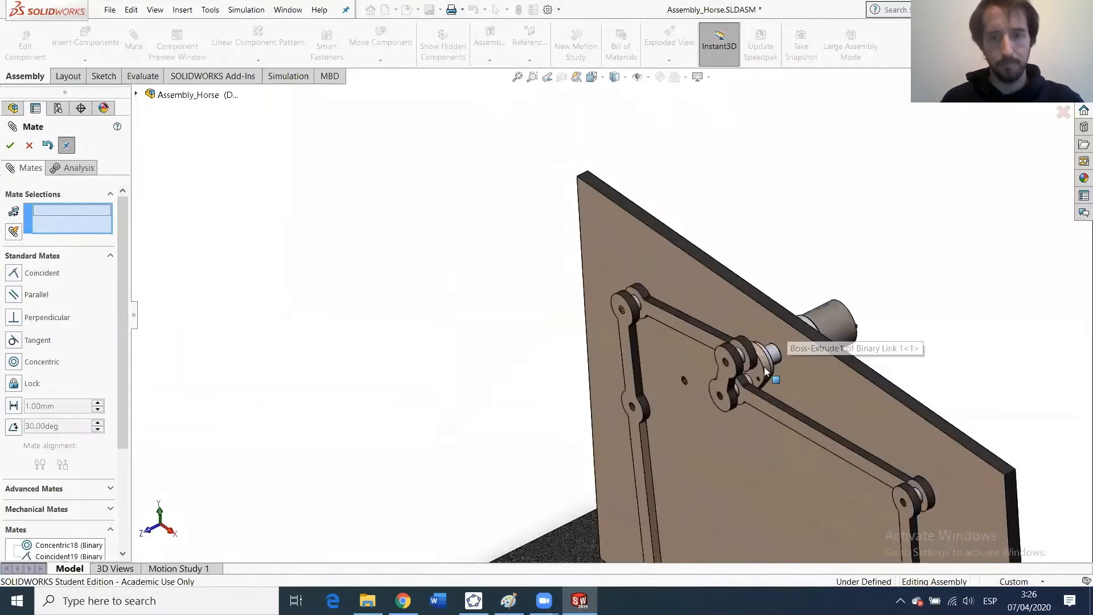
# Insert two copies of Brass Tube1, one left of the CrankMod and one beside the upper joint of Binary Link 4.
pyautogui.scroll(-3, 724, 388)
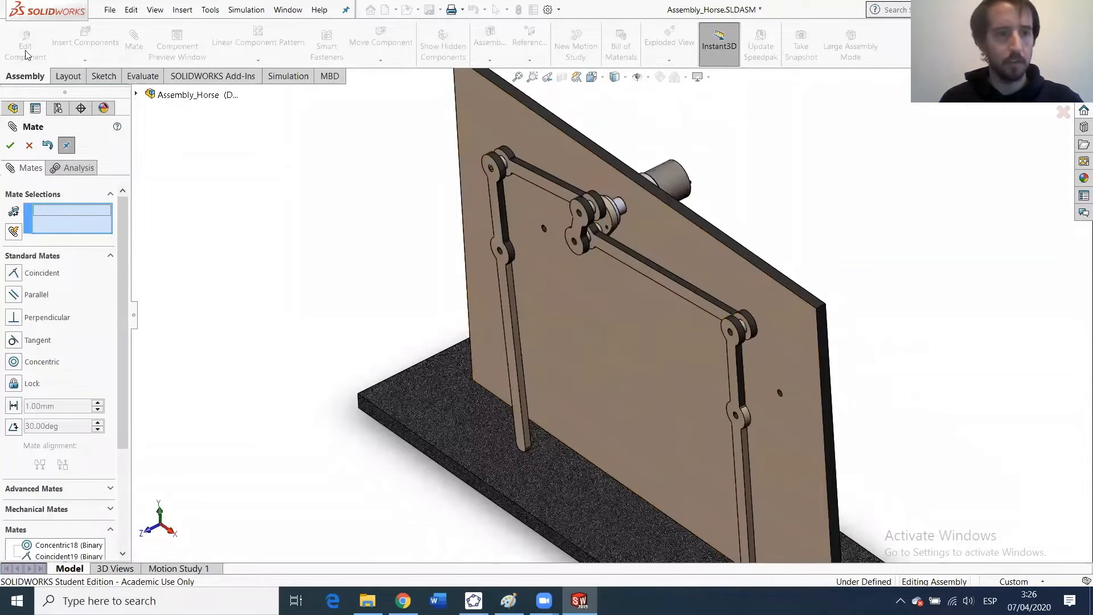
pyautogui.click(12, 146)
pyautogui.click(85, 60)
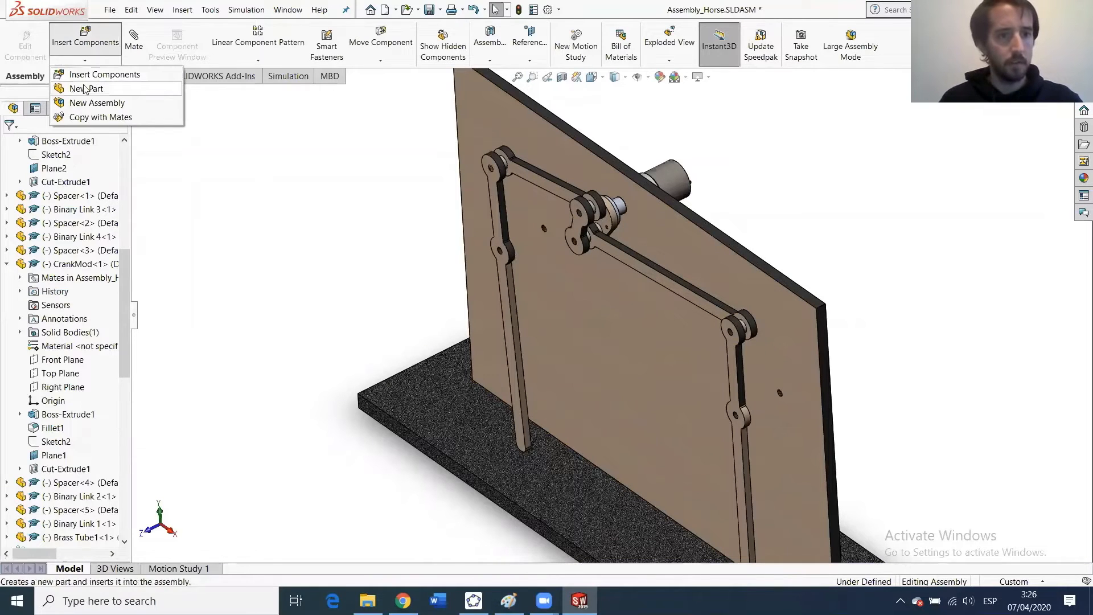
pyautogui.click(86, 75)
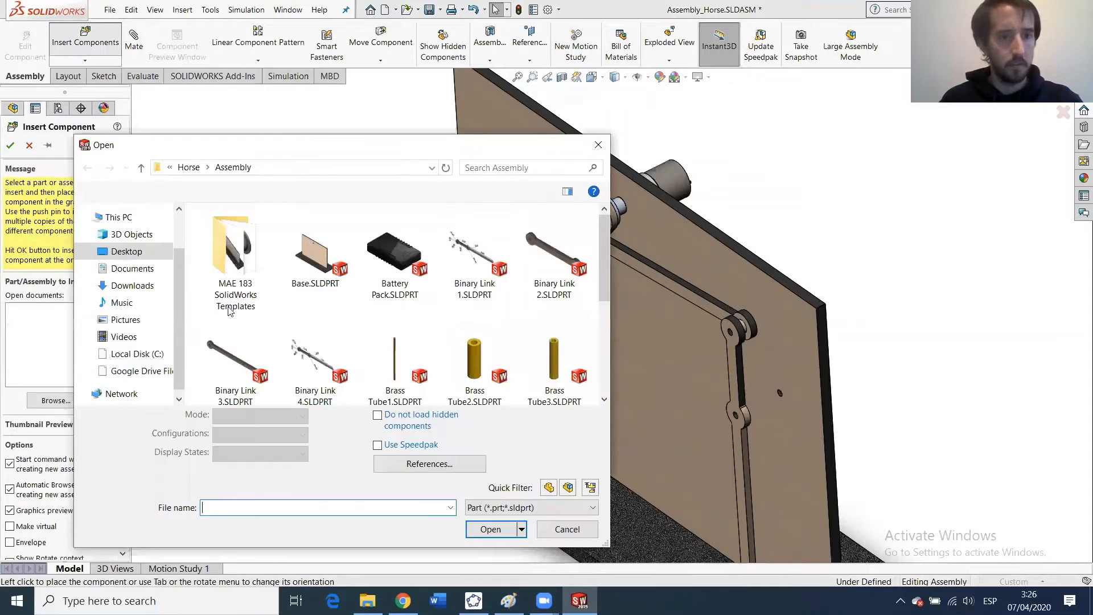
pyautogui.click(394, 355)
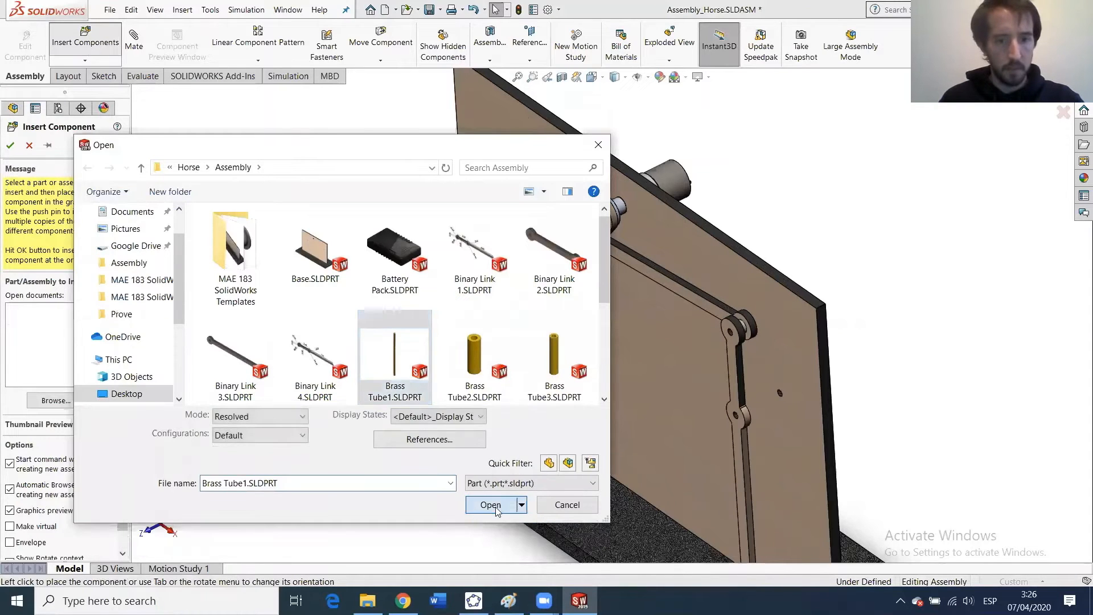
pyautogui.click(490, 505)
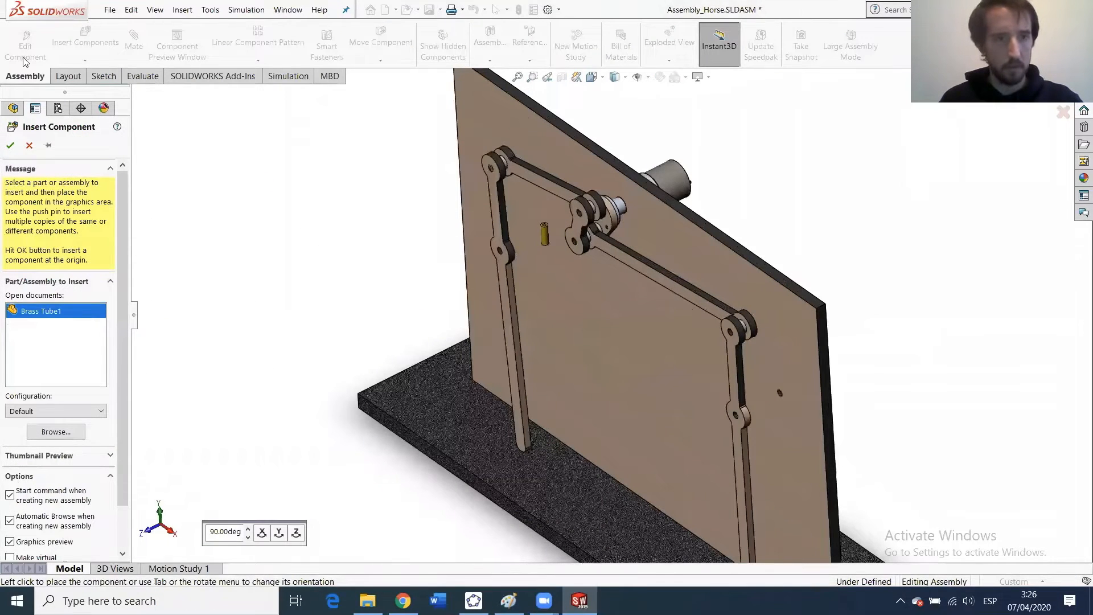
pyautogui.click(87, 38)
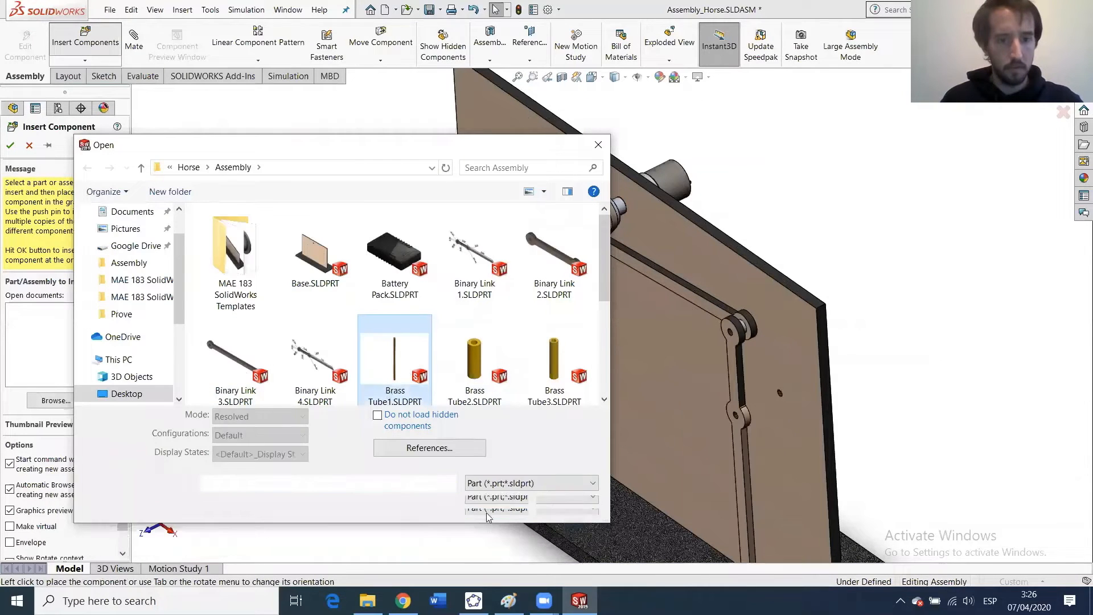
pyautogui.click(481, 575)
pyautogui.click(727, 337)
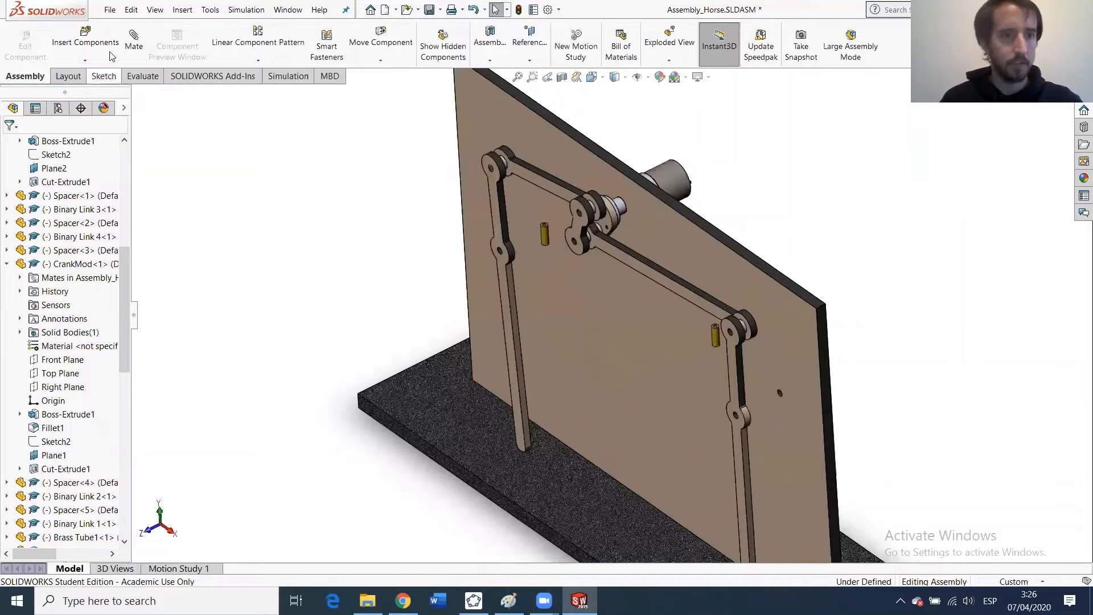
# Mate the Brass Tube1 near the crank concentric with the CrankMod's upper hole, with its end face coincident with the crank's front face.
pyautogui.click(134, 41)
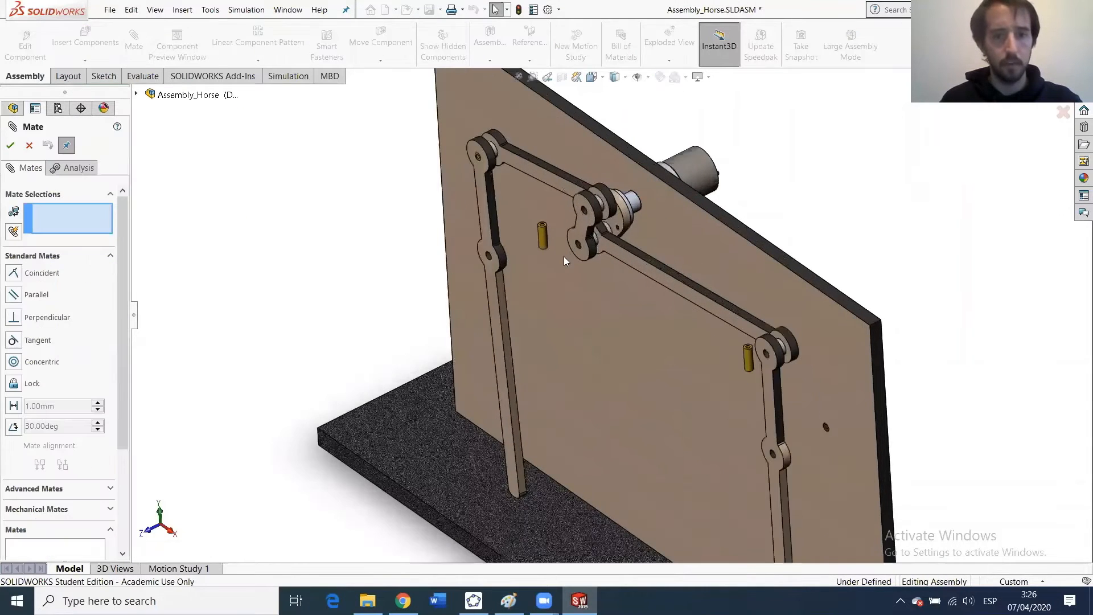
pyautogui.scroll(-5, 565, 251)
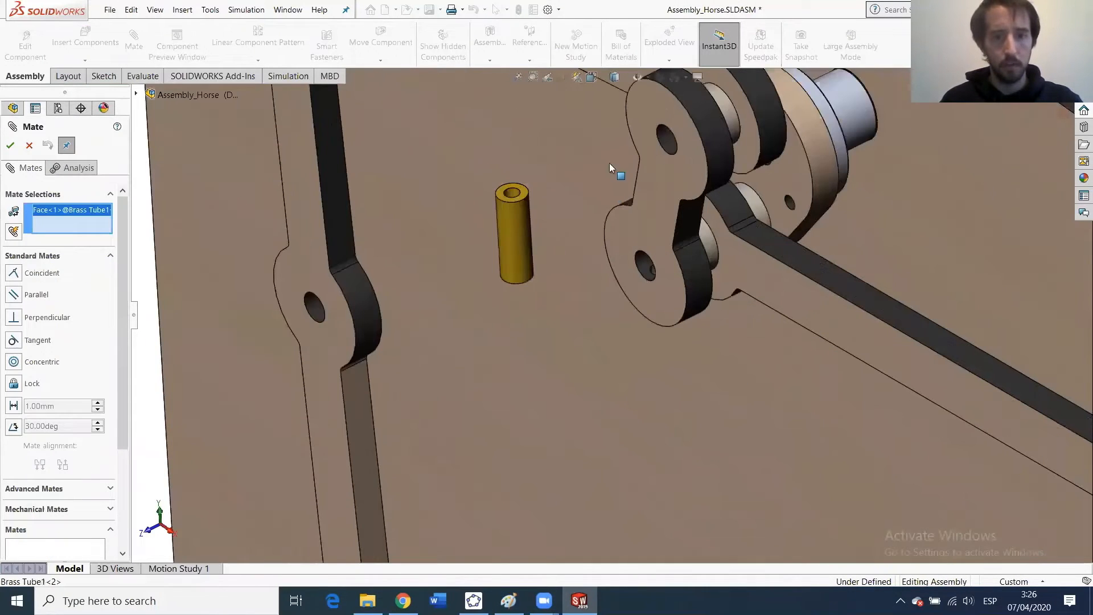
pyautogui.click(669, 144)
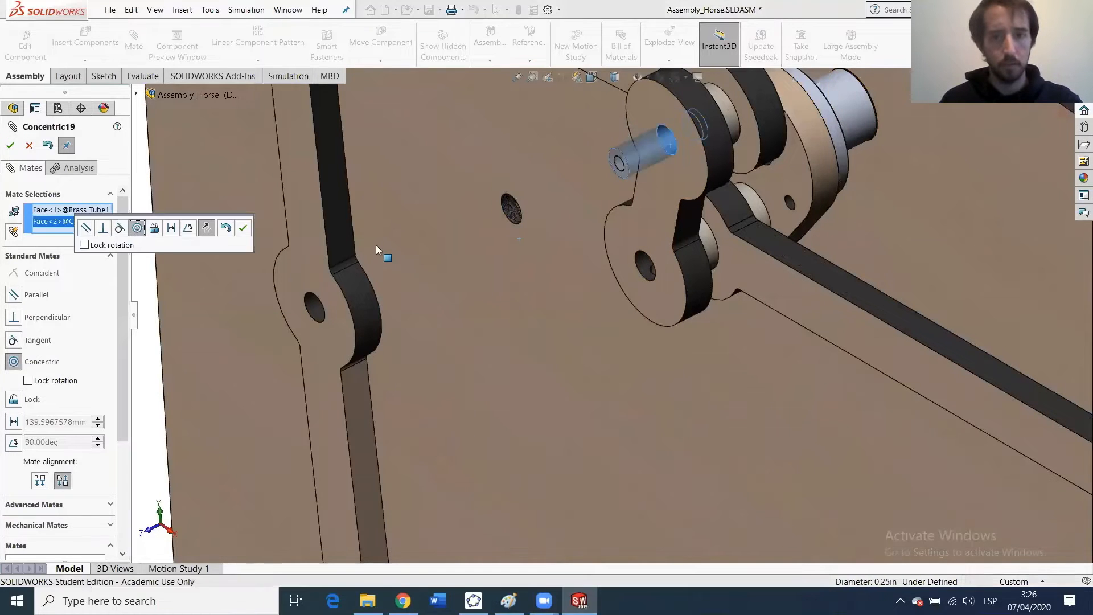
pyautogui.press('Return')
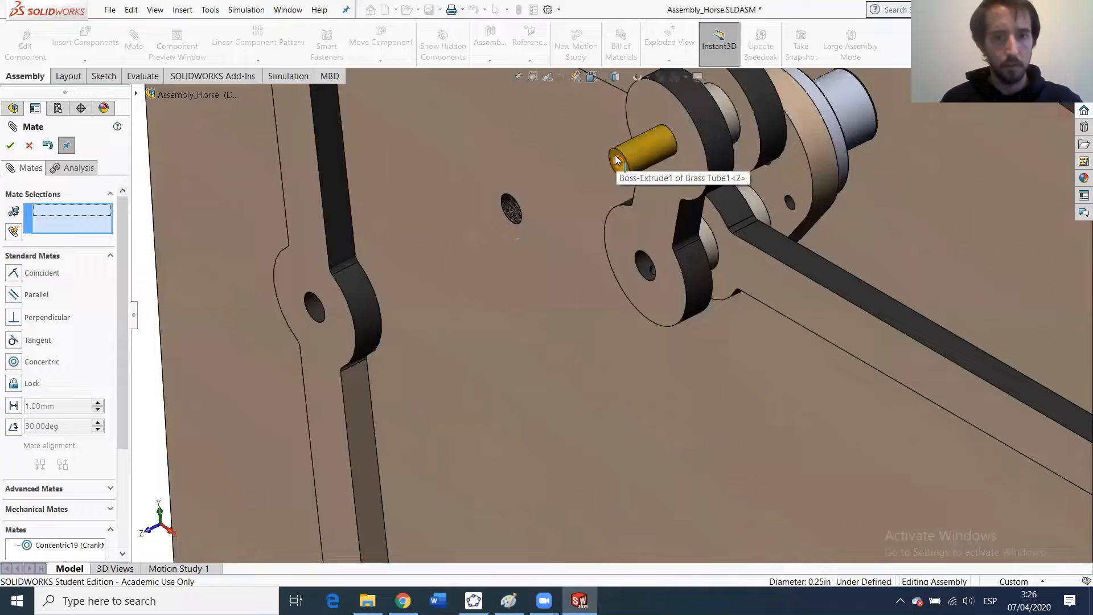
pyautogui.click(616, 156)
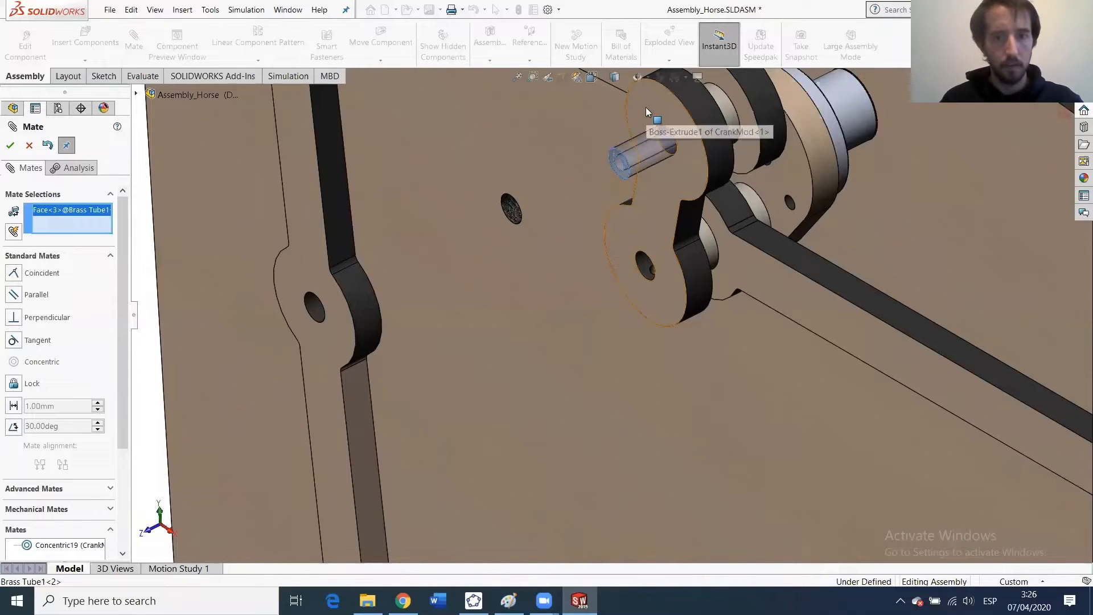
pyautogui.click(646, 107)
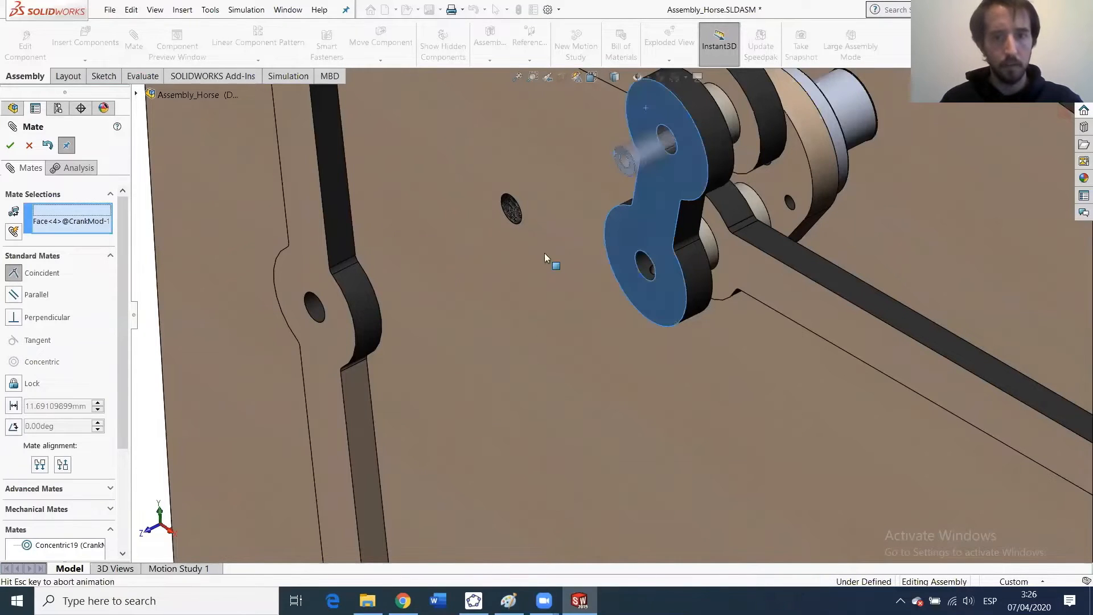
pyautogui.click(11, 147)
# Mate the other loose Brass Tube1 concentric with the upper hole of Binary Link 4.
pyautogui.scroll(6, 819, 396)
pyautogui.scroll(-5, 842, 441)
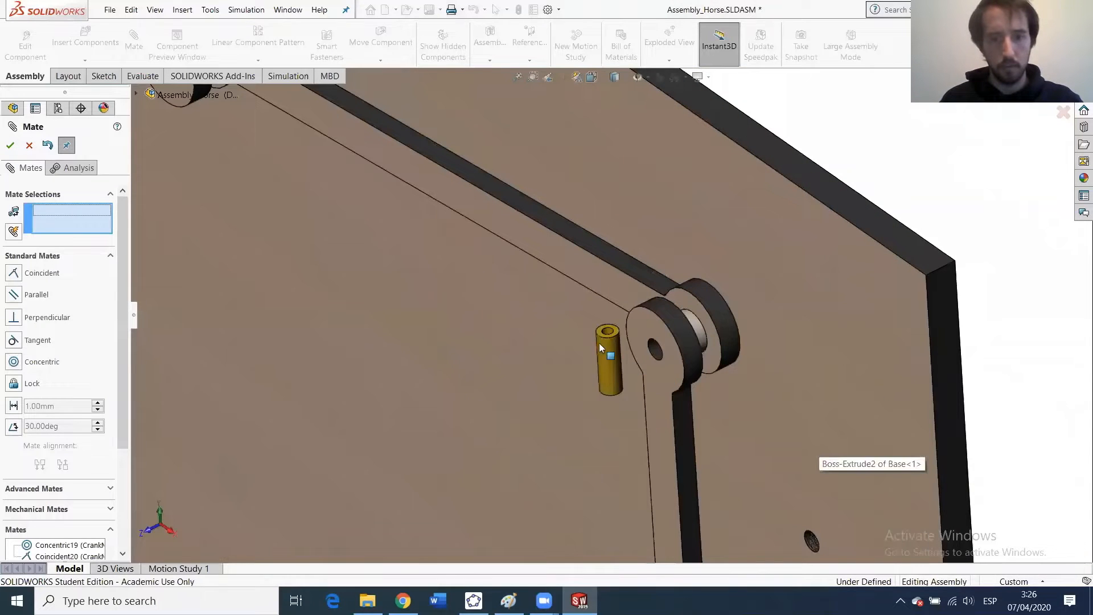
pyautogui.click(610, 350)
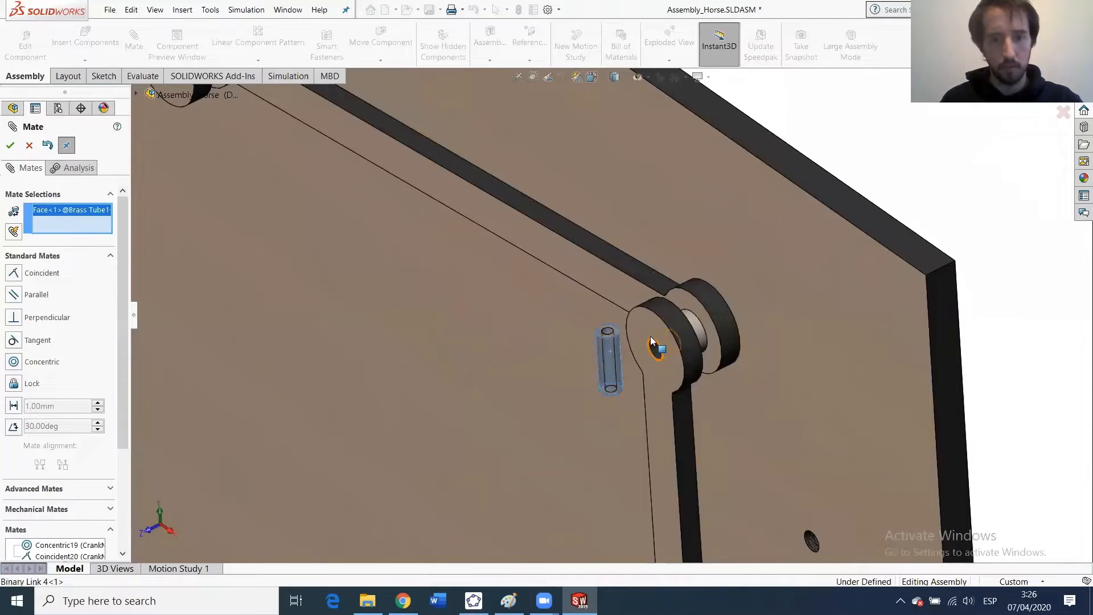
pyautogui.click(652, 342)
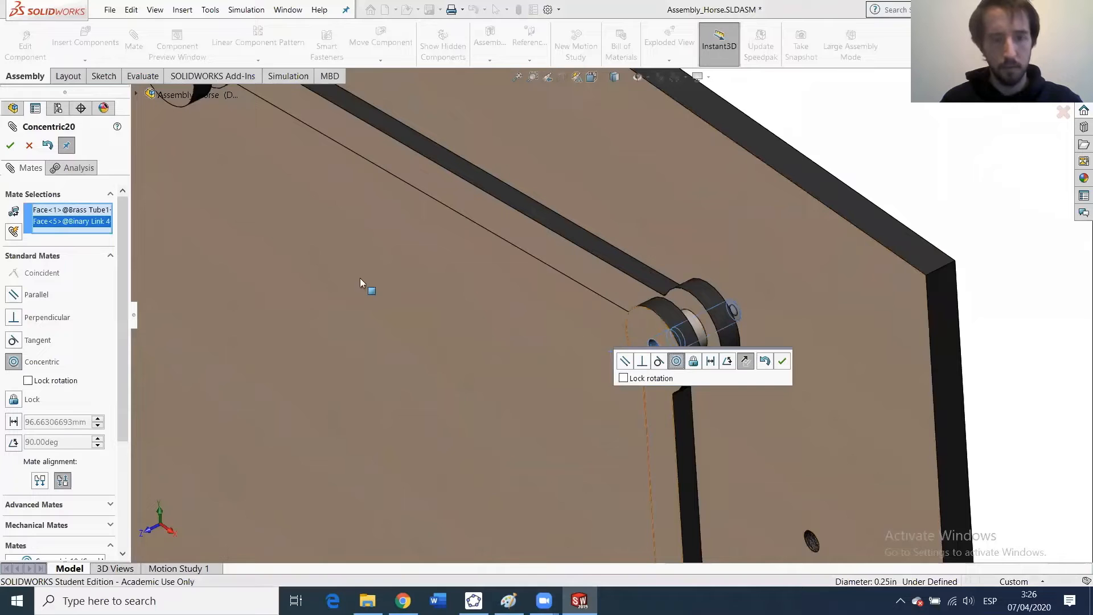
pyautogui.click(10, 145)
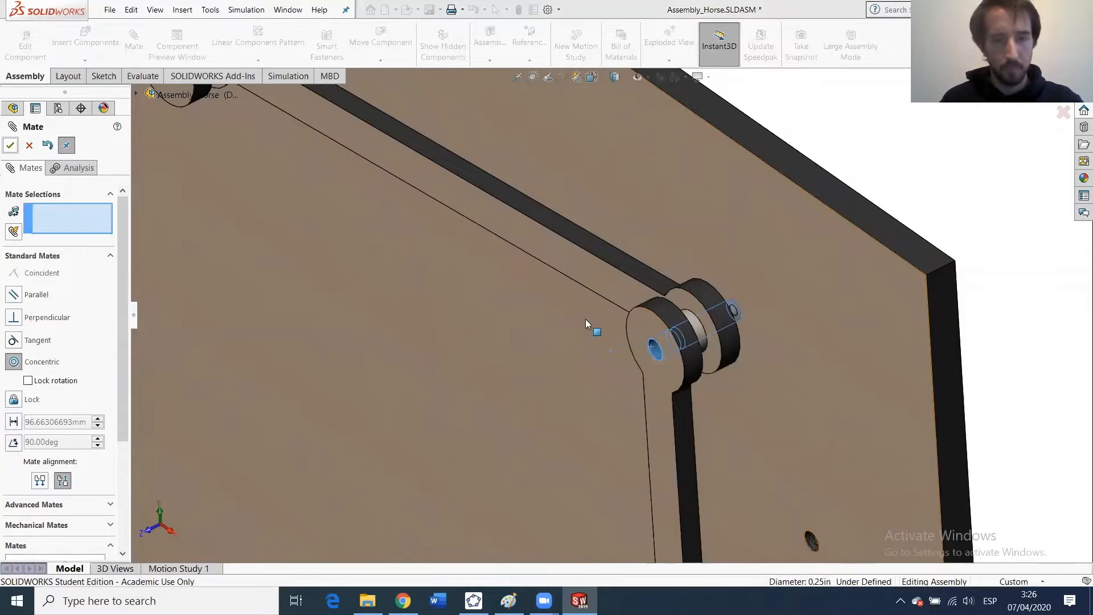
# Make the end face of this Brass Tube1 coincident with the front rim of Binary Link 4's upper end.
pyautogui.click(669, 329)
pyautogui.scroll(-5, 697, 324)
pyautogui.moveTo(696, 325); pyautogui.dragTo(611, 355, button='middle')
pyautogui.click(626, 342)
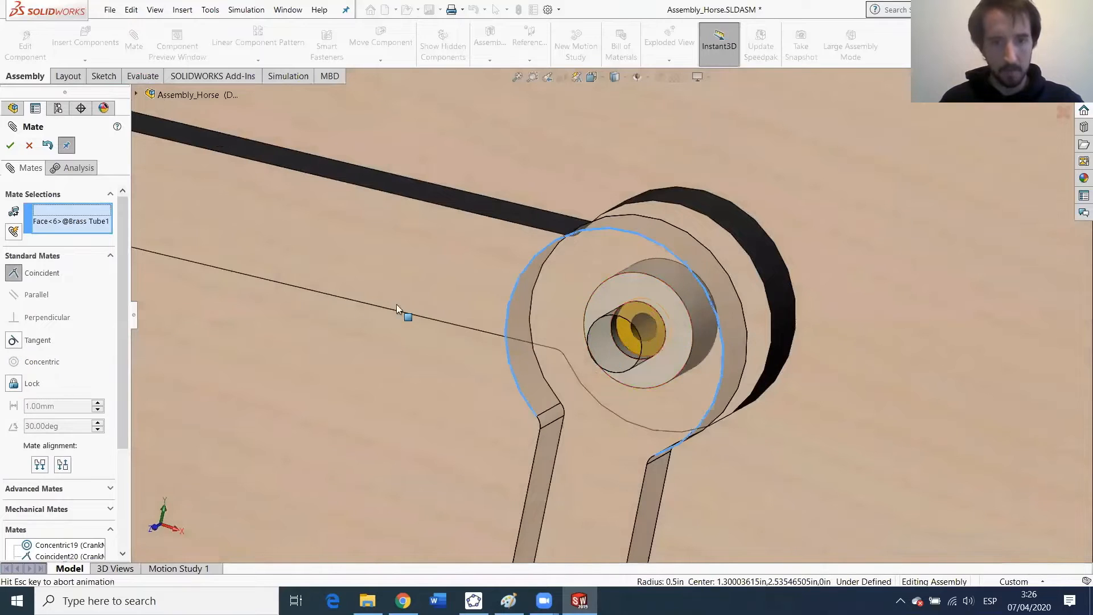
pyautogui.click(8, 147)
pyautogui.scroll(9, 469, 345)
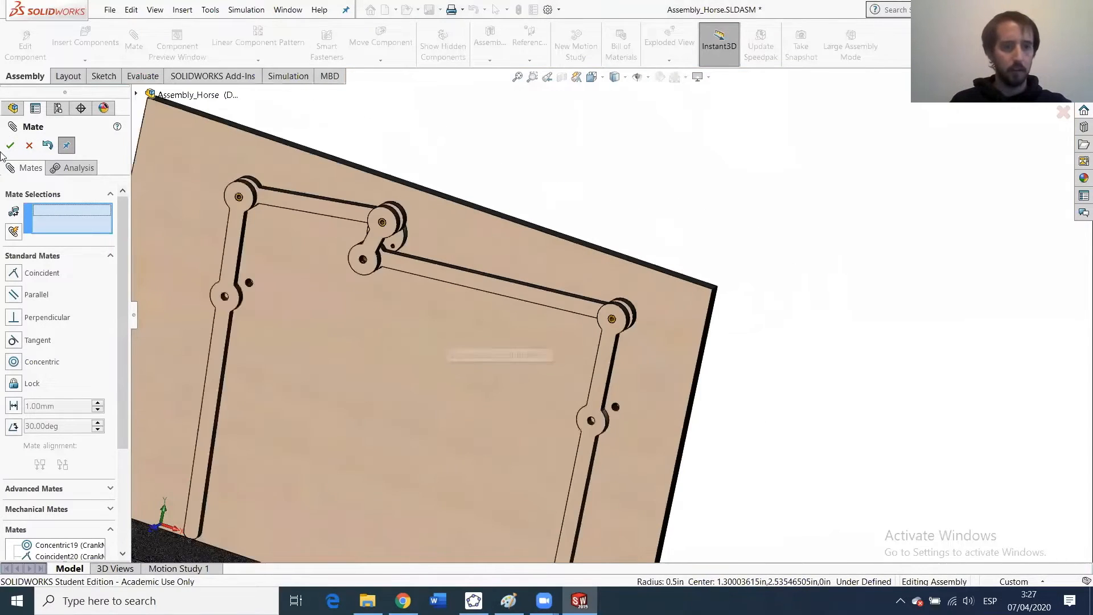
pyautogui.click(10, 145)
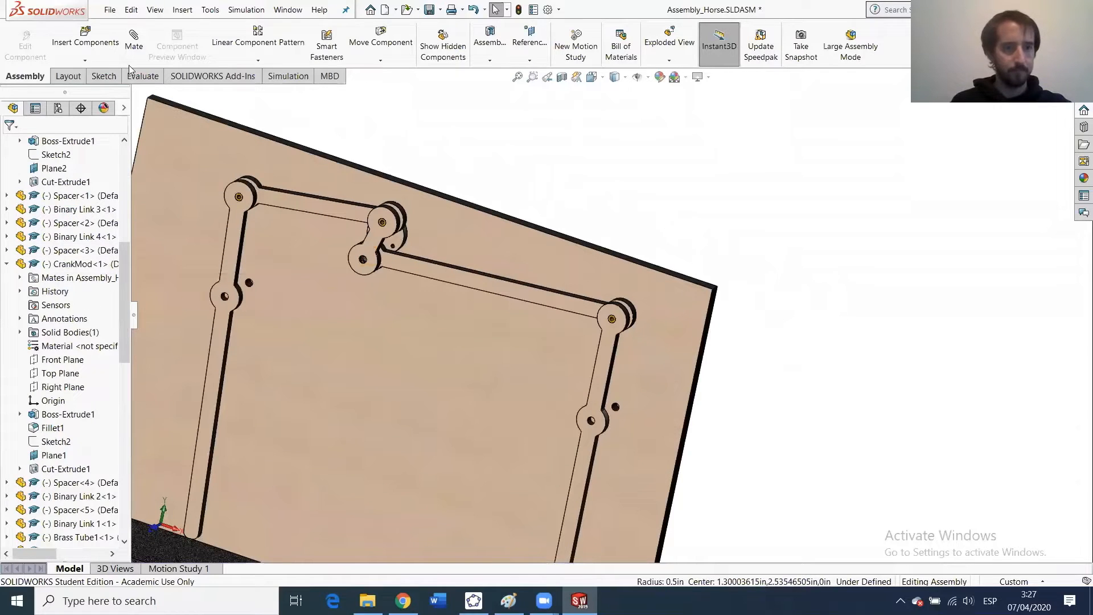
# Insert two copies of Brass Tube3, one next to the middle hole of each of the two leg links.
pyautogui.click(86, 39)
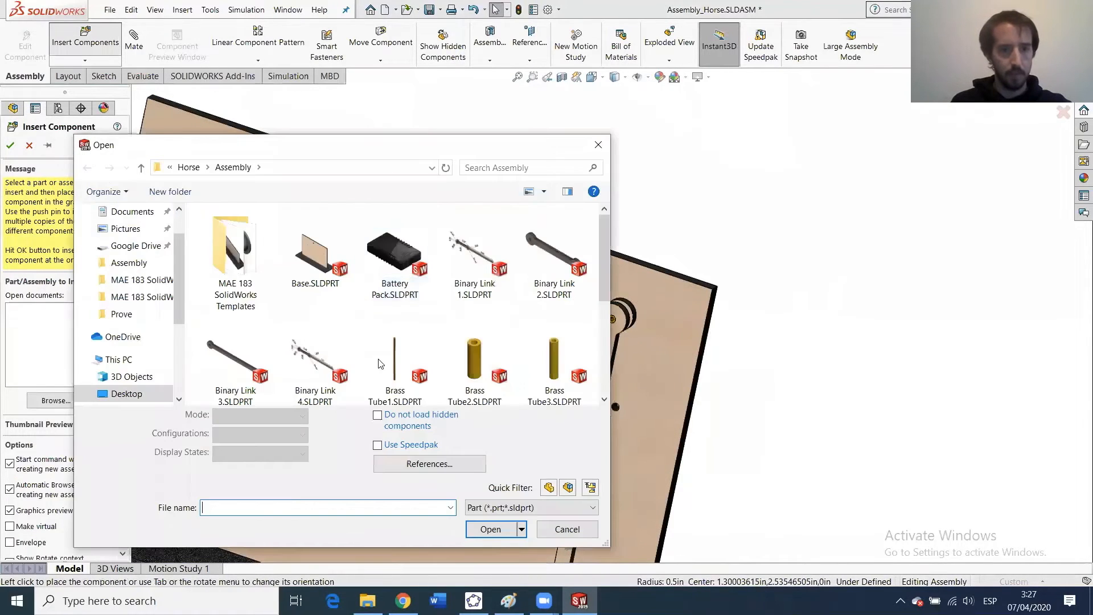
pyautogui.click(475, 365)
pyautogui.doubleClick(551, 364)
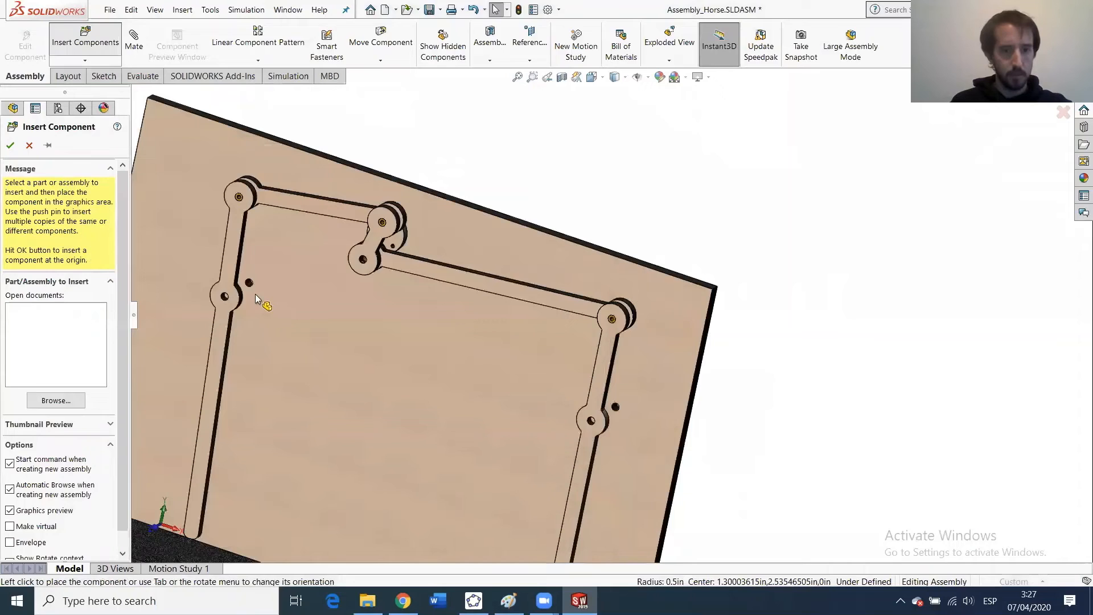
pyautogui.click(259, 300)
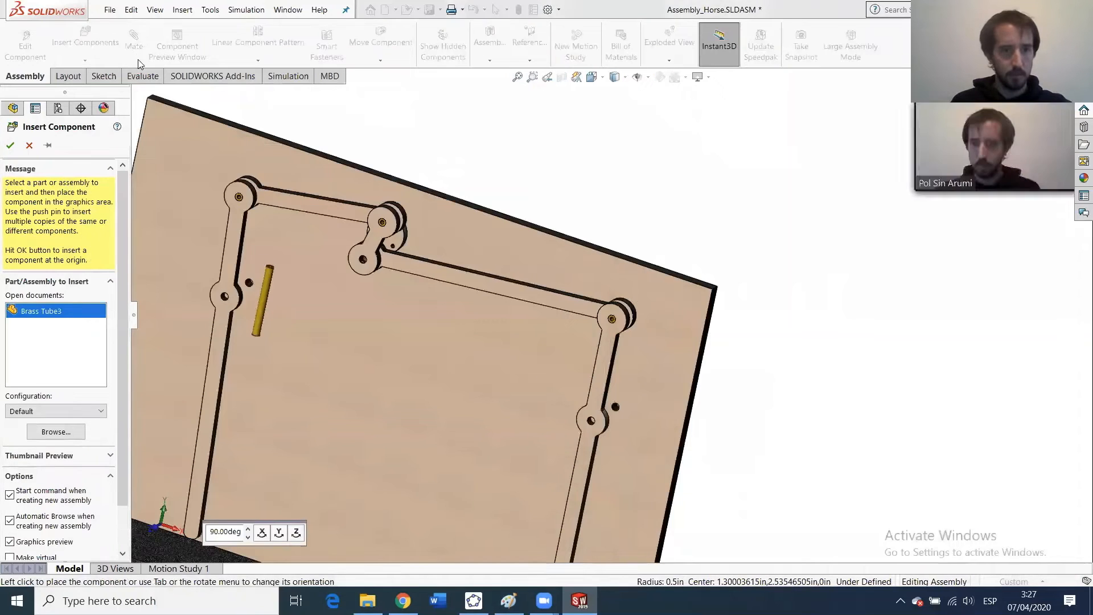
pyautogui.click(83, 40)
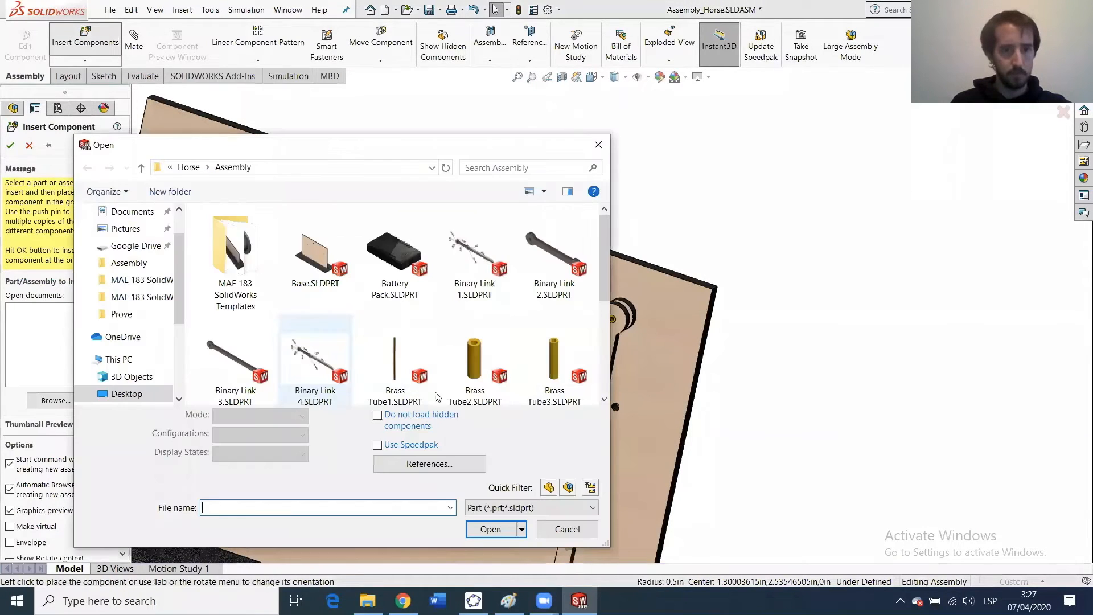
pyautogui.doubleClick(553, 369)
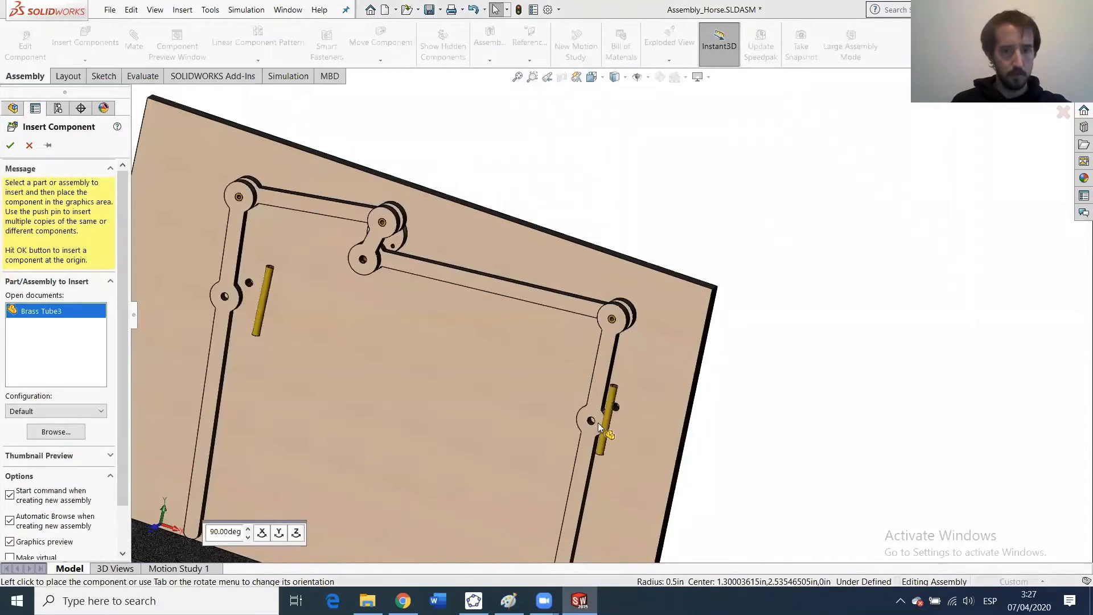
pyautogui.click(598, 422)
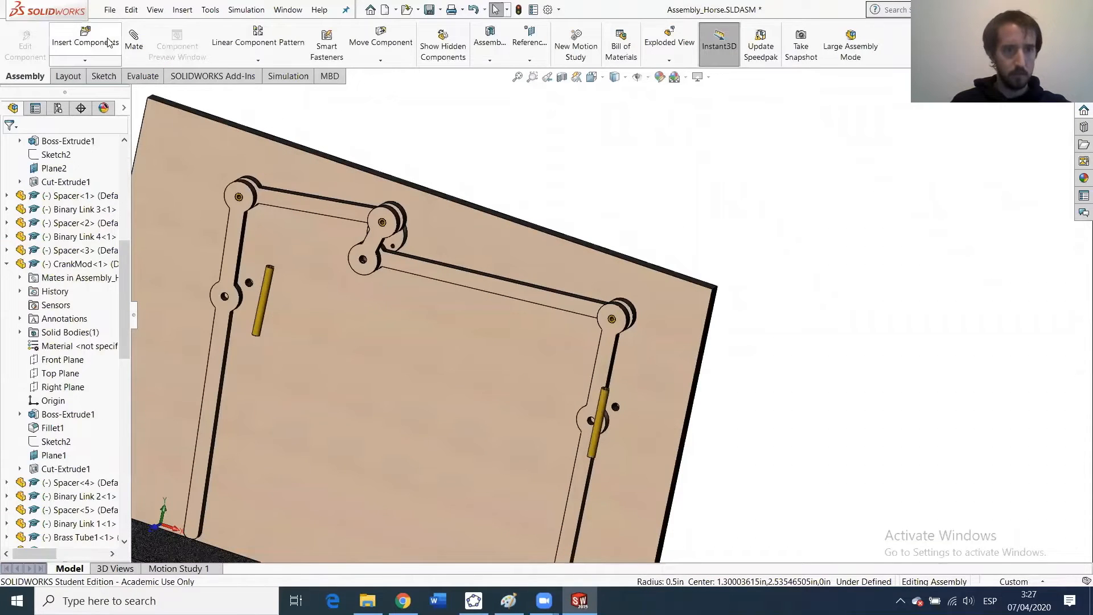
# Insert one Brass Tube2 at the lower hole of the CrankMod.
pyautogui.click(105, 43)
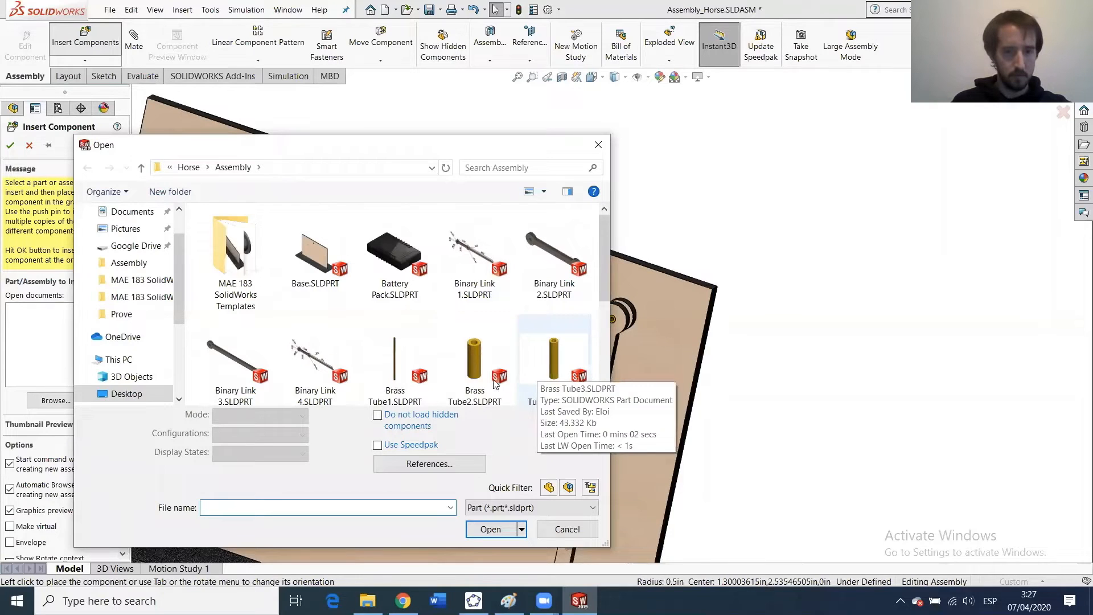
pyautogui.click(502, 375)
pyautogui.click(490, 529)
pyautogui.click(365, 259)
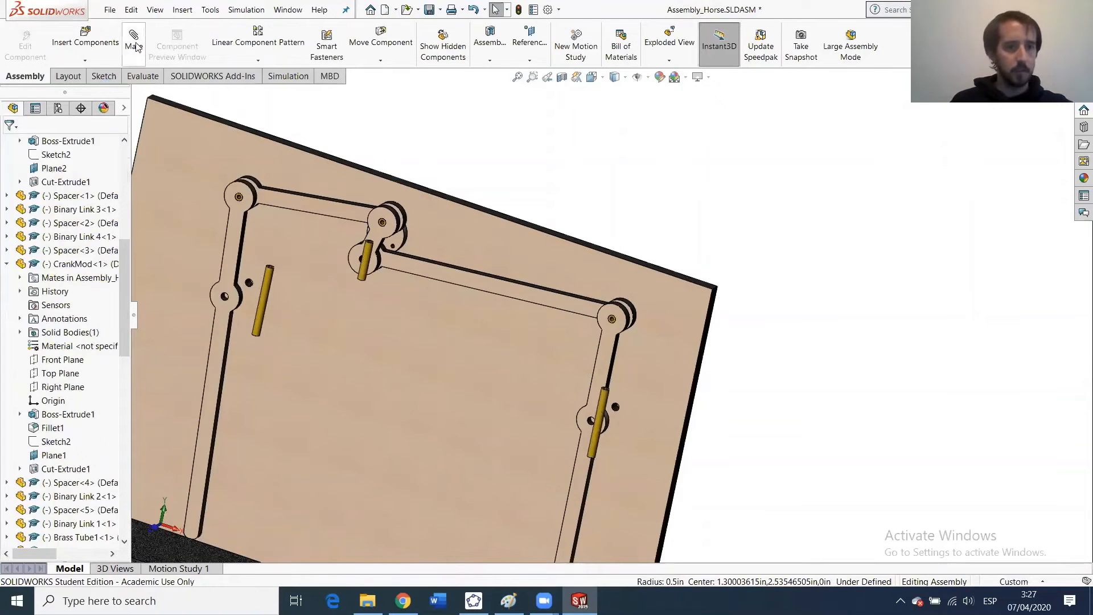
pyautogui.scroll(-4, 287, 300)
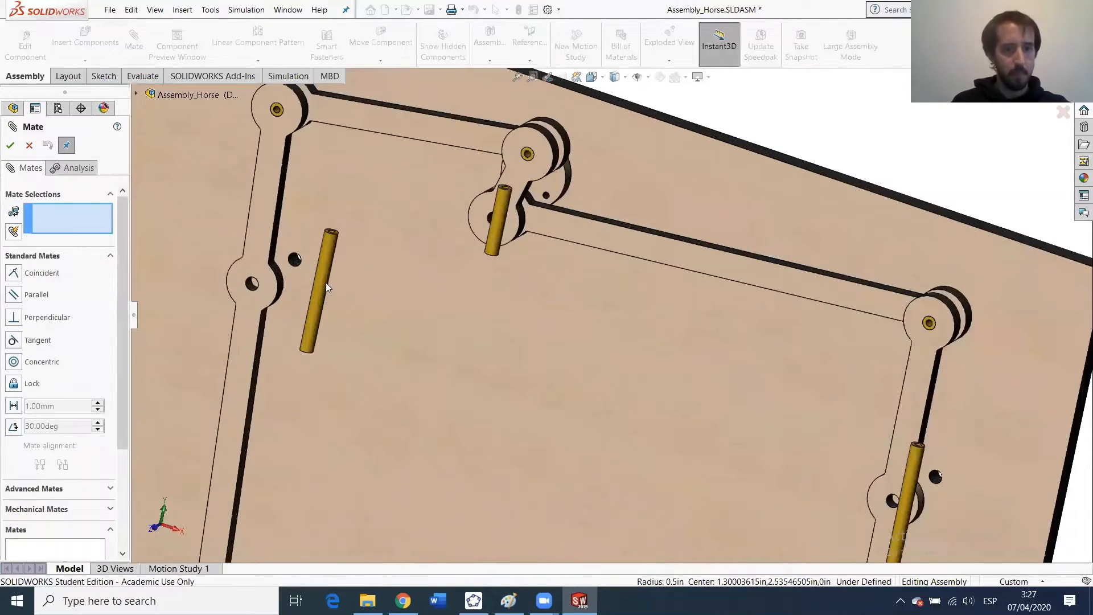
pyautogui.click(325, 282)
pyautogui.click(247, 272)
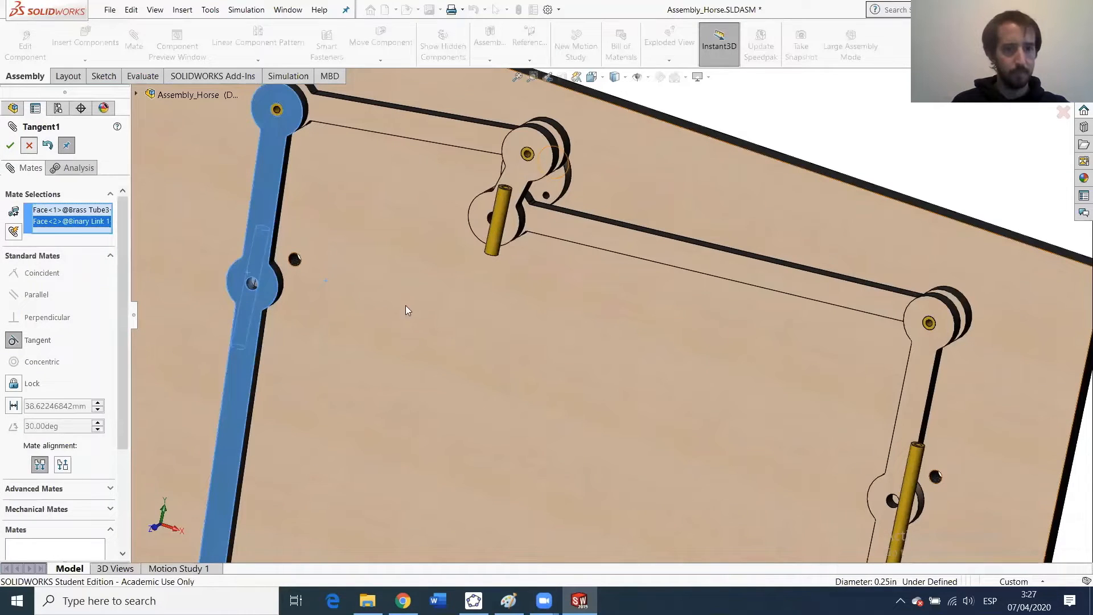
pyautogui.press('Escape')
# Mate the Brass Tube3 beside Binary Link 1 concentric with that link's middle hole.
pyautogui.scroll(-2, 353, 285)
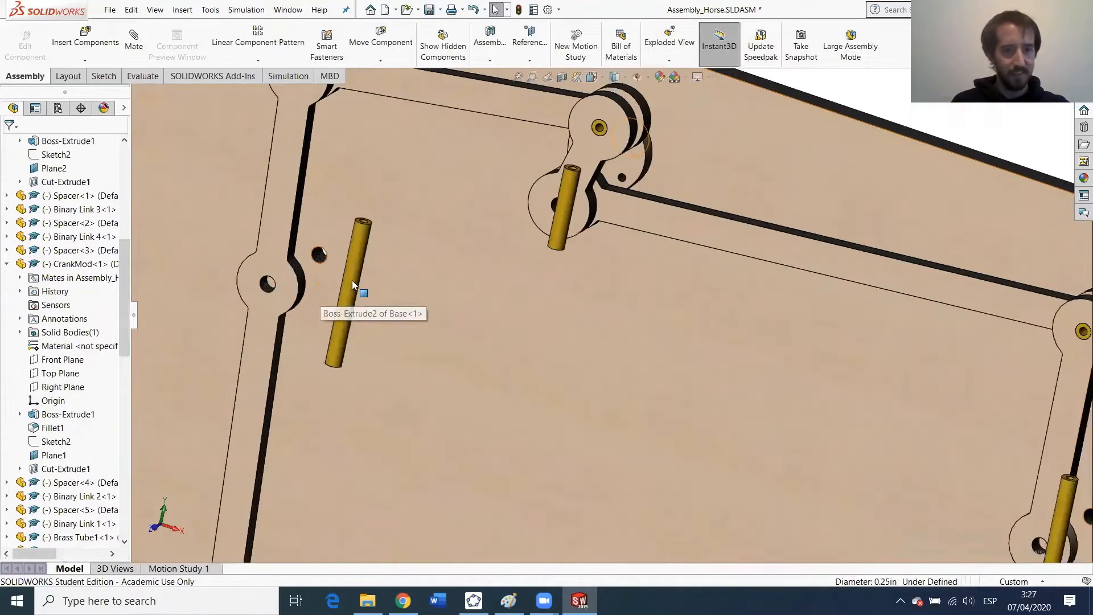
pyautogui.click(350, 287)
pyautogui.keyDown('ctrl'); pyautogui.click(267, 283); pyautogui.keyUp('ctrl')
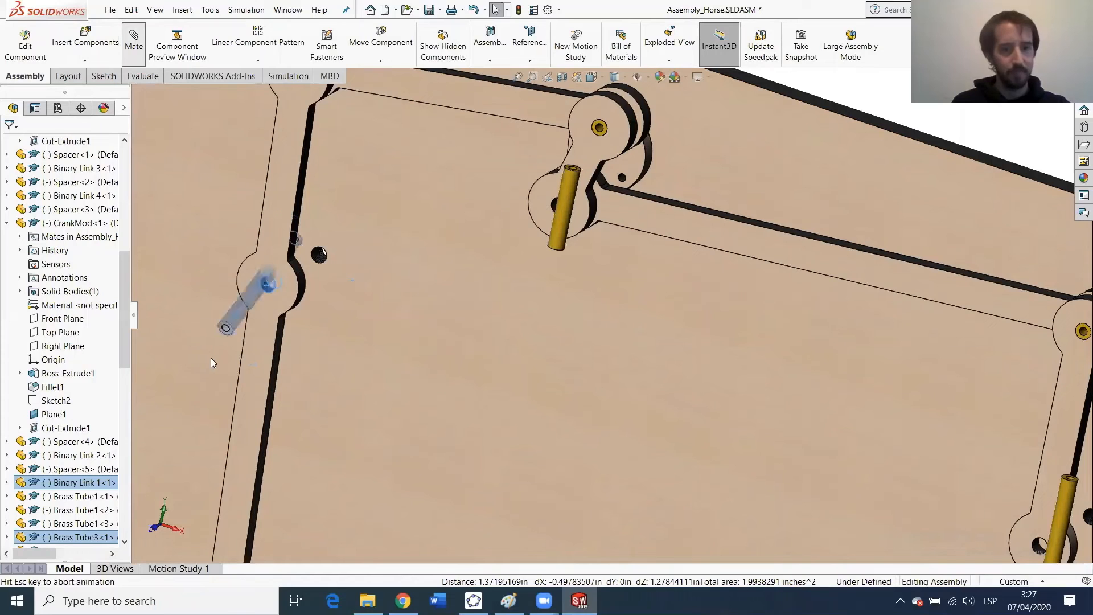
pyautogui.click(10, 145)
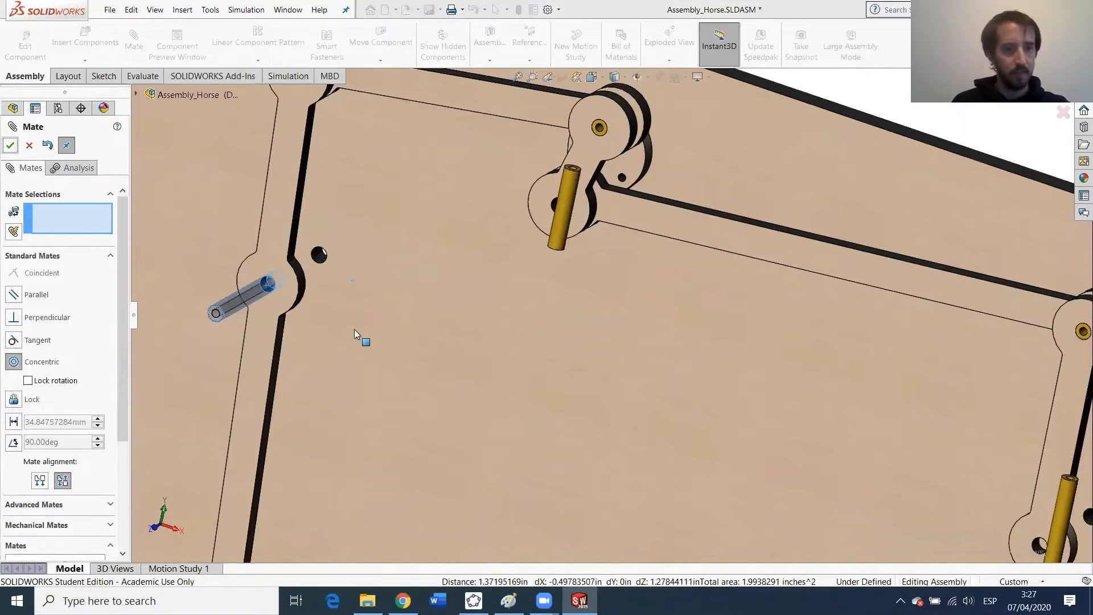
# Make the end face of this Brass Tube3 coincident with the front face of Binary Link 1 at its middle hole.
pyautogui.scroll(-5, 208, 337)
pyautogui.click(218, 263)
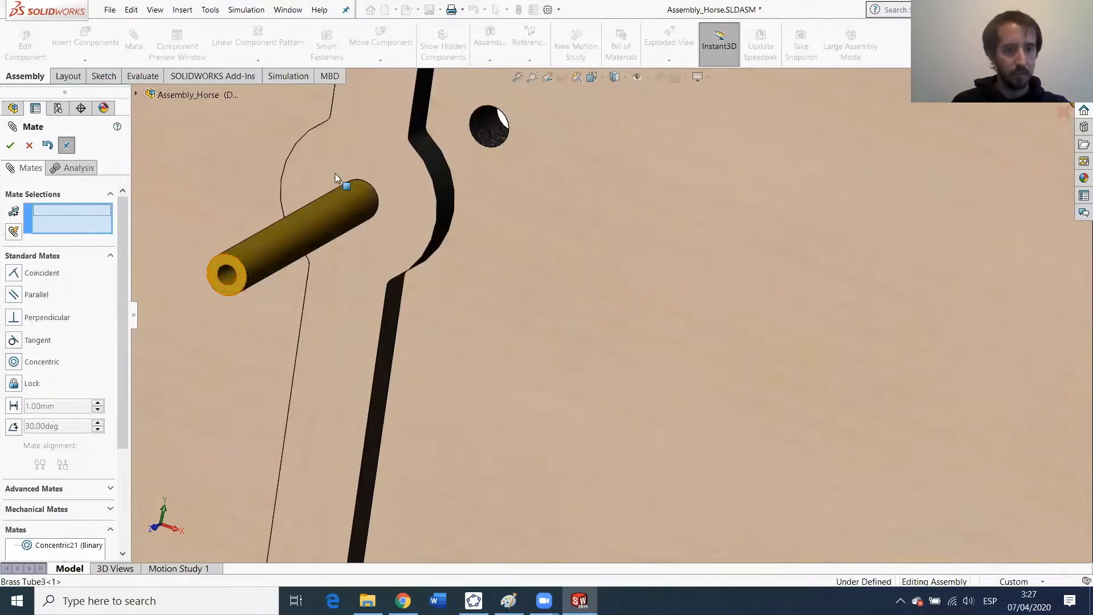
pyautogui.click(327, 162)
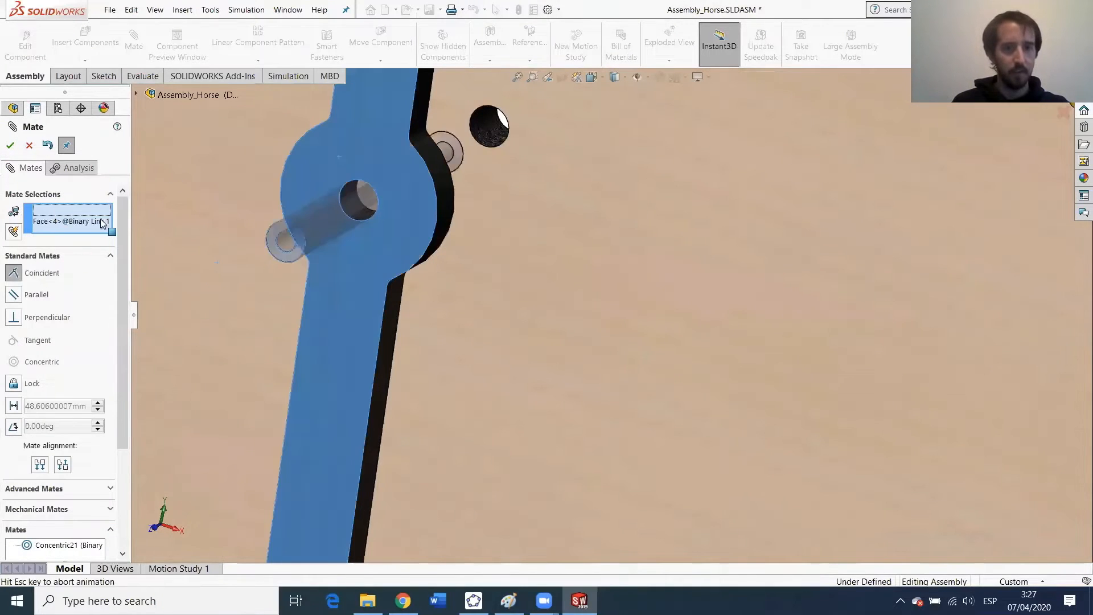
pyautogui.click(11, 146)
# Mate the other Brass Tube3 concentric with the middle hole of Binary Link 4.
pyautogui.scroll(8, 712, 397)
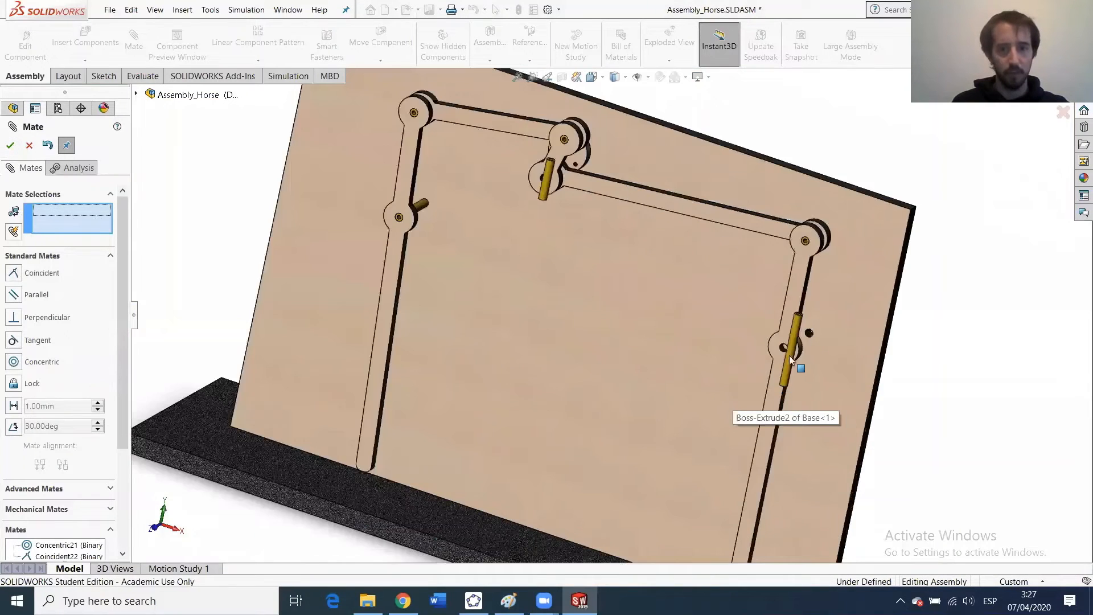
pyautogui.scroll(-3, 788, 355)
pyautogui.click(773, 319)
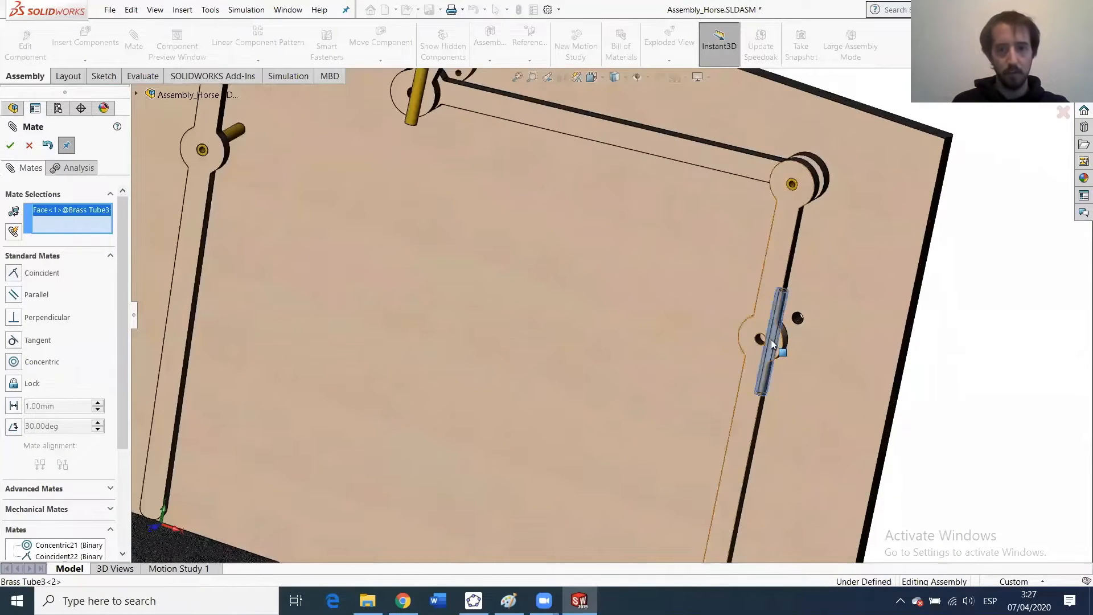
pyautogui.scroll(-3, 771, 339)
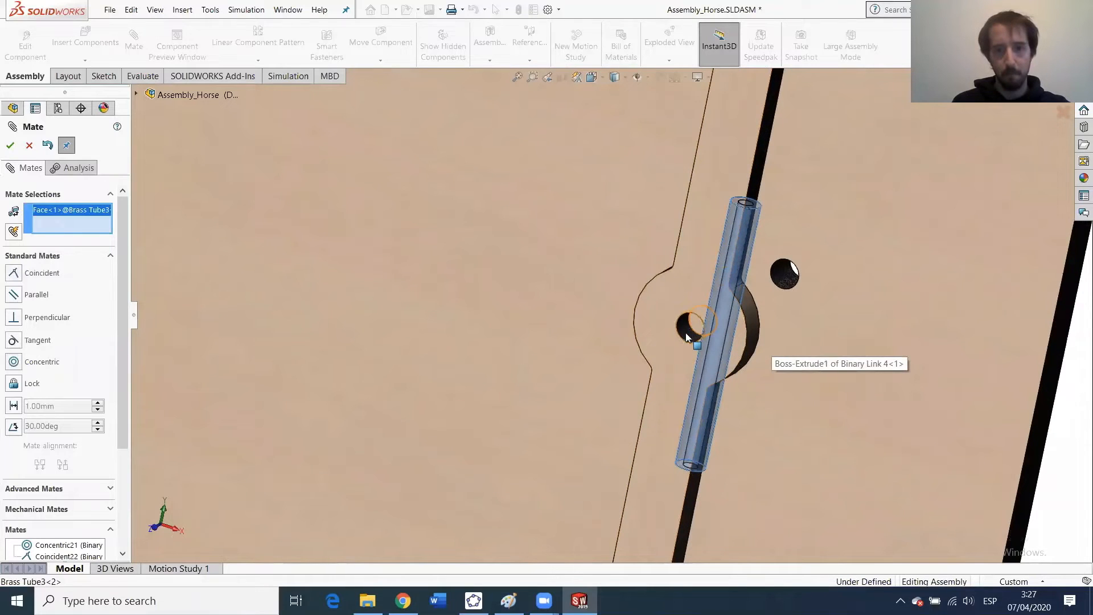
pyautogui.click(687, 337)
pyautogui.press('Return')
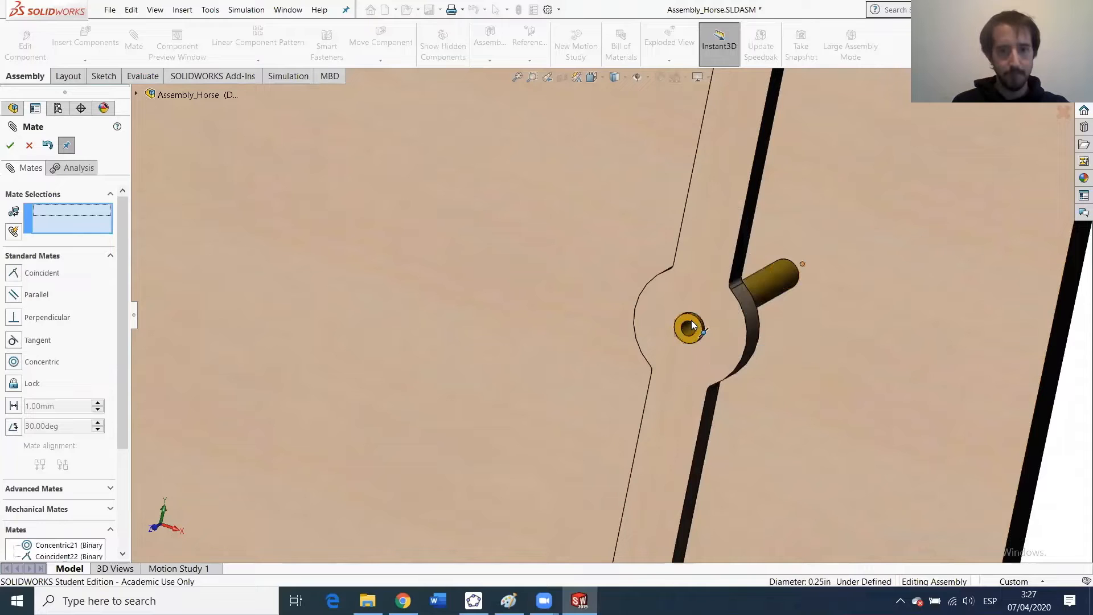
pyautogui.click(692, 326)
pyautogui.rightClick(52, 212)
pyautogui.click(86, 216)
pyautogui.scroll(-2, 639, 326)
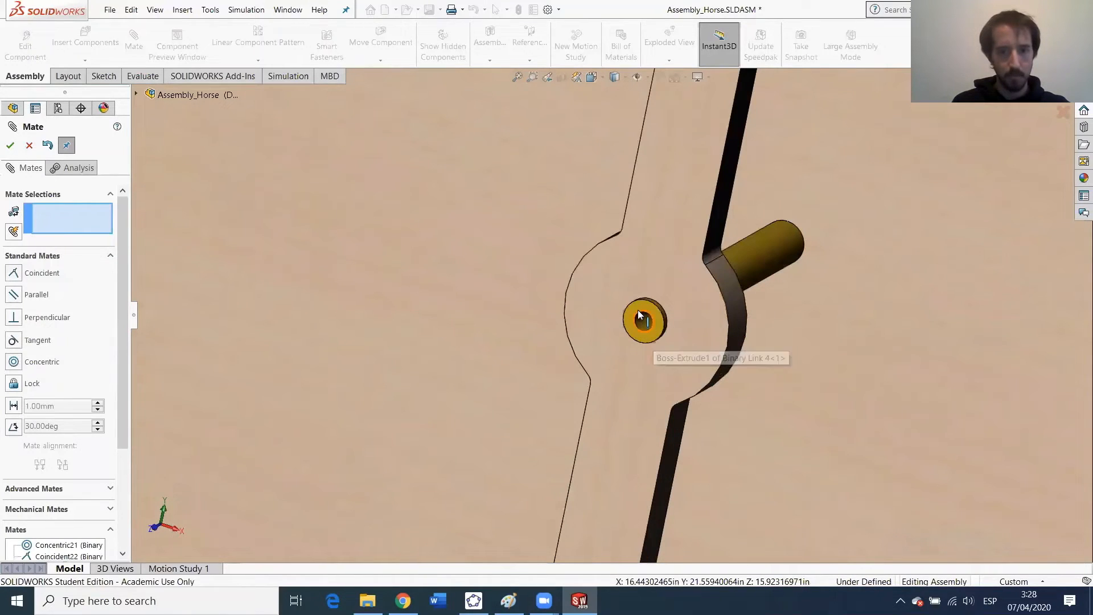
pyautogui.click(639, 312)
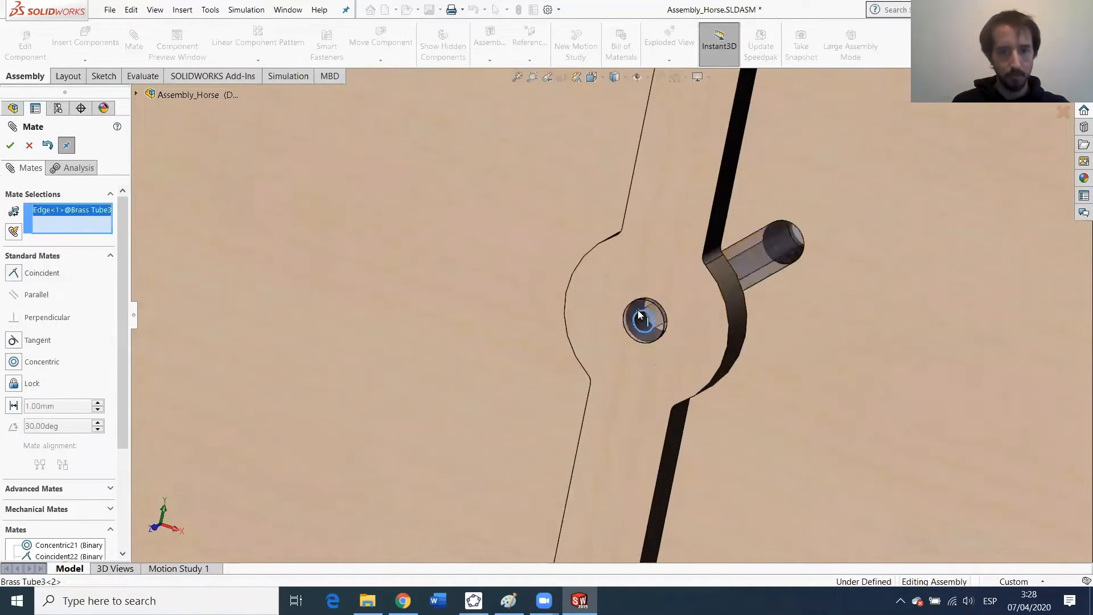
pyautogui.rightClick(67, 209)
pyautogui.click(91, 228)
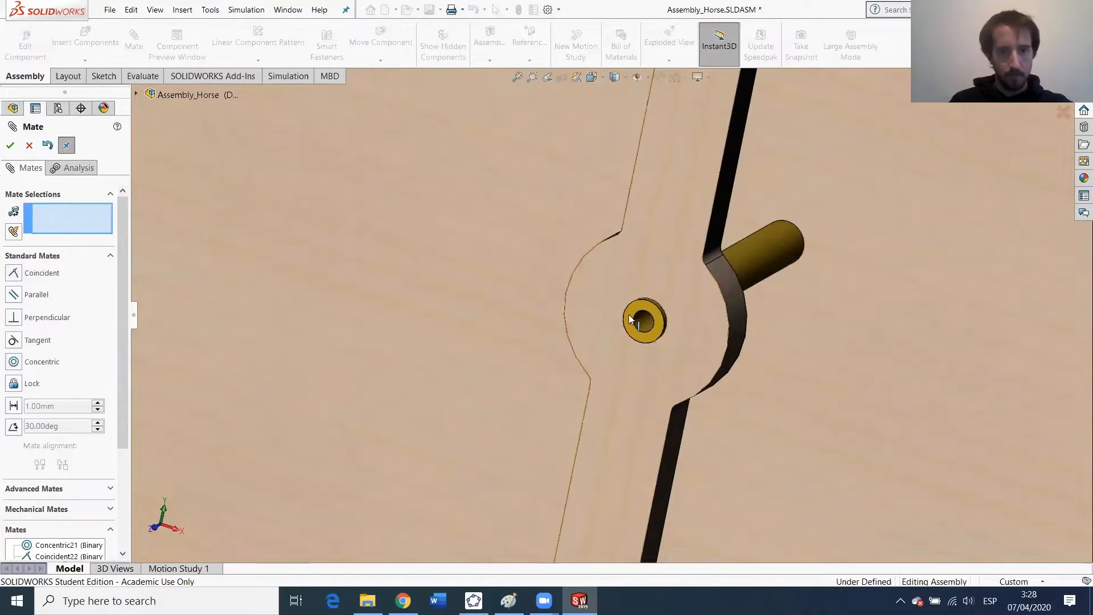
# Make the end face of the second Brass Tube3 coincident with the front face of Binary Link 4.
pyautogui.click(627, 311)
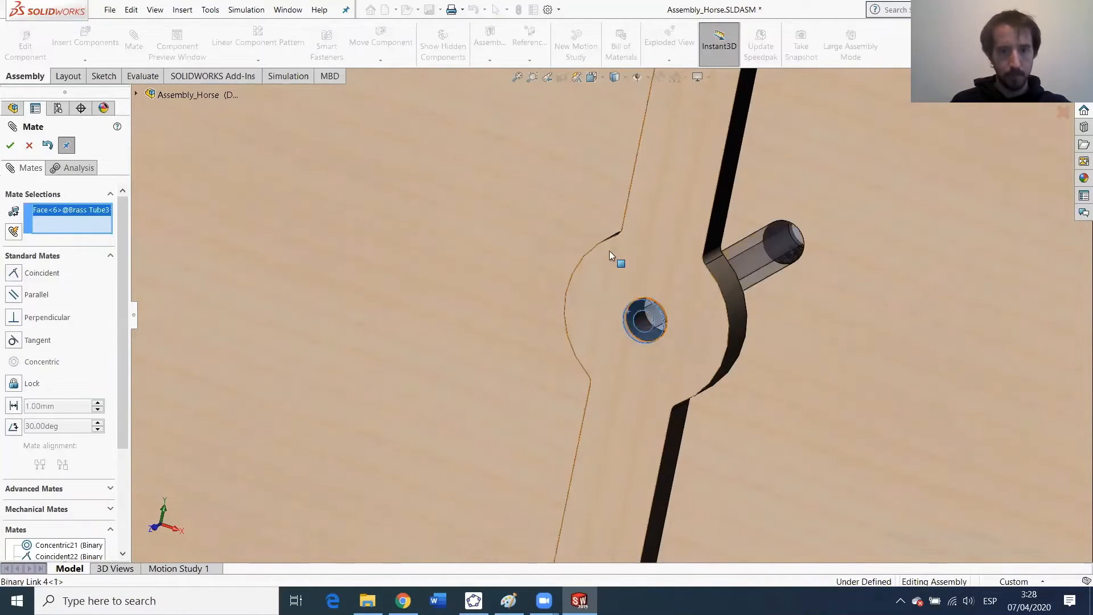
pyautogui.click(614, 255)
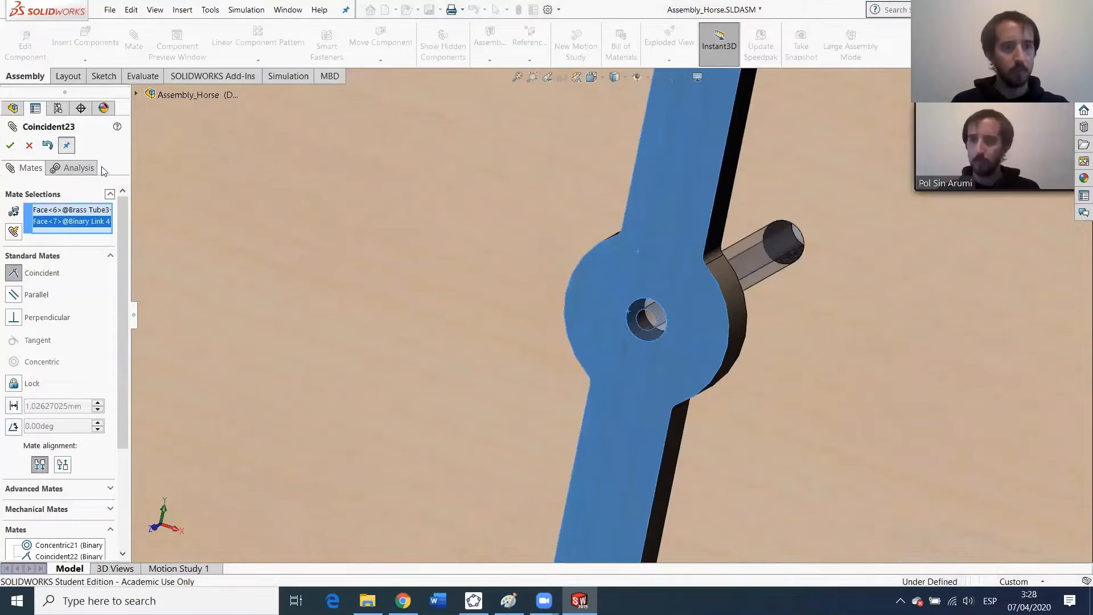
pyautogui.scroll(5, 165, 249)
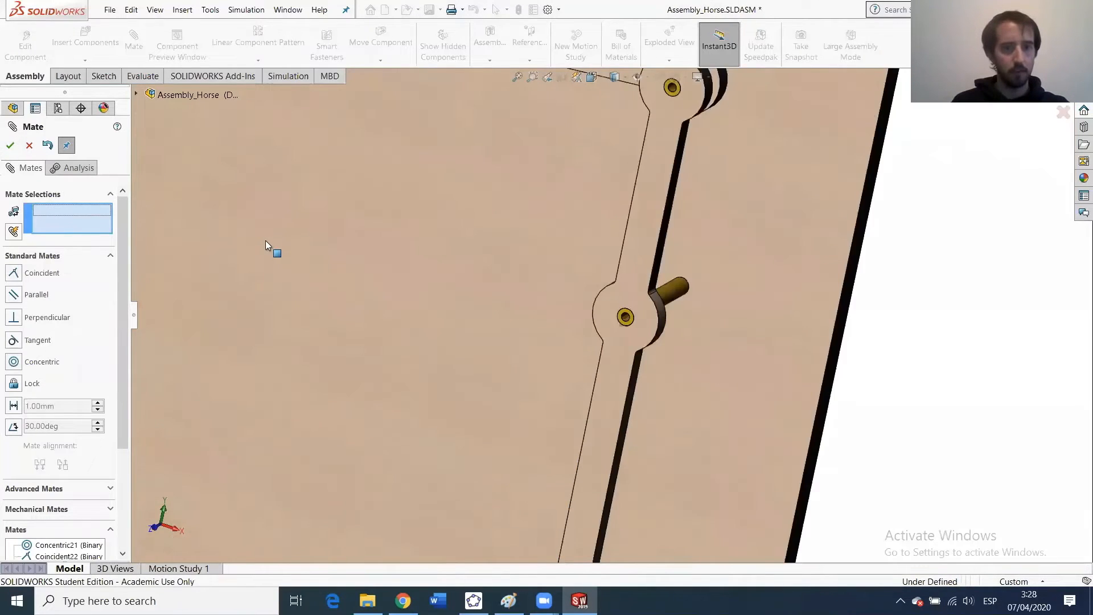
# Mate the Brass Tube2 concentric with the lower hole of the CrankMod.
pyautogui.scroll(3, 265, 240)
pyautogui.scroll(-5, 713, 224)
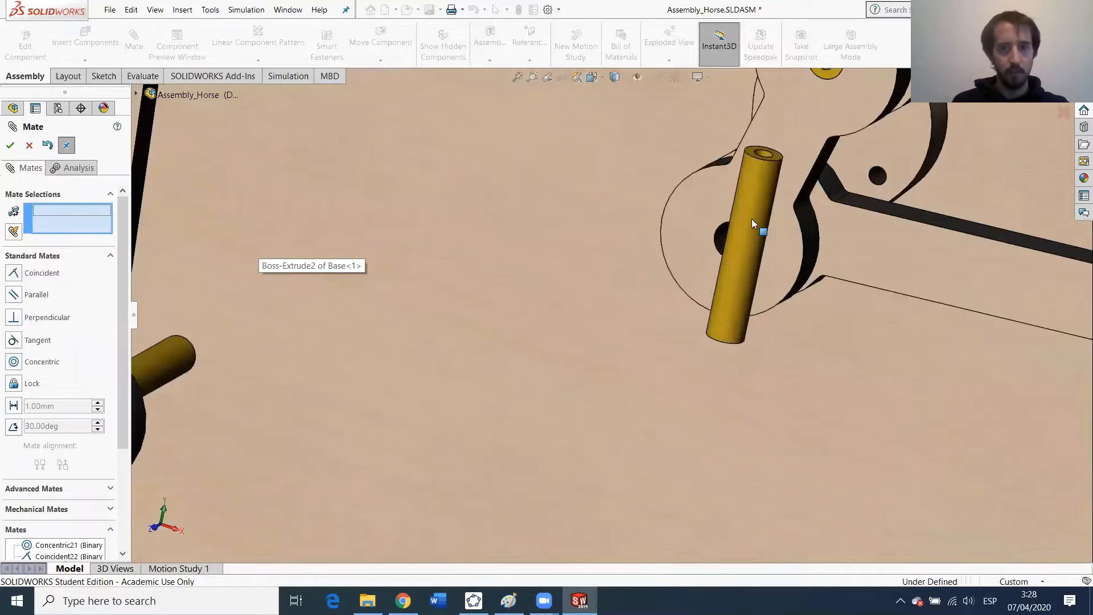
pyautogui.click(733, 239)
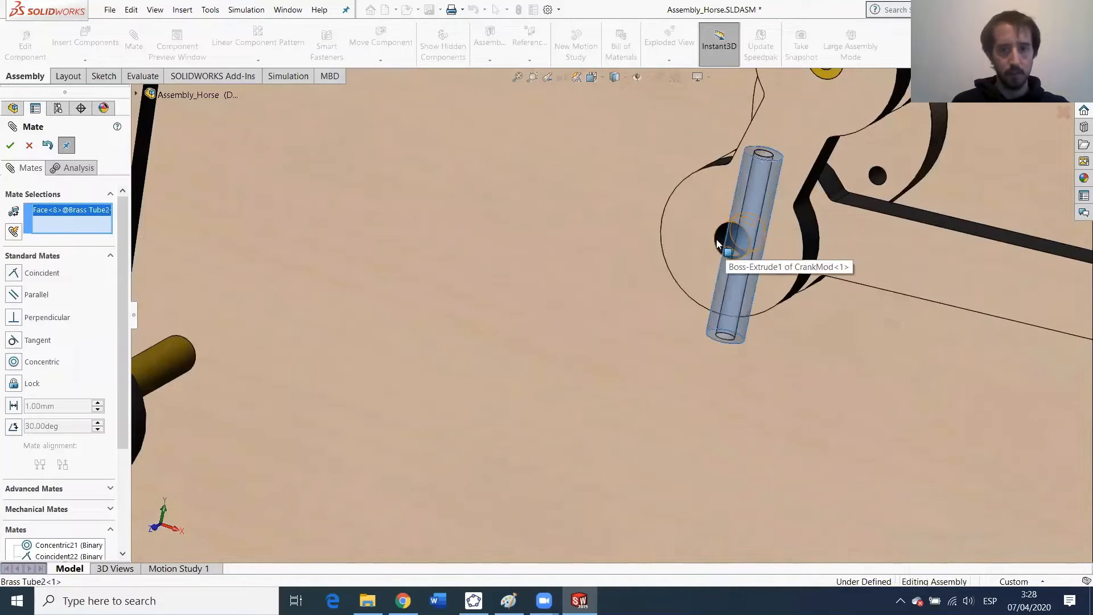
pyautogui.click(717, 244)
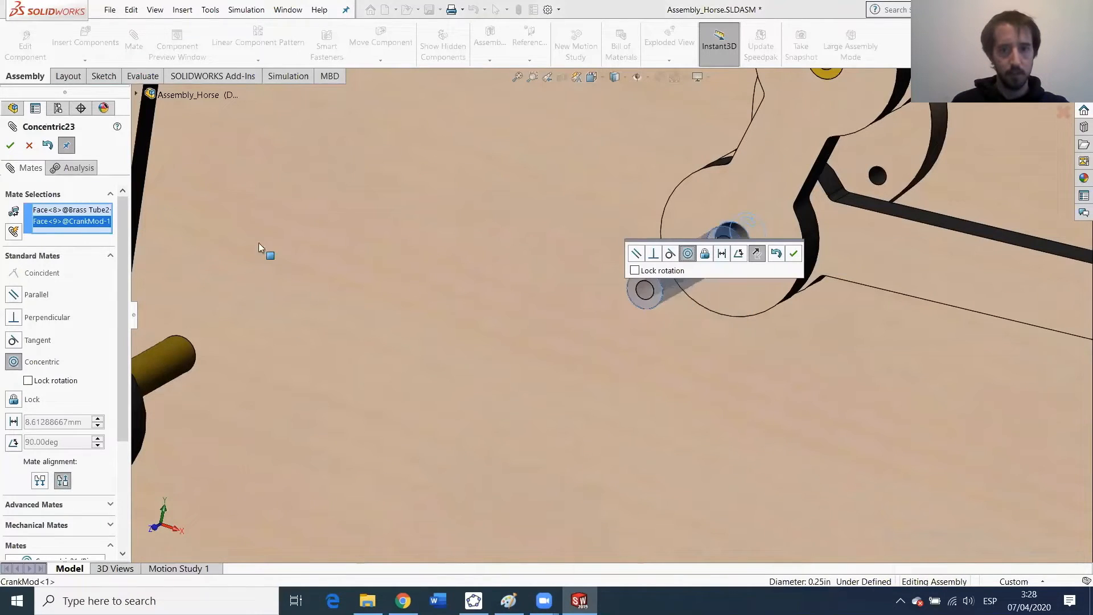
pyautogui.click(10, 144)
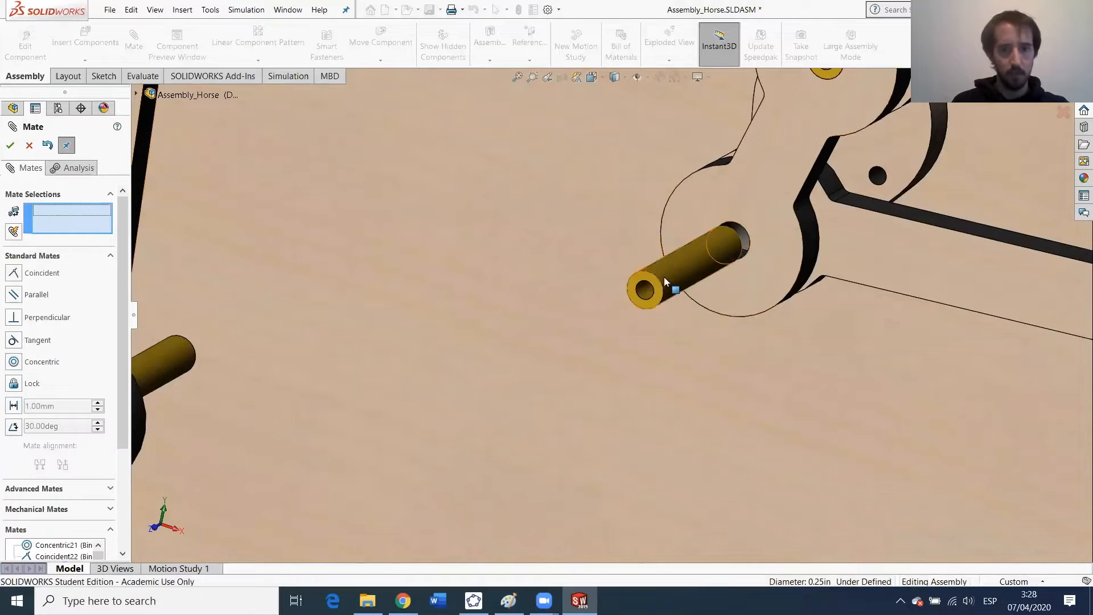
# Make the end face of the Brass Tube2 coincident with the front face of the CrankMod.
pyautogui.click(646, 278)
pyautogui.click(749, 206)
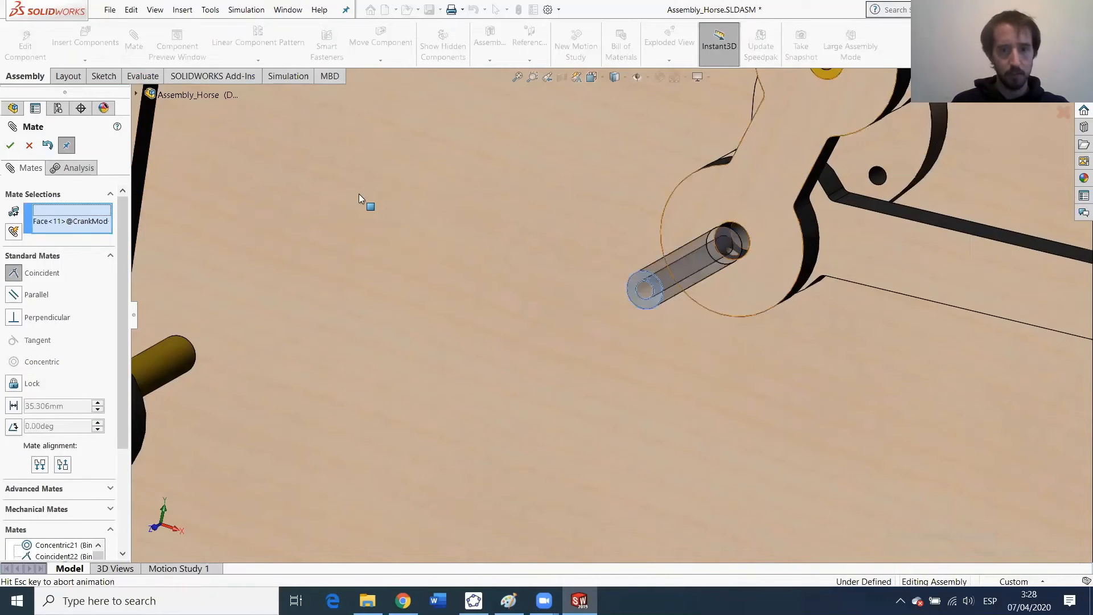
pyautogui.click(10, 145)
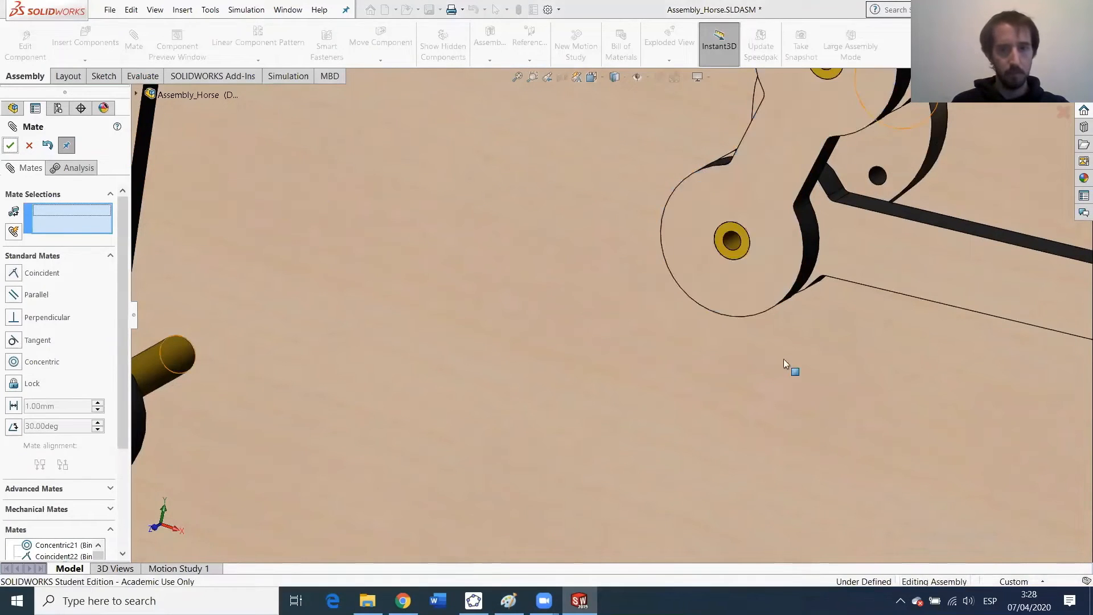
# Finish mating and examine the links, spacers and brass tubes stacked at the CrankMod from several angles.
pyautogui.scroll(1, 735, 275)
pyautogui.moveTo(738, 276); pyautogui.dragTo(724, 377, button='middle')
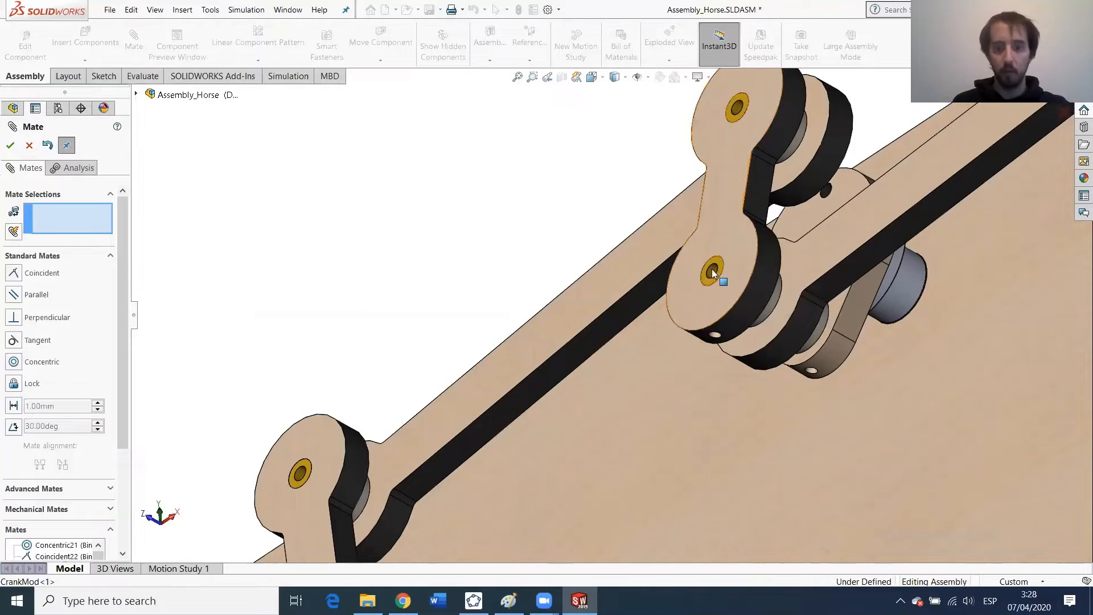
pyautogui.moveTo(735, 291); pyautogui.dragTo(807, 364, button='middle')
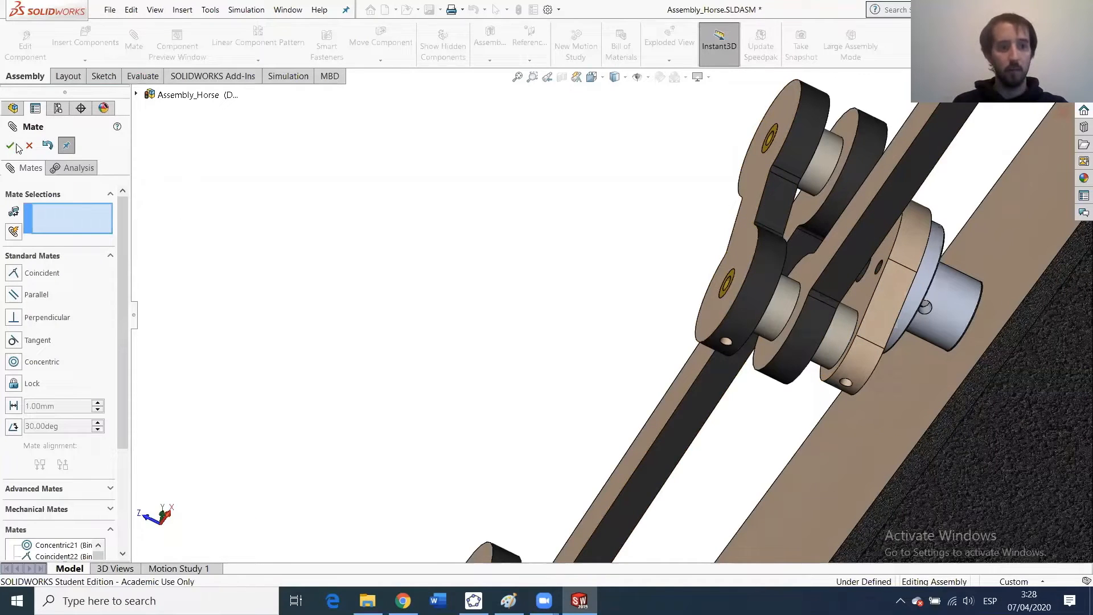
pyautogui.press('Escape')
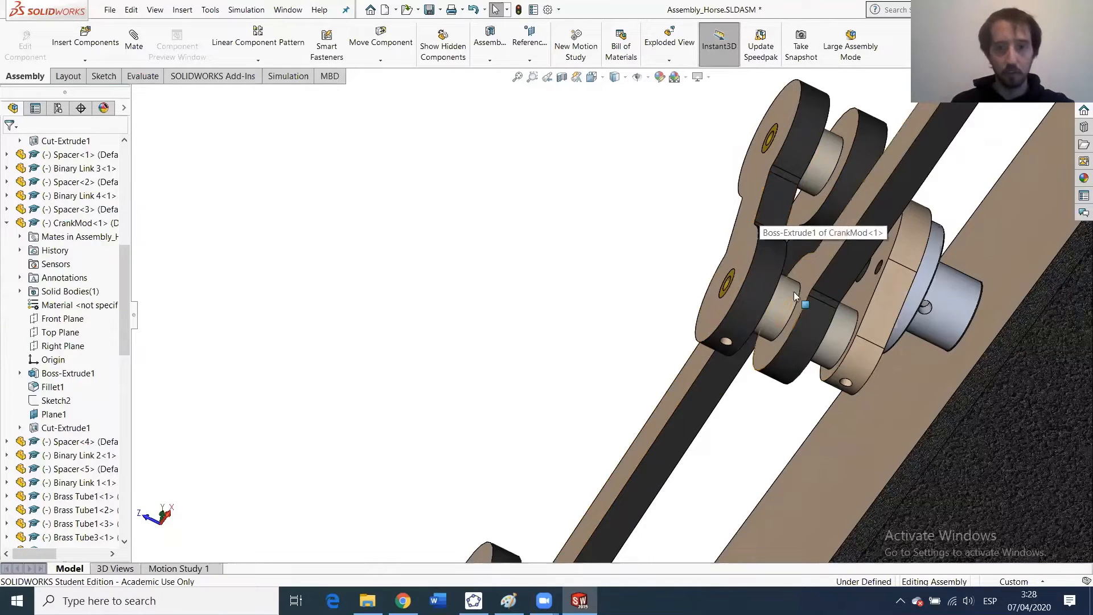
pyautogui.scroll(2, 833, 345)
pyautogui.scroll(-2, 678, 350)
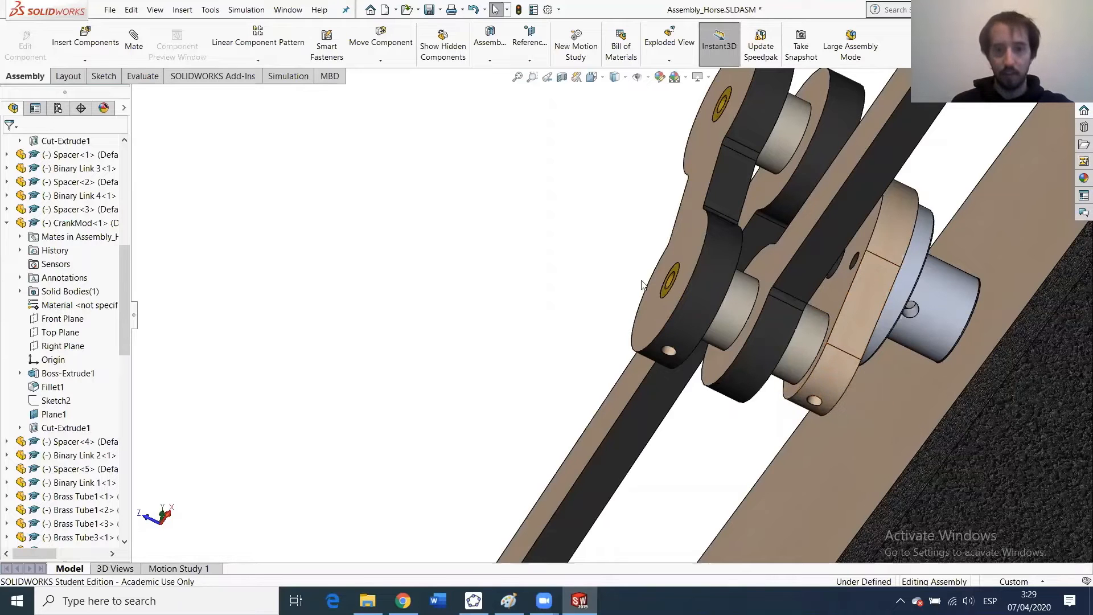
pyautogui.scroll(4, 723, 381)
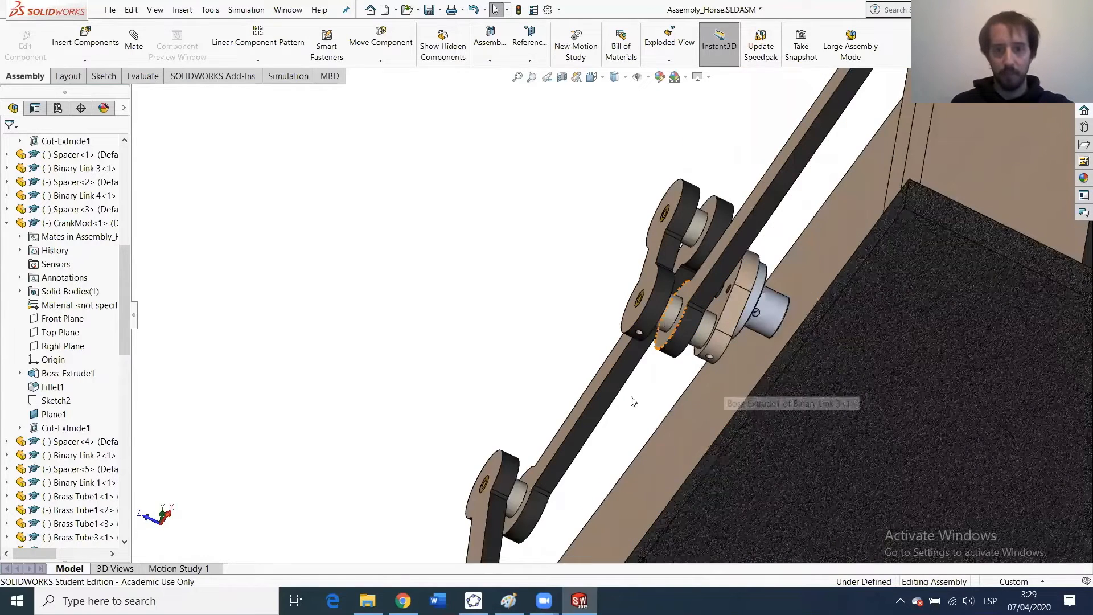
pyautogui.moveTo(695, 446); pyautogui.dragTo(726, 467, button='middle')
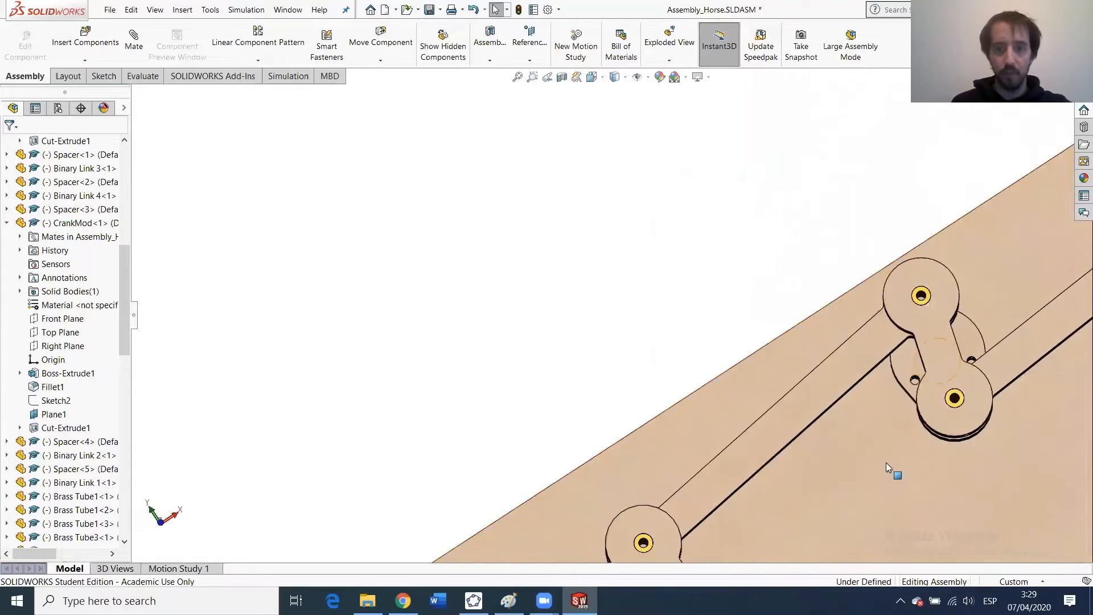
pyautogui.moveTo(897, 442); pyautogui.dragTo(965, 284, button='middle')
pyautogui.scroll(4, 964, 283)
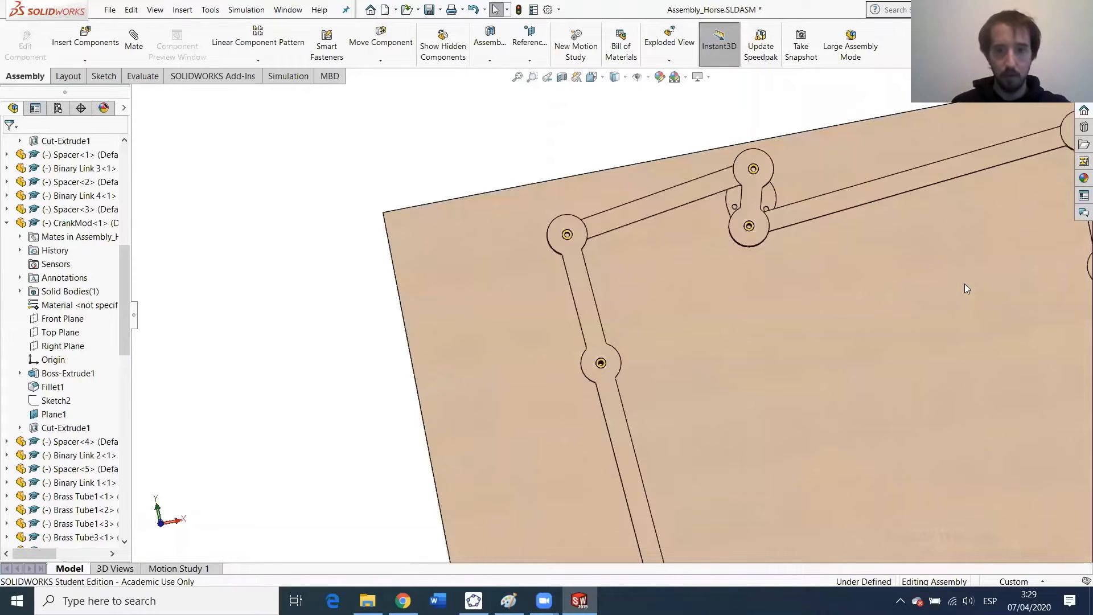
# Turn the CrankMod by hand from the front view and an angled view to test the linkage's motion.
pyautogui.hotkey('ctrl', '1')
pyautogui.scroll(-4, 697, 171)
pyautogui.moveTo(688, 168); pyautogui.dragTo(727, 315)
pyautogui.moveTo(735, 312); pyautogui.dragTo(782, 316, button='middle')
pyautogui.moveTo(725, 279); pyautogui.dragTo(660, 263)
pyautogui.moveTo(685, 290)
pyautogui.mouseDown(button='middle')
pyautogui.moveTo(672, 323)
pyautogui.moveTo(685, 331)
pyautogui.moveTo(692, 305)
pyautogui.mouseUp(button='middle')
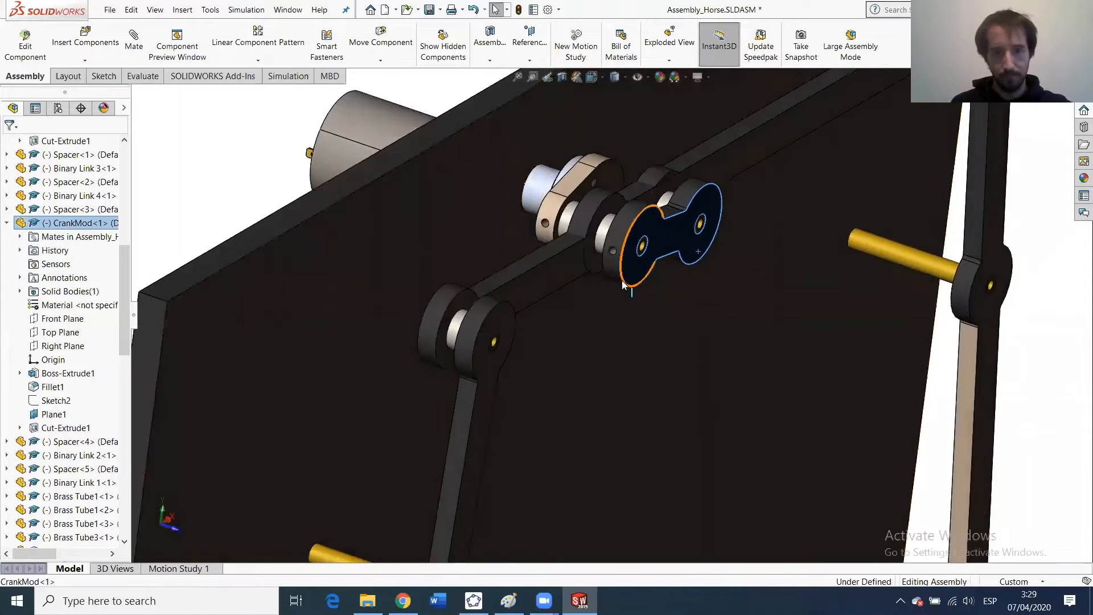
# Rotate the CrankMod further around the motor shaft while viewing the spaced links and leg tubes from the side.
pyautogui.scroll(2, 654, 279)
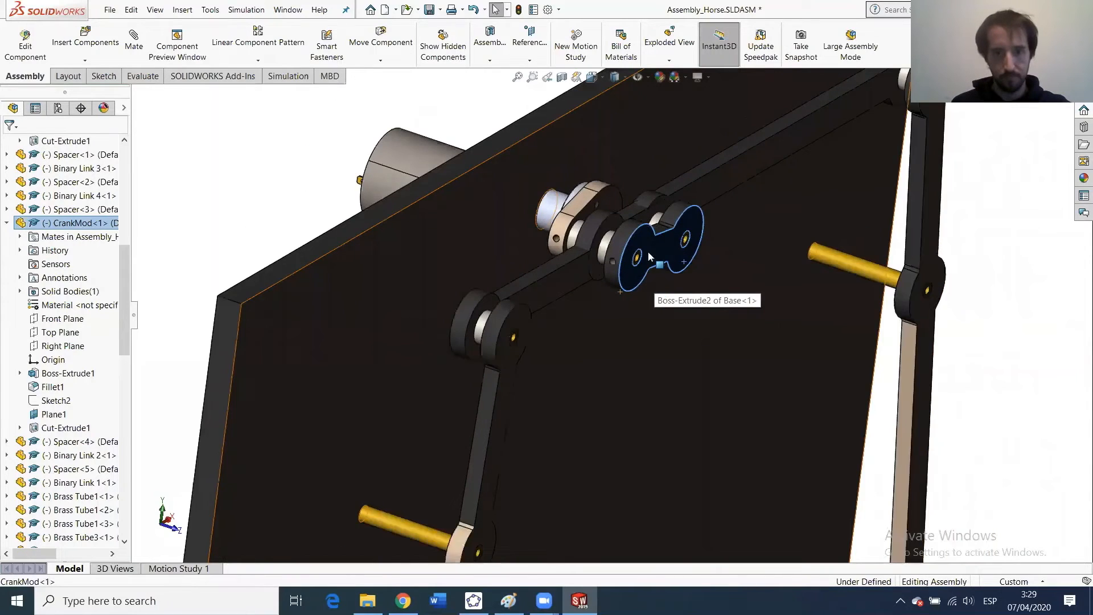
pyautogui.moveTo(652, 279); pyautogui.dragTo(598, 317, button='middle')
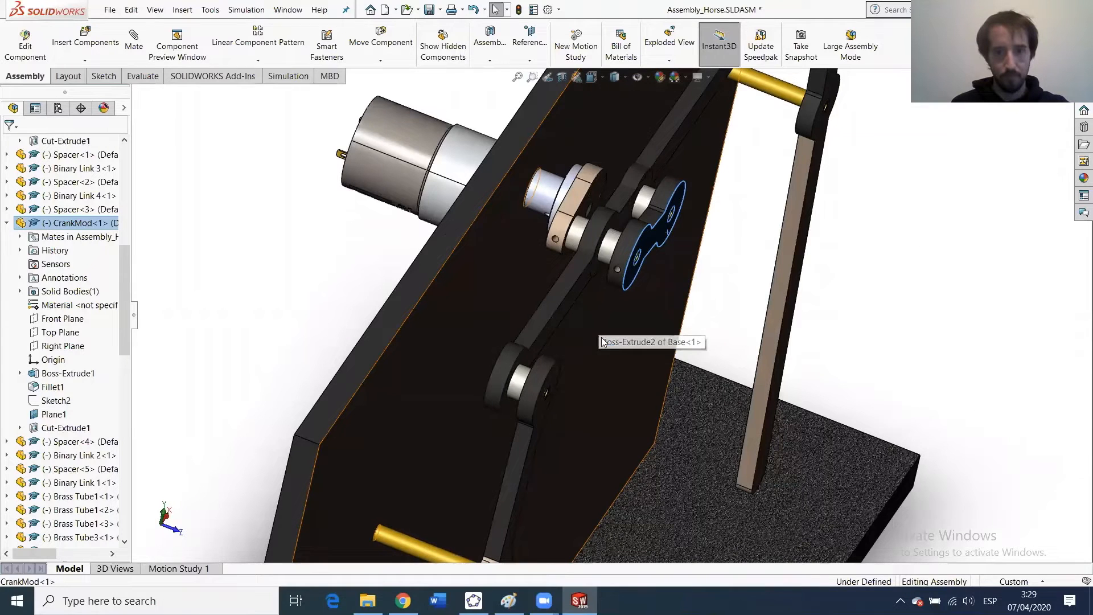
pyautogui.scroll(2, 634, 333)
pyautogui.moveTo(700, 251); pyautogui.dragTo(561, 264, button='middle')
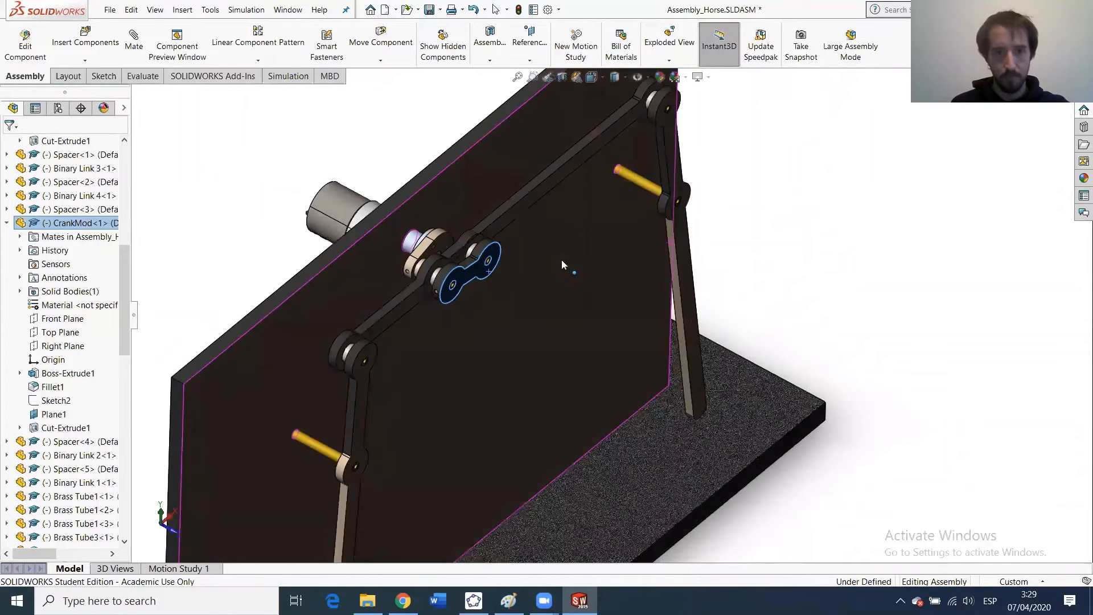
pyautogui.scroll(-5, 467, 271)
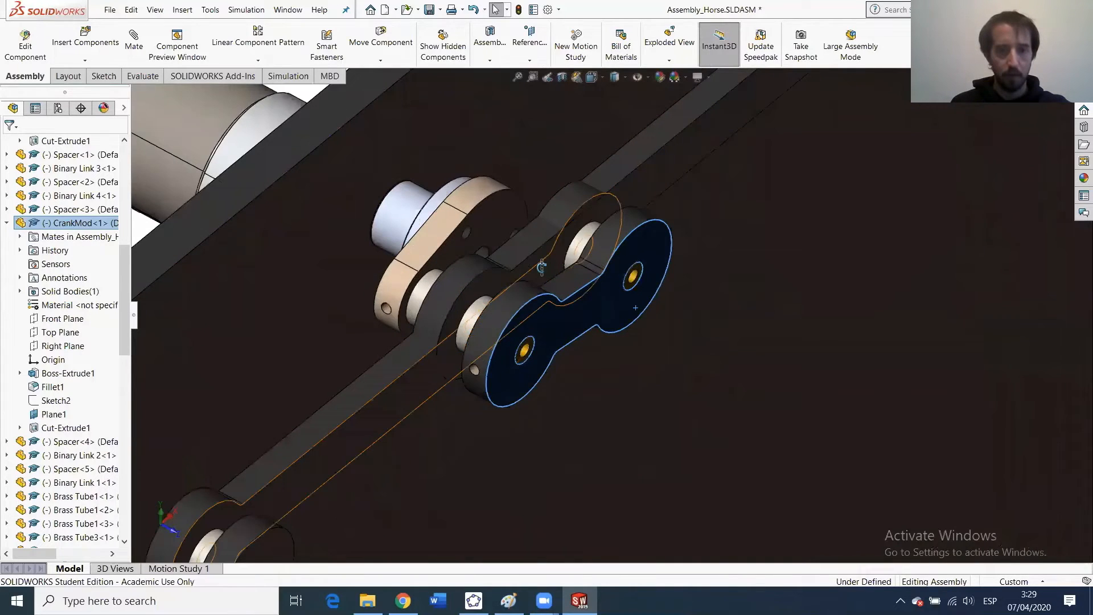
pyautogui.moveTo(541, 267); pyautogui.dragTo(567, 270, button='middle')
pyautogui.click(533, 315)
pyautogui.moveTo(533, 315); pyautogui.dragTo(742, 162)
pyautogui.moveTo(696, 145); pyautogui.dragTo(759, 217)
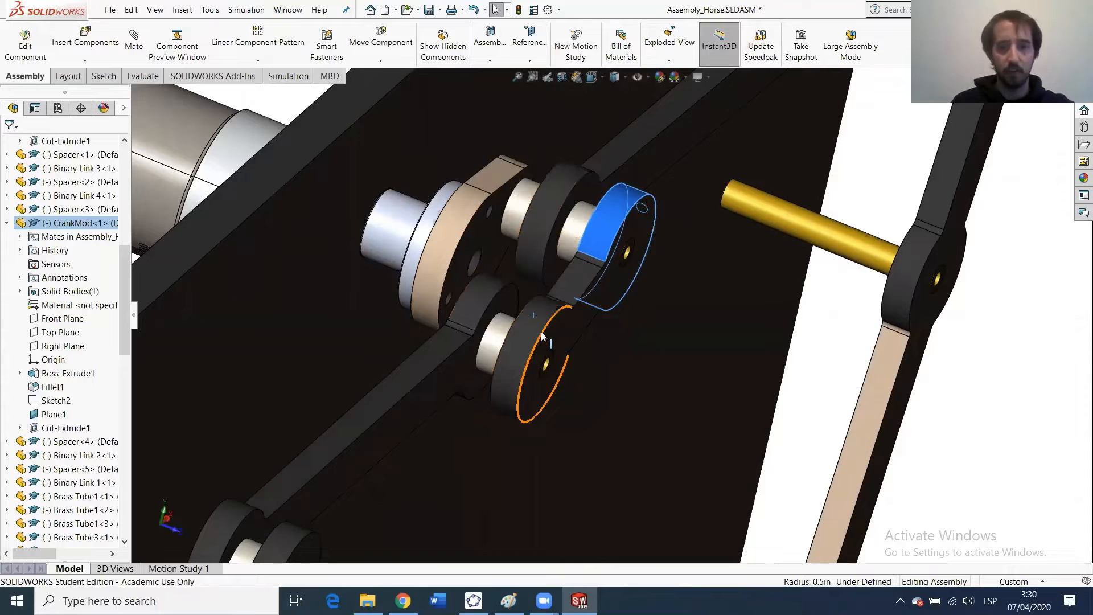
pyautogui.scroll(5, 469, 398)
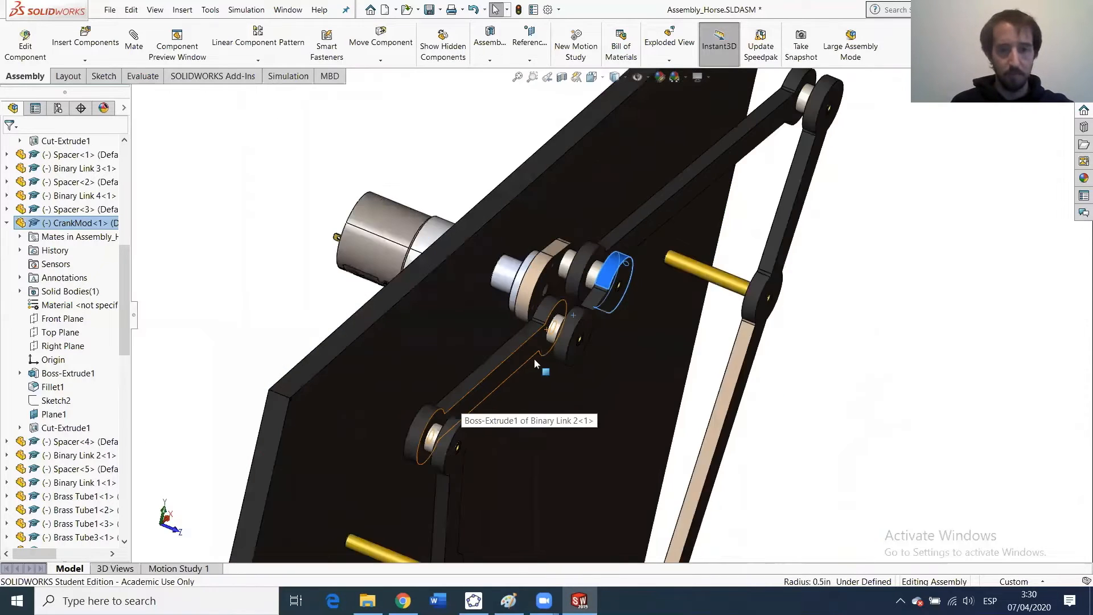
pyautogui.scroll(-4, 542, 366)
pyautogui.scroll(3, 540, 357)
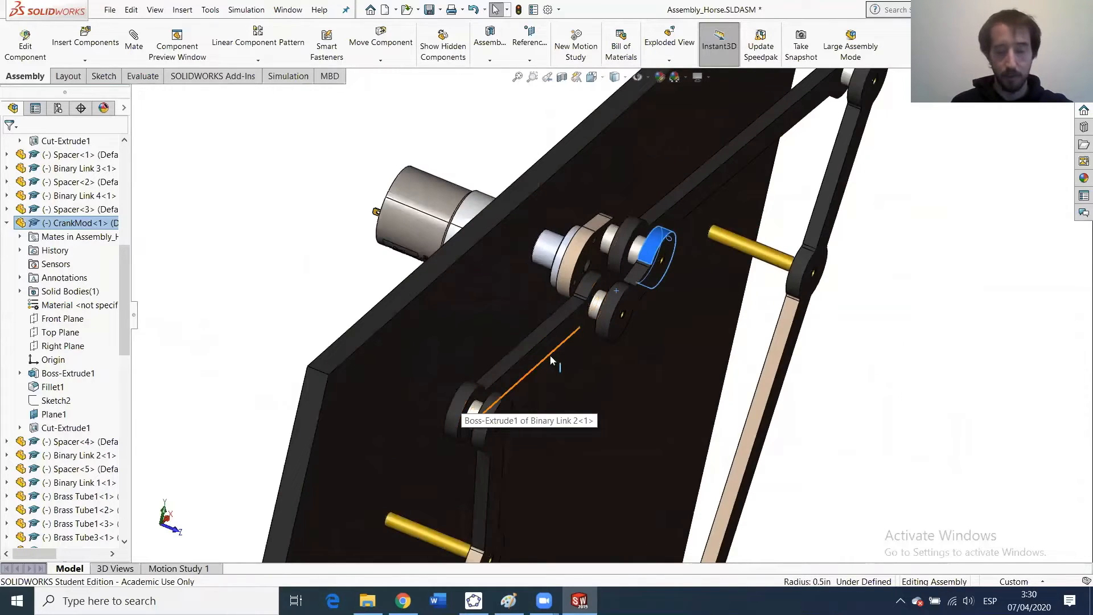
pyautogui.scroll(-5, 566, 350)
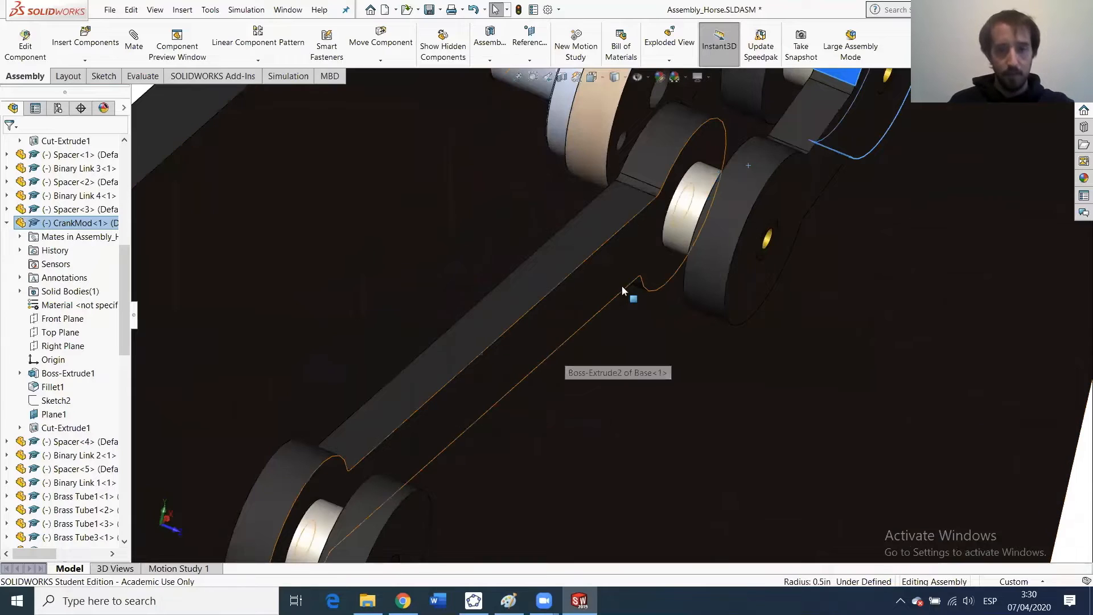
pyautogui.scroll(4, 687, 238)
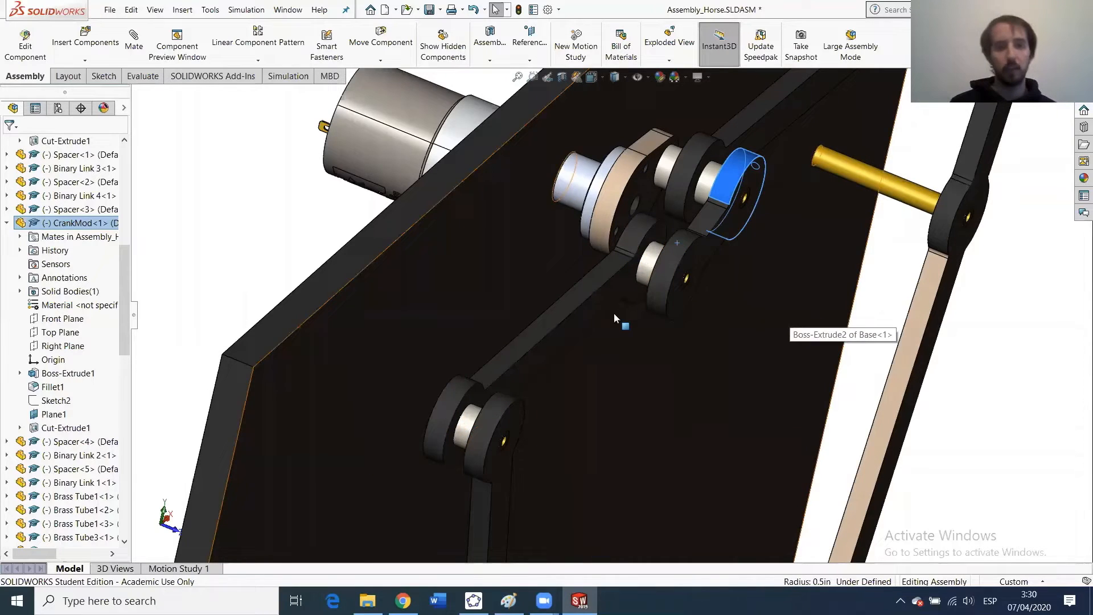
# Delete the coincident mates that hold Binary Link 2 against Spacer<4> and Spacer<5>, keeping its concentric mates.
pyautogui.click(585, 308)
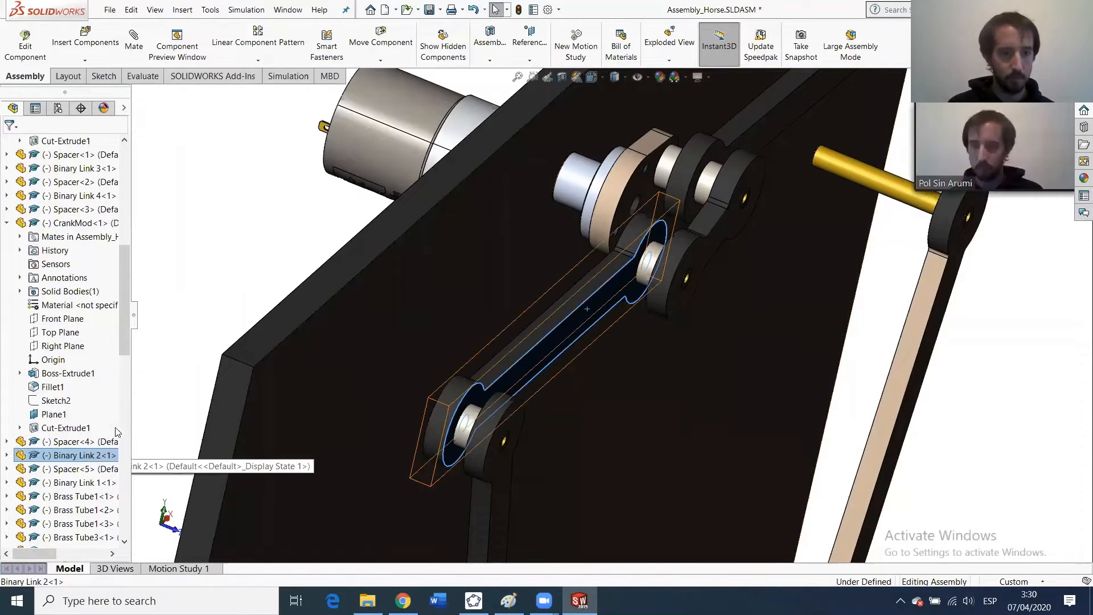
pyautogui.click(86, 455)
pyautogui.click(212, 432)
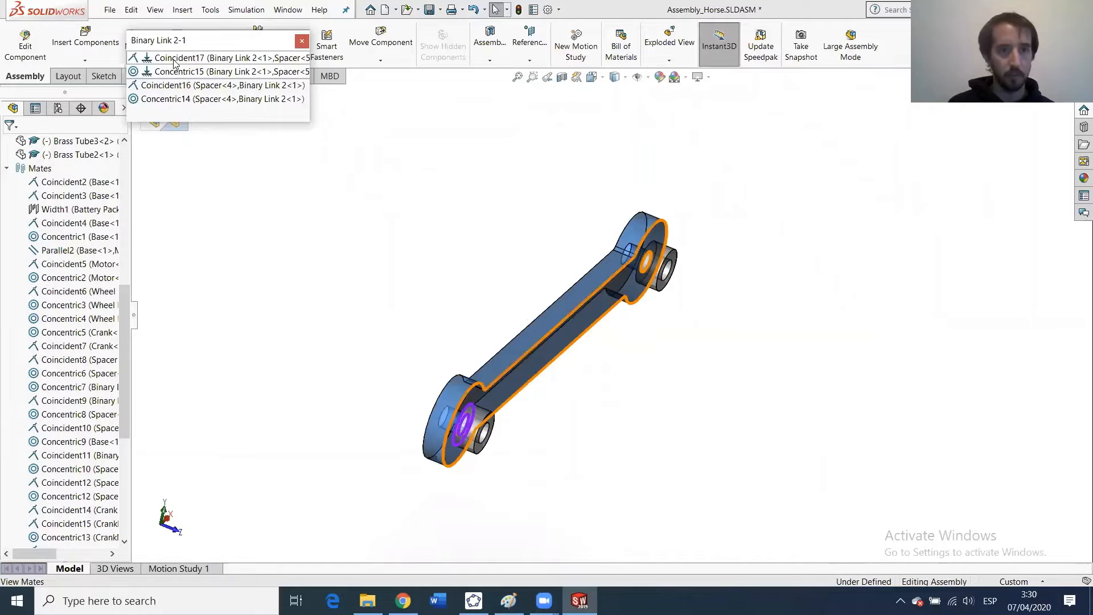
pyautogui.click(174, 59)
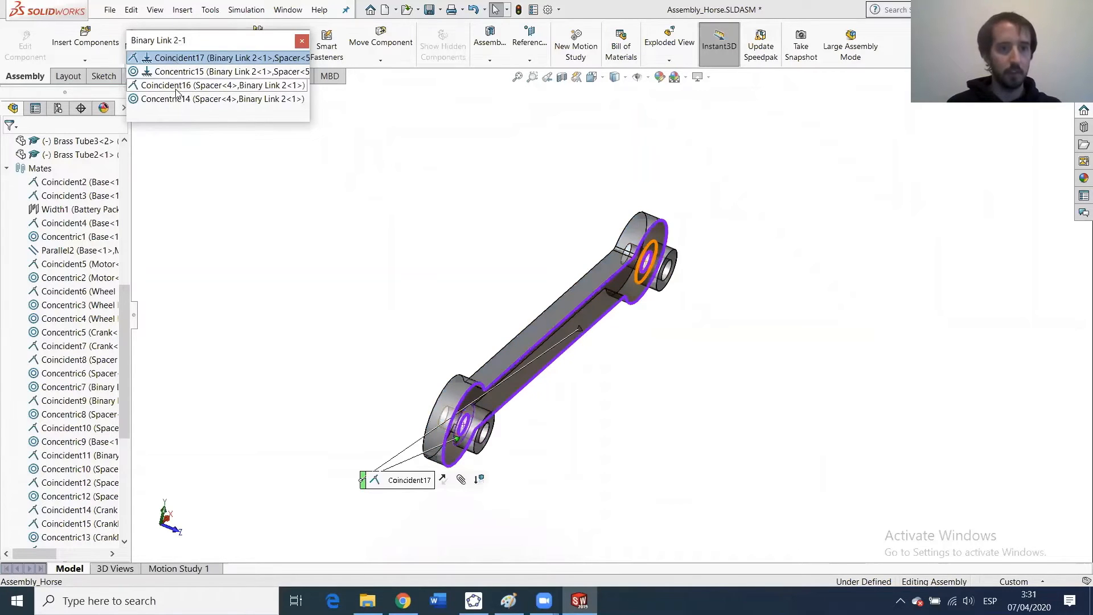
pyautogui.keyDown('ctrl'); pyautogui.click(178, 86); pyautogui.keyUp('ctrl')
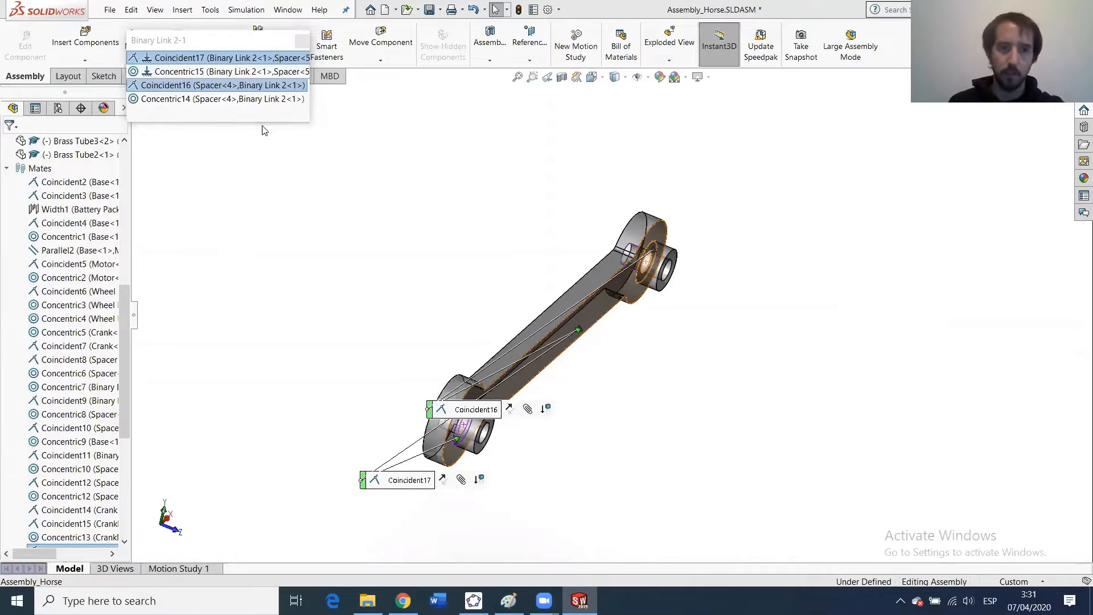
pyautogui.press('Delete')
pyautogui.click(629, 228)
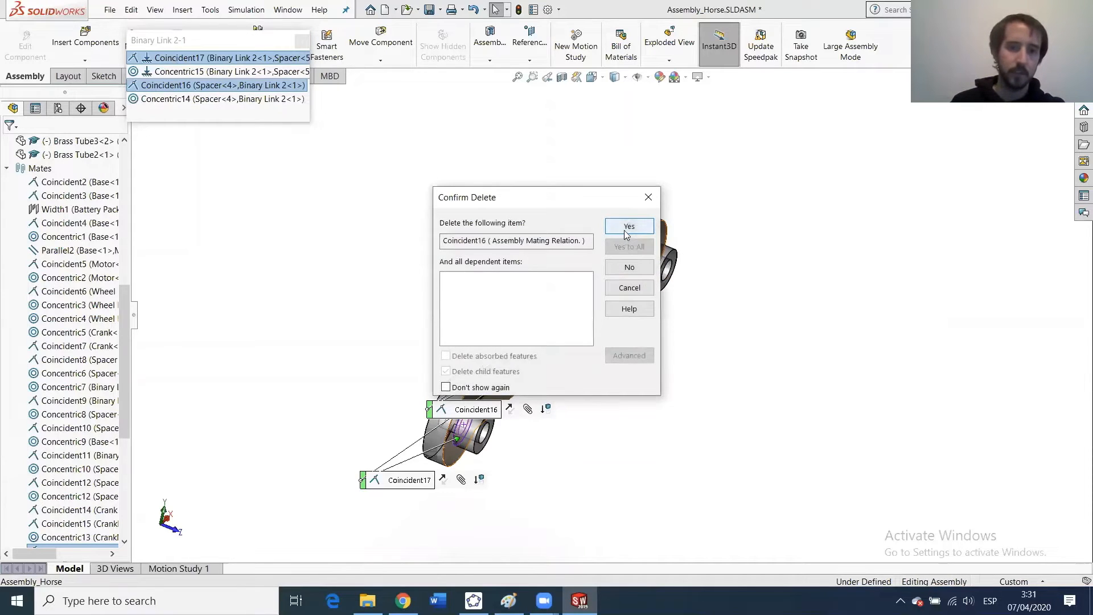
pyautogui.click(628, 227)
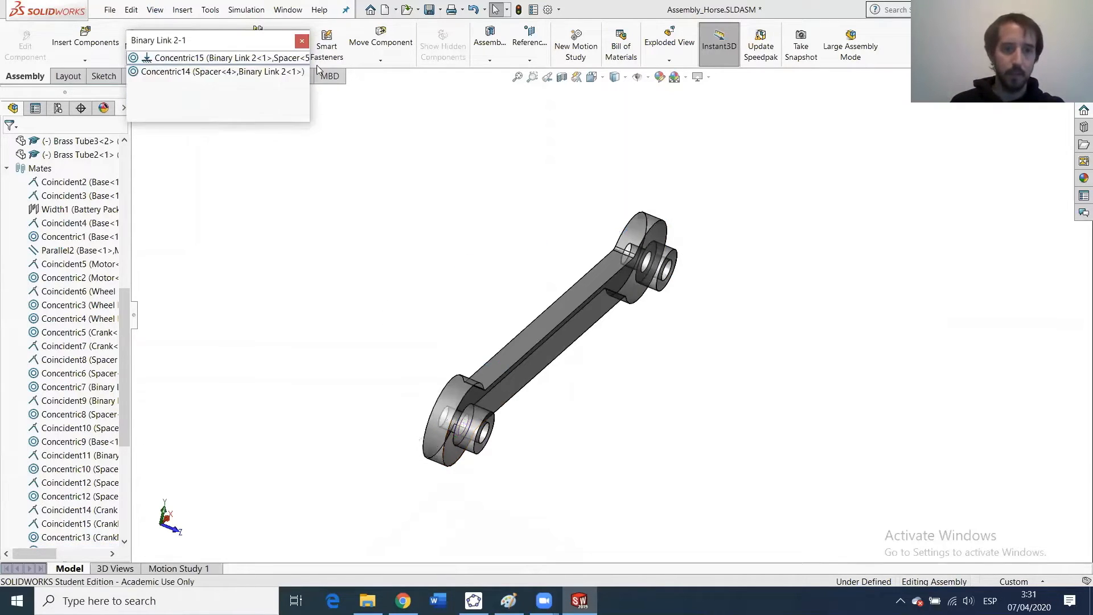
pyautogui.click(301, 42)
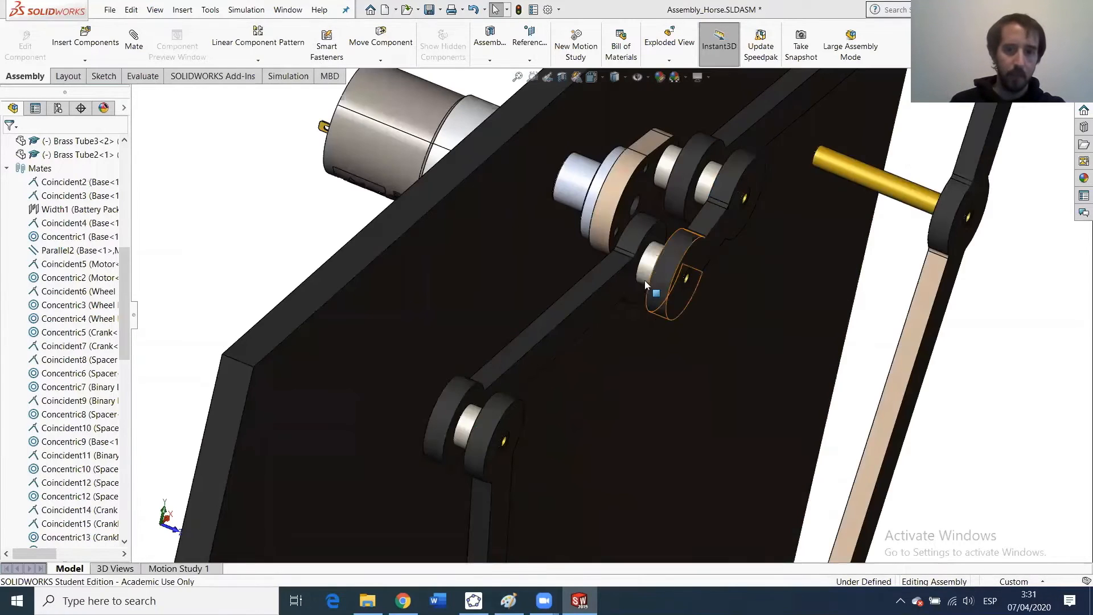
# Delete the coincident mate between the CrankMod and Spacer<4>, keeping the spacer's concentric mates.
pyautogui.click(653, 273)
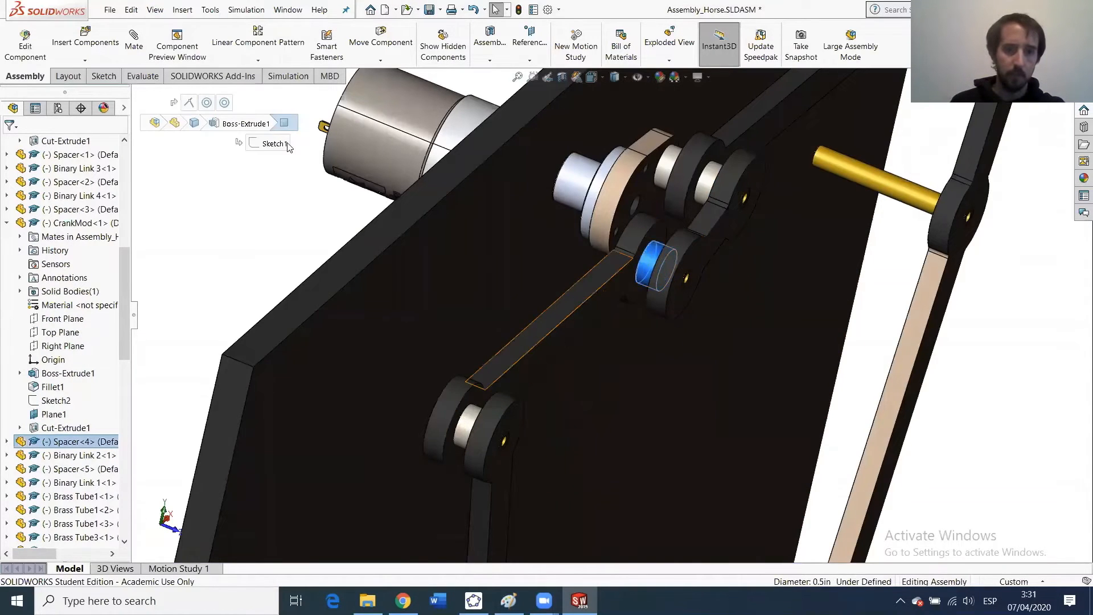
pyautogui.rightClick(71, 441)
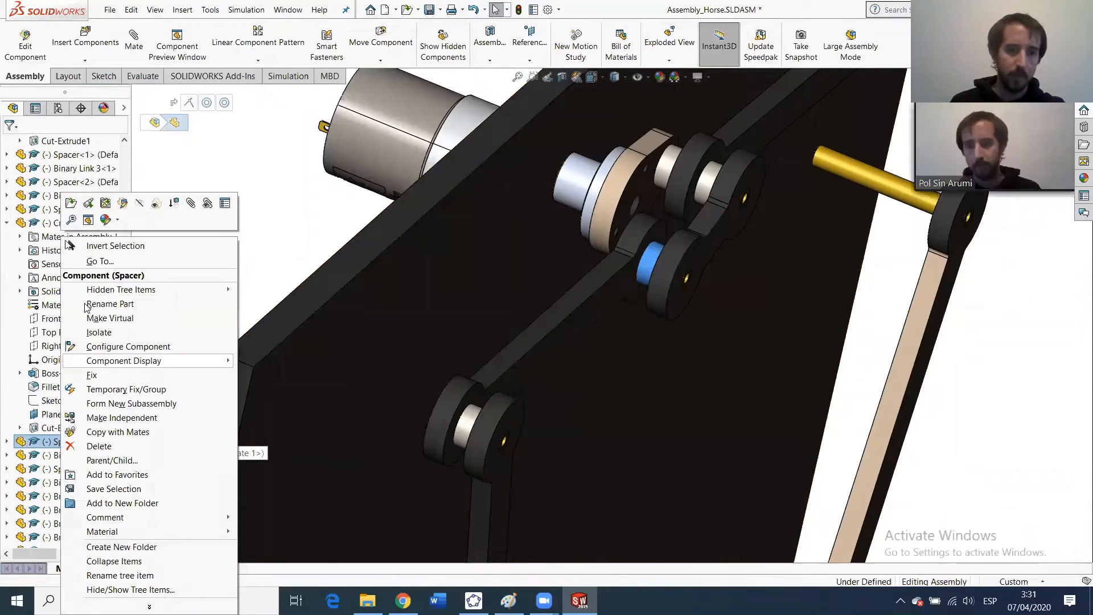
pyautogui.click(209, 204)
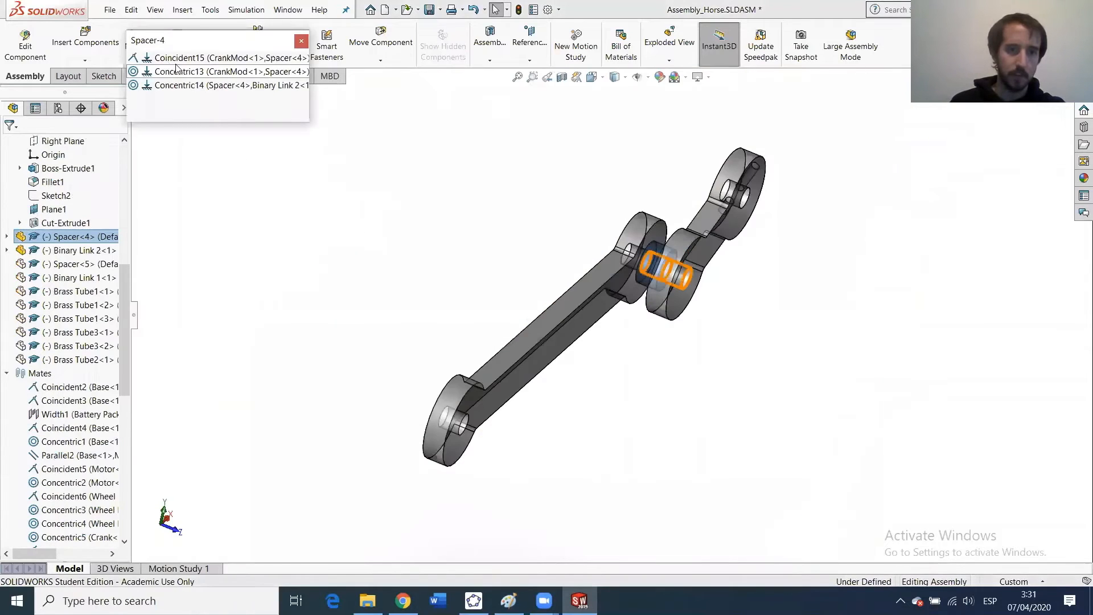
pyautogui.click(173, 59)
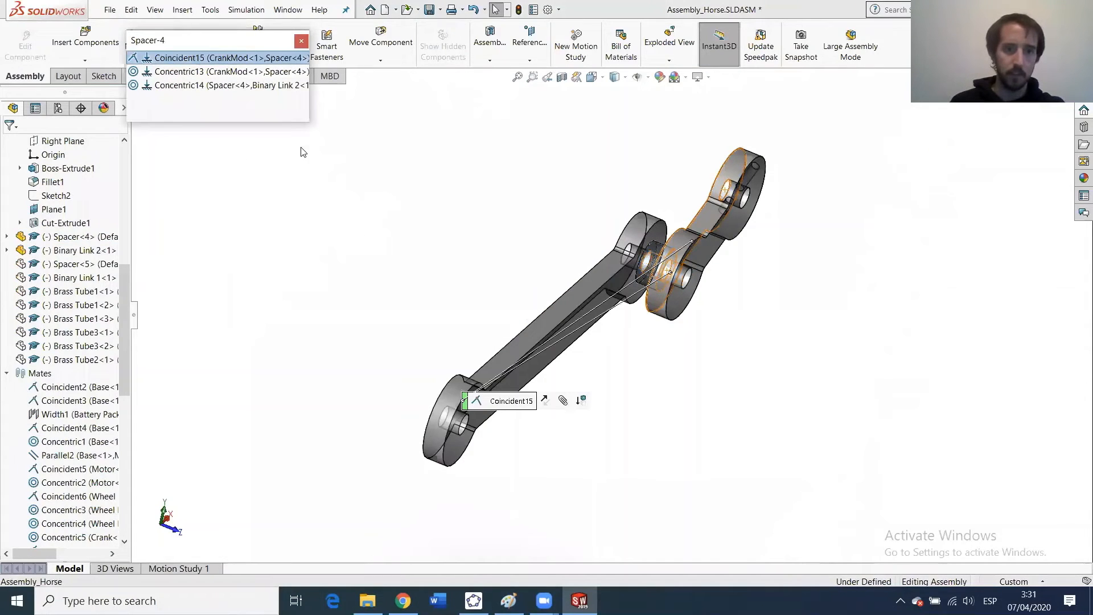
pyautogui.rightClick(187, 60)
pyautogui.click(236, 106)
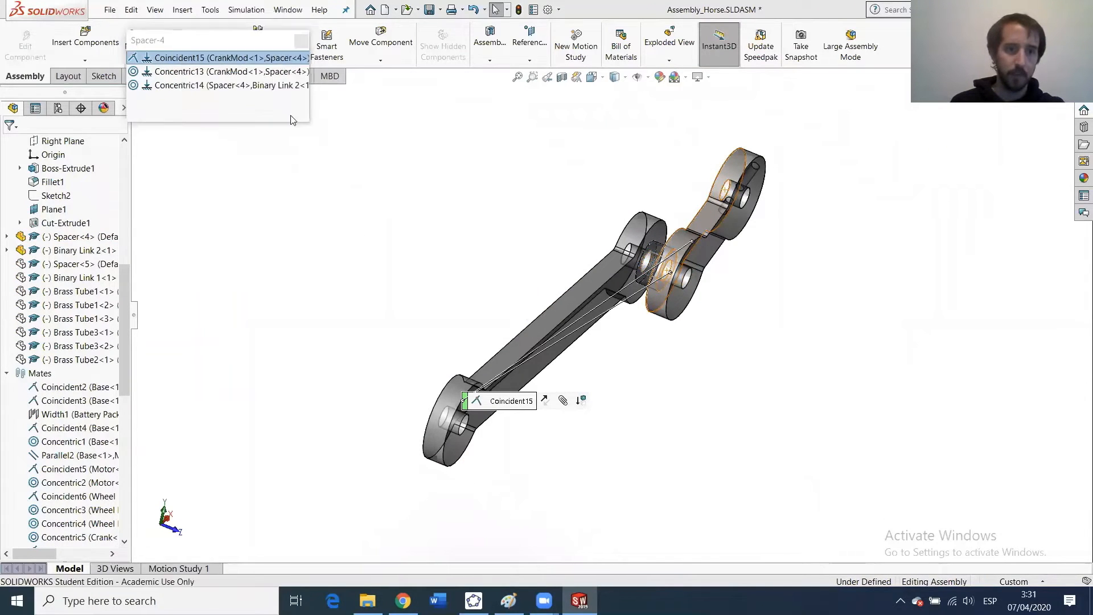
pyautogui.click(626, 226)
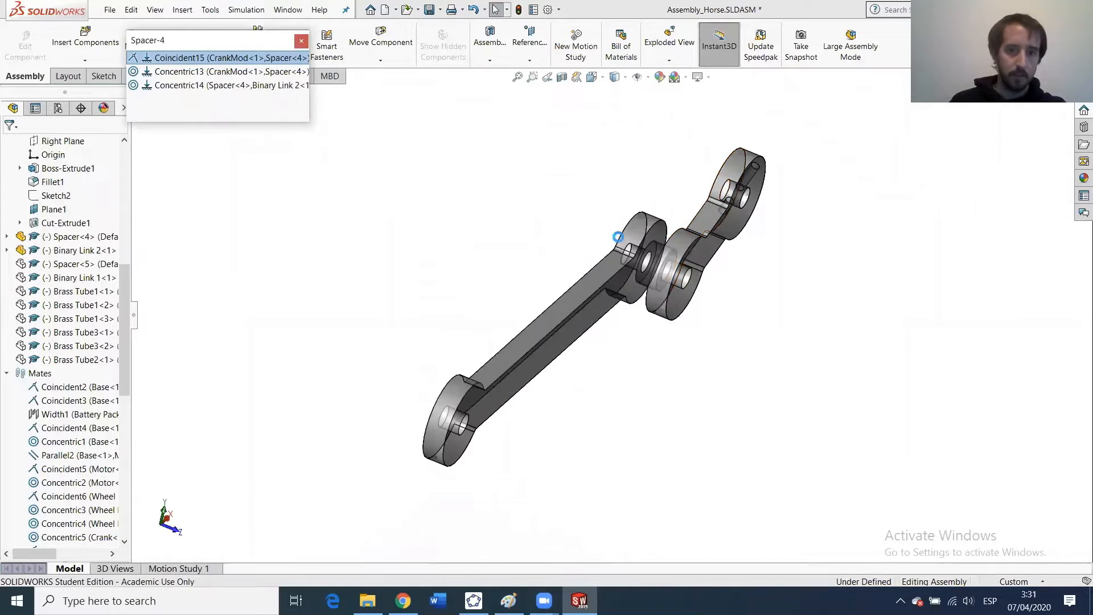
pyautogui.click(302, 44)
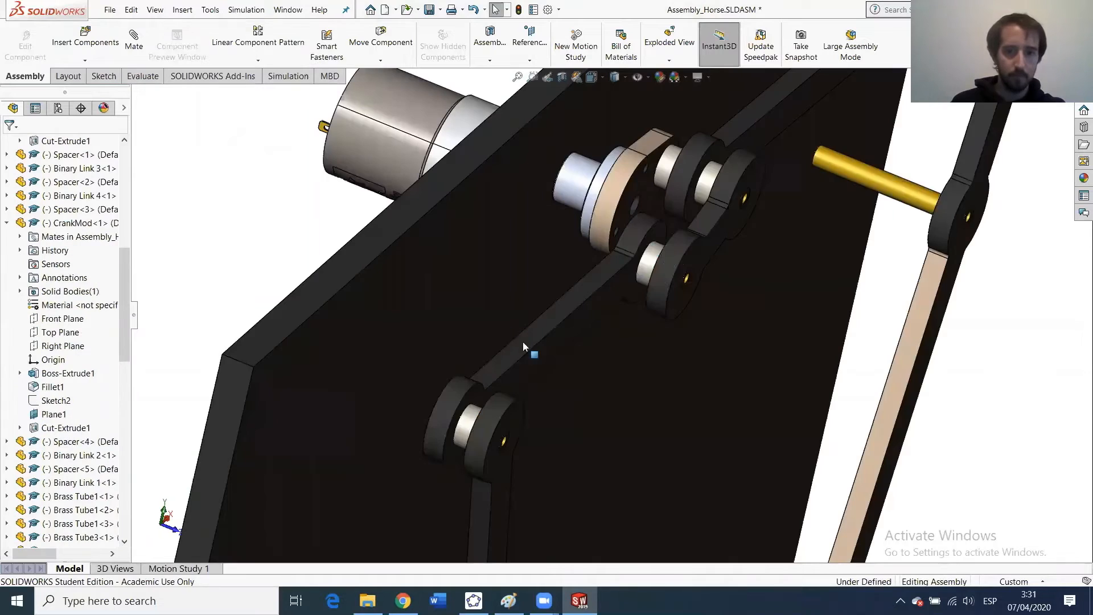
# Delete the coincident mate between Spacer<5> and Binary Link 1, keeping the spacer's concentric mates.
pyautogui.click(482, 396)
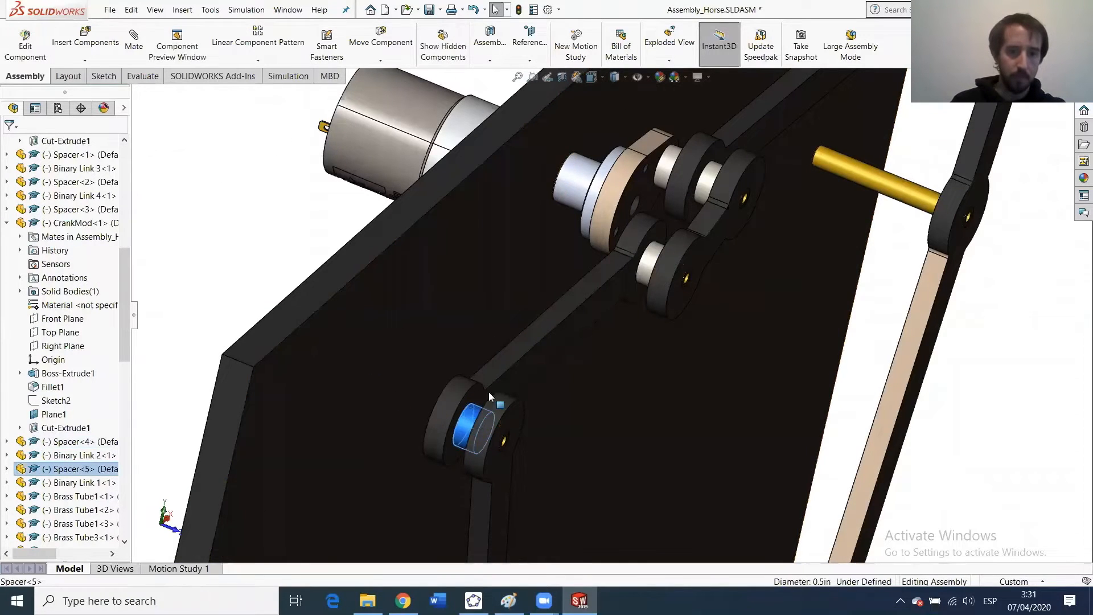
pyautogui.rightClick(475, 428)
pyautogui.click(601, 156)
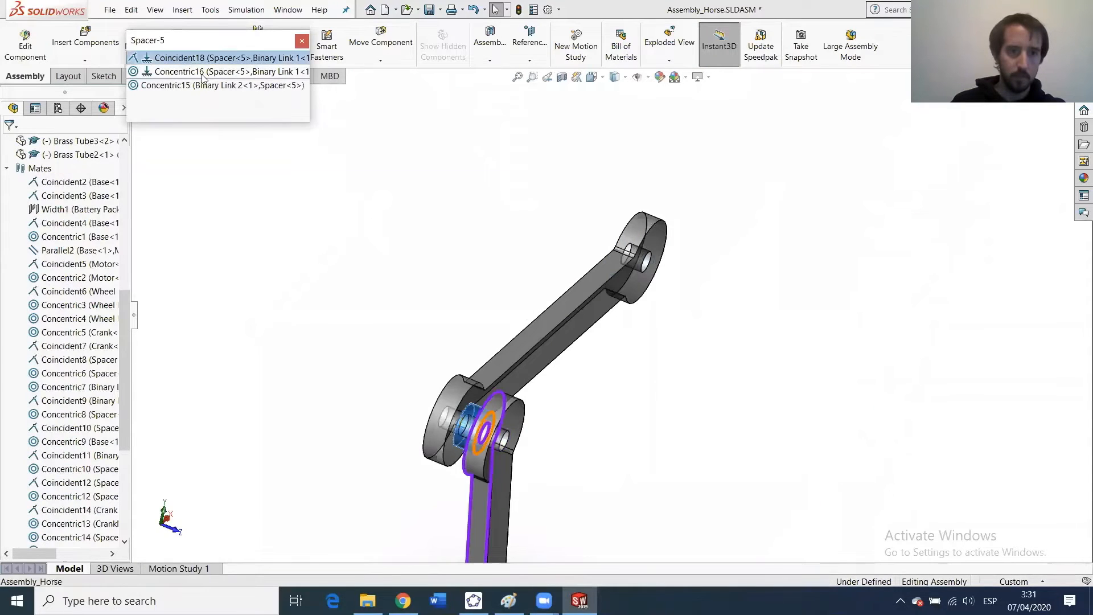
pyautogui.rightClick(180, 58)
pyautogui.click(245, 108)
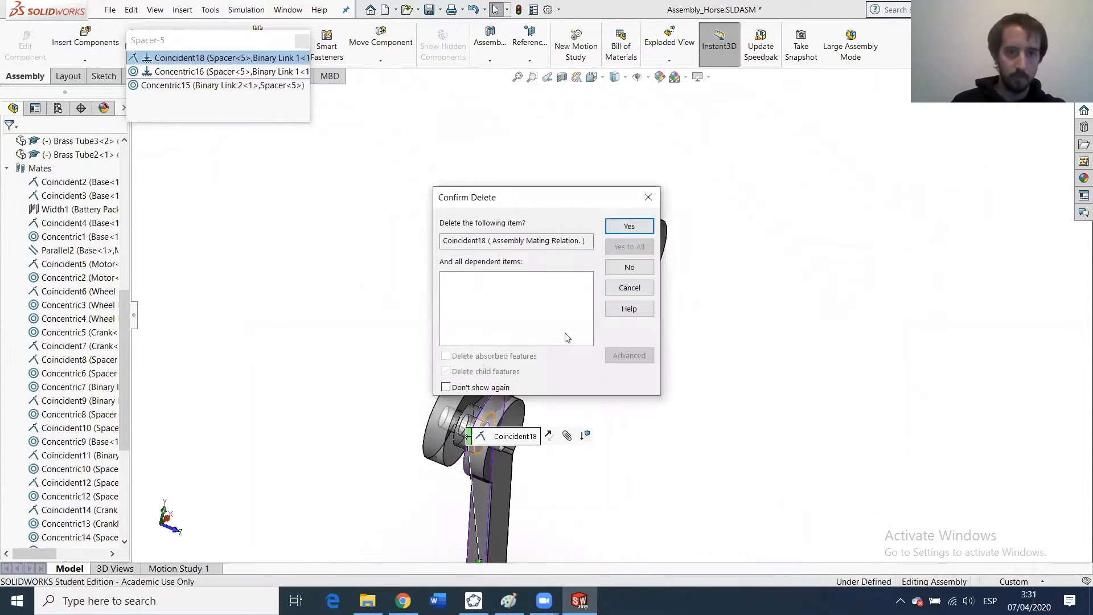
pyautogui.click(629, 227)
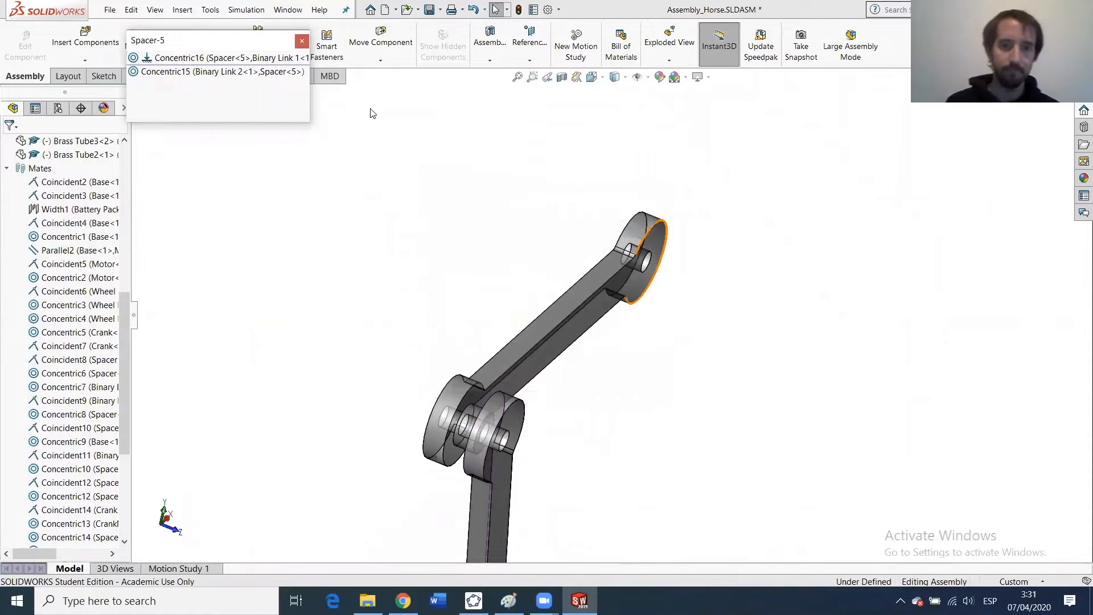
pyautogui.click(301, 41)
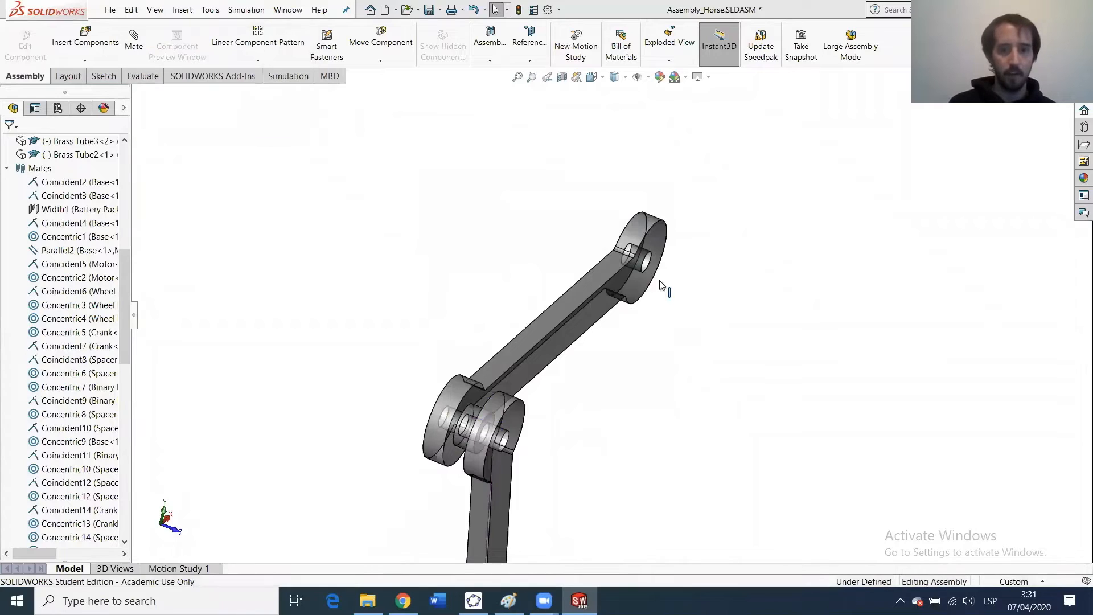
# Delete the coincident mate between the CrankMod and Brass Tube1<2> in its lower hole, keeping the concentric mate.
pyautogui.scroll(-3, 689, 281)
pyautogui.scroll(-1, 694, 285)
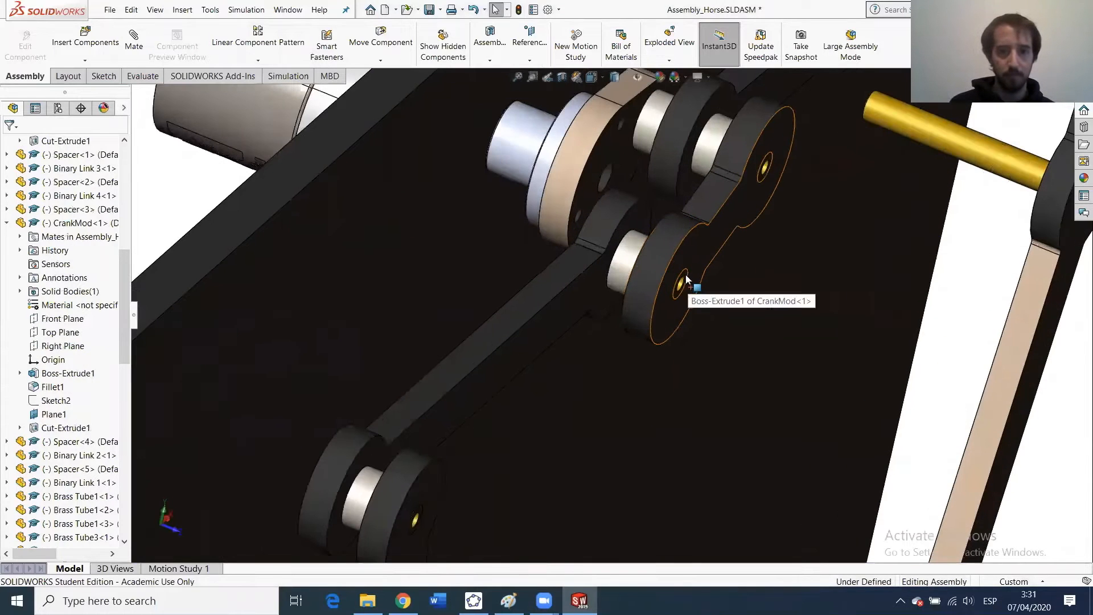
pyautogui.click(687, 283)
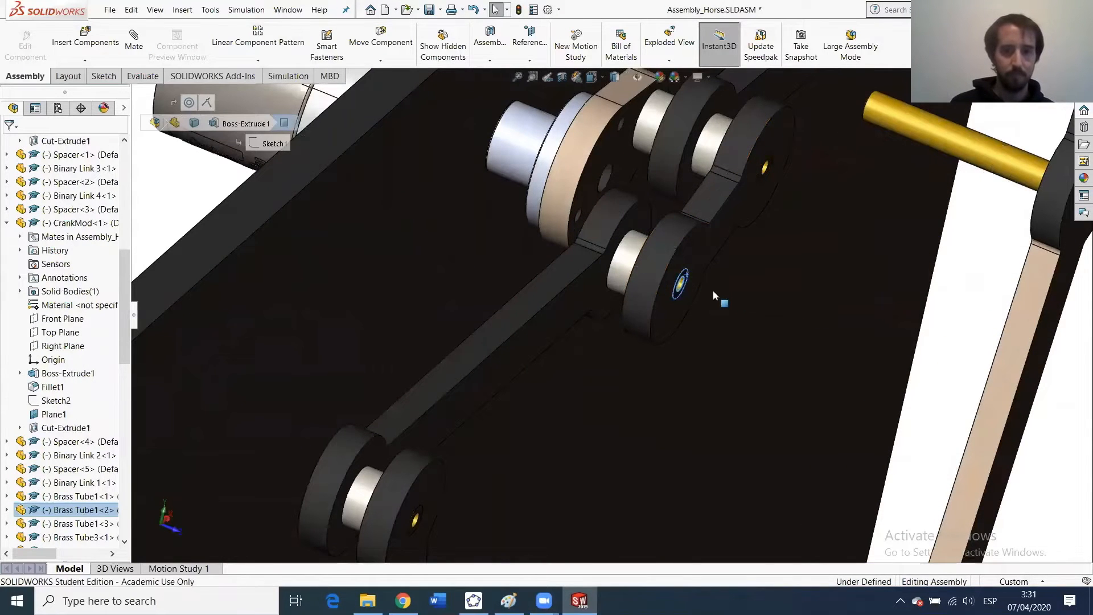
pyautogui.rightClick(44, 511)
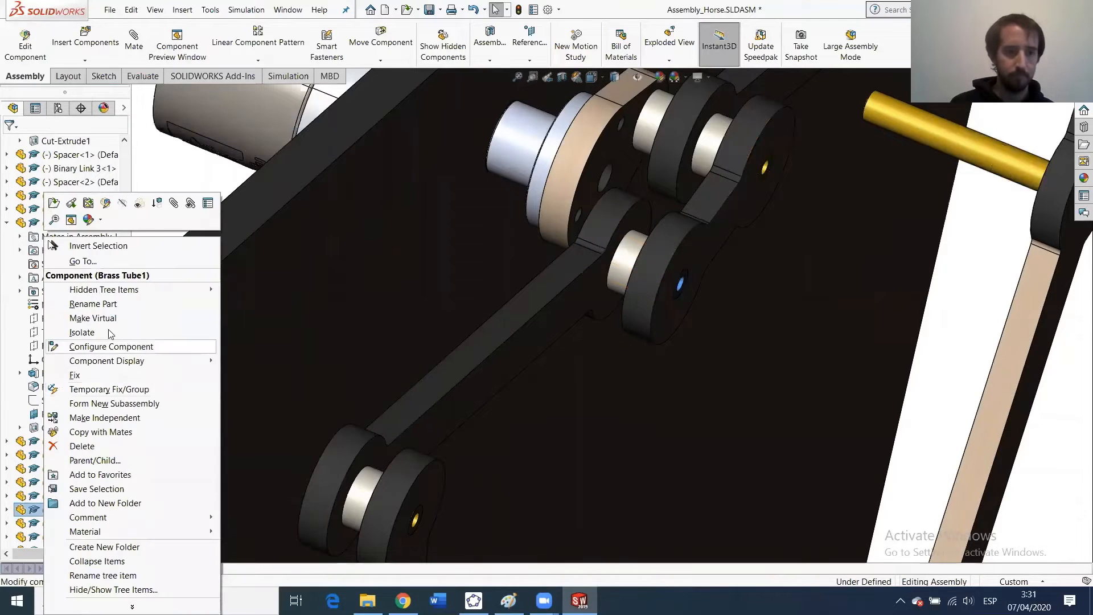
pyautogui.click(187, 207)
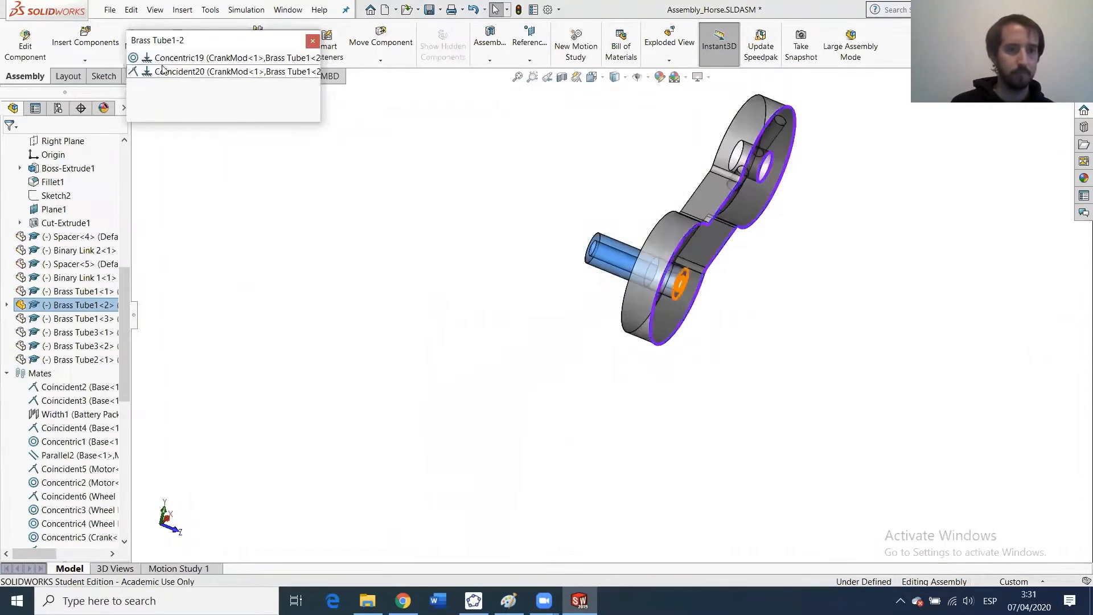
pyautogui.rightClick(183, 73)
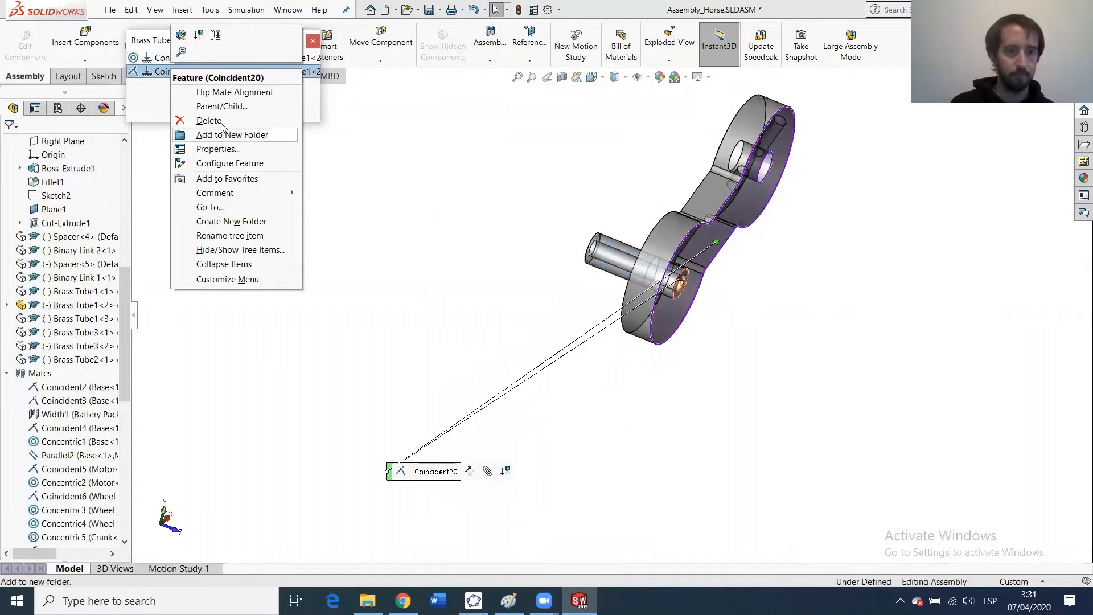
pyautogui.click(190, 121)
pyautogui.click(628, 226)
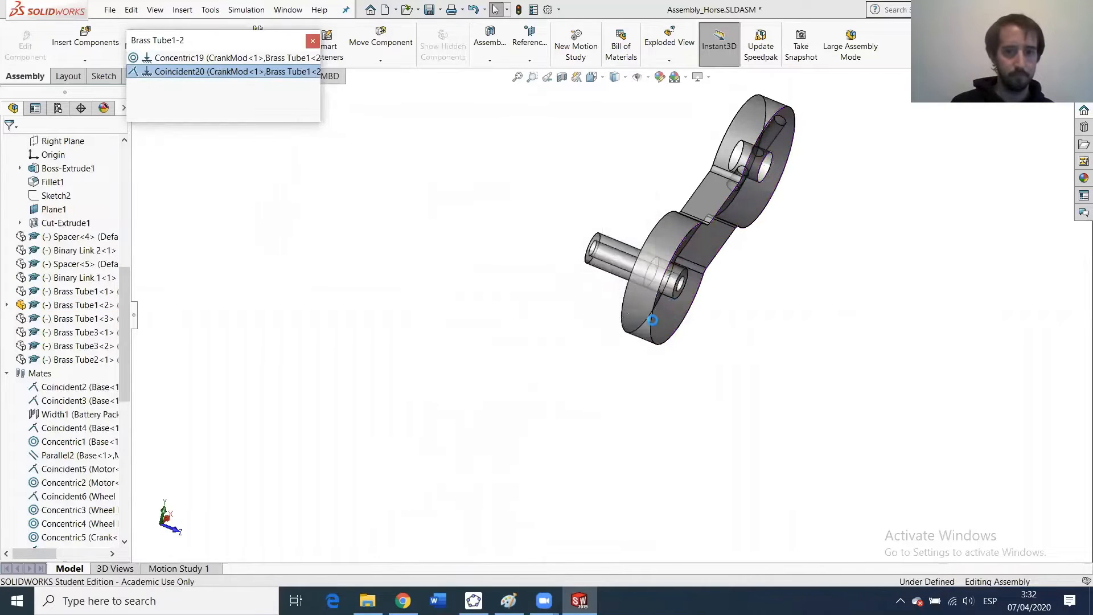
pyautogui.click(311, 42)
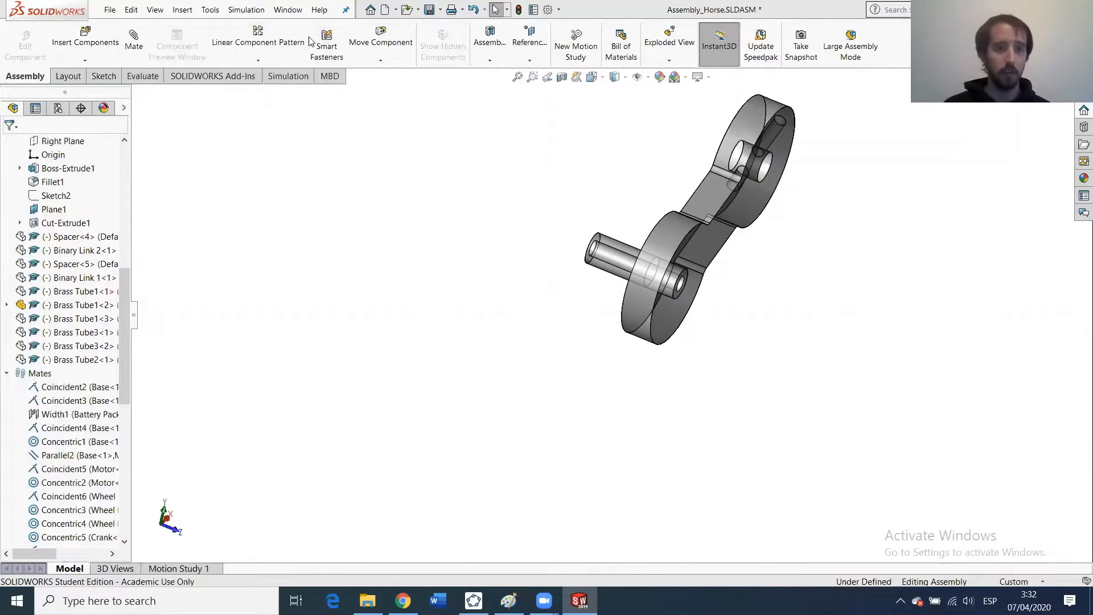
# Delete the coincident mate between Binary Link 1 and Brass Tube1<1>, keeping the tube's concentric mate.
pyautogui.scroll(4, 548, 439)
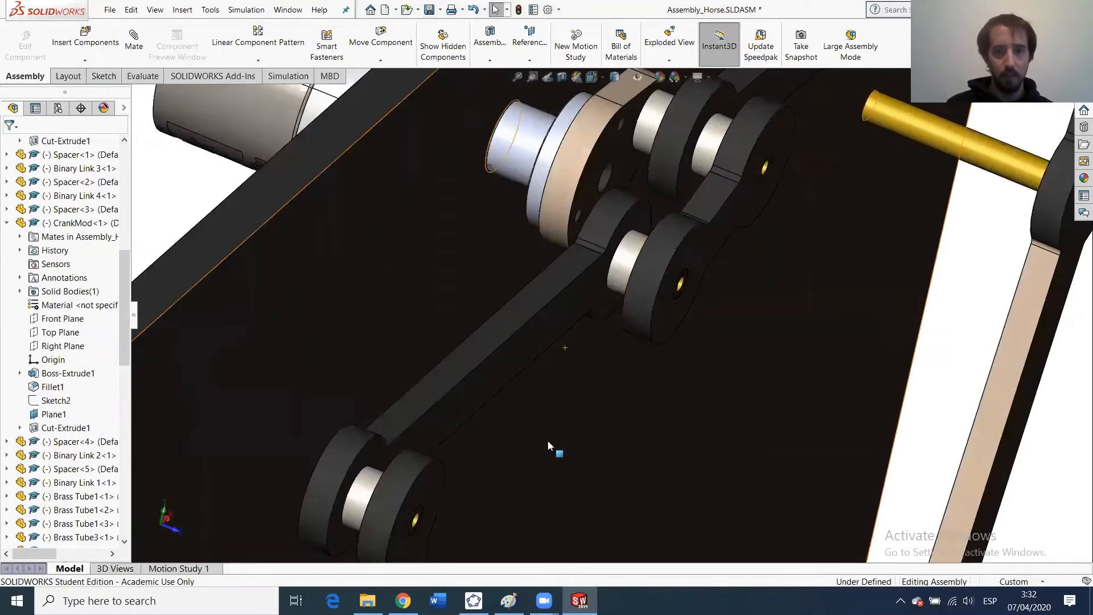
pyautogui.scroll(-6, 518, 421)
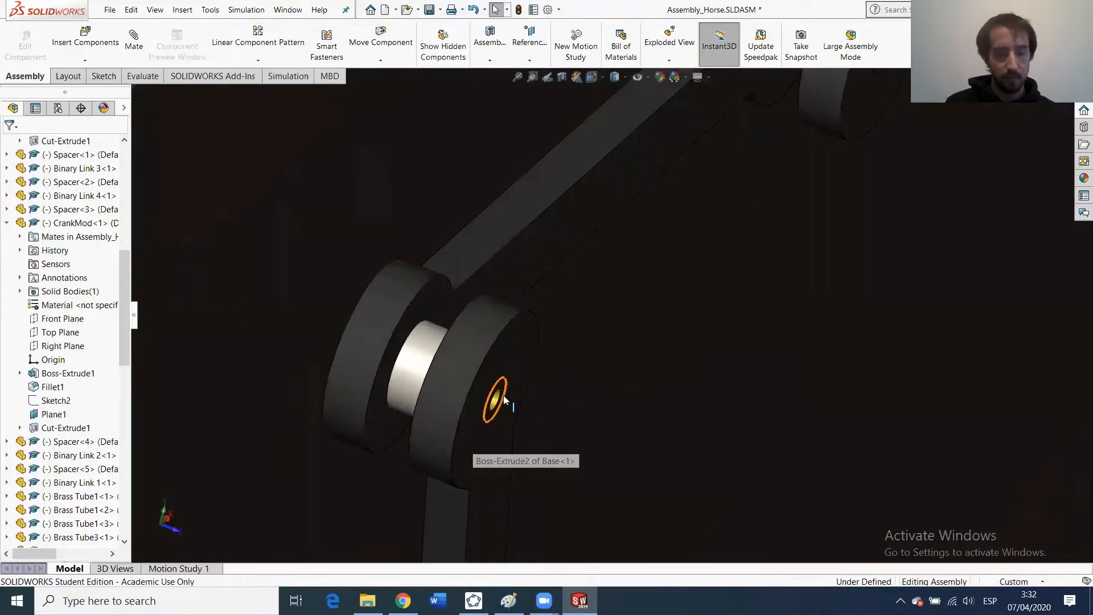
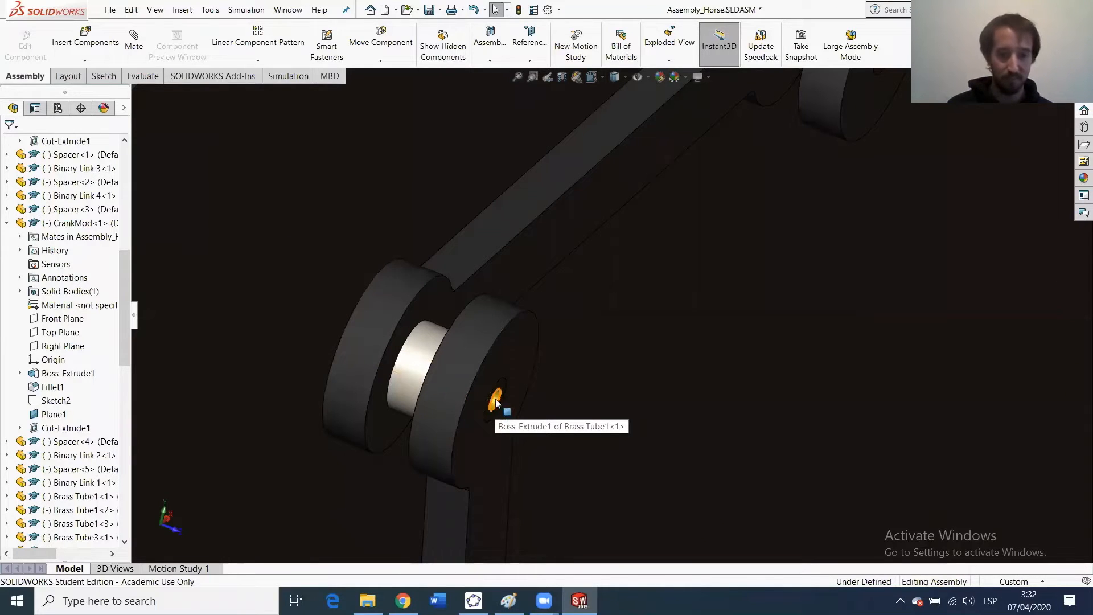
pyautogui.scroll(3, 492, 401)
pyautogui.scroll(-3, 444, 371)
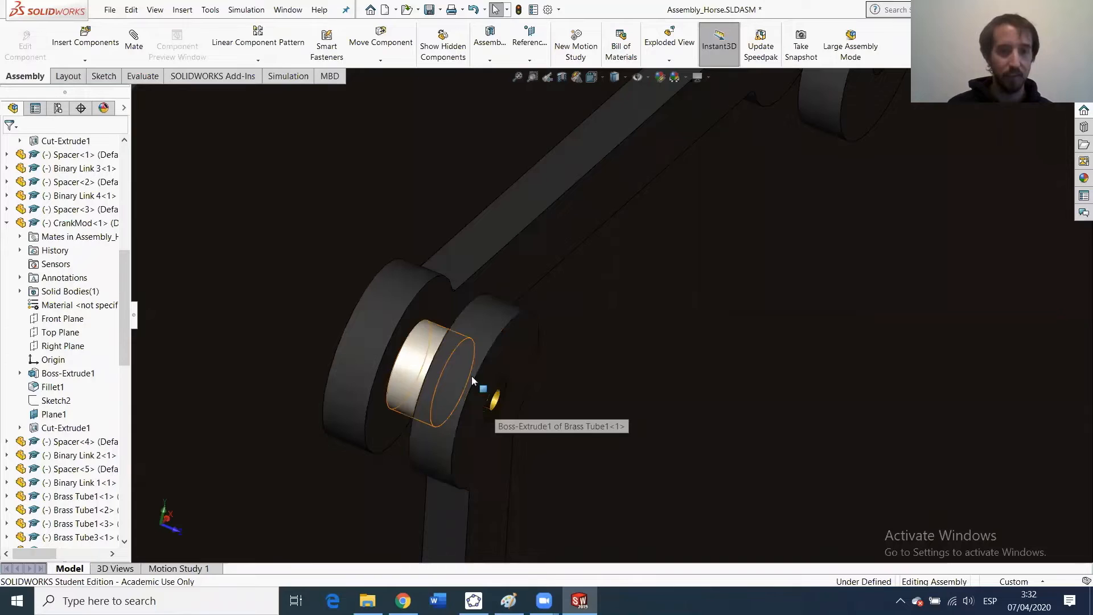
pyautogui.click(494, 402)
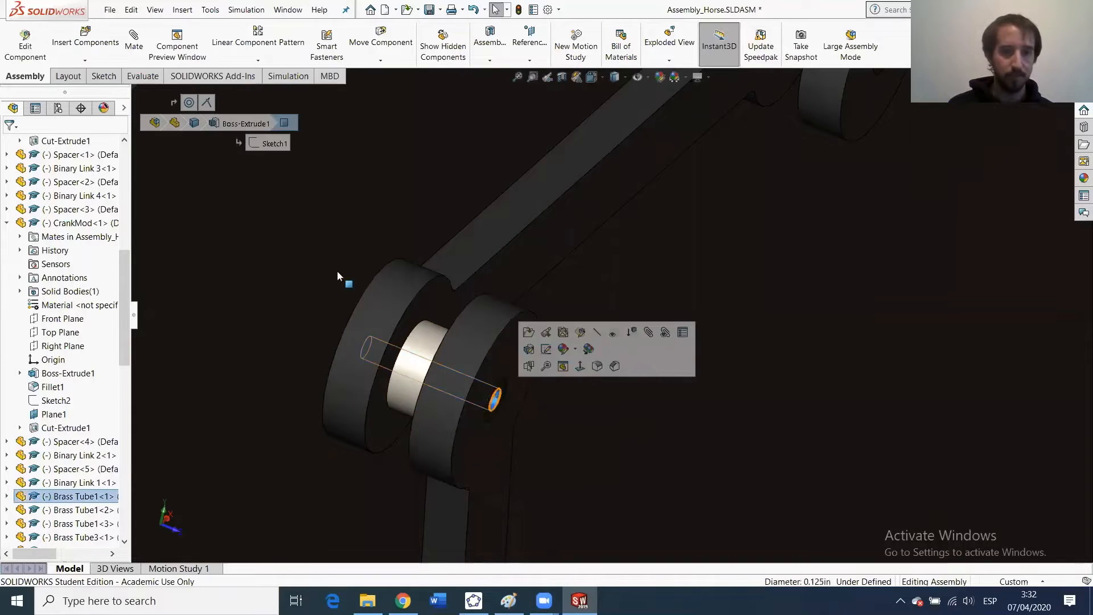
pyautogui.rightClick(505, 392)
pyautogui.click(643, 156)
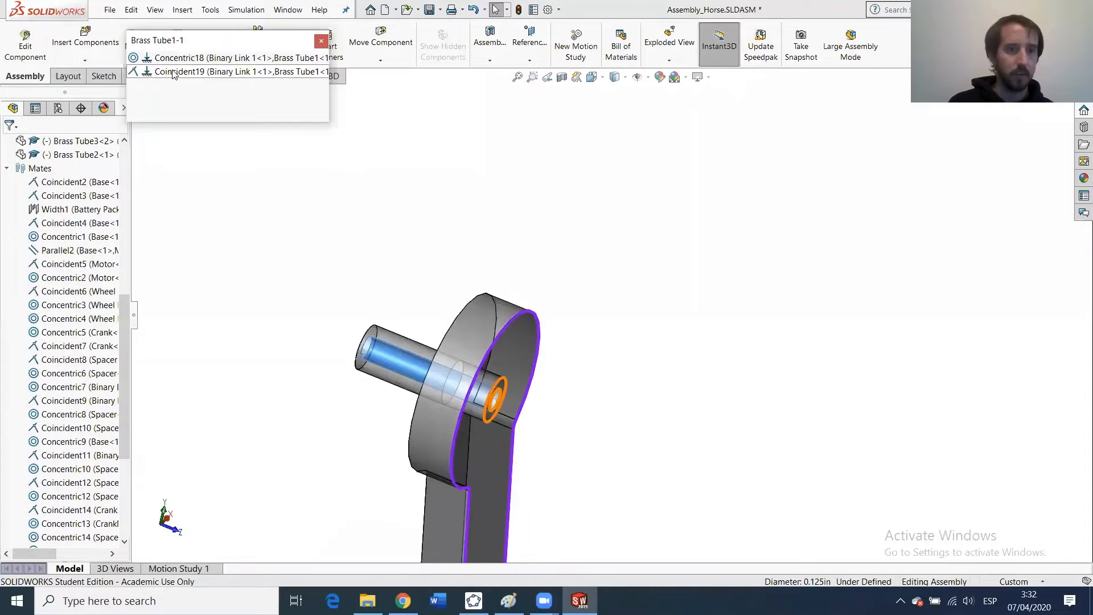
pyautogui.rightClick(174, 74)
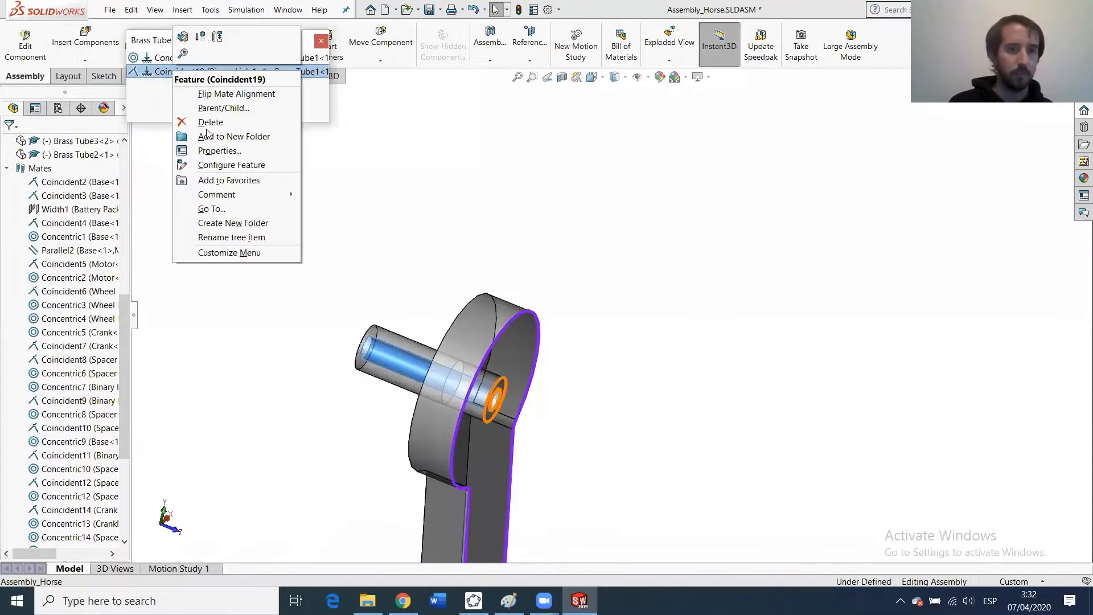
pyautogui.click(206, 117)
pyautogui.click(629, 226)
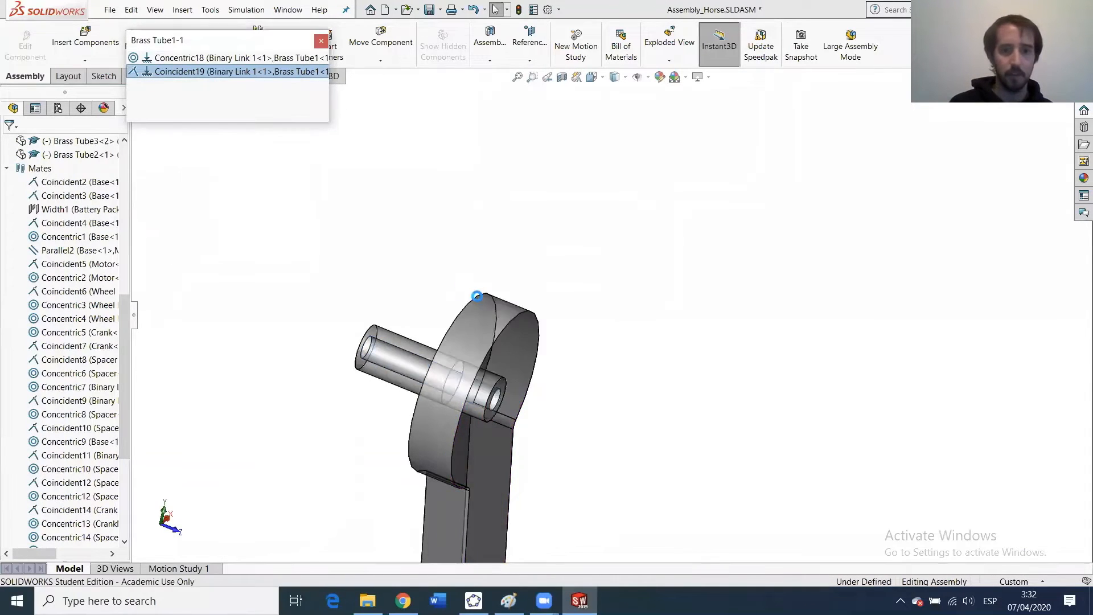
pyautogui.click(431, 122)
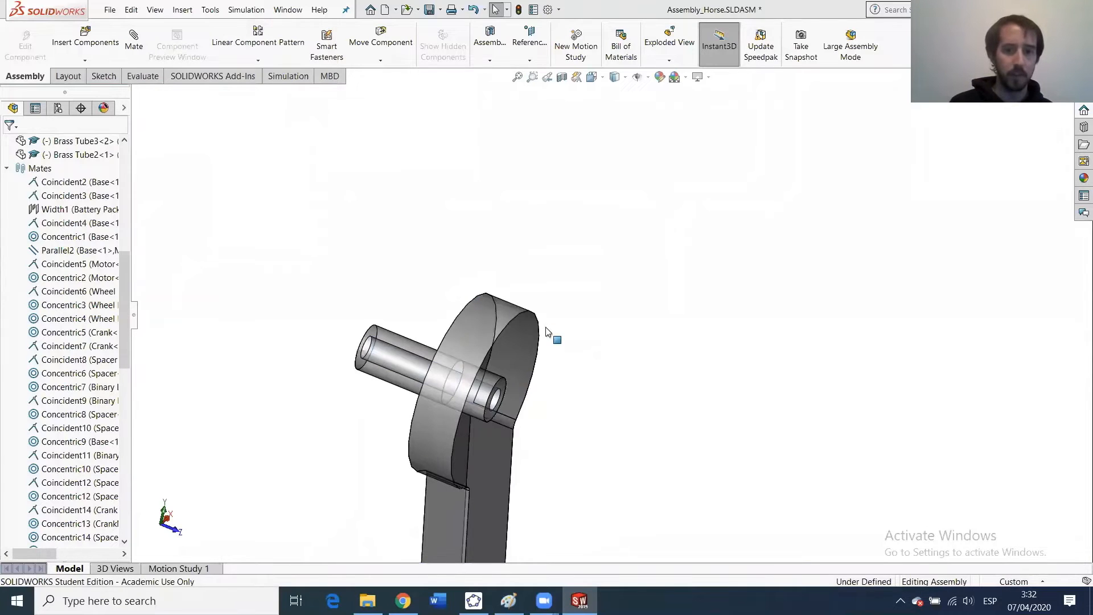
# Slide Spacer<4>, Spacer<5> and Brass Tube1<1> outward along their axes, clear of the links.
pyautogui.scroll(3, 569, 326)
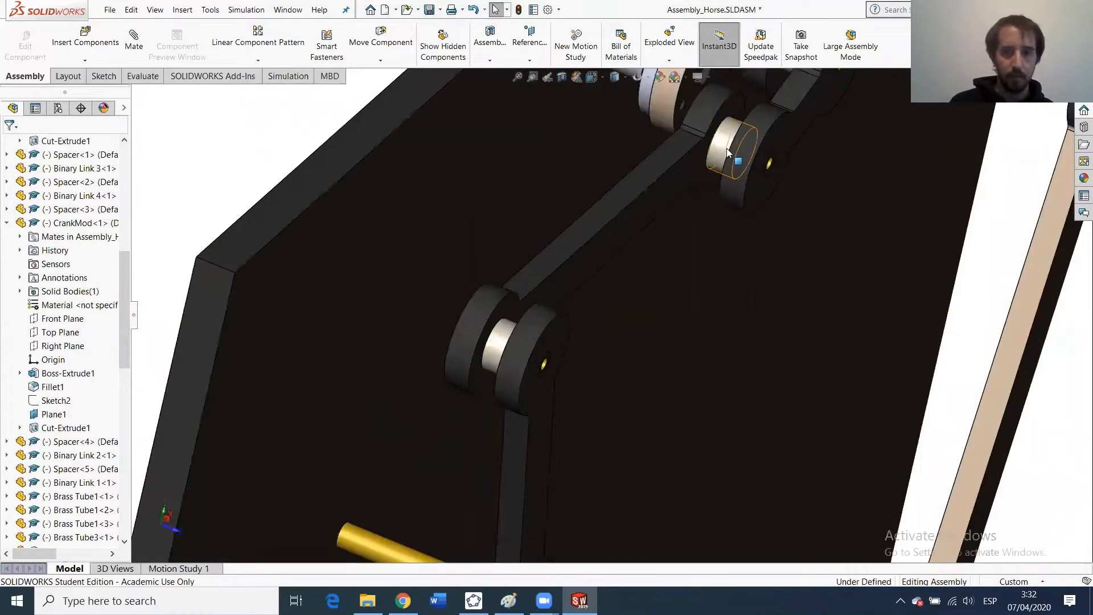
pyautogui.moveTo(727, 148); pyautogui.dragTo(828, 192)
pyautogui.moveTo(499, 342); pyautogui.dragTo(621, 357)
pyautogui.moveTo(493, 333); pyautogui.dragTo(775, 435)
pyautogui.press('Escape')
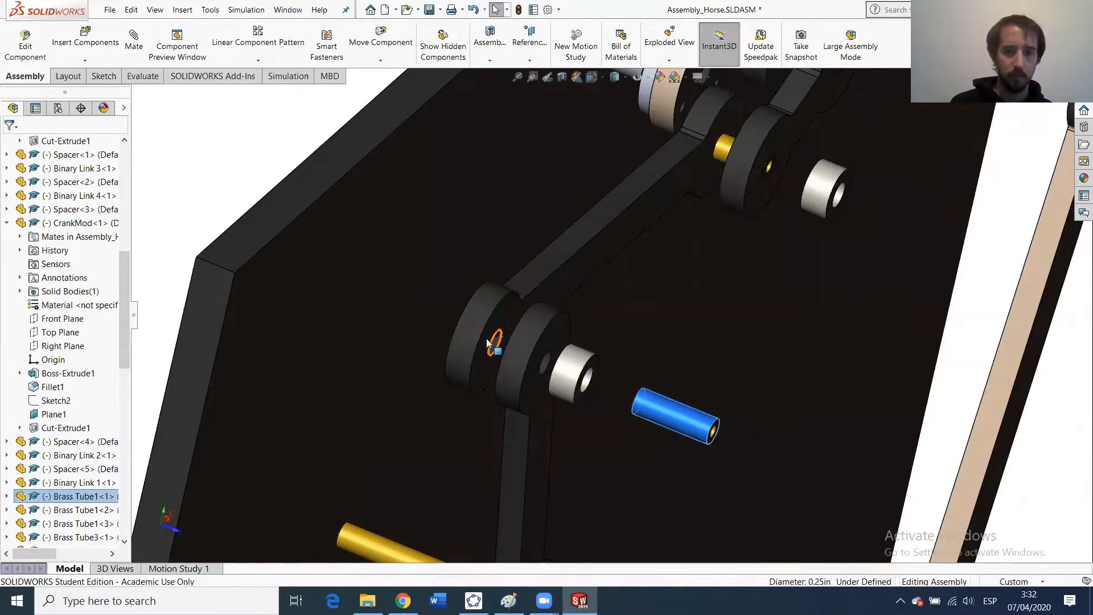
# Slide Binary Link 2 outward past the loose parts, and reposition Brass Tube1<2> and Spacer<4> between it and the CrankMod.
pyautogui.moveTo(493, 355); pyautogui.dragTo(823, 507)
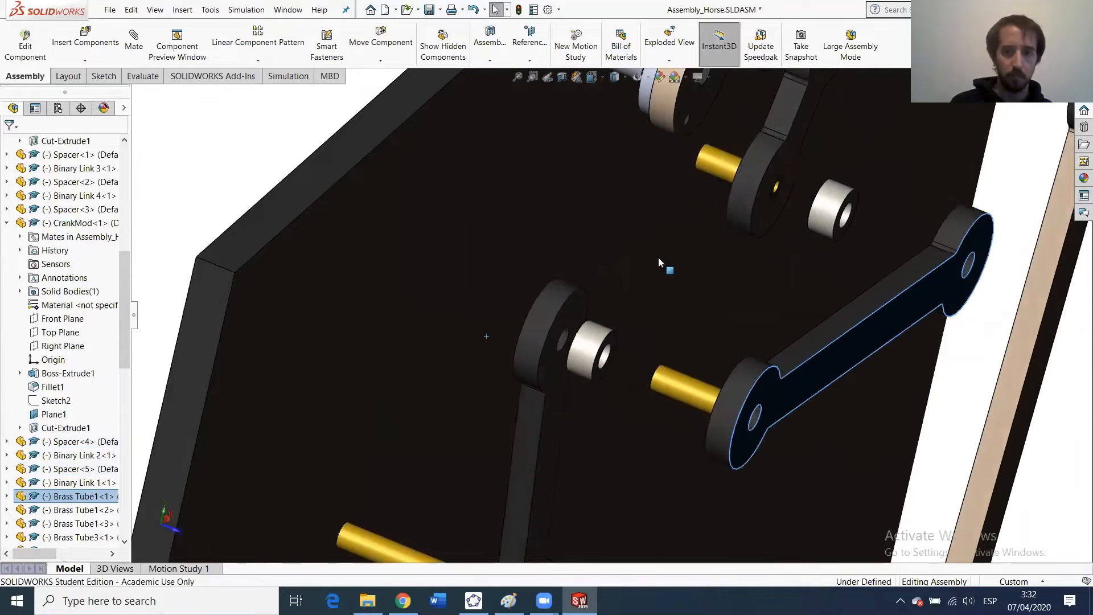
pyautogui.moveTo(802, 203); pyautogui.dragTo(948, 276)
pyautogui.moveTo(832, 206); pyautogui.dragTo(905, 242)
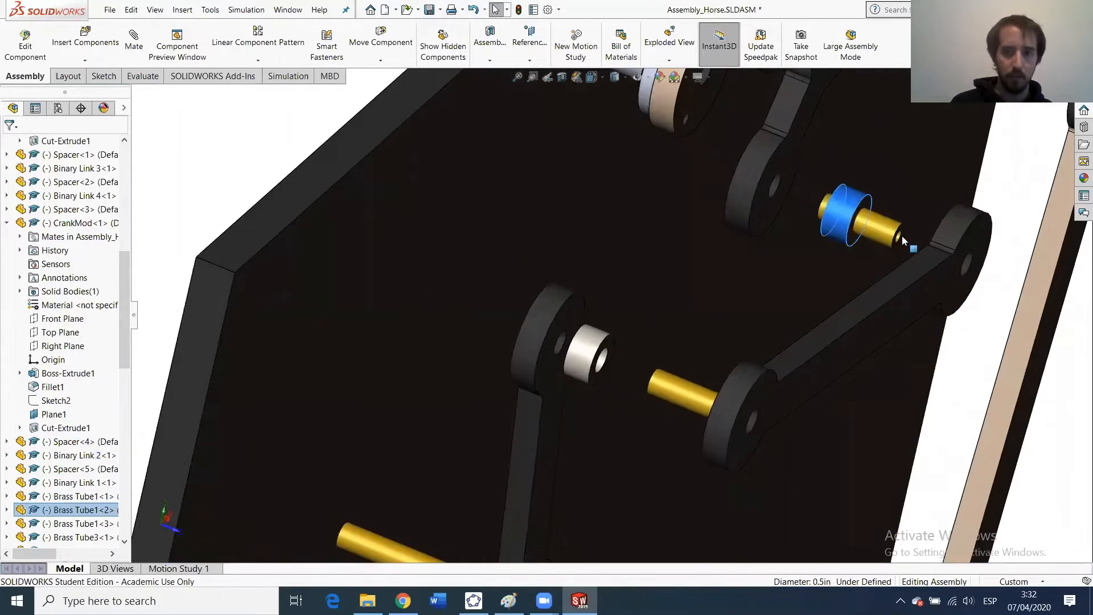
# Add a coincident mate between the inner end face of Spacer<5> and Binary Link 1's outer face, removing Spacer<4>'s face from the selection.
pyautogui.scroll(1, 614, 361)
pyautogui.scroll(1, 614, 361)
pyautogui.moveTo(686, 407); pyautogui.dragTo(495, 242, button='middle')
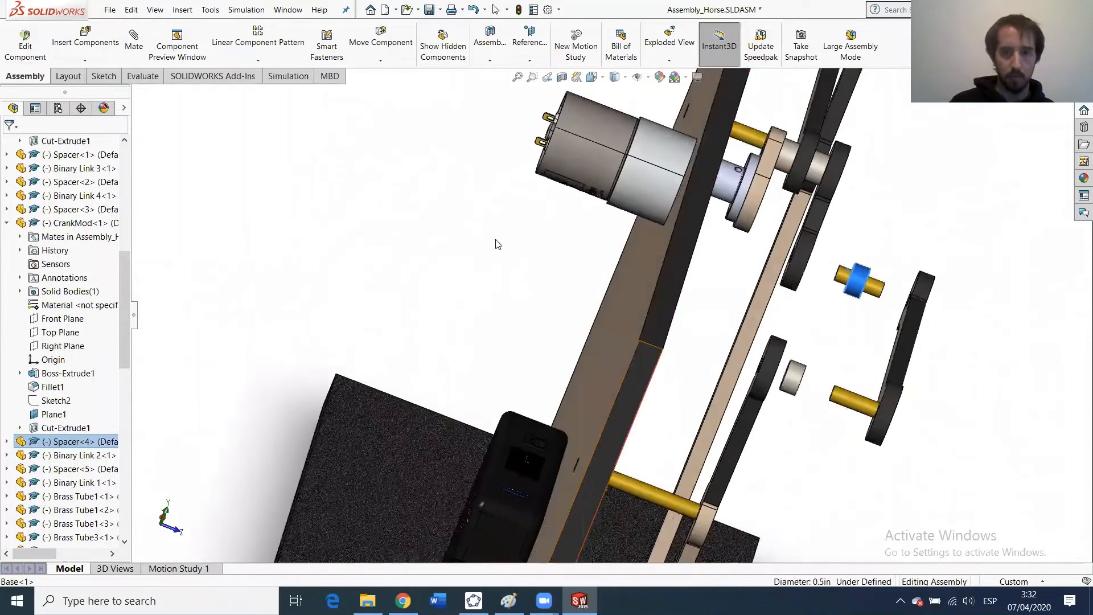
pyautogui.click(127, 54)
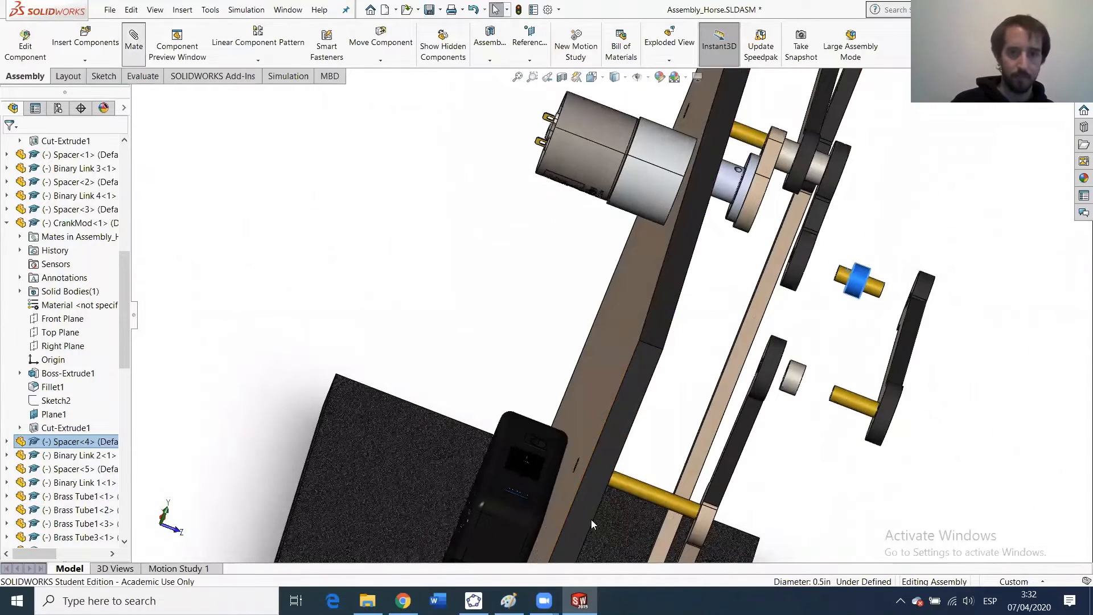
pyautogui.scroll(-2, 811, 365)
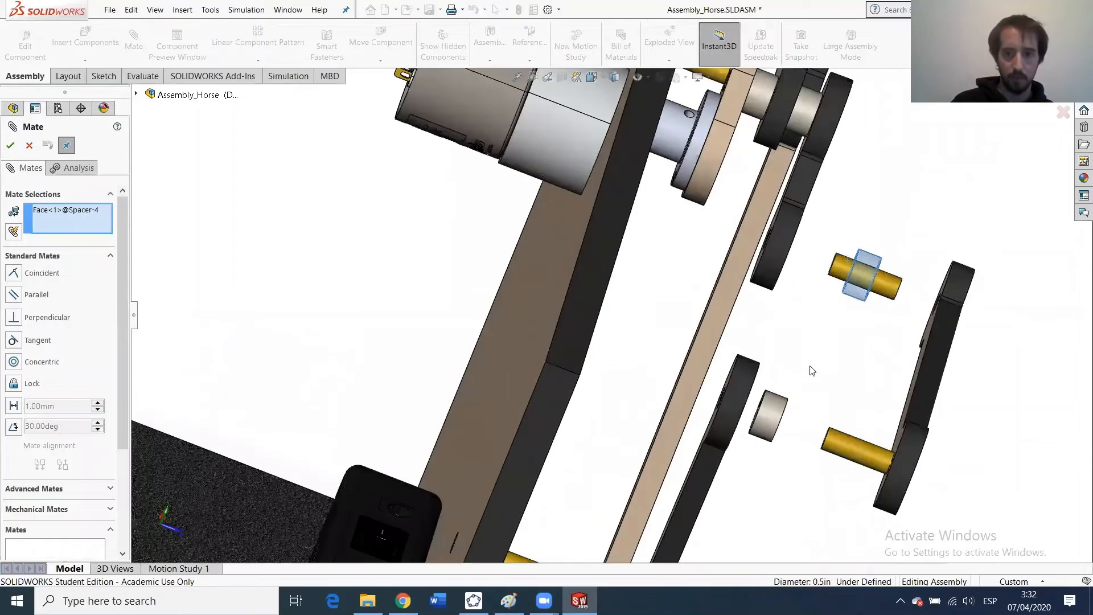
pyautogui.scroll(-5, 797, 392)
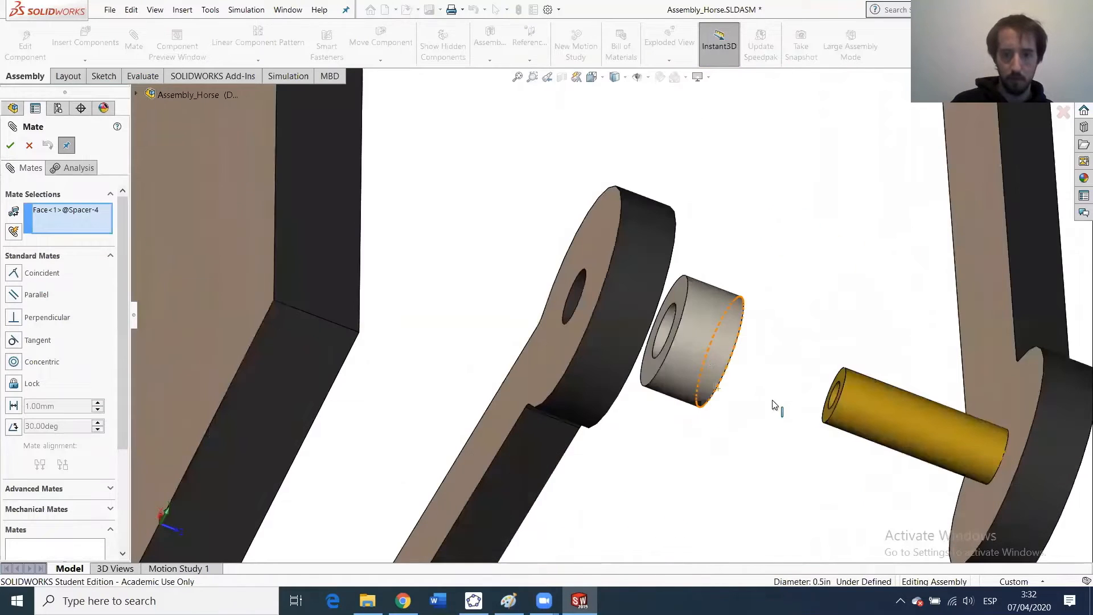
pyautogui.click(681, 293)
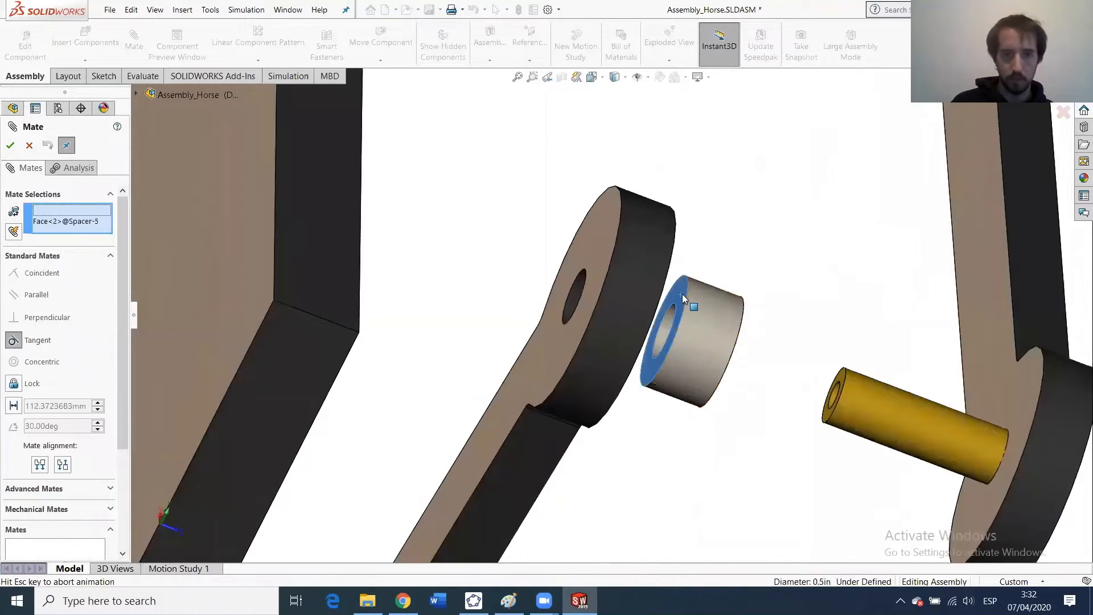
pyautogui.rightClick(78, 220)
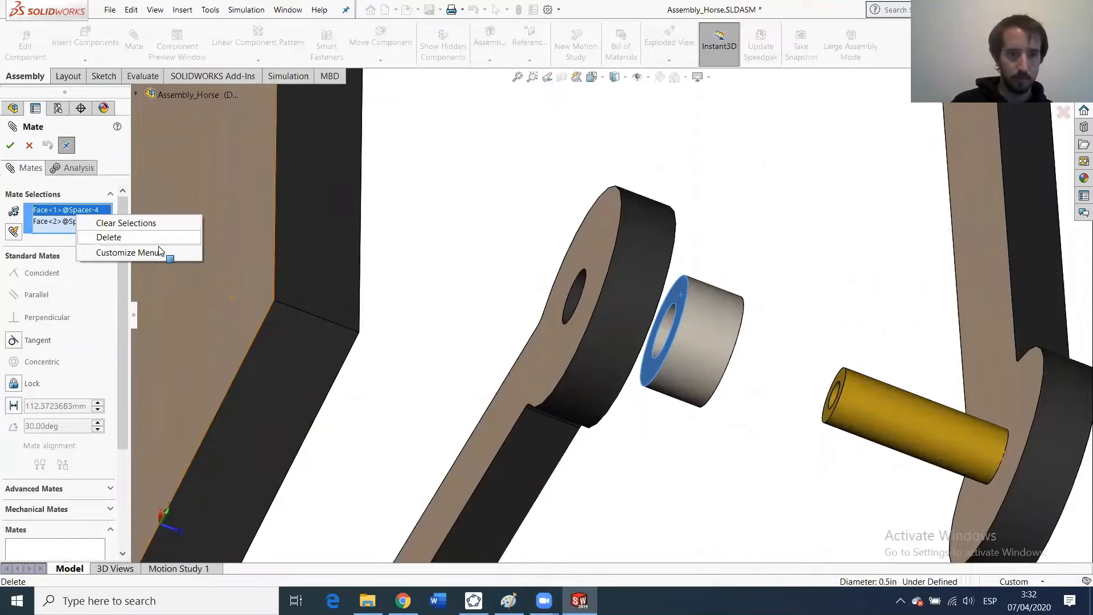
pyautogui.click(137, 238)
pyautogui.rightClick(76, 215)
pyautogui.click(96, 220)
pyautogui.click(681, 296)
pyautogui.moveTo(682, 331); pyautogui.dragTo(638, 288, button='middle')
pyautogui.click(637, 287)
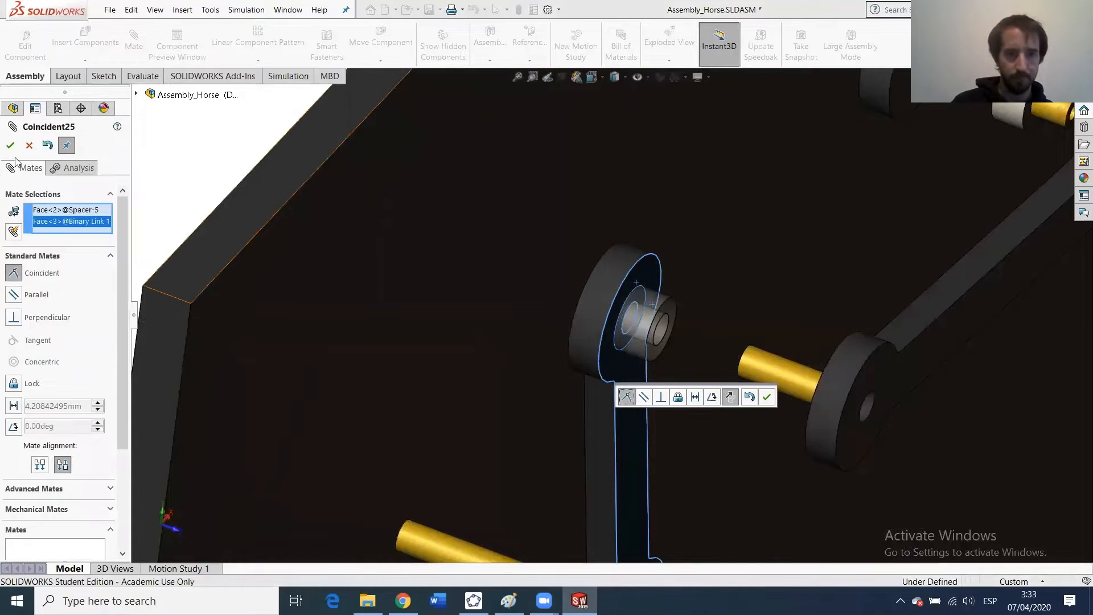
# Add a coincident mate between the CrankMod's outer face and the facing end of Spacer<4>.
pyautogui.scroll(3, 667, 232)
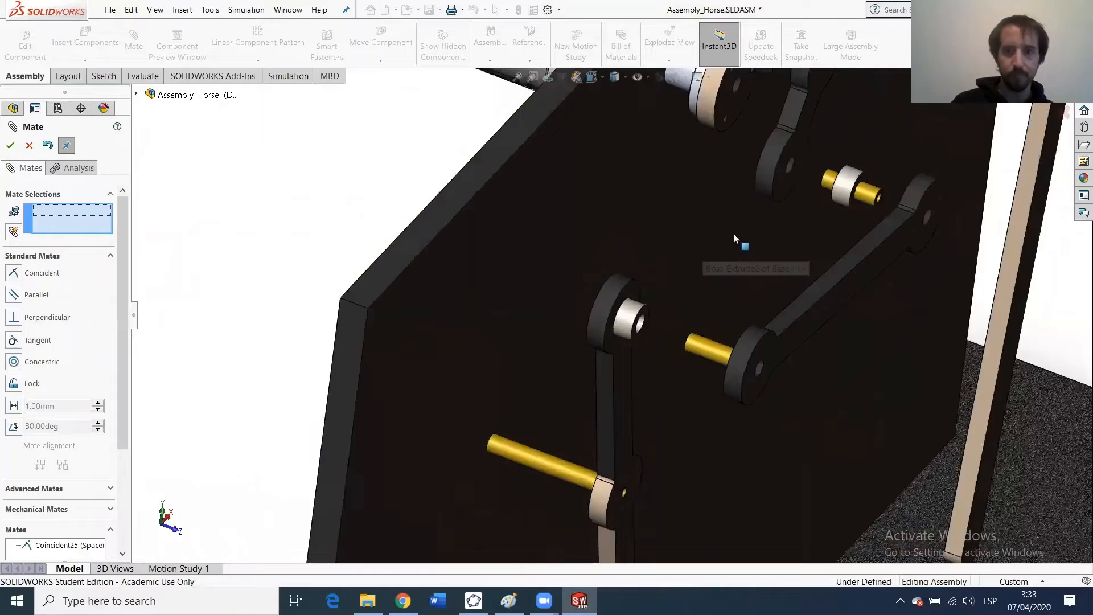
pyautogui.click(790, 155)
pyautogui.moveTo(803, 183); pyautogui.dragTo(938, 286, button='middle')
pyautogui.scroll(-4, 872, 272)
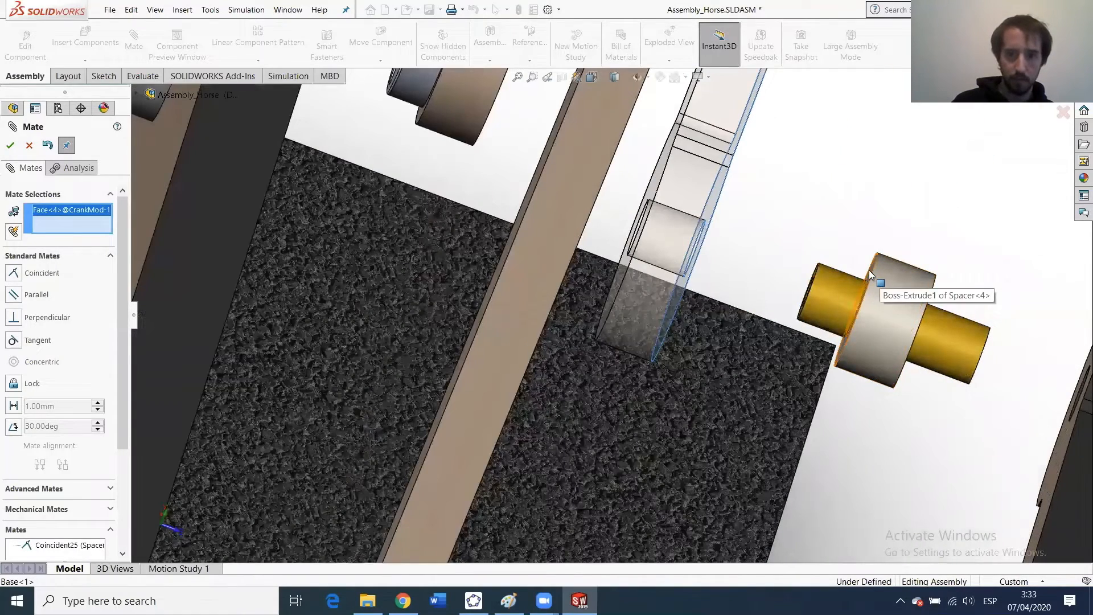
pyautogui.scroll(-5, 872, 282)
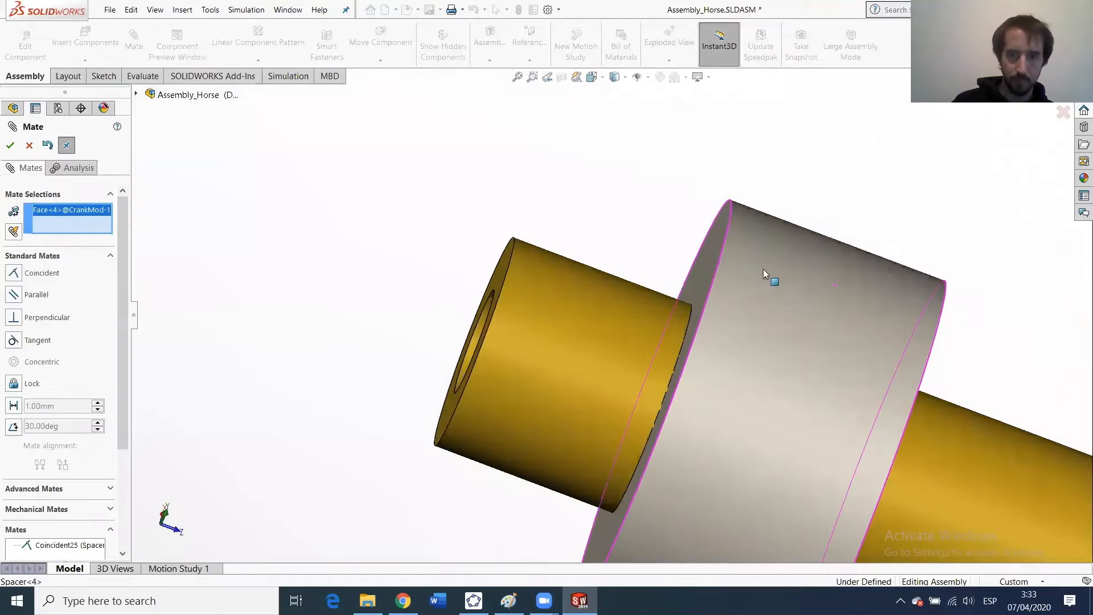
pyautogui.click(694, 263)
pyautogui.scroll(5, 623, 331)
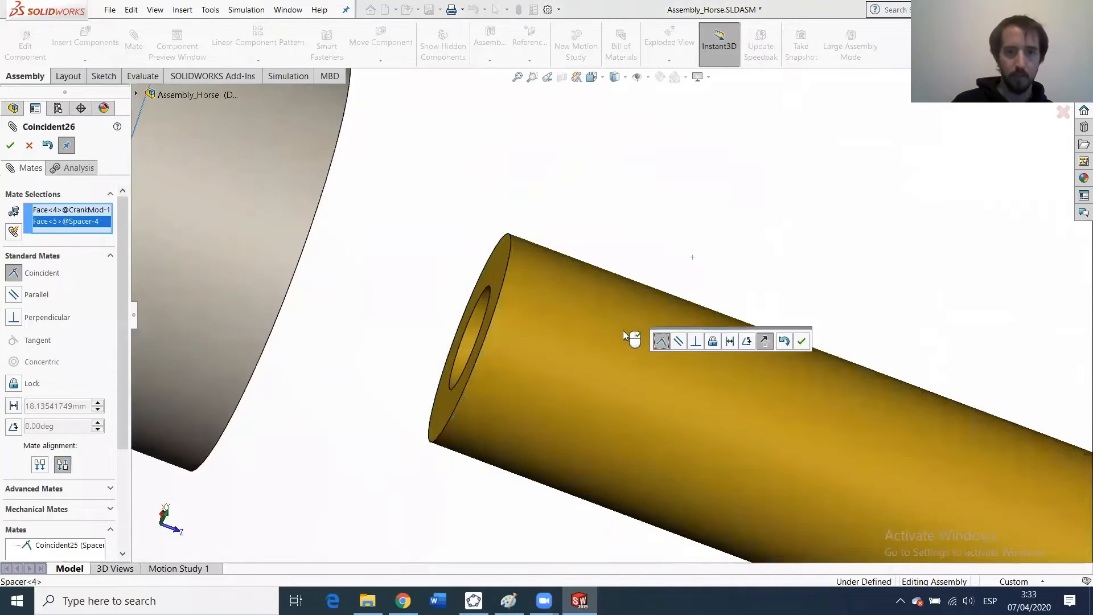
pyautogui.click(11, 146)
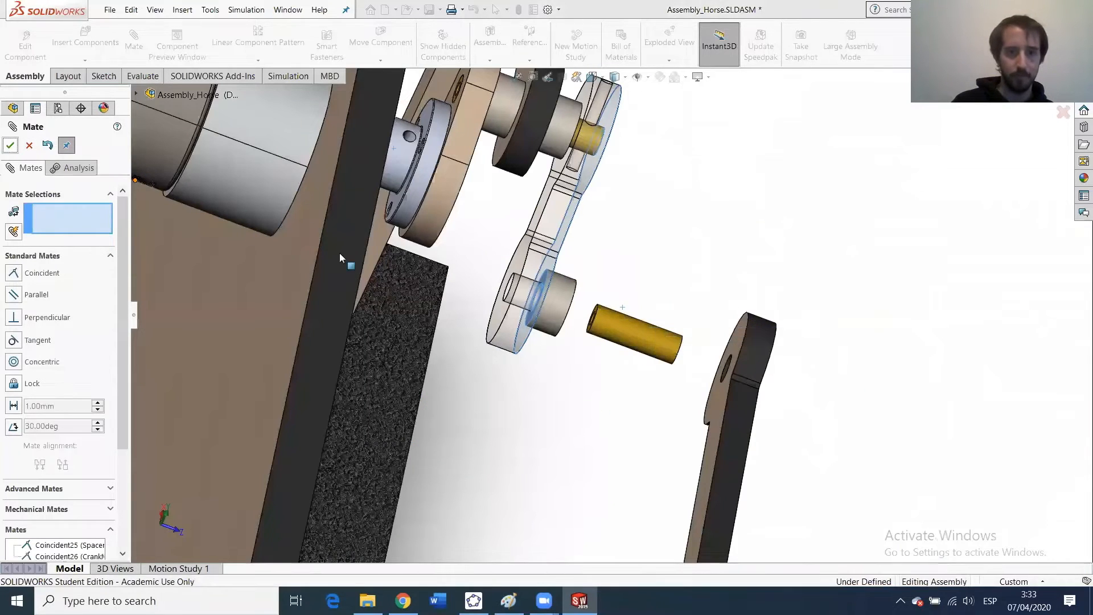
# Add a coincident mate between Binary Link 2's inner face and the outer end face of Spacer<4>.
pyautogui.click(740, 339)
pyautogui.moveTo(740, 339); pyautogui.dragTo(586, 291, button='middle')
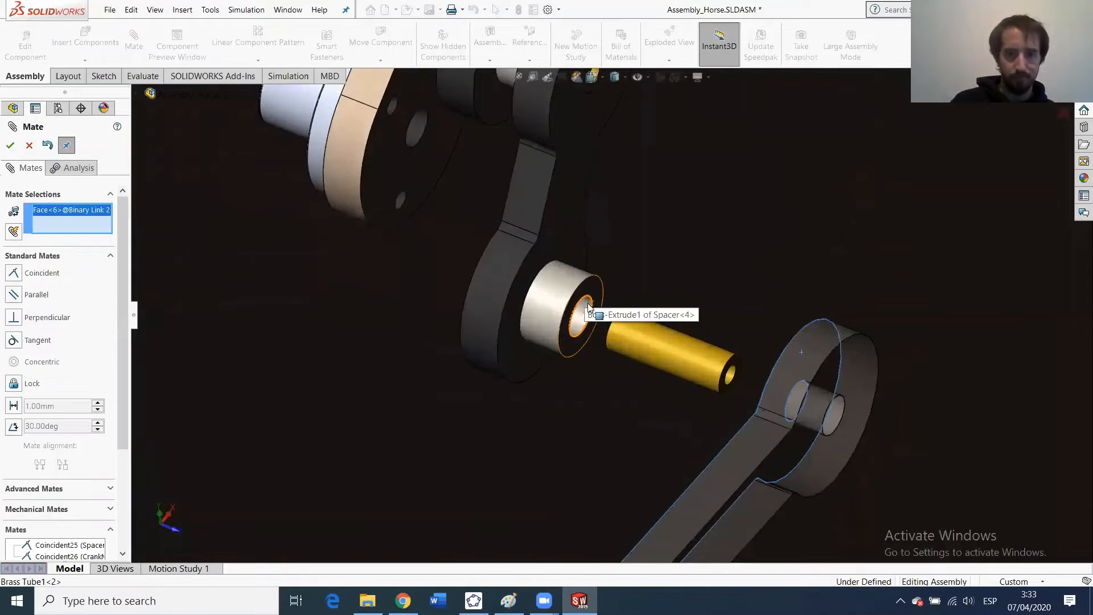
pyautogui.click(586, 297)
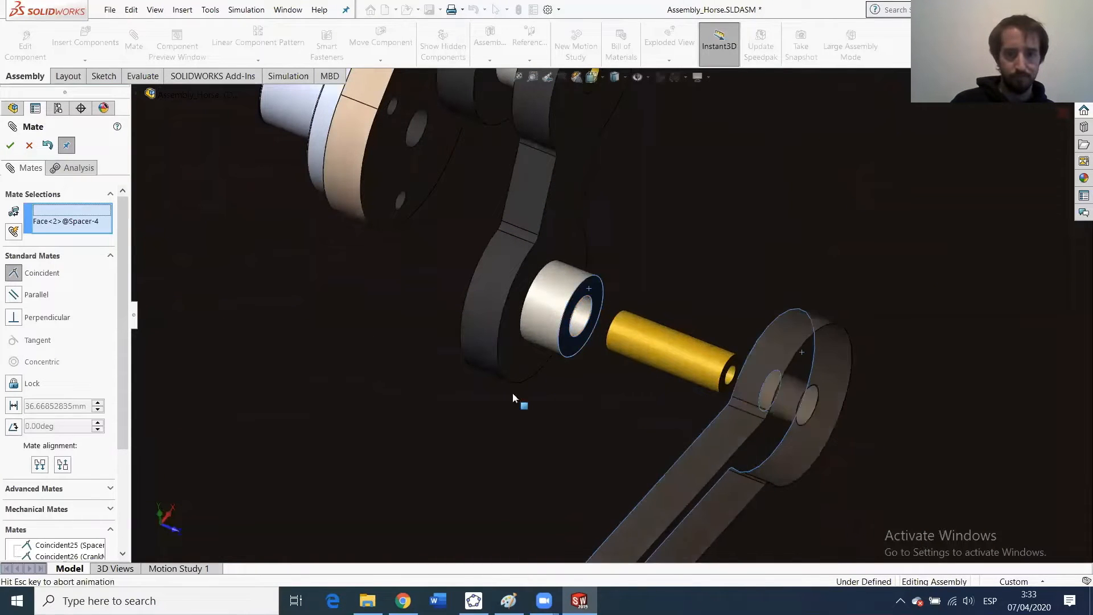
pyautogui.click(7, 146)
pyautogui.scroll(5, 390, 456)
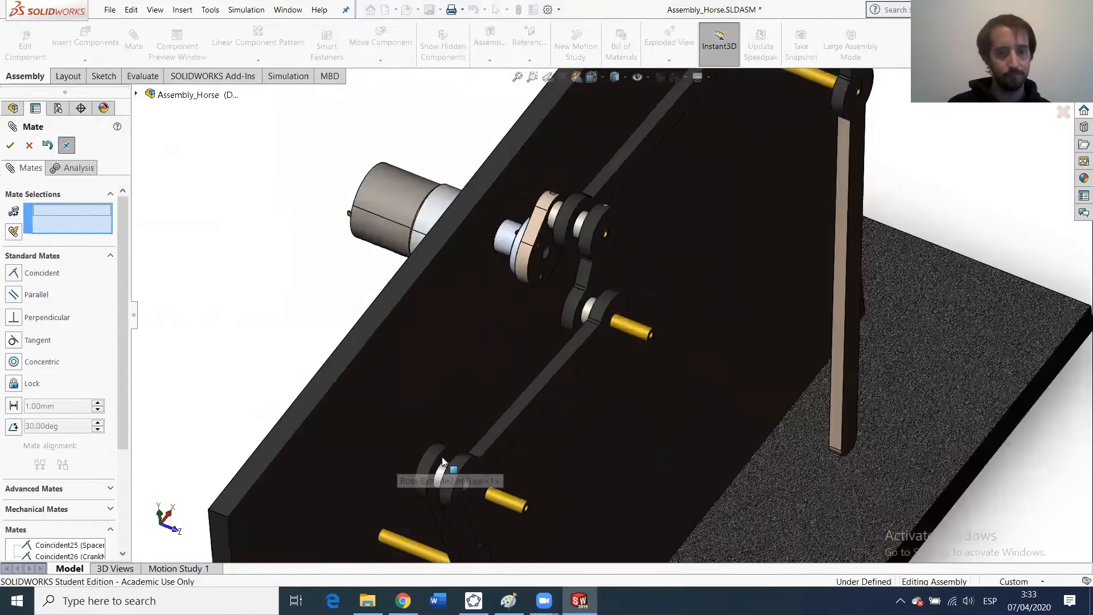
pyautogui.moveTo(444, 456); pyautogui.dragTo(473, 470, button='middle')
pyautogui.scroll(-5, 564, 367)
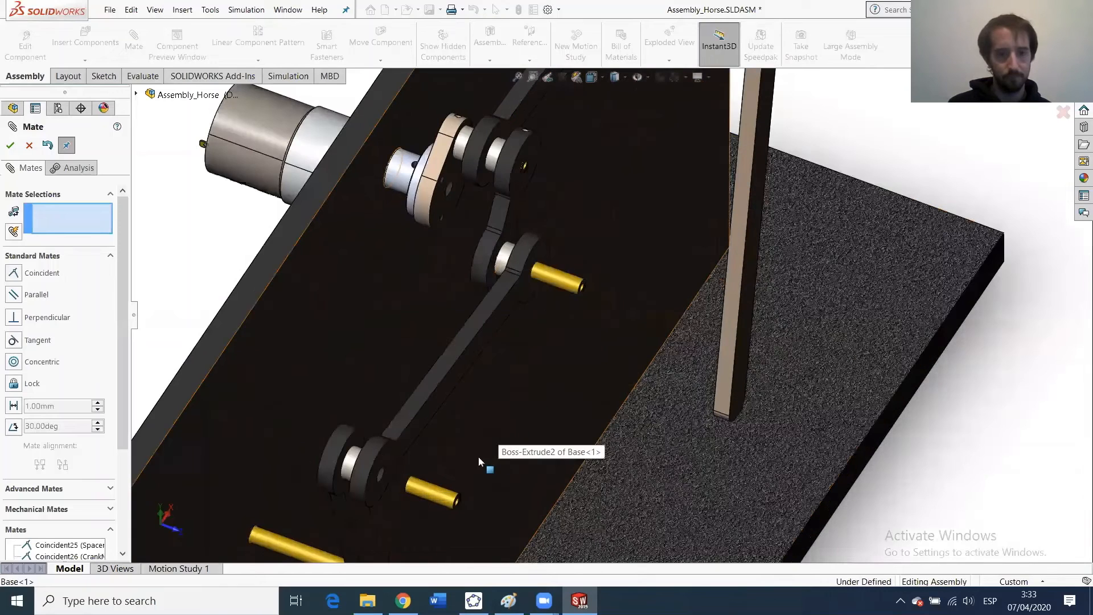
pyautogui.scroll(-6, 481, 493)
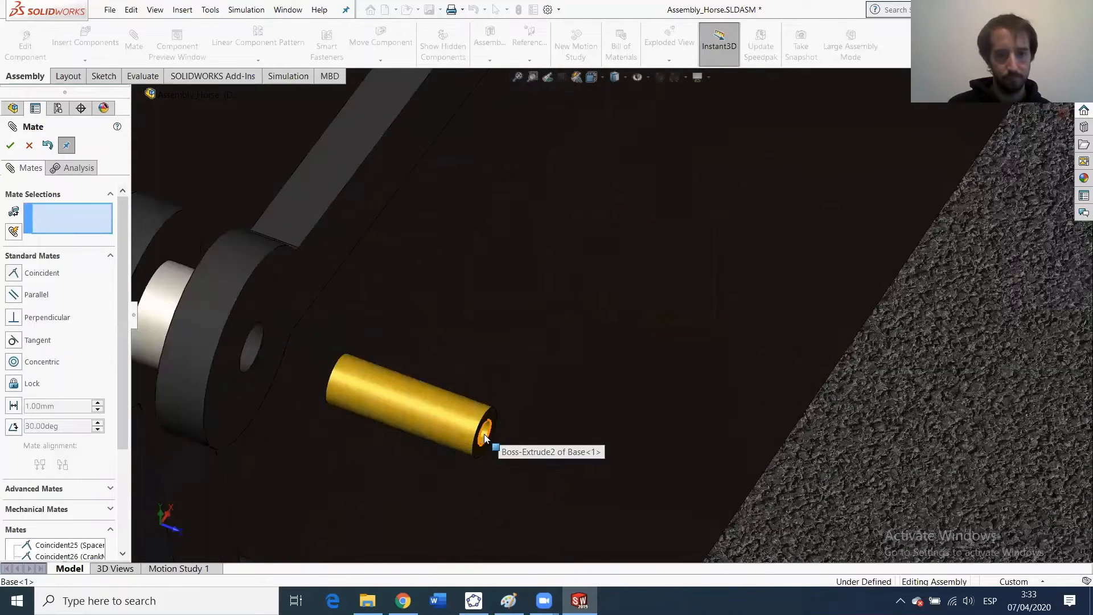
pyautogui.click(483, 437)
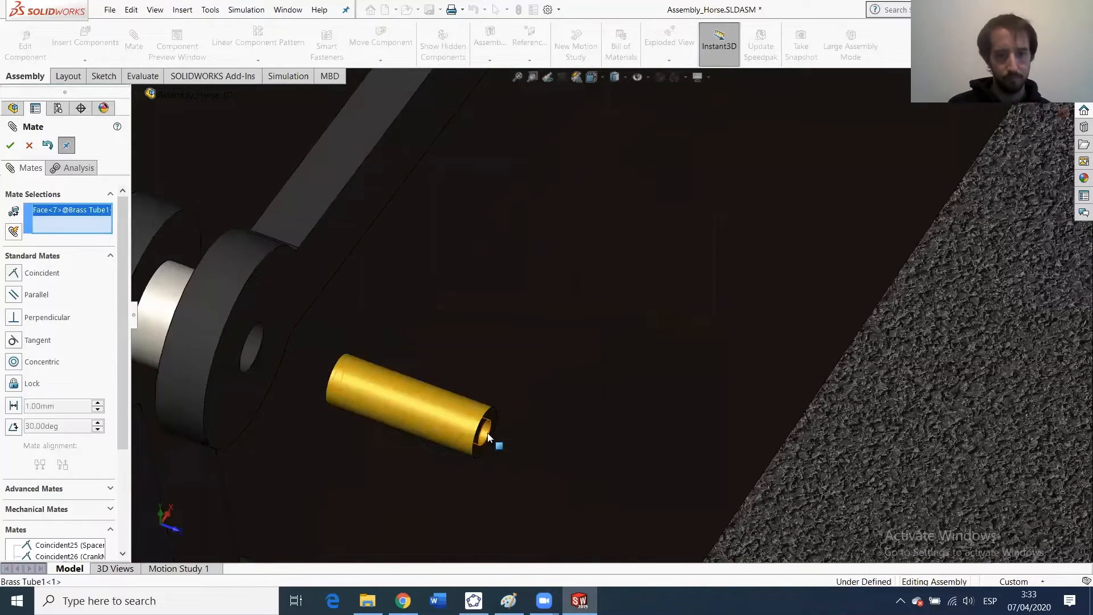
pyautogui.click(255, 346)
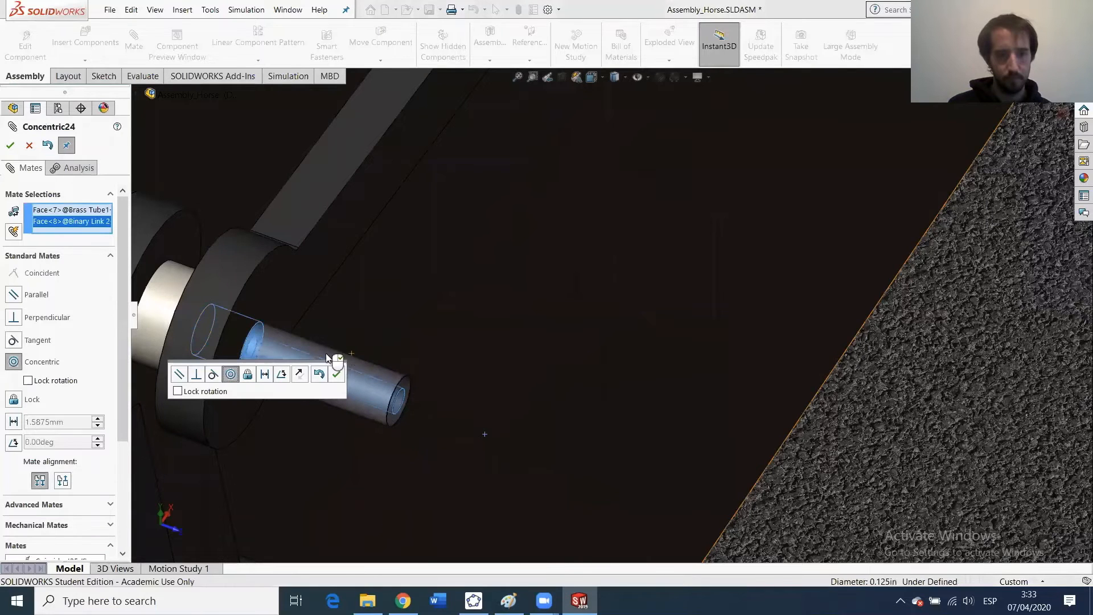
pyautogui.click(29, 146)
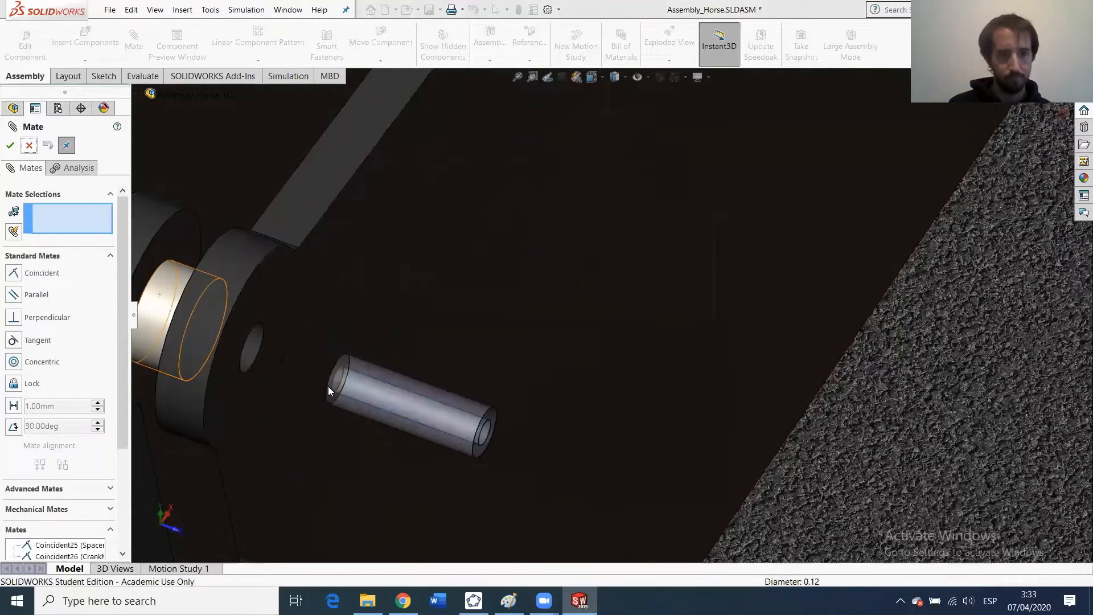
# Add a coincident mate between Binary Link 2's outer face and the outer end face of Brass Tube1<1>.
pyautogui.click(493, 422)
pyautogui.click(306, 303)
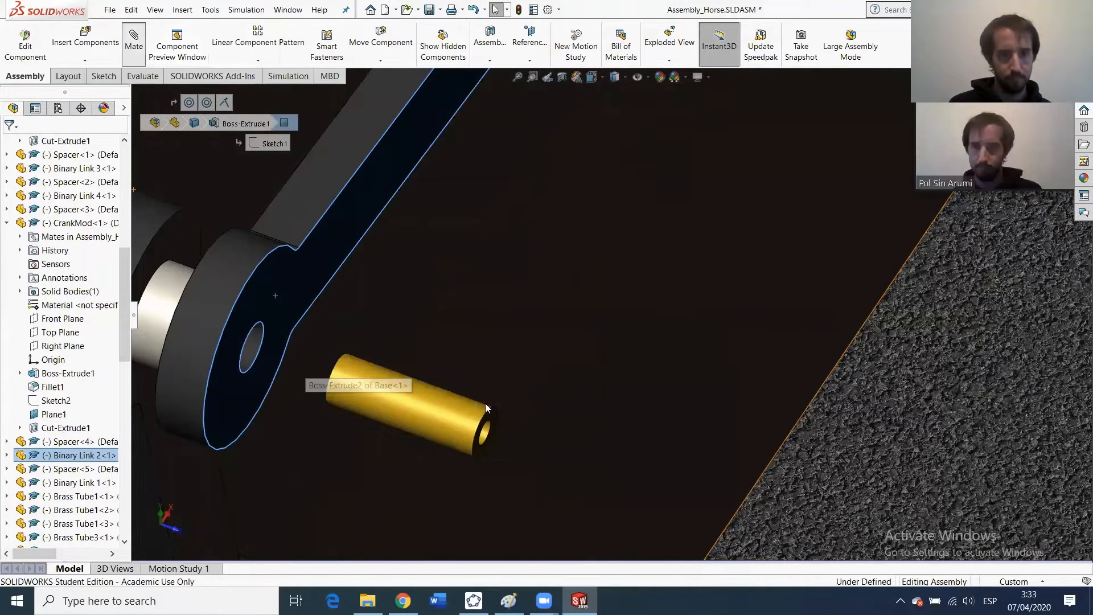
pyautogui.click(494, 420)
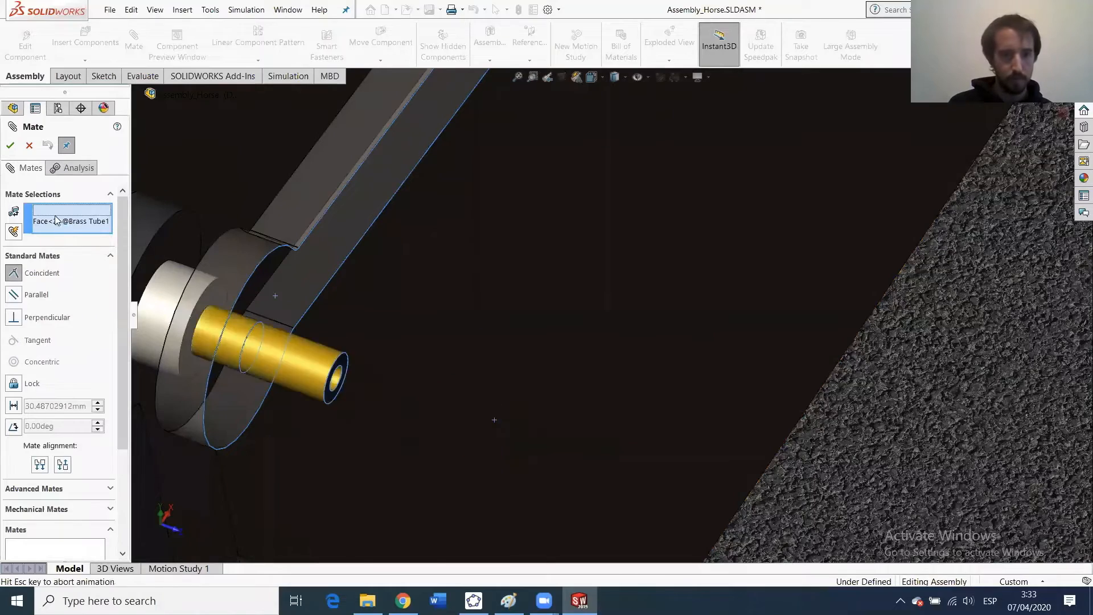
# Add a coincident mate between the outer end face of Brass Tube1<2> and Binary Link 2's outer face, and finish mating.
pyautogui.scroll(5, 681, 173)
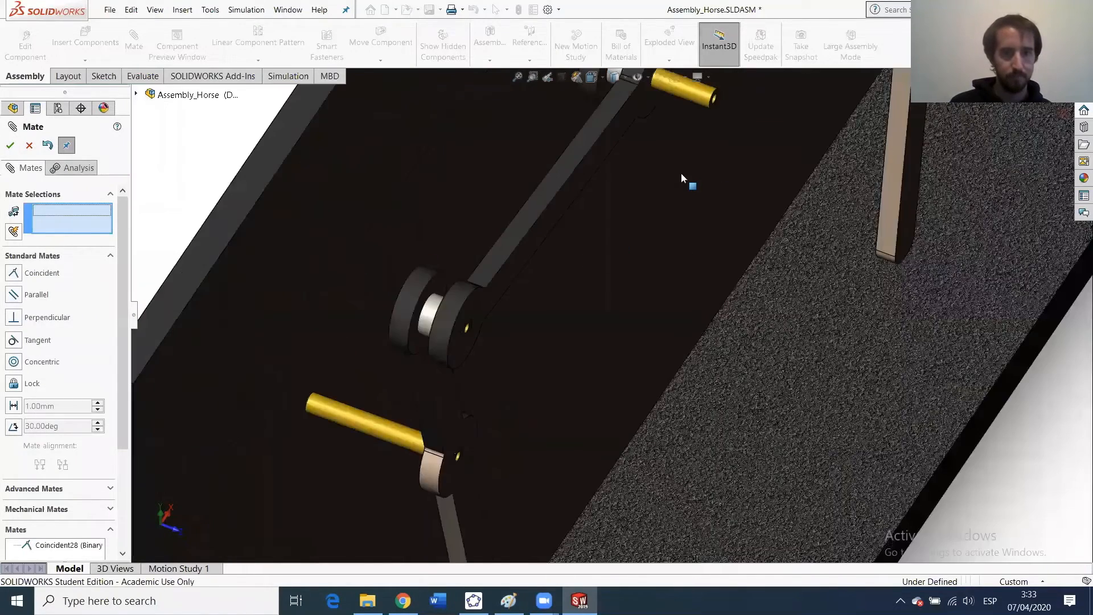
pyautogui.scroll(2, 678, 189)
pyautogui.scroll(-5, 678, 189)
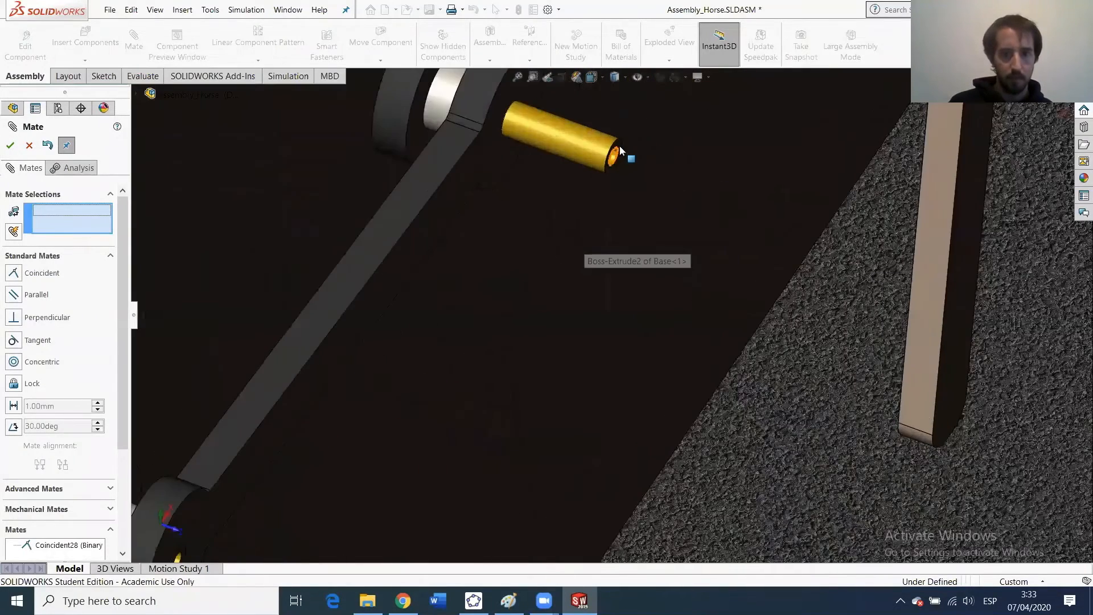
pyautogui.click(553, 117)
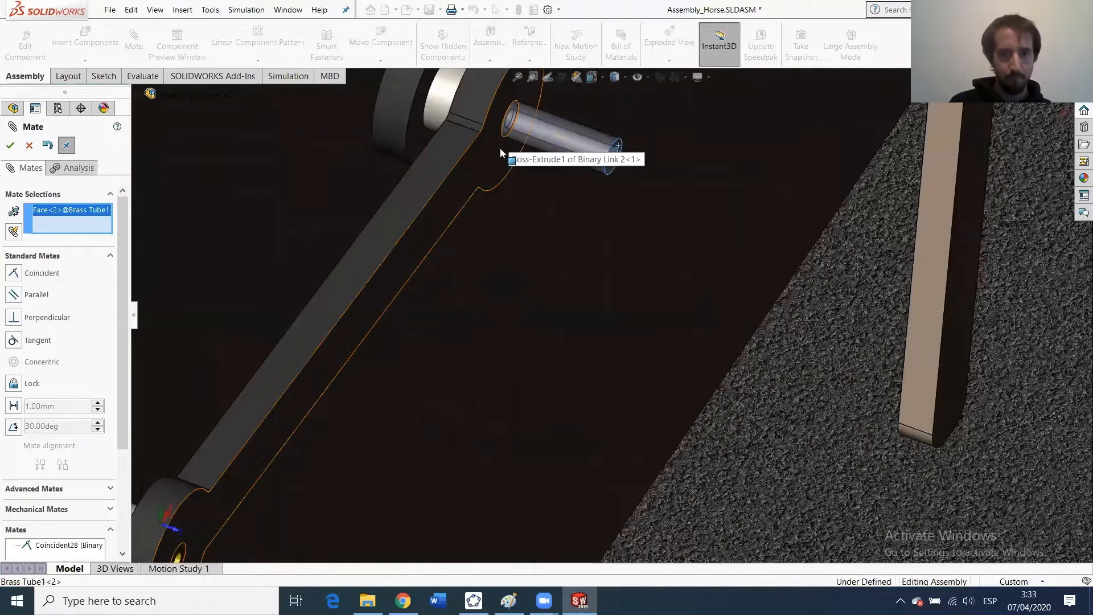
pyautogui.click(484, 158)
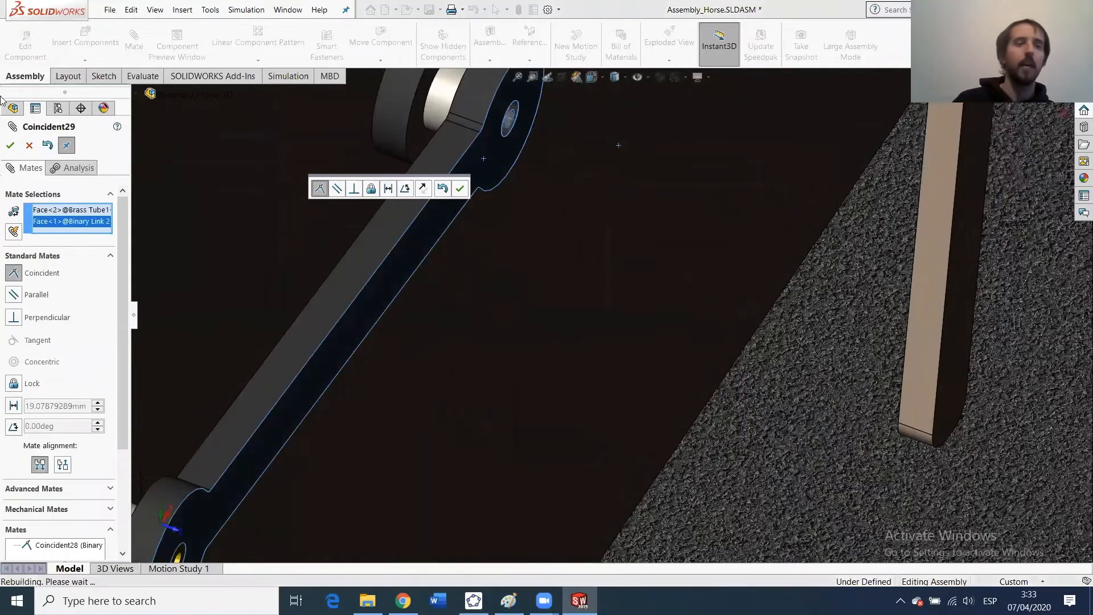
pyautogui.click(11, 145)
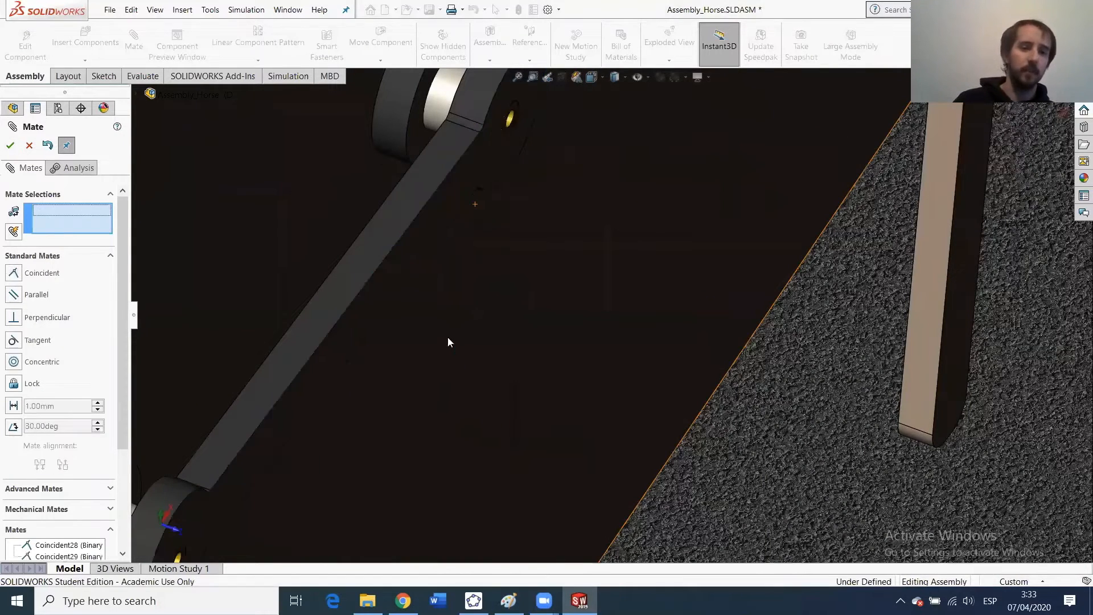
pyautogui.click(30, 147)
# Rotate the crank on the motor shaft to move the connected linkage into a new position.
pyautogui.scroll(6, 512, 228)
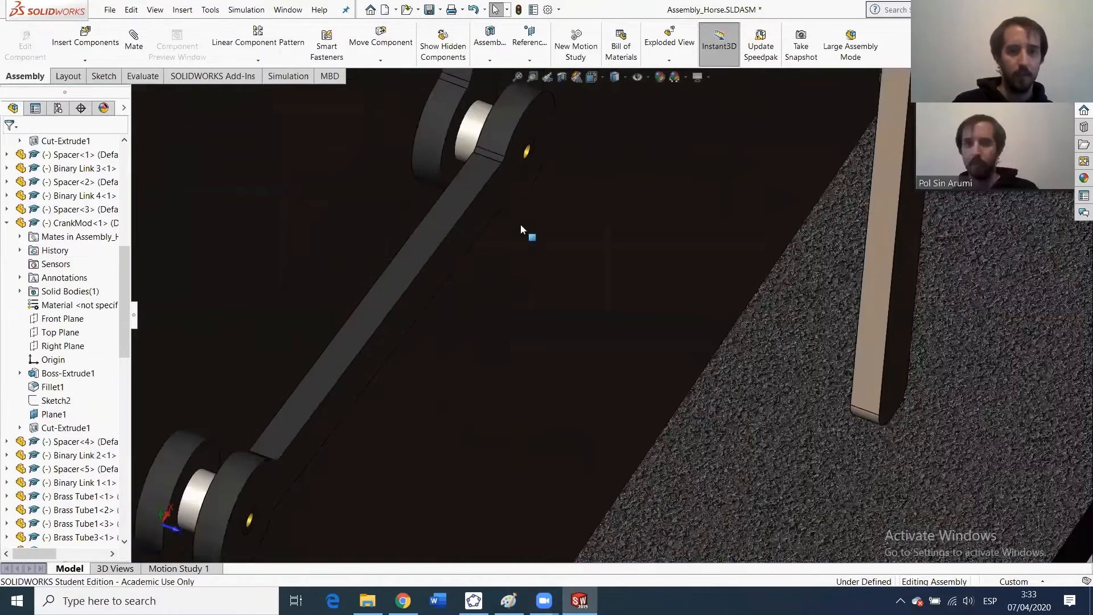
pyautogui.scroll(-2, 609, 209)
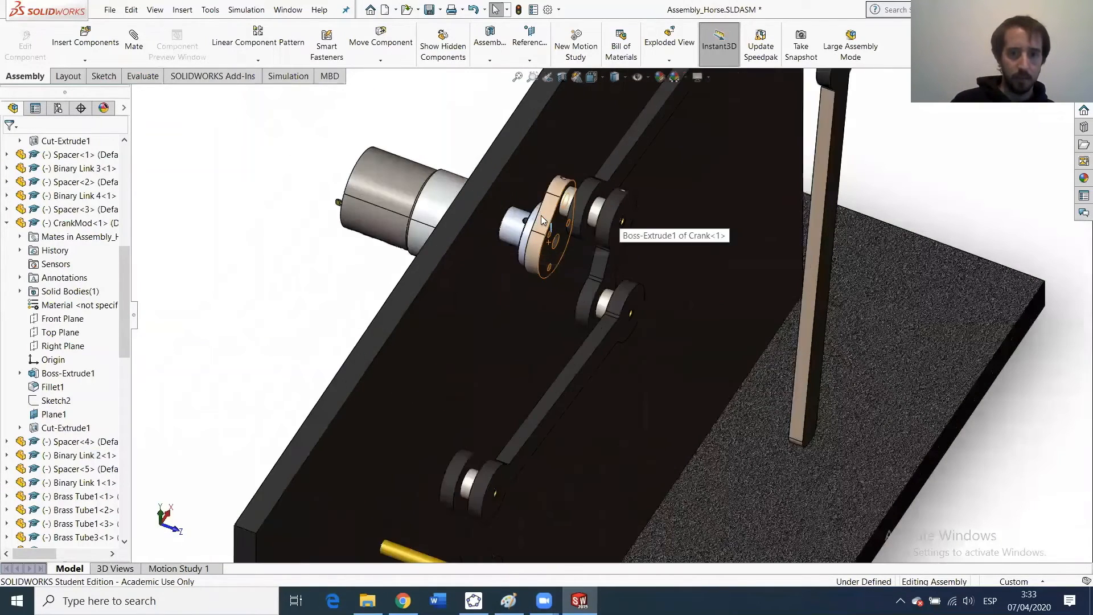
pyautogui.moveTo(581, 236); pyautogui.dragTo(535, 286)
# Switch to the browser to view the Wikipedia Crankshaft article, and return to the SOLIDWORKS assembly.
pyautogui.hotkey('alt', 'Tab')
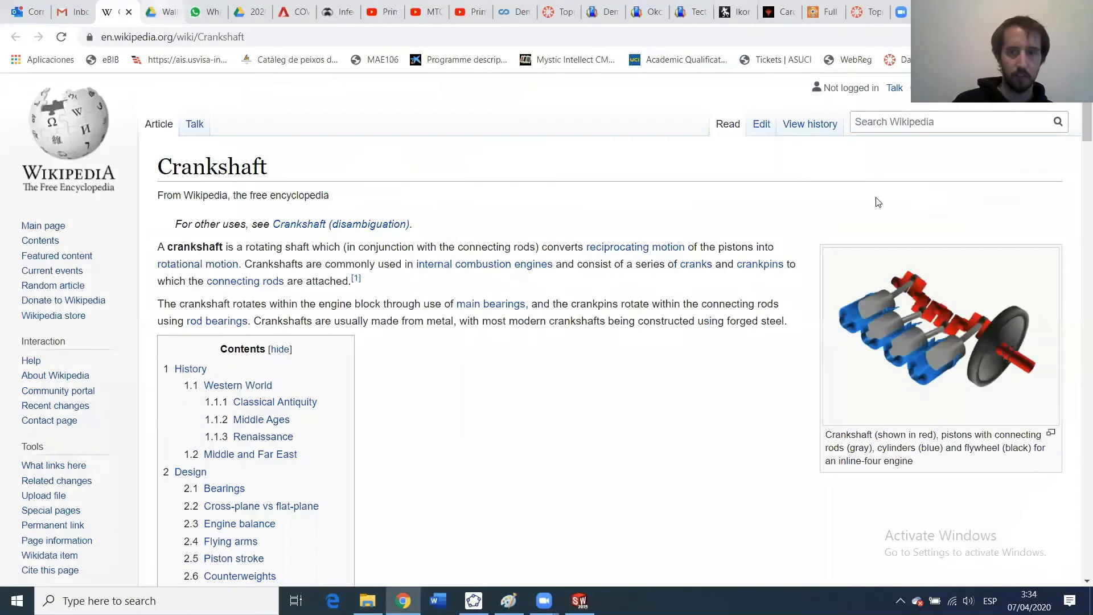
pyautogui.click(578, 600)
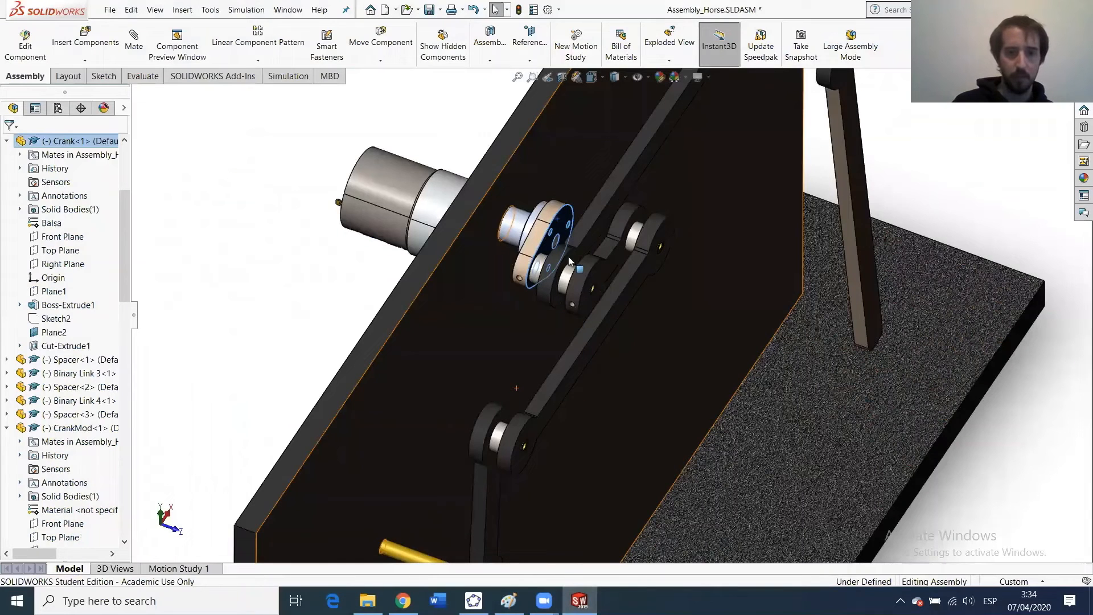
# Rotate the crank on the motor shaft to swing the connected linkage into another position.
pyautogui.moveTo(528, 279); pyautogui.dragTo(581, 356)
pyautogui.scroll(3, 595, 384)
pyautogui.scroll(-2, 603, 392)
pyautogui.scroll(2, 630, 381)
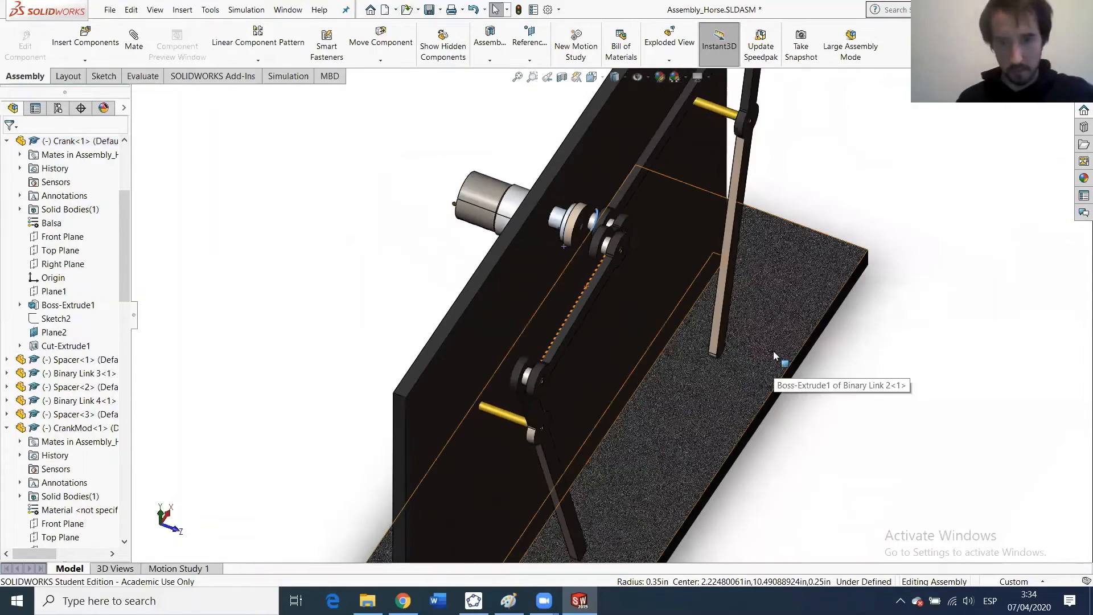
# Insert the Wheel Hub Set Screw part into the assembly and place it beside the crank's outer face.
pyautogui.moveTo(709, 365); pyautogui.dragTo(663, 268, button='middle')
pyautogui.scroll(4, 635, 233)
pyautogui.scroll(-2, 617, 183)
pyautogui.moveTo(587, 235); pyautogui.dragTo(569, 239, button='middle')
pyautogui.scroll(-5, 567, 216)
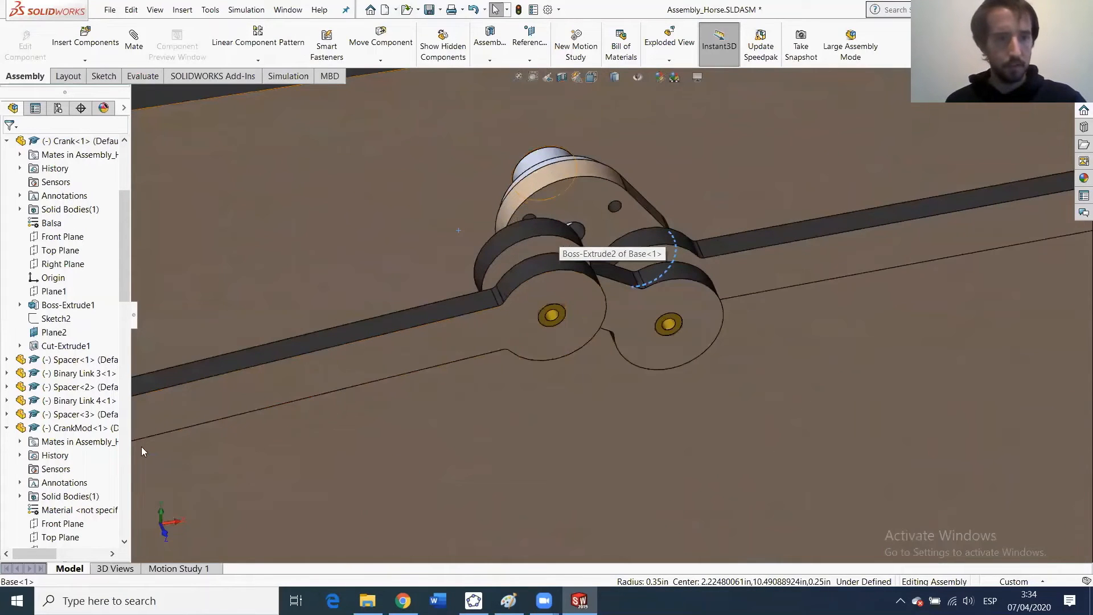
pyautogui.click(89, 50)
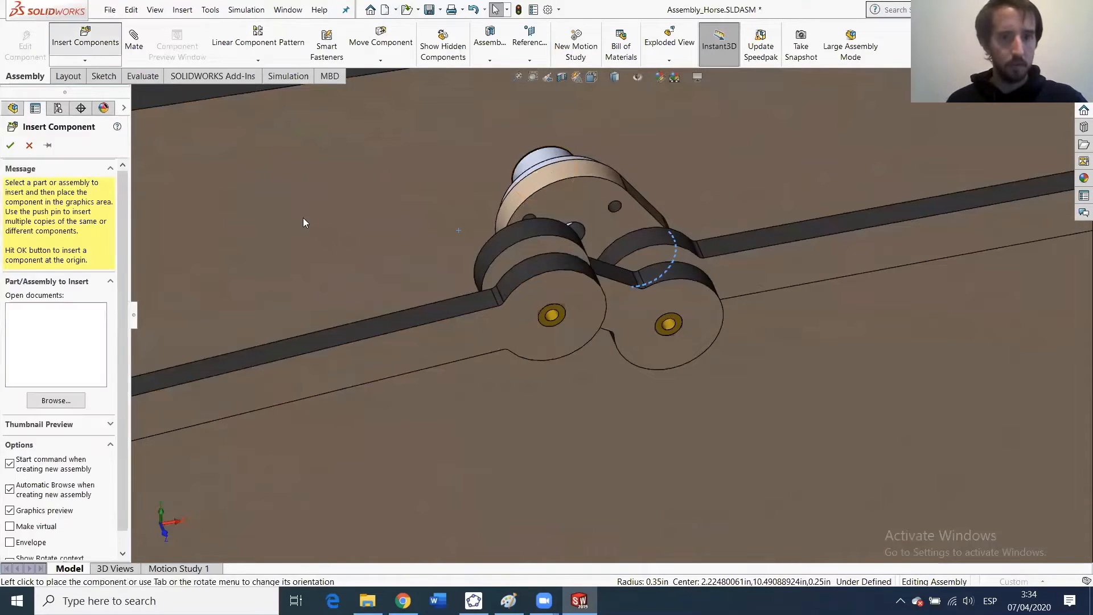
pyautogui.scroll(-3, 312, 351)
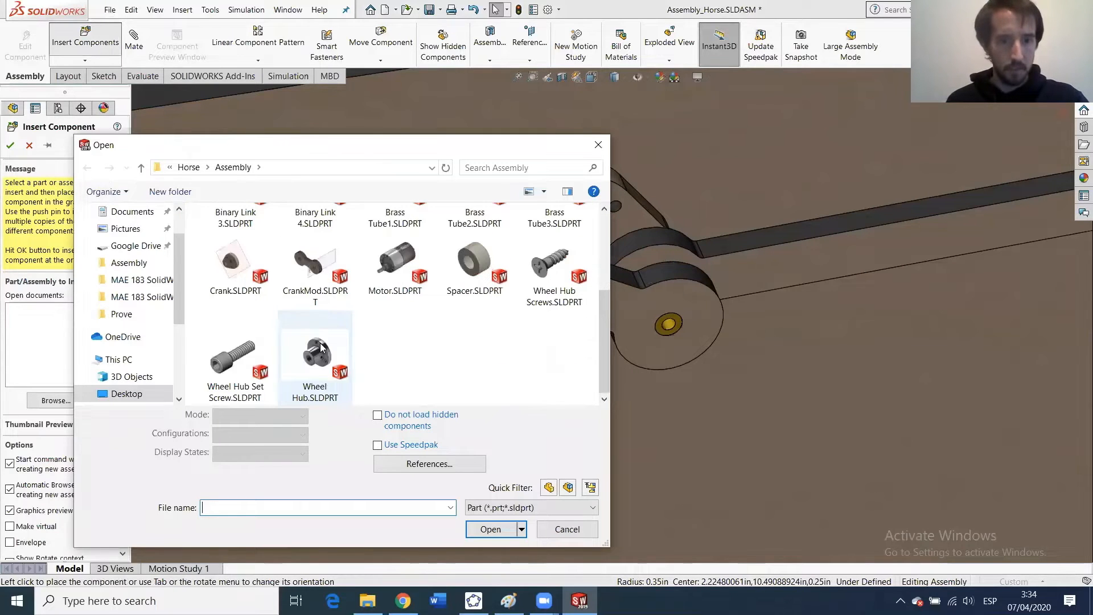
pyautogui.click(235, 356)
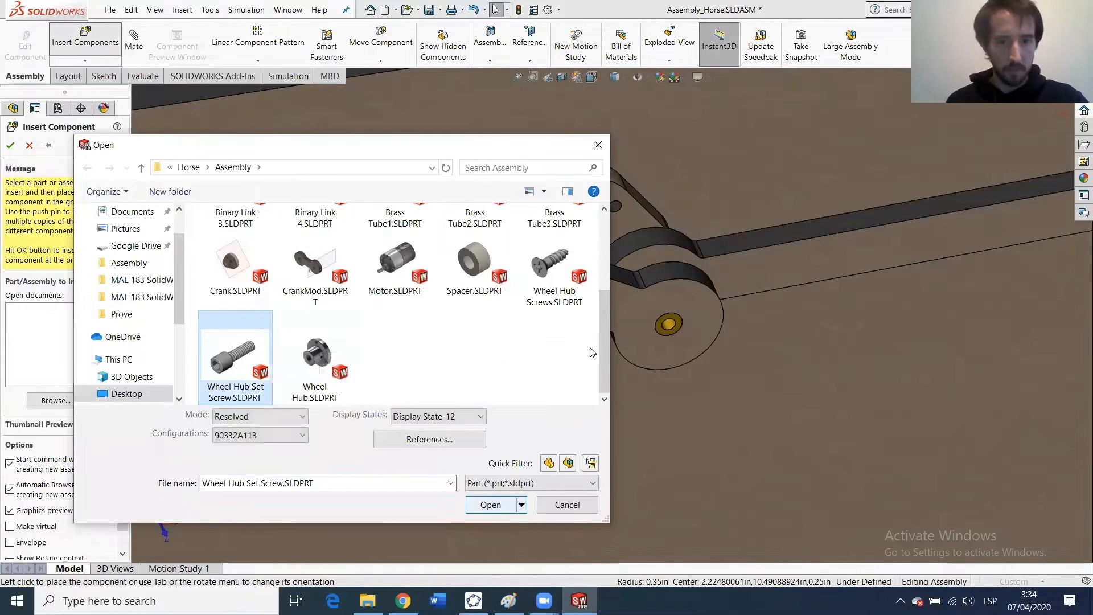
pyautogui.press('Return')
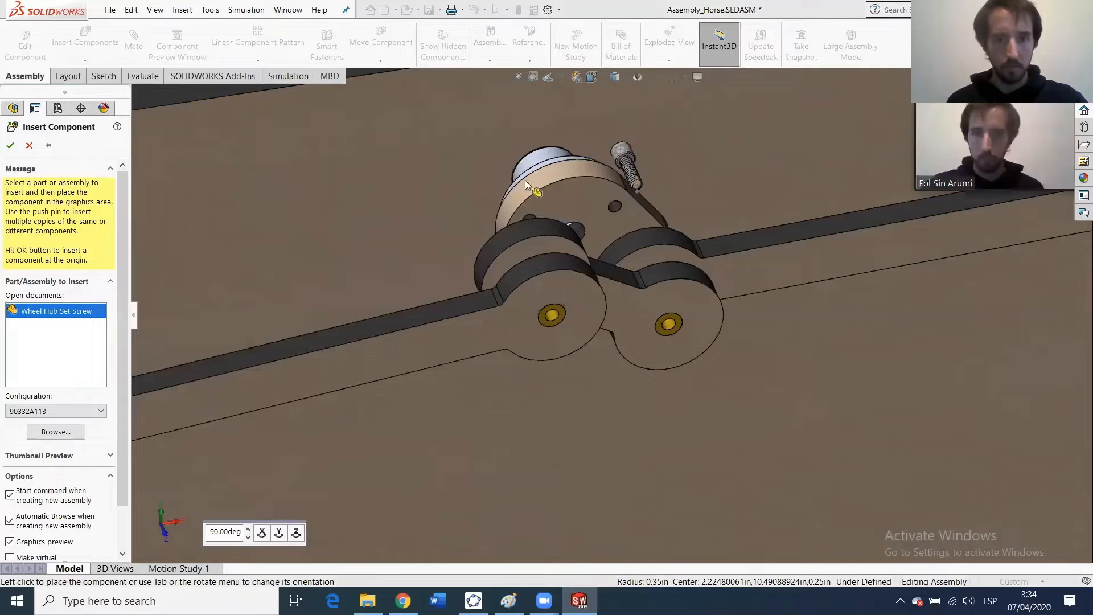
pyautogui.click(629, 169)
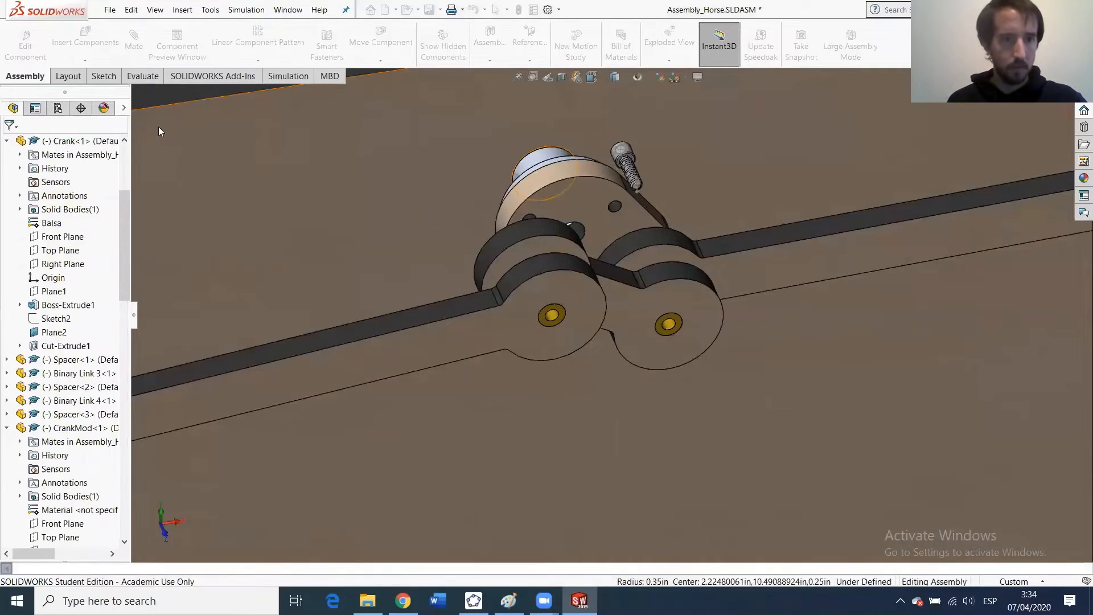
# Insert a second Wheel Hub Set Screw and place it next to the first one at the crank.
pyautogui.click(89, 43)
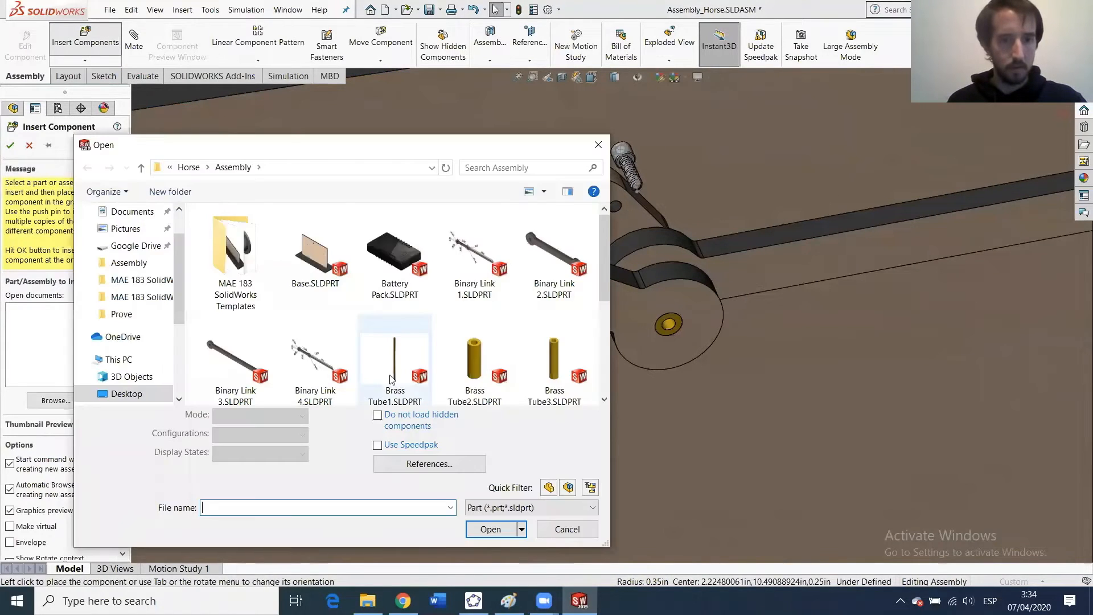
pyautogui.scroll(-5, 370, 342)
pyautogui.click(235, 356)
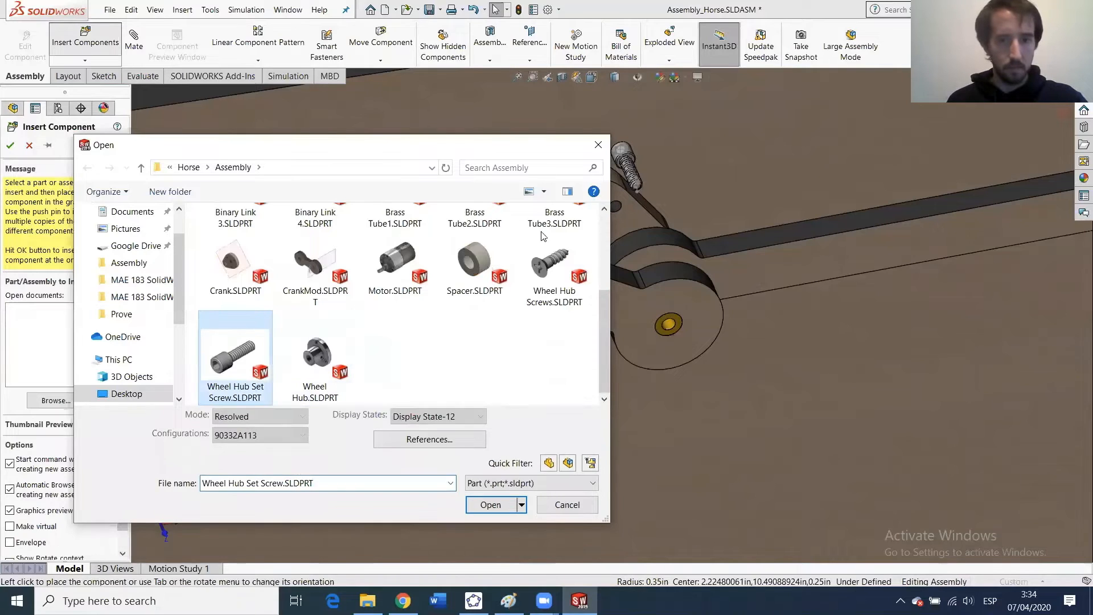
pyautogui.click(501, 505)
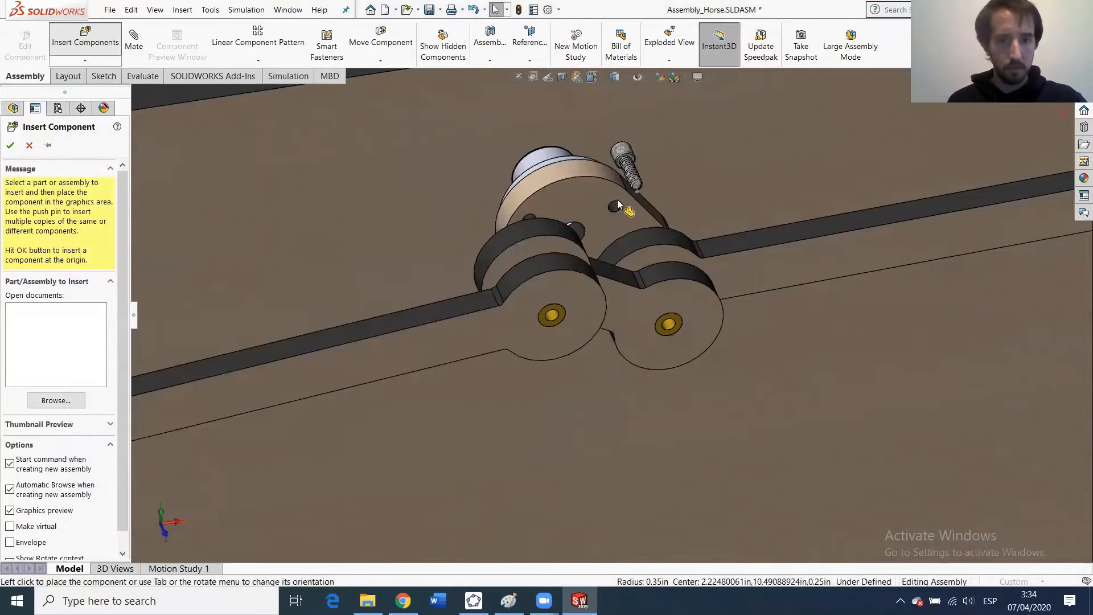
pyautogui.click(605, 173)
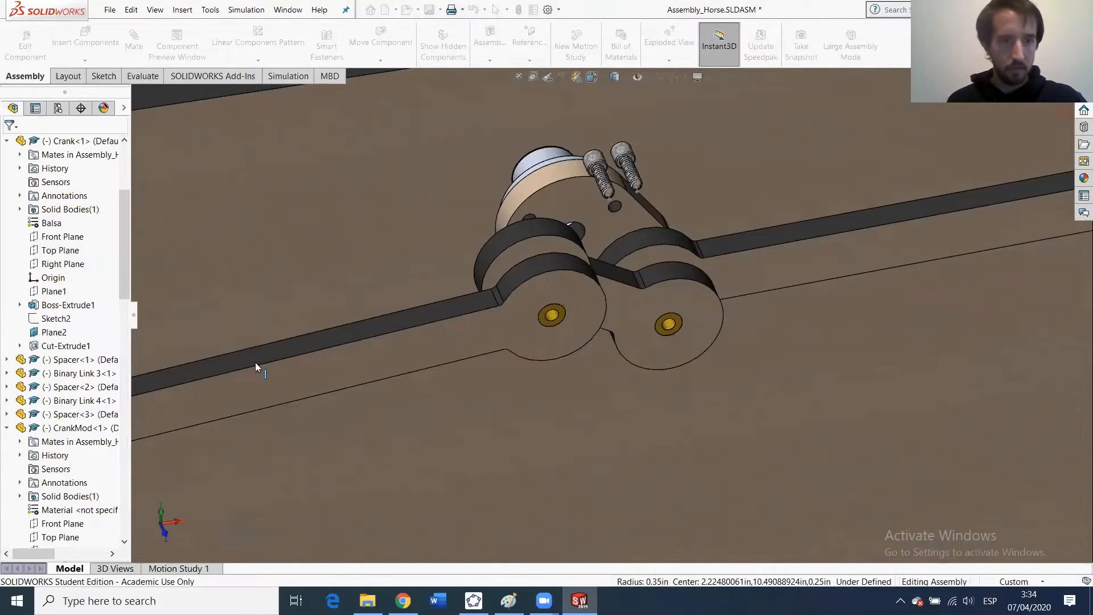
# Insert a third Wheel Hub Set Screw and place it in line with the other two above the crank.
pyautogui.click(86, 39)
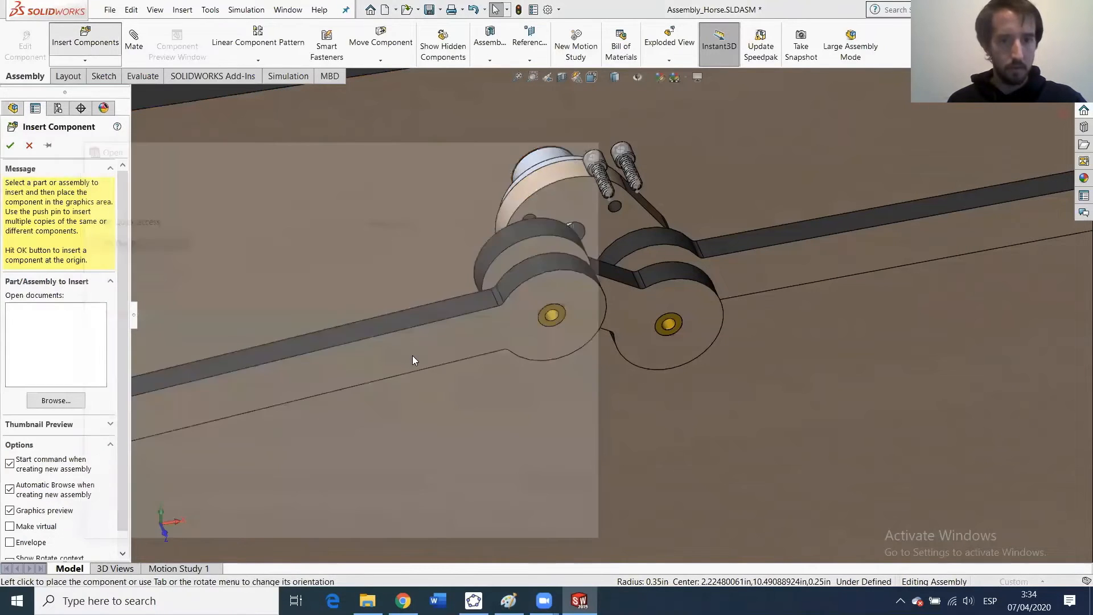
pyautogui.scroll(-3, 261, 359)
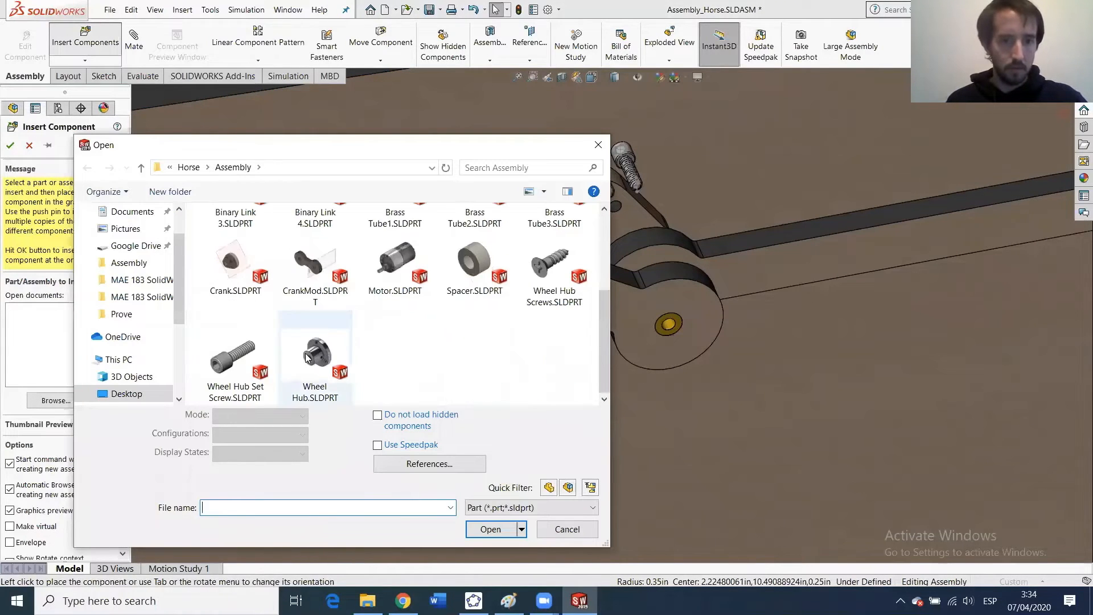
pyautogui.doubleClick(263, 359)
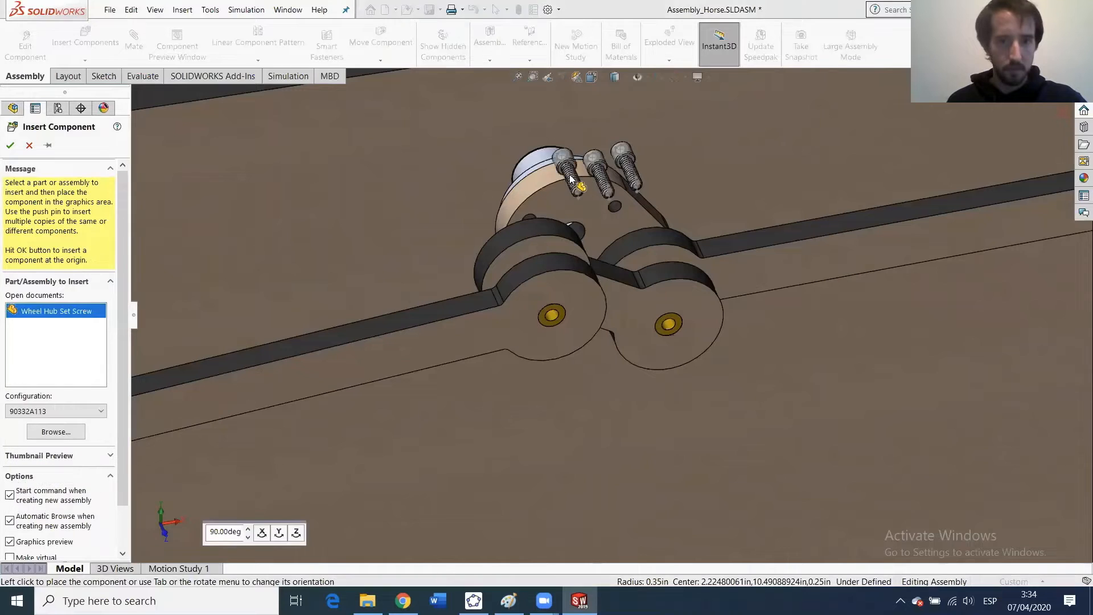
pyautogui.click(570, 179)
pyautogui.scroll(-2, 572, 180)
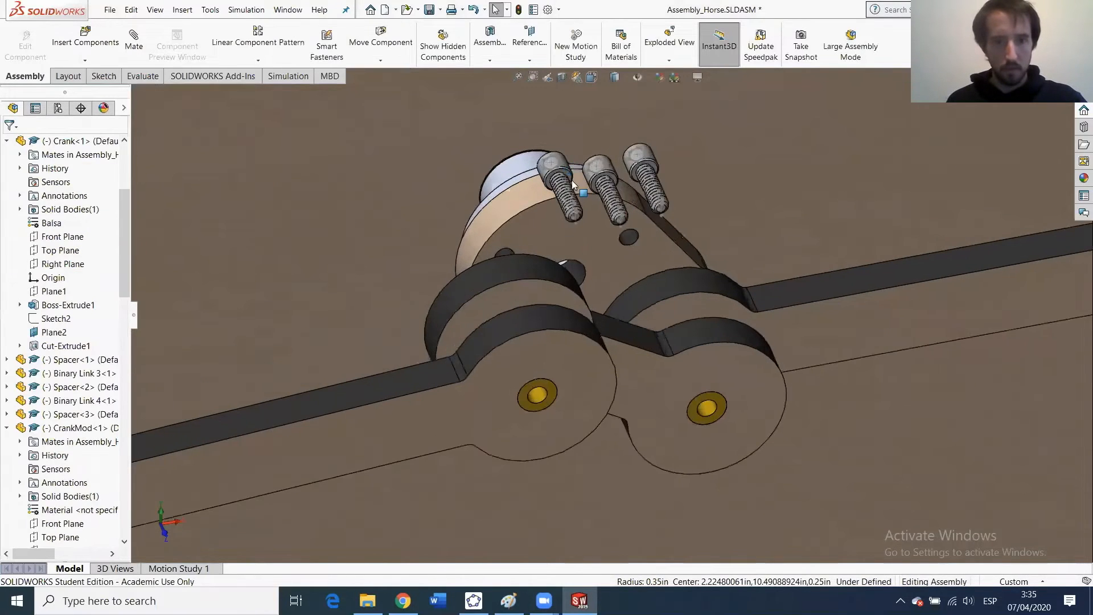
# Add a coincident mate between the underside of Wheel Hub Set Screw<3>'s head and the crank's outer face, with flipped alignment.
pyautogui.scroll(-2, 571, 180)
pyautogui.click(559, 201)
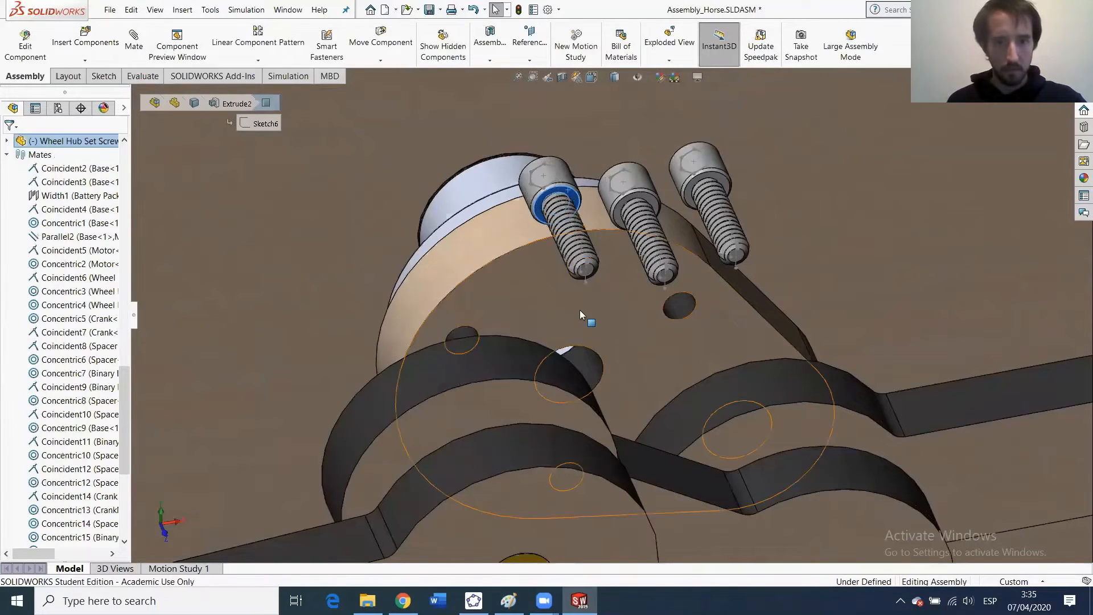
pyautogui.click(542, 174)
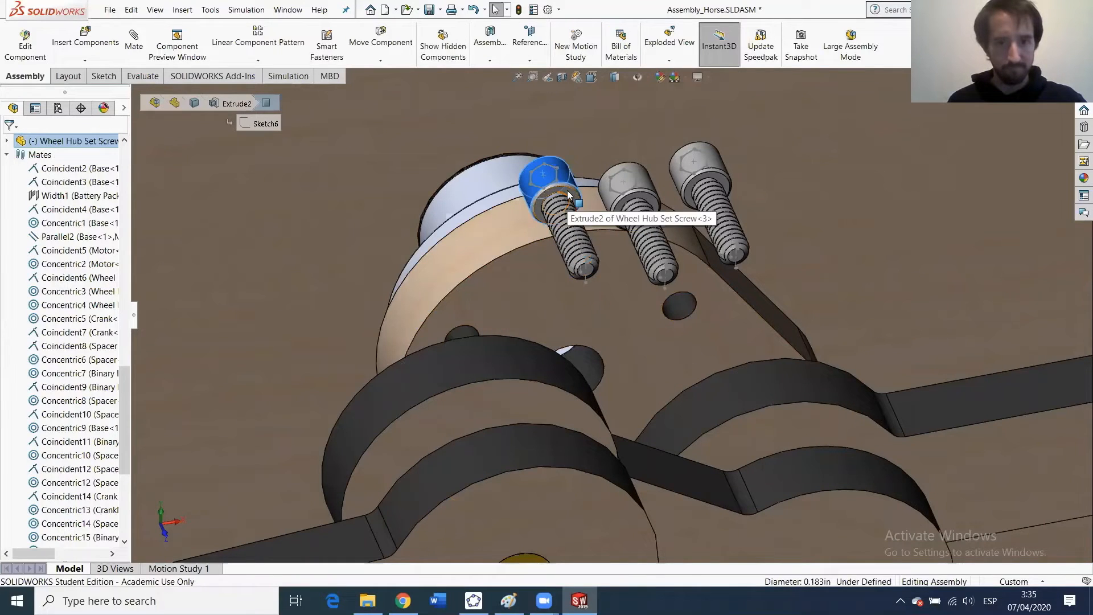
pyautogui.keyDown('ctrl'); pyautogui.click(526, 303); pyautogui.keyUp('ctrl')
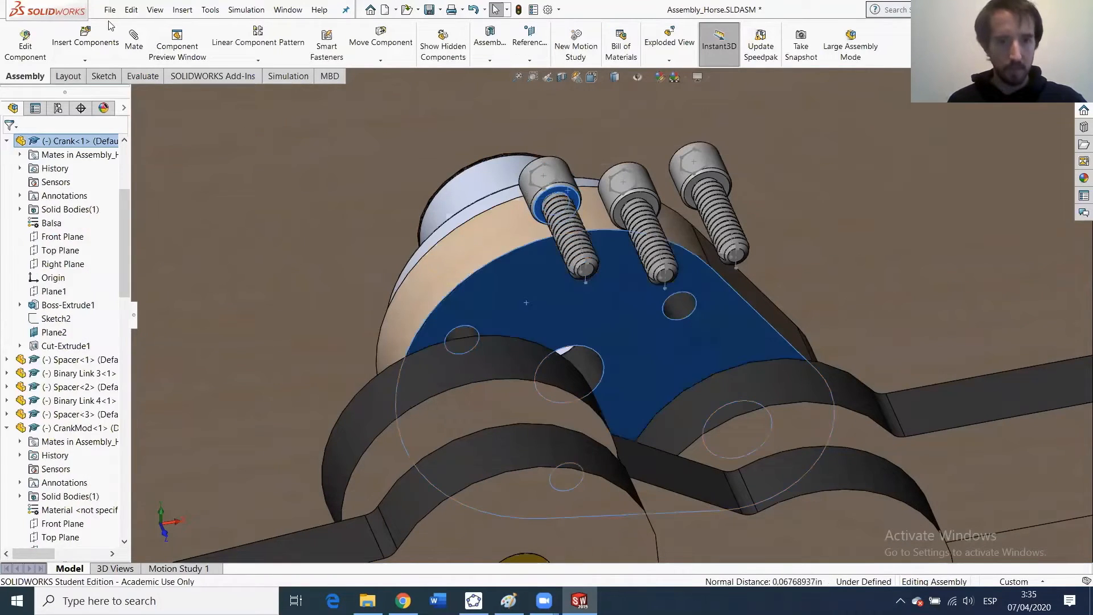
pyautogui.click(134, 41)
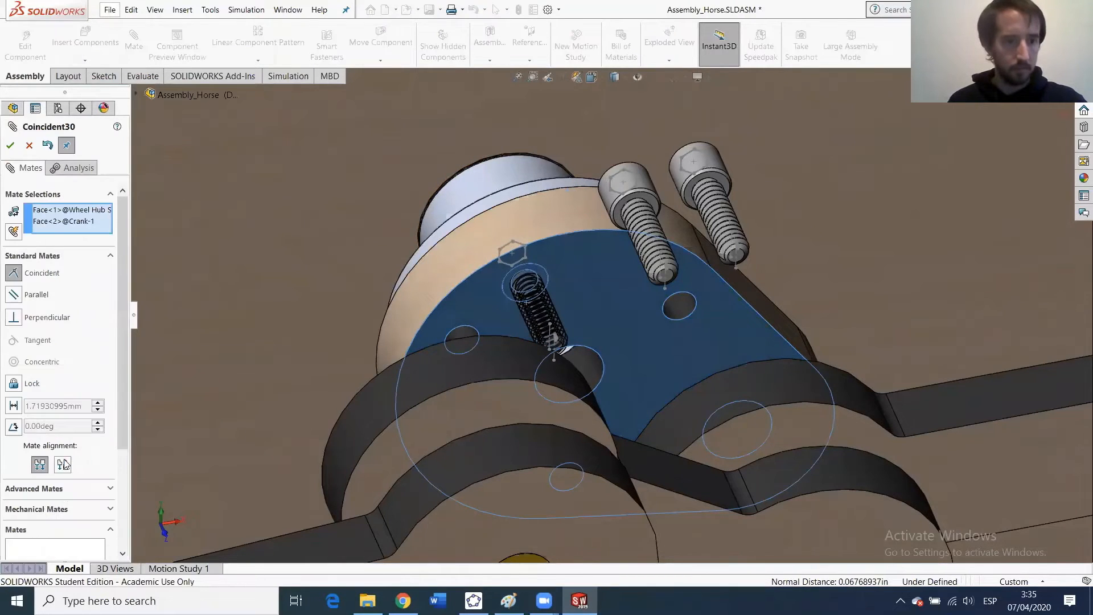
pyautogui.click(63, 464)
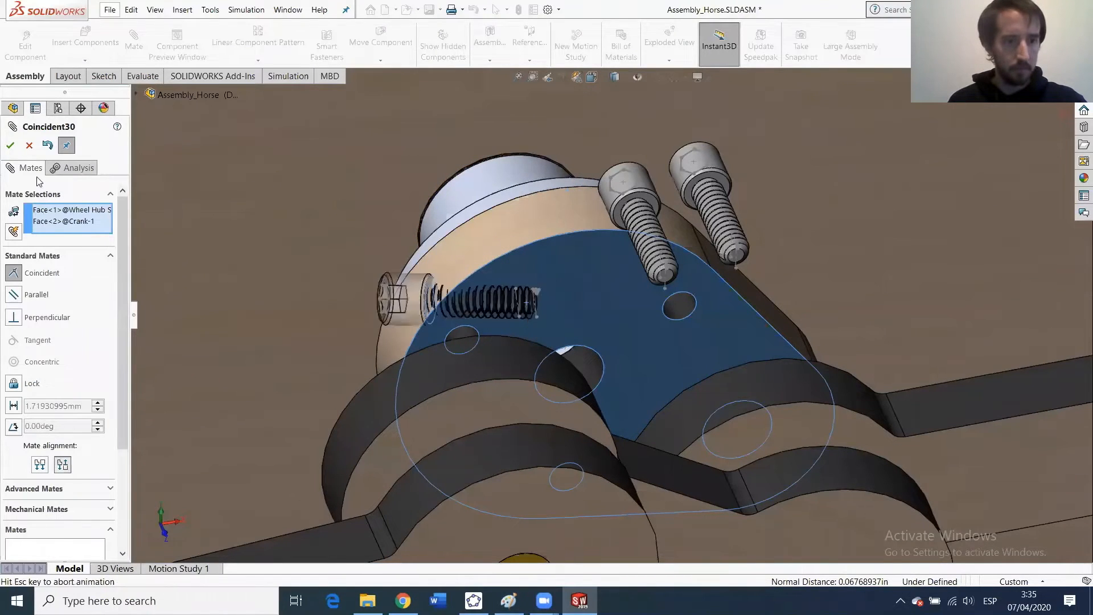
pyautogui.click(10, 145)
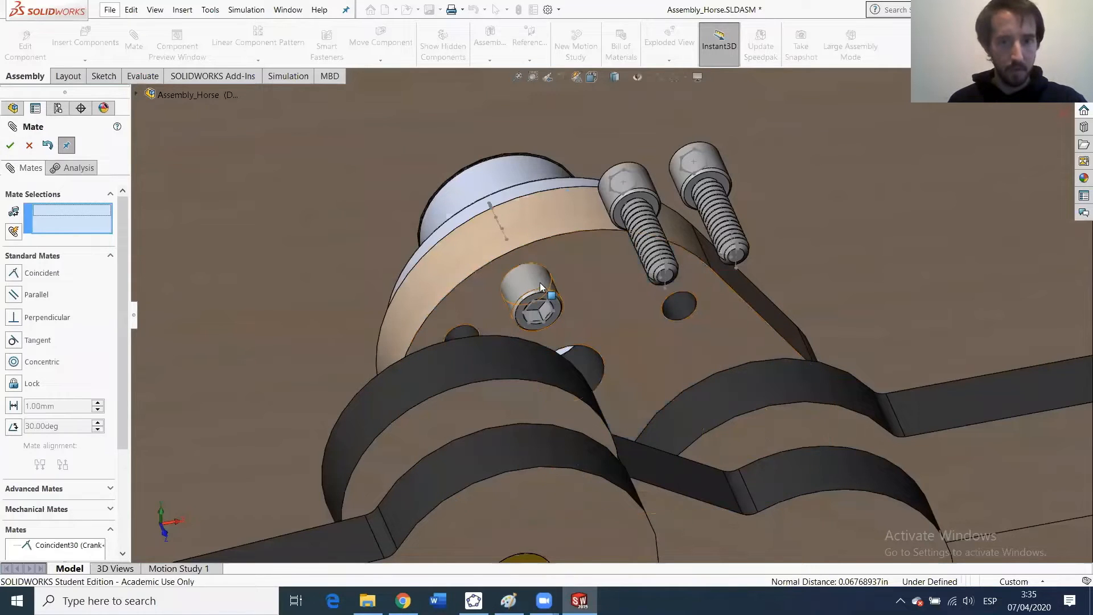
# Add a concentric mate between Wheel Hub Set Screw<3>'s cylindrical head and the small crank hole closest to it.
pyautogui.click(525, 286)
pyautogui.click(463, 332)
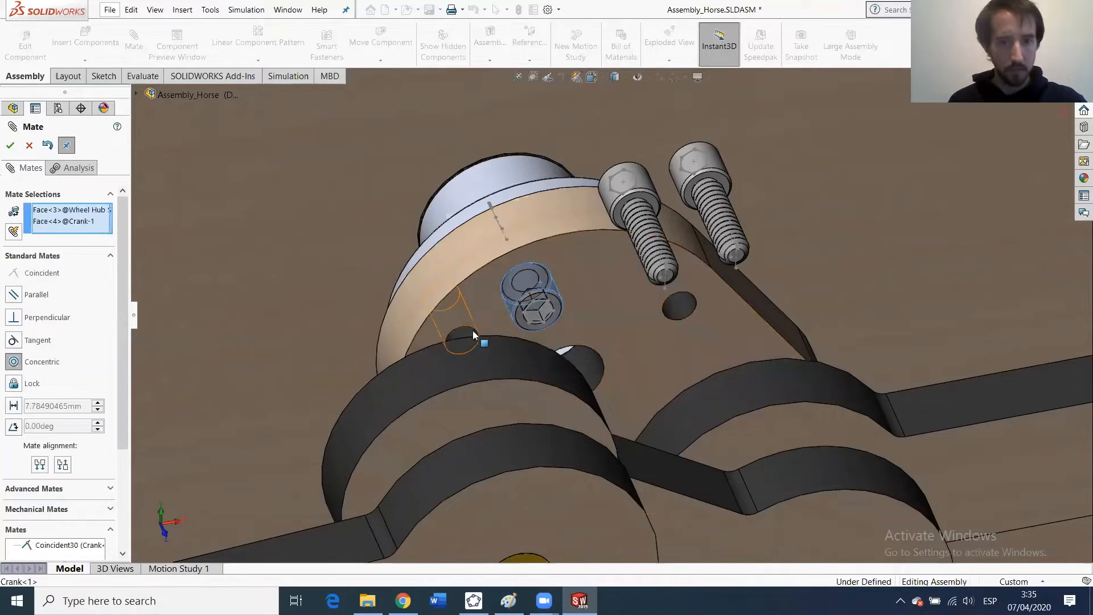
pyautogui.rightClick(316, 166)
# Add a coincident mate between the underside of Wheel Hub Set Screw<2>'s head and the crank's outer face, and finish mating.
pyautogui.click(651, 200)
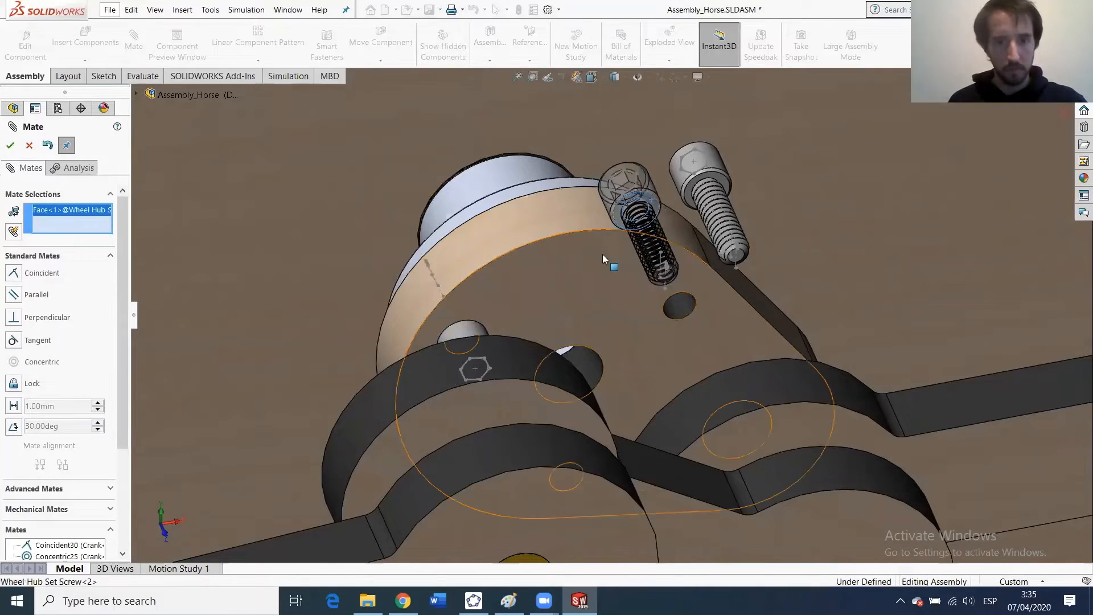
pyautogui.click(602, 254)
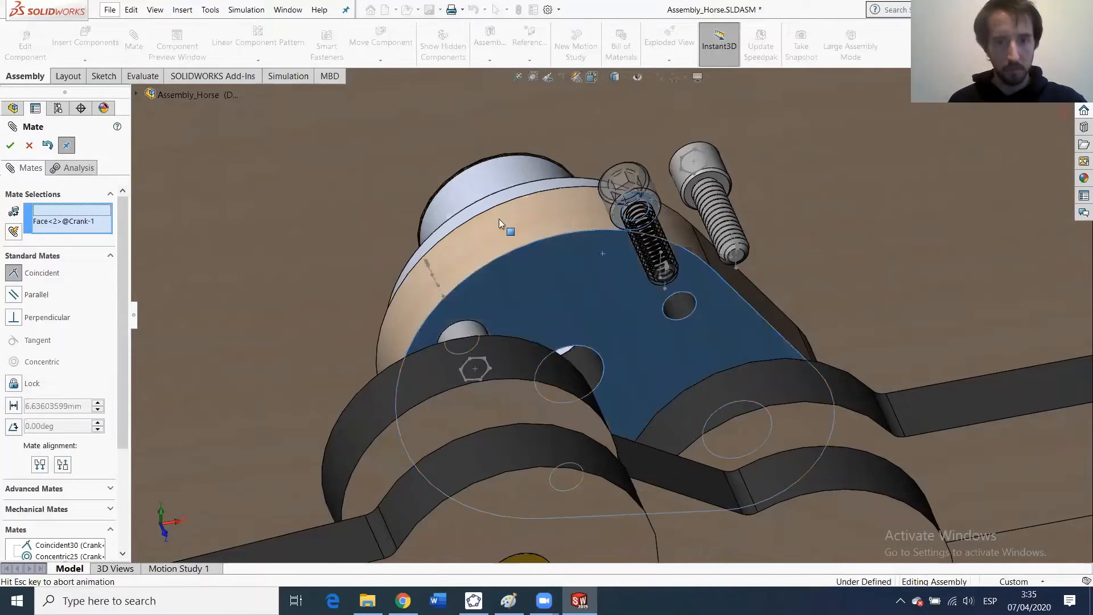
pyautogui.click(9, 148)
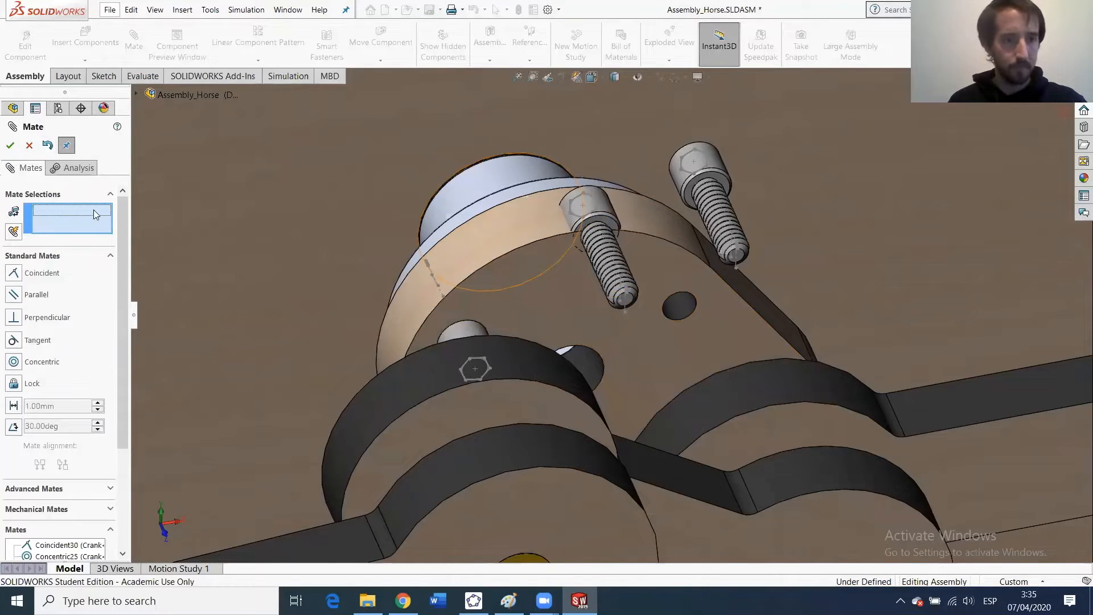
pyautogui.click(29, 145)
# Edit the last coincident mate, between the crank and Wheel Hub Set Screw<2>, to flip its alignment.
pyautogui.scroll(-10, 68, 341)
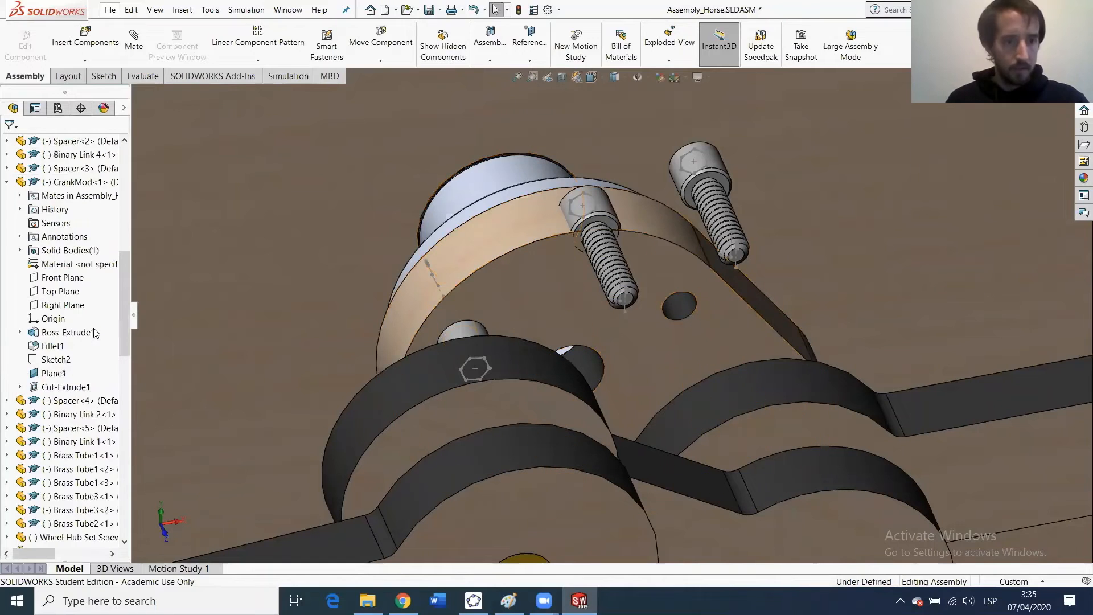
pyautogui.scroll(-7, 69, 488)
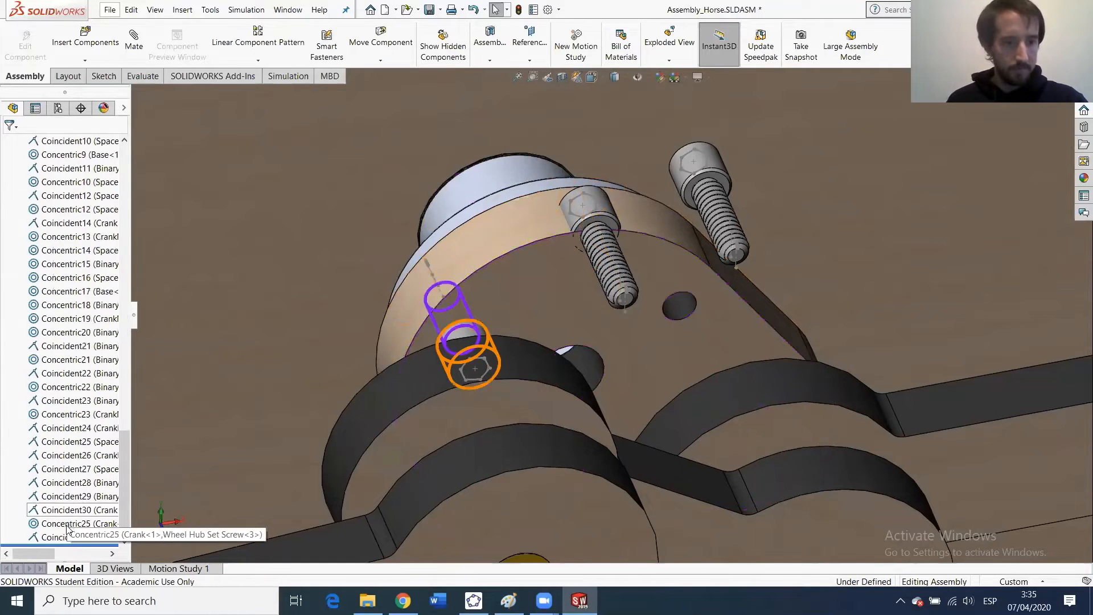
pyautogui.click(79, 535)
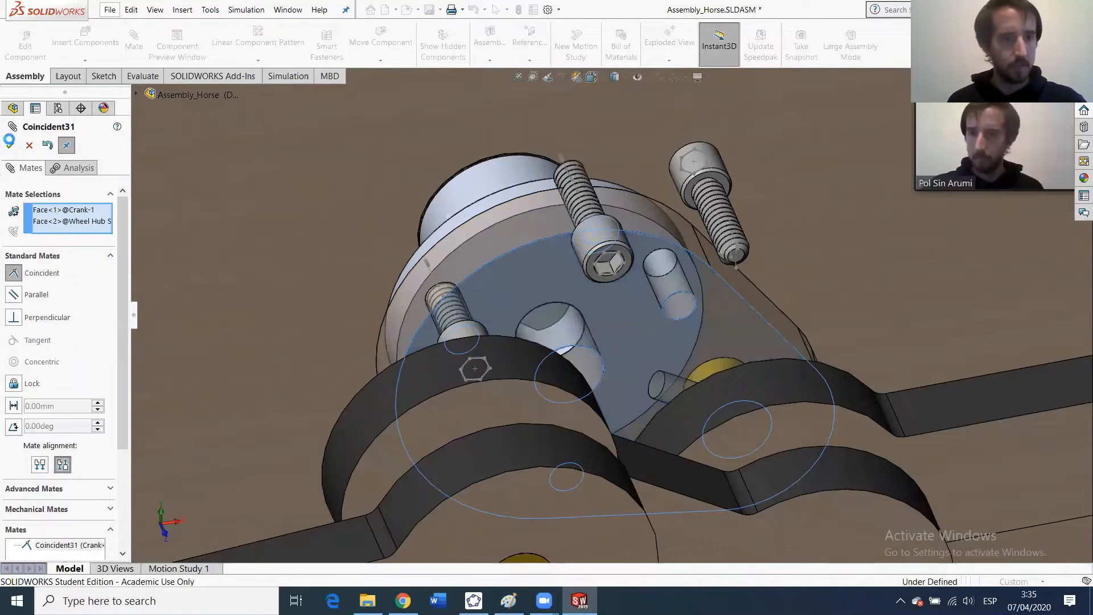
pyautogui.click(10, 145)
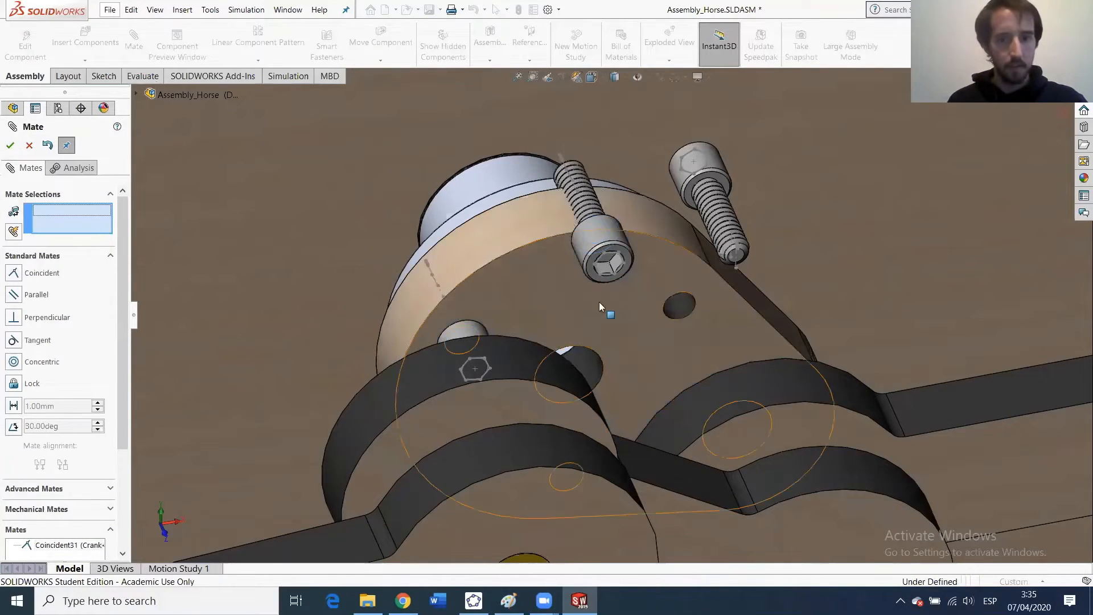
# Add a concentric mate between Wheel Hub Set Screw<2>'s head and the free small crank hole beside it.
pyautogui.click(669, 300)
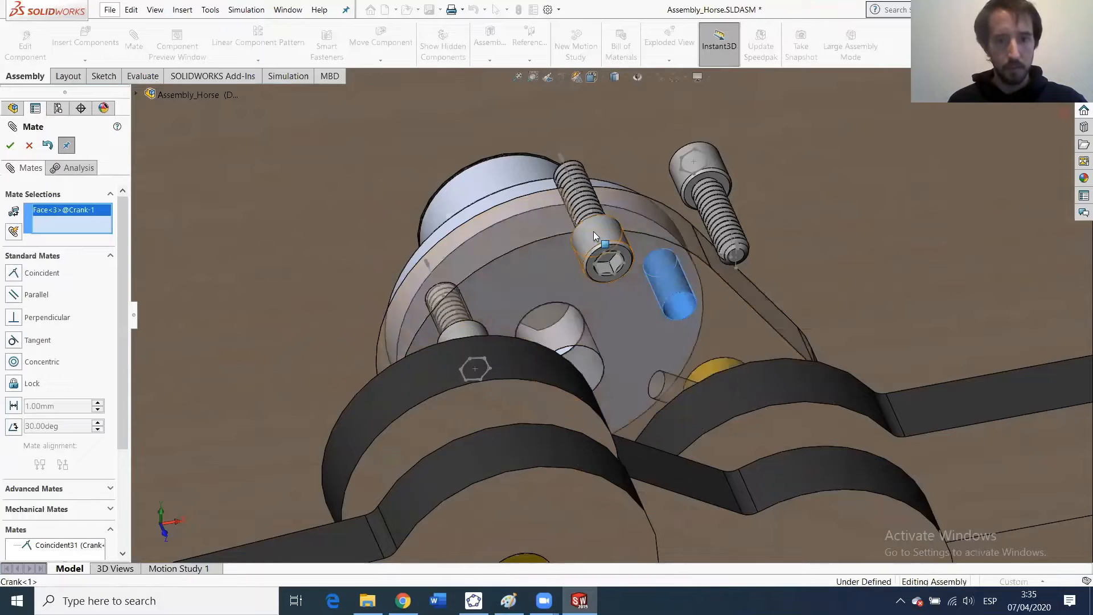
pyautogui.click(636, 264)
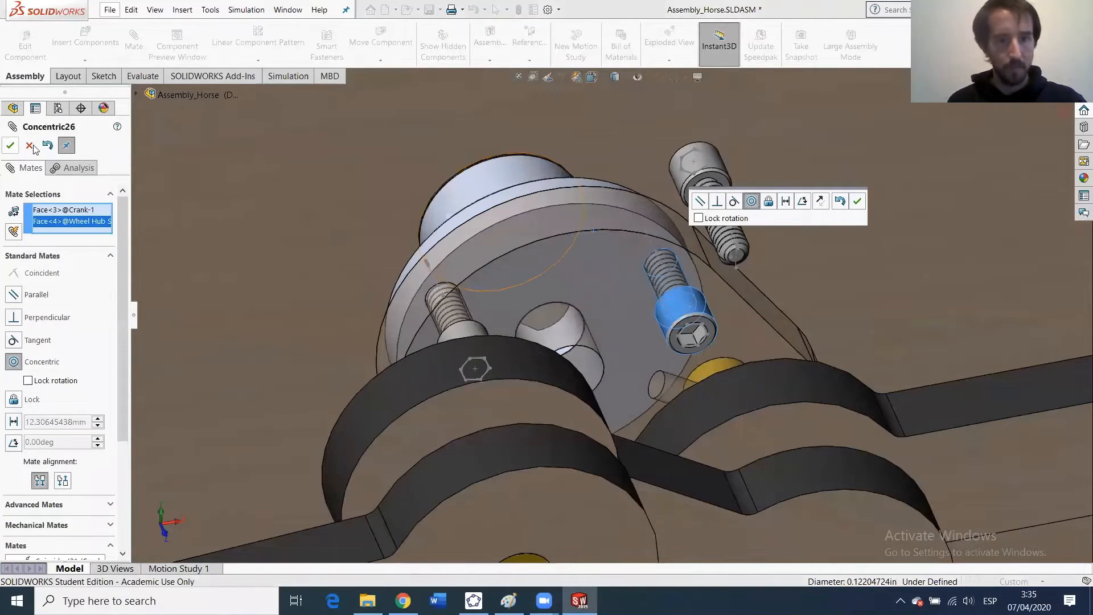
pyautogui.click(10, 145)
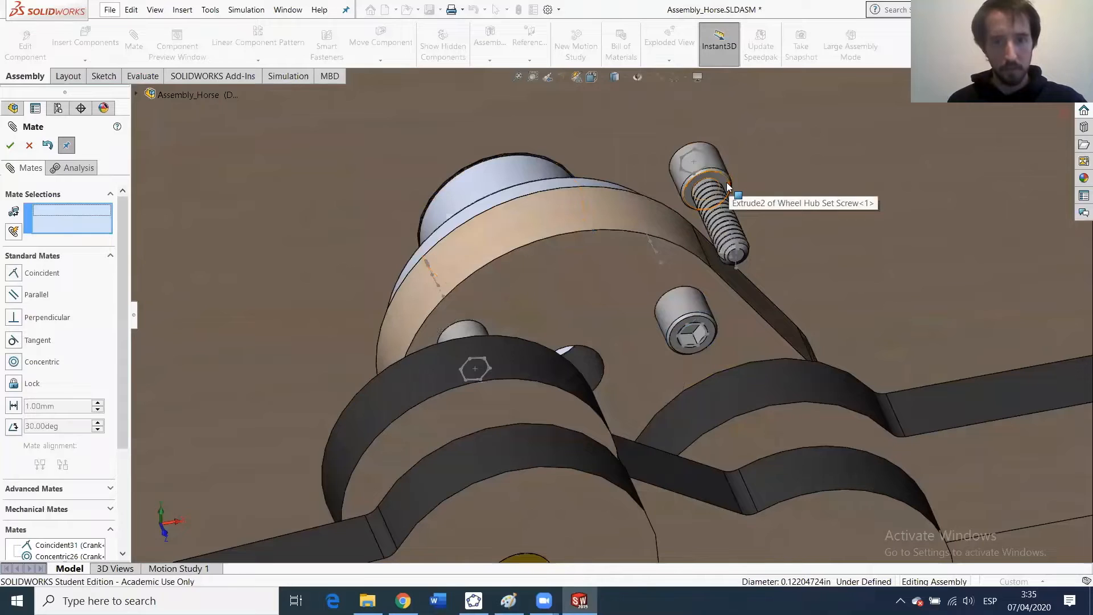
# Add a coincident mate between the underside of Wheel Hub Set Screw<1>'s head and the crank's outer face, with flipped alignment.
pyautogui.click(625, 264)
pyautogui.click(62, 464)
pyautogui.click(10, 145)
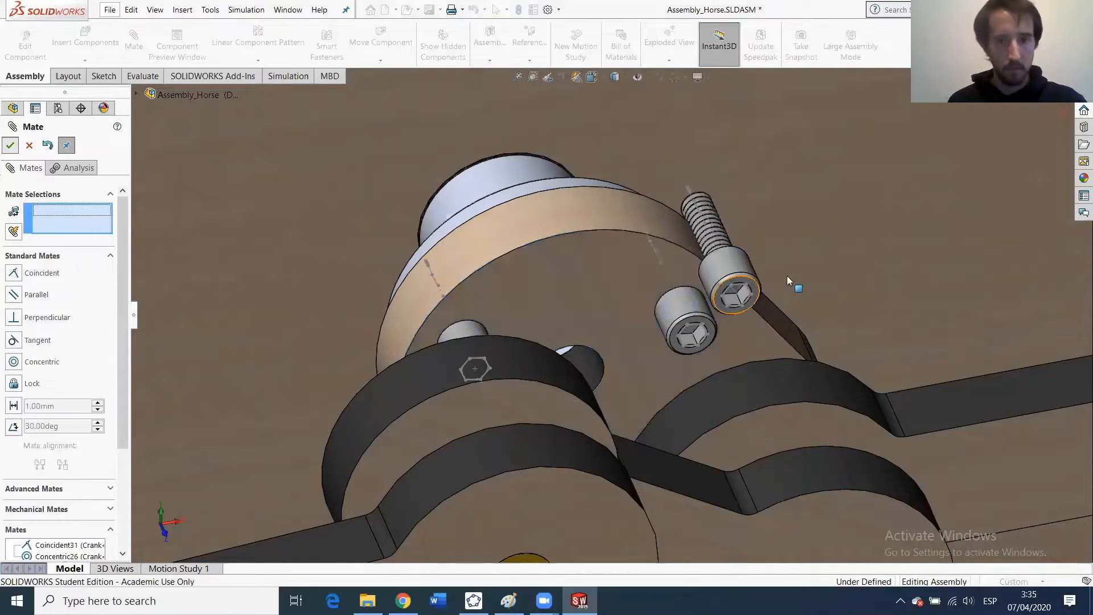
# Add a concentric mate between the unaligned wheel hub set screw's head and the remaining small crank hole, and finish mating.
pyautogui.click(732, 264)
pyautogui.scroll(5, 663, 352)
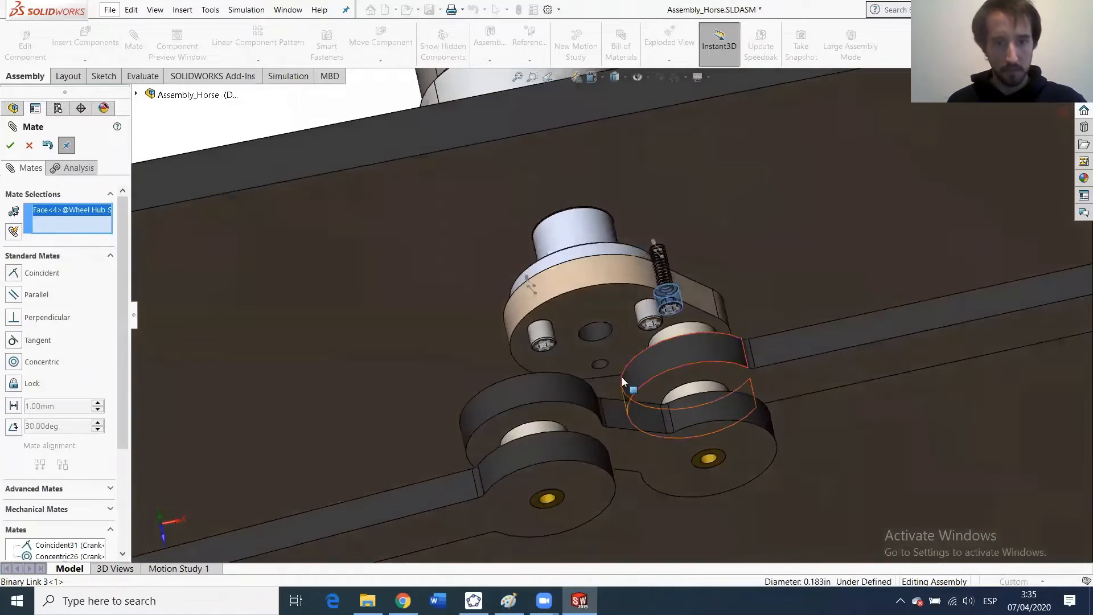
pyautogui.scroll(-3, 622, 382)
pyautogui.click(581, 343)
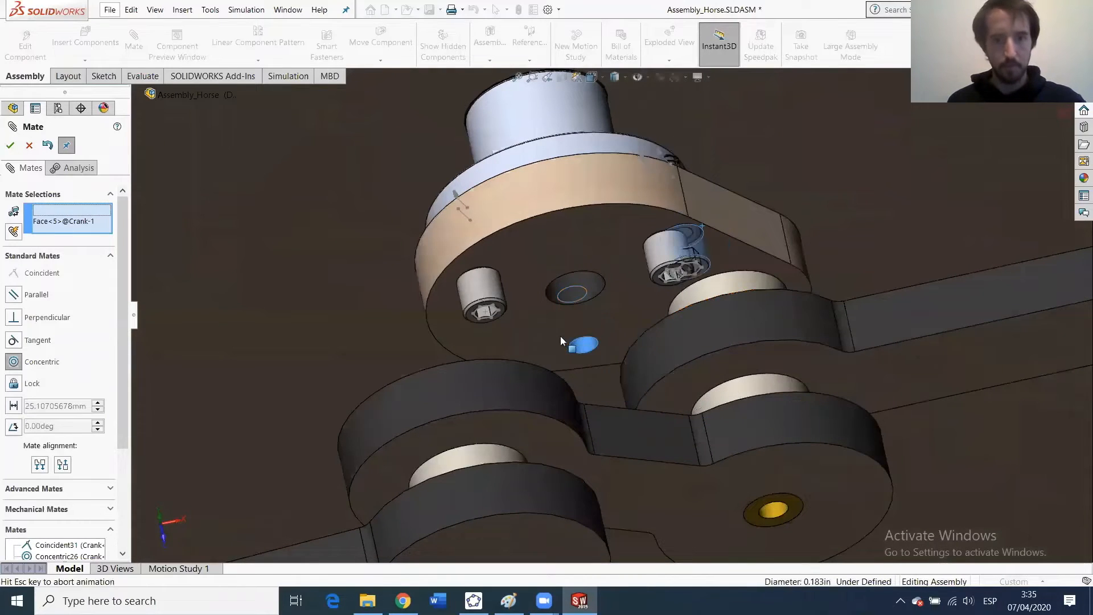
pyautogui.click(10, 145)
pyautogui.scroll(4, 704, 241)
pyautogui.moveTo(504, 214)
pyautogui.mouseDown(button='middle')
pyautogui.moveTo(527, 297)
pyautogui.moveTo(556, 281)
pyautogui.moveTo(574, 300)
pyautogui.moveTo(556, 292)
pyautogui.moveTo(521, 230)
pyautogui.mouseUp(button='middle')
pyautogui.scroll(4, 572, 301)
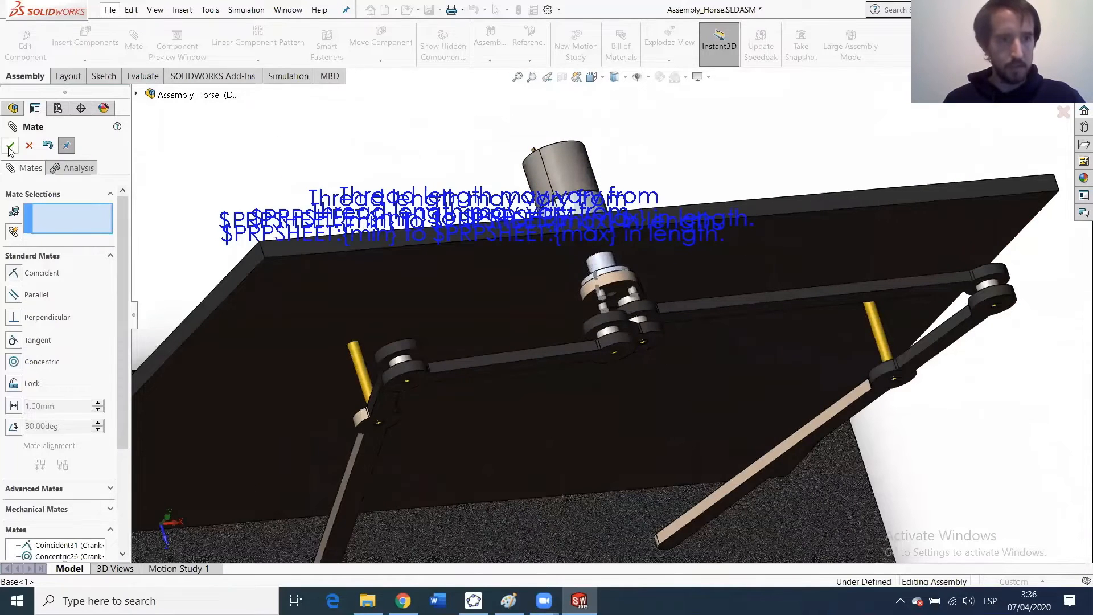
pyautogui.scroll(-5, 612, 303)
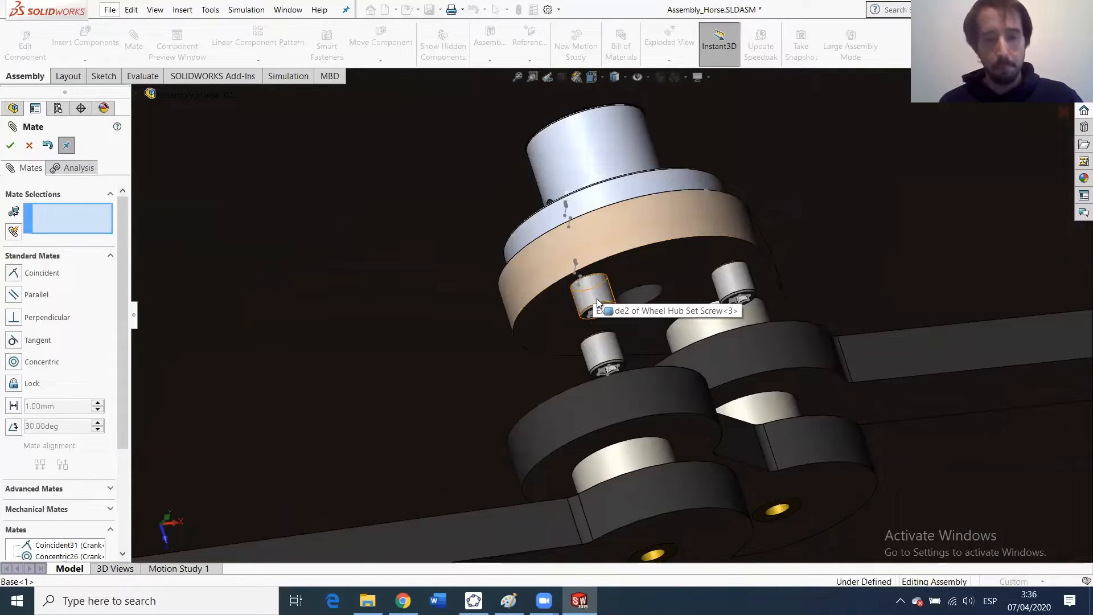
pyautogui.scroll(5, 566, 296)
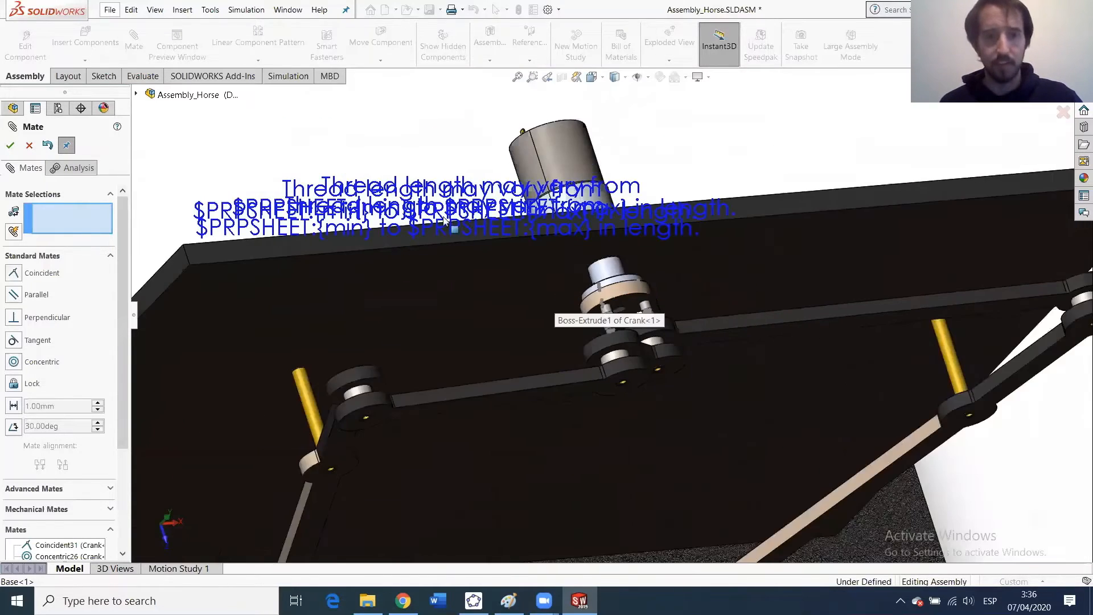
pyautogui.click(11, 146)
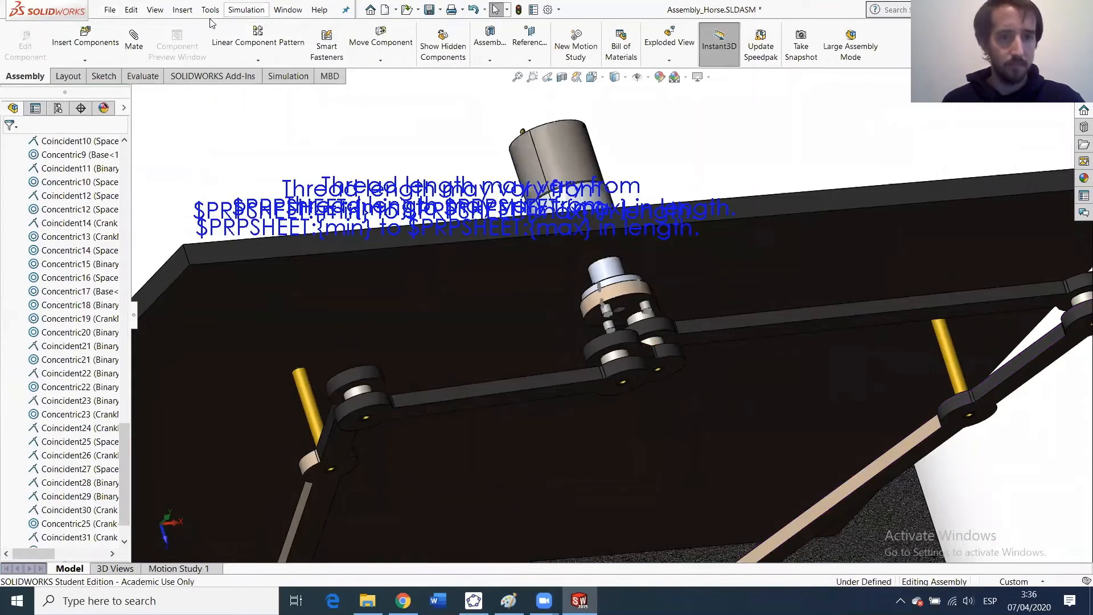
# Hide the component annotations so the thread-length notes no longer cover the assembly.
pyautogui.click(154, 11)
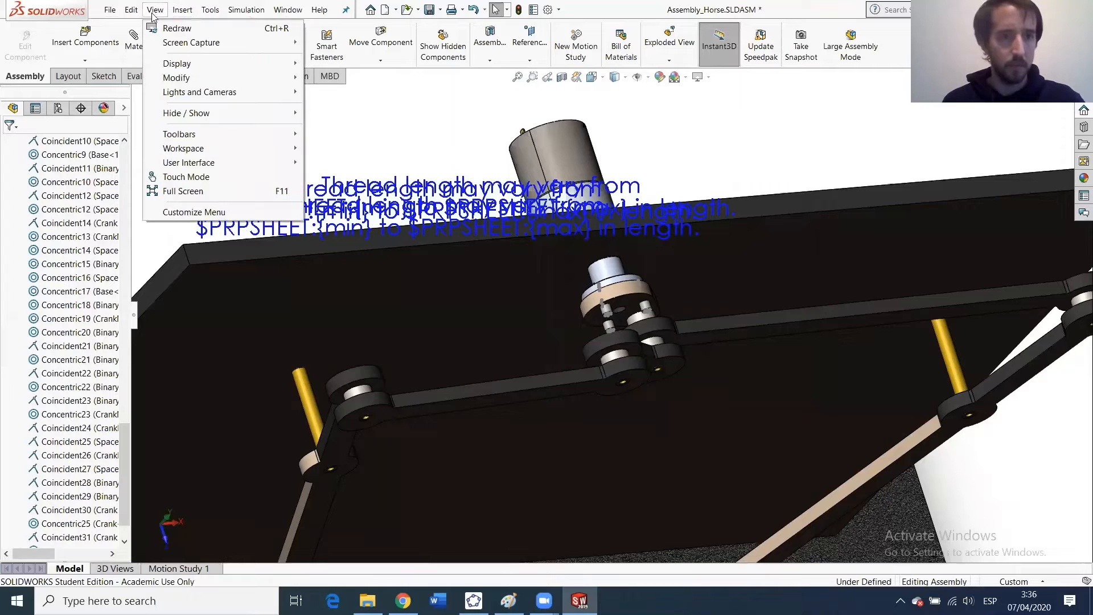
pyautogui.moveTo(207, 117)
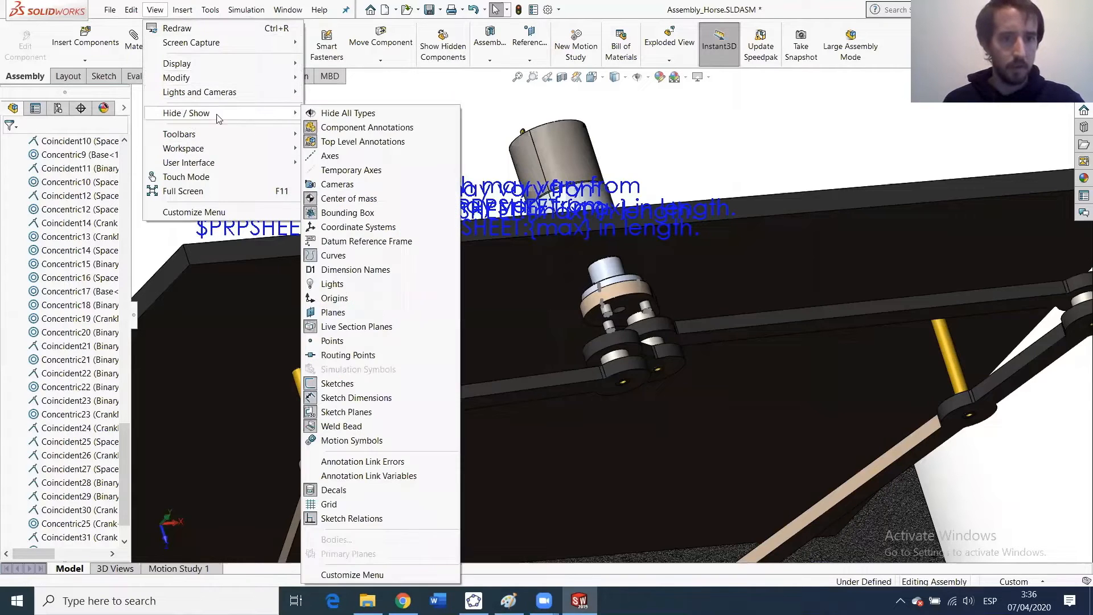
pyautogui.click(370, 128)
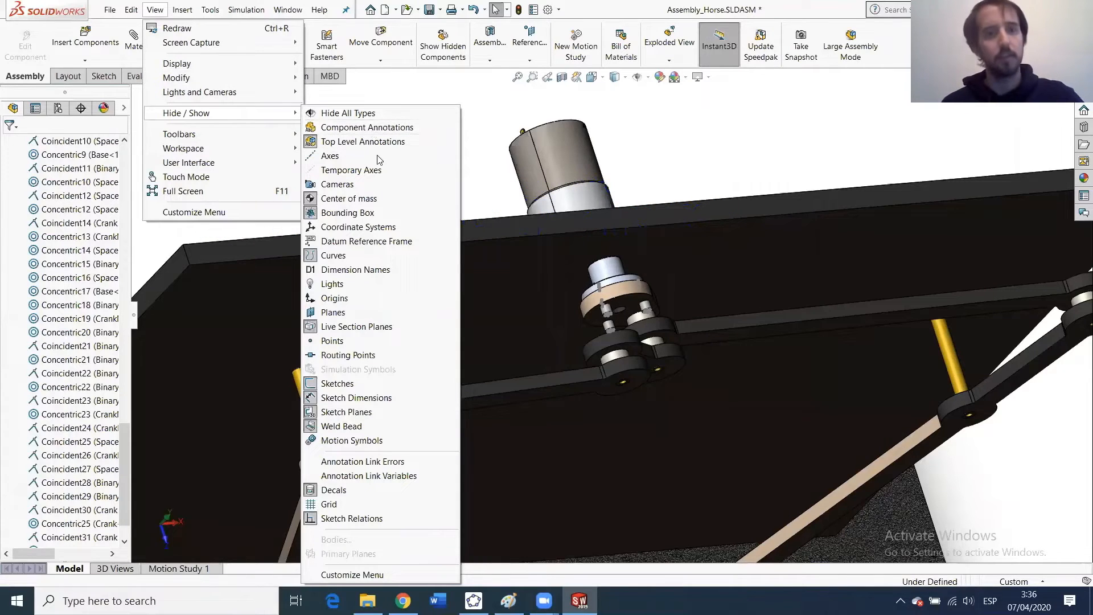
pyautogui.click(351, 130)
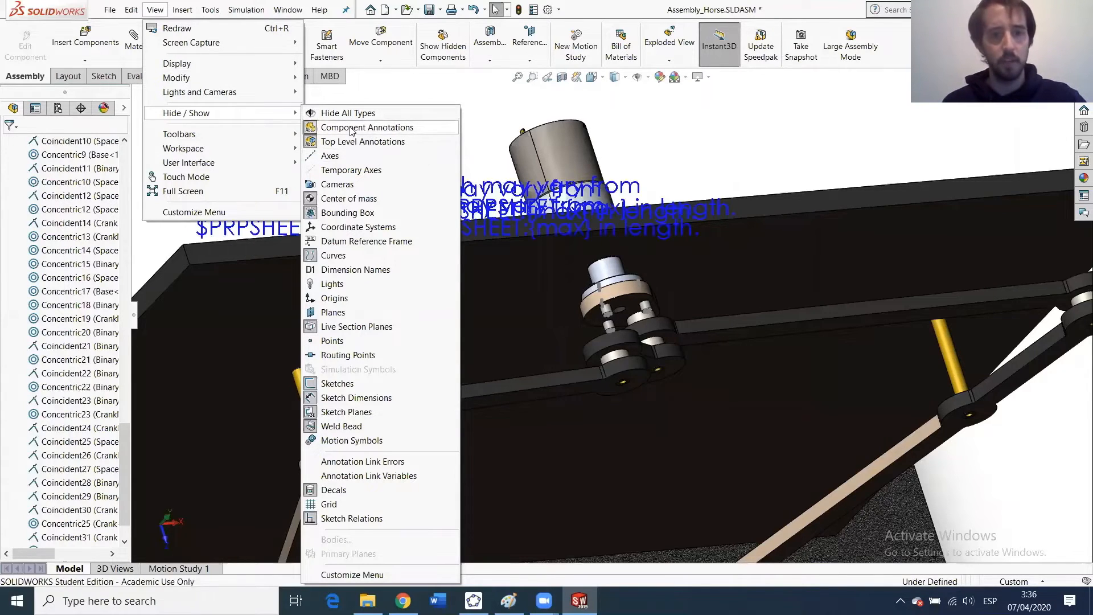
pyautogui.click(351, 130)
pyautogui.click(351, 130)
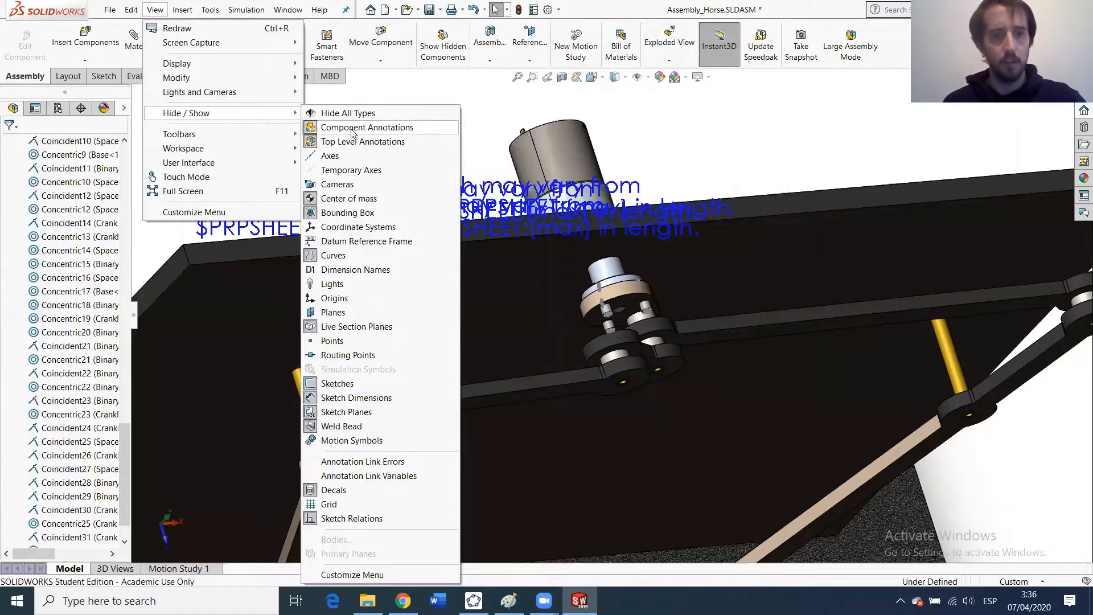
pyautogui.click(354, 130)
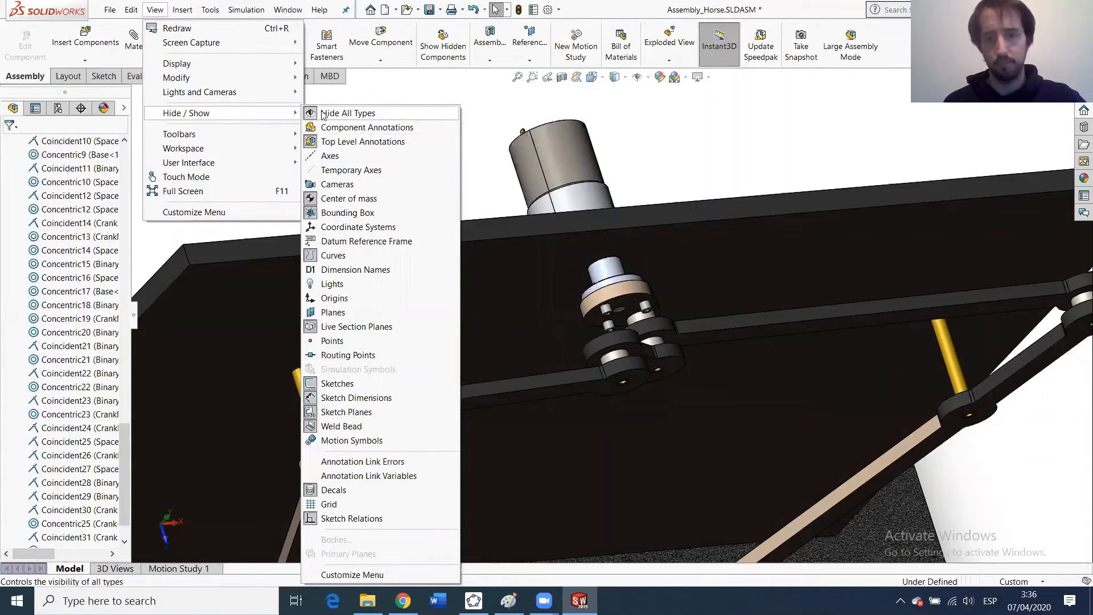
pyautogui.click(424, 93)
# Examine the screw heads on the crank and their clearance to the adjacent links and spacers from several angles.
pyautogui.moveTo(693, 342); pyautogui.dragTo(678, 265, button='middle')
pyautogui.scroll(-4, 646, 279)
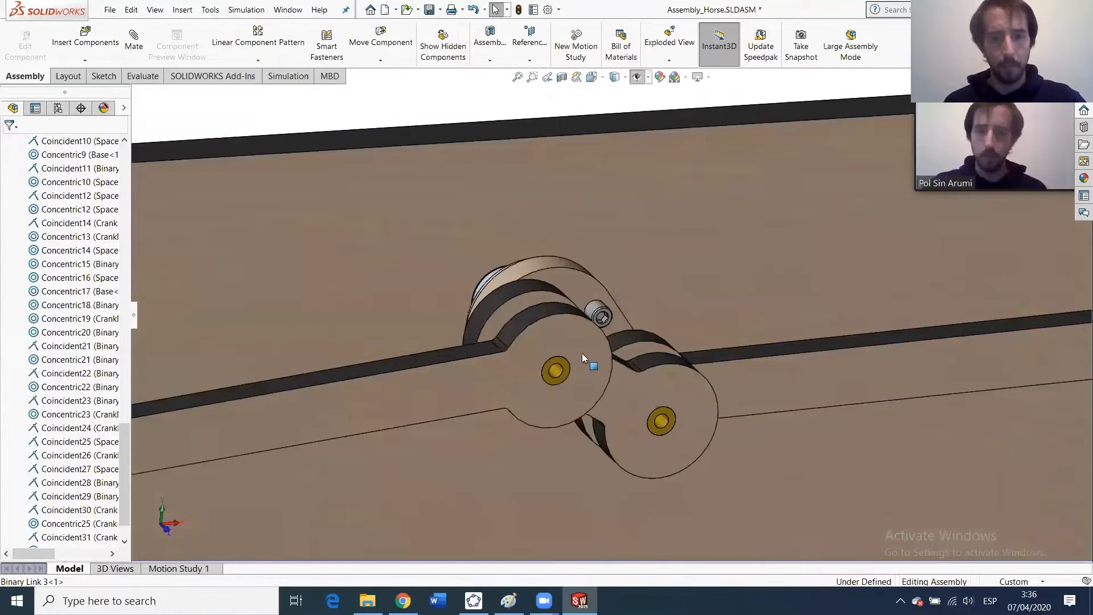
pyautogui.moveTo(577, 351); pyautogui.dragTo(468, 323, button='middle')
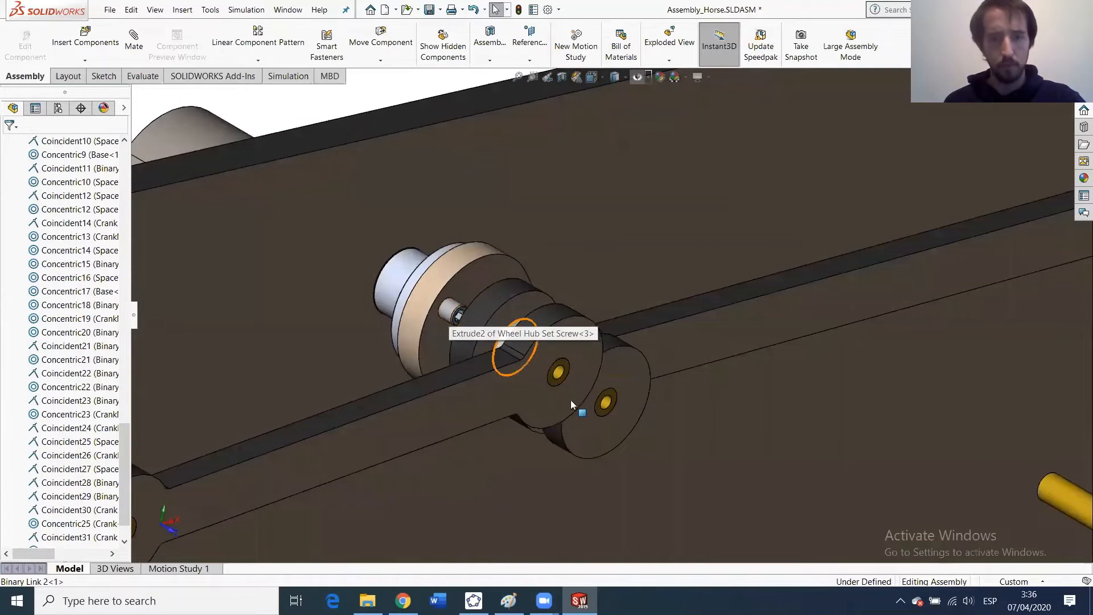
pyautogui.moveTo(535, 378); pyautogui.dragTo(513, 334, button='middle')
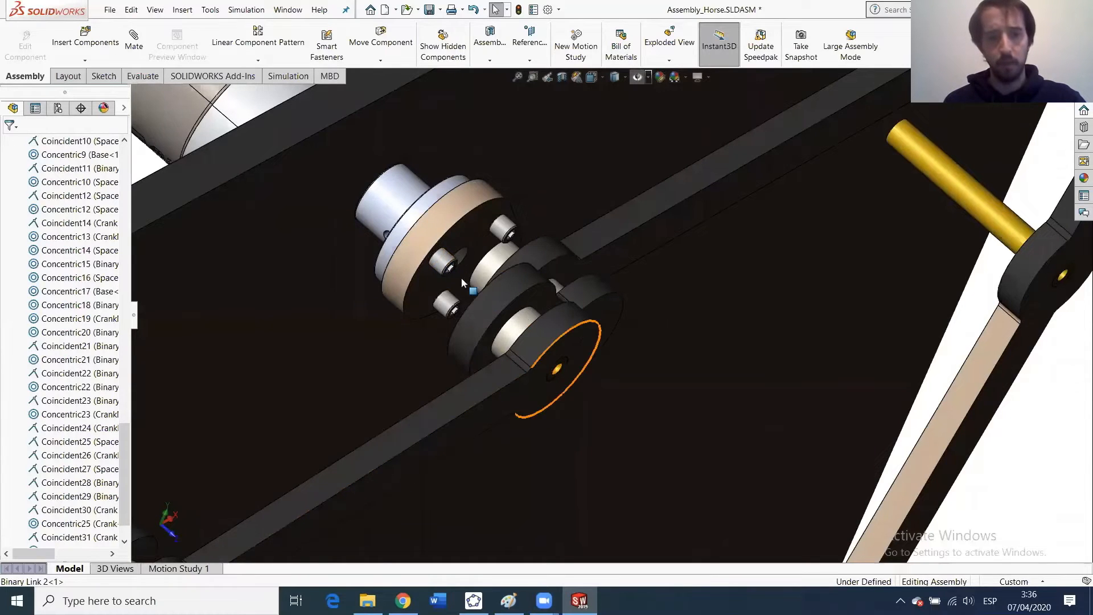
pyautogui.click(557, 369)
pyautogui.moveTo(512, 344); pyautogui.dragTo(497, 323, button='middle')
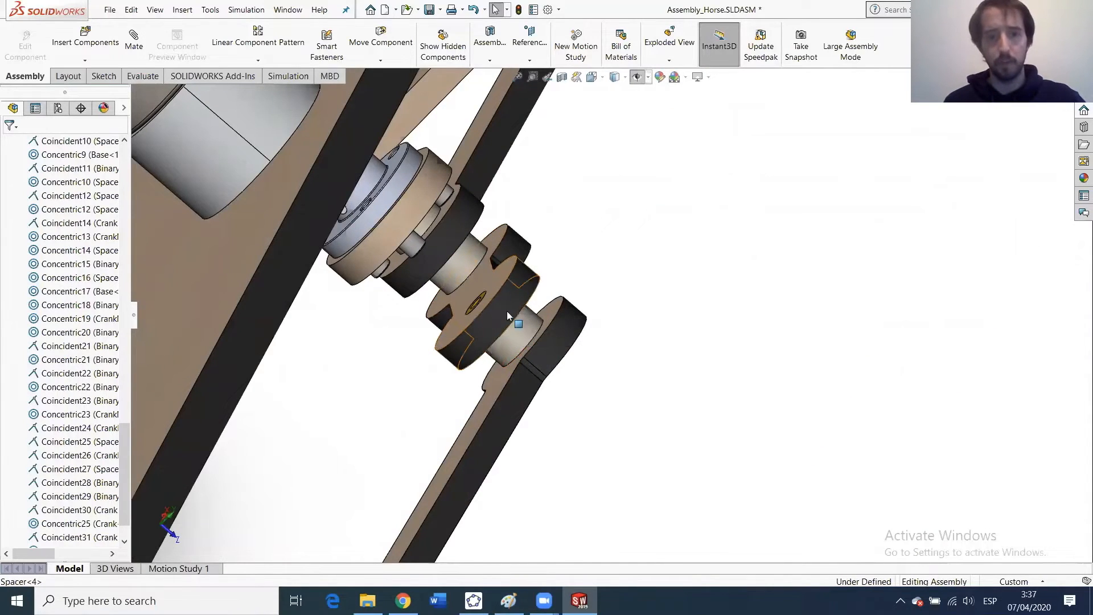
pyautogui.moveTo(489, 310); pyautogui.dragTo(642, 349, button='middle')
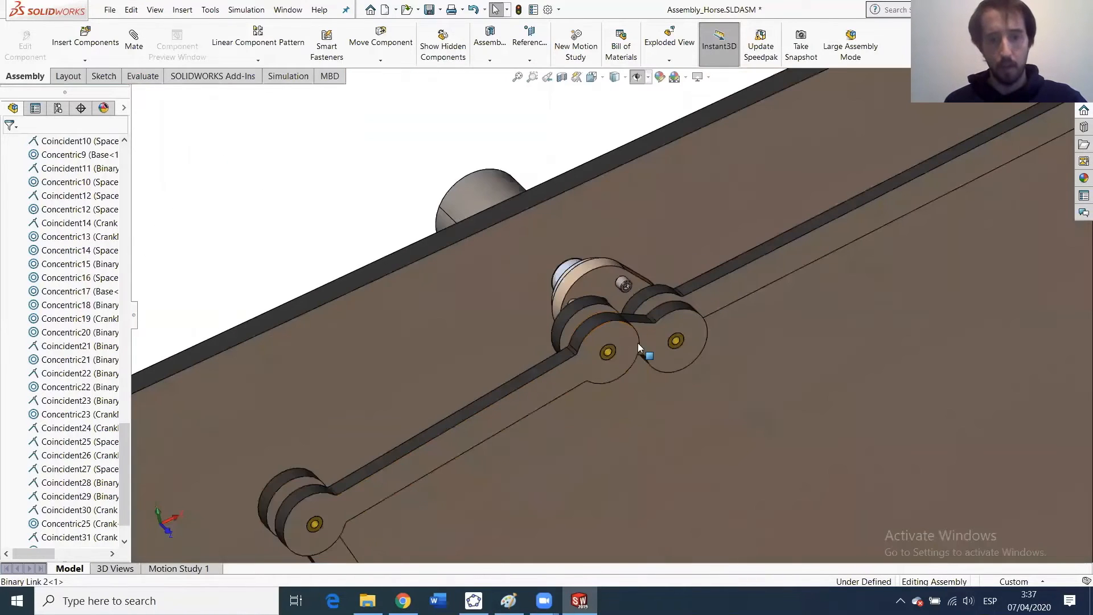
pyautogui.scroll(-3, 660, 328)
# Examine how CrankMod, Binary Link 2 and the other links stack at their joints across the linkage.
pyautogui.rightClick(657, 331)
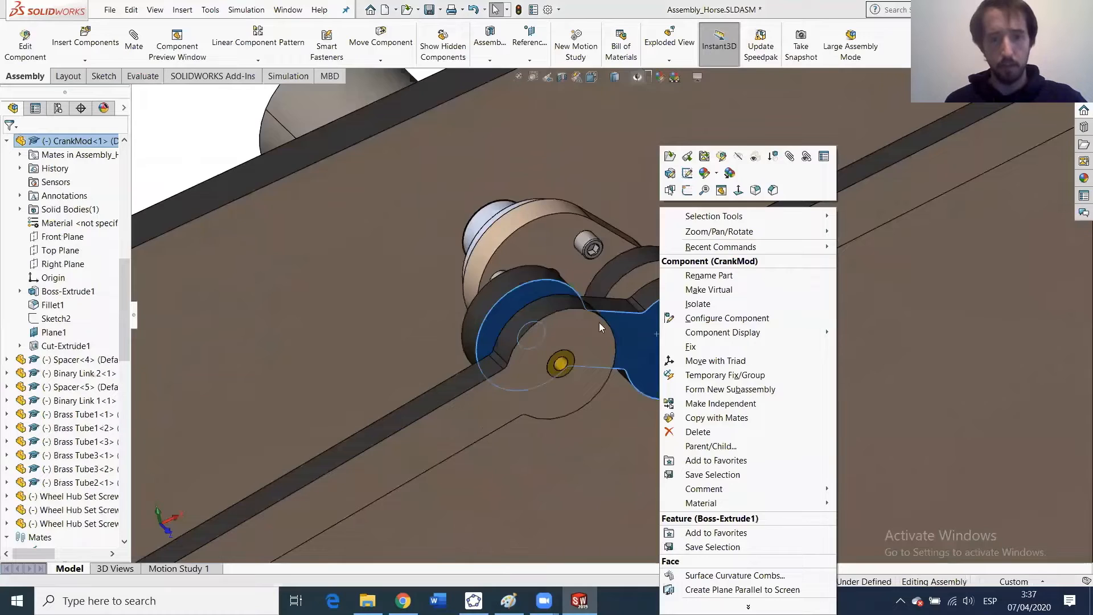
pyautogui.scroll(2, 595, 325)
pyautogui.click(578, 340)
pyautogui.scroll(2, 622, 273)
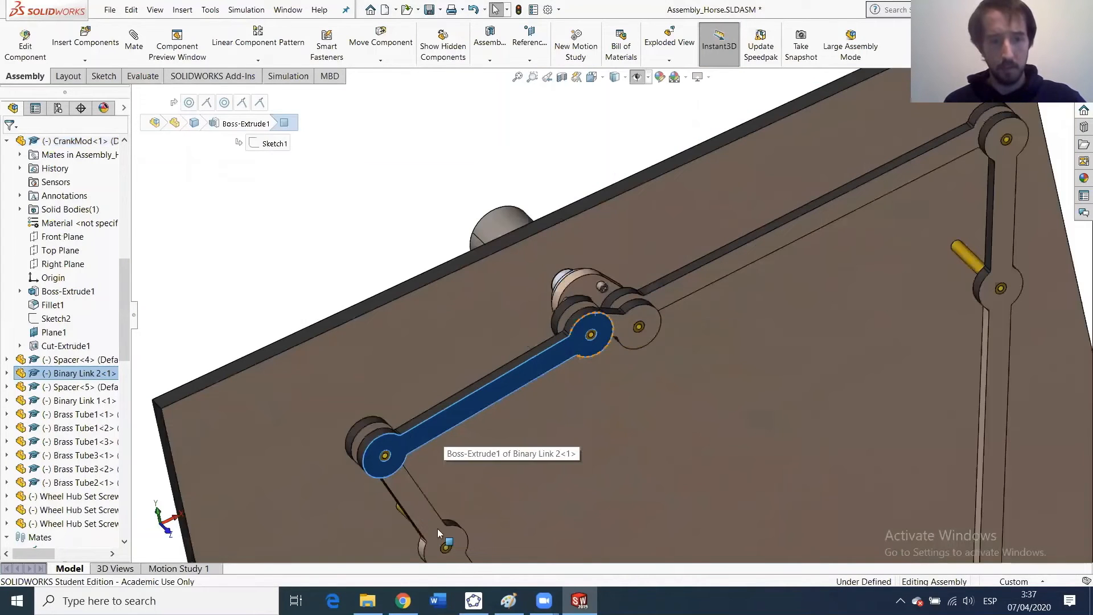
pyautogui.moveTo(444, 530); pyautogui.dragTo(479, 522, button='middle')
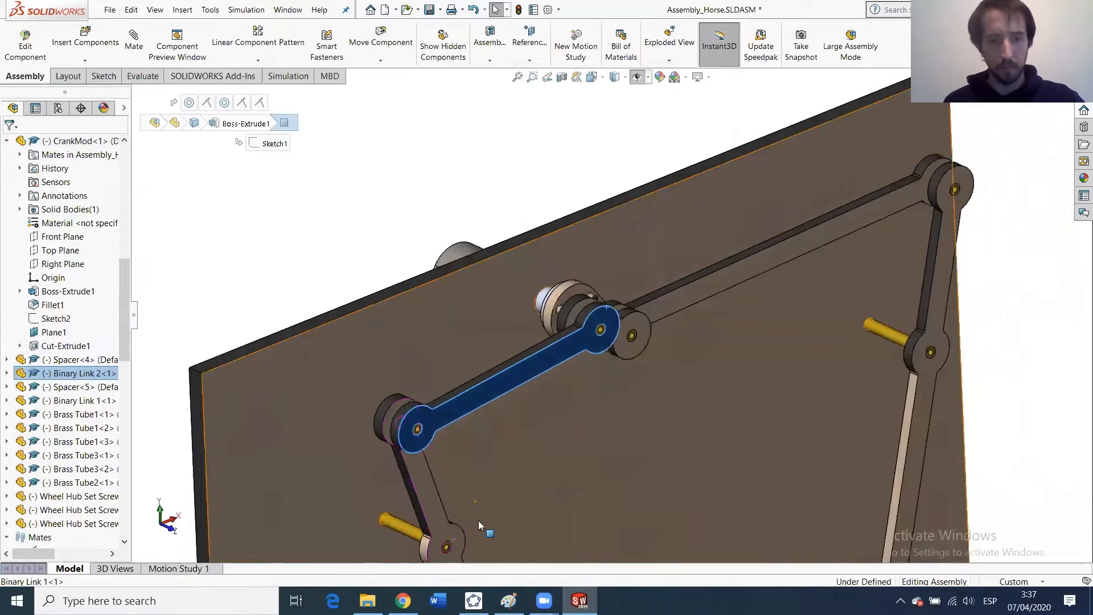
pyautogui.scroll(-3, 478, 523)
pyautogui.scroll(5, 623, 418)
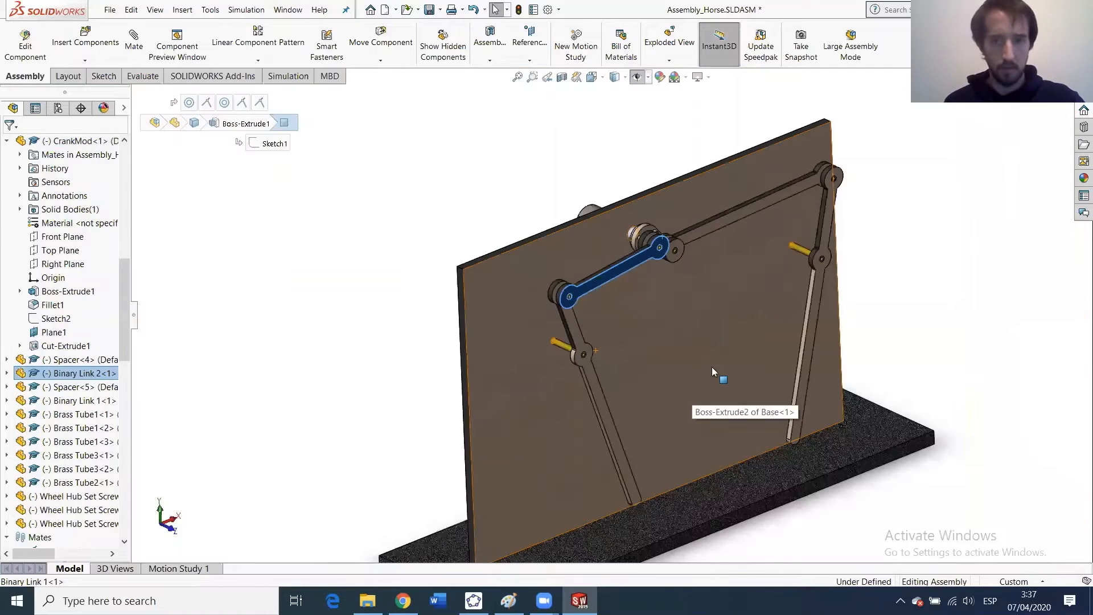
pyautogui.scroll(-3, 785, 267)
pyautogui.scroll(5, 761, 256)
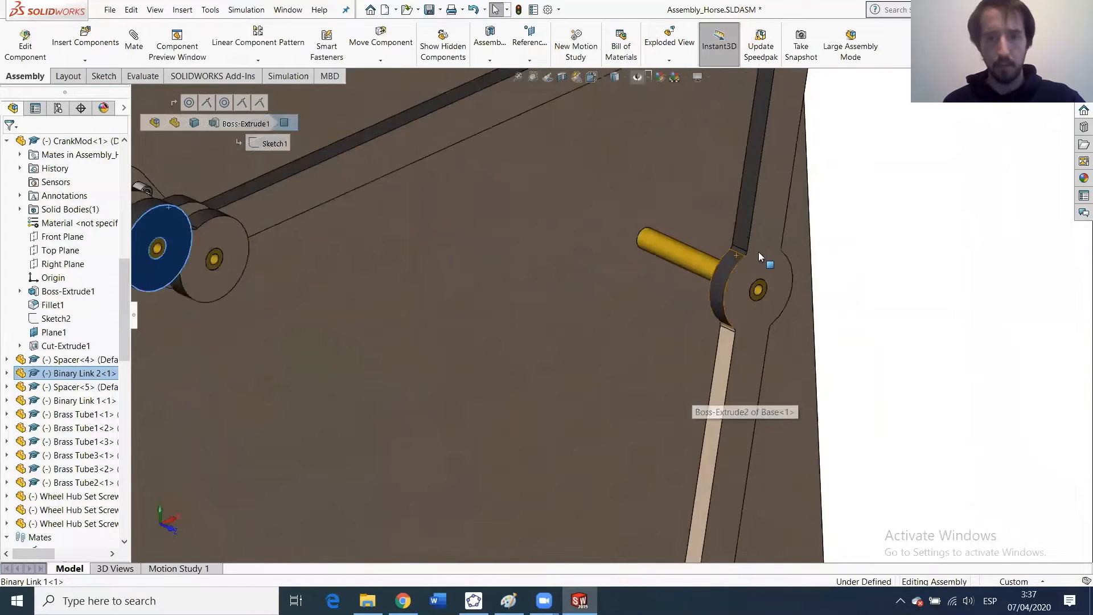
pyautogui.scroll(-4, 669, 216)
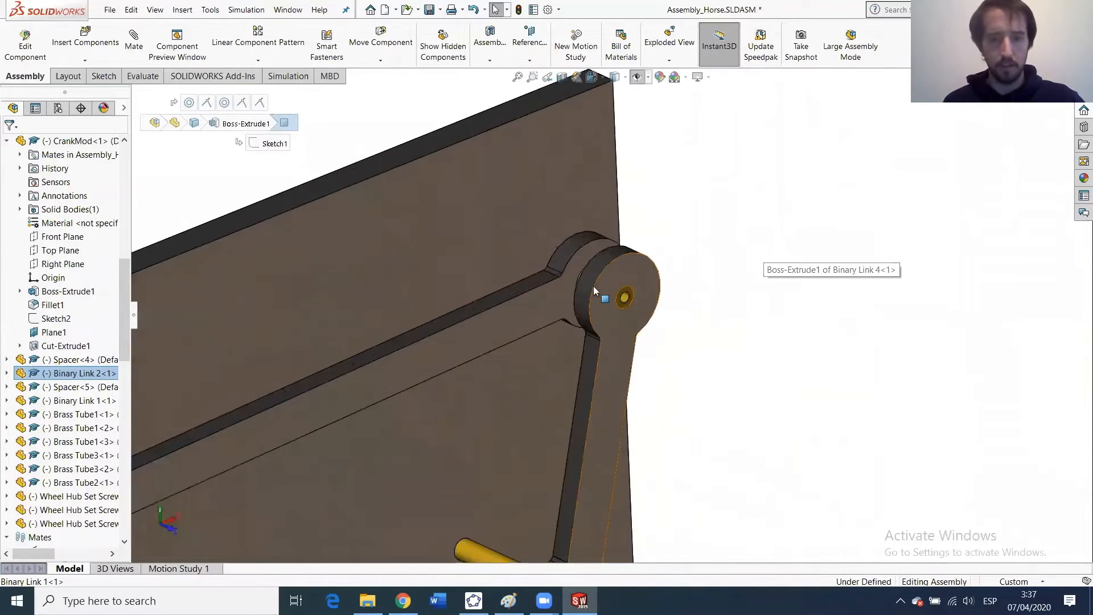
pyautogui.scroll(4, 354, 405)
pyautogui.scroll(-5, 455, 387)
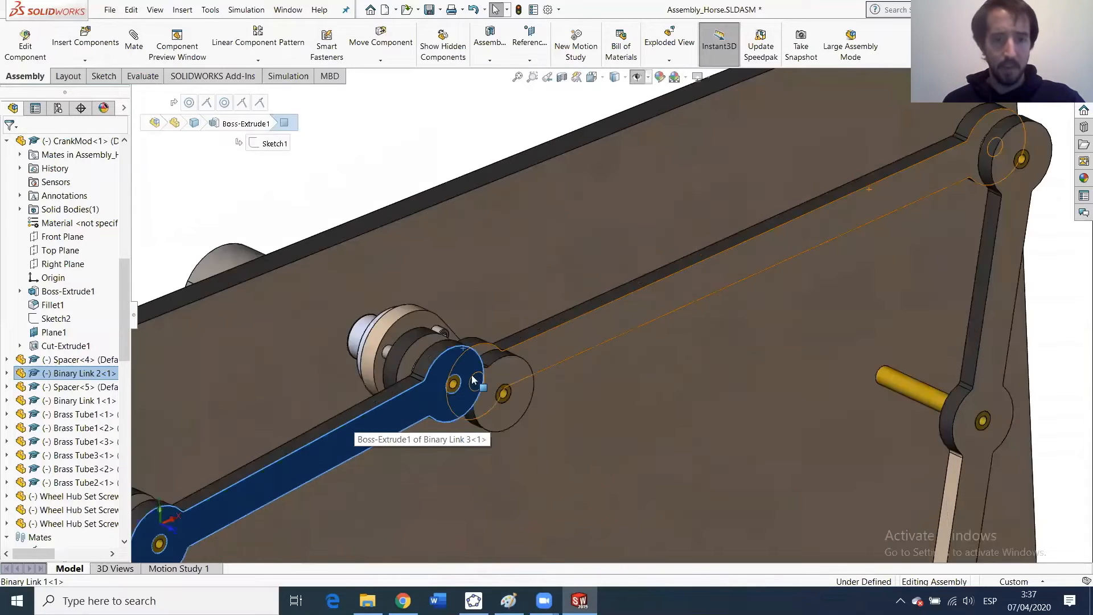
# Examine the small side hole in CrankMod's rounded end, its brass tube and the surrounding crank joint.
pyautogui.scroll(-8, 453, 386)
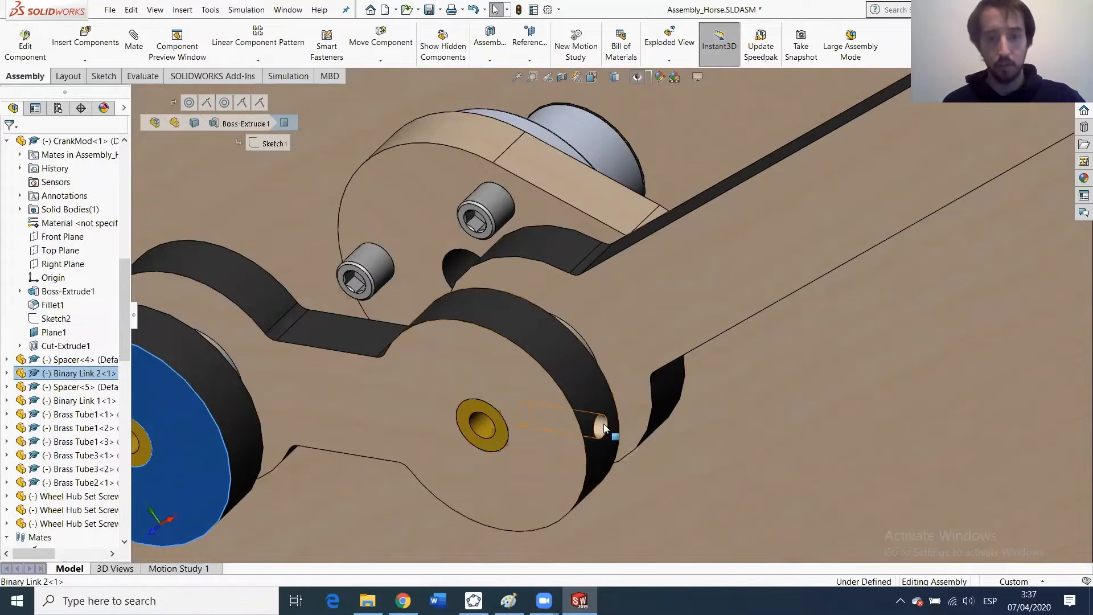
pyautogui.moveTo(571, 428); pyautogui.dragTo(491, 435, button='middle')
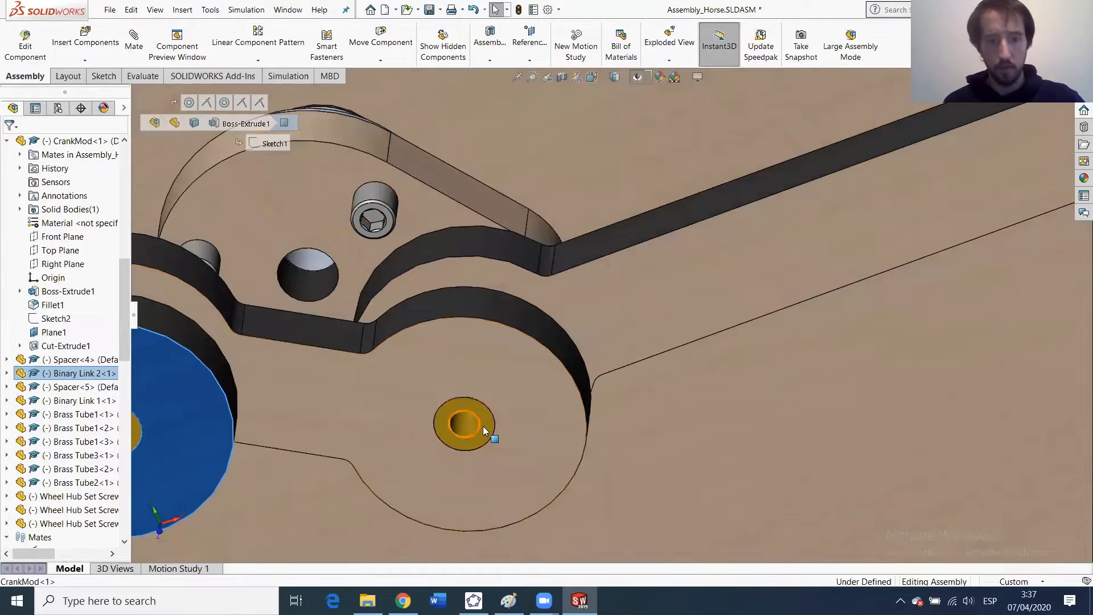
pyautogui.moveTo(470, 361); pyautogui.dragTo(806, 246, button='middle')
pyautogui.scroll(2, 707, 370)
pyautogui.scroll(10, 707, 370)
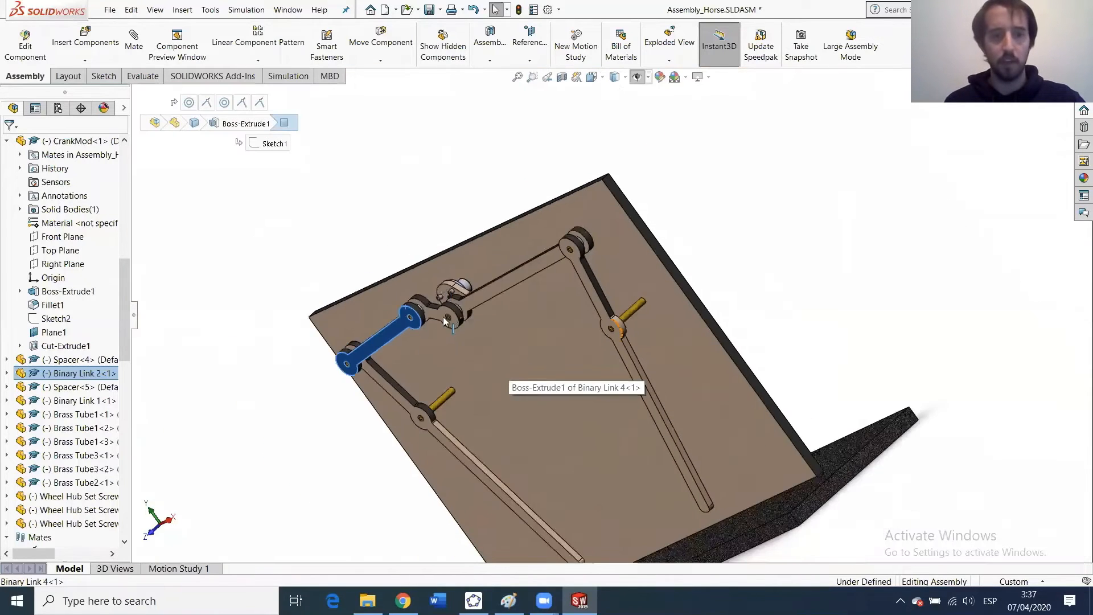
pyautogui.scroll(-5, 442, 317)
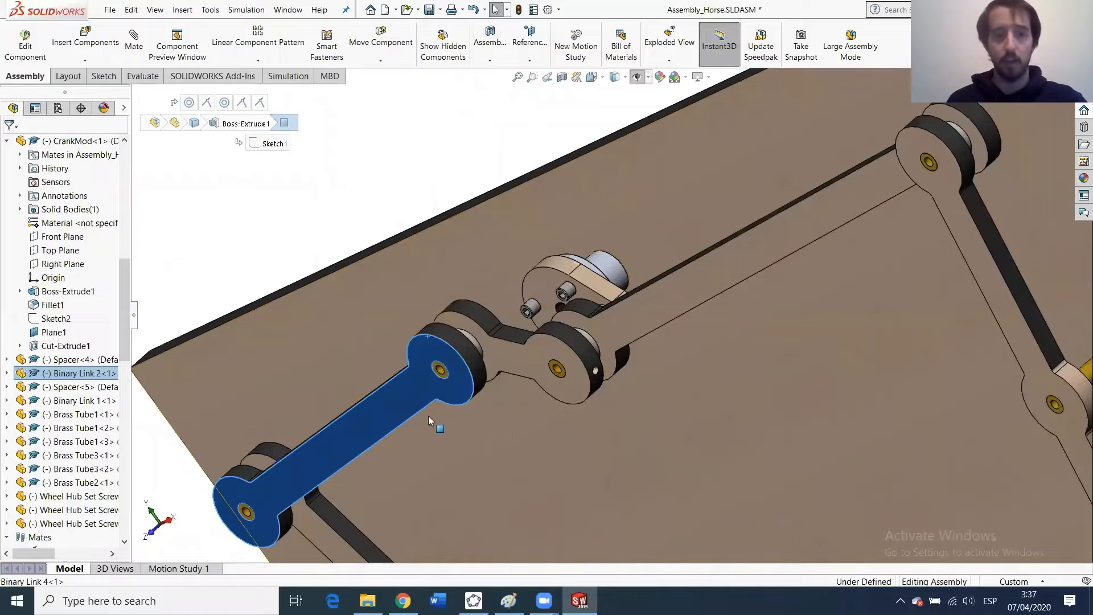
pyautogui.scroll(5, 428, 416)
pyautogui.moveTo(550, 354); pyautogui.dragTo(596, 330, button='middle')
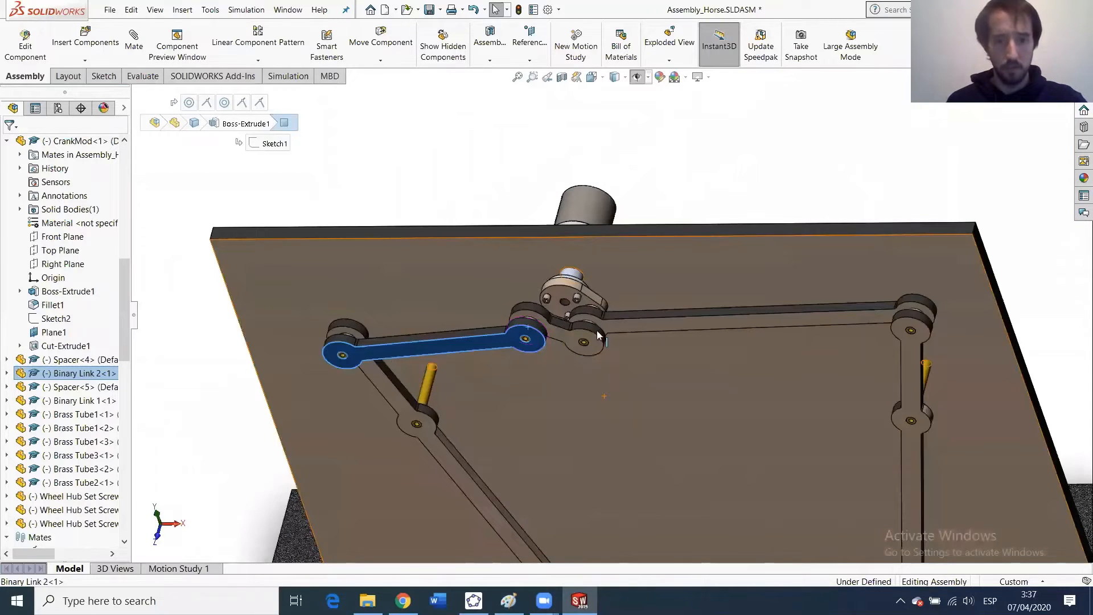
pyautogui.scroll(-5, 596, 330)
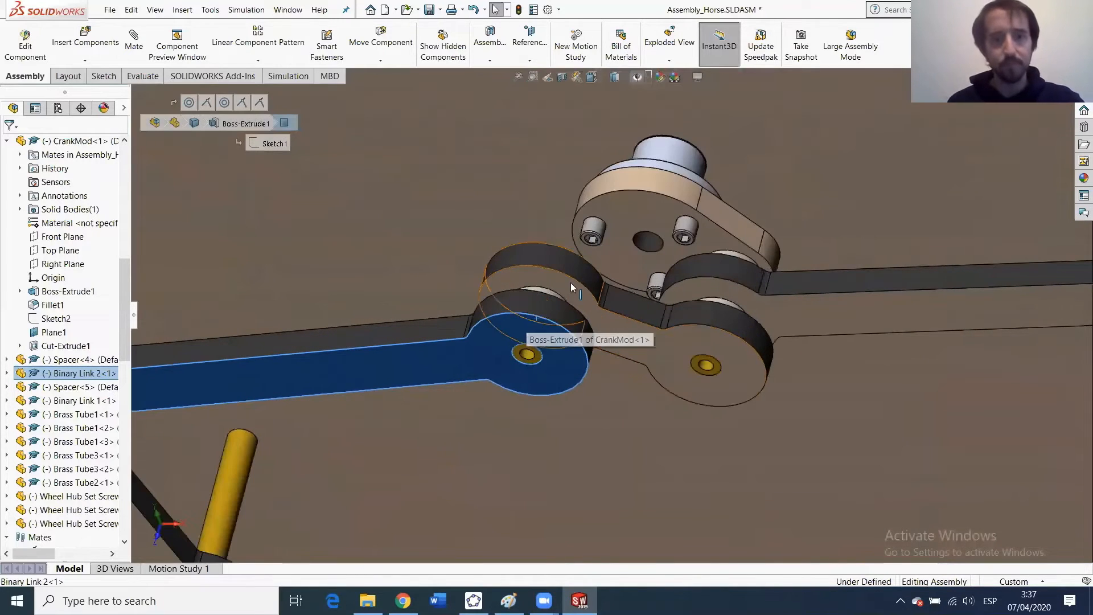
pyautogui.scroll(2, 592, 284)
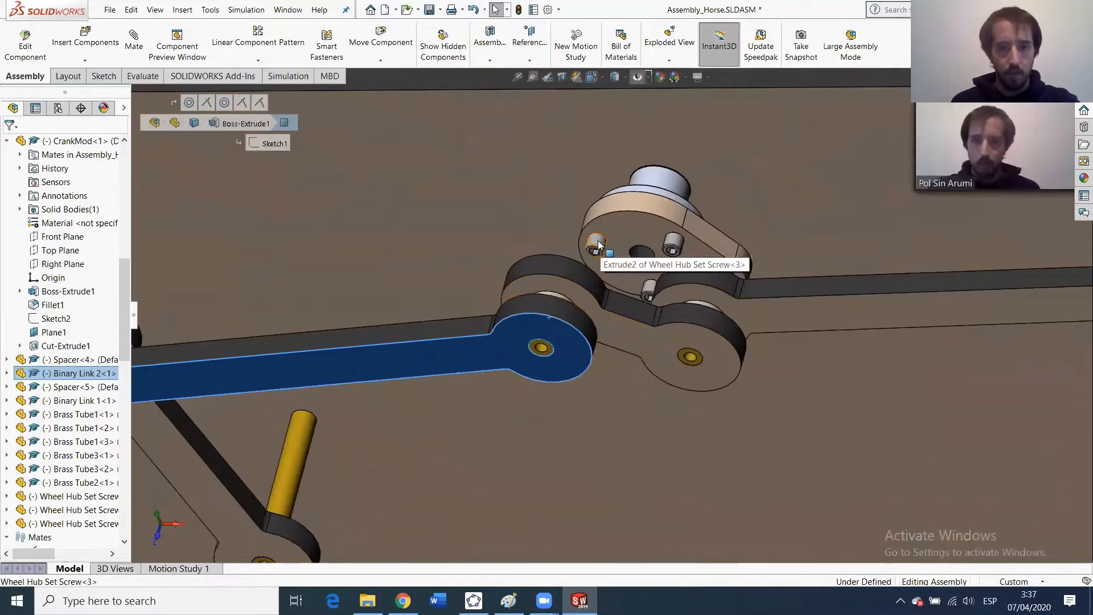
# Switch to File Explorer and rename Wheel Hub Set Screw.SLDPRT in the MAE 183 SolidWorks Templates folder as Wheel Hub Set Screw1.SLDPRT.
pyautogui.click(600, 244)
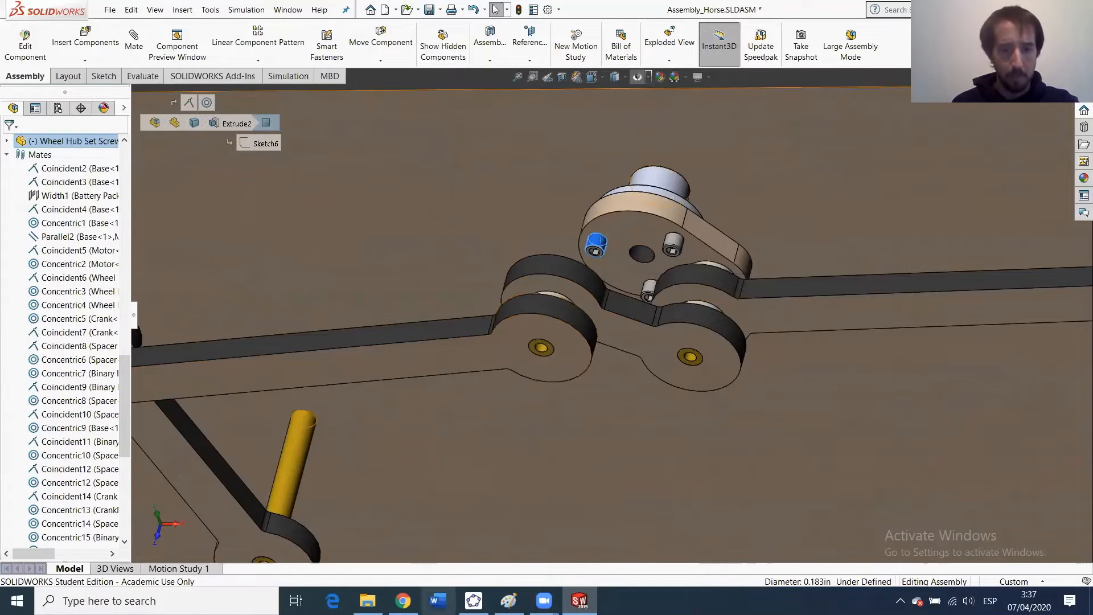
pyautogui.click(367, 600)
pyautogui.scroll(1, 516, 311)
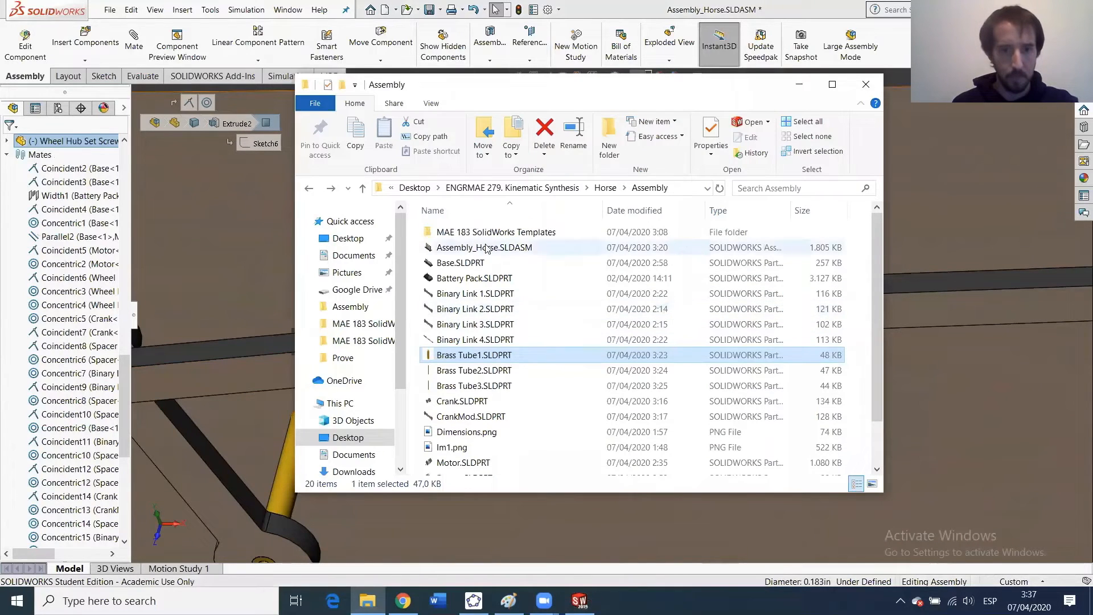
pyautogui.doubleClick(486, 239)
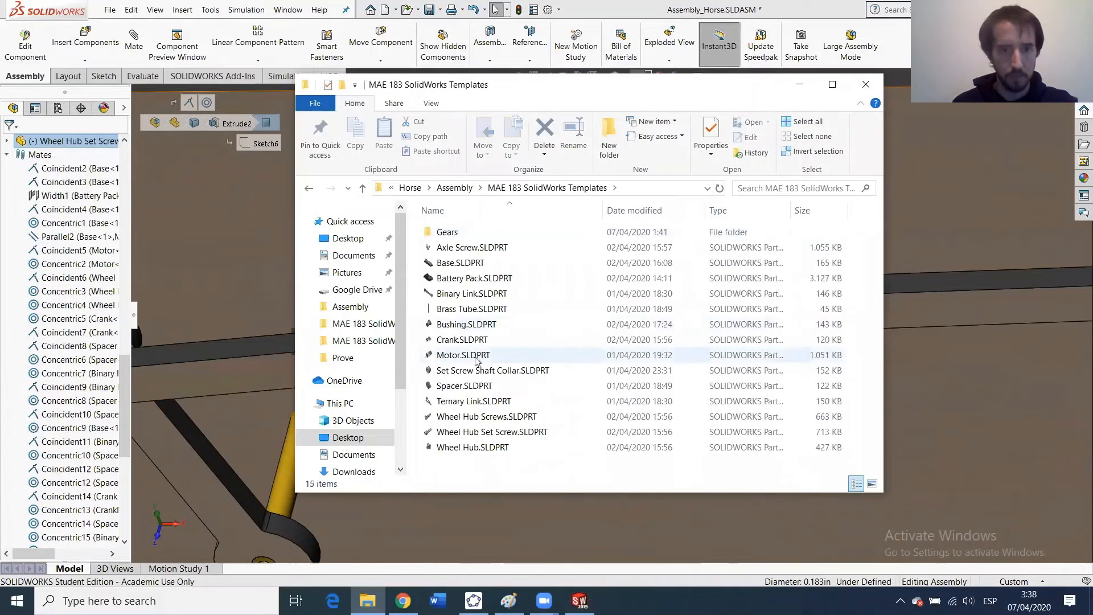
pyautogui.click(472, 434)
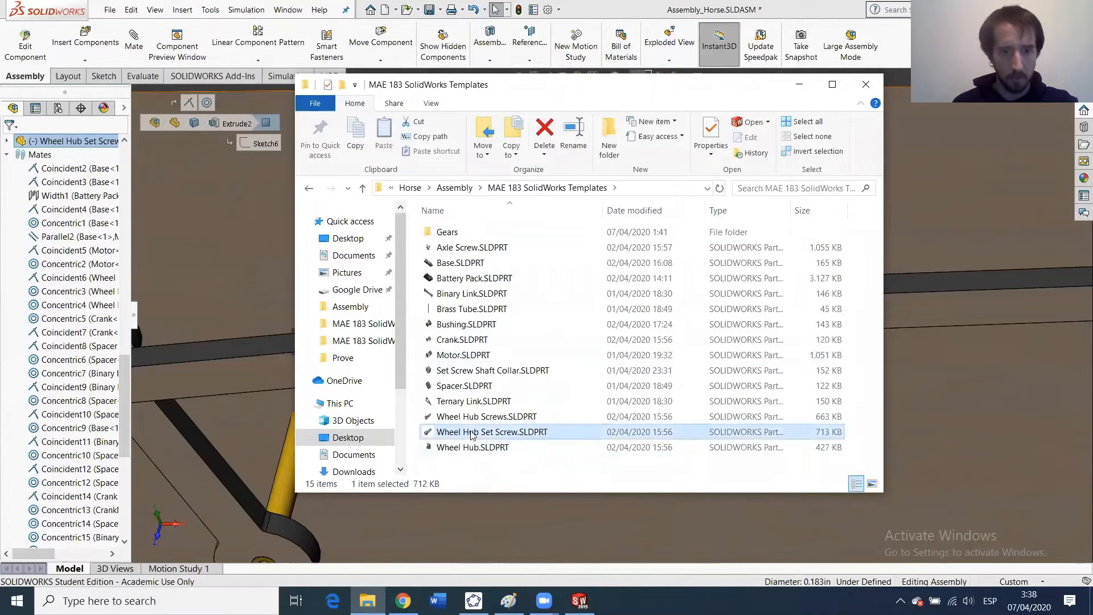
pyautogui.click(514, 433)
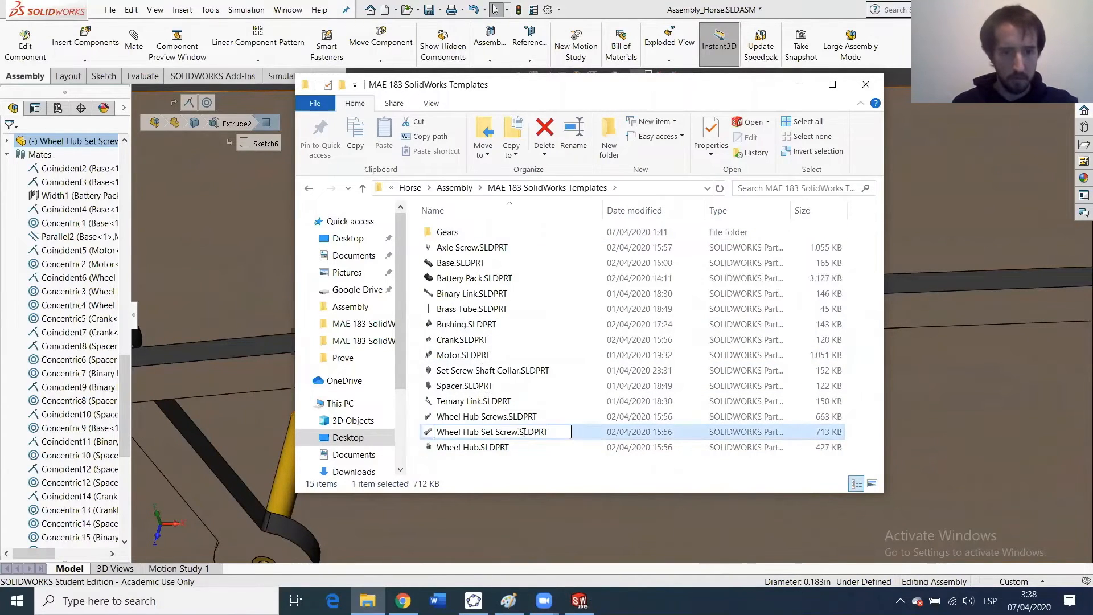
pyautogui.write('1')
pyautogui.press('Return')
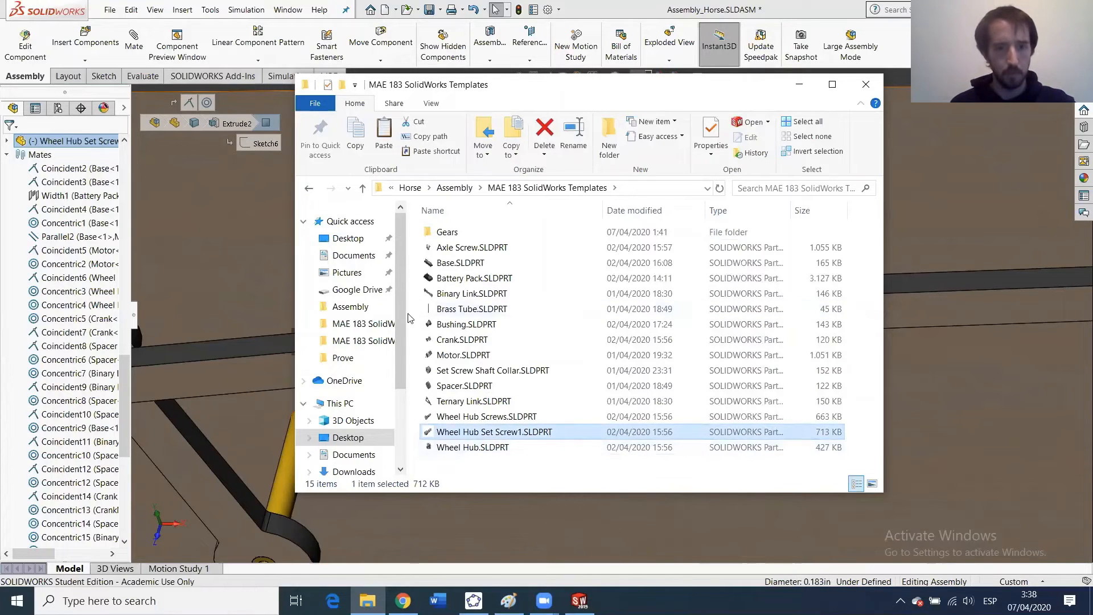
# Paste a copy of Wheel Hub Set Screw1.SLDPRT into the horse project's Assembly folder.
pyautogui.click(308, 188)
pyautogui.scroll(-2, 460, 444)
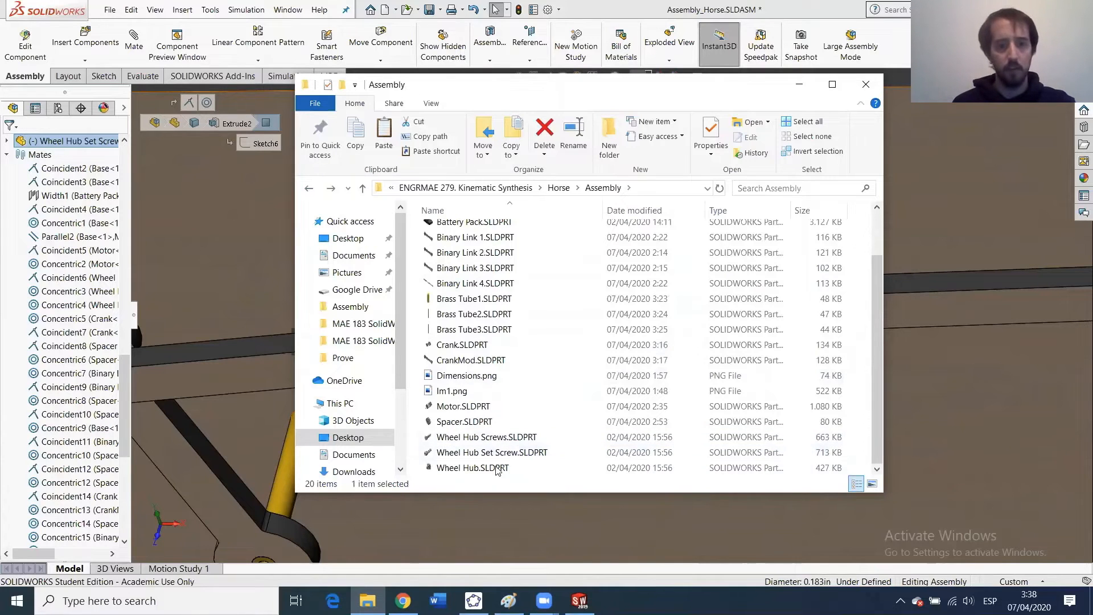
pyautogui.click(996, 226)
pyautogui.click(656, 253)
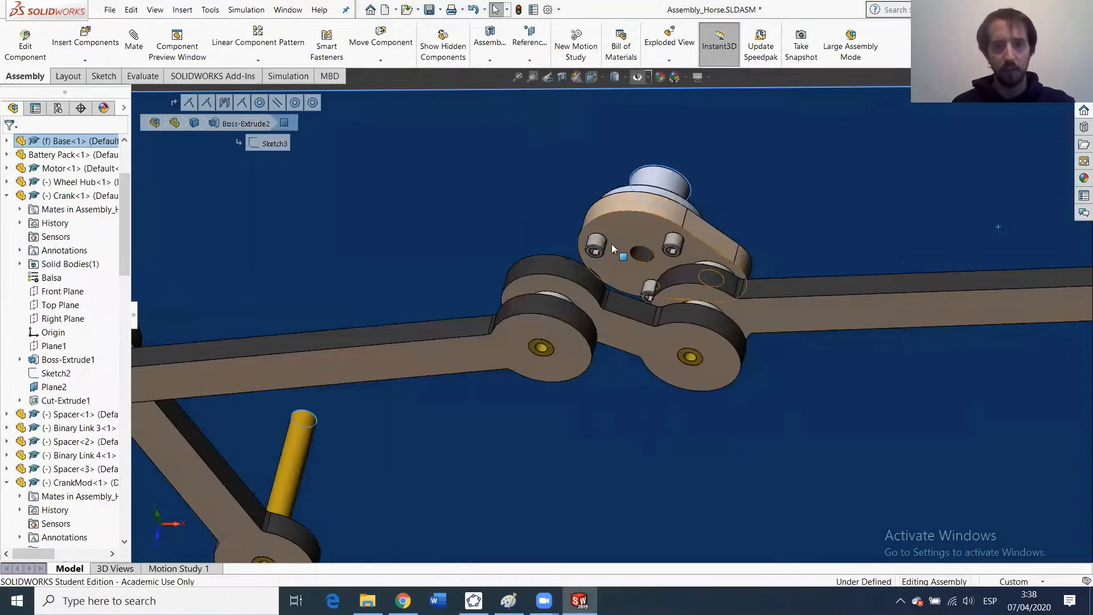
pyautogui.moveTo(652, 294); pyautogui.dragTo(540, 353)
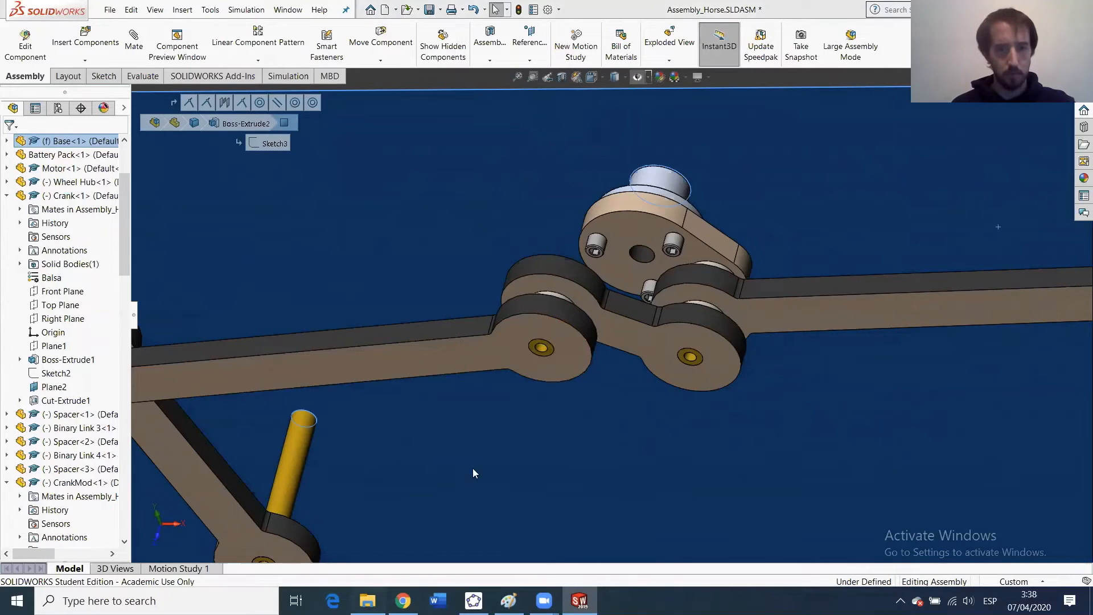
pyautogui.click(368, 600)
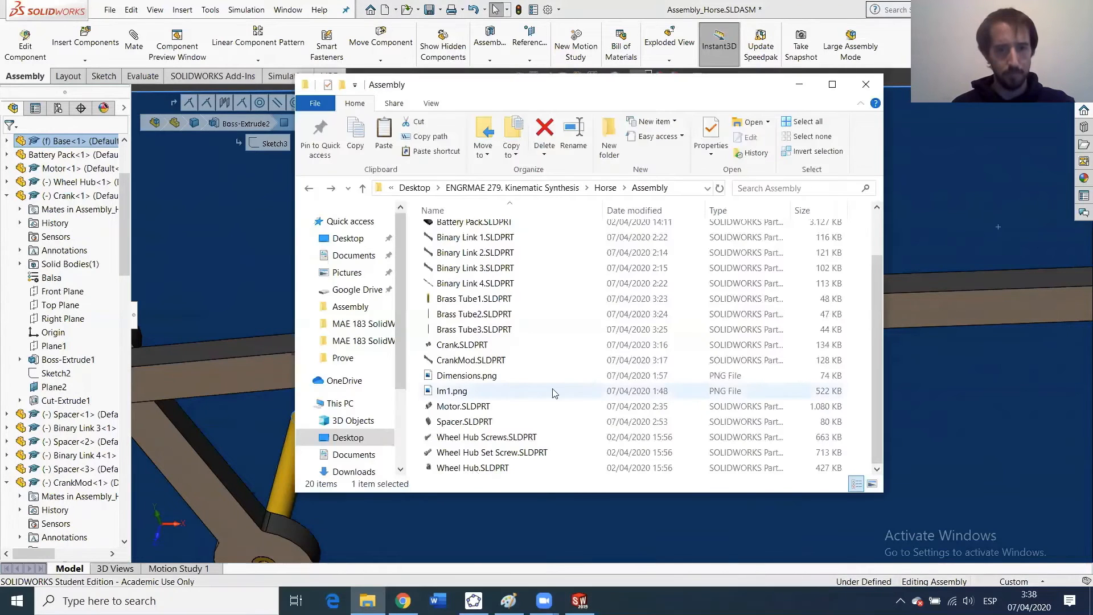
pyautogui.click(859, 418)
pyautogui.hotkey('ctrl', 'v')
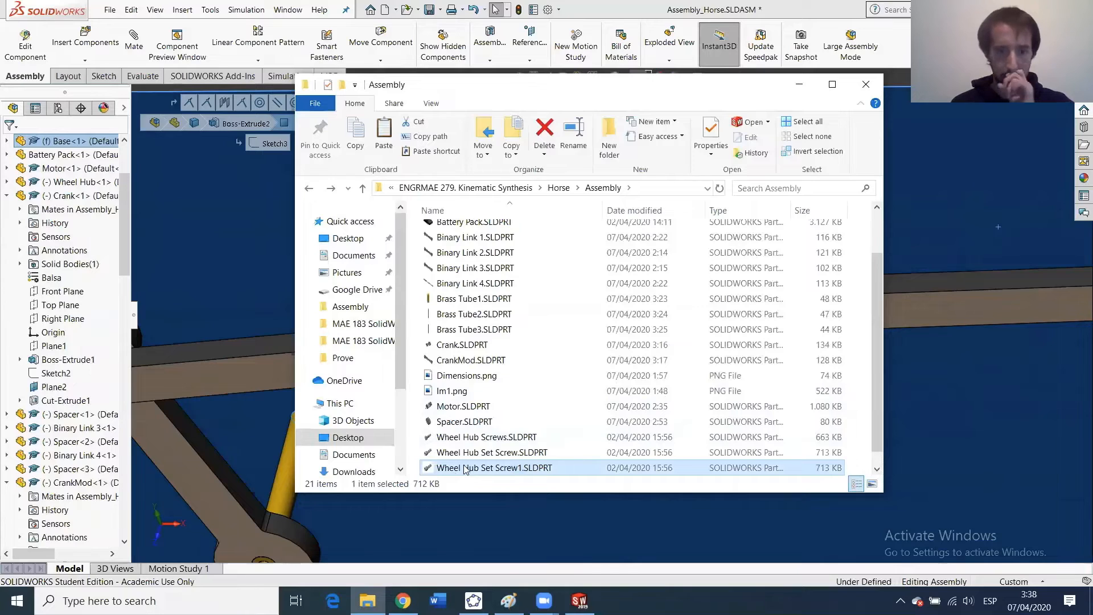
# Open Wheel Hub Set Screw1 in SOLIDWORKS and display the dimensions of its threaded shank's Extrude1 feature.
pyautogui.doubleClick(507, 472)
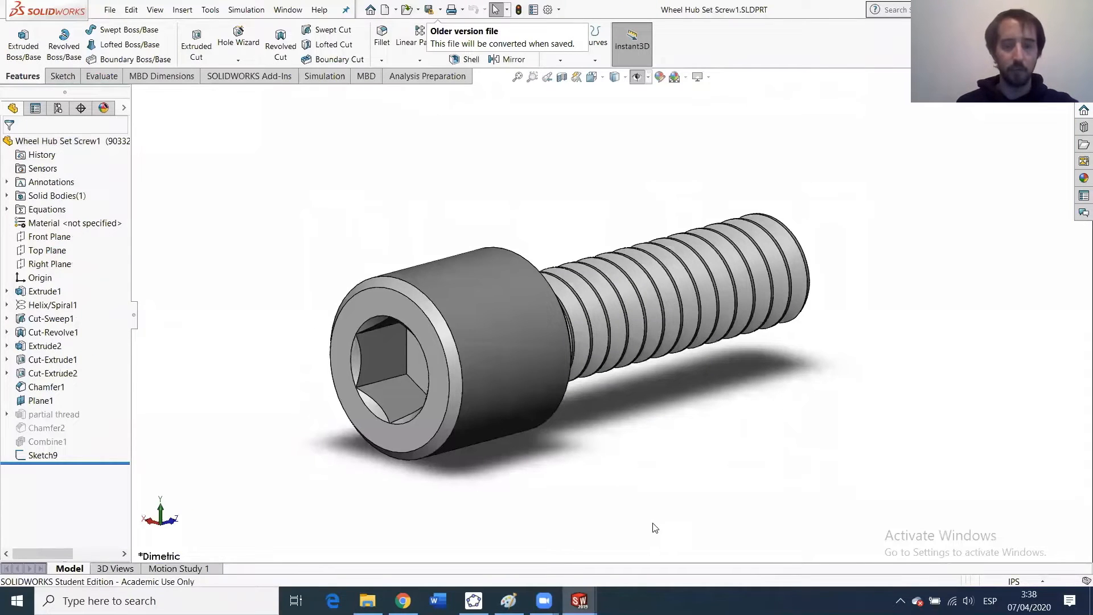
pyautogui.scroll(3, 626, 451)
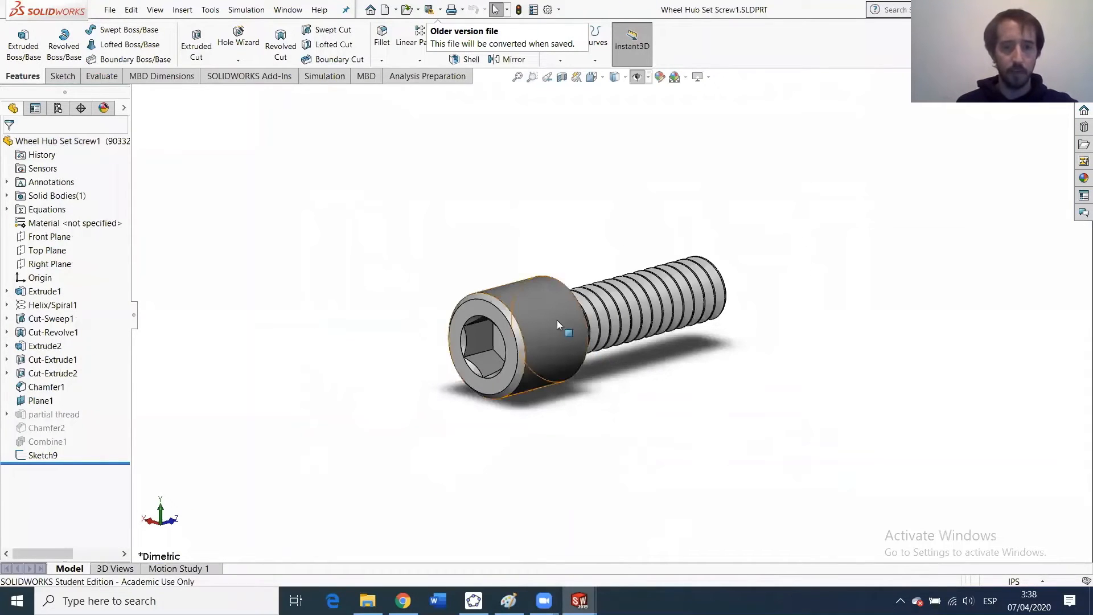
pyautogui.moveTo(542, 358); pyautogui.dragTo(532, 396, button='middle')
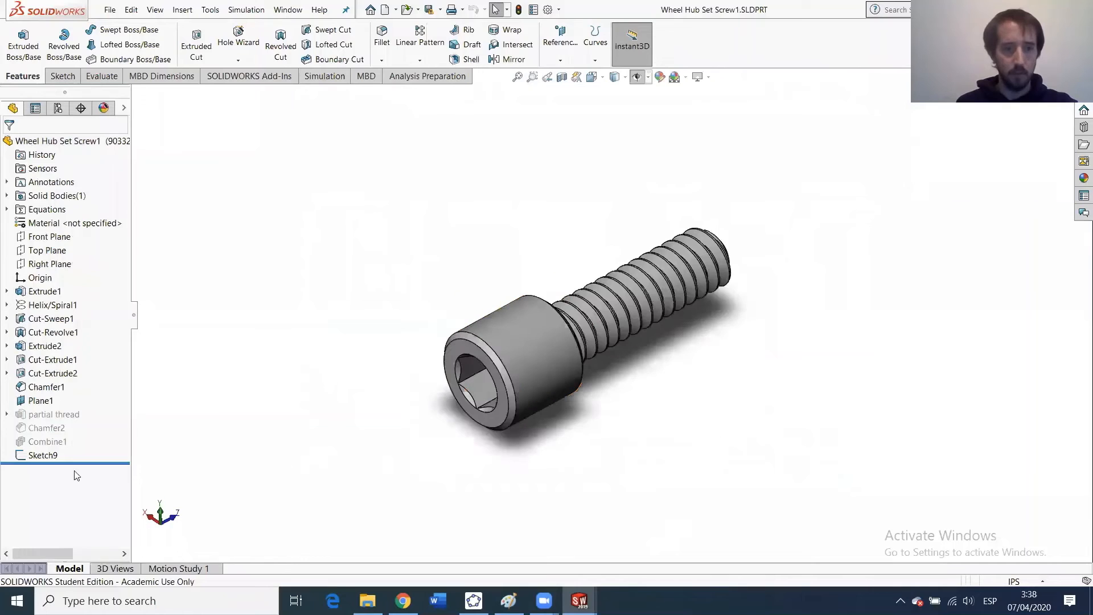
pyautogui.click(44, 291)
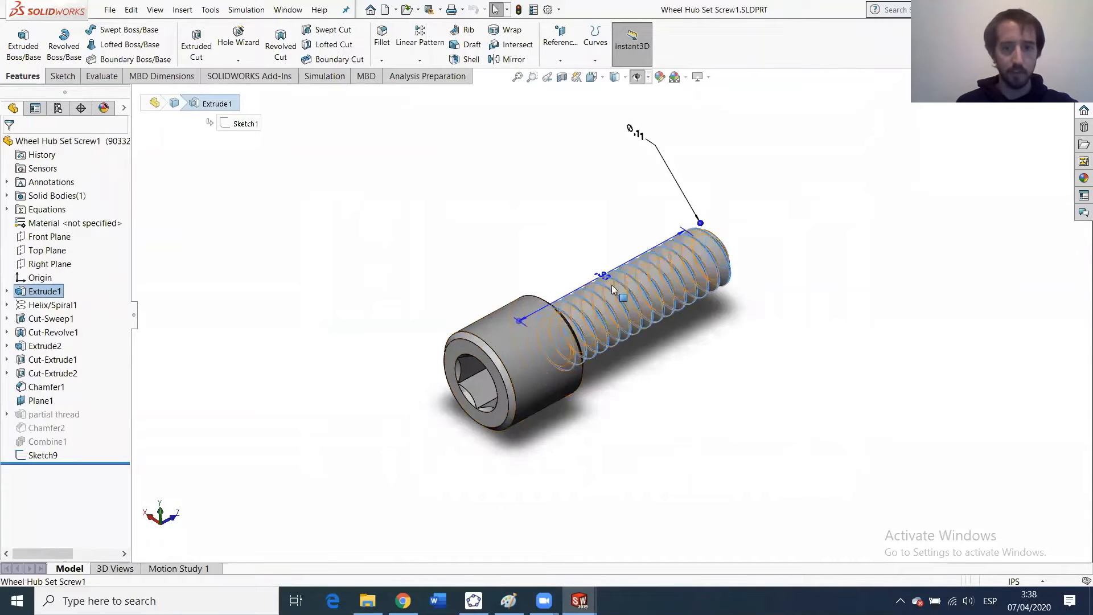
# Return to Assembly_Horse and examine the stacked joint of CrankMod, the spacer and Binary Link 2 from below.
pyautogui.click(579, 601)
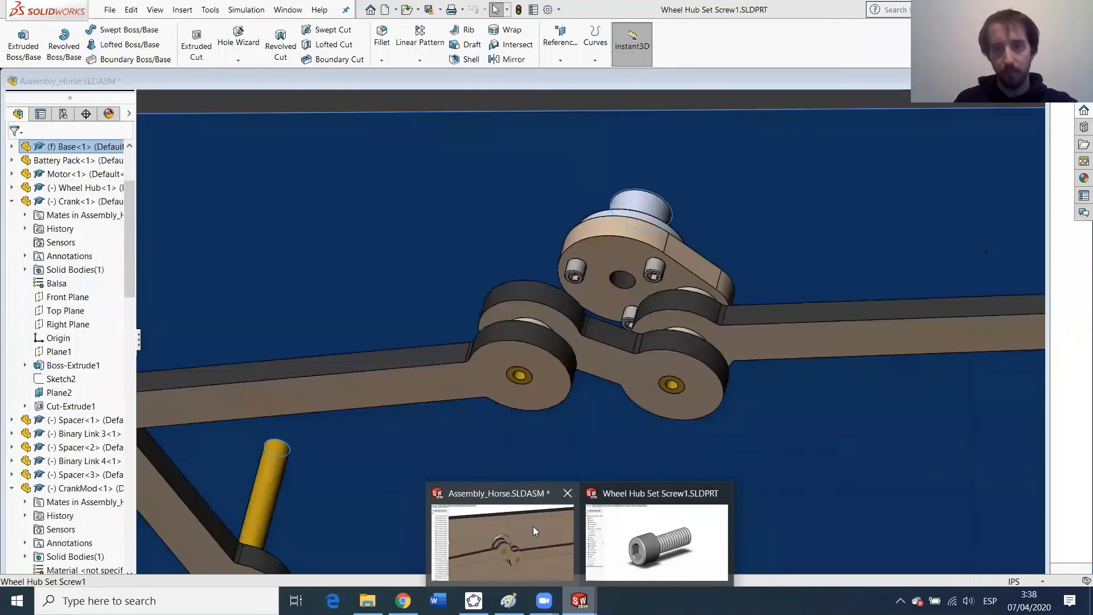
pyautogui.click(533, 528)
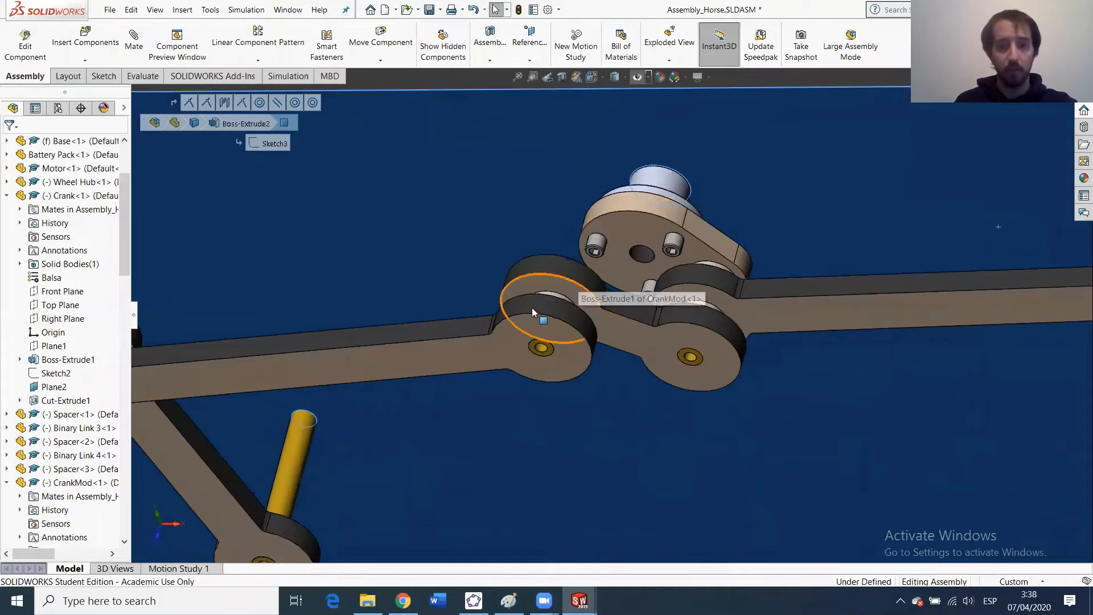
pyautogui.click(543, 341)
pyautogui.moveTo(542, 340)
pyautogui.mouseDown(button='middle')
pyautogui.moveTo(637, 404)
pyautogui.moveTo(542, 362)
pyautogui.mouseUp(button='middle')
pyautogui.scroll(-5, 533, 349)
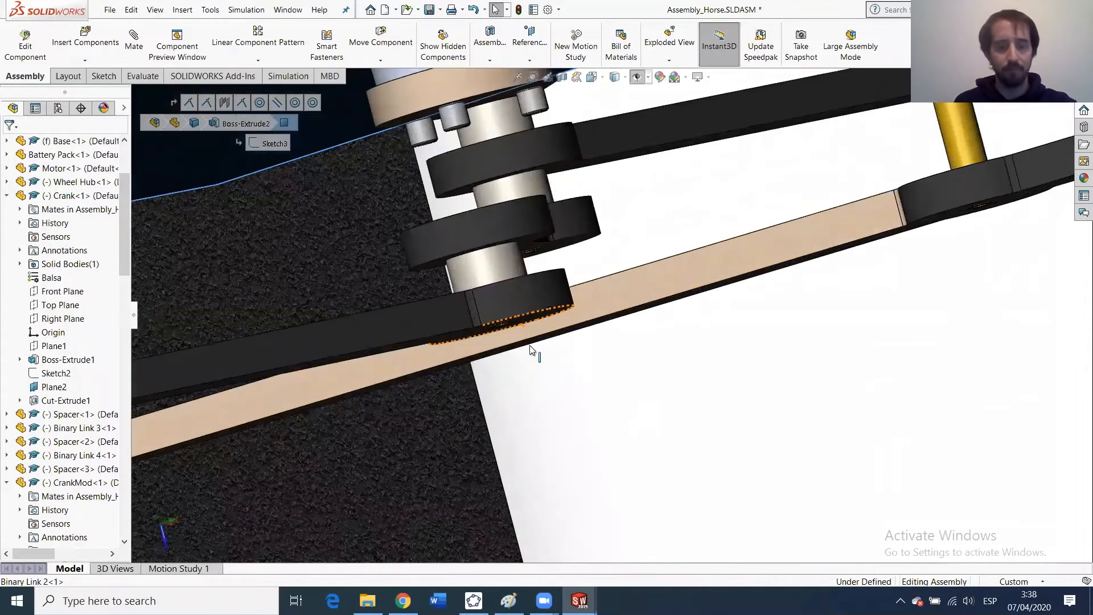
pyautogui.moveTo(495, 285); pyautogui.dragTo(490, 273, button='middle')
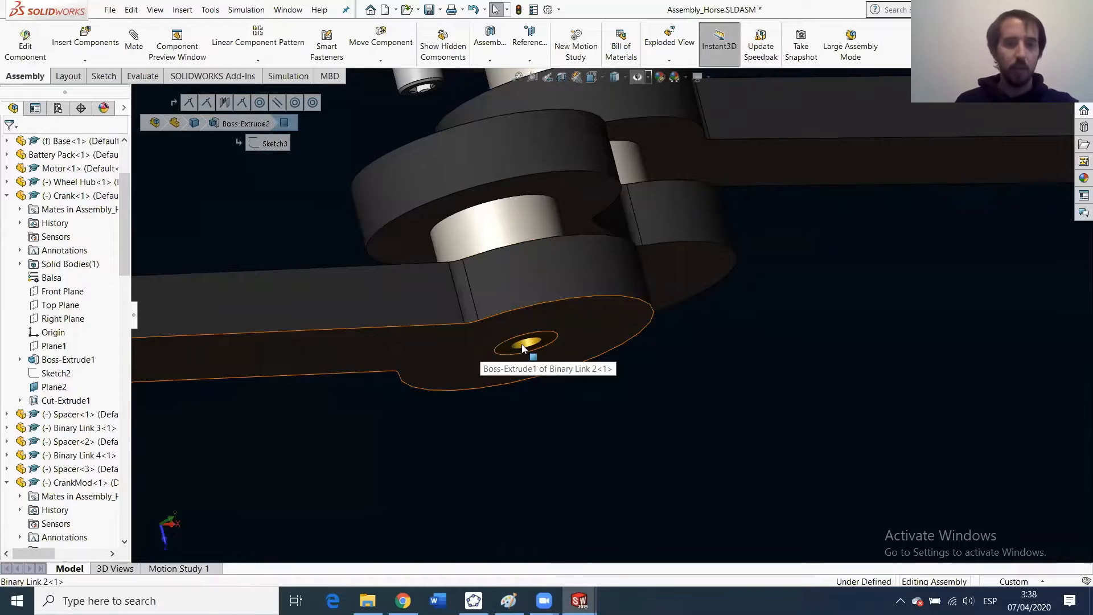
# Try to measure the distance between a flat face of CrankMod and Binary Link 2's outer face at their shared joint.
pyautogui.click(479, 347)
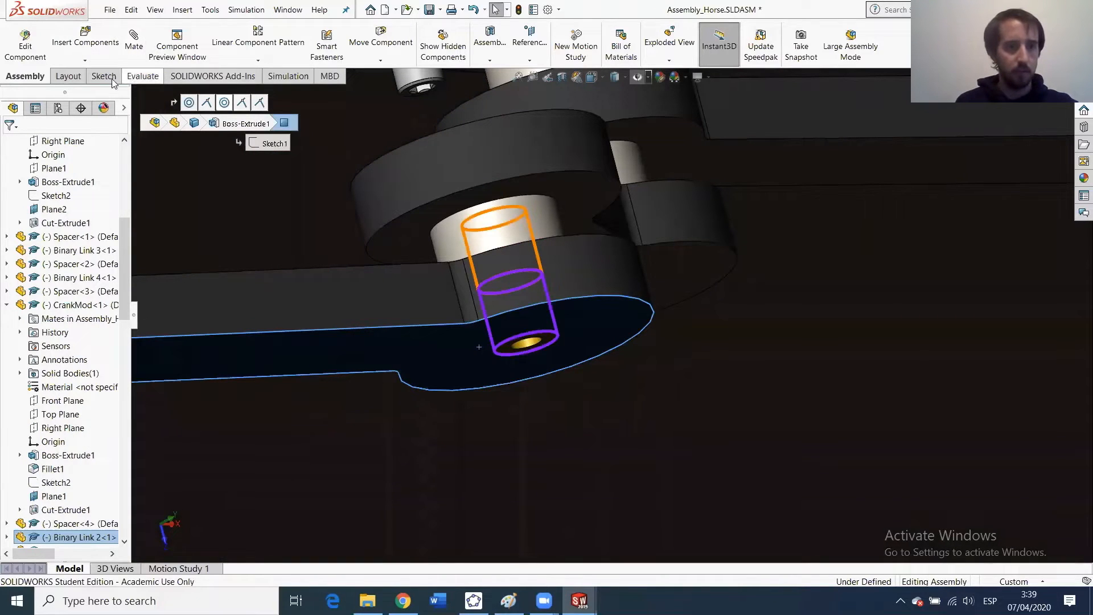
pyautogui.click(142, 78)
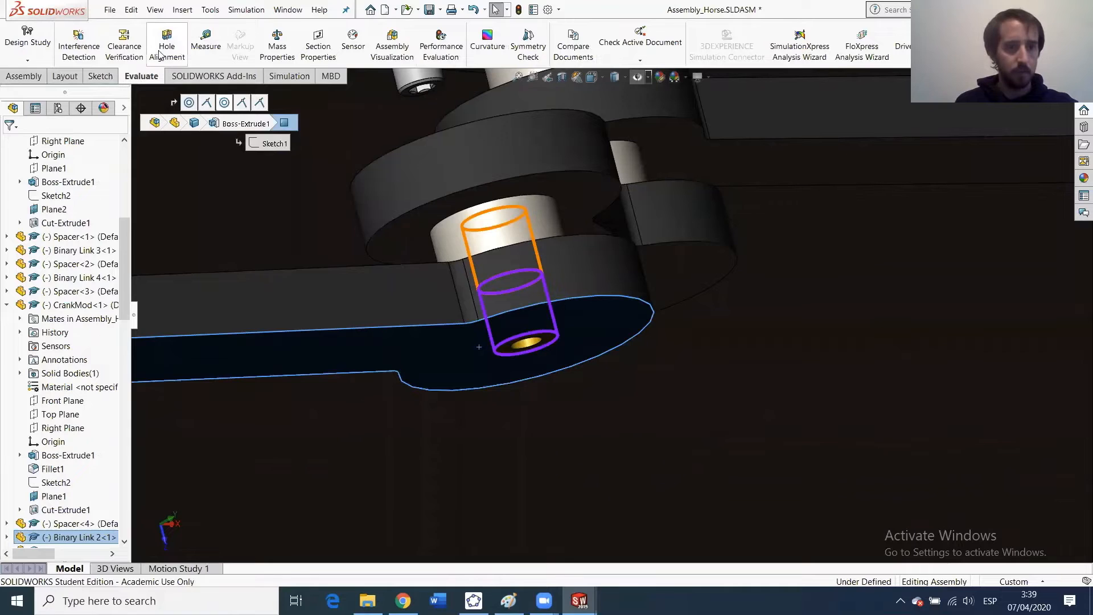
pyautogui.click(206, 39)
pyautogui.moveTo(378, 254); pyautogui.dragTo(403, 166, button='middle')
pyautogui.click(422, 150)
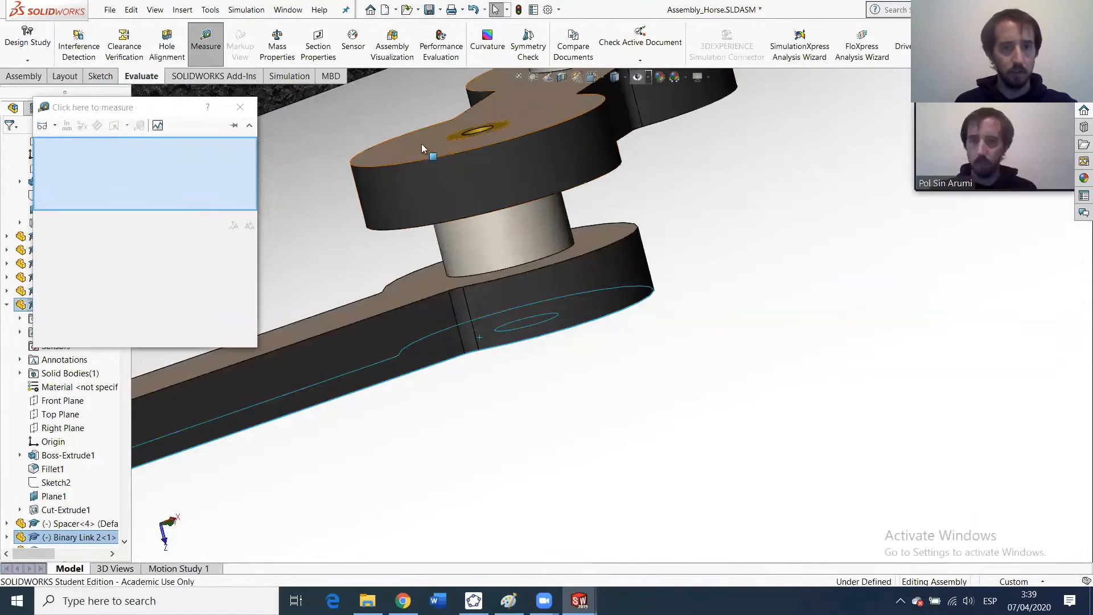
pyautogui.click(242, 108)
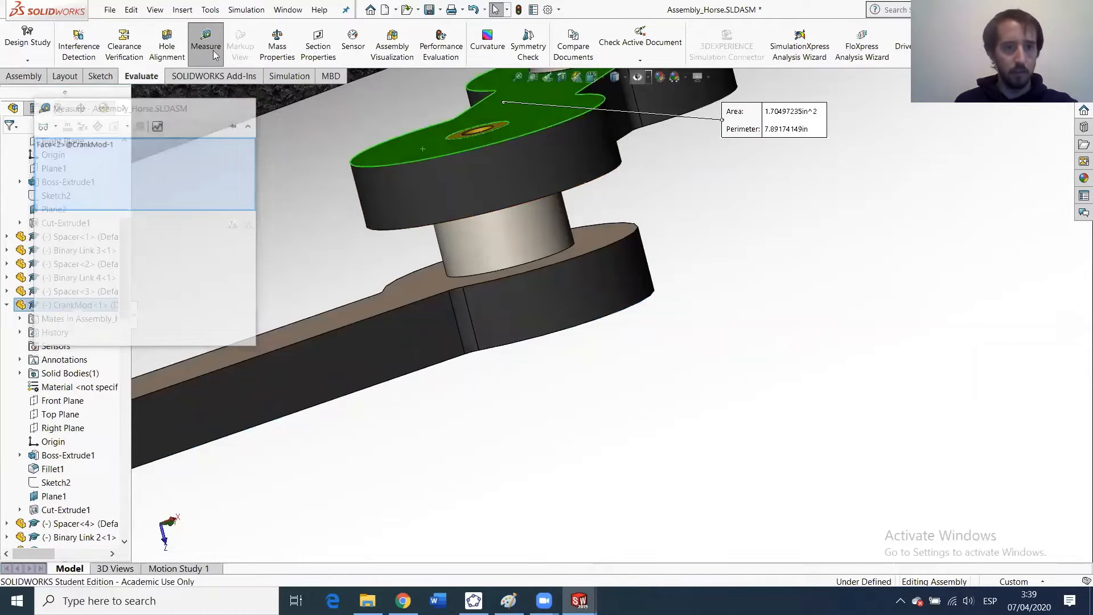
pyautogui.click(211, 50)
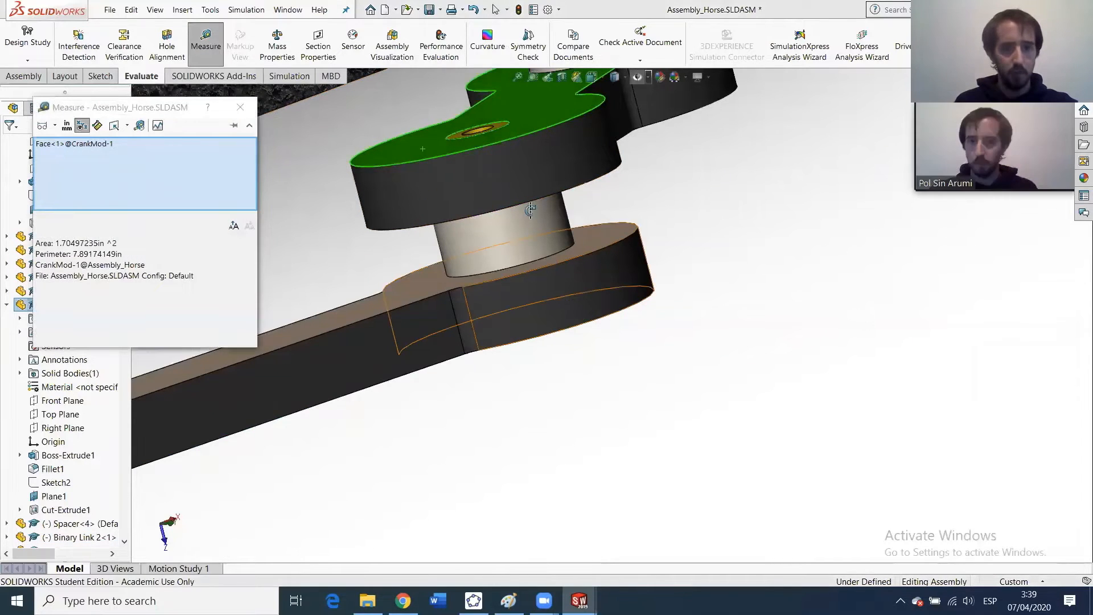
pyautogui.moveTo(530, 209); pyautogui.dragTo(534, 380, button='middle')
pyautogui.click(551, 386)
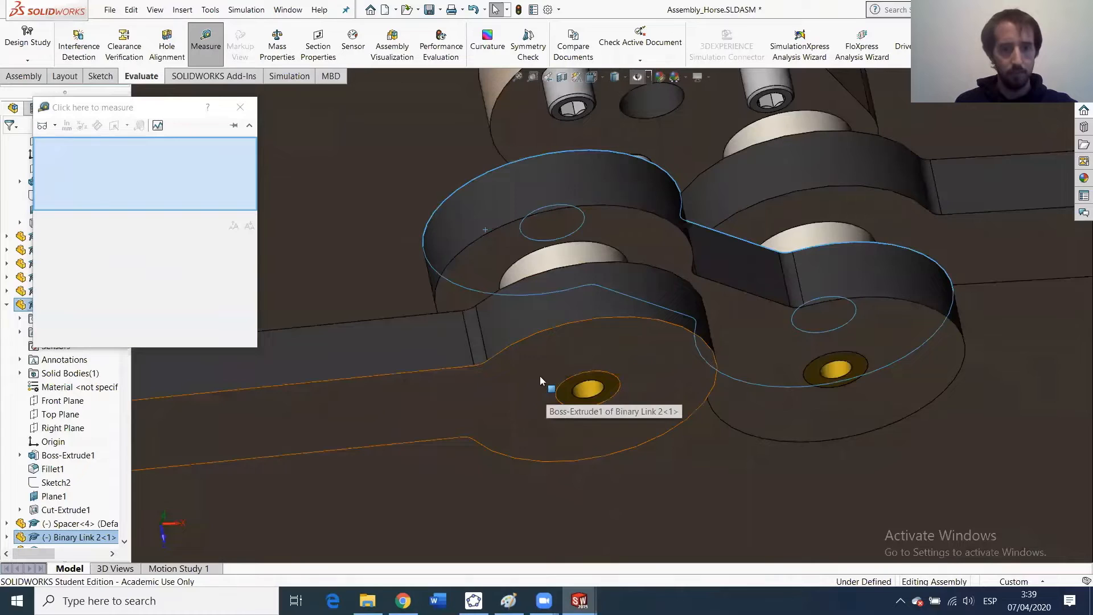
pyautogui.click(542, 368)
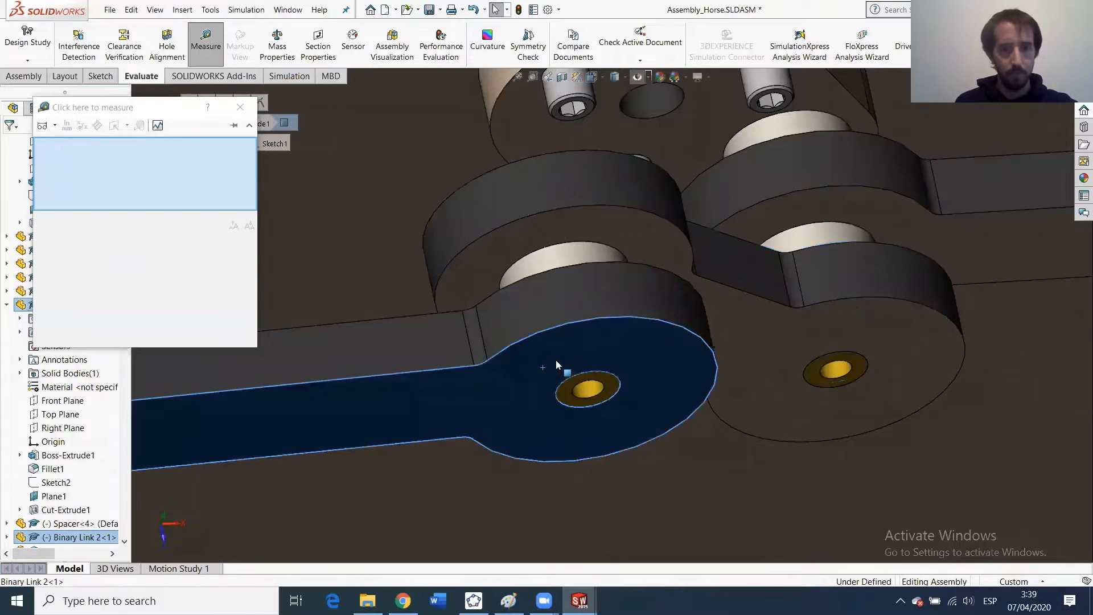
pyautogui.click(239, 108)
# Open the brass tube part from the CrankMod and Binary Link 2 joint and check its Boss-Extrude1 depth.
pyautogui.scroll(5, 413, 427)
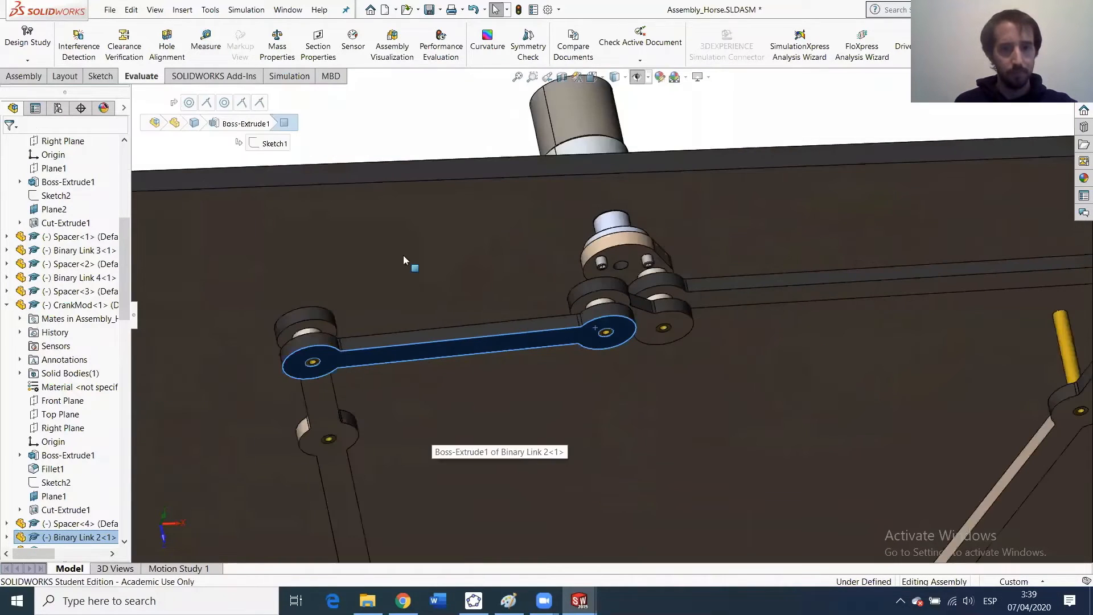
pyautogui.click(386, 149)
pyautogui.scroll(-5, 603, 356)
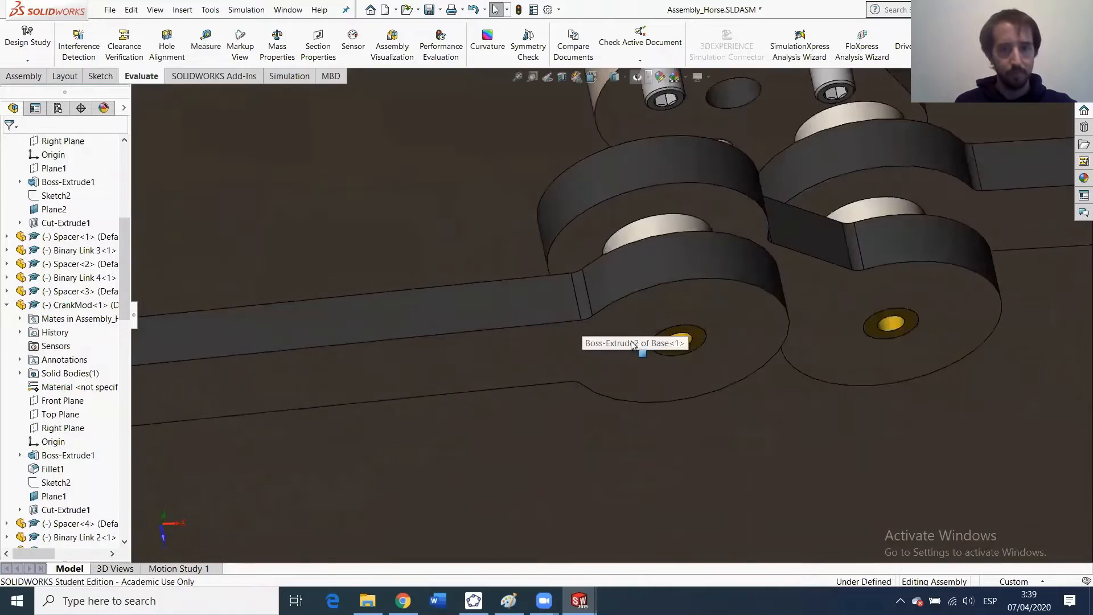
pyautogui.click(676, 339)
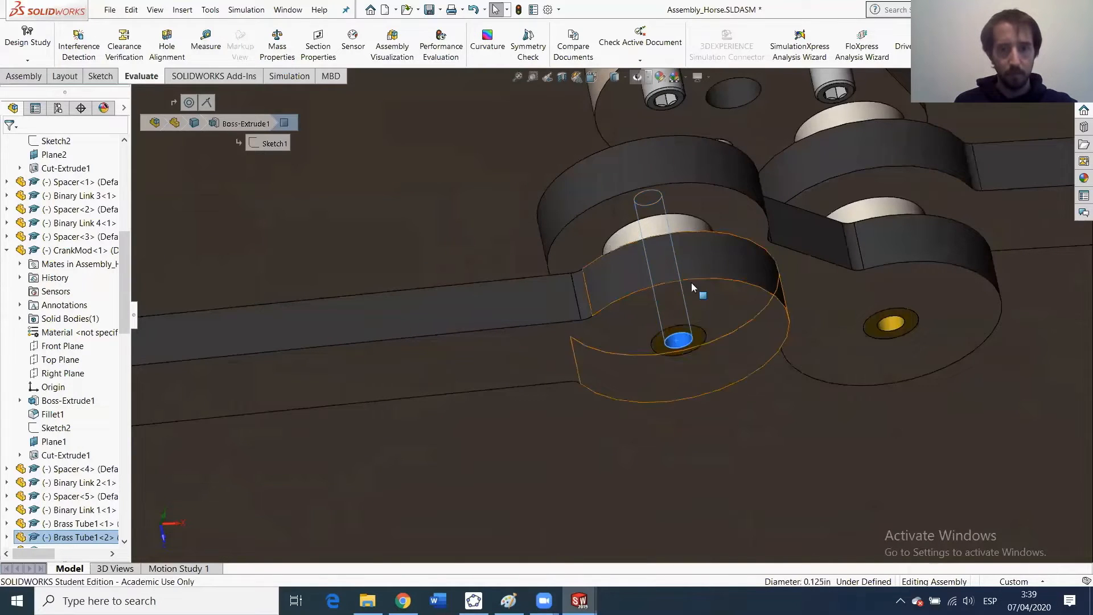
pyautogui.rightClick(679, 343)
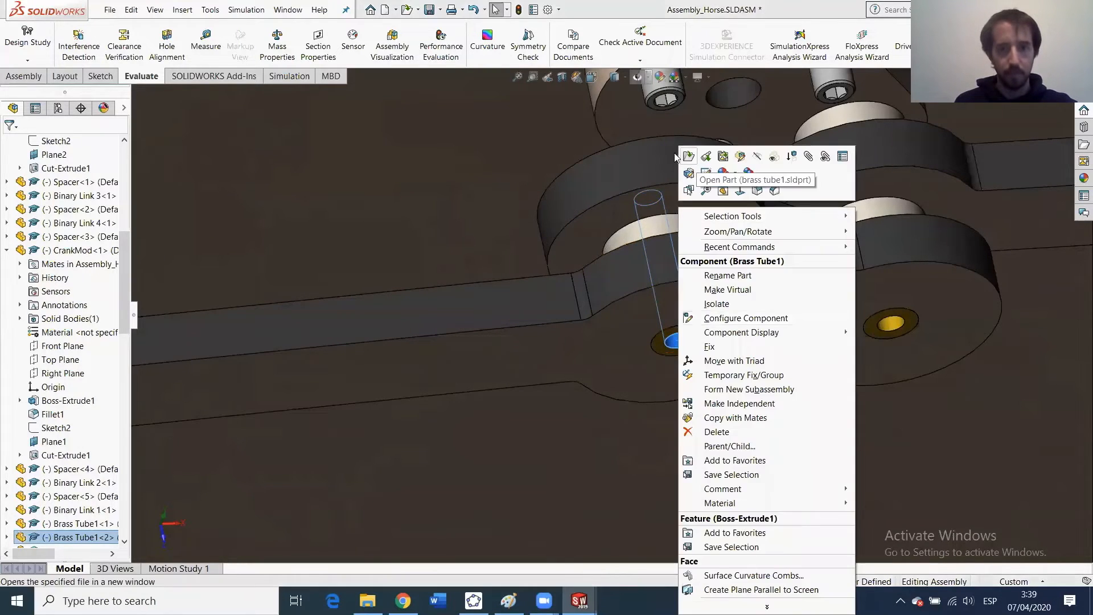
pyautogui.click(689, 160)
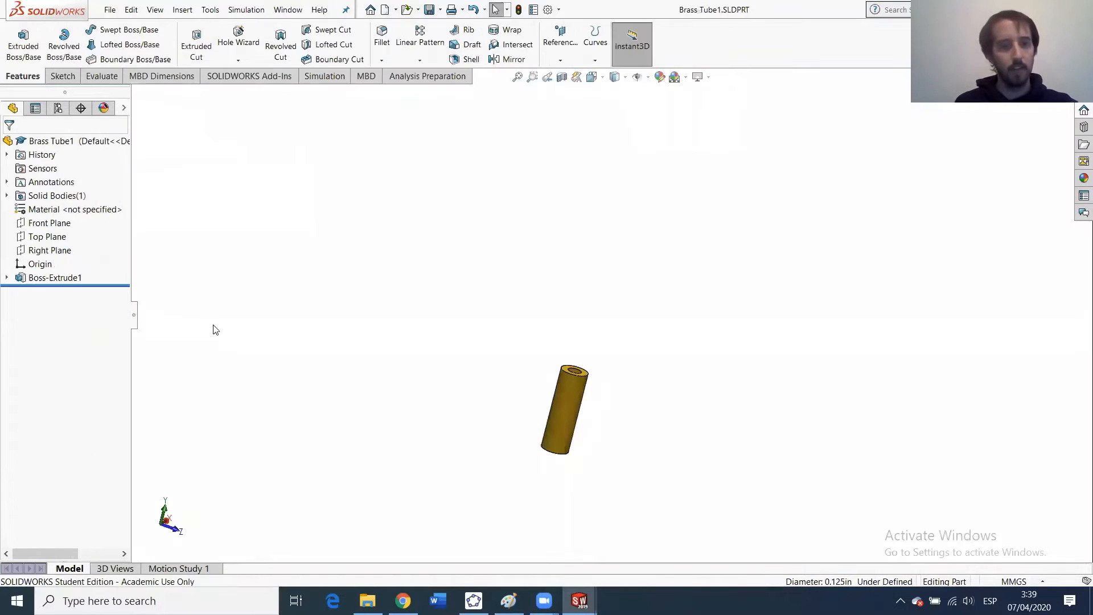
pyautogui.click(36, 278)
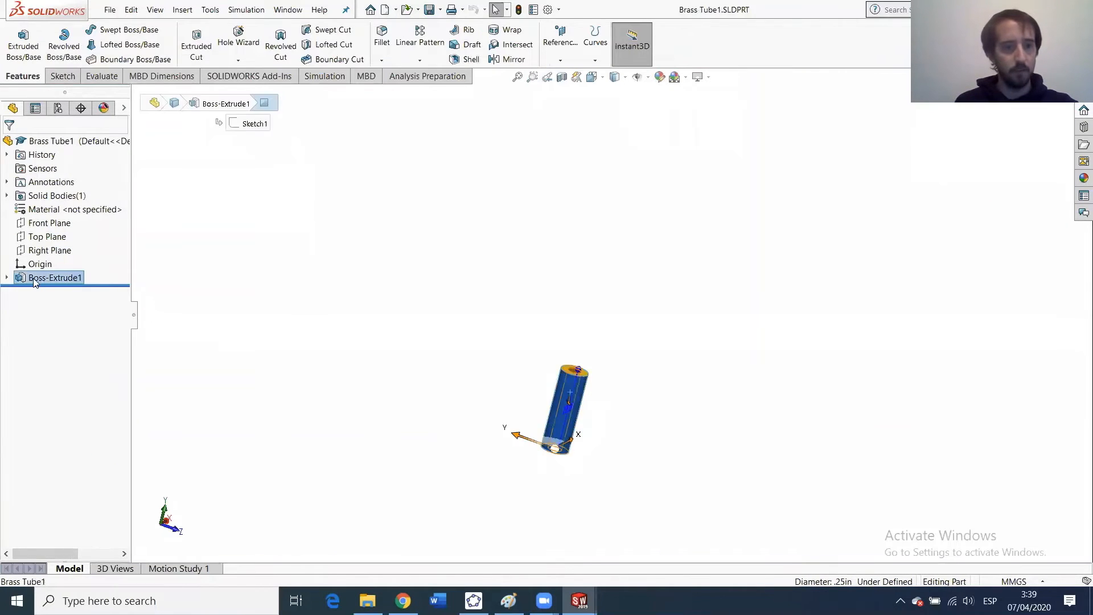
pyautogui.rightClick(36, 277)
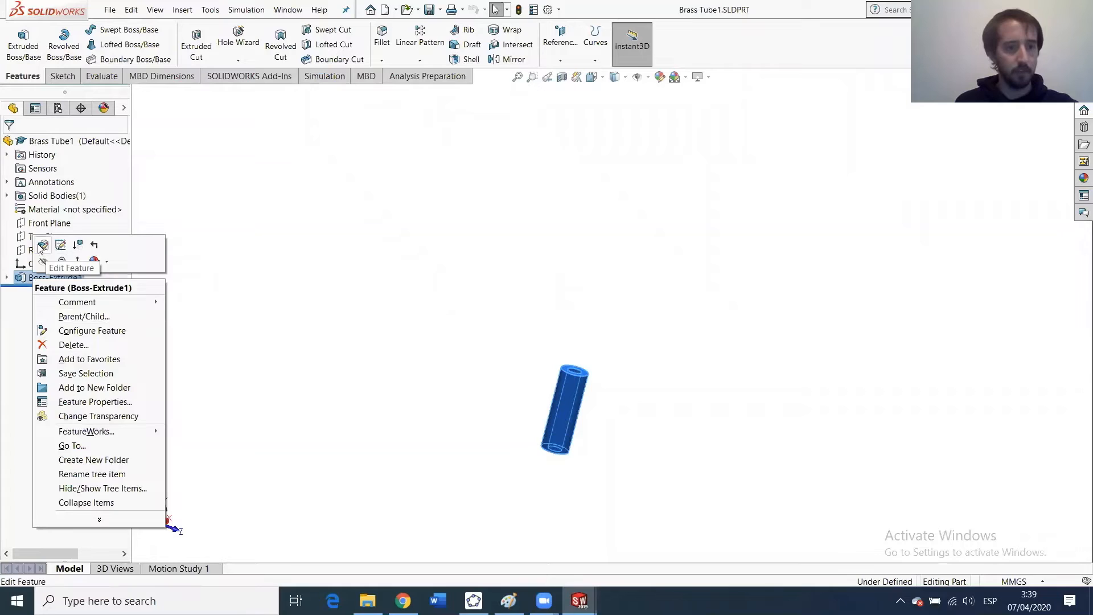
pyautogui.click(59, 246)
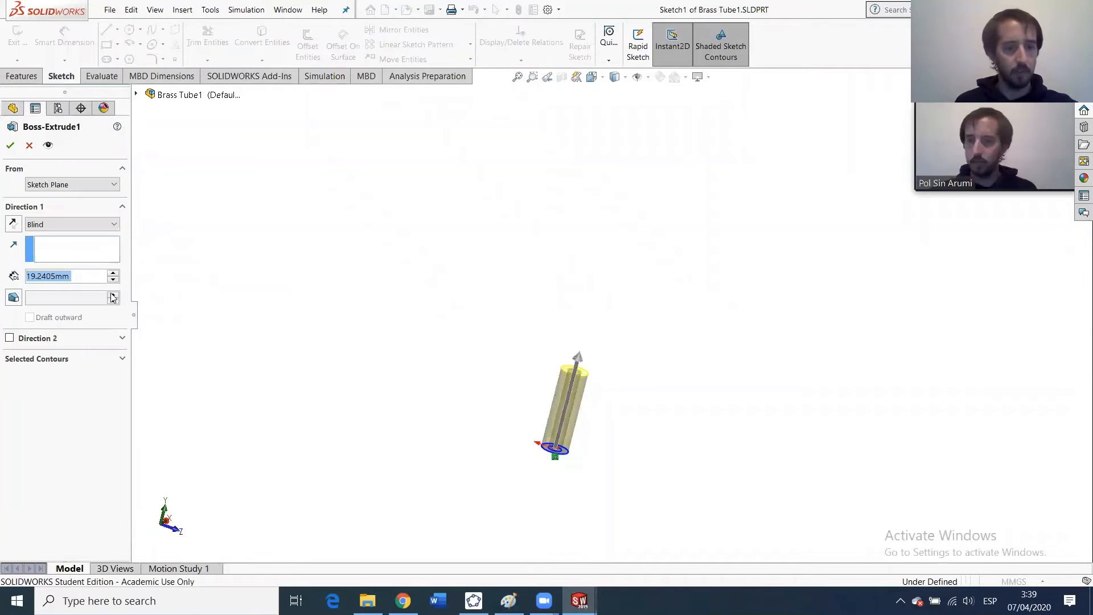
pyautogui.click(11, 146)
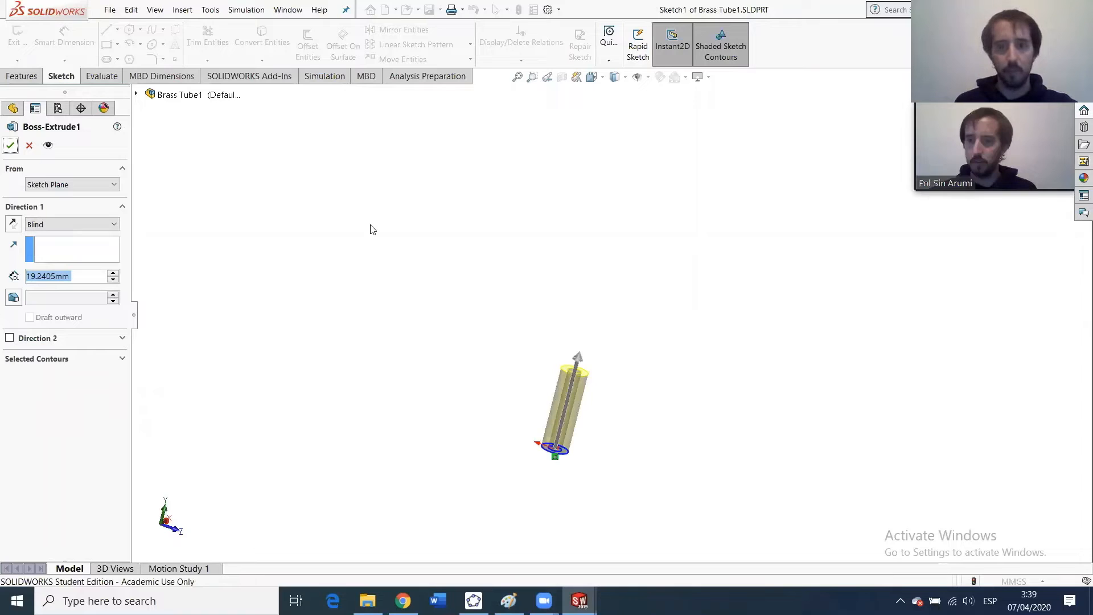
# Close the brass tube part without saving, keep its changes in the assembly, rebuild Assembly_Horse, and switch to Wheel Hub Set Screw1.
pyautogui.click(579, 297)
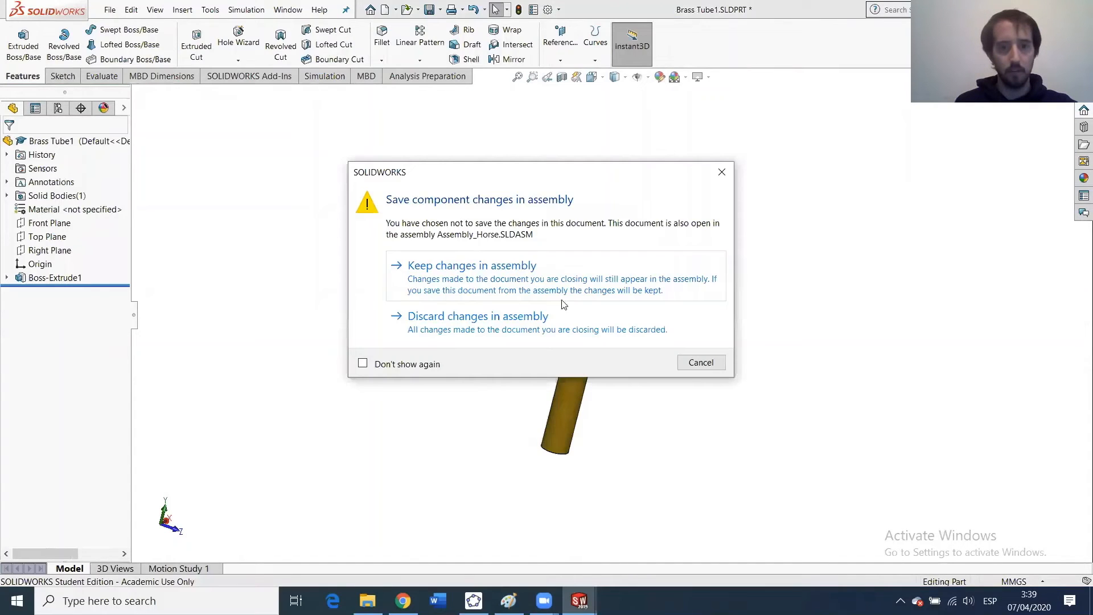
pyautogui.click(545, 282)
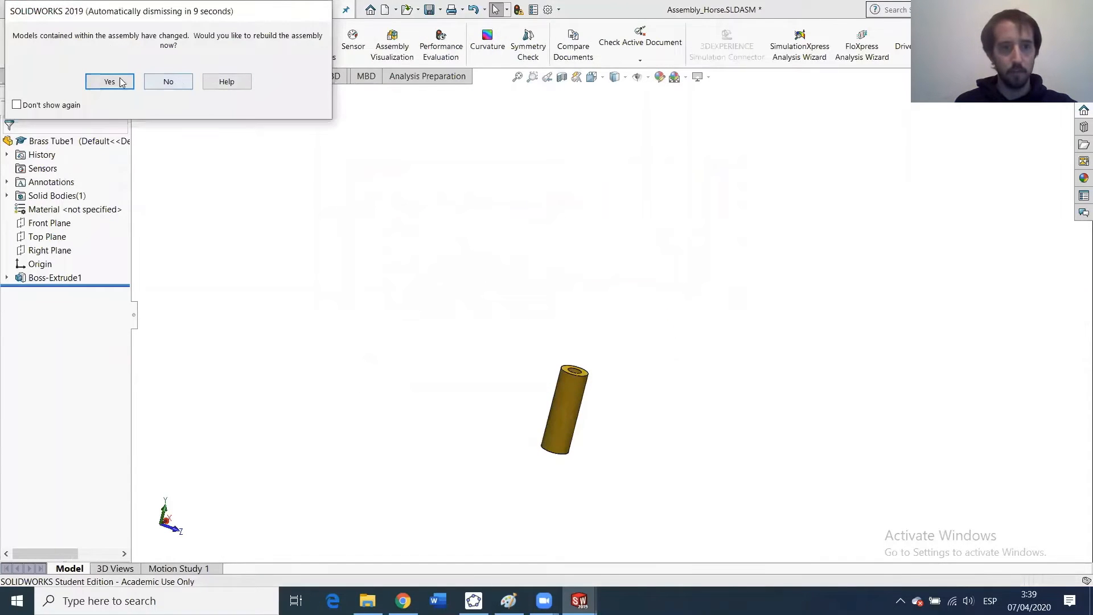
pyautogui.click(110, 81)
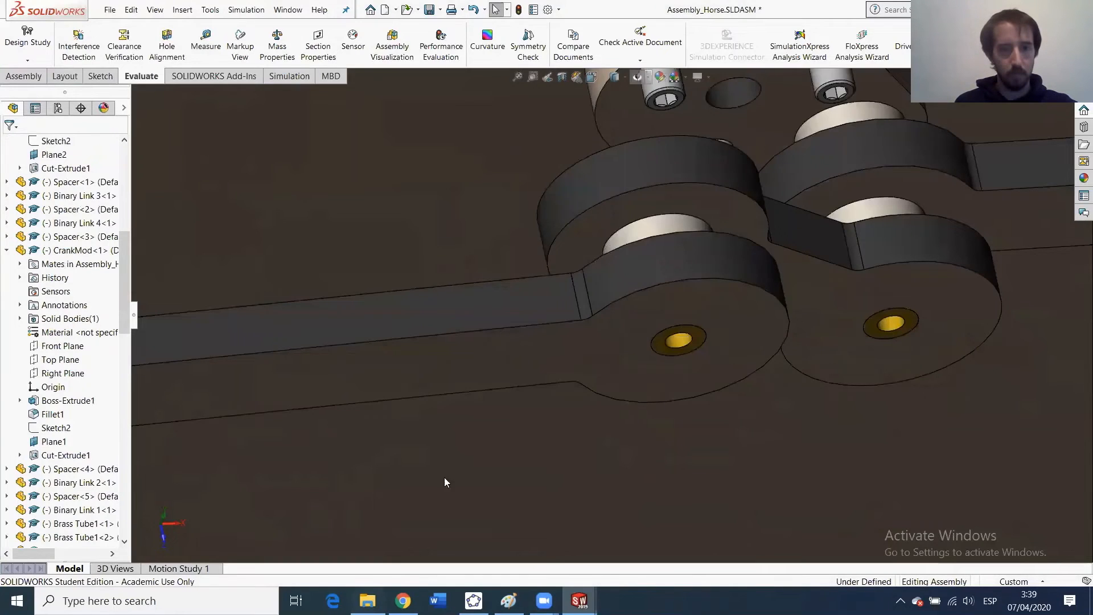
pyautogui.hotkey('alt', 'Tab')
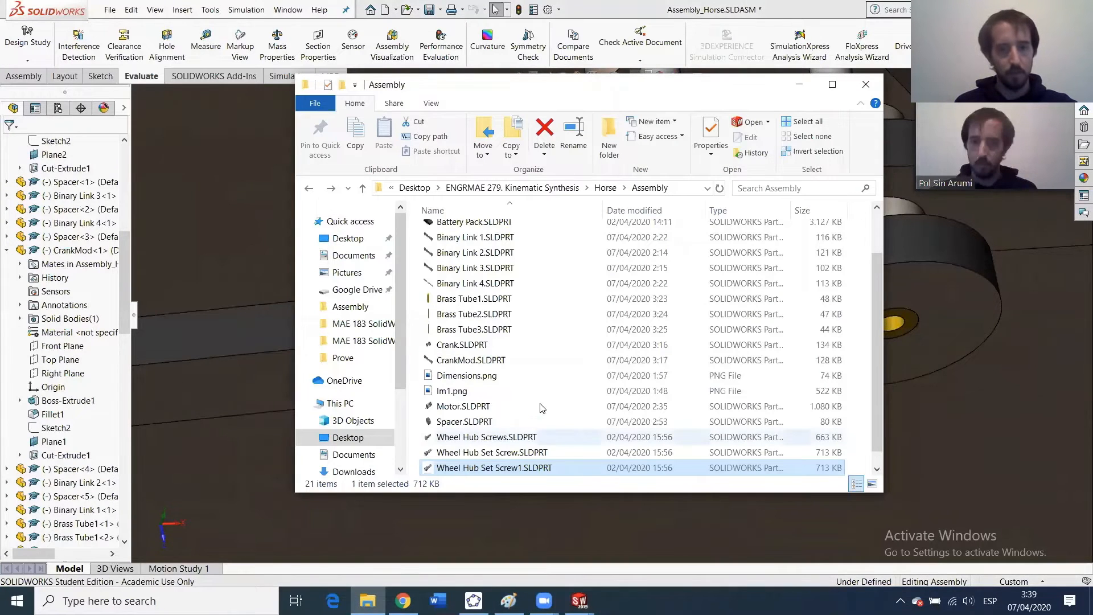
pyautogui.hotkey('alt', 'Tab')
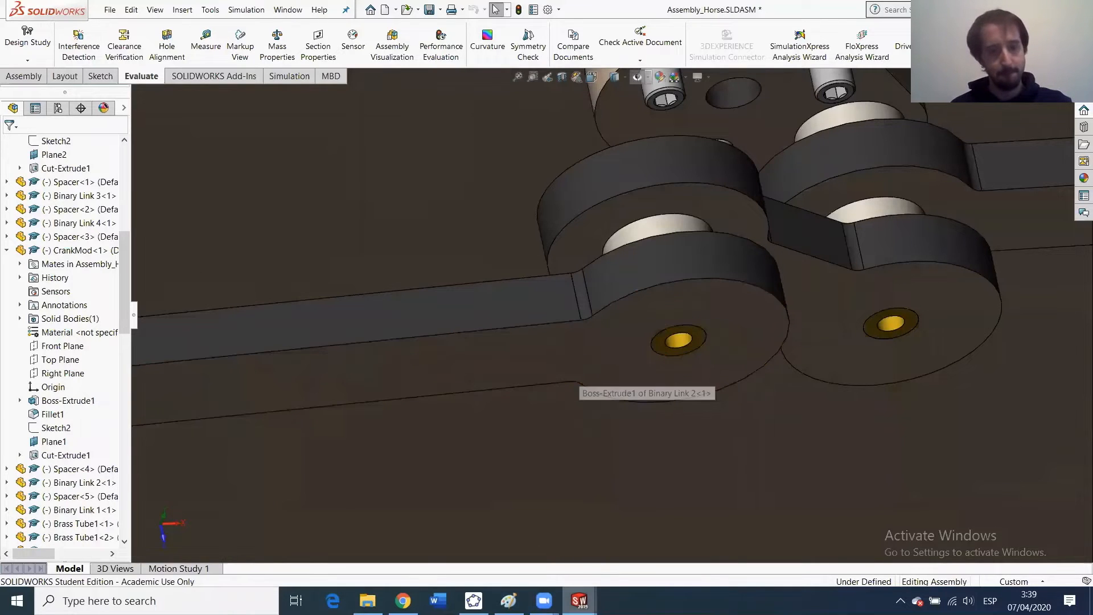
pyautogui.hotkey('ctrl', 'Tab')
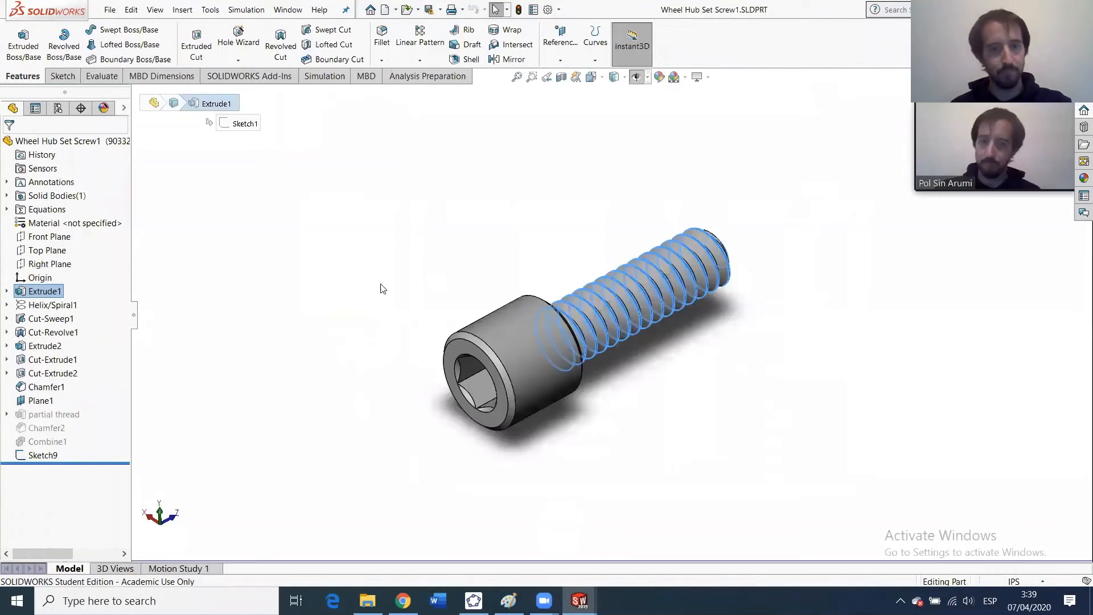
# Set the depth of the screw shank's Extrude1 feature to 19.2405 mm.
pyautogui.rightClick(44, 292)
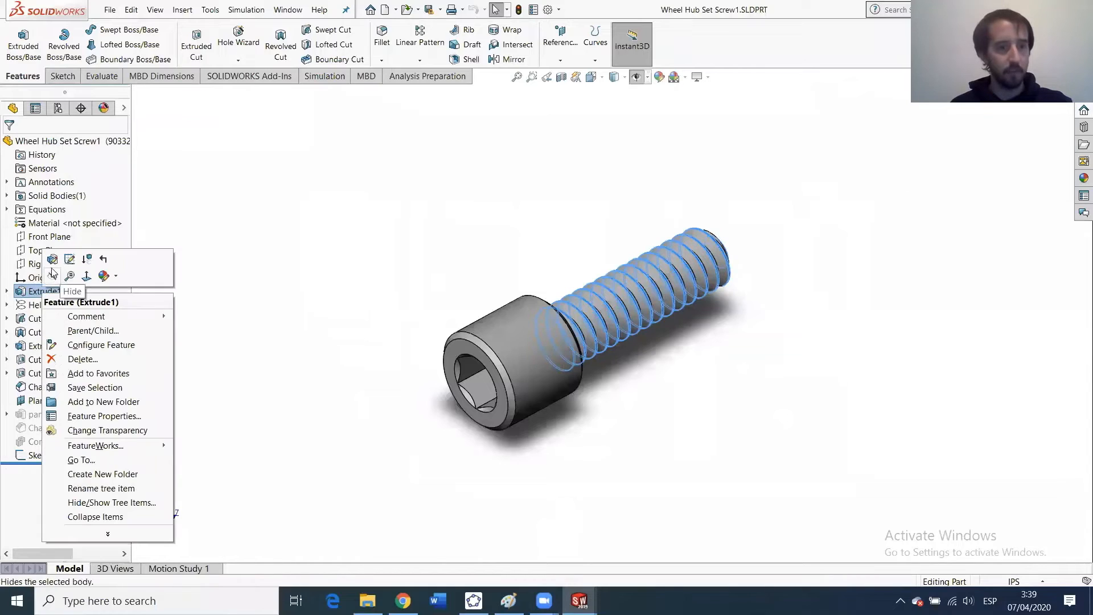
pyautogui.click(53, 260)
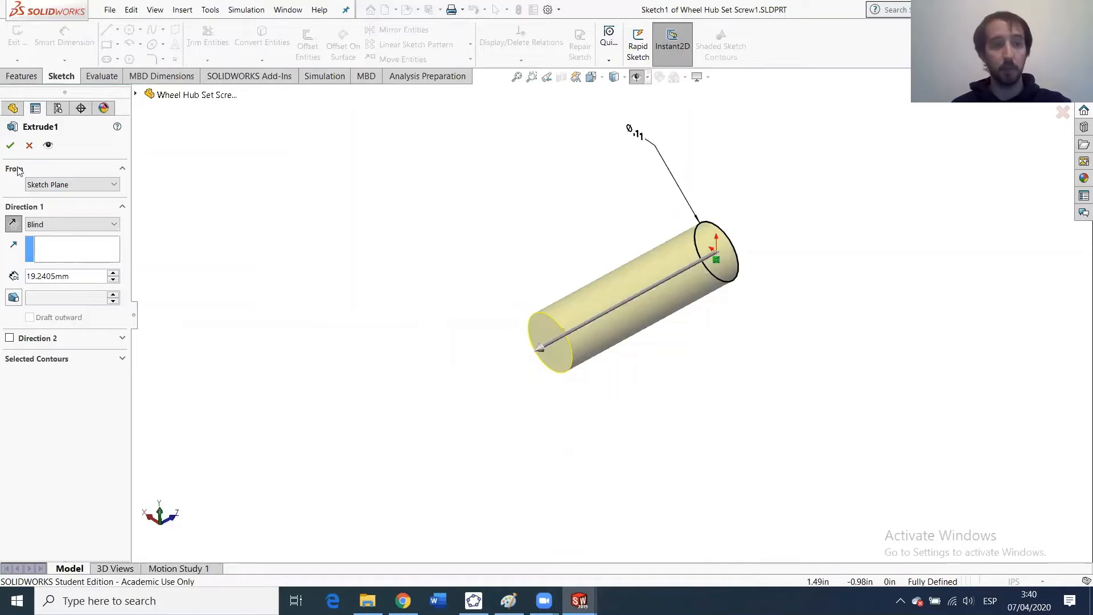
pyautogui.click(7, 146)
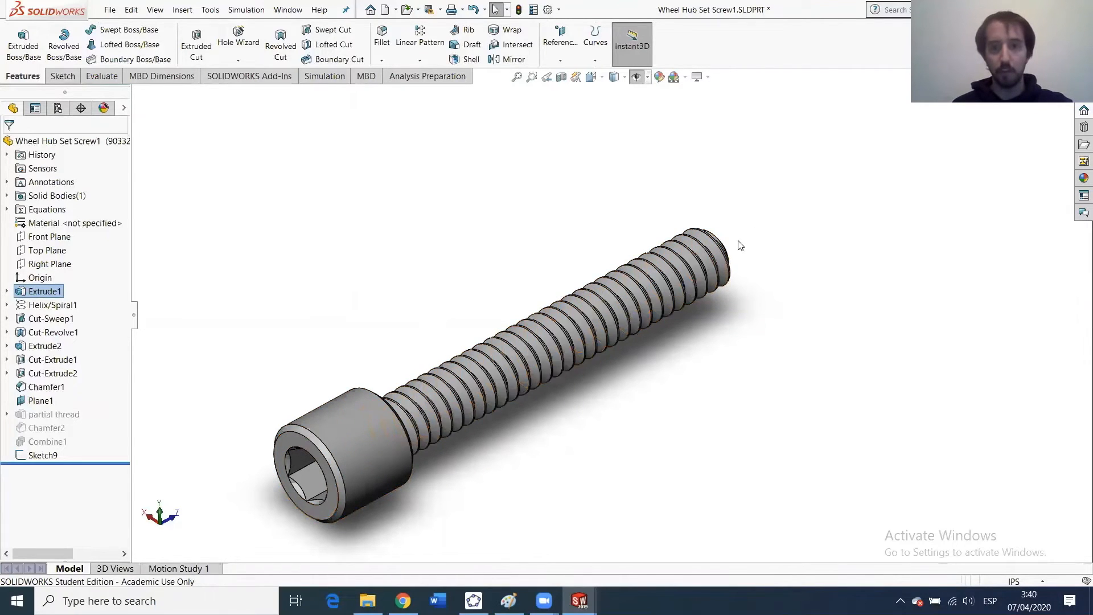
# Set the screw shank's Extrude1 depth to 0.8 in and save the part, converting it to the current file version.
pyautogui.rightClick(42, 294)
pyautogui.click(54, 262)
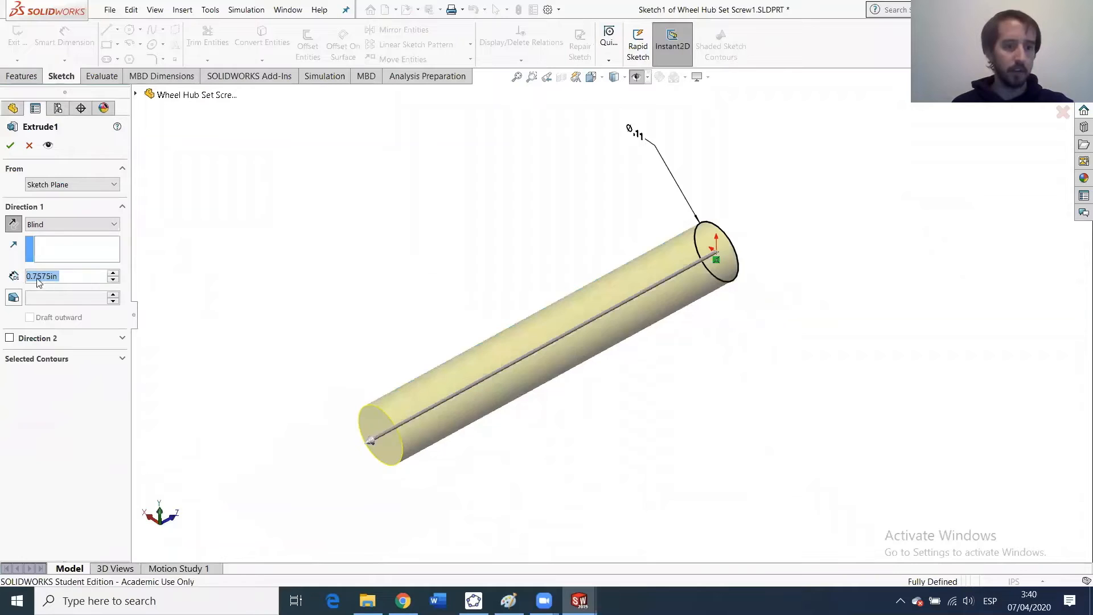
pyautogui.click(35, 277)
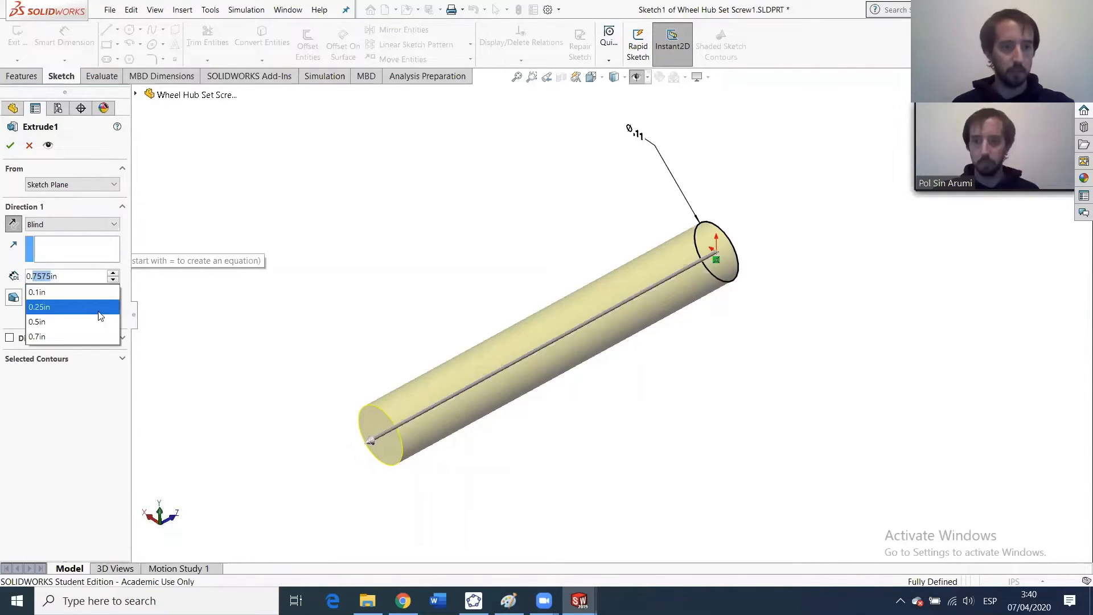
pyautogui.write('8')
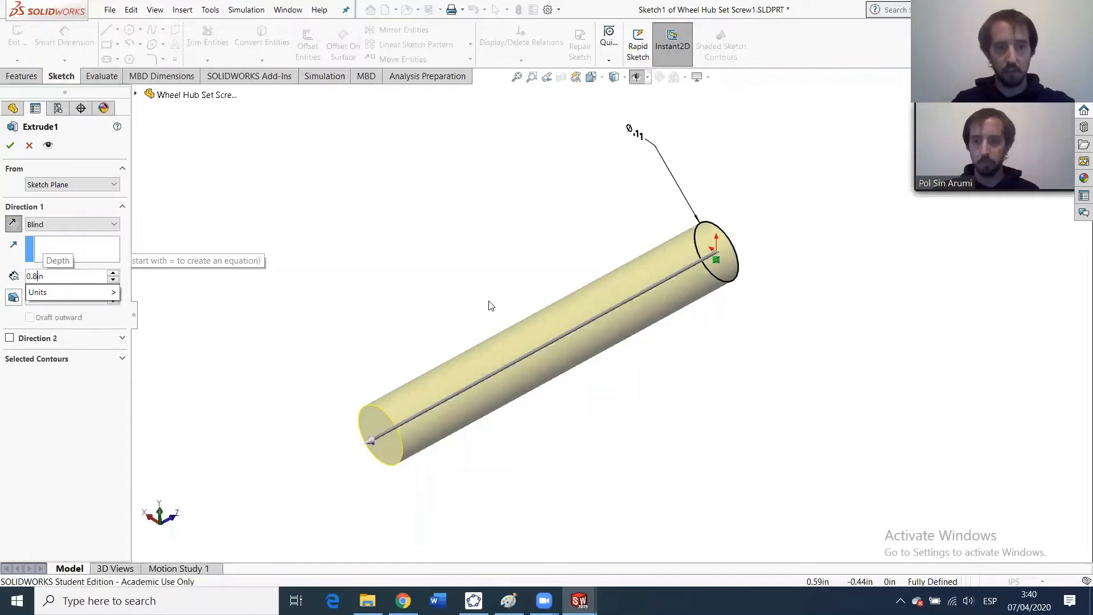
pyautogui.press('Return')
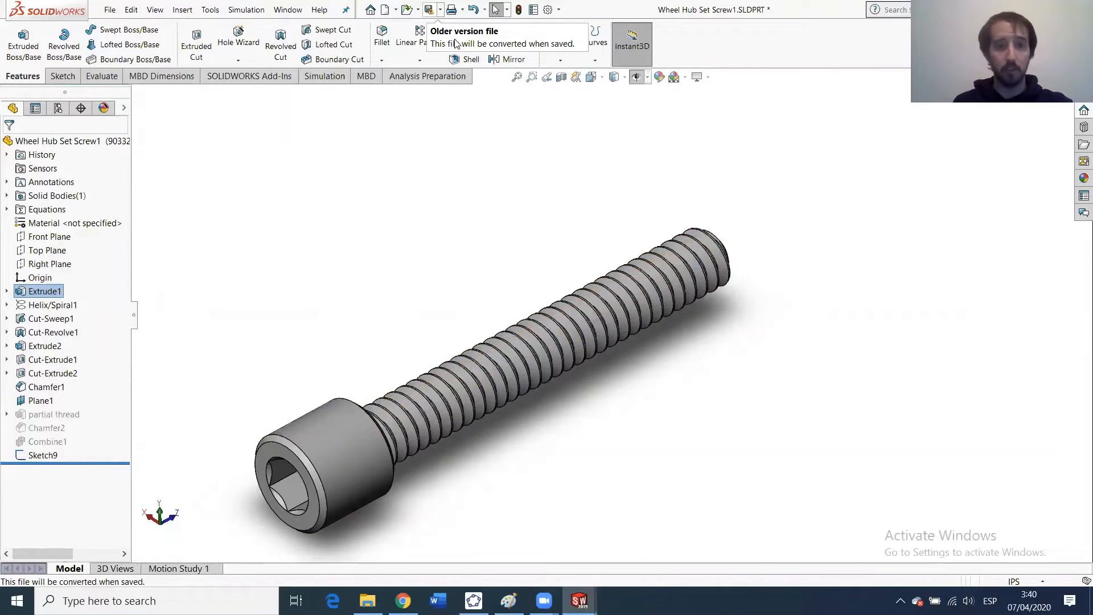
pyautogui.click(429, 10)
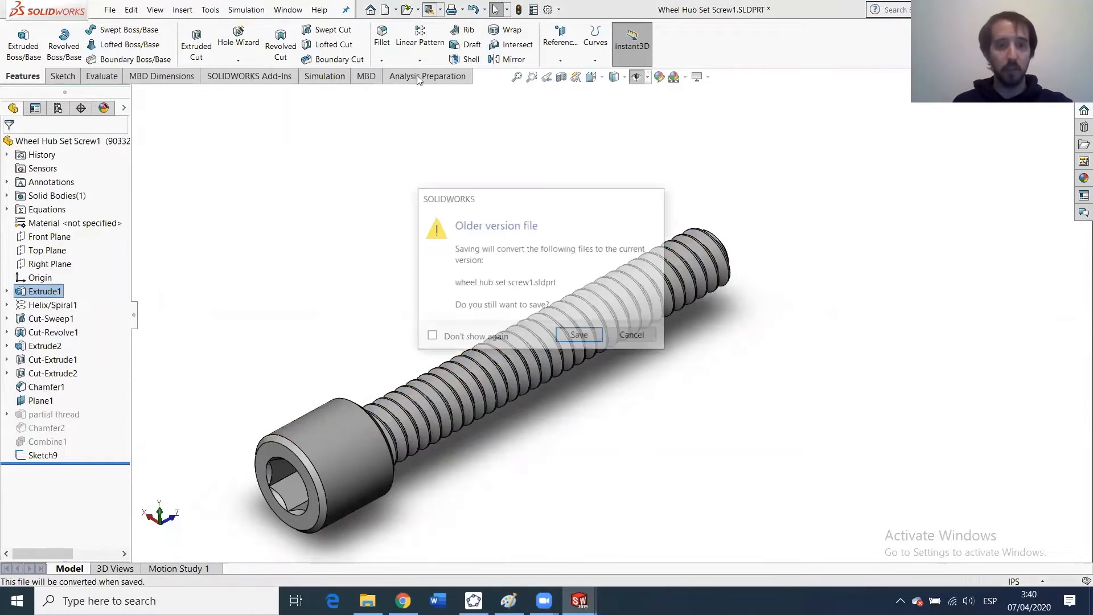
pyautogui.click(579, 336)
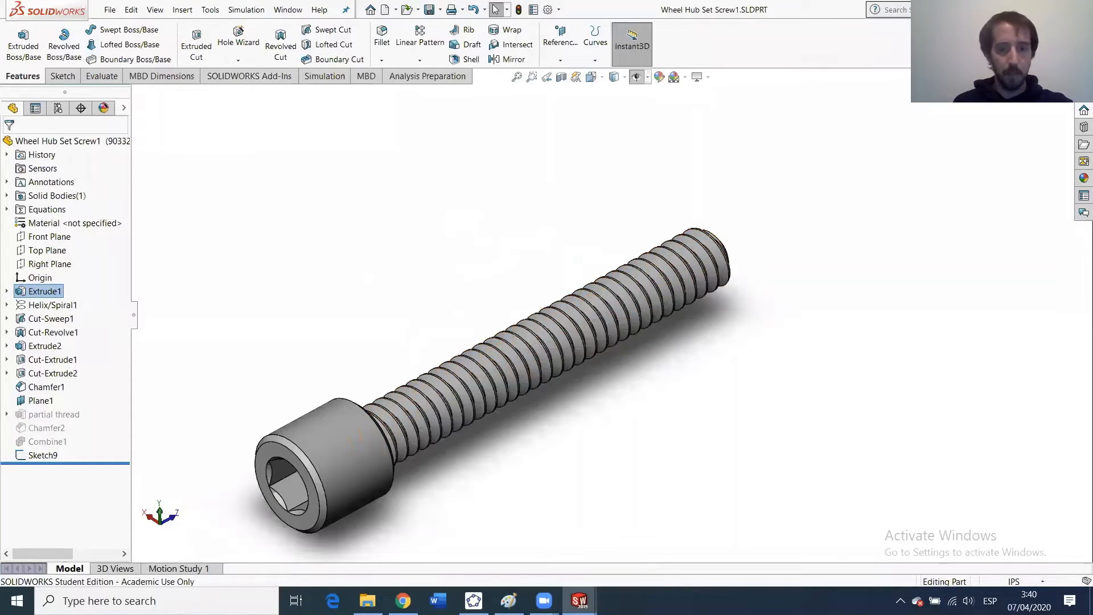
# Return to Assembly_Horse and measure the distance between Binary Link 1's flat face and the large face of the base plate.
pyautogui.moveTo(579, 600)
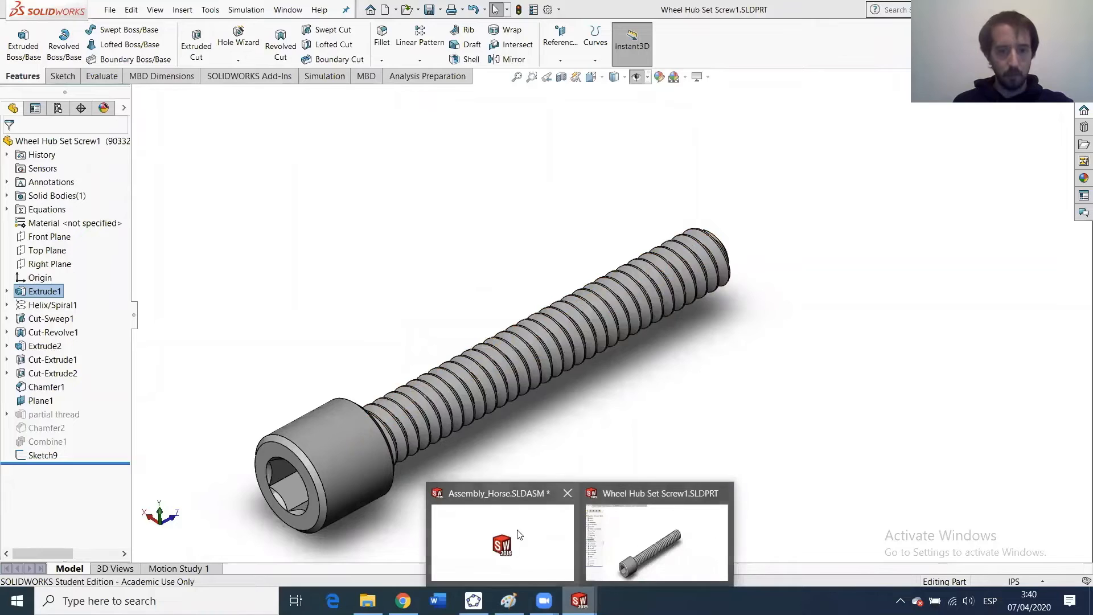
pyautogui.moveTo(519, 534)
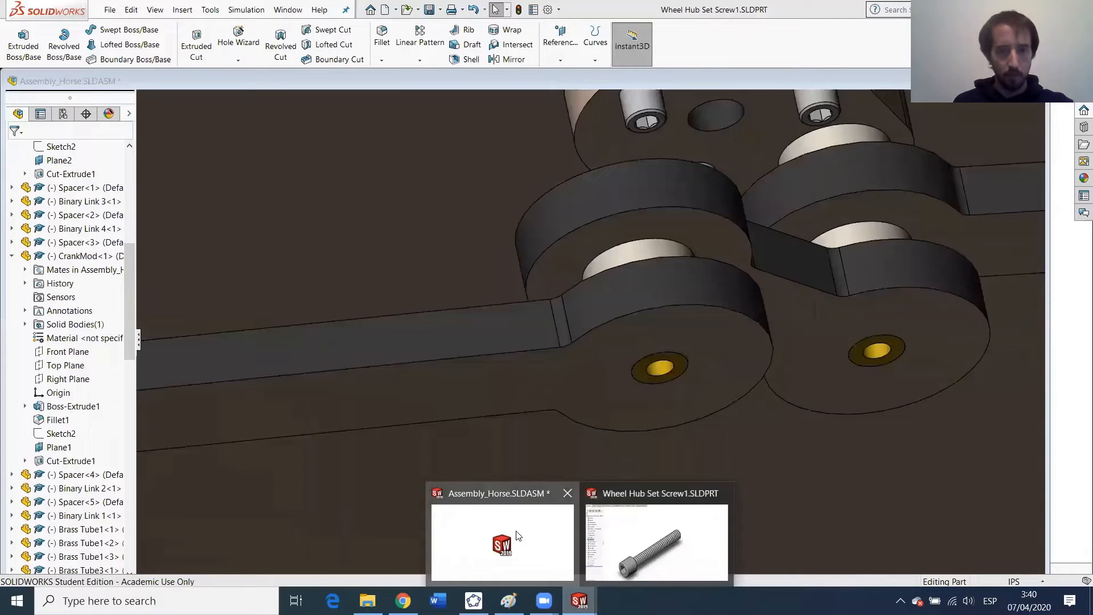
pyautogui.click(517, 535)
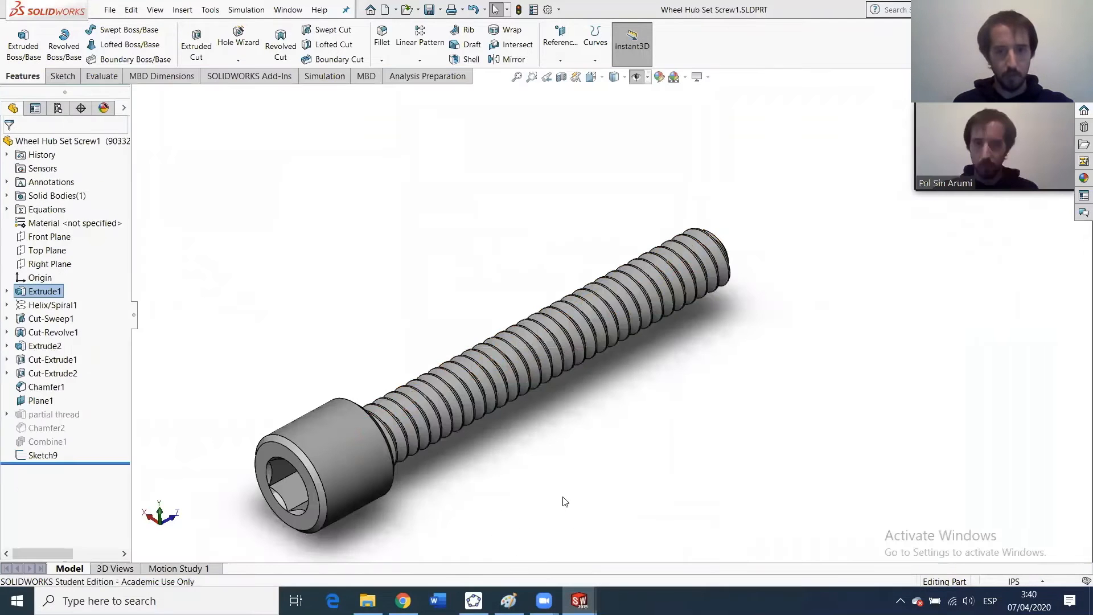
pyautogui.scroll(8, 645, 414)
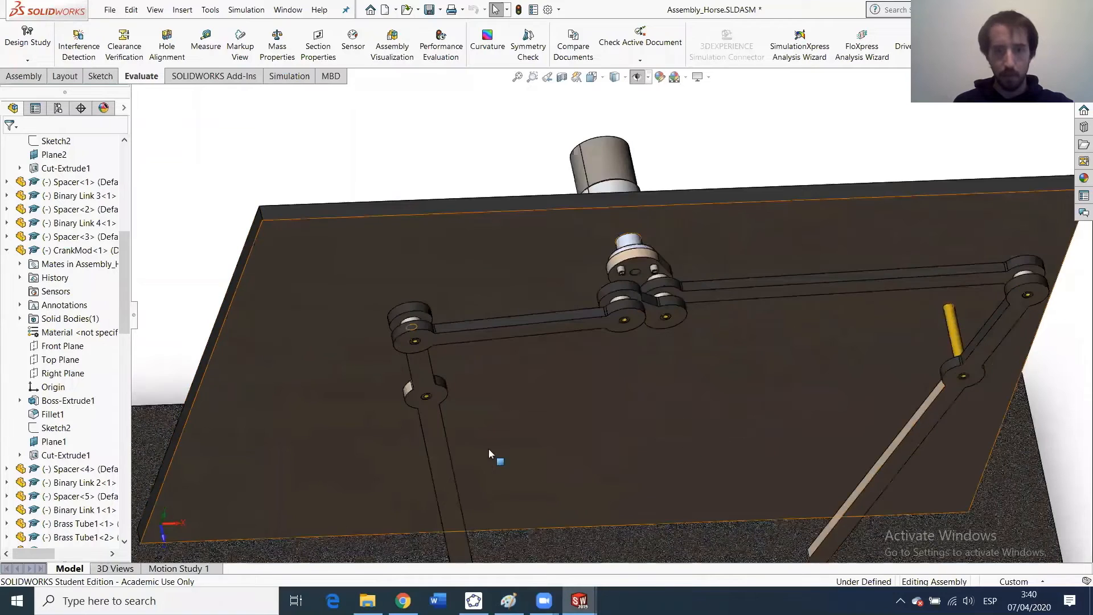
pyautogui.scroll(-6, 459, 439)
pyautogui.click(445, 344)
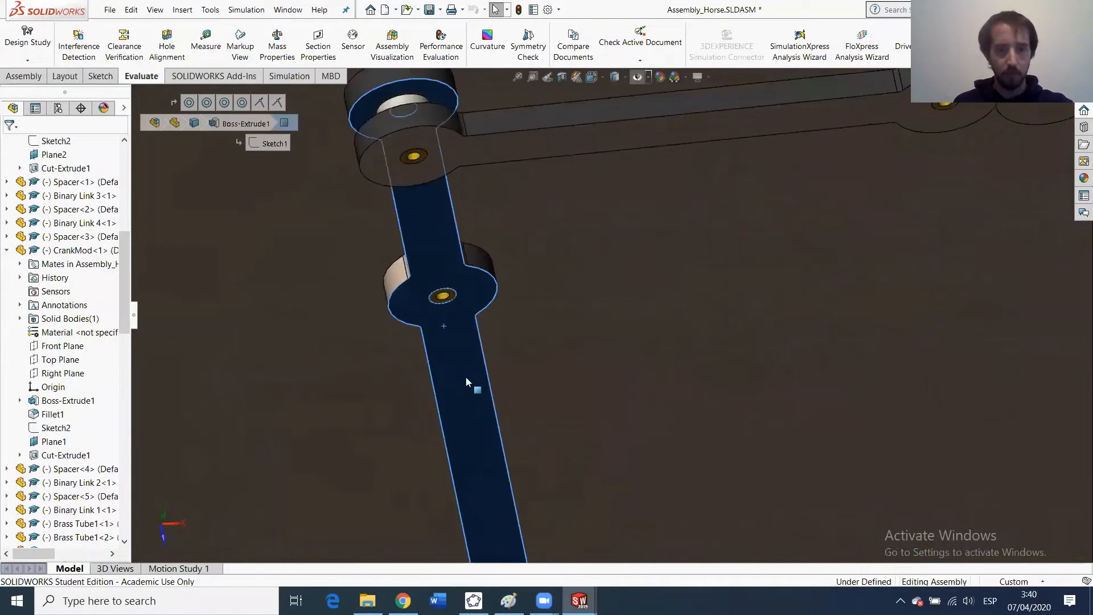
pyautogui.scroll(4, 465, 377)
pyautogui.click(205, 41)
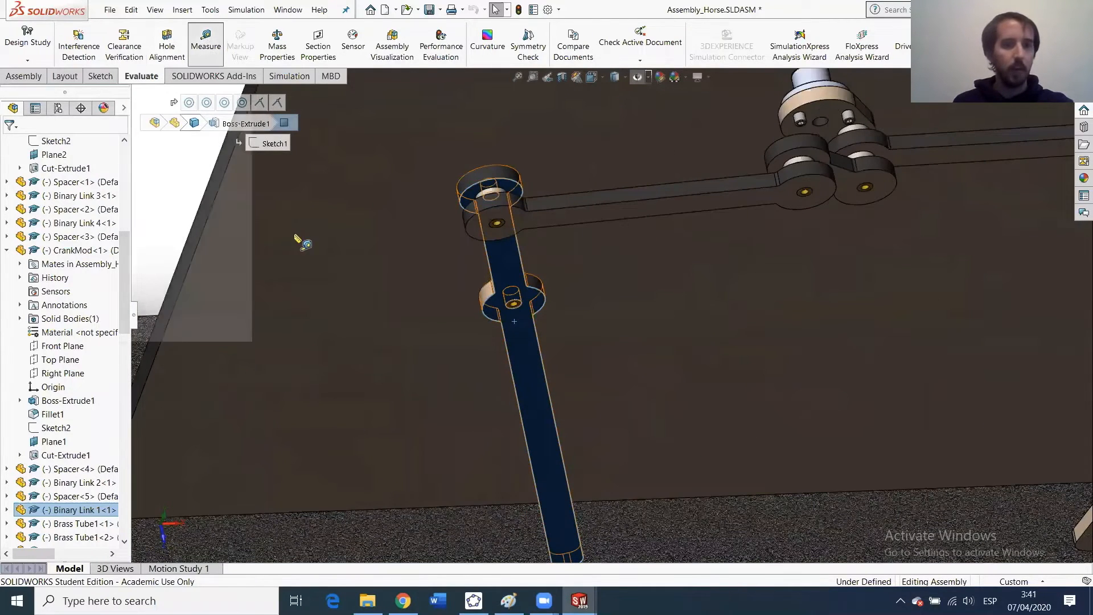
pyautogui.moveTo(380, 334); pyautogui.dragTo(426, 244, button='middle')
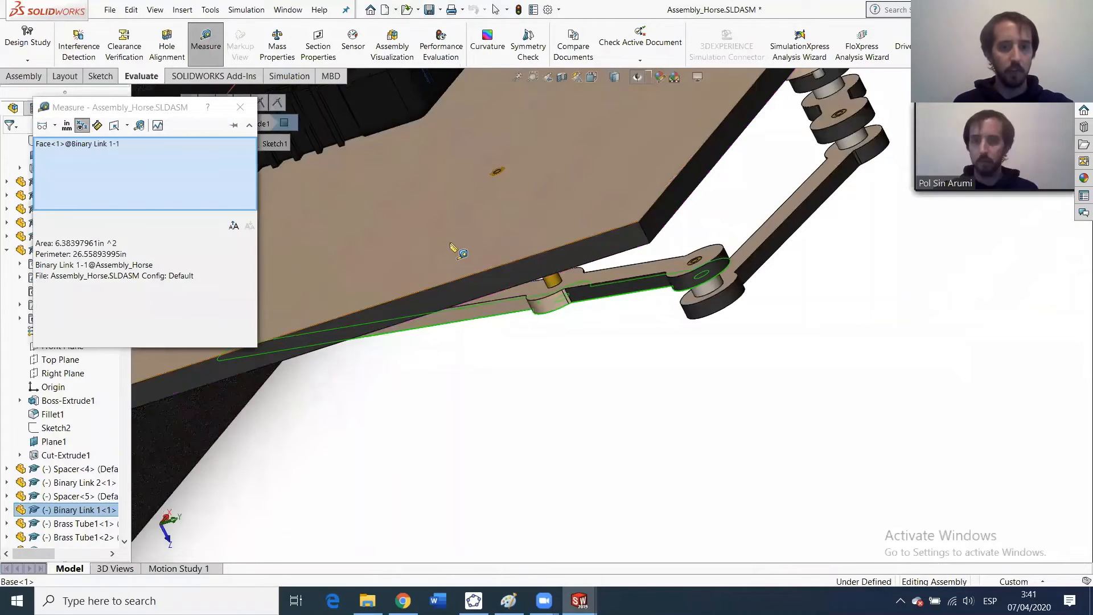
pyautogui.click(453, 252)
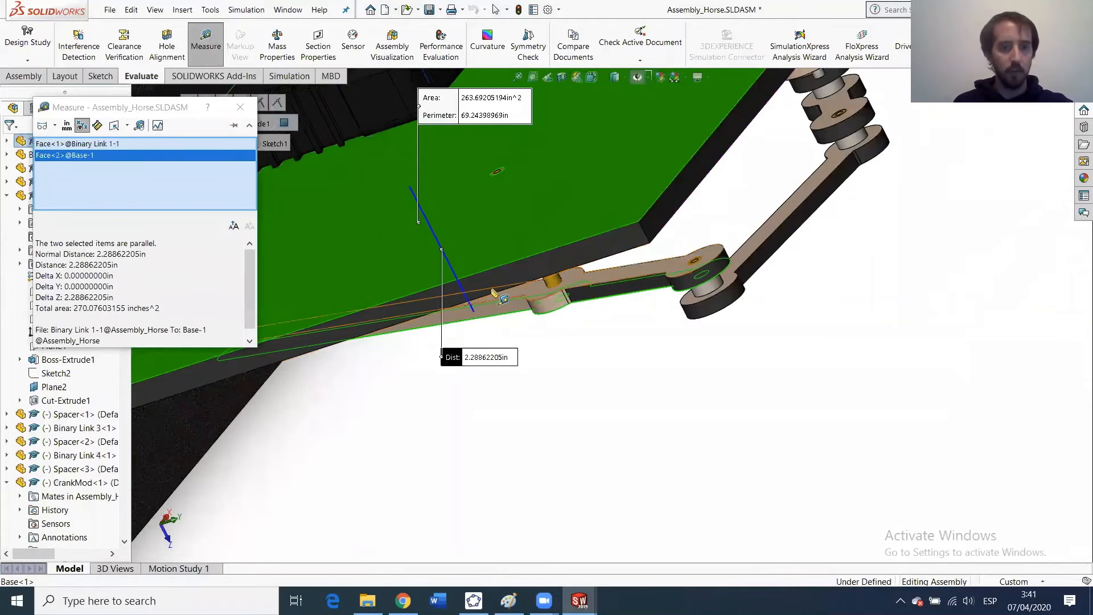
pyautogui.click(486, 357)
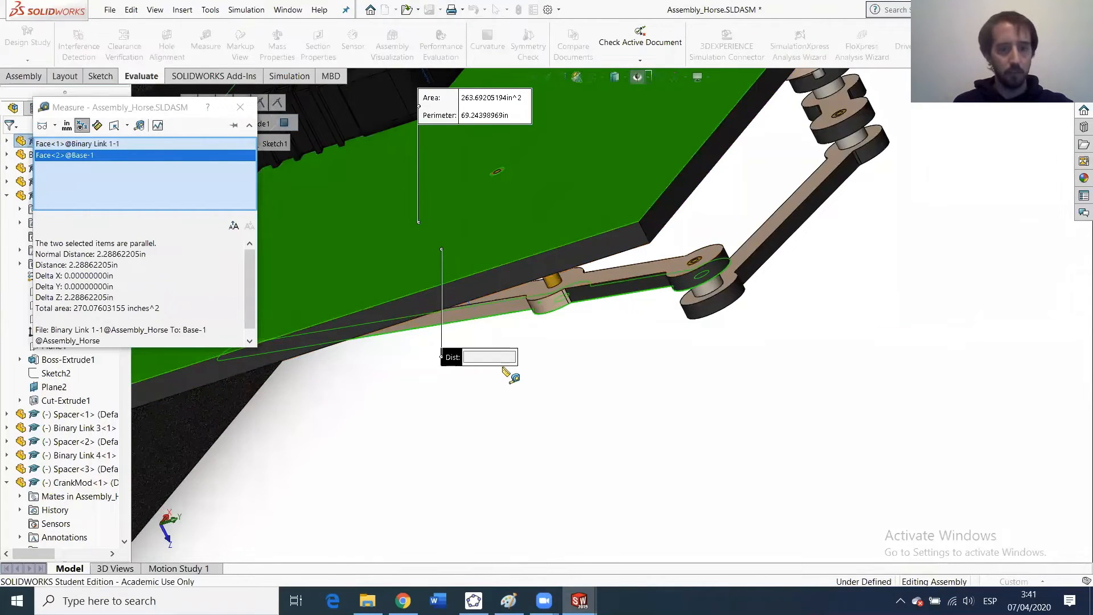
pyautogui.click(241, 107)
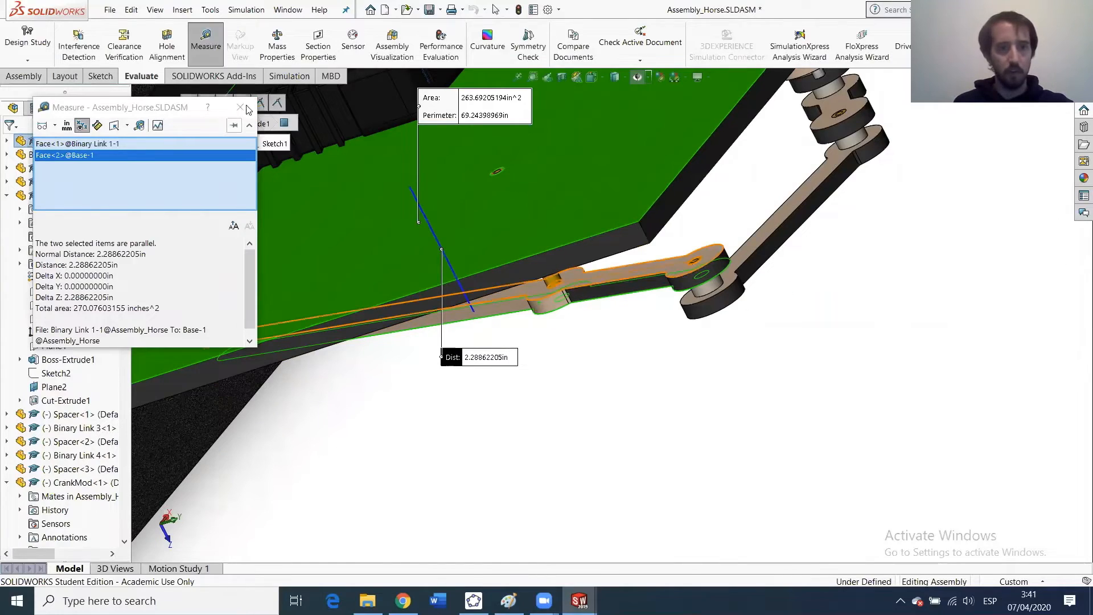
# Switch back to the Wheel Hub Set Screw1 part and save it under the new name Wheel Hub Set Screw2.SLDPRT.
pyautogui.moveTo(474, 261); pyautogui.dragTo(807, 282, button='middle')
pyautogui.scroll(-2, 807, 283)
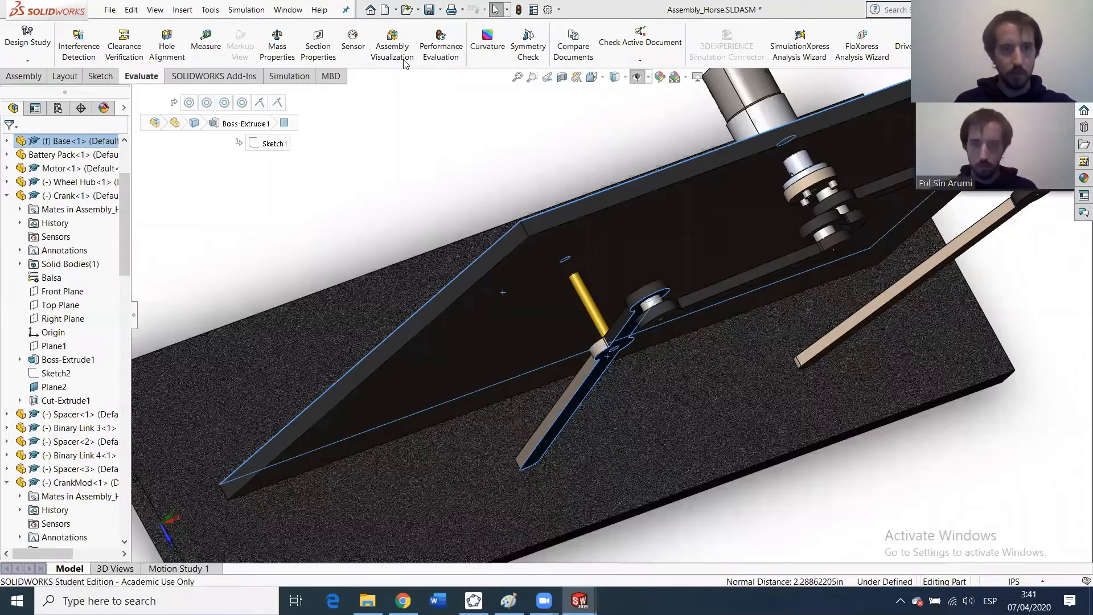
pyautogui.click(561, 581)
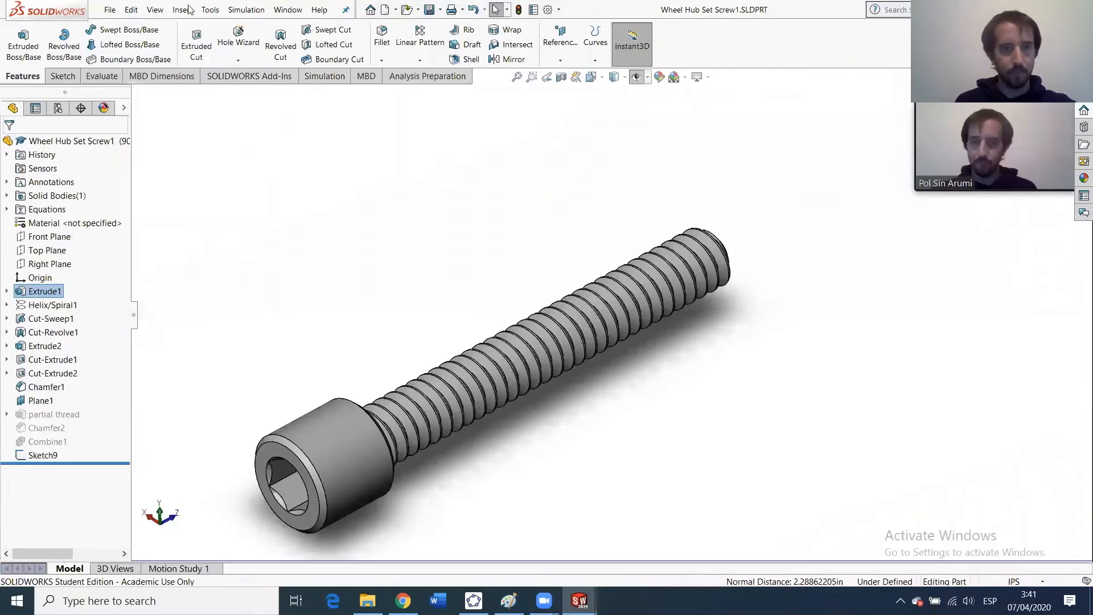
pyautogui.click(114, 9)
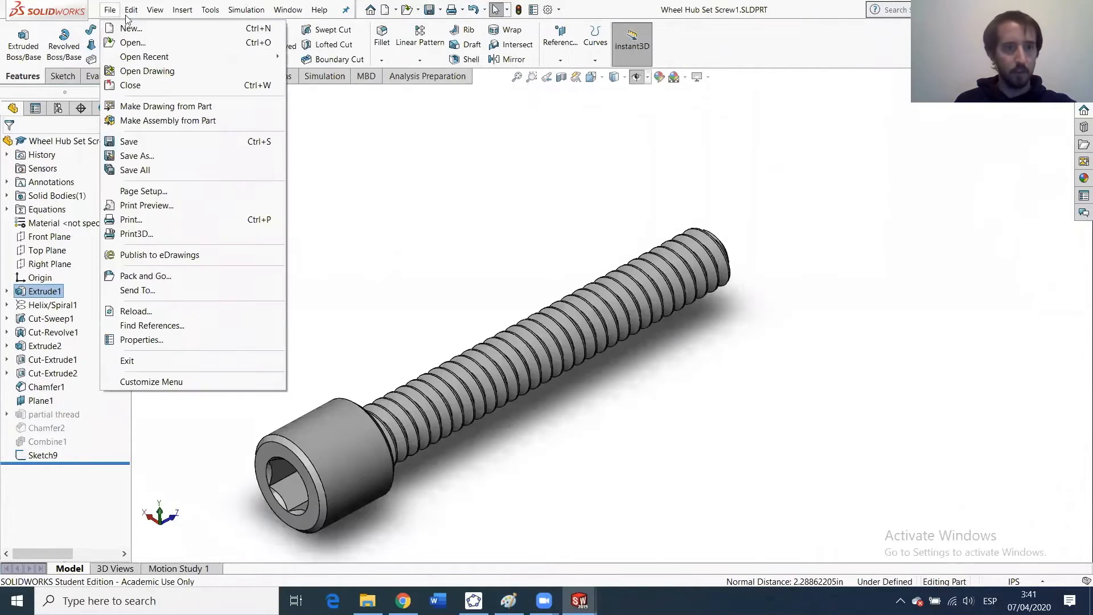
pyautogui.click(149, 156)
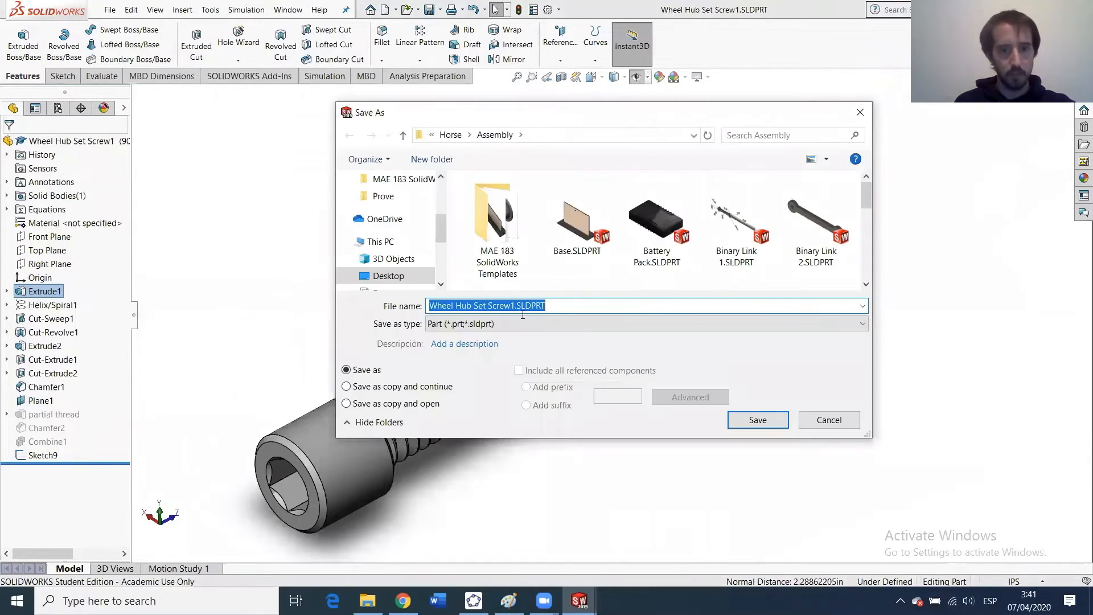
pyautogui.click(517, 305)
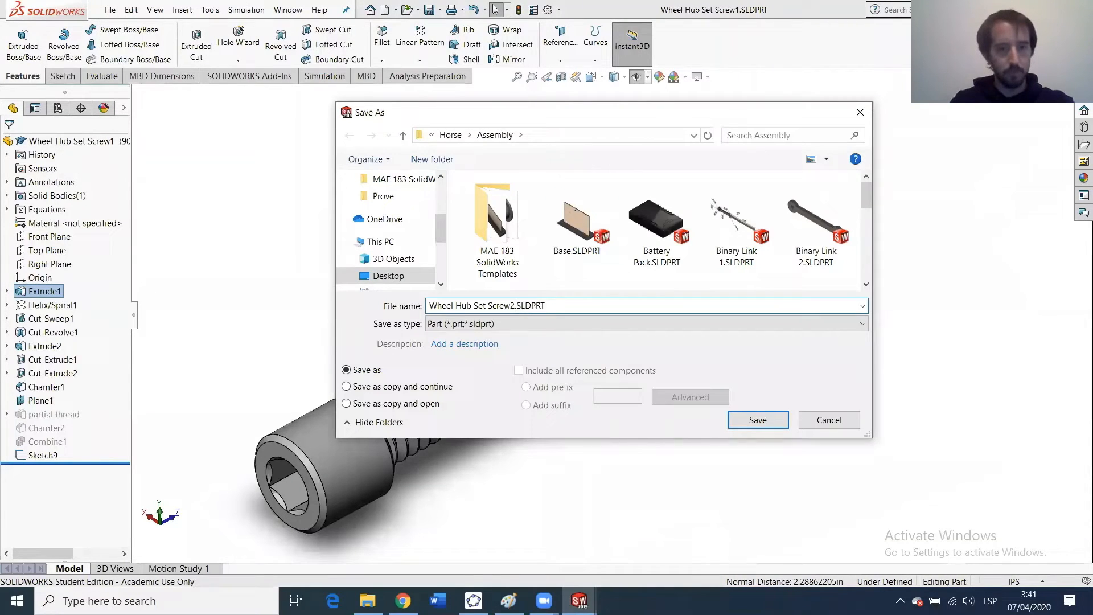
pyautogui.press('Return')
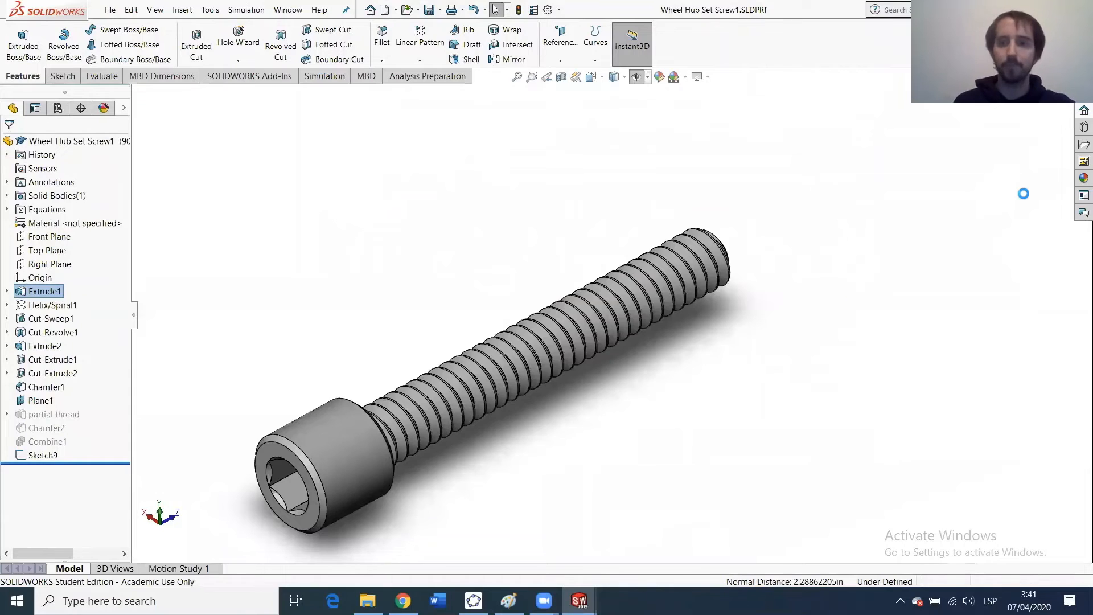
pyautogui.click(7, 291)
pyautogui.click(40, 305)
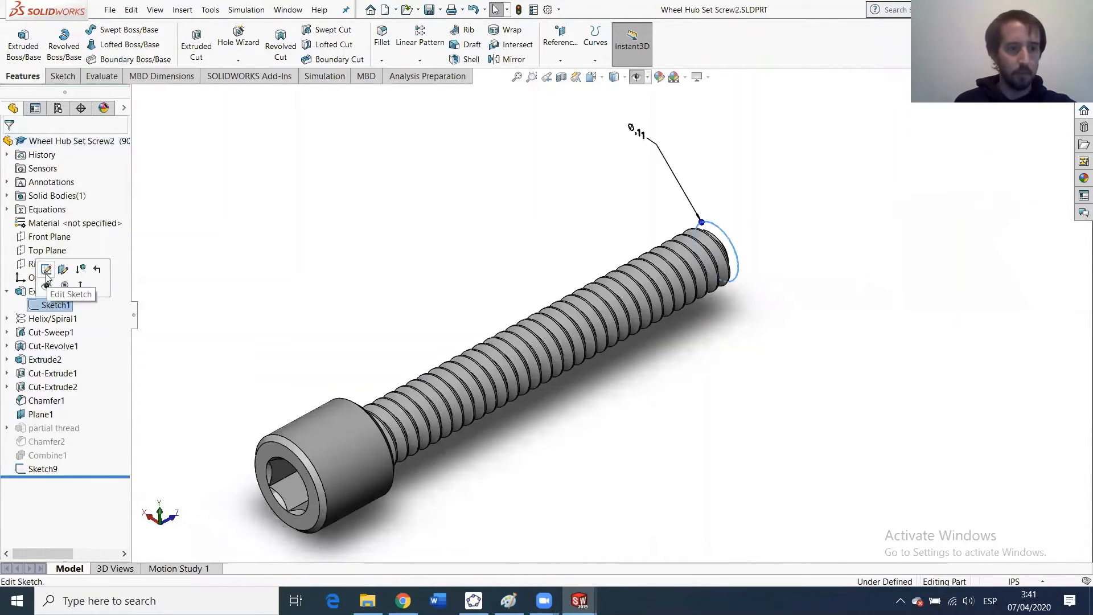
pyautogui.click(45, 271)
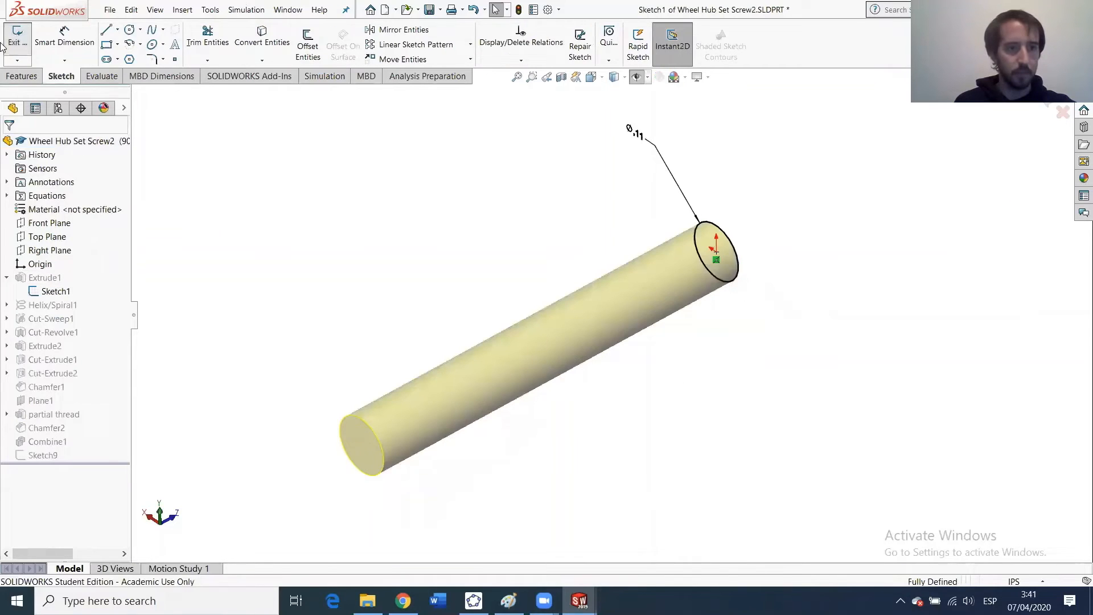
pyautogui.click(13, 44)
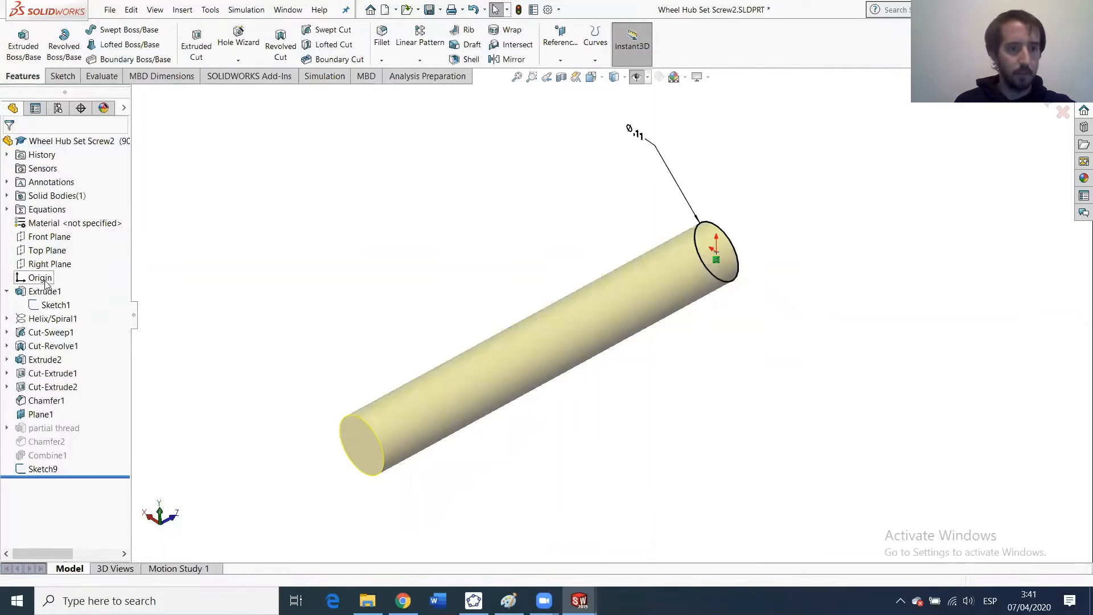
# Set the depth of the Extrude1 feature in Wheel Hub Set Screw2 to 2.35 in.
pyautogui.rightClick(45, 292)
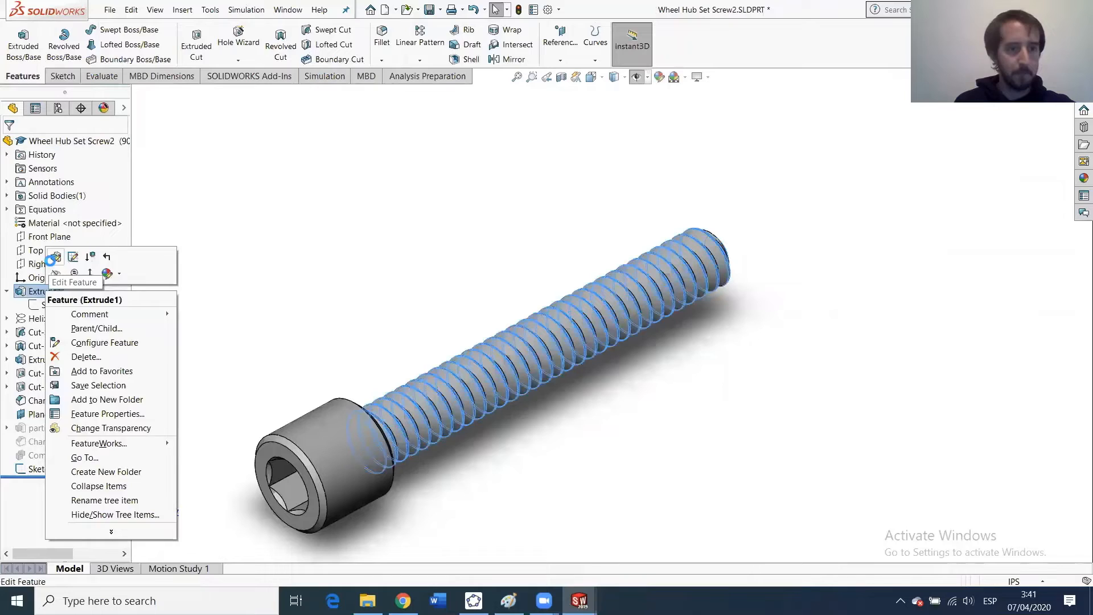
pyautogui.click(51, 265)
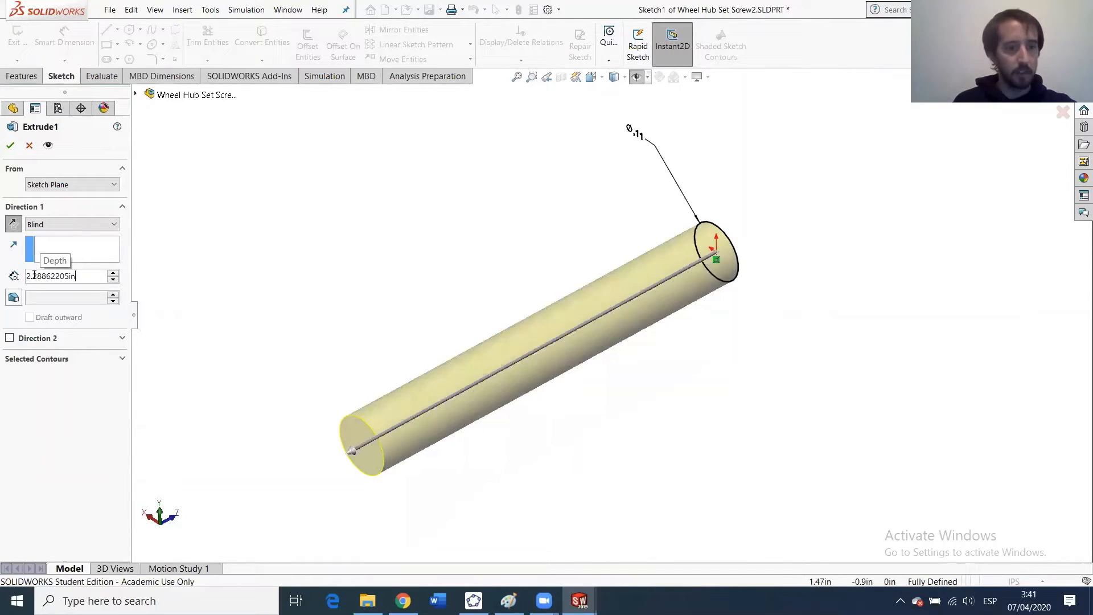
pyautogui.moveTo(33, 275); pyautogui.dragTo(46, 276)
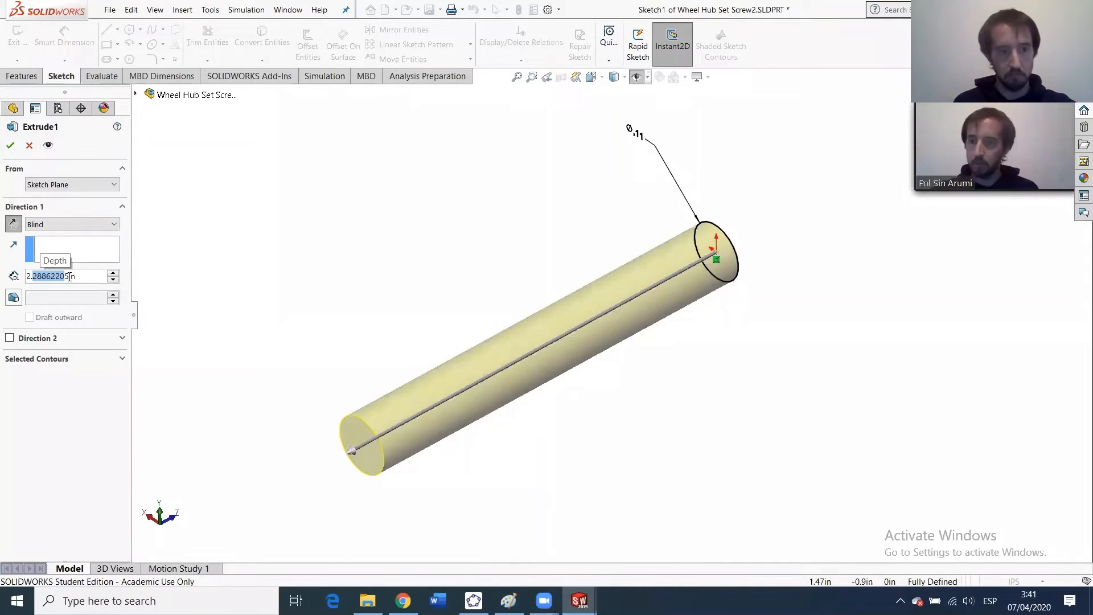
pyautogui.write('35')
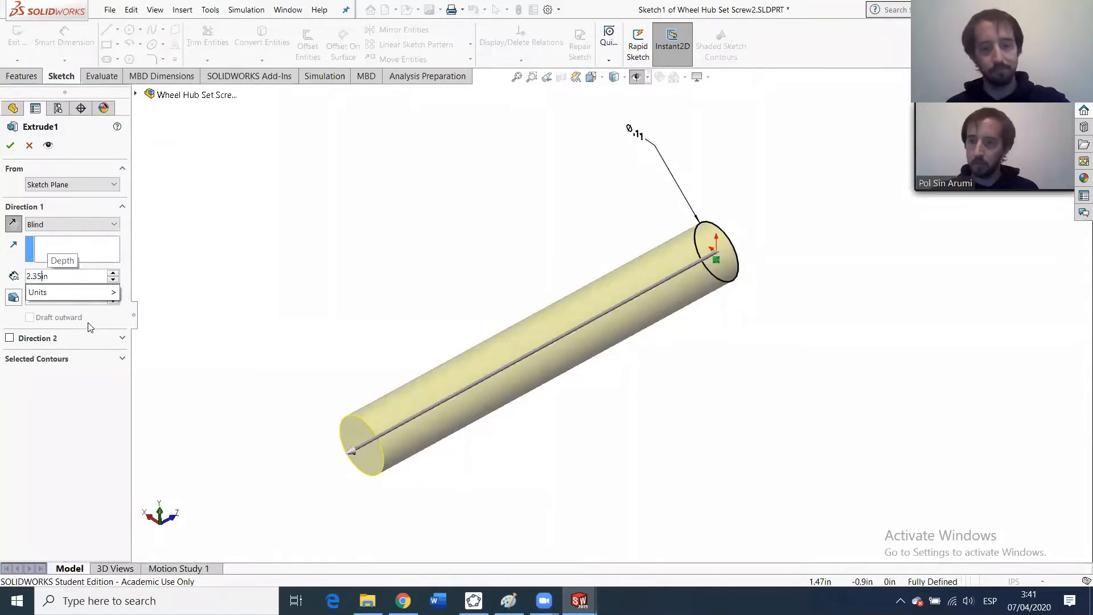
pyautogui.press('Return')
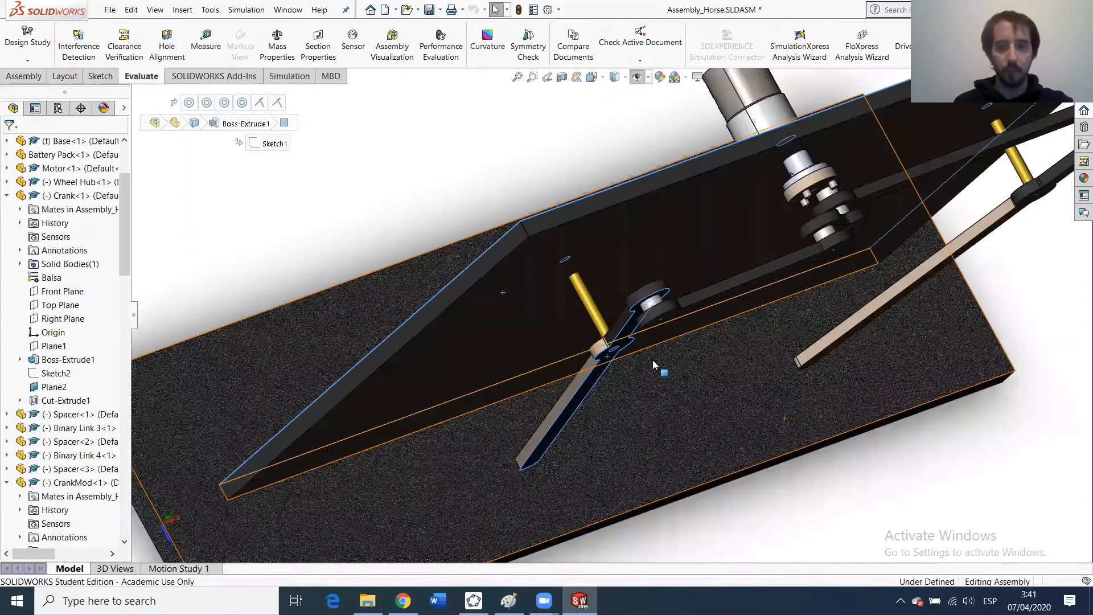
# Return to Assembly_Horse and insert Wheel Hub Set Screw1 beside the upper joint between Binary Link 1 and Binary Link 2.
pyautogui.moveTo(652, 359); pyautogui.dragTo(572, 239, button='middle')
pyautogui.scroll(-3, 793, 269)
pyautogui.scroll(3, 820, 335)
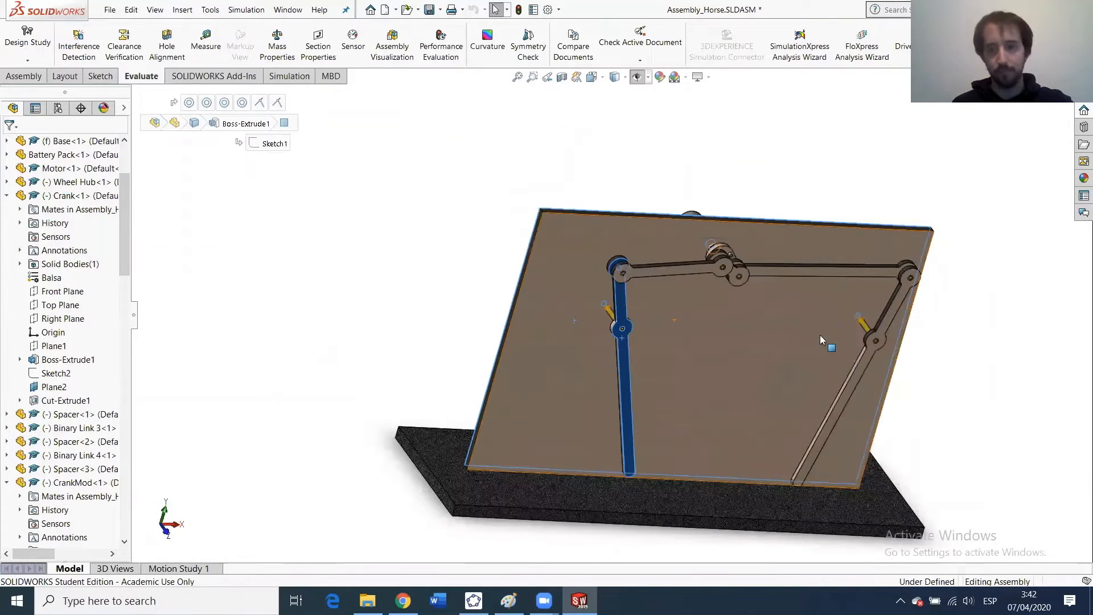
pyautogui.scroll(-4, 763, 354)
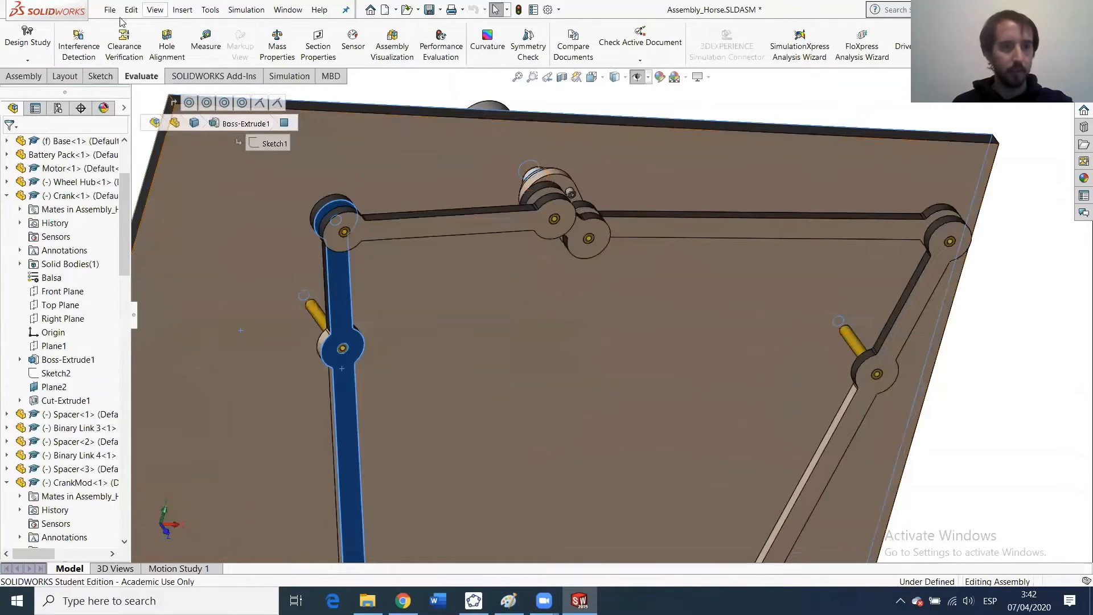
pyautogui.click(26, 77)
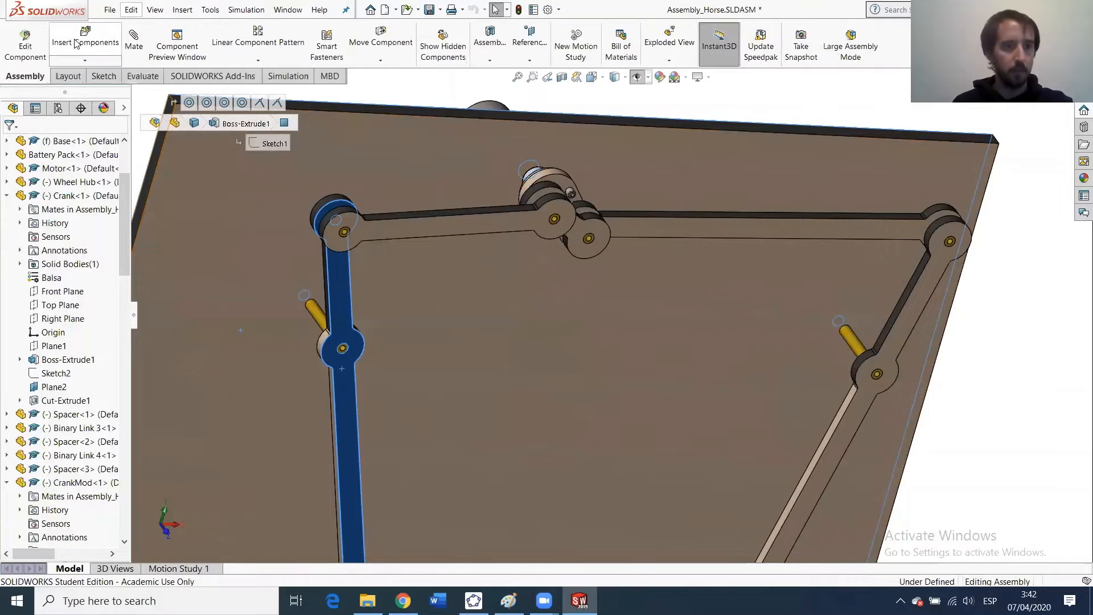
pyautogui.click(90, 50)
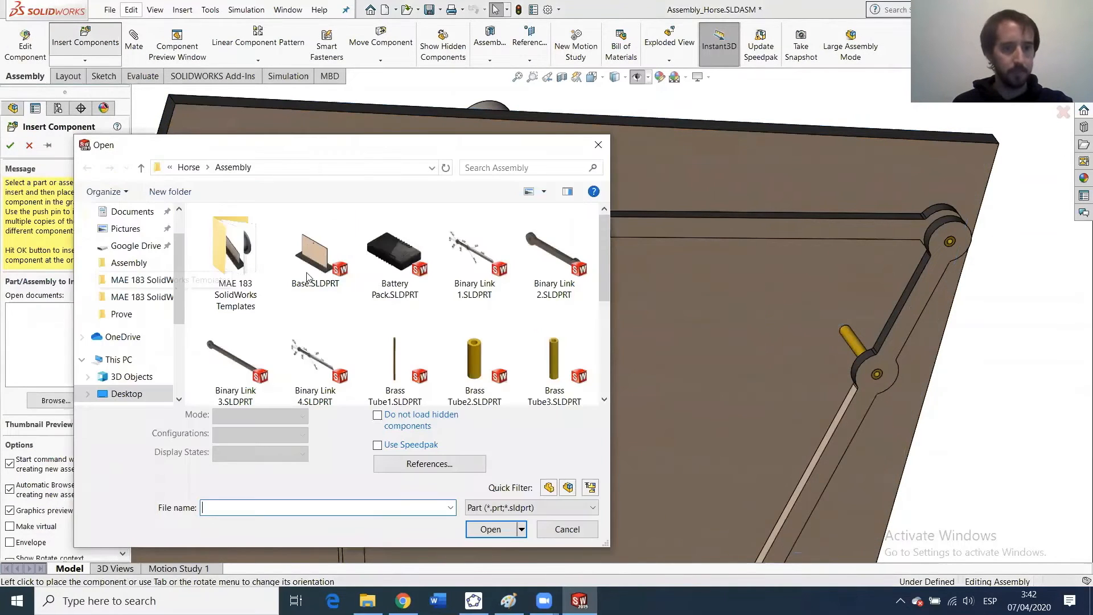
pyautogui.scroll(-3, 450, 290)
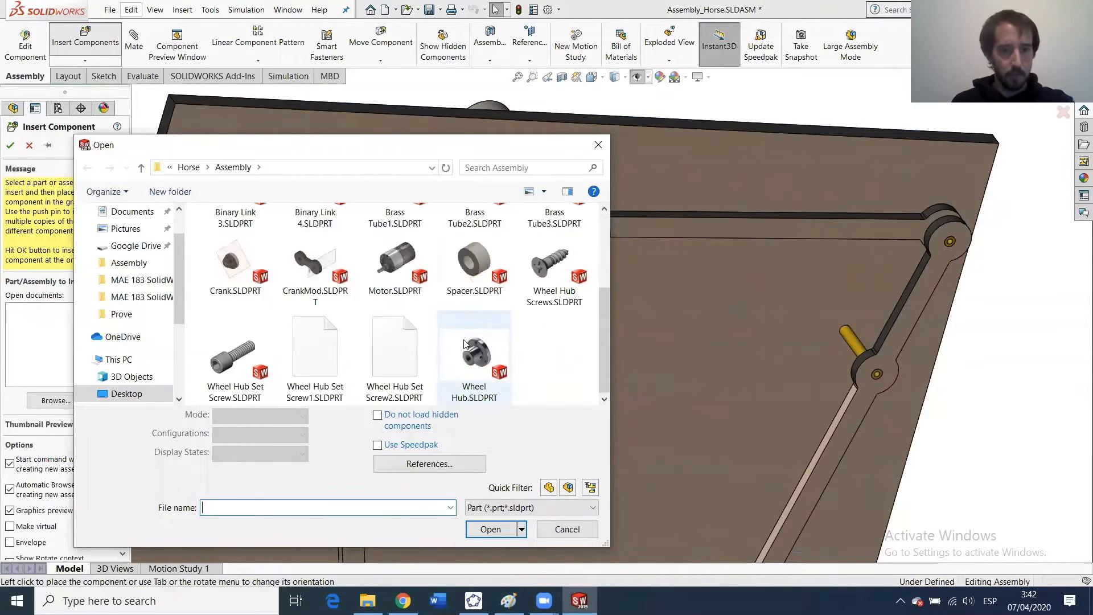
pyautogui.click(318, 371)
pyautogui.press('Return')
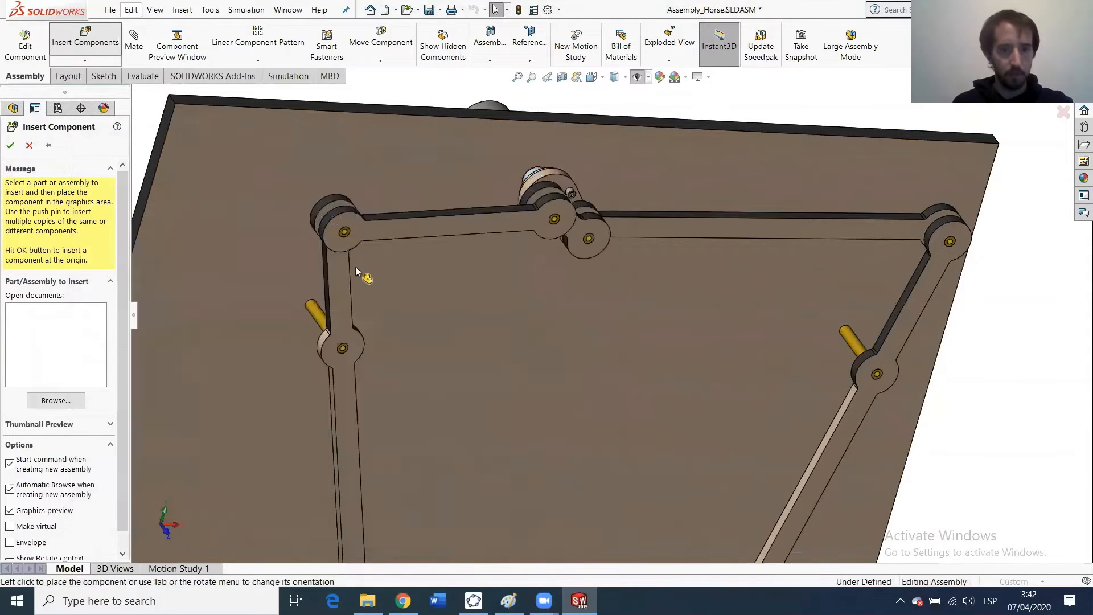
pyautogui.click(359, 238)
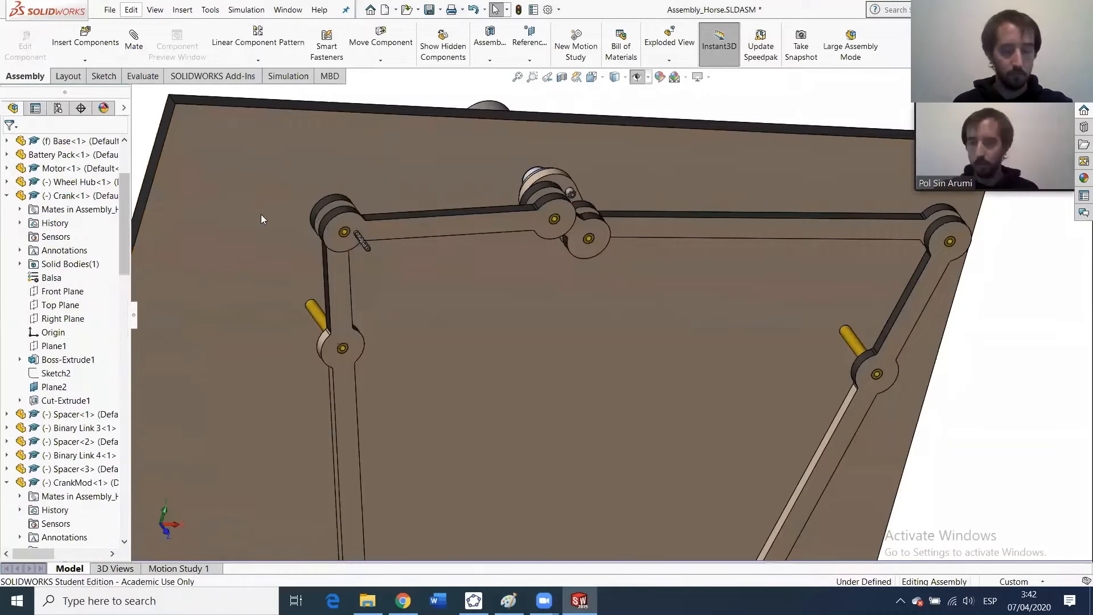
# Insert two more copies of Wheel Hub Set Screw1, one at the crank joint and one at the opposite leg's upper link joint.
pyautogui.press('Return')
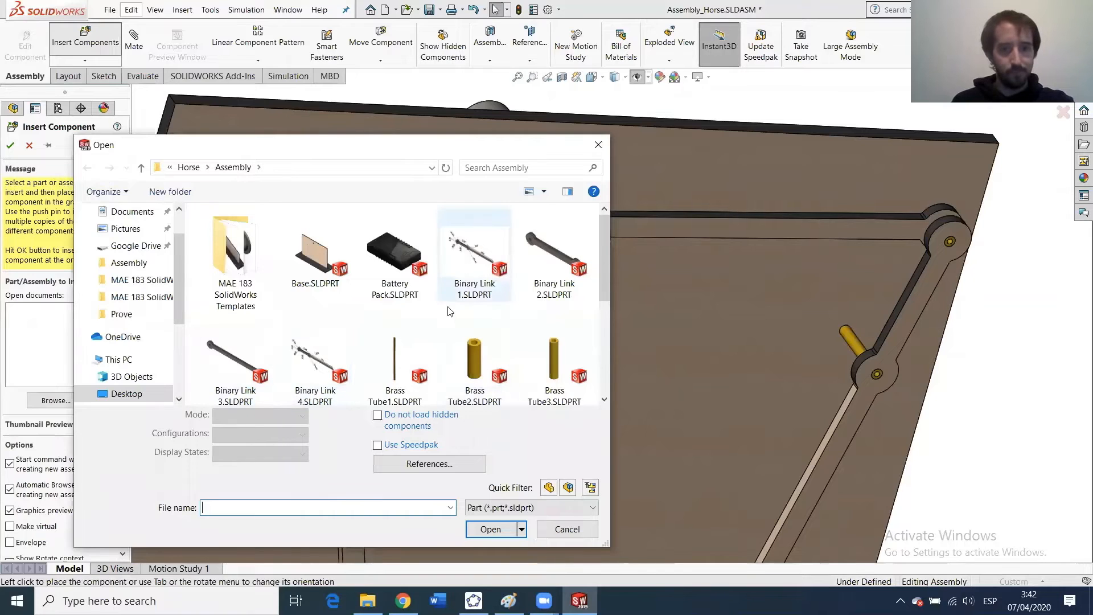
pyautogui.scroll(-3, 450, 316)
pyautogui.click(292, 356)
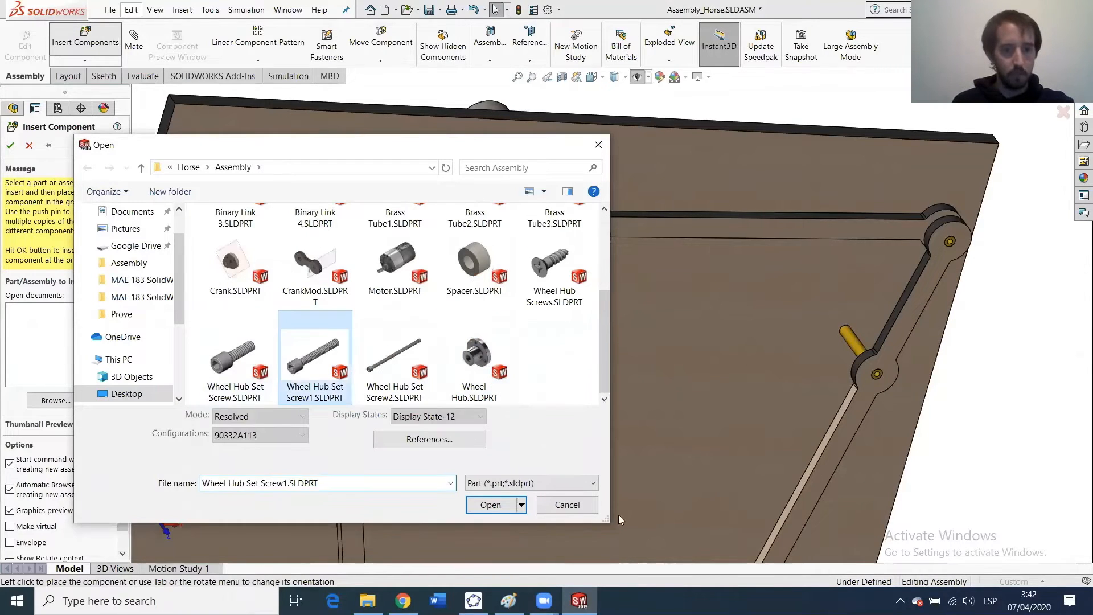
pyautogui.click(491, 528)
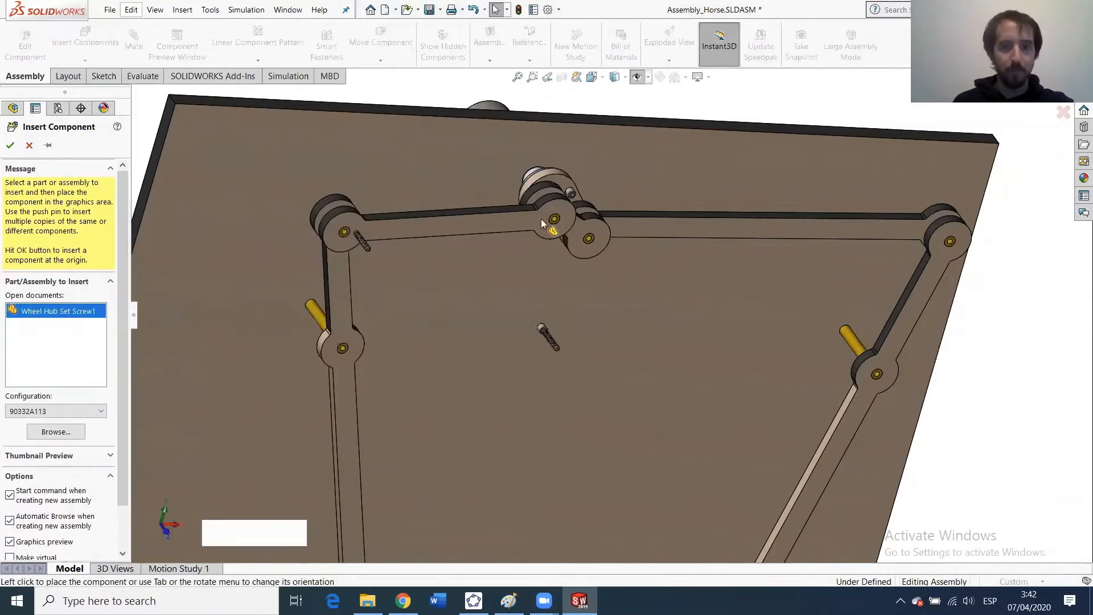
pyautogui.click(90, 42)
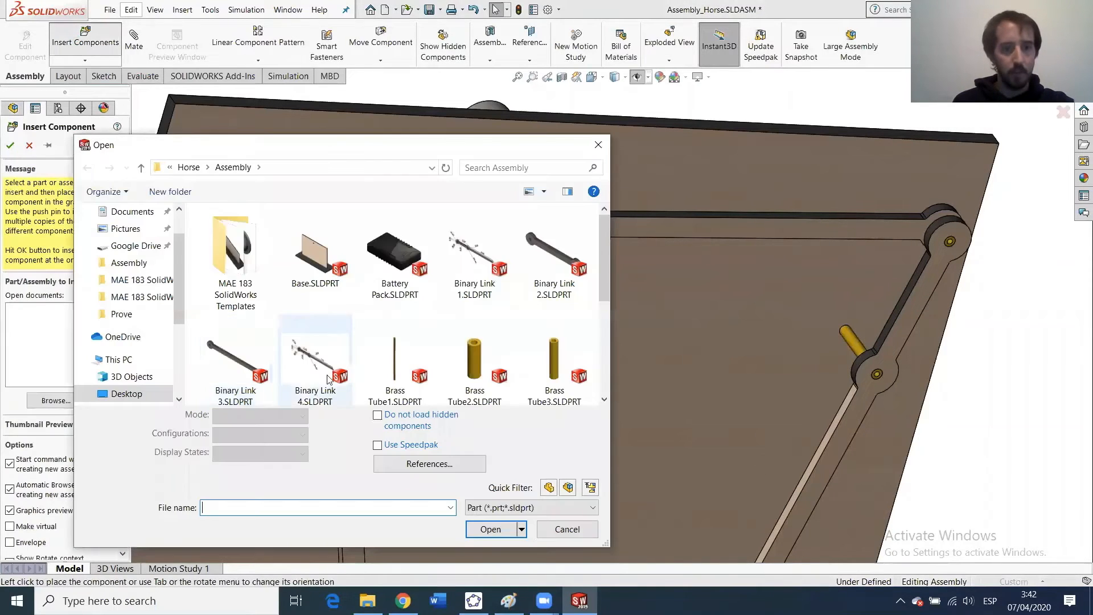
pyautogui.click(308, 375)
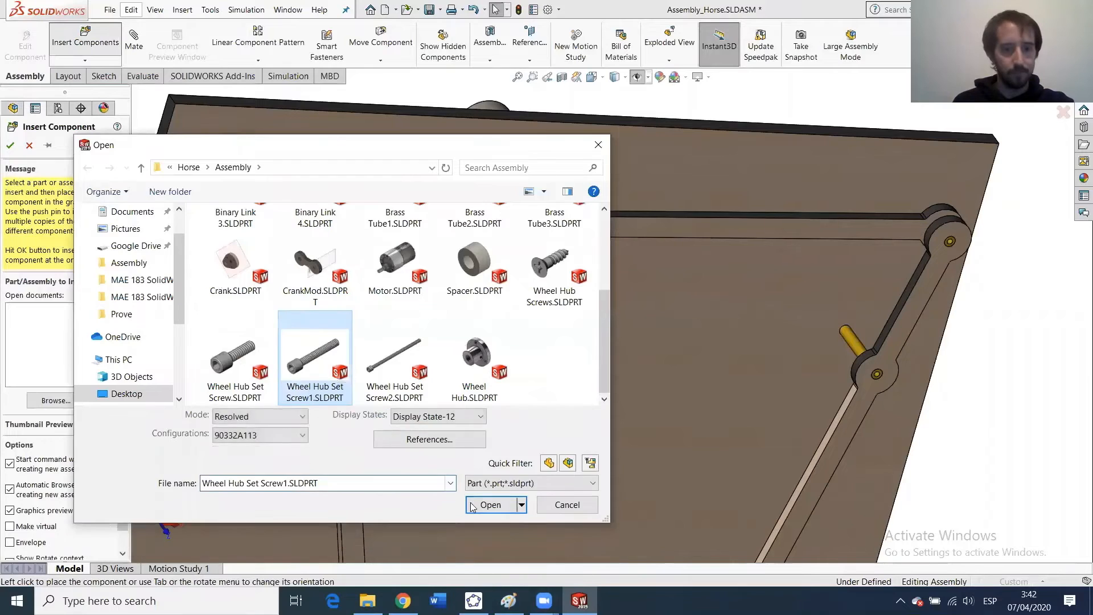
pyautogui.click(490, 529)
pyautogui.click(947, 241)
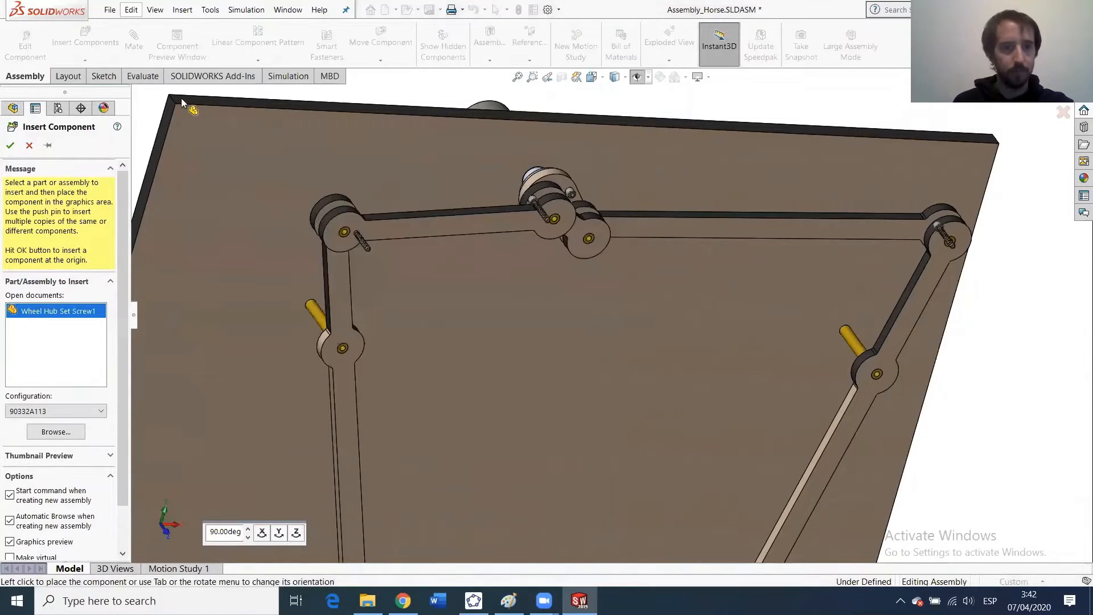
# Insert two copies of Wheel Hub Set Screw2, one beside the lower pivot joint of each leg.
pyautogui.click(84, 38)
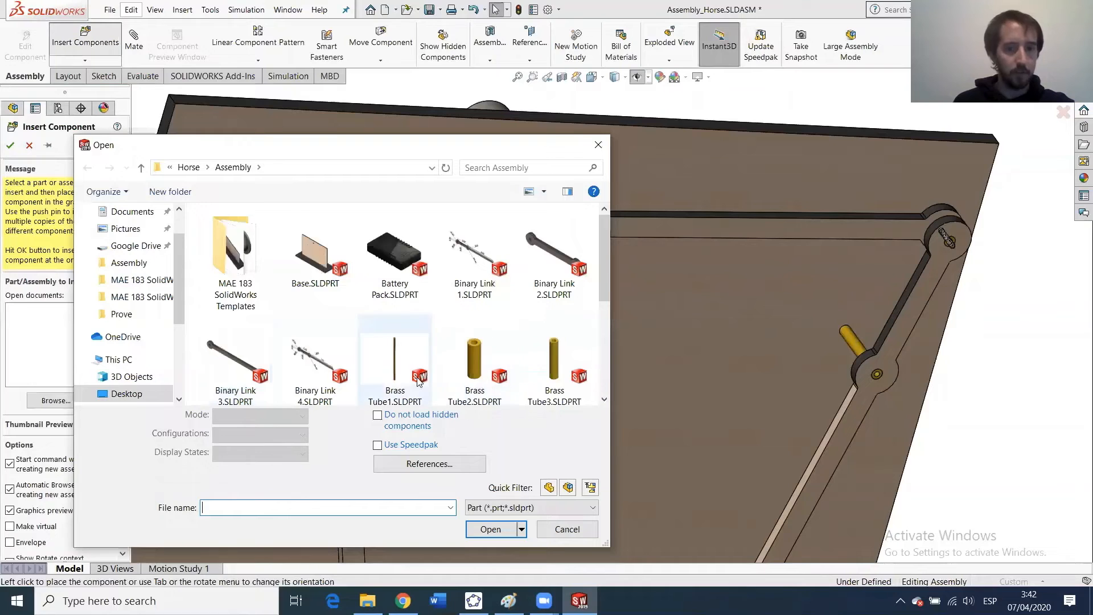
pyautogui.scroll(-5, 418, 380)
pyautogui.click(392, 364)
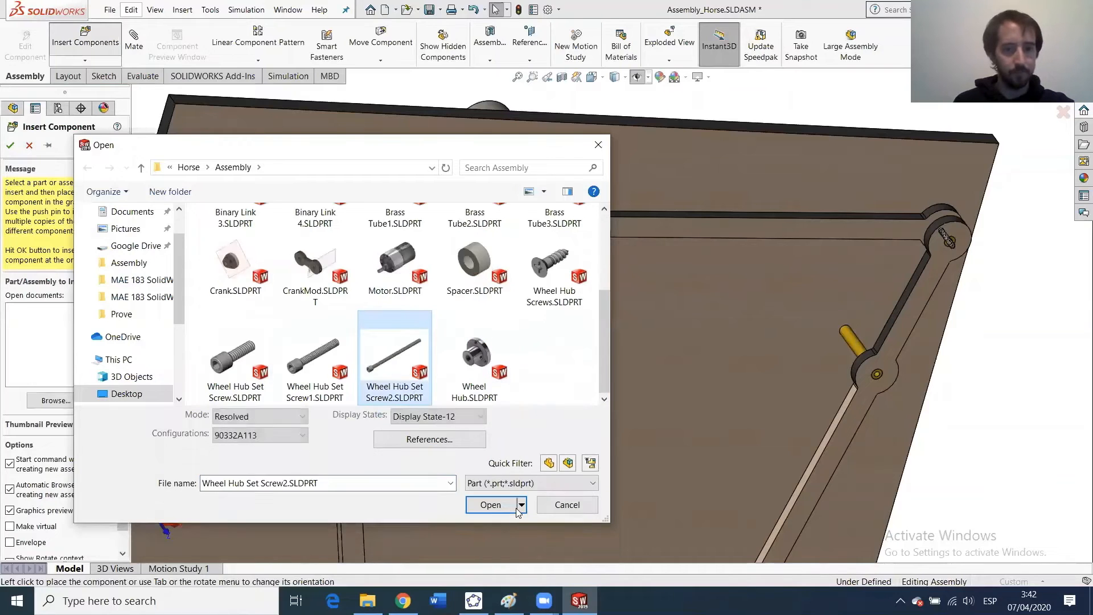
pyautogui.click(490, 529)
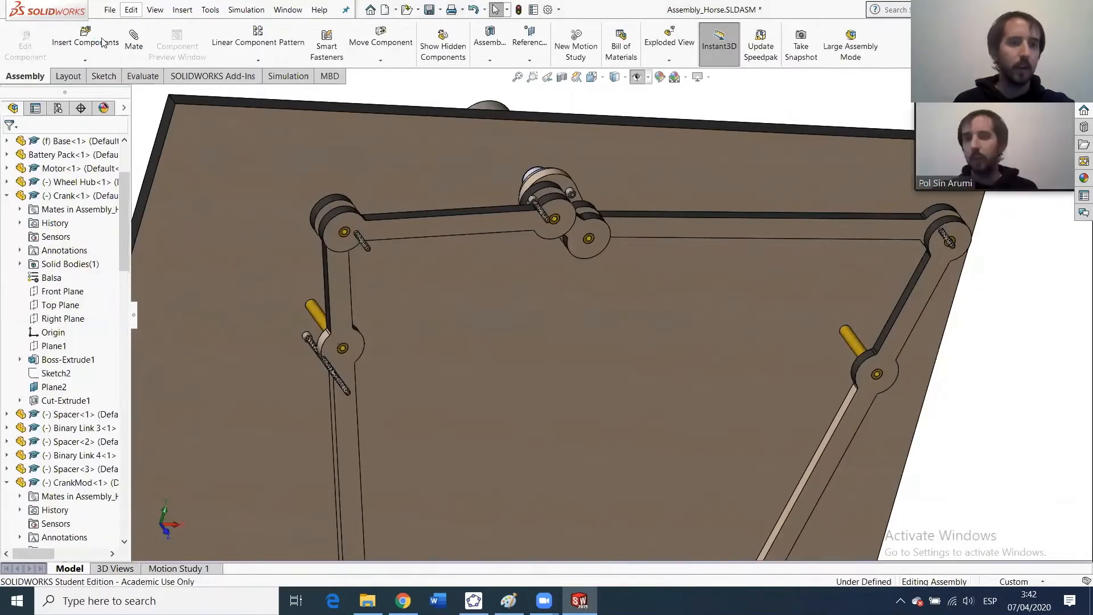
pyautogui.scroll(-5, 299, 375)
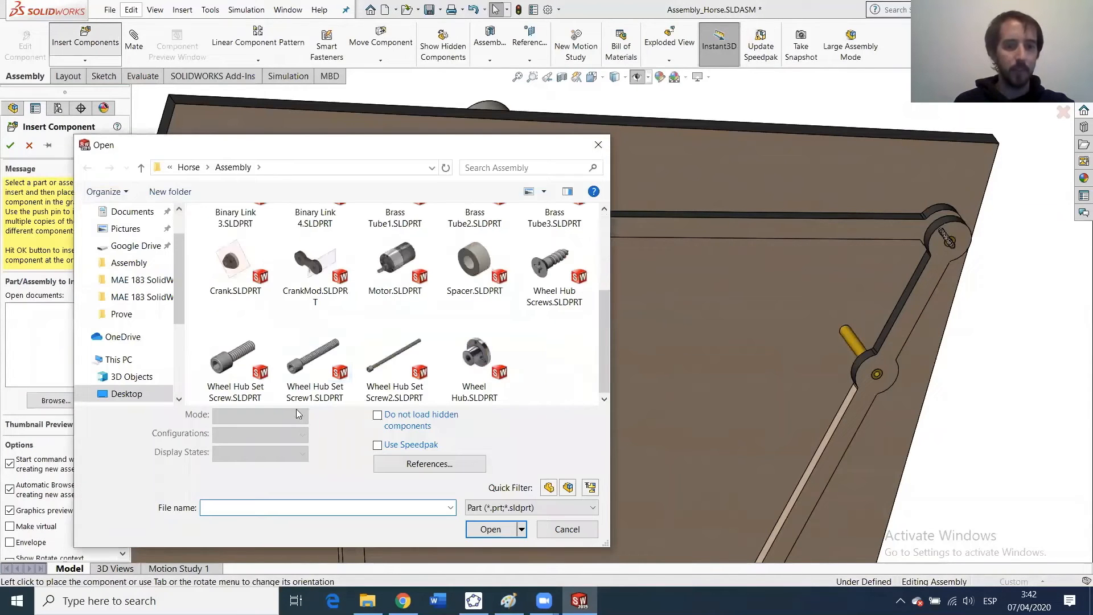
pyautogui.click(375, 368)
pyautogui.click(491, 528)
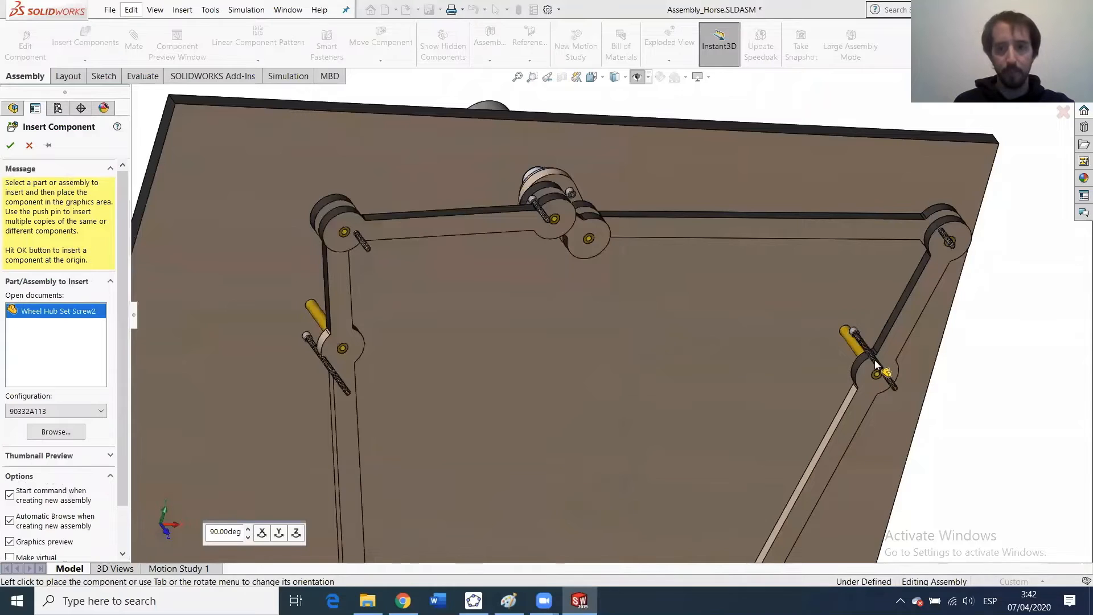
pyautogui.click(875, 359)
# Mate the first Wheel Hub Set Screw1's head underside coincident with Binary Link 2's face, flipping the alignment, and make the screw concentric with Brass Tube1.
pyautogui.scroll(-5, 373, 256)
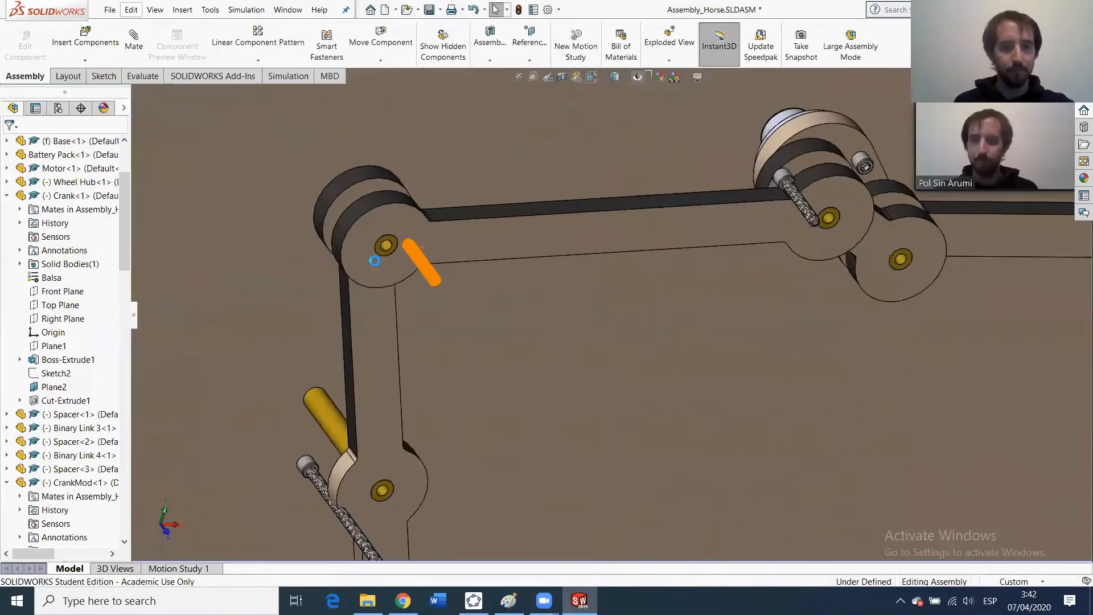
pyautogui.click(134, 41)
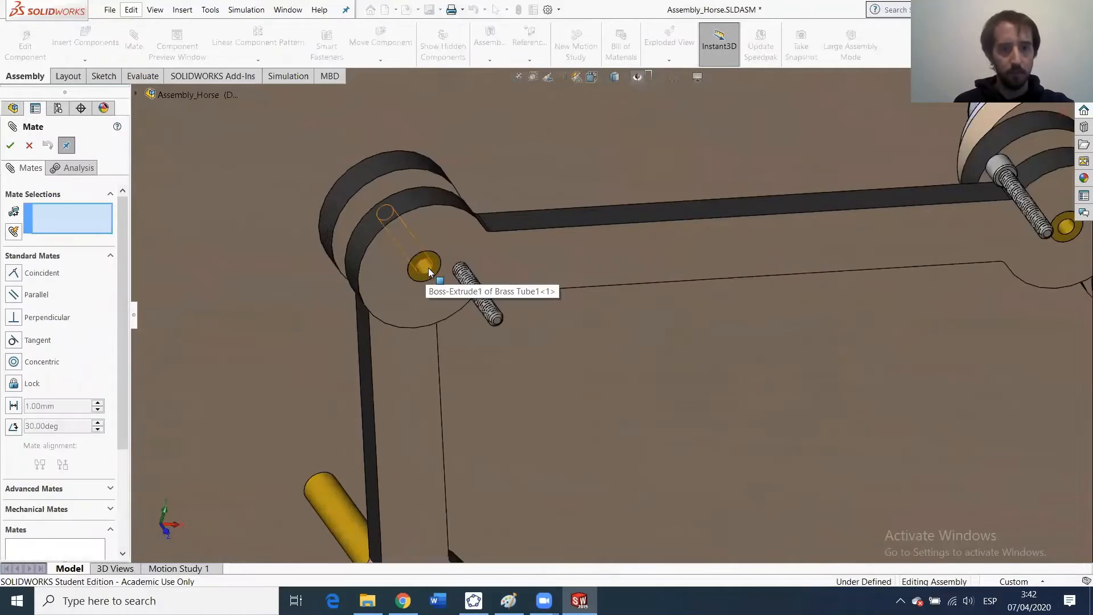
pyautogui.moveTo(431, 267); pyautogui.dragTo(395, 249, button='middle')
pyautogui.moveTo(477, 290); pyautogui.dragTo(539, 397)
pyautogui.scroll(-5, 539, 396)
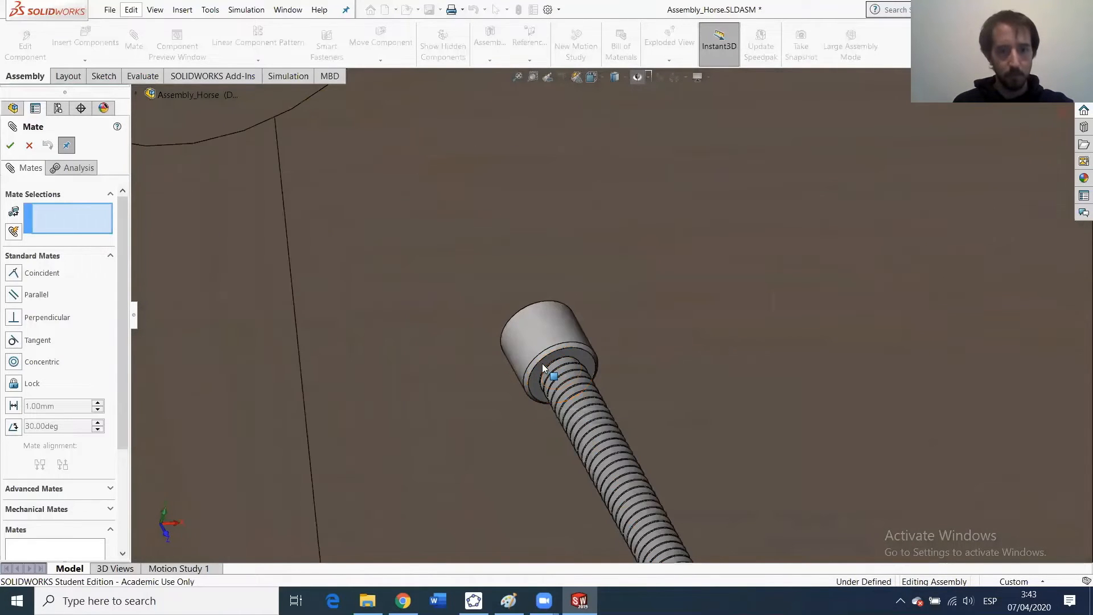
pyautogui.click(544, 362)
pyautogui.scroll(4, 395, 257)
pyautogui.click(392, 160)
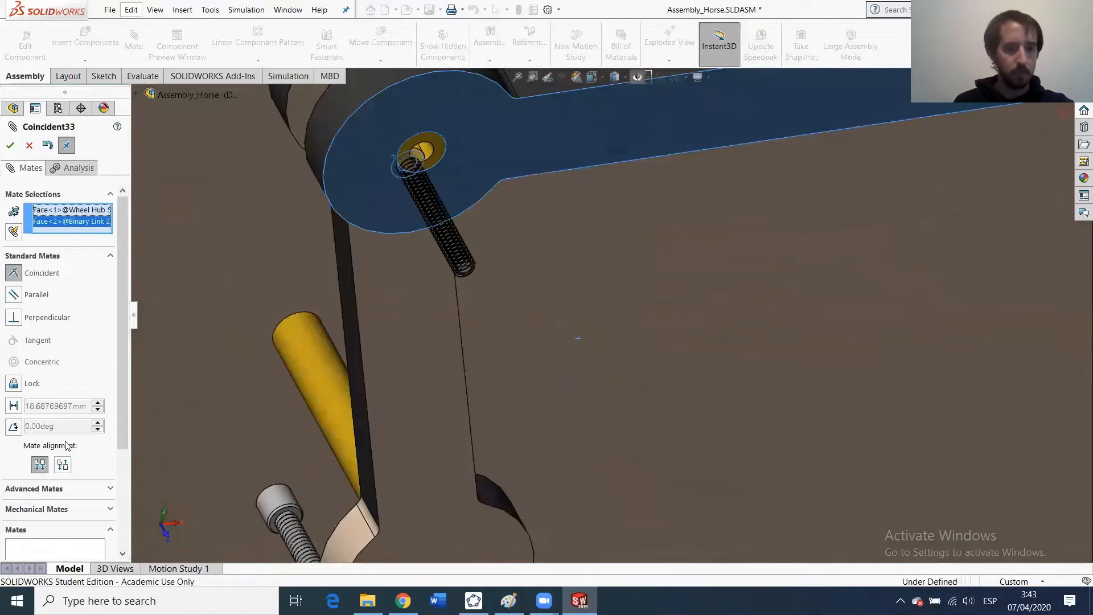
pyautogui.click(63, 465)
pyautogui.click(10, 145)
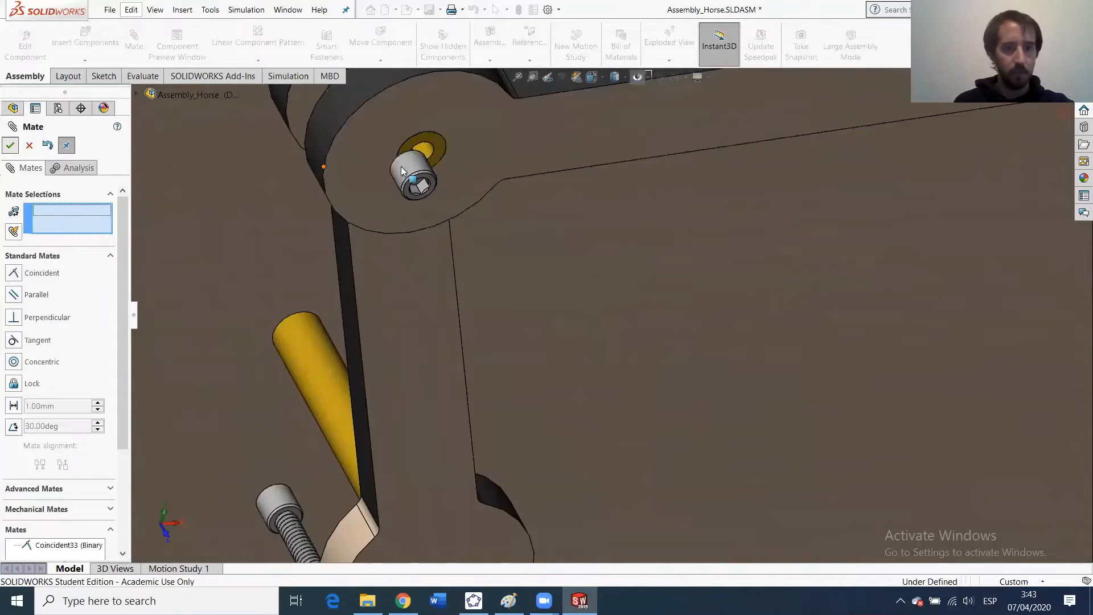
pyautogui.click(421, 148)
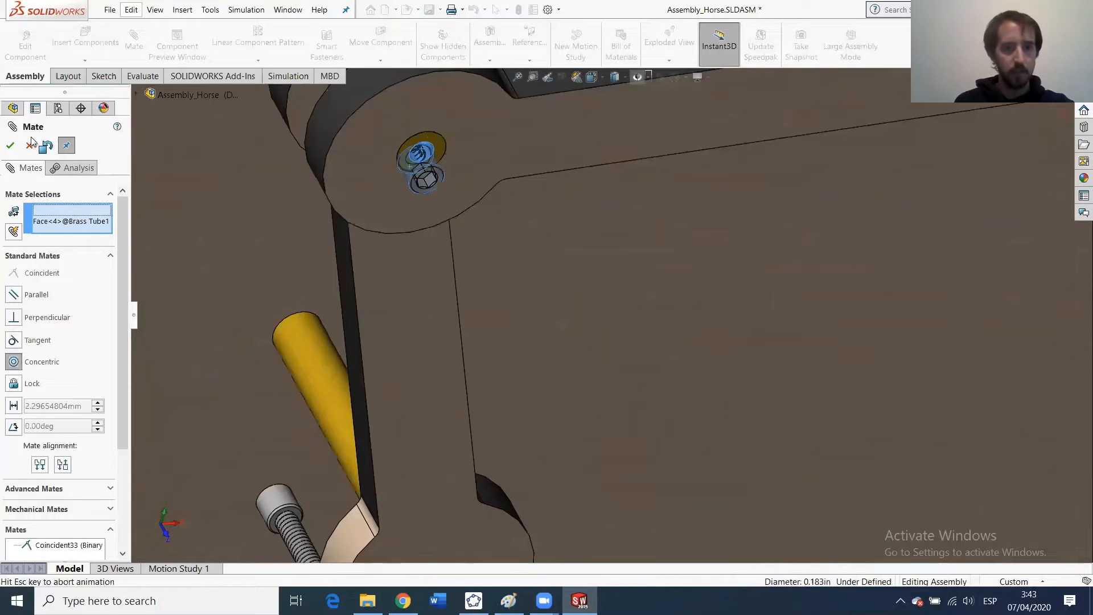
pyautogui.click(10, 146)
# Mate the first Wheel Hub Set Screw2's head underside coincident with Binary Link 1's outer face, flipping the mate alignment.
pyautogui.scroll(5, 403, 174)
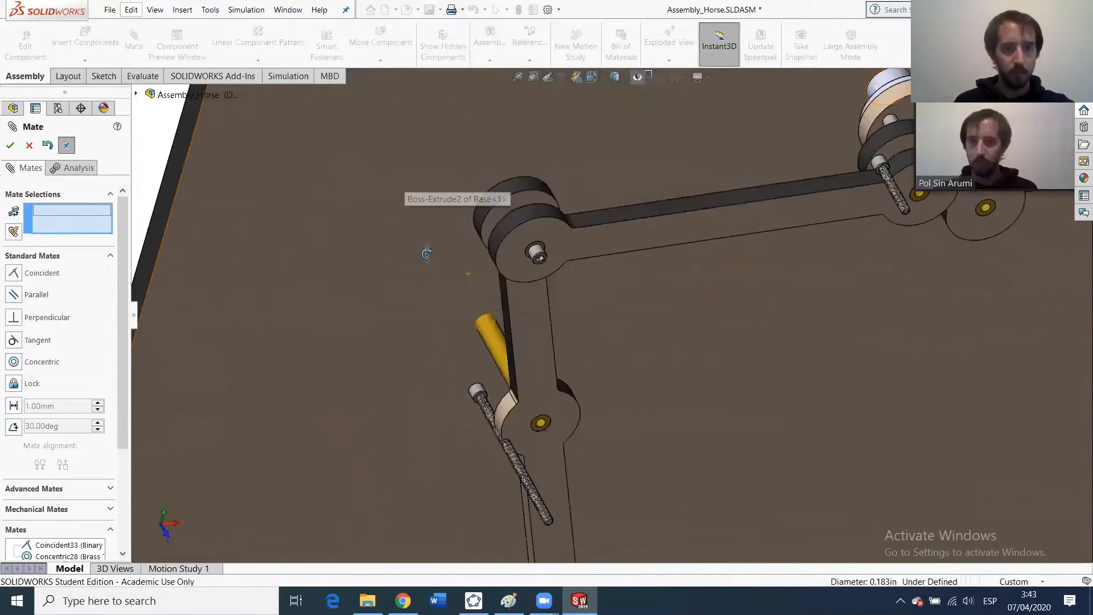
pyautogui.moveTo(424, 251); pyautogui.dragTo(450, 309, button='middle')
pyautogui.scroll(-6, 556, 265)
pyautogui.scroll(-2, 561, 282)
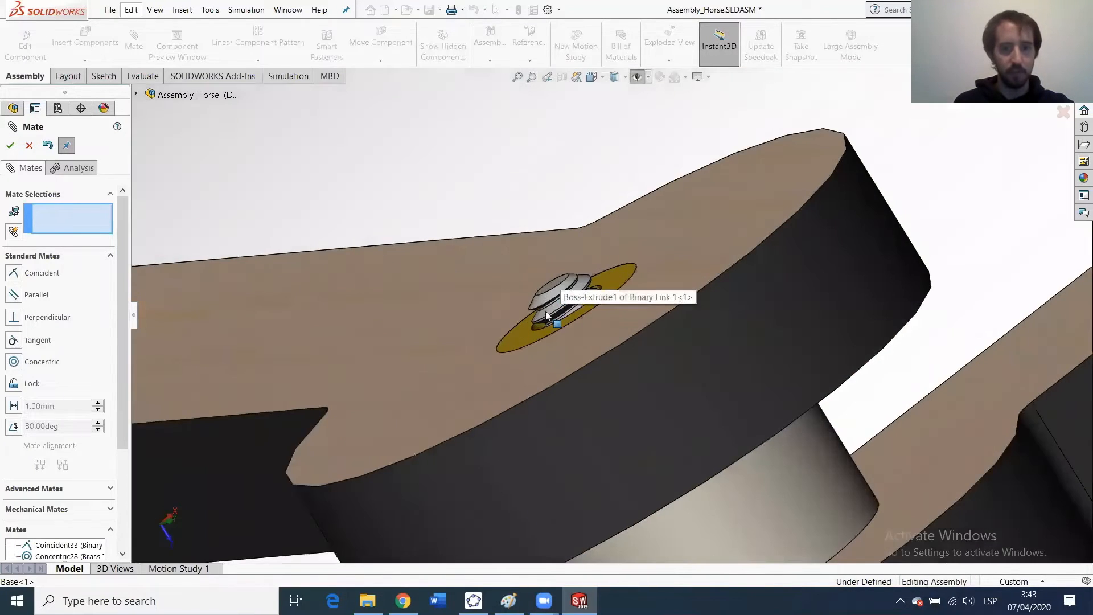
pyautogui.scroll(8, 567, 395)
pyautogui.moveTo(543, 347); pyautogui.dragTo(549, 296, button='middle')
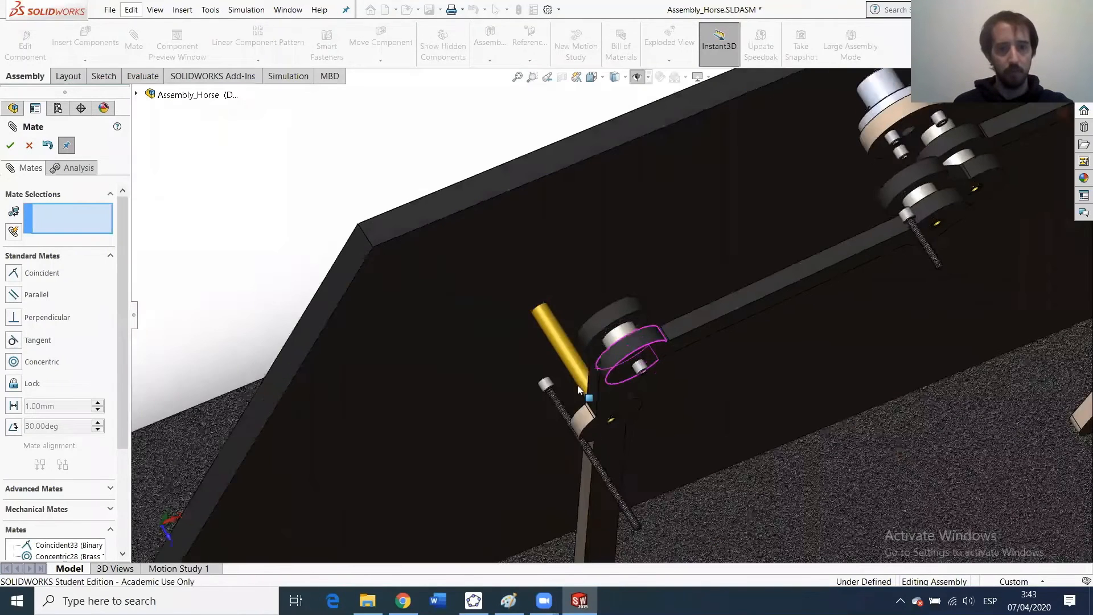
pyautogui.scroll(-6, 578, 405)
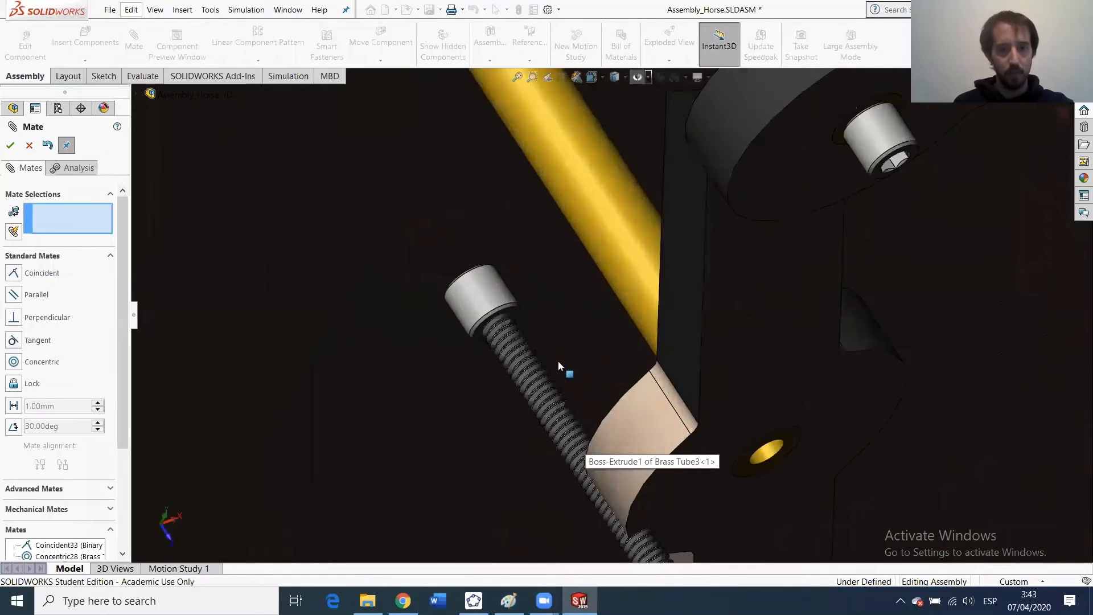
pyautogui.click(516, 314)
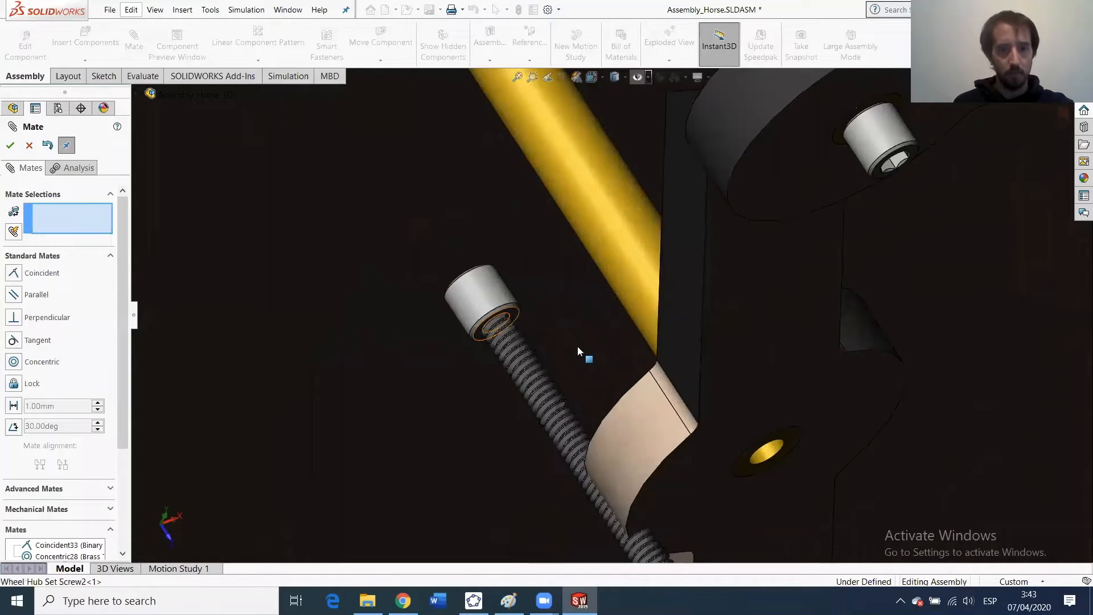
pyautogui.click(820, 413)
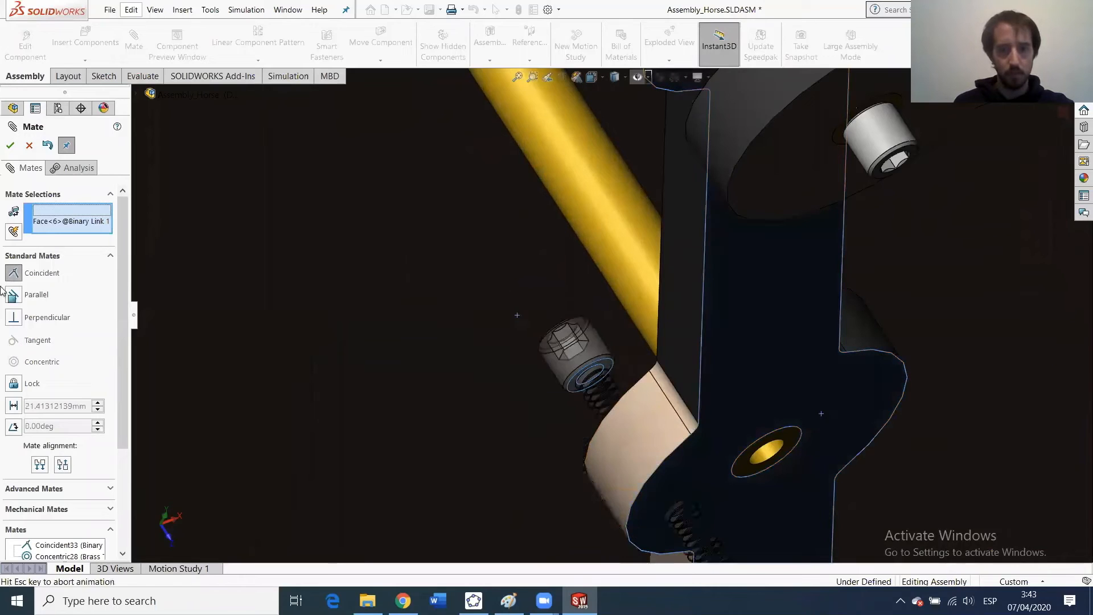
pyautogui.click(62, 465)
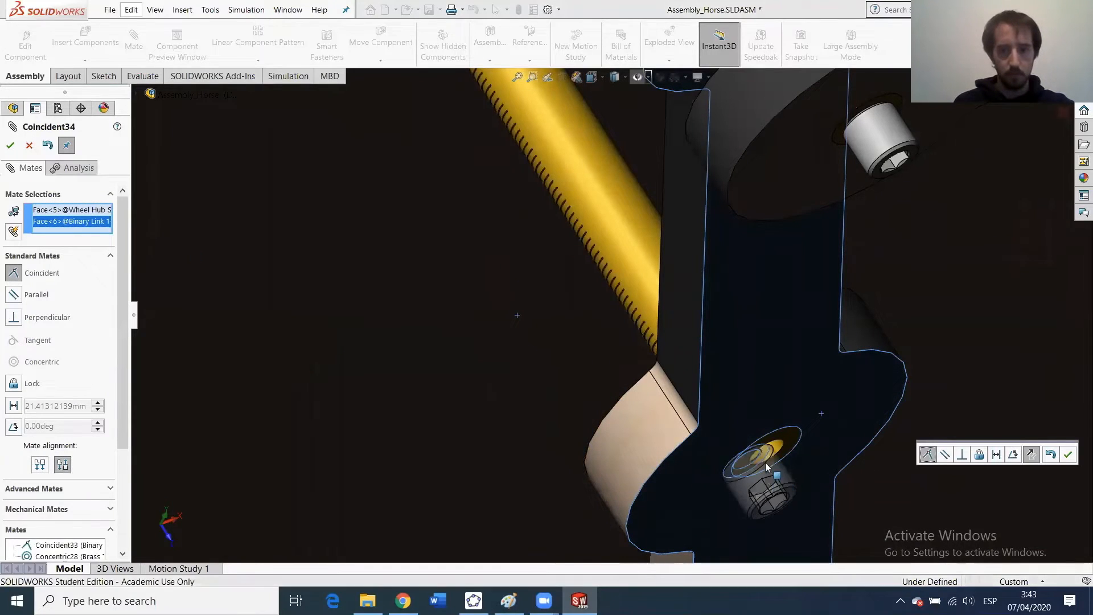
pyautogui.click(10, 147)
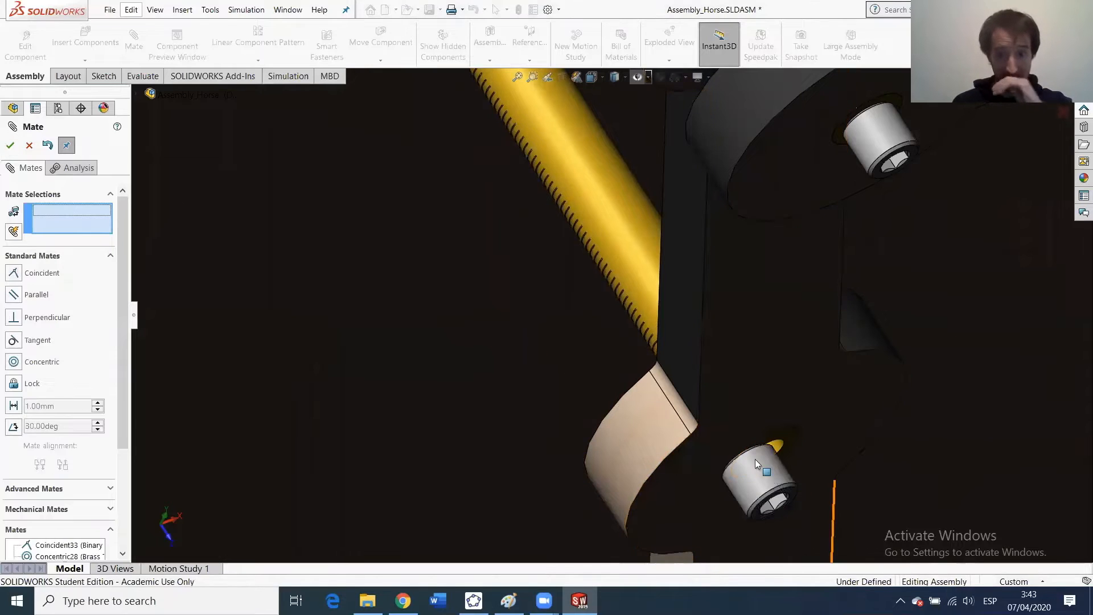
# Make the first Wheel Hub Set Screw2's head concentric with Brass Tube3 at the lower pivot joint.
pyautogui.click(764, 474)
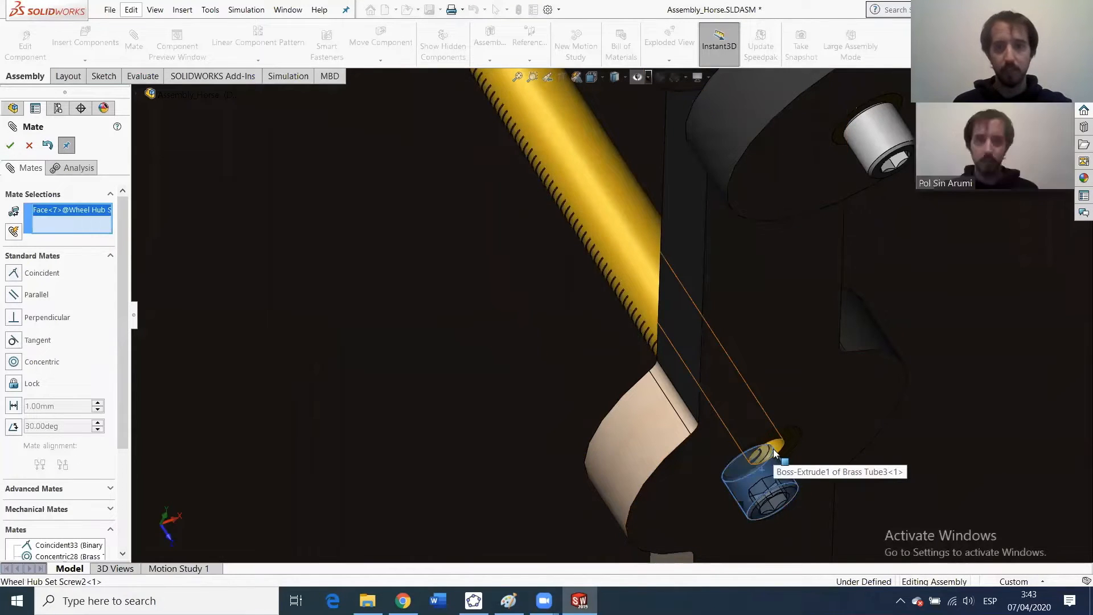
pyautogui.click(650, 414)
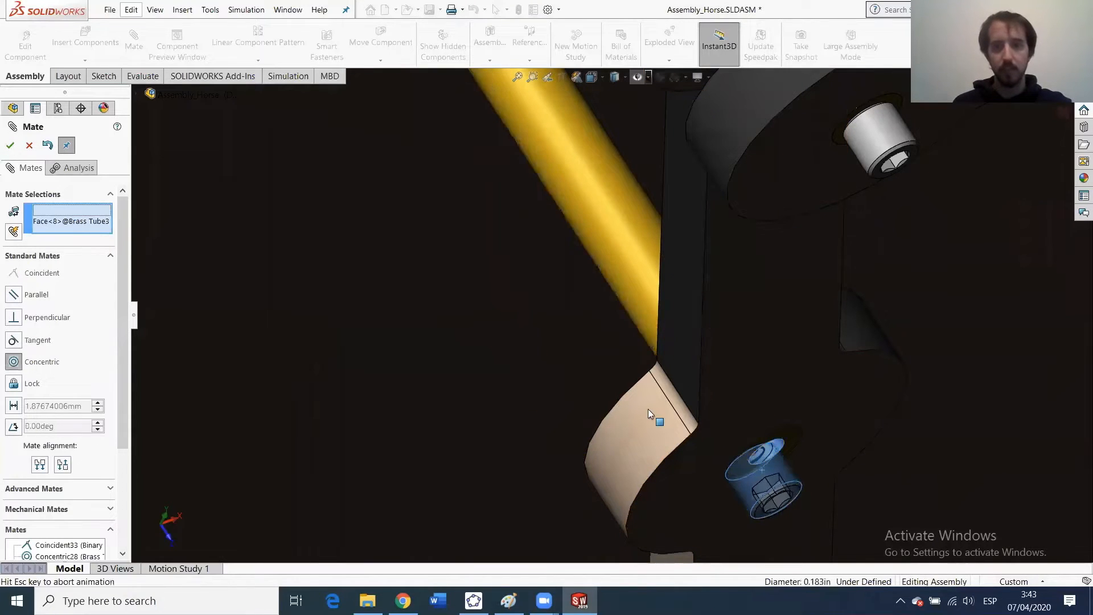
pyautogui.click(9, 149)
# Mate the crank joint's Wheel Hub Set Screw1 head underside coincident with Binary Link 2's outer face, flipping the mate alignment.
pyautogui.scroll(10, 458, 316)
pyautogui.moveTo(459, 299); pyautogui.dragTo(532, 232, button='middle')
pyautogui.scroll(-10, 584, 199)
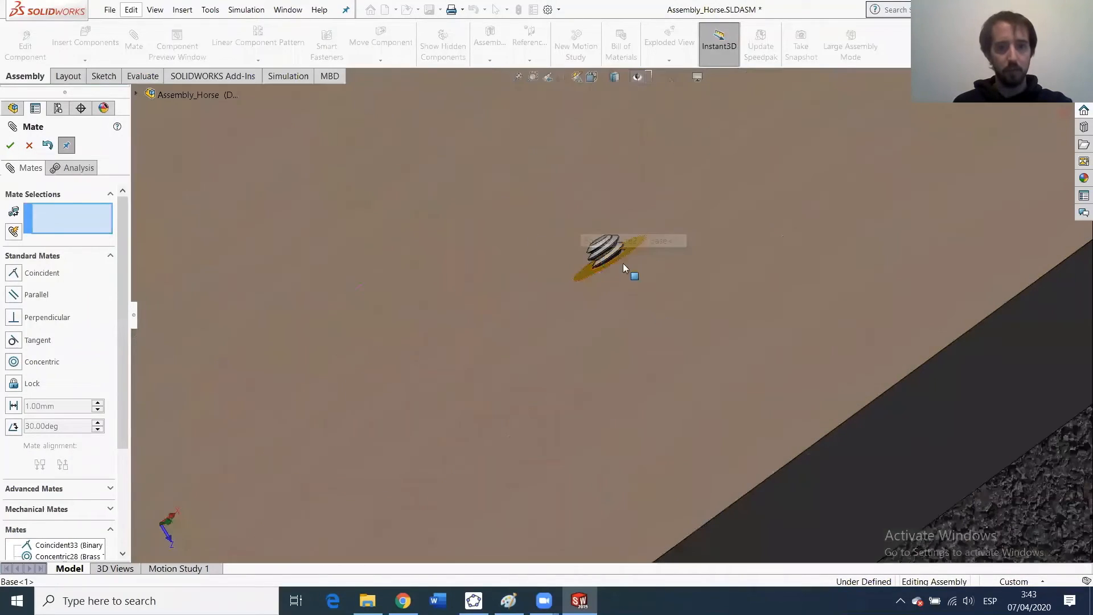
pyautogui.scroll(8, 739, 370)
pyautogui.moveTo(713, 402); pyautogui.dragTo(536, 254, button='middle')
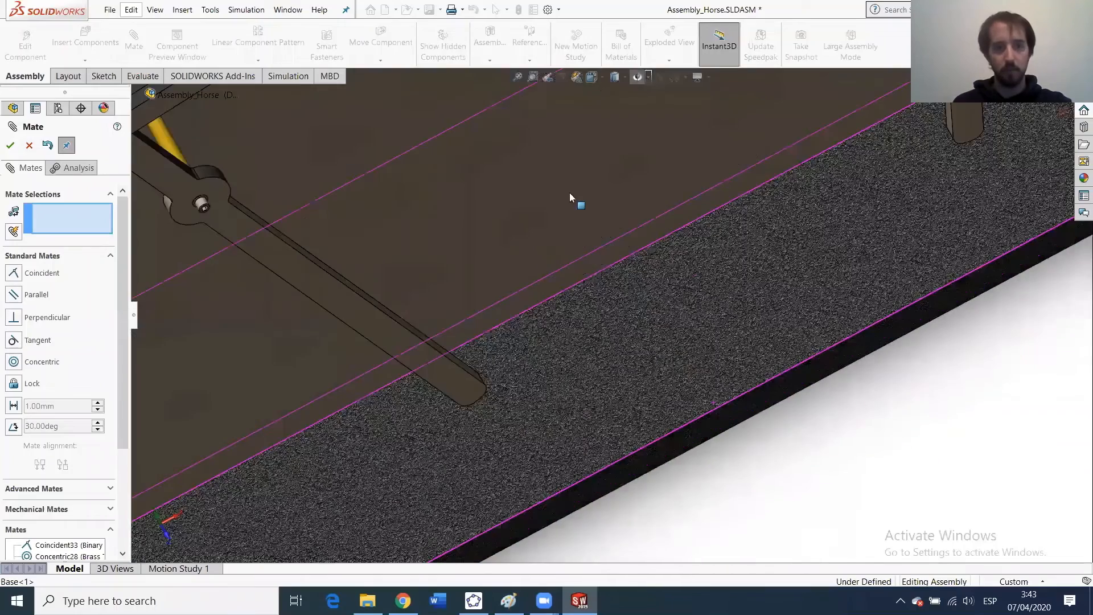
pyautogui.scroll(6, 572, 161)
pyautogui.scroll(-9, 524, 246)
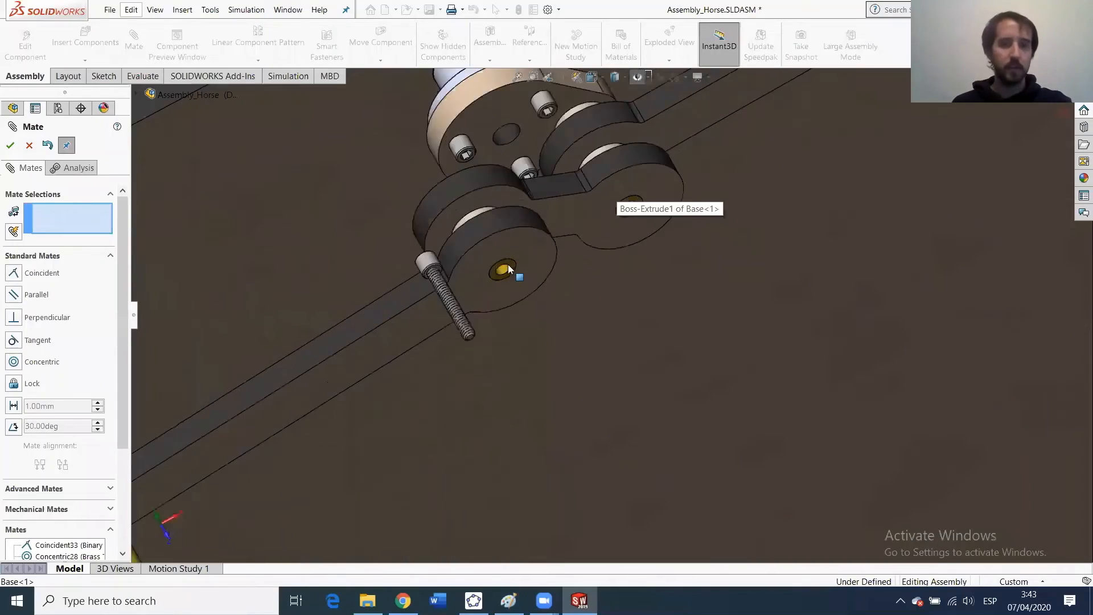
pyautogui.scroll(-5, 509, 269)
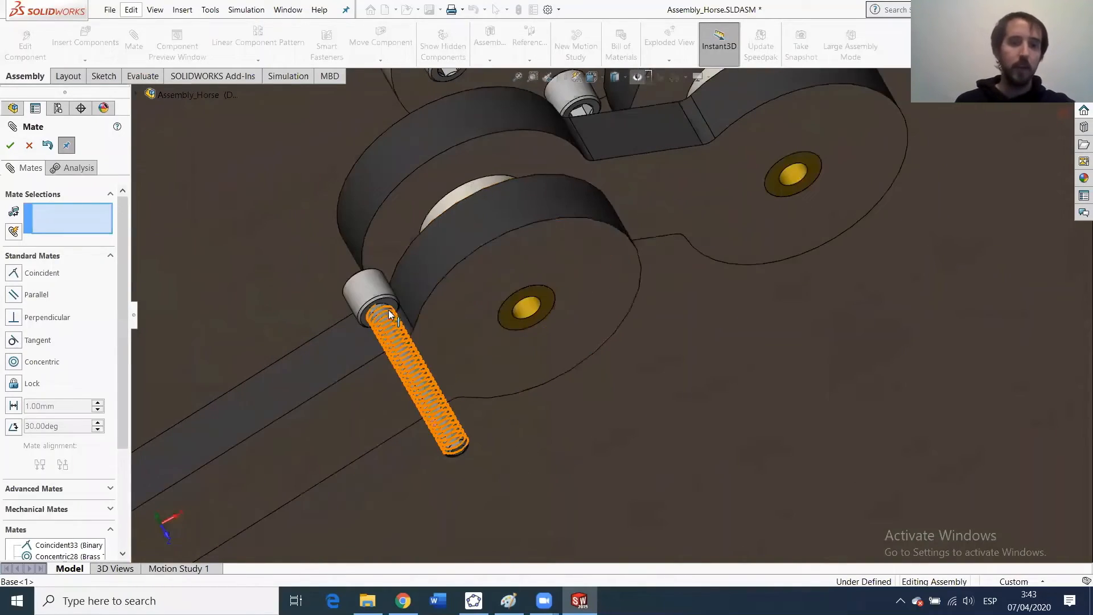
pyautogui.scroll(-3, 390, 313)
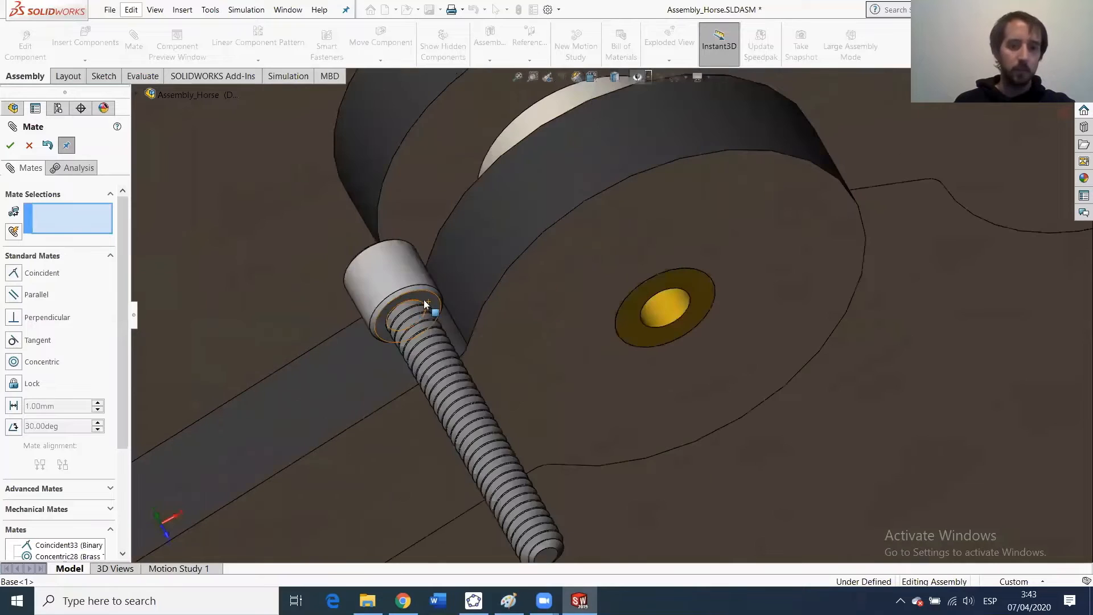
pyautogui.click(470, 304)
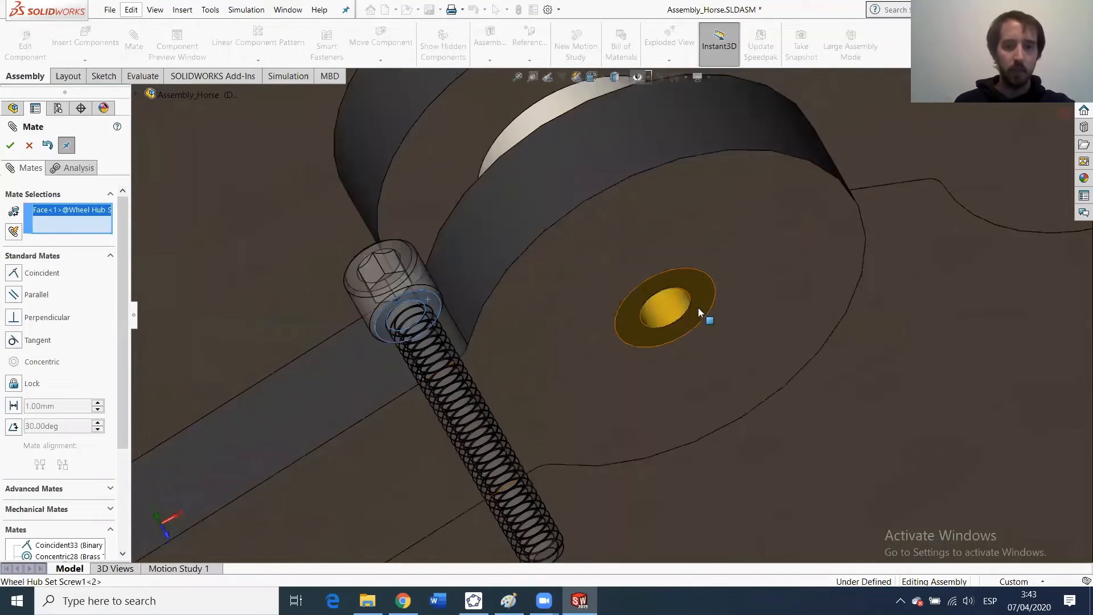
pyautogui.click(599, 211)
pyautogui.click(63, 465)
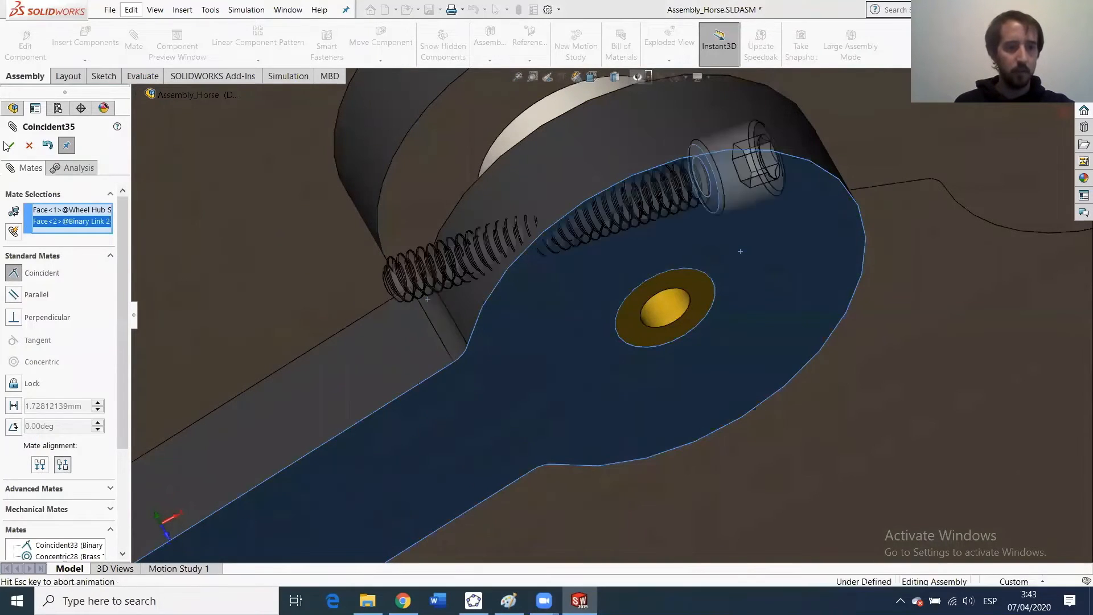
pyautogui.click(10, 146)
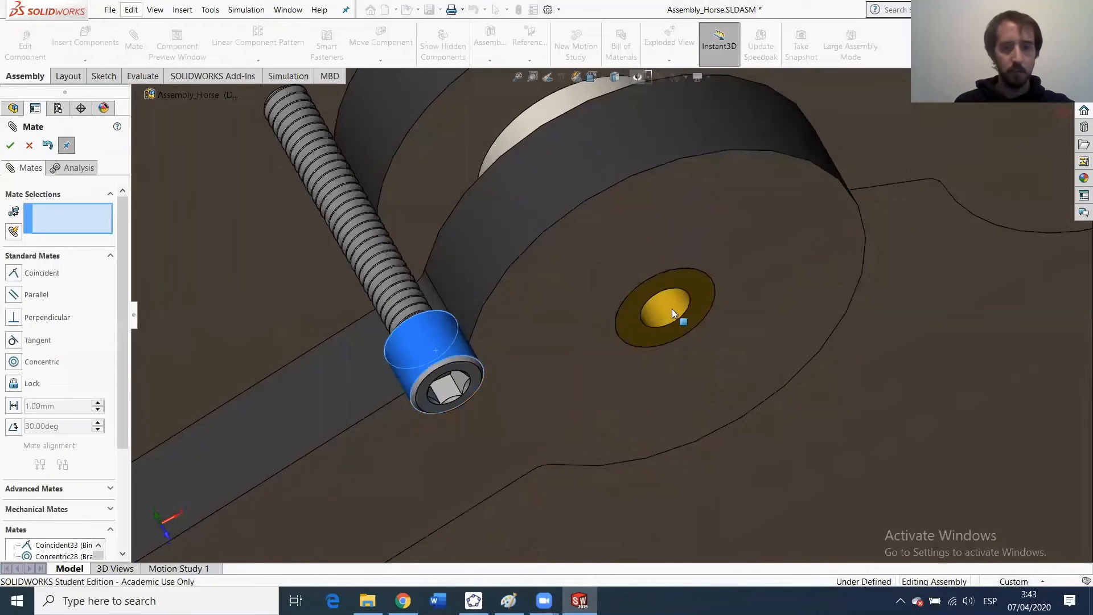
pyautogui.click(660, 308)
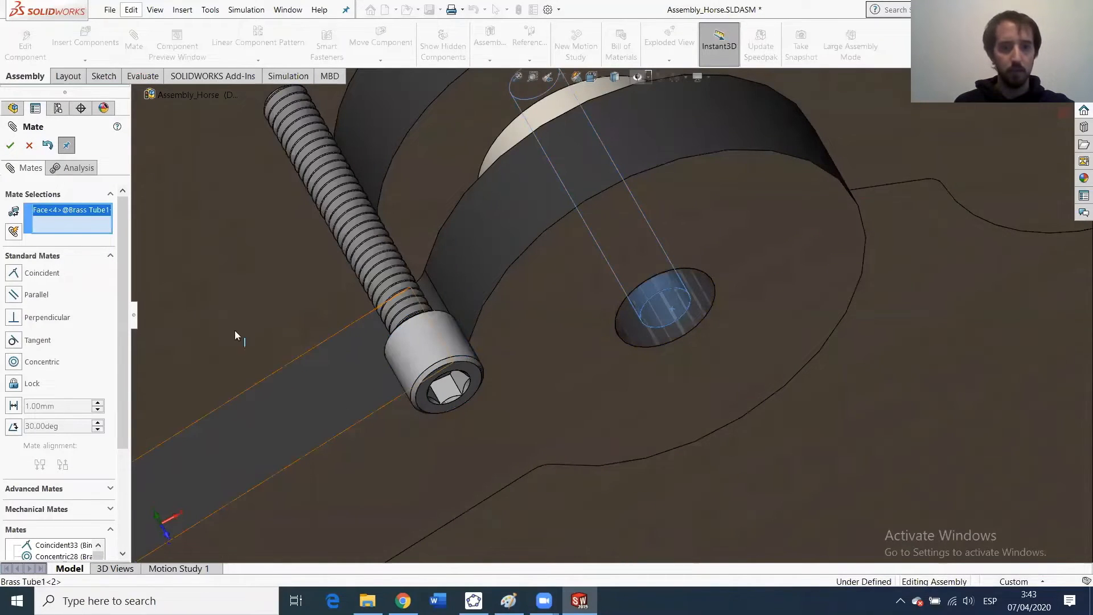
pyautogui.rightClick(51, 214)
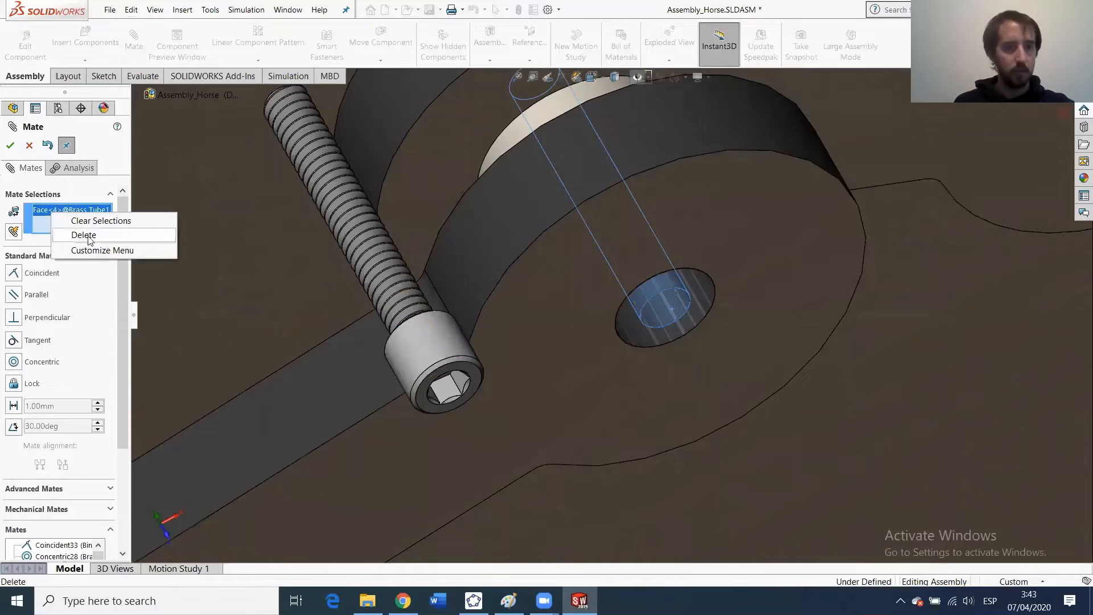
pyautogui.click(90, 235)
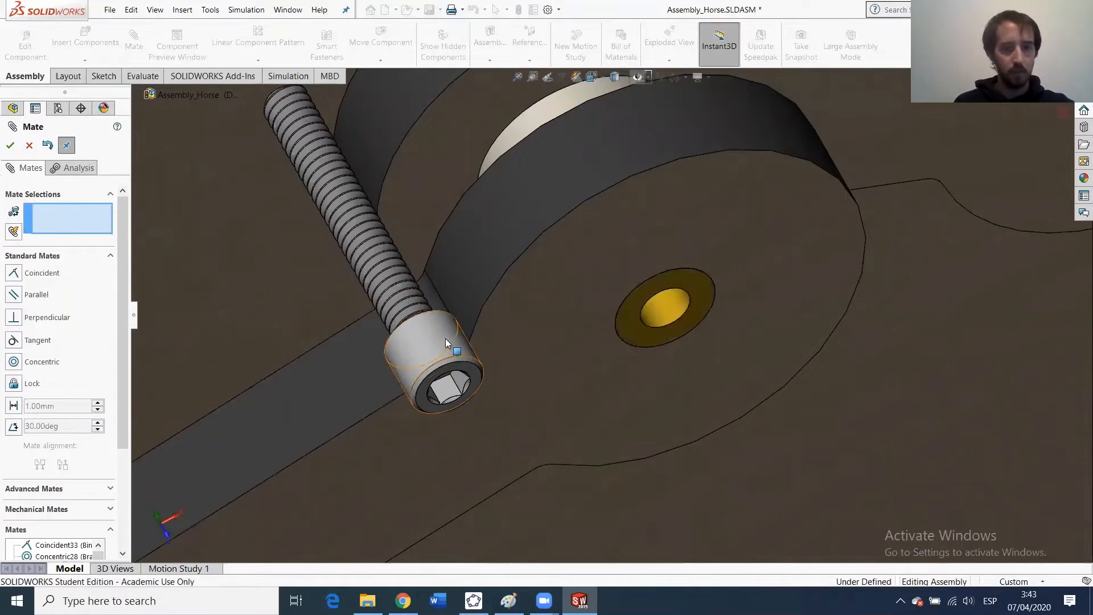
# Make the crank joint's Wheel Hub Set Screw1 head concentric with the bore of Brass Tube1.
pyautogui.click(445, 338)
pyautogui.click(678, 308)
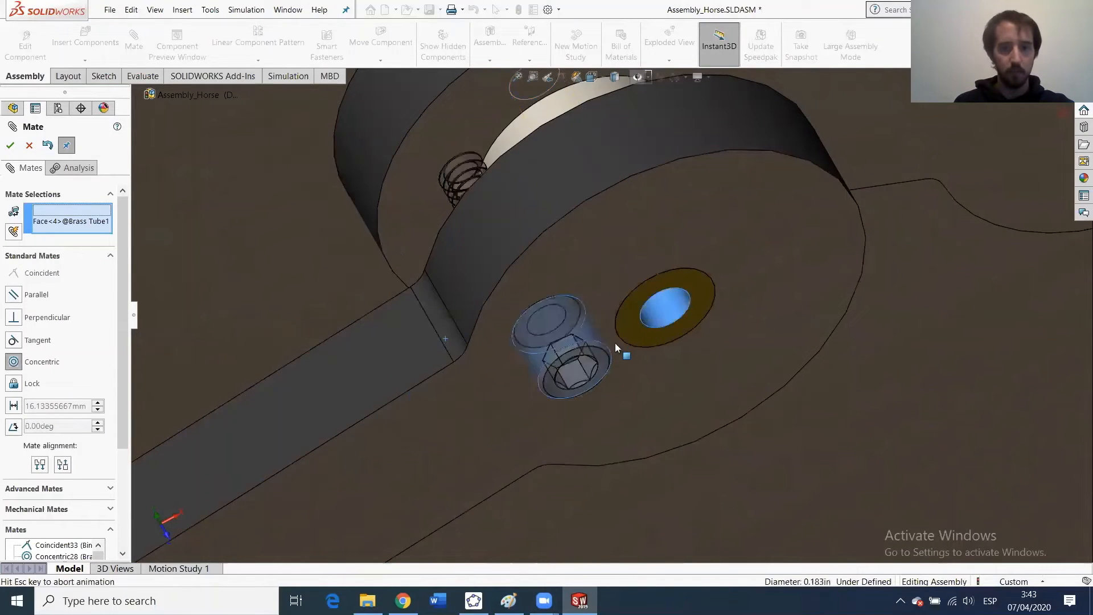
pyautogui.click(11, 145)
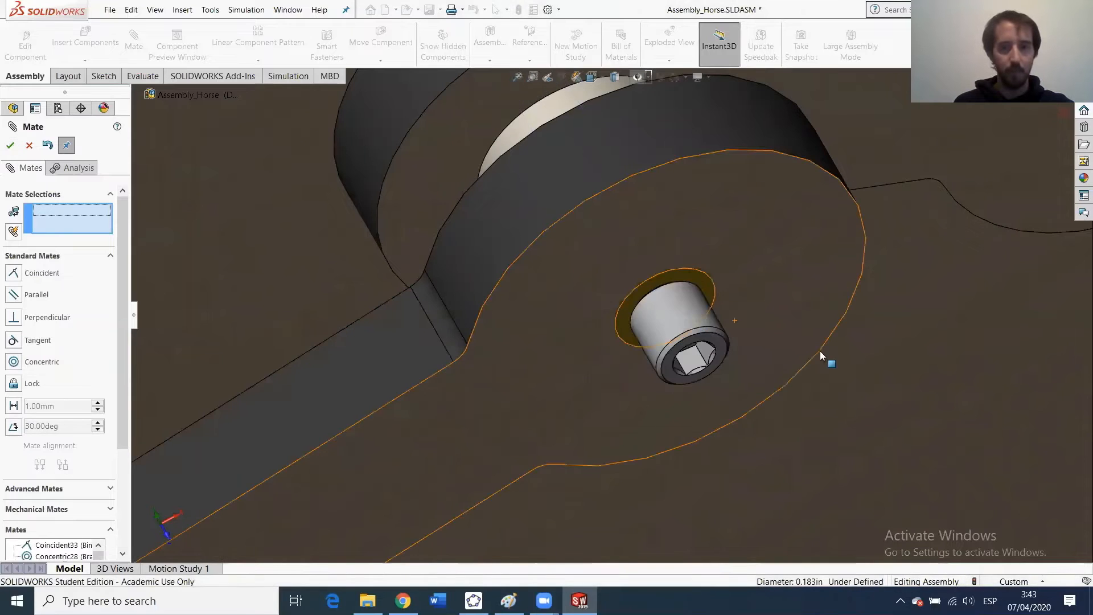
# Mate the third Wheel Hub Set Screw1's head underside coincident with Binary Link 4's outer face, flipping the mate alignment.
pyautogui.scroll(5, 797, 341)
pyautogui.scroll(-8, 666, 289)
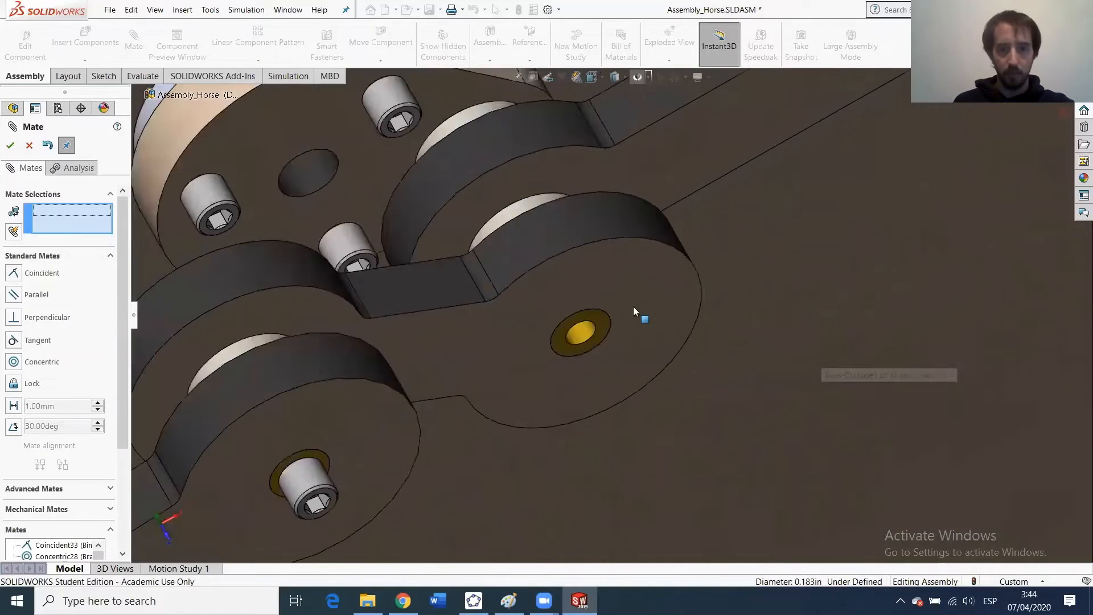
pyautogui.scroll(10, 801, 175)
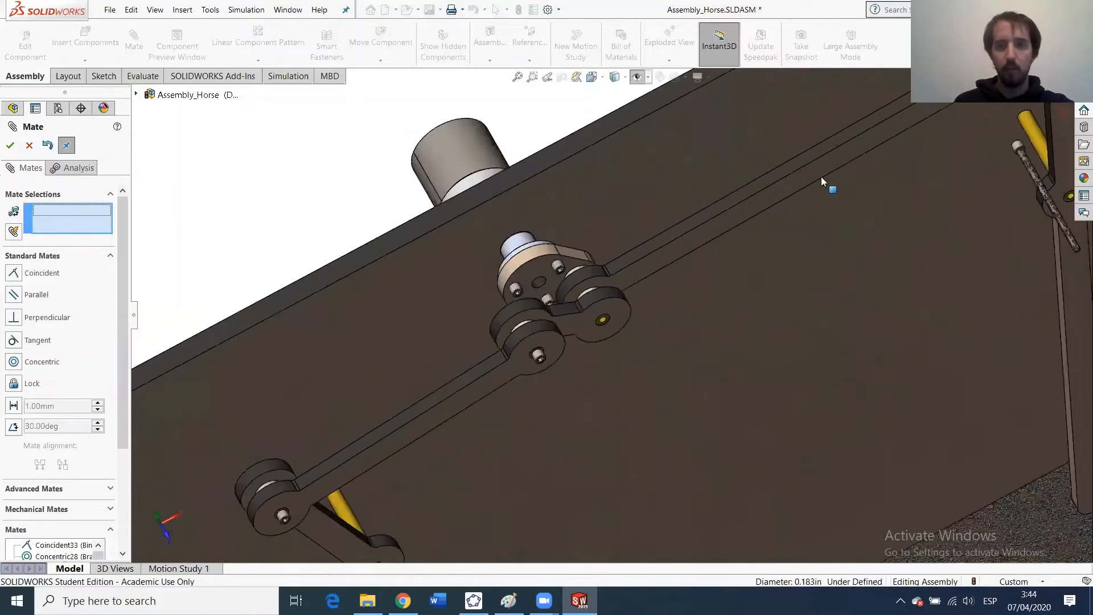
pyautogui.scroll(-3, 796, 205)
pyautogui.scroll(-5, 686, 286)
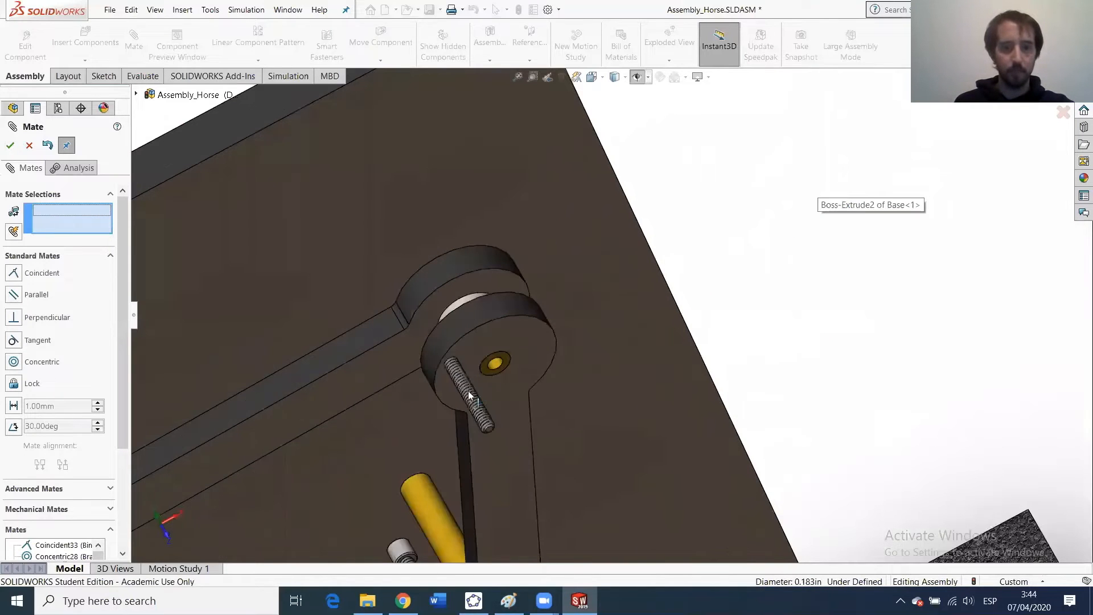
pyautogui.scroll(-3, 645, 471)
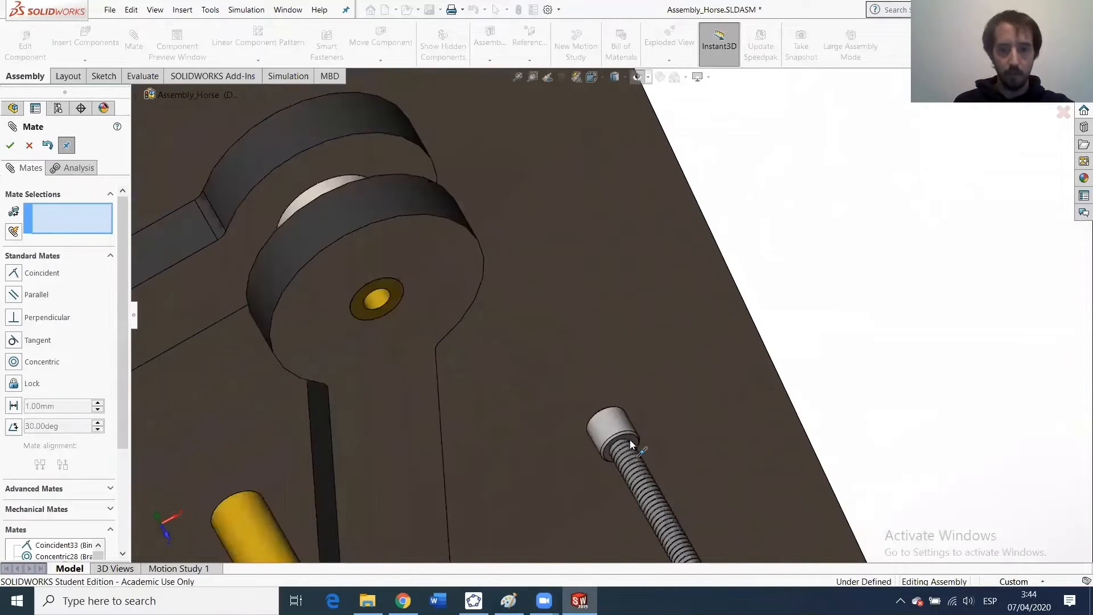
pyautogui.click(632, 438)
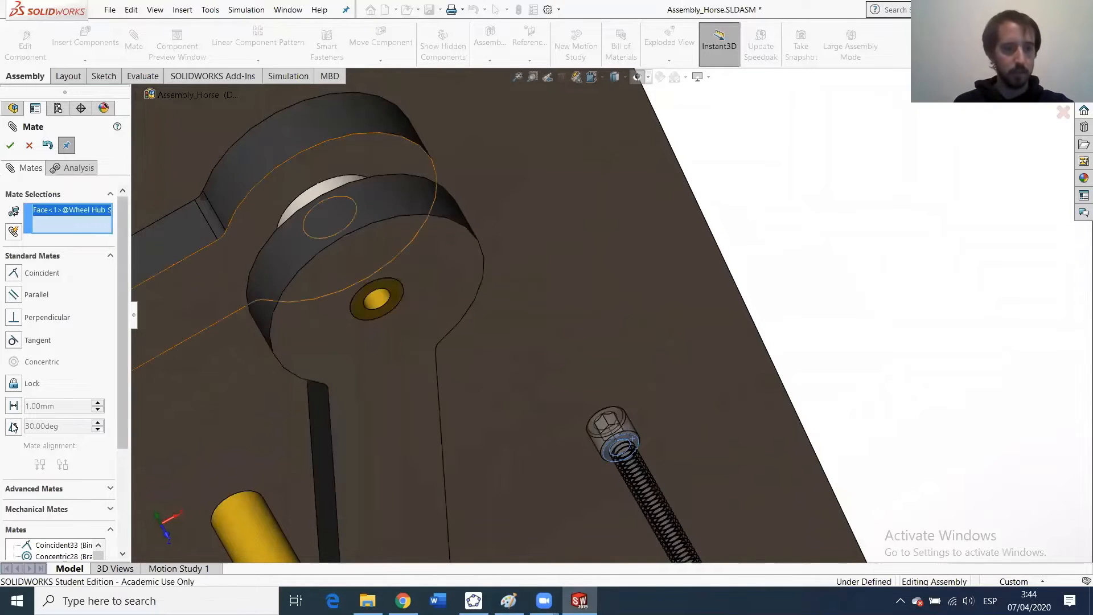
pyautogui.click(315, 310)
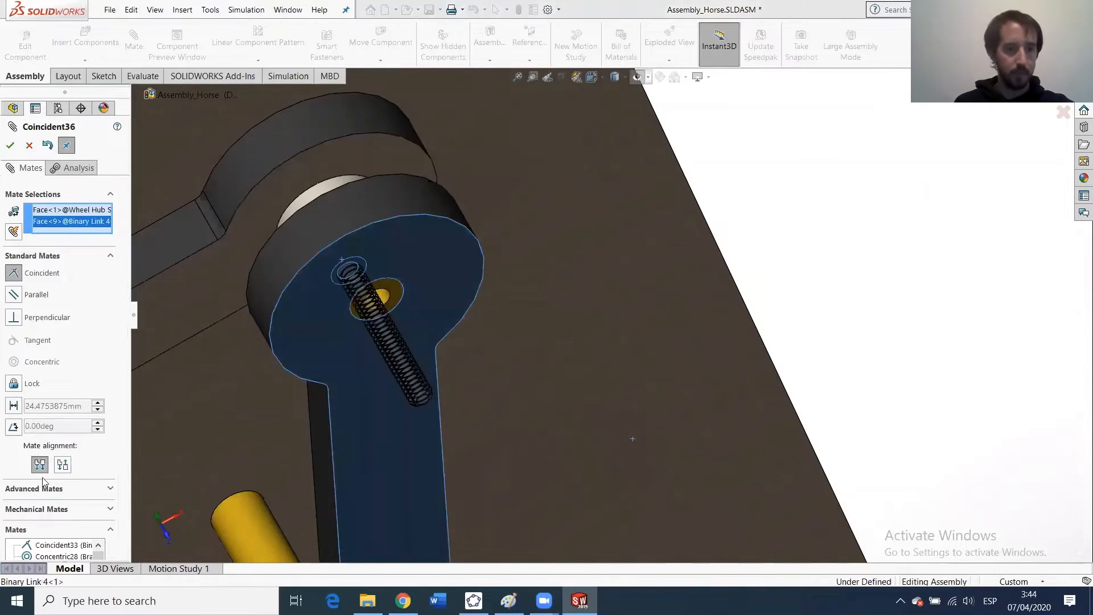
pyautogui.click(63, 465)
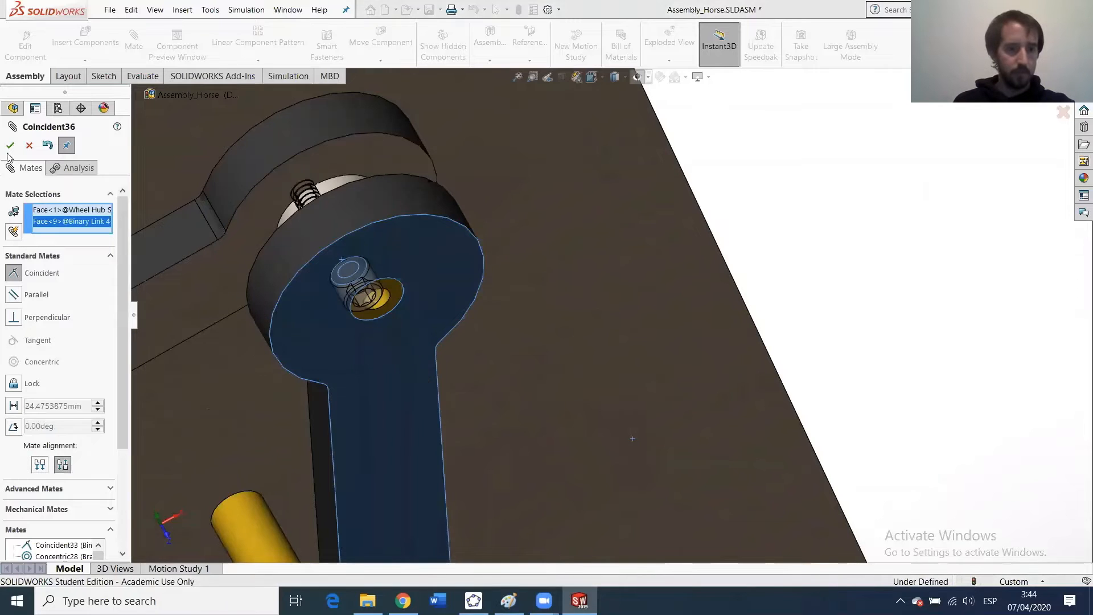
pyautogui.press('Return')
# Make the third Wheel Hub Set Screw1's head concentric with Brass Tube1 at the opposite leg's upper joint.
pyautogui.click(369, 270)
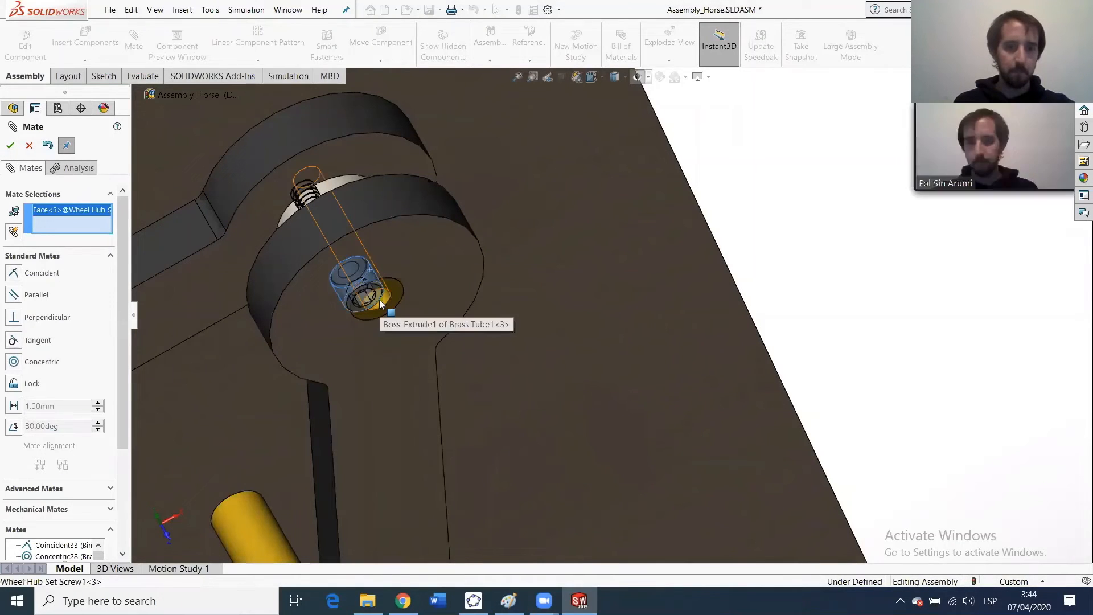
pyautogui.click(420, 454)
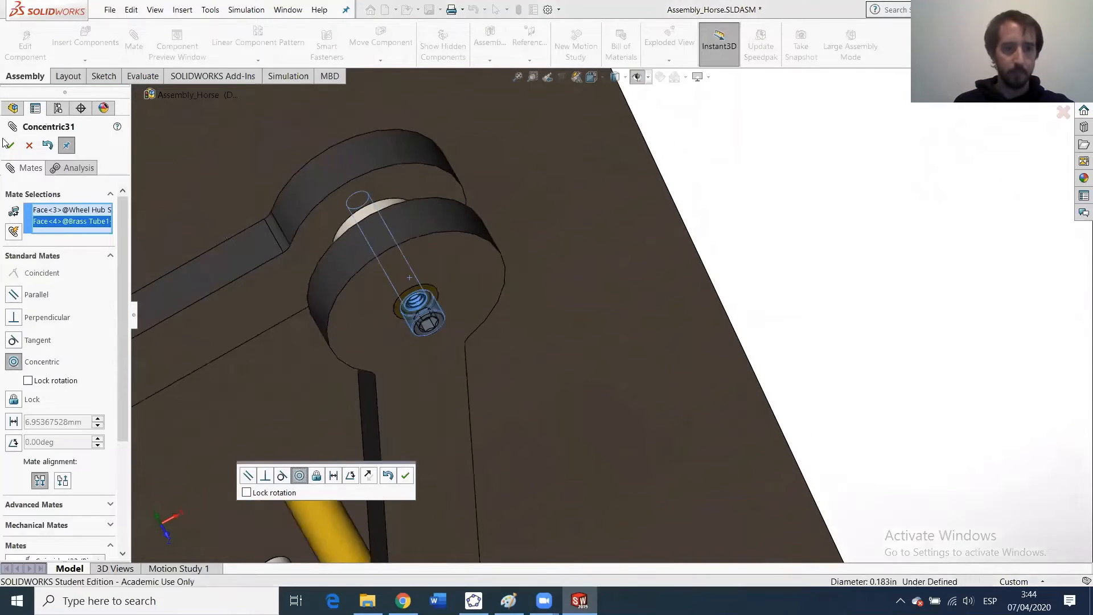
pyautogui.press('Return')
pyautogui.scroll(7, 544, 450)
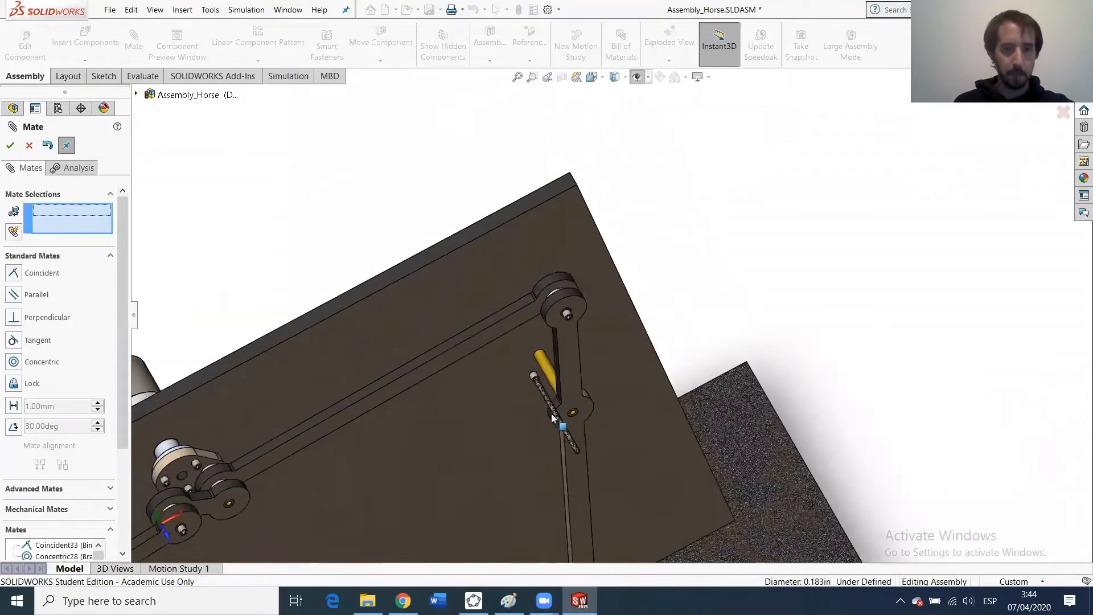
pyautogui.scroll(-8, 551, 415)
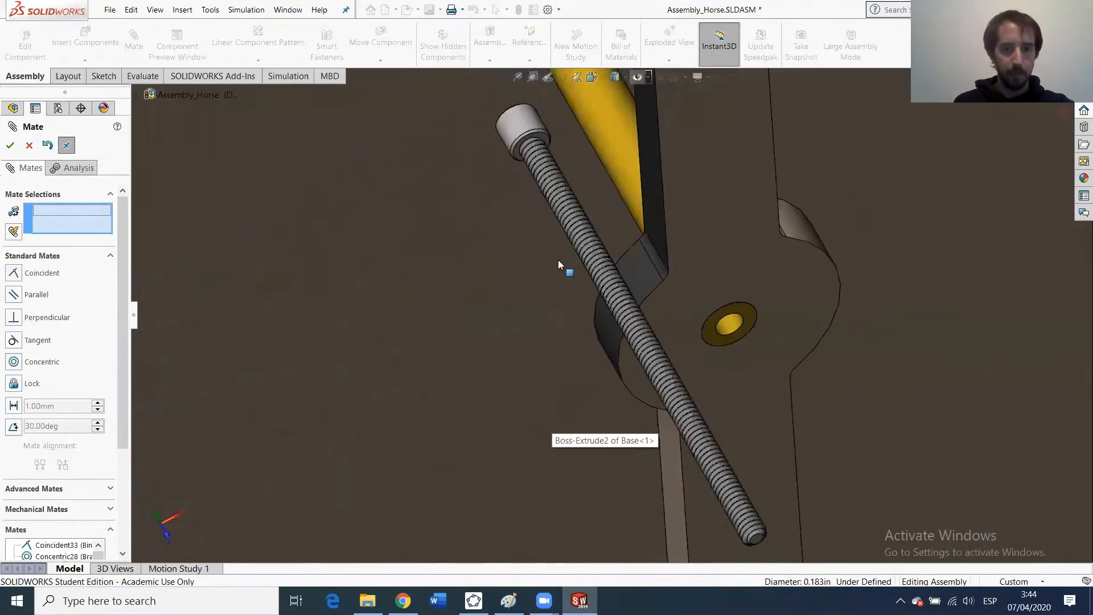
pyautogui.click(544, 140)
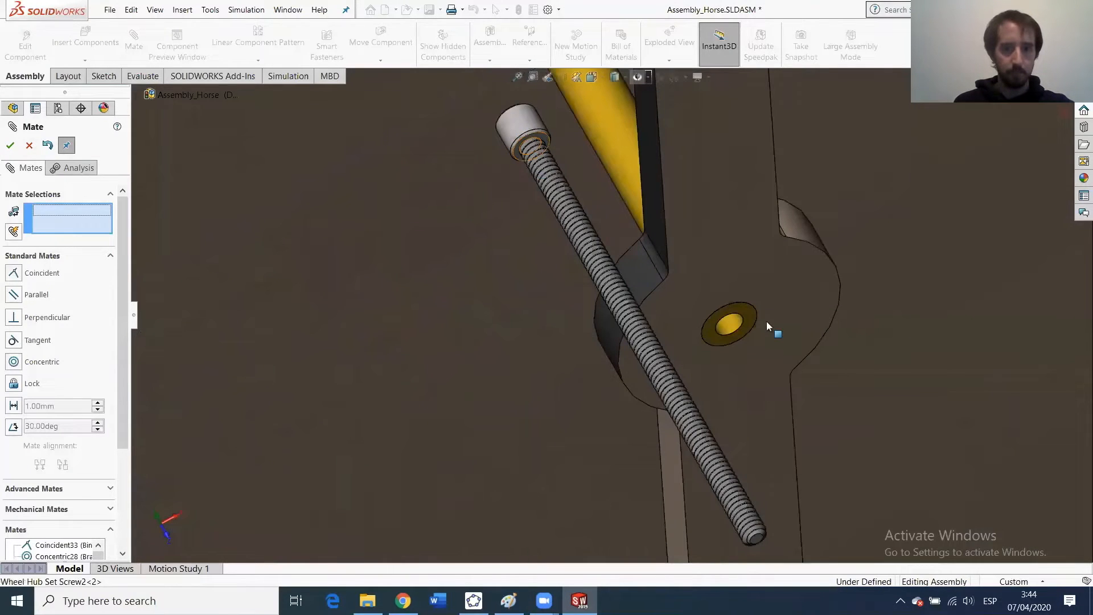
pyautogui.click(731, 336)
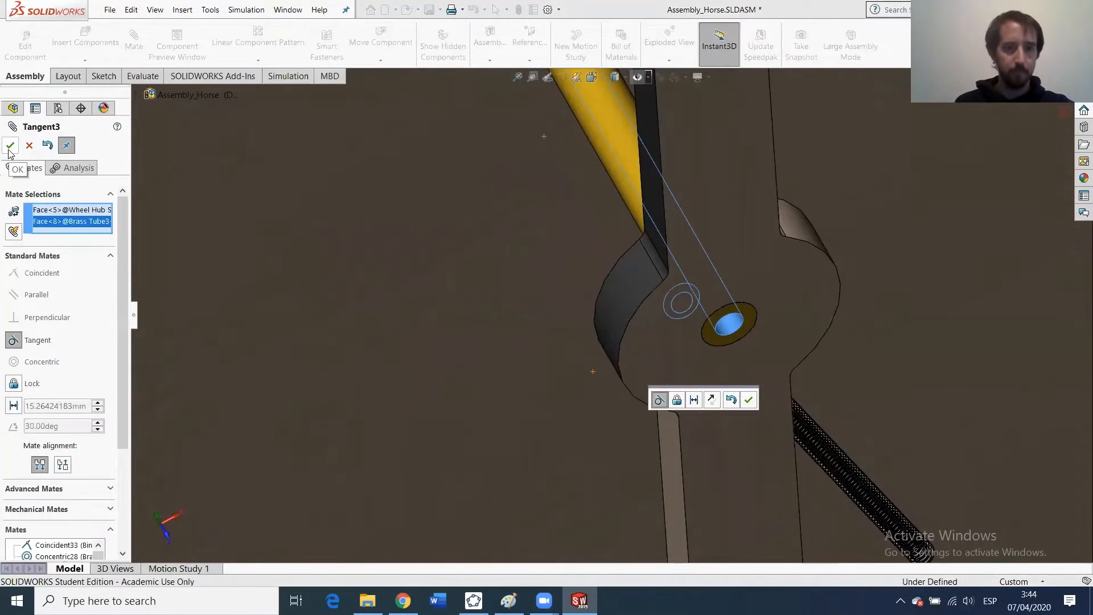
pyautogui.click(63, 464)
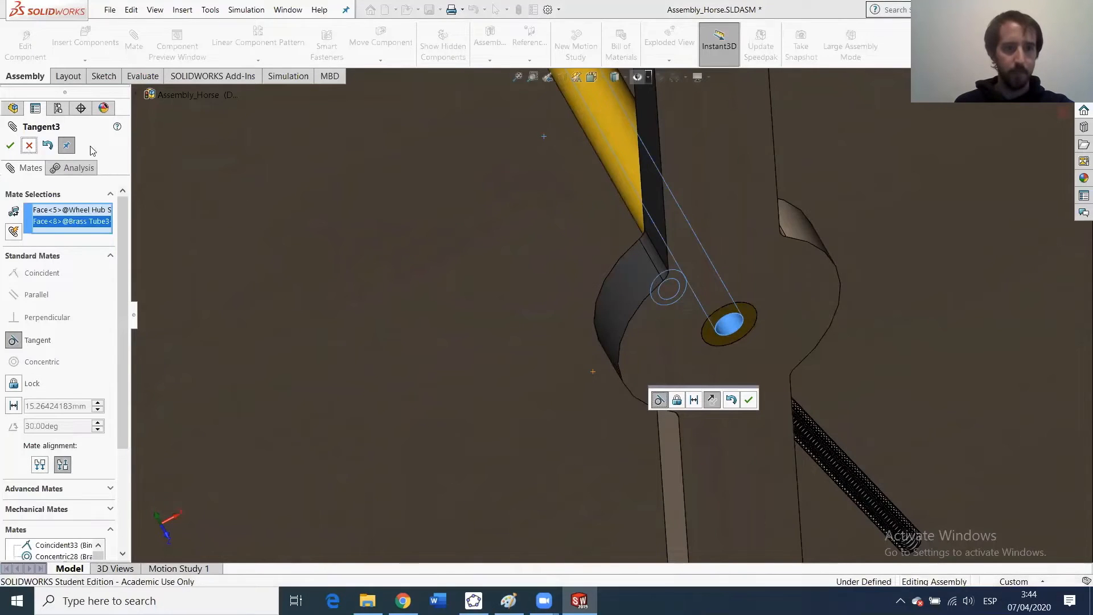
pyautogui.click(28, 146)
pyautogui.press('Escape')
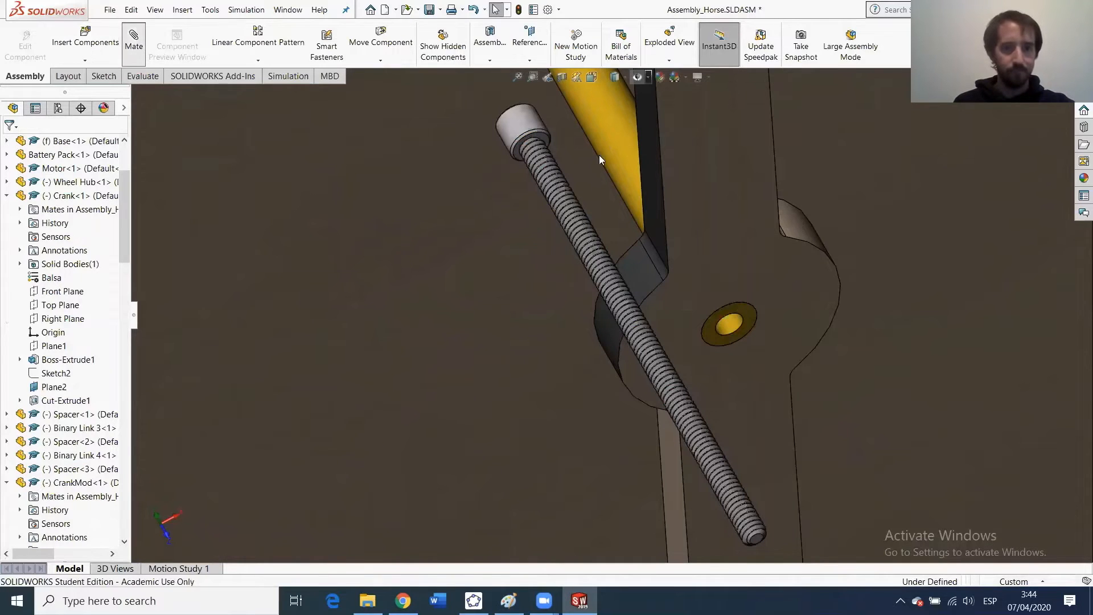
# Mate Wheel Hub Set Screw2's head underside coincident with Binary Link 4's outer face at the leg pivot, flipping the mate alignment.
pyautogui.click(546, 139)
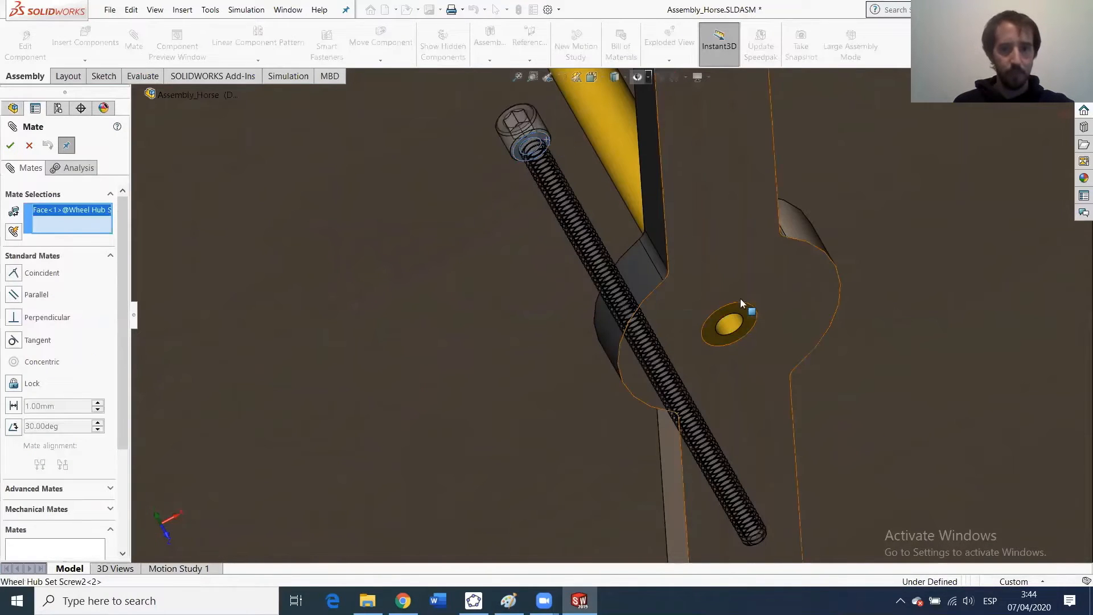
pyautogui.click(707, 276)
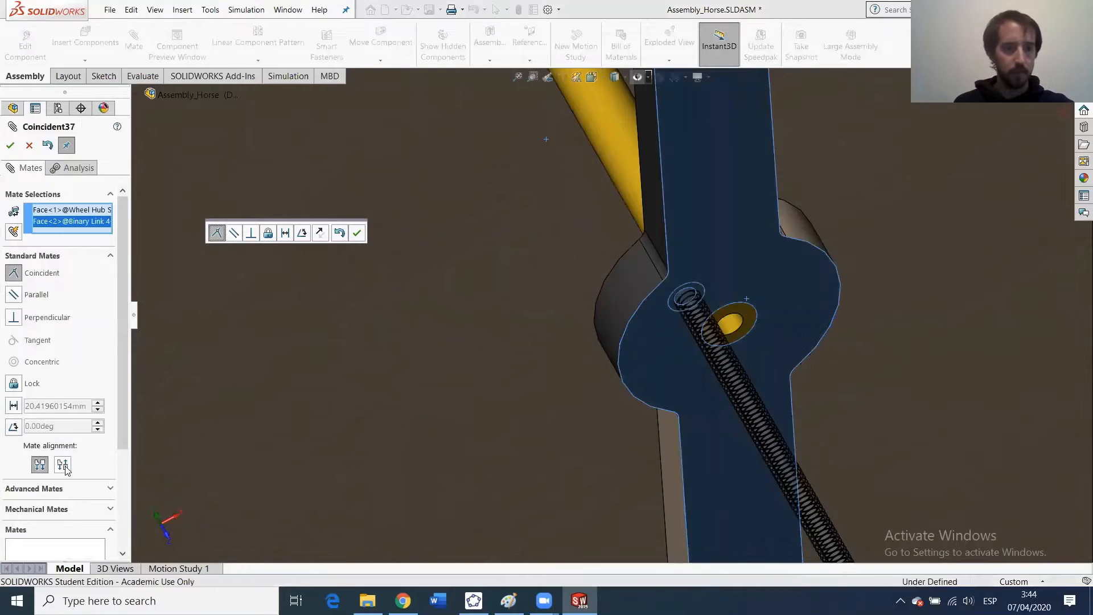
pyautogui.click(63, 465)
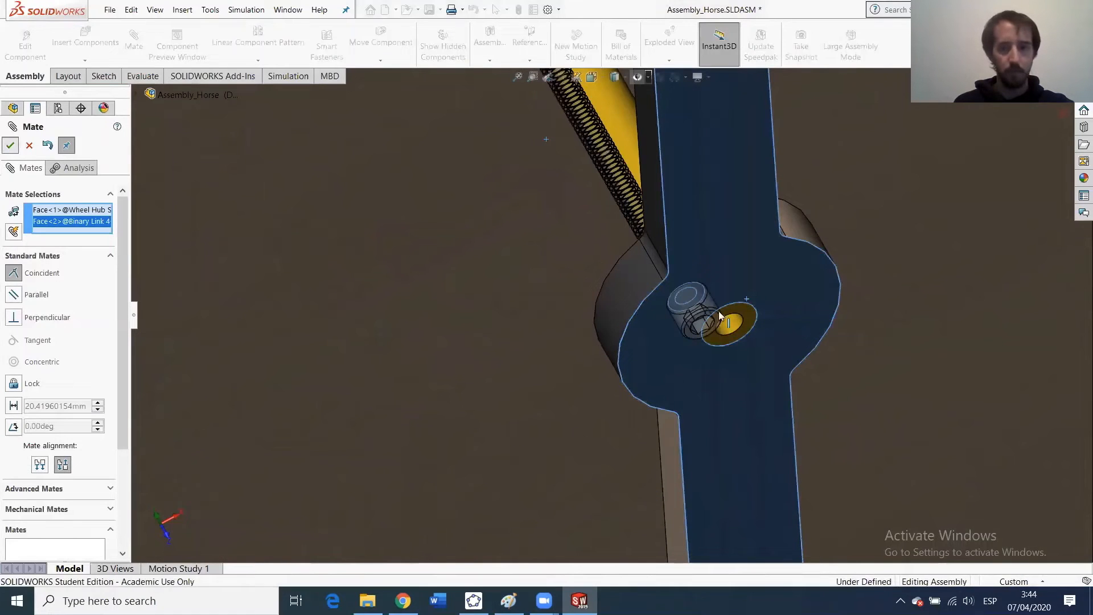
# Make Wheel Hub Set Screw2's head concentric with the bore of Brass Tube3 at Binary Link 4's leg pivot.
pyautogui.click(706, 306)
pyautogui.click(735, 323)
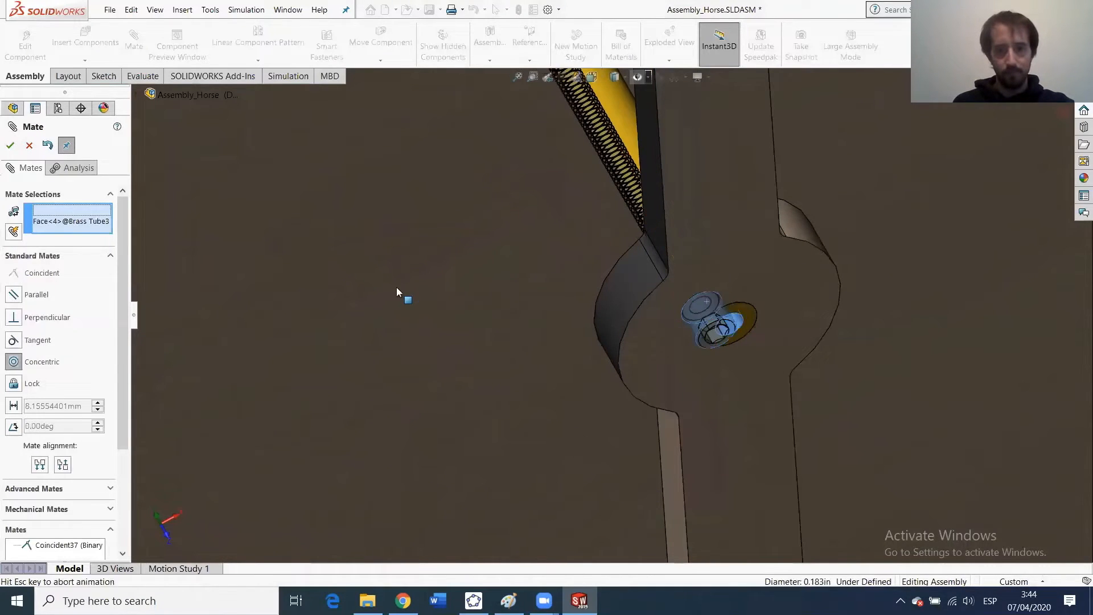
pyautogui.click(10, 146)
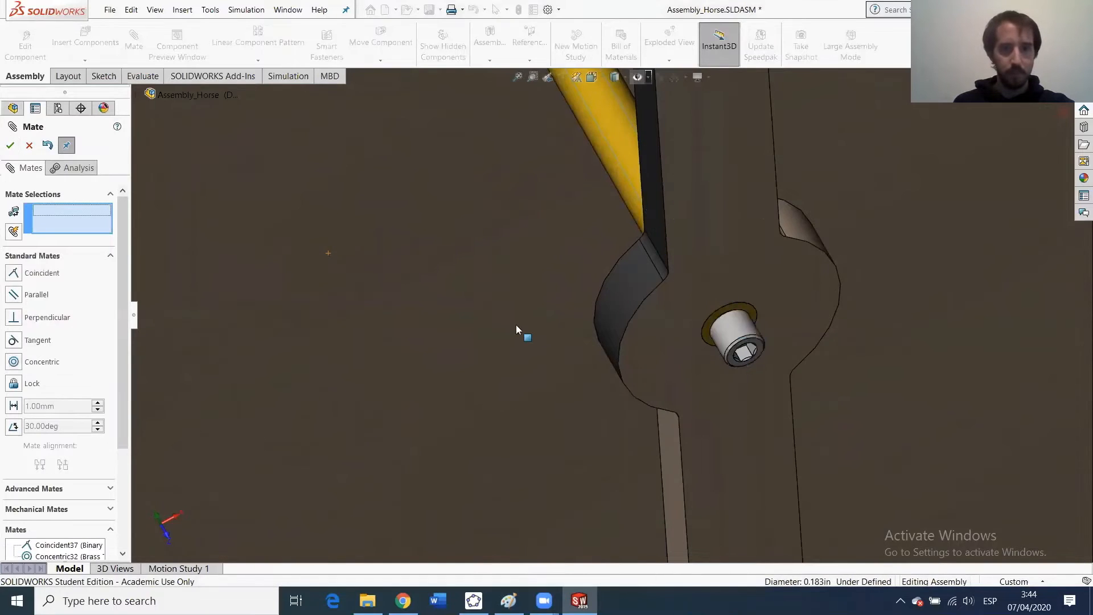
# Examine the screws' fit at the crank and leg joints, checking where their heads and threaded ends sit against the links.
pyautogui.scroll(10, 516, 325)
pyautogui.moveTo(506, 397); pyautogui.dragTo(556, 309, button='middle')
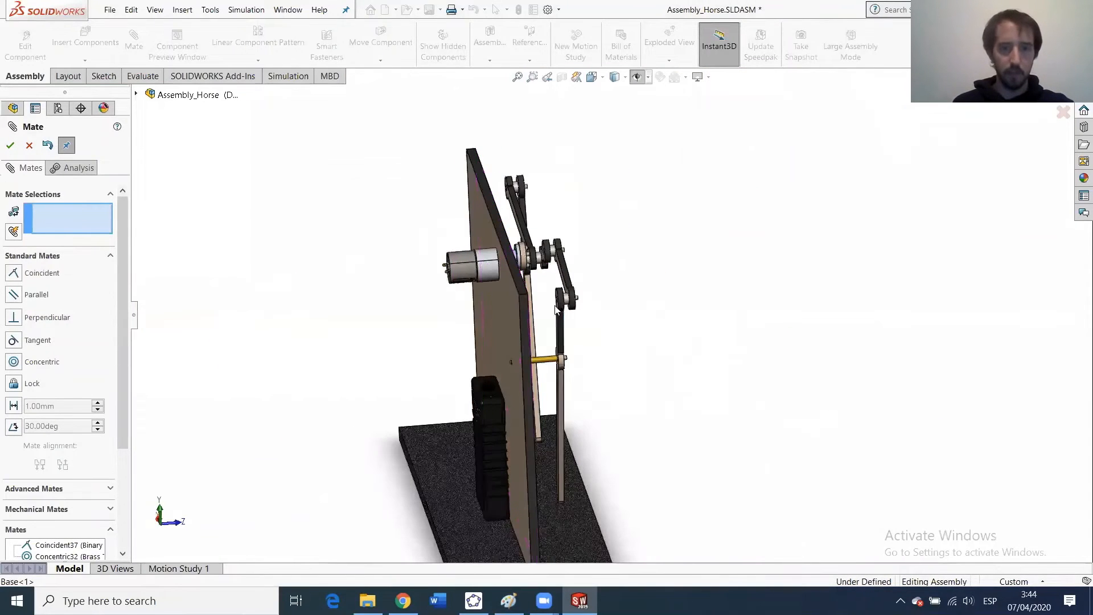
pyautogui.scroll(-10, 557, 309)
pyautogui.moveTo(478, 318); pyautogui.dragTo(421, 299, button='middle')
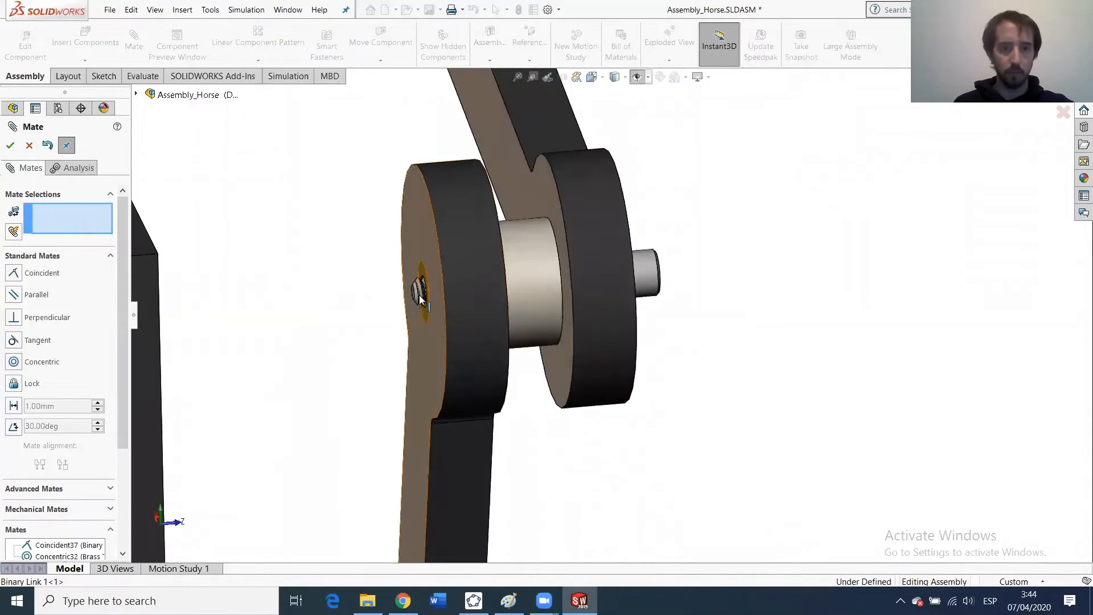
pyautogui.scroll(3, 472, 337)
pyautogui.moveTo(505, 301)
pyautogui.mouseDown(button='middle')
pyautogui.moveTo(520, 302)
pyautogui.moveTo(508, 309)
pyautogui.mouseUp(button='middle')
pyautogui.scroll(-4, 507, 309)
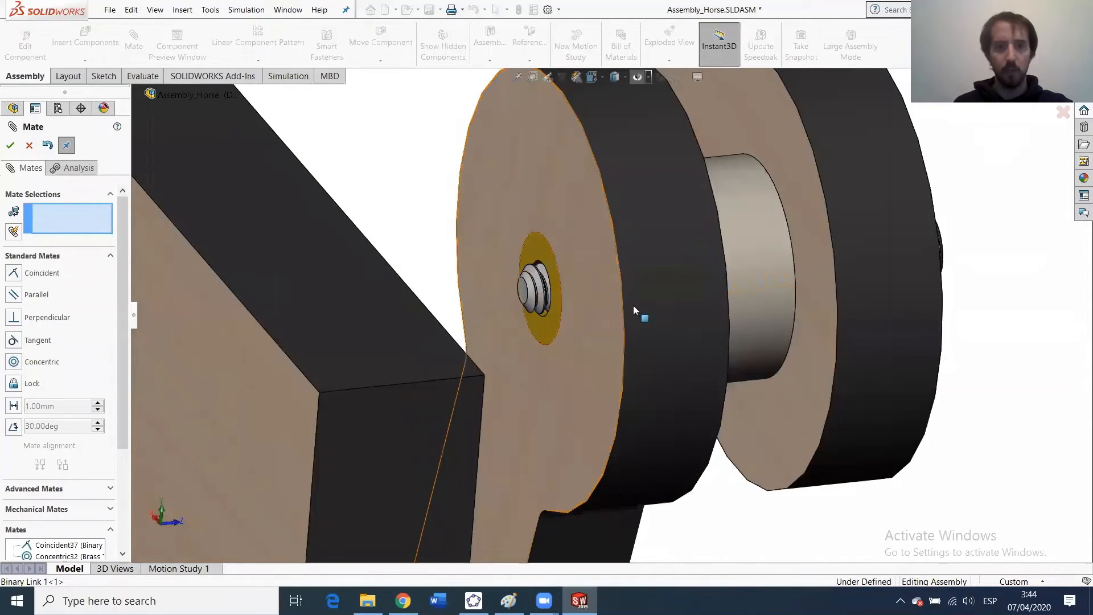
pyautogui.moveTo(592, 339); pyautogui.dragTo(538, 334, button='middle')
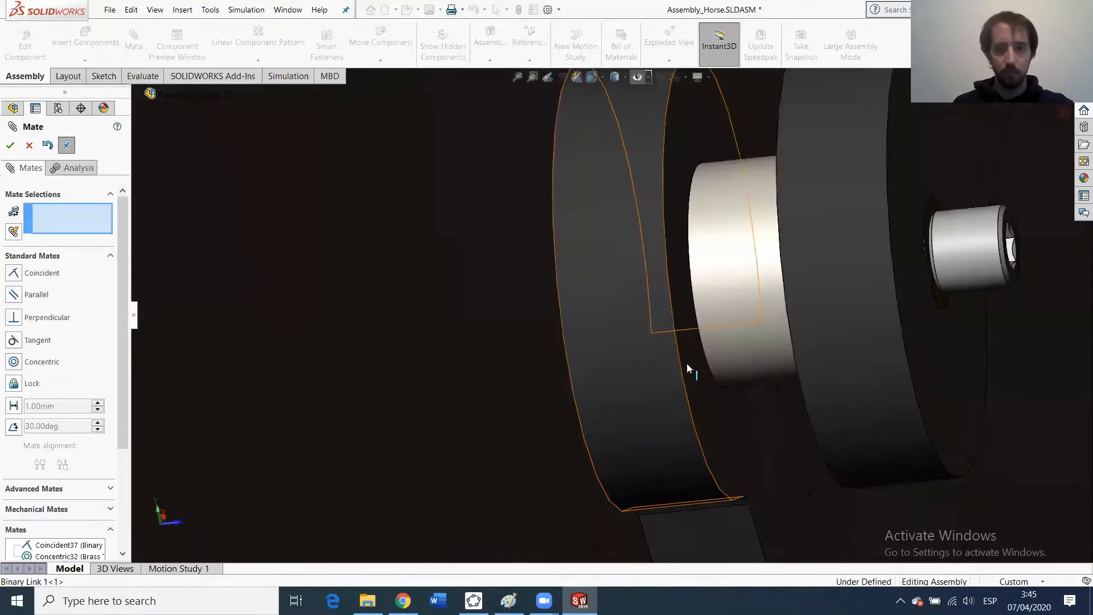
pyautogui.scroll(6, 688, 359)
pyautogui.scroll(-3, 698, 298)
pyautogui.moveTo(672, 298); pyautogui.dragTo(610, 306, button='middle')
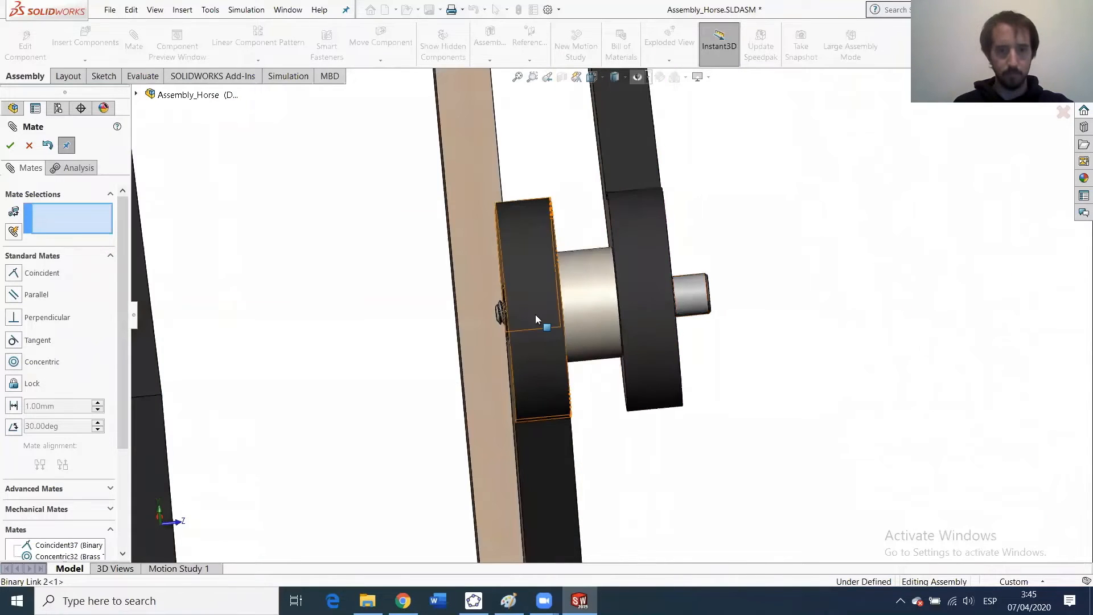
pyautogui.scroll(1, 530, 316)
pyautogui.moveTo(529, 317); pyautogui.dragTo(705, 492, button='middle')
pyautogui.scroll(2, 572, 319)
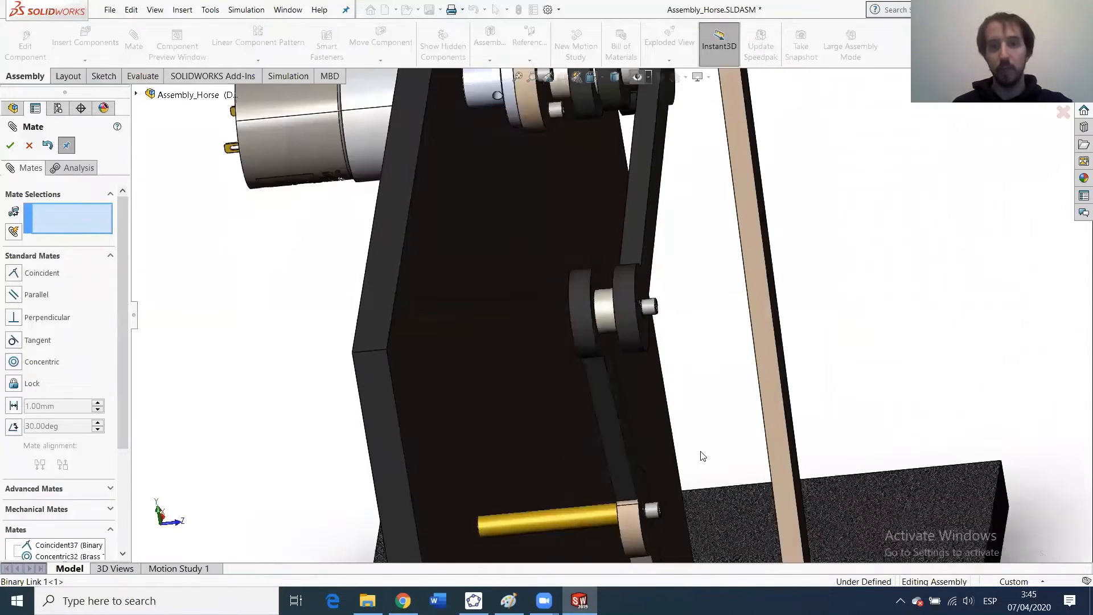
pyautogui.scroll(3, 643, 319)
pyautogui.scroll(-2, 626, 298)
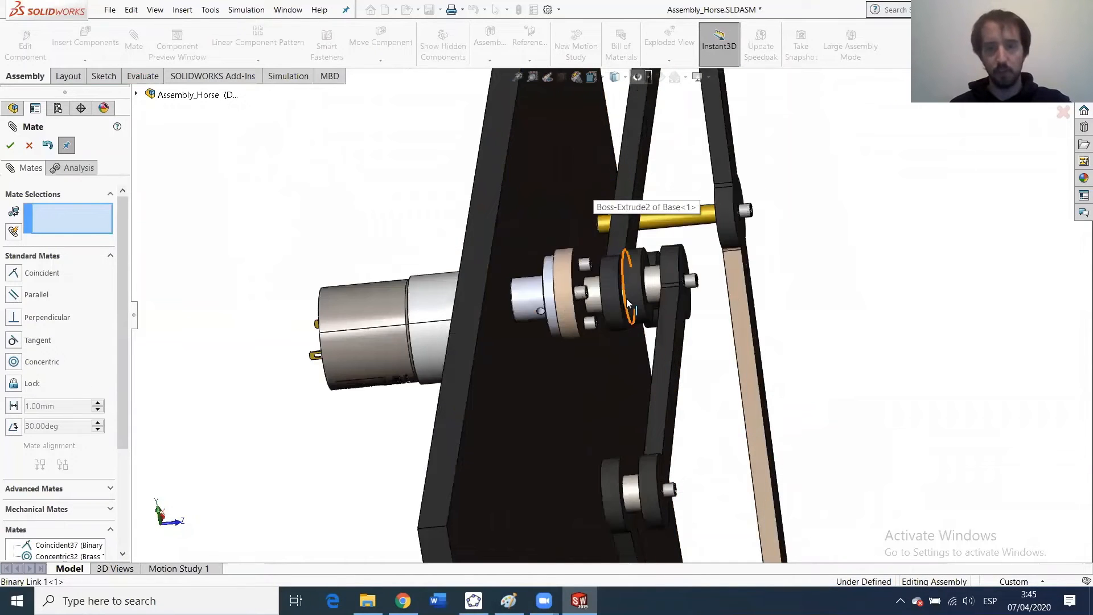
pyautogui.scroll(1, 632, 310)
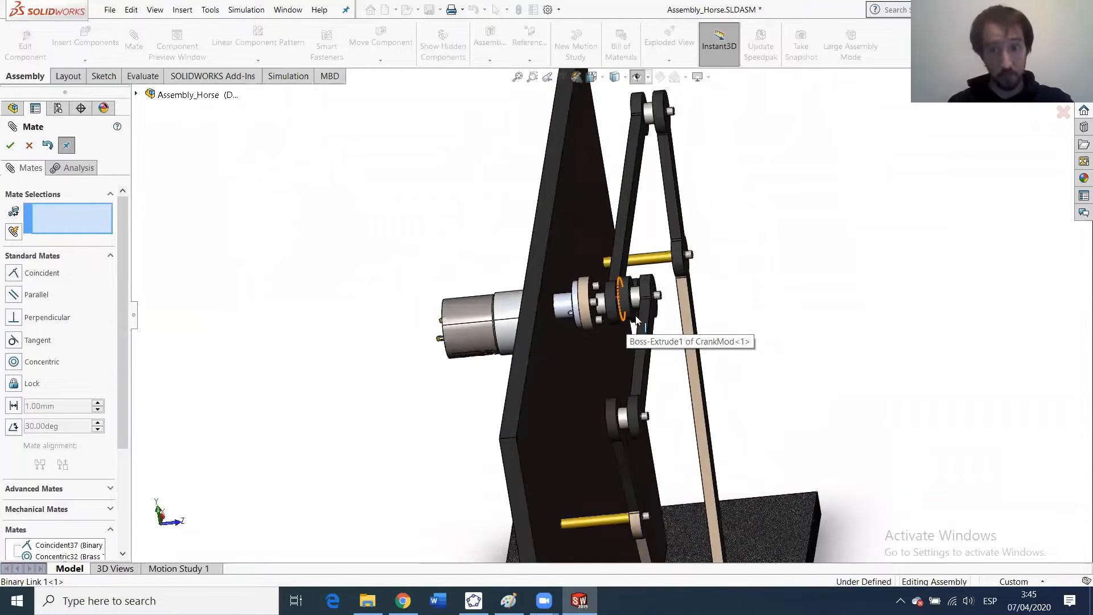
# Finish mating and collapse the Crank and CrankMod components in the assembly tree.
pyautogui.click(10, 146)
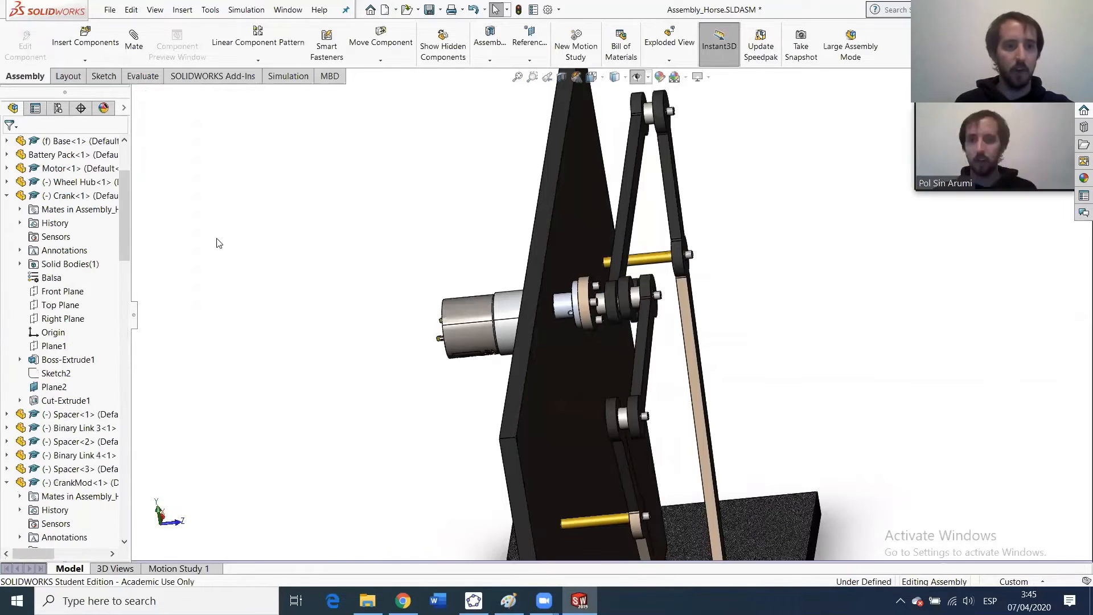
pyautogui.click(7, 195)
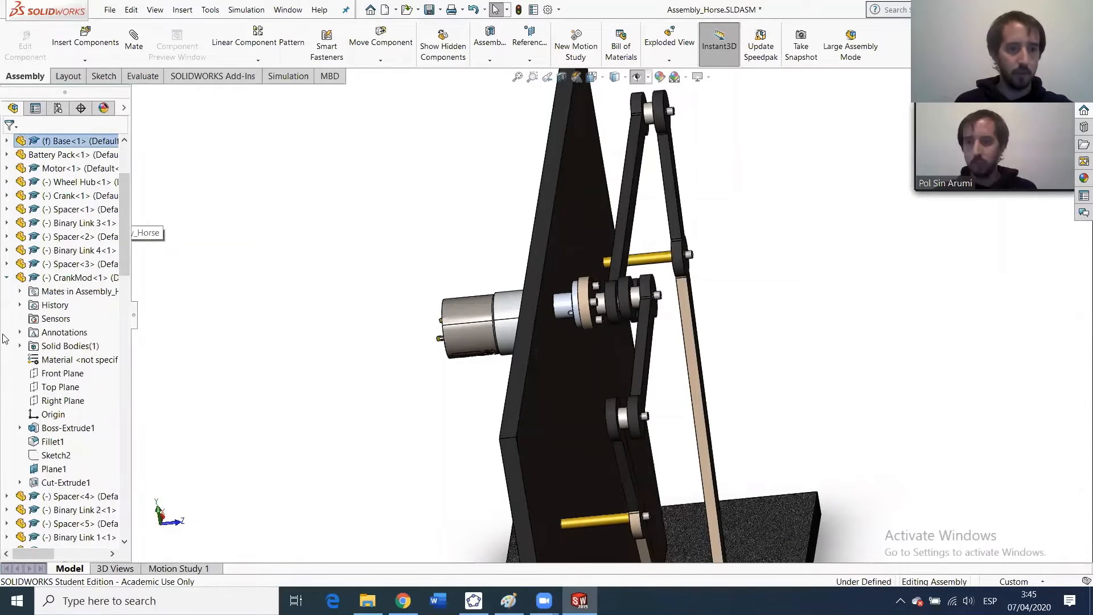
pyautogui.click(6, 277)
pyautogui.scroll(3, 57, 399)
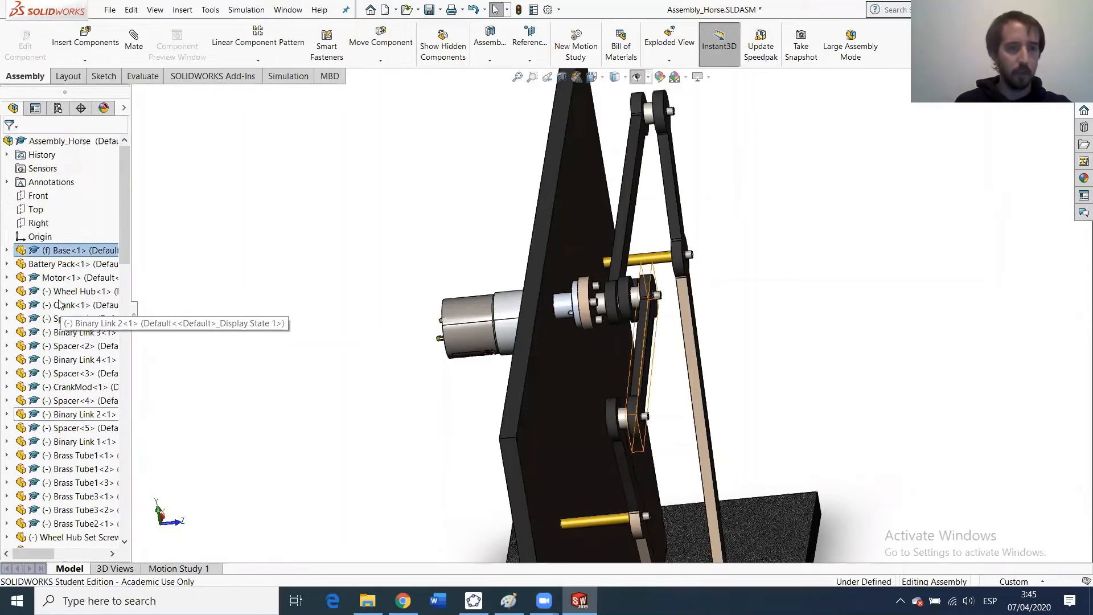
# Create a new part document and save it as Hexagon in the Horse project's Assembly folder.
pyautogui.click(110, 11)
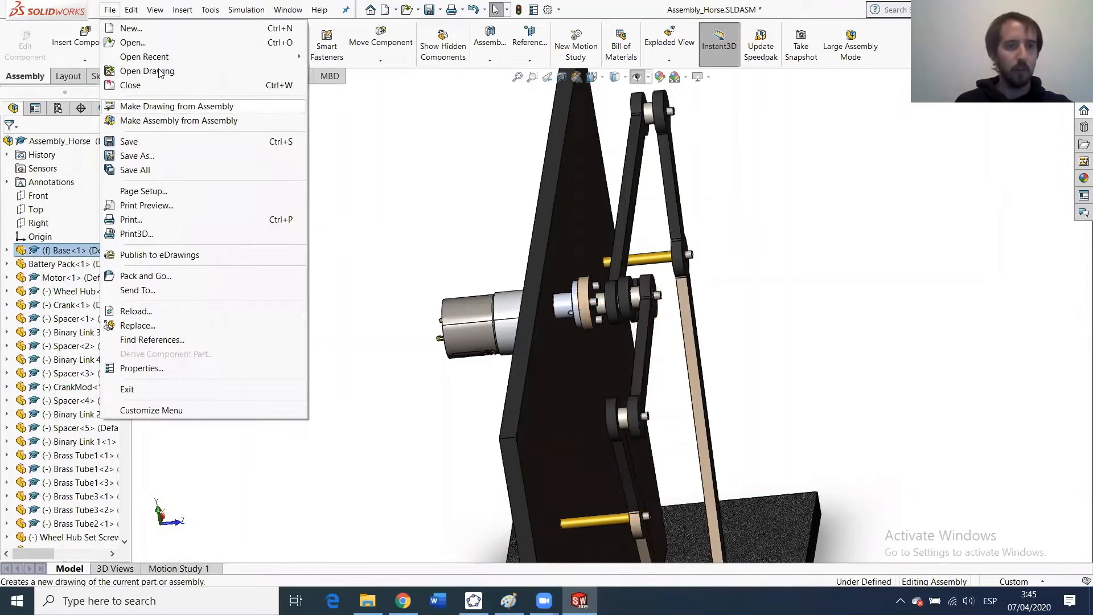
pyautogui.click(131, 25)
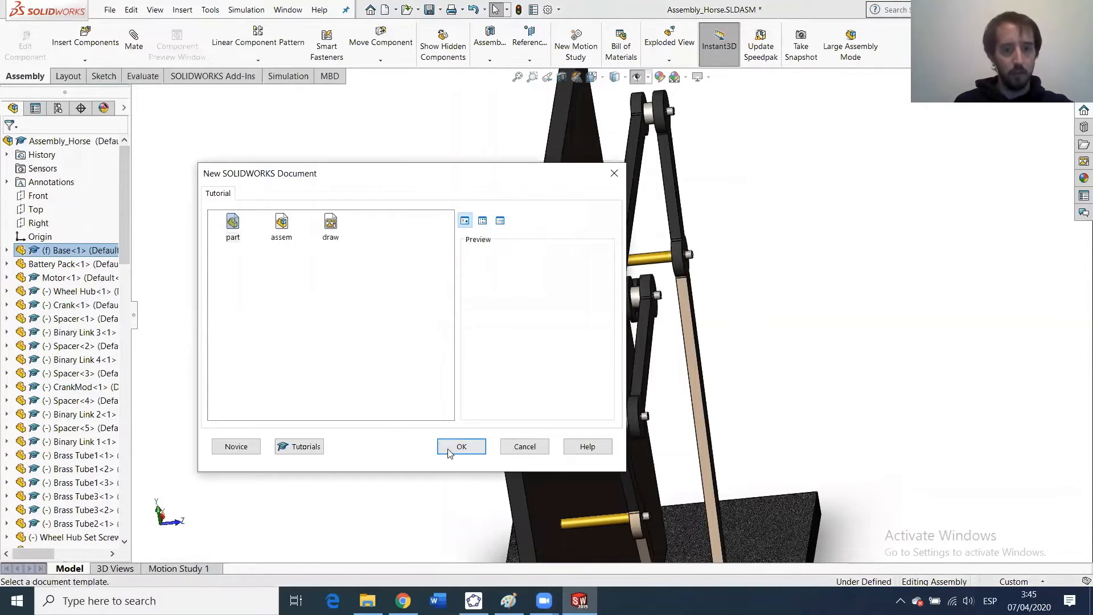
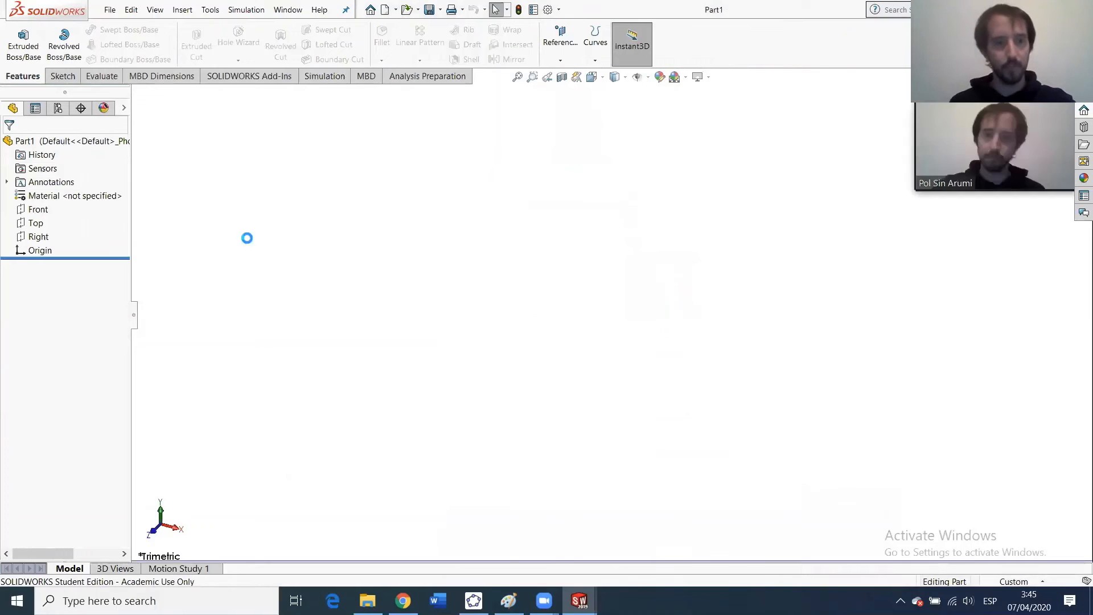
pyautogui.click(107, 11)
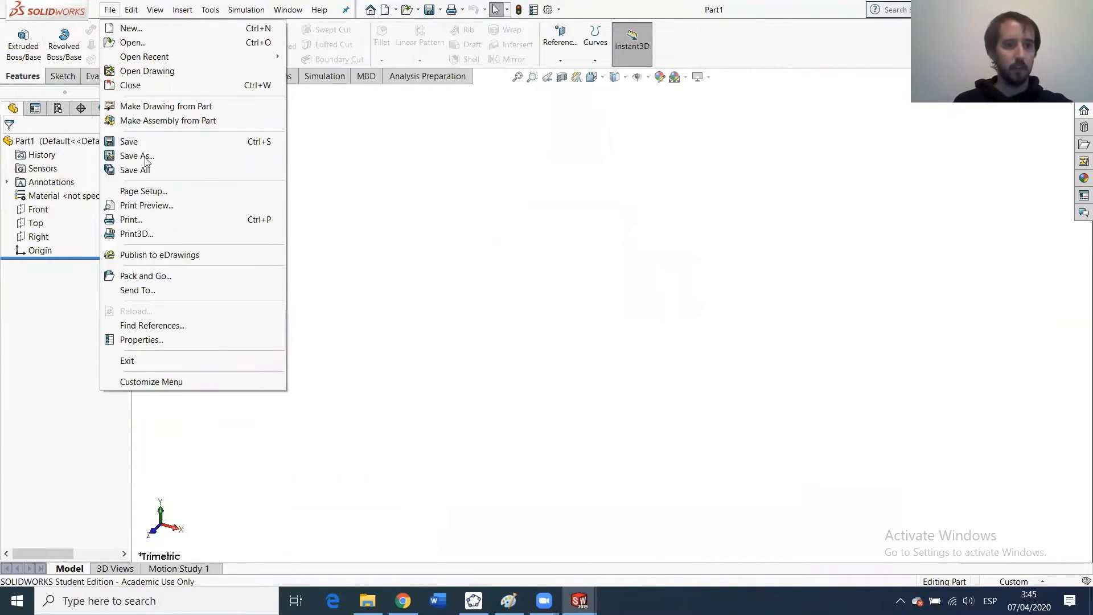
pyautogui.click(148, 160)
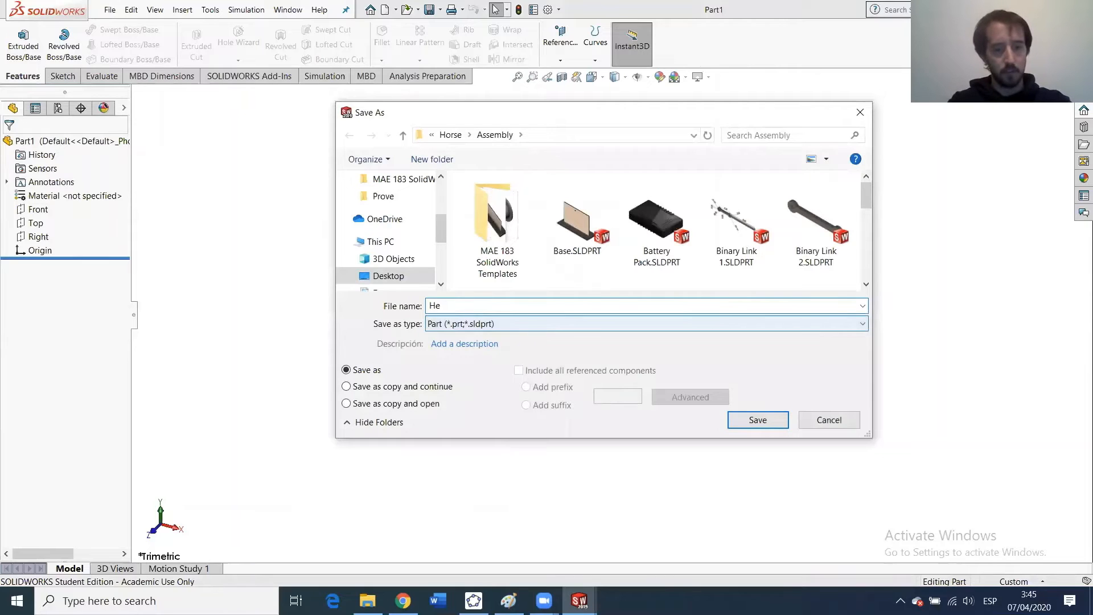
pyautogui.press('Return')
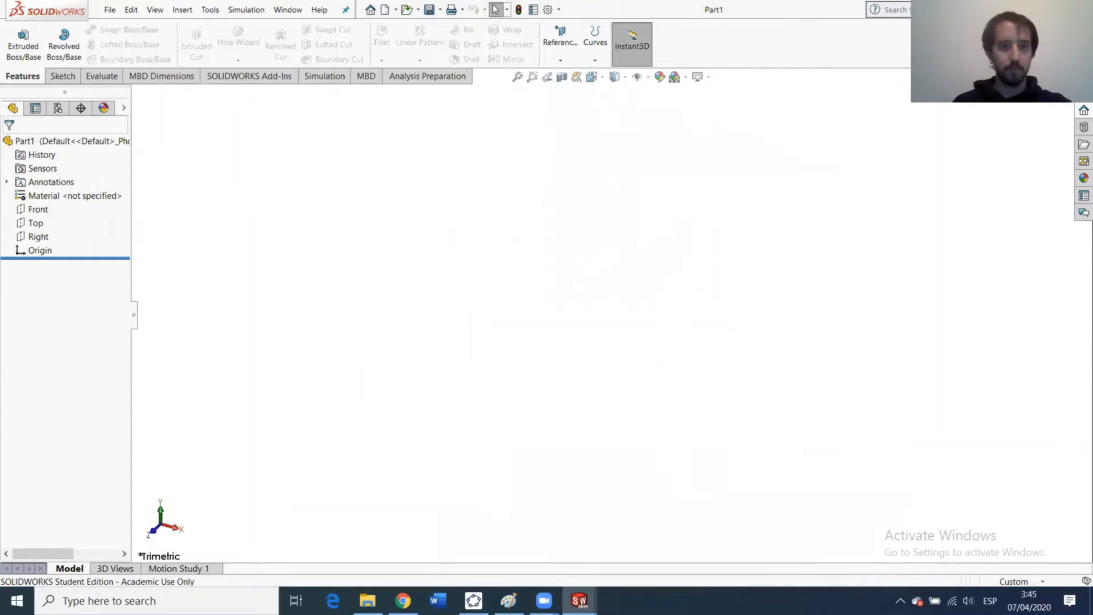
# Start a sketch on the Front plane and begin a six-sided polygon defined by its inscribed circle.
pyautogui.click(36, 210)
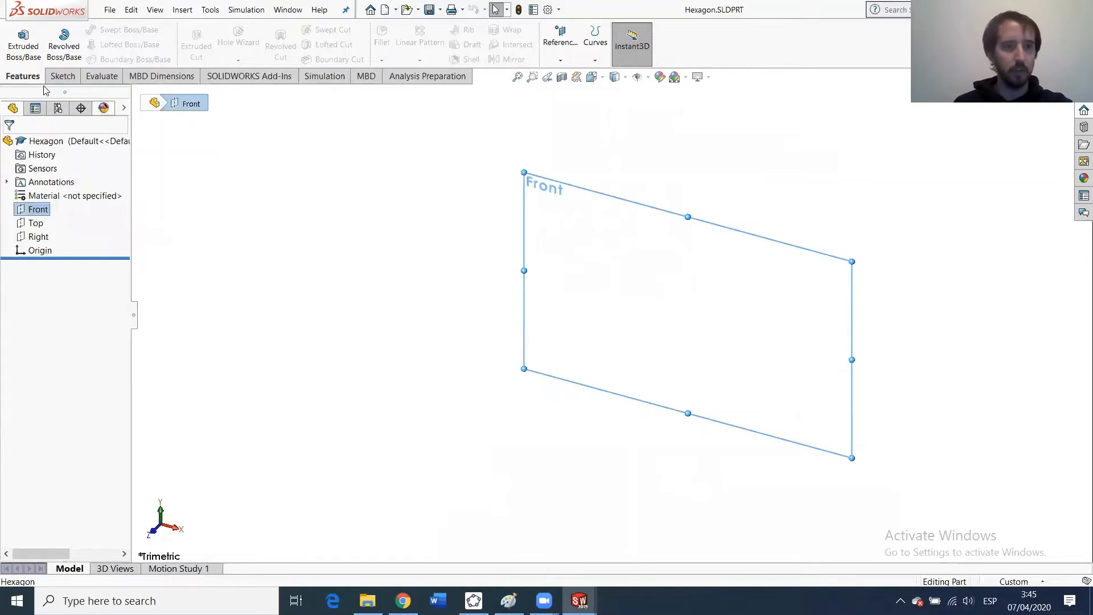
pyautogui.click(60, 76)
pyautogui.click(129, 59)
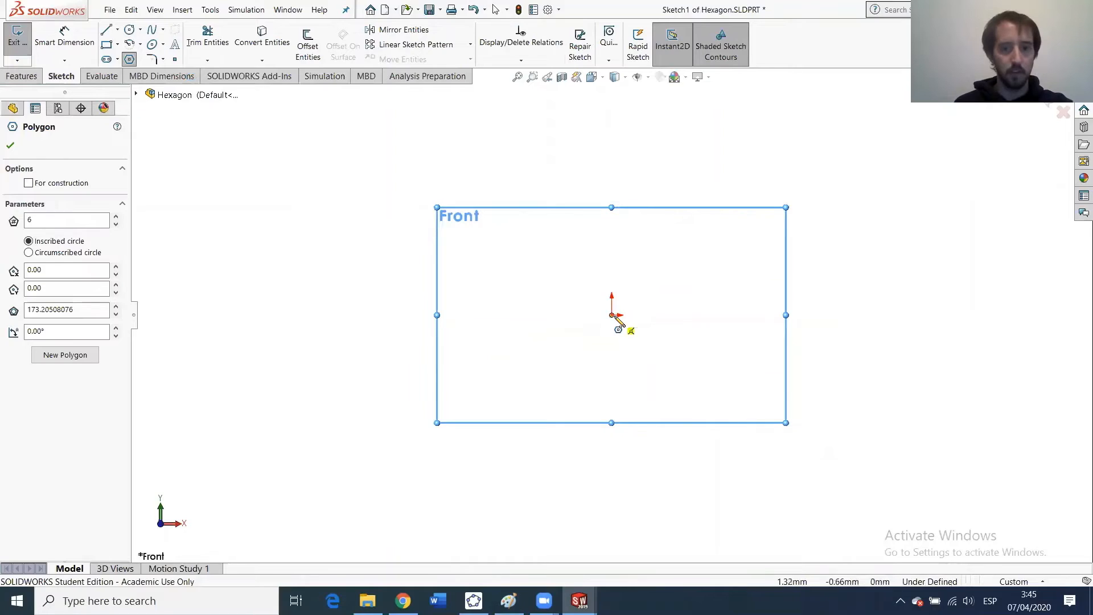
# Sketch a six-sided polygon centred on the origin, with an inscribed circle about 38 mm in diameter.
pyautogui.click(611, 315)
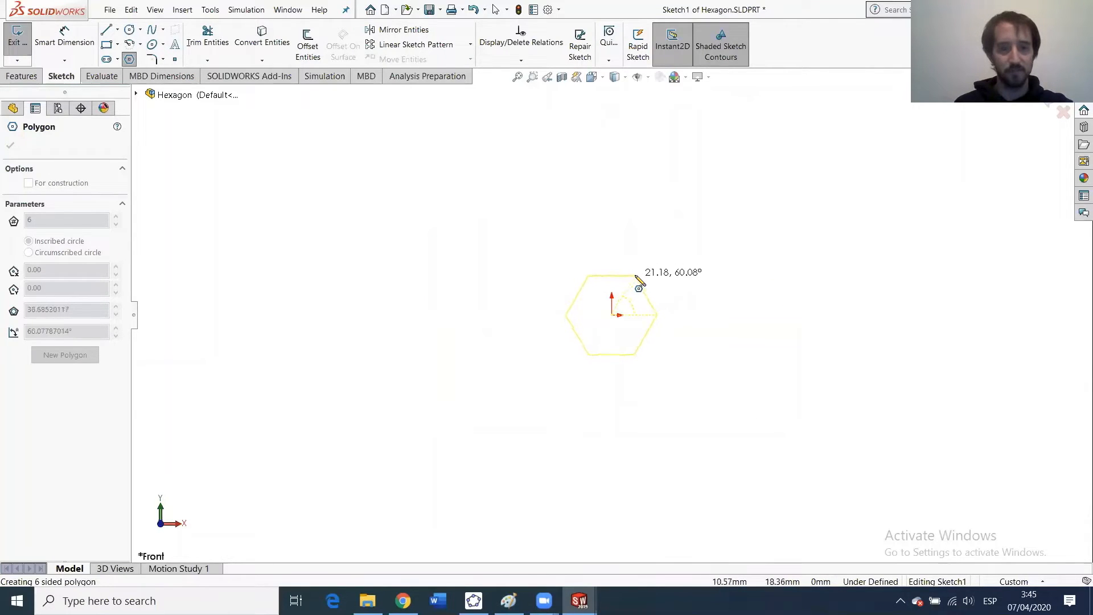
pyautogui.click(636, 274)
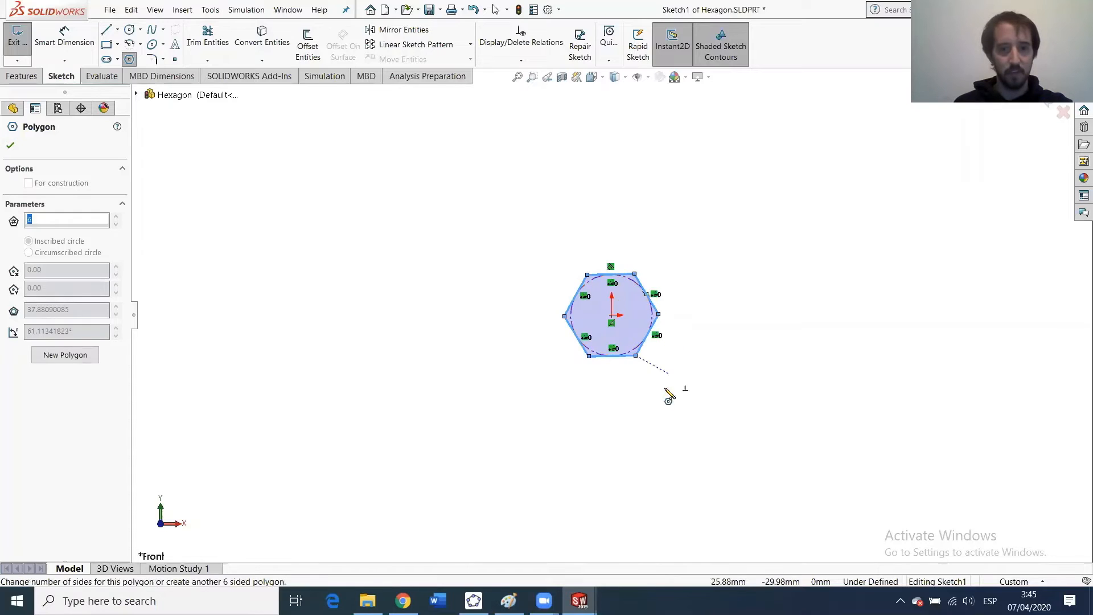
pyautogui.press('Escape')
# Draw a circle centred on the origin inside the hexagon, with a radius of about 11.5 mm.
pyautogui.scroll(-4, 582, 295)
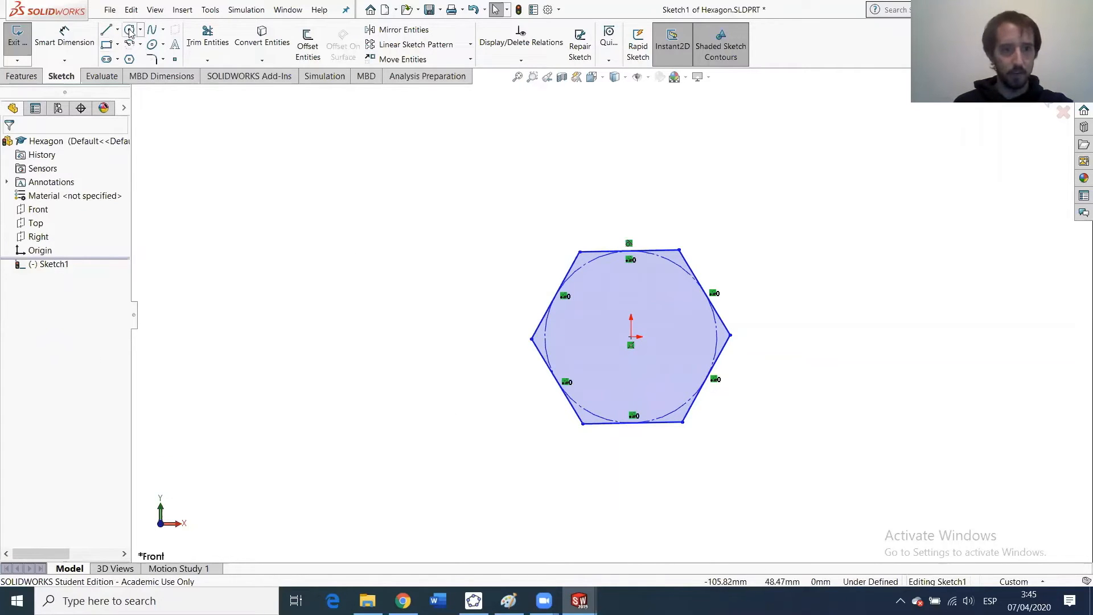
pyautogui.click(630, 337)
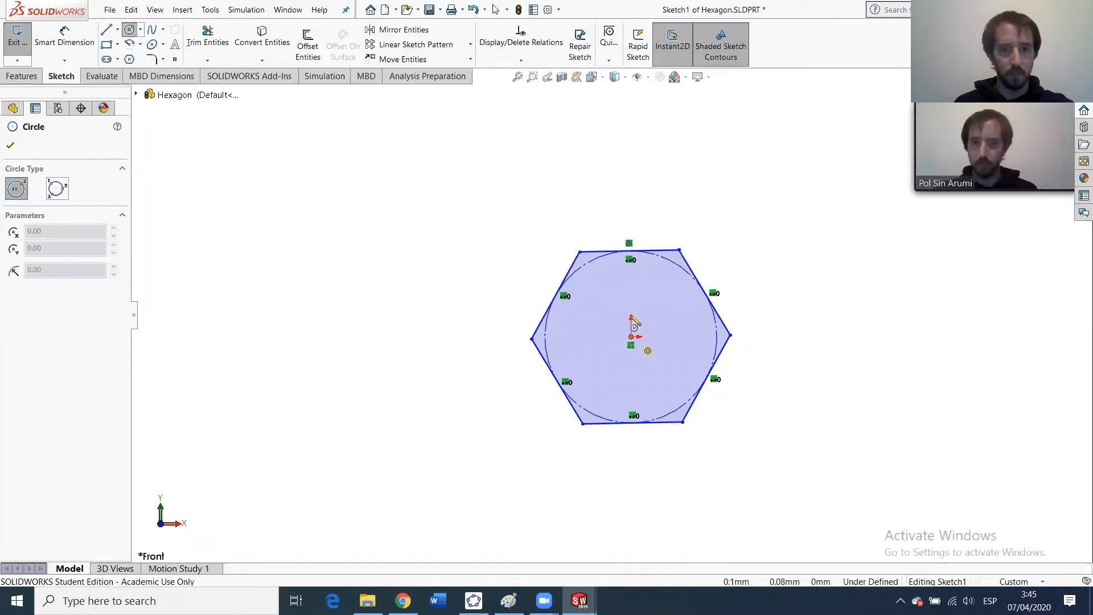
pyautogui.click(638, 285)
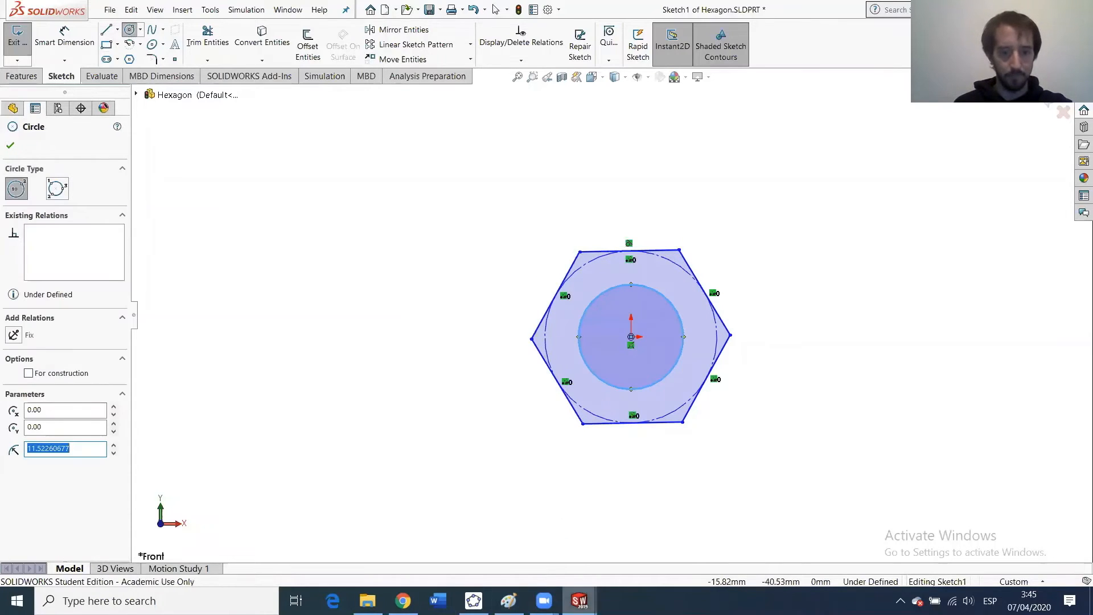
# Switch to the Assembly_Horse document, measure the inner face of the brass tube around the set screw and copy its diameter.
pyautogui.moveTo(578, 601)
pyautogui.moveTo(529, 542)
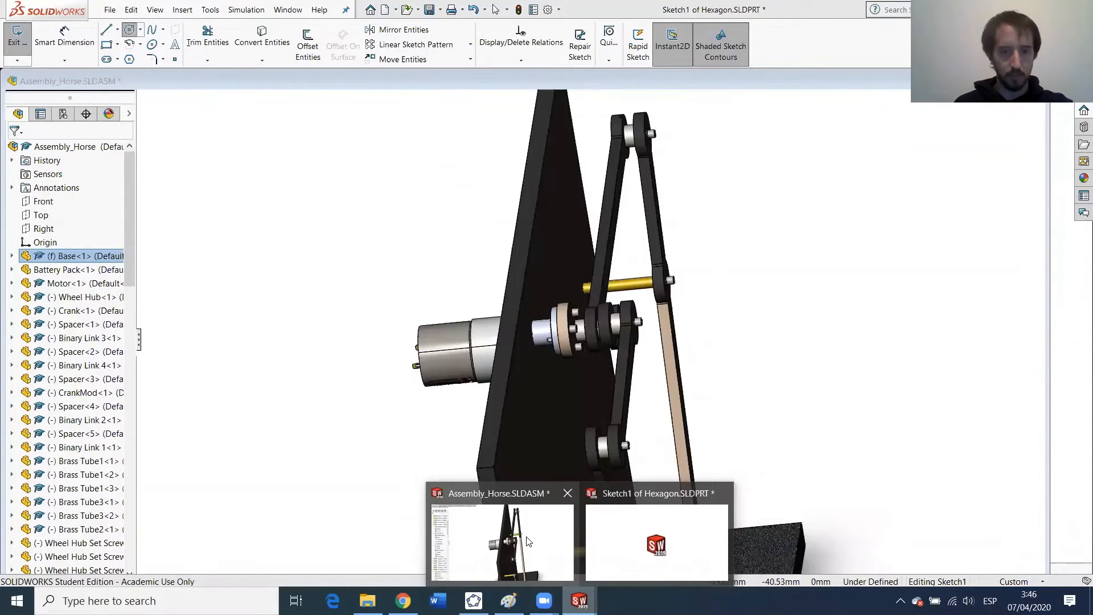
pyautogui.click(609, 497)
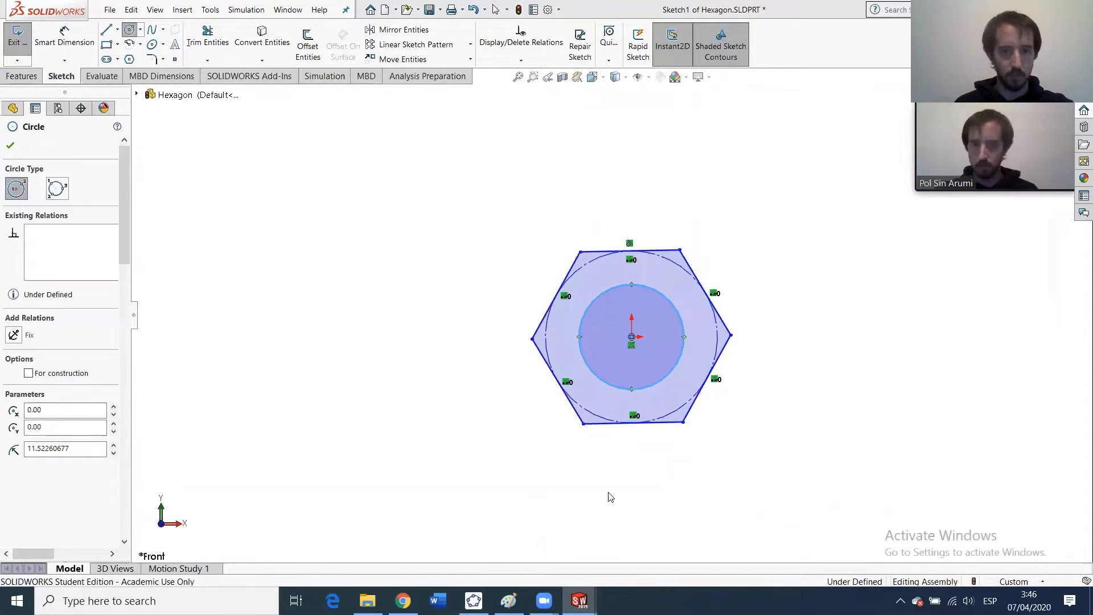
pyautogui.moveTo(564, 464); pyautogui.dragTo(587, 489, button='middle')
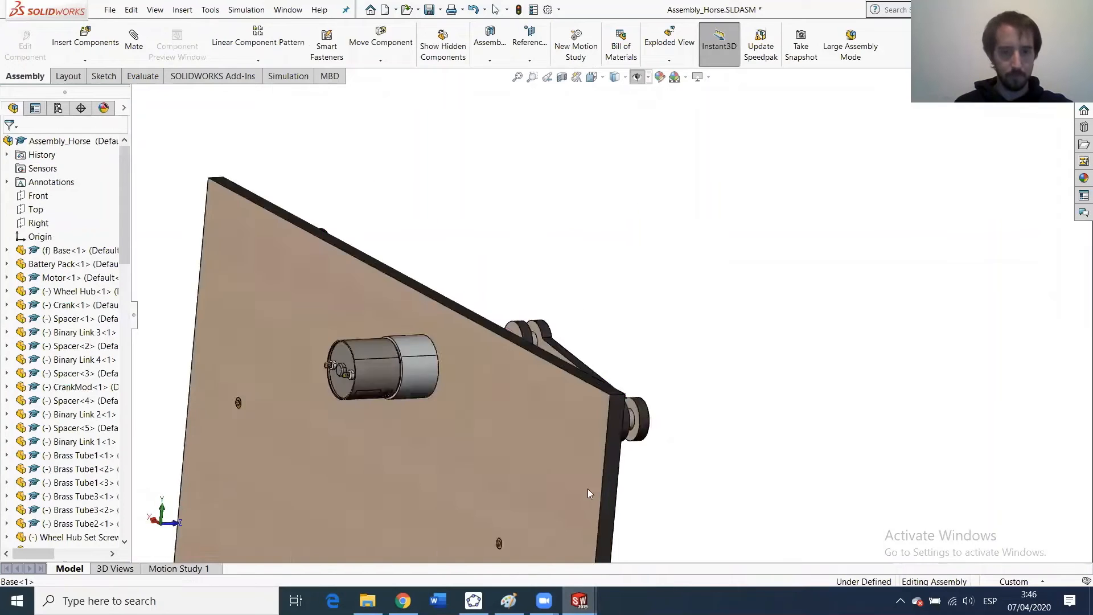
pyautogui.scroll(4, 567, 467)
pyautogui.scroll(-10, 566, 469)
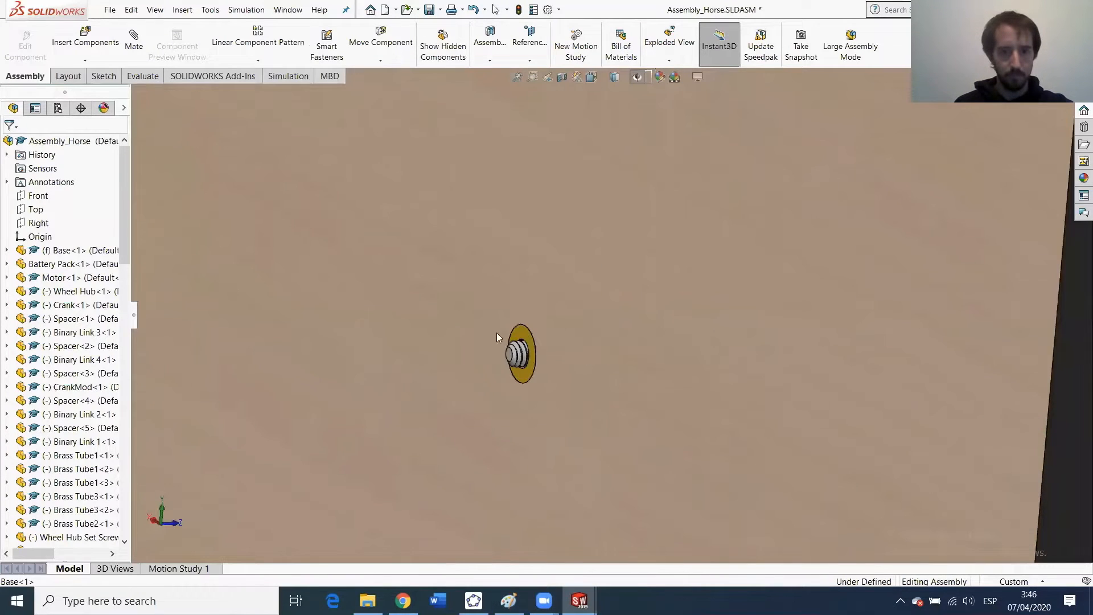
pyautogui.scroll(-5, 488, 336)
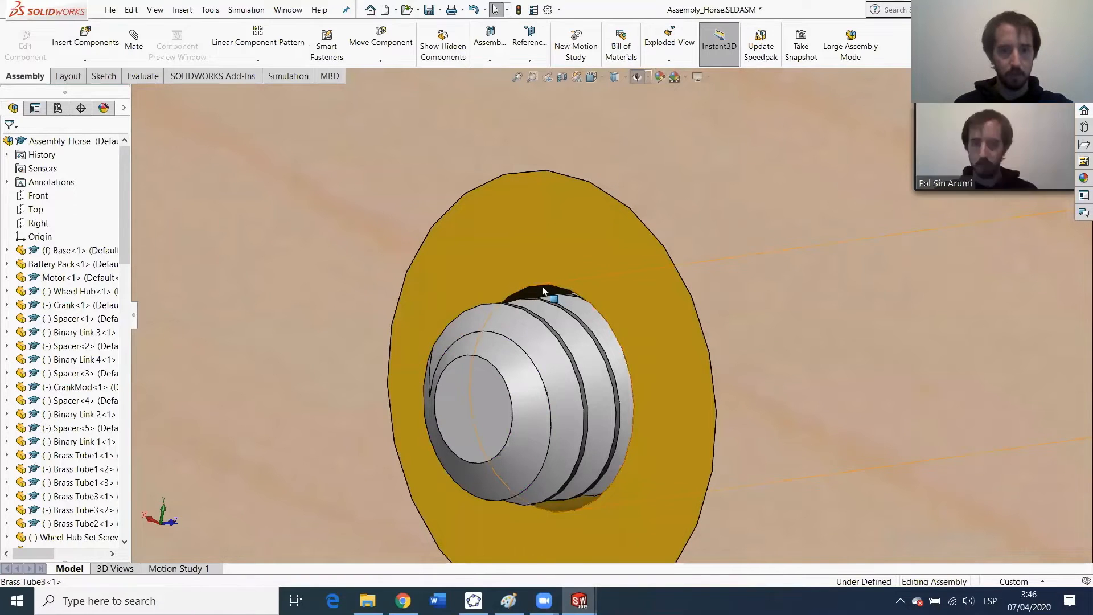
pyautogui.click(549, 292)
pyautogui.scroll(3, 500, 332)
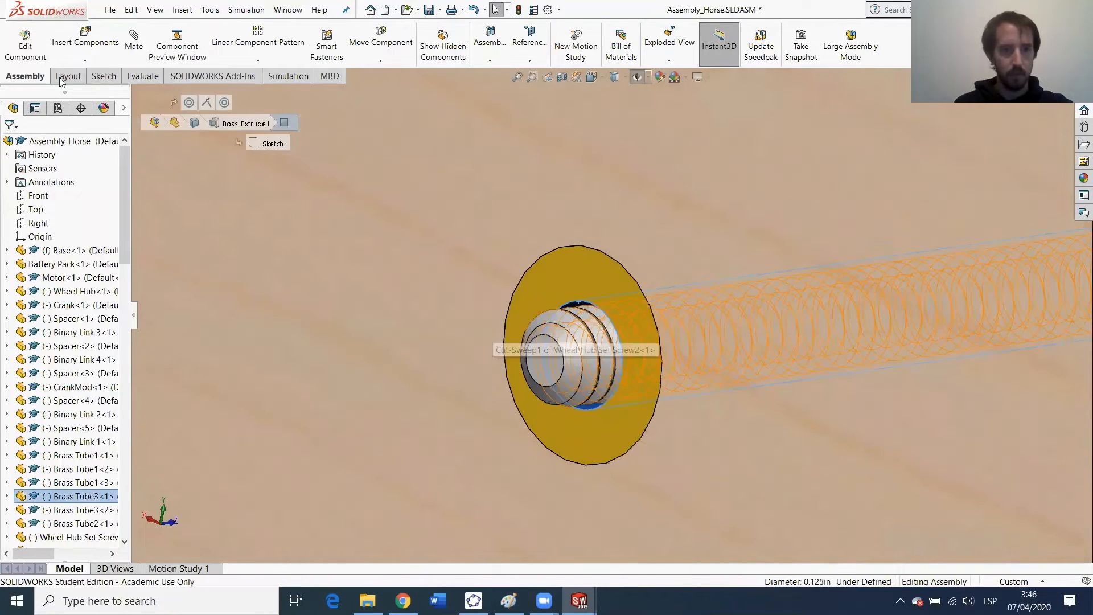
pyautogui.click(140, 76)
pyautogui.click(205, 43)
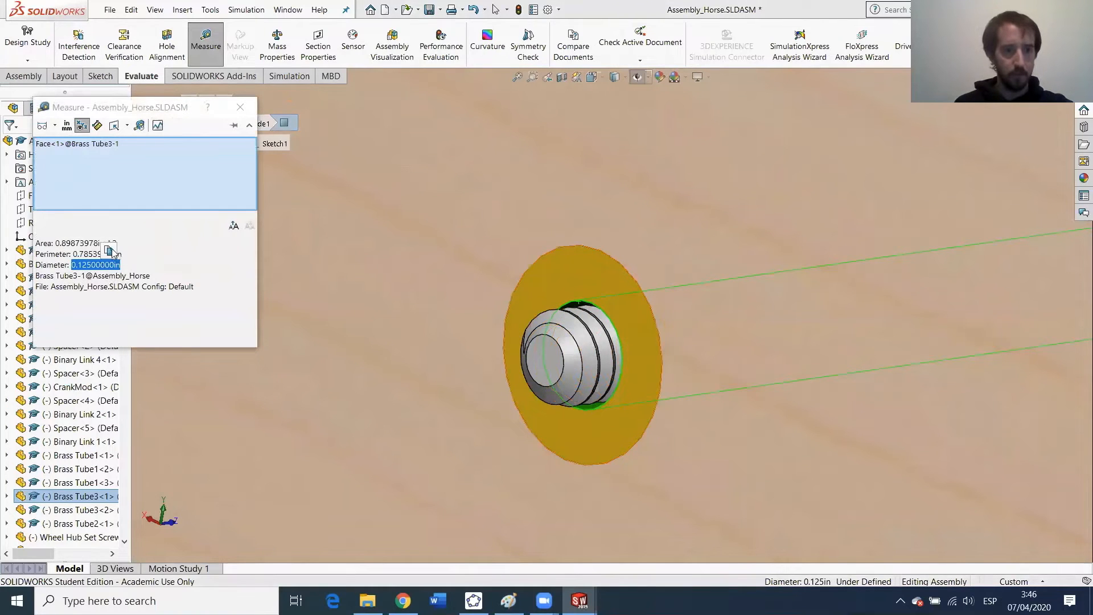
pyautogui.click(240, 108)
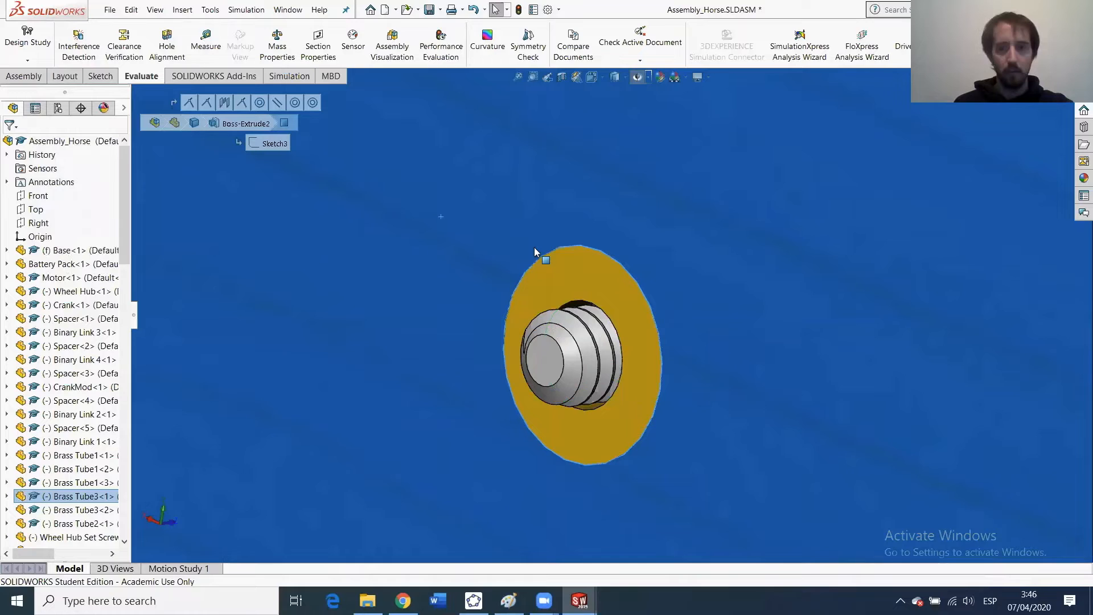
# Return to the Hexagon sketch and dimension the inner circle's diameter as 0.125 in.
pyautogui.scroll(10, 534, 247)
pyautogui.moveTo(853, 293); pyautogui.dragTo(822, 251, button='middle')
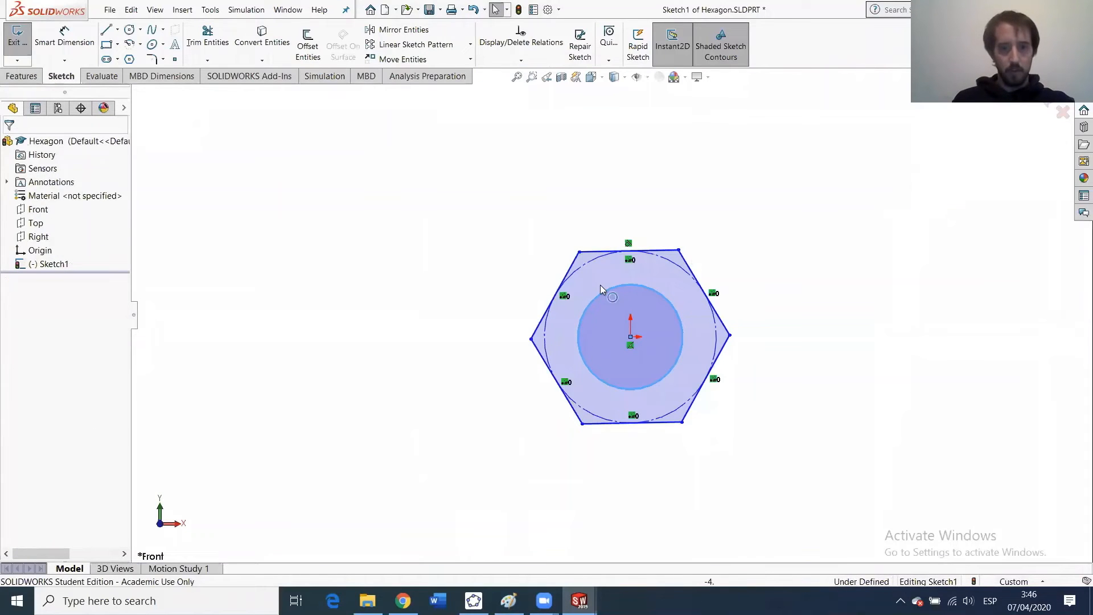
pyautogui.click(57, 46)
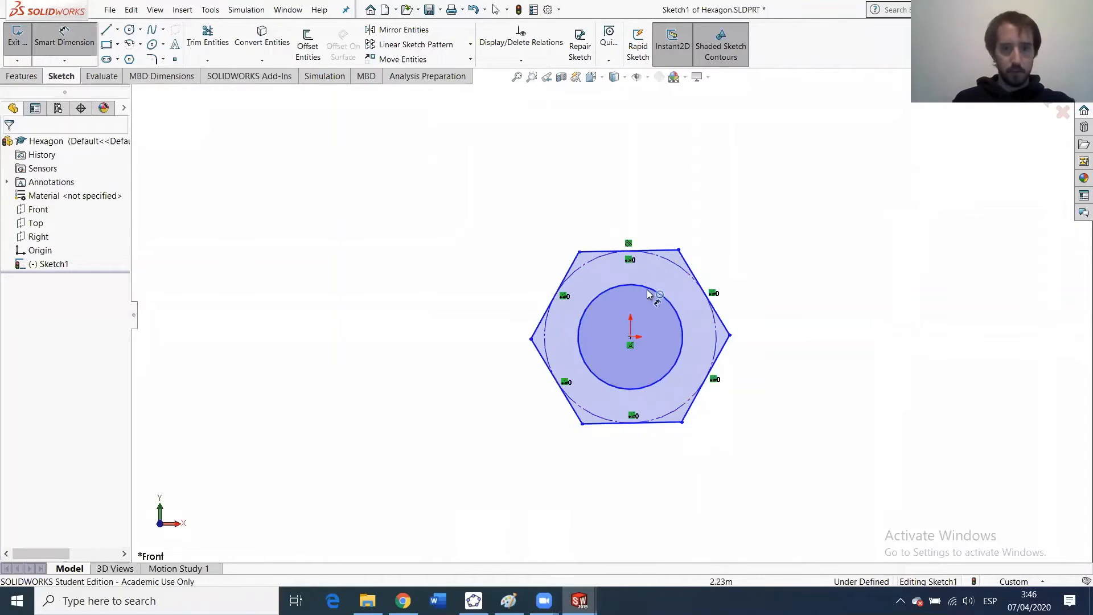
pyautogui.click(669, 289)
pyautogui.click(715, 286)
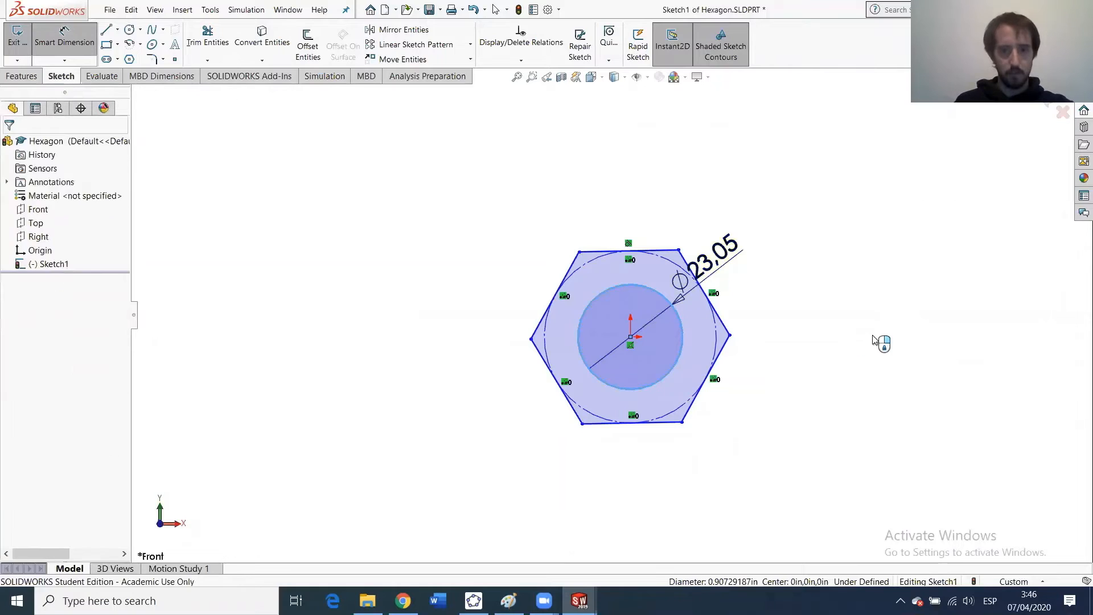
pyautogui.write('0.12500000in')
pyautogui.press('Return')
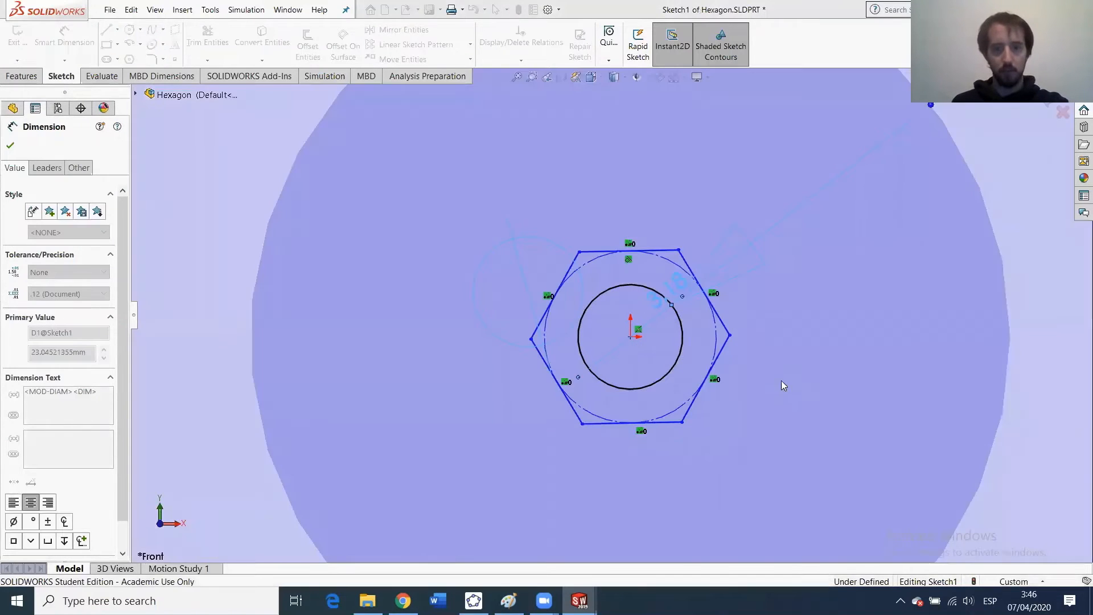
# Change the part's unit system to IPS and reopen Sketch1 for editing.
pyautogui.click(1012, 581)
pyautogui.click(993, 532)
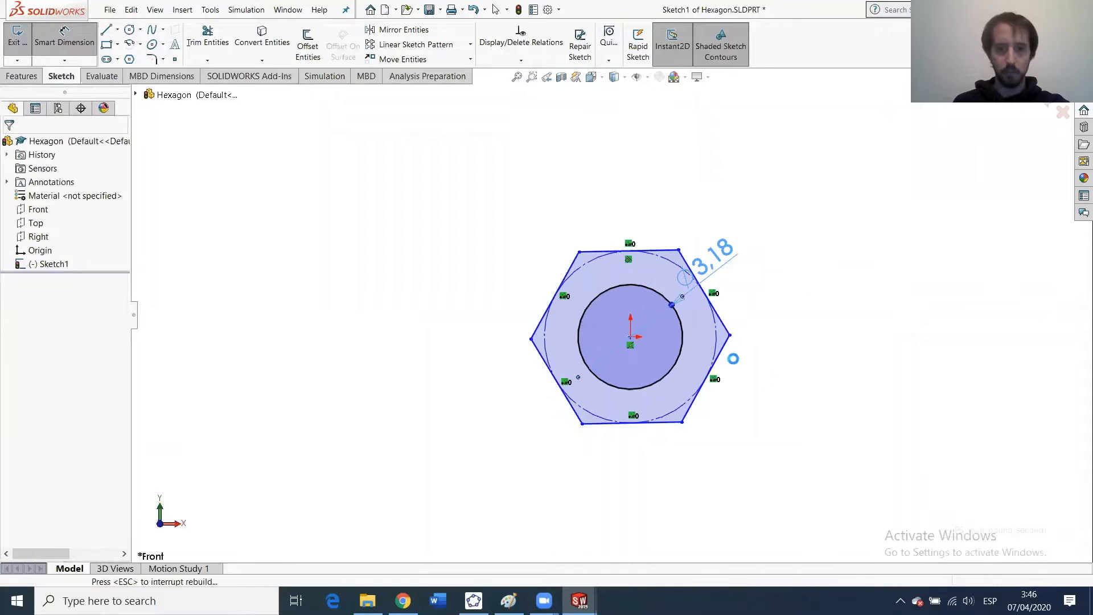
pyautogui.click(58, 267)
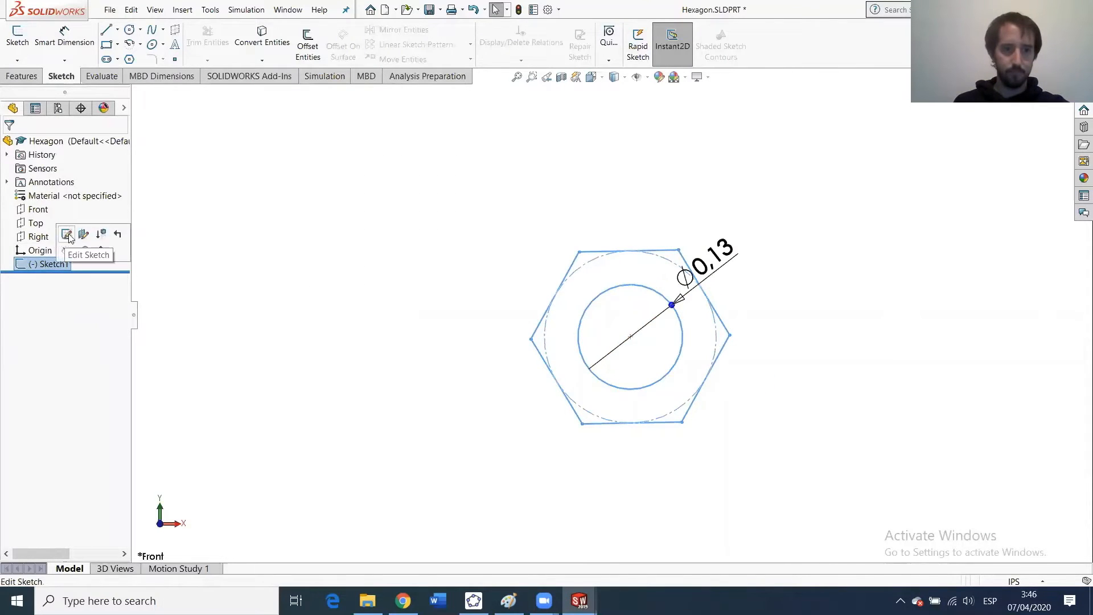
pyautogui.click(67, 234)
# Keep the circle's diameter at 0.125 in and move its dimension outside the hexagon, to the lower right.
pyautogui.click(757, 277)
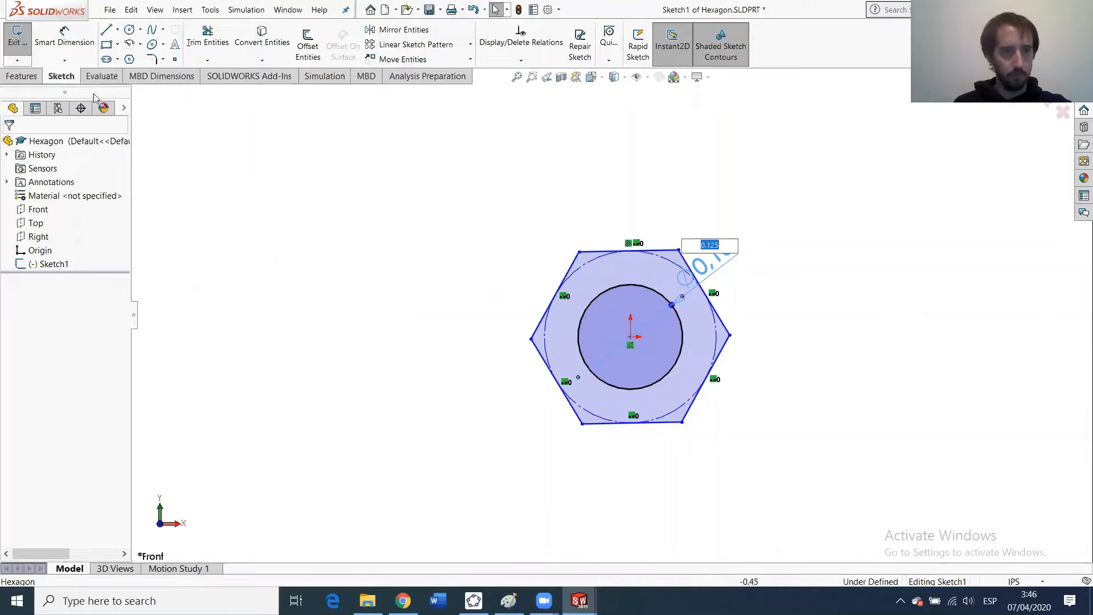
pyautogui.press('Return')
pyautogui.moveTo(704, 263); pyautogui.dragTo(803, 376)
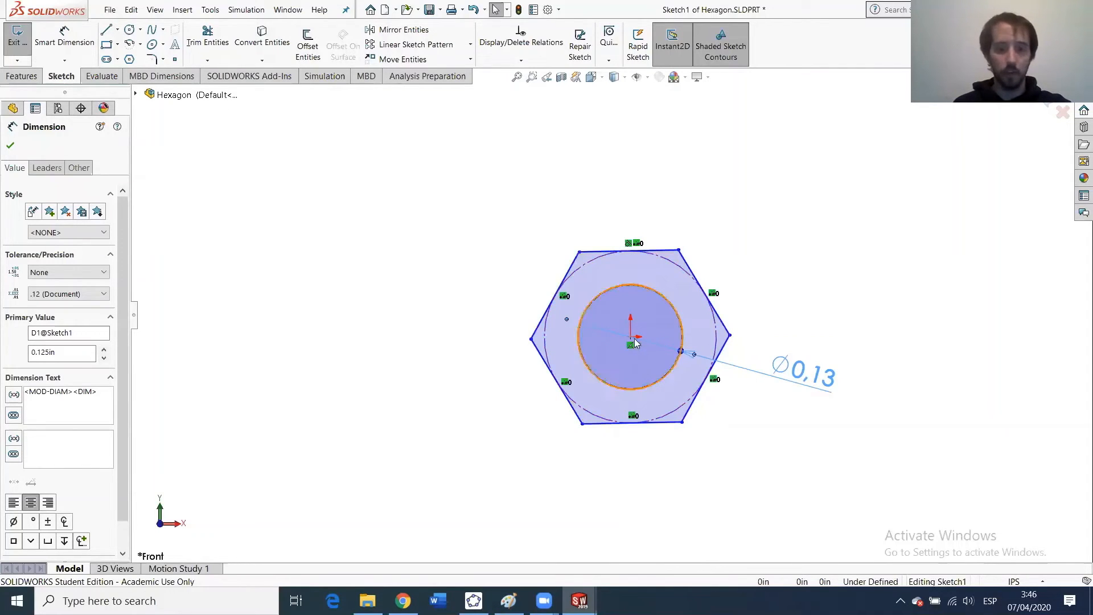
# Draw a centerline between the hexagon's left and right vertices, passing through the origin.
pyautogui.click(119, 29)
pyautogui.click(136, 55)
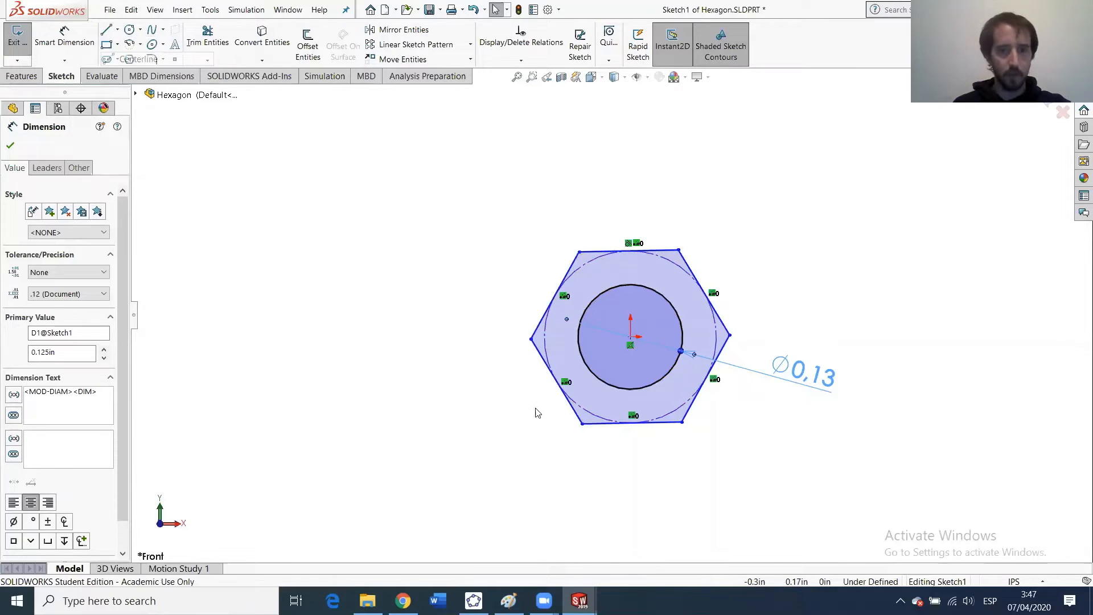
pyautogui.click(531, 340)
pyautogui.doubleClick(730, 335)
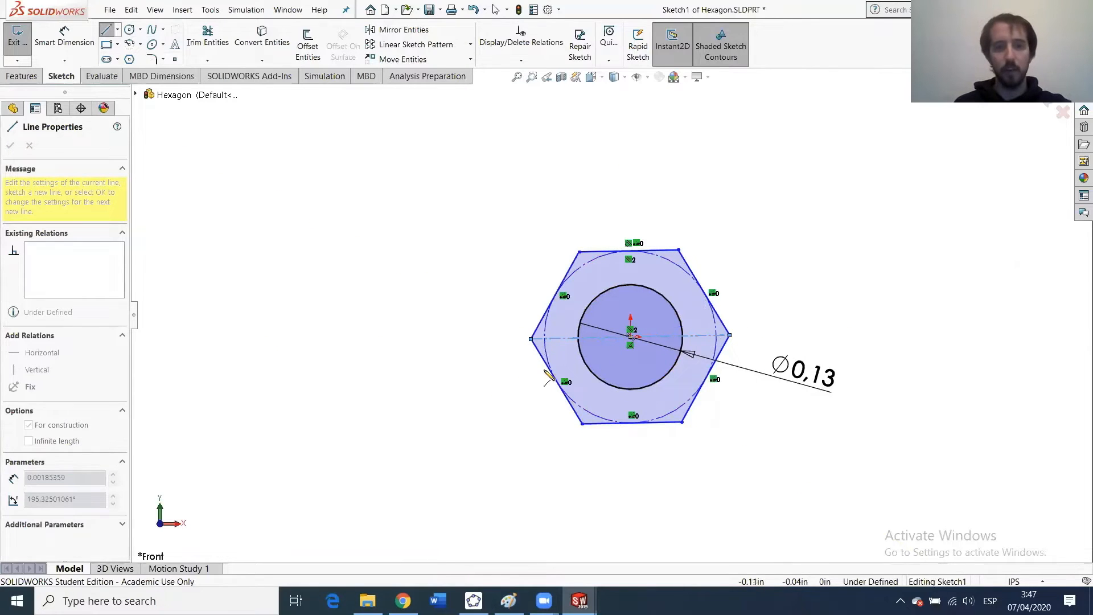
pyautogui.press('Escape')
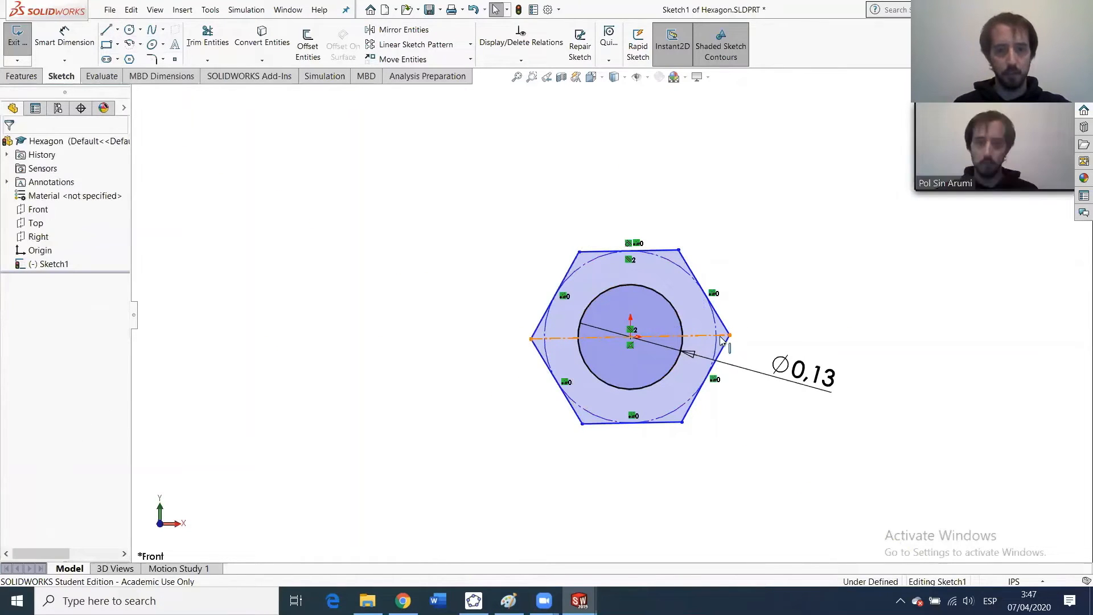
# Add a Horizontal relation to the centerline across the hexagon.
pyautogui.click(704, 338)
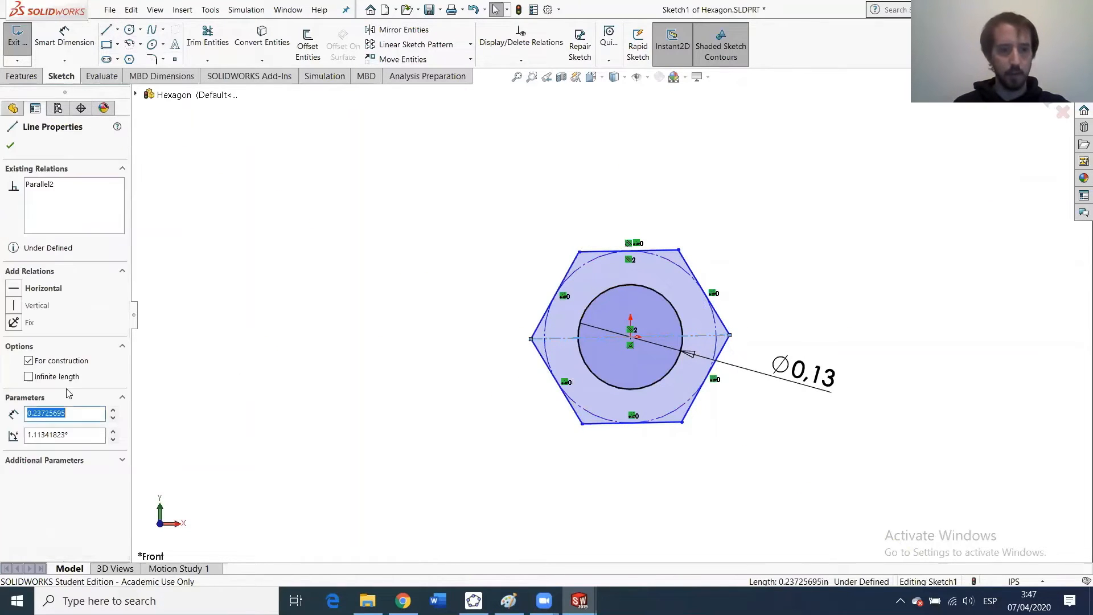
pyautogui.click(13, 289)
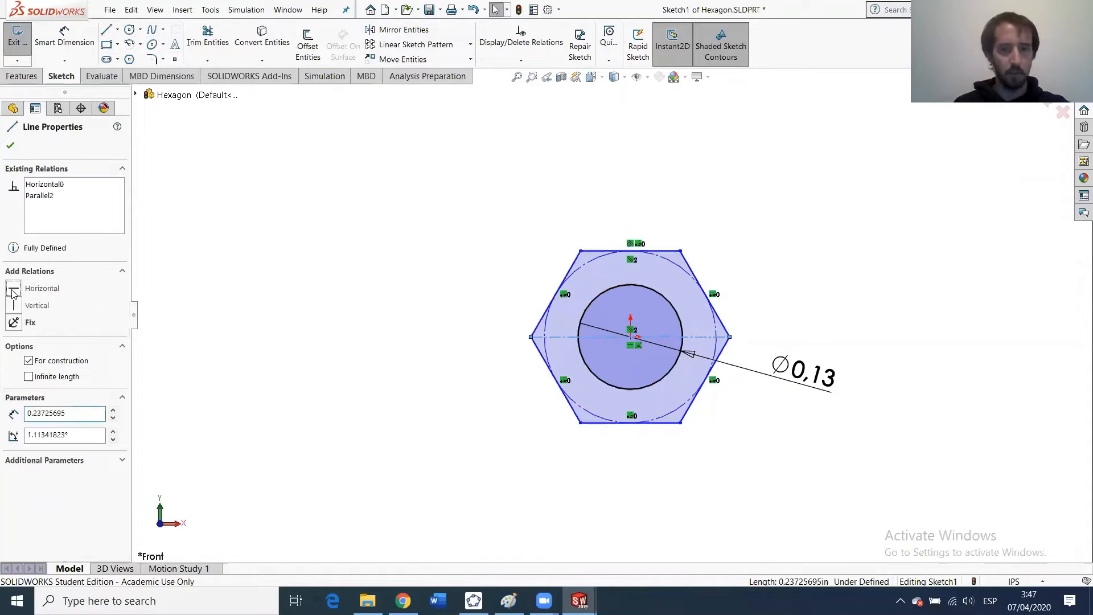
pyautogui.click(11, 146)
# Enlarge the hexagon slightly from its upper-right vertex and dimension its top side as 0.13 in.
pyautogui.moveTo(680, 251)
pyautogui.mouseDown()
pyautogui.moveTo(719, 293)
pyautogui.moveTo(703, 263)
pyautogui.moveTo(678, 259)
pyautogui.moveTo(684, 244)
pyautogui.mouseUp()
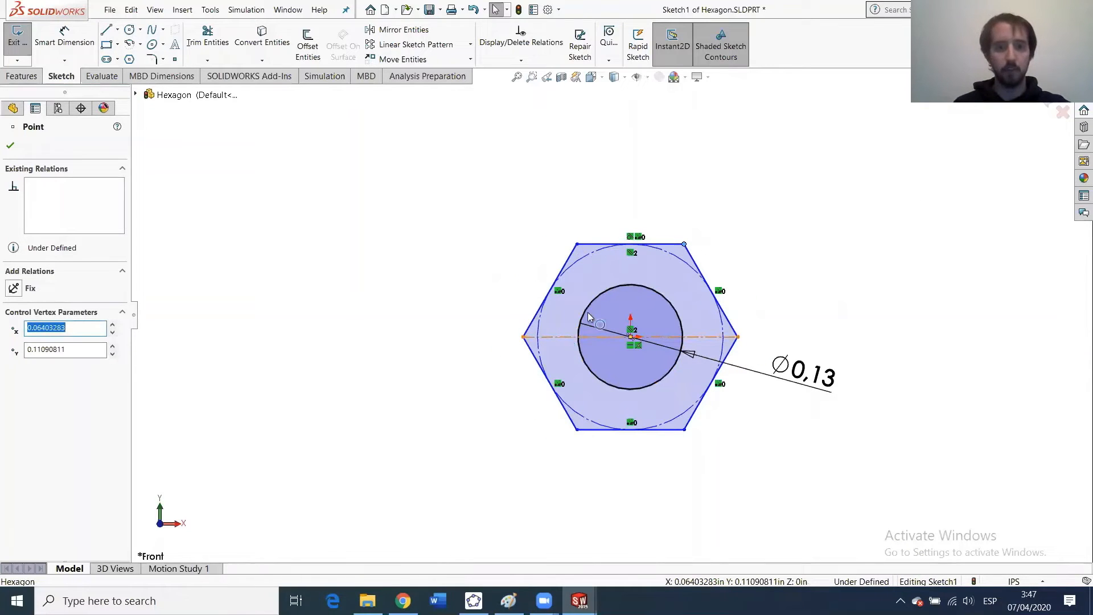
pyautogui.click(64, 37)
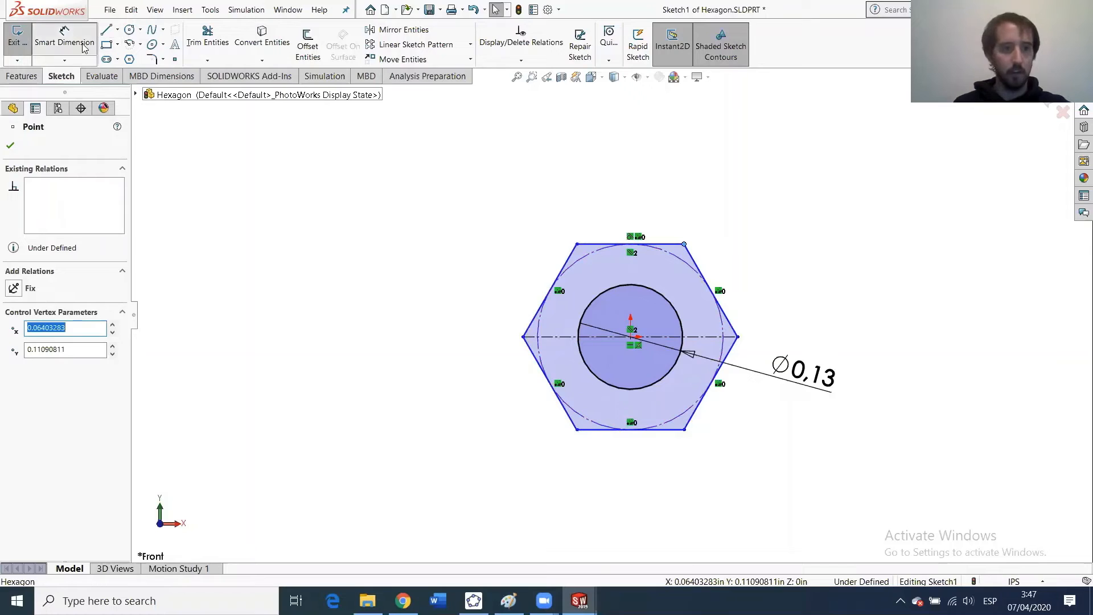
pyautogui.click(604, 244)
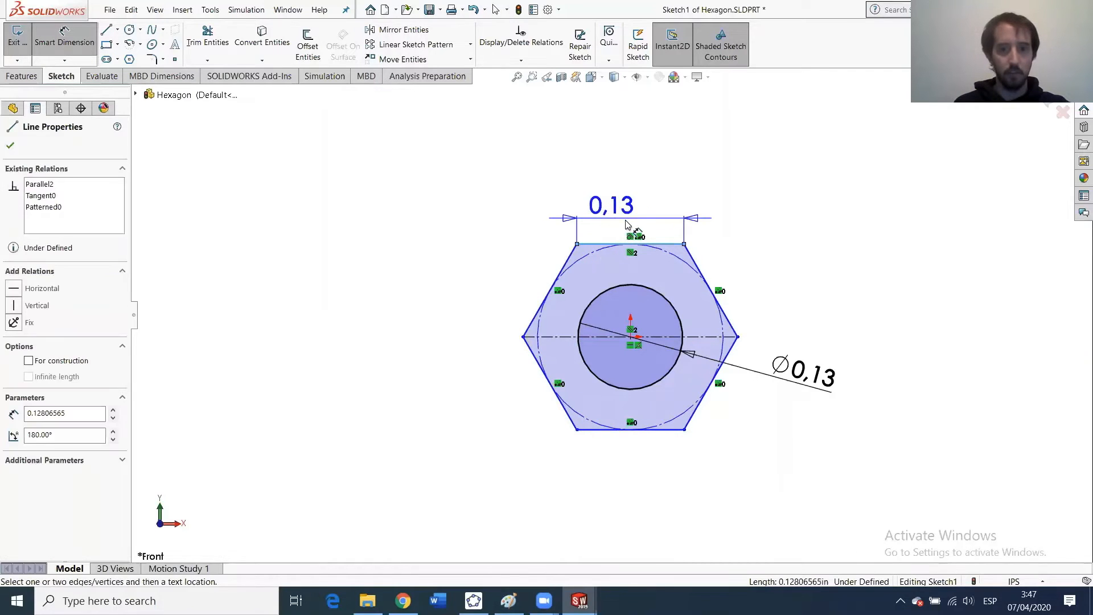
pyautogui.click(626, 225)
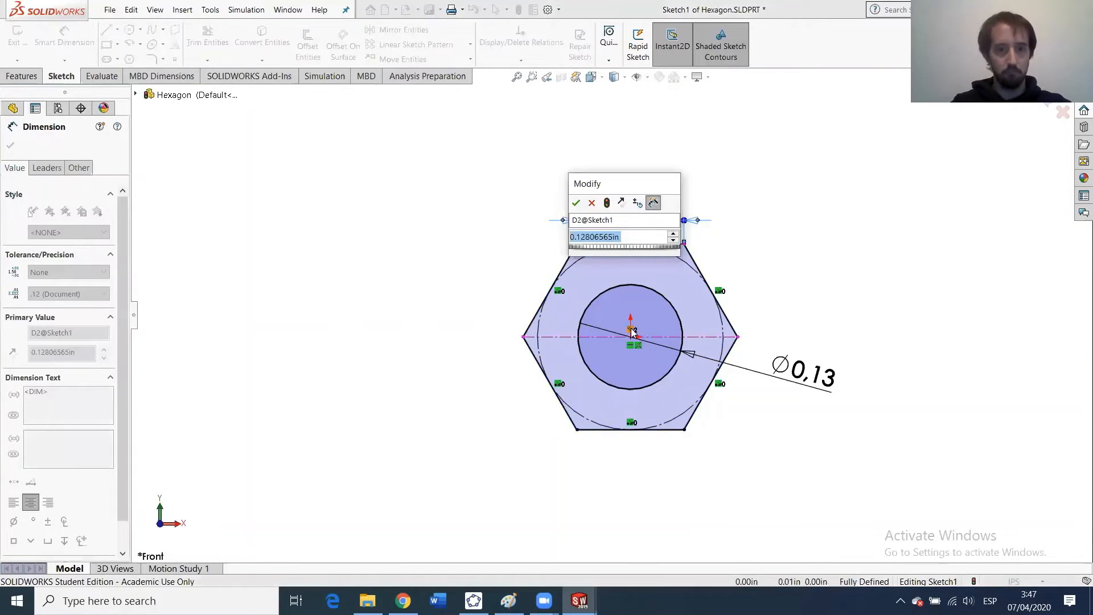
pyautogui.write('0.13')
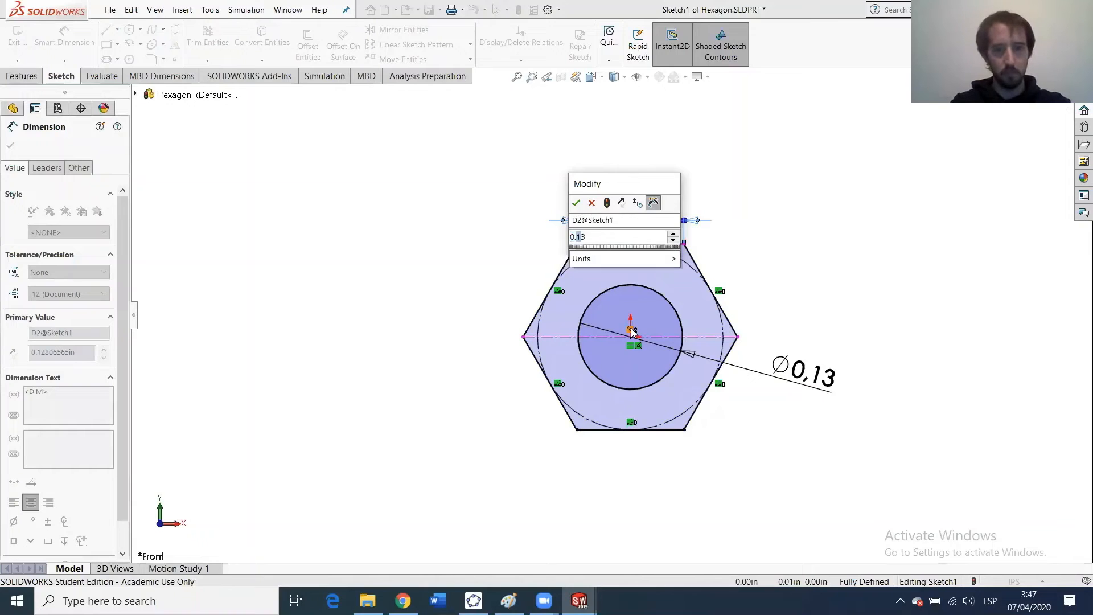
pyautogui.press('Return')
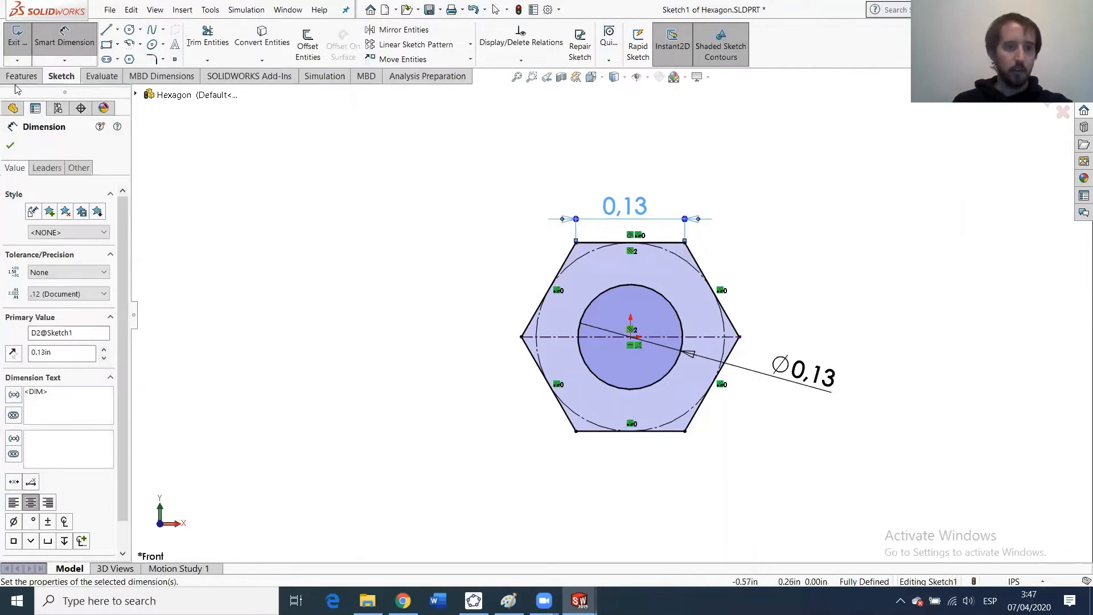
# Extrude the hexagon sketch 0.05 in with a blind end condition, keeping the central hole open.
pyautogui.click(21, 77)
pyautogui.click(21, 49)
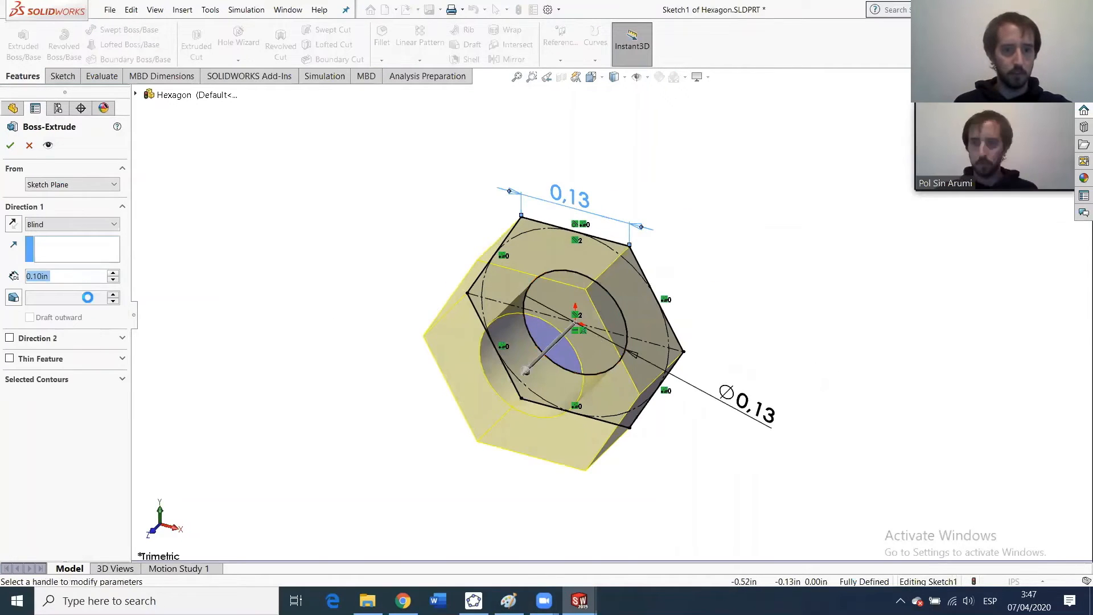
pyautogui.moveTo(656, 384); pyautogui.dragTo(609, 386, button='middle')
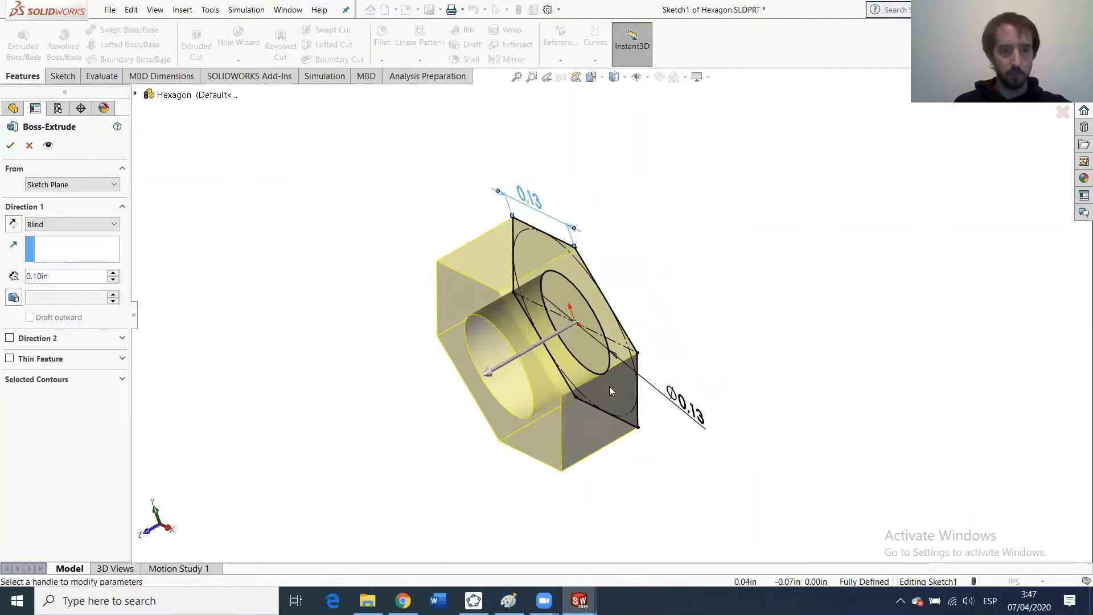
pyautogui.click(53, 277)
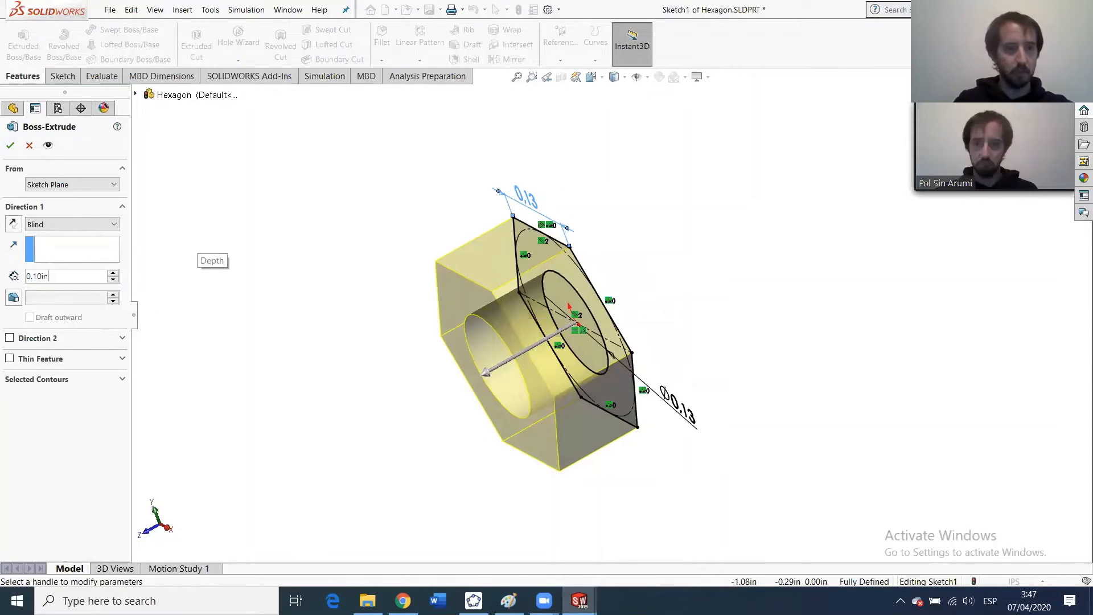
pyautogui.press('BackSpace')
pyautogui.press('BackSpace')
pyautogui.press('BackSpace')
pyautogui.write('05')
pyautogui.press('Return')
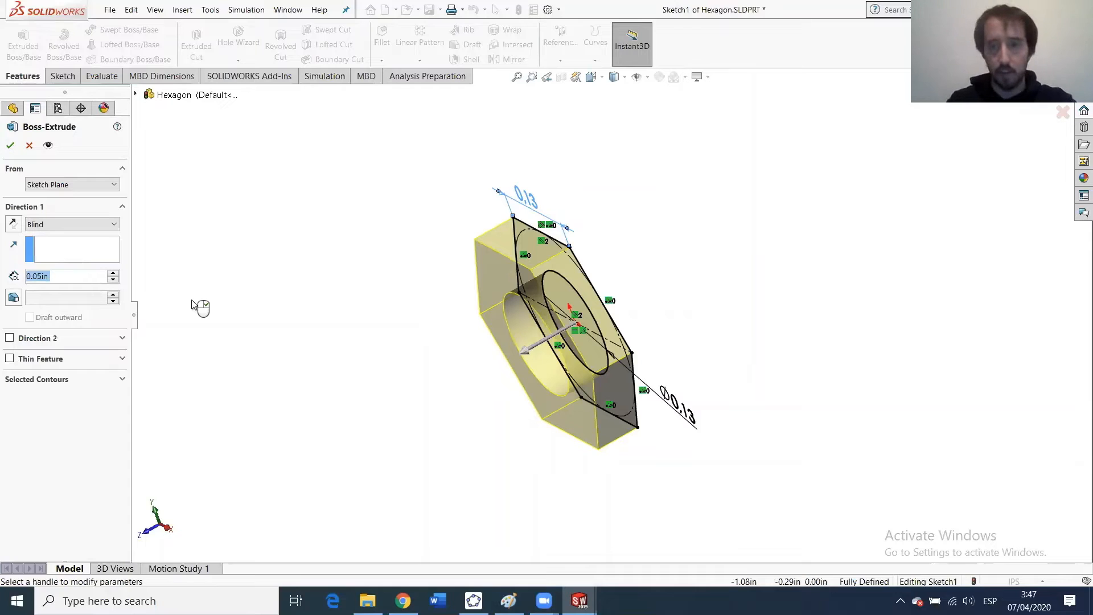
pyautogui.rightClick(192, 302)
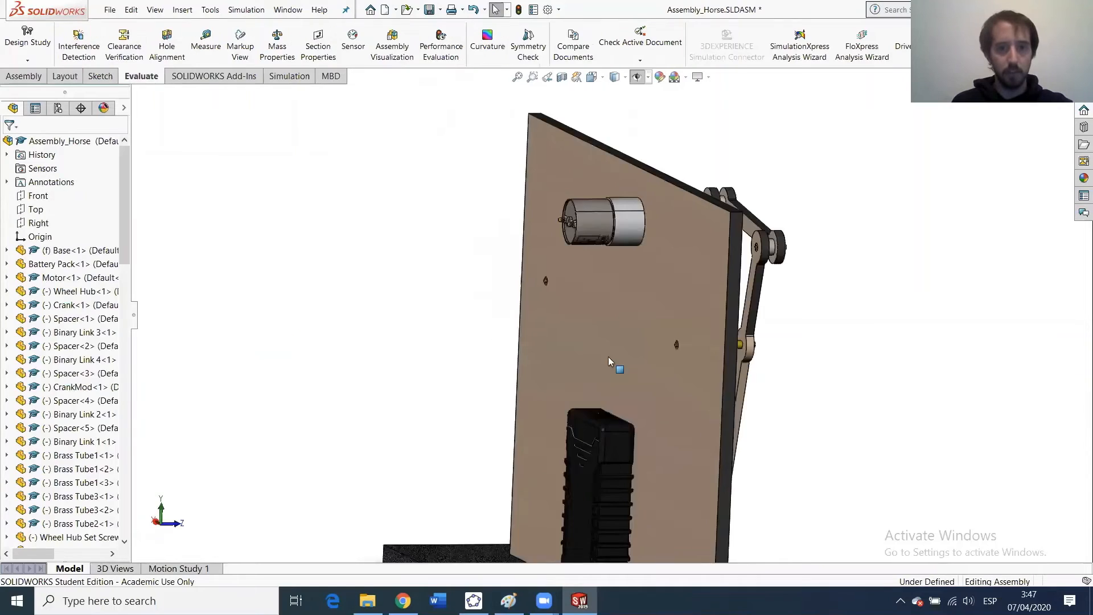
# Insert the Hexagon part into the horse assembly, placing it beside the lower screw end on the base panel's motor side.
pyautogui.moveTo(642, 338)
pyautogui.mouseDown(button='middle')
pyautogui.moveTo(712, 293)
pyautogui.moveTo(657, 334)
pyautogui.mouseUp(button='middle')
pyautogui.scroll(-5, 689, 340)
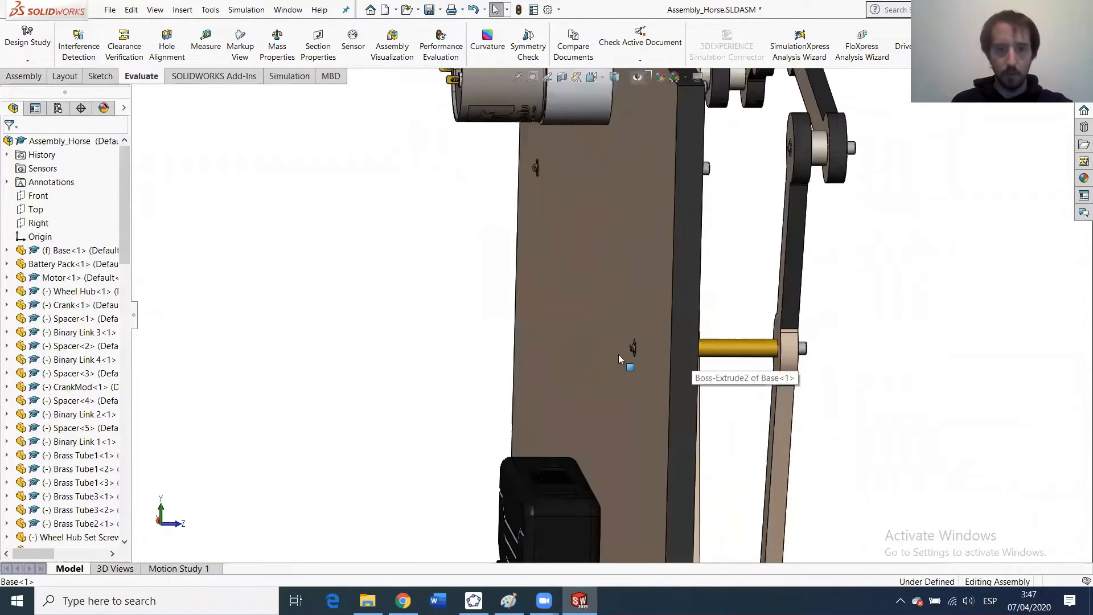
pyautogui.click(21, 80)
pyautogui.click(94, 40)
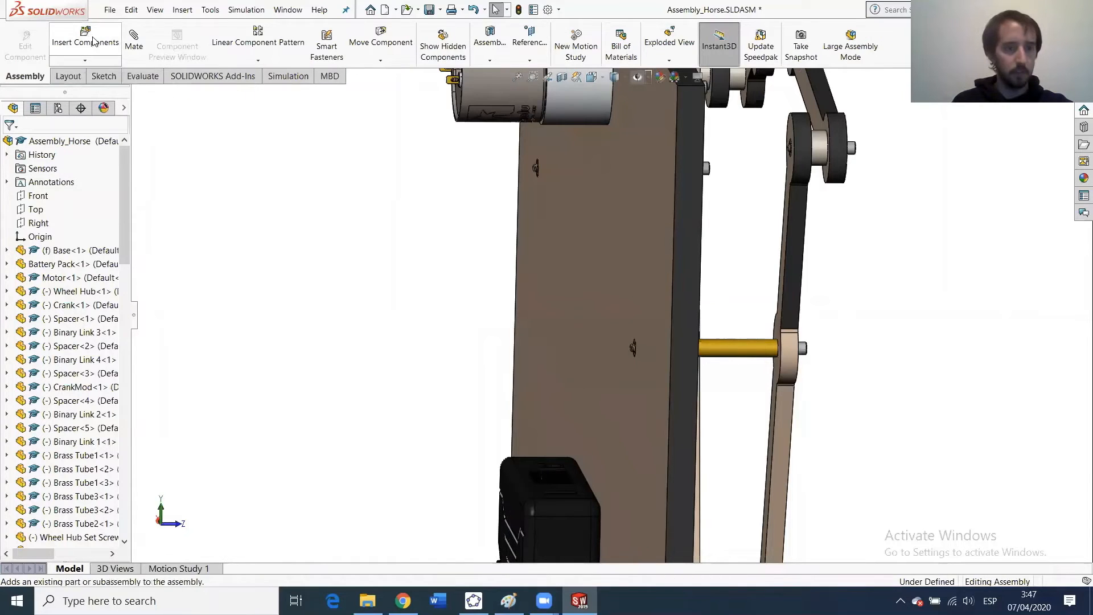
pyautogui.scroll(-2, 511, 338)
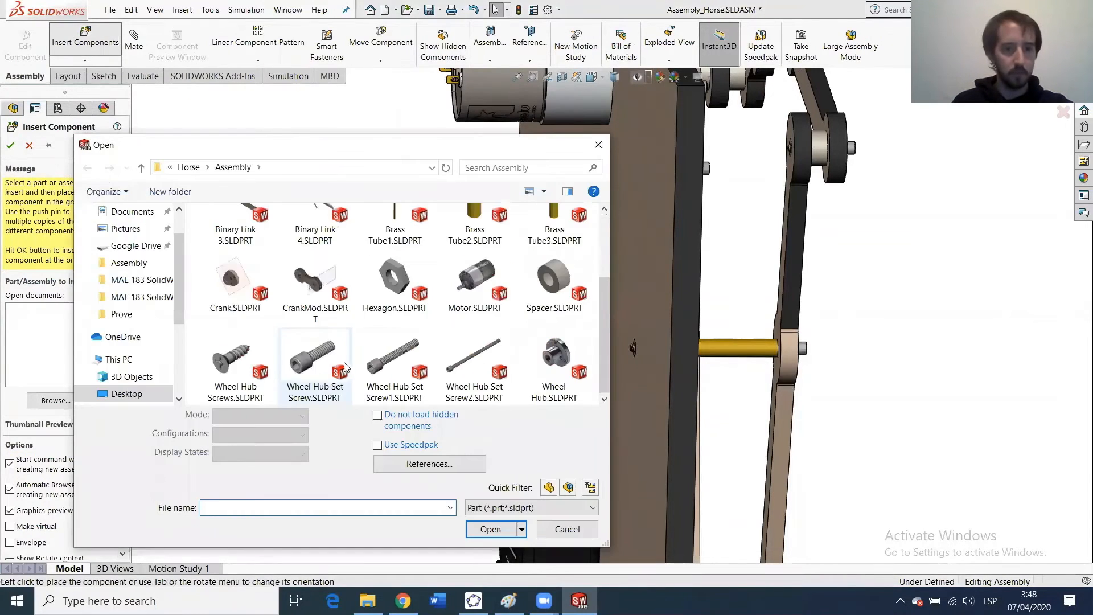
pyautogui.scroll(2, 312, 396)
pyautogui.scroll(-2, 312, 393)
pyautogui.scroll(2, 312, 393)
pyautogui.scroll(-2, 312, 392)
pyautogui.click(395, 279)
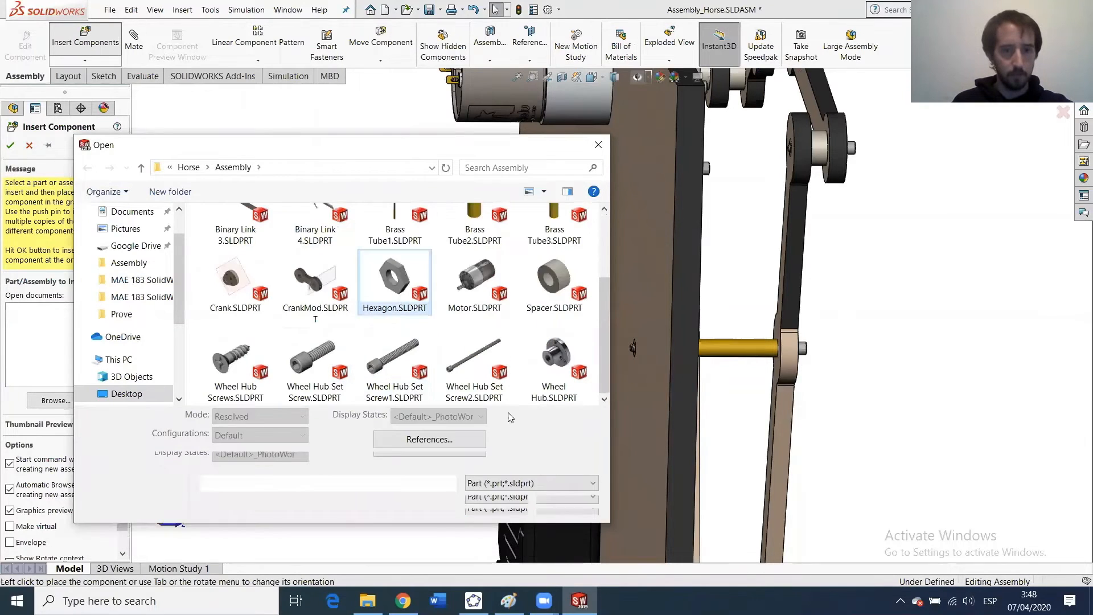
pyautogui.click(535, 505)
pyautogui.click(623, 346)
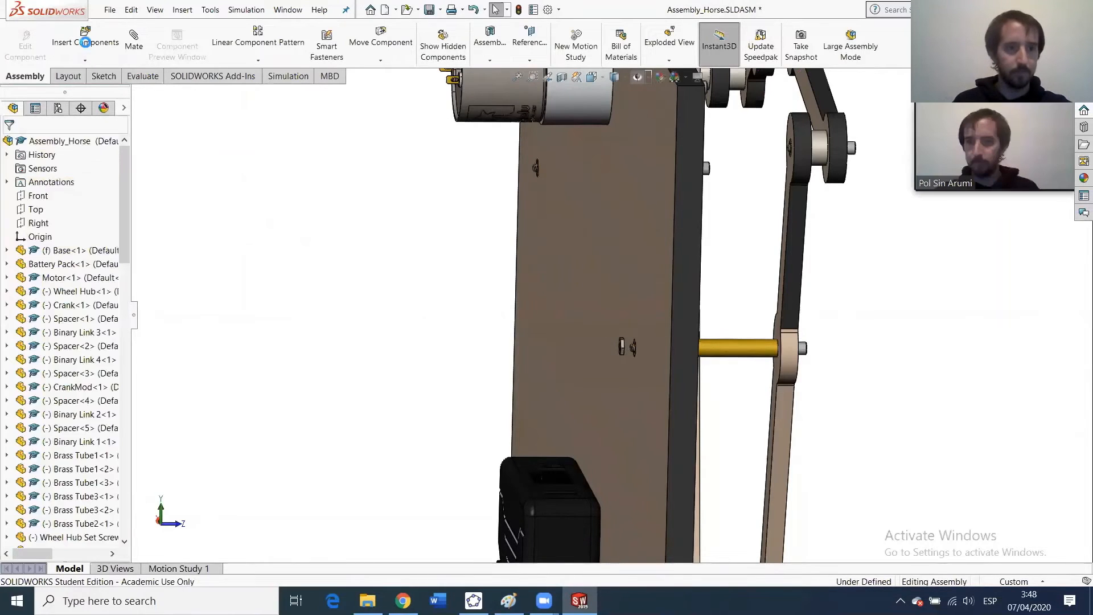
# Insert a second Hexagon part beside the upper screw end on the base panel, below the motor.
pyautogui.click(84, 42)
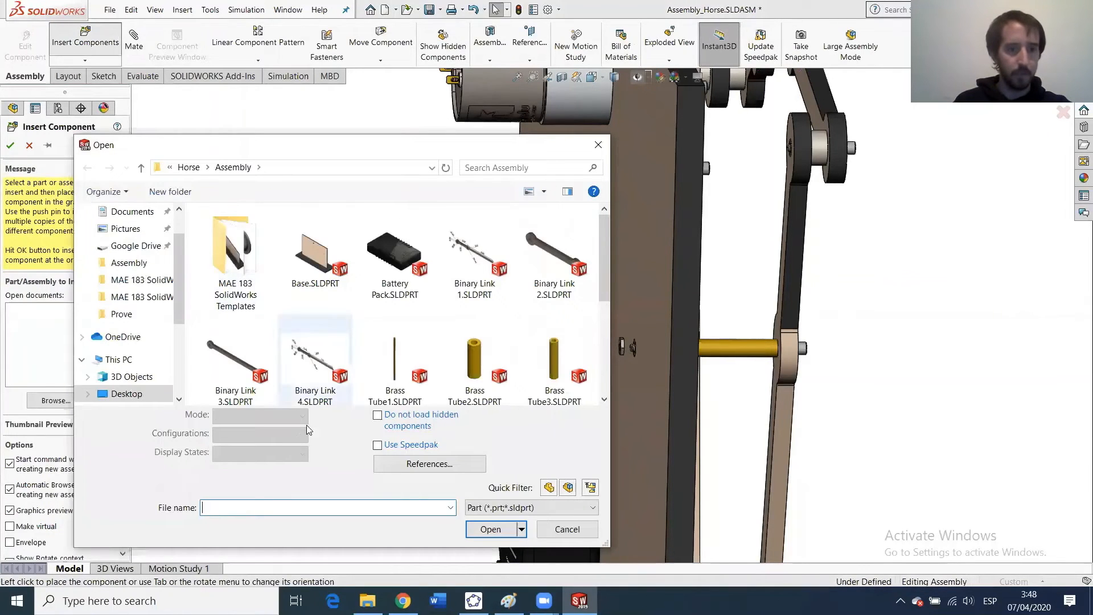
pyautogui.scroll(-3, 395, 342)
pyautogui.click(395, 265)
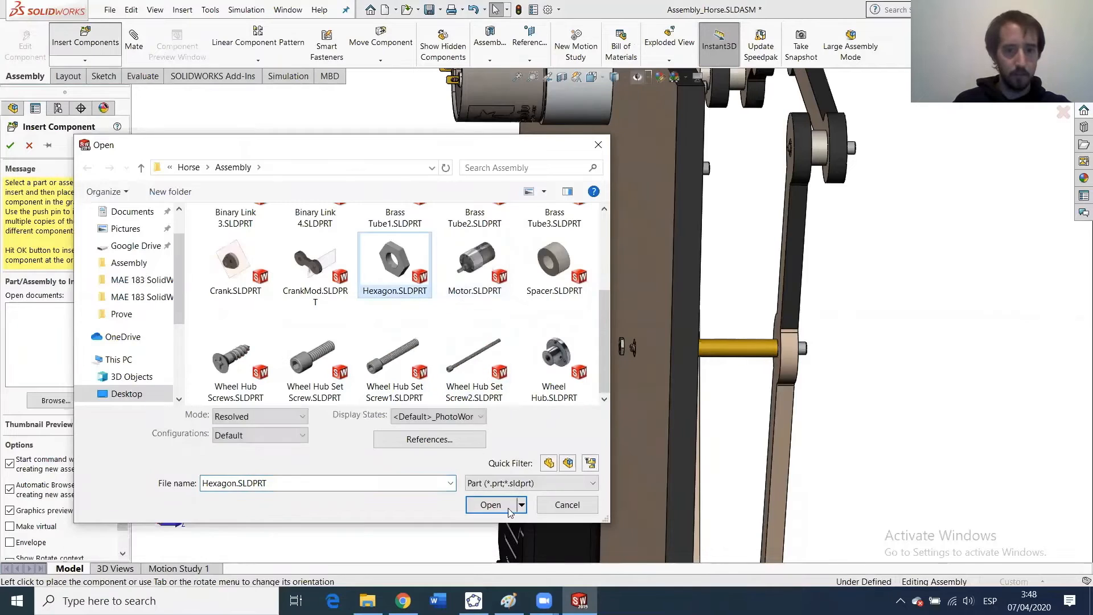
pyautogui.click(490, 505)
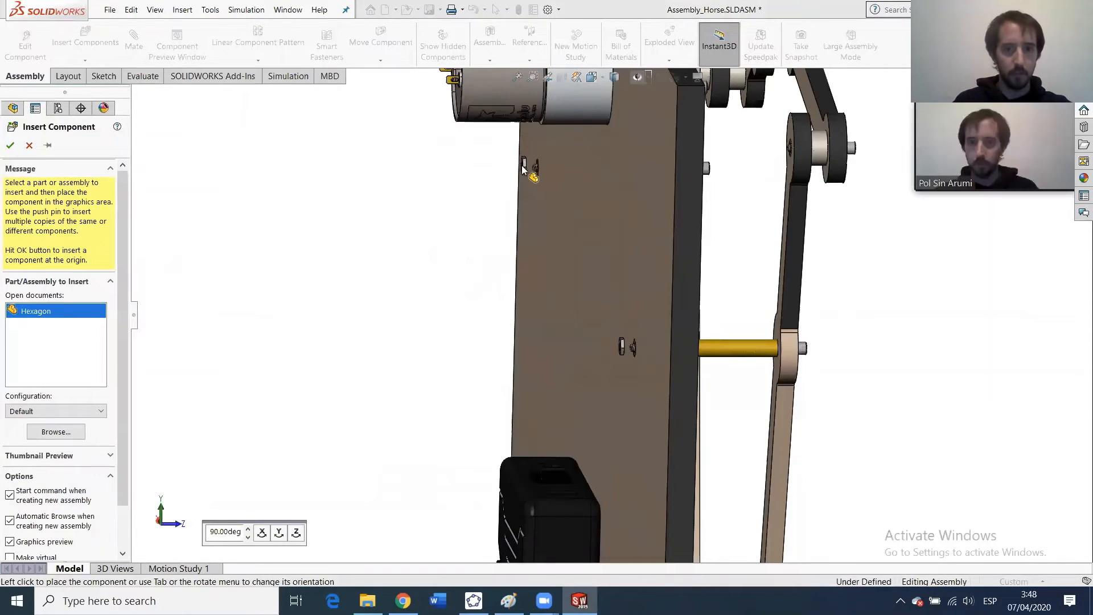
pyautogui.click(295, 241)
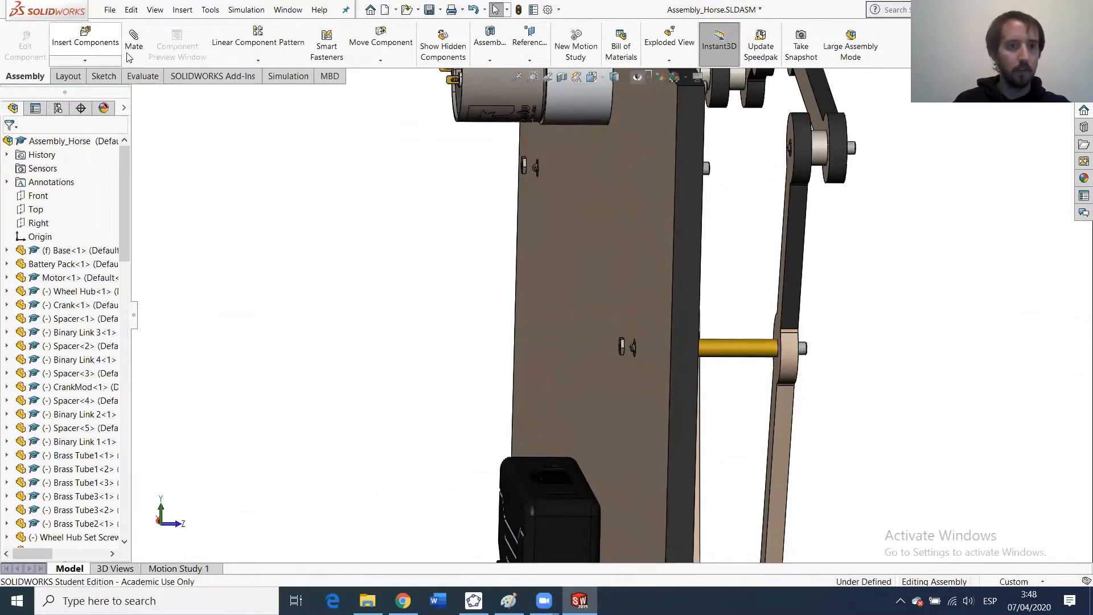
# Insert a third Hexagon part next to the screw at the spacer joint above the long leg link.
pyautogui.click(91, 44)
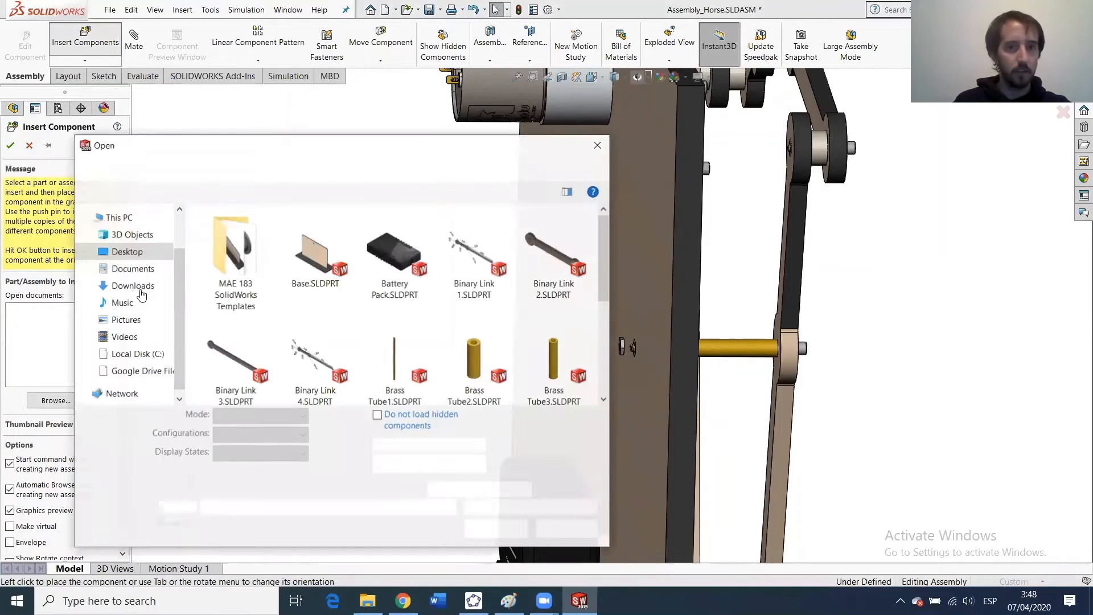
pyautogui.scroll(-3, 393, 370)
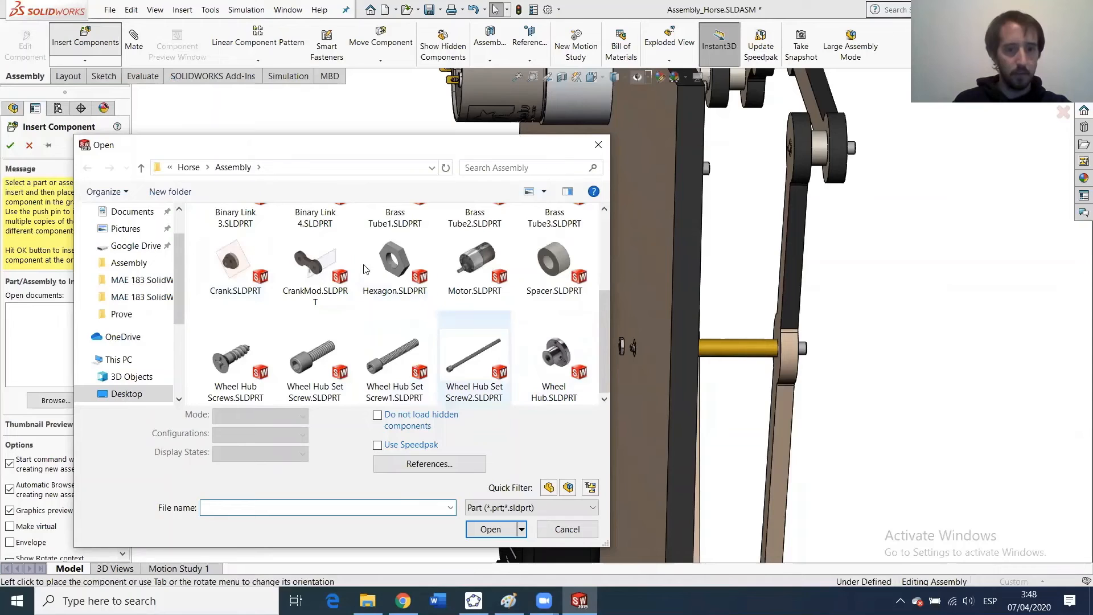
pyautogui.click(394, 262)
pyautogui.click(491, 505)
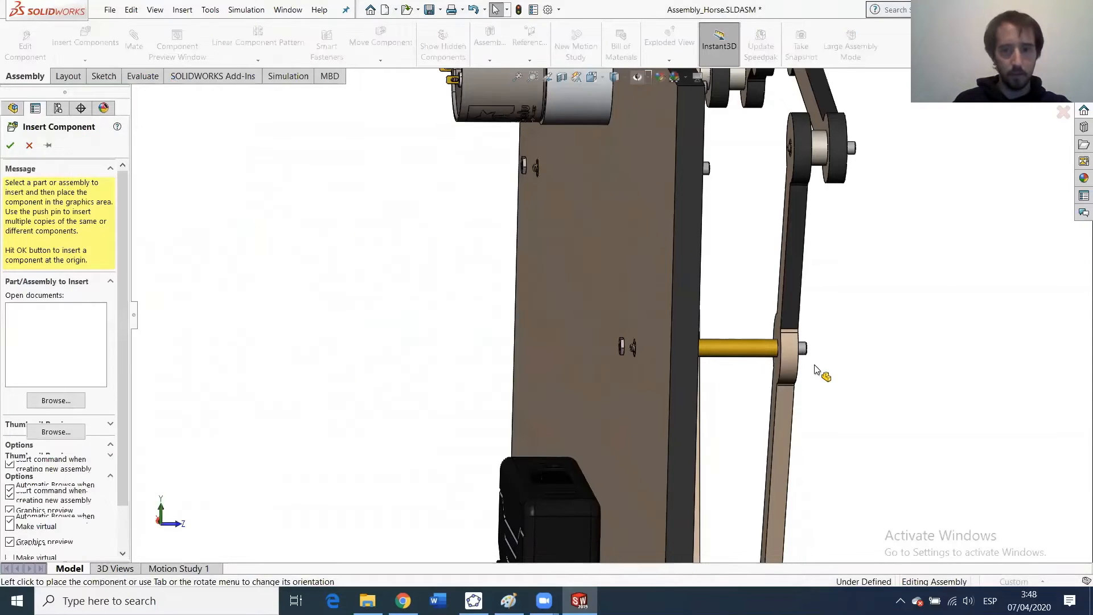
pyautogui.press('Escape')
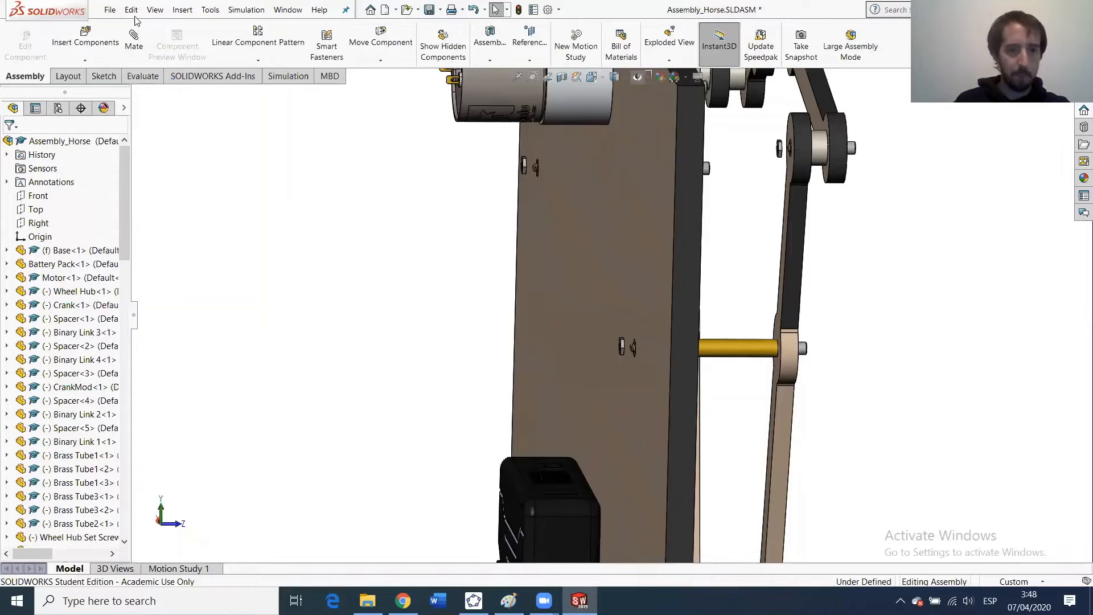
# Insert a fourth Hexagon part at the link joint next to the crank, beside its screw.
pyautogui.click(85, 38)
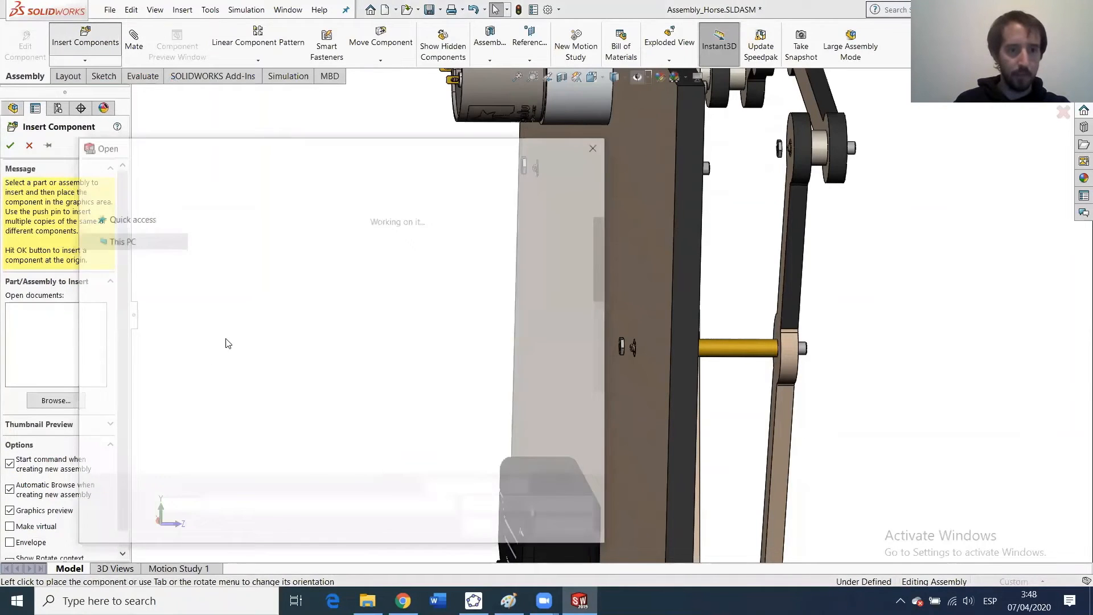
pyautogui.scroll(-3, 395, 254)
pyautogui.click(394, 262)
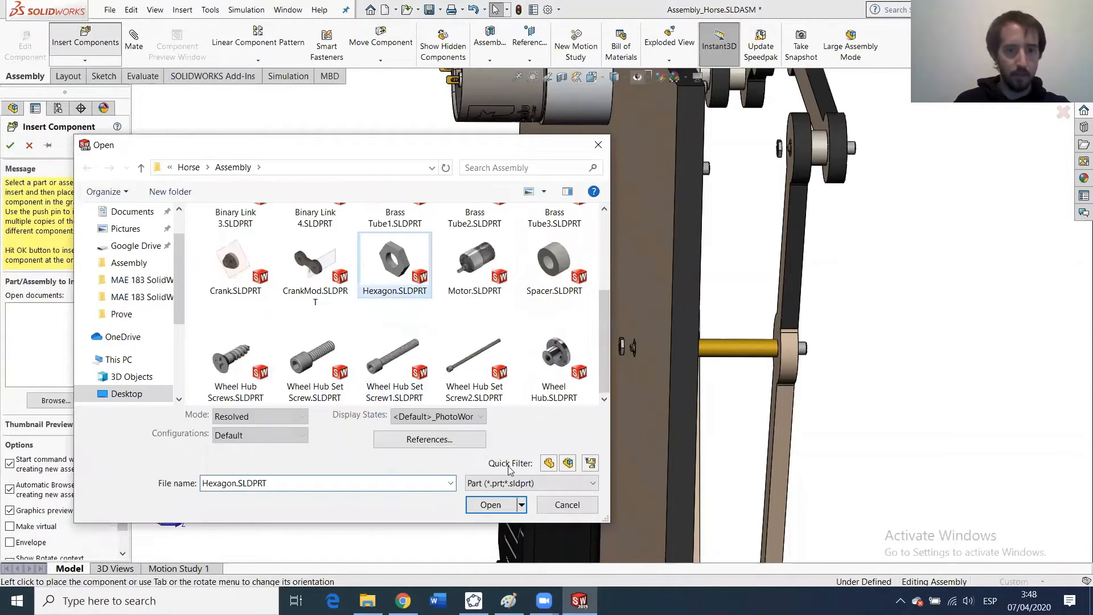
pyautogui.click(497, 506)
pyautogui.scroll(4, 780, 165)
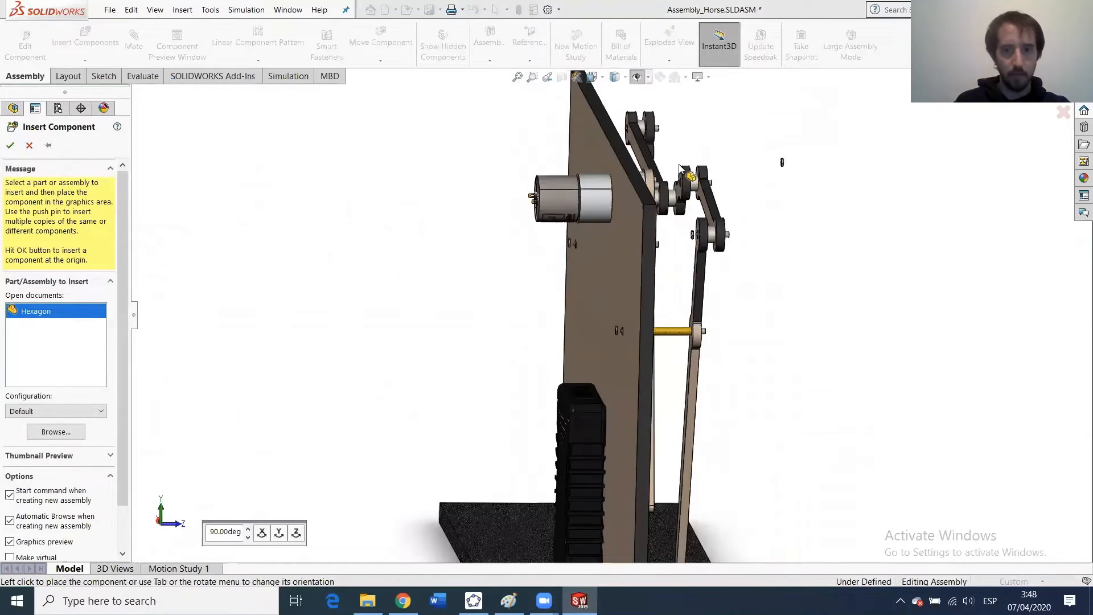
pyautogui.scroll(-6, 695, 171)
pyautogui.click(635, 265)
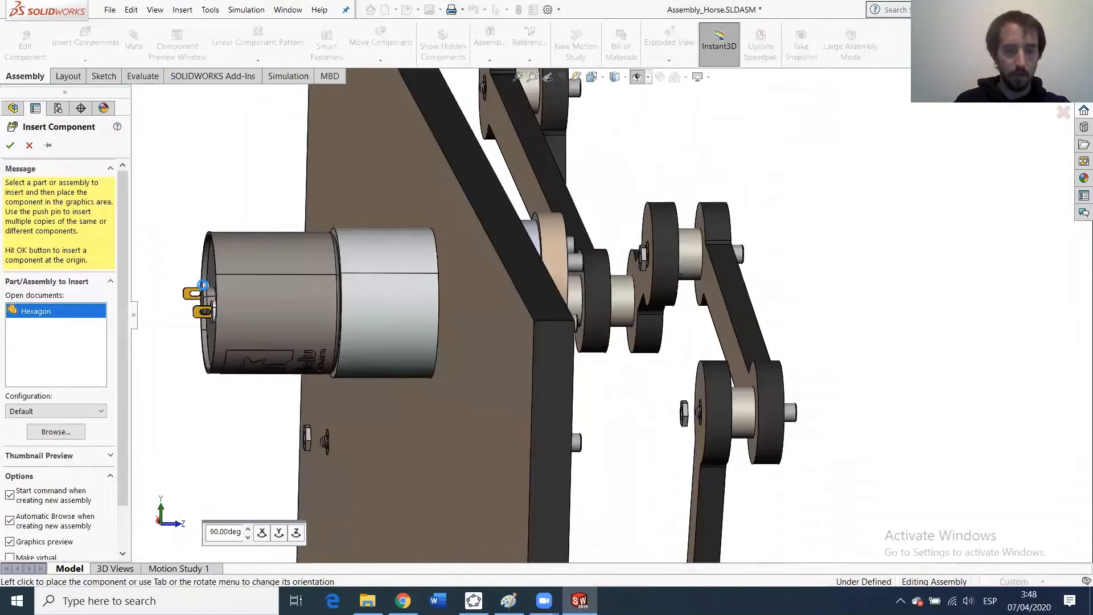
# Insert a fifth Hexagon part at the uppermost link joint behind the base panel, beside its screw.
pyautogui.click(86, 37)
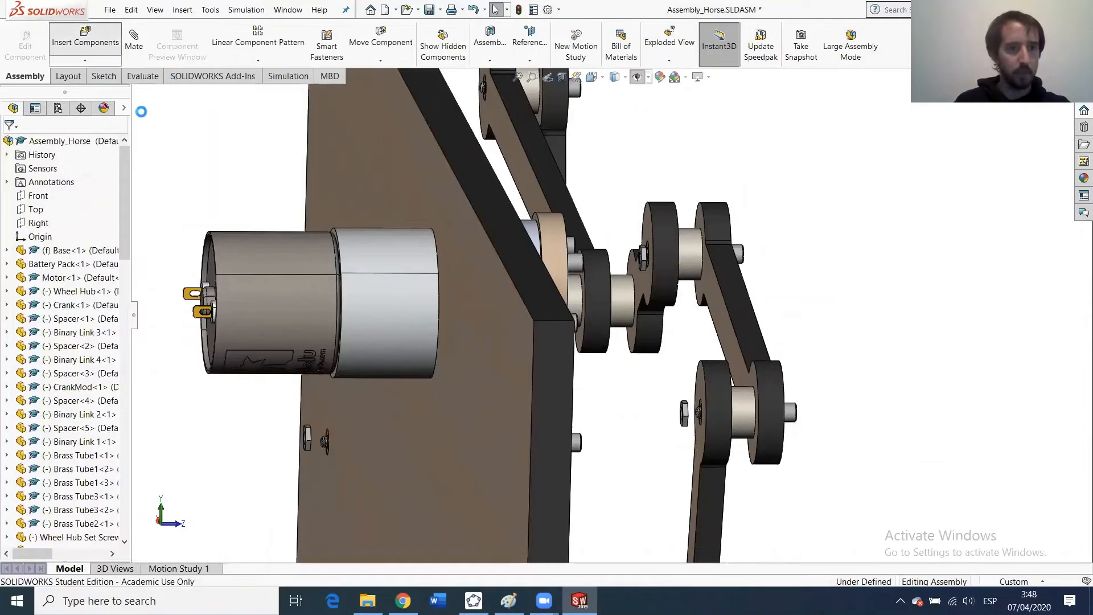
pyautogui.scroll(-3, 296, 251)
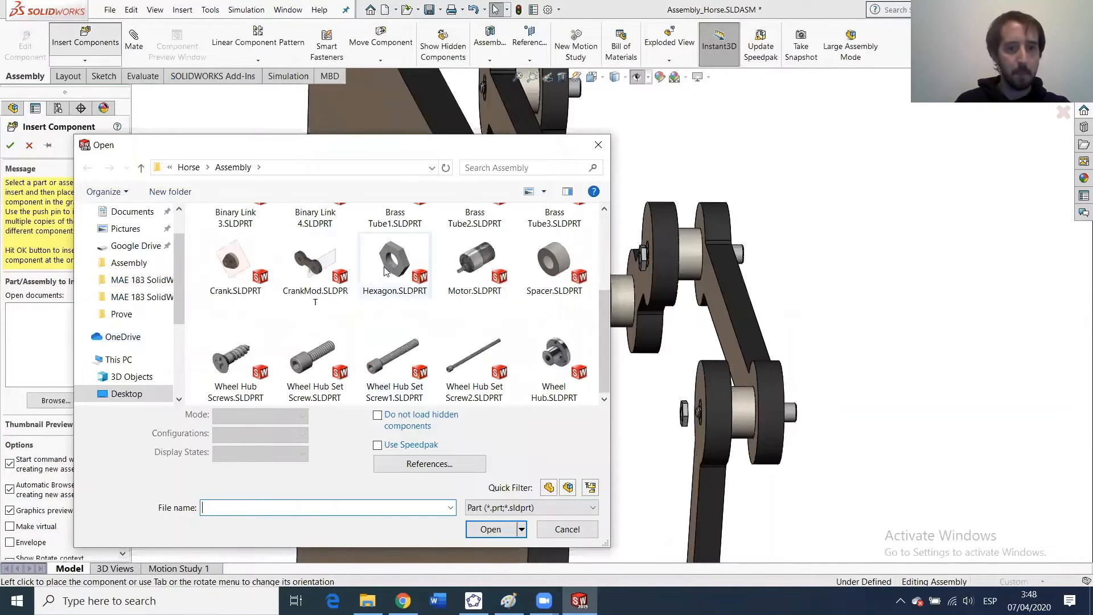
pyautogui.click(390, 245)
pyautogui.click(490, 529)
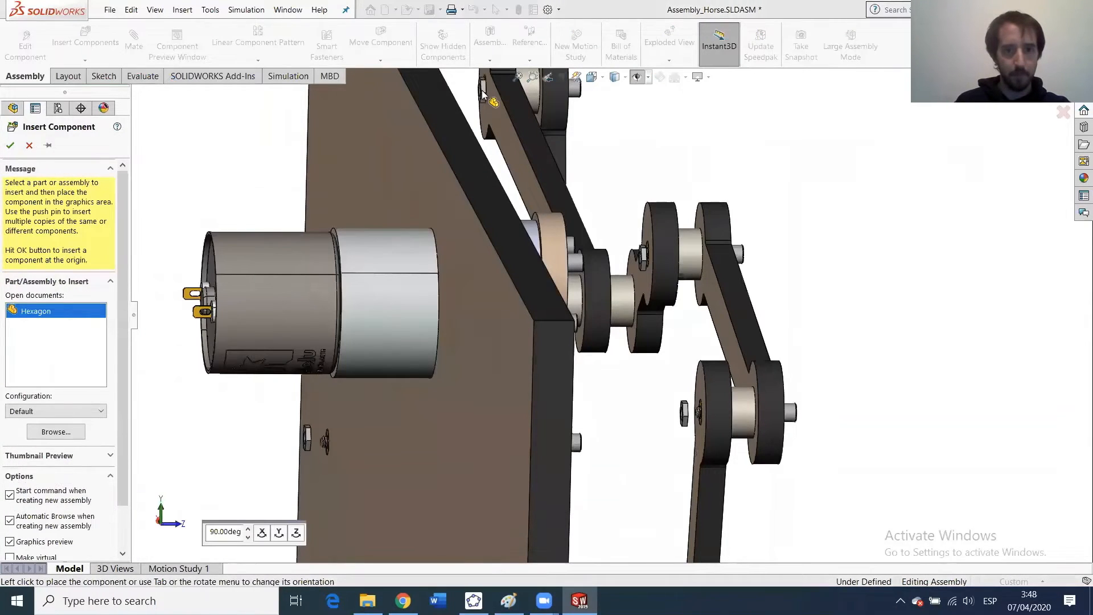
pyautogui.click(251, 407)
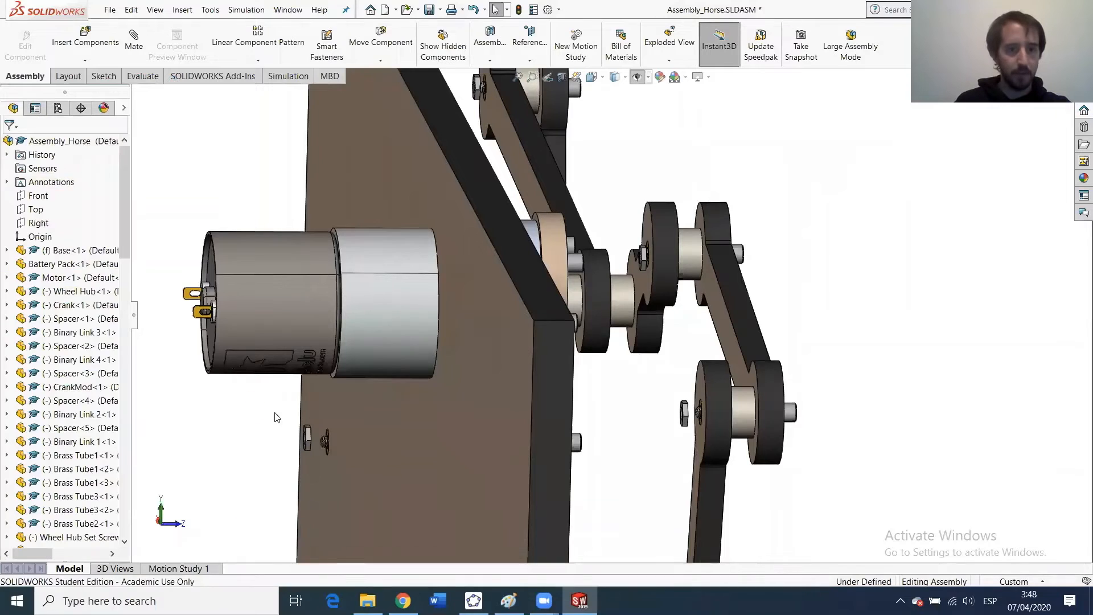
# Add a Coincident mate between the flat face of the nut below the motor and the base panel's face, with flipped mate alignment.
pyautogui.scroll(1, 354, 439)
pyautogui.scroll(-1, 354, 439)
pyautogui.scroll(-6, 386, 404)
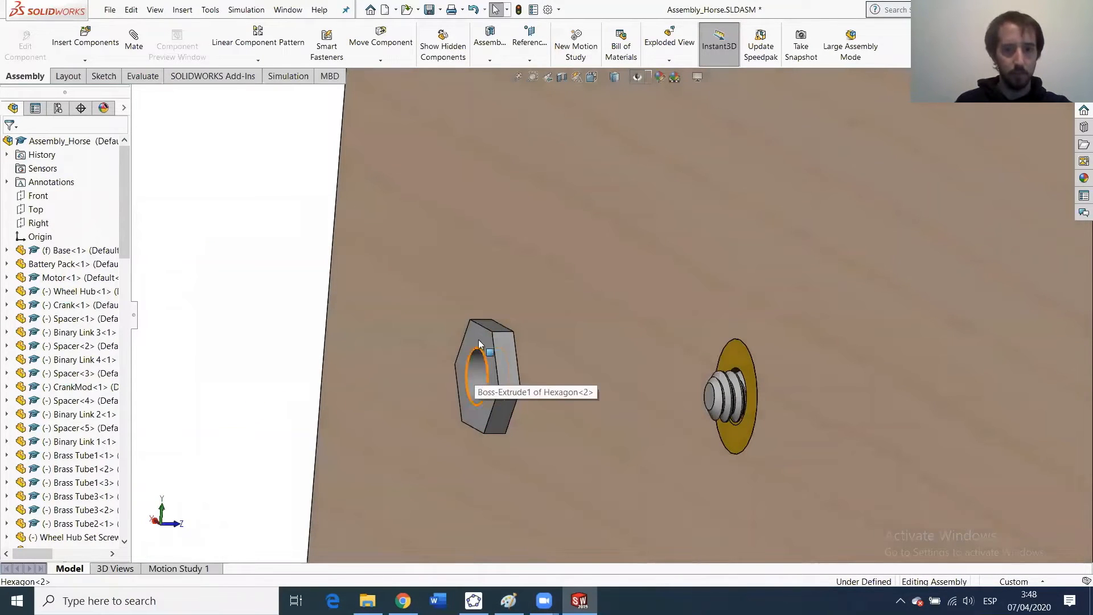
pyautogui.click(475, 371)
pyautogui.keyDown('ctrl'); pyautogui.click(336, 358); pyautogui.keyUp('ctrl')
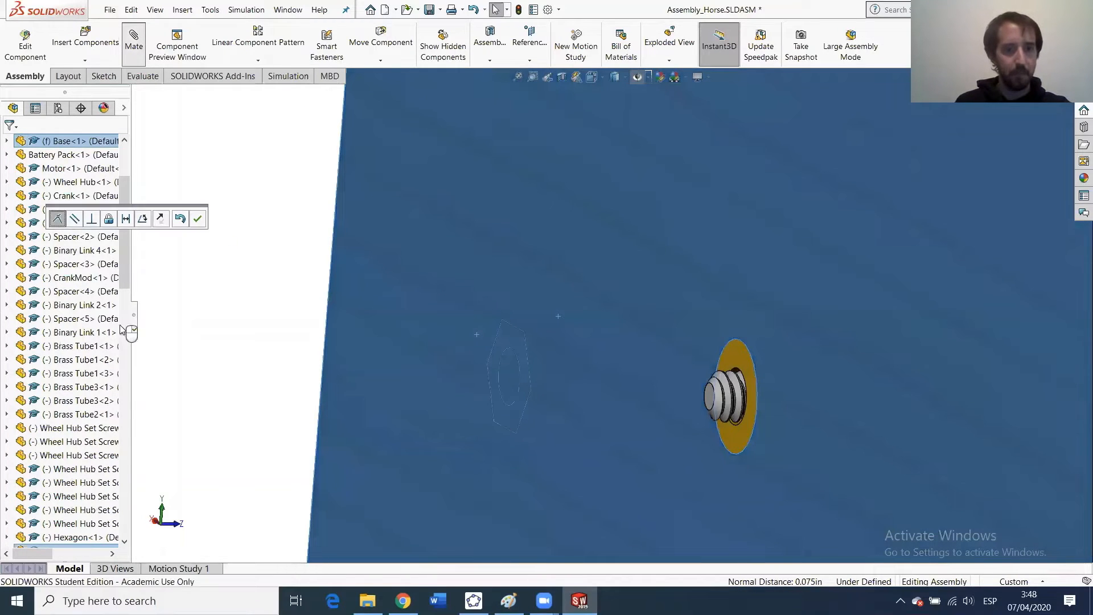
pyautogui.click(63, 464)
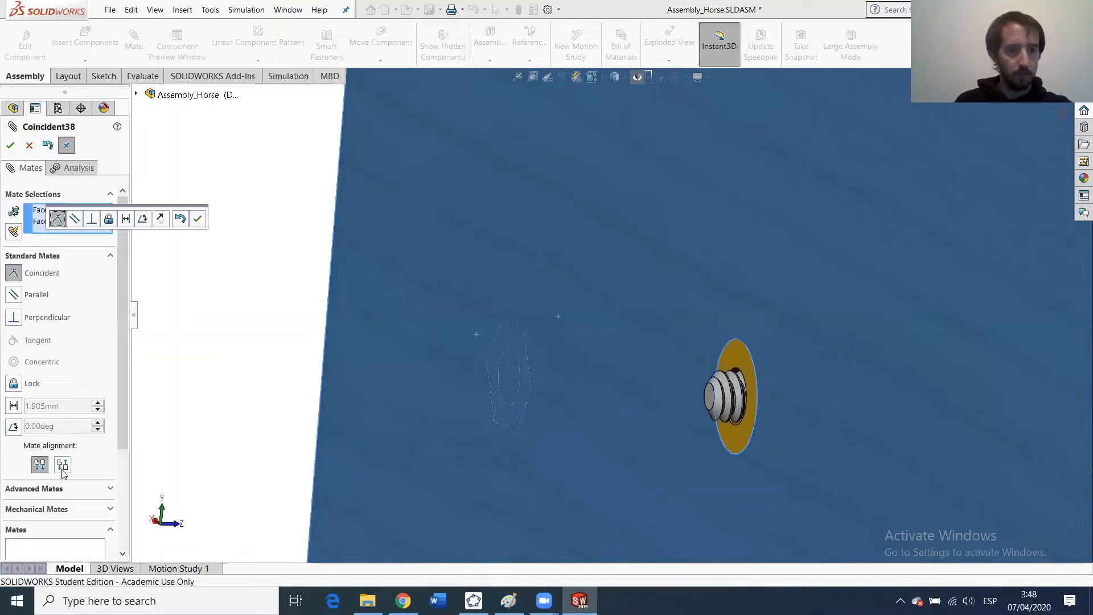
pyautogui.click(11, 146)
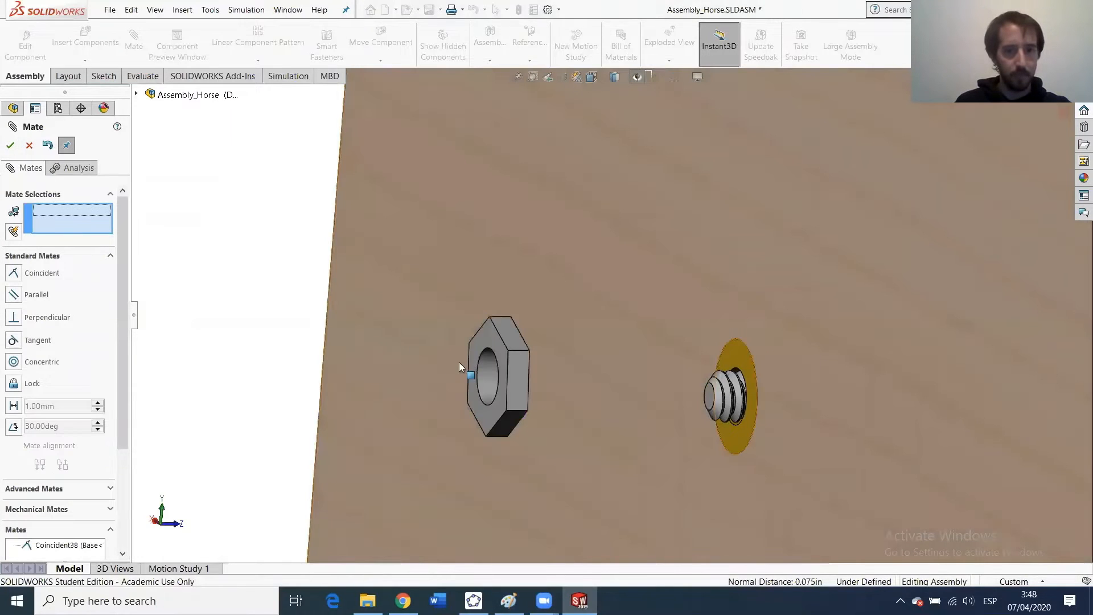
# Add a Concentric mate between that nut's hole and the inner face of the brass tube around the screw.
pyautogui.click(495, 376)
pyautogui.scroll(-6, 801, 386)
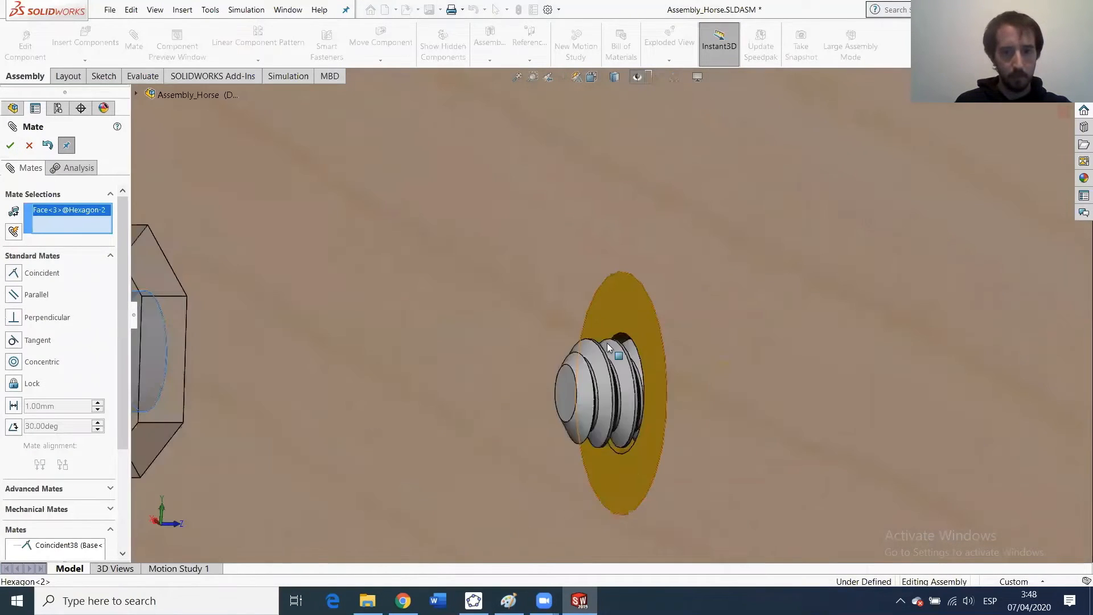
pyautogui.click(473, 271)
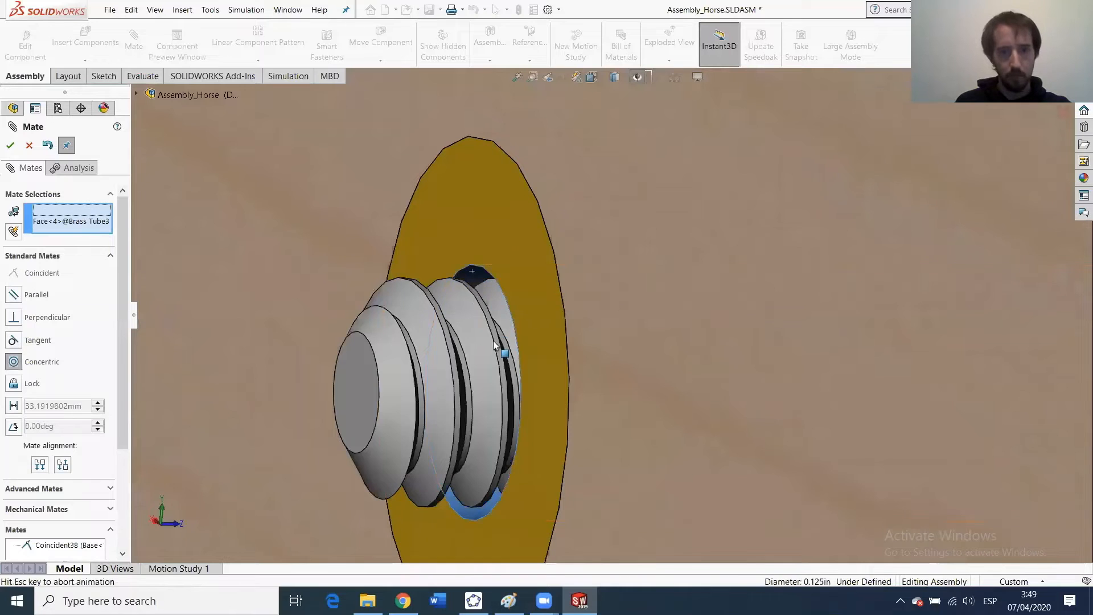
pyautogui.click(11, 146)
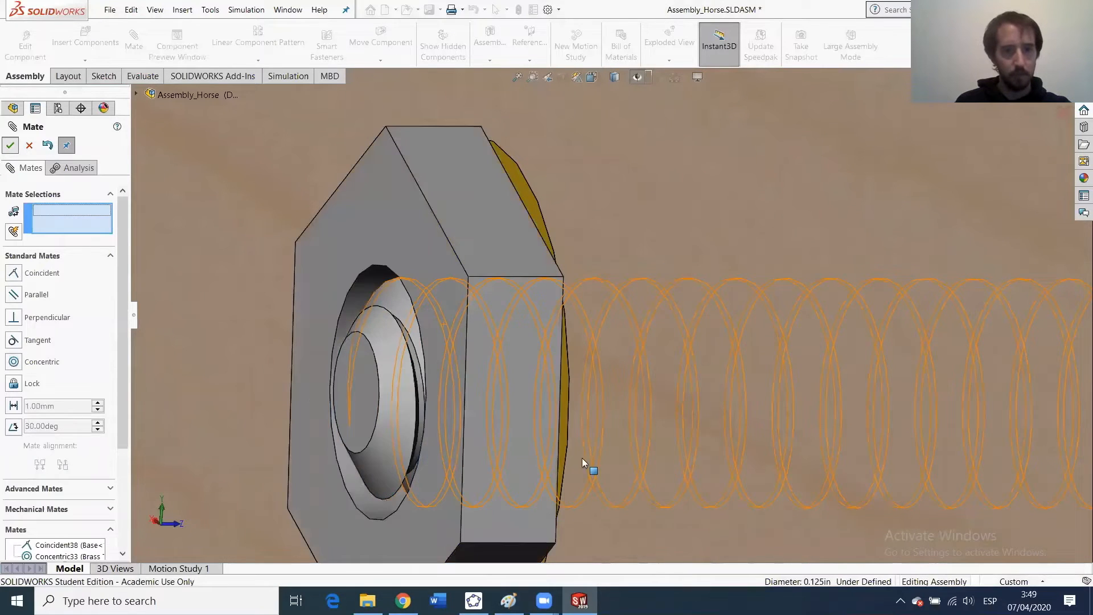
# Add a Coincident mate between the remaining base-panel nut's flat face and the brass tube's end face beside it, with flipped mate alignment.
pyautogui.scroll(8, 646, 490)
pyautogui.scroll(3, 850, 496)
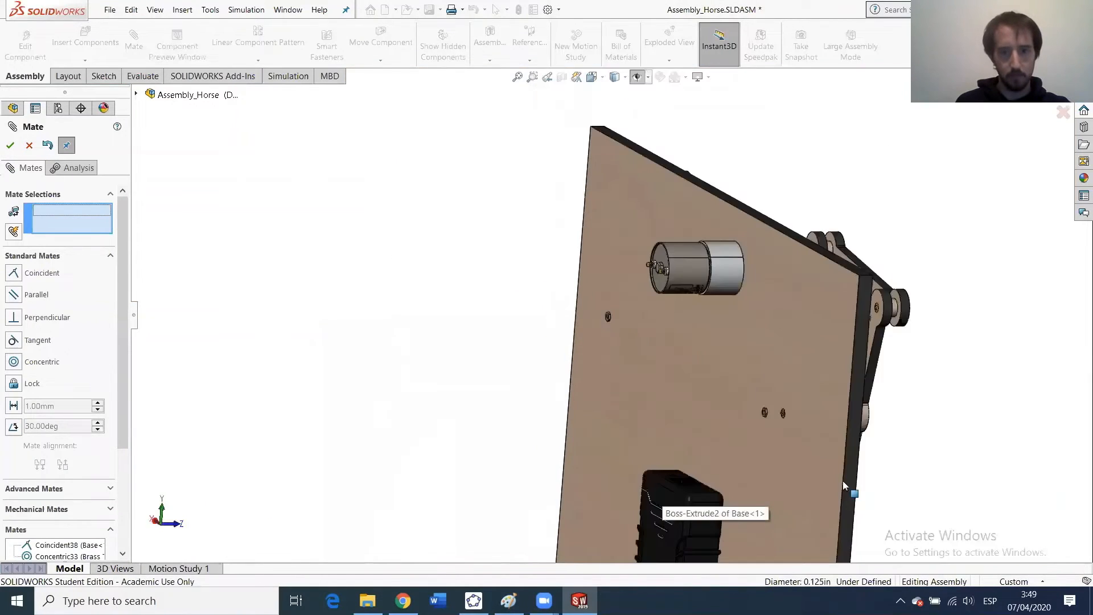
pyautogui.scroll(-10, 675, 392)
pyautogui.scroll(-4, 567, 259)
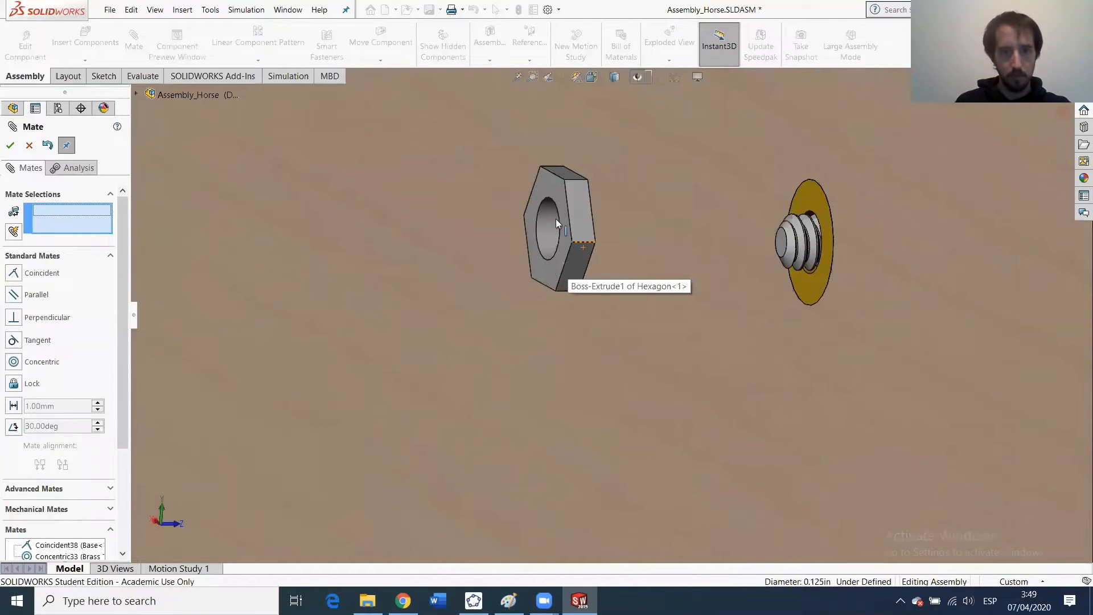
pyautogui.click(539, 183)
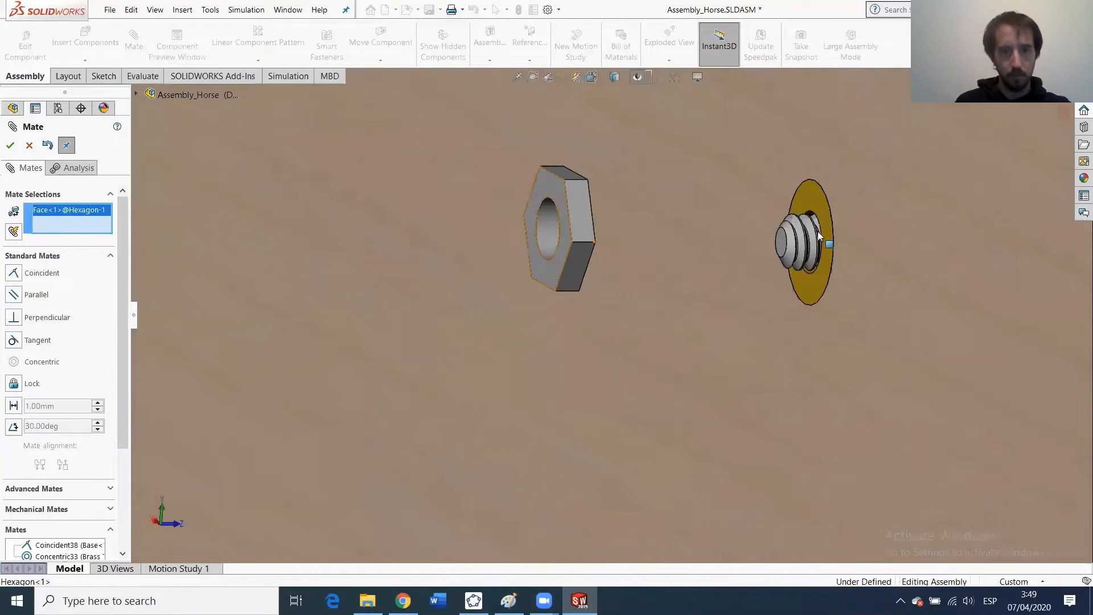
pyautogui.click(821, 196)
pyautogui.click(62, 465)
pyautogui.click(10, 145)
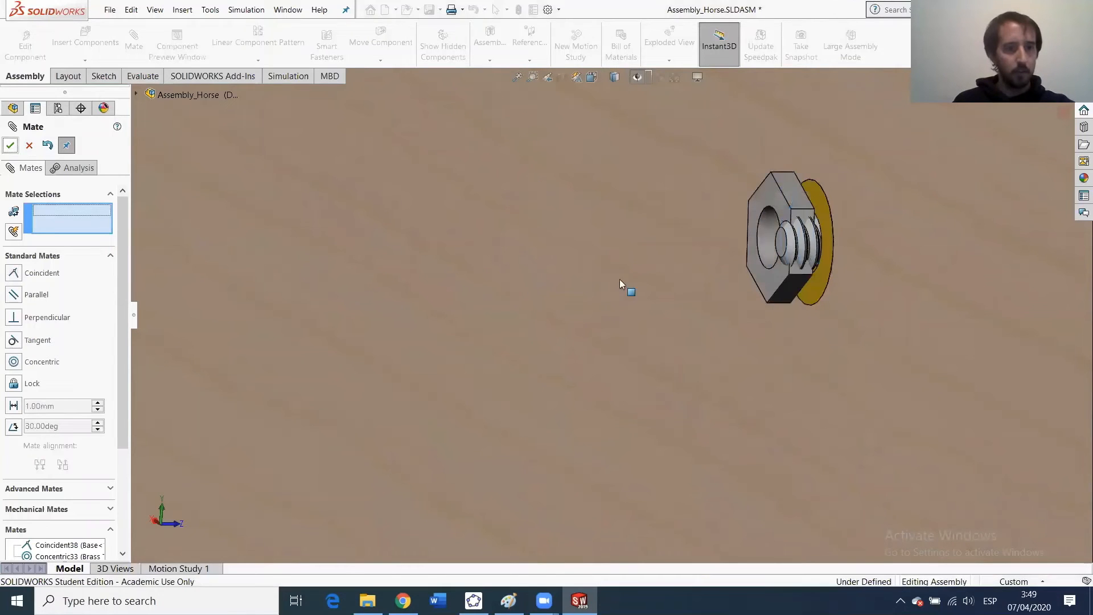
# Add a Concentric mate between the hole of that base-panel nut and the inner face of the brass tube around its screw.
pyautogui.click(766, 230)
pyautogui.scroll(-4, 734, 230)
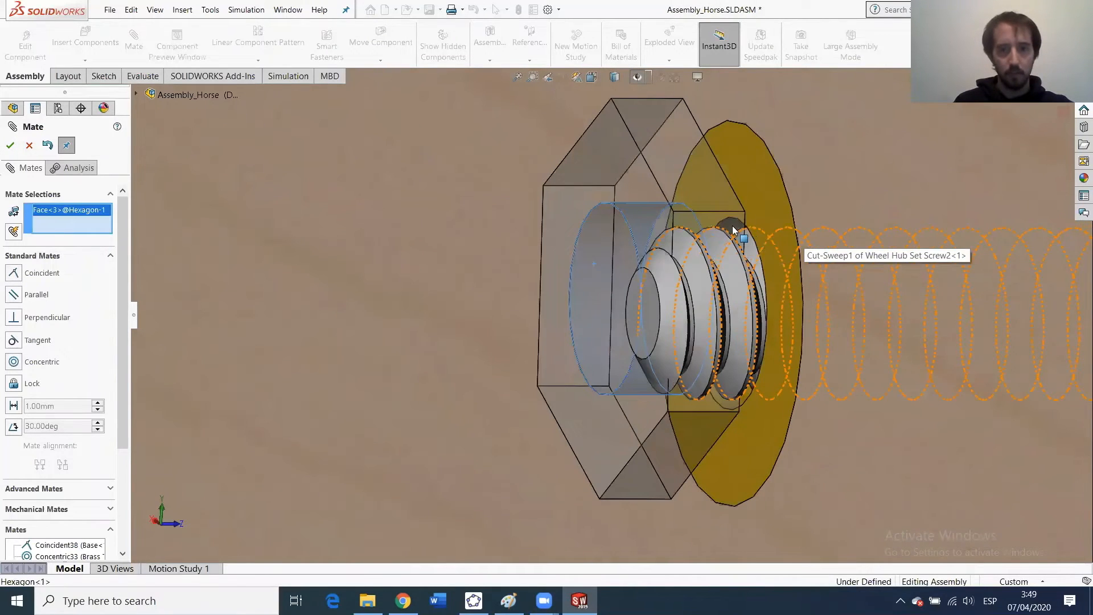
pyautogui.click(734, 229)
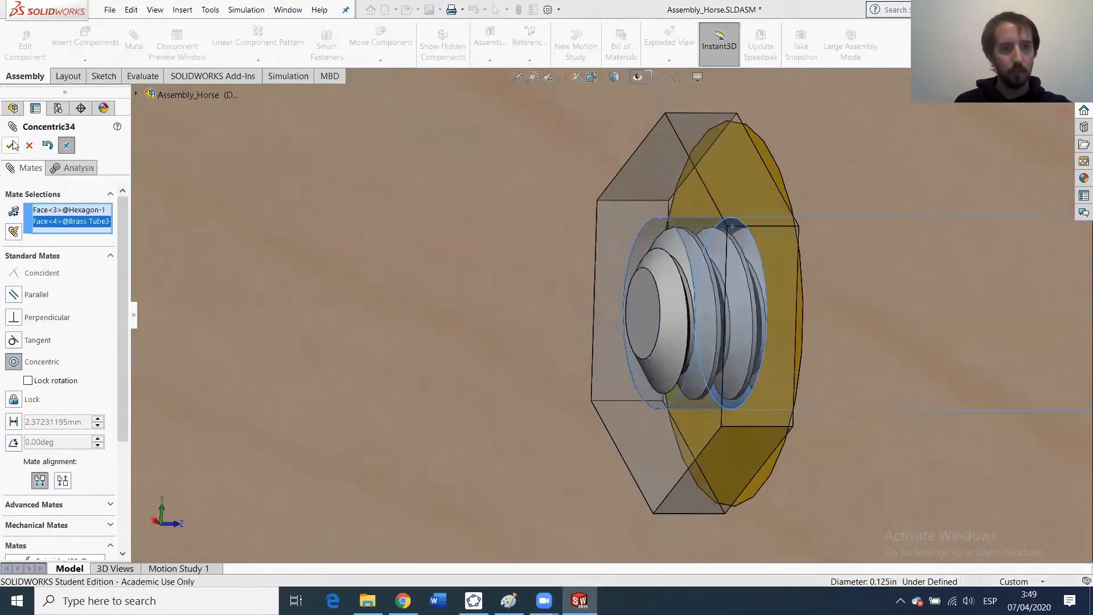
pyautogui.click(10, 145)
# Add a Coincident mate between the link-side face of the nut at the Binary Link 1 joint and that link's flat face.
pyautogui.scroll(10, 783, 378)
pyautogui.scroll(-3, 680, 345)
pyautogui.moveTo(679, 345); pyautogui.dragTo(795, 232, button='middle')
pyautogui.scroll(-7, 785, 199)
pyautogui.scroll(6, 761, 364)
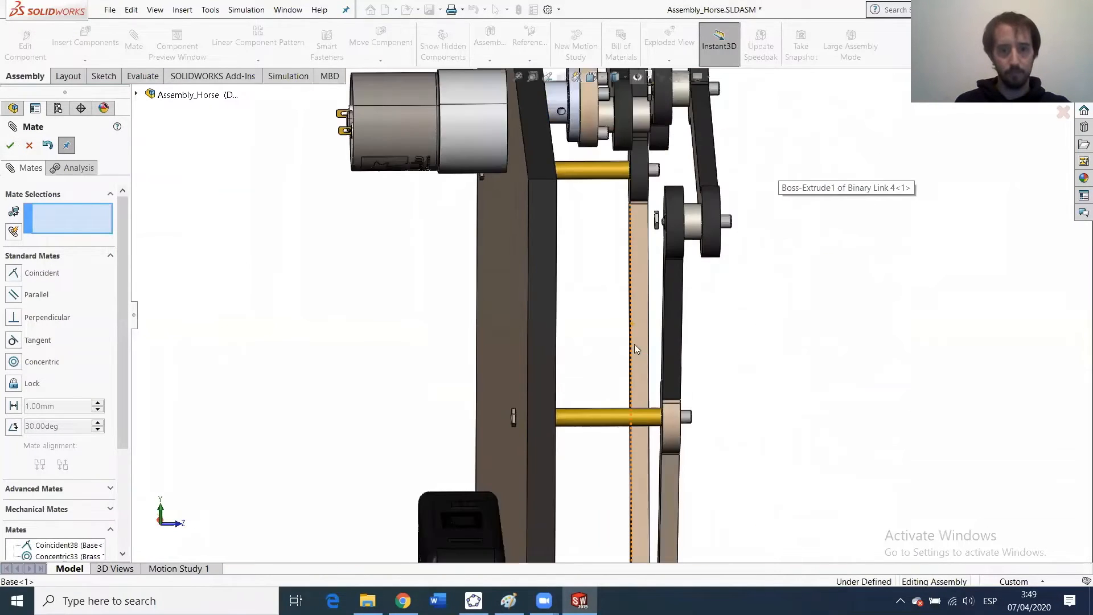
pyautogui.scroll(-8, 661, 215)
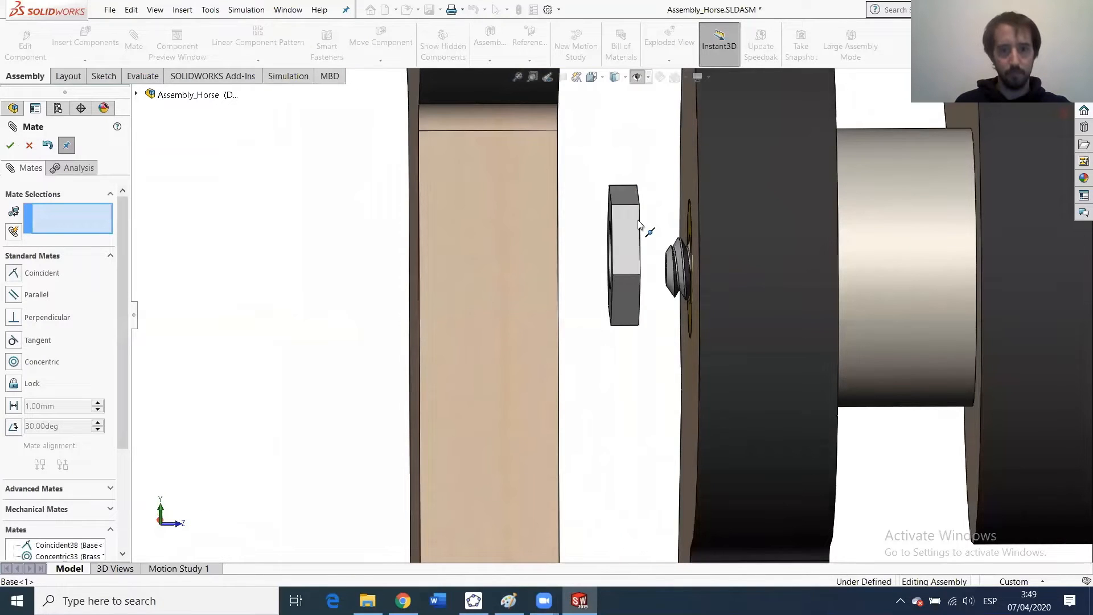
pyautogui.moveTo(639, 221); pyautogui.dragTo(630, 219, button='middle')
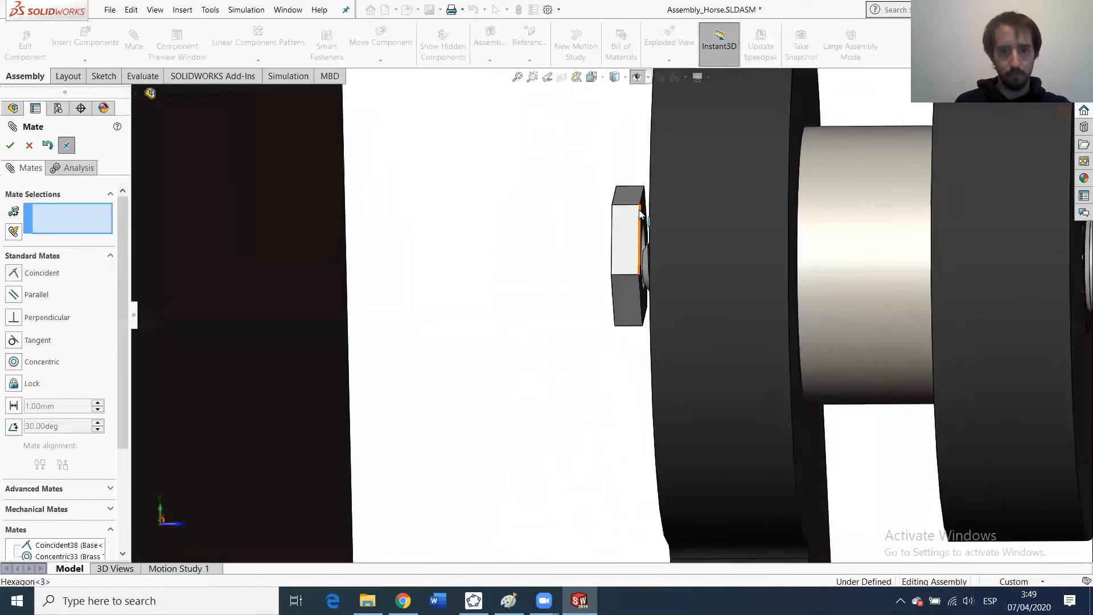
pyautogui.scroll(-5, 632, 239)
pyautogui.click(626, 251)
pyautogui.scroll(3, 637, 296)
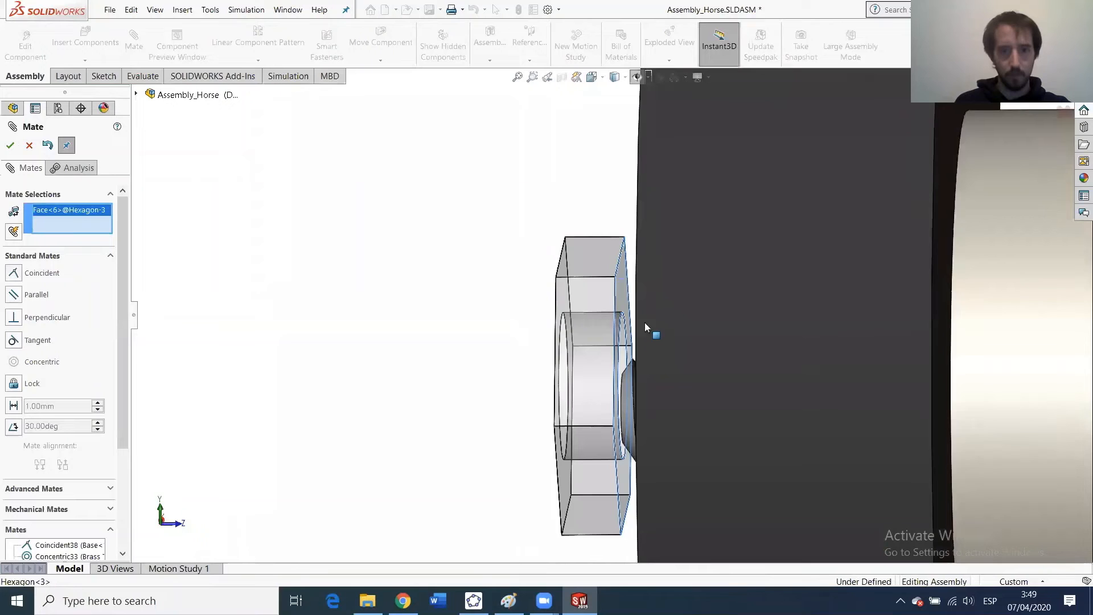
pyautogui.moveTo(644, 323); pyautogui.dragTo(610, 247, button='middle')
pyautogui.click(549, 264)
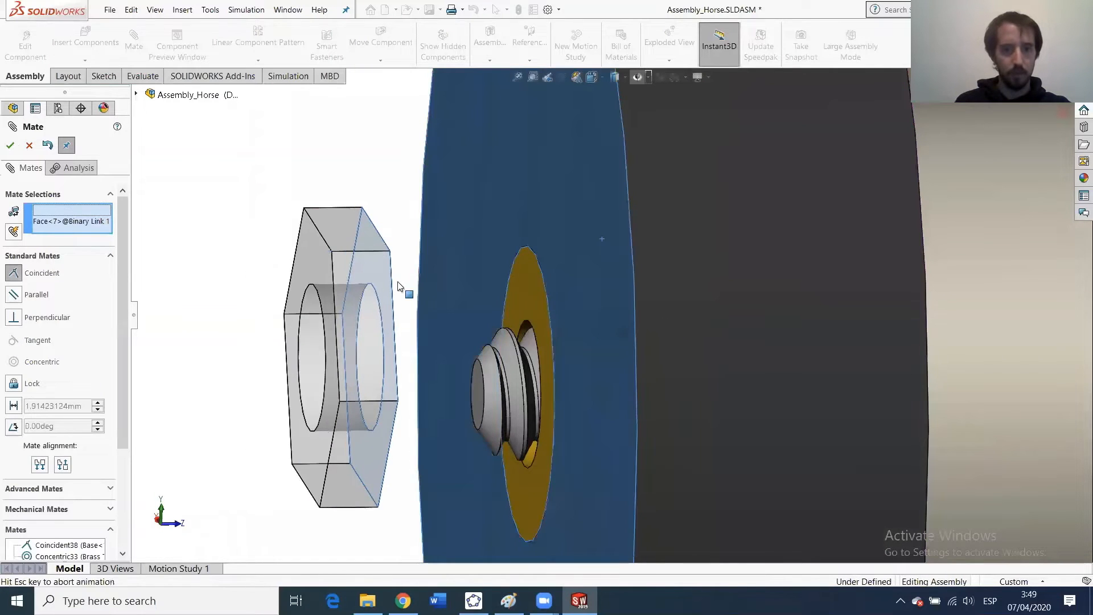
pyautogui.click(10, 146)
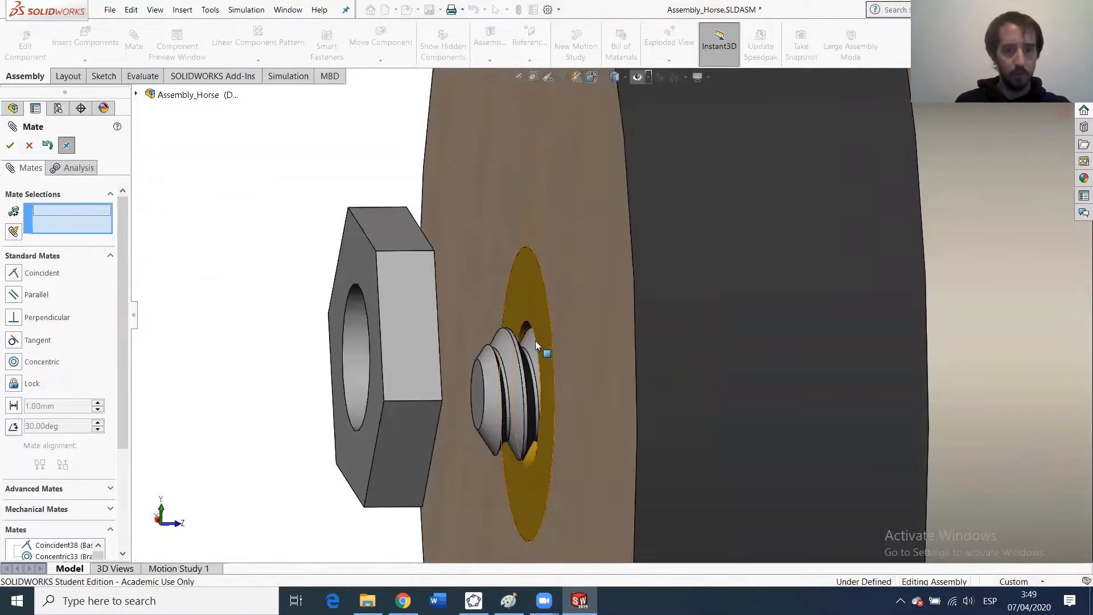
# Add a Concentric mate between the Binary Link 1 nut's hole and the inner face of the joint's brass tube, and finish mating.
pyautogui.scroll(-3, 539, 330)
pyautogui.click(473, 340)
pyautogui.scroll(2, 419, 307)
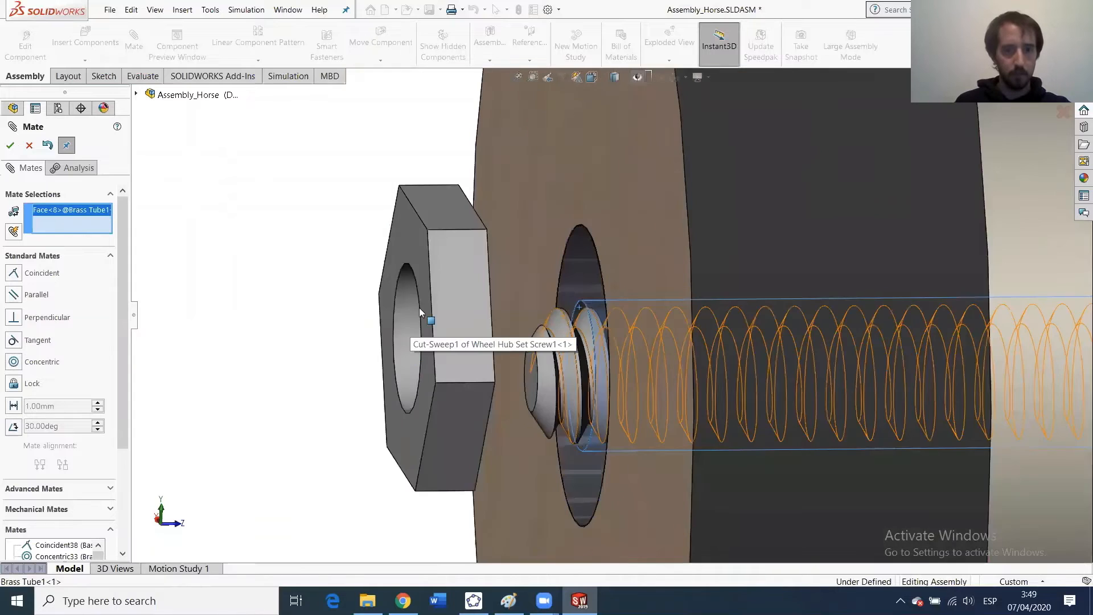
pyautogui.click(406, 307)
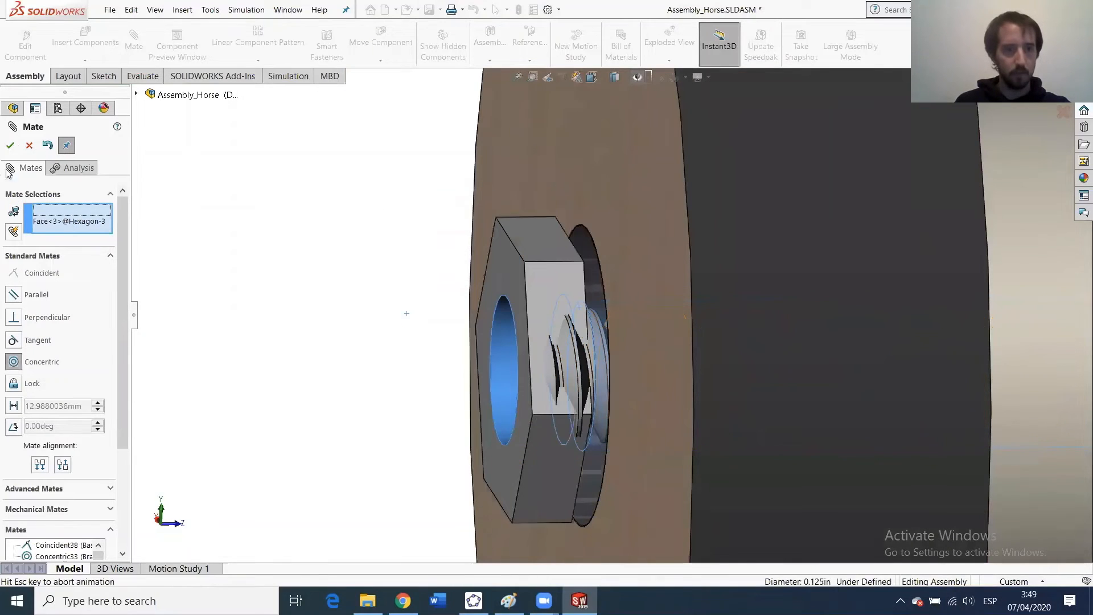
pyautogui.click(11, 145)
pyautogui.click(10, 145)
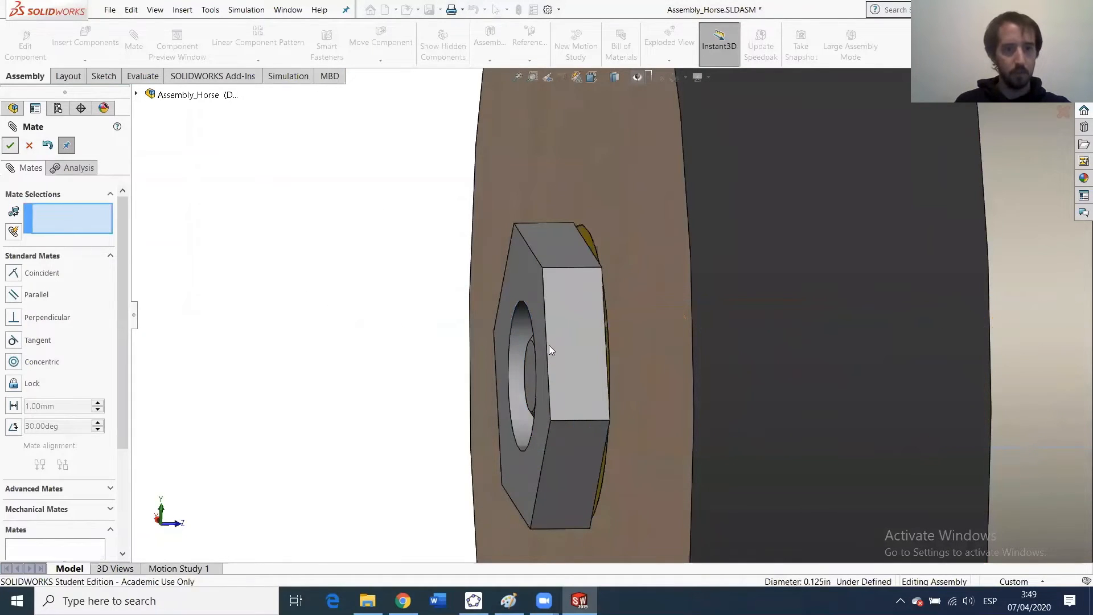
# Add a Coincident mate between the flat face of the nut at the modified crank and the CrankMod face, with flipped mate alignment.
pyautogui.scroll(4, 635, 379)
pyautogui.scroll(5, 614, 379)
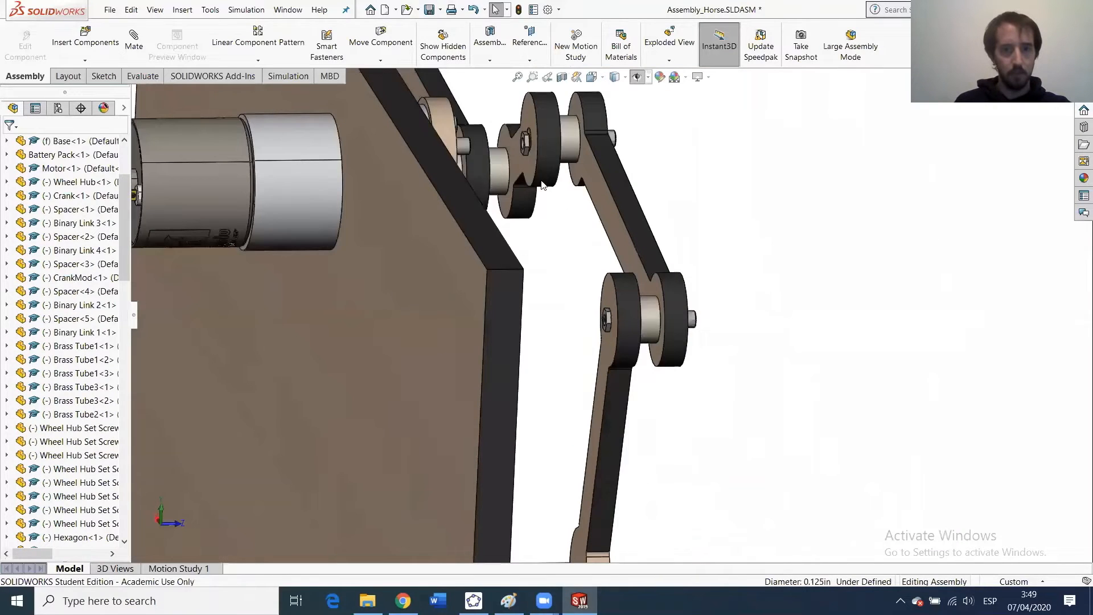
pyautogui.scroll(-10, 540, 165)
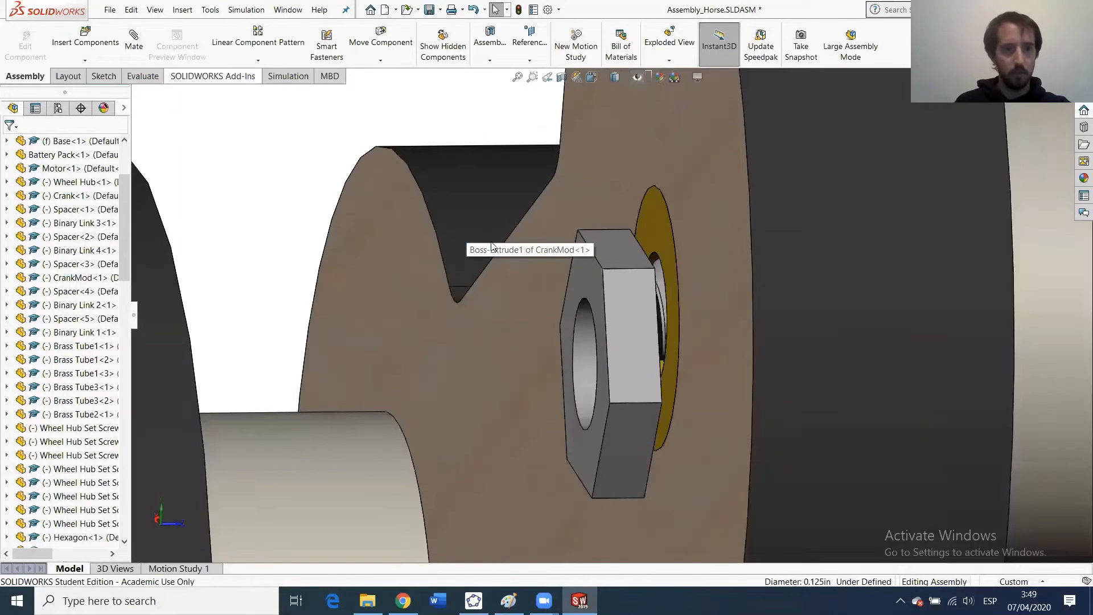
pyautogui.scroll(1, 605, 306)
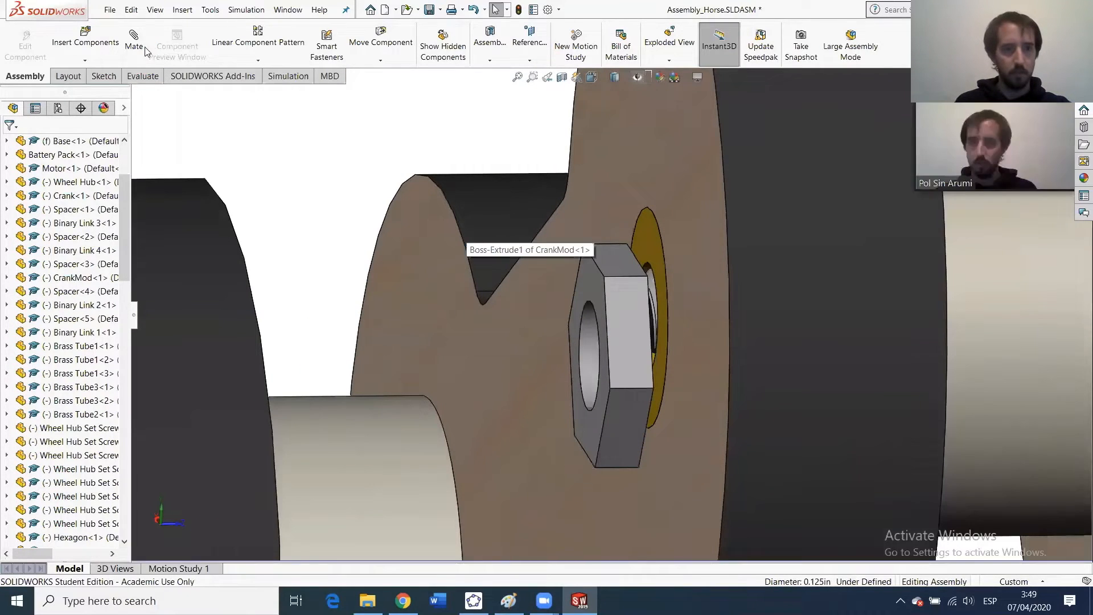
pyautogui.click(587, 287)
pyautogui.click(617, 157)
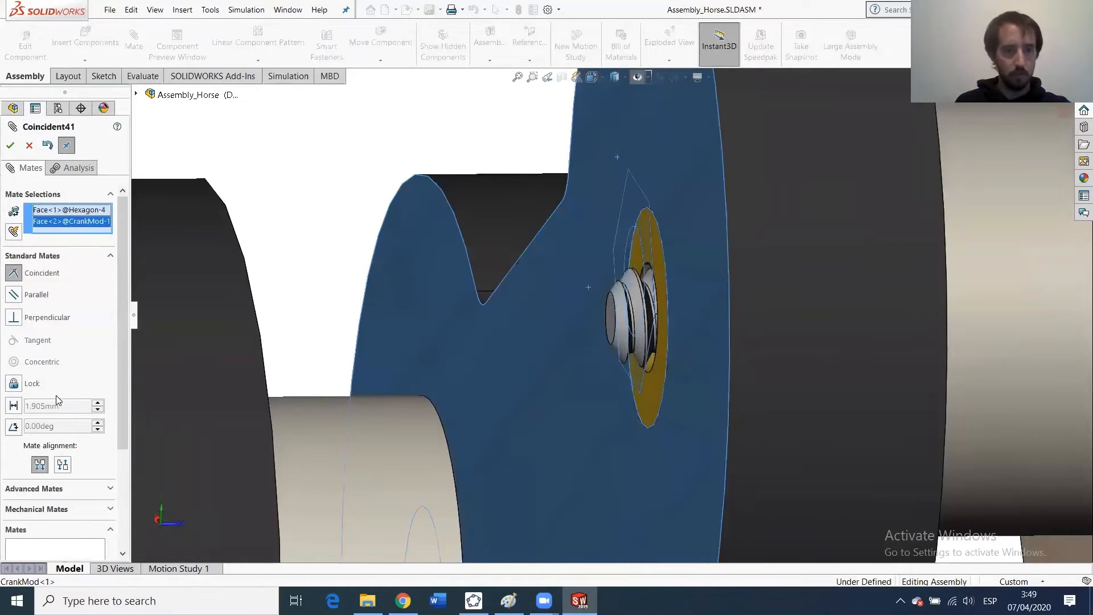
pyautogui.click(62, 464)
pyautogui.click(9, 145)
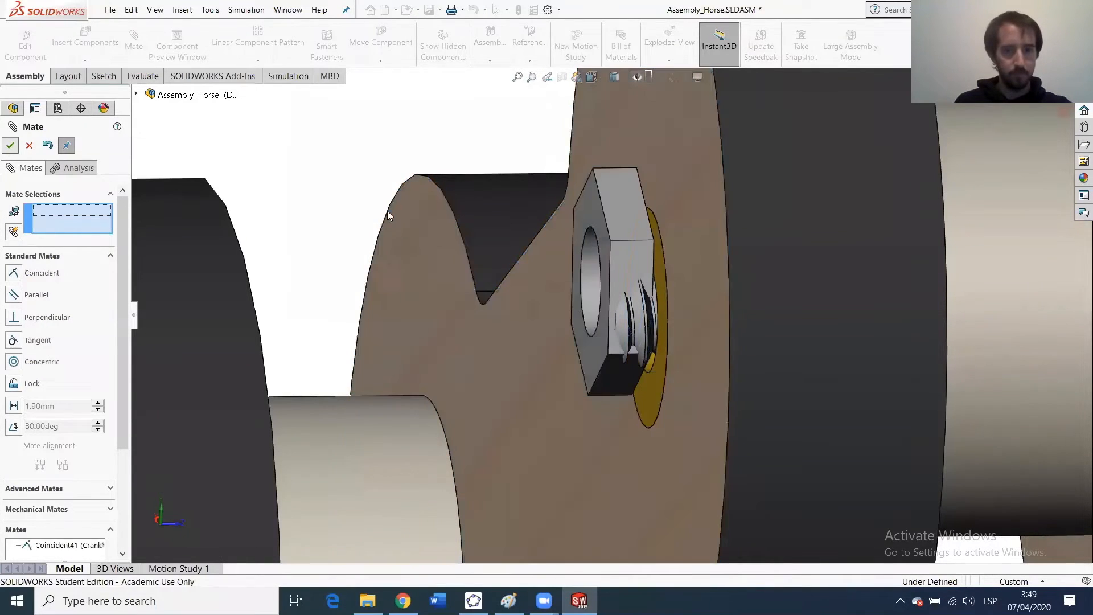
# Add a Concentric mate between the CrankMod nut's hole and the inner face of the brass tube around its screw.
pyautogui.click(605, 261)
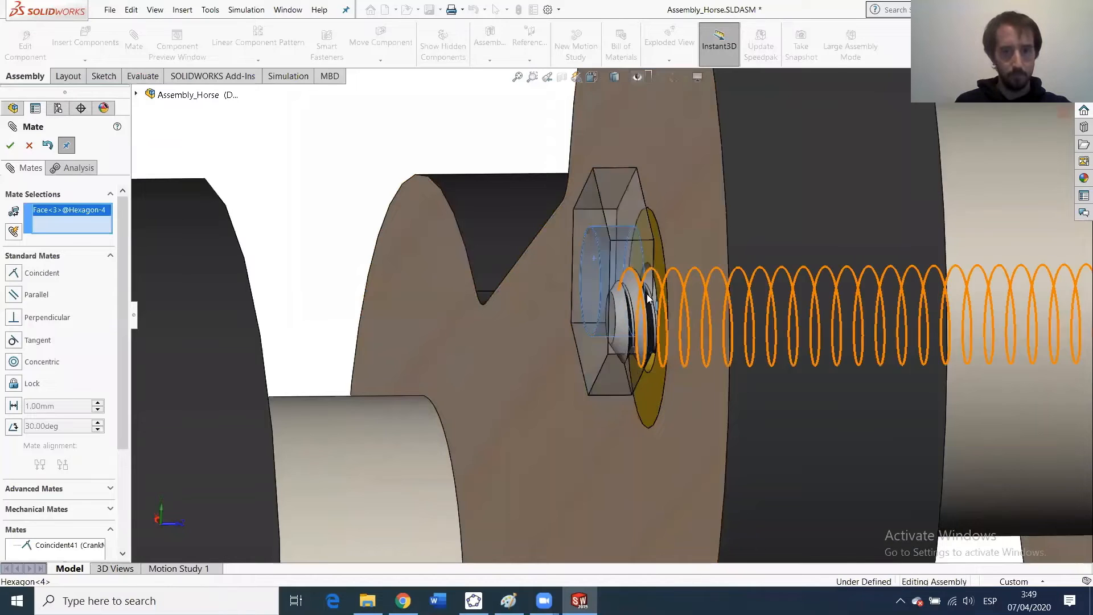
pyautogui.scroll(-5, 646, 279)
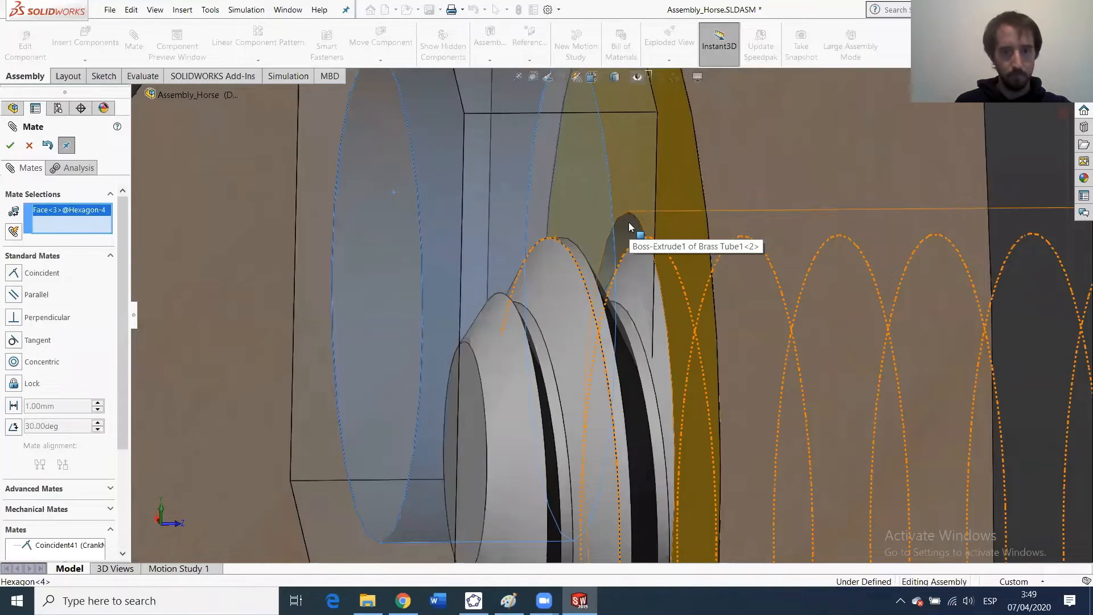
pyautogui.click(628, 224)
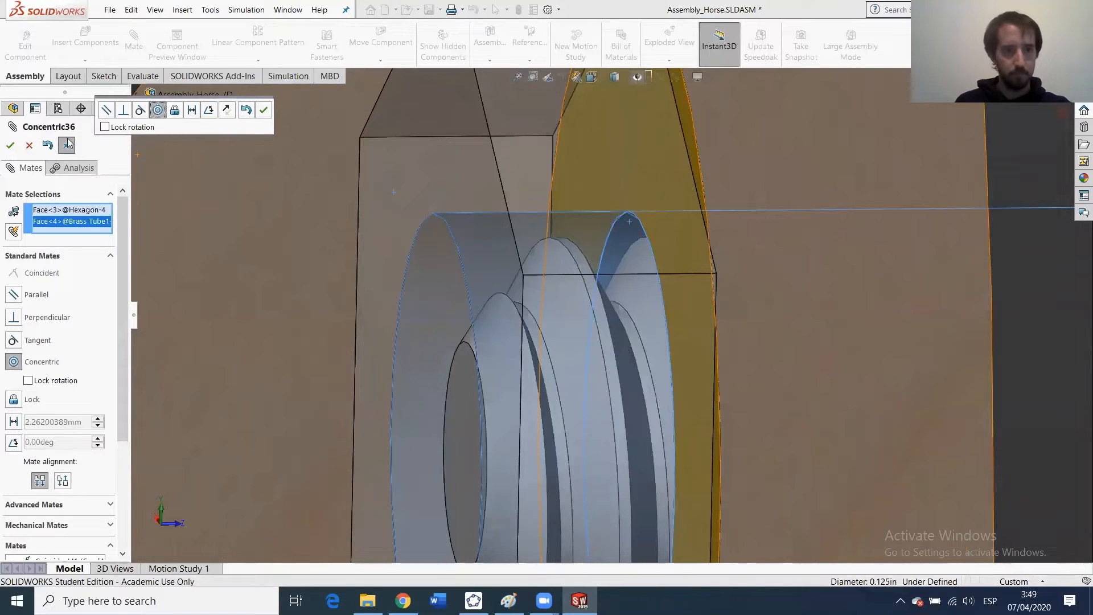
pyautogui.click(12, 145)
# Add a Coincident mate between the flat face of the nut at the uppermost link joint and the Binary Link 3 face, with flipped mate alignment.
pyautogui.scroll(5, 347, 290)
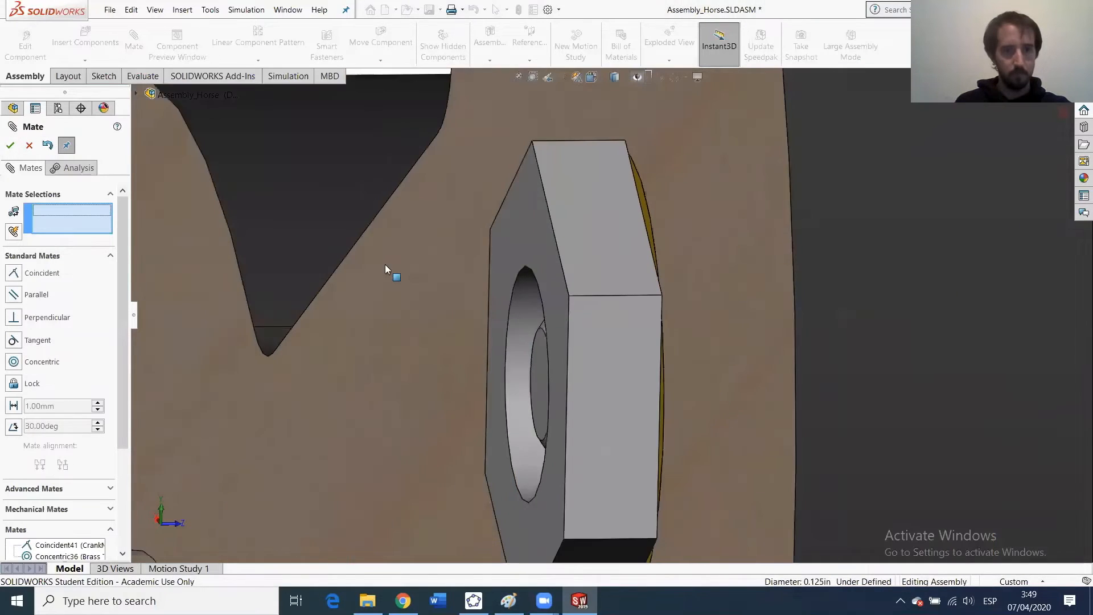
pyautogui.scroll(8, 455, 197)
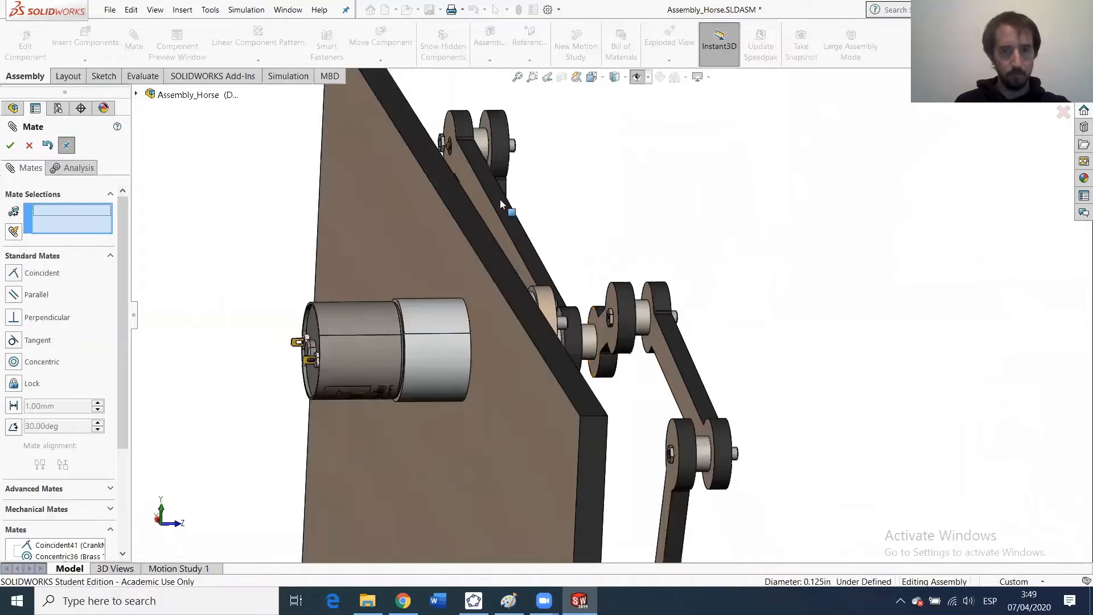
pyautogui.scroll(-10, 551, 227)
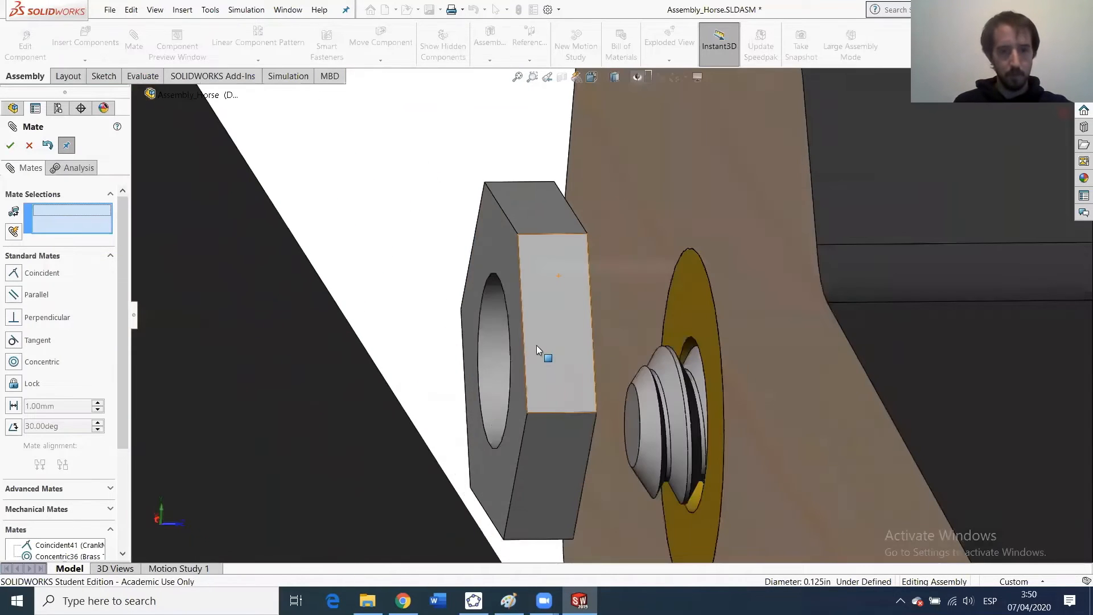
pyautogui.moveTo(520, 343); pyautogui.dragTo(505, 287, button='middle')
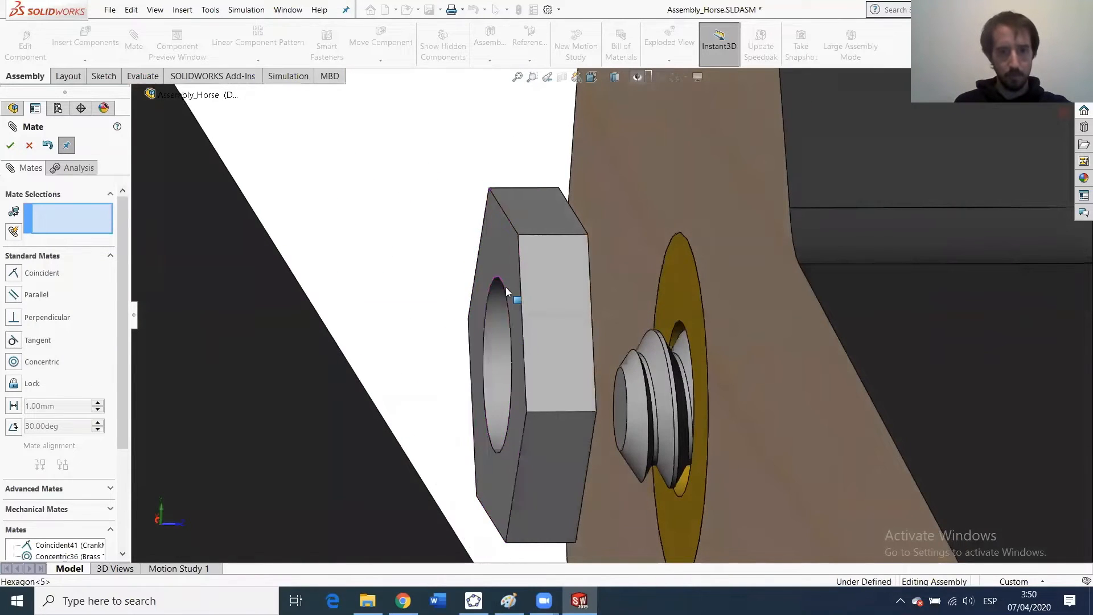
pyautogui.click(502, 254)
pyautogui.click(622, 187)
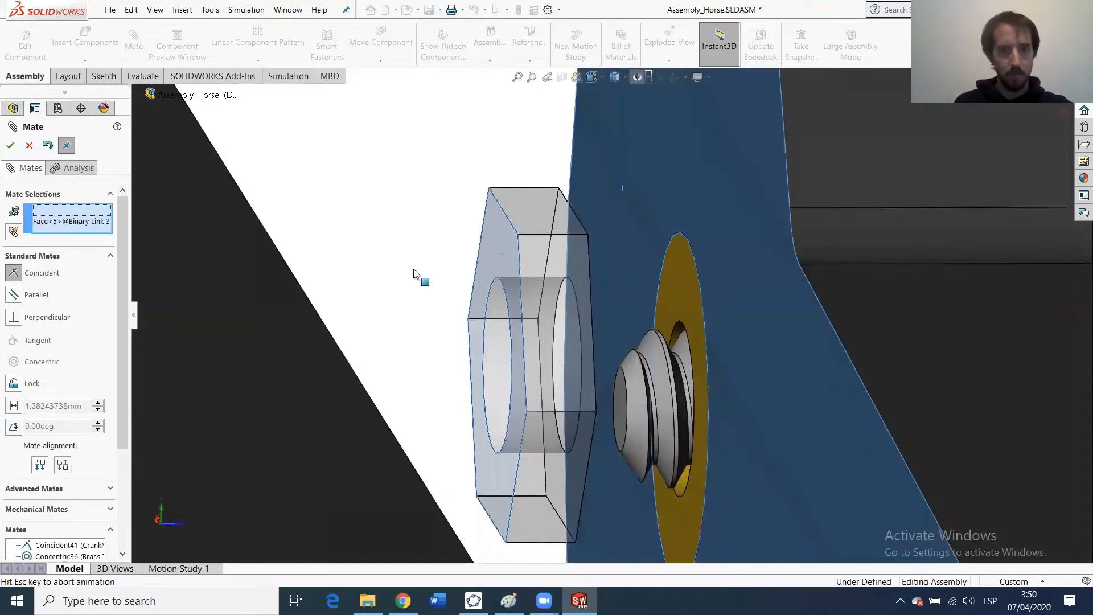
pyautogui.click(63, 463)
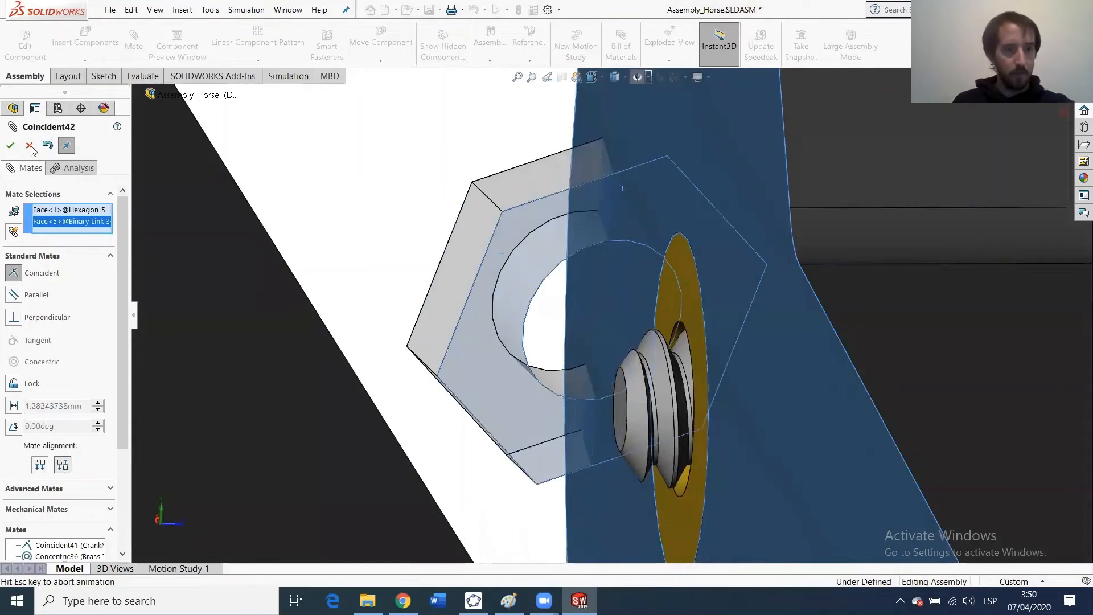
pyautogui.click(10, 149)
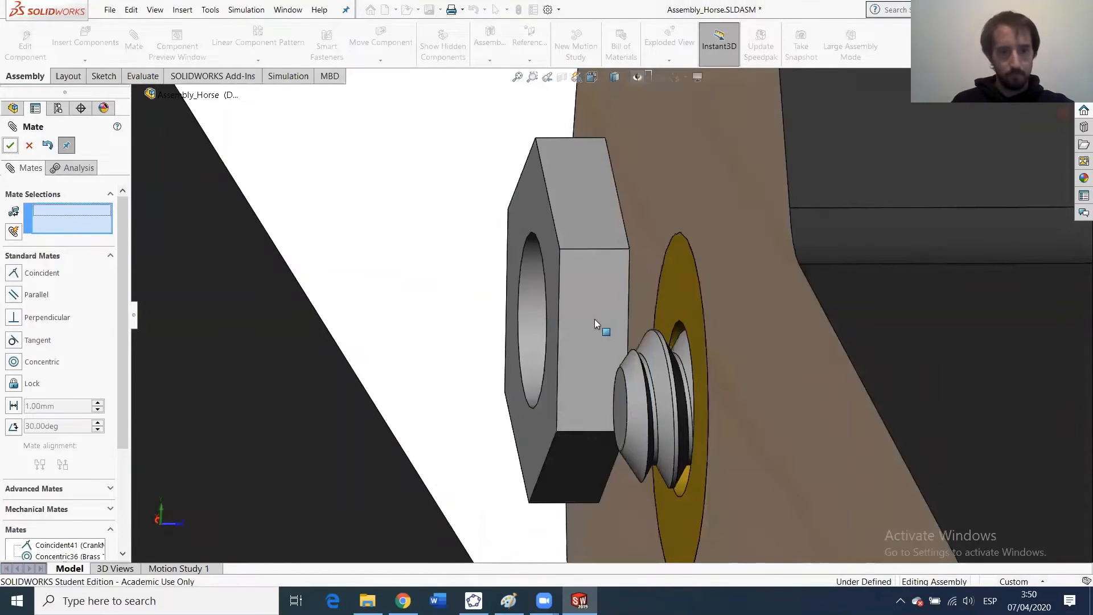
# Add a Concentric mate between the uppermost nut's hole and the inner face of its brass tube, and finish mating.
pyautogui.click(535, 294)
pyautogui.scroll(-6, 699, 340)
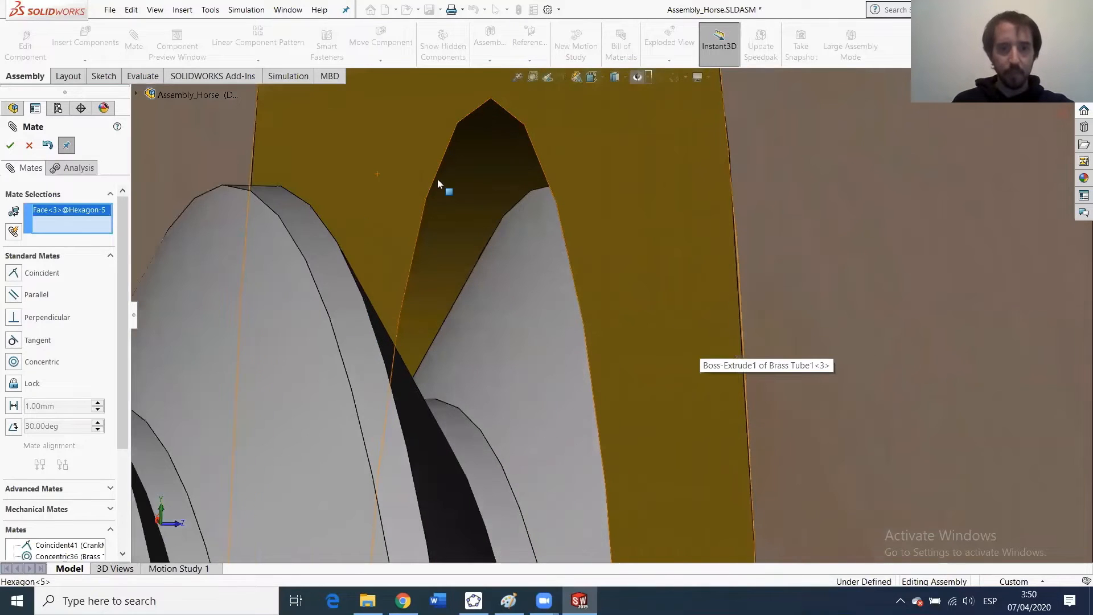
pyautogui.click(437, 250)
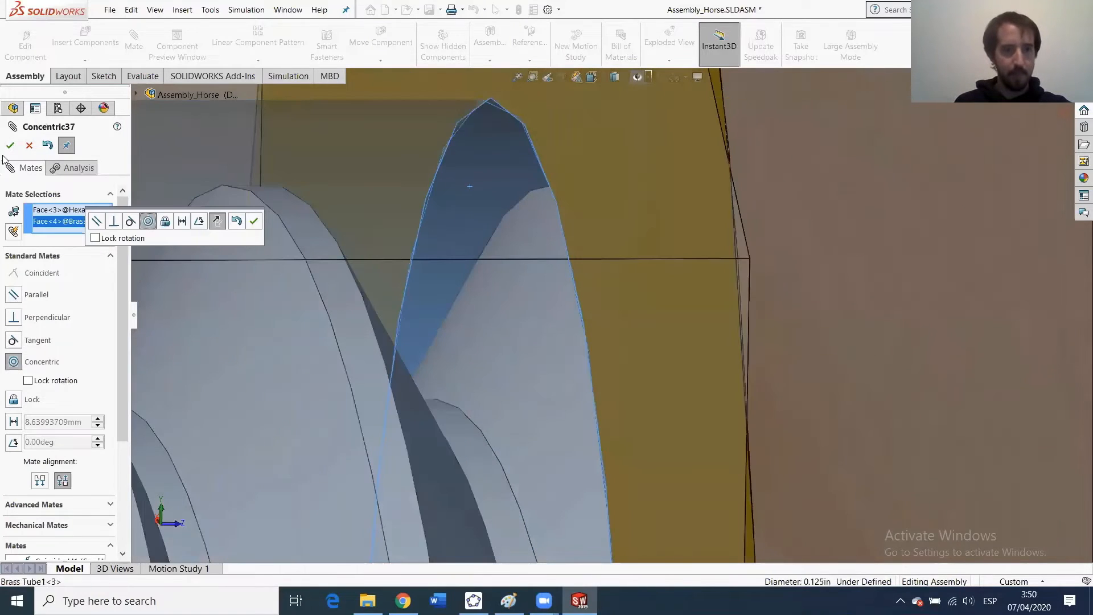
pyautogui.click(7, 148)
pyautogui.click(10, 146)
pyautogui.scroll(2, 361, 396)
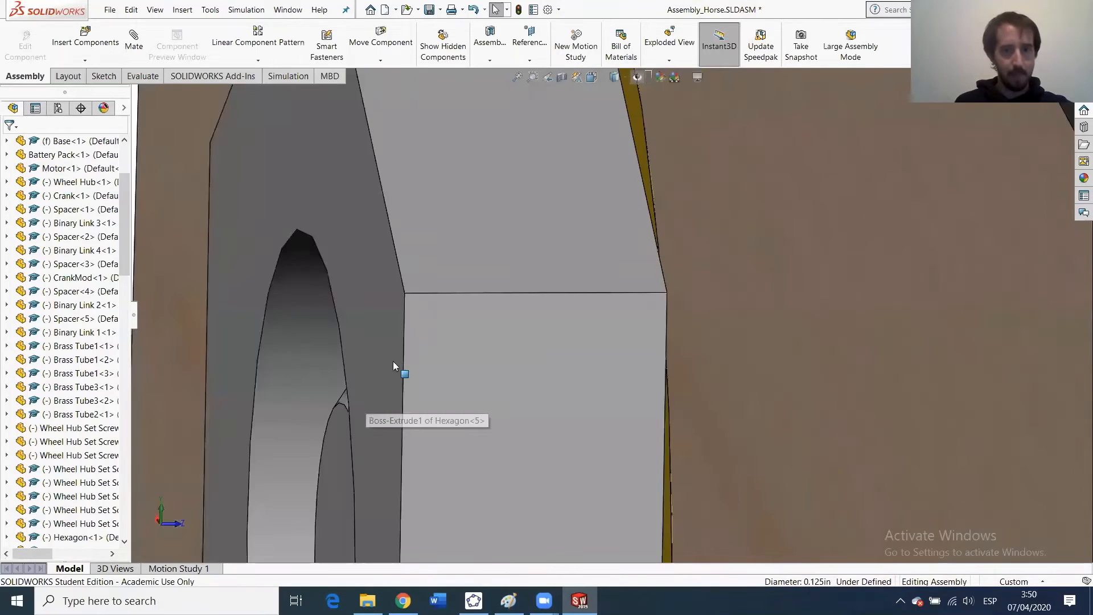
pyautogui.scroll(10, 393, 365)
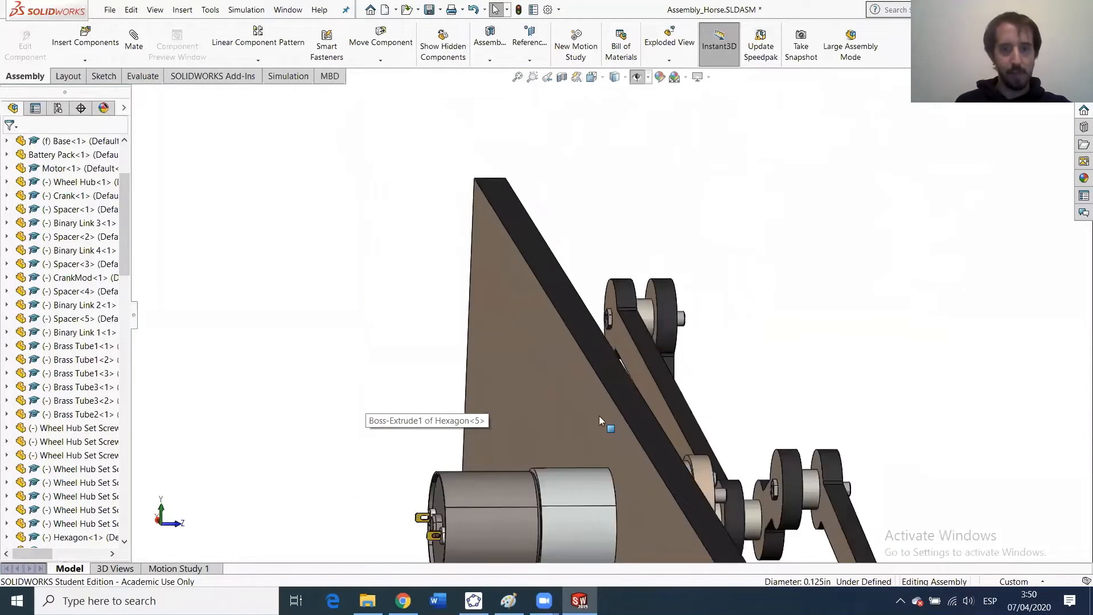
pyautogui.scroll(3, 606, 424)
pyautogui.moveTo(615, 429); pyautogui.dragTo(569, 406, button='middle')
pyautogui.scroll(-4, 622, 402)
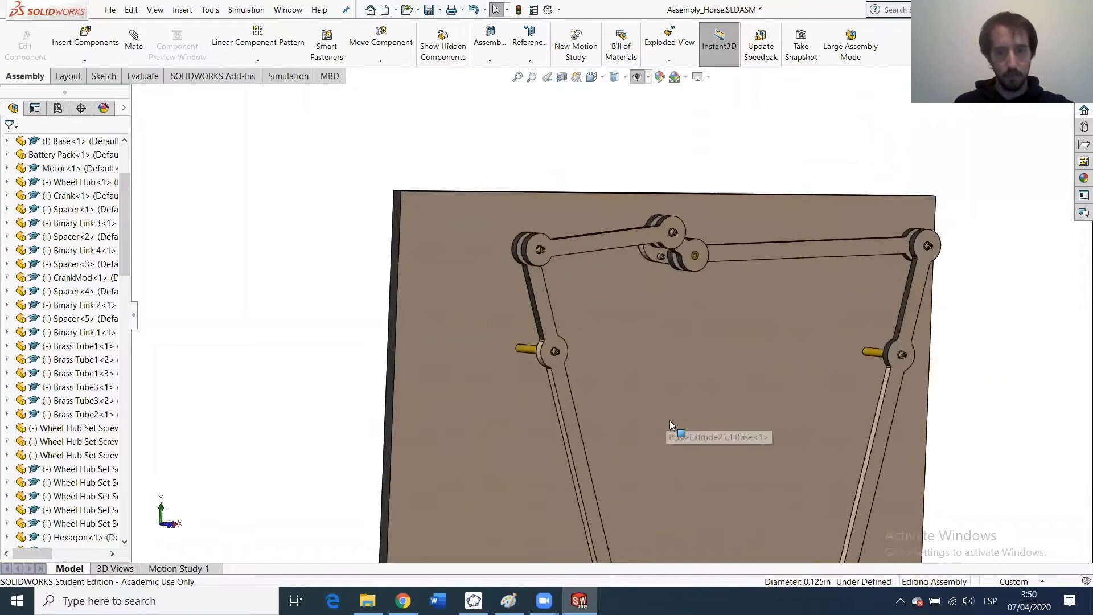
# Show the whole assembly in isometric view and move the crank by hand to check the linkage's motion.
pyautogui.scroll(5, 670, 420)
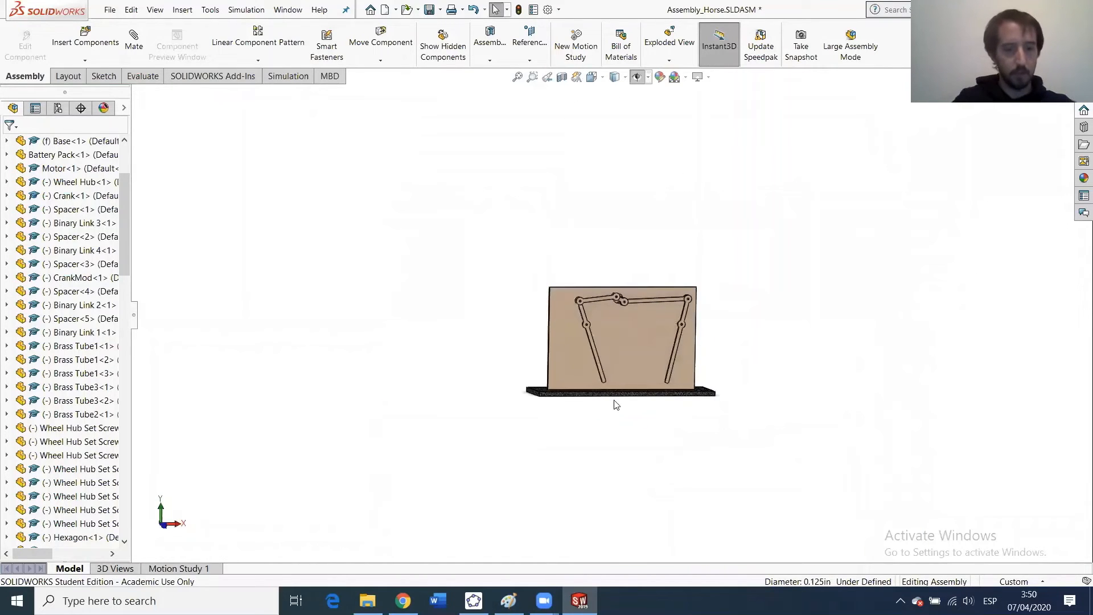
pyautogui.hotkey('ctrl', '7')
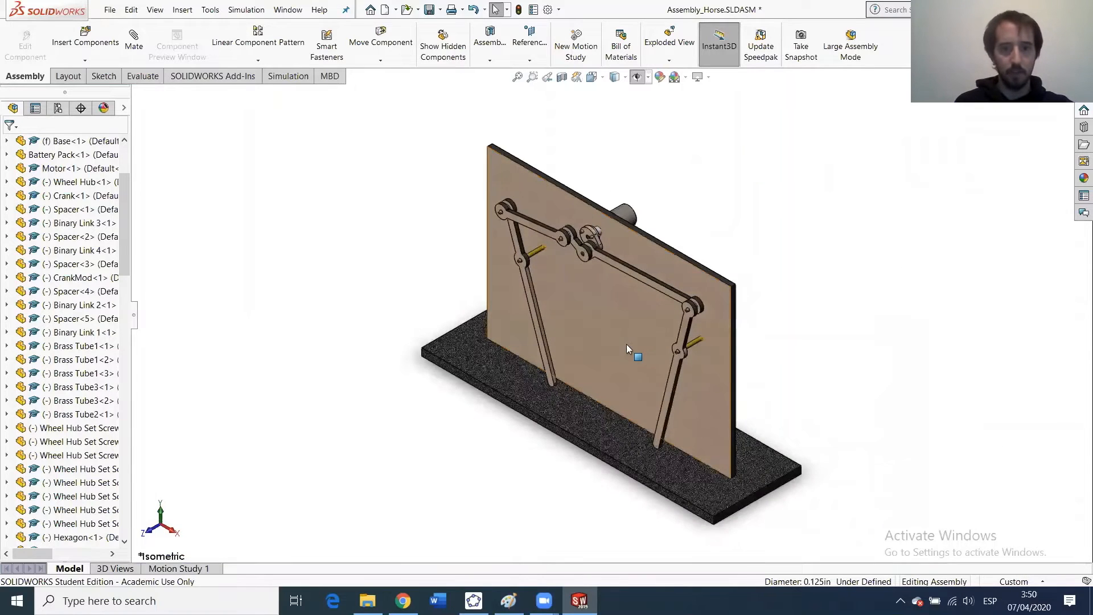
pyautogui.scroll(-5, 628, 345)
pyautogui.scroll(4, 628, 348)
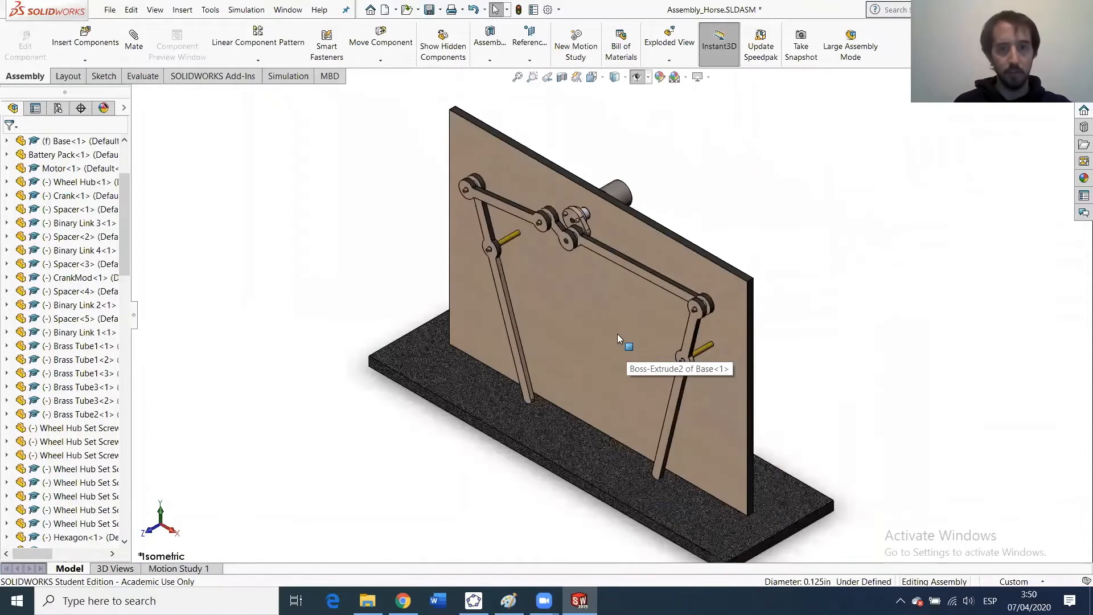
pyautogui.moveTo(567, 244); pyautogui.dragTo(555, 162)
pyautogui.click(565, 246)
pyautogui.moveTo(588, 214); pyautogui.dragTo(574, 316)
# In Motion Study 1, add a constant-speed rotary motor of 100 RPM on the cylindrical face of the Crank's central hole.
pyautogui.click(178, 568)
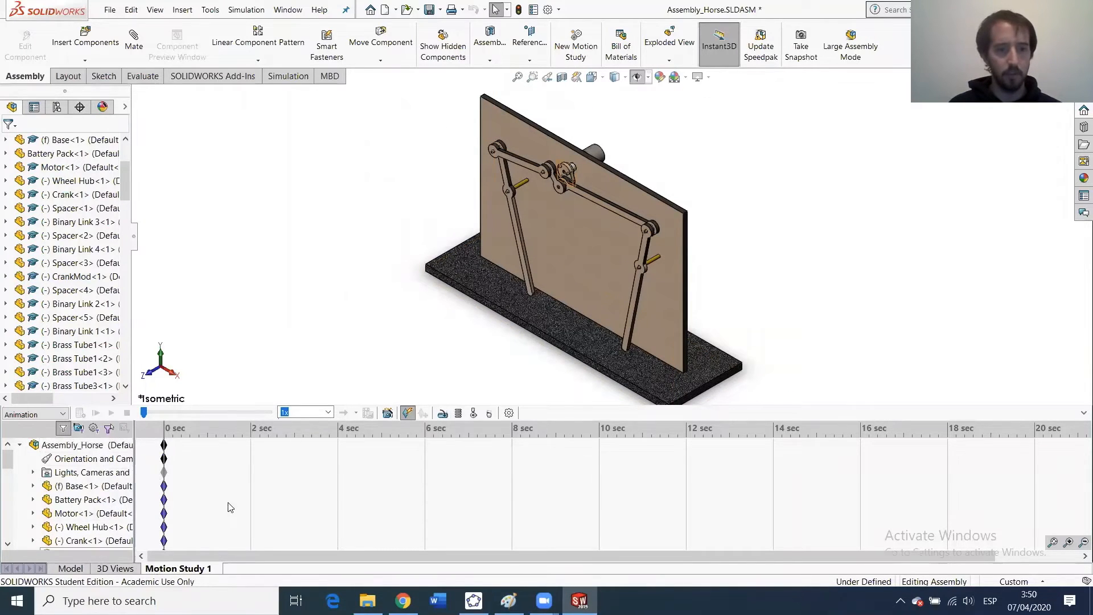
pyautogui.click(443, 414)
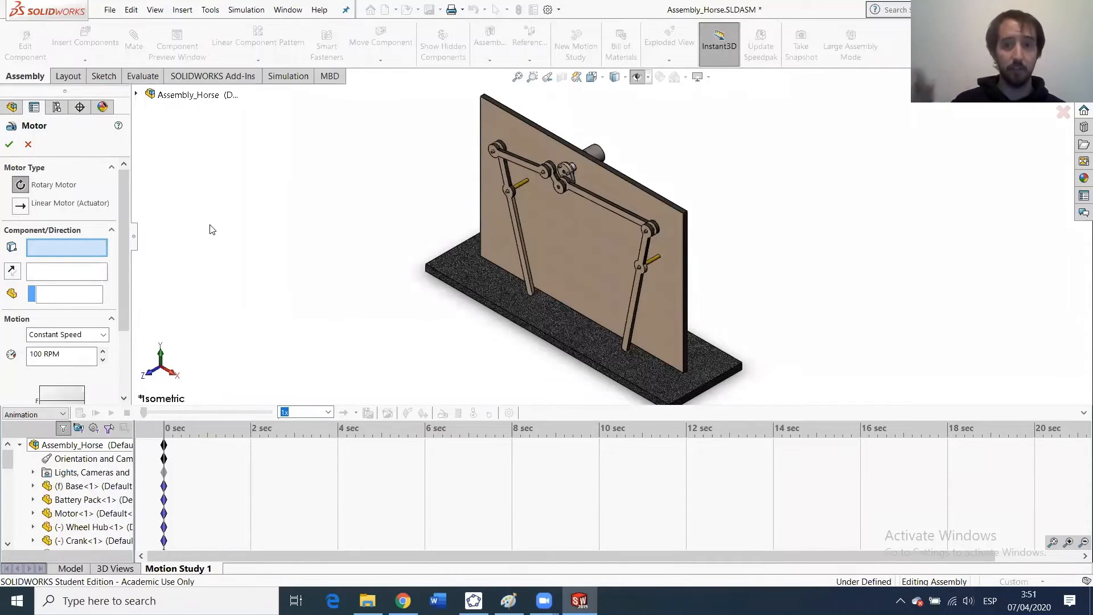
pyautogui.scroll(-10, 539, 181)
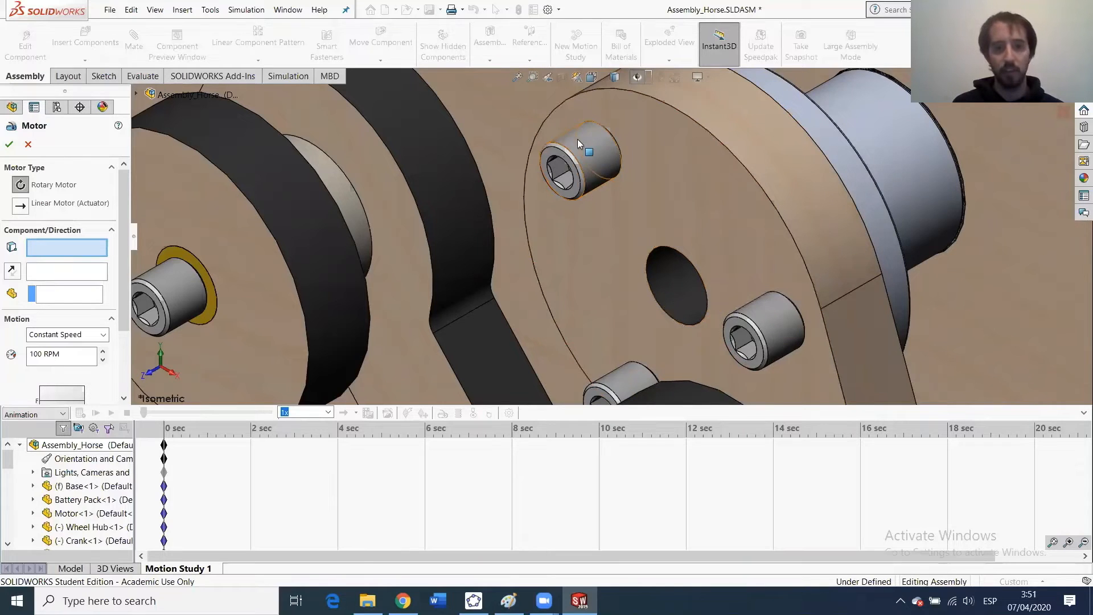
pyautogui.scroll(3, 662, 296)
pyautogui.scroll(2, 663, 292)
pyautogui.scroll(-6, 686, 342)
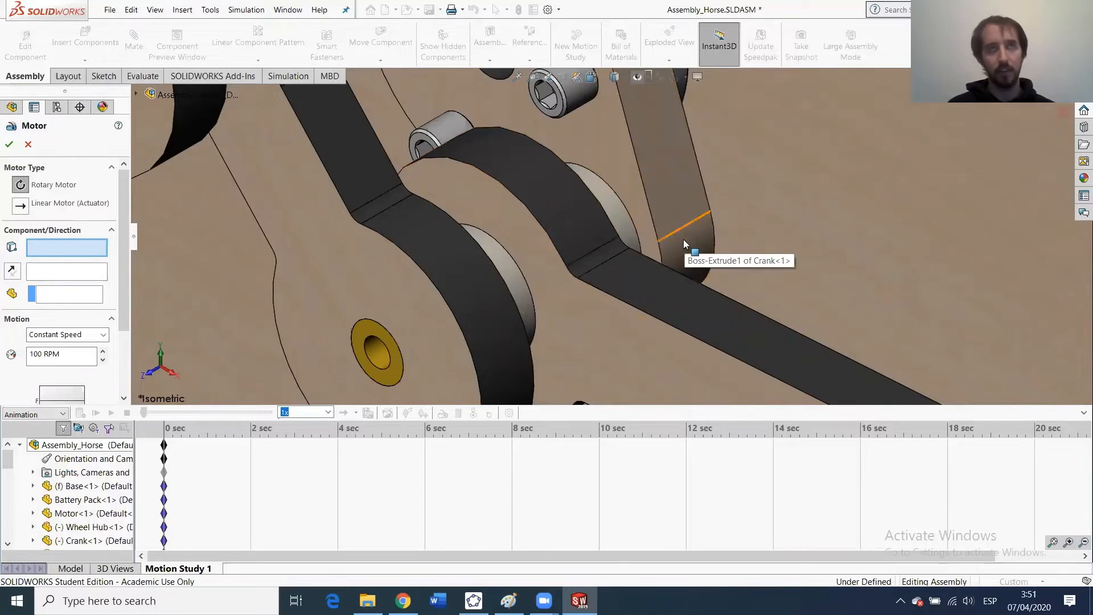
pyautogui.scroll(5, 683, 233)
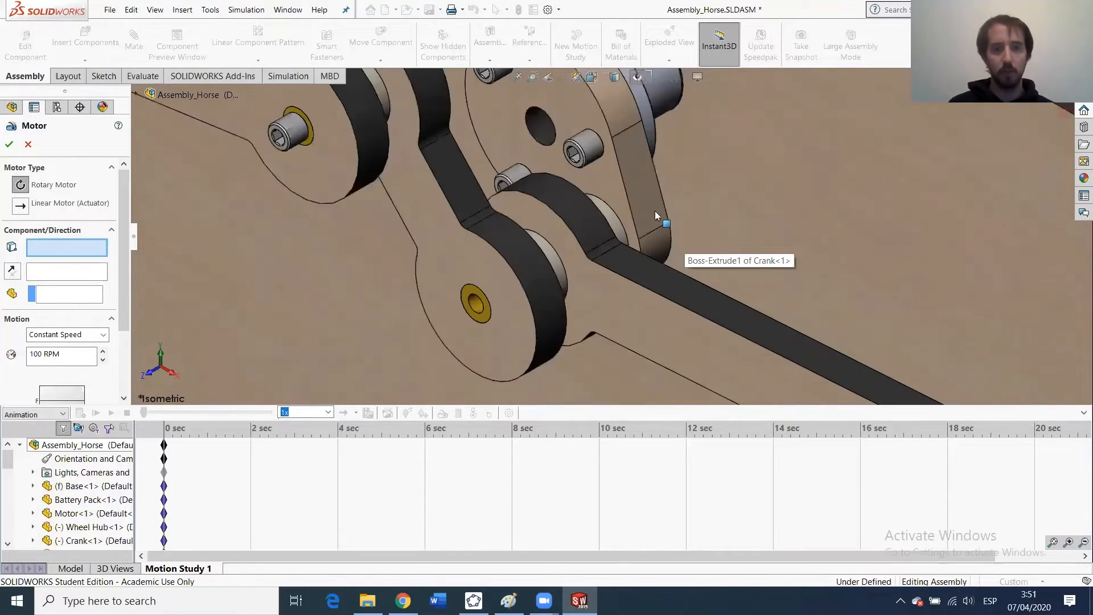
pyautogui.scroll(-4, 563, 185)
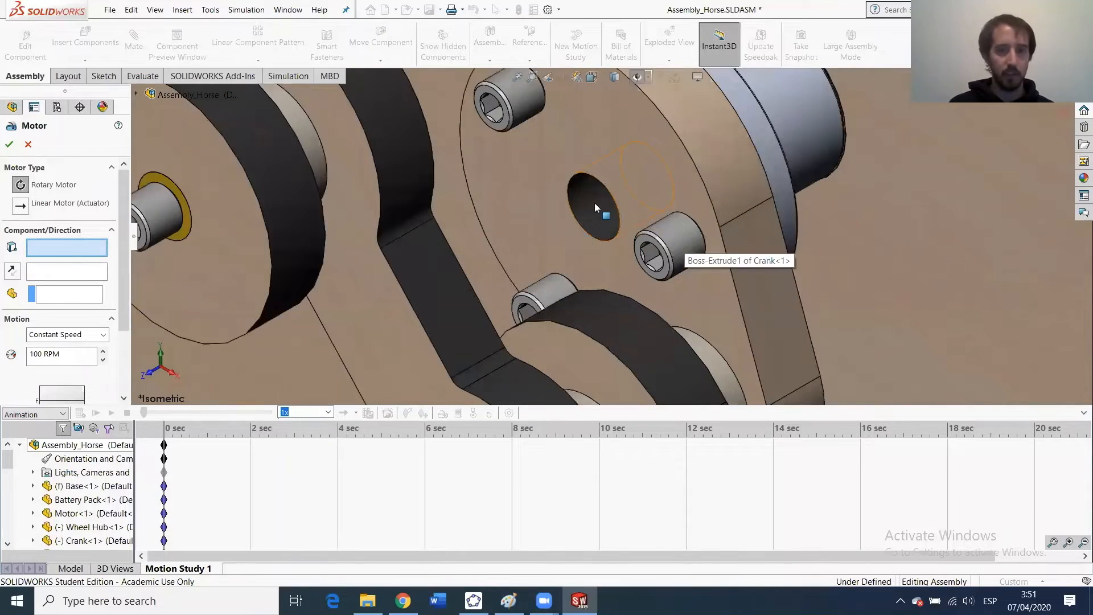
pyautogui.click(595, 203)
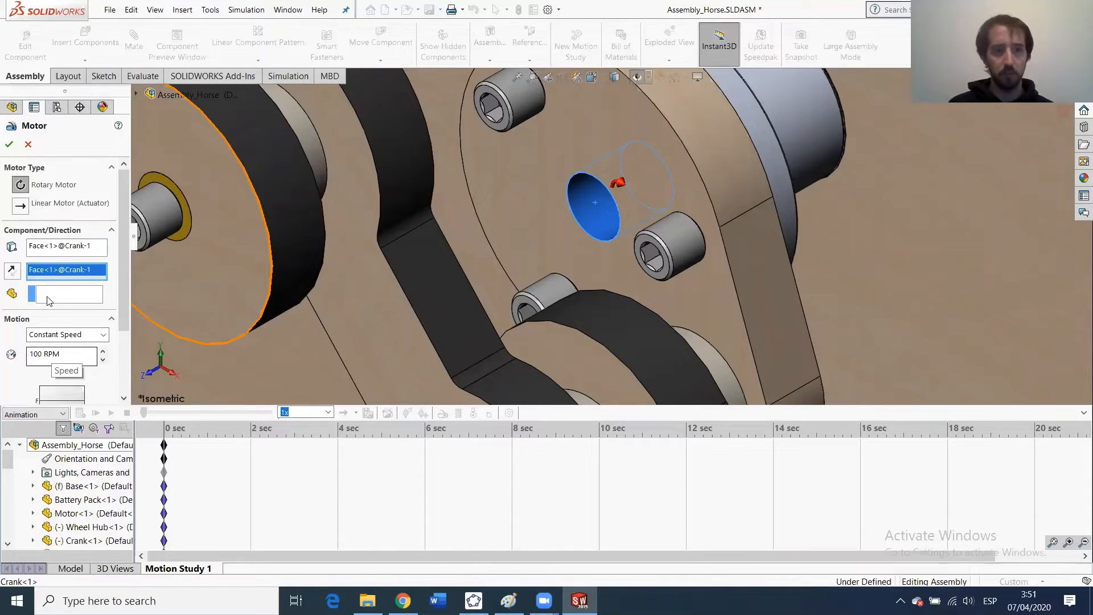
pyautogui.click(8, 144)
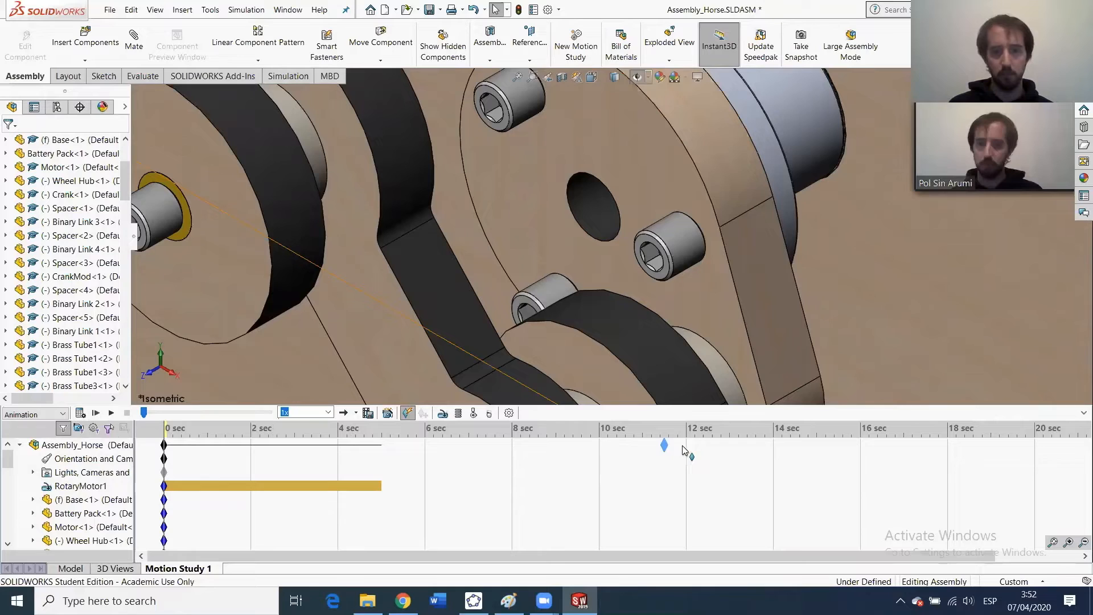
# Extend the motion study to 12 seconds and preview the calculated animation, finishing with the time bar back at 0 seconds.
pyautogui.moveTo(686, 444); pyautogui.dragTo(686, 445)
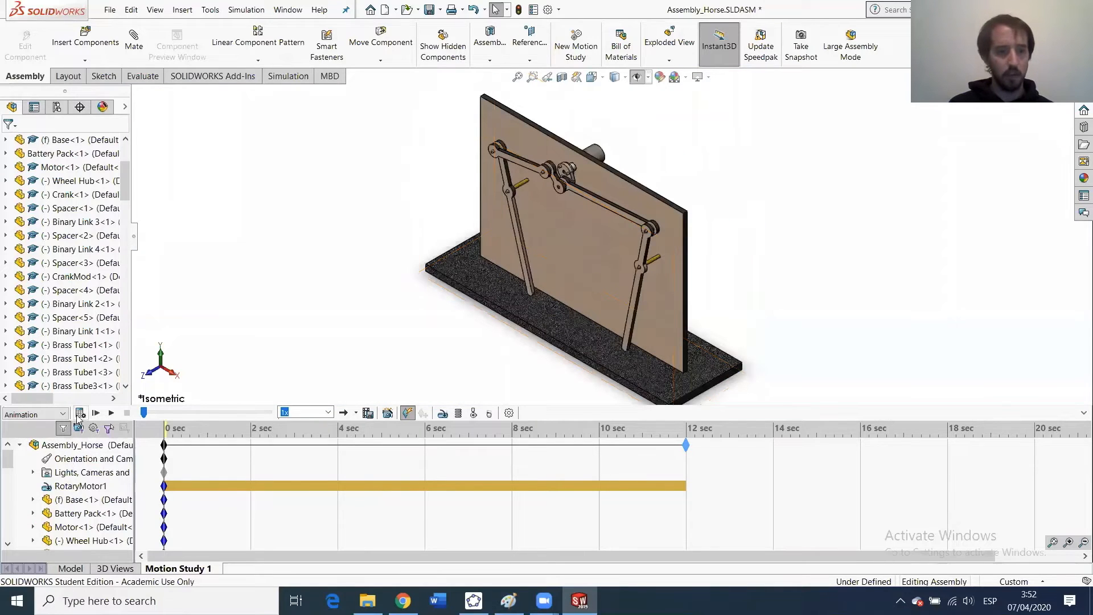
pyautogui.click(108, 428)
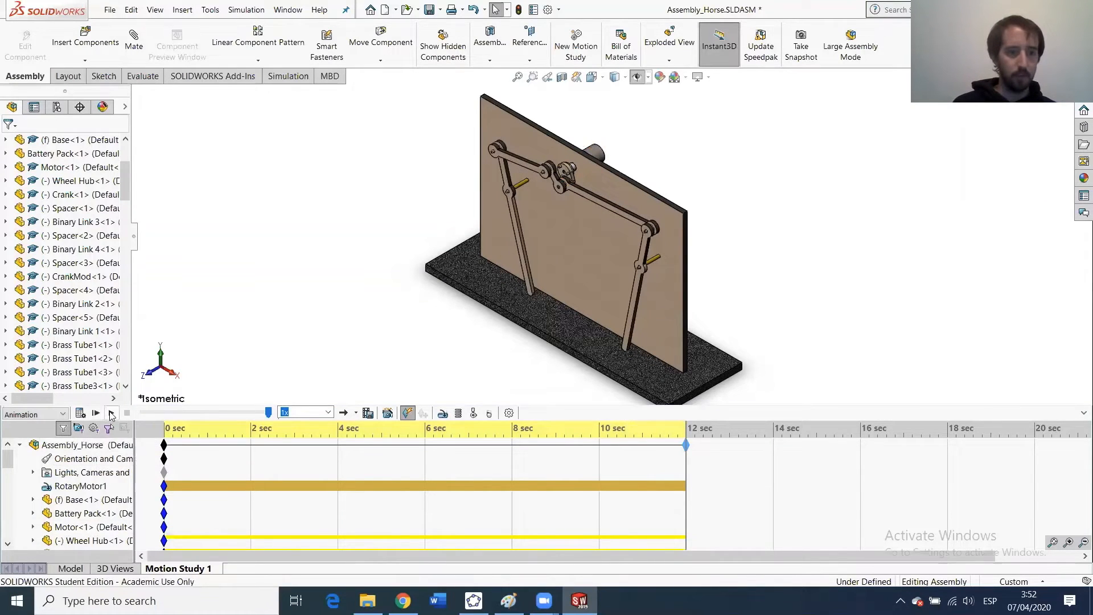
pyautogui.click(111, 412)
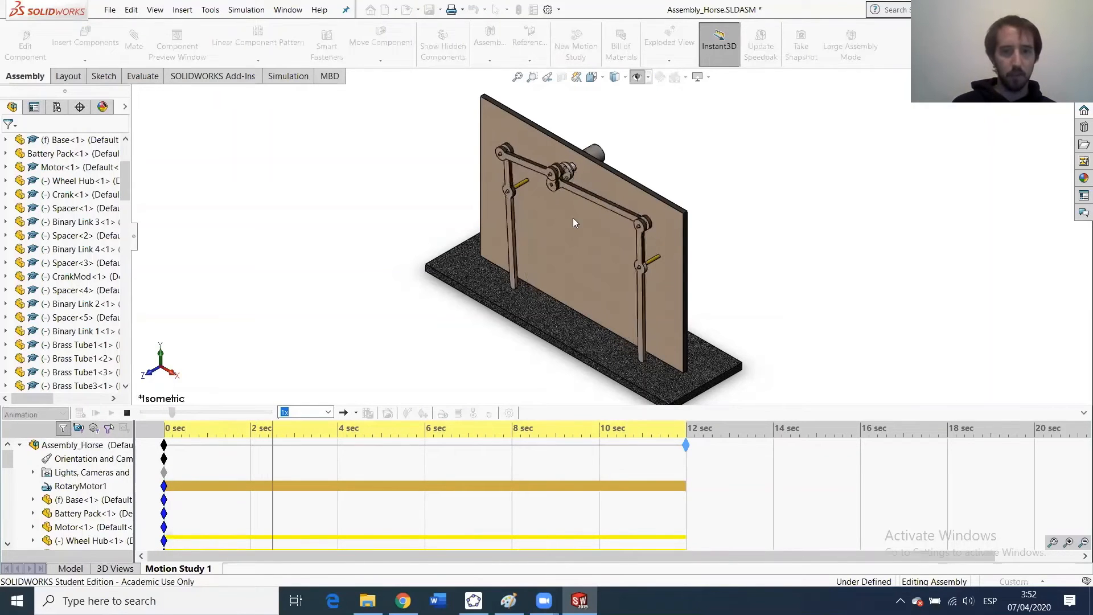
pyautogui.click(127, 413)
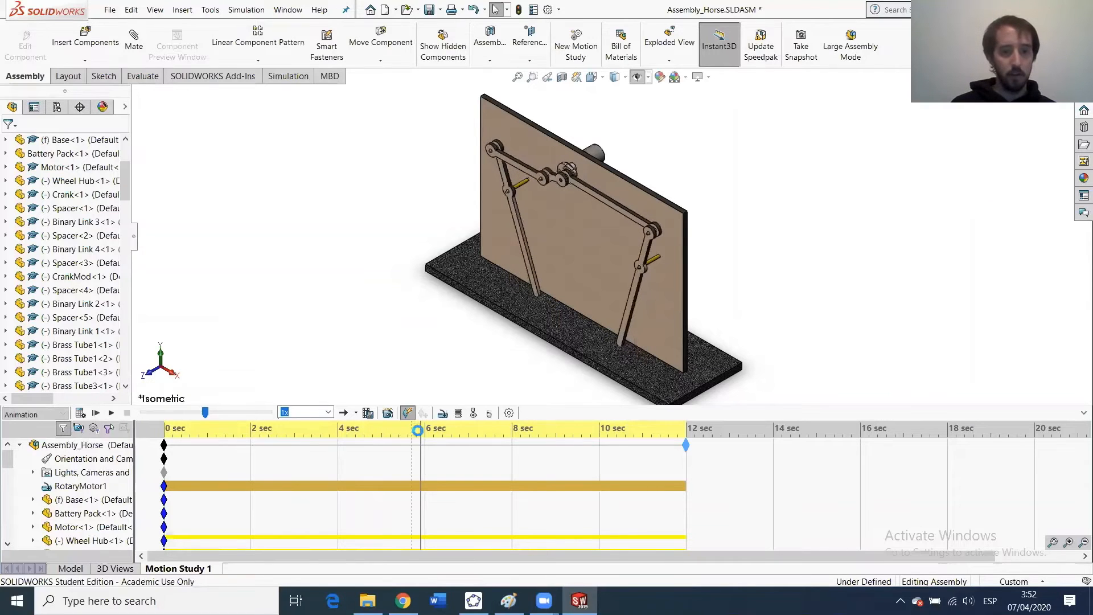
pyautogui.moveTo(420, 431); pyautogui.dragTo(164, 429)
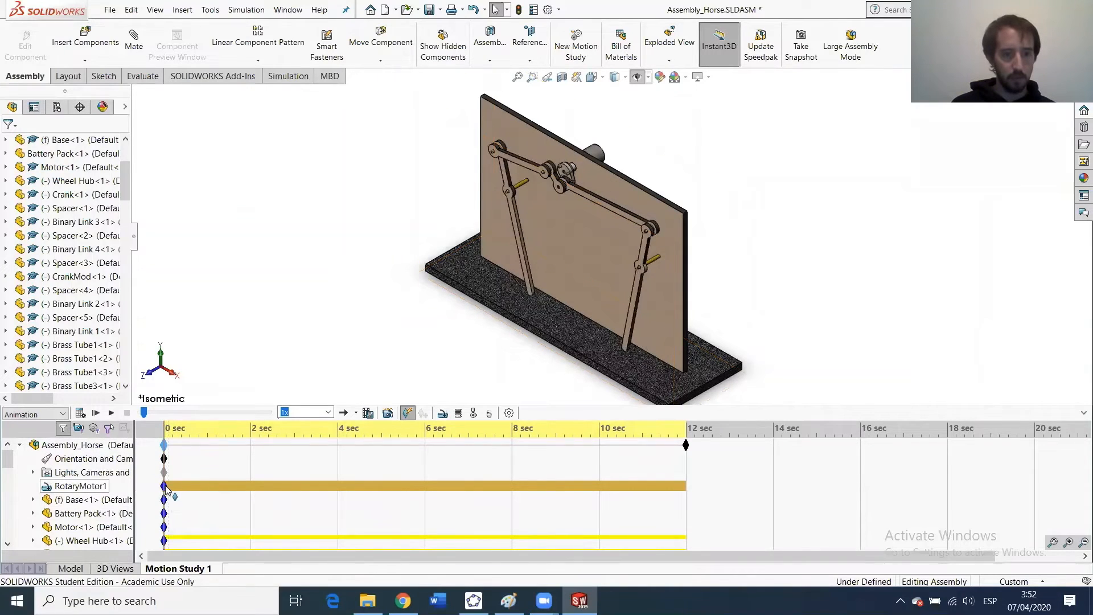
# Set the rotary motor's constant speed to 20 RPM and play back the recalculated motion study.
pyautogui.rightClick(165, 487)
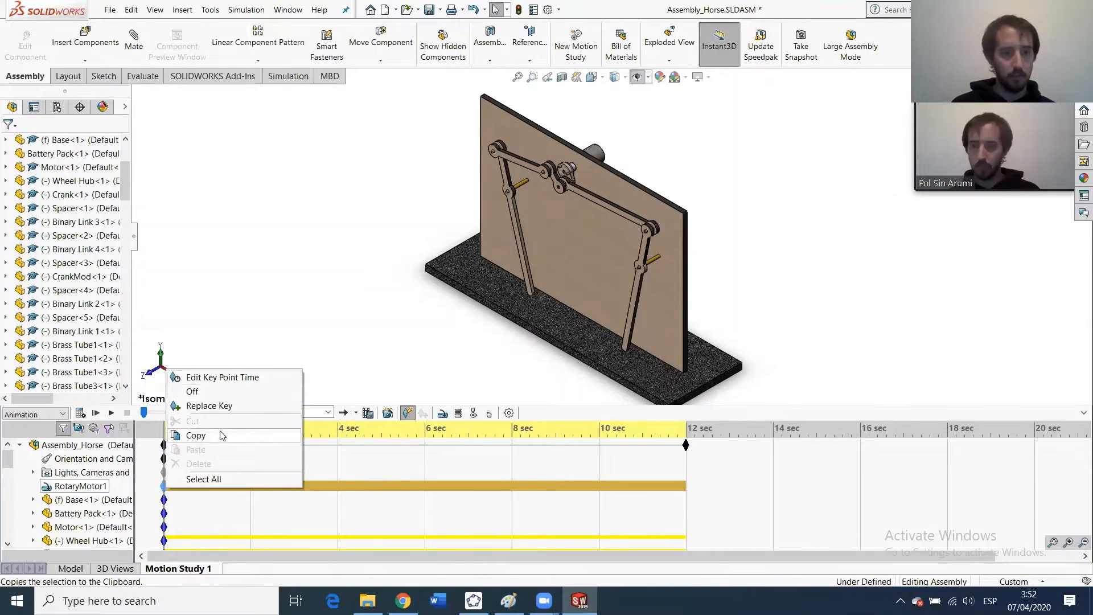
pyautogui.click(100, 488)
pyautogui.rightClick(99, 487)
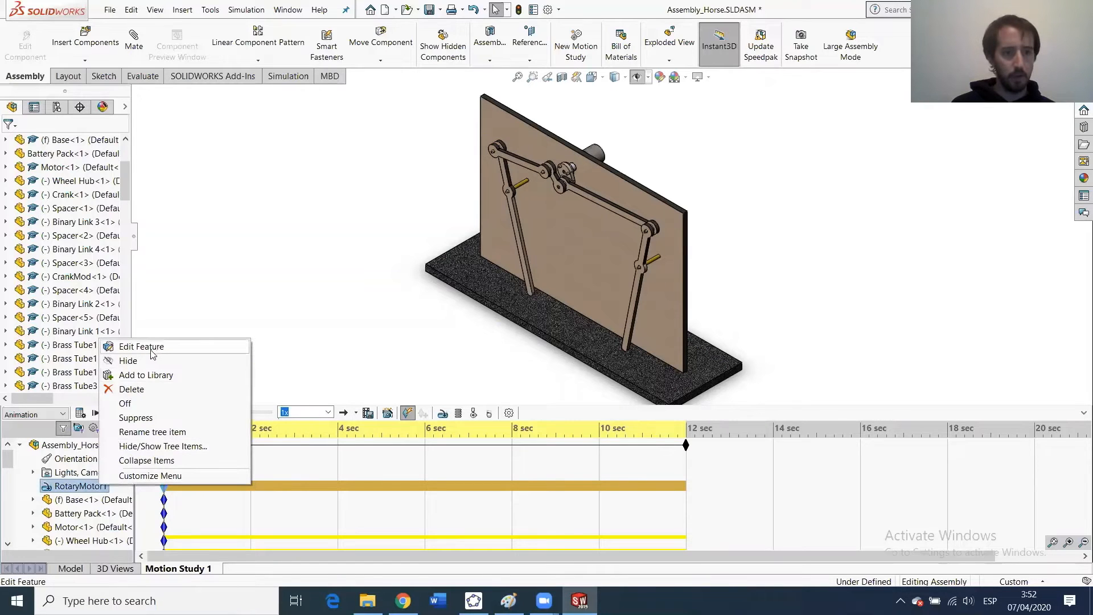
pyautogui.click(151, 352)
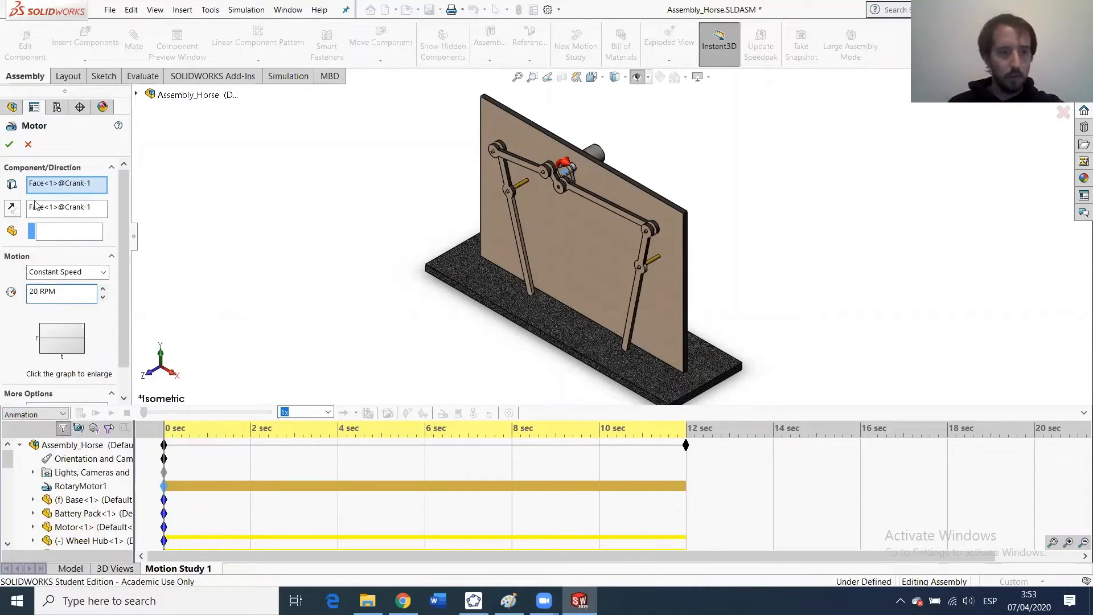
pyautogui.click(6, 146)
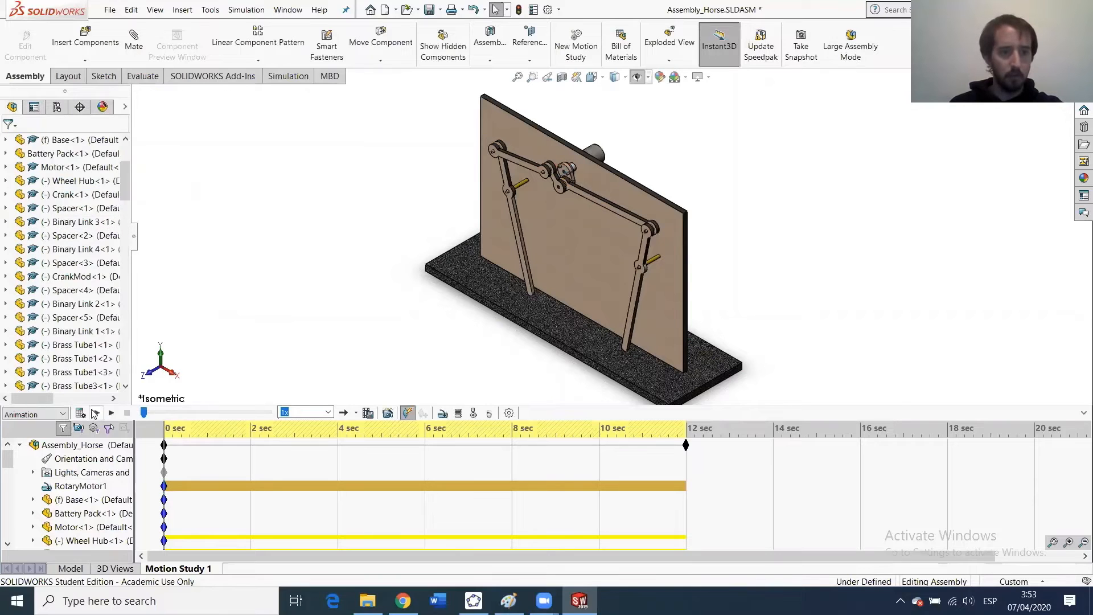
pyautogui.click(81, 413)
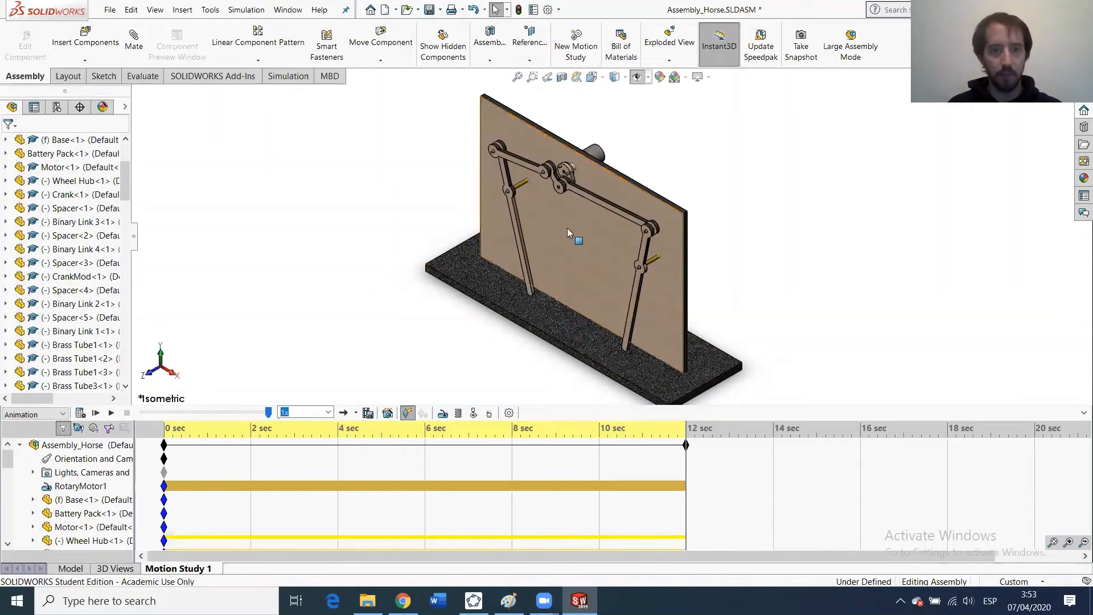
pyautogui.click(112, 413)
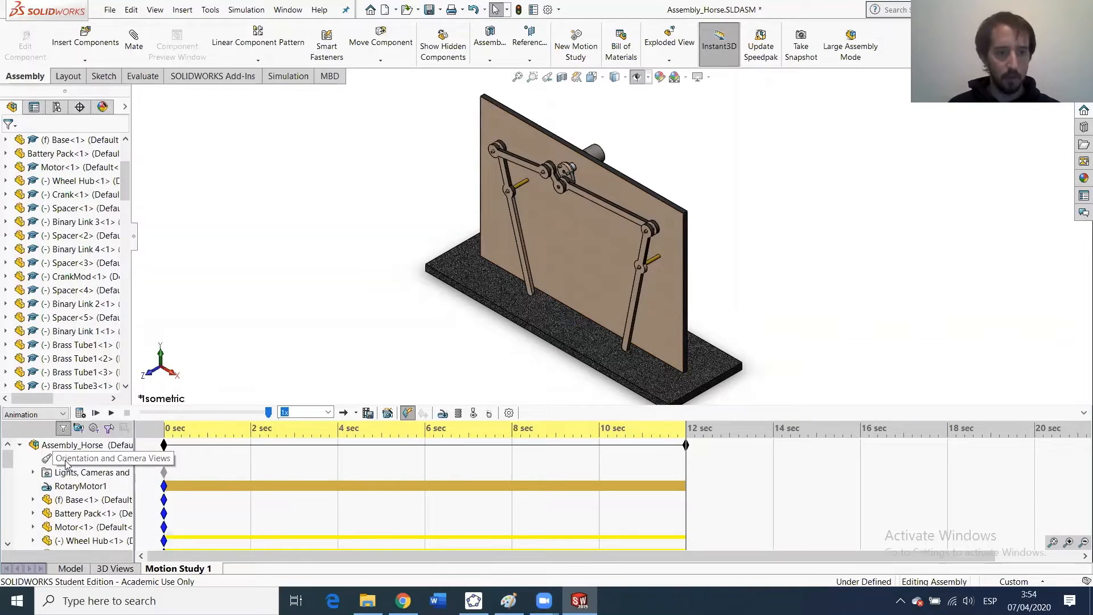
# Enable view key creation and orbit the assembly at 12 seconds to record an end view key, recalculating the study.
pyautogui.rightClick(64, 462)
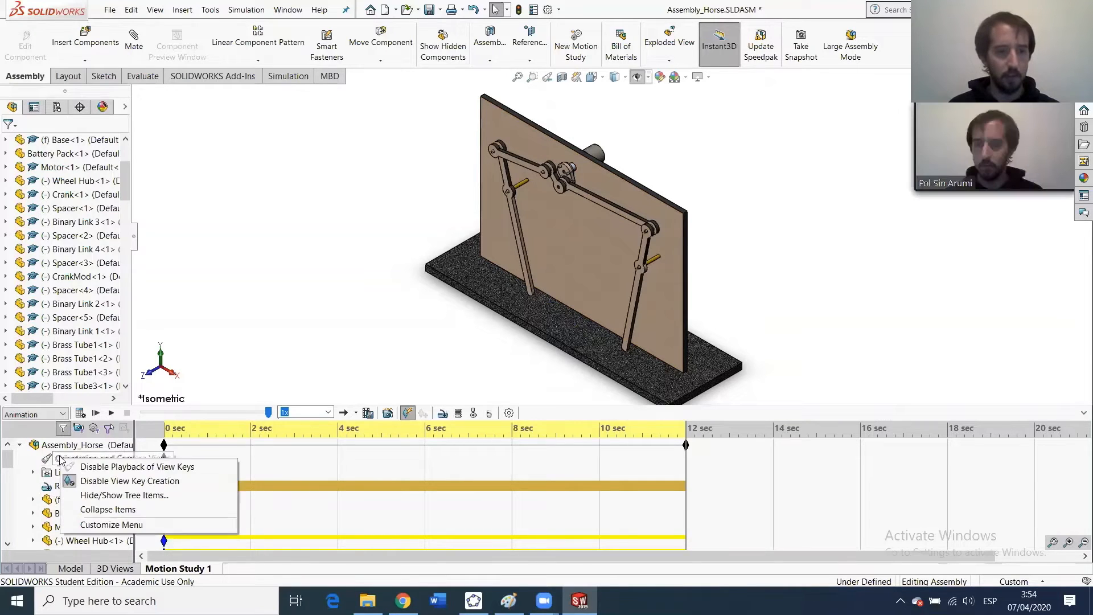
pyautogui.click(113, 481)
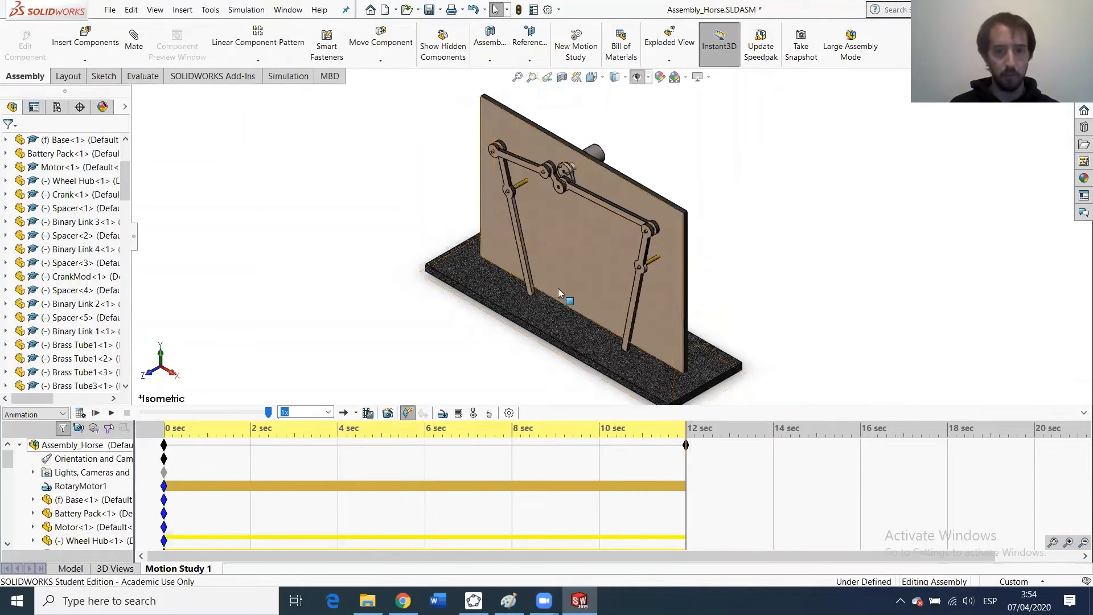
pyautogui.moveTo(560, 302); pyautogui.dragTo(610, 383, button='middle')
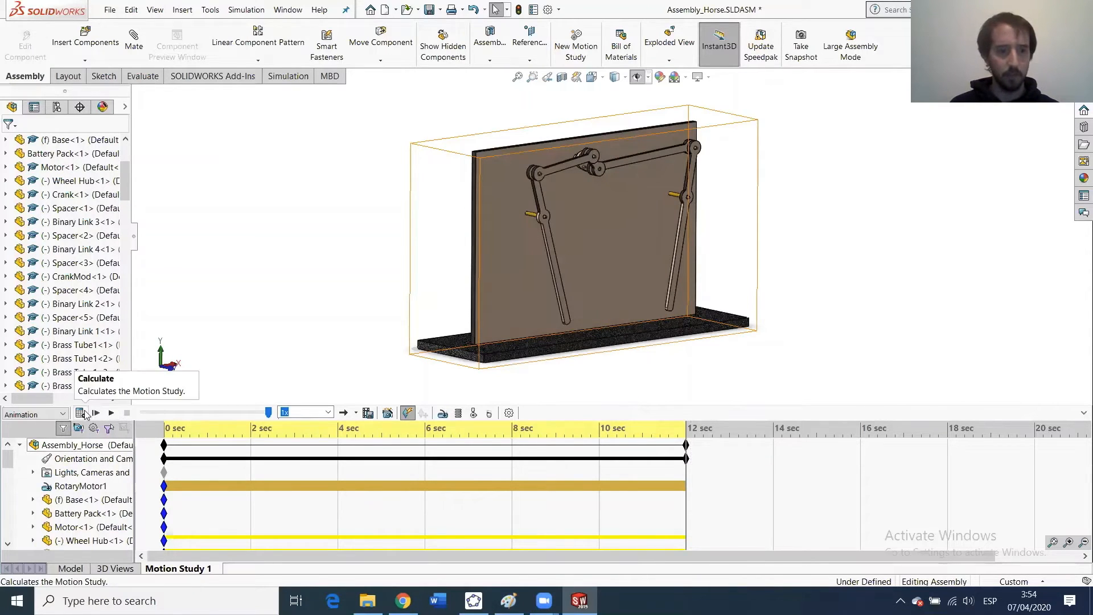
pyautogui.click(80, 413)
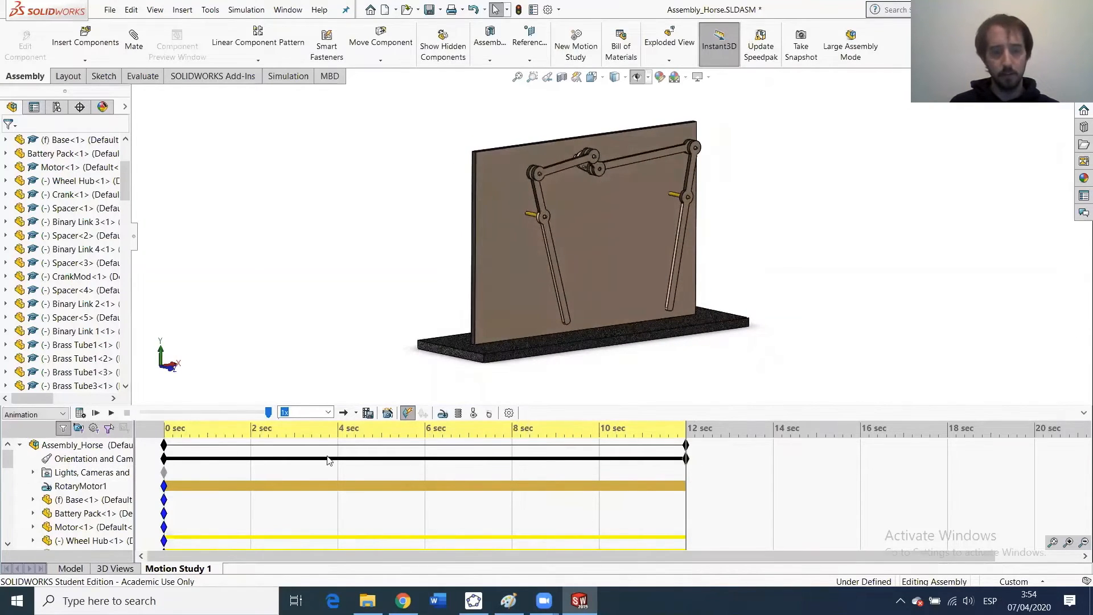
# Set the timeline to 6 seconds and orbit the assembly there to record an intermediate view key.
pyautogui.click(165, 460)
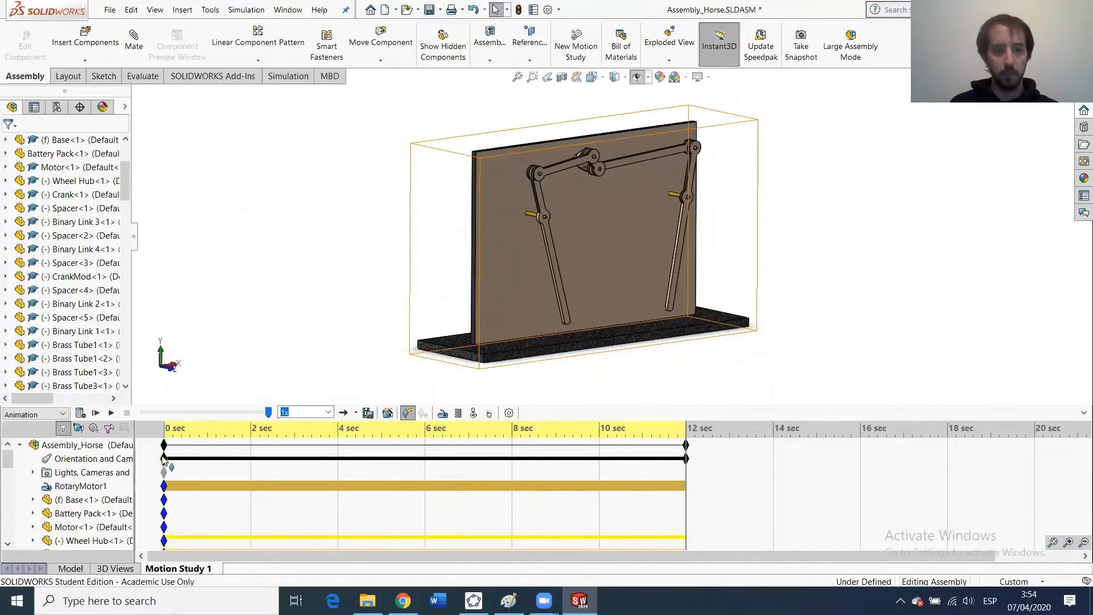
pyautogui.moveTo(163, 459)
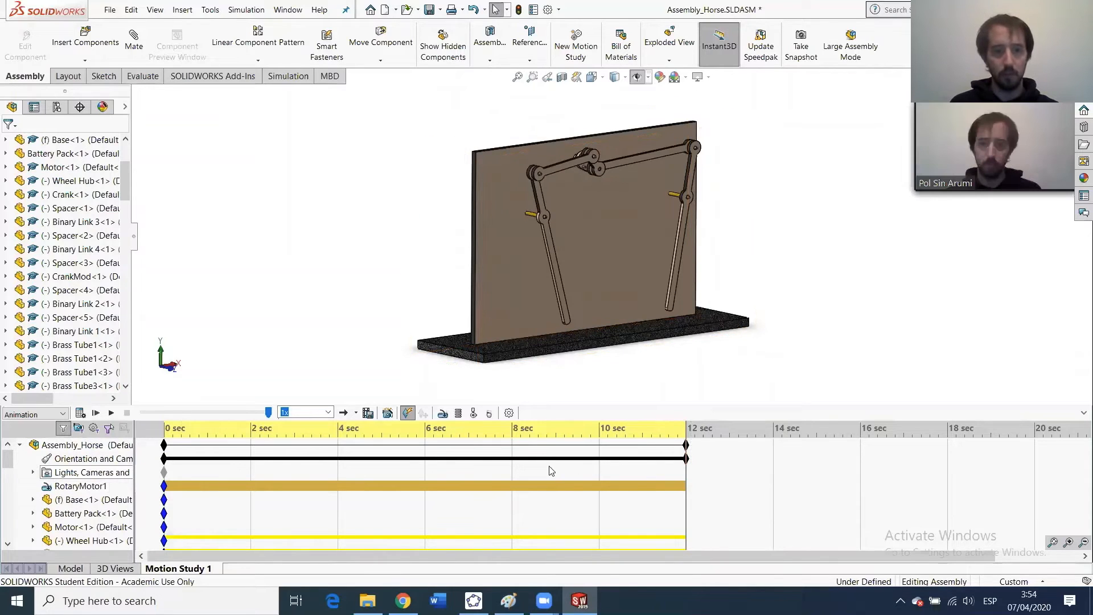
pyautogui.moveTo(686, 478); pyautogui.dragTo(424, 484)
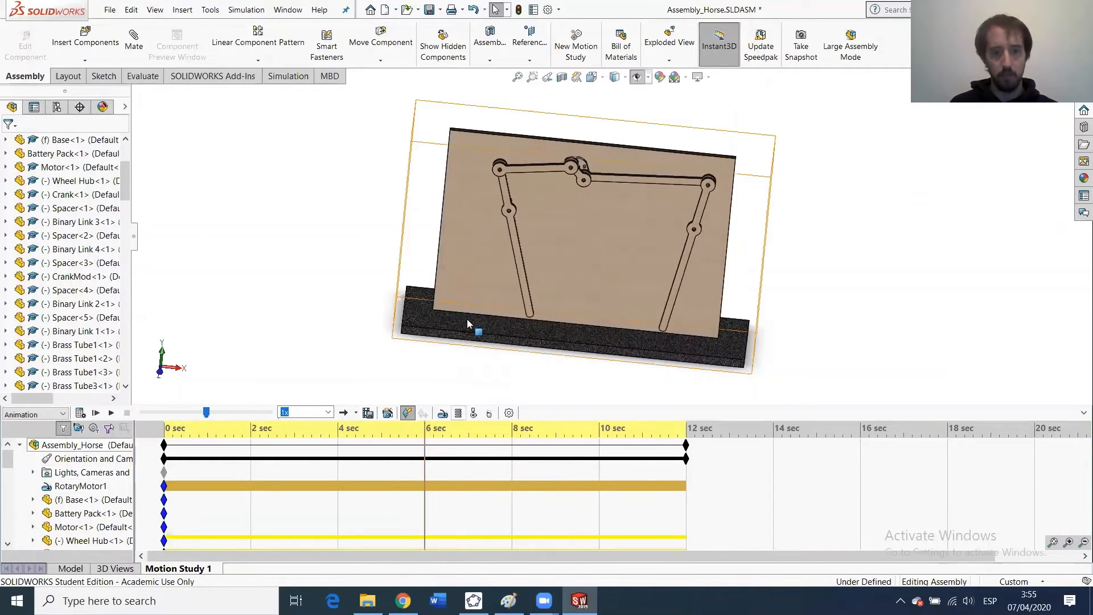
pyautogui.moveTo(464, 313); pyautogui.dragTo(493, 520, button='middle')
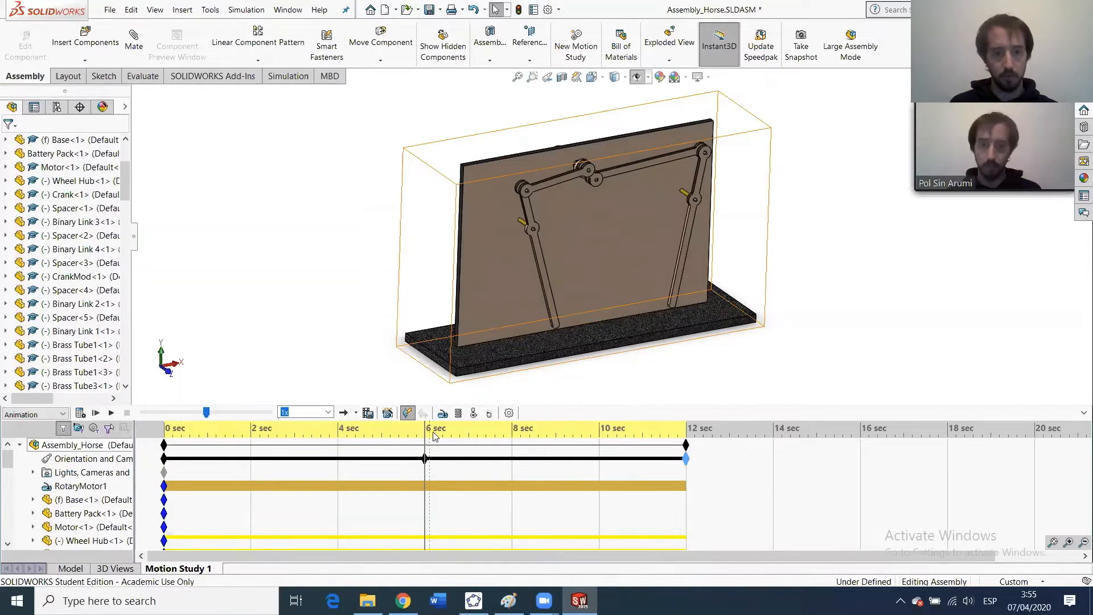
# Return the timeline to 12 seconds, zoom in on the crank joints for the end view key, and recalculate the study.
pyautogui.moveTo(423, 433); pyautogui.dragTo(686, 445)
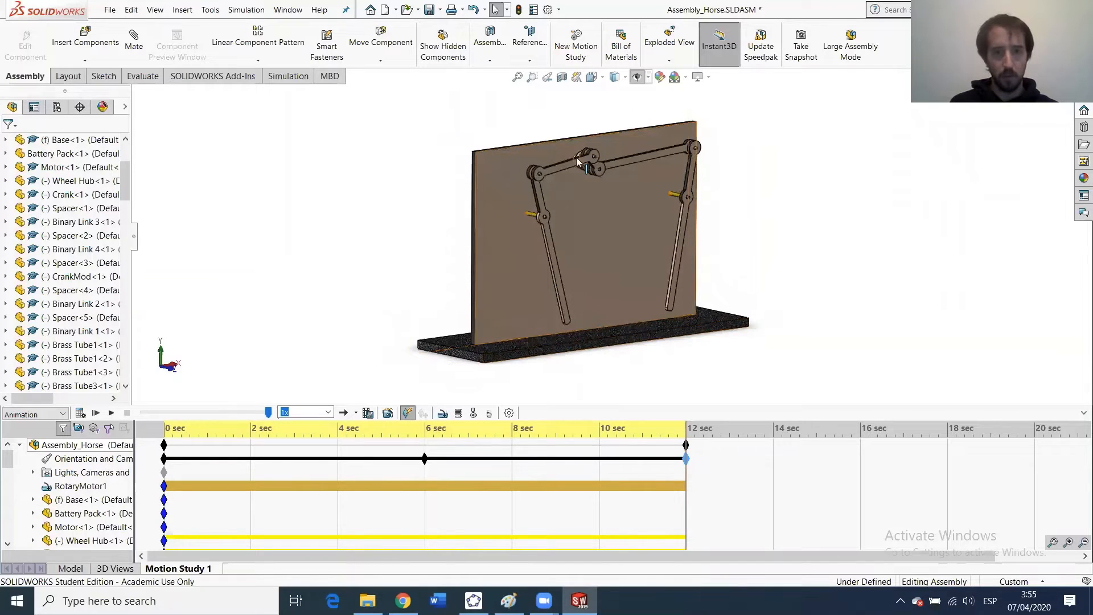
pyautogui.scroll(-5, 602, 206)
pyautogui.scroll(-4, 625, 194)
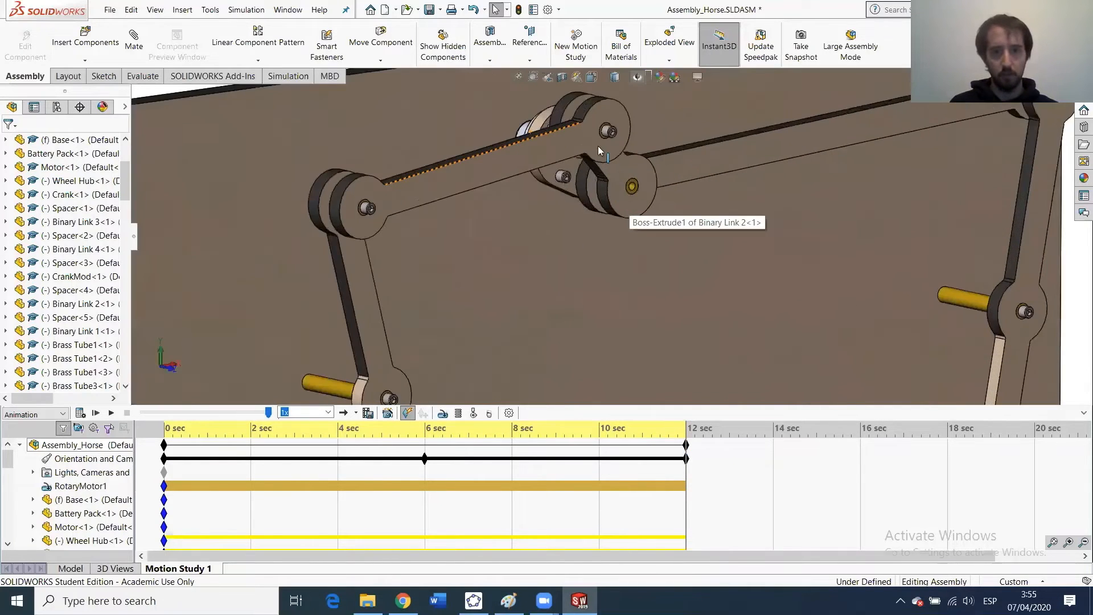
pyautogui.scroll(-2, 609, 167)
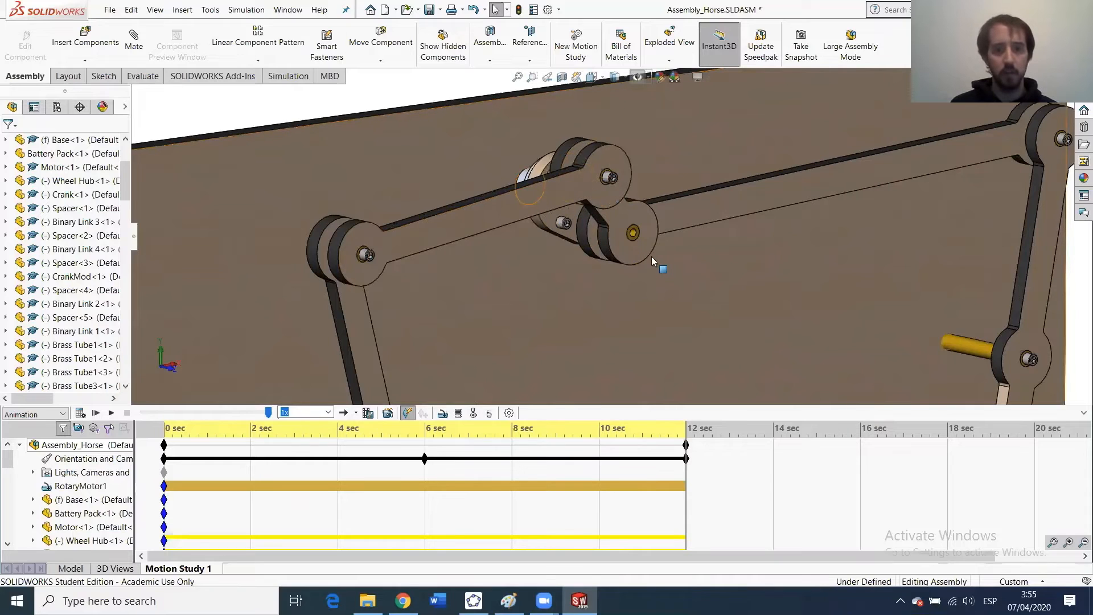
pyautogui.click(81, 413)
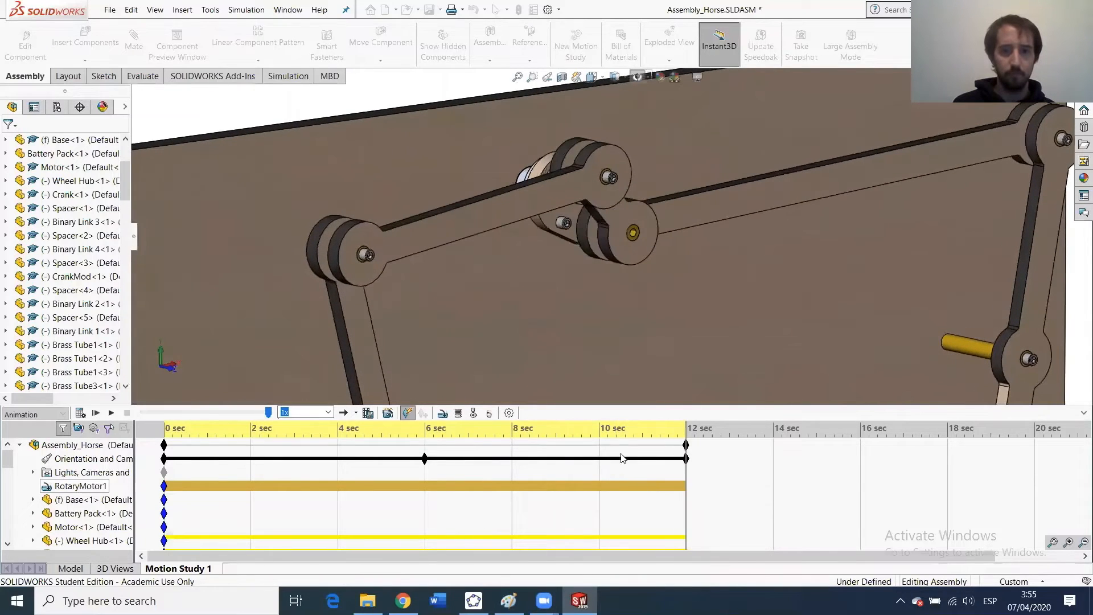
# Examine the output file types offered for saving the motion study animation, and cancel without saving.
pyautogui.click(368, 413)
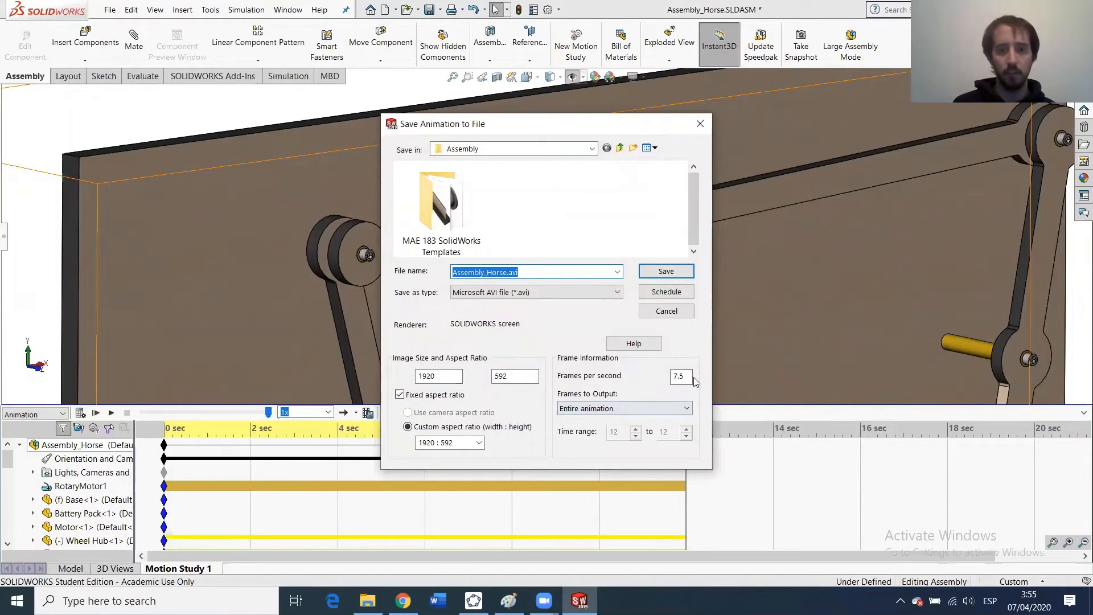
pyautogui.click(489, 293)
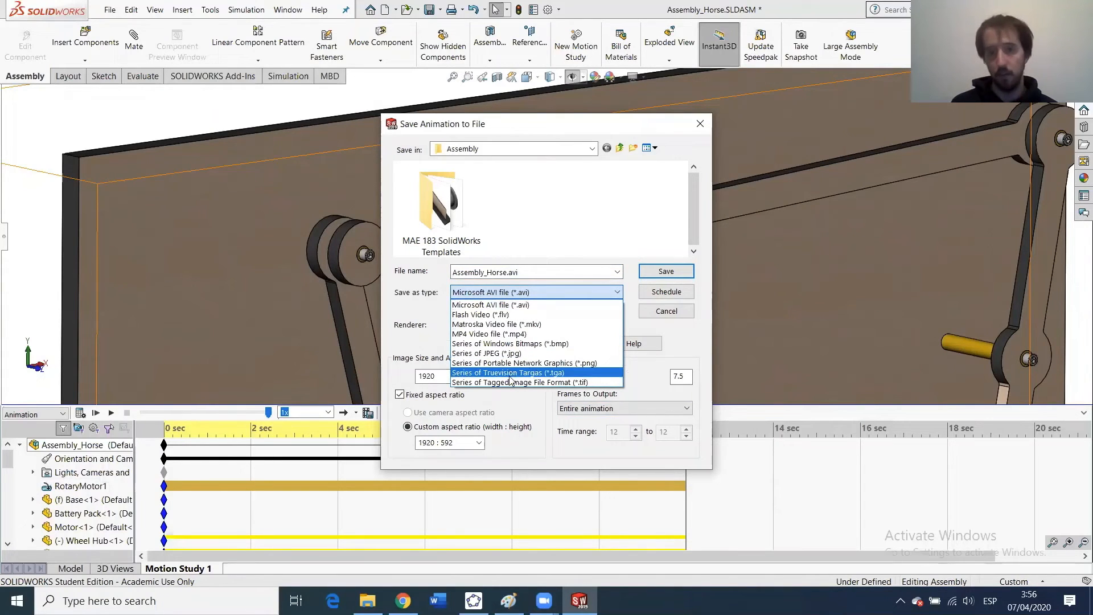
pyautogui.click(699, 127)
pyautogui.click(700, 124)
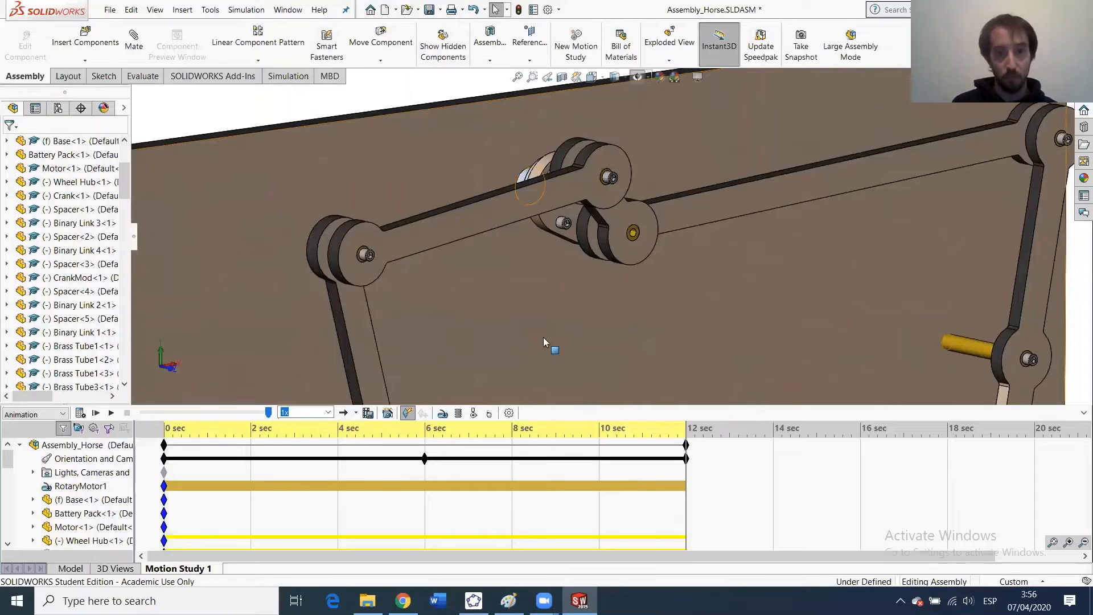
pyautogui.scroll(6, 551, 345)
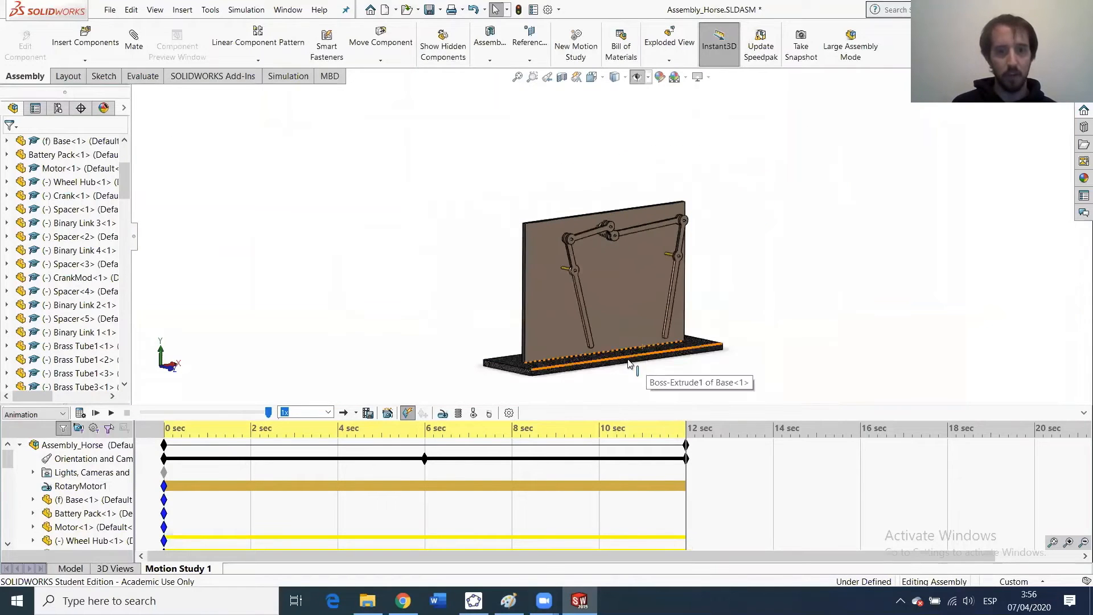
pyautogui.scroll(-2, 615, 345)
pyautogui.scroll(1, 605, 253)
pyautogui.scroll(-1, 623, 217)
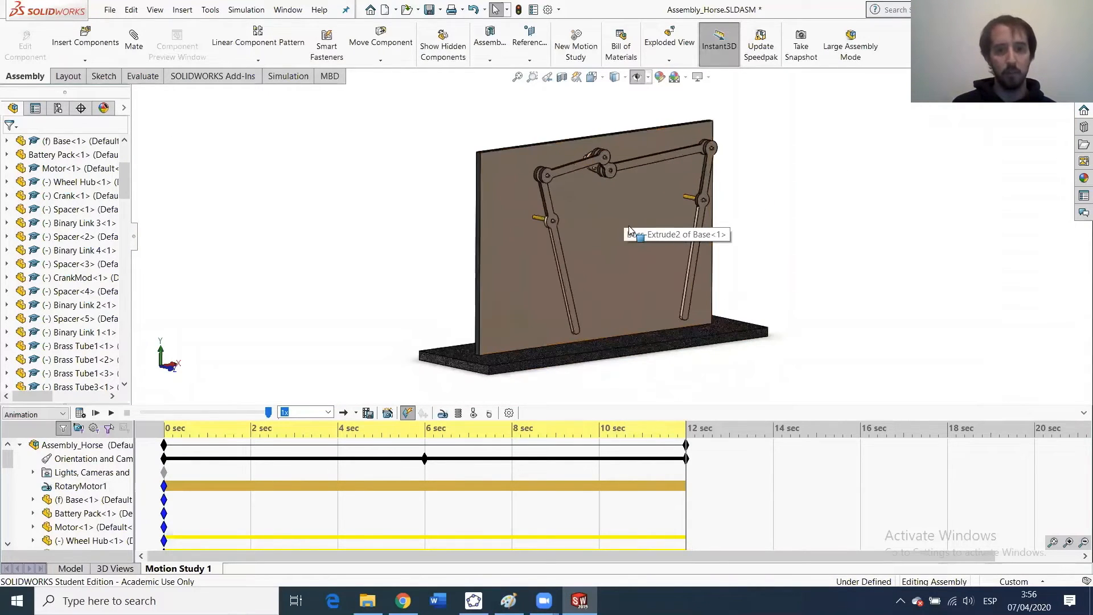
pyautogui.scroll(-1, 649, 273)
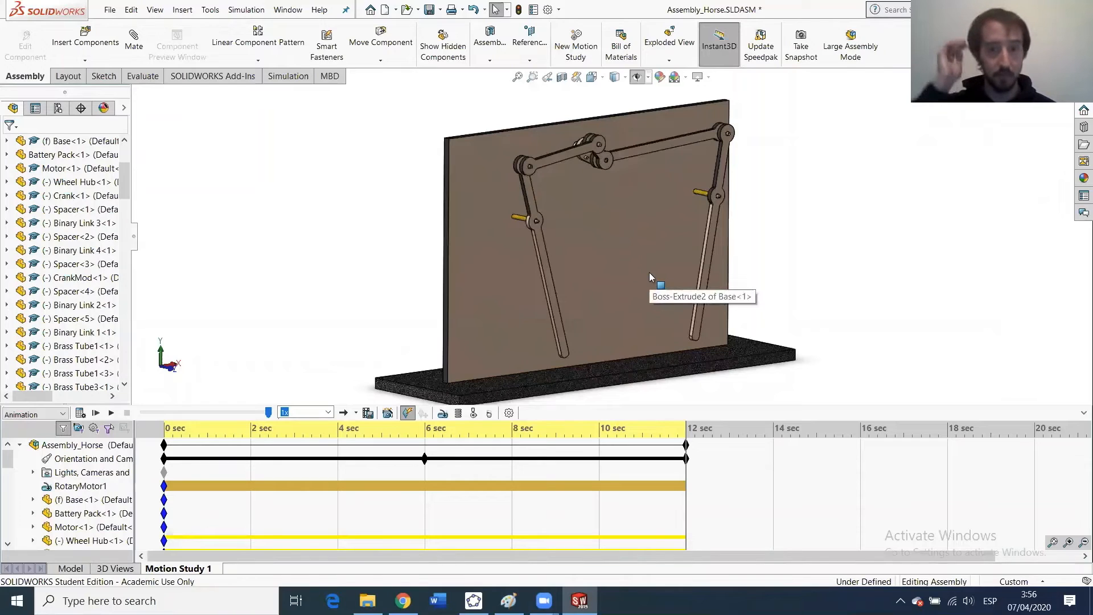
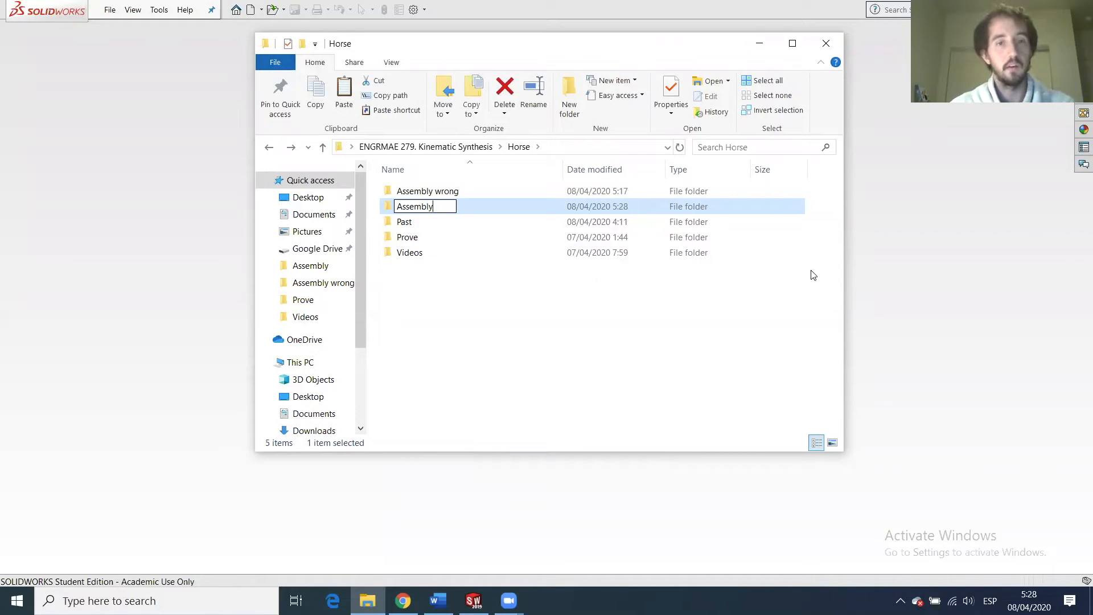
# Name the new folder inside Horse "Assembly" and paste the copied assembly files into it.
pyautogui.press('Return')
pyautogui.press('Return')
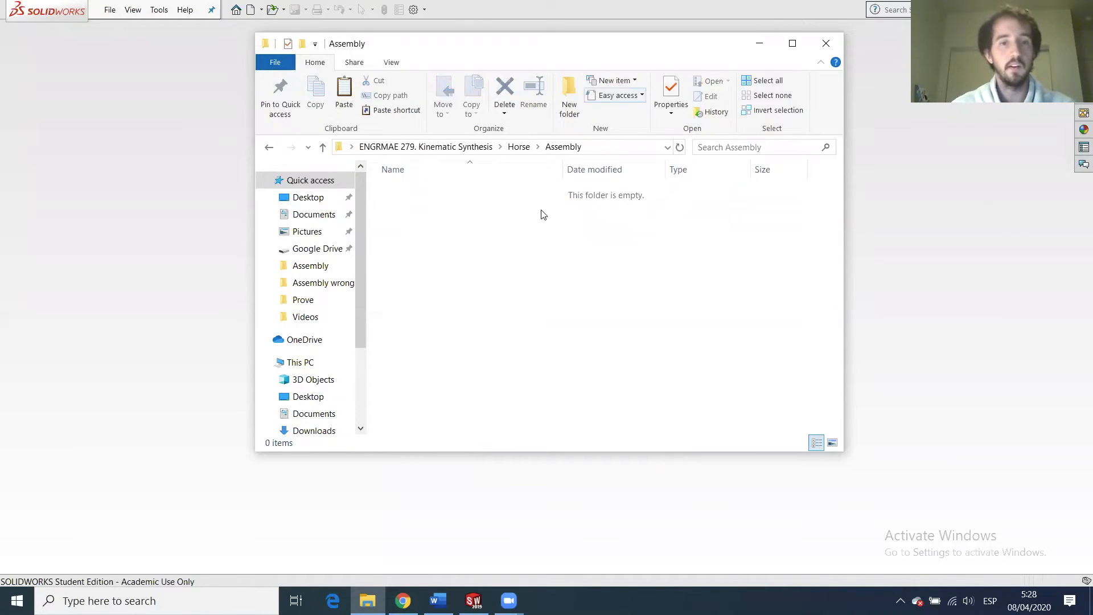
pyautogui.hotkey('ctrl', 'v')
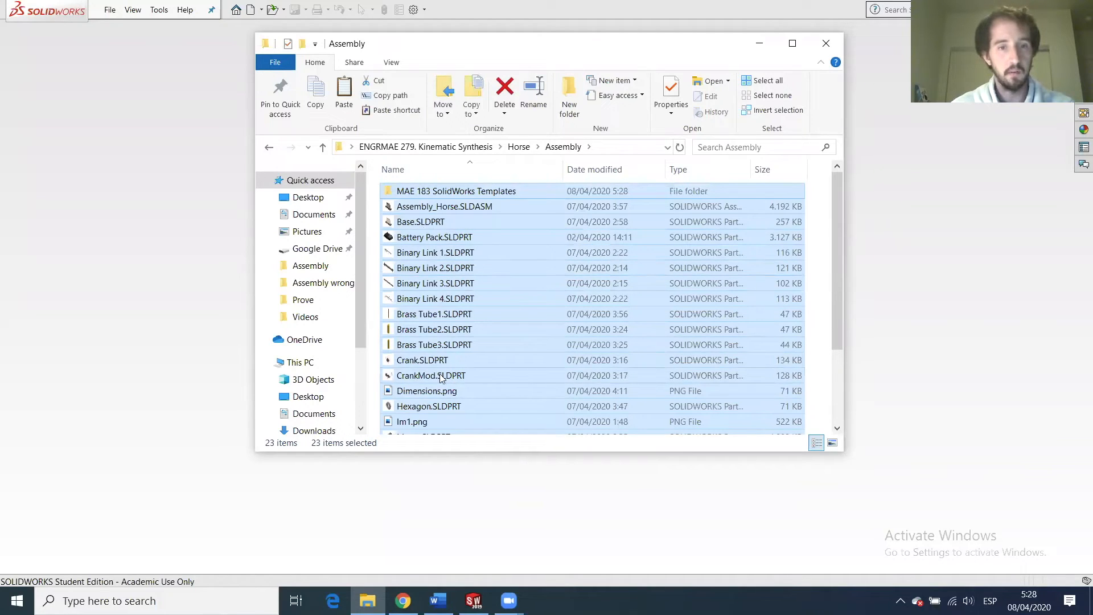
# Open Assembly_Horse.SLDASM from the new folder and inspect the screws and tubes at the crank and link joints.
pyautogui.doubleClick(457, 207)
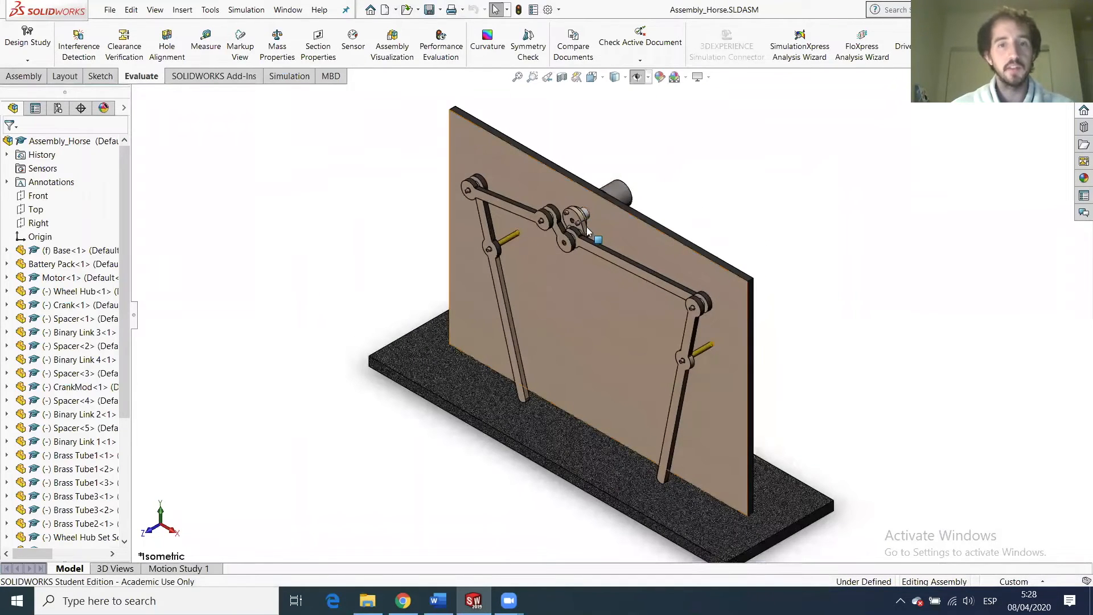
pyautogui.scroll(-8, 361, 307)
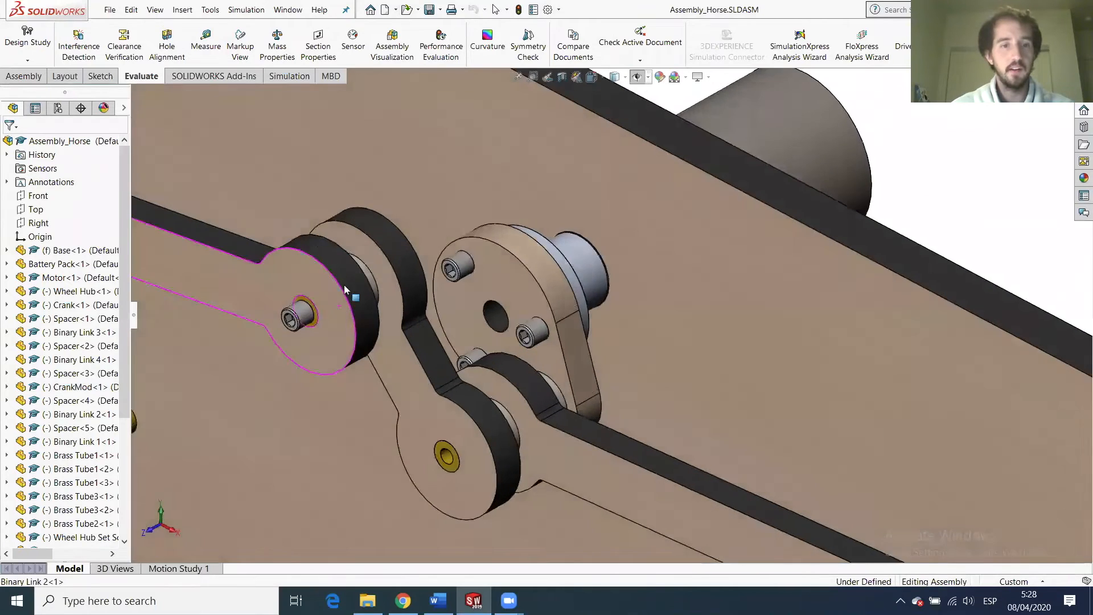
pyautogui.scroll(-3, 334, 328)
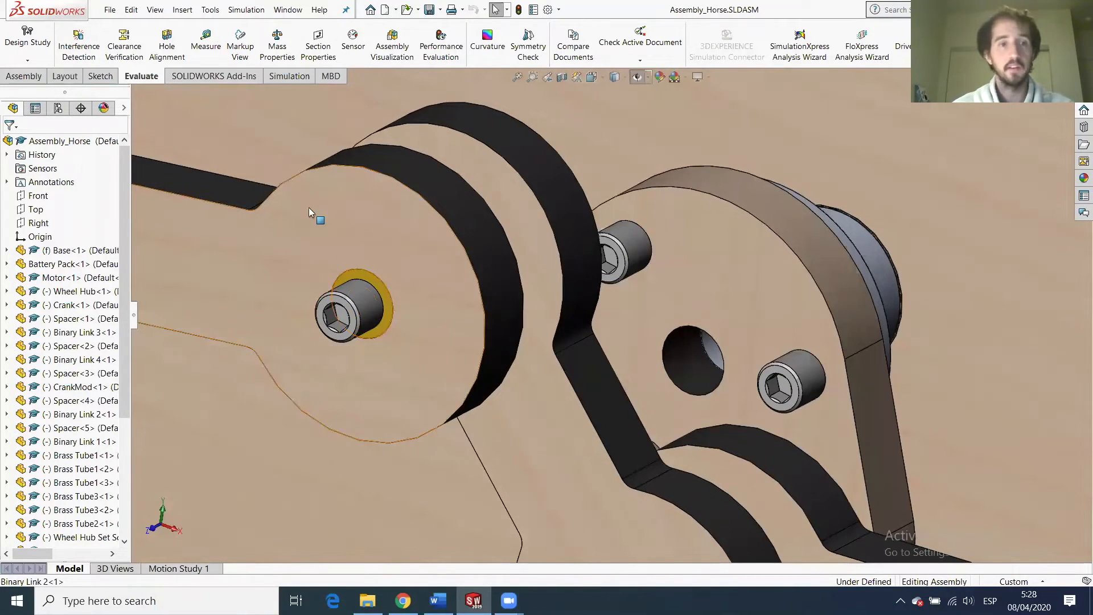
pyautogui.scroll(5, 365, 281)
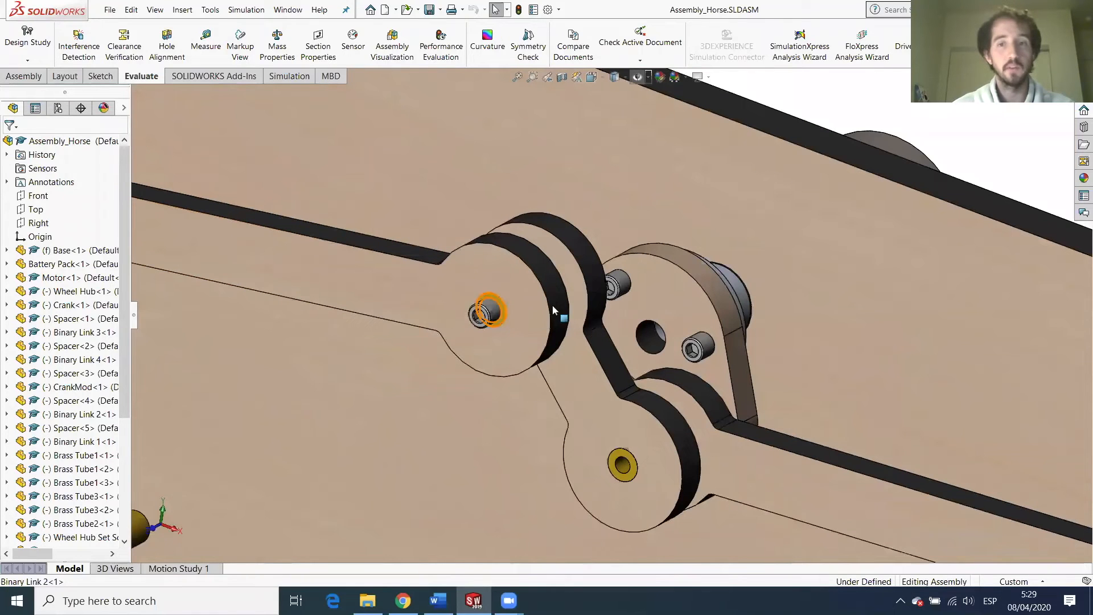
pyautogui.scroll(2, 552, 305)
pyautogui.scroll(-6, 553, 298)
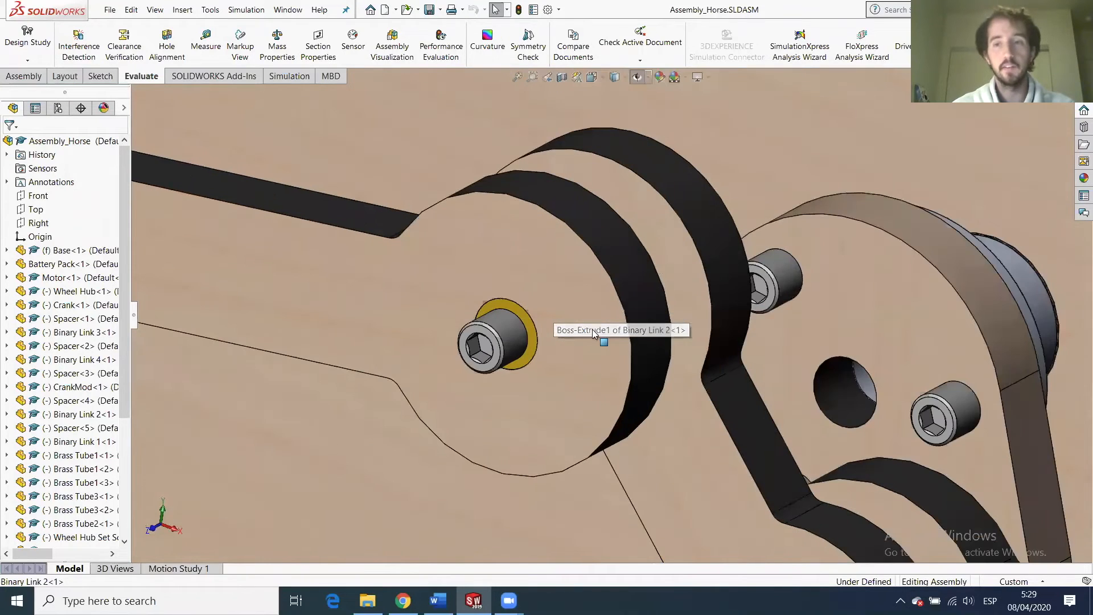
pyautogui.scroll(5, 593, 336)
pyautogui.scroll(-3, 694, 337)
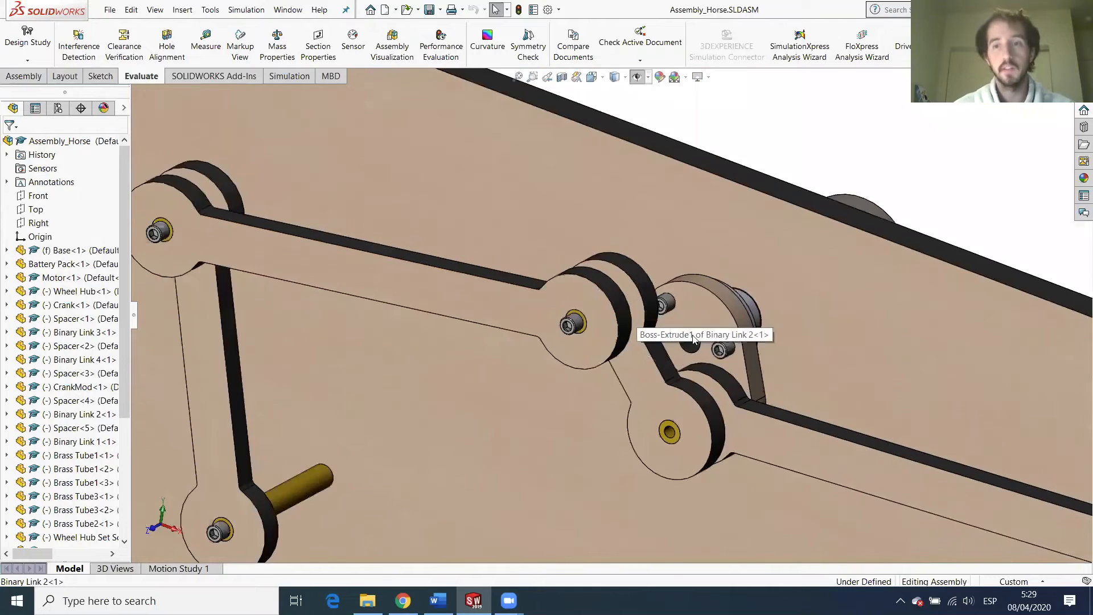
pyautogui.scroll(6, 693, 337)
pyautogui.scroll(-2, 702, 379)
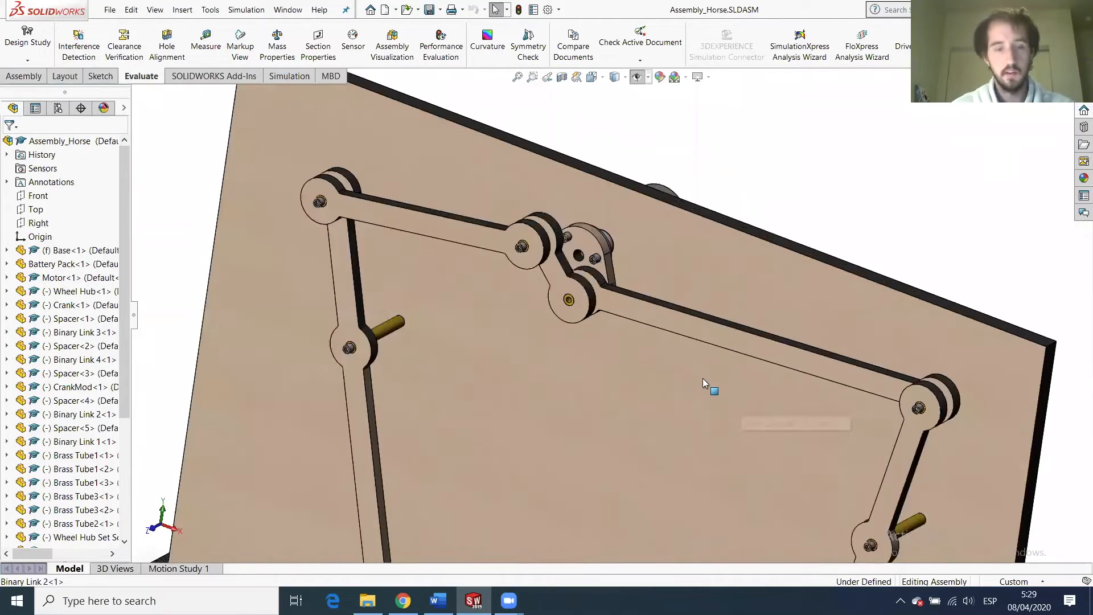
# Show the assembly from the front and turn the crank to check the linkage motion, inspecting the joints at an angle.
pyautogui.hotkey('ctrl', '1')
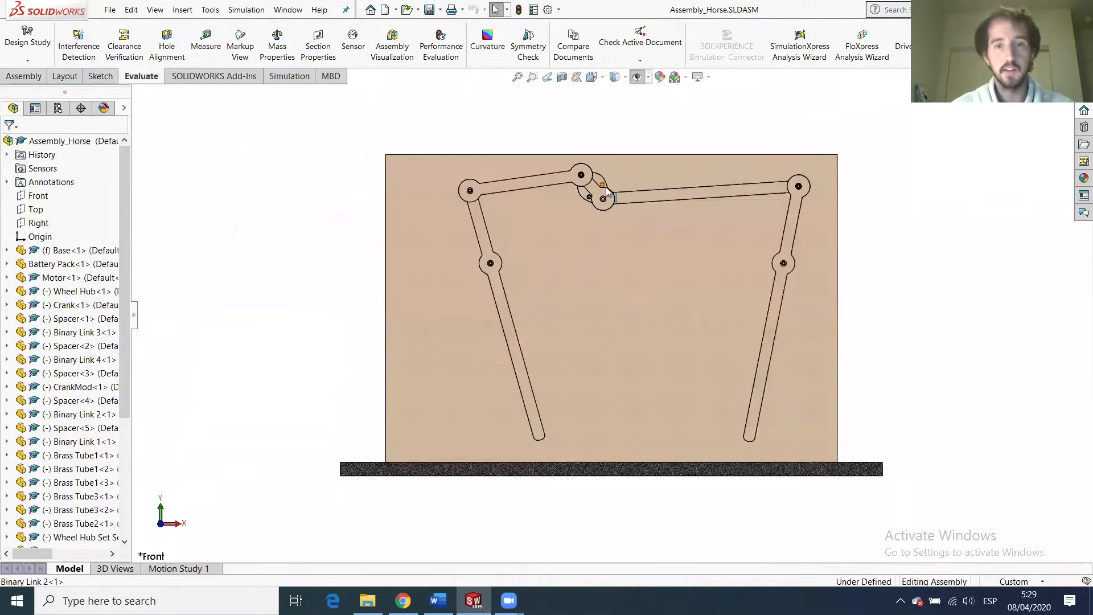
pyautogui.scroll(-3, 608, 193)
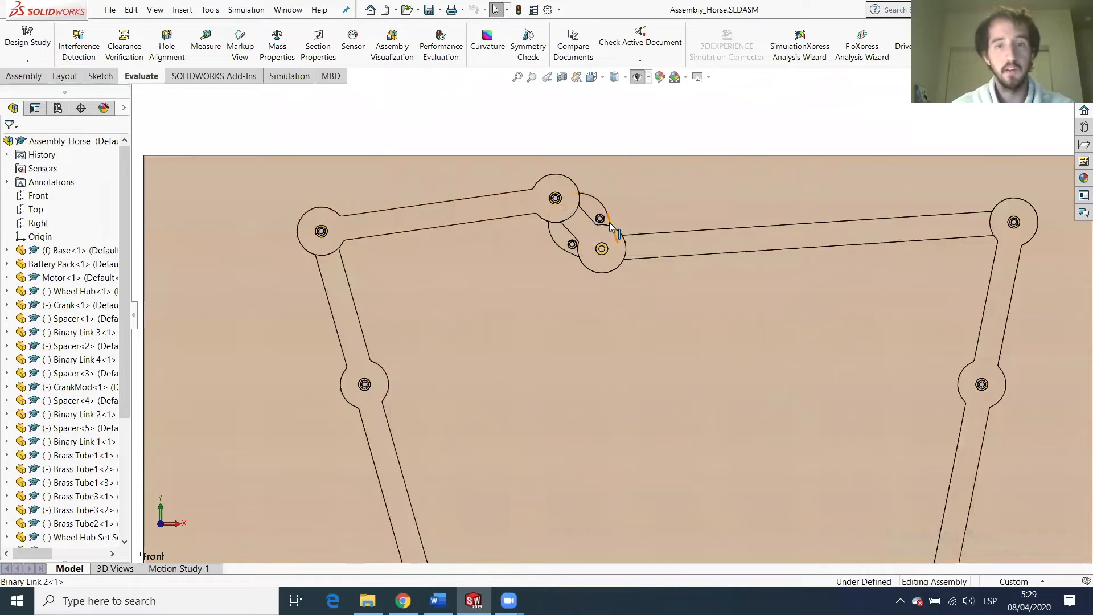
pyautogui.moveTo(609, 222); pyautogui.dragTo(691, 292)
pyautogui.scroll(2, 688, 308)
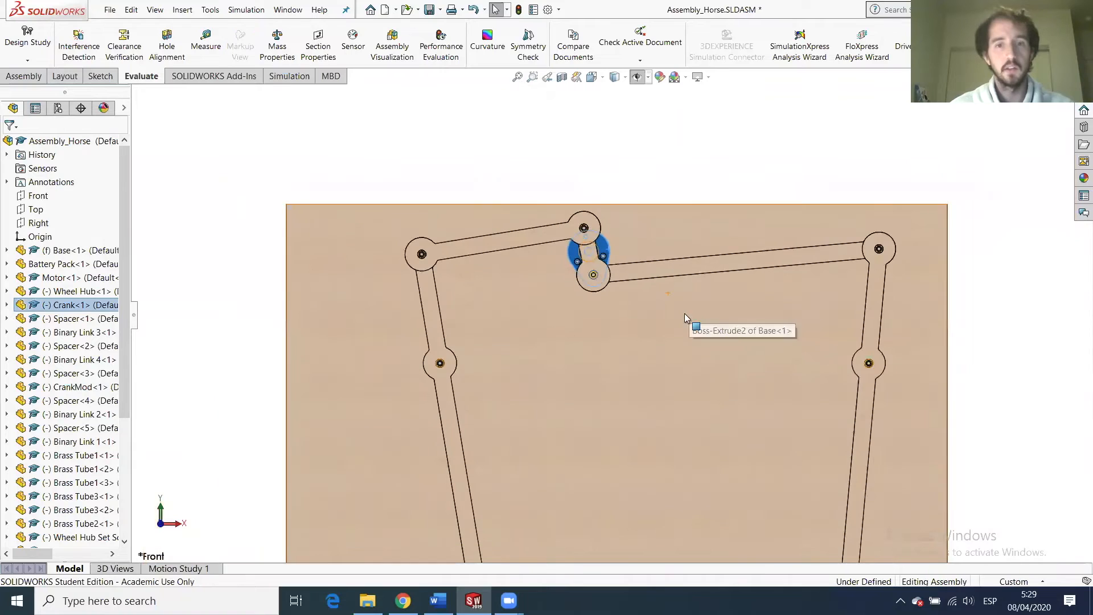
pyautogui.click(576, 179)
pyautogui.scroll(3, 637, 316)
pyautogui.moveTo(627, 329); pyautogui.dragTo(573, 330, button='middle')
pyautogui.scroll(-5, 588, 314)
pyautogui.scroll(-1, 590, 319)
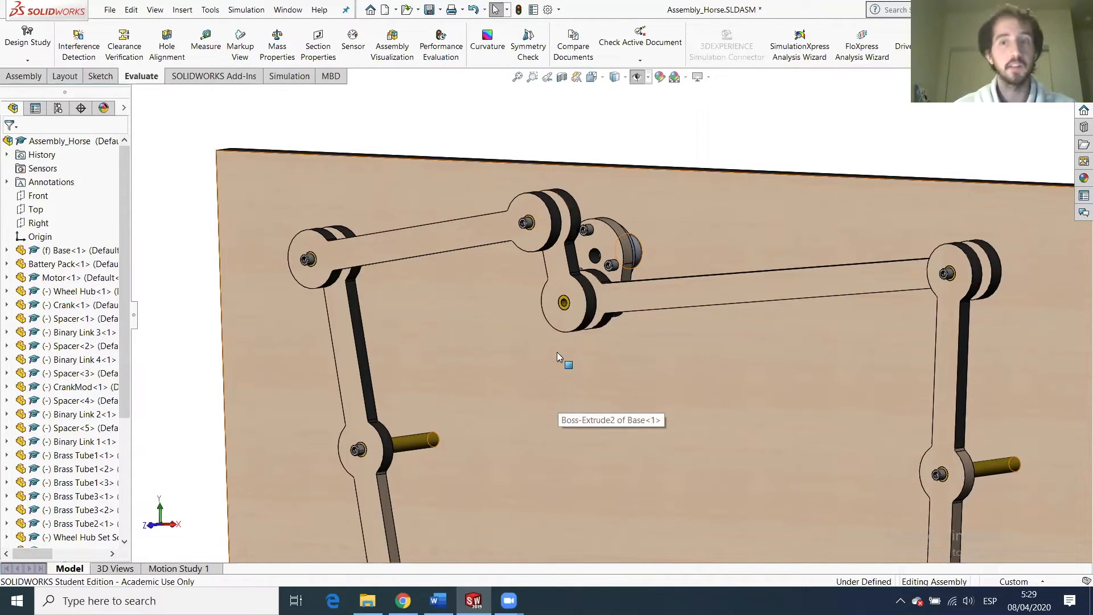
# Switch to the Word document and review the checklist of assembly changes, especially the first item on eliminating parts.
pyautogui.moveTo(438, 601)
pyautogui.click(460, 551)
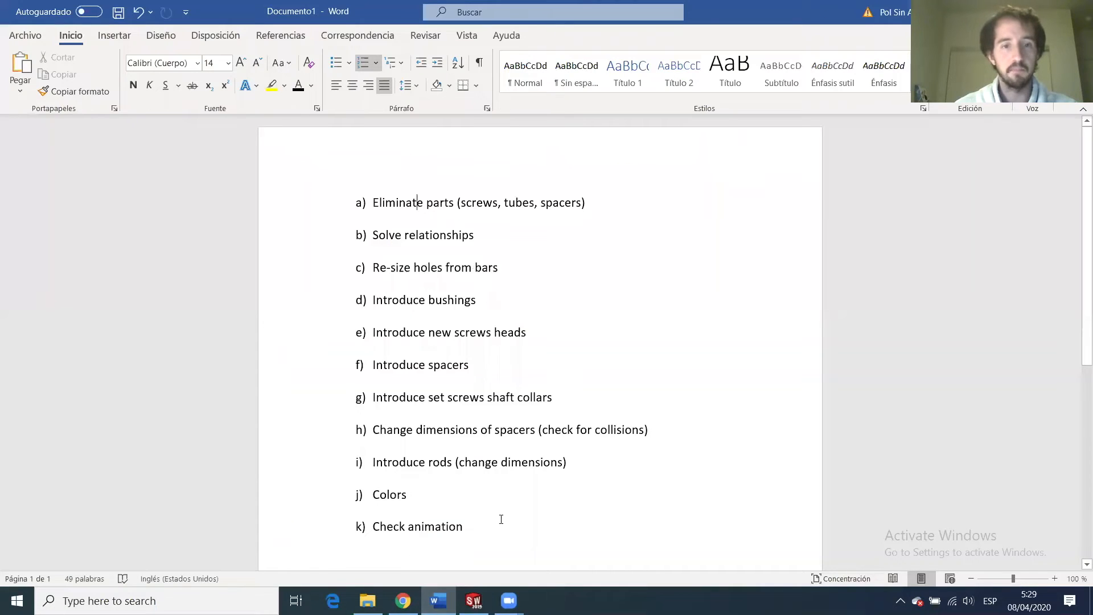
pyautogui.moveTo(371, 199); pyautogui.dragTo(520, 473)
pyautogui.click(520, 471)
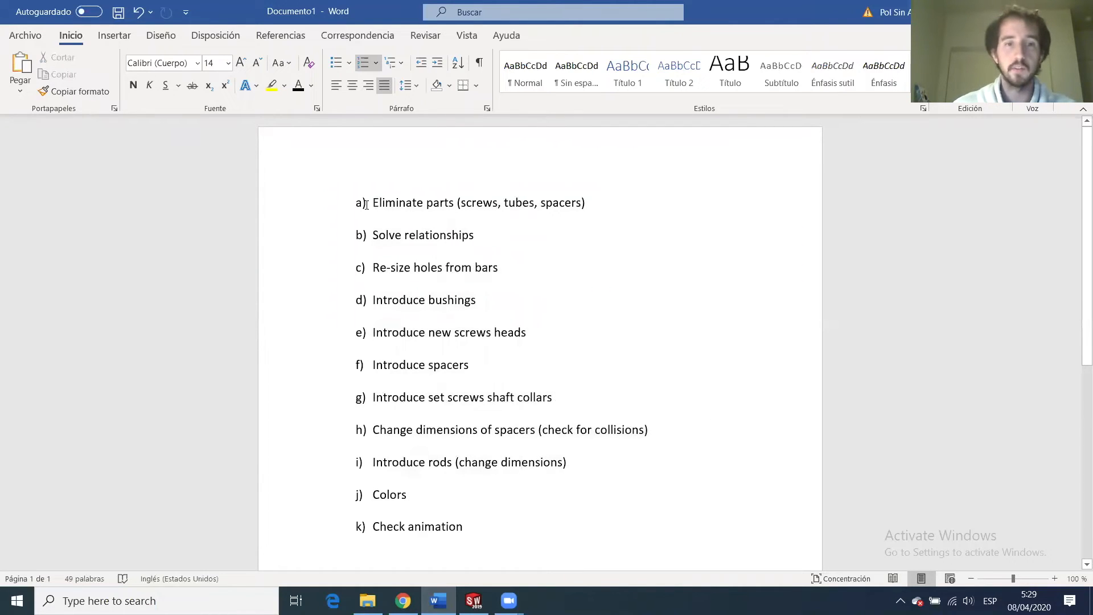
pyautogui.moveTo(398, 200); pyautogui.dragTo(571, 207)
pyautogui.click(572, 204)
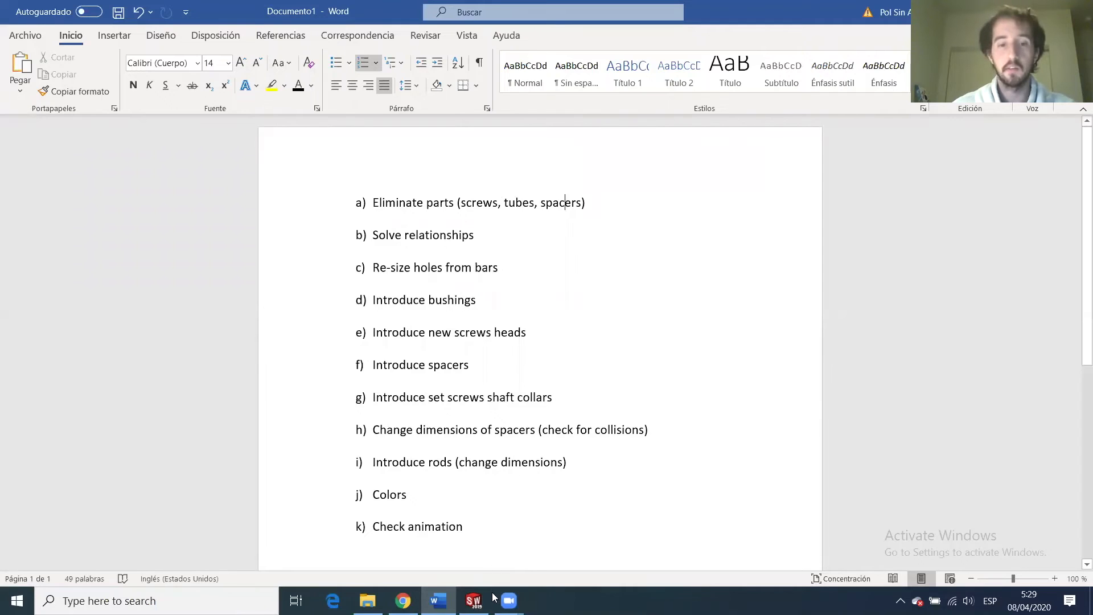
# Switch to SOLIDWORKS and delete the long brass tube at the left leg's knee joint, Brass Tube3<1>, with its mates.
pyautogui.click(473, 600)
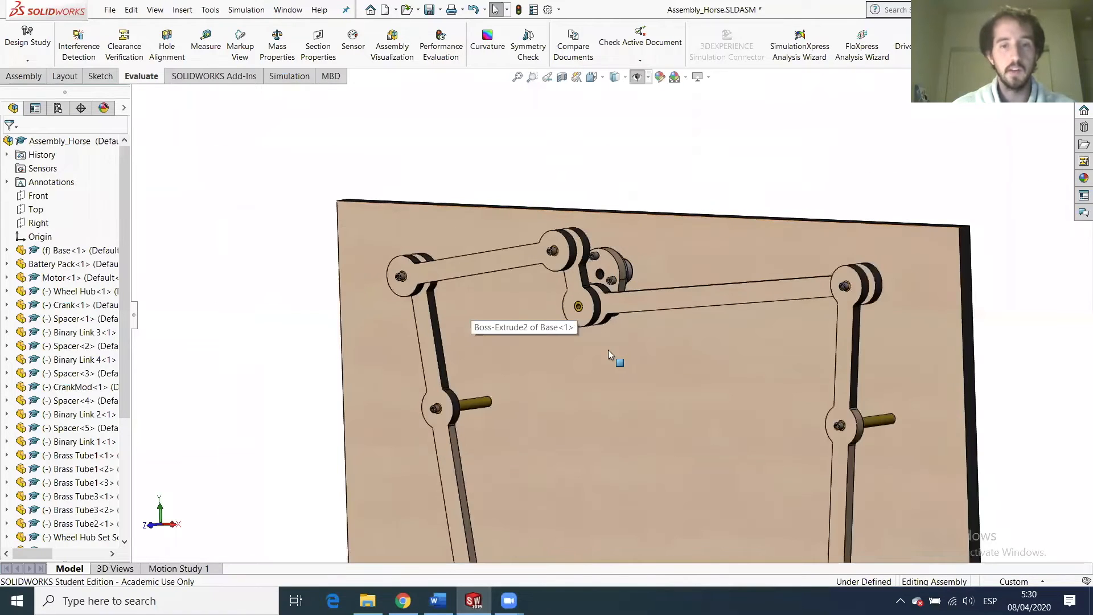
pyautogui.scroll(-3, 509, 414)
pyautogui.click(461, 383)
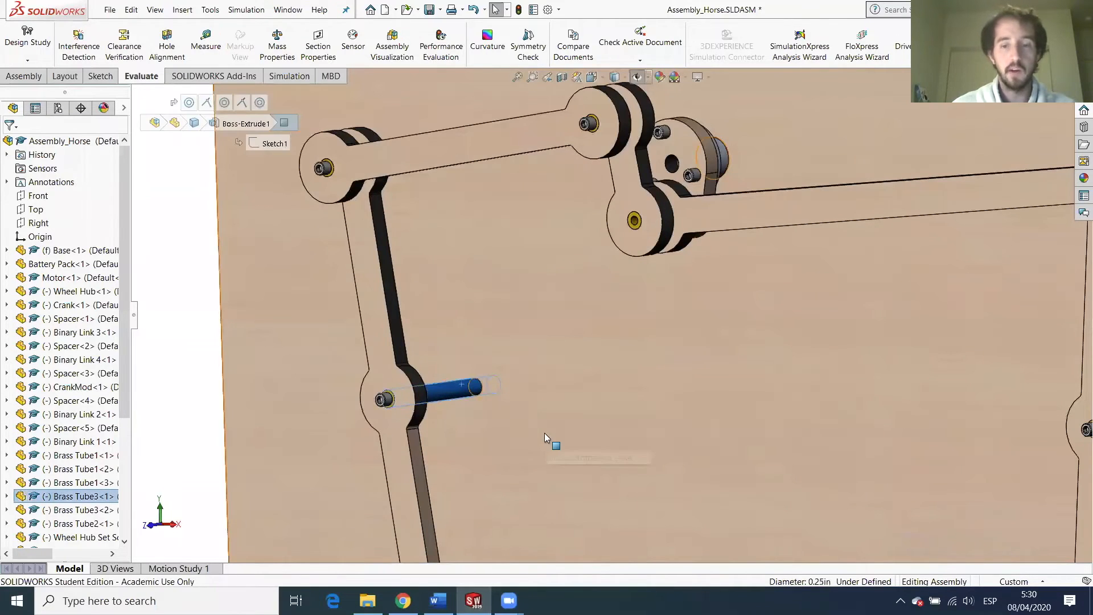
pyautogui.press('Delete')
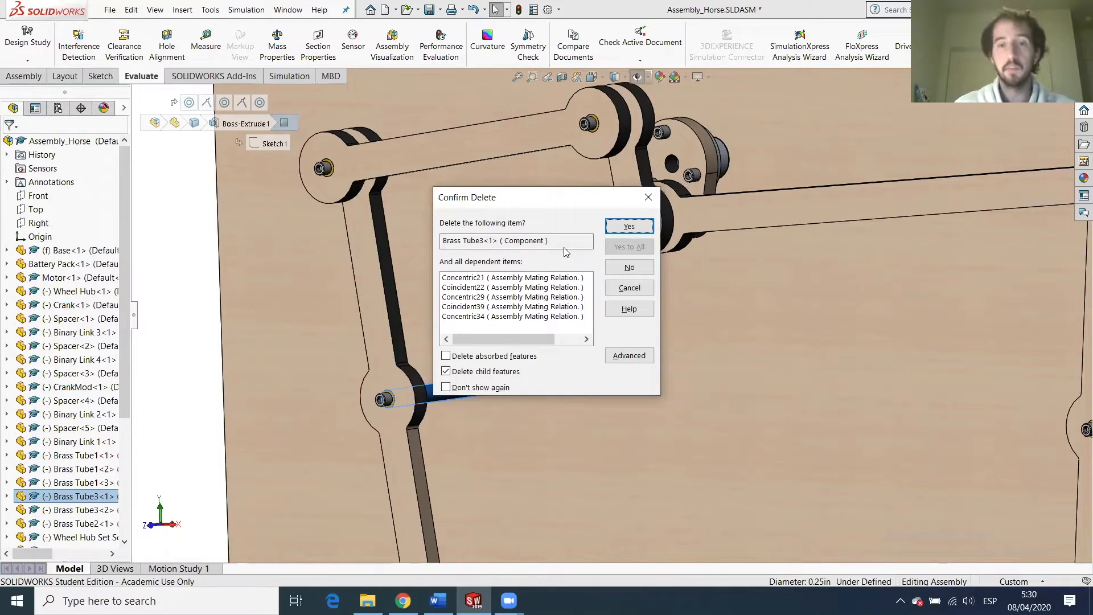
pyautogui.click(629, 226)
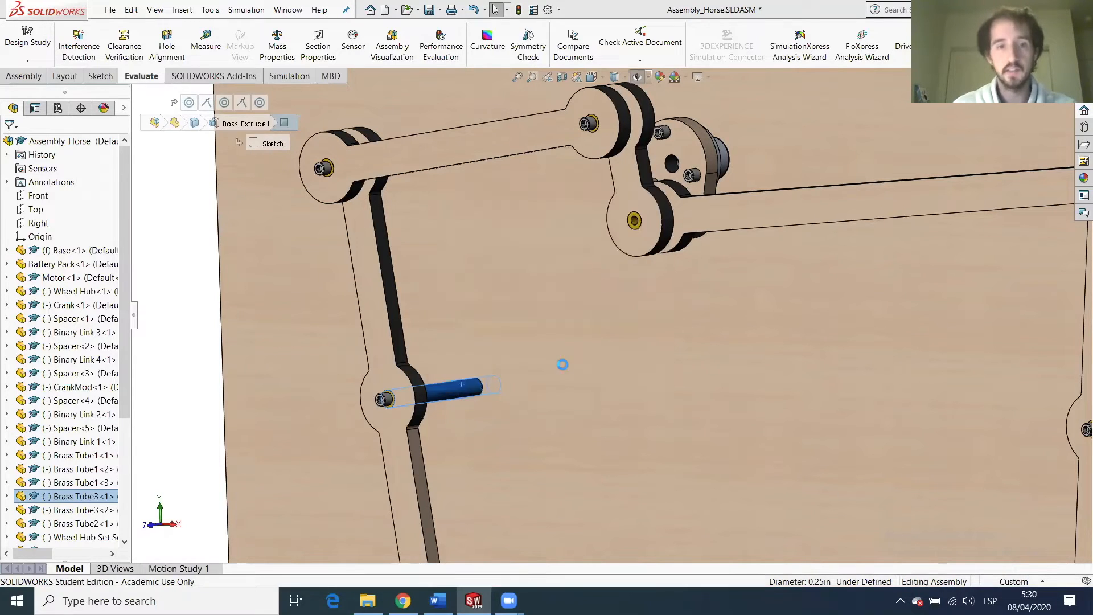
# Delete the remaining brass tubes, Brass Tube1<1> to Brass Tube1<3>, Brass Tube3<2> and Brass Tube2<1>, together with their dependent mates.
pyautogui.scroll(3, 623, 268)
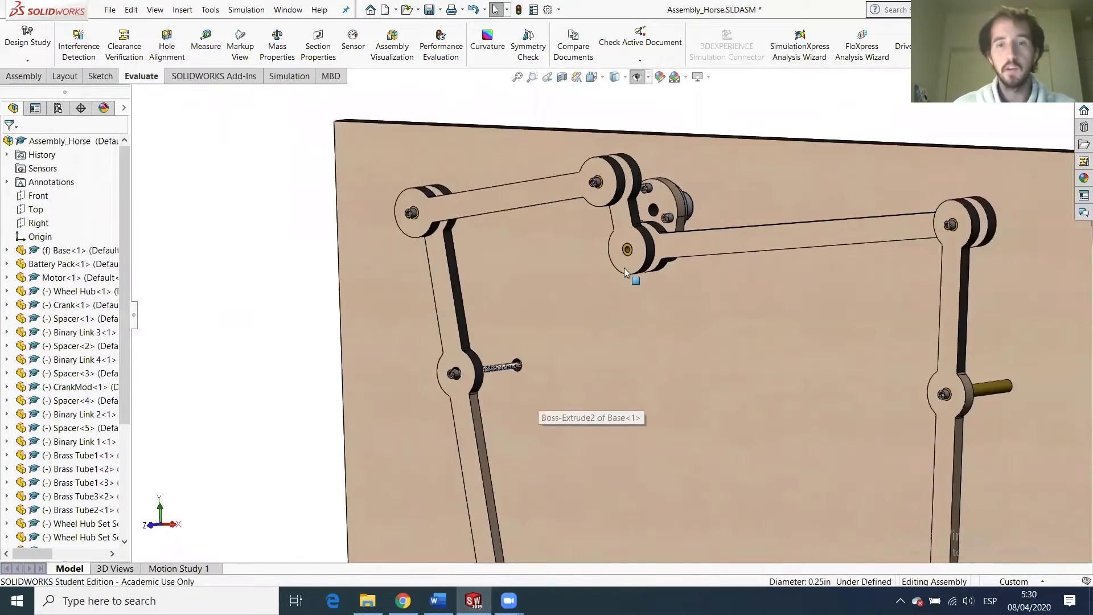
pyautogui.scroll(-2, 636, 267)
pyautogui.moveTo(637, 266)
pyautogui.mouseDown(button='middle')
pyautogui.moveTo(626, 288)
pyautogui.moveTo(648, 277)
pyautogui.mouseUp(button='middle')
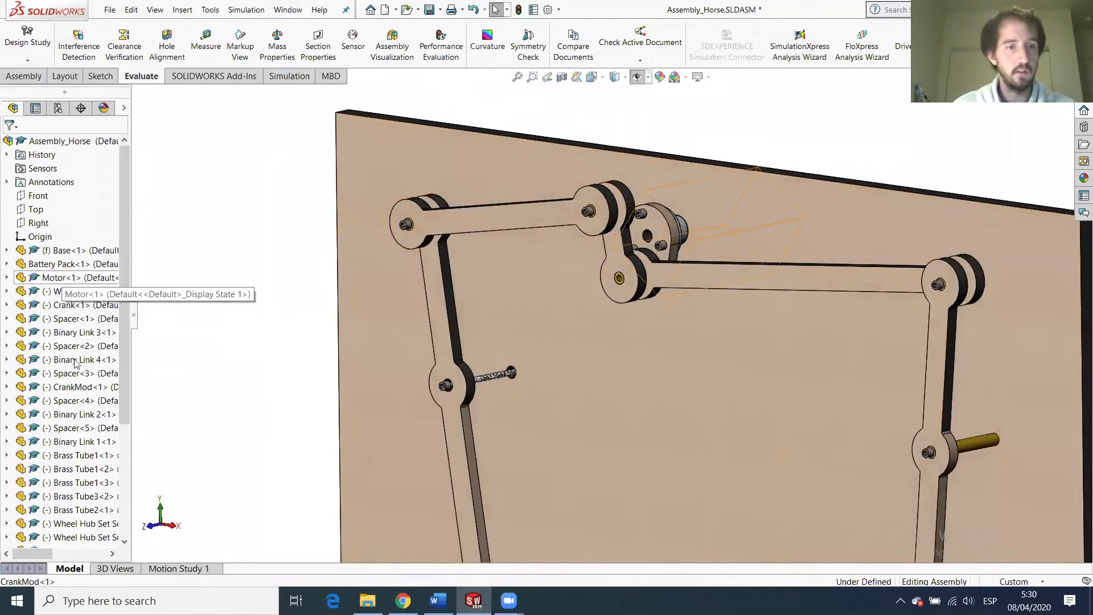
pyautogui.scroll(-4, 61, 301)
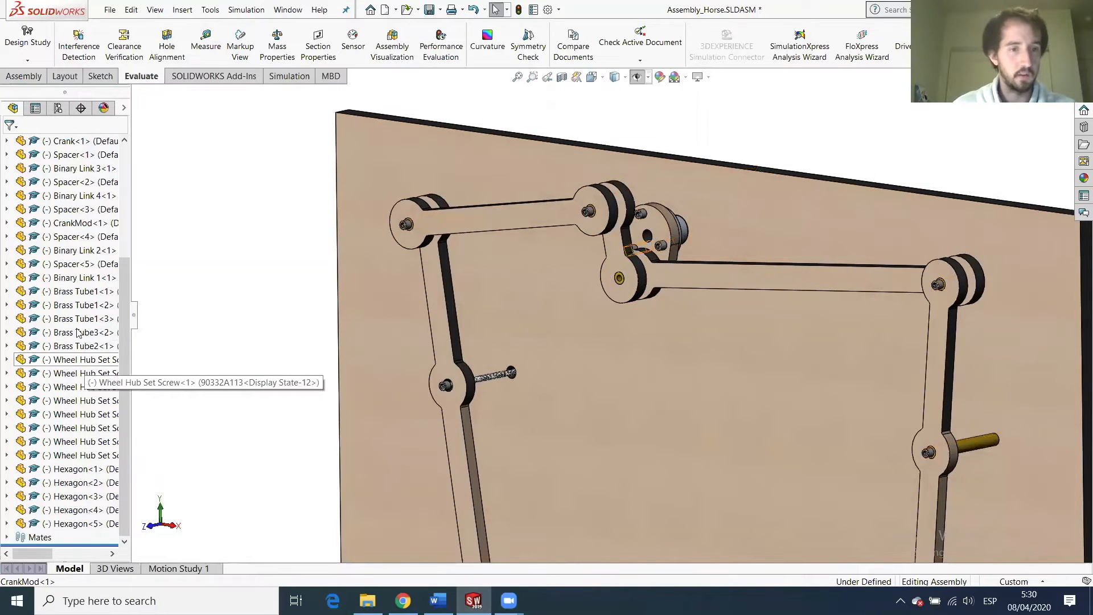
pyautogui.click(78, 291)
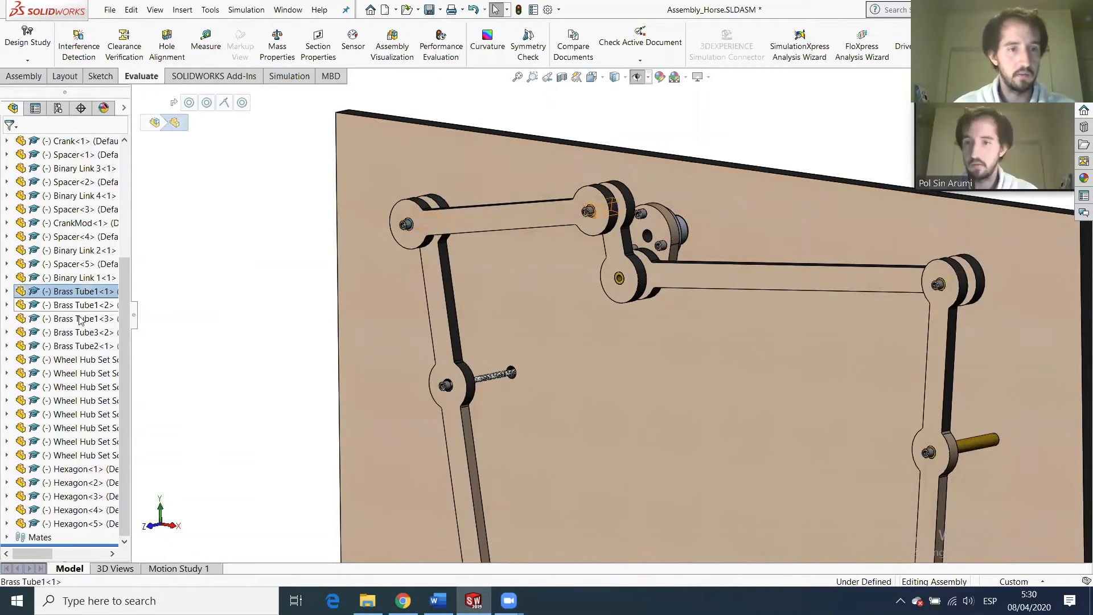
pyautogui.keyDown('shift'); pyautogui.click(78, 318); pyautogui.keyUp('shift')
pyautogui.keyDown('shift'); pyautogui.click(78, 346); pyautogui.keyUp('shift')
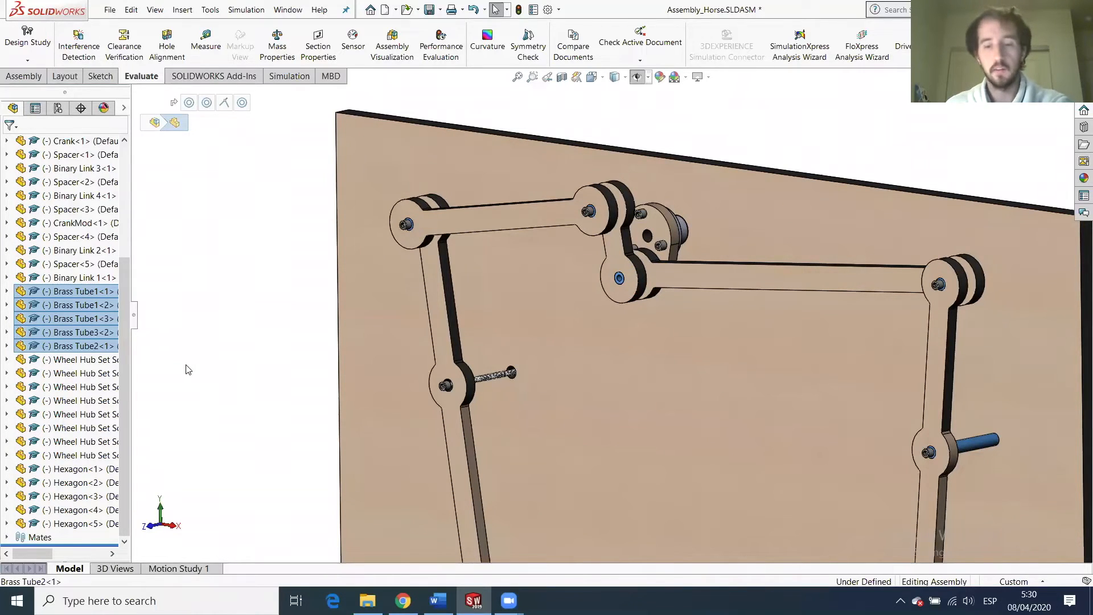
pyautogui.press('Delete')
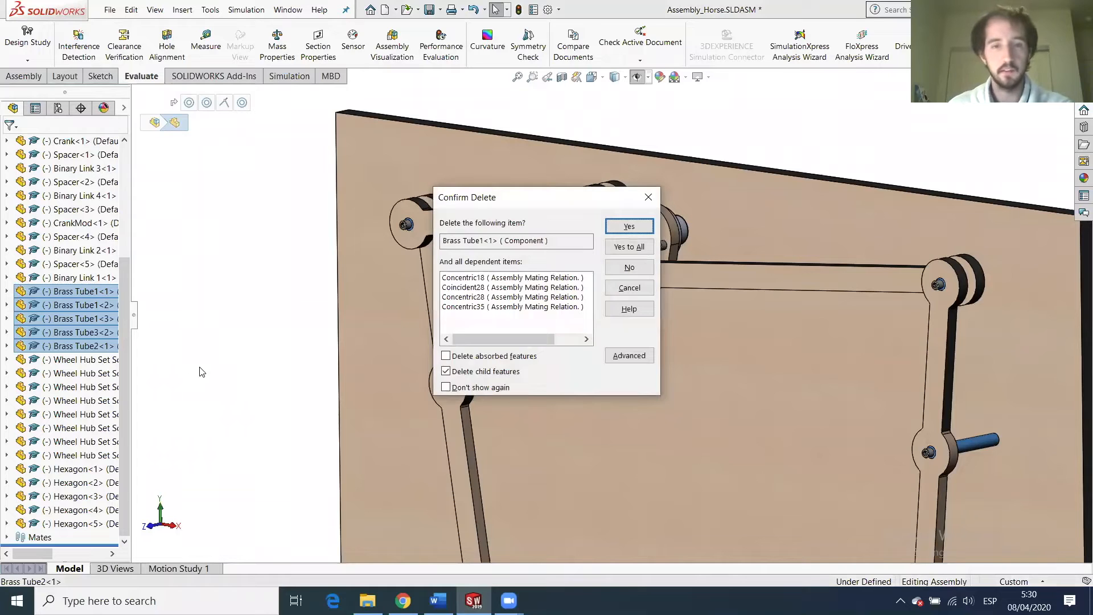
pyautogui.press('Return')
pyautogui.press('Return')
pyautogui.press('Return')
pyautogui.press('Return')
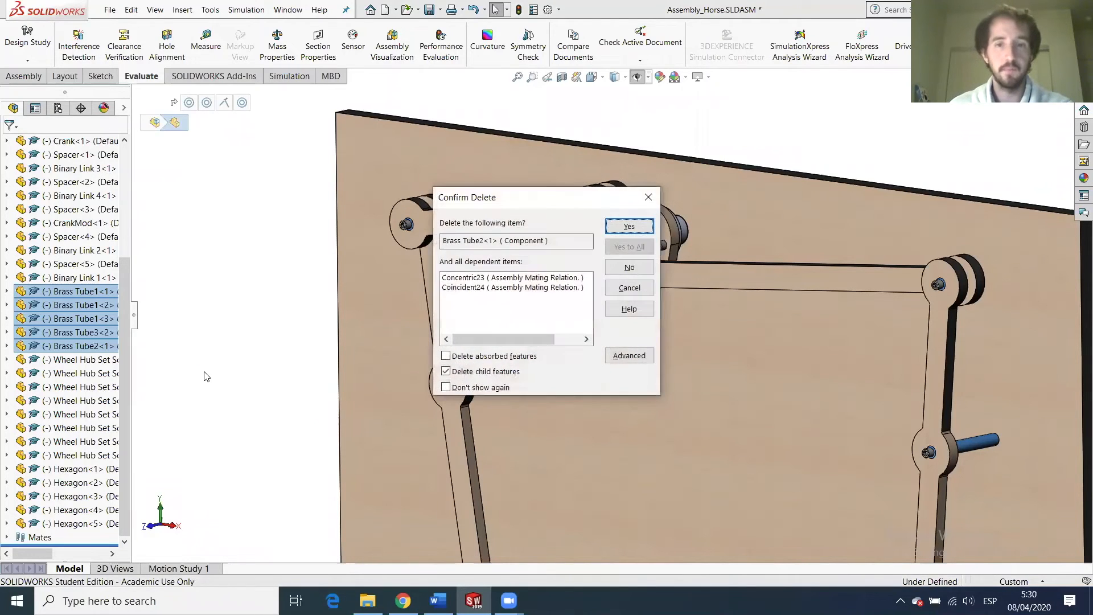
pyautogui.press('Return')
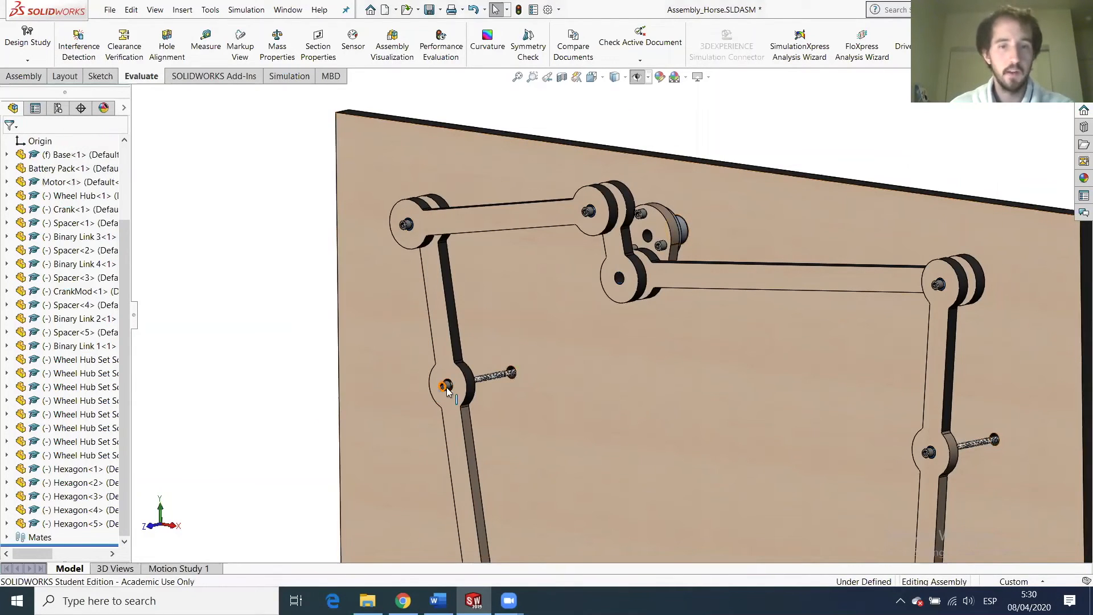
# Examine the set screws at the link joints and on the wheel hub to identify which component entries they correspond to.
pyautogui.scroll(-3, 457, 382)
pyautogui.click(459, 393)
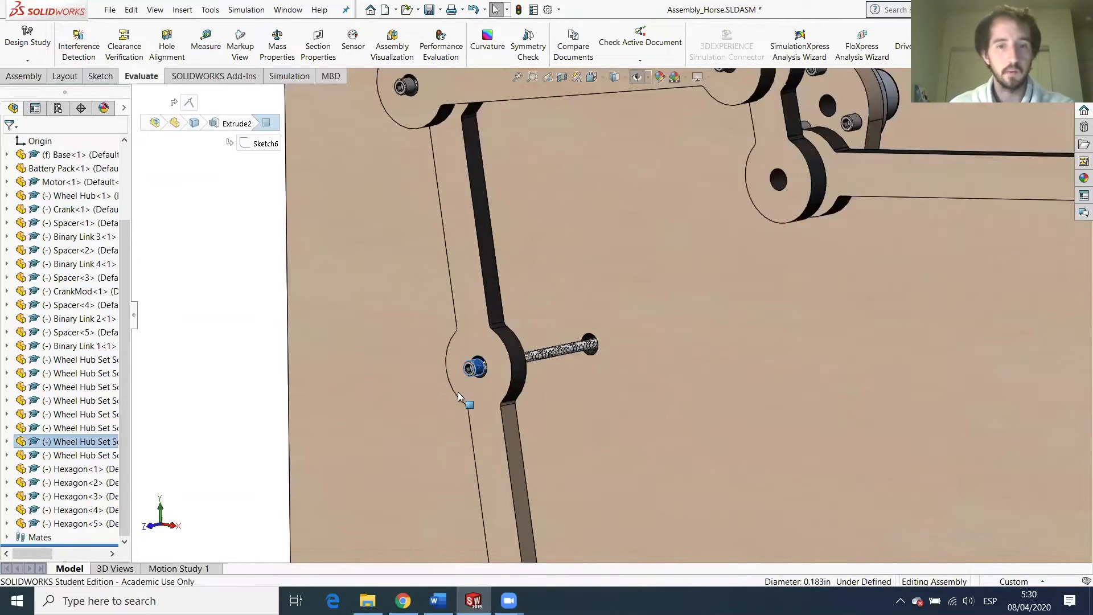
pyautogui.scroll(5, 459, 392)
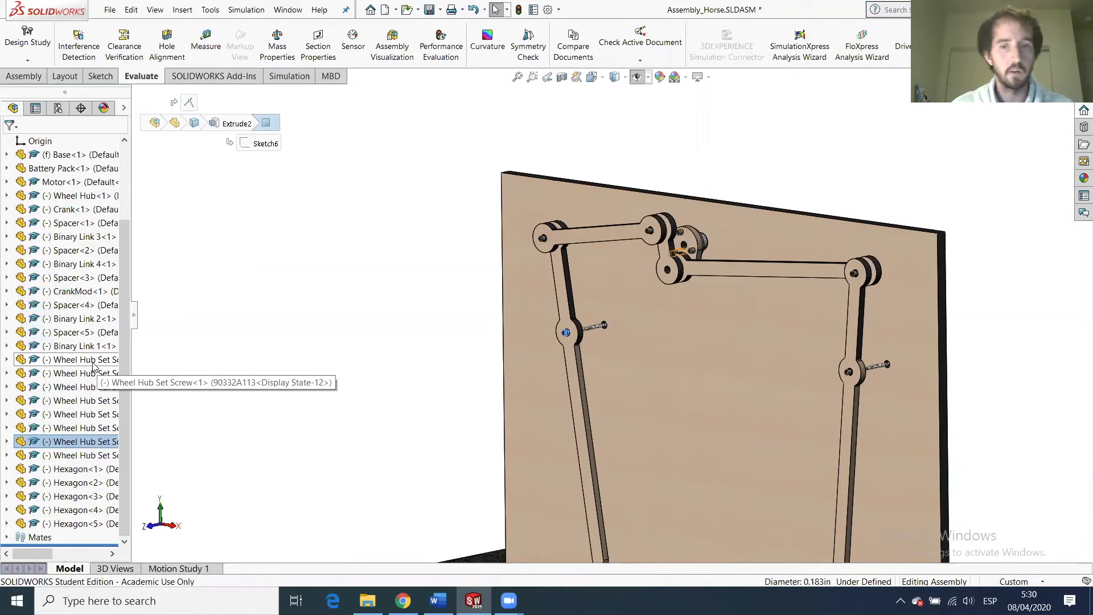
pyautogui.scroll(-3, 740, 204)
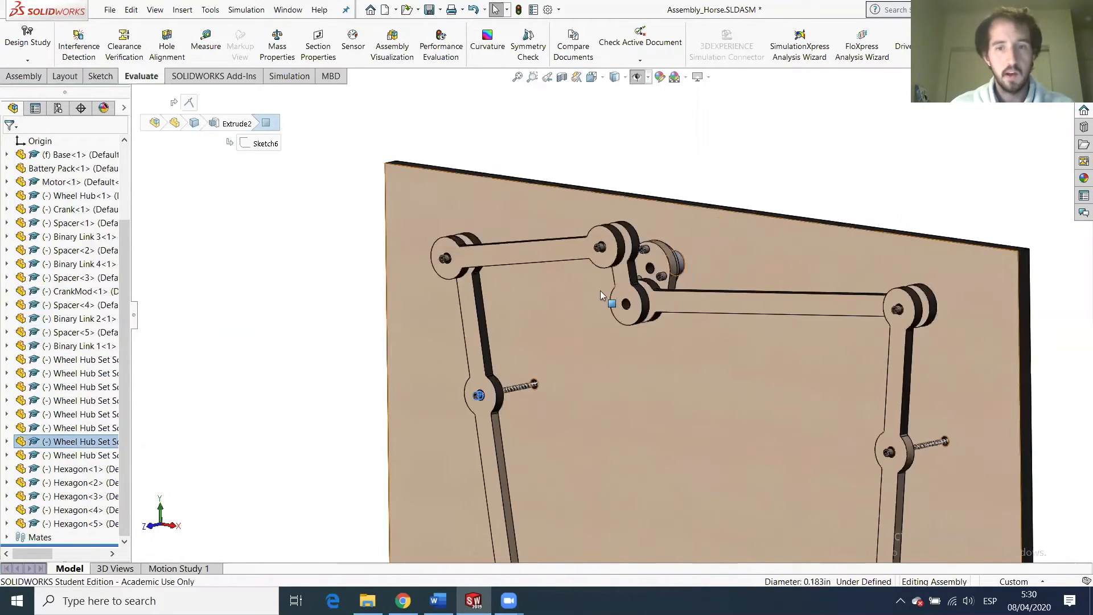
pyautogui.scroll(-5, 600, 290)
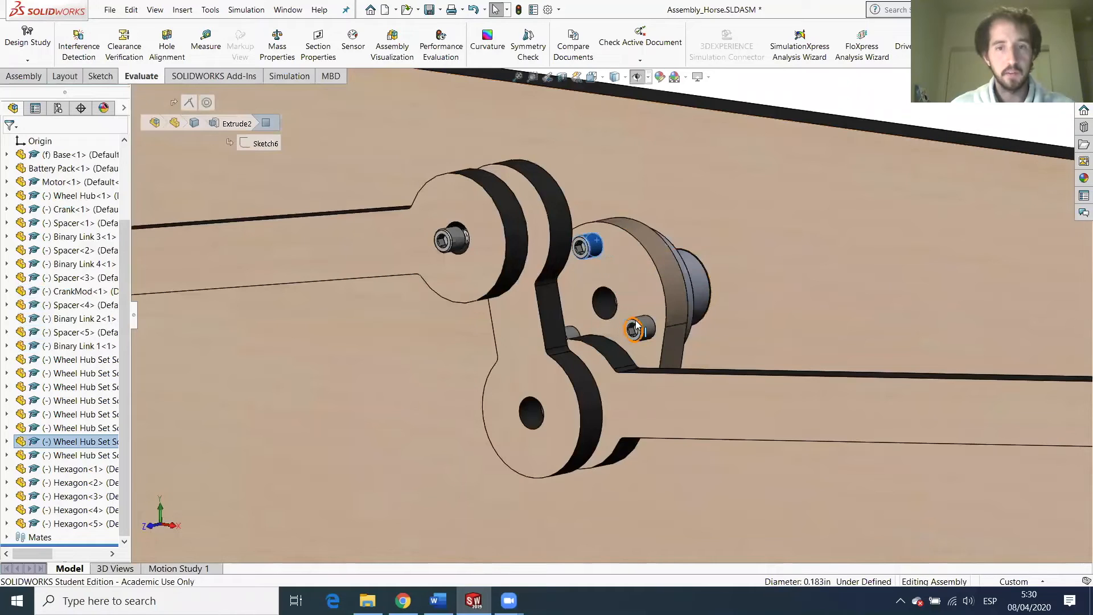
pyautogui.click(569, 337)
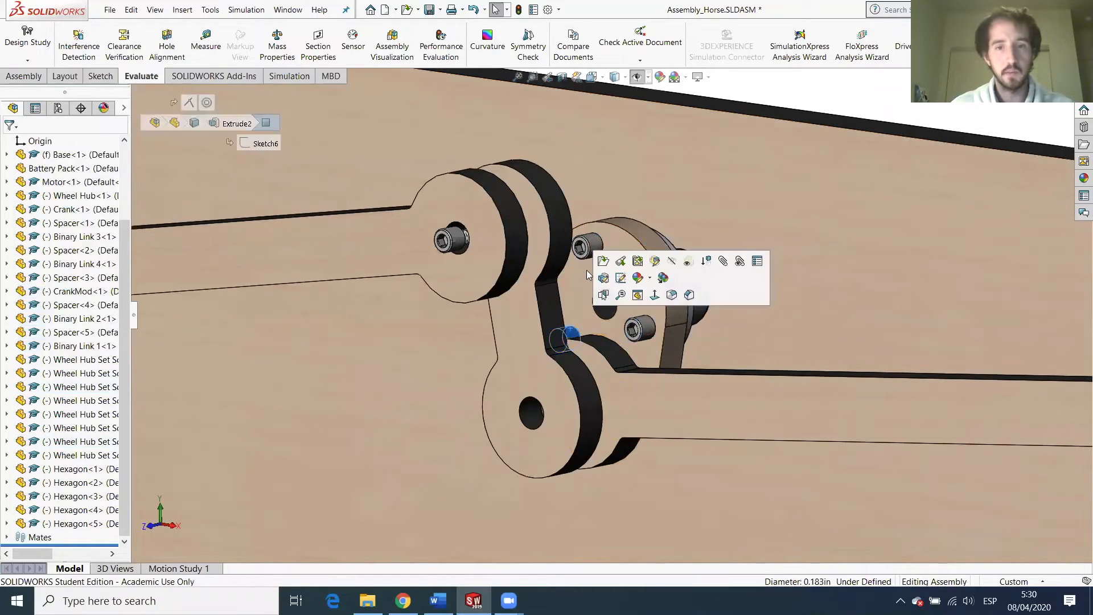
pyautogui.scroll(2, 497, 345)
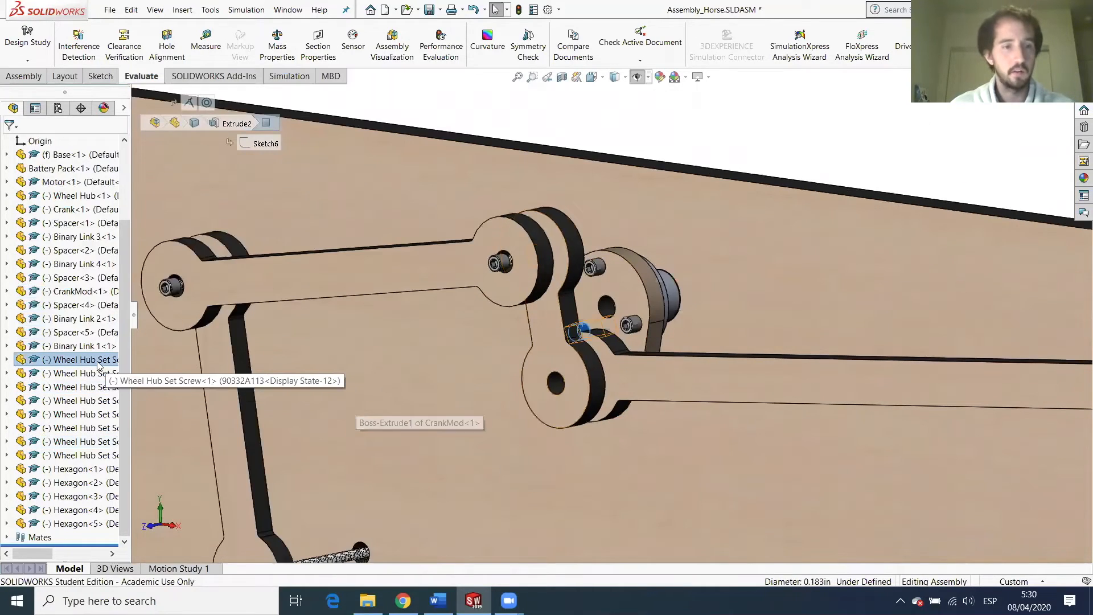
pyautogui.click(85, 374)
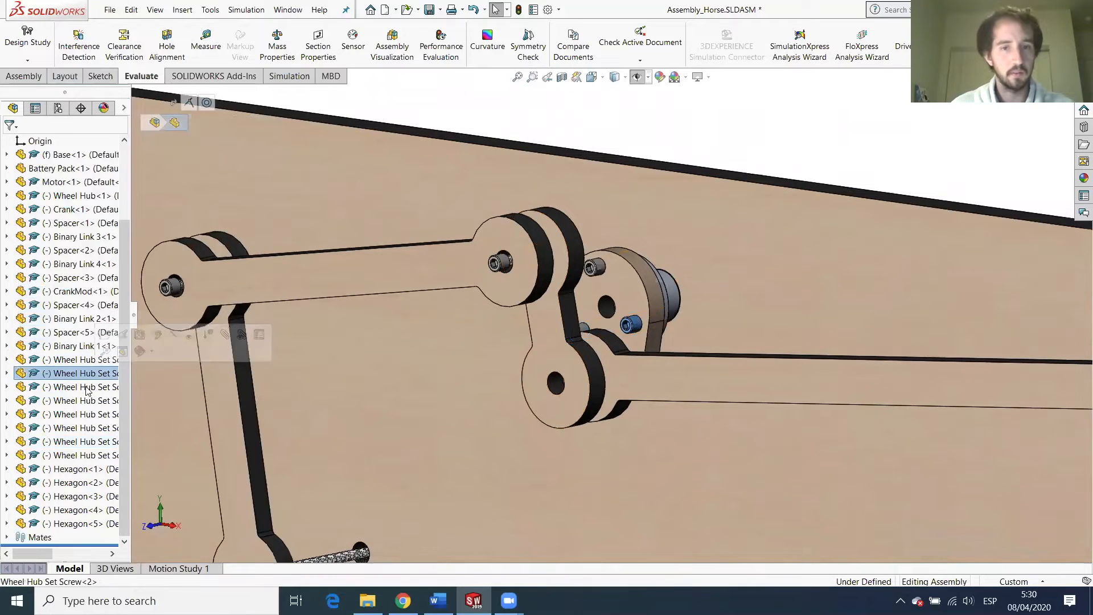
pyautogui.click(86, 389)
# Delete the five set screws at the link joints and leg pivots, Wheel Hub Set Screw1<1> through Wheel Hub Set Screw2<2>, with their dependent mates.
pyautogui.click(78, 406)
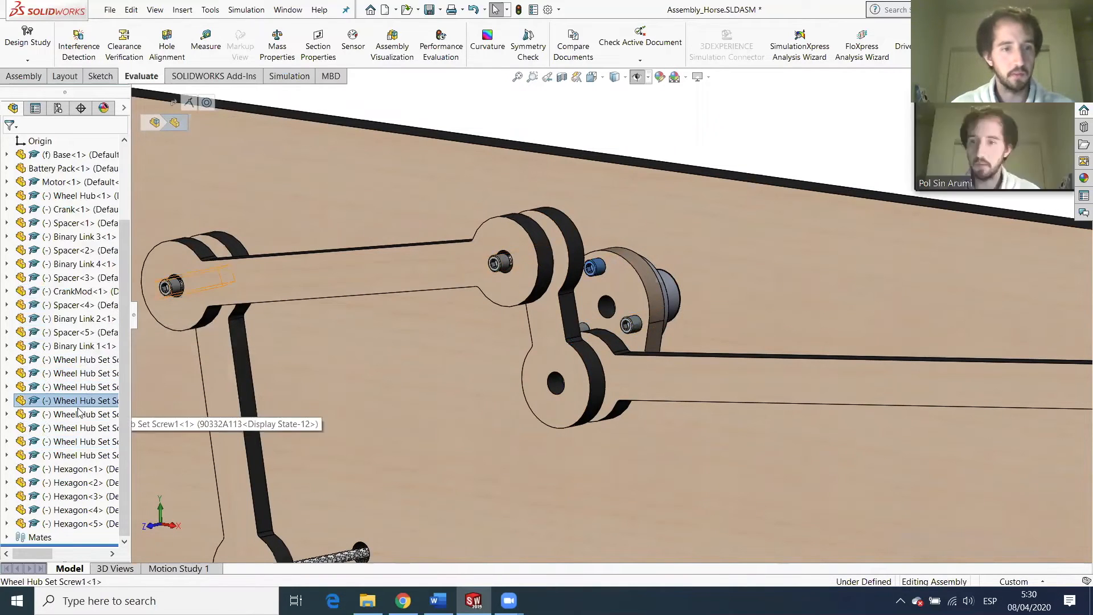
pyautogui.keyDown('ctrl'); pyautogui.click(79, 415); pyautogui.keyUp('ctrl')
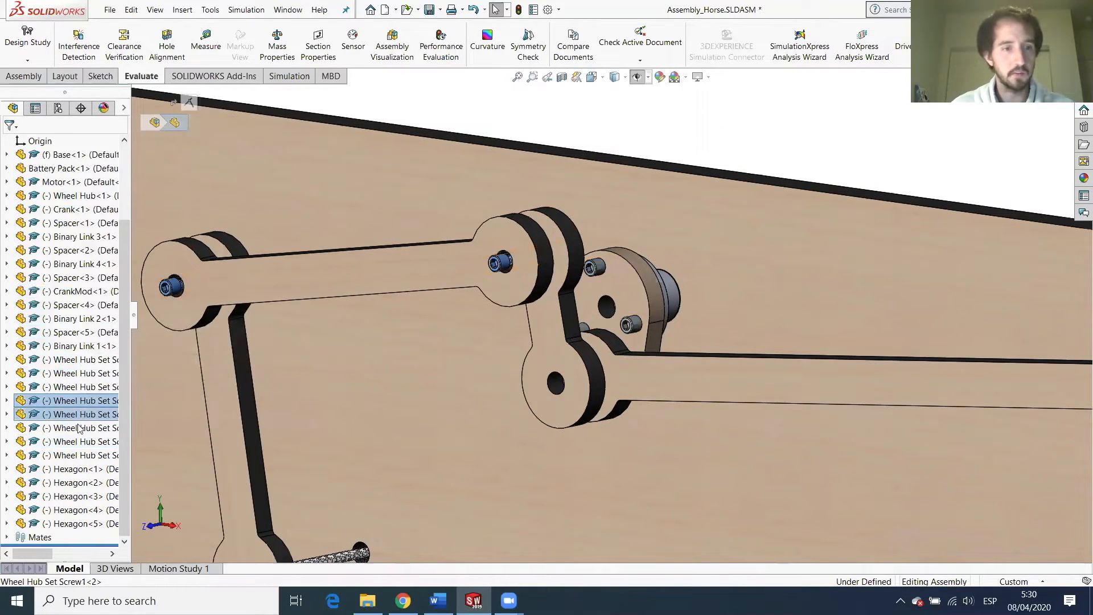
pyautogui.keyDown('shift'); pyautogui.click(64, 455); pyautogui.keyUp('shift')
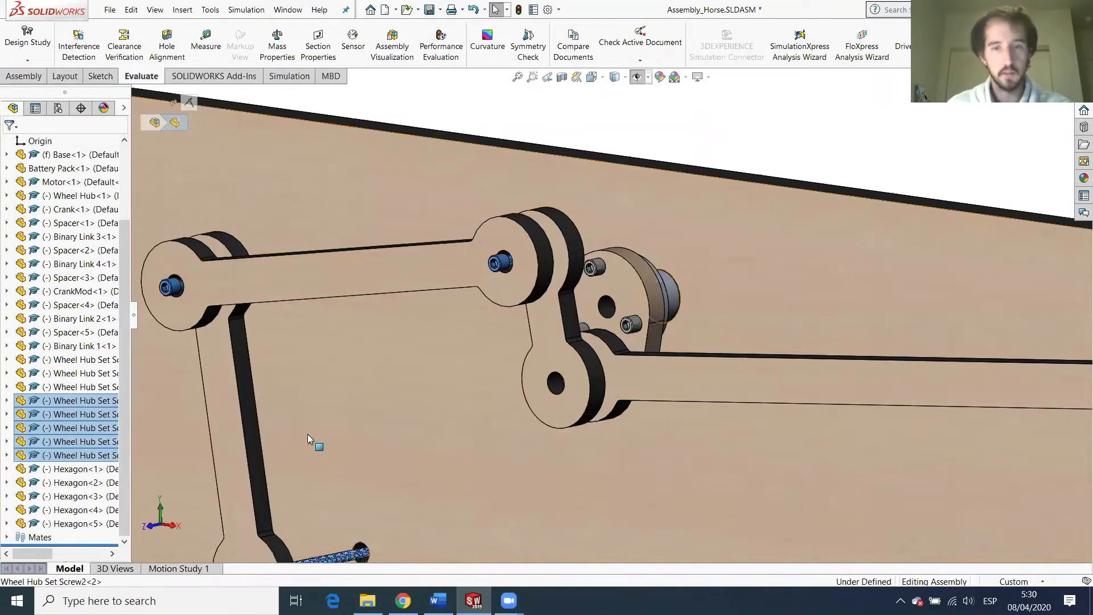
pyautogui.press('Delete')
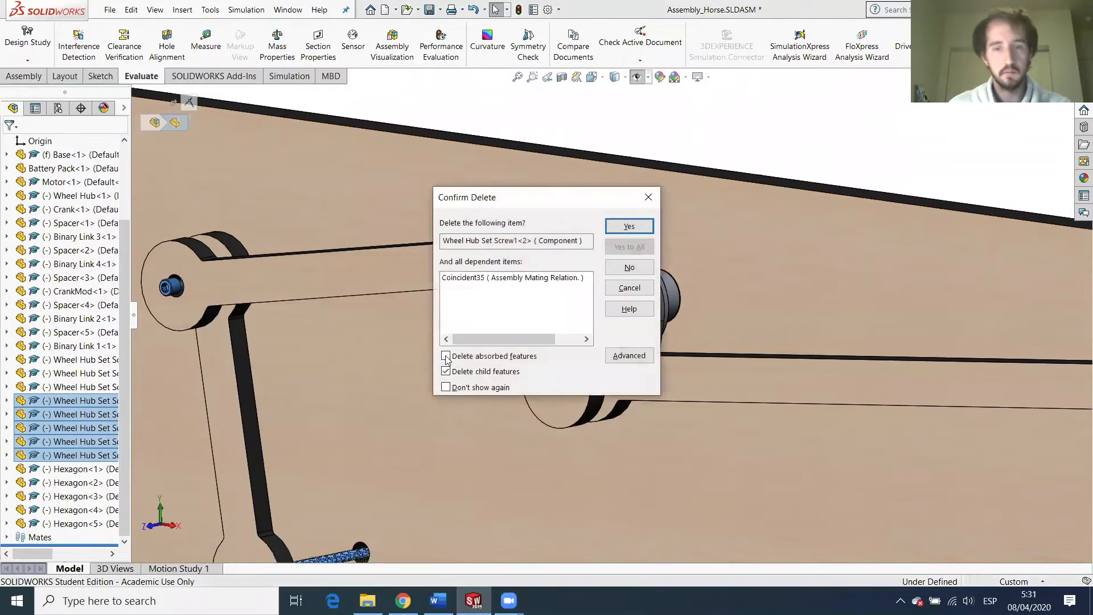
pyautogui.press('Return')
pyautogui.press('Return')
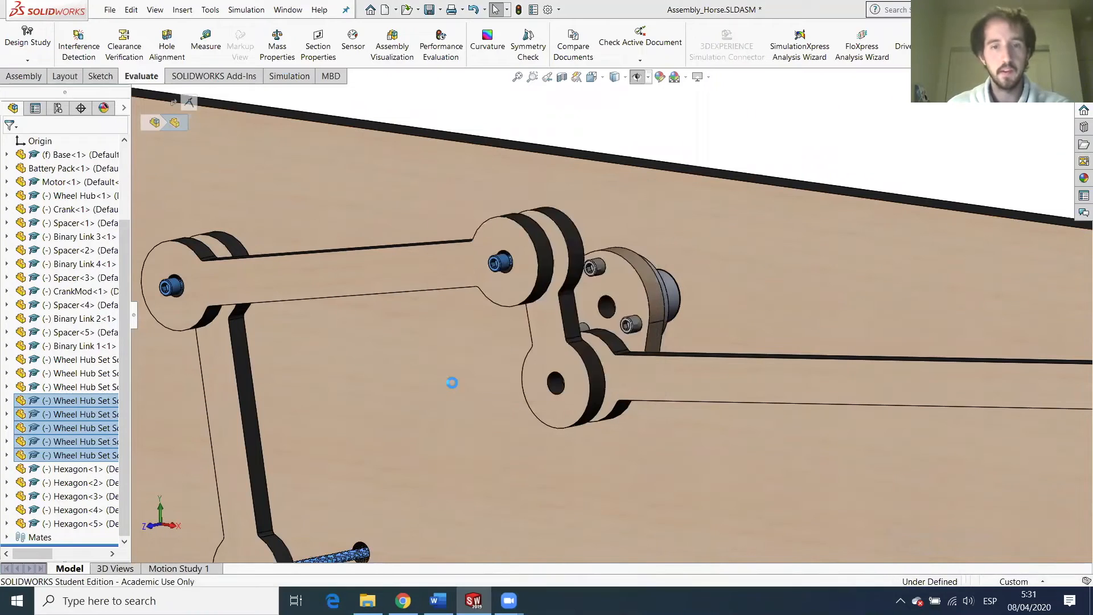
pyautogui.scroll(8, 535, 416)
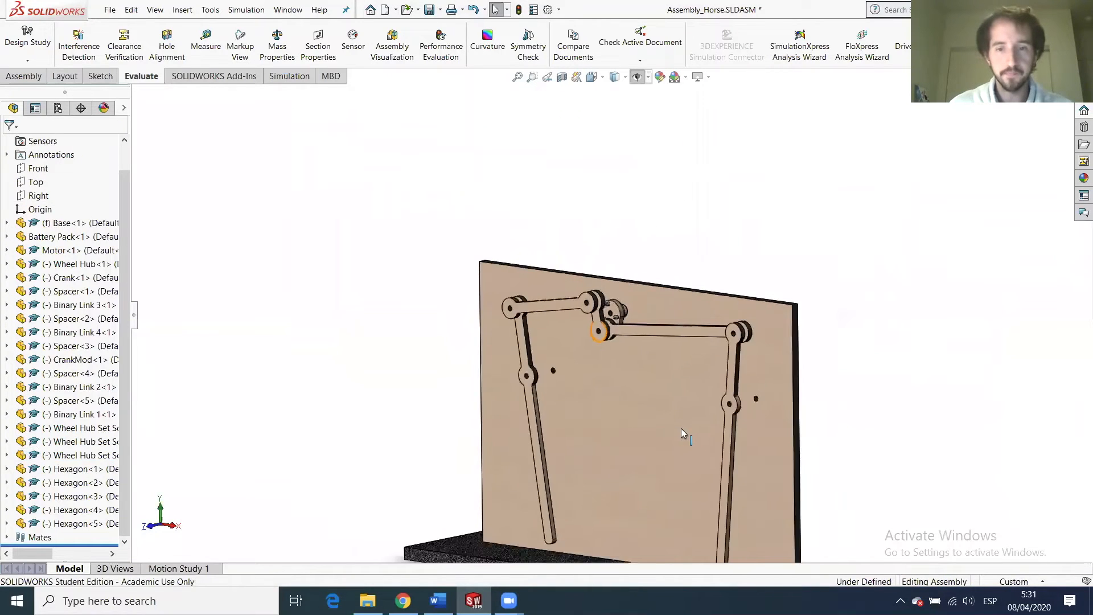
# Delete Spacer<3> between the modified crank and the long horizontal link, together with its dependent mates.
pyautogui.scroll(-5, 519, 287)
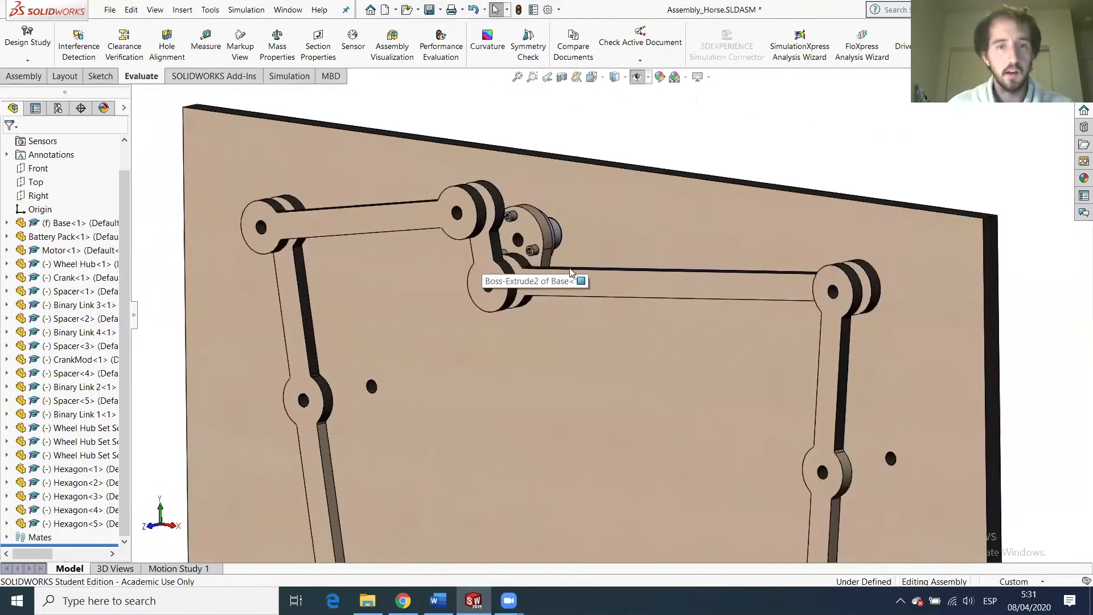
pyautogui.moveTo(603, 312); pyautogui.dragTo(589, 290, button='middle')
pyautogui.scroll(-2, 591, 288)
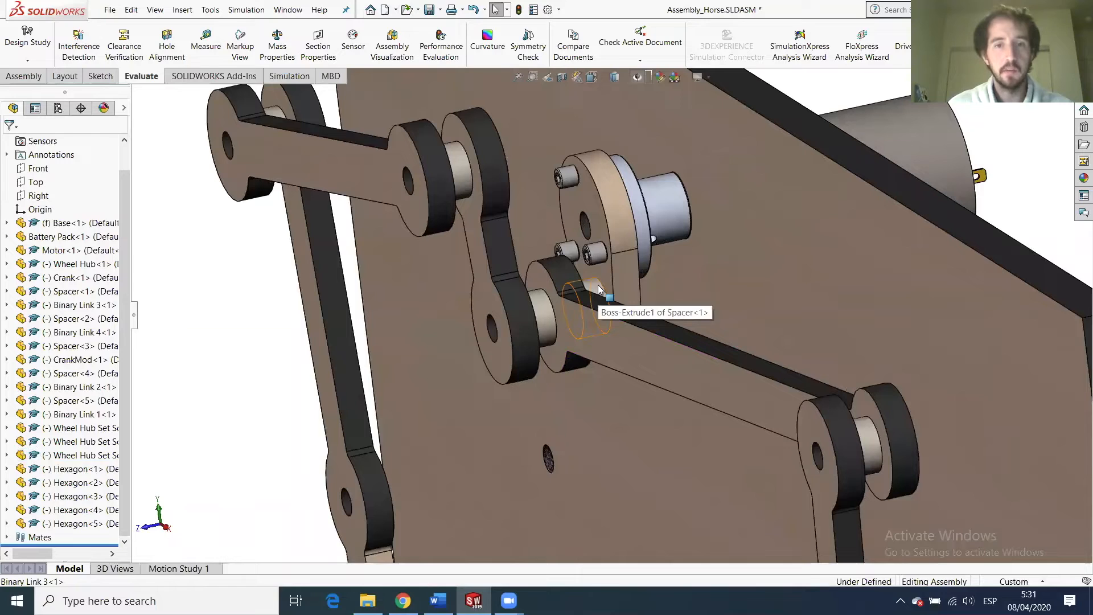
pyautogui.click(597, 291)
pyautogui.click(518, 316)
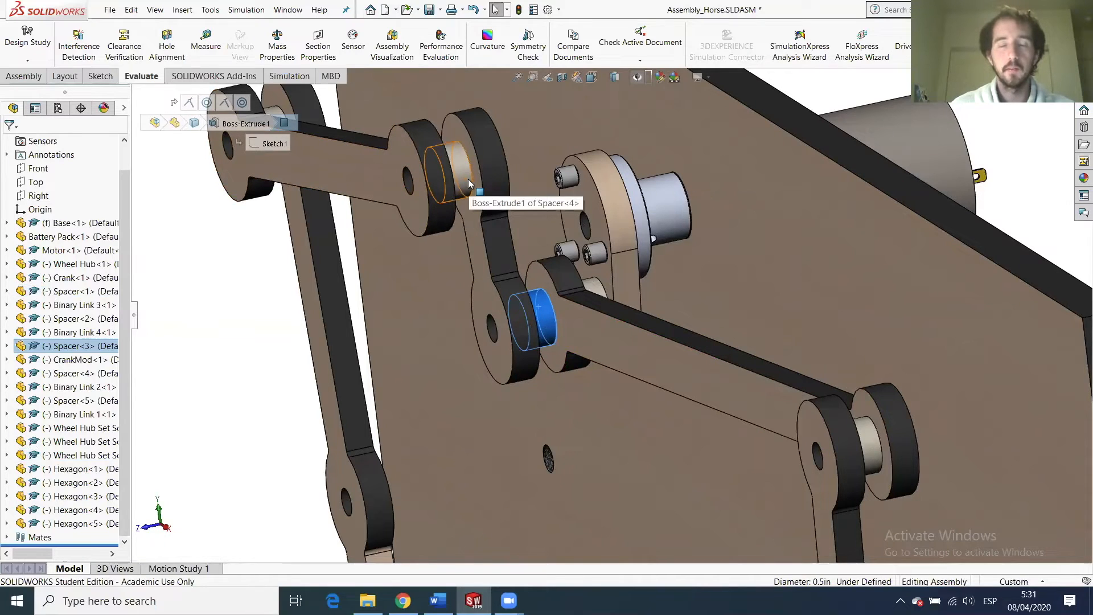
pyautogui.click(590, 289)
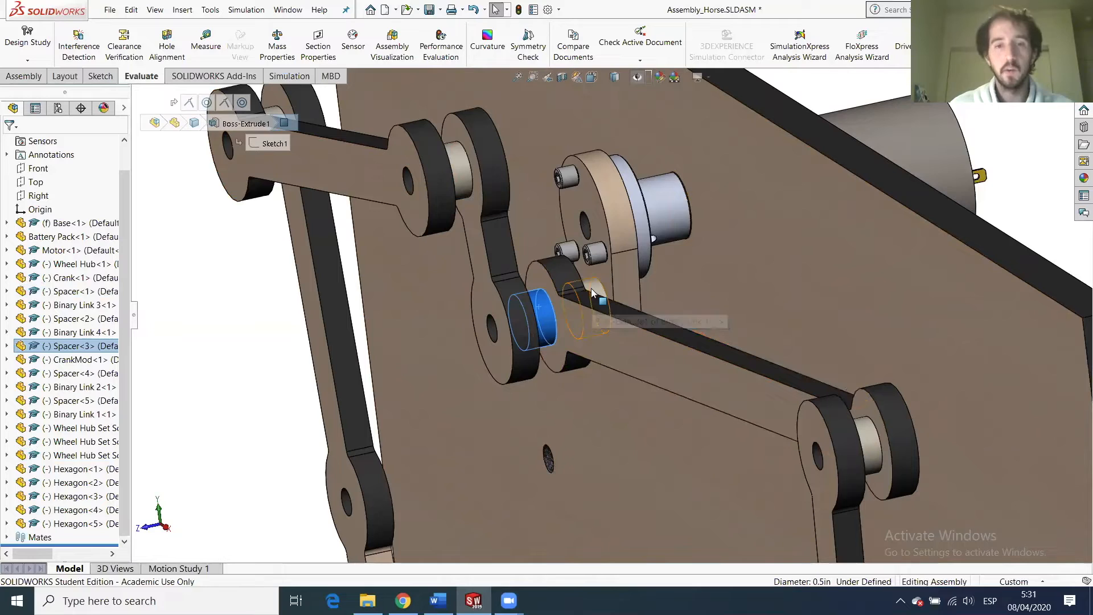
pyautogui.click(551, 317)
pyautogui.press('Delete')
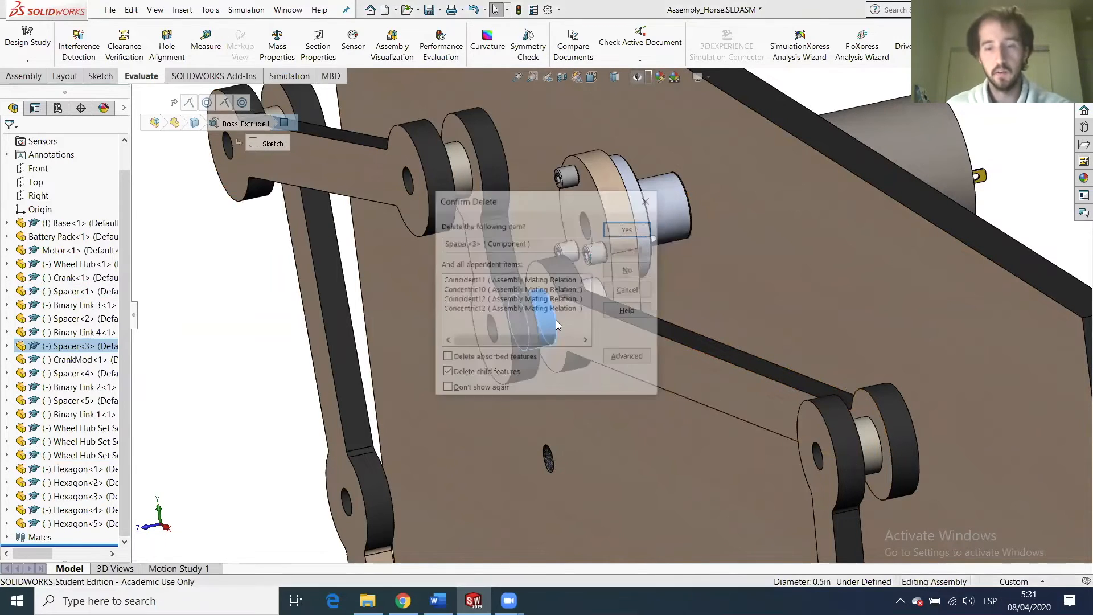
pyautogui.press('Return')
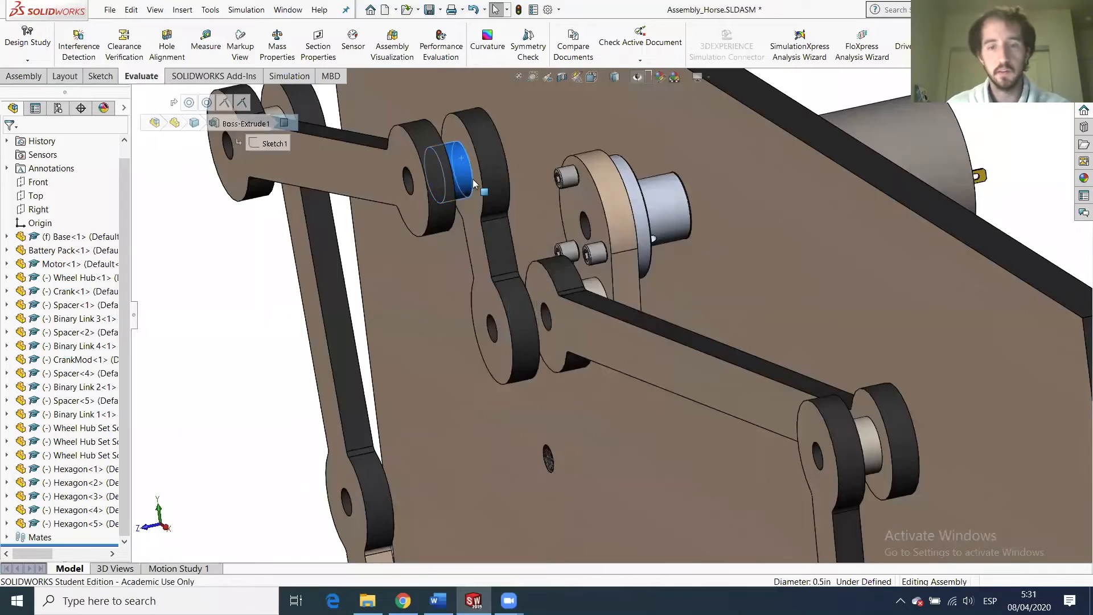
# Delete Spacer<4>, Spacer<2> and Spacer<5> at the remaining link joints with their mates, keeping Spacer<1> at the crank.
pyautogui.click(473, 179)
pyautogui.press('Delete')
pyautogui.press('Return')
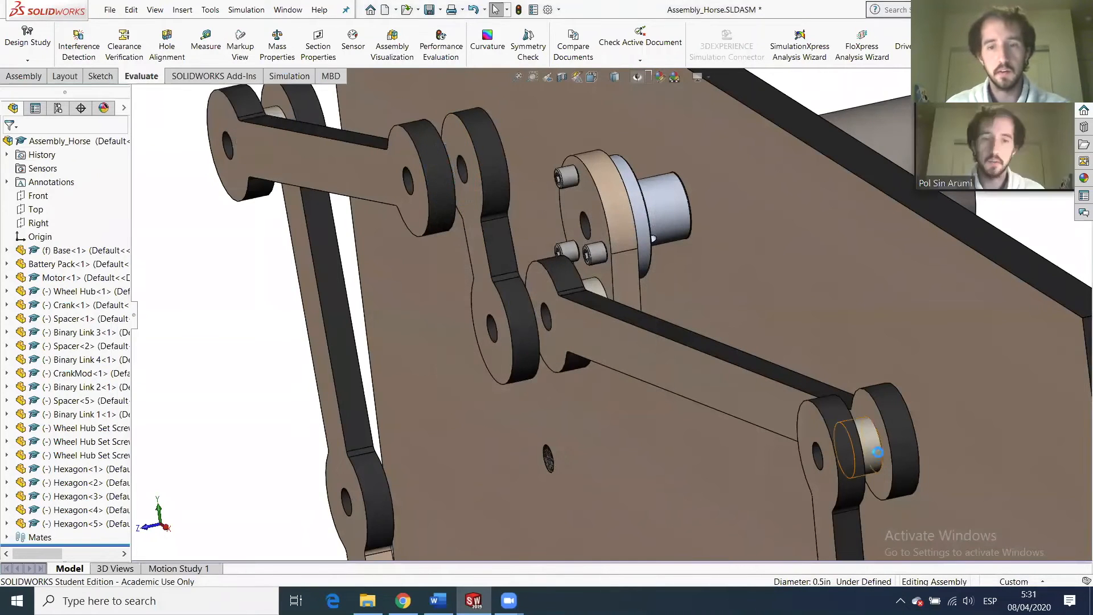
pyautogui.click(877, 450)
pyautogui.press('Delete')
pyautogui.press('Return')
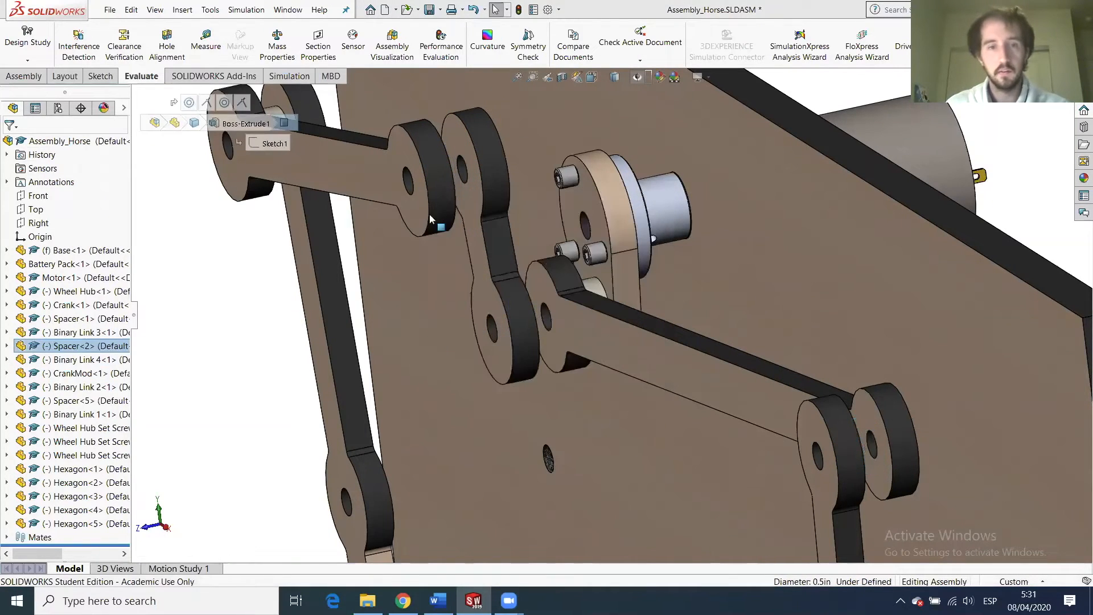
pyautogui.click(278, 159)
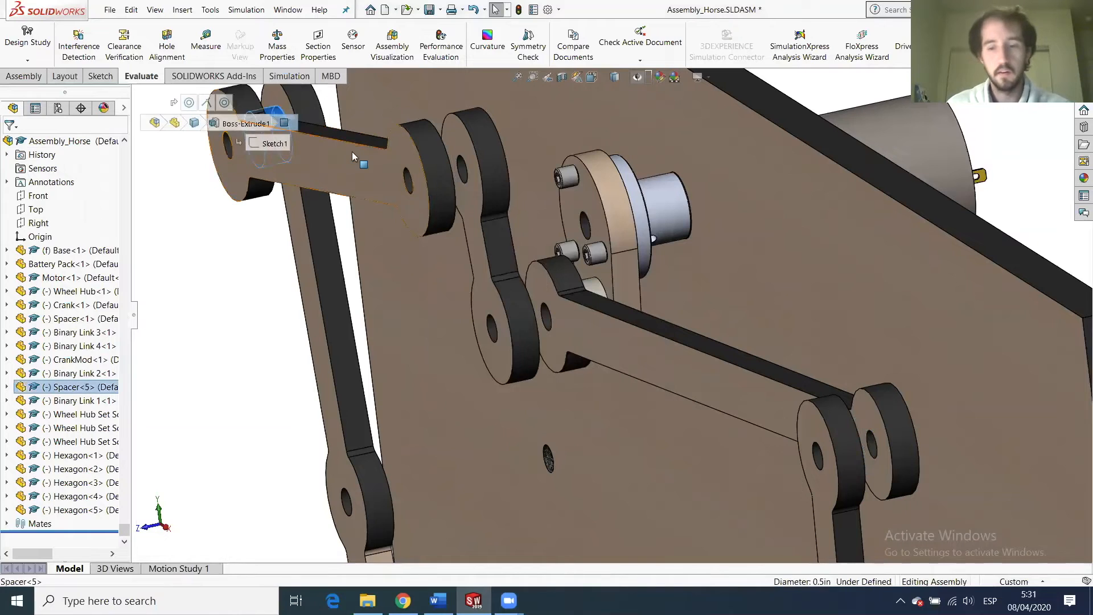
pyautogui.press('Delete')
pyautogui.press('Return')
# Delete the five hexagon parts, Hexagon<1> to Hexagon<5>, together with their dependent mates.
pyautogui.scroll(5, 475, 240)
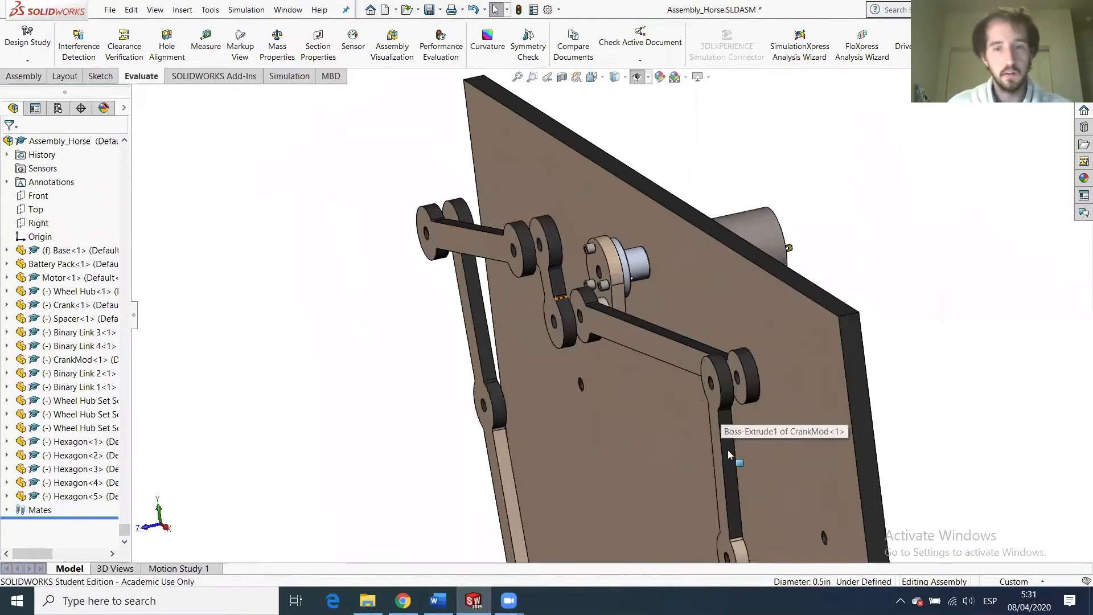
pyautogui.scroll(2, 727, 450)
pyautogui.scroll(-2, 699, 453)
pyautogui.moveTo(623, 376)
pyautogui.mouseDown(button='middle')
pyautogui.moveTo(608, 373)
pyautogui.moveTo(635, 368)
pyautogui.moveTo(595, 385)
pyautogui.moveTo(632, 389)
pyautogui.mouseUp(button='middle')
pyautogui.scroll(3, 568, 372)
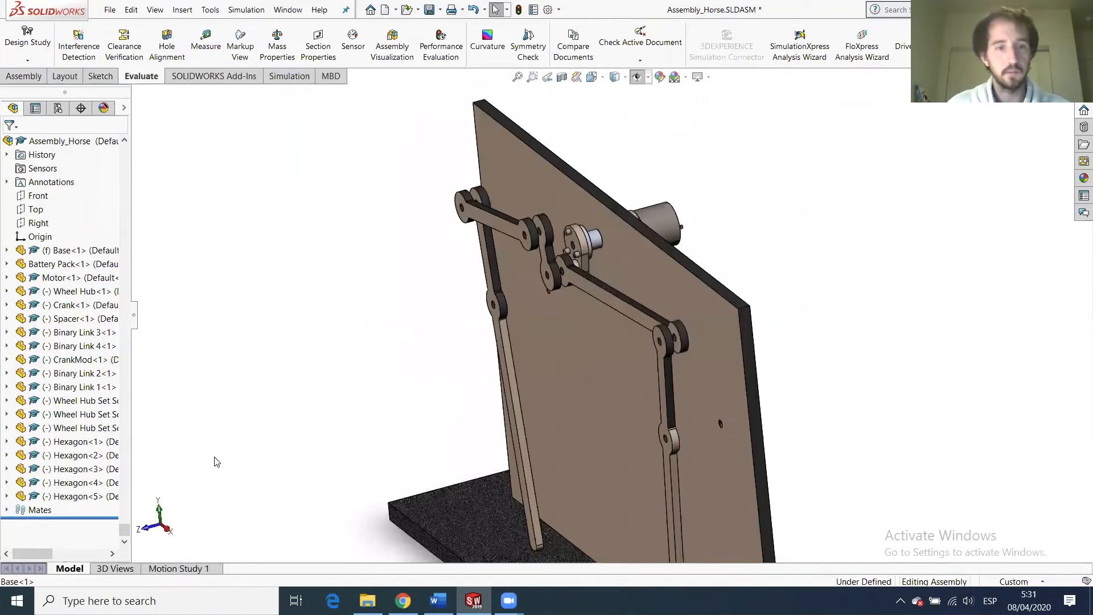
pyautogui.click(80, 441)
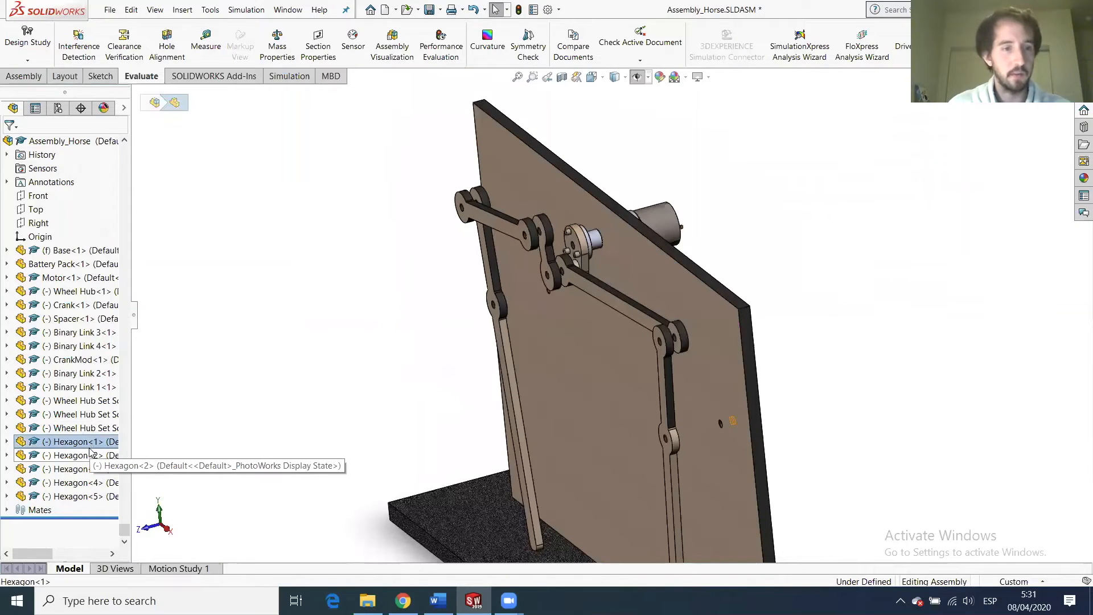
pyautogui.keyDown('ctrl'); pyautogui.click(79, 455); pyautogui.keyUp('ctrl')
pyautogui.keyDown('ctrl'); pyautogui.click(80, 469); pyautogui.keyUp('ctrl')
pyautogui.keyDown('ctrl'); pyautogui.click(87, 496); pyautogui.keyUp('ctrl')
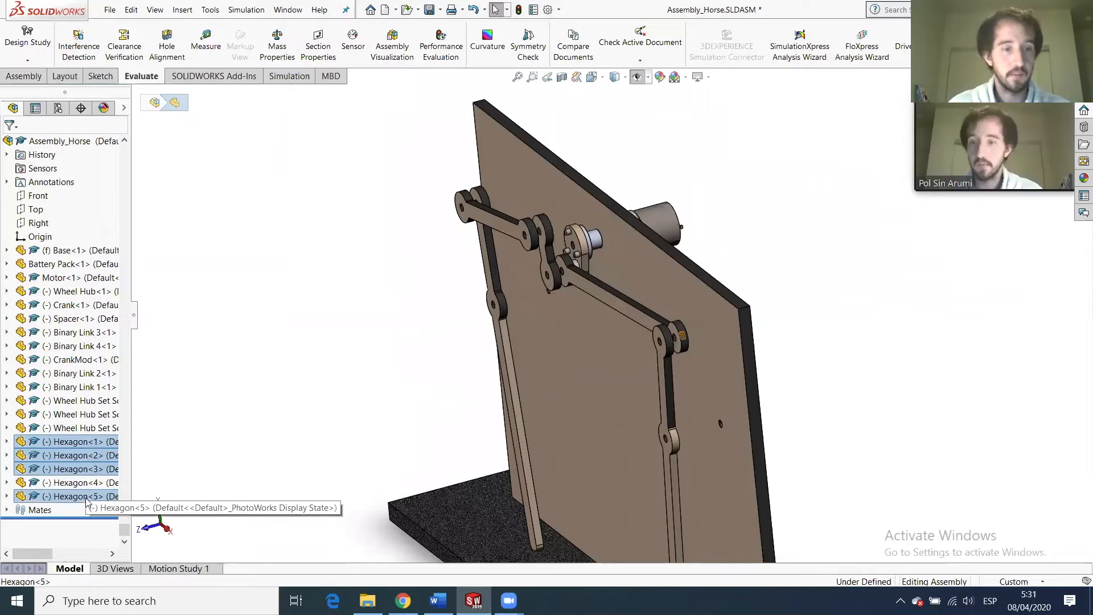
pyautogui.keyDown('ctrl'); pyautogui.click(79, 482); pyautogui.keyUp('ctrl')
pyautogui.press('Delete')
pyautogui.press('Return')
pyautogui.press('Return')
pyautogui.press('Return')
pyautogui.press('Return')
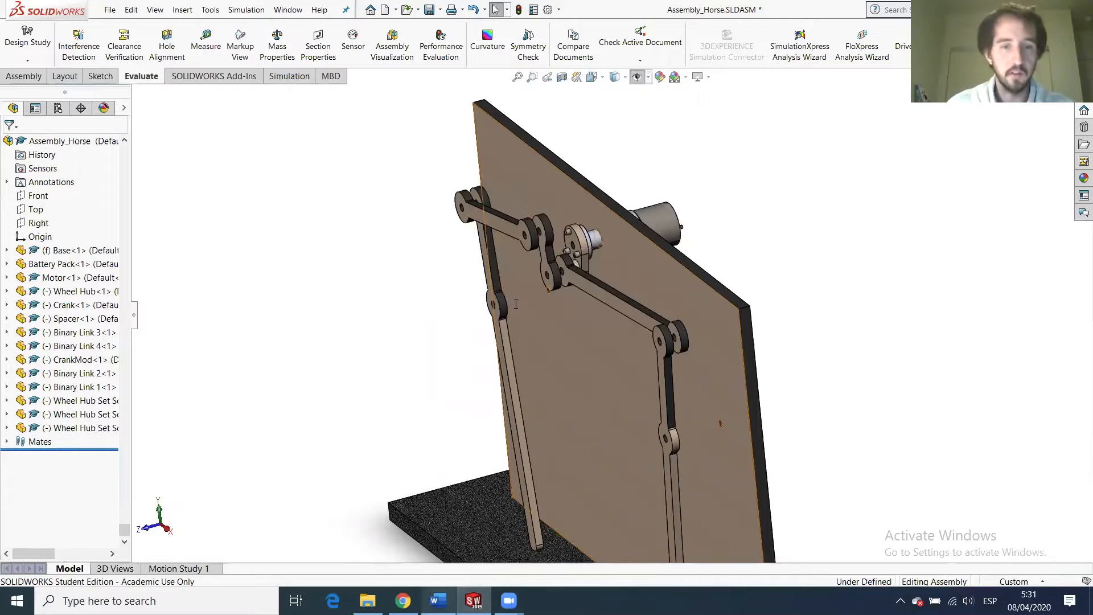
# Switch to the Word checklist and colour the "Eliminate parts (screws, tubes, spacers)" item green, then review the "Solve relationships" item.
pyautogui.hotkey('alt', 'Tab')
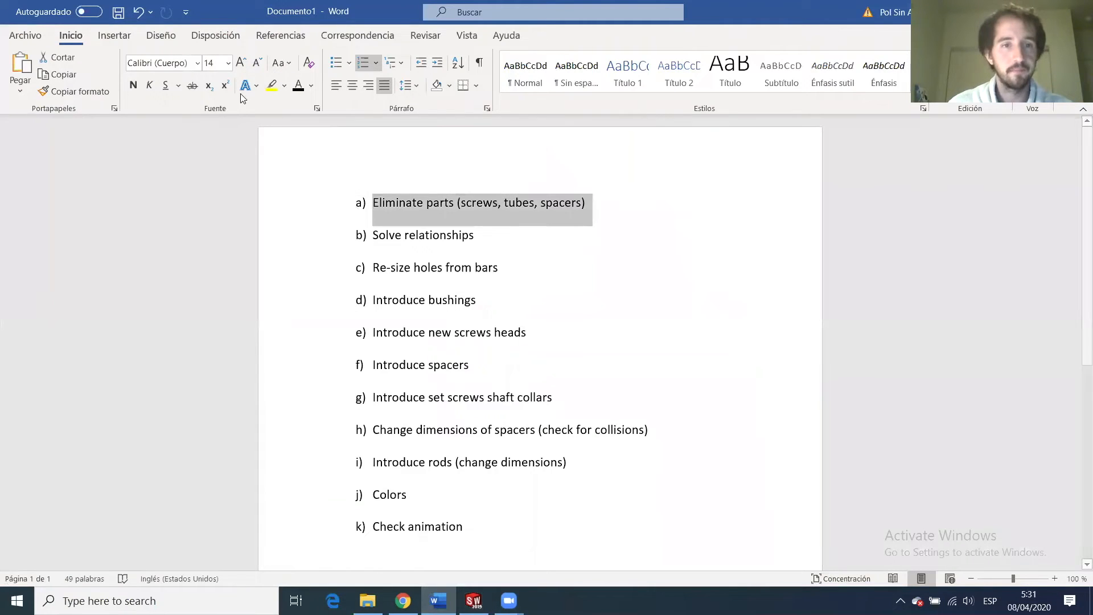
pyautogui.click(311, 87)
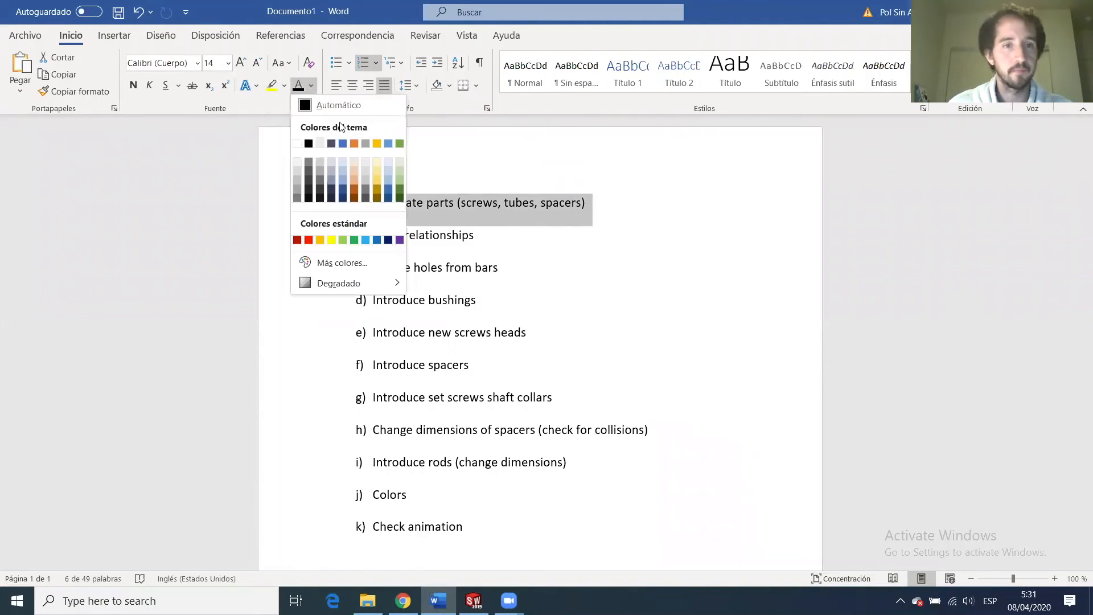
pyautogui.click(400, 143)
pyautogui.click(449, 203)
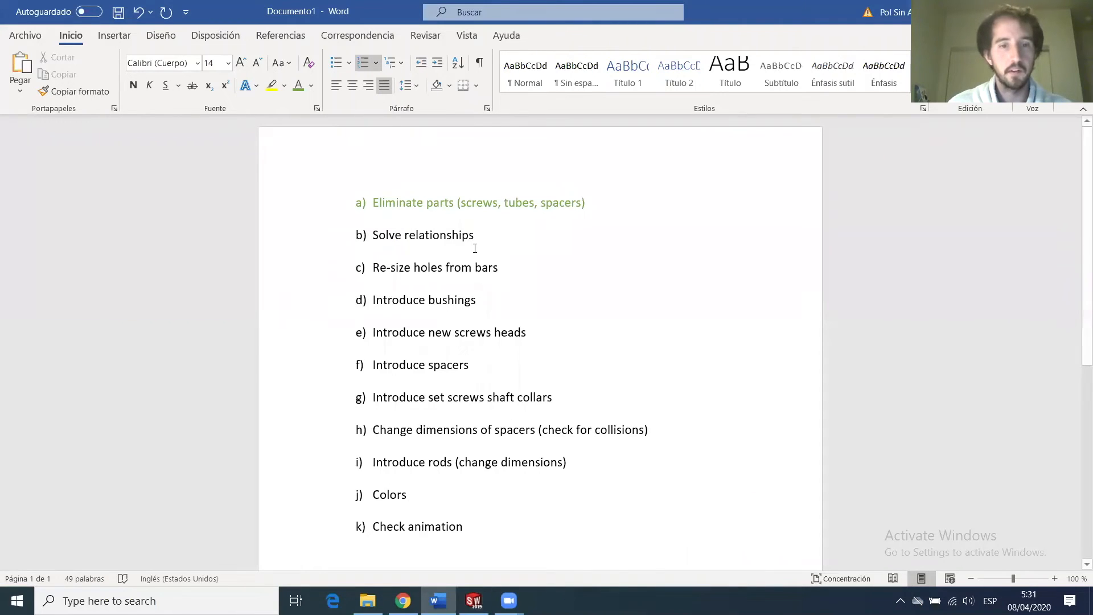
pyautogui.moveTo(486, 238); pyautogui.dragTo(373, 235)
pyautogui.click(376, 235)
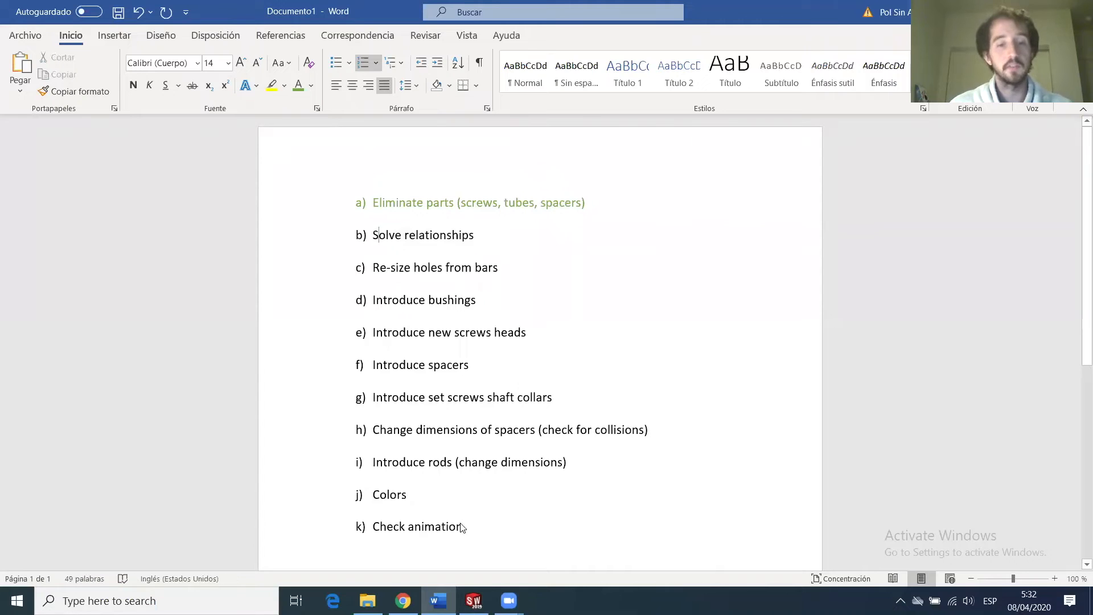
# Switch to SOLIDWORKS and move Binary Link 2 away from its joints and back to check its missing mates.
pyautogui.hotkey('alt', 'Tab')
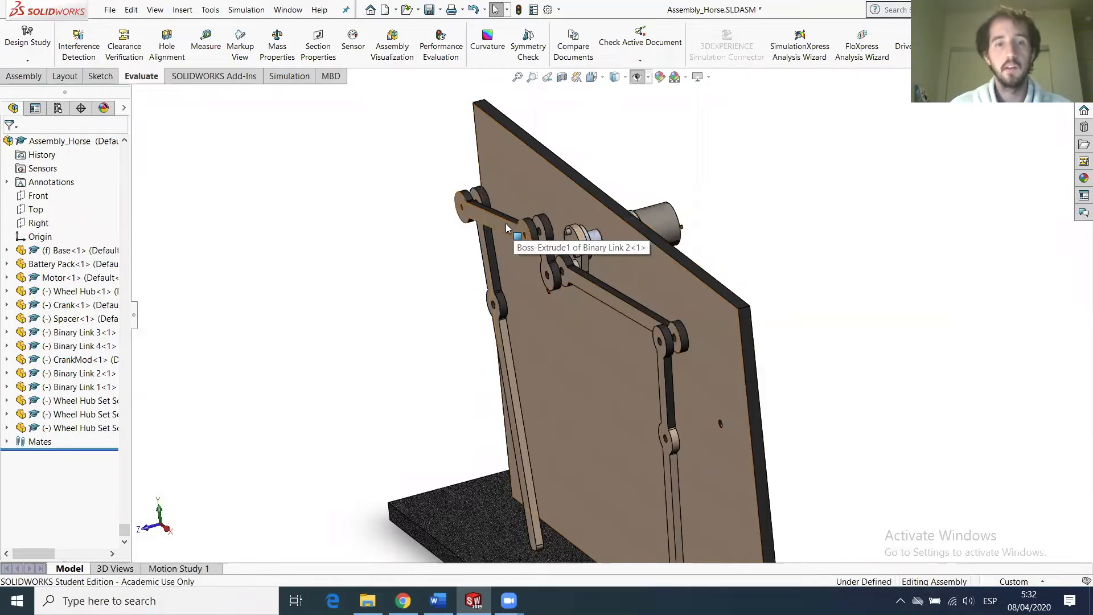
pyautogui.moveTo(507, 228)
pyautogui.mouseDown()
pyautogui.moveTo(506, 182)
pyautogui.moveTo(502, 228)
pyautogui.mouseUp()
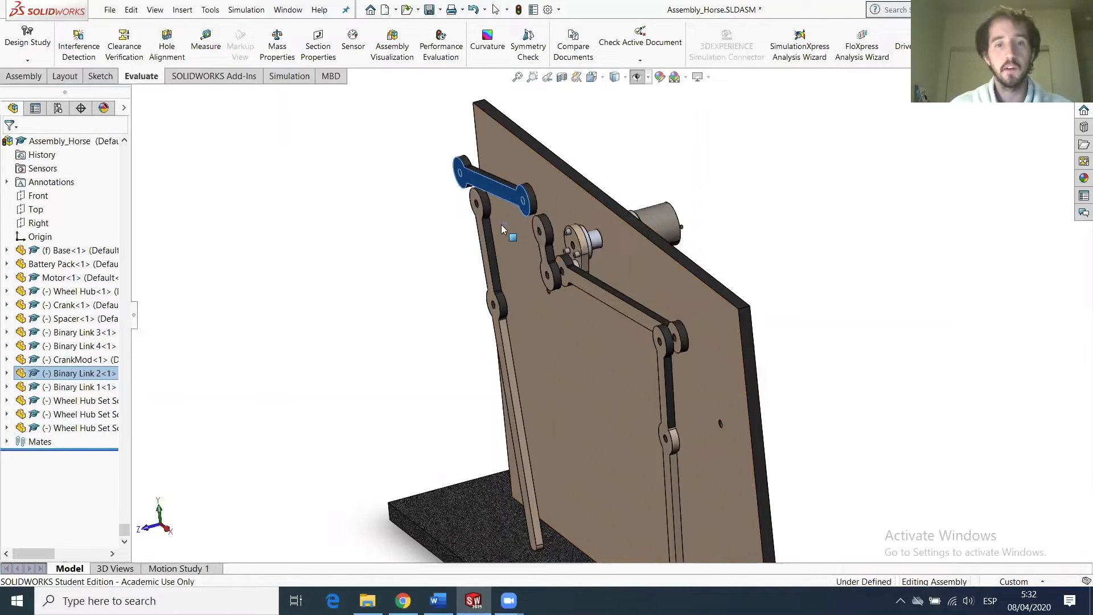
pyautogui.moveTo(507, 186); pyautogui.dragTo(503, 227)
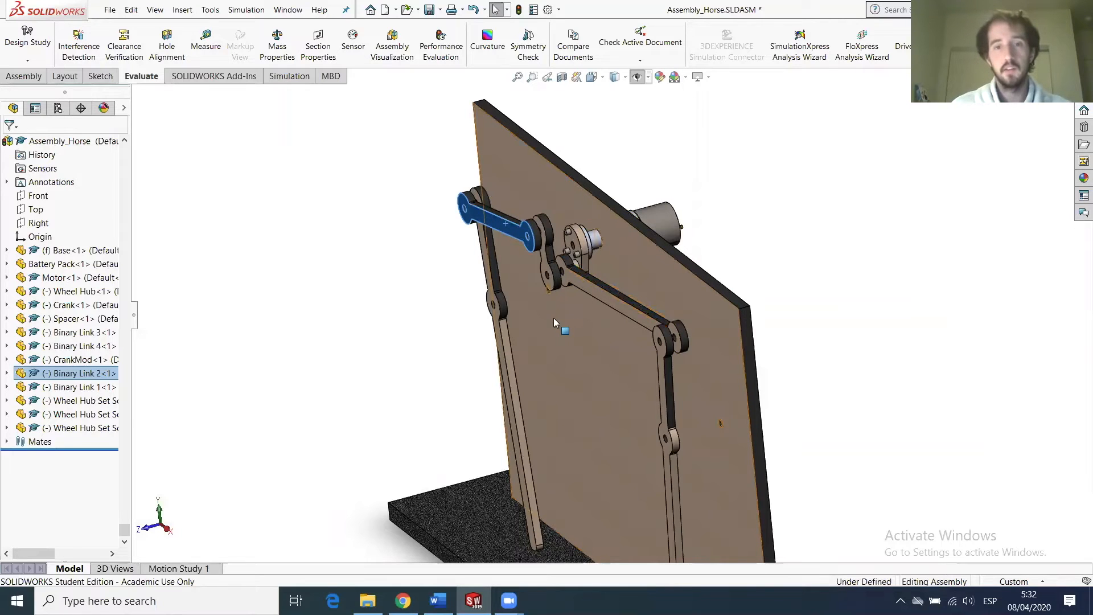
pyautogui.scroll(-2, 554, 317)
pyautogui.moveTo(624, 276); pyautogui.dragTo(631, 274, button='middle')
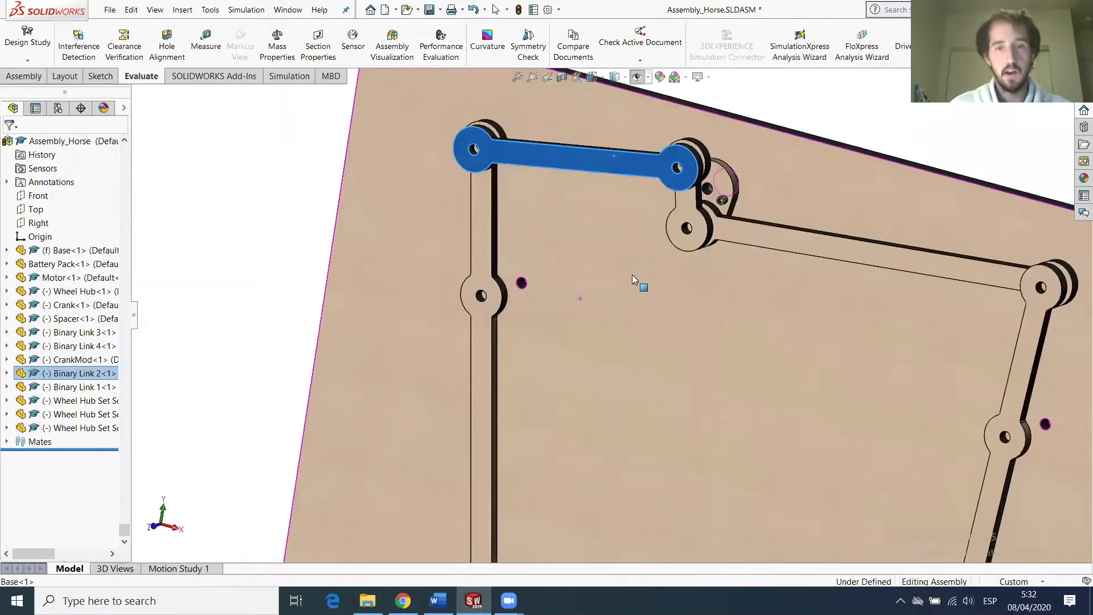
# Add a concentric mate between the free end hole of CrankMod and the crank-end hole of Binary Link 3.
pyautogui.scroll(-3, 724, 218)
pyautogui.click(740, 223)
pyautogui.moveTo(739, 220)
pyautogui.mouseDown()
pyautogui.moveTo(757, 208)
pyautogui.moveTo(757, 219)
pyautogui.mouseUp()
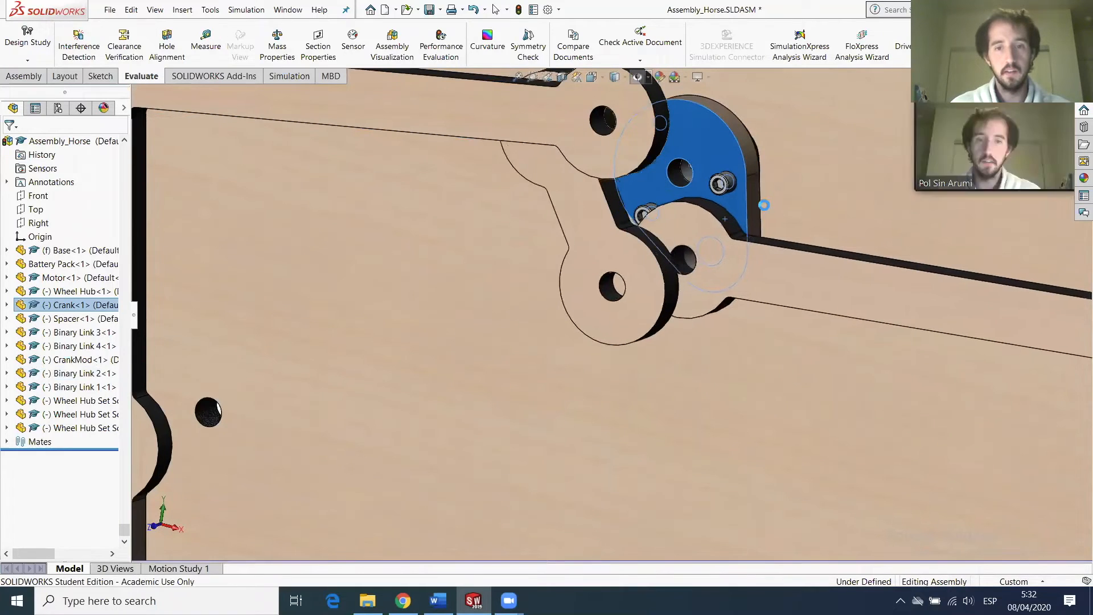
pyautogui.click(604, 292)
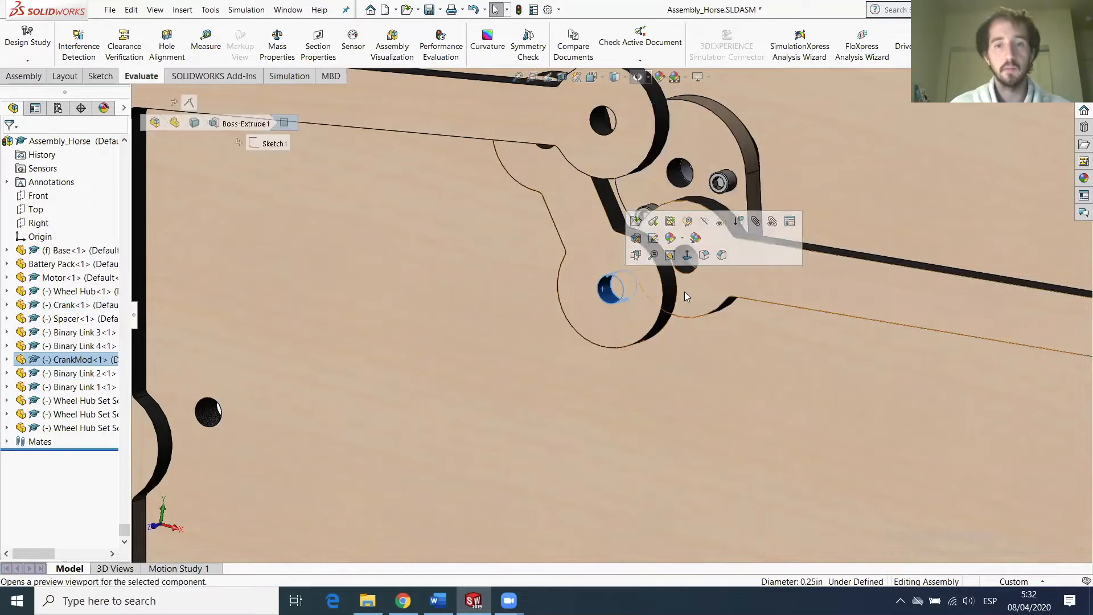
pyautogui.scroll(-3, 672, 263)
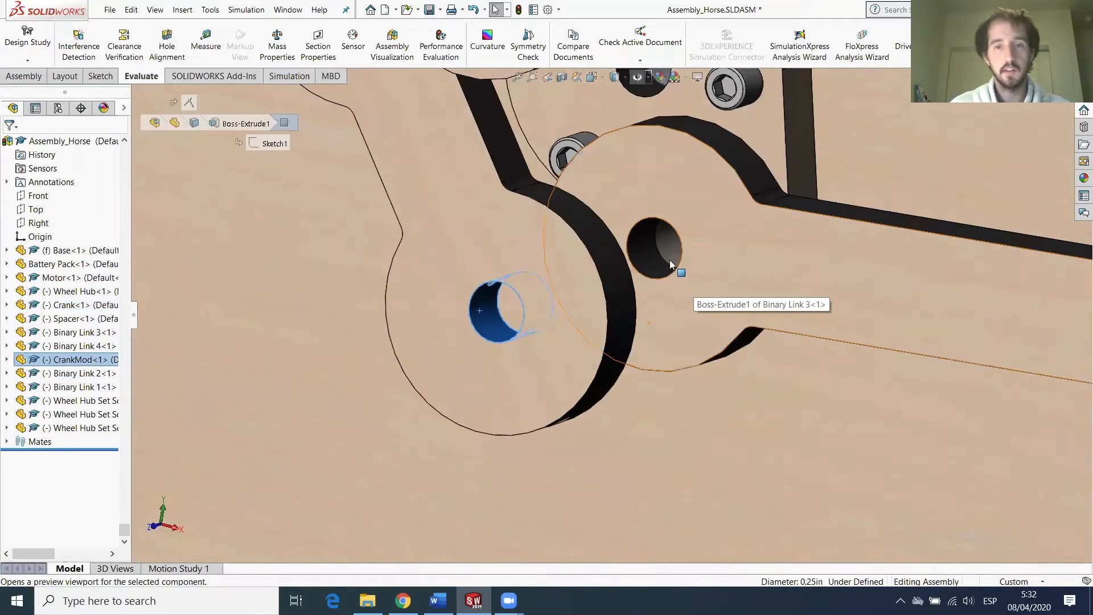
pyautogui.keyDown('ctrl'); pyautogui.click(656, 258); pyautogui.keyUp('ctrl')
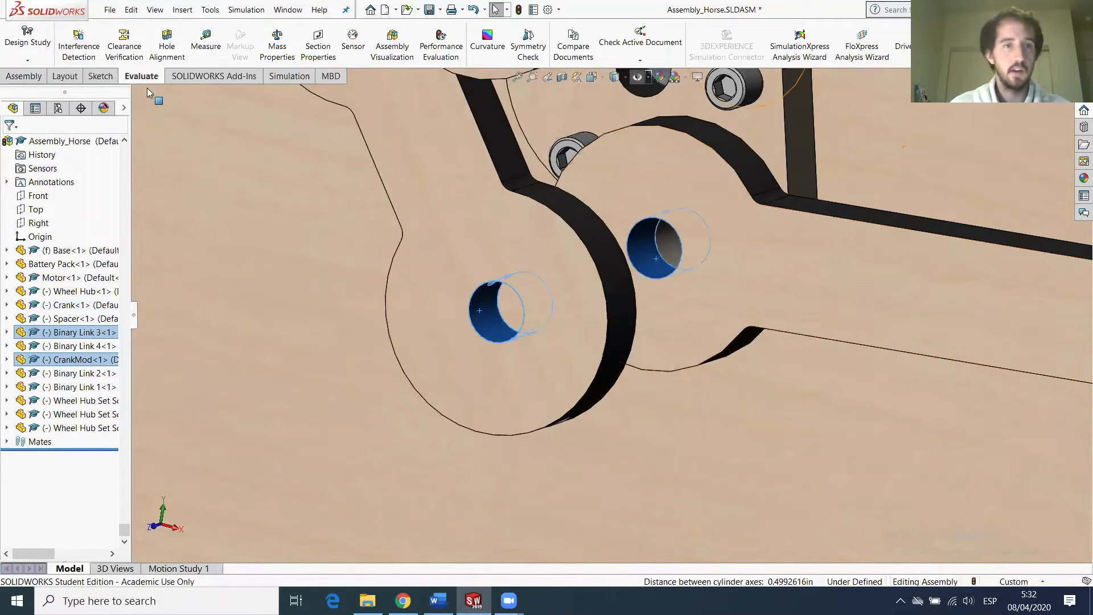
pyautogui.click(23, 76)
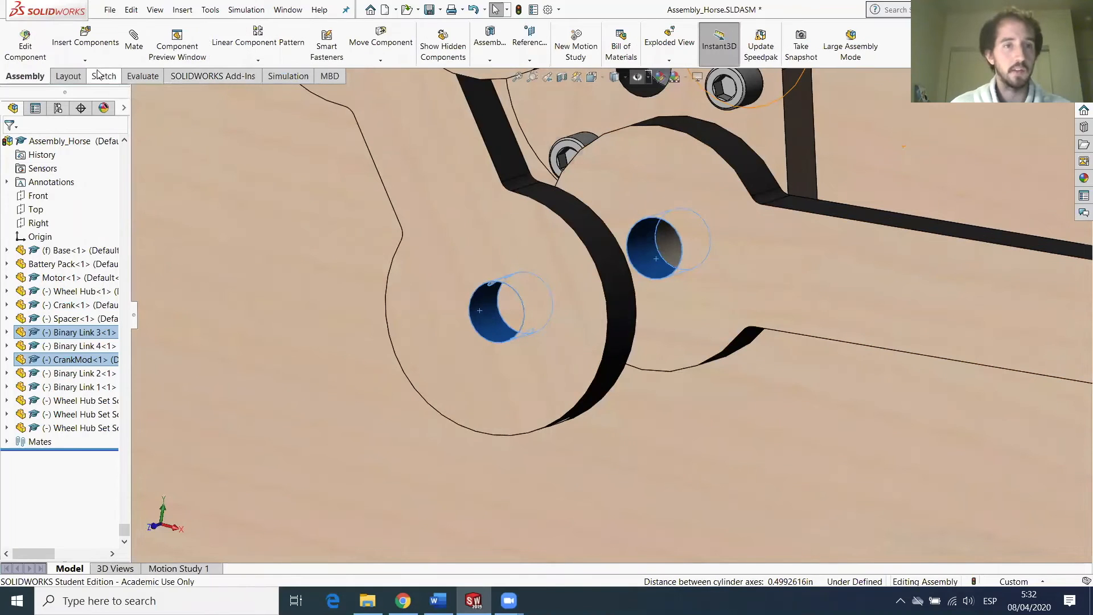
pyautogui.click(127, 50)
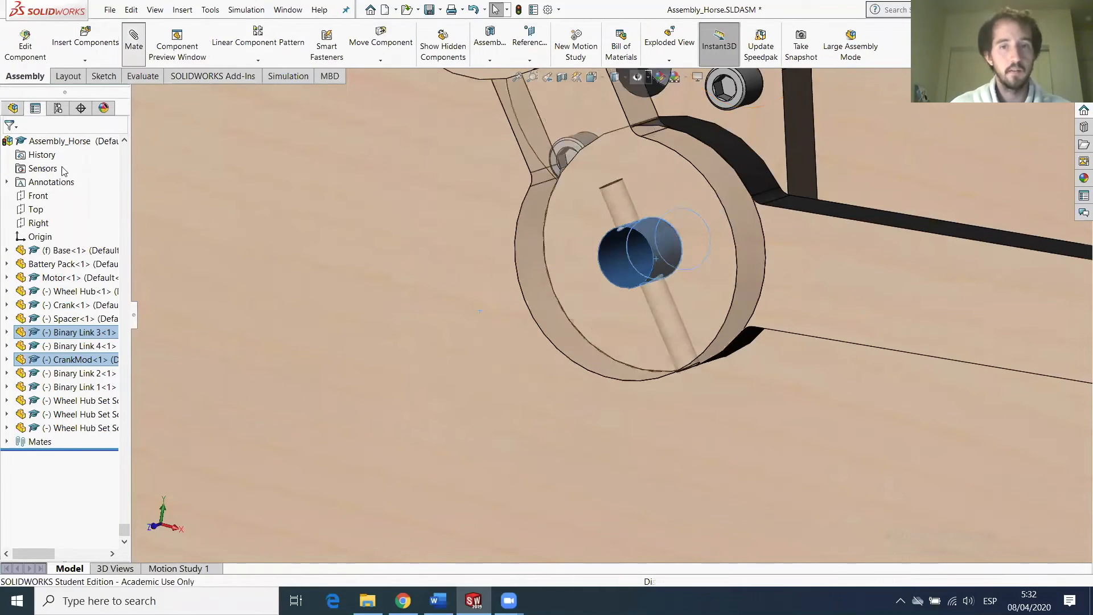
pyautogui.click(10, 147)
# Add a concentric mate between the crank-end hole of Binary Link 2 and the upper hole of CrankMod.
pyautogui.scroll(5, 661, 297)
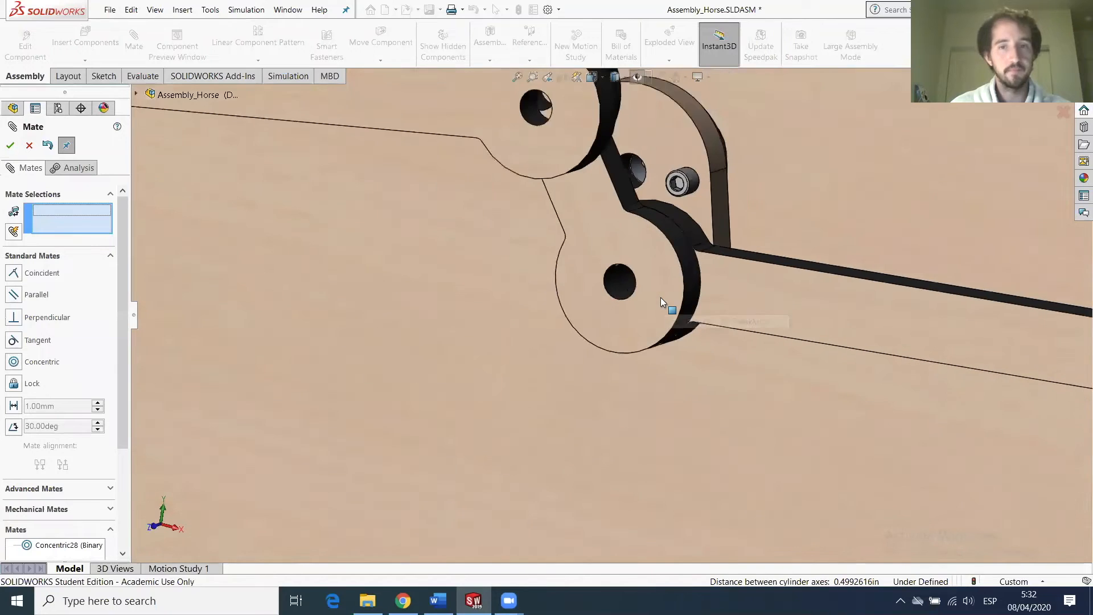
pyautogui.moveTo(569, 297); pyautogui.dragTo(564, 298)
pyautogui.moveTo(679, 252); pyautogui.dragTo(683, 267)
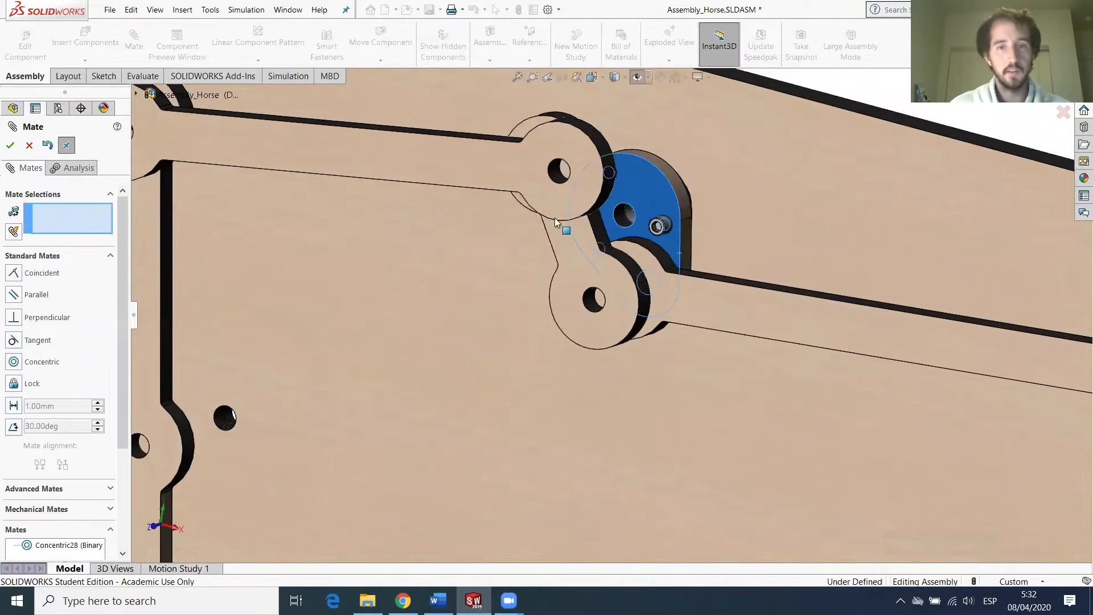
pyautogui.scroll(-3, 572, 188)
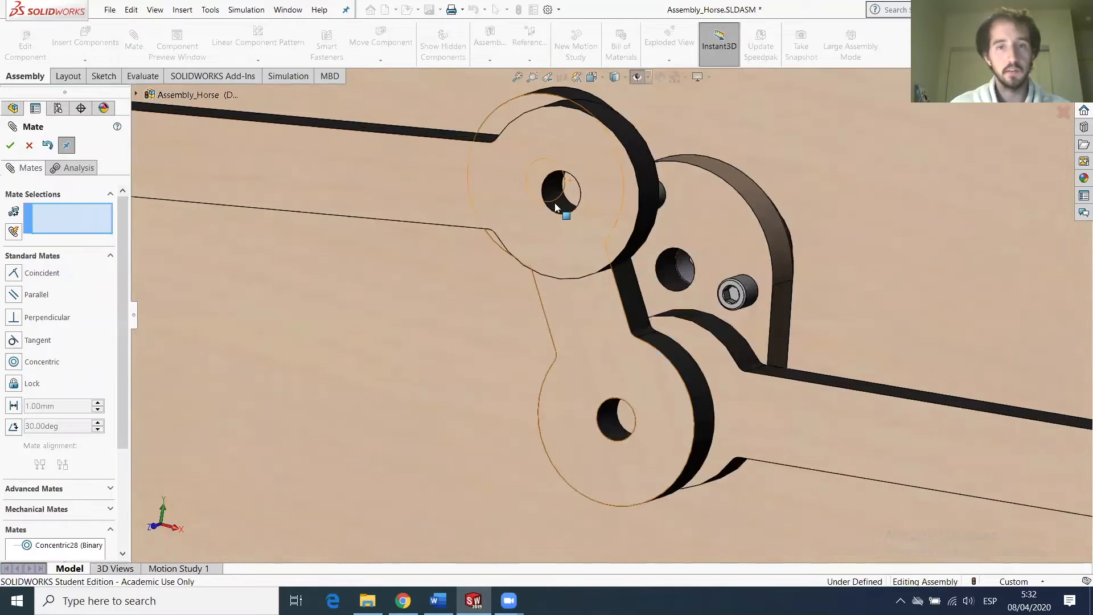
pyautogui.click(547, 190)
pyautogui.click(548, 179)
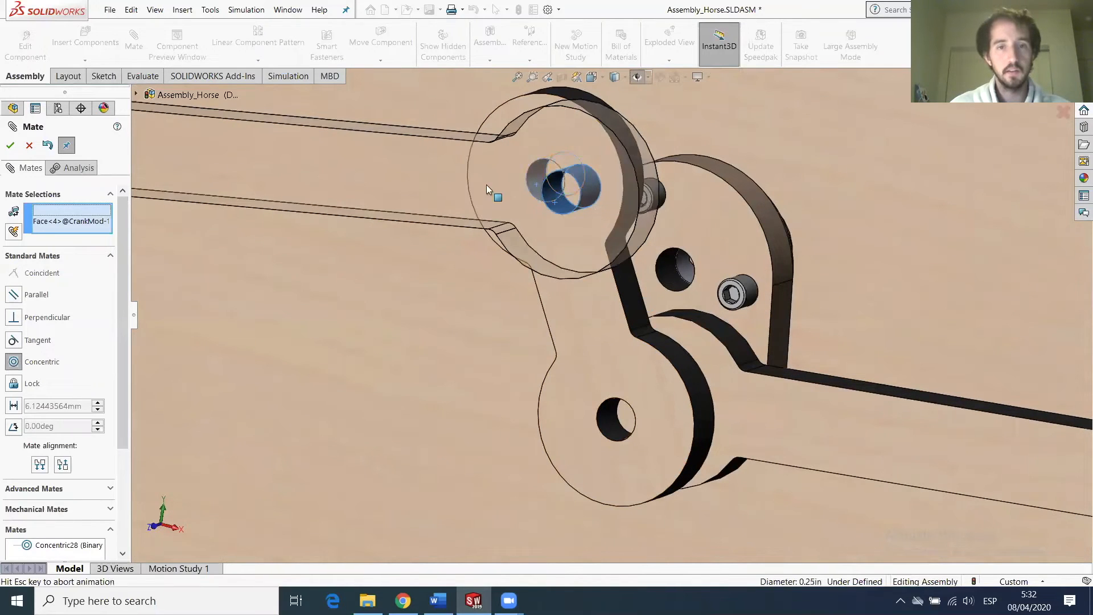
pyautogui.click(10, 146)
# Add a concentric mate between the outer hole of Binary Link 2 and the upper end hole of Binary Link 1.
pyautogui.scroll(6, 419, 259)
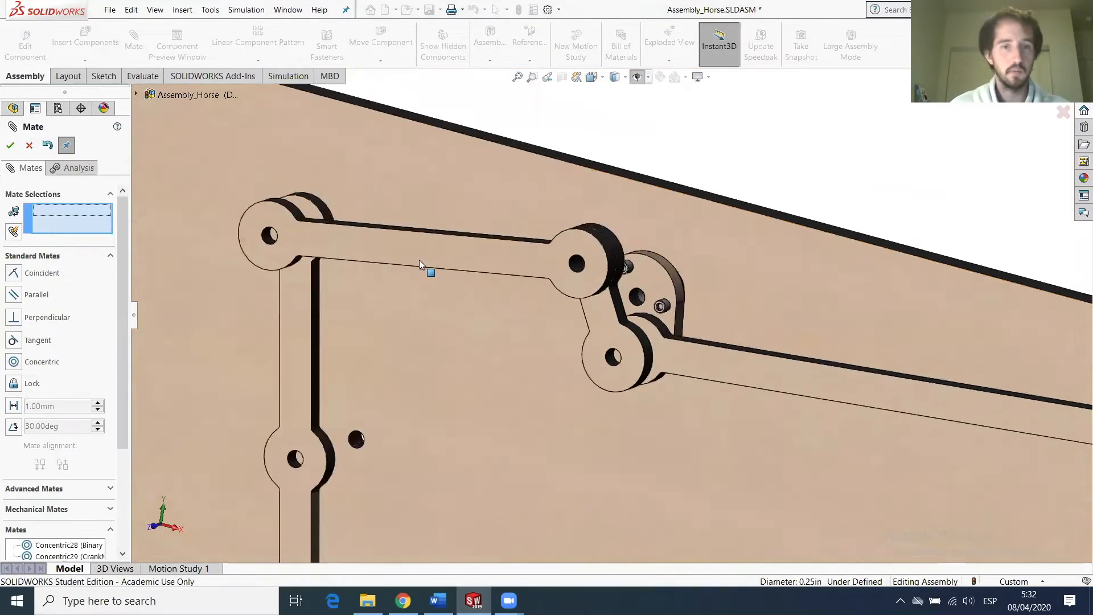
pyautogui.moveTo(459, 261); pyautogui.dragTo(436, 265)
pyautogui.scroll(-4, 532, 326)
pyautogui.scroll(-3, 508, 287)
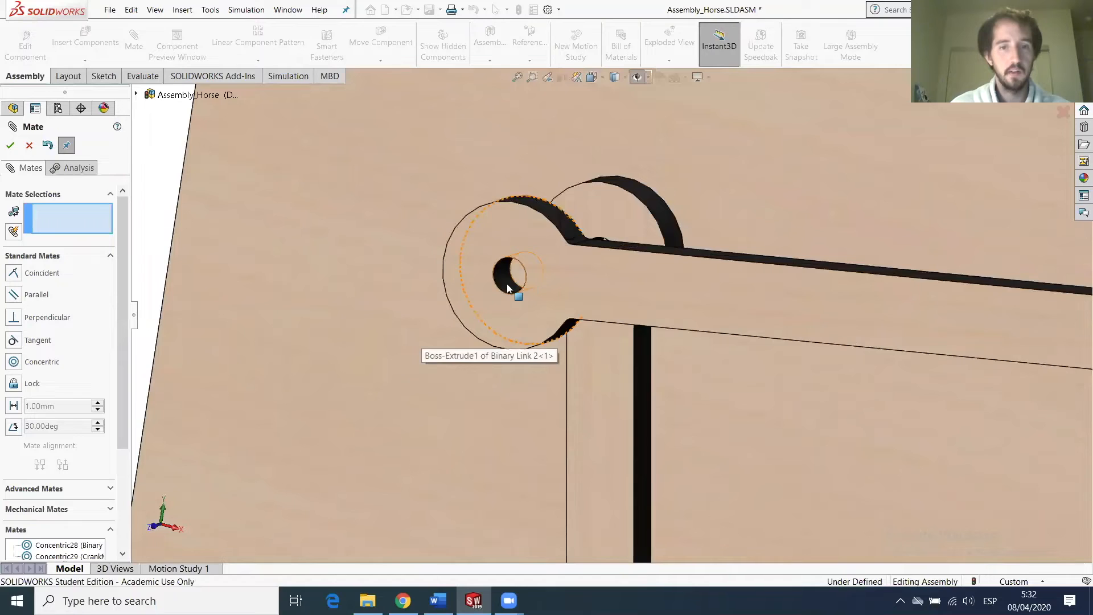
pyautogui.click(508, 287)
pyautogui.click(592, 259)
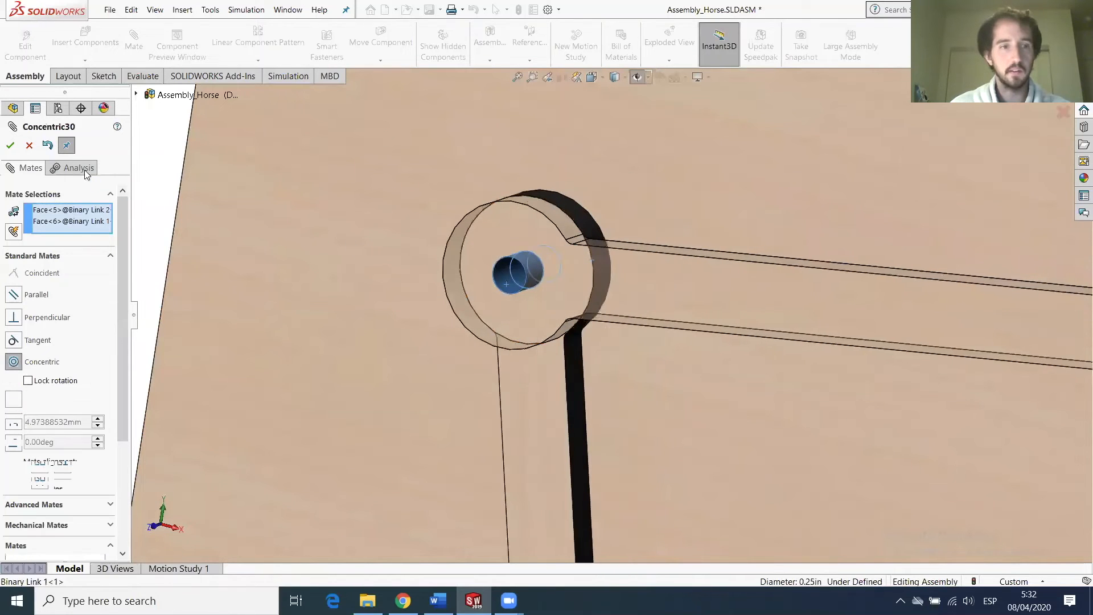
pyautogui.click(10, 145)
# Move Binary Link 1 and turn the crank in the front view to check which joint is still loose.
pyautogui.scroll(6, 586, 376)
pyautogui.moveTo(603, 363); pyautogui.dragTo(637, 409)
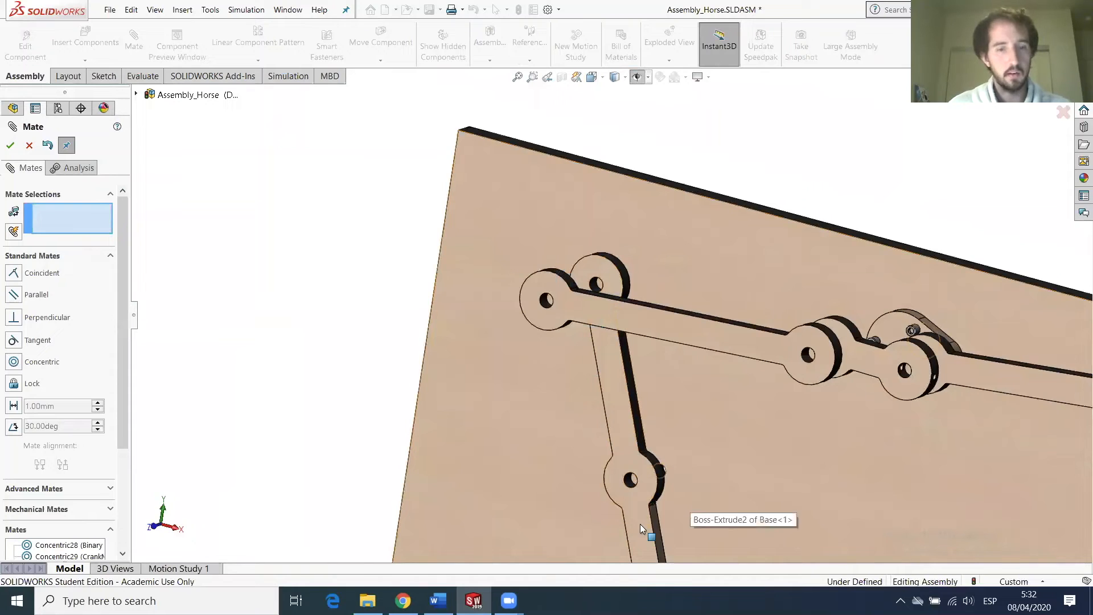
pyautogui.hotkey('ctrl', '1')
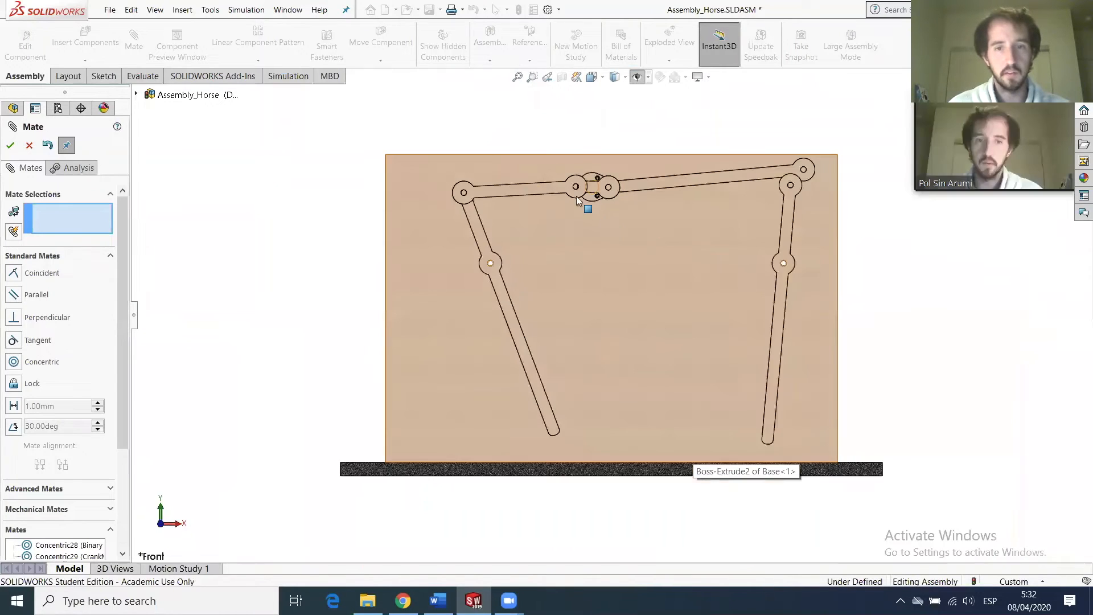
pyautogui.scroll(-2, 586, 197)
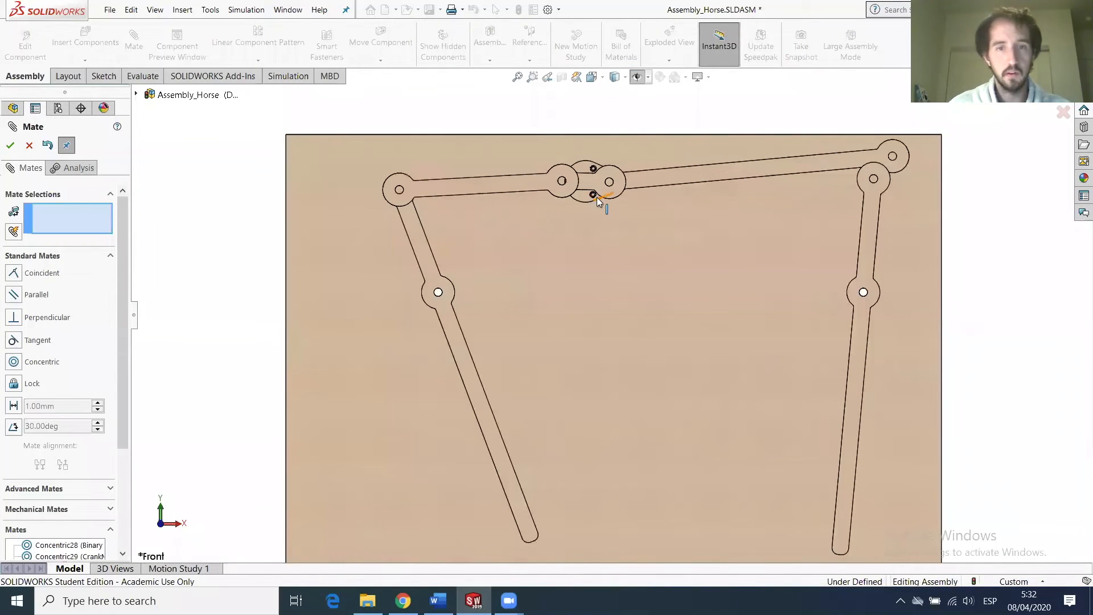
pyautogui.moveTo(596, 197); pyautogui.dragTo(619, 194)
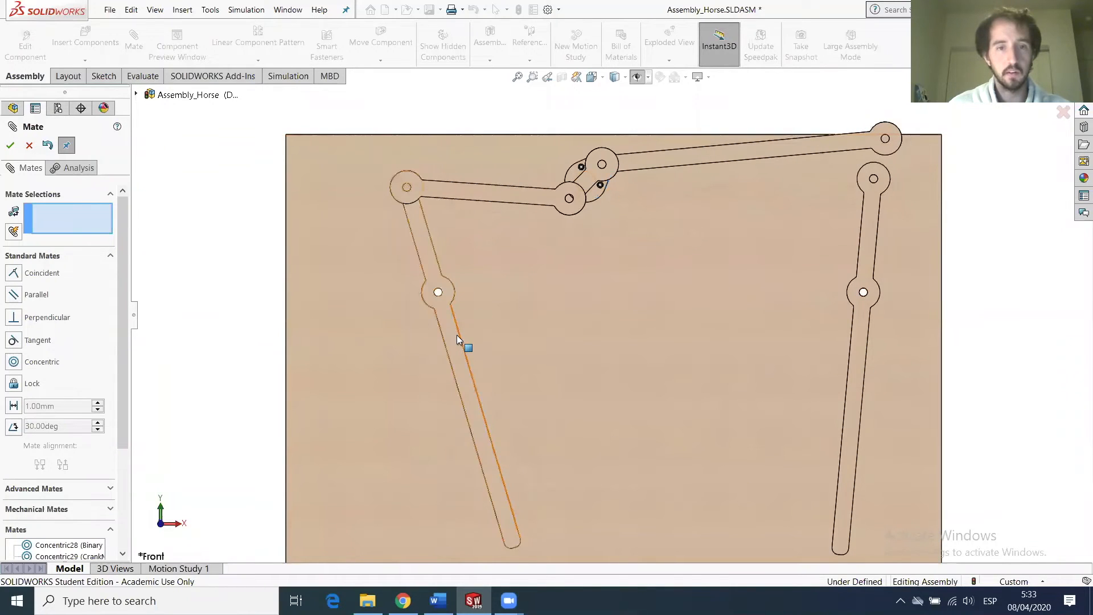
pyautogui.click(458, 337)
# Add a concentric mate between the outer hole of Binary Link 3 and the upper end hole of Binary Link 4.
pyautogui.scroll(-3, 845, 194)
pyautogui.moveTo(821, 233); pyautogui.dragTo(762, 259, button='middle')
pyautogui.scroll(-5, 769, 178)
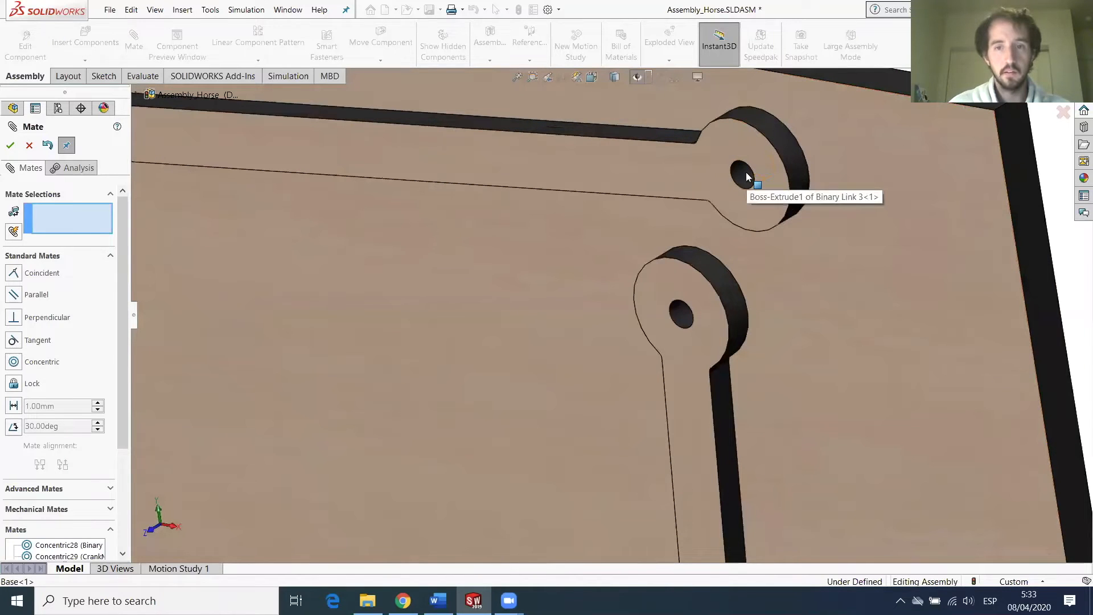
pyautogui.click(745, 172)
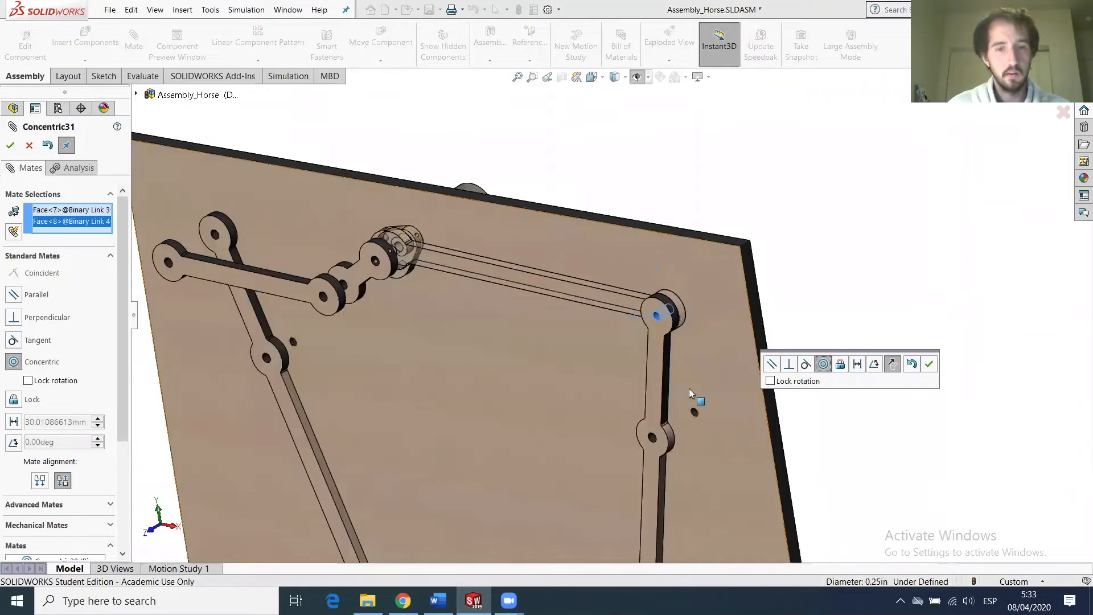
pyautogui.hotkey('ctrl', '1')
pyautogui.click(11, 146)
# Turn the crank to check that both legs follow through the newly mated joints.
pyautogui.scroll(-5, 569, 188)
pyautogui.scroll(4, 612, 228)
pyautogui.click(600, 250)
pyautogui.moveTo(556, 244)
pyautogui.mouseDown()
pyautogui.moveTo(543, 251)
pyautogui.moveTo(597, 302)
pyautogui.moveTo(589, 231)
pyautogui.moveTo(551, 235)
pyautogui.moveTo(561, 239)
pyautogui.mouseUp()
pyautogui.moveTo(744, 358); pyautogui.dragTo(763, 378, button='middle')
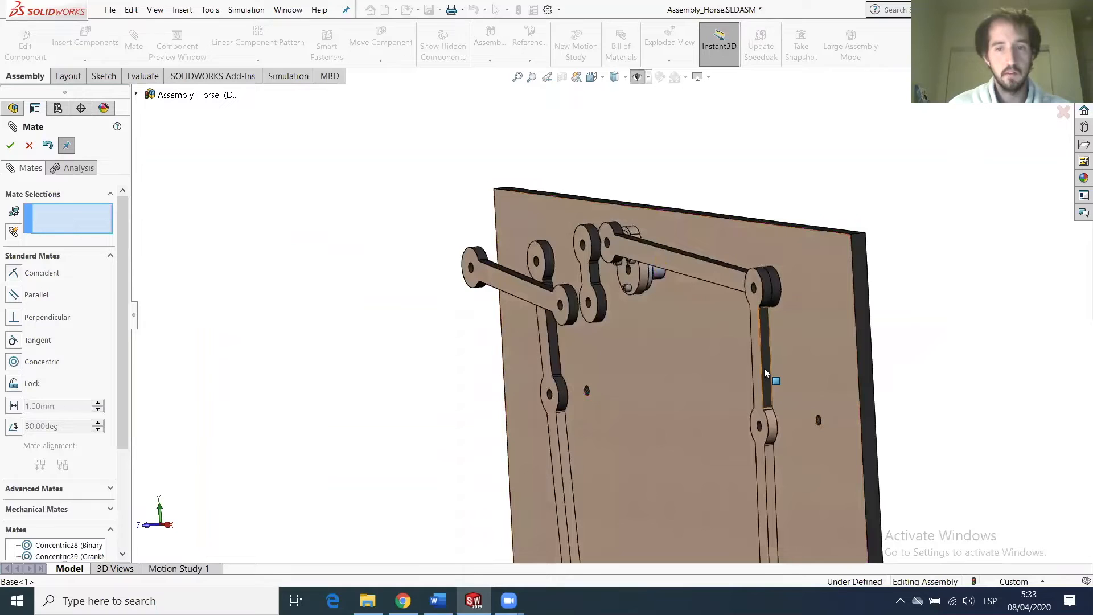
# Slide the links along their joint axes and examine their depth spacing from the base plate.
pyautogui.moveTo(732, 375)
pyautogui.mouseDown()
pyautogui.moveTo(714, 374)
pyautogui.moveTo(724, 372)
pyautogui.mouseUp()
pyautogui.moveTo(619, 356); pyautogui.dragTo(522, 302, button='middle')
pyautogui.moveTo(498, 296); pyautogui.dragTo(475, 299)
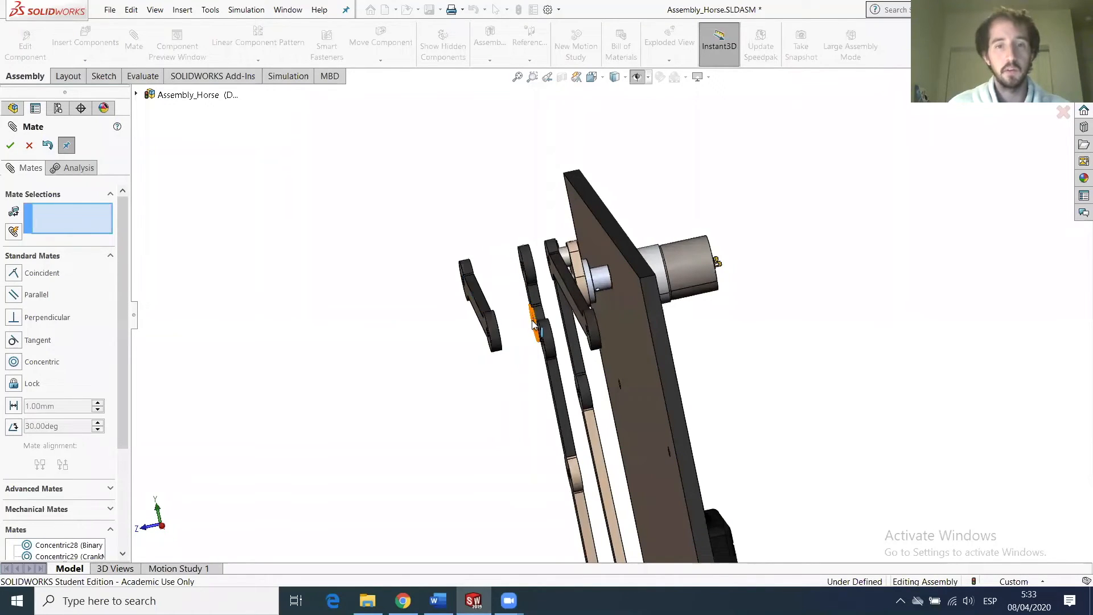
pyautogui.scroll(3, 526, 340)
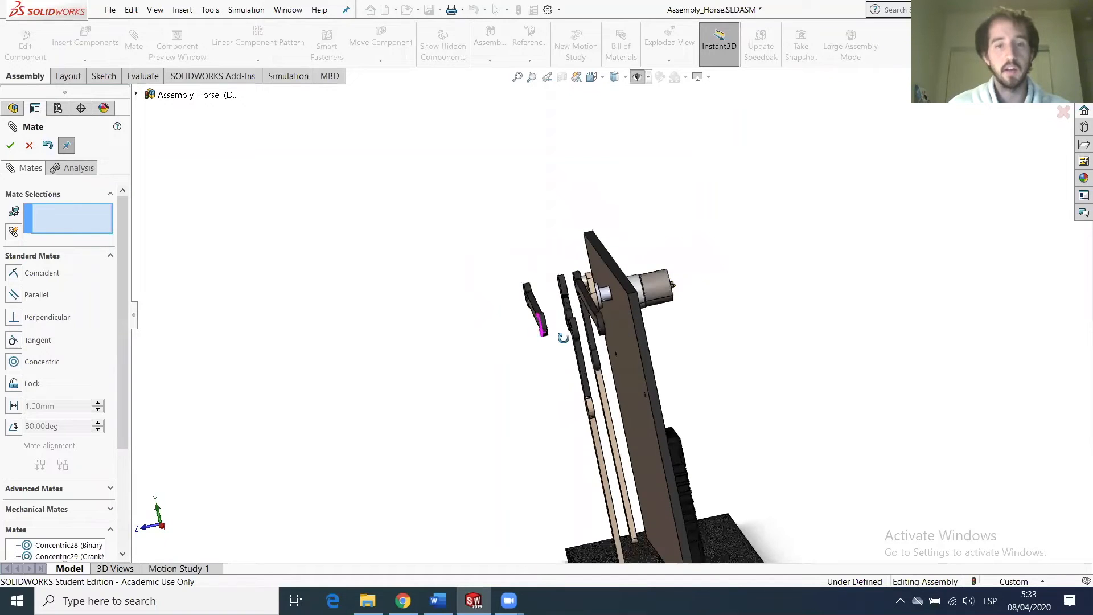
pyautogui.moveTo(562, 337); pyautogui.dragTo(515, 315, button='middle')
pyautogui.moveTo(513, 314); pyautogui.dragTo(528, 314)
# Turn the crank again in the front view to test the whole linkage, and finish the Mate command.
pyautogui.hotkey('ctrl', '1')
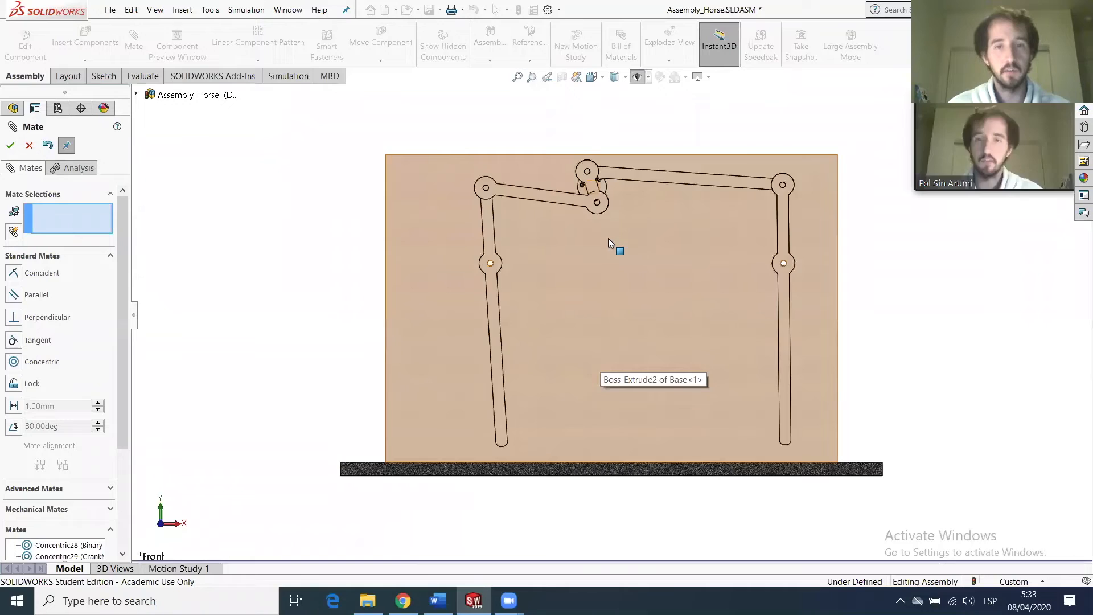
pyautogui.scroll(-4, 607, 228)
pyautogui.scroll(3, 598, 211)
pyautogui.moveTo(581, 196); pyautogui.dragTo(619, 208)
pyautogui.click(10, 145)
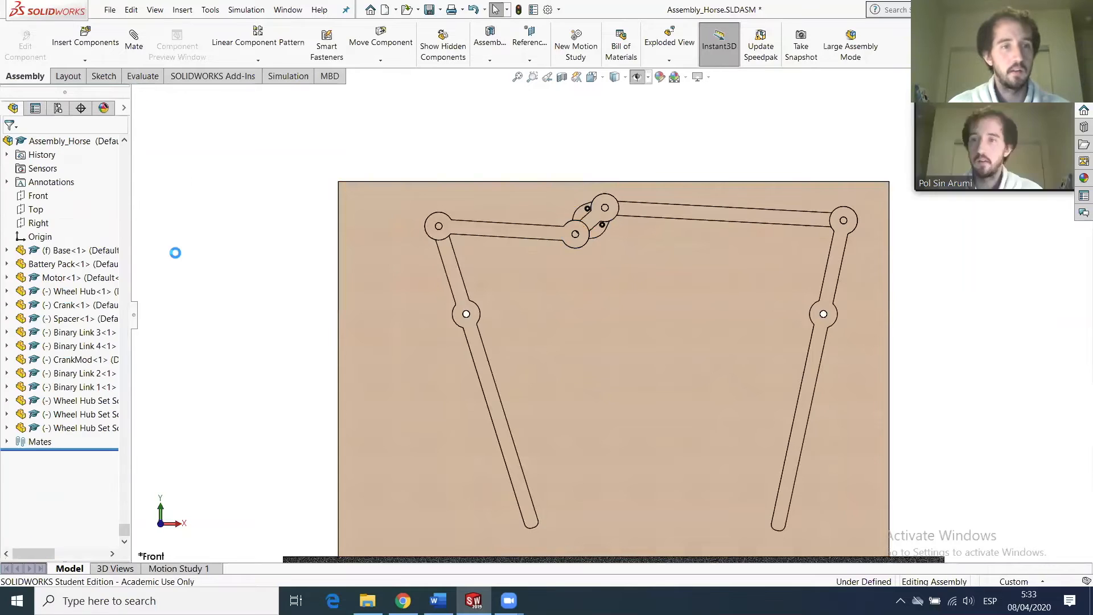
# Switch to the Word checklist and colour the "Solve relationships" item green.
pyautogui.hotkey('alt', 'Tab')
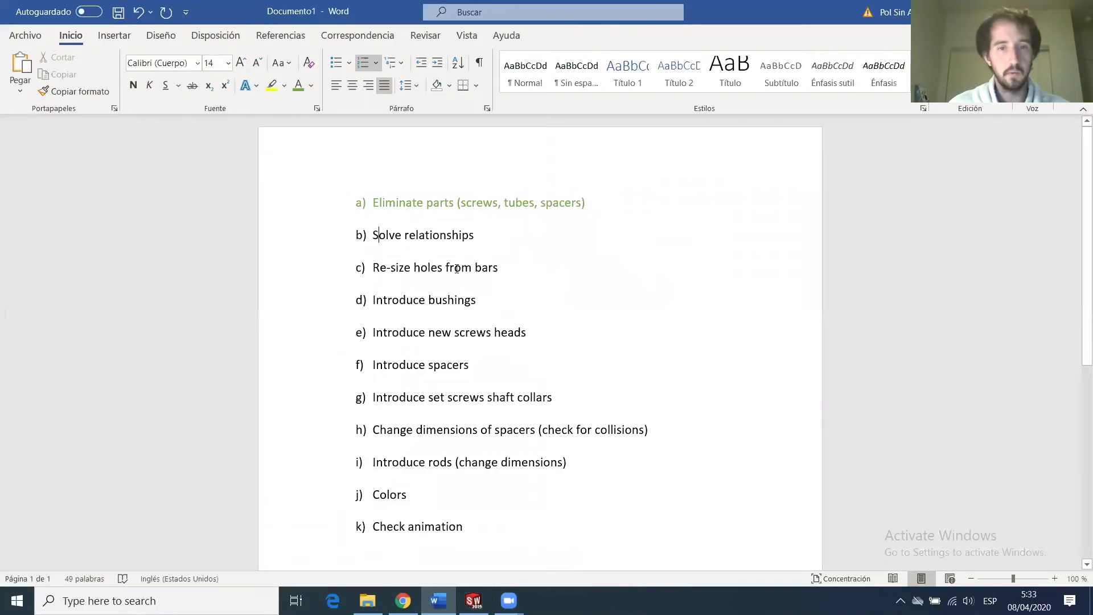
pyautogui.tripleClick(351, 242)
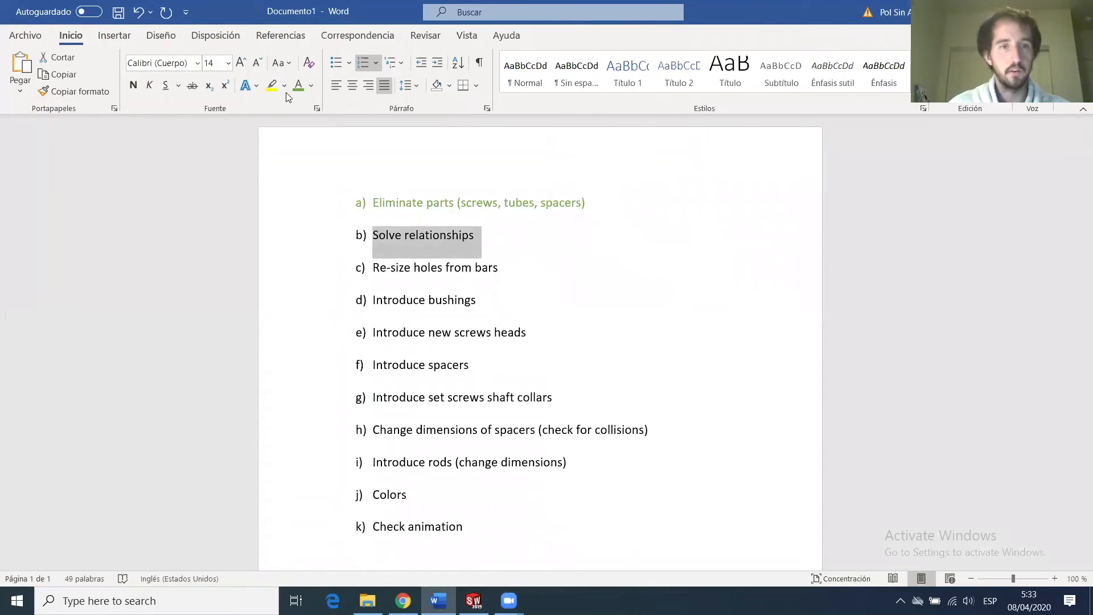
# Switch to SOLIDWORKS and examine the end holes of Binary Link 2 and its neighbouring links.
pyautogui.click(442, 593)
pyautogui.scroll(-3, 626, 239)
pyautogui.moveTo(617, 233); pyautogui.dragTo(691, 172, button='middle')
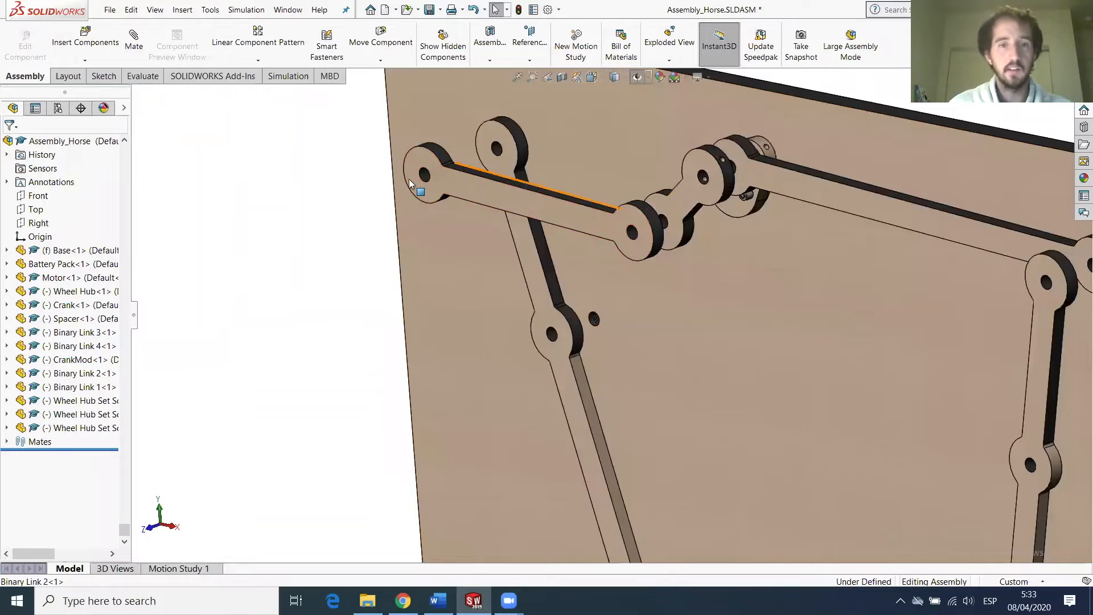
pyautogui.scroll(-3, 410, 187)
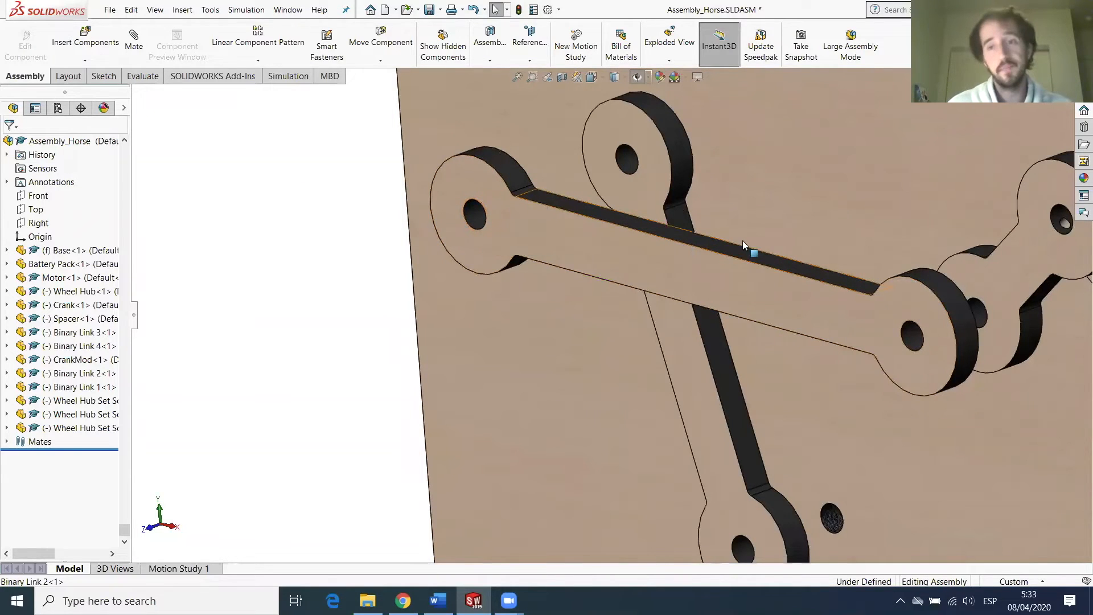
pyautogui.scroll(3, 591, 209)
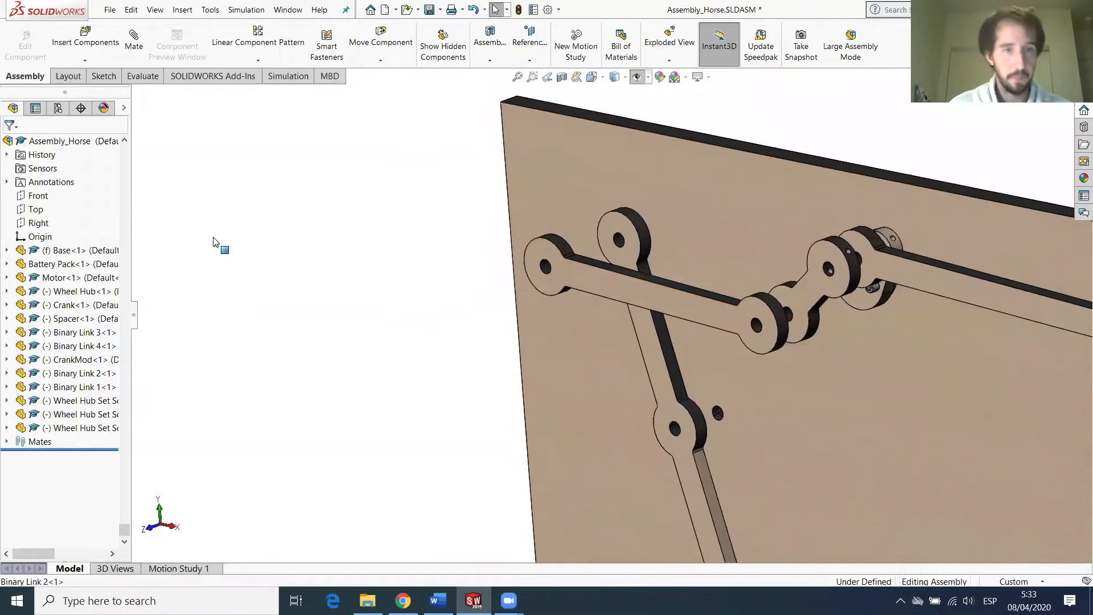
# Open the template part Binary Link.SLDPRT from the MAE 183 SolidWorks Templates folder in SOLIDWORKS.
pyautogui.click(364, 596)
pyautogui.doubleClick(440, 196)
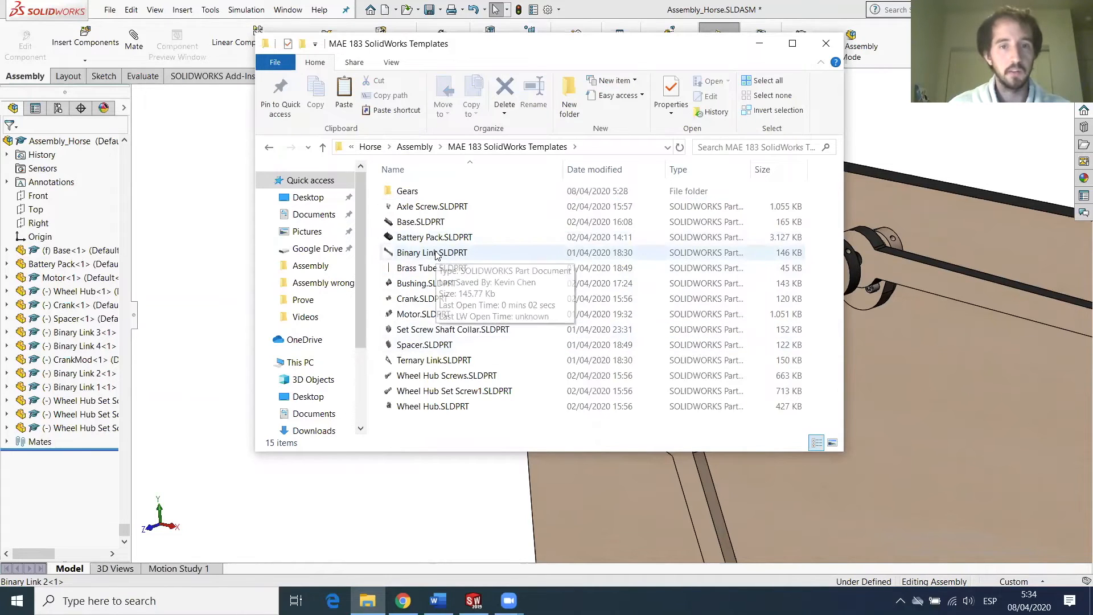
pyautogui.moveTo(437, 258); pyautogui.dragTo(598, 284)
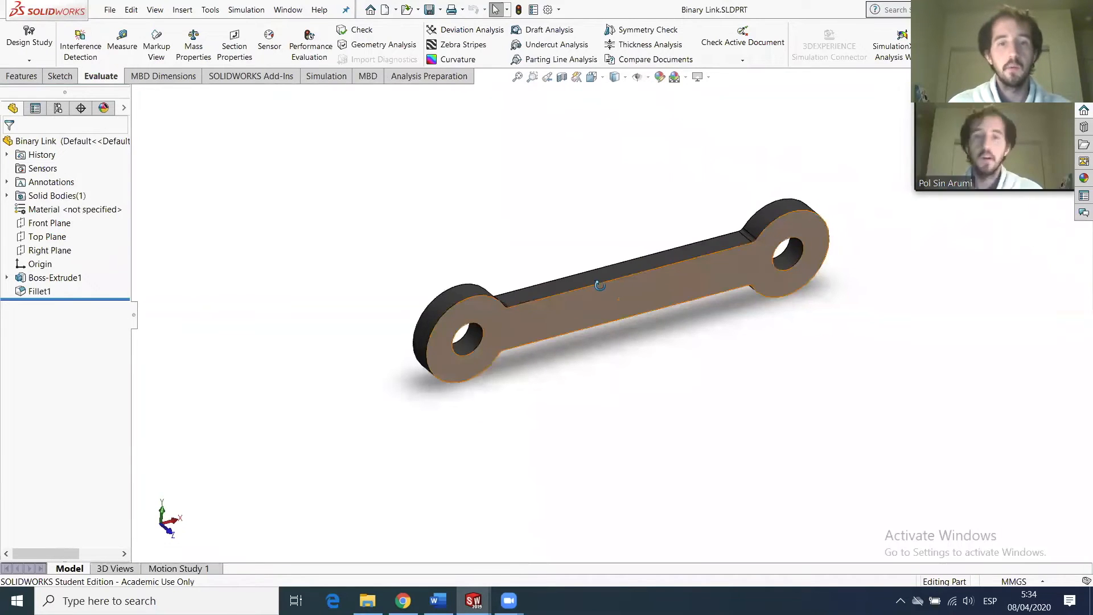
# Inspect the diameter dimension of one end hole in the template link, in millimetres.
pyautogui.scroll(-5, 430, 333)
pyautogui.click(619, 329)
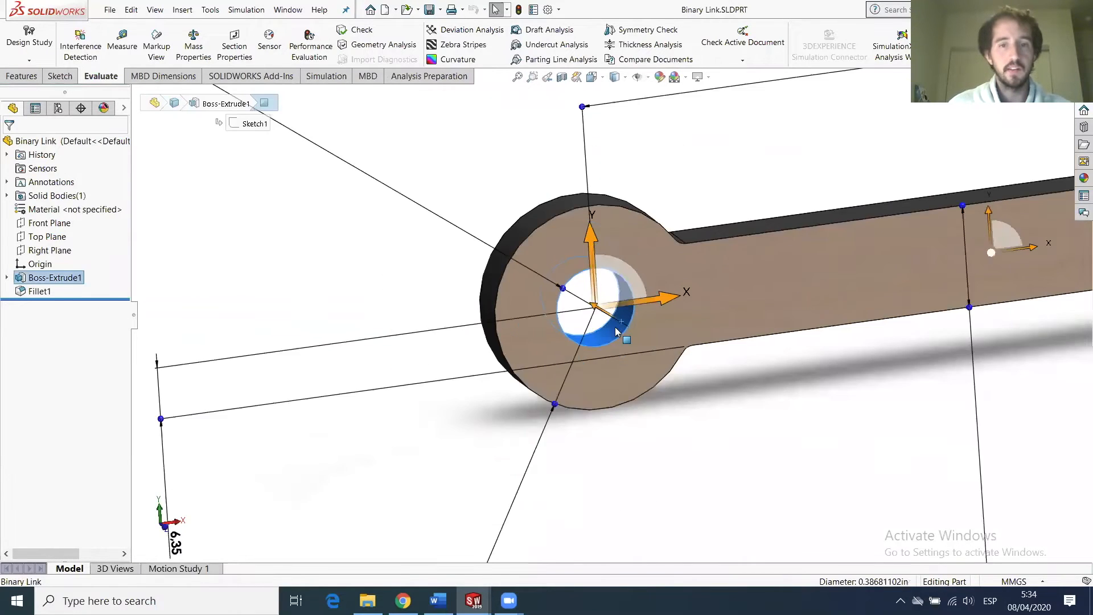
pyautogui.scroll(5, 617, 333)
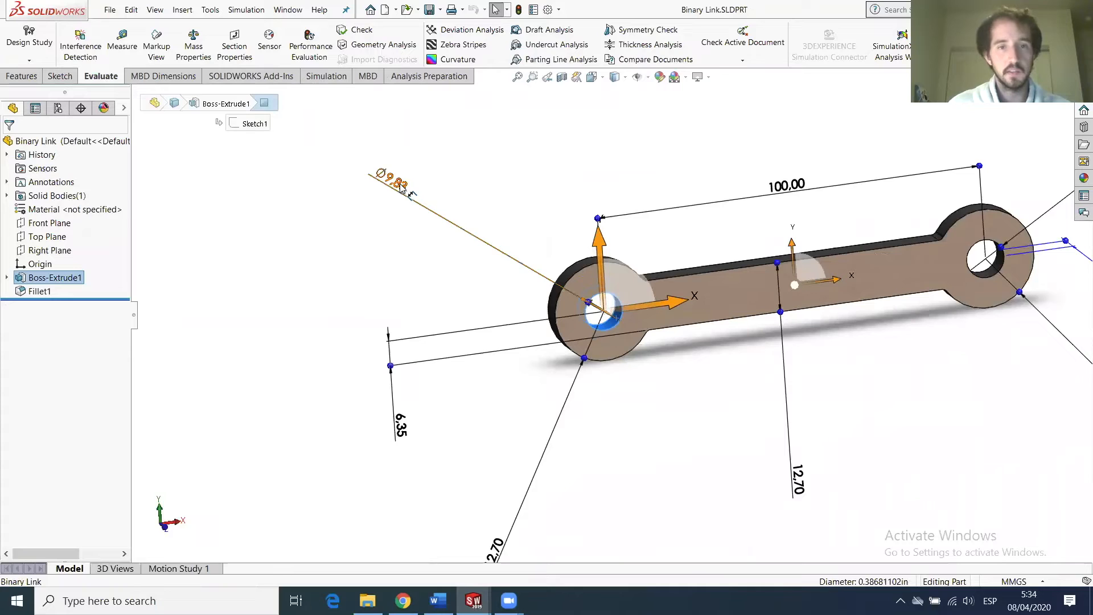
pyautogui.click(402, 190)
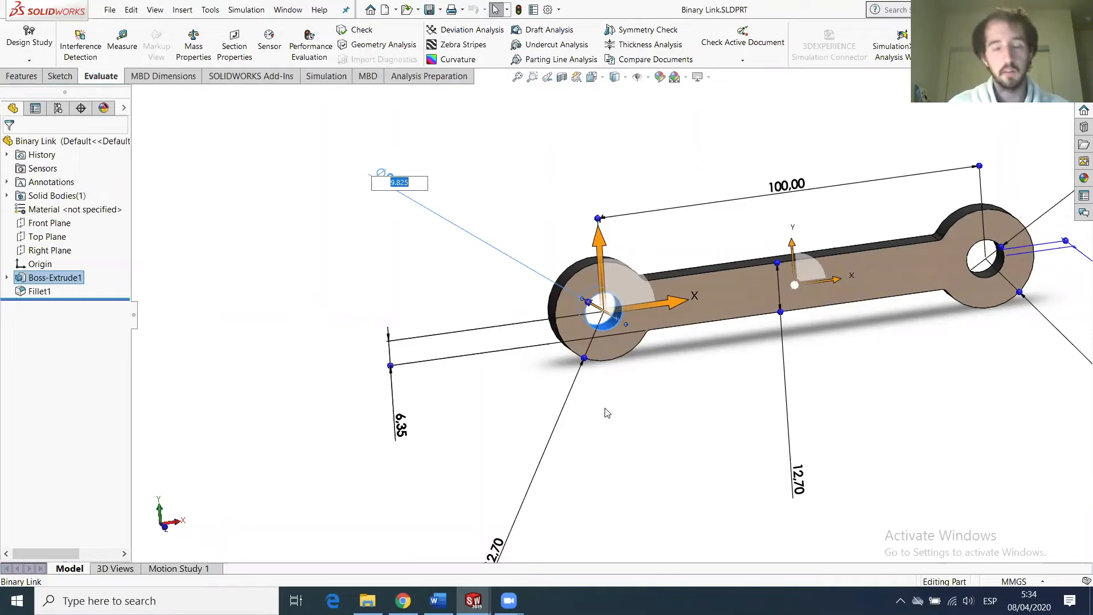
pyautogui.click(624, 425)
# Switch the template's units to IPS and inspect the same end hole's diameter in inches.
pyautogui.click(1043, 581)
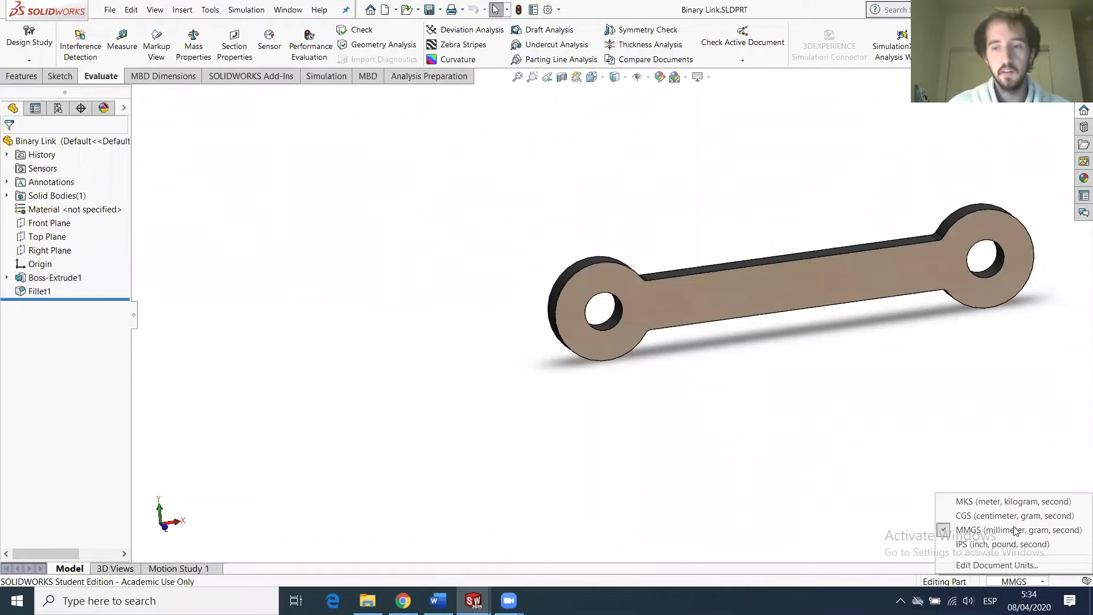
pyautogui.click(1005, 545)
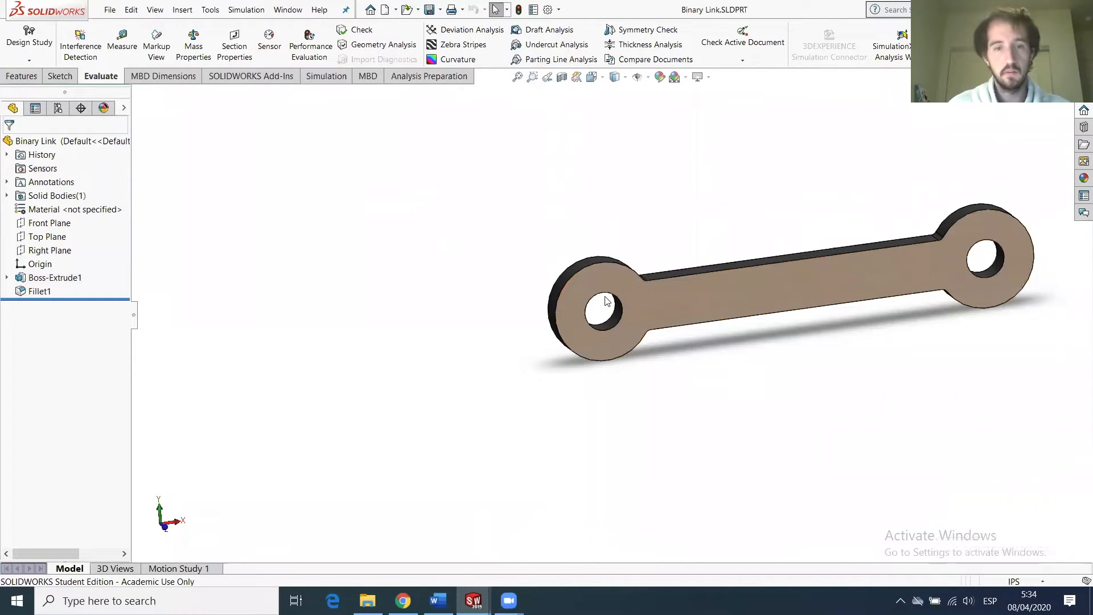
pyautogui.click(604, 297)
pyautogui.scroll(-2, 529, 241)
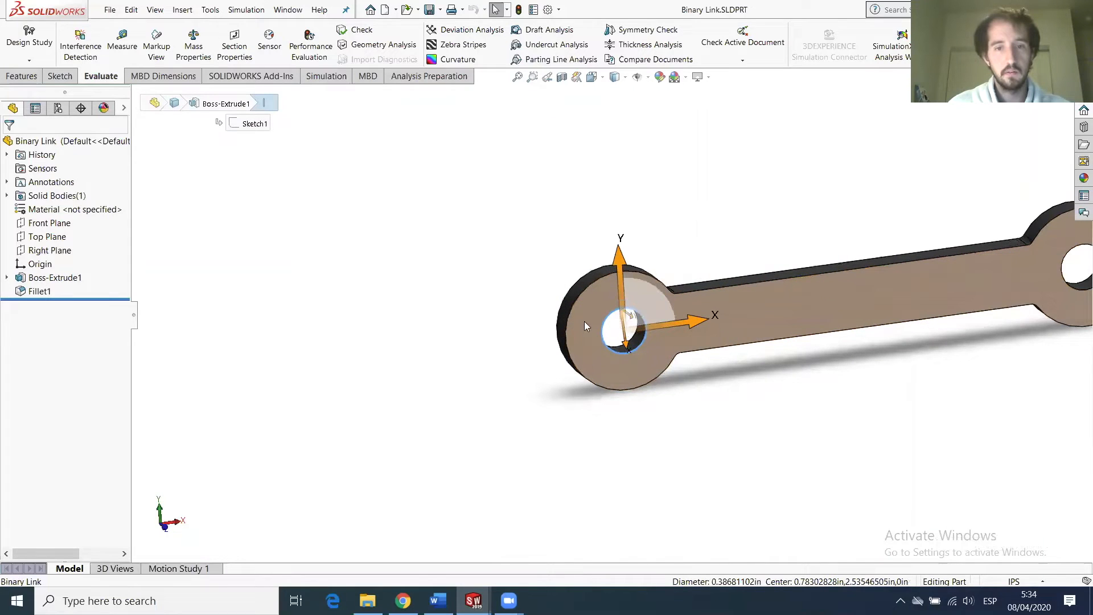
pyautogui.doubleClick(638, 348)
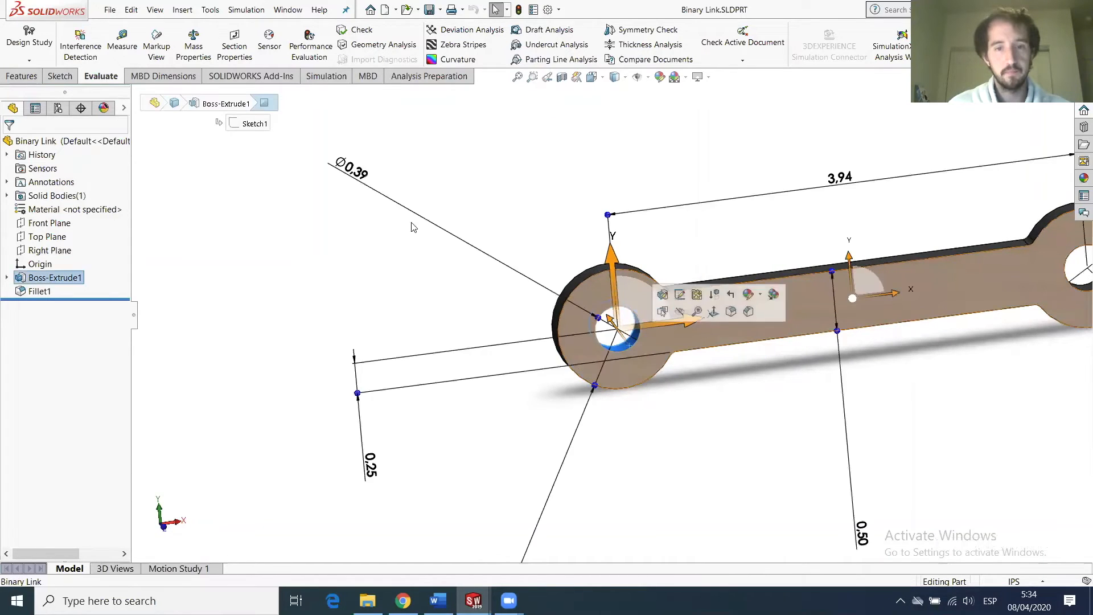
pyautogui.click(357, 177)
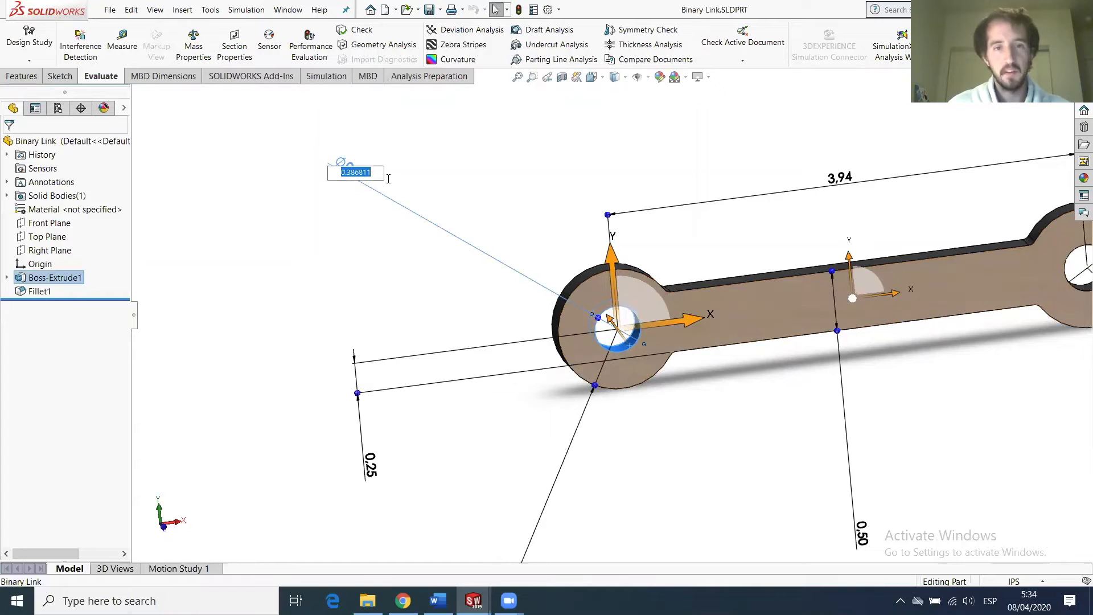
# Switch the template's units back to MMGS and open the end hole's diameter dimension to read its exact value.
pyautogui.click(1028, 579)
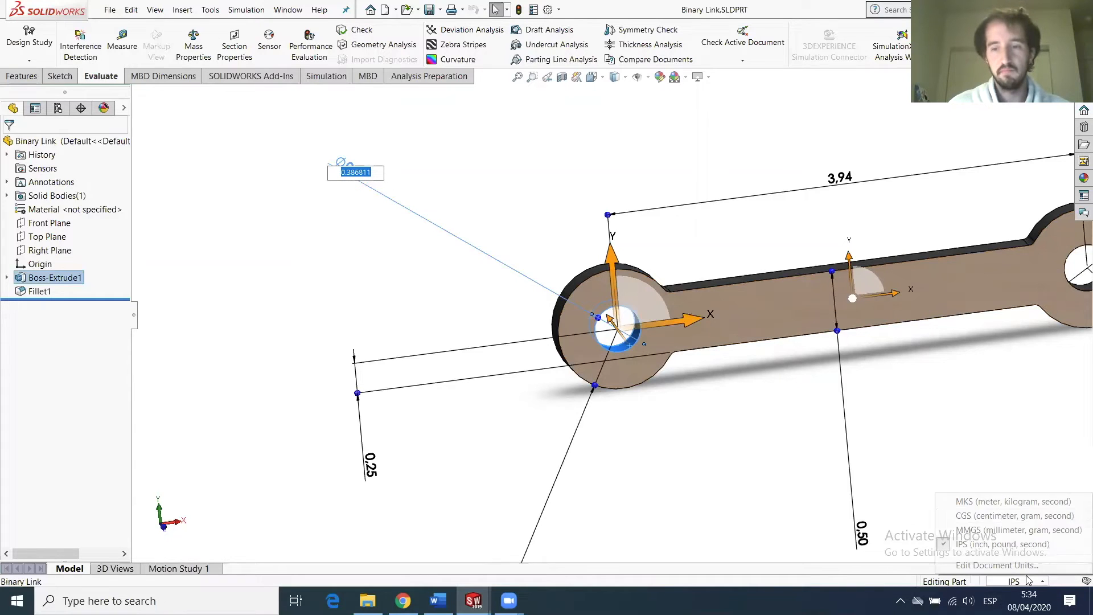
pyautogui.click(991, 531)
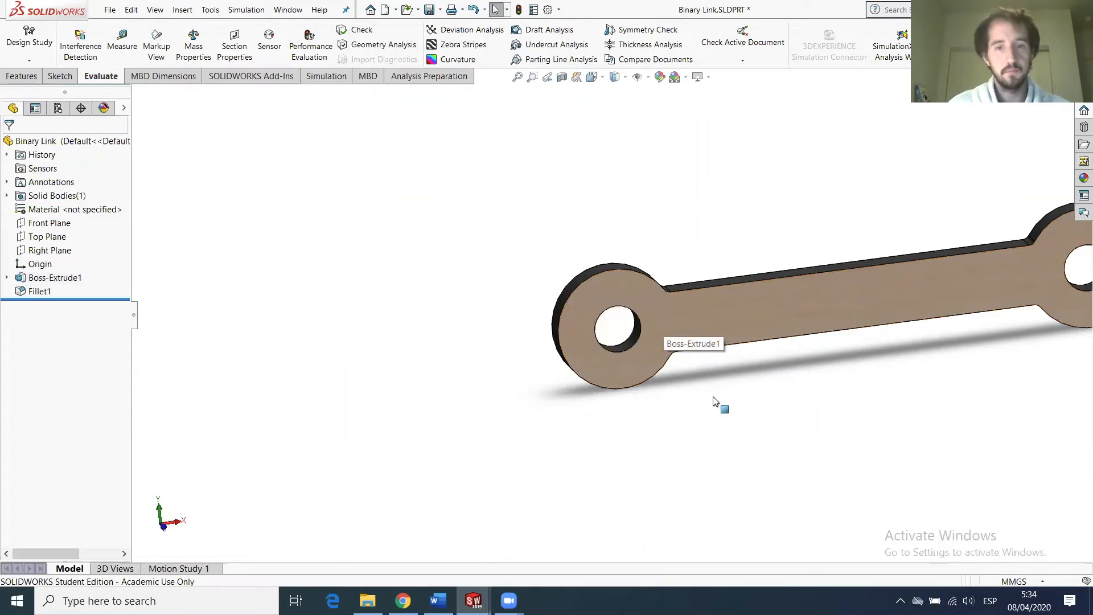
pyautogui.click(1022, 581)
pyautogui.click(675, 332)
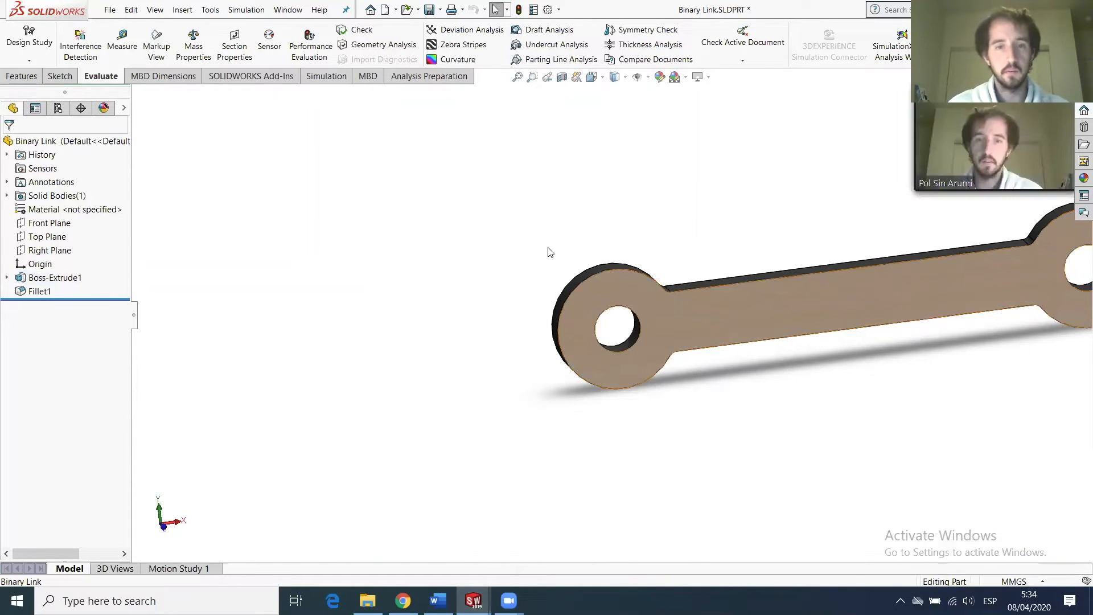
pyautogui.click(364, 173)
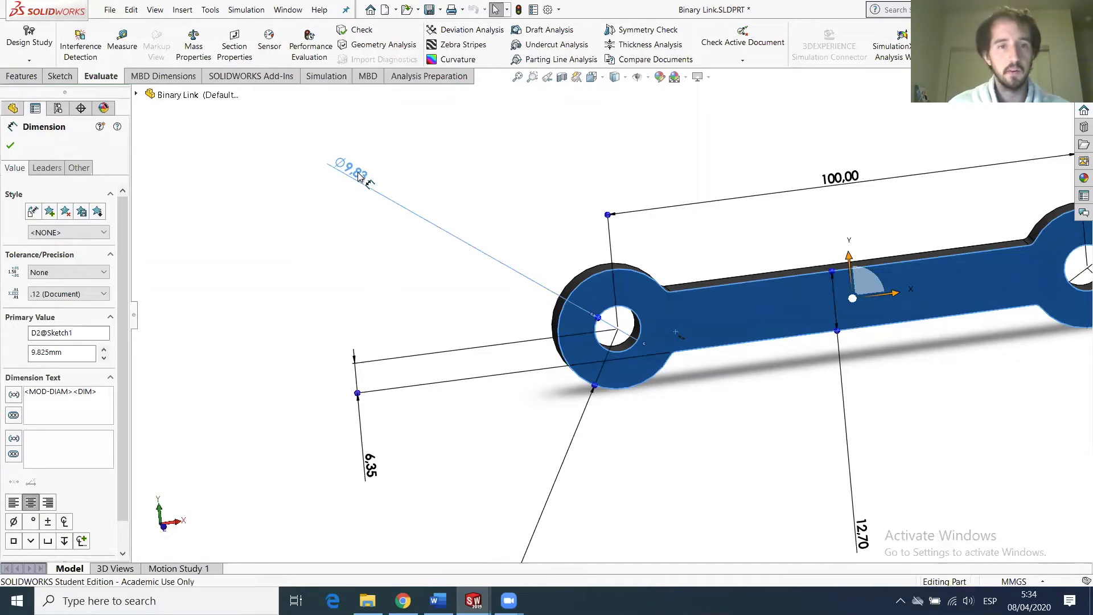
pyautogui.doubleClick(358, 172)
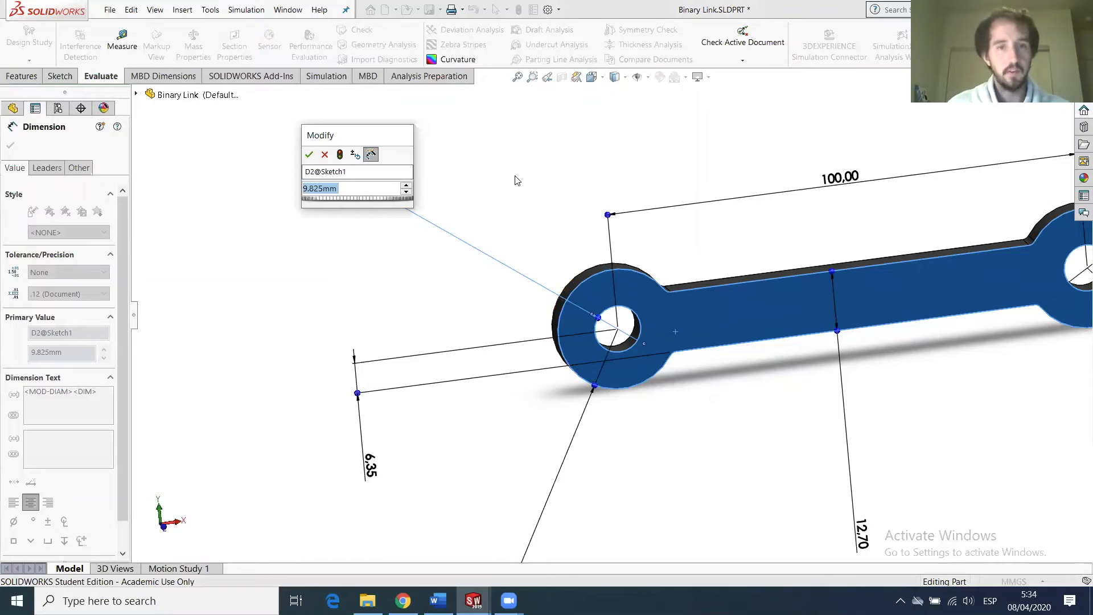
# Cancel the diameter edit and close the template Binary Link part without saving it.
pyautogui.click(734, 205)
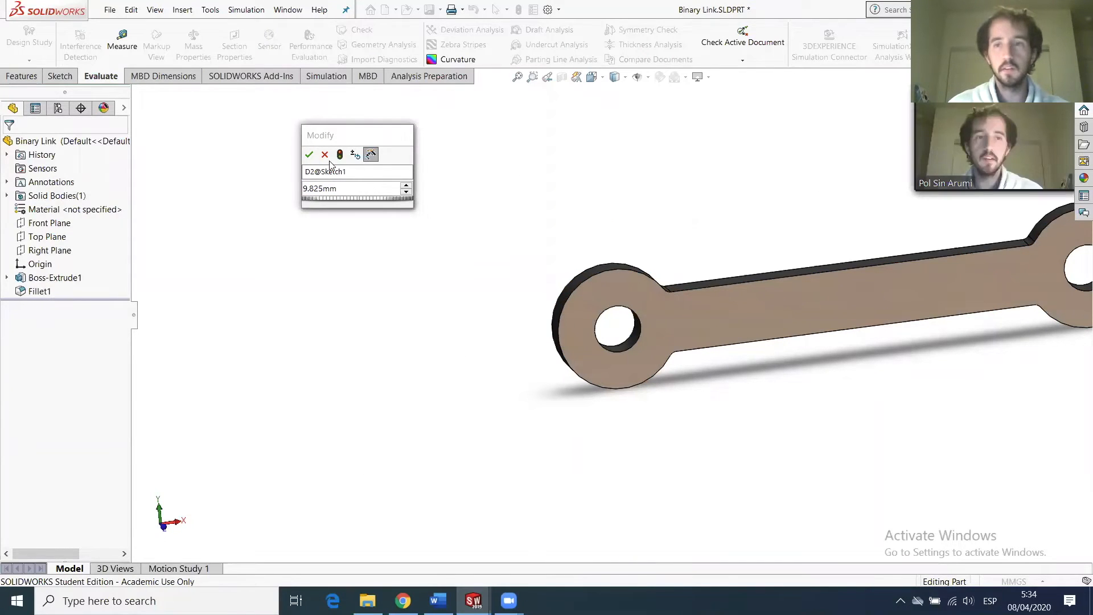
pyautogui.click(1080, 9)
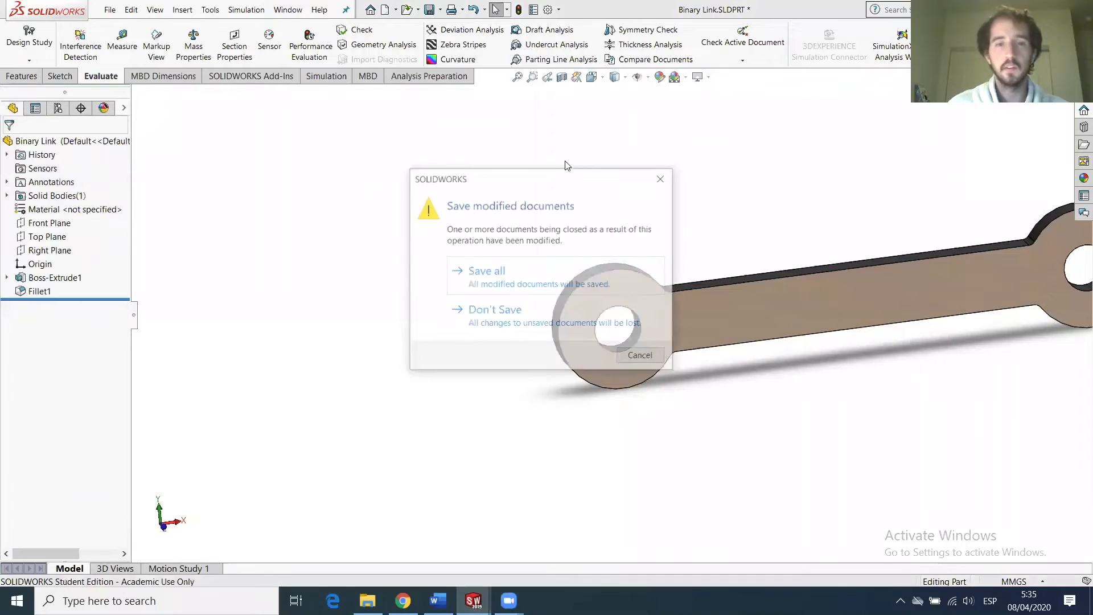
pyautogui.click(530, 315)
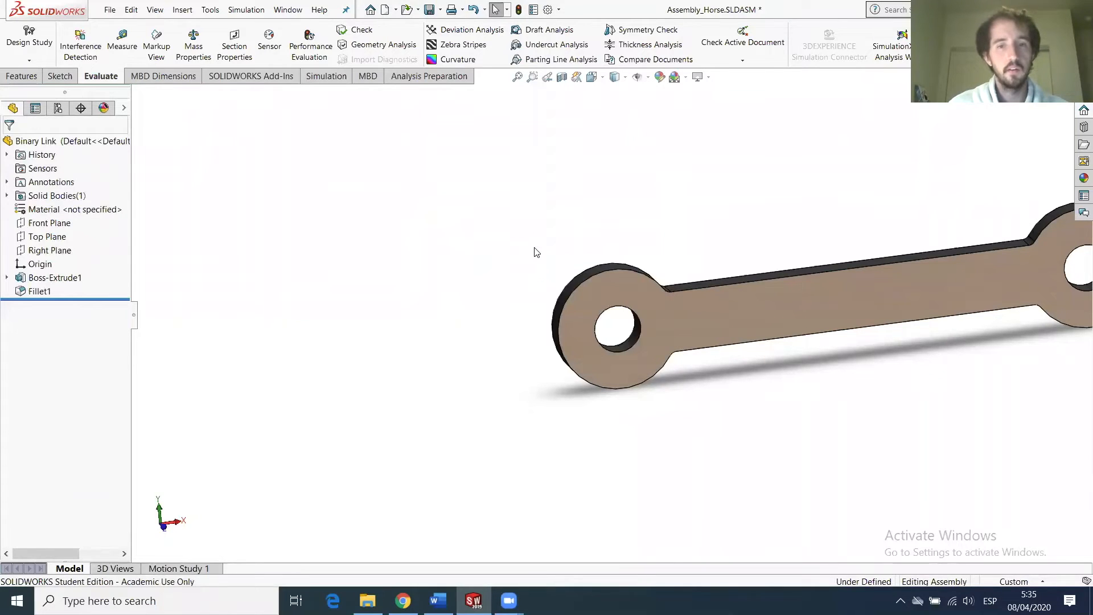
# Open the Binary Link 1 part from the horse assembly for editing.
pyautogui.scroll(4, 683, 375)
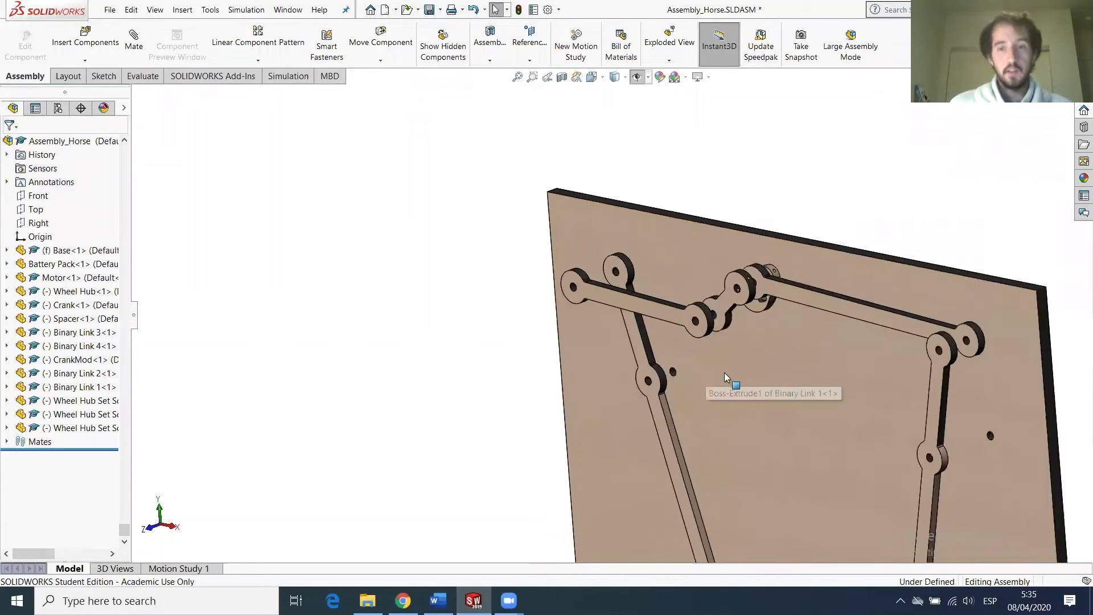
pyautogui.scroll(-4, 706, 313)
pyautogui.scroll(3, 683, 347)
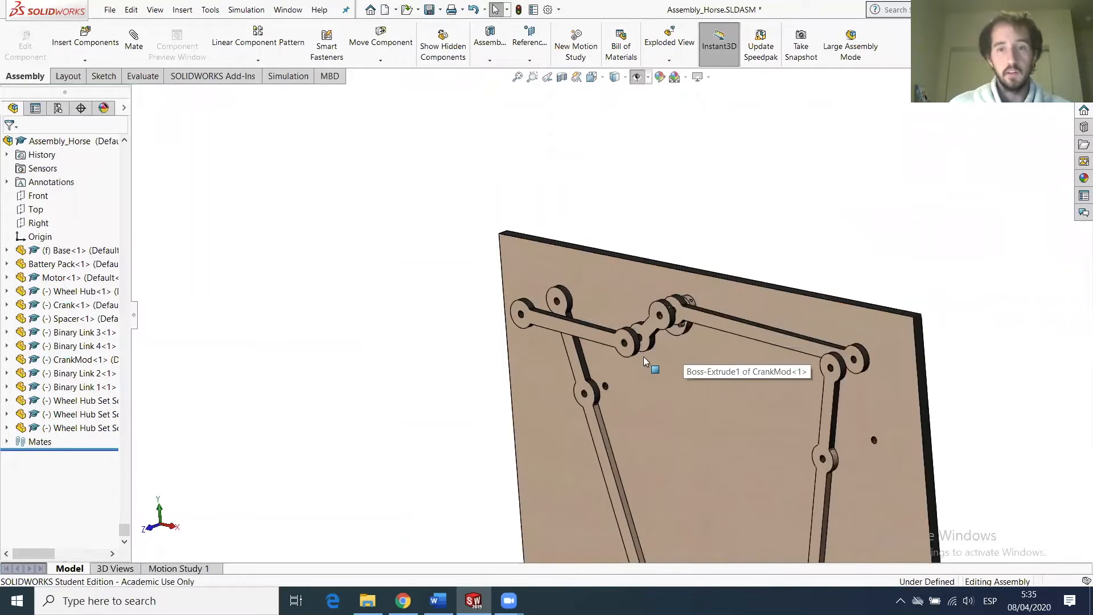
pyautogui.scroll(-3, 586, 347)
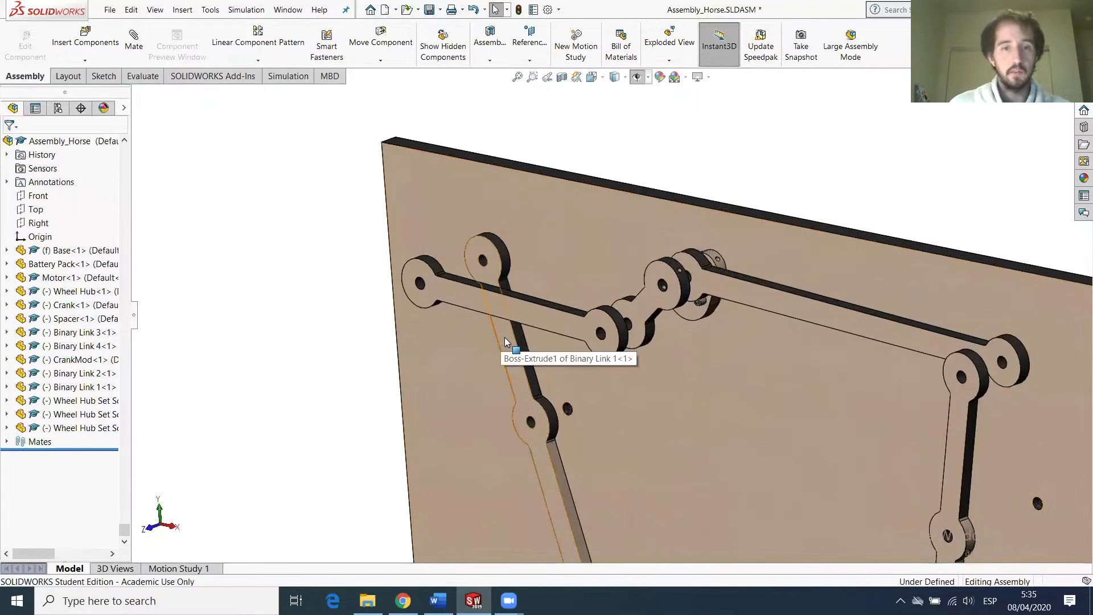
pyautogui.click(504, 337)
pyautogui.click(536, 270)
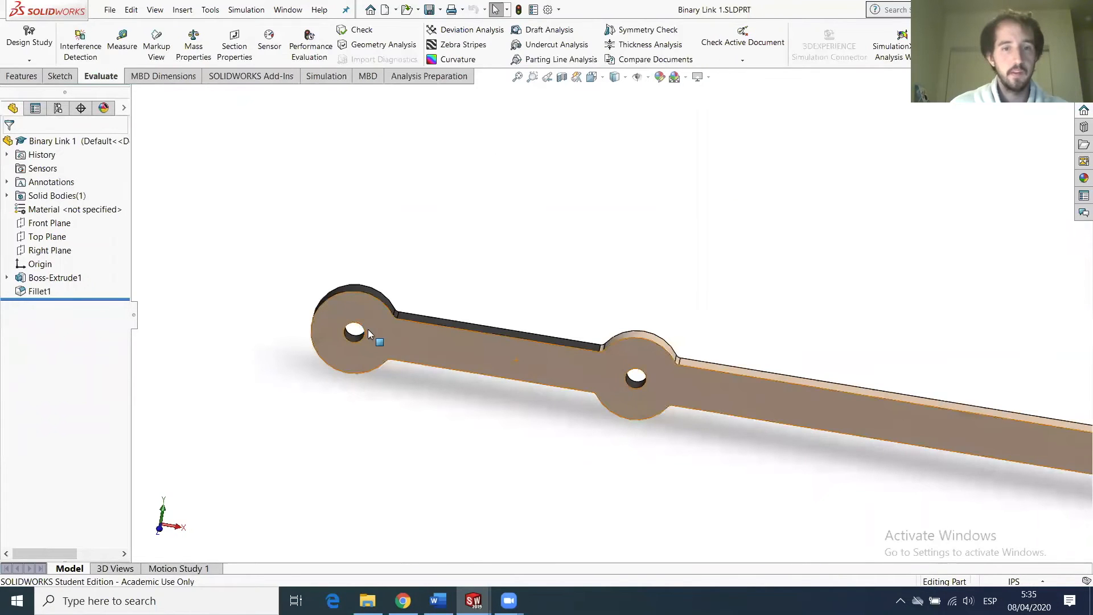
# In Boss-Extrude1's sketch, set the diameters of both holes in Binary Link 1 to the template's 9.825 mm.
pyautogui.click(366, 312)
pyautogui.scroll(3, 368, 315)
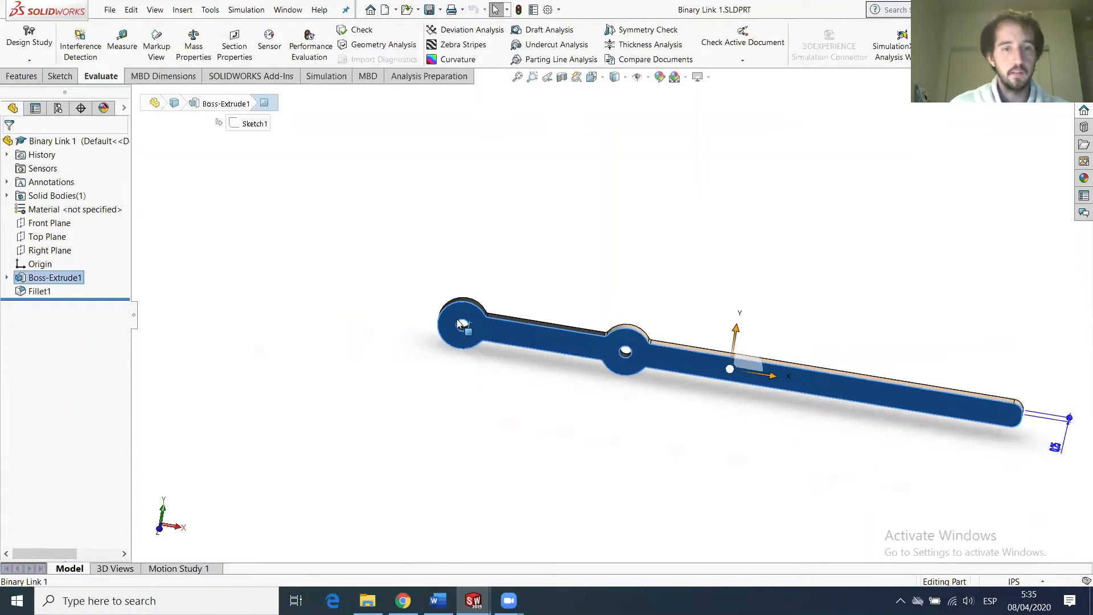
pyautogui.click(7, 277)
pyautogui.click(60, 291)
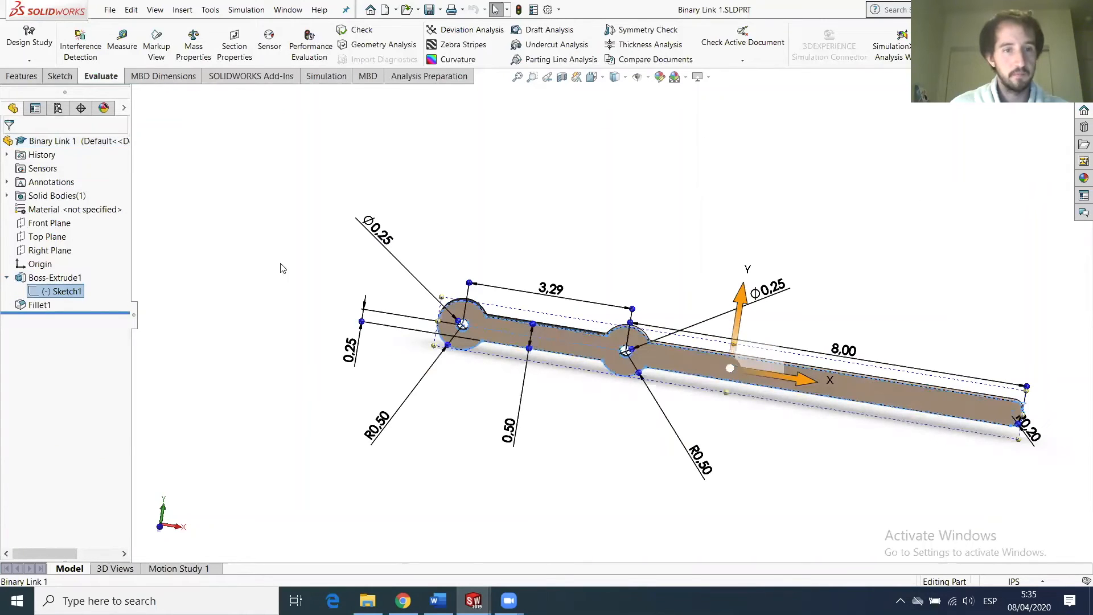
pyautogui.doubleClick(379, 232)
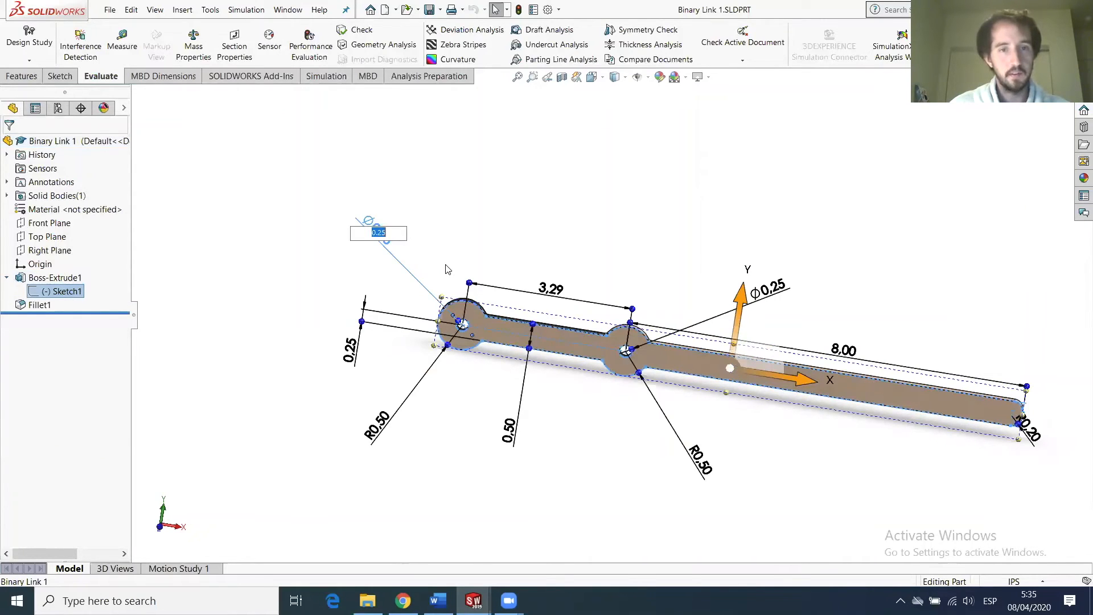
pyautogui.press('Return')
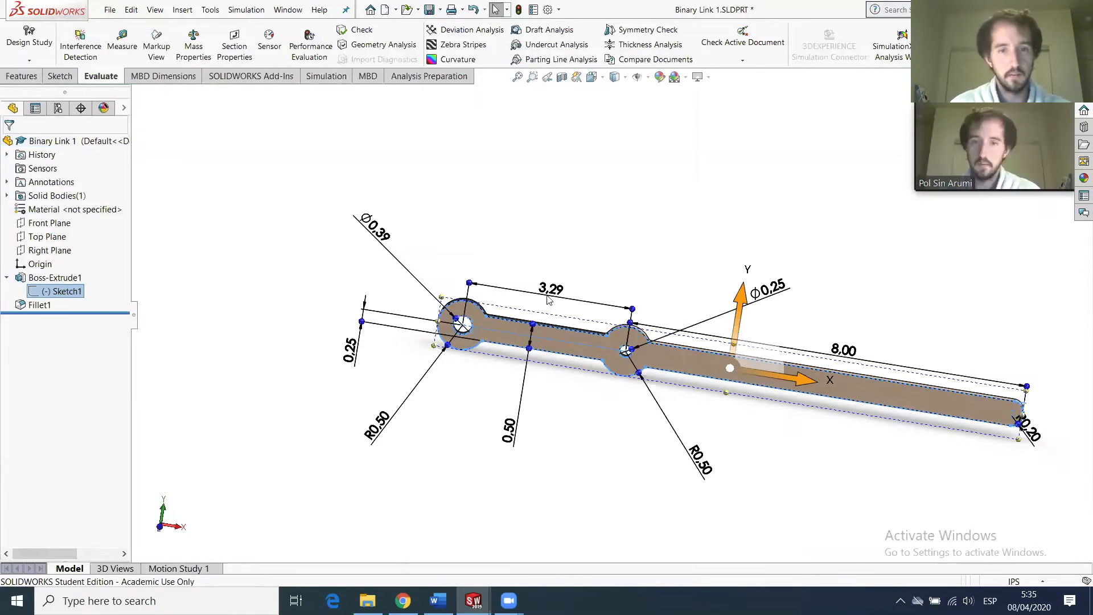
pyautogui.doubleClick(767, 290)
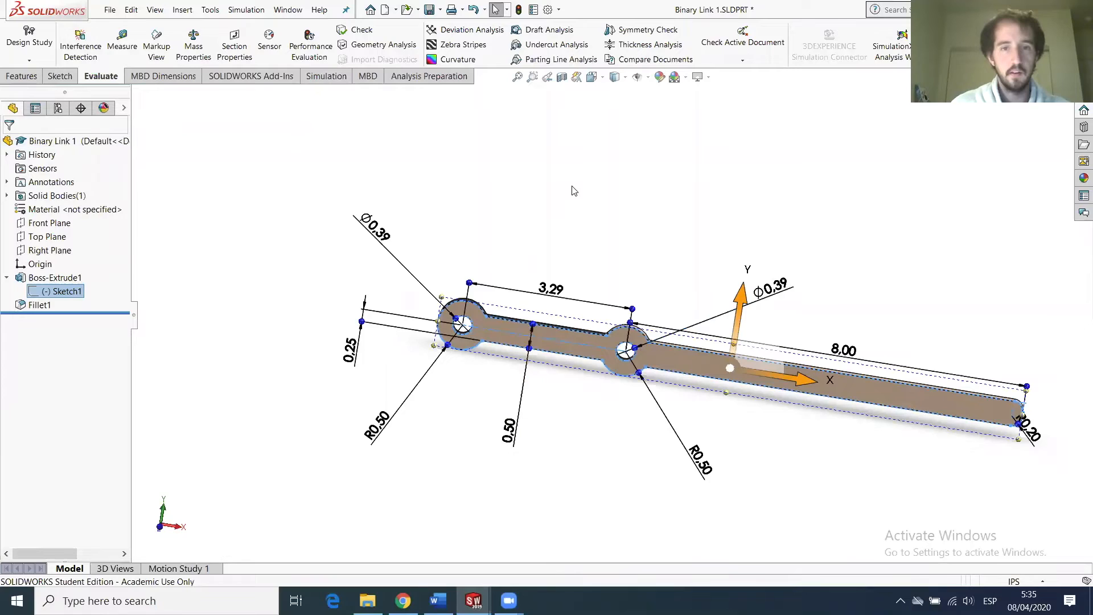
# Return to the horse assembly, rebuild it with the changed Binary Link 1, and open the Binary Link 2 part.
pyautogui.click(556, 155)
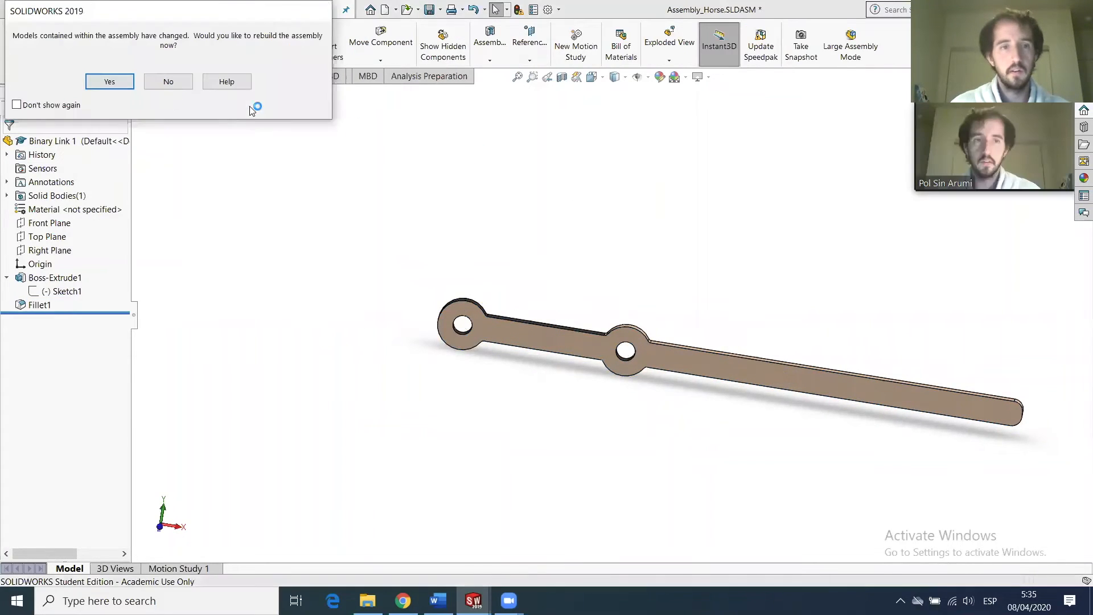
pyautogui.click(109, 81)
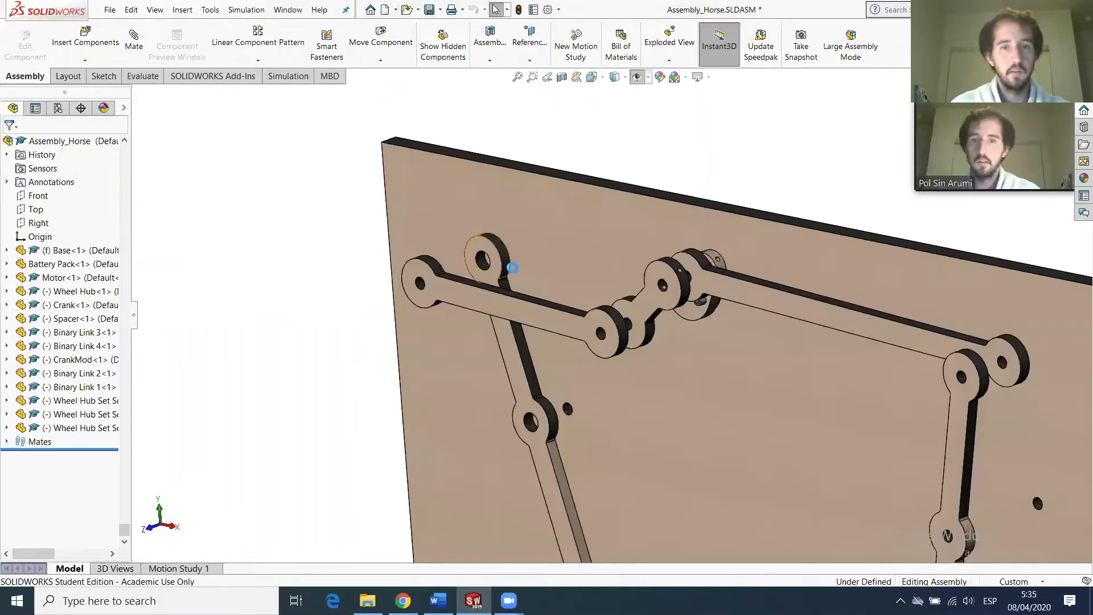
pyautogui.click(522, 318)
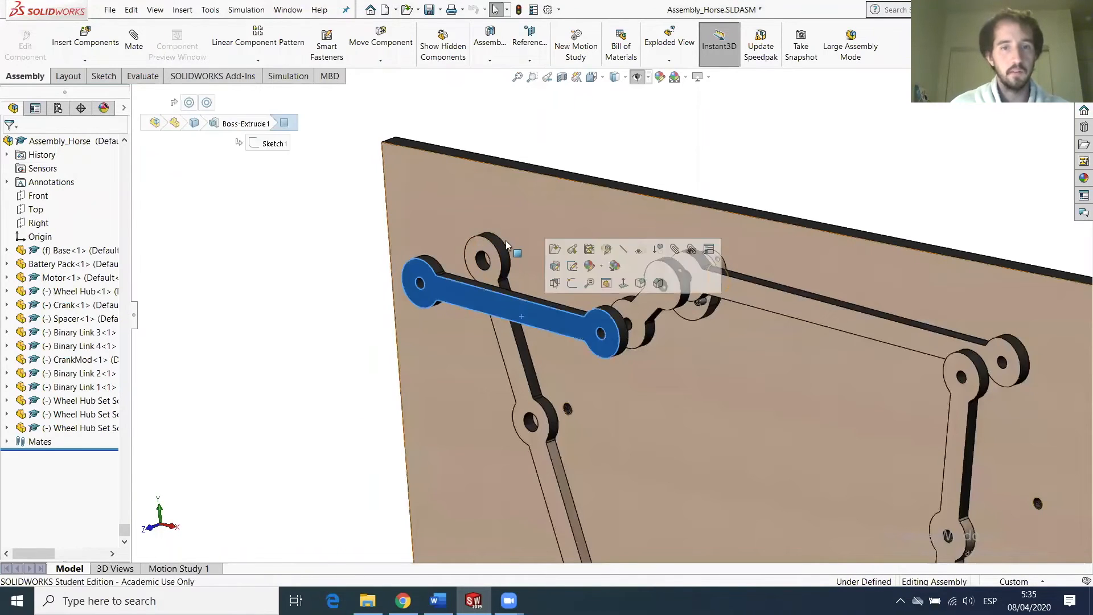
pyautogui.click(553, 251)
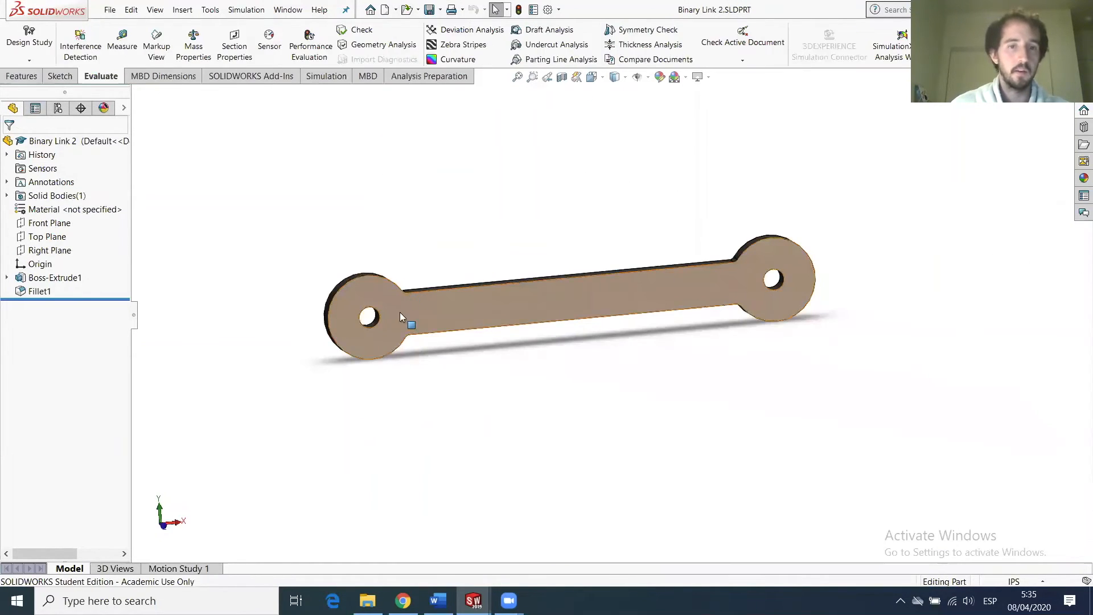
# Set the diameters of both end holes in Binary Link 2 to 9.825 mm.
pyautogui.click(400, 312)
pyautogui.click(206, 201)
pyautogui.write('9.825mm')
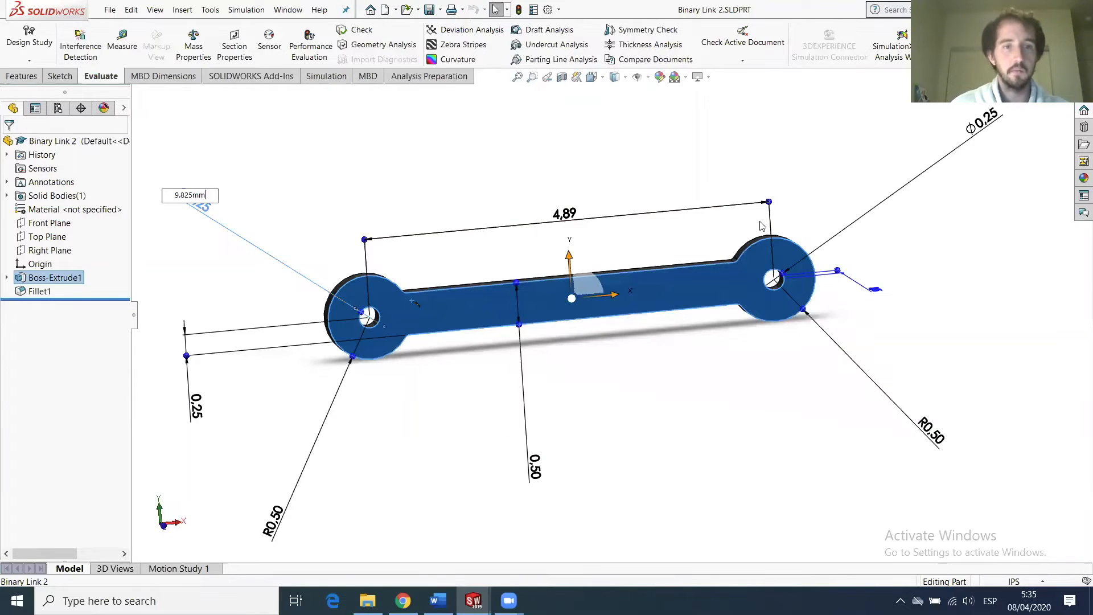
pyautogui.press('Return')
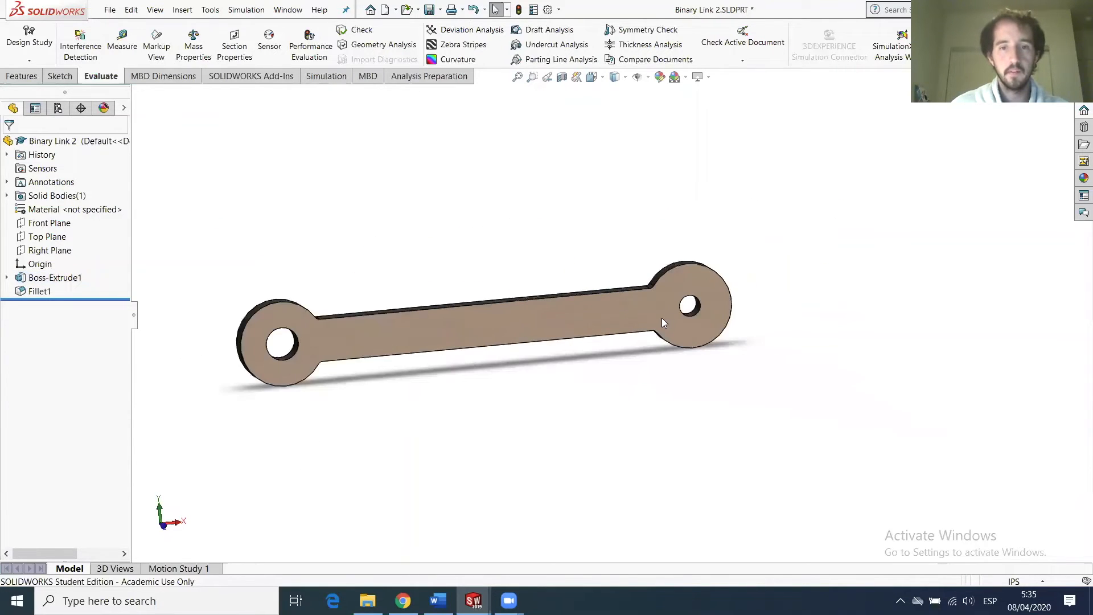
pyautogui.click(662, 318)
pyautogui.click(885, 167)
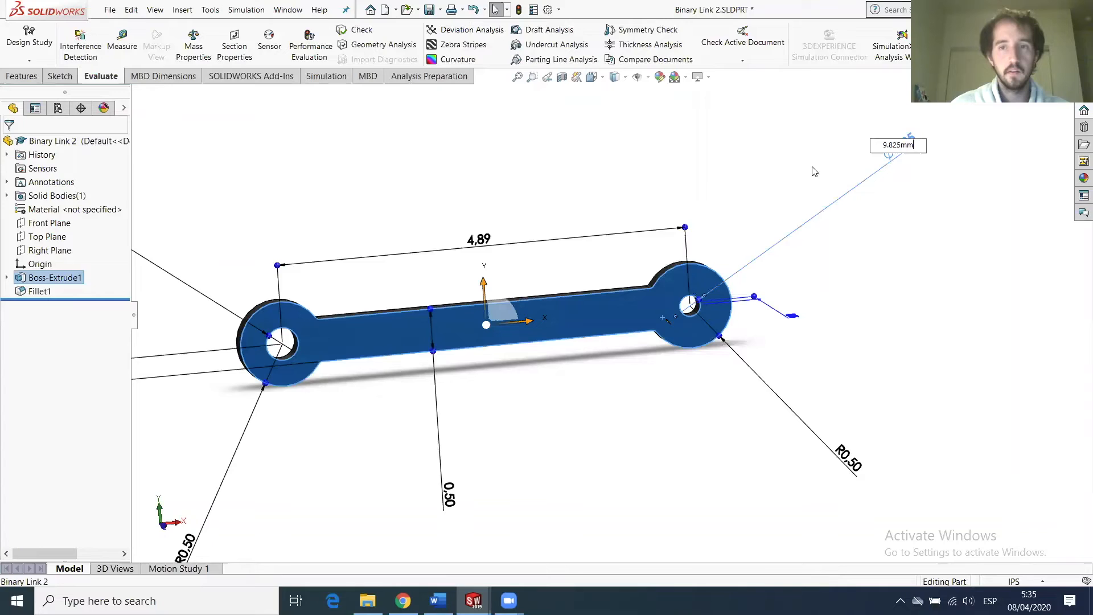
pyautogui.press('Return')
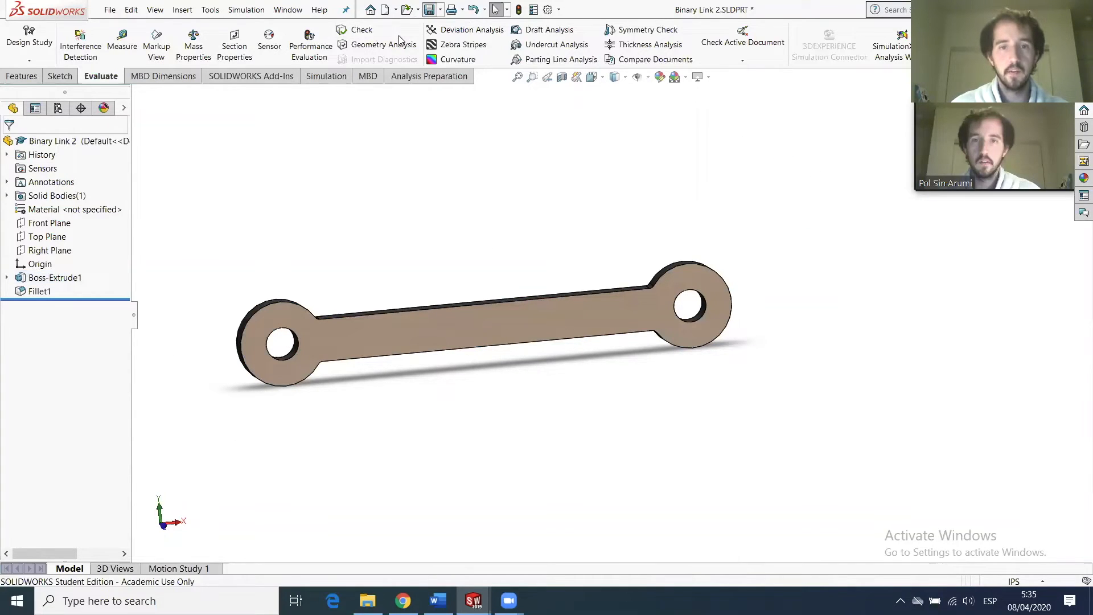
# Return to the horse assembly and open the Binary Link 4 part for editing.
pyautogui.hotkey('ctrl', 'Tab')
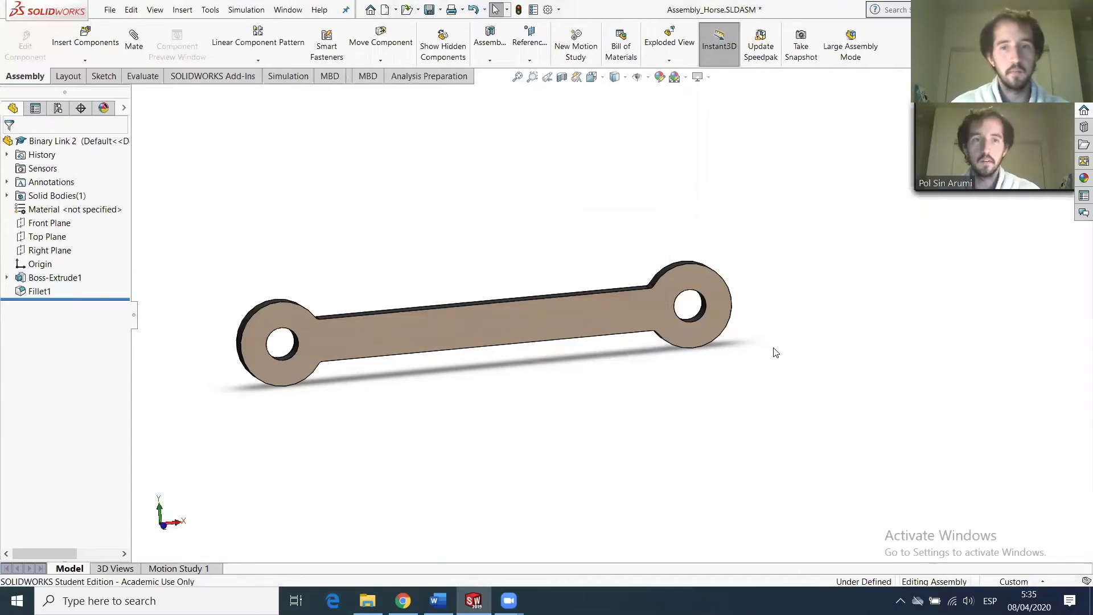
pyautogui.scroll(-2, 839, 411)
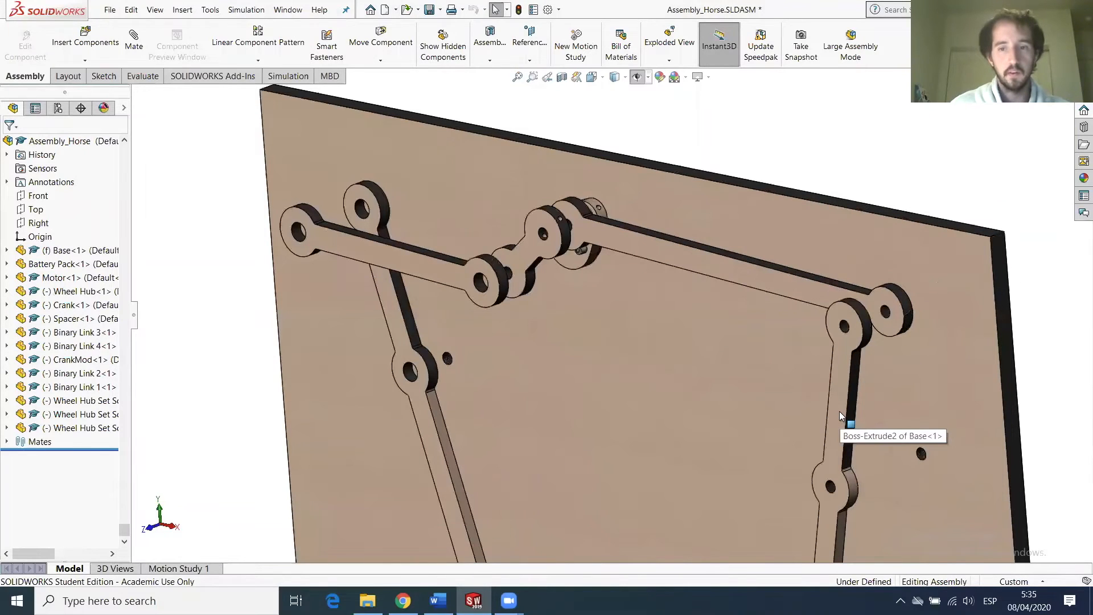
pyautogui.click(855, 311)
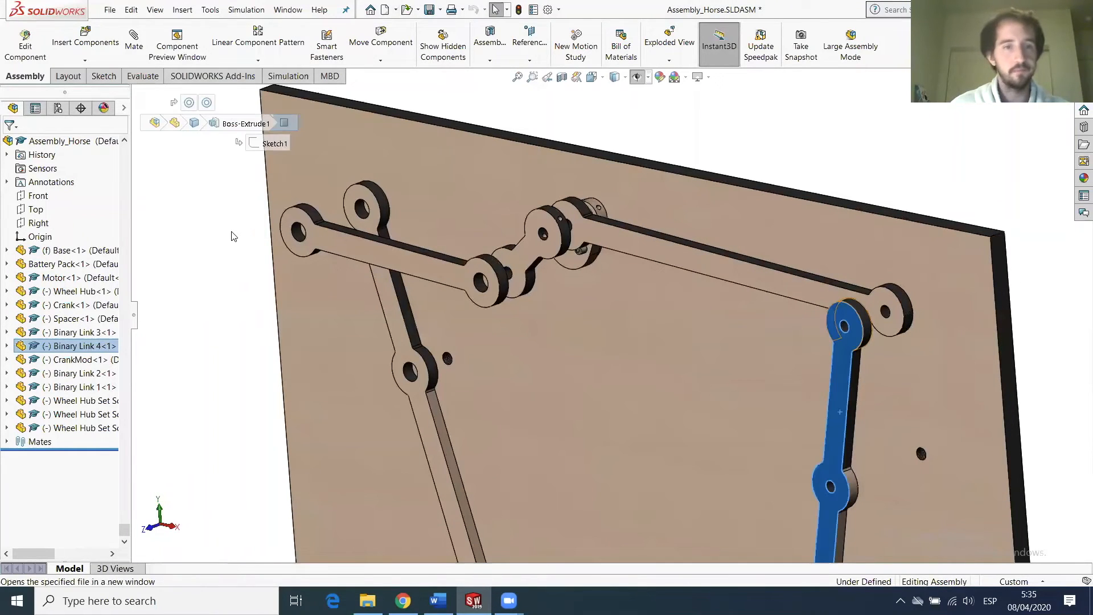
pyautogui.hotkey('ctrl', 'Tab')
pyautogui.click(453, 253)
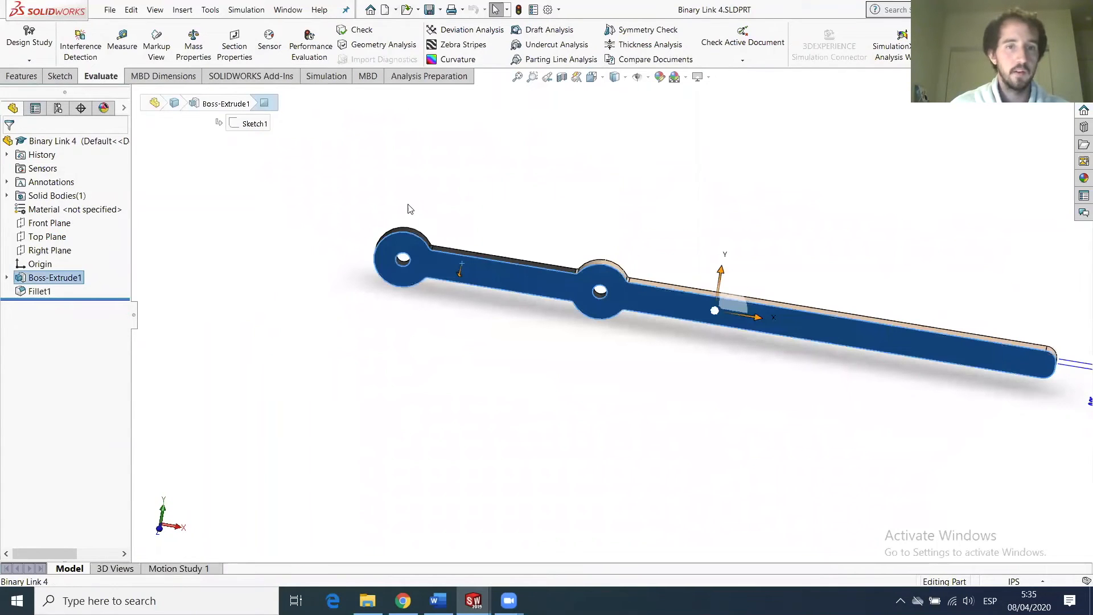
# In Boss-Extrude1's Sketch1, set the diameters of both holes in Binary Link 4 to 9.825 mm.
pyautogui.click(7, 278)
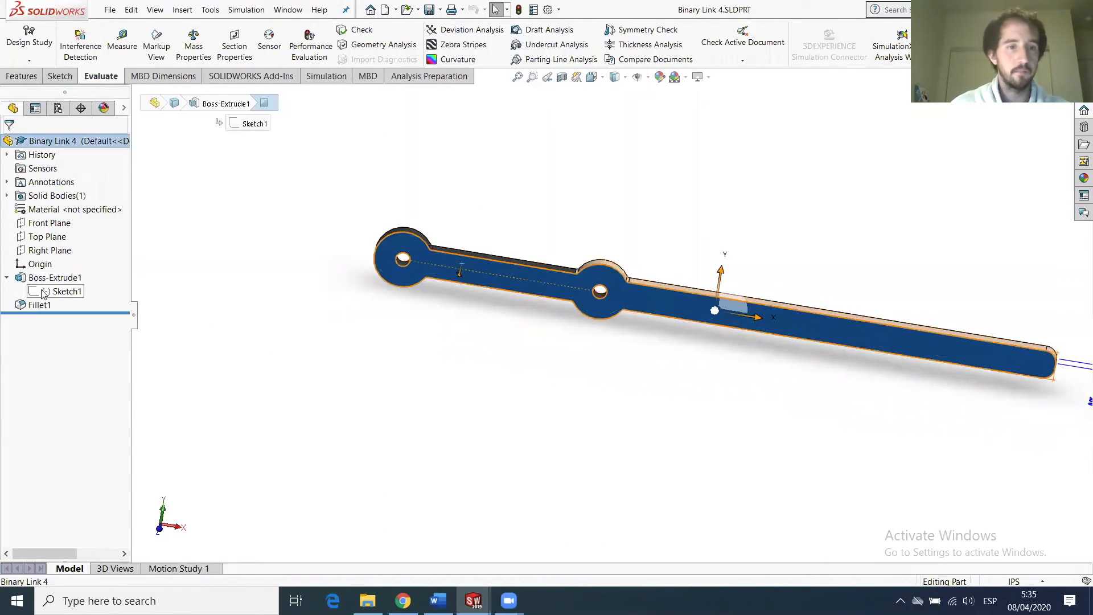
pyautogui.click(48, 292)
pyautogui.doubleClick(309, 171)
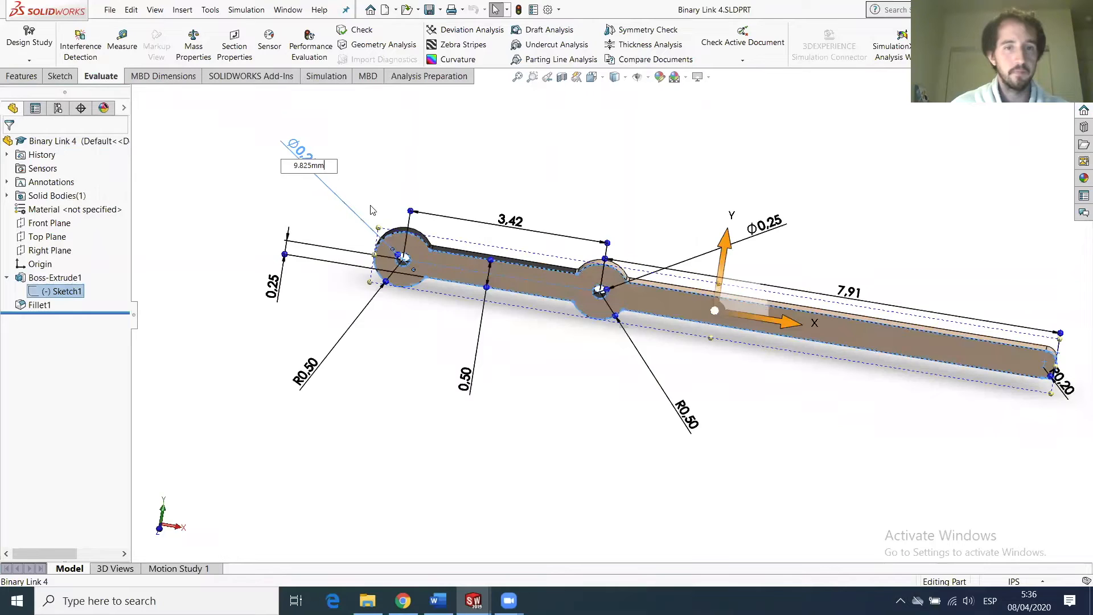
pyautogui.press('Return')
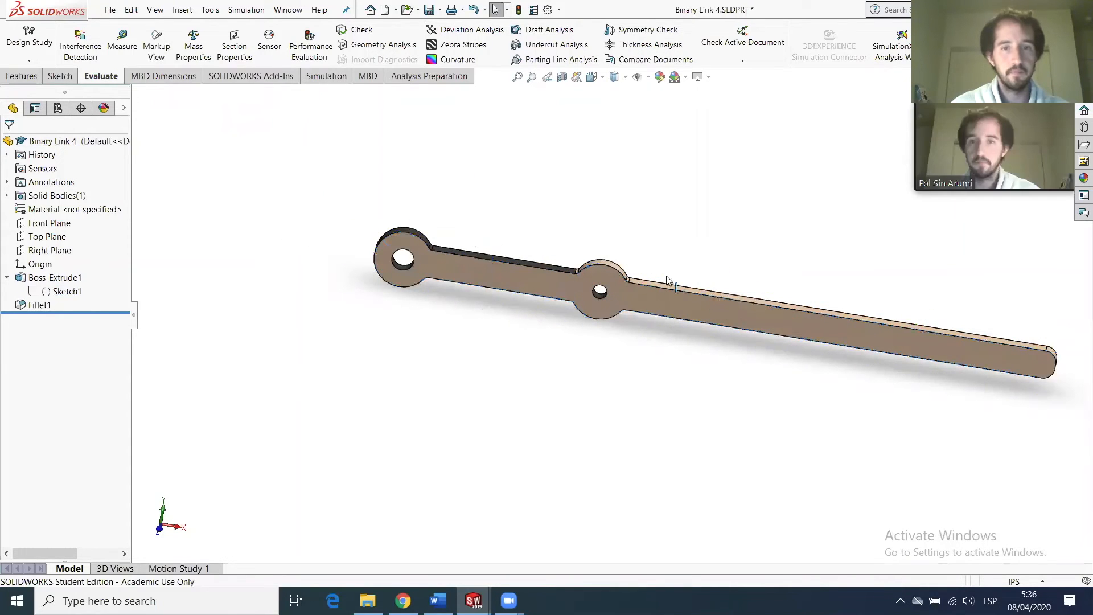
pyautogui.click(649, 294)
pyautogui.click(50, 290)
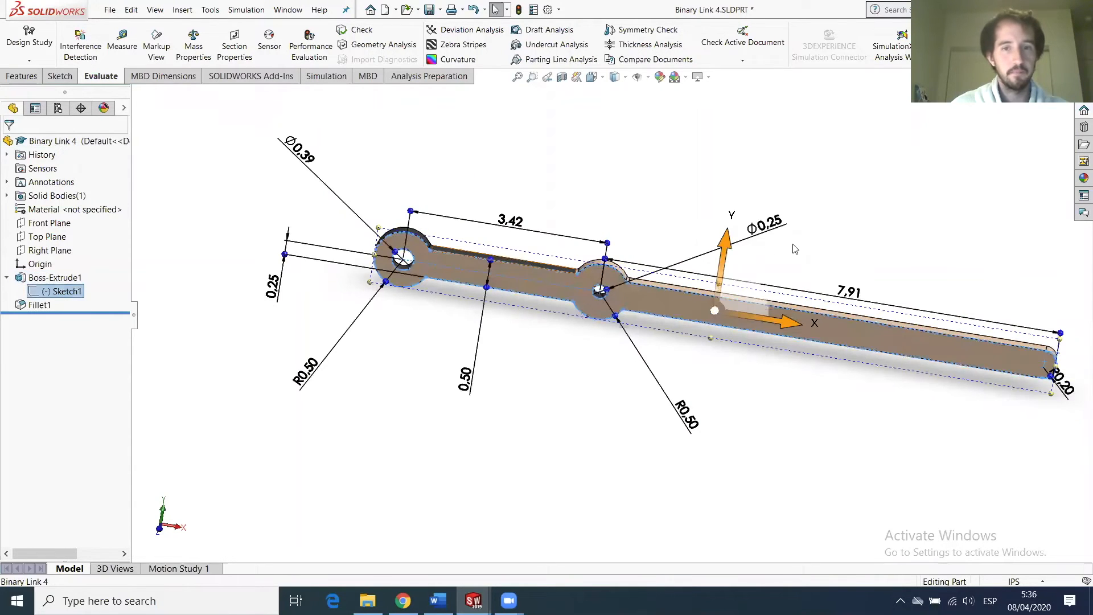
pyautogui.doubleClick(783, 227)
pyautogui.click(802, 159)
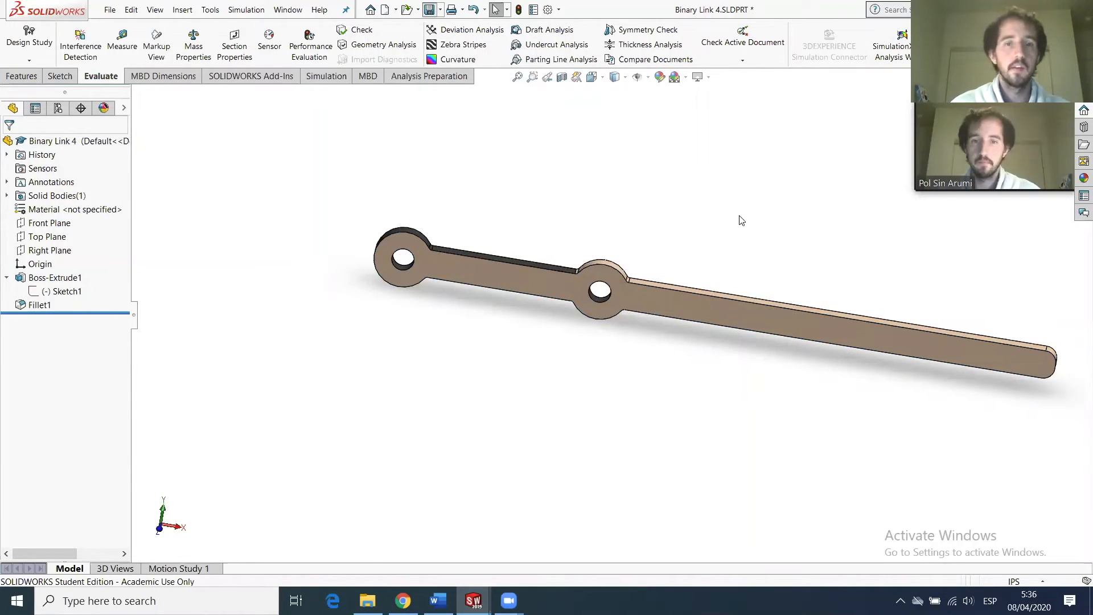
# Go back to the horse assembly and open the Binary Link 3 part.
pyautogui.hotkey('ctrl', 'Tab')
pyautogui.click(706, 264)
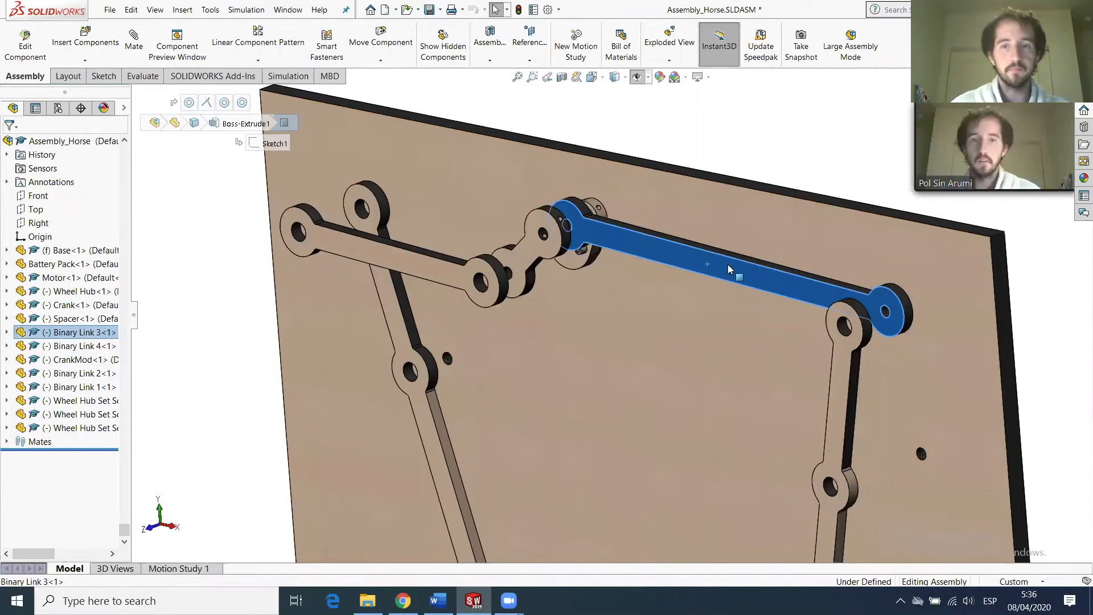
pyautogui.click(539, 163)
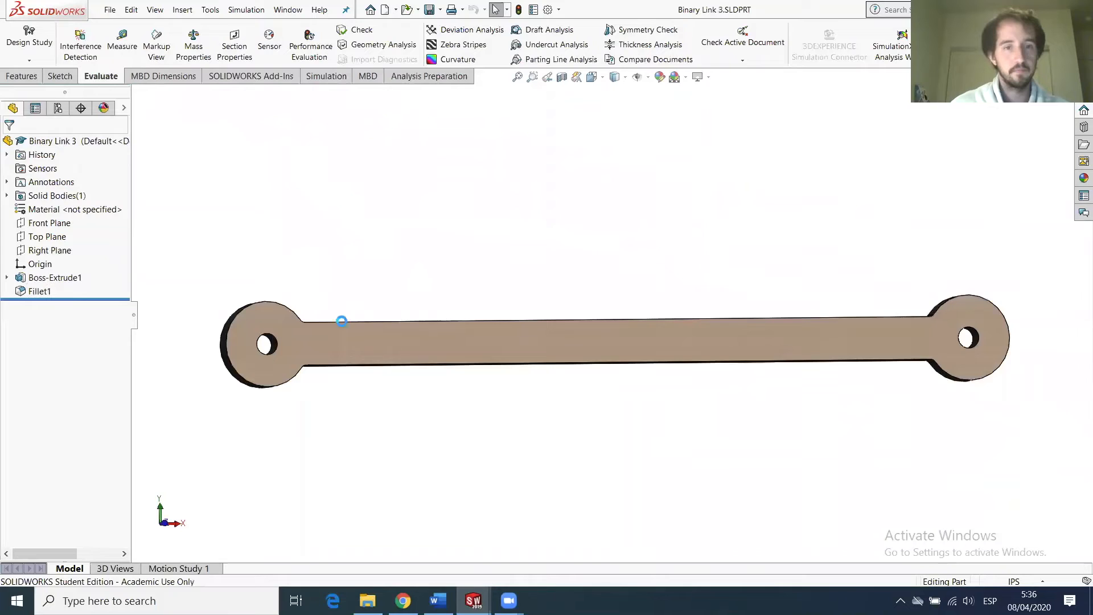
# Set the diameter of the left end hole in Binary Link 3's Boss-Extrude1 sketch to 9.825 mm.
pyautogui.doubleClick(357, 346)
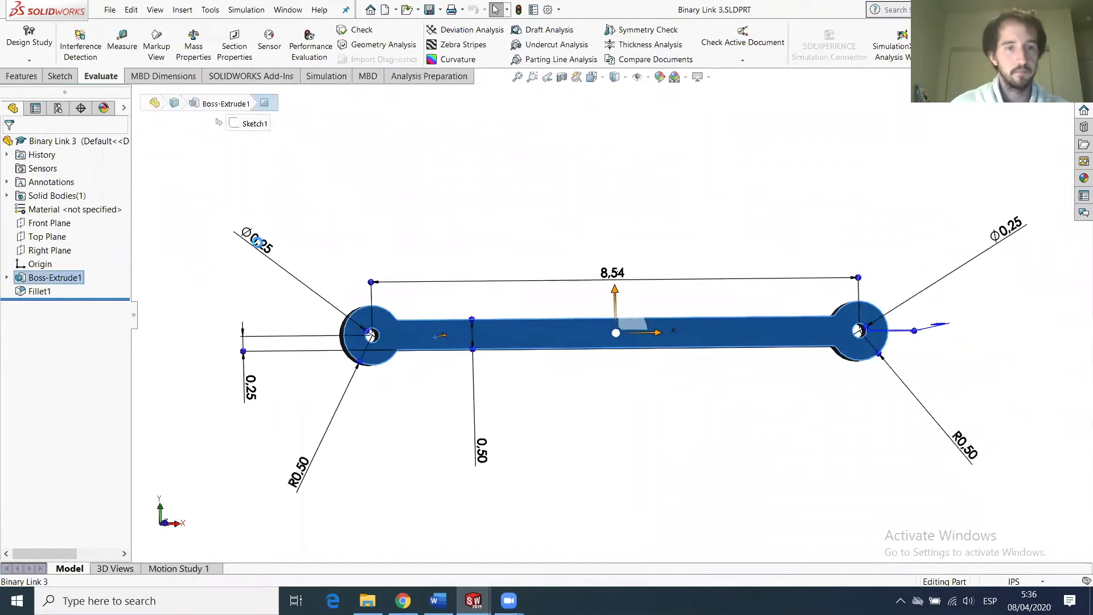
pyautogui.click(262, 250)
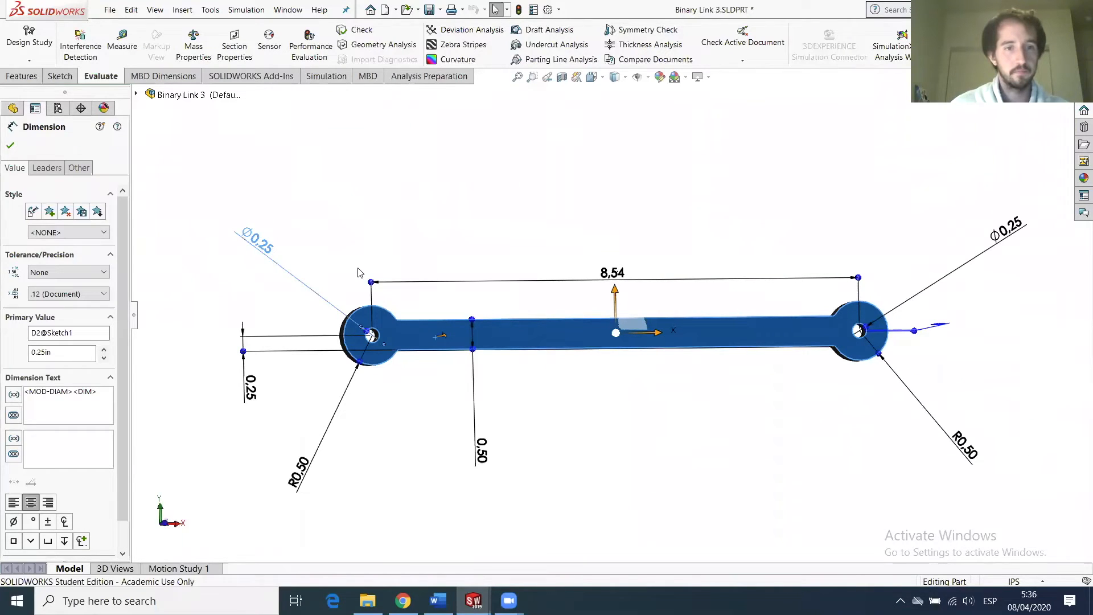
pyautogui.doubleClick(266, 249)
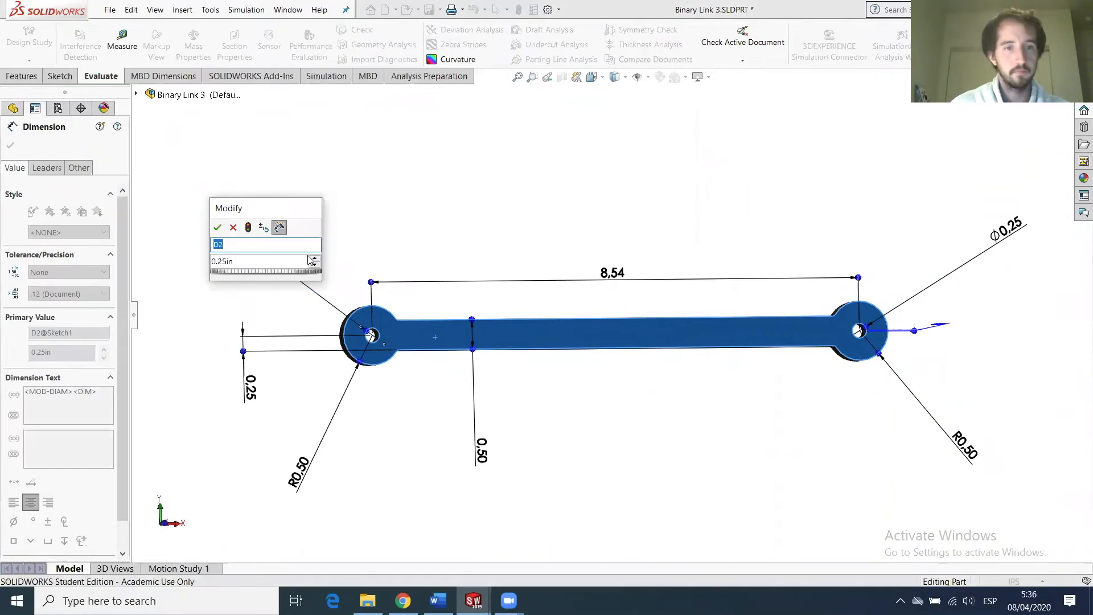
pyautogui.click(255, 260)
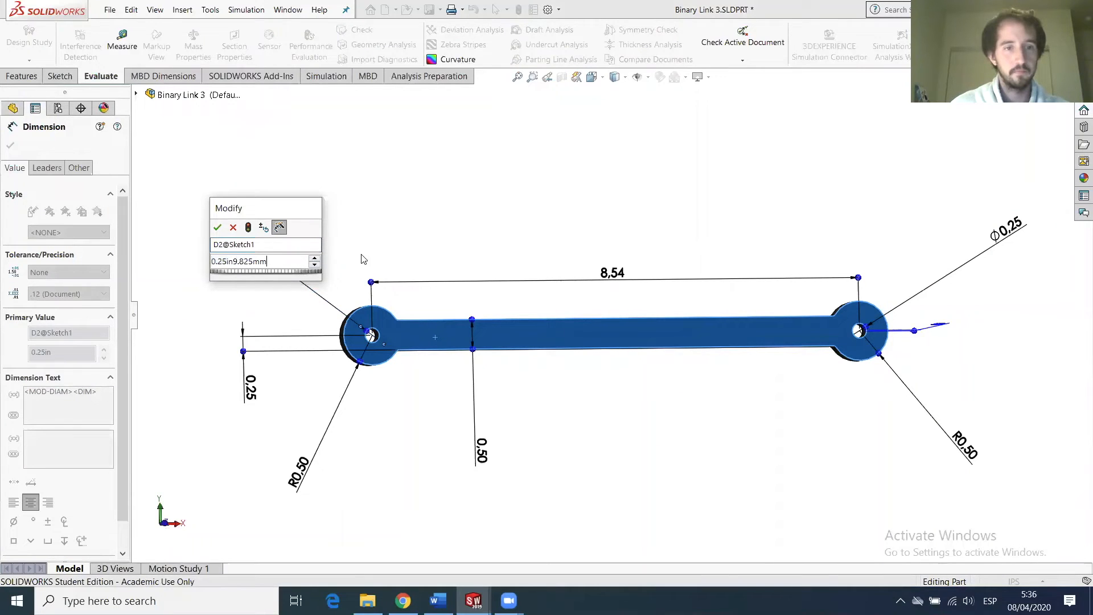
pyautogui.rightClick(247, 261)
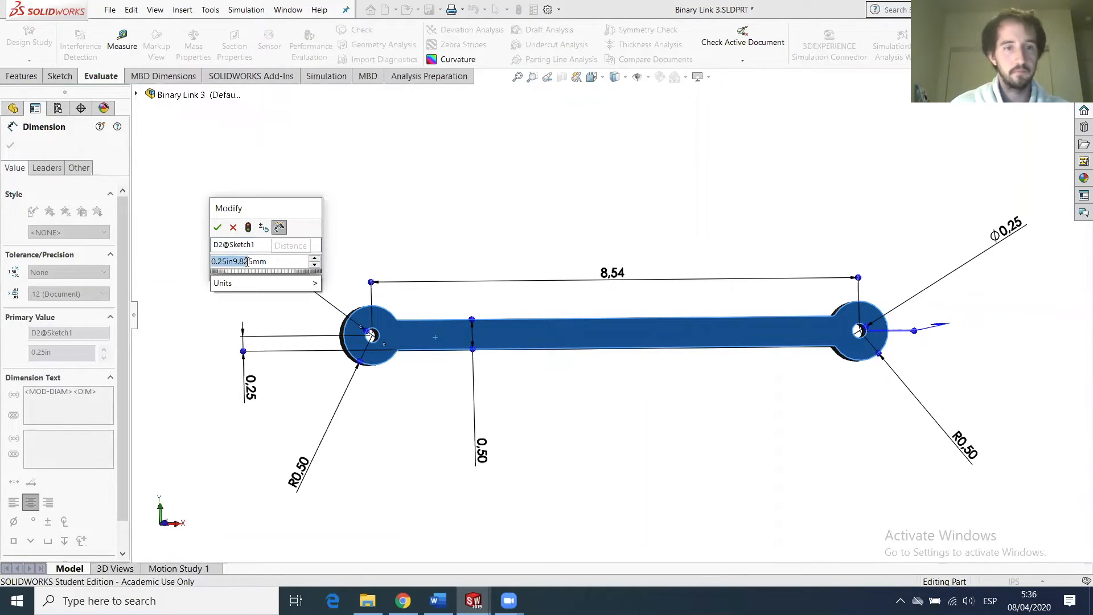
pyautogui.write('9.825mm')
pyautogui.click(491, 185)
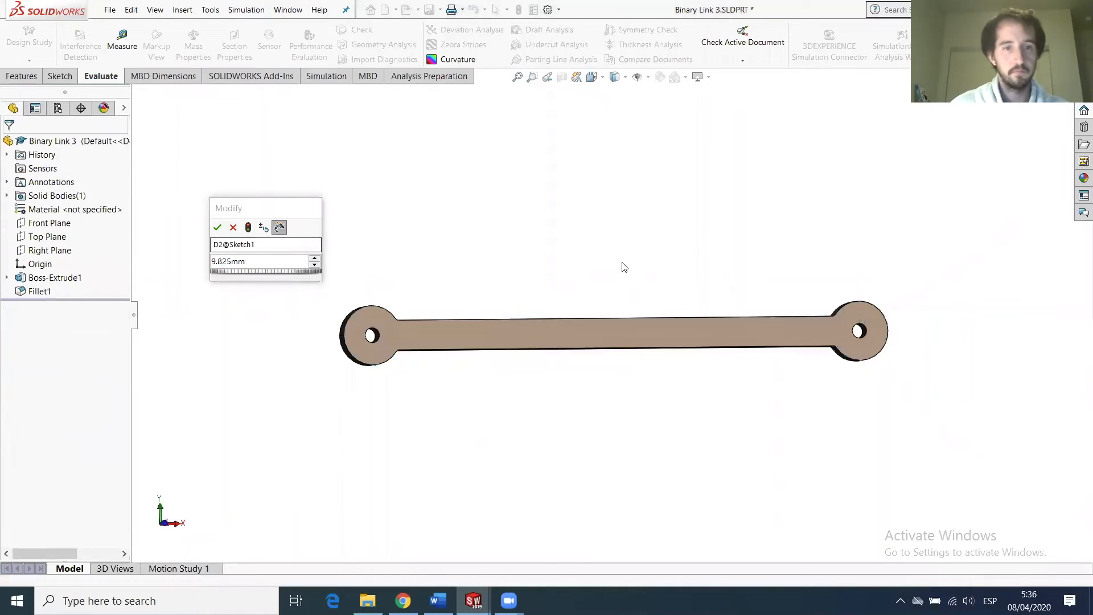
pyautogui.click(217, 229)
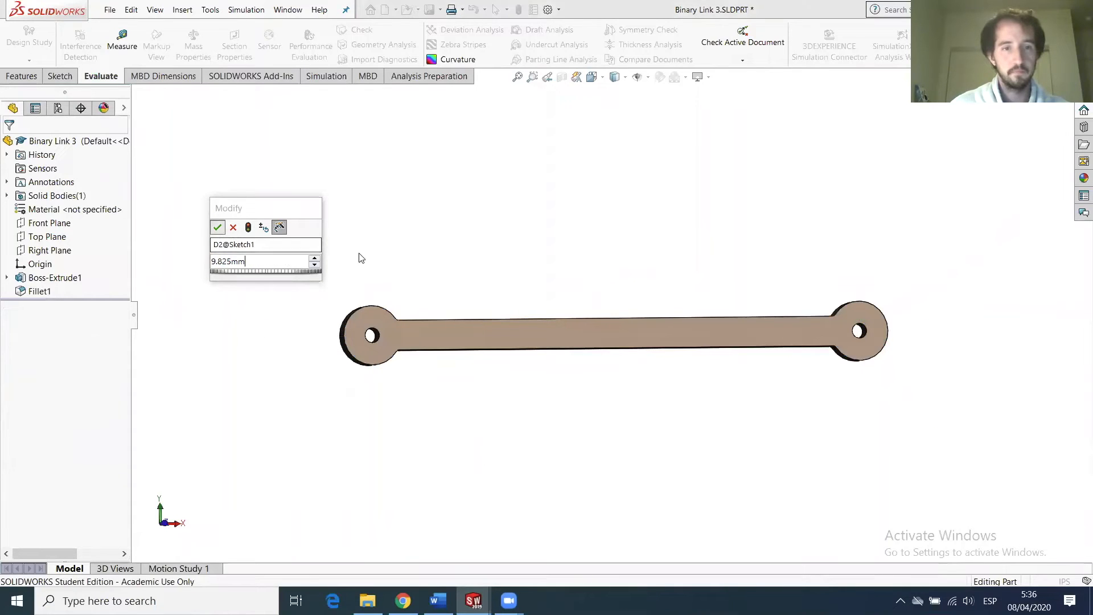
# Set the diameter of the right end hole in Binary Link 3 to 9.825 mm and rebuild the part.
pyautogui.click(603, 327)
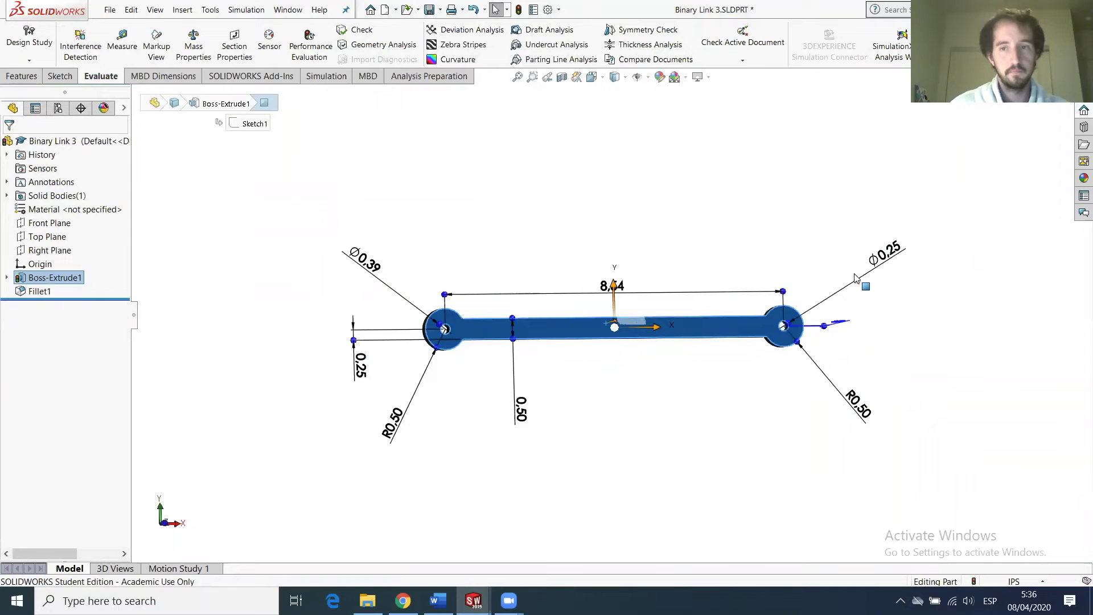
pyautogui.doubleClick(879, 257)
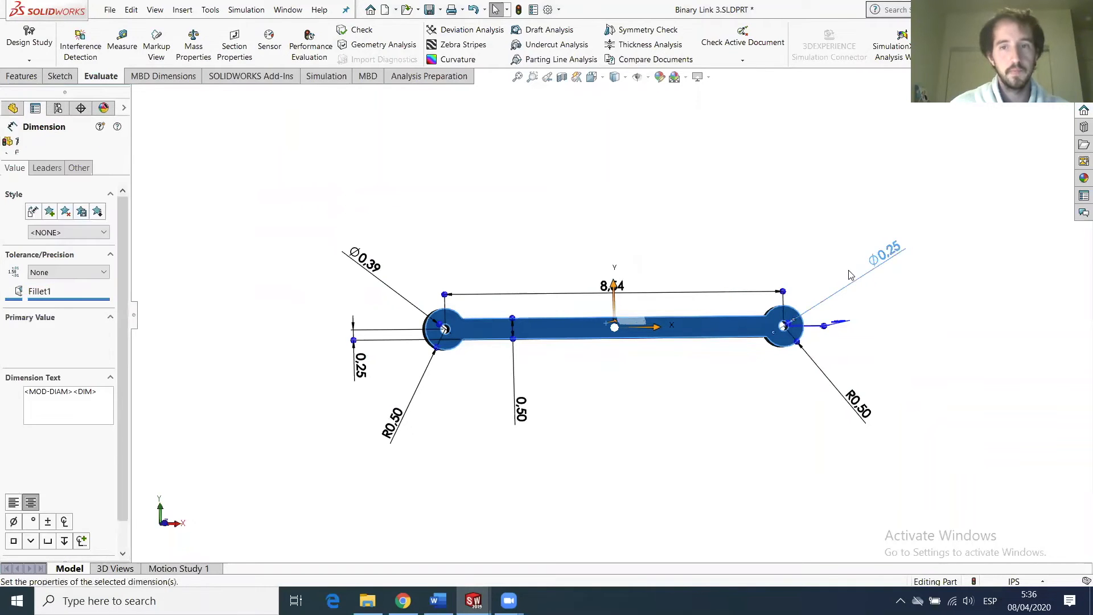
pyautogui.write('9.825mm')
pyautogui.click(829, 239)
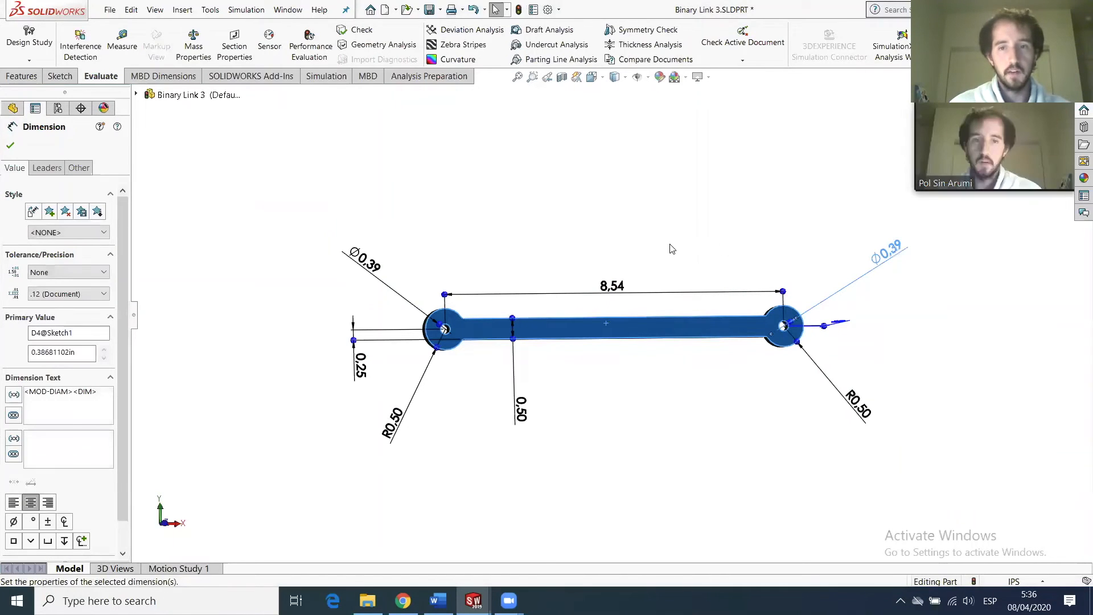
pyautogui.click(292, 238)
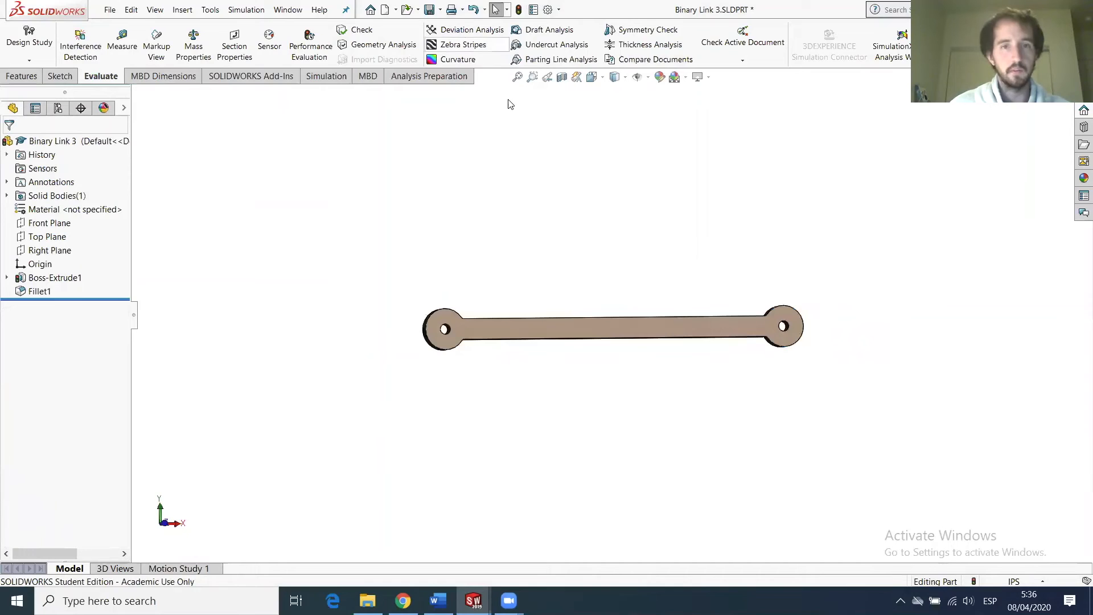
# Bring the part window back to full size and save Binary Link 3.
pyautogui.click(1057, 10)
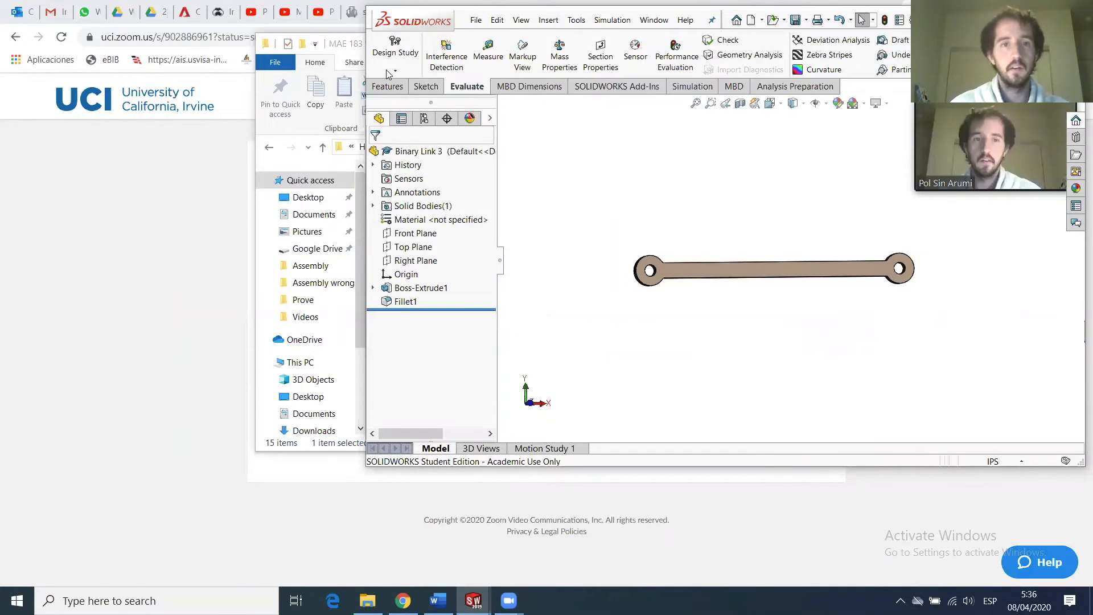
pyautogui.doubleClick(431, 11)
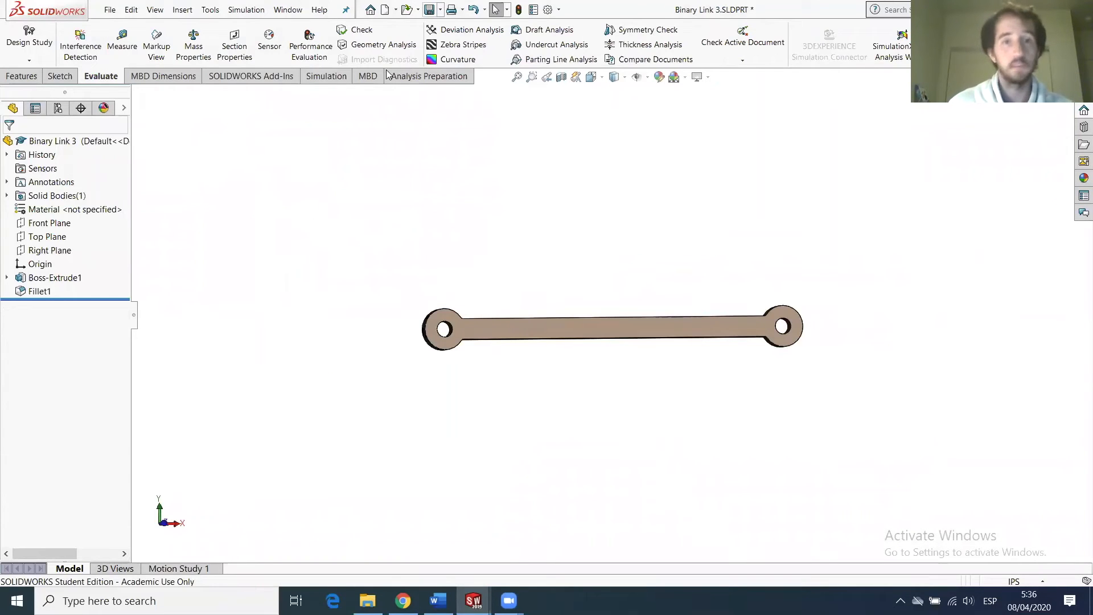
pyautogui.click(429, 10)
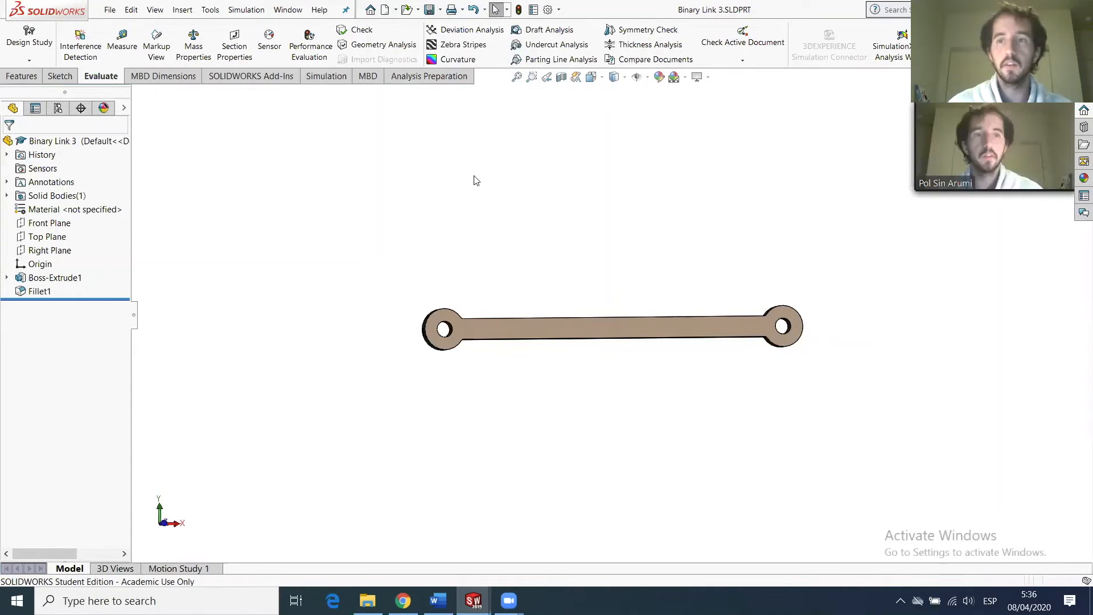
# Return to the horse assembly, inspect the crank's holes and open the CrankMod part.
pyautogui.hotkey('ctrl', 'Tab')
pyautogui.click(105, 81)
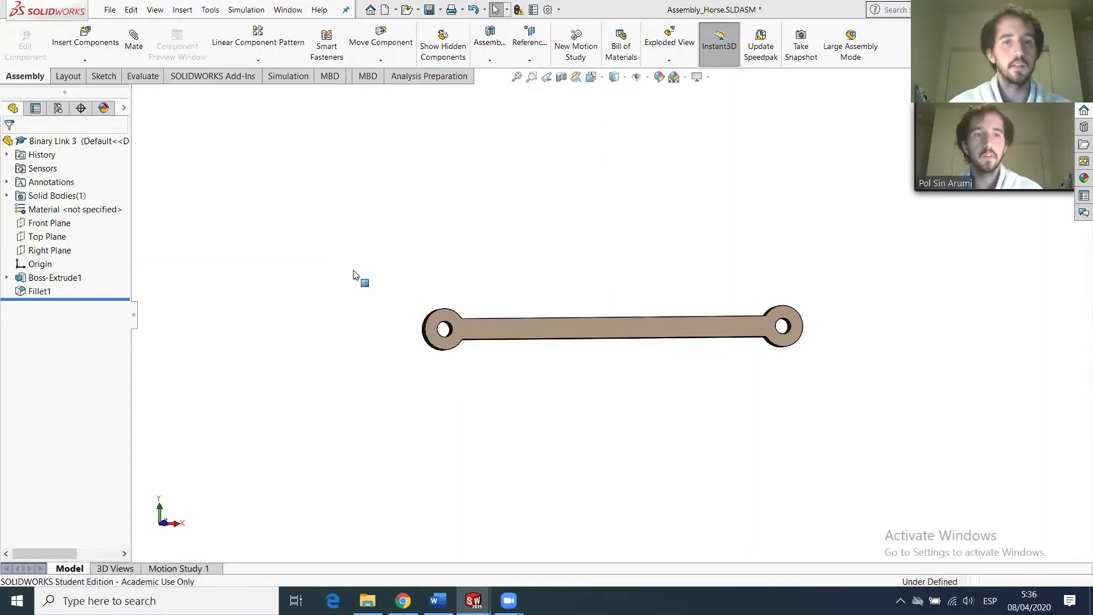
pyautogui.scroll(-10, 563, 260)
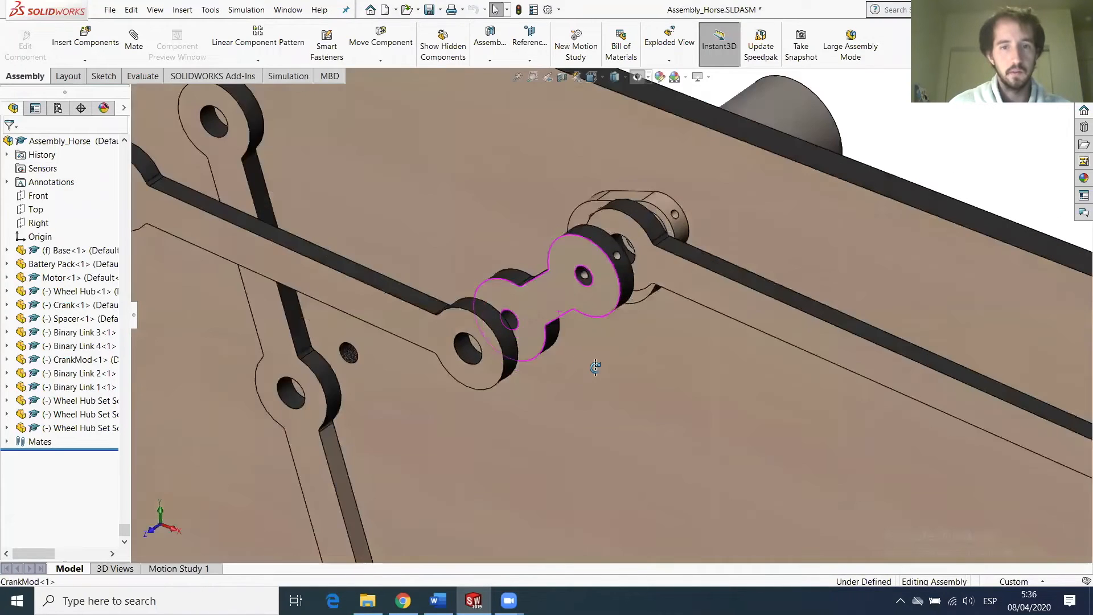
pyautogui.moveTo(595, 367); pyautogui.dragTo(573, 307, button='middle')
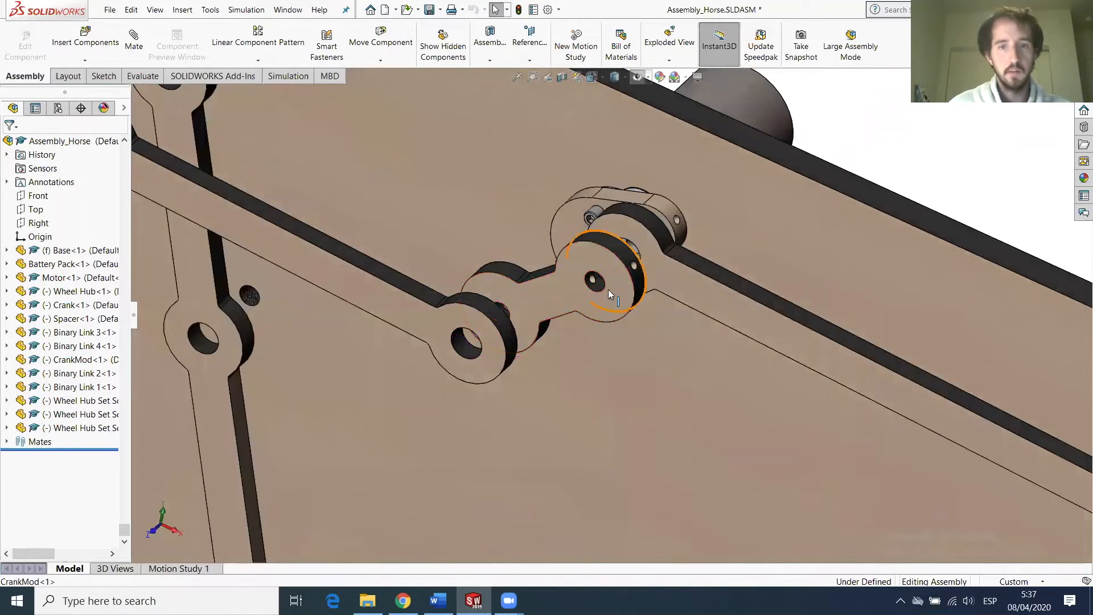
pyautogui.scroll(-3, 609, 284)
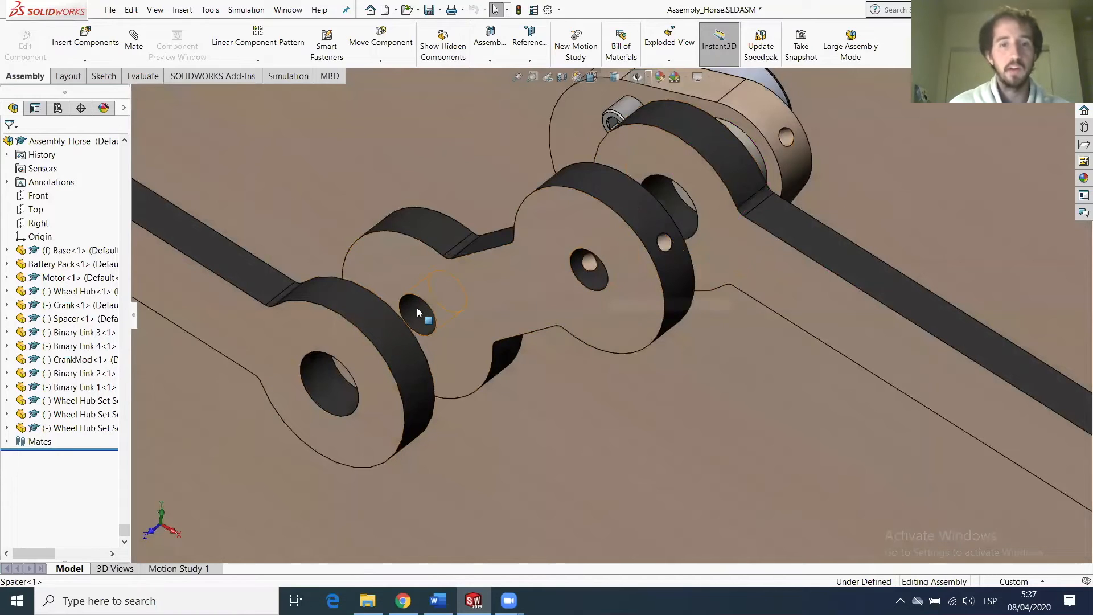
pyautogui.click(469, 250)
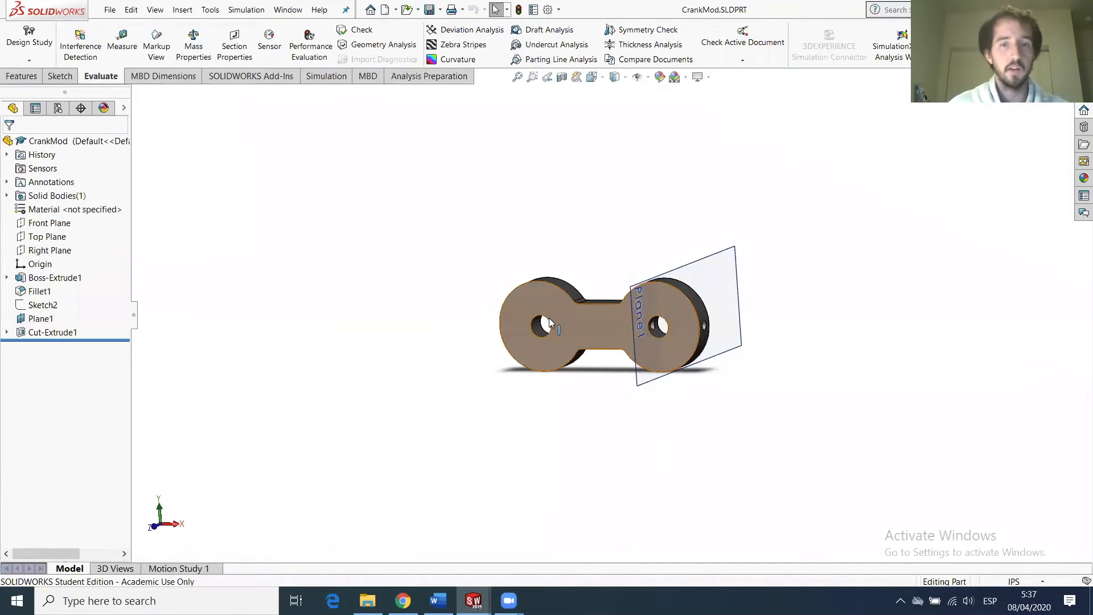
# Set the diameter of CrankMod's link-end hole, opposite the set screw hole, to 9.825 mm and return to the assembly.
pyautogui.click(551, 313)
pyautogui.doubleClick(509, 311)
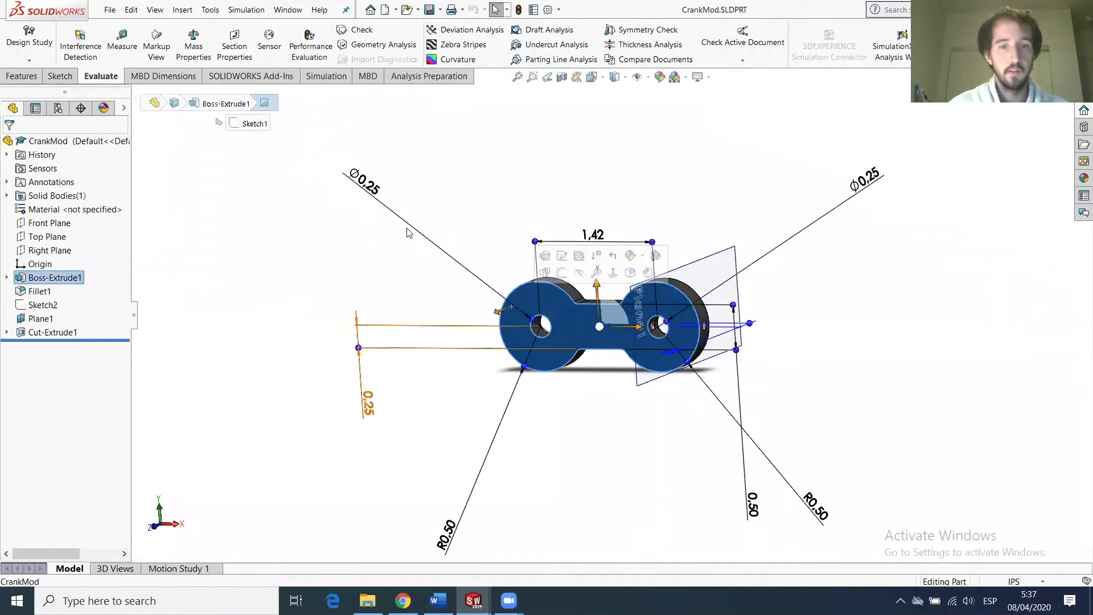
pyautogui.click(358, 176)
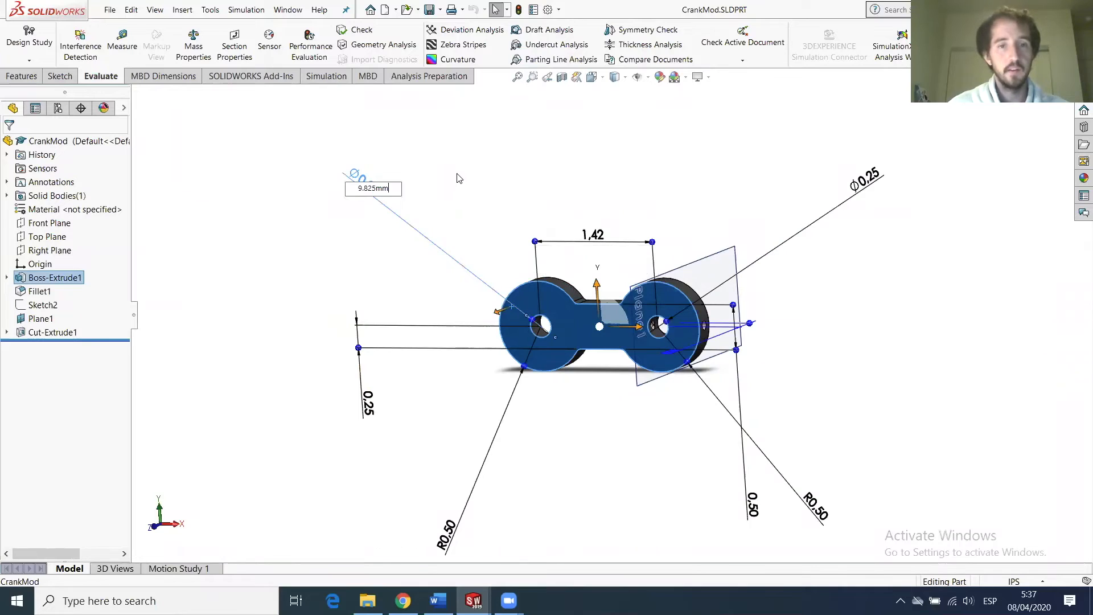
pyautogui.press('Return')
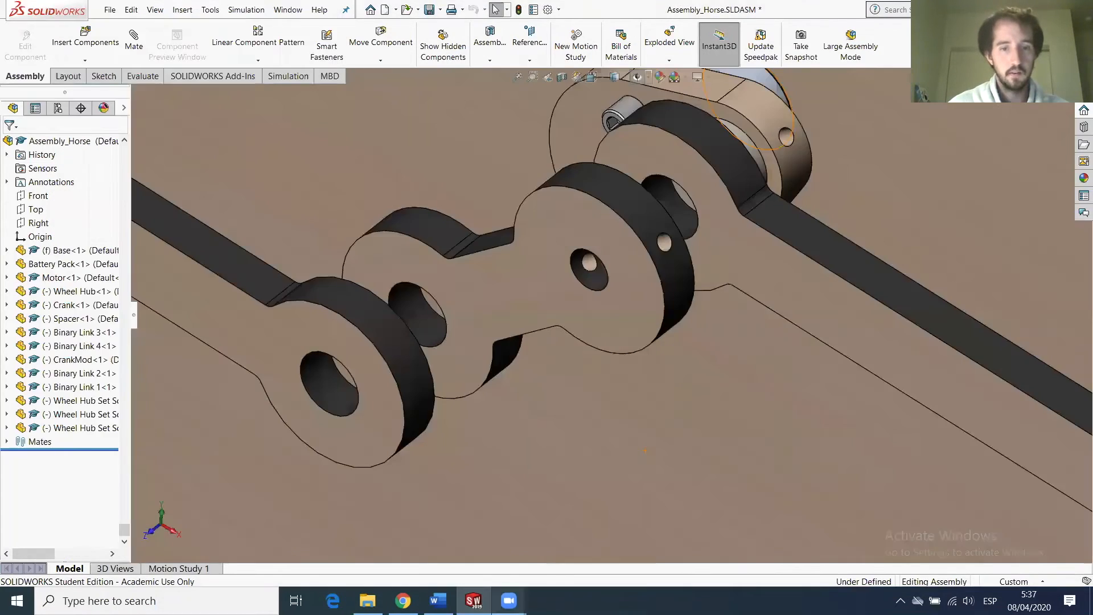
pyautogui.moveTo(508, 601)
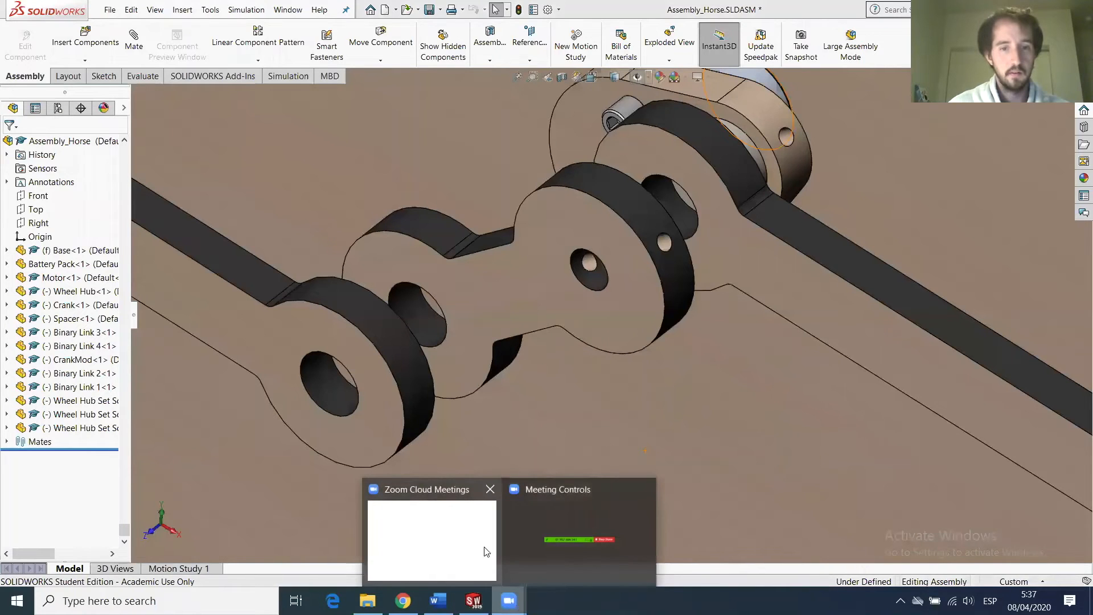
pyautogui.moveTo(550, 551)
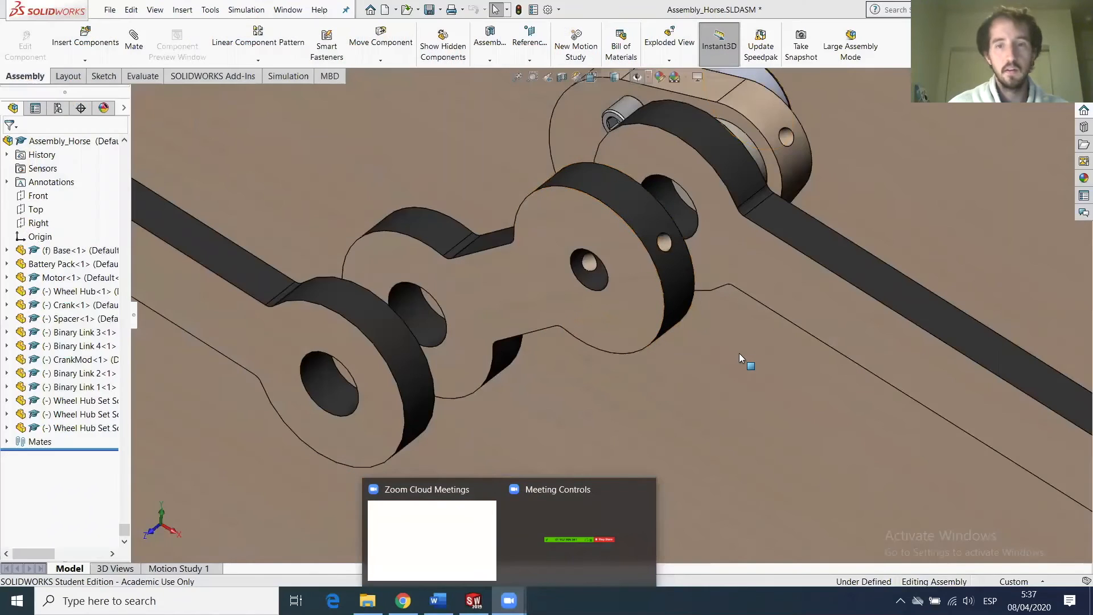
# Switch to the Word checklist and colour the item "Re-size holes from bars" green to mark it complete.
pyautogui.click(739, 353)
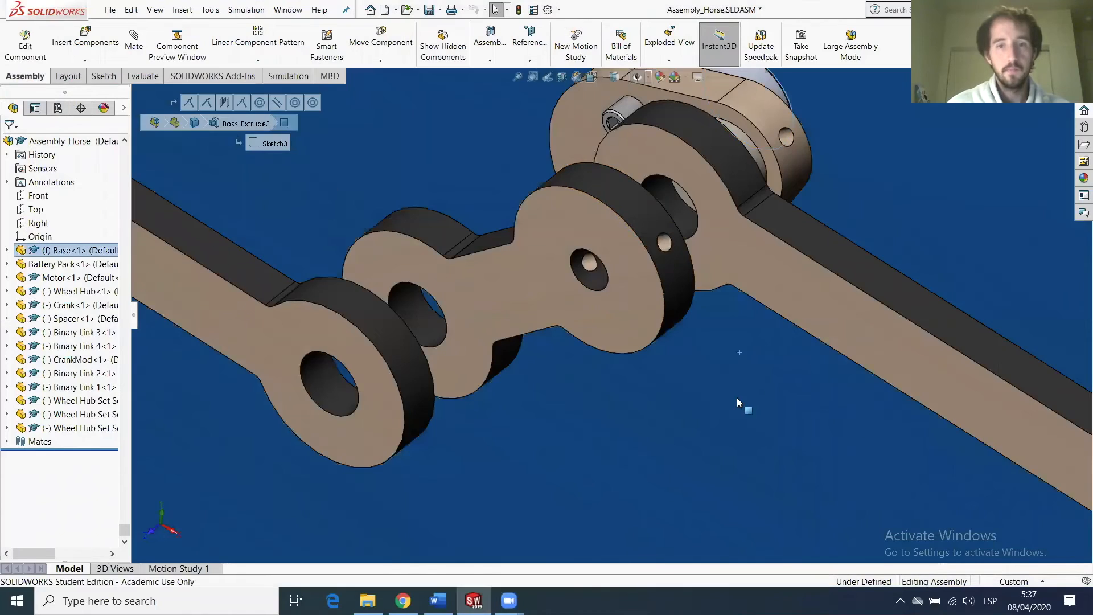
pyautogui.scroll(10, 739, 398)
pyautogui.click(798, 286)
pyautogui.click(438, 601)
pyautogui.click(440, 259)
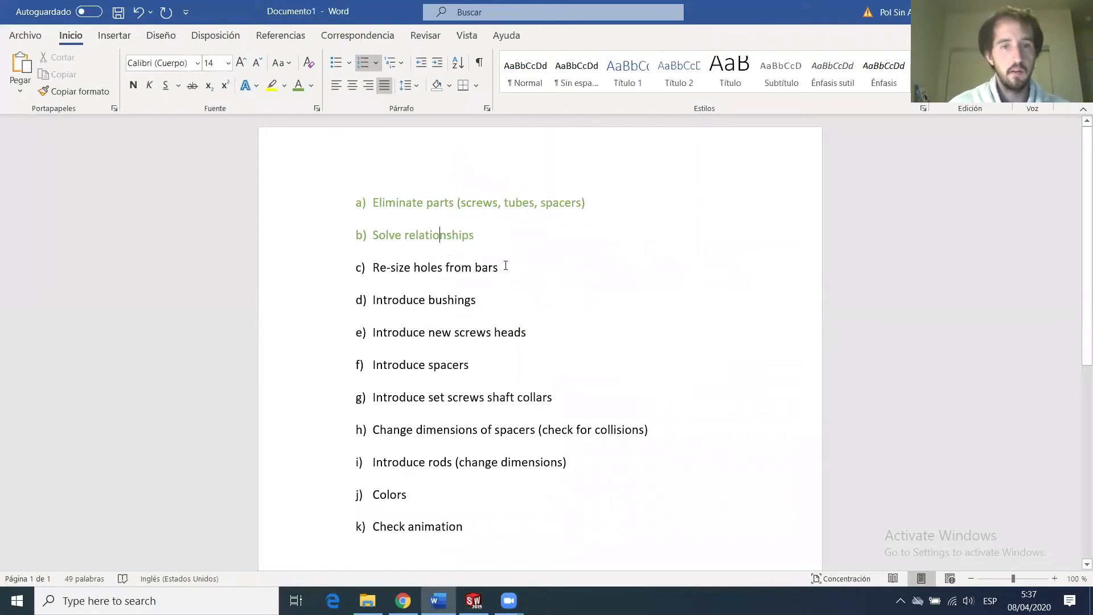
pyautogui.moveTo(490, 265); pyautogui.dragTo(371, 267)
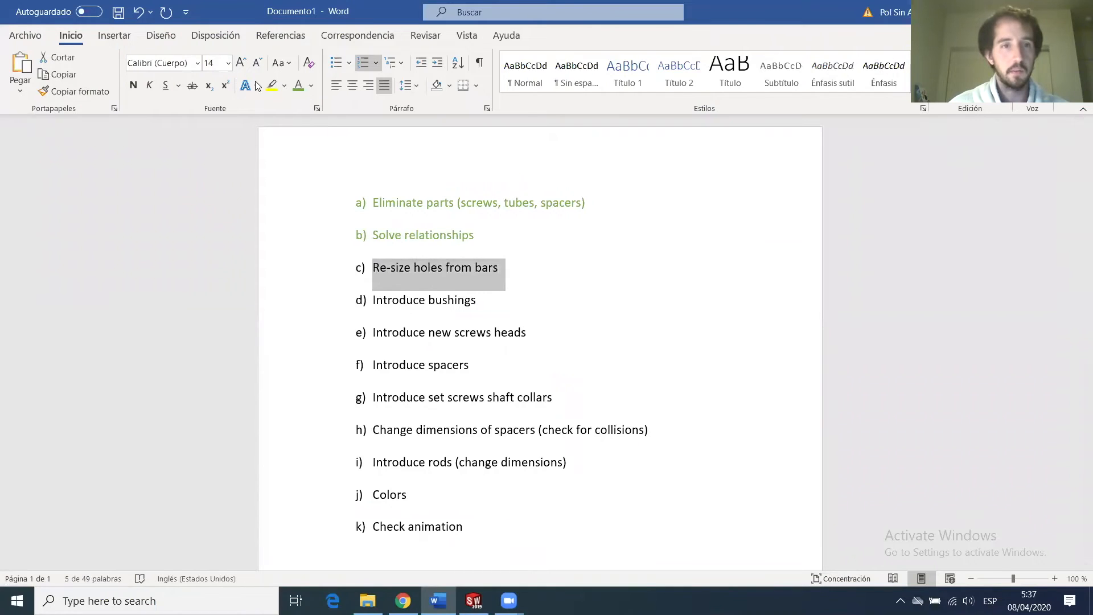
pyautogui.click(298, 85)
pyautogui.click(515, 273)
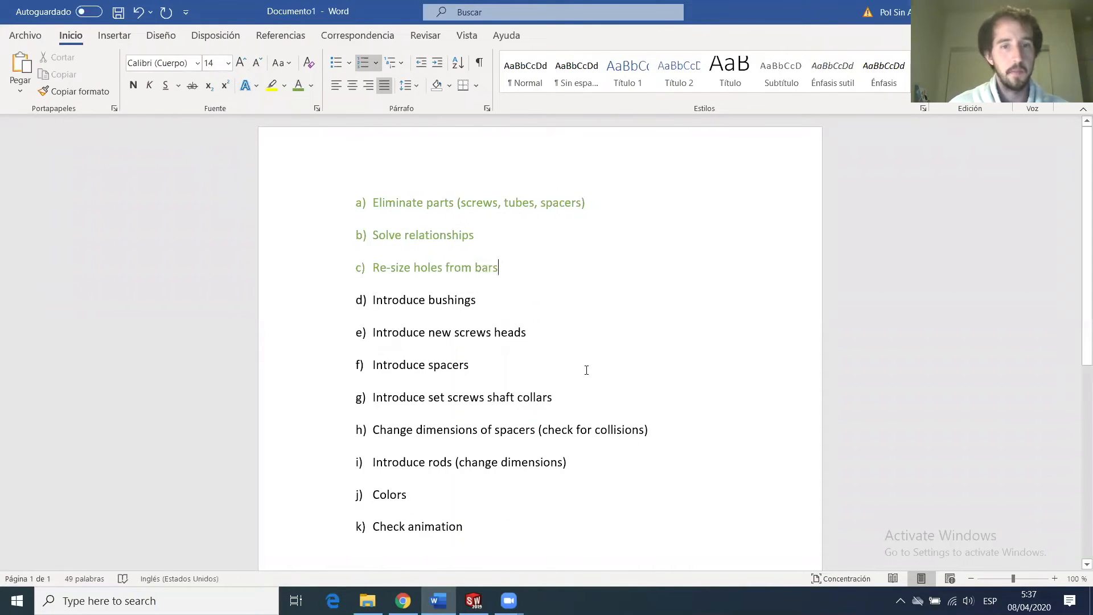
pyautogui.scroll(-1, 585, 370)
# Return to the horse assembly in SOLIDWORKS and examine the holes in the links and crank from several angles.
pyautogui.moveTo(474, 600)
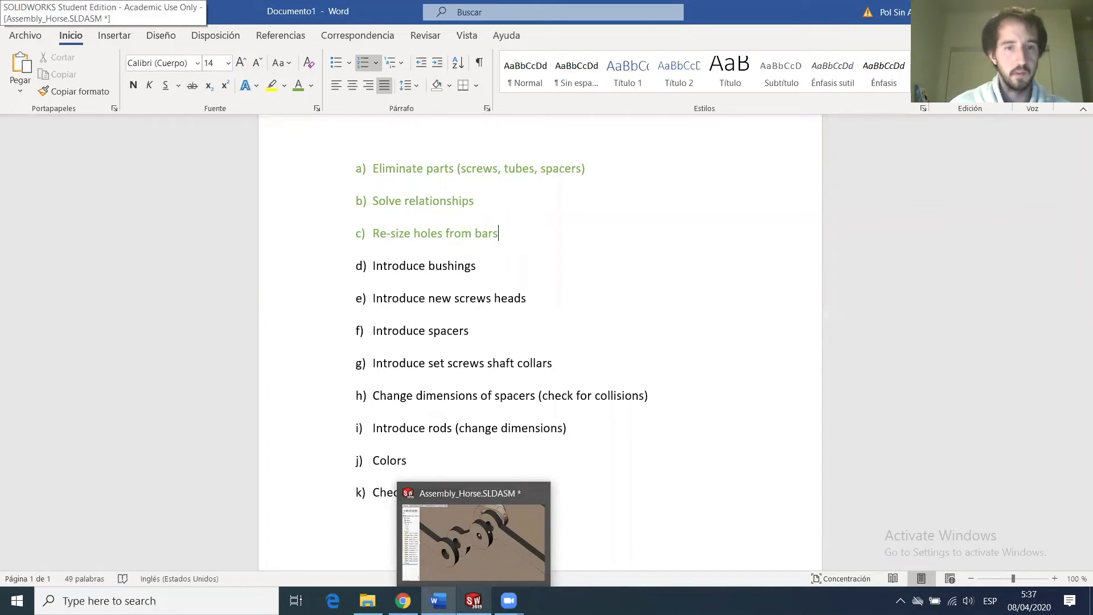
pyautogui.scroll(5, 505, 291)
pyautogui.moveTo(504, 259); pyautogui.dragTo(494, 223, button='middle')
pyautogui.scroll(-3, 494, 223)
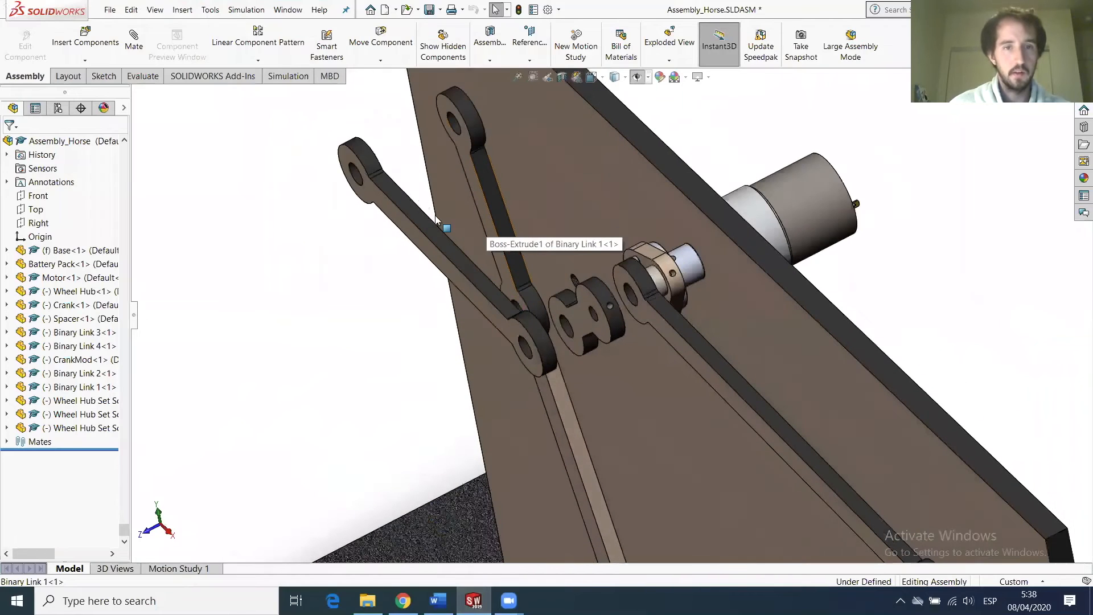
pyautogui.scroll(4, 458, 181)
pyautogui.scroll(-4, 482, 267)
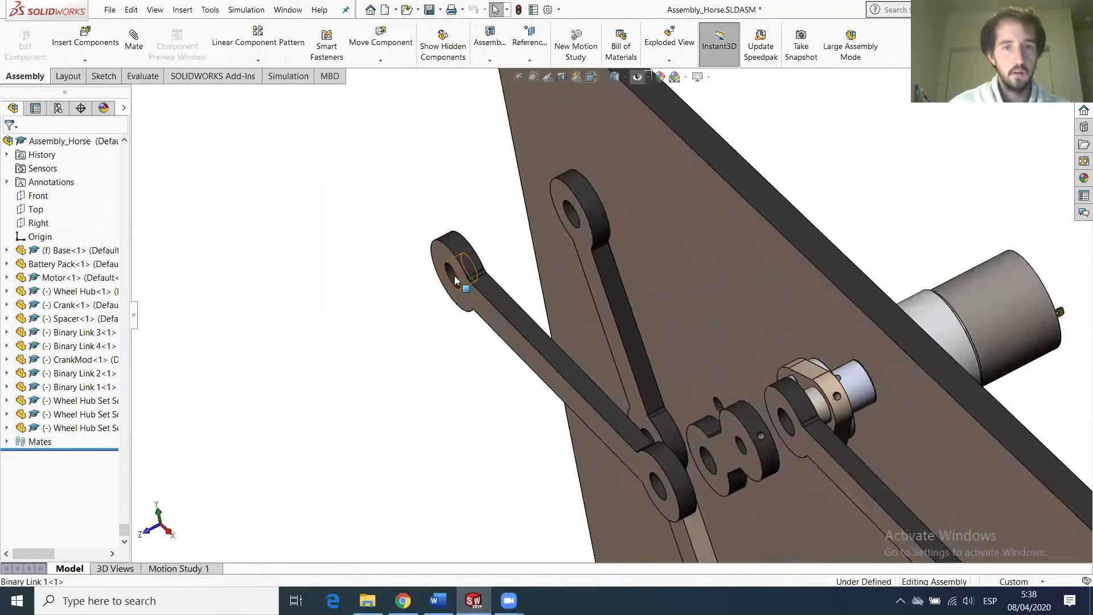
pyautogui.moveTo(580, 301); pyautogui.dragTo(715, 328, button='middle')
pyautogui.scroll(3, 714, 325)
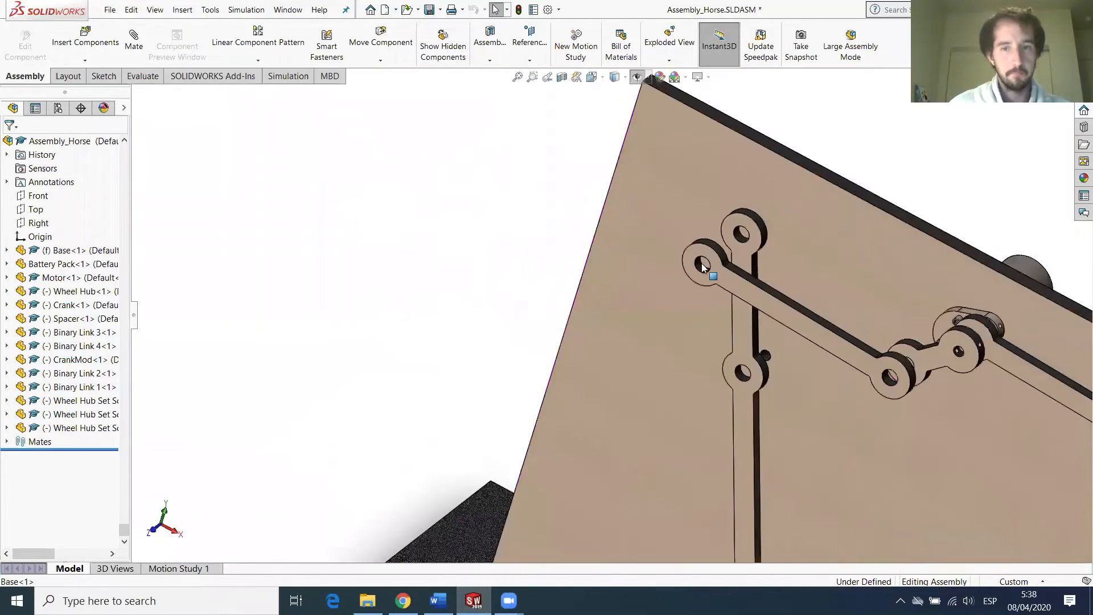
pyautogui.scroll(-3, 706, 273)
pyautogui.scroll(2, 674, 279)
pyautogui.scroll(3, 820, 435)
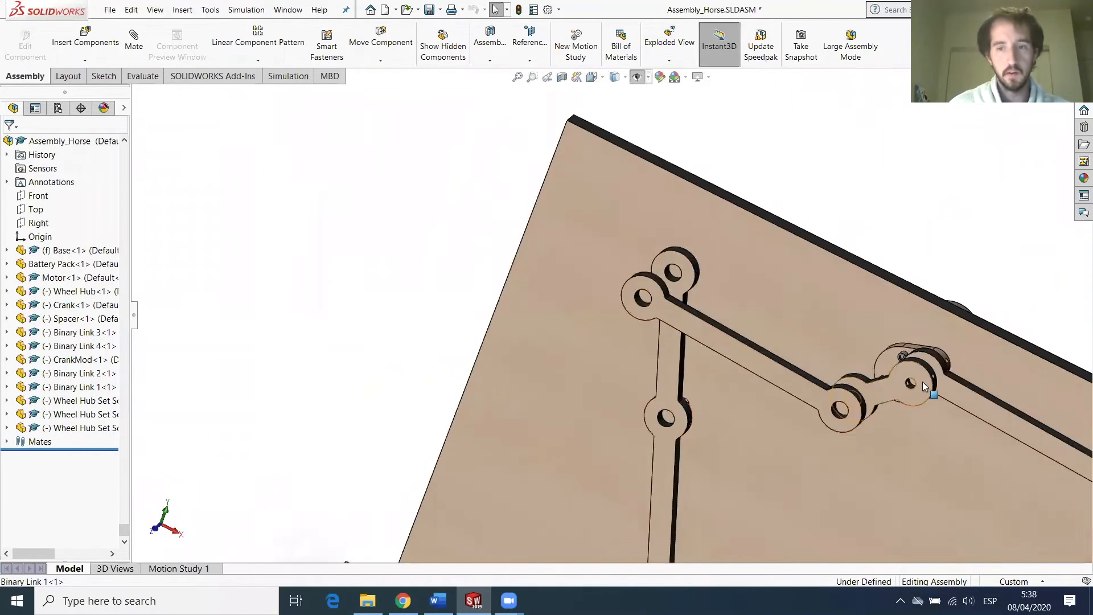
pyautogui.scroll(-2, 924, 380)
pyautogui.scroll(4, 934, 415)
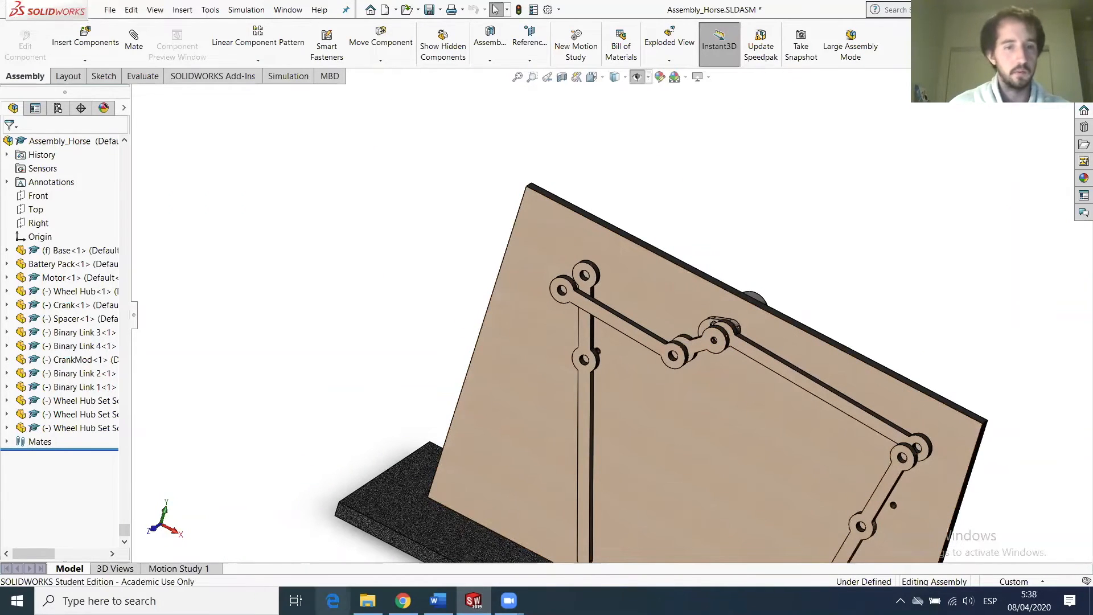
# In File Explorer, copy Bushing.SLDPRT from the MAE 183 SolidWorks Templates folder into the parent Assembly folder, and return to the assembly.
pyautogui.click(367, 600)
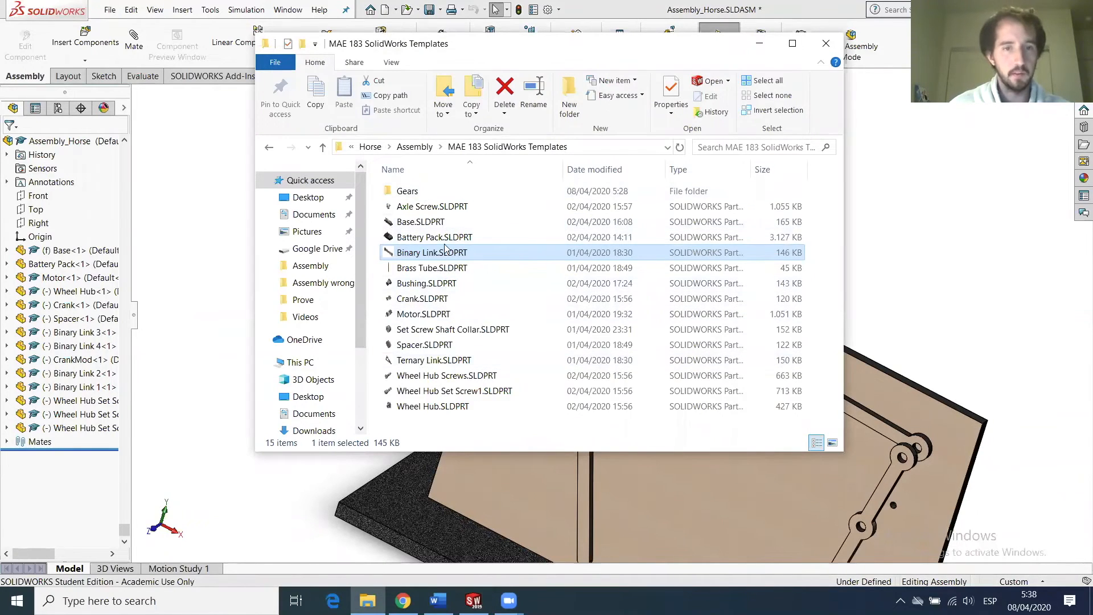
pyautogui.click(456, 284)
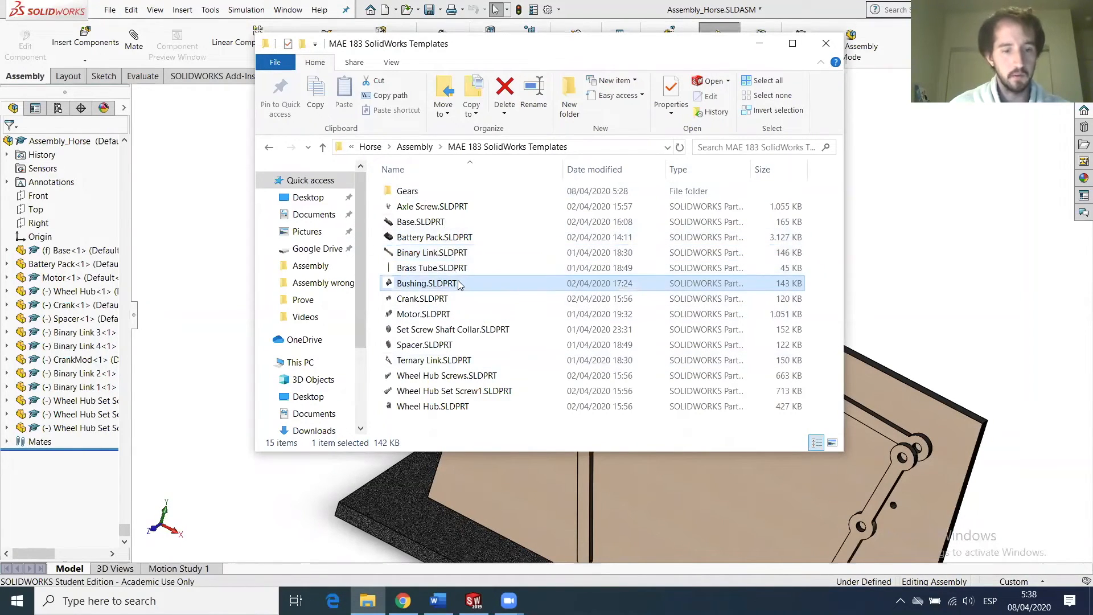
pyautogui.hotkey('alt', 'Up')
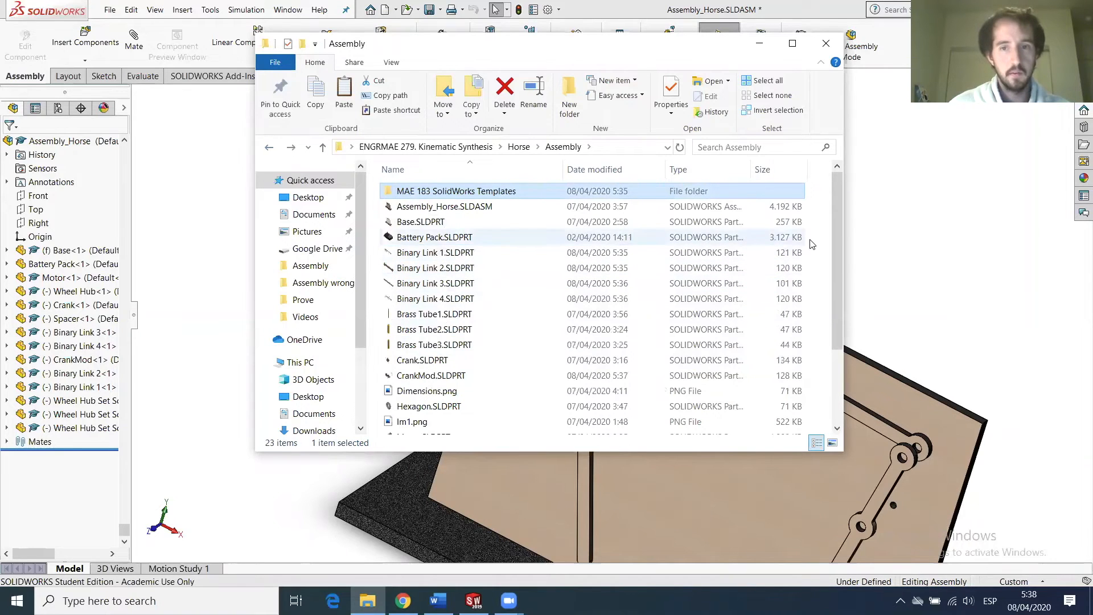
pyautogui.hotkey('ctrl', 'v')
pyautogui.click(227, 234)
# Insert Bushing.SLDPRT from the Assembly folder into the horse assembly, in front of the base plate beside the vertical link.
pyautogui.scroll(3, 710, 380)
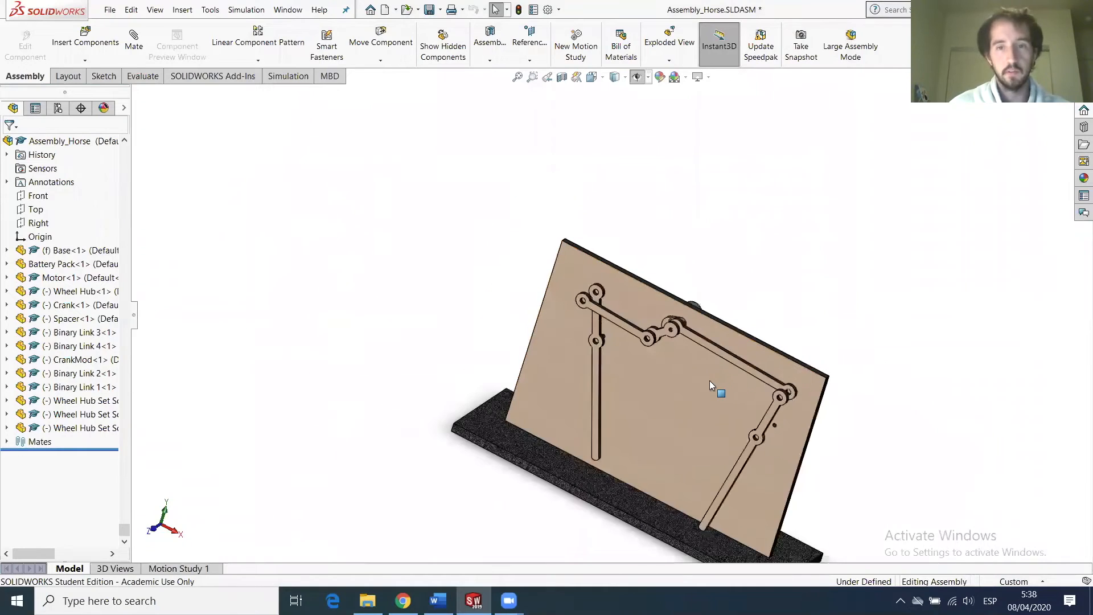
pyautogui.scroll(-2, 710, 381)
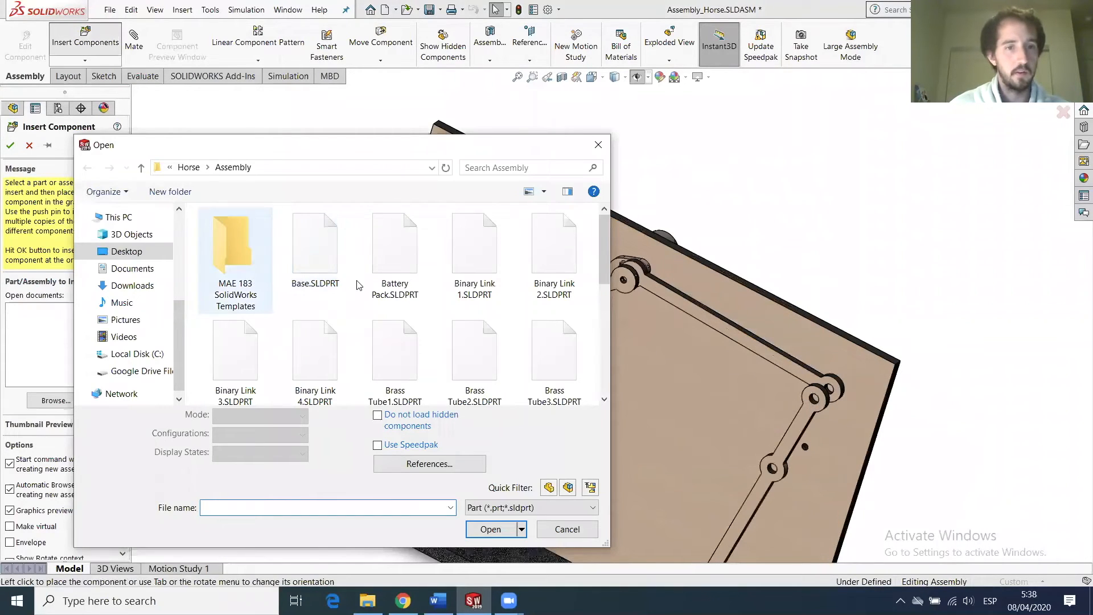
pyautogui.scroll(-3, 359, 280)
pyautogui.scroll(3, 287, 319)
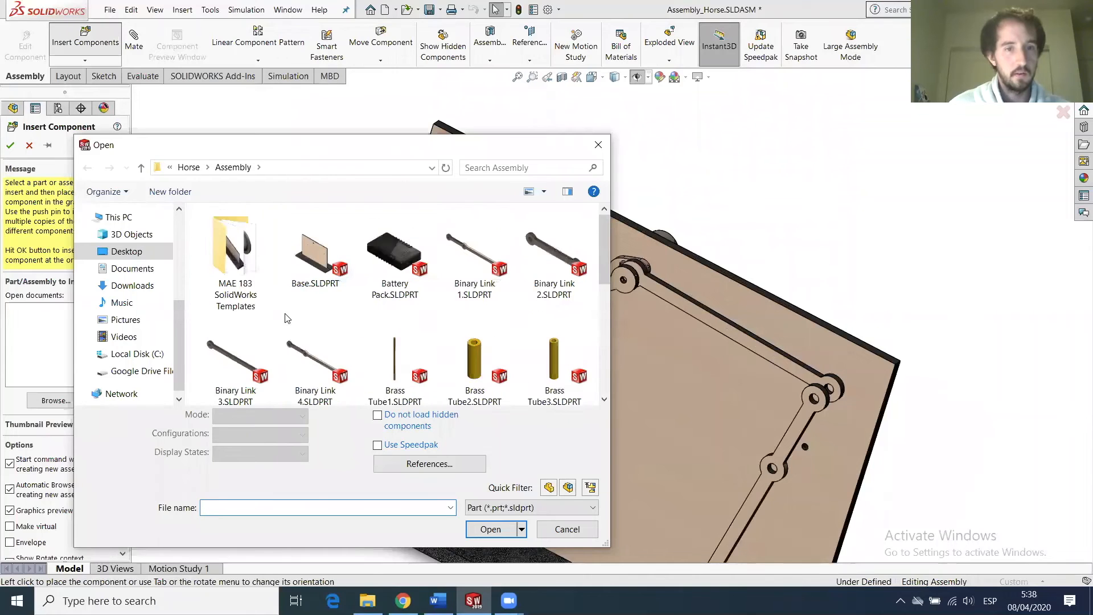
pyautogui.scroll(-3, 254, 367)
pyautogui.click(250, 294)
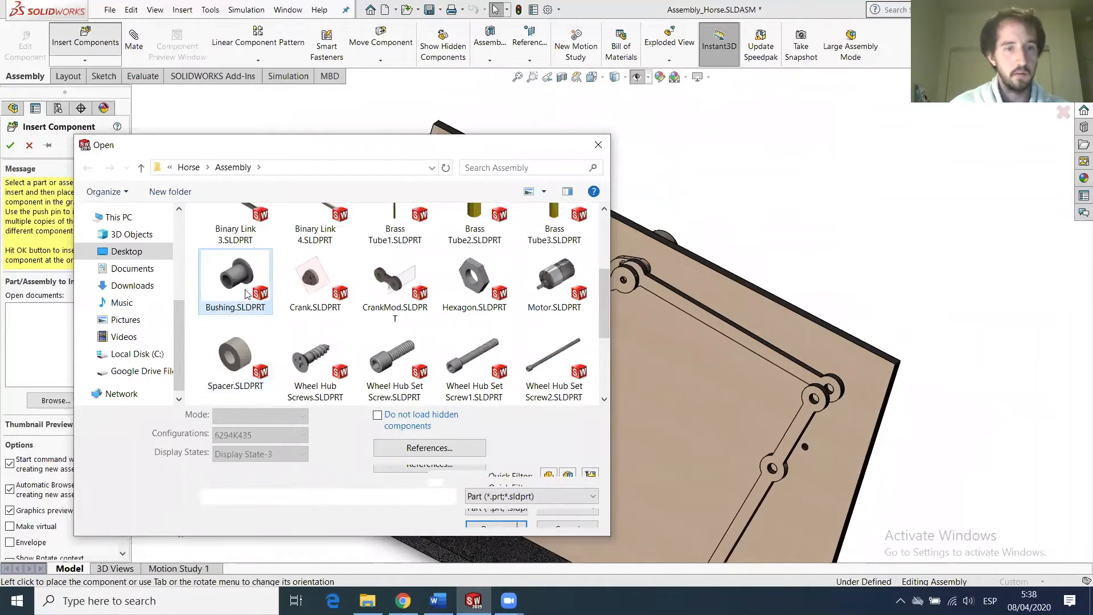
pyautogui.press('Return')
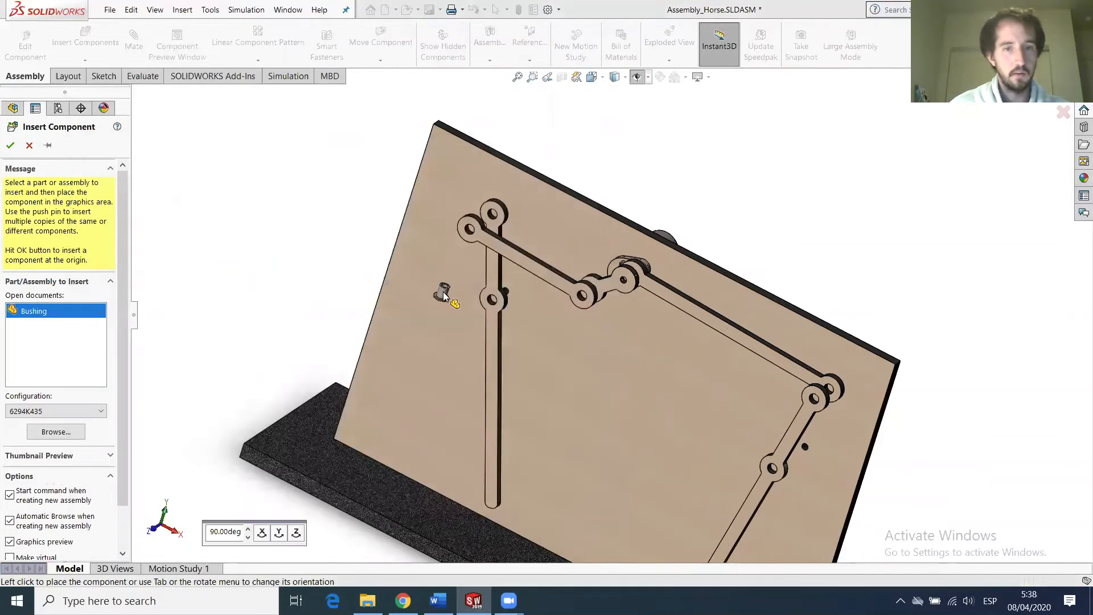
# Insert two more copies of Bushing.SLDPRT, placing them close to the first bushing.
pyautogui.click(73, 52)
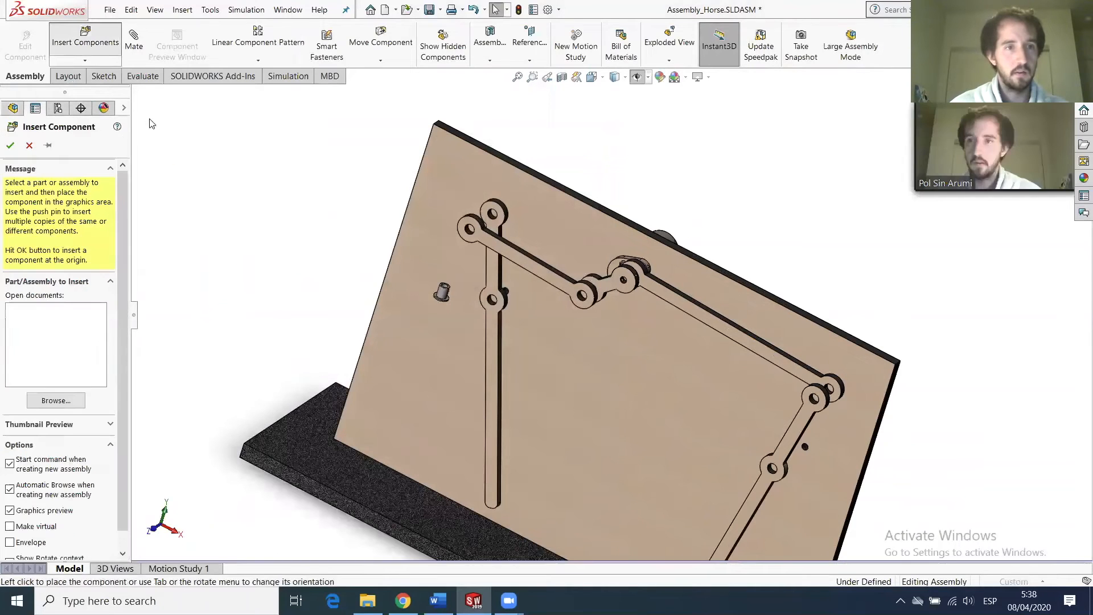
pyautogui.scroll(-3, 251, 359)
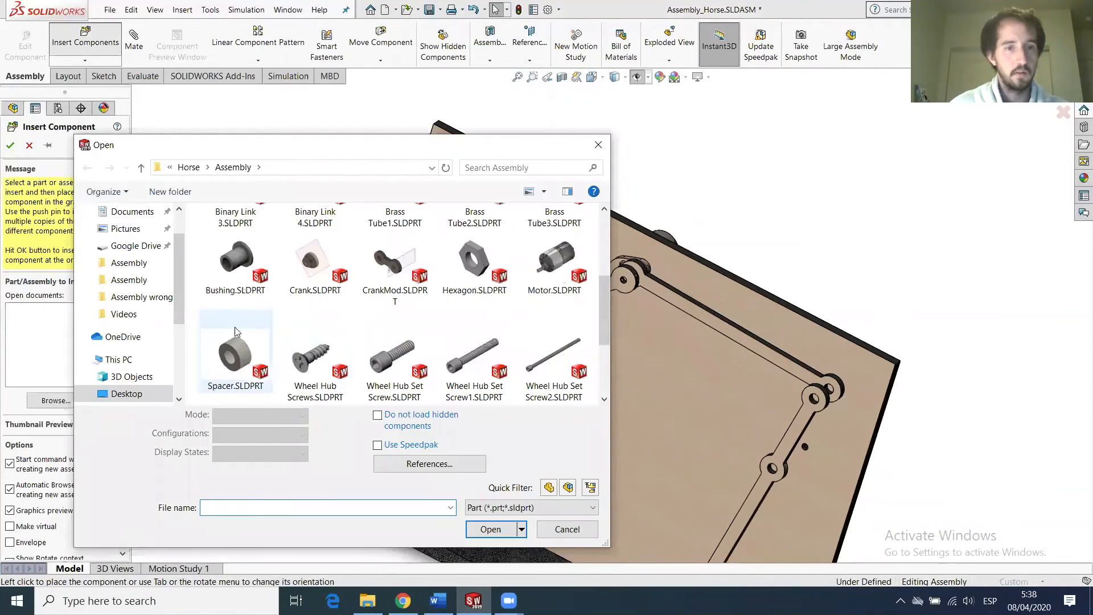
pyautogui.click(234, 272)
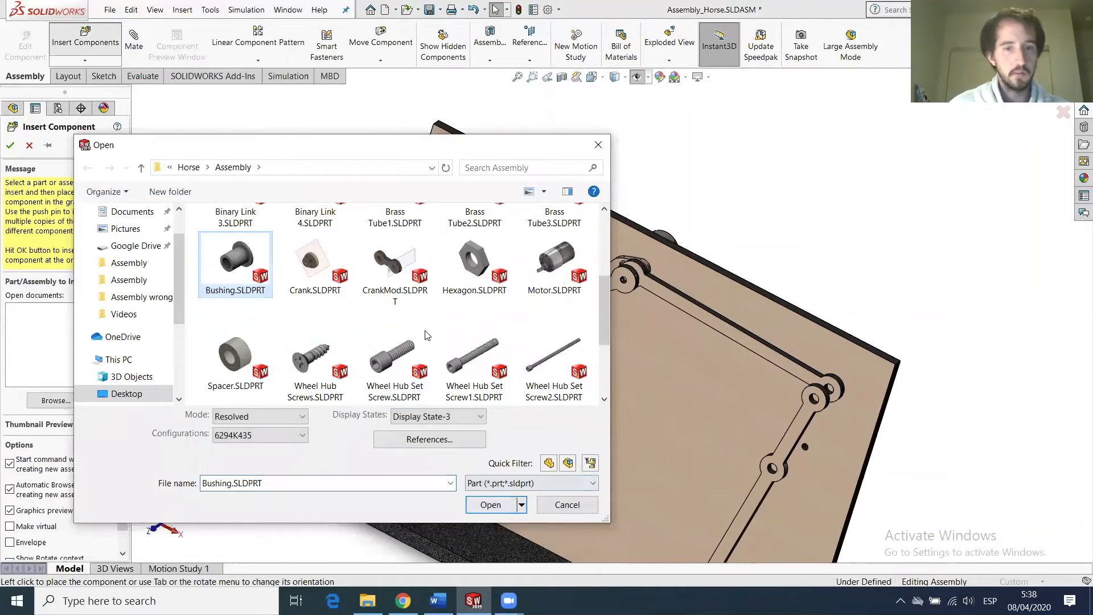
pyautogui.click(448, 297)
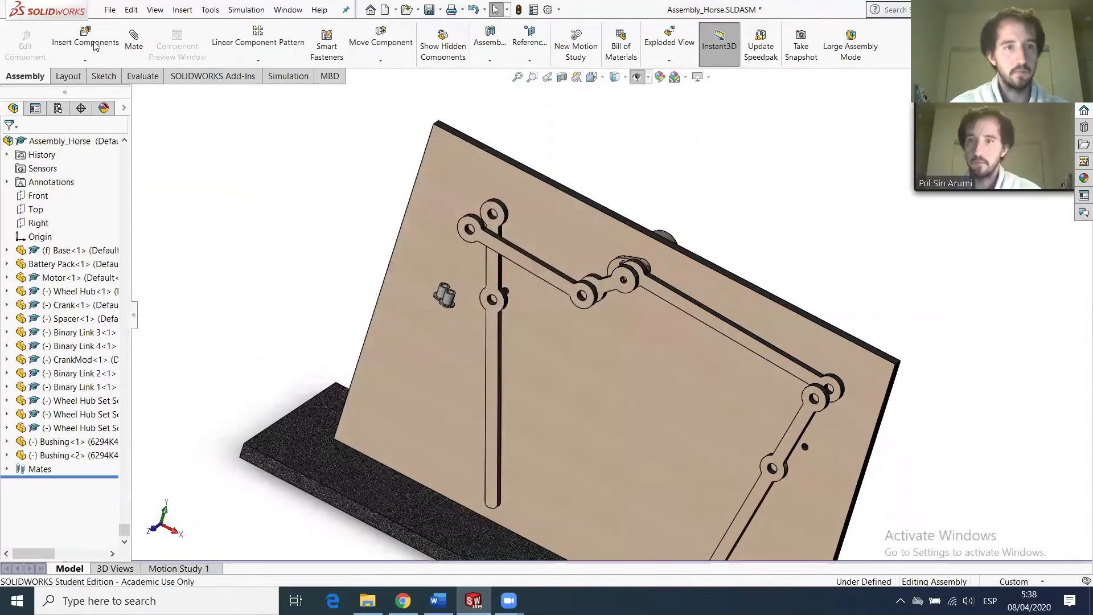
pyautogui.click(95, 46)
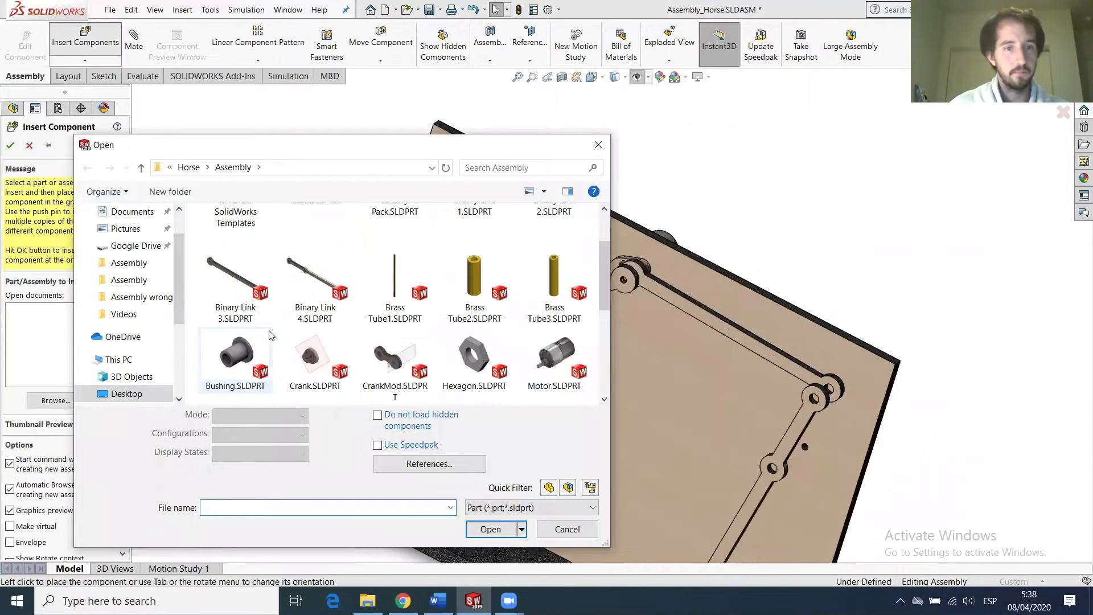
pyautogui.click(236, 356)
pyautogui.click(490, 528)
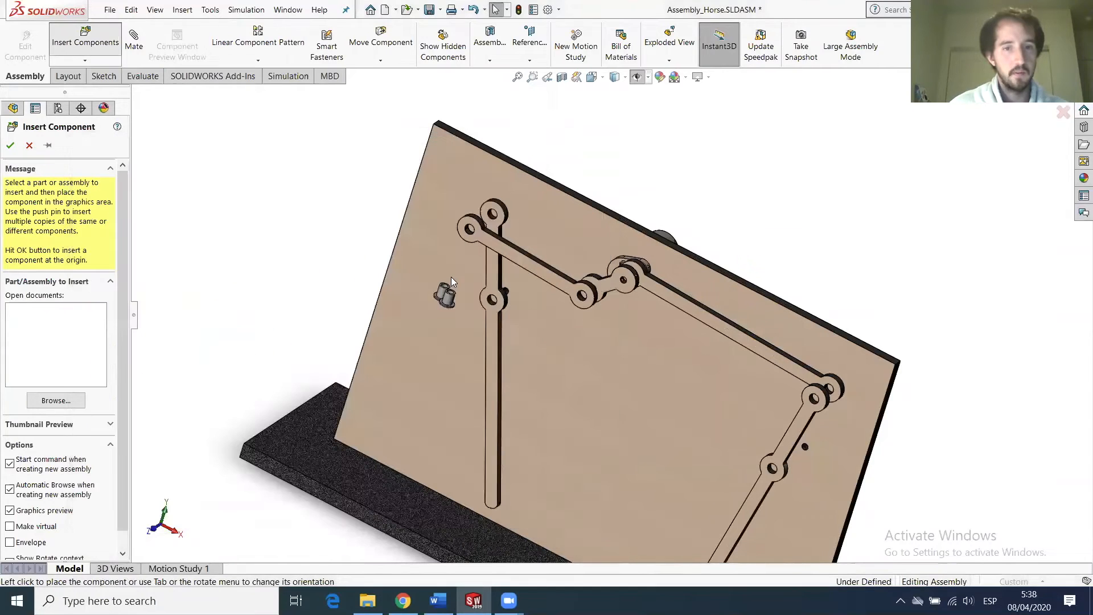
pyautogui.click(452, 281)
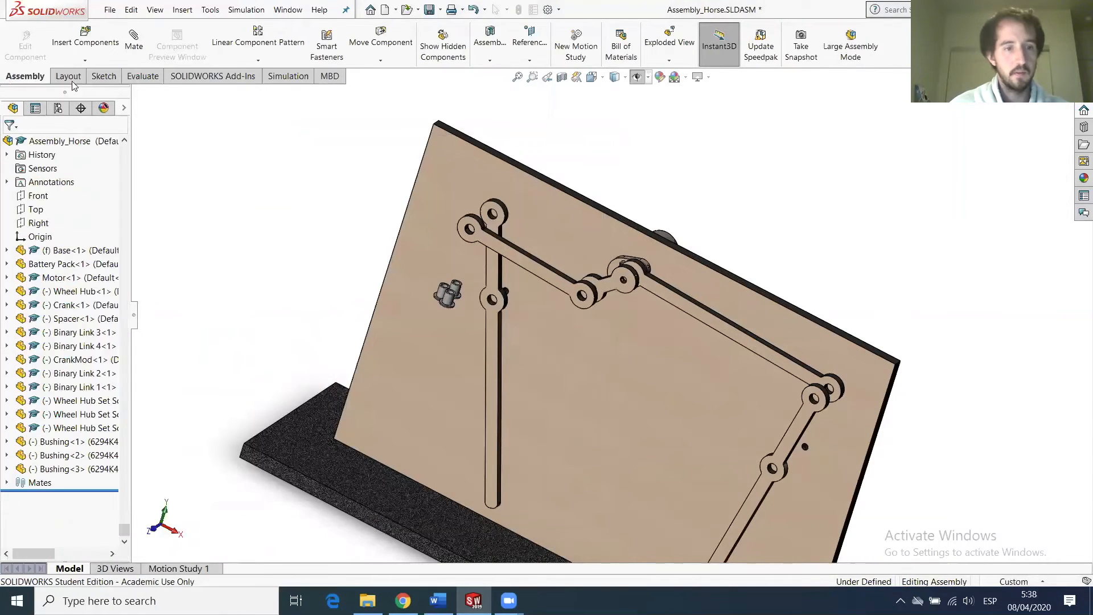
# Insert a fourth and a fifth copy of Bushing.SLDPRT within the same cluster beside the vertical link.
pyautogui.click(85, 38)
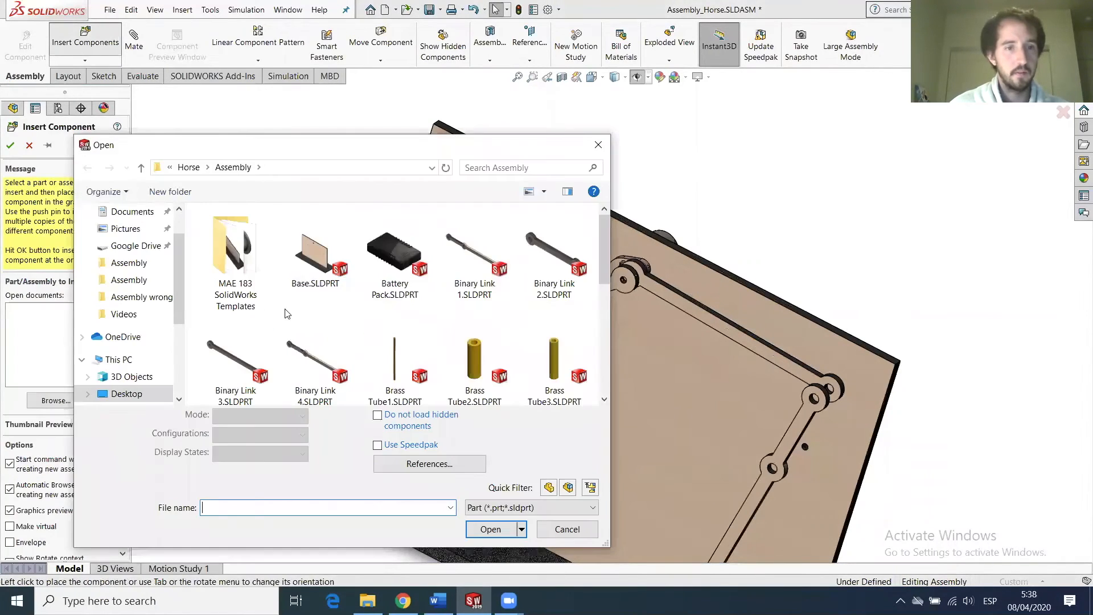
pyautogui.scroll(-1, 288, 350)
pyautogui.click(219, 345)
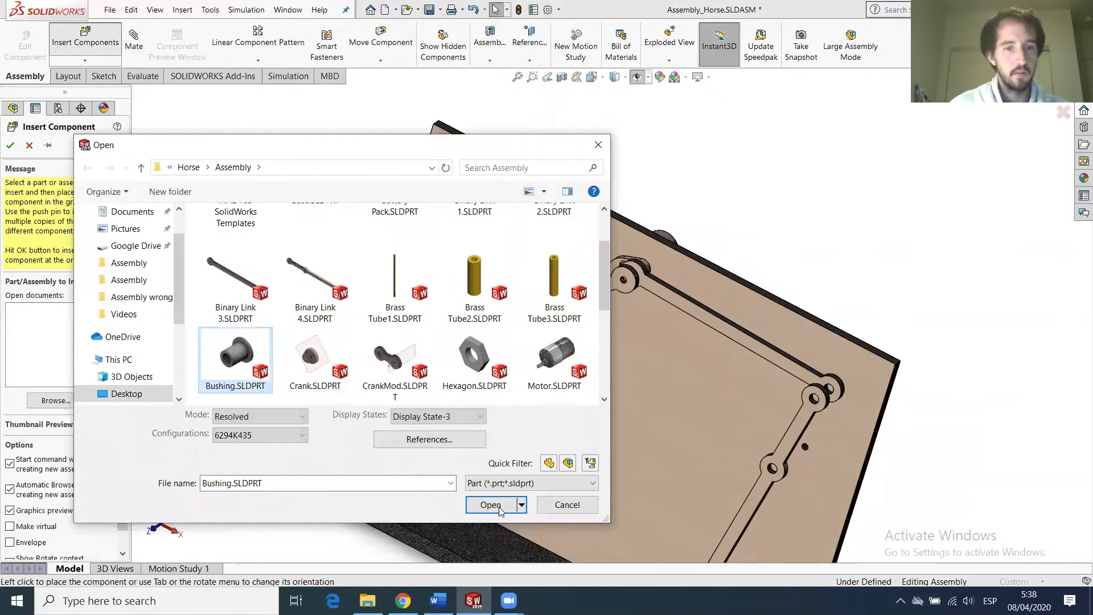
pyautogui.press('Return')
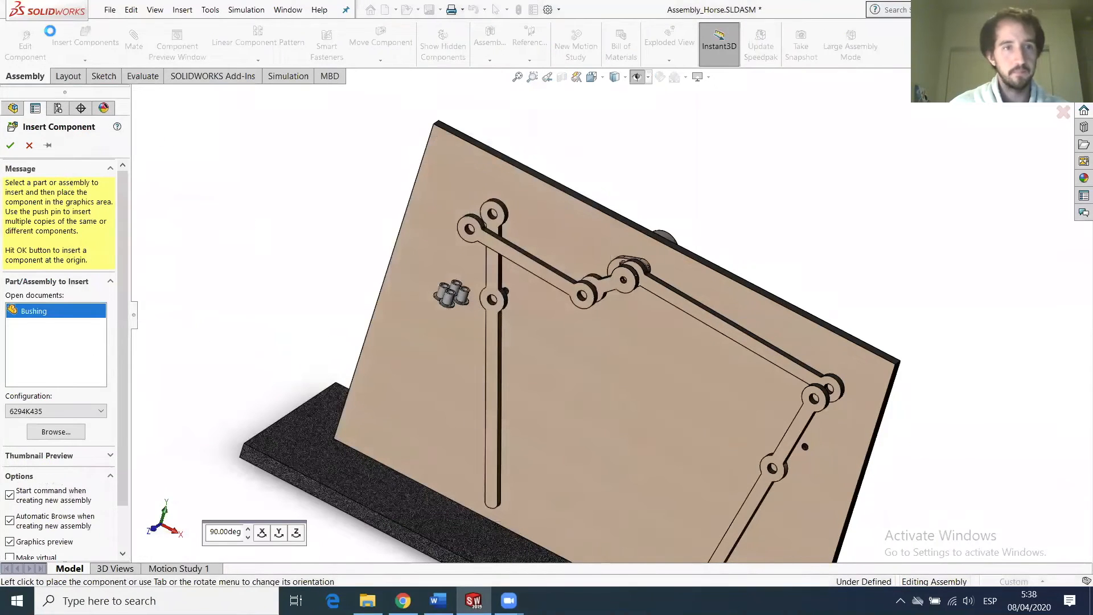
pyautogui.press('Escape')
pyautogui.click(85, 38)
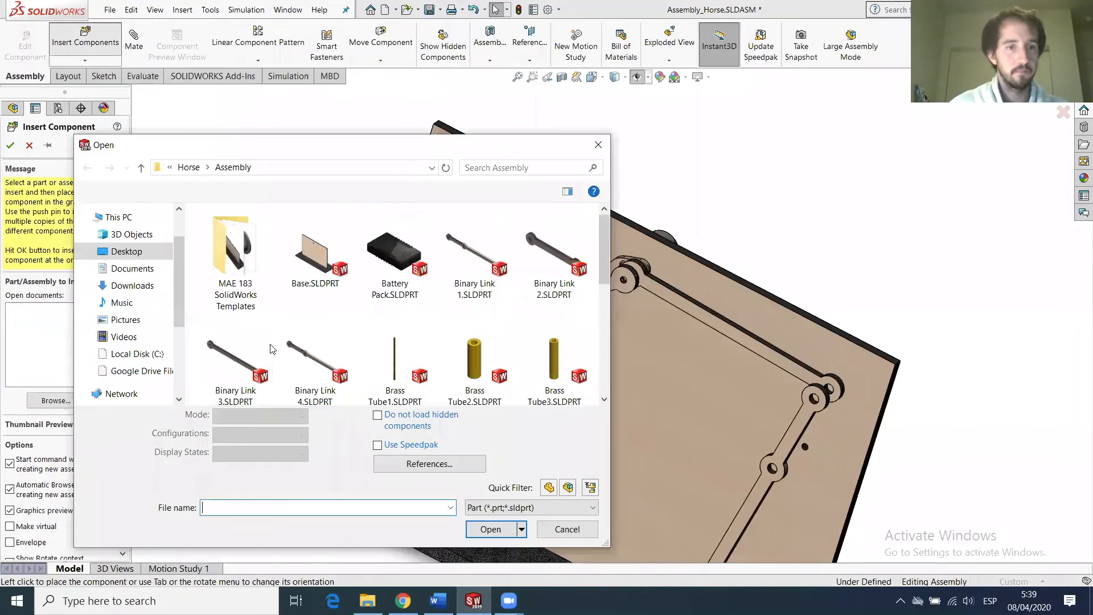
pyautogui.scroll(-1, 263, 386)
pyautogui.click(251, 348)
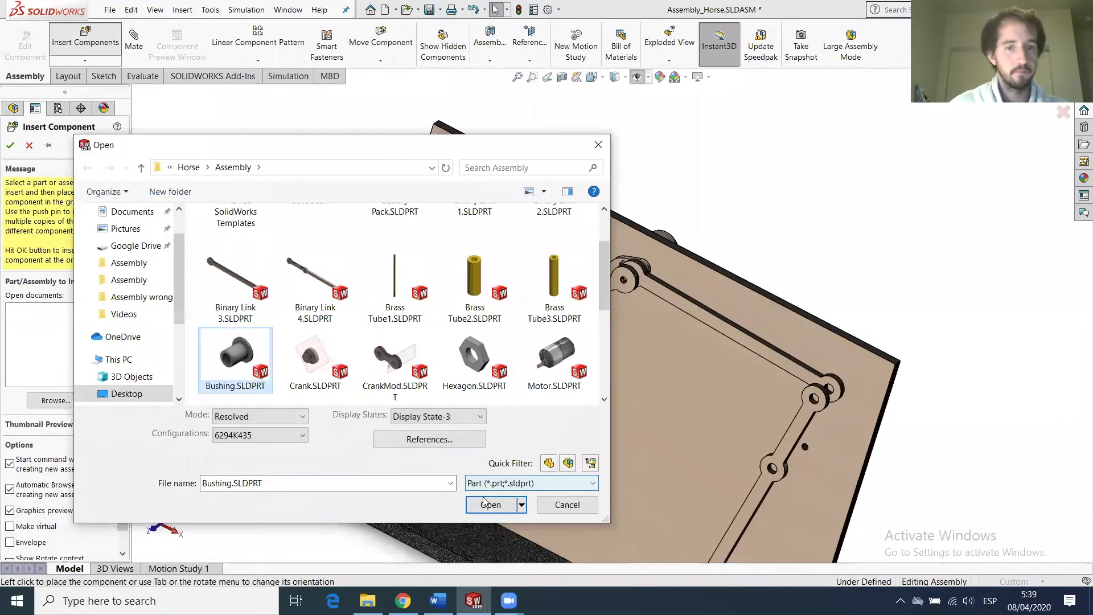
pyautogui.click(492, 505)
pyautogui.click(460, 302)
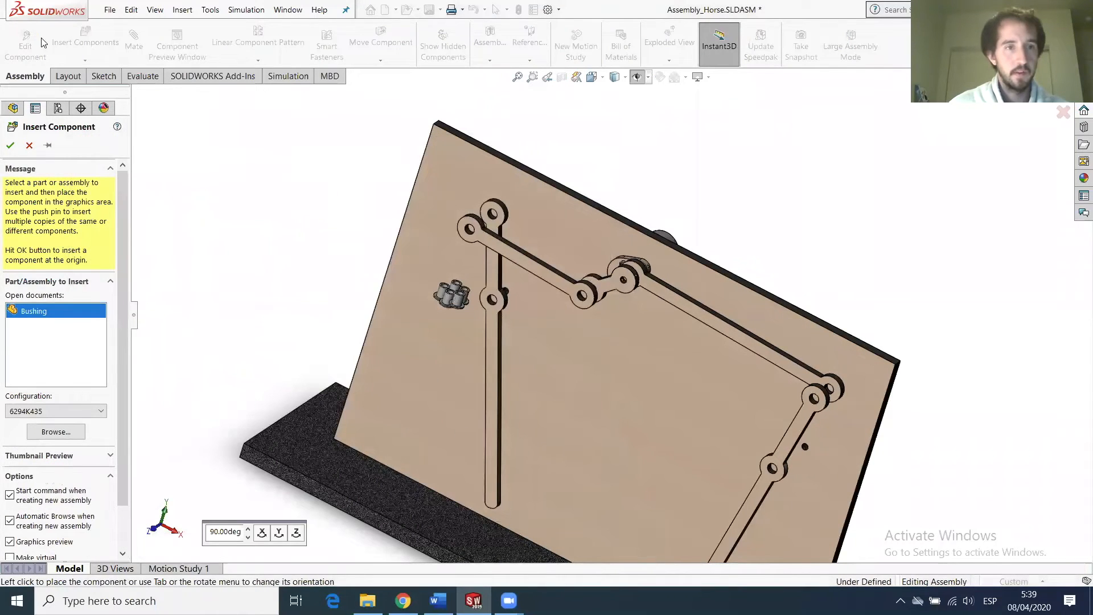
# Insert a sixth copy of Bushing.SLDPRT just below the cluster and select its outer cylindrical face.
pyautogui.click(80, 41)
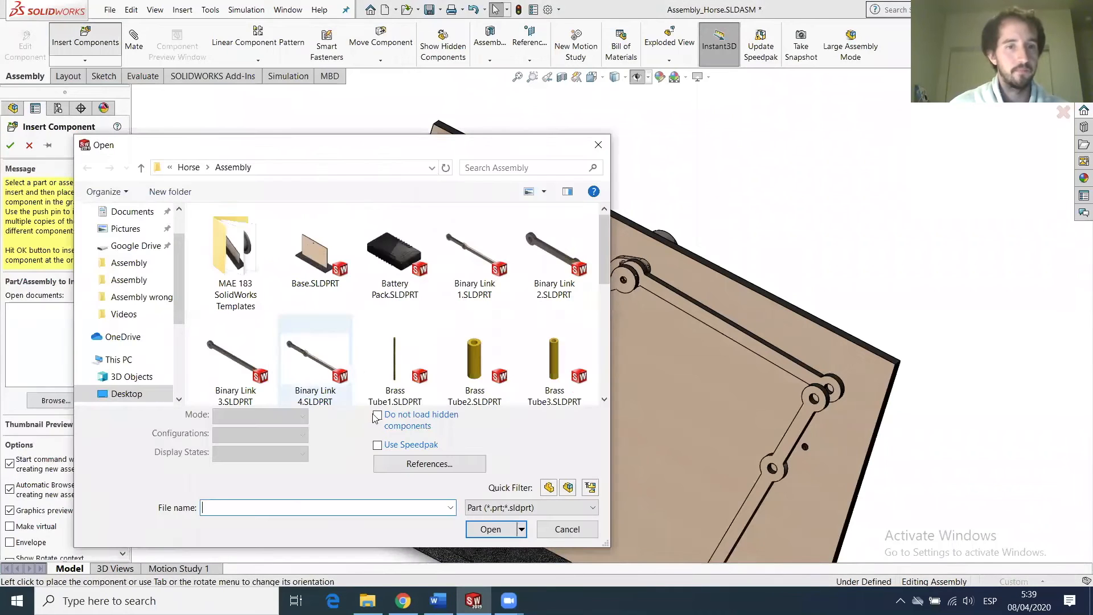
pyautogui.scroll(-1, 337, 336)
pyautogui.click(235, 355)
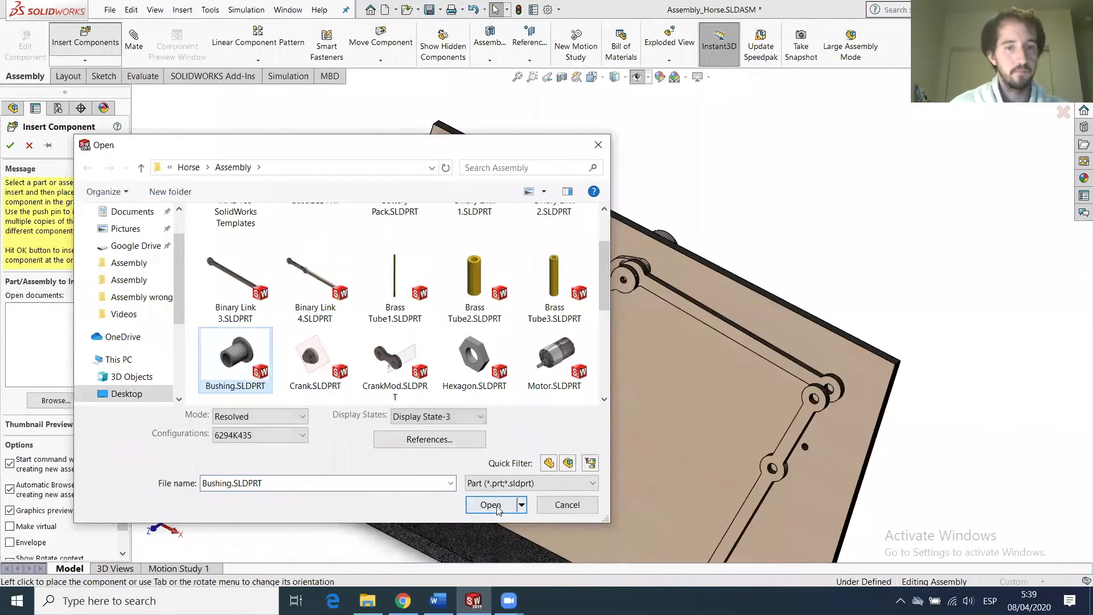
pyautogui.click(493, 505)
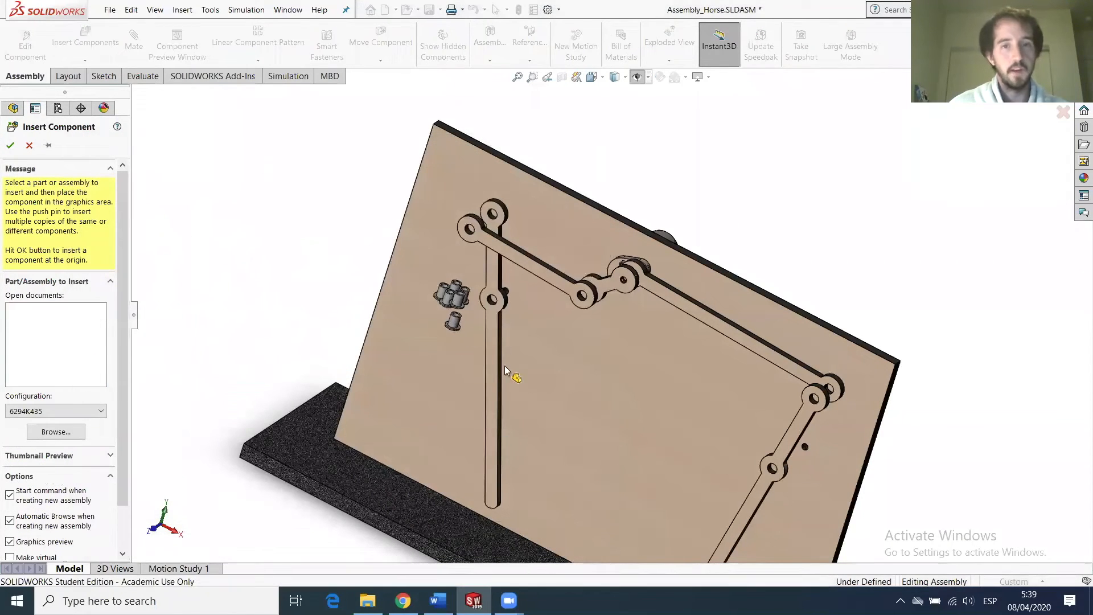
pyautogui.click(455, 325)
pyautogui.scroll(-3, 458, 329)
pyautogui.moveTo(522, 297); pyautogui.dragTo(481, 304, button='middle')
pyautogui.scroll(-3, 482, 304)
pyautogui.click(476, 313)
pyautogui.scroll(3, 489, 229)
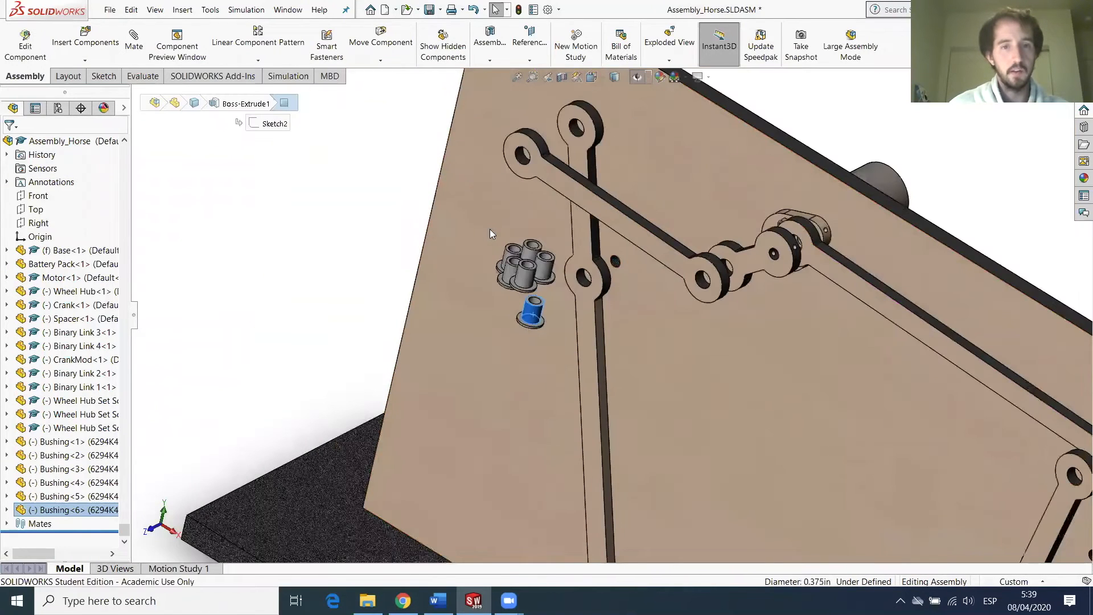
# Mate the separate sixth bushing concentric with the upper end hole of Binary Link 2, flip its alignment, and pull it out in front of the link.
pyautogui.scroll(-2, 524, 178)
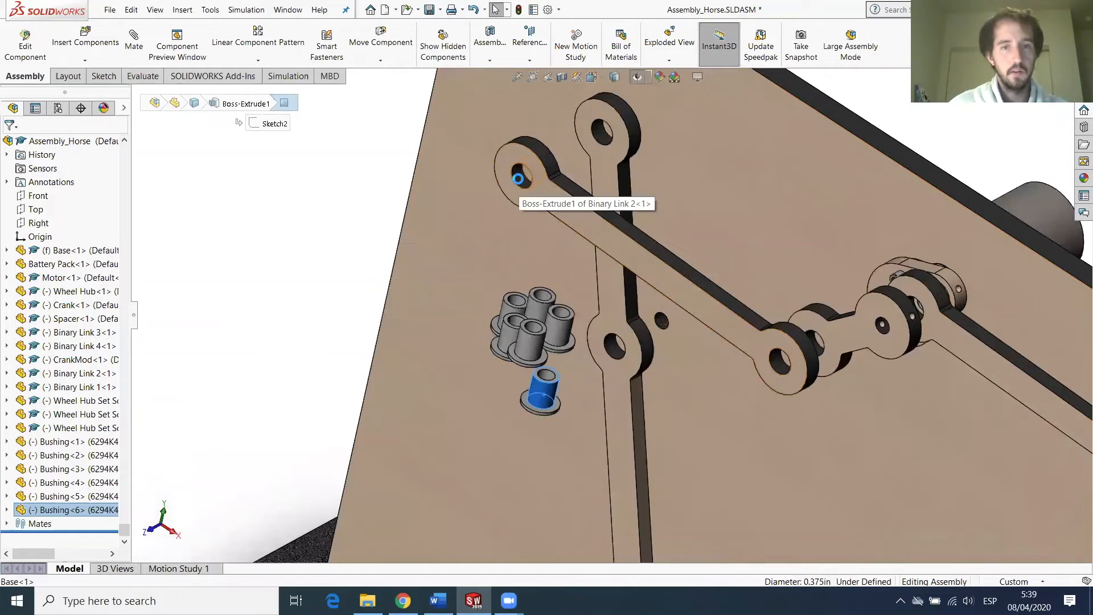
pyautogui.keyDown('ctrl'); pyautogui.click(518, 178); pyautogui.keyUp('ctrl')
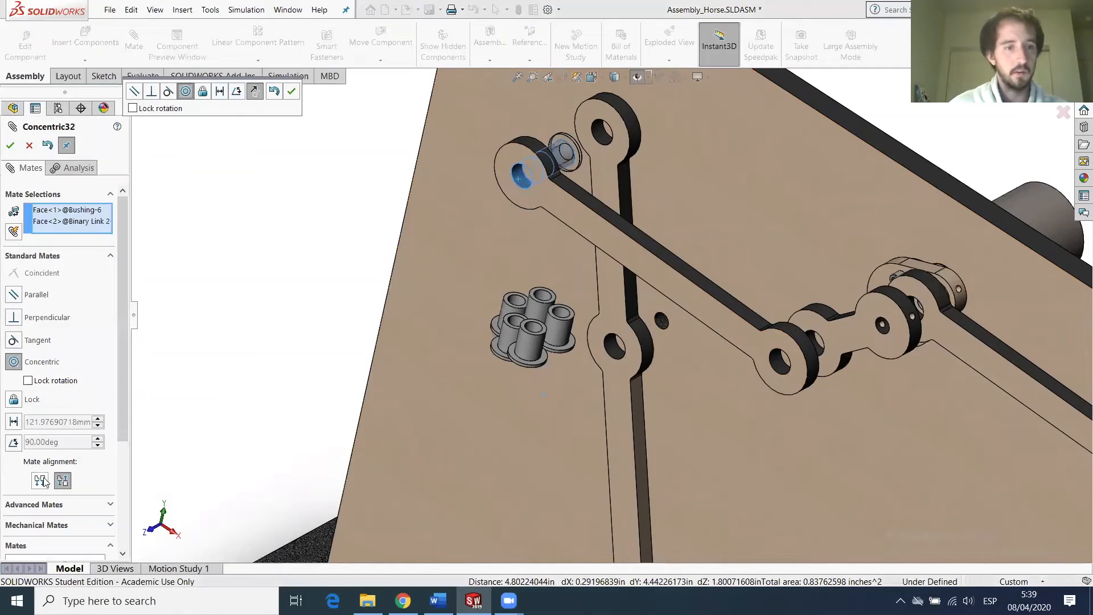
pyautogui.click(41, 481)
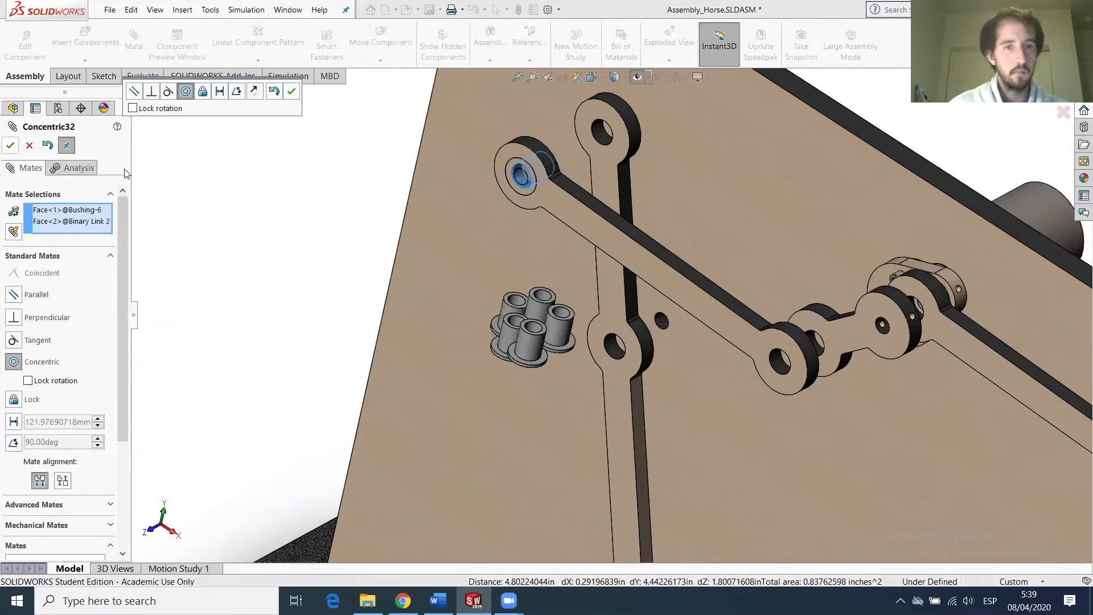
pyautogui.press('Return')
pyautogui.moveTo(522, 168)
pyautogui.mouseDown()
pyautogui.moveTo(451, 196)
pyautogui.moveTo(520, 175)
pyautogui.mouseUp()
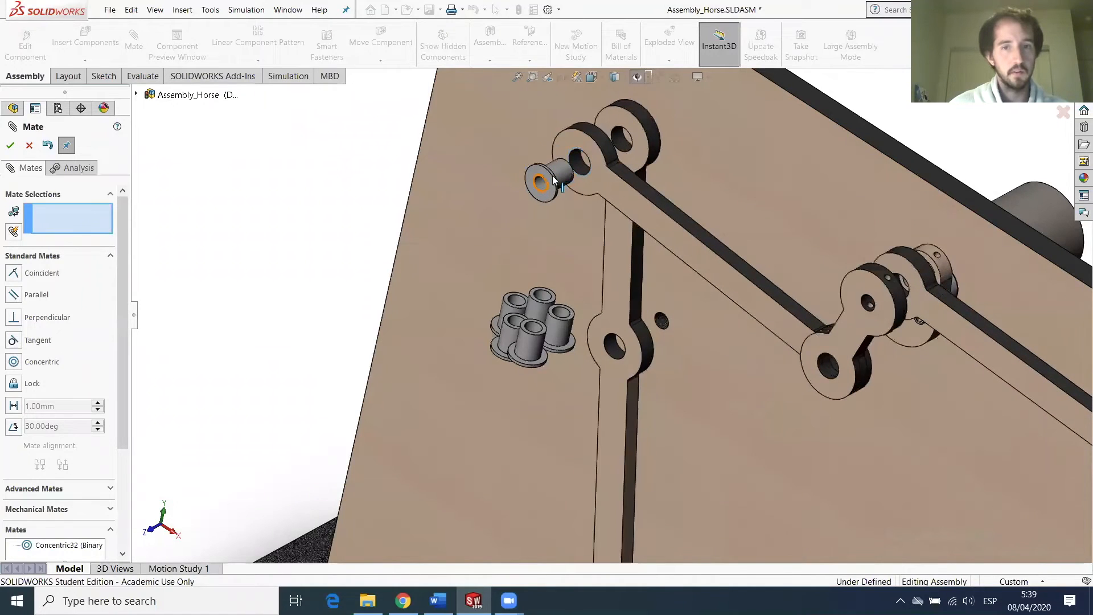
# Add a coincident mate between the front face of Binary Link 2 and the inner face of the bushing's flange.
pyautogui.scroll(-4, 607, 195)
pyautogui.click(551, 136)
pyautogui.moveTo(542, 178); pyautogui.dragTo(376, 285, button='middle')
pyautogui.scroll(4, 415, 250)
pyautogui.scroll(-5, 354, 330)
pyautogui.click(408, 368)
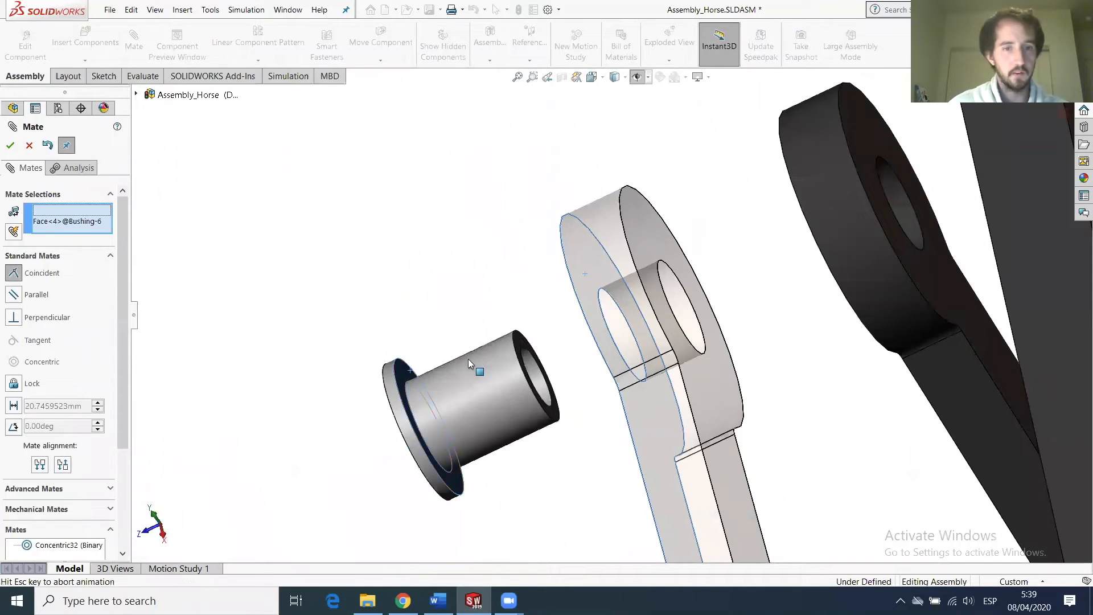
pyautogui.click(12, 149)
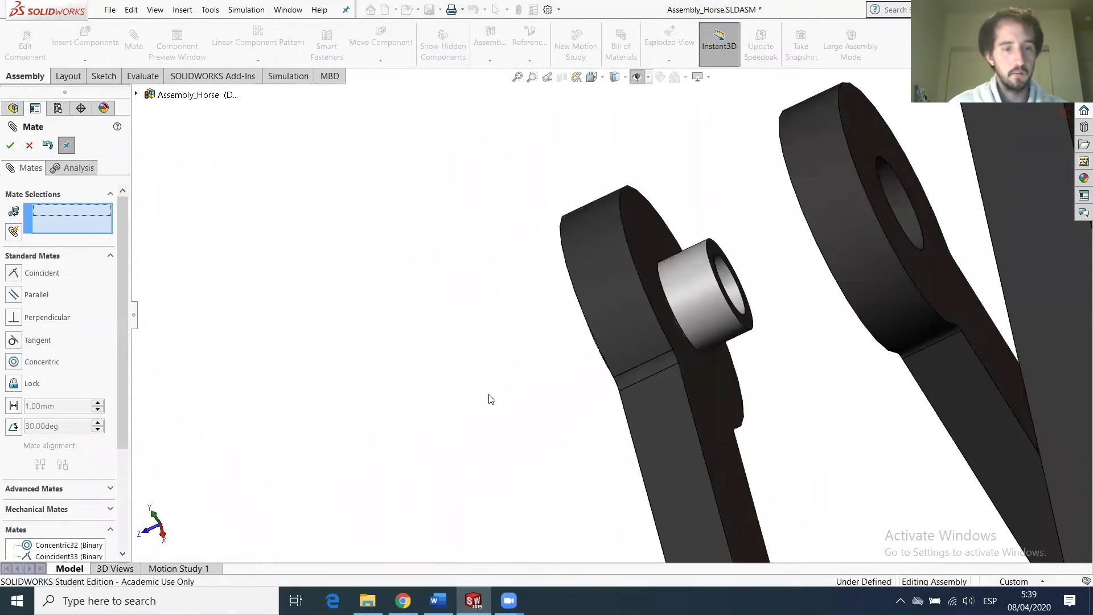
# Move Binary Link 2 together with its fitted bushing away from the crank, in front of the vertical link.
pyautogui.scroll(4, 538, 418)
pyautogui.moveTo(590, 438); pyautogui.dragTo(688, 401, button='middle')
pyautogui.scroll(5, 688, 400)
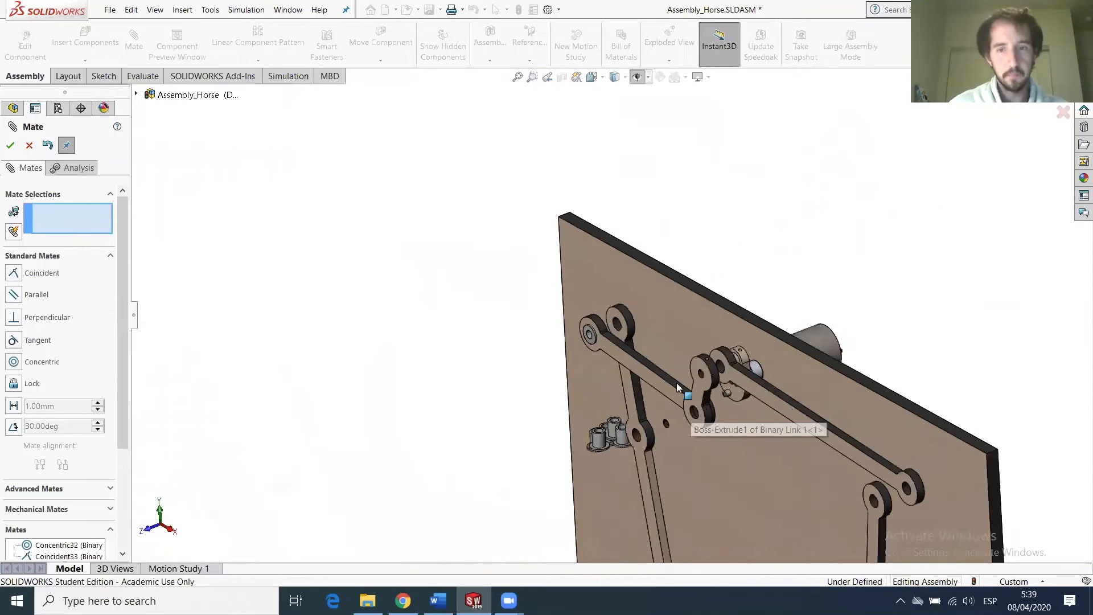
pyautogui.moveTo(661, 384); pyautogui.dragTo(617, 416)
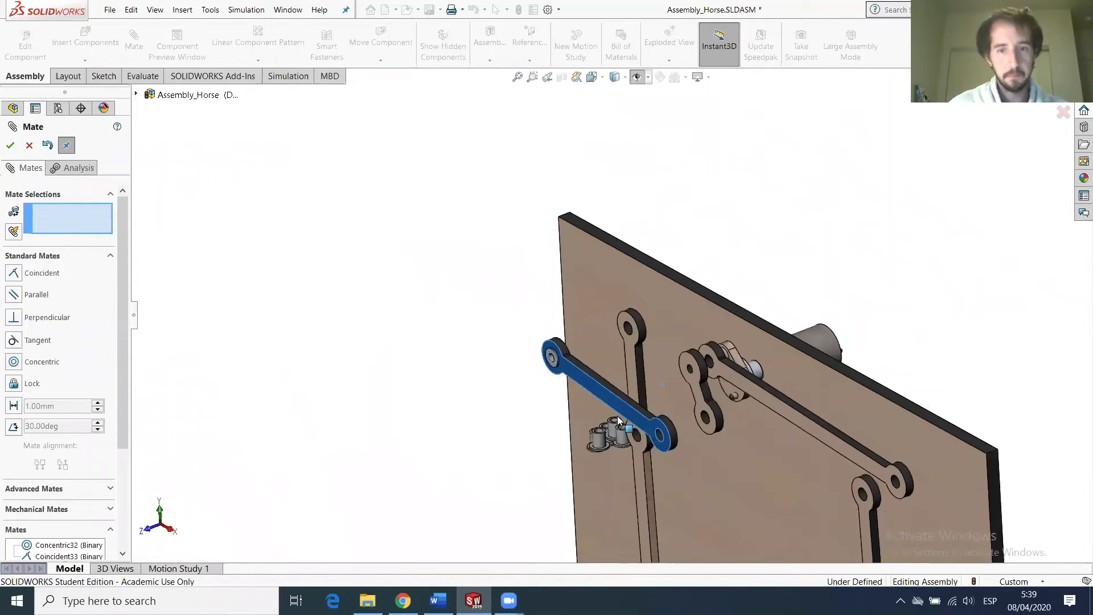
# Examine from several angles how the fitted bushing passes through Binary Link 2 and protrudes toward the vertical link.
pyautogui.scroll(3, 663, 392)
pyautogui.moveTo(662, 382); pyautogui.dragTo(705, 352, button='middle')
pyautogui.scroll(-5, 632, 337)
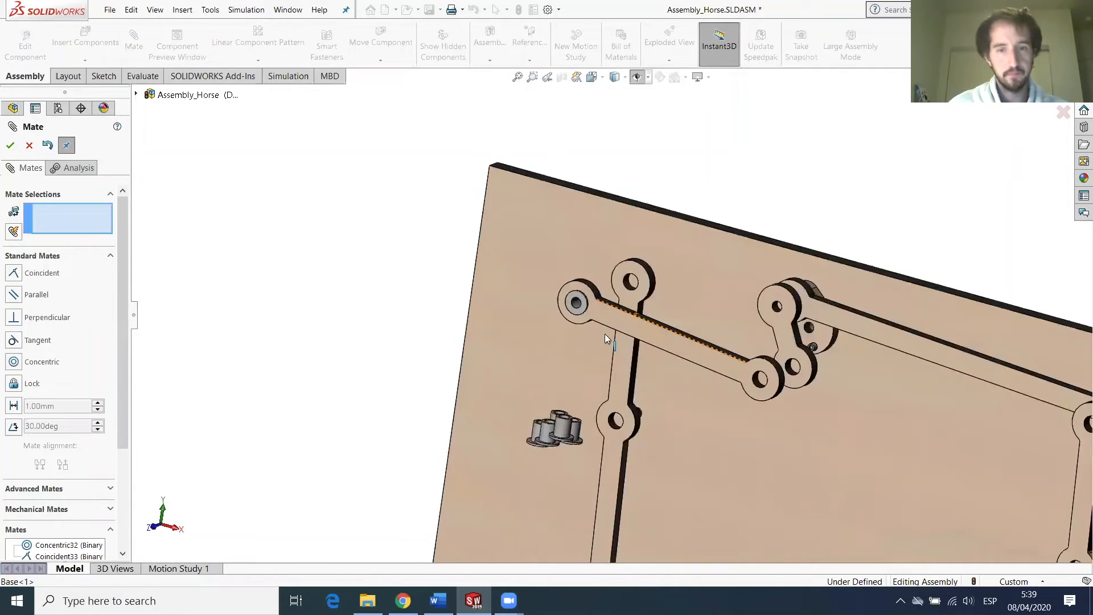
pyautogui.moveTo(568, 307); pyautogui.dragTo(551, 321, button='middle')
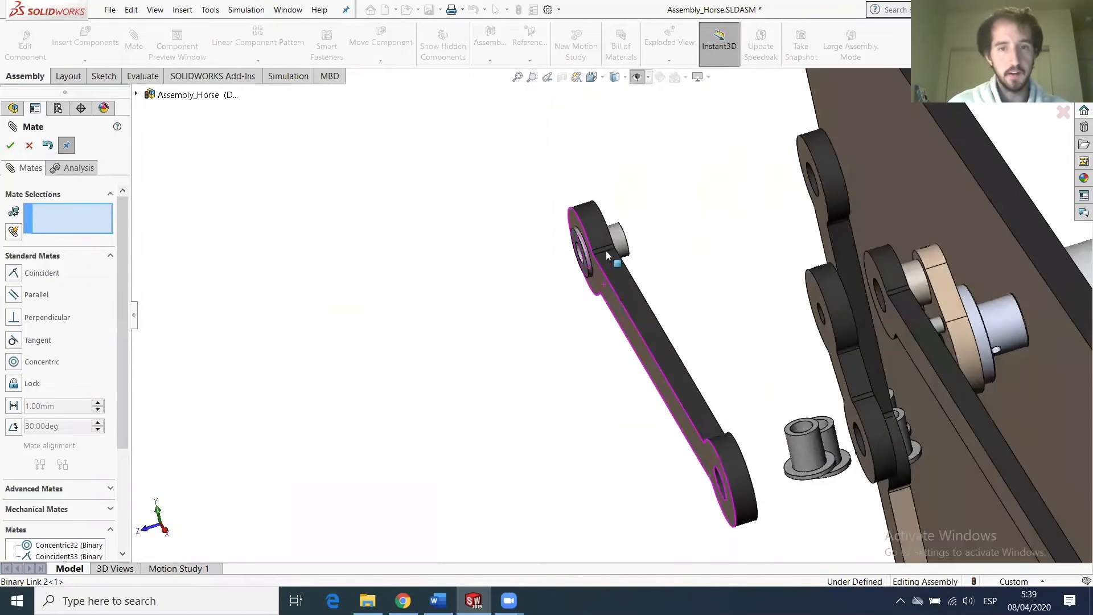
pyautogui.scroll(-5, 609, 251)
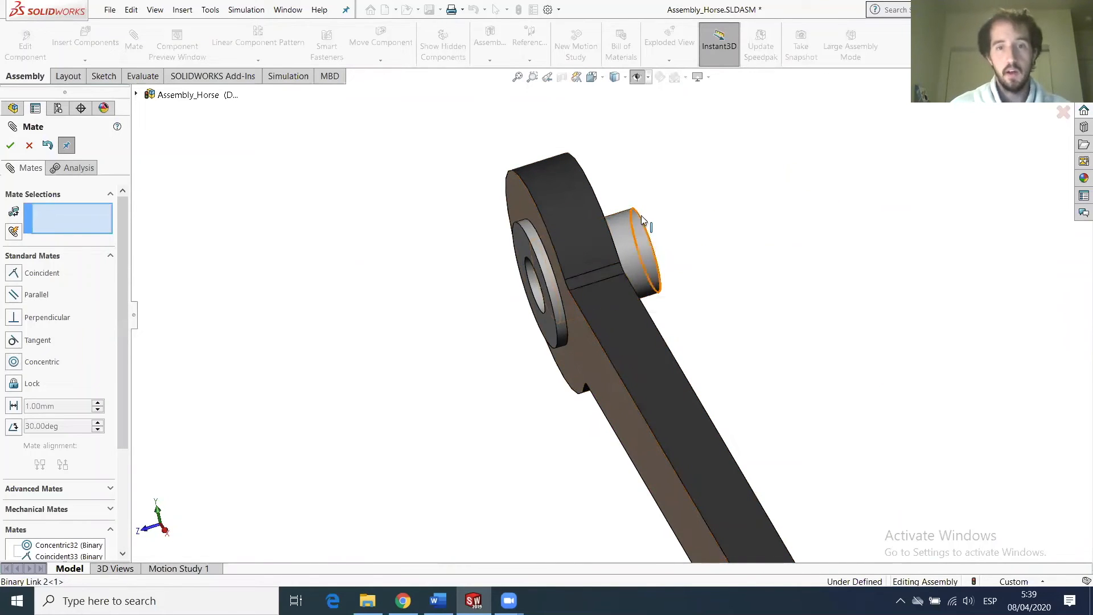
pyautogui.moveTo(638, 272); pyautogui.dragTo(620, 201, button='middle')
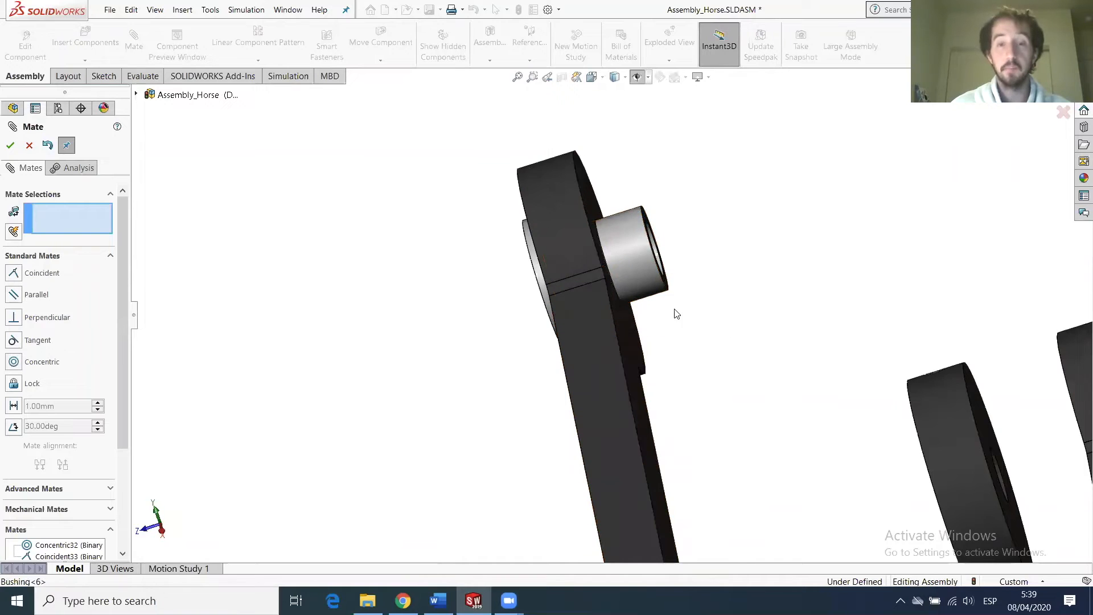
pyautogui.scroll(3, 683, 312)
pyautogui.moveTo(705, 298); pyautogui.dragTo(671, 266, button='middle')
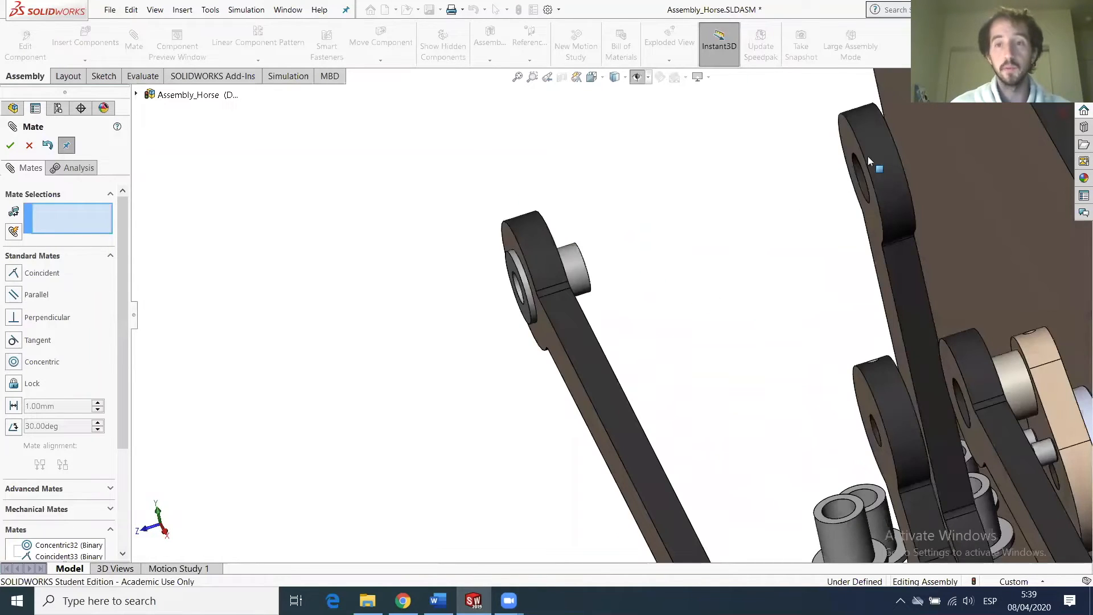
pyautogui.scroll(6, 797, 287)
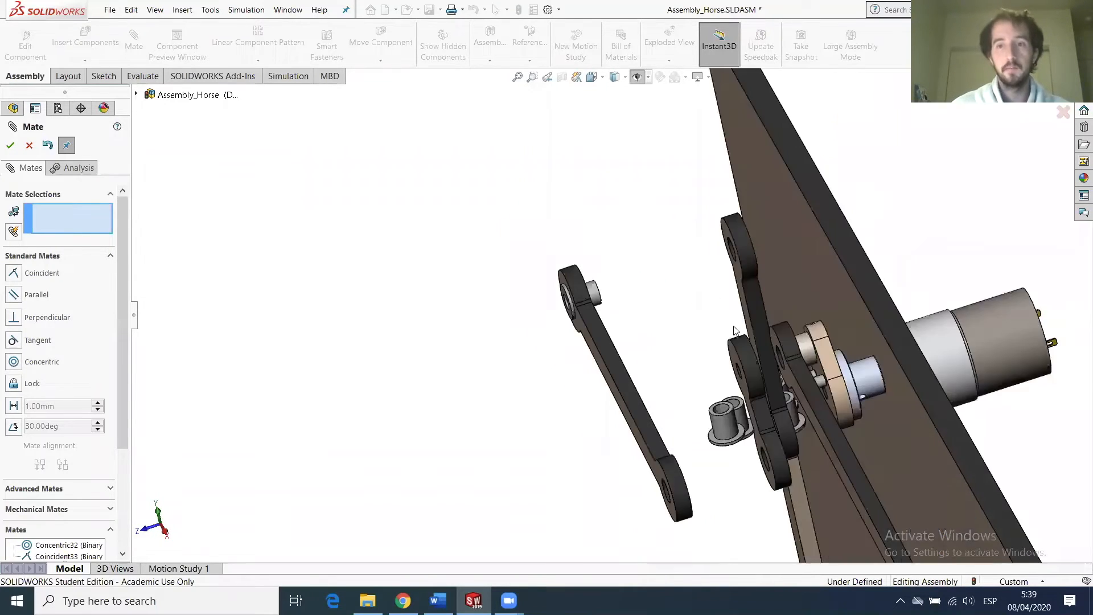
pyautogui.moveTo(693, 336)
pyautogui.mouseDown(button='middle')
pyautogui.moveTo(776, 291)
pyautogui.moveTo(771, 305)
pyautogui.moveTo(664, 318)
pyautogui.moveTo(625, 392)
pyautogui.moveTo(674, 339)
pyautogui.mouseUp(button='middle')
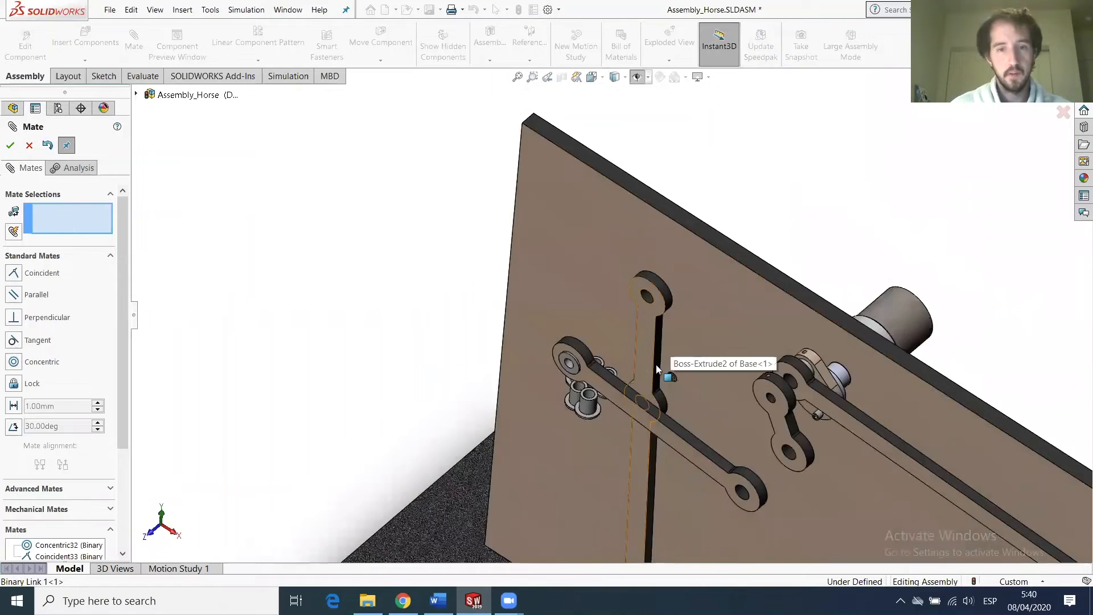
# Mate the next bushing from the cluster concentric with the middle hole of Binary Link 1.
pyautogui.scroll(-3, 656, 369)
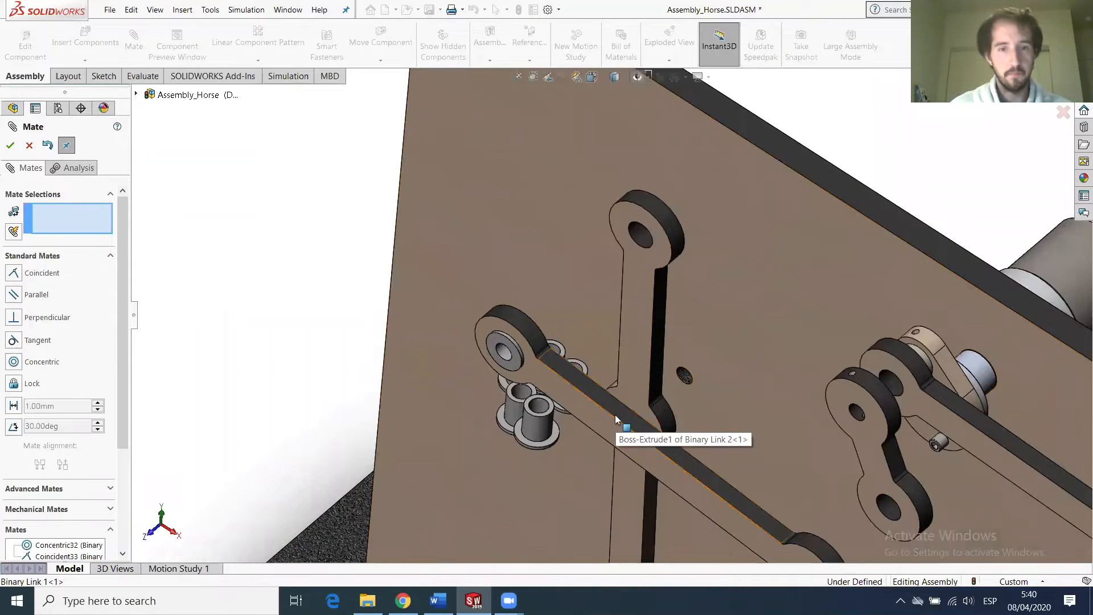
pyautogui.moveTo(613, 400); pyautogui.dragTo(593, 372, button='middle')
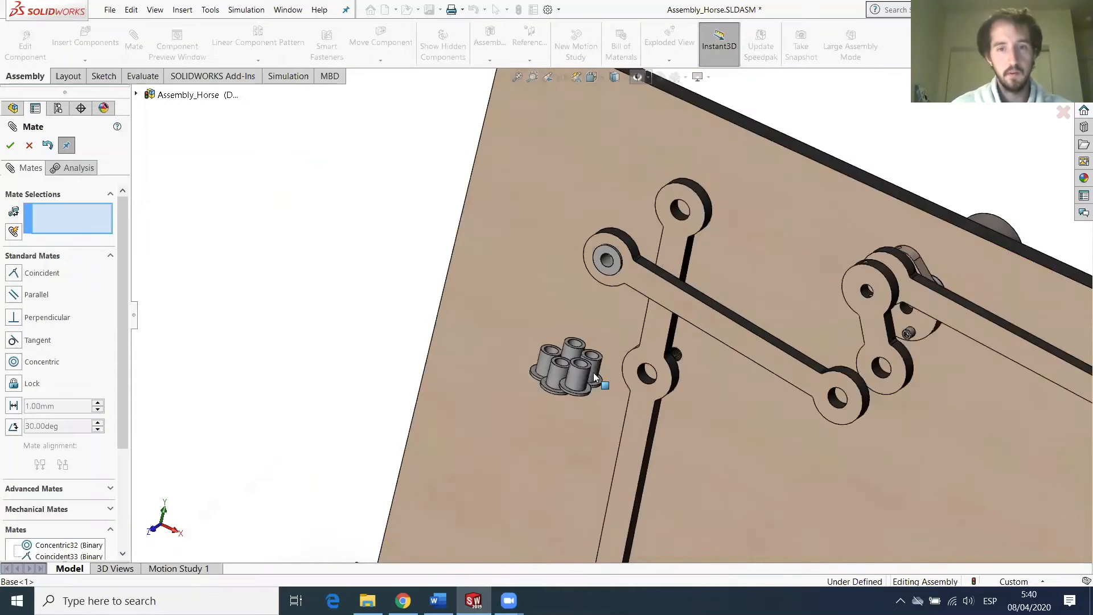
pyautogui.scroll(-2, 593, 373)
pyautogui.click(586, 375)
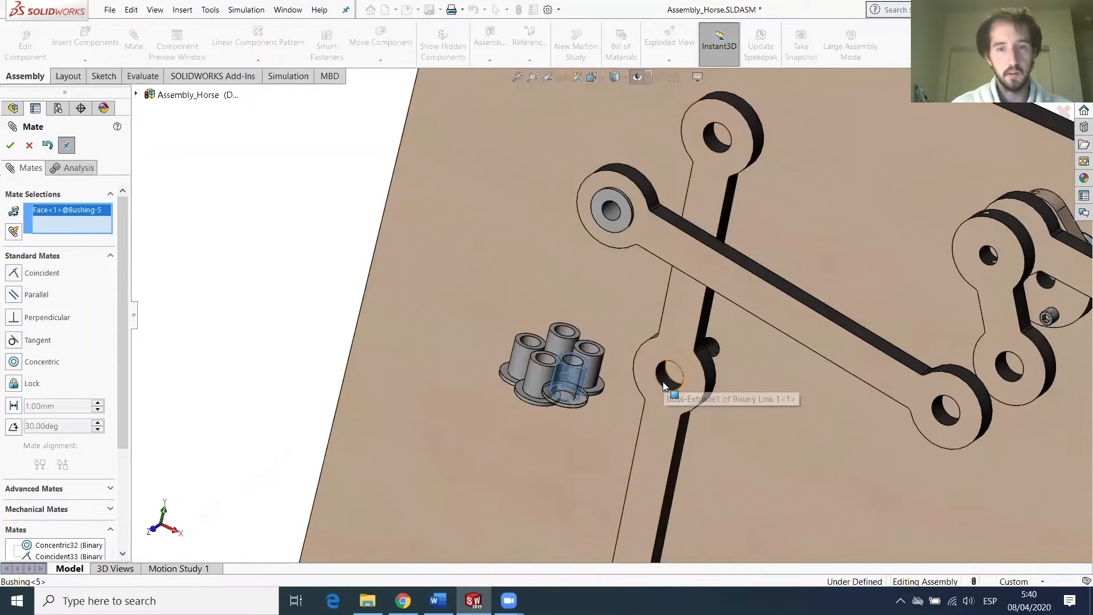
pyautogui.click(667, 386)
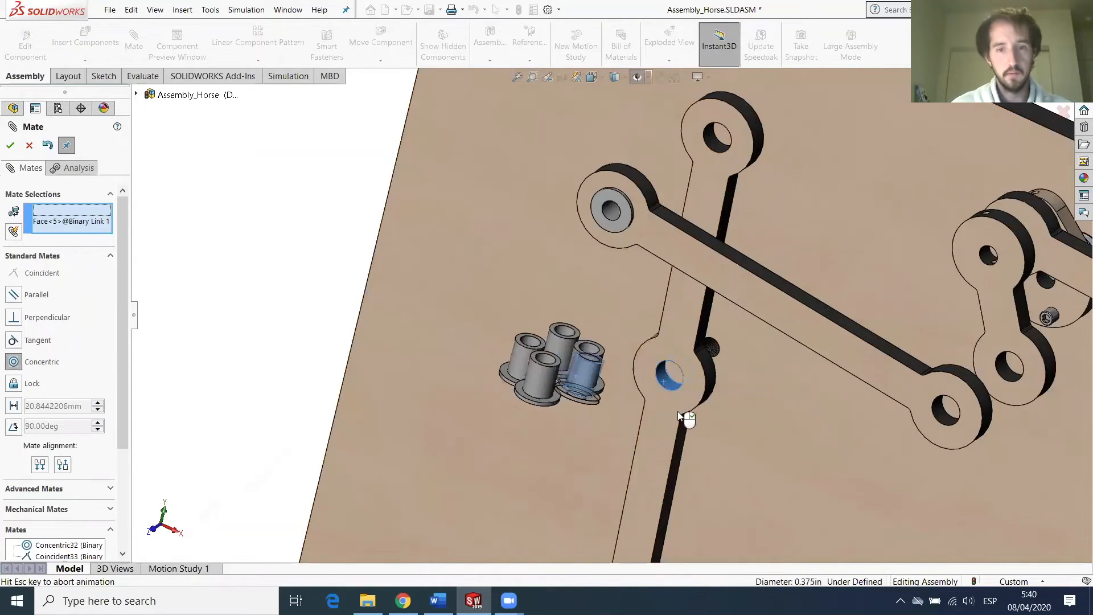
pyautogui.click(9, 145)
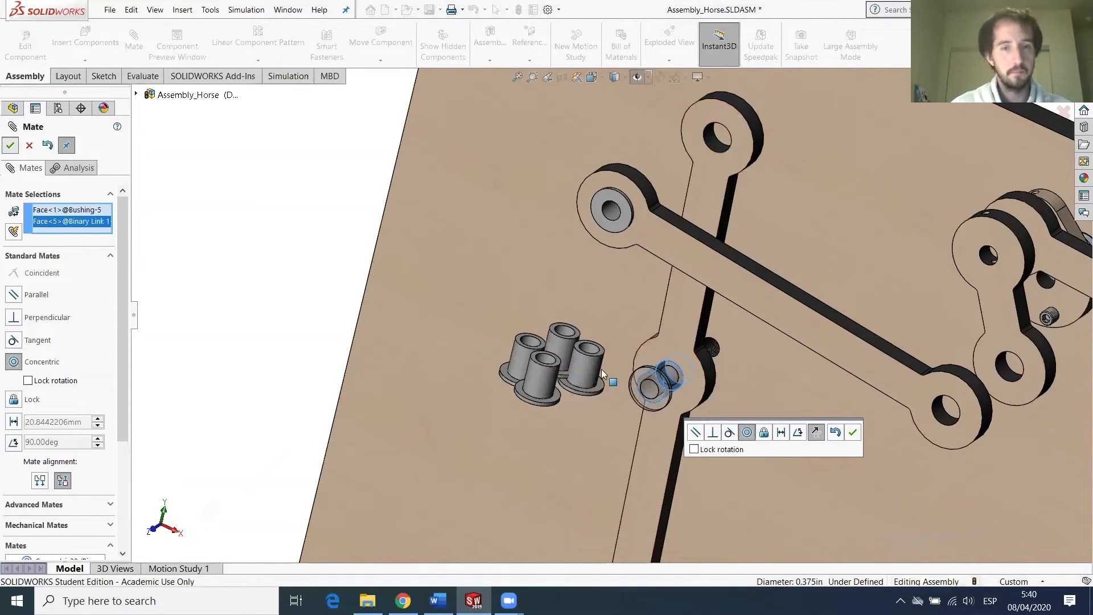
# Add a coincident mate between the front face of Binary Link 1 and the inner face of that bushing's flange.
pyautogui.click(675, 340)
pyautogui.moveTo(595, 393); pyautogui.dragTo(645, 344, button='middle')
pyautogui.scroll(-3, 629, 307)
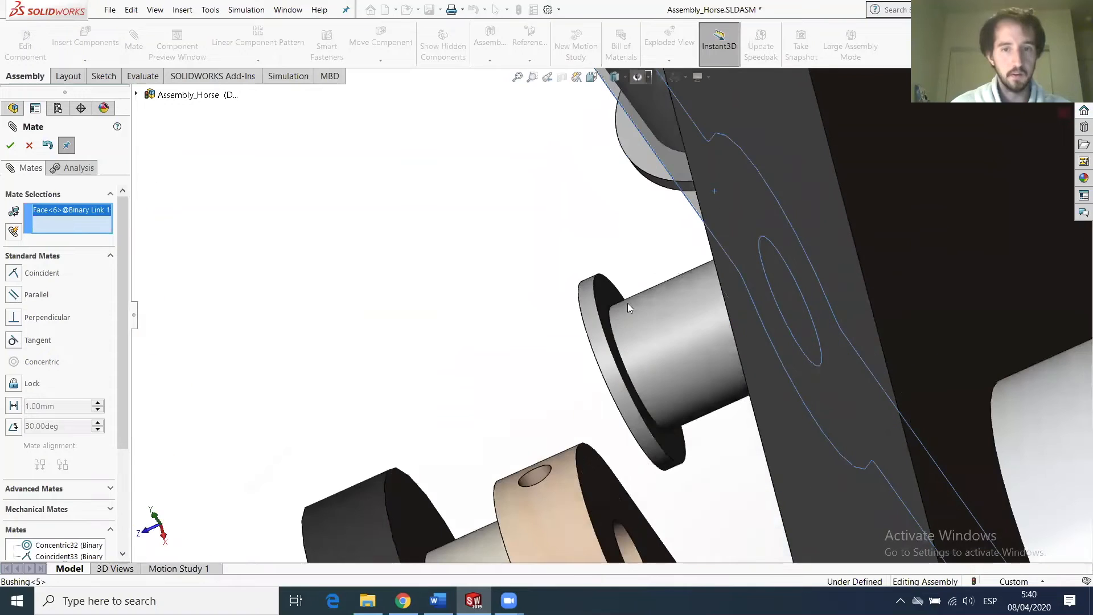
pyautogui.click(610, 300)
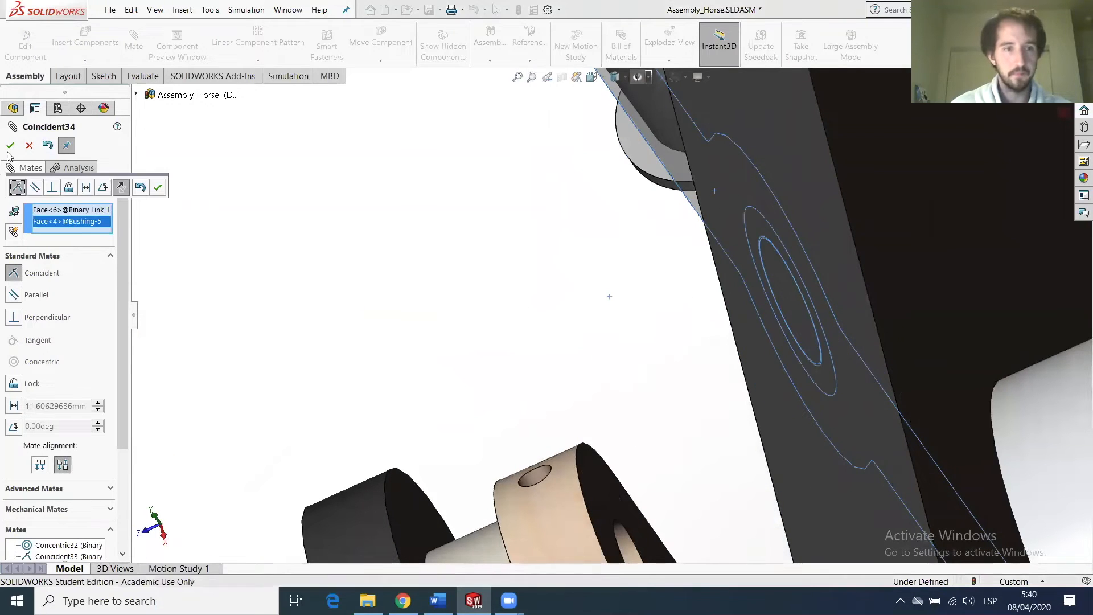
pyautogui.click(149, 186)
# Select the outer cylindrical face of the lowest loose bushing in the cluster as the first mate entity.
pyautogui.scroll(6, 625, 383)
pyautogui.moveTo(626, 384); pyautogui.dragTo(439, 355, button='middle')
pyautogui.scroll(4, 443, 333)
pyautogui.scroll(-2, 443, 333)
pyautogui.click(450, 309)
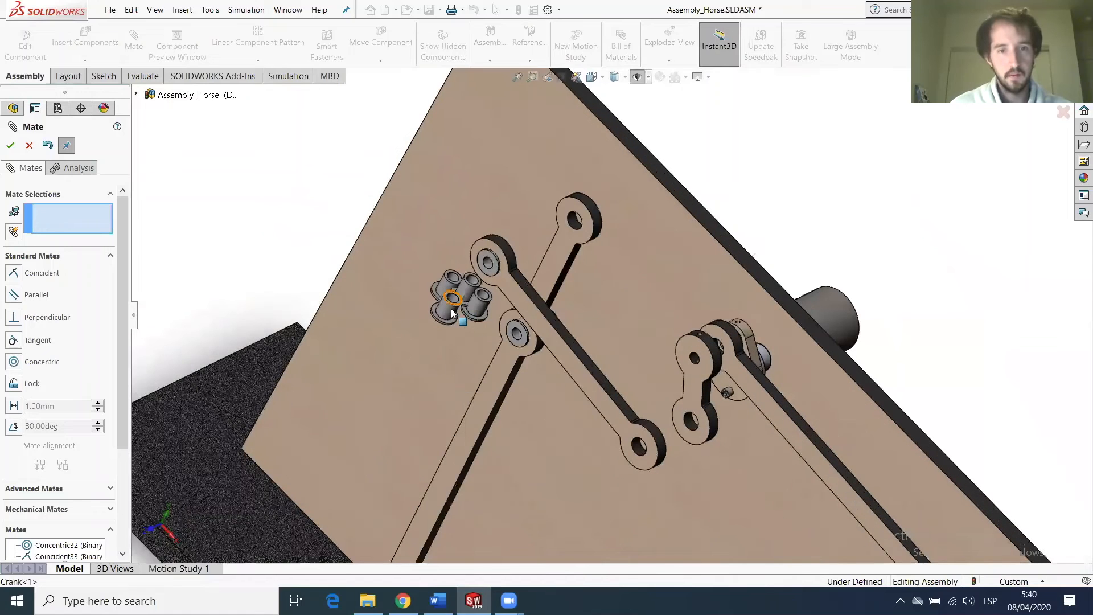
pyautogui.scroll(-5, 690, 432)
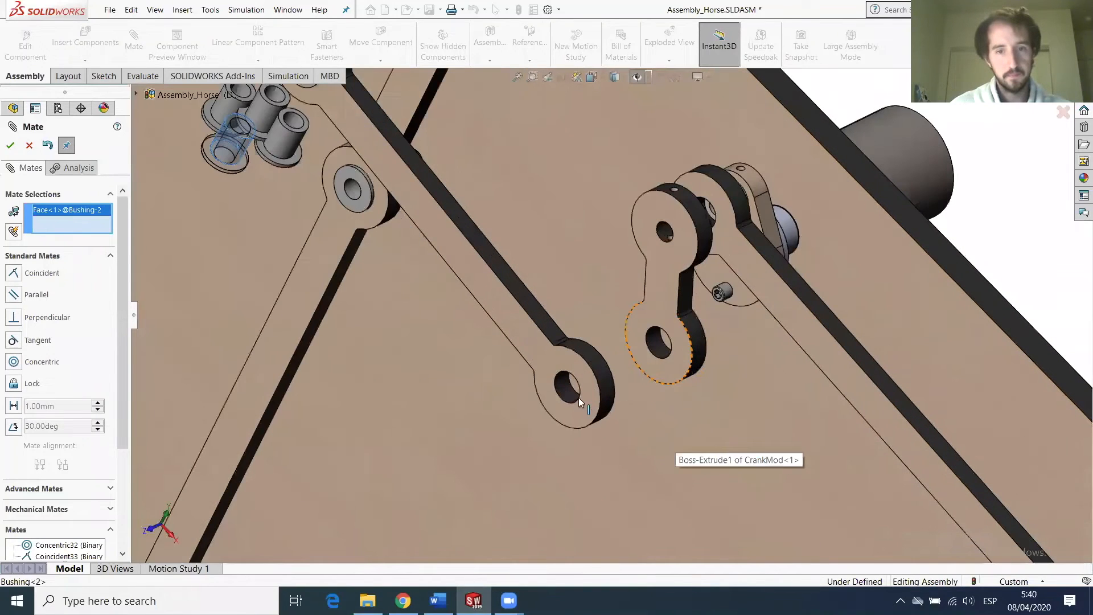
# Mate the second bushing's cylindrical face concentric with the open lower hole of Binary Link 2.
pyautogui.scroll(5, 585, 411)
pyautogui.moveTo(600, 410); pyautogui.dragTo(617, 402, button='middle')
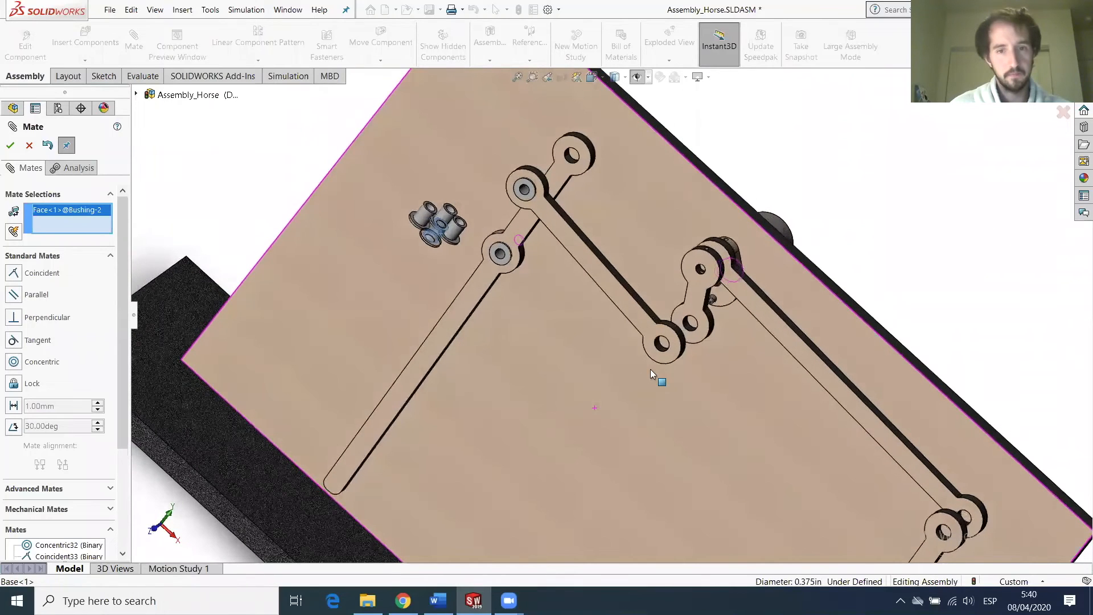
pyautogui.scroll(-3, 664, 332)
pyautogui.click(661, 331)
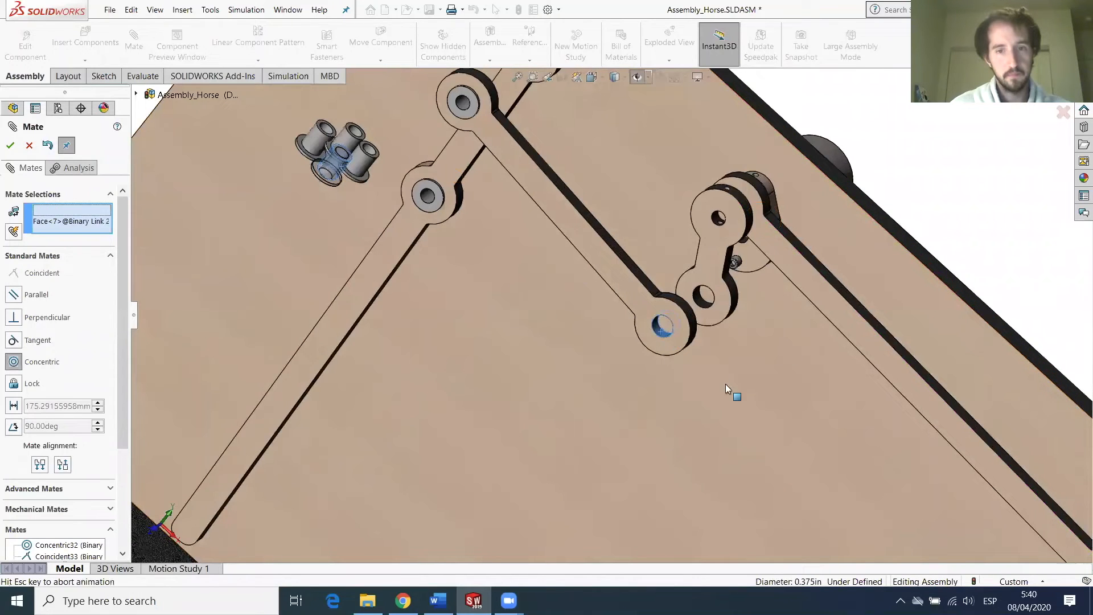
pyautogui.scroll(-2, 706, 317)
pyautogui.moveTo(699, 322); pyautogui.dragTo(677, 340, button='middle')
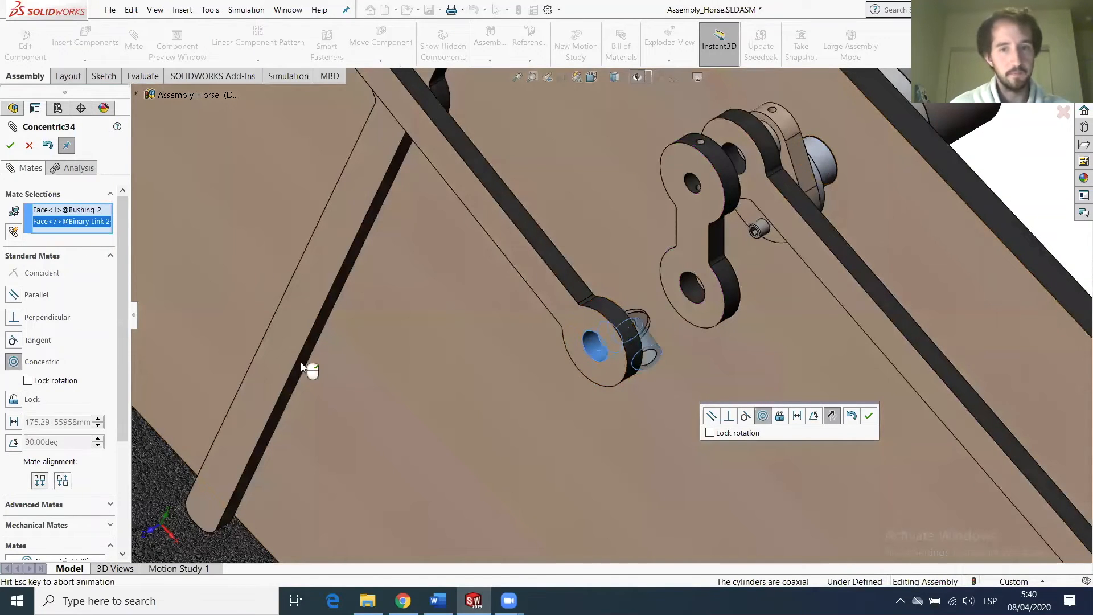
pyautogui.press('Return')
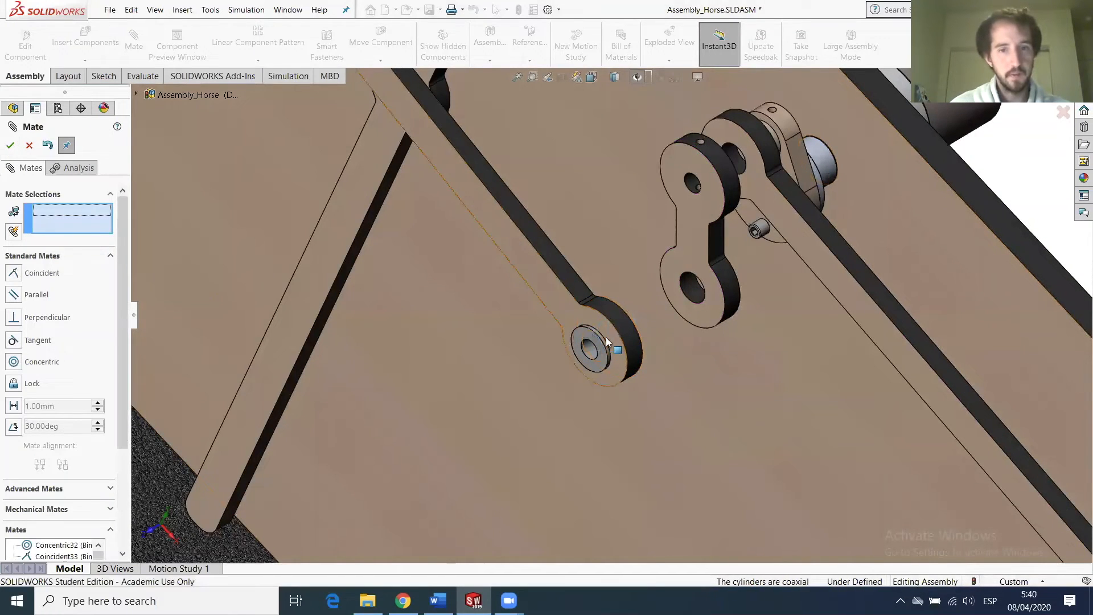
# Seat the second bushing by mating its flange's inner face coincident with the front face of Binary Link 2.
pyautogui.click(621, 340)
pyautogui.moveTo(621, 339); pyautogui.dragTo(579, 384, button='middle')
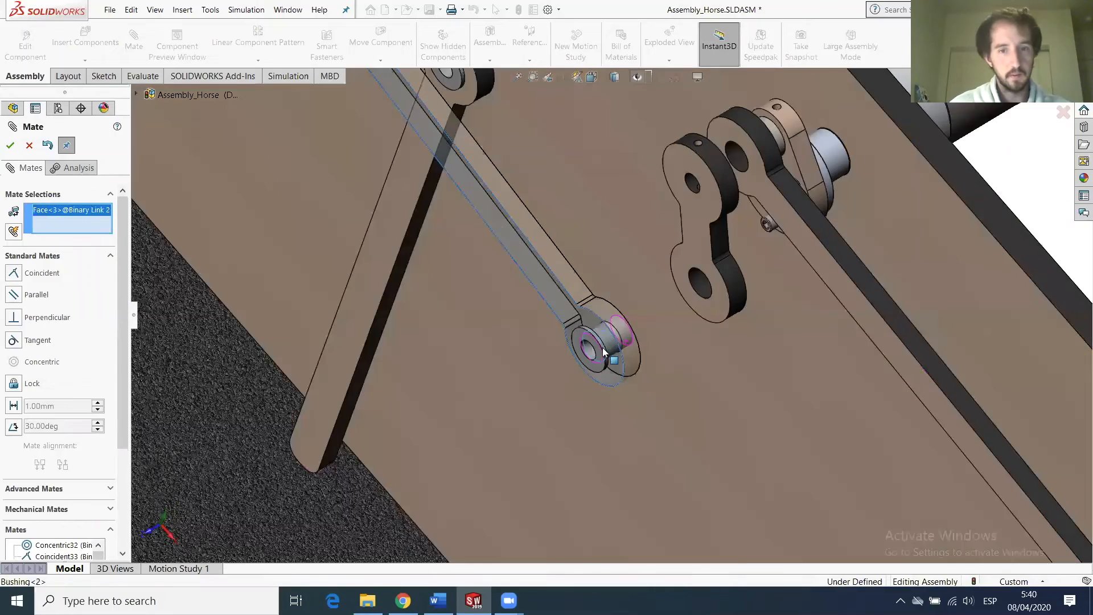
pyautogui.scroll(-6, 603, 351)
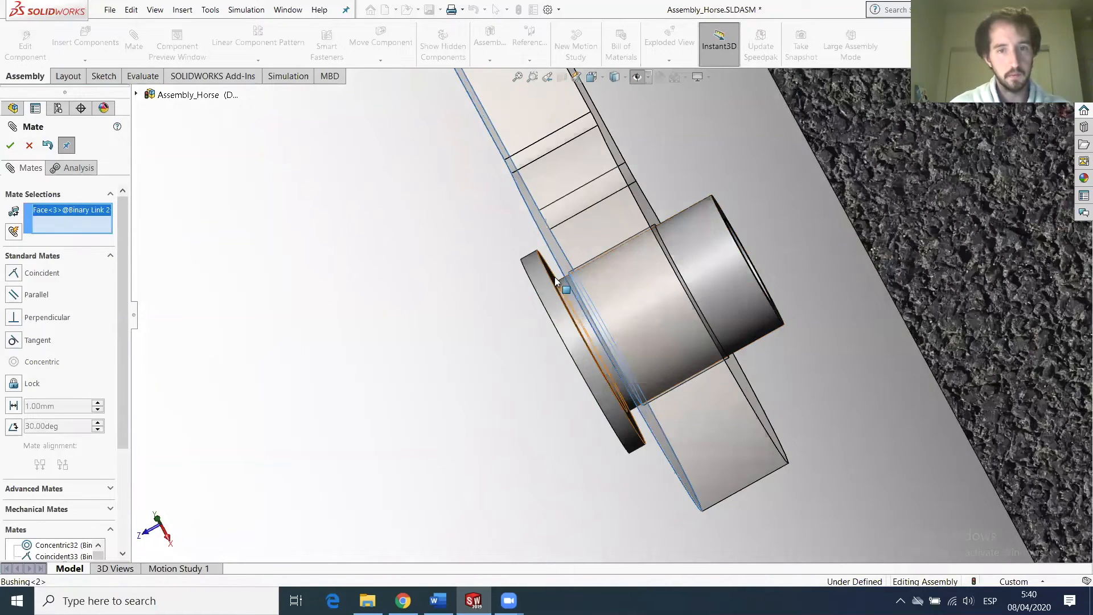
pyautogui.click(556, 280)
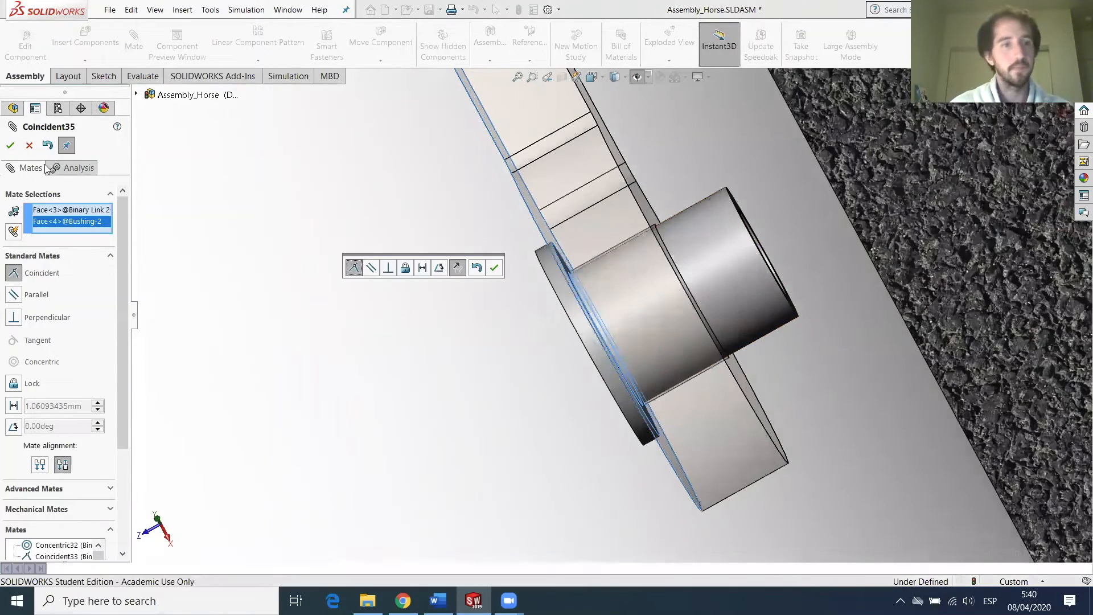
pyautogui.click(10, 145)
# Mate the fourth bushing concentric with the top end hole of Binary Link 4, using the aligned orientation.
pyautogui.scroll(6, 631, 422)
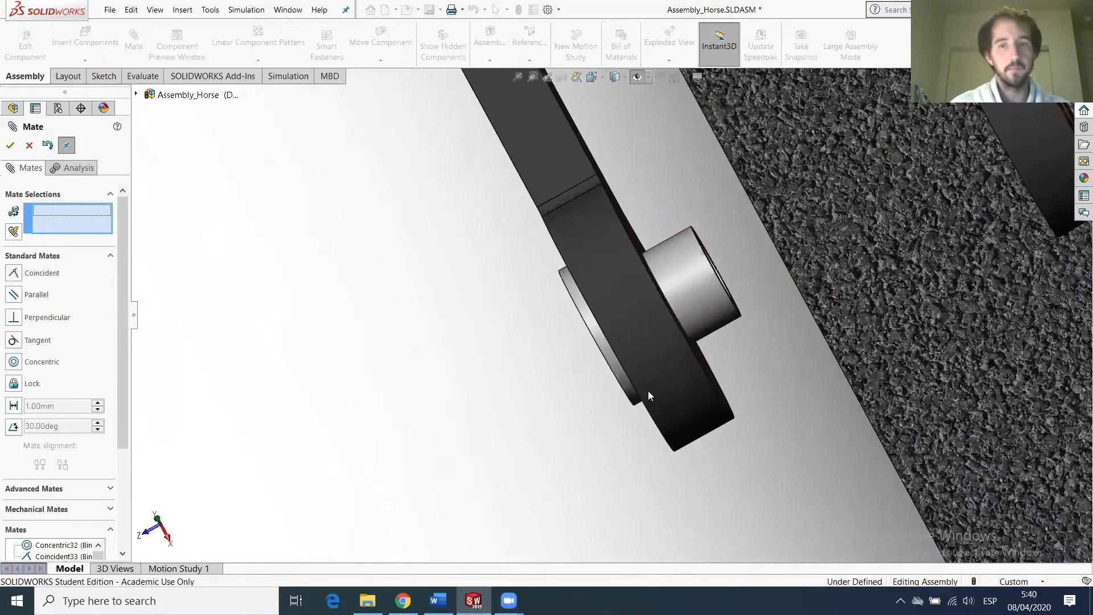
pyautogui.scroll(8, 669, 338)
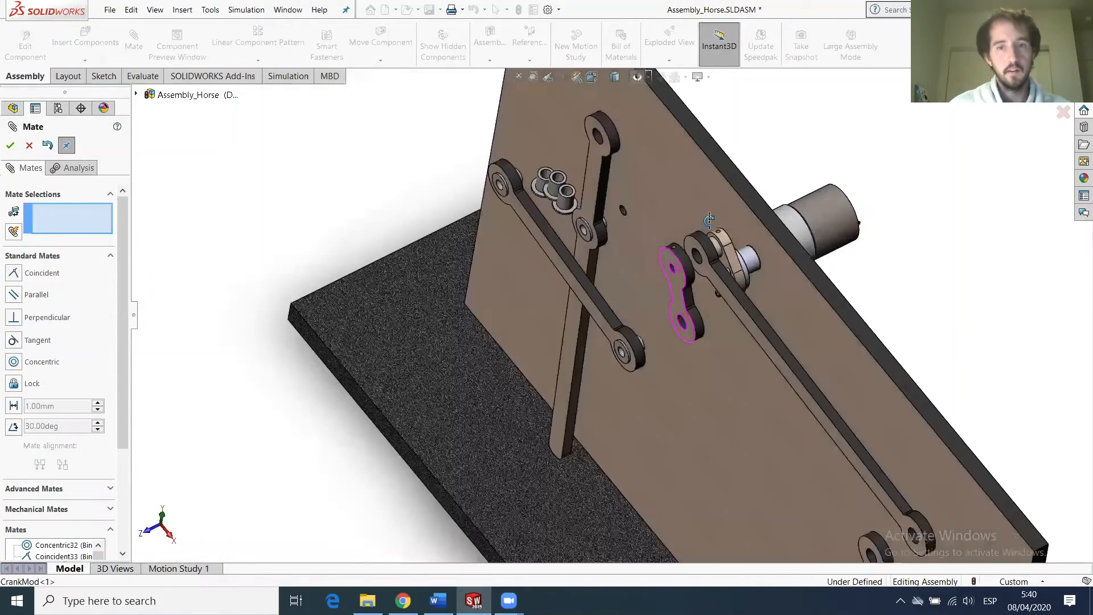
pyautogui.moveTo(709, 220); pyautogui.dragTo(706, 266, button='middle')
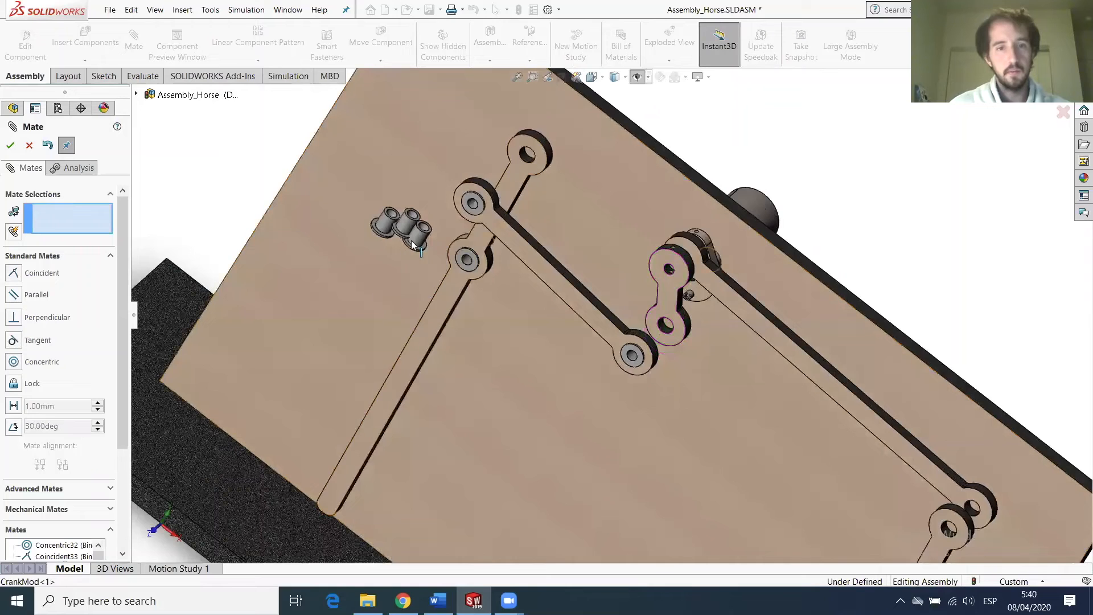
pyautogui.scroll(-1, 414, 237)
pyautogui.click(428, 244)
pyautogui.scroll(6, 720, 356)
pyautogui.scroll(-3, 555, 357)
pyautogui.scroll(-5, 603, 319)
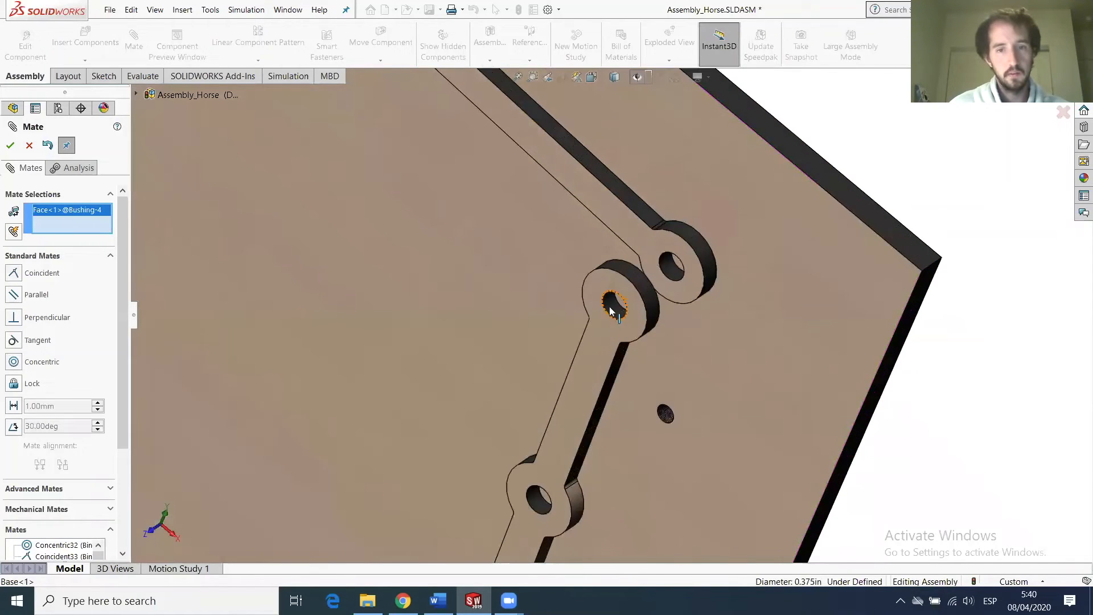
pyautogui.click(610, 311)
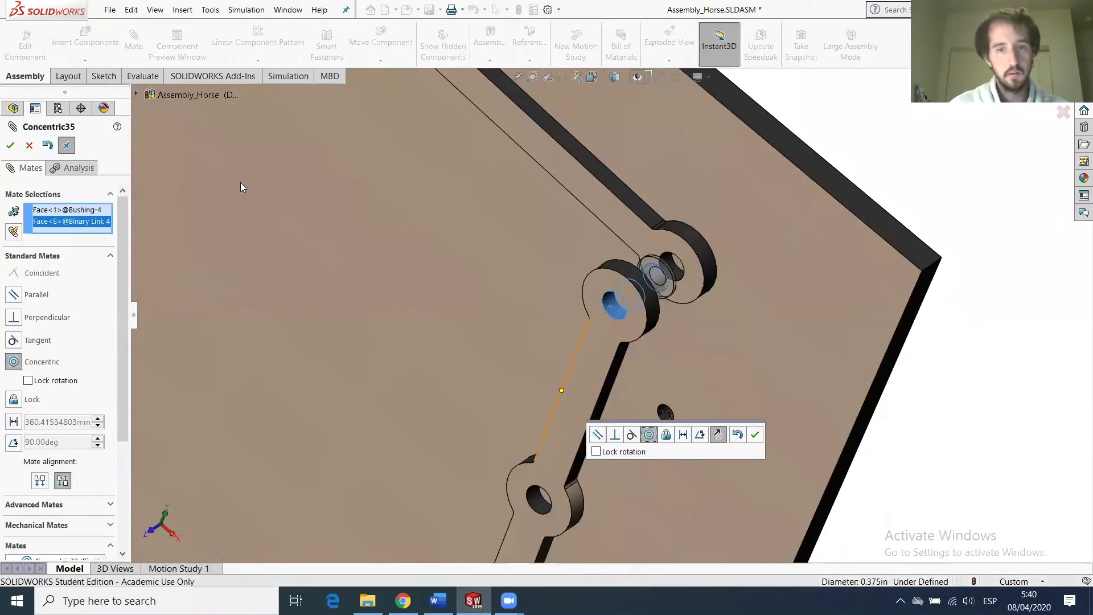
pyautogui.click(40, 482)
pyautogui.click(11, 146)
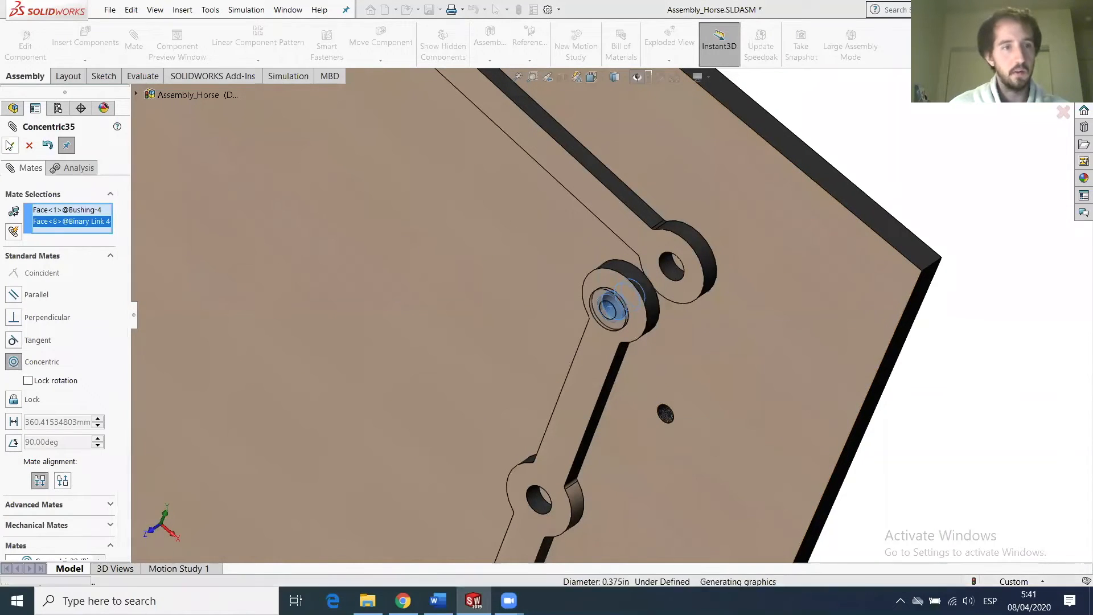
# Mate the fourth bushing's flange coincident with the front face of Binary Link 4.
pyautogui.moveTo(606, 298); pyautogui.dragTo(548, 329)
pyautogui.moveTo(560, 349); pyautogui.dragTo(307, 454, button='middle')
pyautogui.scroll(-4, 397, 401)
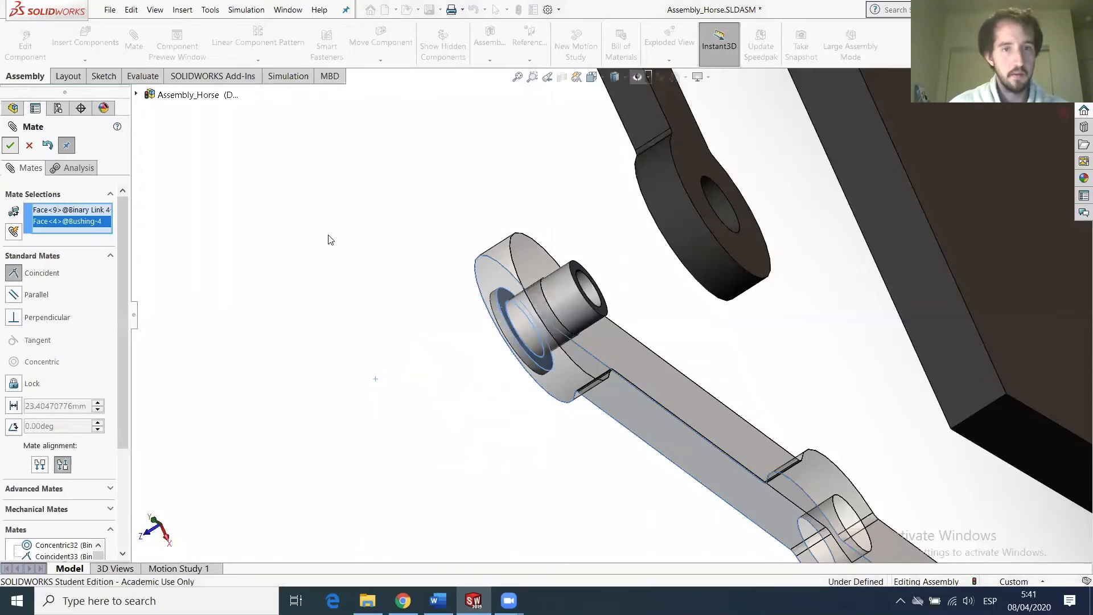
pyautogui.click(10, 145)
# Mate the third bushing concentric with the middle hole of Binary Link 4, using the aligned orientation.
pyautogui.scroll(8, 475, 295)
pyautogui.moveTo(503, 274); pyautogui.dragTo(454, 160, button='middle')
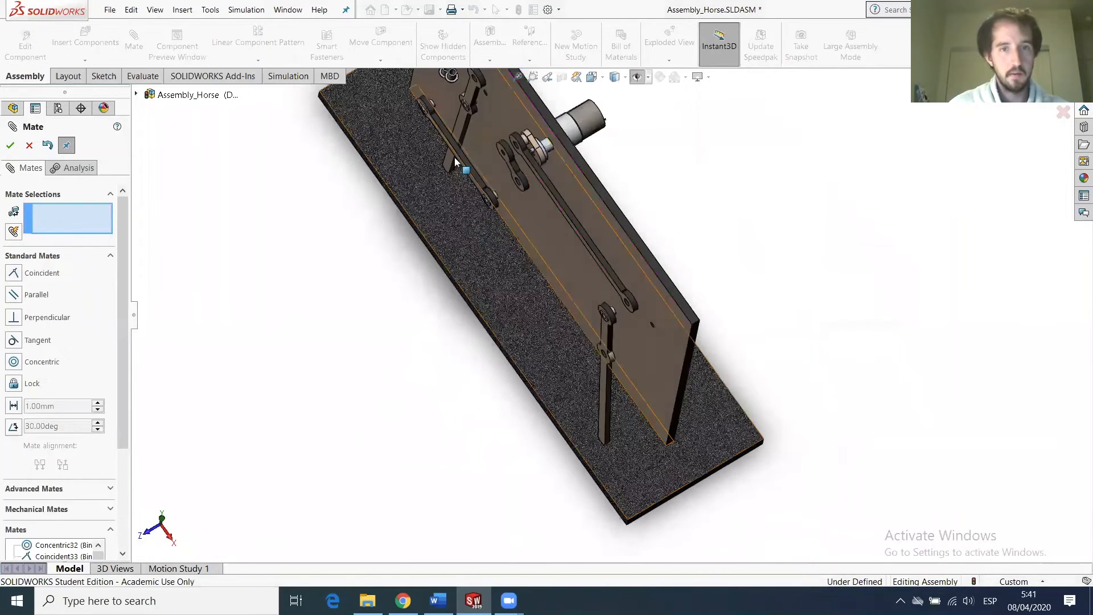
pyautogui.scroll(3, 454, 159)
pyautogui.scroll(-4, 741, 342)
pyautogui.scroll(-3, 639, 304)
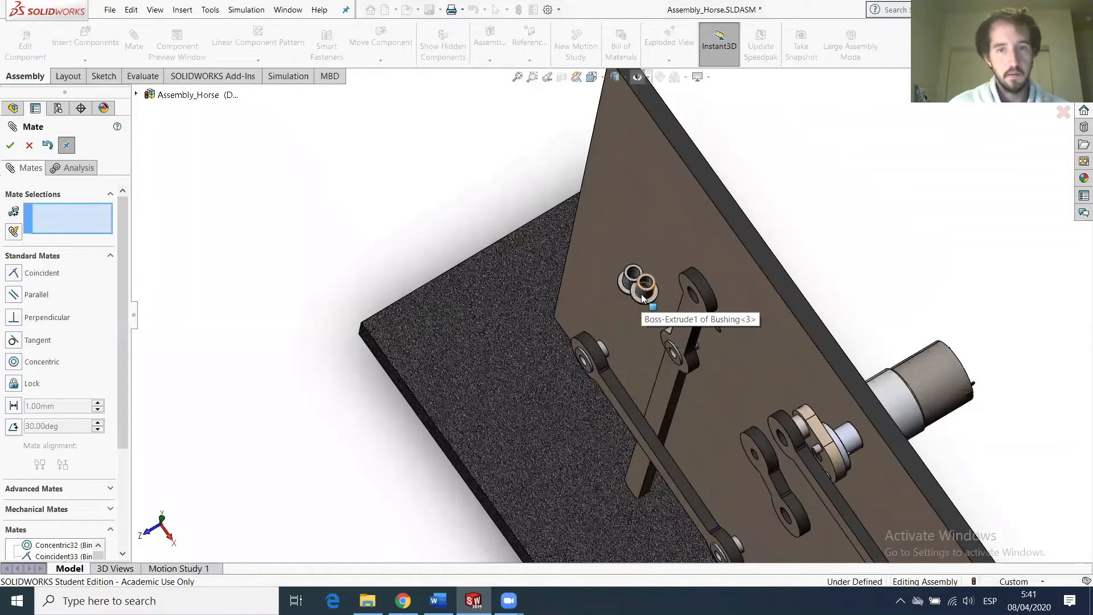
pyautogui.scroll(7, 729, 460)
pyautogui.scroll(-8, 673, 402)
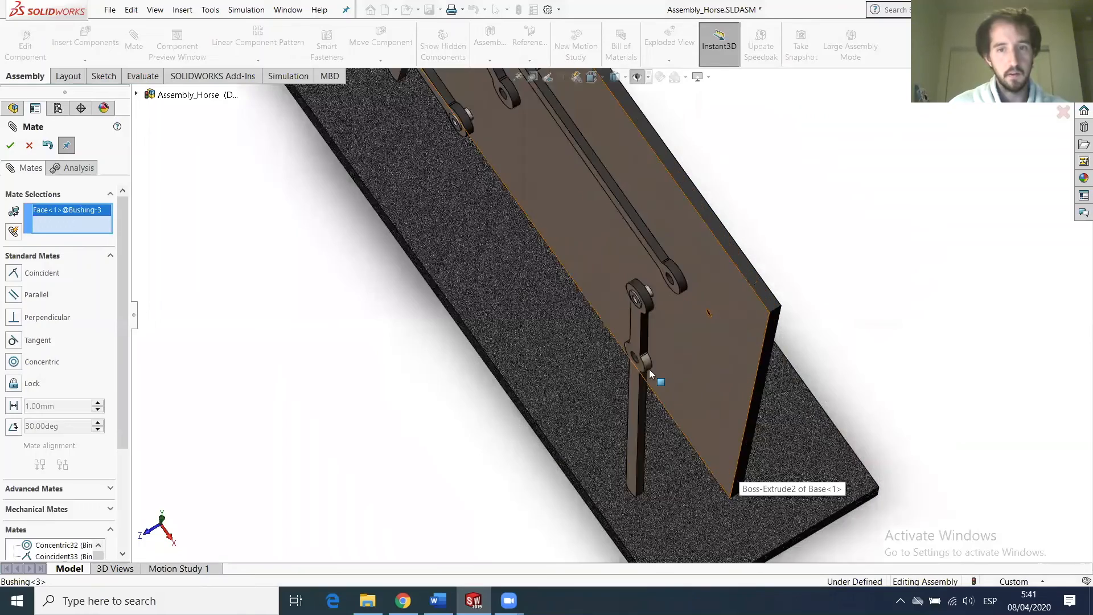
pyautogui.scroll(-3, 603, 347)
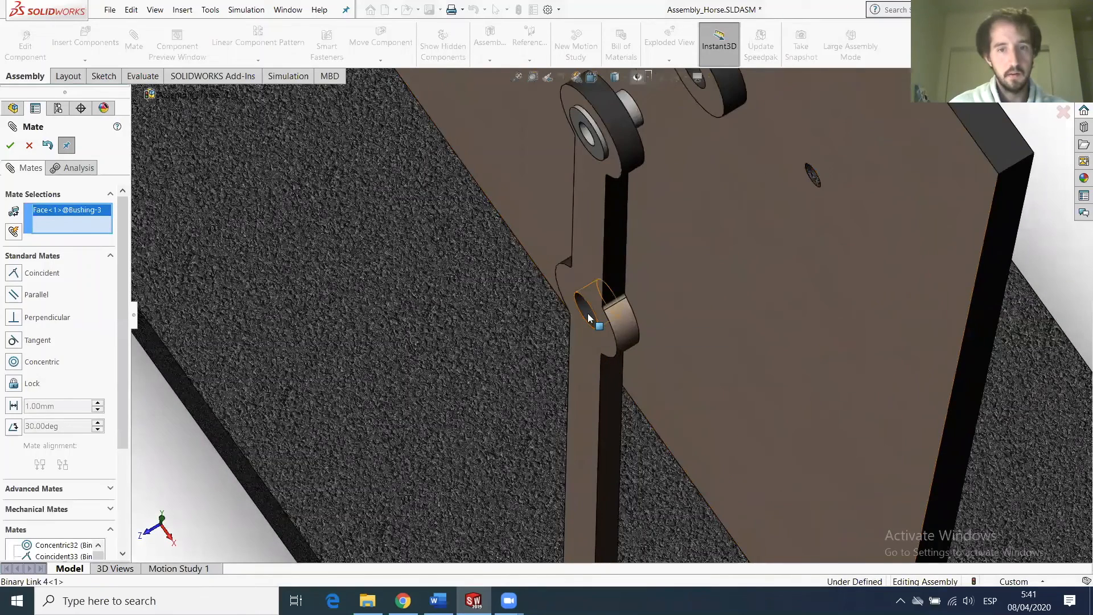
pyautogui.click(590, 319)
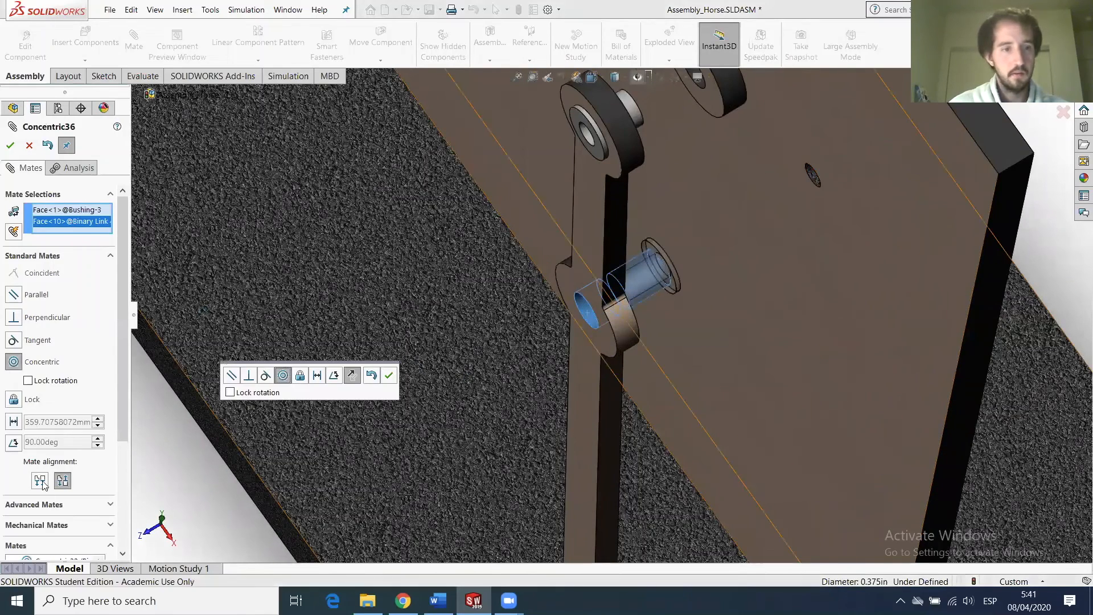
pyautogui.click(44, 484)
pyautogui.click(11, 146)
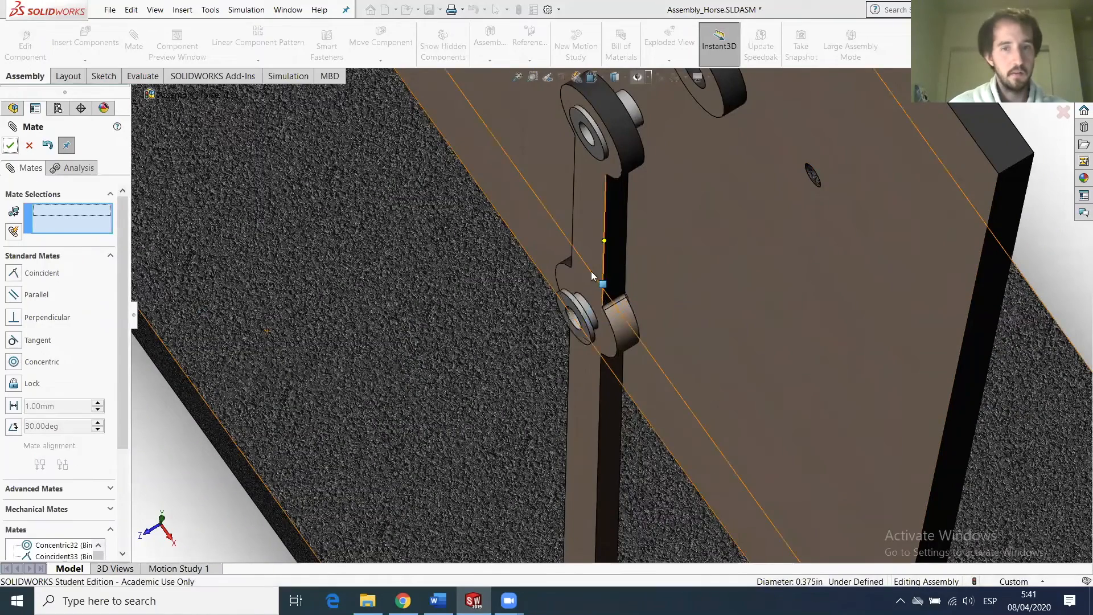
# Mate the third bushing's flange coincident with Binary Link 4's front face at the middle hole.
pyautogui.click(614, 288)
pyautogui.moveTo(590, 334); pyautogui.dragTo(555, 249, button='middle')
pyautogui.scroll(-4, 553, 249)
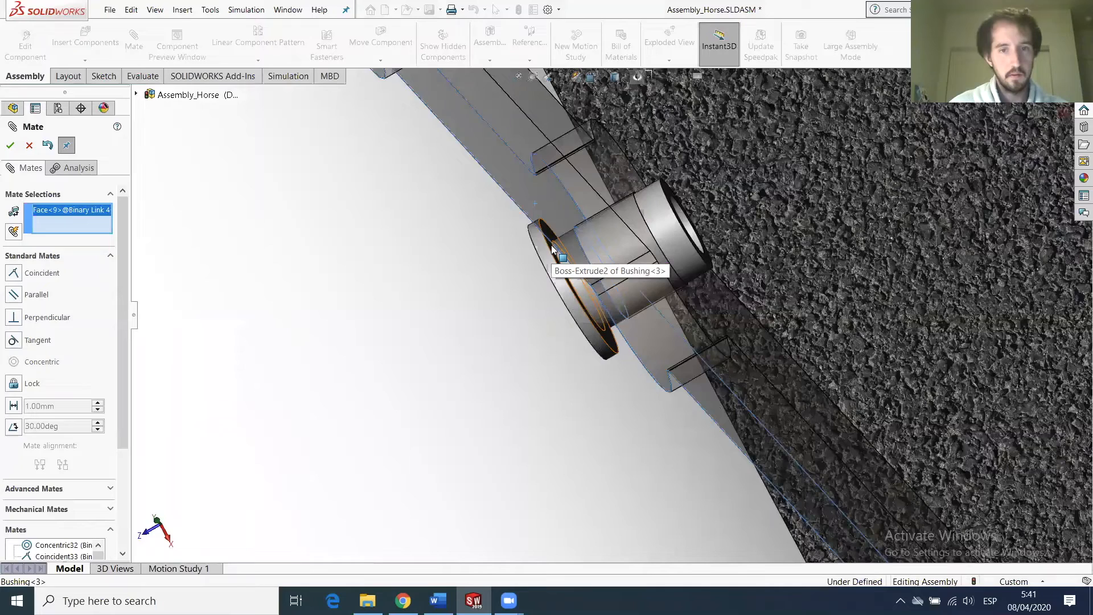
pyautogui.click(552, 249)
pyautogui.click(552, 301)
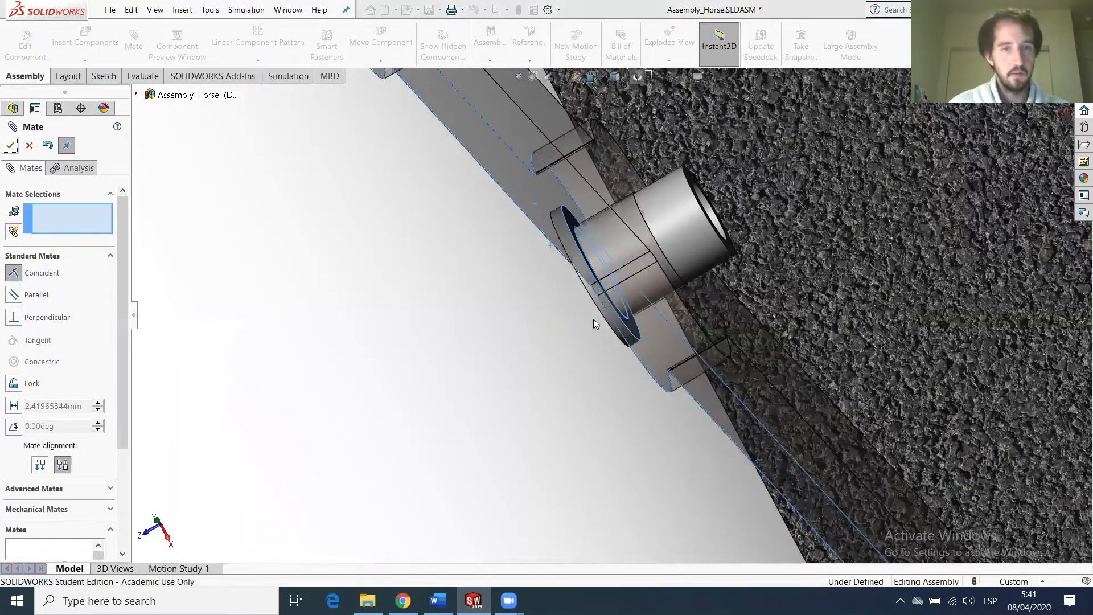
# Mate the last loose bushing concentric with the crank-end hole of Binary Link 3.
pyautogui.scroll(10, 552, 306)
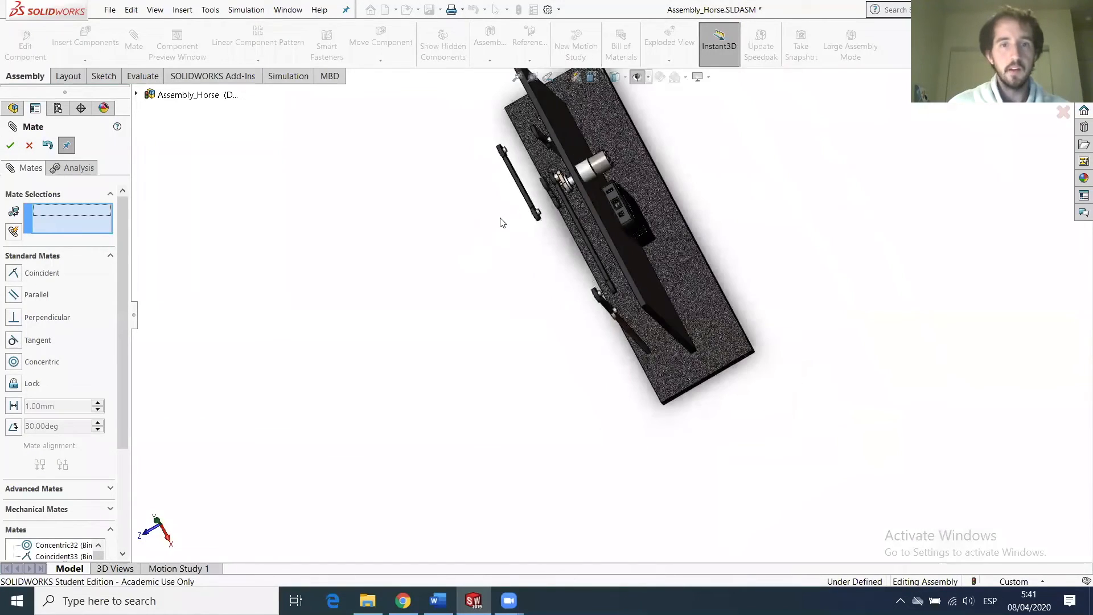
pyautogui.moveTo(501, 223); pyautogui.dragTo(504, 194, button='middle')
pyautogui.scroll(-8, 515, 179)
pyautogui.moveTo(757, 344); pyautogui.dragTo(809, 325, button='middle')
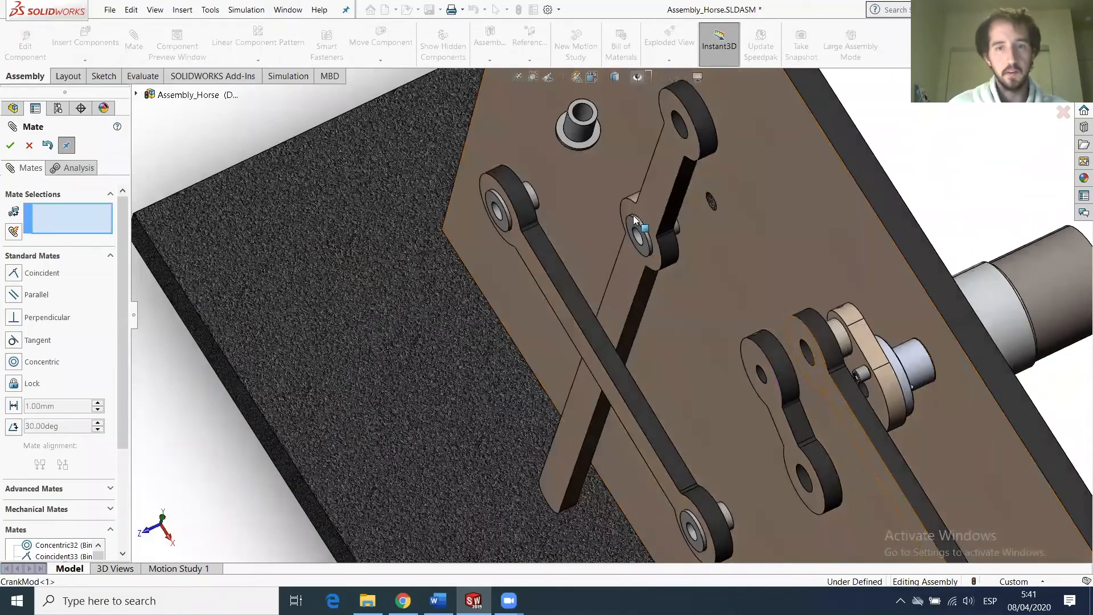
pyautogui.click(578, 134)
pyautogui.scroll(-3, 789, 373)
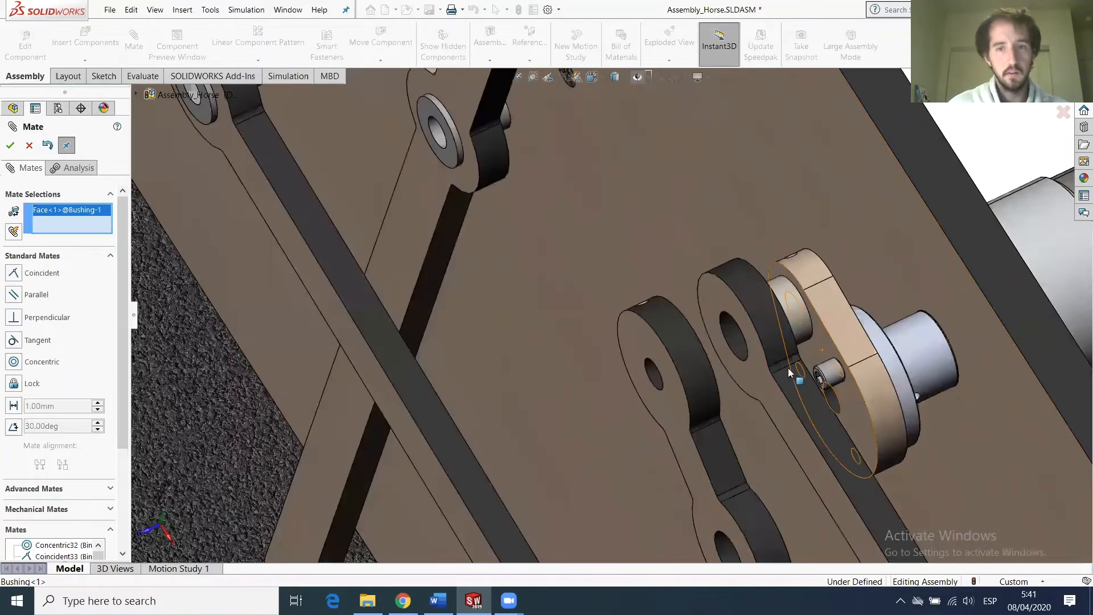
pyautogui.click(726, 339)
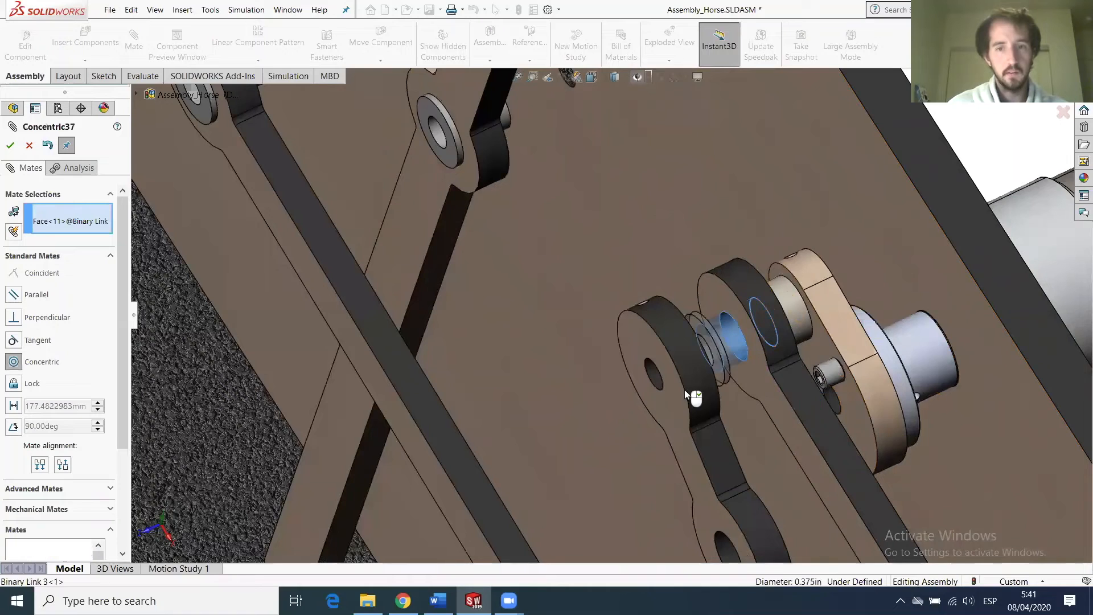
pyautogui.click(10, 145)
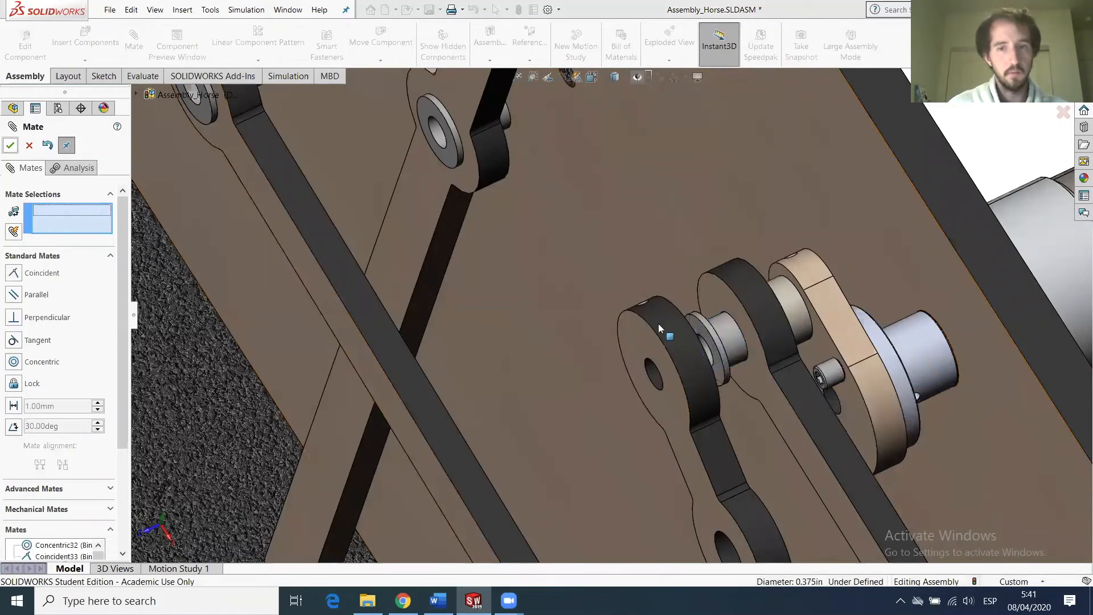
# Mate the flange of the crank-end bushing coincident with the front face of Binary Link 3.
pyautogui.click(713, 294)
pyautogui.scroll(-5, 766, 310)
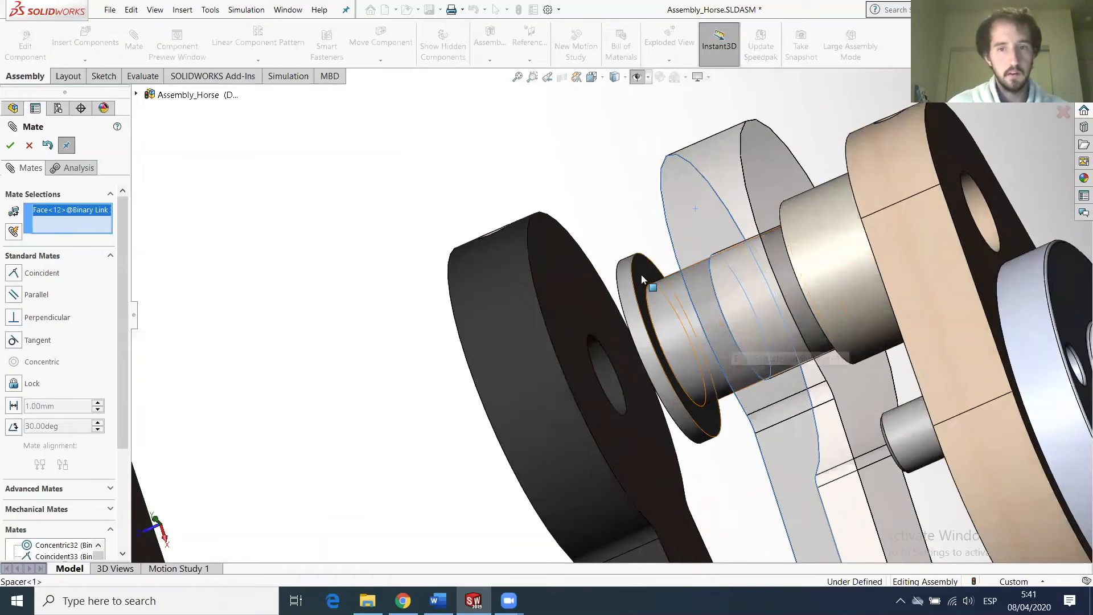
pyautogui.click(641, 277)
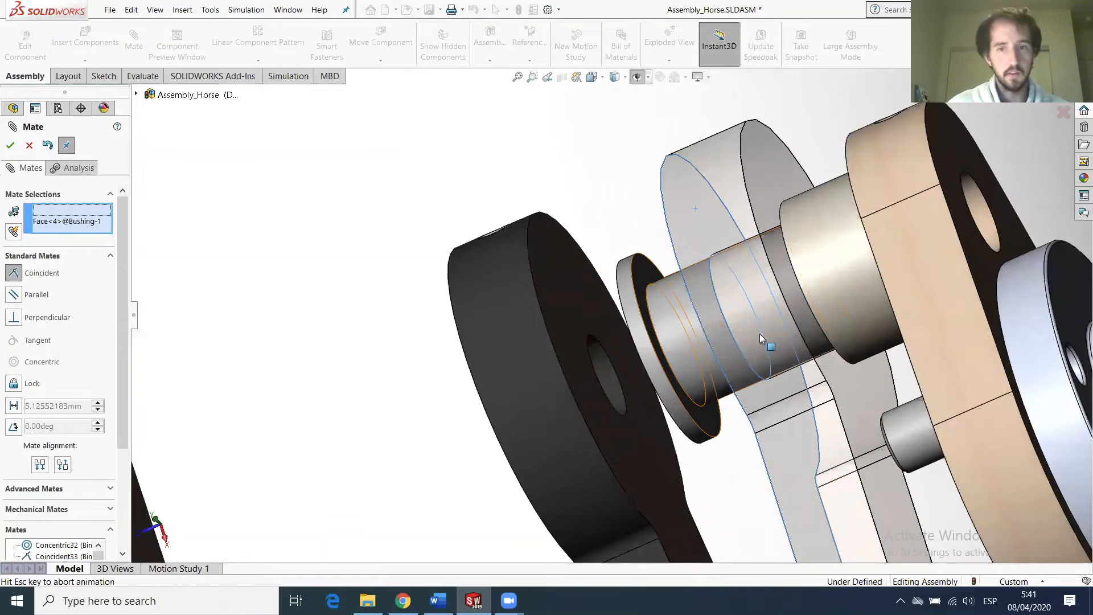
pyautogui.scroll(4, 748, 391)
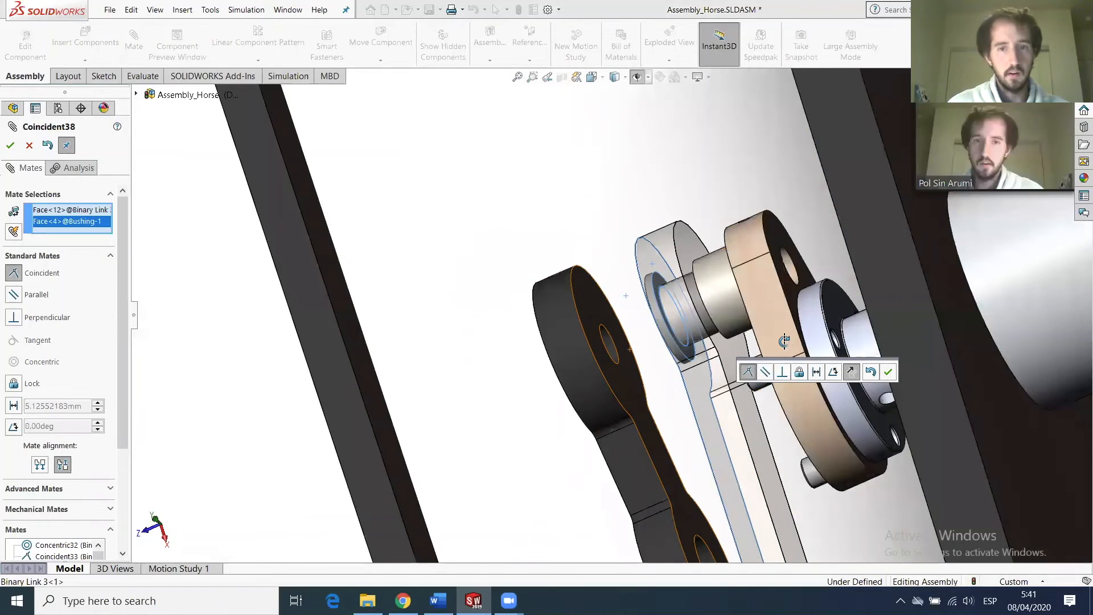
pyautogui.scroll(5, 535, 334)
pyautogui.press('Return')
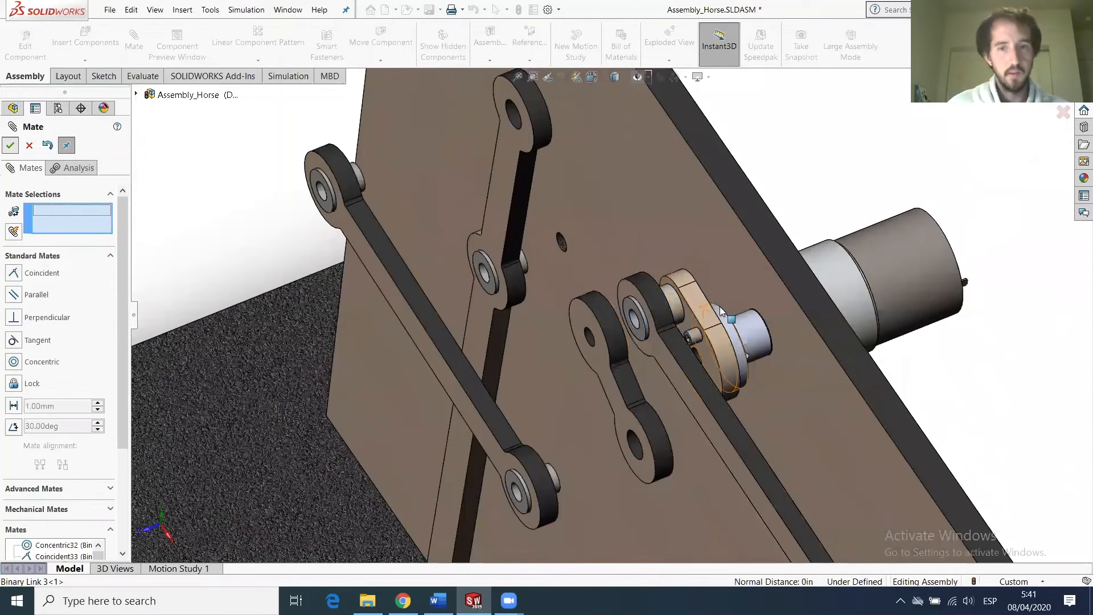
pyautogui.scroll(-5, 674, 310)
pyautogui.click(522, 282)
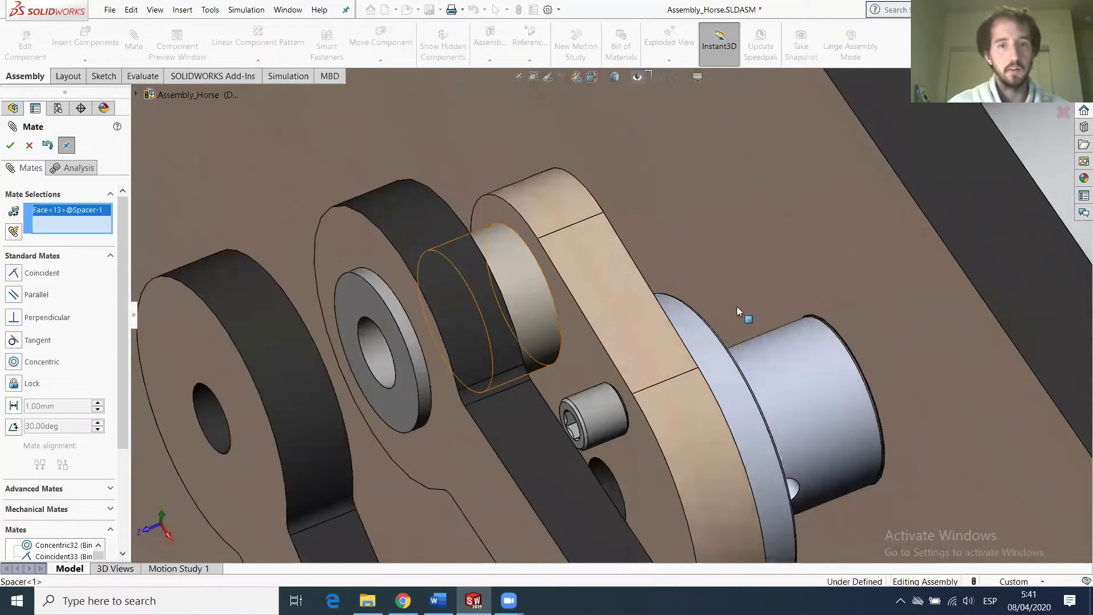
pyautogui.moveTo(588, 339); pyautogui.dragTo(545, 409, button='middle')
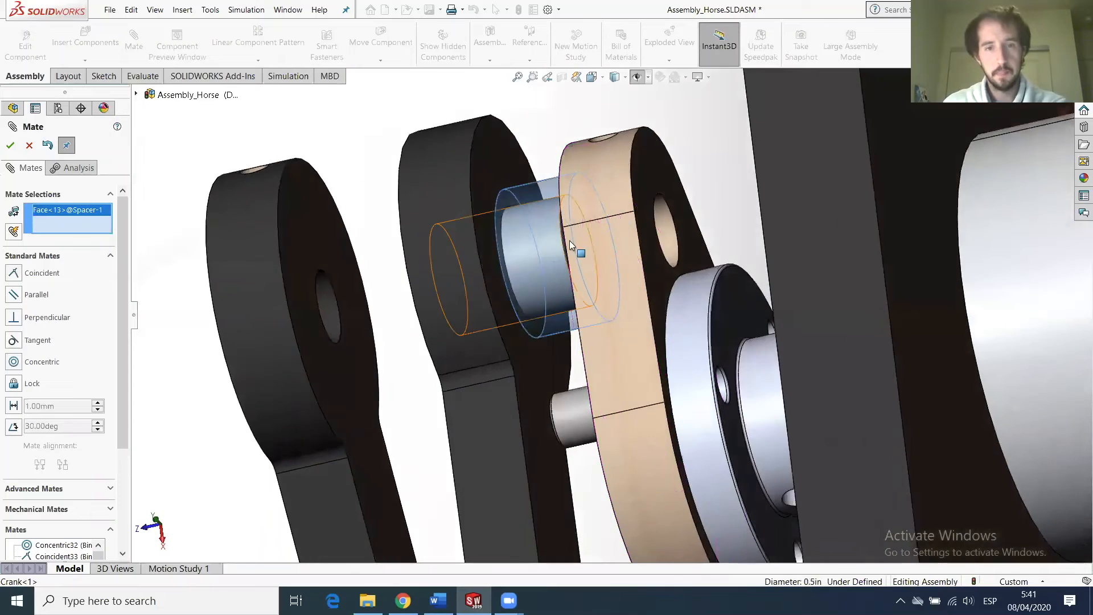
pyautogui.scroll(-5, 493, 311)
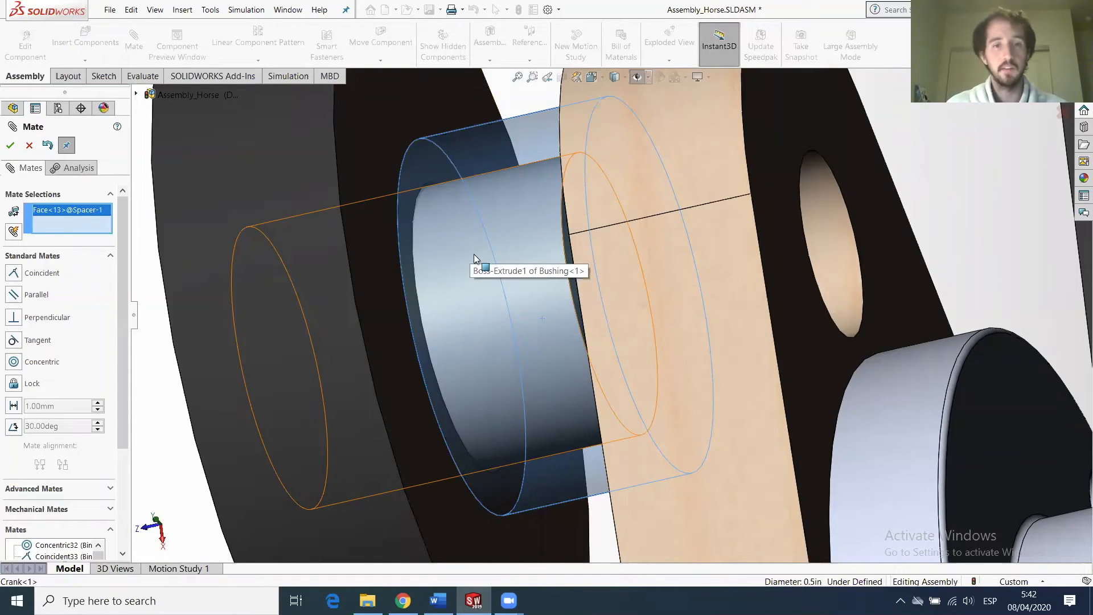
pyautogui.moveTo(487, 256); pyautogui.dragTo(370, 309, button='middle')
pyautogui.scroll(3, 370, 309)
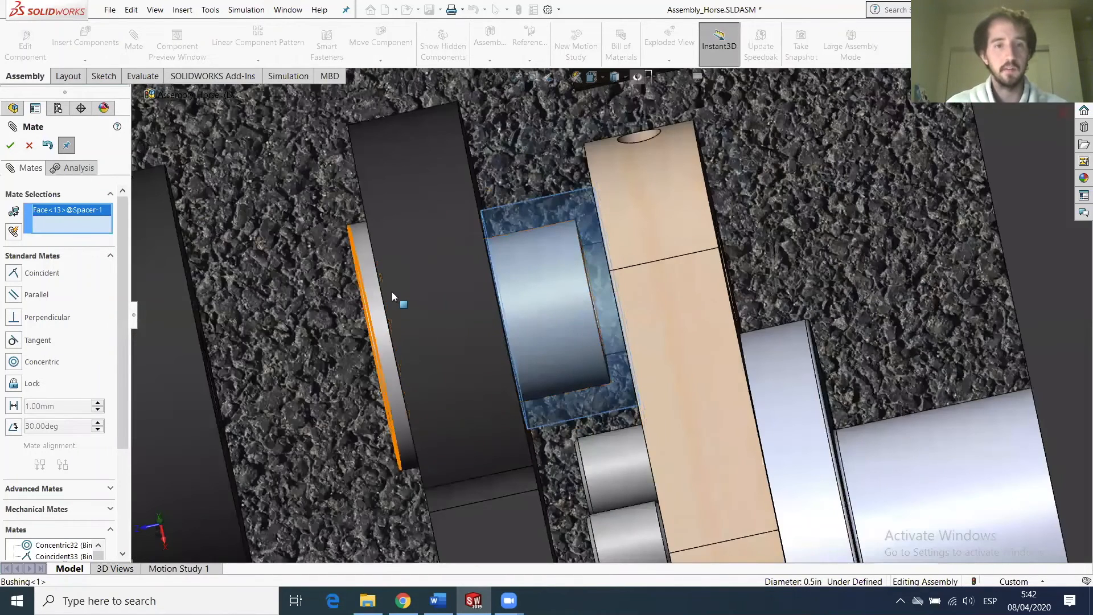
pyautogui.scroll(4, 561, 299)
pyautogui.moveTo(509, 351); pyautogui.dragTo(561, 336, button='middle')
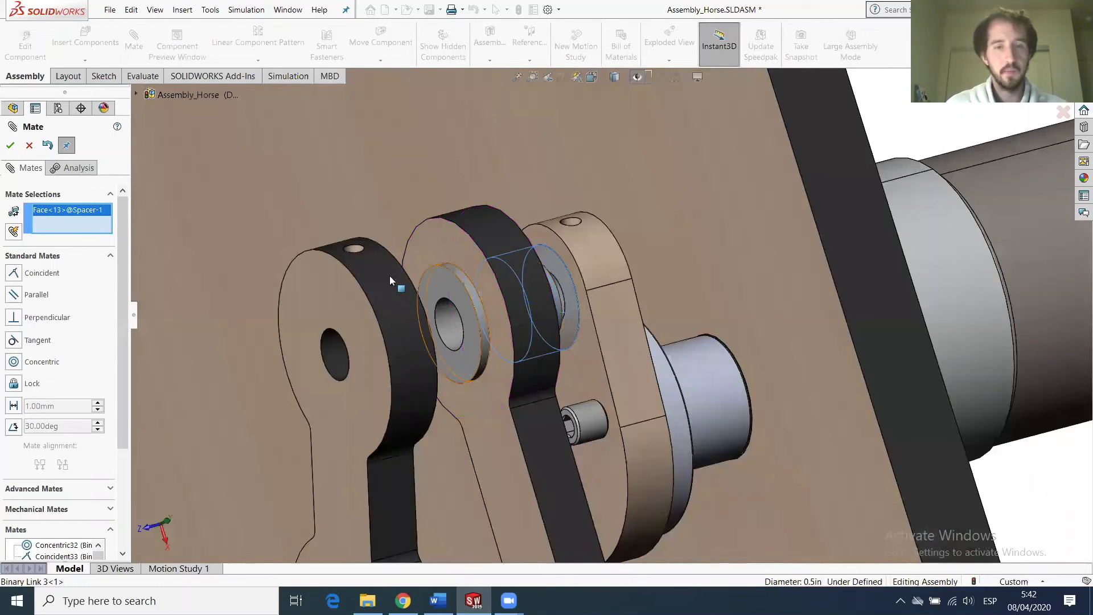
pyautogui.click(28, 147)
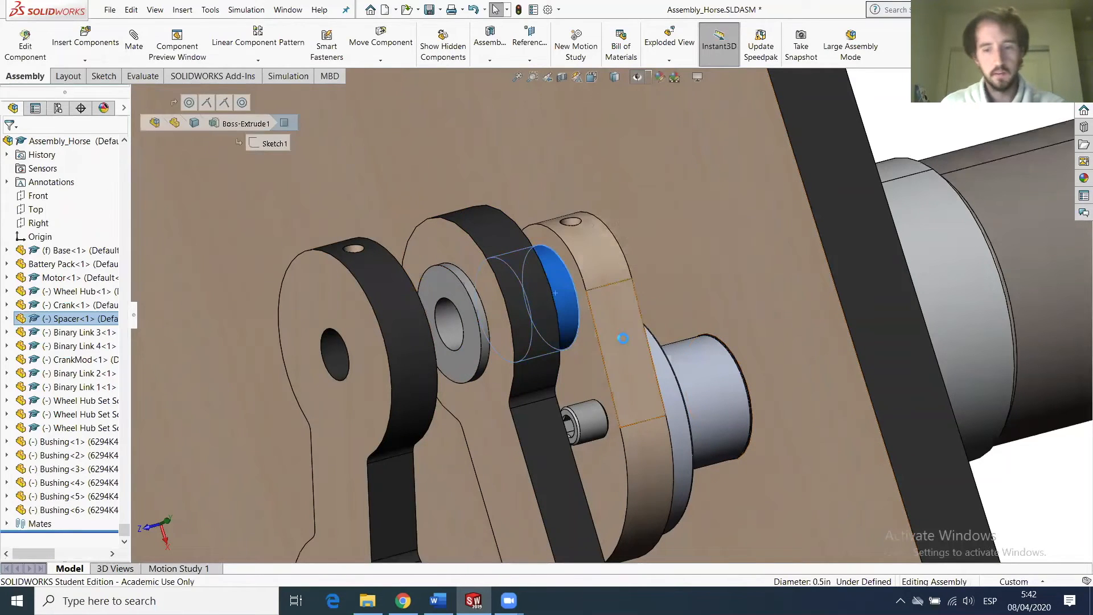
# Delete the spacer located between Binary Link 3 and the crank.
pyautogui.press('Delete')
pyautogui.press('Return')
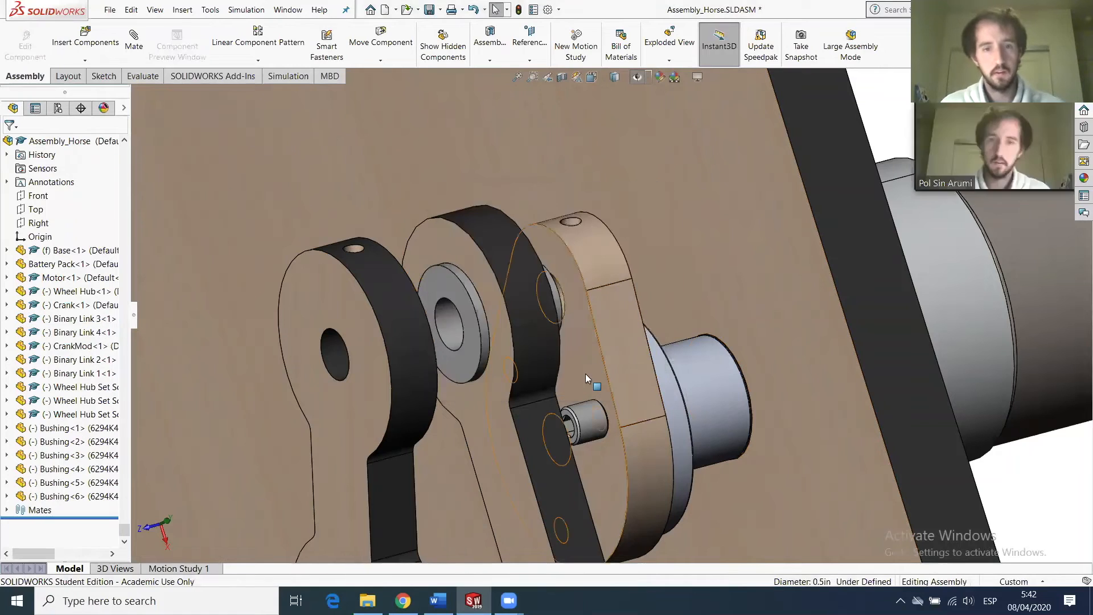
# Shift the loose CrankMod slightly in the front view to position it in front of the crank.
pyautogui.moveTo(585, 373); pyautogui.dragTo(594, 429, button='middle')
pyautogui.hotkey('ctrl', '1')
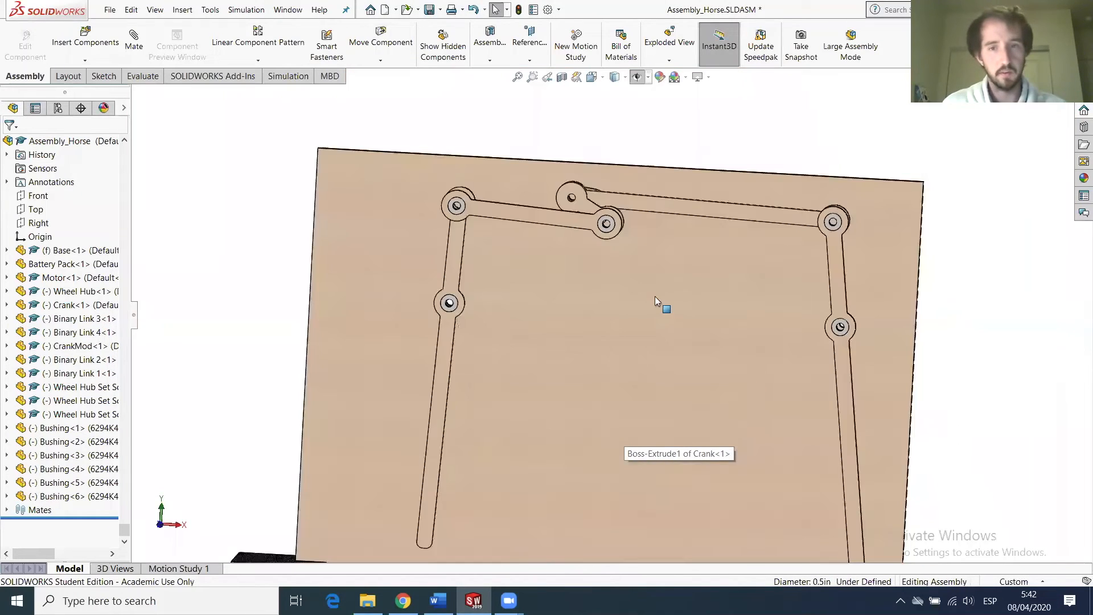
pyautogui.scroll(-4, 585, 280)
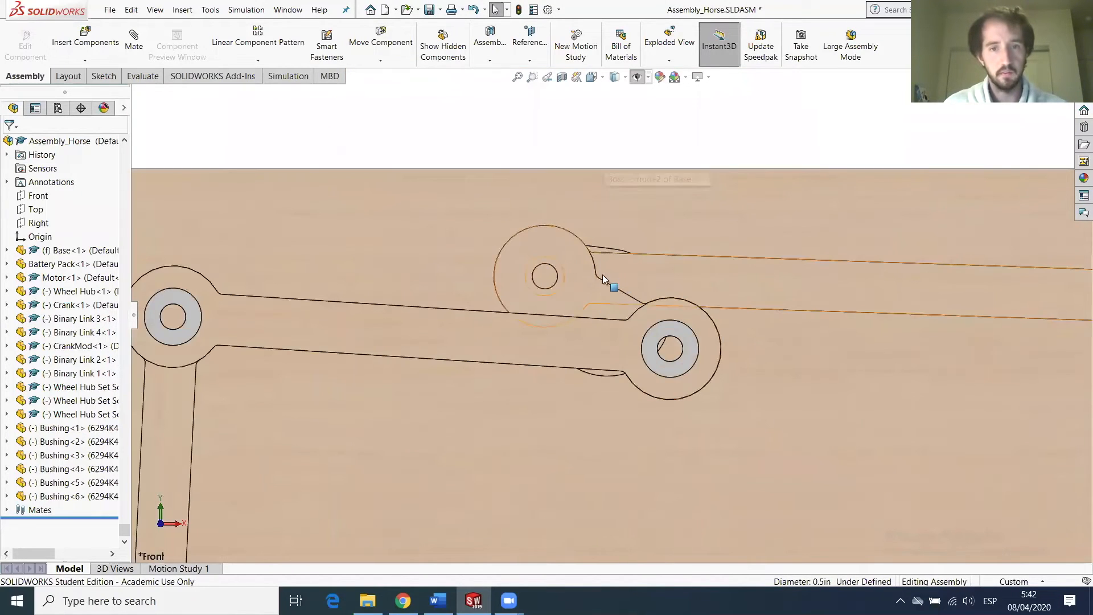
pyautogui.click(574, 250)
pyautogui.moveTo(599, 228)
pyautogui.mouseDown()
pyautogui.moveTo(638, 218)
pyautogui.moveTo(594, 223)
pyautogui.moveTo(603, 217)
pyautogui.mouseUp()
pyautogui.scroll(-1, 582, 254)
pyautogui.moveTo(563, 304); pyautogui.dragTo(562, 339, button='middle')
pyautogui.scroll(-3, 592, 295)
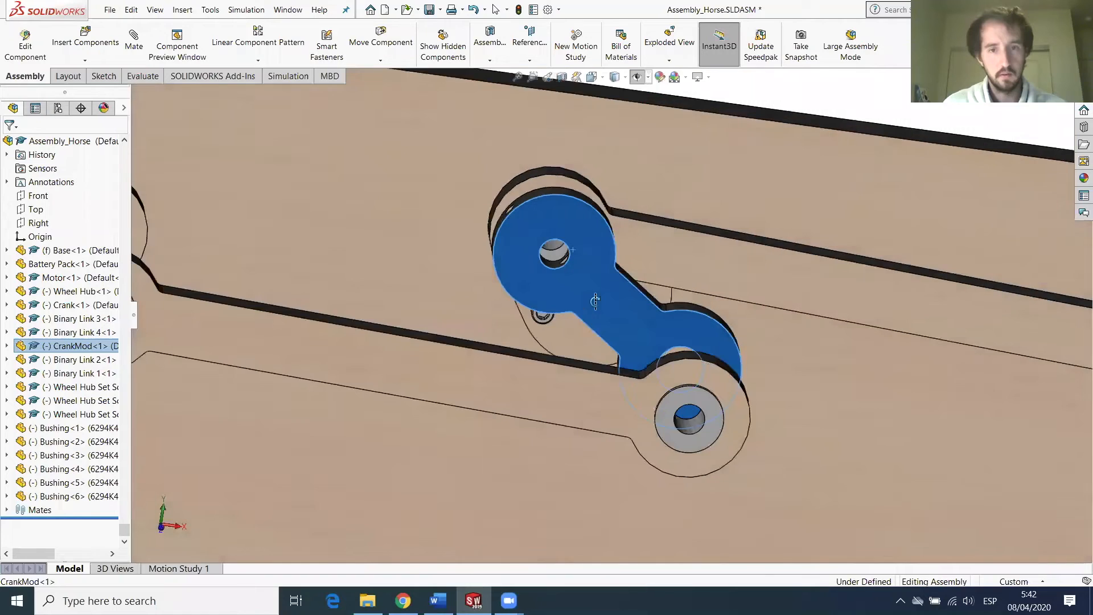
# Mate the CrankMod's upper hole concentric with the crank's free-end hole, clearing the preselected face first.
pyautogui.moveTo(588, 267); pyautogui.dragTo(534, 339, button='middle')
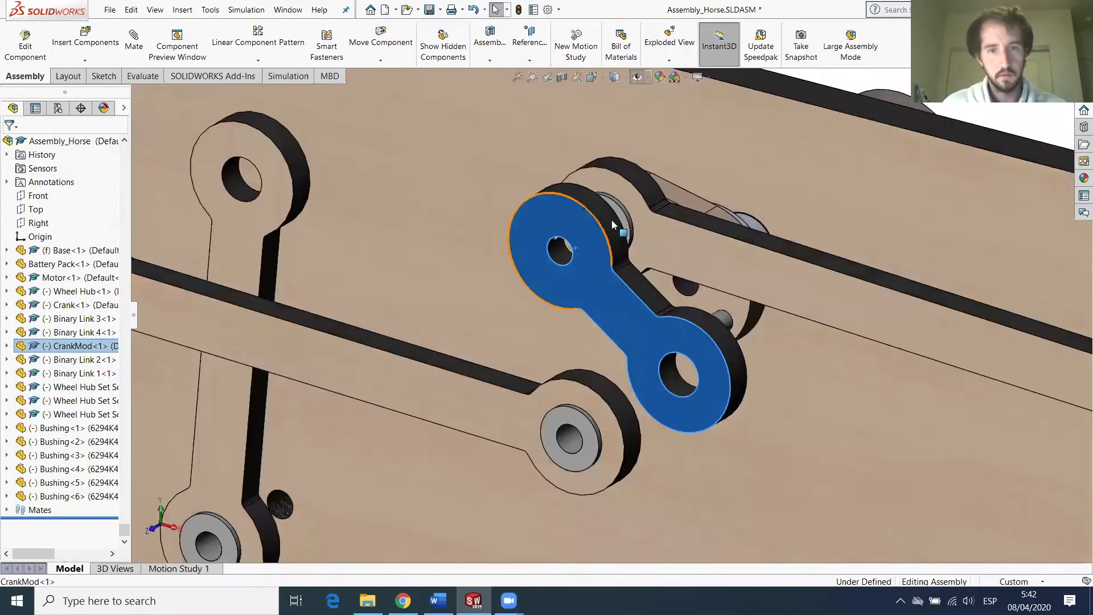
pyautogui.scroll(-4, 590, 253)
pyautogui.moveTo(672, 221); pyautogui.dragTo(602, 310, button='middle')
pyautogui.click(134, 43)
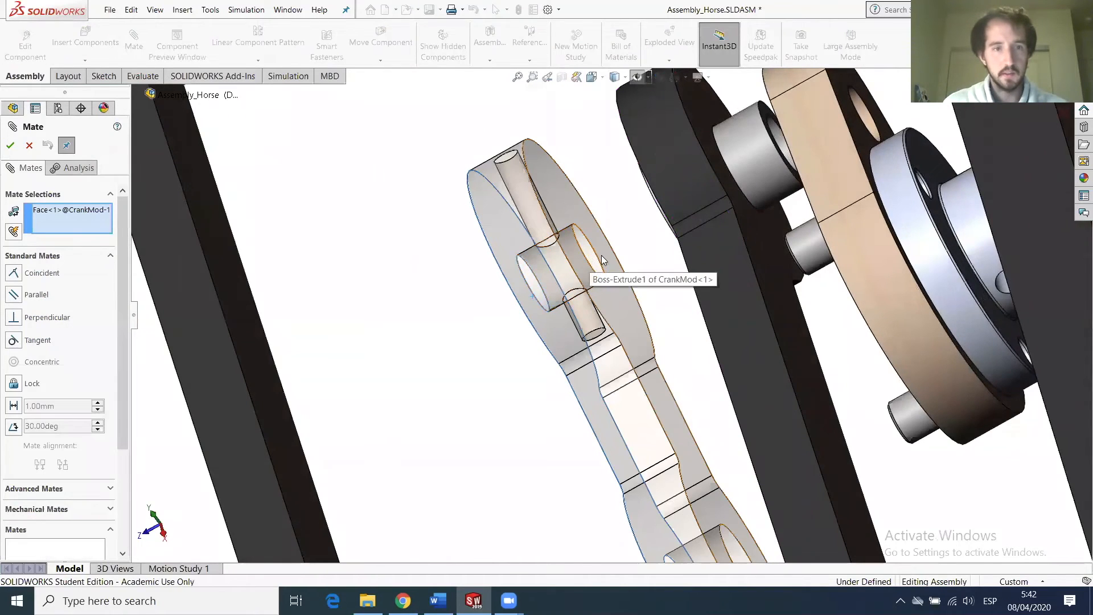
pyautogui.rightClick(54, 223)
pyautogui.click(114, 226)
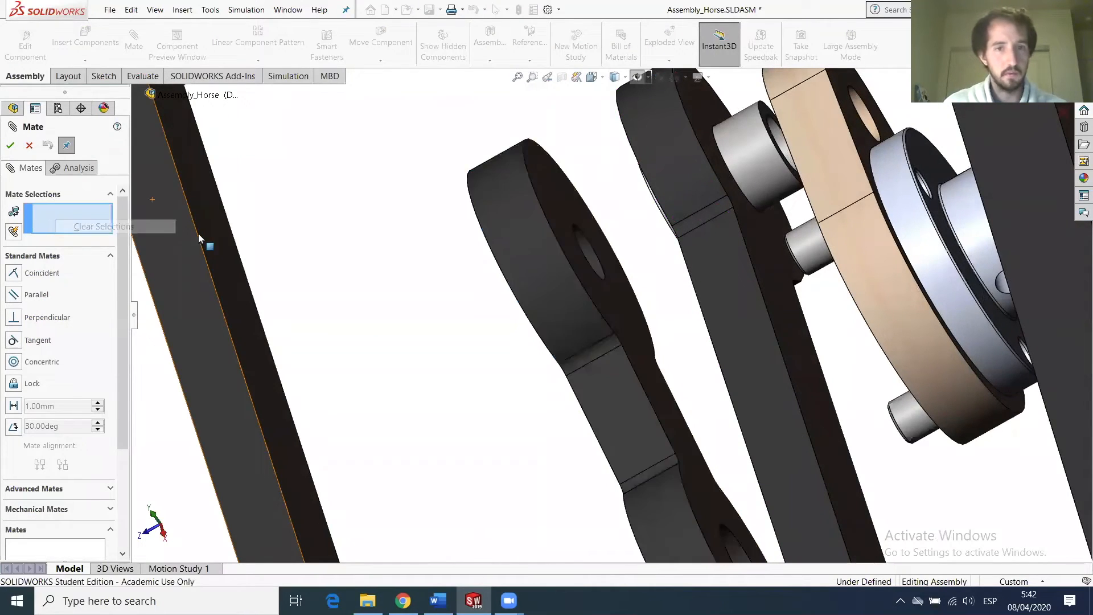
pyautogui.click(582, 257)
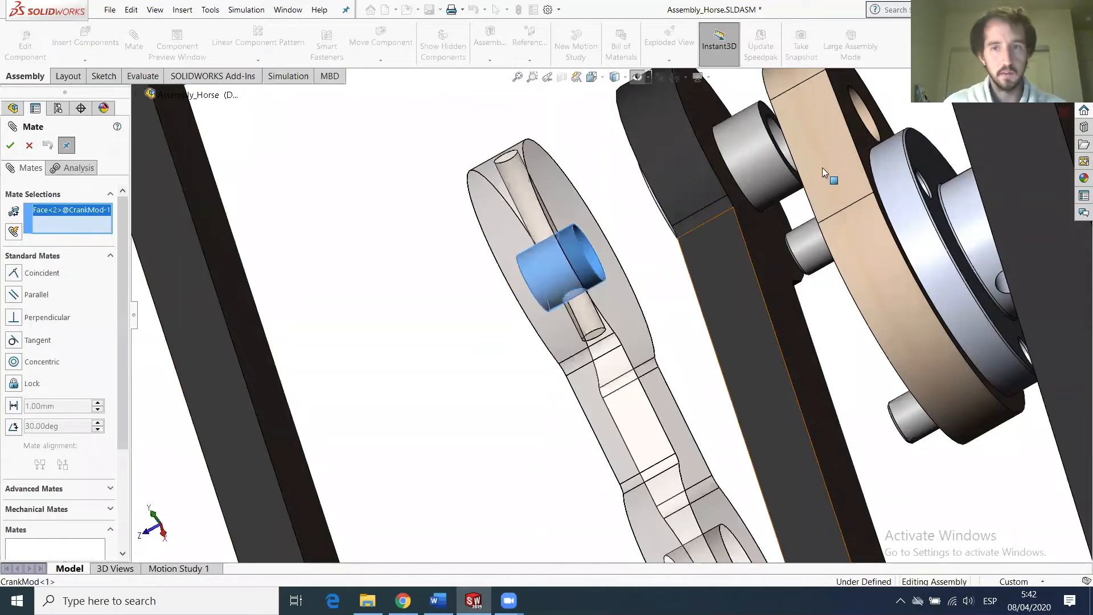
pyautogui.click(871, 121)
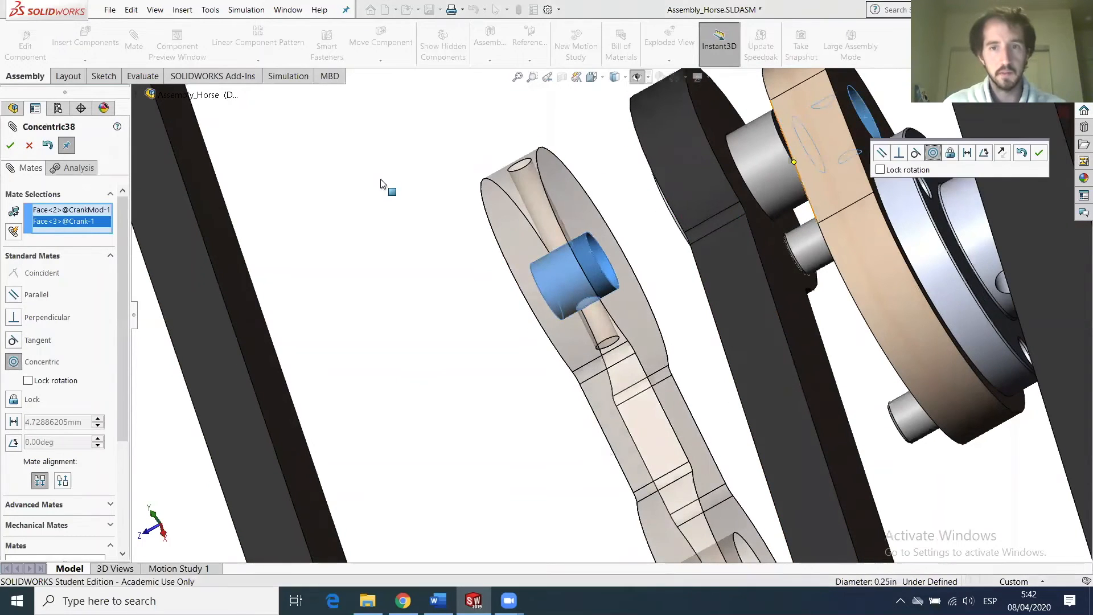
pyautogui.click(11, 146)
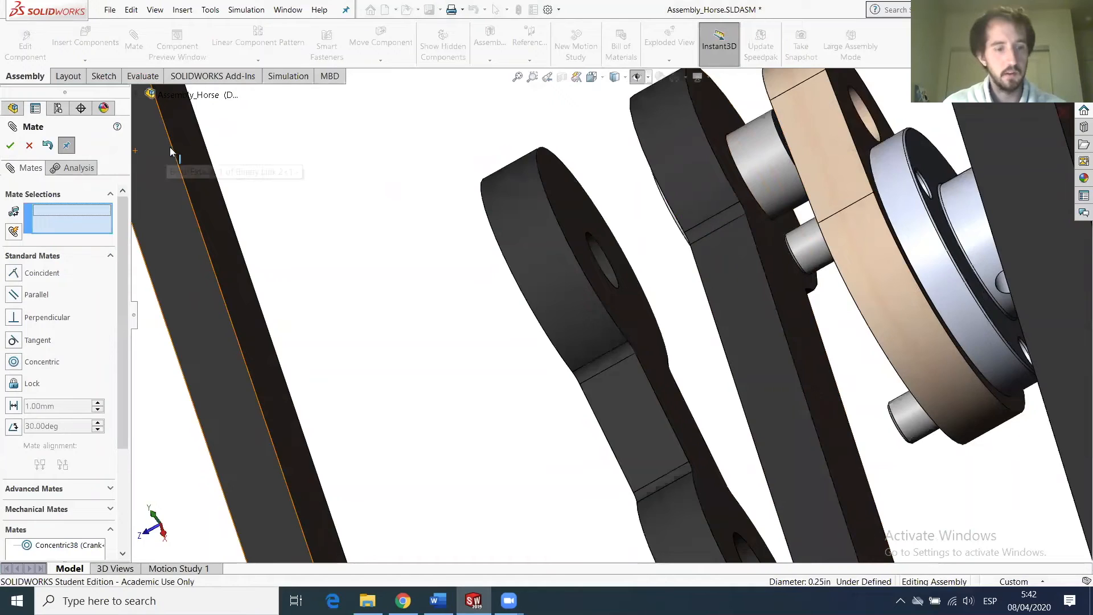
# Move the linkage at the CrankMod in the front view, finish mating, and check the assembly's new position.
pyautogui.hotkey('ctrl', '1')
pyautogui.scroll(-6, 577, 150)
pyautogui.moveTo(584, 201); pyautogui.dragTo(669, 292)
pyautogui.click(10, 145)
pyautogui.scroll(4, 628, 279)
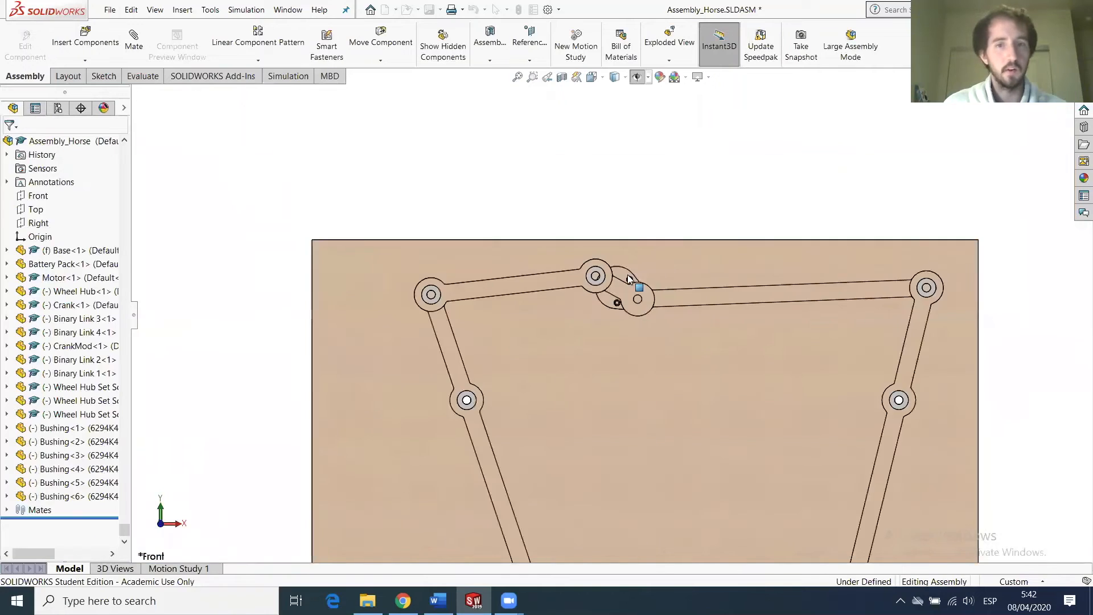
pyautogui.scroll(1, 628, 279)
pyautogui.moveTo(646, 283); pyautogui.dragTo(615, 335, button='middle')
pyautogui.scroll(4, 614, 335)
pyautogui.scroll(-3, 614, 335)
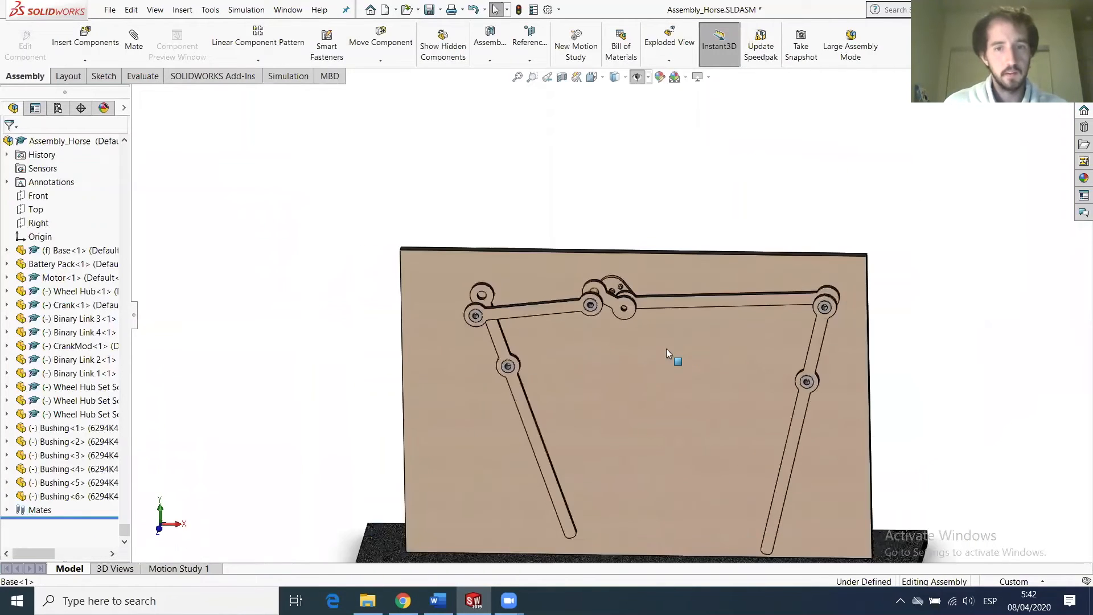
# Switch to the Word task list and colour the "Introduce bushings" item green.
pyautogui.click(438, 601)
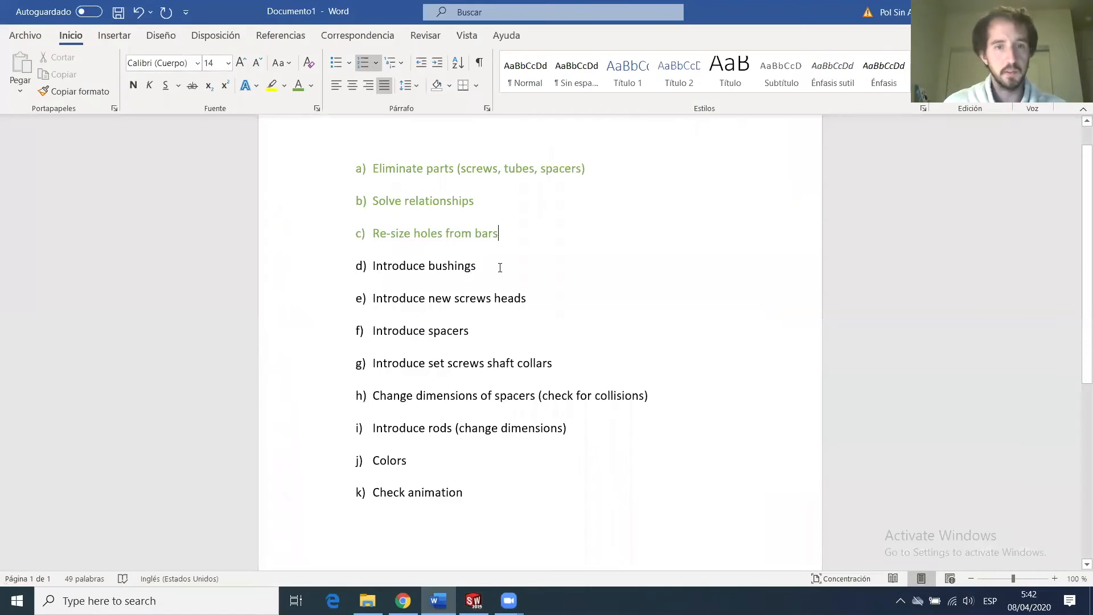
pyautogui.moveTo(478, 266); pyautogui.dragTo(338, 268)
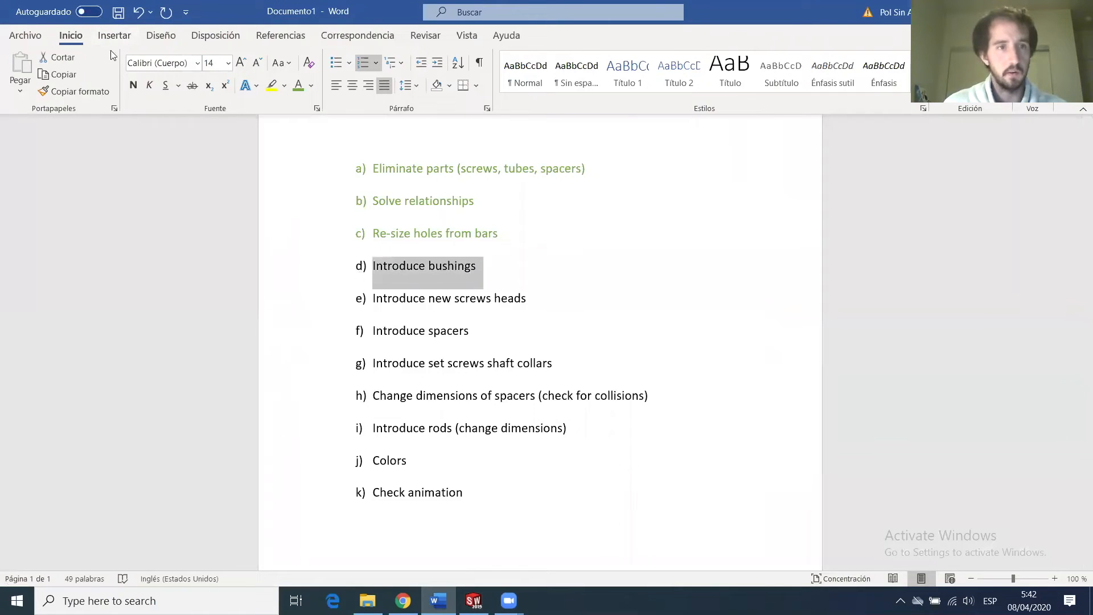
pyautogui.click(299, 89)
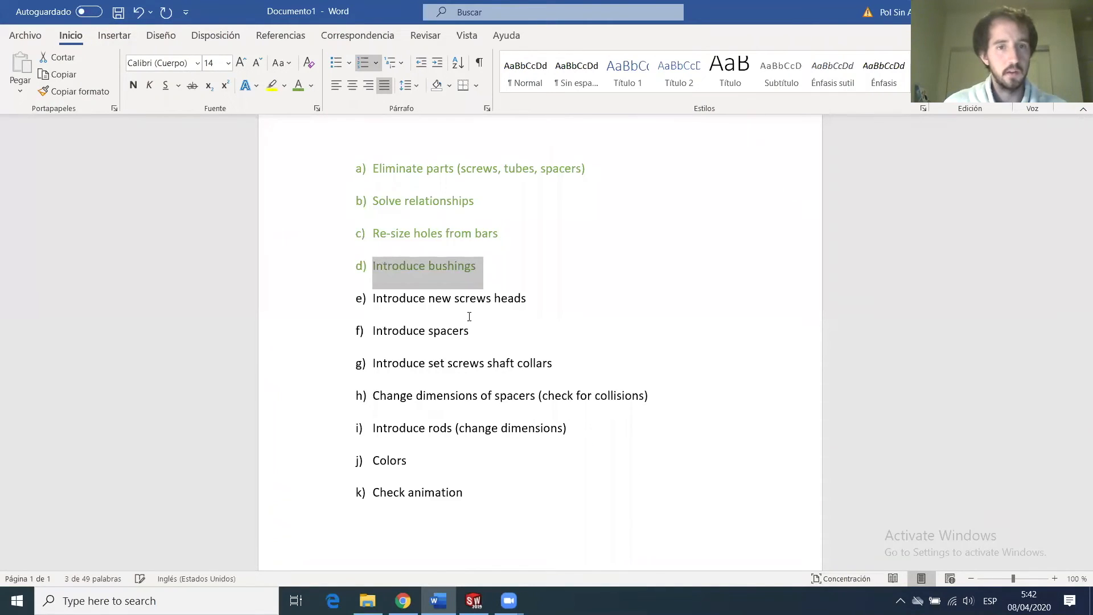
pyautogui.click(510, 276)
# In File Explorer, copy Set Screw Shaft Collar.SLDPRT from the MAE 183 SolidWorks Templates folder into the Assembly folder.
pyautogui.click(368, 600)
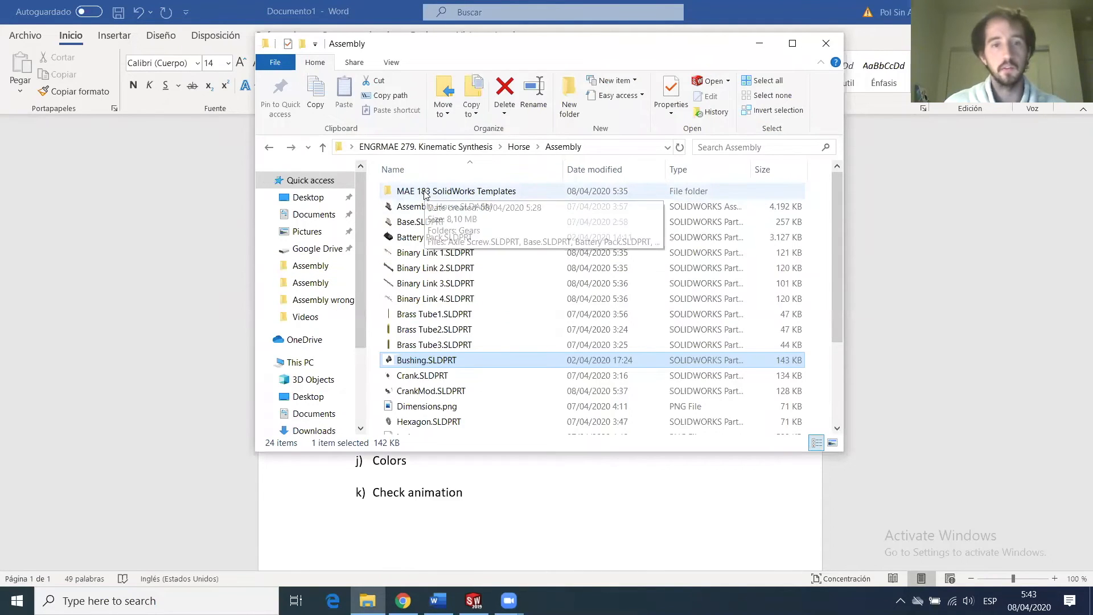
pyautogui.doubleClick(426, 192)
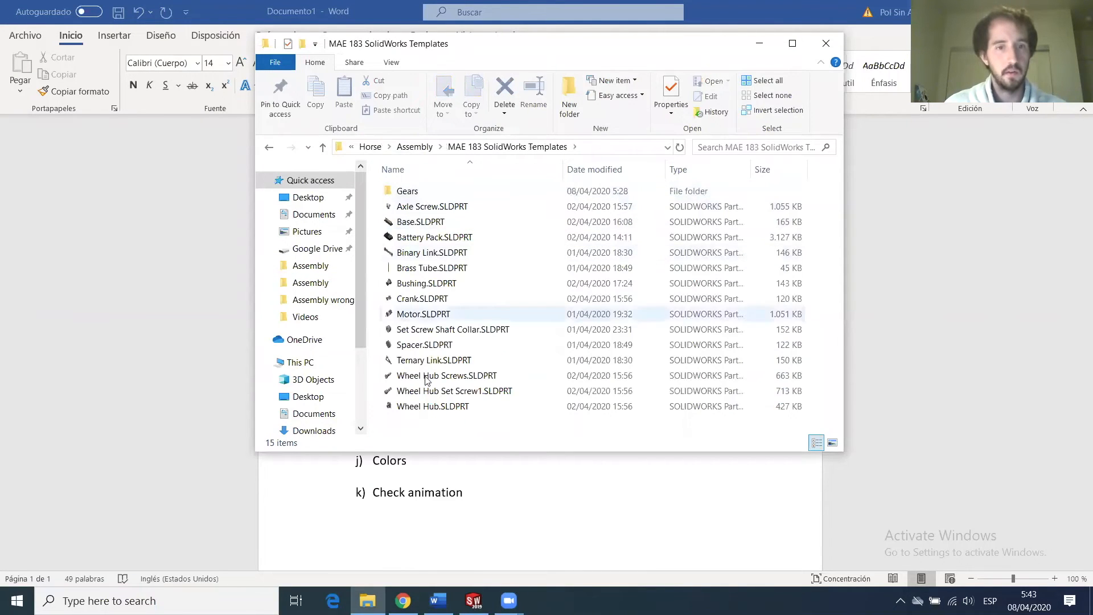
pyautogui.click(424, 393)
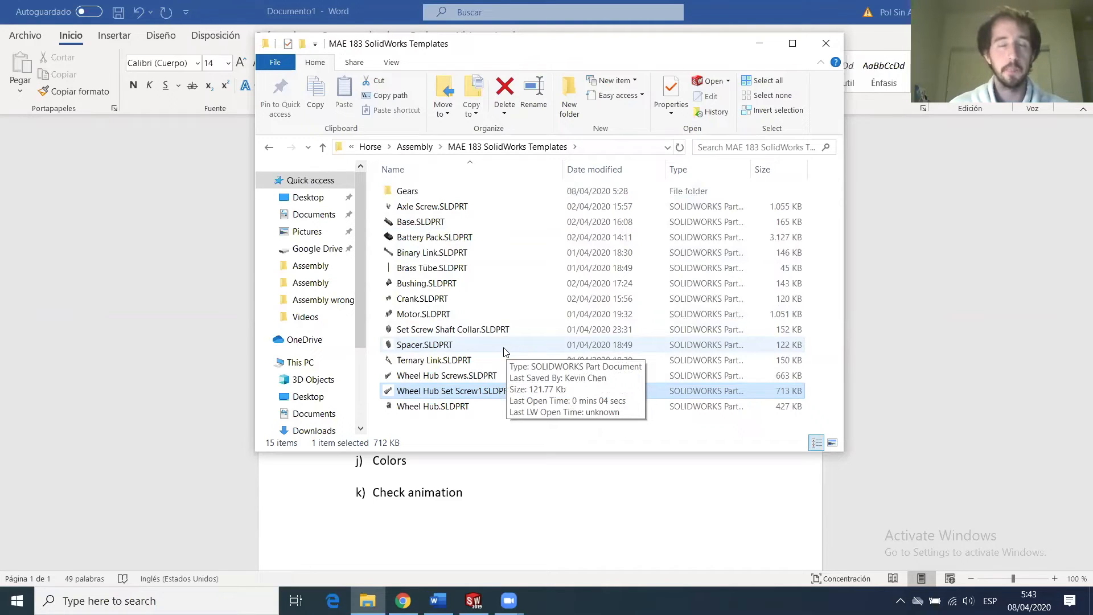
pyautogui.click(453, 331)
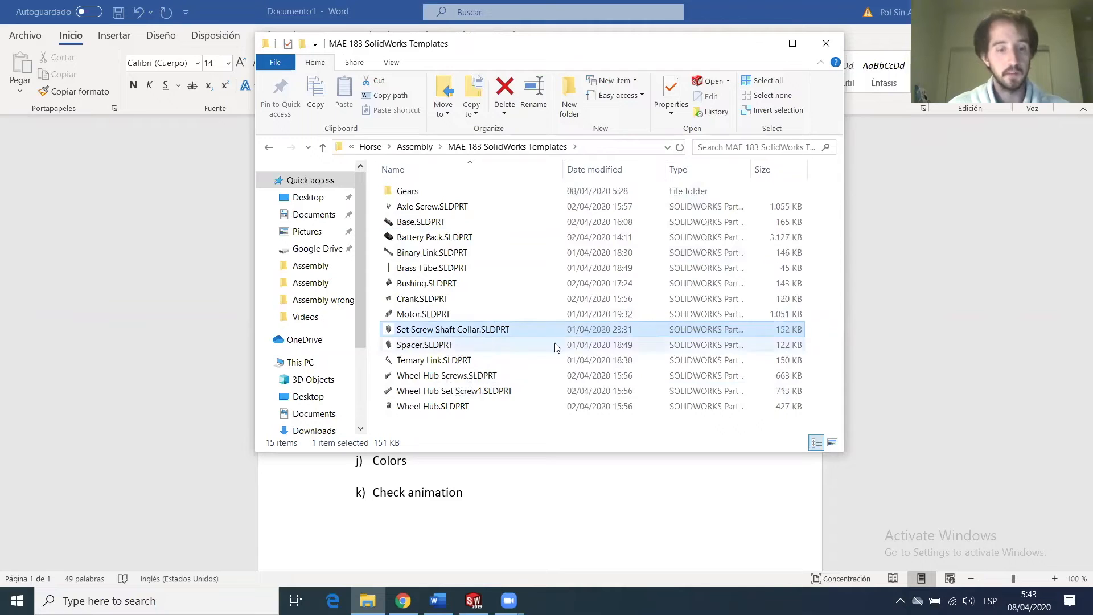
pyautogui.click(269, 147)
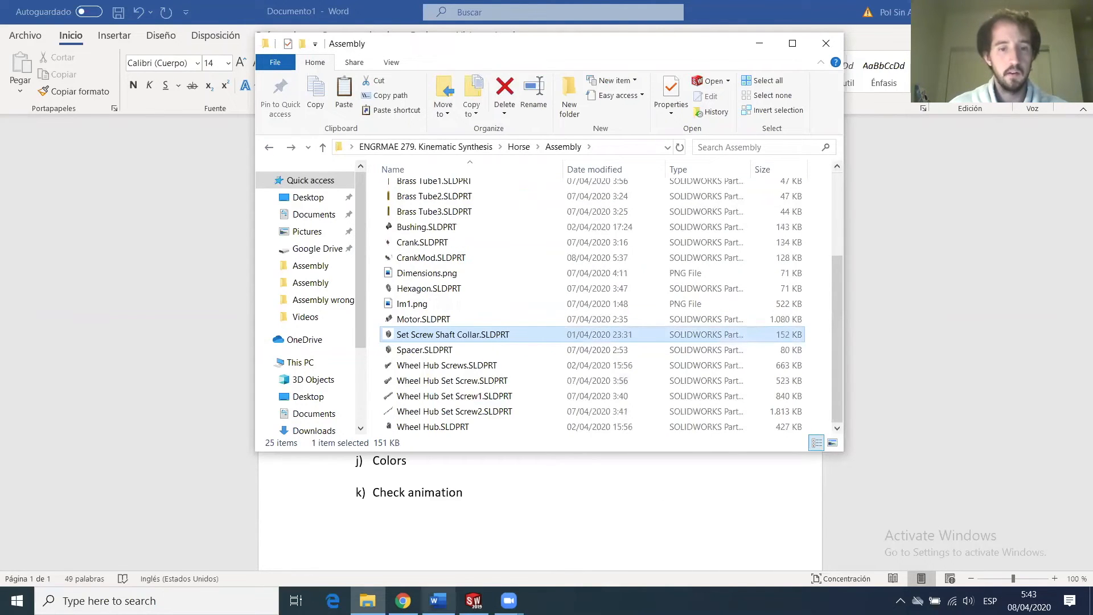
# Switch to the SolidWorks assembly and look through the insertable parts in the Assembly folder for the new screw, leaving without inserting anything.
pyautogui.moveTo(532, 427); pyautogui.dragTo(566, 333)
pyautogui.moveTo(581, 333); pyautogui.dragTo(549, 341, button='middle')
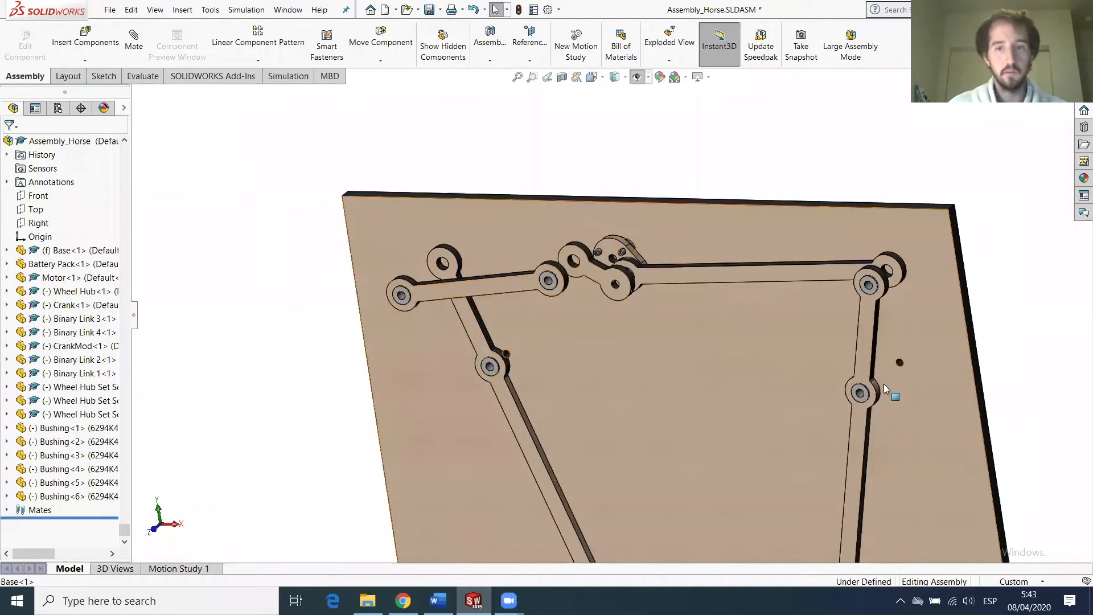
pyautogui.scroll(-2, 748, 401)
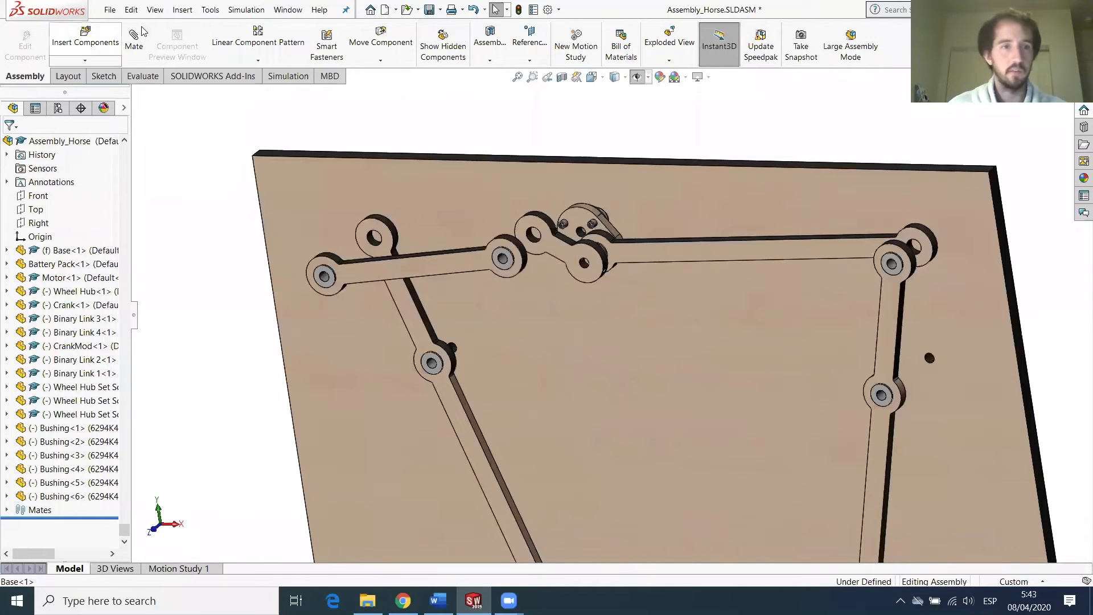
pyautogui.click(86, 35)
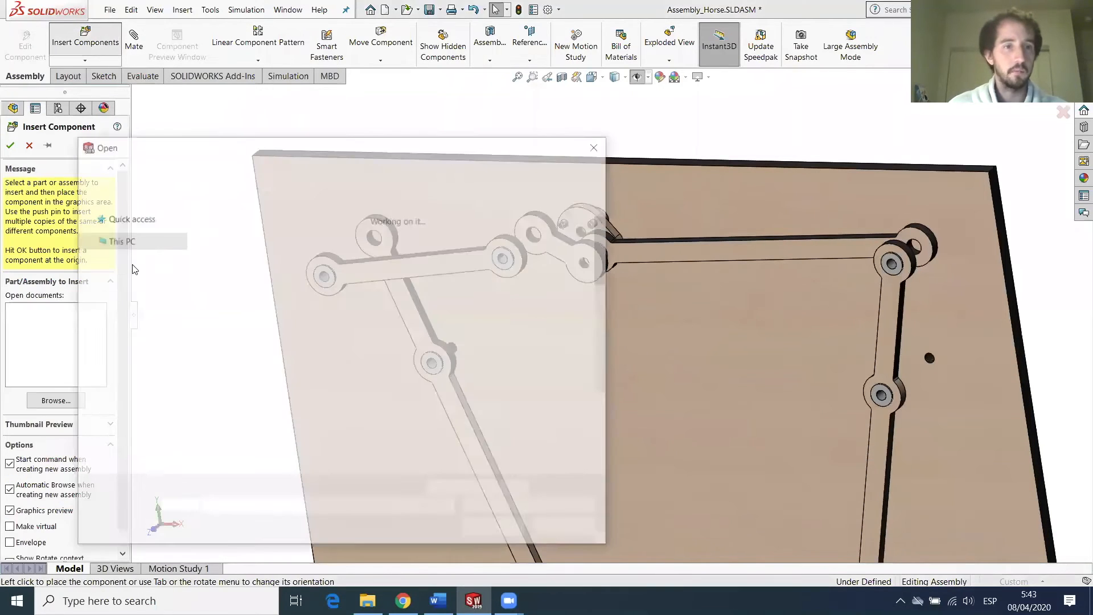
pyautogui.scroll(-3, 415, 330)
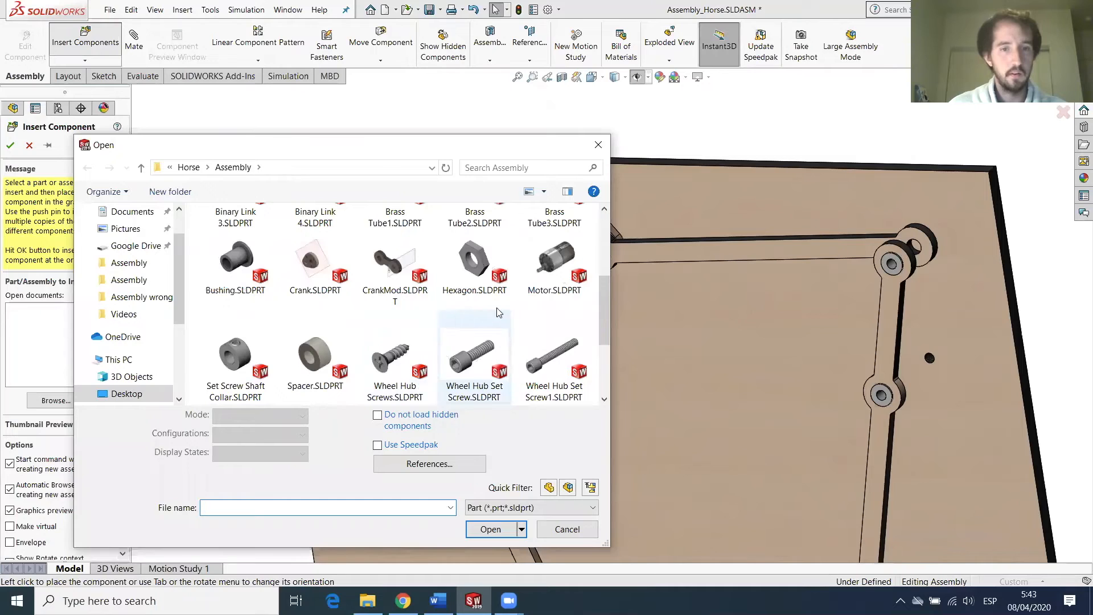
pyautogui.scroll(-1, 465, 307)
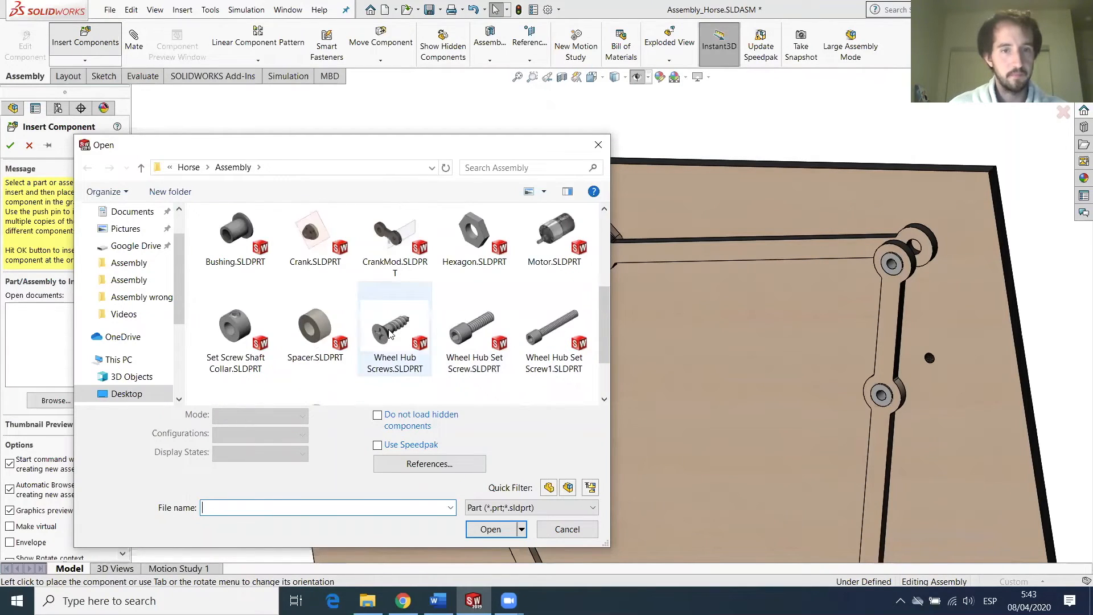
pyautogui.scroll(3, 389, 333)
pyautogui.scroll(3, 391, 331)
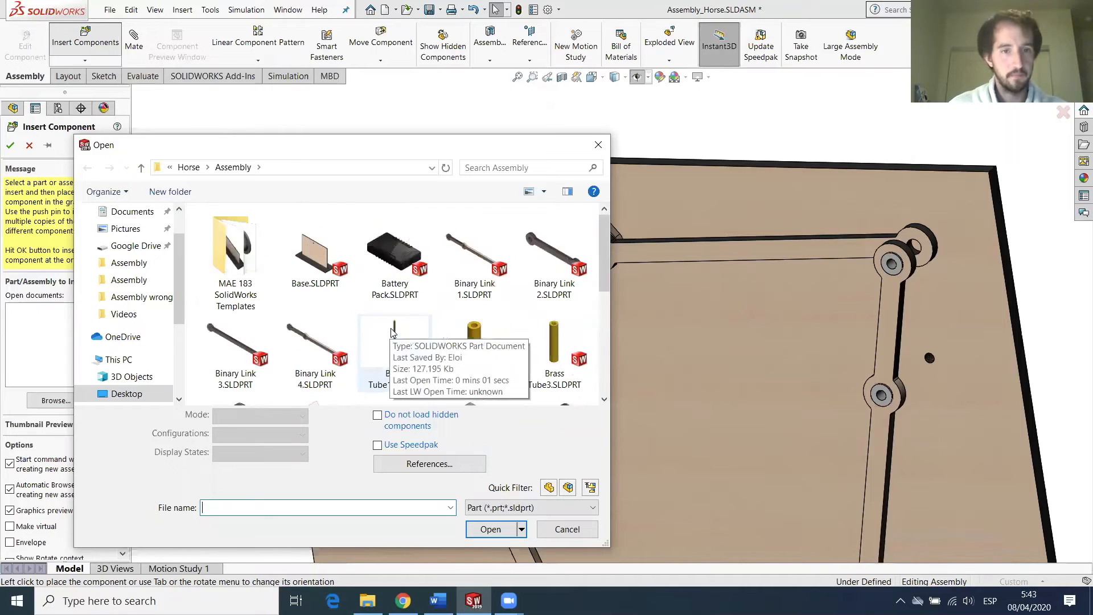
pyautogui.scroll(-1, 518, 301)
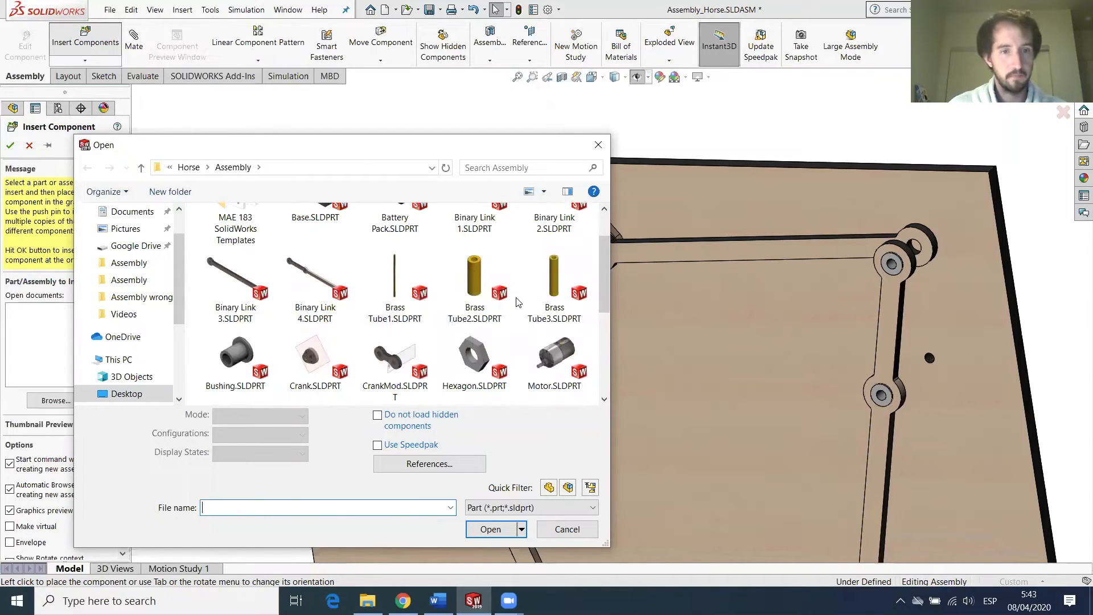
pyautogui.scroll(-1, 518, 302)
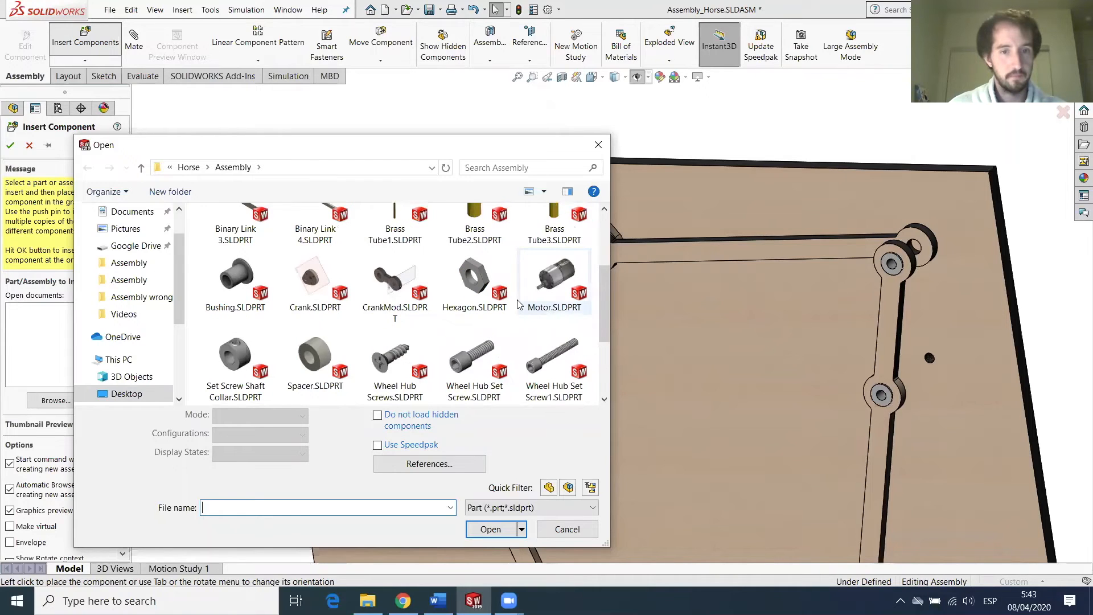
pyautogui.scroll(-1, 518, 305)
pyautogui.scroll(3, 518, 301)
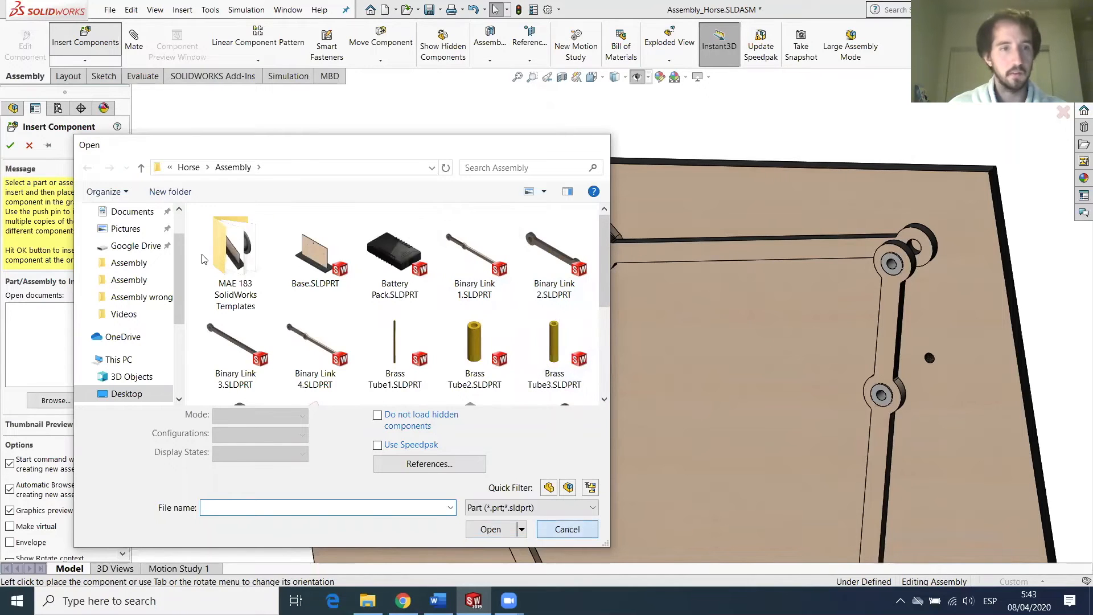
pyautogui.click(567, 529)
pyautogui.click(29, 146)
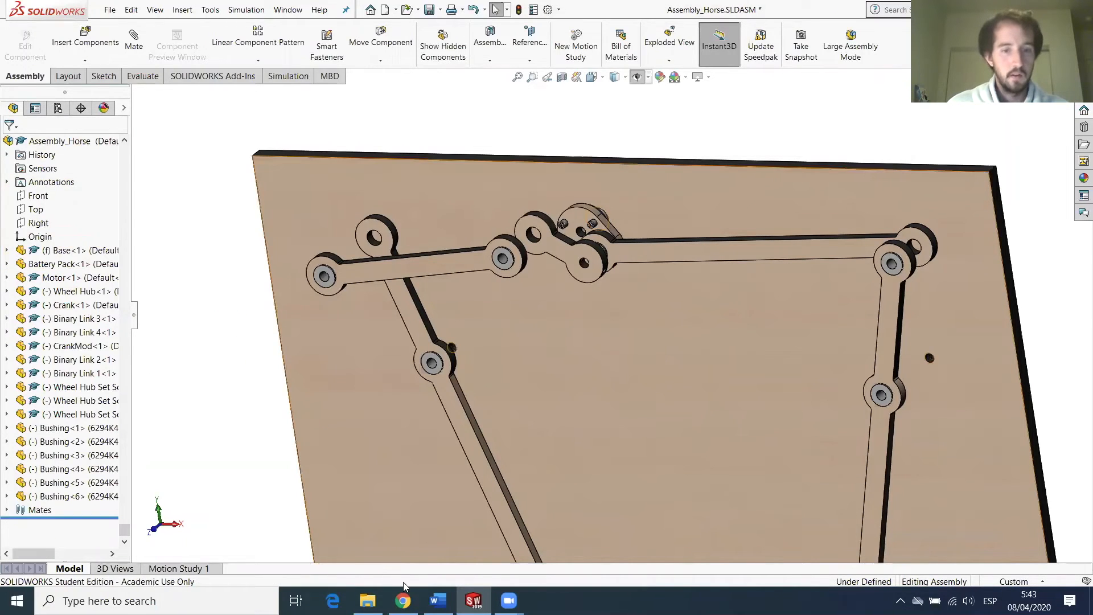
# Search the Assembly folder in File Explorer and again among the insertable components for a suitable screw part.
pyautogui.click(368, 600)
pyautogui.scroll(3, 481, 256)
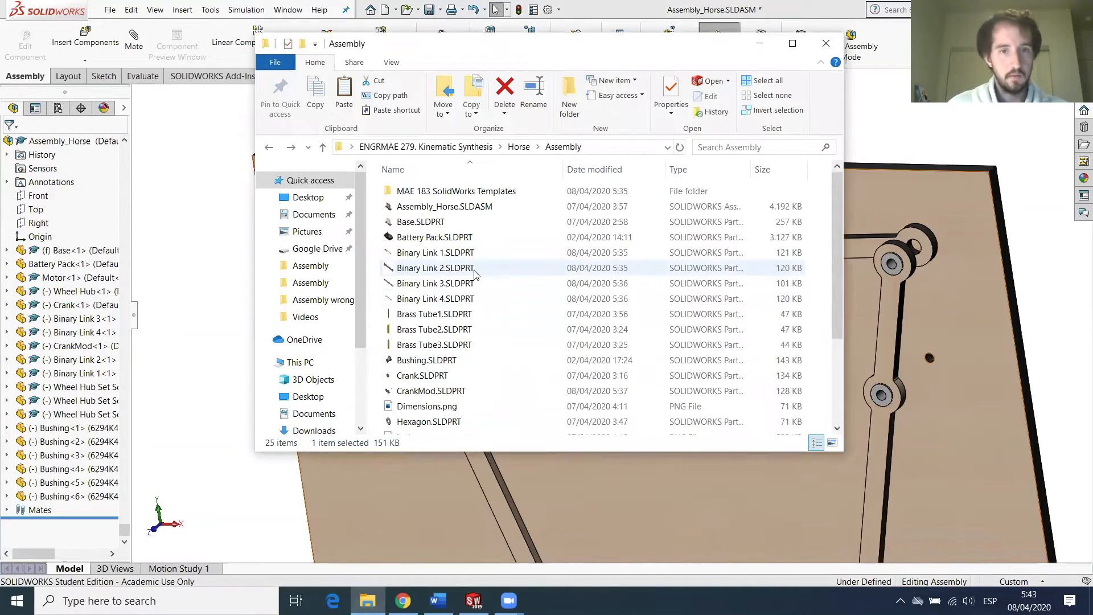
pyautogui.scroll(-3, 484, 276)
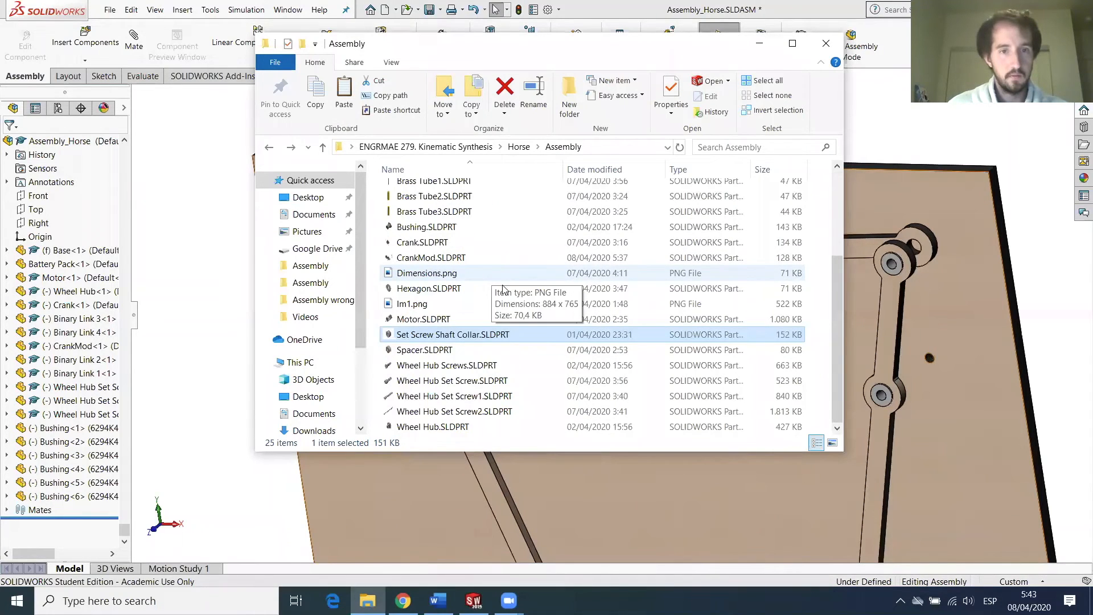
pyautogui.click(192, 371)
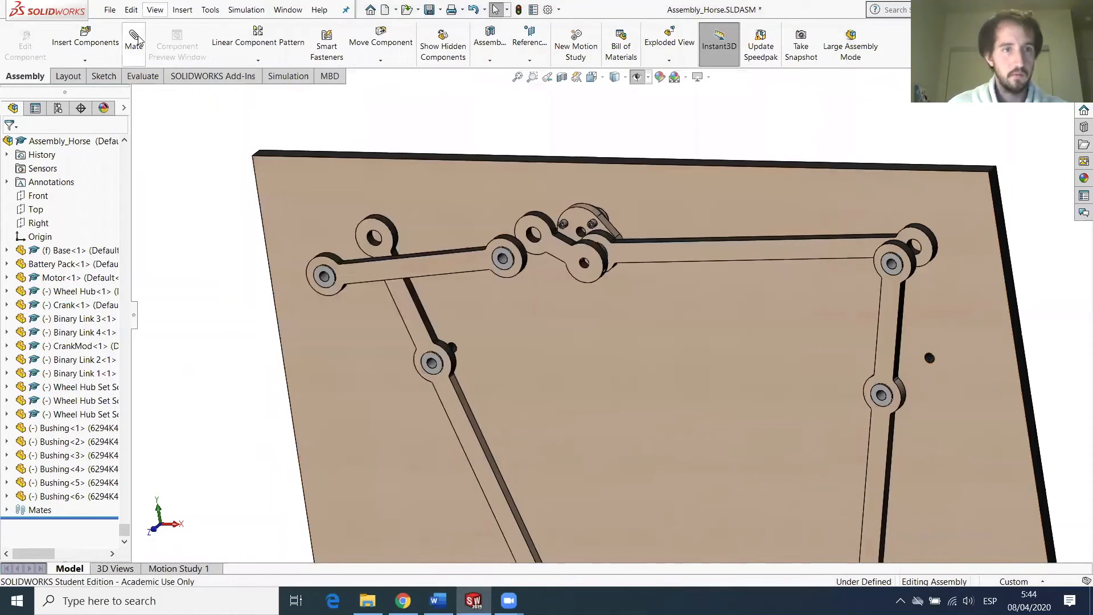
pyautogui.click(86, 39)
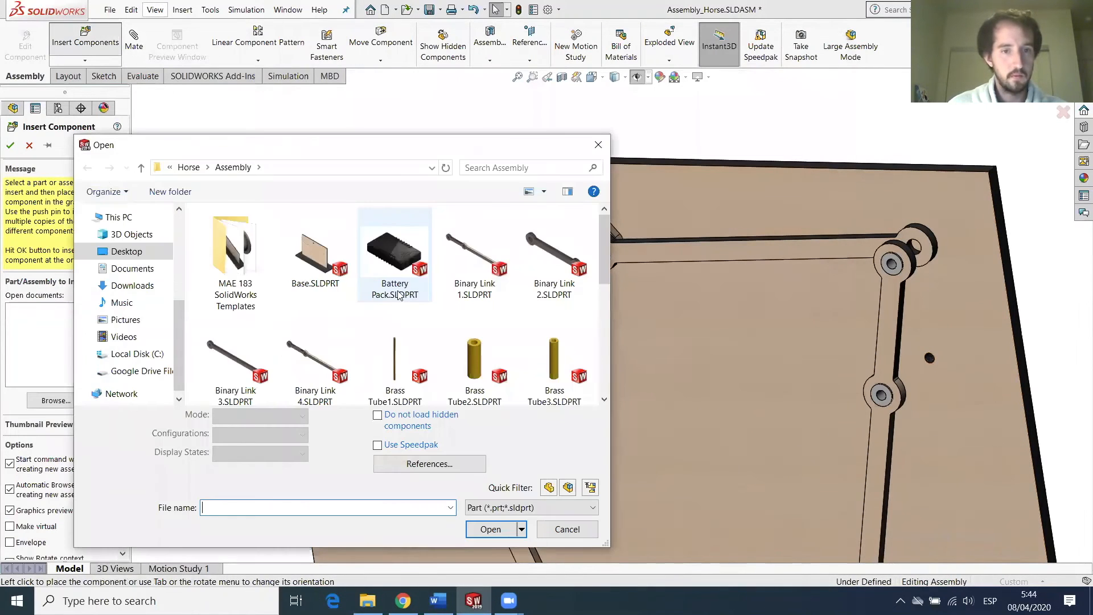
pyautogui.scroll(-5, 399, 294)
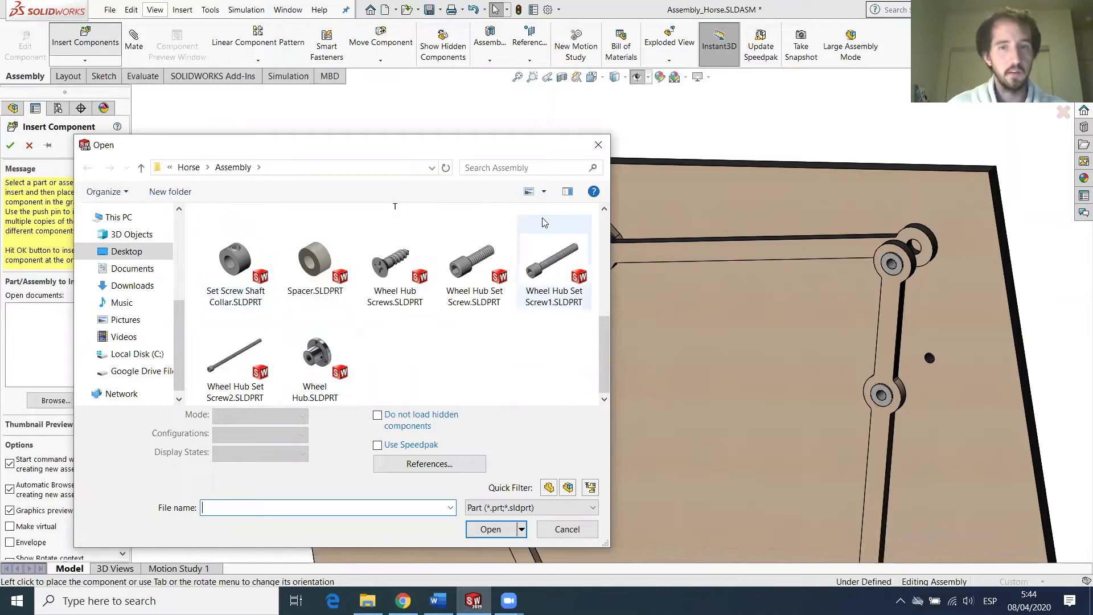
pyautogui.click(598, 146)
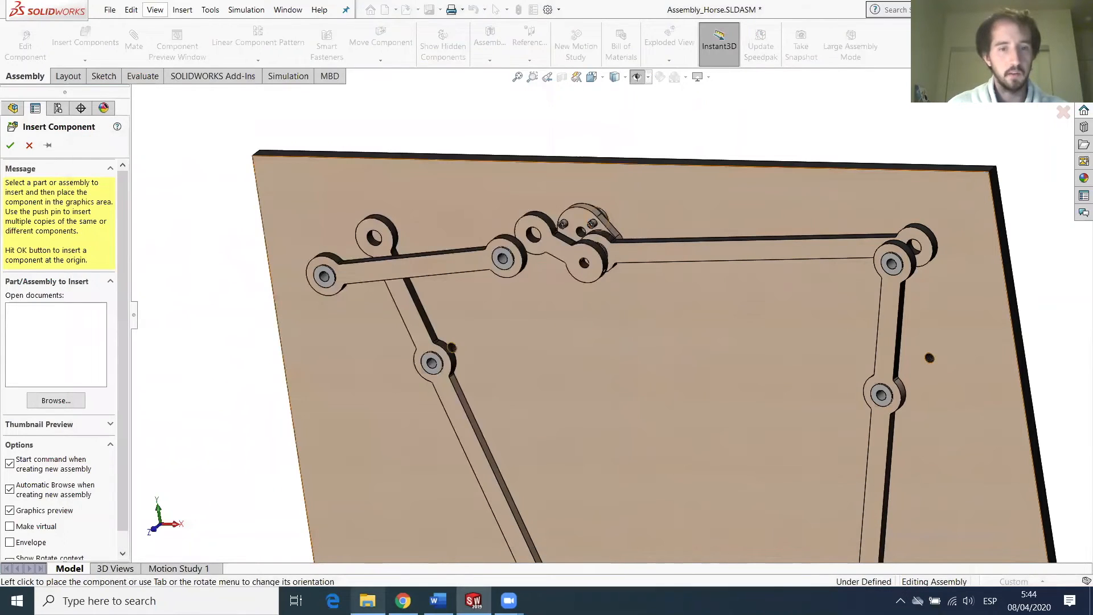
# In File Explorer, copy Axle Screw.SLDPRT from the MAE 183 SolidWorks Templates folder into the Assembly folder.
pyautogui.click(368, 600)
pyautogui.scroll(3, 438, 270)
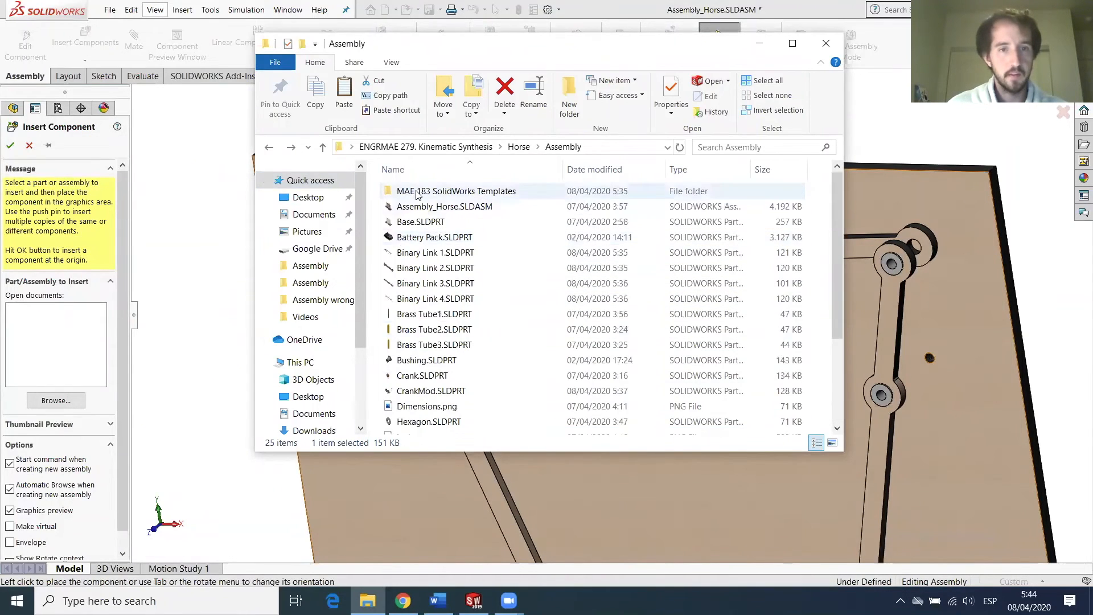
pyautogui.doubleClick(421, 190)
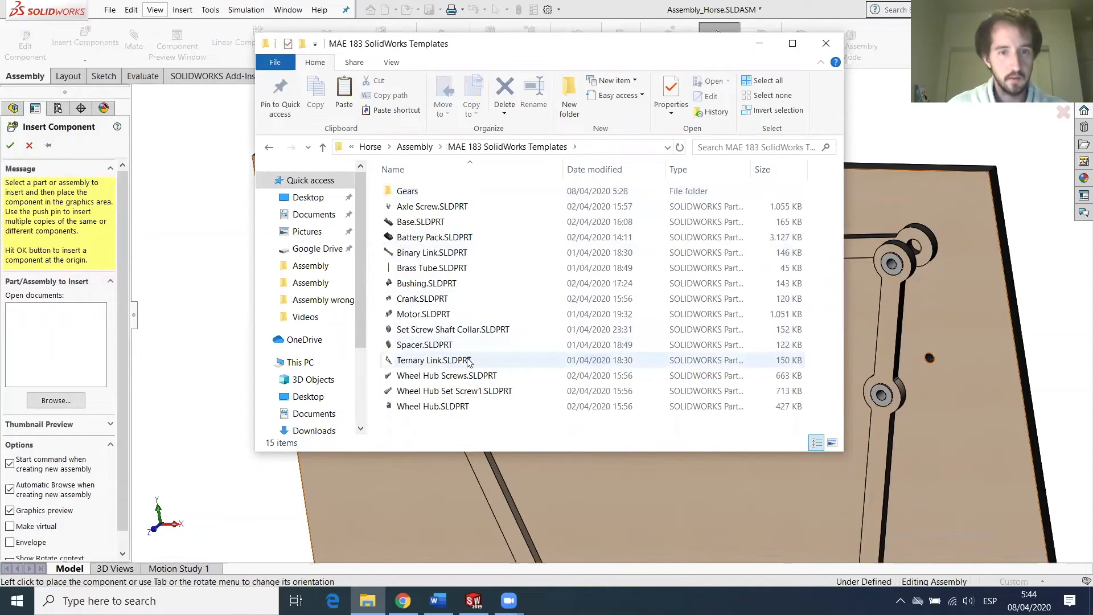
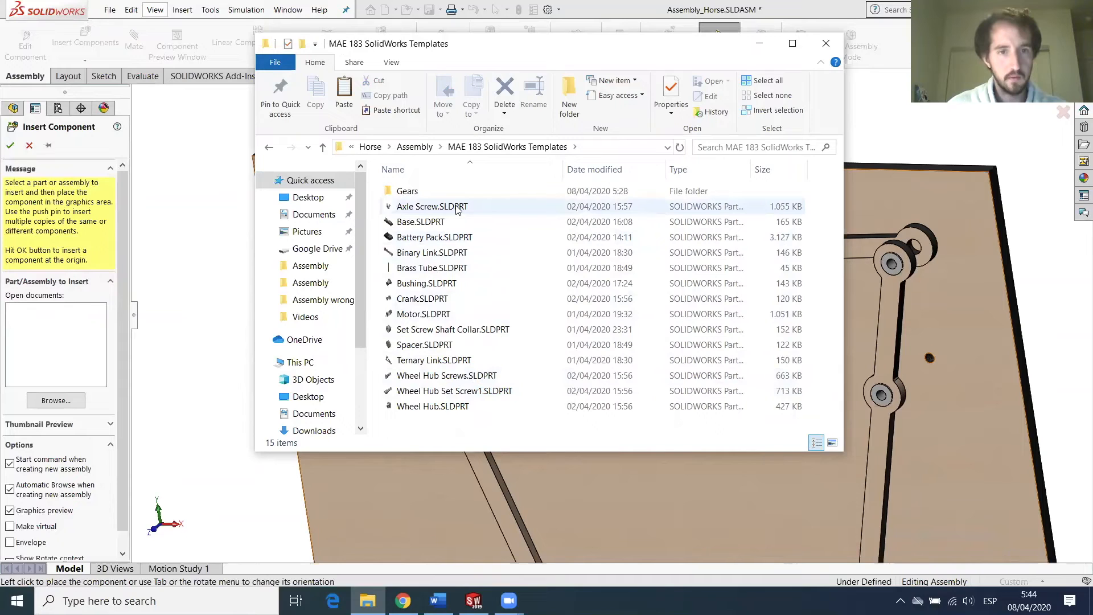
pyautogui.doubleClick(459, 208)
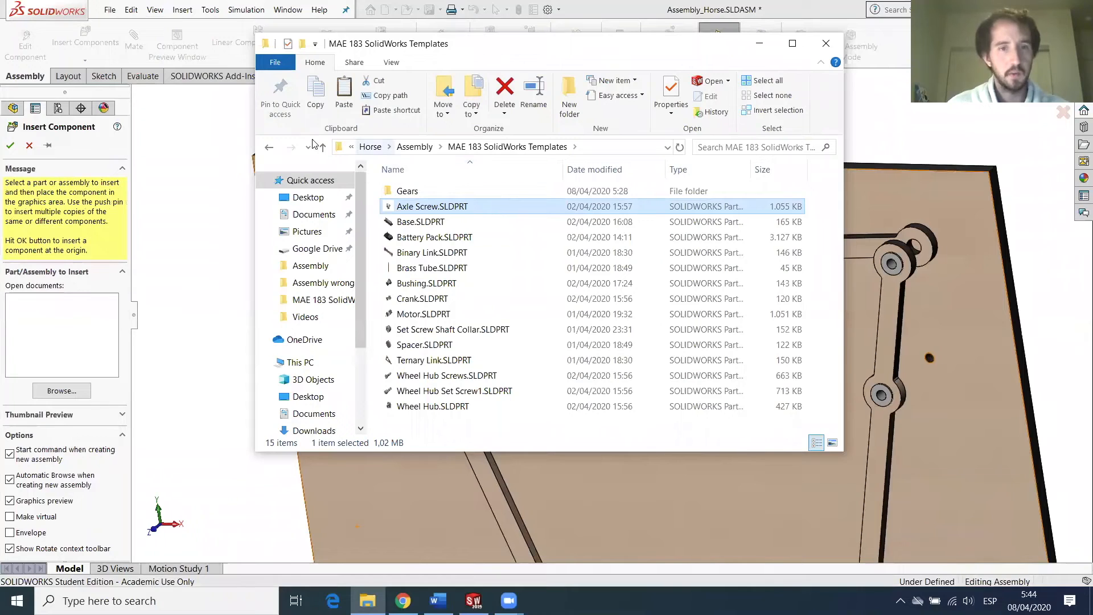
pyautogui.click(268, 147)
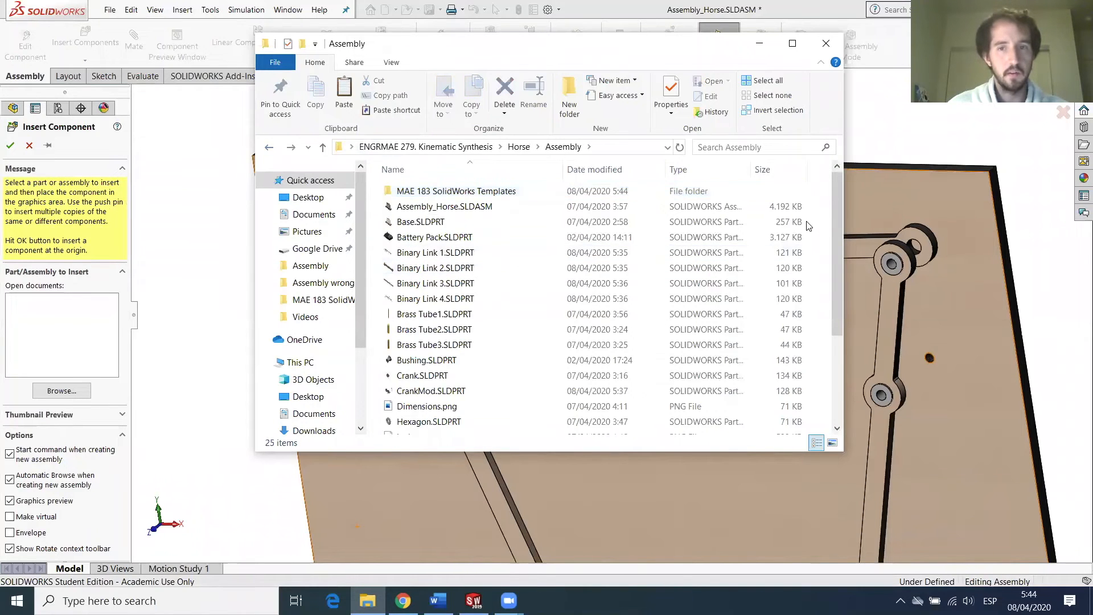
pyautogui.hotkey('ctrl', 'v')
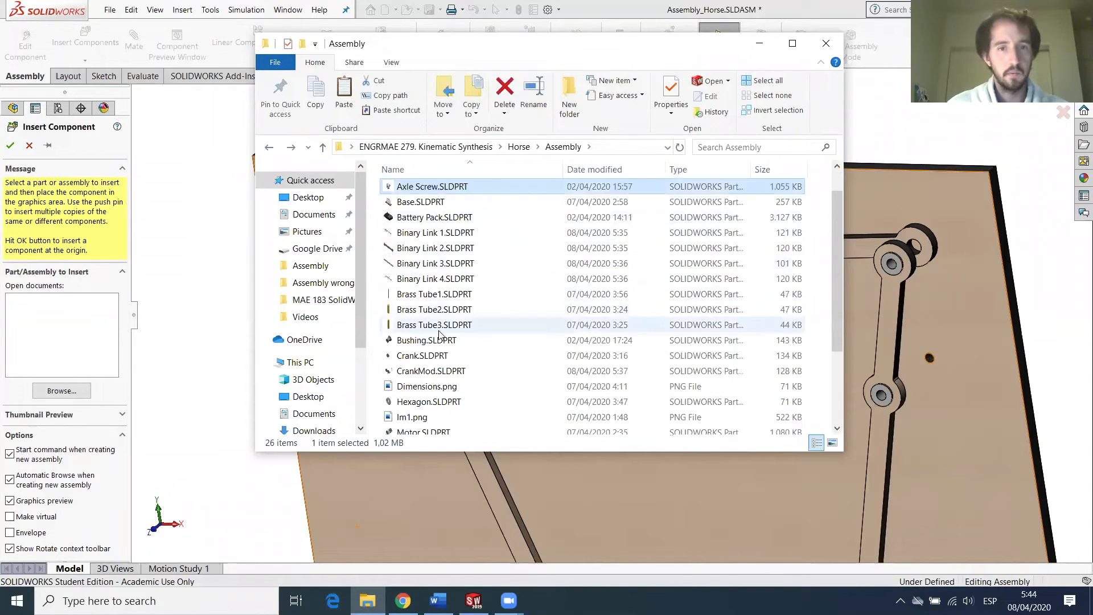
# Return to SolidWorks, cancel the pending component insertion and start a new one showing the Assembly folder's parts.
pyautogui.click(183, 242)
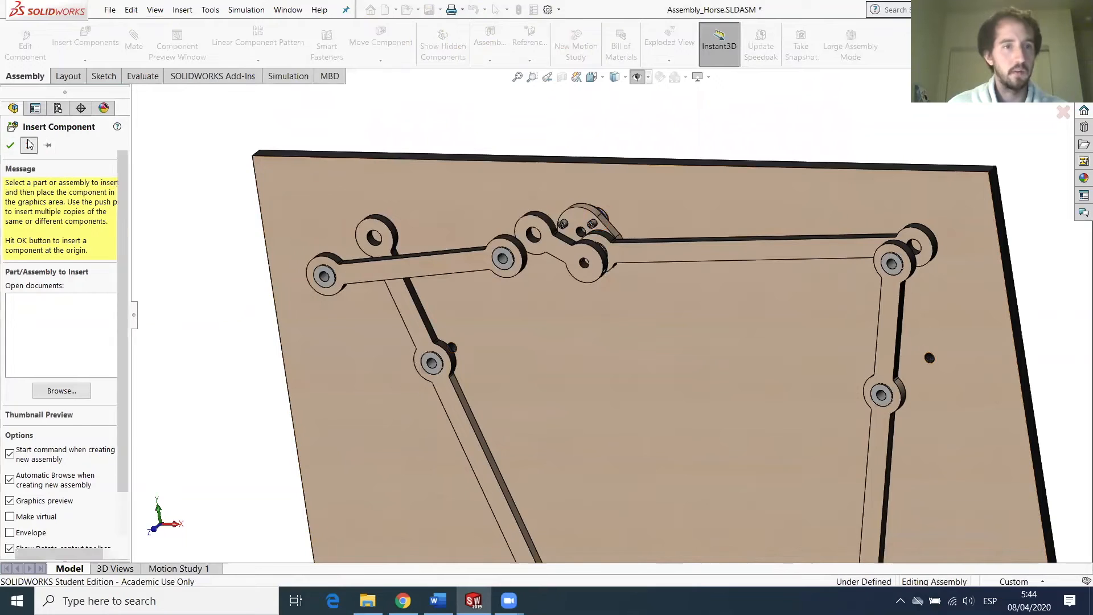
pyautogui.click(30, 144)
pyautogui.click(85, 40)
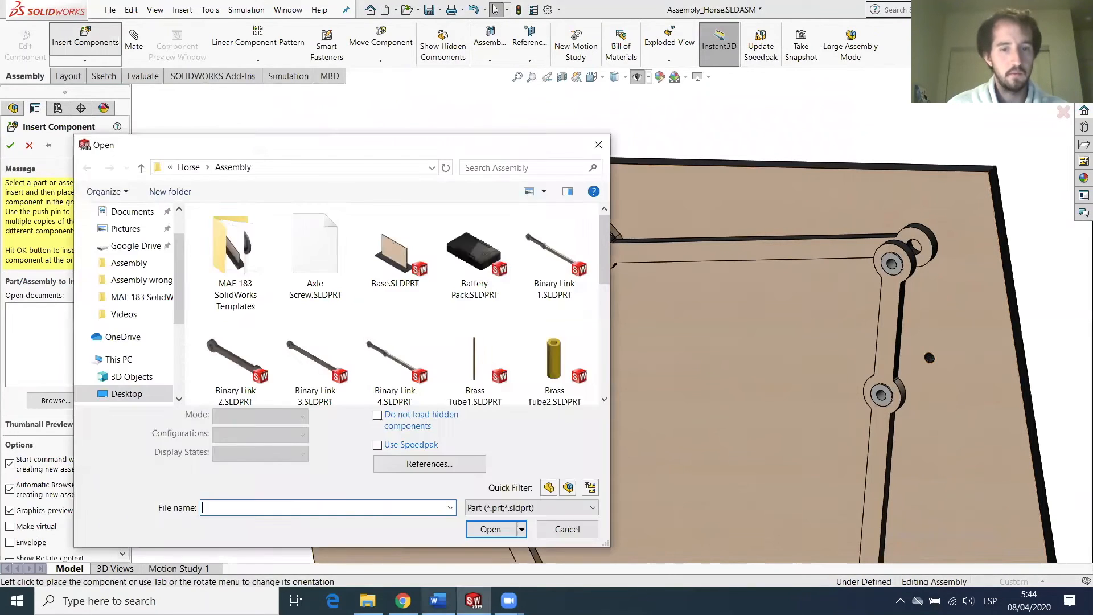
# In the Word task list, change item e to read "Introduce new axle screws".
pyautogui.click(438, 601)
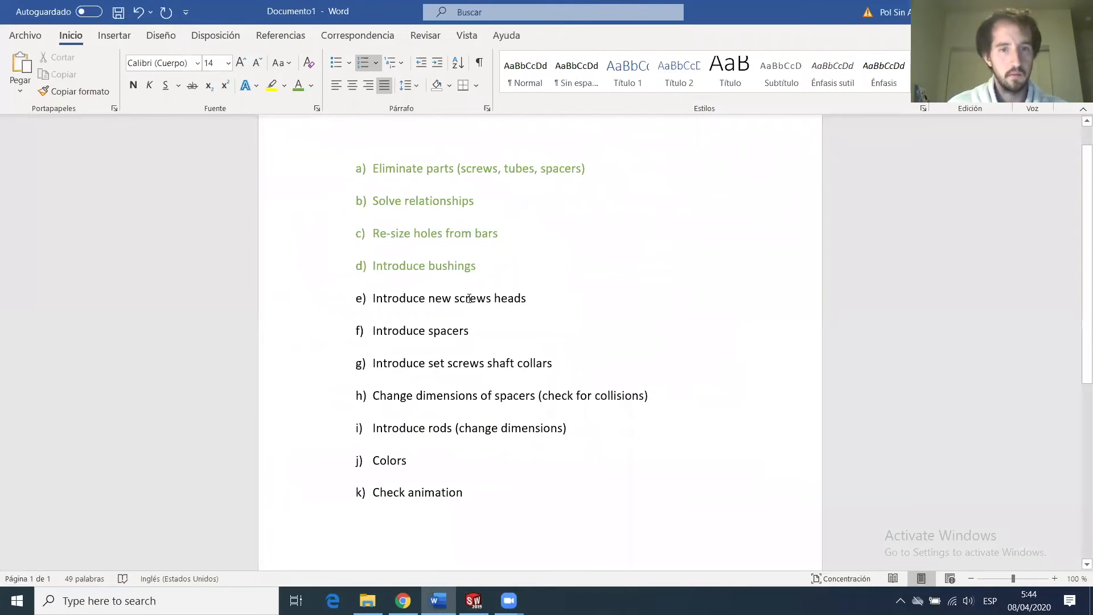
pyautogui.doubleClick(527, 296)
pyautogui.press('BackSpace')
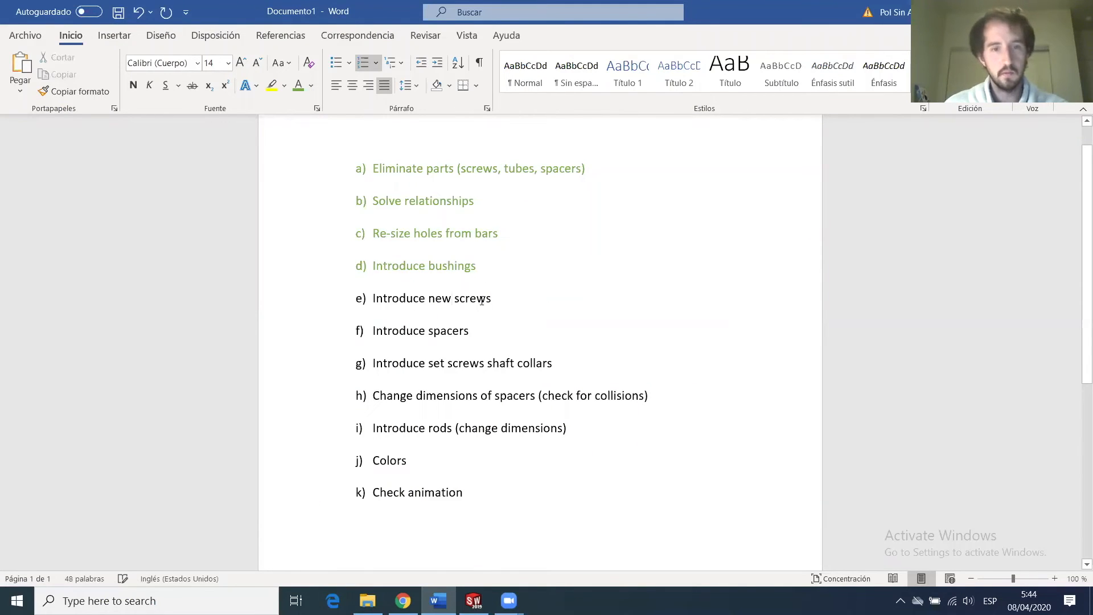
pyautogui.write('axle')
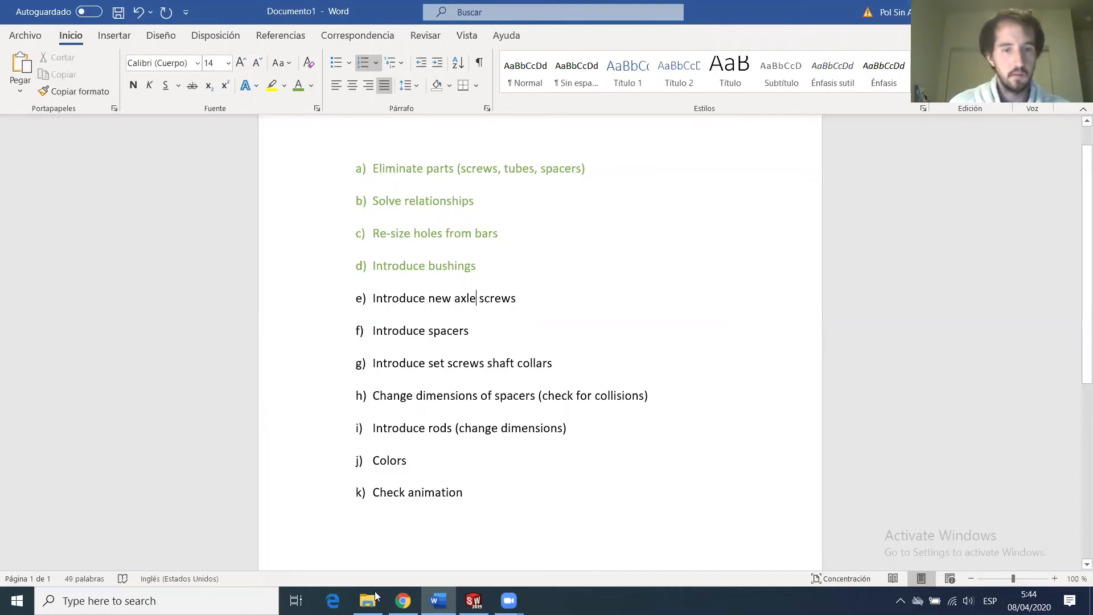
# Back in SolidWorks, insert Axle Screw.SLDPRT and place it just below the outer end of the upper-left link.
pyautogui.click(474, 600)
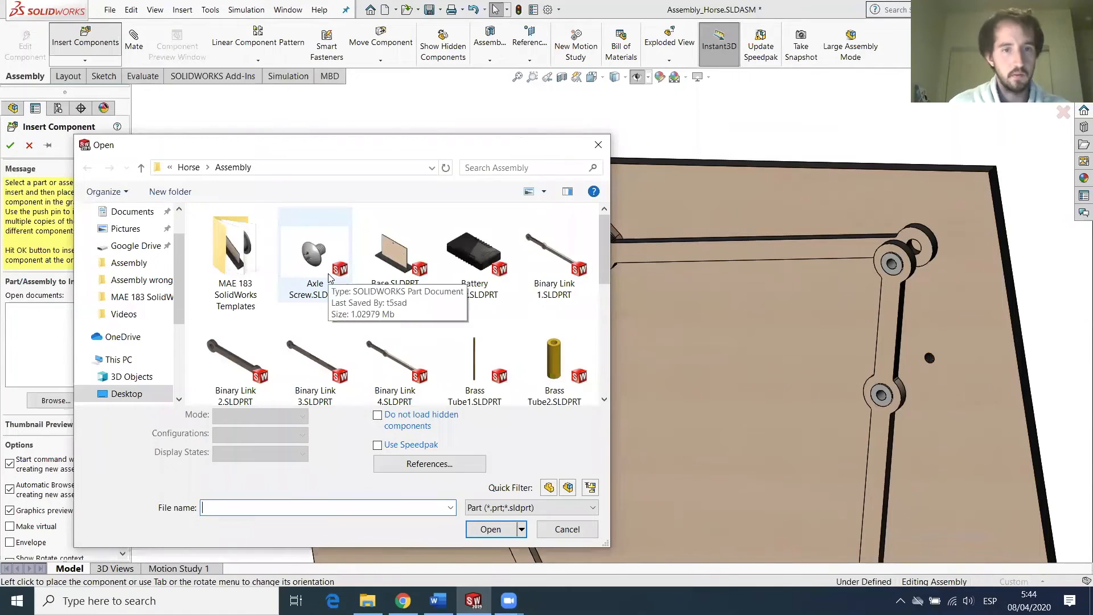
pyautogui.click(328, 276)
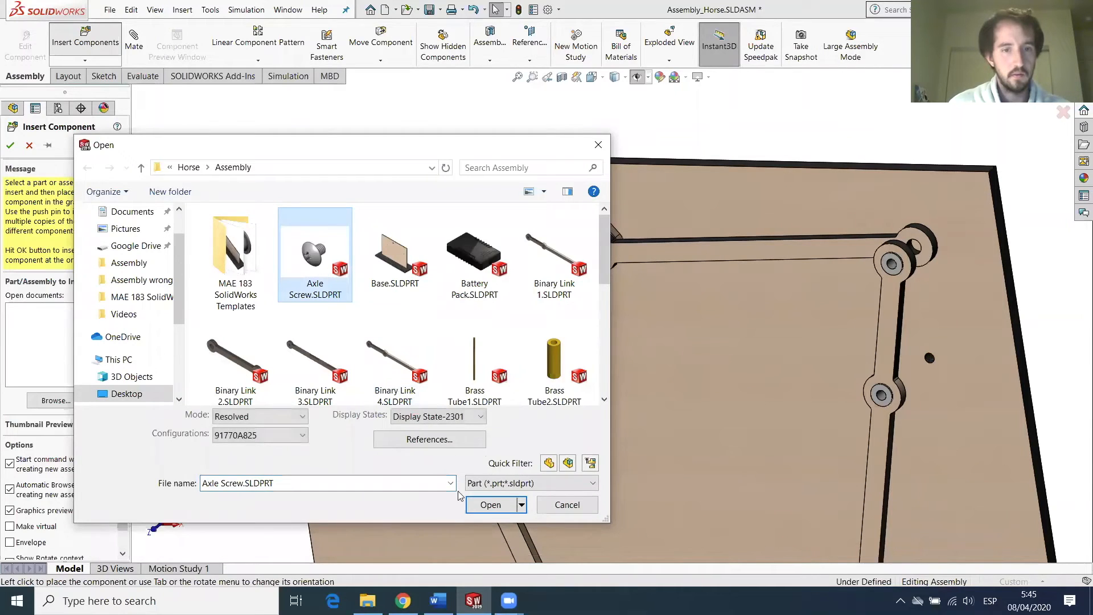
pyautogui.click(489, 505)
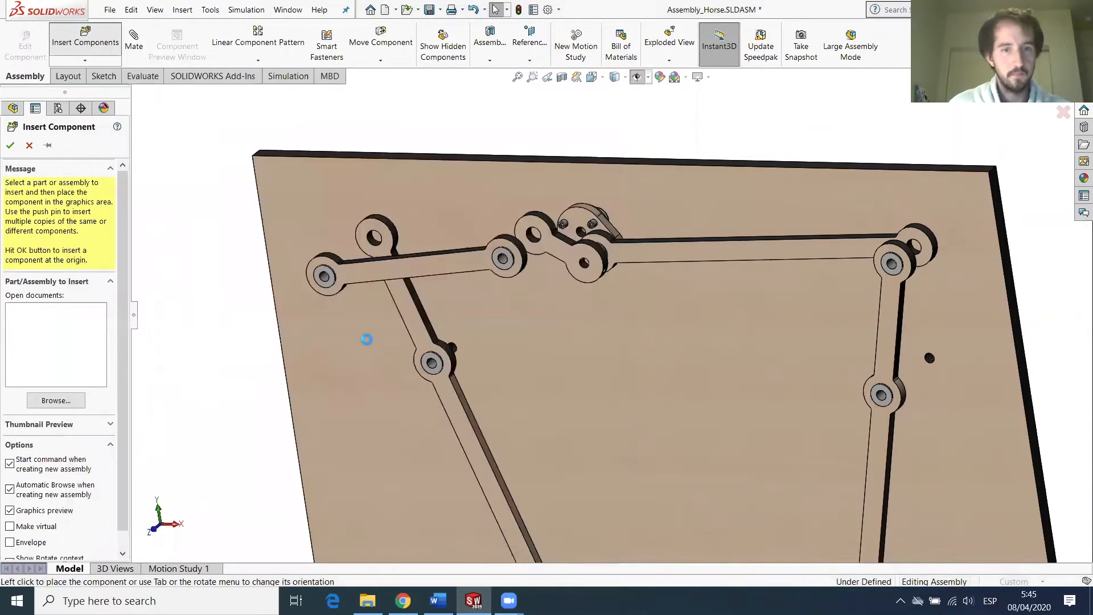
pyautogui.click(307, 309)
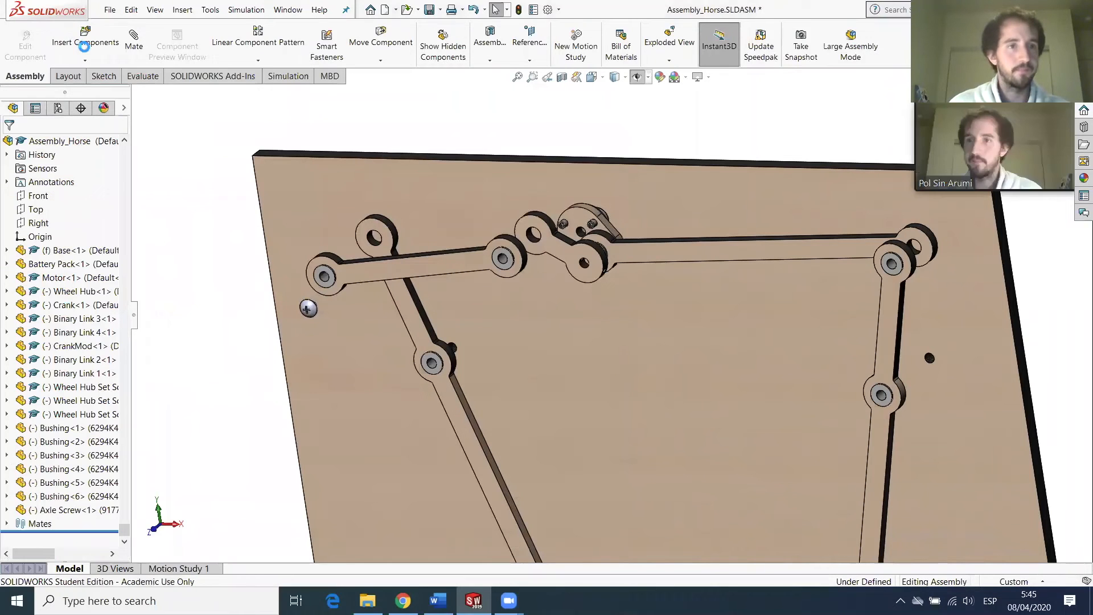
# Insert four more copies of Axle Screw.SLDPRT and place them loosely near the upper-left links.
pyautogui.press('Return')
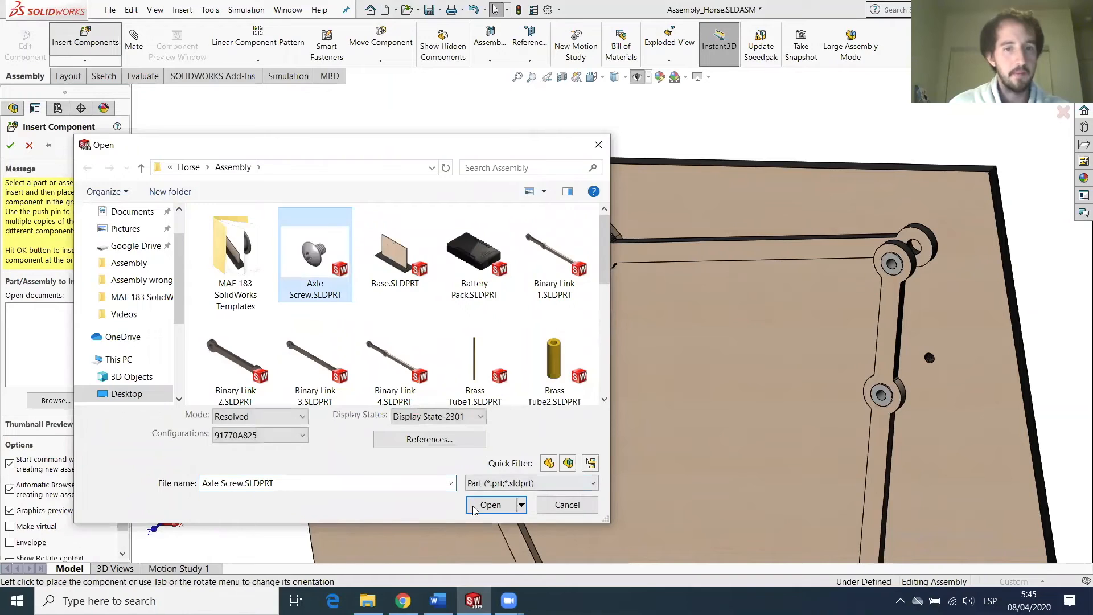
pyautogui.press('Return')
pyautogui.click(326, 275)
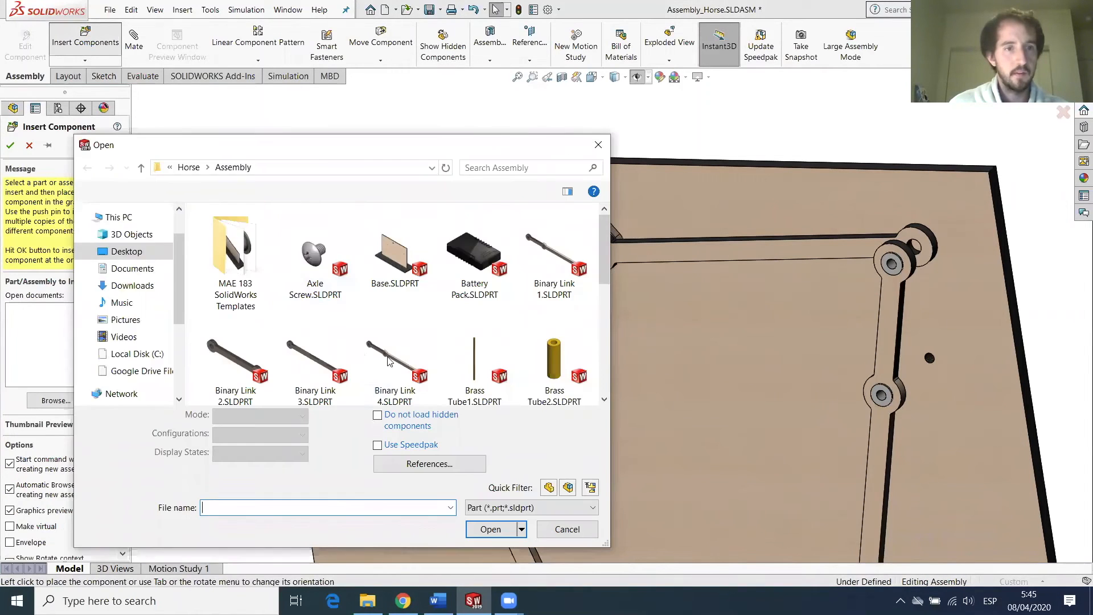
pyautogui.click(489, 505)
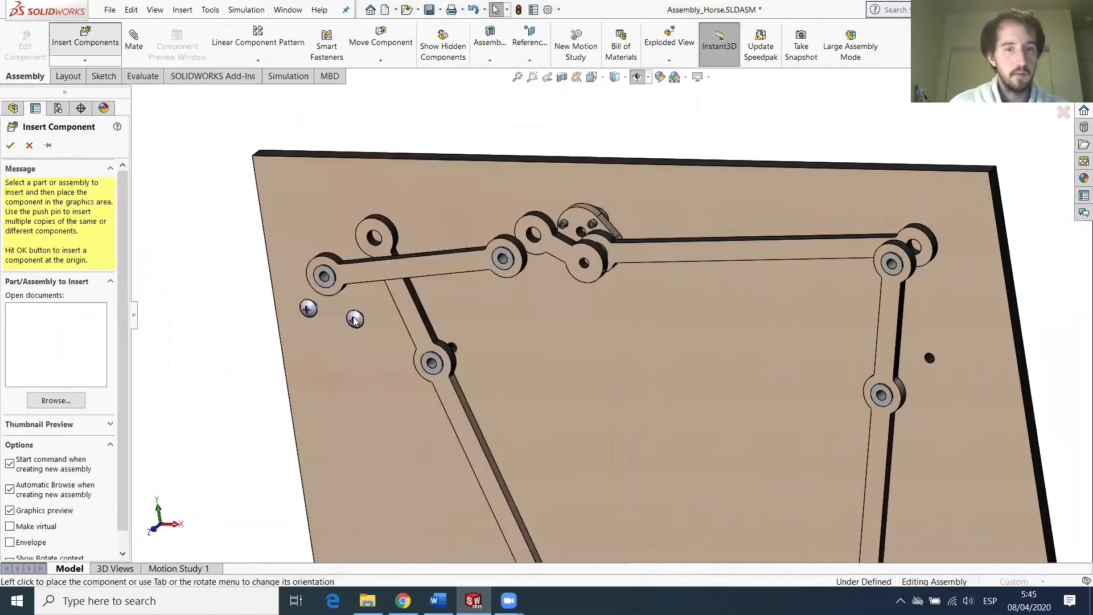
pyautogui.click(369, 305)
pyautogui.click(85, 41)
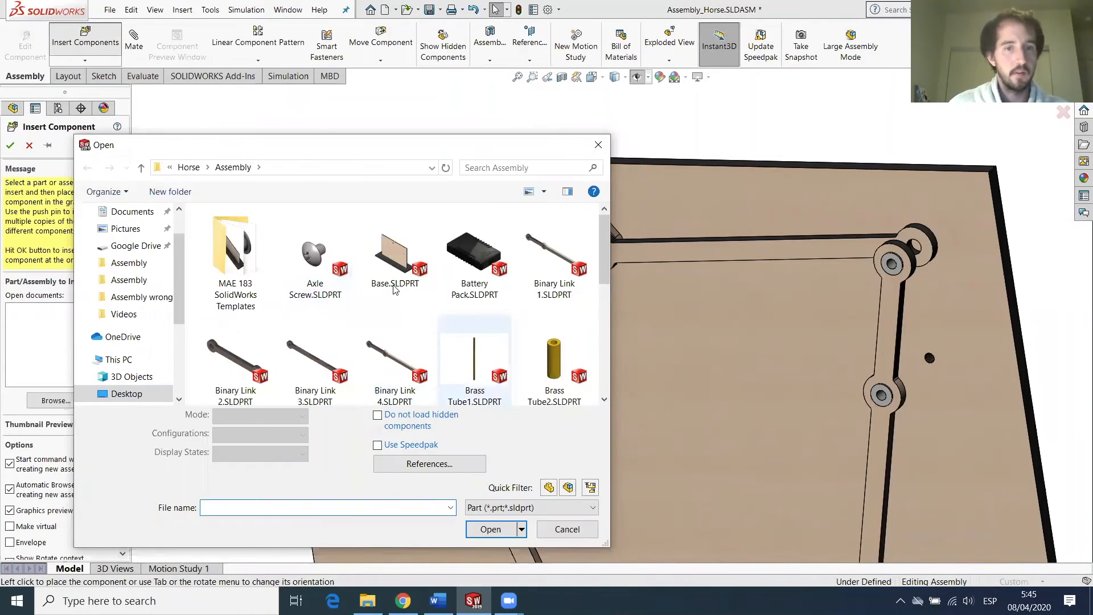
pyautogui.click(489, 504)
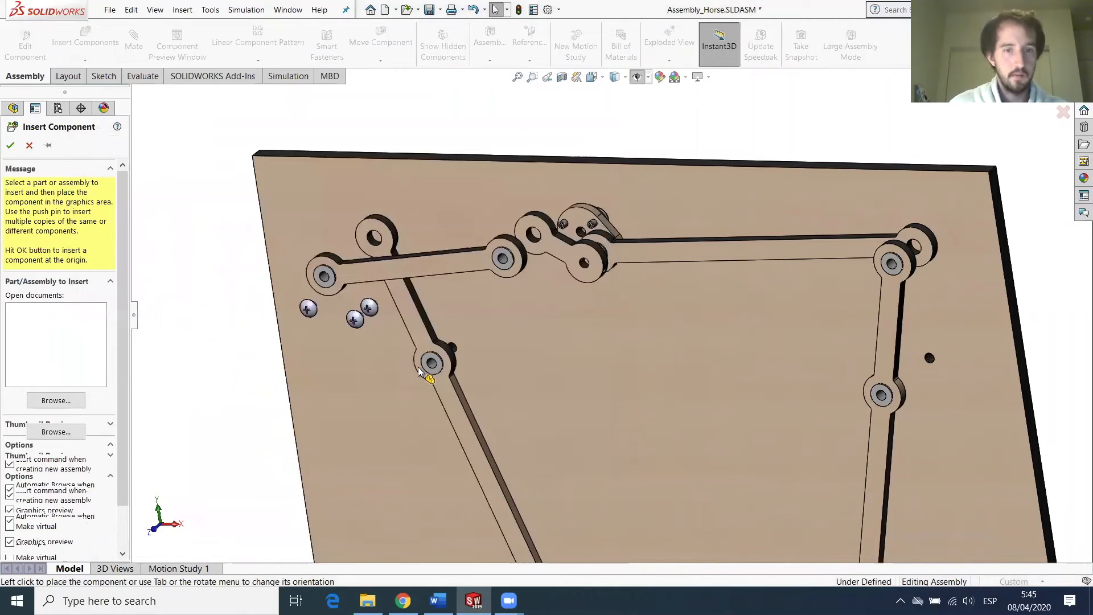
pyautogui.click(415, 368)
pyautogui.click(84, 42)
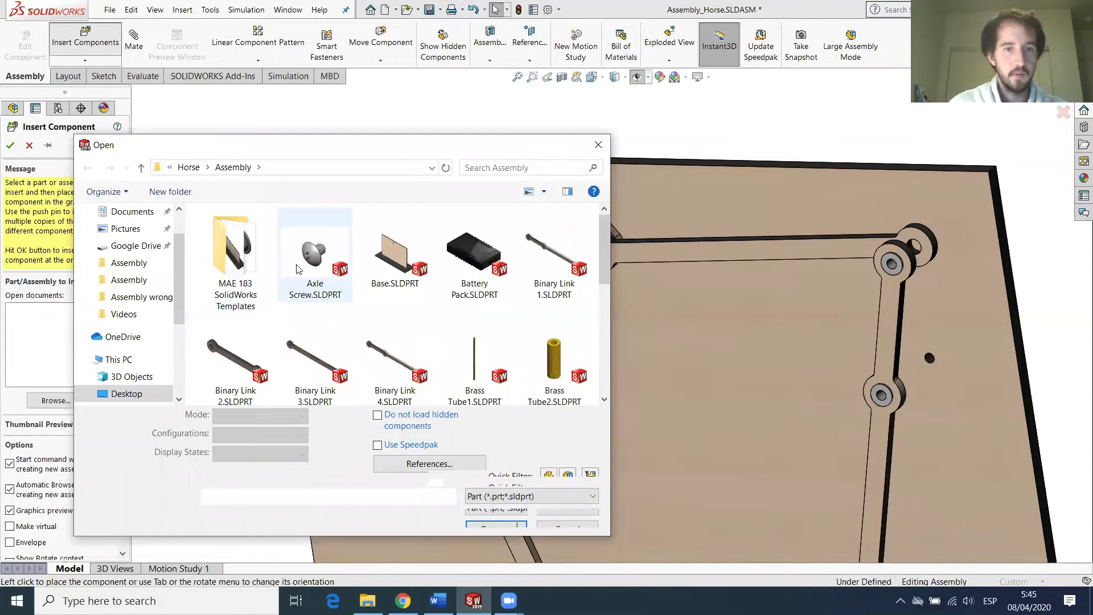
pyautogui.click(485, 504)
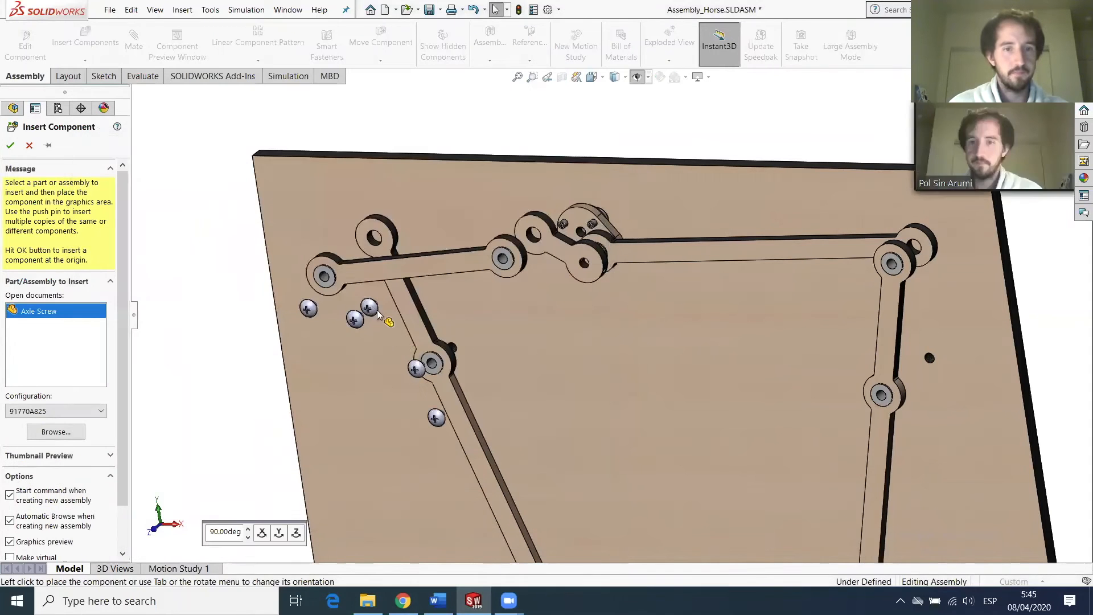
pyautogui.click(353, 318)
# Mate the first axle screw's head rim concentric with the bushing bore at the upper-left link's outer end, and save the assembly.
pyautogui.scroll(-1, 343, 318)
pyautogui.moveTo(337, 322); pyautogui.dragTo(309, 306, button='middle')
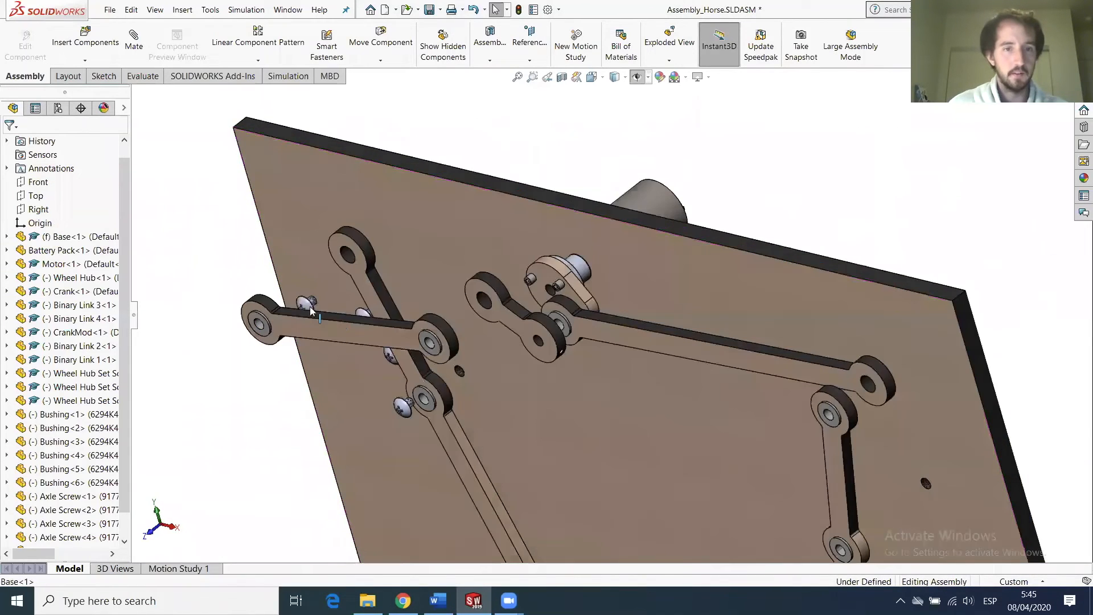
pyautogui.scroll(-7, 335, 312)
pyautogui.scroll(-5, 431, 295)
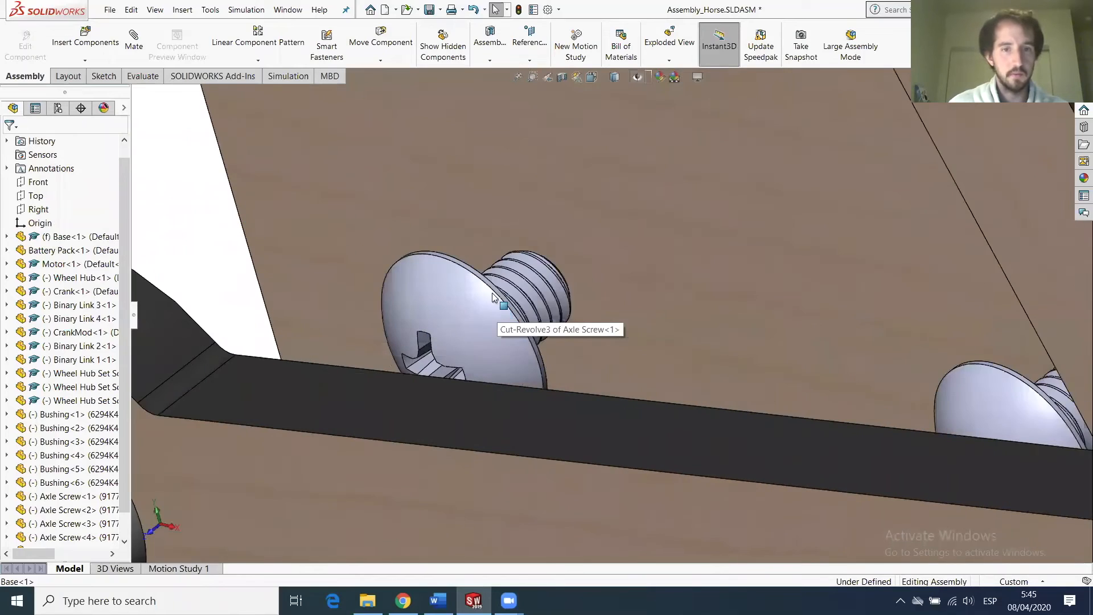
pyautogui.scroll(-6, 495, 299)
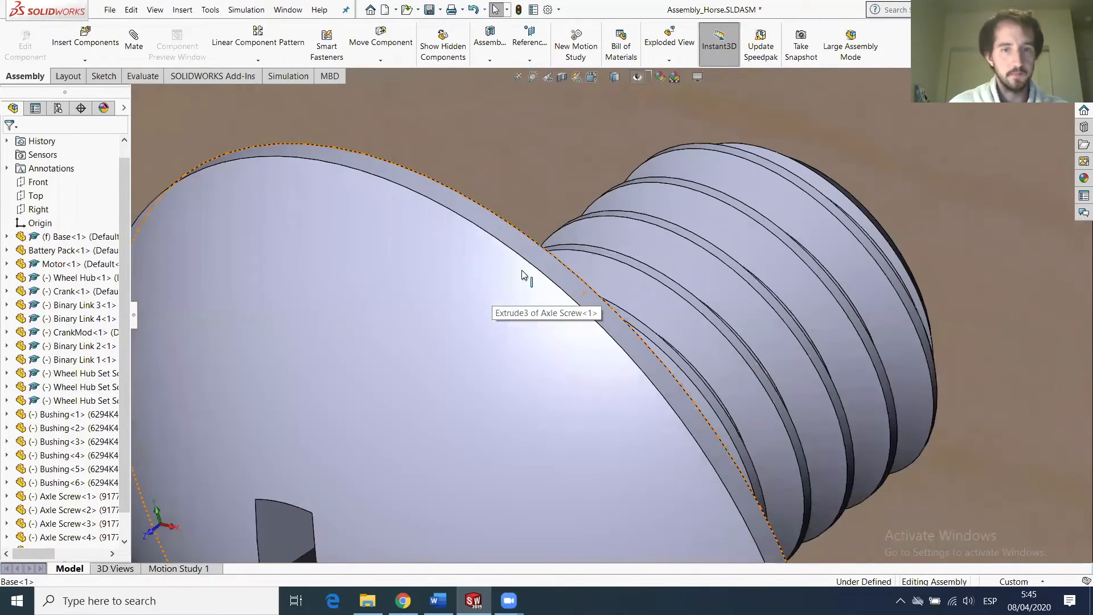
pyautogui.click(529, 261)
pyautogui.scroll(10, 461, 321)
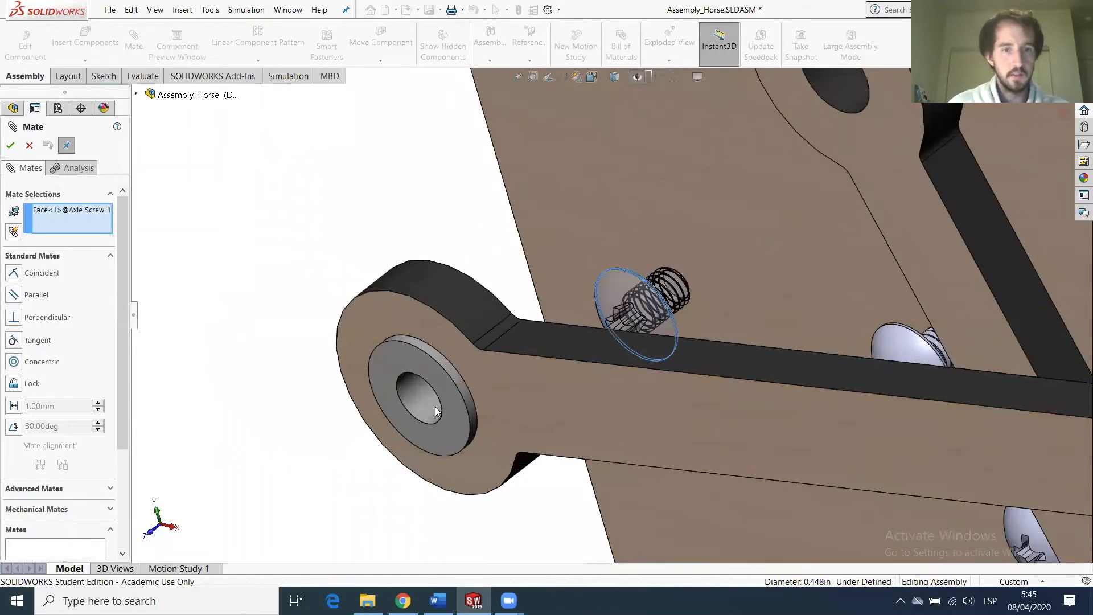
pyautogui.click(425, 401)
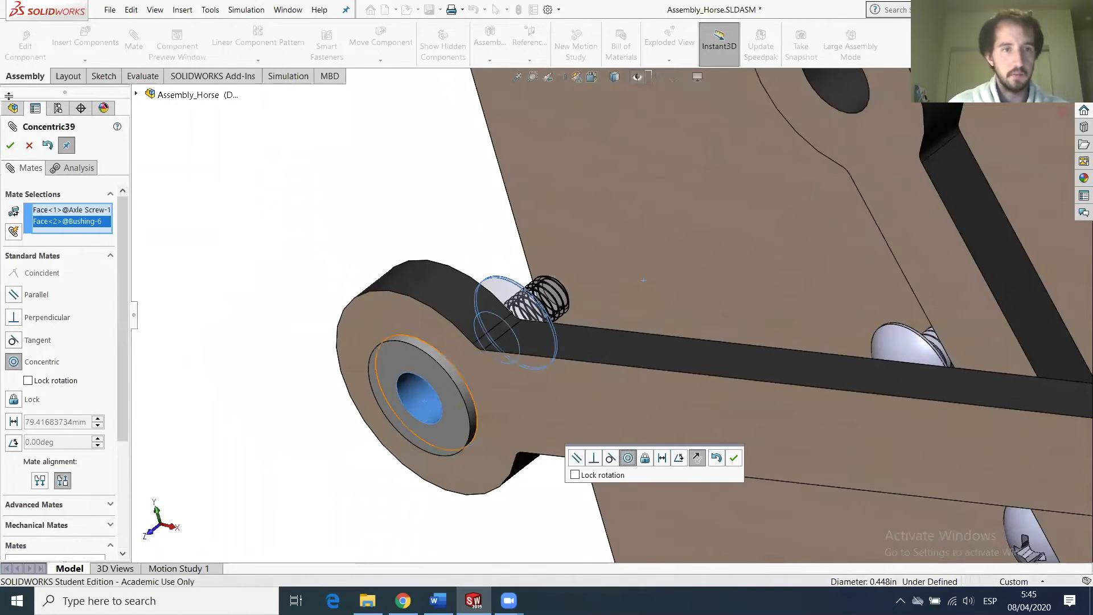
pyautogui.click(10, 145)
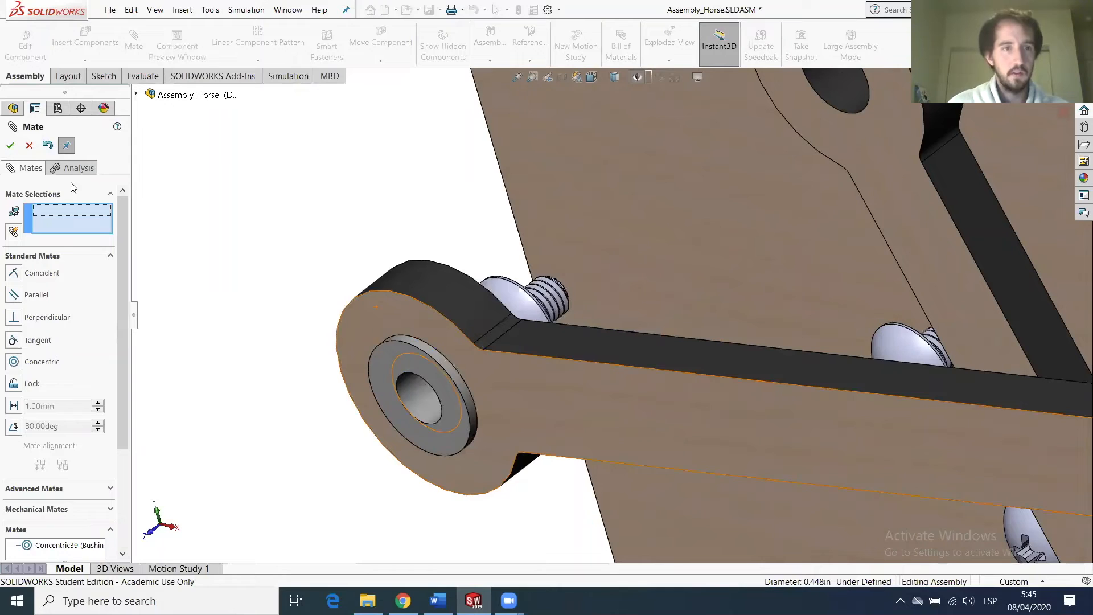
pyautogui.click(11, 146)
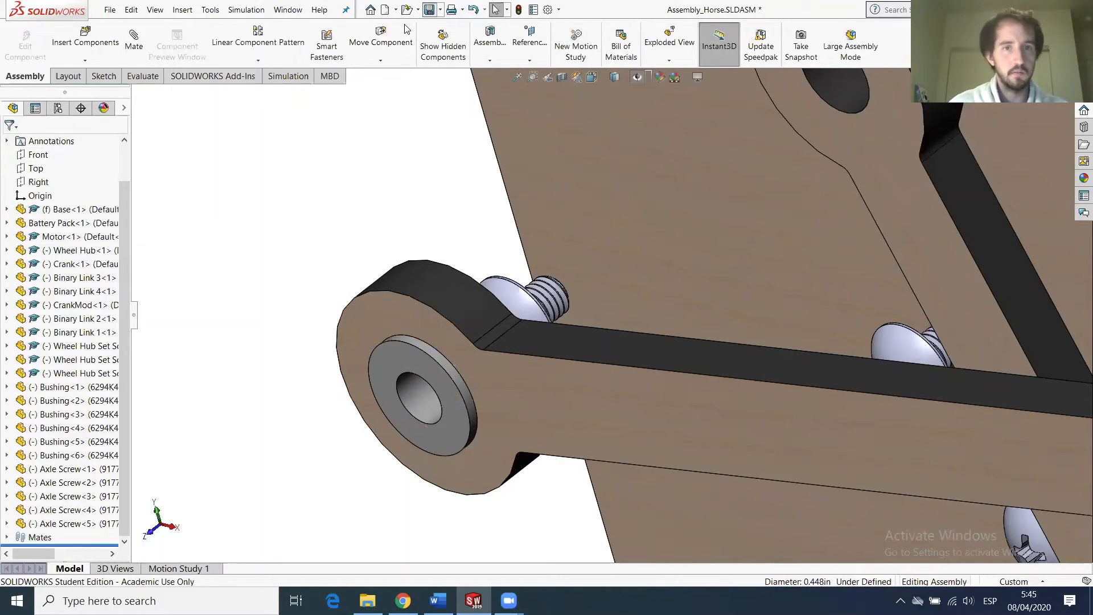
pyautogui.click(430, 9)
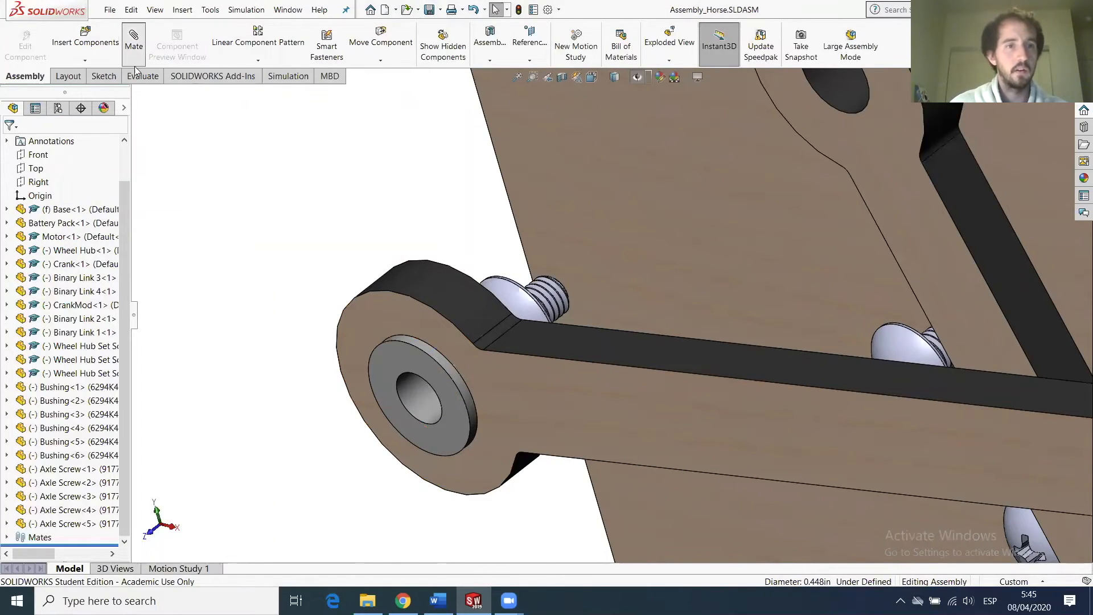
# Mate the underside of the first axle screw's head coincident with the flange face of the outer-end bushing.
pyautogui.click(406, 362)
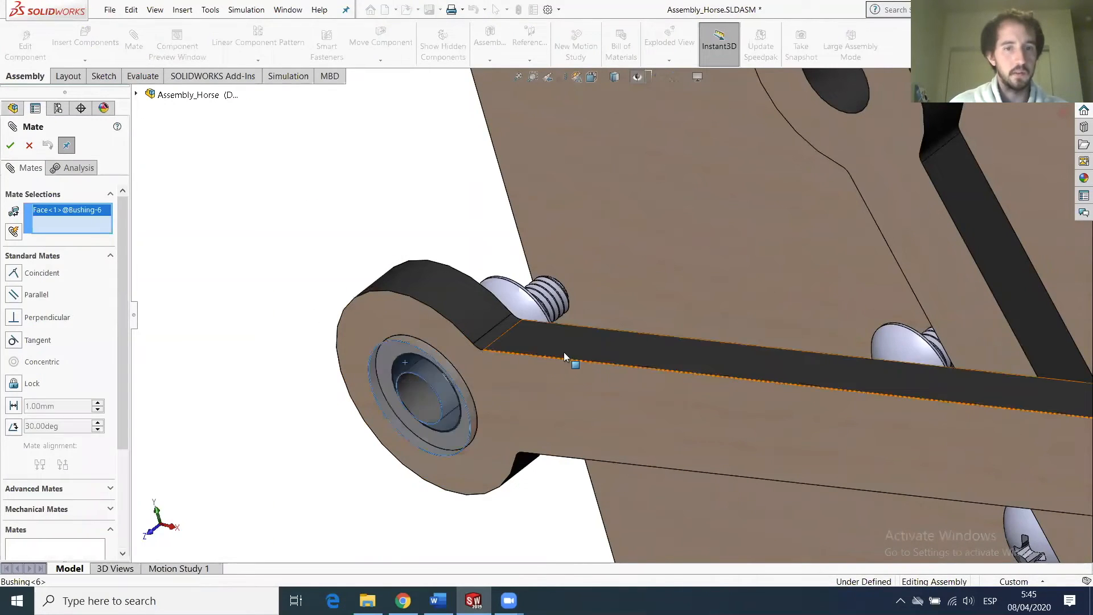
pyautogui.moveTo(501, 431); pyautogui.dragTo(599, 281, button='middle')
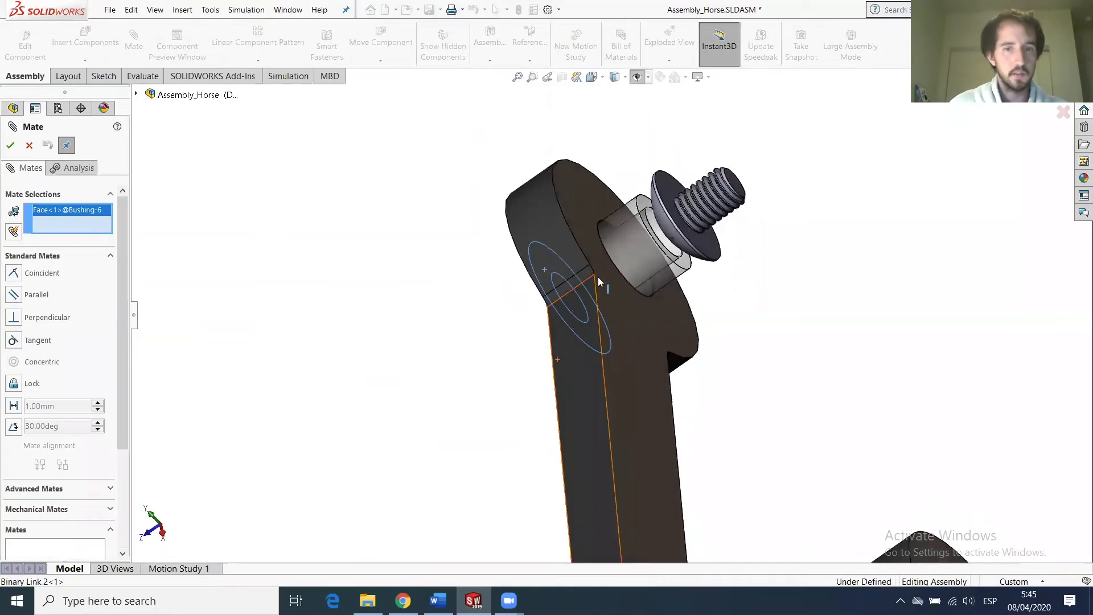
pyautogui.click(683, 189)
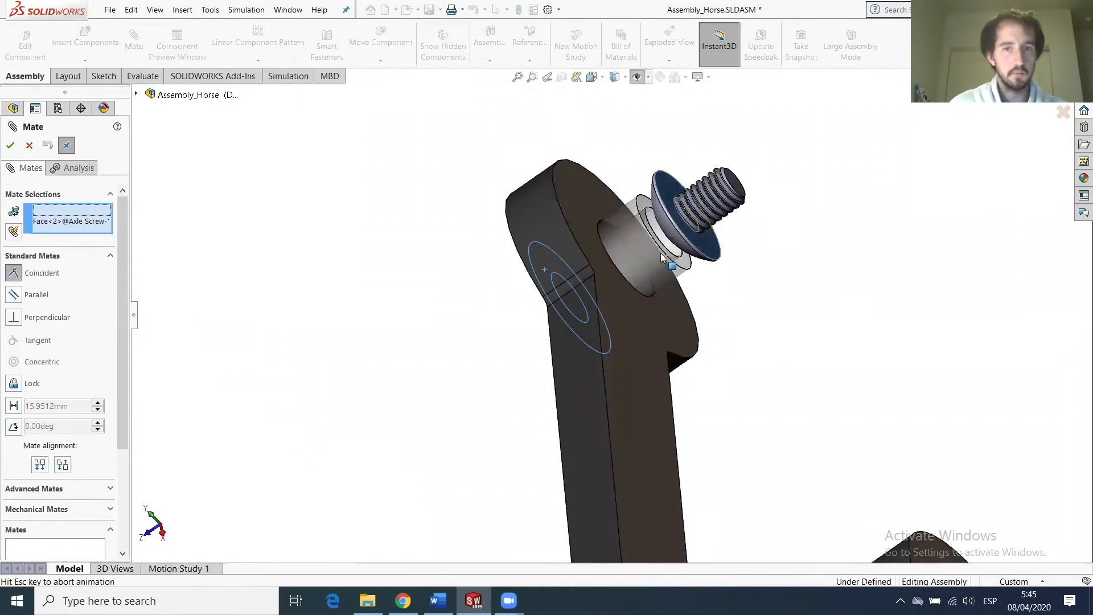
pyautogui.click(12, 148)
# Mate a second axle screw's head rim concentric with the bushing bore at the upper-left link's inner end.
pyautogui.scroll(6, 445, 405)
pyautogui.moveTo(445, 405); pyautogui.dragTo(561, 356, button='middle')
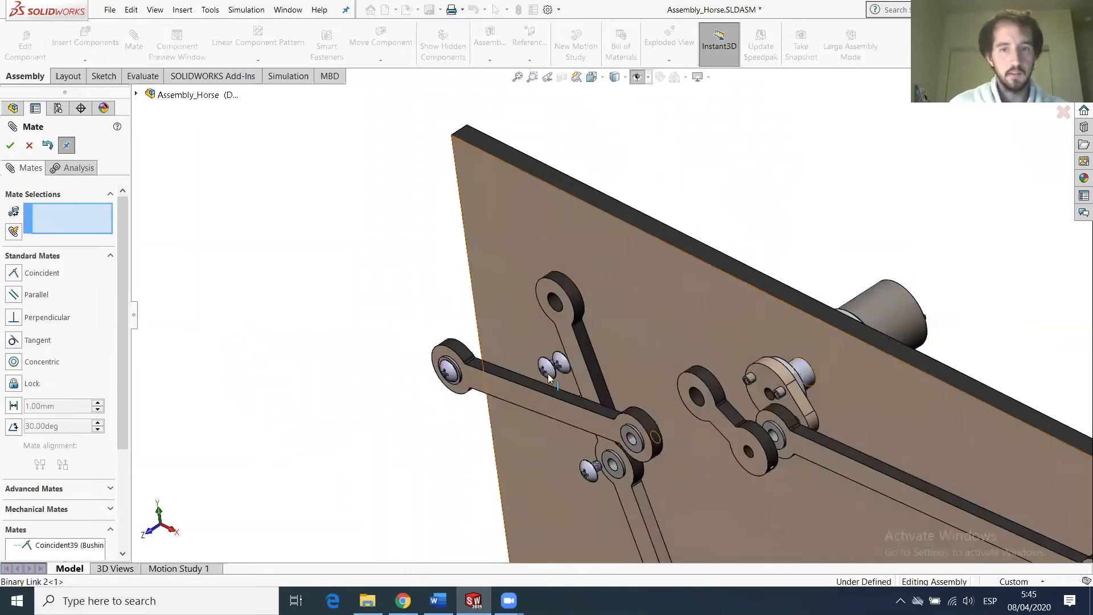
pyautogui.scroll(-6, 561, 356)
pyautogui.scroll(-5, 631, 290)
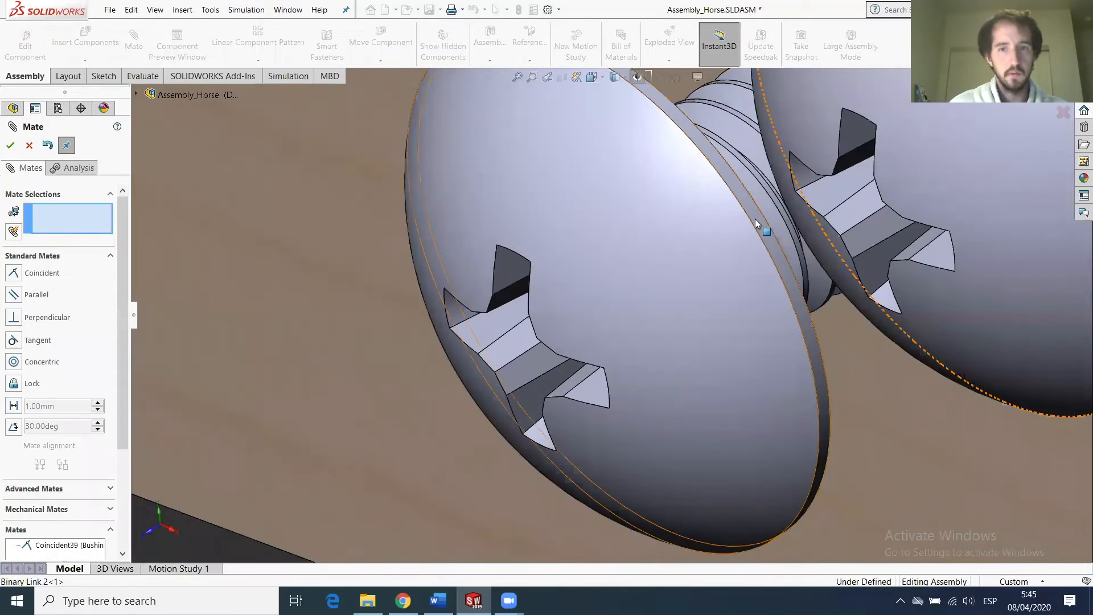
pyautogui.click(762, 223)
pyautogui.scroll(5, 722, 139)
pyautogui.scroll(6, 659, 97)
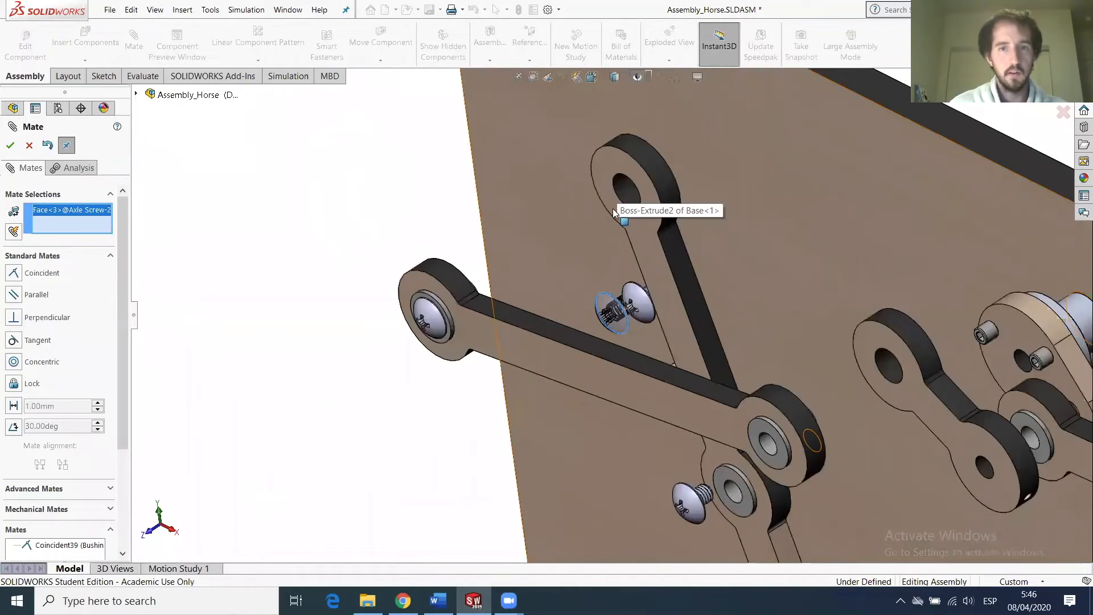
pyautogui.scroll(3, 656, 362)
pyautogui.scroll(-3, 657, 362)
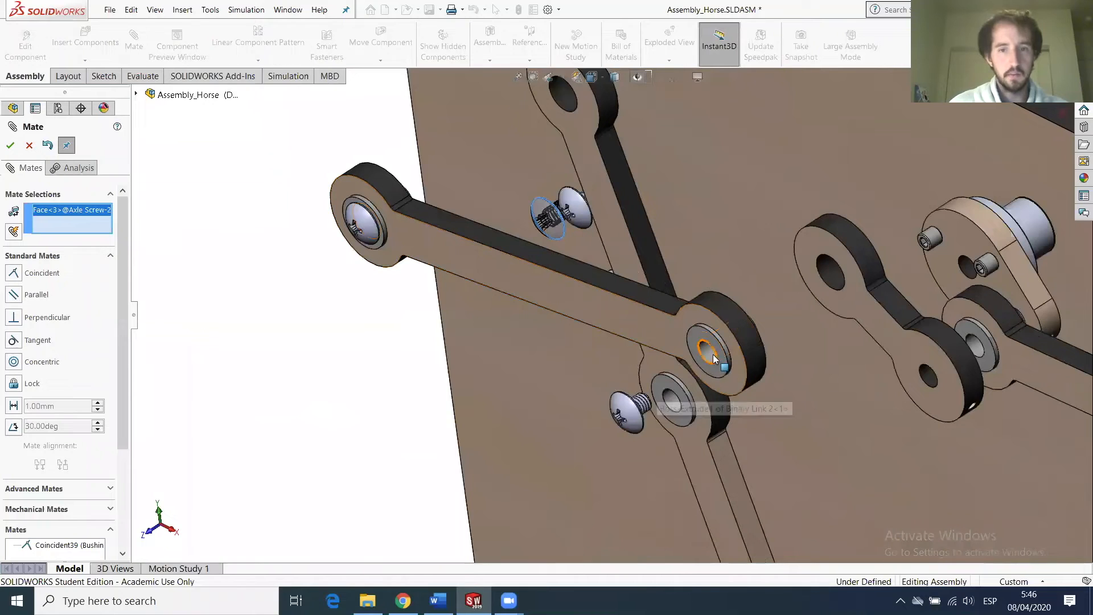
pyautogui.click(730, 365)
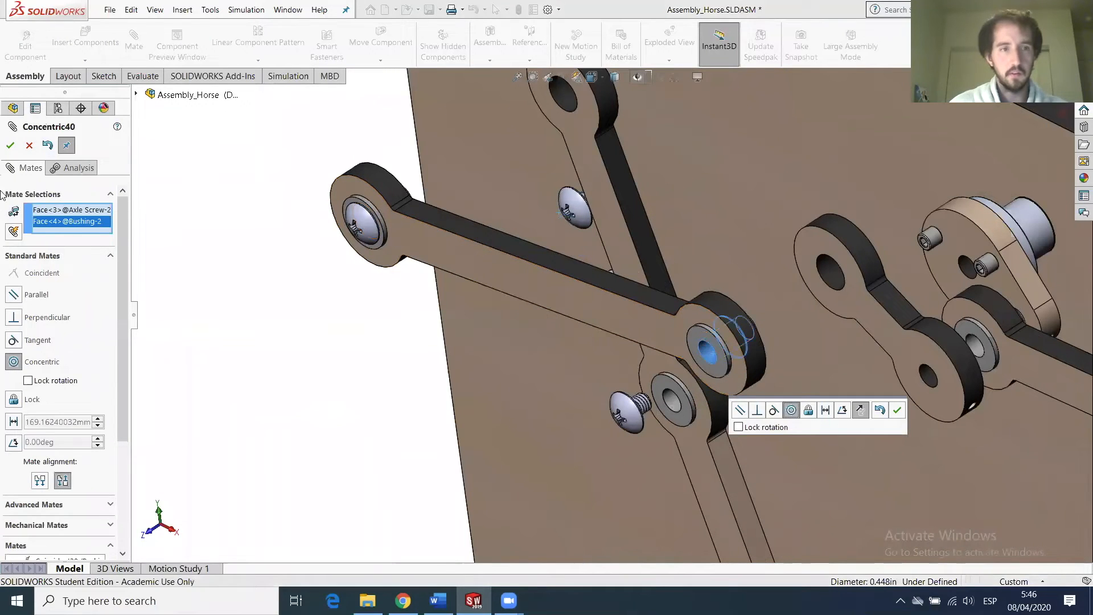
pyautogui.click(9, 145)
# Mate the underside of the second axle screw's head coincident with the flange face of the inner-end bushing.
pyautogui.moveTo(489, 399)
pyautogui.mouseDown(button='middle')
pyautogui.moveTo(524, 450)
pyautogui.moveTo(507, 446)
pyautogui.moveTo(459, 485)
pyautogui.mouseUp(button='middle')
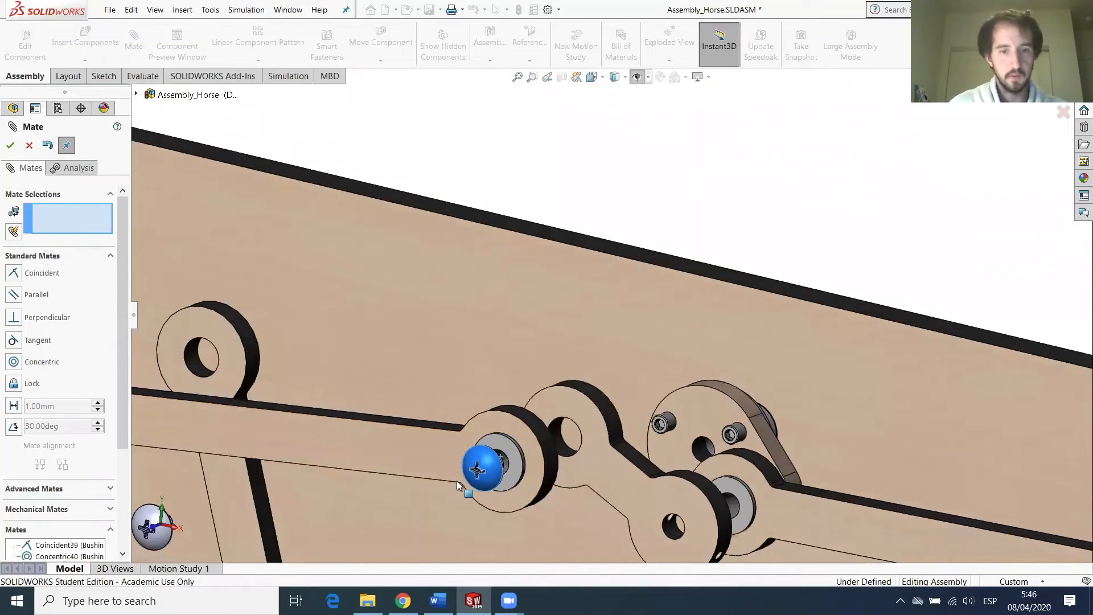
pyautogui.click(509, 449)
pyautogui.moveTo(508, 449)
pyautogui.mouseDown(button='middle')
pyautogui.moveTo(417, 505)
pyautogui.moveTo(501, 455)
pyautogui.mouseUp(button='middle')
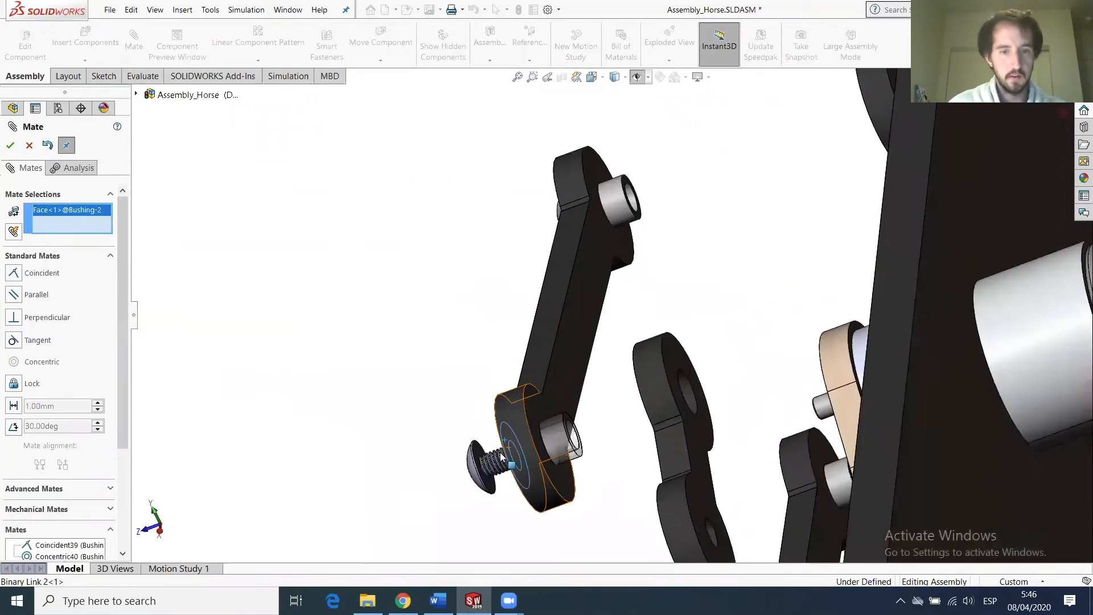
pyautogui.scroll(-3, 501, 456)
pyautogui.click(578, 453)
pyautogui.click(12, 147)
# Mate the head rim of the axle screw beside the left leg link concentric with that link's bushing bore.
pyautogui.scroll(8, 749, 476)
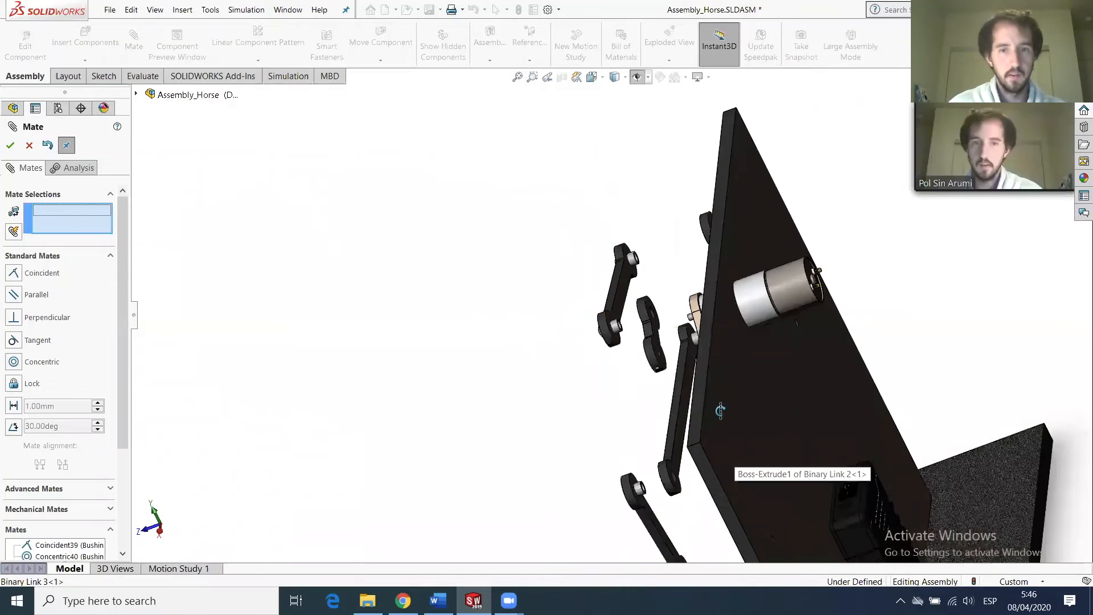
pyautogui.moveTo(720, 410); pyautogui.dragTo(508, 378, button='middle')
pyautogui.scroll(-10, 540, 324)
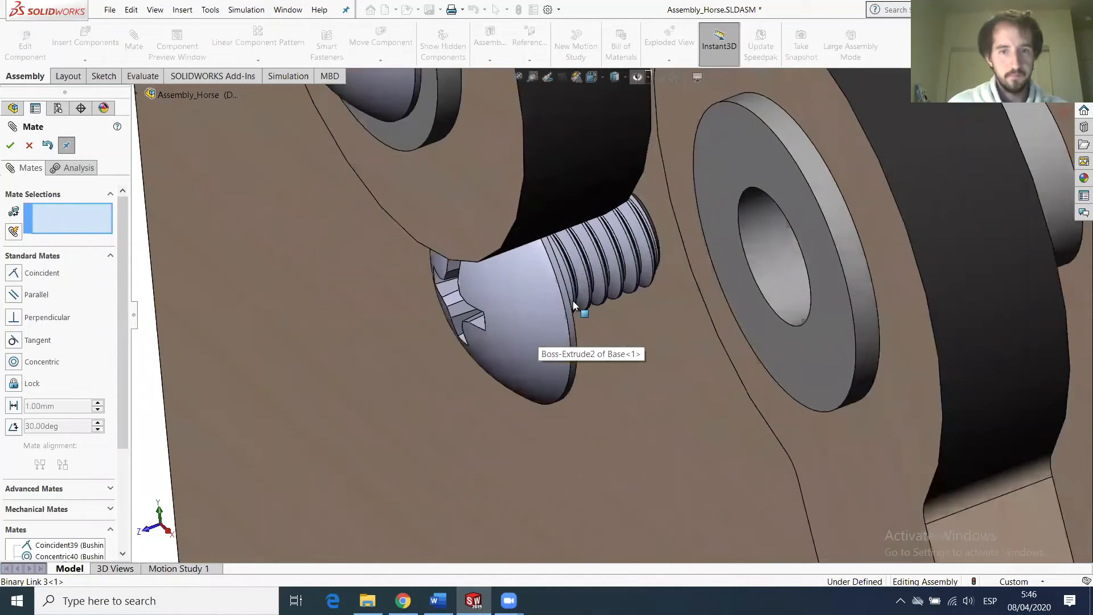
pyautogui.scroll(-3, 574, 306)
pyautogui.click(575, 312)
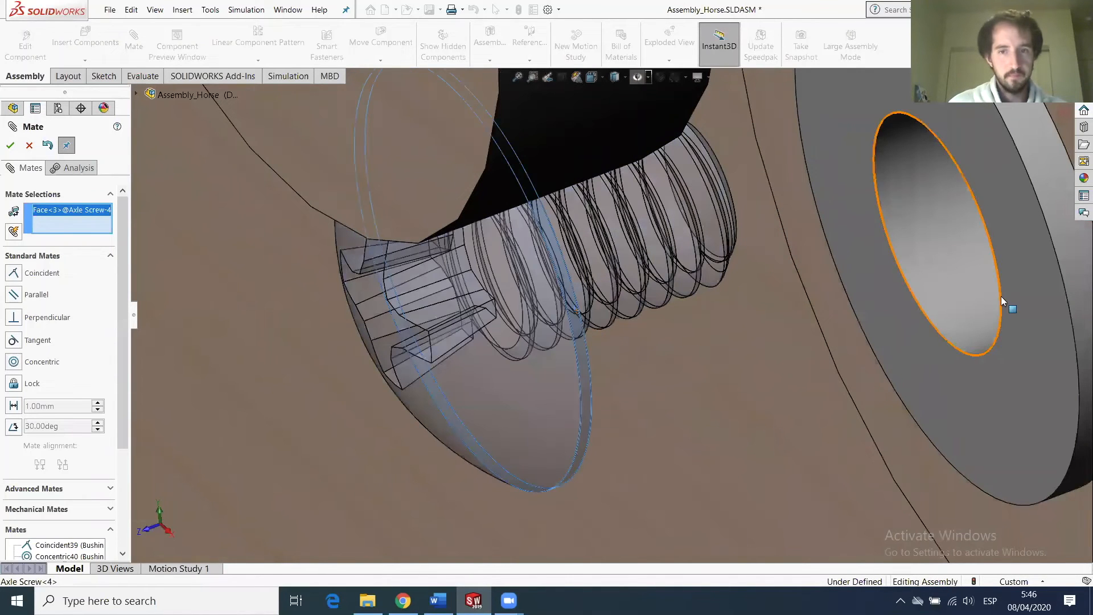
pyautogui.click(976, 297)
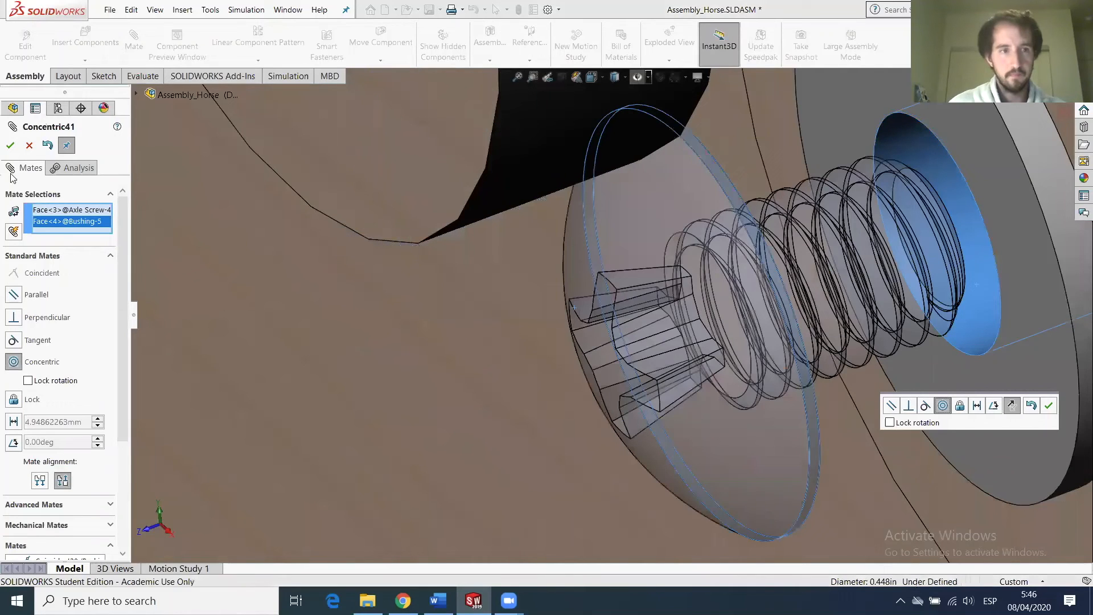
pyautogui.click(10, 145)
# Mate the underside of that axle screw's head coincident with the flange face of the left leg link's bushing.
pyautogui.scroll(5, 552, 364)
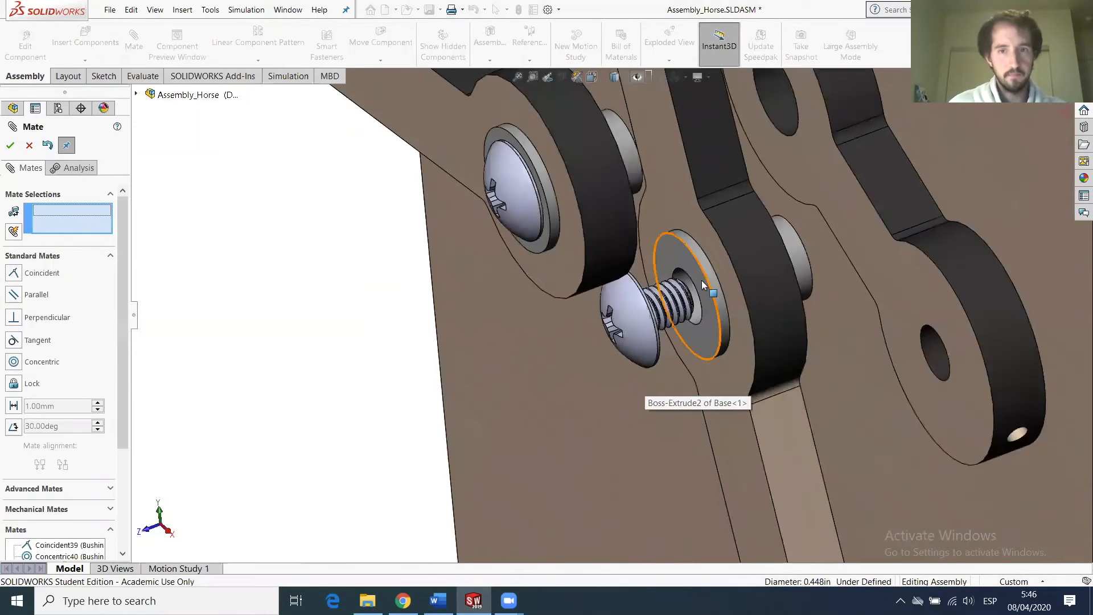
pyautogui.click(686, 271)
pyautogui.moveTo(685, 271); pyautogui.dragTo(599, 296, button='middle')
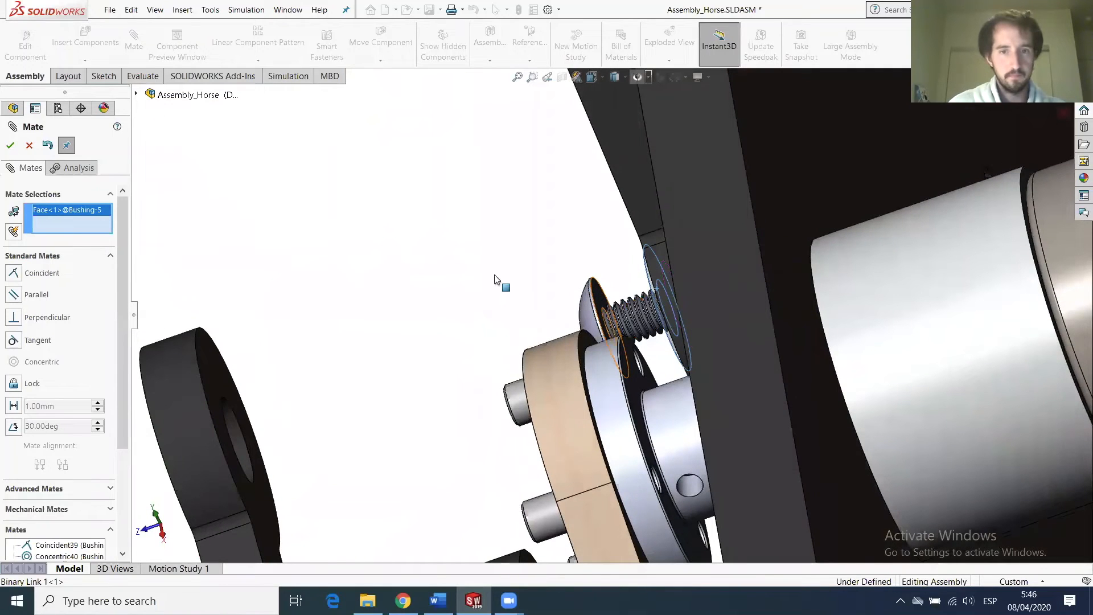
pyautogui.click(598, 298)
pyautogui.click(10, 145)
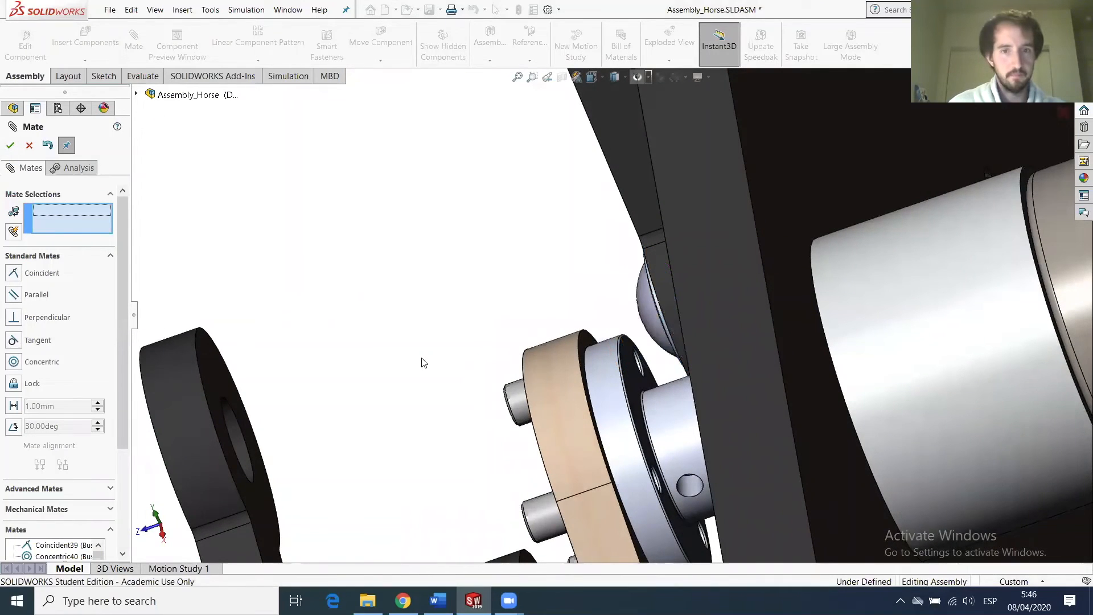
# Mate the head rim of a loose axle screw concentric with the bushing bore at the upper end of the right leg.
pyautogui.scroll(5, 423, 362)
pyautogui.moveTo(493, 371); pyautogui.dragTo(382, 414, button='middle')
pyautogui.scroll(-3, 497, 303)
pyautogui.scroll(-6, 441, 353)
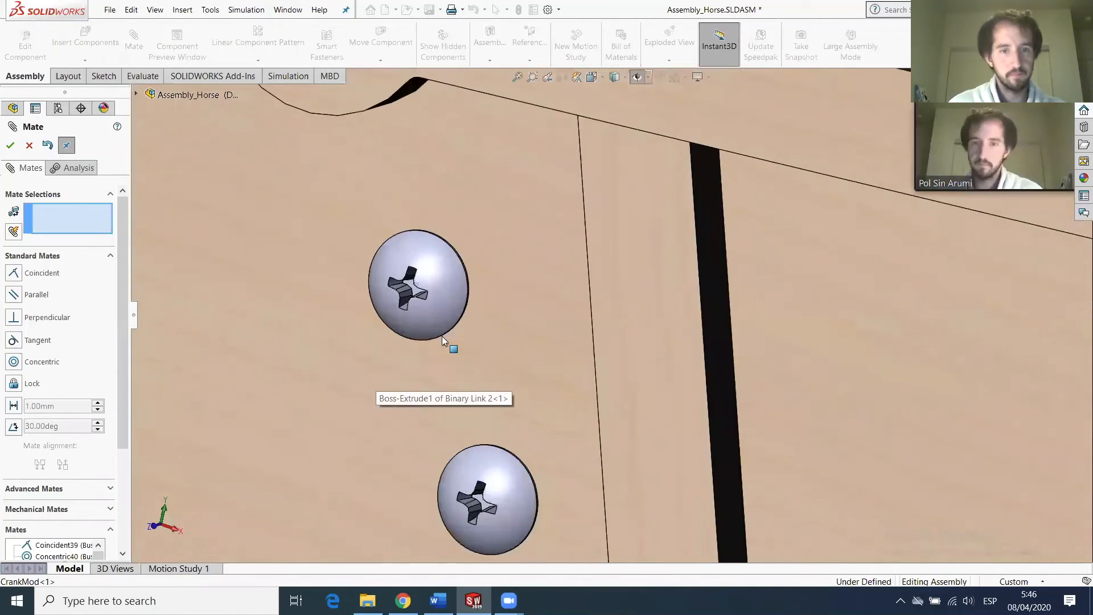
pyautogui.moveTo(442, 336); pyautogui.dragTo(403, 327, button='middle')
pyautogui.scroll(-7, 407, 262)
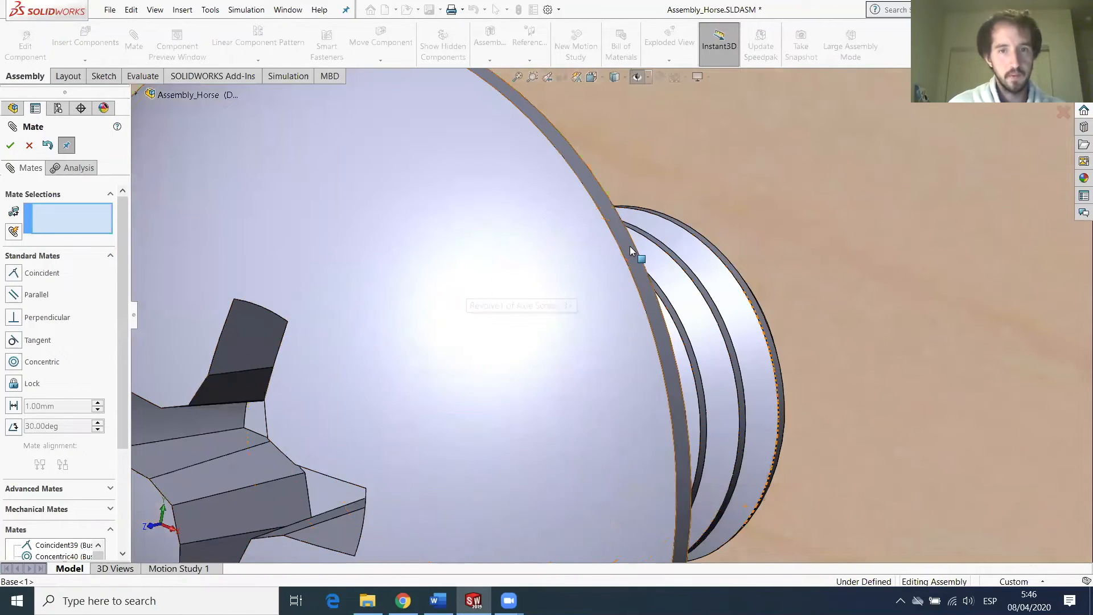
pyautogui.scroll(12, 727, 351)
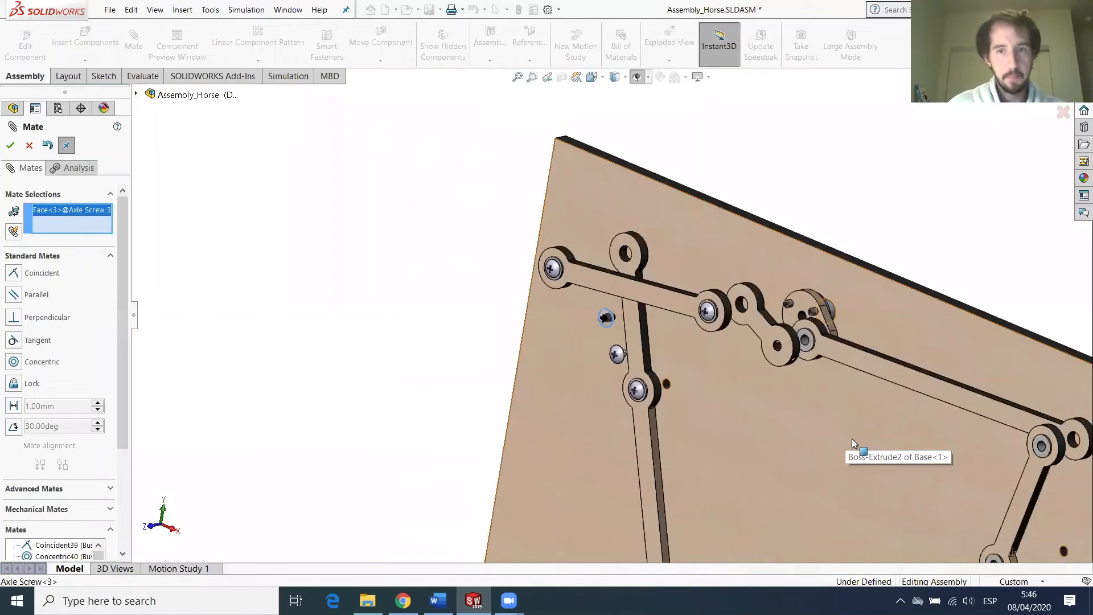
pyautogui.scroll(-10, 791, 364)
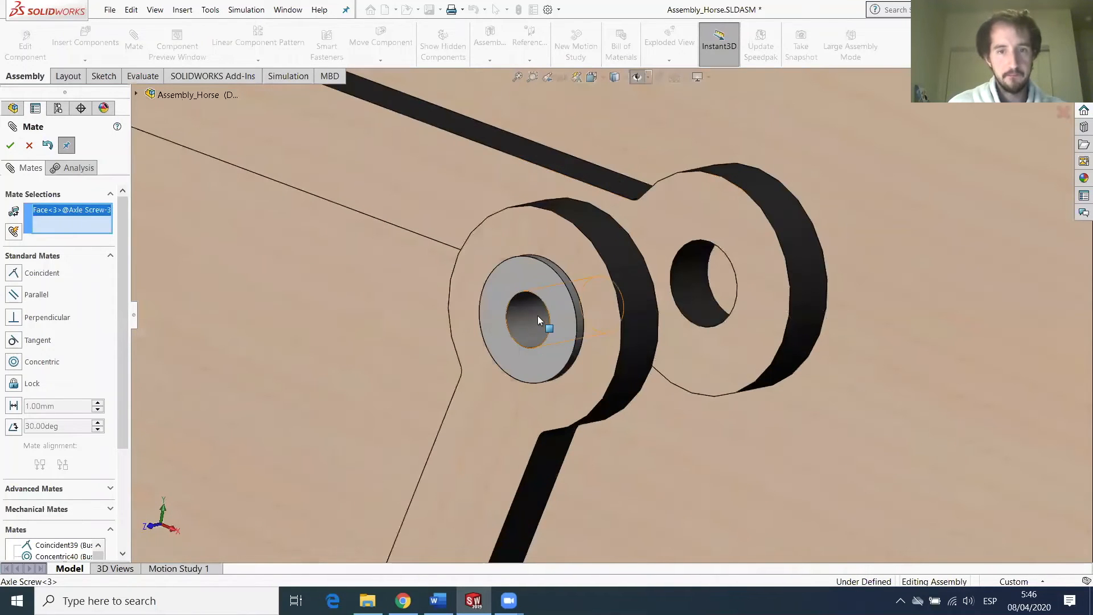
pyautogui.click(529, 325)
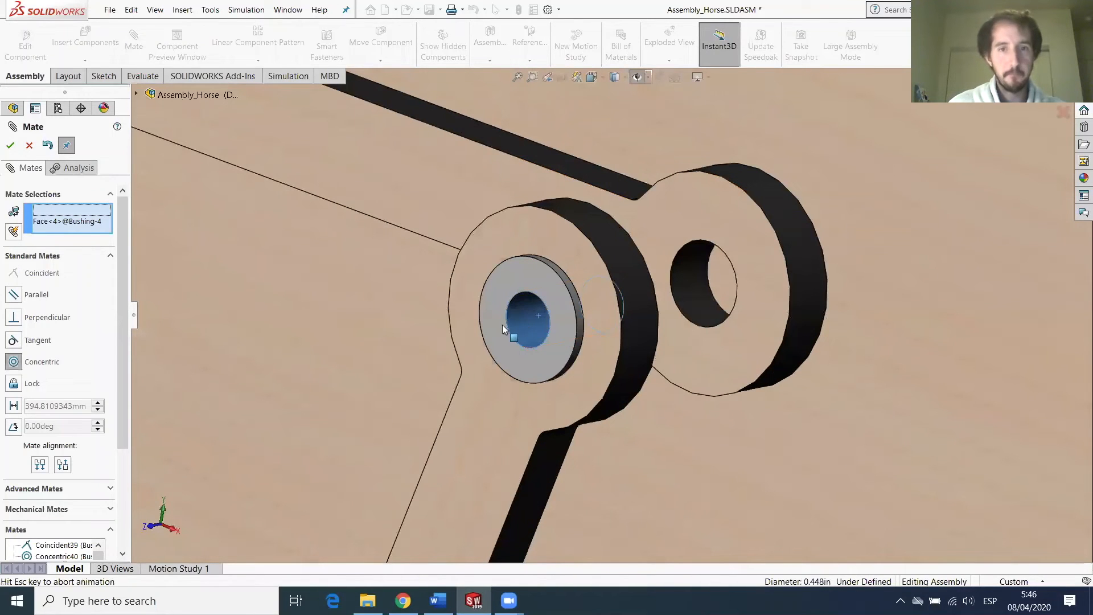
pyautogui.click(9, 145)
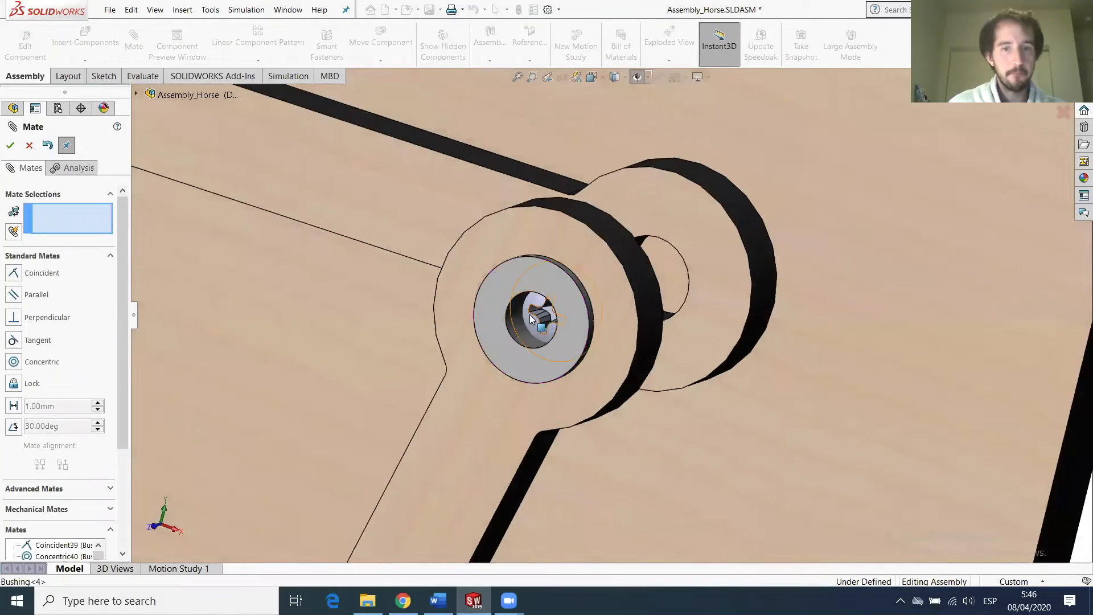
# Pull that axle screw out of the bushing and mate its head's underside coincident with the flange face of the right leg's upper bushing.
pyautogui.moveTo(529, 319); pyautogui.dragTo(367, 338)
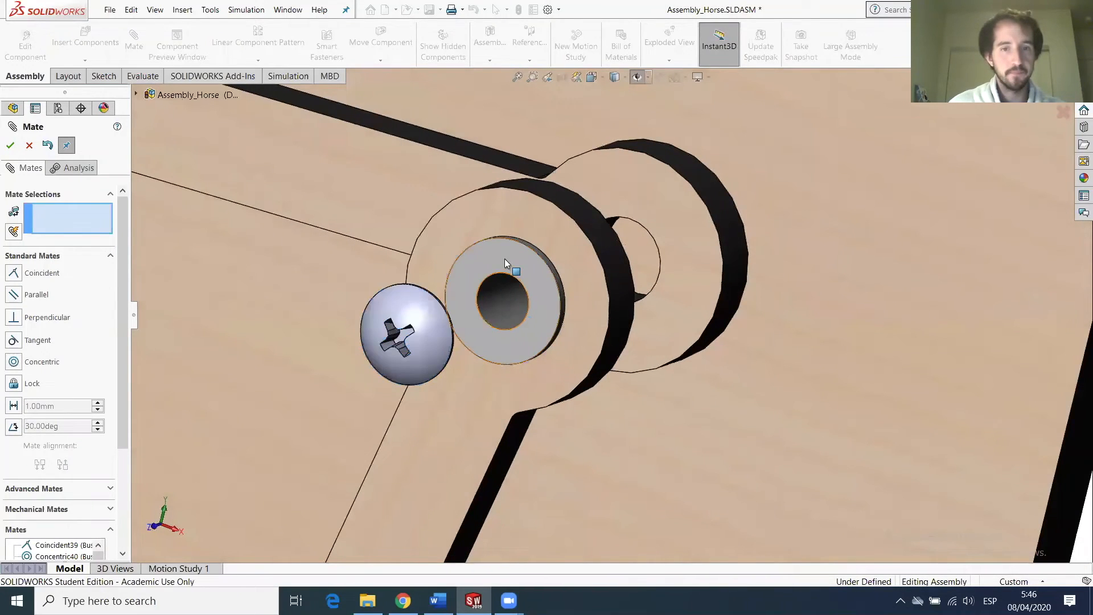
pyautogui.click(505, 261)
pyautogui.moveTo(502, 296); pyautogui.dragTo(266, 403, button='middle')
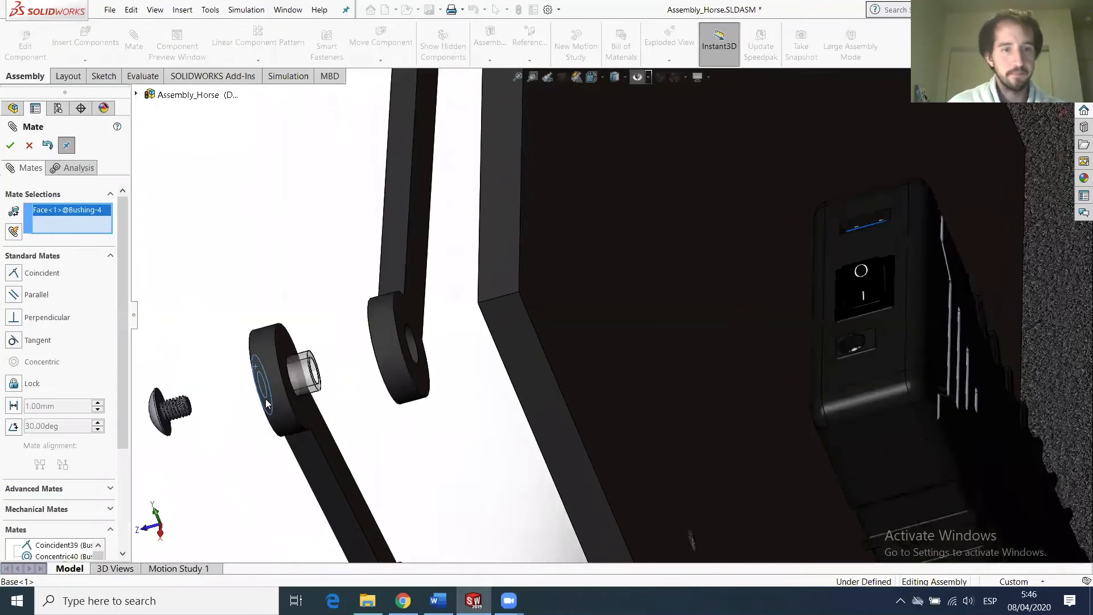
pyautogui.scroll(-7, 233, 387)
pyautogui.click(595, 303)
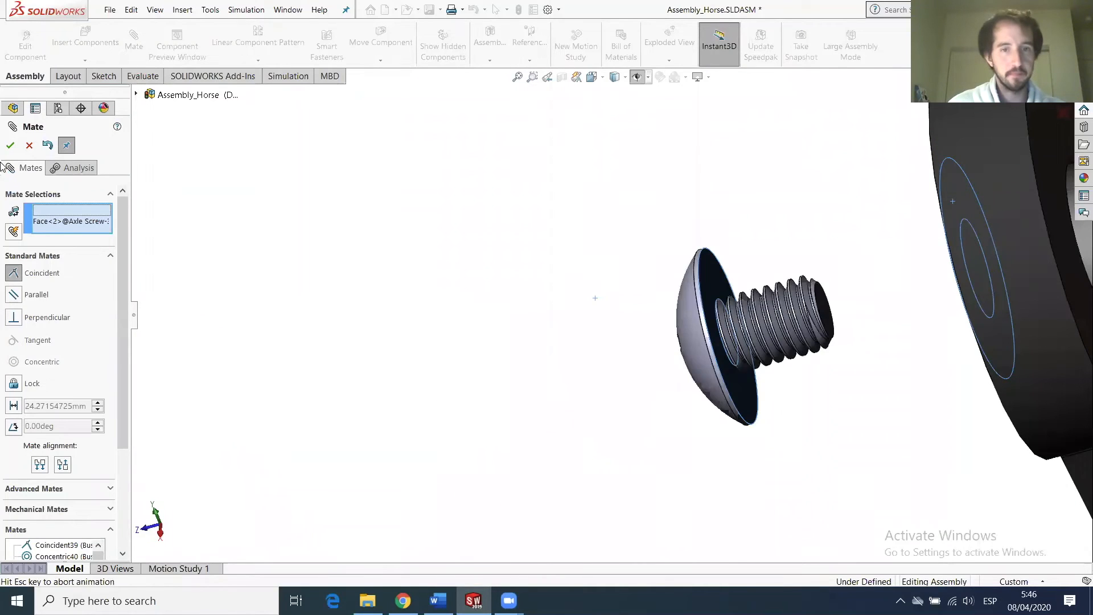
pyautogui.click(11, 146)
# Mate the last loose axle screw's head rim concentric with the bushing bore at the right leg's middle joint.
pyautogui.scroll(2, 628, 400)
pyautogui.scroll(3, 627, 399)
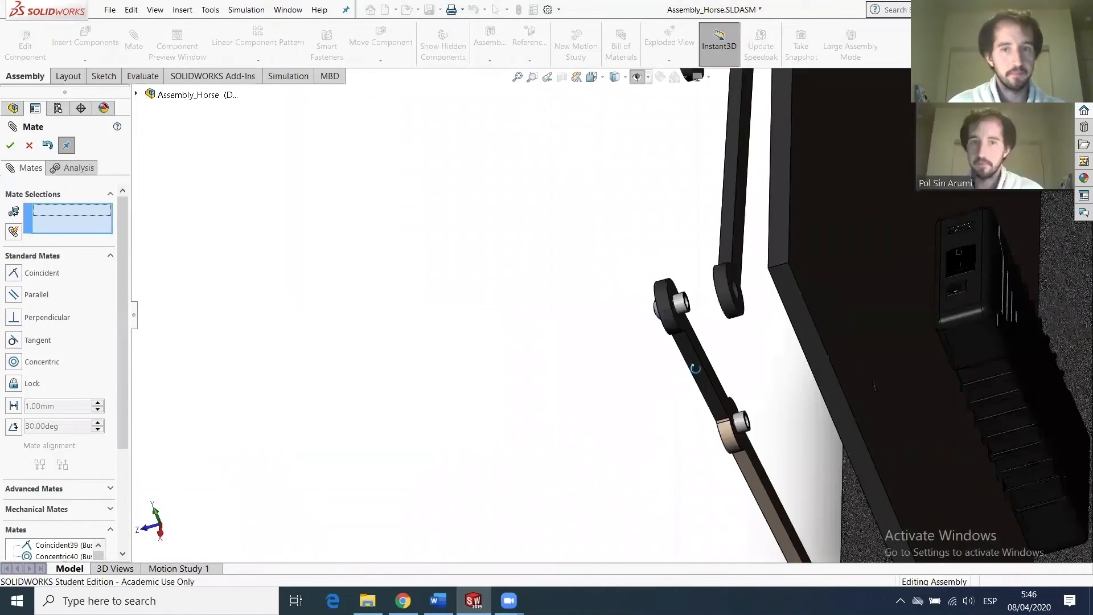
pyautogui.scroll(4, 517, 273)
pyautogui.scroll(-10, 571, 222)
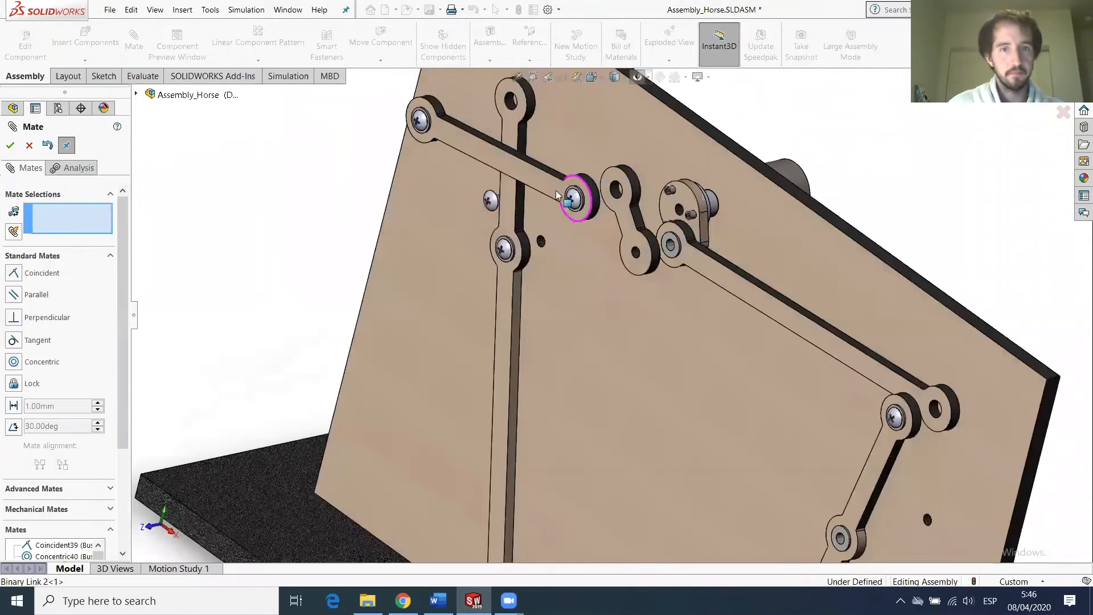
pyautogui.scroll(-2, 556, 366)
pyautogui.click(545, 393)
pyautogui.scroll(5, 659, 468)
pyautogui.scroll(5, 660, 486)
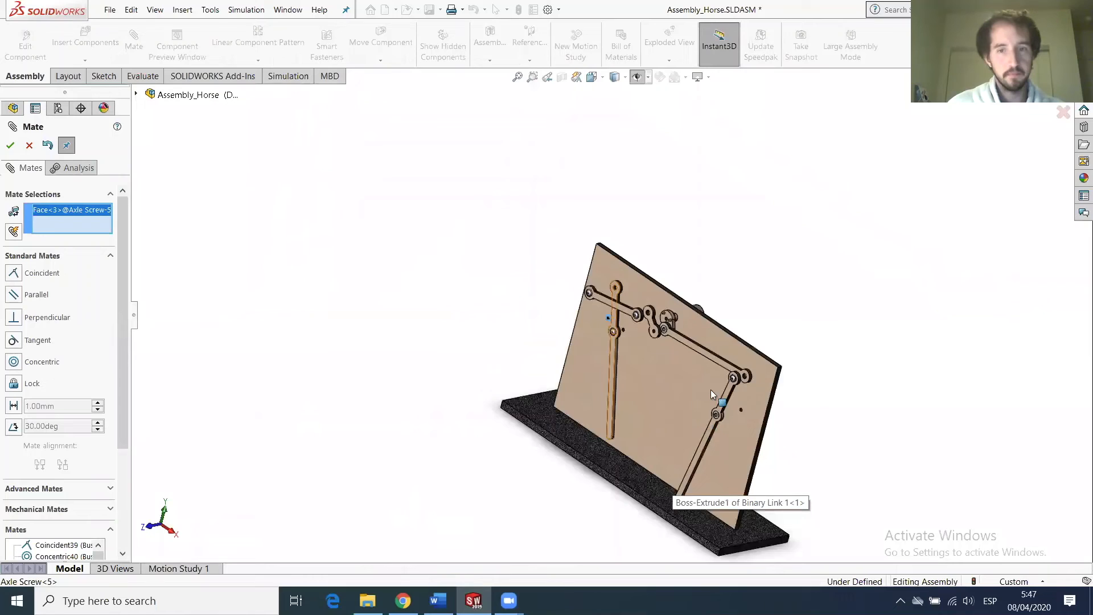
pyautogui.scroll(-6, 708, 415)
pyautogui.scroll(-3, 689, 401)
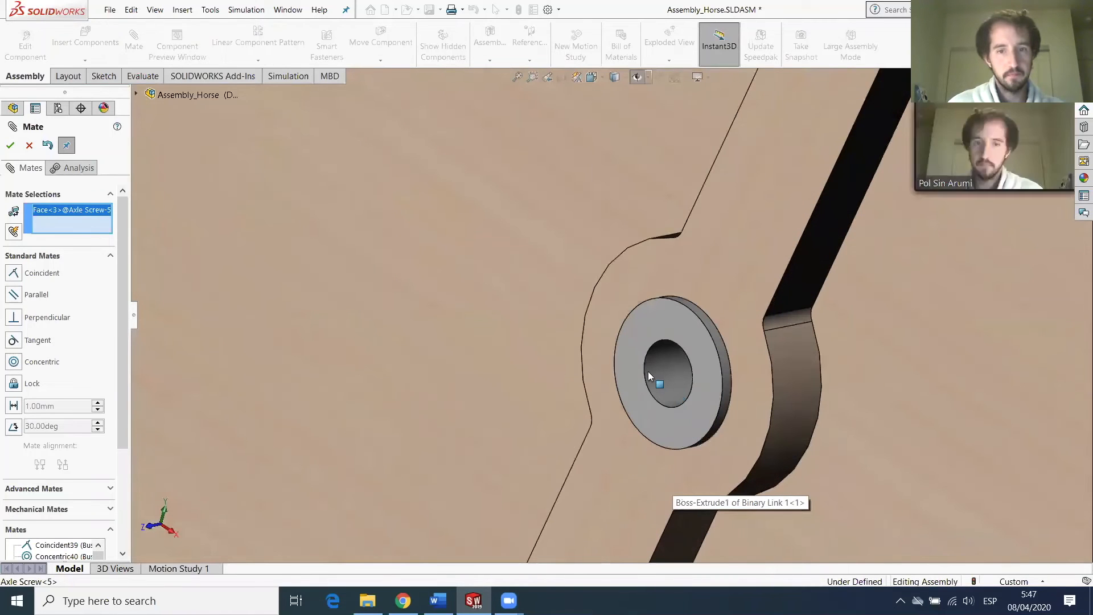
pyautogui.click(648, 372)
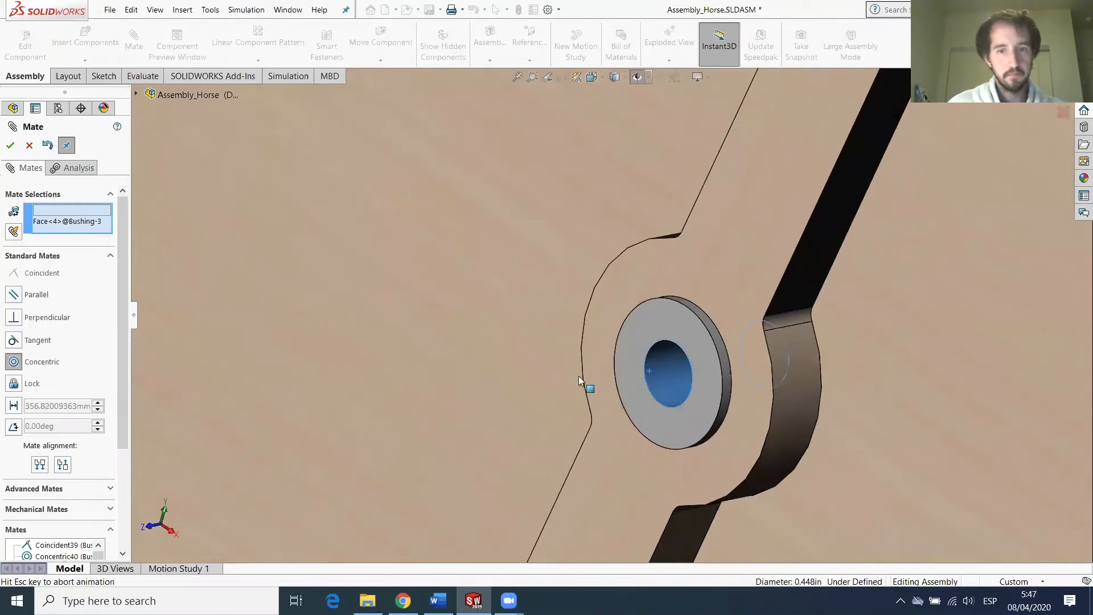
pyautogui.click(10, 145)
# Pull out the last axle screw, mate its head's underside coincident with the middle joint bushing's flange face, and finish mating.
pyautogui.moveTo(677, 362); pyautogui.dragTo(532, 395)
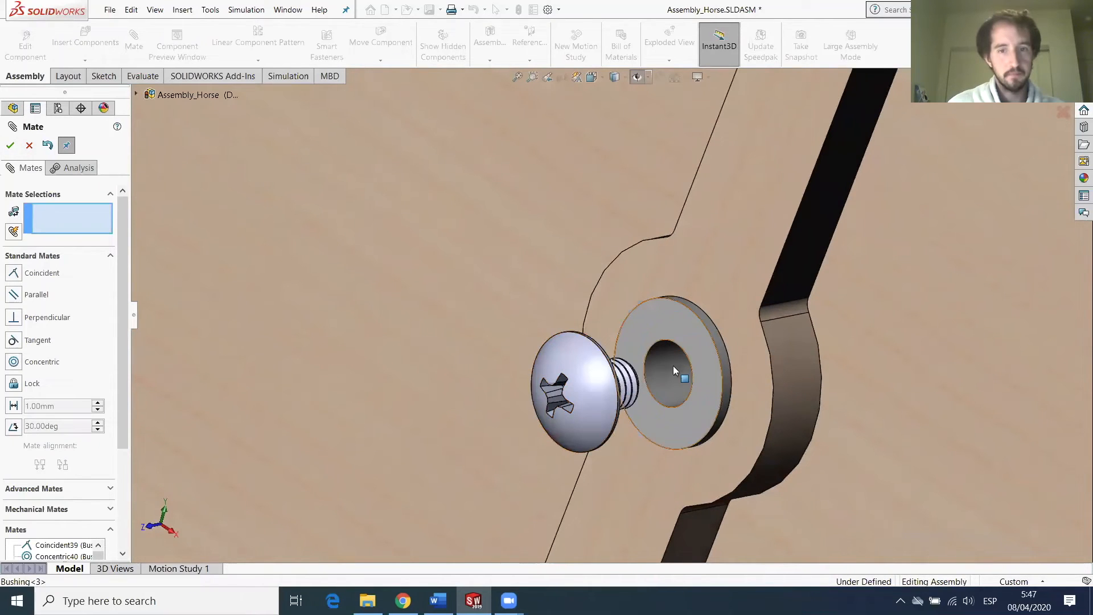
pyautogui.click(674, 369)
pyautogui.moveTo(673, 369); pyautogui.dragTo(470, 377, button='middle')
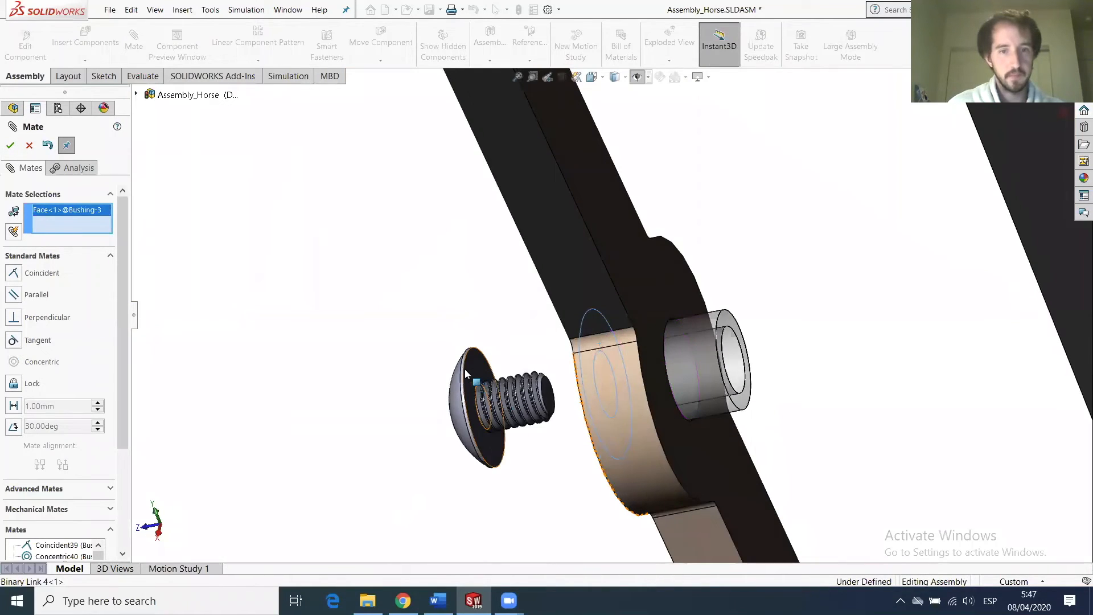
pyautogui.click(466, 371)
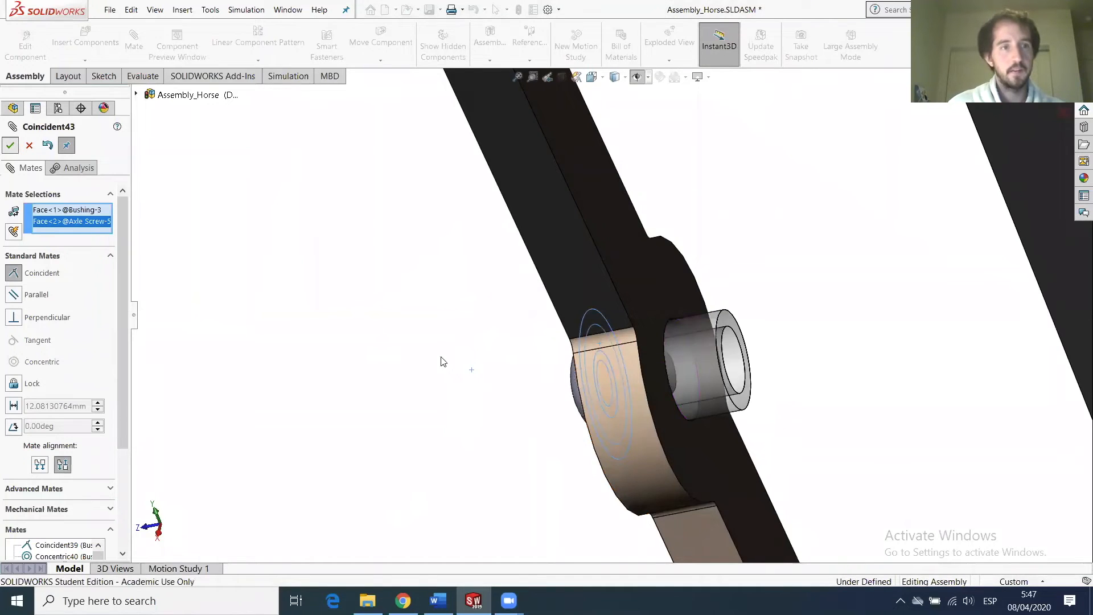
pyautogui.press('Return')
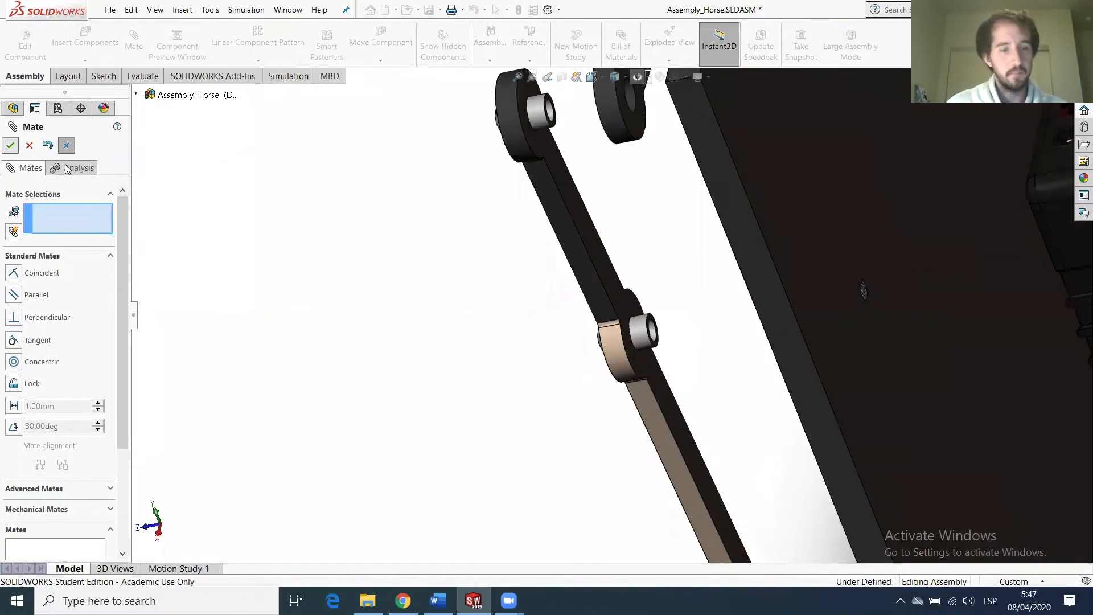
pyautogui.press('Escape')
pyautogui.hotkey('ctrl', '1')
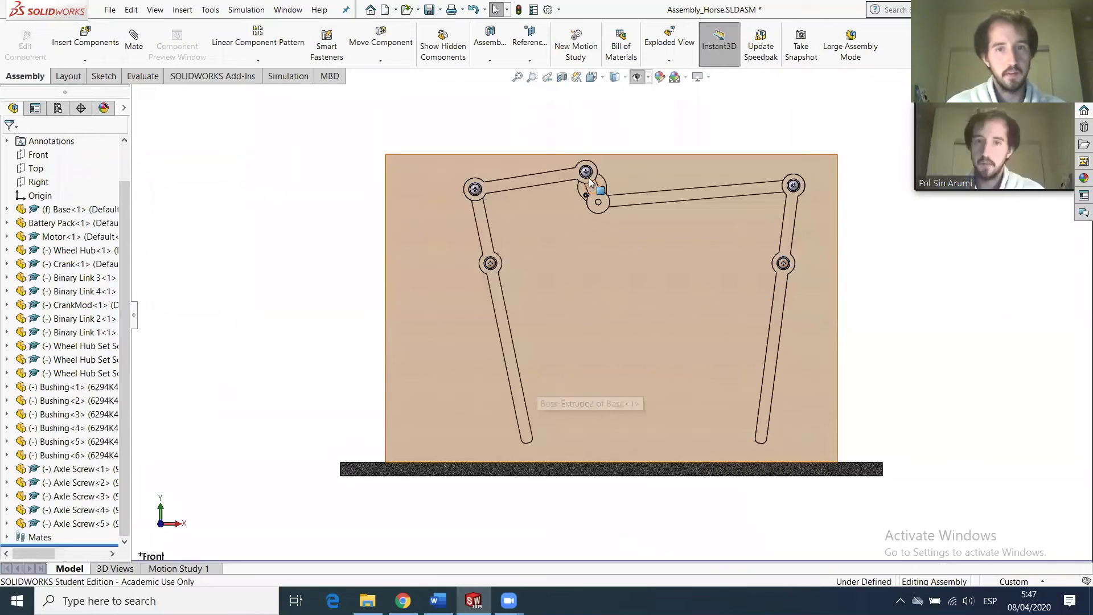
pyautogui.scroll(-1, 617, 212)
pyautogui.moveTo(590, 215); pyautogui.dragTo(581, 226, button='middle')
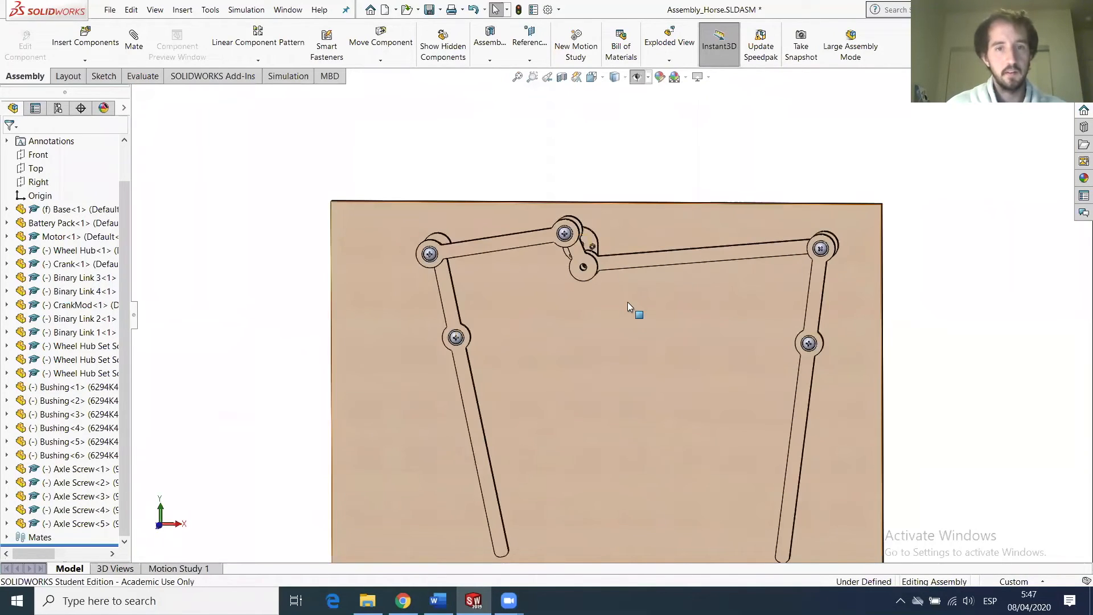
pyautogui.moveTo(629, 308); pyautogui.dragTo(620, 370, button='middle')
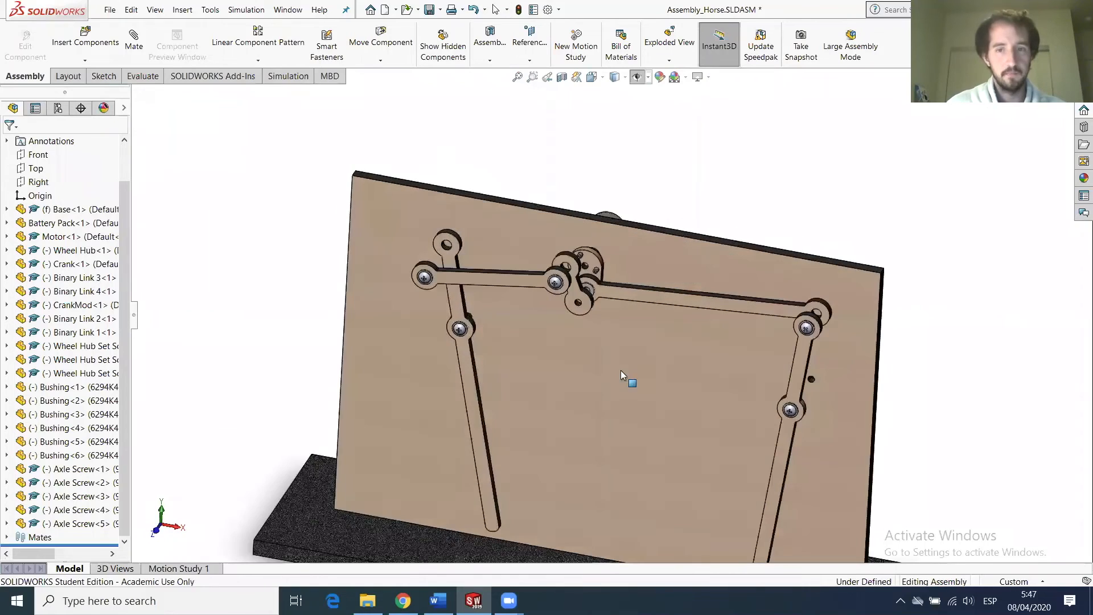
pyautogui.moveTo(674, 342); pyautogui.dragTo(669, 336, button='middle')
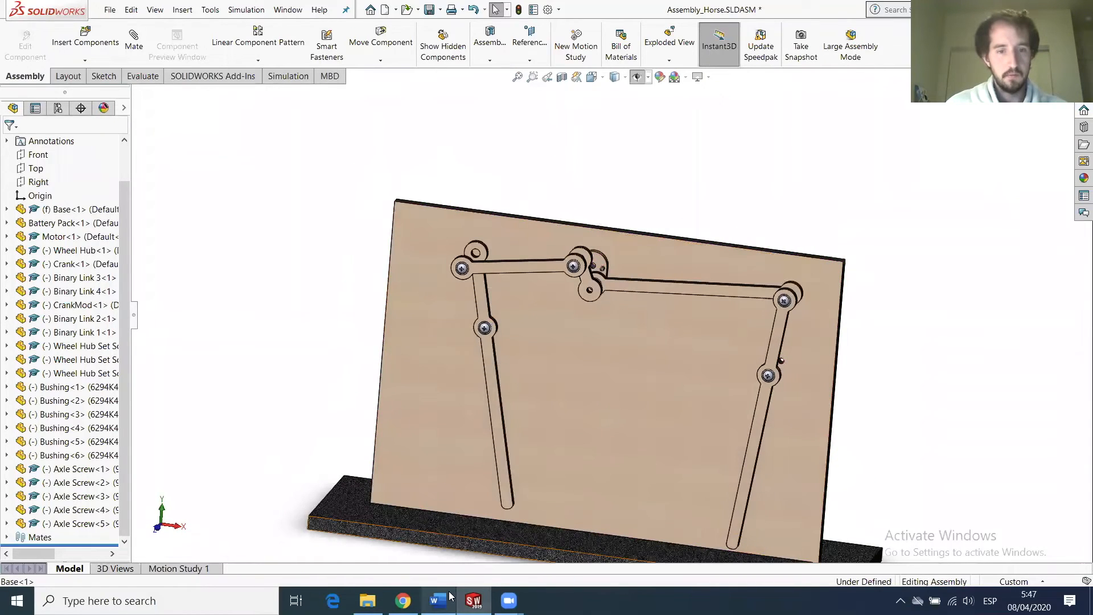
# Switch to the Word checklist and colour the item "Introduce new axle screws" green.
pyautogui.click(450, 598)
pyautogui.moveTo(505, 298); pyautogui.dragTo(398, 301)
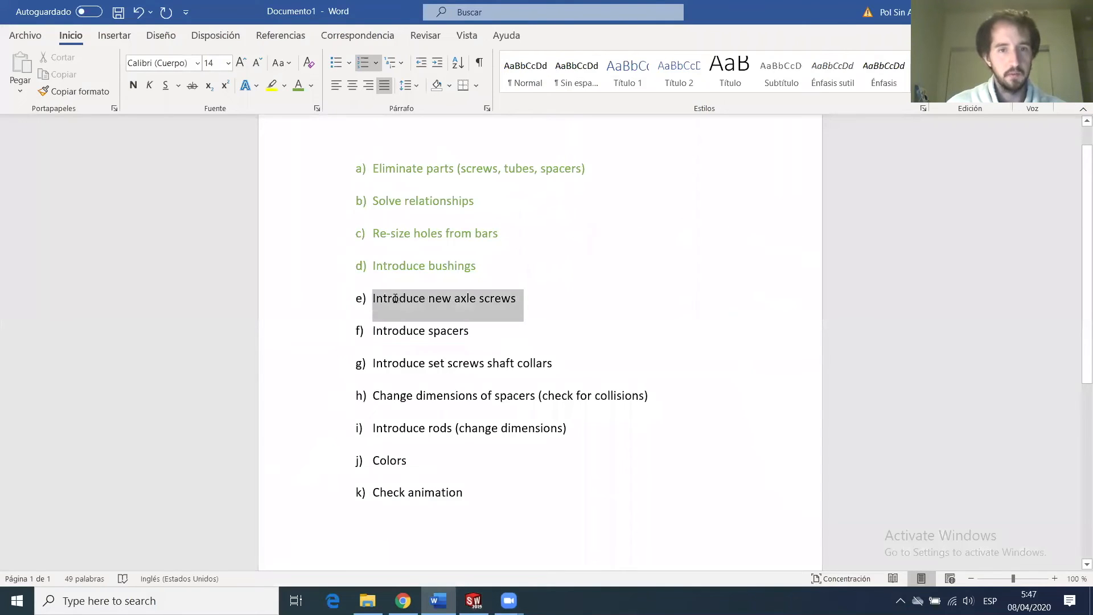
pyautogui.click(298, 85)
pyautogui.click(512, 498)
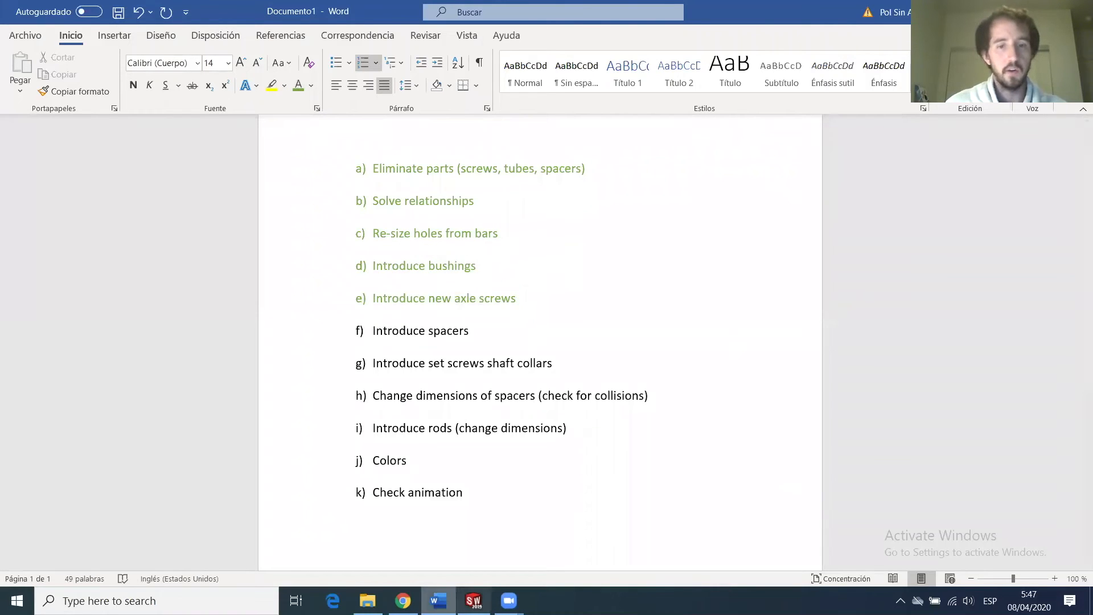
# In File Explorer, open the MAE 183 SolidWorks Templates folder and rename Spacer.SLDPRT as Spacer1.SLDPRT.
pyautogui.hotkey('alt', 'Tab')
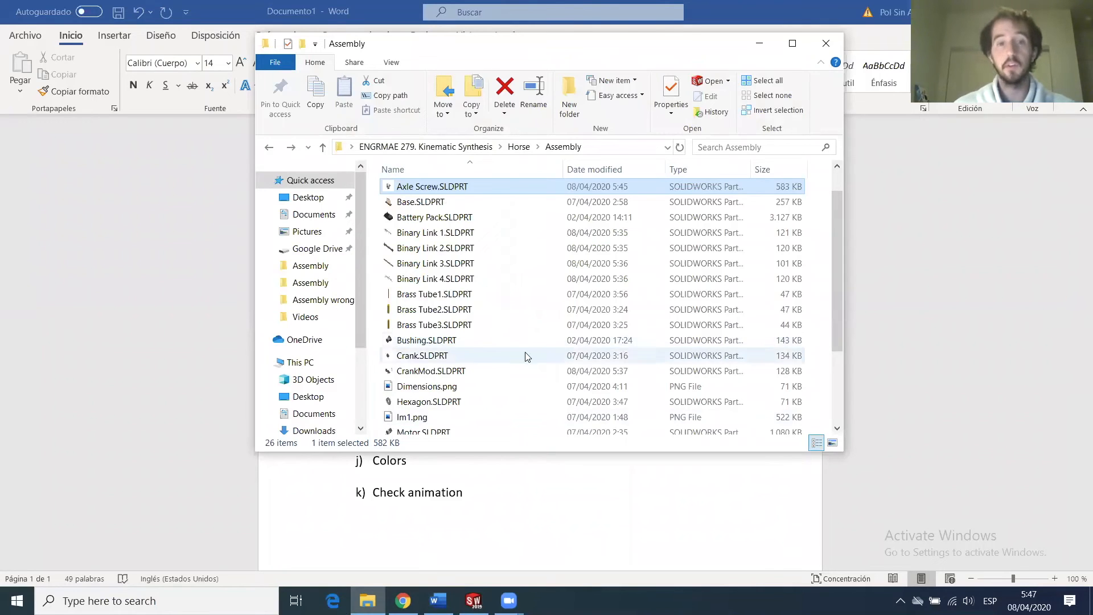
pyautogui.scroll(1, 515, 358)
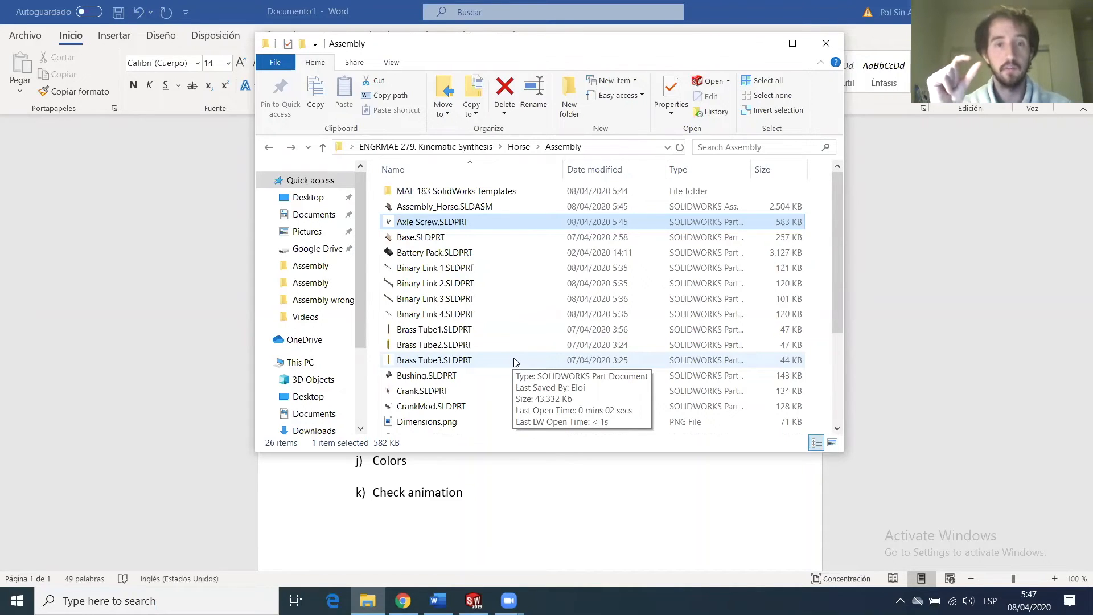
pyautogui.doubleClick(481, 191)
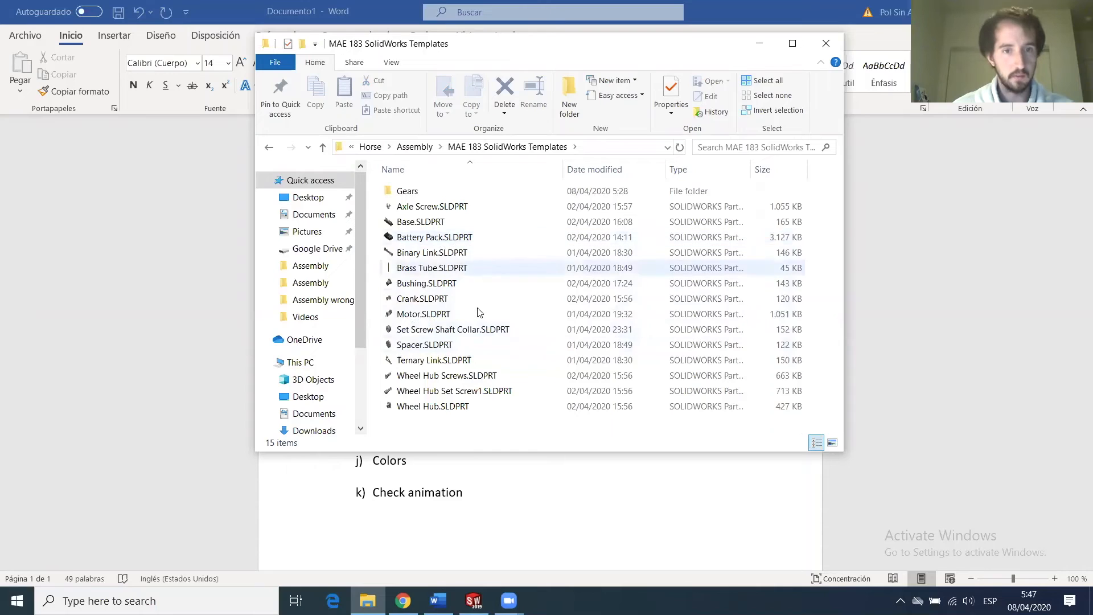
pyautogui.click(417, 345)
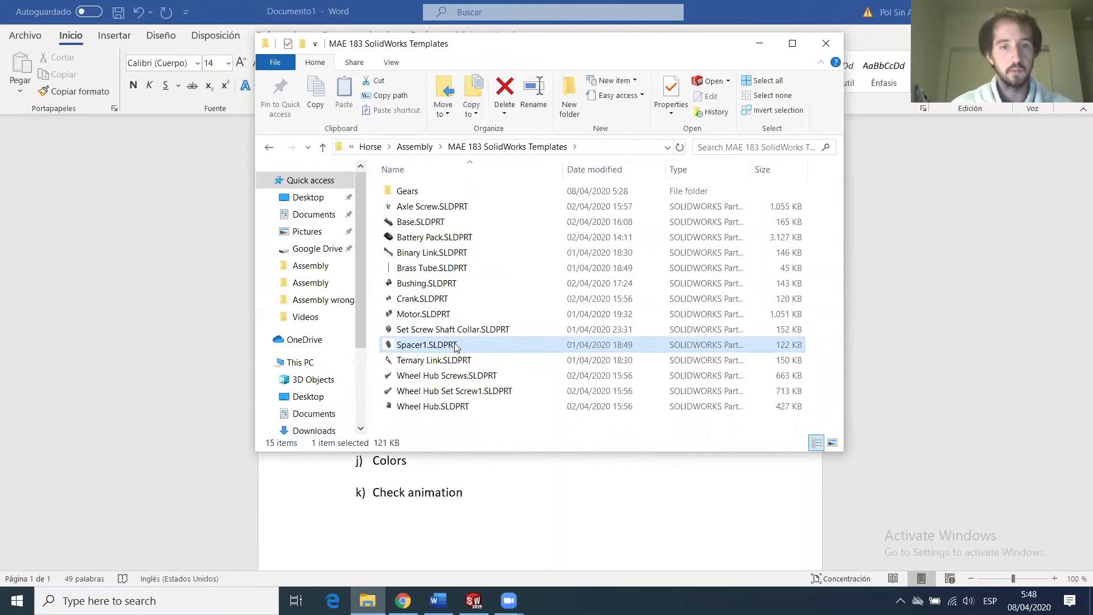
pyautogui.click(458, 344)
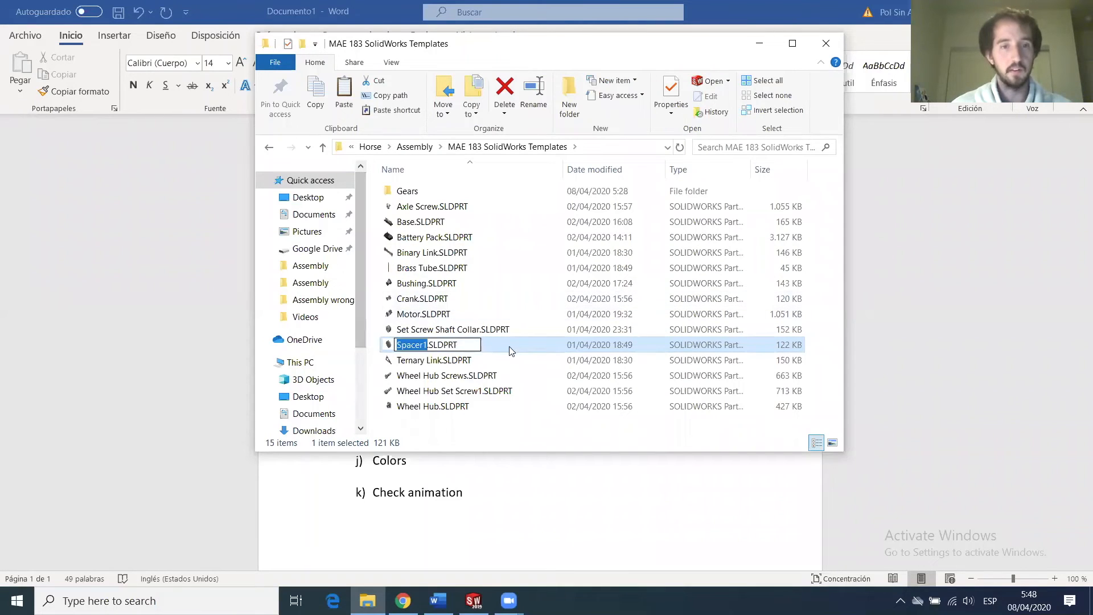
# Paste Spacer1.SLDPRT into the horse's Assembly folder and switch back to the SOLIDWORKS assembly.
pyautogui.click(269, 147)
pyautogui.scroll(-2, 447, 376)
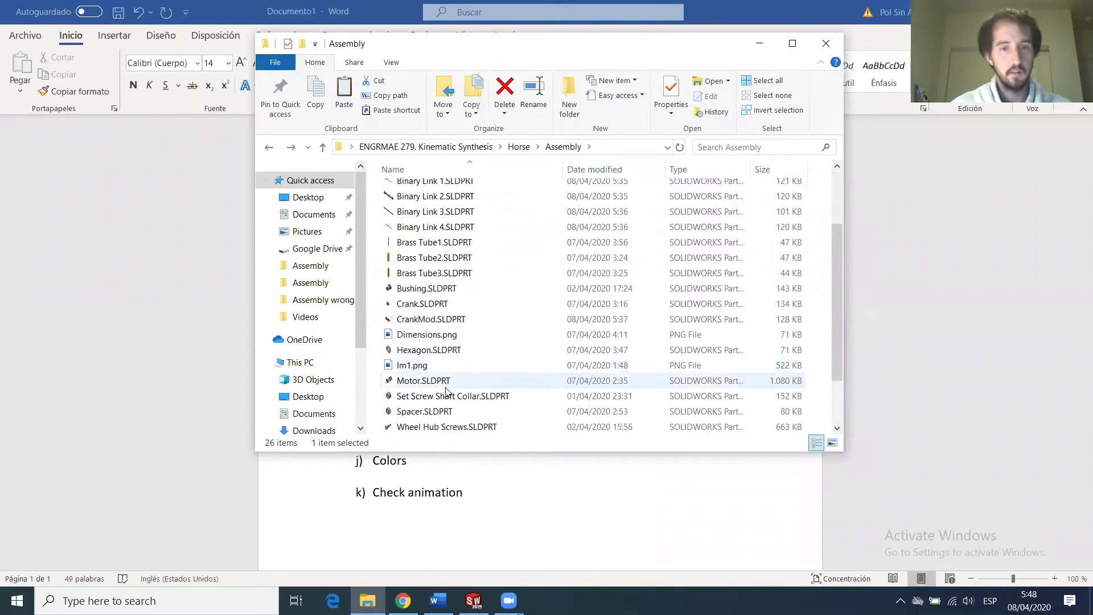
pyautogui.scroll(-1, 447, 390)
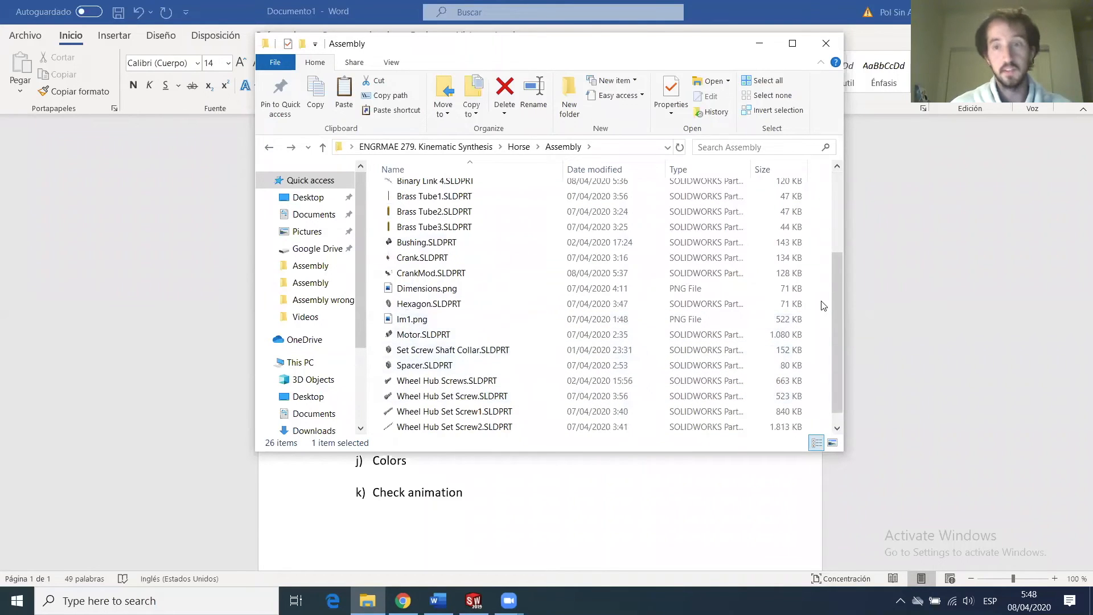
pyautogui.hotkey('ctrl', 'v')
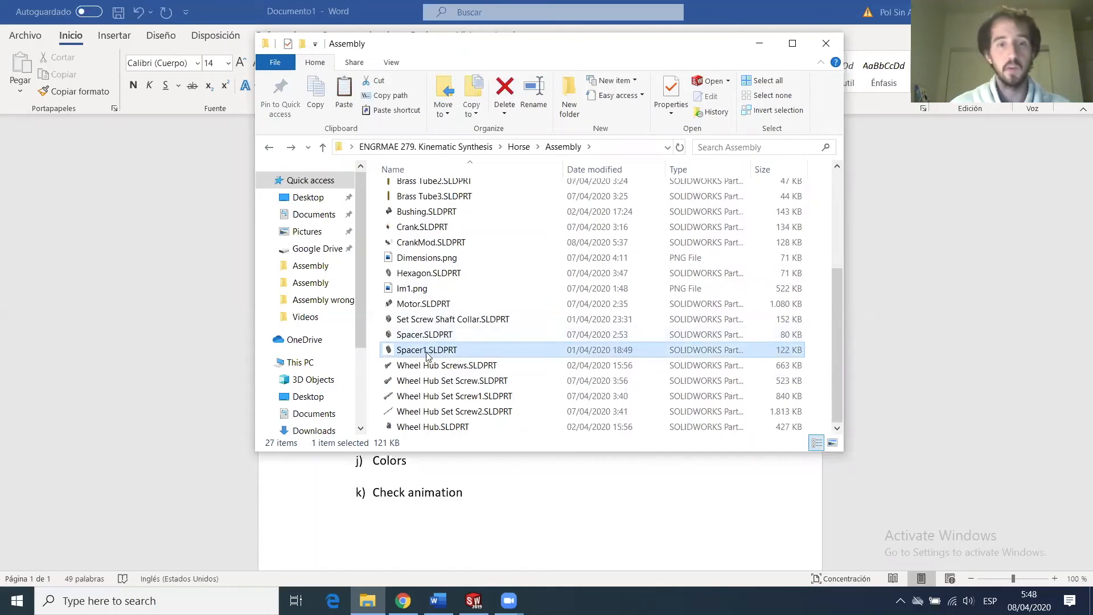
pyautogui.scroll(4, 424, 349)
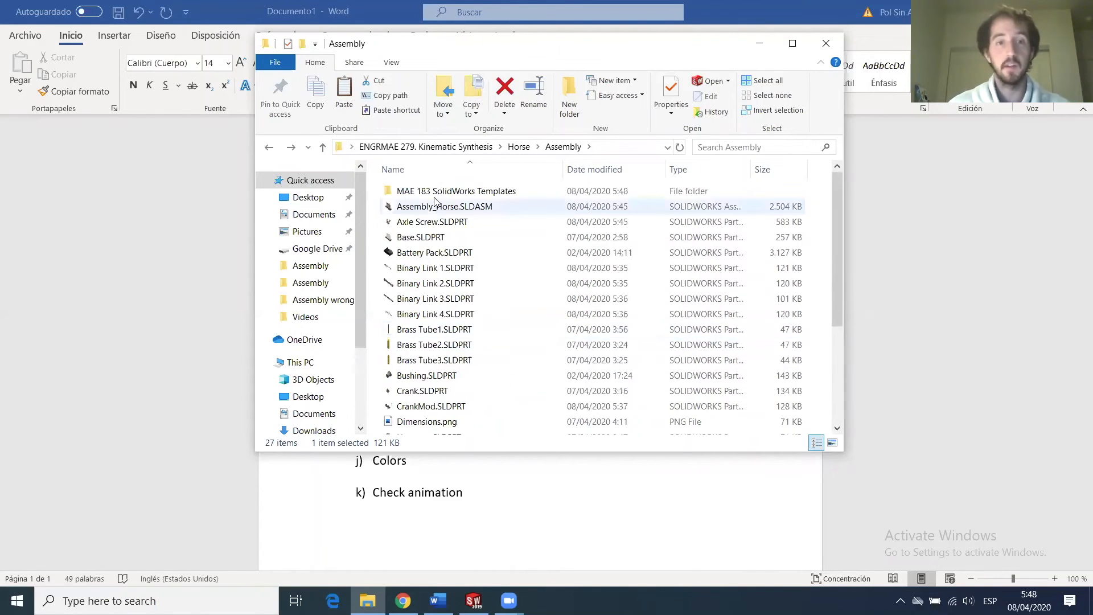
pyautogui.scroll(-4, 428, 353)
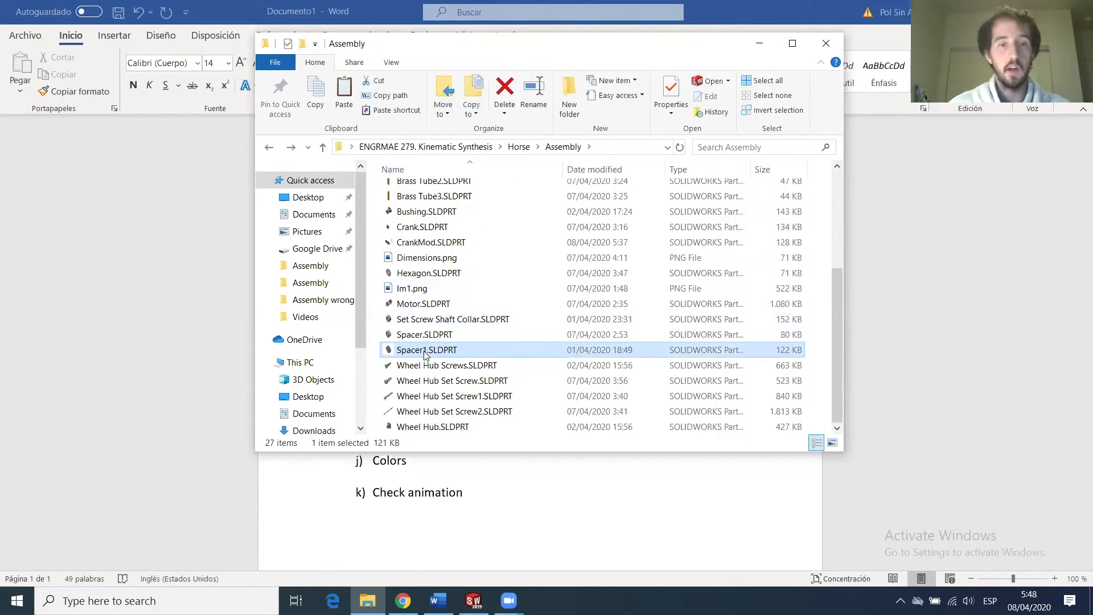
pyautogui.click(473, 599)
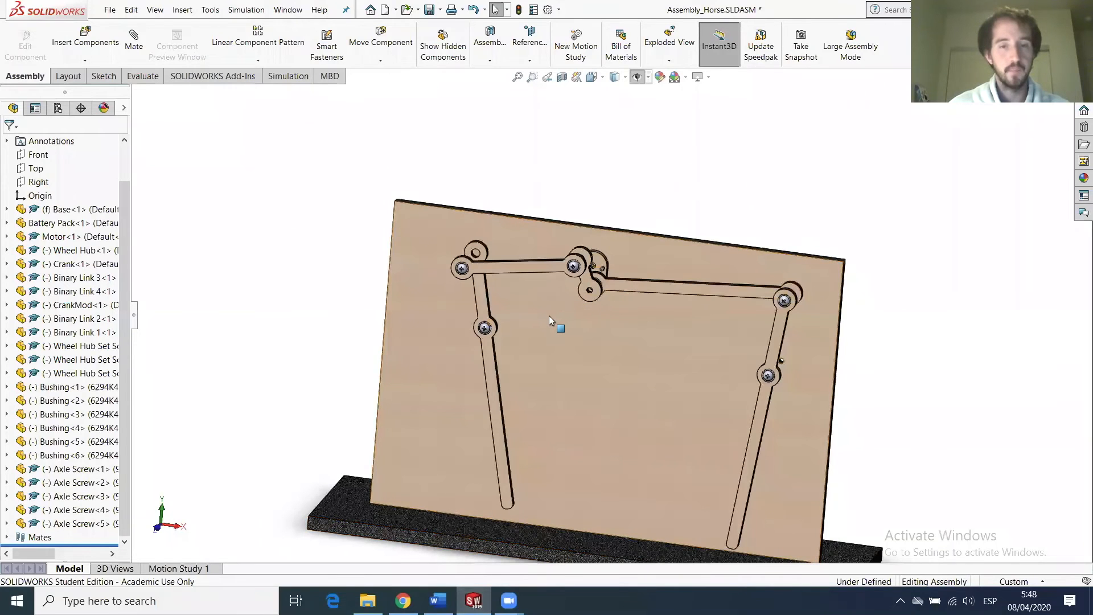
# Examine the bushed link joints and the crank near the wheel hub from several angles to plan the spacers.
pyautogui.moveTo(549, 316); pyautogui.dragTo(495, 342, button='middle')
pyautogui.scroll(-5, 491, 254)
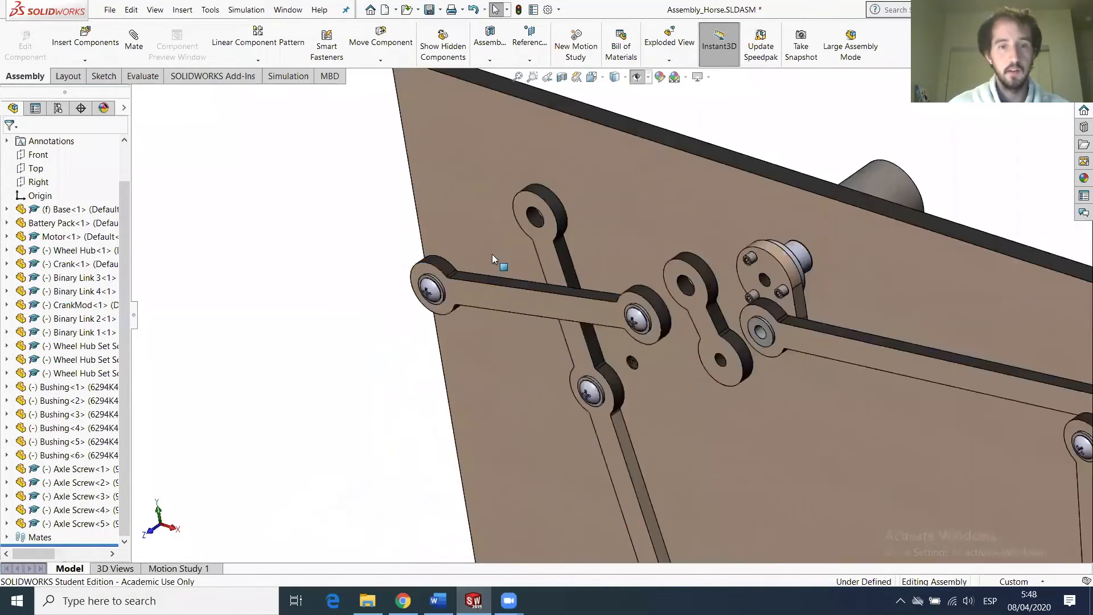
pyautogui.moveTo(501, 251); pyautogui.dragTo(483, 283, button='middle')
pyautogui.scroll(3, 490, 289)
pyautogui.scroll(-4, 509, 295)
pyautogui.scroll(4, 587, 339)
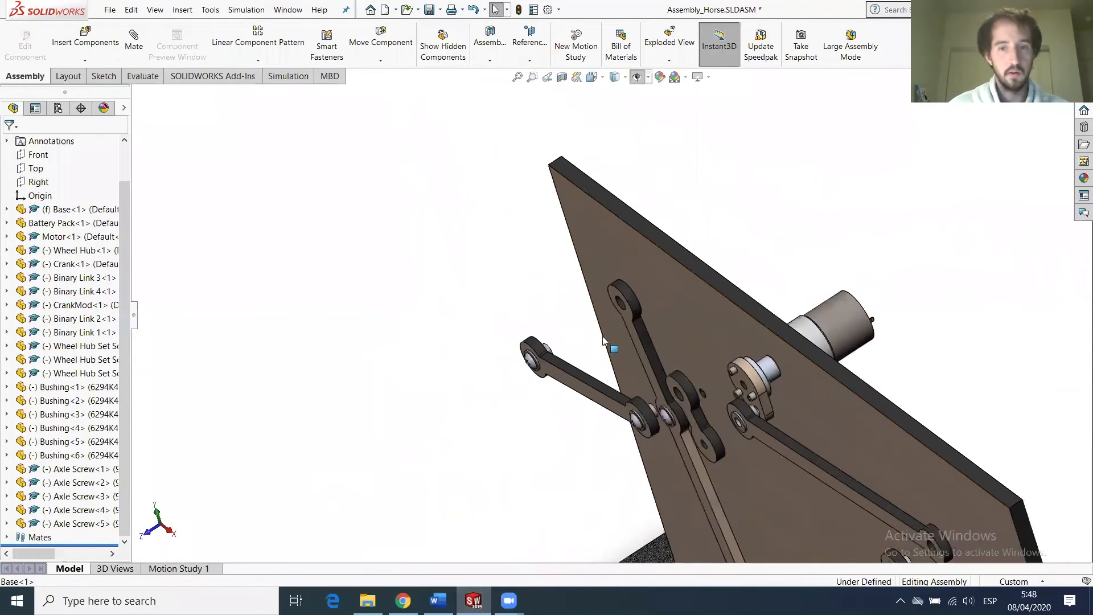
pyautogui.moveTo(604, 340); pyautogui.dragTo(636, 383, button='middle')
pyautogui.scroll(-3, 680, 454)
pyautogui.moveTo(681, 453); pyautogui.dragTo(687, 427, button='middle')
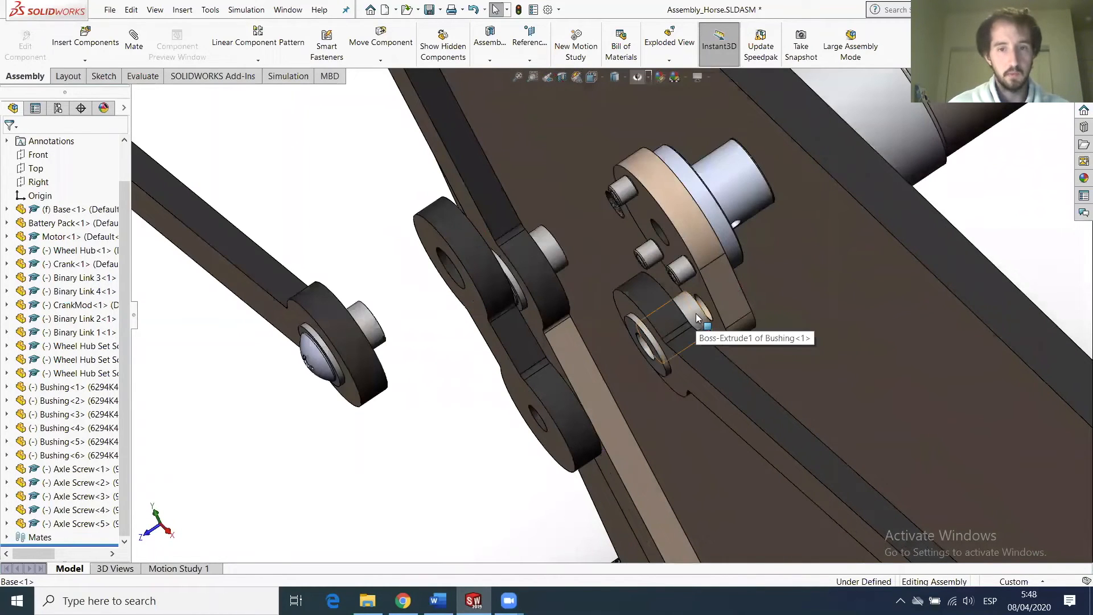
pyautogui.moveTo(633, 360); pyautogui.dragTo(652, 347, button='middle')
pyautogui.scroll(4, 715, 278)
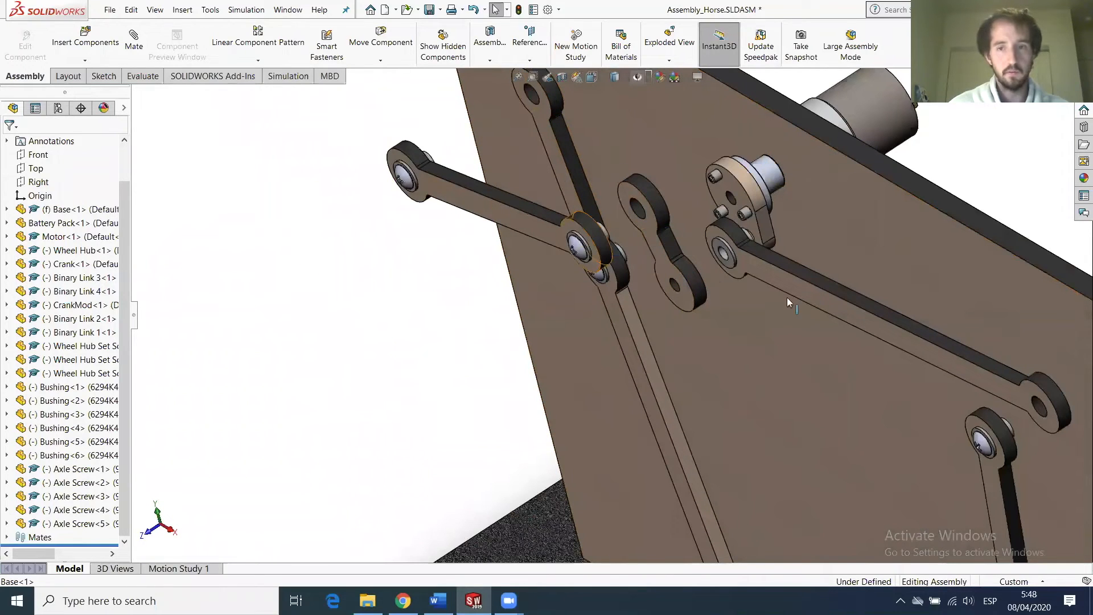
pyautogui.scroll(5, 1031, 415)
pyautogui.scroll(-3, 849, 421)
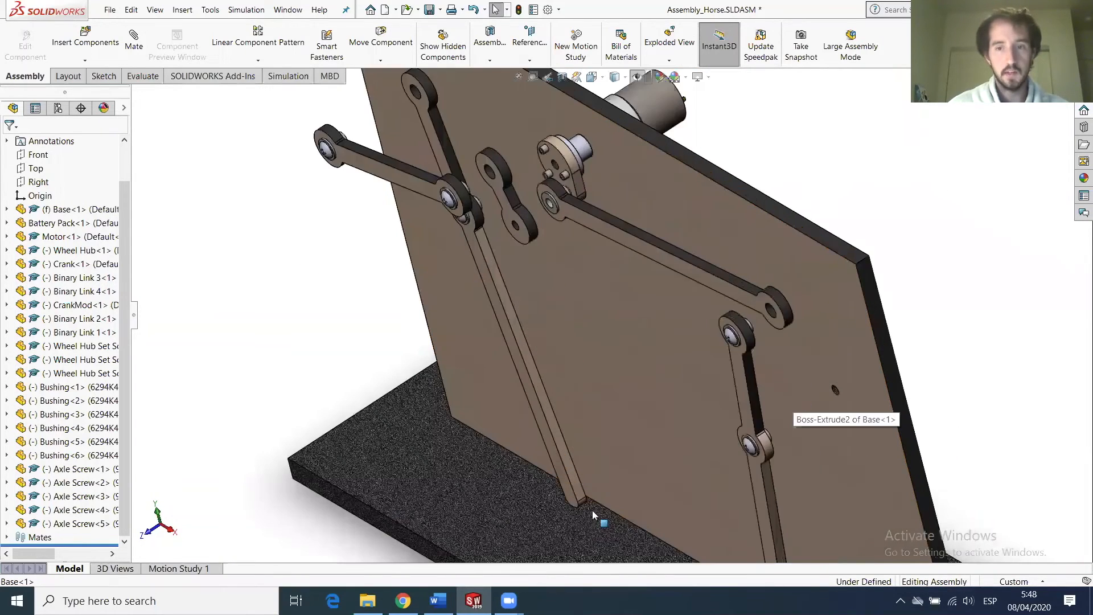
# Open Spacer1.SLDPRT from the Assembly folder and save it under the new name Spacer7.SLDPRT.
pyautogui.click(368, 600)
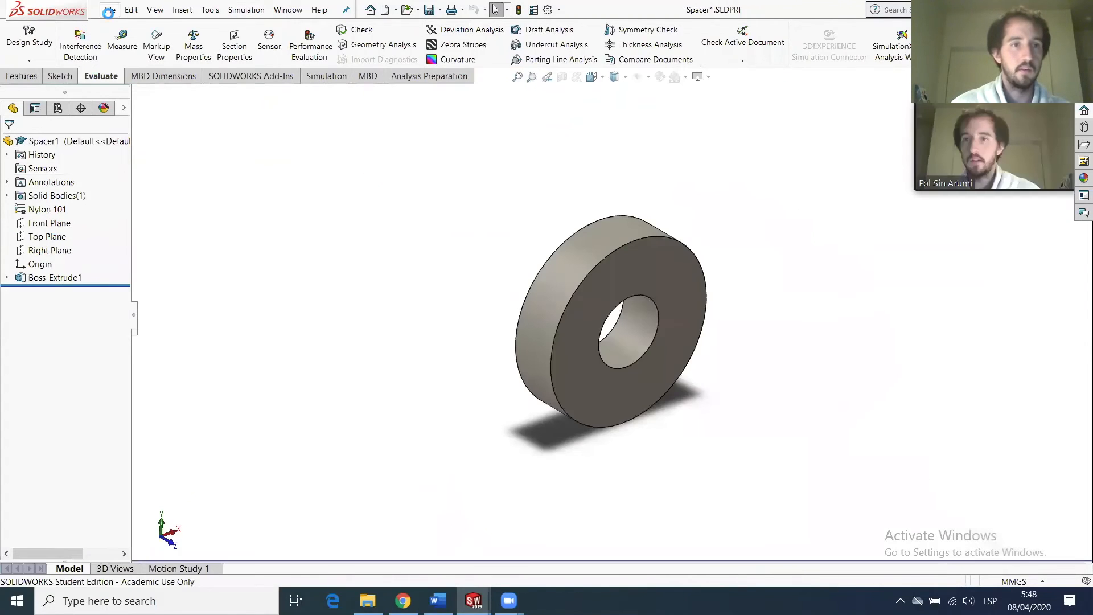
pyautogui.click(109, 11)
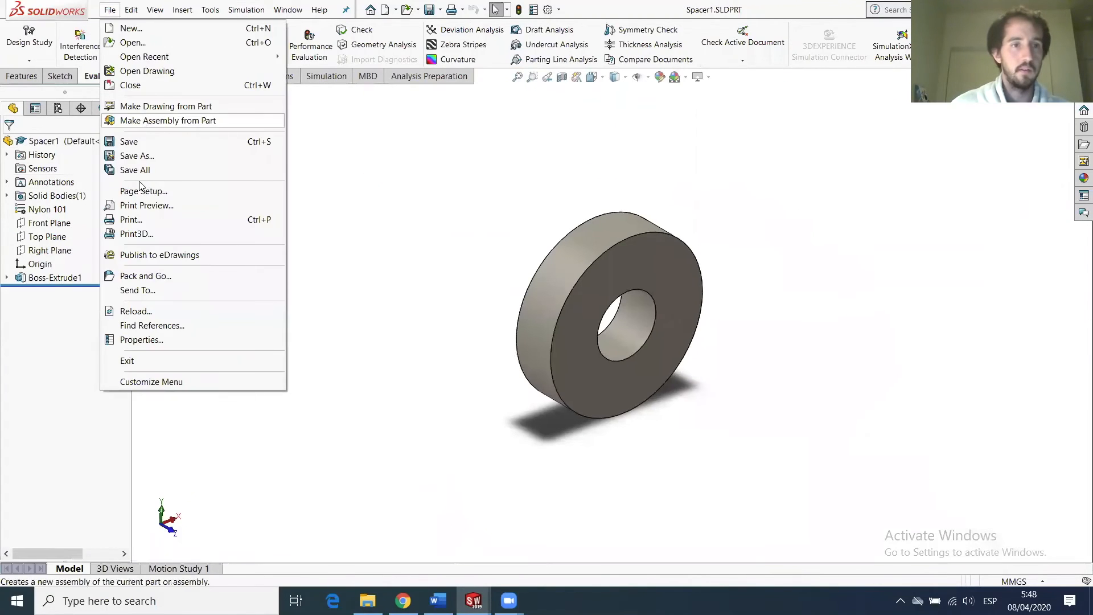
pyautogui.click(151, 155)
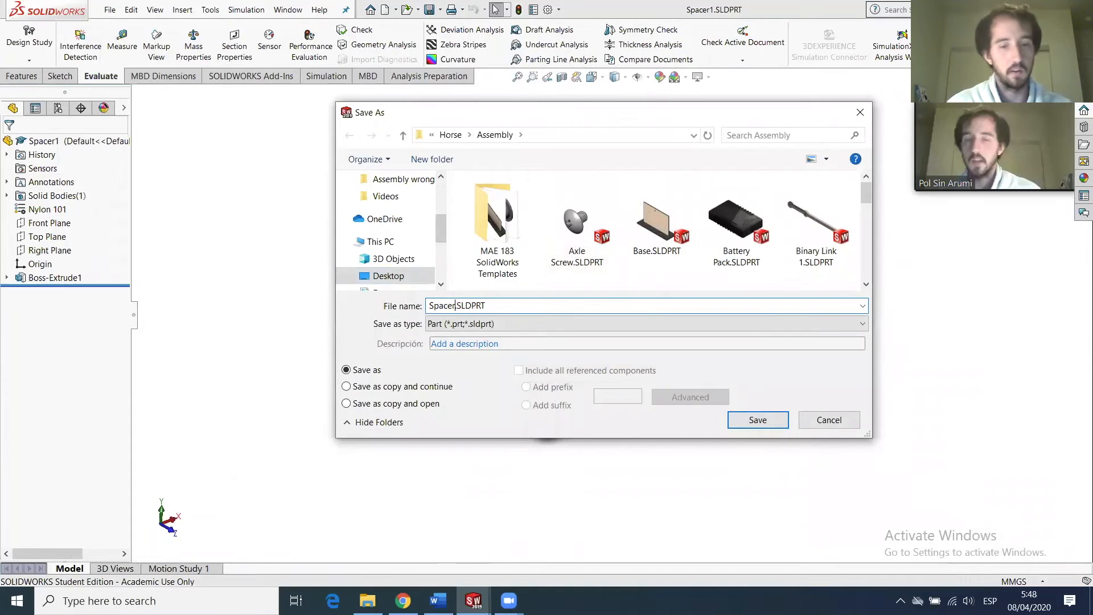
pyautogui.press('Return')
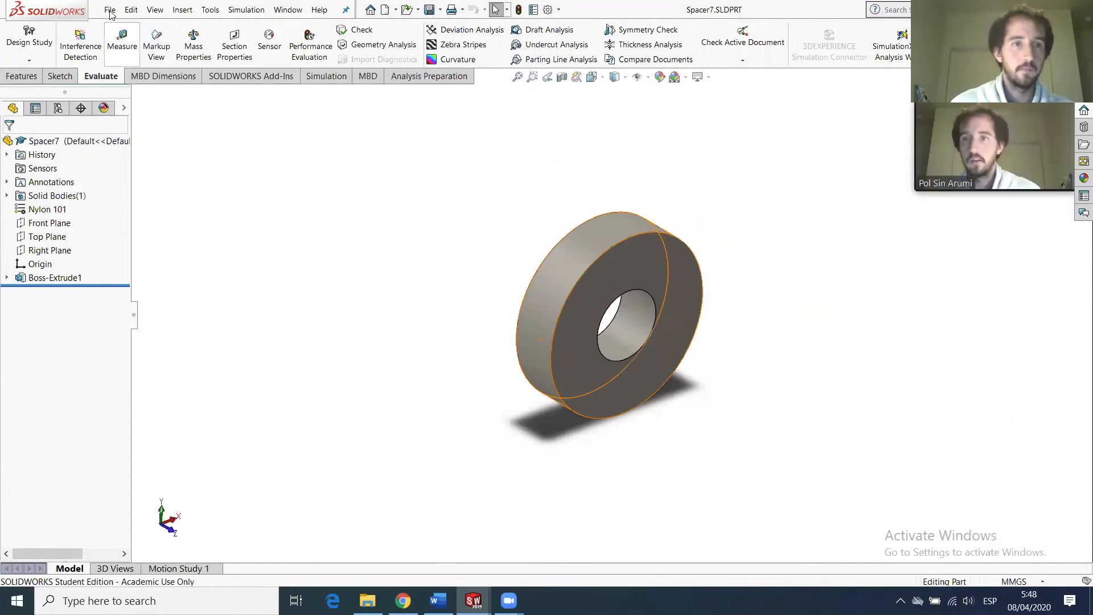
pyautogui.click(108, 11)
pyautogui.click(140, 155)
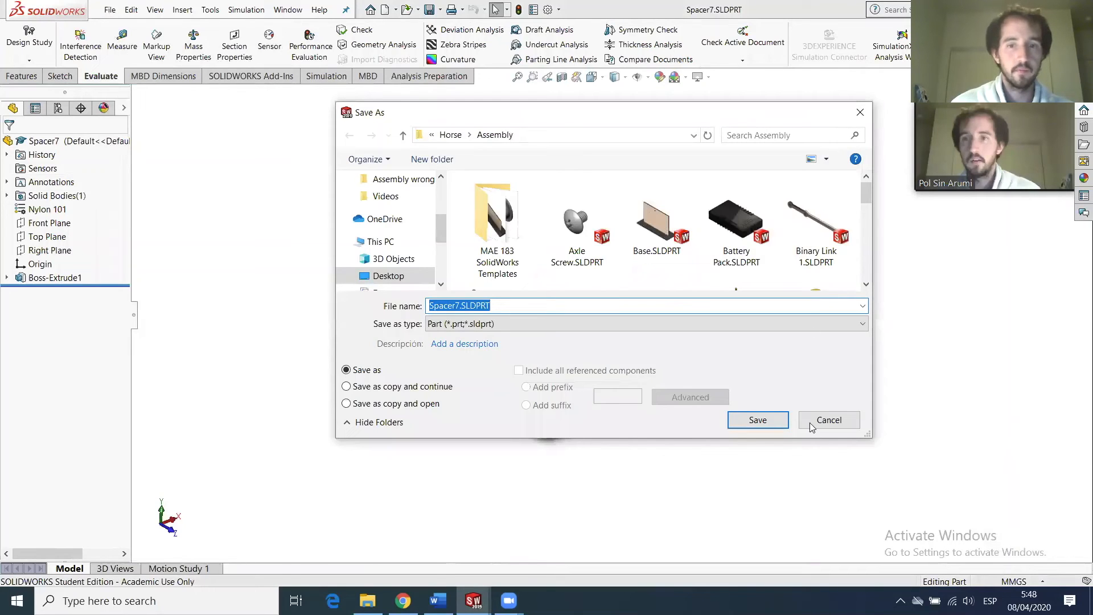
pyautogui.click(755, 421)
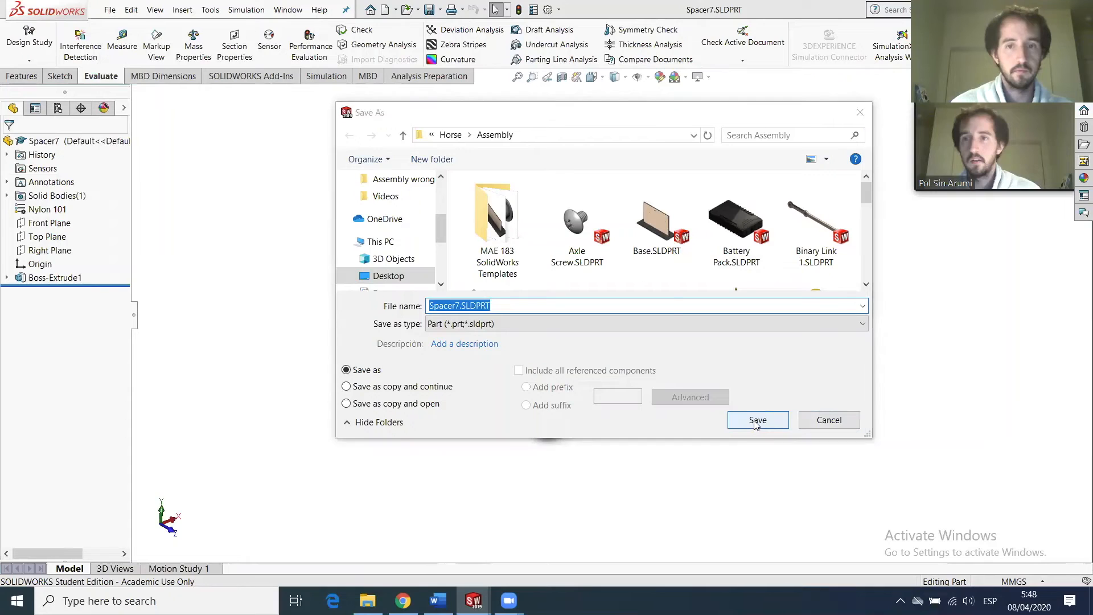
pyautogui.click(573, 298)
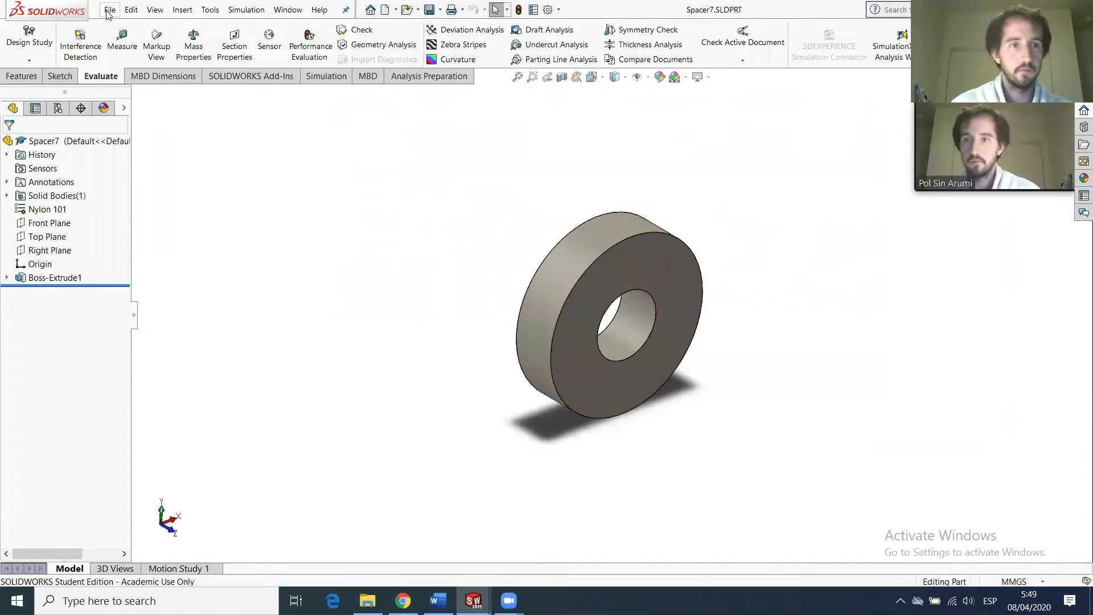
# Save the spacer part under two more names in the Assembly folder, Spacer6.SLDPRT and Spacer5.SLDPRT.
pyautogui.click(109, 10)
pyautogui.click(137, 156)
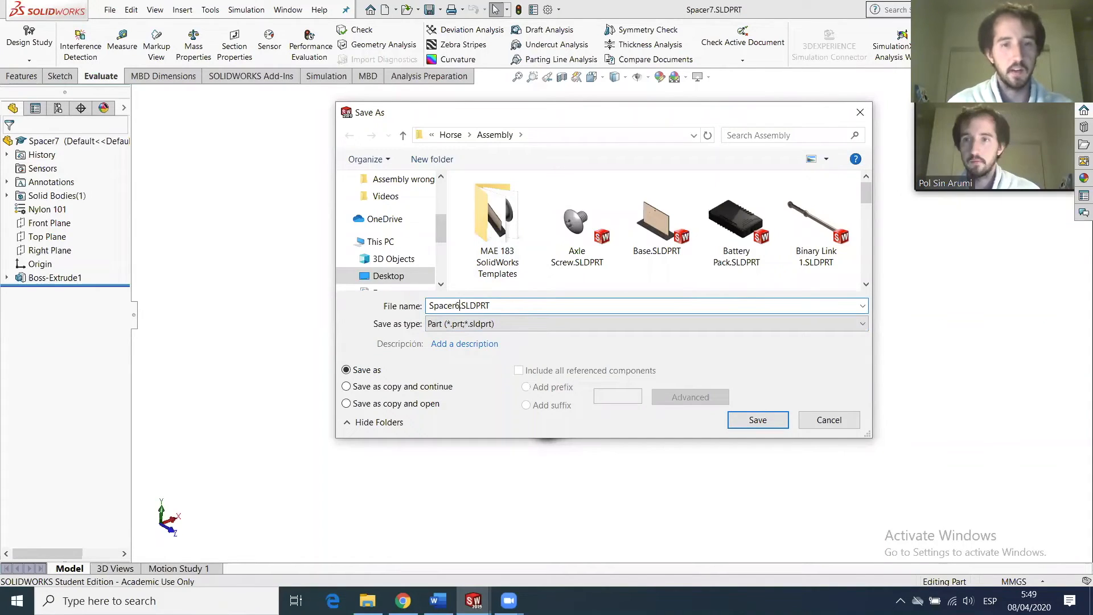
pyautogui.press('Return')
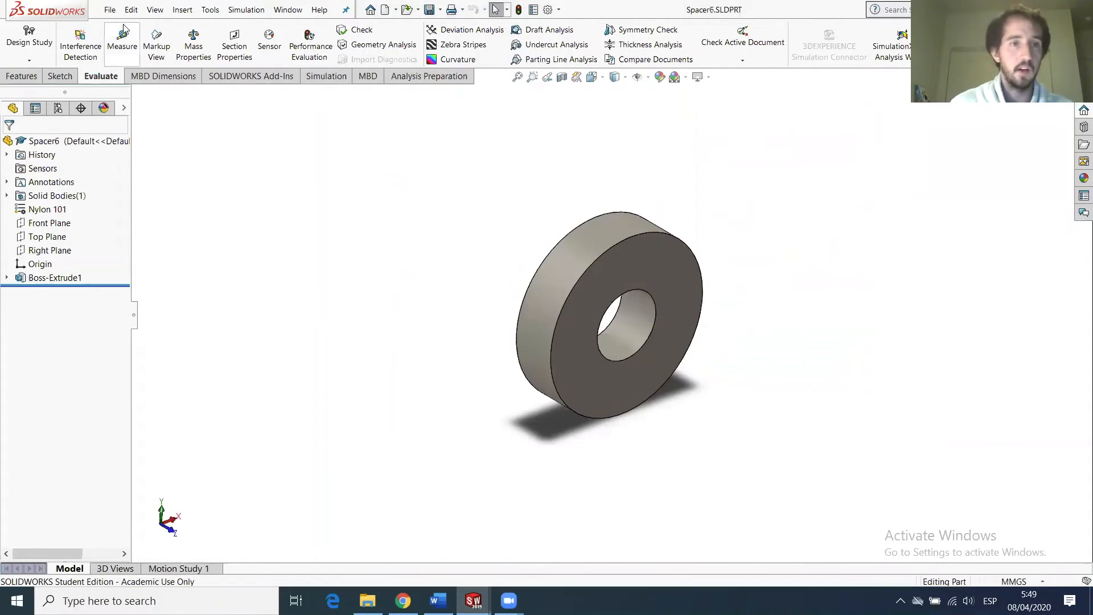
pyautogui.click(110, 11)
pyautogui.click(136, 155)
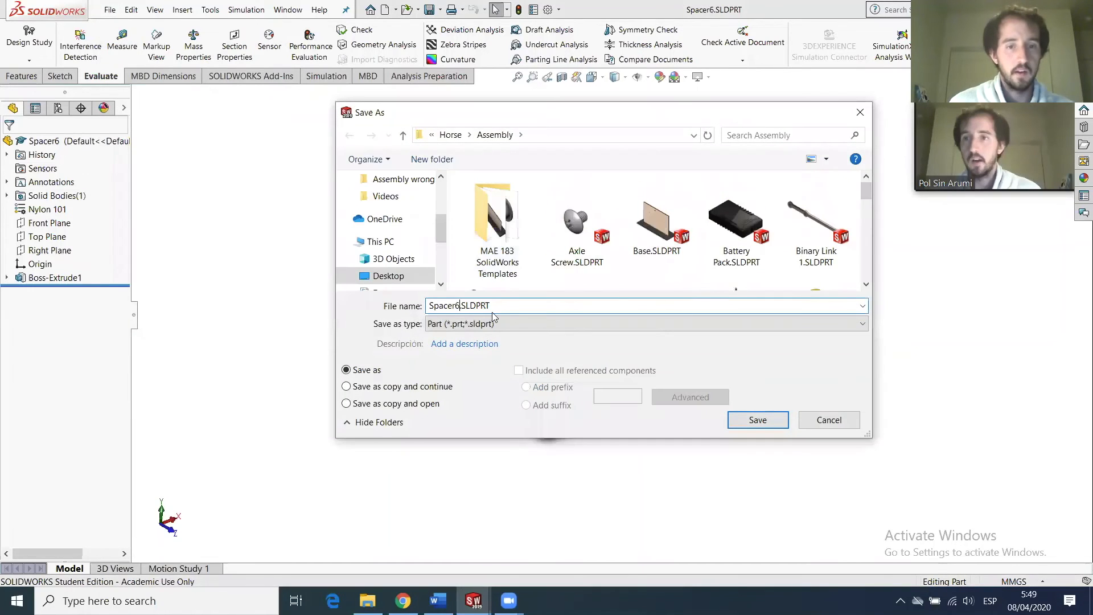
pyautogui.press('BackSpace')
pyautogui.write('5')
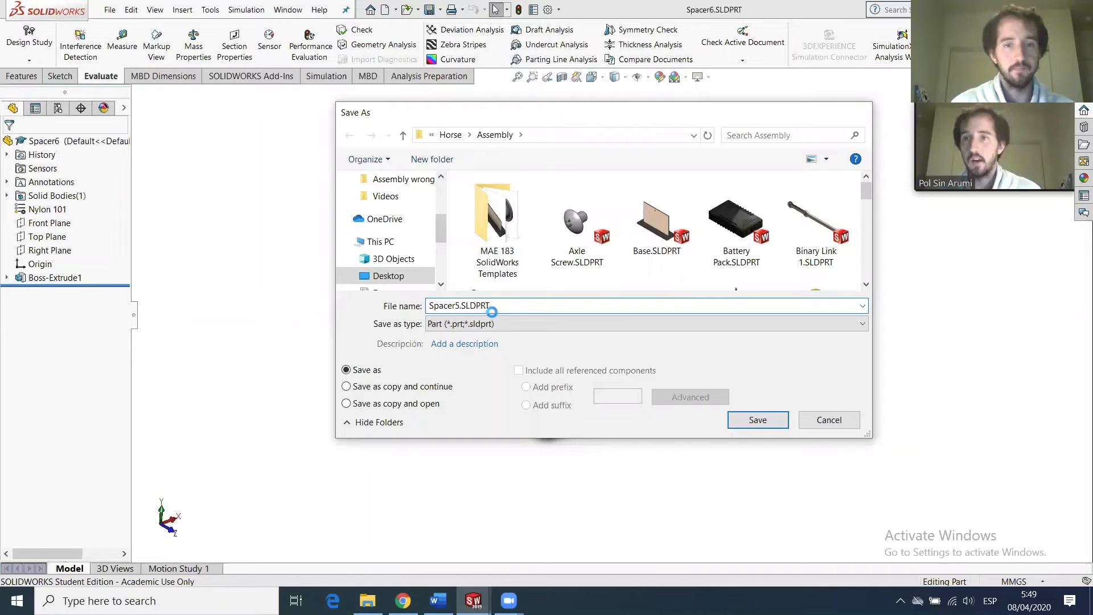
pyautogui.press('Return')
# Save the spacer part as Spacer4.SLDPRT and as Spacer3.SLDPRT in the Assembly folder.
pyautogui.click(108, 9)
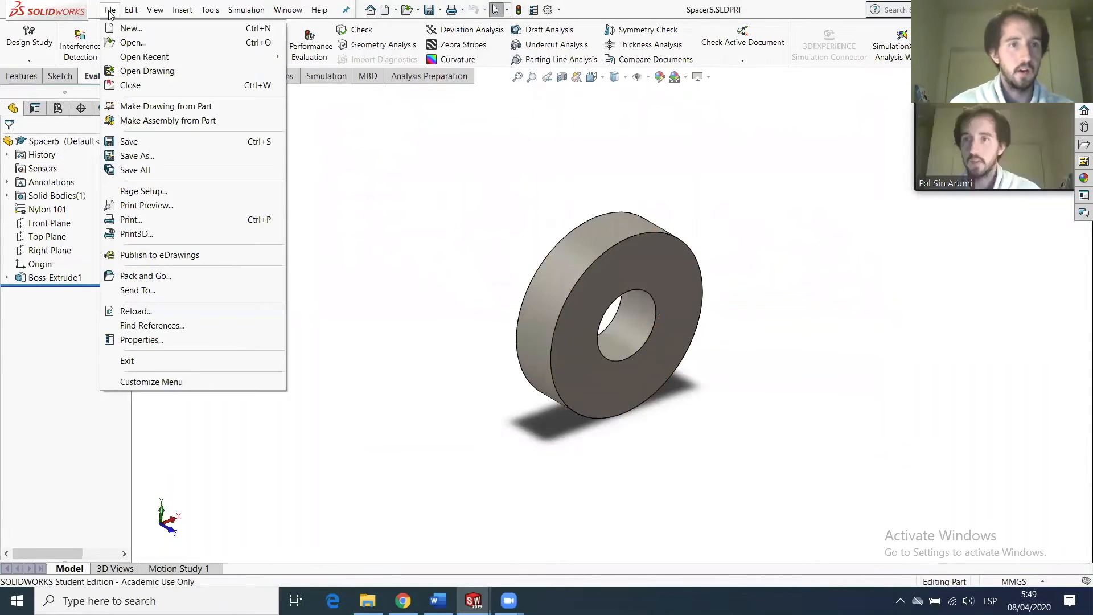
pyautogui.click(169, 157)
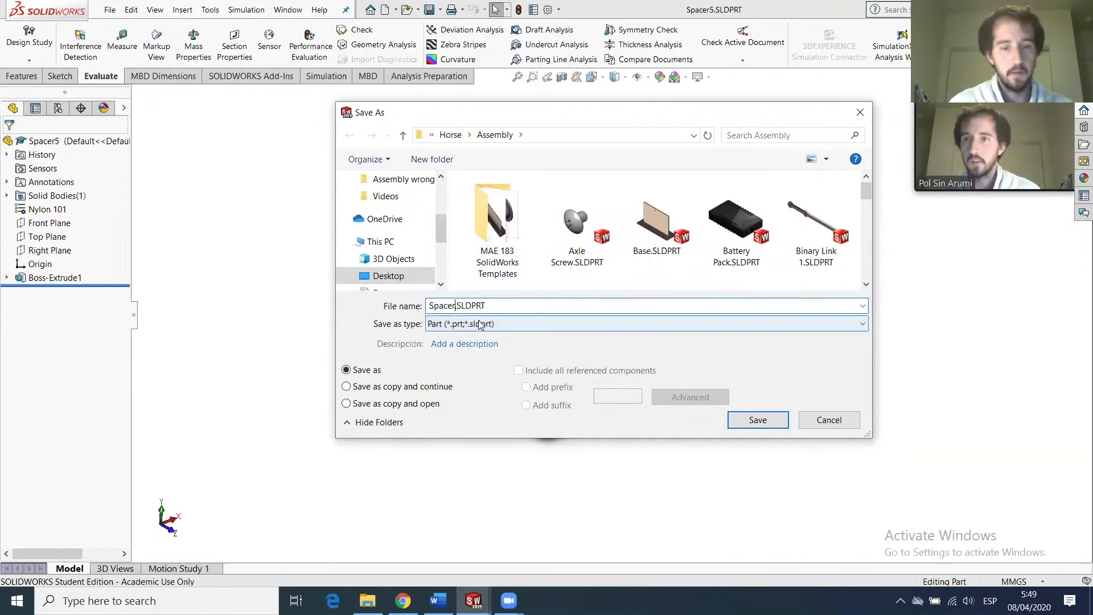
pyautogui.press('Return')
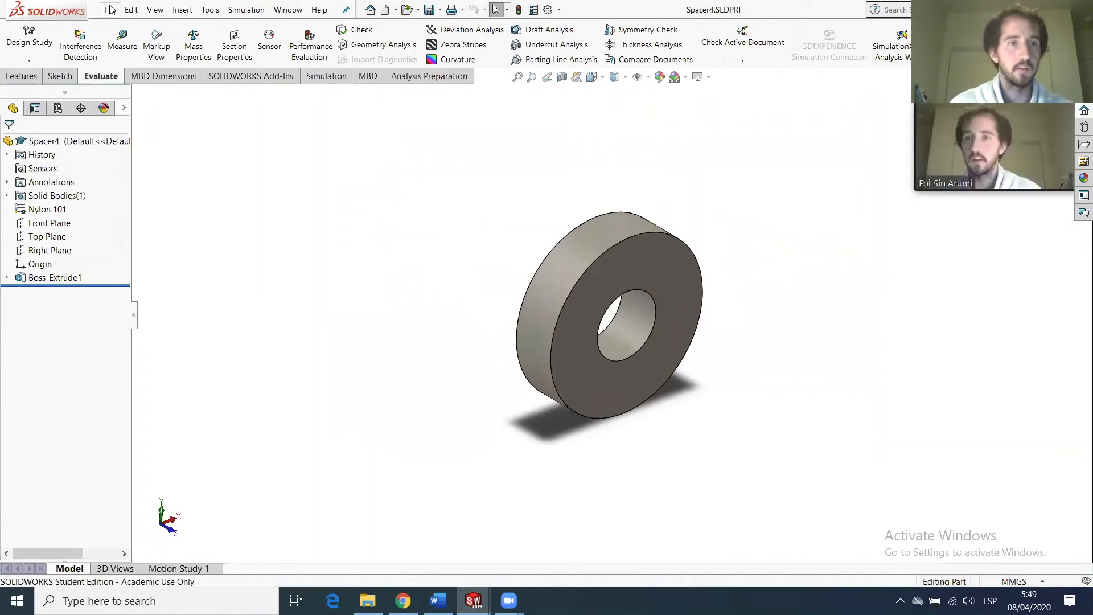
pyautogui.click(110, 9)
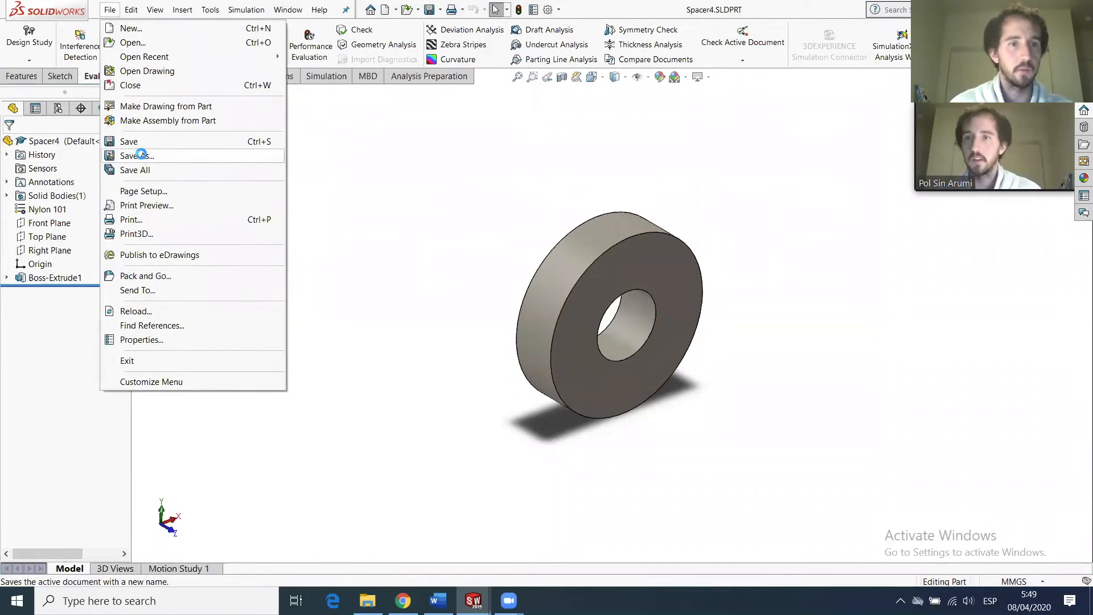
pyautogui.click(141, 155)
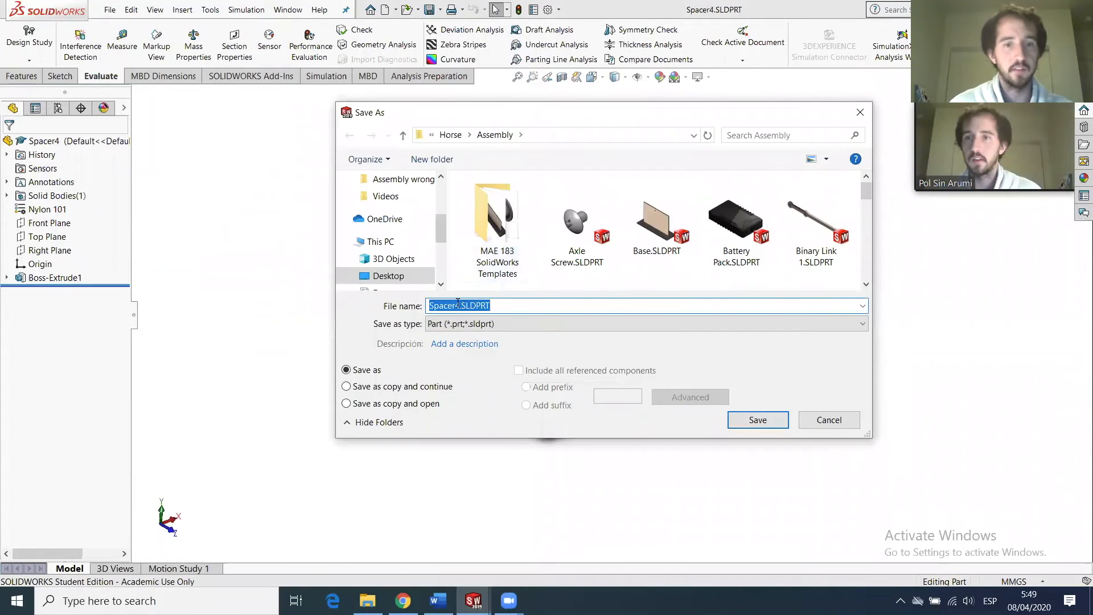
pyautogui.press('Return')
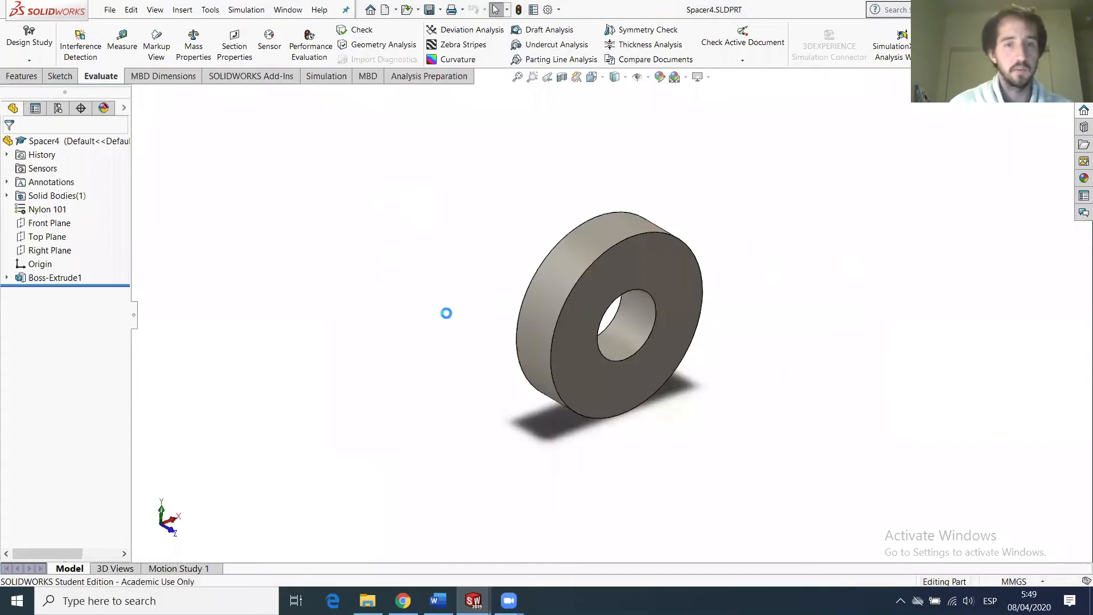
# Save the spacer part once more in the Assembly folder as Spacer2.SLDPRT.
pyautogui.click(108, 11)
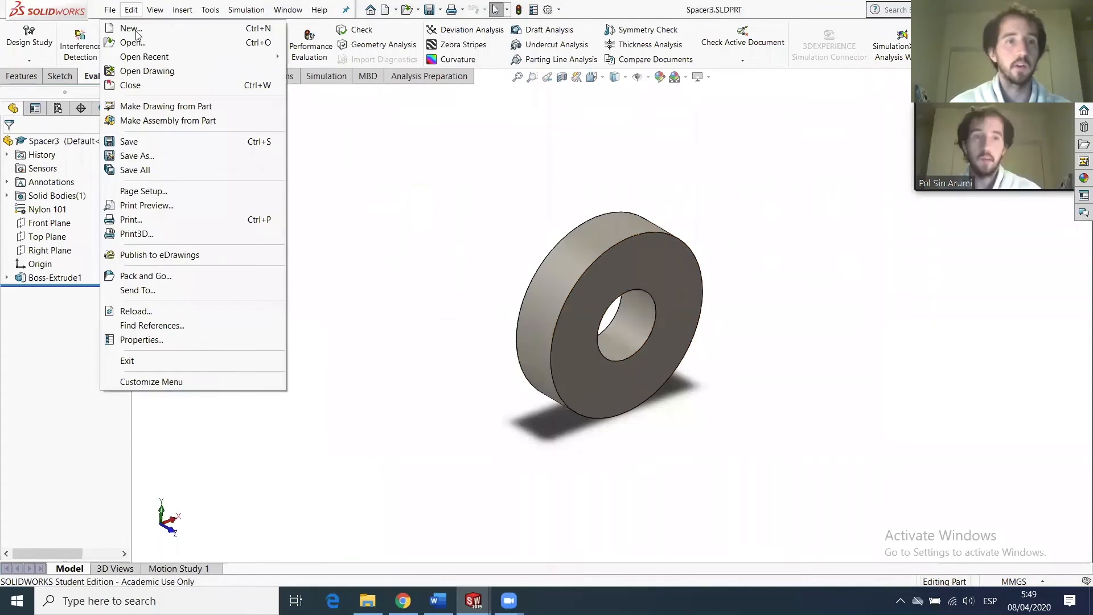
pyautogui.click(137, 157)
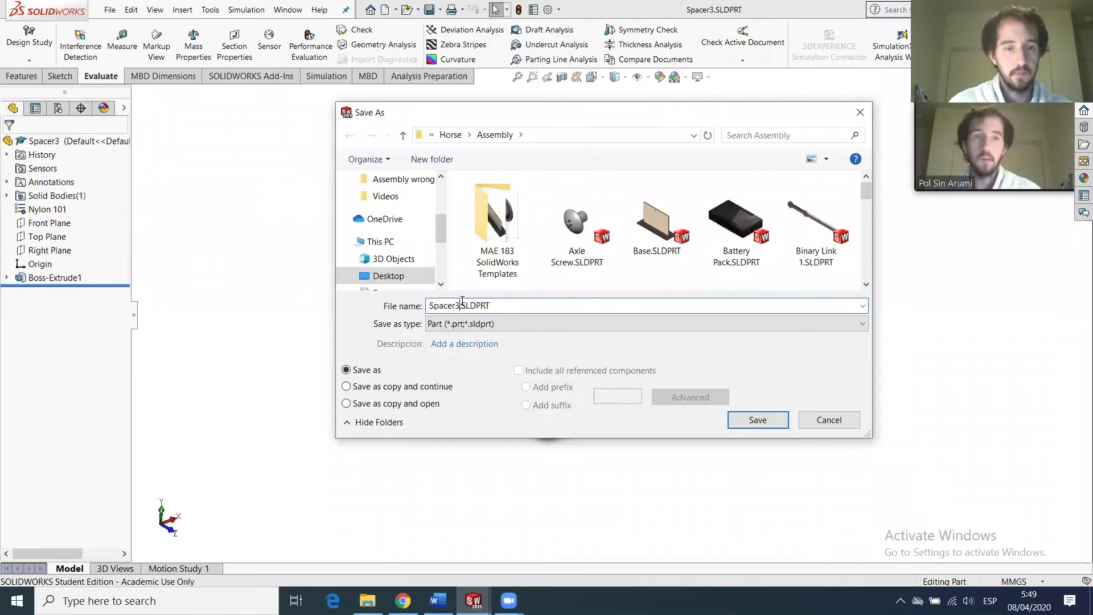
pyautogui.press('Return')
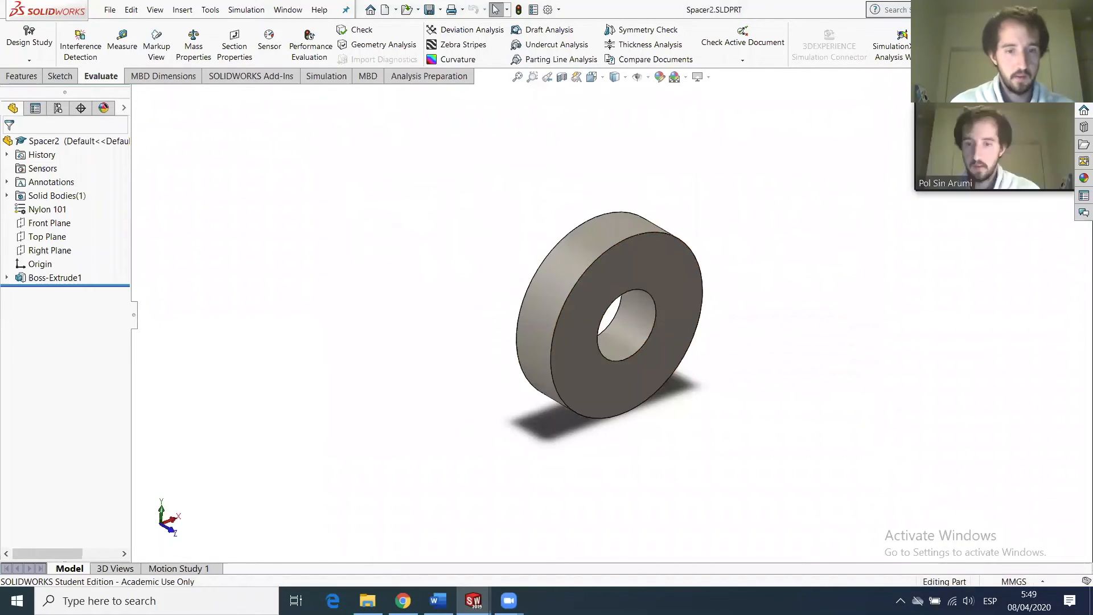
# Check the spacer files in the Assembly folder, close the Spacer2 part, and return to the Assembly_Horse assembly.
pyautogui.hotkey('alt', 'Tab')
pyautogui.scroll(-2, 497, 331)
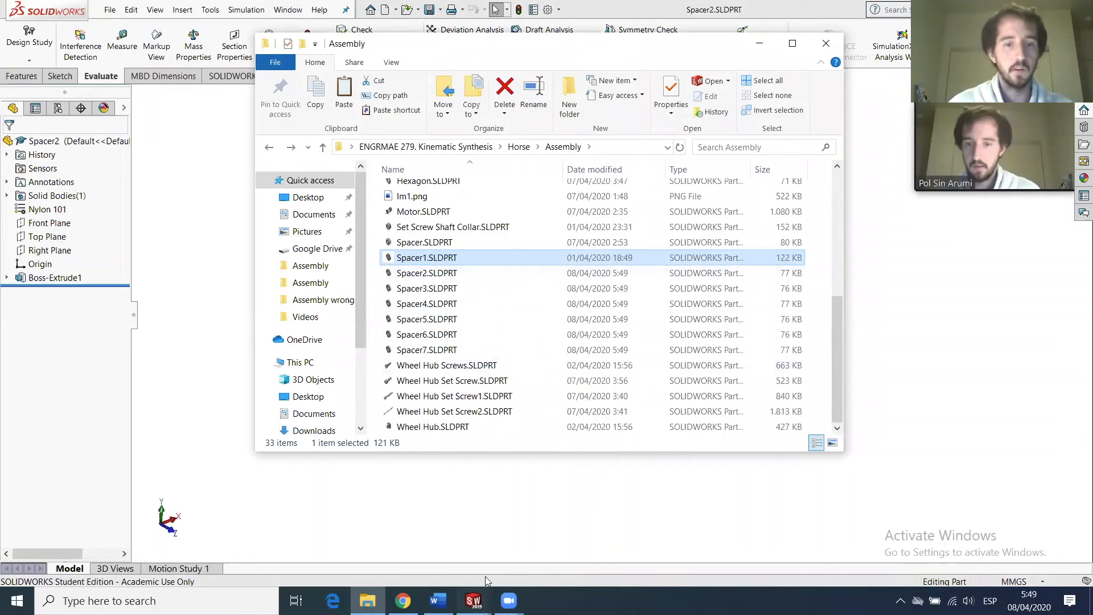
pyautogui.click(475, 599)
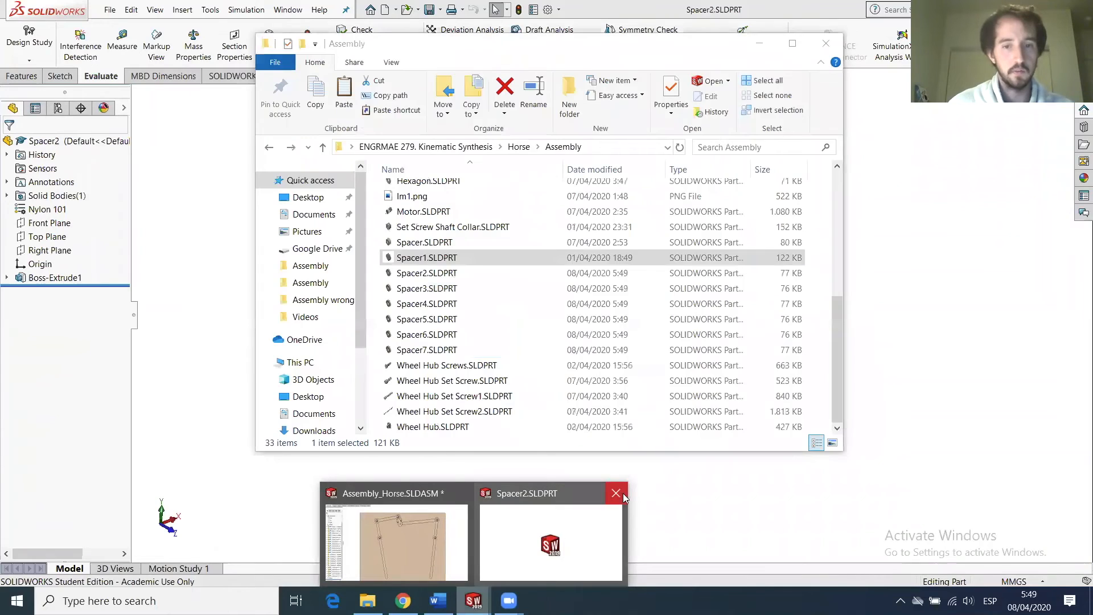
pyautogui.click(616, 492)
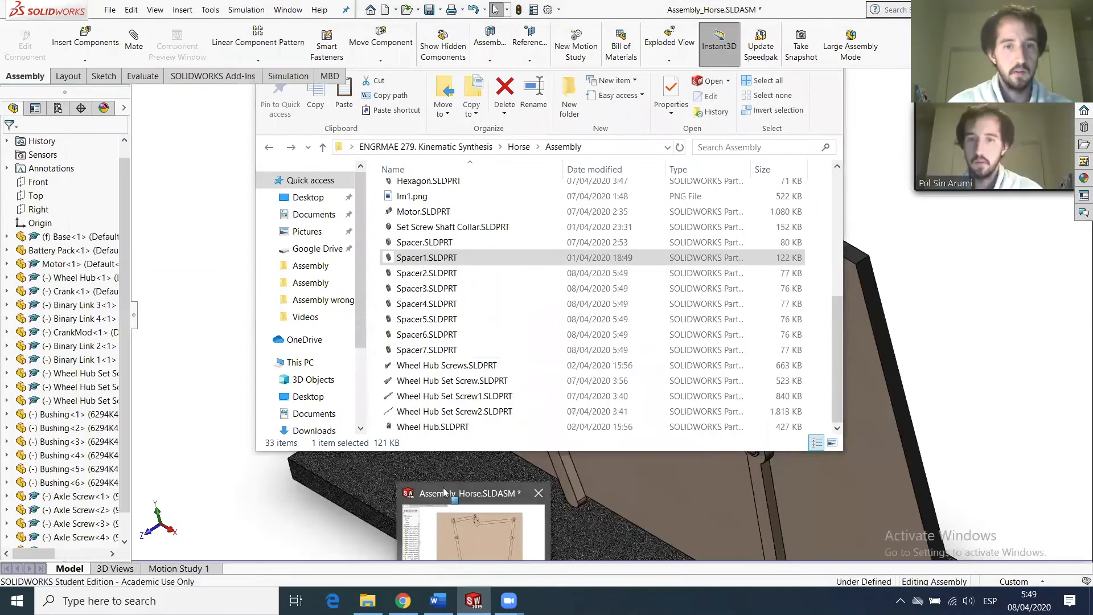
pyautogui.click(532, 541)
pyautogui.press('f')
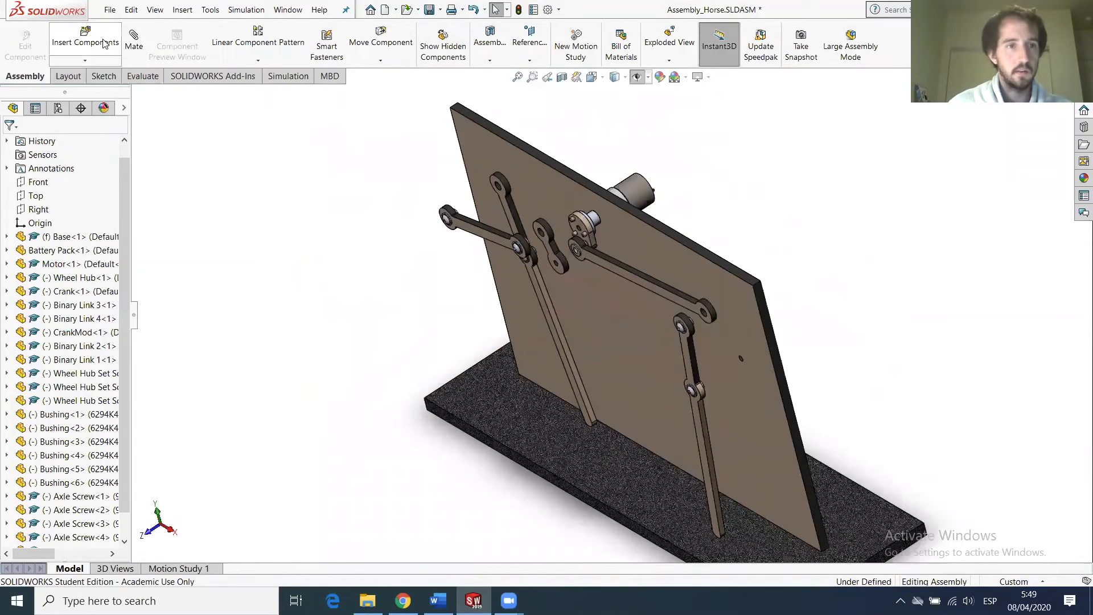
# Load Spacer1.SLDPRT through Spacer7.SLDPRT together from the Assembly folder for insertion as components.
pyautogui.click(104, 44)
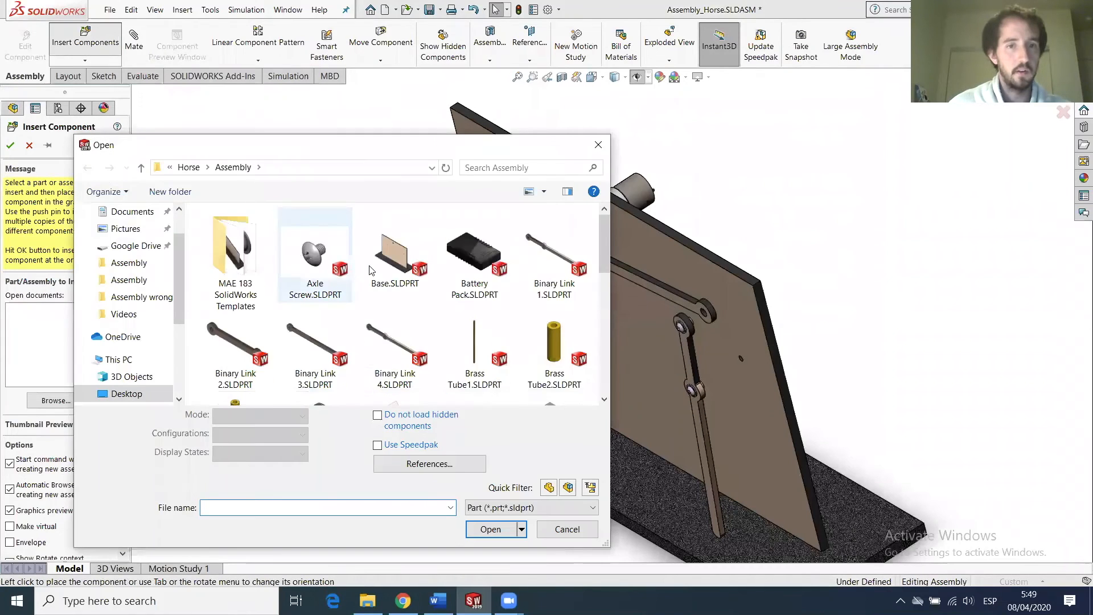
pyautogui.scroll(-3, 369, 270)
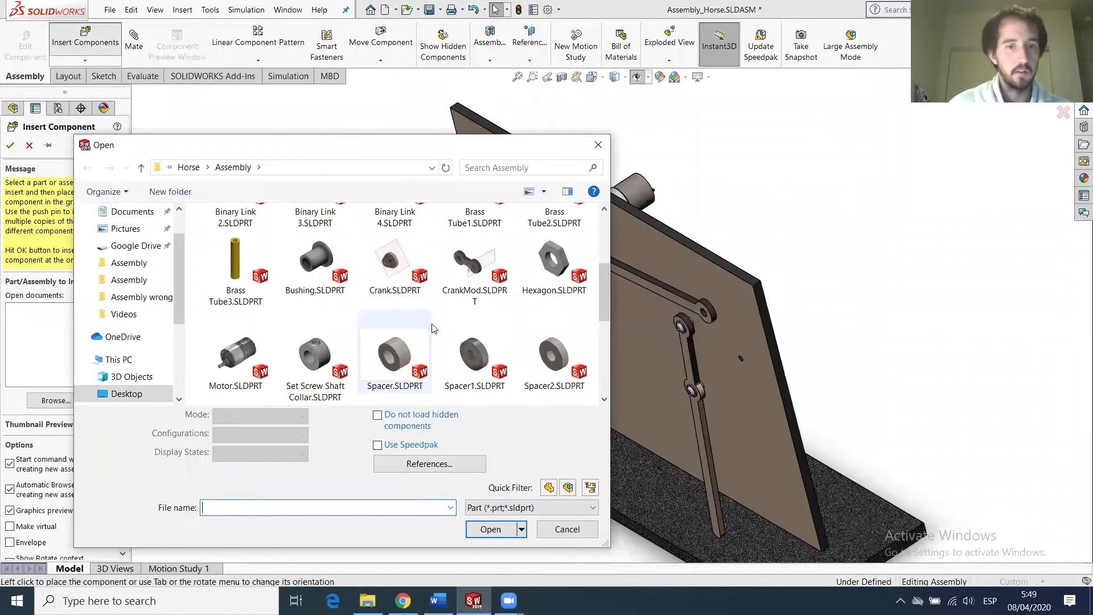
pyautogui.scroll(-2, 433, 328)
pyautogui.click(474, 268)
pyautogui.keyDown('ctrl'); pyautogui.click(554, 267); pyautogui.keyUp('ctrl')
pyautogui.keyDown('ctrl'); pyautogui.click(554, 364); pyautogui.keyUp('ctrl')
pyautogui.keyDown('ctrl'); pyautogui.click(475, 365); pyautogui.keyUp('ctrl')
pyautogui.keyDown('ctrl'); pyautogui.click(394, 365); pyautogui.keyUp('ctrl')
pyautogui.keyDown('ctrl'); pyautogui.click(315, 365); pyautogui.keyUp('ctrl')
pyautogui.keyDown('ctrl'); pyautogui.click(235, 364); pyautogui.keyUp('ctrl')
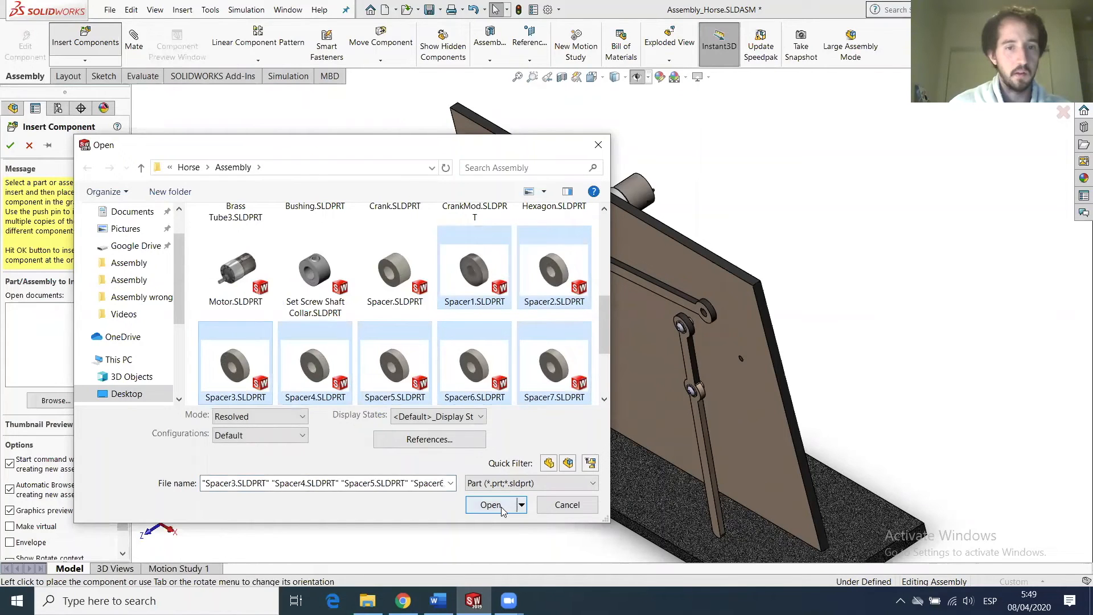
pyautogui.click(490, 504)
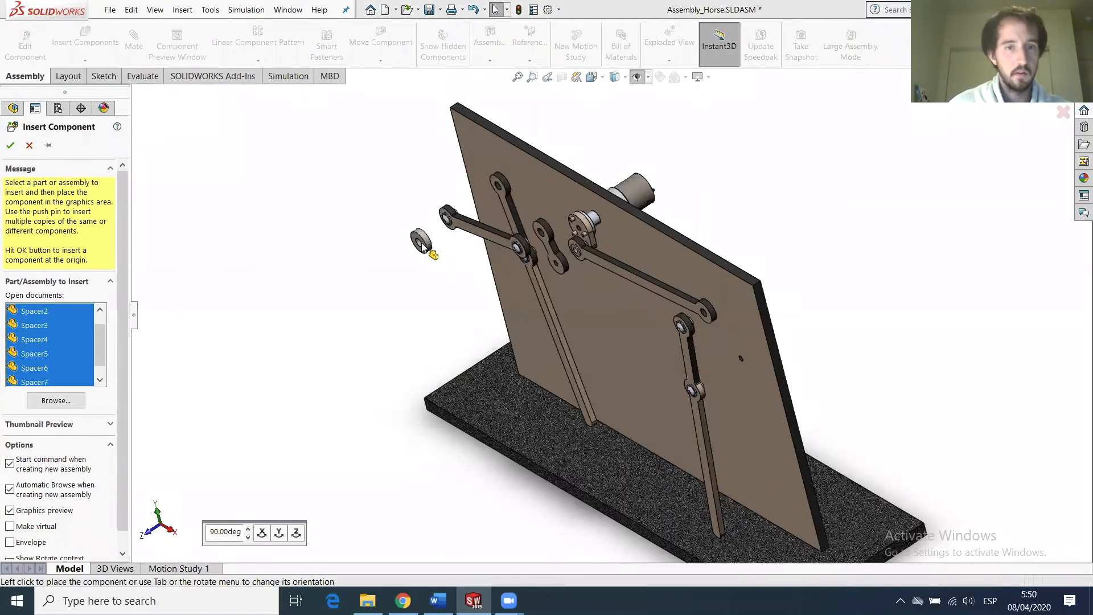
# Place Spacer2 through Spacer7 one by one in the open space beside the linkage, next to Spacer1.
pyautogui.click(432, 259)
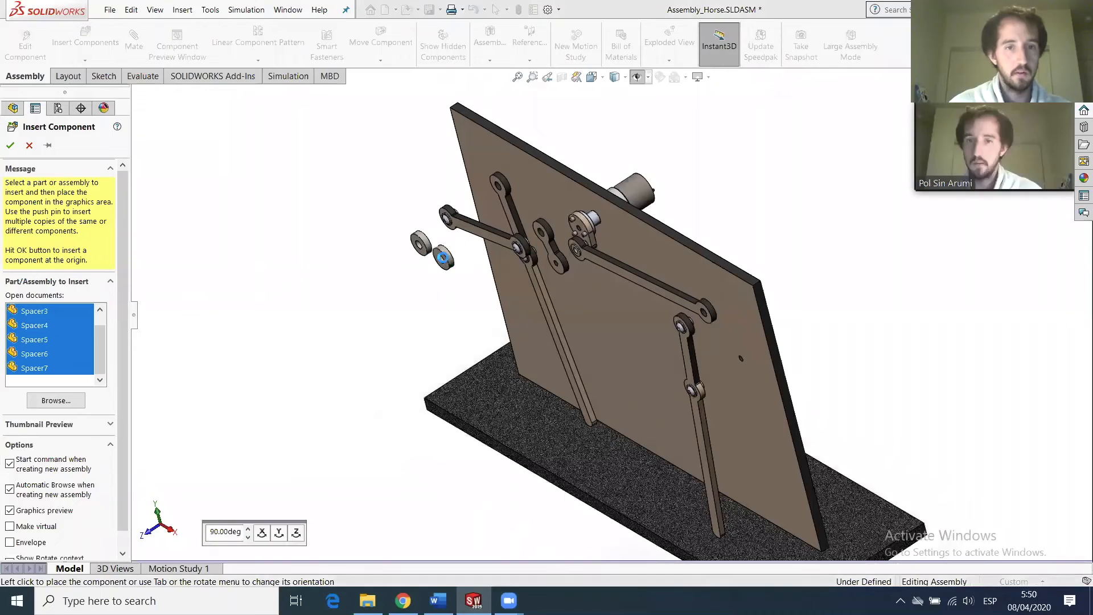
pyautogui.click(397, 251)
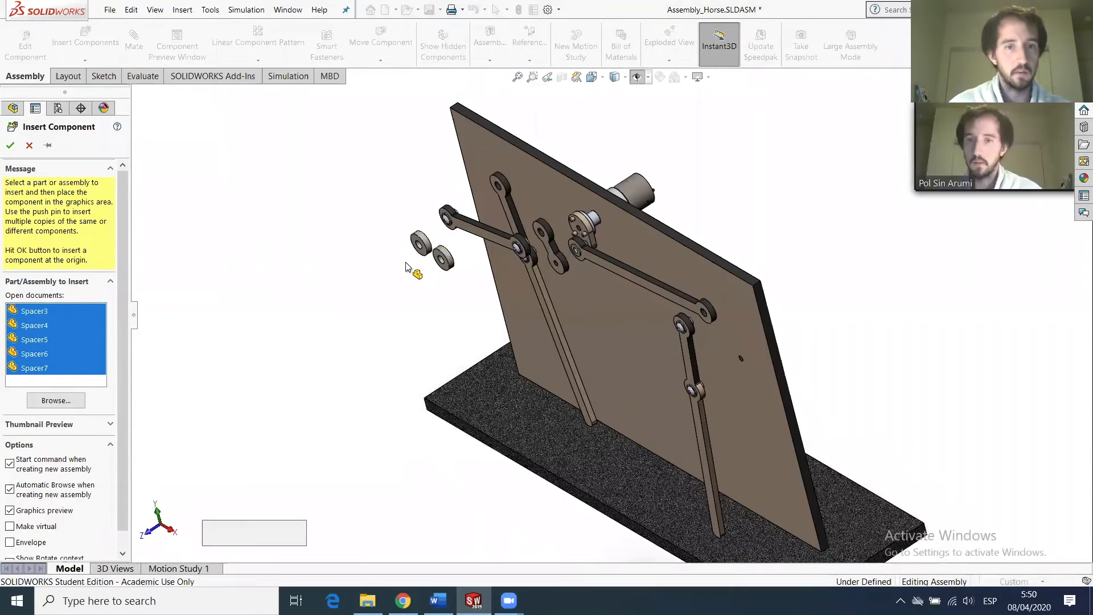
pyautogui.click(419, 275)
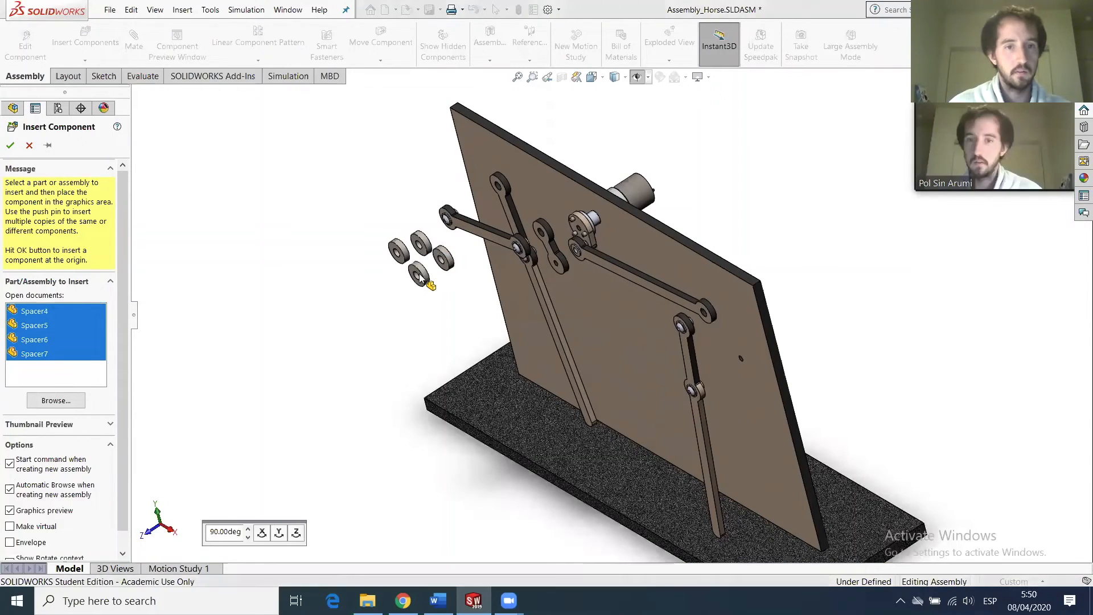
pyautogui.click(386, 279)
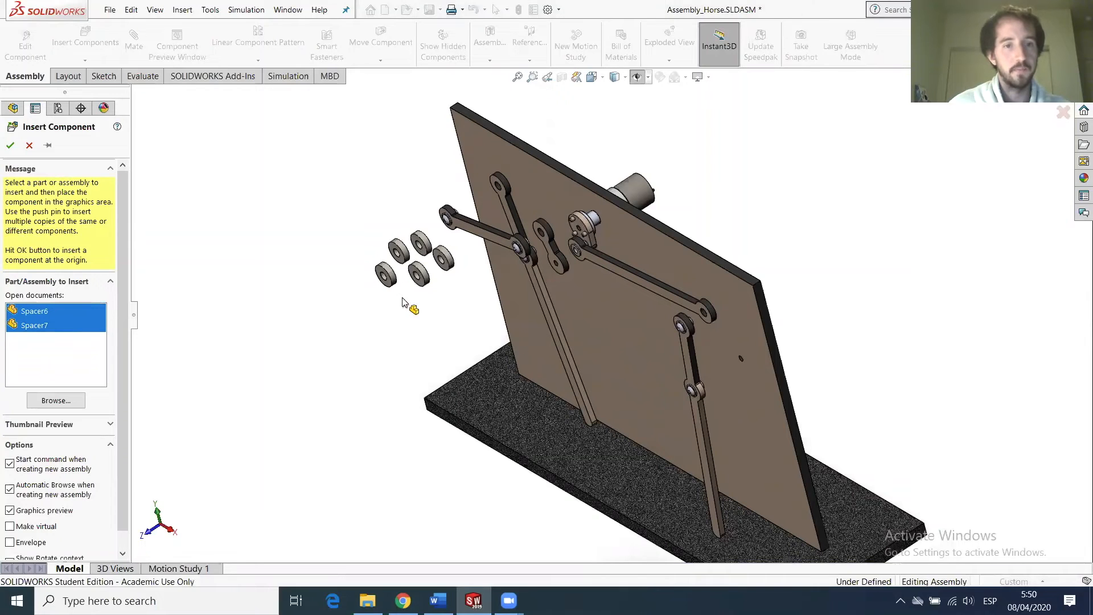
pyautogui.click(430, 297)
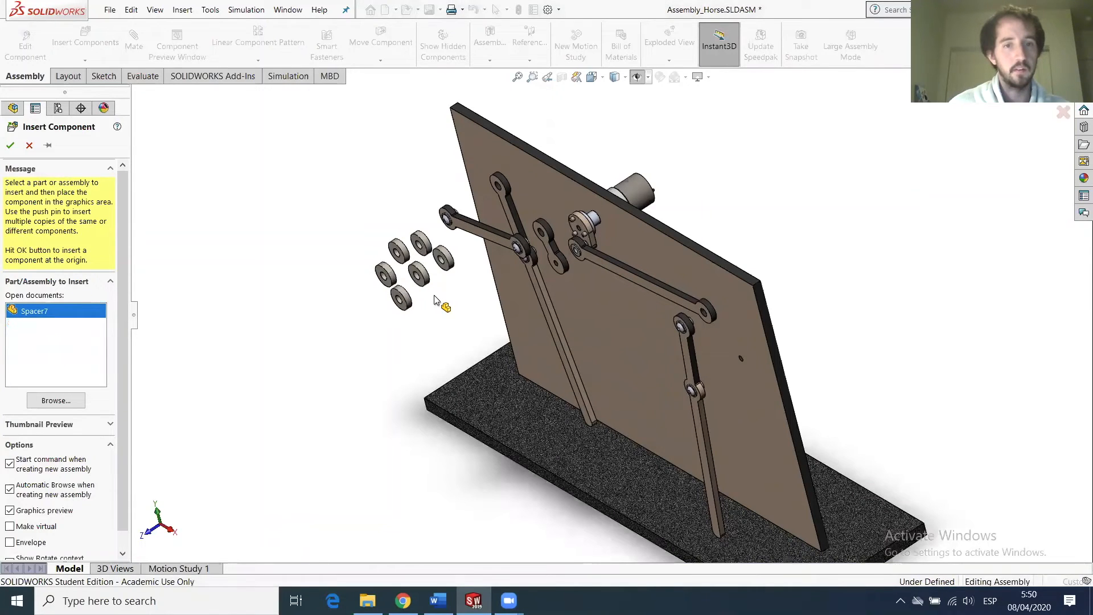
pyautogui.click(461, 267)
# Add a concentric mate between the hole of Spacer7 and the bushing in the link end next to the crank.
pyautogui.scroll(-2, 501, 270)
pyautogui.moveTo(521, 261); pyautogui.dragTo(445, 332, button='middle')
pyautogui.scroll(3, 499, 280)
pyautogui.scroll(-8, 442, 337)
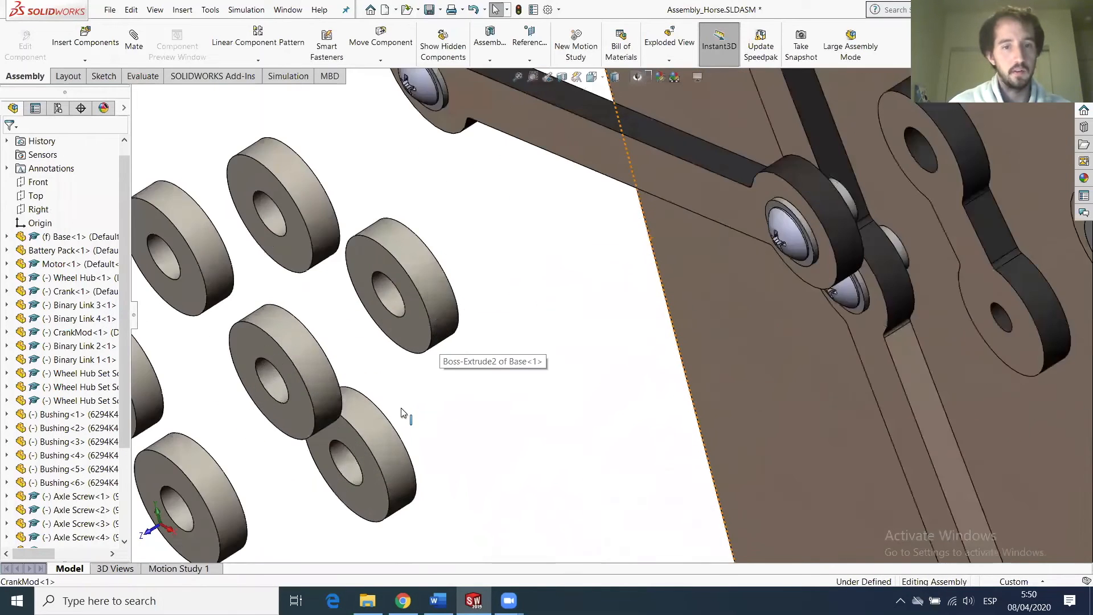
pyautogui.scroll(7, 628, 315)
pyautogui.scroll(-2, 700, 320)
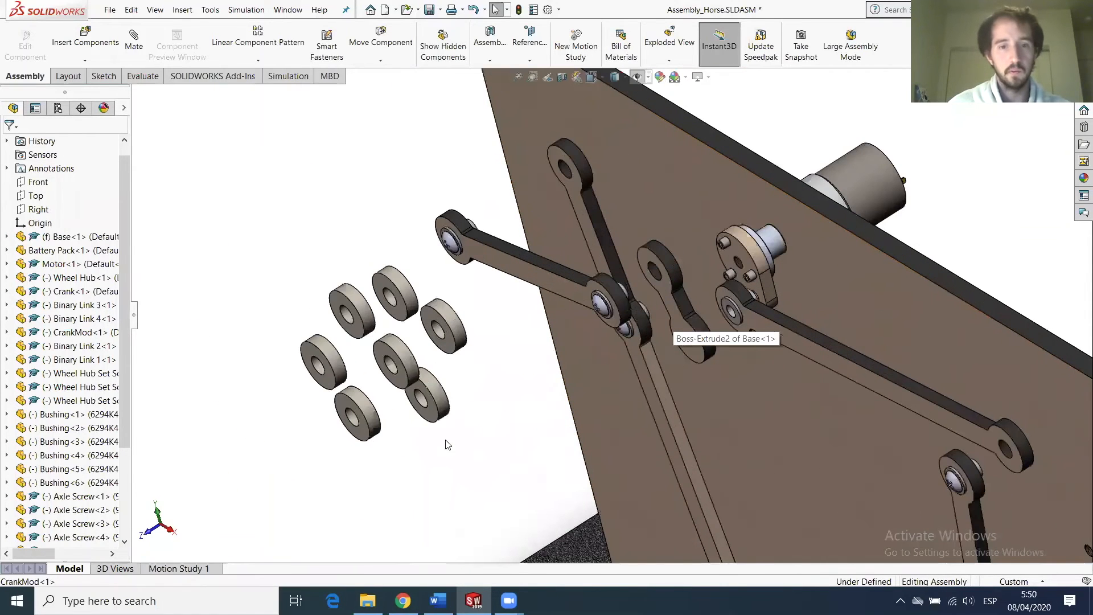
pyautogui.scroll(-1, 430, 400)
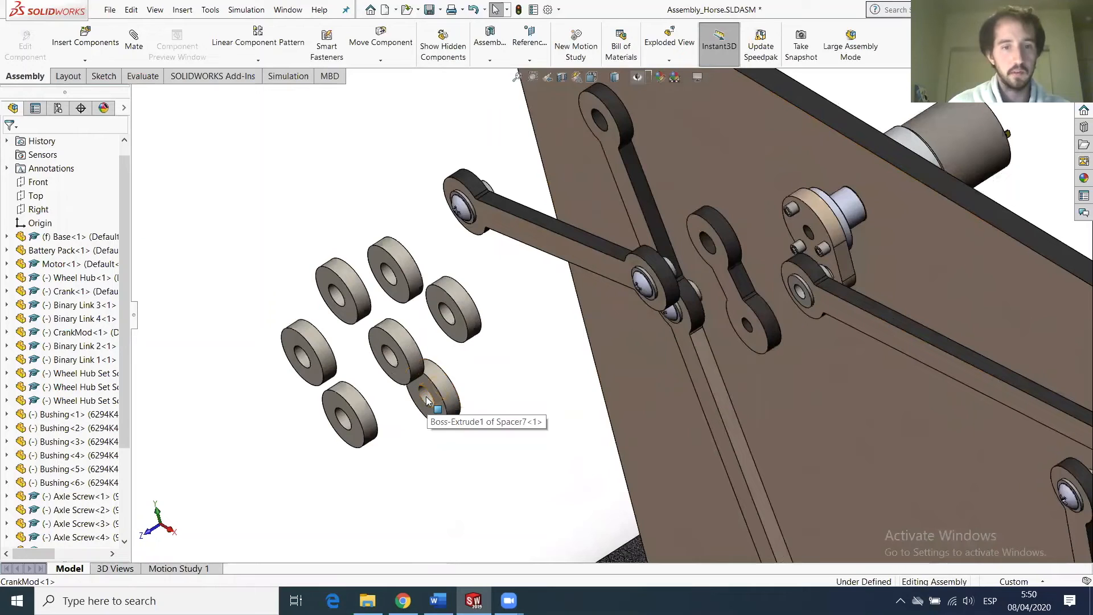
pyautogui.click(427, 396)
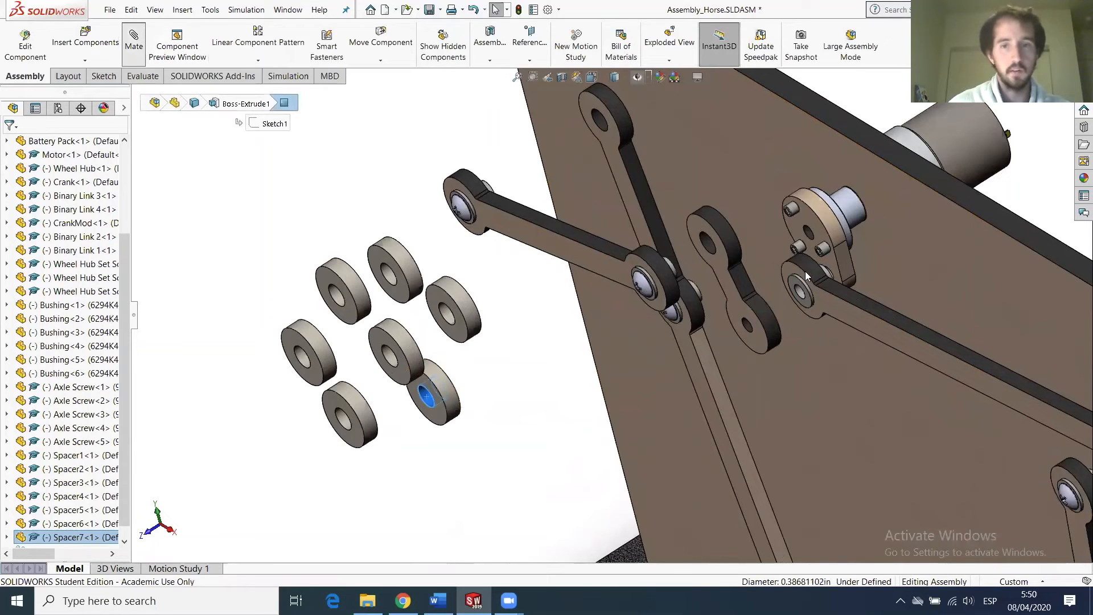
pyautogui.moveTo(798, 286); pyautogui.dragTo(786, 289, button='middle')
pyautogui.scroll(-2, 806, 279)
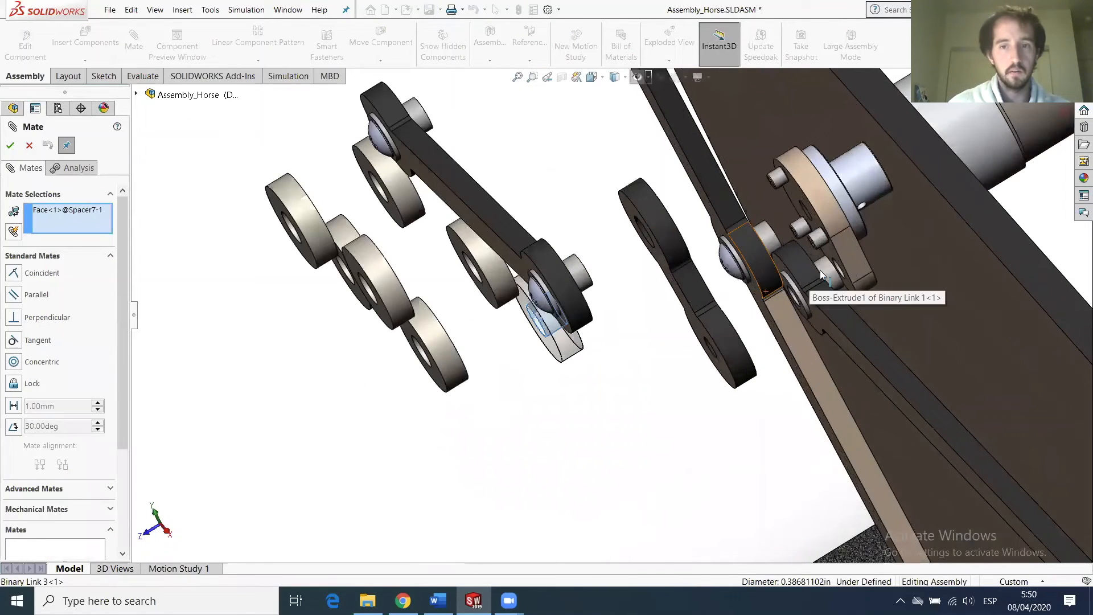
pyautogui.click(826, 272)
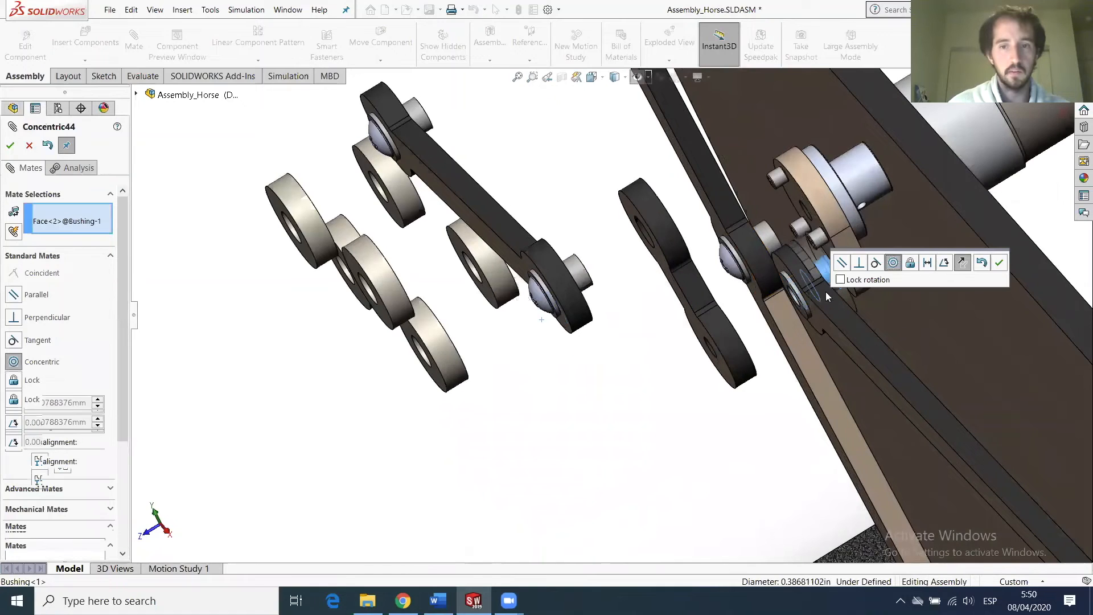
pyautogui.click(11, 146)
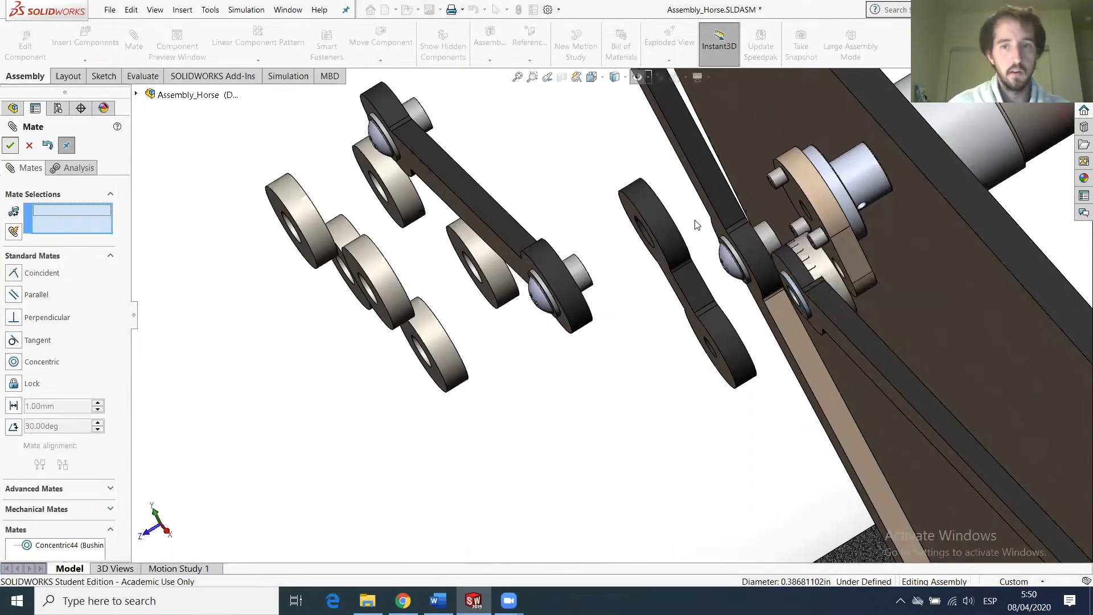
# Add a coincident mate between the crank's flat face and the adjacent flat face of Spacer7.
pyautogui.click(818, 251)
pyautogui.scroll(-6, 813, 263)
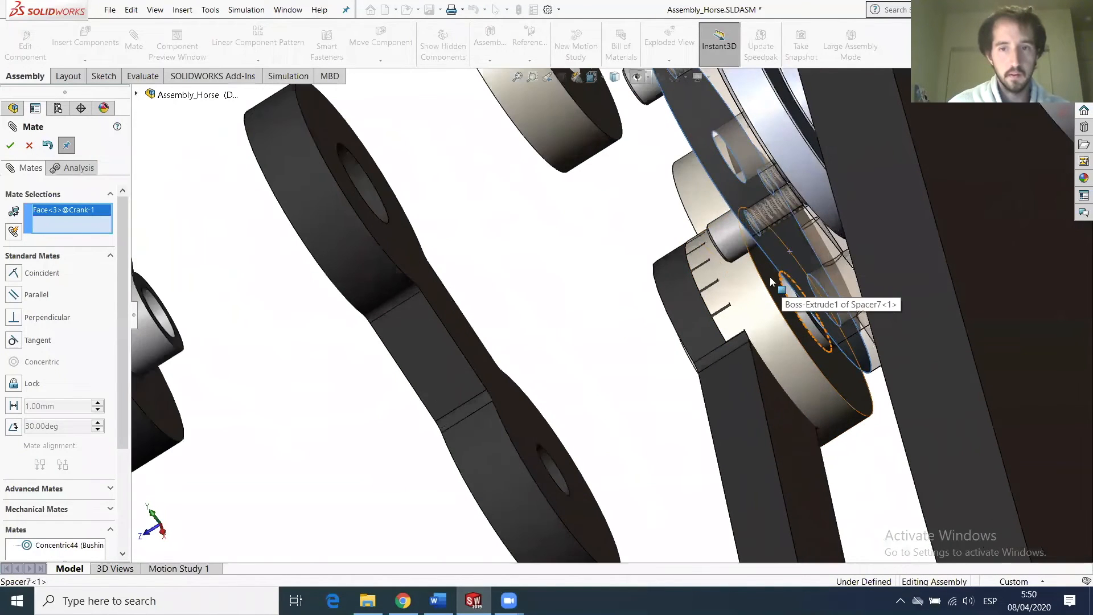
pyautogui.click(792, 287)
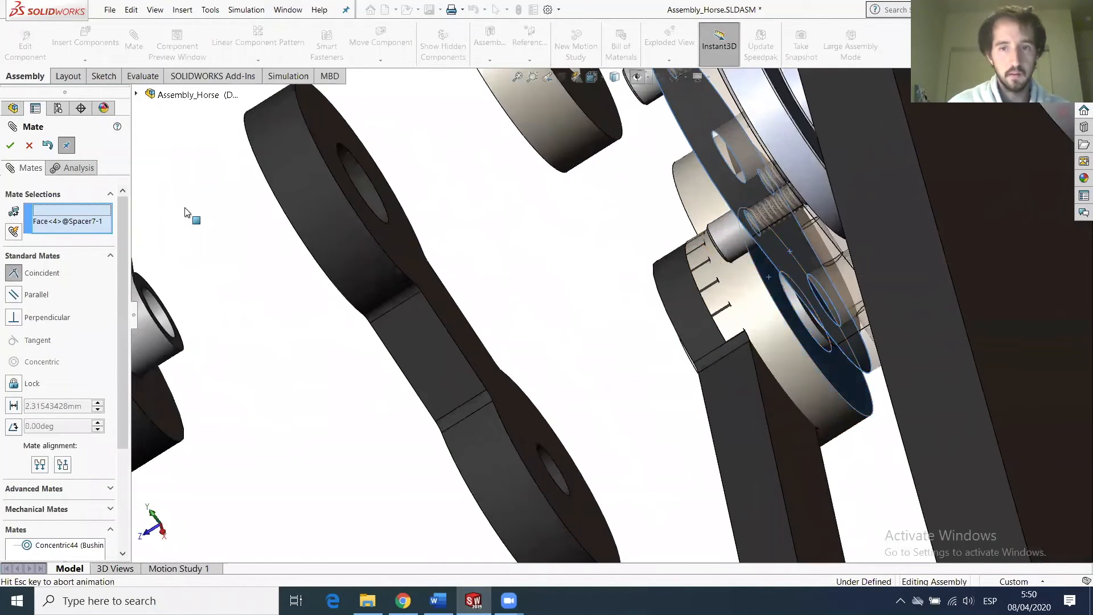
pyautogui.click(10, 147)
# Add a concentric mate between Spacer2 and the bore of the same bushing, Bushing<1>, at the crank joint.
pyautogui.moveTo(795, 299); pyautogui.dragTo(819, 237, button='middle')
pyautogui.scroll(5, 561, 325)
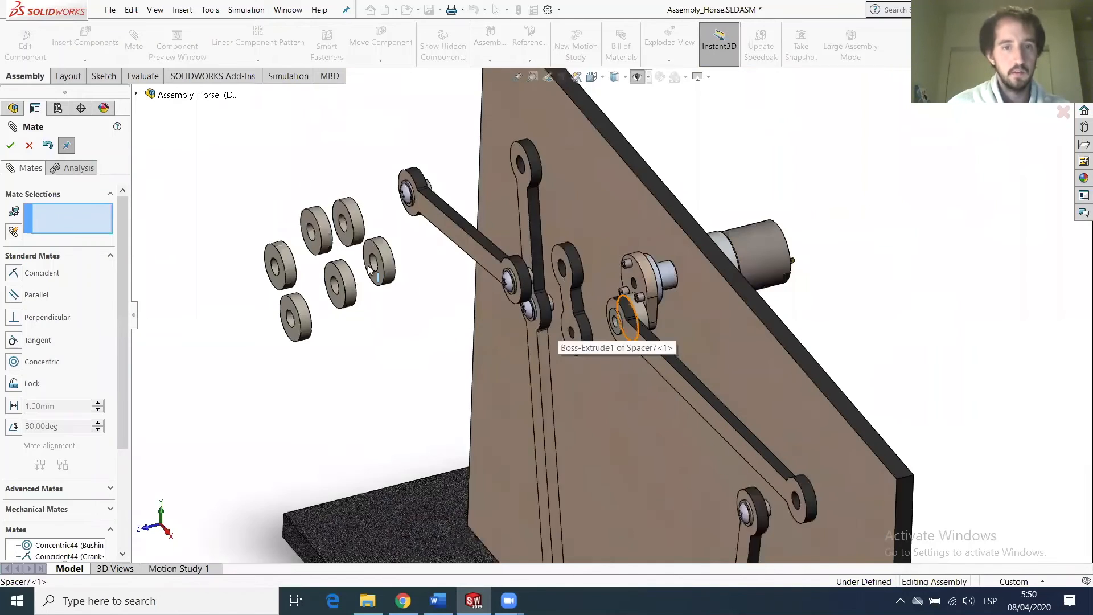
pyautogui.scroll(-2, 371, 271)
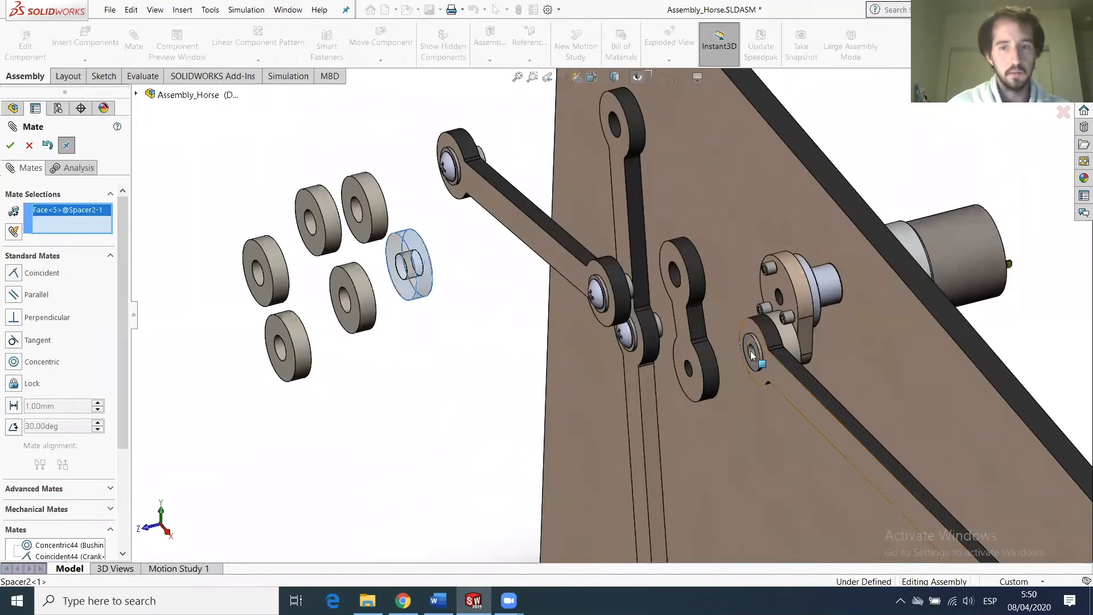
pyautogui.scroll(-3, 740, 350)
pyautogui.scroll(2, 711, 341)
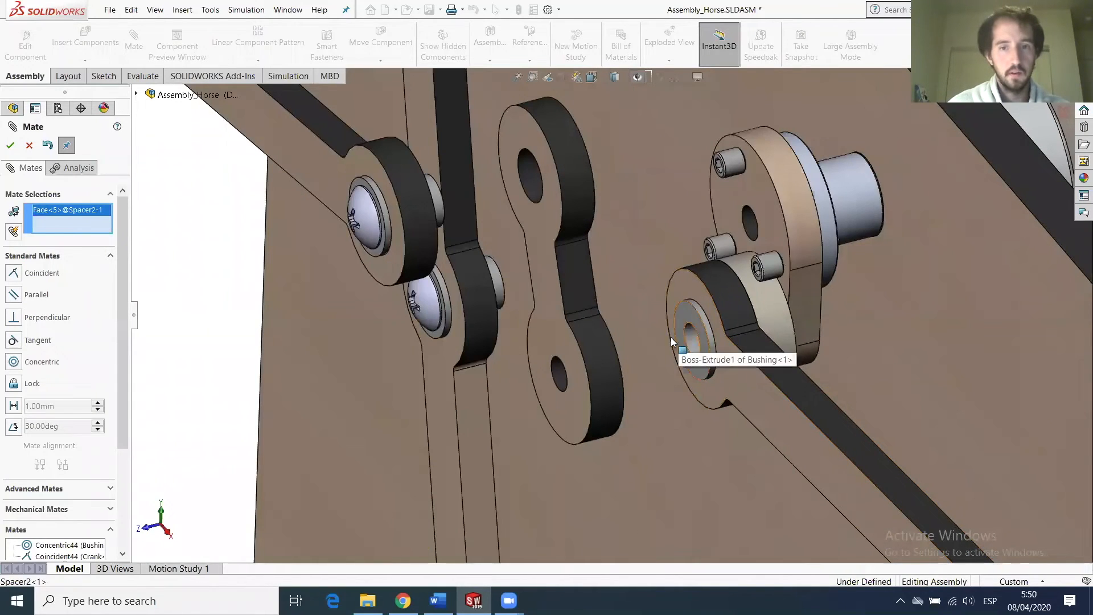
pyautogui.scroll(3, 576, 383)
pyautogui.scroll(-5, 663, 359)
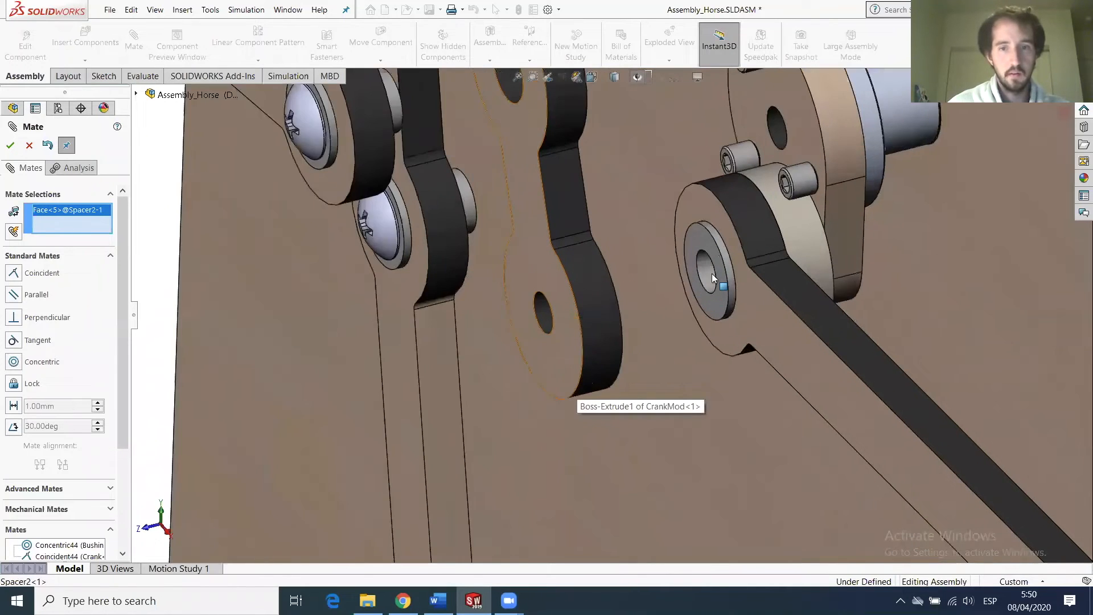
pyautogui.click(716, 273)
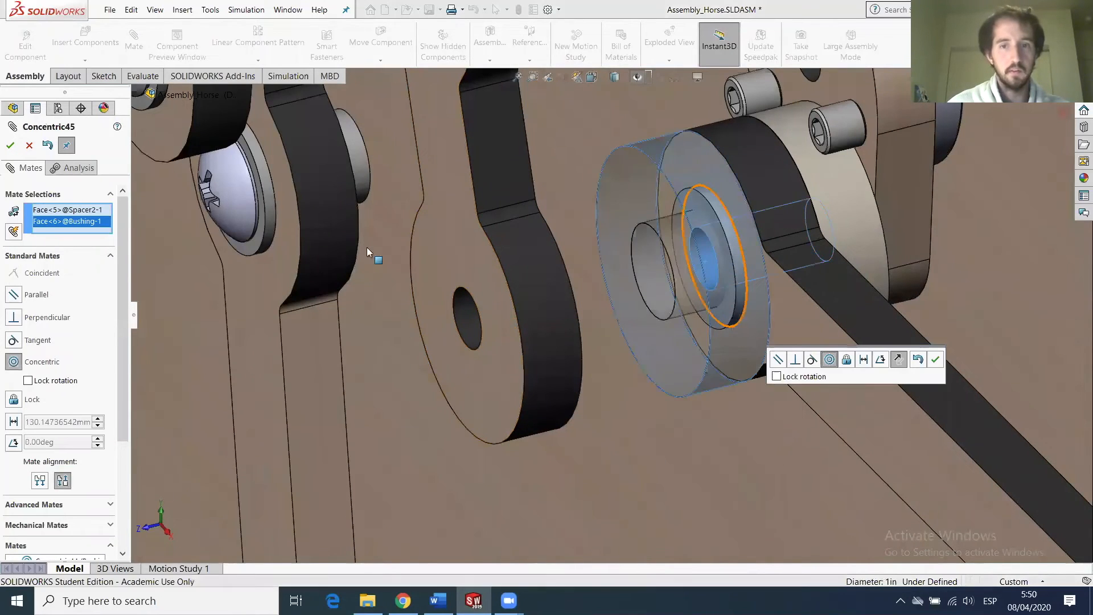
pyautogui.click(10, 146)
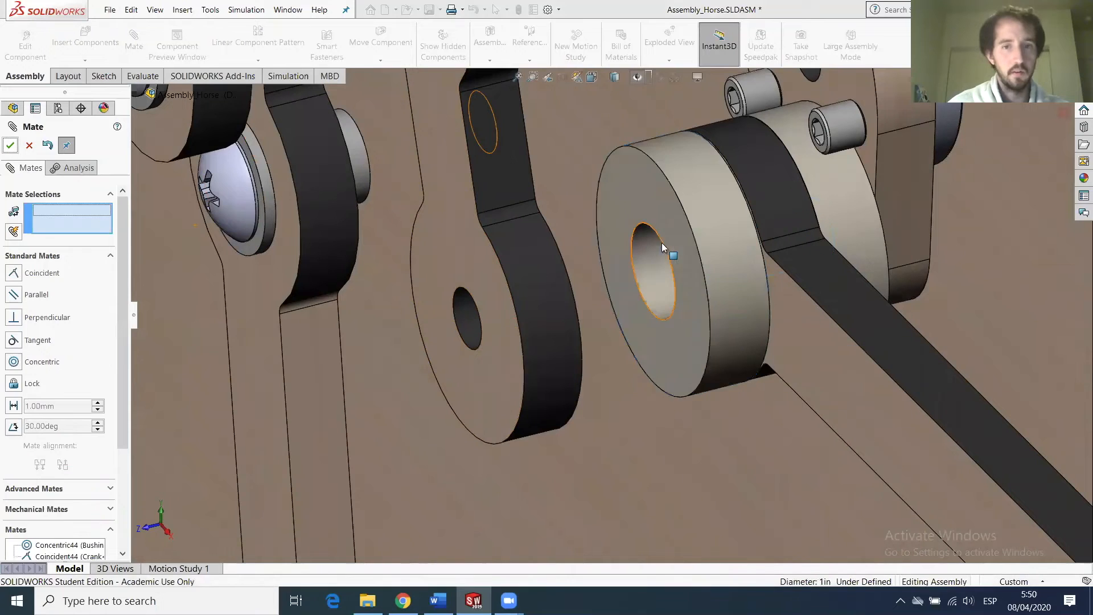
# Slide Spacer2 outward along its axis and mate its inner flat face coincident with the flange face of Bushing<1>.
pyautogui.moveTo(634, 239); pyautogui.dragTo(610, 252)
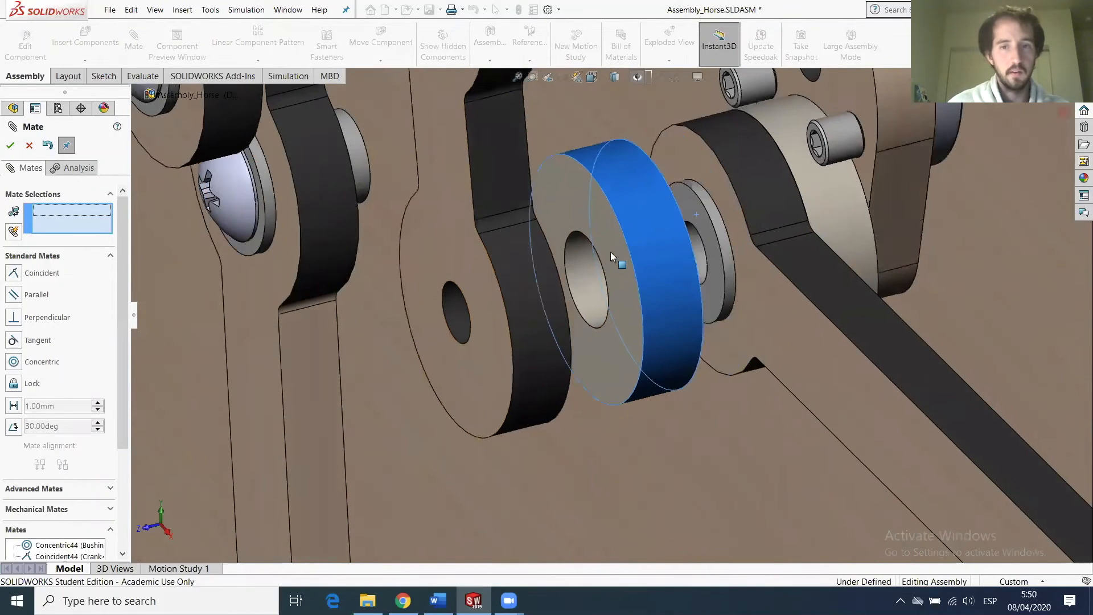
pyautogui.moveTo(703, 249); pyautogui.dragTo(597, 207, button='middle')
pyautogui.moveTo(653, 251); pyautogui.dragTo(589, 237, button='middle')
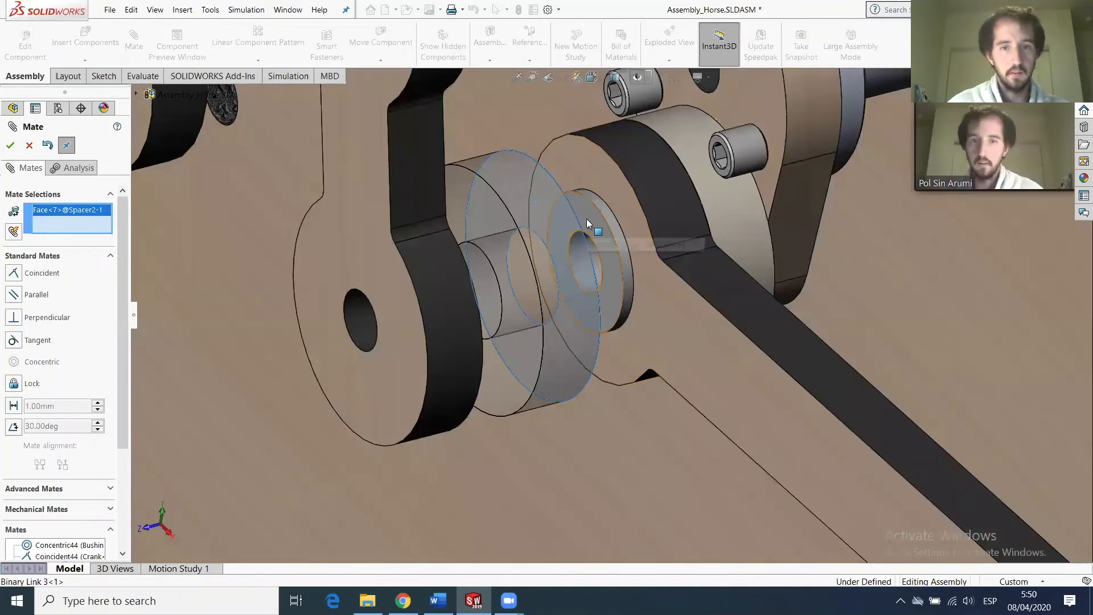
pyautogui.click(587, 220)
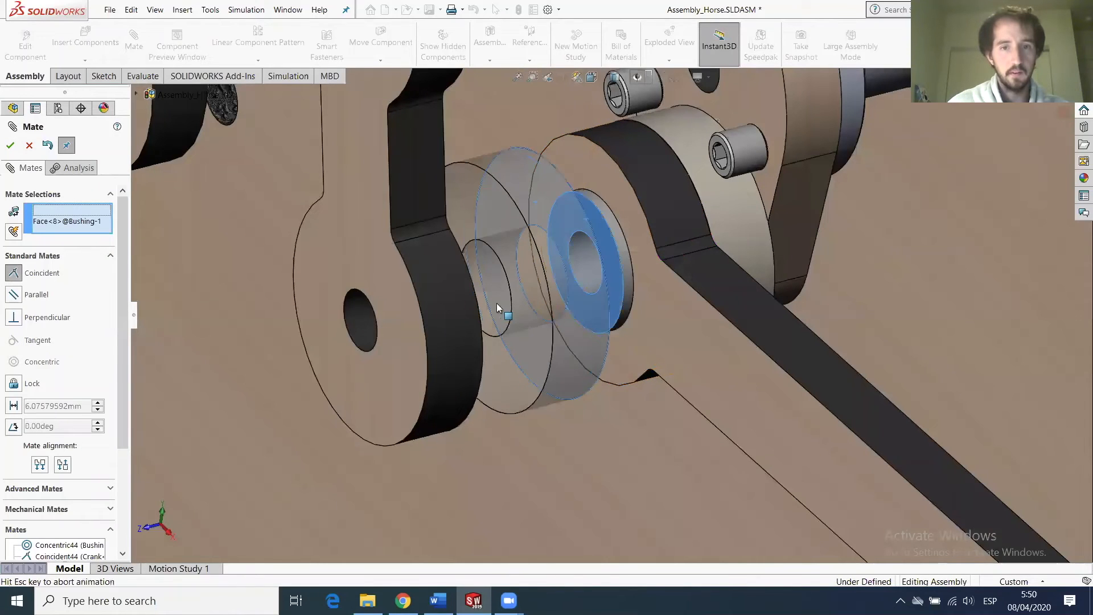
pyautogui.click(10, 146)
# Add a coincident mate between the outer flat face of Spacer2 and the facing flat face of CrankMod.
pyautogui.click(520, 207)
pyautogui.moveTo(520, 207); pyautogui.dragTo(330, 241, button='middle')
pyautogui.click(335, 262)
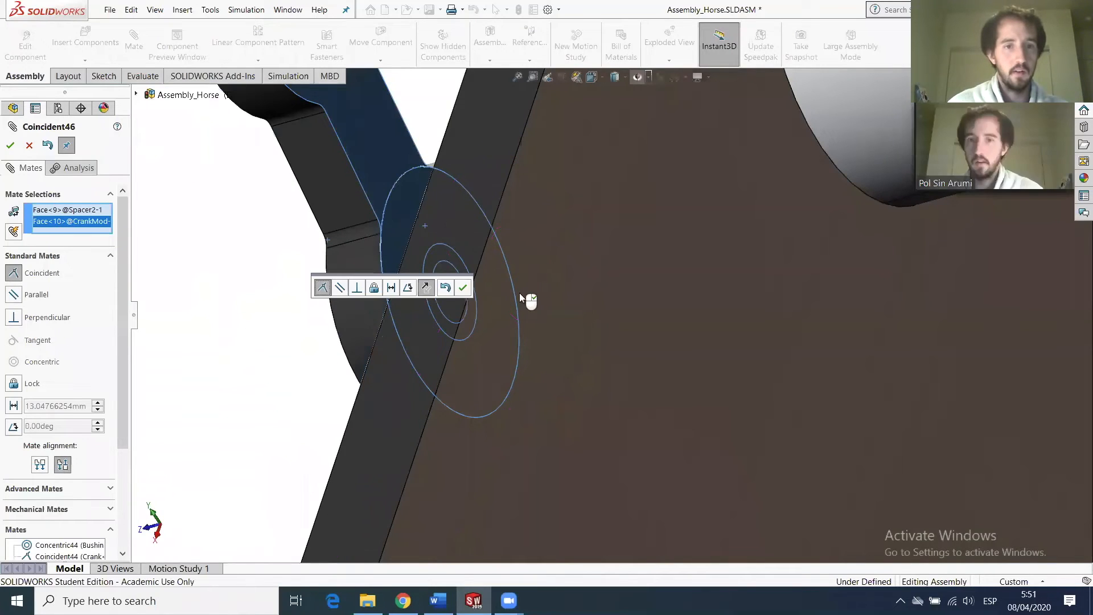
pyautogui.moveTo(519, 293); pyautogui.dragTo(523, 311, button='middle')
pyautogui.scroll(5, 514, 325)
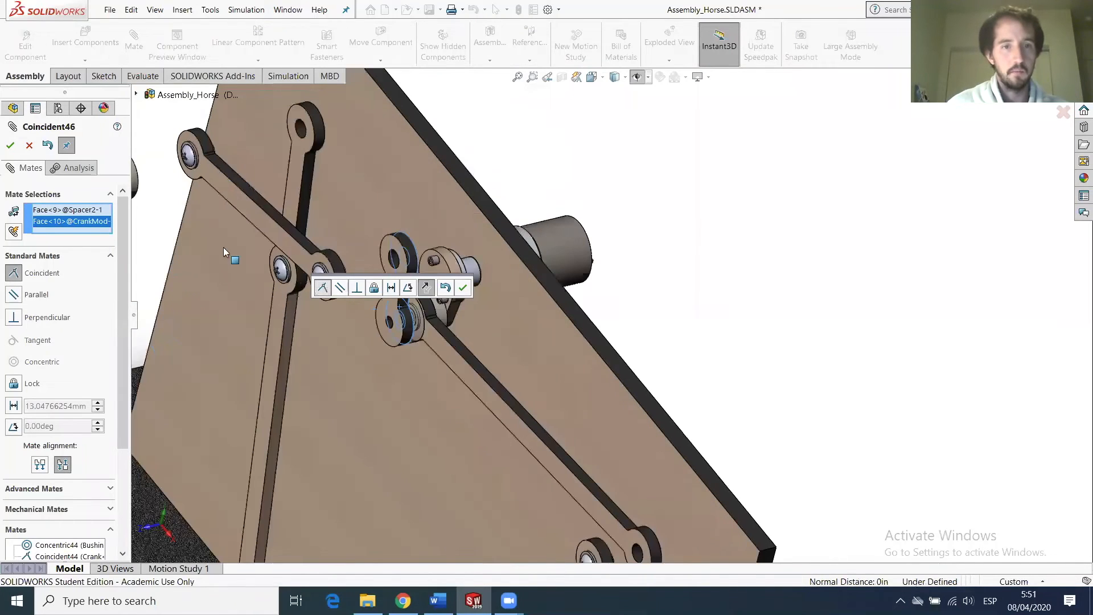
pyautogui.press('Return')
pyautogui.scroll(5, 517, 330)
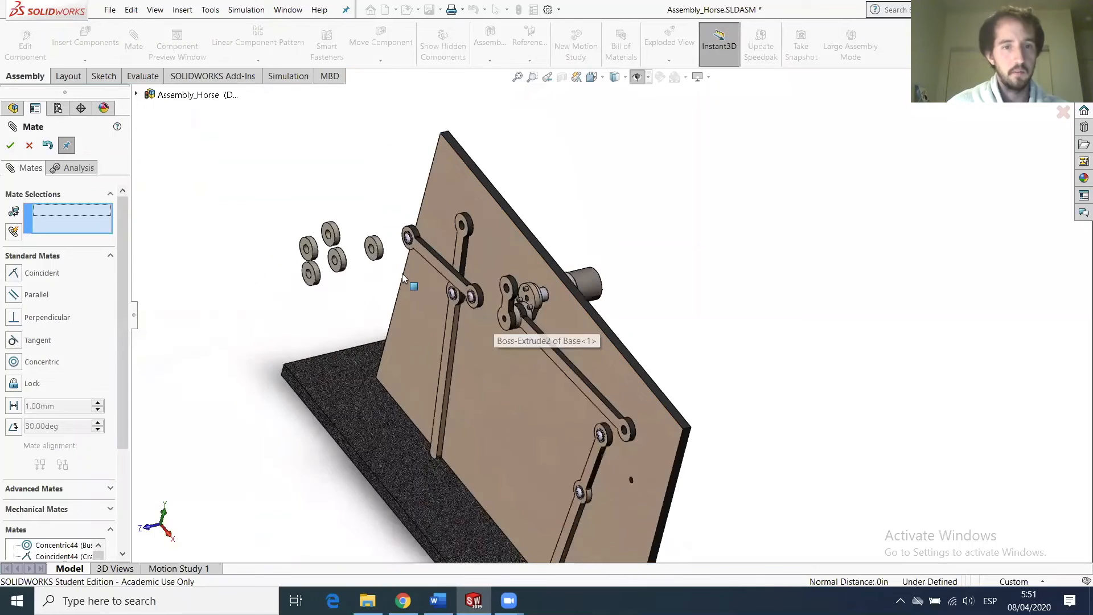
pyautogui.scroll(-6, 415, 232)
pyautogui.click(407, 219)
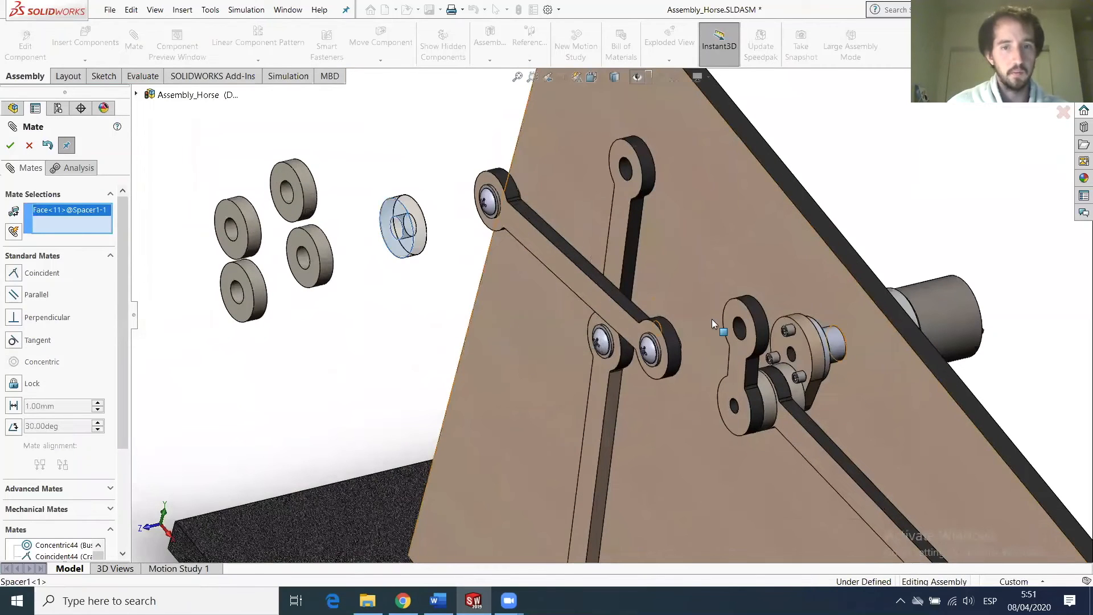
pyautogui.moveTo(719, 326); pyautogui.dragTo(710, 322, button='middle')
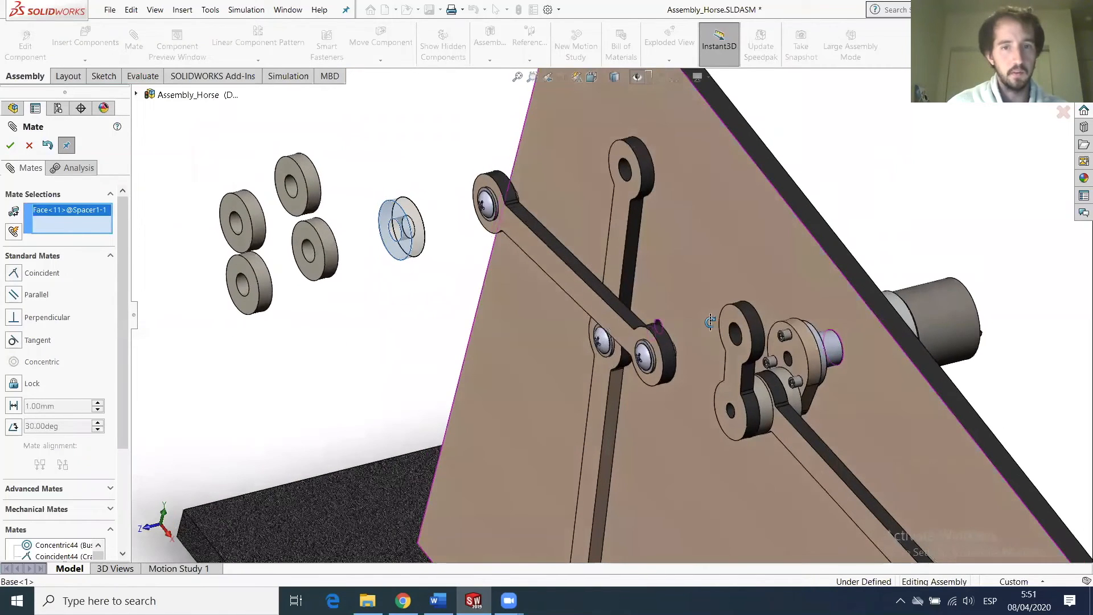
pyautogui.rightClick(81, 212)
pyautogui.click(112, 232)
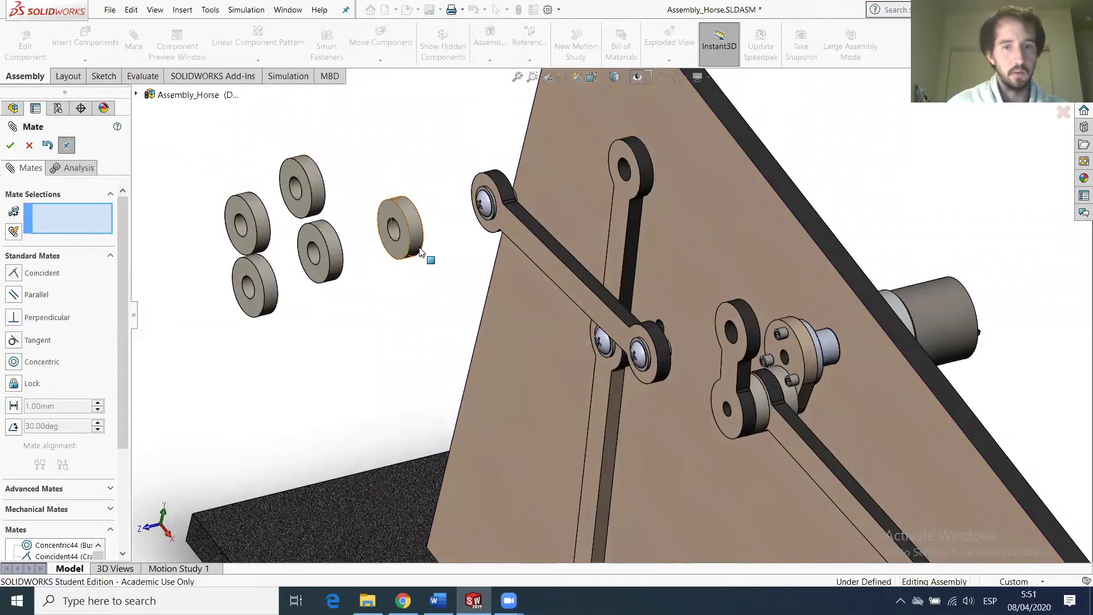
# Add a concentric mate between the hole of Spacer1 and the outer cylindrical face of Bushing<2>.
pyautogui.scroll(-3, 420, 251)
pyautogui.click(419, 249)
pyautogui.scroll(3, 850, 403)
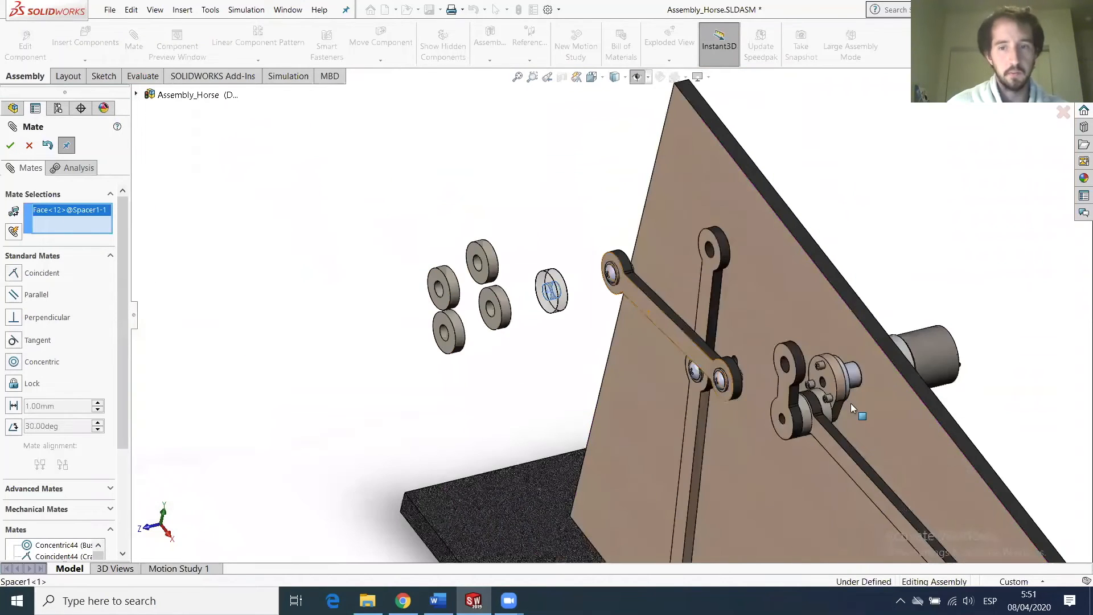
pyautogui.scroll(-3, 740, 387)
pyautogui.moveTo(612, 310); pyautogui.dragTo(333, 330, button='middle')
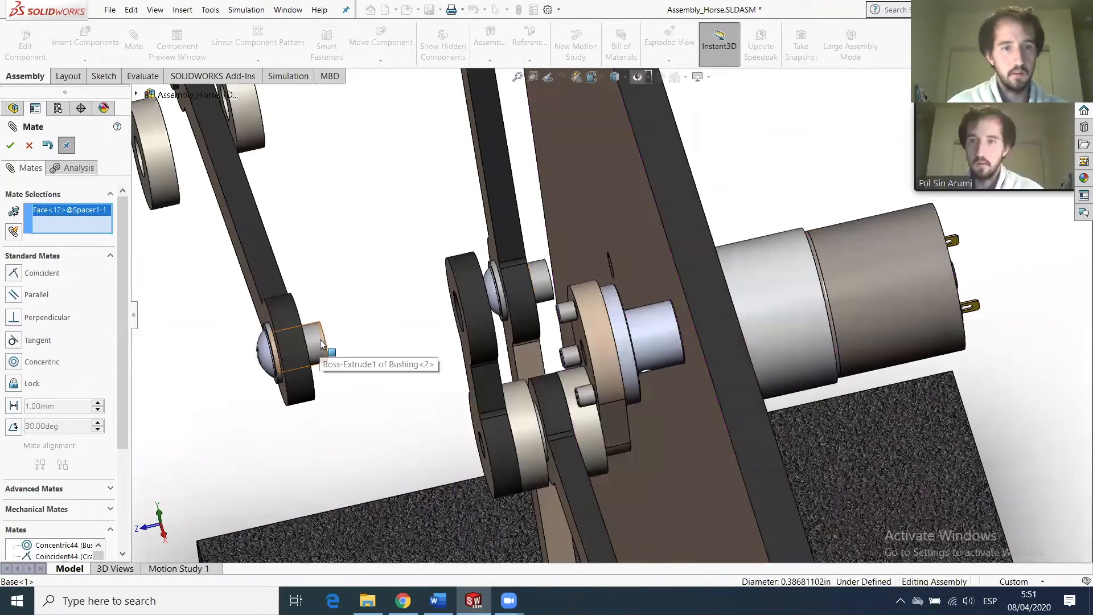
pyautogui.click(319, 344)
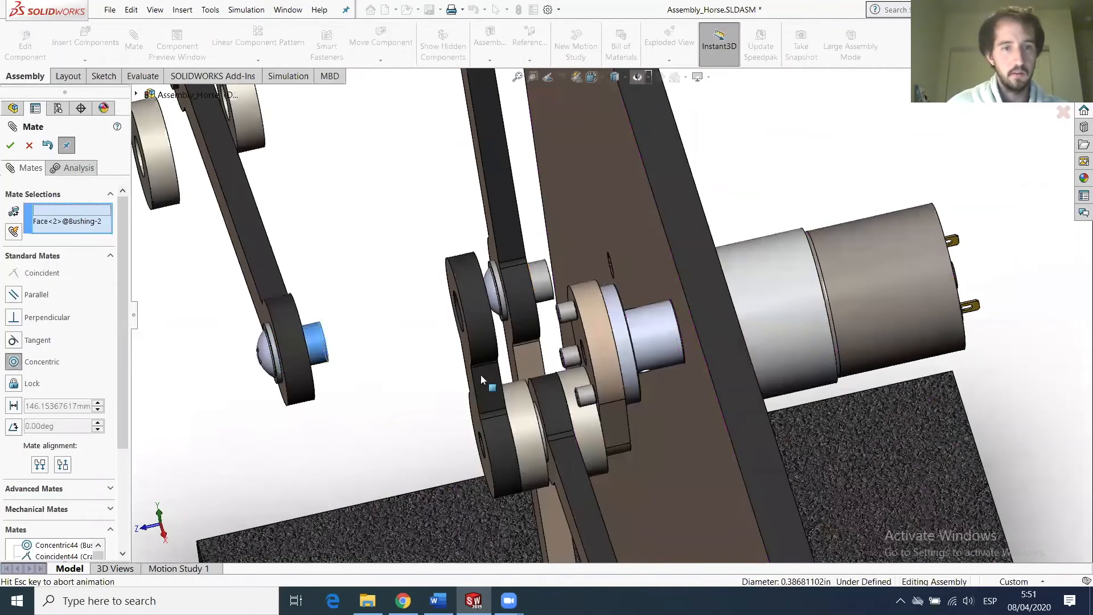
pyautogui.click(11, 145)
# Add a coincident mate between the outer flat face of CrankMod and the facing flat face of Spacer1.
pyautogui.scroll(-5, 472, 284)
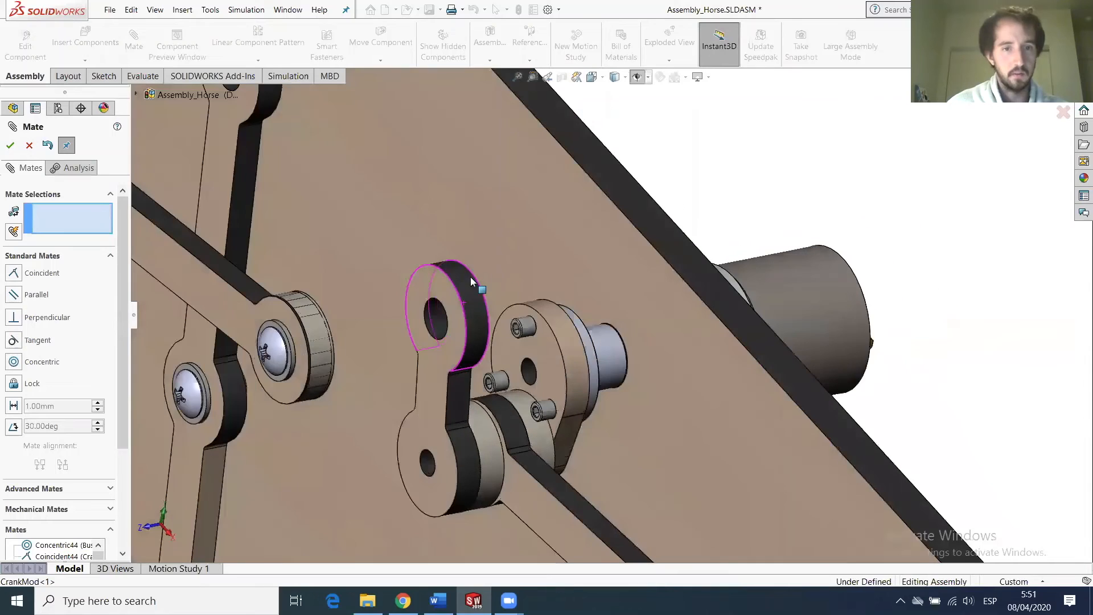
pyautogui.click(448, 295)
pyautogui.moveTo(448, 295); pyautogui.dragTo(360, 319, button='middle')
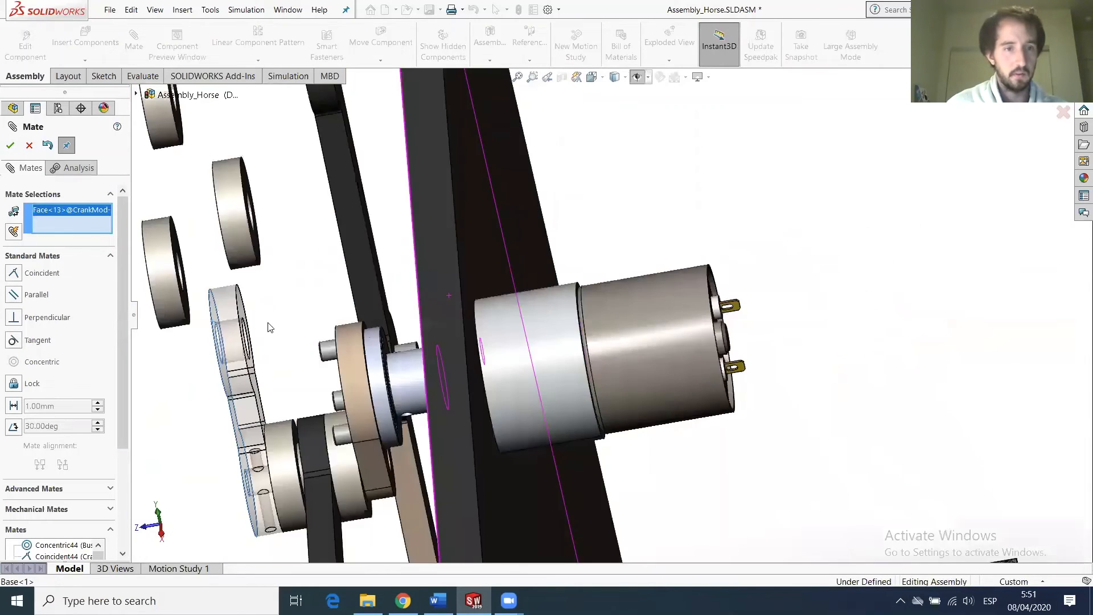
pyautogui.scroll(3, 360, 317)
pyautogui.scroll(-5, 246, 319)
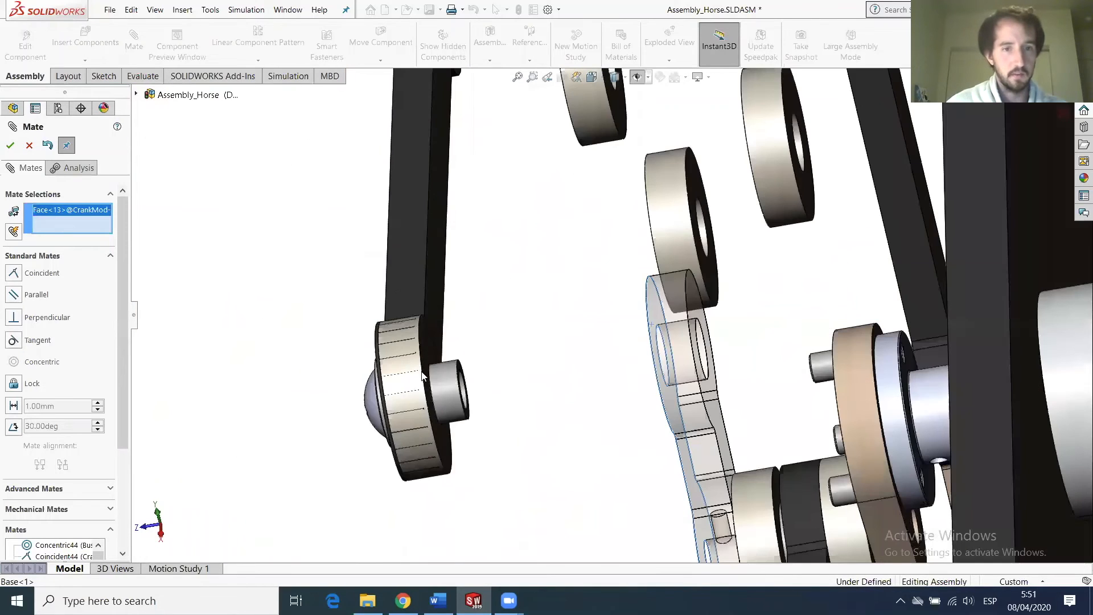
pyautogui.click(432, 340)
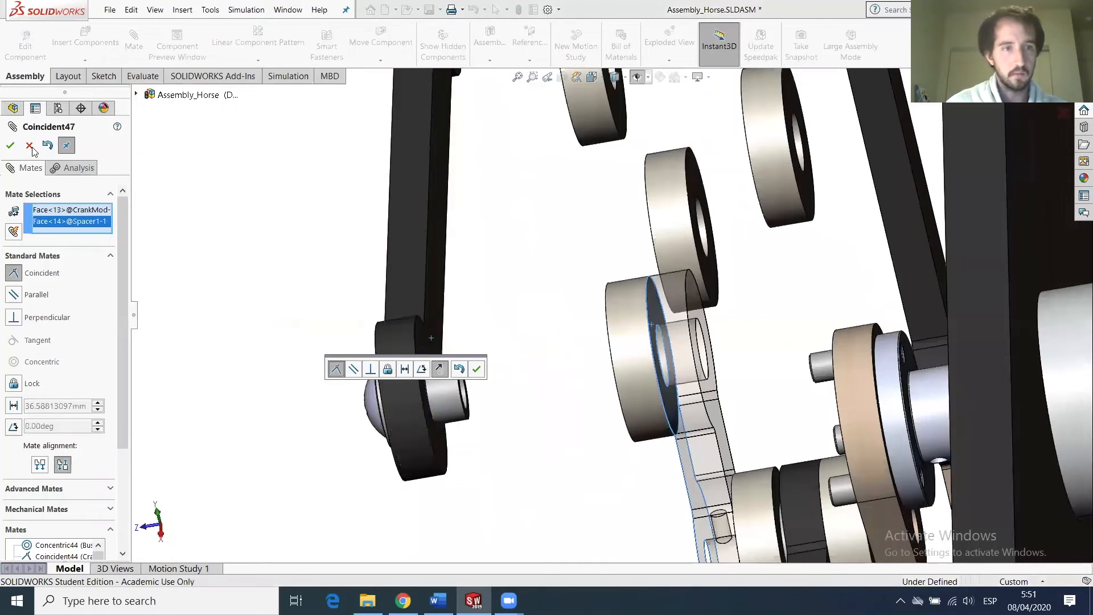
pyautogui.click(10, 146)
# Add a coincident mate between the free flat face of Spacer1 and the inner flat face of the upper slanted link.
pyautogui.scroll(-5, 588, 335)
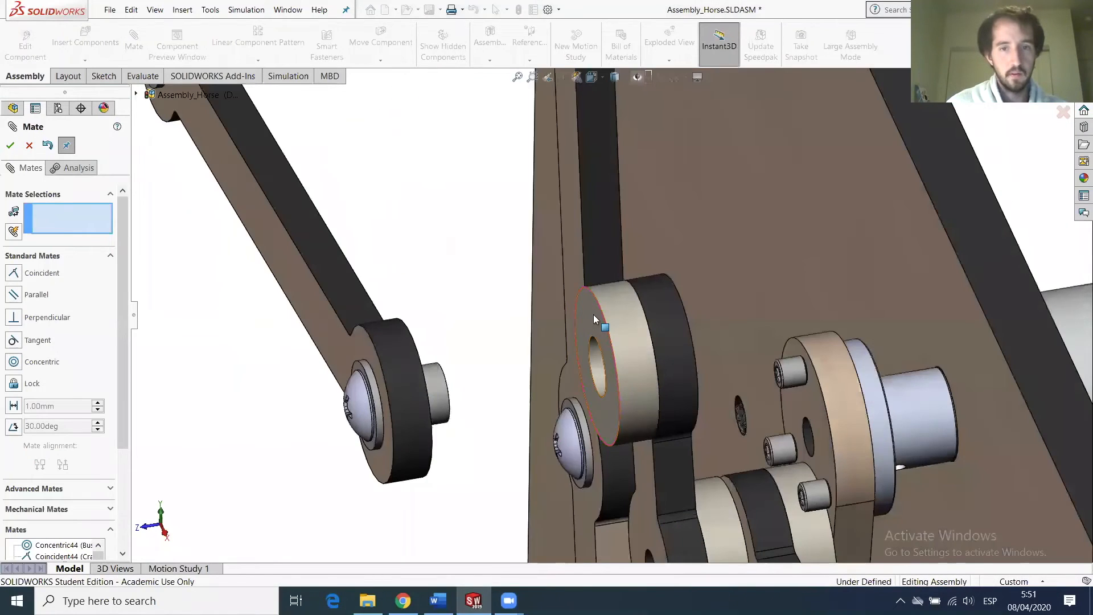
pyautogui.click(588, 335)
pyautogui.scroll(6, 361, 376)
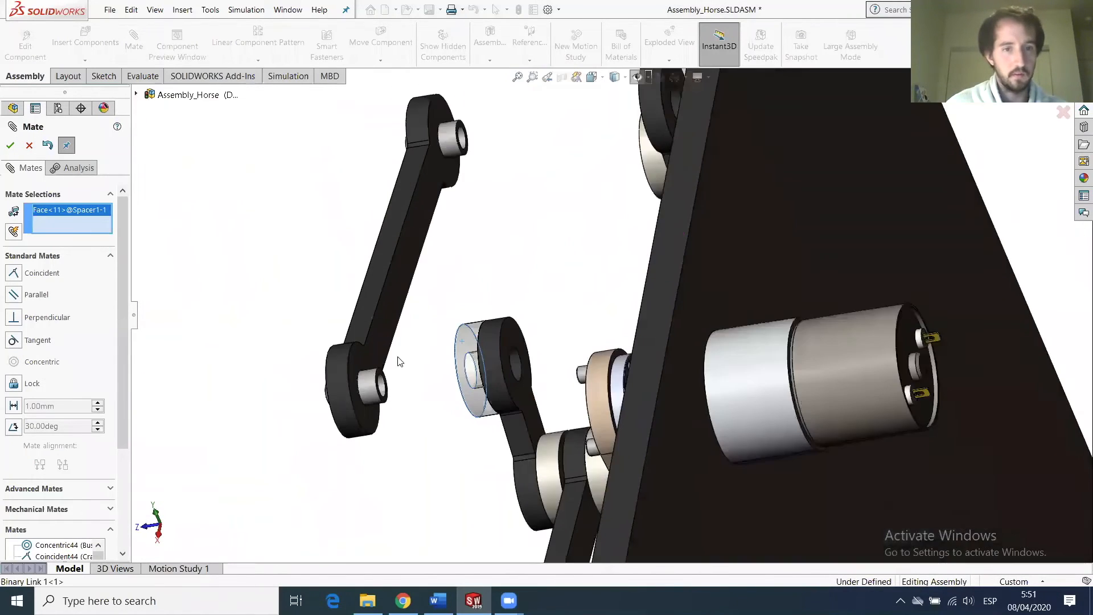
pyautogui.click(356, 364)
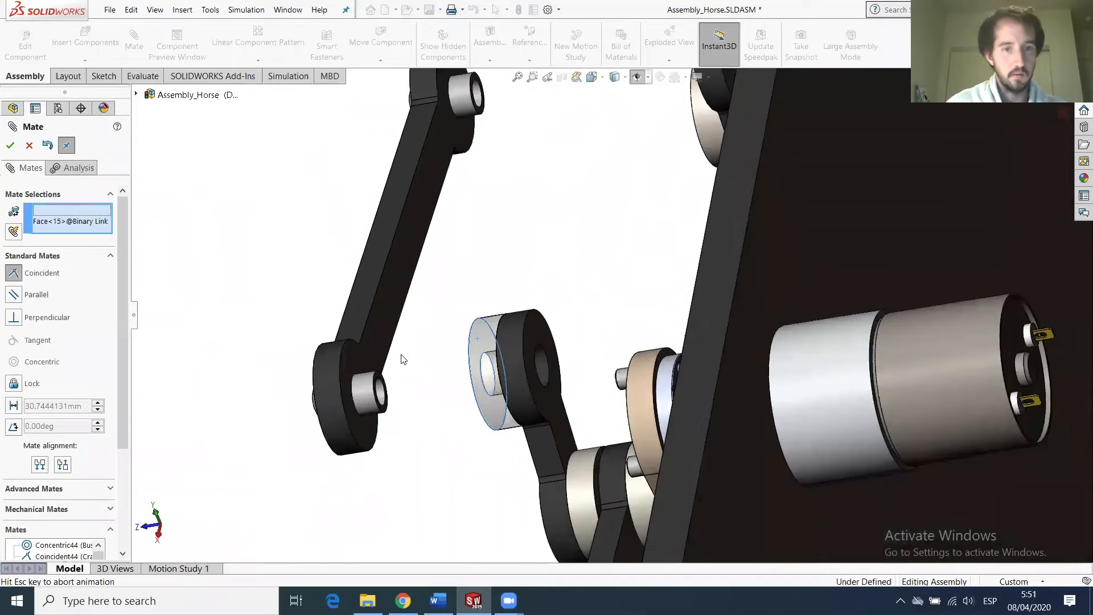
pyautogui.click(10, 145)
pyautogui.scroll(3, 539, 331)
pyautogui.scroll(5, 585, 317)
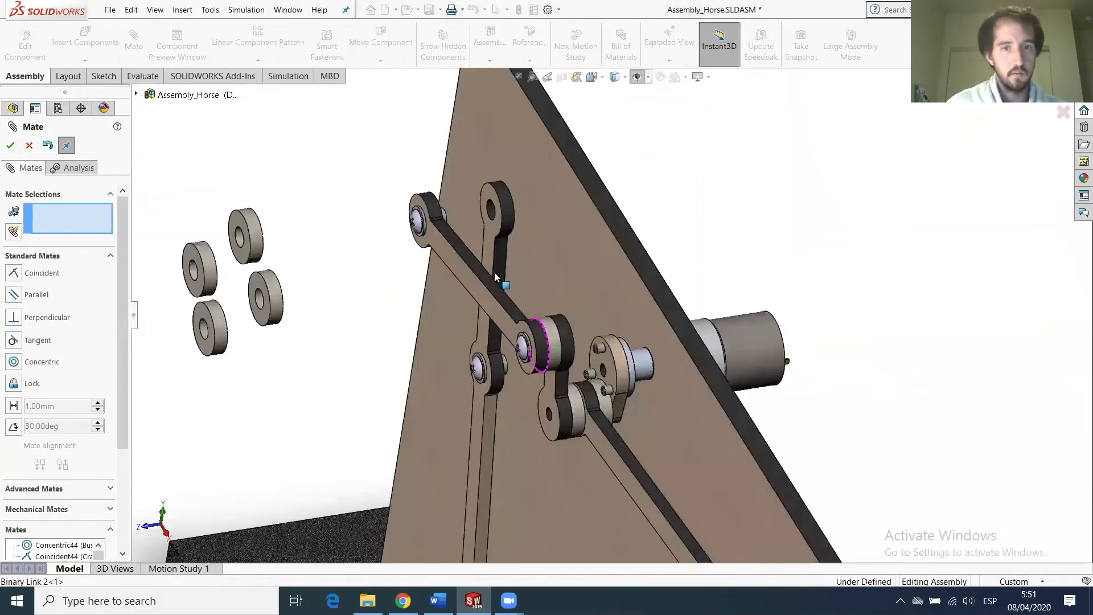
# Add a concentric mate between the hole of Spacer4 and the top hole of Binary Link 1<1>.
pyautogui.scroll(-5, 383, 357)
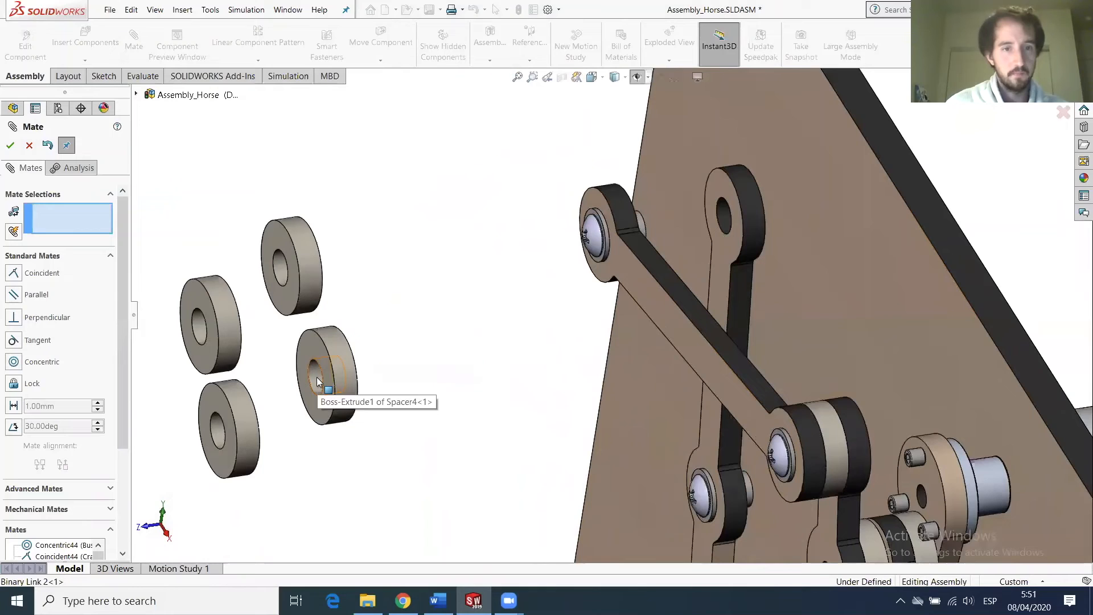
pyautogui.click(316, 379)
pyautogui.click(722, 224)
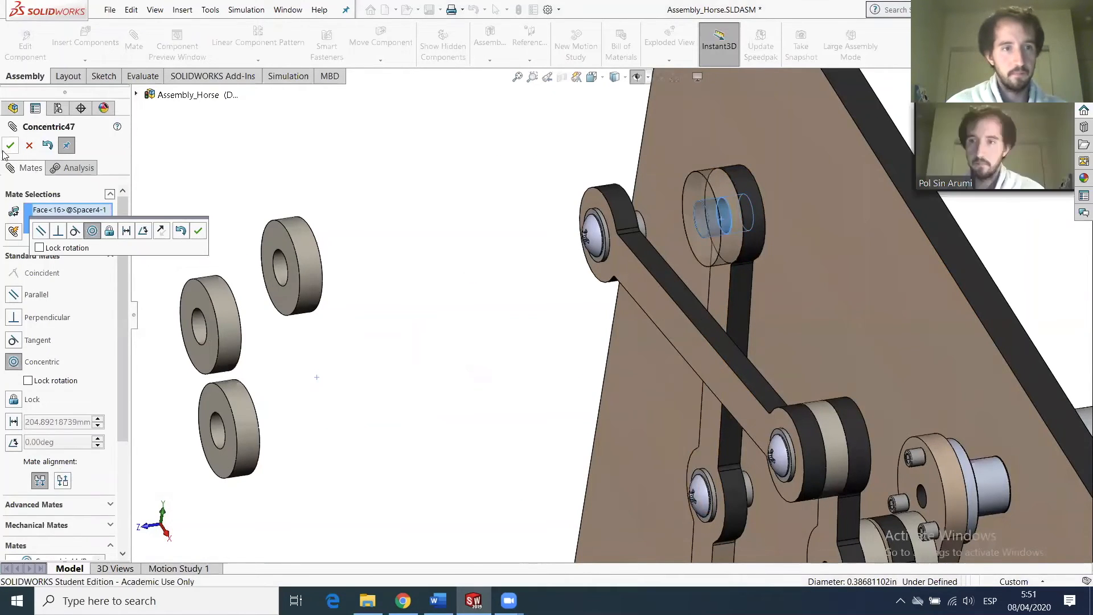
pyautogui.click(10, 146)
# Add a coincident mate between the outer flat face of Spacer4 and the inner flat face of the upper slanted link.
pyautogui.click(707, 204)
pyautogui.moveTo(707, 203); pyautogui.dragTo(589, 211, button='middle')
pyautogui.click(588, 206)
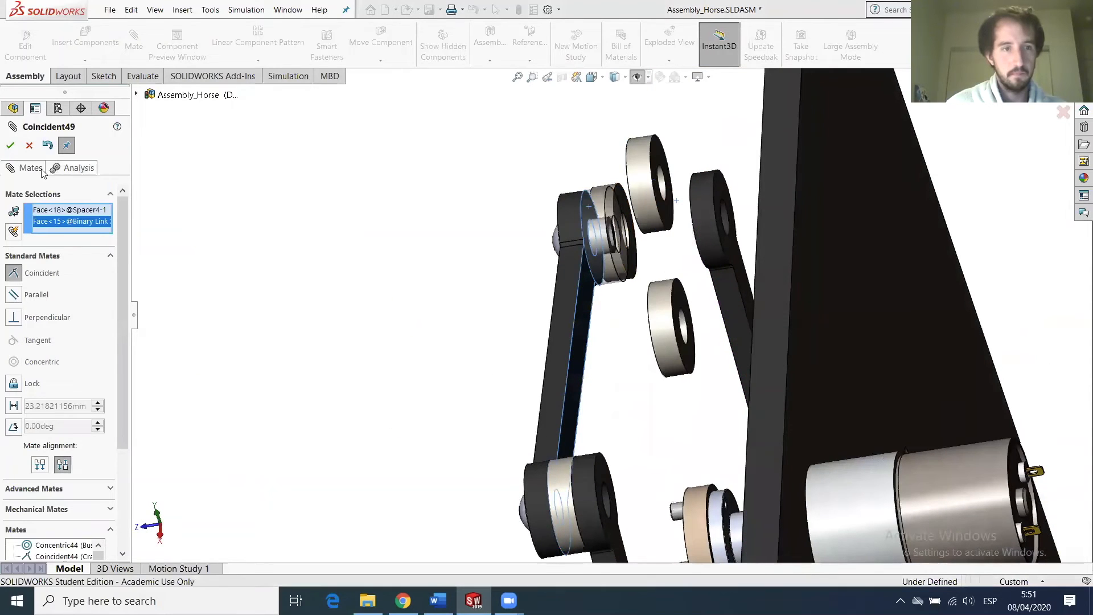
pyautogui.click(13, 149)
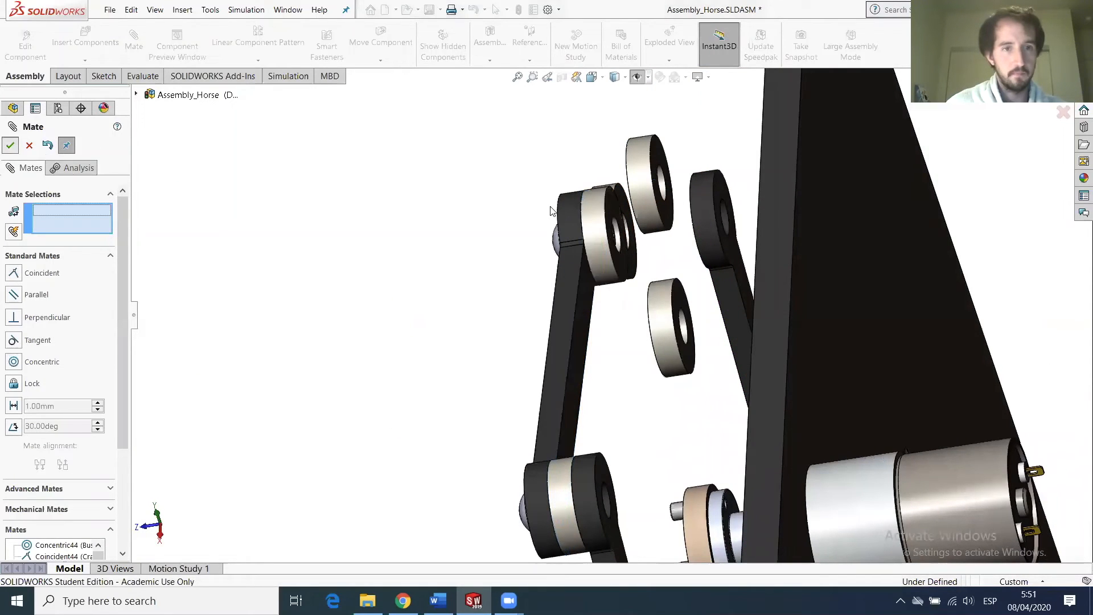
# Add a coincident mate between the remaining flat face of Spacer4 and the front face of Binary Link 1<1>.
pyautogui.click(608, 213)
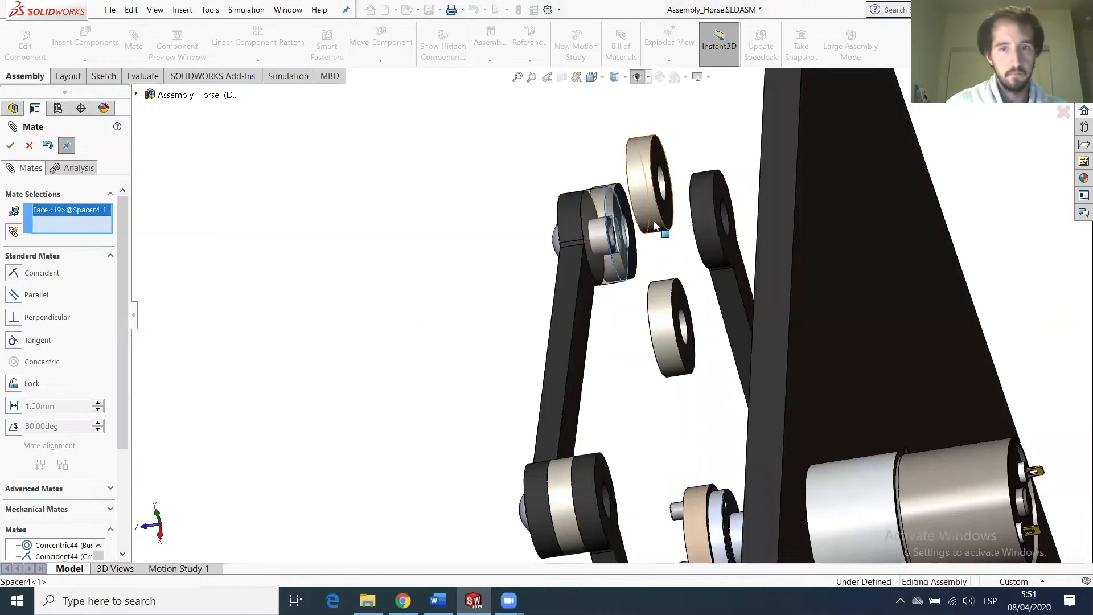
pyautogui.click(709, 210)
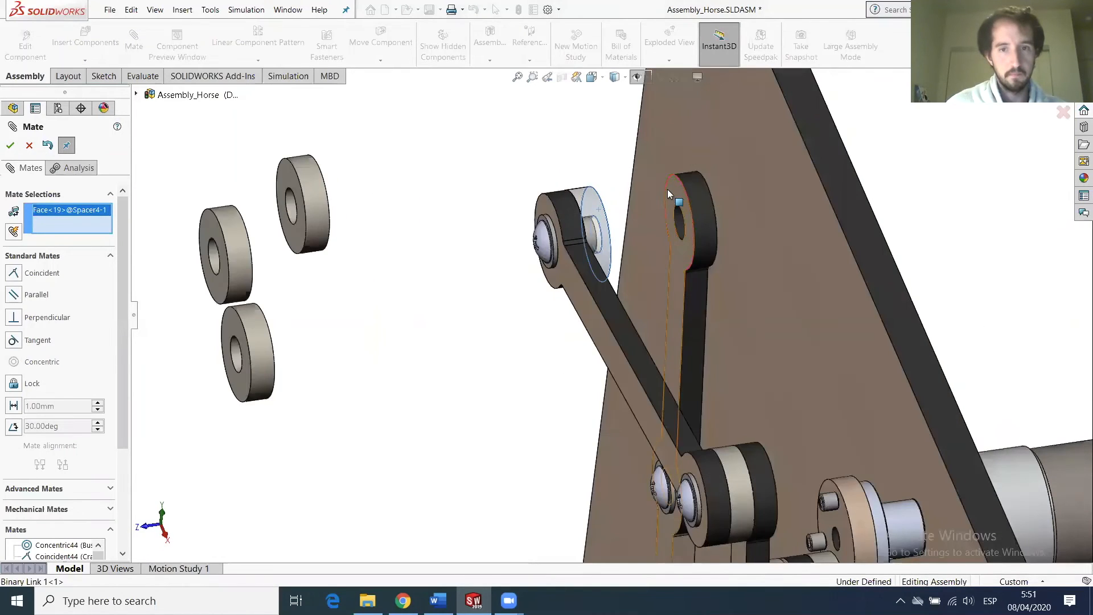
pyautogui.click(11, 146)
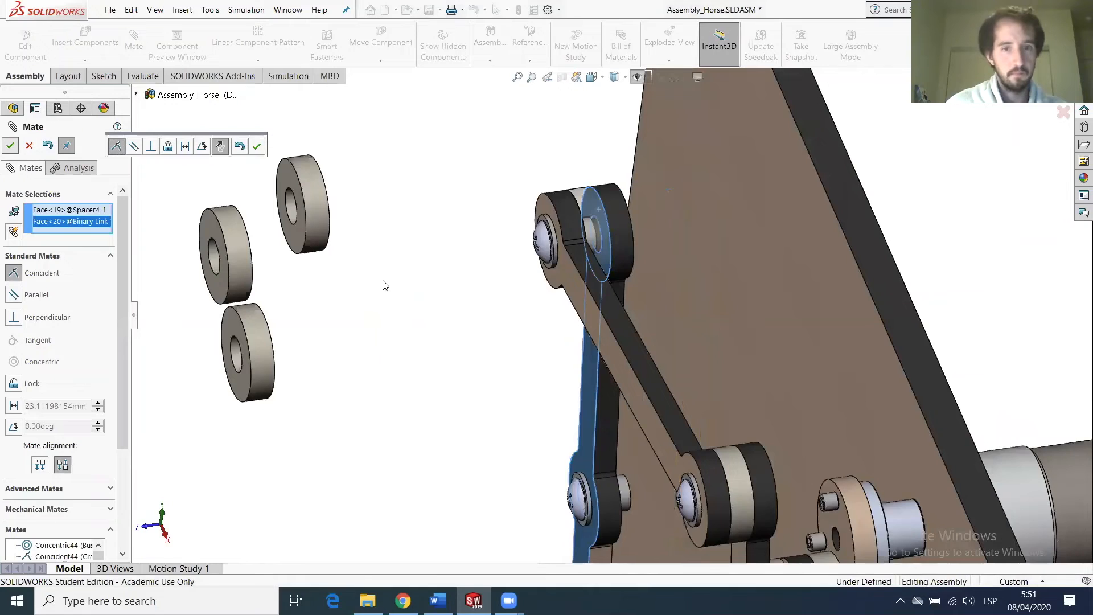
# Add a concentric mate between the hole of Spacer3 and the outer cylindrical face of Bushing<5>.
pyautogui.scroll(3, 421, 331)
pyautogui.scroll(1, 421, 332)
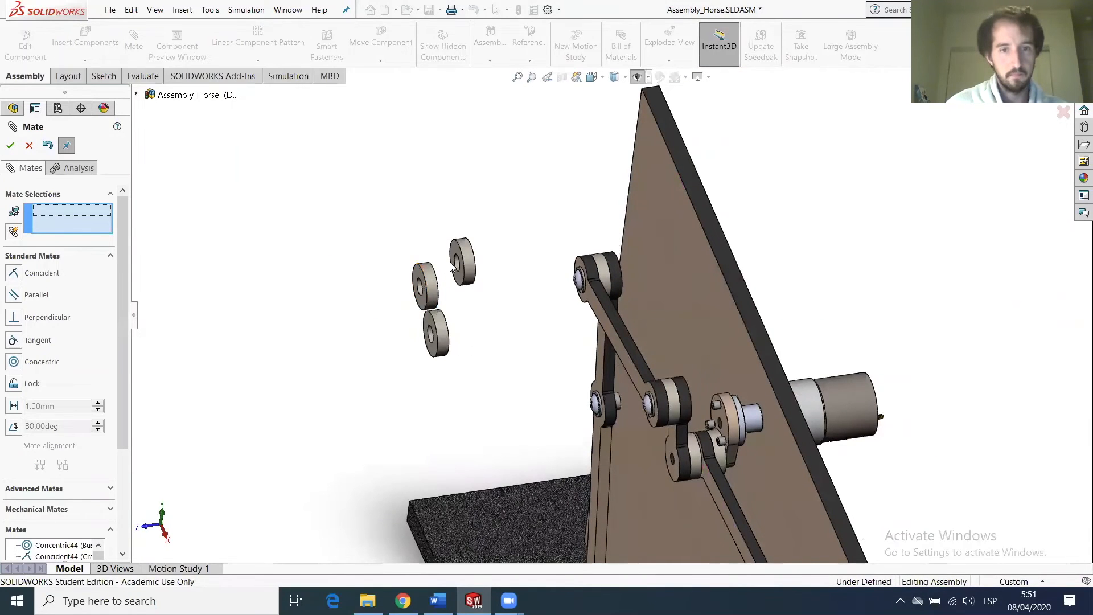
pyautogui.scroll(-2, 451, 266)
pyautogui.click(510, 276)
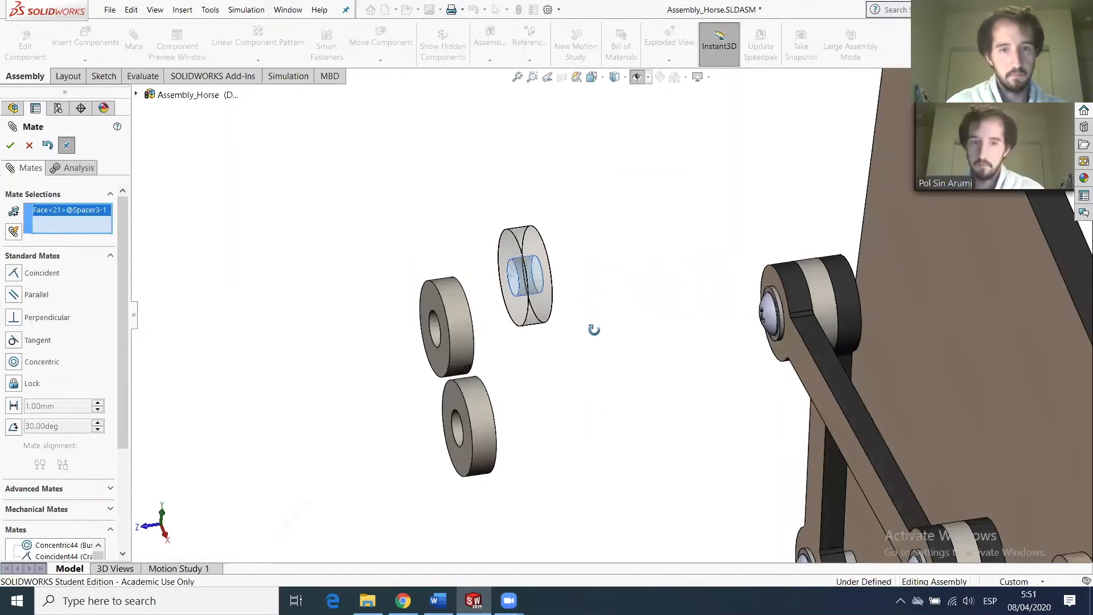
pyautogui.moveTo(594, 329); pyautogui.dragTo(586, 340, button='middle')
pyautogui.scroll(2, 891, 508)
pyautogui.scroll(-4, 859, 502)
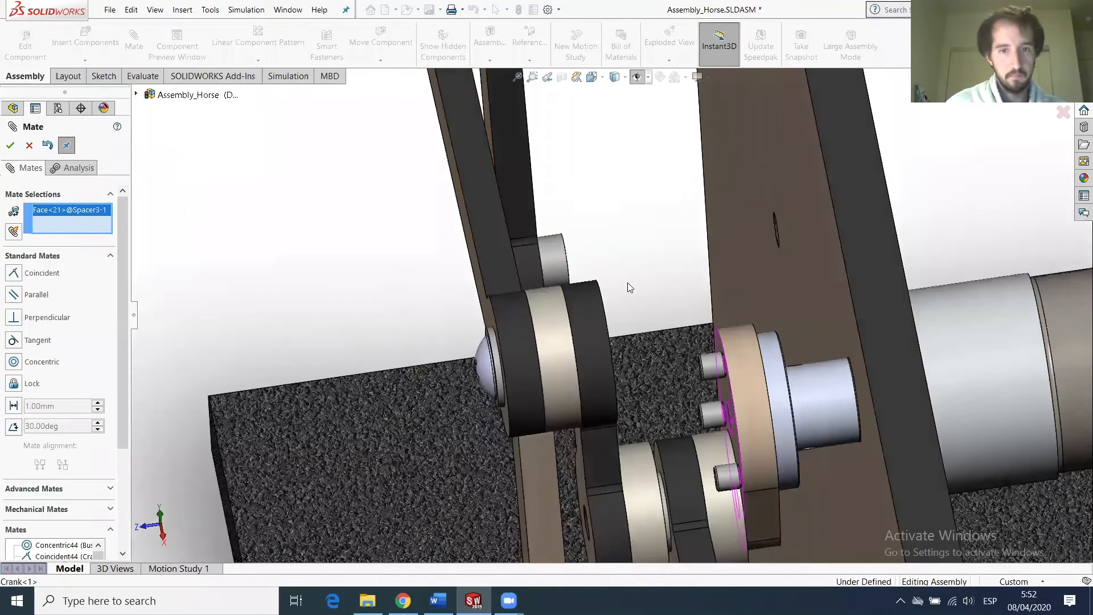
pyautogui.click(547, 247)
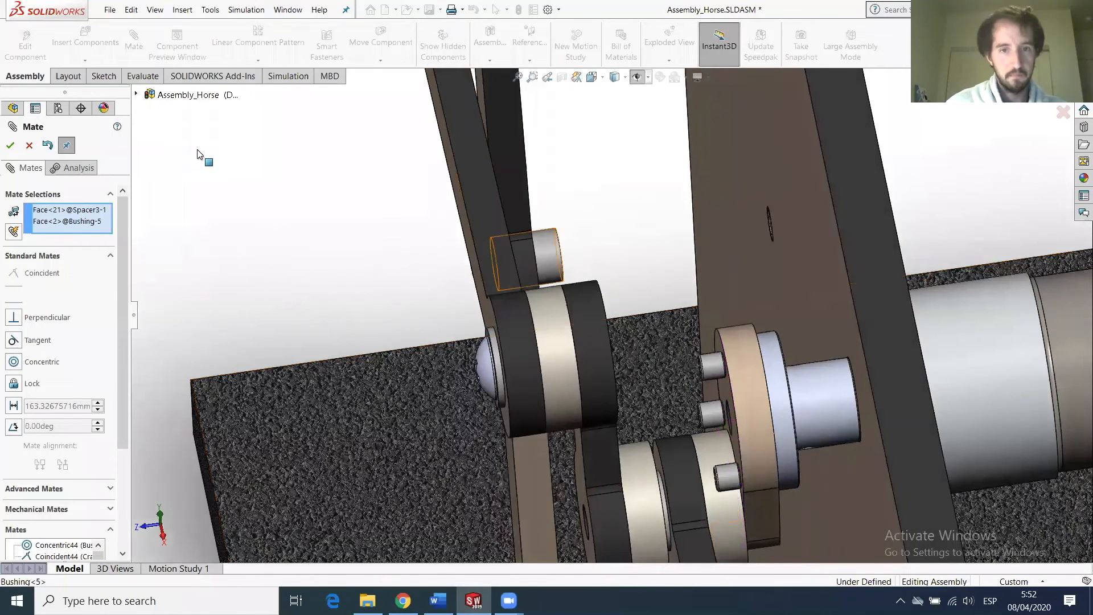
pyautogui.click(9, 146)
# Slide Spacer3 off its bushing along the axis and mate its near flat face coincident with the back face of the adjoining binary link.
pyautogui.moveTo(617, 226); pyautogui.dragTo(684, 219)
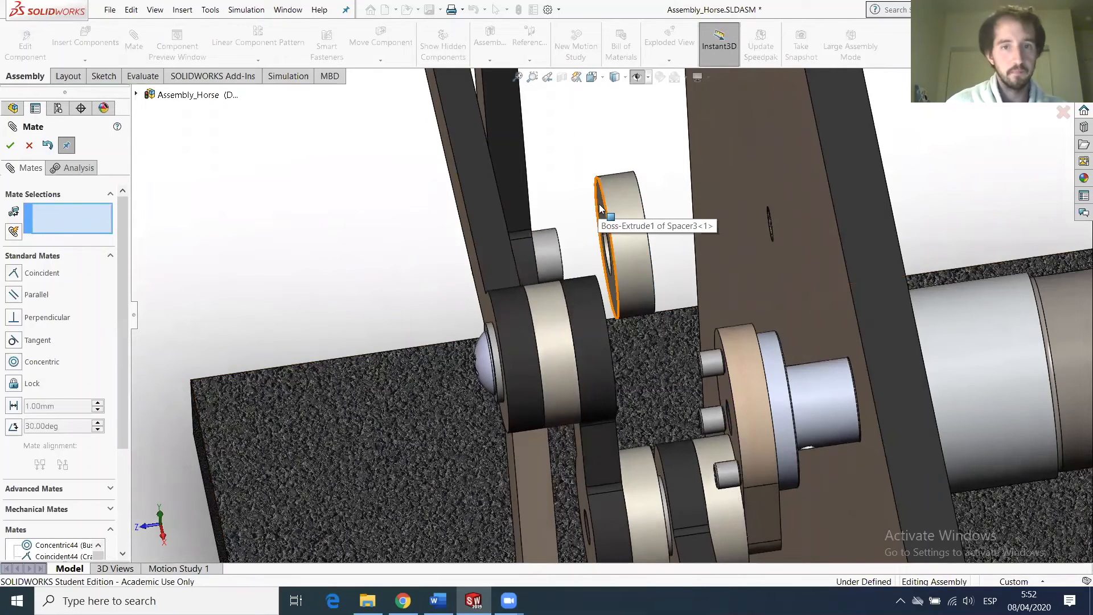
pyautogui.click(600, 209)
pyautogui.scroll(4, 626, 232)
pyautogui.moveTo(617, 244); pyautogui.dragTo(559, 264, button='middle')
pyautogui.click(561, 268)
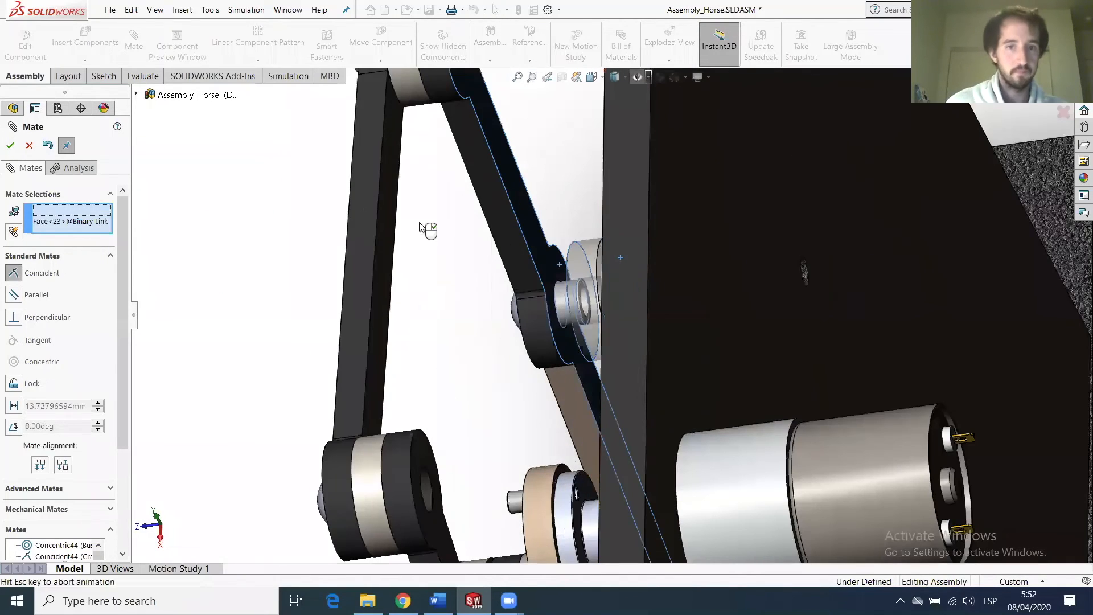
pyautogui.click(11, 145)
# Add a concentric mate between the hole of Spacer5 and the lower end hole of Binary Link 3<1>.
pyautogui.scroll(5, 524, 327)
pyautogui.moveTo(537, 325); pyautogui.dragTo(601, 328, button='middle')
pyautogui.scroll(-4, 599, 340)
pyautogui.scroll(-3, 484, 333)
pyautogui.scroll(5, 294, 217)
pyautogui.scroll(-5, 359, 199)
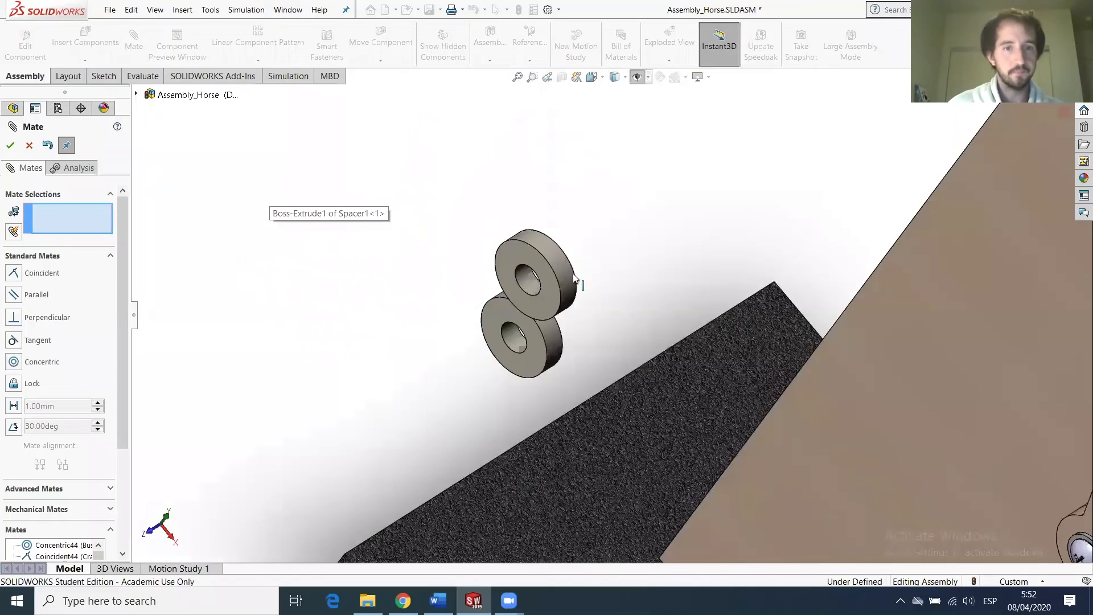
pyautogui.click(528, 279)
pyautogui.scroll(5, 598, 316)
pyautogui.scroll(-6, 847, 485)
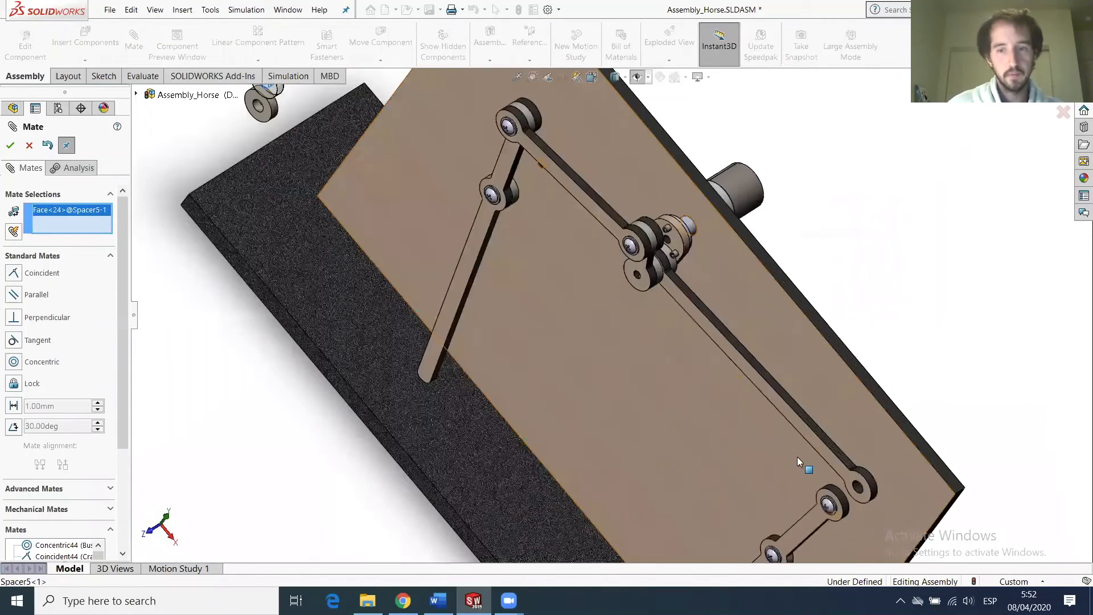
pyautogui.click(848, 462)
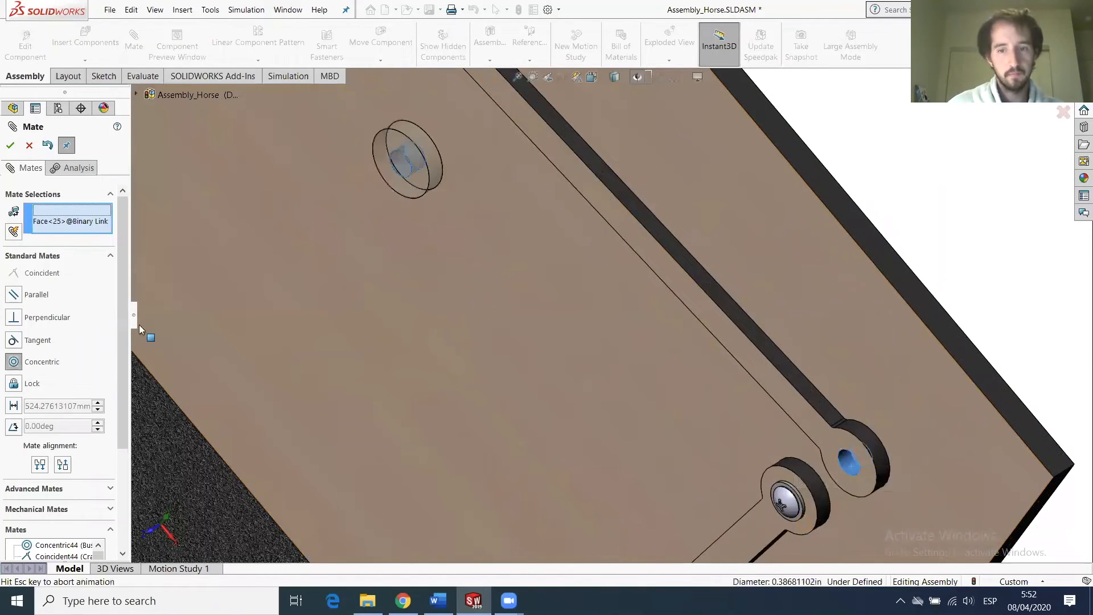
pyautogui.click(10, 146)
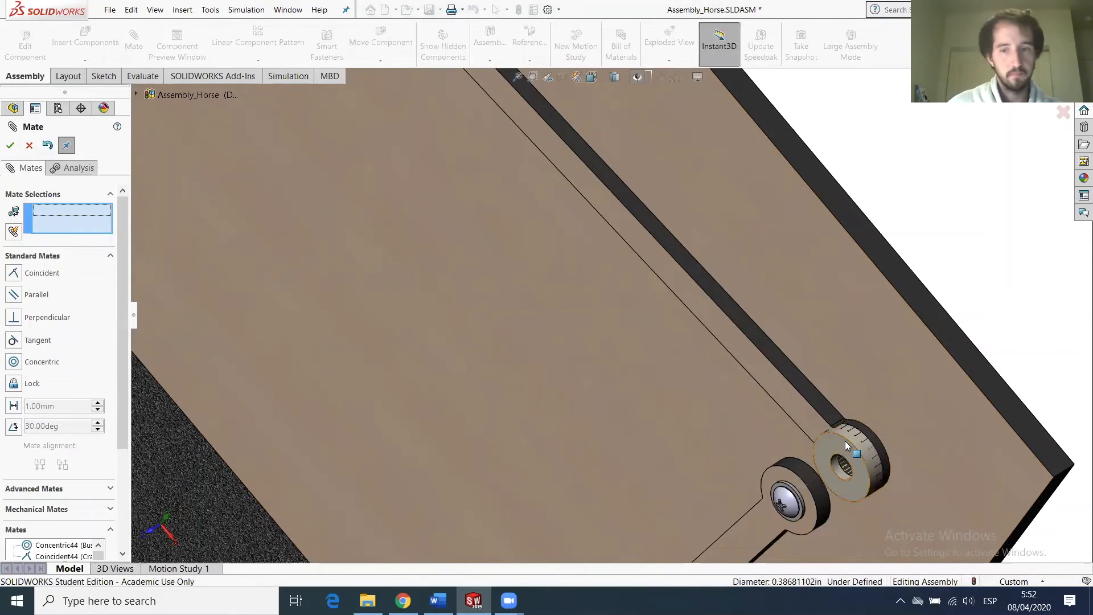
# Add a coincident mate between the outer flat face of Spacer5 and the inner flat face of the lower leg's upper link.
pyautogui.click(818, 460)
pyautogui.click(764, 489)
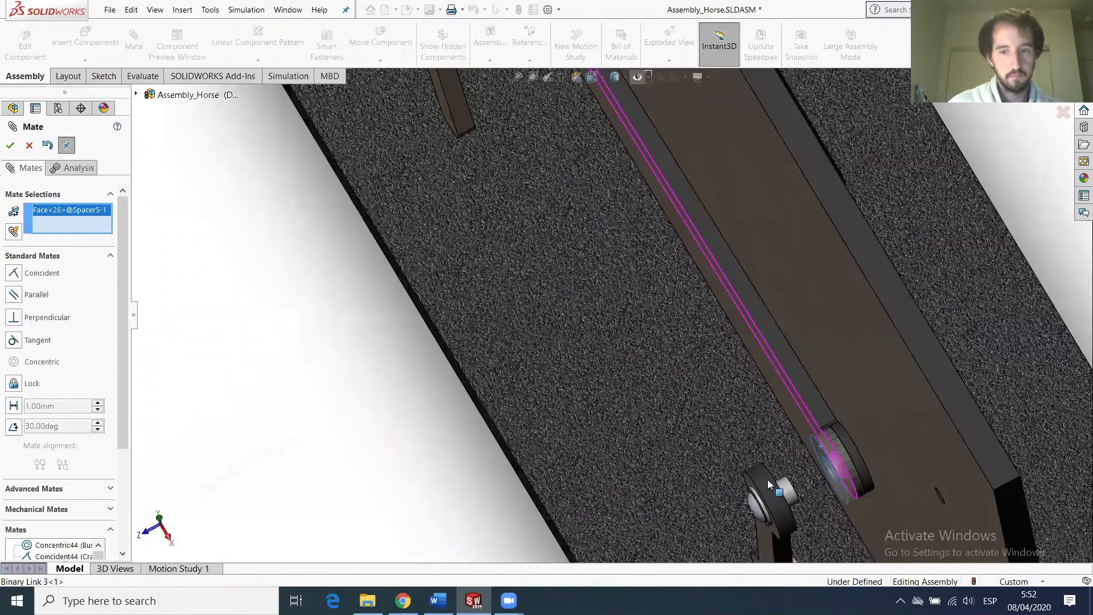
pyautogui.click(10, 145)
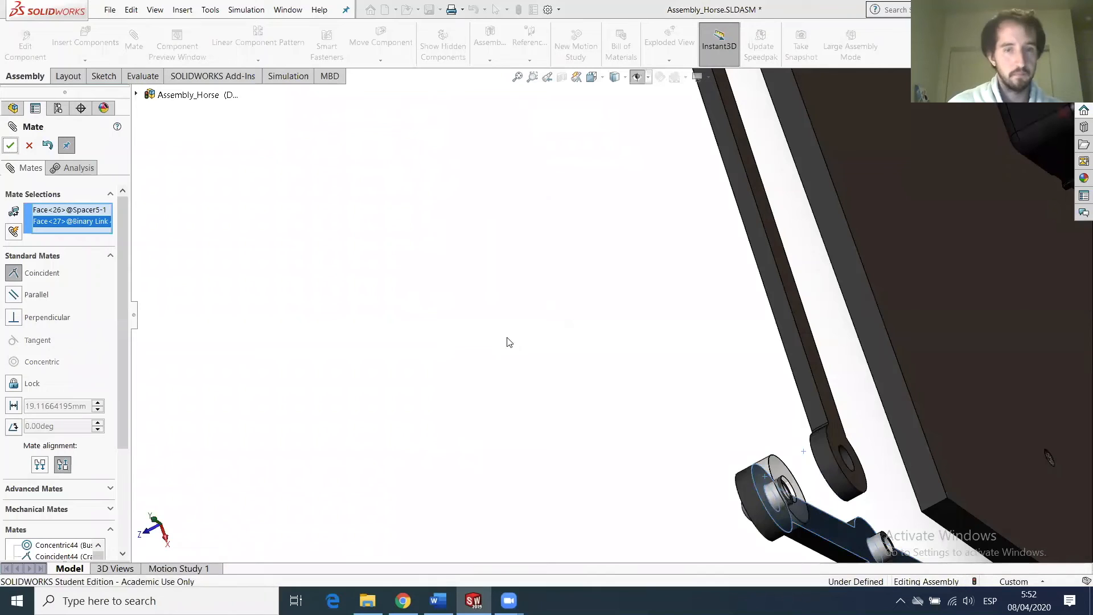
# Add a coincident mate between the other flat face of Spacer5 and the front face of Binary Link 3<1>.
pyautogui.click(780, 474)
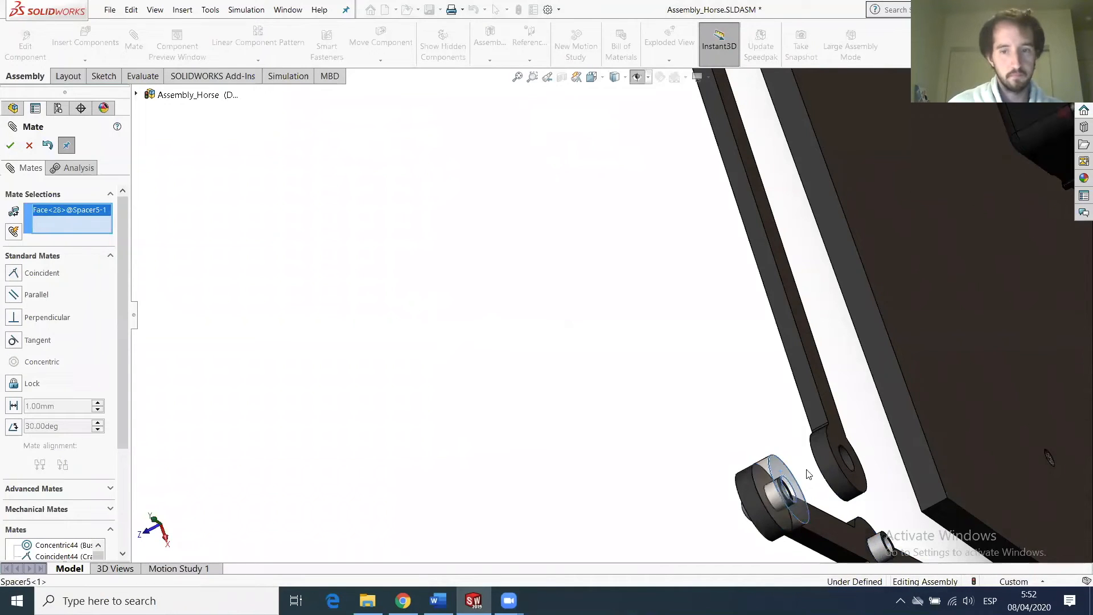
pyautogui.click(818, 441)
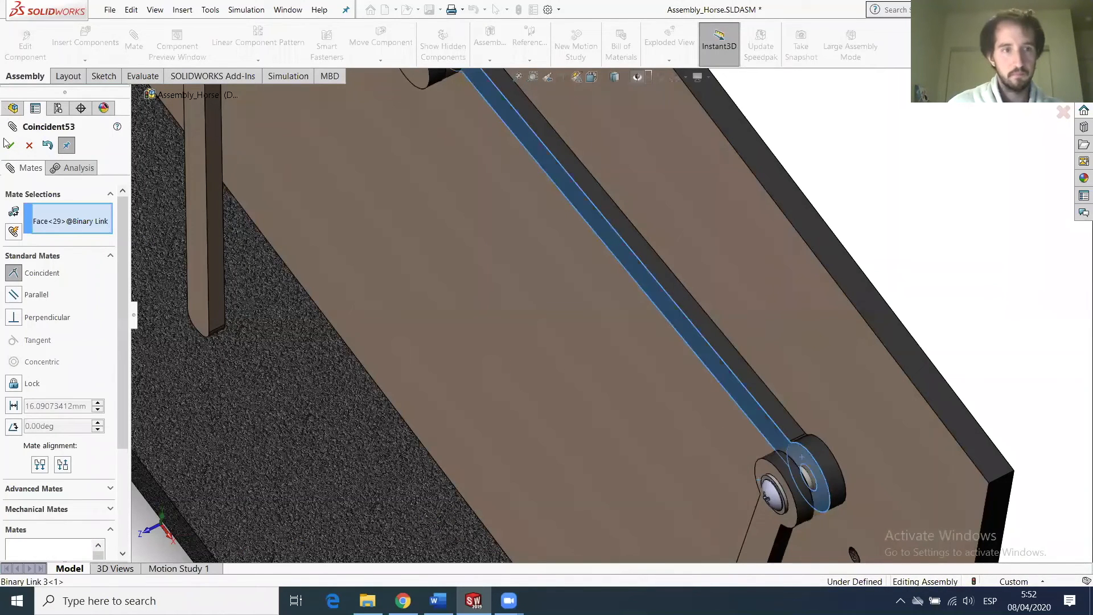
pyautogui.click(9, 145)
# Add a concentric mate between the hole of Spacer6 and the outer cylindrical face of Bushing<3>.
pyautogui.scroll(-8, 464, 227)
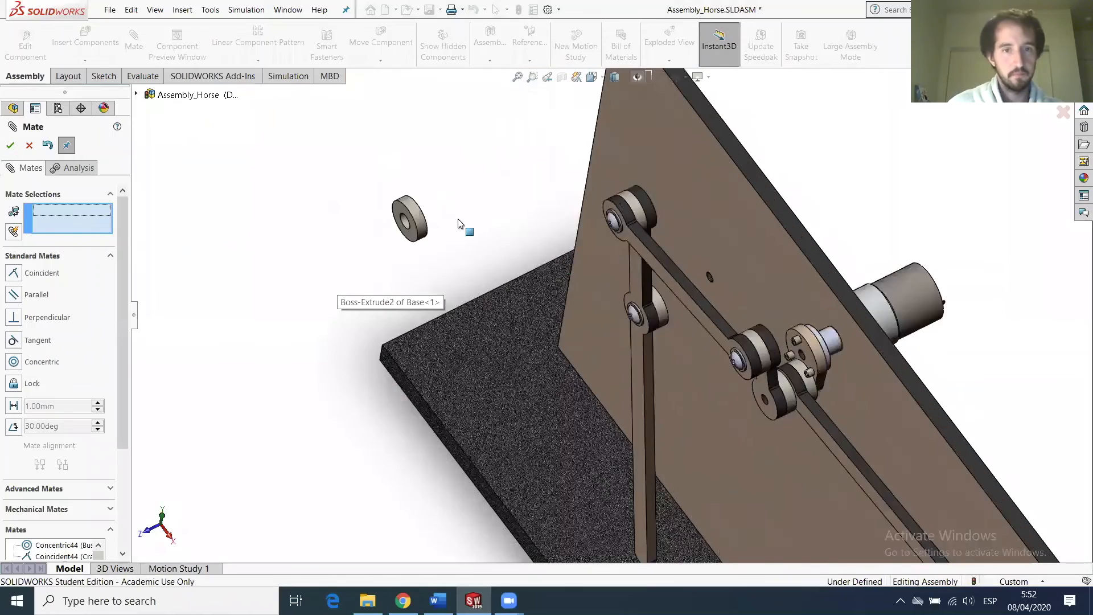
pyautogui.click(364, 258)
pyautogui.scroll(8, 696, 447)
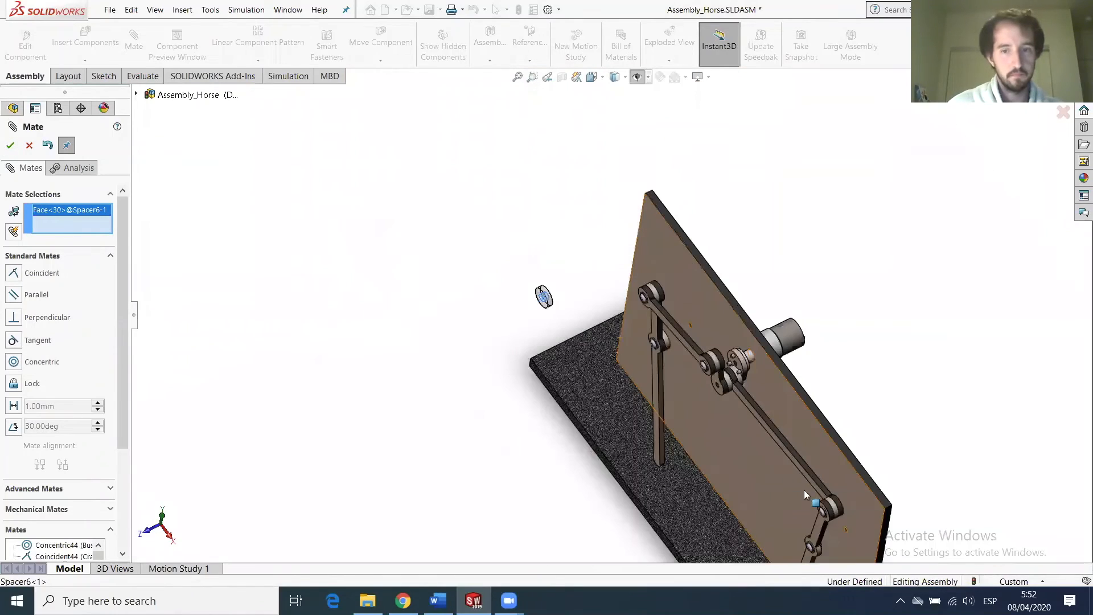
pyautogui.scroll(-8, 820, 543)
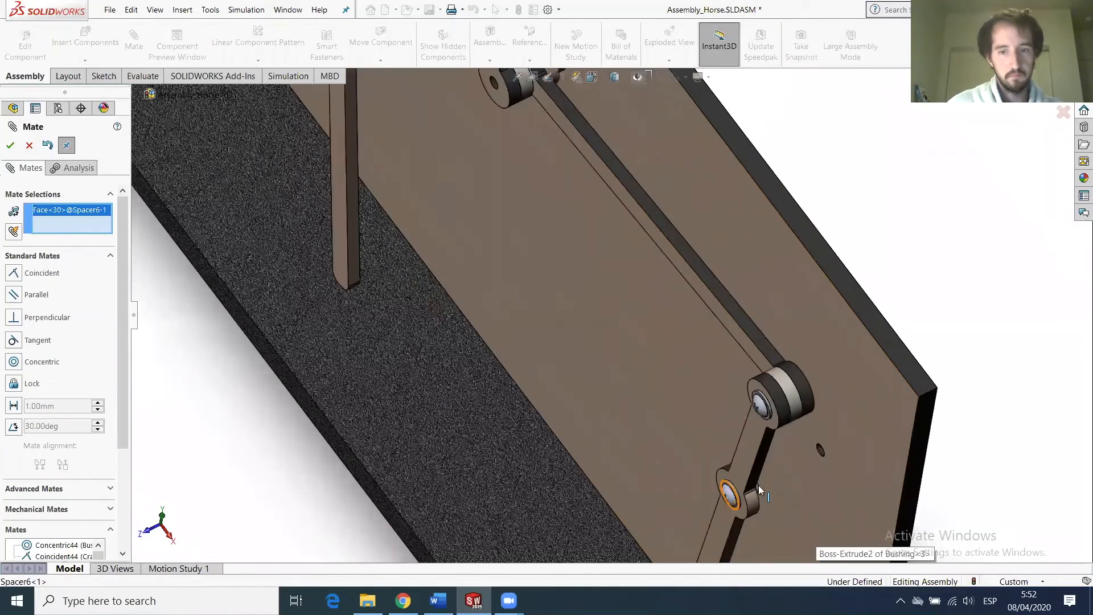
pyautogui.click(739, 480)
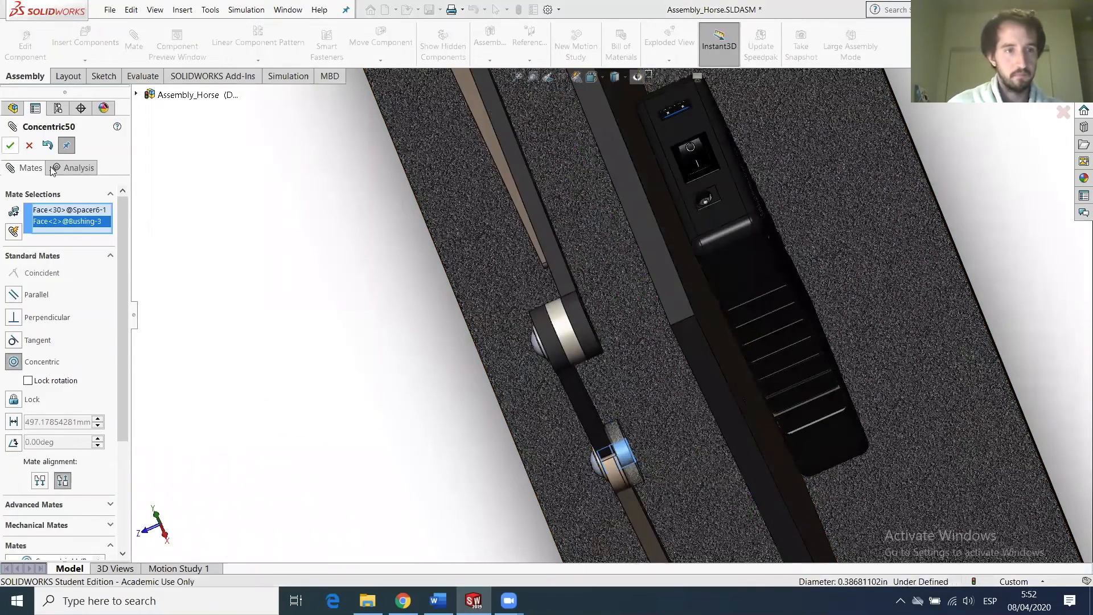
pyautogui.click(11, 146)
# Add a coincident mate between the front flat face of Spacer6 and the back face of Binary Link 4<1>.
pyautogui.moveTo(629, 463); pyautogui.dragTo(681, 435)
pyautogui.moveTo(730, 375); pyautogui.dragTo(888, 268, button='middle')
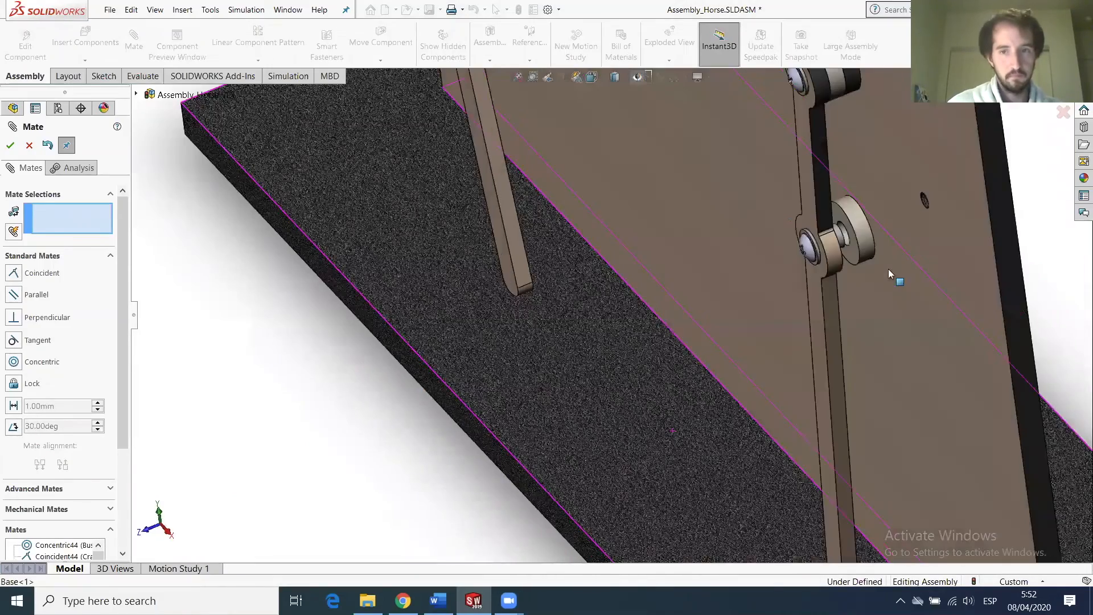
pyautogui.scroll(-3, 888, 269)
pyautogui.click(756, 208)
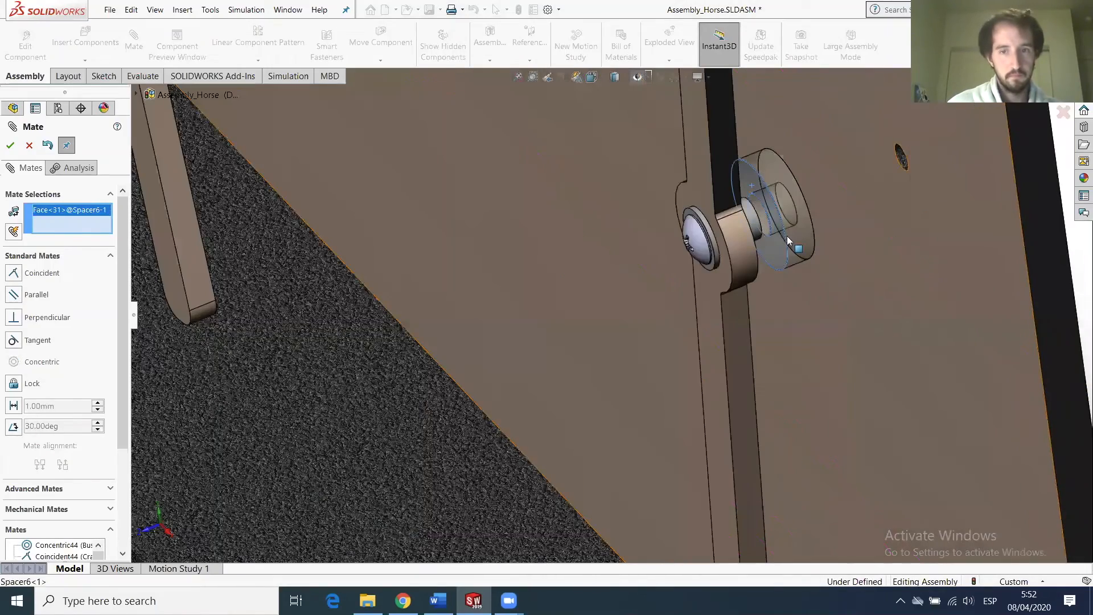
pyautogui.moveTo(787, 235); pyautogui.dragTo(450, 282, button='middle')
pyautogui.click(449, 282)
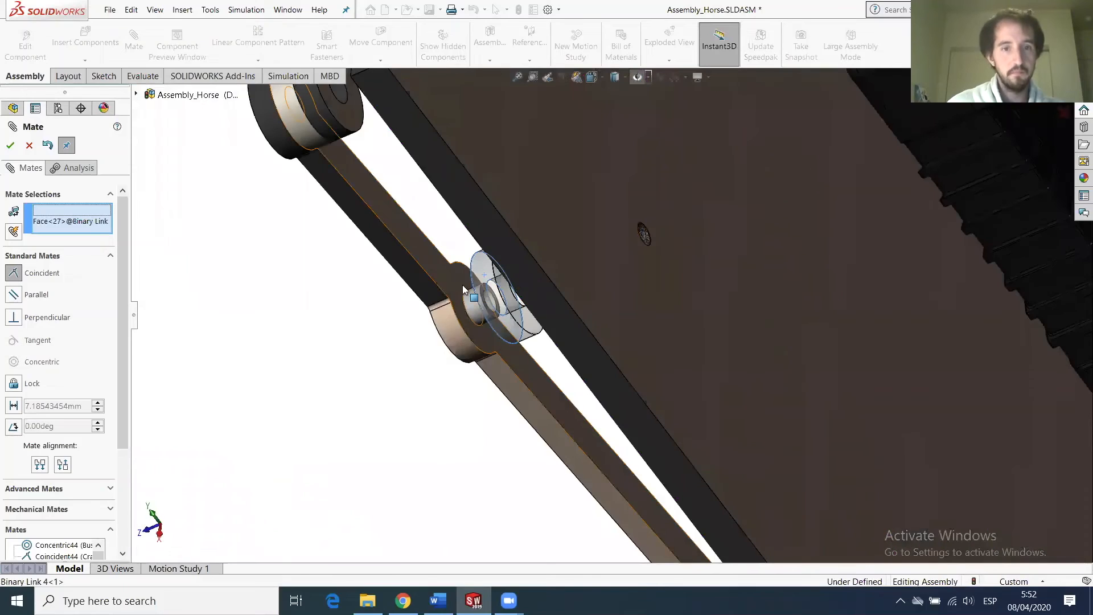
pyautogui.click(10, 146)
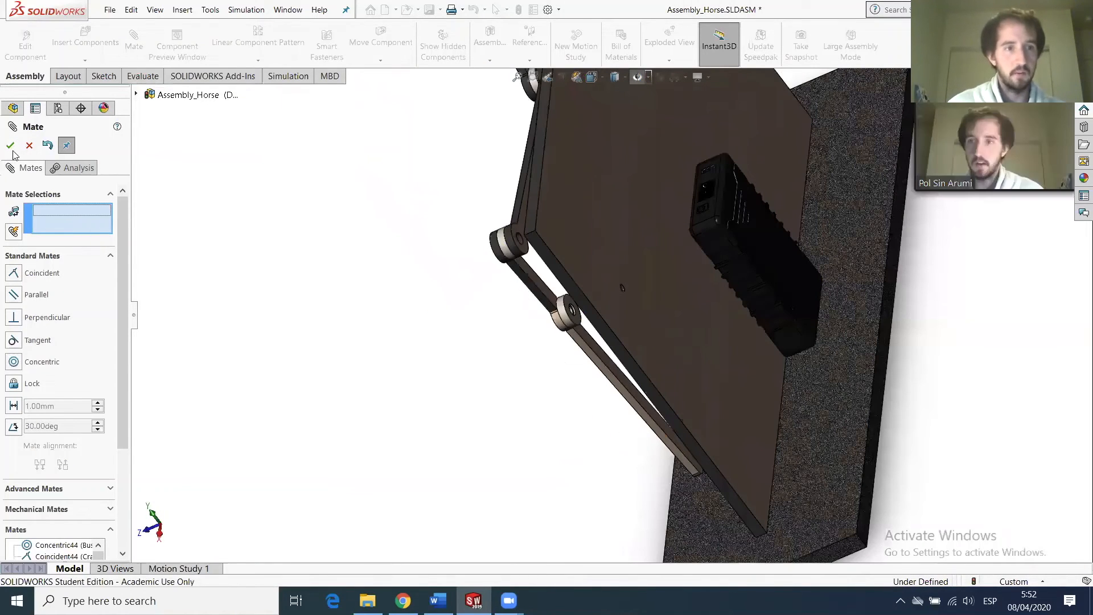
pyautogui.press('Escape')
# Save the Assembly_Horse assembly.
pyautogui.moveTo(590, 343); pyautogui.dragTo(499, 152, button='middle')
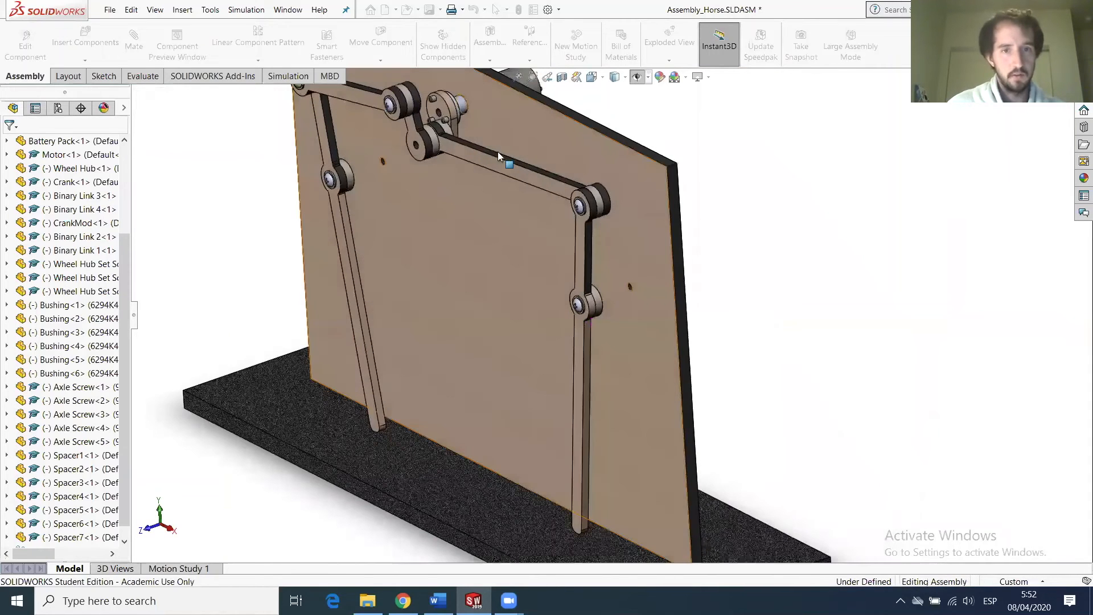
pyautogui.scroll(1, 443, 238)
pyautogui.click(429, 10)
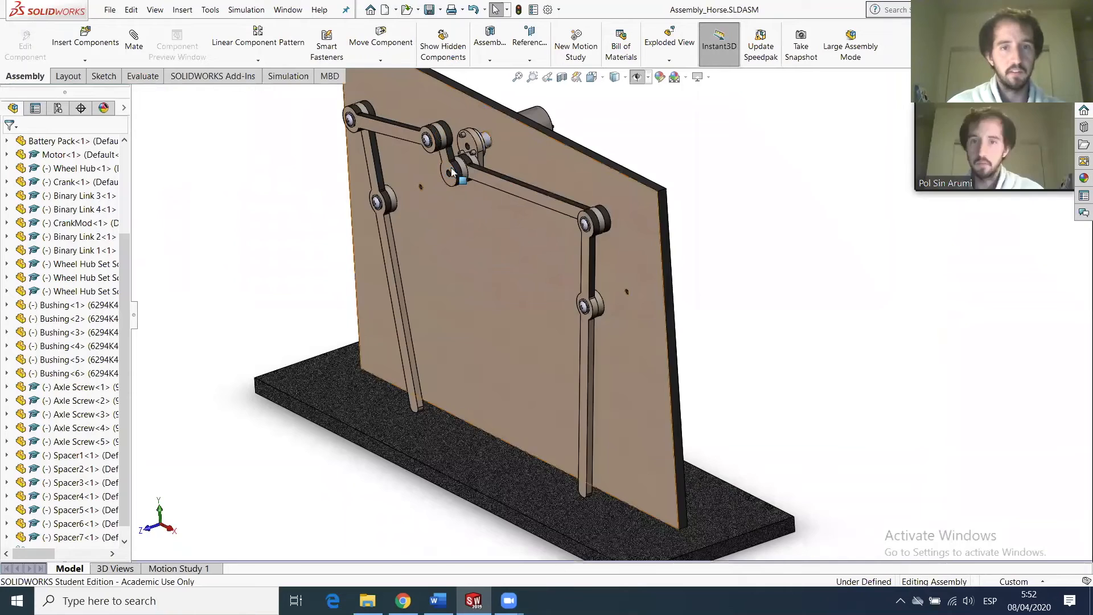
pyautogui.scroll(-2, 365, 253)
pyautogui.moveTo(381, 252); pyautogui.dragTo(243, 234)
pyautogui.moveTo(454, 126); pyautogui.dragTo(448, 207, button='middle')
pyautogui.scroll(-2, 449, 209)
pyautogui.scroll(-2, 450, 210)
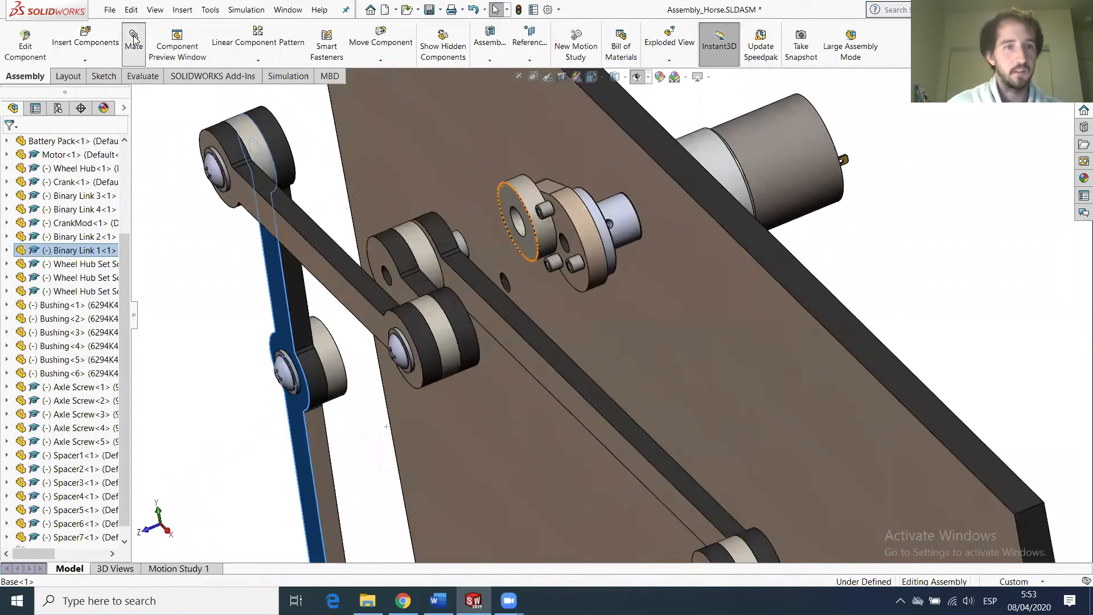
pyautogui.click(507, 198)
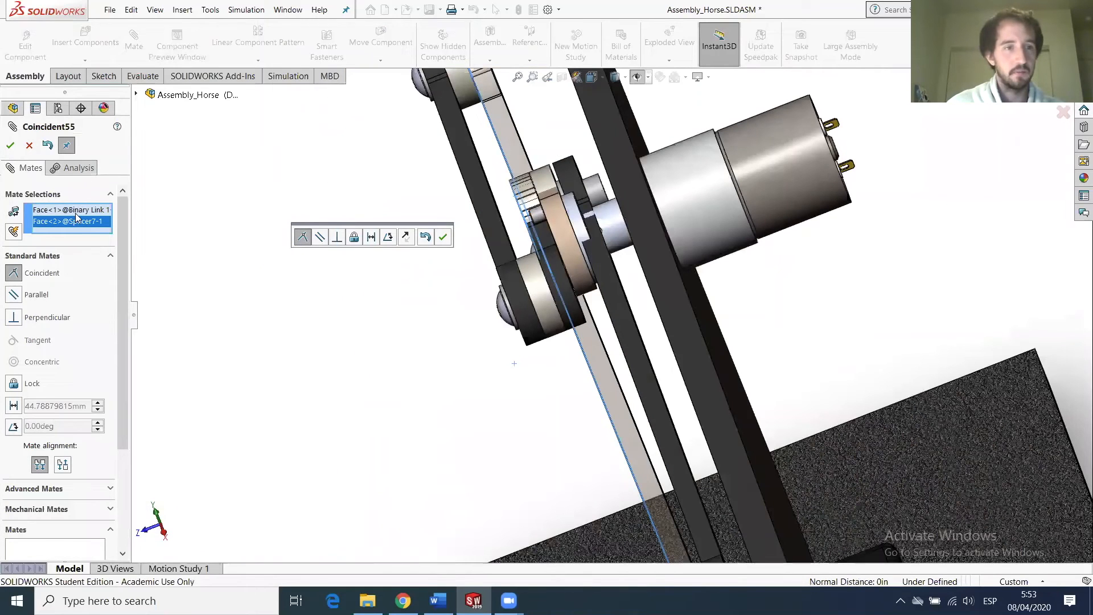
pyautogui.rightClick(85, 218)
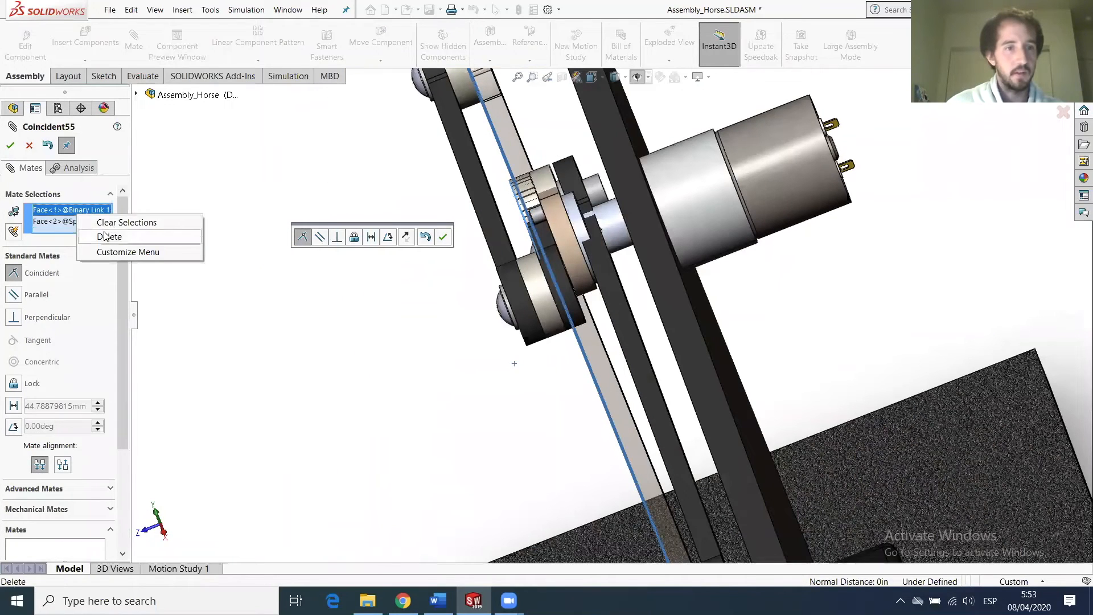
pyautogui.click(104, 236)
pyautogui.rightClick(55, 210)
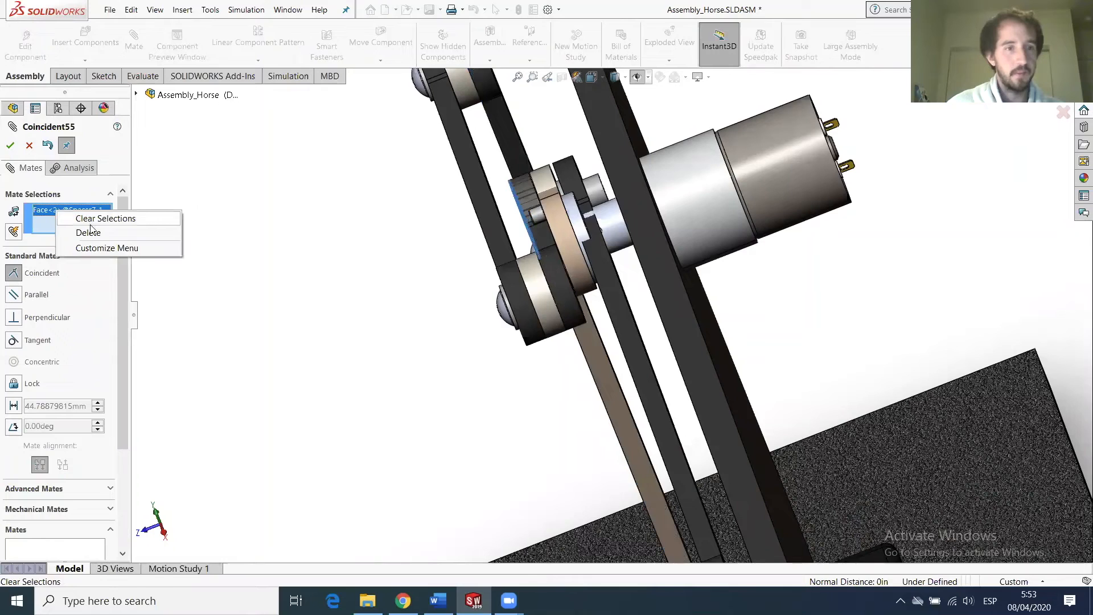
pyautogui.click(90, 225)
pyautogui.moveTo(550, 269); pyautogui.dragTo(541, 240, button='middle')
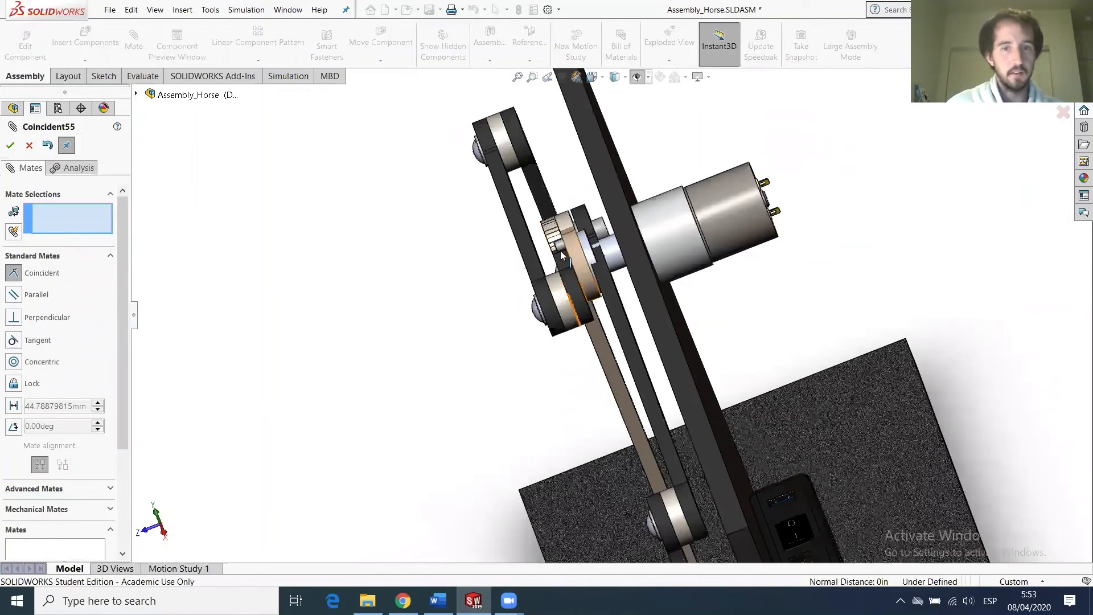
pyautogui.click(564, 276)
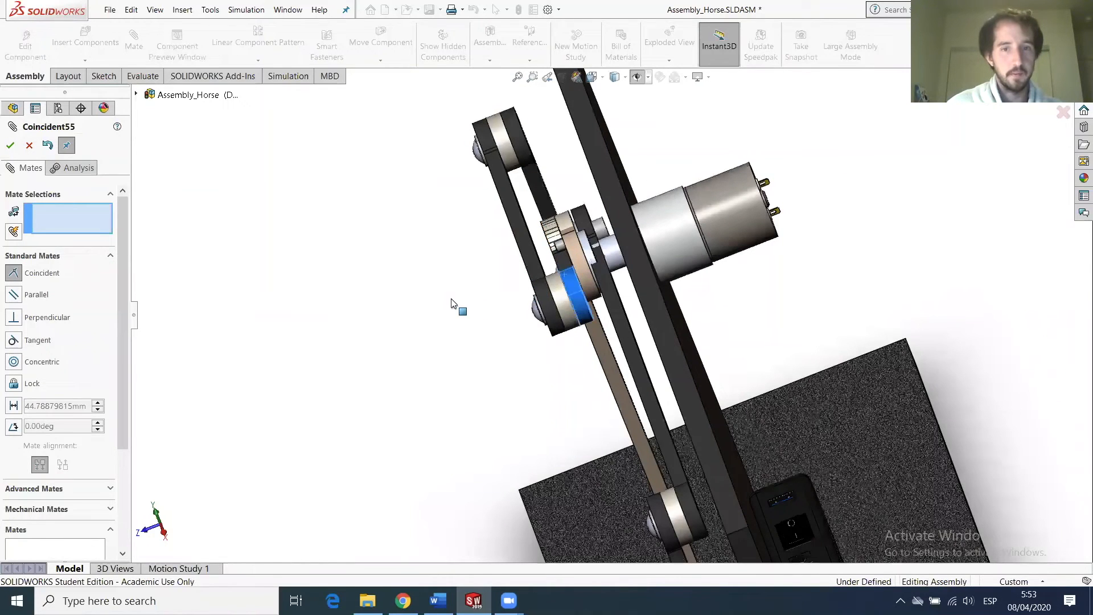
pyautogui.moveTo(483, 322); pyautogui.dragTo(489, 323)
pyautogui.moveTo(548, 297); pyautogui.dragTo(569, 336, button='middle')
pyautogui.moveTo(490, 257); pyautogui.dragTo(644, 360)
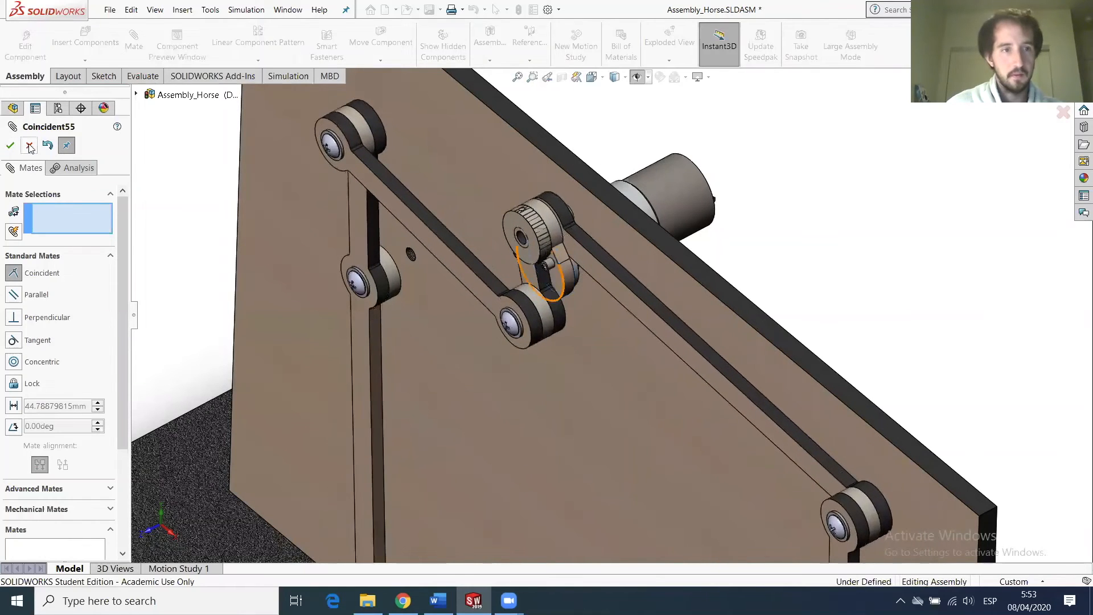
pyautogui.click(29, 148)
pyautogui.click(29, 146)
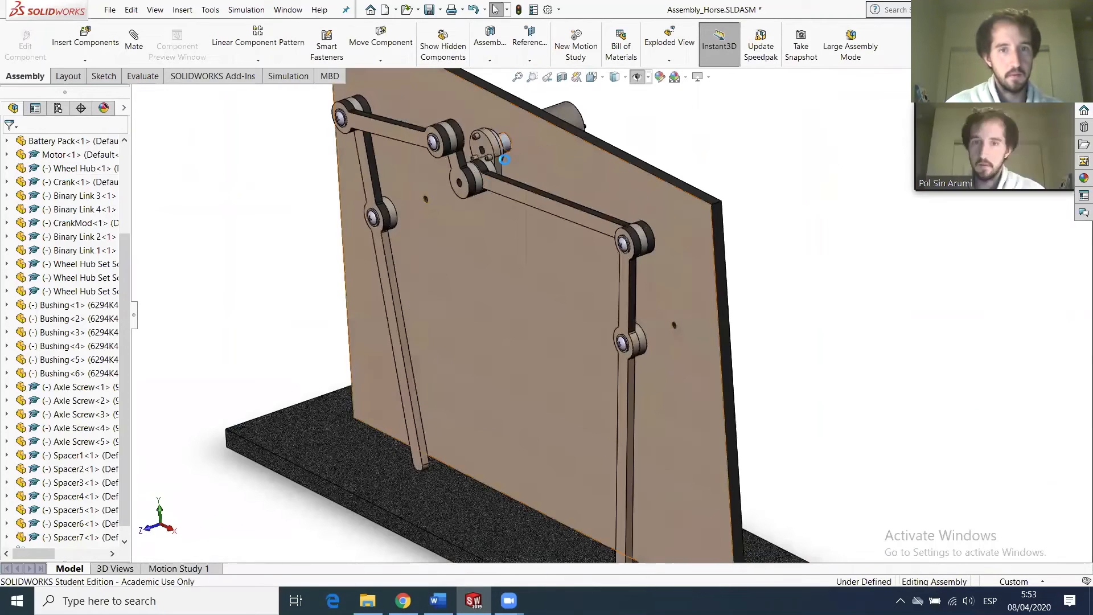
# Add a coincident mate between the front flat face of Spacer7 and the back face of Binary Link 3<1>.
pyautogui.scroll(5, 506, 195)
pyautogui.click(470, 216)
pyautogui.moveTo(470, 216); pyautogui.dragTo(428, 208)
pyautogui.click(474, 165)
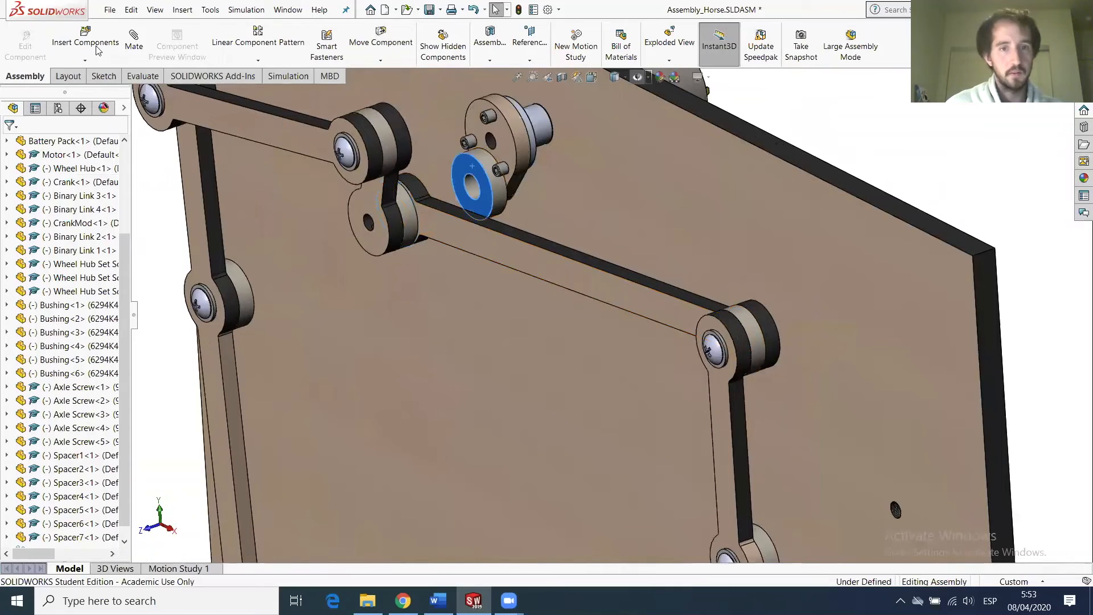
pyautogui.moveTo(505, 182); pyautogui.dragTo(421, 190, button='middle')
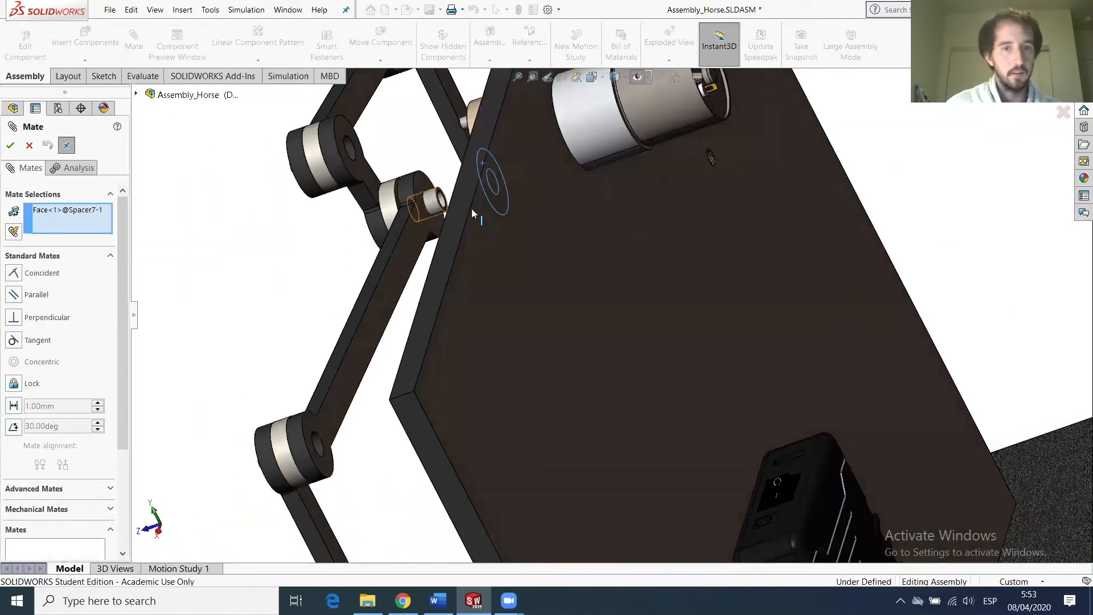
pyautogui.click(422, 187)
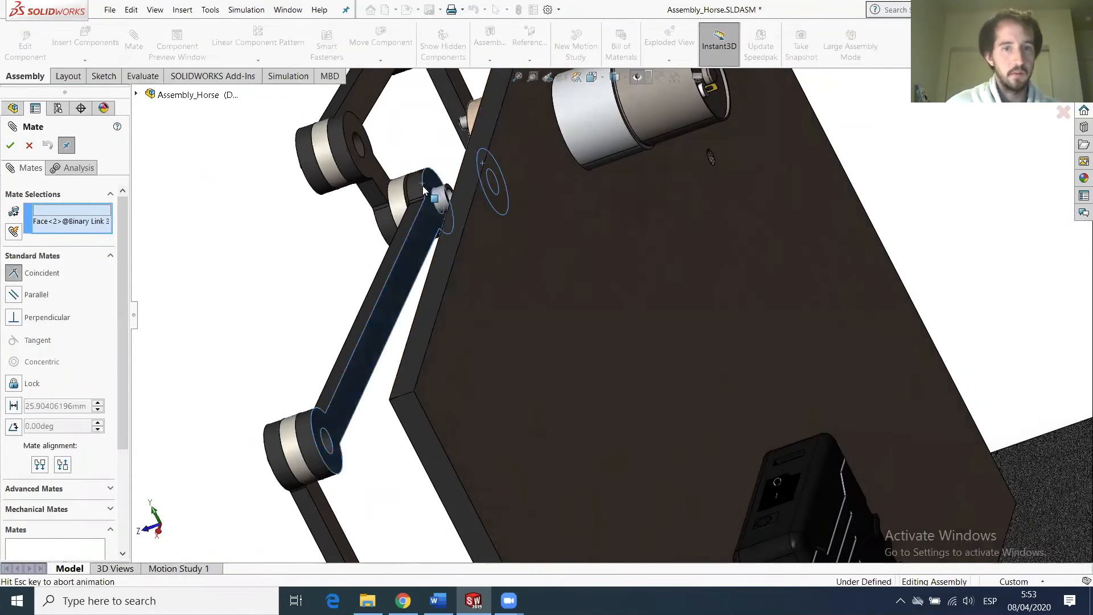
pyautogui.click(10, 146)
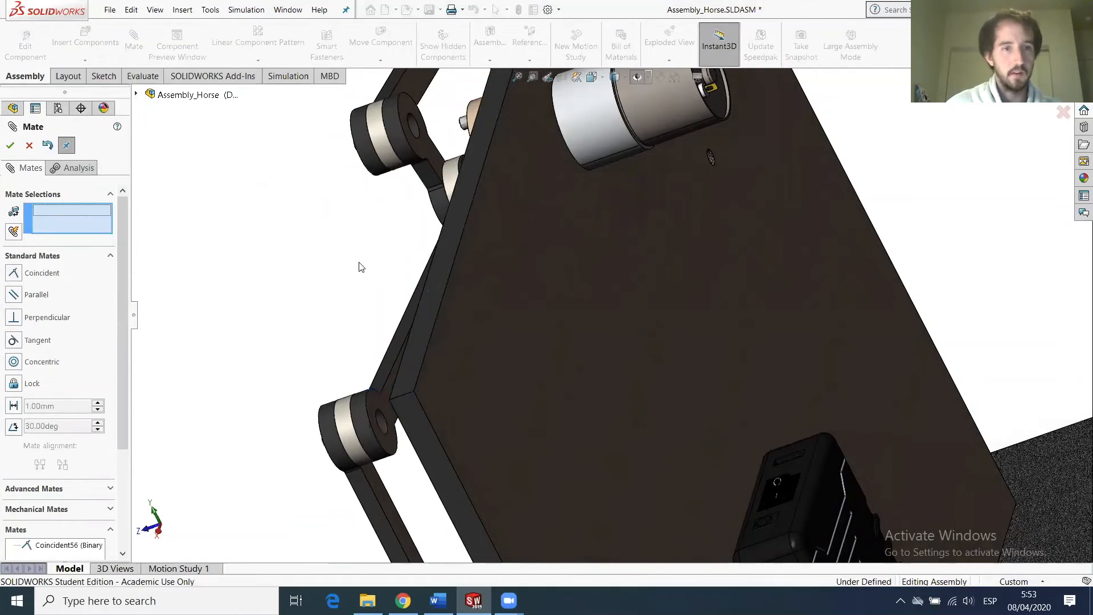
pyautogui.click(7, 149)
# Move Binary Link 1, Binary Link 3 and Binary Link 4 through several positions to check the linkage's motion.
pyautogui.moveTo(395, 241); pyautogui.dragTo(390, 383, button='middle')
pyautogui.scroll(-5, 389, 382)
pyautogui.scroll(6, 391, 387)
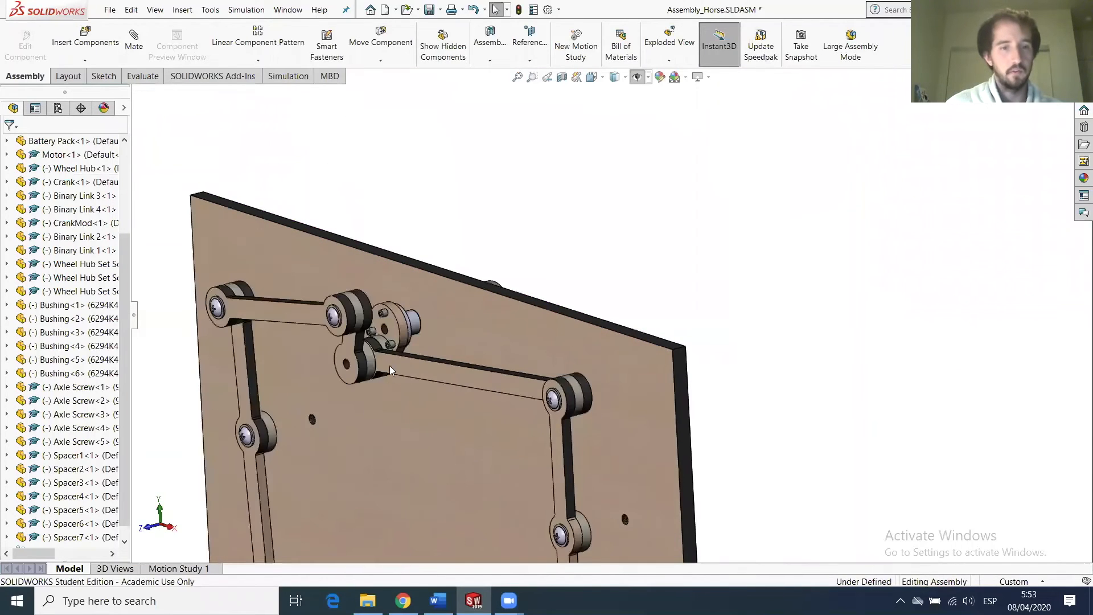
pyautogui.scroll(-2, 392, 369)
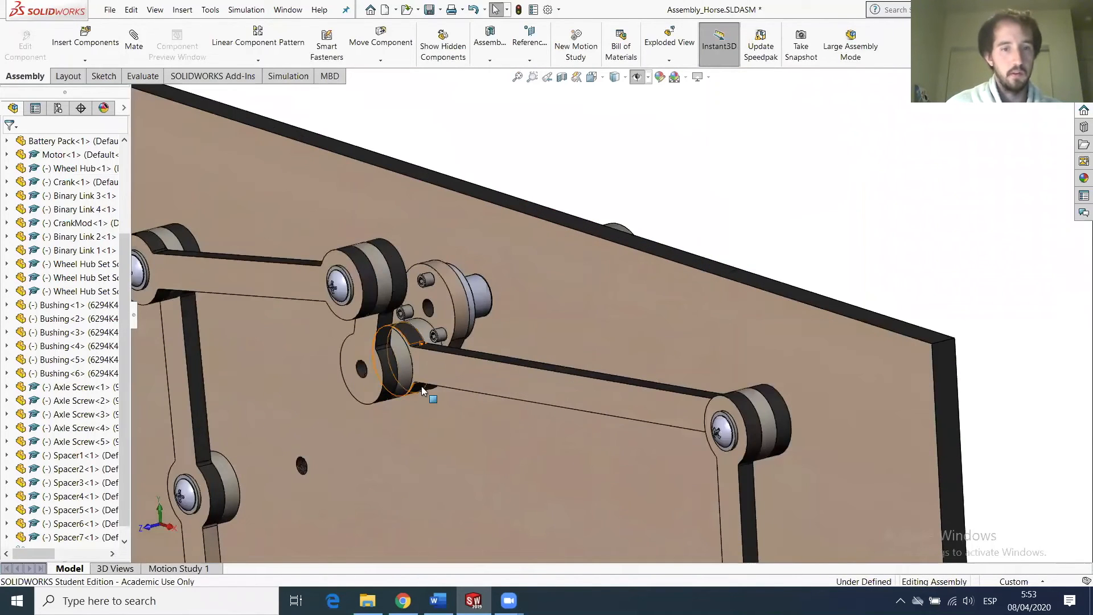
pyautogui.click(424, 385)
pyautogui.moveTo(423, 386); pyautogui.dragTo(465, 372)
pyautogui.scroll(4, 464, 373)
pyautogui.click(413, 293)
pyautogui.moveTo(373, 294); pyautogui.dragTo(317, 317)
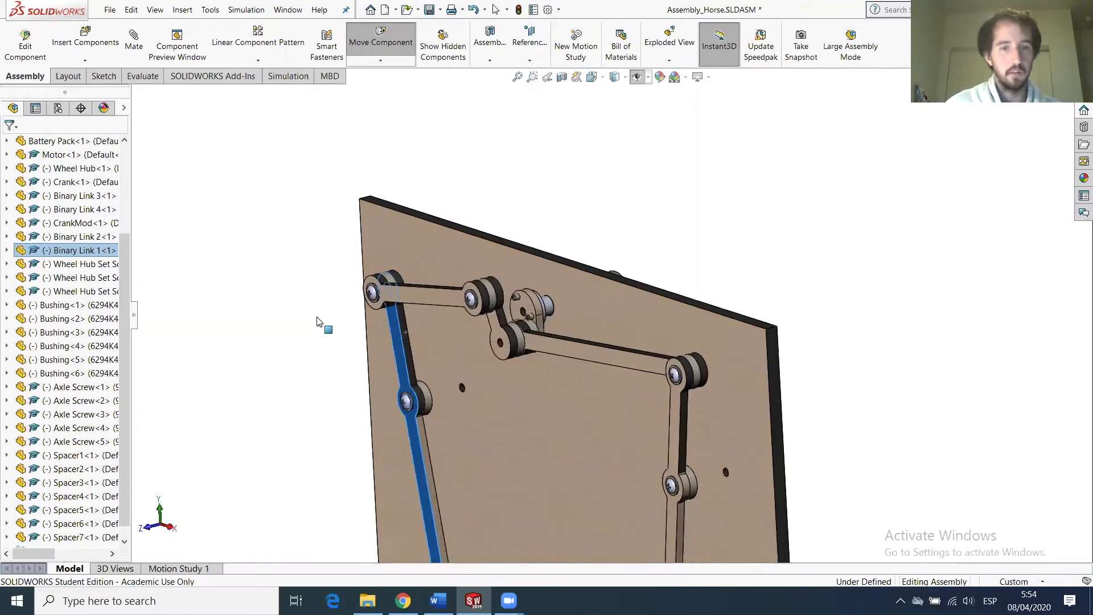
pyautogui.moveTo(400, 335); pyautogui.dragTo(400, 317)
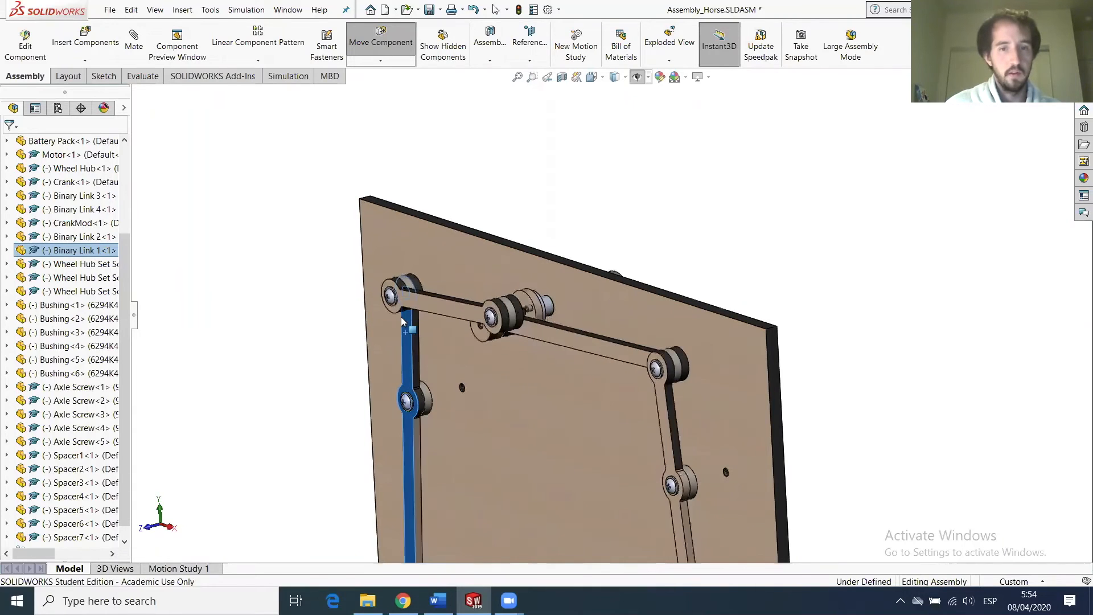
pyautogui.click(590, 344)
pyautogui.moveTo(586, 349); pyautogui.dragTo(654, 350)
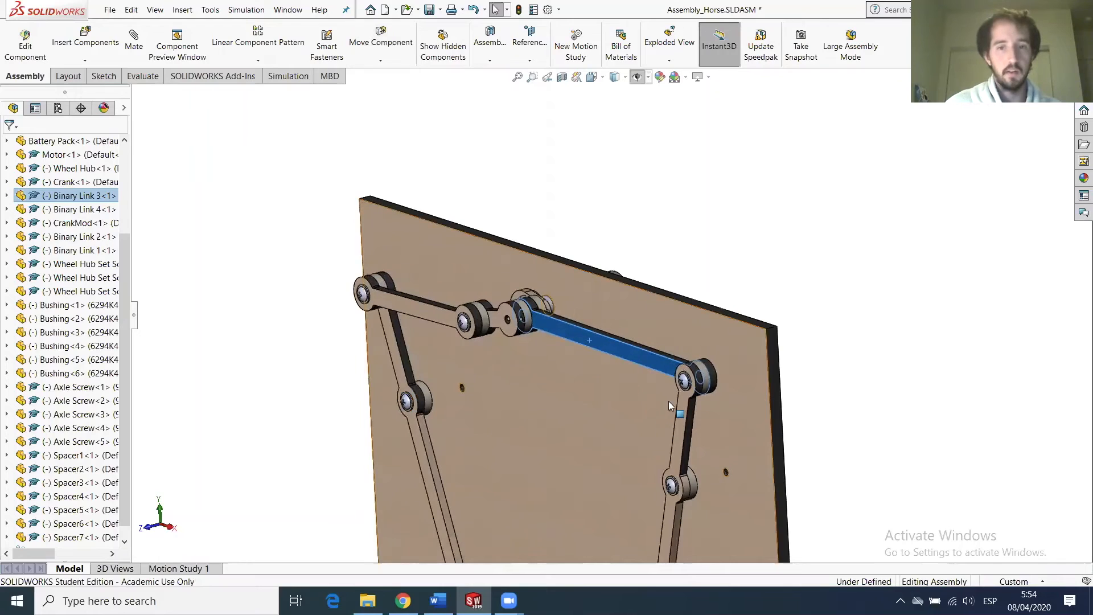
pyautogui.moveTo(676, 411)
pyautogui.mouseDown()
pyautogui.moveTo(657, 436)
pyautogui.moveTo(684, 392)
pyautogui.mouseUp()
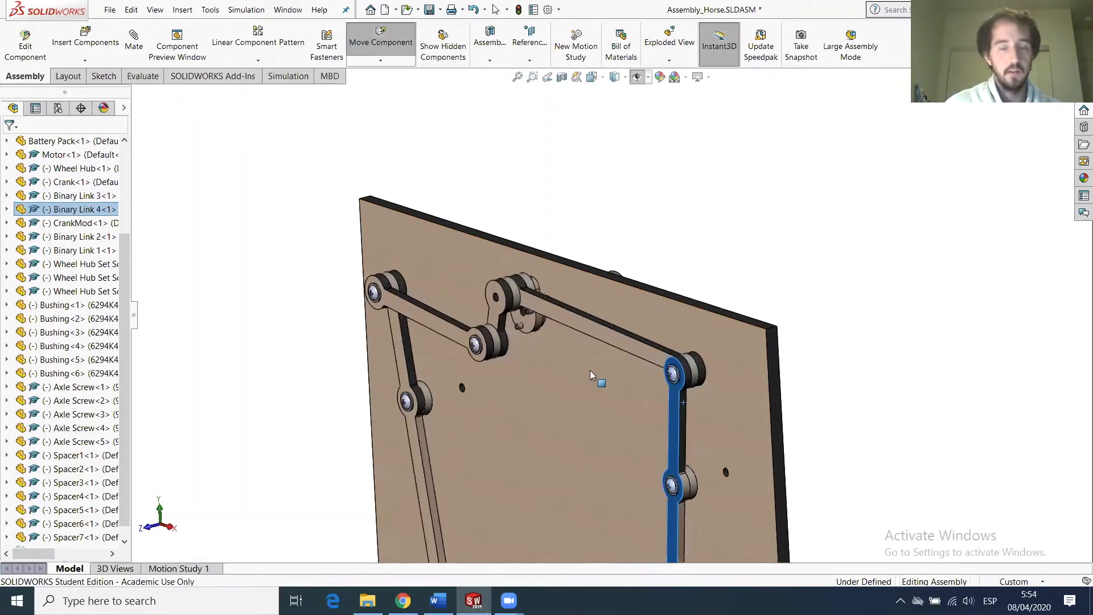
# Rebuild and save the assembly, and show it in the front view.
pyautogui.click(261, 238)
pyautogui.hotkey('ctrl', 's')
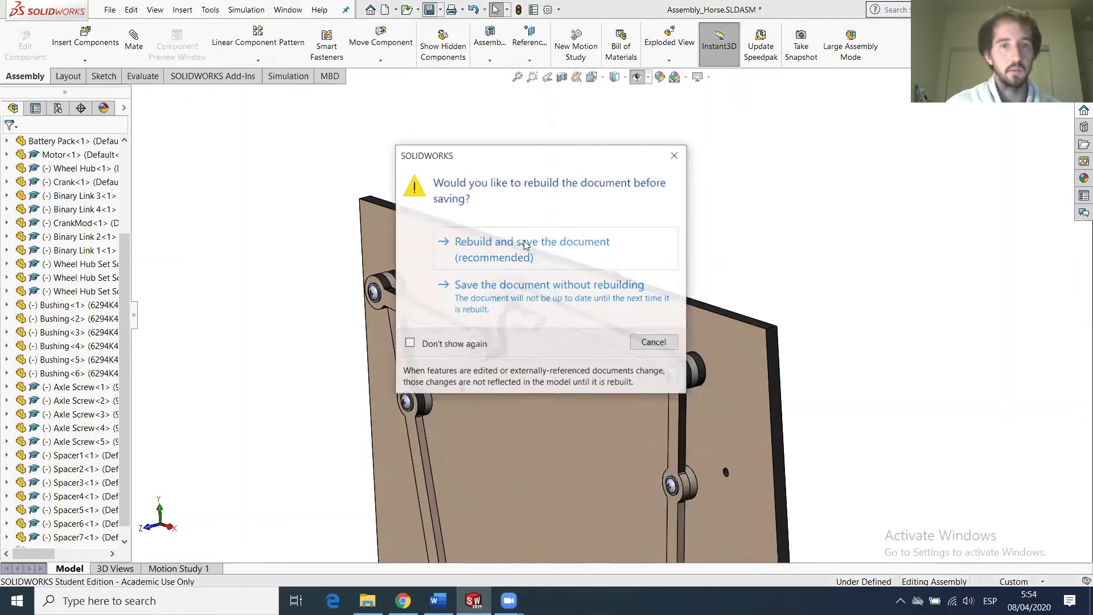
pyautogui.click(530, 252)
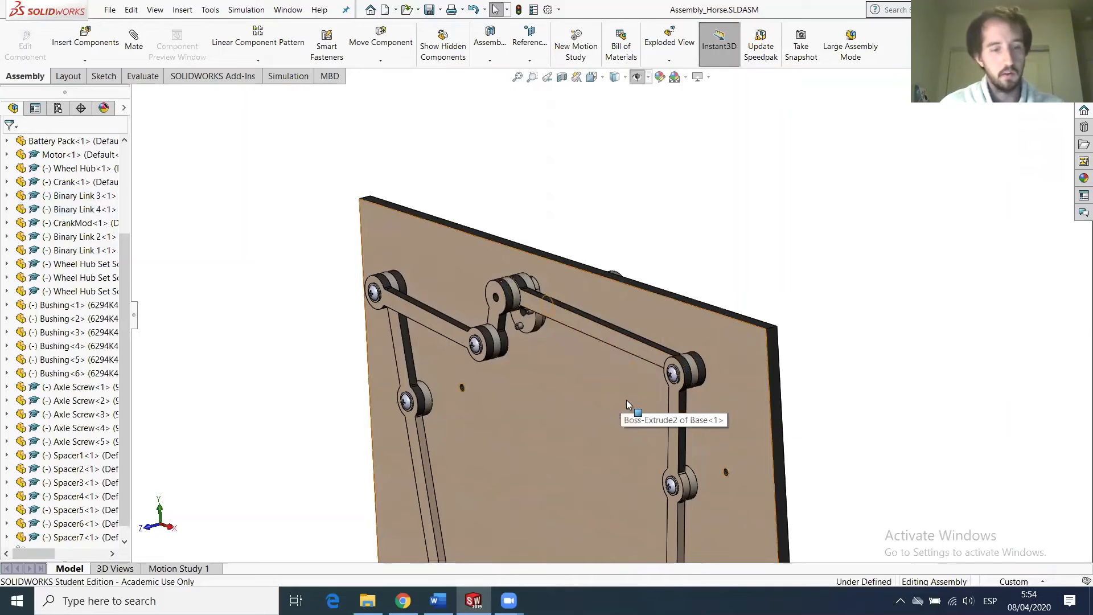
pyautogui.hotkey('ctrl', '1')
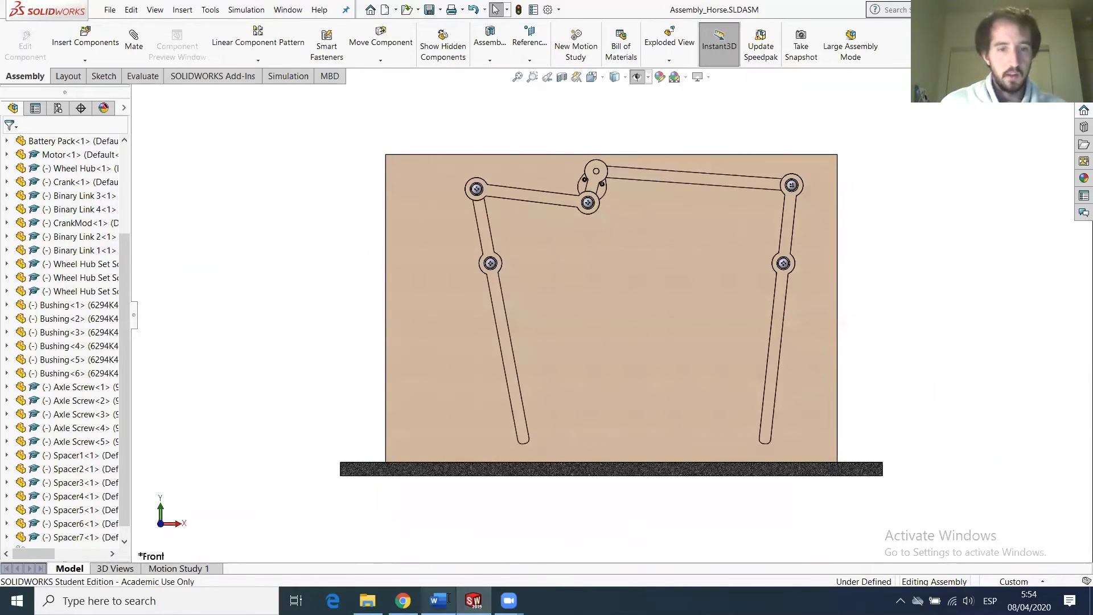
# Switch to the Word checklist and colour the item "Introduce spacers" green.
pyautogui.click(438, 600)
pyautogui.moveTo(471, 330); pyautogui.dragTo(388, 328)
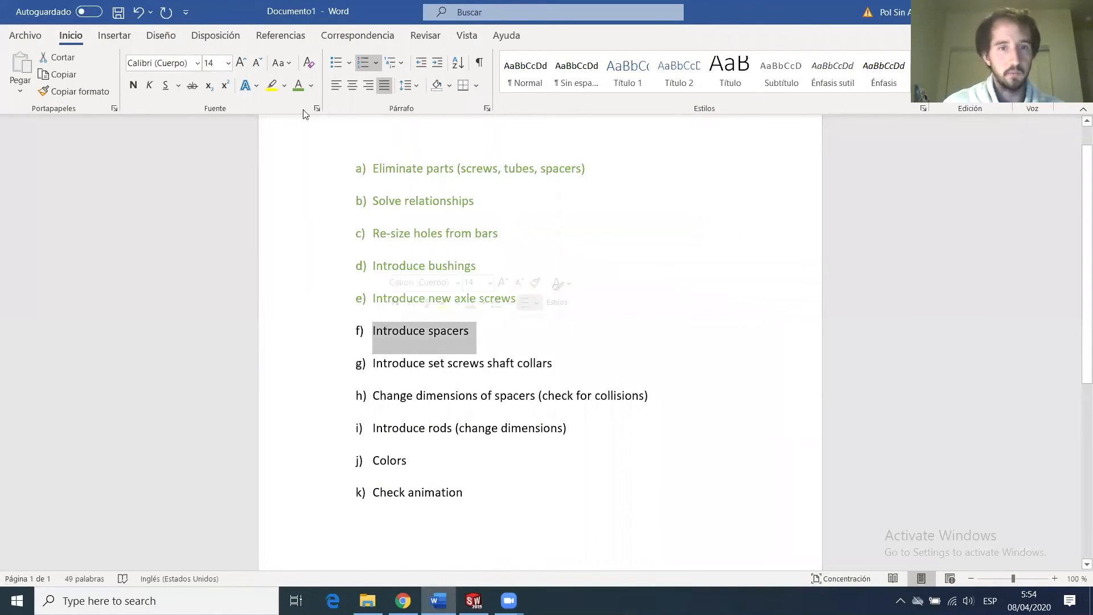
pyautogui.click(470, 363)
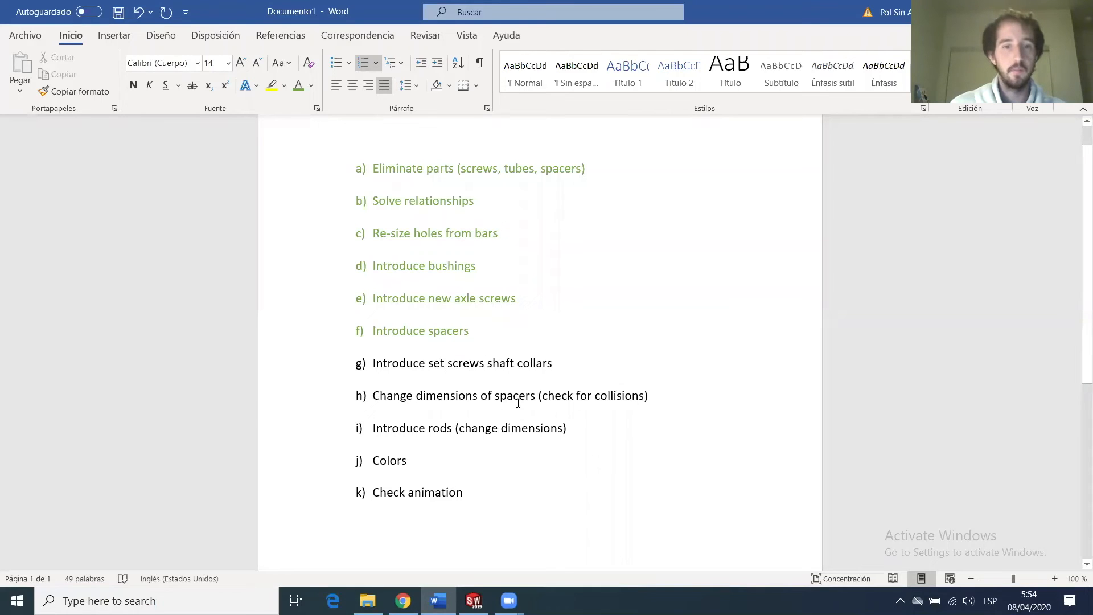
# Switch to File Explorer and locate Set Screw Shaft Collar.SLDPRT in the Assembly folder.
pyautogui.click(368, 601)
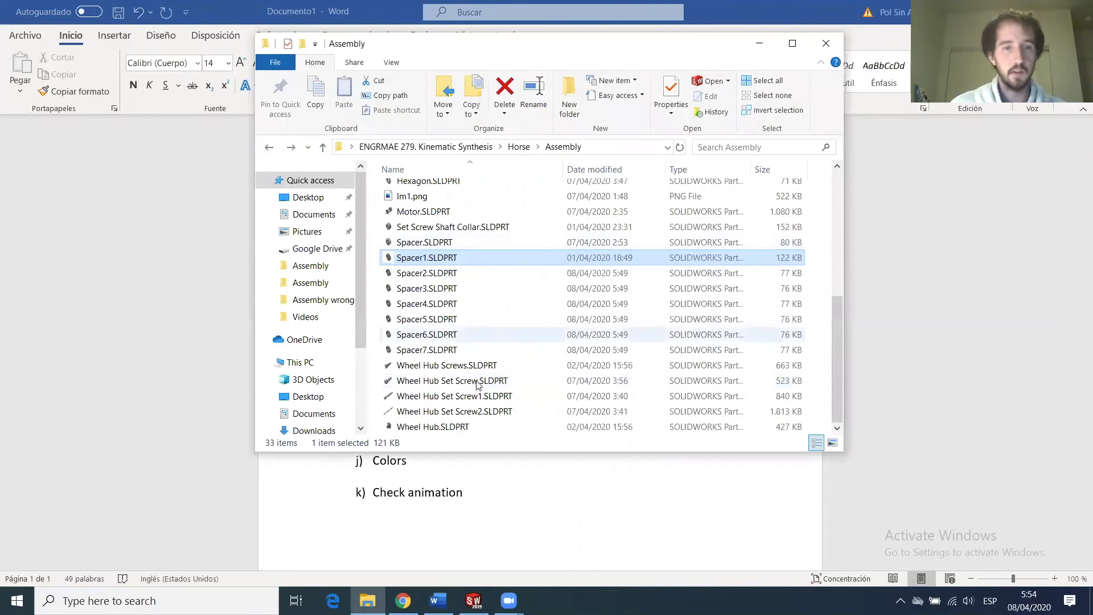
pyautogui.scroll(3, 439, 273)
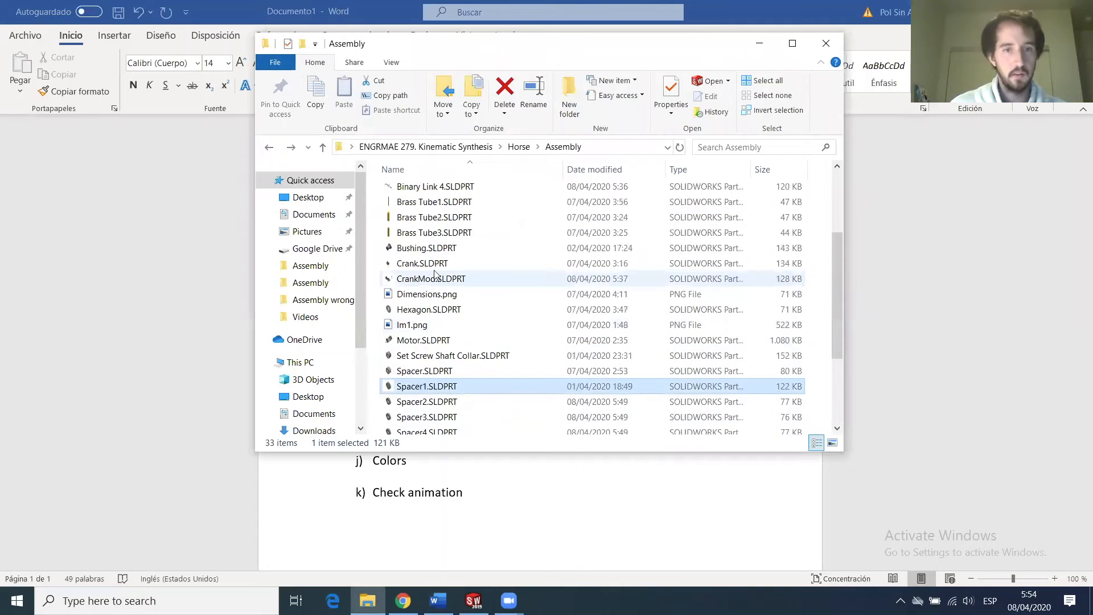
pyautogui.click(473, 356)
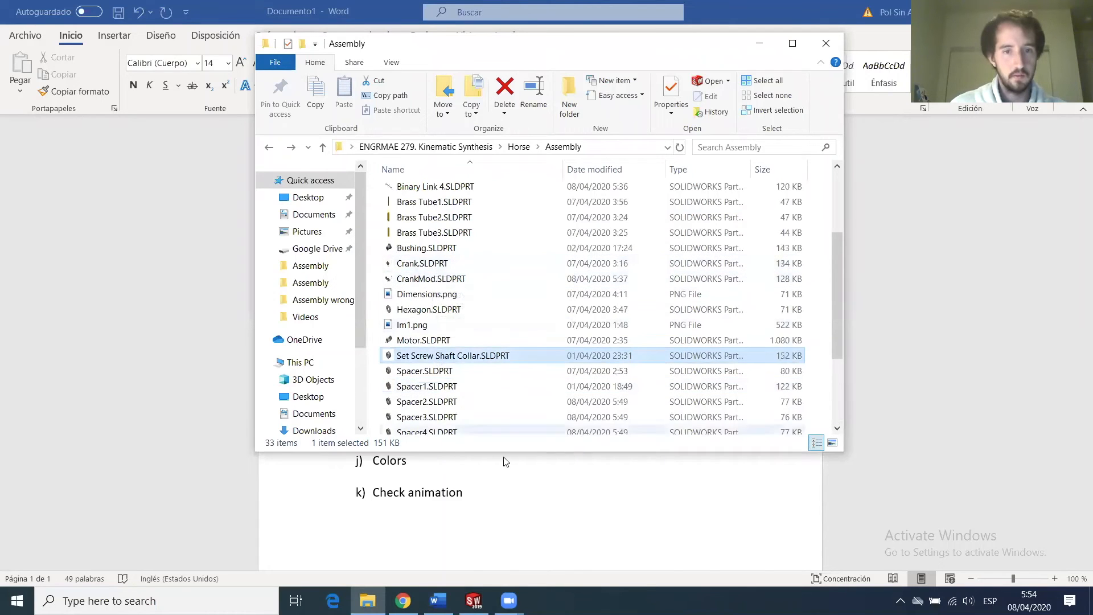
# Switch to SOLIDWORKS and insert Set Screw Shaft Collar.SLDPRT into the assembly, placing it in free space beside the upright panel.
pyautogui.click(473, 601)
pyautogui.moveTo(534, 234); pyautogui.dragTo(481, 271, button='middle')
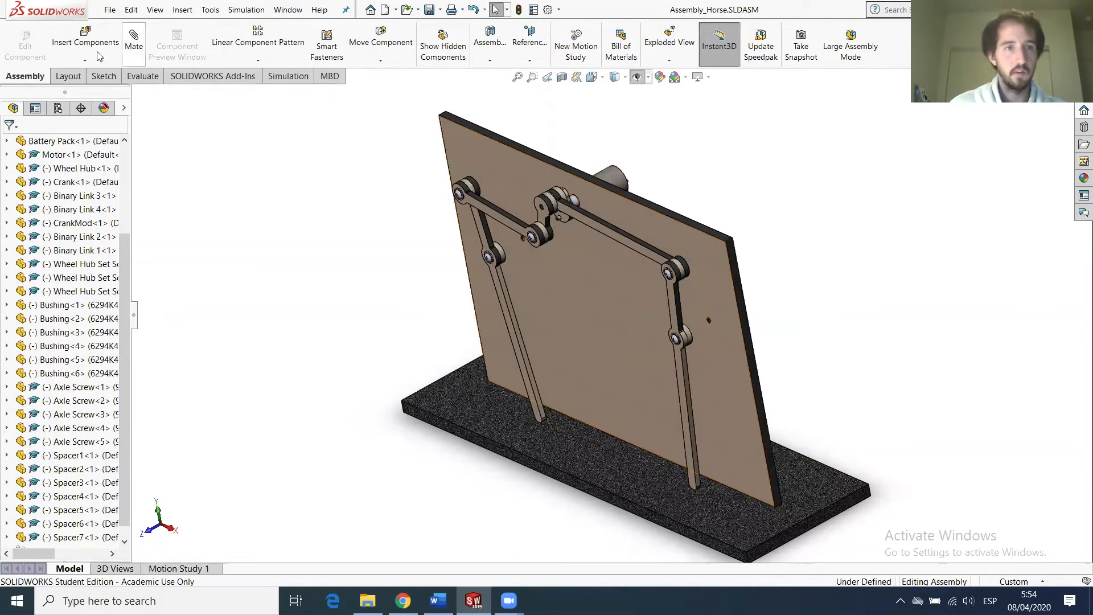
pyautogui.click(77, 51)
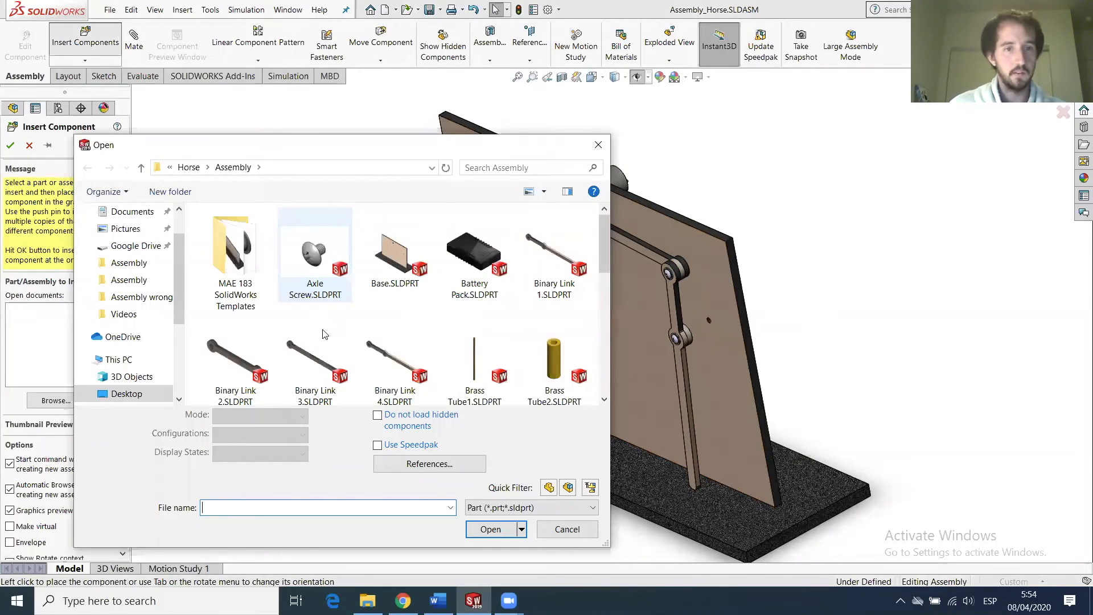
pyautogui.scroll(-3, 319, 330)
pyautogui.scroll(3, 317, 330)
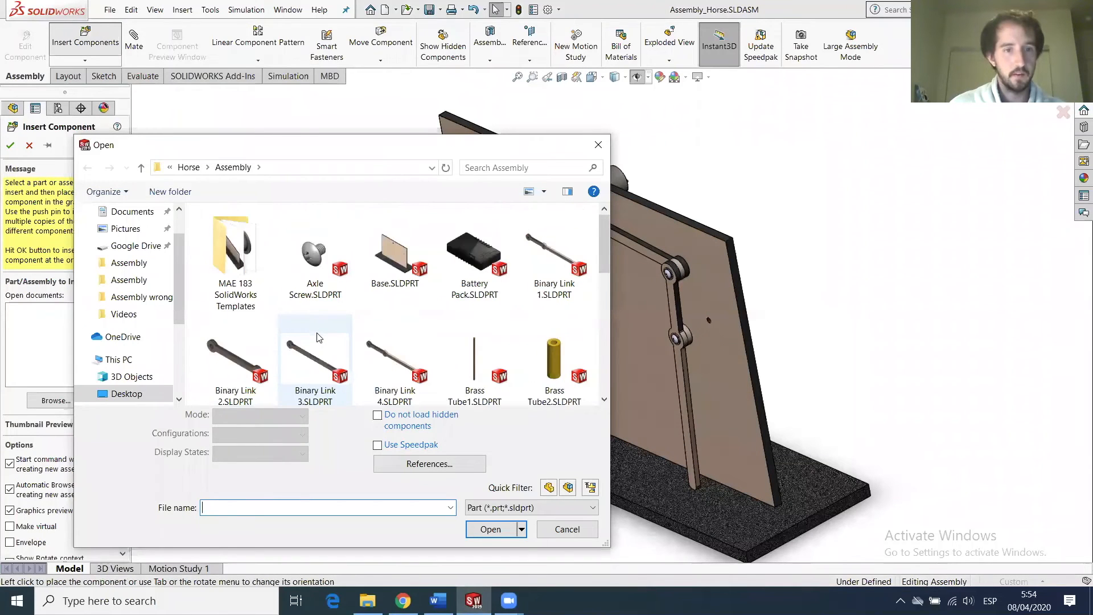
pyautogui.scroll(-3, 319, 330)
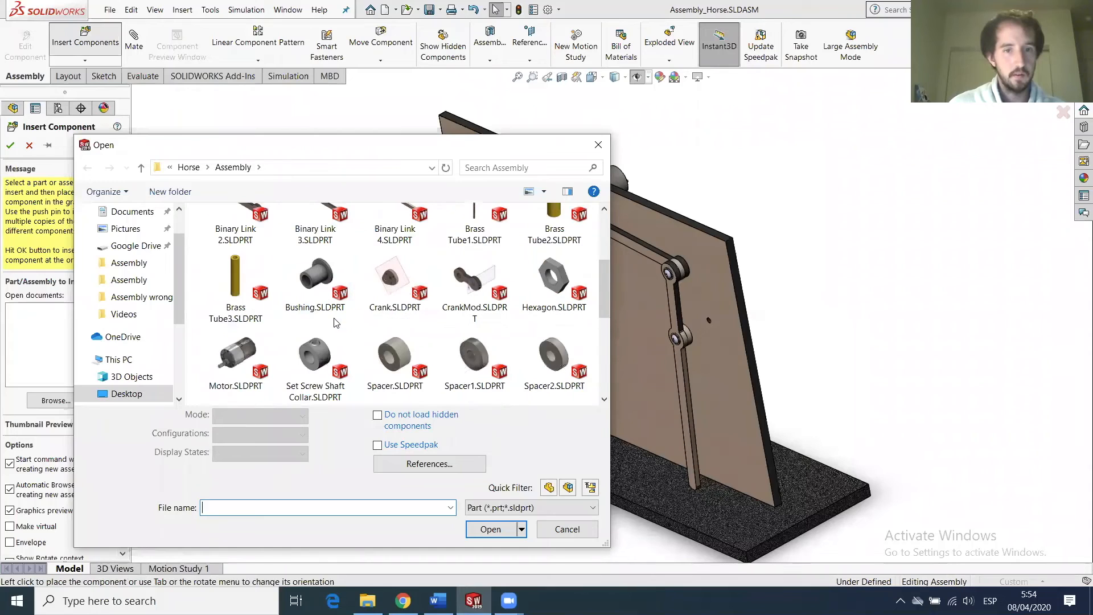
pyautogui.scroll(-3, 340, 330)
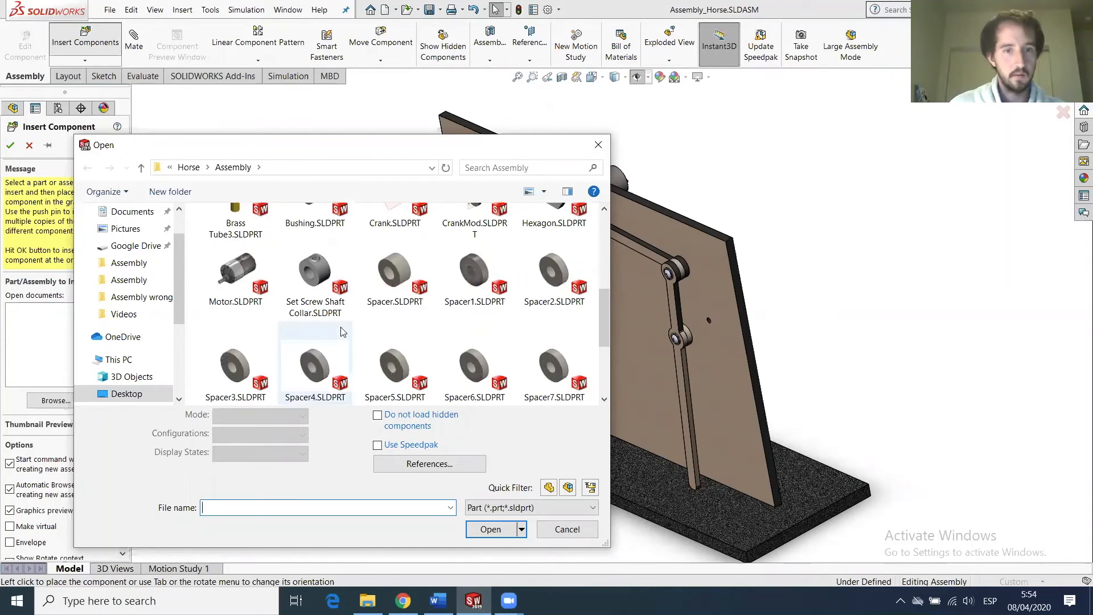
pyautogui.scroll(6, 341, 333)
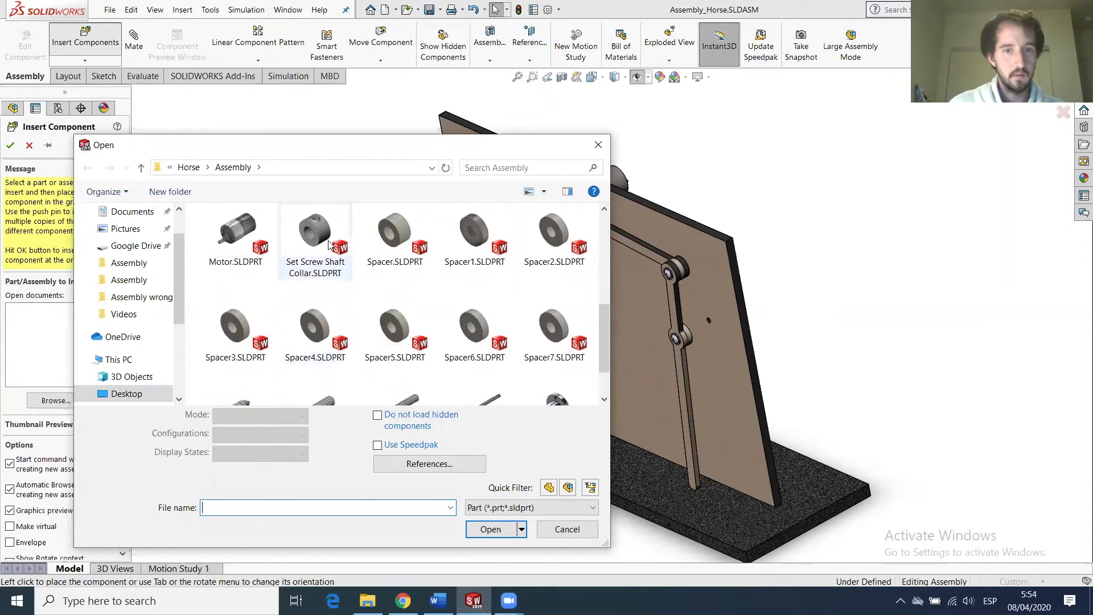
pyautogui.scroll(-2, 336, 262)
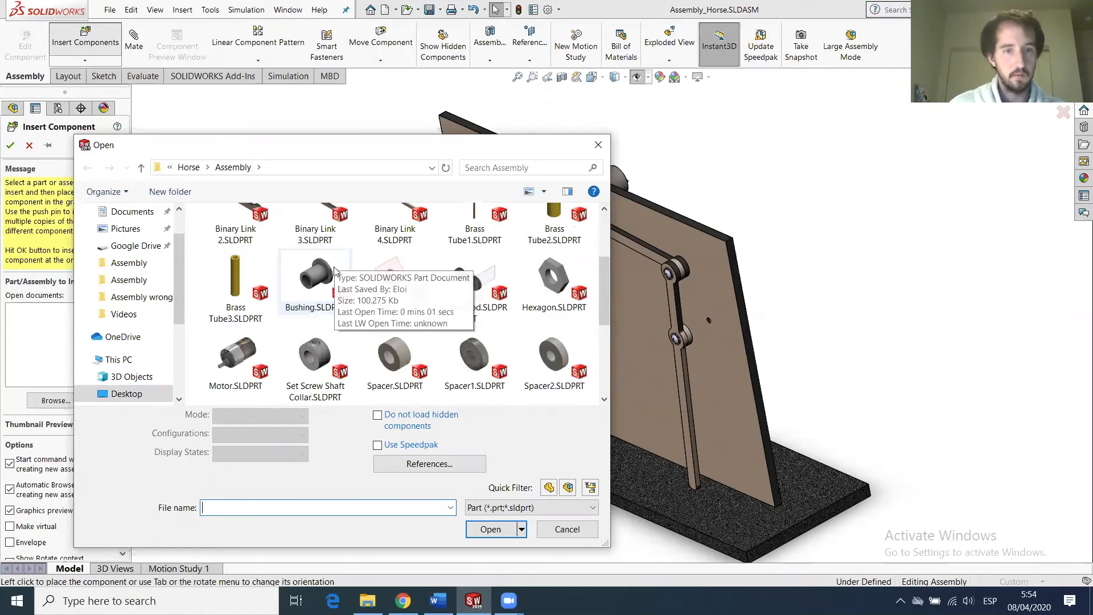
pyautogui.click(312, 347)
pyautogui.press('Return')
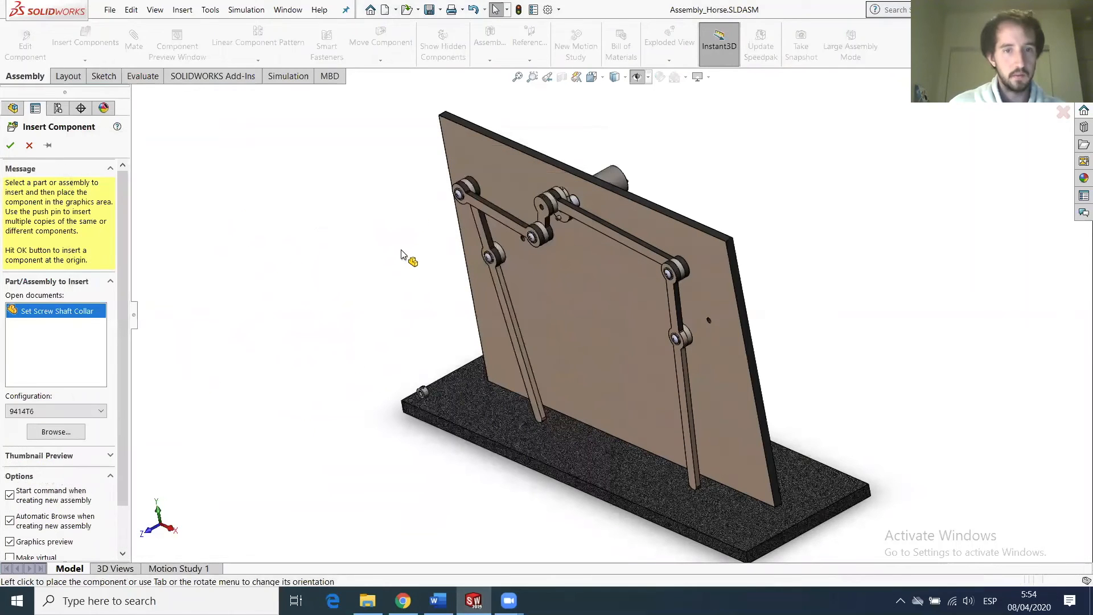
pyautogui.click(403, 246)
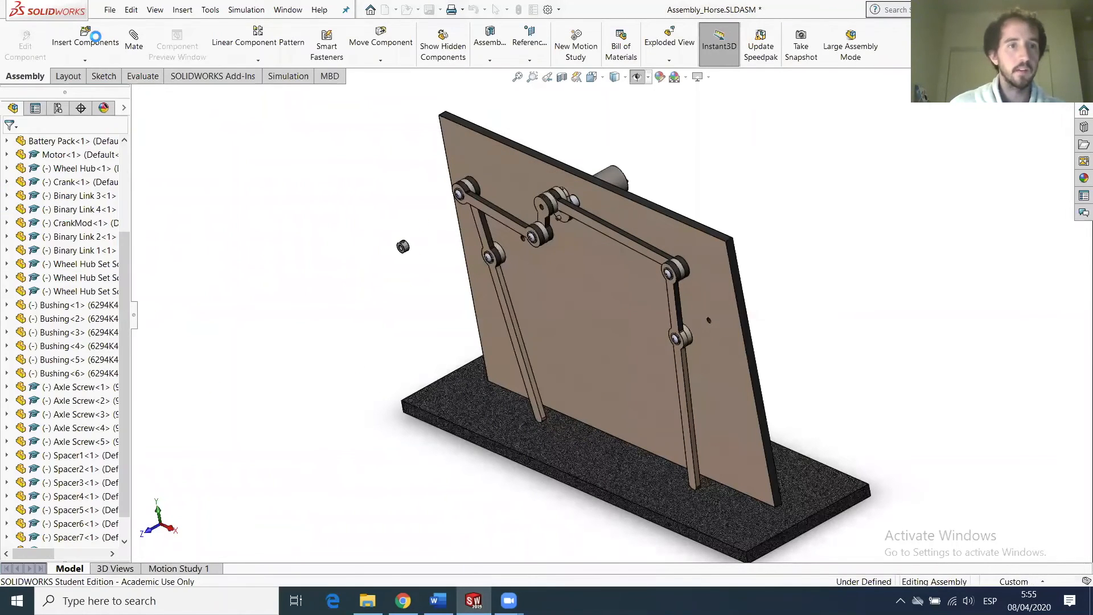
# Insert a second Set Screw Shaft Collar and place it right next to the first one.
pyautogui.click(103, 44)
pyautogui.scroll(-3, 325, 341)
pyautogui.click(324, 363)
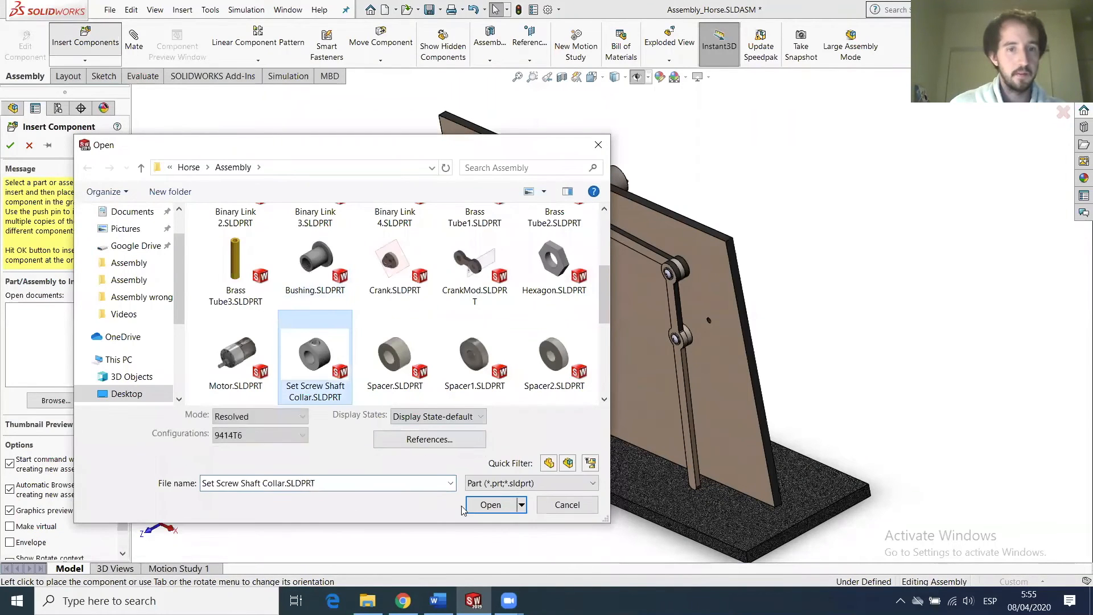
pyautogui.click(491, 504)
pyautogui.click(407, 247)
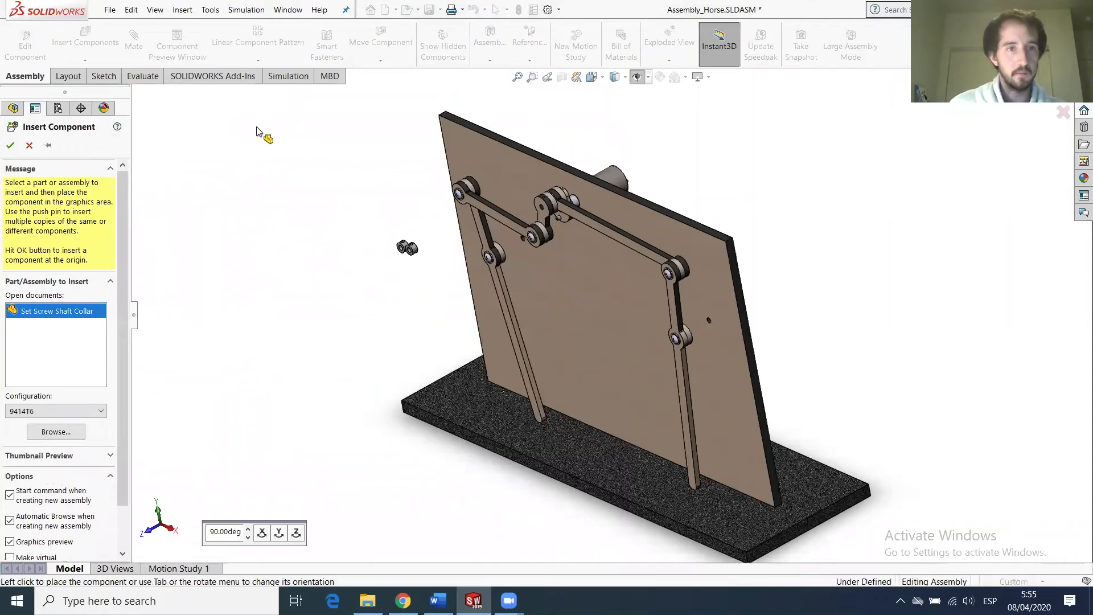
# Insert a third Set Screw Shaft Collar and place it just below the other two.
pyautogui.click(75, 46)
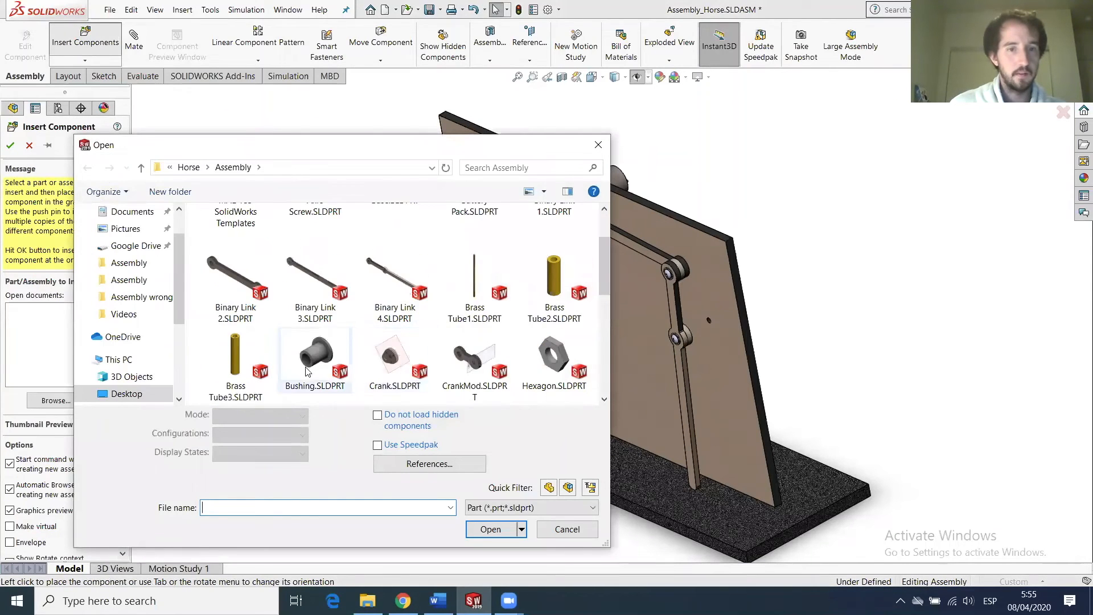
pyautogui.scroll(-3, 319, 353)
pyautogui.click(316, 276)
pyautogui.click(490, 505)
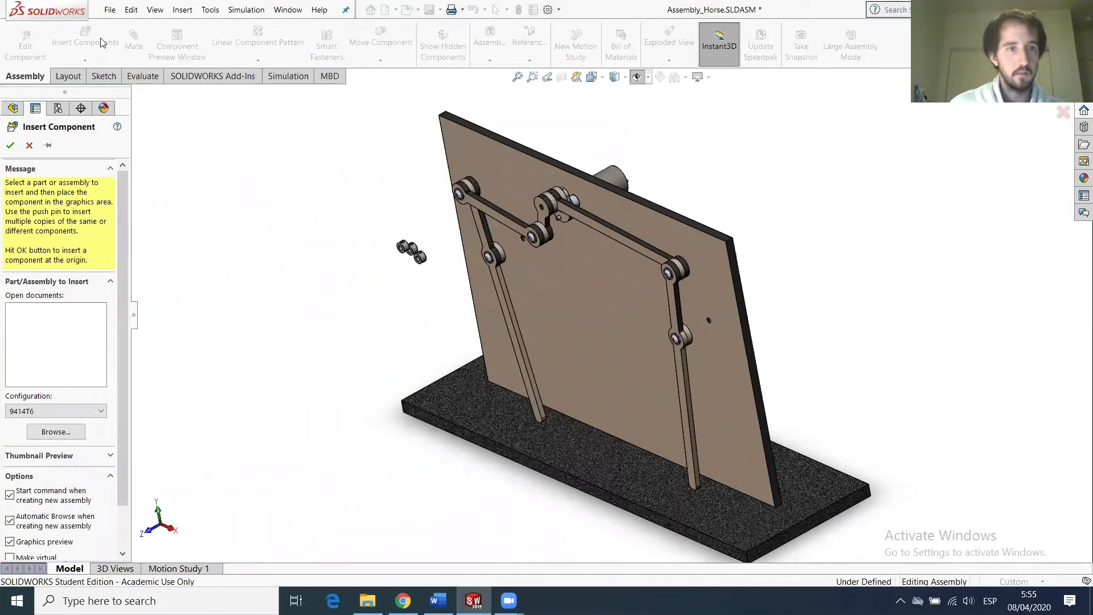
# Insert a fourth Set Screw Shaft Collar and place it at the lower end of the collar row.
pyautogui.click(322, 284)
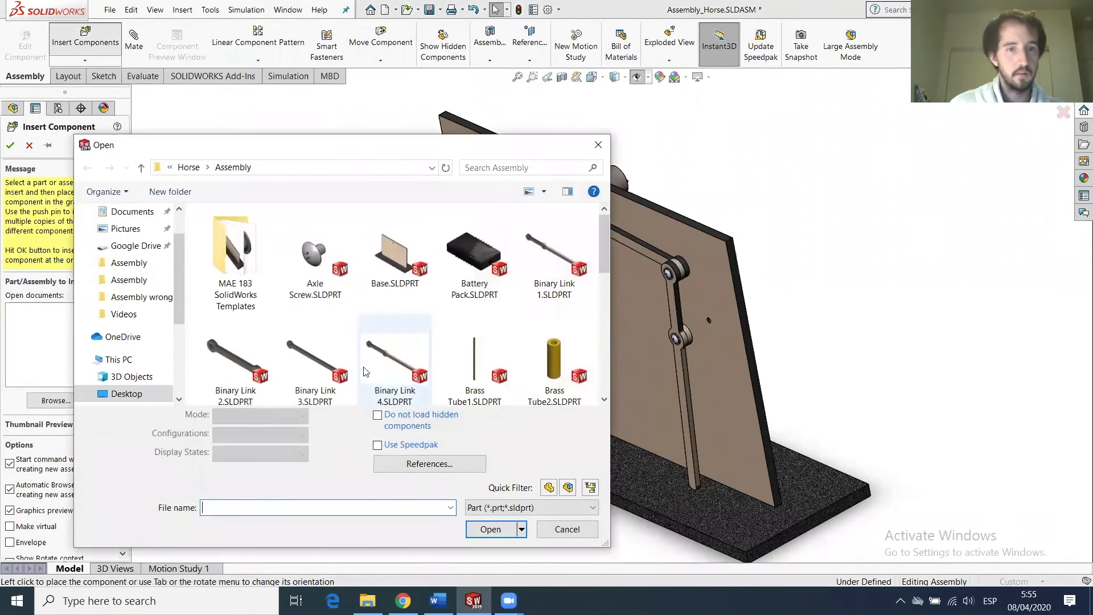
pyautogui.scroll(-2, 433, 359)
pyautogui.scroll(-2, 444, 365)
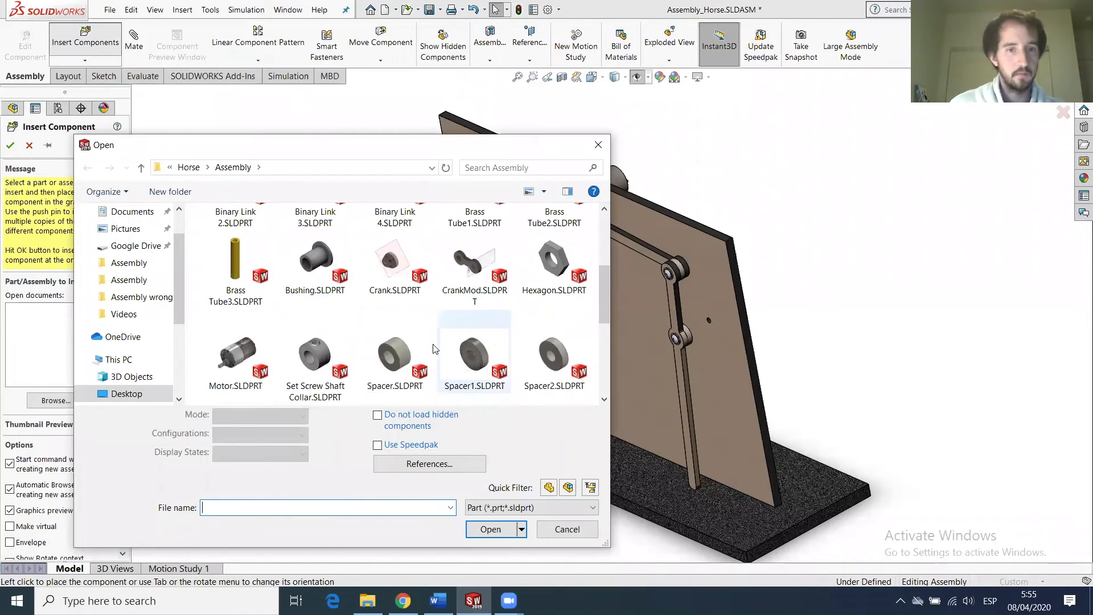
pyautogui.click(315, 357)
pyautogui.click(491, 505)
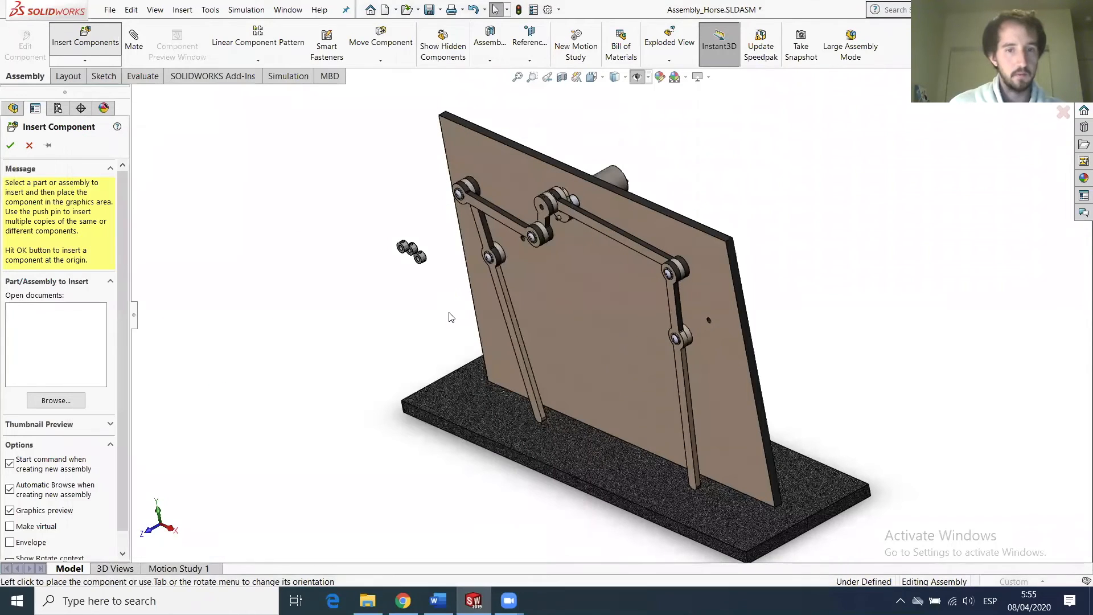
pyautogui.press('Escape')
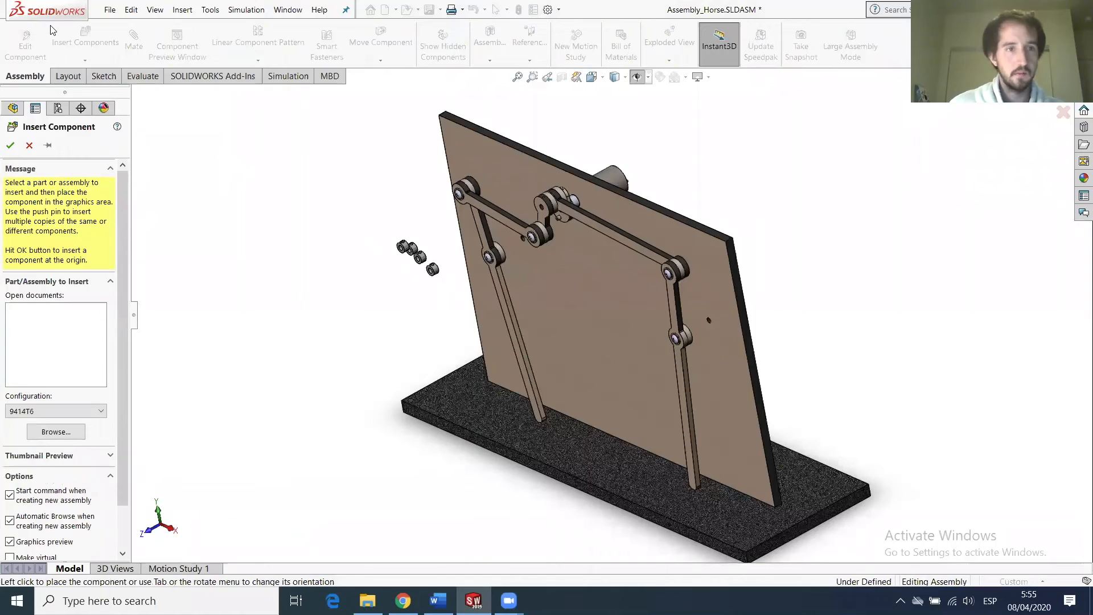
# Insert a fifth Set Screw Shaft Collar and place it above the other collars, close to the upright panel.
pyautogui.click(82, 38)
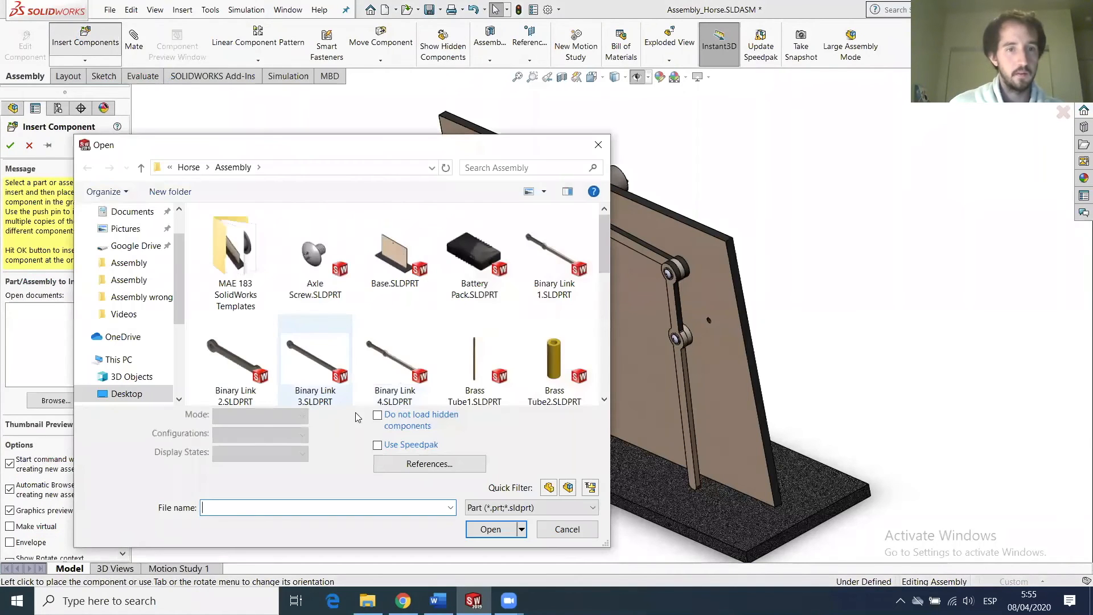
pyautogui.scroll(-3, 366, 324)
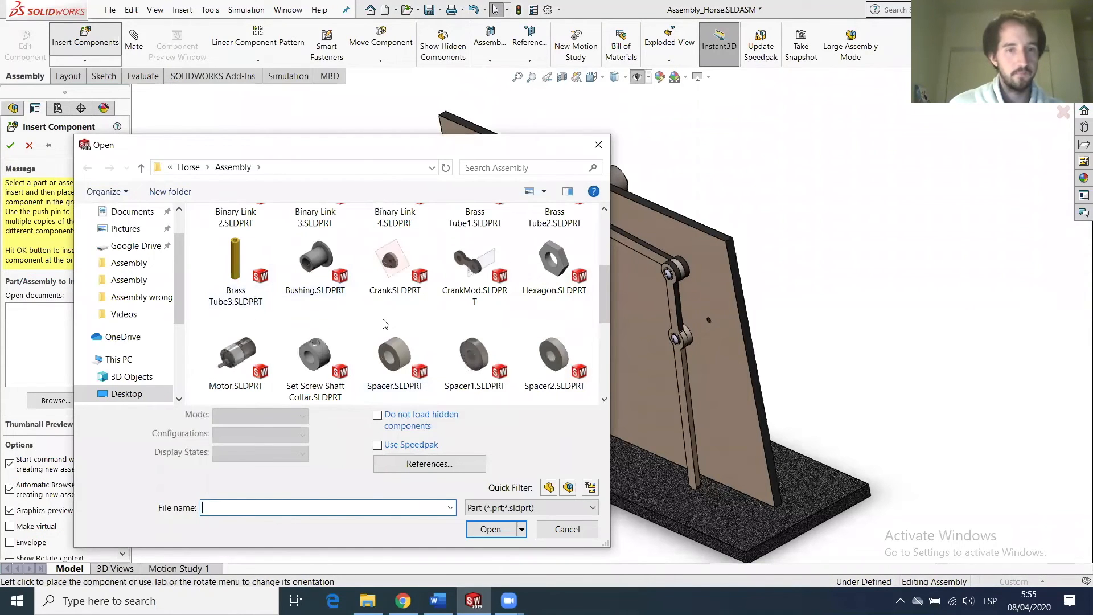
pyautogui.click(314, 359)
pyautogui.click(492, 505)
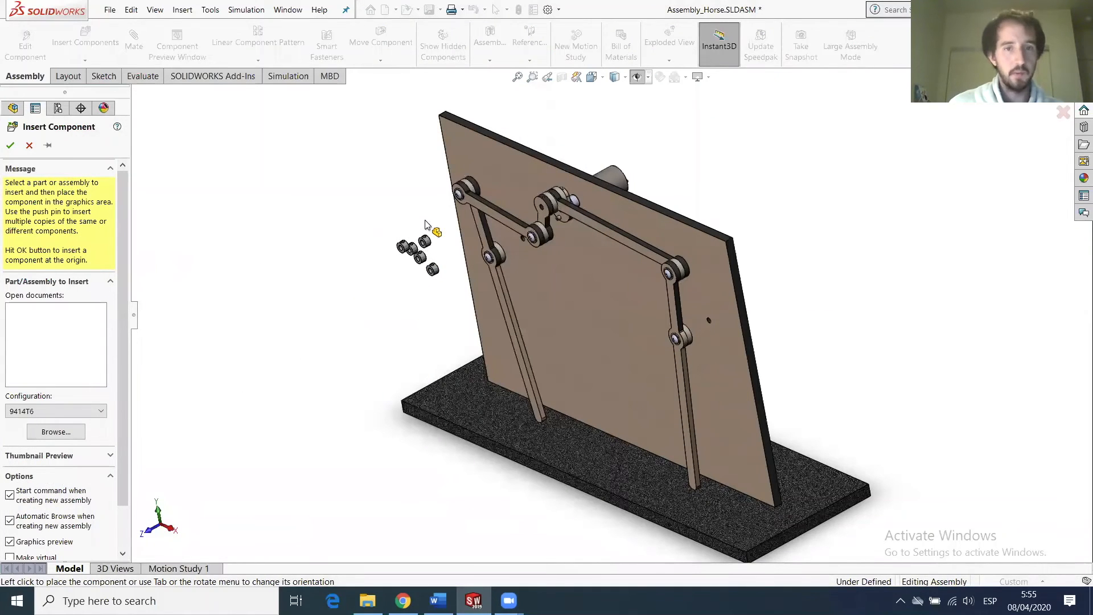
pyautogui.click(425, 225)
# Mate the fifth collar's bore concentric with the upper joint hole of Binary Link 1, and slide the collar along that axis behind the link.
pyautogui.moveTo(424, 223); pyautogui.dragTo(495, 294, button='middle')
pyautogui.scroll(-9, 453, 219)
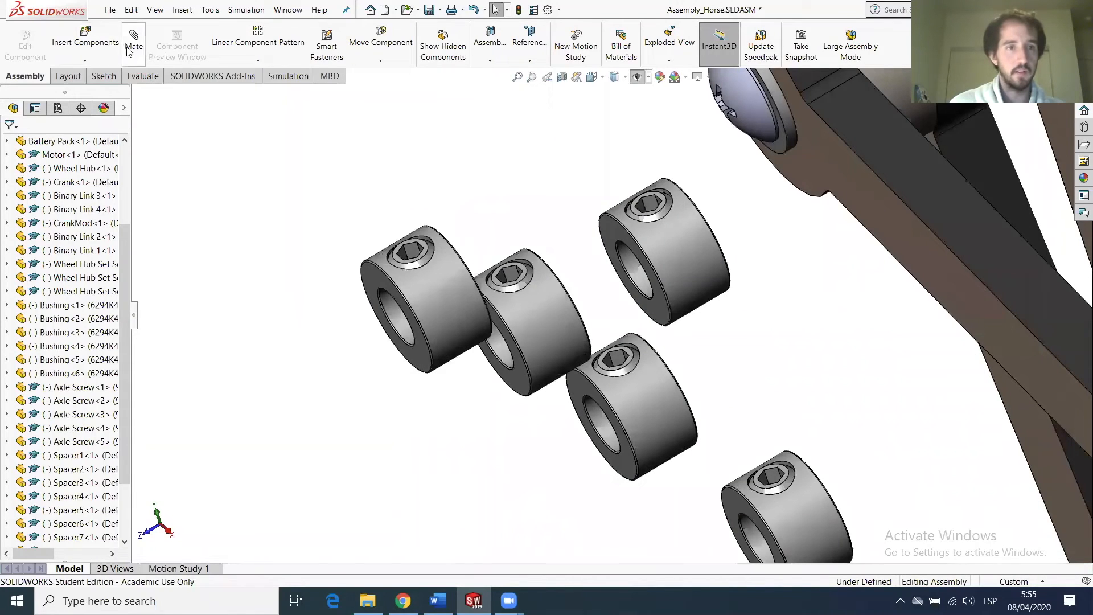
pyautogui.click(629, 271)
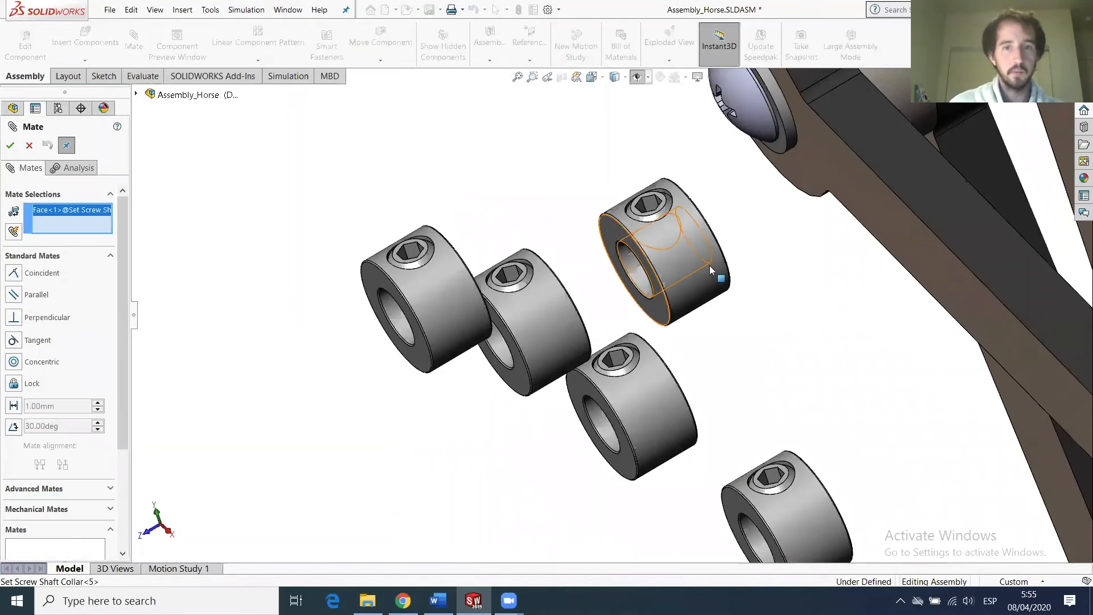
pyautogui.scroll(4, 718, 262)
pyautogui.moveTo(705, 274); pyautogui.dragTo(685, 262, button='middle')
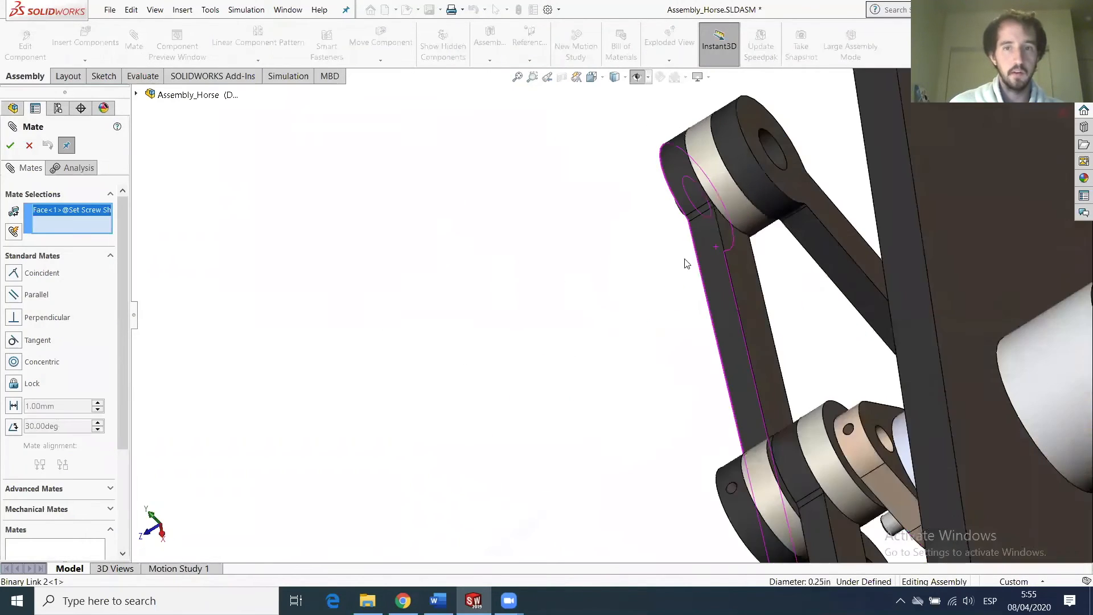
pyautogui.click(772, 152)
pyautogui.click(690, 204)
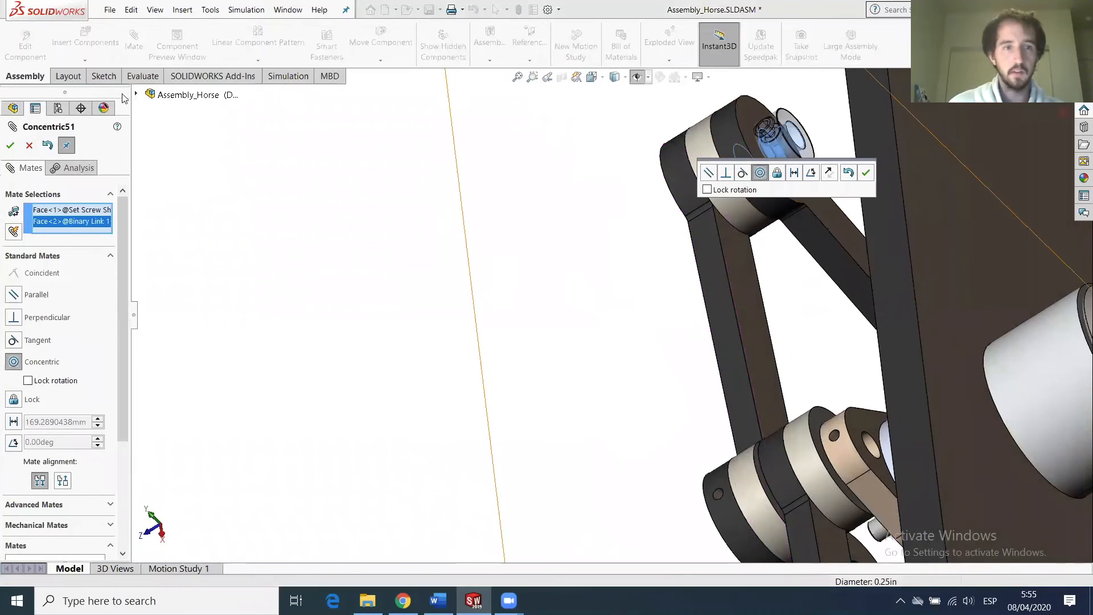
pyautogui.click(10, 145)
pyautogui.moveTo(690, 219); pyautogui.dragTo(740, 165, button='middle')
pyautogui.moveTo(763, 145); pyautogui.dragTo(826, 136)
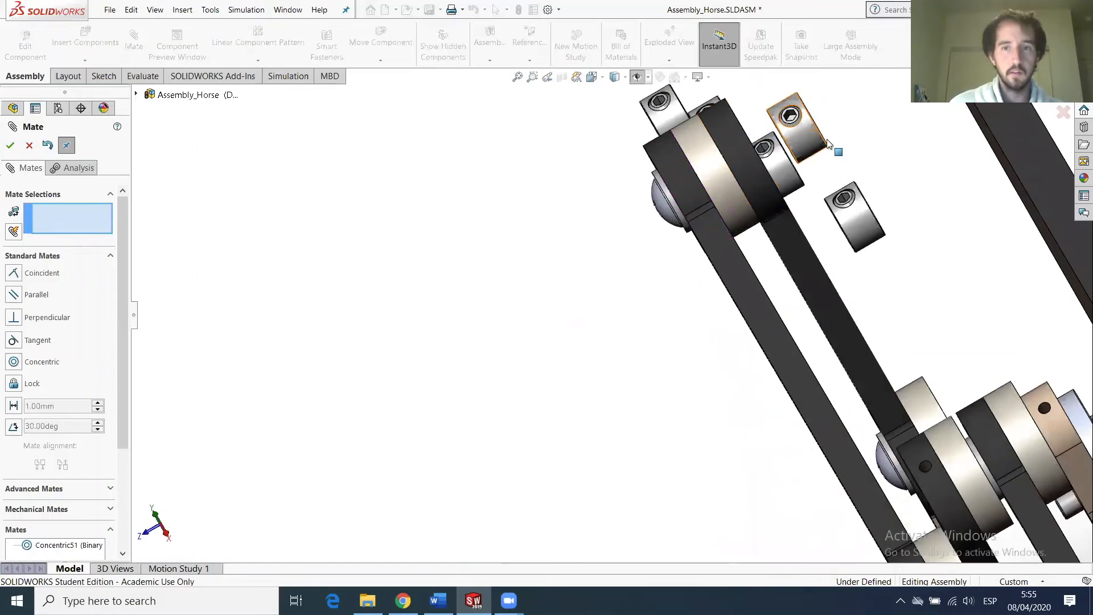
# Add a coincident mate between the flat end face of the fifth collar and the rear face of Binary Link 1.
pyautogui.moveTo(847, 129); pyautogui.dragTo(788, 135, button='middle')
pyautogui.scroll(-4, 784, 135)
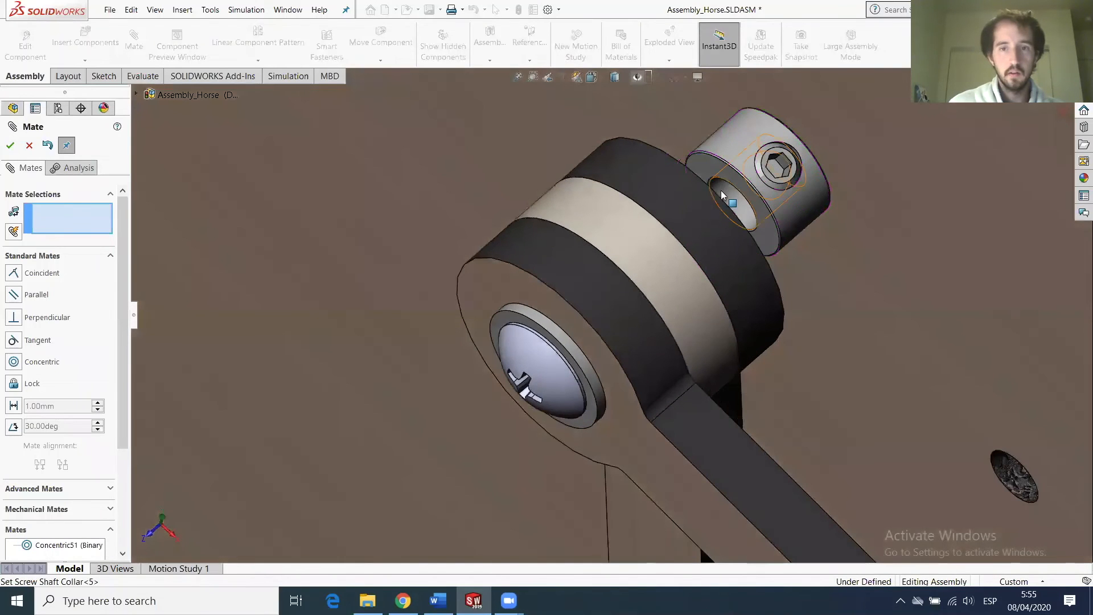
pyautogui.click(725, 196)
pyautogui.moveTo(706, 223); pyautogui.dragTo(511, 288, button='middle')
pyautogui.scroll(6, 510, 292)
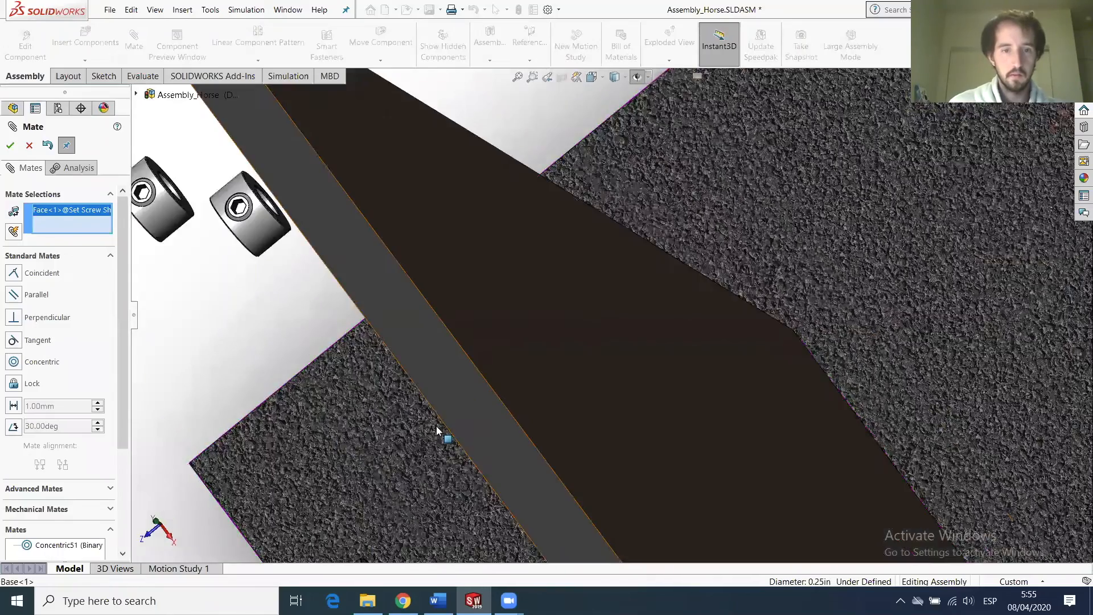
pyautogui.scroll(-5, 521, 404)
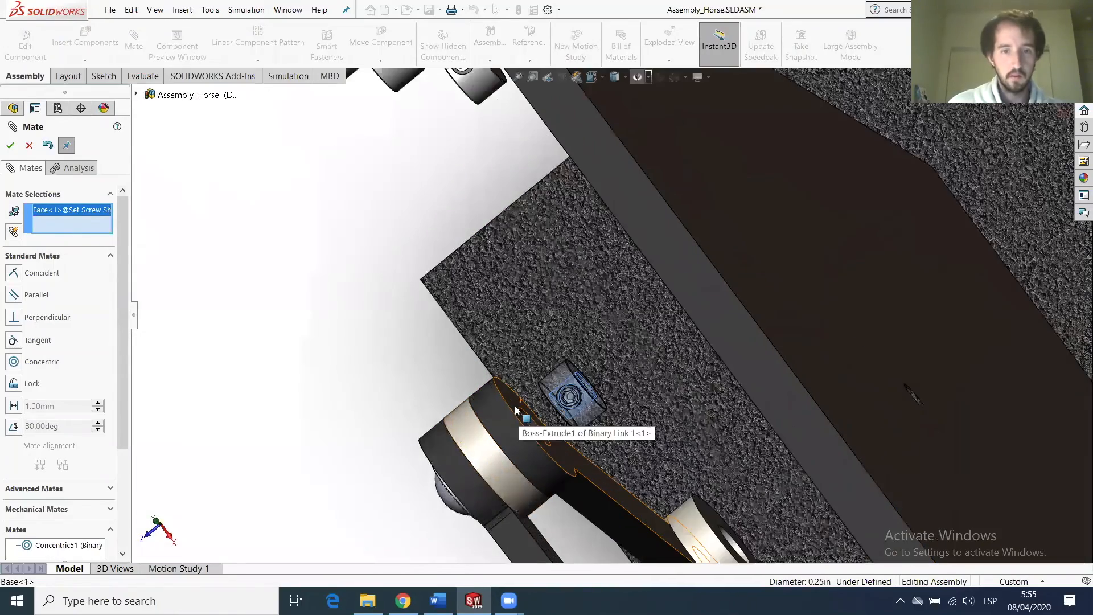
pyautogui.click(515, 420)
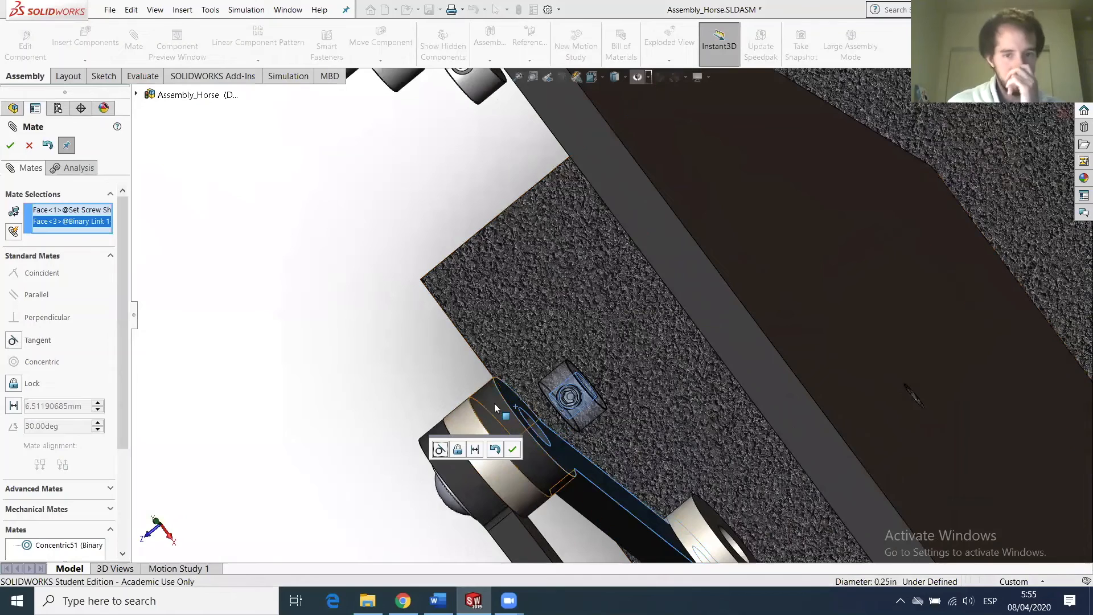
pyautogui.rightClick(88, 212)
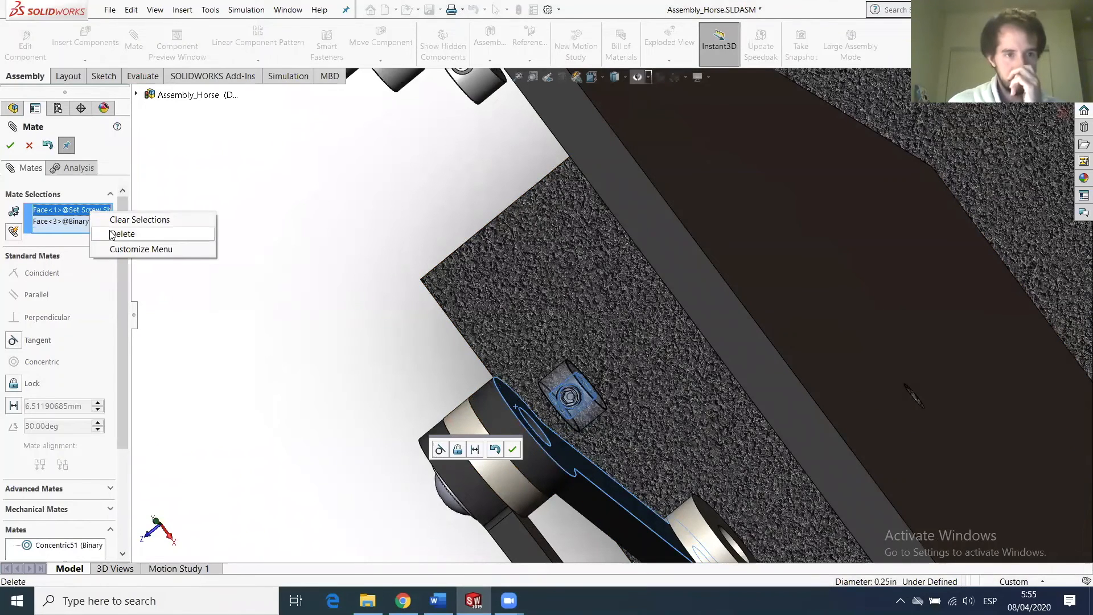
pyautogui.click(113, 233)
pyautogui.moveTo(750, 271); pyautogui.dragTo(770, 191, button='middle')
pyautogui.scroll(3, 687, 171)
pyautogui.scroll(-5, 682, 169)
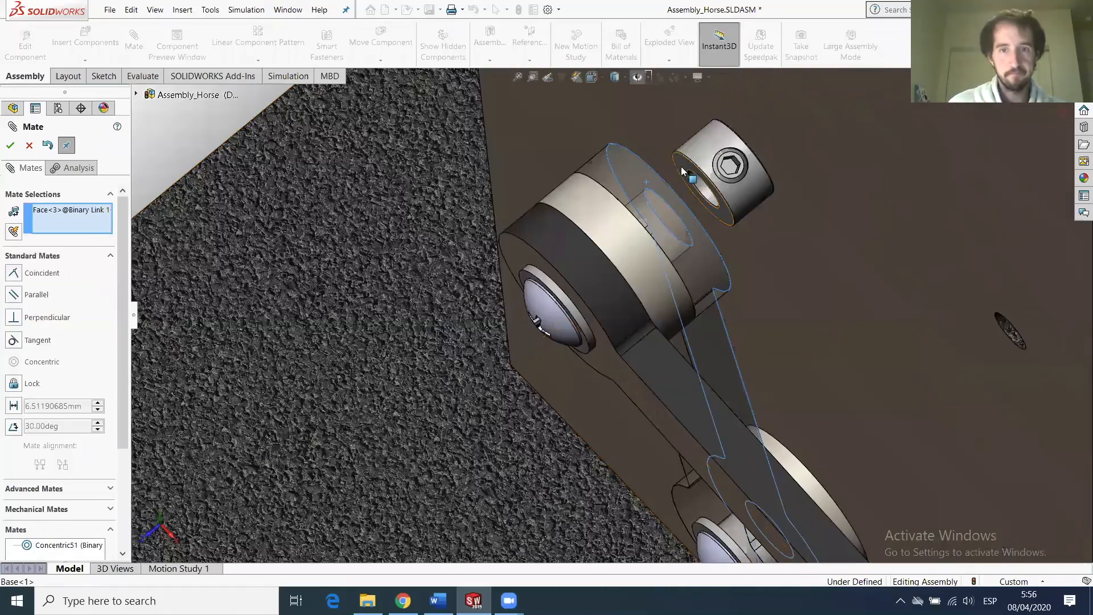
pyautogui.click(683, 171)
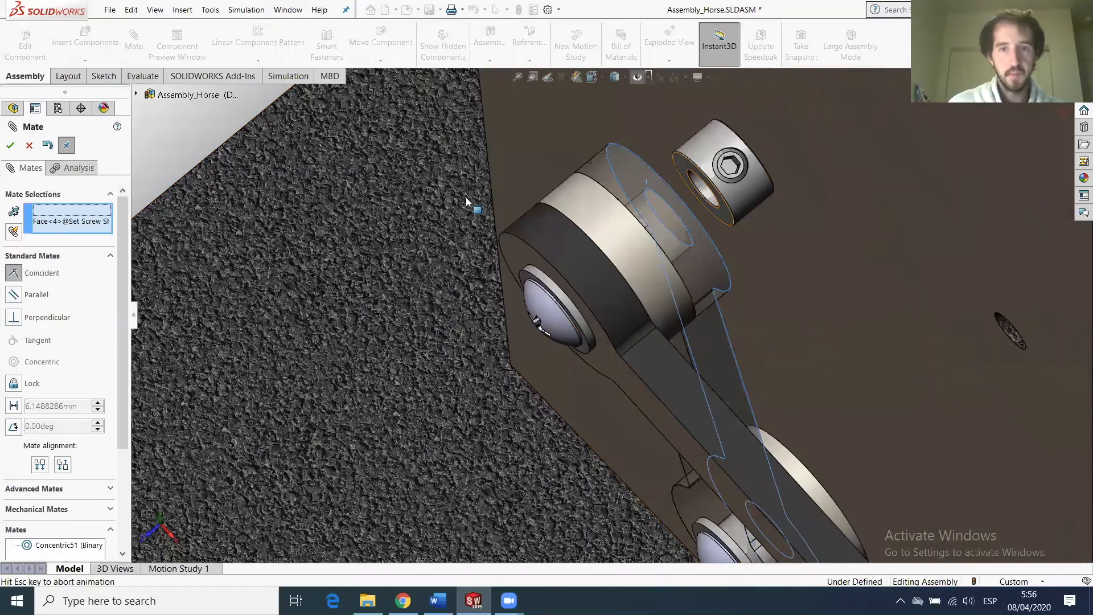
pyautogui.click(10, 145)
pyautogui.moveTo(706, 218); pyautogui.dragTo(705, 181, button='middle')
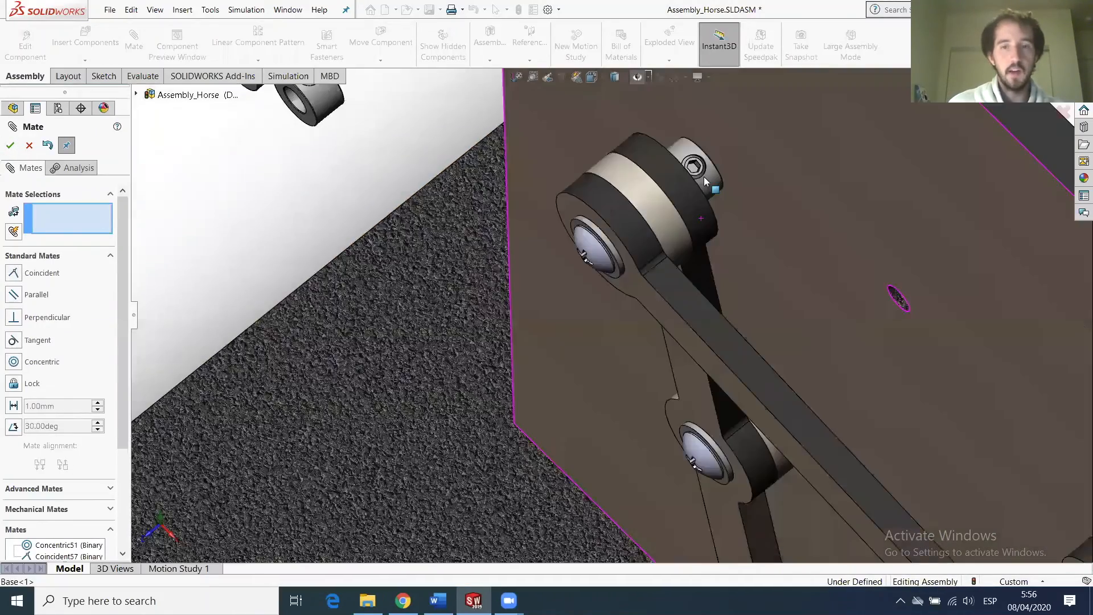
pyautogui.scroll(-3, 704, 181)
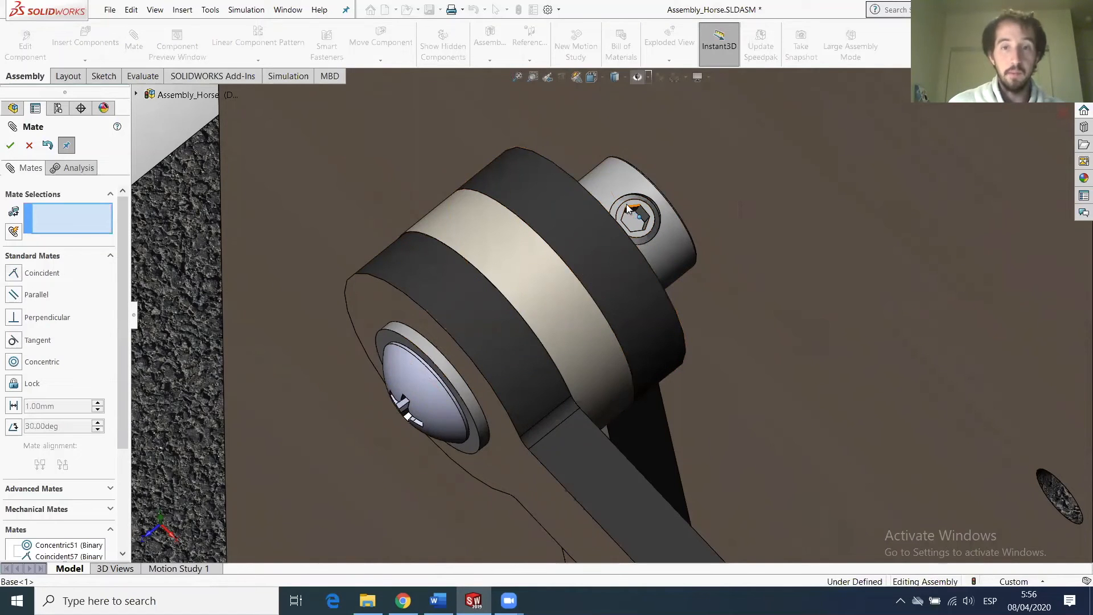
pyautogui.moveTo(647, 228); pyautogui.dragTo(668, 187, button='middle')
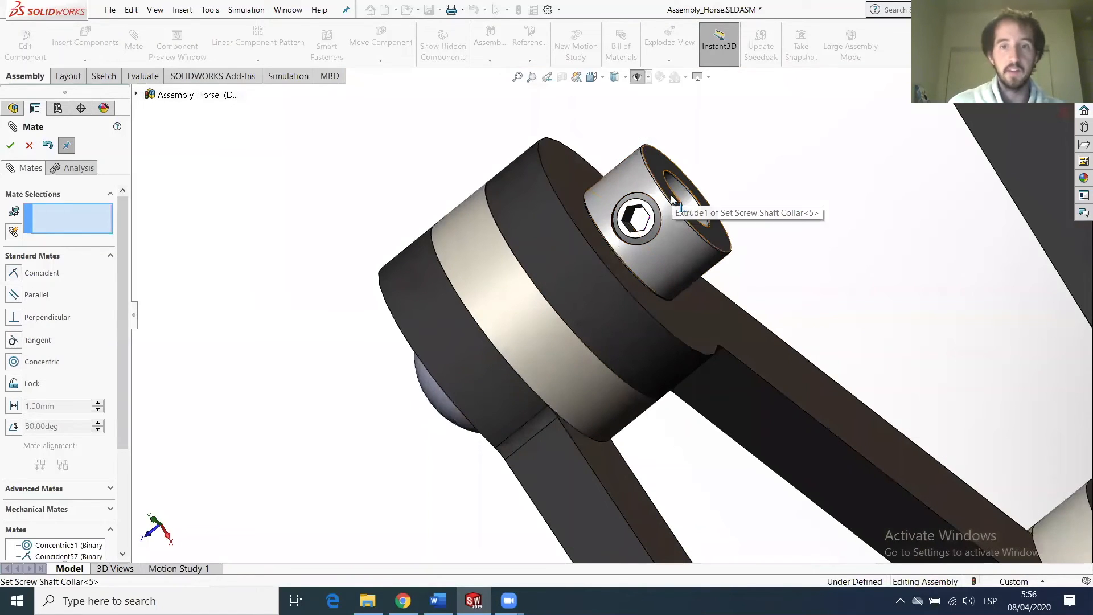
# Examine the mated collar behind the upper joint of Binary Link 1 and its clearance to the upright panel from several angles.
pyautogui.scroll(2, 597, 282)
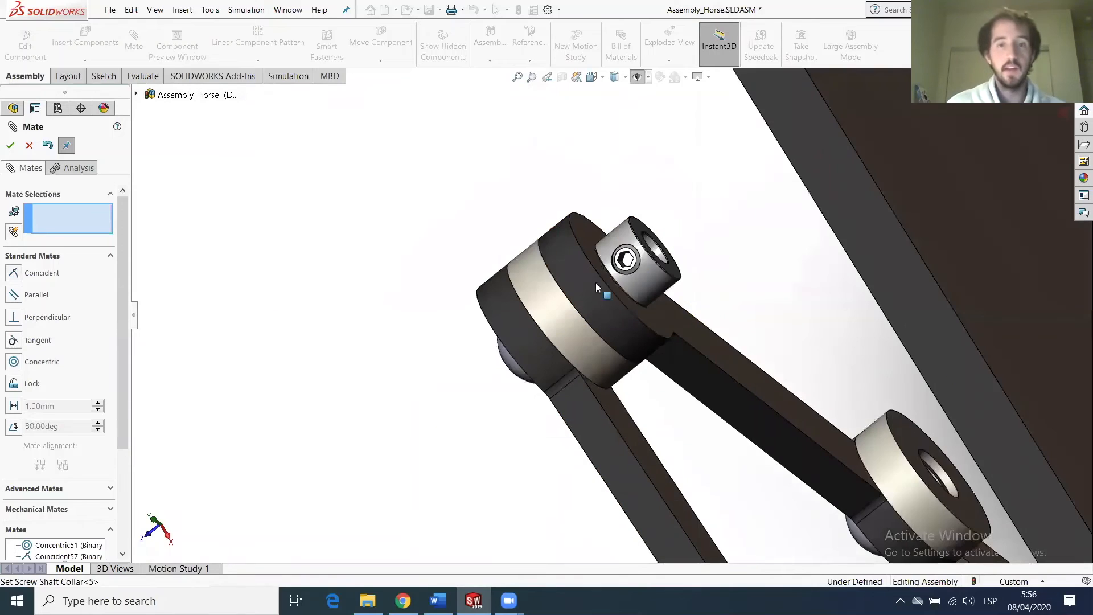
pyautogui.moveTo(590, 321); pyautogui.dragTo(490, 333, button='middle')
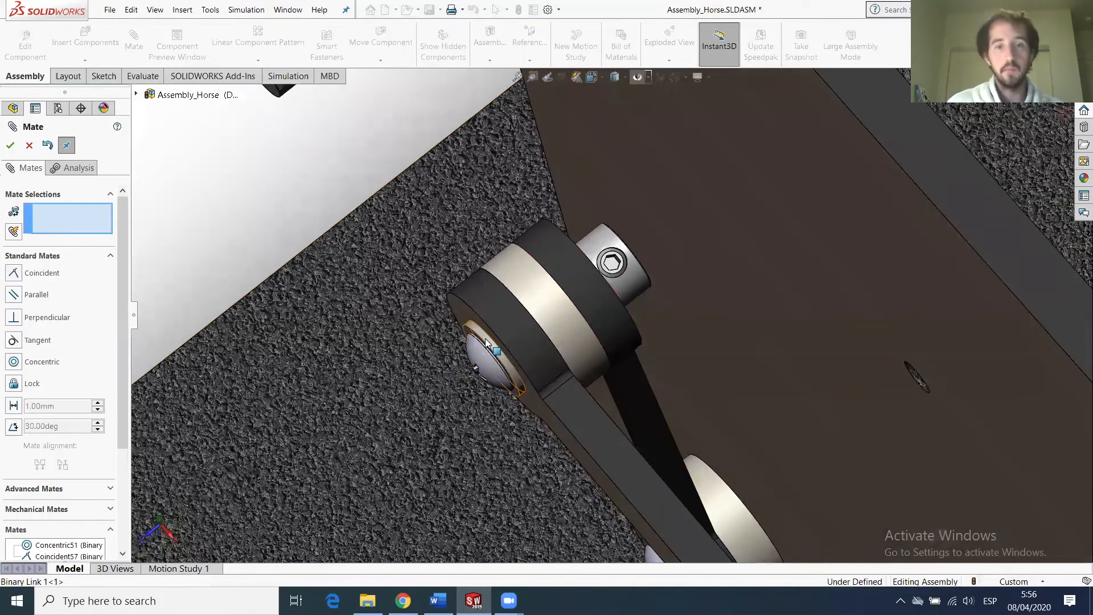
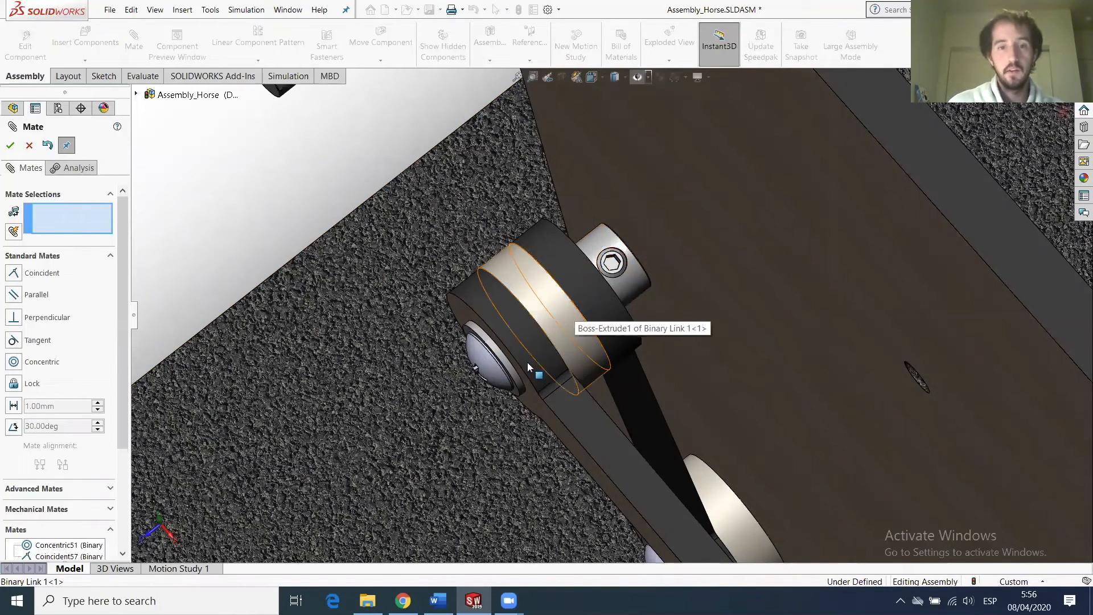
pyautogui.moveTo(517, 341); pyautogui.dragTo(503, 328, button='middle')
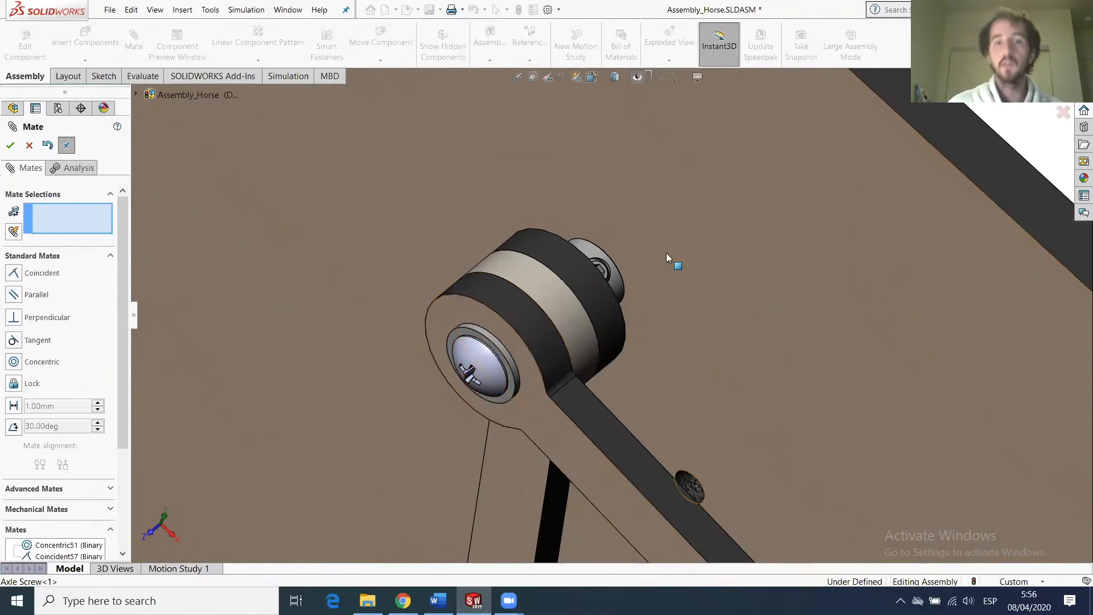
pyautogui.scroll(-4, 632, 286)
pyautogui.moveTo(616, 305); pyautogui.dragTo(438, 357, button='middle')
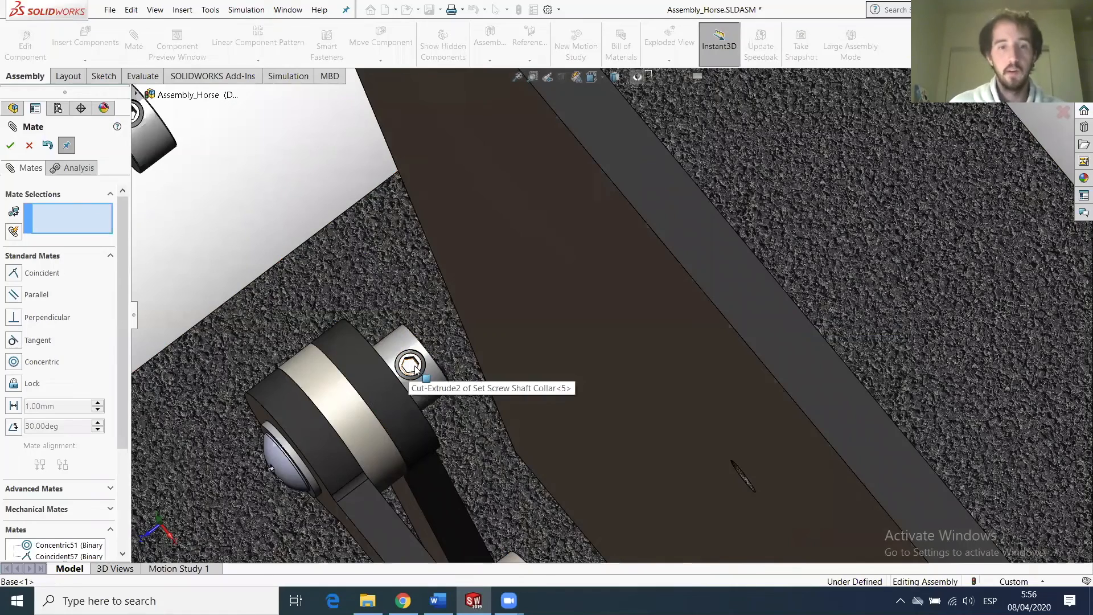
pyautogui.moveTo(398, 375); pyautogui.dragTo(315, 415, button='middle')
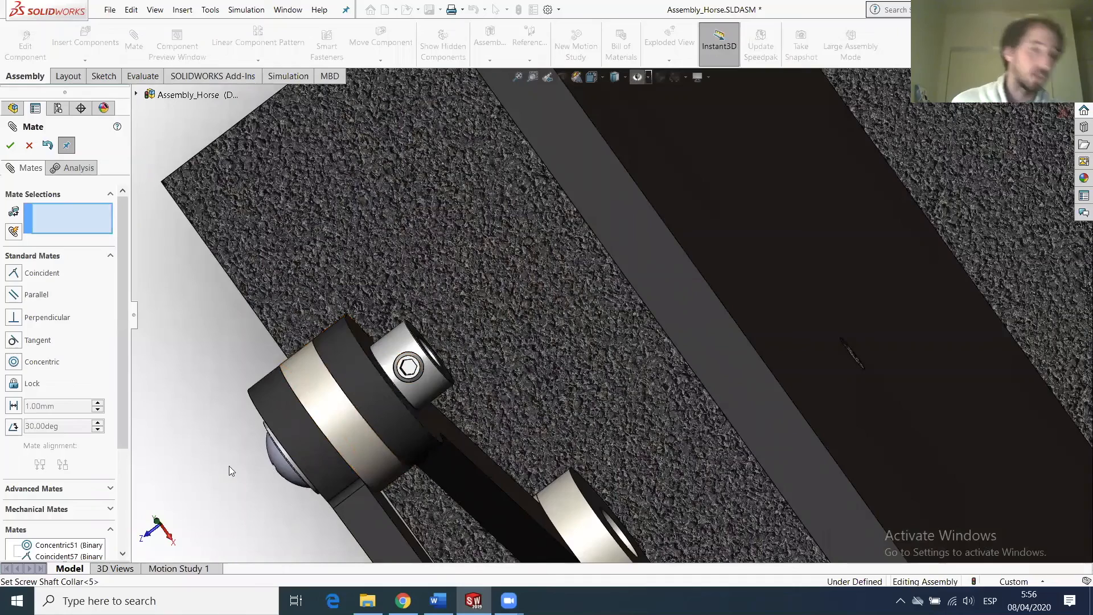
pyautogui.moveTo(381, 436); pyautogui.dragTo(487, 356, button='middle')
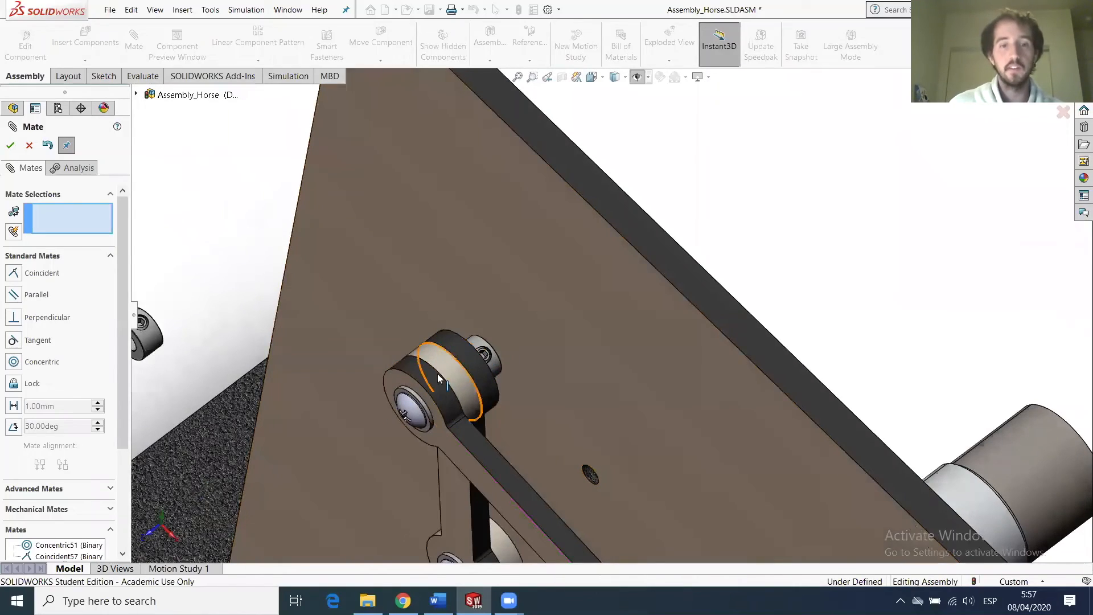
pyautogui.scroll(3, 462, 404)
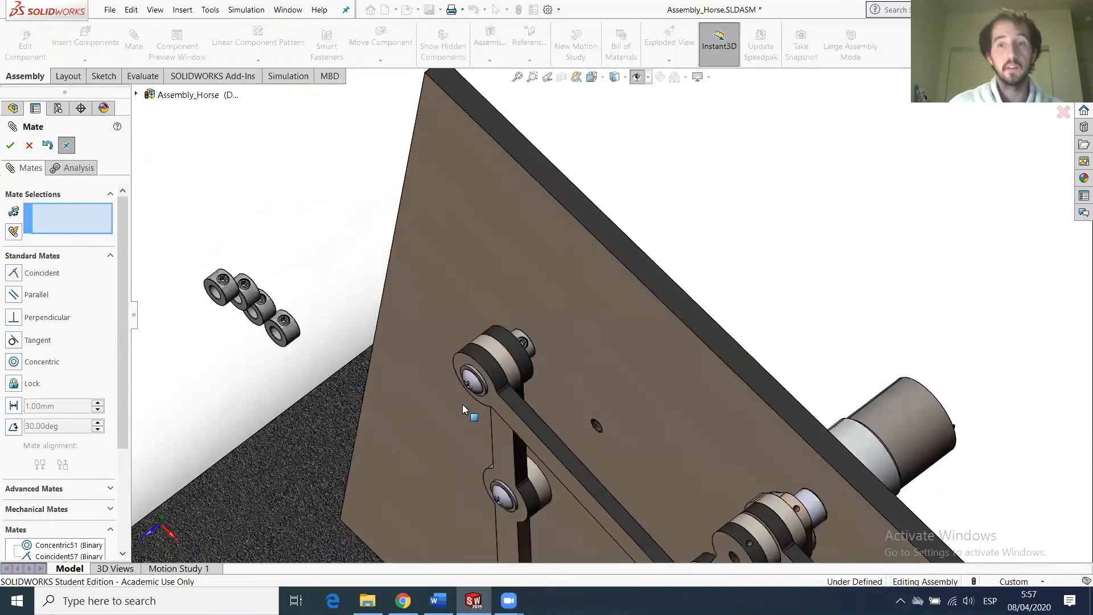
pyautogui.scroll(-4, 476, 402)
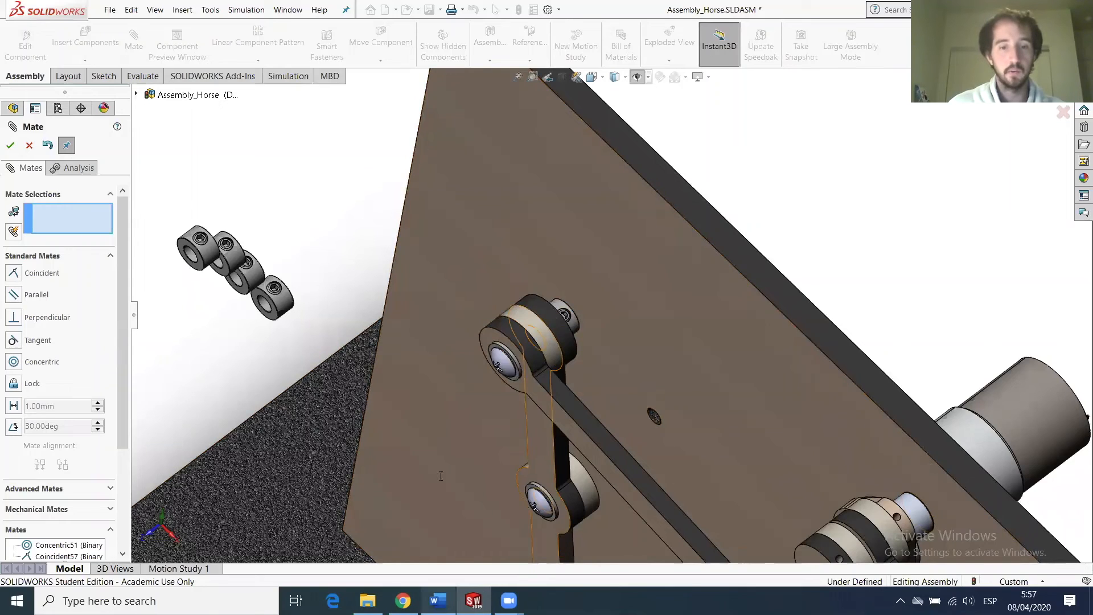
# Switch to Word to review the task list, and return to the Assembly_Horse model in SOLIDWORKS.
pyautogui.hotkey('alt', 'Tab')
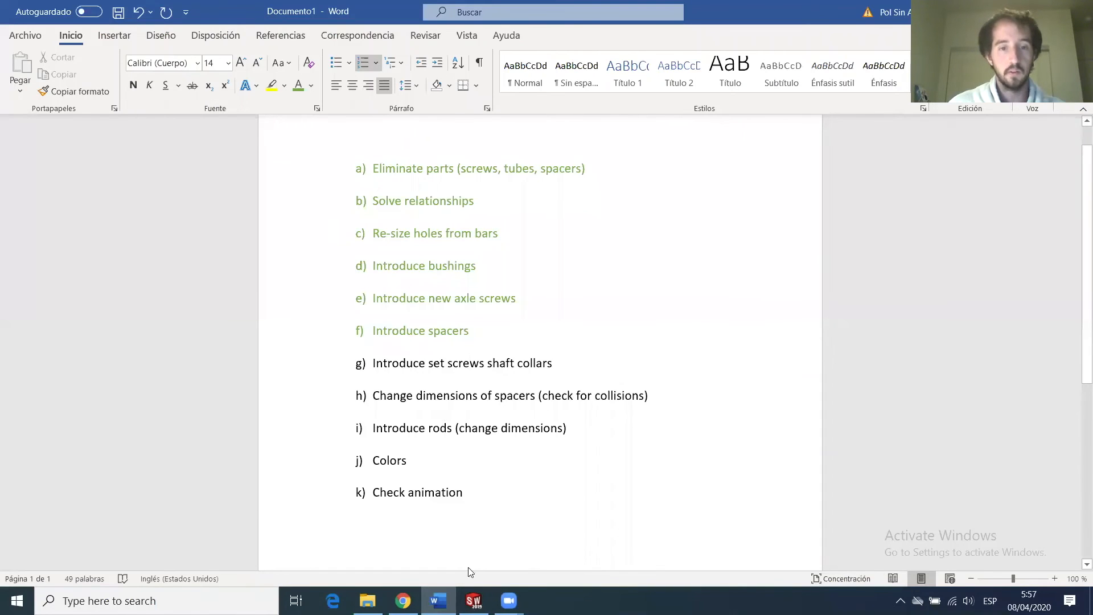
pyautogui.moveTo(476, 598)
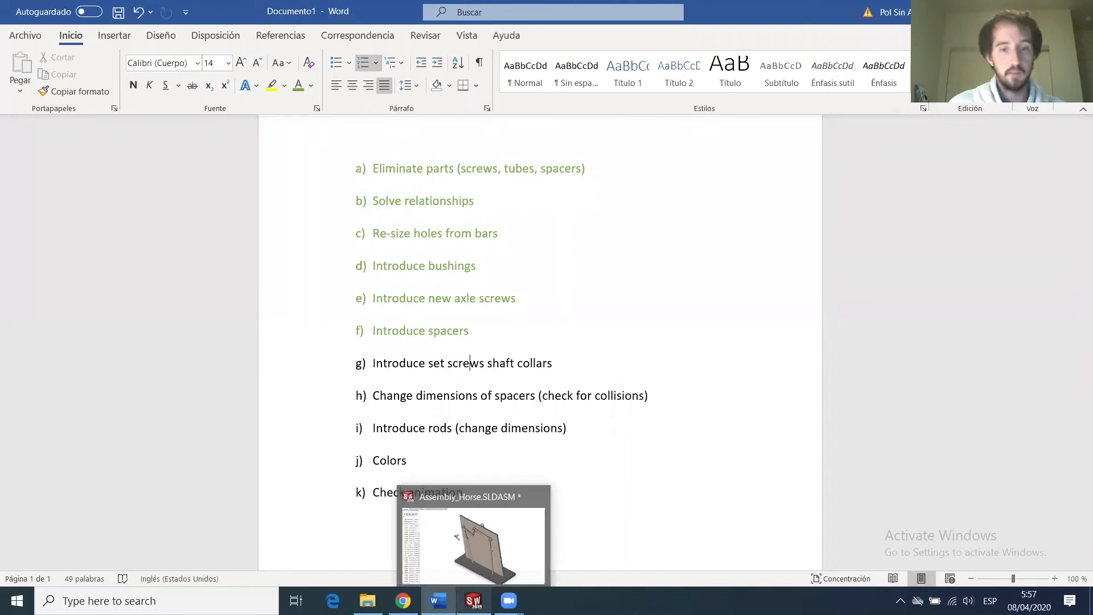
pyautogui.click(476, 598)
# Mate the bore of the lowest collar in the row concentric with the open hole in the upright Base panel.
pyautogui.scroll(-1, 359, 349)
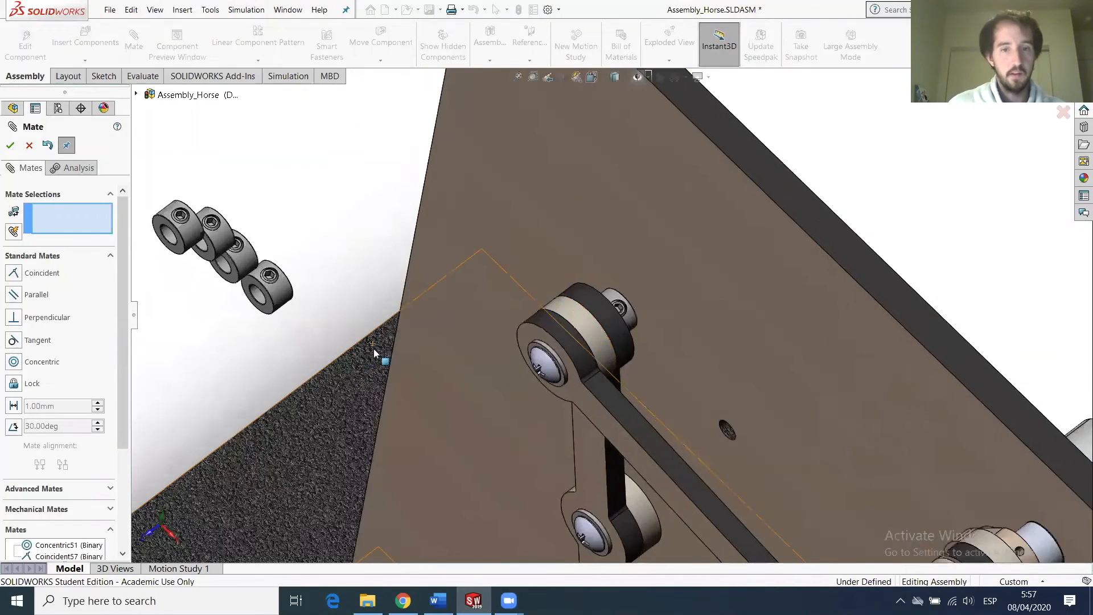
pyautogui.scroll(3, 376, 347)
pyautogui.scroll(-3, 414, 318)
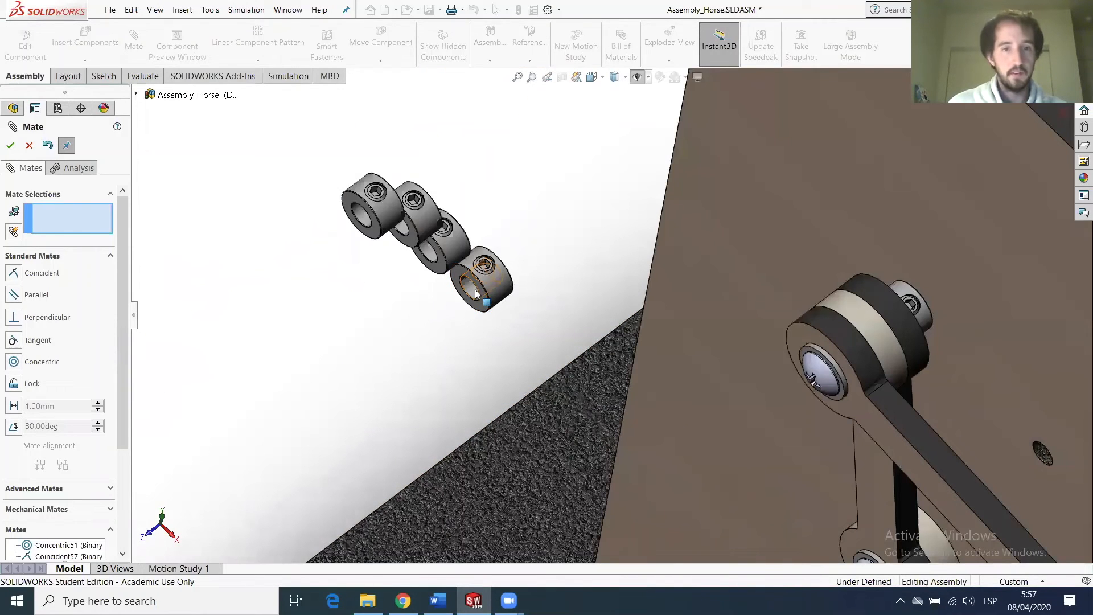
pyautogui.click(475, 289)
pyautogui.click(1043, 458)
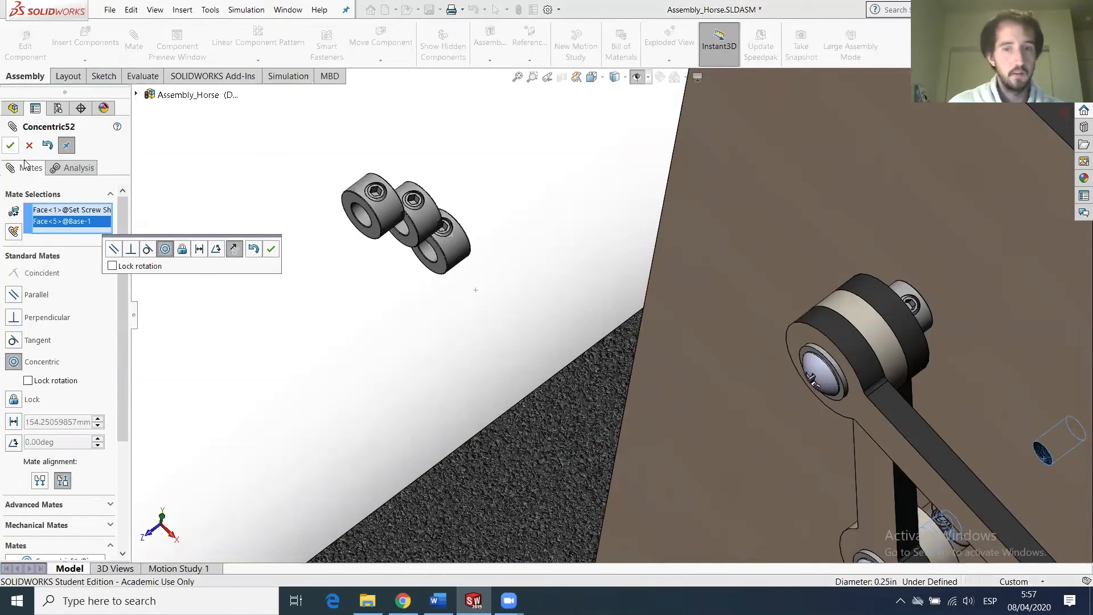
pyautogui.click(10, 146)
# Add a coincident mate between the rear face of the upright Base panel and the flat end face of the collar aligned with its hole.
pyautogui.scroll(2, 948, 461)
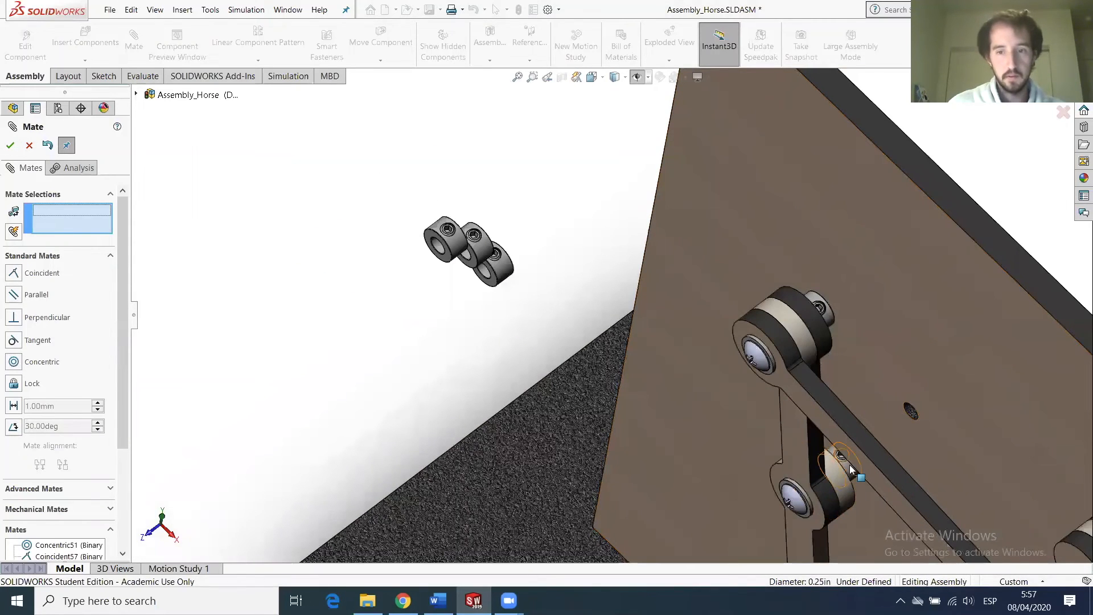
pyautogui.moveTo(979, 348); pyautogui.dragTo(1029, 316, button='middle')
pyautogui.scroll(-4, 1027, 299)
pyautogui.scroll(-1, 968, 297)
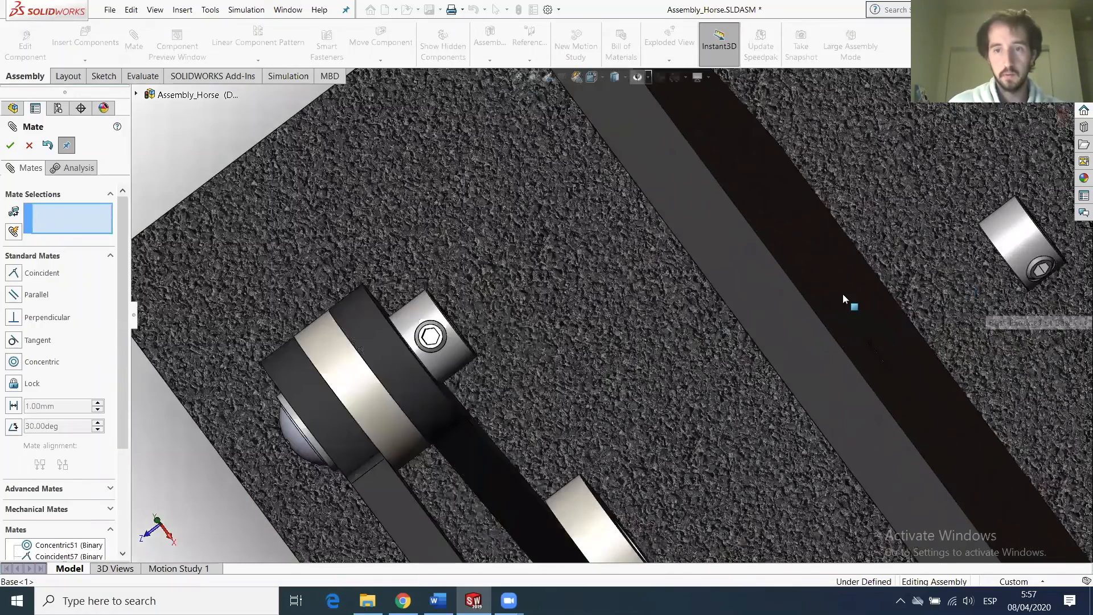
pyautogui.click(900, 304)
pyautogui.scroll(-5, 903, 302)
pyautogui.scroll(5, 1024, 263)
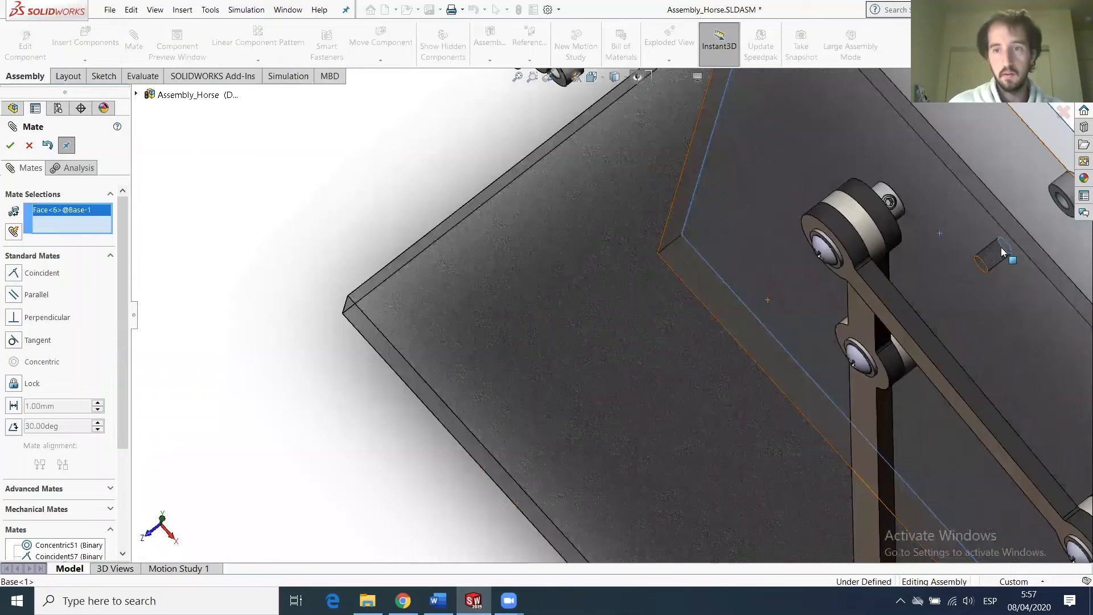
pyautogui.scroll(-6, 812, 230)
pyautogui.scroll(3, 830, 244)
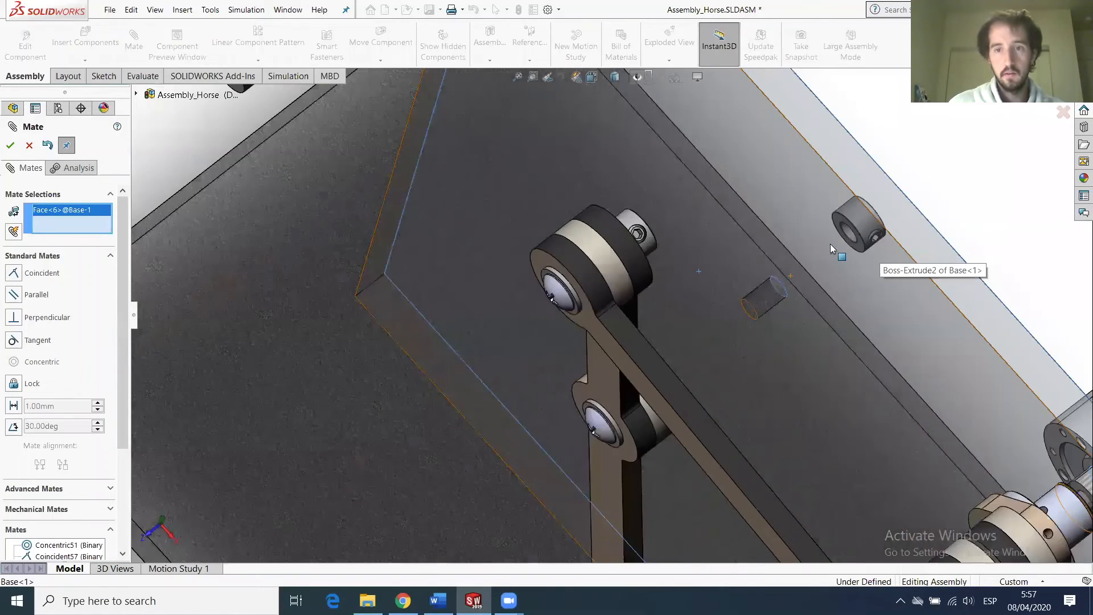
pyautogui.scroll(-3, 764, 220)
pyautogui.click(765, 219)
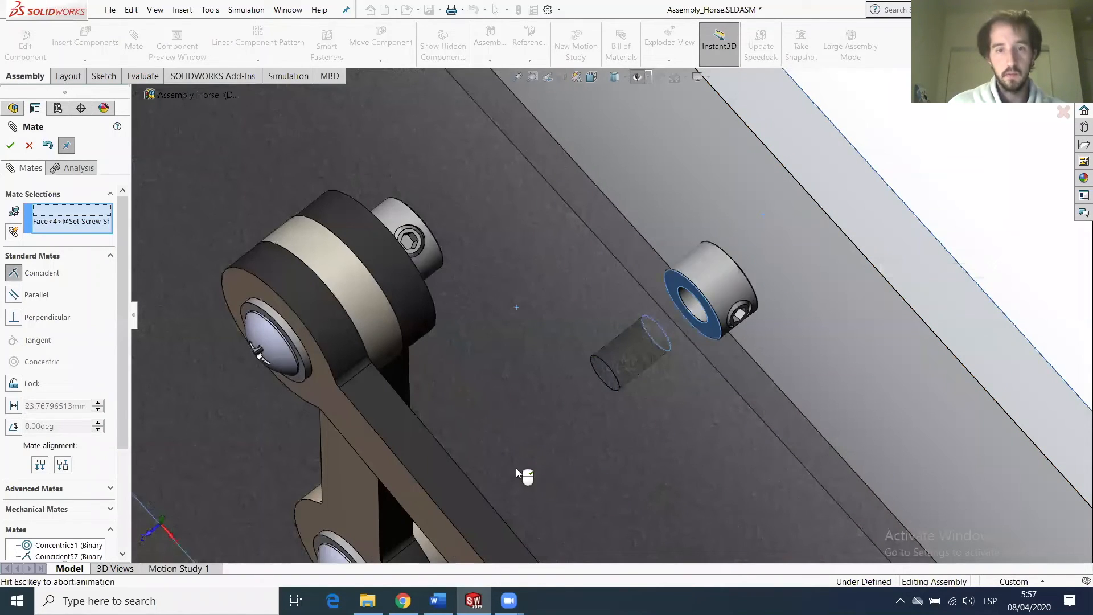
pyautogui.scroll(2, 464, 495)
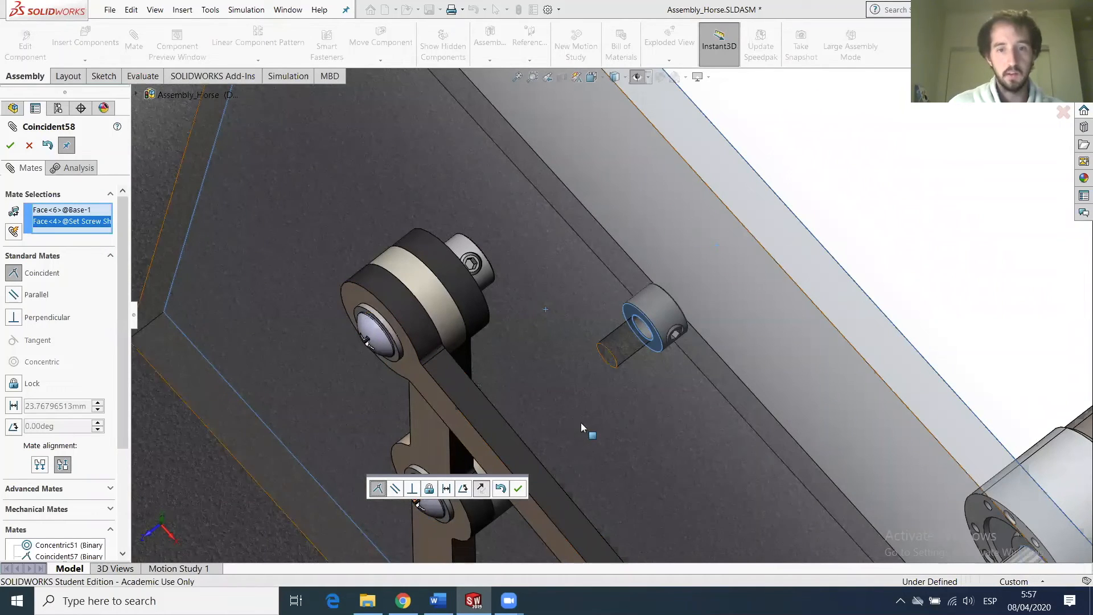
pyautogui.click(6, 147)
pyautogui.scroll(4, 448, 289)
pyautogui.scroll(-4, 288, 178)
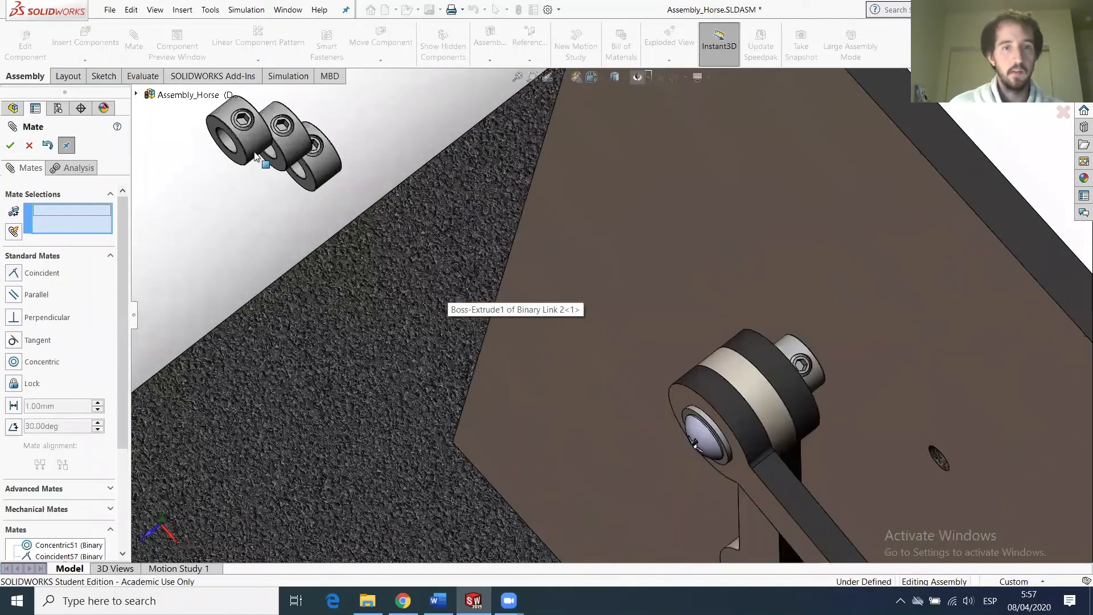
pyautogui.scroll(-3, 245, 149)
pyautogui.click(236, 144)
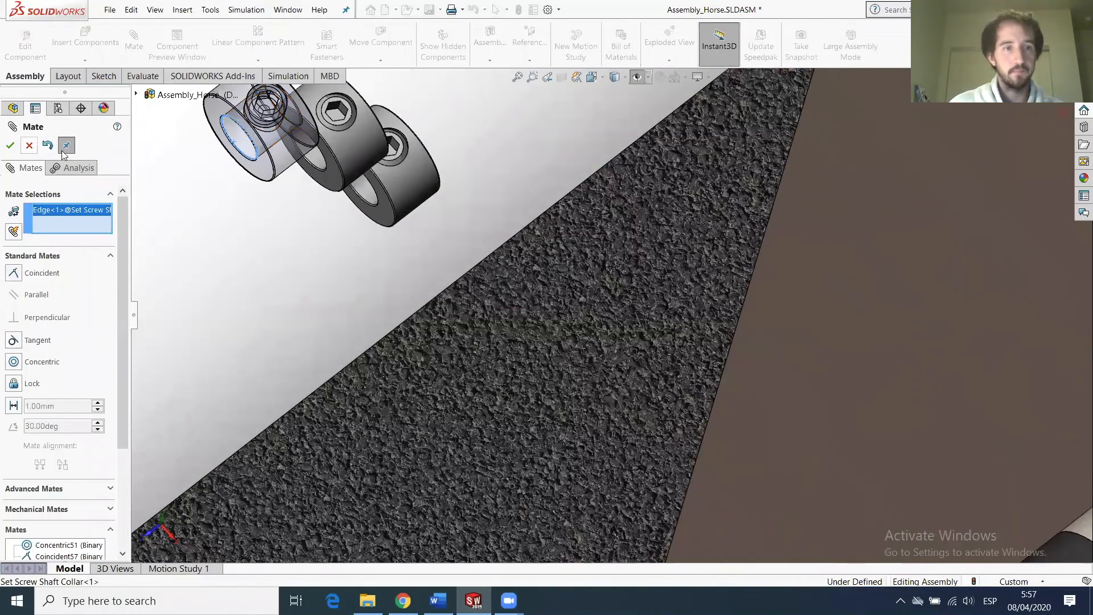
pyautogui.click(134, 52)
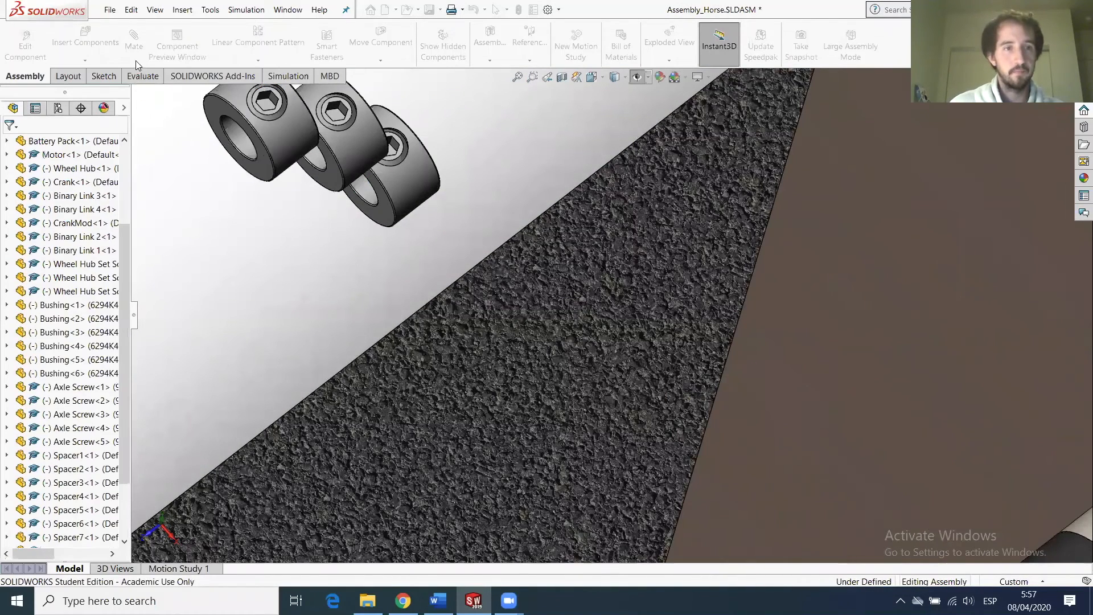
# Mate the bore of the first collar in the remaining row concentric with the lower joint hole of CrankMod.
pyautogui.click(239, 138)
pyautogui.scroll(5, 645, 319)
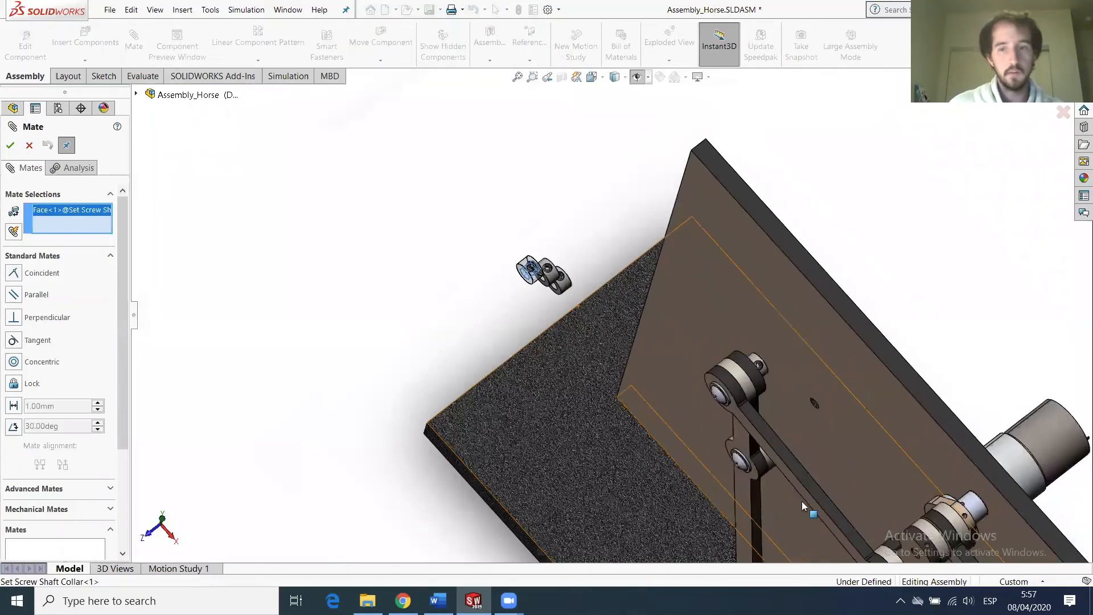
pyautogui.scroll(4, 802, 501)
pyautogui.scroll(-3, 748, 434)
pyautogui.moveTo(708, 410); pyautogui.dragTo(729, 307, button='middle')
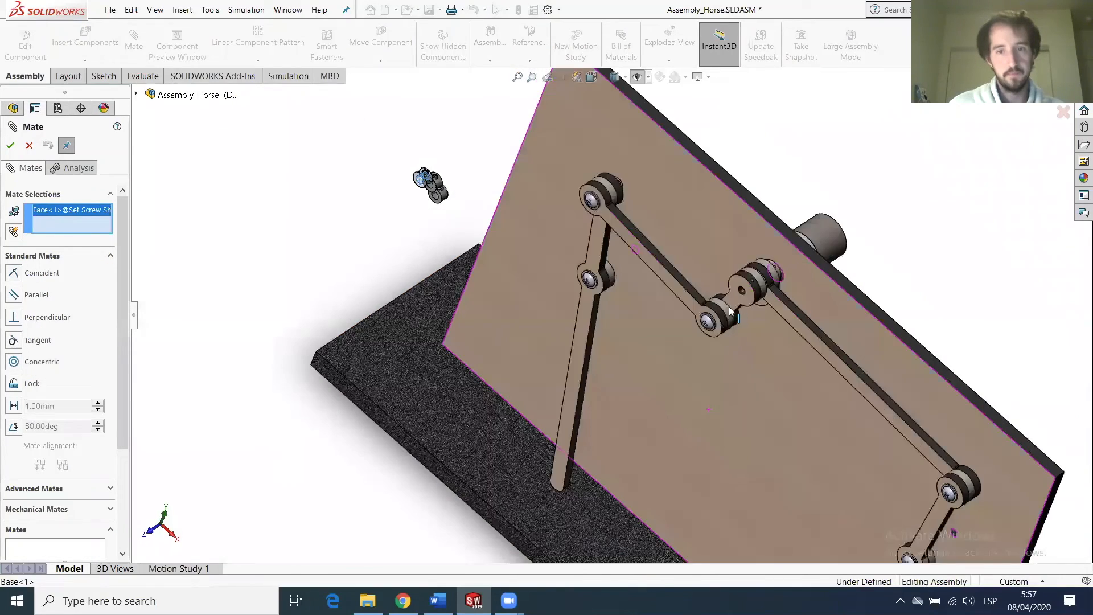
pyautogui.scroll(-2, 751, 301)
pyautogui.scroll(-2, 744, 302)
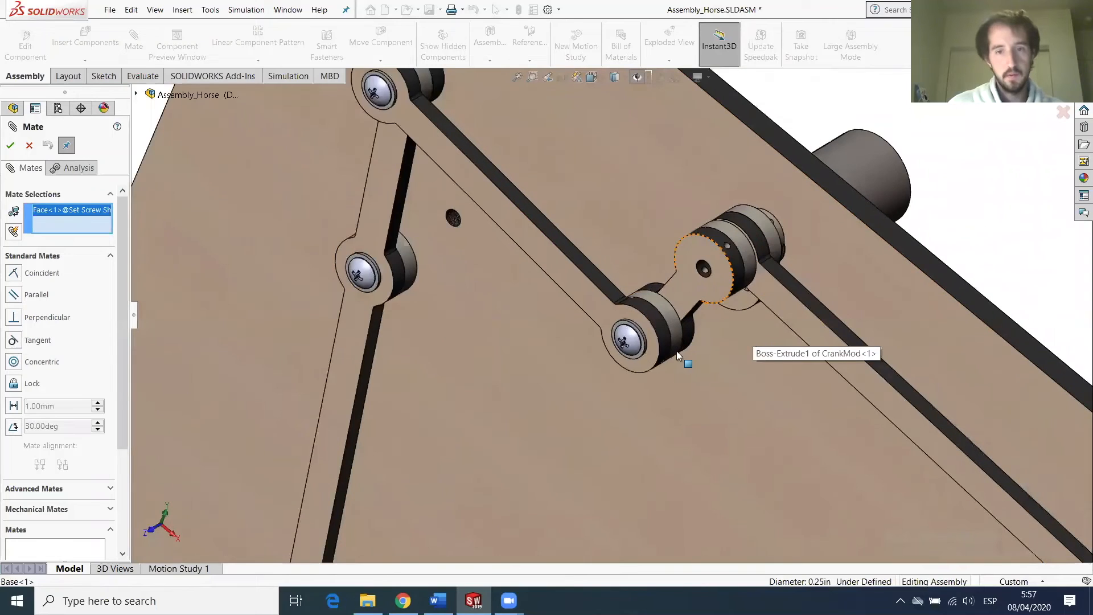
pyautogui.moveTo(655, 341); pyautogui.dragTo(586, 285, button='middle')
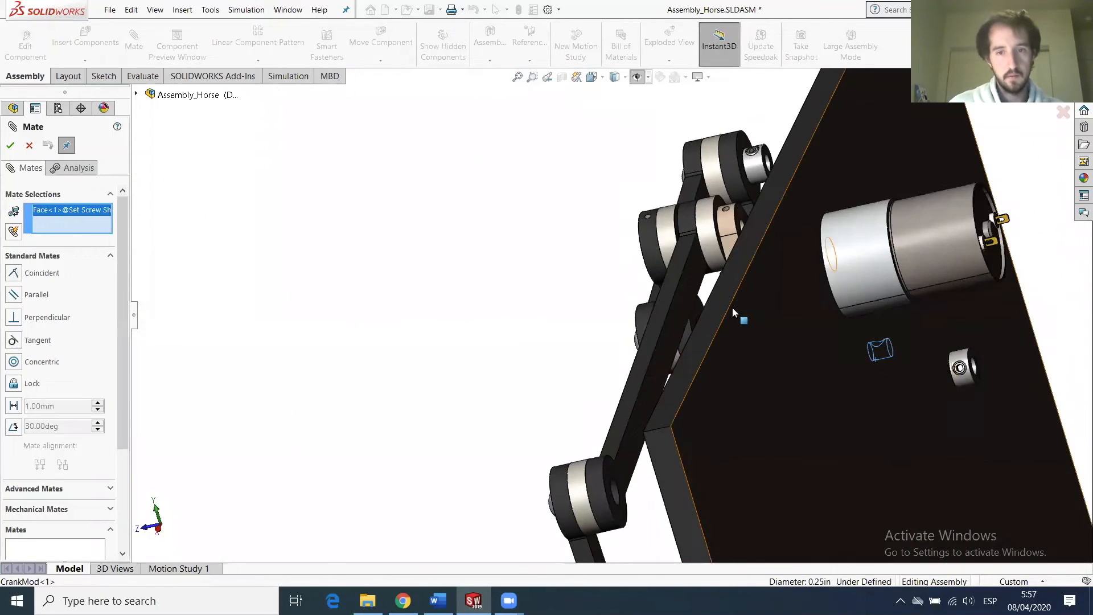
pyautogui.scroll(-2, 669, 325)
pyautogui.scroll(-2, 640, 324)
pyautogui.scroll(-2, 623, 333)
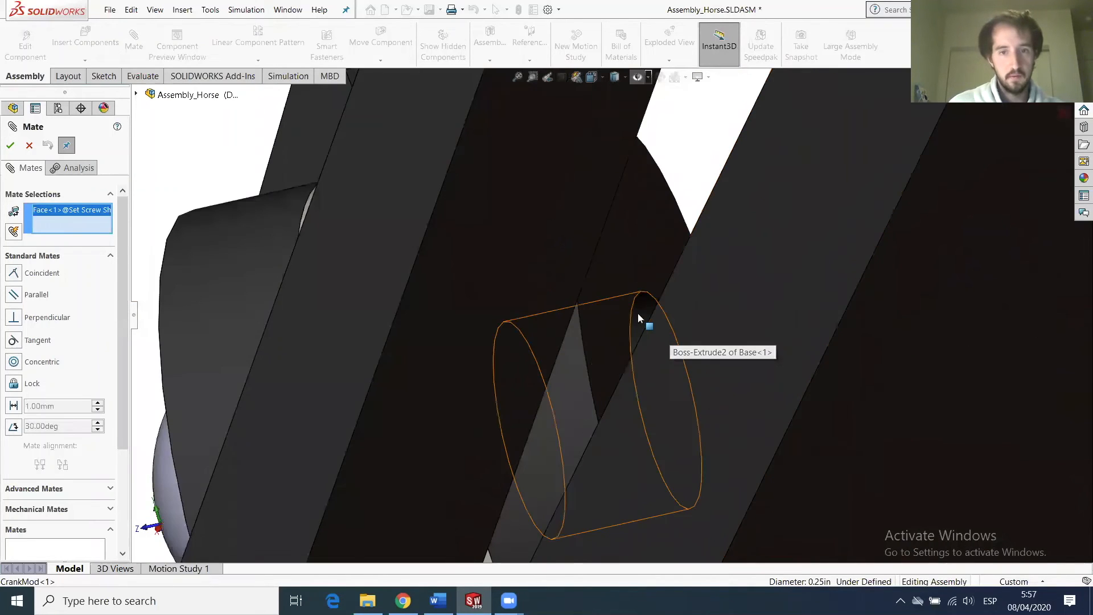
pyautogui.click(638, 314)
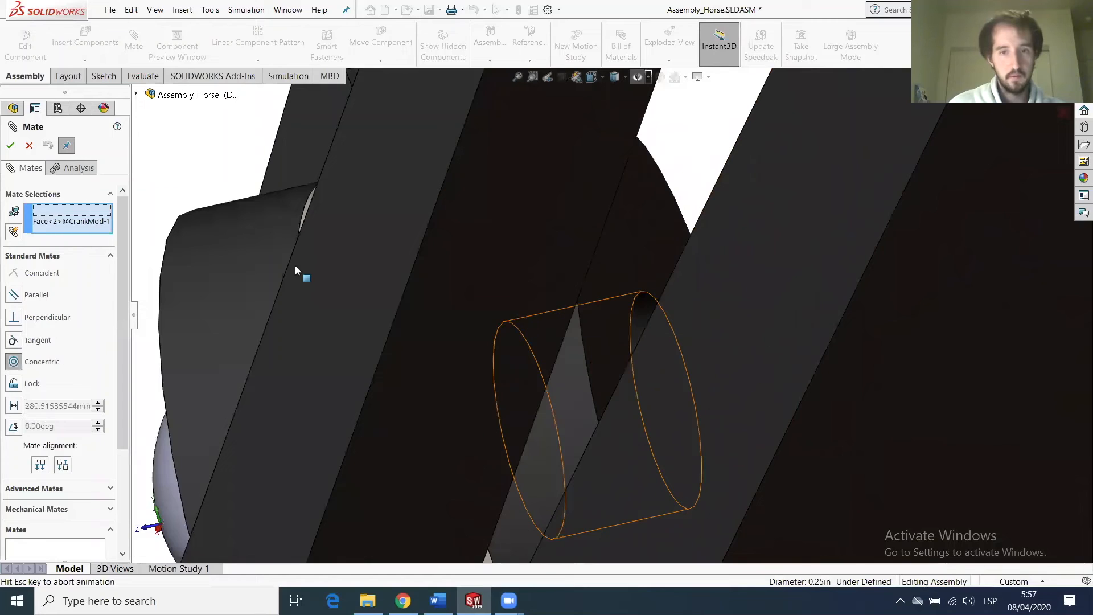
pyautogui.click(10, 146)
# Add a coincident mate between the rear face of CrankMod and the flat end face of its collar.
pyautogui.click(630, 228)
pyautogui.scroll(-5, 672, 347)
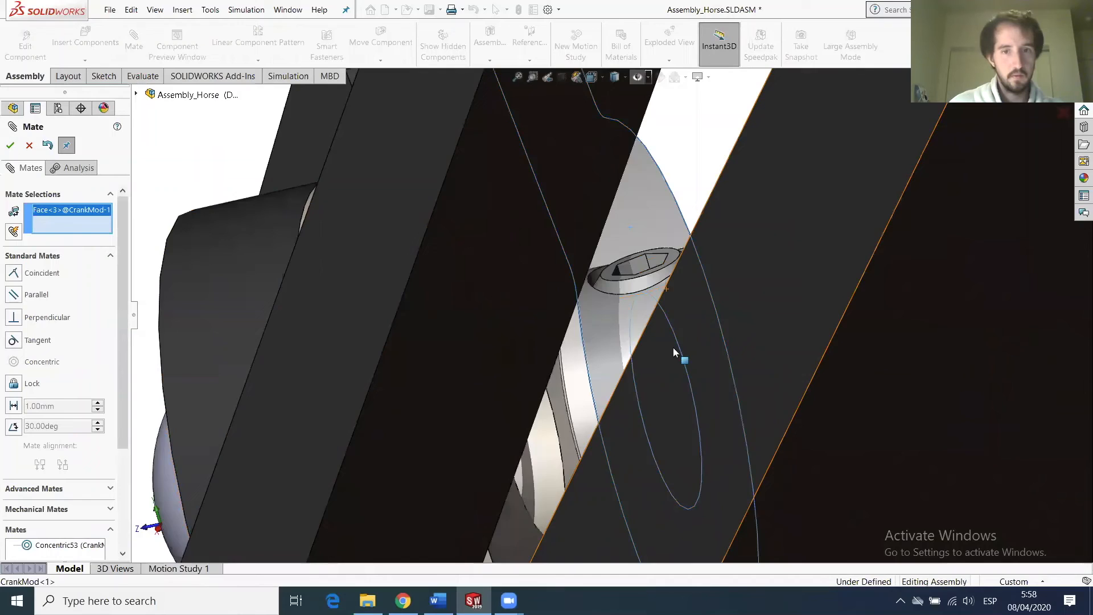
pyautogui.scroll(5, 706, 347)
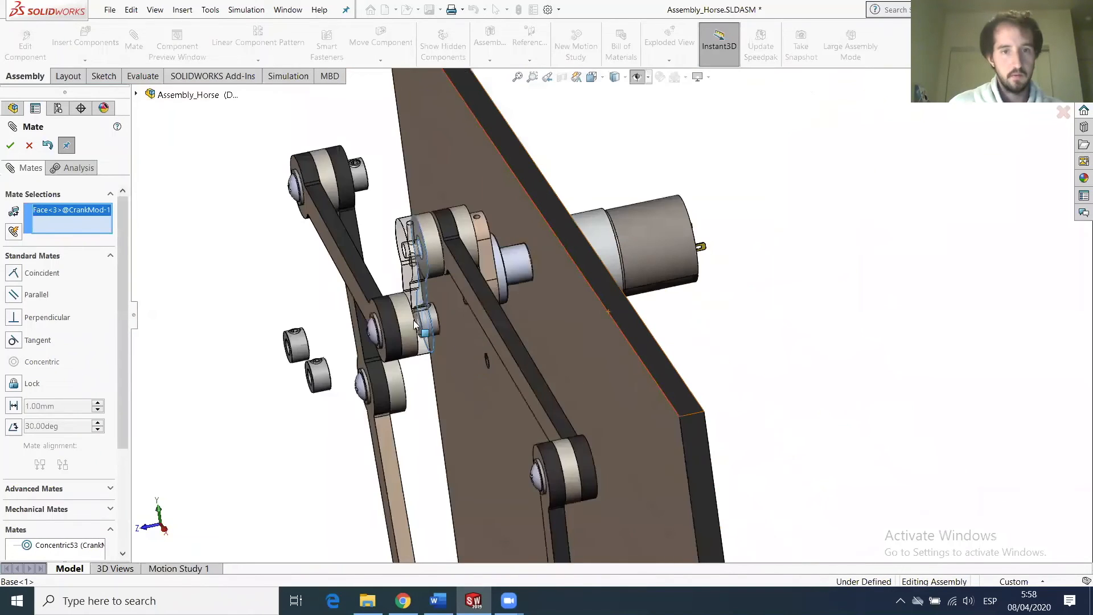
pyautogui.scroll(-5, 415, 324)
pyautogui.click(447, 254)
pyautogui.click(10, 146)
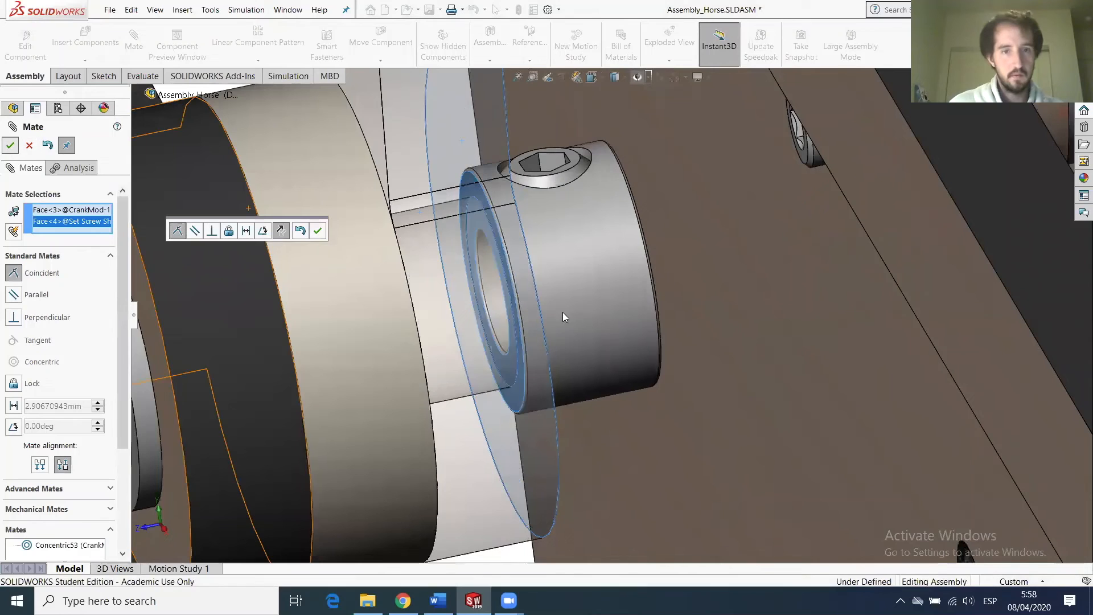
# Mate the bore of the upper of the two remaining loose collars concentric with the lower joint hole of Binary Link 3.
pyautogui.scroll(6, 562, 312)
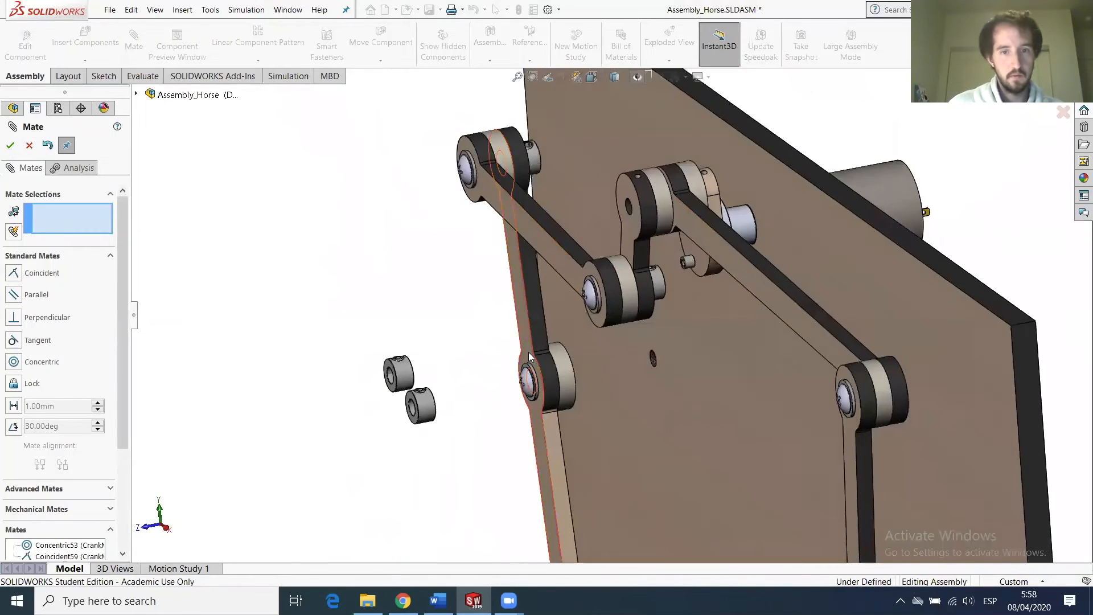
pyautogui.scroll(-6, 287, 370)
pyautogui.click(311, 356)
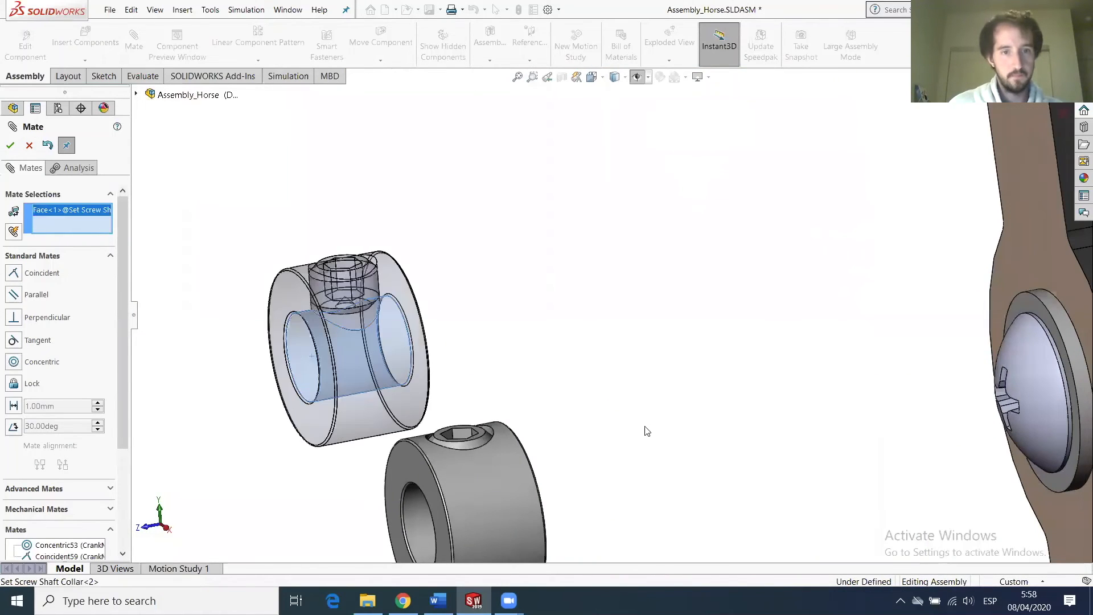
pyautogui.scroll(6, 646, 429)
pyautogui.scroll(-2, 748, 281)
pyautogui.scroll(-8, 748, 281)
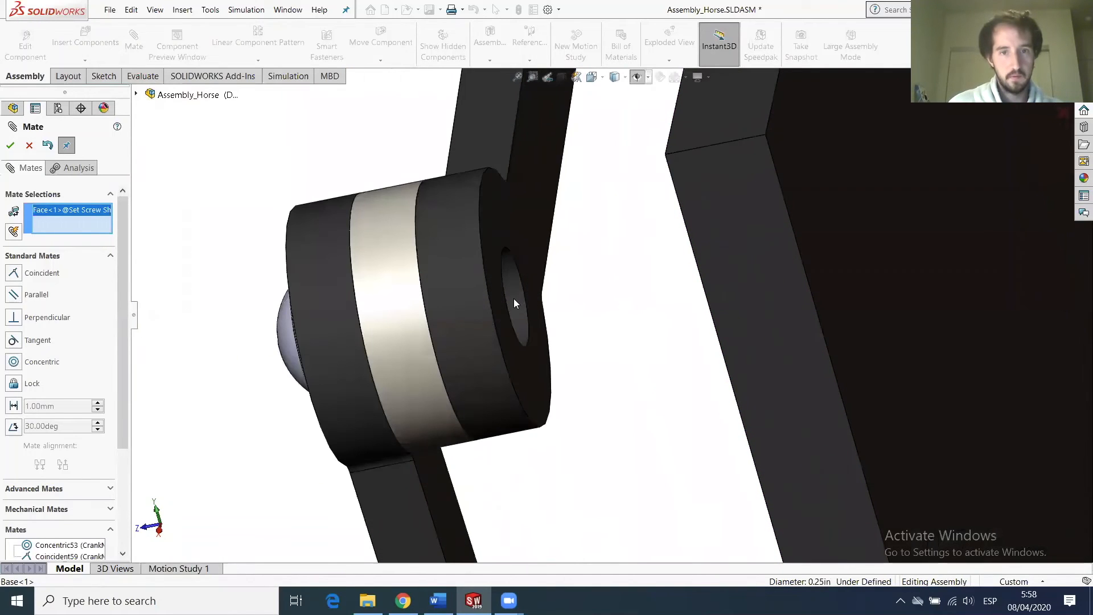
pyautogui.click(516, 308)
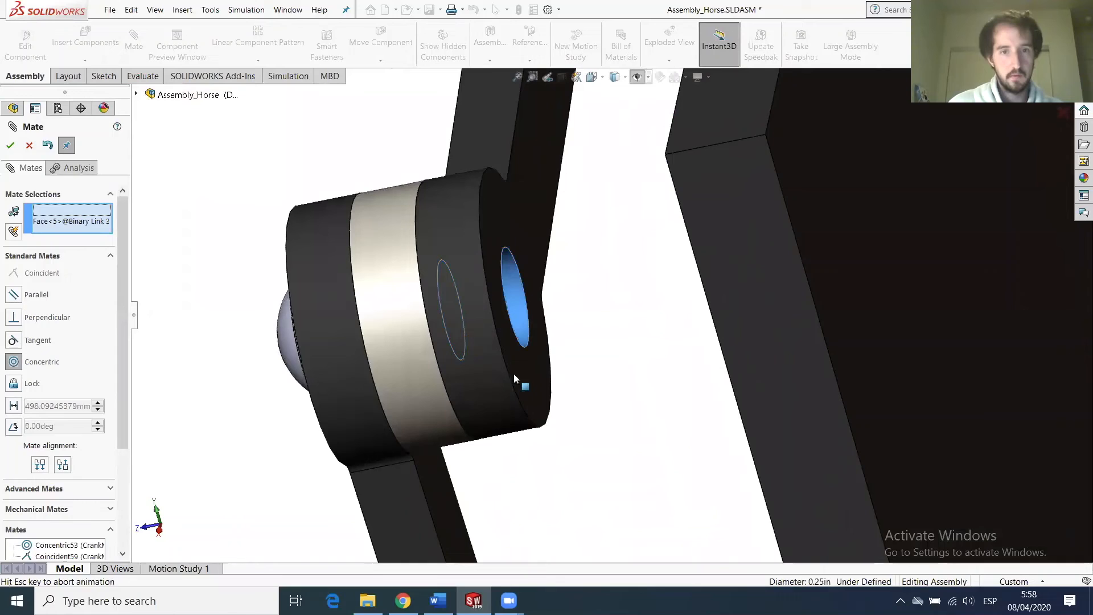
pyautogui.press('Return')
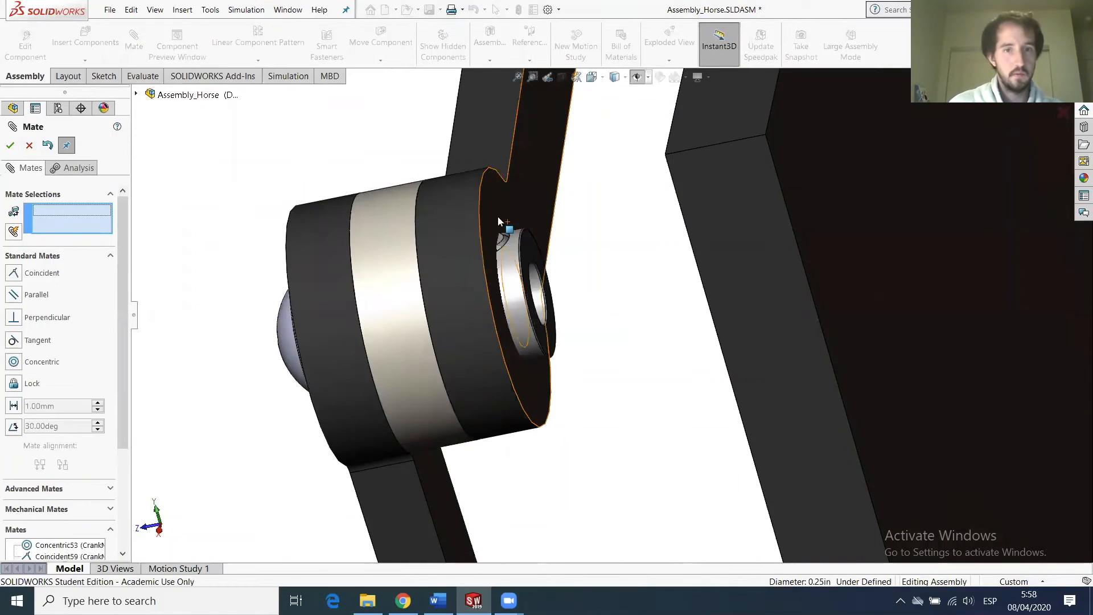
# Slide the collar clear of the joint and mate Binary Link 3's rear face coincident with the collar's flat end face.
pyautogui.moveTo(520, 285); pyautogui.dragTo(705, 288)
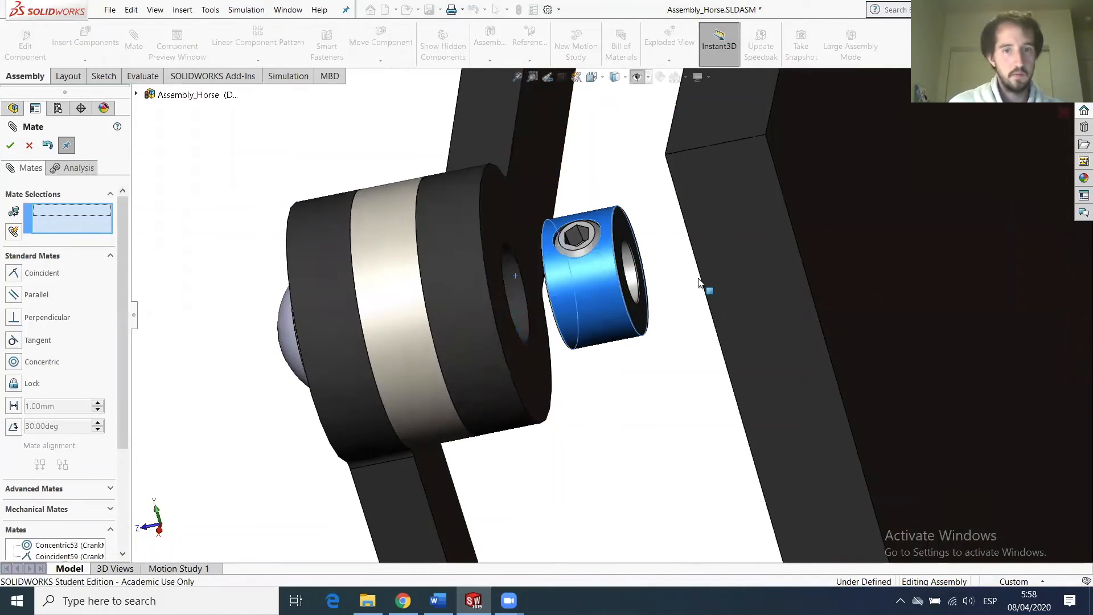
pyautogui.click(512, 219)
pyautogui.moveTo(512, 218); pyautogui.dragTo(579, 236, button='middle')
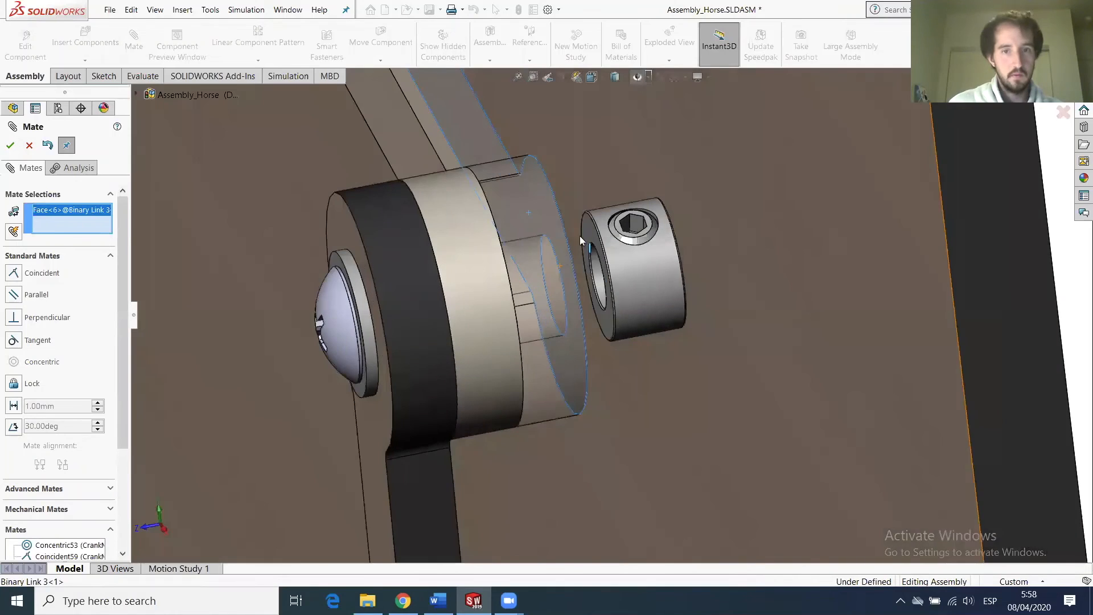
pyautogui.click(580, 234)
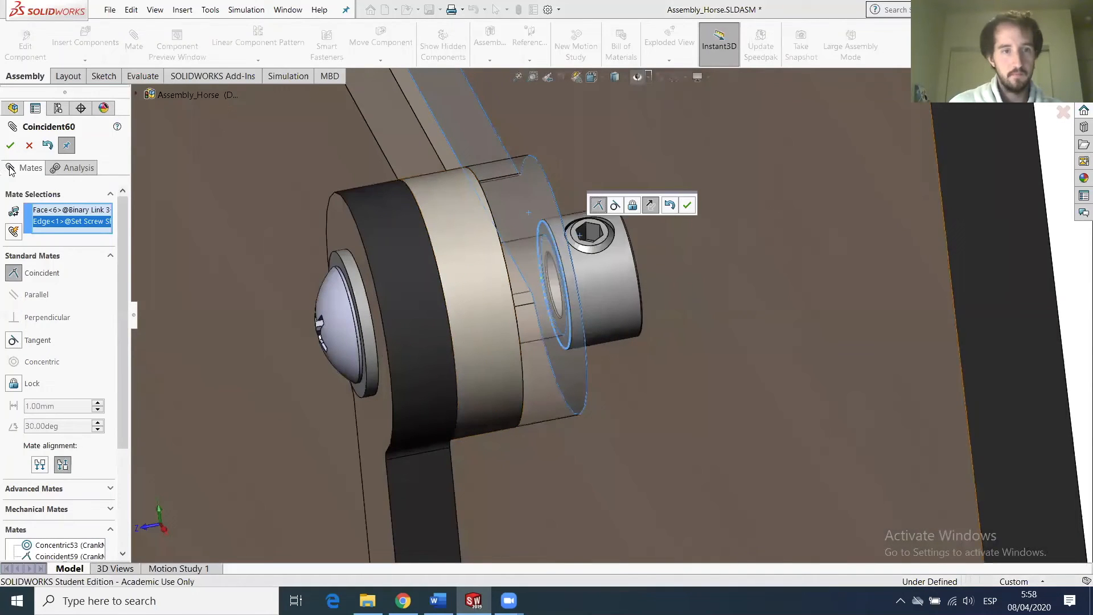
pyautogui.rightClick(53, 226)
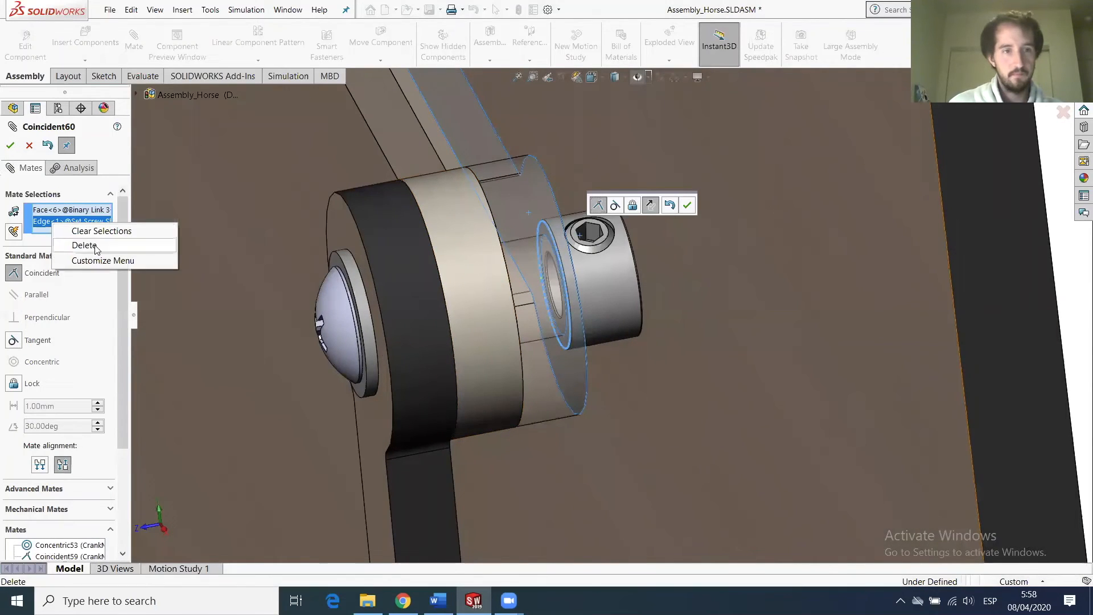
pyautogui.click(80, 241)
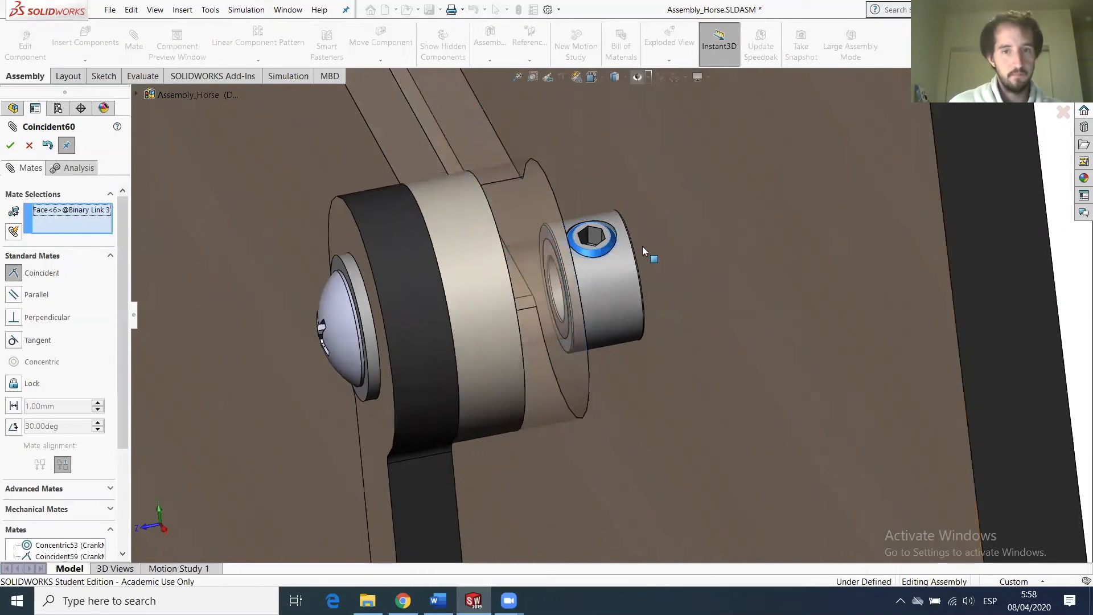
pyautogui.click(601, 264)
pyautogui.scroll(-5, 547, 245)
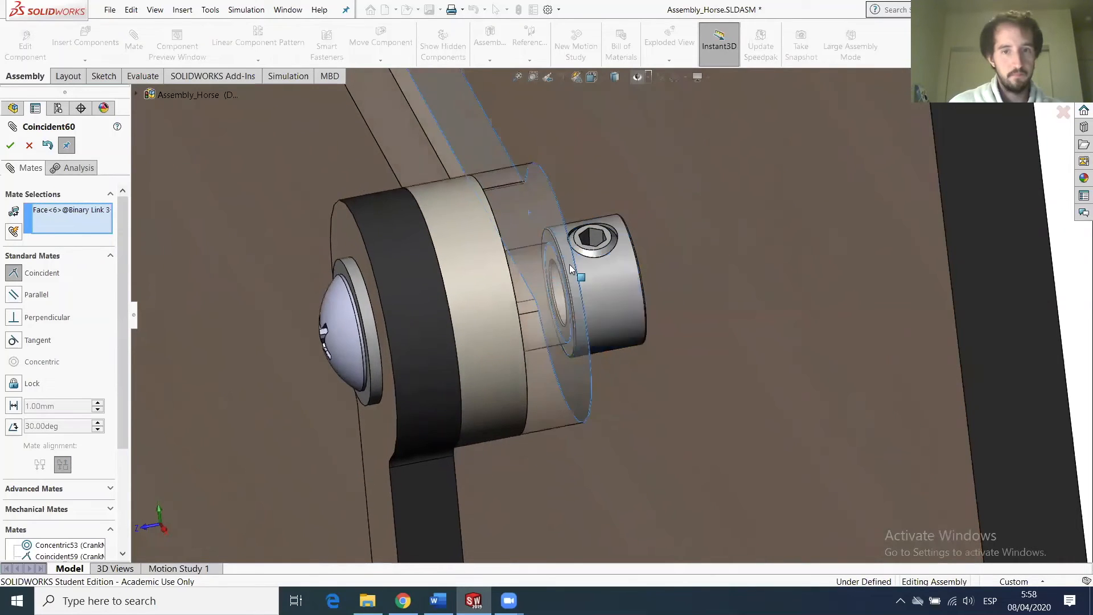
# Cancel the pending coincident mate on the Binary Link 3 face and leave the Mate command.
pyautogui.rightClick(60, 214)
pyautogui.click(29, 147)
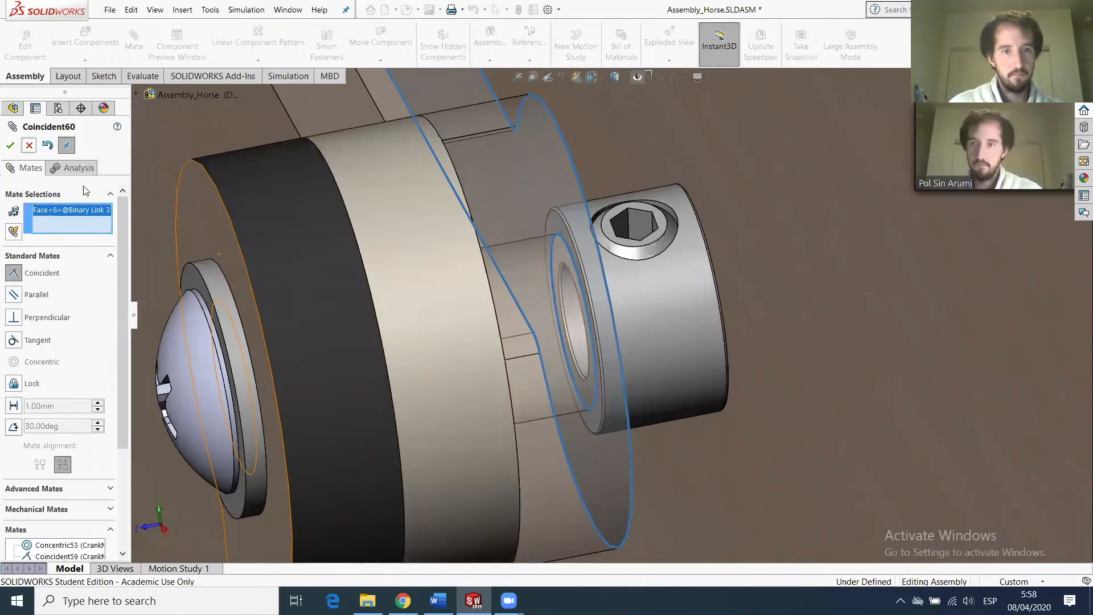
pyautogui.click(29, 146)
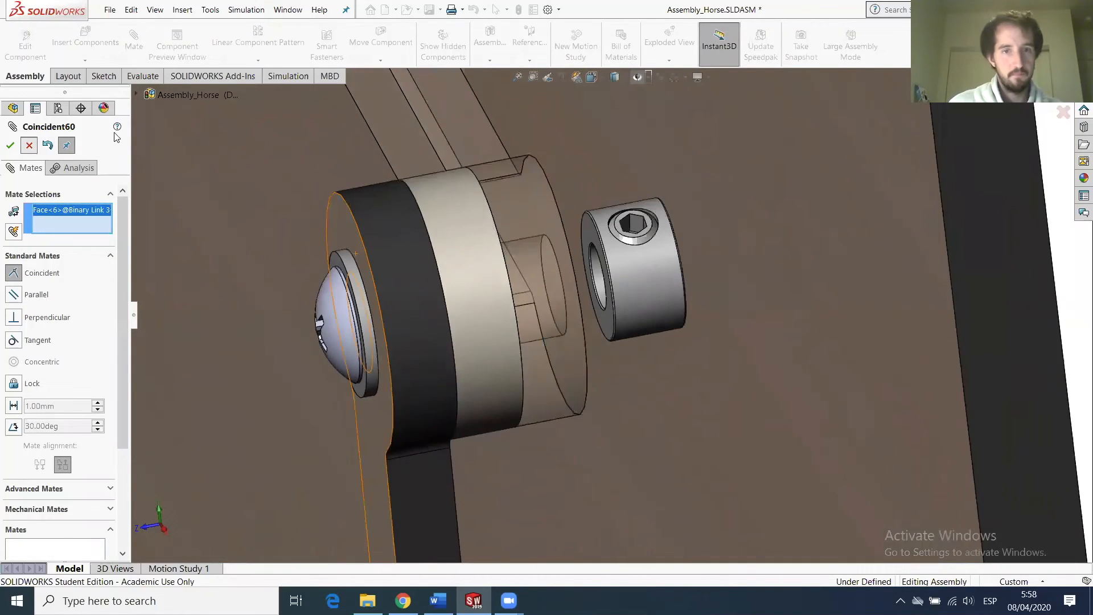
pyautogui.click(29, 147)
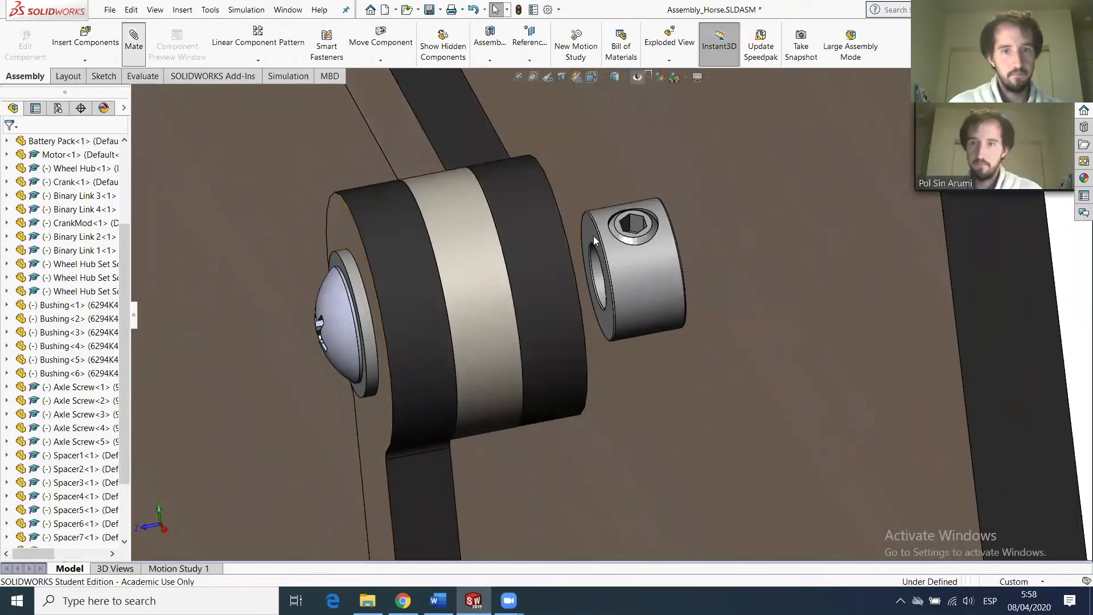
# Add a coincident mate between the second set screw shaft collar's end face and the adjacent outer face of Binary Link 3.
pyautogui.press('Return')
pyautogui.click(583, 274)
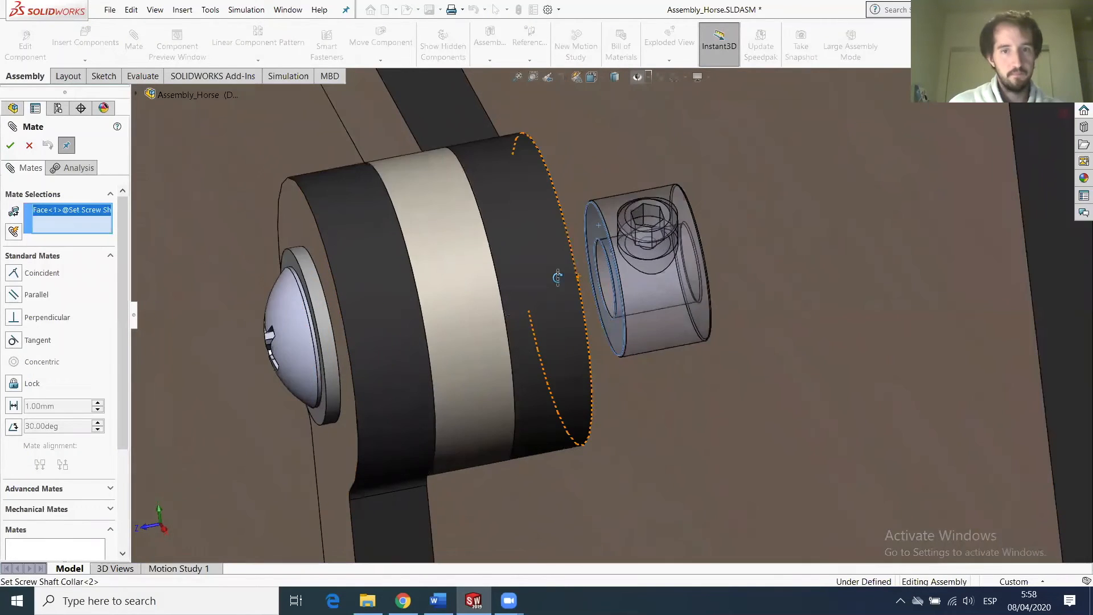
pyautogui.click(558, 277)
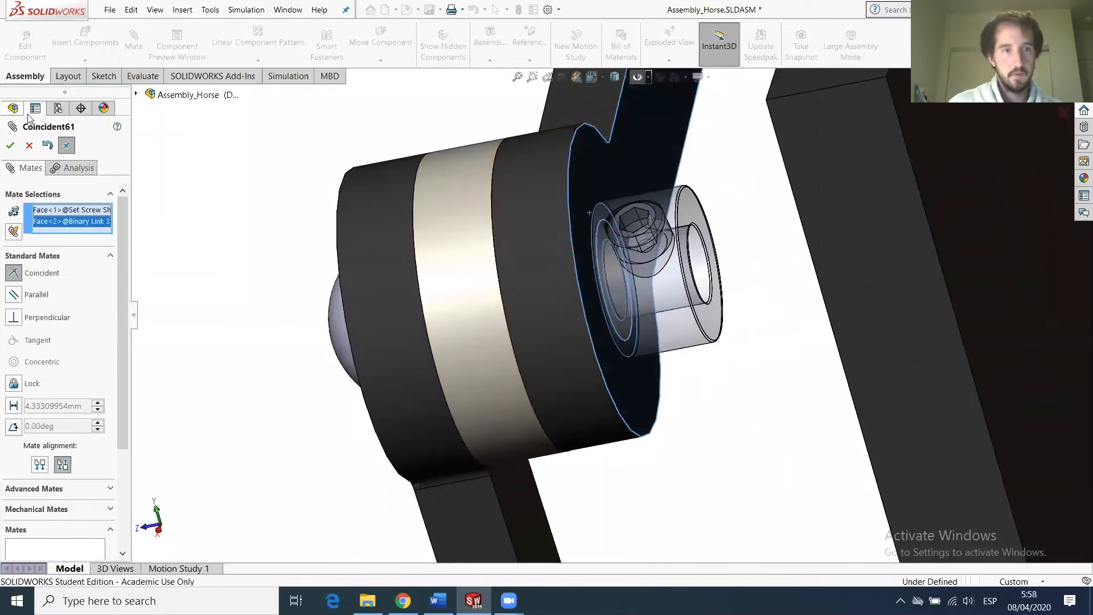
pyautogui.click(8, 147)
# Add a concentric mate between the loose third shaft collar's bore and the 0.25 in hole in the Base panel.
pyautogui.scroll(9, 460, 362)
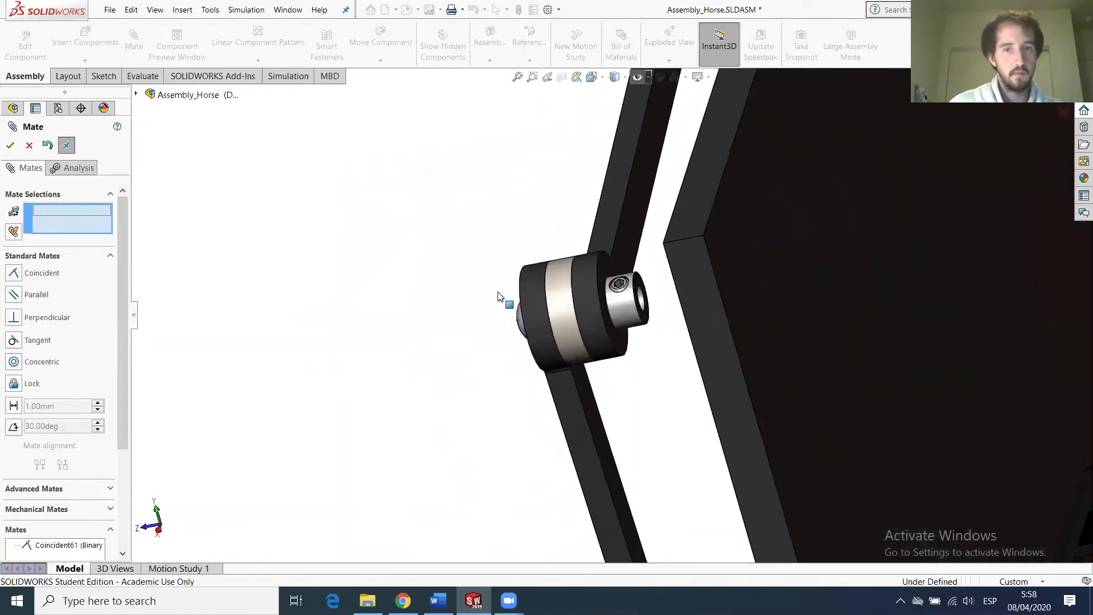
pyautogui.moveTo(464, 267); pyautogui.dragTo(490, 265, button='middle')
pyautogui.scroll(-10, 444, 220)
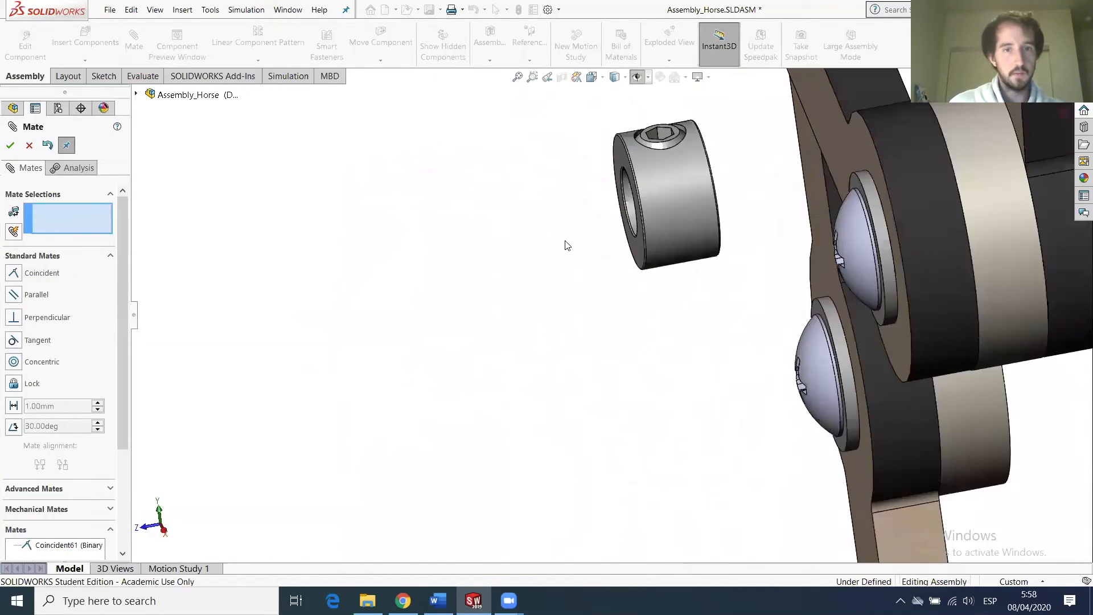
pyautogui.click(771, 192)
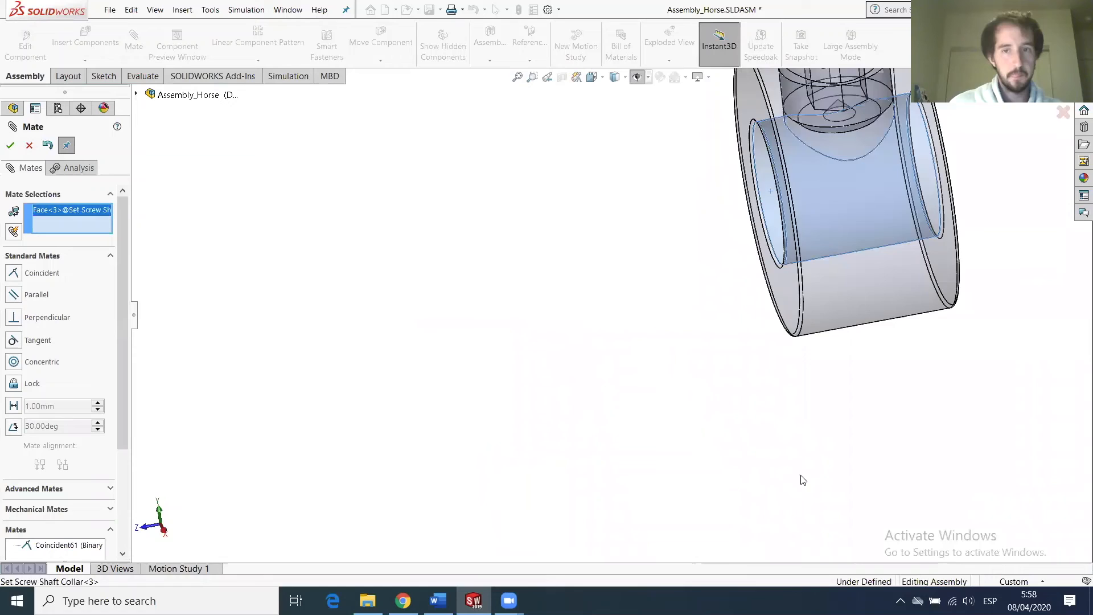
pyautogui.scroll(6, 808, 478)
pyautogui.scroll(-10, 796, 501)
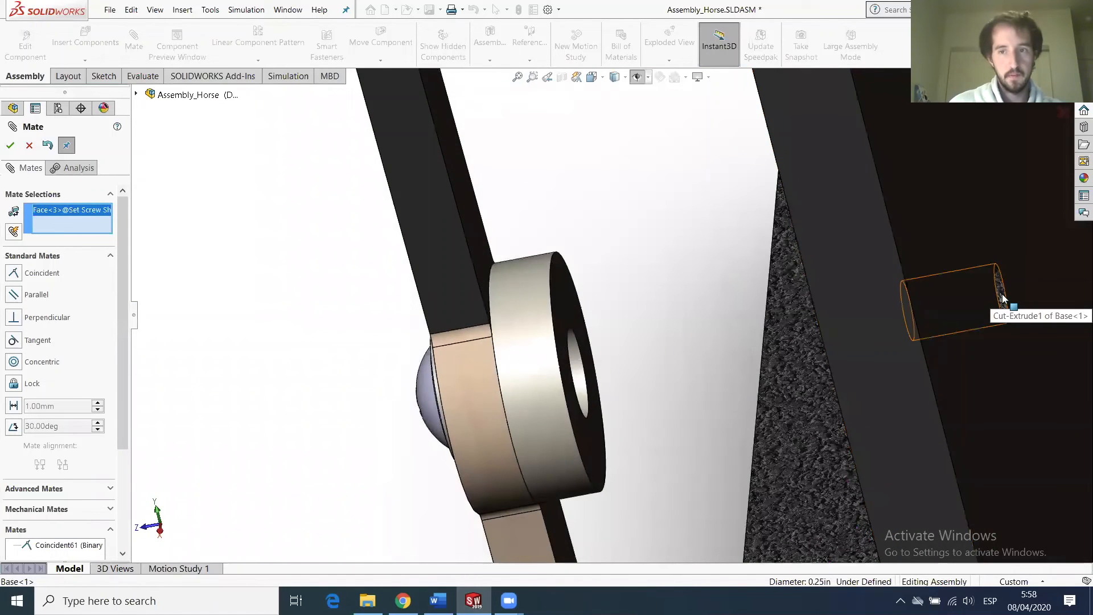
pyautogui.click(939, 302)
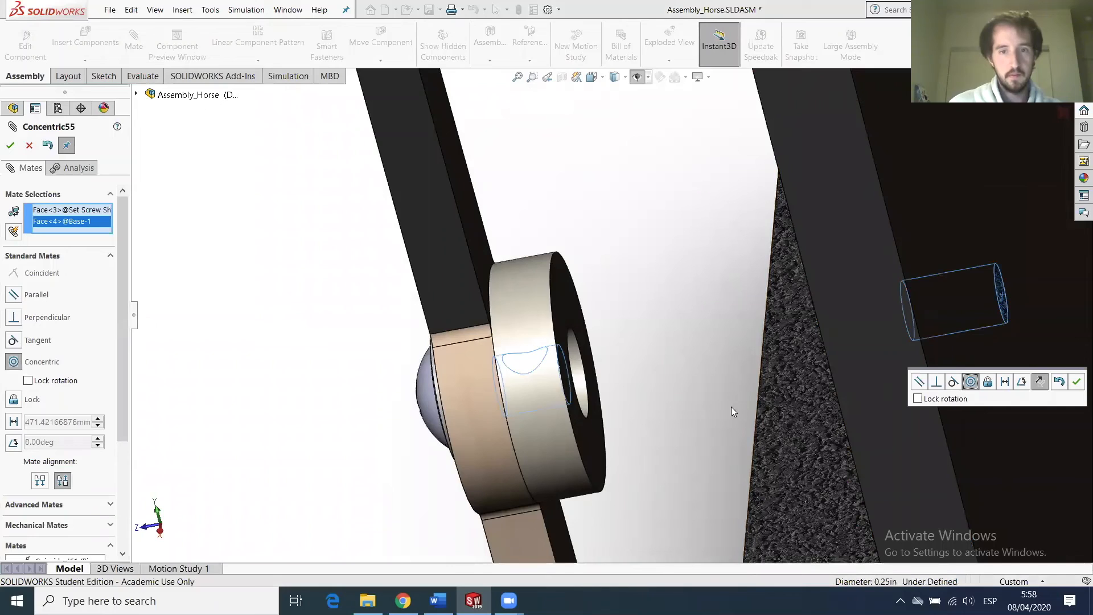
pyautogui.click(16, 148)
# Move the third shaft collar along its hole and mate its end face coincident with the Base panel's rear face.
pyautogui.moveTo(557, 375); pyautogui.dragTo(513, 363, button='middle')
pyautogui.moveTo(602, 376); pyautogui.dragTo(1013, 333)
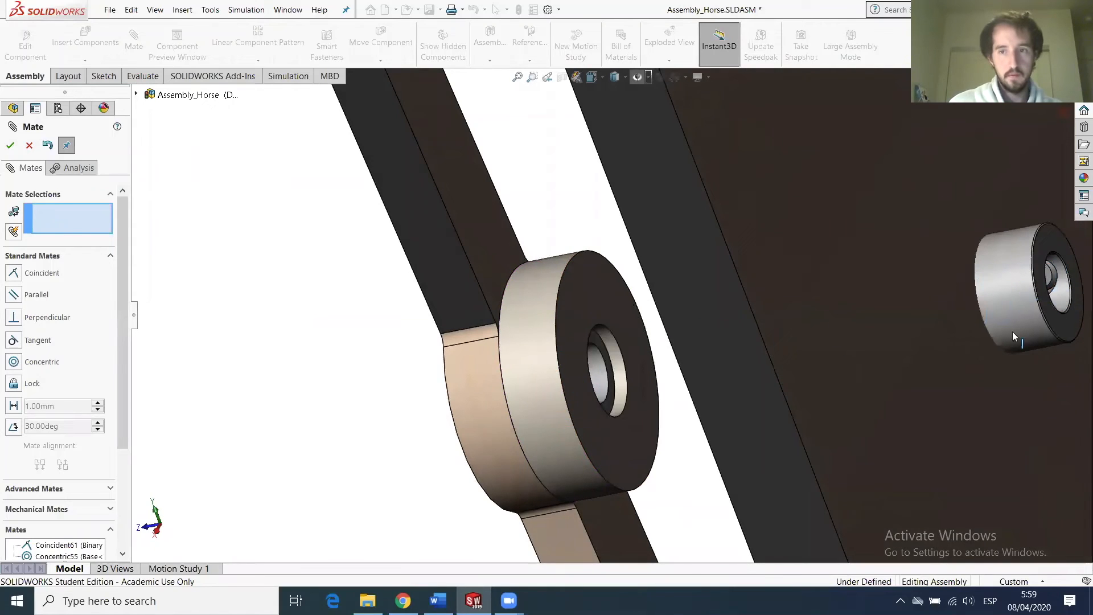
pyautogui.scroll(3, 789, 420)
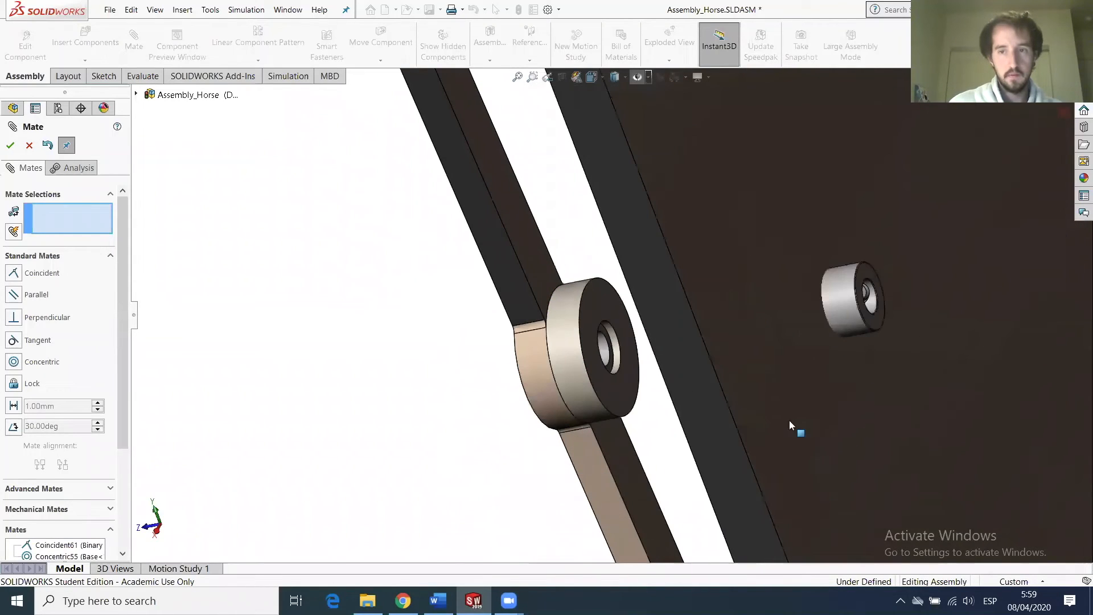
pyautogui.click(786, 276)
pyautogui.moveTo(764, 387); pyautogui.dragTo(833, 362, button='middle')
pyautogui.click(623, 324)
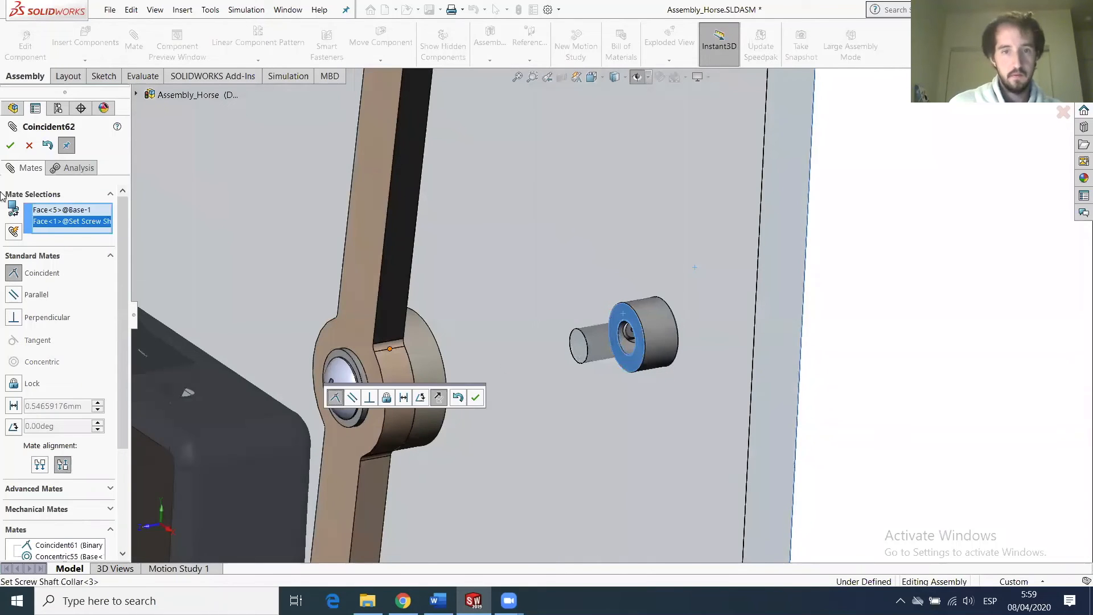
pyautogui.click(10, 145)
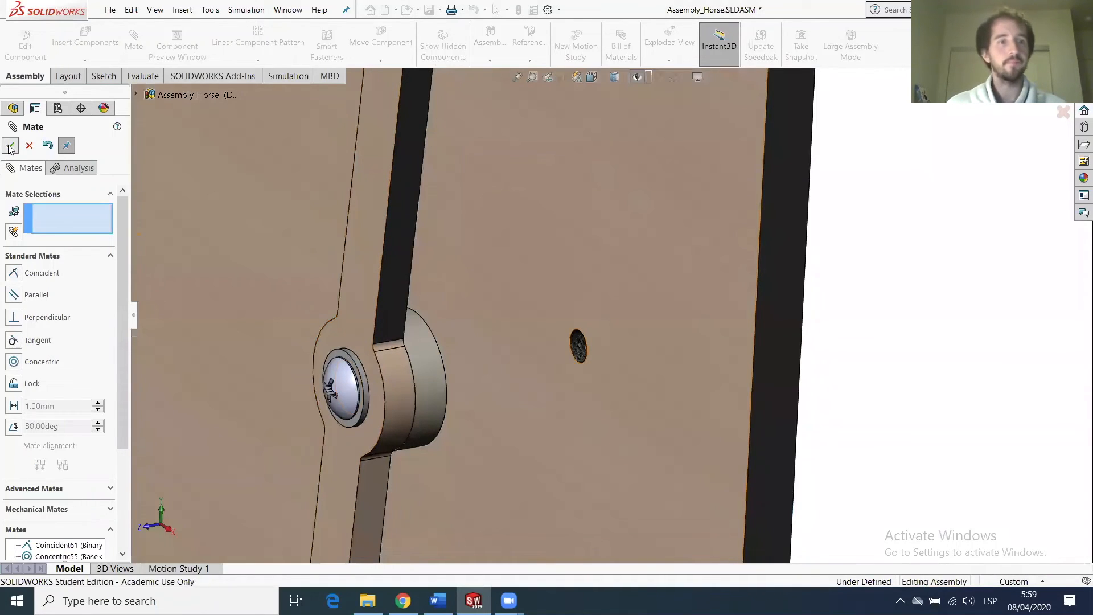
pyautogui.press('Escape')
# Save the Assembly_Horse assembly together with the modified Set Screw Shaft Collar part.
pyautogui.press('f')
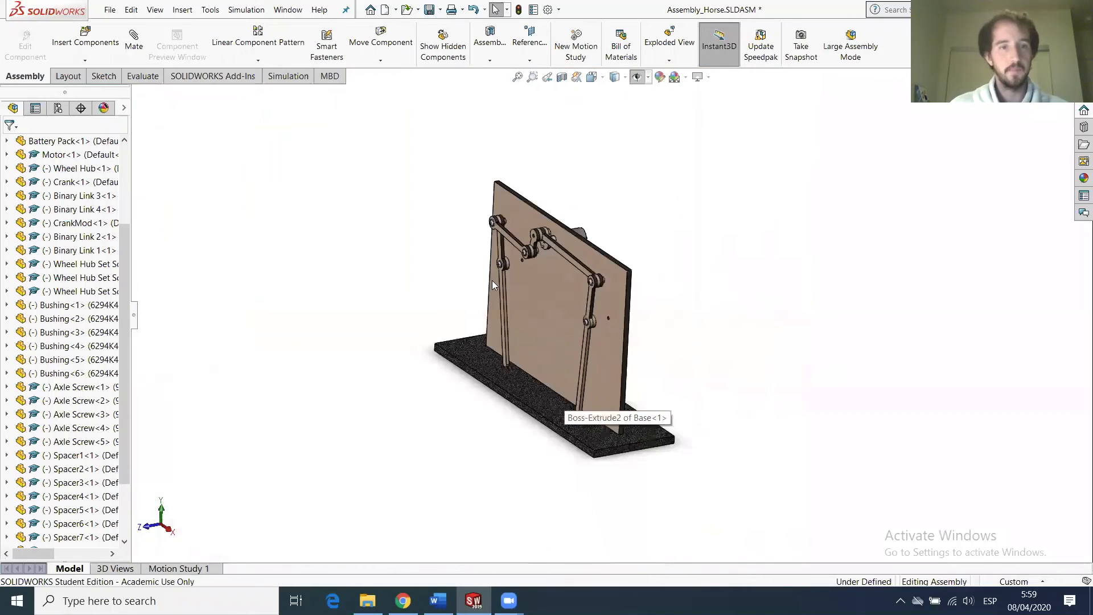
pyautogui.scroll(-2, 526, 298)
pyautogui.moveTo(645, 302); pyautogui.dragTo(615, 369, button='middle')
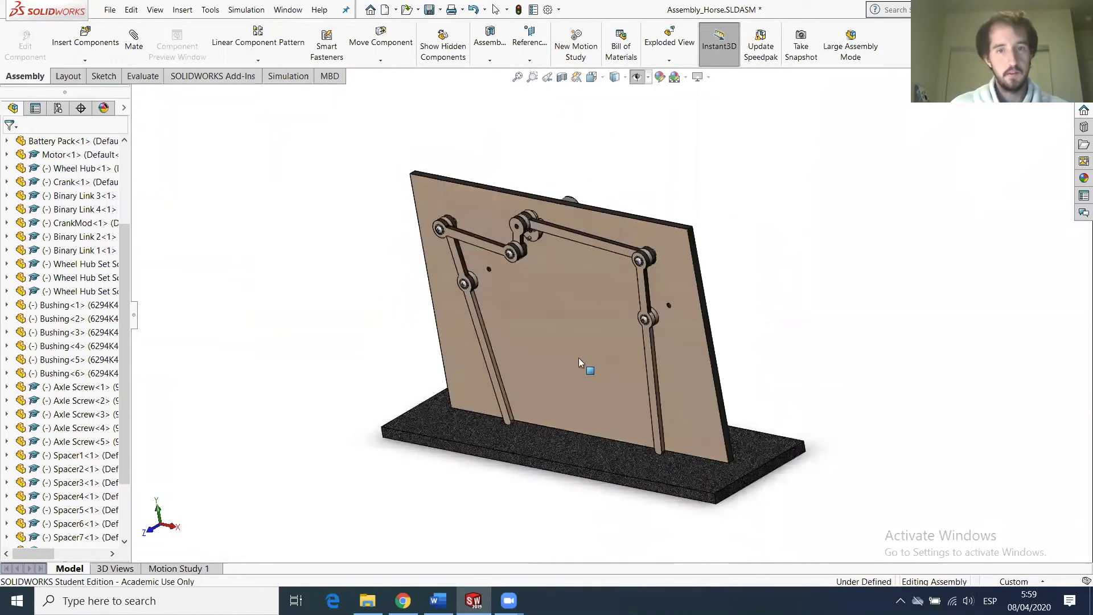
pyautogui.click(429, 9)
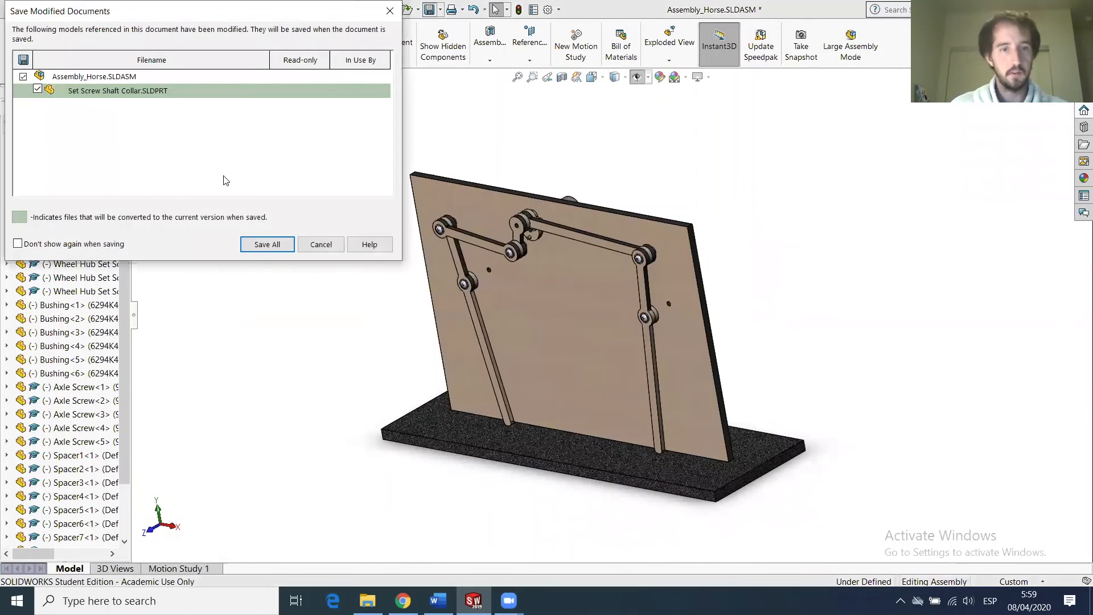
pyautogui.click(266, 244)
# Switch to the Word checklist, colour item g "Introduce set screws shaft collars" green and highlight "check for collisions" in item h.
pyautogui.click(438, 600)
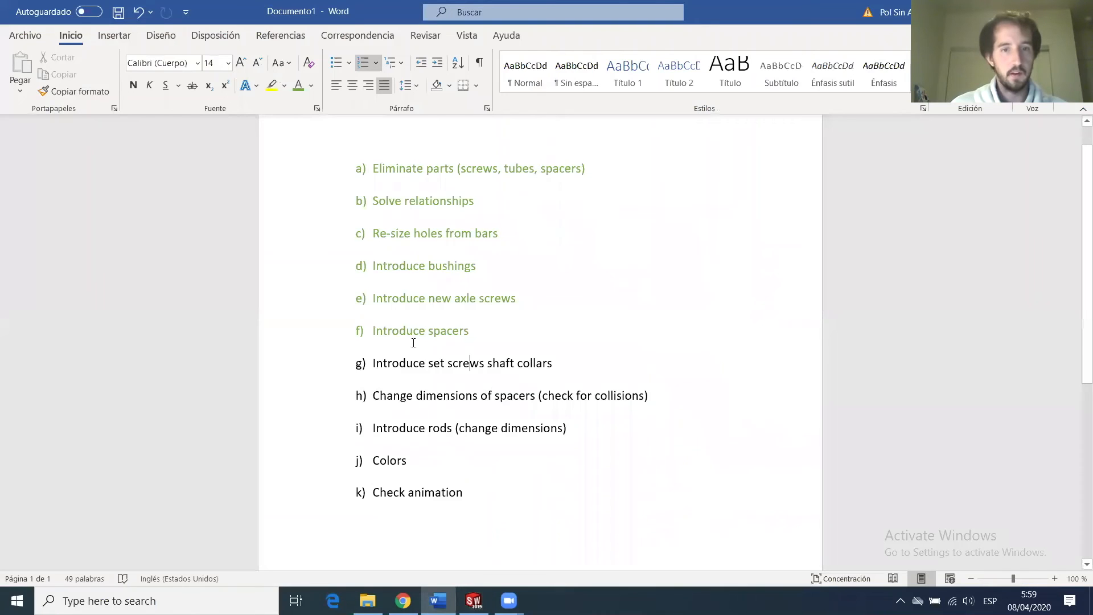
pyautogui.moveTo(588, 366); pyautogui.dragTo(369, 364)
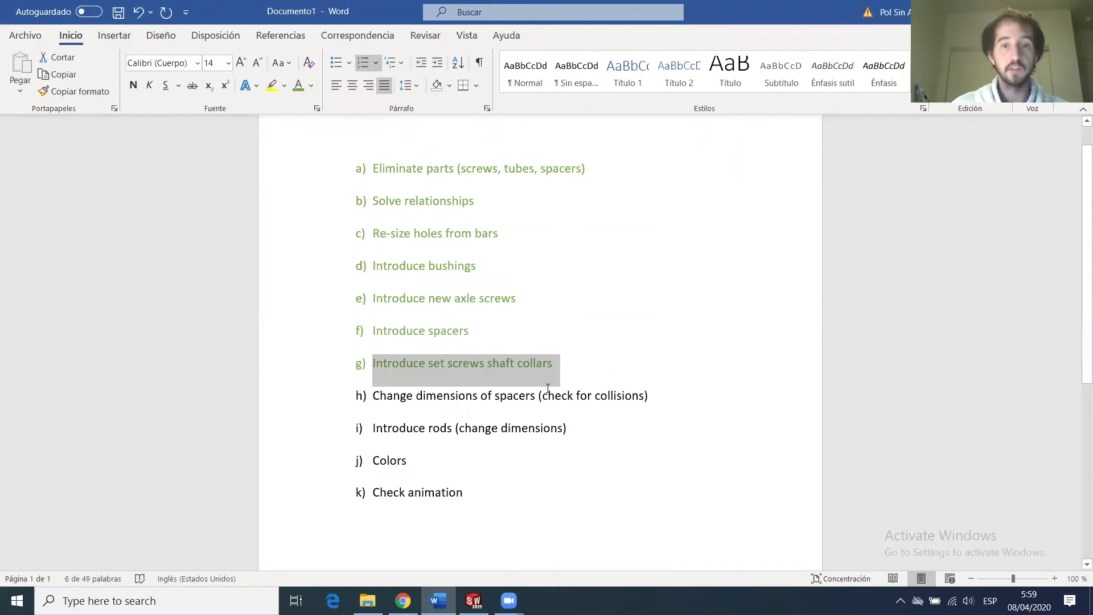
pyautogui.moveTo(544, 395); pyautogui.dragTo(625, 401)
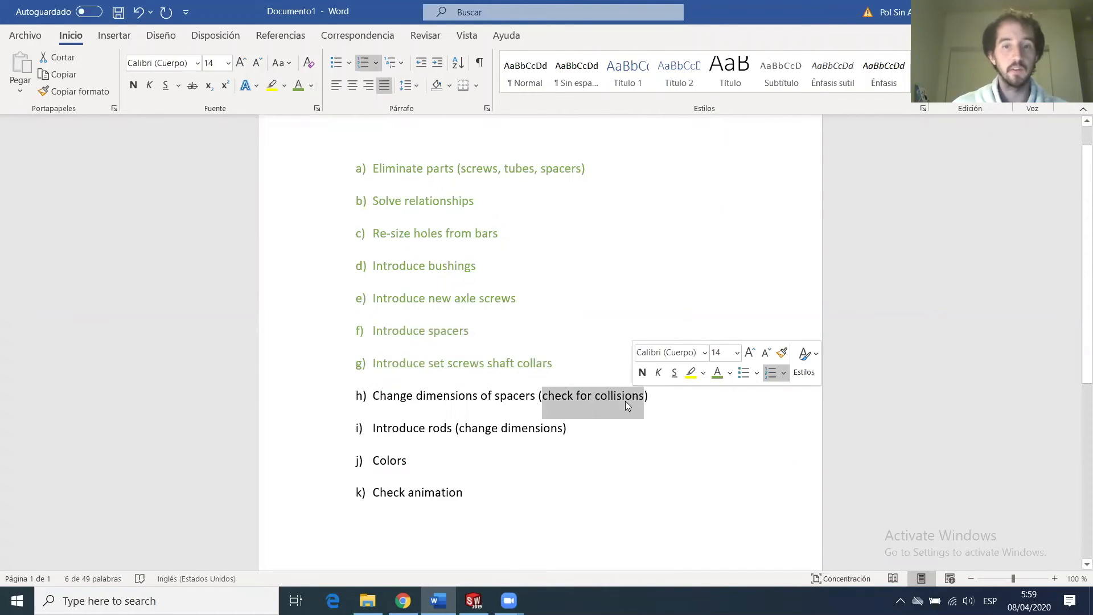
# Switch back to SOLIDWORKS and rotate the crank to reposition the linkage for checking the shaft collar against the neighbouring link.
pyautogui.click(473, 600)
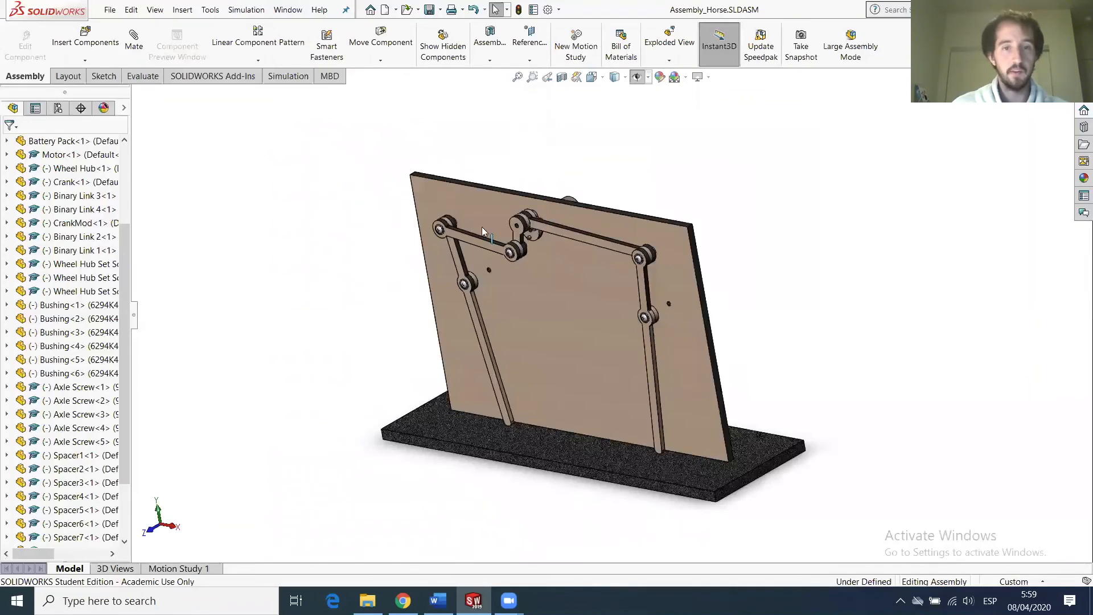
pyautogui.scroll(-5, 566, 289)
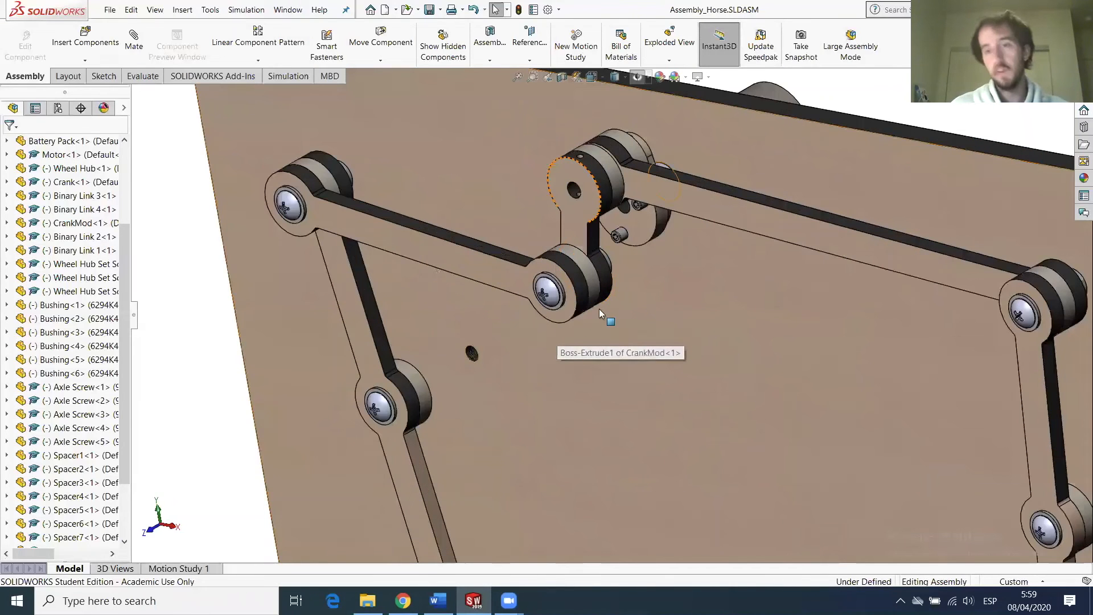
pyautogui.moveTo(581, 274); pyautogui.dragTo(528, 324, button='middle')
pyautogui.scroll(-5, 529, 362)
pyautogui.moveTo(530, 362); pyautogui.dragTo(520, 336, button='middle')
pyautogui.click(500, 323)
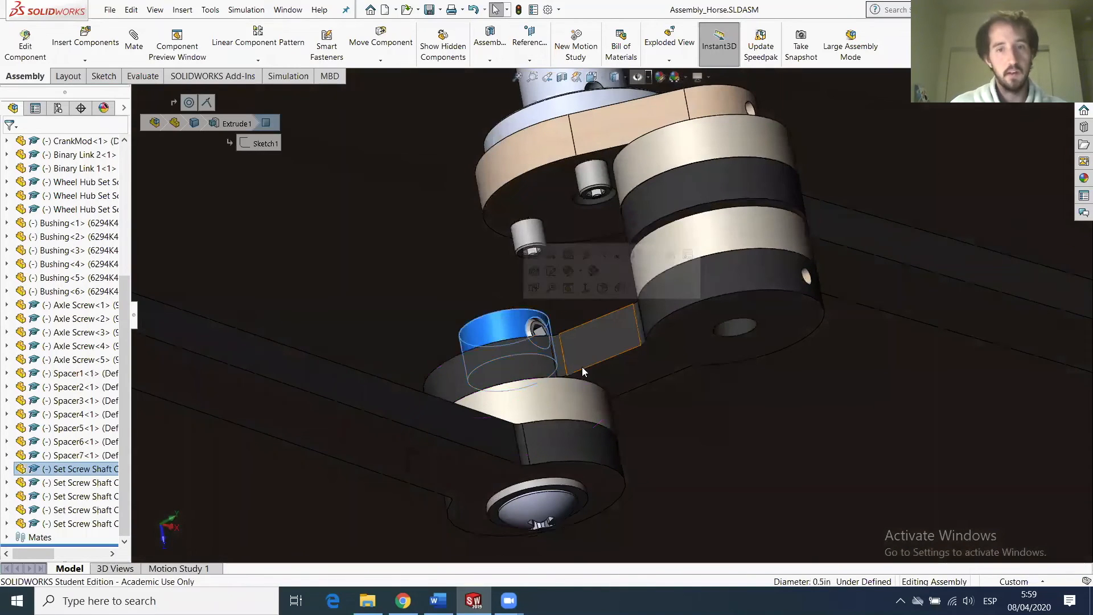
pyautogui.scroll(3, 599, 327)
pyautogui.moveTo(692, 194); pyautogui.dragTo(524, 224)
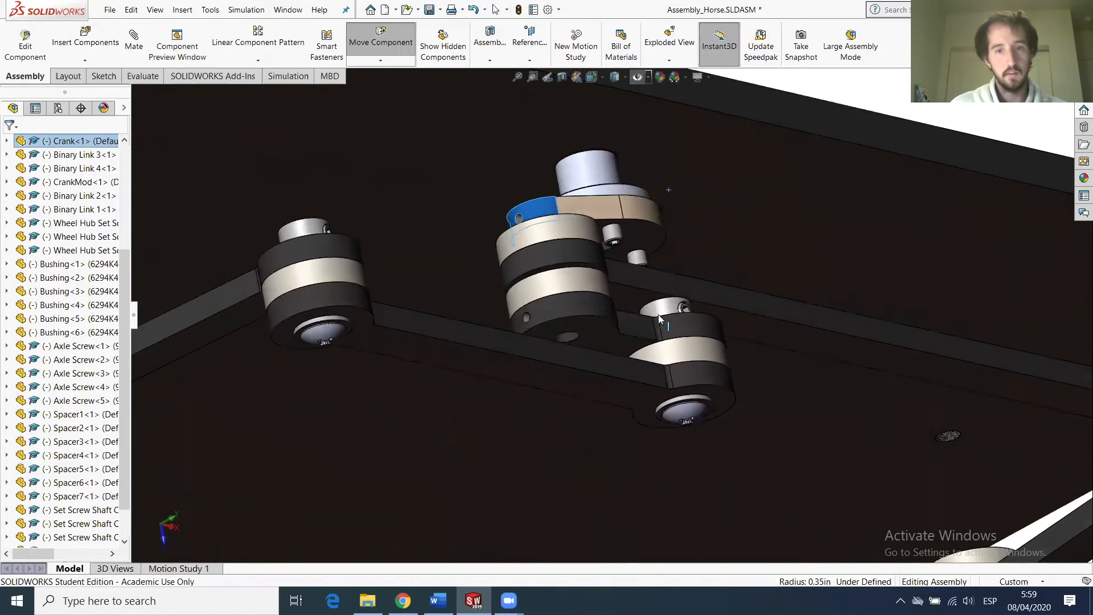
# Examine the clearance between the crank joint's shaft collar, the long link behind it and the spacers on the crank axis.
pyautogui.scroll(-4, 673, 329)
pyautogui.moveTo(673, 329); pyautogui.dragTo(632, 416, button='middle')
pyautogui.scroll(3, 649, 296)
pyautogui.scroll(-4, 651, 284)
pyautogui.scroll(4, 736, 387)
pyautogui.scroll(5, 725, 298)
pyautogui.scroll(-3, 574, 324)
pyautogui.scroll(4, 644, 266)
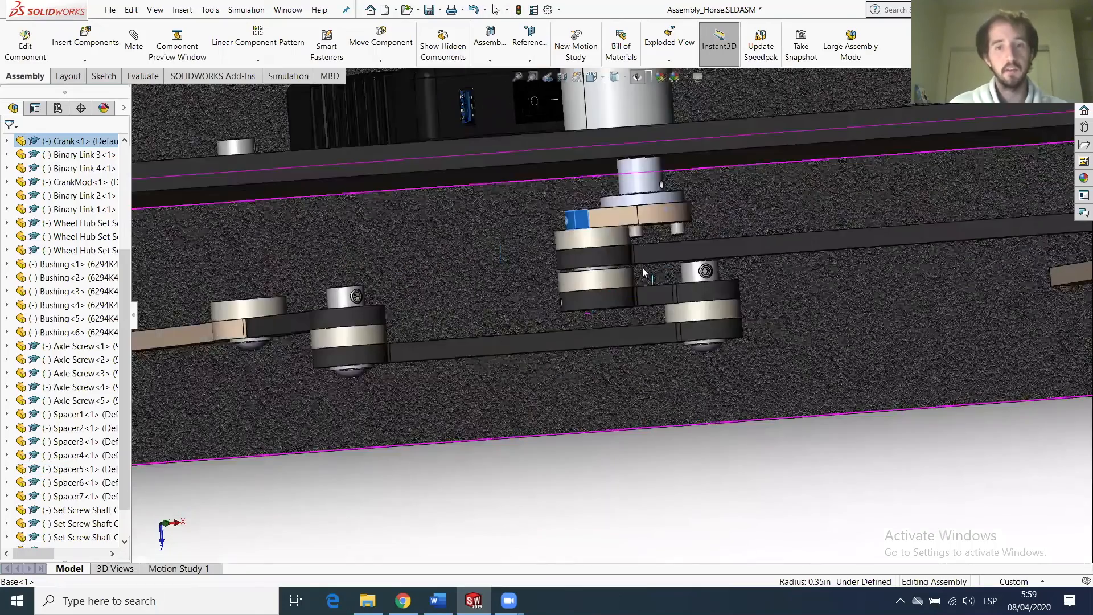
pyautogui.scroll(-5, 596, 323)
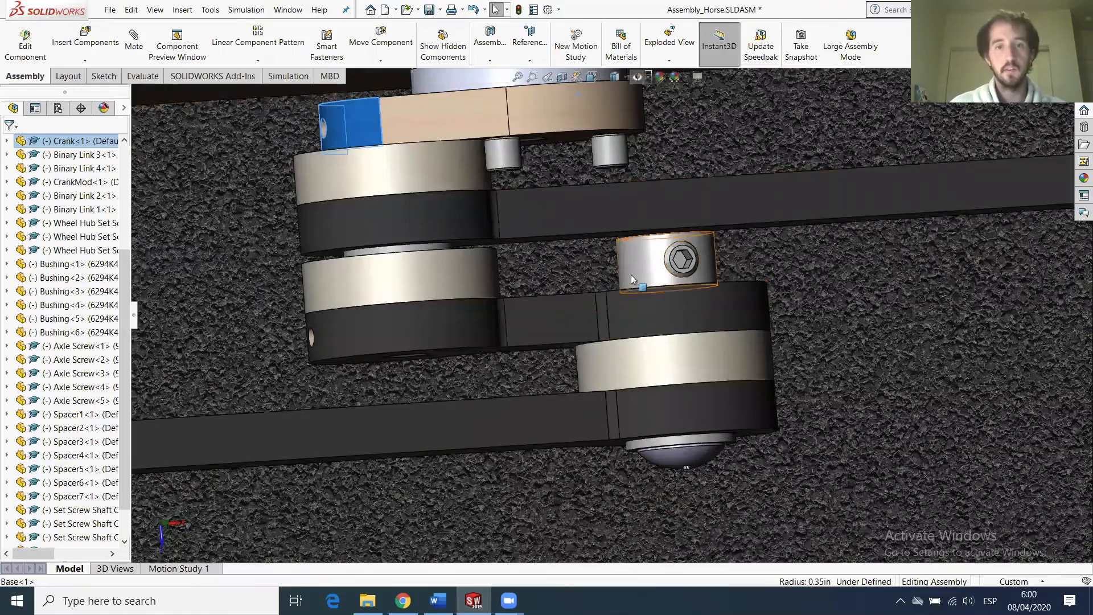
pyautogui.moveTo(589, 309); pyautogui.dragTo(451, 272, button='middle')
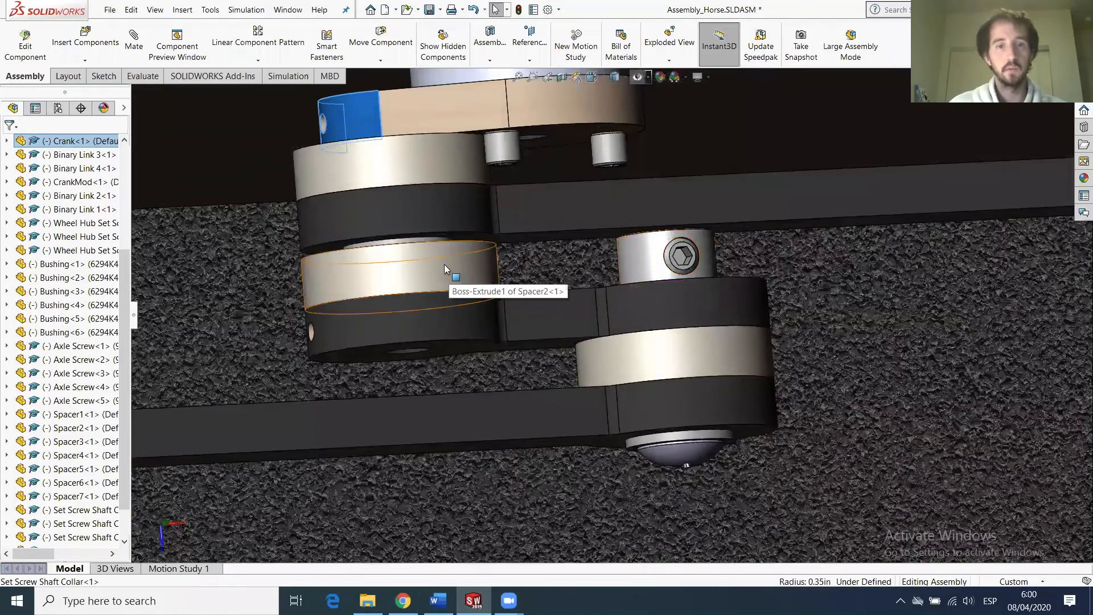
pyautogui.scroll(-2, 444, 264)
pyautogui.moveTo(537, 291); pyautogui.dragTo(464, 277, button='middle')
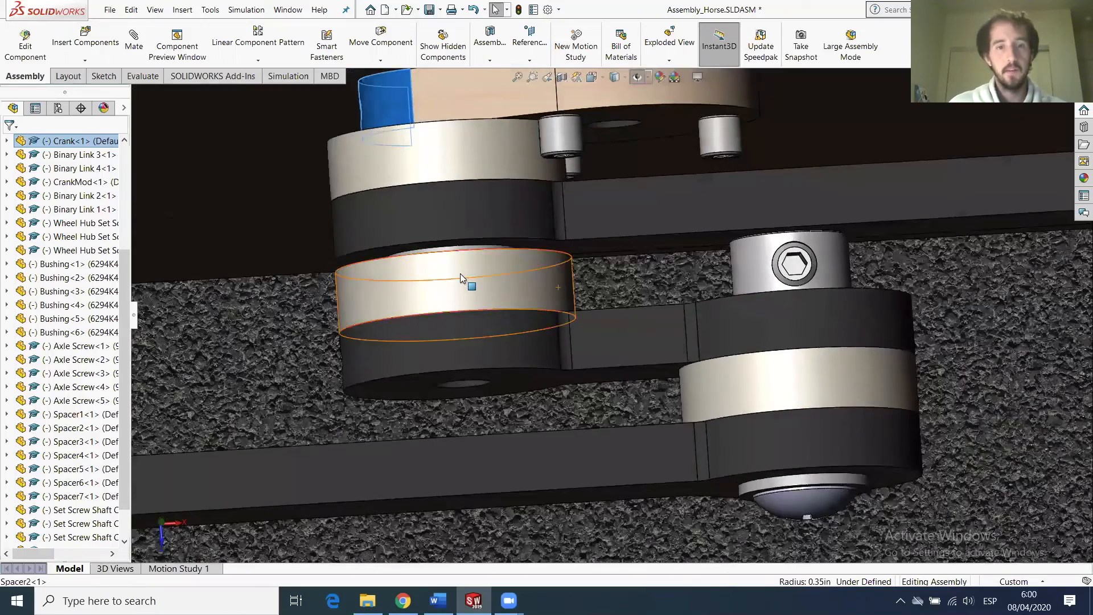
# Select Spacer2 on the crank axis and examine how its thickness positions the links and collars across the whole linkage.
pyautogui.click(464, 277)
pyautogui.scroll(6, 574, 320)
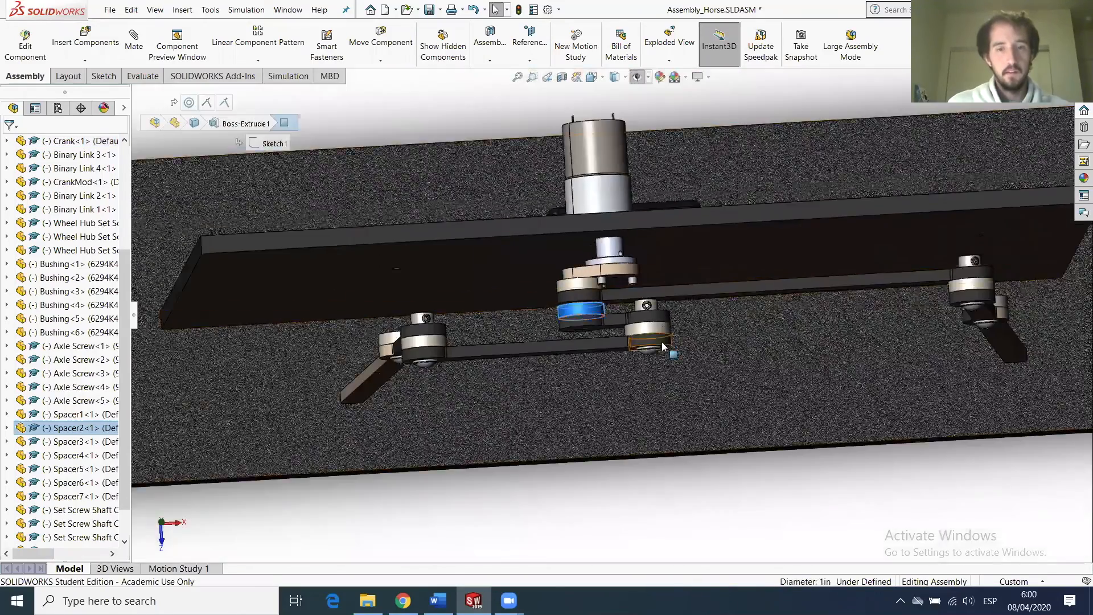
pyautogui.scroll(-3, 605, 287)
pyautogui.scroll(3, 570, 304)
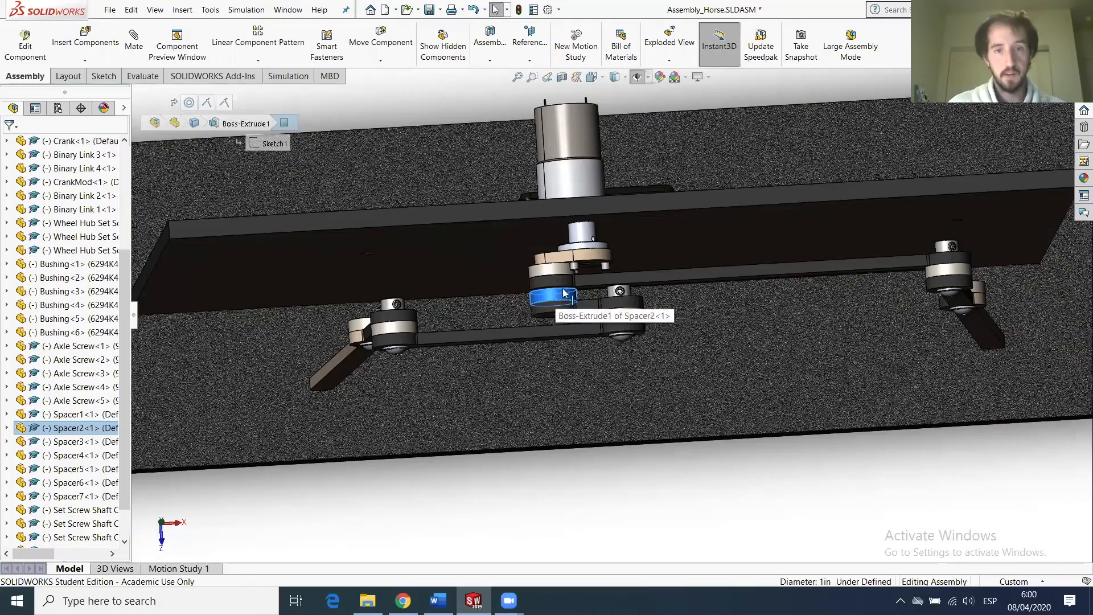
pyautogui.scroll(-2, 584, 308)
pyautogui.scroll(2, 871, 281)
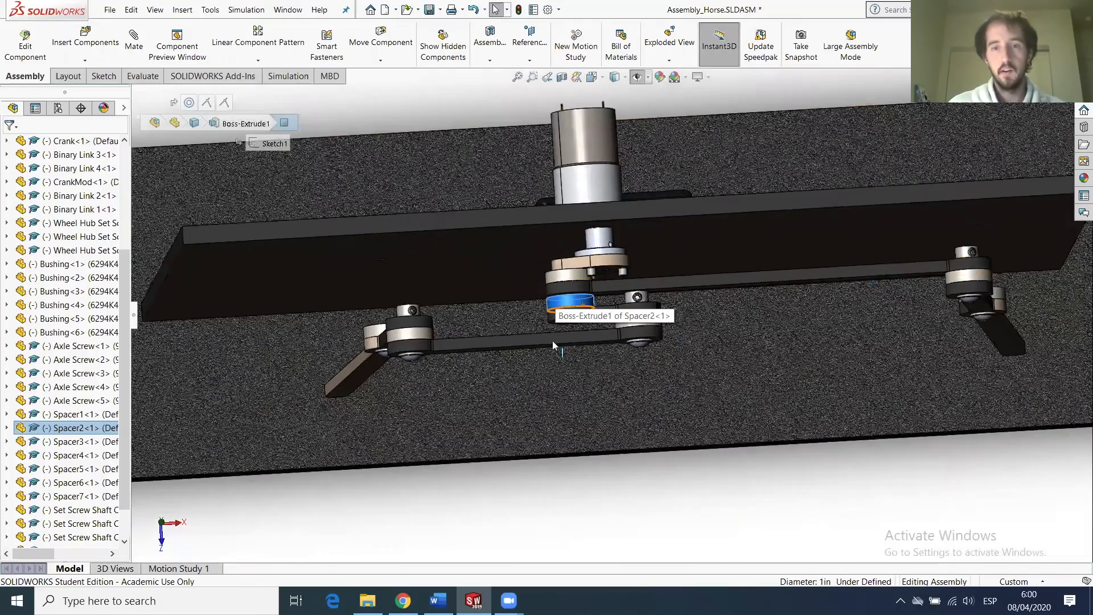
pyautogui.scroll(-3, 506, 310)
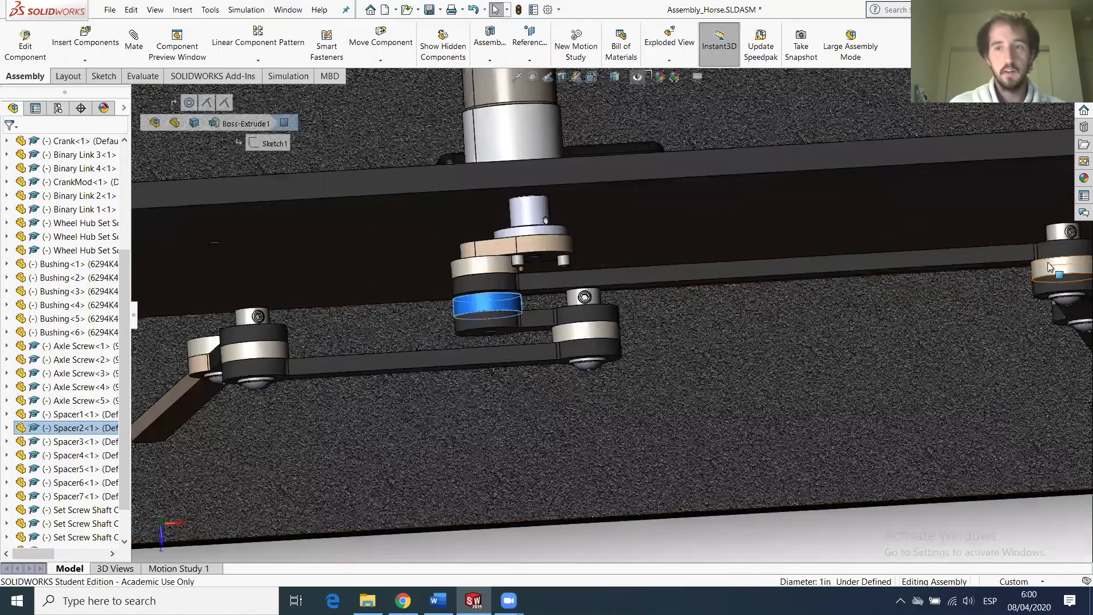
pyautogui.scroll(2, 1006, 282)
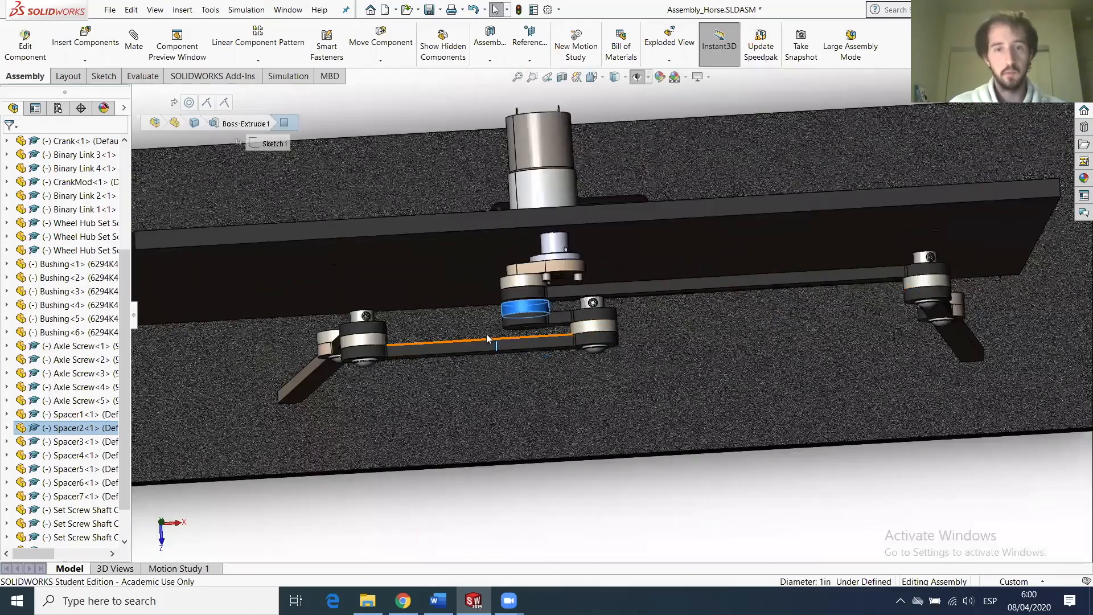
pyautogui.moveTo(839, 323); pyautogui.dragTo(655, 357, button='middle')
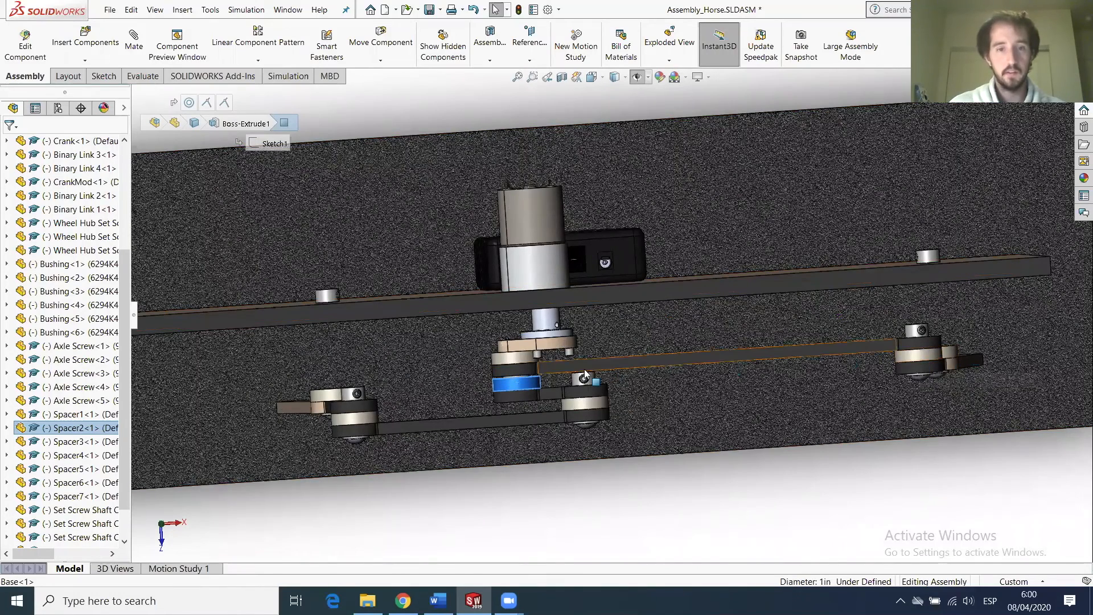
pyautogui.moveTo(458, 367); pyautogui.dragTo(314, 324, button='middle')
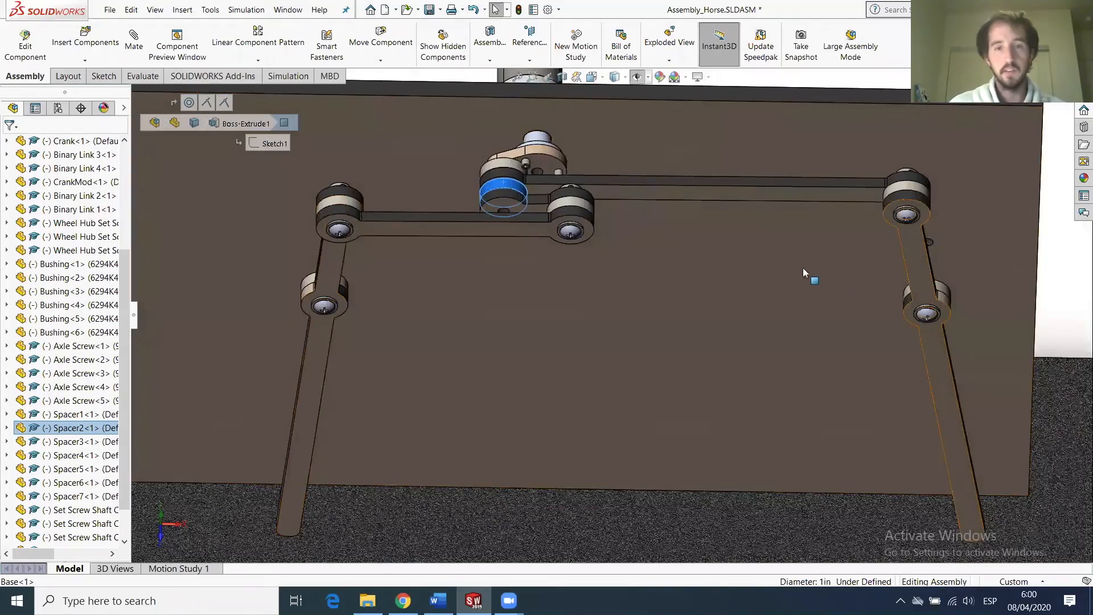
# Examine the clearance around the shaft collar beside Spacer2 and the spacing of the links across the whole linkage.
pyautogui.moveTo(559, 237); pyautogui.dragTo(553, 313, button='middle')
pyautogui.scroll(-9, 592, 234)
pyautogui.scroll(5, 561, 300)
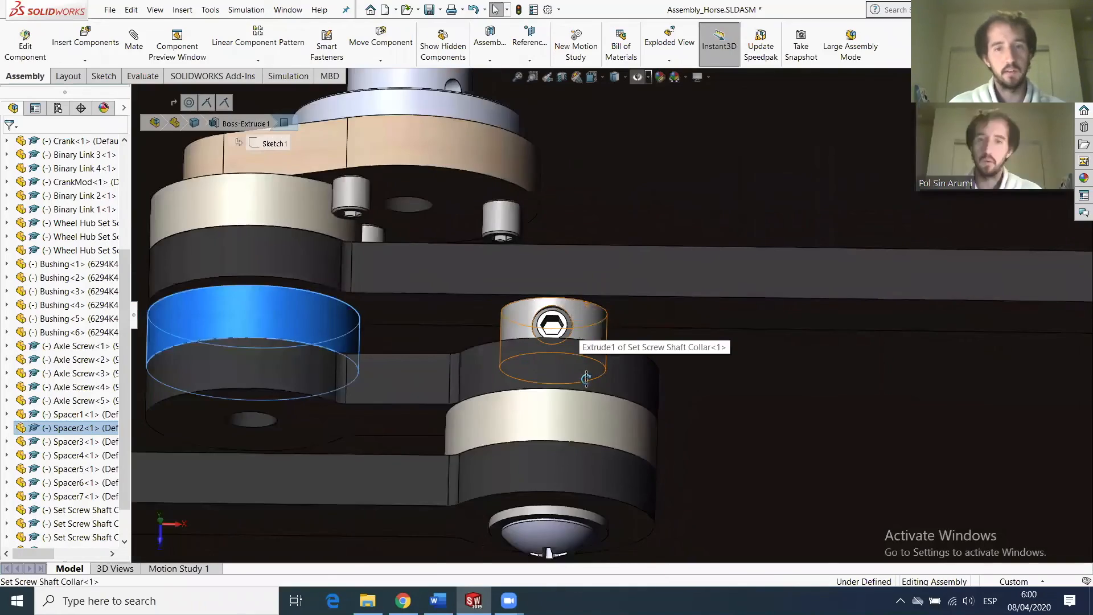
pyautogui.moveTo(586, 378); pyautogui.dragTo(625, 339, button='middle')
pyautogui.scroll(5, 607, 360)
pyautogui.scroll(4, 625, 340)
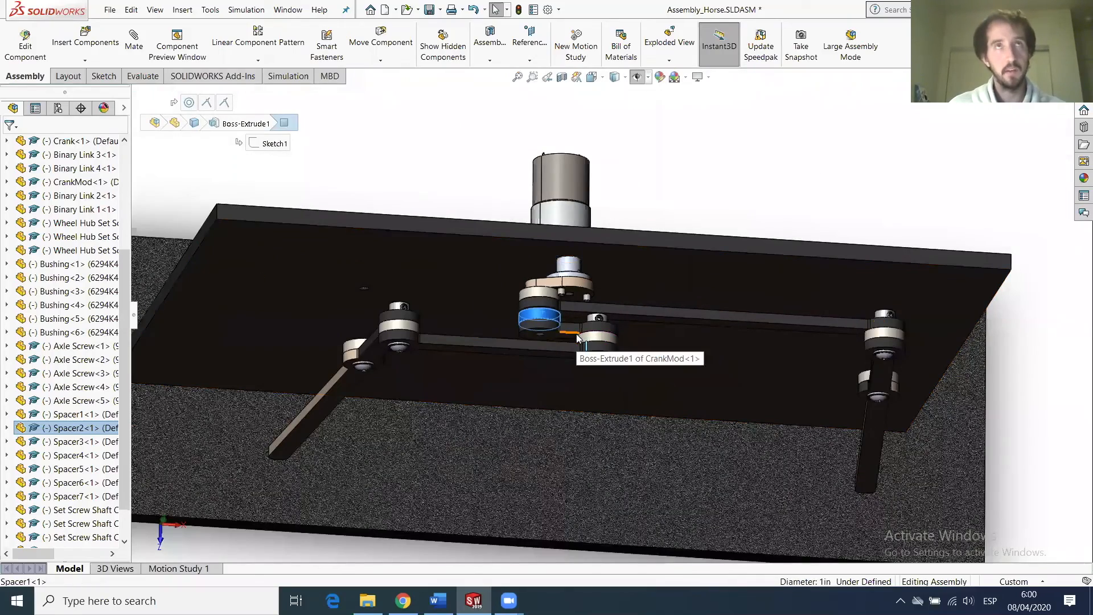
pyautogui.scroll(-3, 562, 327)
pyautogui.scroll(4, 576, 333)
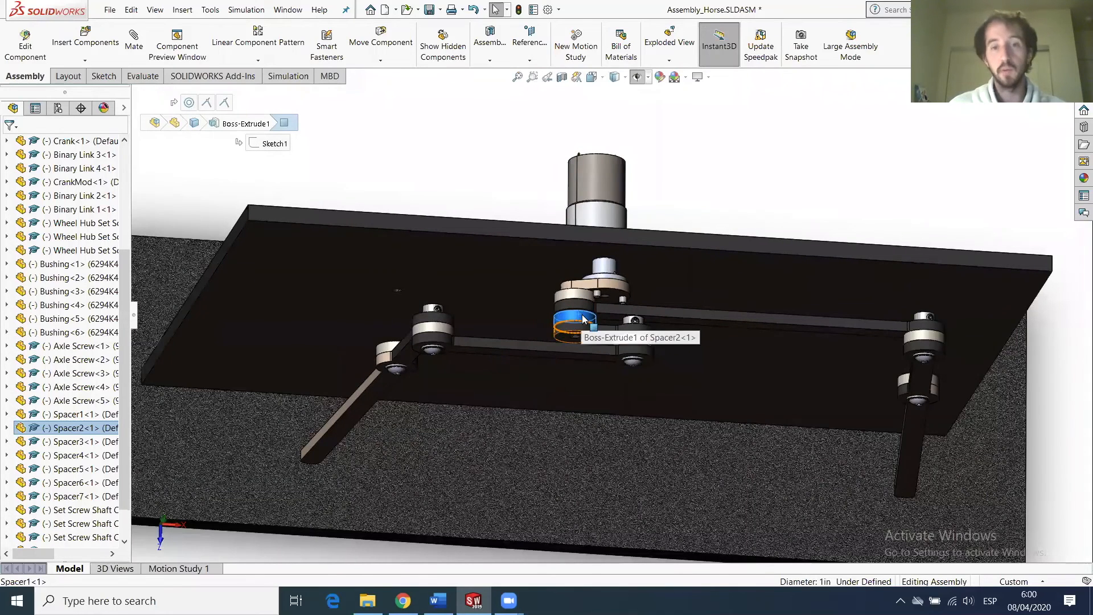
# Open the Spacer2 part, set its extrusion depth to 6.5405*2 mm, and return to the horse assembly.
pyautogui.click(583, 318)
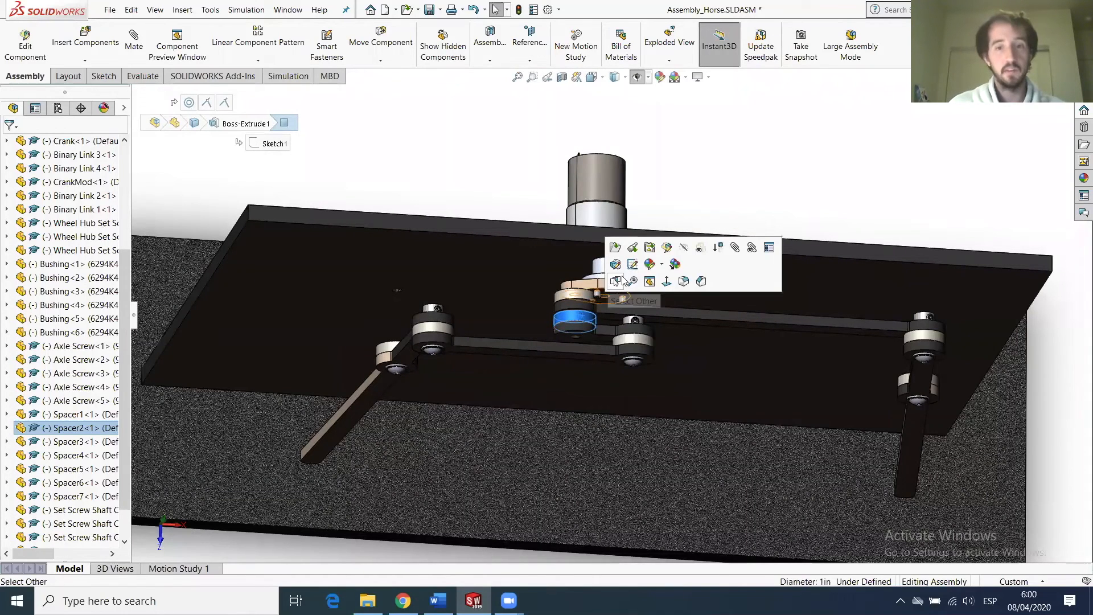
pyautogui.click(616, 248)
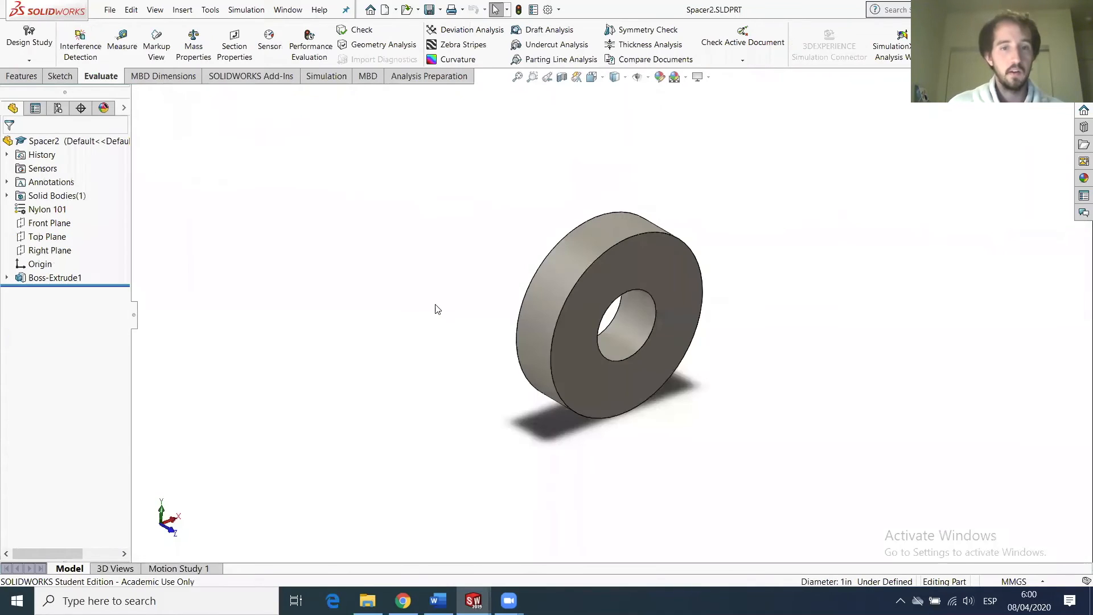
pyautogui.click(631, 275)
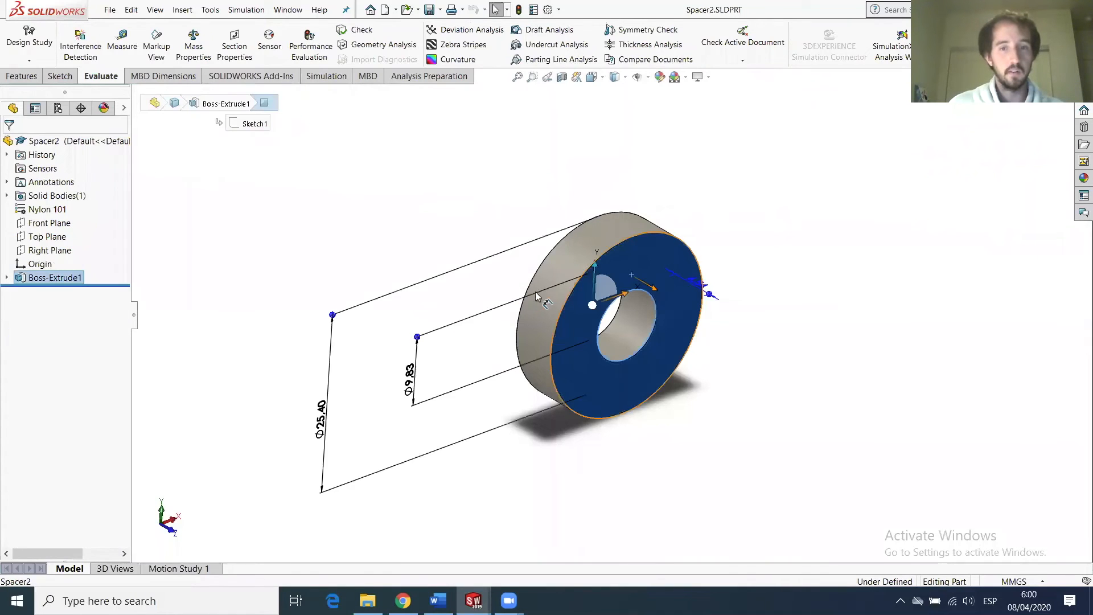
pyautogui.click(34, 278)
pyautogui.rightClick(35, 277)
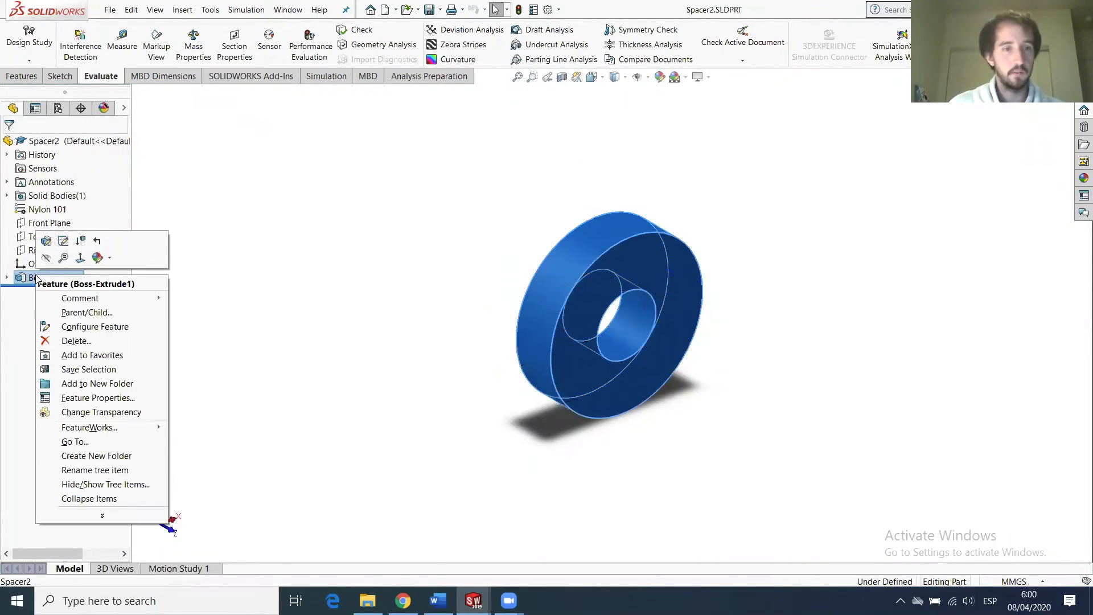
pyautogui.click(44, 243)
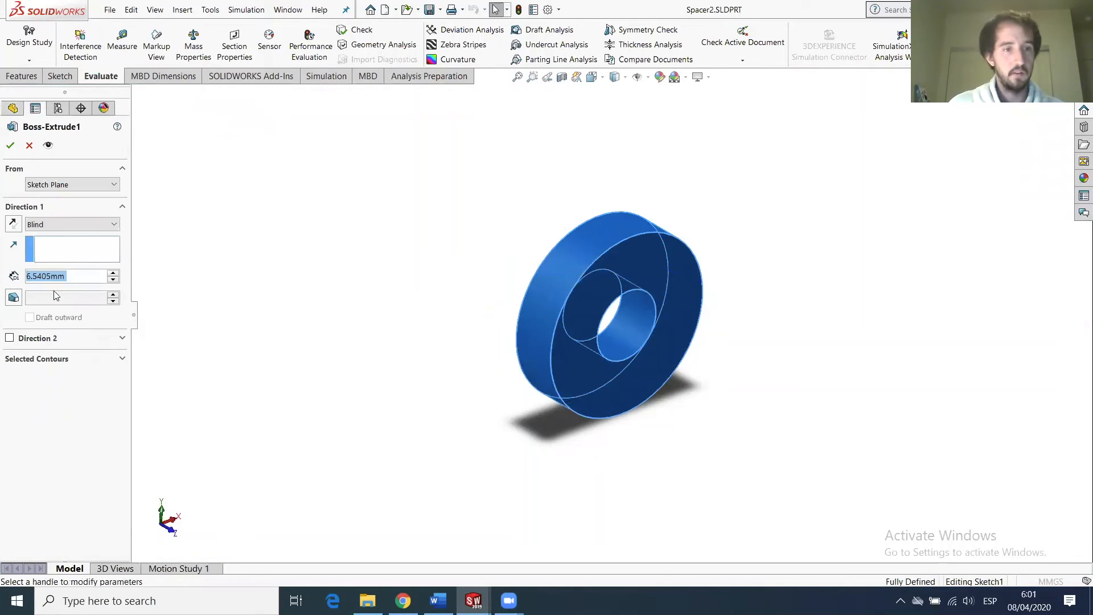
pyautogui.rightClick(51, 277)
pyautogui.moveTo(102, 292)
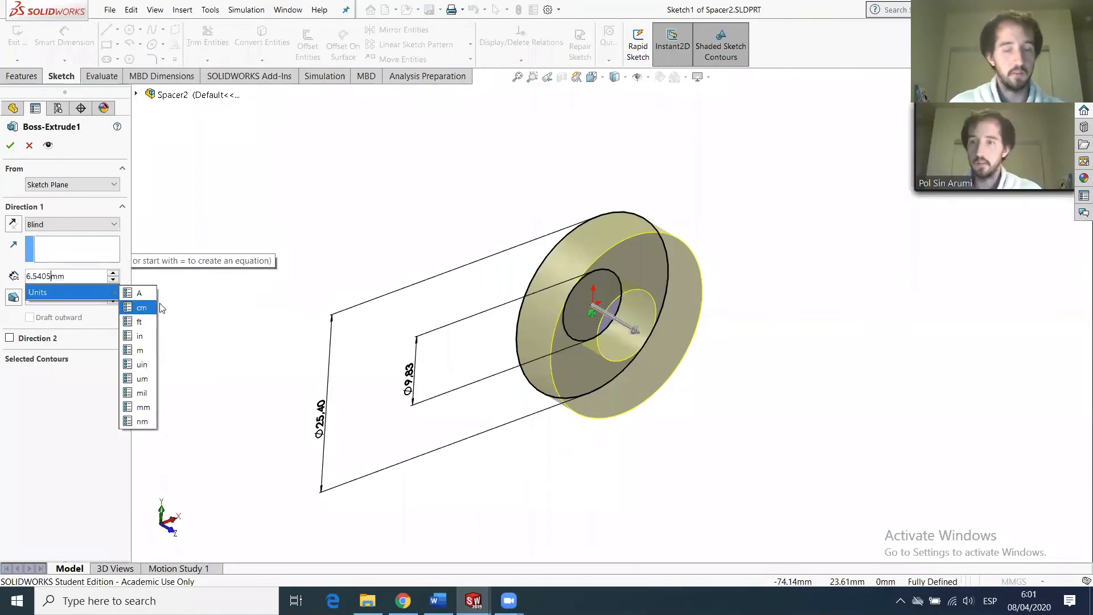
pyautogui.write('*2')
pyautogui.press('Return')
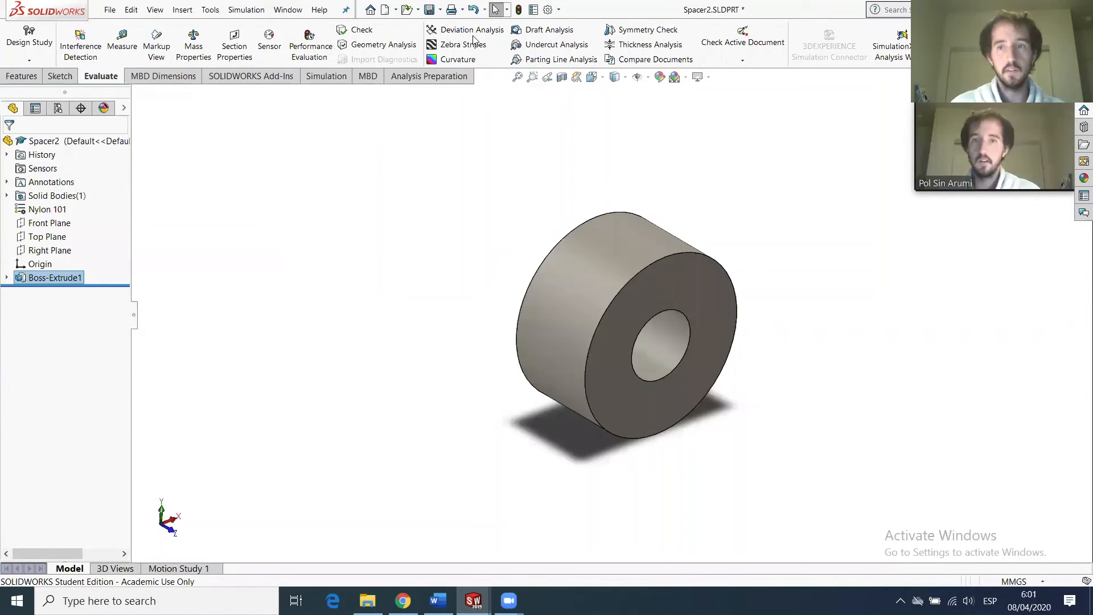
pyautogui.hotkey('ctrl', 'Tab')
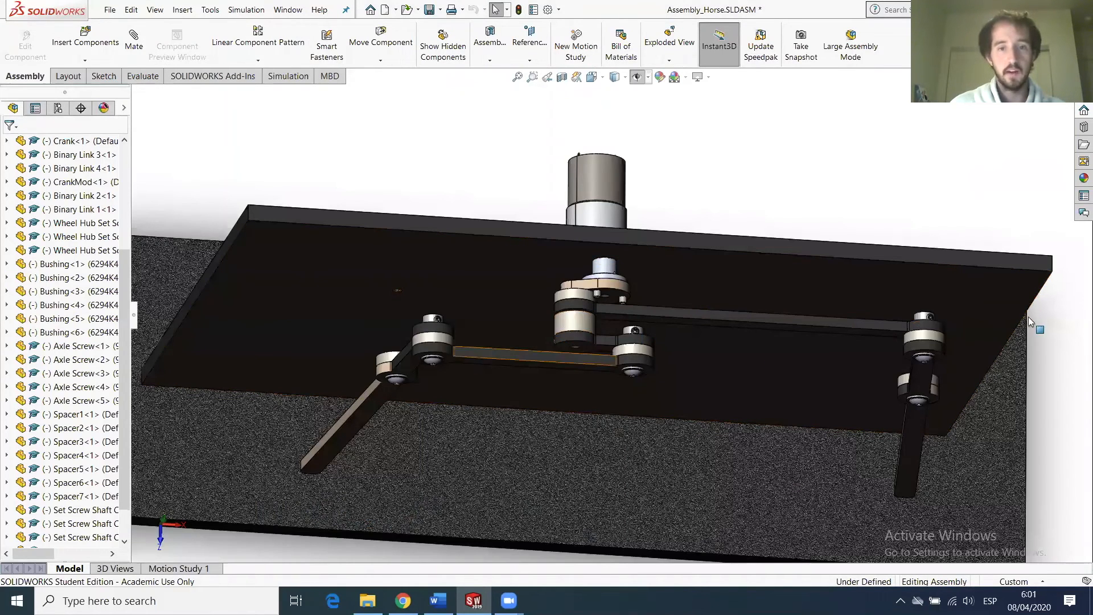
# Open Spacer5 at the far end of the long link, set its extrusion depth to 6.5405*2 mm, and return to the assembly.
pyautogui.click(927, 340)
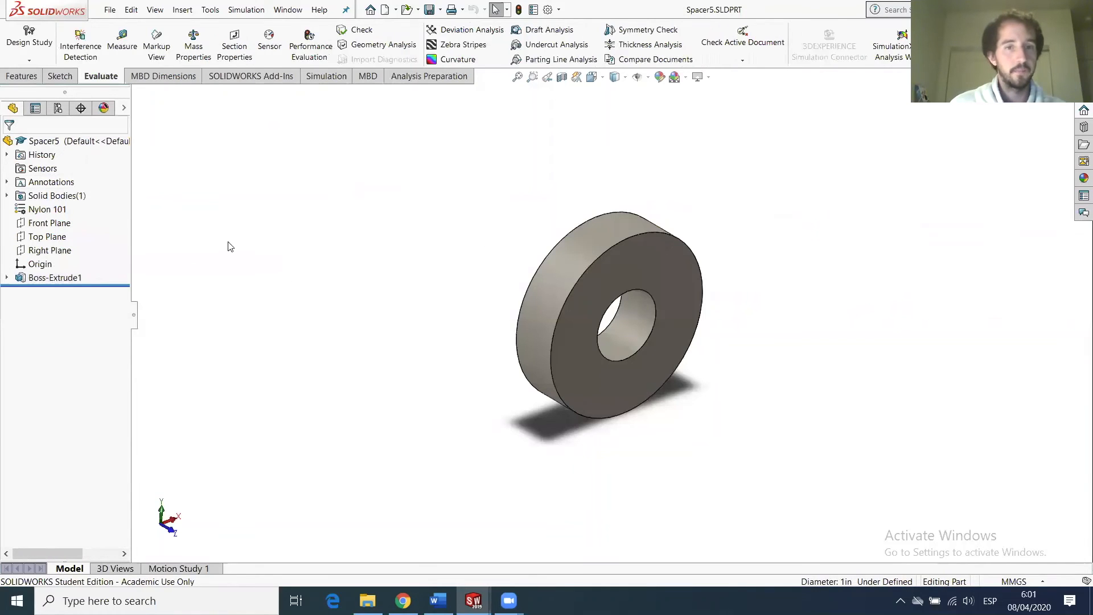
pyautogui.rightClick(24, 278)
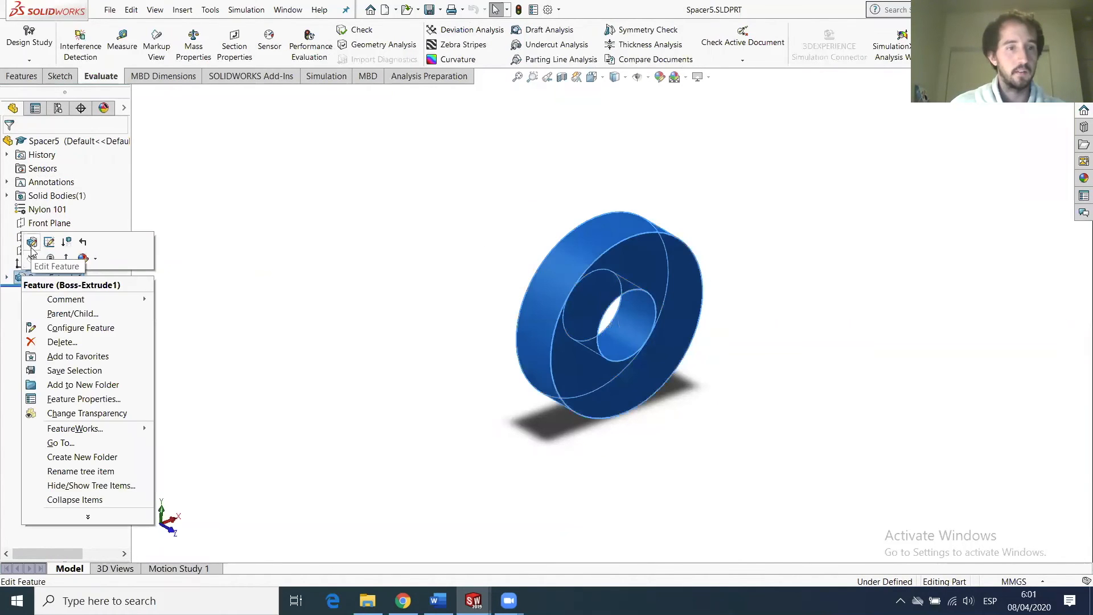
pyautogui.click(32, 243)
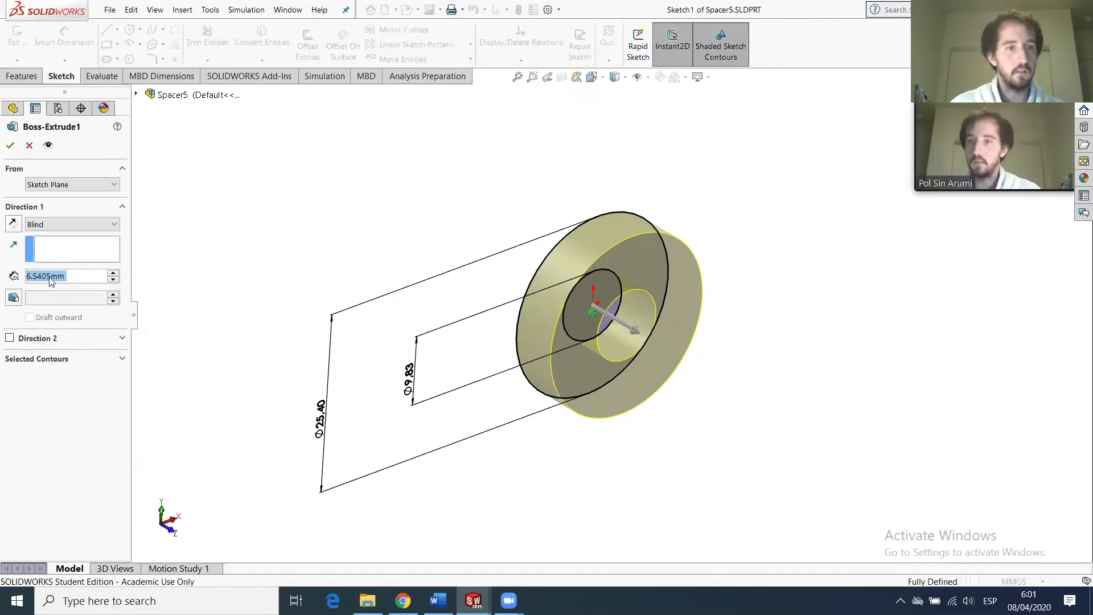
pyautogui.click(55, 276)
pyautogui.write('*2')
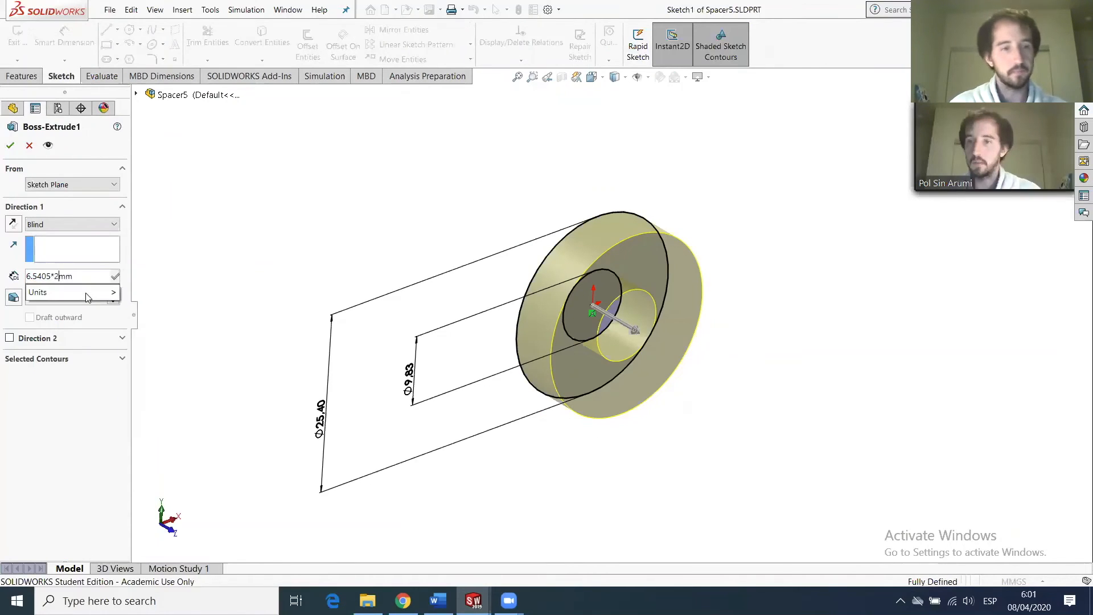
pyautogui.press('Return')
pyautogui.press('Return')
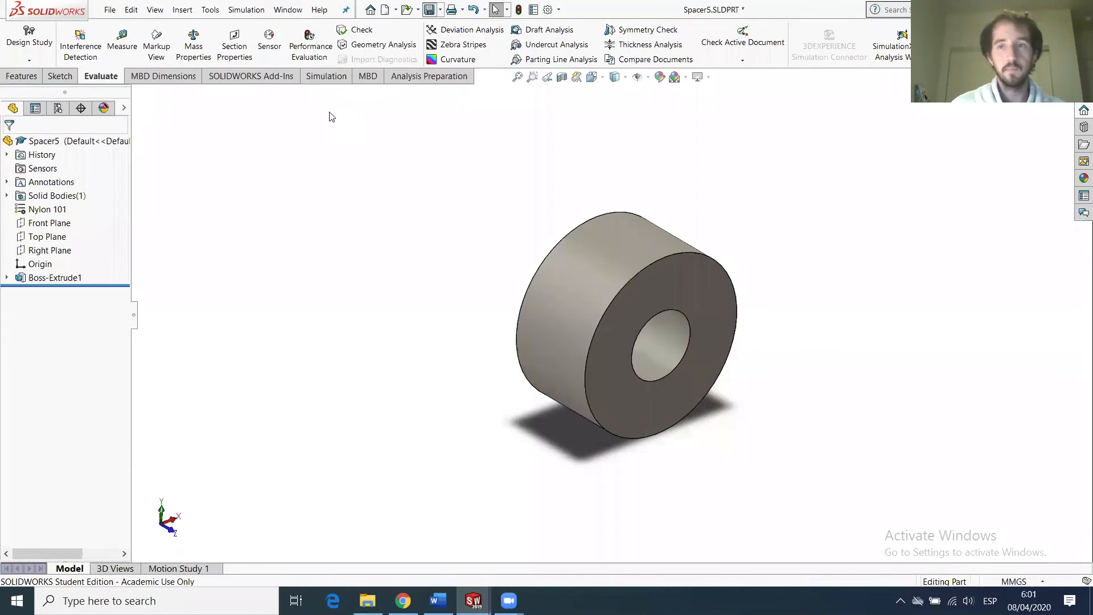
pyautogui.hotkey('ctrl', 'Tab')
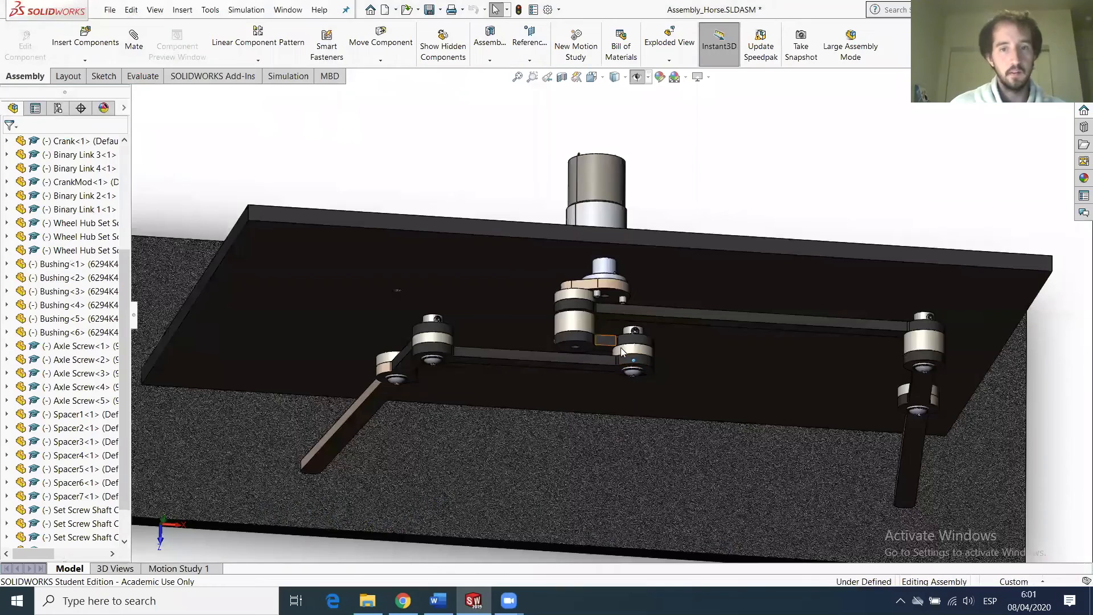
# Reposition the linkage by moving Binary Link 2, and inspect the clearances at the collars, thickened spacers and leg joints.
pyautogui.click(636, 345)
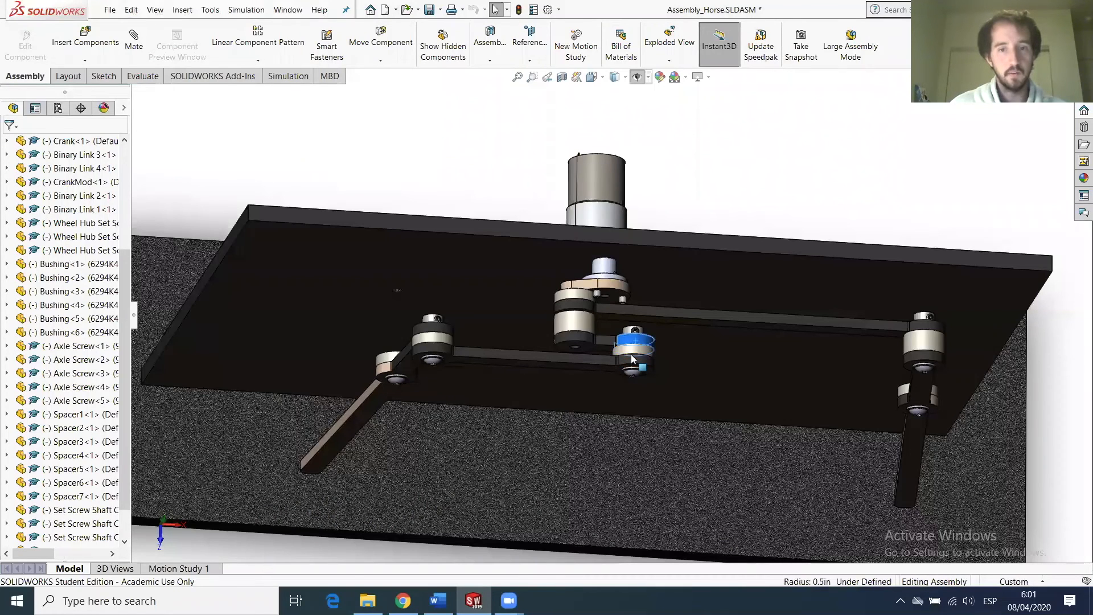
pyautogui.moveTo(631, 355); pyautogui.dragTo(628, 317)
pyautogui.moveTo(628, 325); pyautogui.dragTo(512, 228, button='middle')
pyautogui.moveTo(519, 246); pyautogui.dragTo(471, 270)
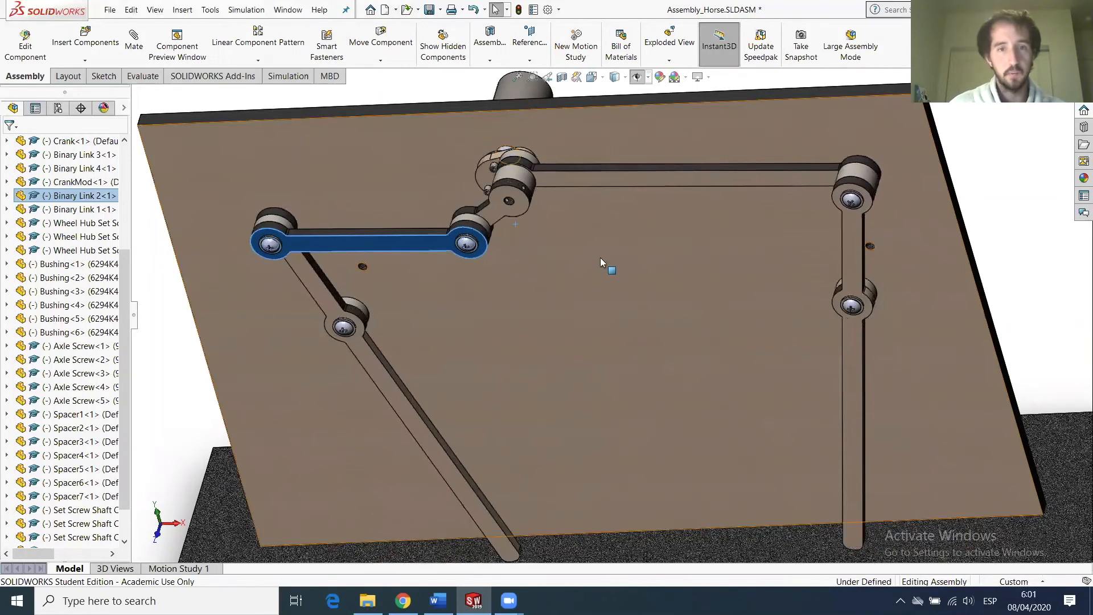
pyautogui.moveTo(621, 322); pyautogui.dragTo(624, 397, button='middle')
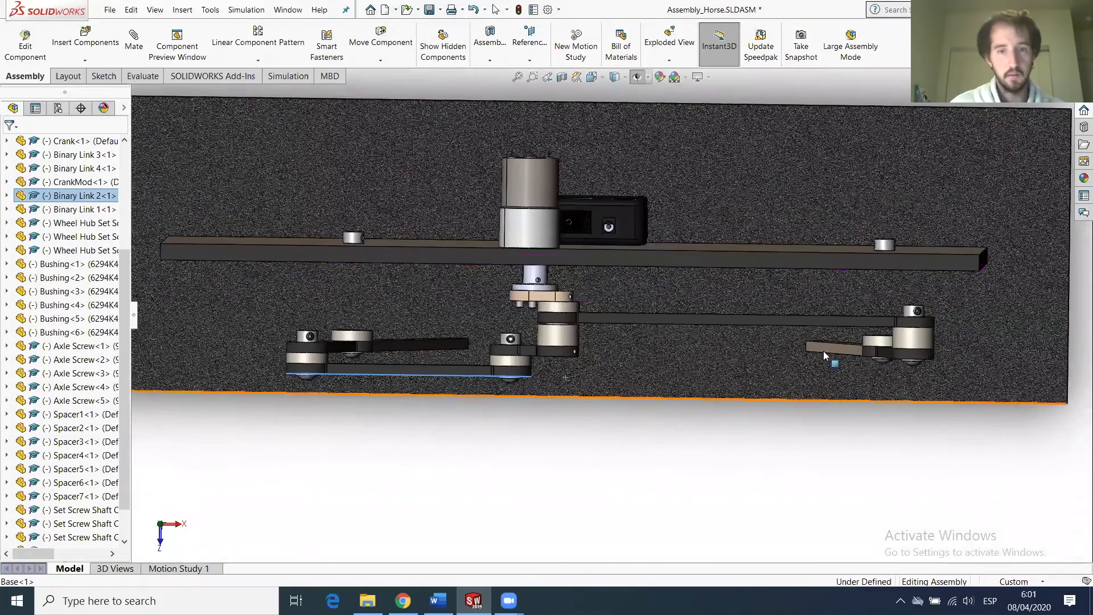
pyautogui.moveTo(559, 363); pyautogui.dragTo(500, 314, button='middle')
pyautogui.scroll(-3, 471, 351)
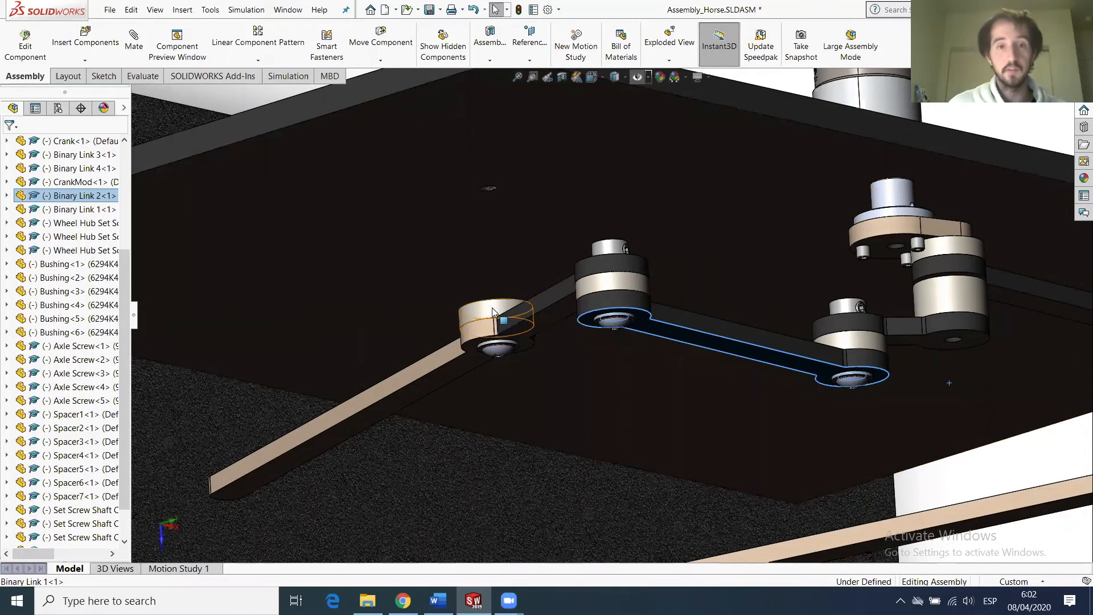
pyautogui.scroll(3, 543, 340)
pyautogui.moveTo(550, 359); pyautogui.dragTo(655, 446, button='middle')
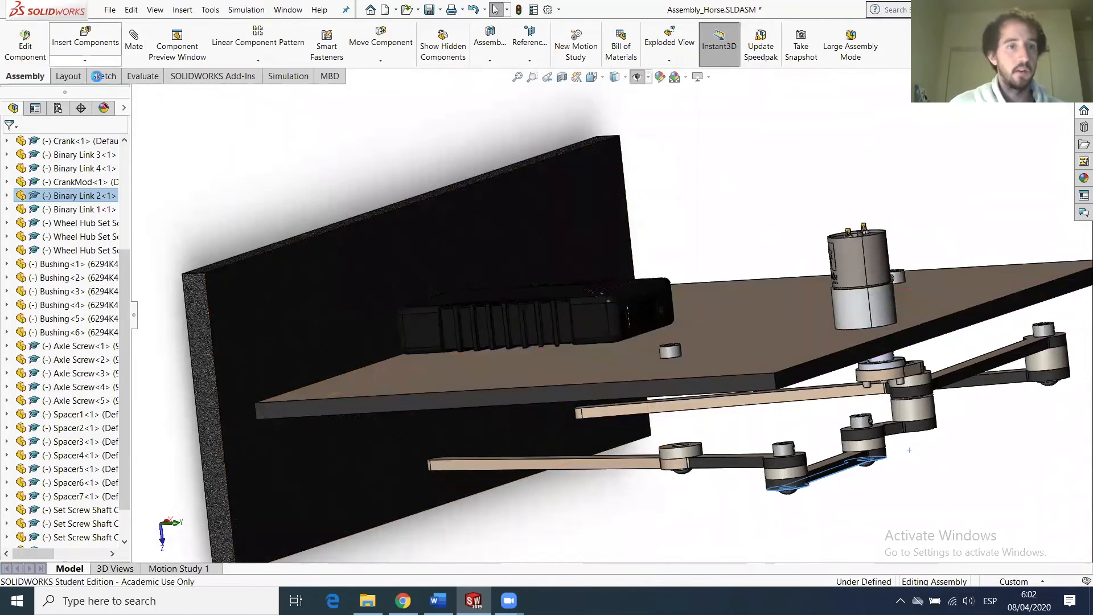
# Measure the distance between the Binary Link 2 and Binary Link 1 faces, and add the base plate's link-side face to the measurement.
pyautogui.click(139, 76)
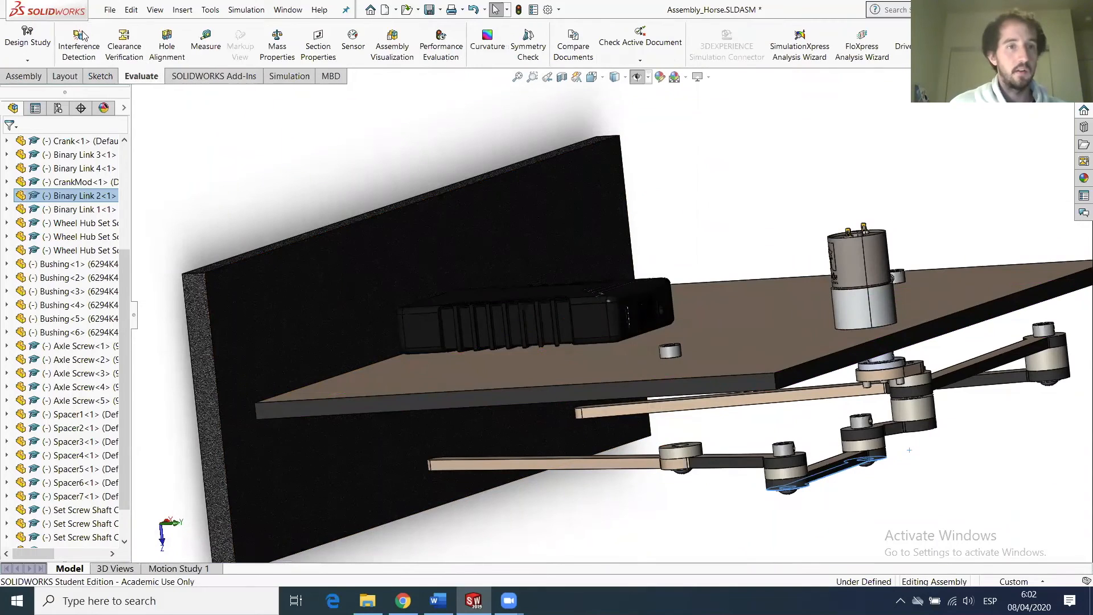
pyautogui.click(201, 42)
pyautogui.scroll(-5, 712, 473)
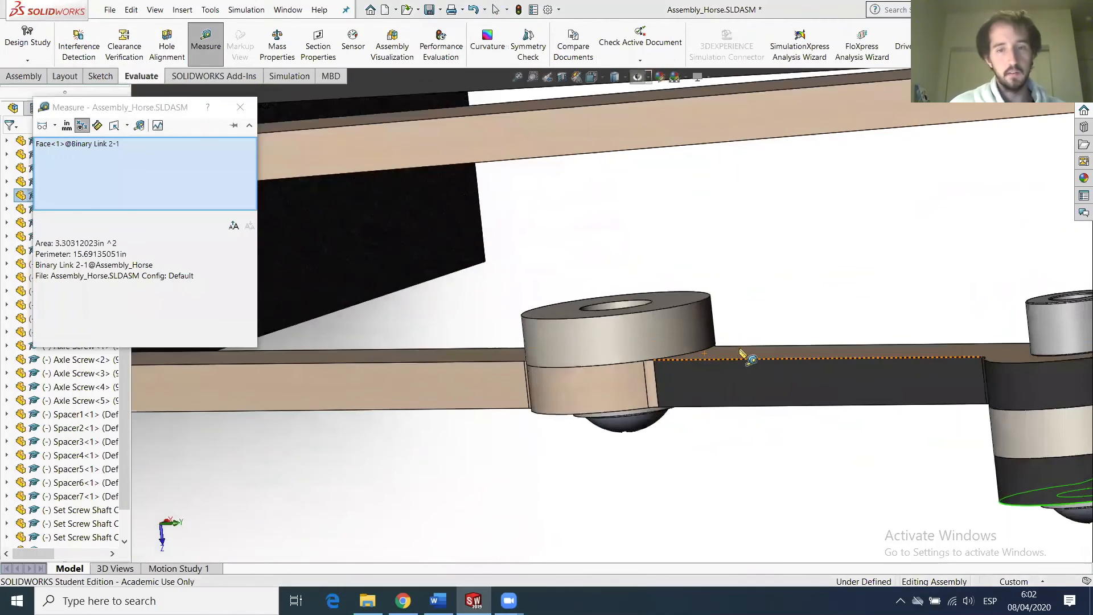
pyautogui.click(747, 357)
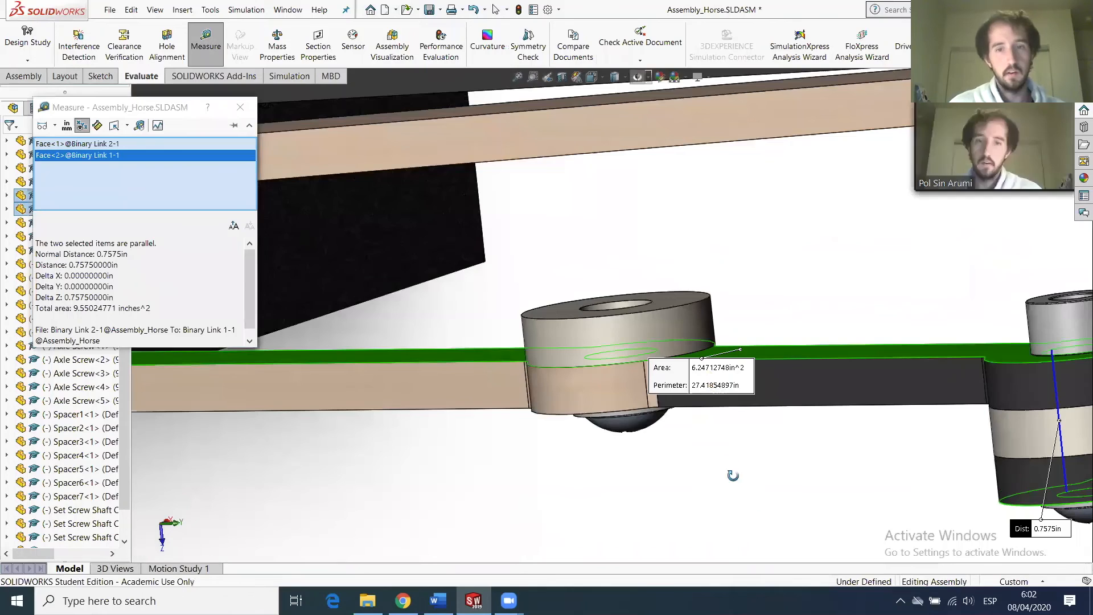
pyautogui.moveTo(732, 476); pyautogui.dragTo(653, 196, button='middle')
pyautogui.scroll(3, 654, 196)
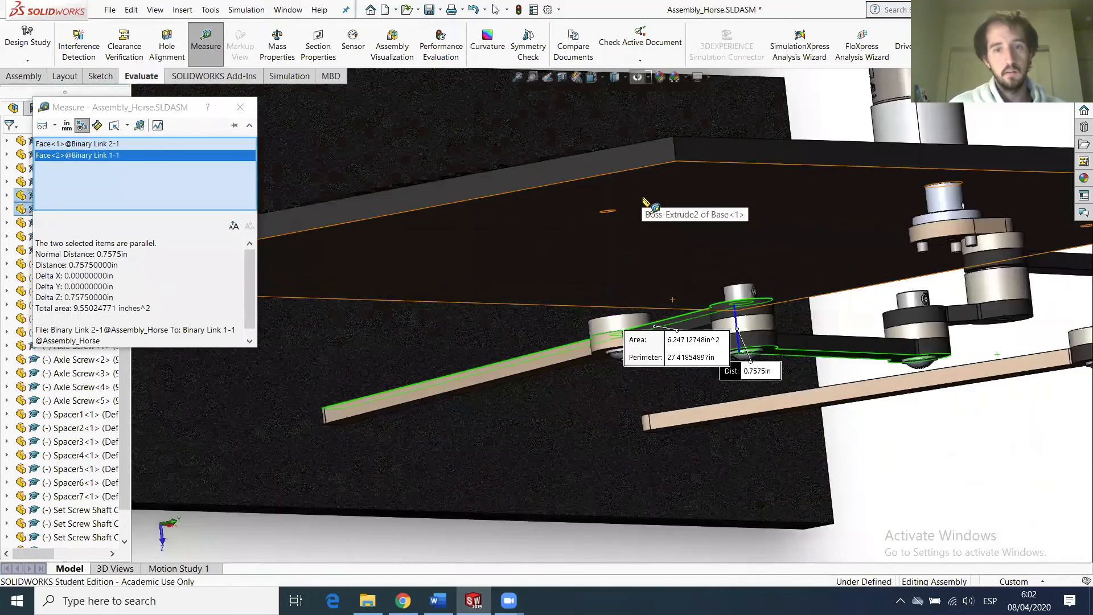
pyautogui.click(643, 199)
pyautogui.moveTo(604, 350); pyautogui.dragTo(594, 329, button='middle')
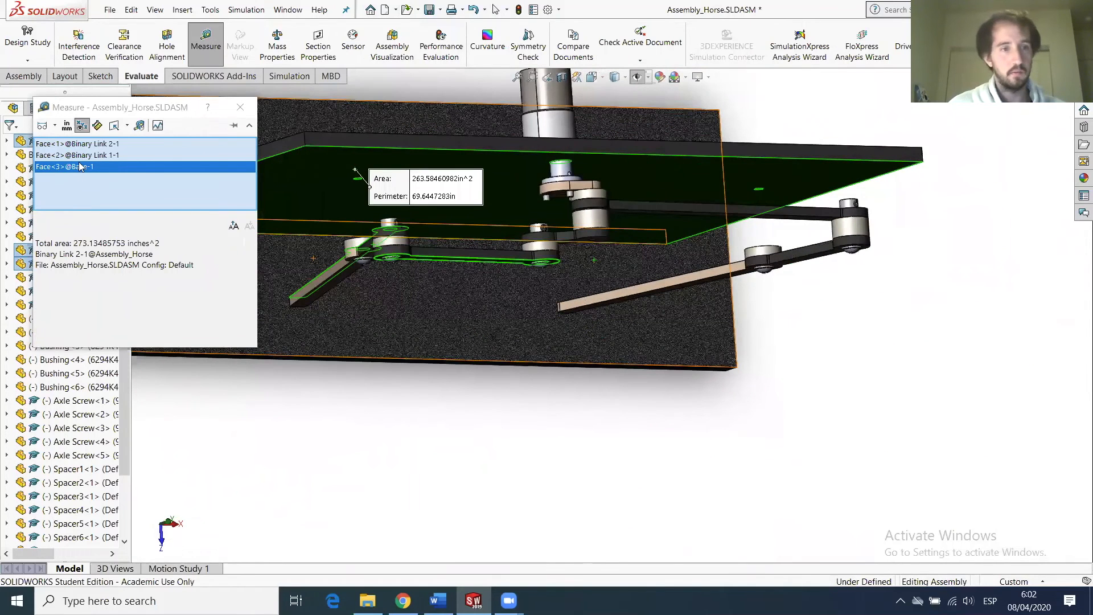
# Remove the Base, Binary Link 1 and Binary Link 2 faces from the measurement selection.
pyautogui.rightClick(79, 166)
pyautogui.click(114, 188)
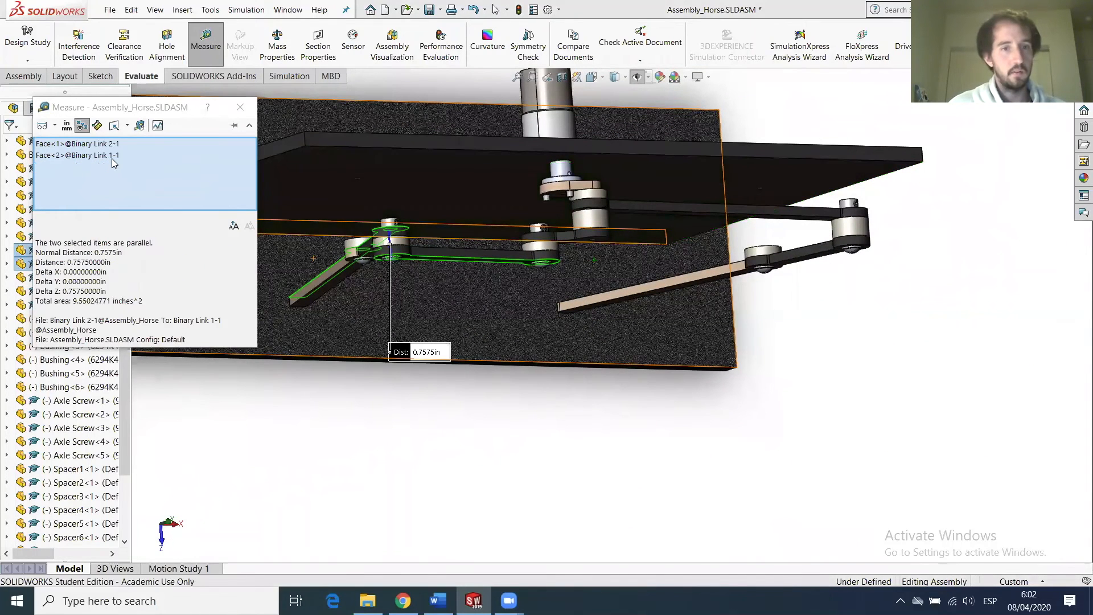
pyautogui.scroll(3, 396, 298)
pyautogui.rightClick(122, 174)
pyautogui.click(117, 178)
pyautogui.rightClick(93, 150)
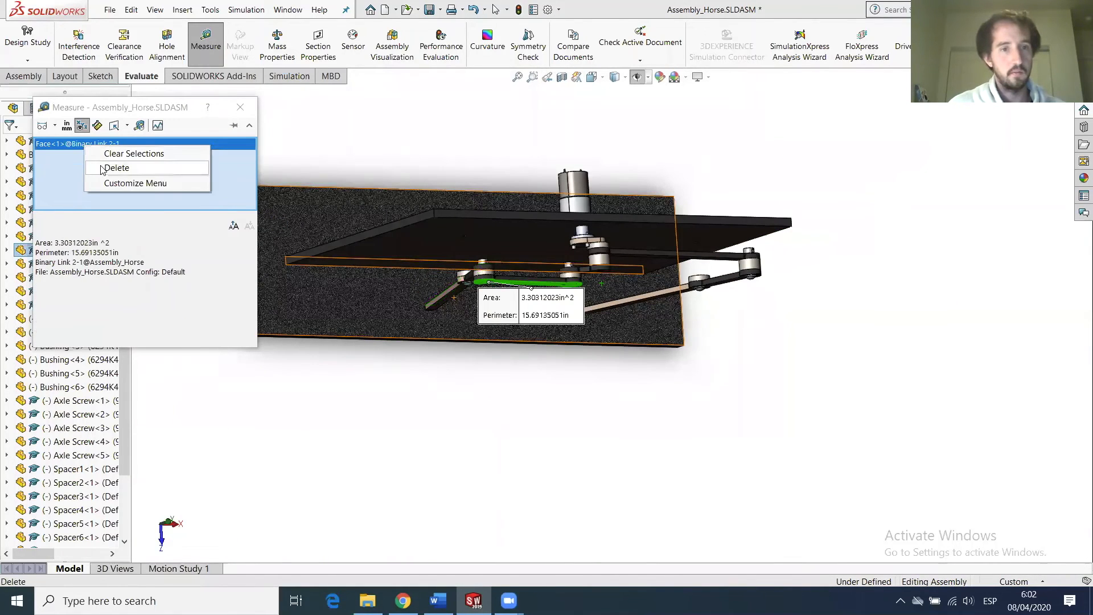
pyautogui.click(113, 168)
# Measure the distance from the base plate's link-side face to the facing surface of Binary Link 1, and copy the distance value.
pyautogui.click(407, 246)
pyautogui.moveTo(539, 368); pyautogui.dragTo(524, 415, button='middle')
pyautogui.scroll(-5, 483, 320)
pyautogui.moveTo(508, 308); pyautogui.dragTo(504, 285, button='middle')
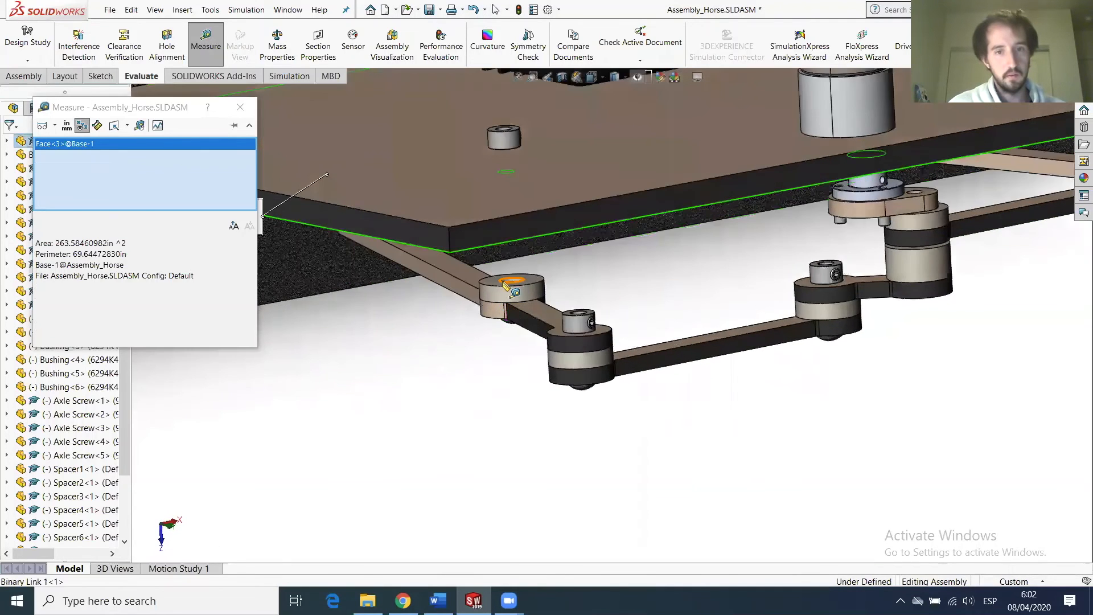
pyautogui.scroll(-3, 506, 286)
pyautogui.click(504, 348)
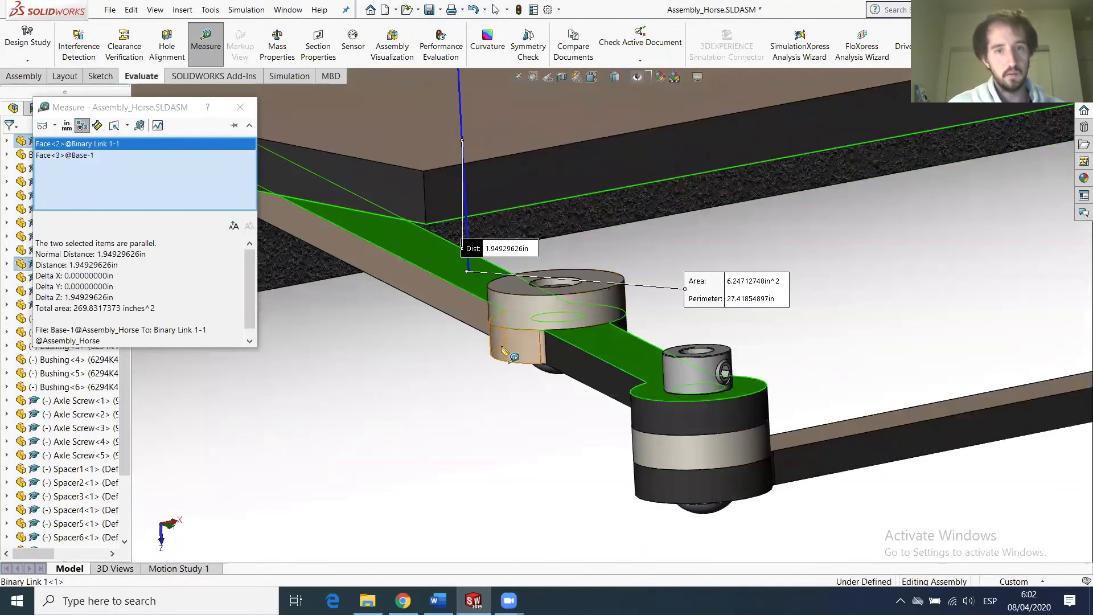
pyautogui.click(104, 276)
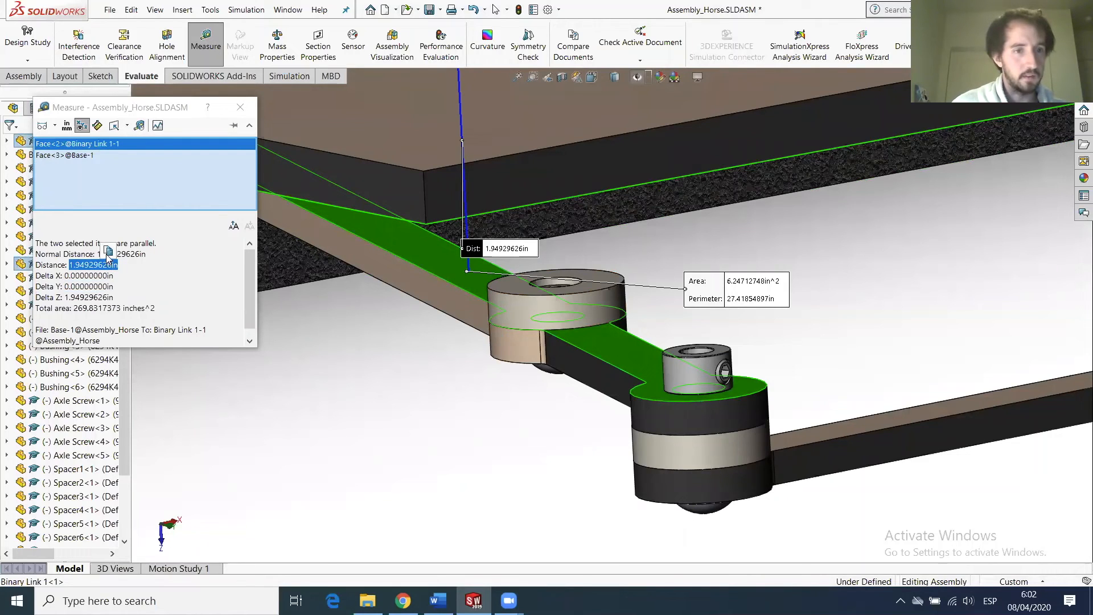
pyautogui.click(109, 252)
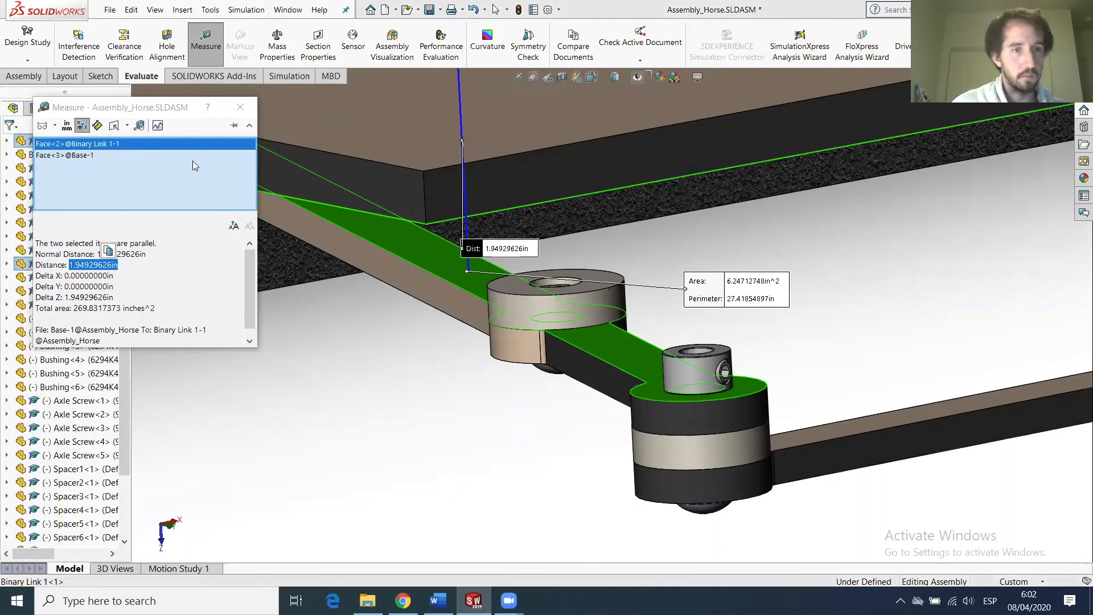
pyautogui.click(236, 109)
pyautogui.click(239, 109)
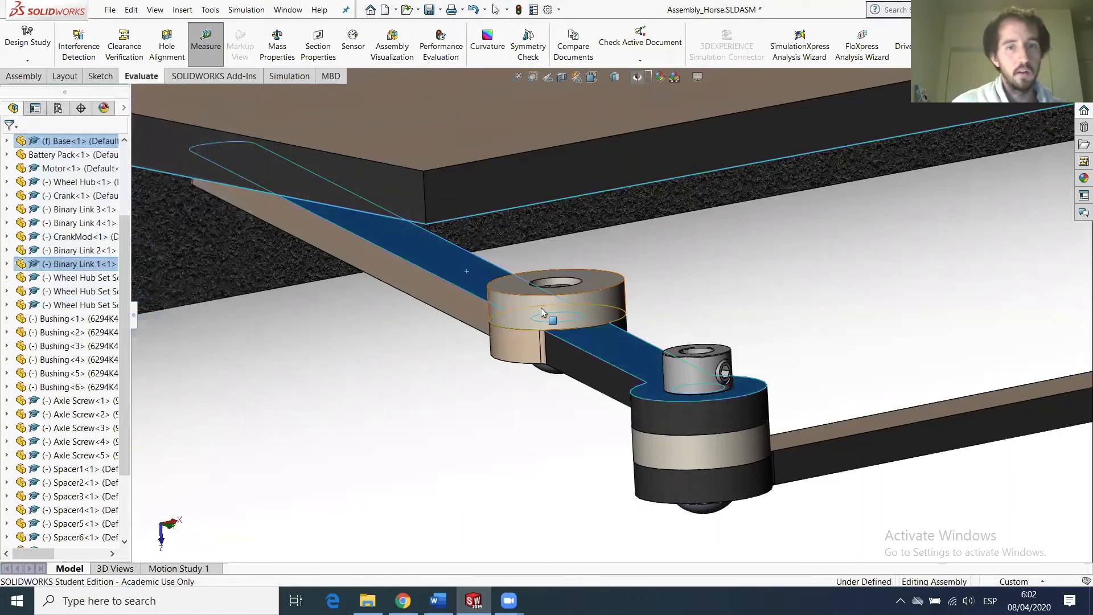
# Open the Spacer3 part from the assembly, set its extrusion depth to 49.512125 mm, and return to the assembly.
pyautogui.click(548, 314)
pyautogui.click(575, 241)
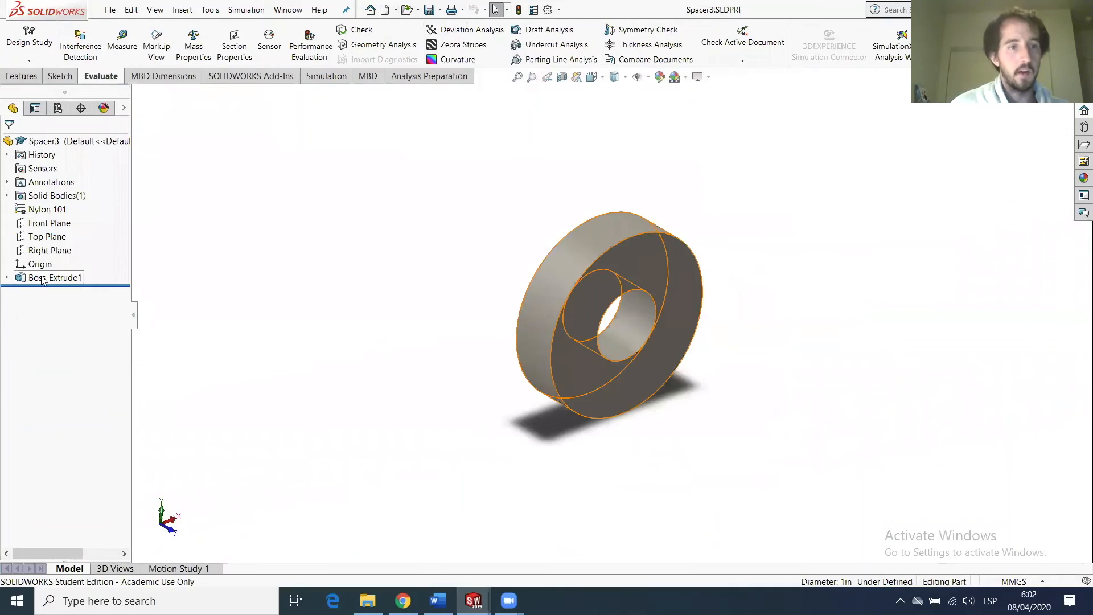
pyautogui.click(54, 277)
pyautogui.click(78, 251)
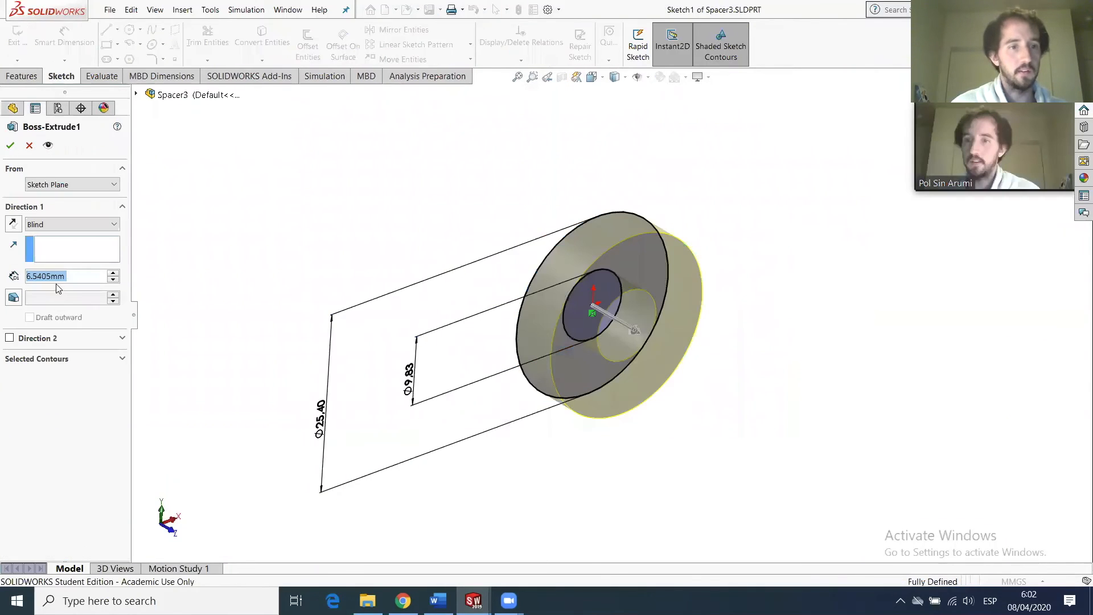
pyautogui.press('Return')
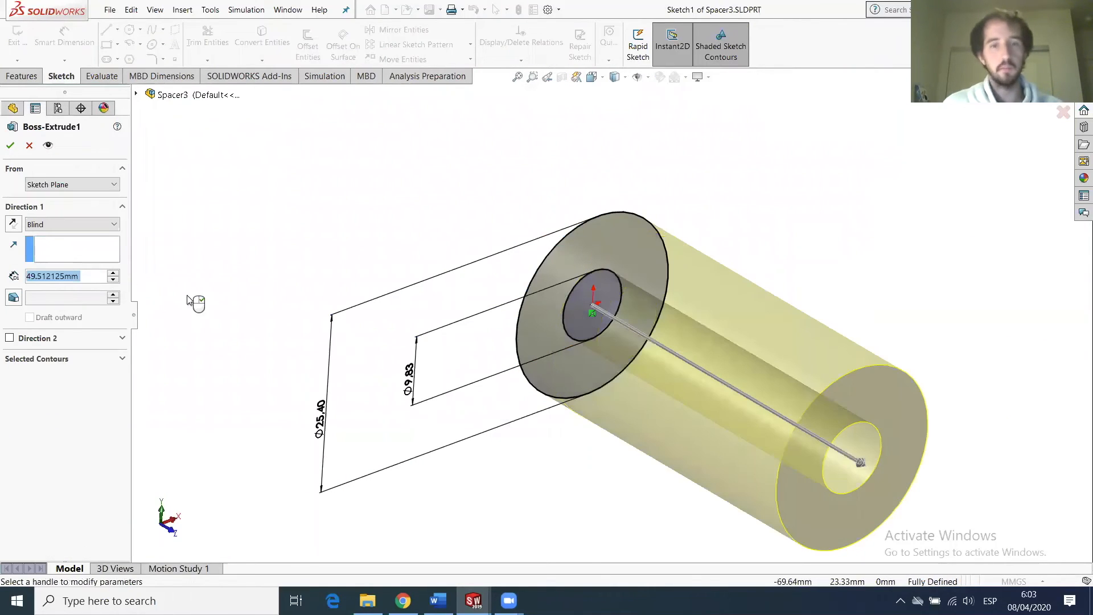
pyautogui.press('Return')
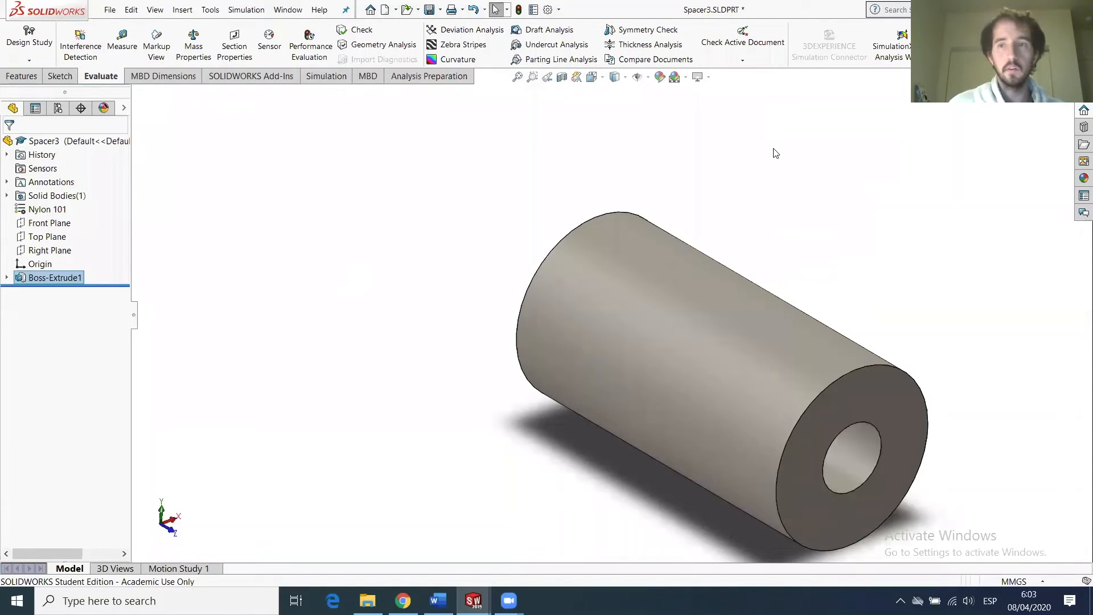
pyautogui.hotkey('ctrl', 'Tab')
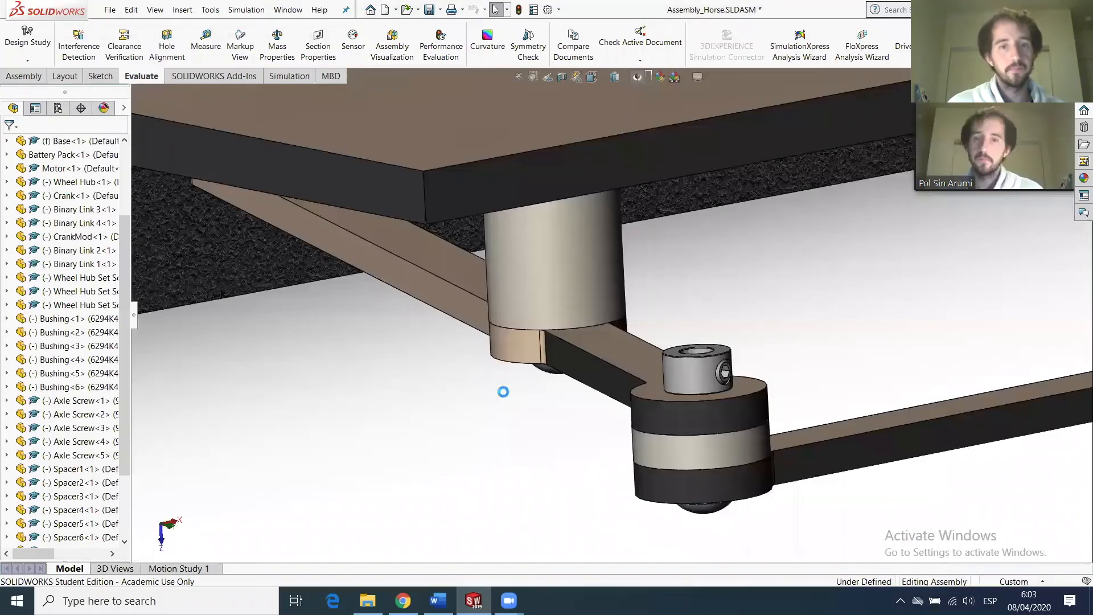
# Open the Spacer6 part at the pivot joint of Binary Link 4 from the assembly.
pyautogui.moveTo(476, 332); pyautogui.dragTo(509, 172, button='middle')
pyautogui.scroll(4, 510, 172)
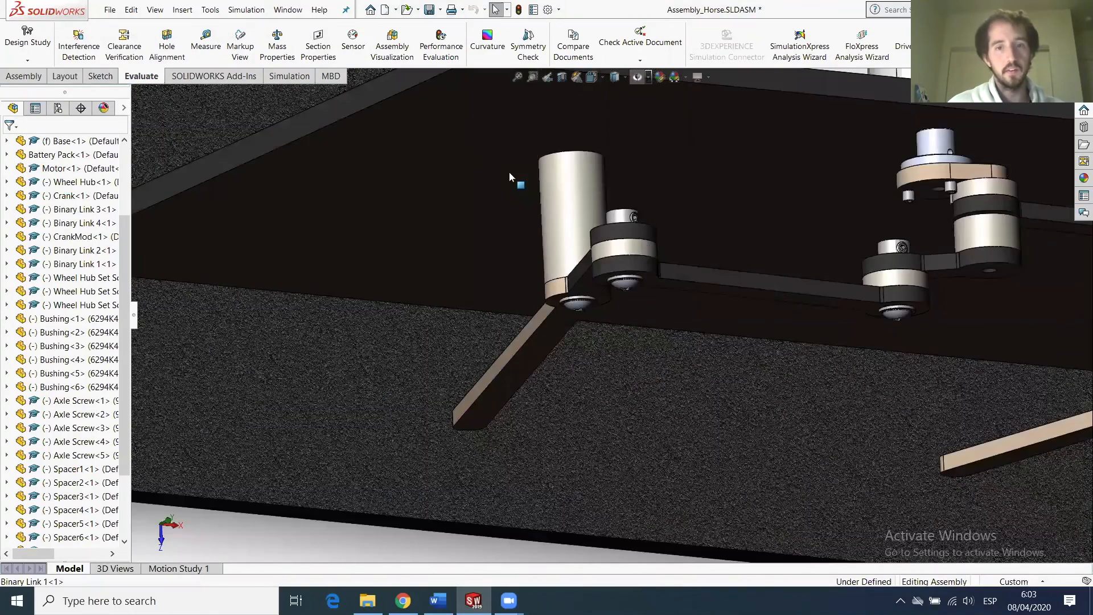
pyautogui.moveTo(746, 320); pyautogui.dragTo(974, 326, button='middle')
pyautogui.scroll(5, 974, 326)
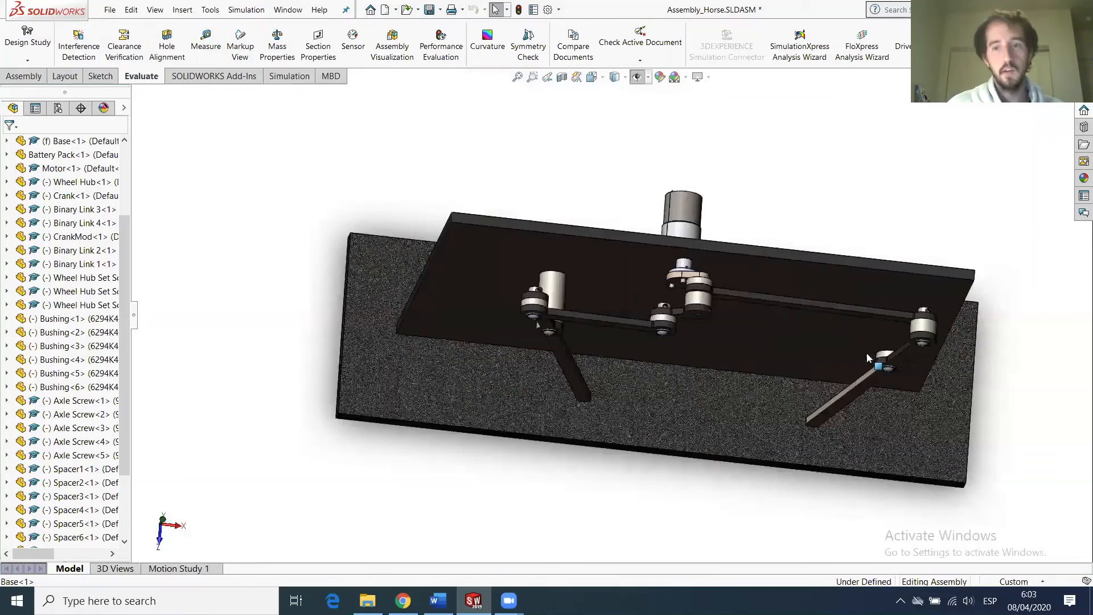
pyautogui.scroll(-3, 854, 372)
pyautogui.moveTo(853, 371); pyautogui.dragTo(517, 441, button='middle')
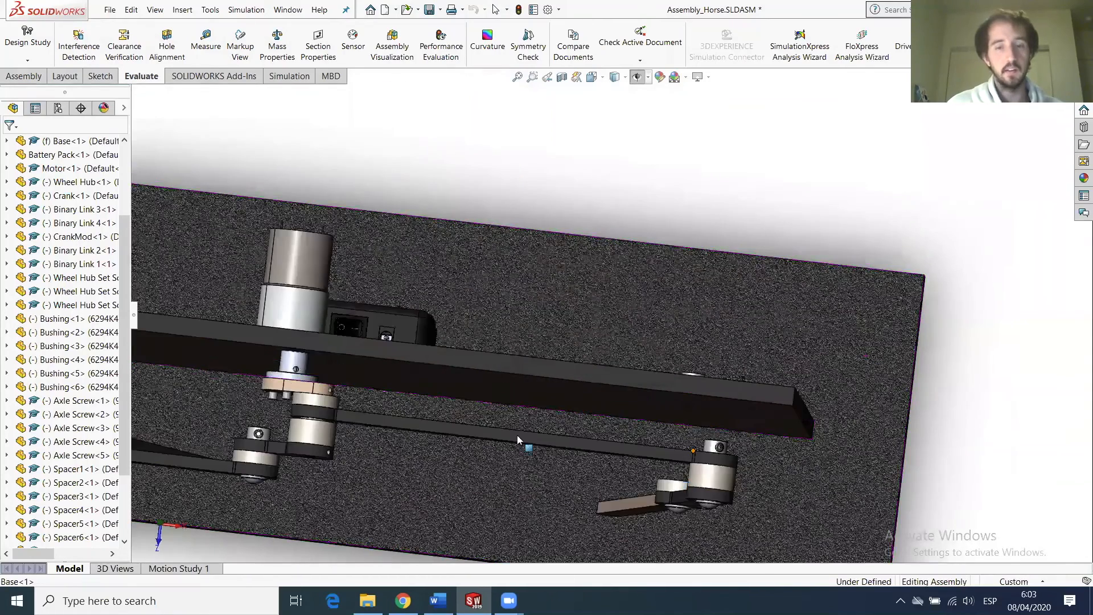
pyautogui.scroll(5, 516, 442)
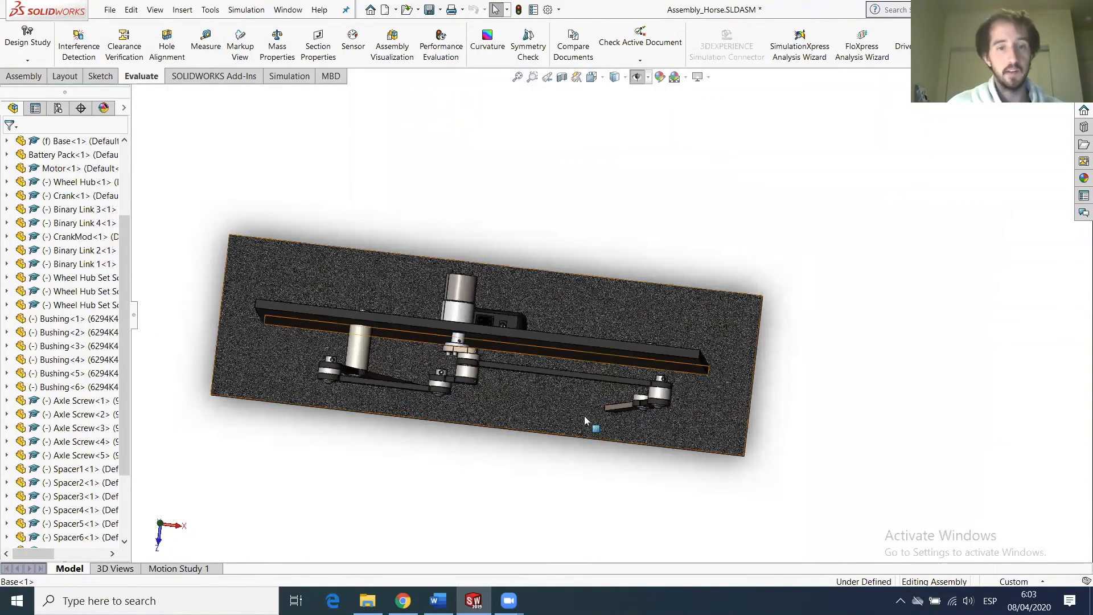
pyautogui.scroll(-5, 697, 411)
pyautogui.click(592, 352)
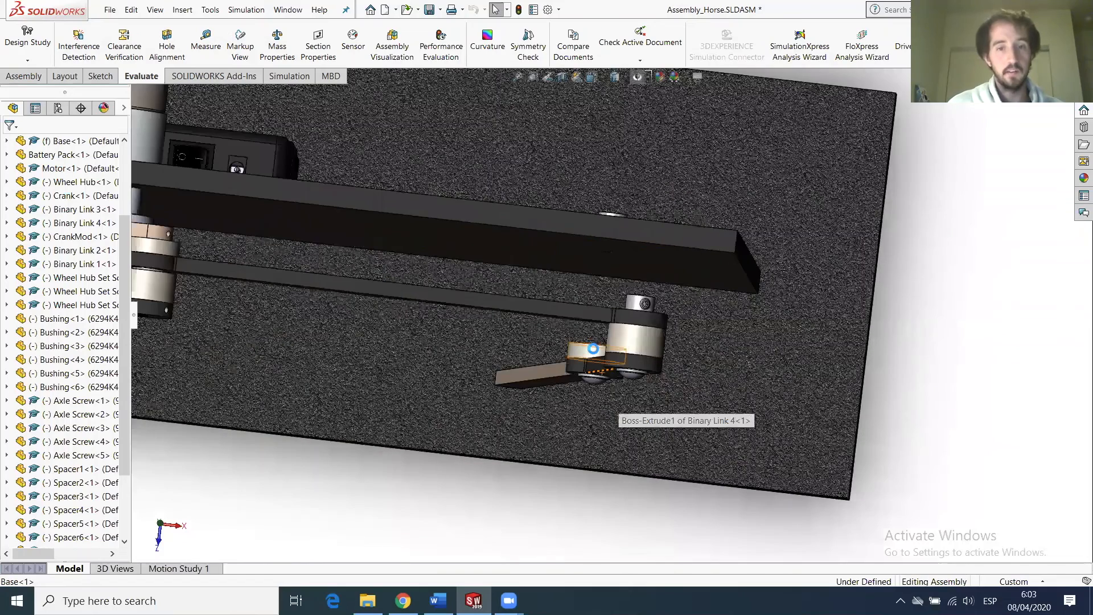
pyautogui.click(620, 302)
pyautogui.click(632, 279)
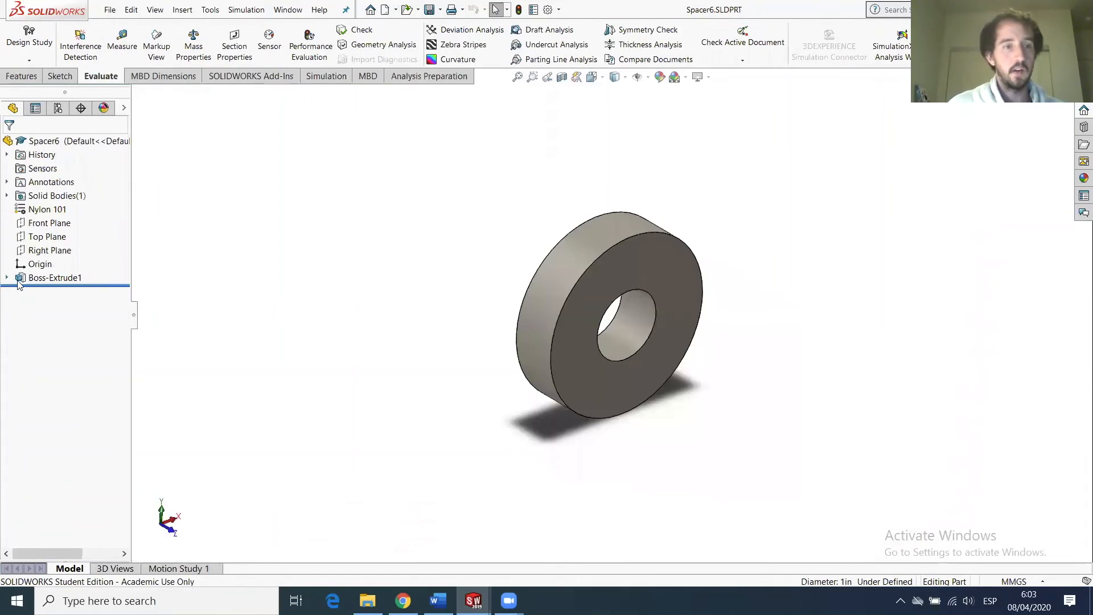
# Set Spacer6's extrusion depth to 49.512125 mm, save the part, and return to the assembly.
pyautogui.click(54, 277)
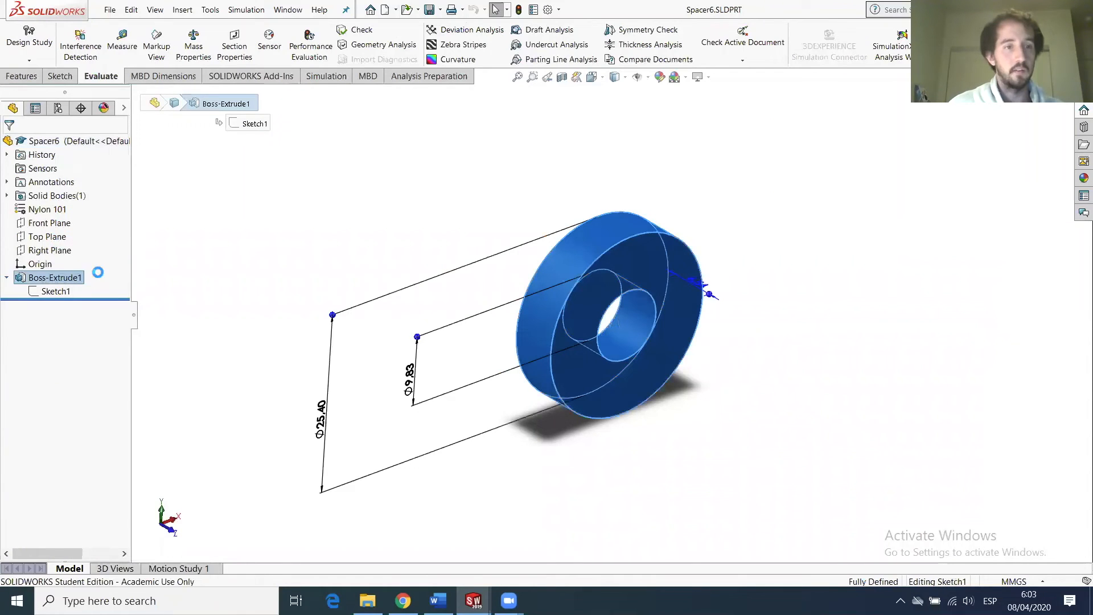
pyautogui.rightClick(212, 304)
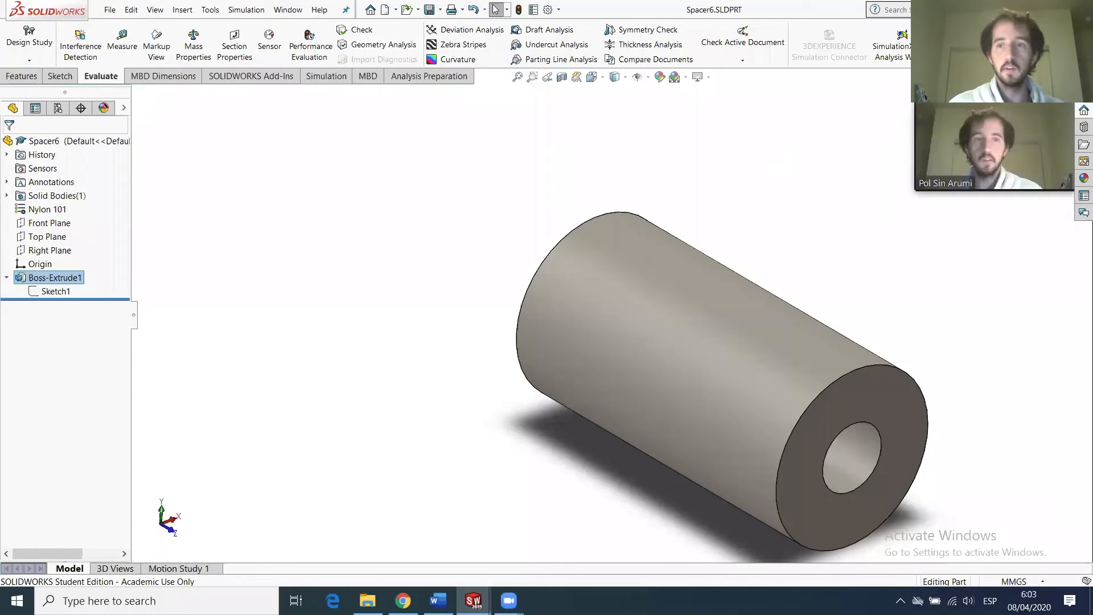
pyautogui.click(121, 86)
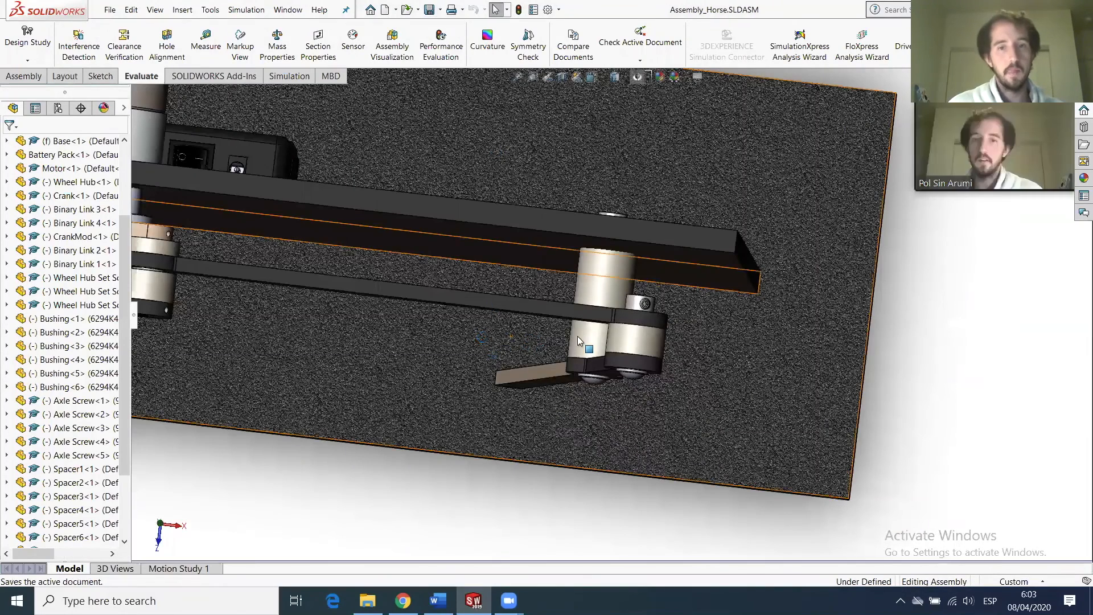
# Rotate CrankMod through several positions in the front view to test the motion of the linkage and legs.
pyautogui.moveTo(570, 356); pyautogui.dragTo(495, 173, button='middle')
pyautogui.moveTo(491, 165); pyautogui.dragTo(476, 228)
pyautogui.hotkey('ctrl', '1')
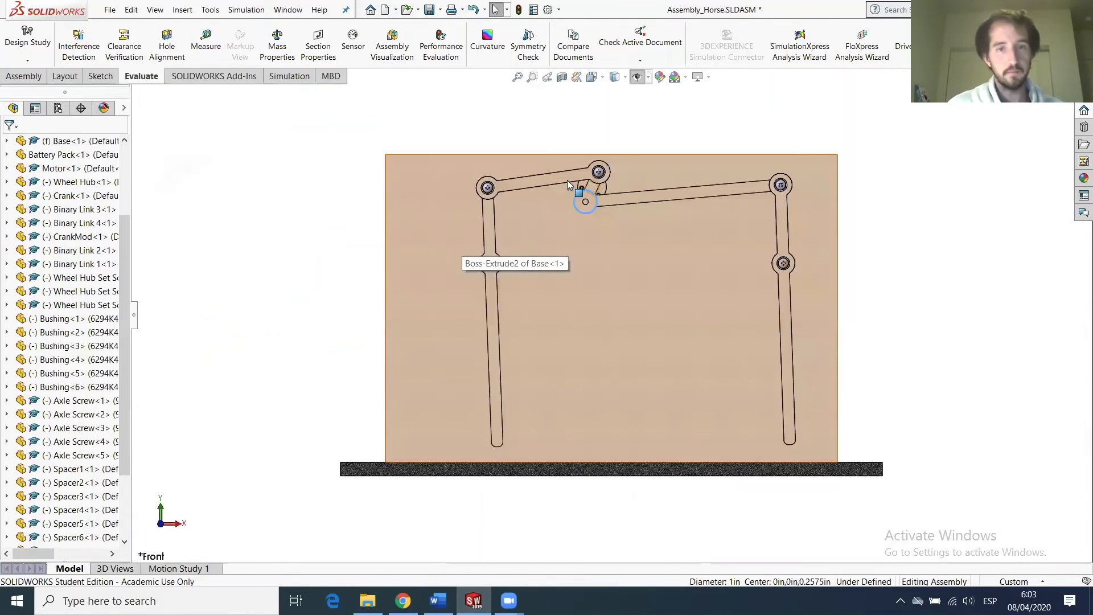
pyautogui.scroll(-4, 621, 313)
pyautogui.moveTo(622, 309); pyautogui.dragTo(587, 290)
pyautogui.scroll(5, 720, 341)
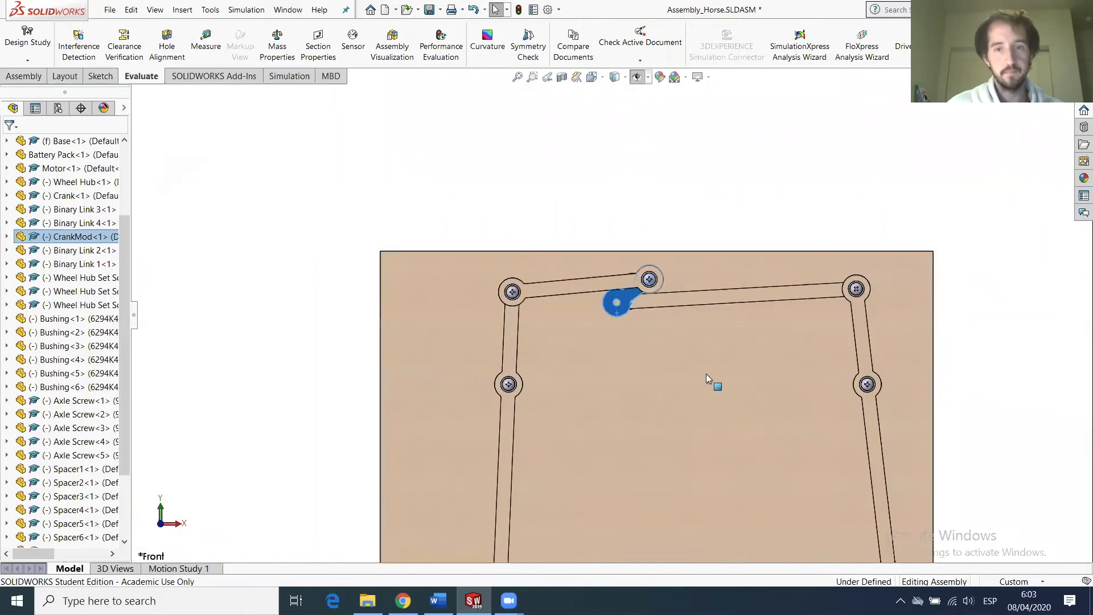
pyautogui.moveTo(610, 305); pyautogui.dragTo(643, 379)
pyautogui.scroll(3, 698, 331)
pyautogui.moveTo(660, 368); pyautogui.dragTo(631, 393, button='middle')
pyautogui.click(685, 244)
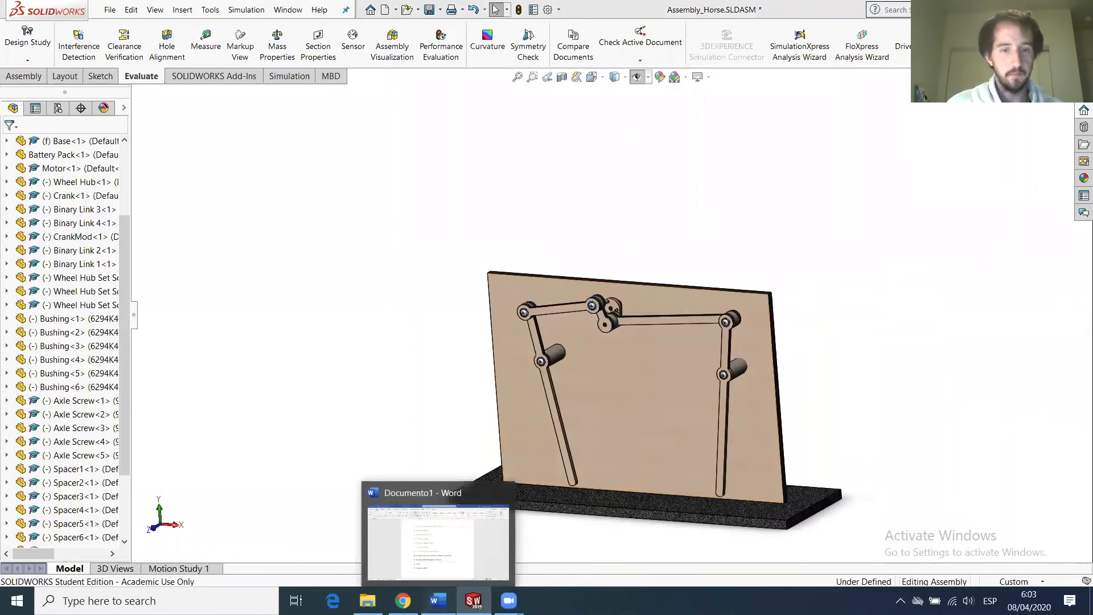
# Switch to the Word checklist and colour the item "Change dimensions of spacers (check for collisions)" green.
pyautogui.click(439, 601)
pyautogui.moveTo(593, 401); pyautogui.dragTo(371, 400)
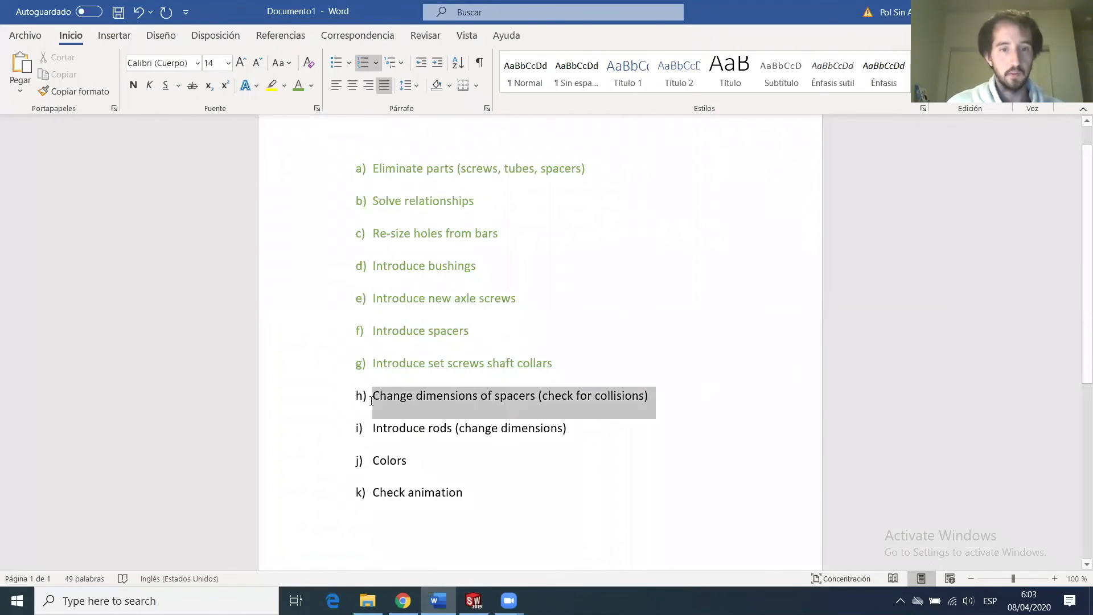
pyautogui.click(299, 86)
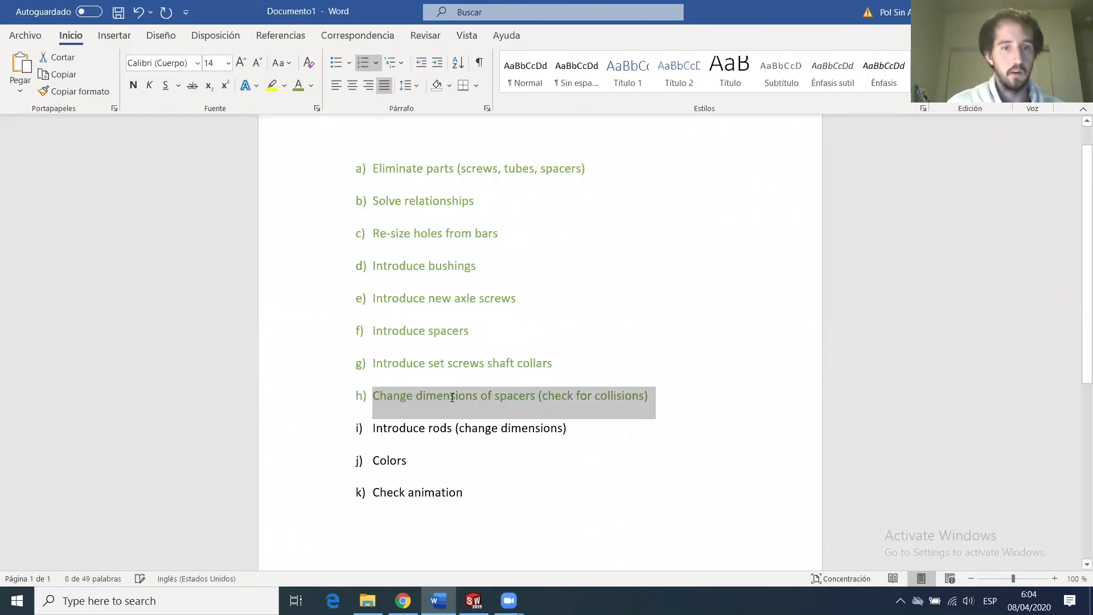
pyautogui.click(469, 431)
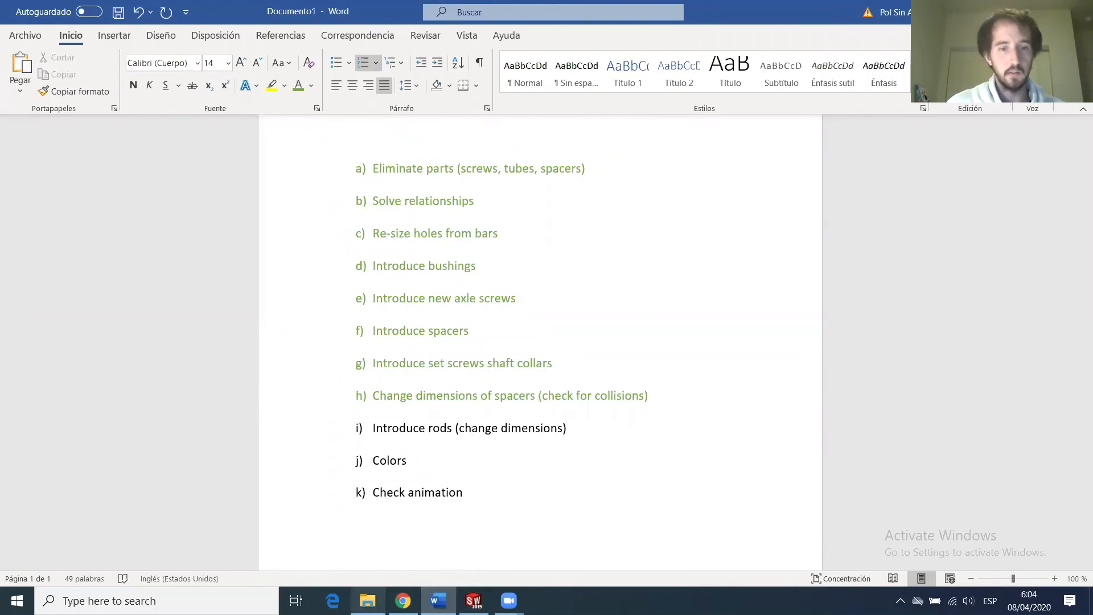
# Switch back to the SOLIDWORKS assembly and examine the crank, link joints and long spacers where rods are needed.
pyautogui.click(367, 601)
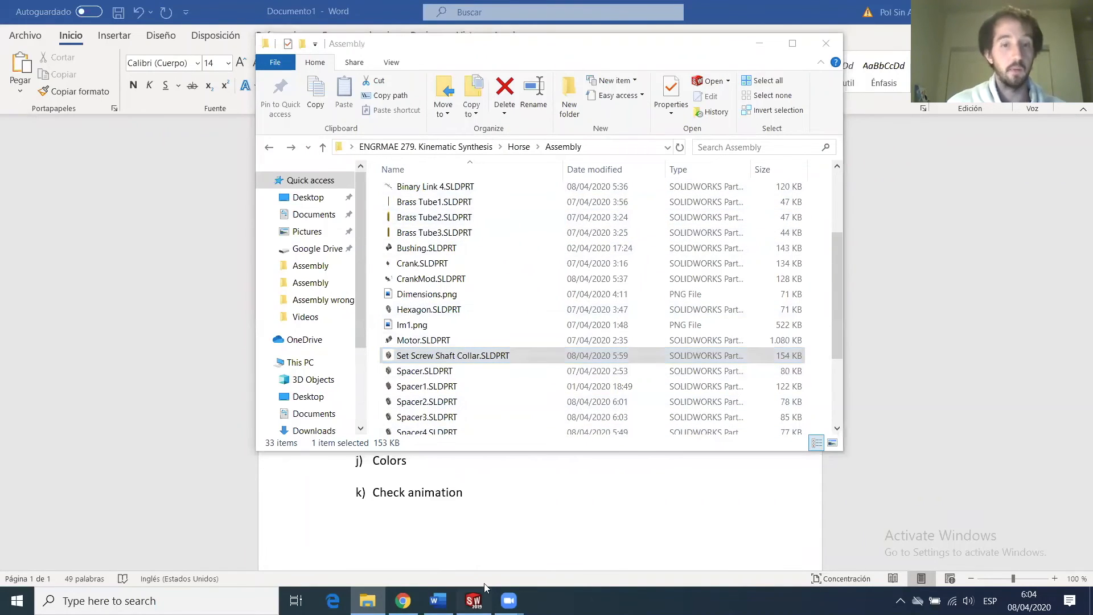
pyautogui.click(473, 601)
pyautogui.scroll(-4, 569, 345)
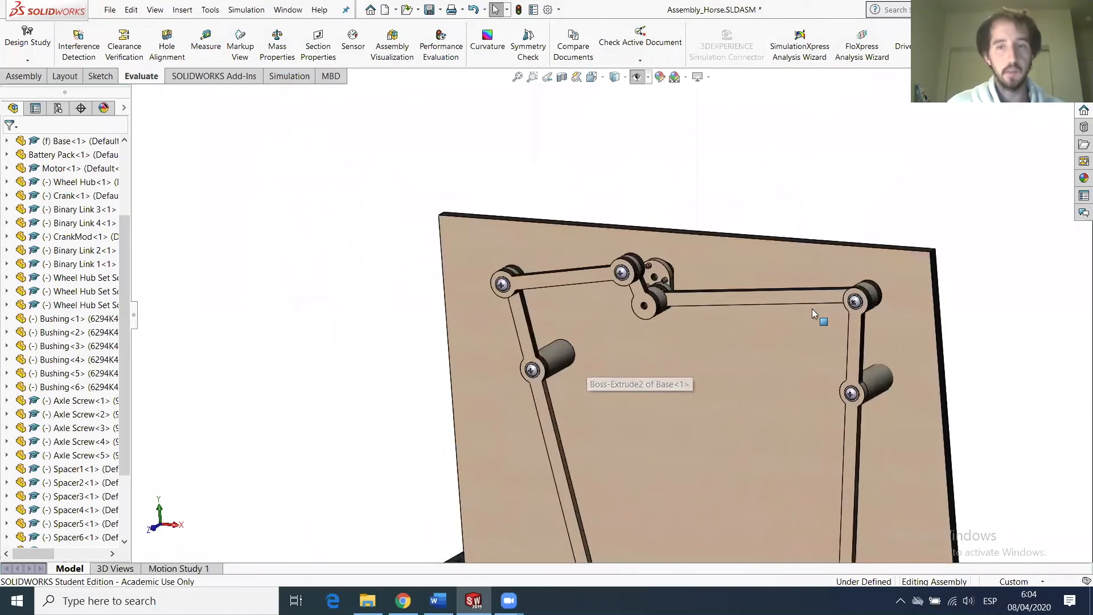
pyautogui.scroll(-5, 622, 356)
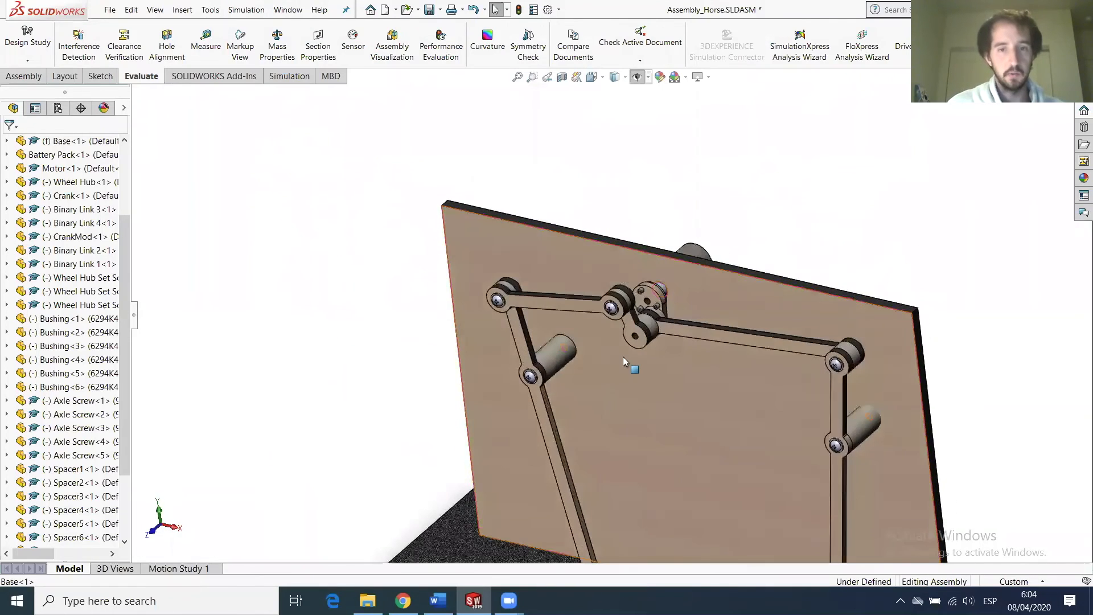
pyautogui.scroll(5, 820, 419)
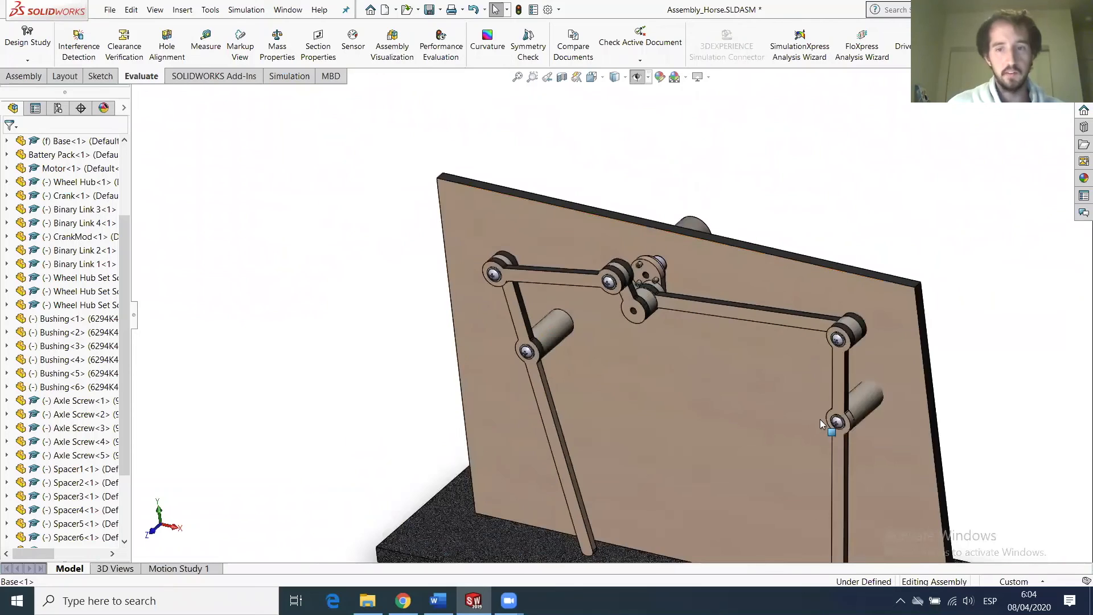
pyautogui.scroll(-4, 866, 396)
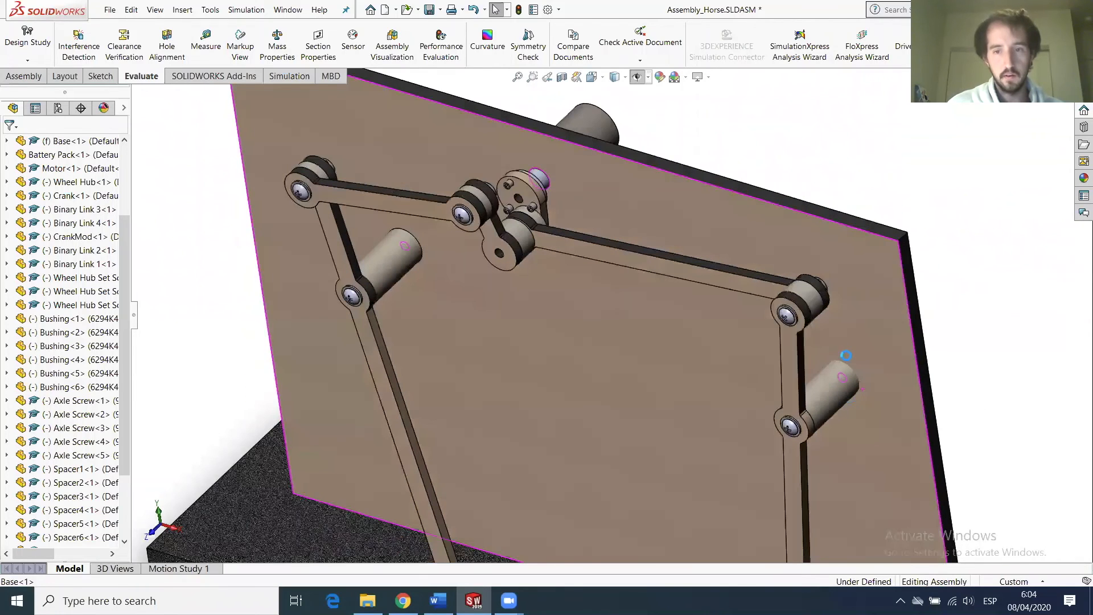
pyautogui.moveTo(848, 390); pyautogui.dragTo(826, 370, button='middle')
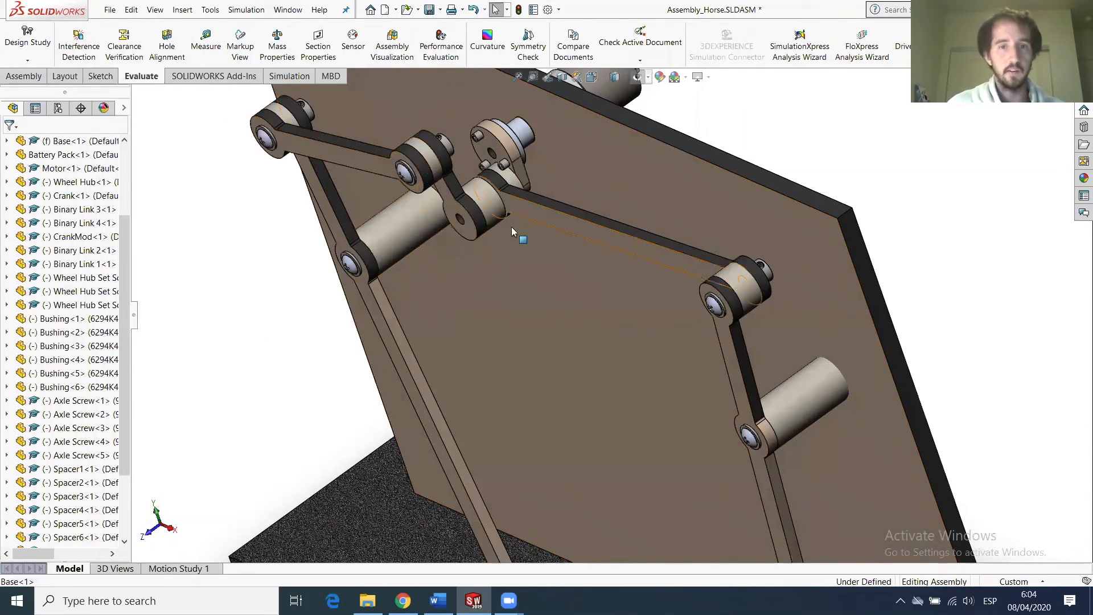
pyautogui.moveTo(506, 231); pyautogui.dragTo(560, 282, button='middle')
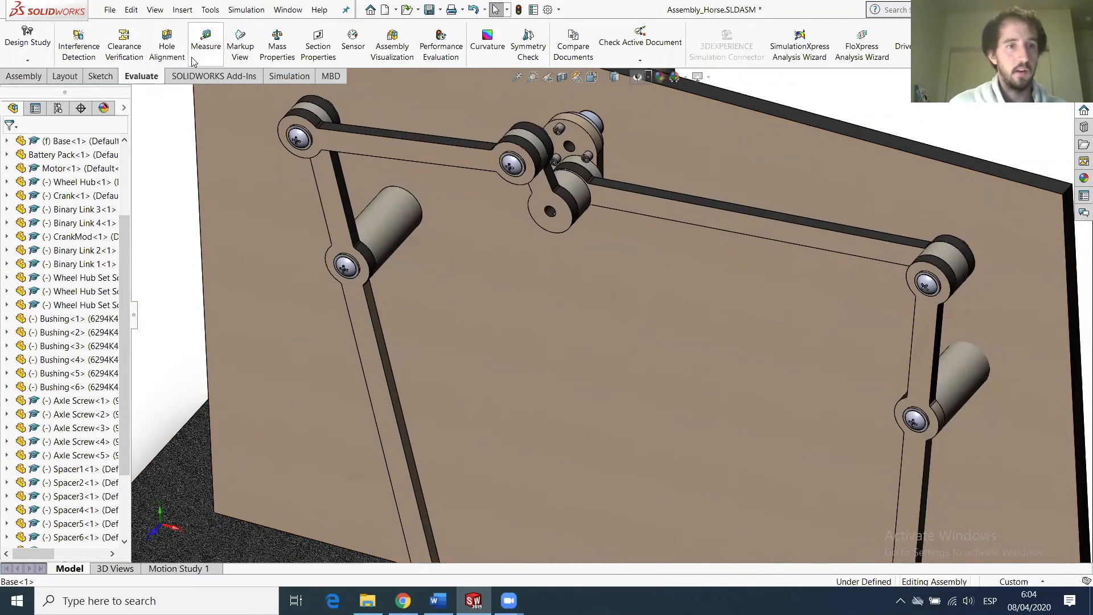
pyautogui.click(131, 10)
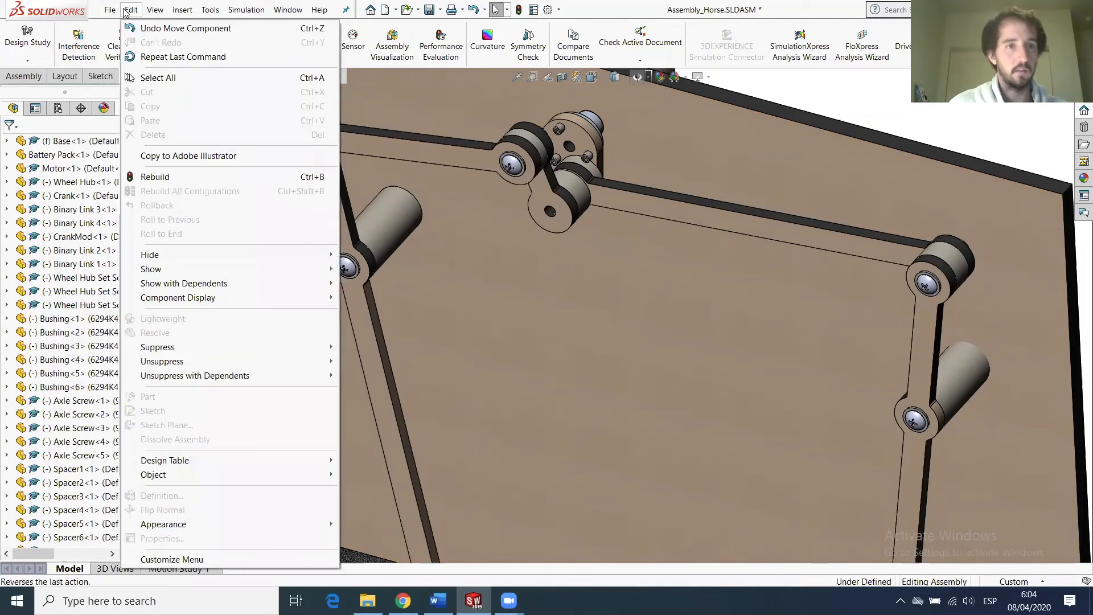
pyautogui.moveTo(110, 10)
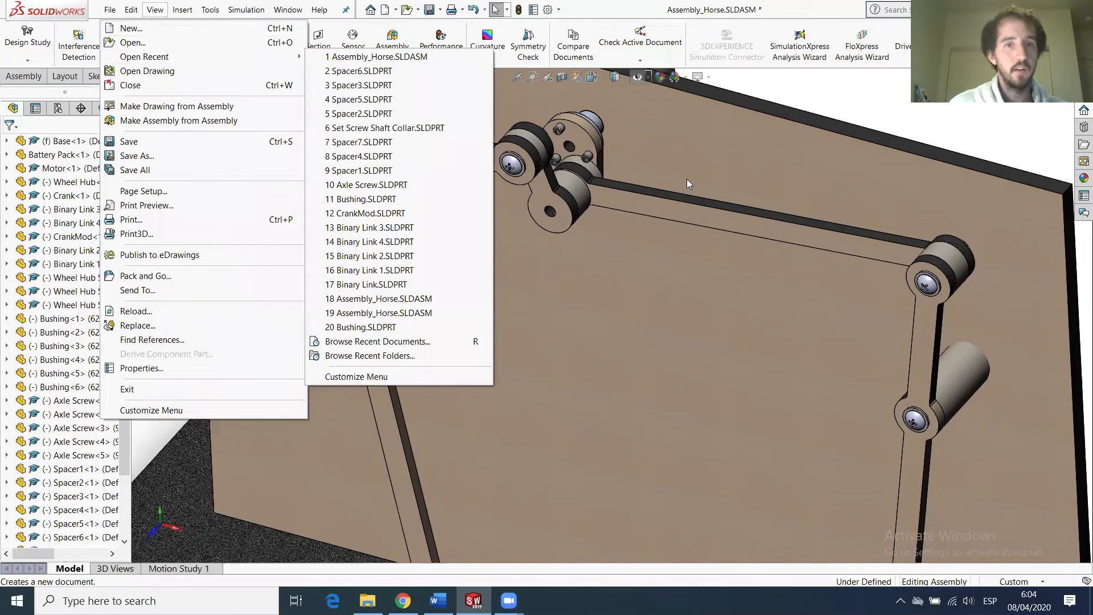
# Measure the distance from the outer face of CrankMod to the motor-side face of the Crank, and select the distance value.
pyautogui.moveTo(155, 9)
pyautogui.click(421, 153)
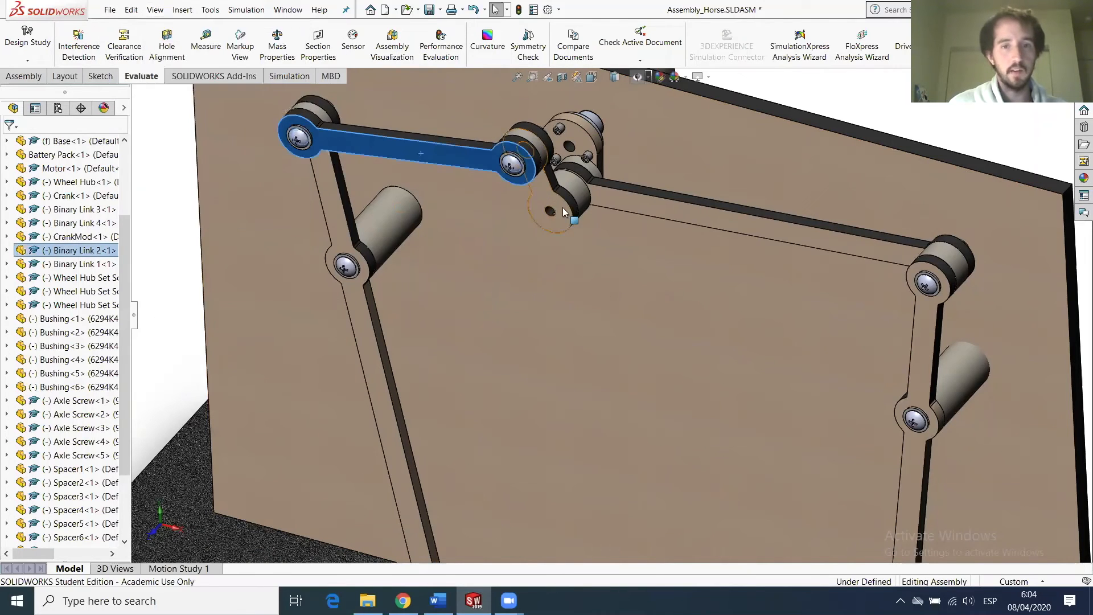
pyautogui.click(550, 222)
pyautogui.moveTo(550, 222); pyautogui.dragTo(592, 166, button='middle')
pyautogui.scroll(-6, 591, 164)
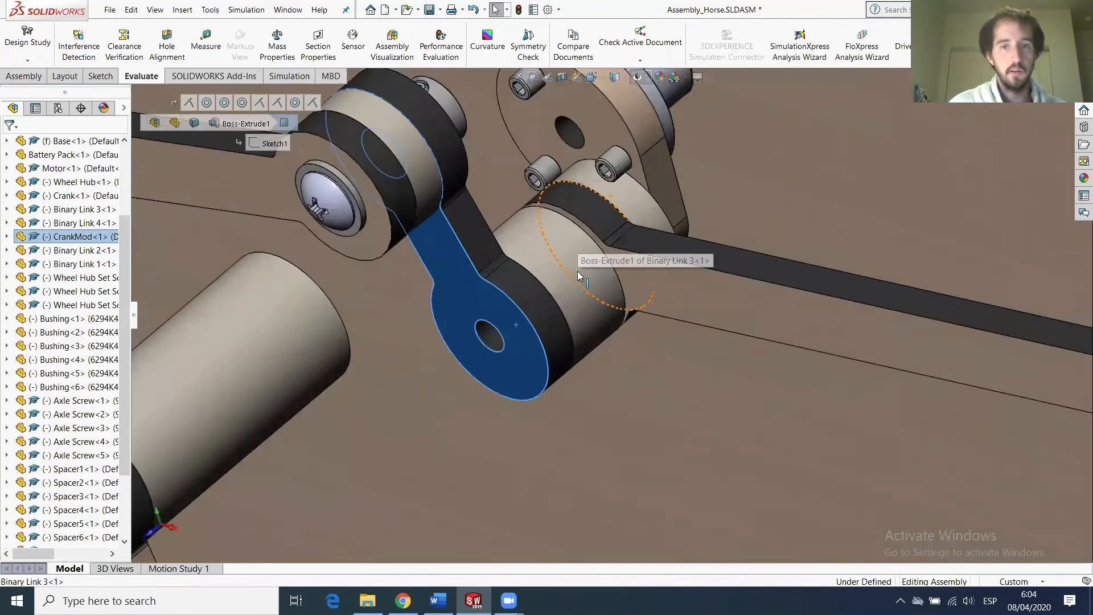
pyautogui.scroll(2, 524, 337)
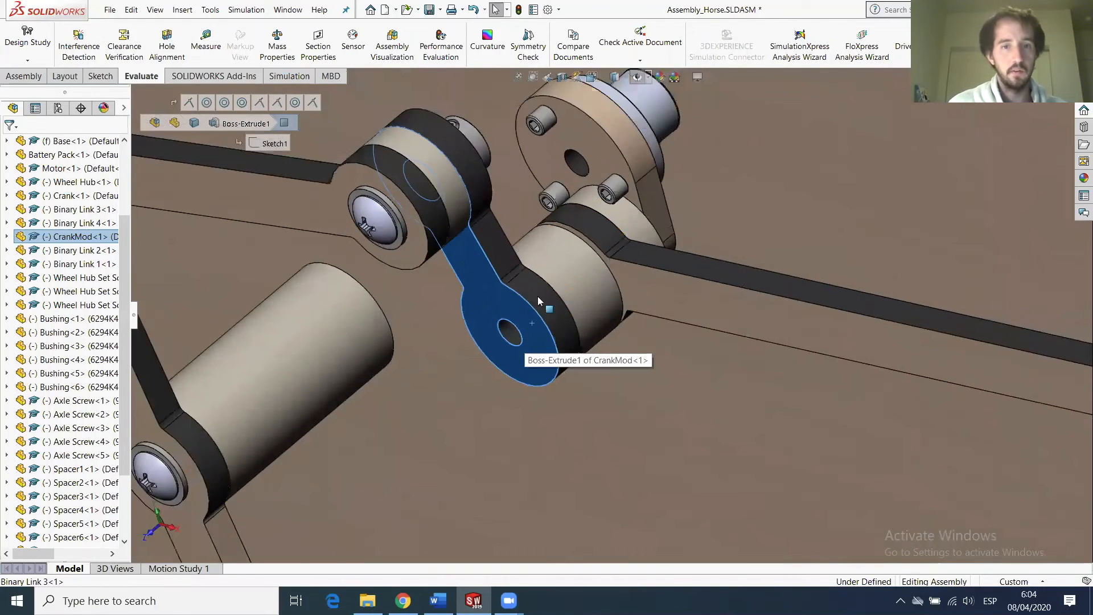
pyautogui.click(205, 41)
pyautogui.moveTo(508, 220); pyautogui.dragTo(494, 279, button='middle')
pyautogui.scroll(-4, 496, 285)
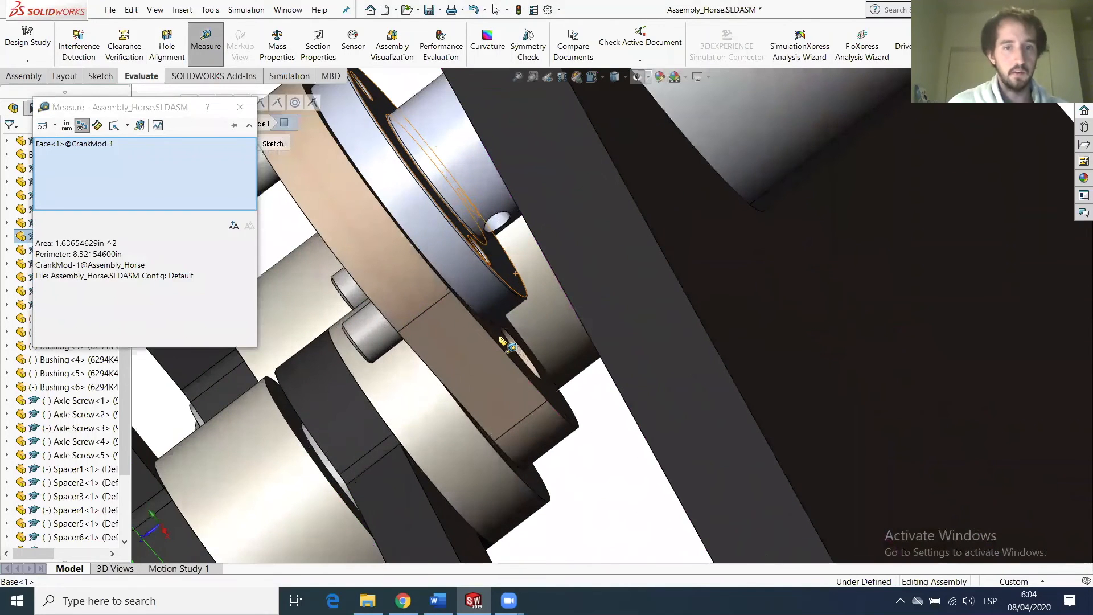
pyautogui.click(502, 345)
pyautogui.scroll(3, 501, 356)
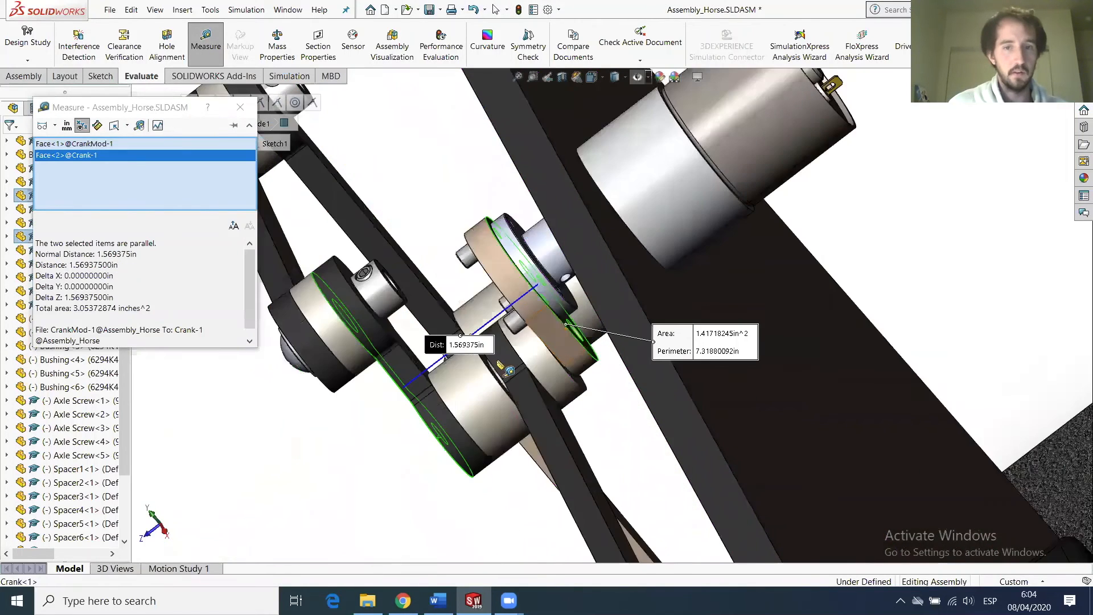
pyautogui.click(468, 345)
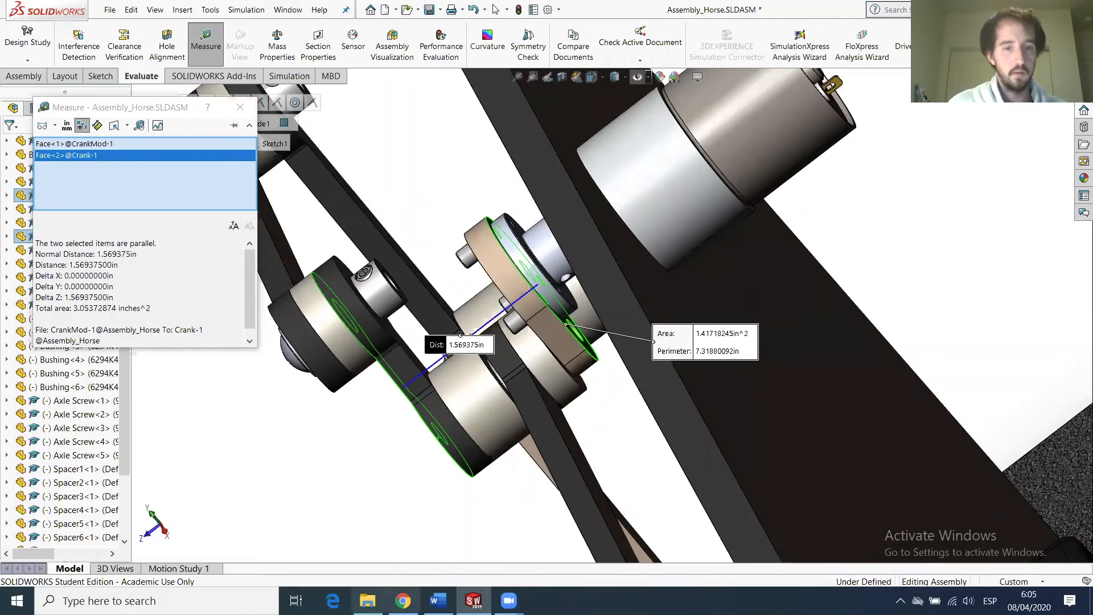
# Switch to File Explorer, open Brass Tube1.SLDPRT from the Assembly folder in SOLIDWORKS, and close the Measure tool.
pyautogui.click(367, 600)
pyautogui.scroll(-2, 444, 363)
pyautogui.scroll(4, 444, 362)
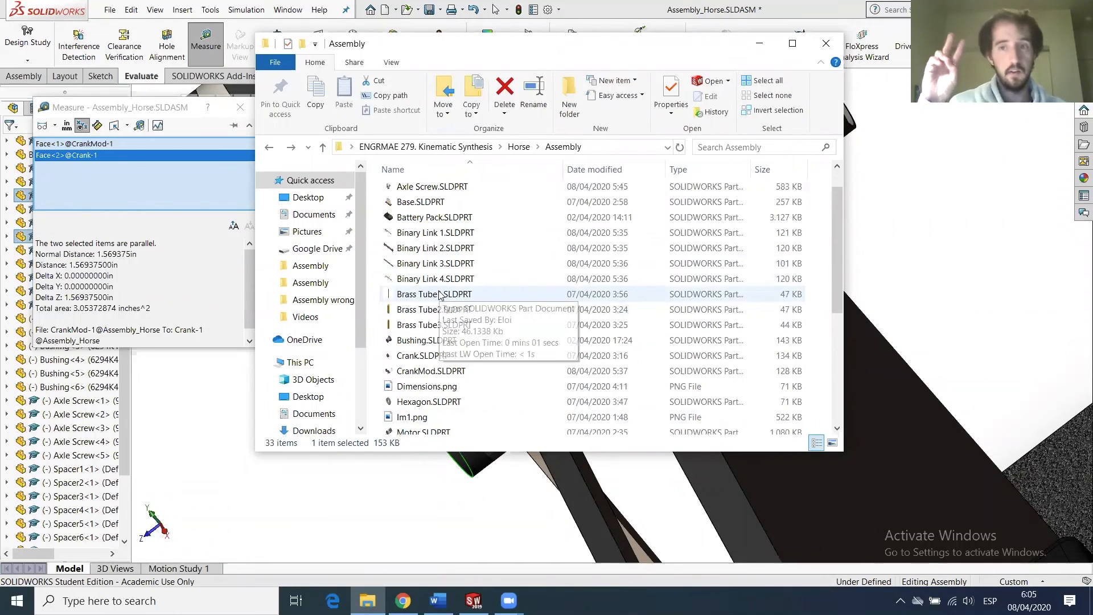
pyautogui.click(454, 294)
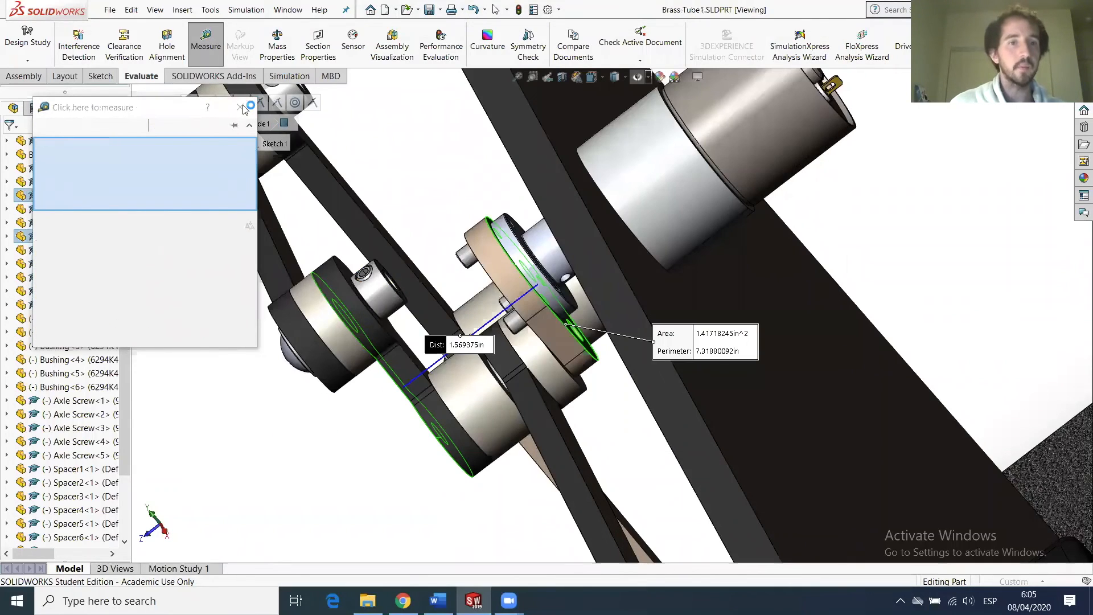
pyautogui.click(242, 107)
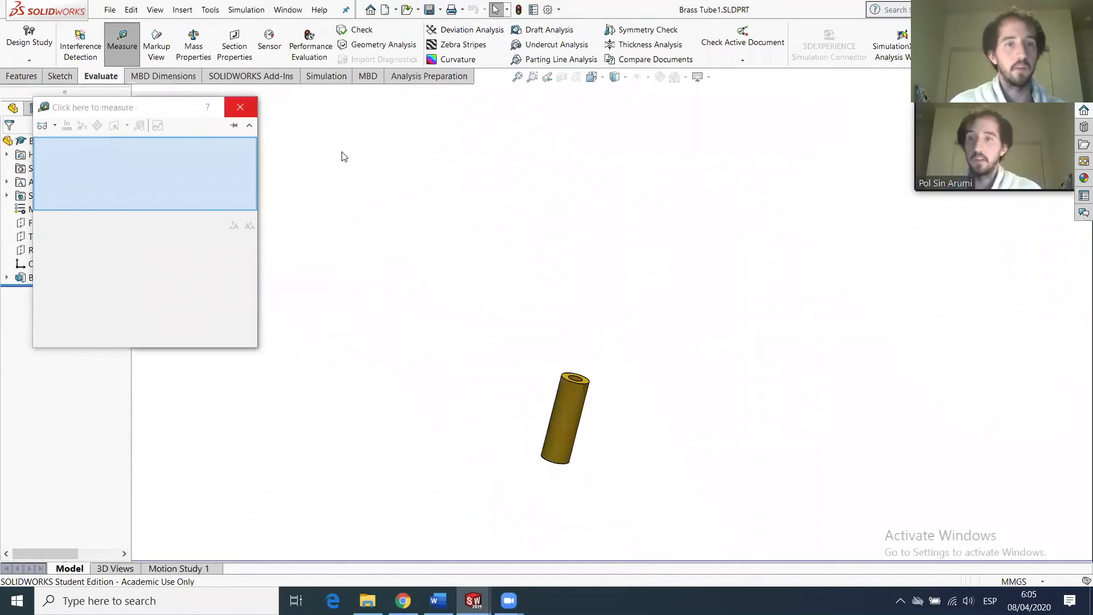
# Set the extrusion depth of the brass tube to 1.569375 in and save the part.
pyautogui.click(46, 278)
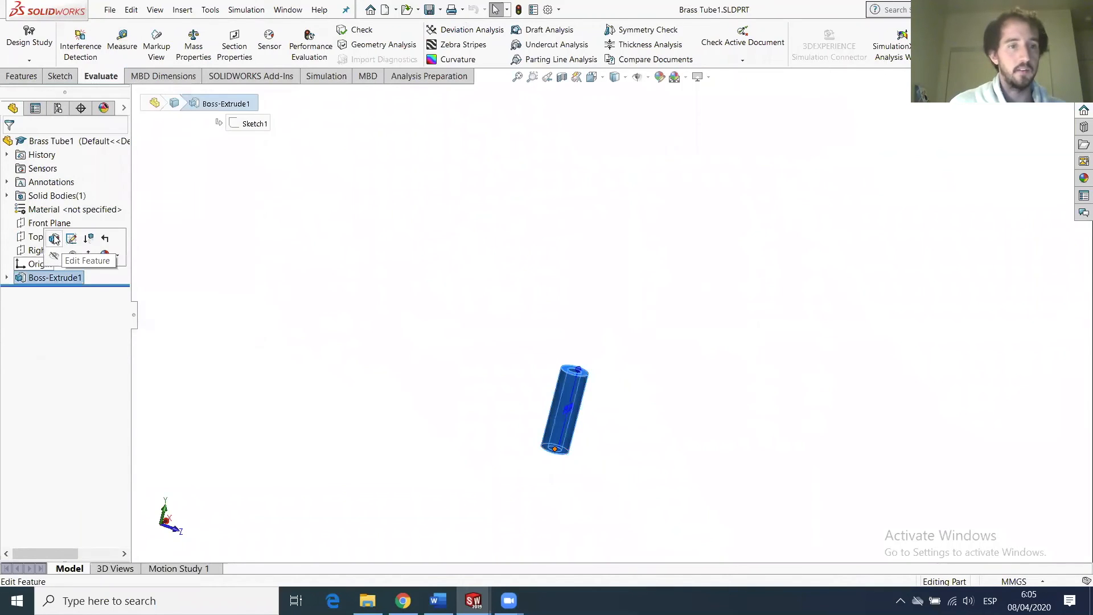
pyautogui.click(55, 237)
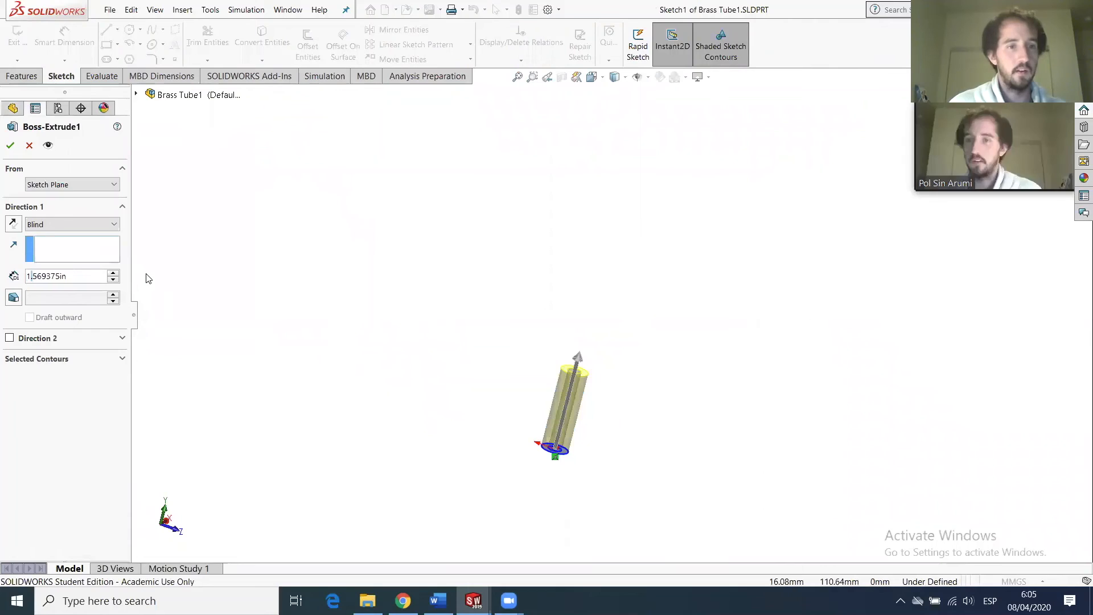
pyautogui.press('Return')
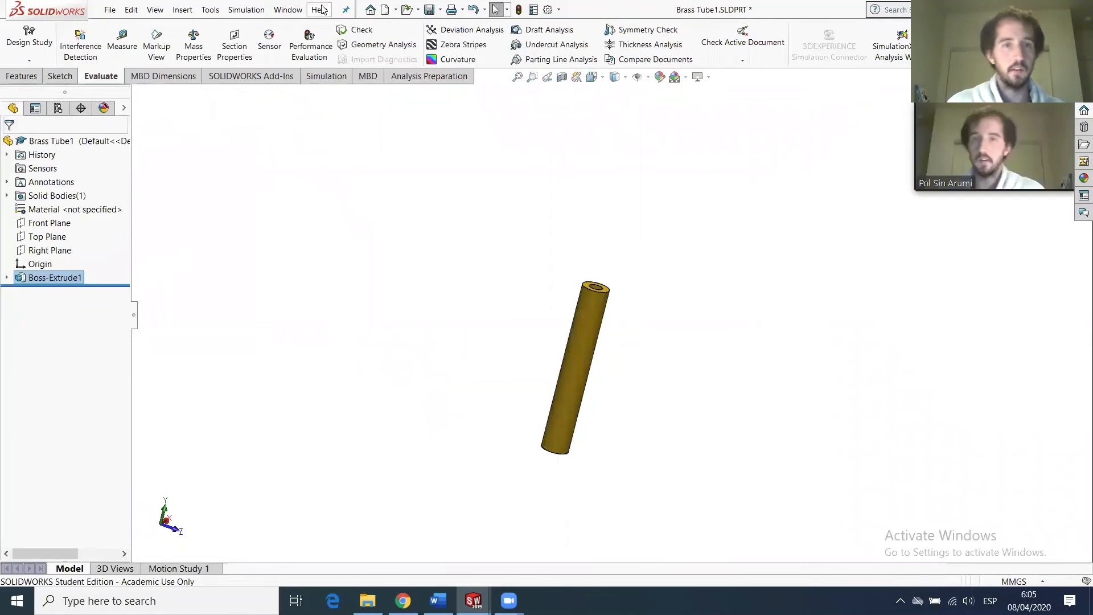
pyautogui.hotkey('ctrl', 's')
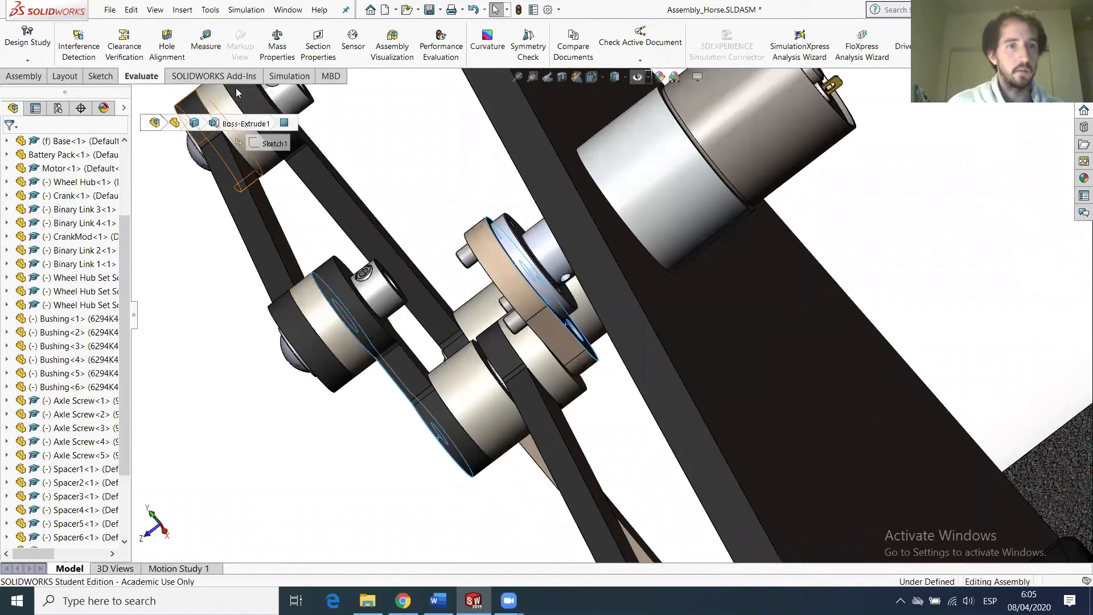
# Insert Brass Tube1.SLDPRT into the horse assembly and place it in free space beside the crank.
pyautogui.click(194, 39)
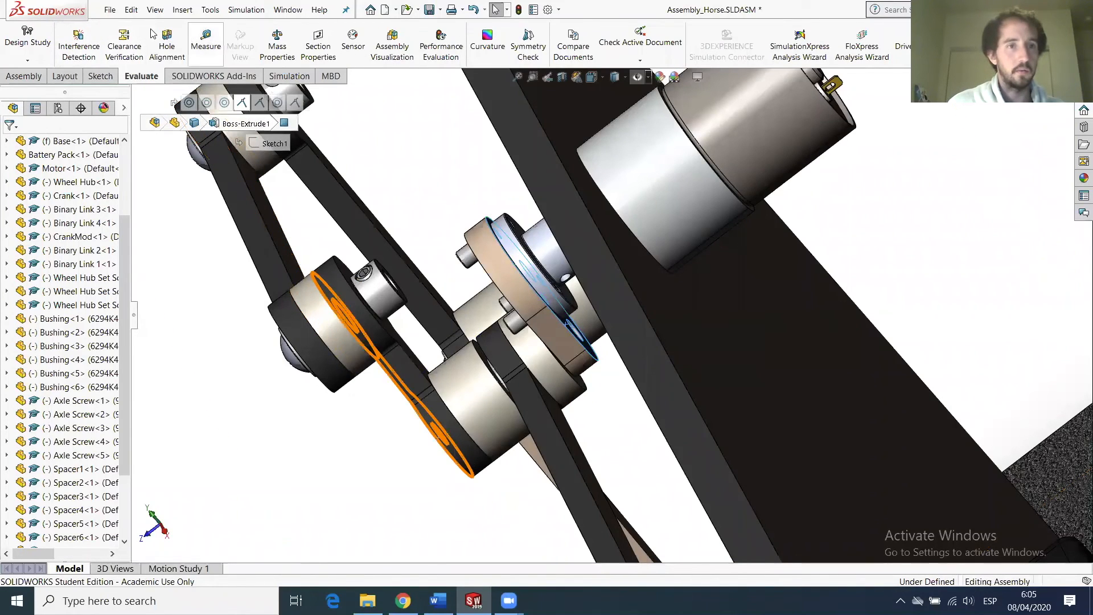
pyautogui.click(29, 76)
pyautogui.click(101, 42)
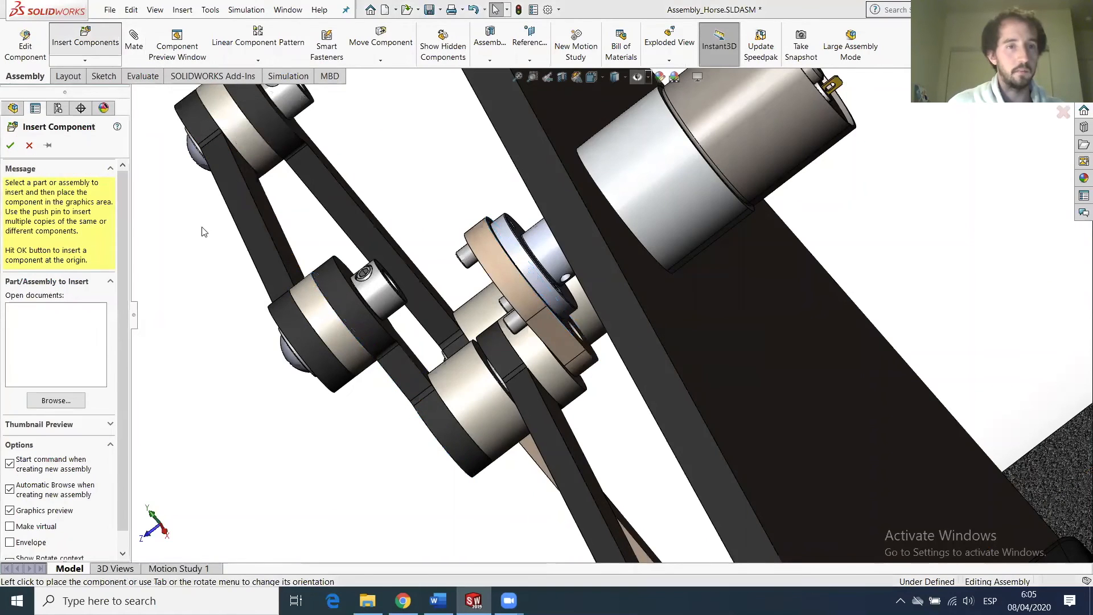
pyautogui.click(552, 348)
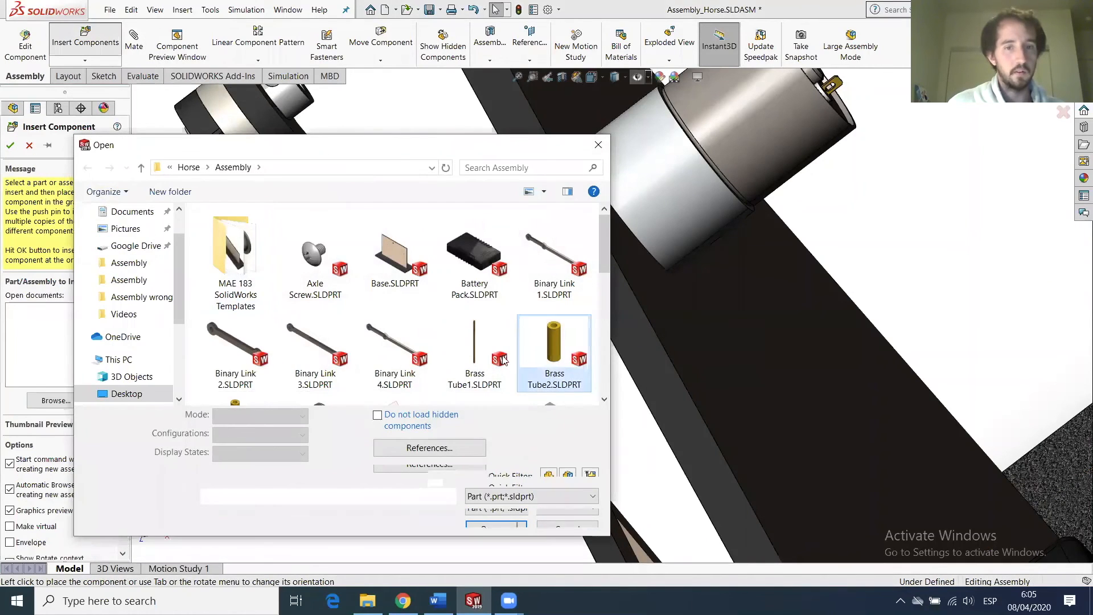
pyautogui.click(498, 356)
pyautogui.click(490, 504)
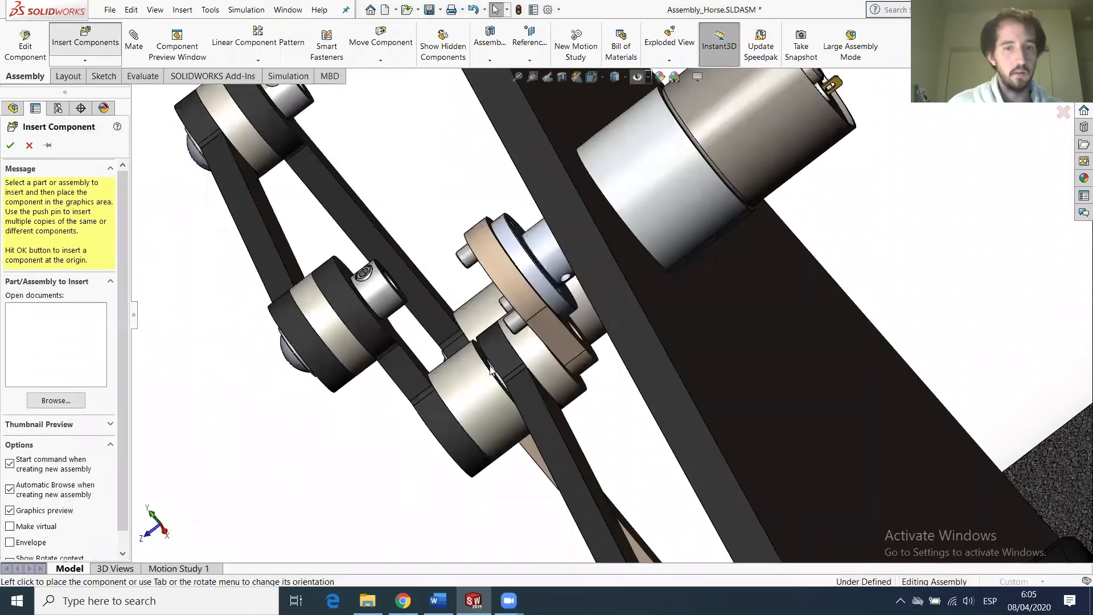
pyautogui.click(347, 443)
pyautogui.scroll(-2, 351, 420)
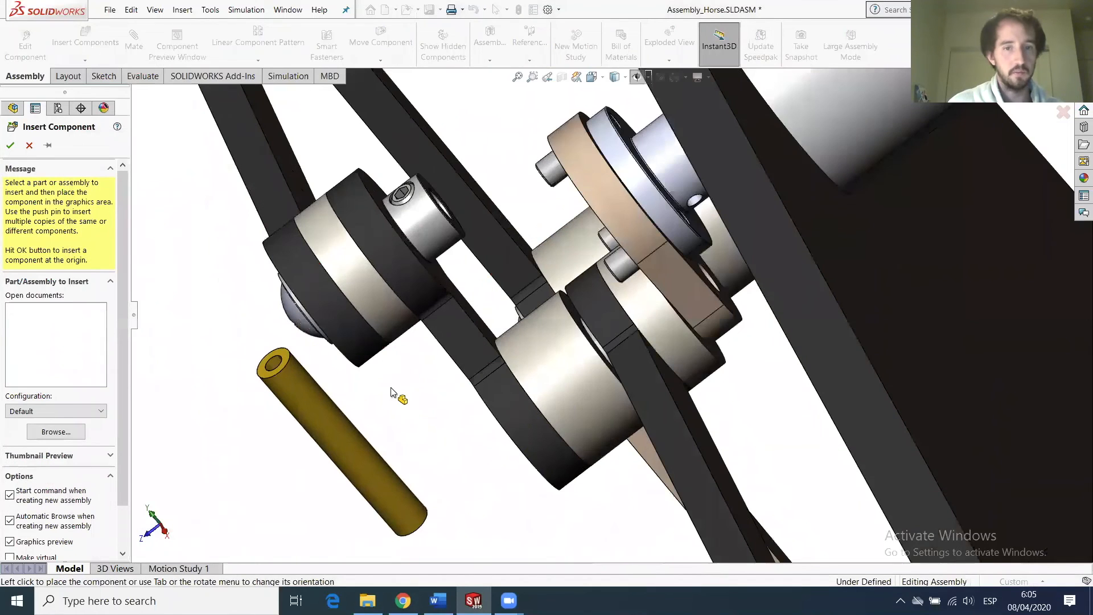
pyautogui.moveTo(412, 353); pyautogui.dragTo(414, 353, button='middle')
# Add a concentric mate between the outer cylindrical face of the brass tube and the free hole in CrankMod.
pyautogui.click(341, 413)
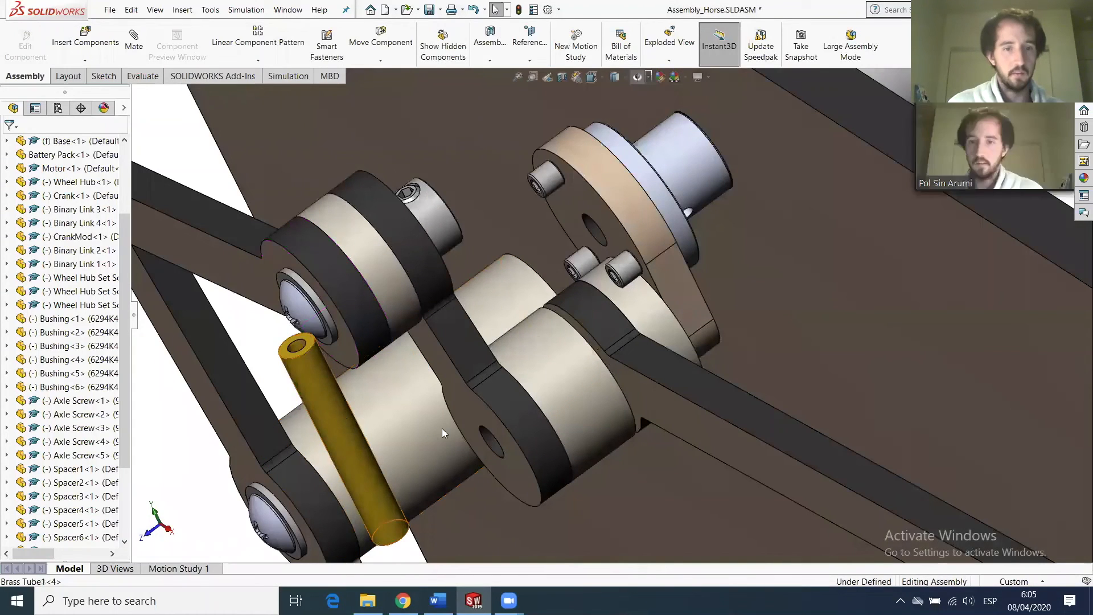
pyautogui.keyDown('ctrl'); pyautogui.click(488, 441); pyautogui.keyUp('ctrl')
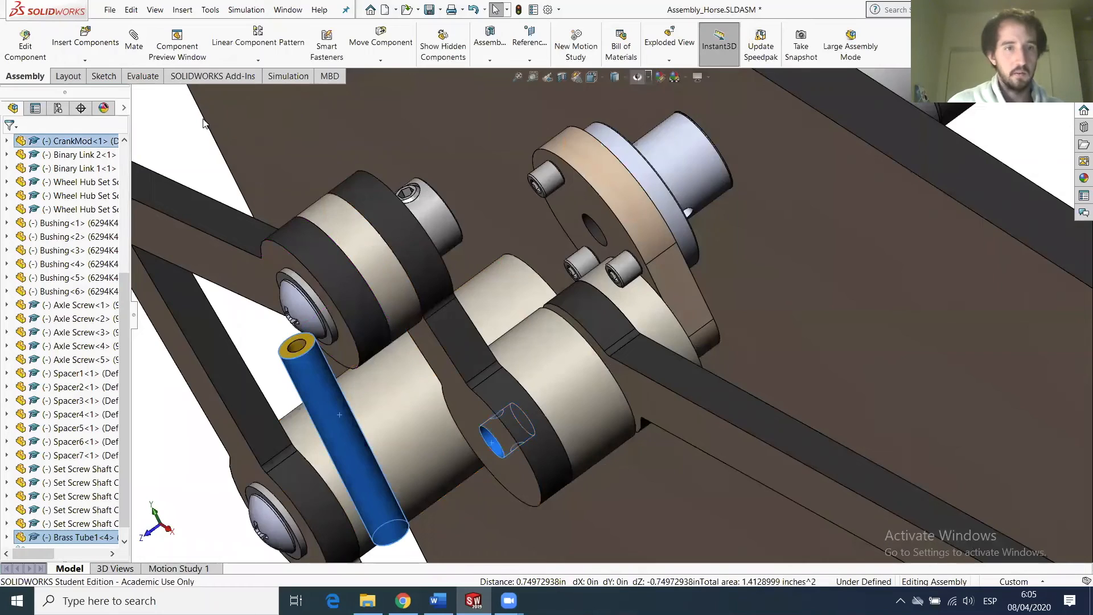
pyautogui.click(134, 47)
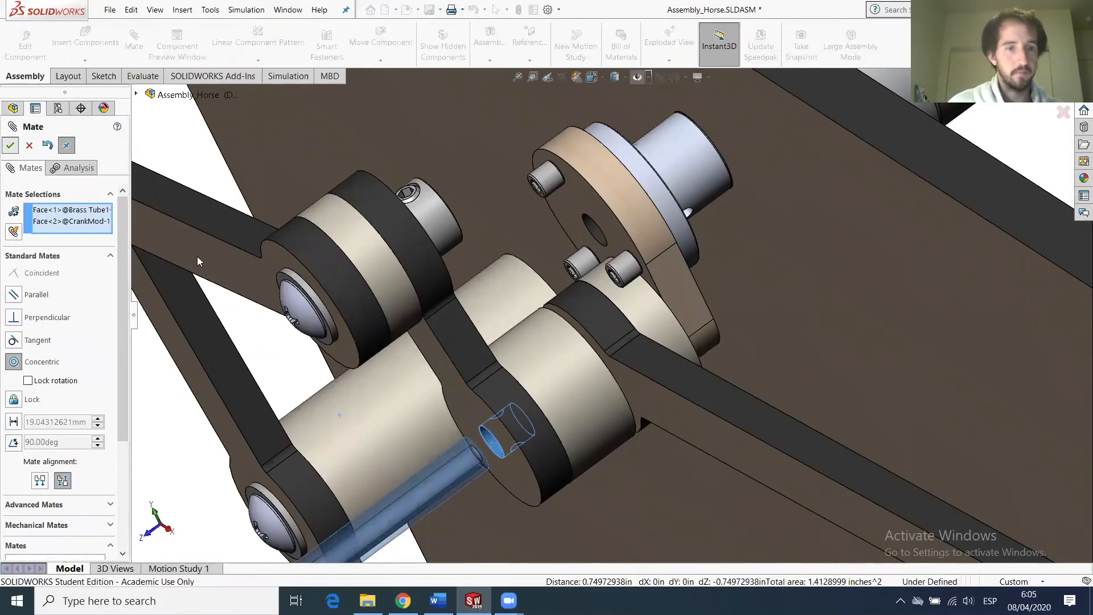
# Add a coincident mate between the outer flat face of CrankMod and the end face of the brass tube.
pyautogui.click(475, 421)
pyautogui.scroll(3, 448, 462)
pyautogui.scroll(-5, 449, 460)
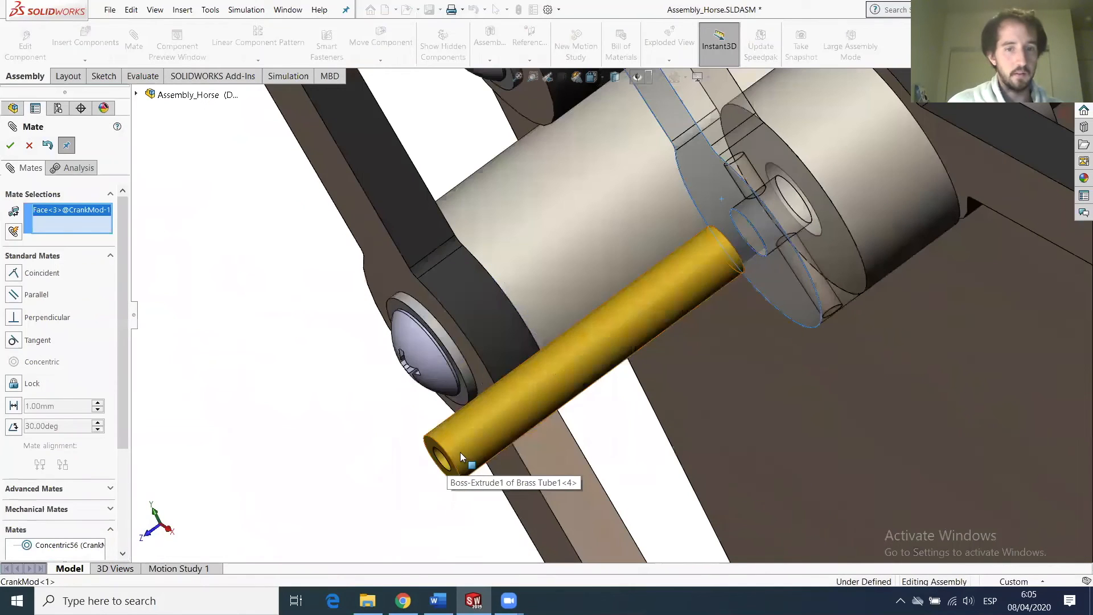
pyautogui.click(434, 449)
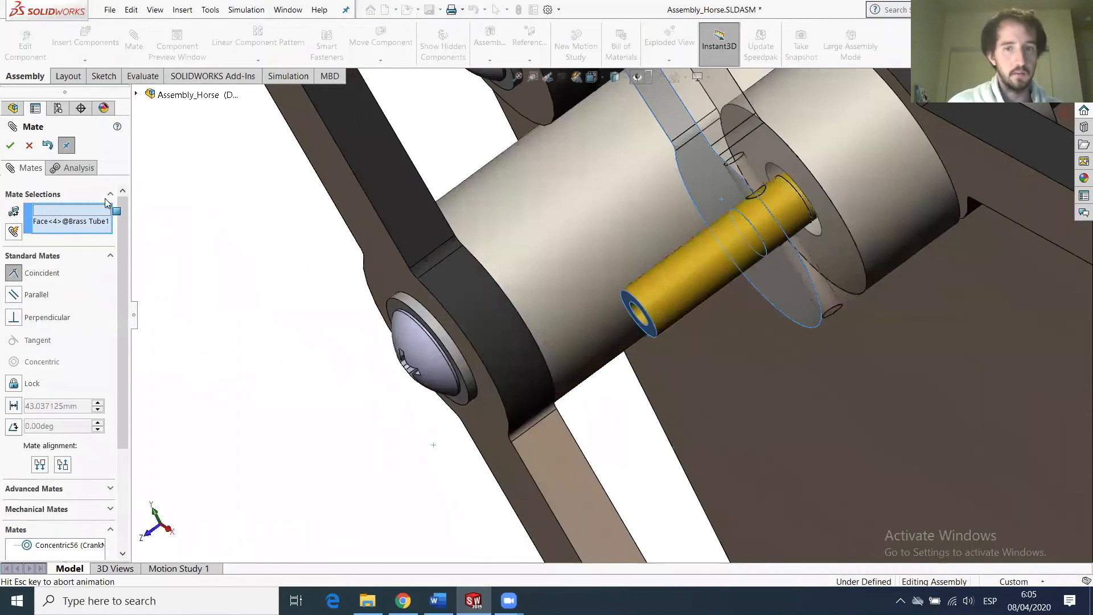
pyautogui.click(10, 145)
# Examine the linkage from the top and at an angle to compare the link layers and spacers, and leave the Mate command.
pyautogui.scroll(4, 549, 314)
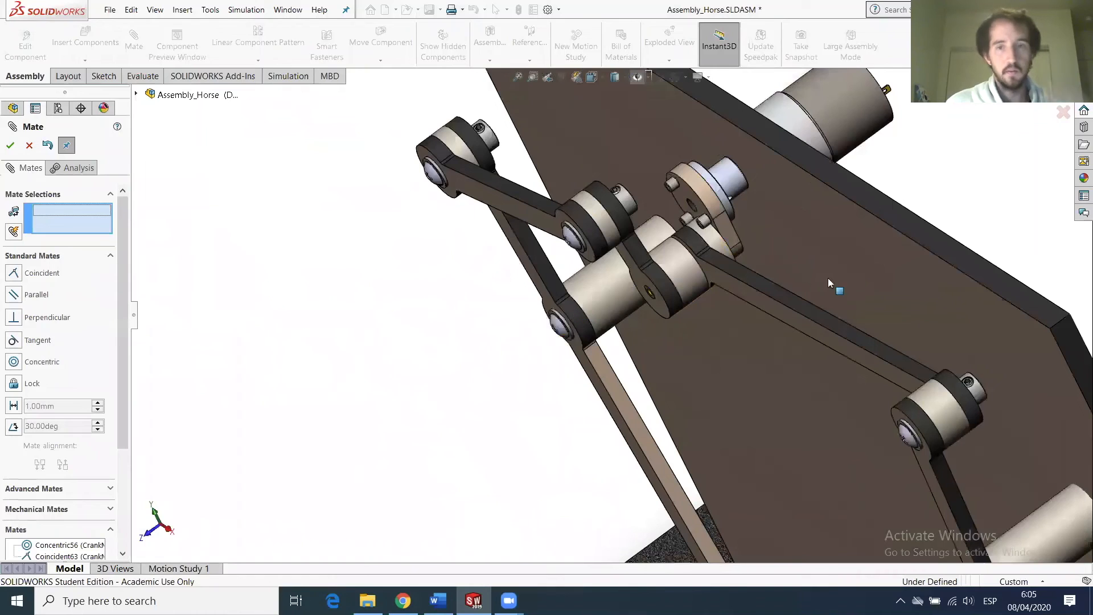
pyautogui.scroll(3, 626, 223)
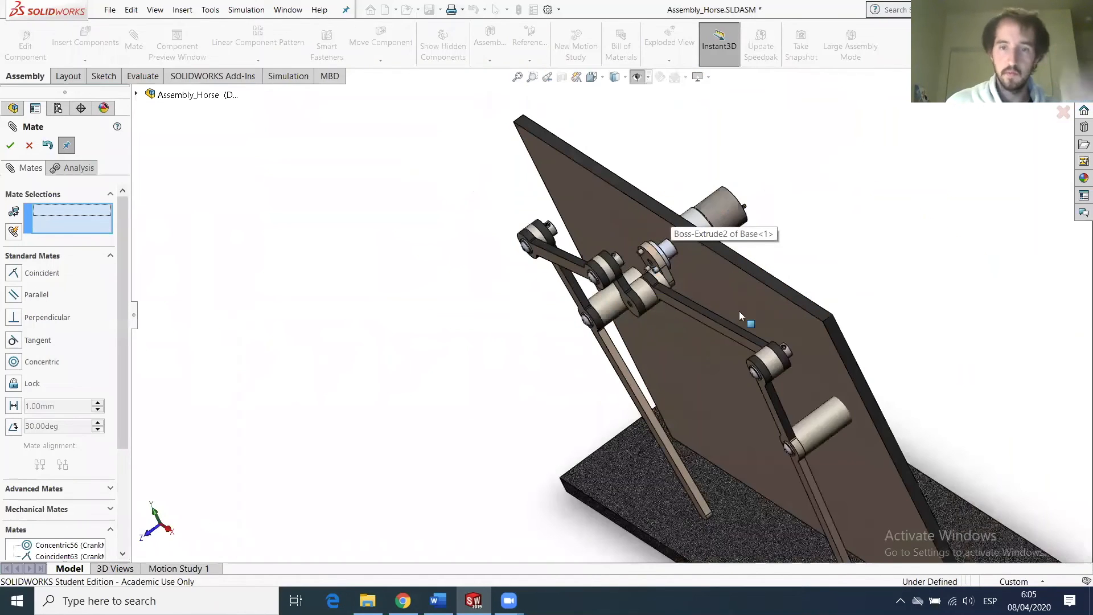
pyautogui.moveTo(812, 367); pyautogui.dragTo(932, 404, button='middle')
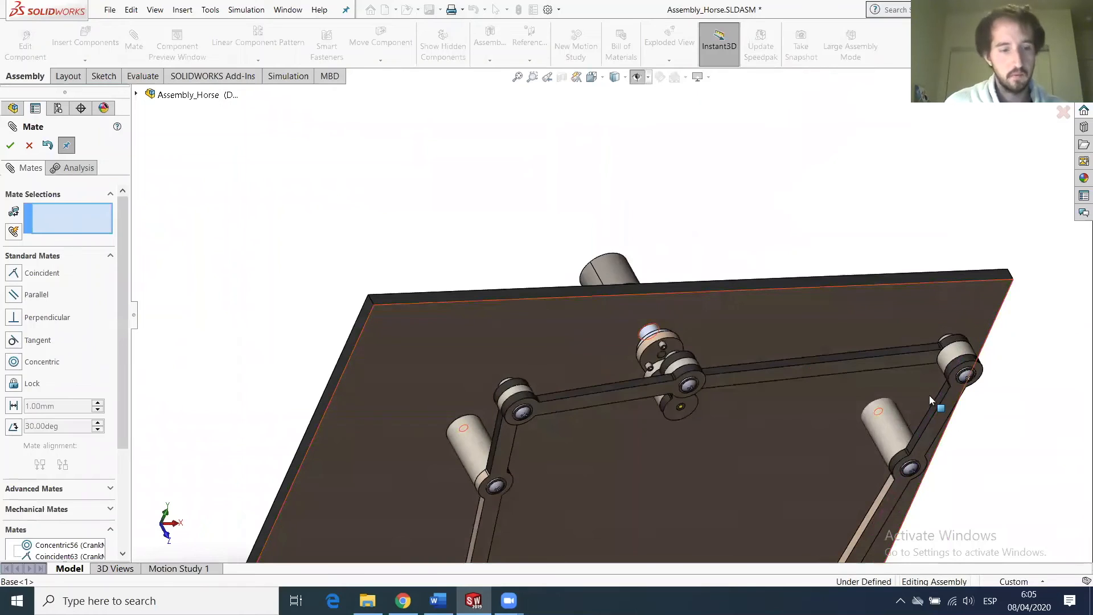
pyautogui.moveTo(951, 398); pyautogui.dragTo(955, 403, button='middle')
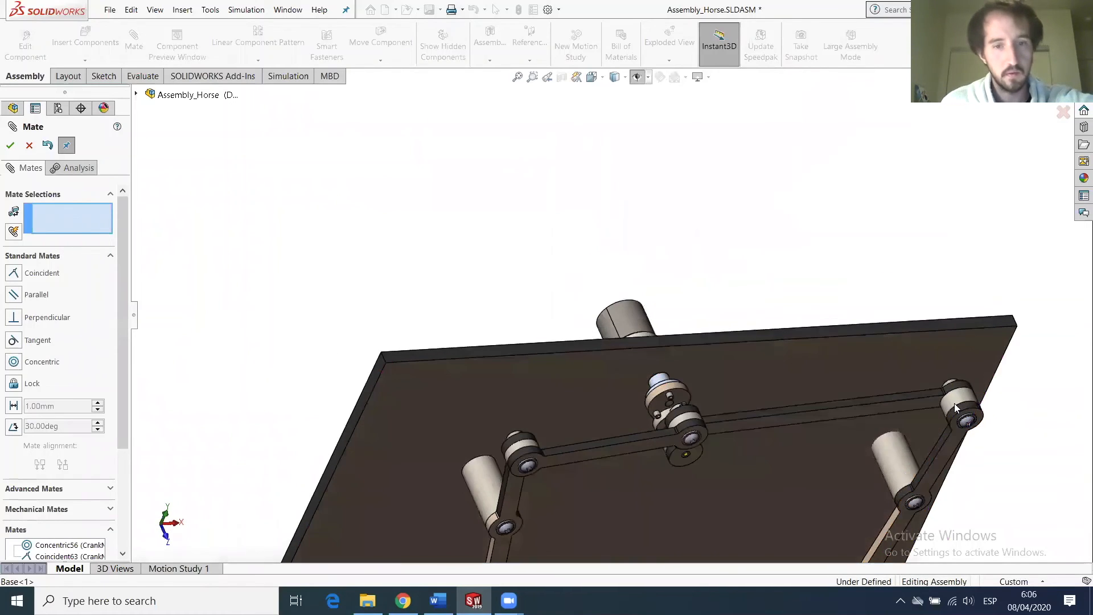
pyautogui.hotkey('ctrl', '5')
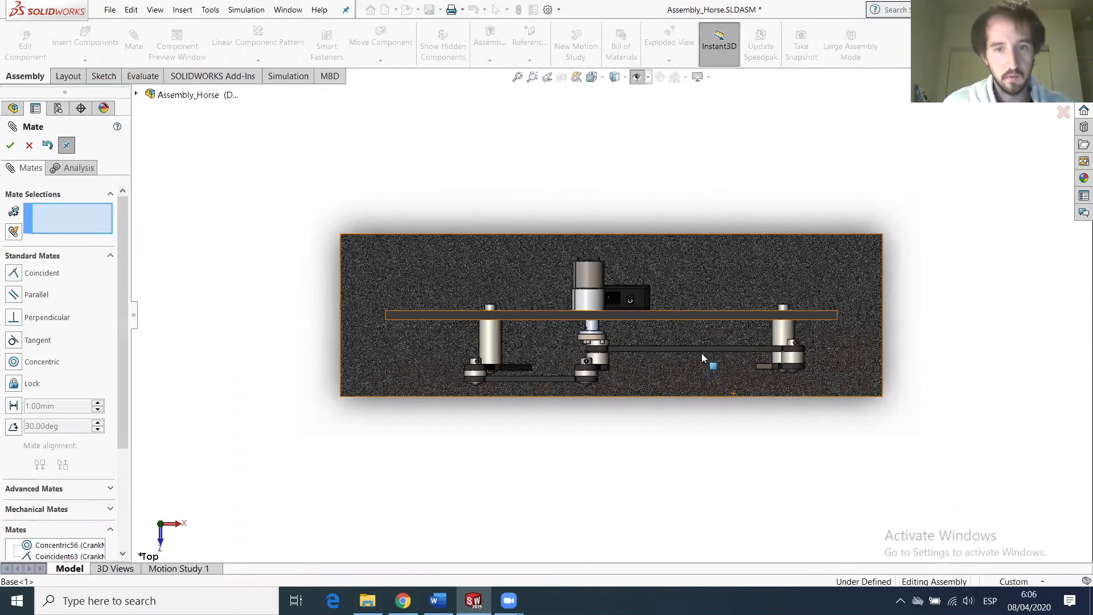
pyautogui.scroll(-1, 709, 343)
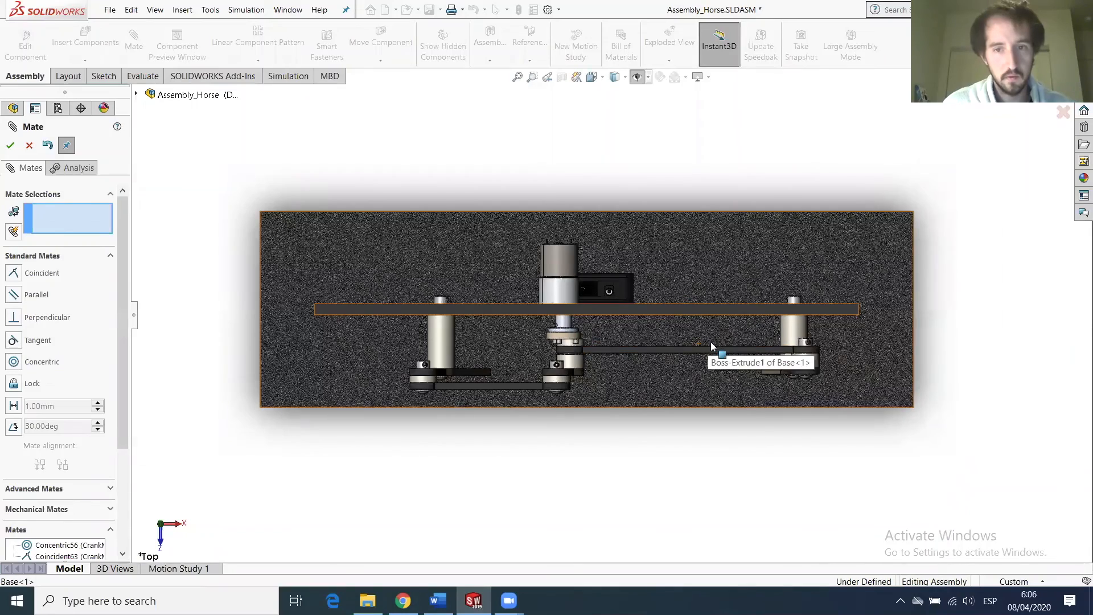
pyautogui.scroll(-3, 711, 344)
pyautogui.scroll(2, 655, 374)
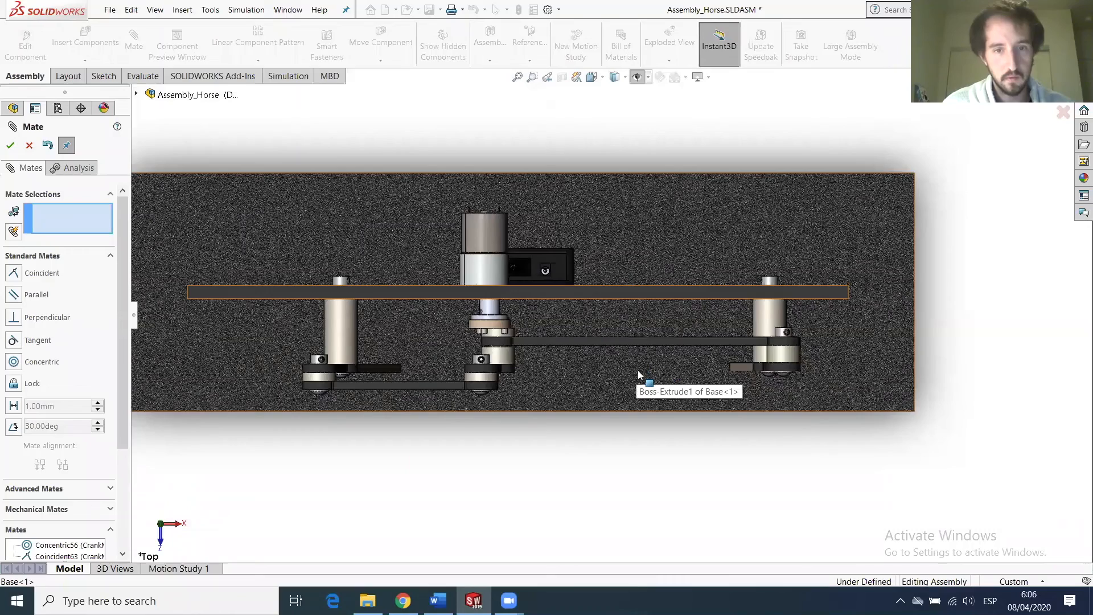
pyautogui.scroll(-1, 640, 377)
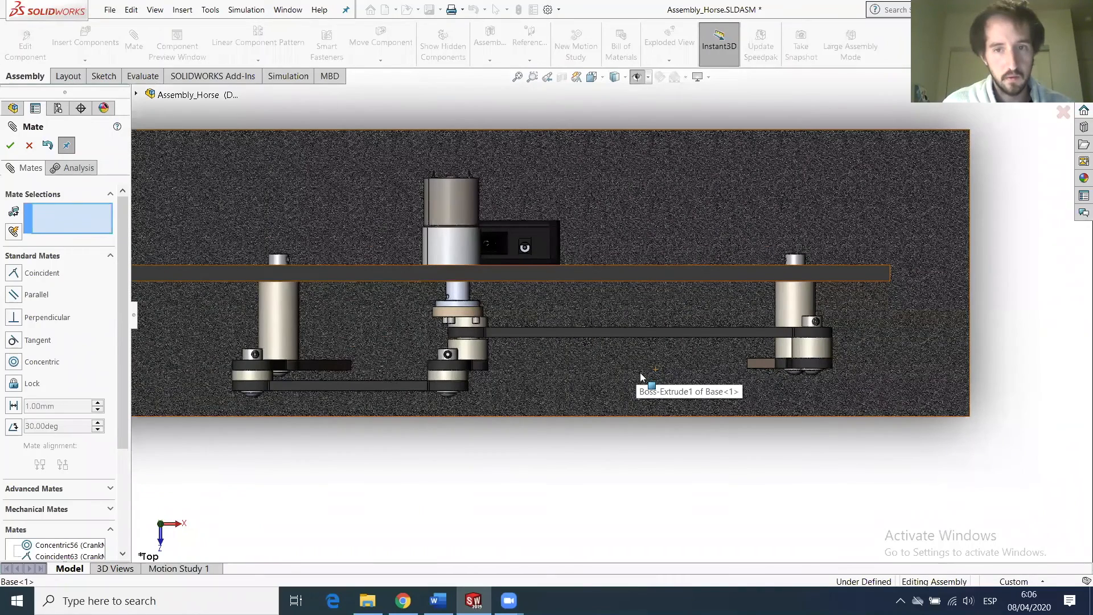
pyautogui.scroll(-1, 641, 377)
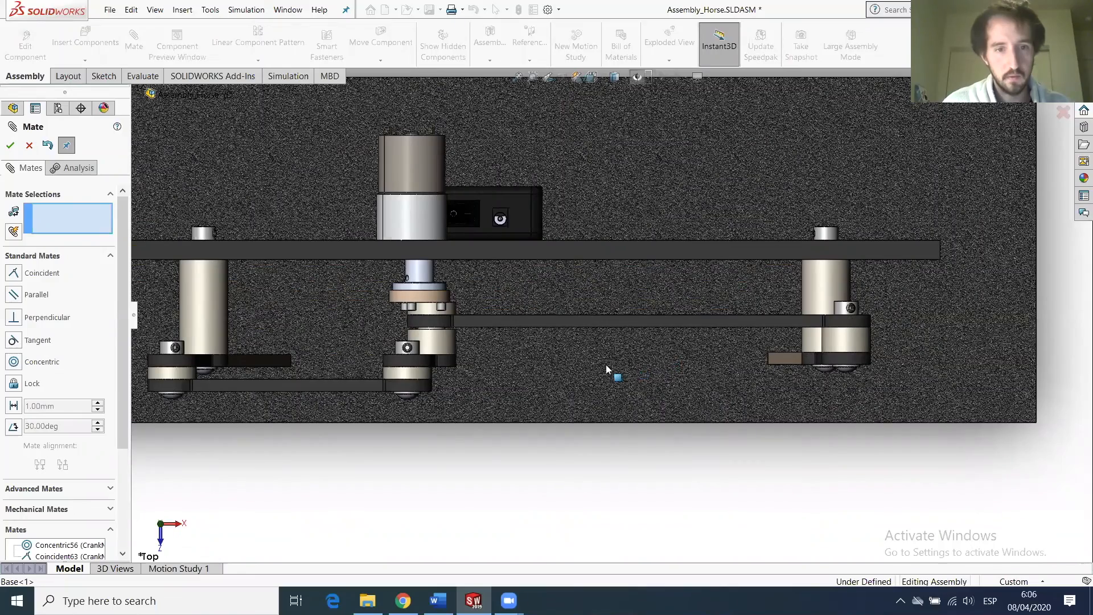
pyautogui.moveTo(606, 327); pyautogui.dragTo(663, 234, button='middle')
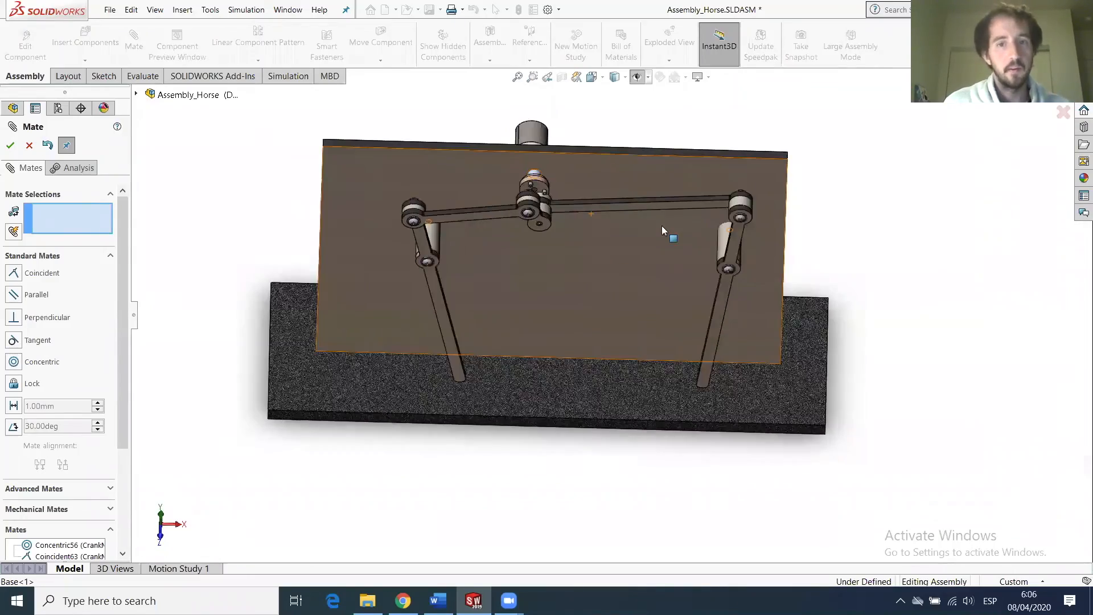
pyautogui.scroll(-4, 621, 239)
pyautogui.click(25, 147)
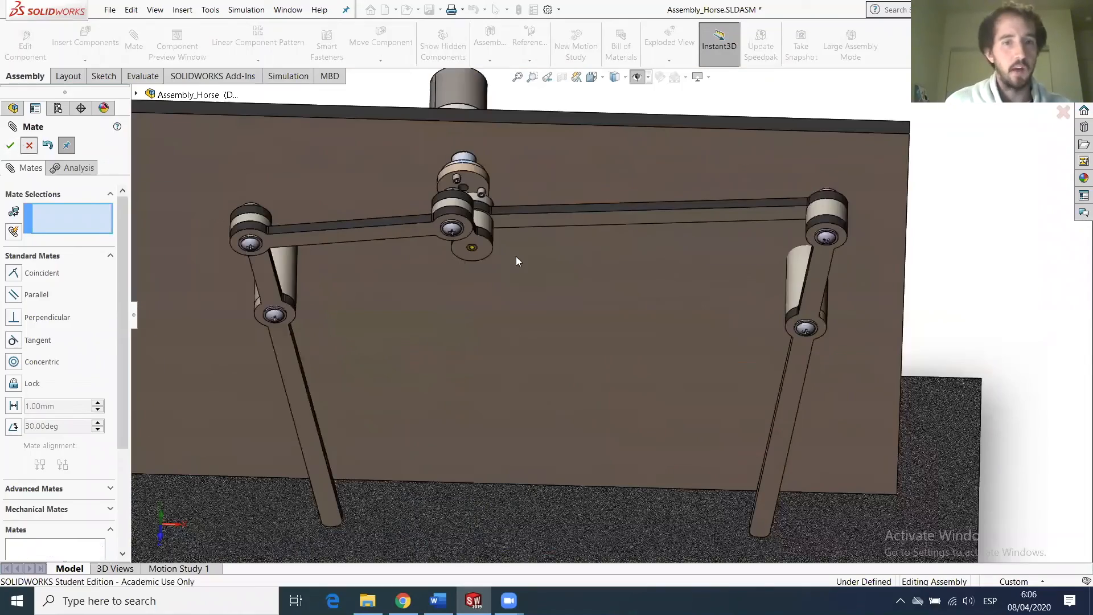
# Run Interference Detection on the Base and examine where the long leg spacers meet the plate.
pyautogui.moveTo(713, 357); pyautogui.dragTo(596, 370, button='middle')
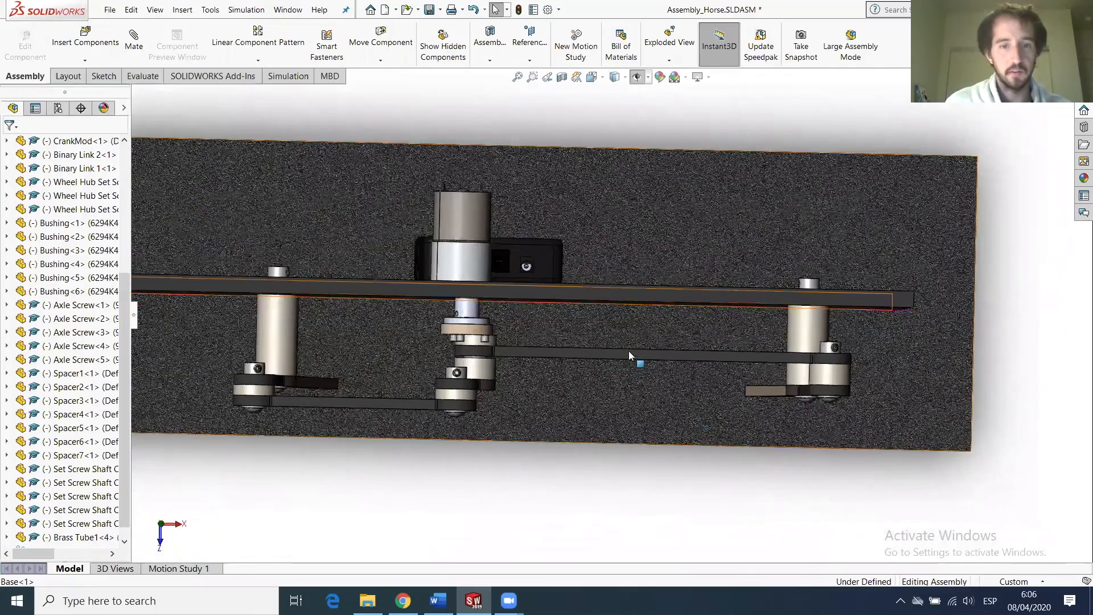
pyautogui.scroll(-3, 541, 358)
pyautogui.scroll(2, 833, 352)
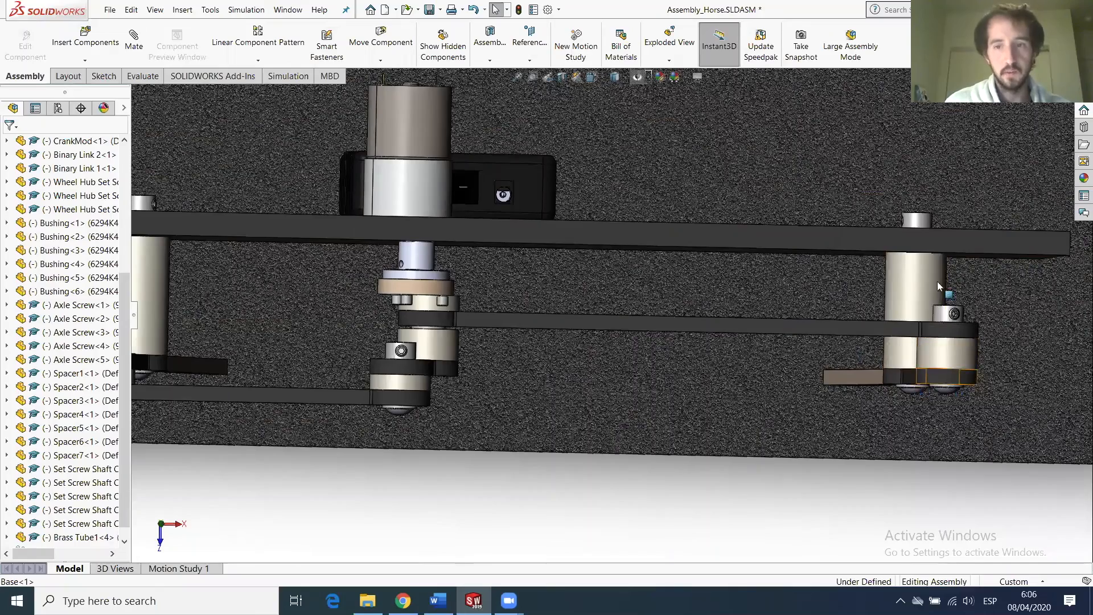
pyautogui.moveTo(841, 195); pyautogui.dragTo(663, 258, button='middle')
pyautogui.scroll(-3, 663, 258)
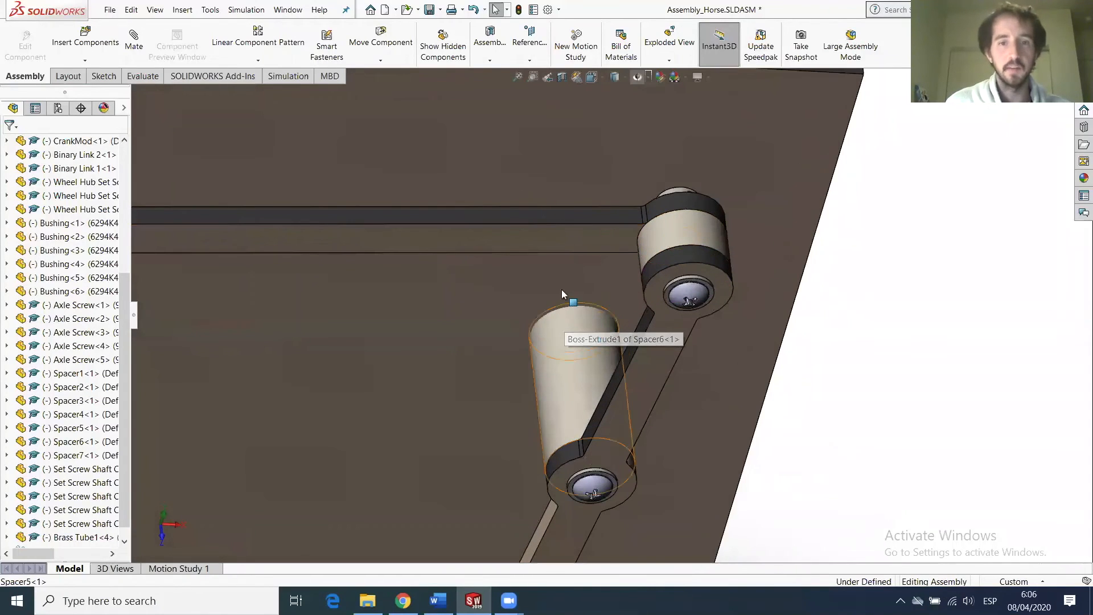
pyautogui.scroll(2, 626, 145)
pyautogui.click(571, 191)
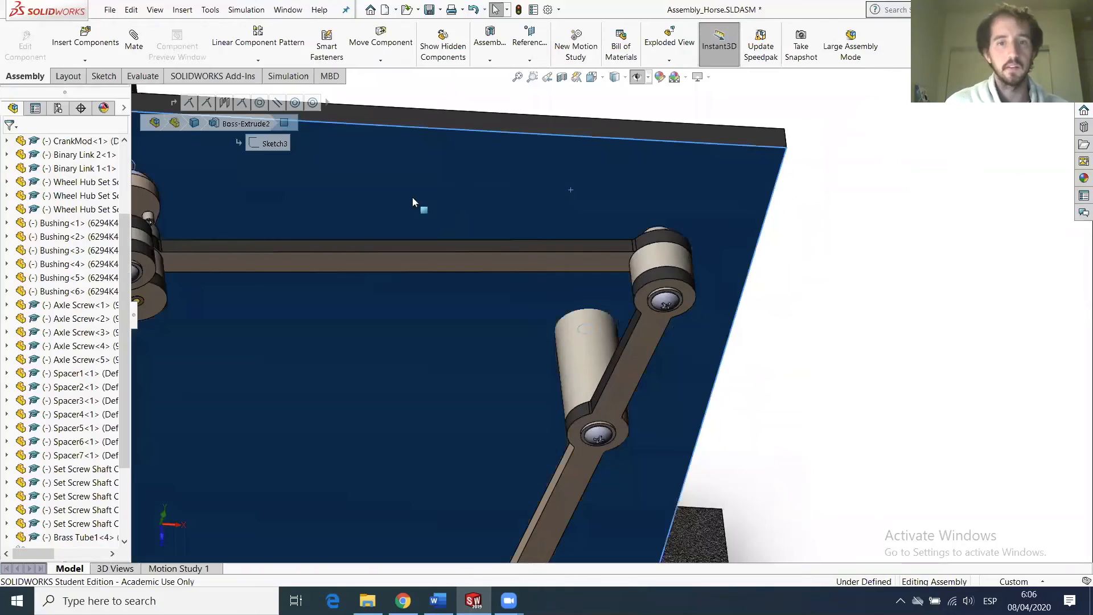
pyautogui.click(137, 76)
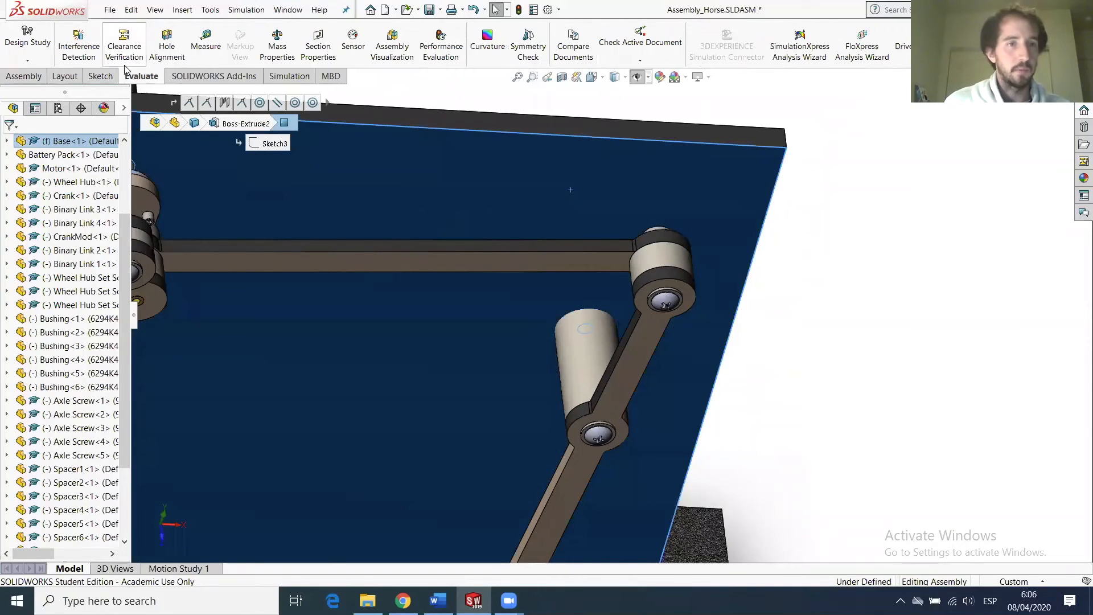
pyautogui.click(84, 47)
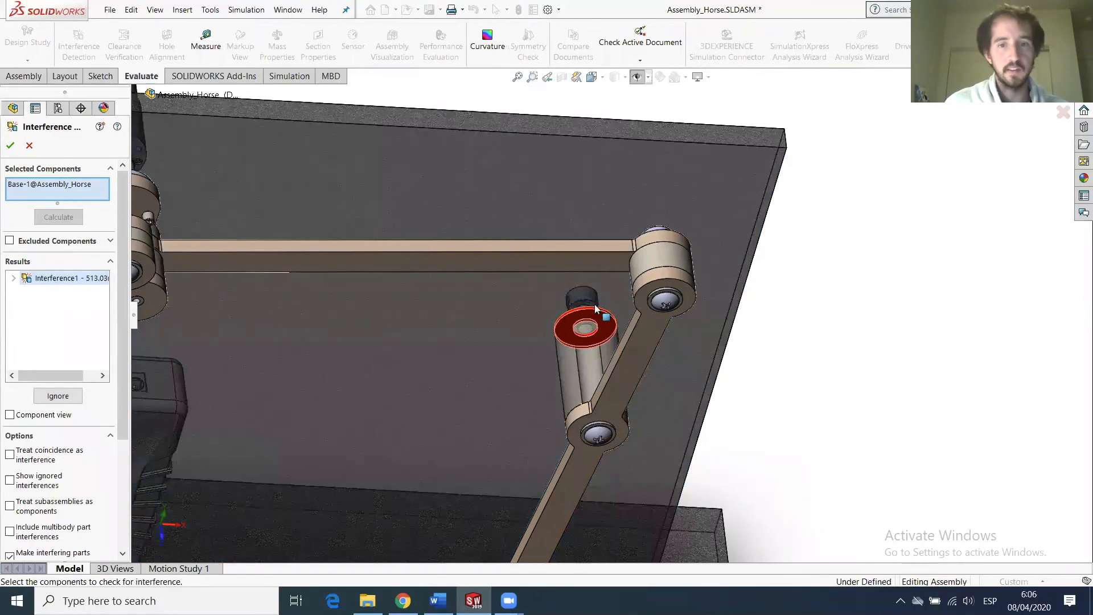
pyautogui.scroll(5, 598, 319)
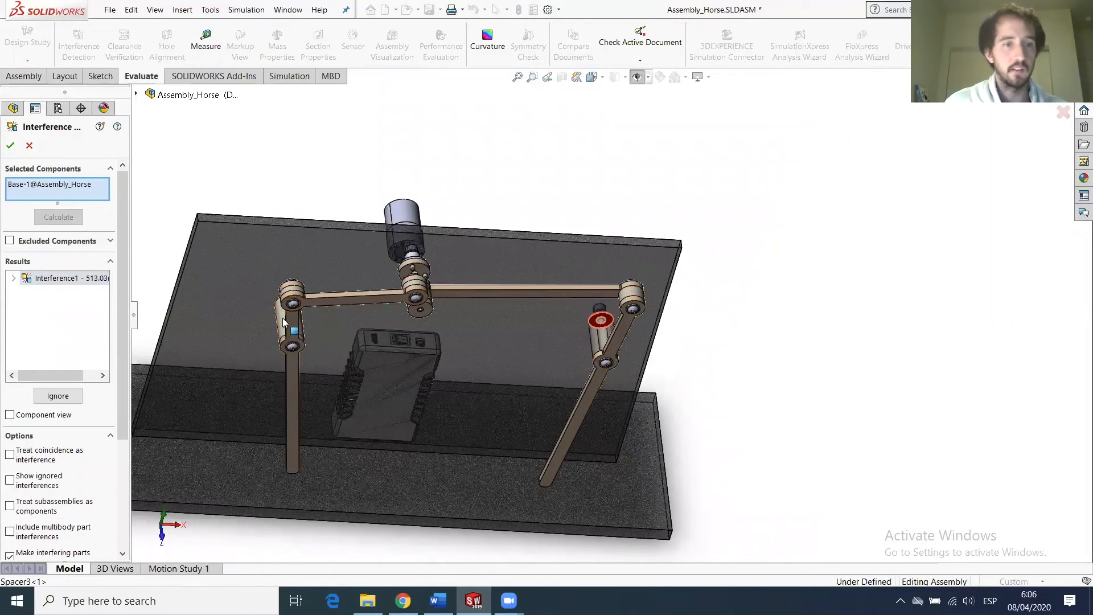
# Run Interference Detection on Spacer3 in place of the Base.
pyautogui.rightClick(73, 191)
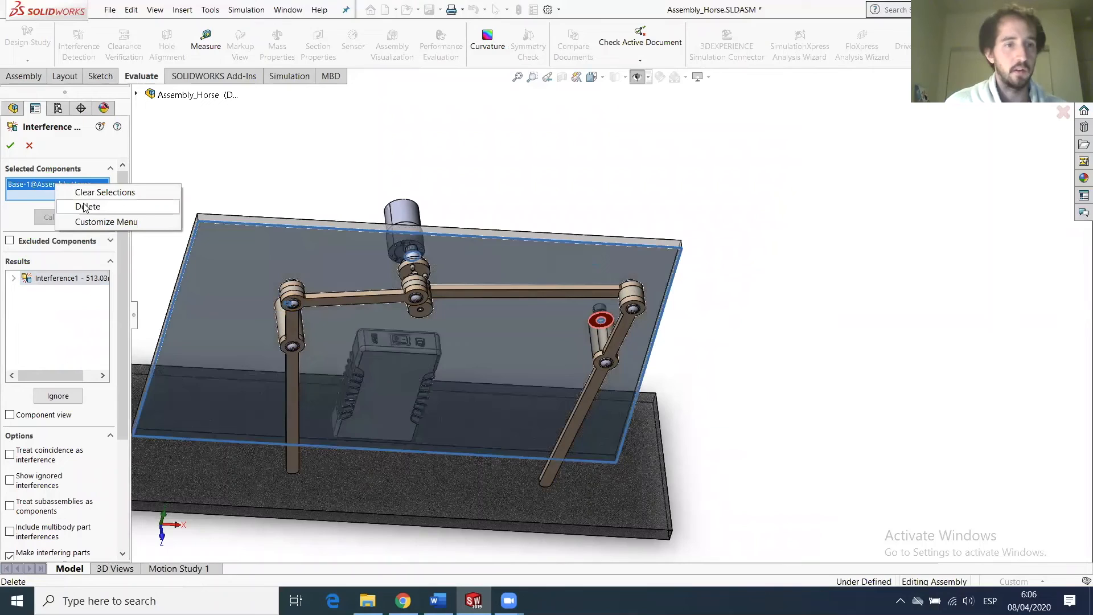
pyautogui.click(85, 207)
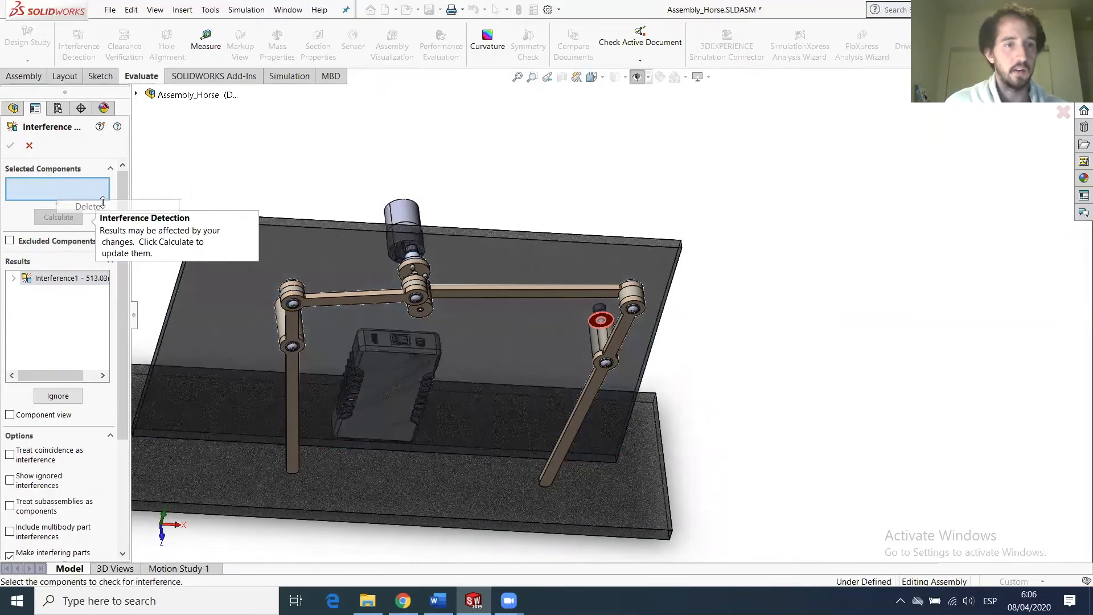
pyautogui.click(283, 324)
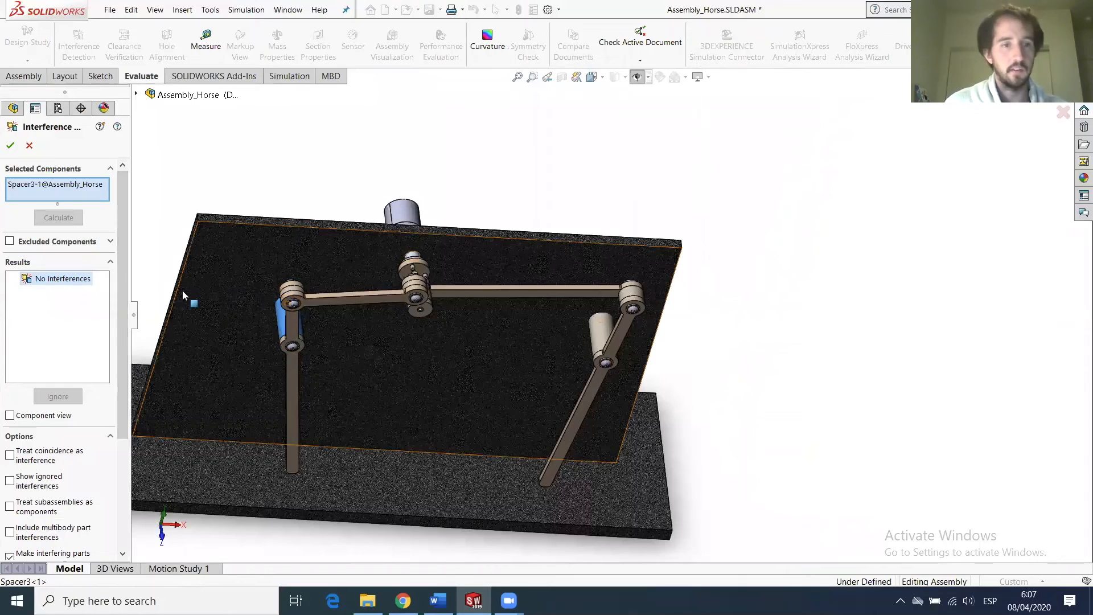
# Run Interference Detection on Spacer6 alone and examine where it meets the base plate.
pyautogui.rightClick(78, 191)
pyautogui.click(108, 212)
pyautogui.click(601, 331)
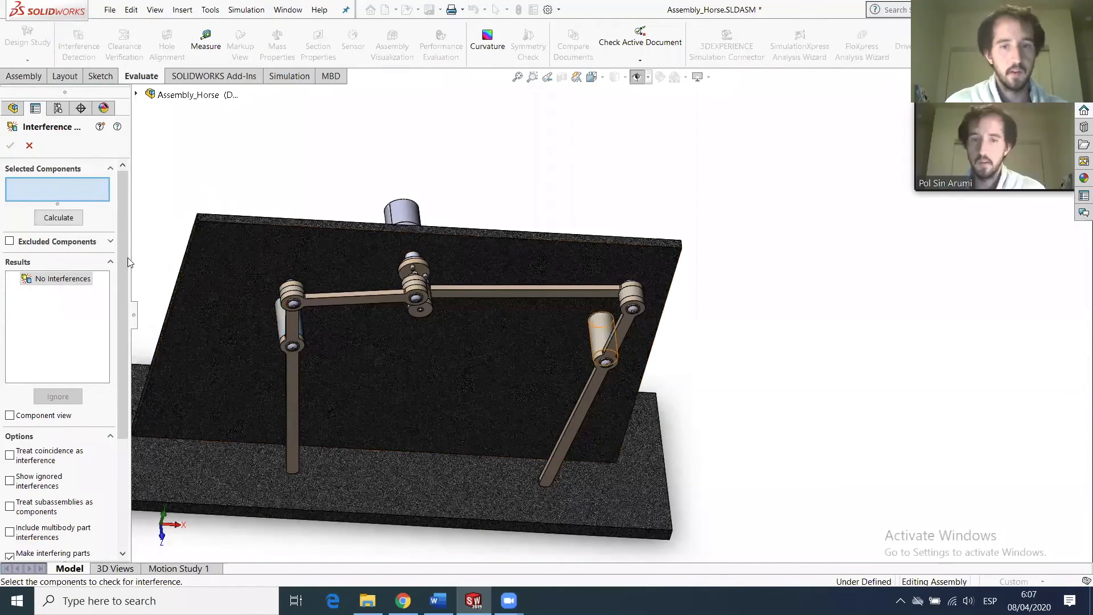
pyautogui.click(59, 218)
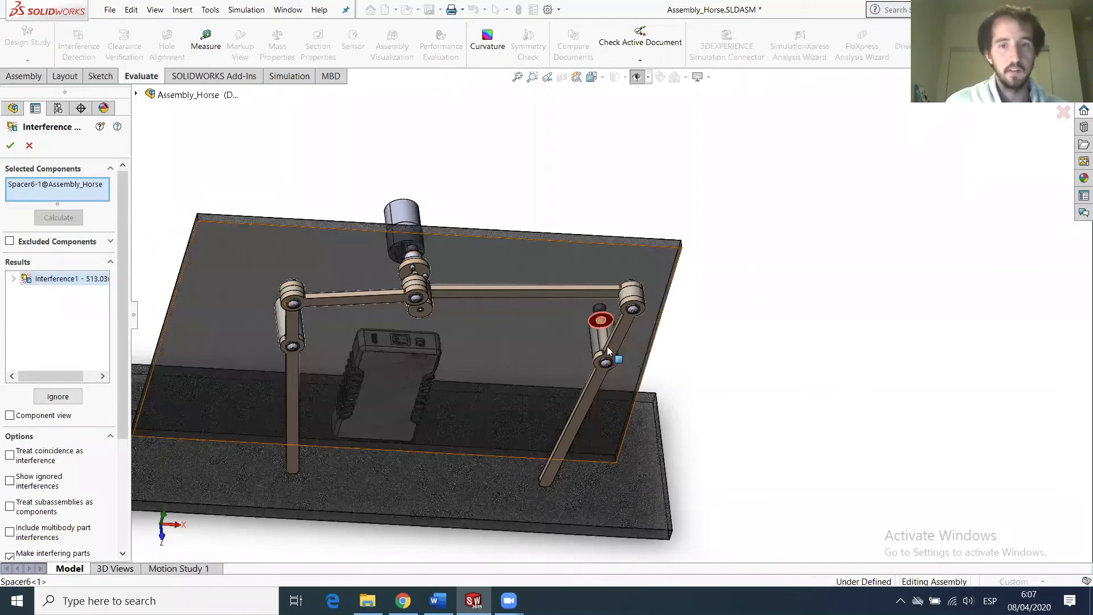
pyautogui.scroll(-5, 604, 364)
pyautogui.scroll(5, 569, 389)
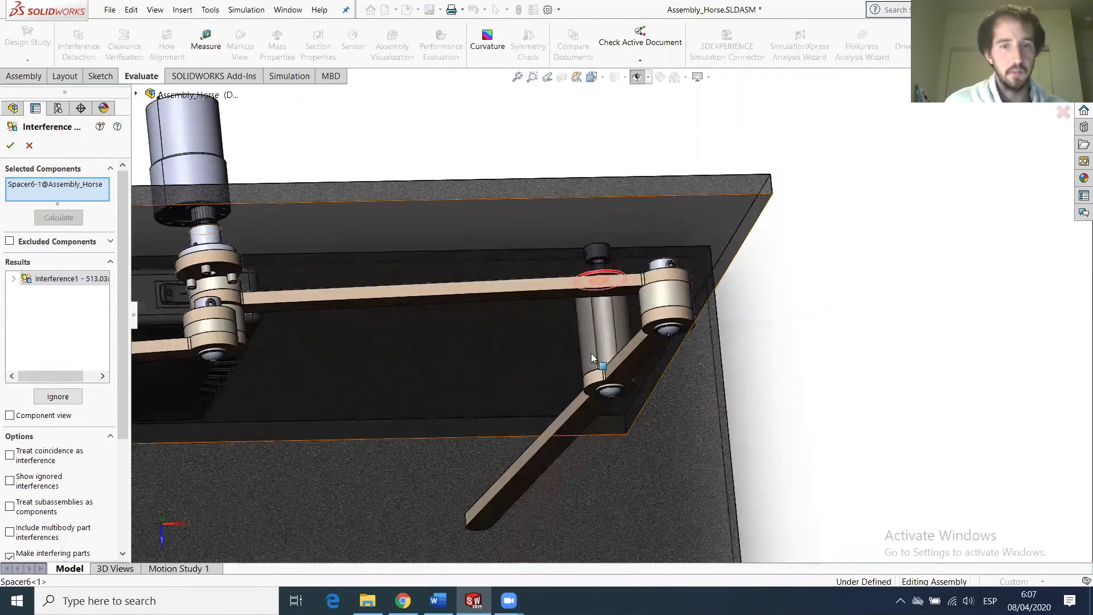
pyautogui.scroll(-5, 557, 327)
pyautogui.scroll(5, 568, 311)
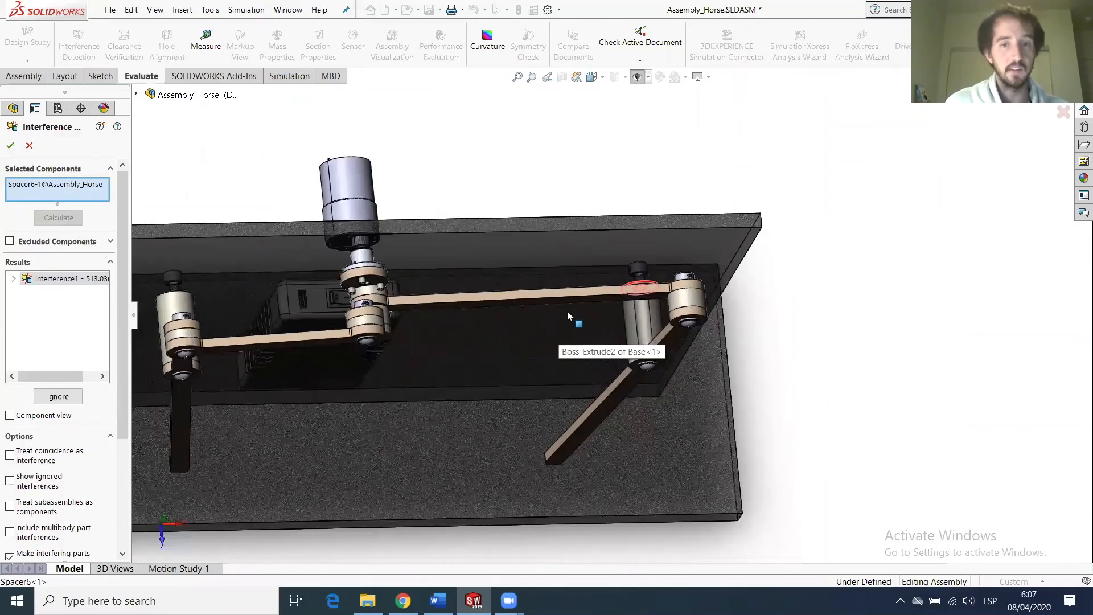
# Examine the gap between the link and spacer layers at the crank joint, and leave Interference Detection.
pyautogui.moveTo(555, 344); pyautogui.dragTo(387, 356, button='middle')
pyautogui.scroll(-5, 382, 346)
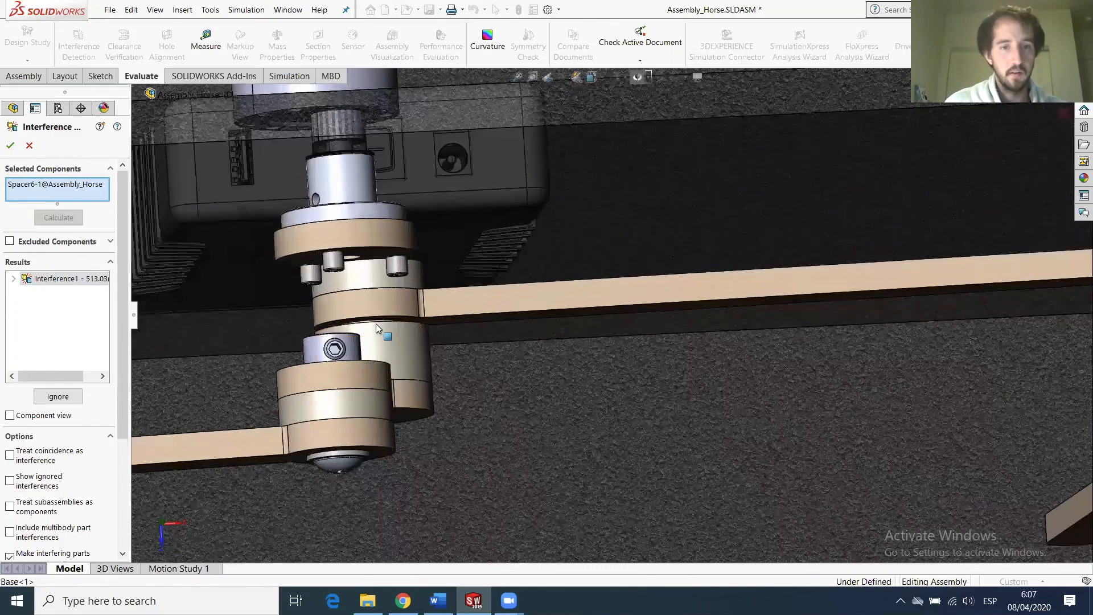
pyautogui.scroll(-5, 385, 330)
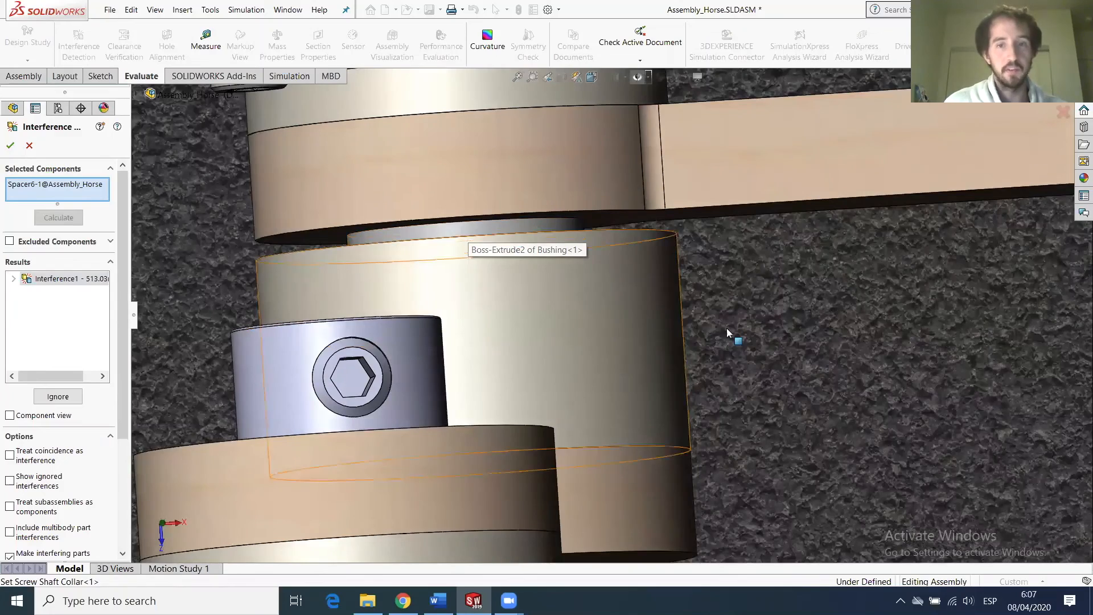
pyautogui.scroll(10, 727, 328)
pyautogui.scroll(-4, 890, 280)
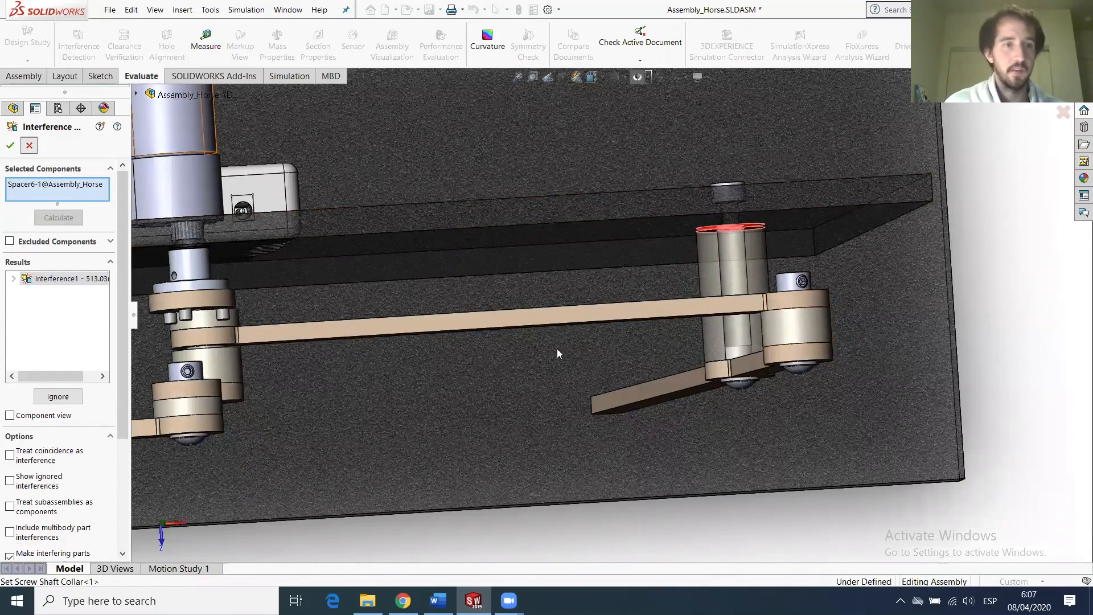
pyautogui.scroll(6, 601, 373)
pyautogui.scroll(-1, 552, 360)
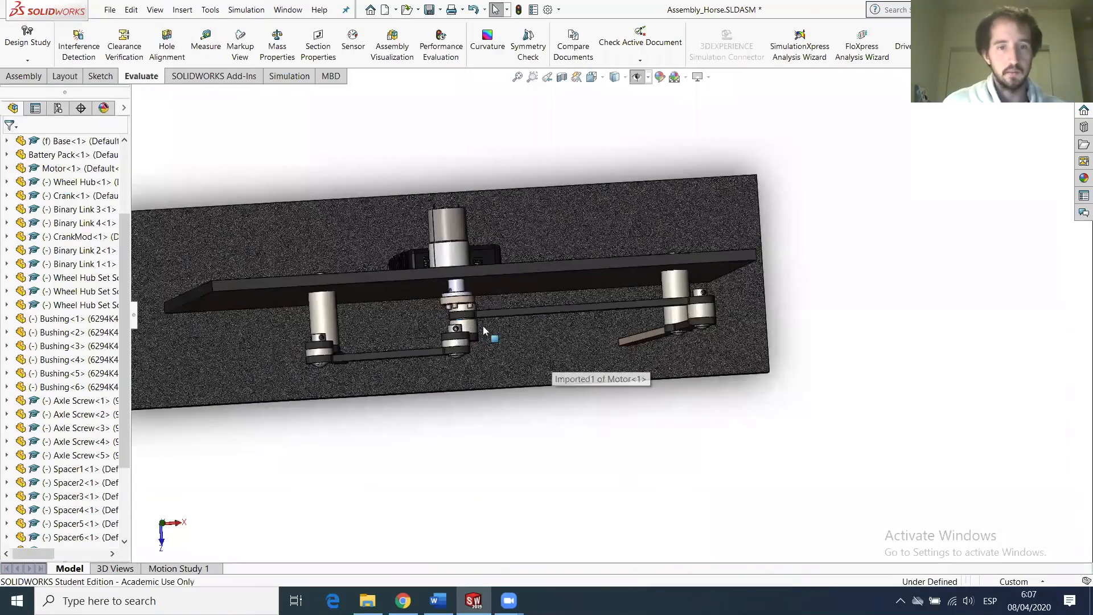
pyautogui.scroll(-2, 484, 330)
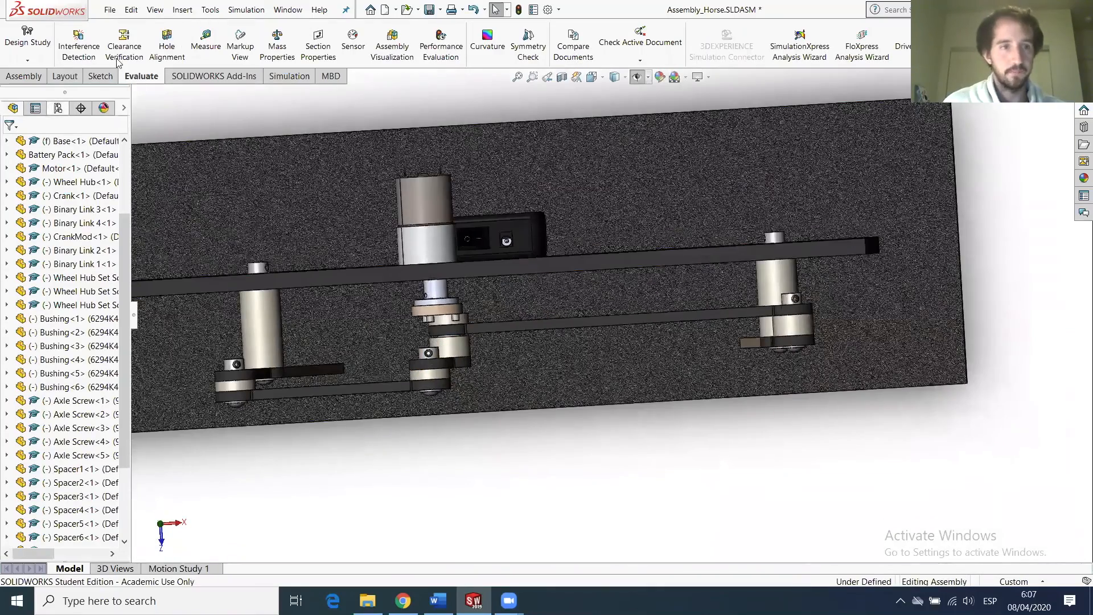
# Measure the normal distance between the outer face of Binary Link 3 and the facing face of CrankMod, and copy it.
pyautogui.click(23, 76)
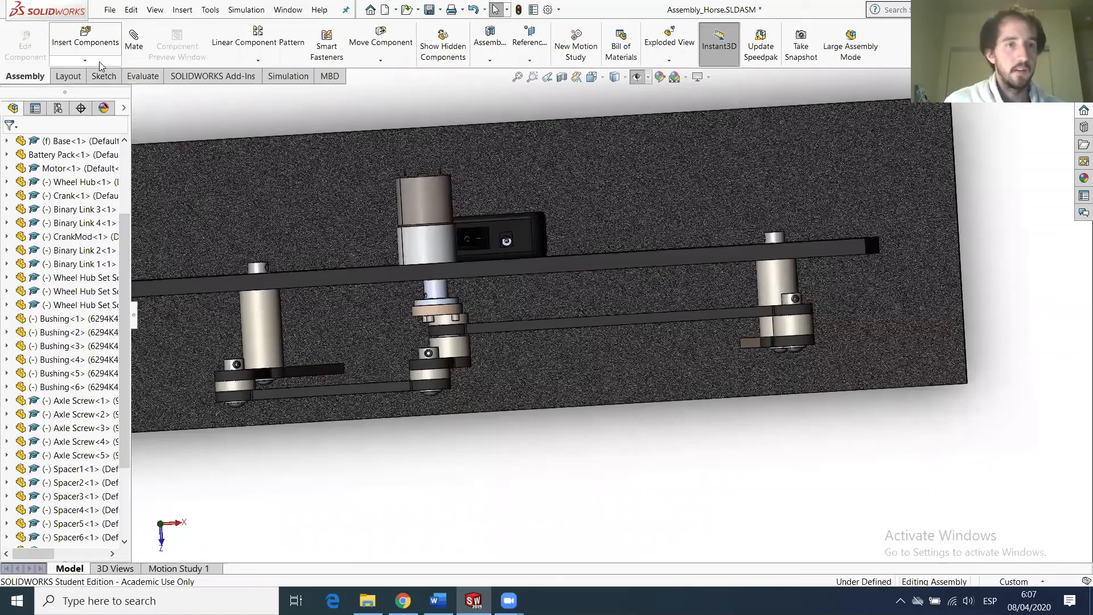
pyautogui.click(138, 76)
pyautogui.click(204, 38)
pyautogui.scroll(-2, 474, 319)
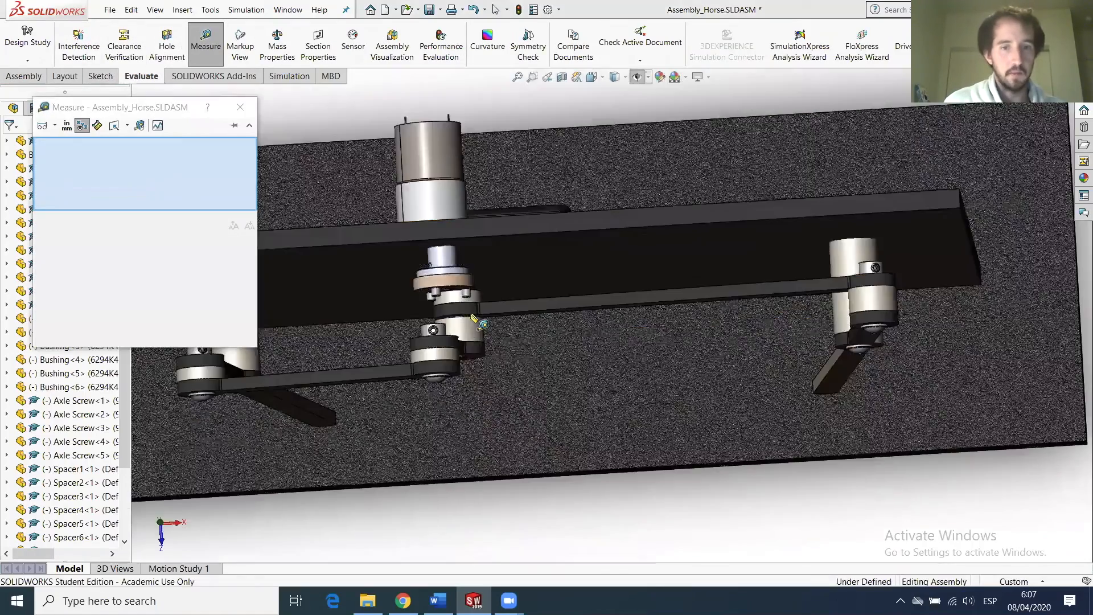
pyautogui.scroll(-5, 552, 251)
pyautogui.click(550, 249)
pyautogui.moveTo(544, 360); pyautogui.dragTo(540, 455, button='middle')
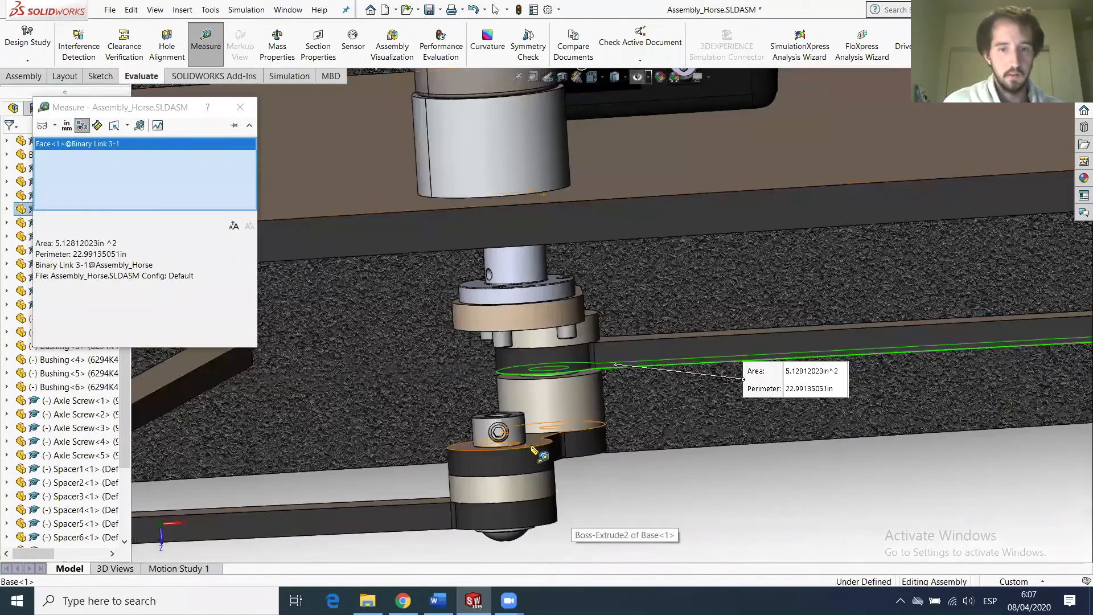
pyautogui.click(538, 447)
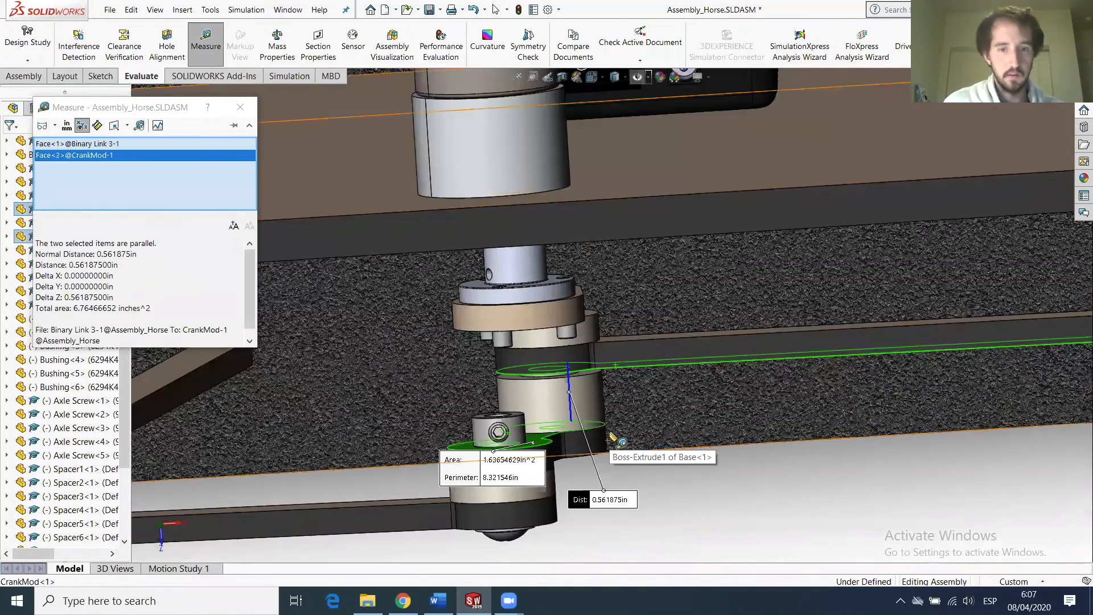
pyautogui.moveTo(616, 402)
pyautogui.mouseDown(button='middle')
pyautogui.moveTo(609, 432)
pyautogui.moveTo(614, 413)
pyautogui.mouseUp(button='middle')
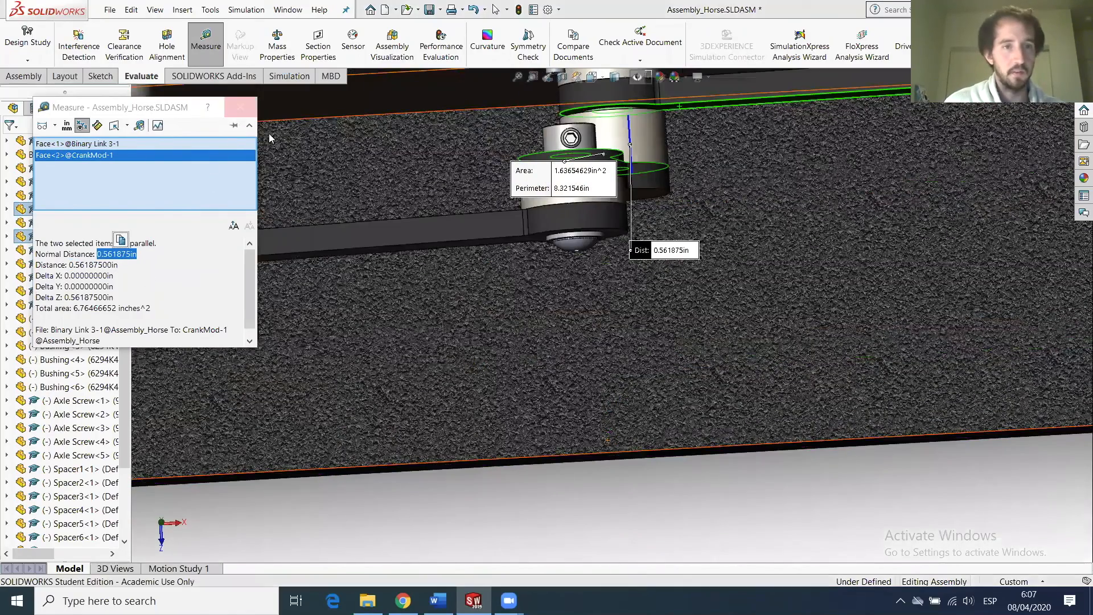
pyautogui.click(241, 107)
# Open Spacer5 as a part, set its Boss-Extrude1 depth to 0.561875in and return to the horse assembly.
pyautogui.scroll(7, 623, 274)
pyautogui.scroll(-2, 740, 330)
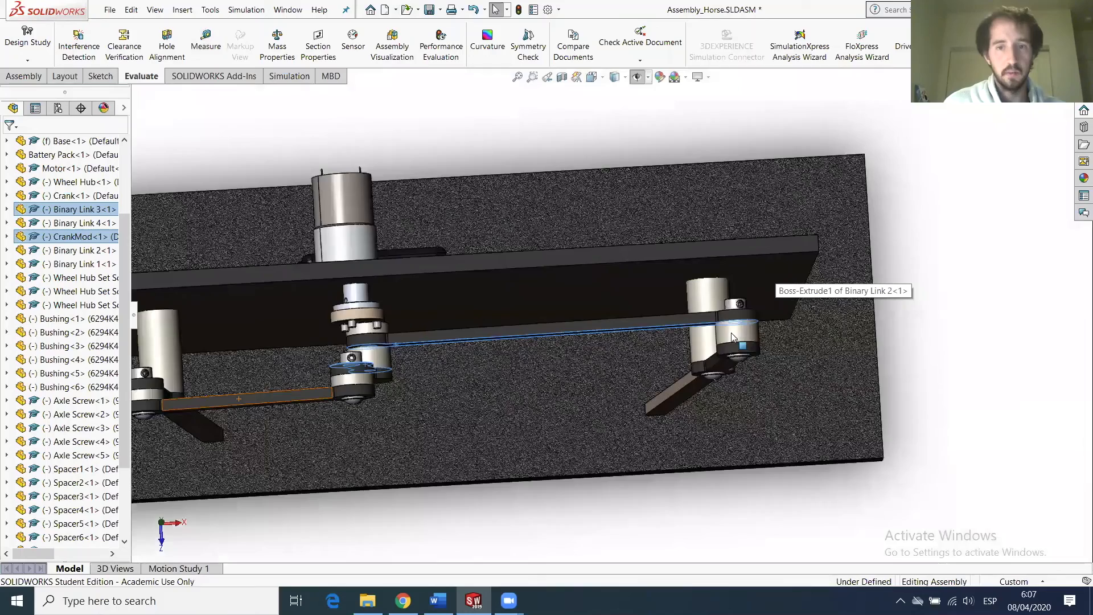
pyautogui.scroll(-2, 733, 336)
pyautogui.click(712, 348)
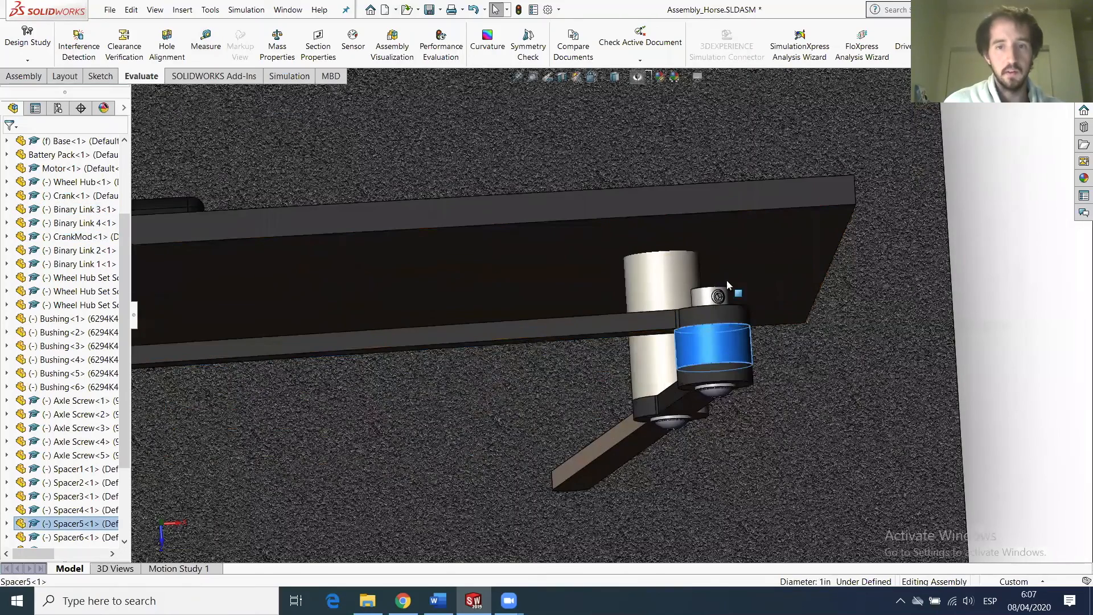
pyautogui.rightClick(713, 342)
pyautogui.click(718, 160)
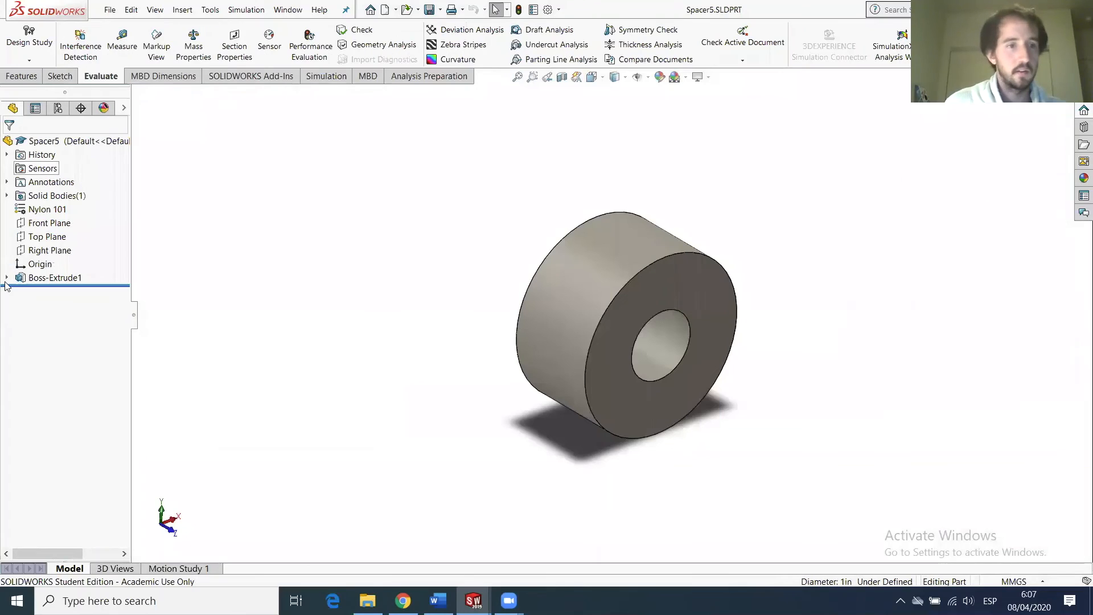
pyautogui.click(7, 277)
pyautogui.rightClick(32, 279)
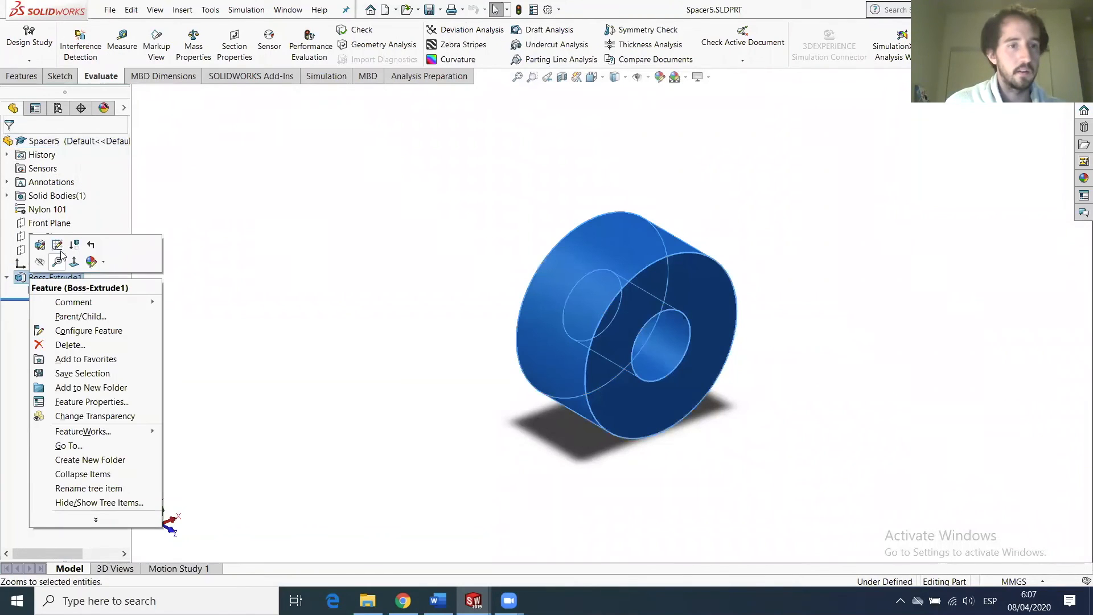
pyautogui.click(41, 244)
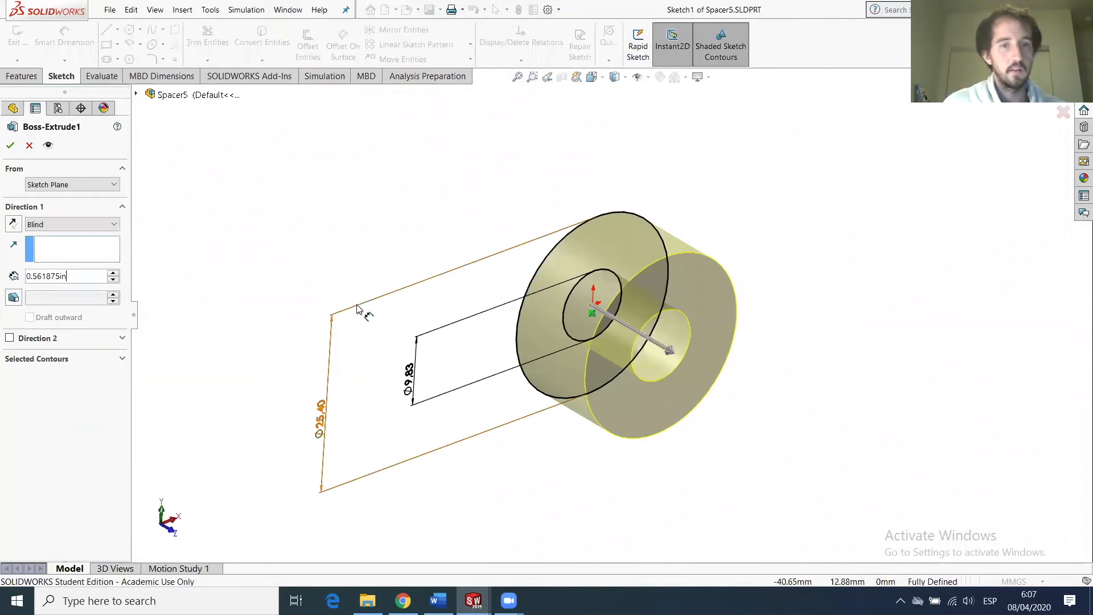
pyautogui.rightClick(387, 275)
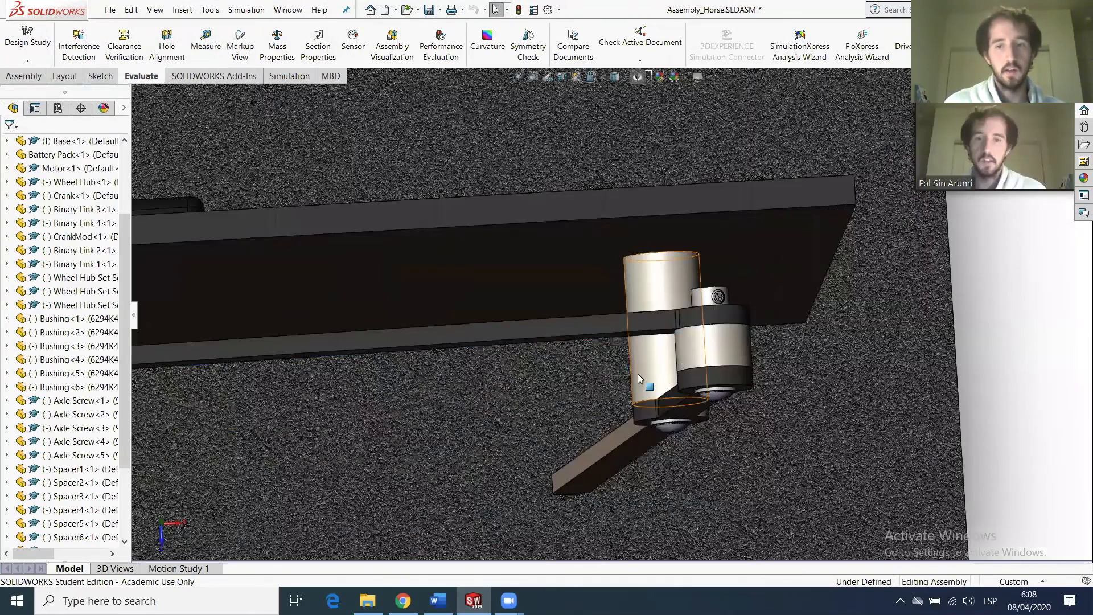
# Run Interference Detection on Spacer6 again and close the check.
pyautogui.scroll(5, 628, 410)
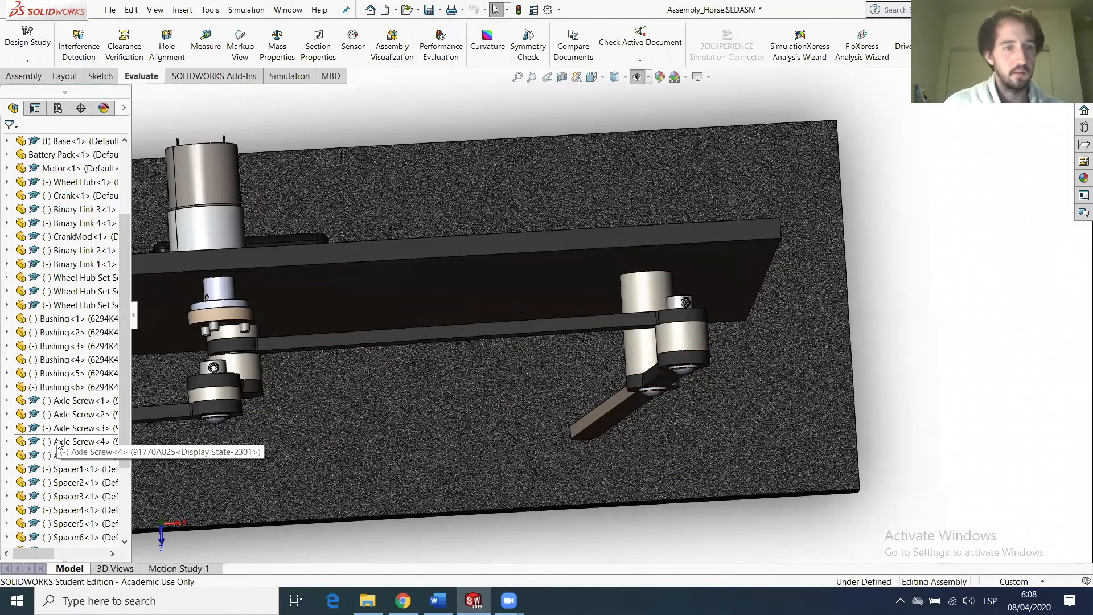
pyautogui.scroll(-2, 80, 450)
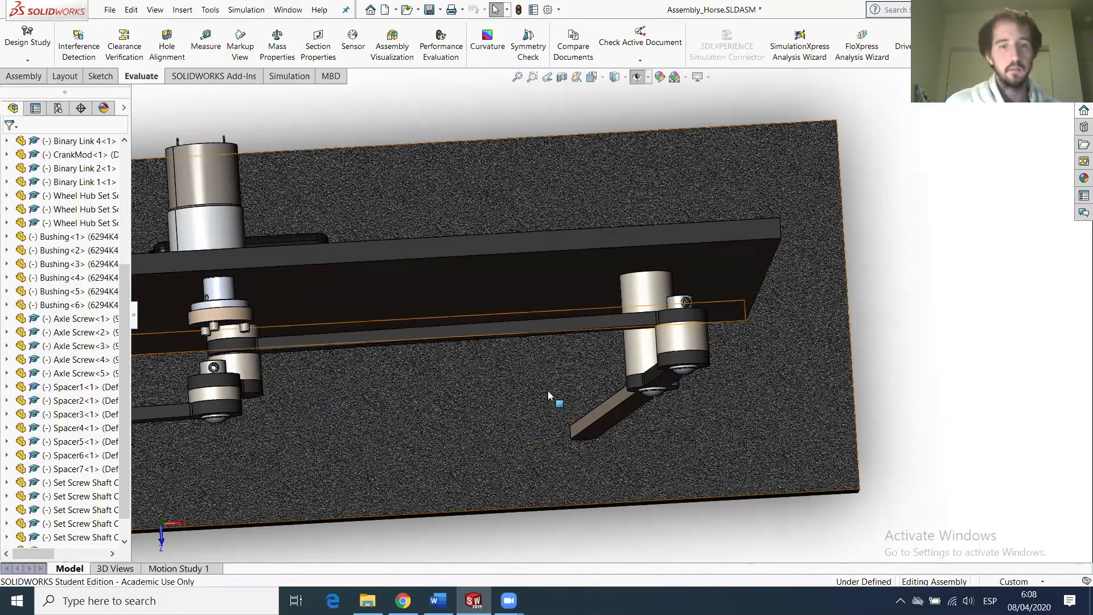
pyautogui.click(632, 296)
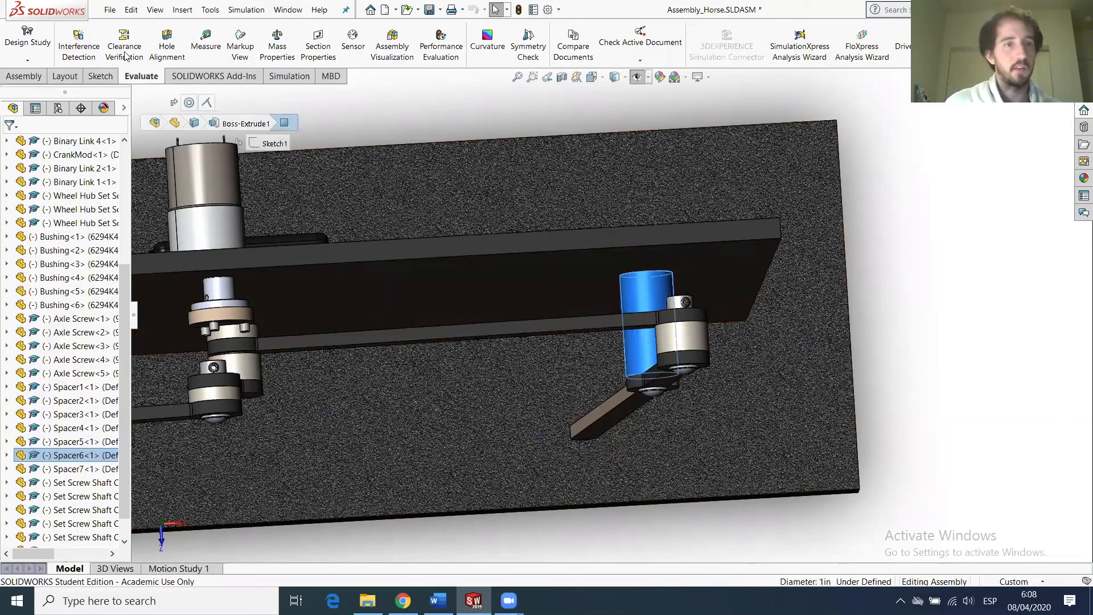
pyautogui.click(68, 51)
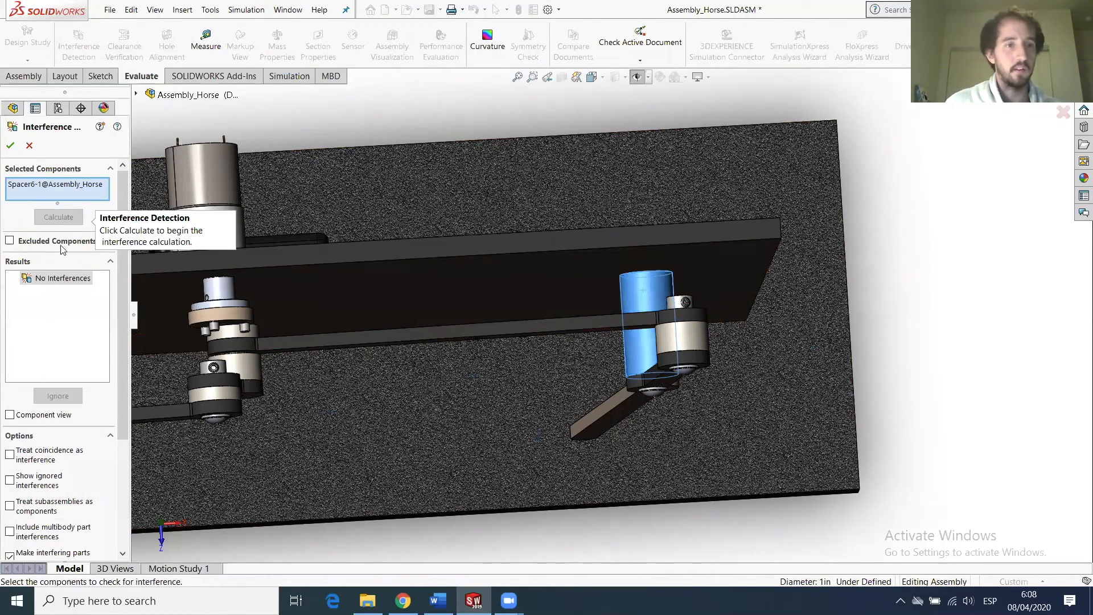
pyautogui.click(11, 146)
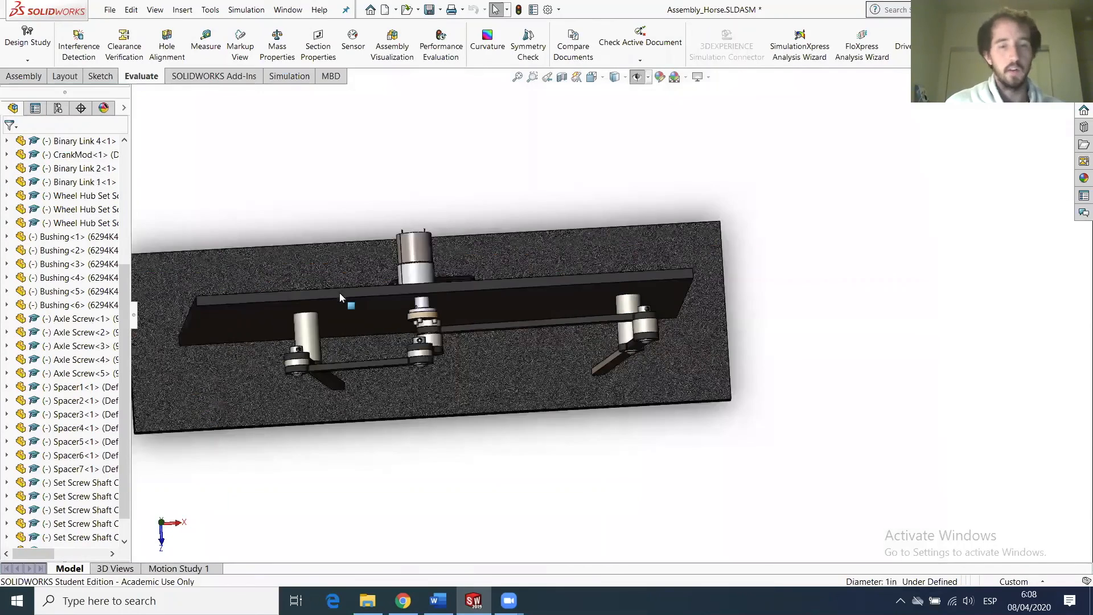
pyautogui.scroll(-6, 461, 301)
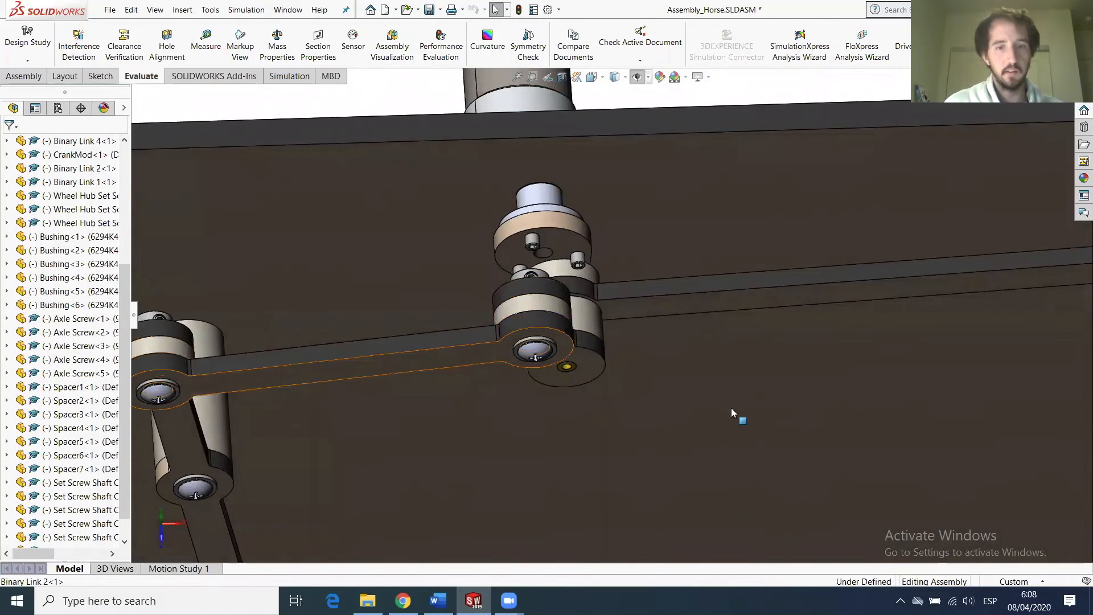
pyautogui.scroll(8, 730, 407)
pyautogui.scroll(-3, 805, 329)
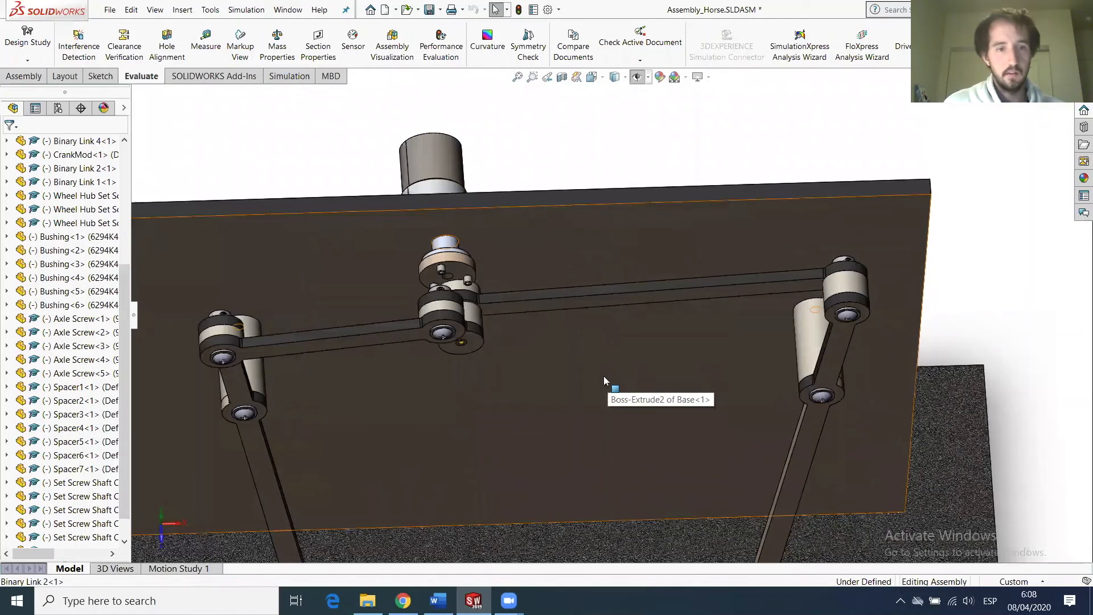
pyautogui.moveTo(607, 377); pyautogui.dragTo(625, 402, button='middle')
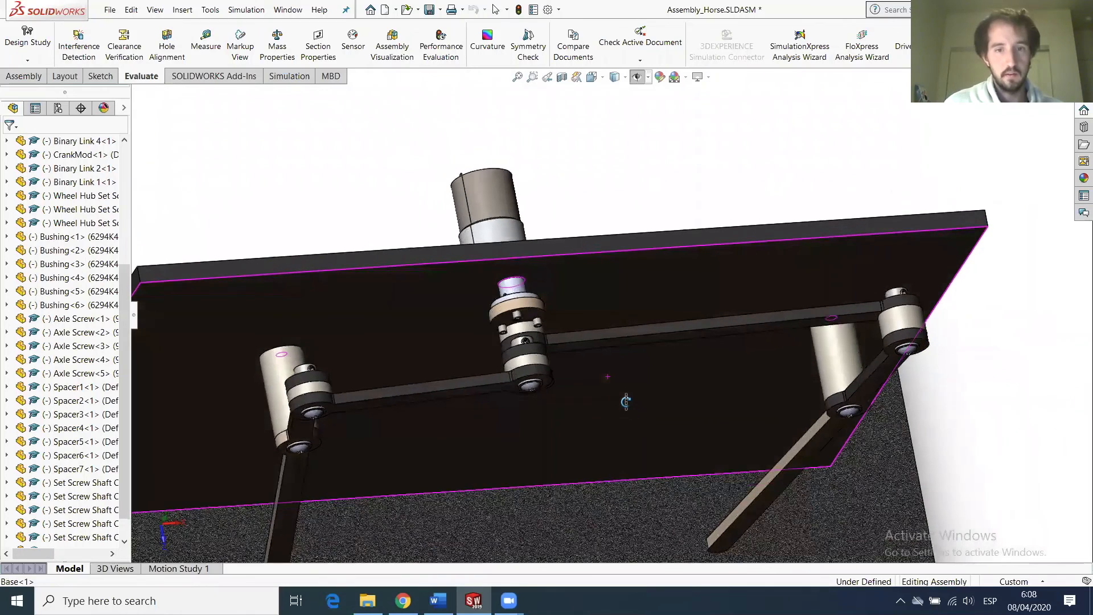
pyautogui.moveTo(501, 351); pyautogui.dragTo(630, 398, button='middle')
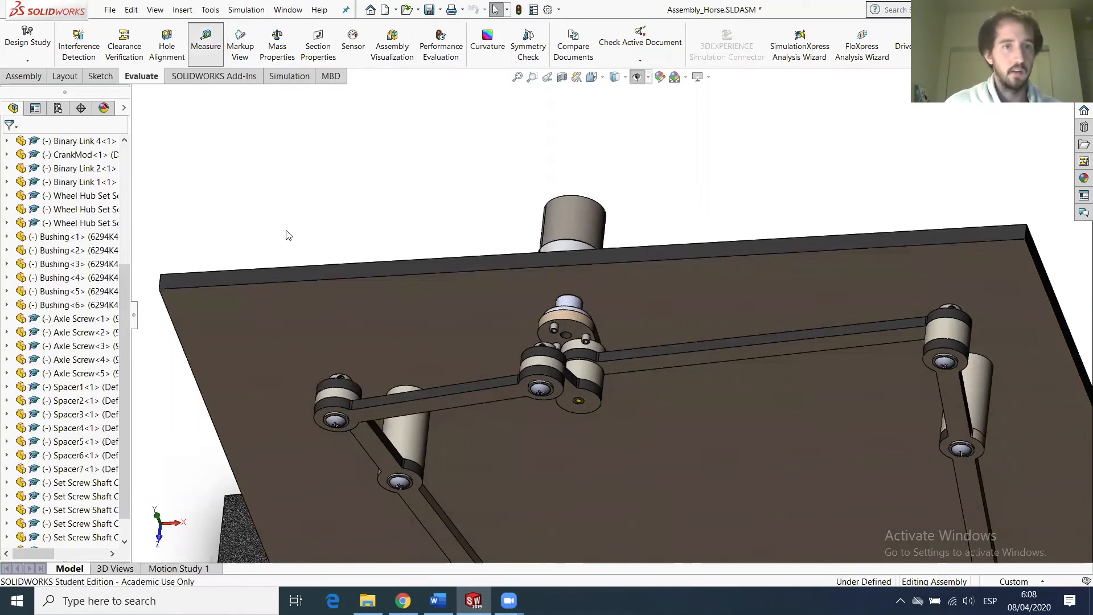
pyautogui.click(367, 423)
pyautogui.scroll(-5, 340, 415)
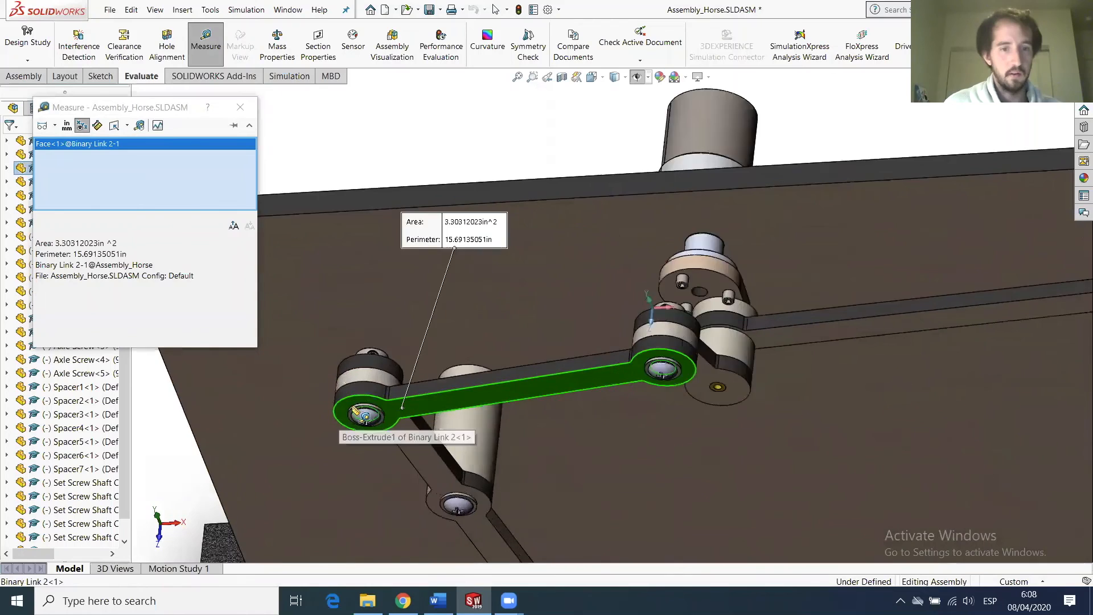
pyautogui.click(241, 107)
# Measure the distance between the outer face of Bushing-6 and the far face of Set Screw Shaft Collar-5, and copy it.
pyautogui.scroll(-5, 438, 389)
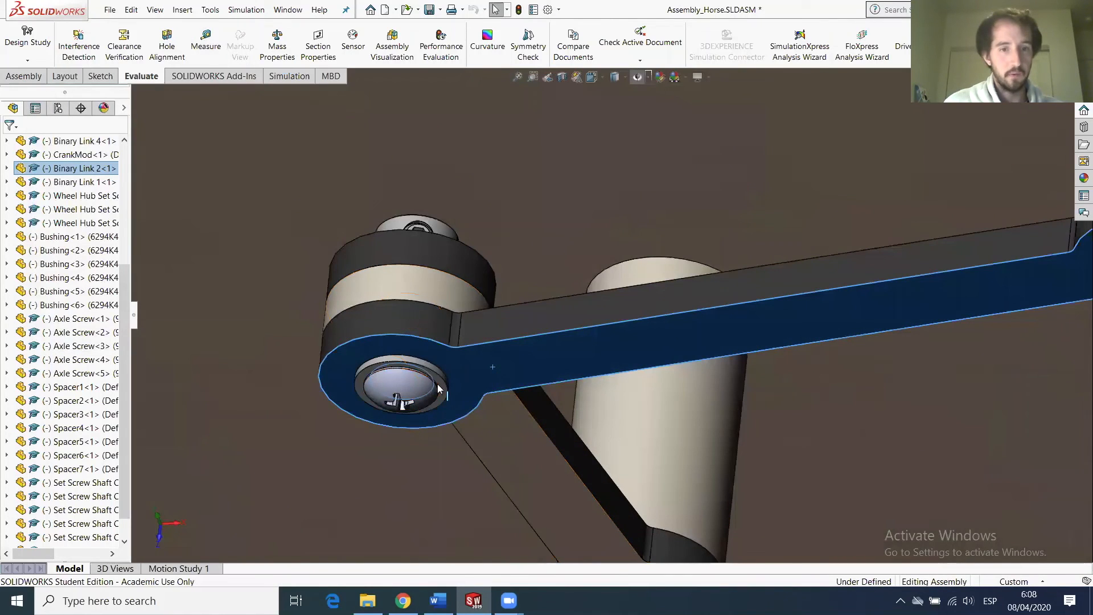
pyautogui.click(438, 389)
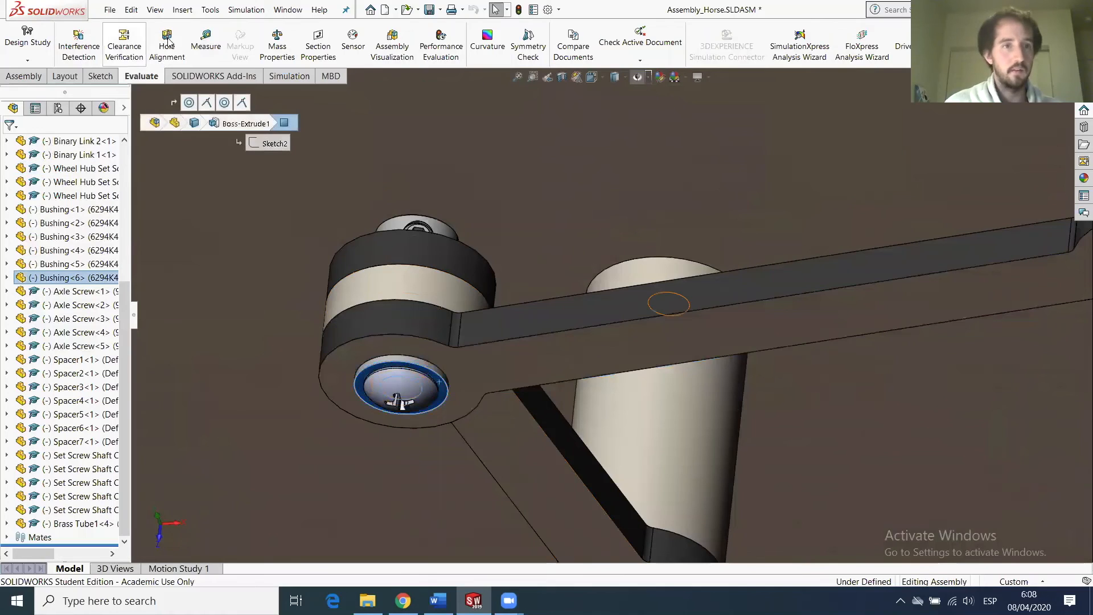
pyautogui.click(199, 45)
pyautogui.scroll(4, 397, 400)
pyautogui.moveTo(462, 313); pyautogui.dragTo(567, 481, button='middle')
pyautogui.click(567, 479)
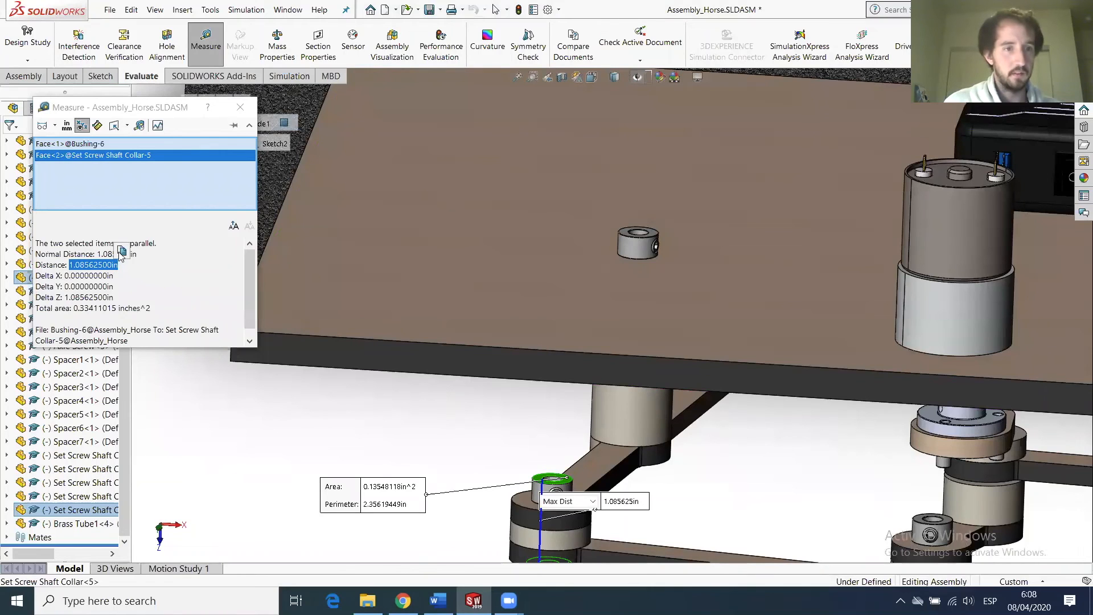
pyautogui.hotkey('ctrl', 'a')
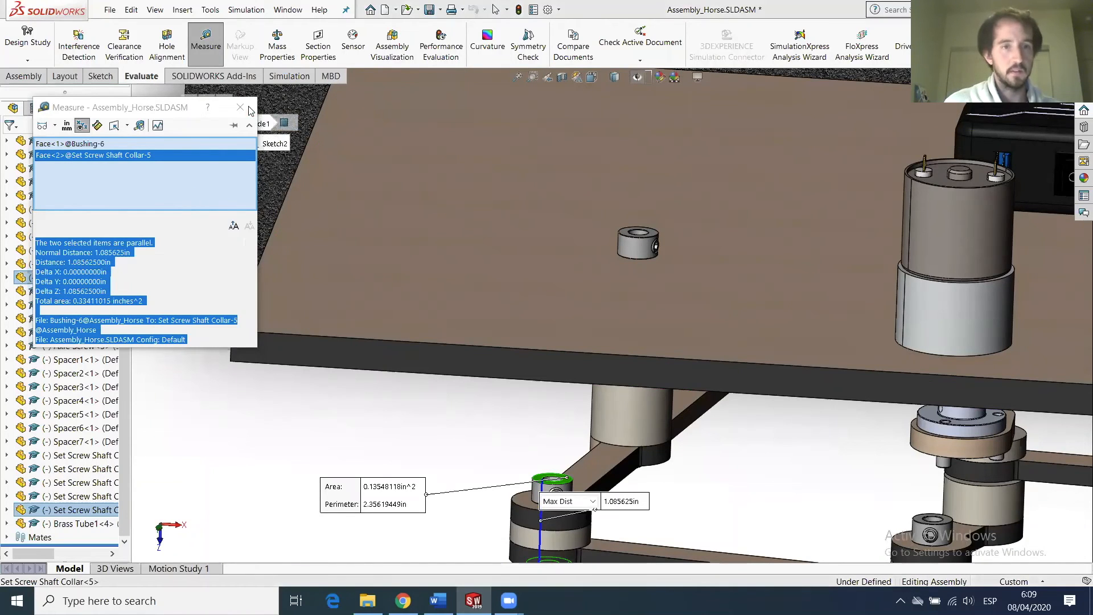
pyautogui.press('Escape')
# Open the Brass Tube2 part and set its Boss-Extrude1 depth to 1.085625in.
pyautogui.moveTo(625, 372); pyautogui.dragTo(621, 267, button='middle')
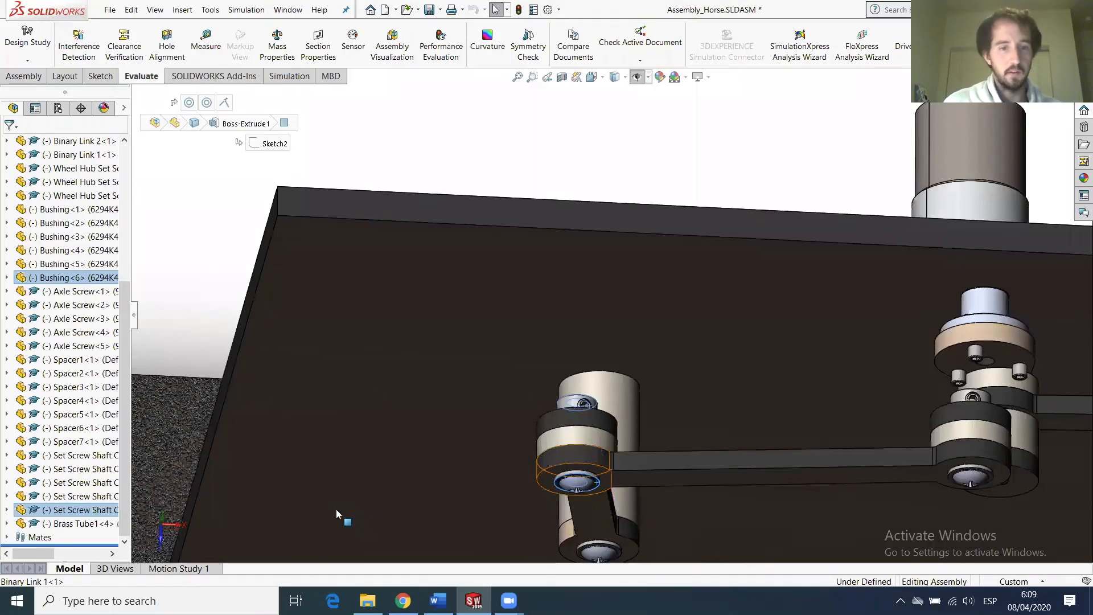
pyautogui.scroll(-2, 456, 518)
pyautogui.scroll(6, 746, 456)
pyautogui.scroll(1, 863, 415)
pyautogui.scroll(-2, 707, 414)
pyautogui.click(368, 600)
pyautogui.click(430, 310)
pyautogui.press('Return')
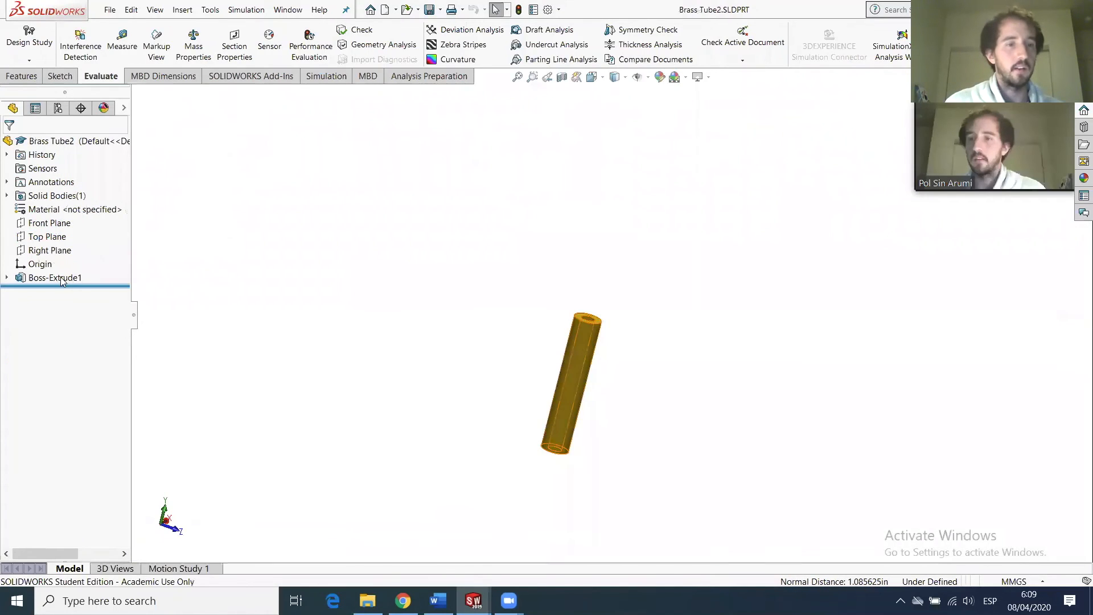
pyautogui.click(61, 277)
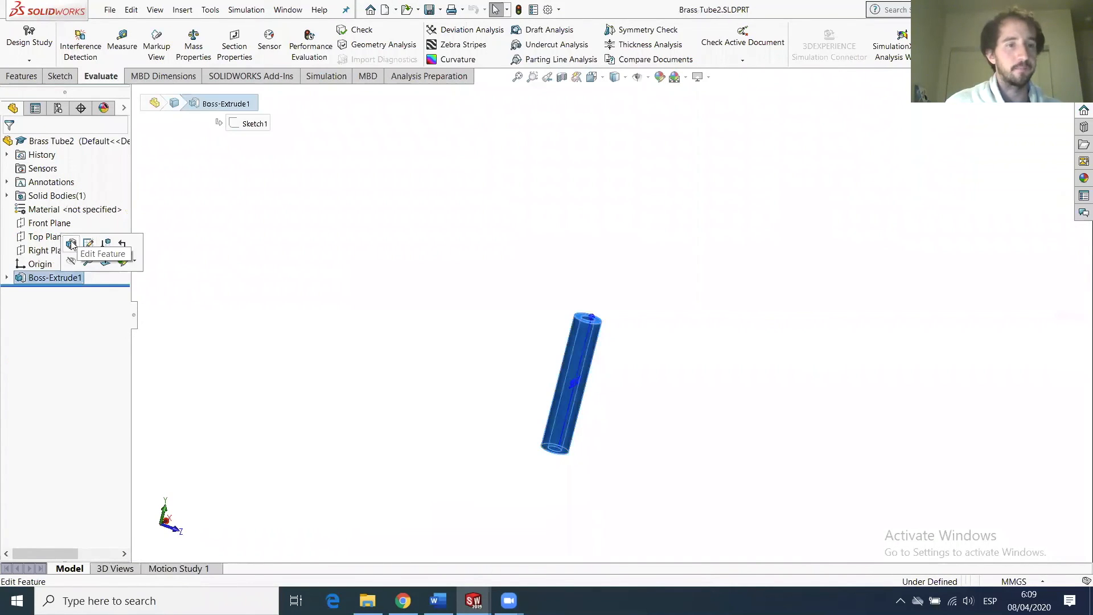
pyautogui.click(71, 245)
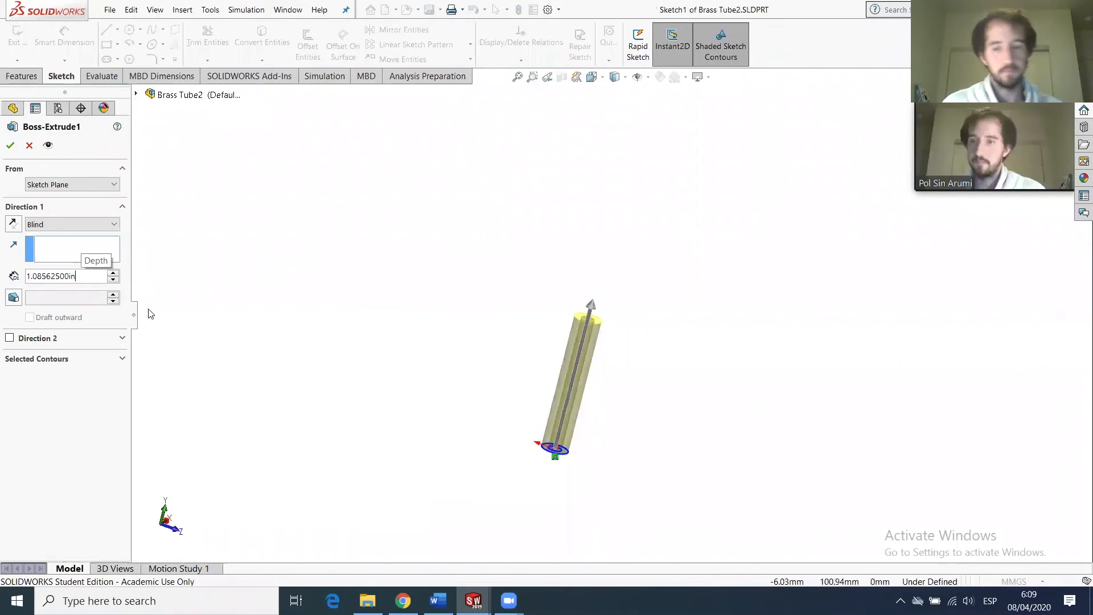
pyautogui.press('Return')
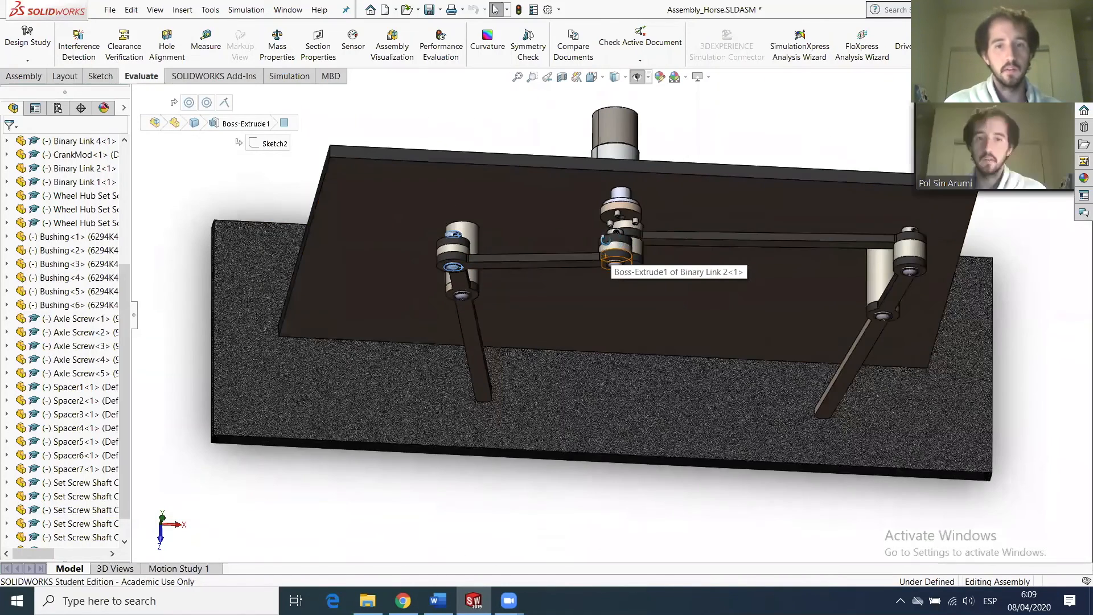
# Insert two Brass Tube2 components into the horse assembly, placing one beside each end joint of Binary Link 2.
pyautogui.moveTo(604, 244); pyautogui.dragTo(617, 194, button='middle')
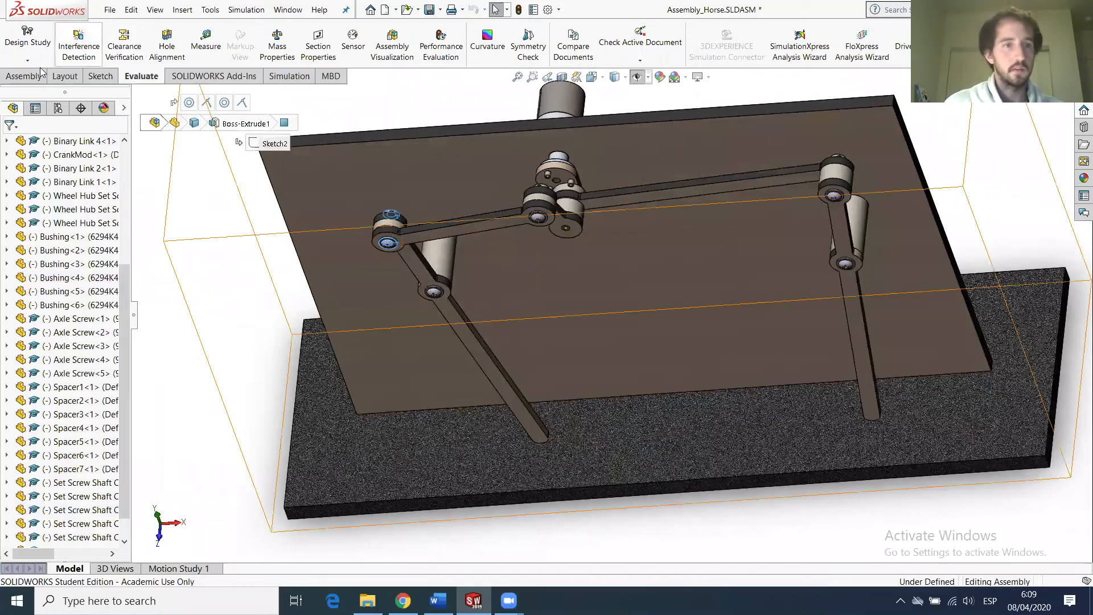
pyautogui.click(96, 49)
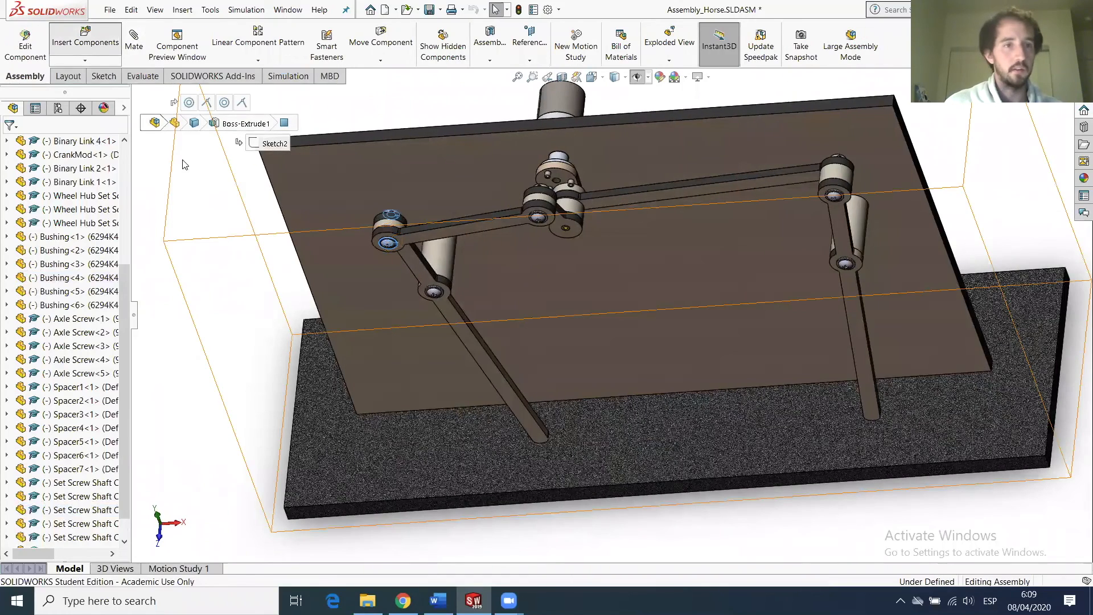
pyautogui.click(570, 370)
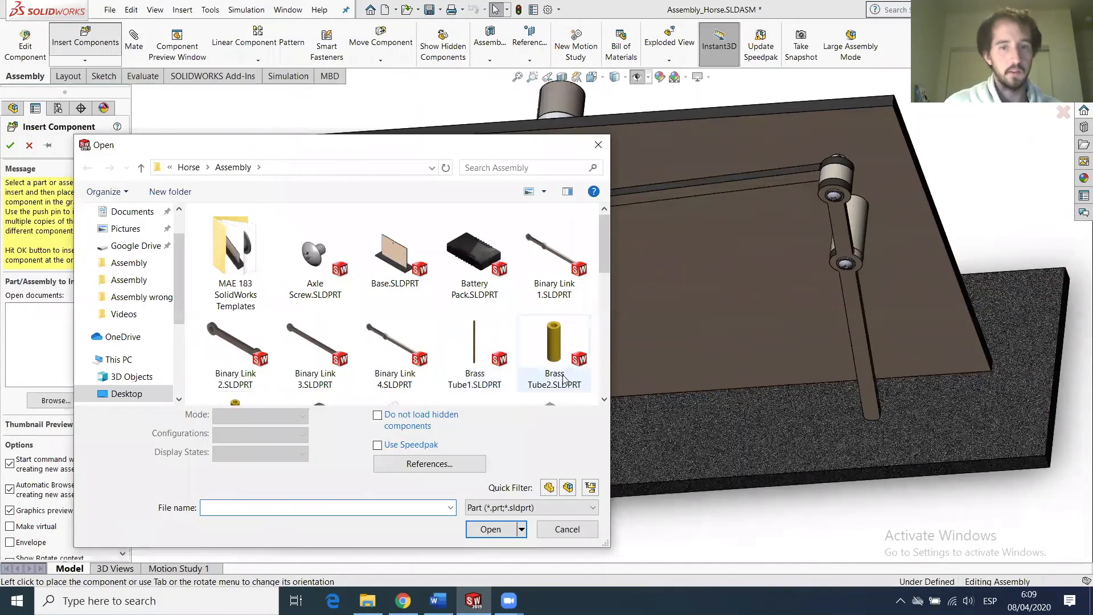
pyautogui.click(491, 529)
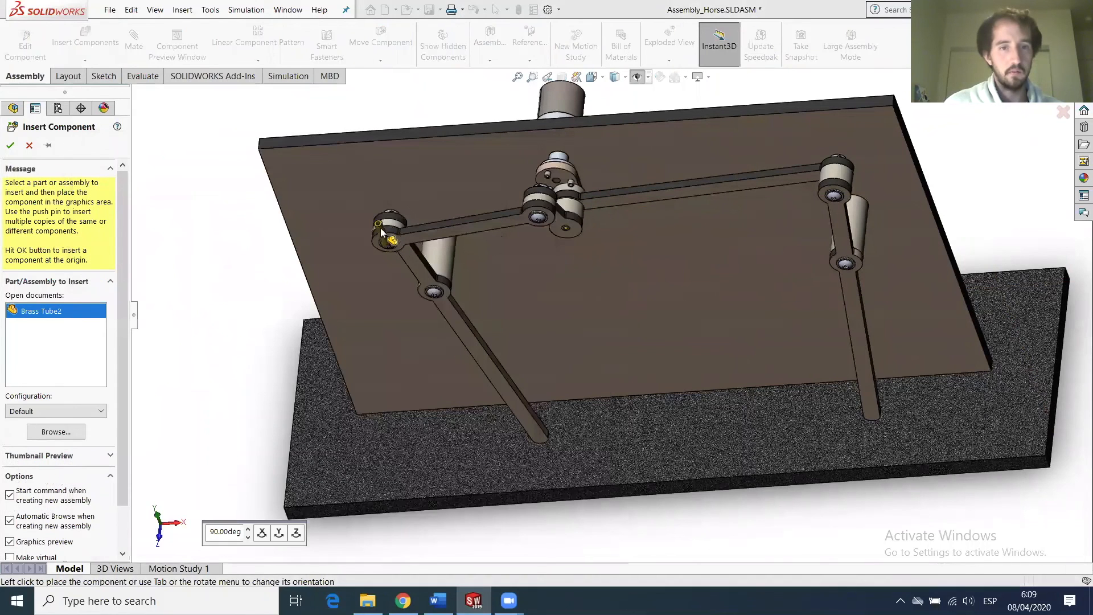
pyautogui.click(368, 229)
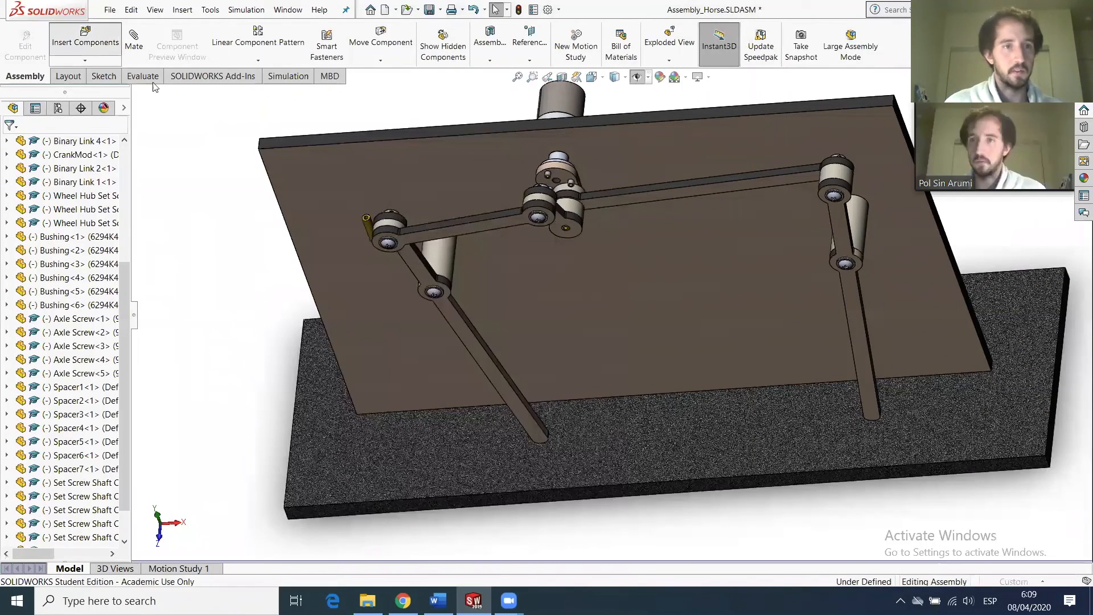
pyautogui.click(98, 40)
pyautogui.click(547, 371)
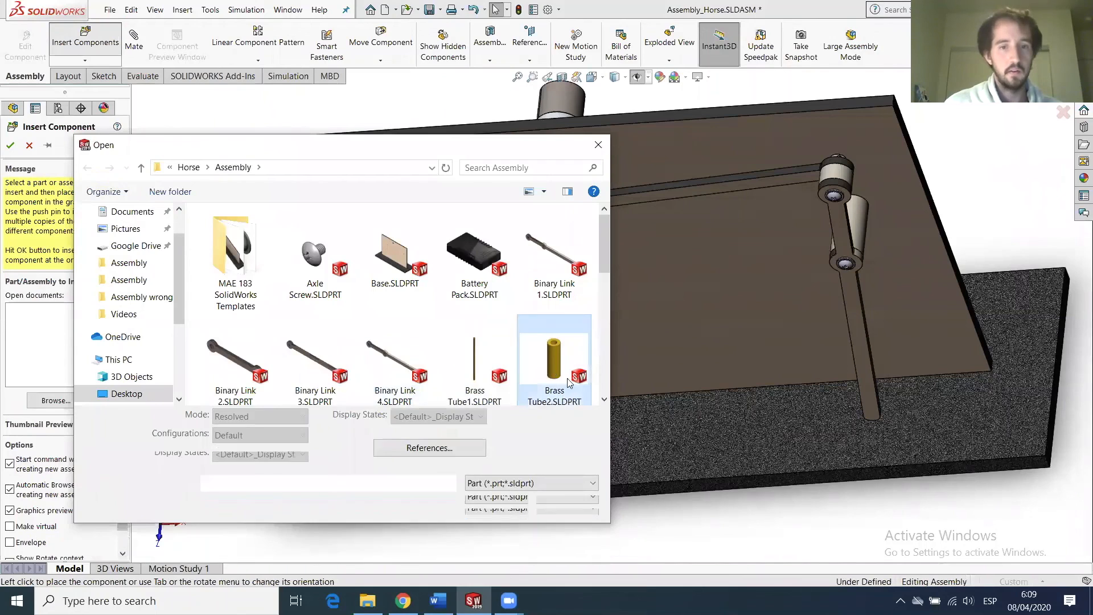
pyautogui.click(493, 504)
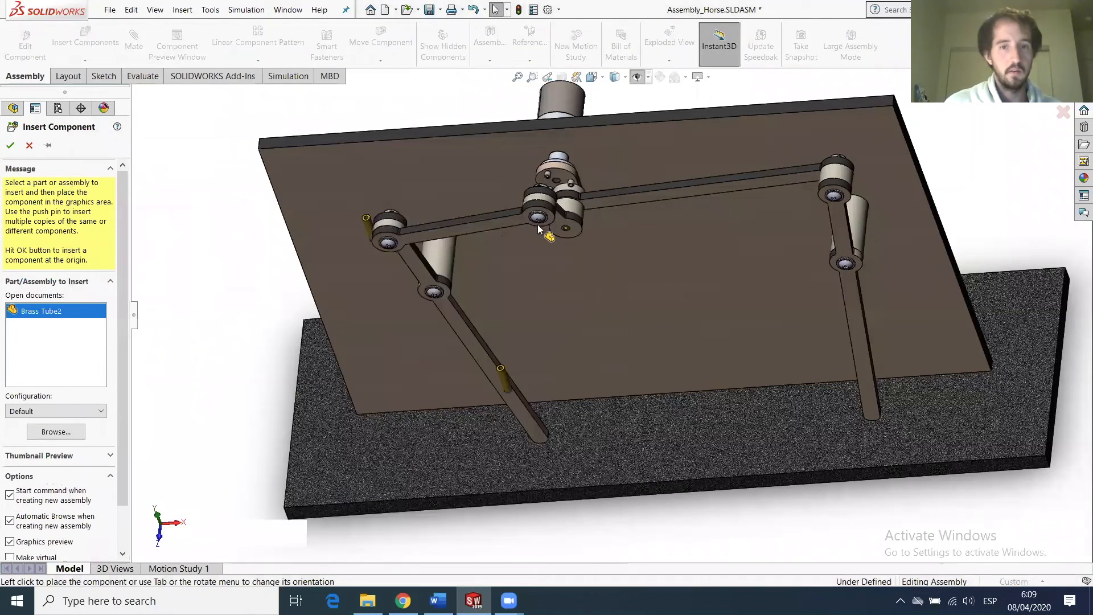
pyautogui.click(369, 228)
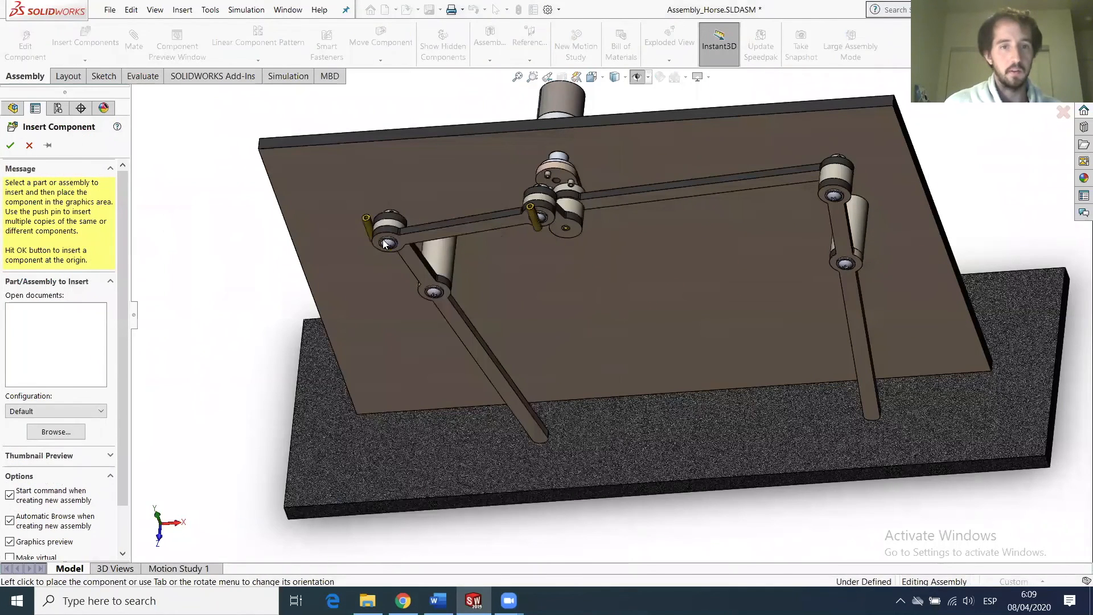
# Mate the first Brass Tube2 concentric with the bore of Set Screw Shaft Collar-5 and make their end faces coincident.
pyautogui.scroll(-4, 391, 242)
pyautogui.click(404, 236)
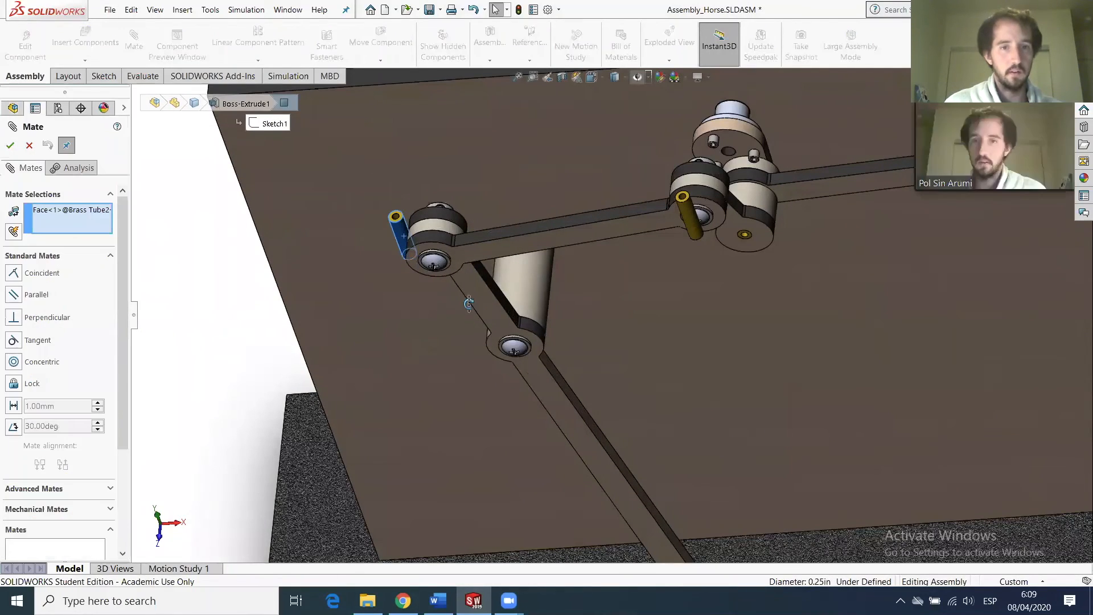
pyautogui.moveTo(472, 334); pyautogui.dragTo(477, 411, button='middle')
pyautogui.scroll(-4, 435, 192)
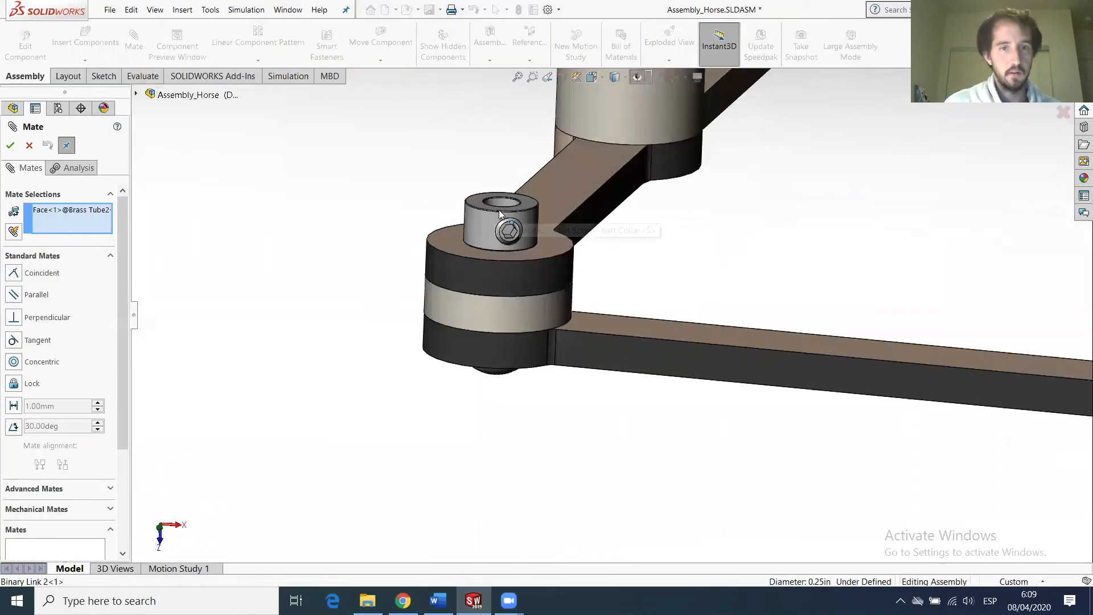
pyautogui.click(504, 205)
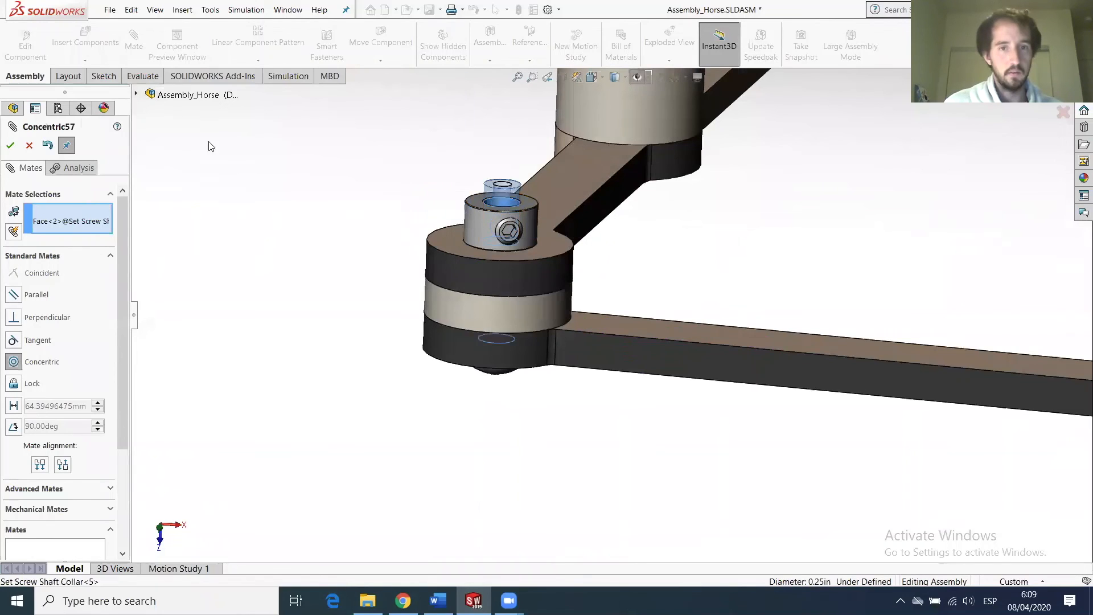
pyautogui.click(503, 190)
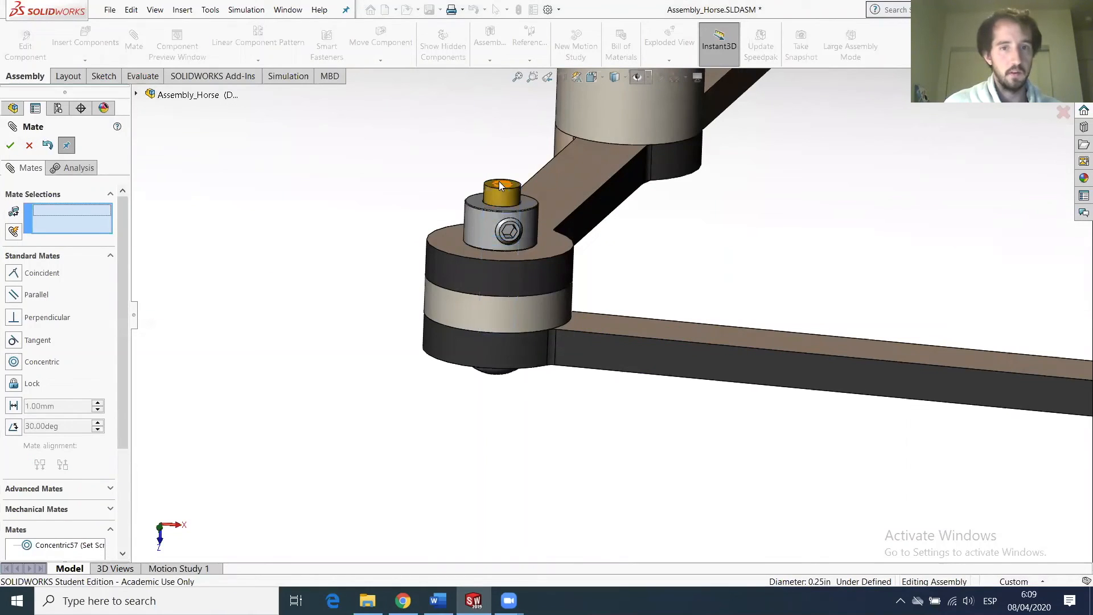
pyautogui.press('alt')
pyautogui.click(514, 197)
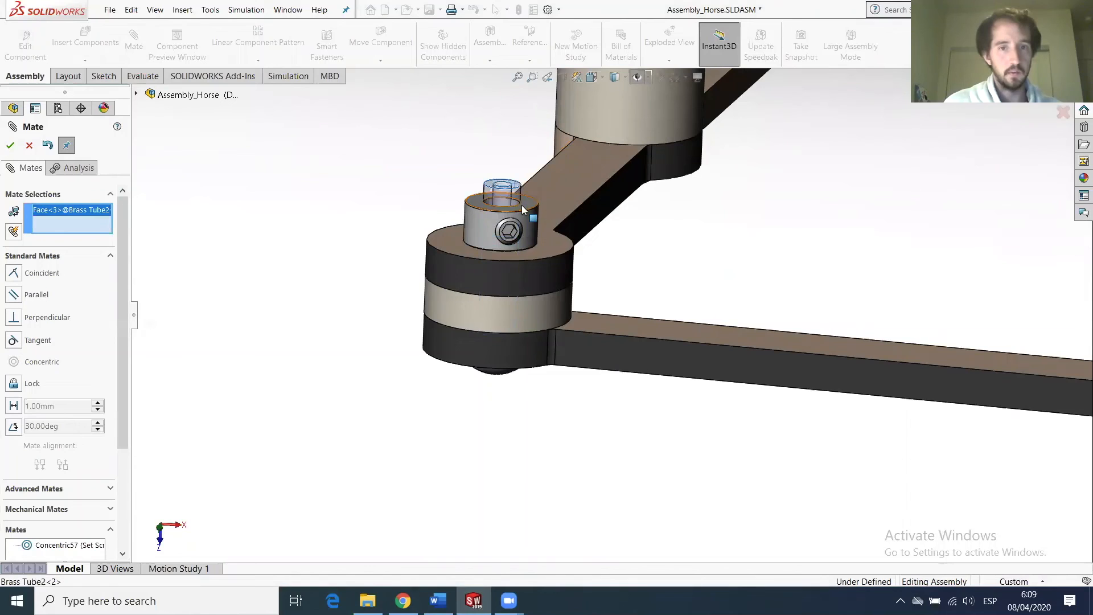
pyautogui.click(11, 145)
# Mate the second Brass Tube2 concentric with the bore of the shaft collar at the crank joint, with their end faces coincident.
pyautogui.scroll(5, 637, 289)
pyautogui.scroll(-3, 675, 373)
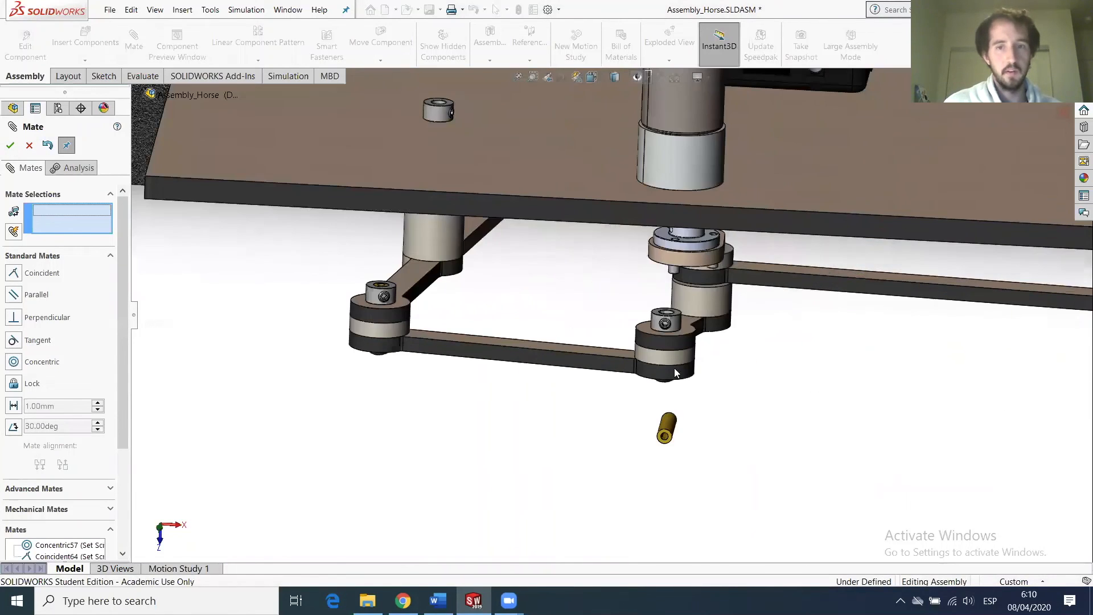
pyautogui.click(669, 432)
pyautogui.scroll(-6, 671, 293)
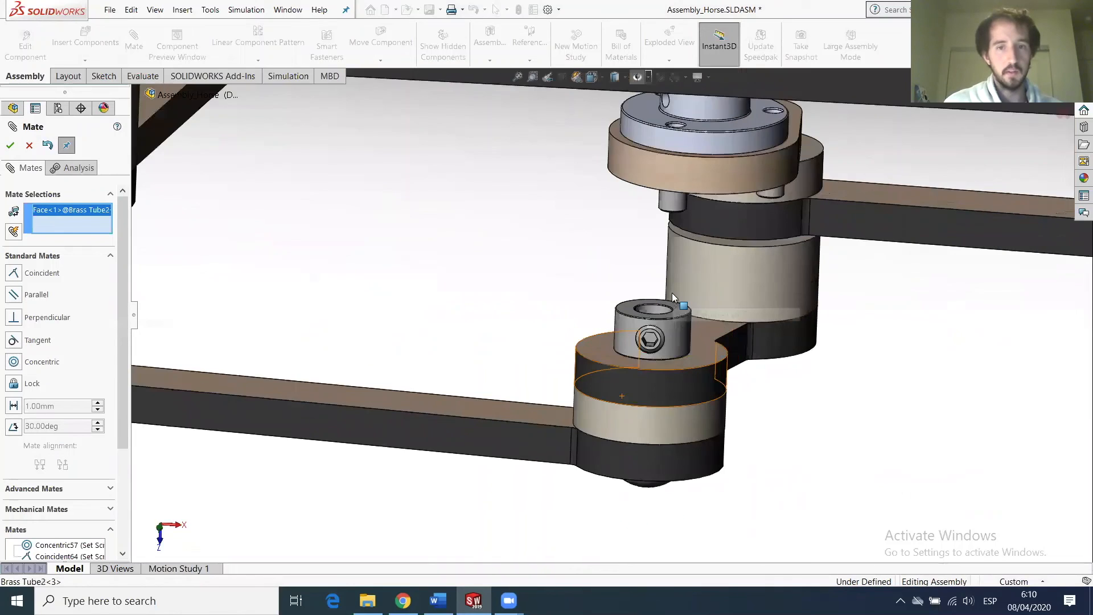
pyautogui.click(628, 321)
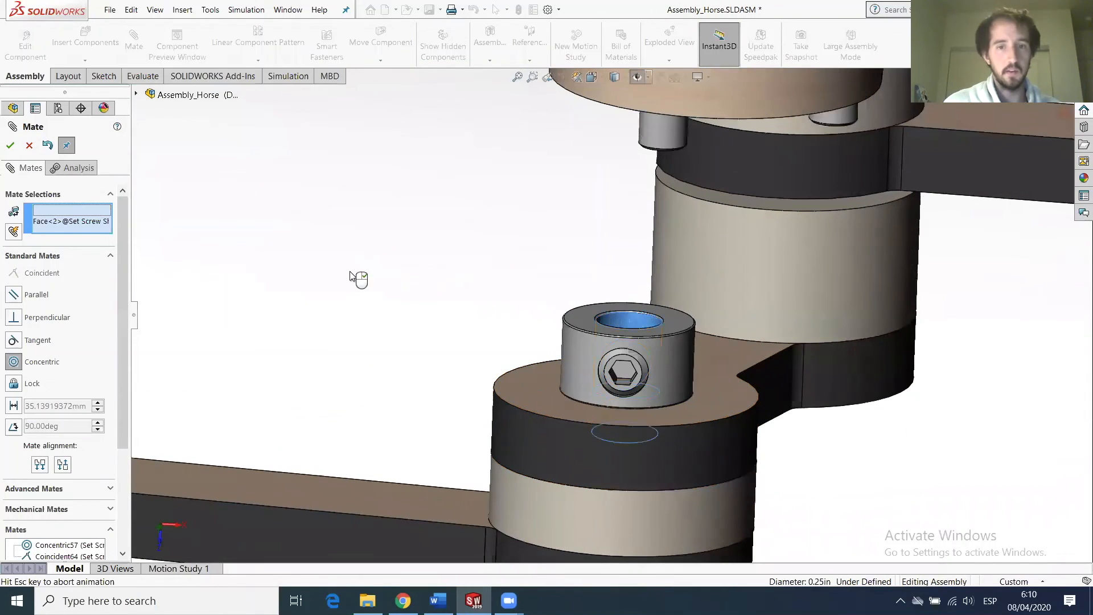
pyautogui.click(10, 146)
pyautogui.moveTo(607, 399); pyautogui.dragTo(595, 496, button='middle')
pyautogui.moveTo(637, 343); pyautogui.dragTo(664, 198, button='middle')
pyautogui.click(635, 320)
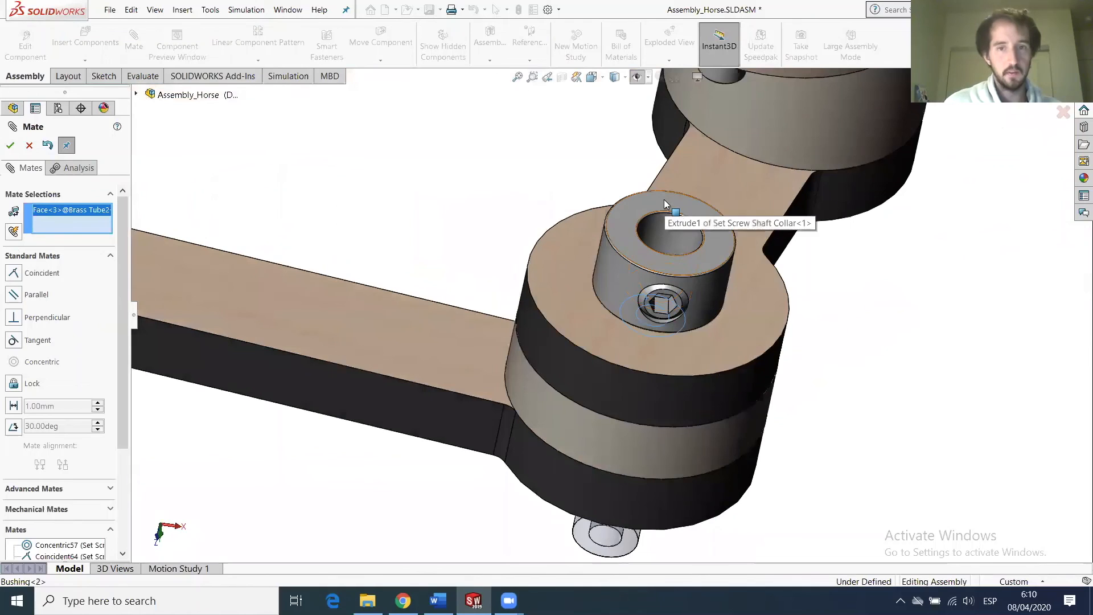
pyautogui.click(665, 206)
pyautogui.click(10, 145)
# Leave the Mate command and examine the joint where the long link from the crank meets Binary Link 4.
pyautogui.scroll(11, 679, 336)
pyautogui.moveTo(668, 319); pyautogui.dragTo(822, 325, button='middle')
pyautogui.scroll(-5, 933, 332)
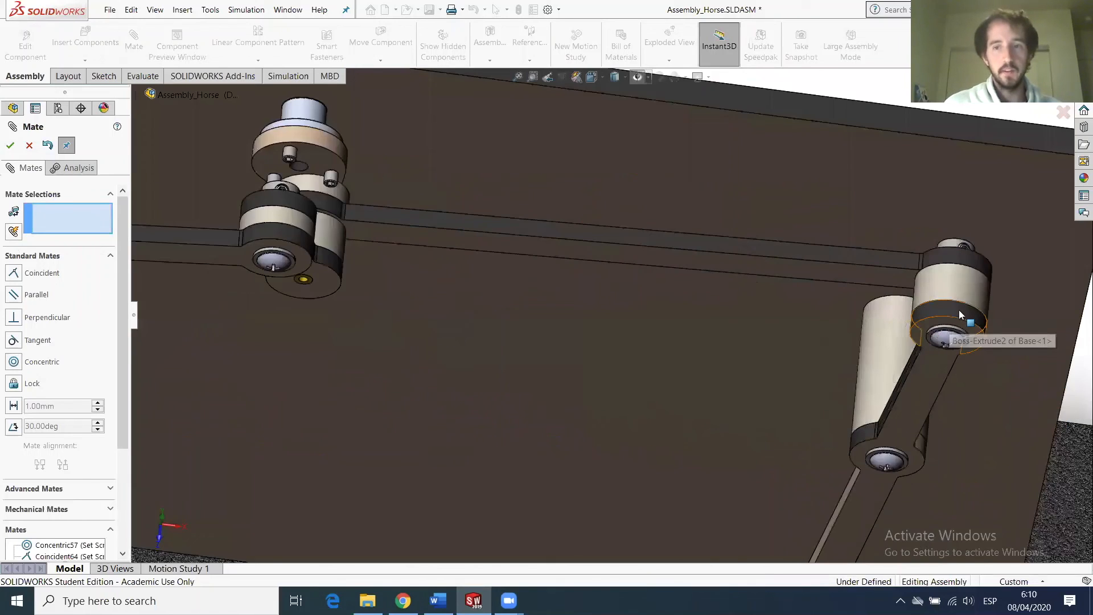
pyautogui.scroll(-3, 960, 315)
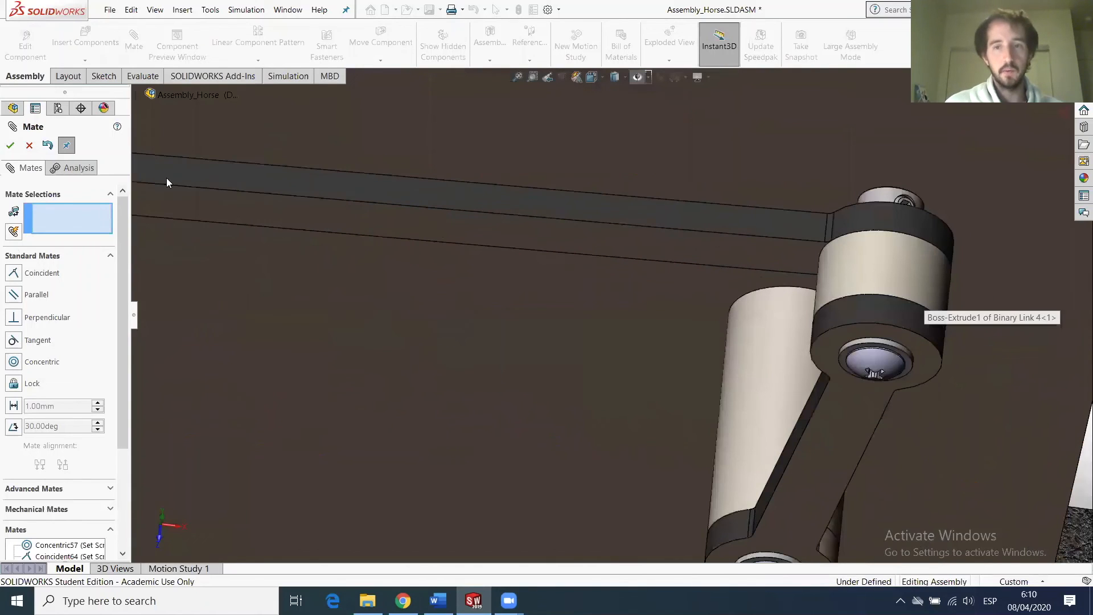
pyautogui.click(29, 146)
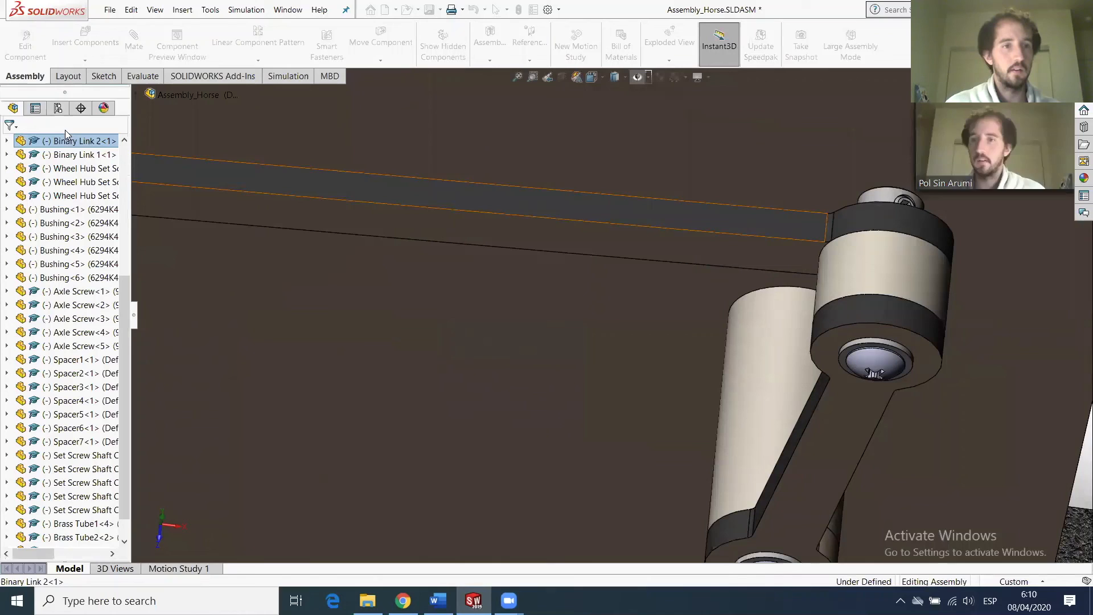
pyautogui.click(143, 75)
pyautogui.scroll(2, 815, 308)
pyautogui.scroll(3, 815, 308)
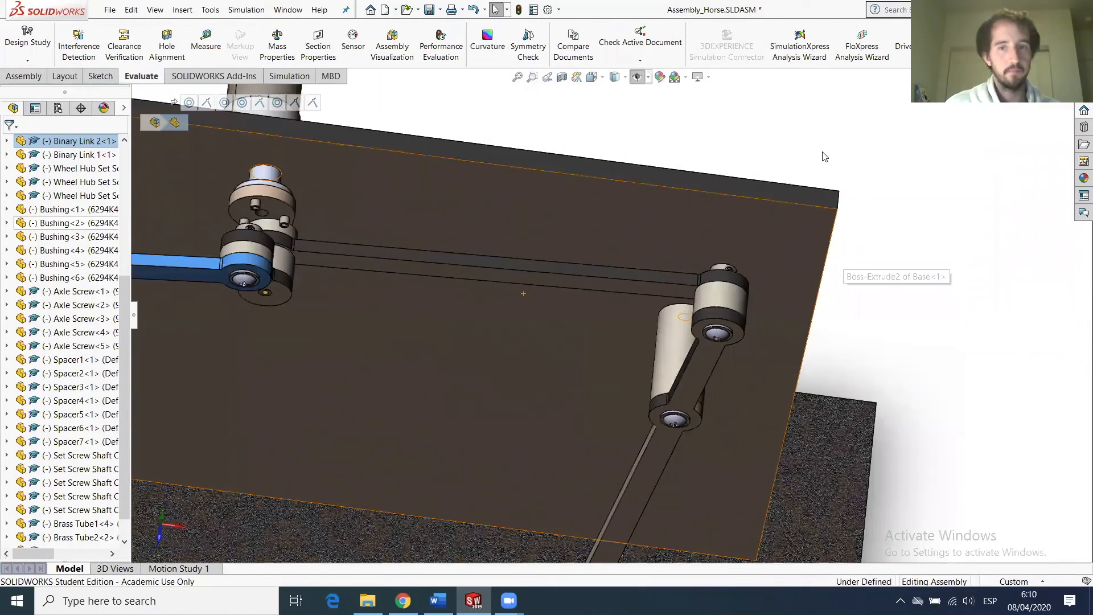
# Measure the distance between the outer face of Bushing-4 and the end face of Set Screw Shaft Collar-2 at the long link's joint.
pyautogui.click(205, 41)
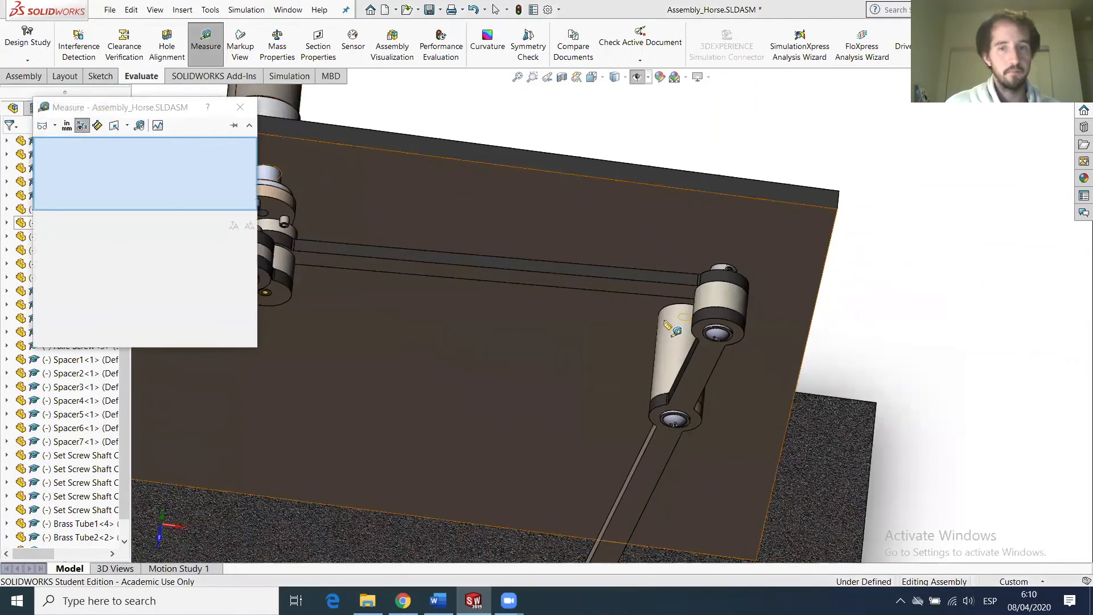
pyautogui.scroll(-6, 734, 329)
pyautogui.scroll(-3, 740, 324)
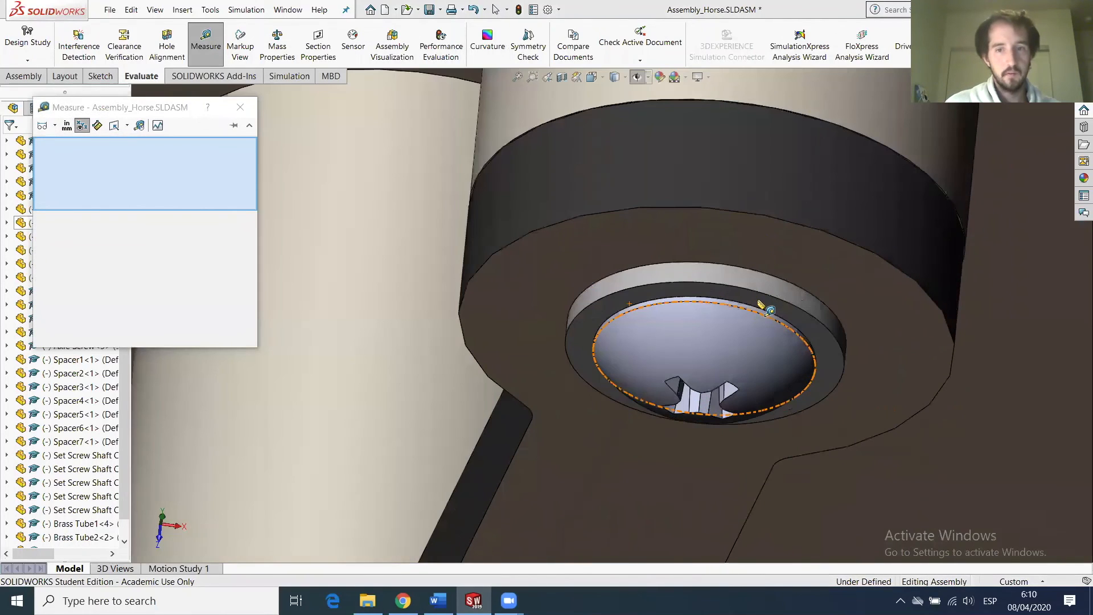
pyautogui.click(762, 306)
pyautogui.scroll(8, 762, 305)
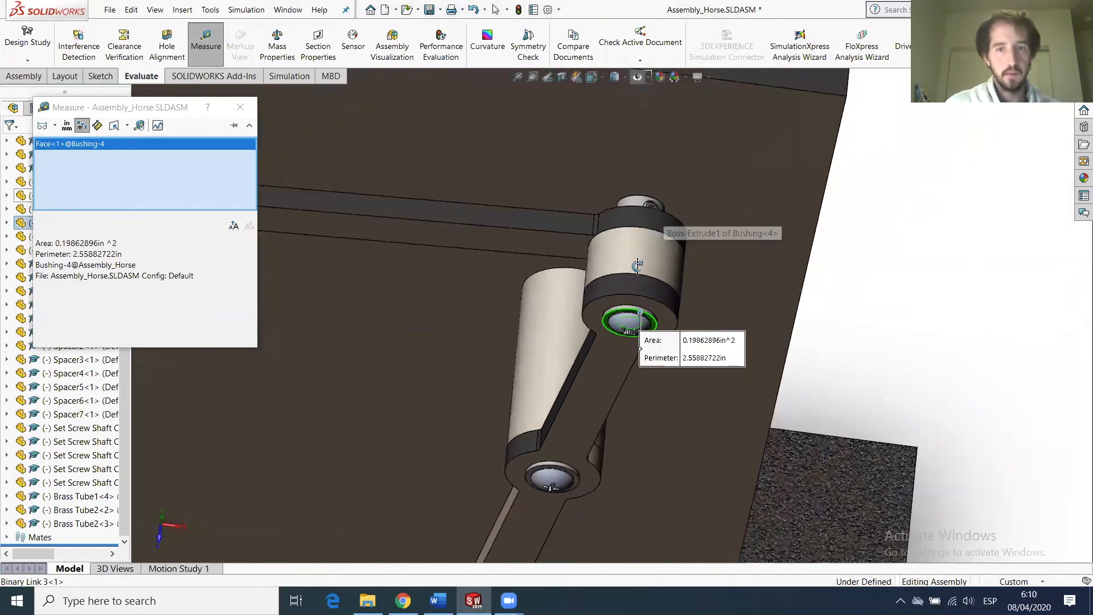
pyautogui.scroll(-2, 662, 254)
pyautogui.moveTo(661, 251); pyautogui.dragTo(660, 302, button='middle')
pyautogui.scroll(-6, 660, 179)
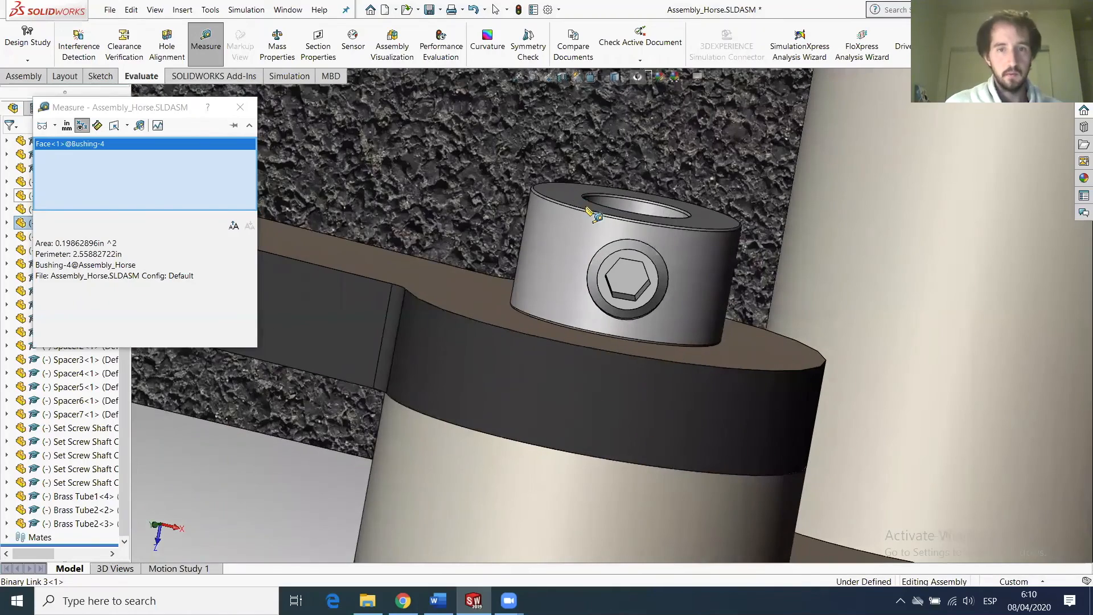
pyautogui.click(586, 206)
pyautogui.scroll(6, 603, 323)
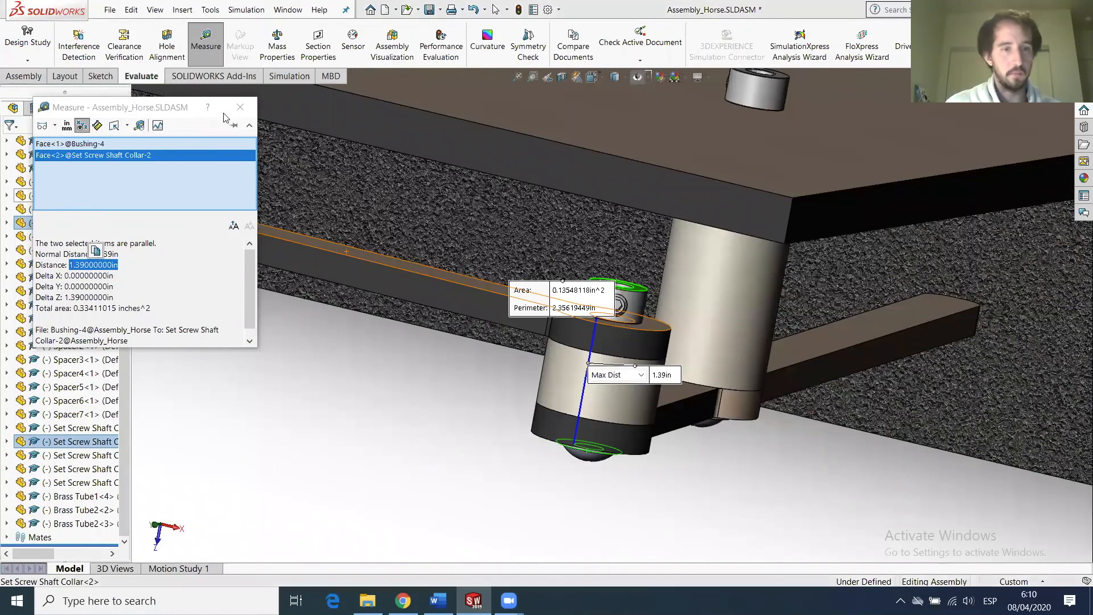
pyautogui.click(249, 111)
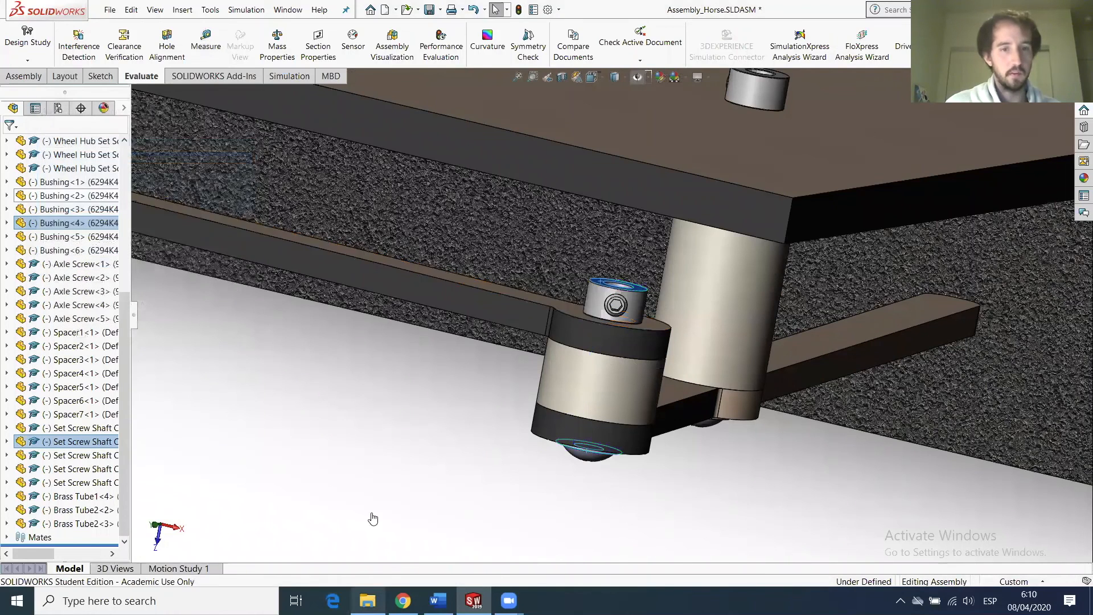
# Open Brass Tube3, set its Boss-Extrude1 depth to the measured joint distance, save the part, and return to the horse assembly.
pyautogui.click(372, 516)
pyautogui.doubleClick(458, 325)
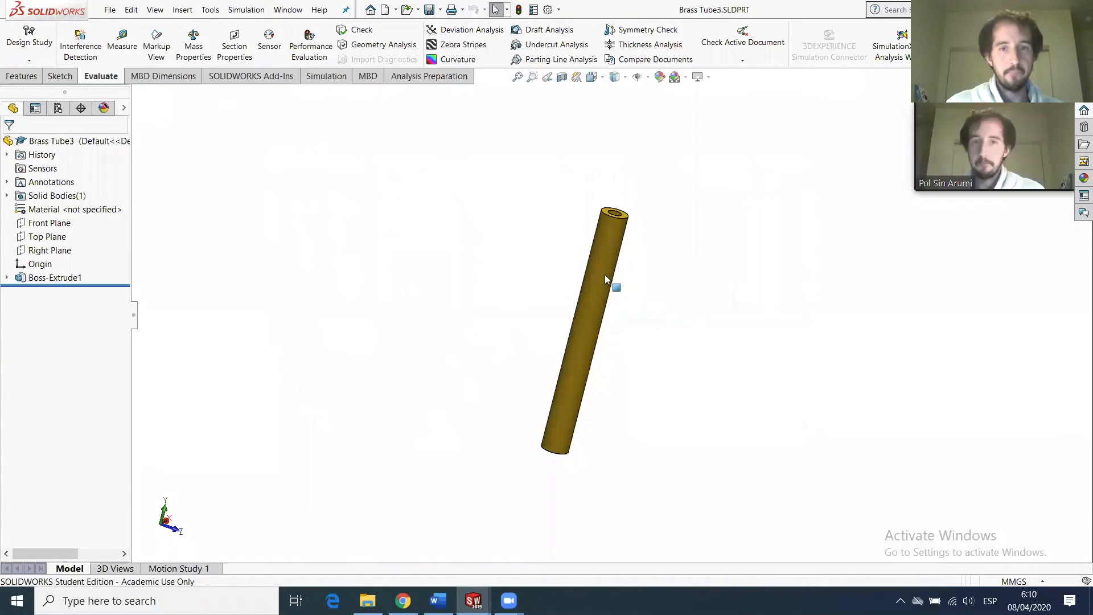
pyautogui.click(53, 277)
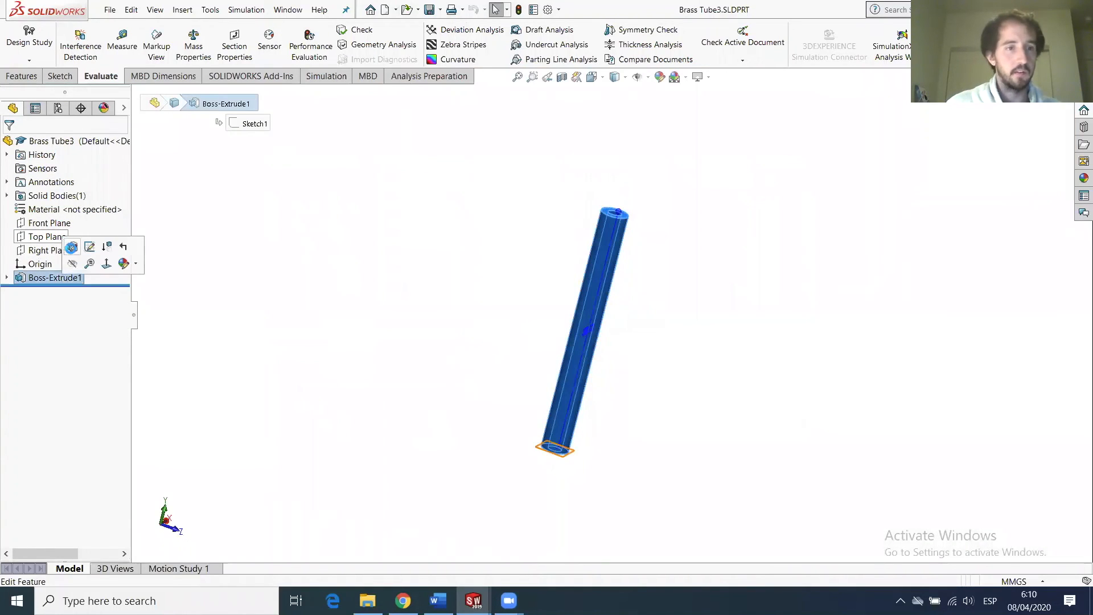
pyautogui.click(71, 247)
pyautogui.rightClick(336, 305)
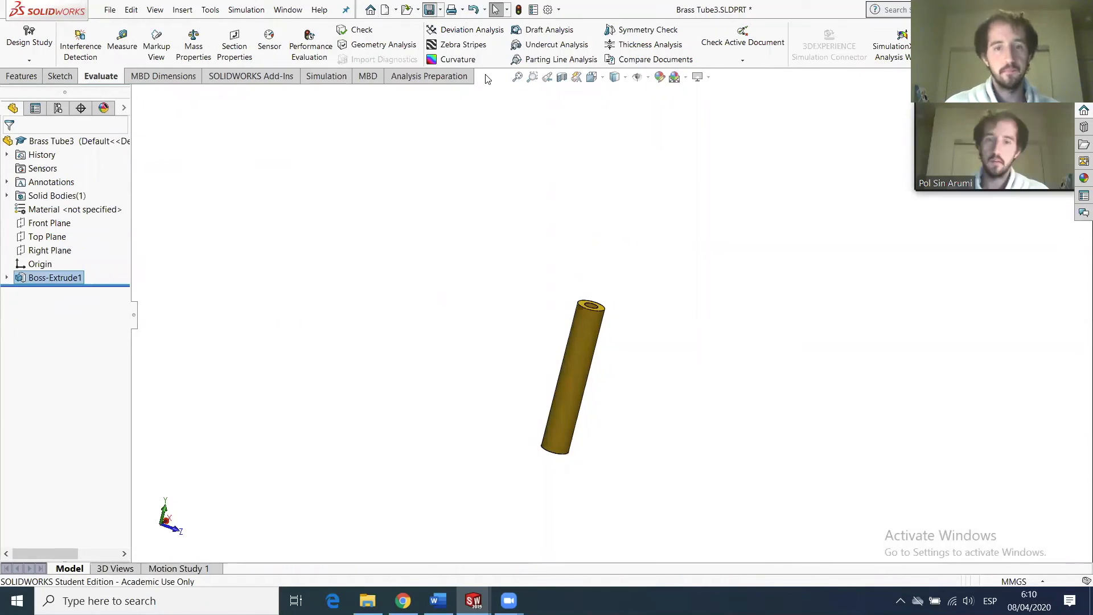
pyautogui.hotkey('ctrl', 'Tab')
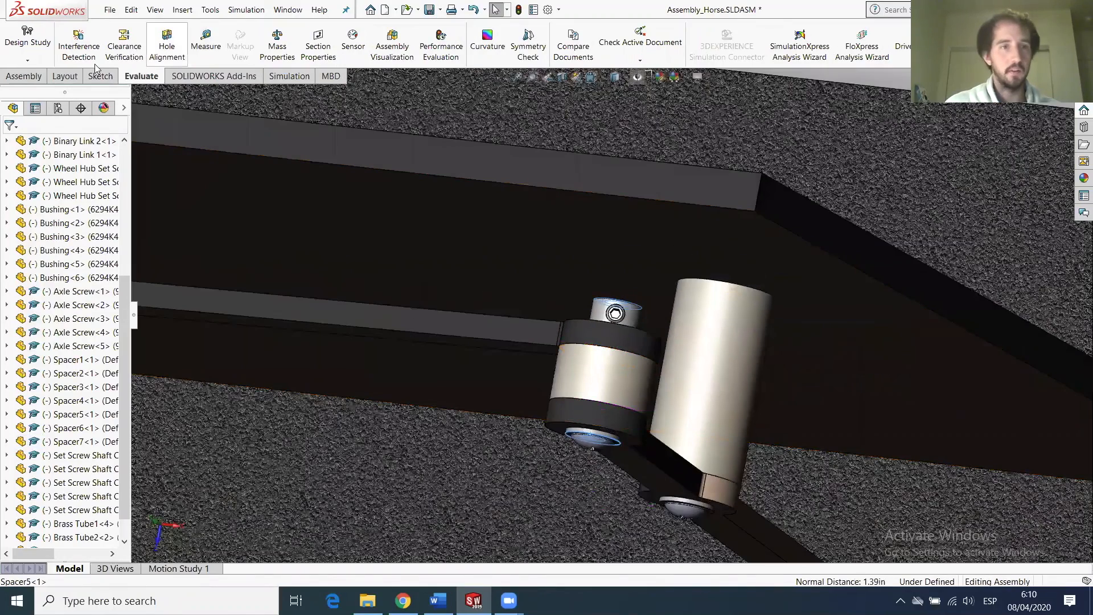
# Insert one Brass Tube3 component into the horse assembly, placing it beside the joint of Binary Link 3 and Binary Link 4.
pyautogui.click(25, 76)
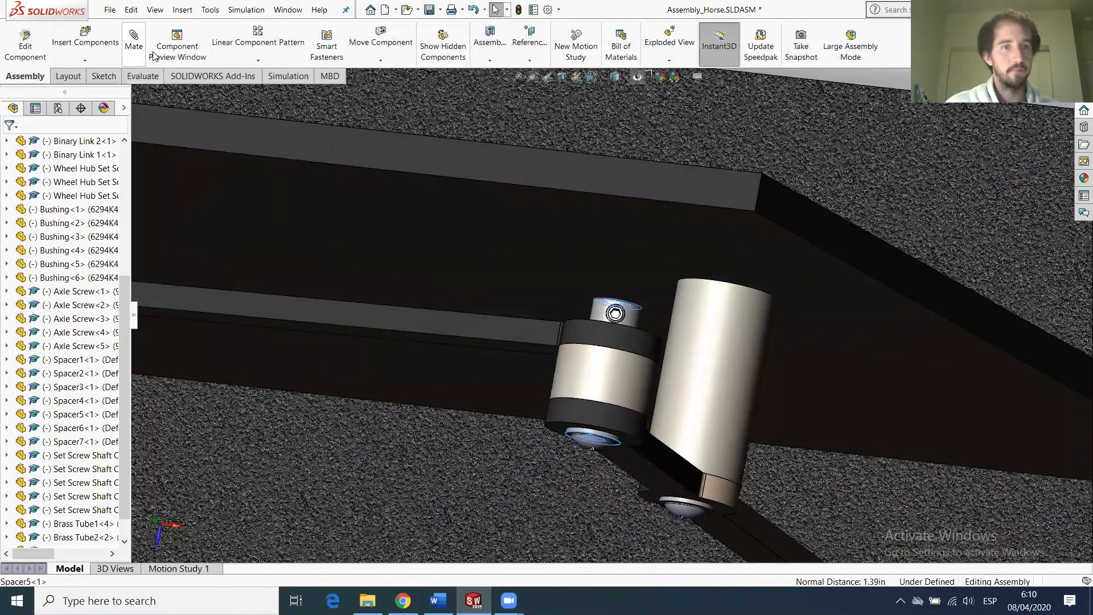
pyautogui.click(86, 40)
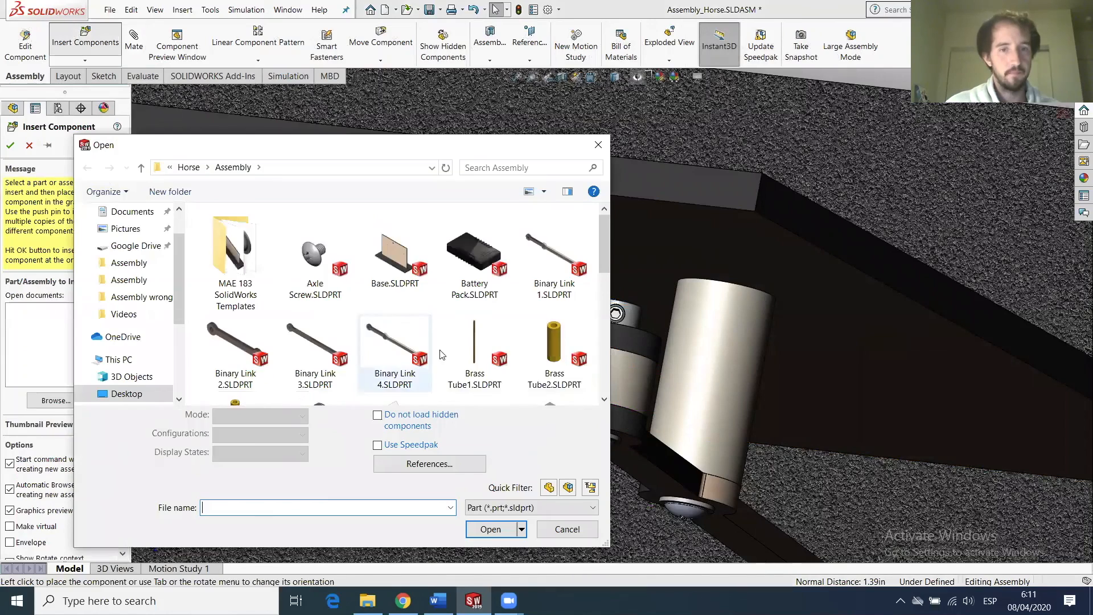
pyautogui.scroll(-1, 512, 362)
pyautogui.click(259, 363)
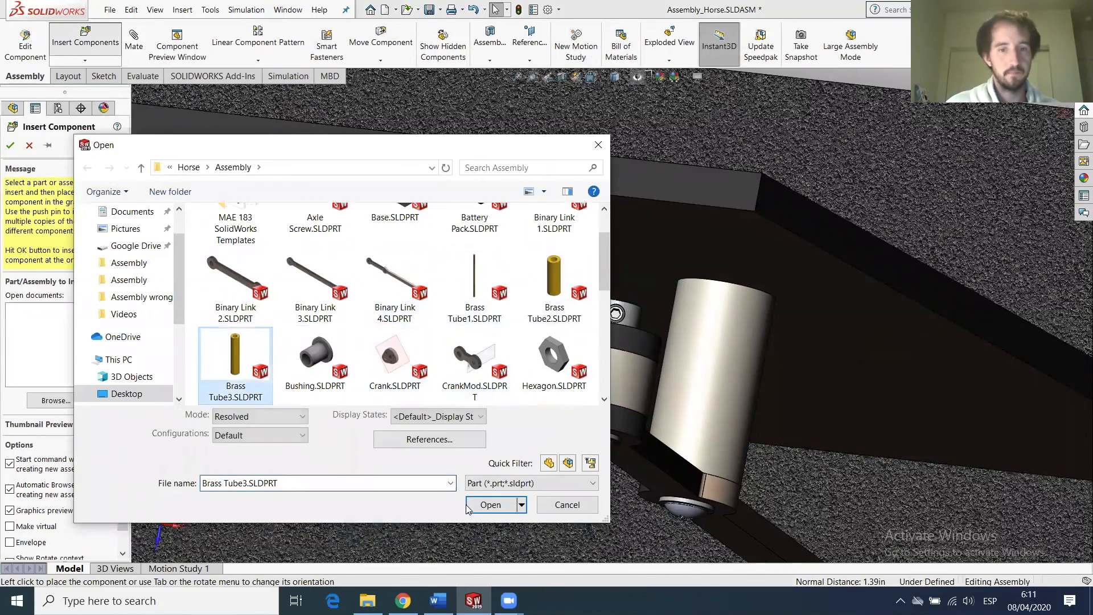
pyautogui.click(482, 508)
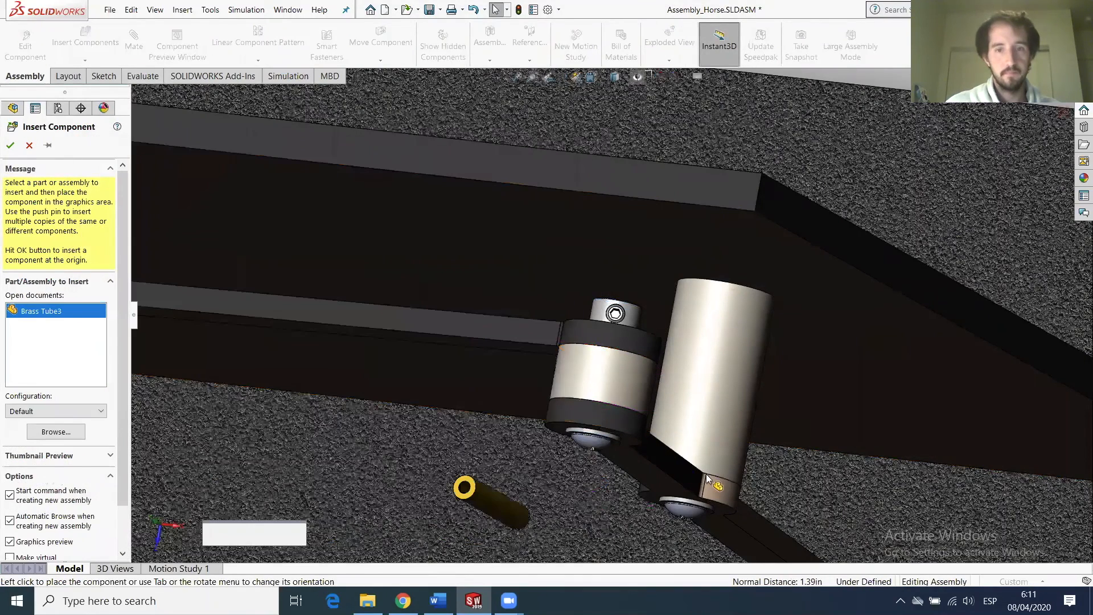
pyautogui.click(714, 474)
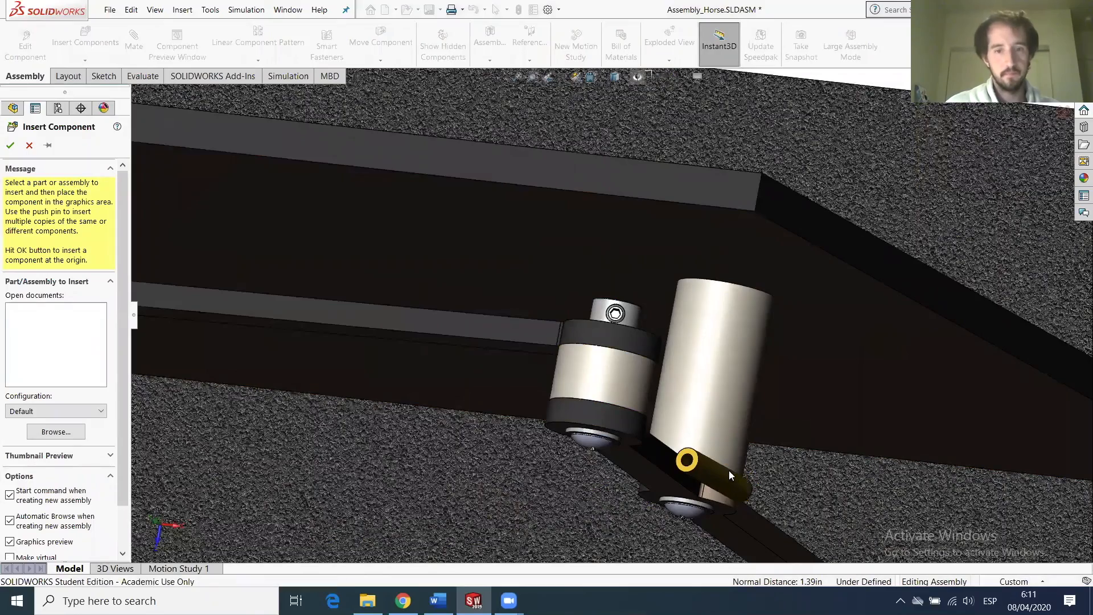
# Mate the outer face of Brass Tube3 concentric with the bore of Set Screw Shaft Collar-2.
pyautogui.scroll(-3, 619, 377)
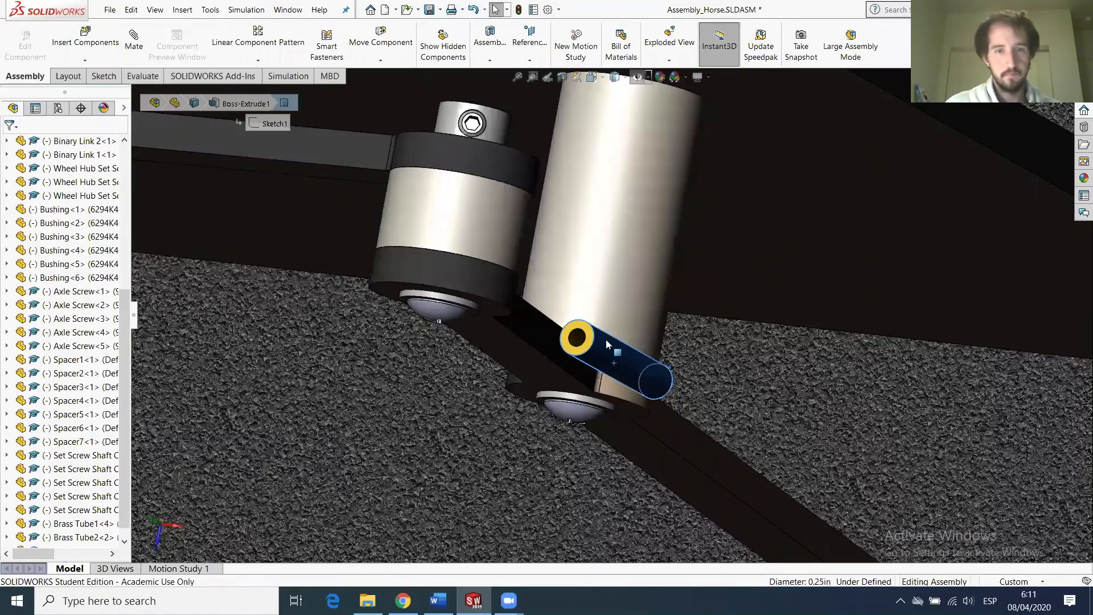
pyautogui.scroll(5, 586, 272)
pyautogui.moveTo(586, 272)
pyautogui.mouseDown(button='middle')
pyautogui.moveTo(570, 295)
pyautogui.moveTo(597, 255)
pyautogui.mouseUp(button='middle')
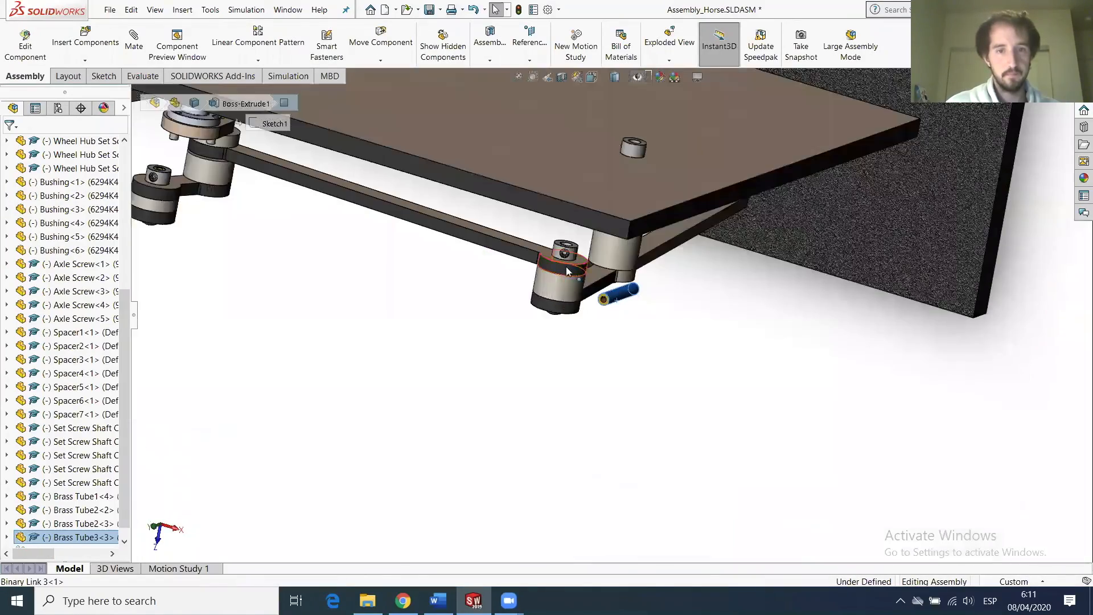
pyautogui.scroll(-5, 599, 251)
pyautogui.keyDown('ctrl'); pyautogui.click(599, 250); pyautogui.keyUp('ctrl')
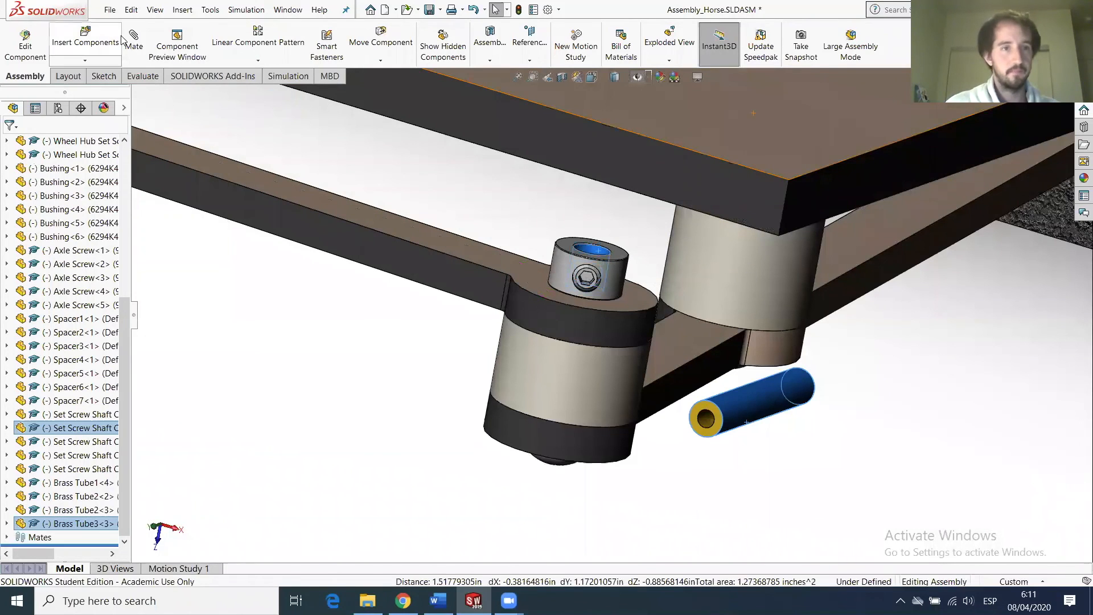
pyautogui.click(133, 43)
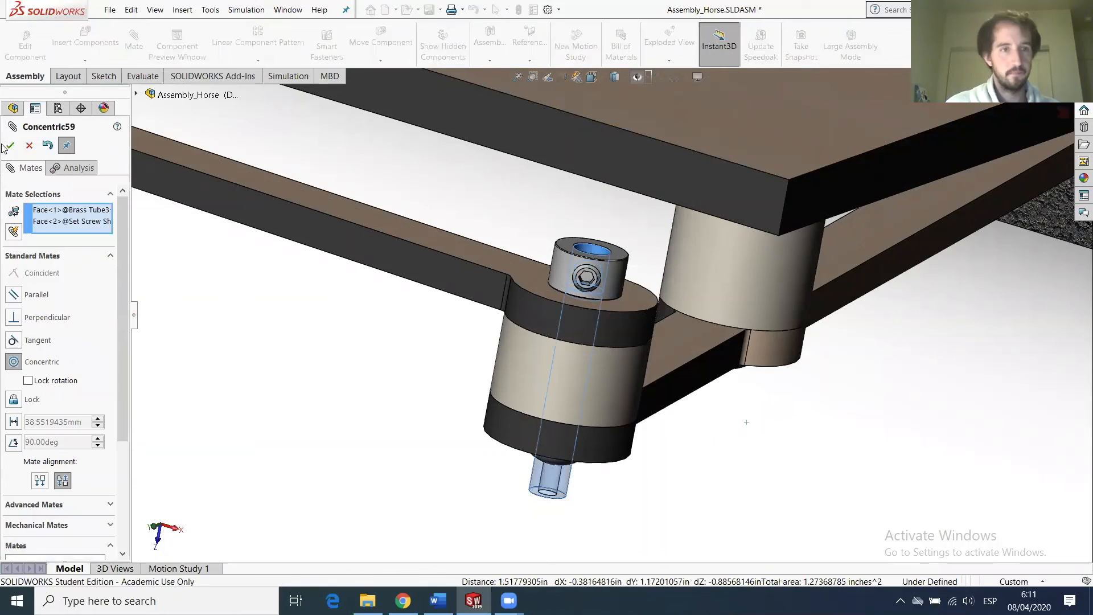
pyautogui.click(10, 146)
# Slide Brass Tube3 up through the shaft collar and make its end face coincident with the collar's end face.
pyautogui.moveTo(548, 475); pyautogui.dragTo(569, 252)
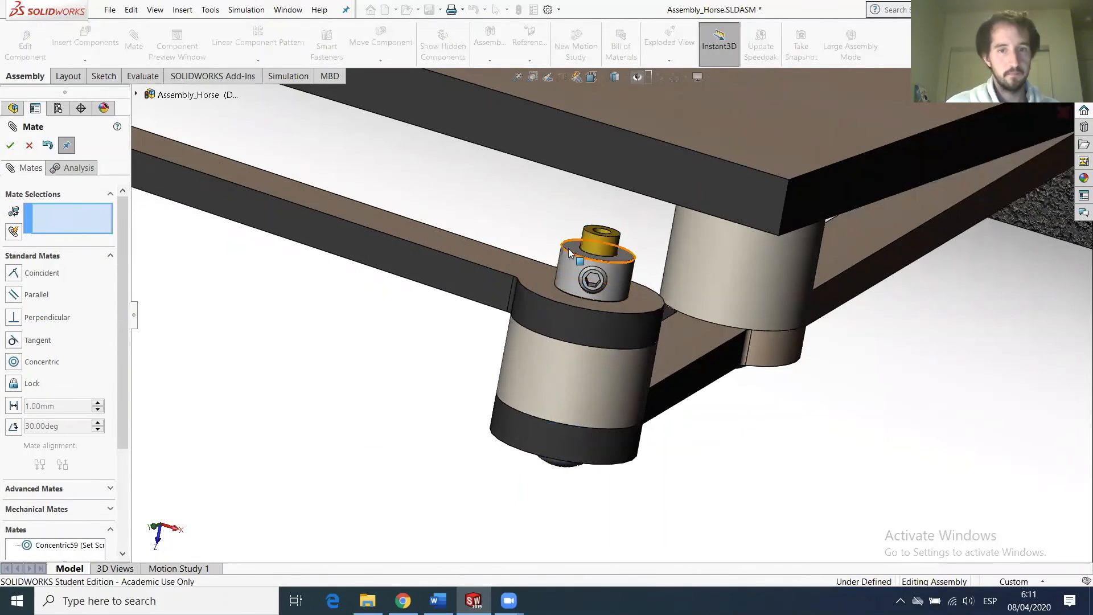
pyautogui.click(570, 253)
pyautogui.scroll(-5, 598, 239)
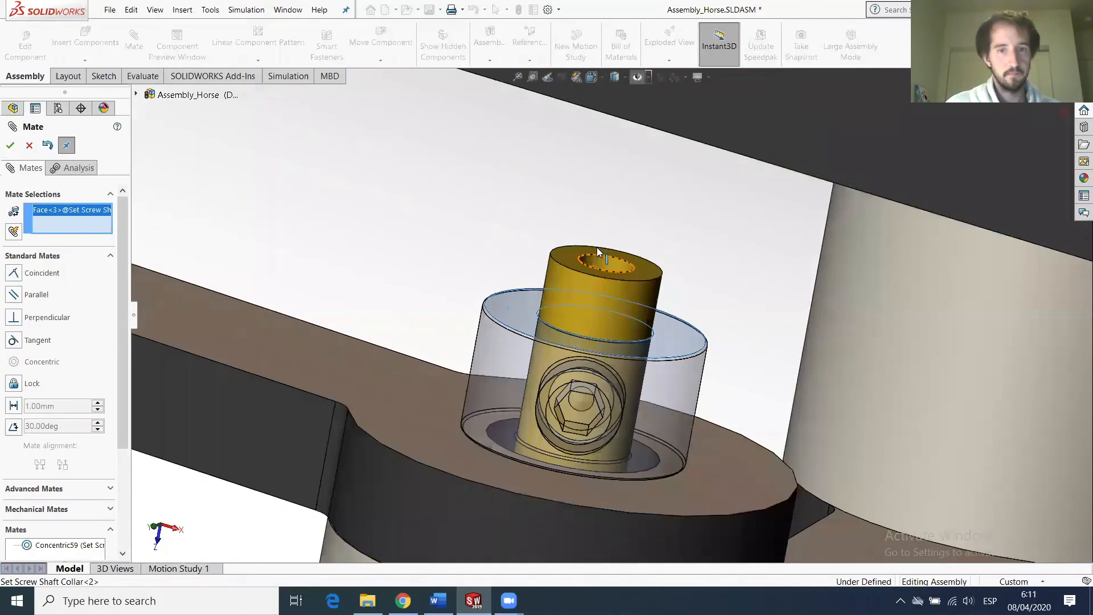
pyautogui.click(564, 259)
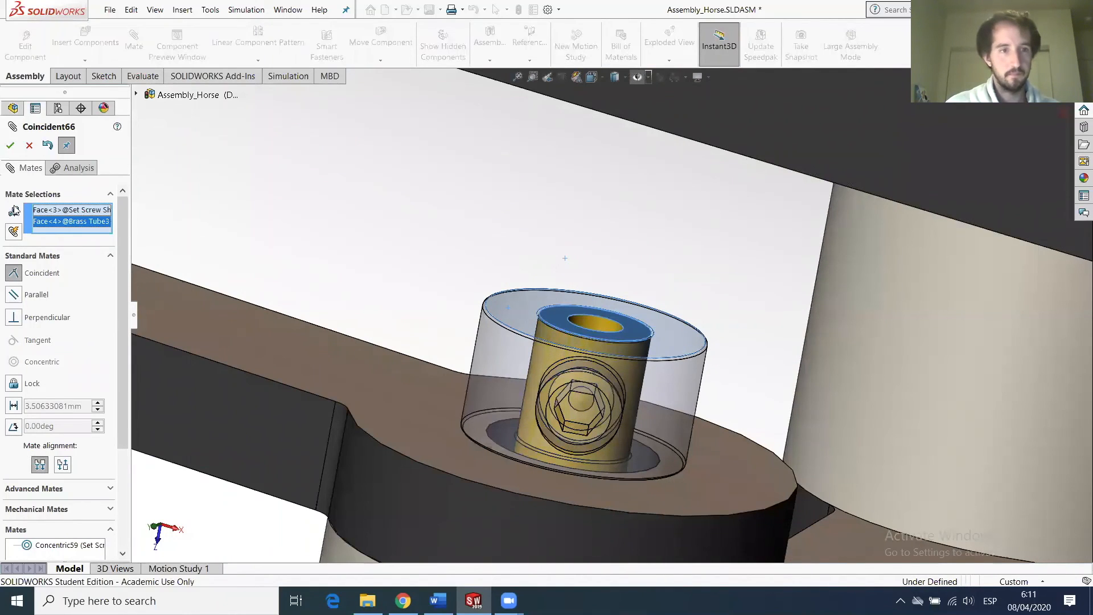
pyautogui.press('Return')
pyautogui.scroll(3, 597, 306)
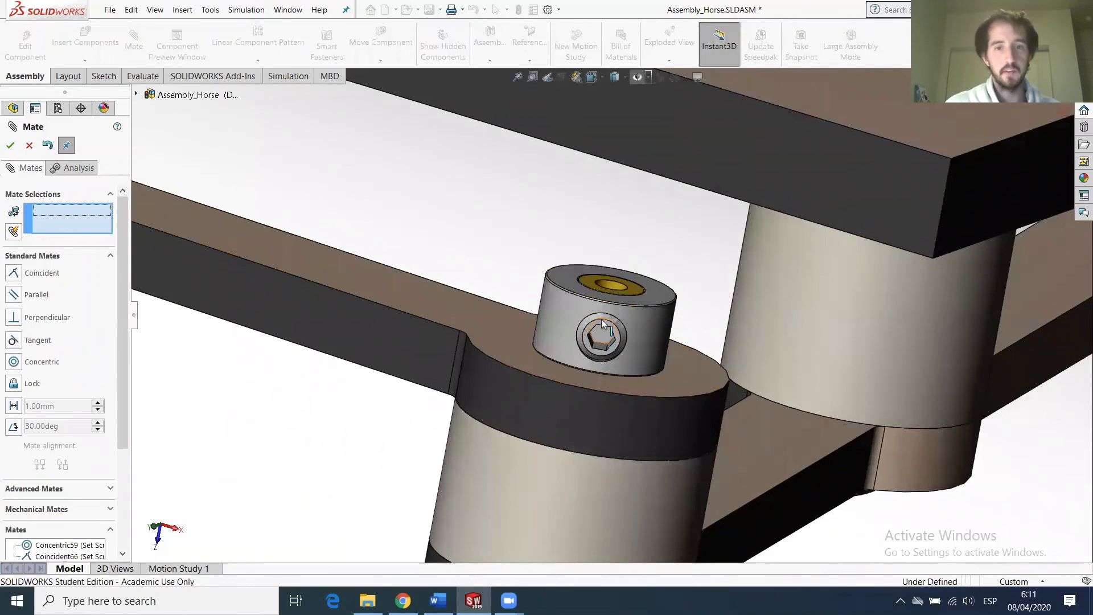
# Examine the joints across the whole linkage for those still needing a brass tube, and leave the Mate command.
pyautogui.scroll(4, 572, 450)
pyautogui.moveTo(590, 463); pyautogui.dragTo(598, 341, button='middle')
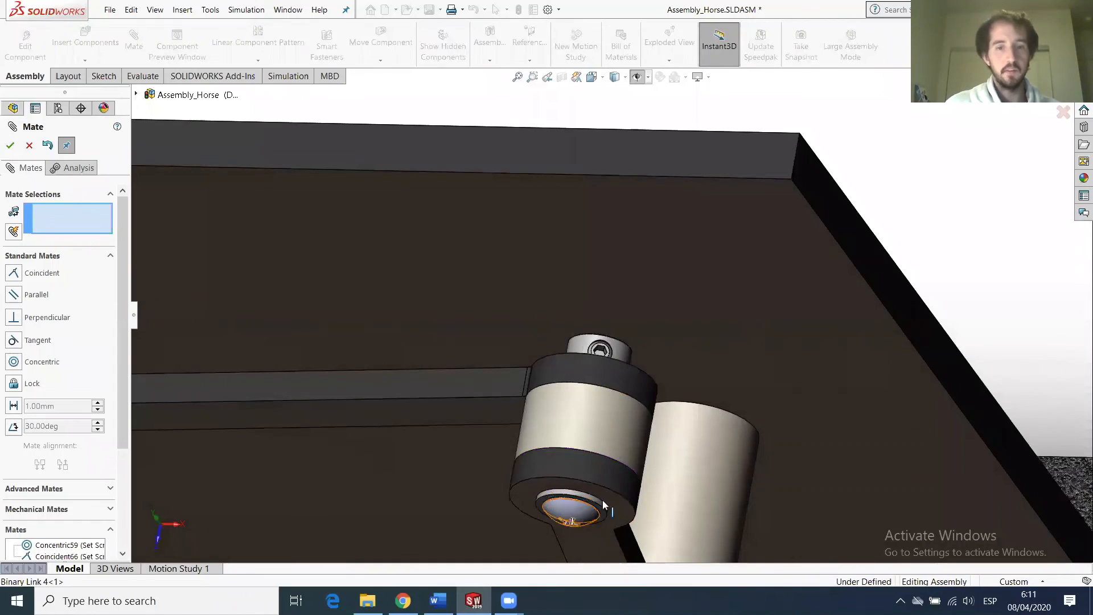
pyautogui.scroll(3, 613, 428)
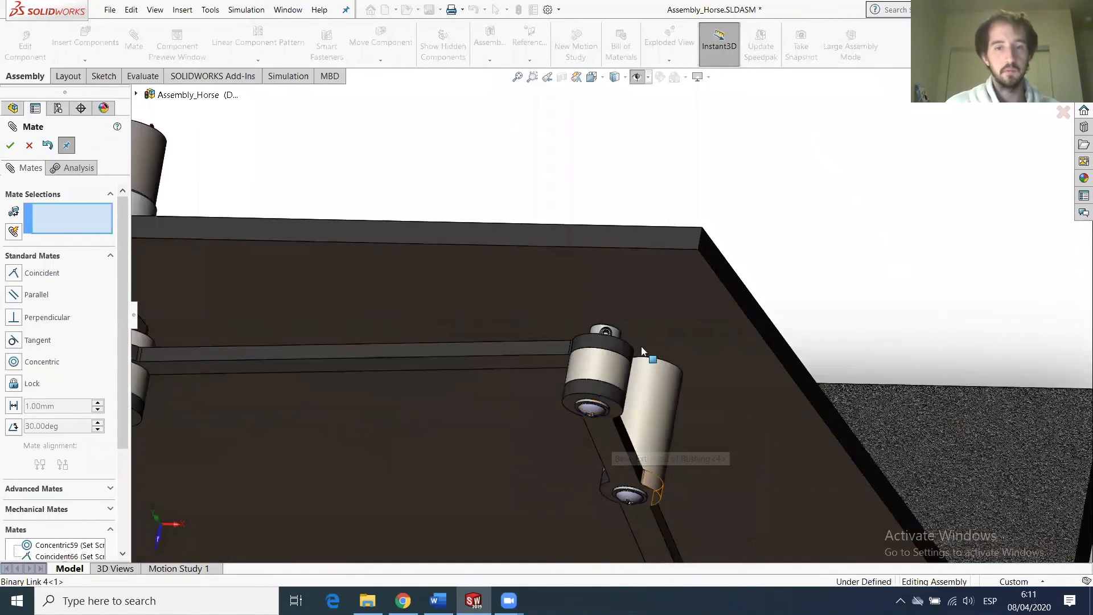
pyautogui.scroll(3, 641, 351)
pyautogui.scroll(4, 450, 377)
pyautogui.scroll(-3, 445, 374)
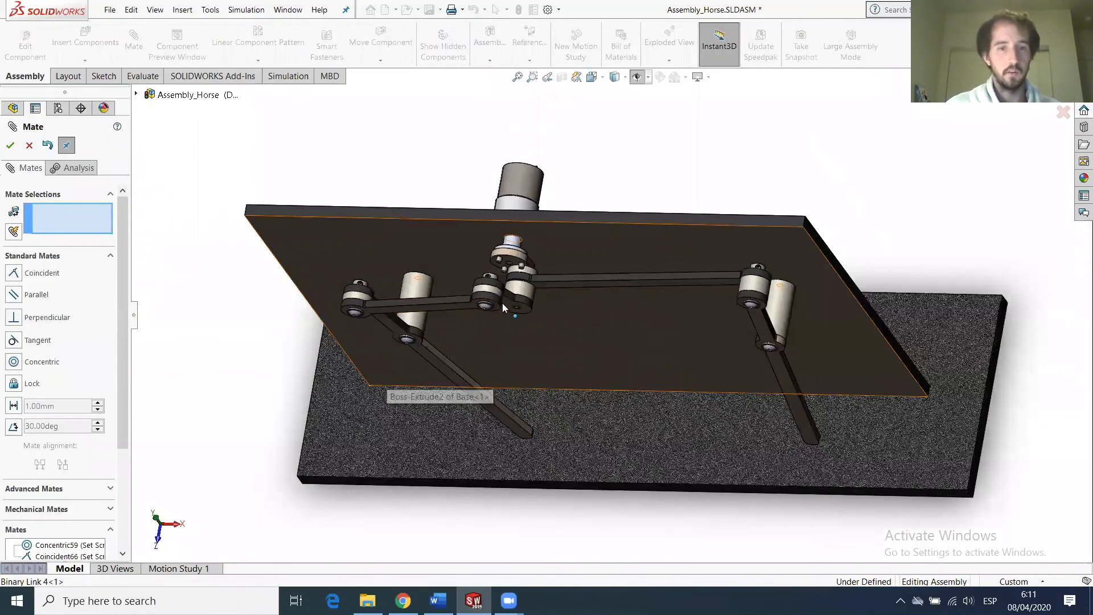
pyautogui.scroll(-6, 503, 304)
pyautogui.scroll(5, 334, 308)
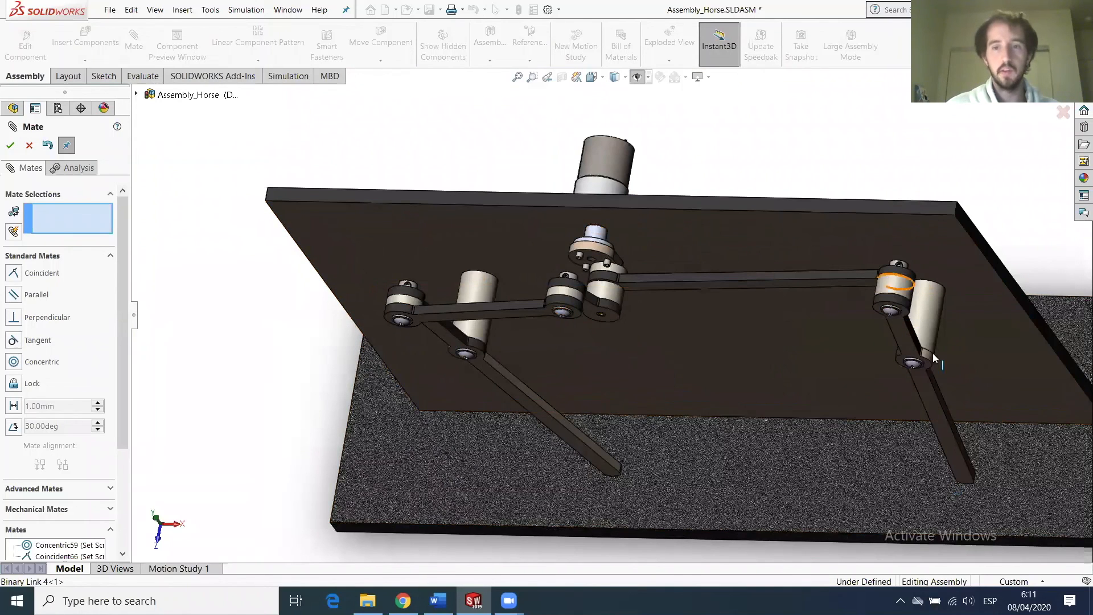
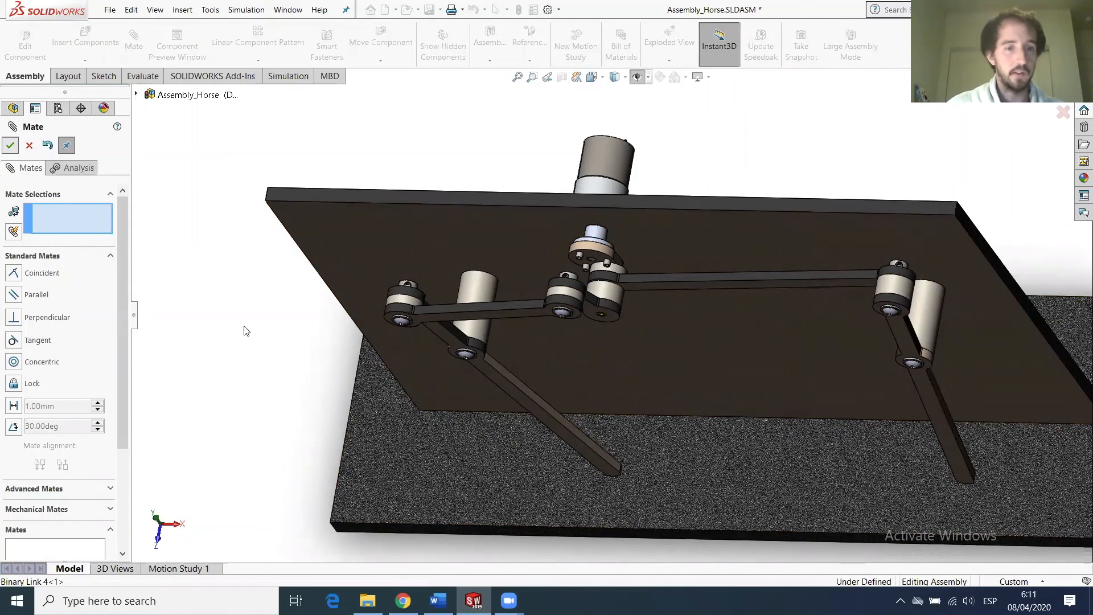
pyautogui.press('Escape')
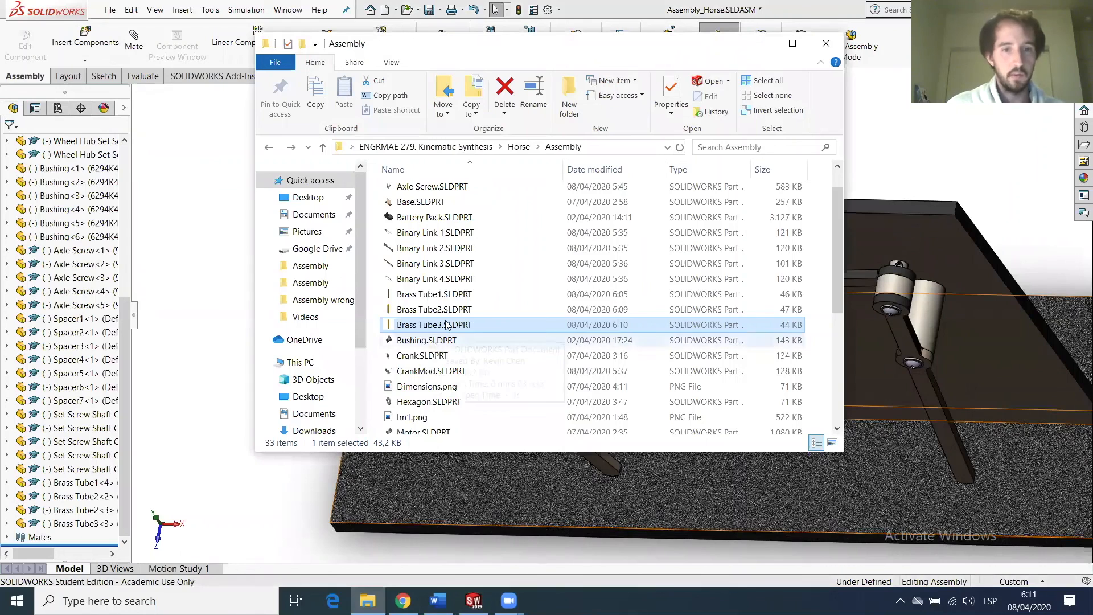
# Copy Brass Tube.SLDPRT from the MAE 183 SolidWorks Templates folder into the Assembly folder.
pyautogui.scroll(1, 450, 299)
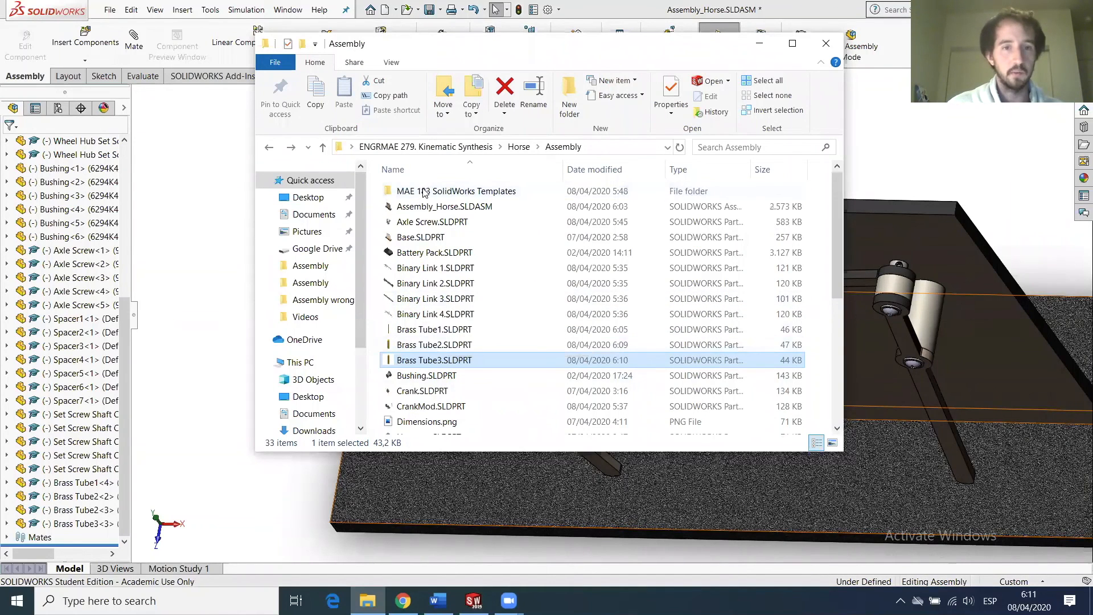
pyautogui.doubleClick(424, 191)
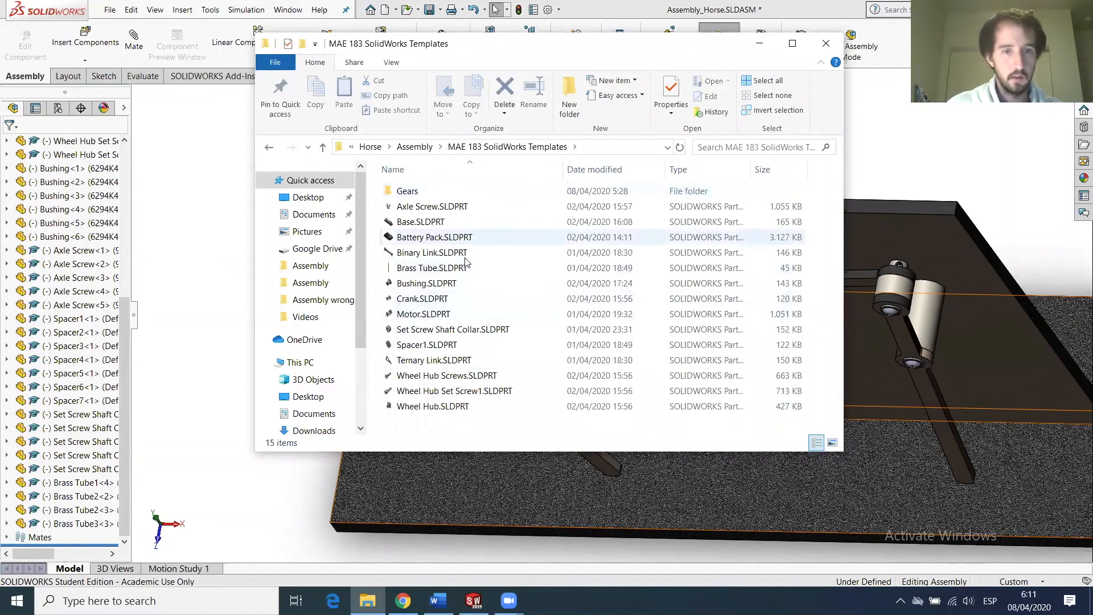
pyautogui.click(450, 268)
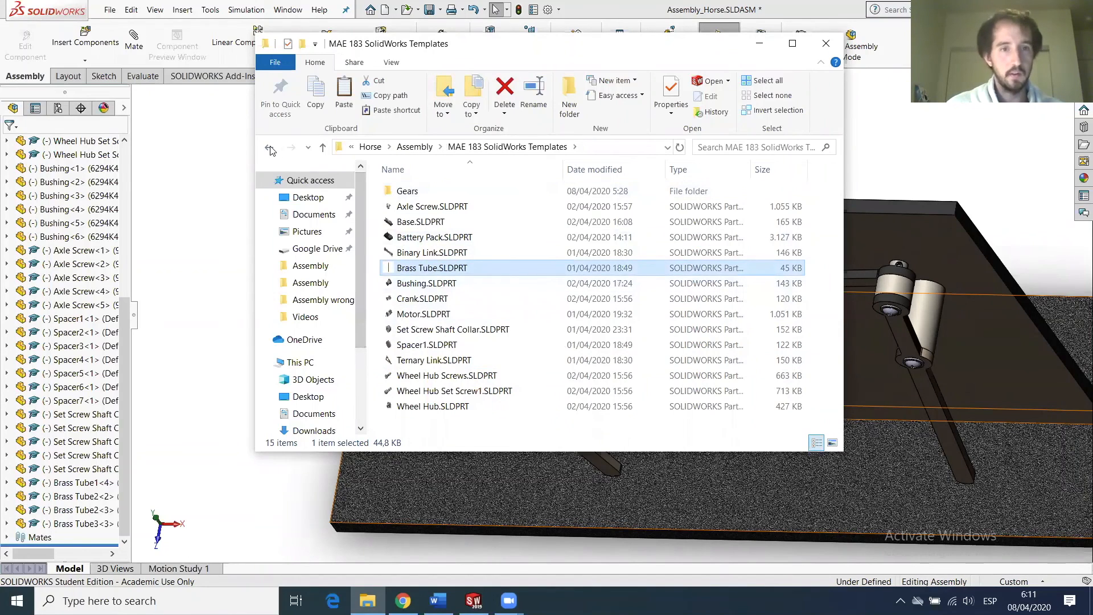
pyautogui.hotkey('alt', 'Left')
pyautogui.click(822, 285)
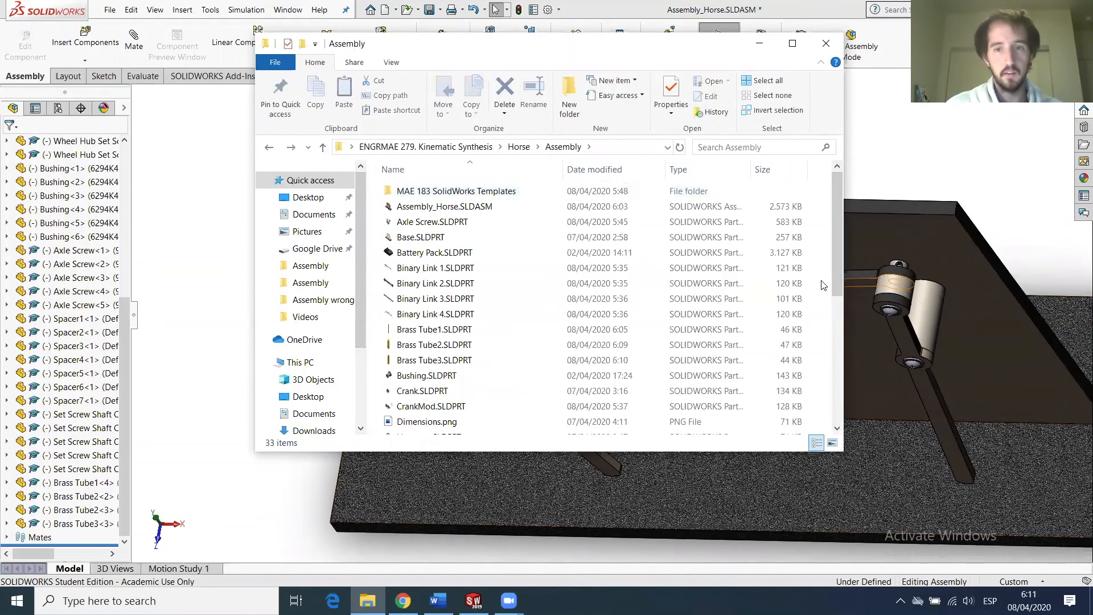
pyautogui.hotkey('ctrl', 'v')
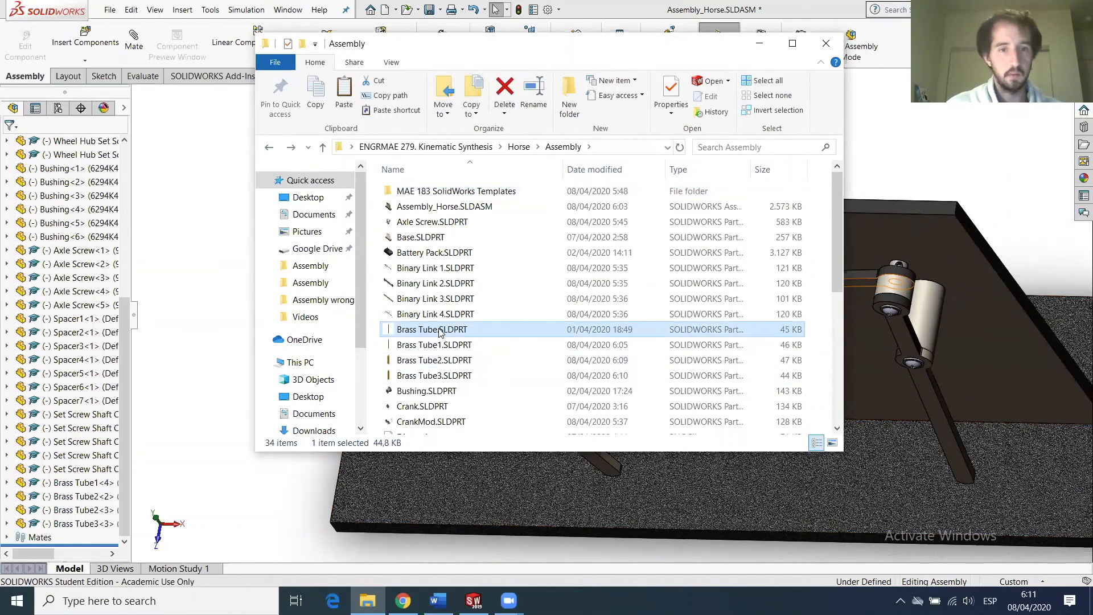
# Rename the copied tube file as Brass Tube4.SLDPRT and open it.
pyautogui.press('Right')
pyautogui.write('4')
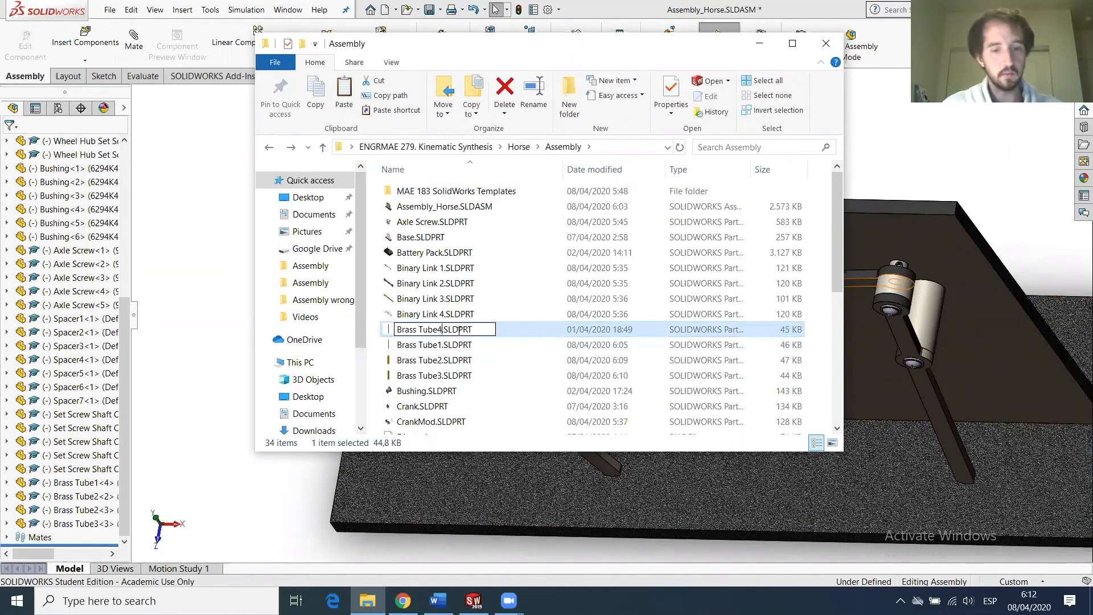
pyautogui.press('Return')
pyautogui.doubleClick(428, 378)
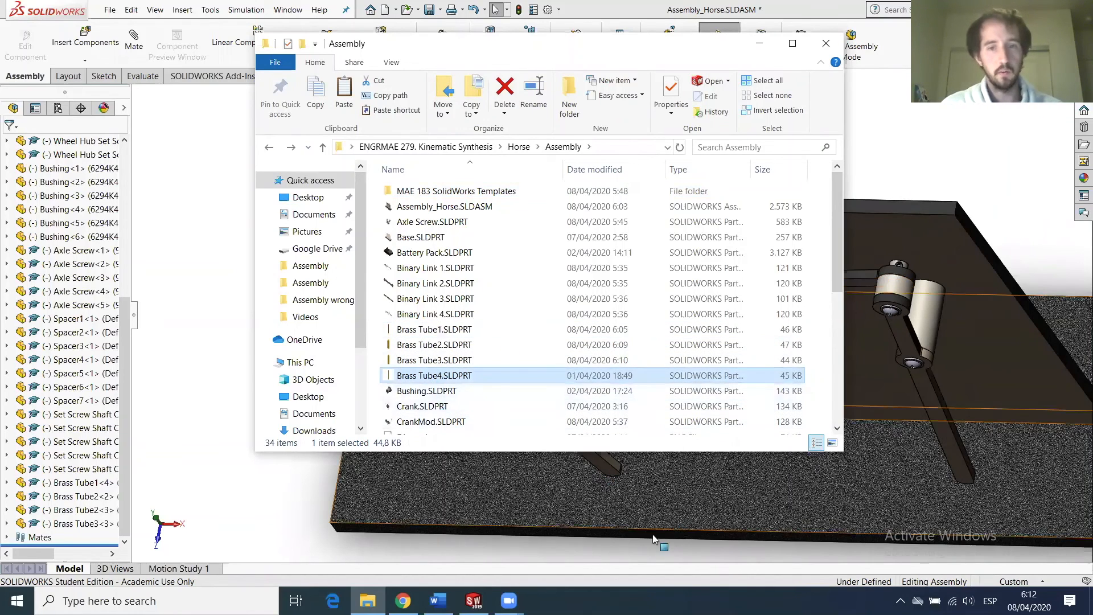
# Switch to the Assembly_Horse window and focus on the joint between Binary Link 1 and the base spacer.
pyautogui.moveTo(478, 594)
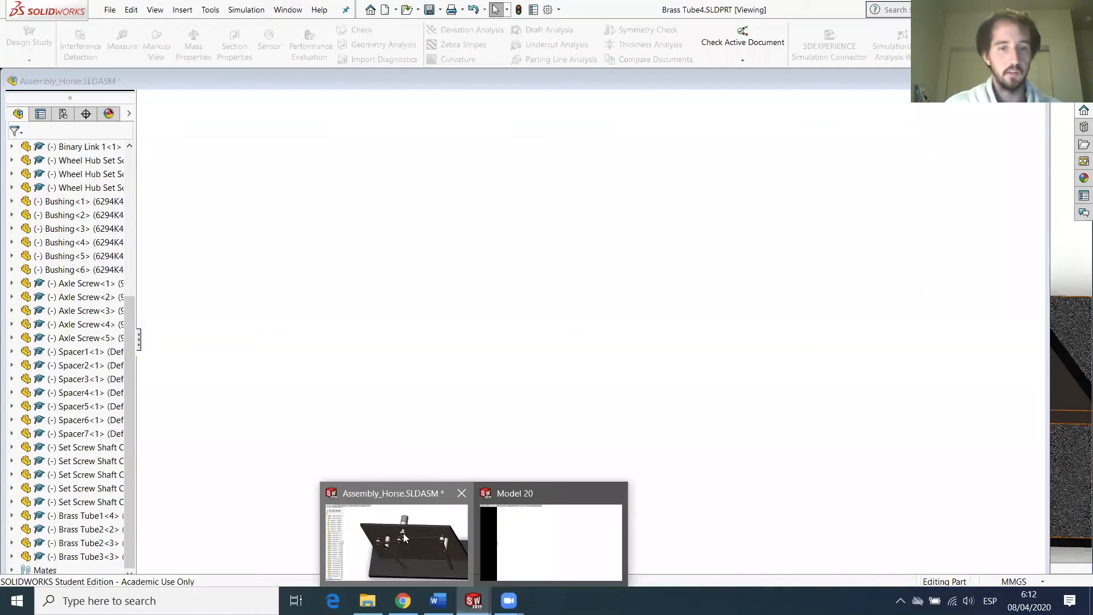
pyautogui.click(404, 538)
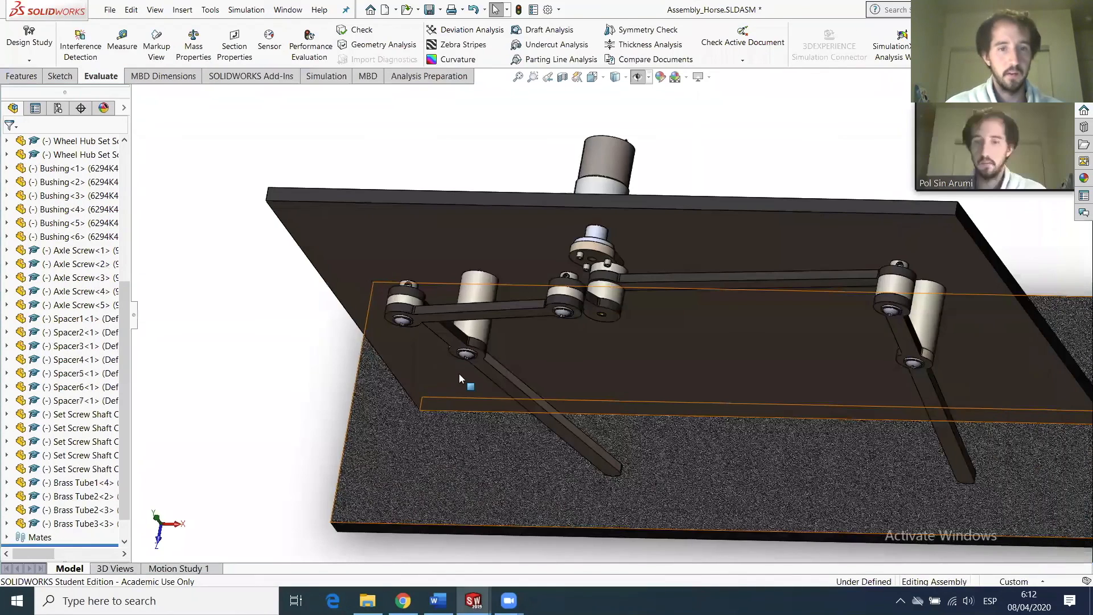
pyautogui.scroll(-3, 548, 330)
pyautogui.scroll(-1, 548, 330)
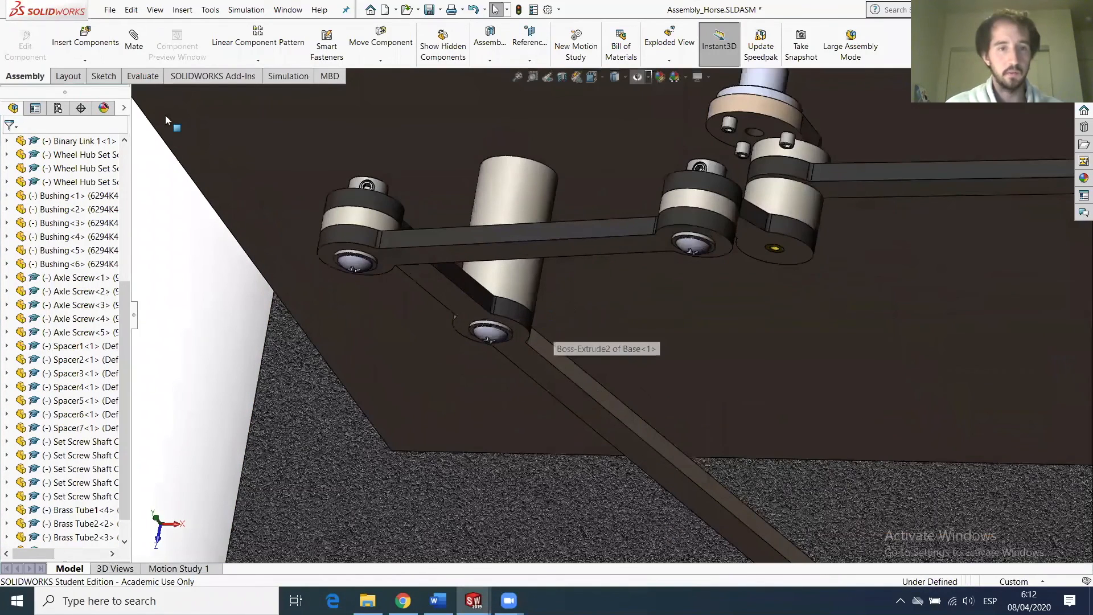
pyautogui.click(135, 44)
pyautogui.scroll(-1, 515, 348)
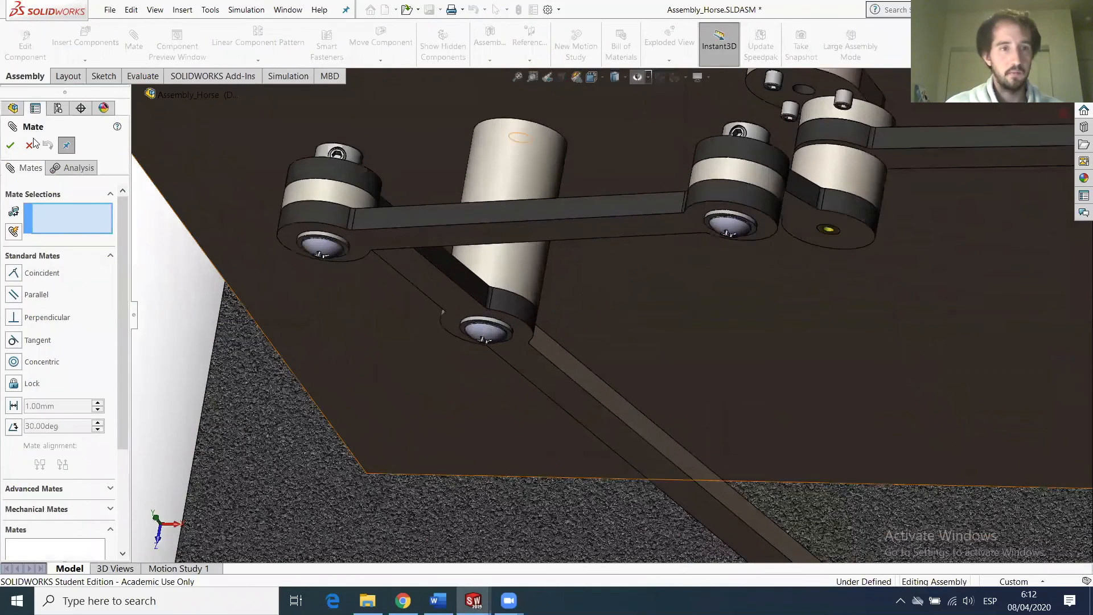
pyautogui.click(29, 146)
# Try to measure from the outer bushing face at Binary Link 1's base joint to the end face of the shaft collar behind the base.
pyautogui.click(143, 77)
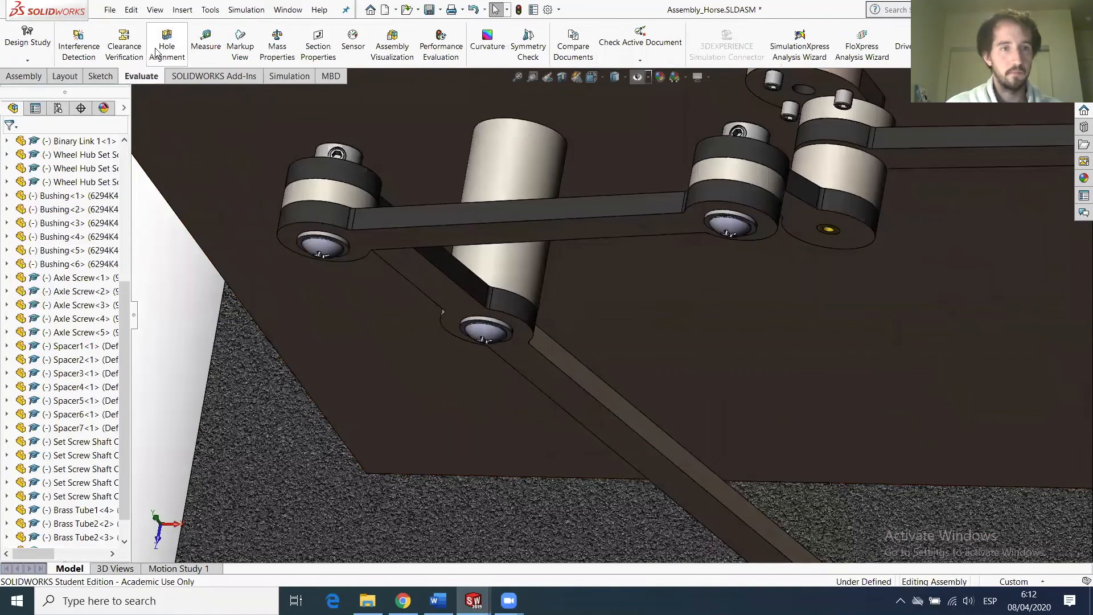
pyautogui.click(208, 49)
pyautogui.scroll(-2, 489, 336)
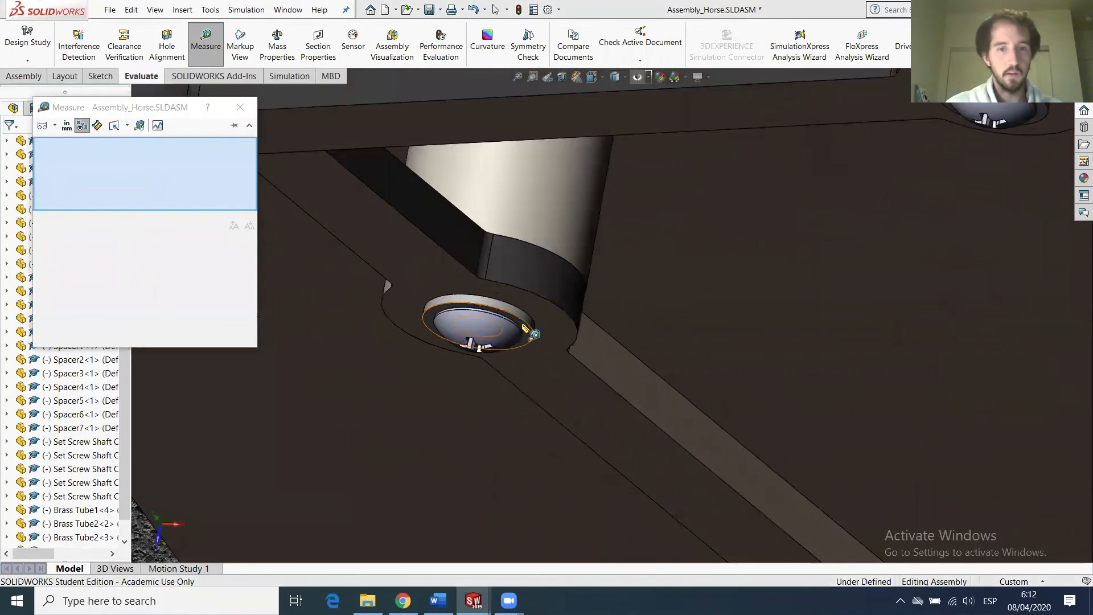
pyautogui.scroll(3, 565, 323)
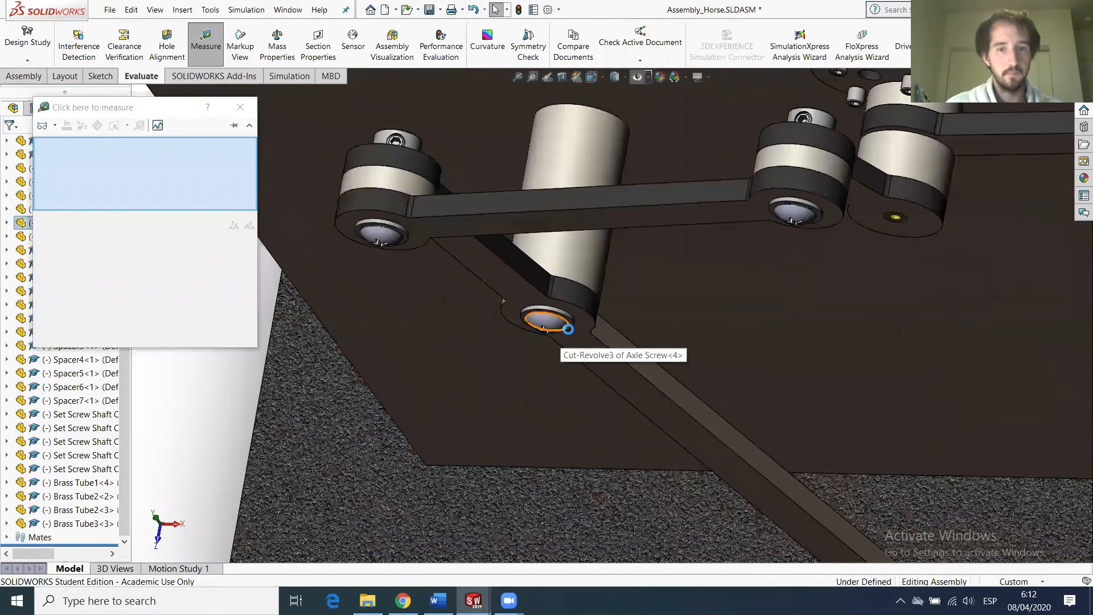
pyautogui.scroll(-2, 588, 330)
pyautogui.scroll(-1, 588, 330)
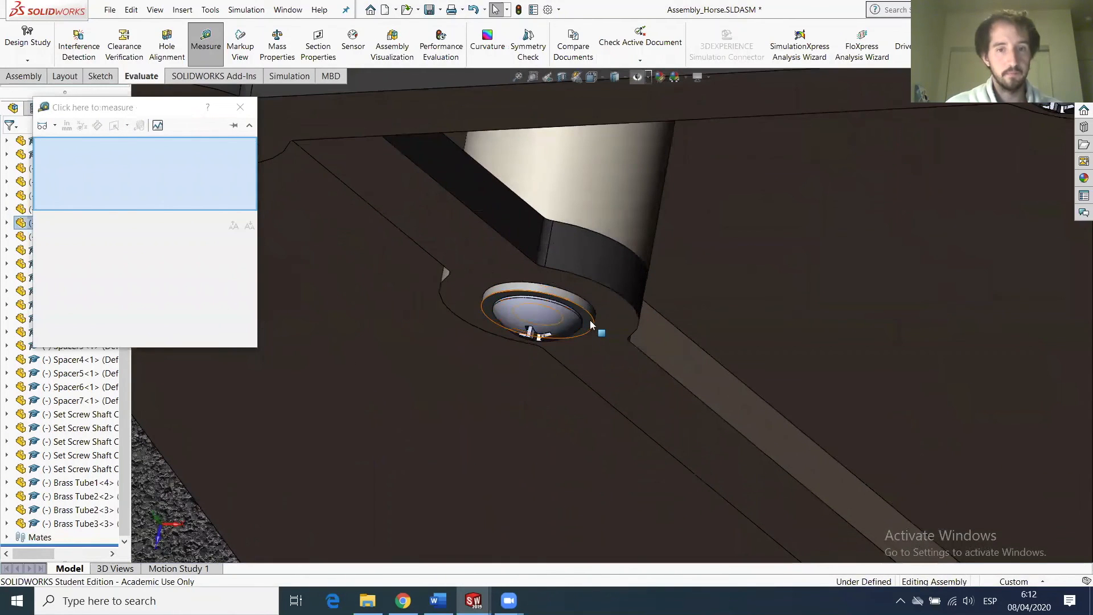
pyautogui.click(592, 326)
pyautogui.scroll(5, 623, 257)
pyautogui.moveTo(622, 258); pyautogui.dragTo(659, 189, button='middle')
pyautogui.scroll(-6, 647, 236)
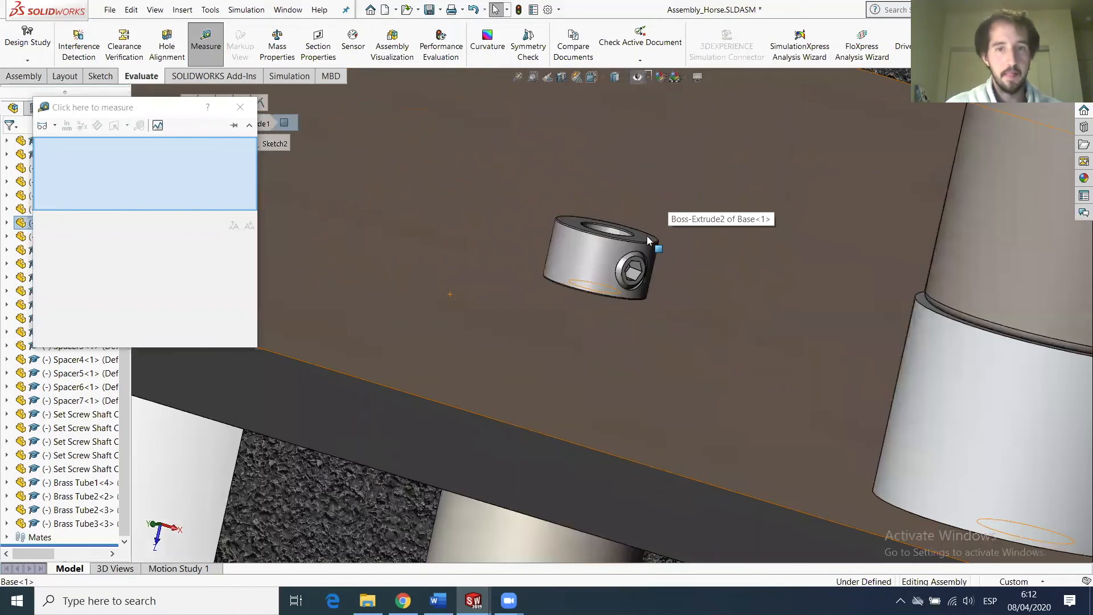
pyautogui.click(646, 236)
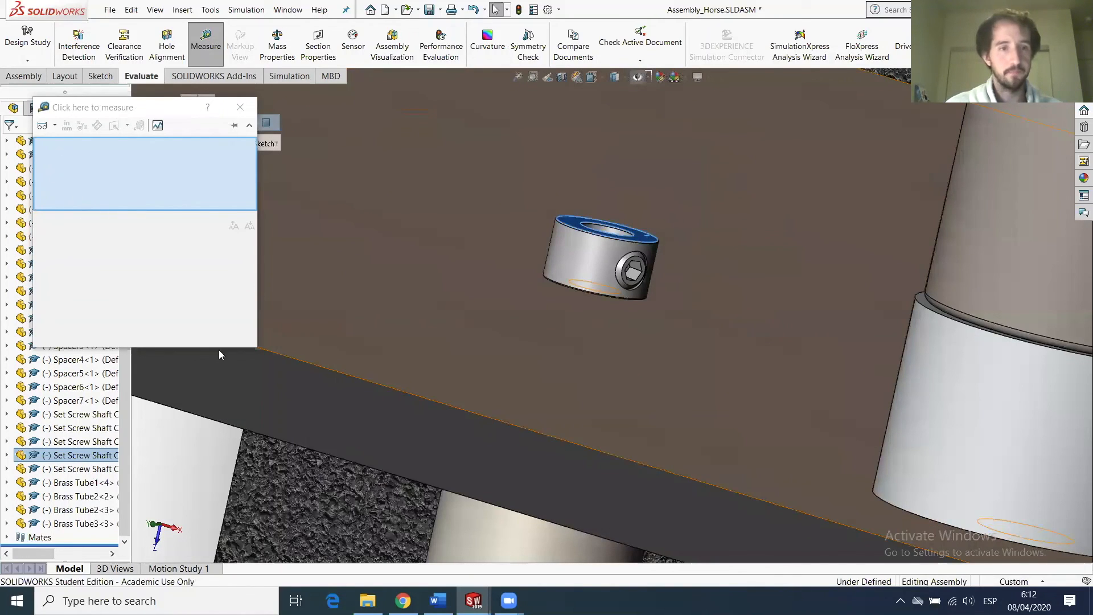
# Retry selecting the bushing's outer face at Binary Link 1's base joint, and close the Measure tool.
pyautogui.scroll(6, 430, 434)
pyautogui.moveTo(550, 417); pyautogui.dragTo(560, 211, button='middle')
pyautogui.scroll(-8, 580, 443)
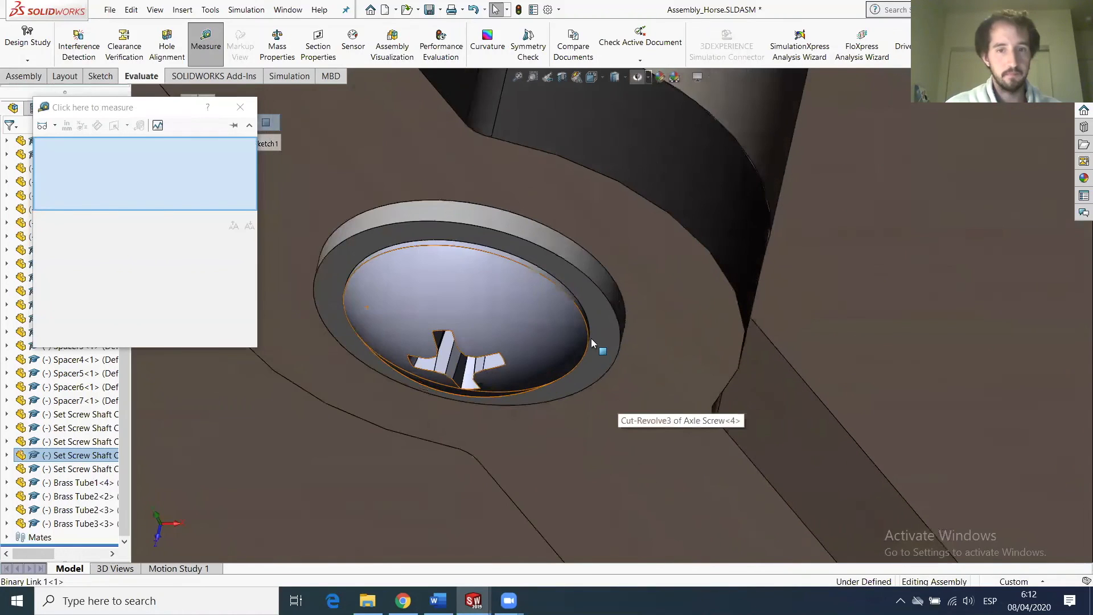
pyautogui.click(598, 331)
pyautogui.scroll(10, 594, 355)
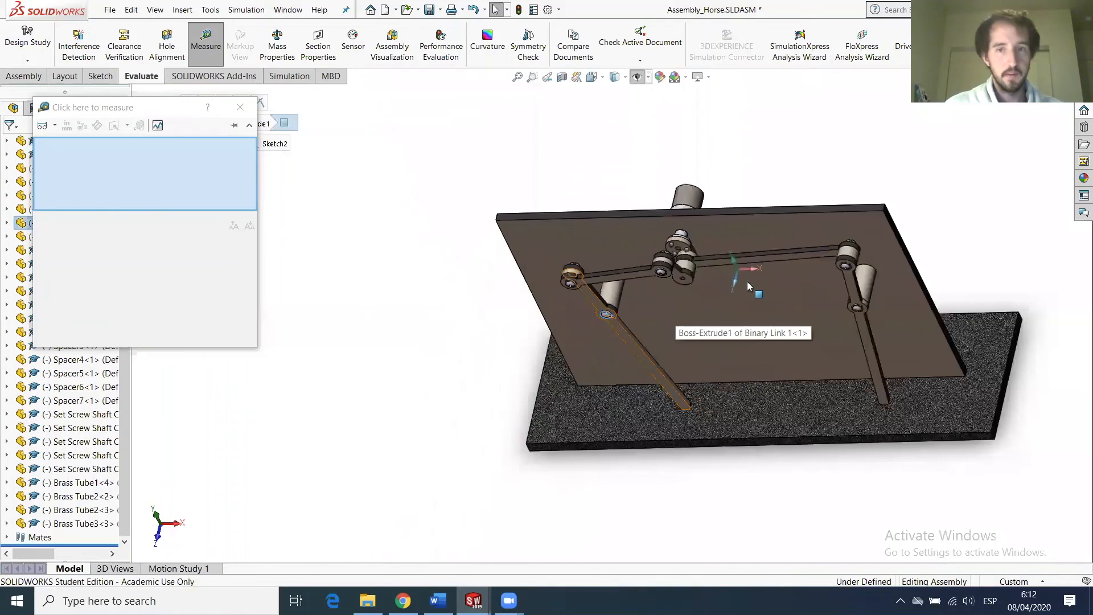
pyautogui.moveTo(747, 282); pyautogui.dragTo(723, 291, button='middle')
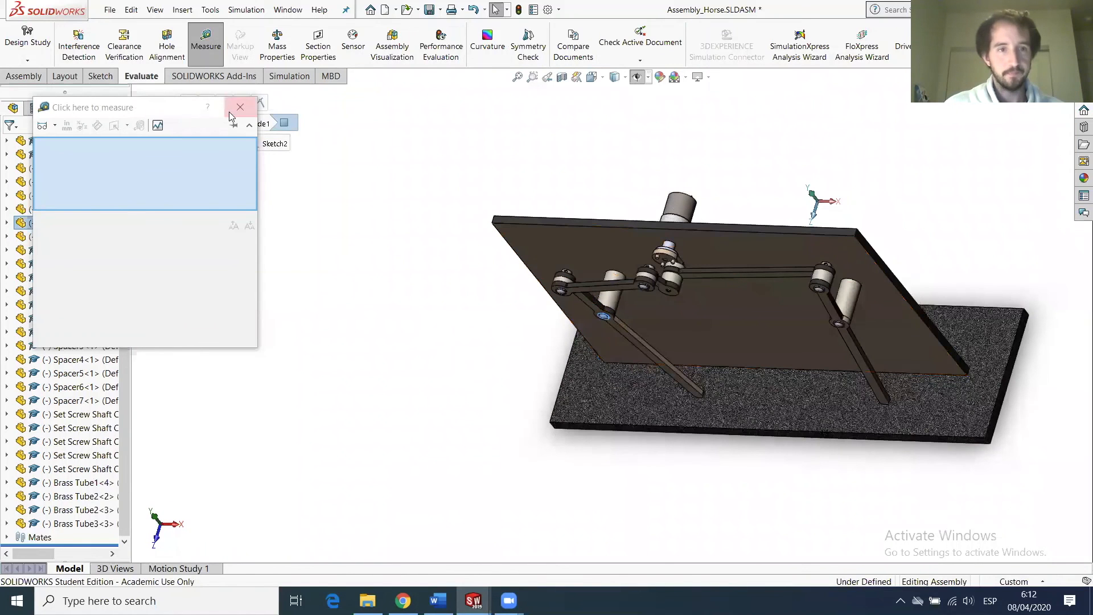
pyautogui.press('Escape')
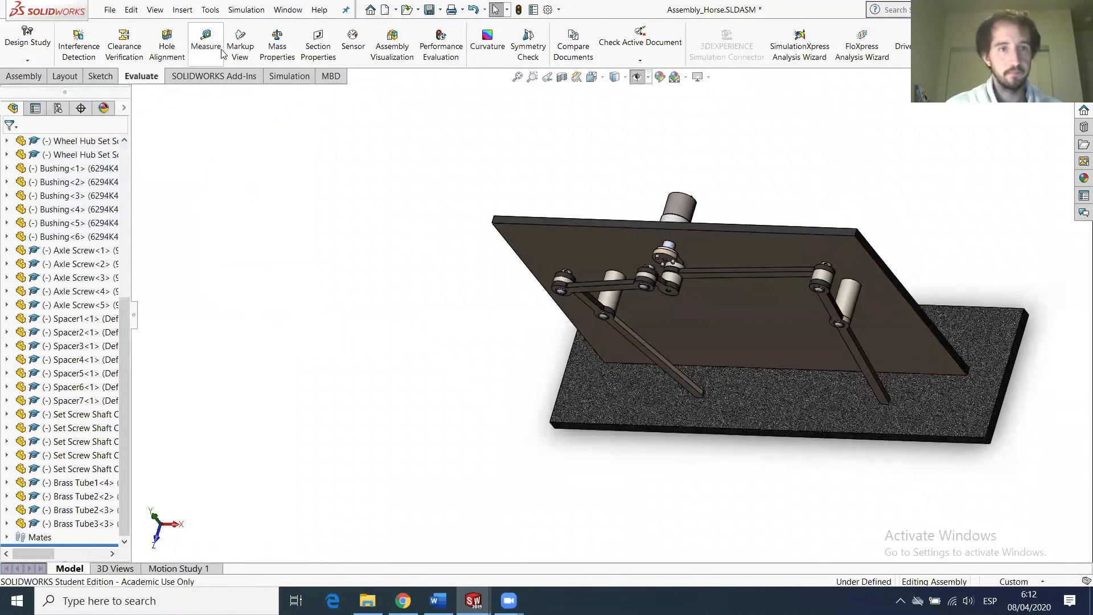
# Measure the distance from the outer face of Bushing-5 to the end face of Set Screw Shaft Collar-4 and copy the value.
pyautogui.press('Return')
pyautogui.scroll(-15, 605, 315)
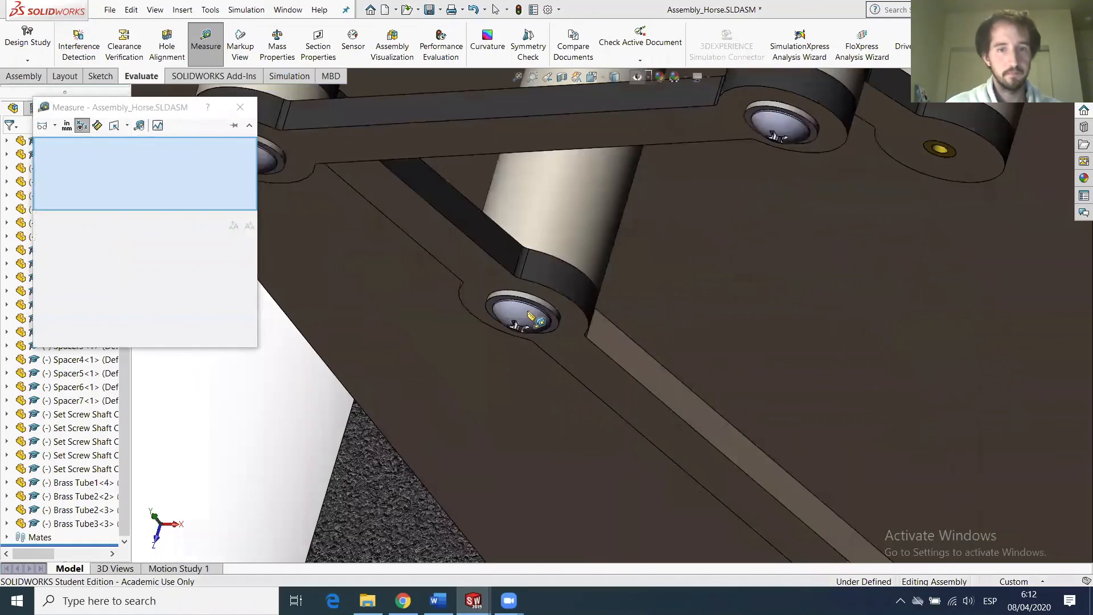
pyautogui.click(592, 334)
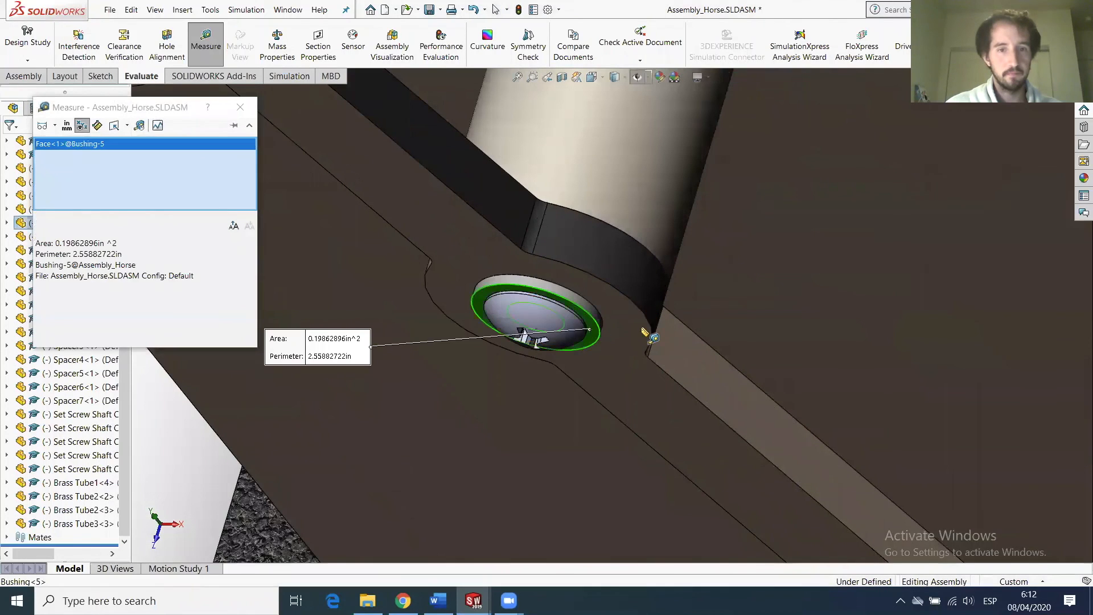
pyautogui.scroll(10, 657, 227)
pyautogui.scroll(-15, 660, 200)
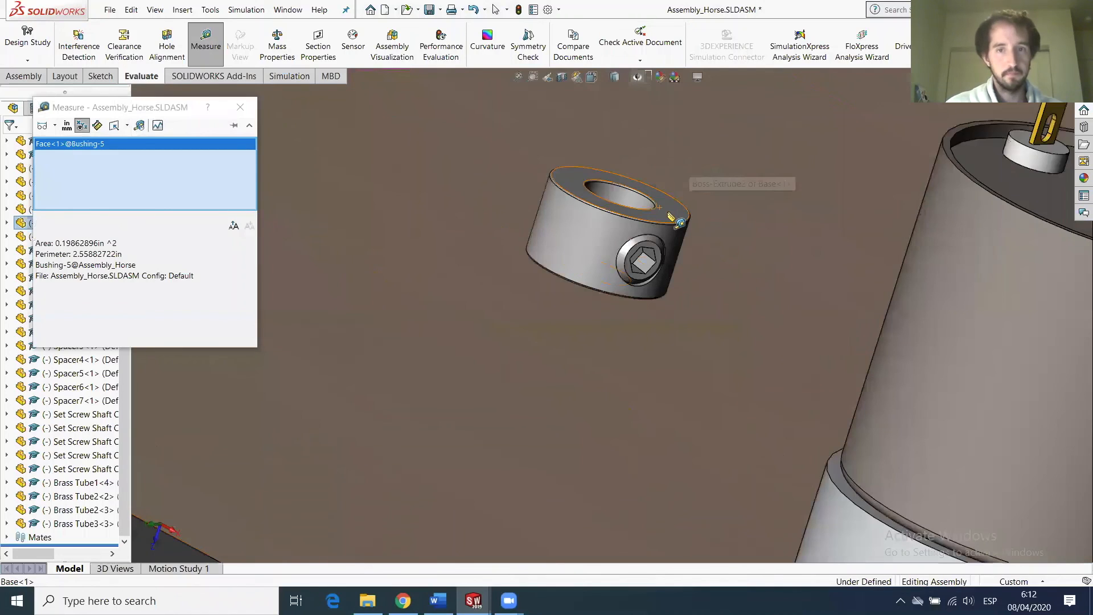
pyautogui.click(670, 215)
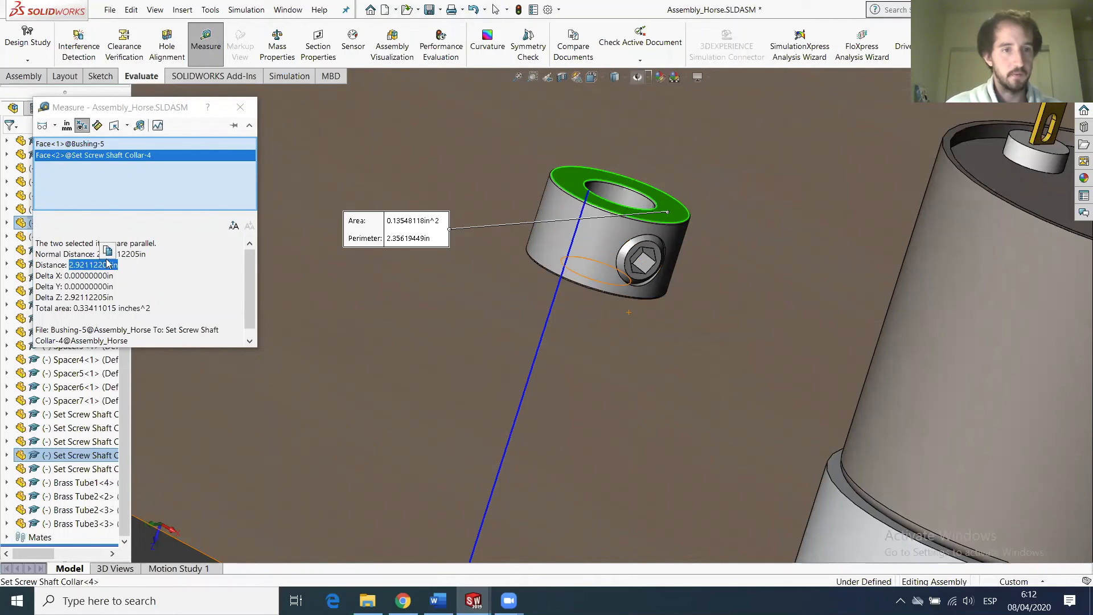
pyautogui.click(240, 107)
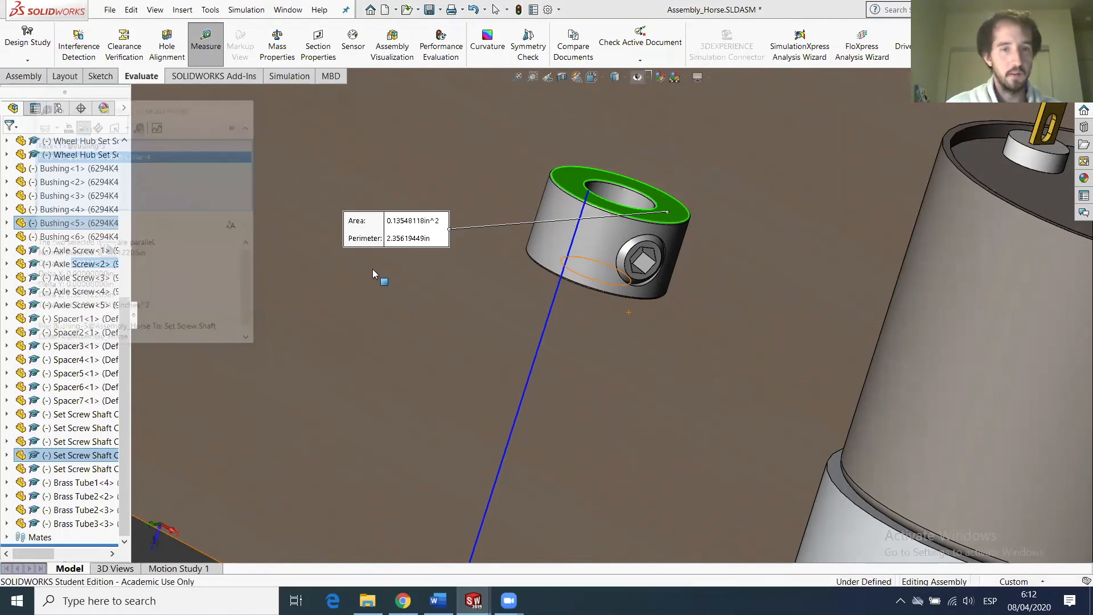
# Switch to the Brass Tube4 part and set the Boss-Extrude1 depth to the copied 2.92112205 in.
pyautogui.scroll(5, 281, 198)
pyautogui.scroll(3, 444, 329)
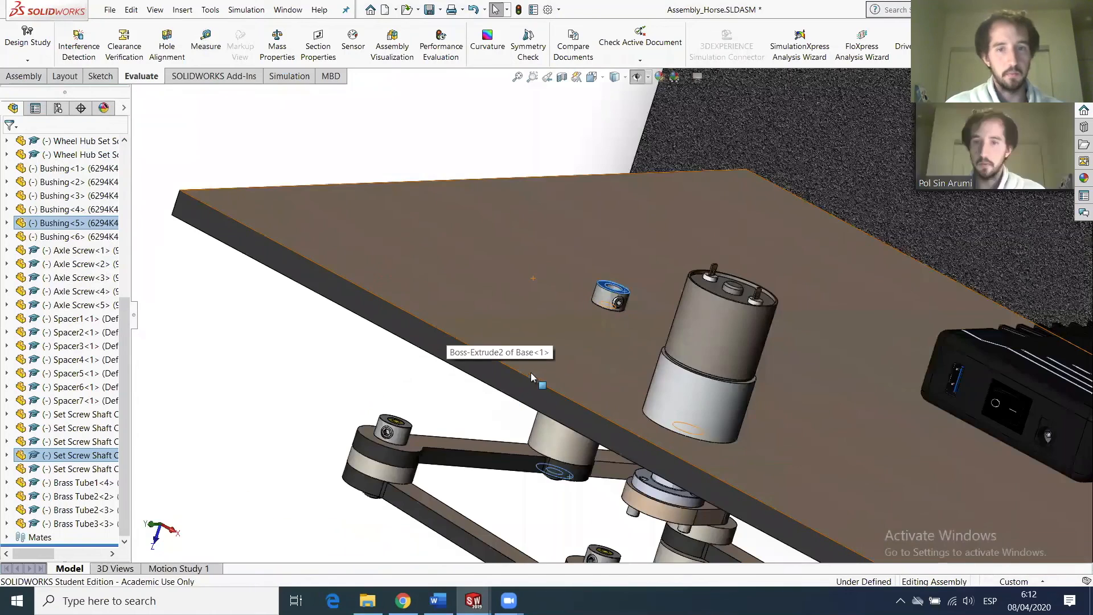
pyautogui.middleClick(544, 363)
pyautogui.moveTo(544, 364); pyautogui.dragTo(542, 316, button='middle')
pyautogui.scroll(4, 609, 472)
pyautogui.scroll(-5, 579, 543)
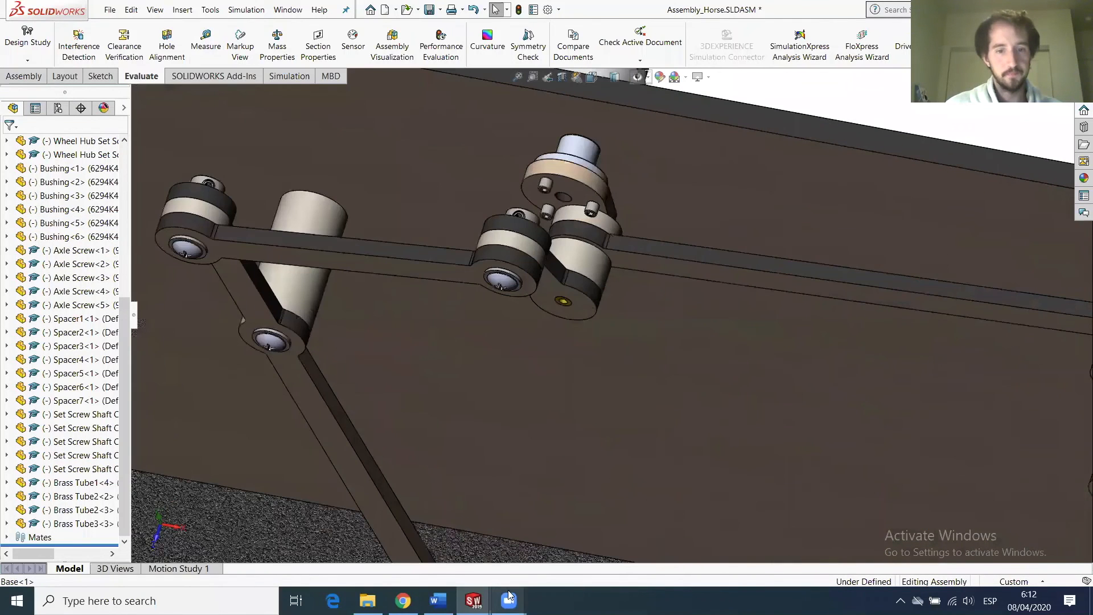
pyautogui.moveTo(473, 600)
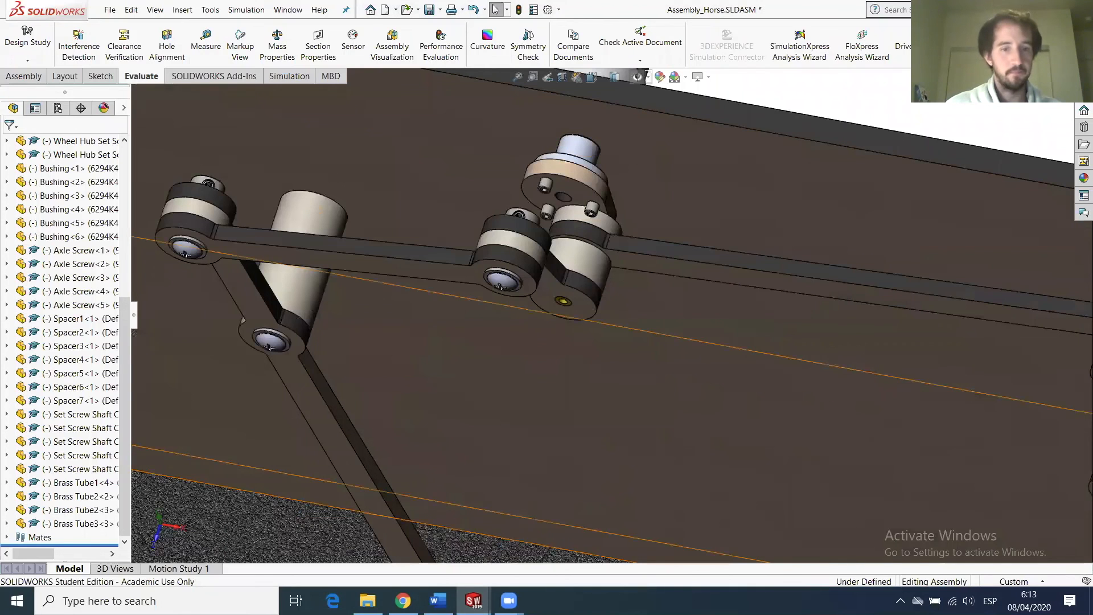
pyautogui.click(519, 530)
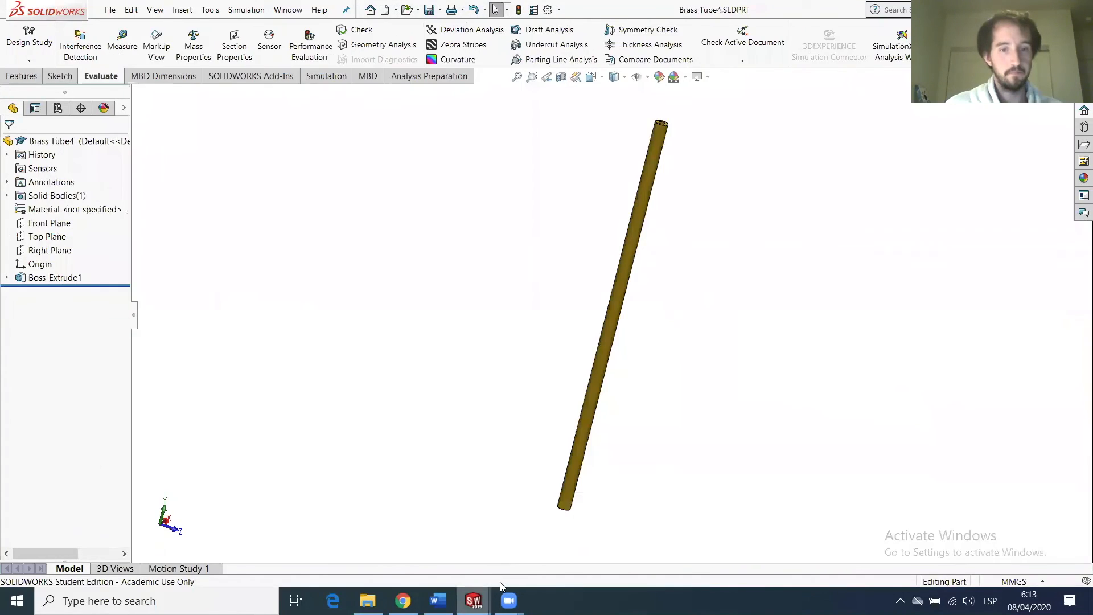
pyautogui.rightClick(51, 278)
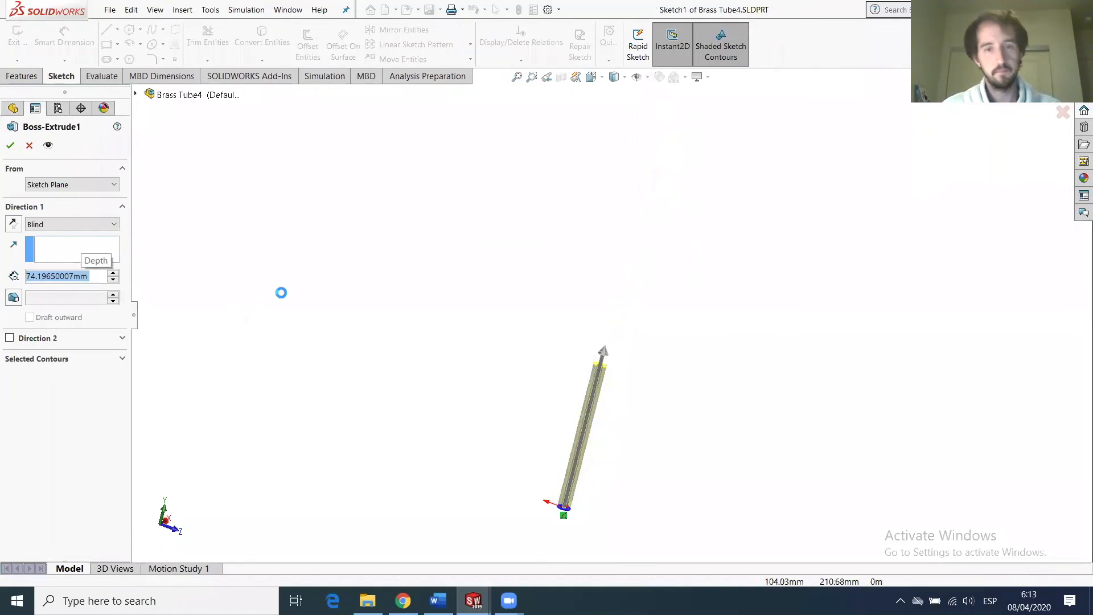
pyautogui.rightClick(458, 205)
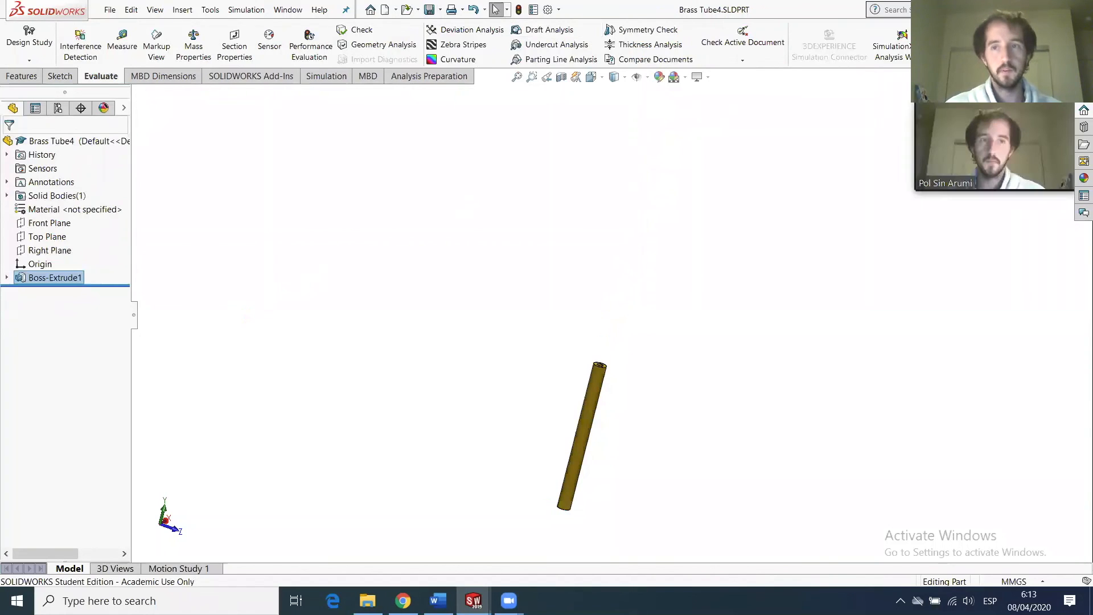
# Return to the Assembly_Horse assembly and insert a Brass Tube4 part near the Spacer3 joint.
pyautogui.hotkey('ctrl', 'Tab')
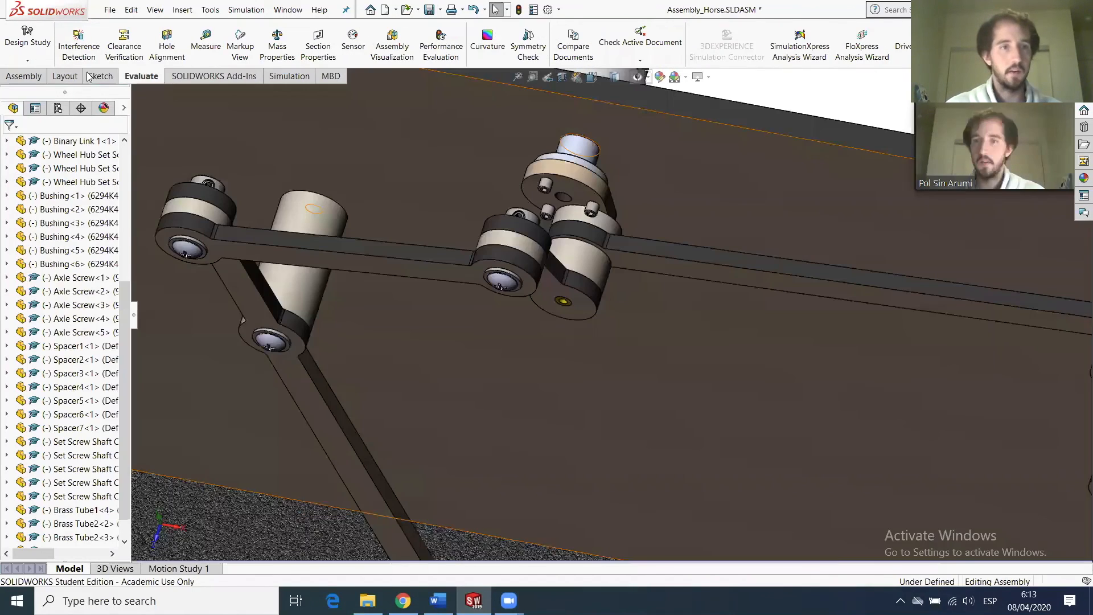
pyautogui.click(32, 76)
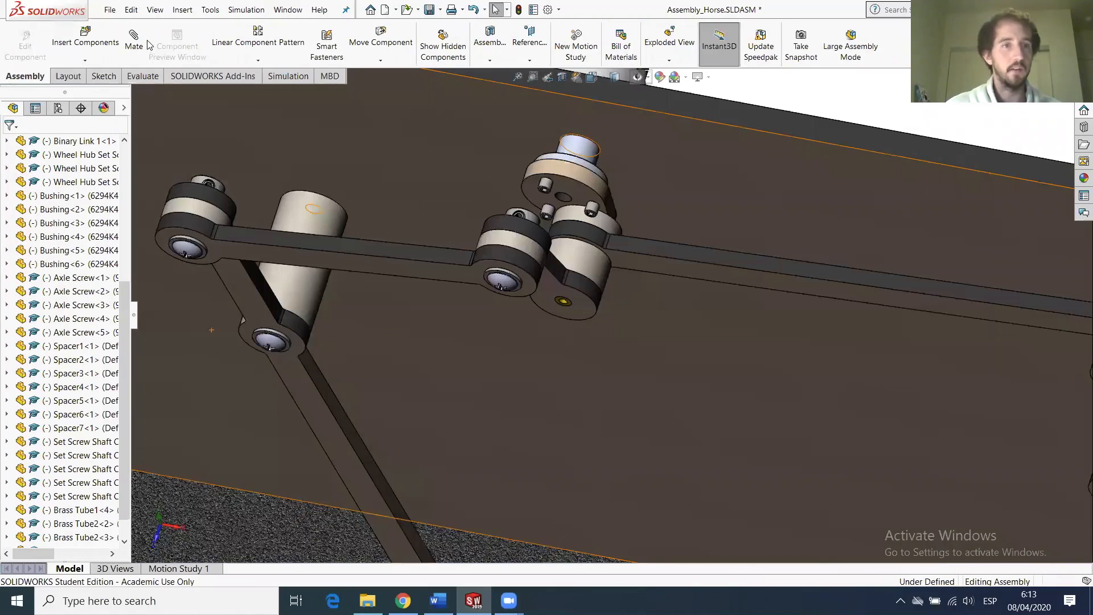
pyautogui.click(110, 42)
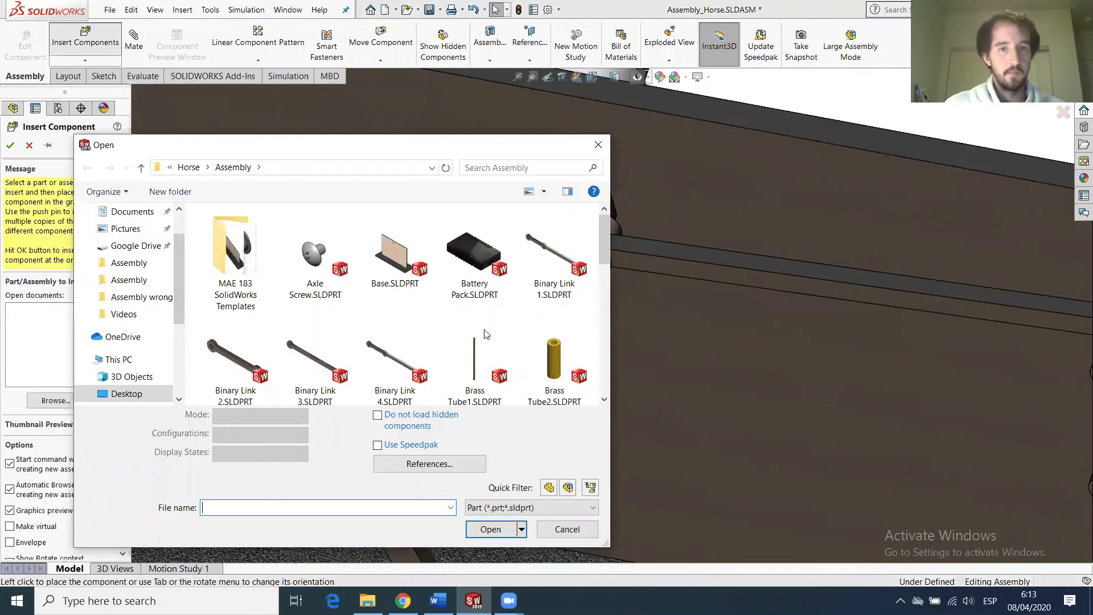
pyautogui.scroll(-2, 485, 334)
pyautogui.click(326, 383)
pyautogui.click(490, 529)
pyautogui.click(324, 329)
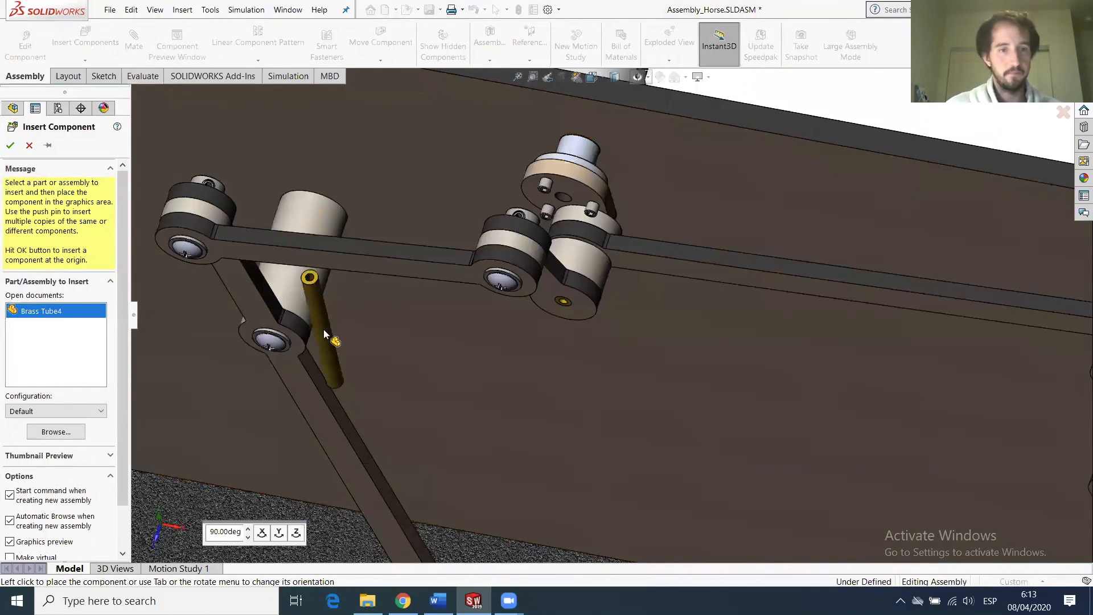
# Mate the Brass Tube4 cylindrical face concentric with the outer cylindrical face of Spacer3.
pyautogui.click(327, 330)
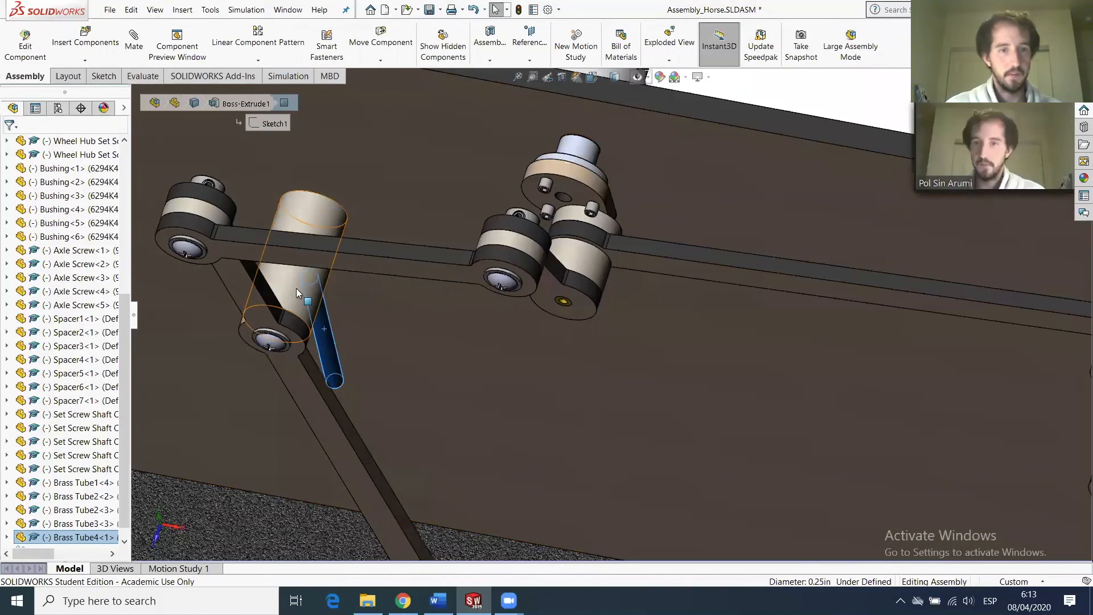
pyautogui.keyDown('ctrl'); pyautogui.click(296, 288); pyautogui.keyUp('ctrl')
pyautogui.click(133, 39)
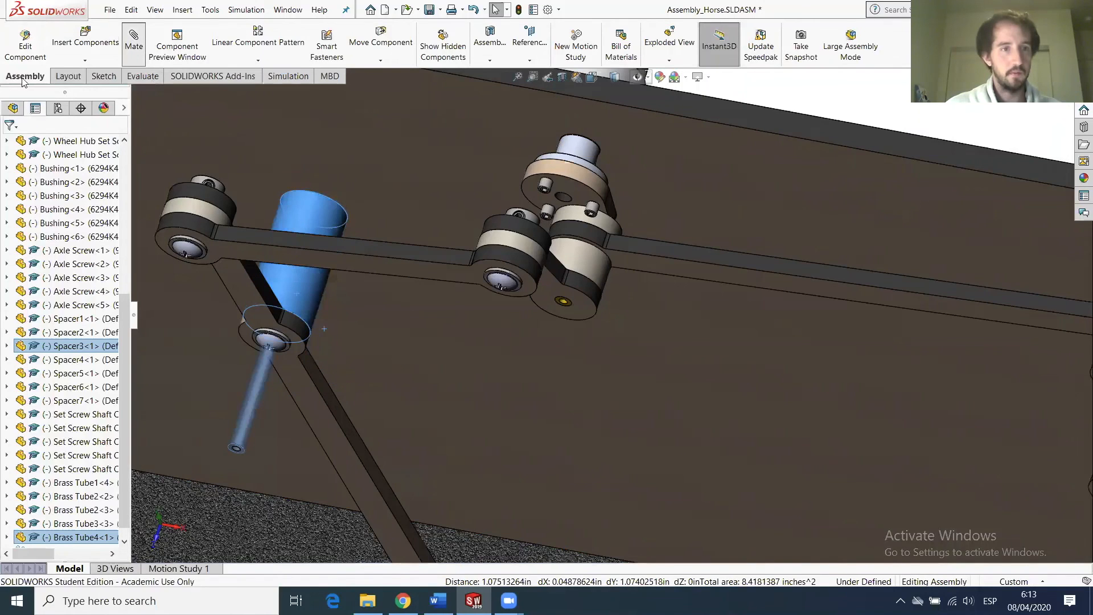
pyautogui.click(12, 144)
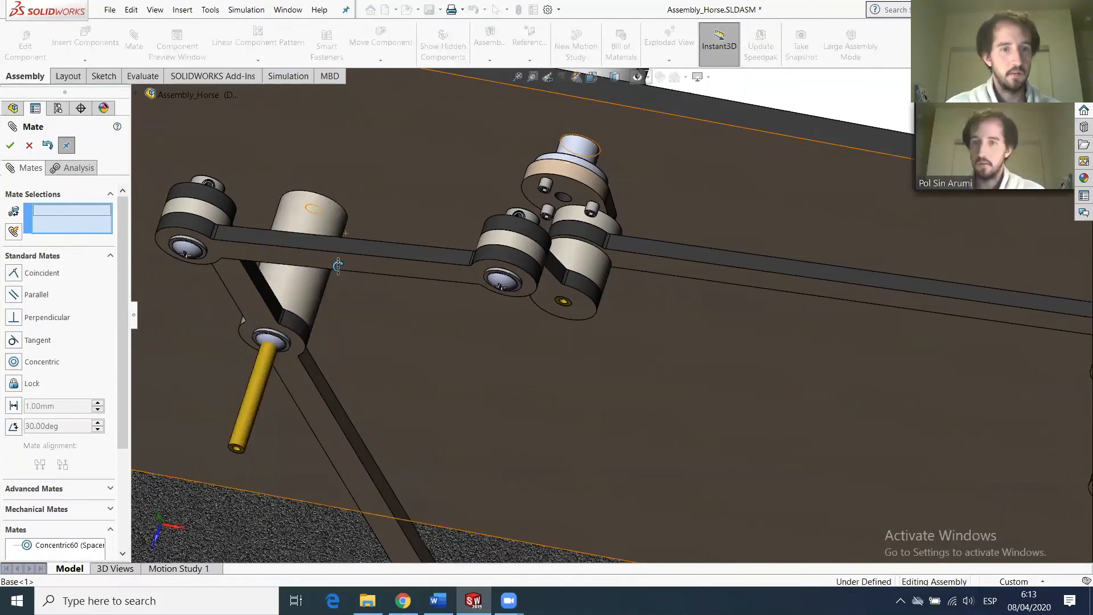
# Mate the Brass Tube4 end face coincident with the end face of the shaft collar behind the base, and close the Mate command.
pyautogui.moveTo(318, 352); pyautogui.dragTo(223, 417, button='middle')
pyautogui.moveTo(251, 367); pyautogui.dragTo(365, 227)
pyautogui.scroll(-8, 370, 156)
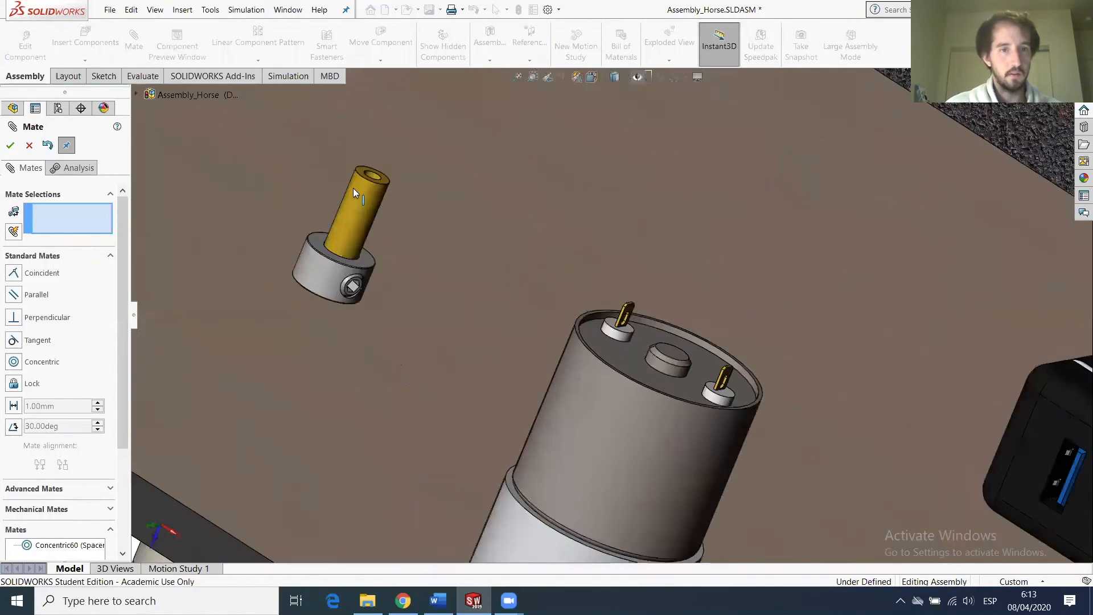
pyautogui.click(447, 205)
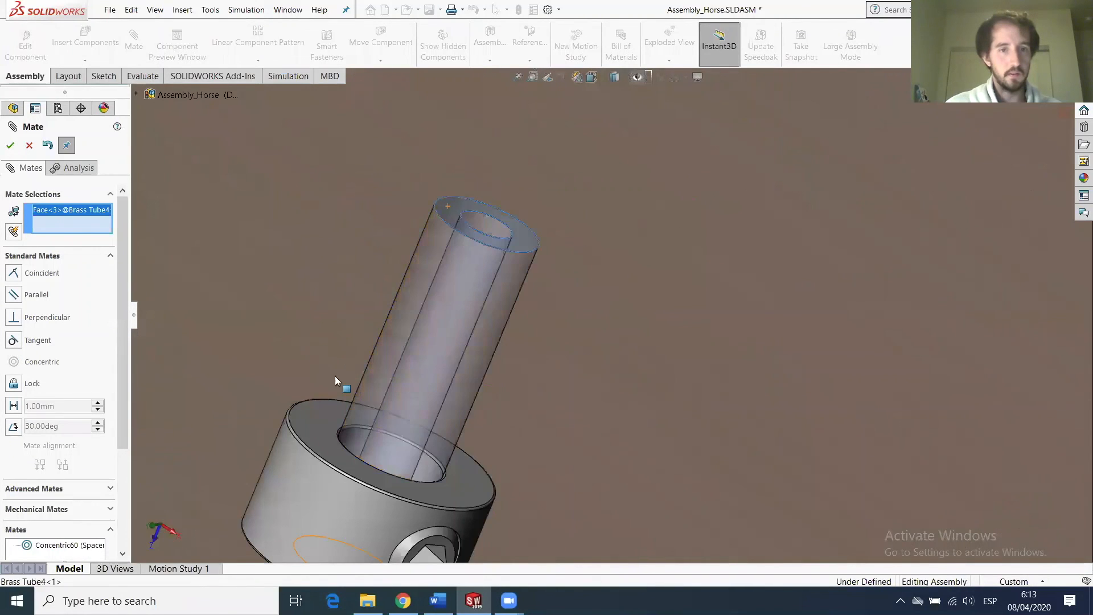
pyautogui.click(323, 419)
pyautogui.click(11, 145)
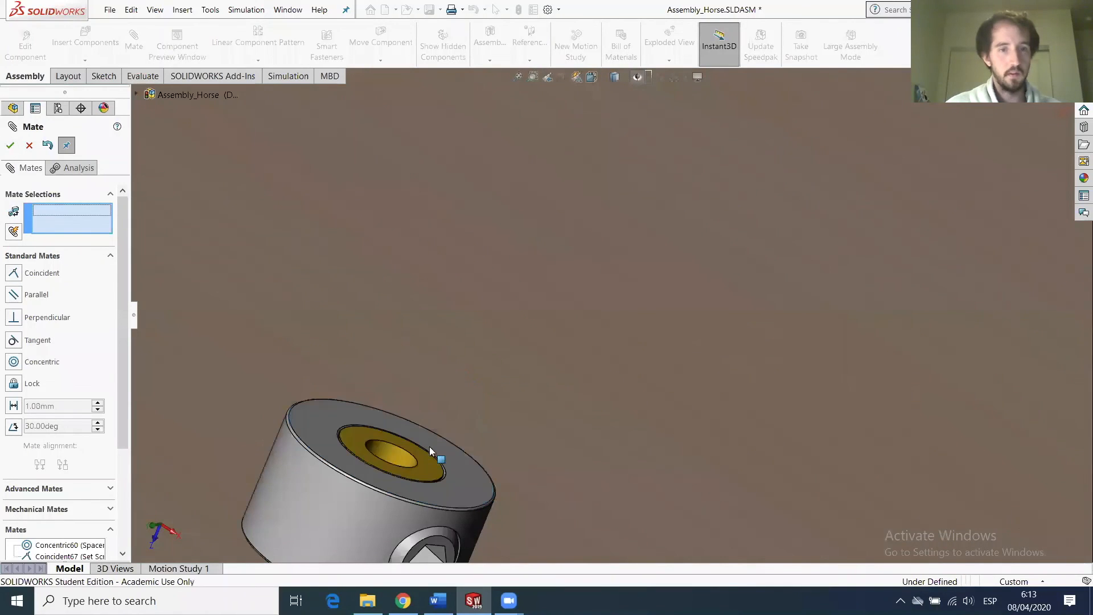
pyautogui.scroll(10, 651, 436)
pyautogui.scroll(5, 744, 439)
pyautogui.scroll(-8, 647, 338)
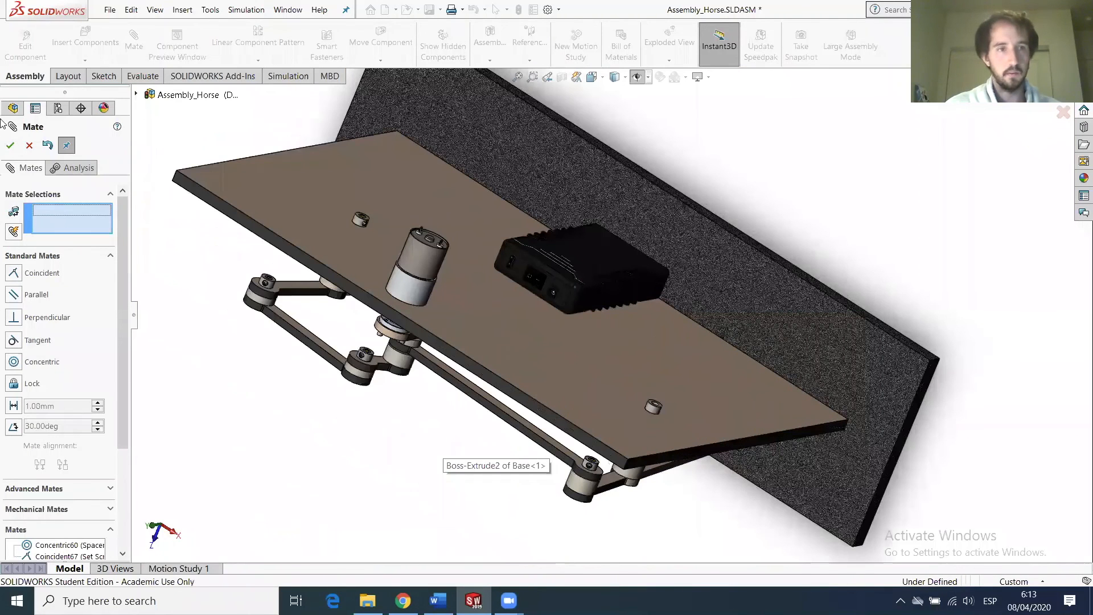
pyautogui.press('Escape')
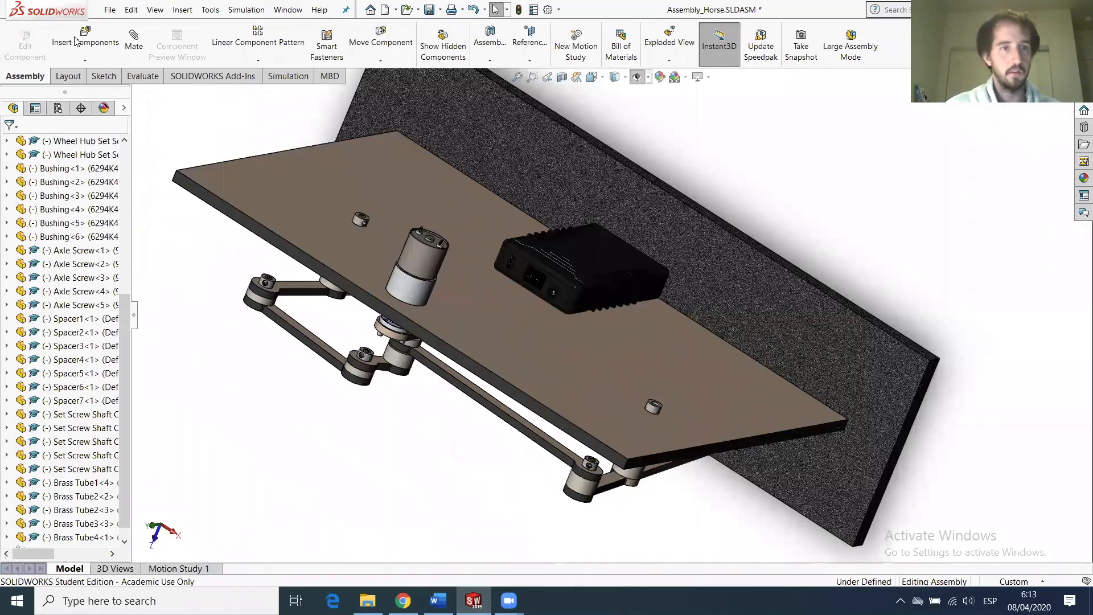
# Insert a second Brass Tube4 part and place it beside the other base joint.
pyautogui.click(84, 39)
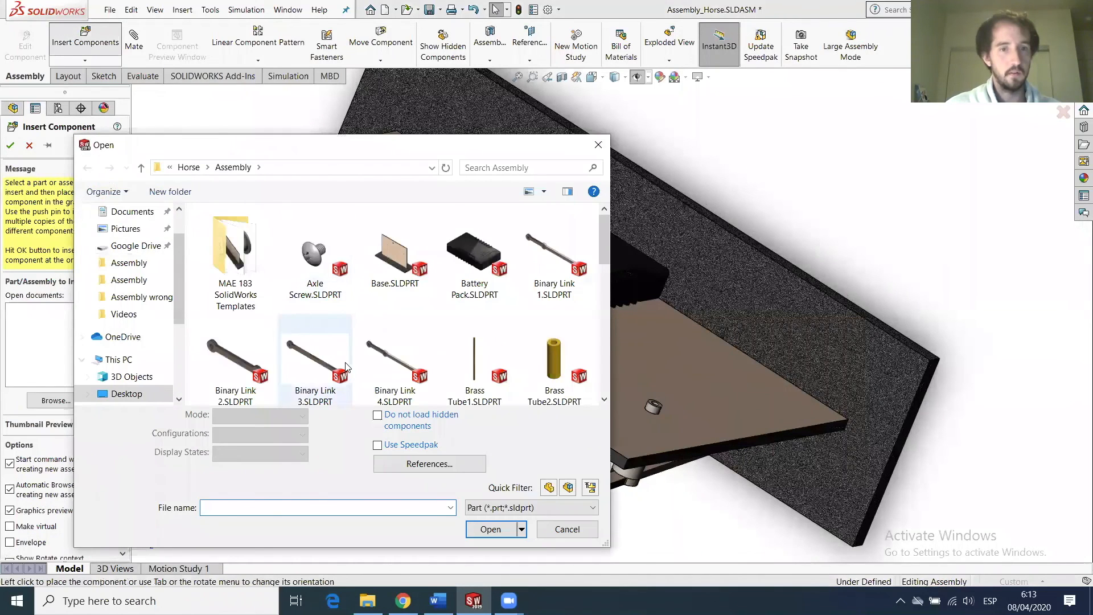
pyautogui.scroll(-1, 365, 364)
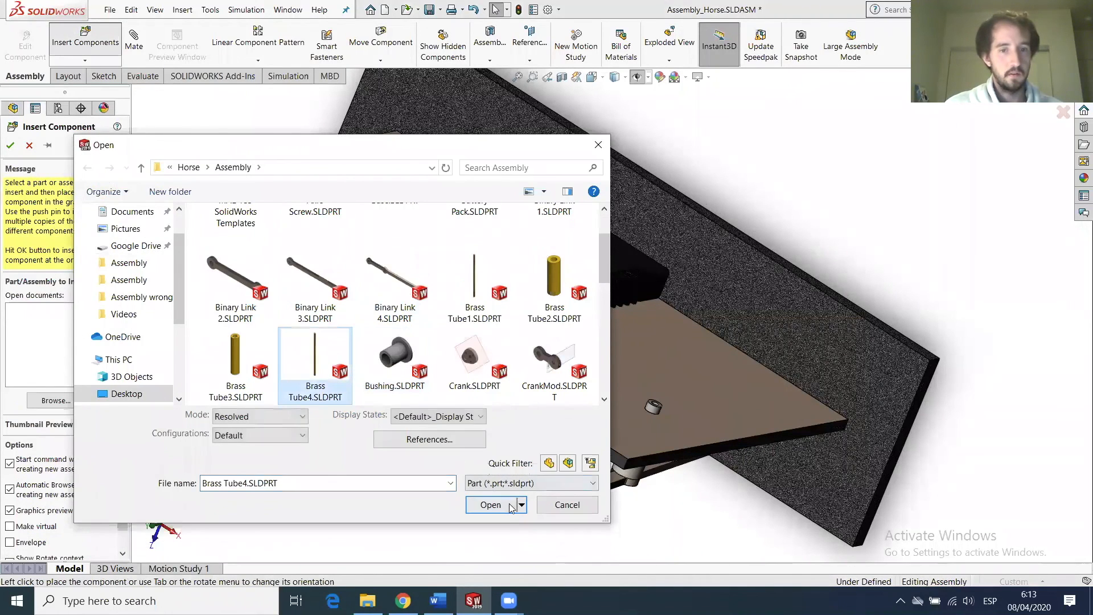
pyautogui.click(504, 507)
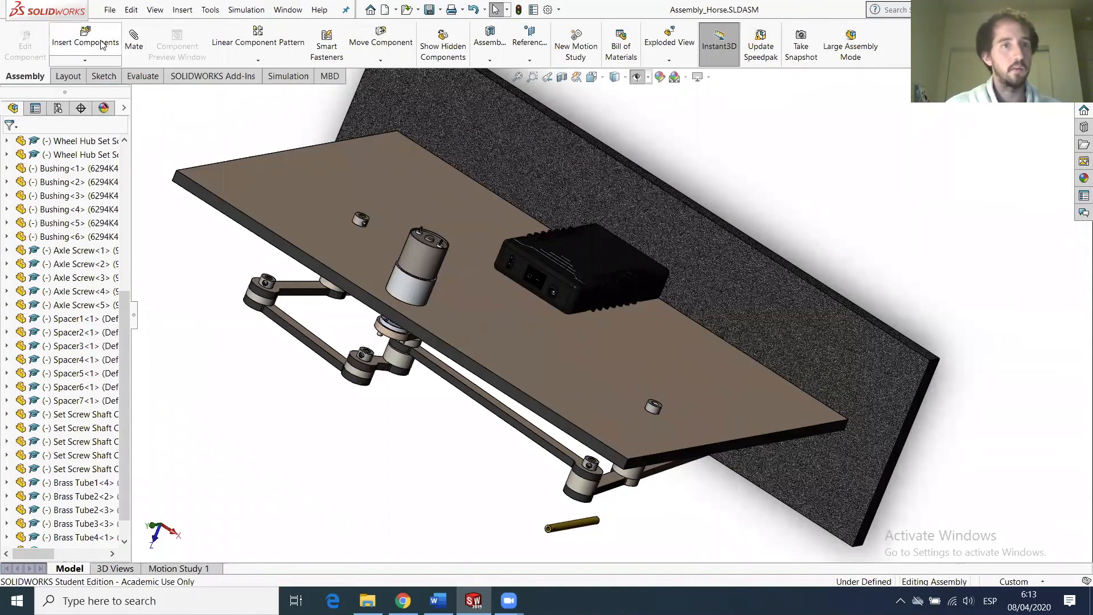
# Mate the second Brass Tube4 concentric with the bore of the remaining empty shaft collar behind the base.
pyautogui.click(135, 39)
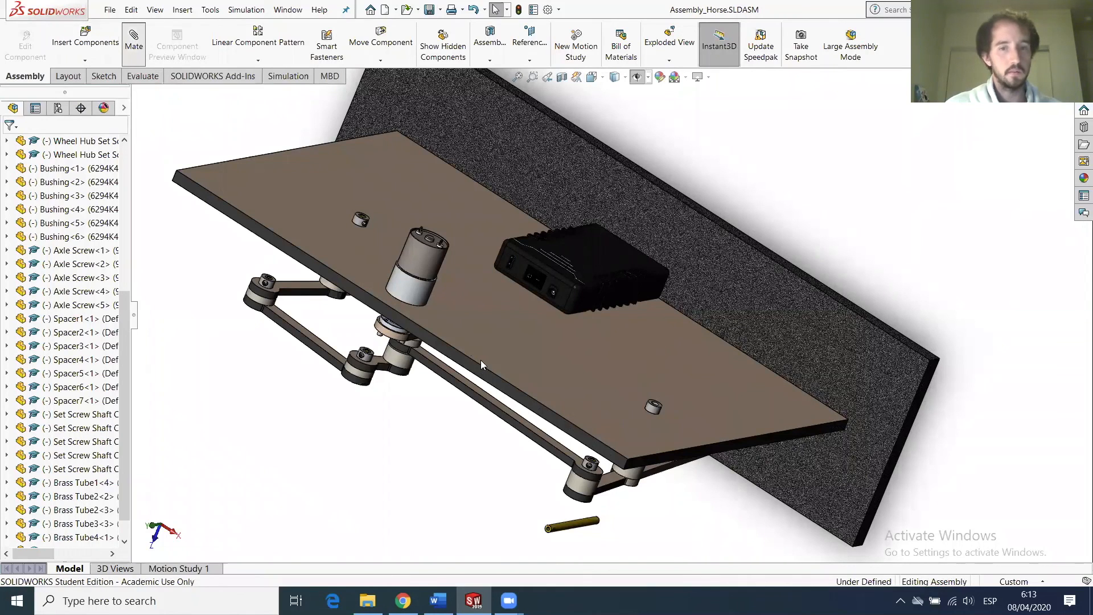
pyautogui.scroll(-5, 599, 515)
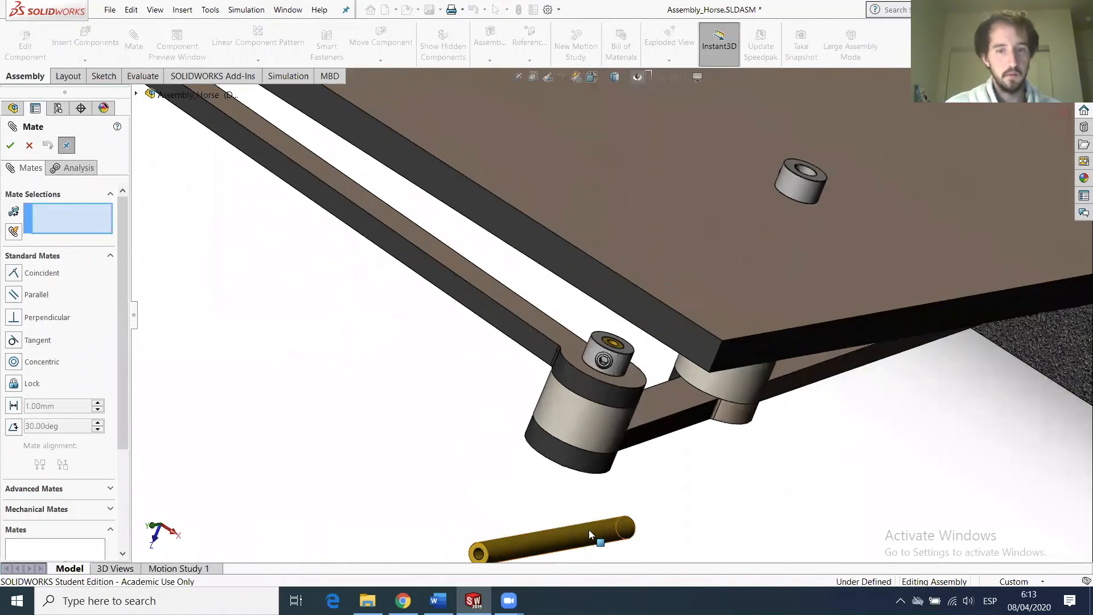
pyautogui.click(589, 534)
pyautogui.scroll(-3, 871, 140)
pyautogui.click(762, 230)
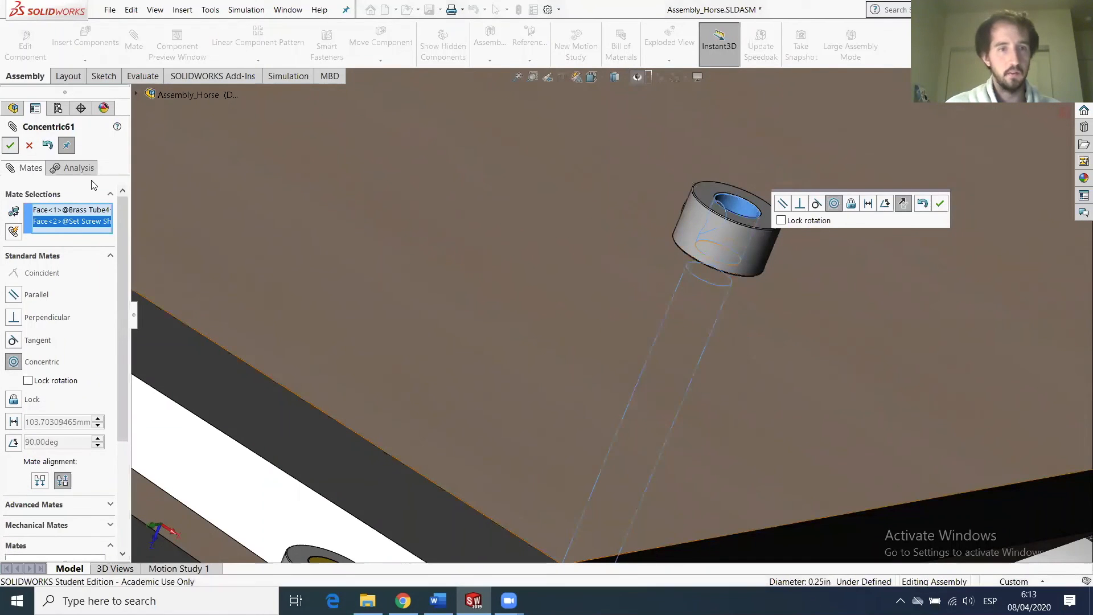
pyautogui.click(10, 146)
# Mate the second Brass Tube4's end face coincident with the shaft collar's end face, and close the Mate command.
pyautogui.scroll(6, 487, 407)
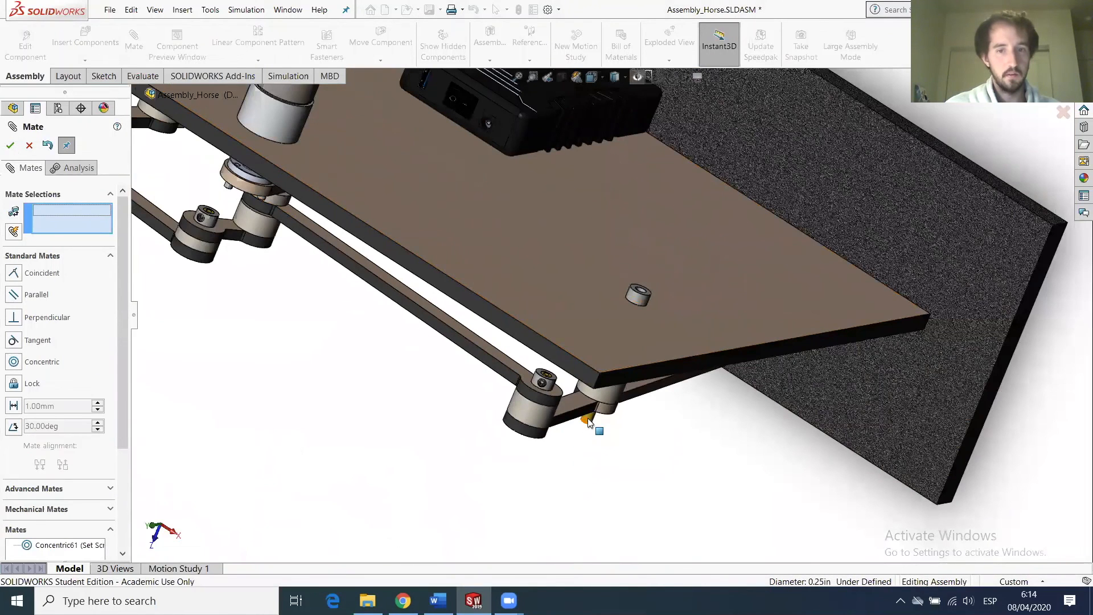
pyautogui.scroll(-6, 664, 266)
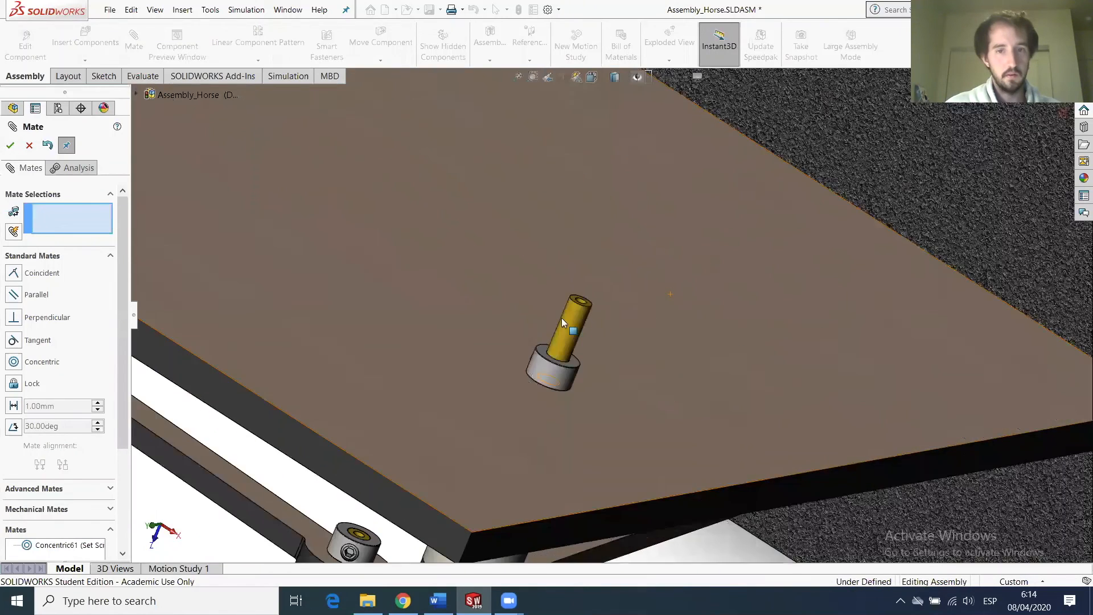
pyautogui.click(424, 348)
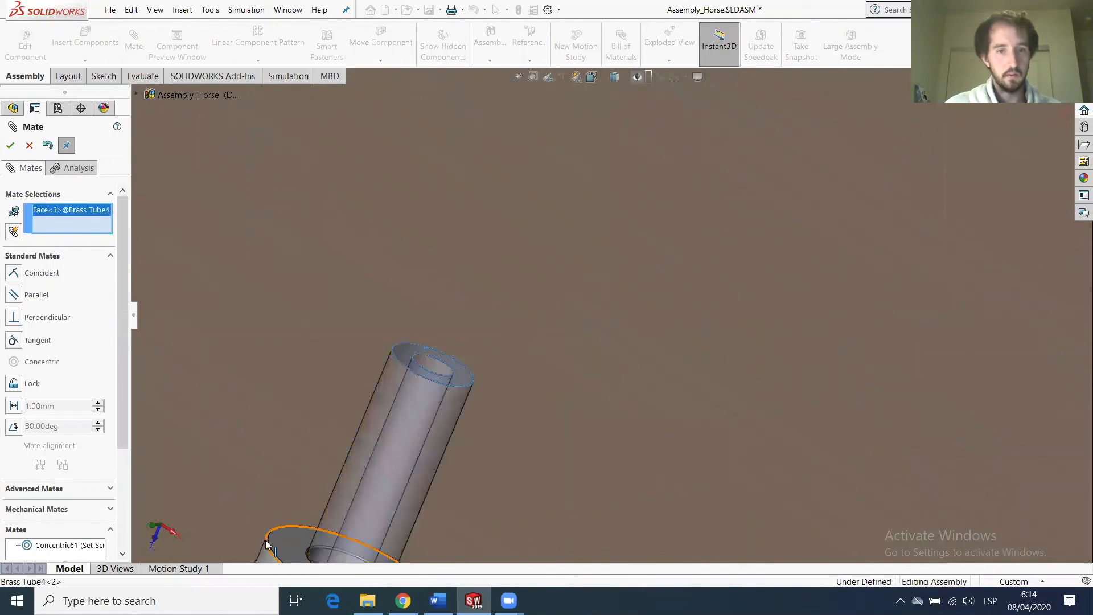
pyautogui.click(293, 539)
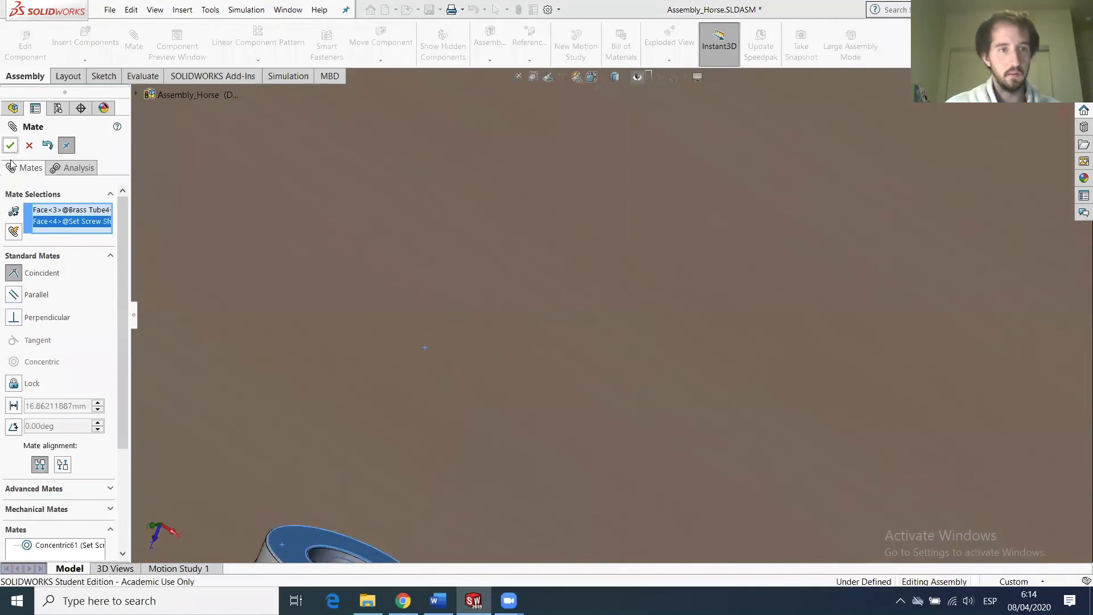
pyautogui.click(10, 146)
pyautogui.click(10, 146)
# Swing Binary Link 2's crank joint downward in the front view to test the linkage motion, and rebuild and save the assembly.
pyautogui.scroll(5, 415, 347)
pyautogui.hotkey('ctrl', '1')
pyautogui.scroll(-2, 592, 205)
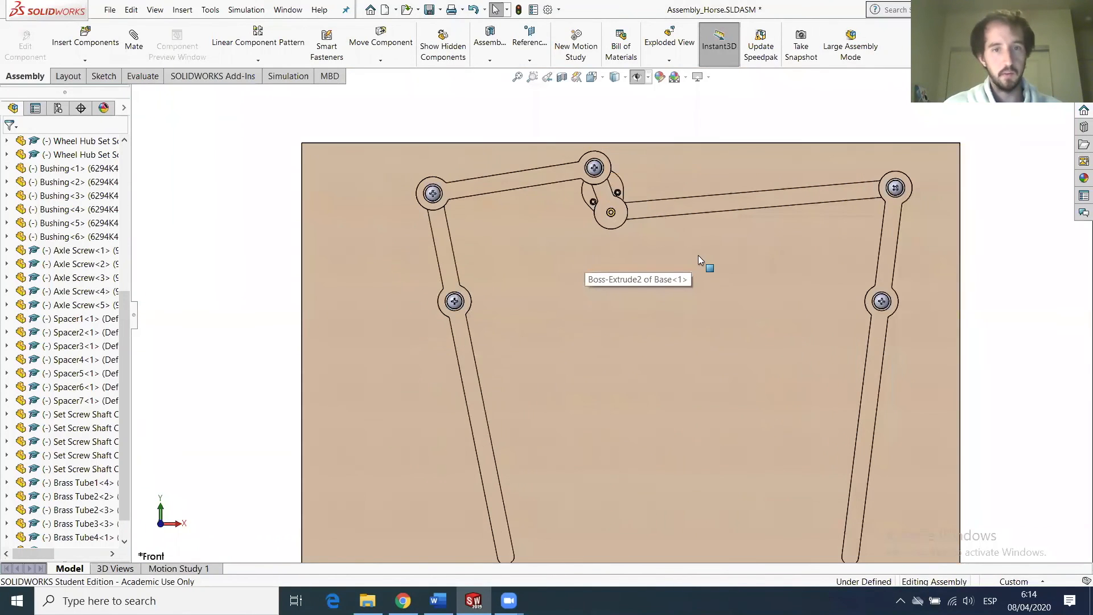
pyautogui.moveTo(571, 325); pyautogui.dragTo(699, 410, button='middle')
pyautogui.moveTo(663, 364); pyautogui.dragTo(574, 364, button='middle')
pyautogui.scroll(1, 603, 182)
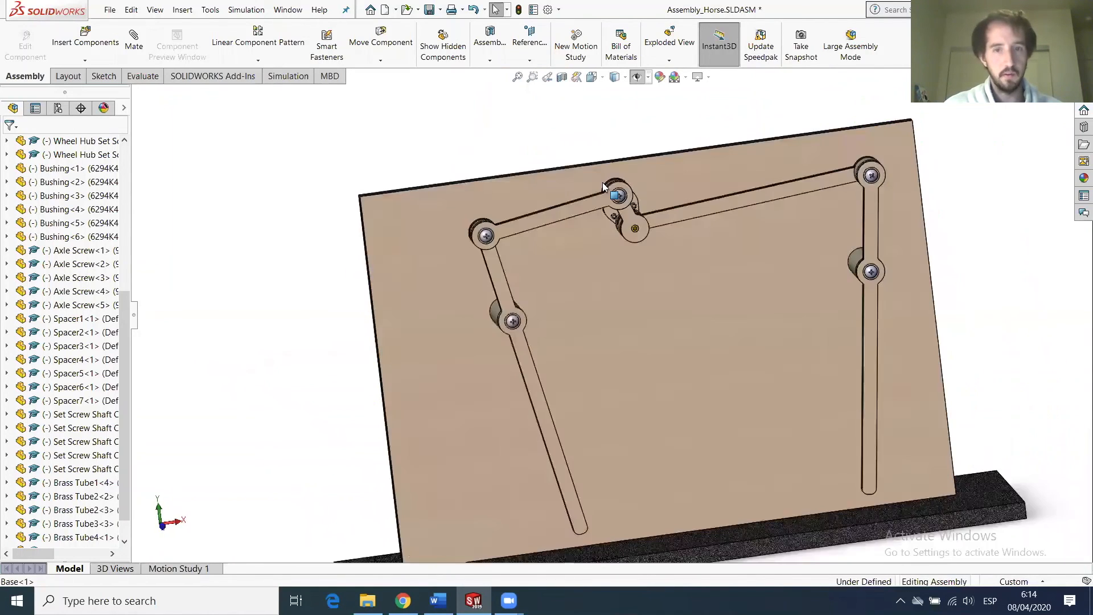
pyautogui.hotkey('ctrl', '1')
pyautogui.scroll(-1, 597, 219)
pyautogui.scroll(-1, 658, 360)
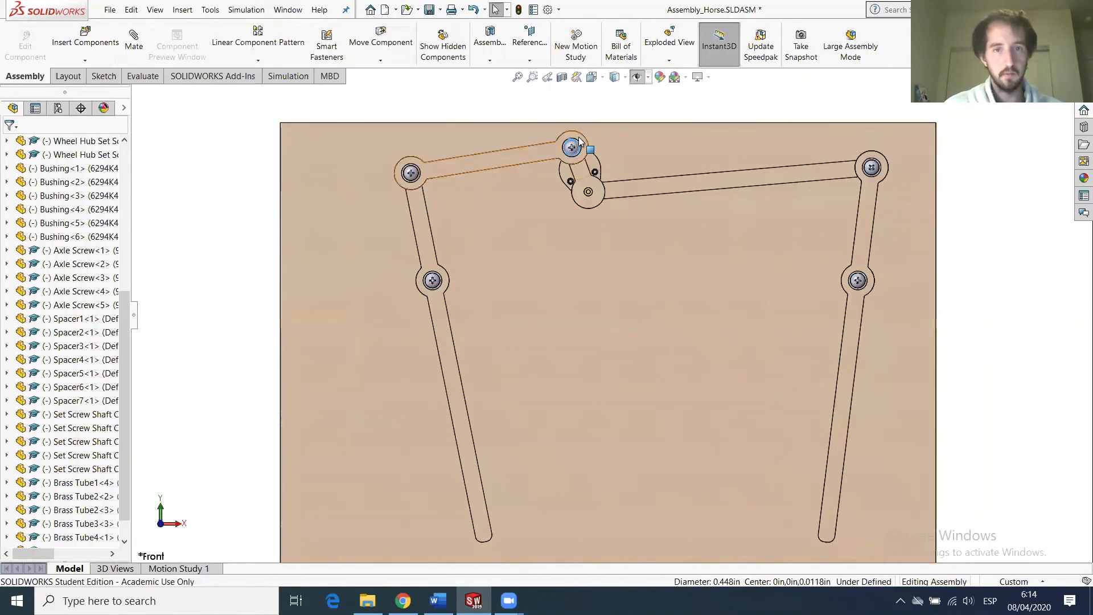
pyautogui.moveTo(586, 147); pyautogui.dragTo(572, 243)
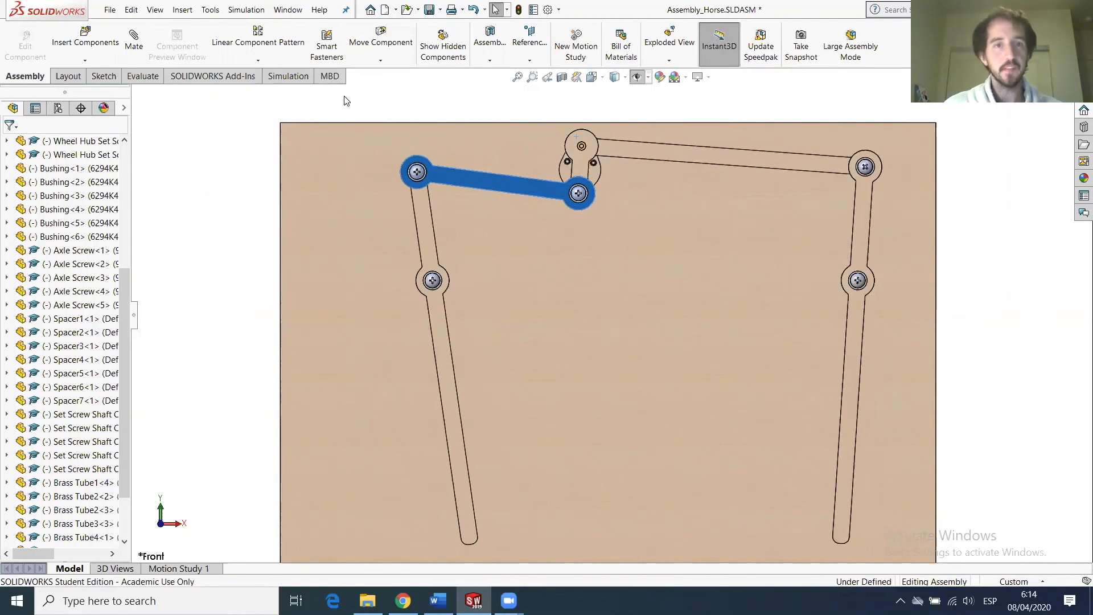
pyautogui.hotkey('ctrl', 's')
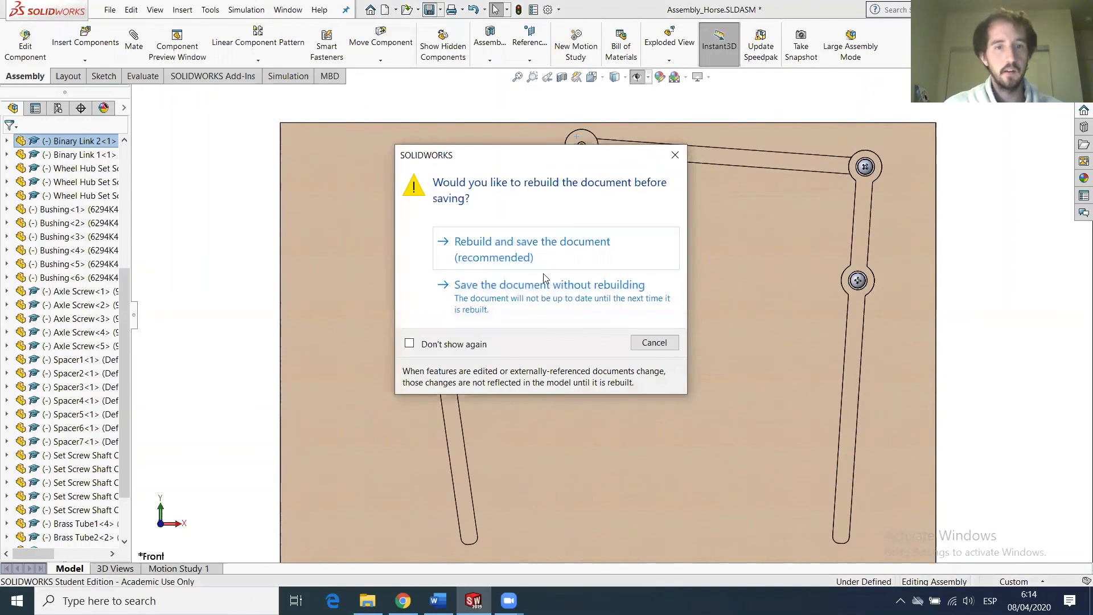
pyautogui.click(542, 257)
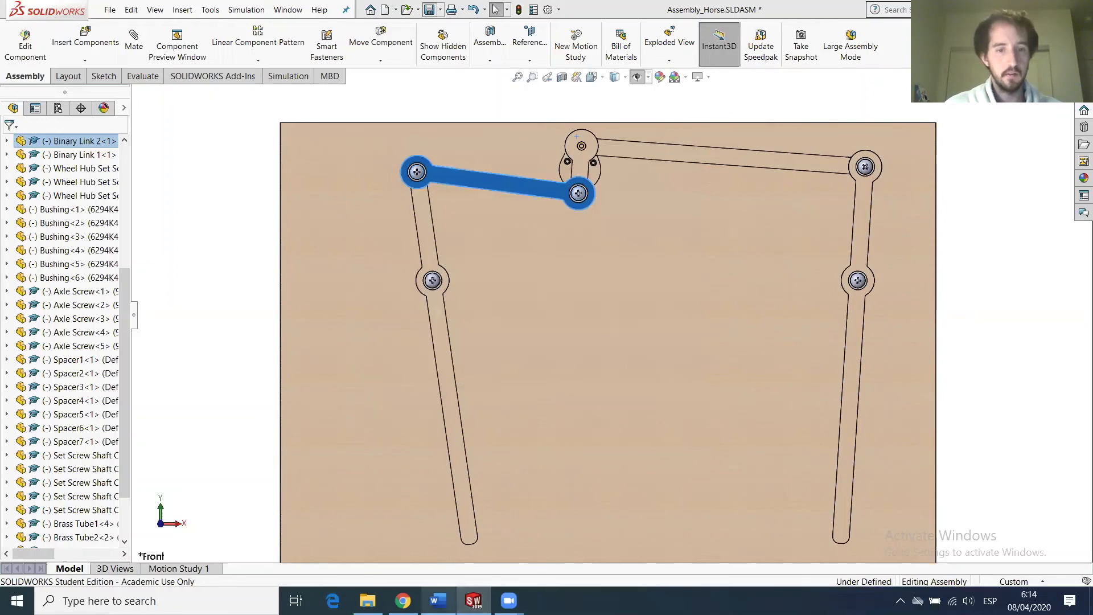
# Switch to Word, color the checklist item "Introduce rods (change dimensions)" green, and return to the SolidWorks assembly.
pyautogui.hotkey('alt', 'Tab')
pyautogui.moveTo(586, 437); pyautogui.dragTo(350, 438)
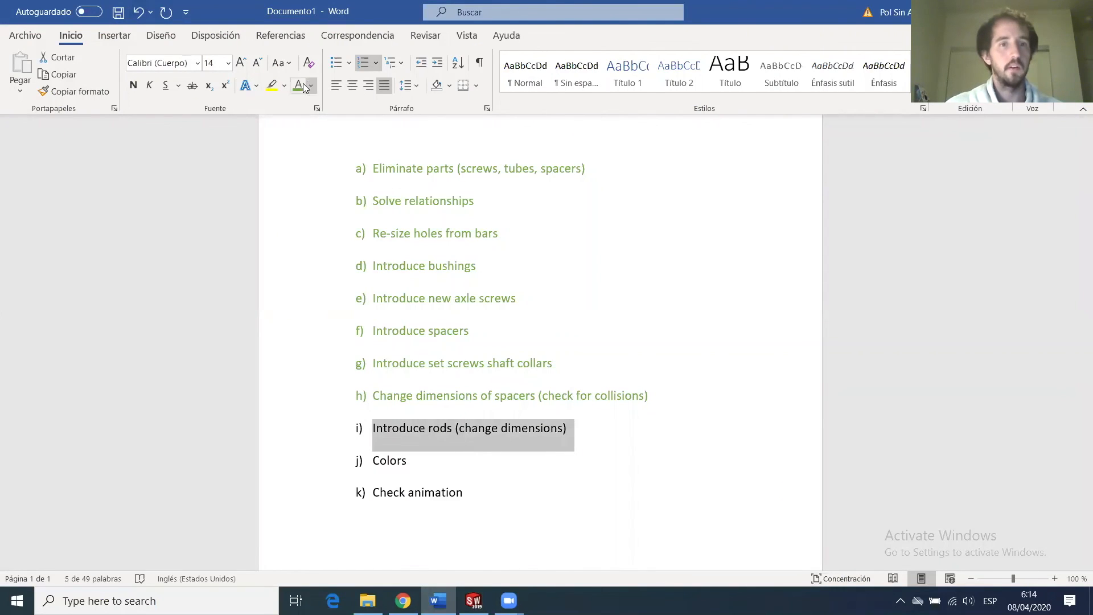
pyautogui.click(472, 596)
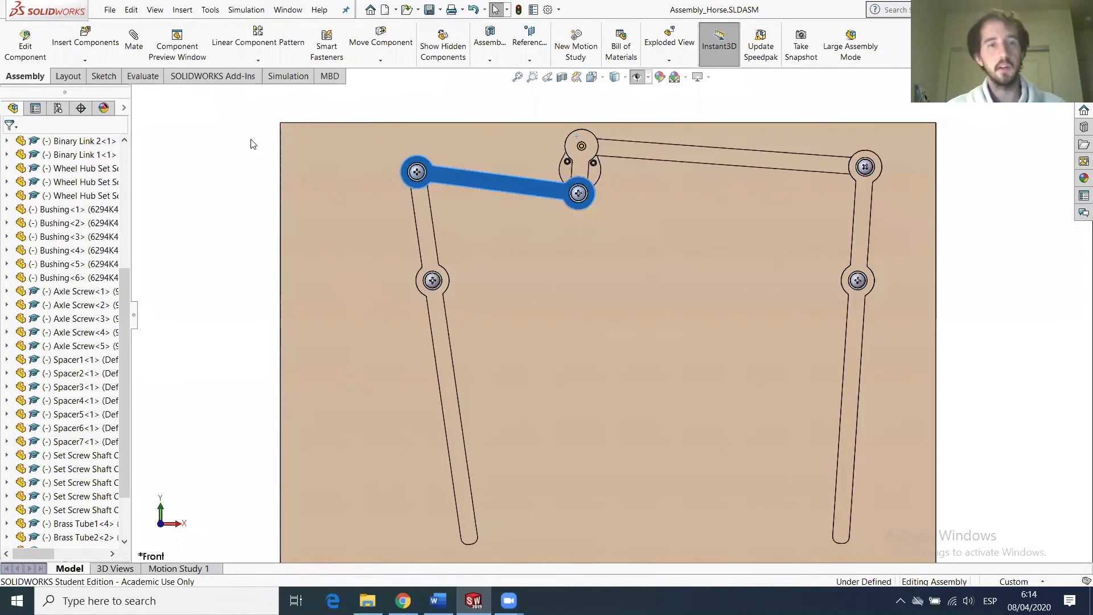
# Identify CrankMod and Binary Link 2 in the component tree by selecting them in the model.
pyautogui.press('Escape')
pyautogui.moveTo(608, 167); pyautogui.dragTo(603, 189, button='middle')
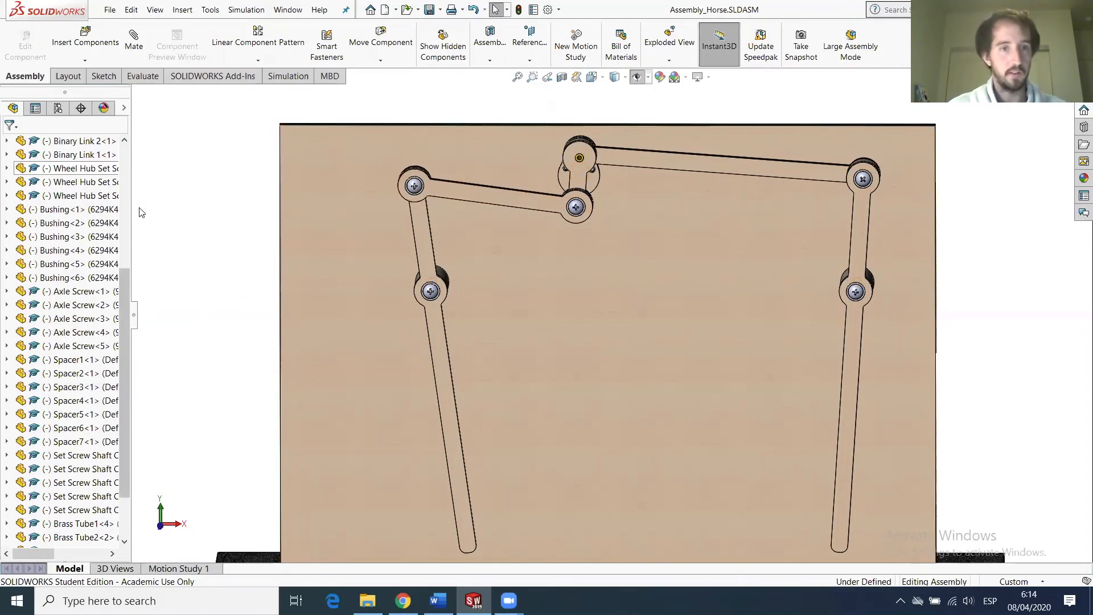
pyautogui.click(583, 169)
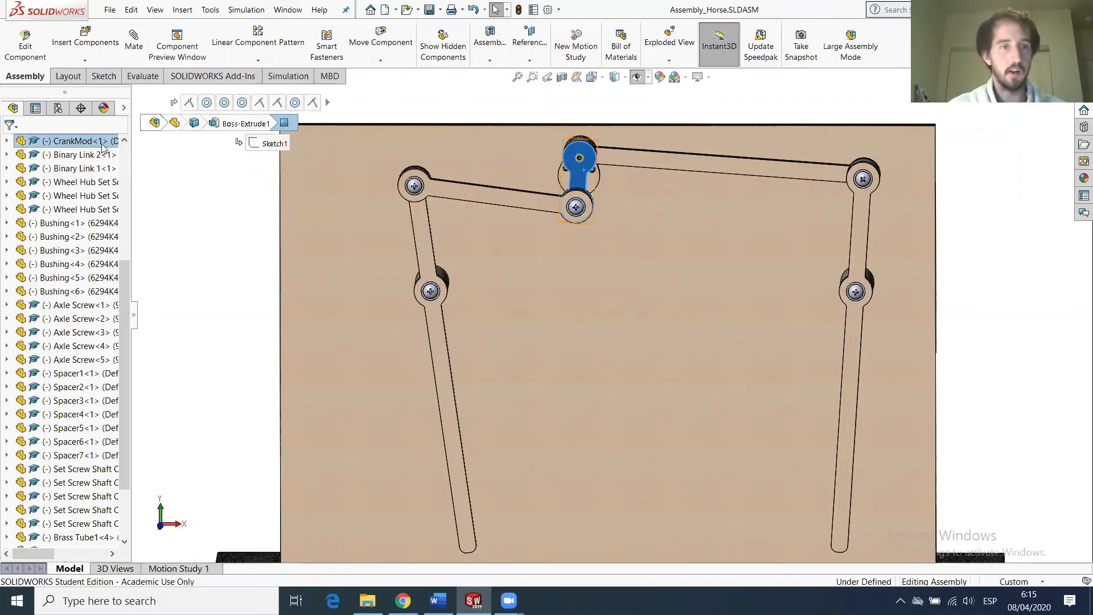
pyautogui.scroll(1, 114, 239)
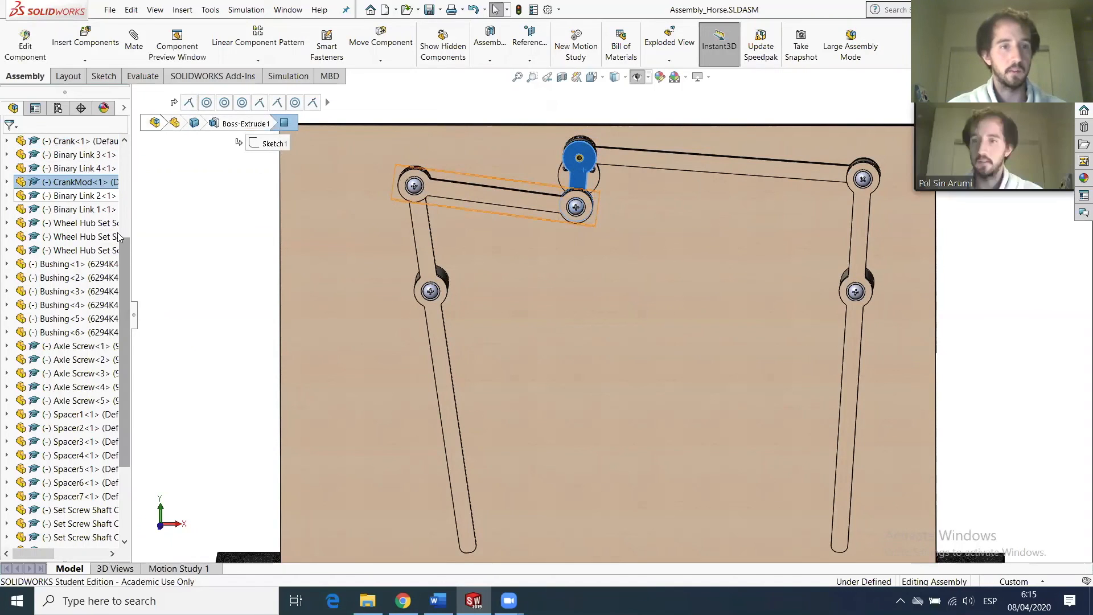
pyautogui.click(525, 189)
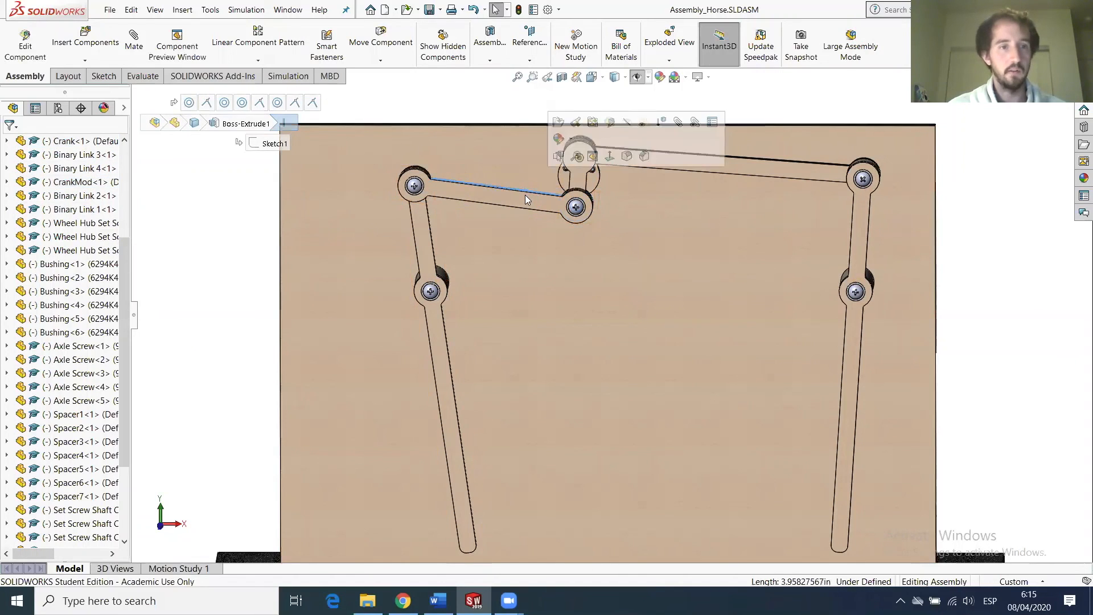
pyautogui.click(525, 195)
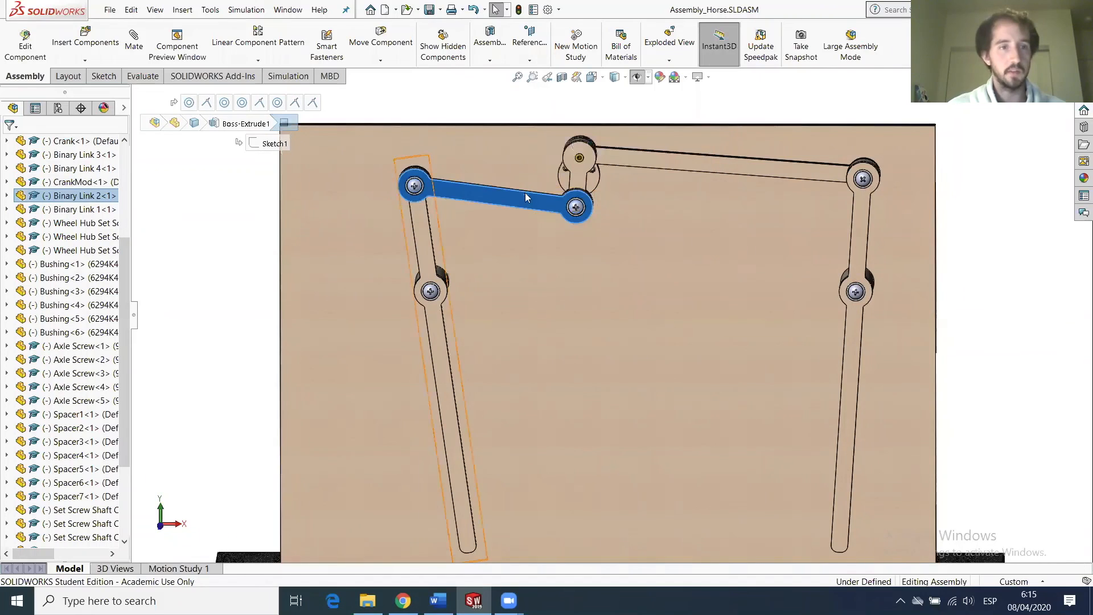
# Apply a light green color to the Crank at component level.
pyautogui.click(594, 182)
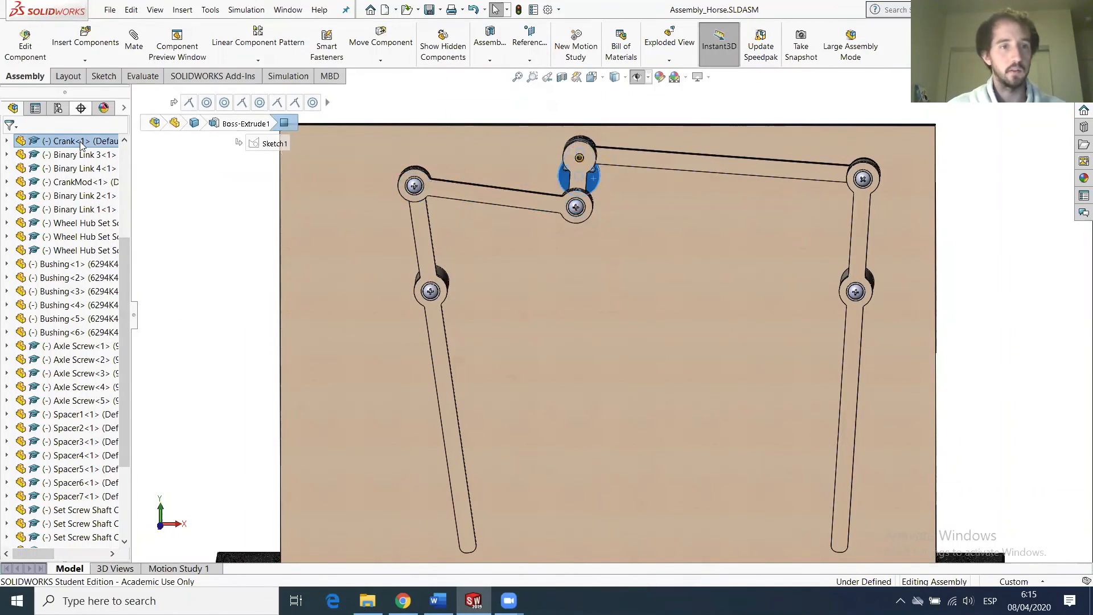
pyautogui.click(125, 108)
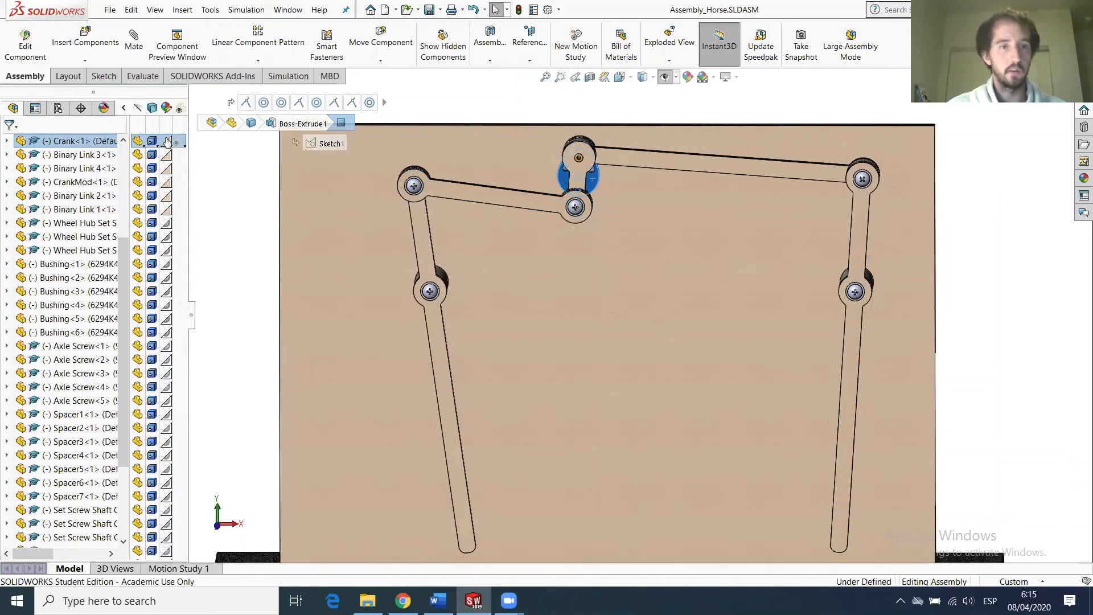
pyautogui.click(166, 142)
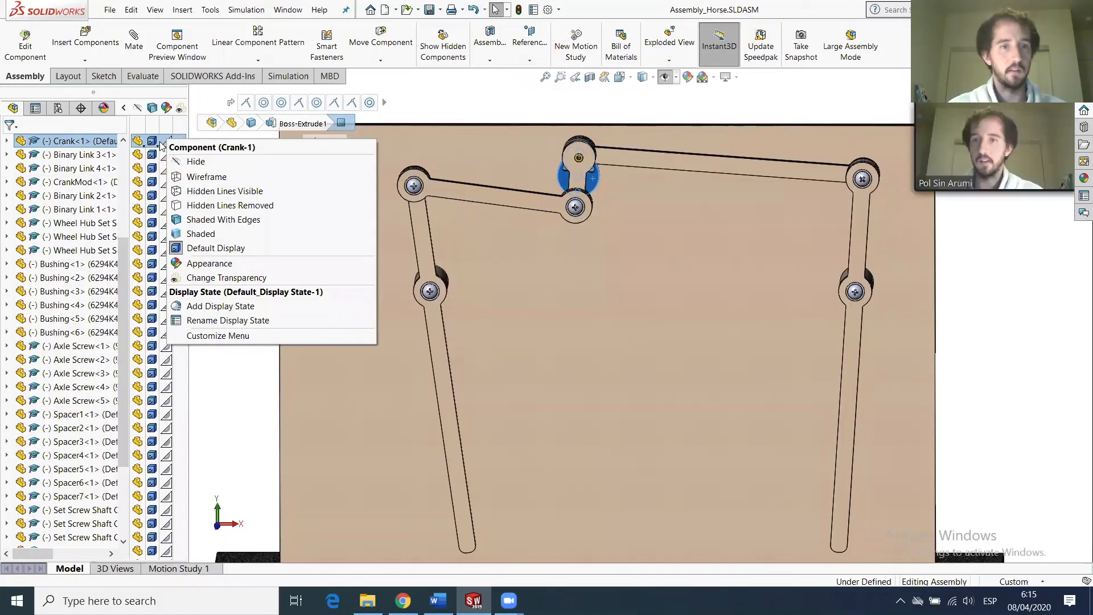
pyautogui.click(164, 141)
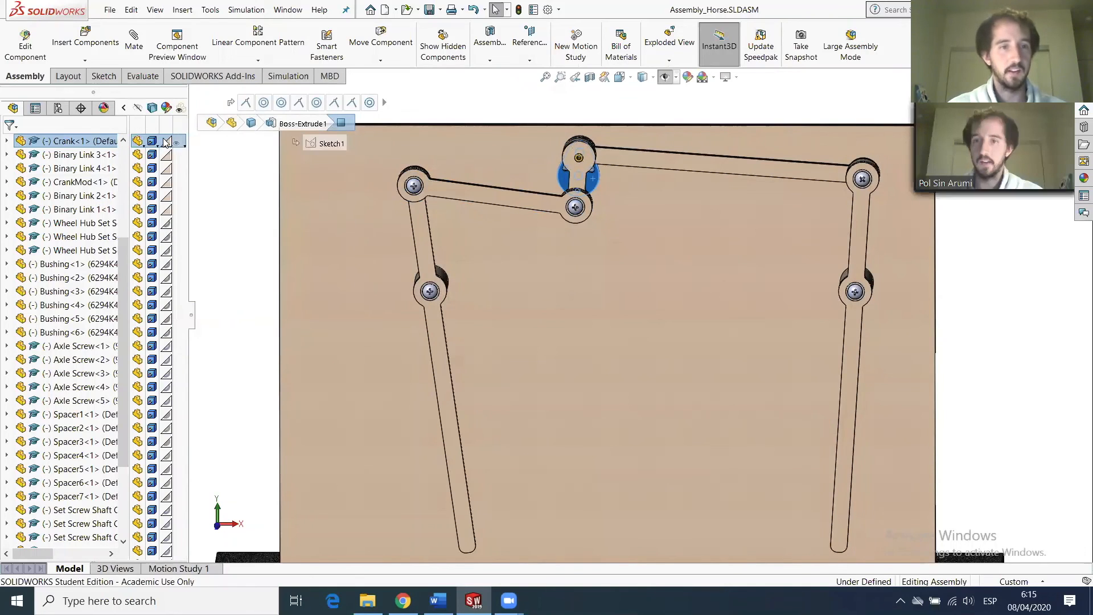
pyautogui.click(166, 142)
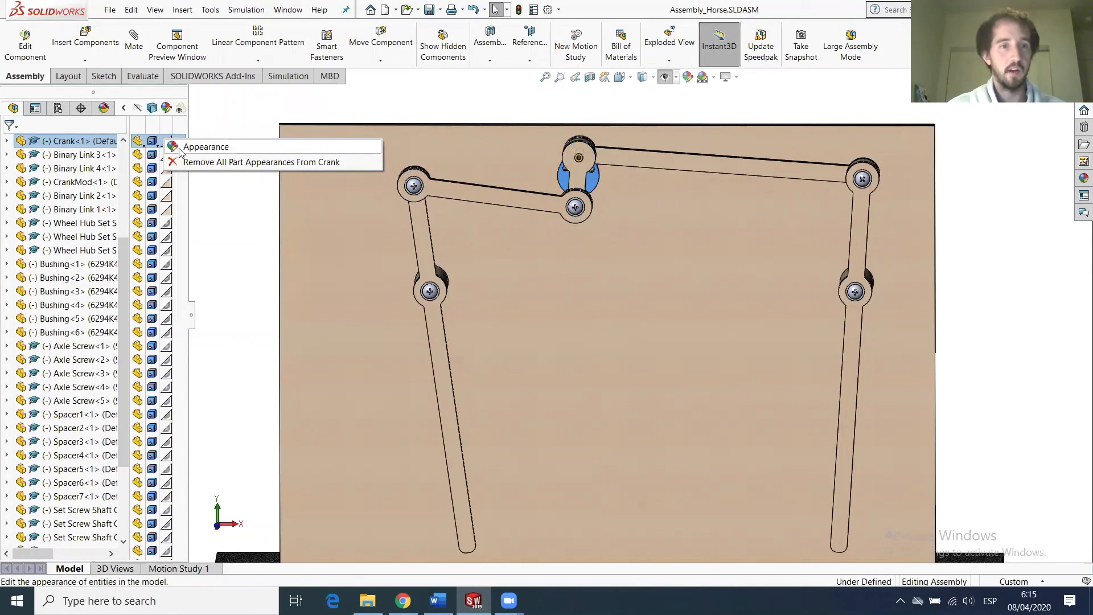
pyautogui.click(193, 149)
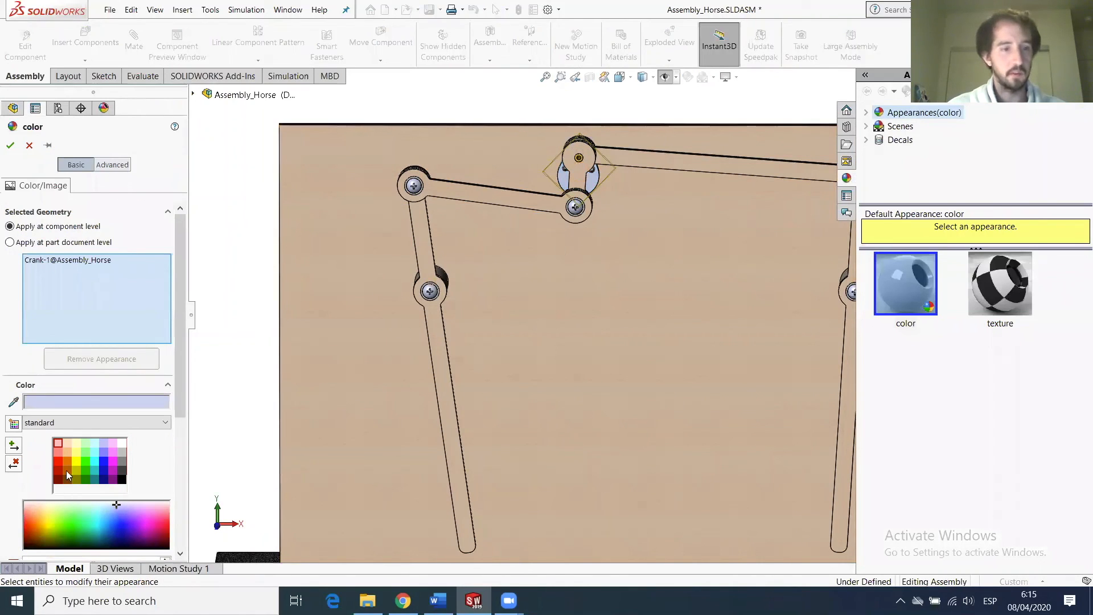
pyautogui.click(87, 453)
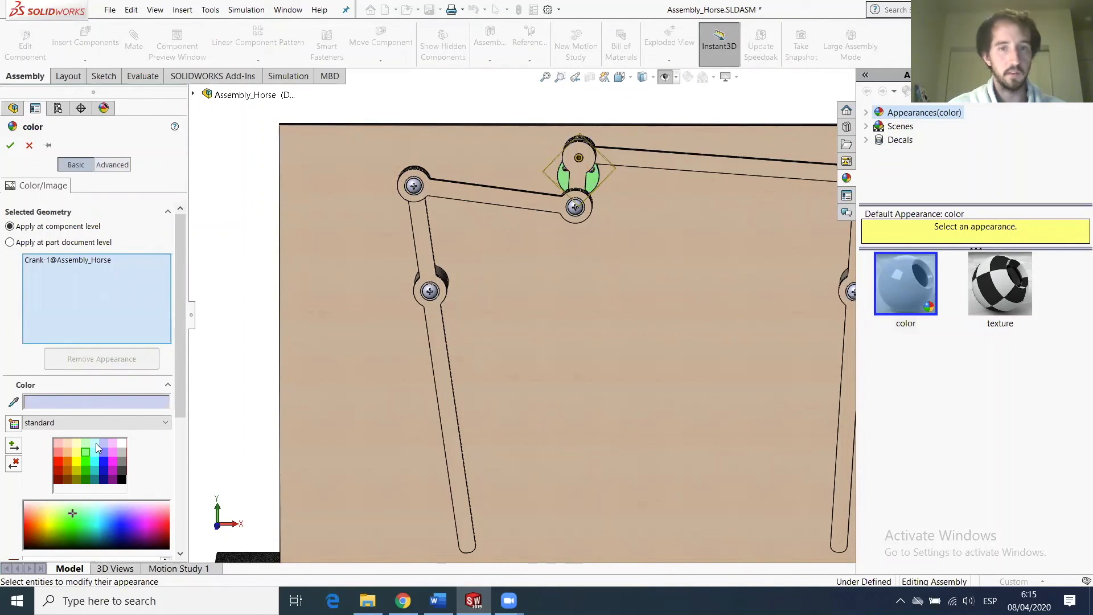
pyautogui.click(11, 147)
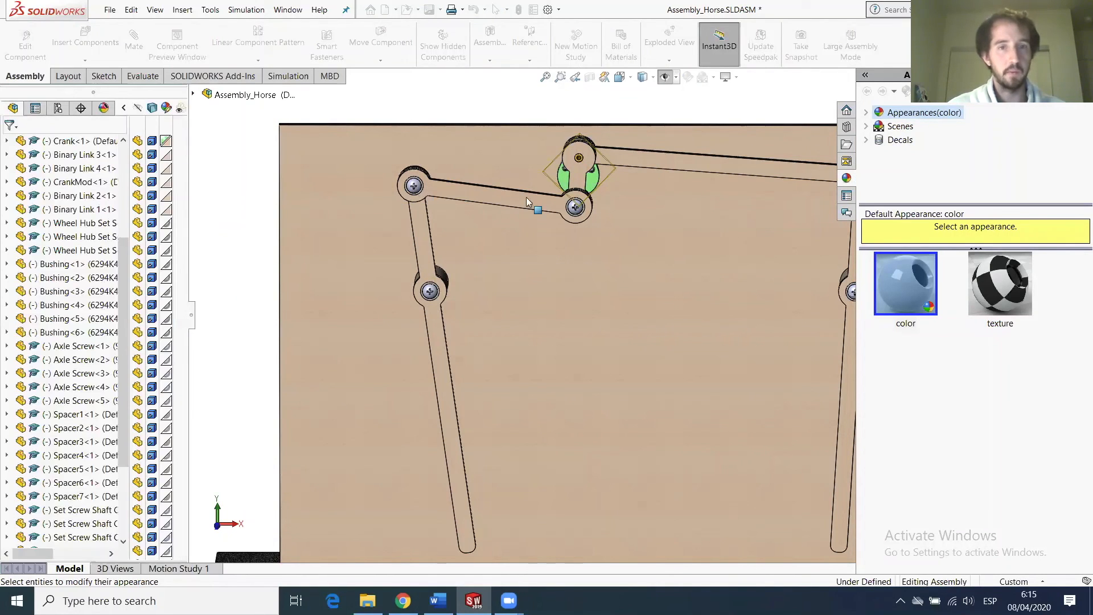
# Copy the Crank's green appearance and paste it onto CrankMod.
pyautogui.click(575, 174)
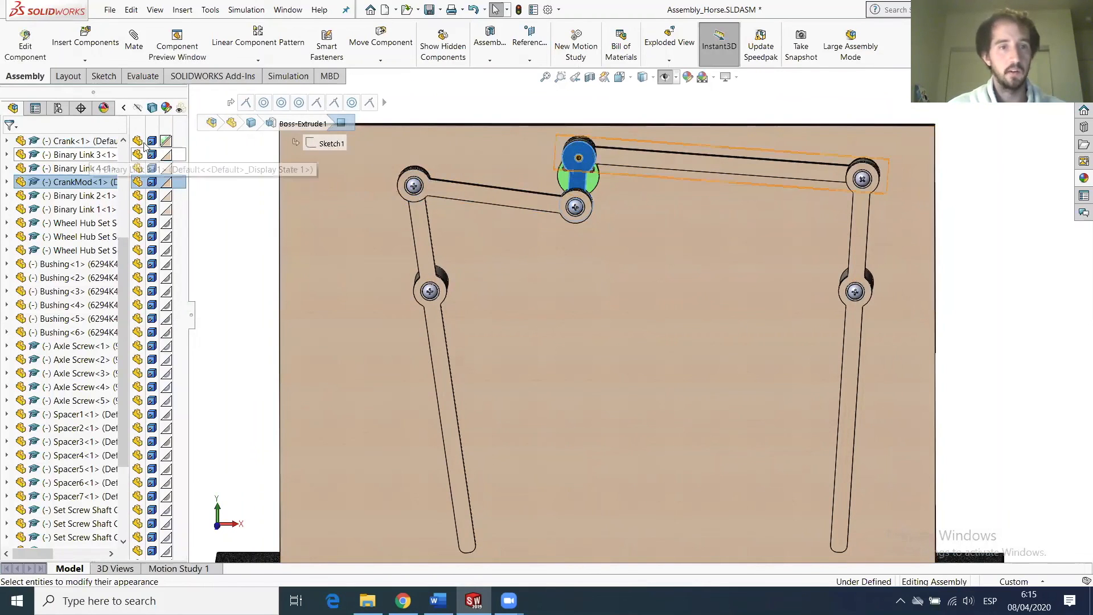
pyautogui.rightClick(167, 142)
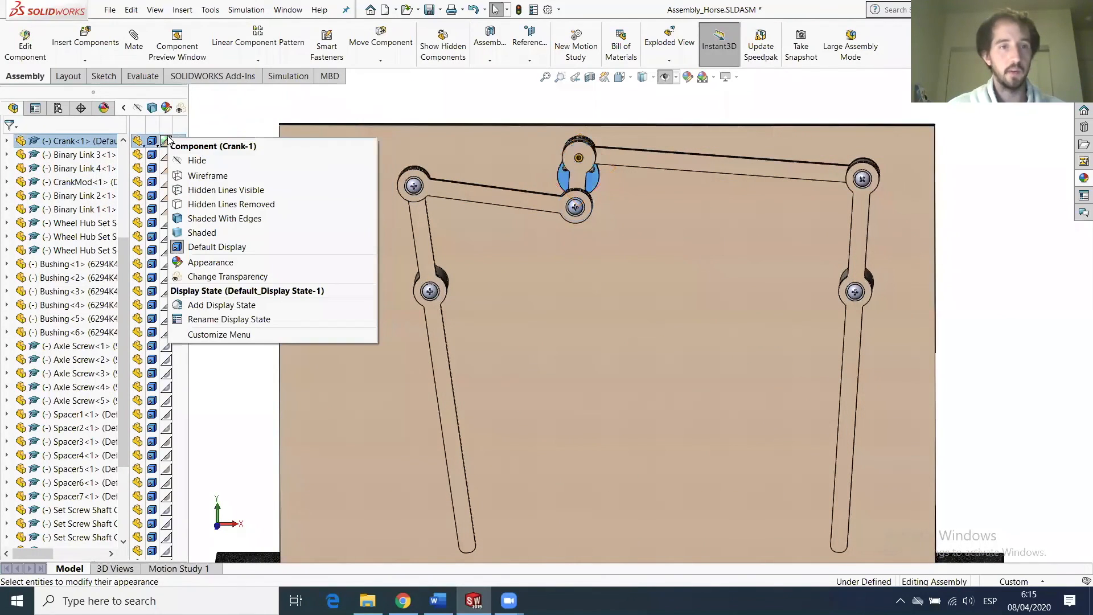
pyautogui.click(169, 139)
pyautogui.click(168, 139)
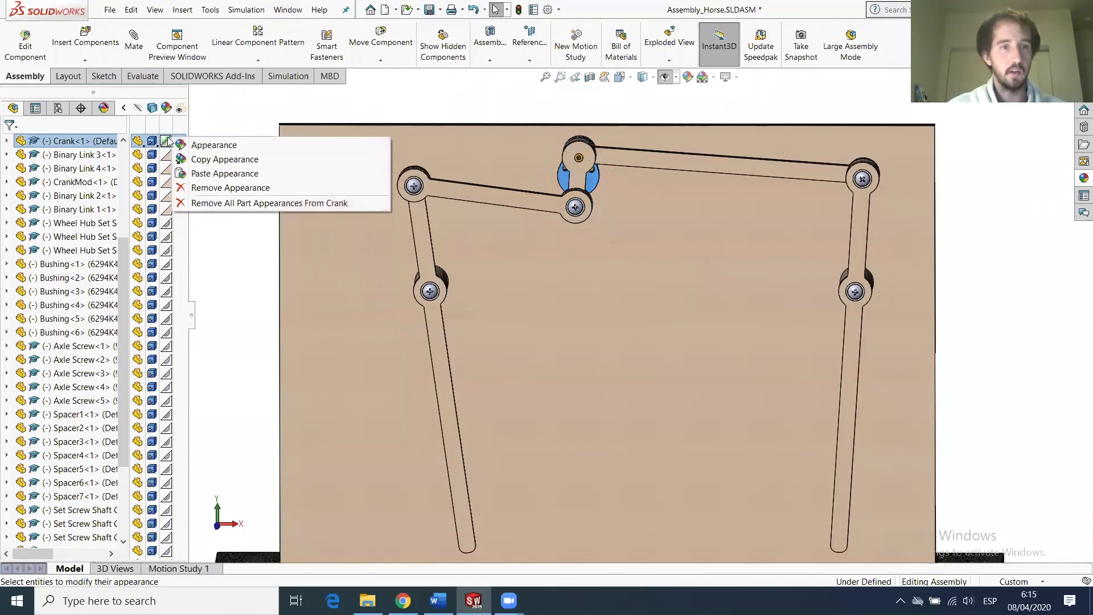
pyautogui.click(217, 161)
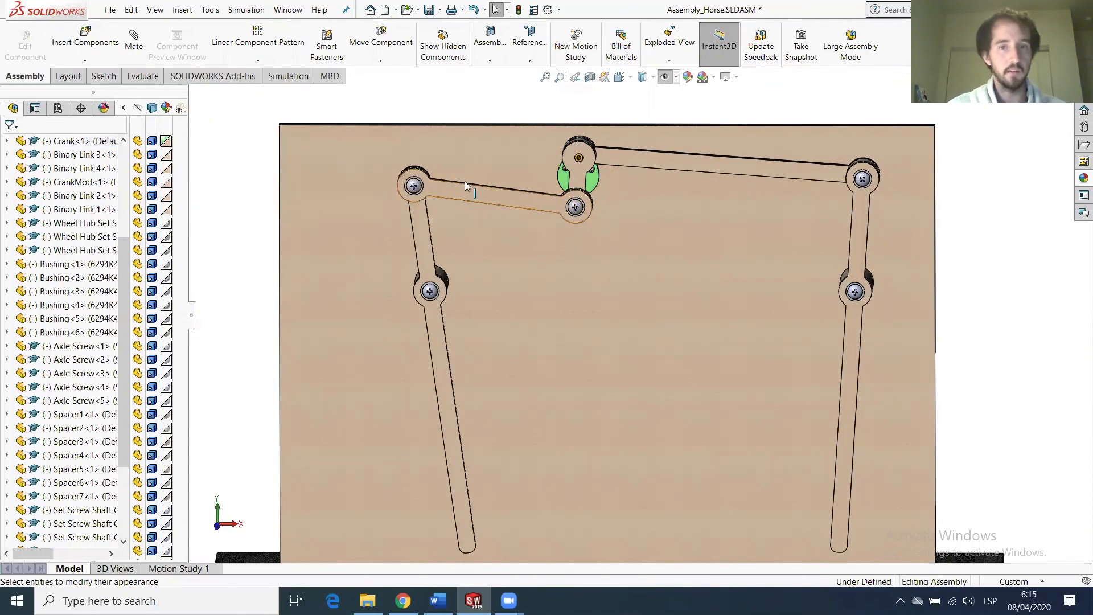
pyautogui.click(176, 183)
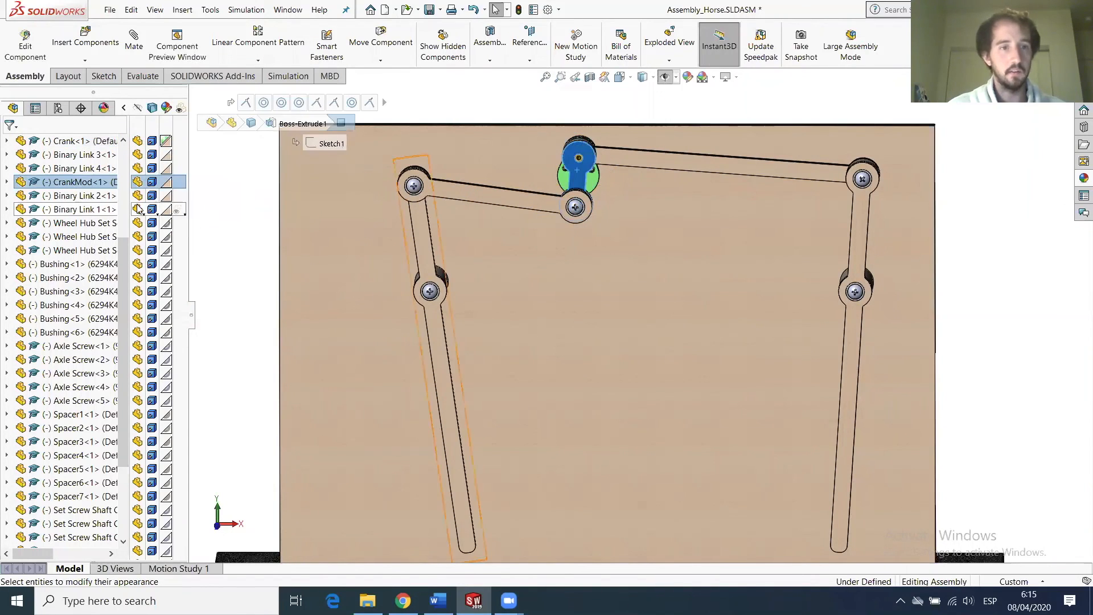
pyautogui.click(165, 183)
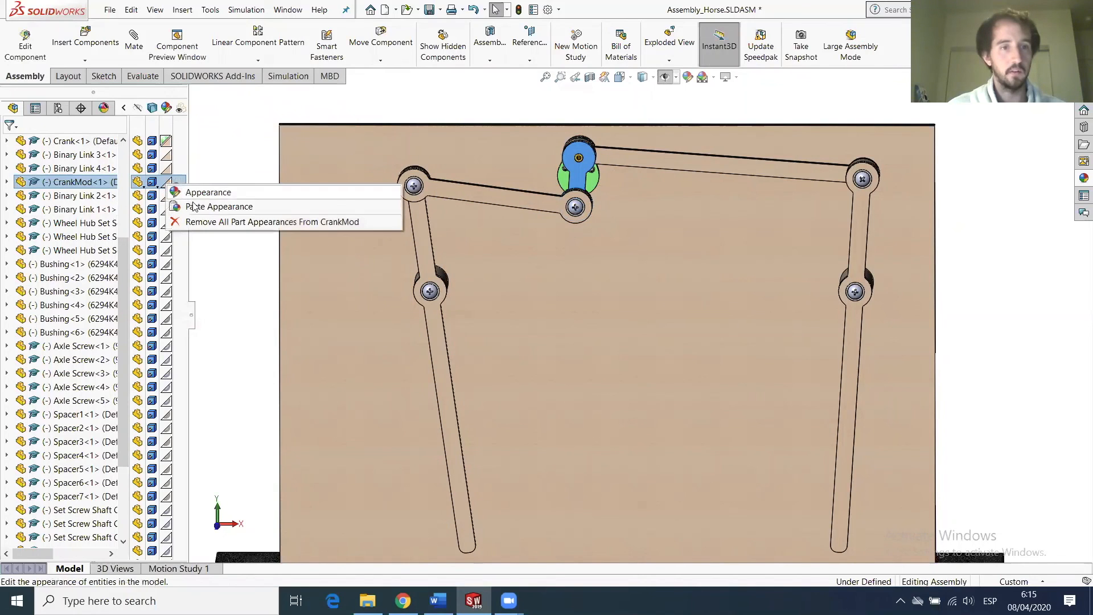
pyautogui.click(374, 206)
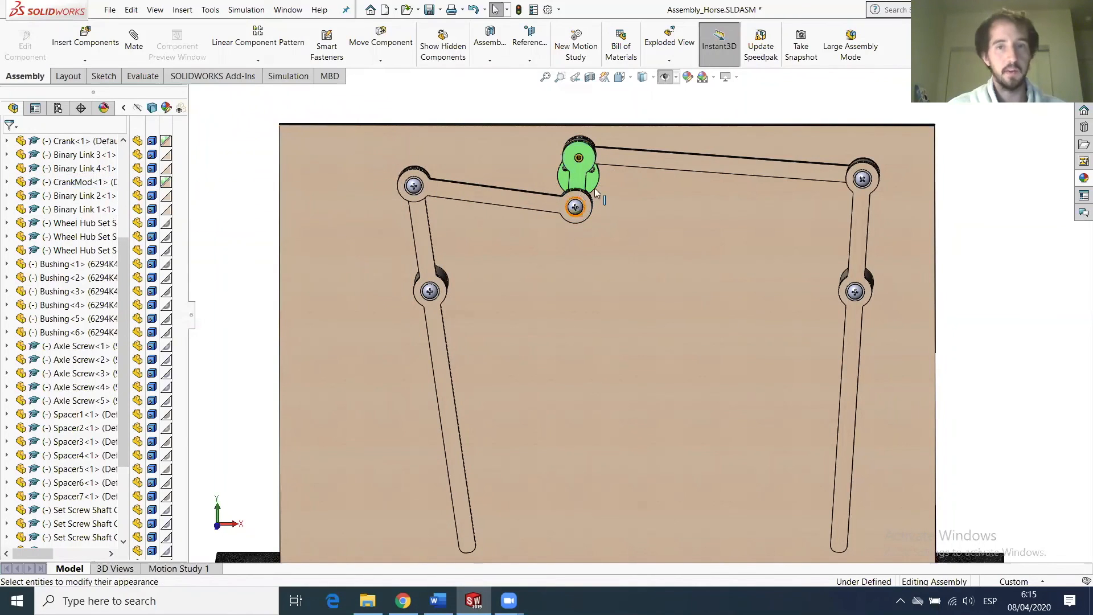
# Apply a light violet-blue color to Binary Link 3 at component level.
pyautogui.click(642, 153)
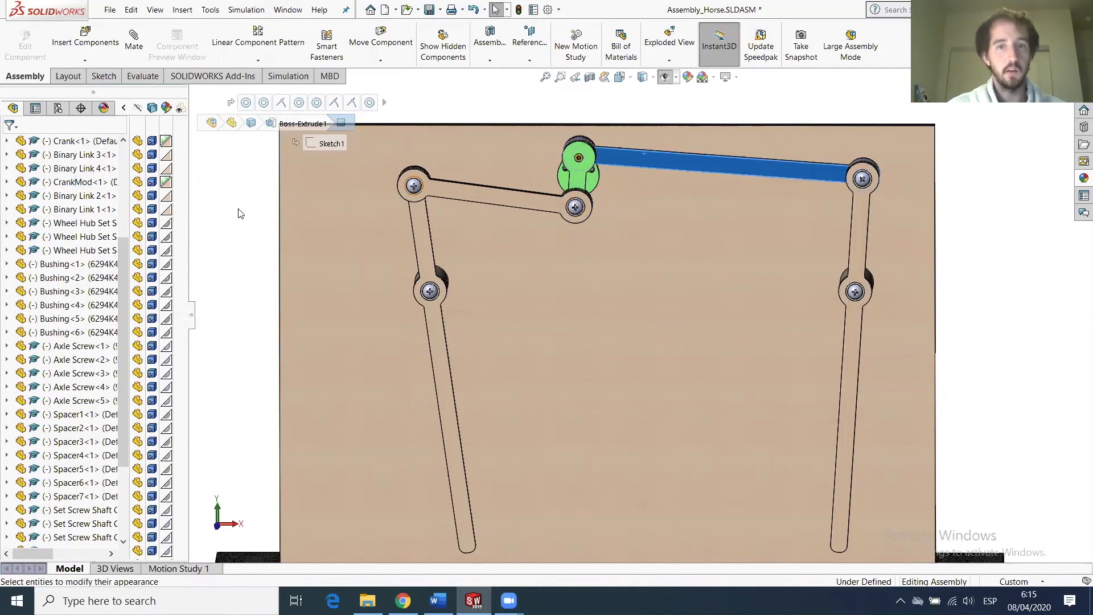
pyautogui.click(167, 156)
pyautogui.click(177, 166)
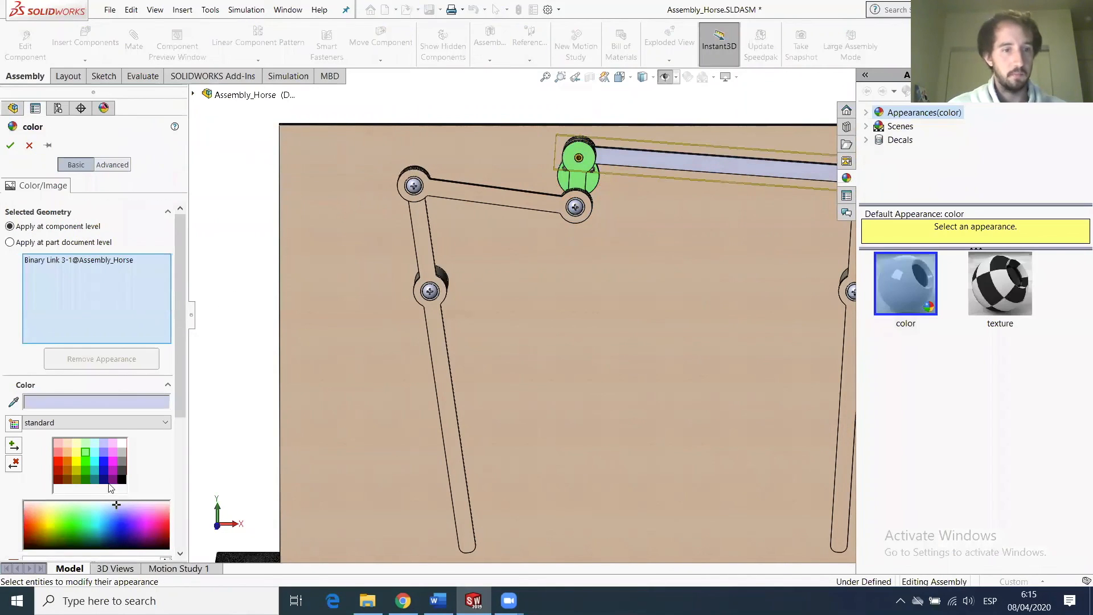
pyautogui.click(103, 451)
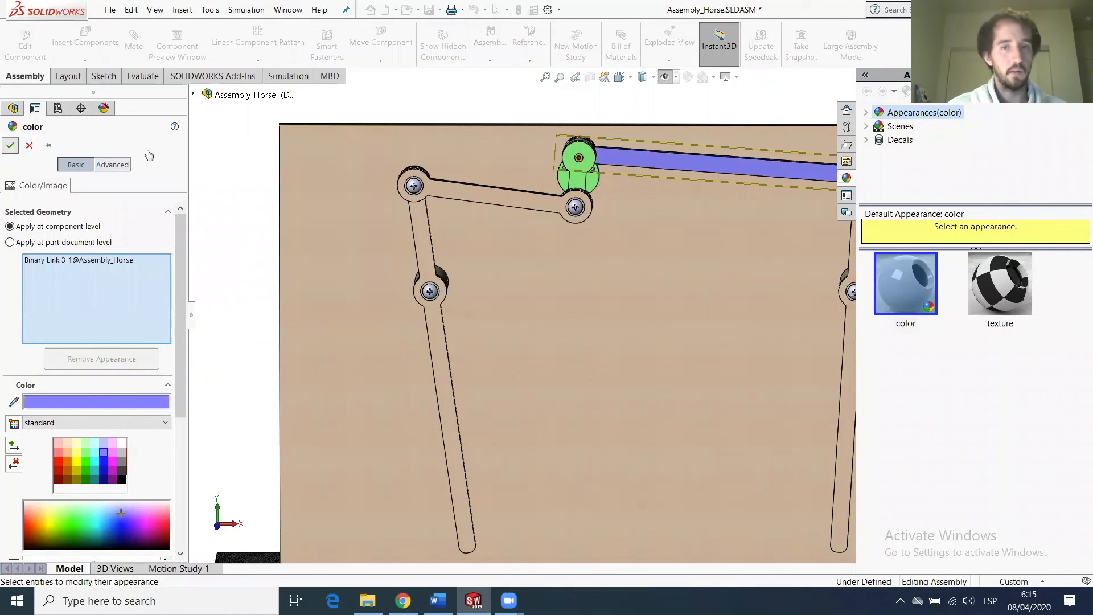
pyautogui.click(10, 146)
# Copy Binary Link 3's violet-blue appearance and paste it onto Binary Link 2.
pyautogui.rightClick(165, 158)
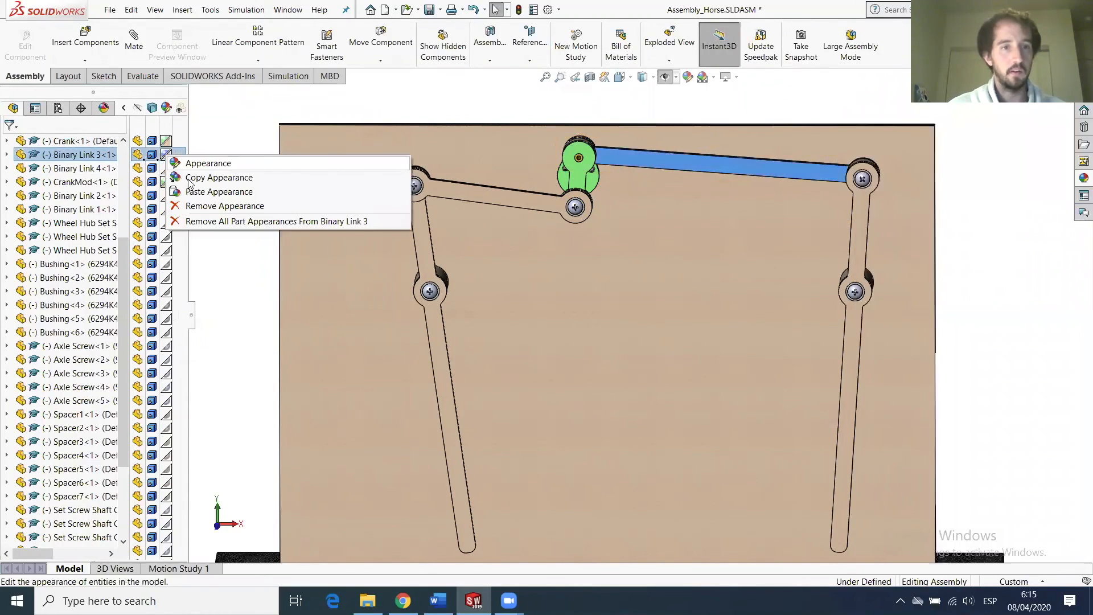
pyautogui.click(195, 176)
pyautogui.click(493, 189)
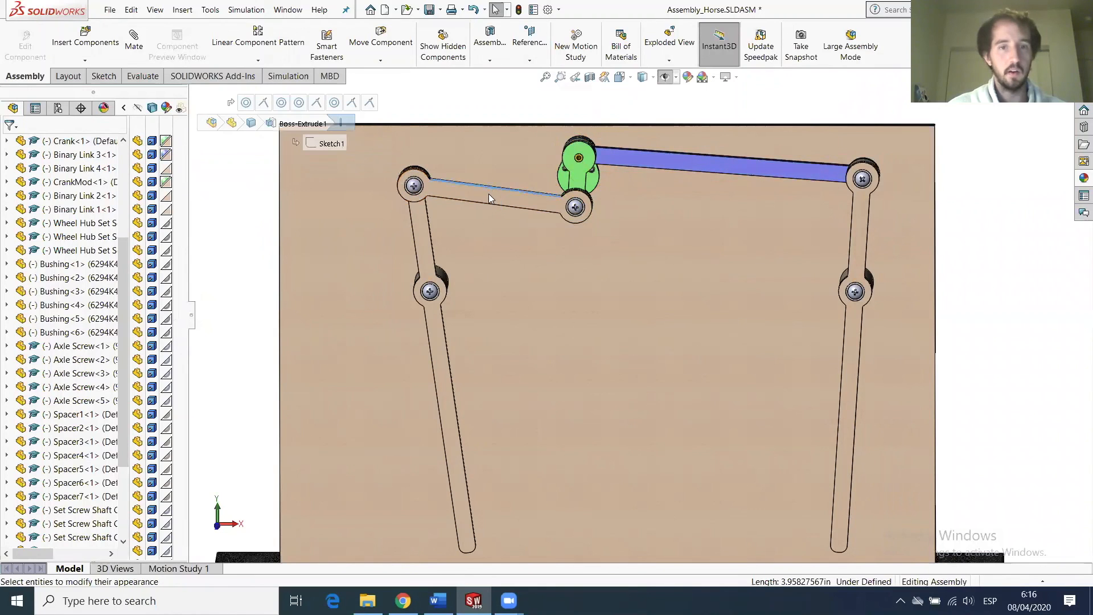
pyautogui.rightClick(168, 198)
pyautogui.click(370, 217)
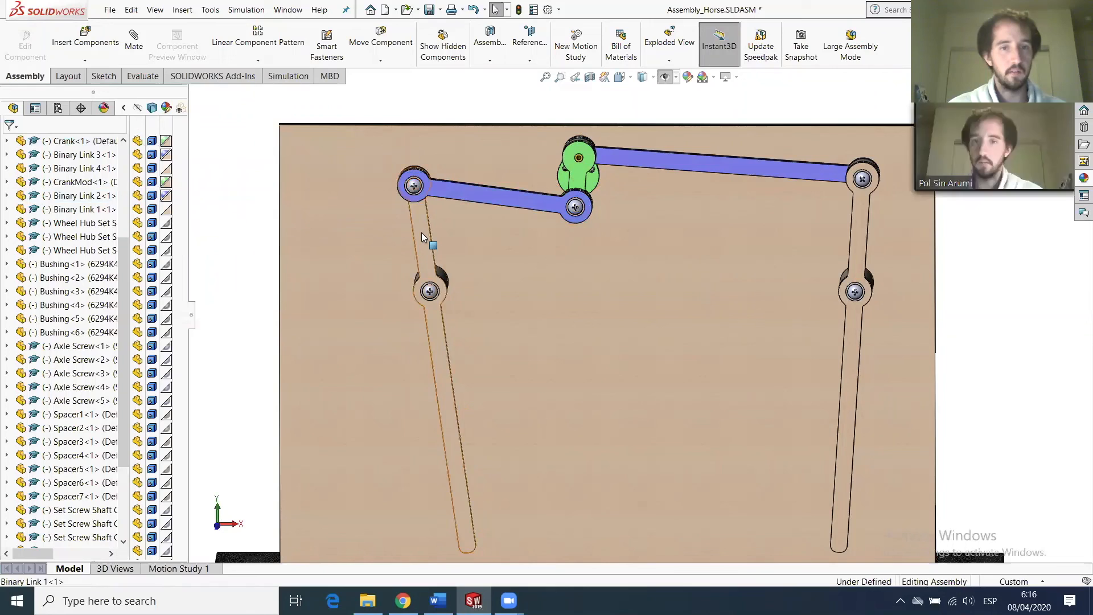
# Apply a light red color to Binary Link 1 at component level.
pyautogui.click(422, 238)
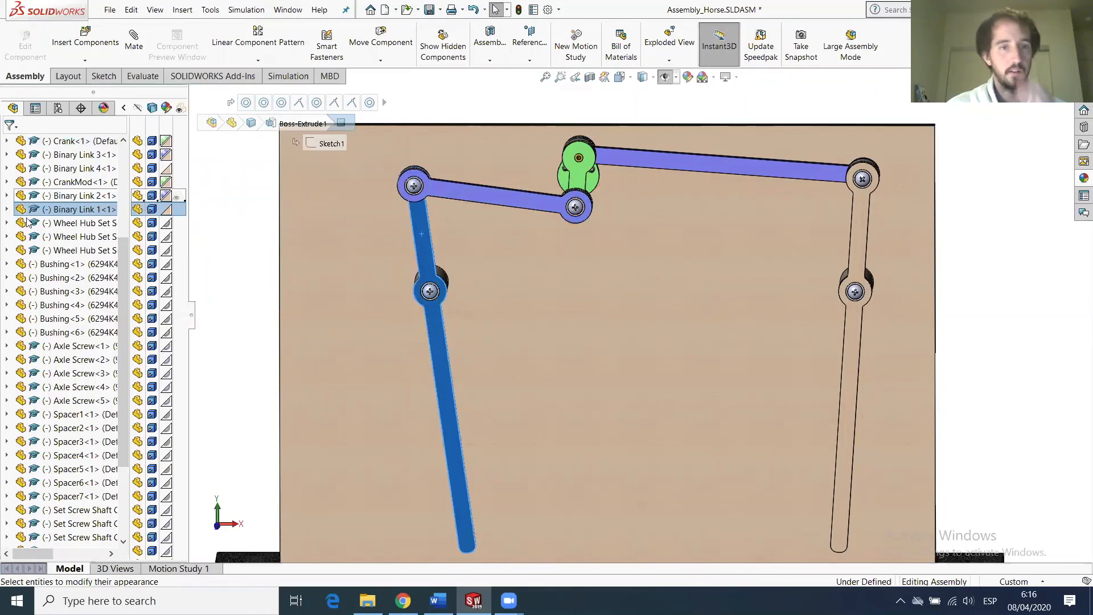
pyautogui.rightClick(162, 210)
pyautogui.click(182, 220)
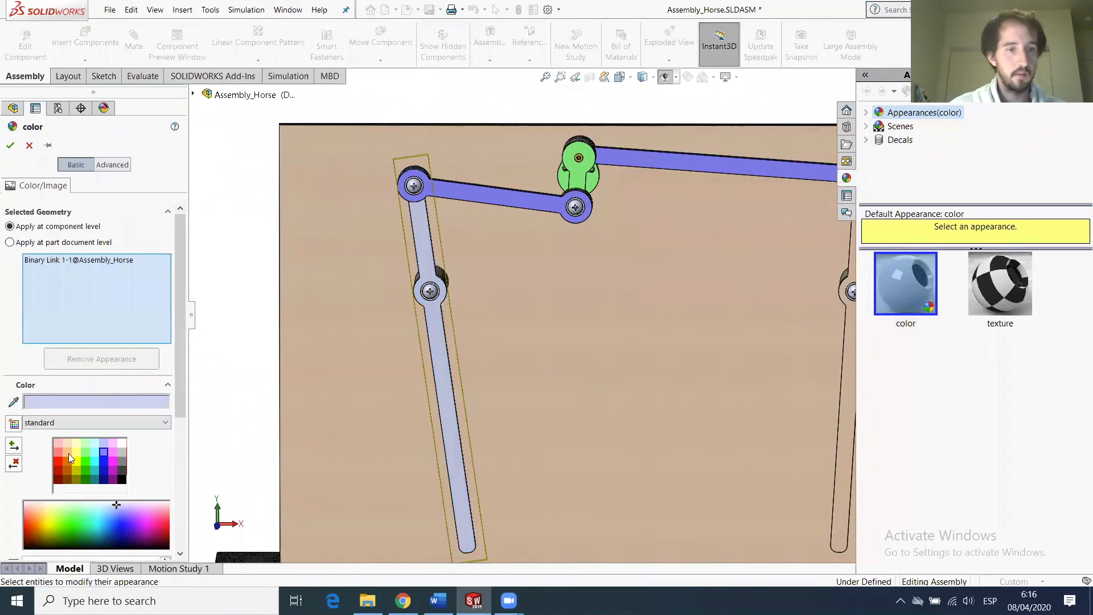
pyautogui.click(57, 450)
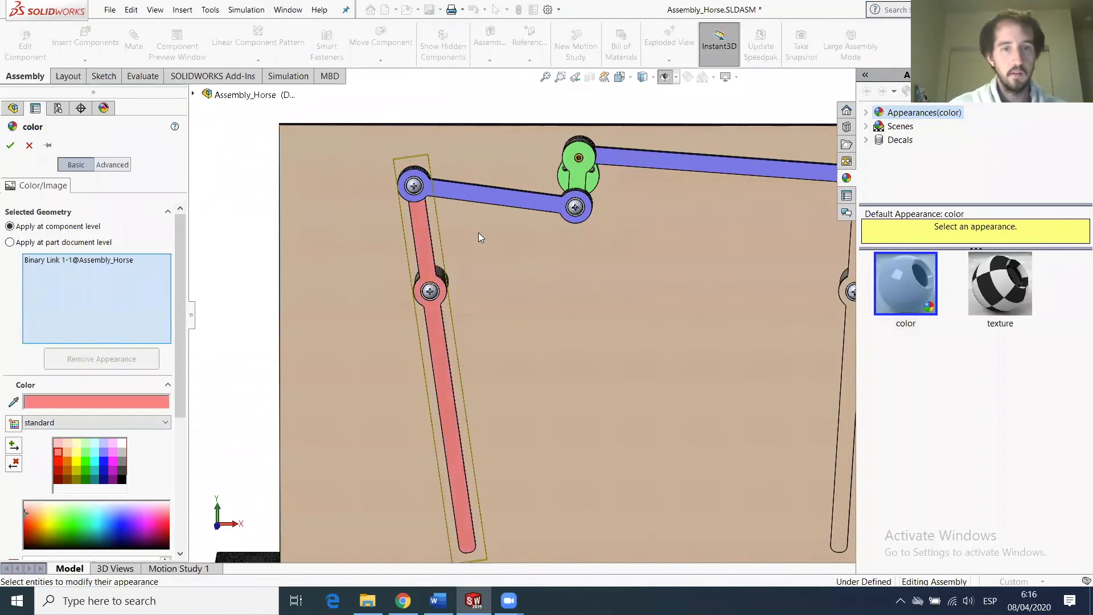
pyautogui.click(10, 146)
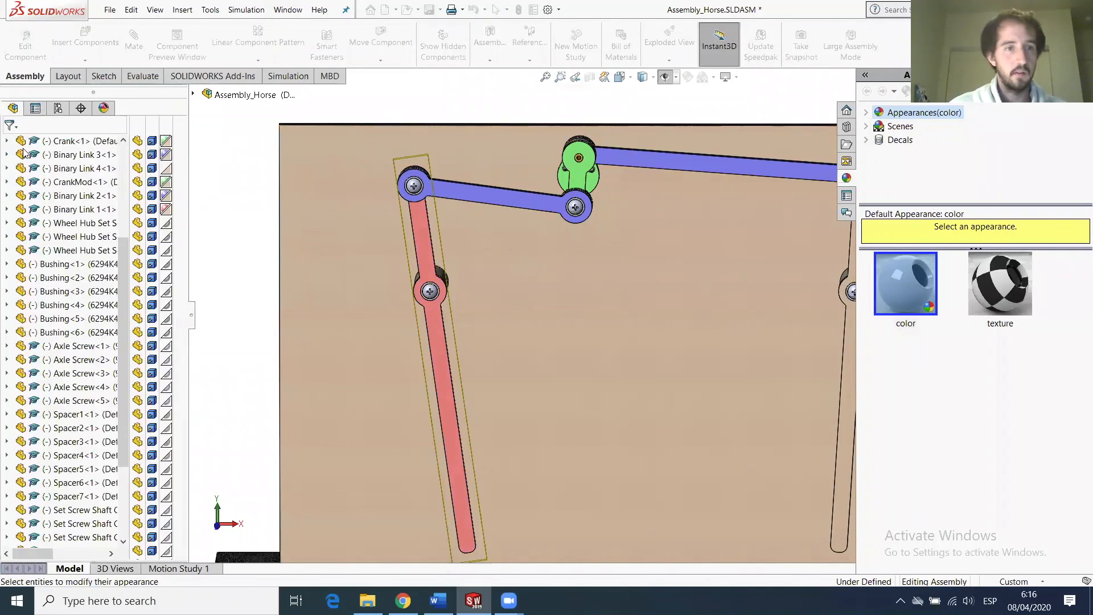
# Copy Binary Link 1's light red appearance and paste it onto Binary Link 4.
pyautogui.click(166, 210)
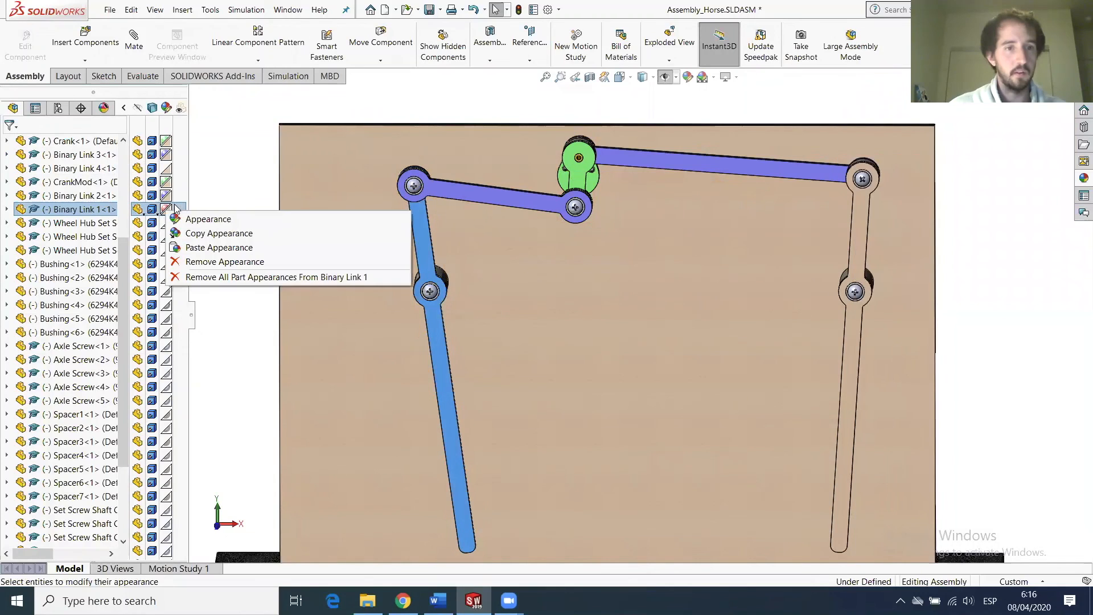
pyautogui.click(193, 233)
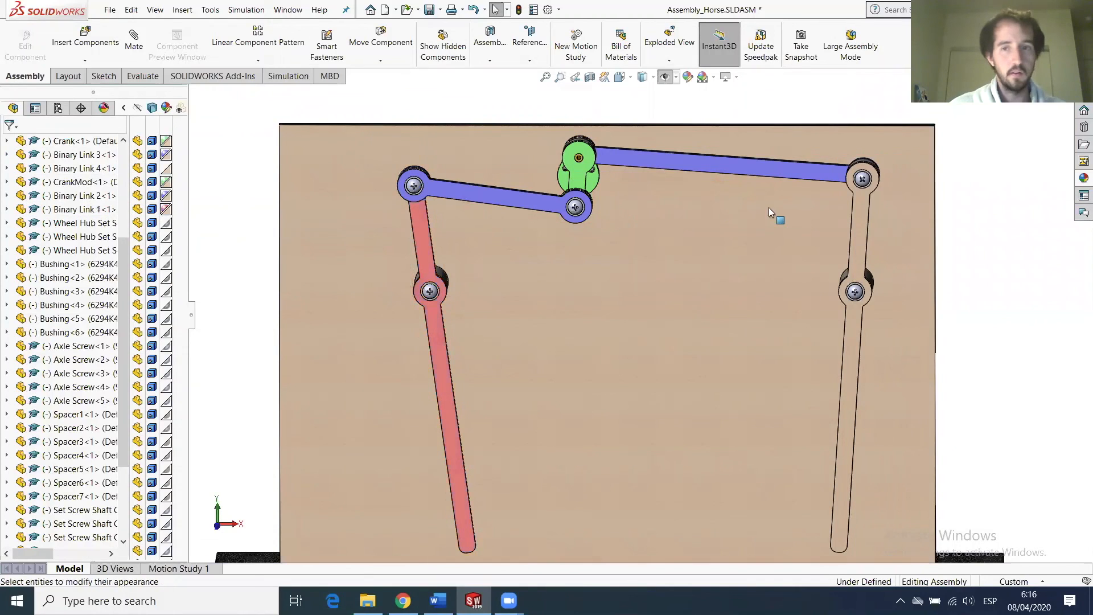
pyautogui.click(865, 206)
pyautogui.click(166, 168)
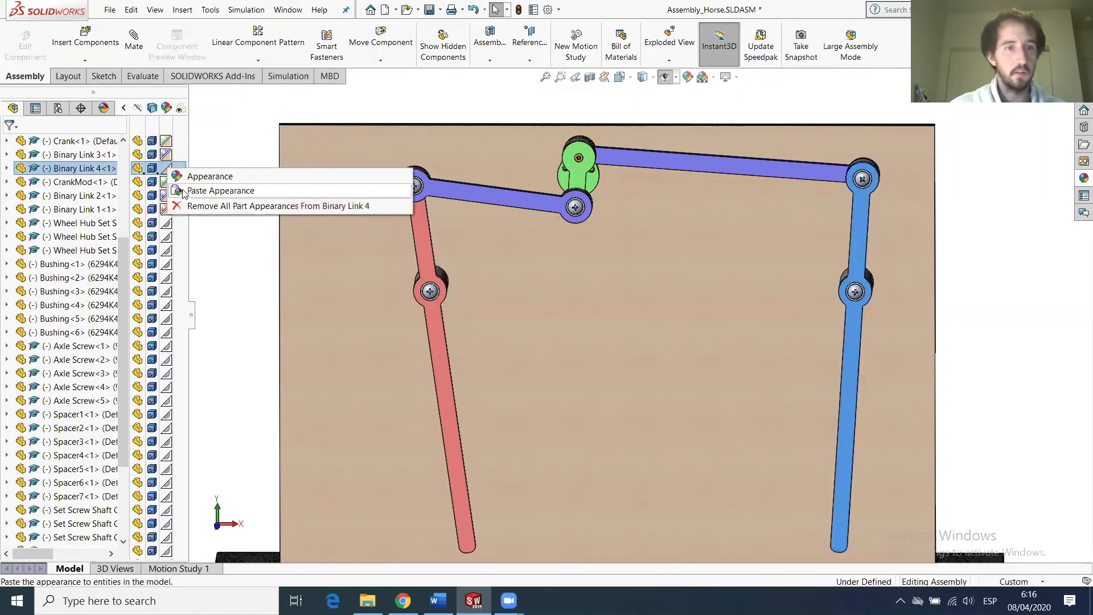
pyautogui.click(349, 191)
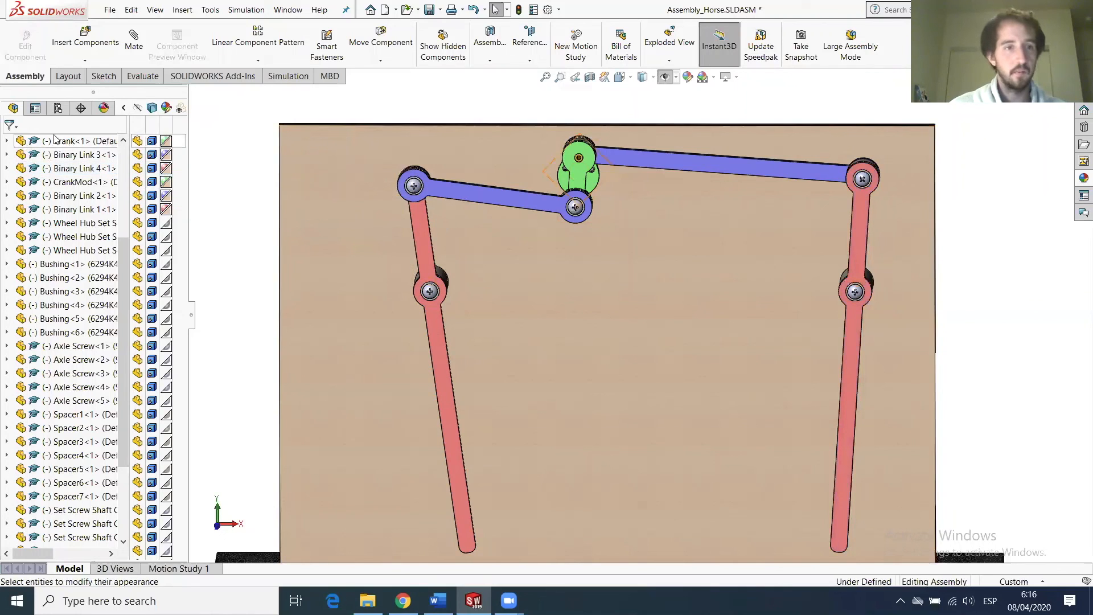
# Hide the components' display settings beside the tree and save the recolored assembly.
pyautogui.click(125, 108)
pyautogui.scroll(3, 593, 340)
pyautogui.scroll(-2, 660, 316)
pyautogui.scroll(1, 670, 318)
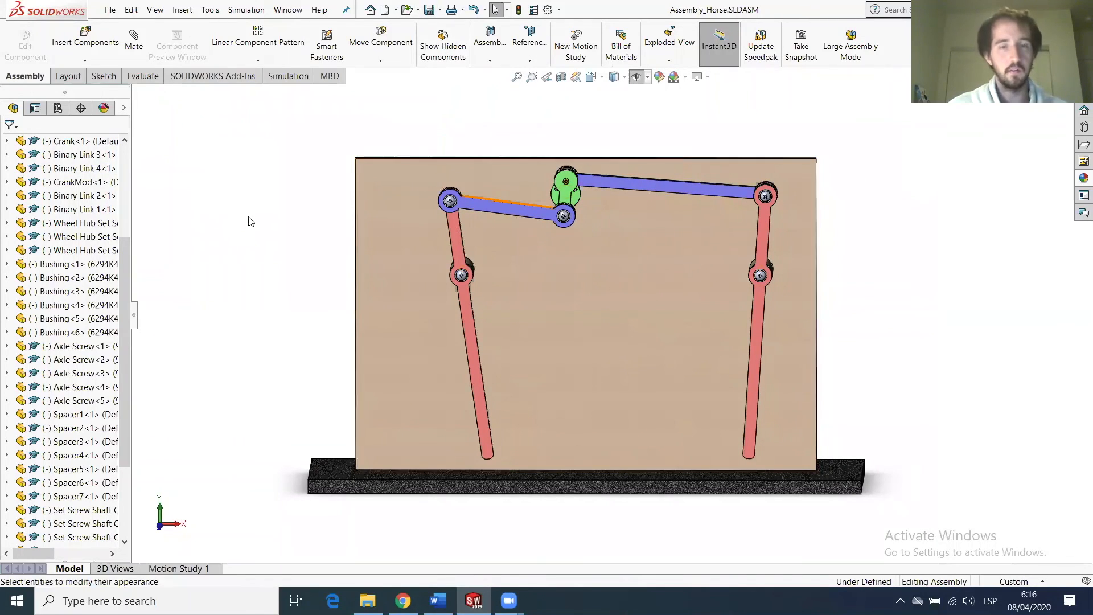
# Create a new motion study for the horse assembly and delete the old Motion Study 1.
pyautogui.rightClick(166, 570)
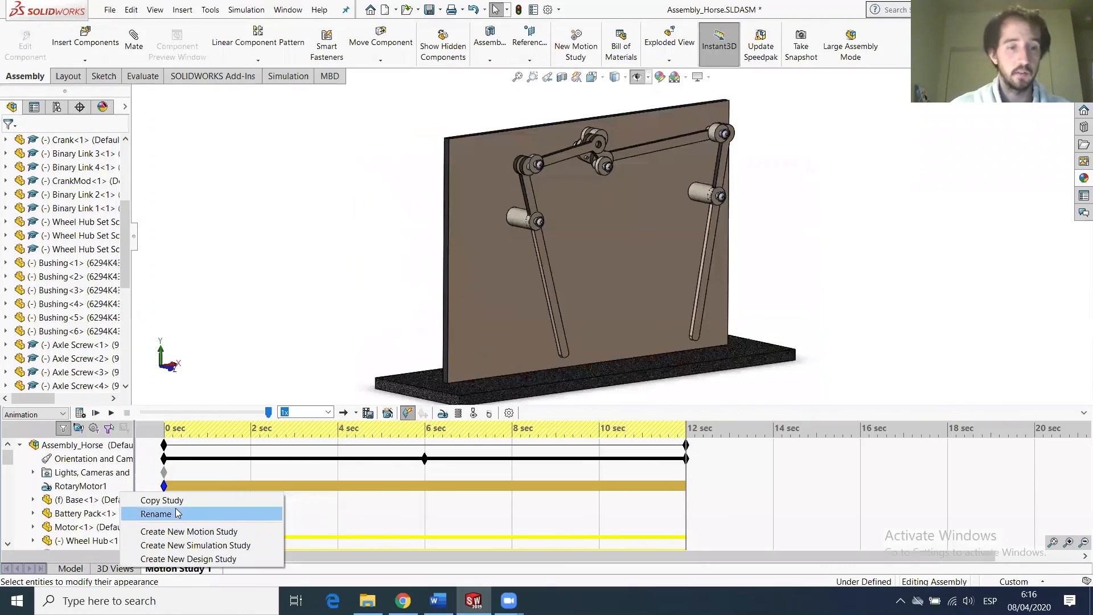
pyautogui.click(188, 531)
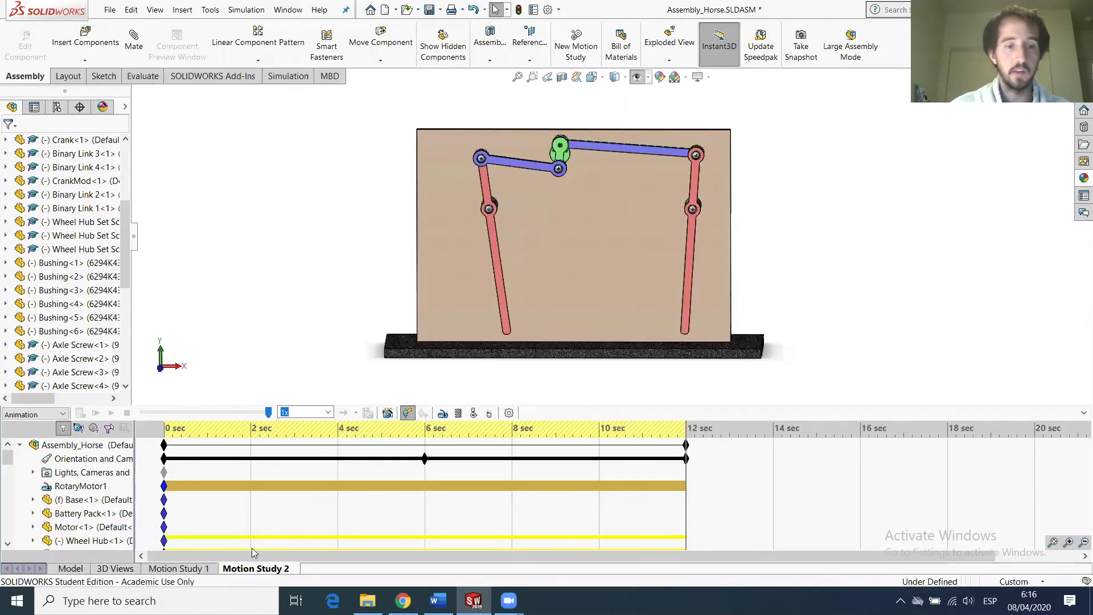
pyautogui.rightClick(183, 571)
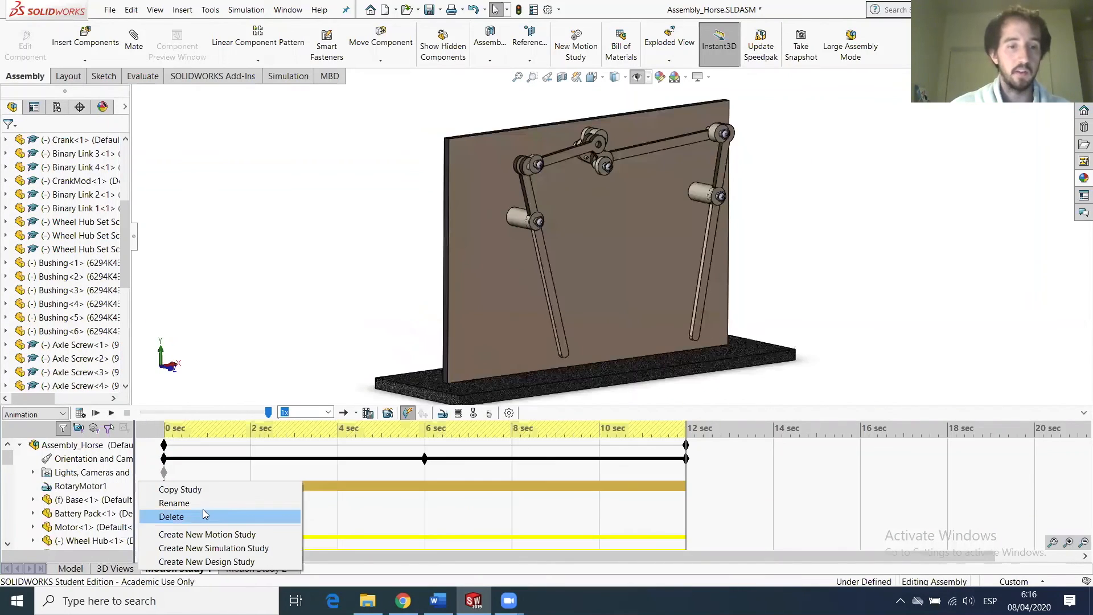
pyautogui.click(203, 510)
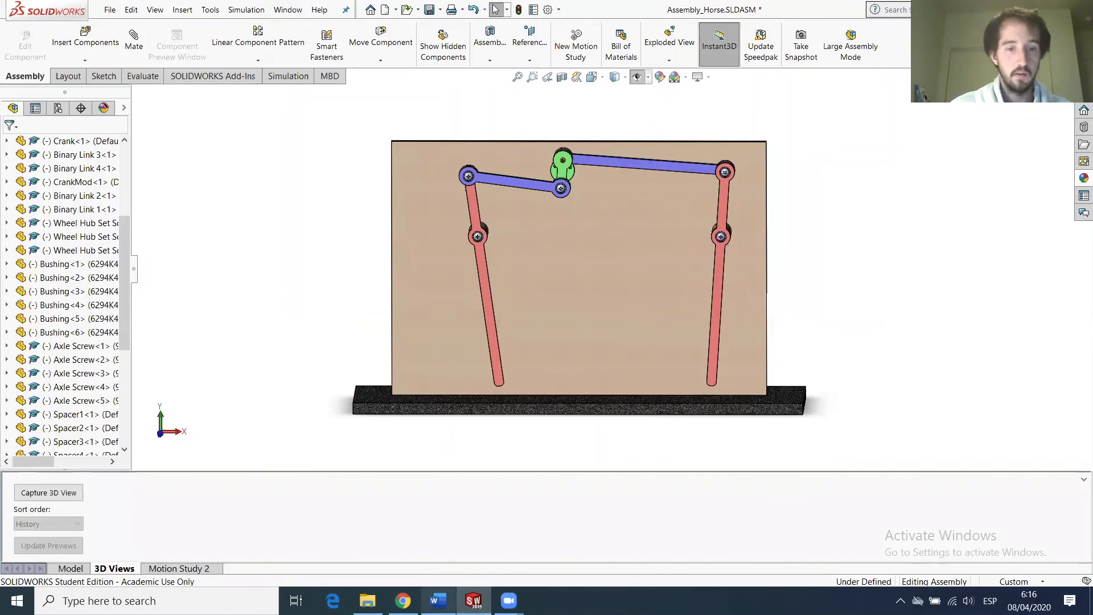
# Switch to the Word checklist and color the "Colors" item green to mark it as done.
pyautogui.click(438, 601)
pyautogui.moveTo(415, 464); pyautogui.dragTo(361, 461)
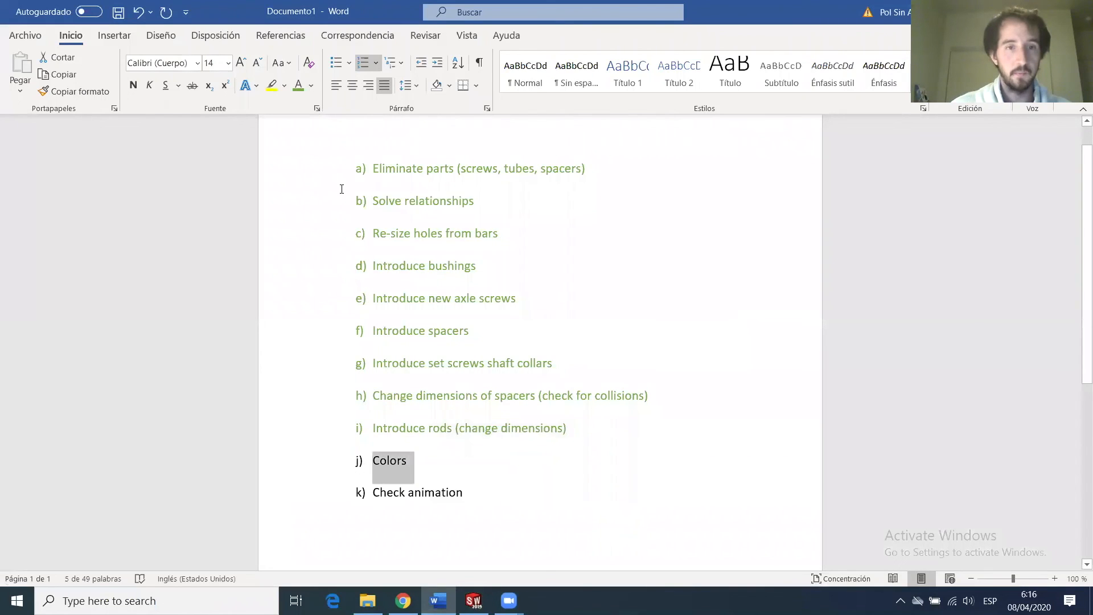
pyautogui.click(298, 85)
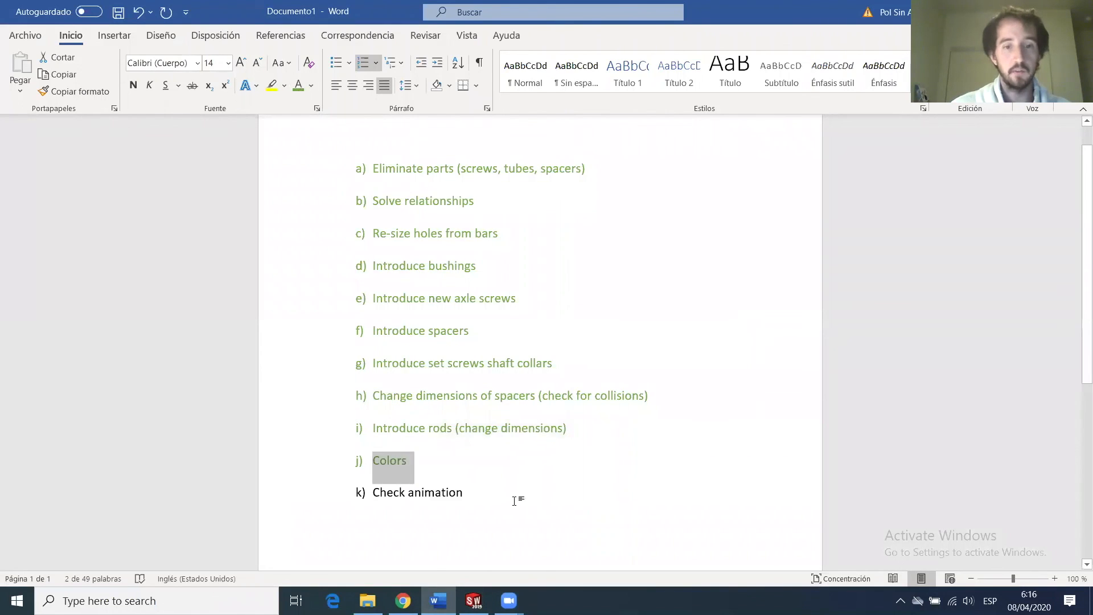
pyautogui.click(514, 501)
# Switch back to SOLIDWORKS and rename Motion Study 2 as Motion Study 1.
pyautogui.hotkey('alt', 'Tab')
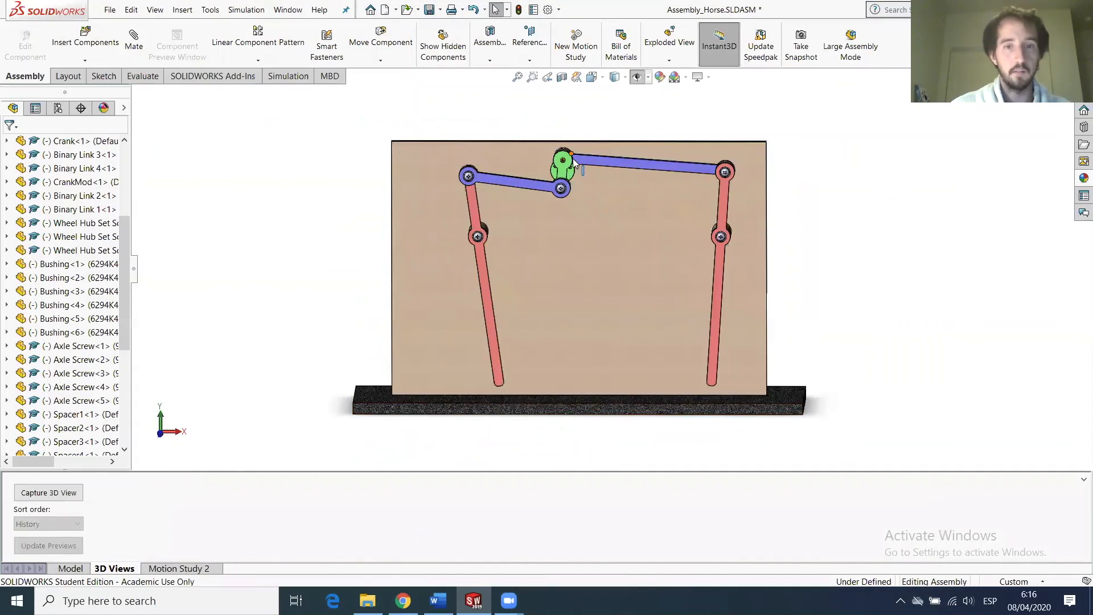
pyautogui.click(75, 569)
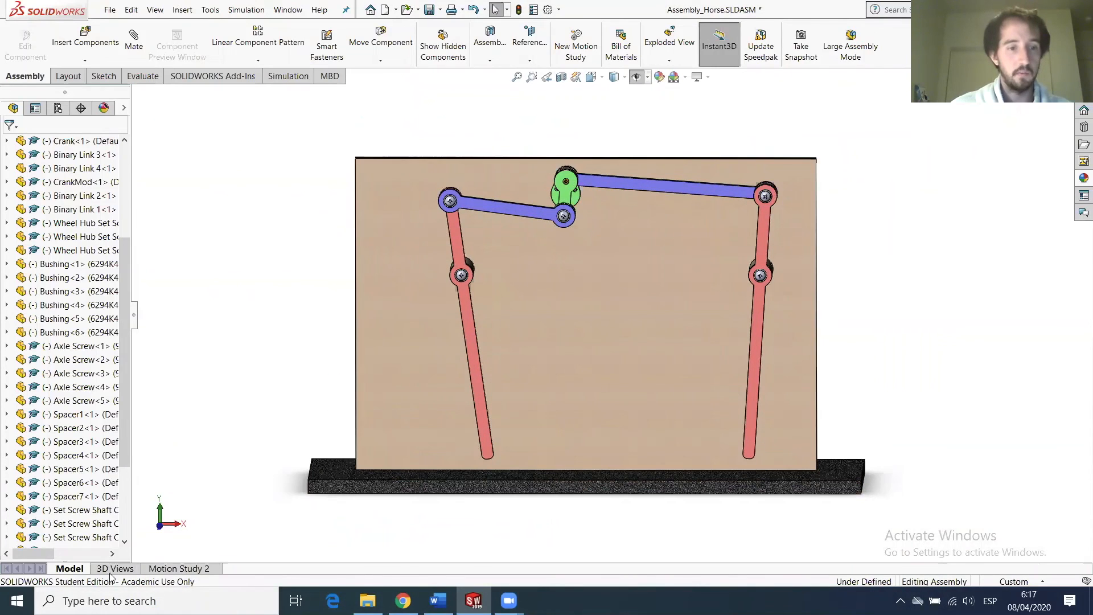
pyautogui.rightClick(166, 568)
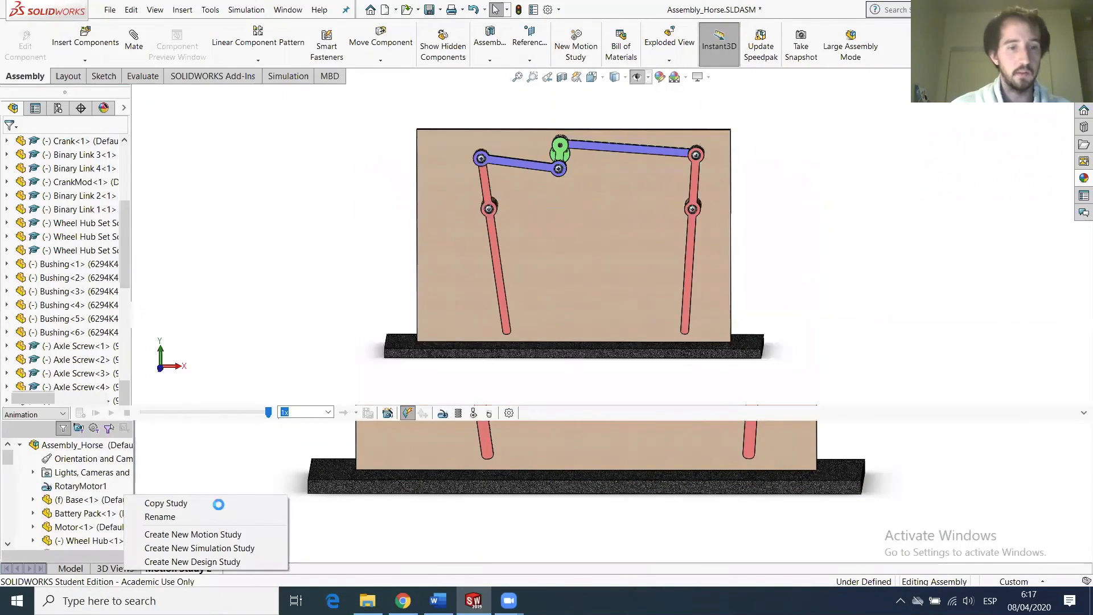
pyautogui.click(194, 517)
pyautogui.click(196, 568)
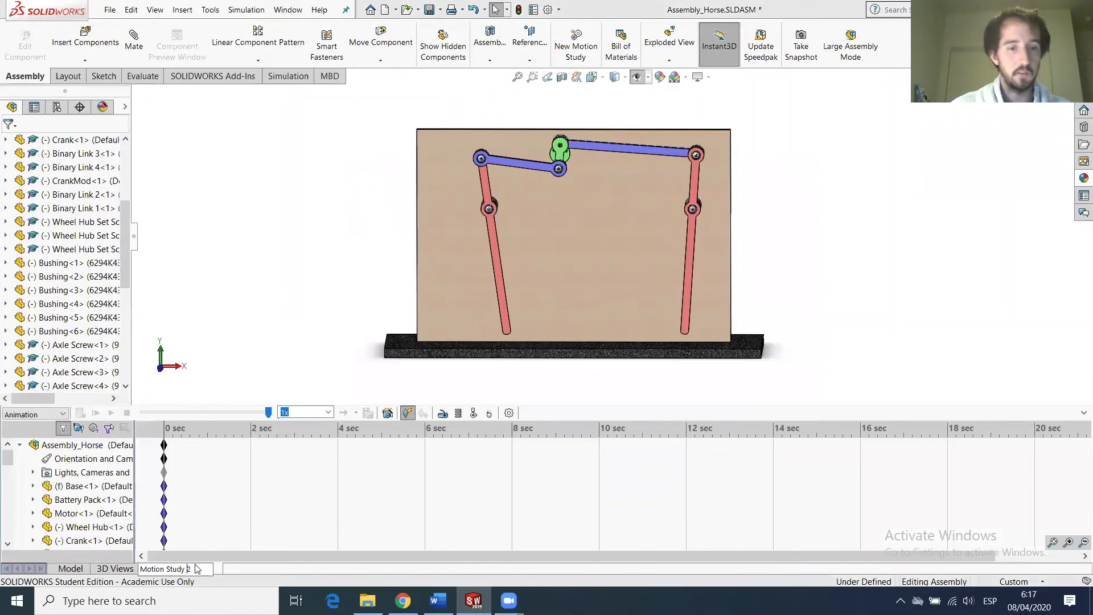
pyautogui.press('BackSpace')
pyautogui.write('1')
pyautogui.press('Return')
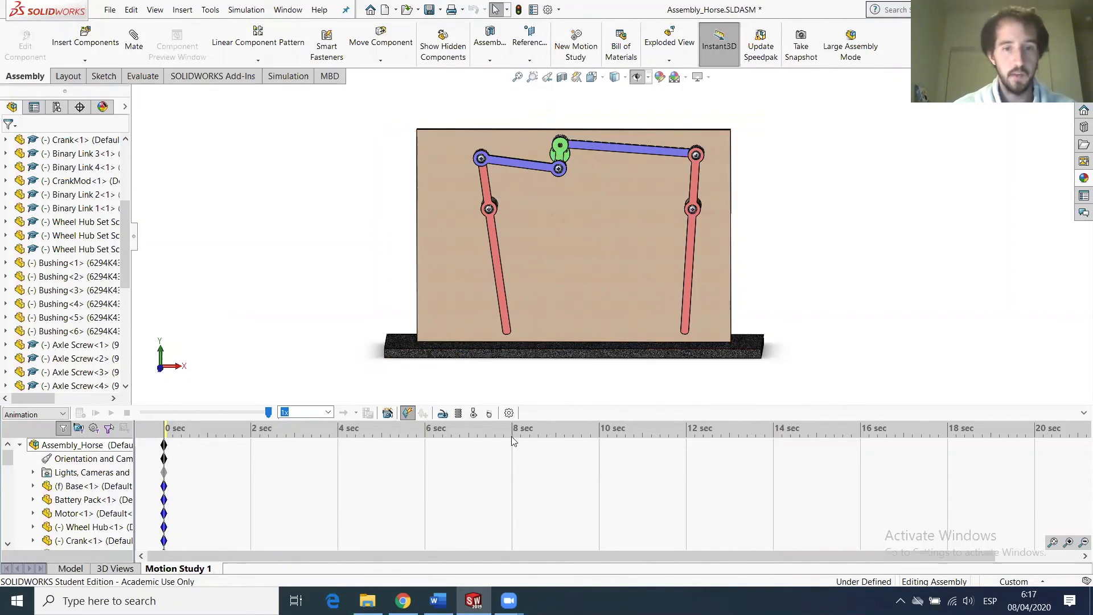
# Add a constant-speed rotary motor of 20 RPM on the central hole face of the green Crank.
pyautogui.scroll(-5, 501, 171)
pyautogui.moveTo(490, 188); pyautogui.dragTo(434, 174, button='middle')
pyautogui.scroll(-4, 438, 182)
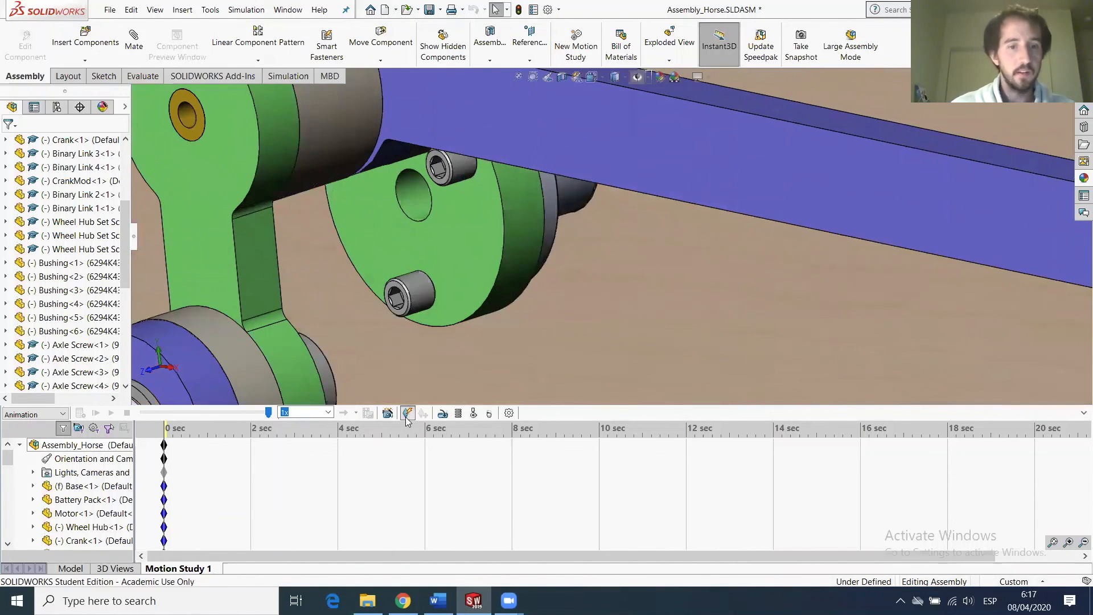
pyautogui.click(439, 413)
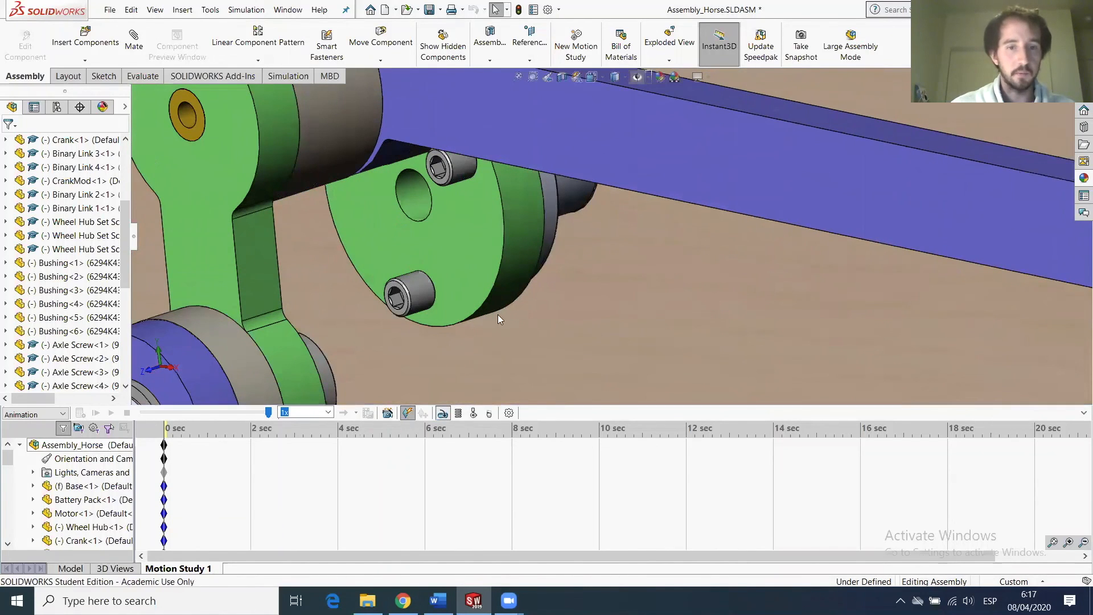
pyautogui.click(413, 199)
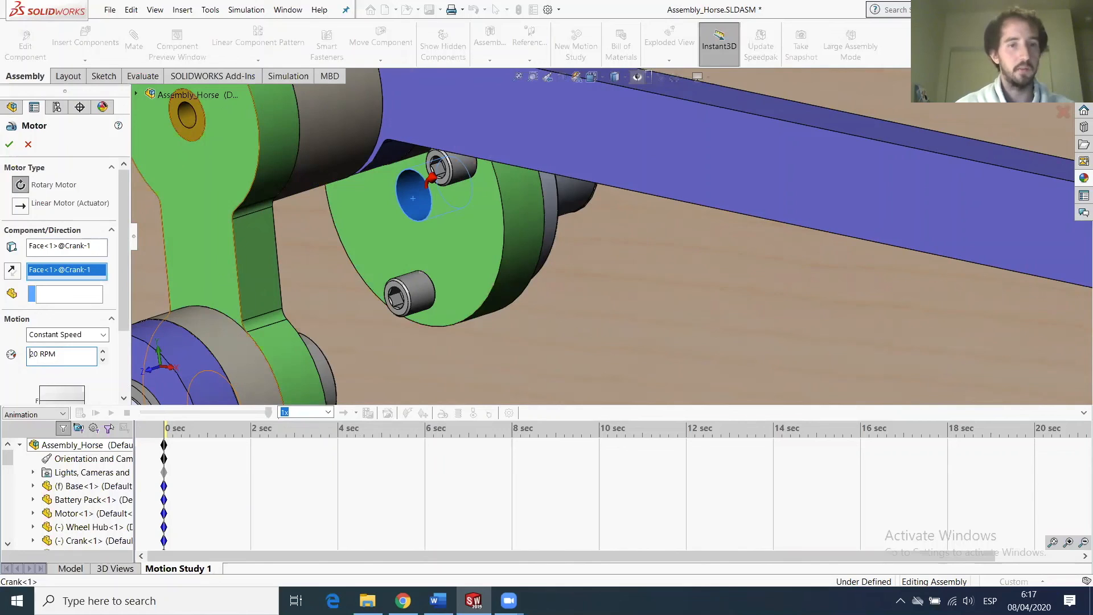
pyautogui.click(9, 144)
# Extend the motion study's total duration to 12 seconds.
pyautogui.scroll(10, 469, 313)
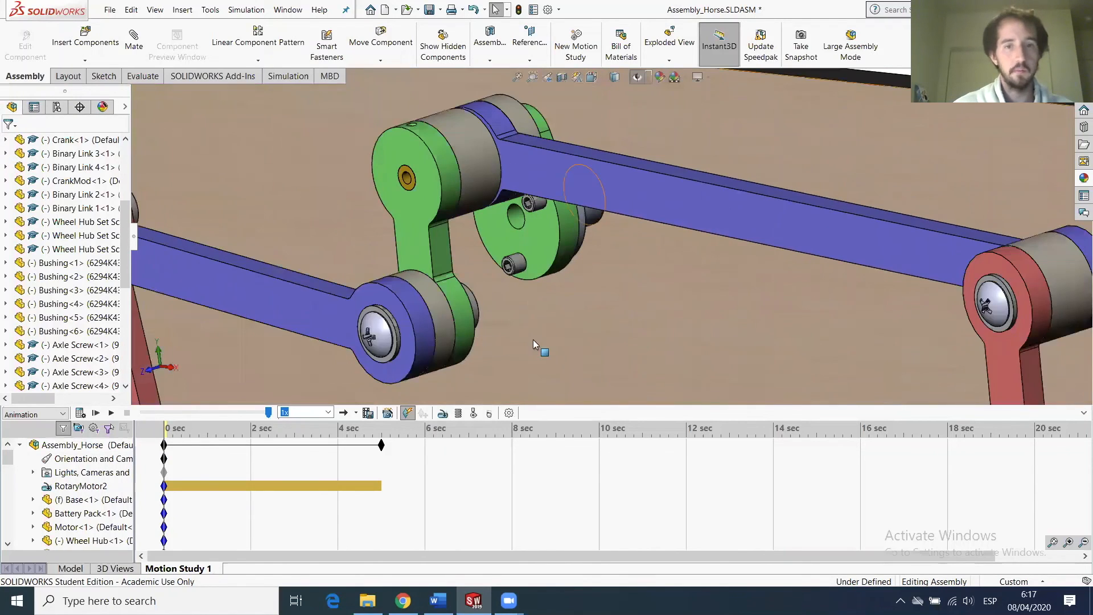
pyautogui.scroll(-1, 605, 330)
pyautogui.scroll(3, 617, 322)
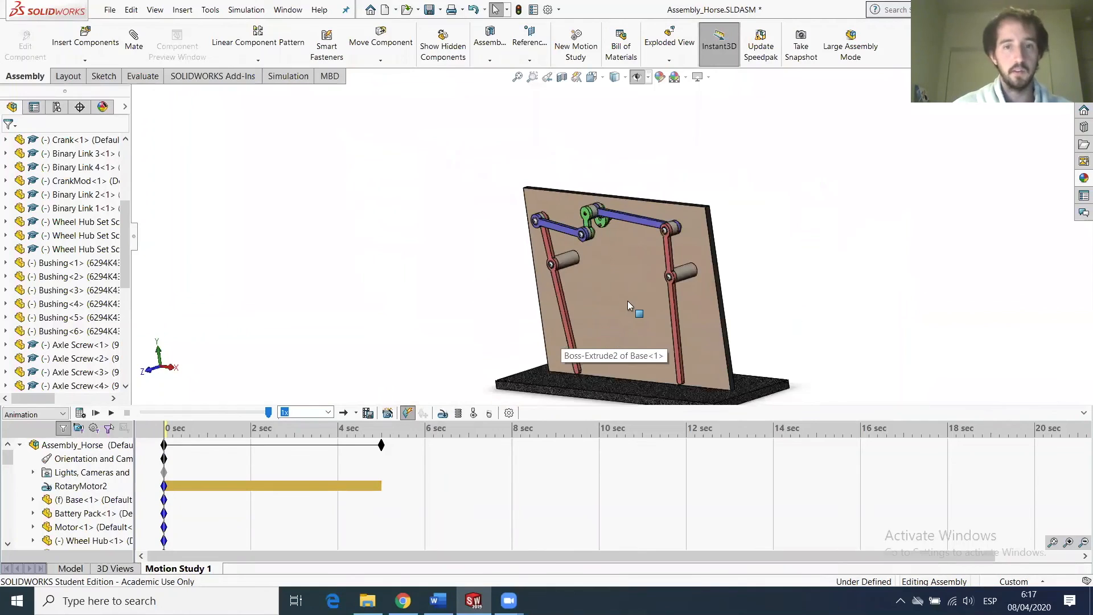
pyautogui.scroll(-2, 640, 330)
pyautogui.moveTo(382, 444); pyautogui.dragTo(689, 457)
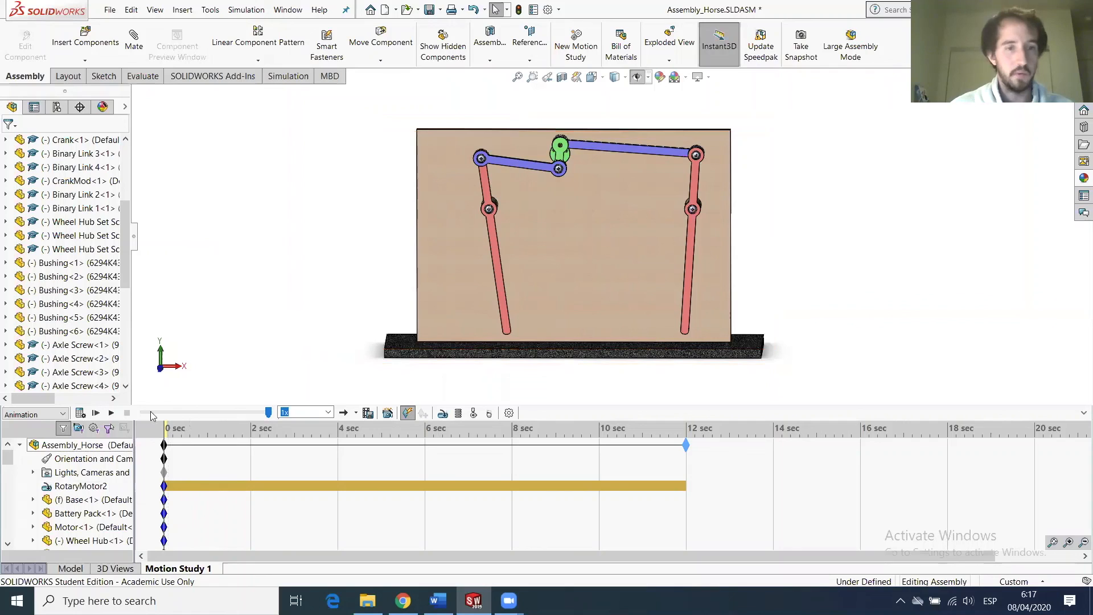
# Enable view key creation for the motion study's orientation and camera views.
pyautogui.moveTo(623, 242); pyautogui.dragTo(562, 258, button='middle')
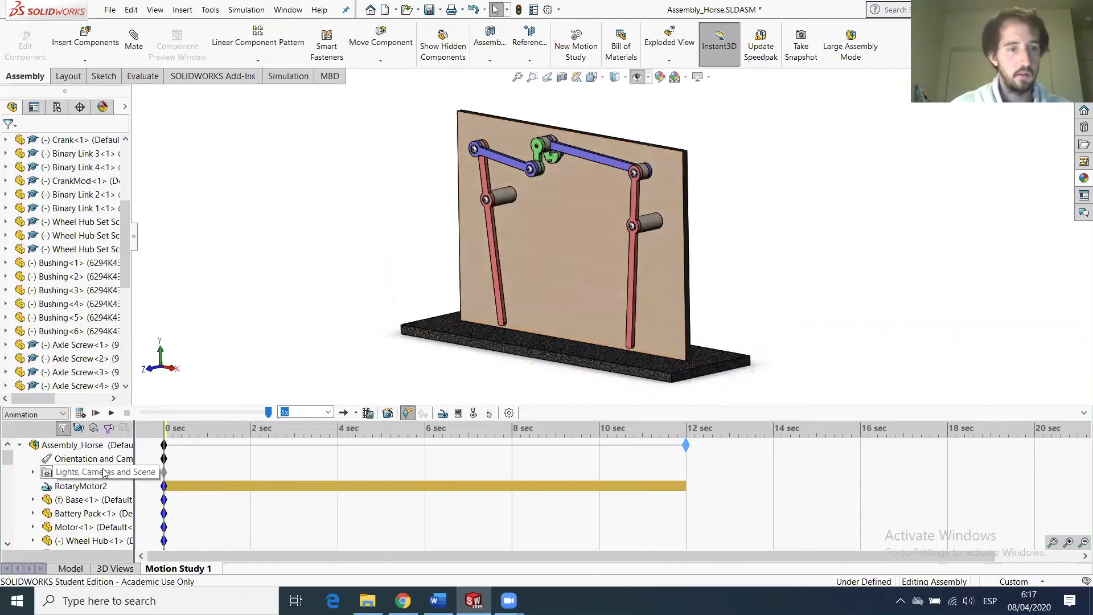
pyautogui.rightClick(64, 458)
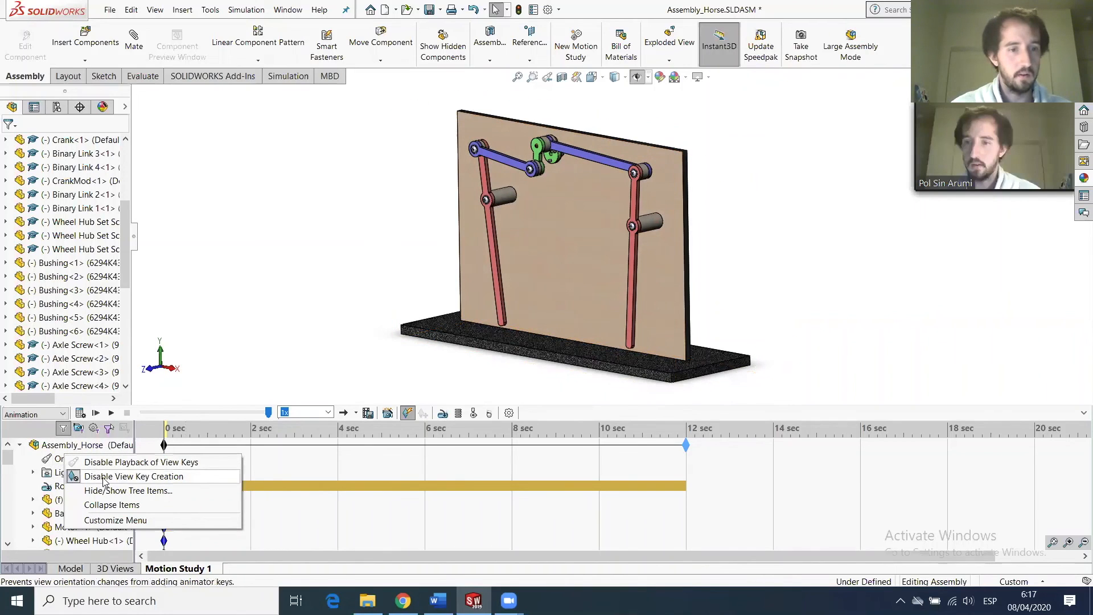
pyautogui.click(103, 472)
# Move the animation time to 5 seconds and rotate the assembly to an angled view to record a view key.
pyautogui.moveTo(164, 431); pyautogui.dragTo(343, 431)
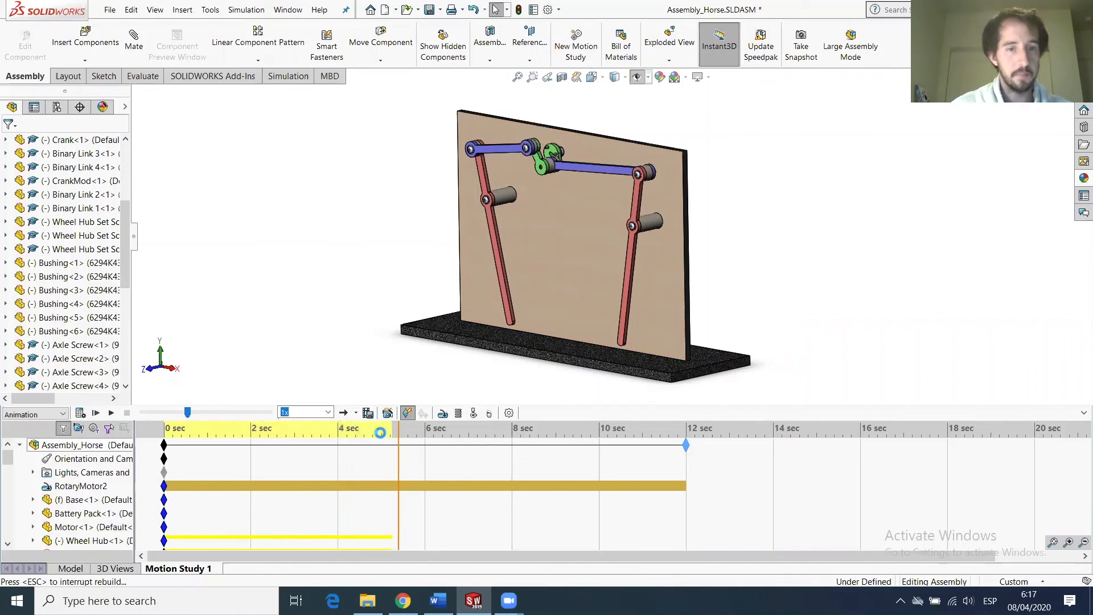
pyautogui.click(380, 432)
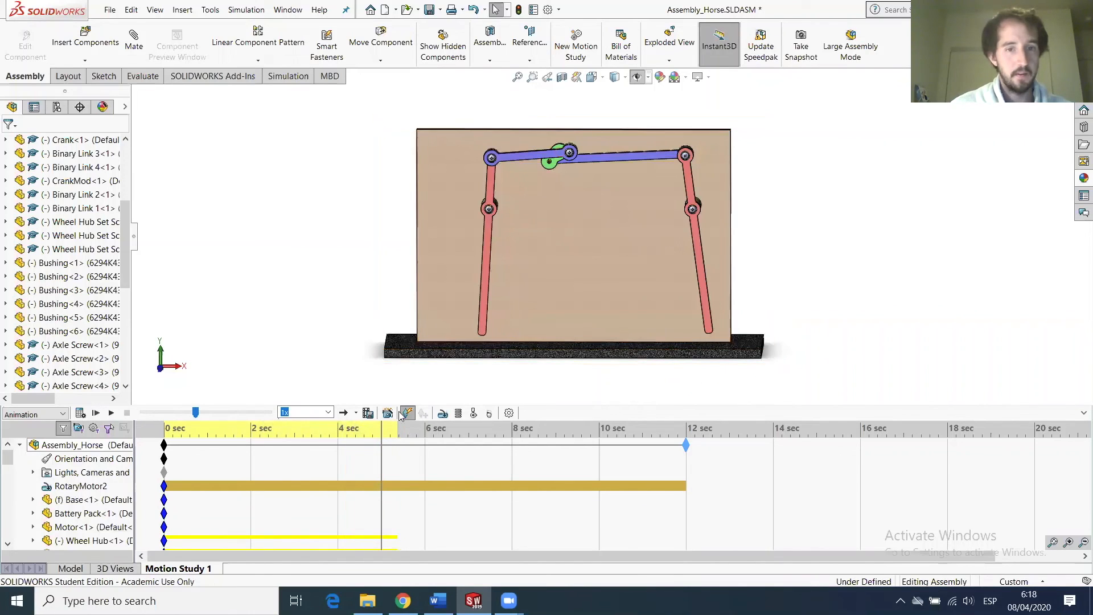
pyautogui.moveTo(381, 428)
pyautogui.mouseDown()
pyautogui.moveTo(392, 428)
pyautogui.moveTo(381, 427)
pyautogui.mouseUp()
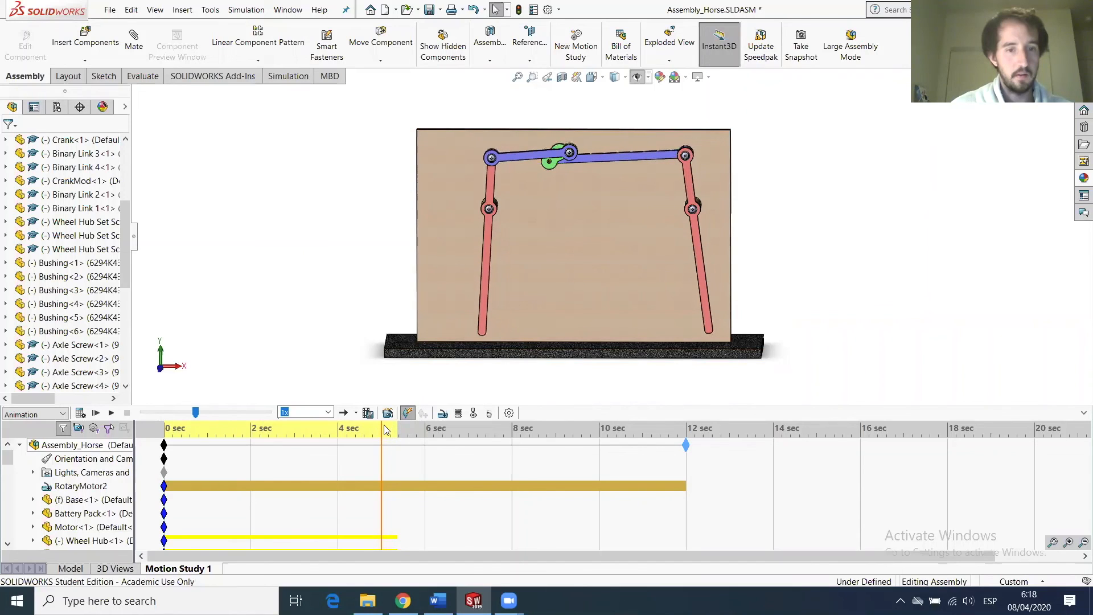
pyautogui.moveTo(496, 275); pyautogui.dragTo(543, 310, button='middle')
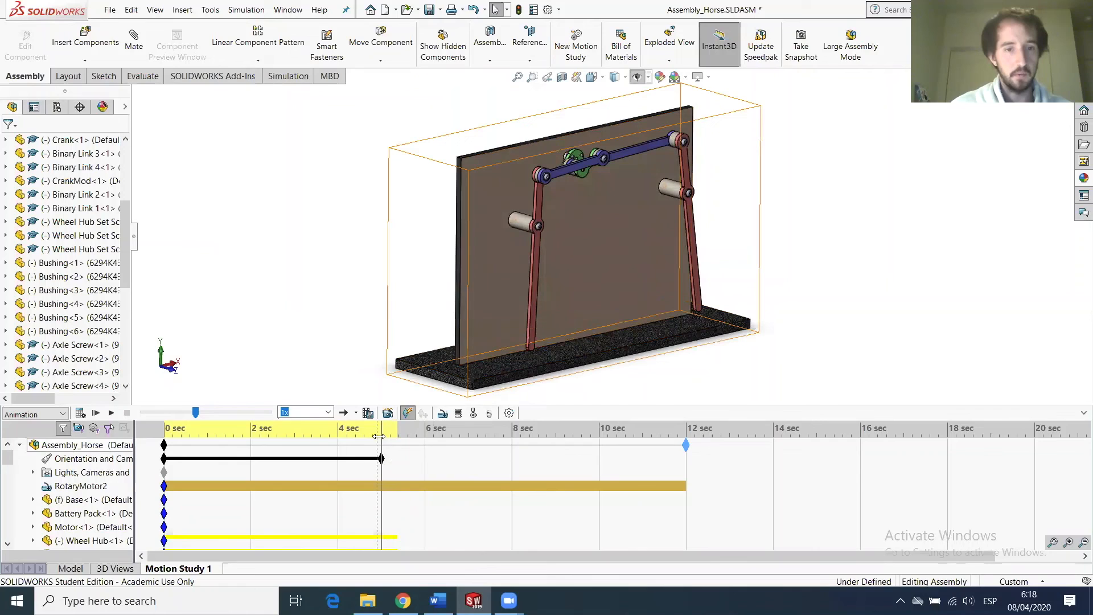
# Move the animation time to 8 seconds and record a closer view key of the crank and upper links.
pyautogui.moveTo(381, 436); pyautogui.dragTo(515, 424)
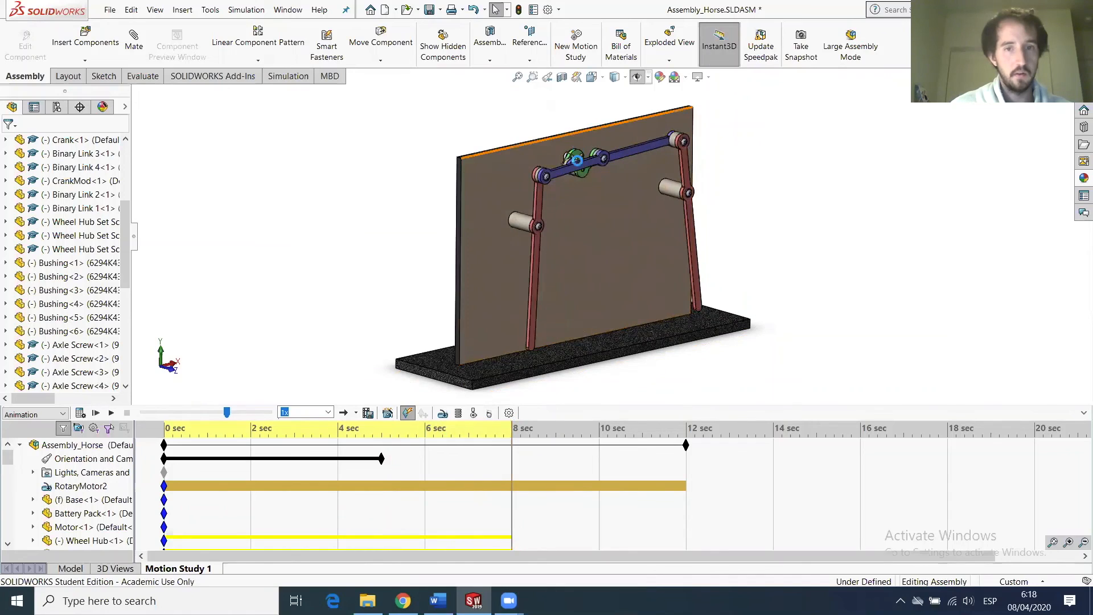
pyautogui.scroll(-5, 587, 170)
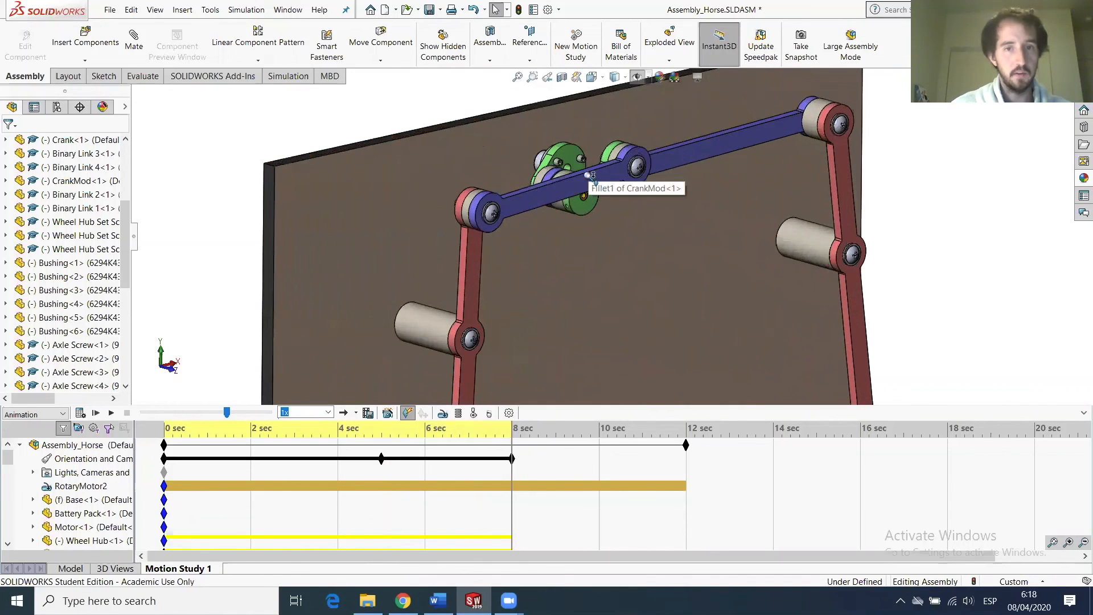
pyautogui.scroll(-2, 588, 175)
pyautogui.scroll(-1, 588, 176)
pyautogui.scroll(1, 596, 188)
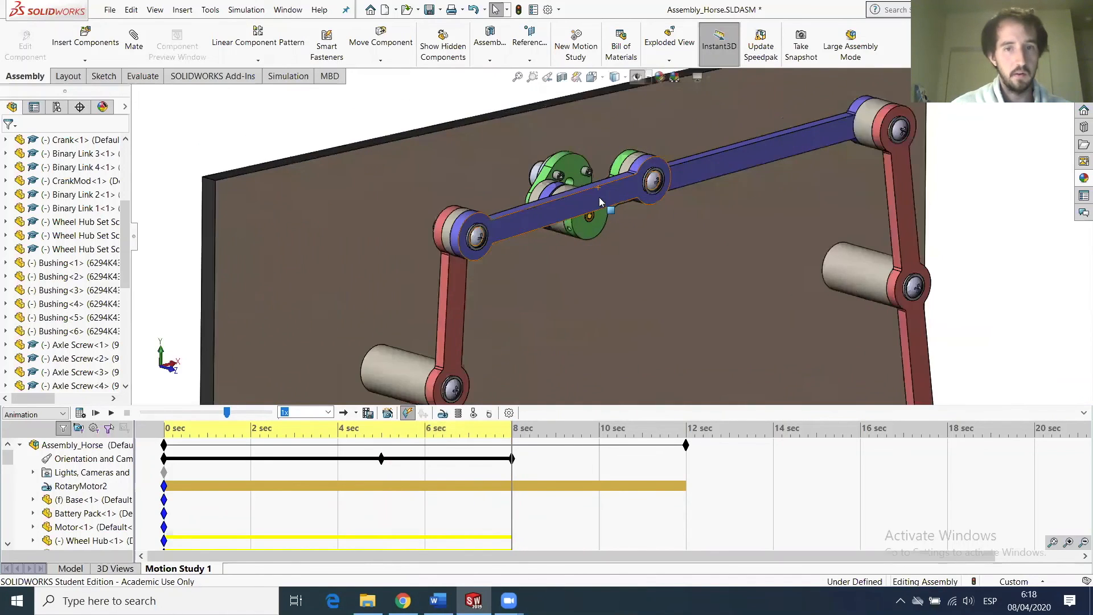
pyautogui.moveTo(604, 239); pyautogui.dragTo(606, 259, button='middle')
pyautogui.scroll(4, 604, 271)
pyautogui.scroll(-1, 602, 289)
pyautogui.scroll(1, 605, 297)
pyautogui.scroll(-1, 605, 298)
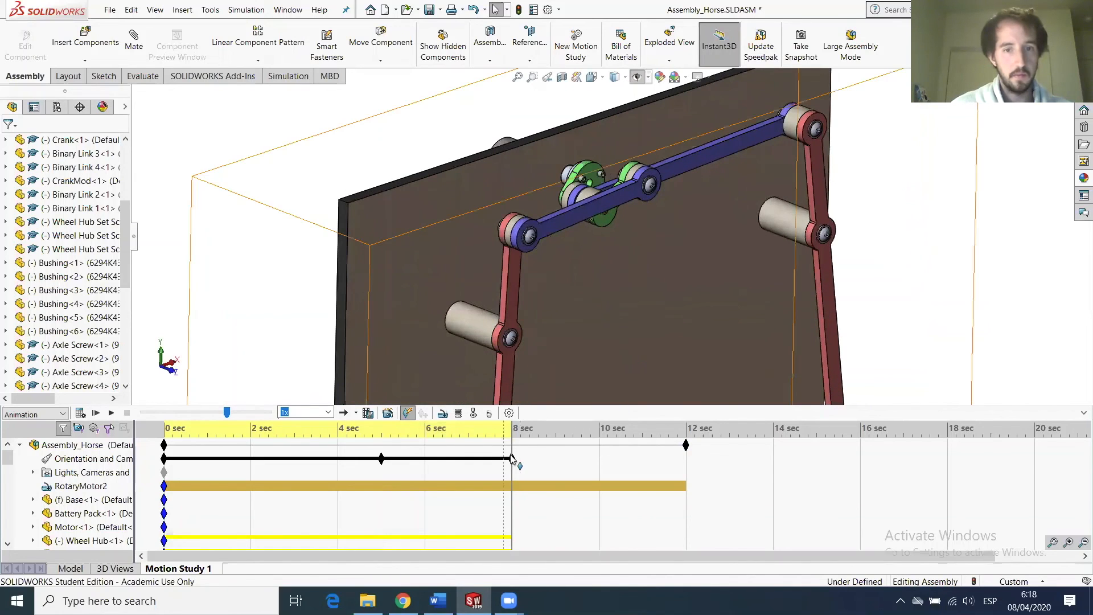
# Move the animation time to 12 seconds and record a view key looking at the linkage obliquely from above.
pyautogui.moveTo(552, 439); pyautogui.dragTo(698, 433)
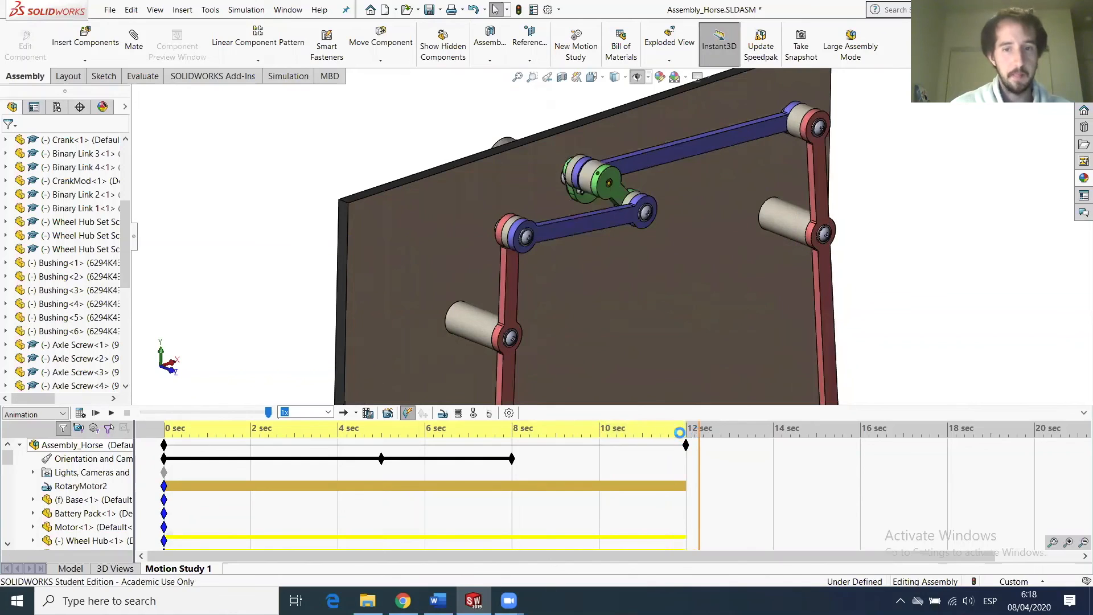
pyautogui.moveTo(681, 433); pyautogui.dragTo(685, 433)
pyautogui.moveTo(695, 324); pyautogui.dragTo(639, 305, button='middle')
pyautogui.moveTo(635, 343); pyautogui.dragTo(639, 343, button='middle')
pyautogui.scroll(6, 605, 293)
pyautogui.scroll(-3, 677, 314)
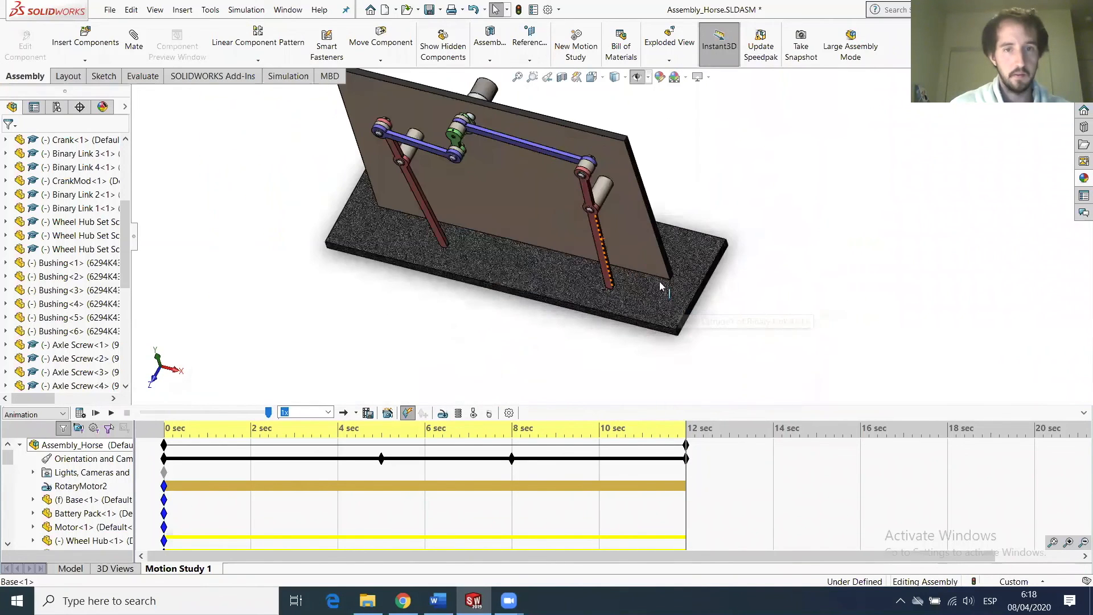
pyautogui.moveTo(623, 258); pyautogui.dragTo(618, 236, button='middle')
pyautogui.scroll(-4, 574, 177)
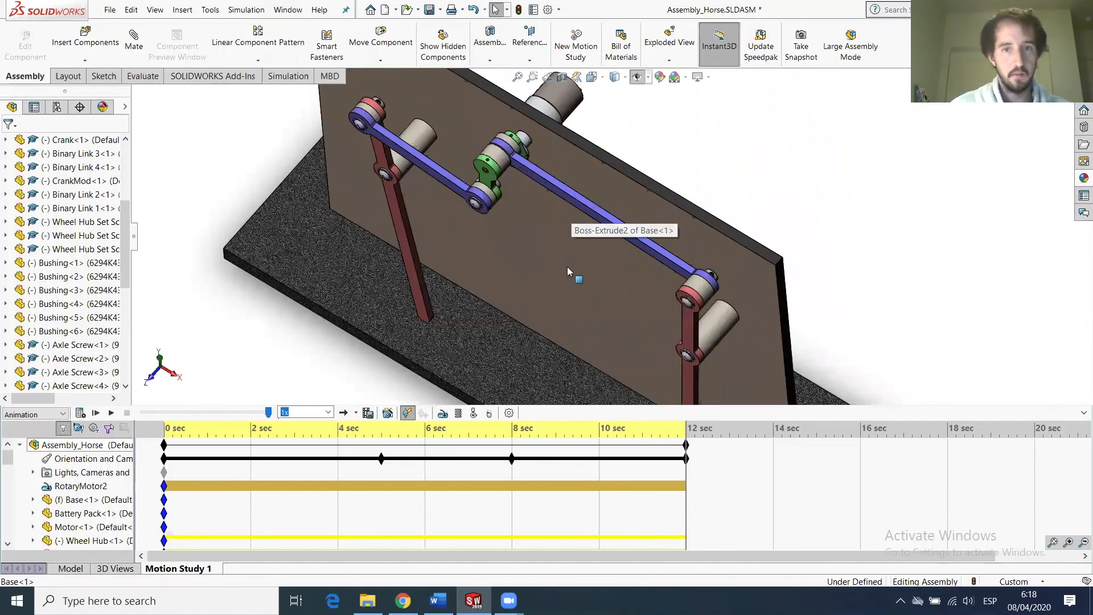
# Calculate the motion study to check the linkage animation, and save the assembly.
pyautogui.click(81, 413)
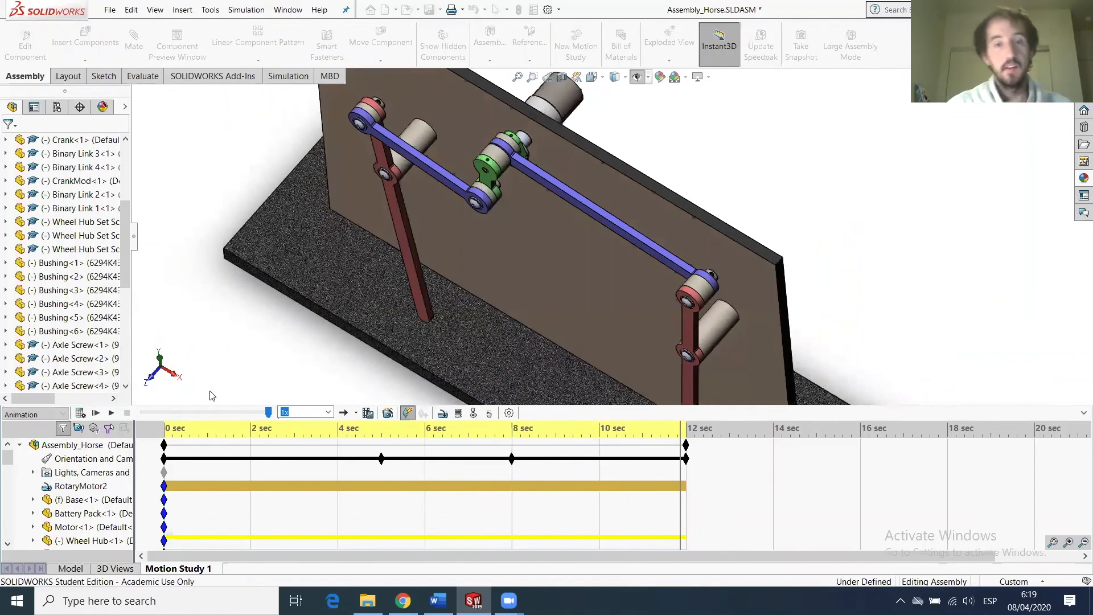
pyautogui.scroll(4, 614, 273)
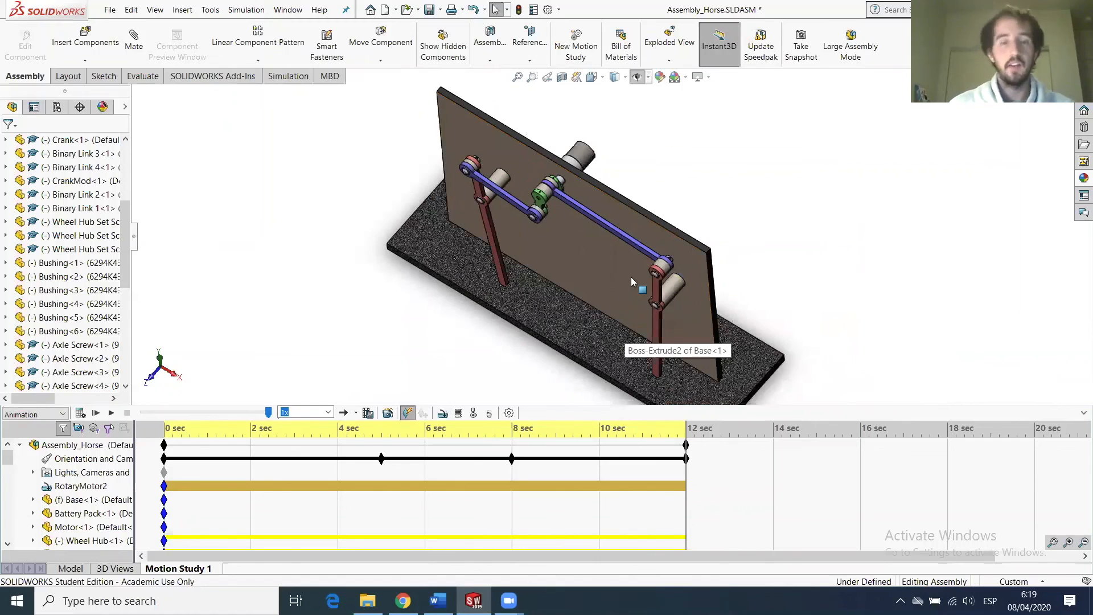
pyautogui.scroll(-2, 566, 242)
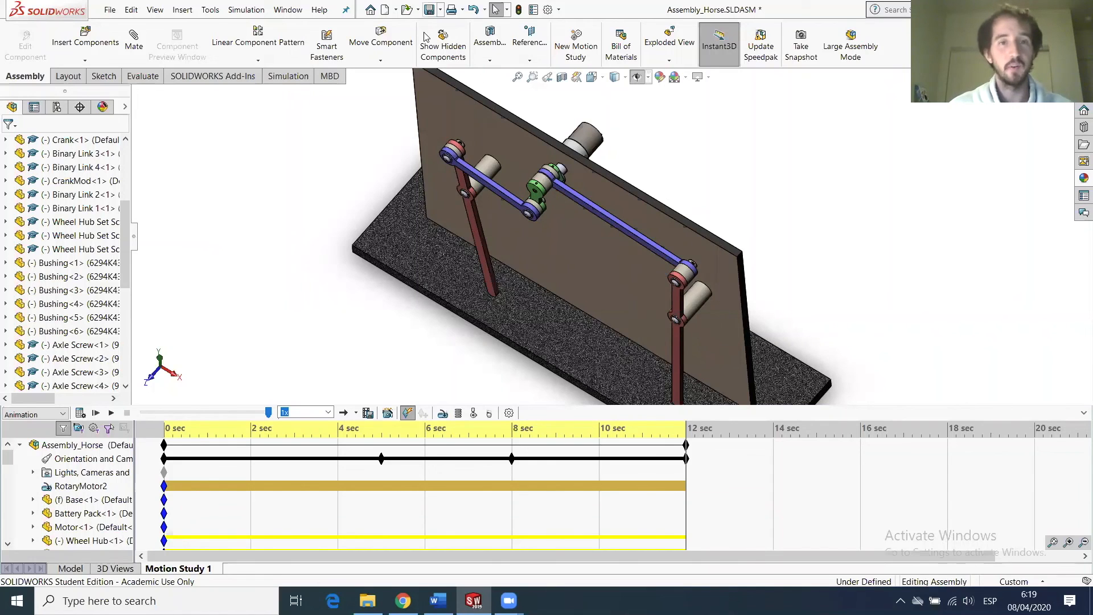
pyautogui.hotkey('ctrl', 's')
pyautogui.click(557, 245)
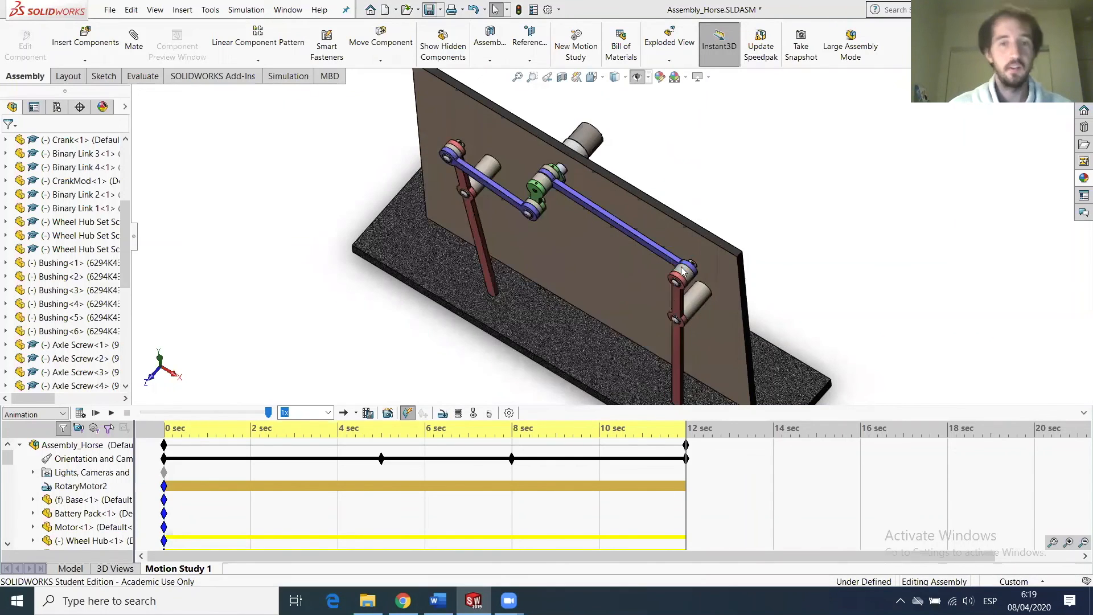